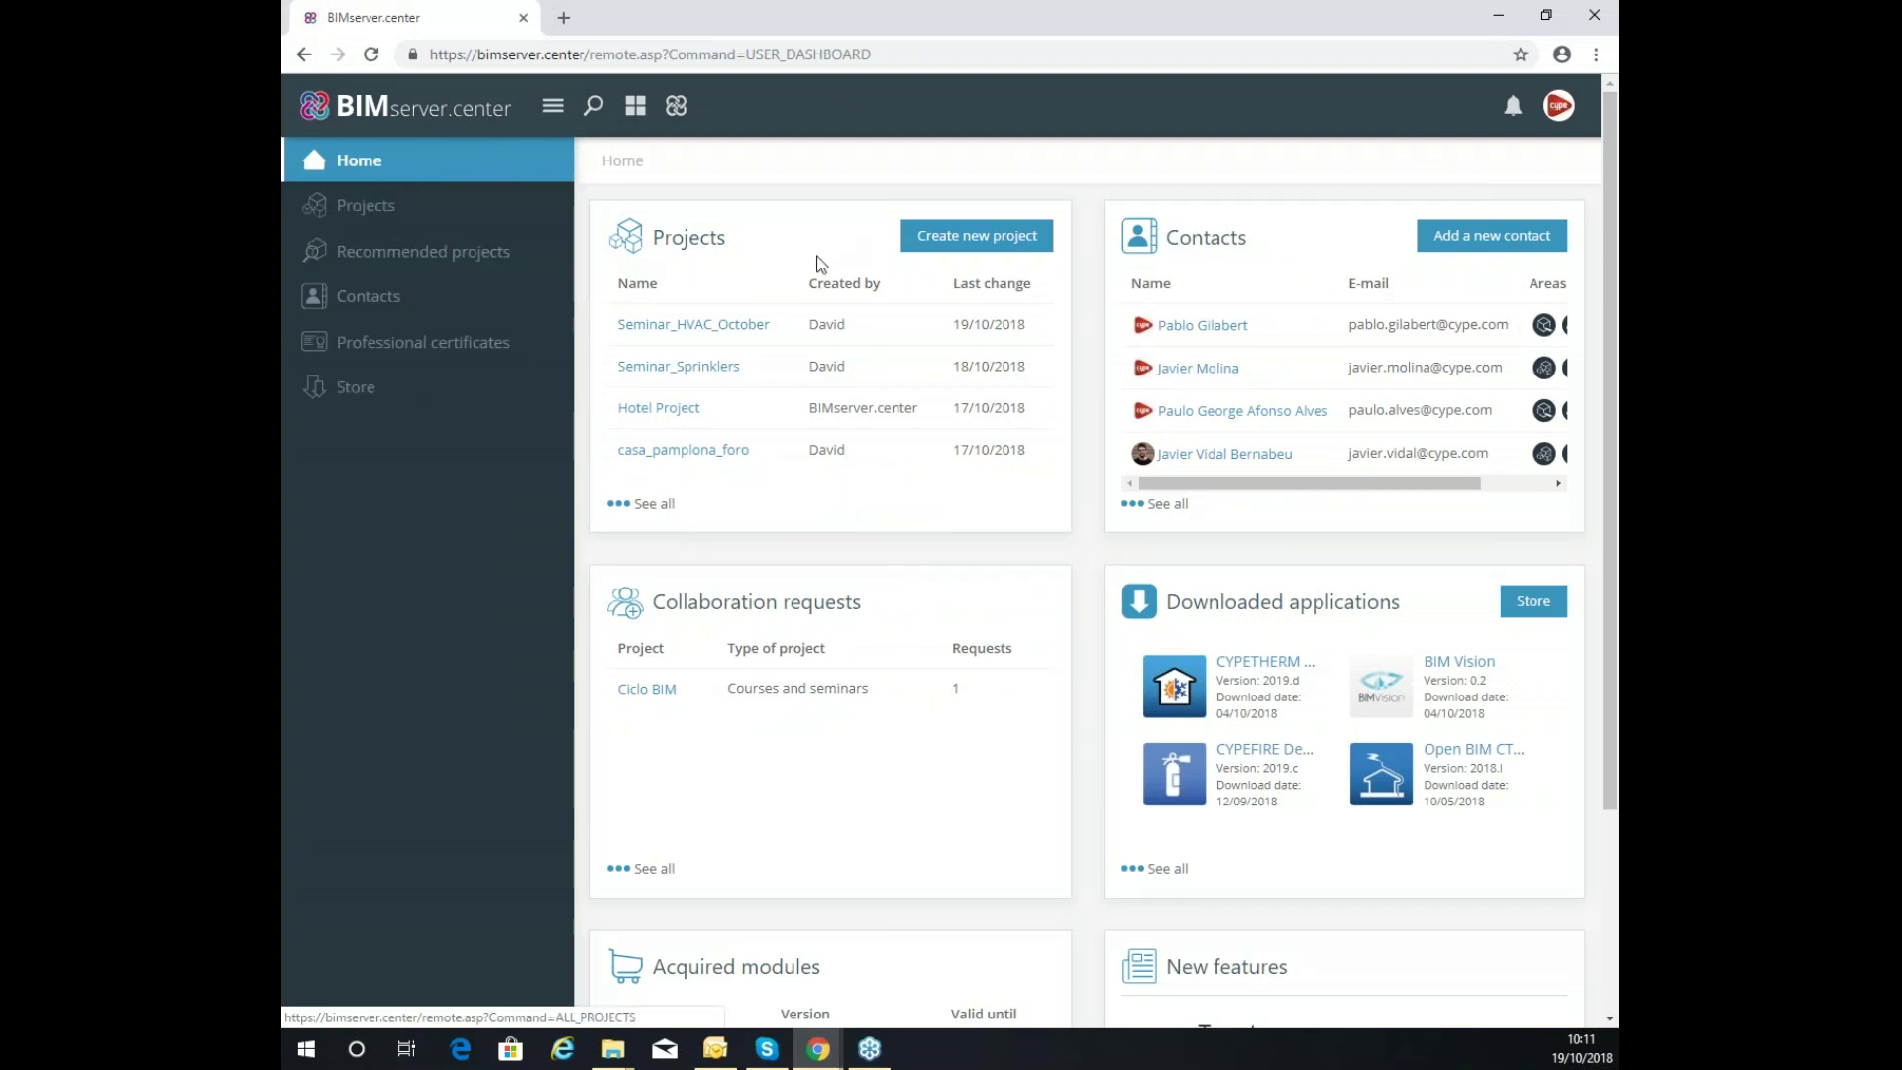
# Open the Seminar_HVAC_October project, review its files, and inspect the building in the online 3D viewer
pyautogui.click(667, 324)
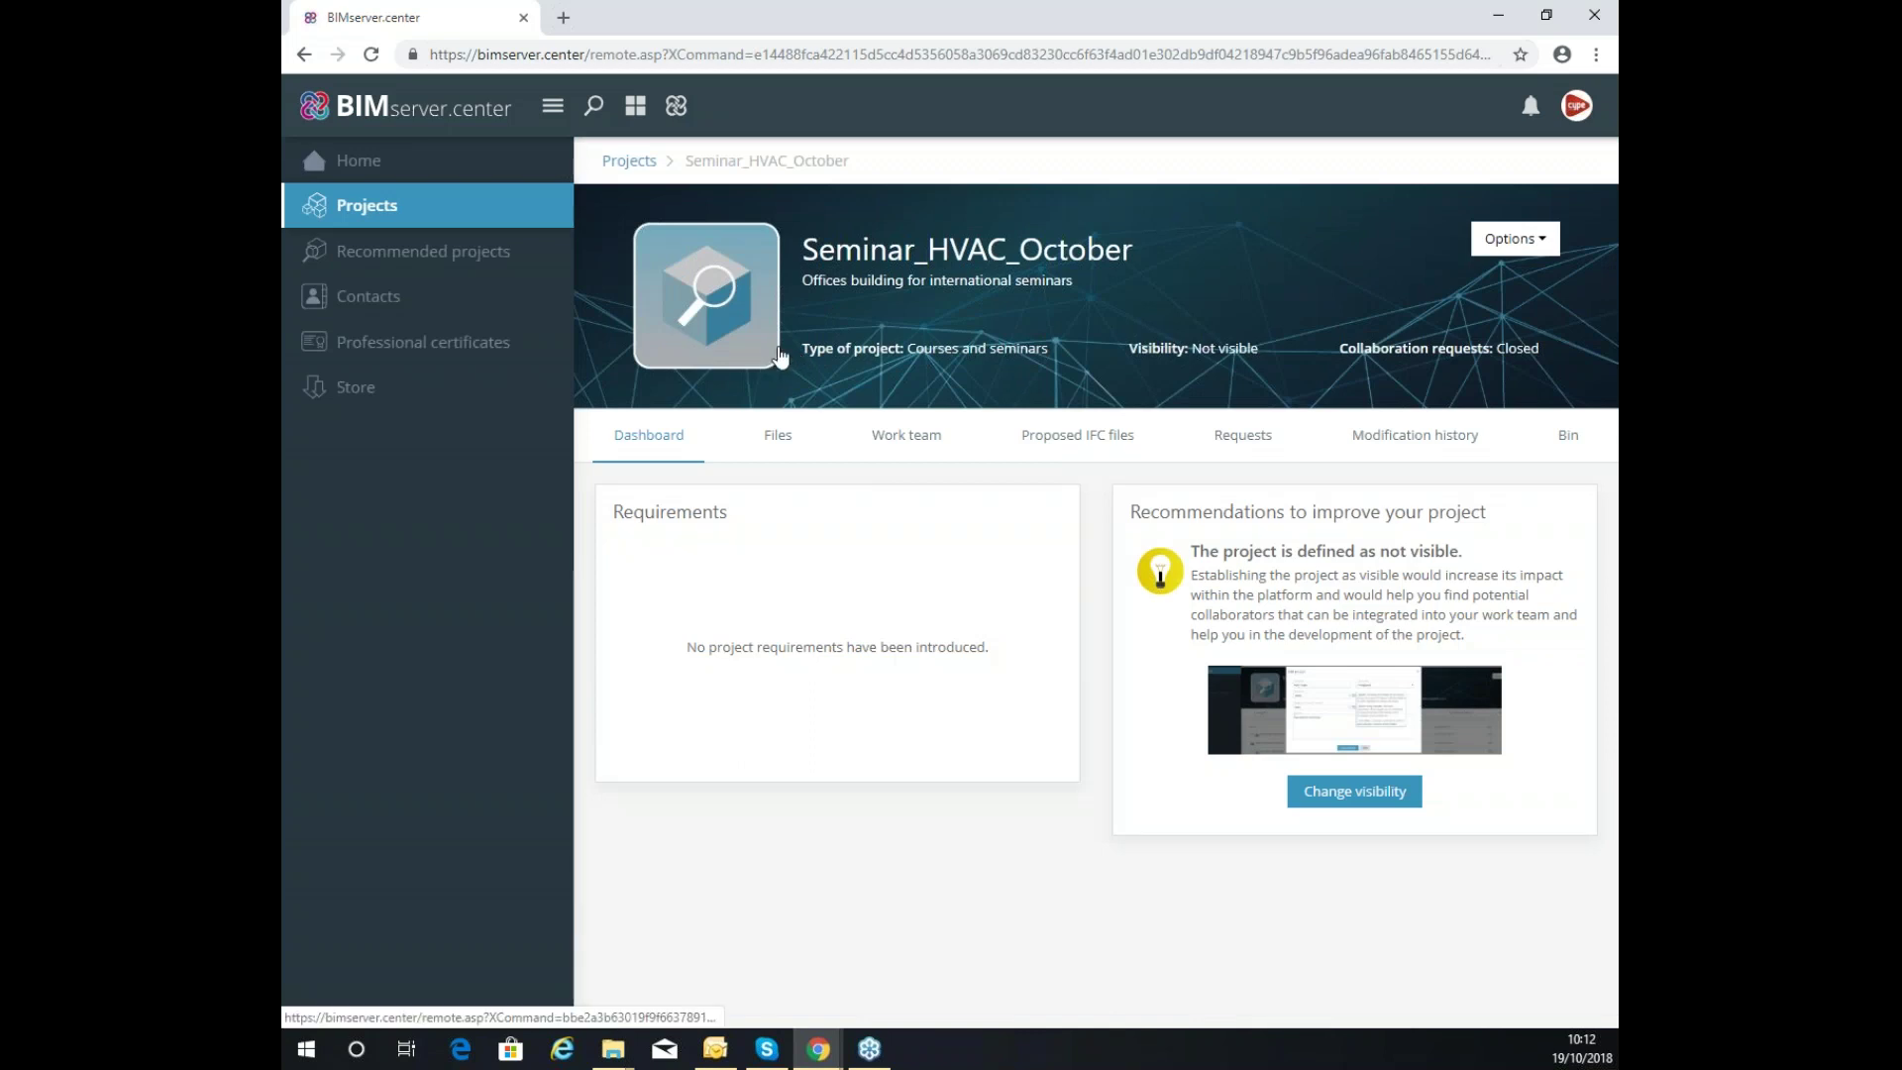
pyautogui.click(768, 451)
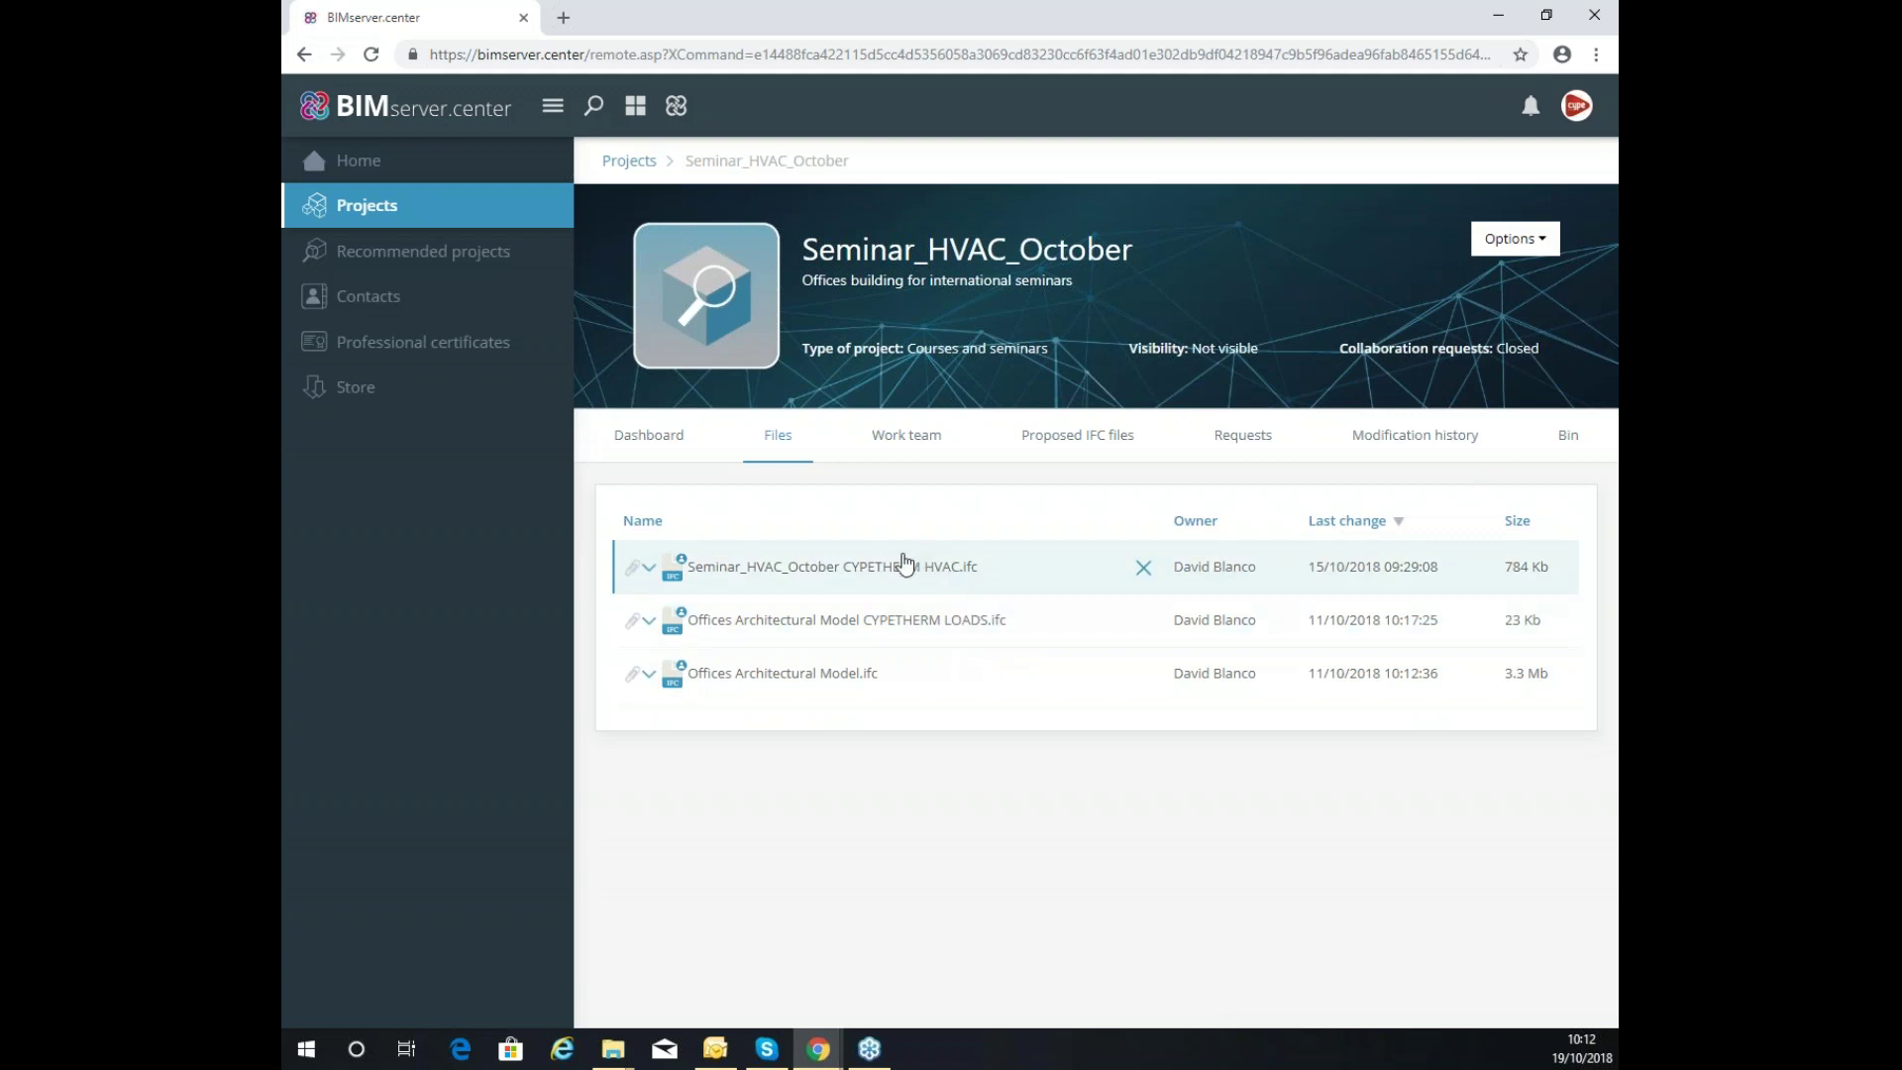
pyautogui.click(760, 349)
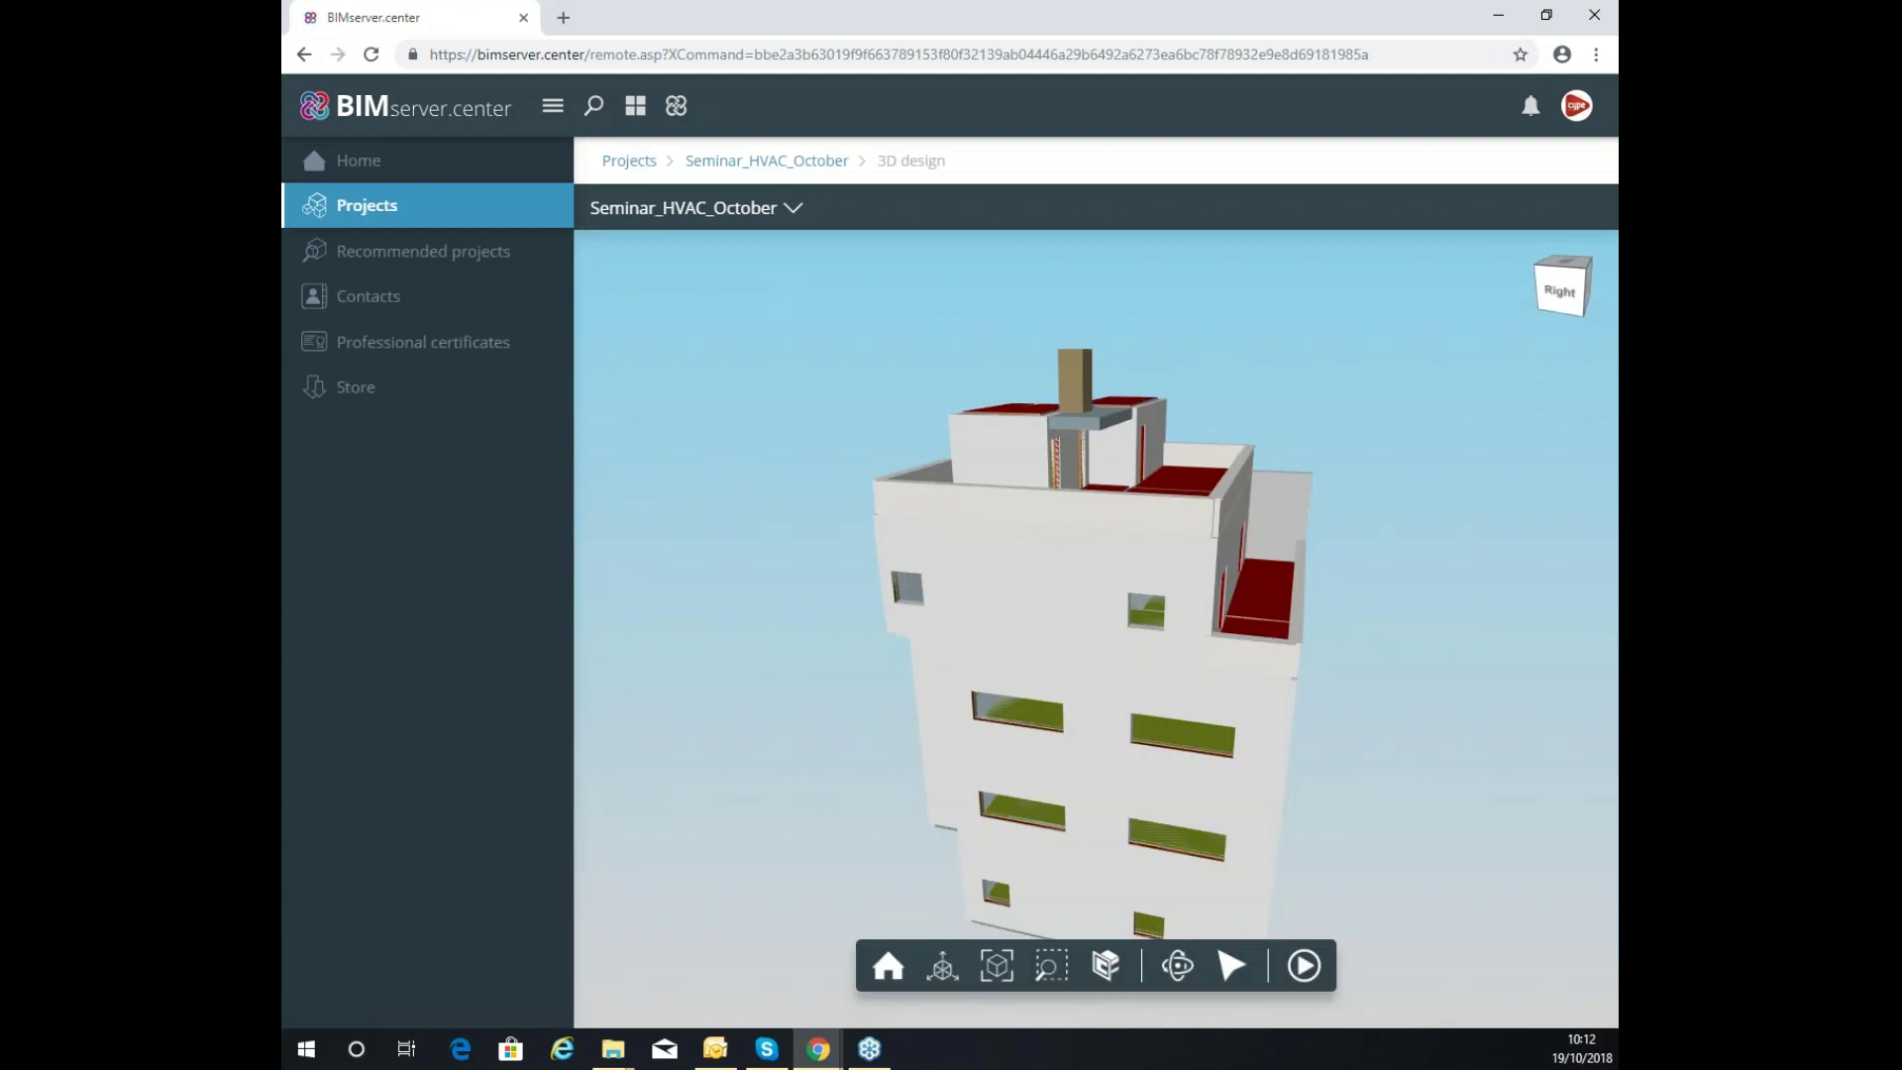
pyautogui.moveTo(1179, 475); pyautogui.dragTo(1126, 455)
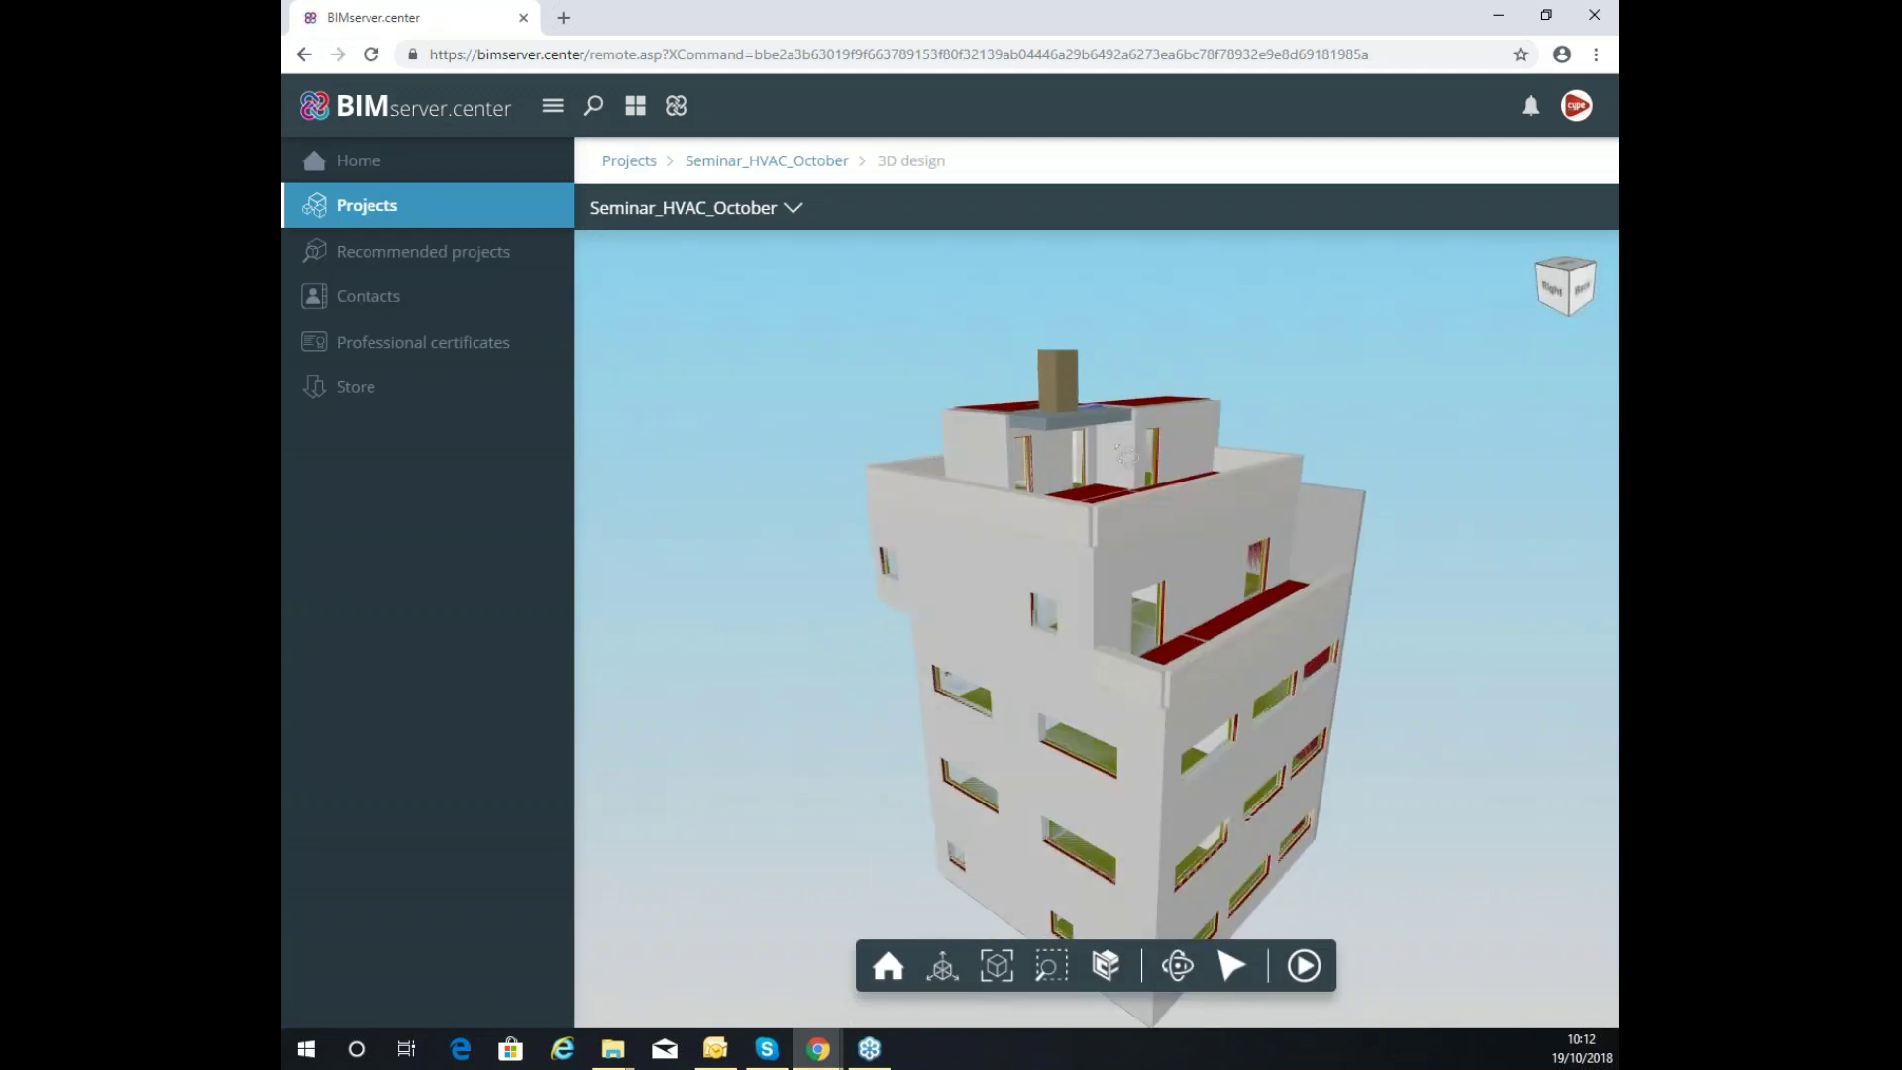
# Hide the architectural and both thermal models in the 3D viewer to compare them, and restore the visibility of all three
pyautogui.click(795, 210)
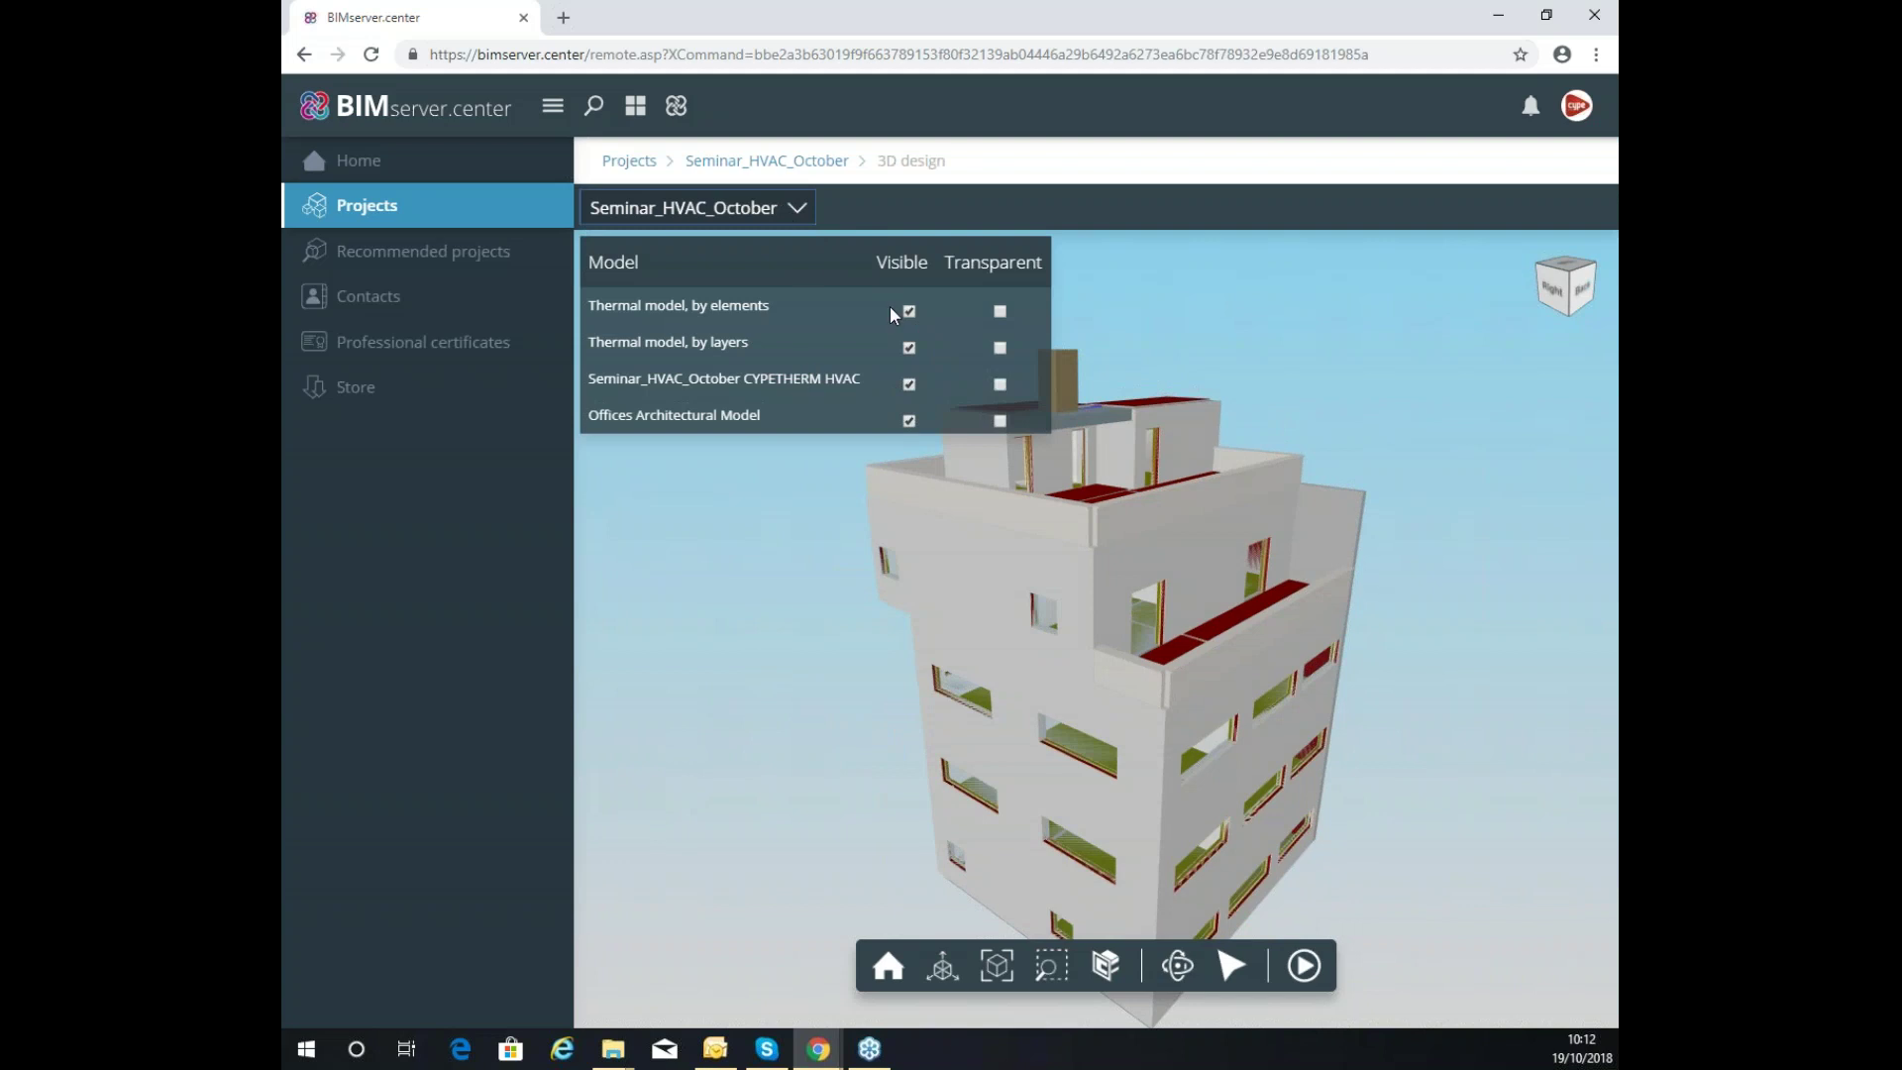
pyautogui.click(909, 416)
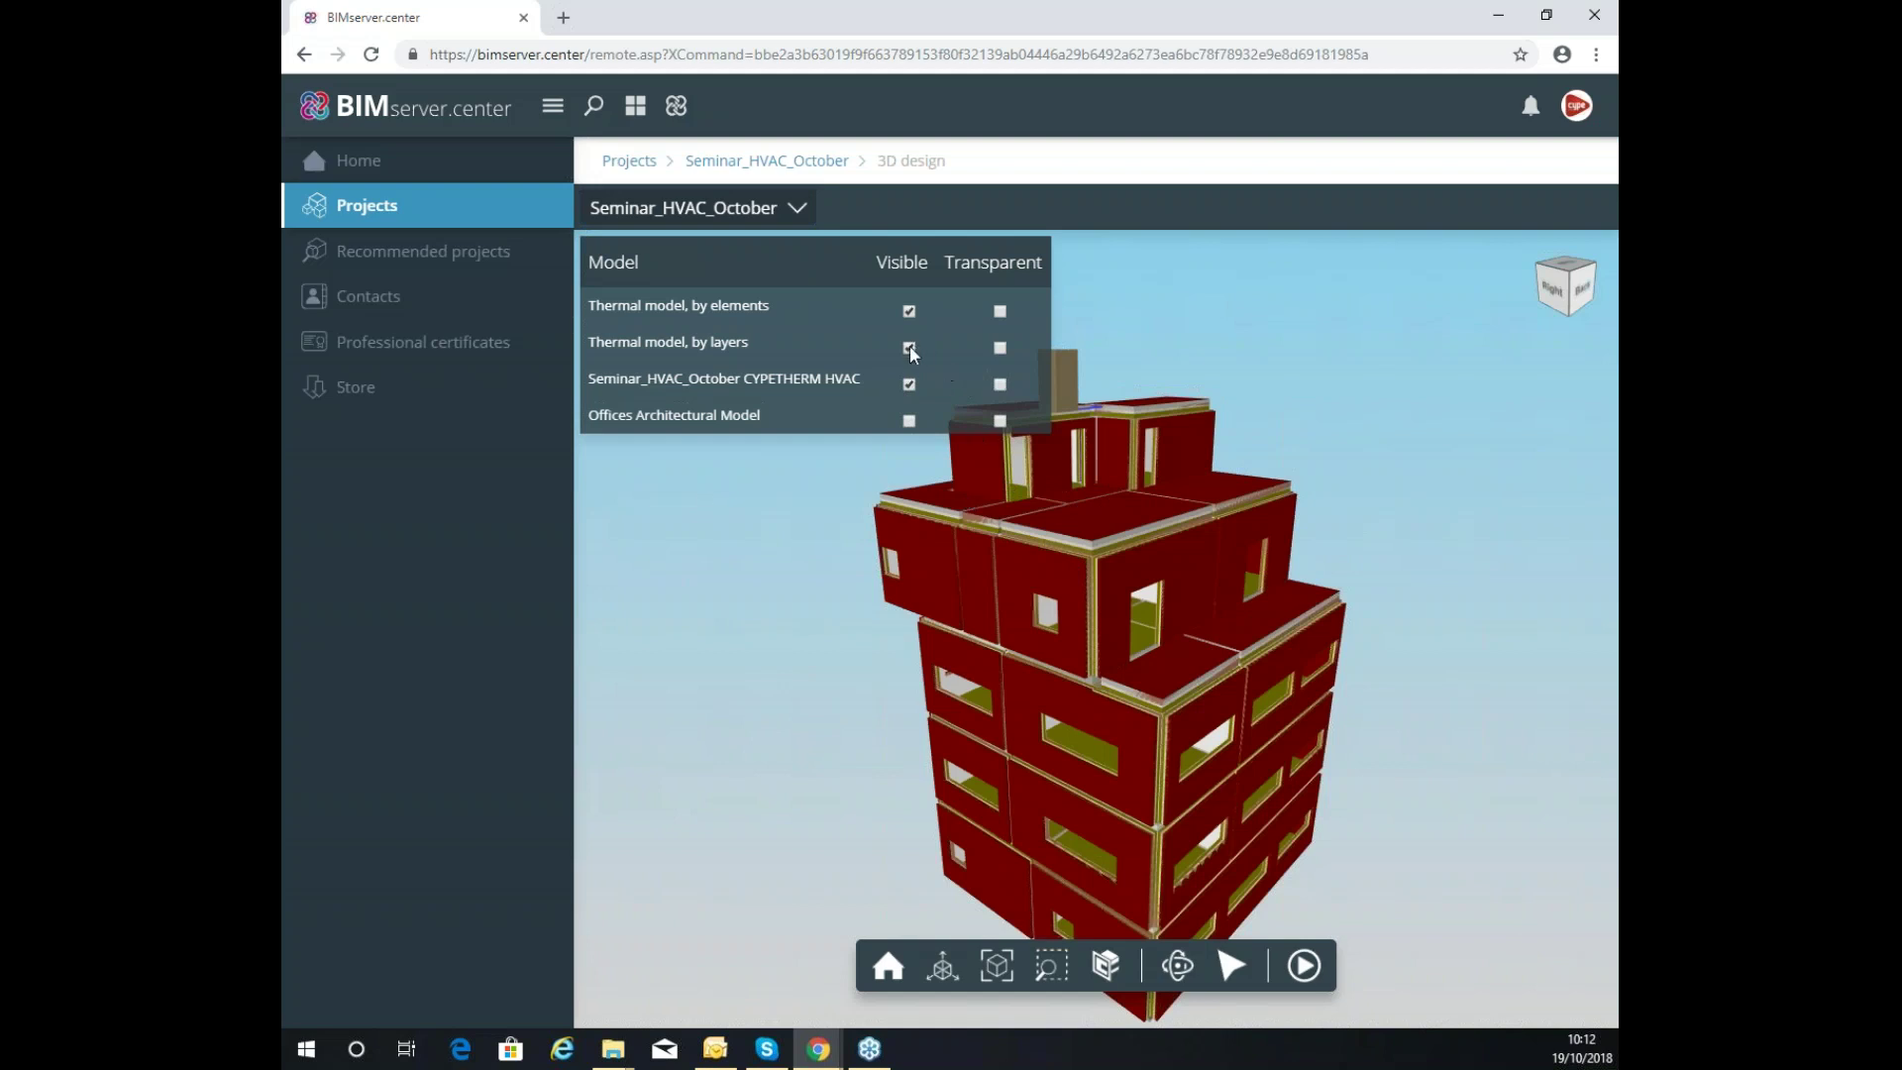
pyautogui.click(909, 347)
pyautogui.click(909, 310)
pyautogui.moveTo(1221, 502); pyautogui.dragTo(976, 526)
pyautogui.click(908, 311)
pyautogui.click(909, 347)
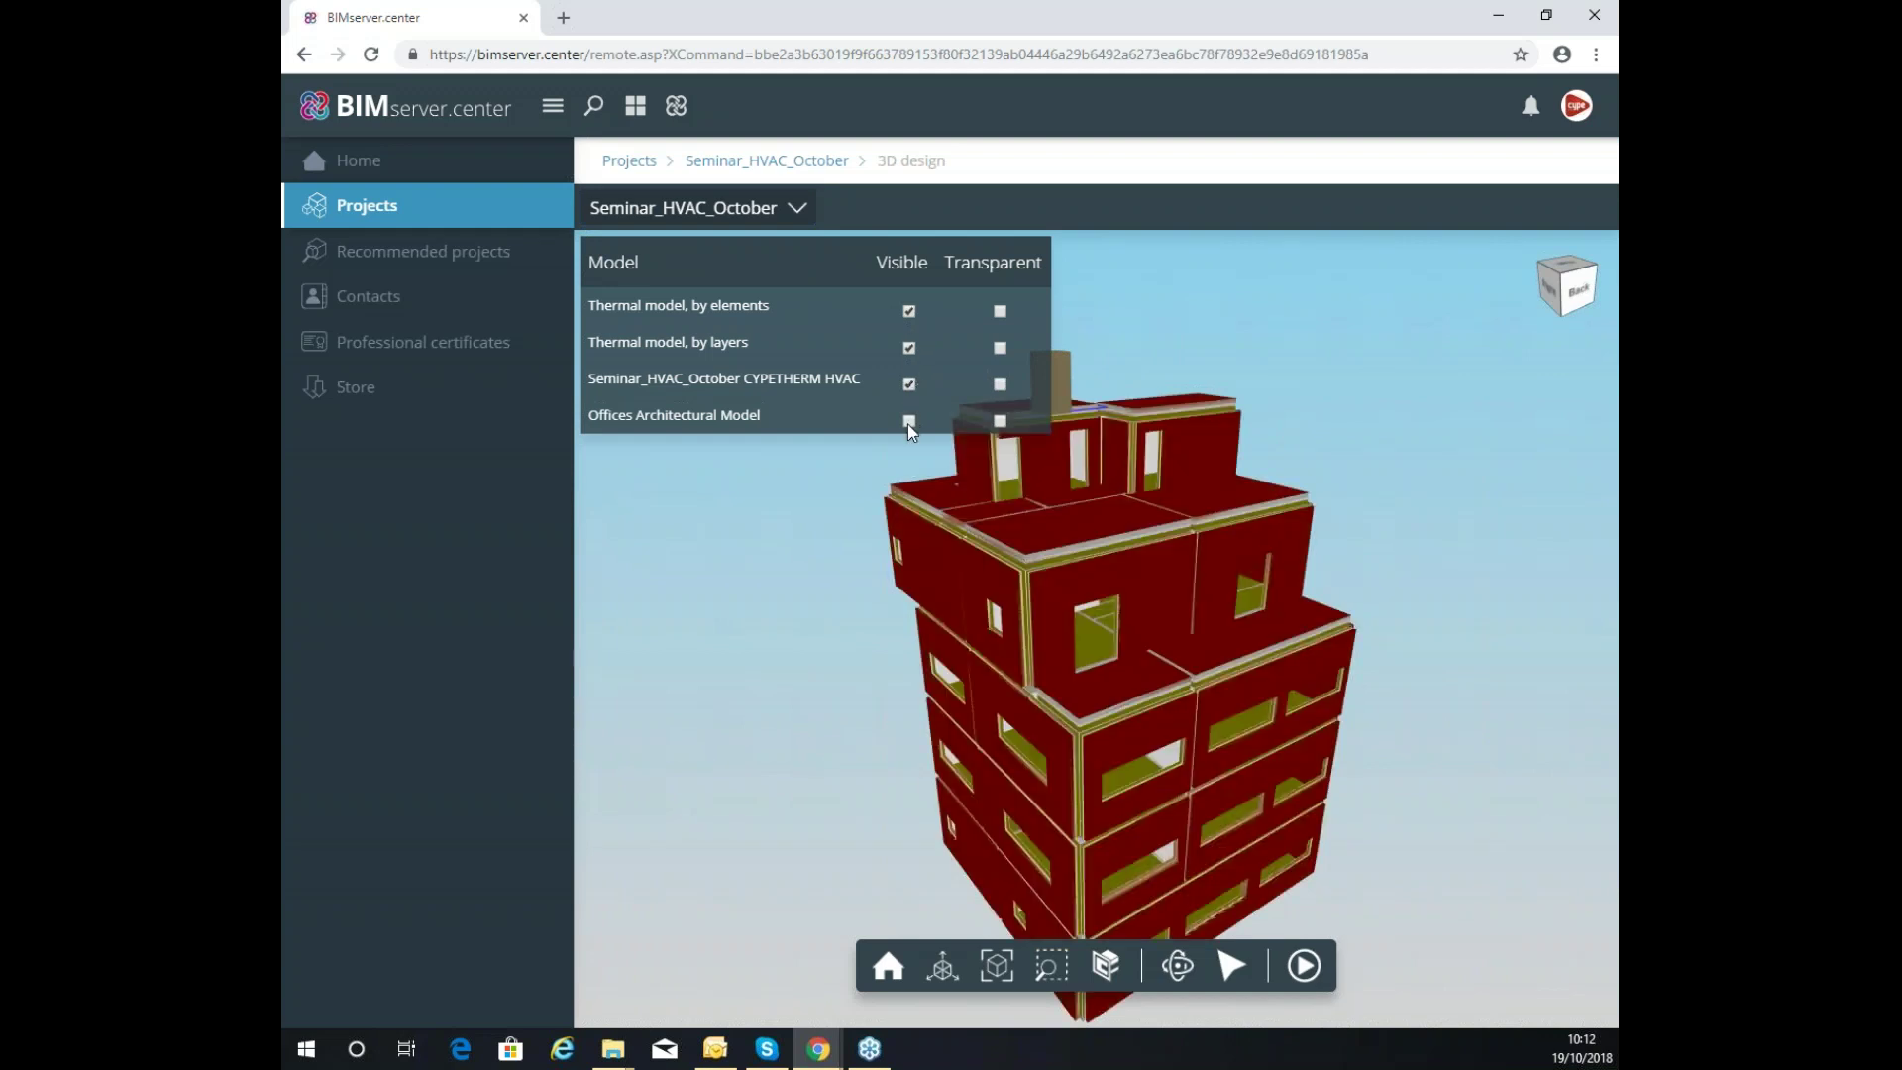
pyautogui.click(908, 421)
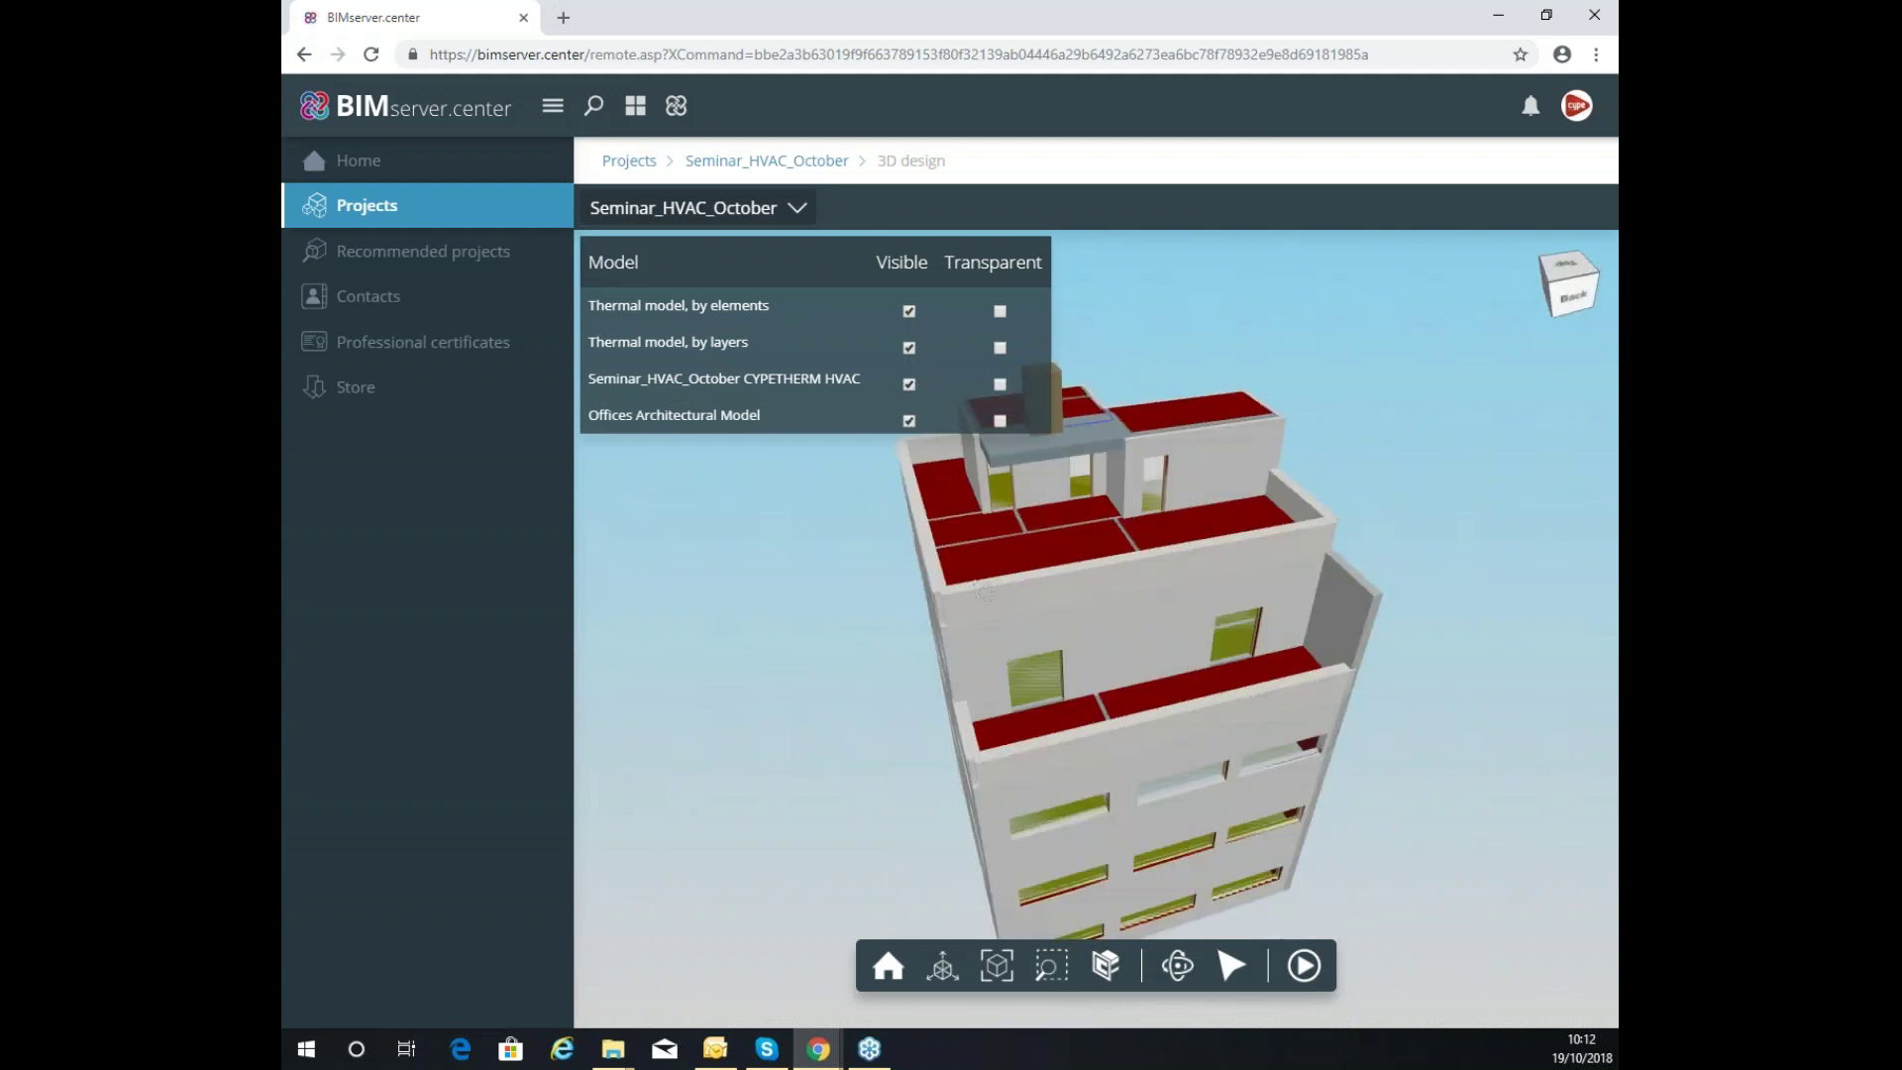
# Return to the Seminar_HVAC_October project page to review its IFC file list, and minimise the browser
pyautogui.click(764, 164)
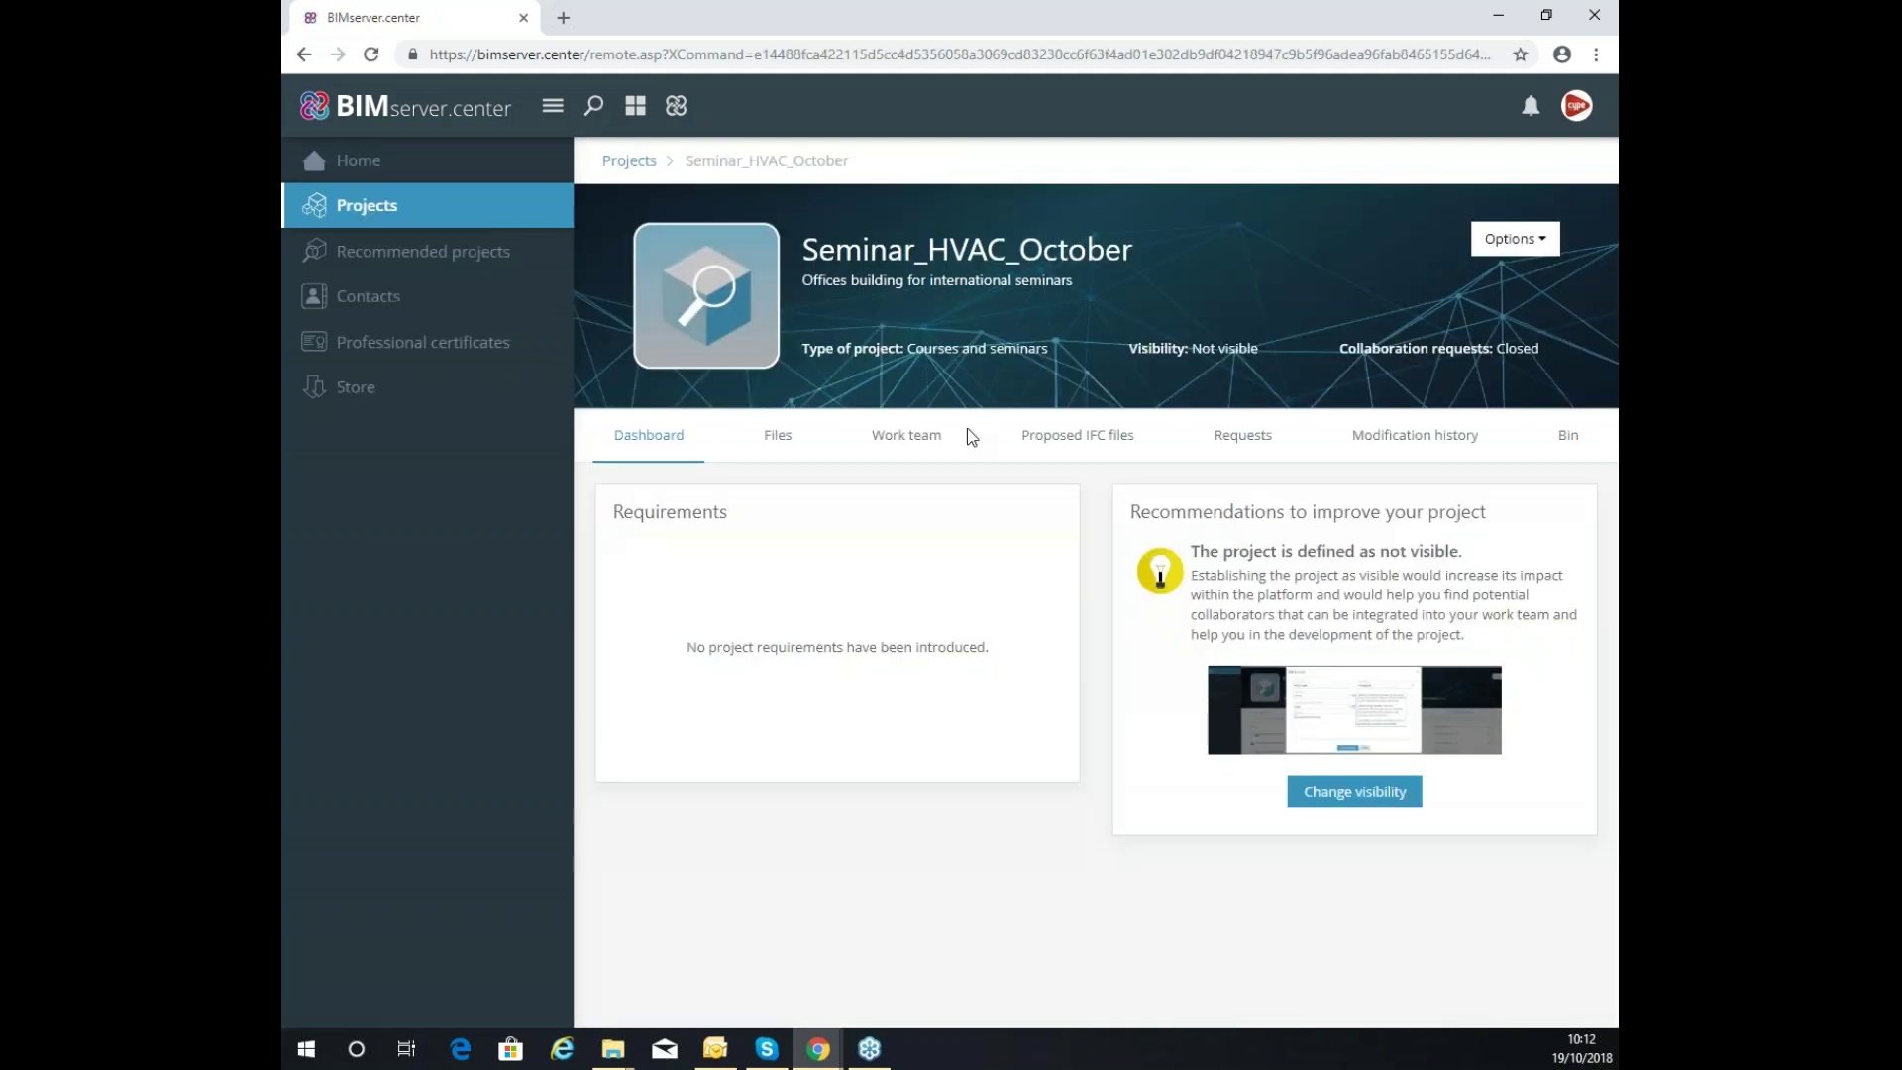
pyautogui.click(779, 444)
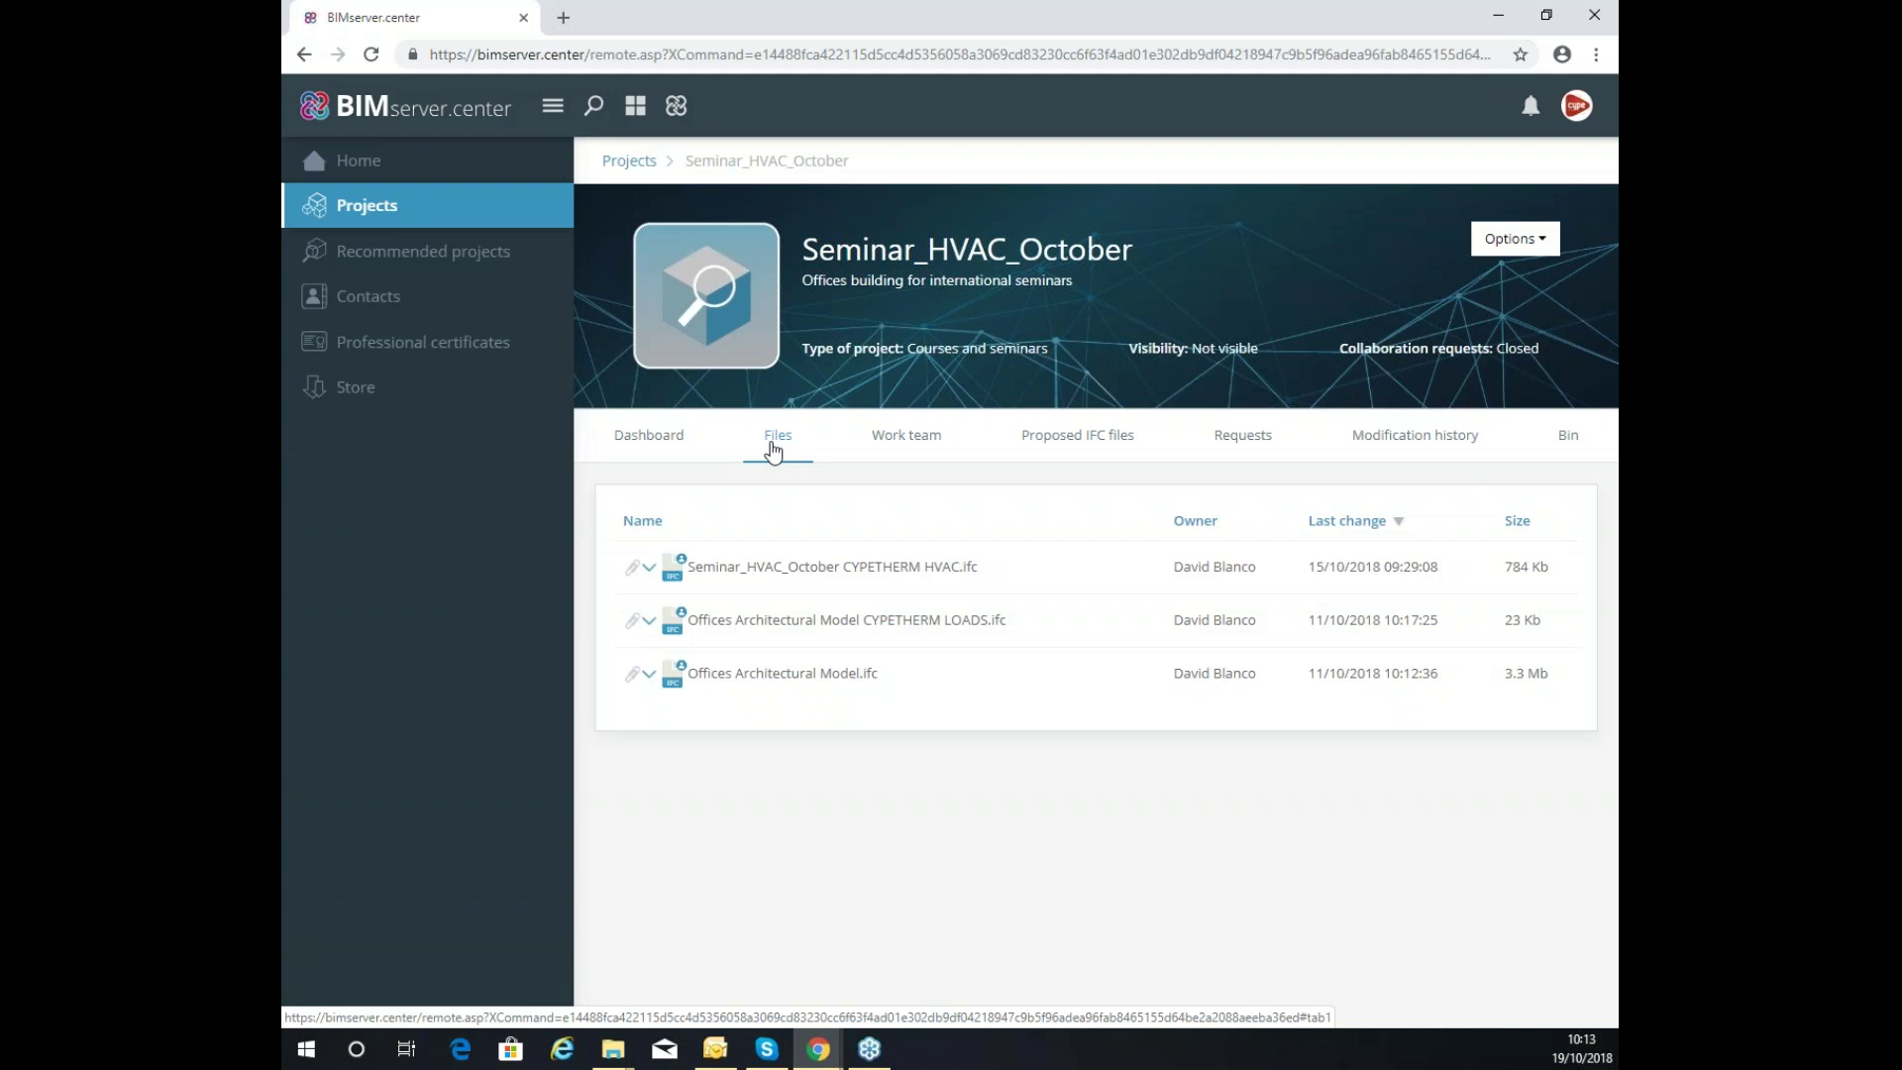
pyautogui.click(1496, 16)
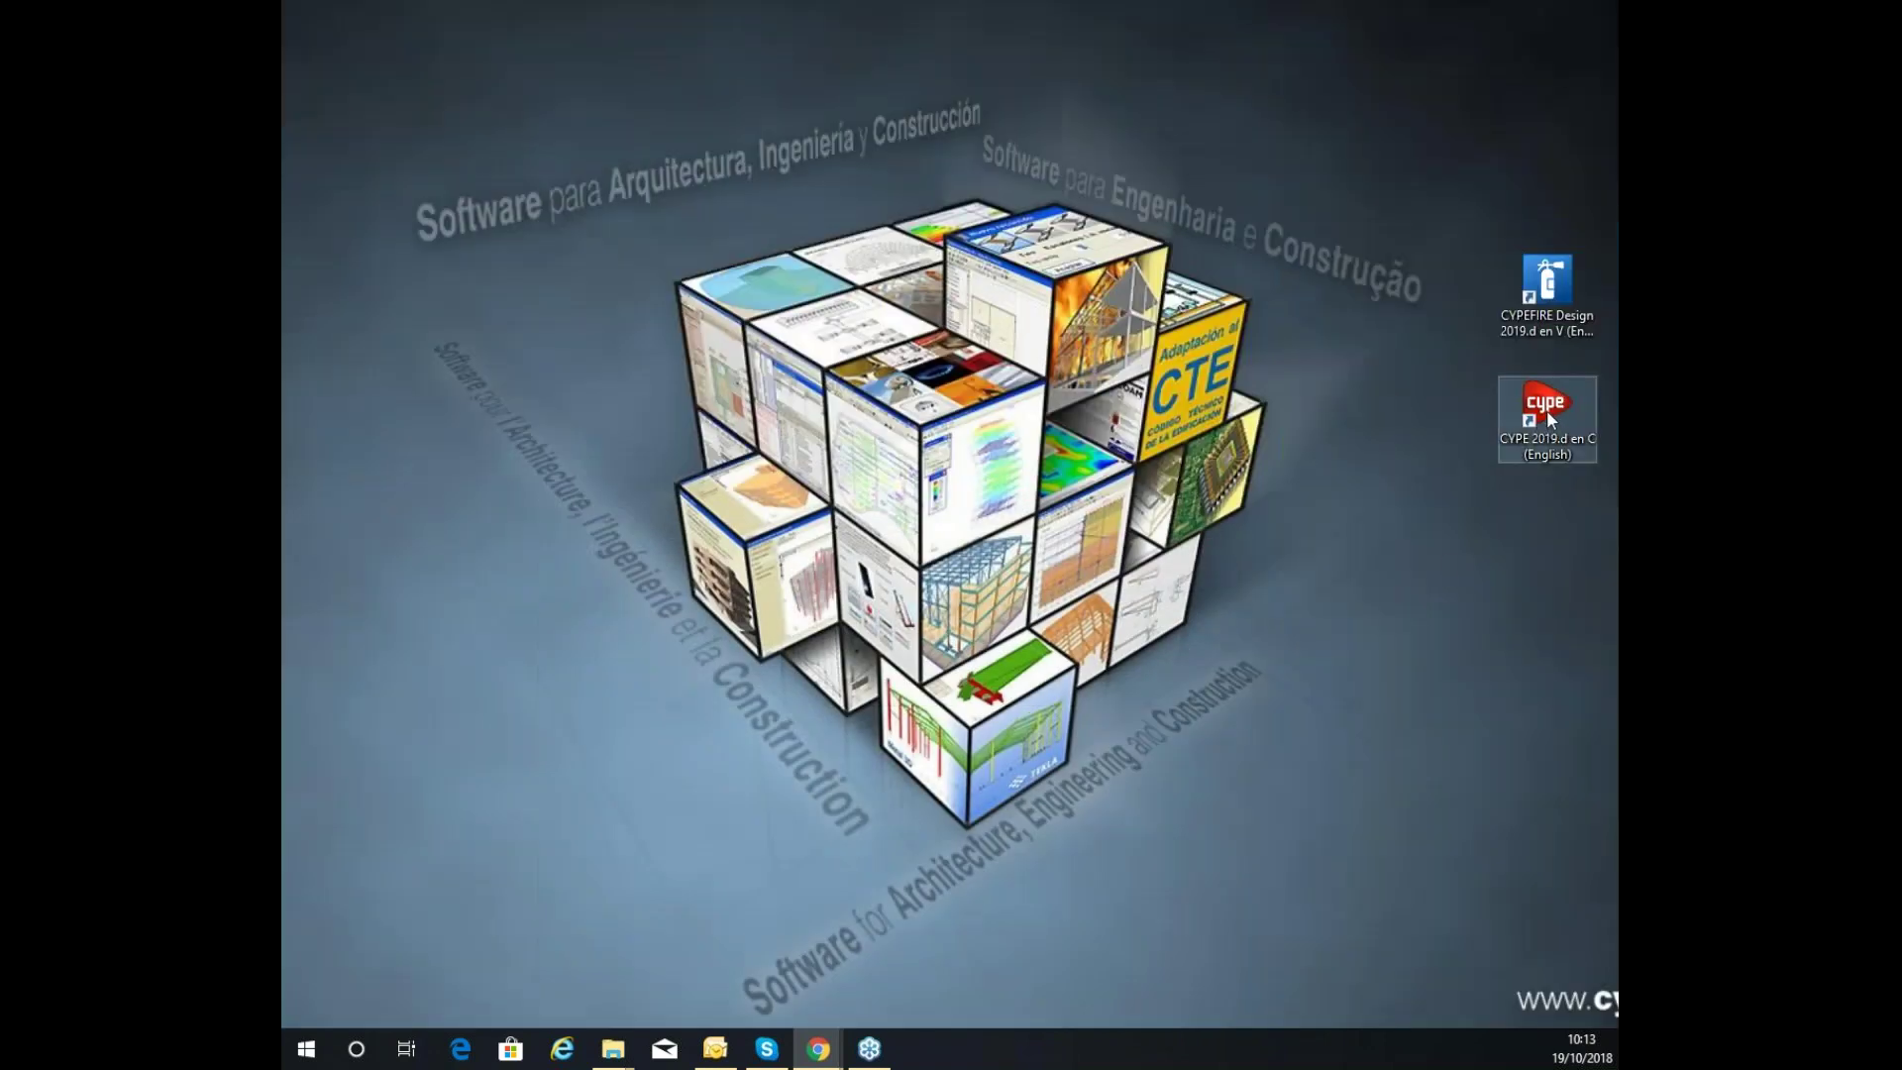
# Launch IFC Builder from the Open BIM programs of the CYPE 2019 suite and open the recent Offices.cbim job
pyautogui.doubleClick(1541, 402)
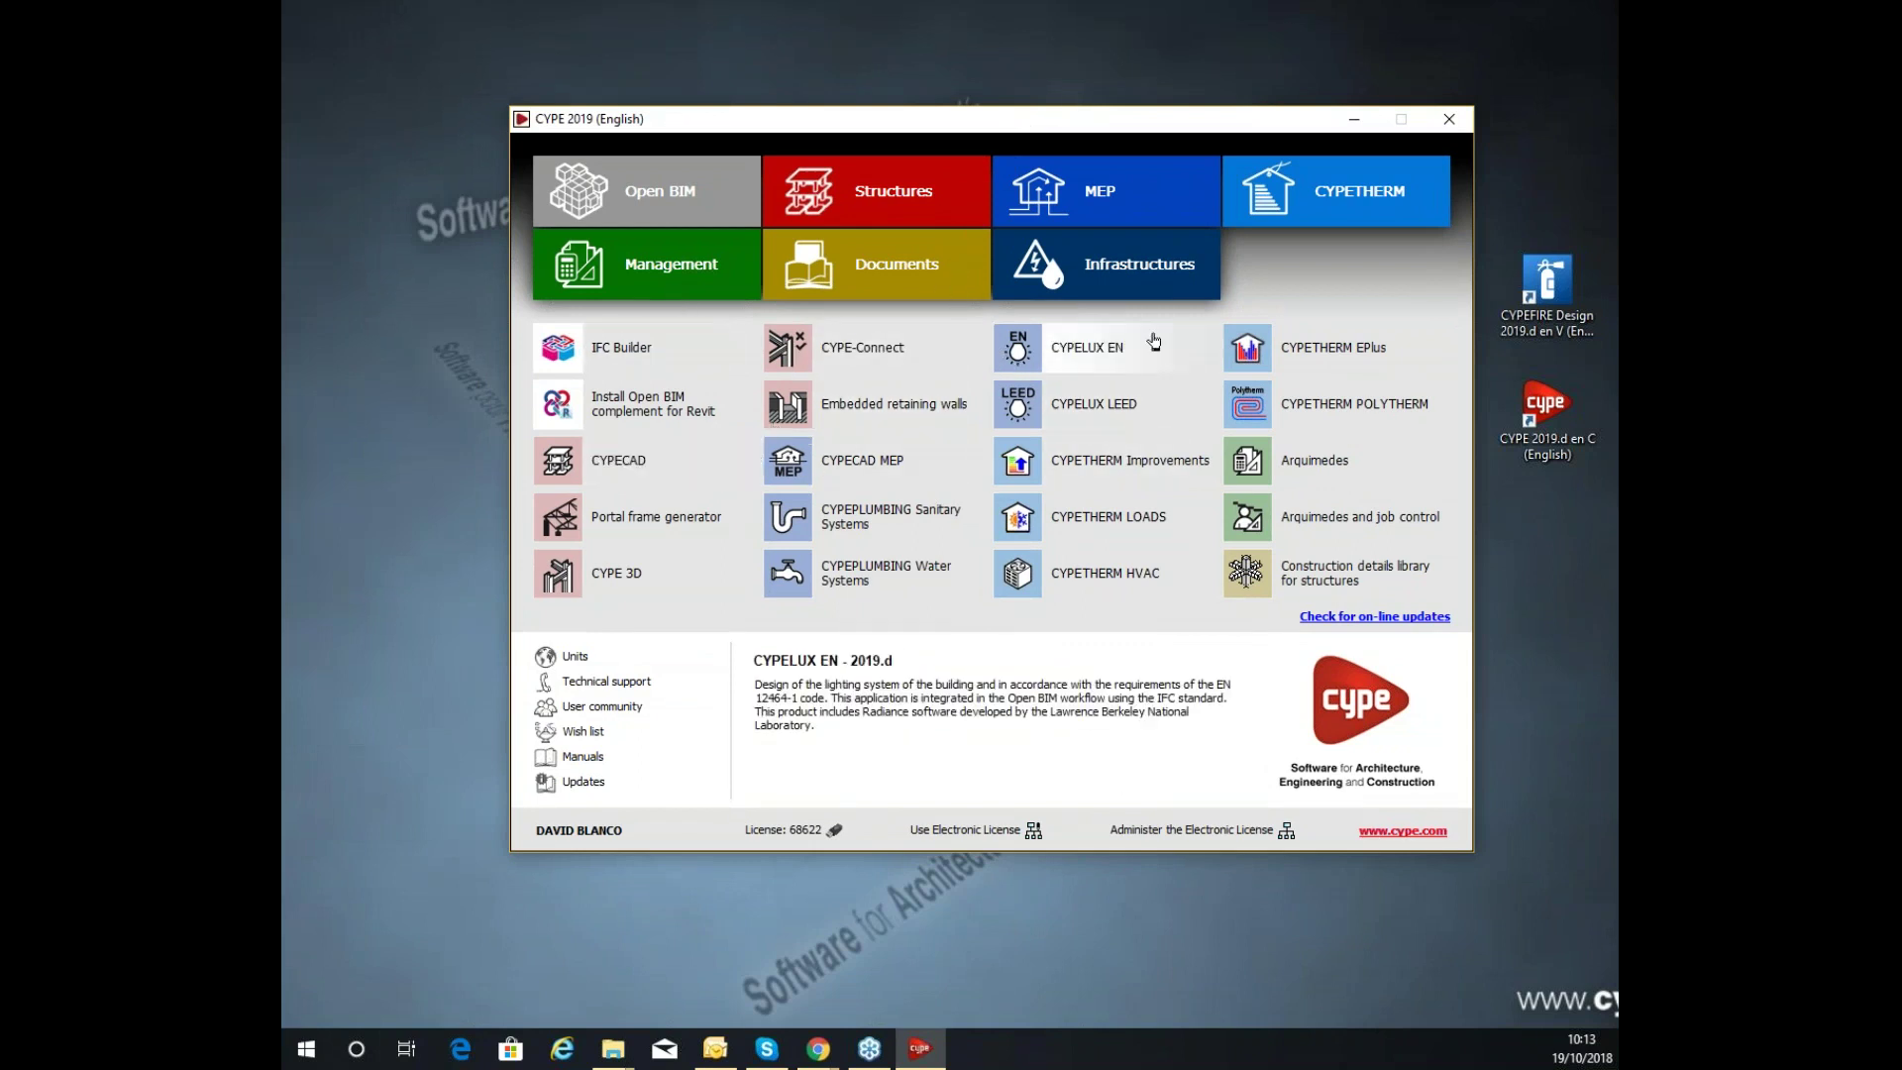
pyautogui.click(646, 212)
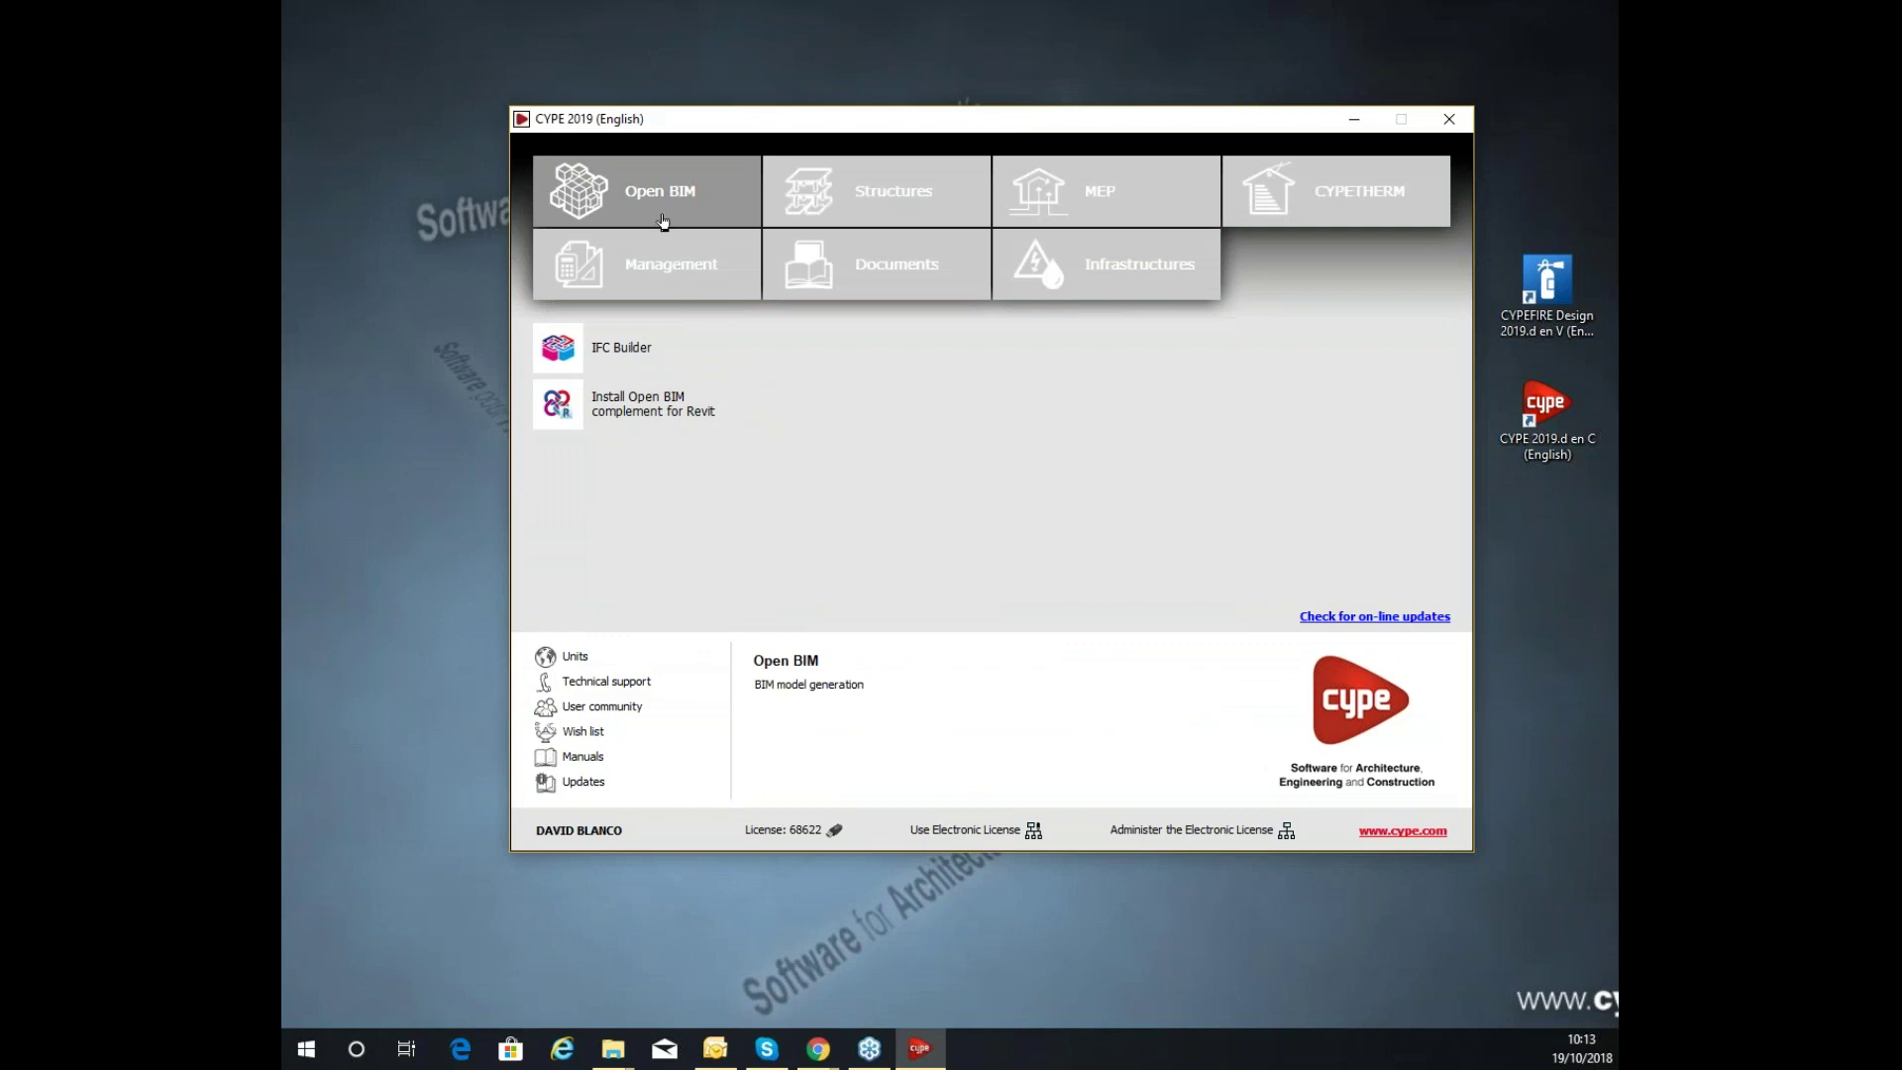
pyautogui.click(639, 358)
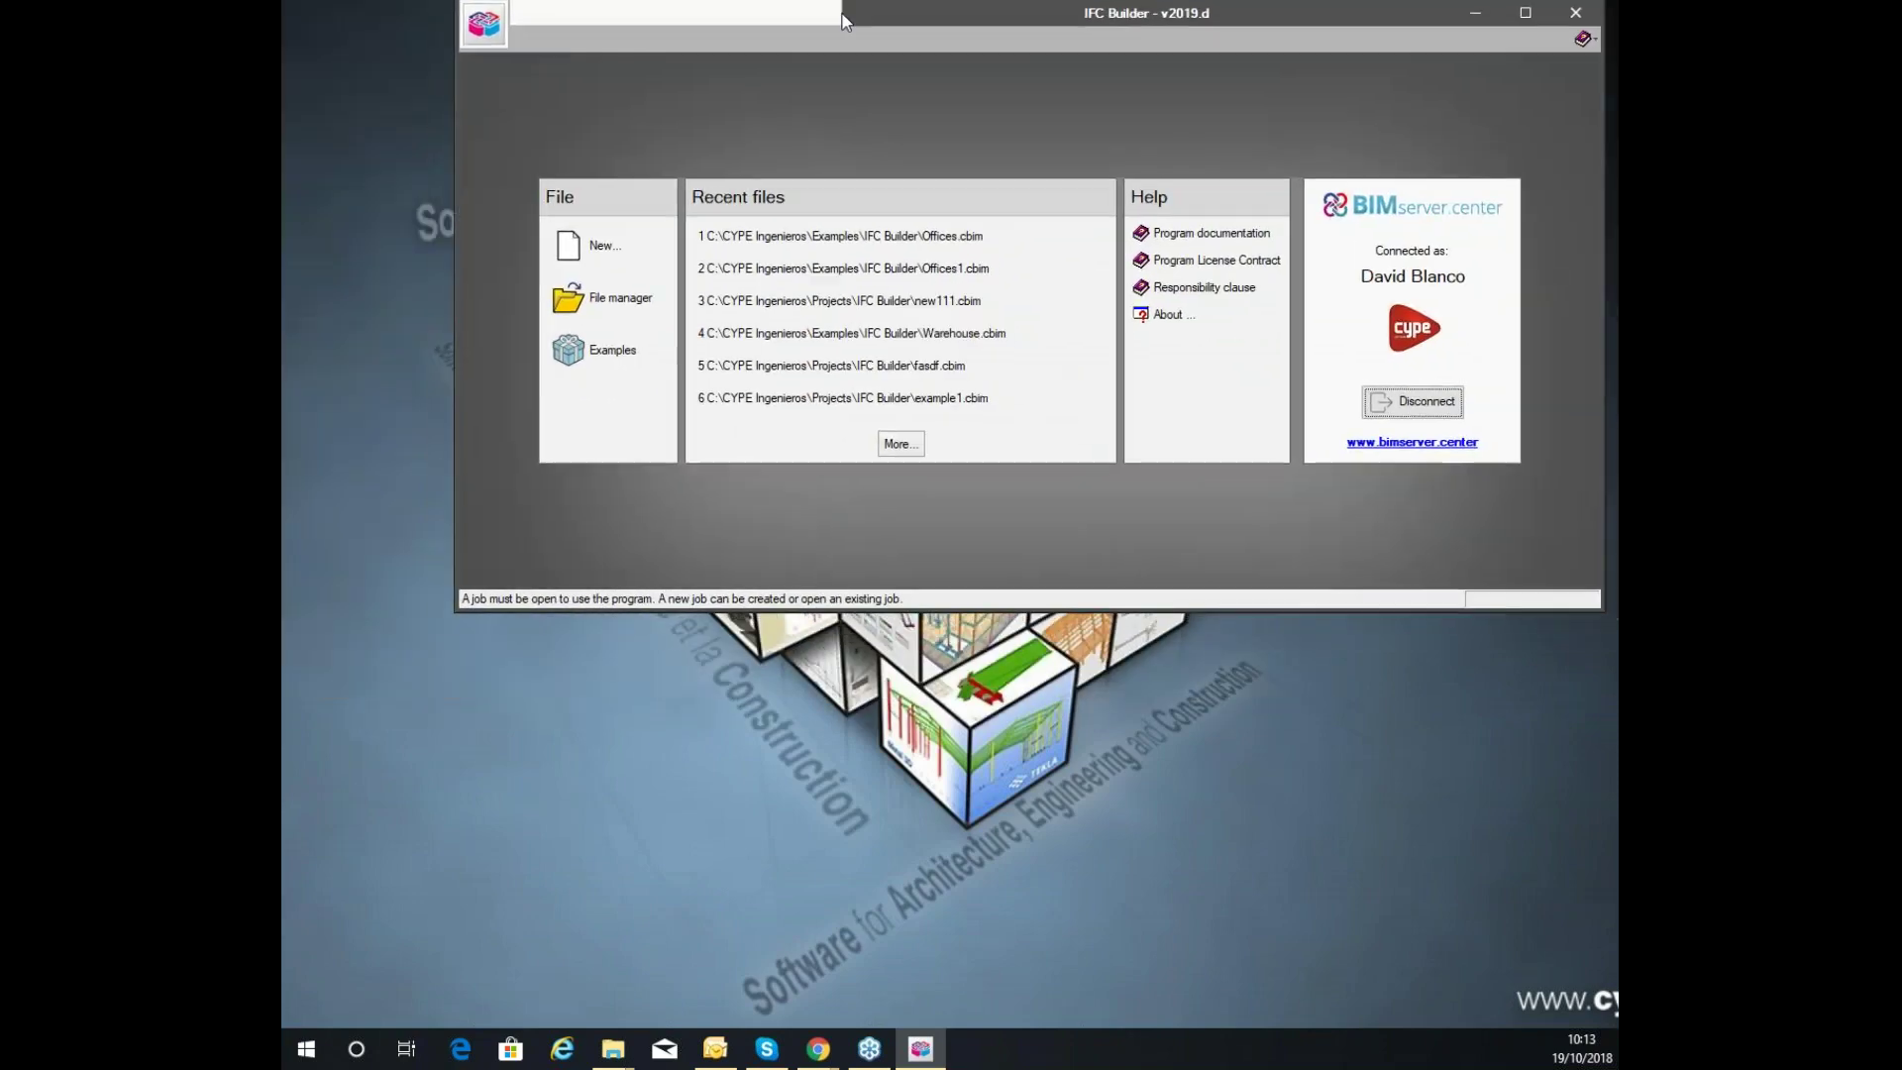
pyautogui.doubleClick(842, 22)
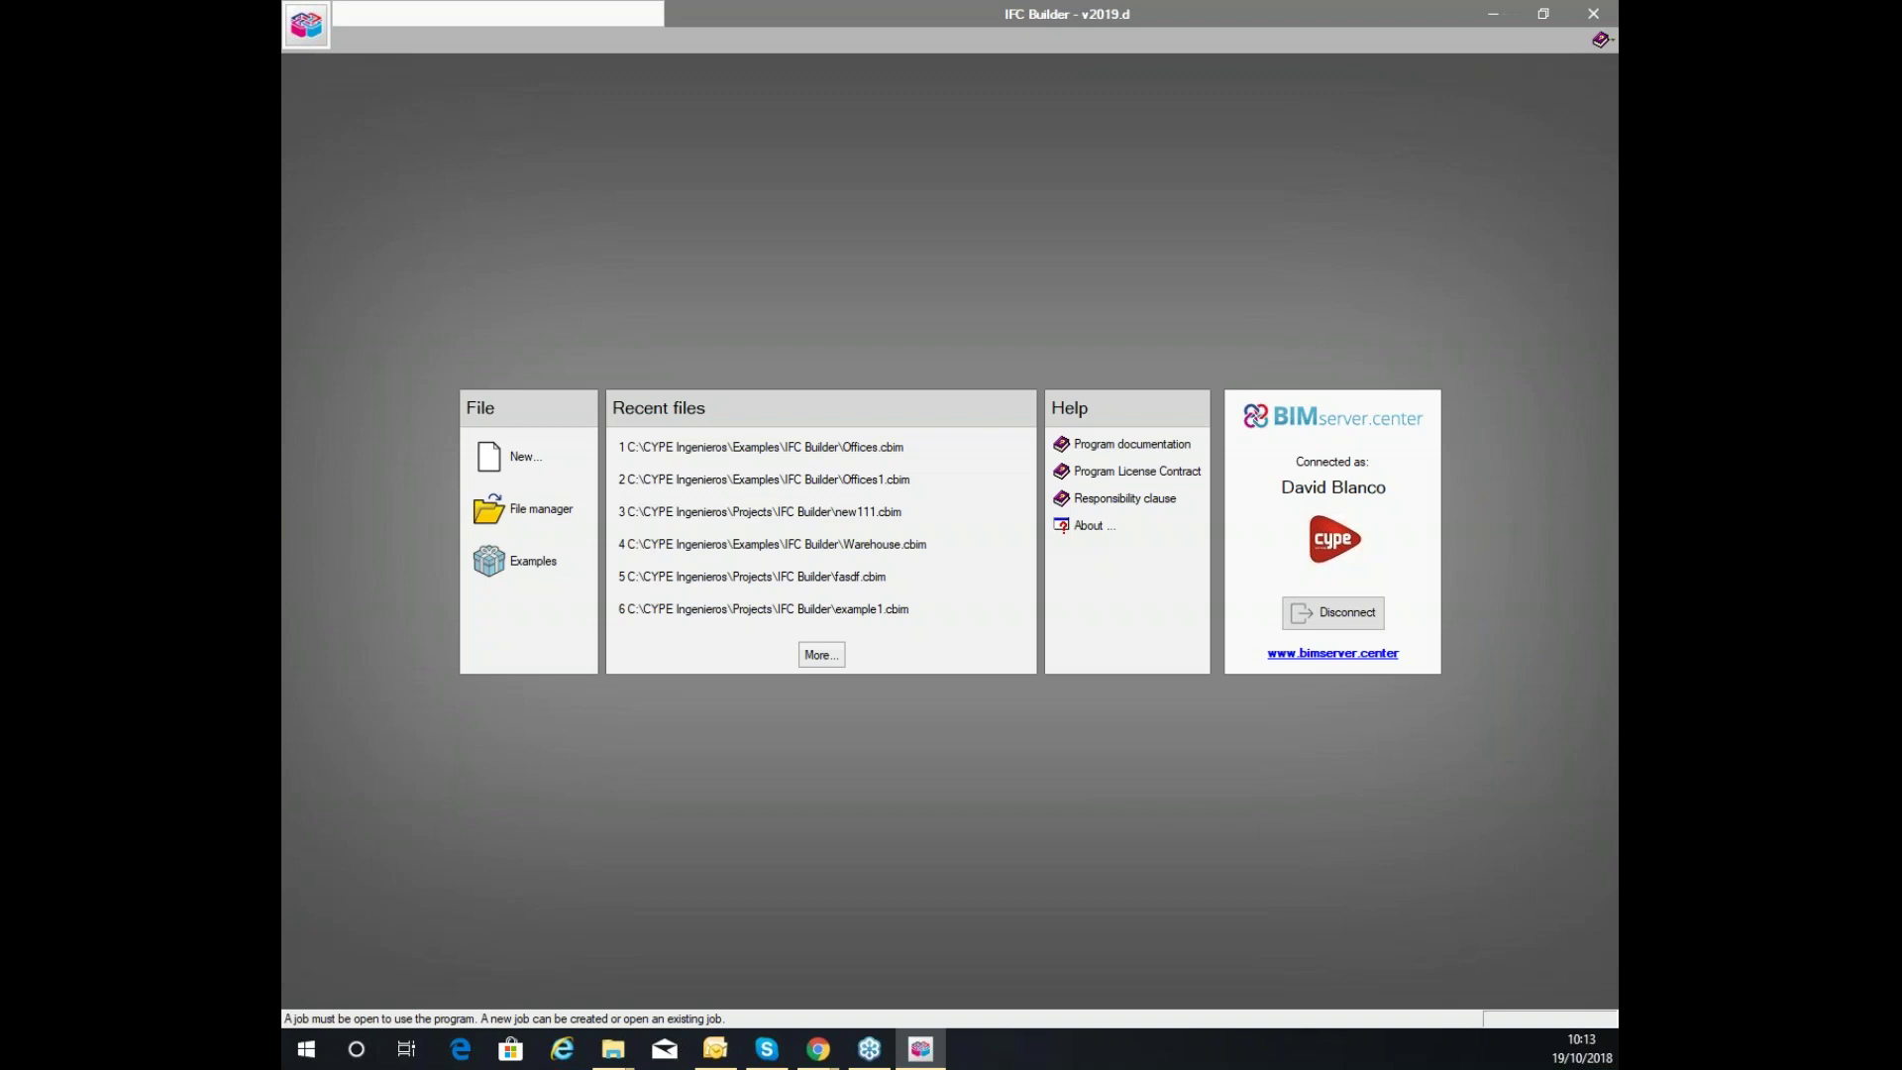
pyautogui.click(758, 454)
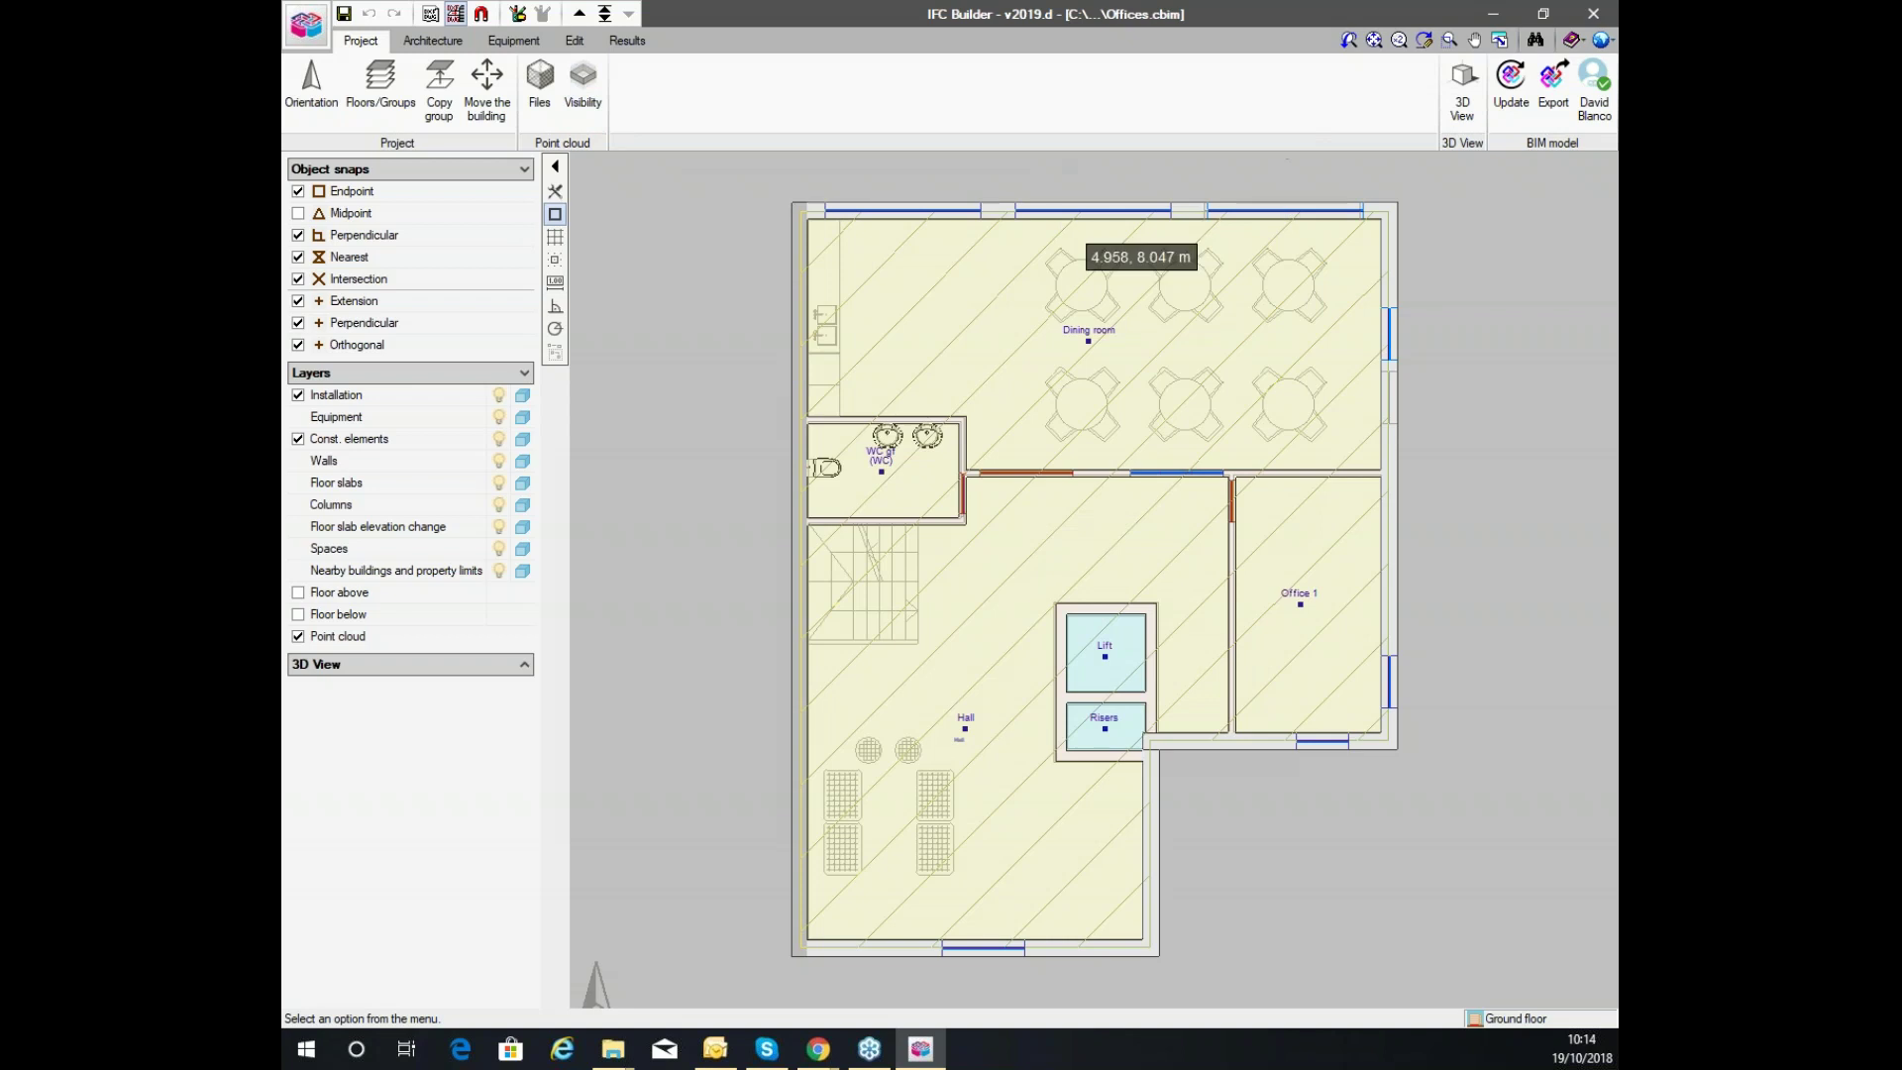
# Check the job's IFC export settings and its BIMserver.center project link without exporting
pyautogui.click(1550, 99)
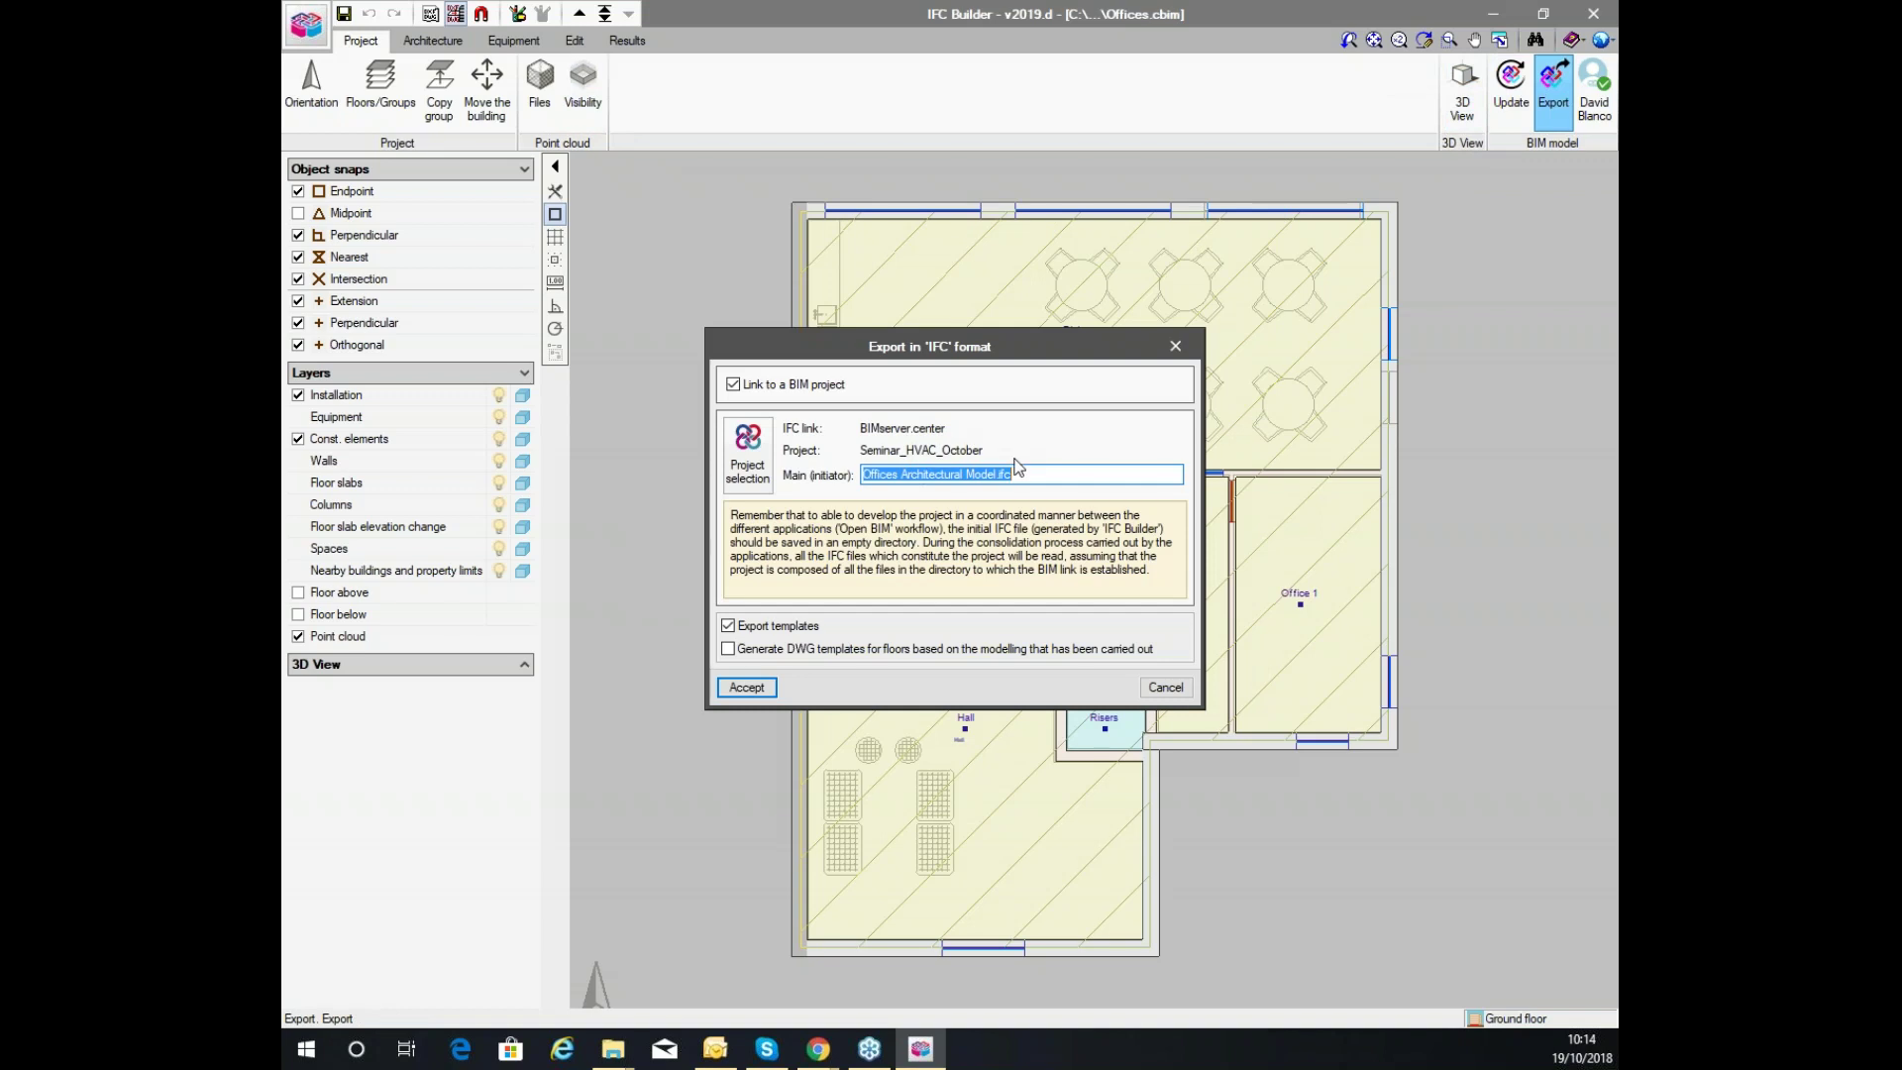
pyautogui.click(1165, 686)
# Show all floors of the offices building in a 3D view and inspect it from several sides
pyautogui.click(1463, 89)
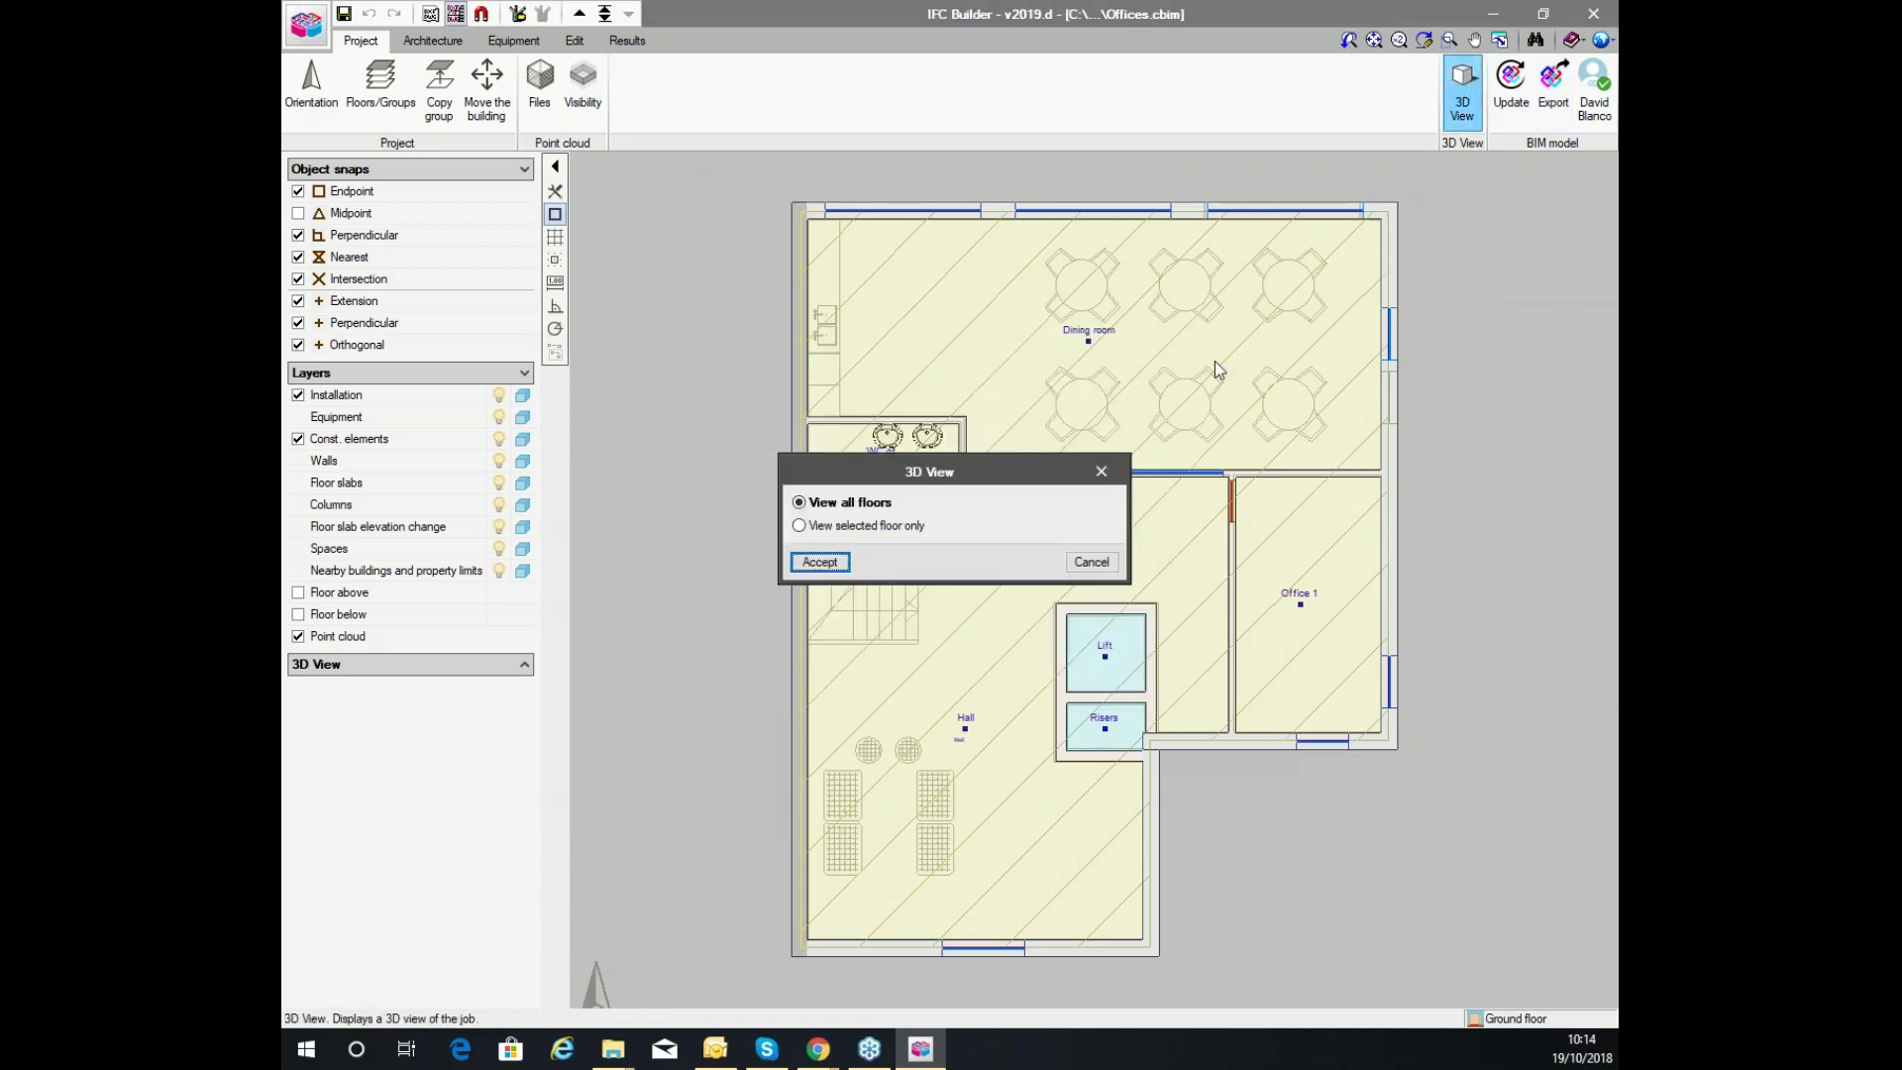
pyautogui.click(832, 557)
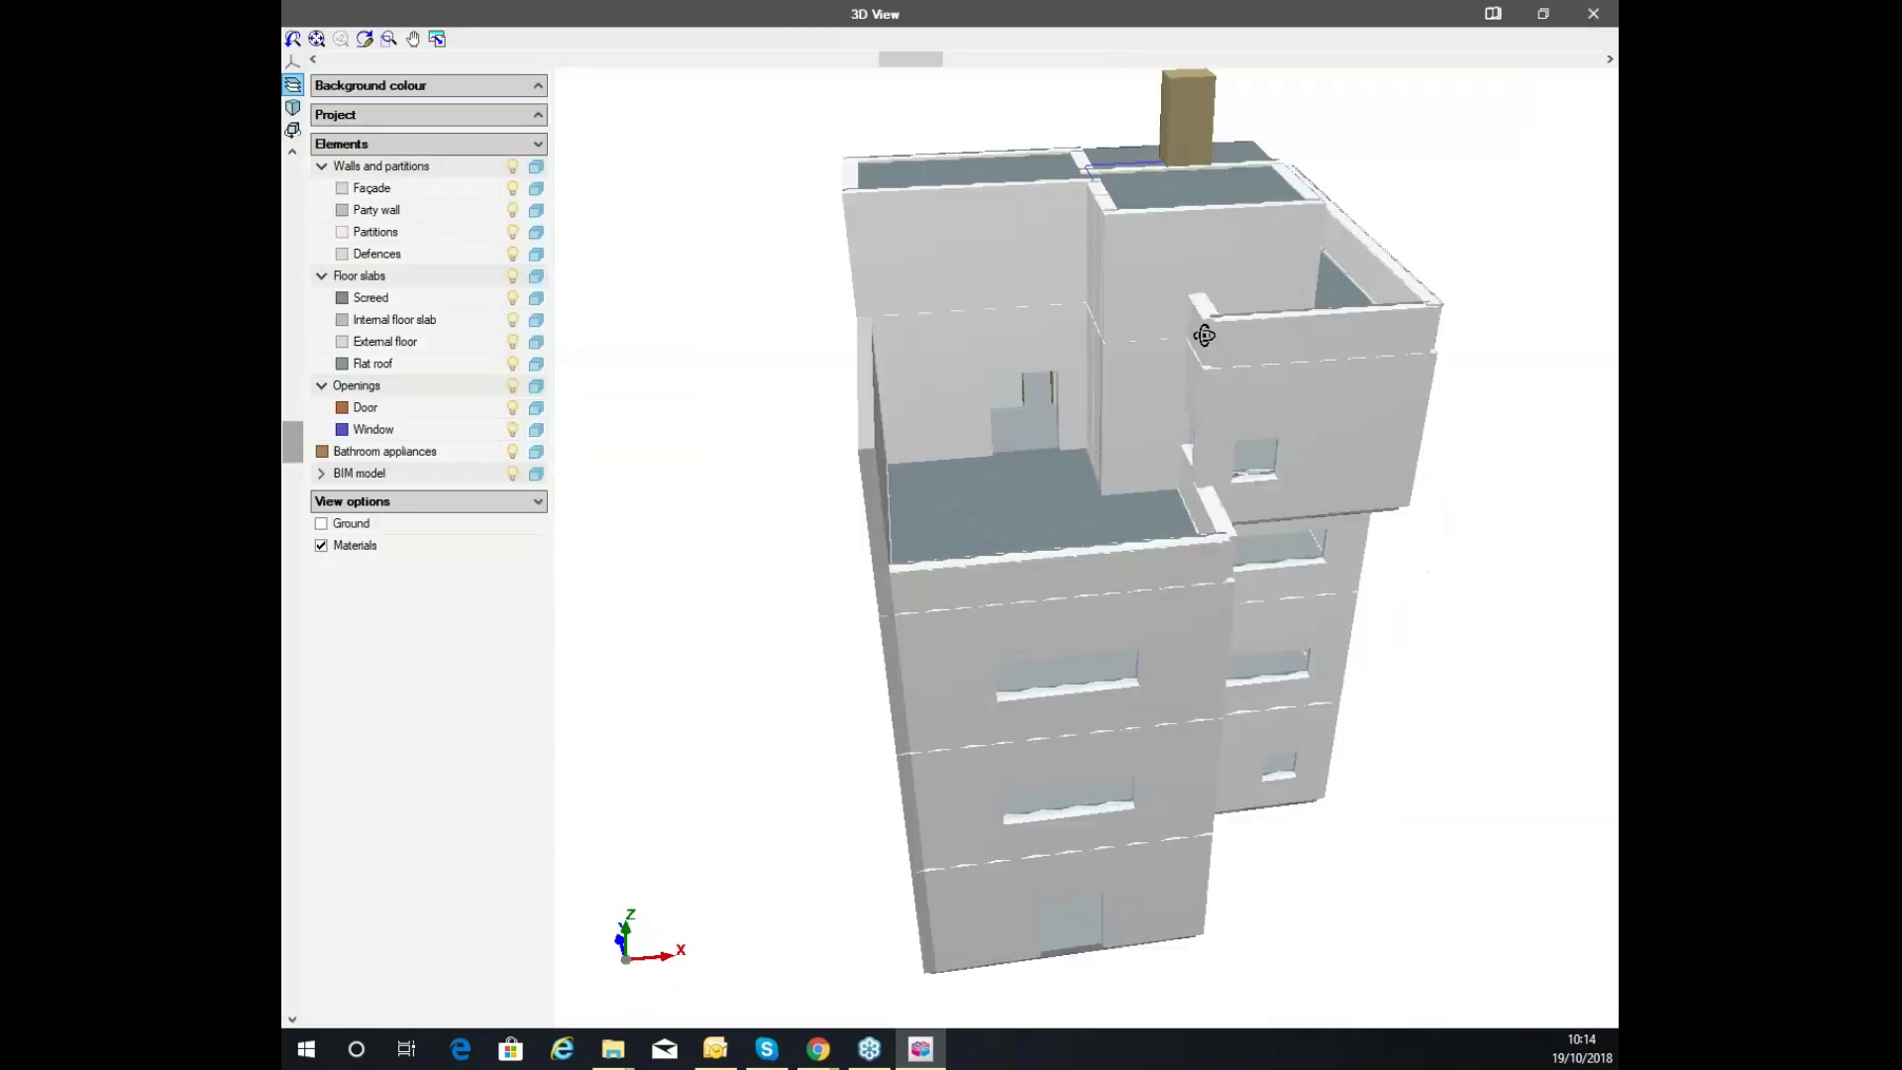
pyautogui.moveTo(1204, 335); pyautogui.dragTo(1248, 242)
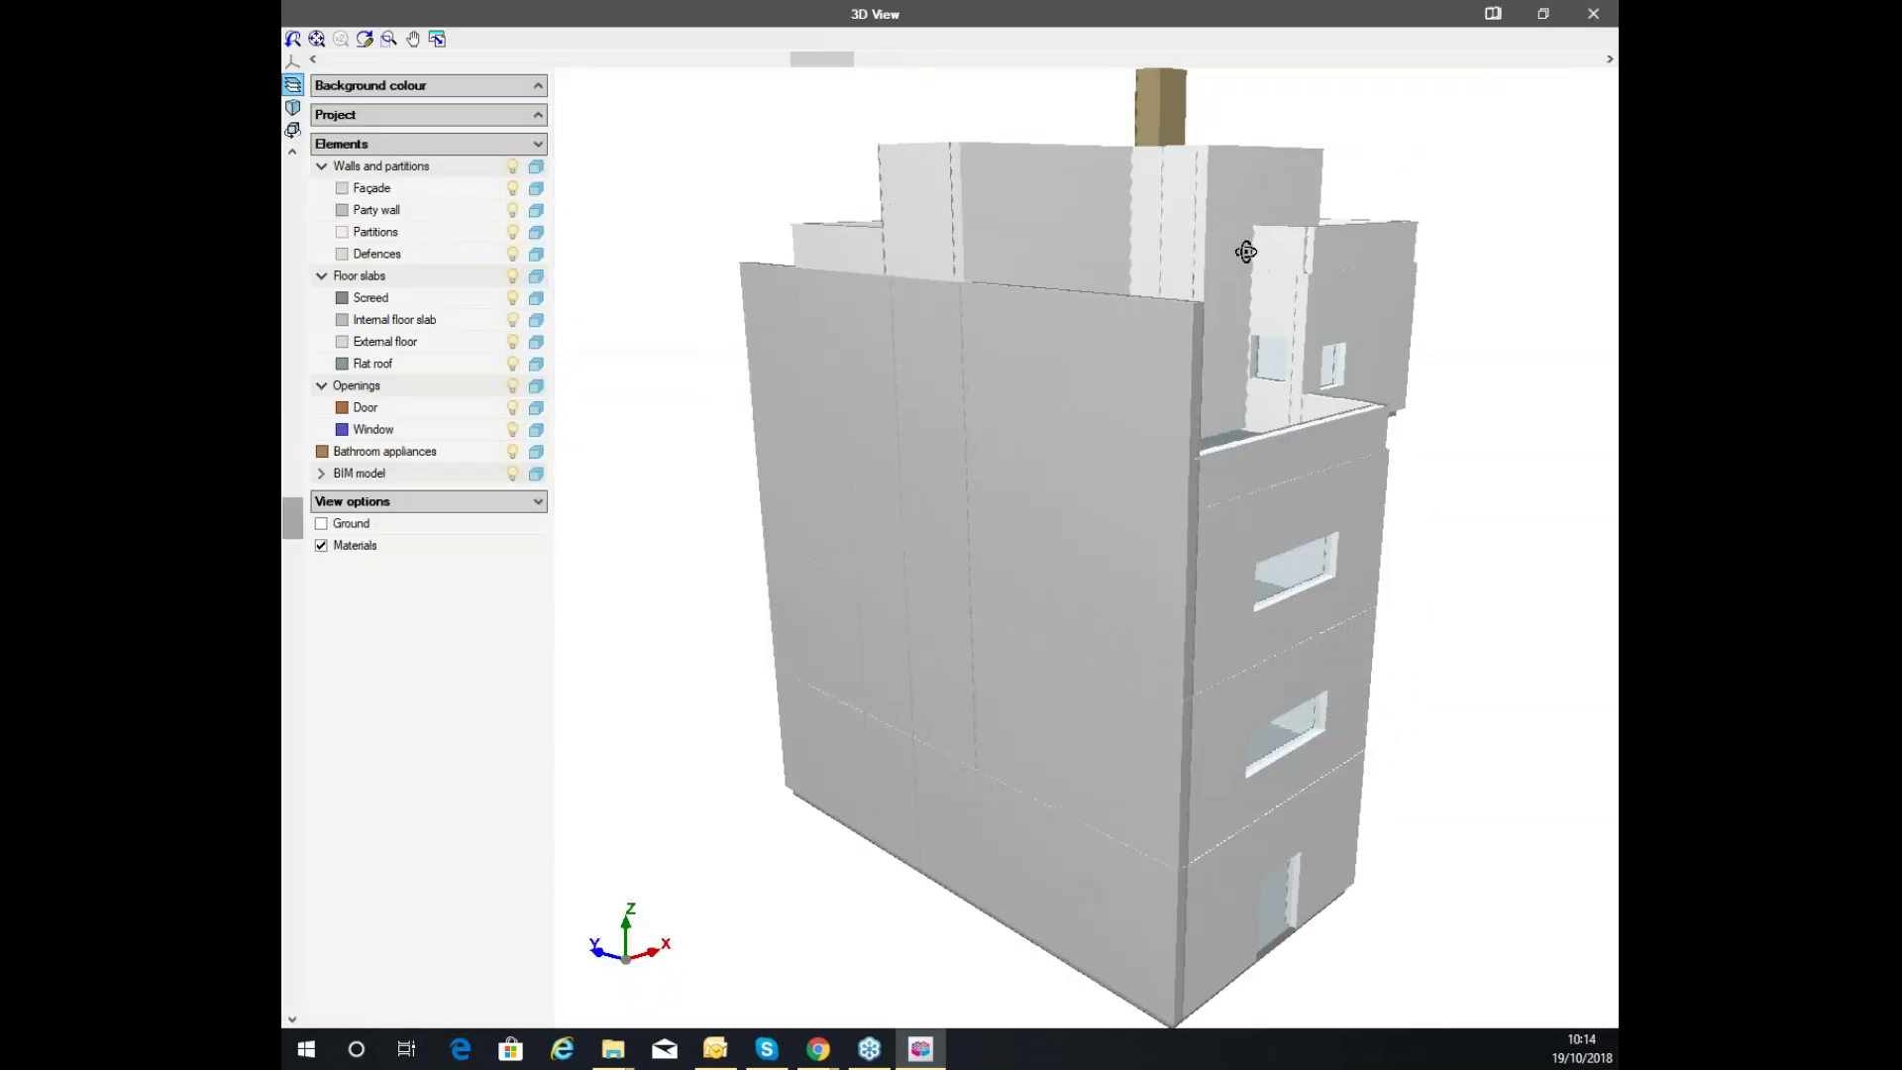
# Hide the walls and floor slabs to inspect the building's interior, restore both groups, and close the 3D view
pyautogui.click(513, 167)
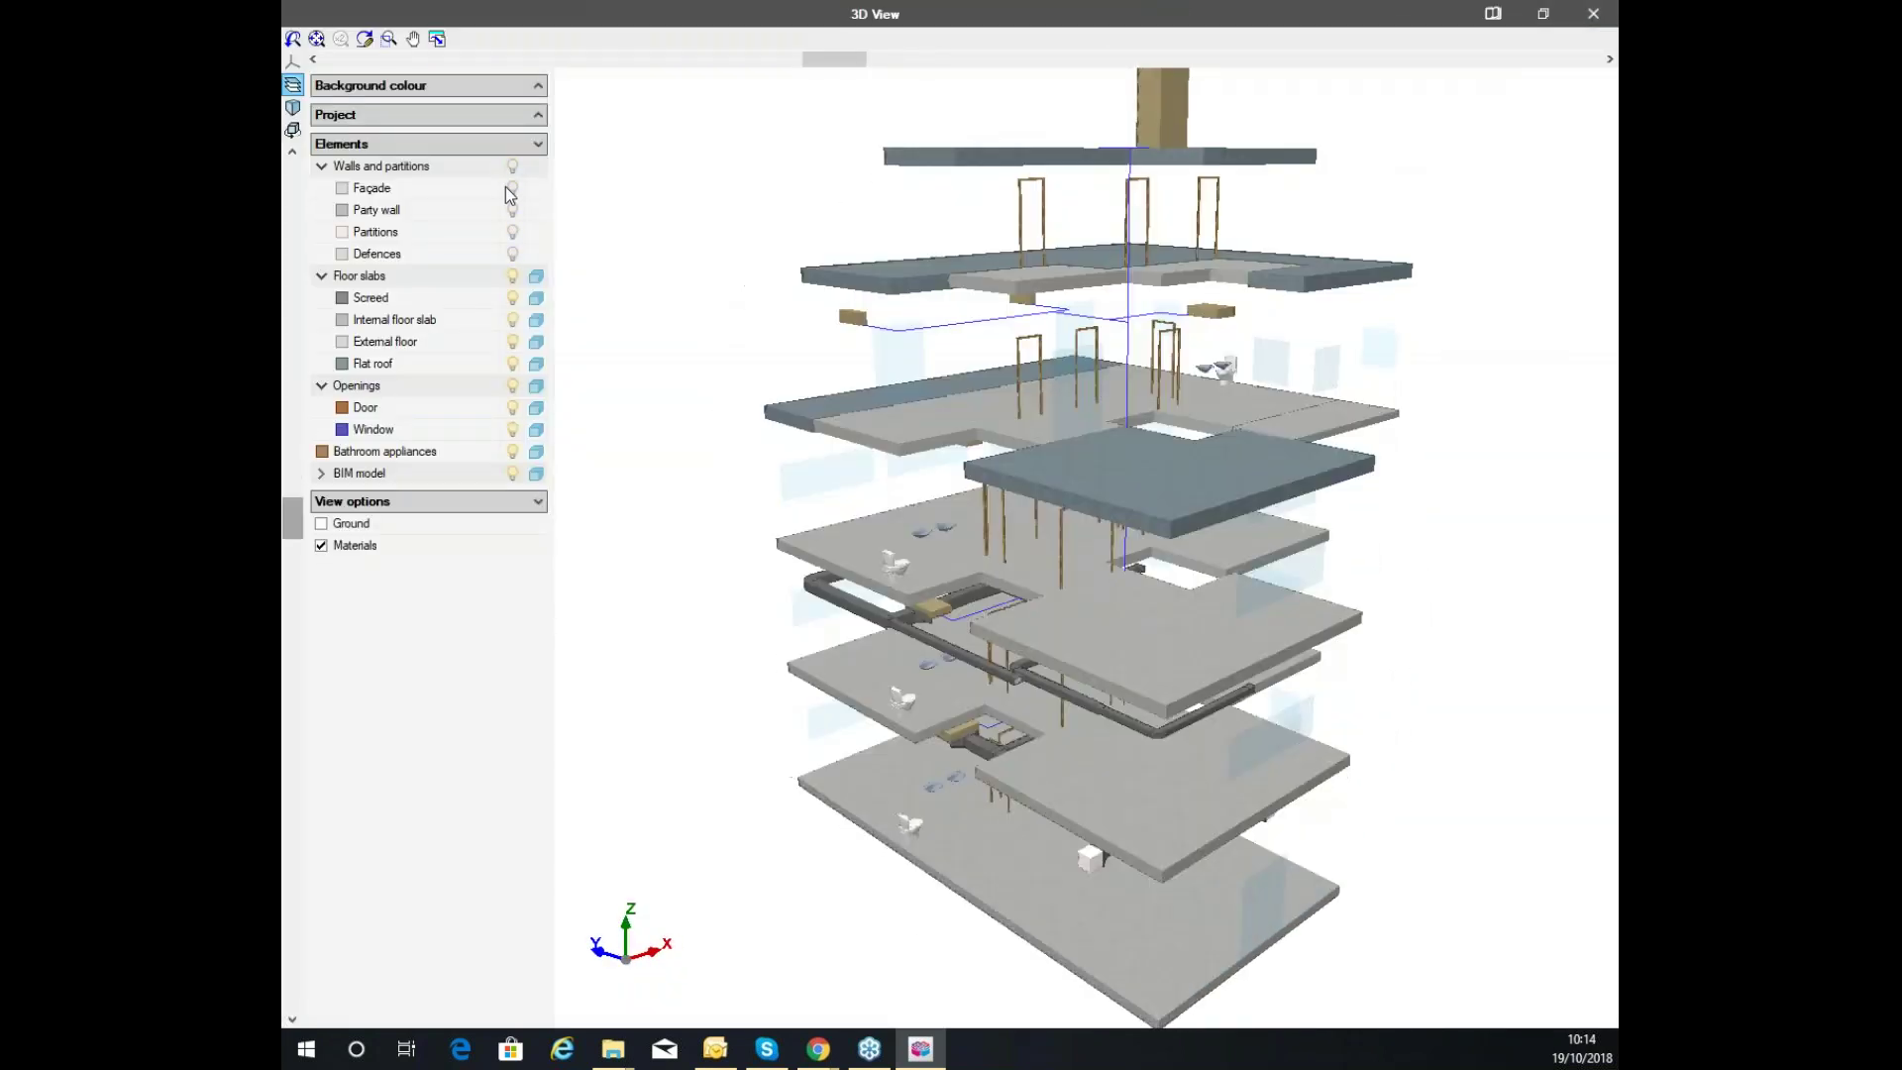
pyautogui.click(513, 276)
pyautogui.moveTo(1307, 362); pyautogui.dragTo(1020, 387)
pyautogui.click(511, 277)
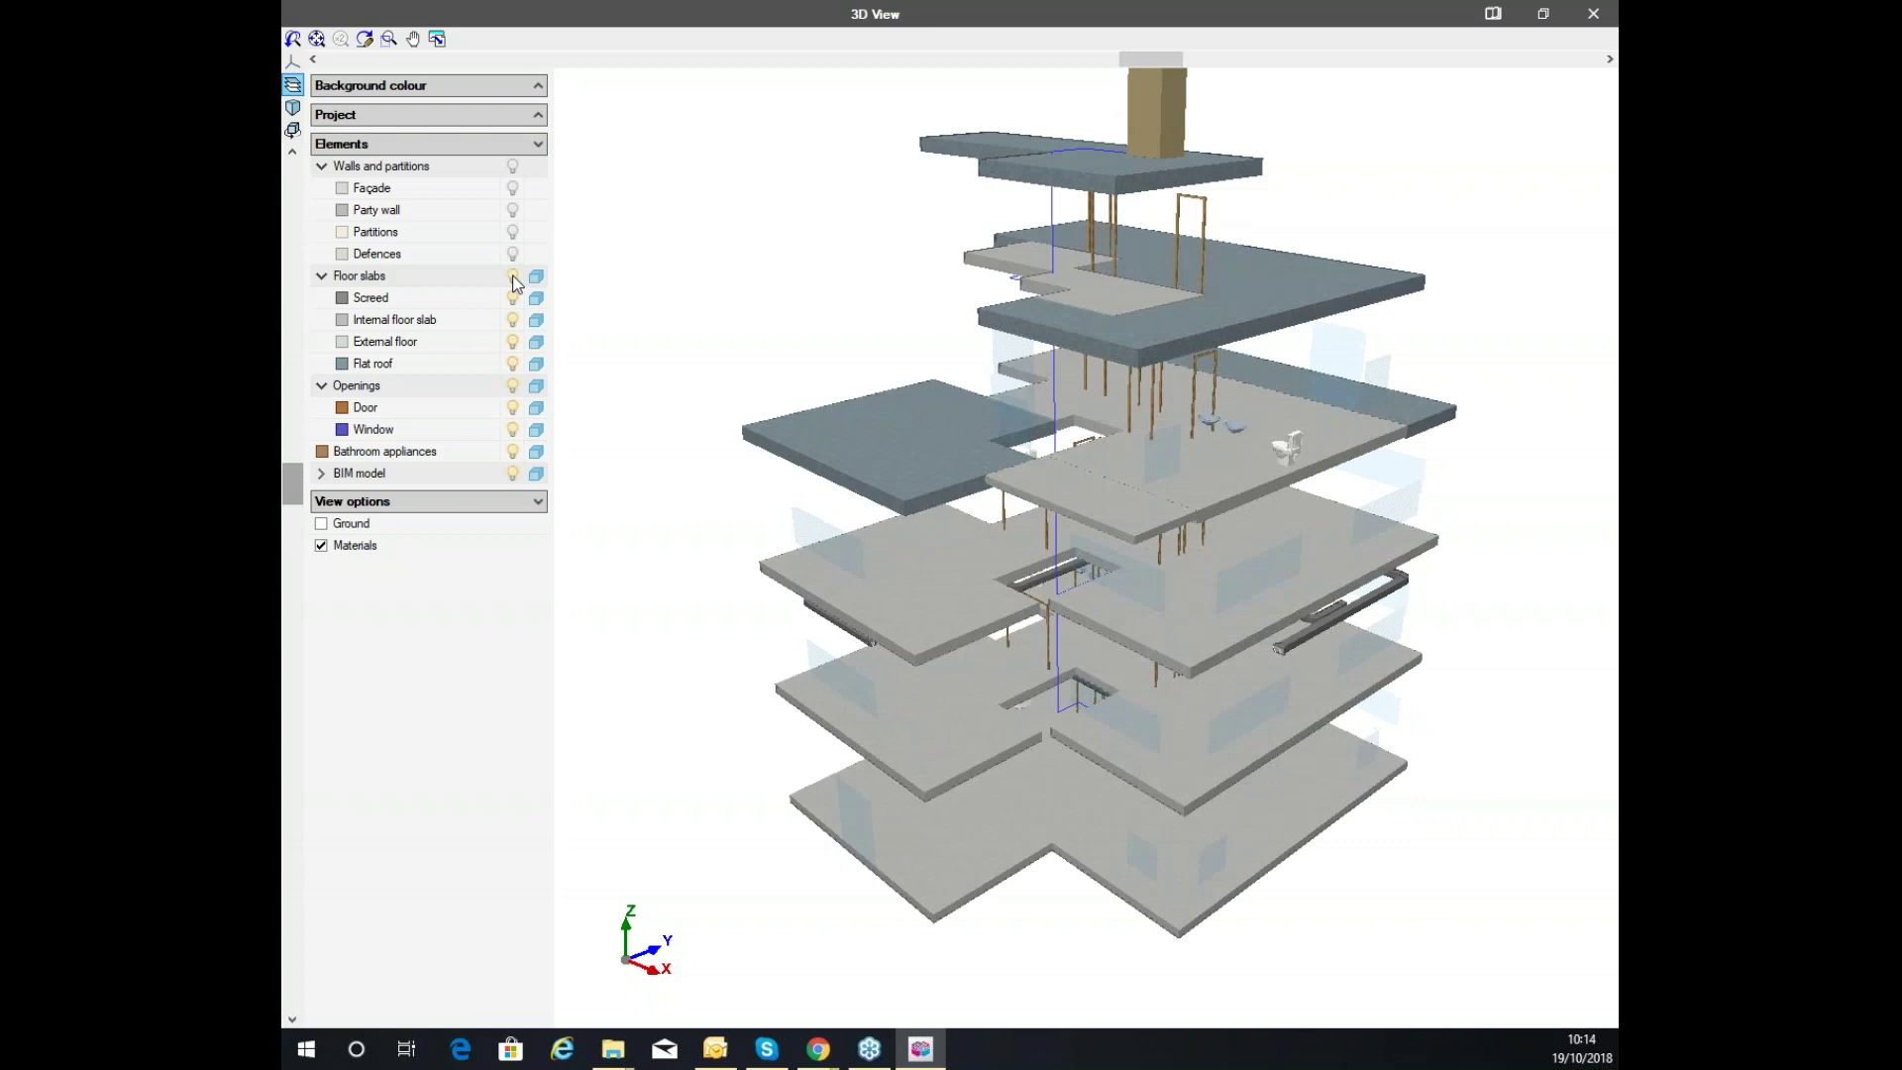
pyautogui.click(512, 168)
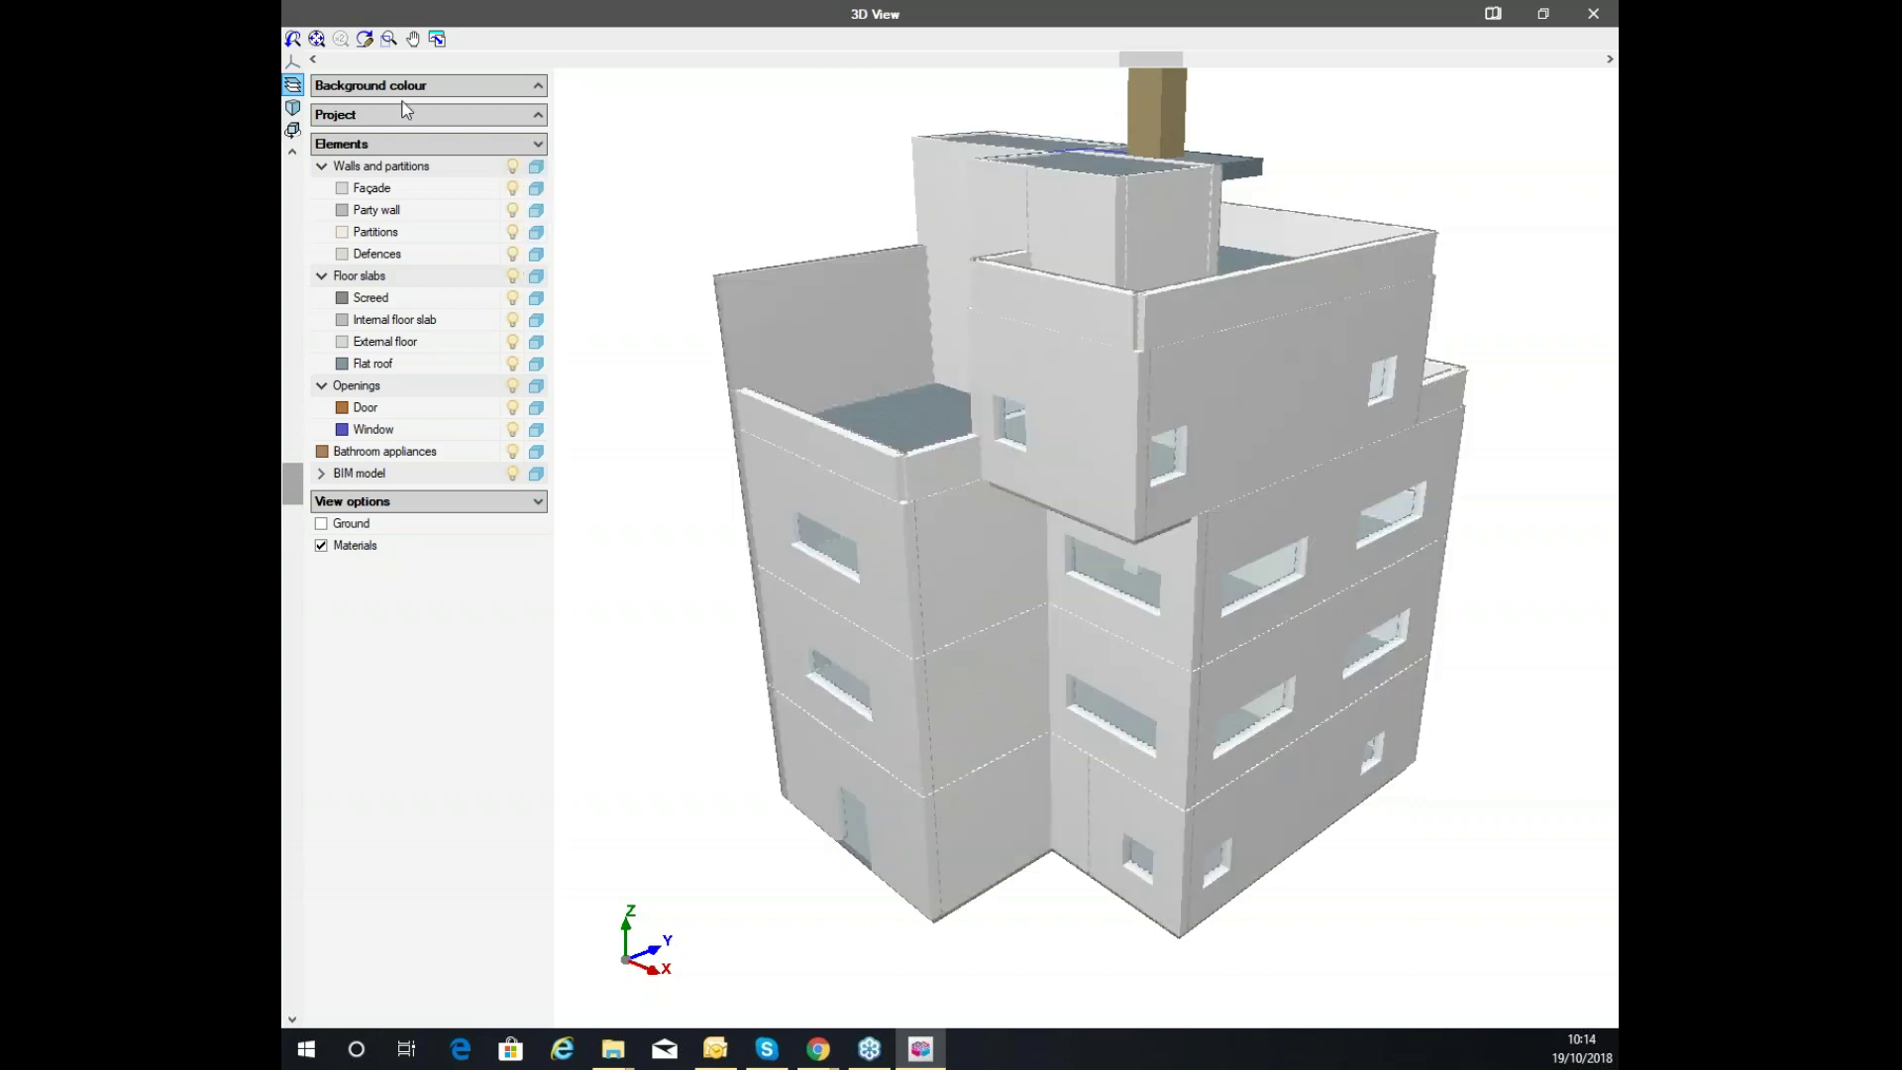
pyautogui.moveTo(1025, 191); pyautogui.dragTo(1382, 10)
pyautogui.click(1595, 12)
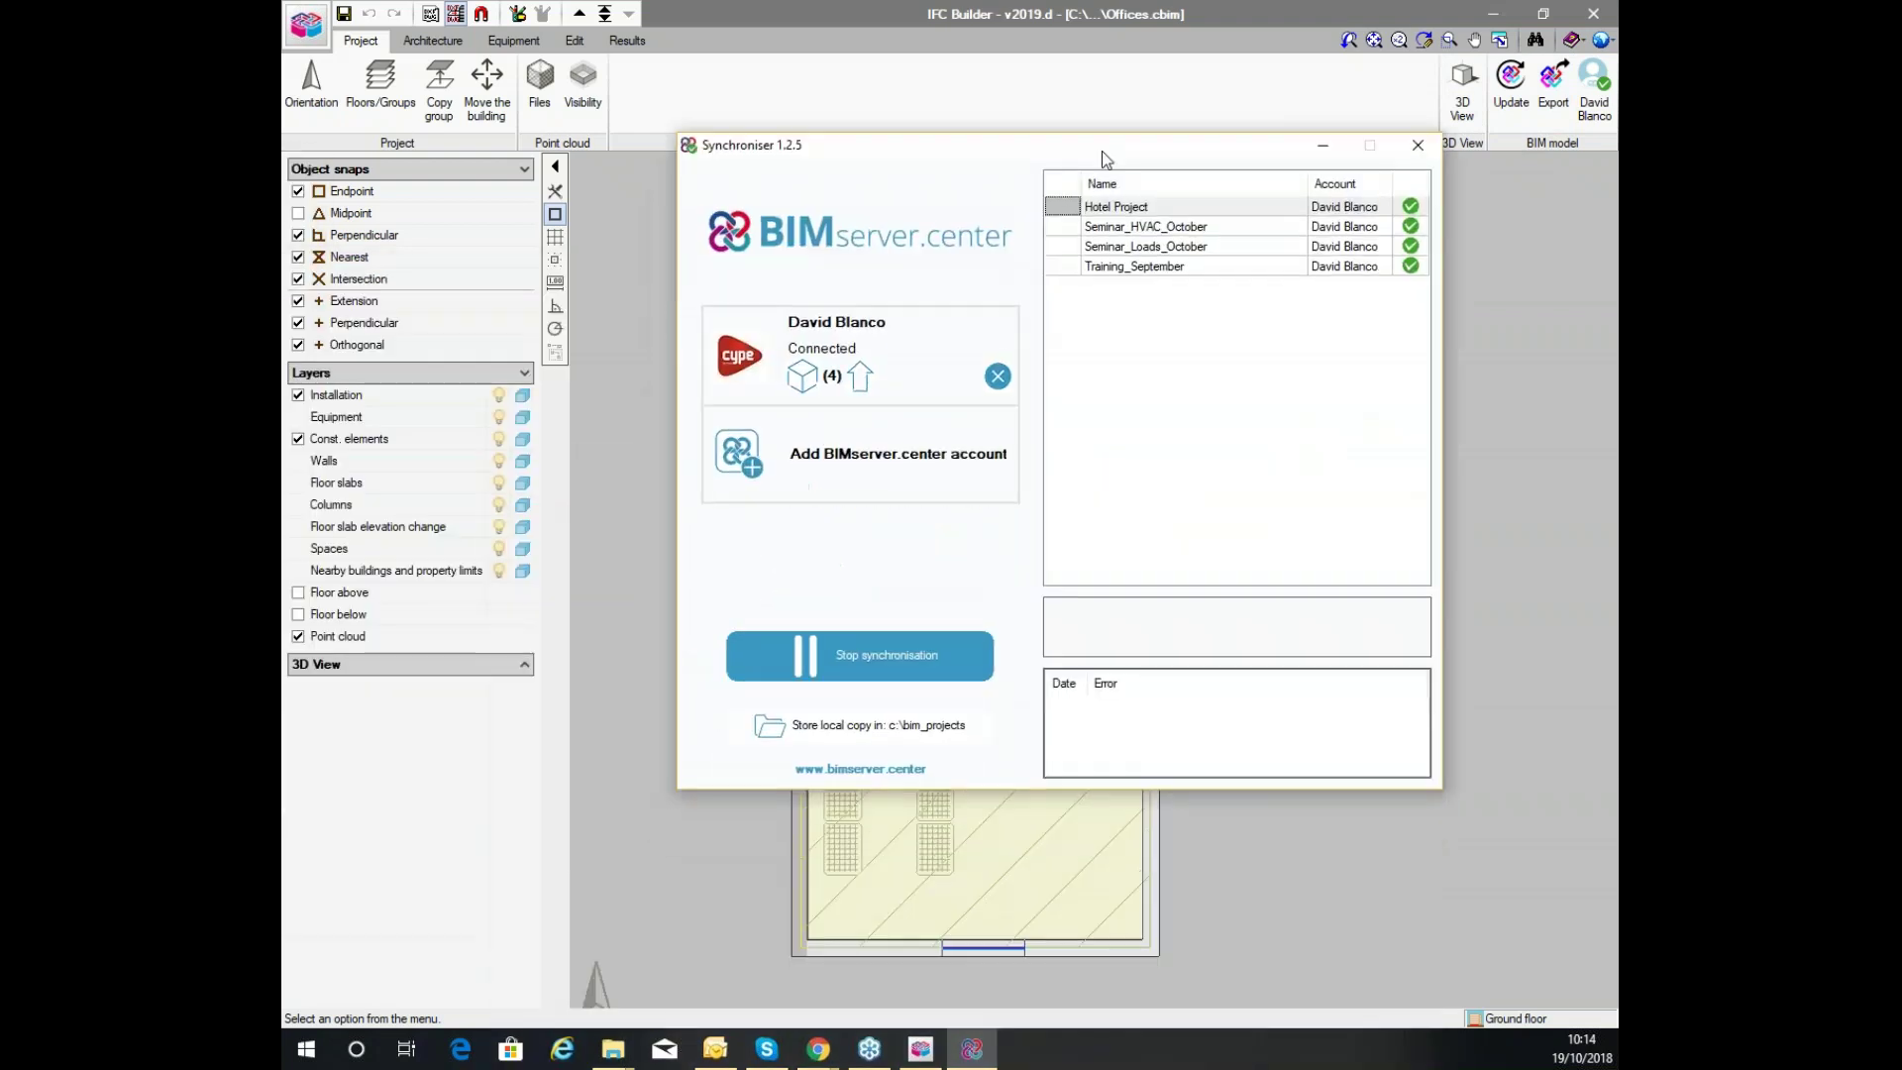
# Review the Training_September, Seminar_Loads_October and Seminar_HVAC_October projects in the BIMserver.center Synchroniser, and minimise it
pyautogui.moveTo(1113, 175); pyautogui.dragTo(1100, 195)
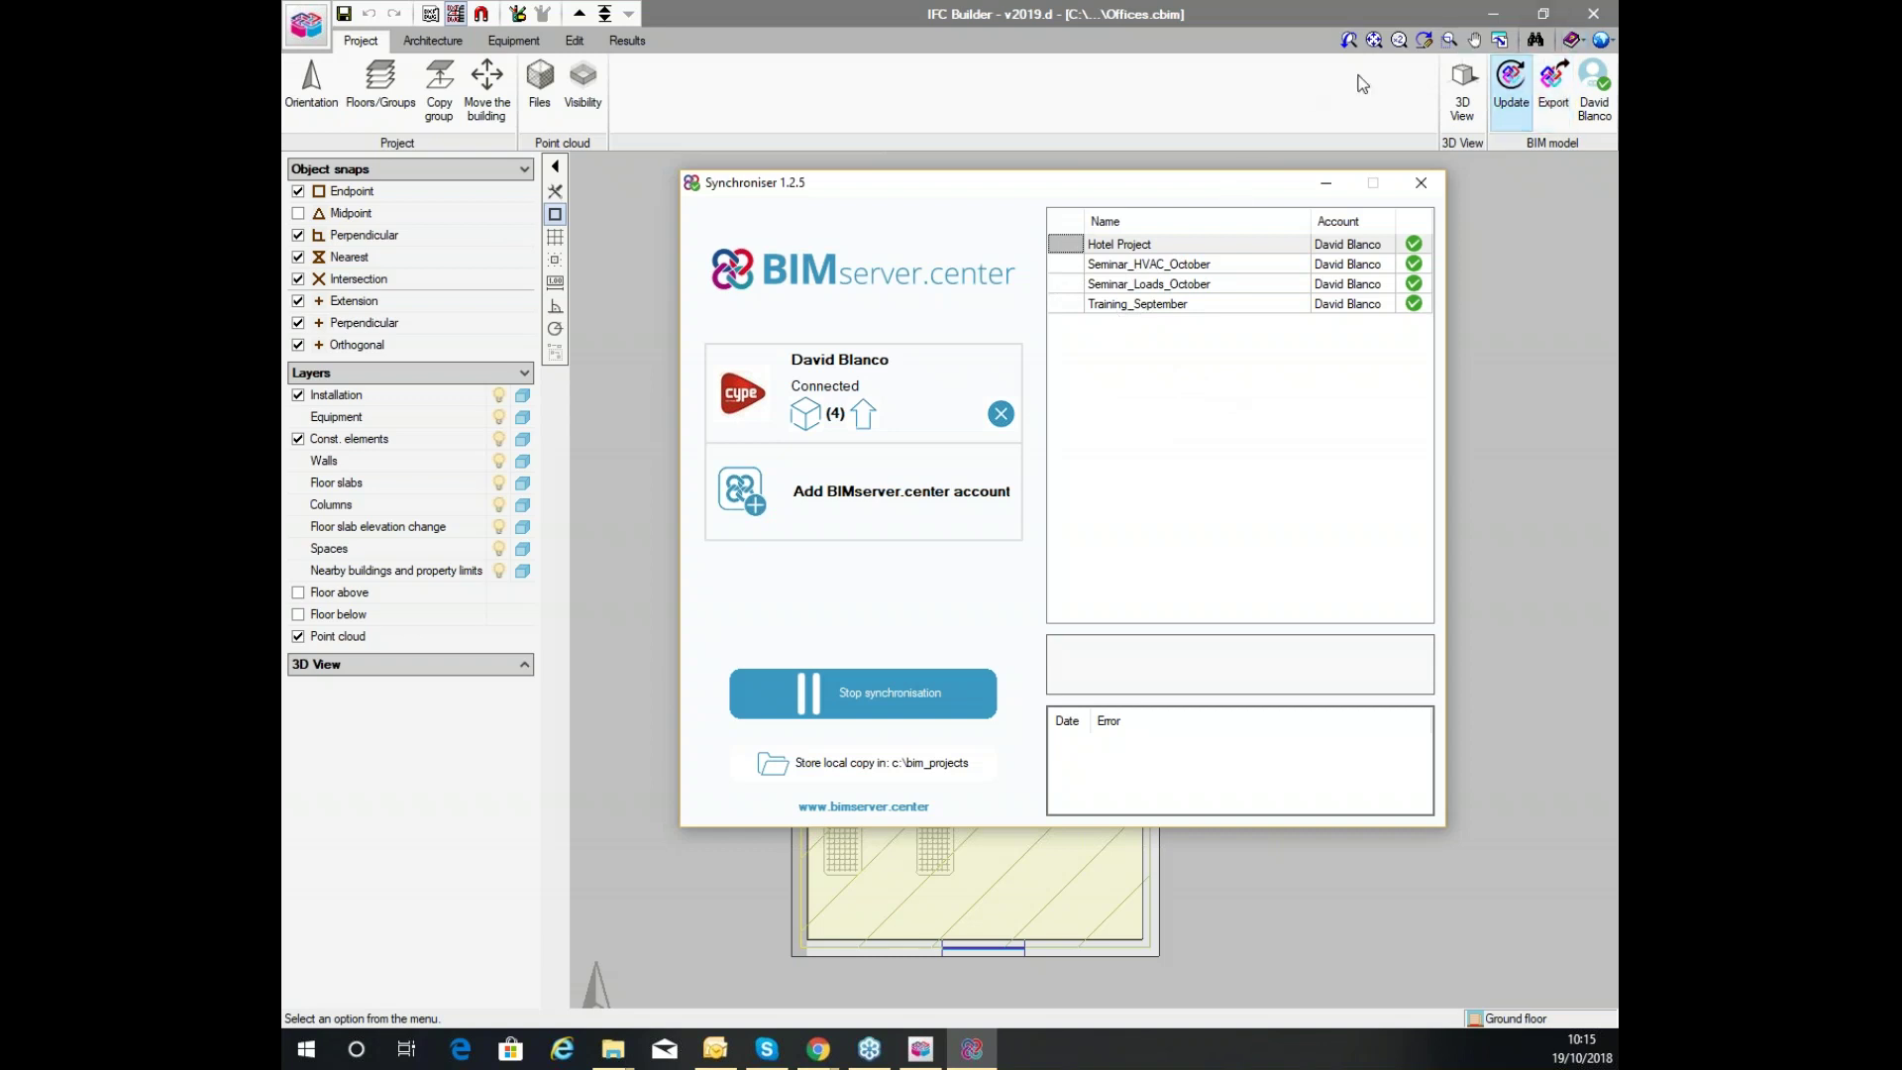
pyautogui.moveTo(1149, 266); pyautogui.dragTo(1150, 312)
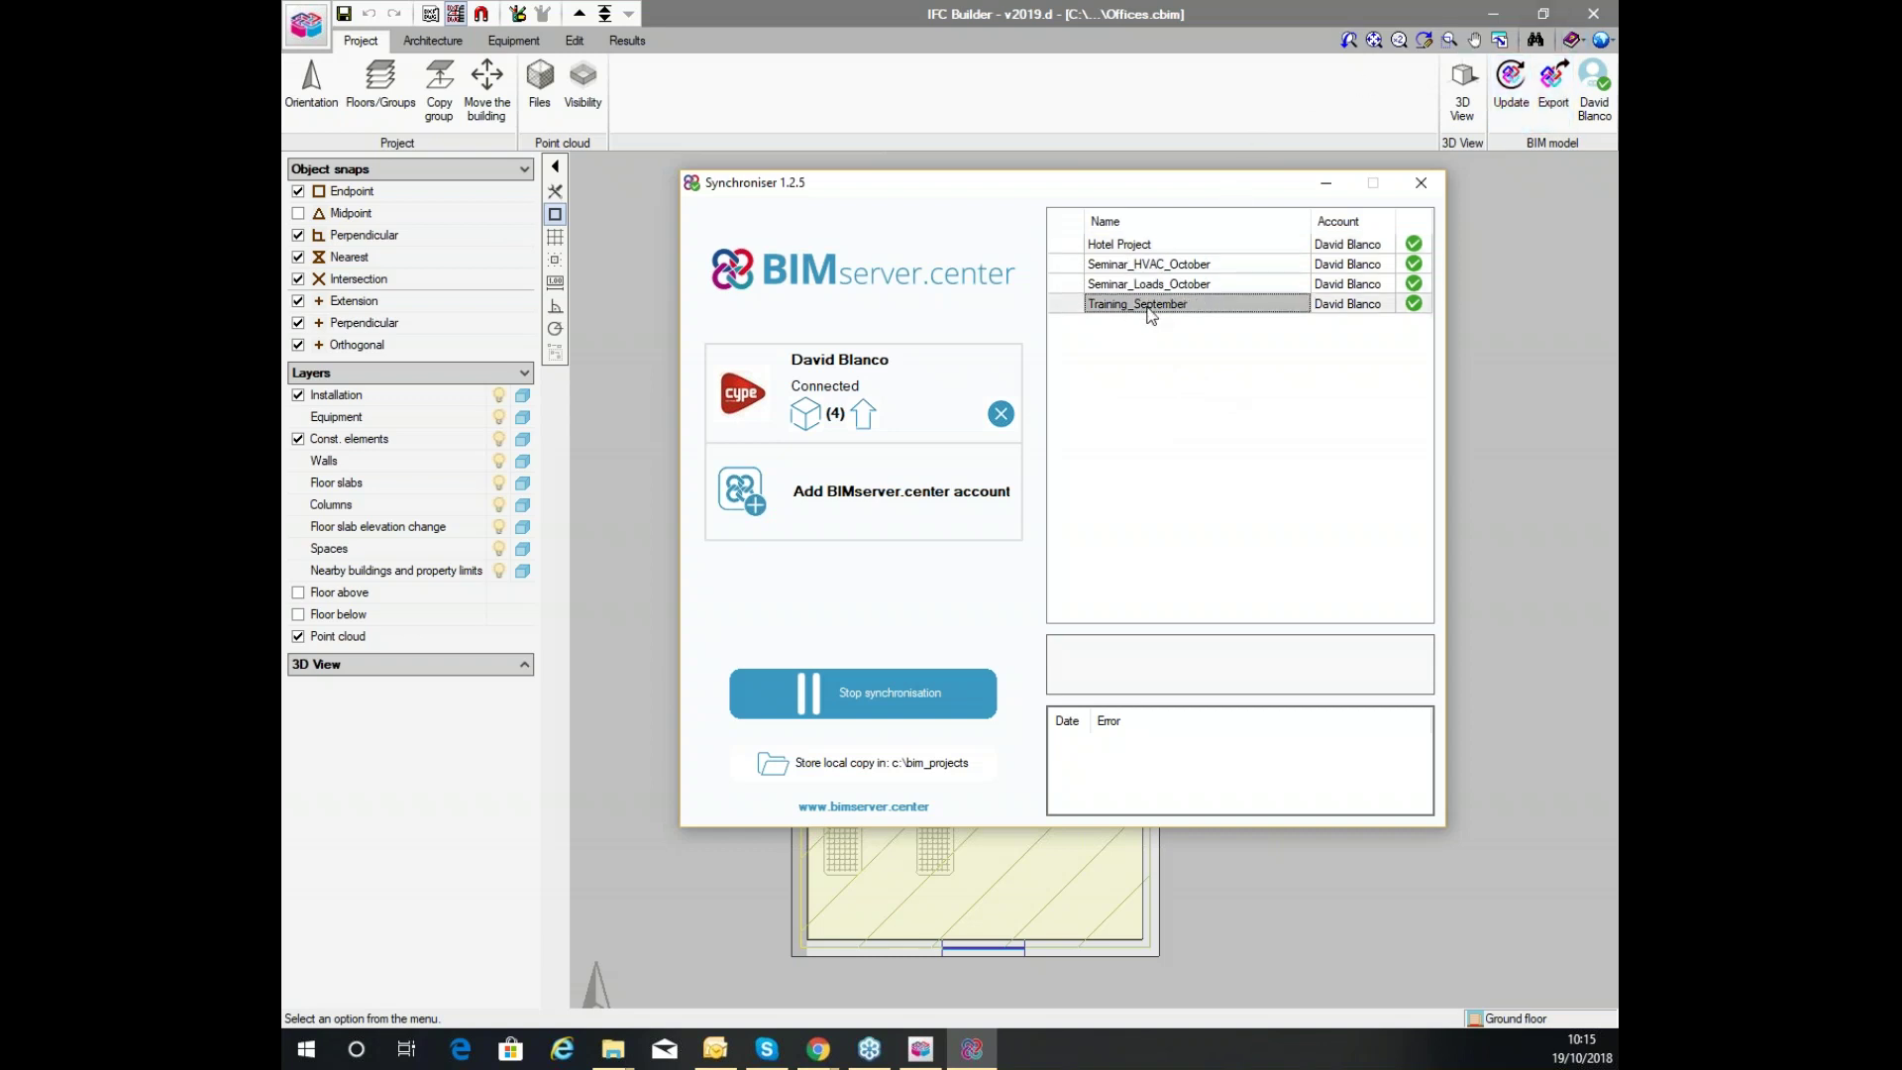
pyautogui.click(1139, 287)
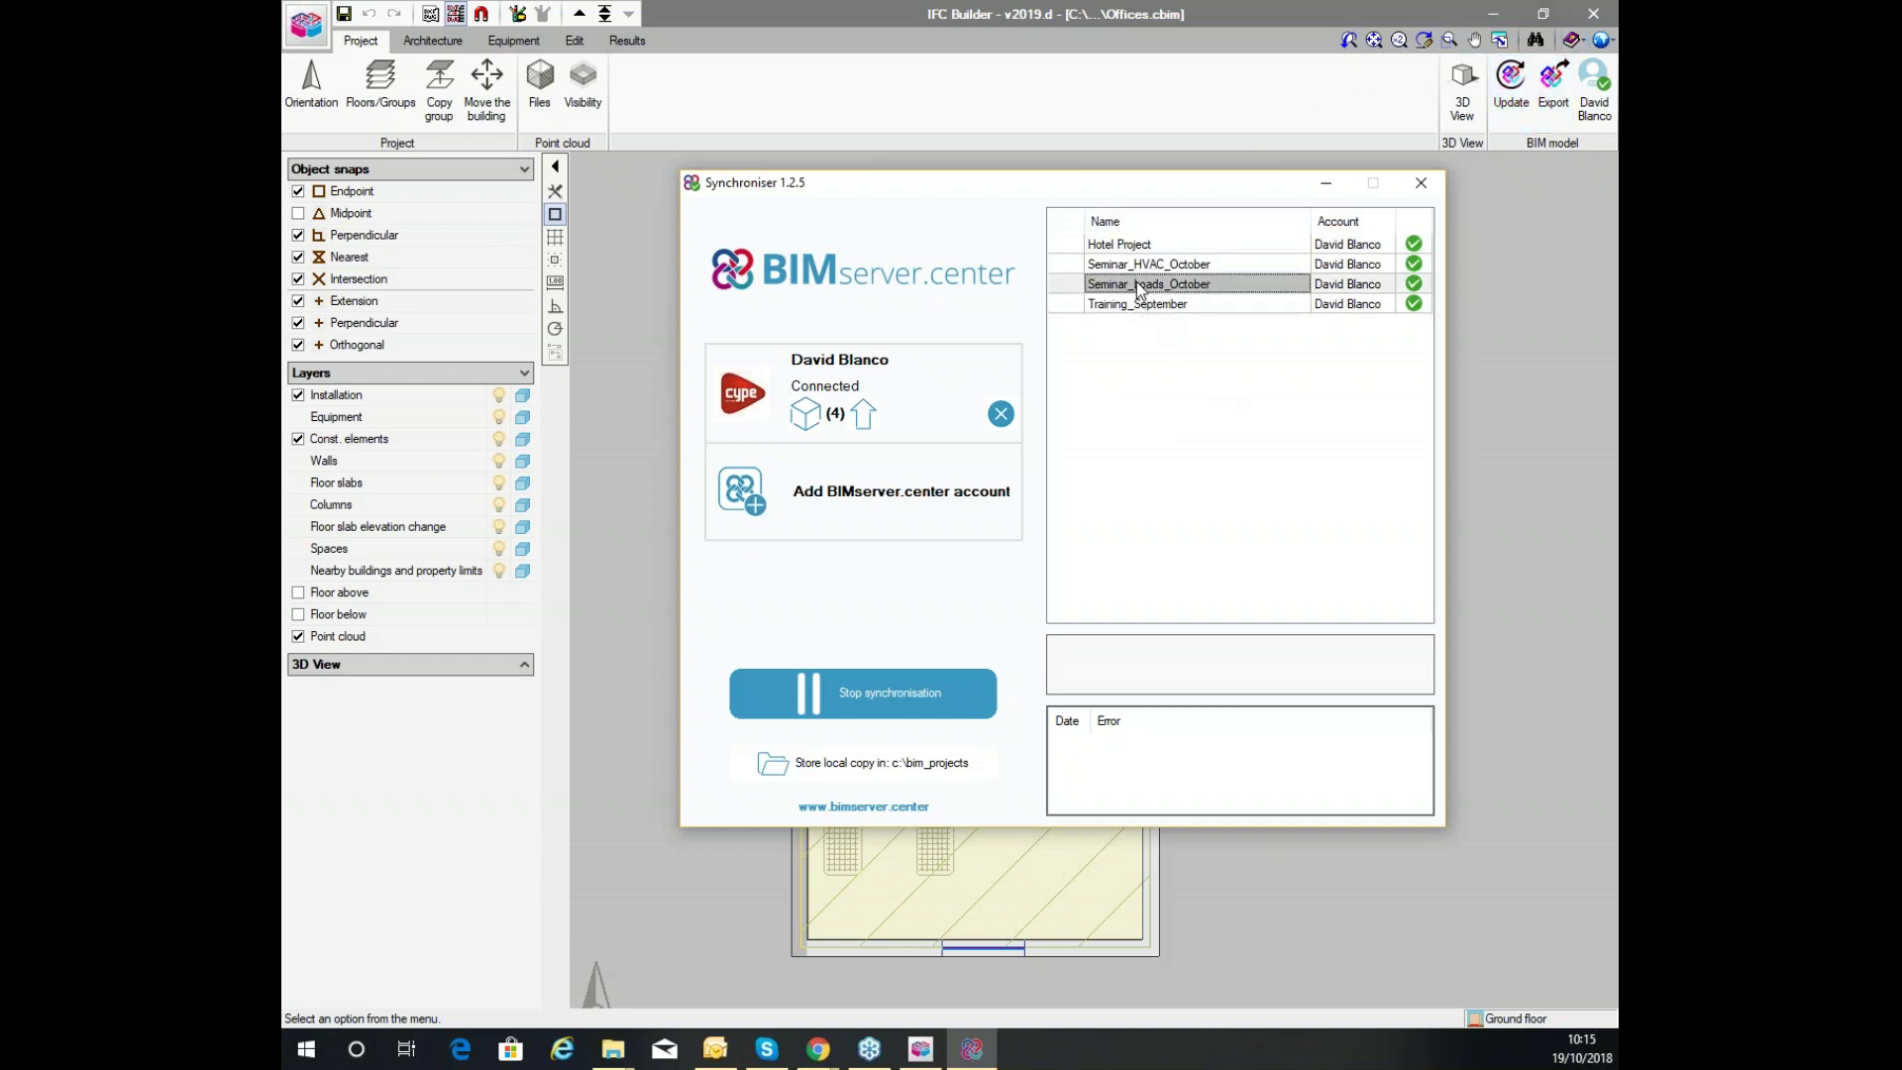
pyautogui.click(1144, 265)
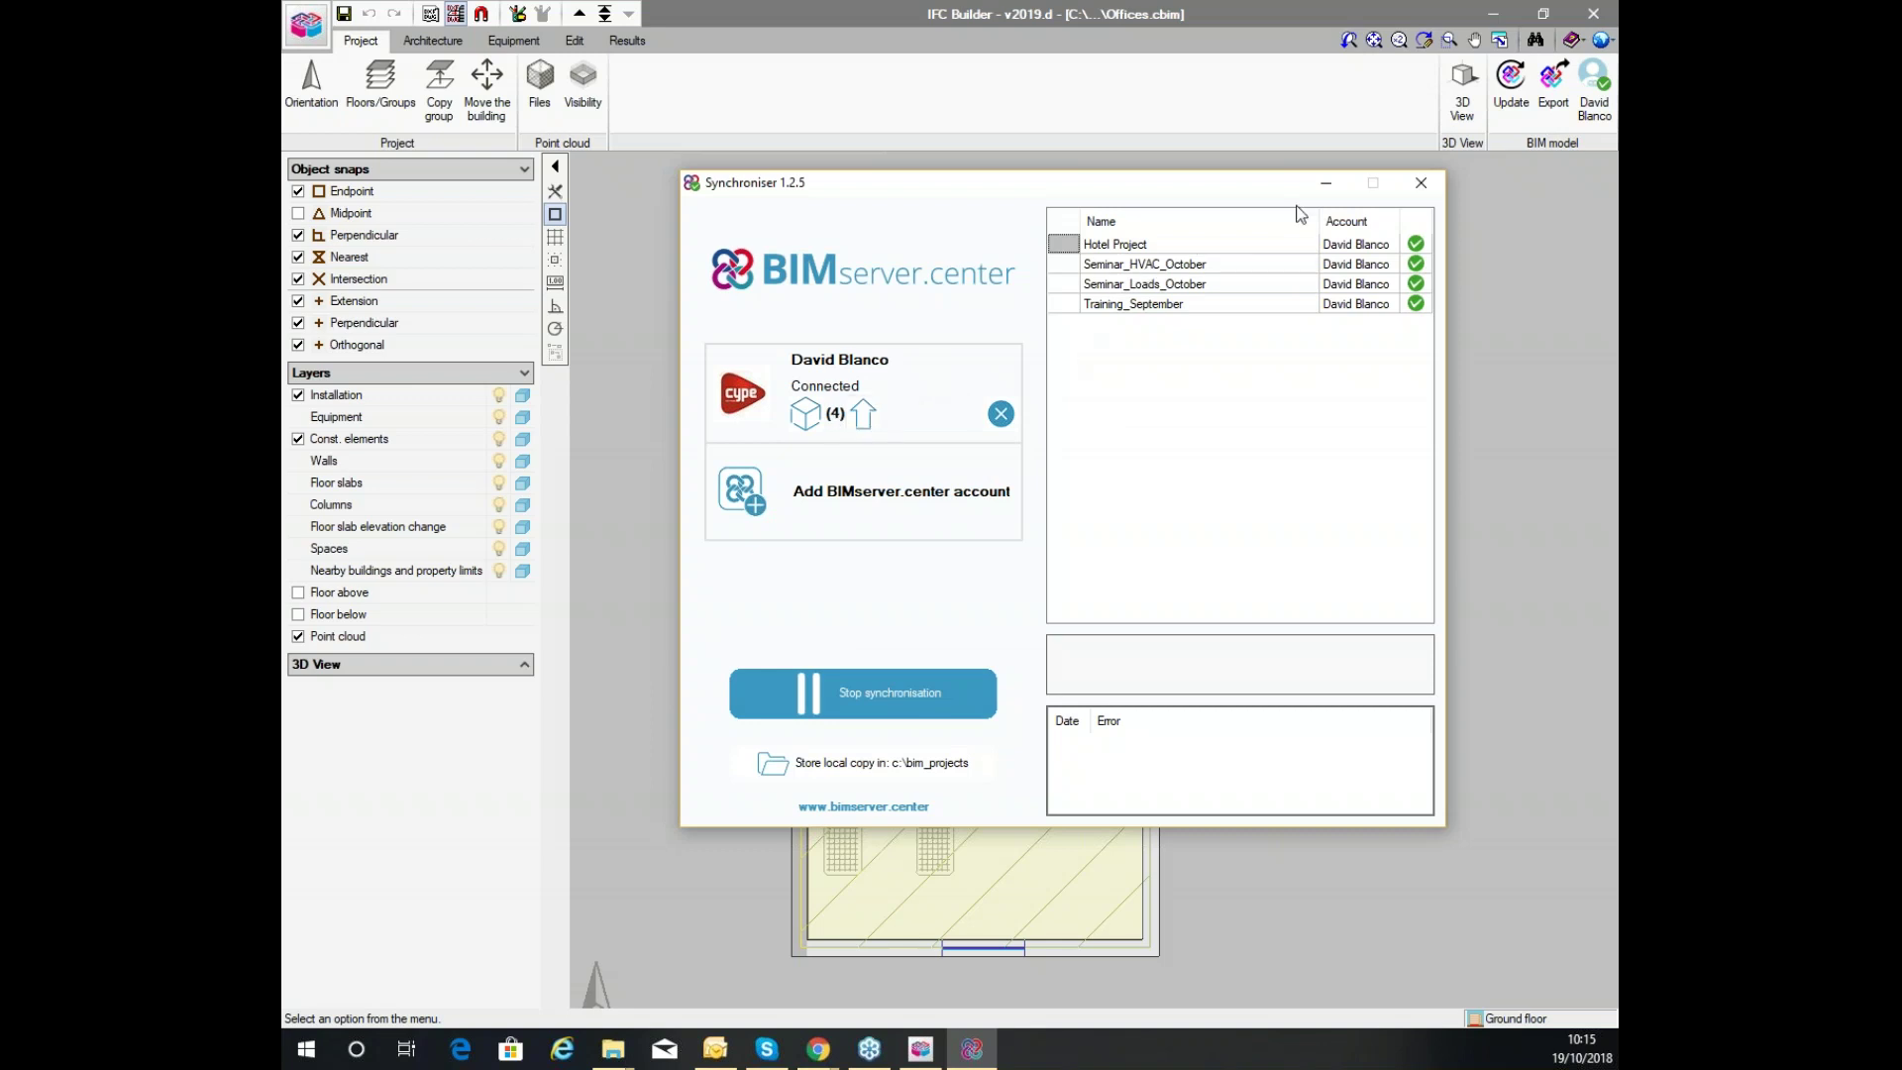
pyautogui.click(1325, 184)
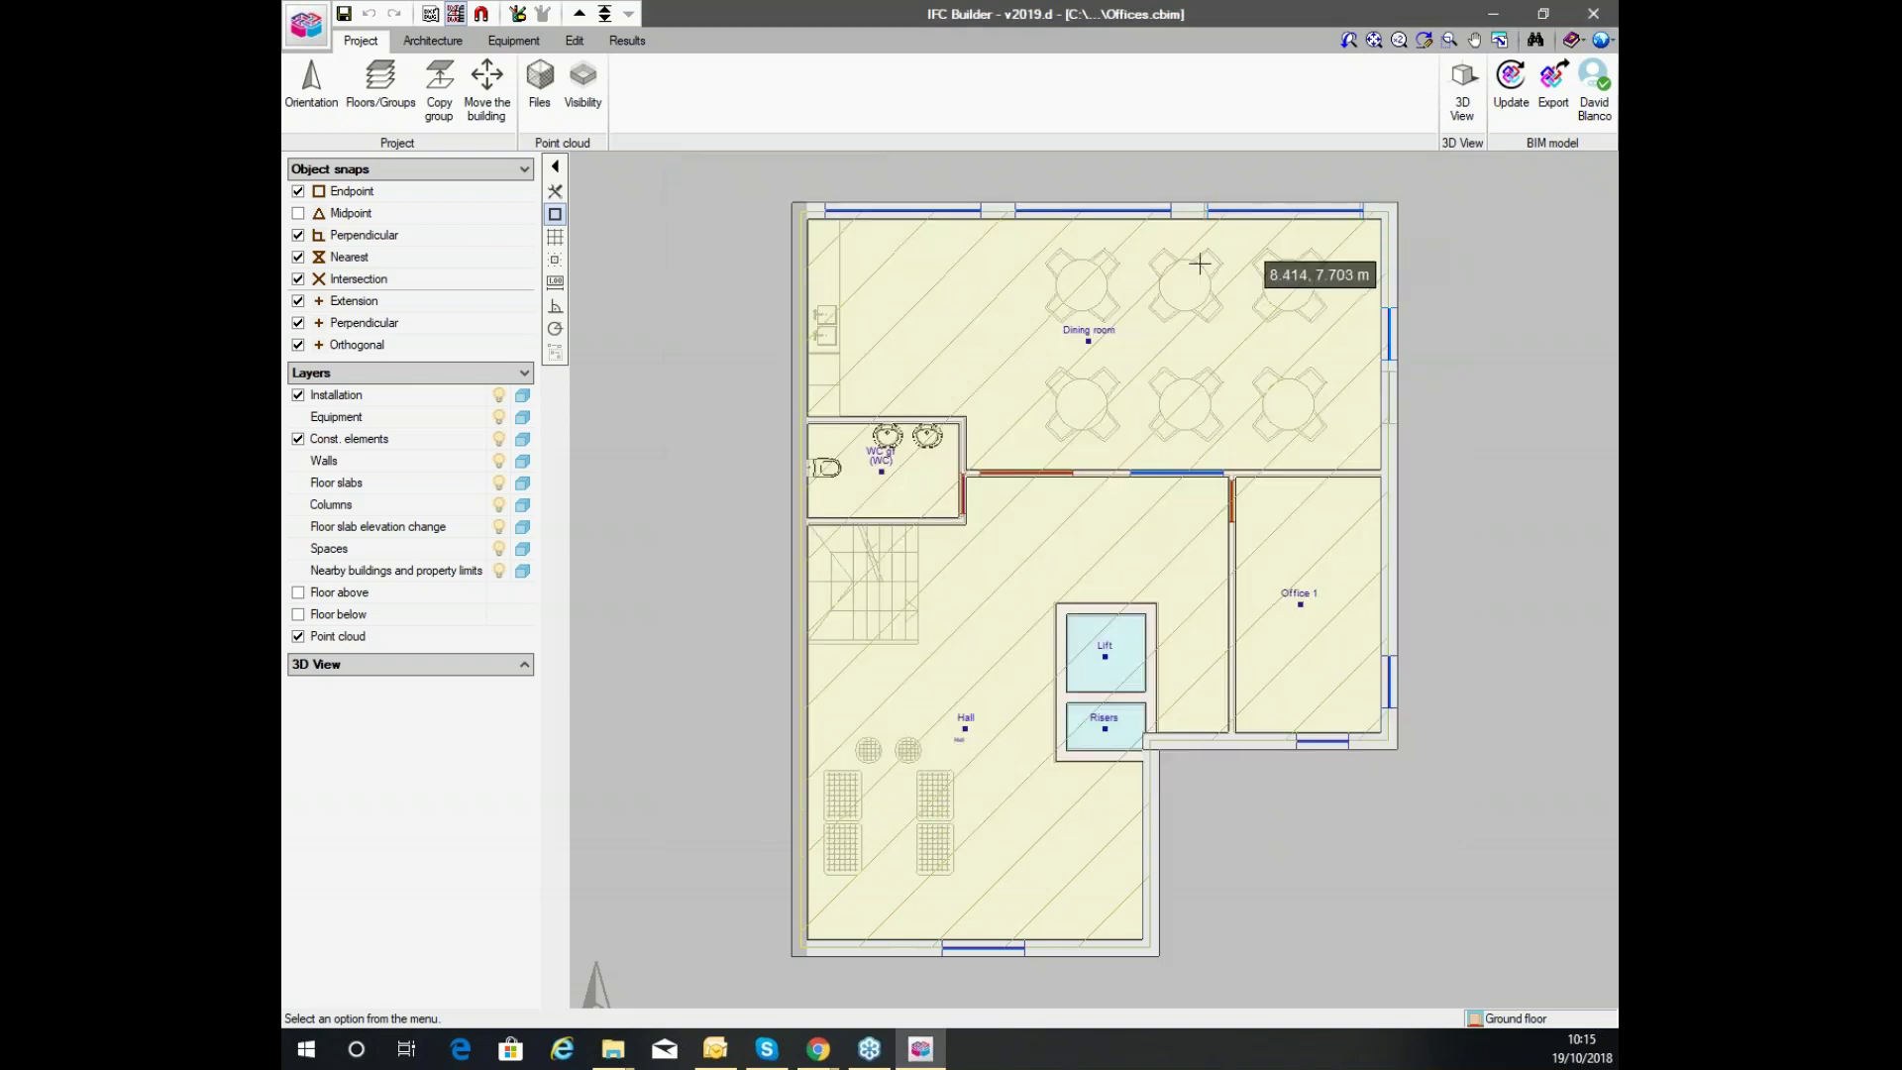
# Switch to the CYPE 2019 suite and look through its MEP, Structures, CYPETHERM, Management, Documents and Infrastructures programs
pyautogui.click(1485, 8)
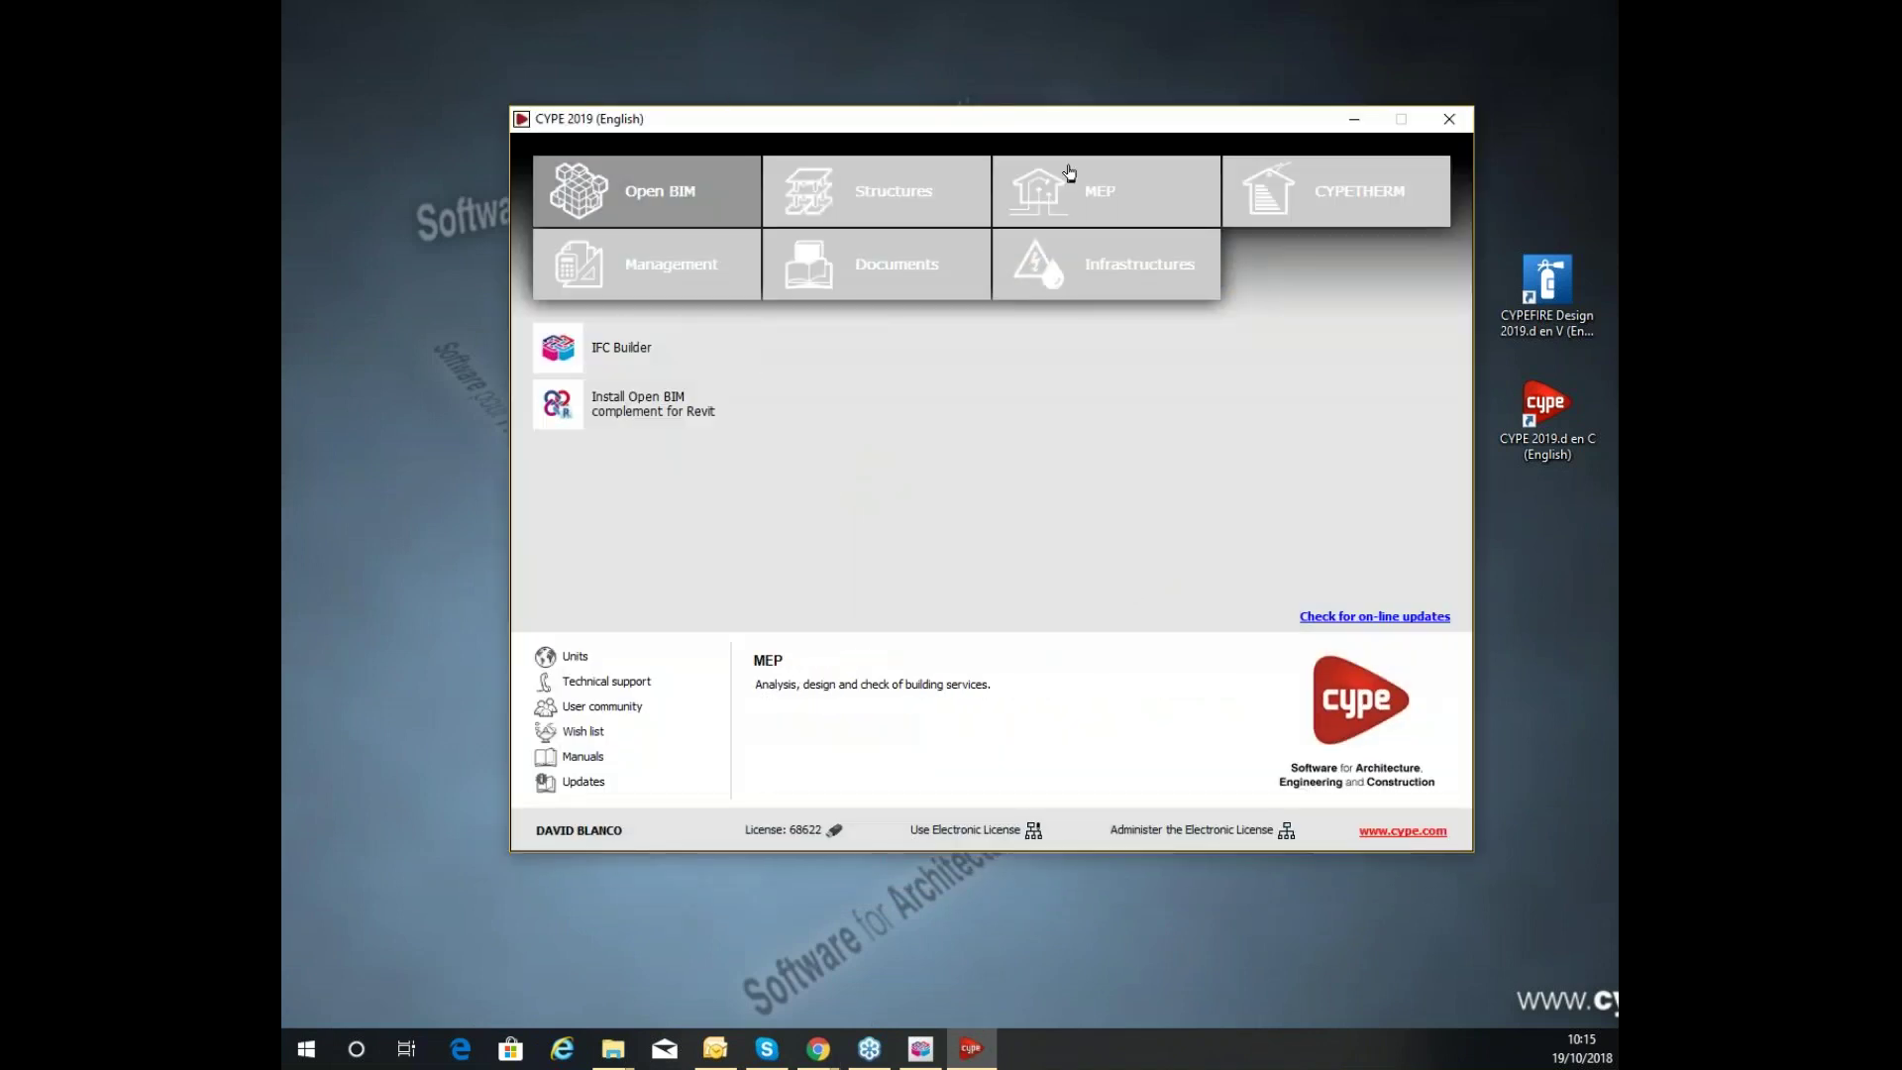
pyautogui.click(1107, 198)
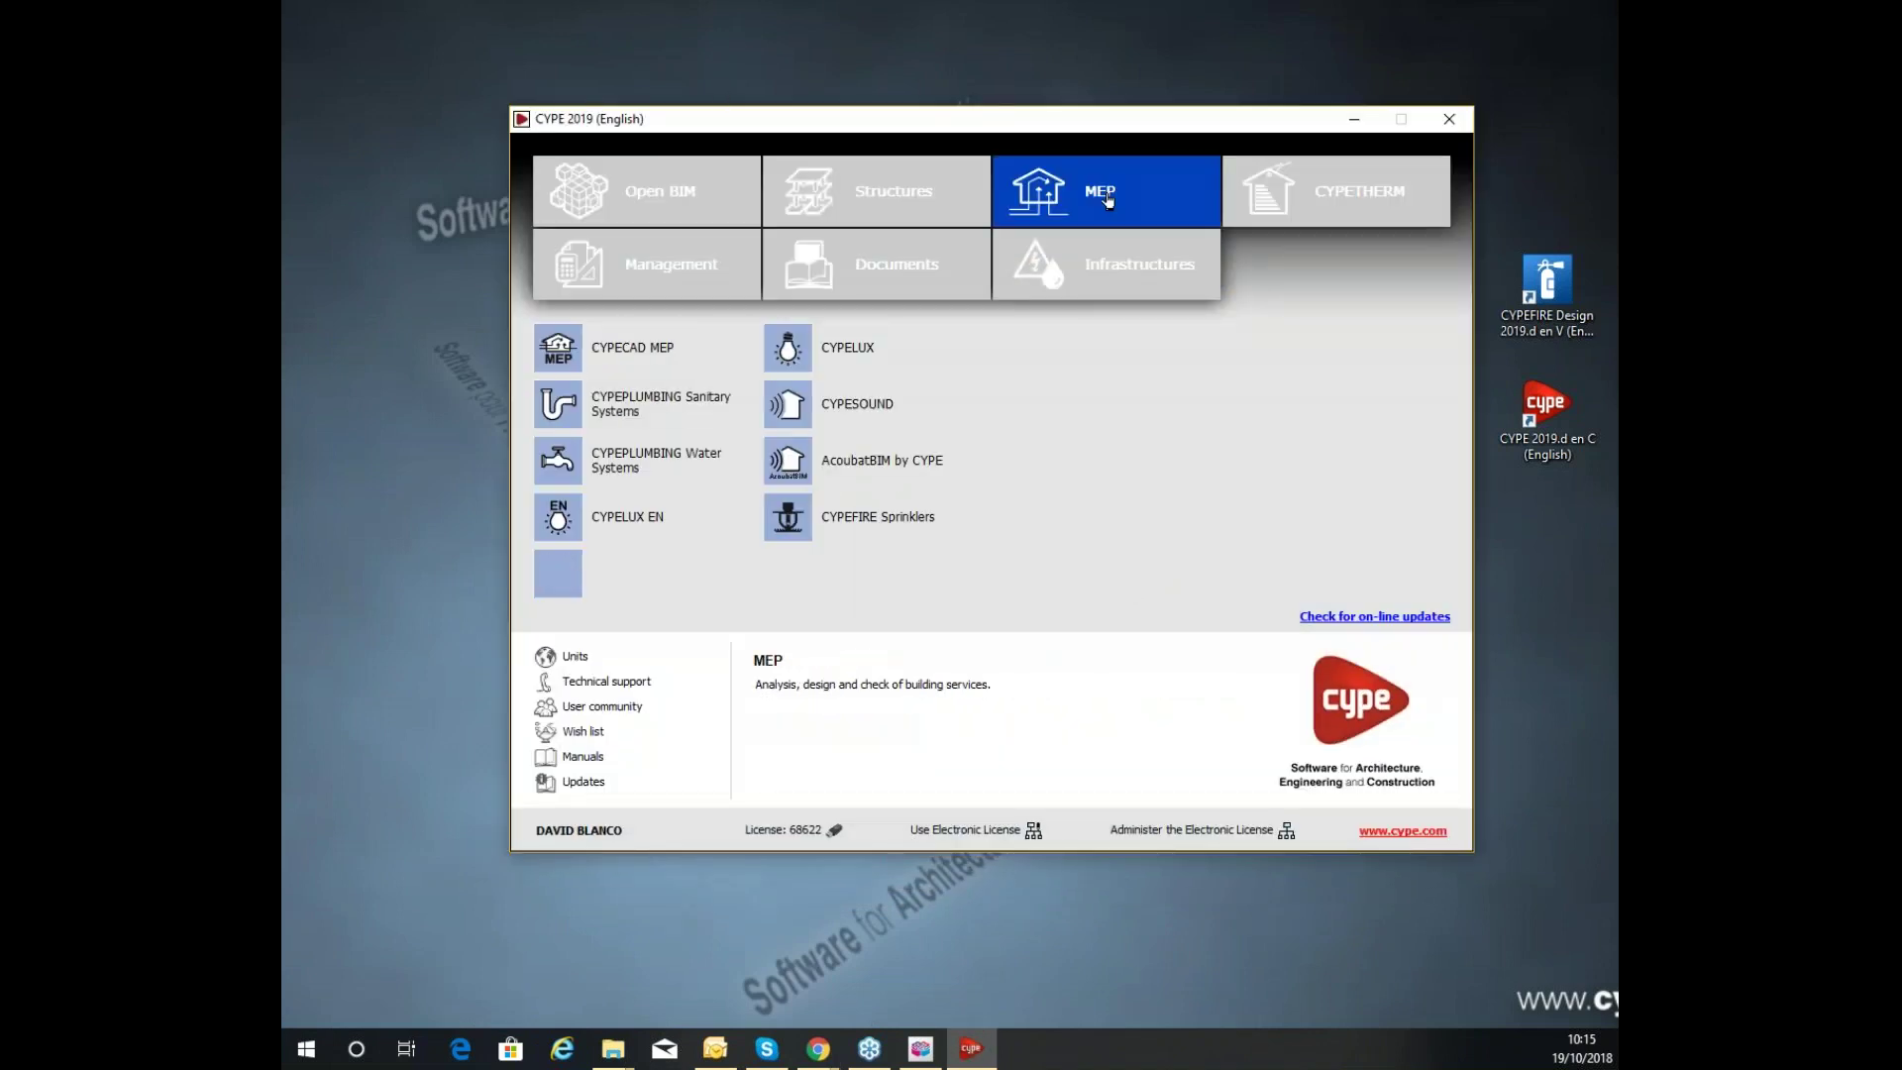
pyautogui.click(921, 203)
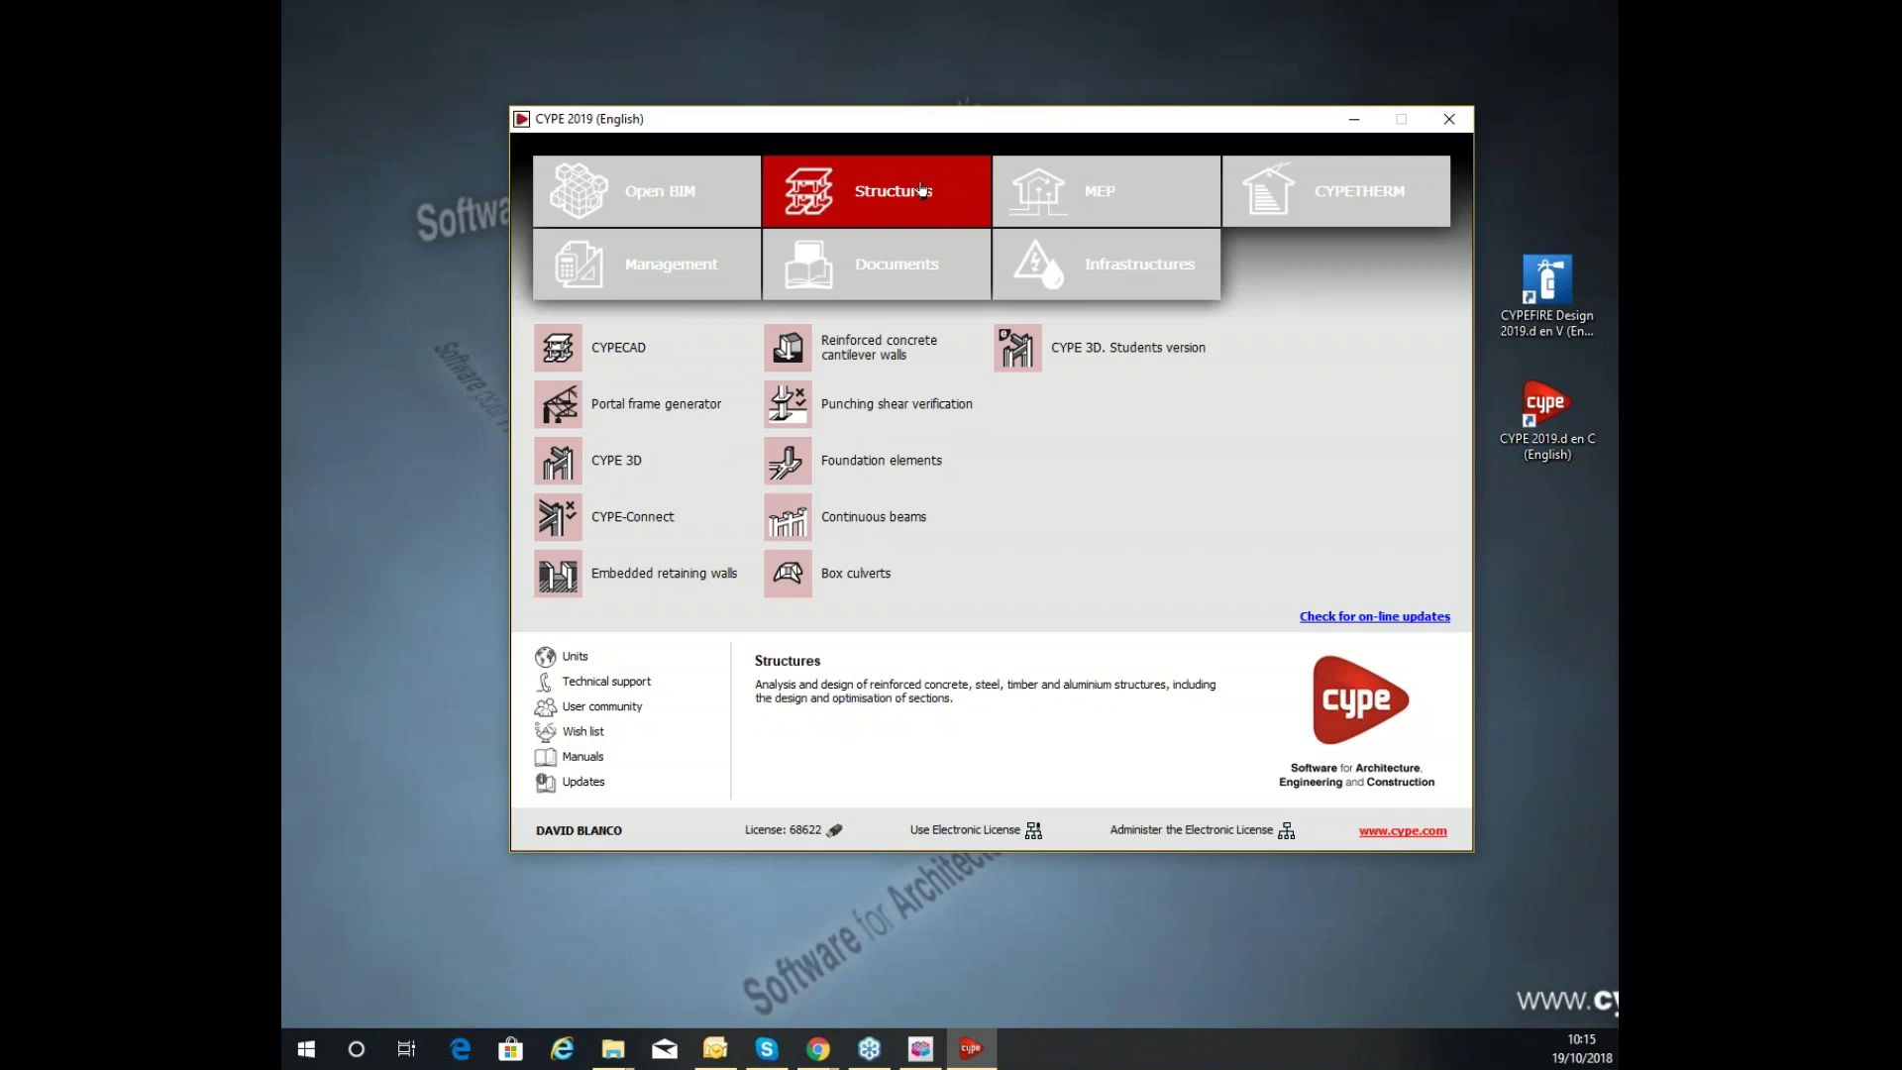
pyautogui.click(1095, 193)
pyautogui.click(1293, 181)
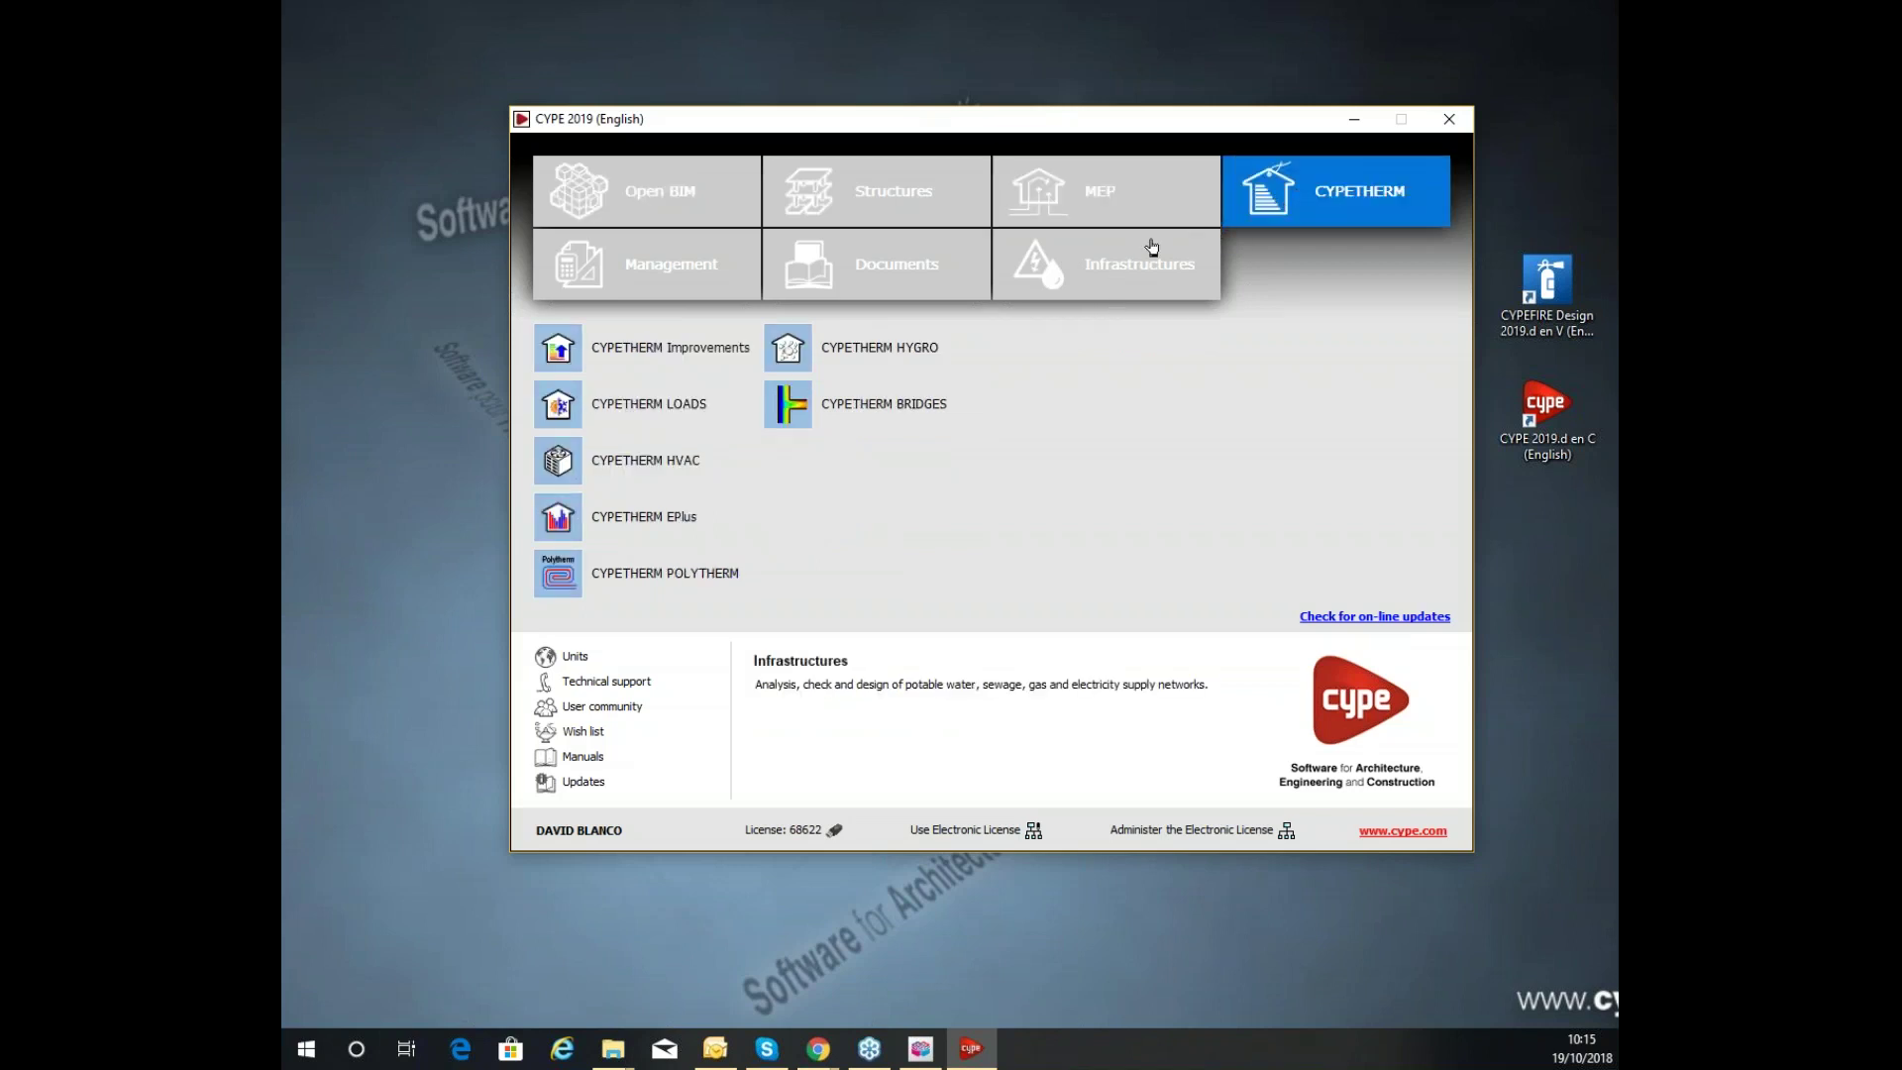
pyautogui.click(700, 288)
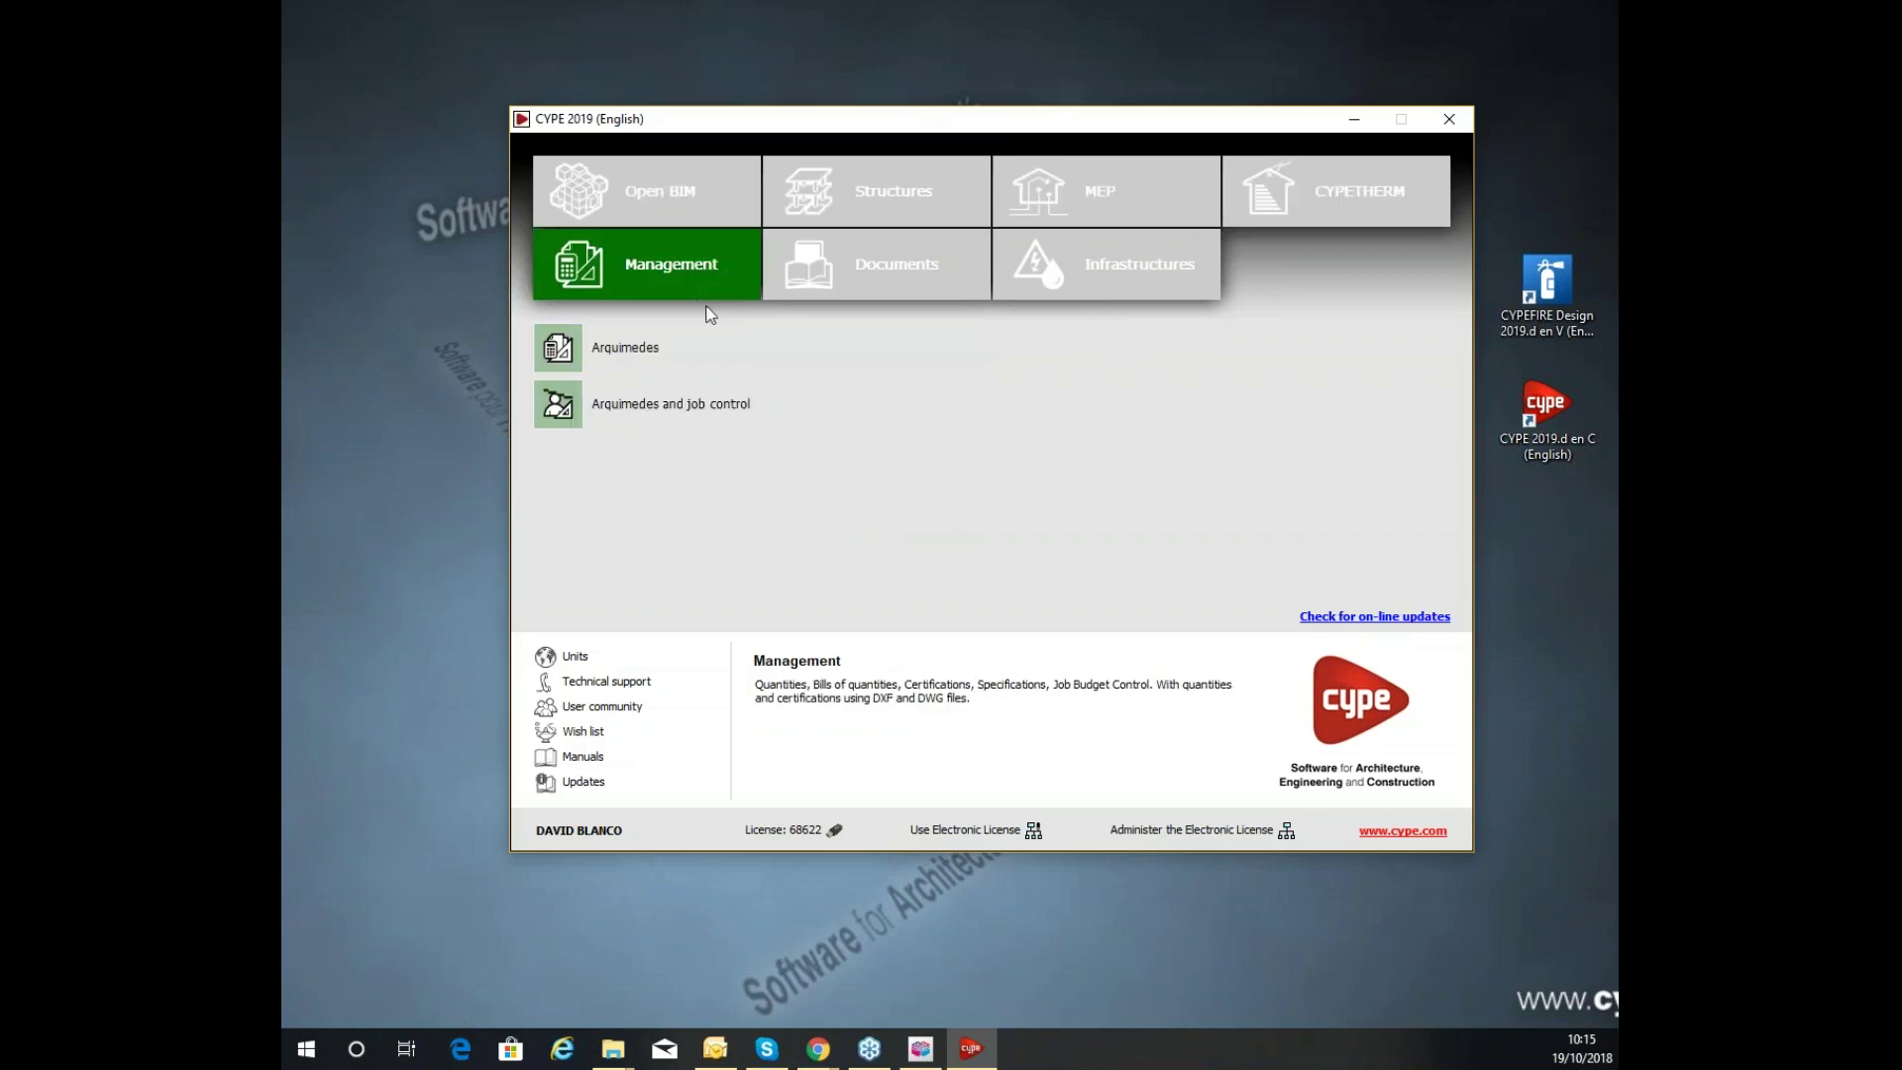
pyautogui.click(907, 275)
pyautogui.click(1045, 277)
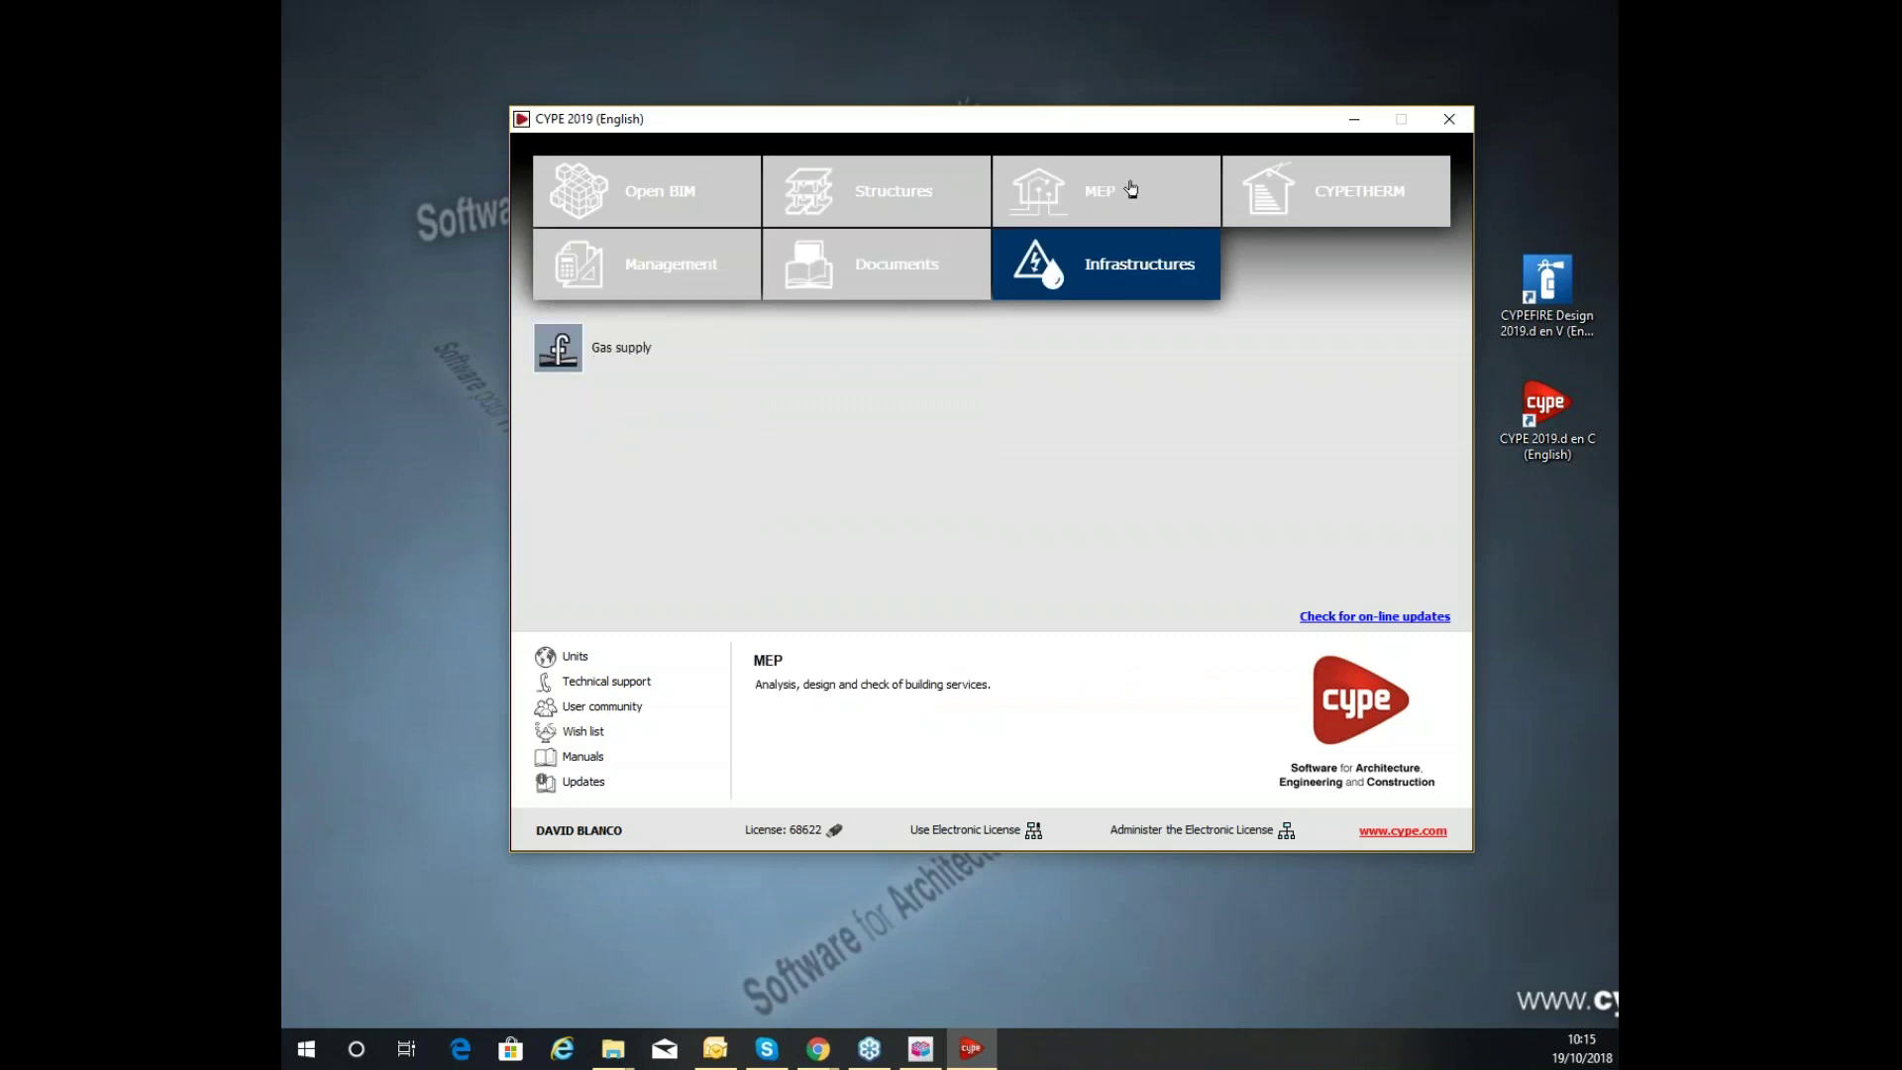
# Launch CYPEFIRE Sprinklers from the suite's MEP programs
pyautogui.click(1079, 218)
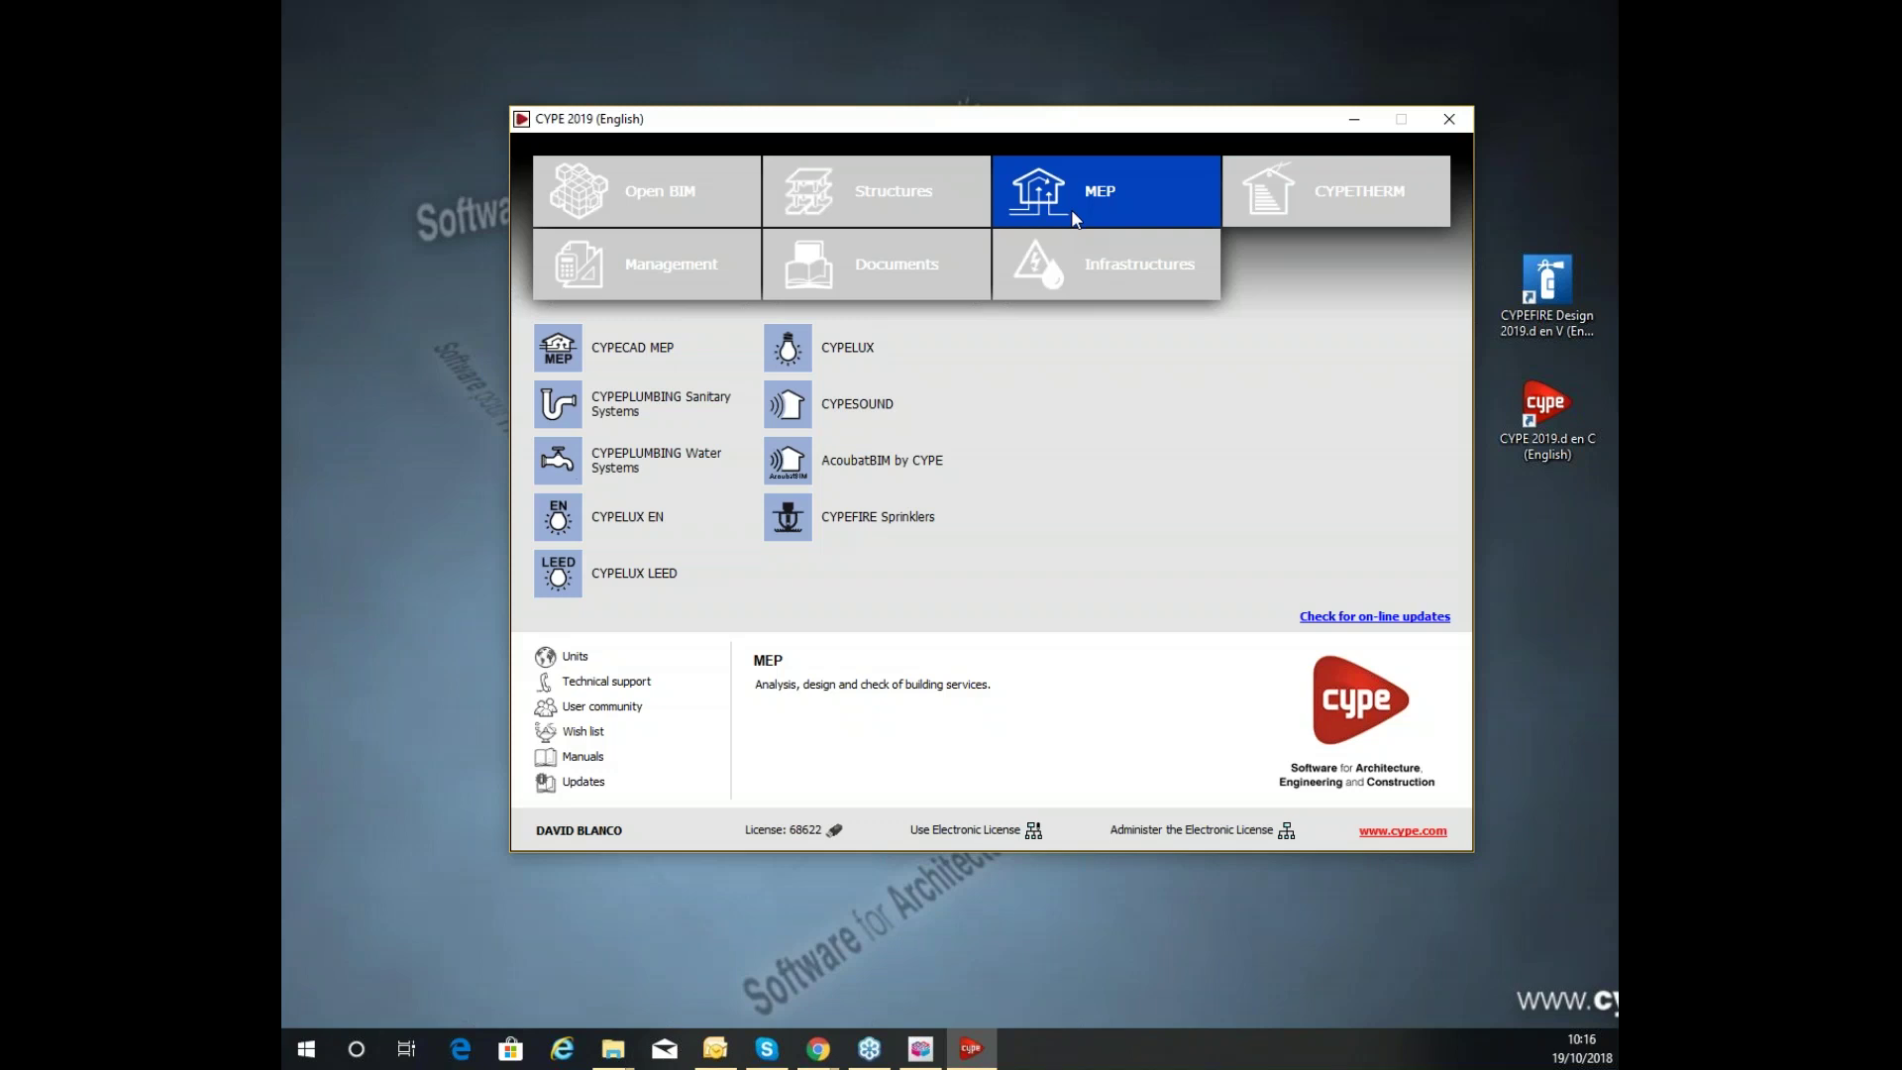
pyautogui.moveTo(869, 523)
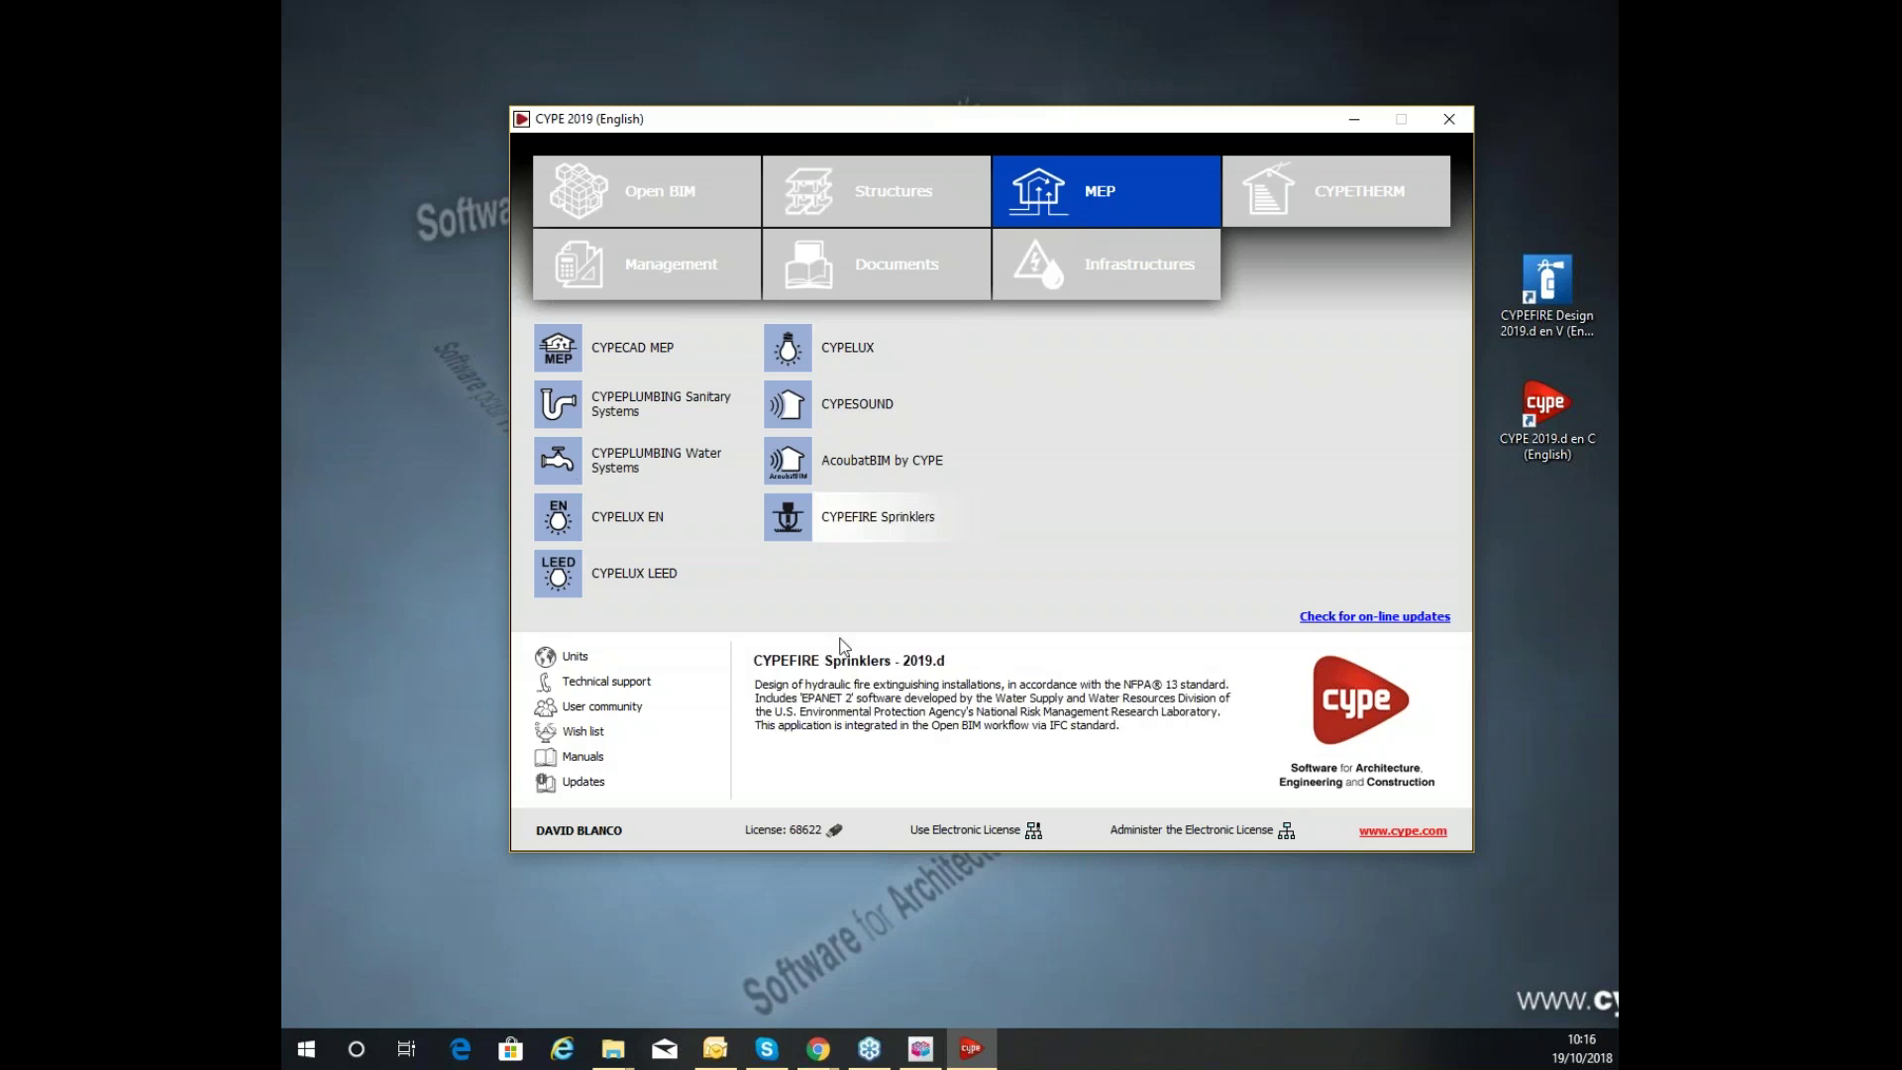
pyautogui.click(912, 529)
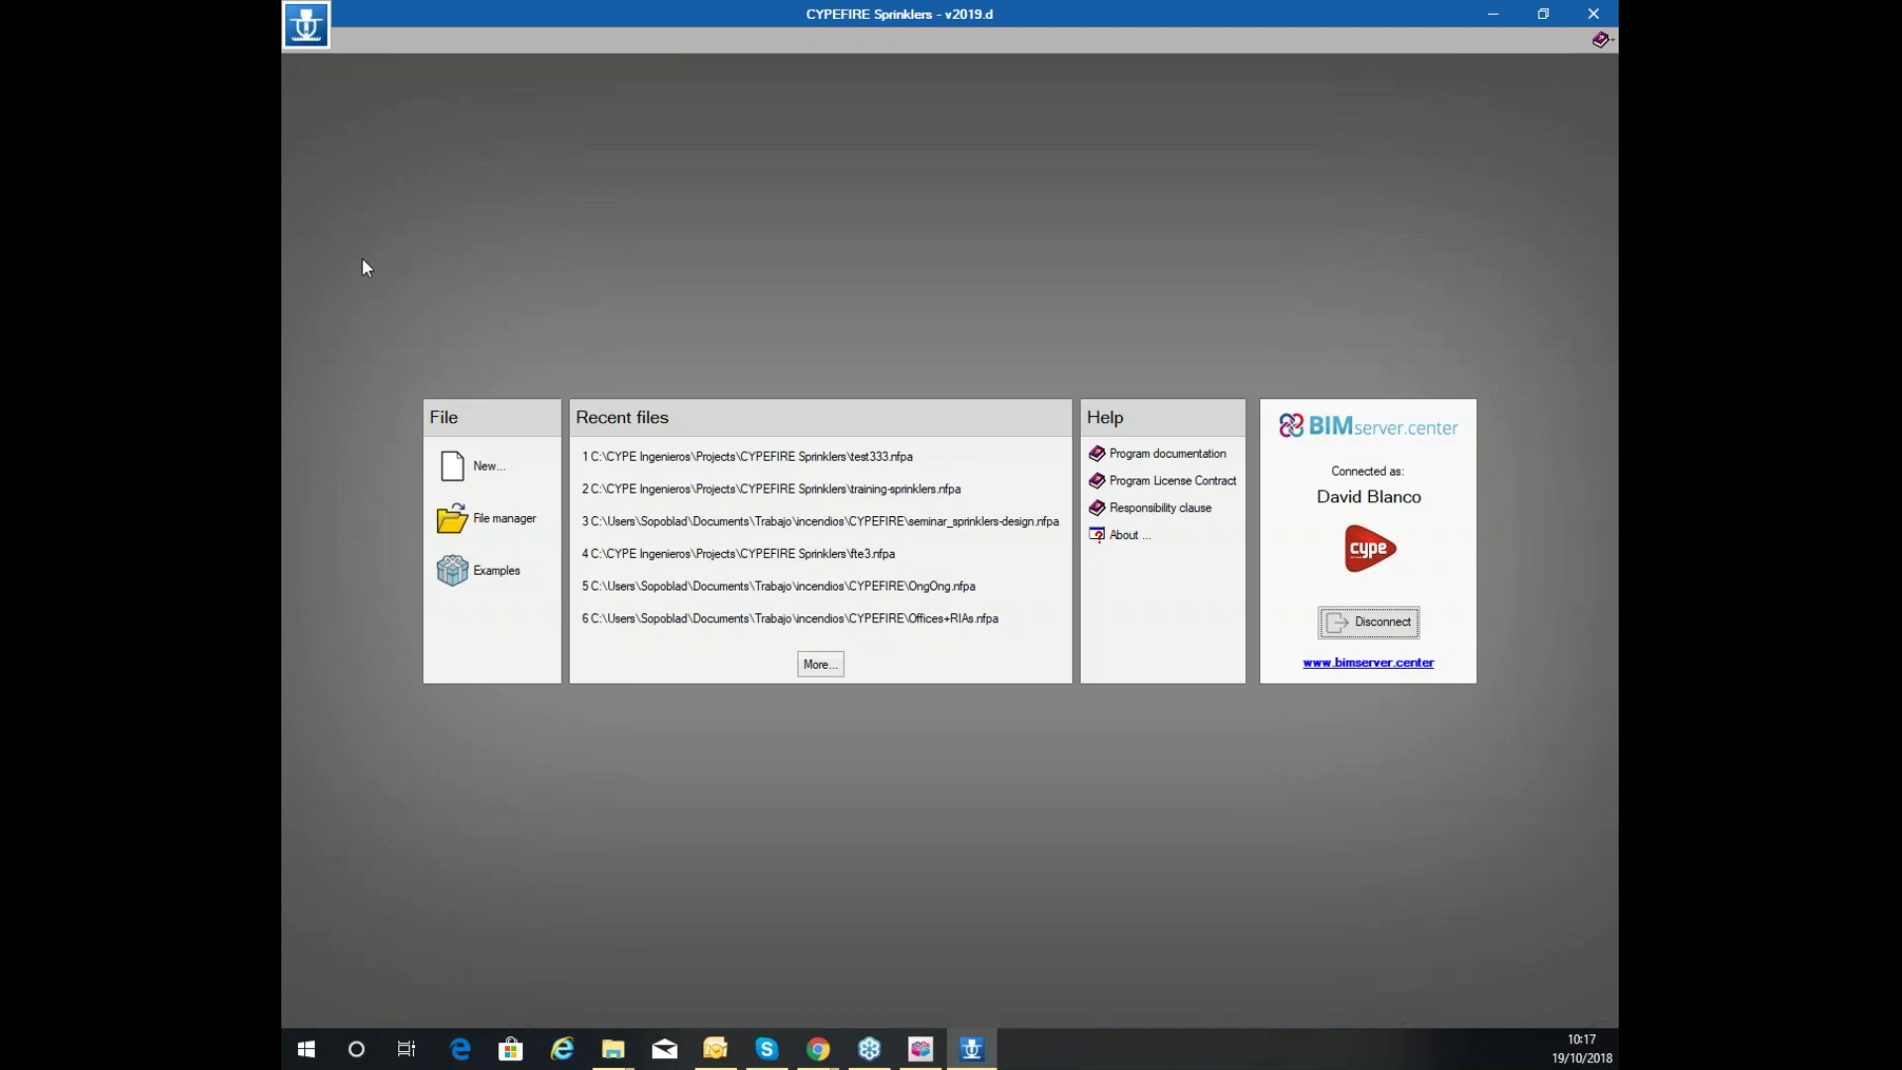
# Create a new project with the file name seminar-sprinkler-october
pyautogui.click(501, 466)
pyautogui.click(876, 501)
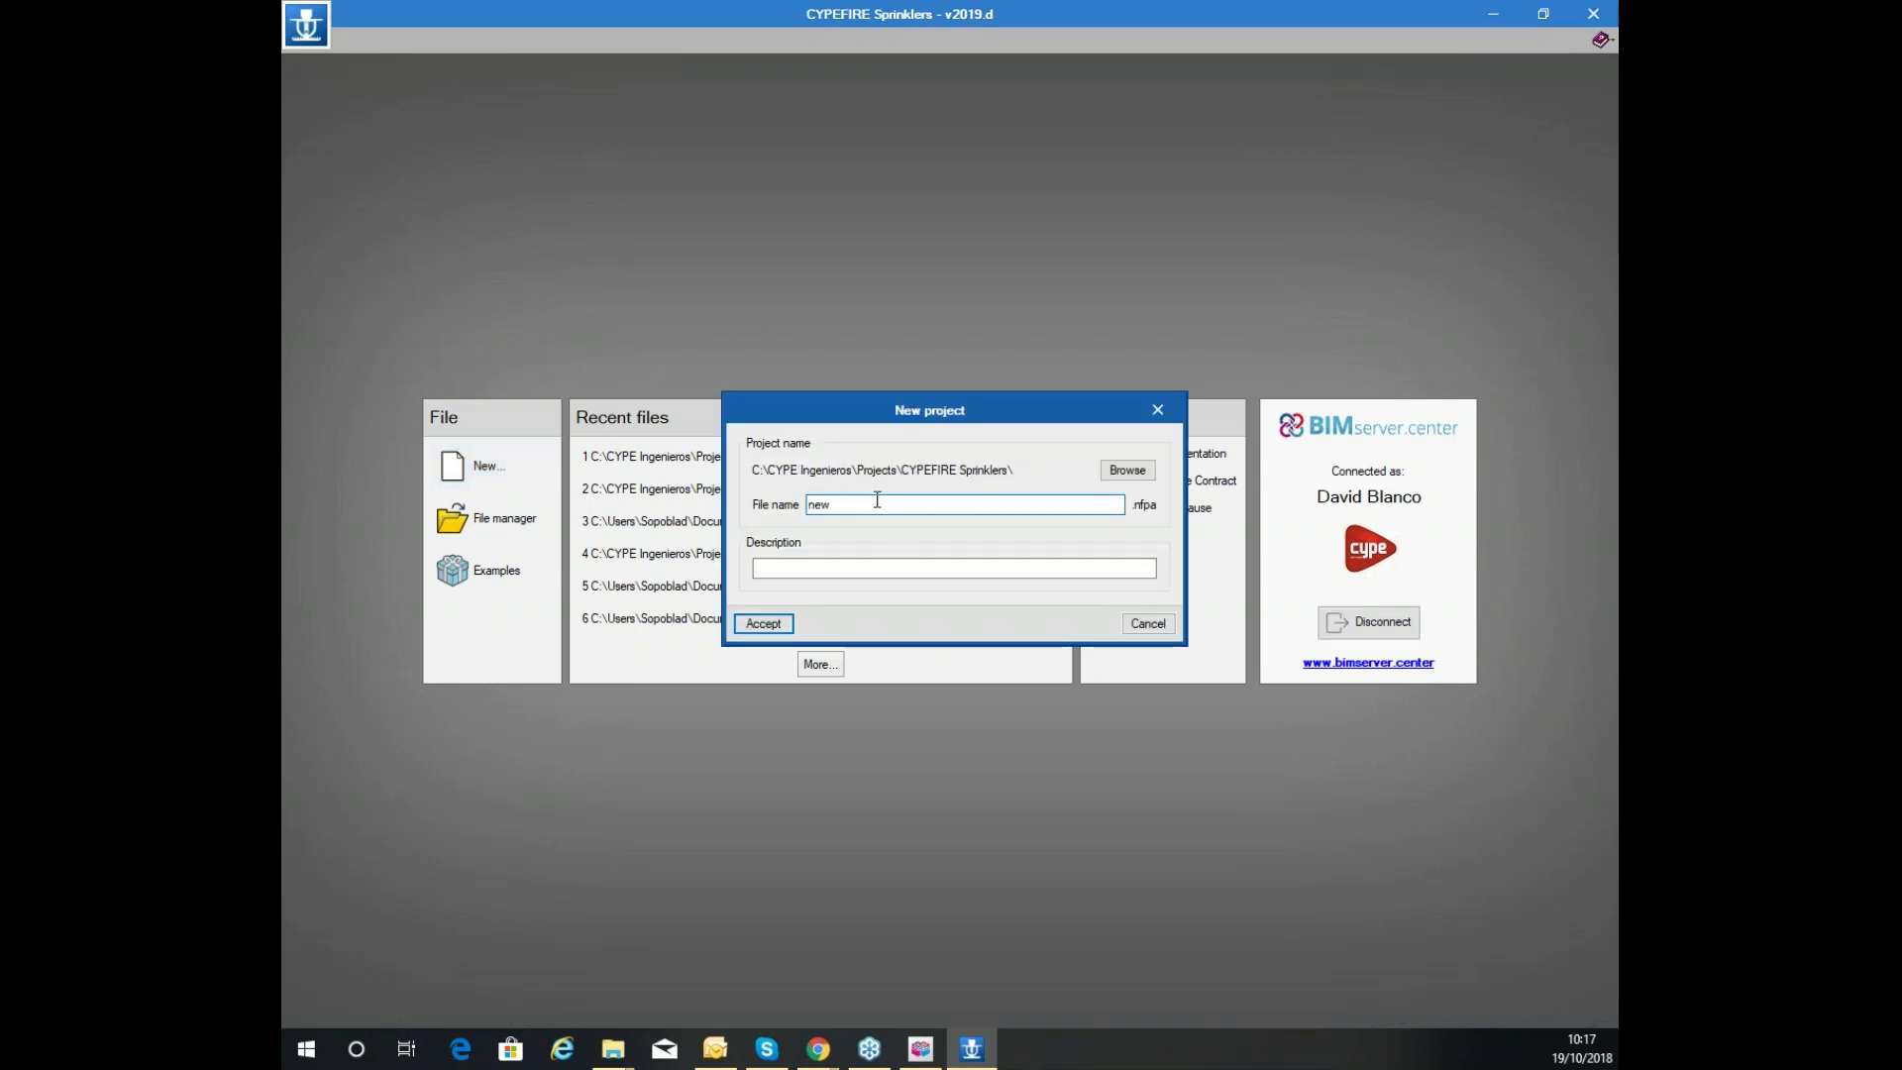
pyautogui.press('BackSpace')
pyautogui.press('BackSpace')
pyautogui.press('BackSpace')
pyautogui.write('seminat-sprinkler-octobe')
pyautogui.click(762, 623)
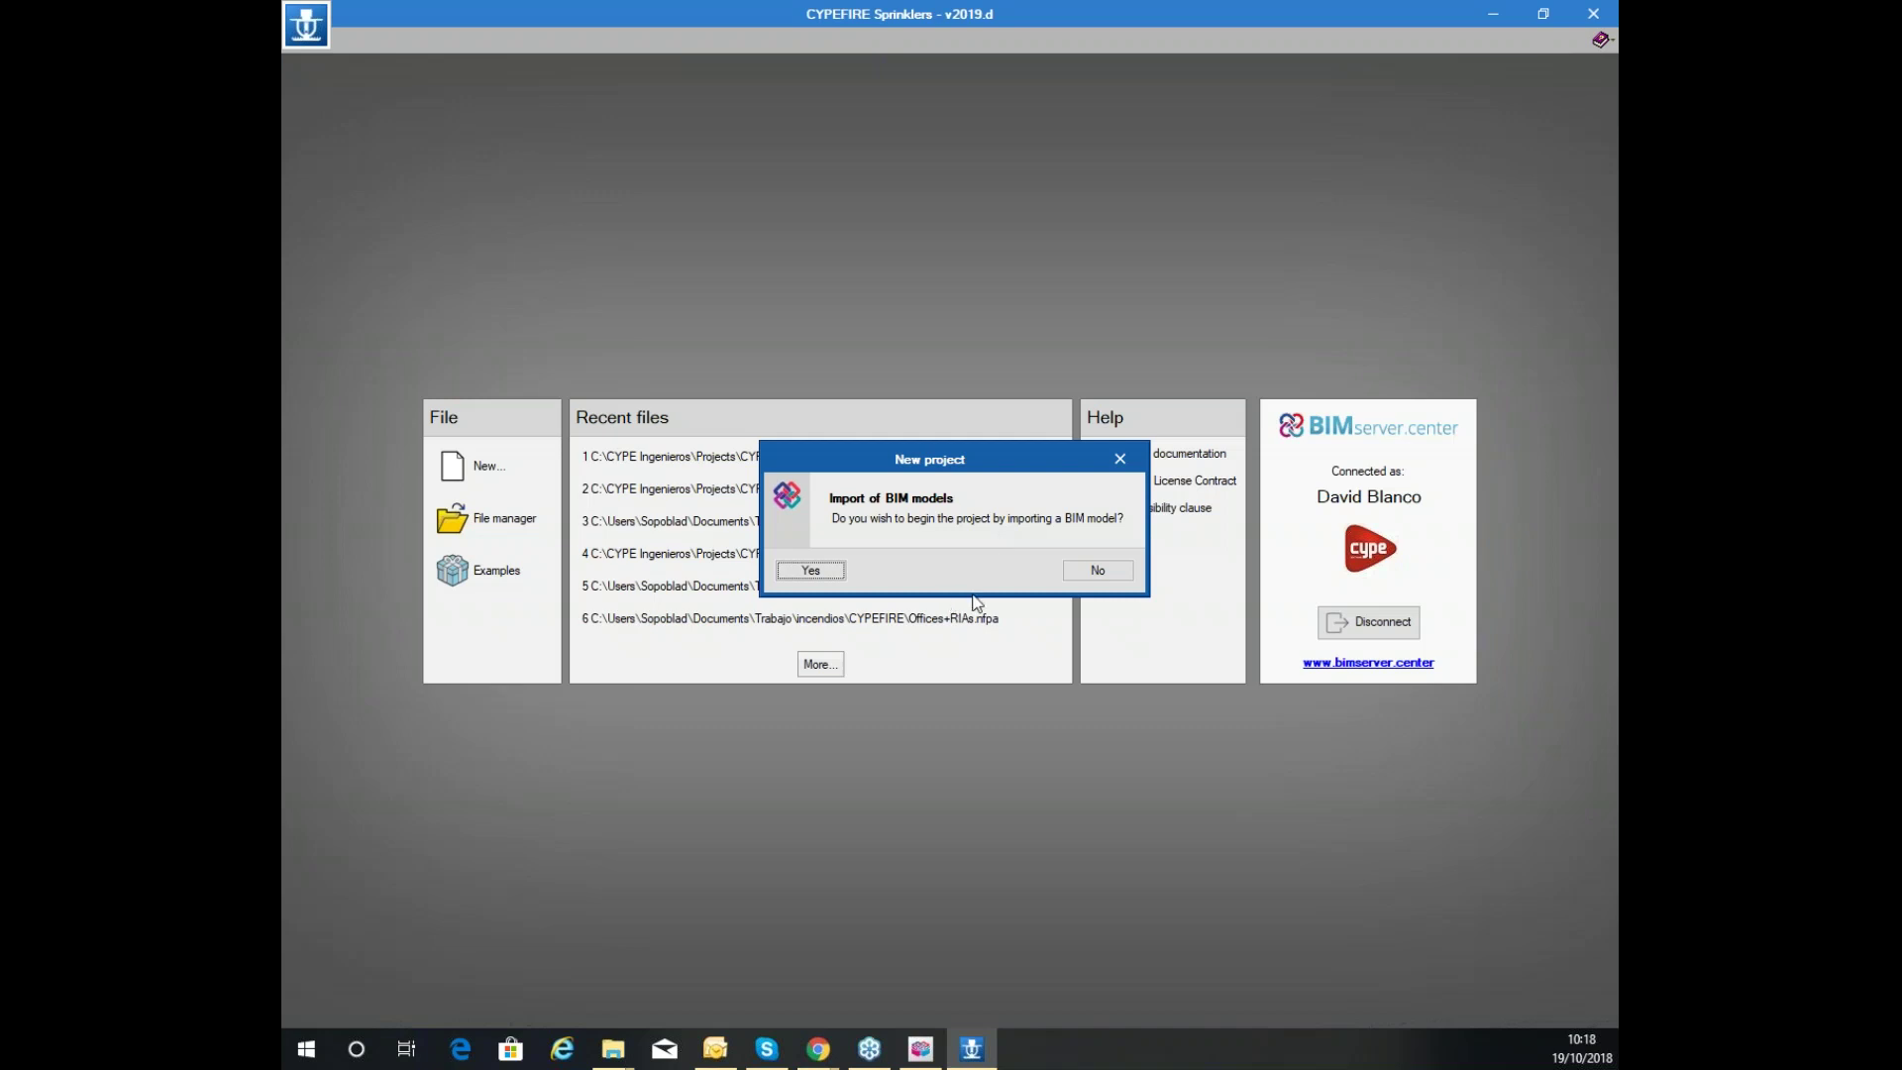
# Start the project from a BIM model and link it to the BIMserver.center project Seminar_HVAC_October
pyautogui.click(834, 578)
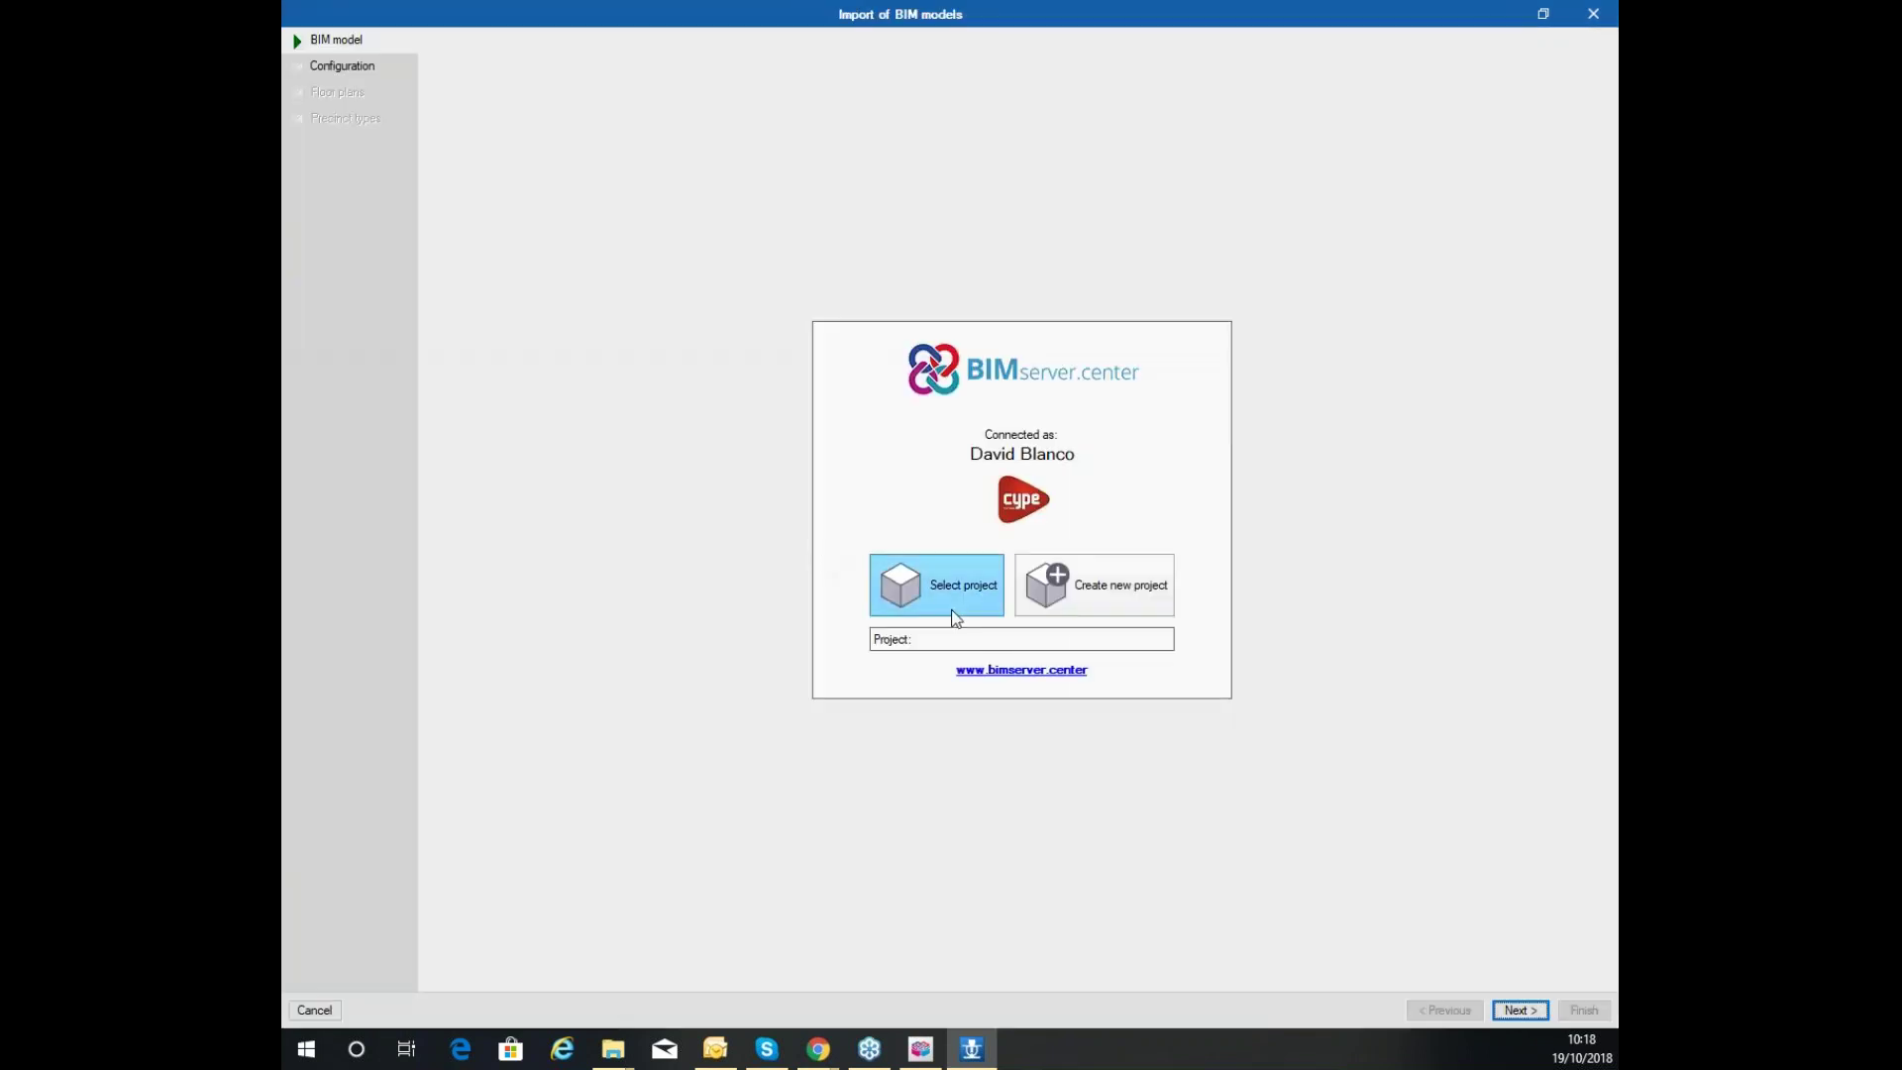
pyautogui.click(987, 602)
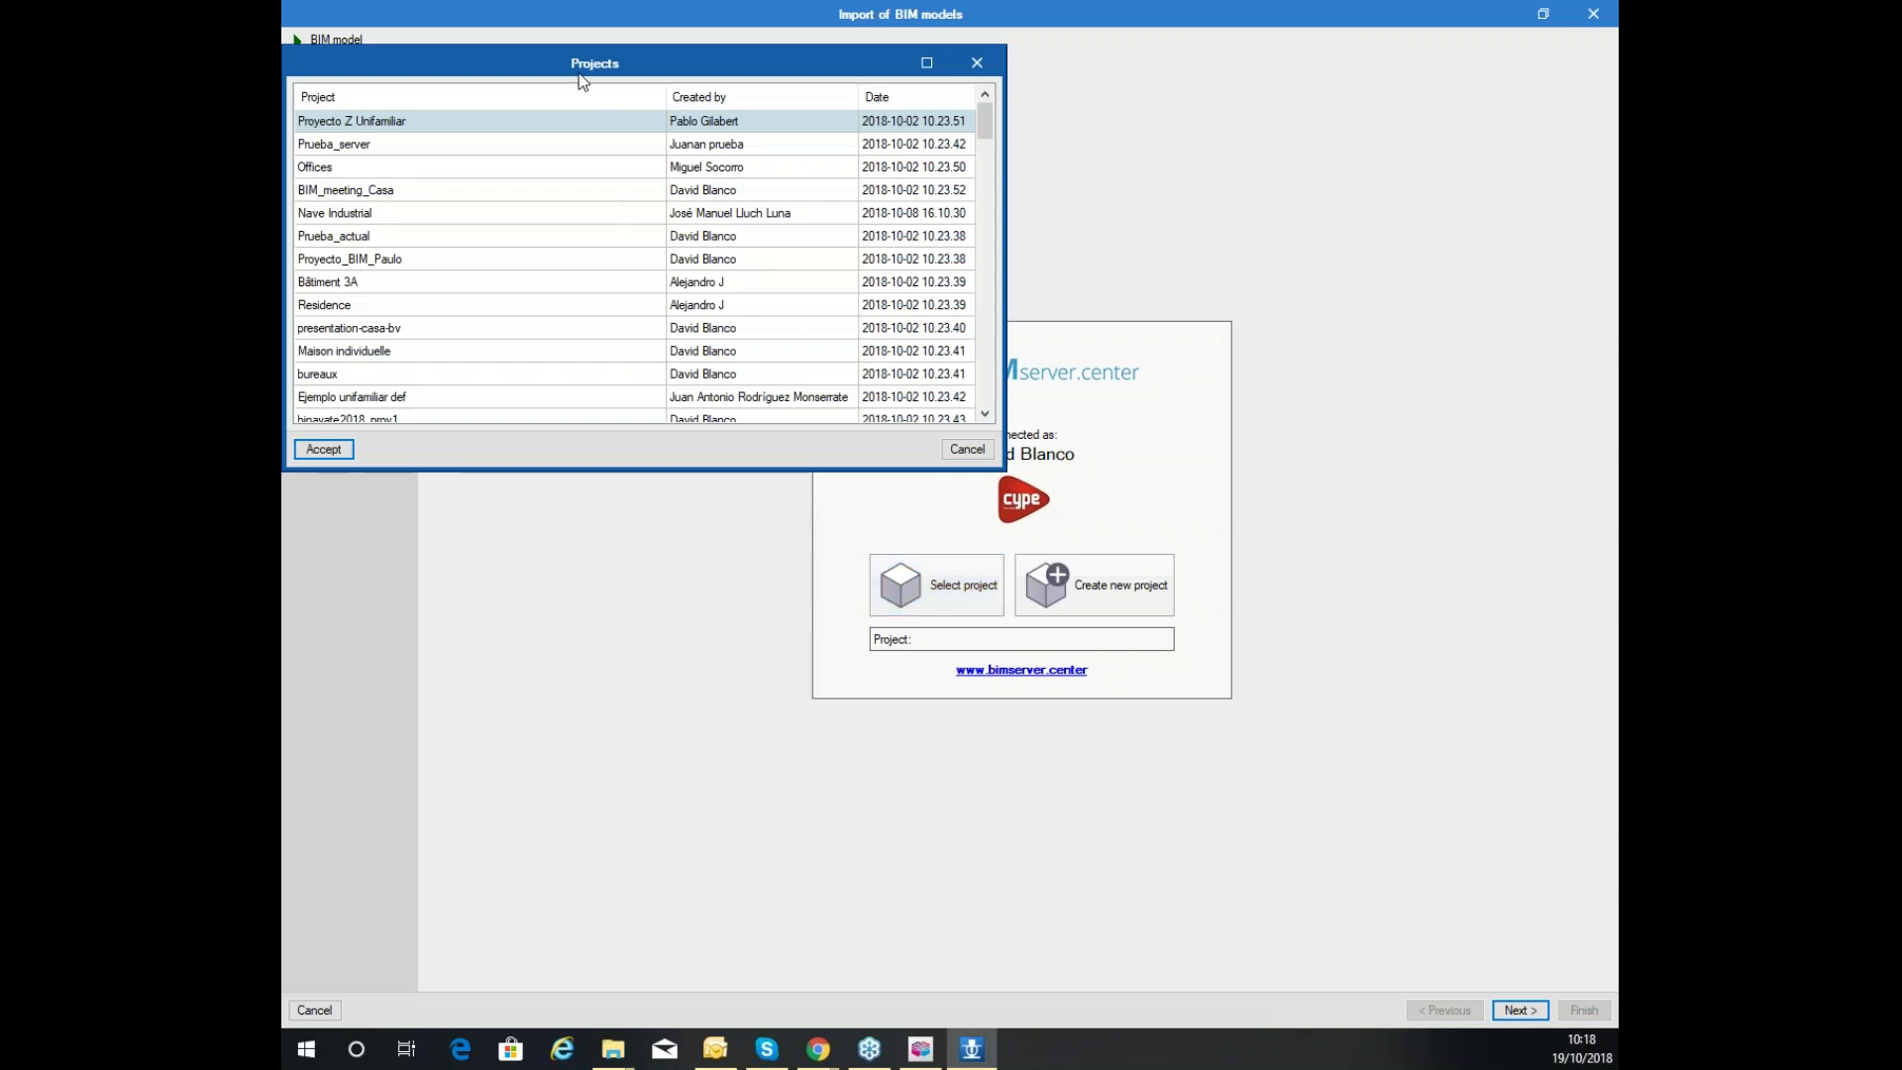
pyautogui.scroll(-10, 870, 304)
pyautogui.scroll(-2, 870, 311)
pyautogui.click(714, 406)
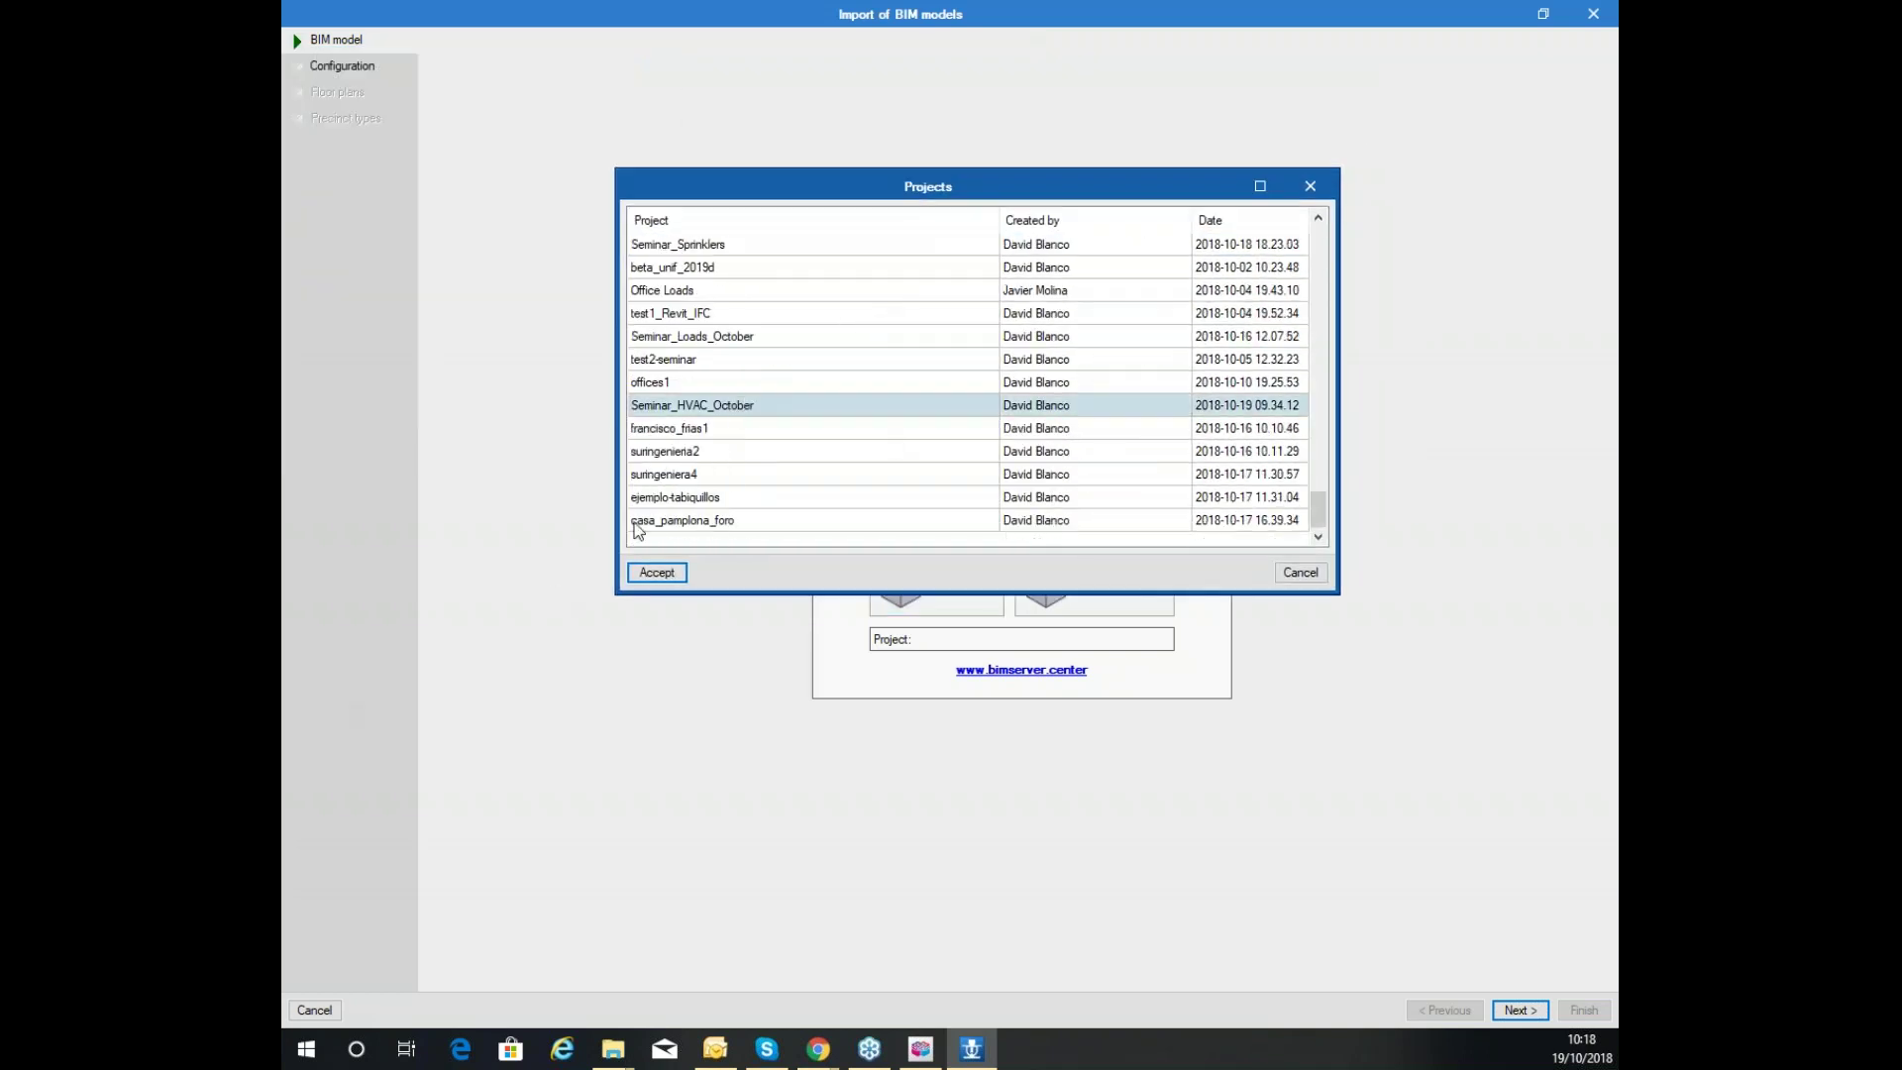
pyautogui.click(656, 572)
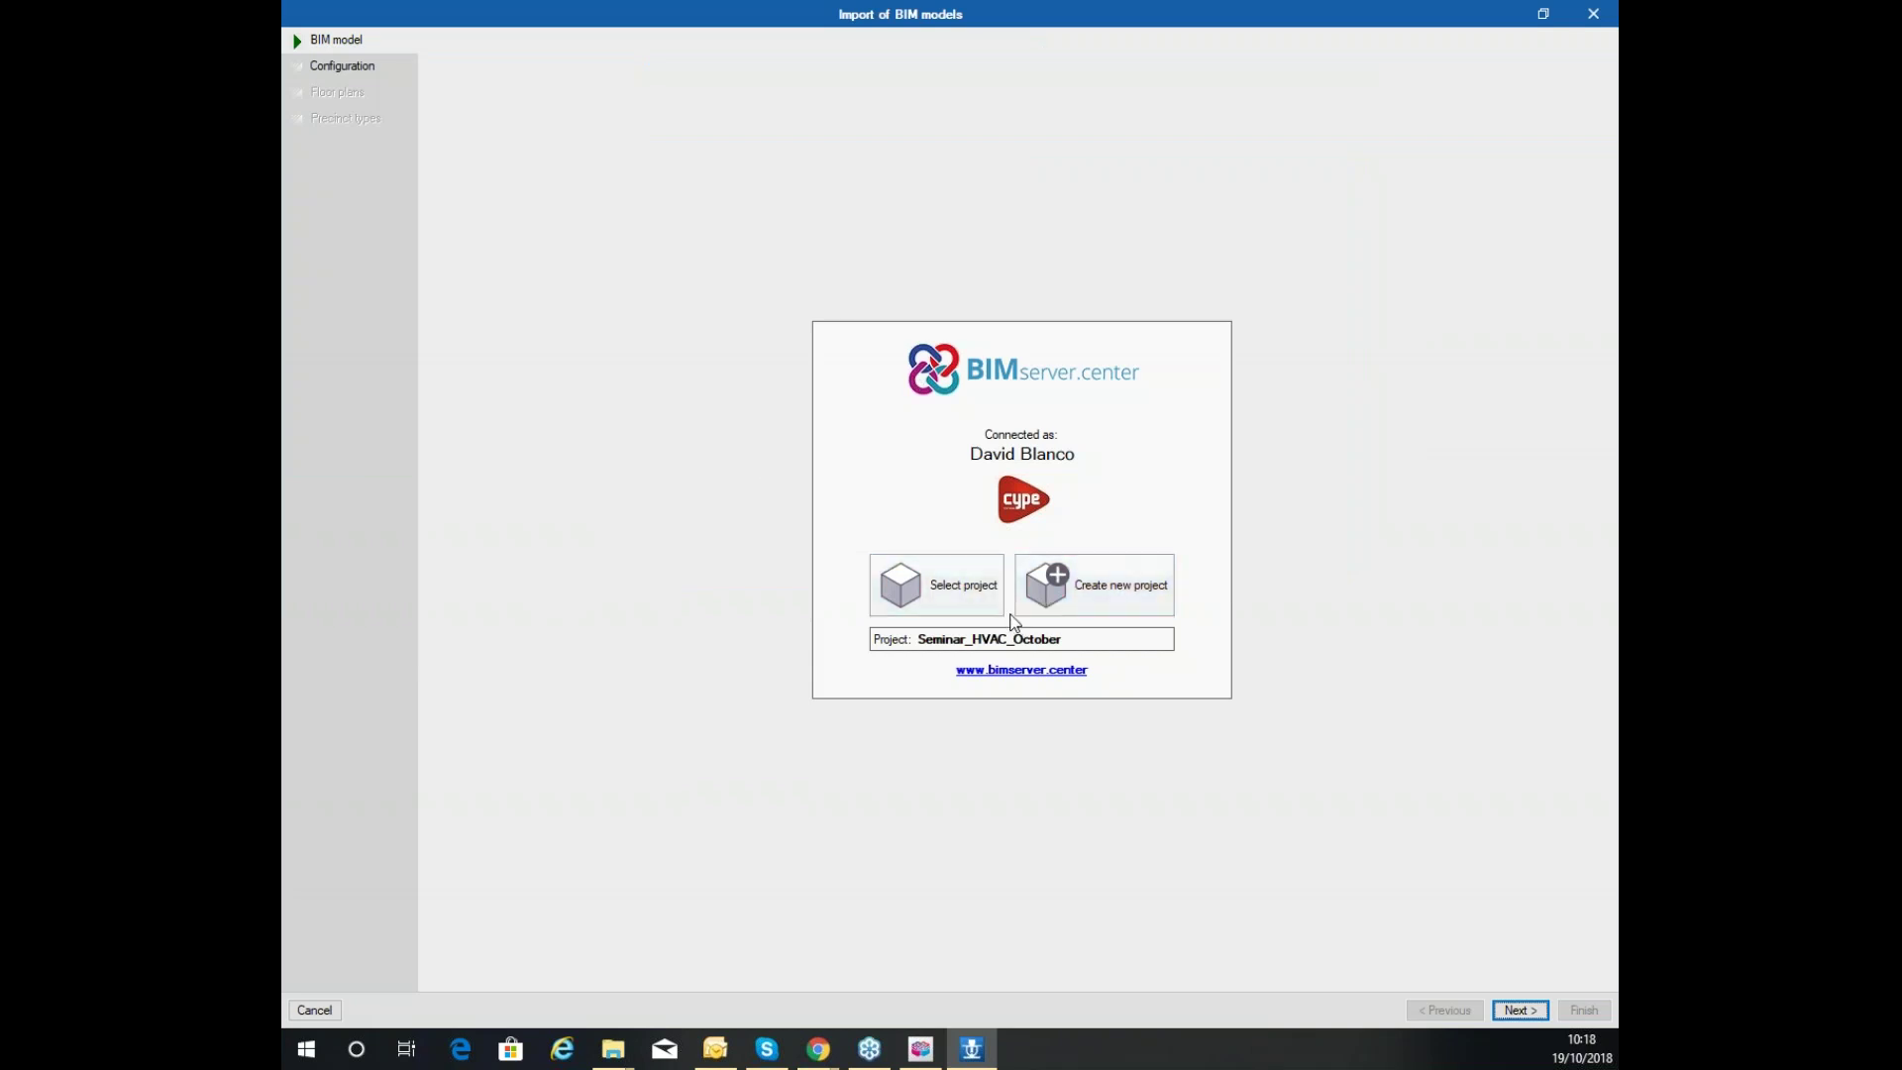
pyautogui.click(1521, 1012)
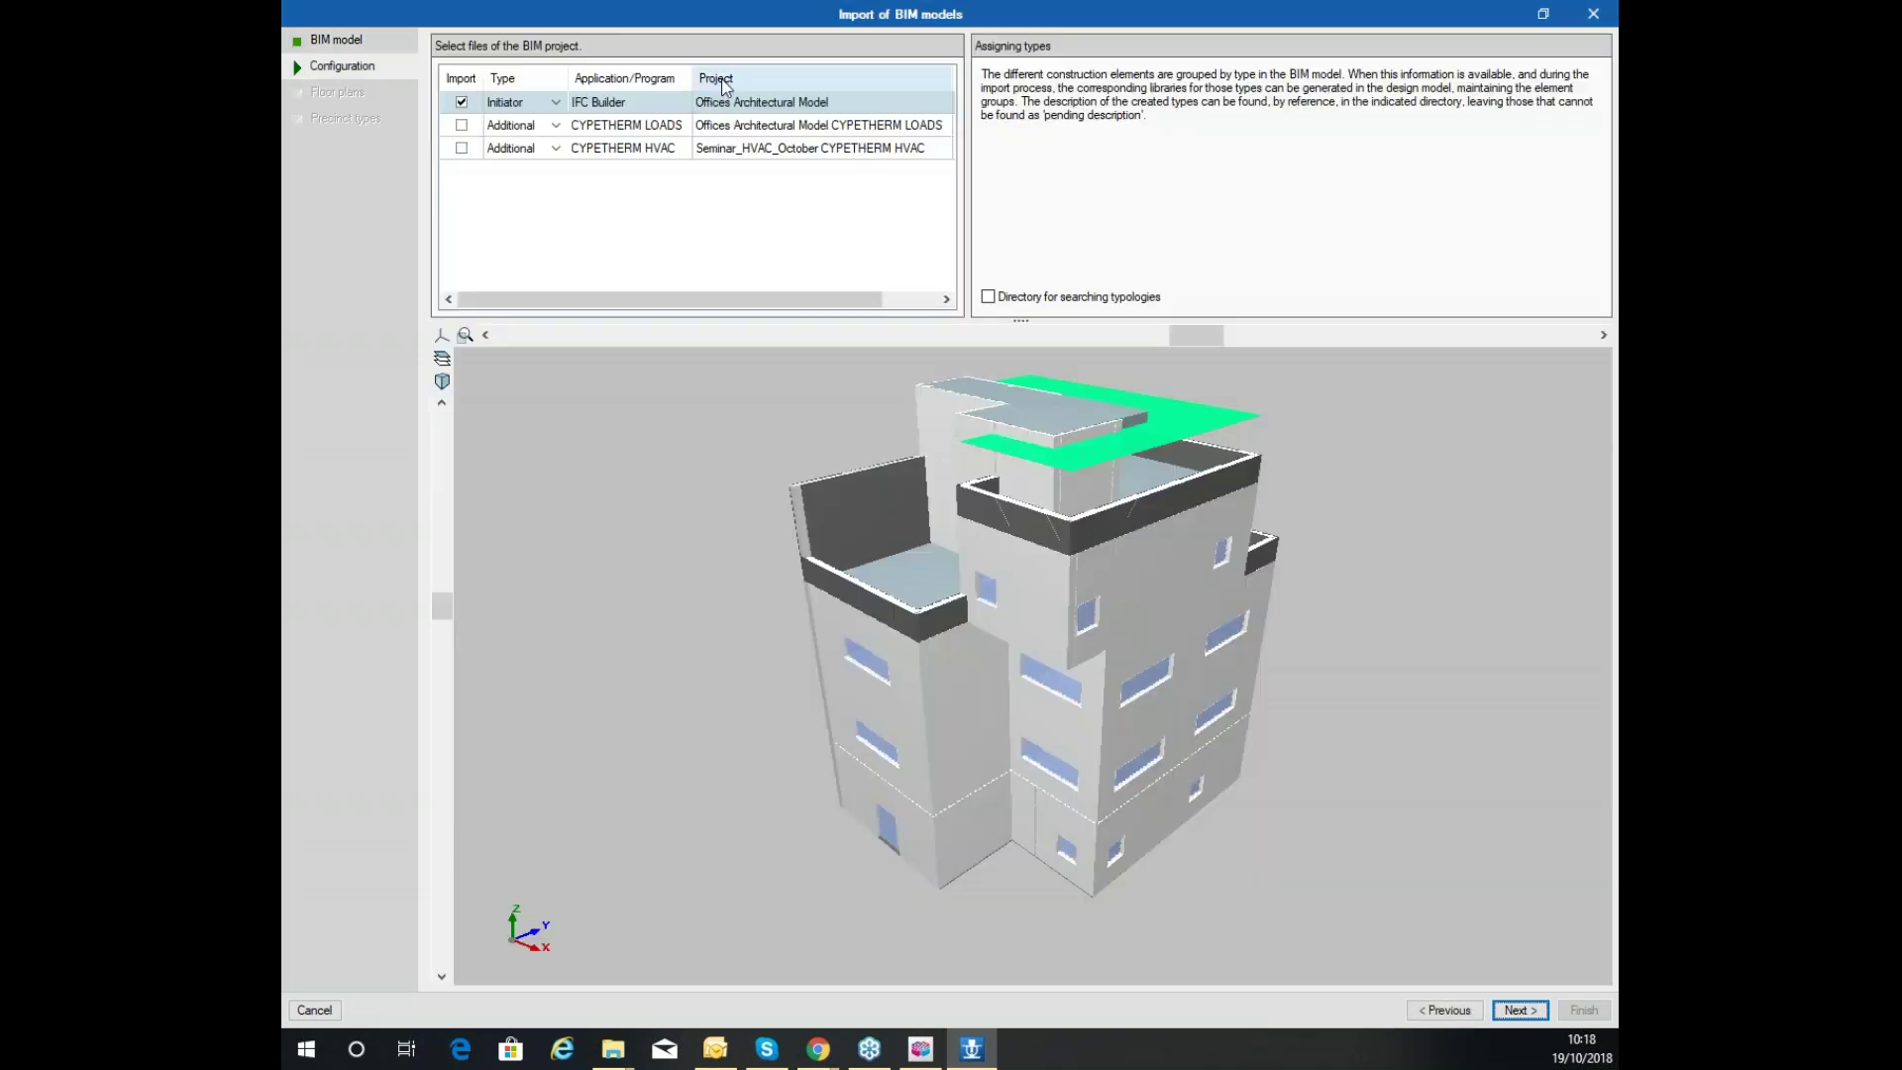
# Include the additional CYPETHERM LOADS and CYPETHERM HVAC files in the import alongside the IFC Builder architectural model
pyautogui.moveTo(1068, 595); pyautogui.dragTo(1104, 549, button='middle')
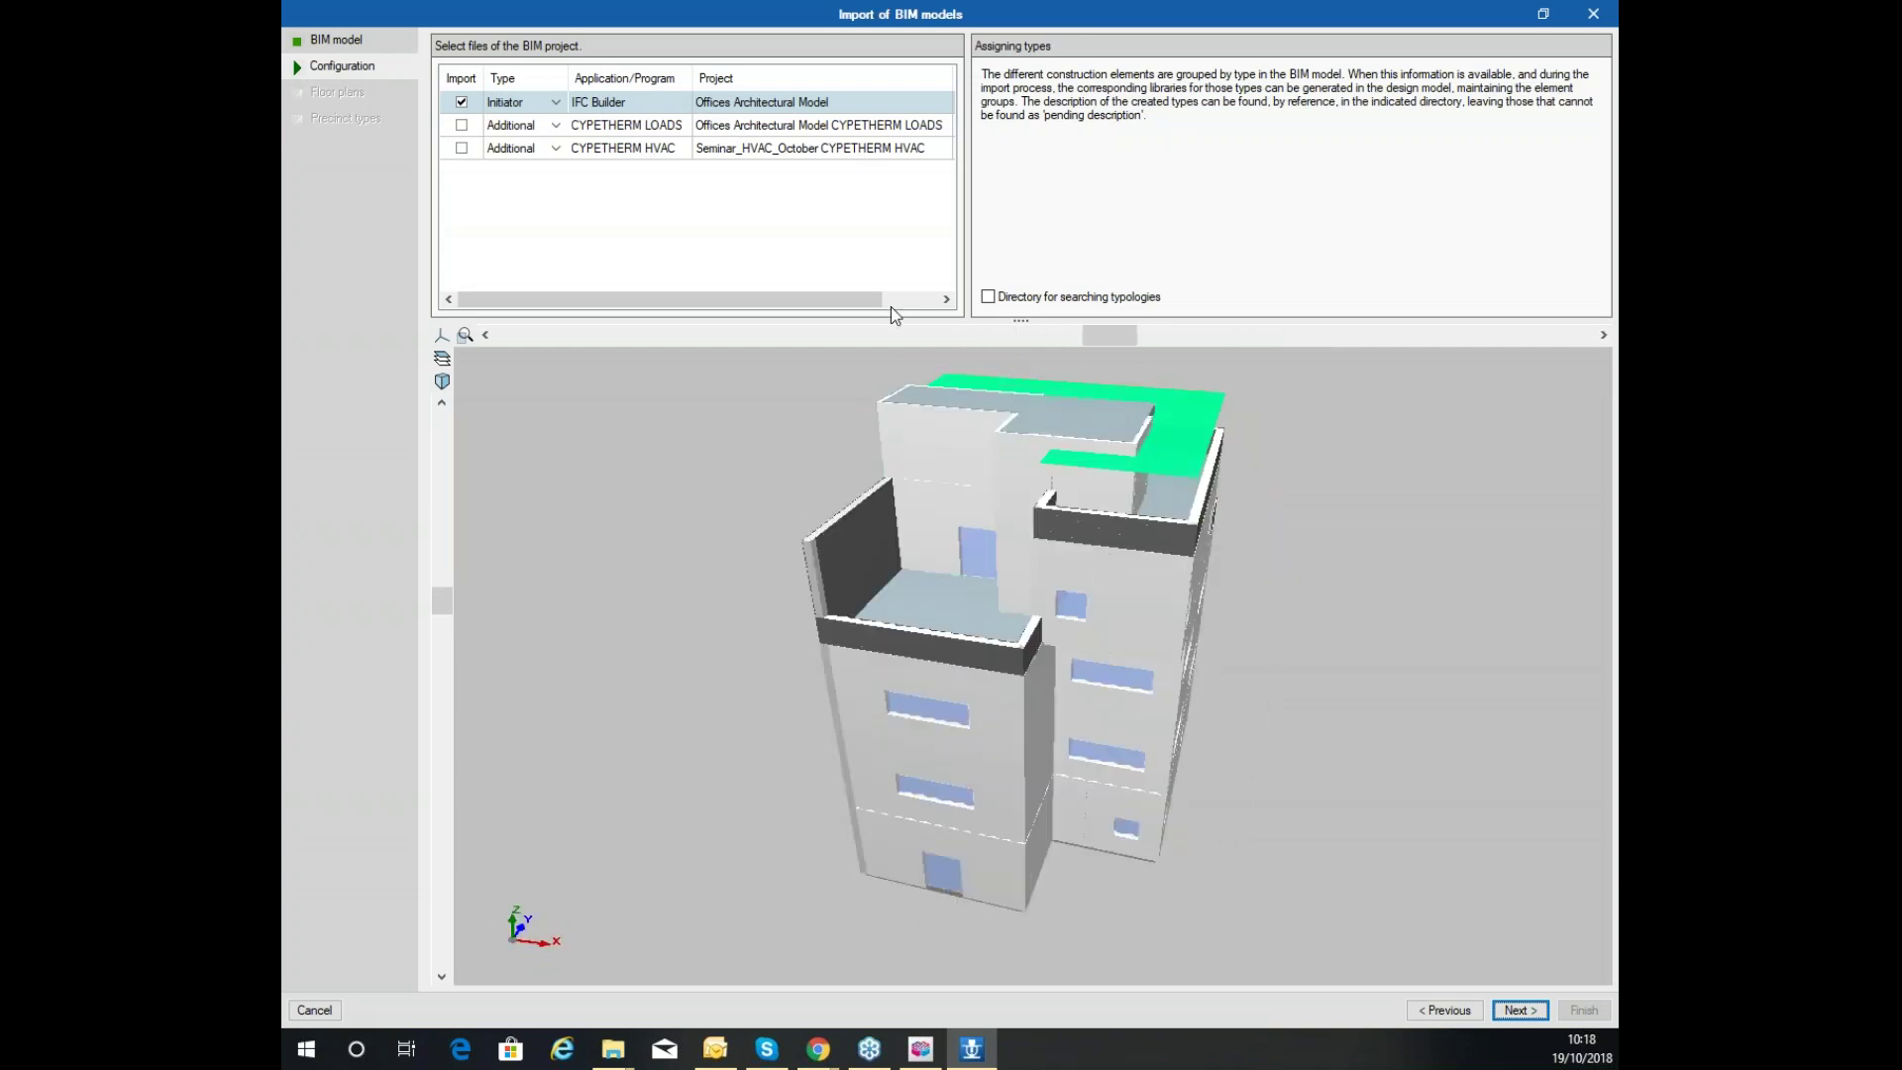
pyautogui.click(466, 126)
pyautogui.click(462, 148)
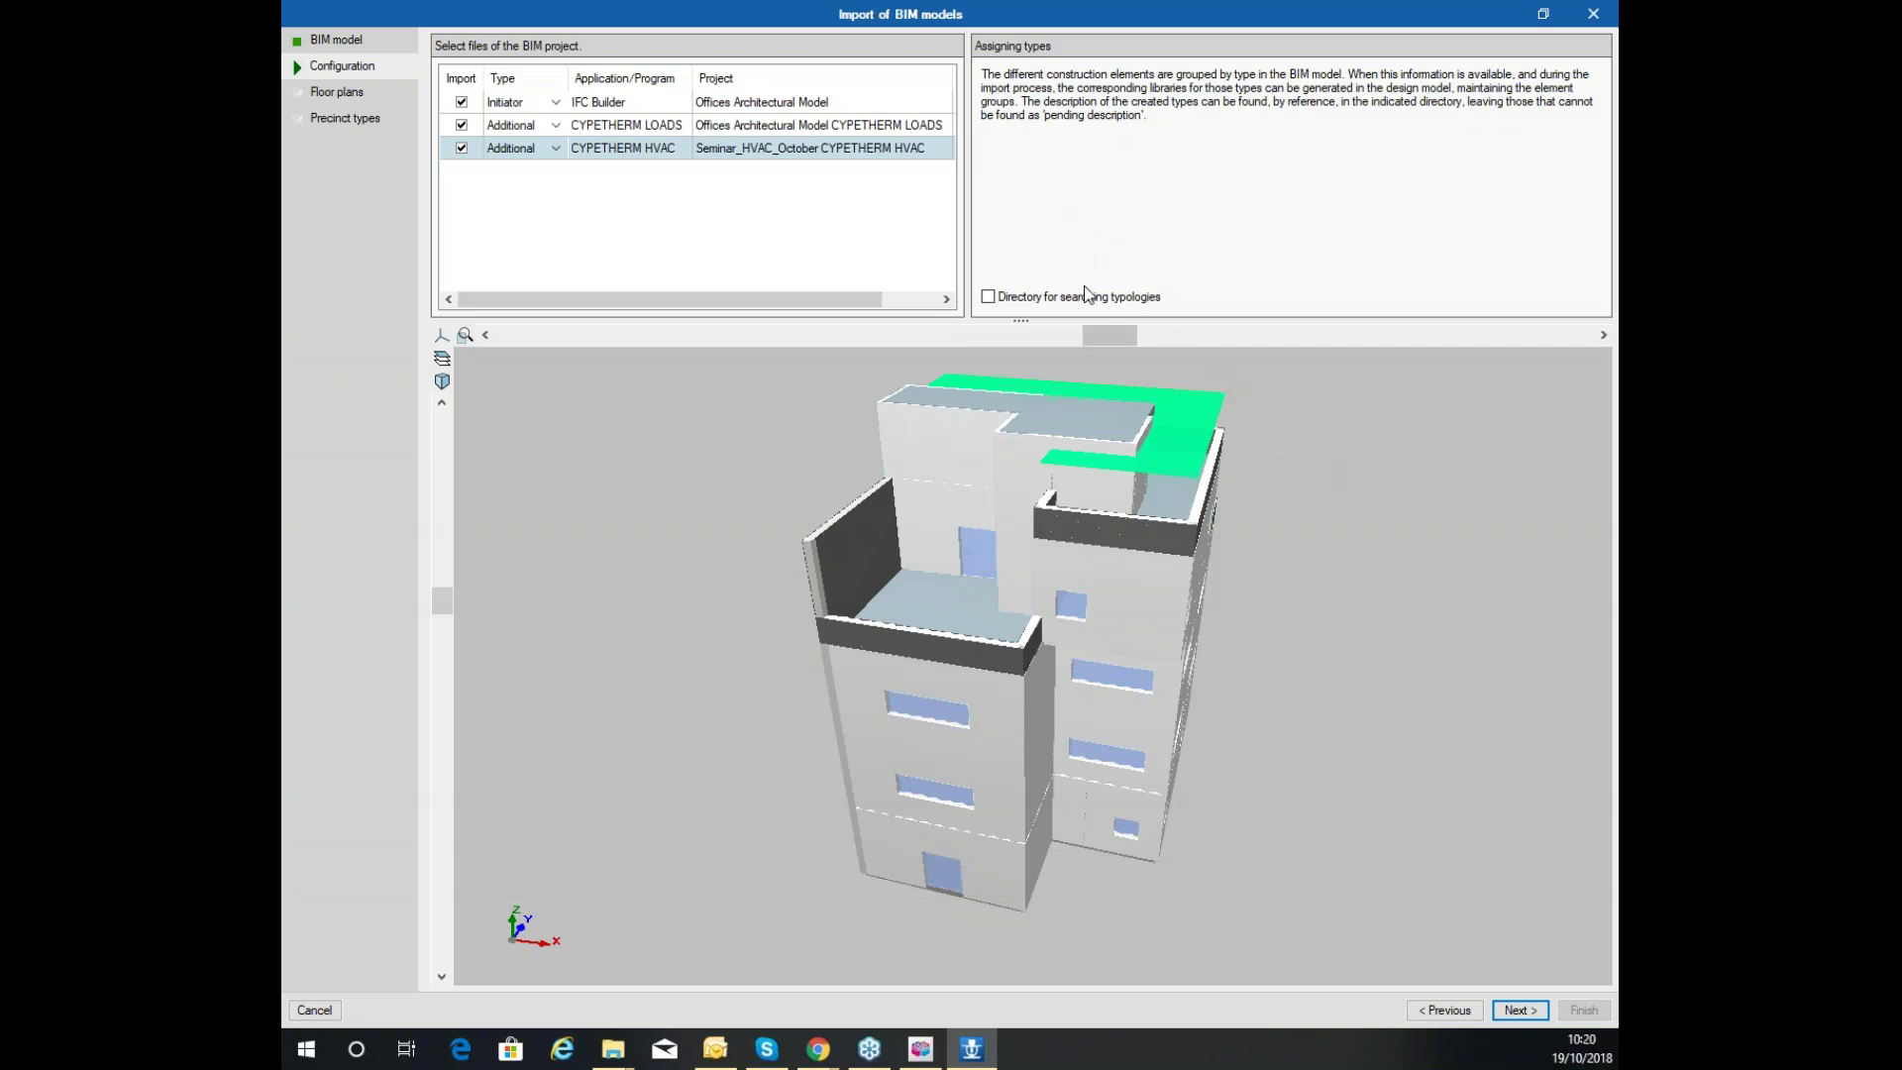
# Complete the BIM model import with all floors and all precinct types included
pyautogui.click(1513, 1010)
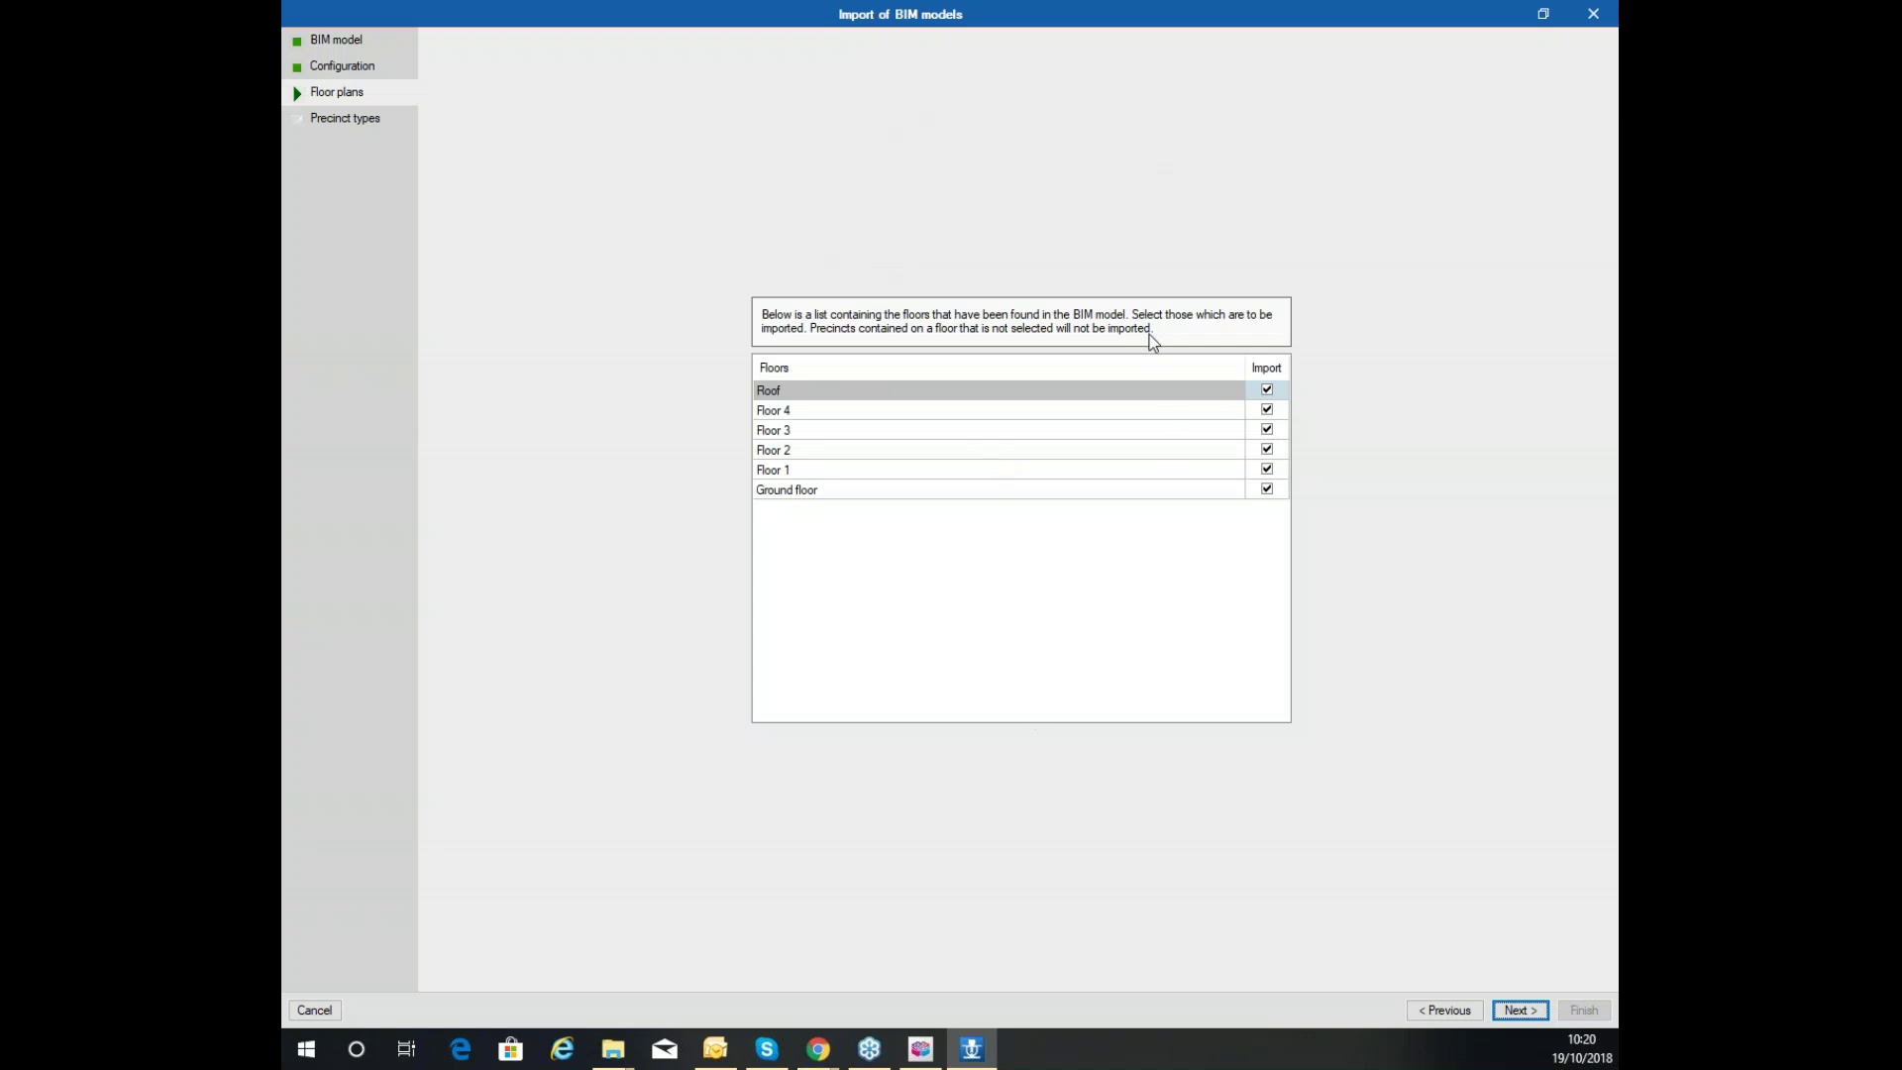
pyautogui.click(1522, 1010)
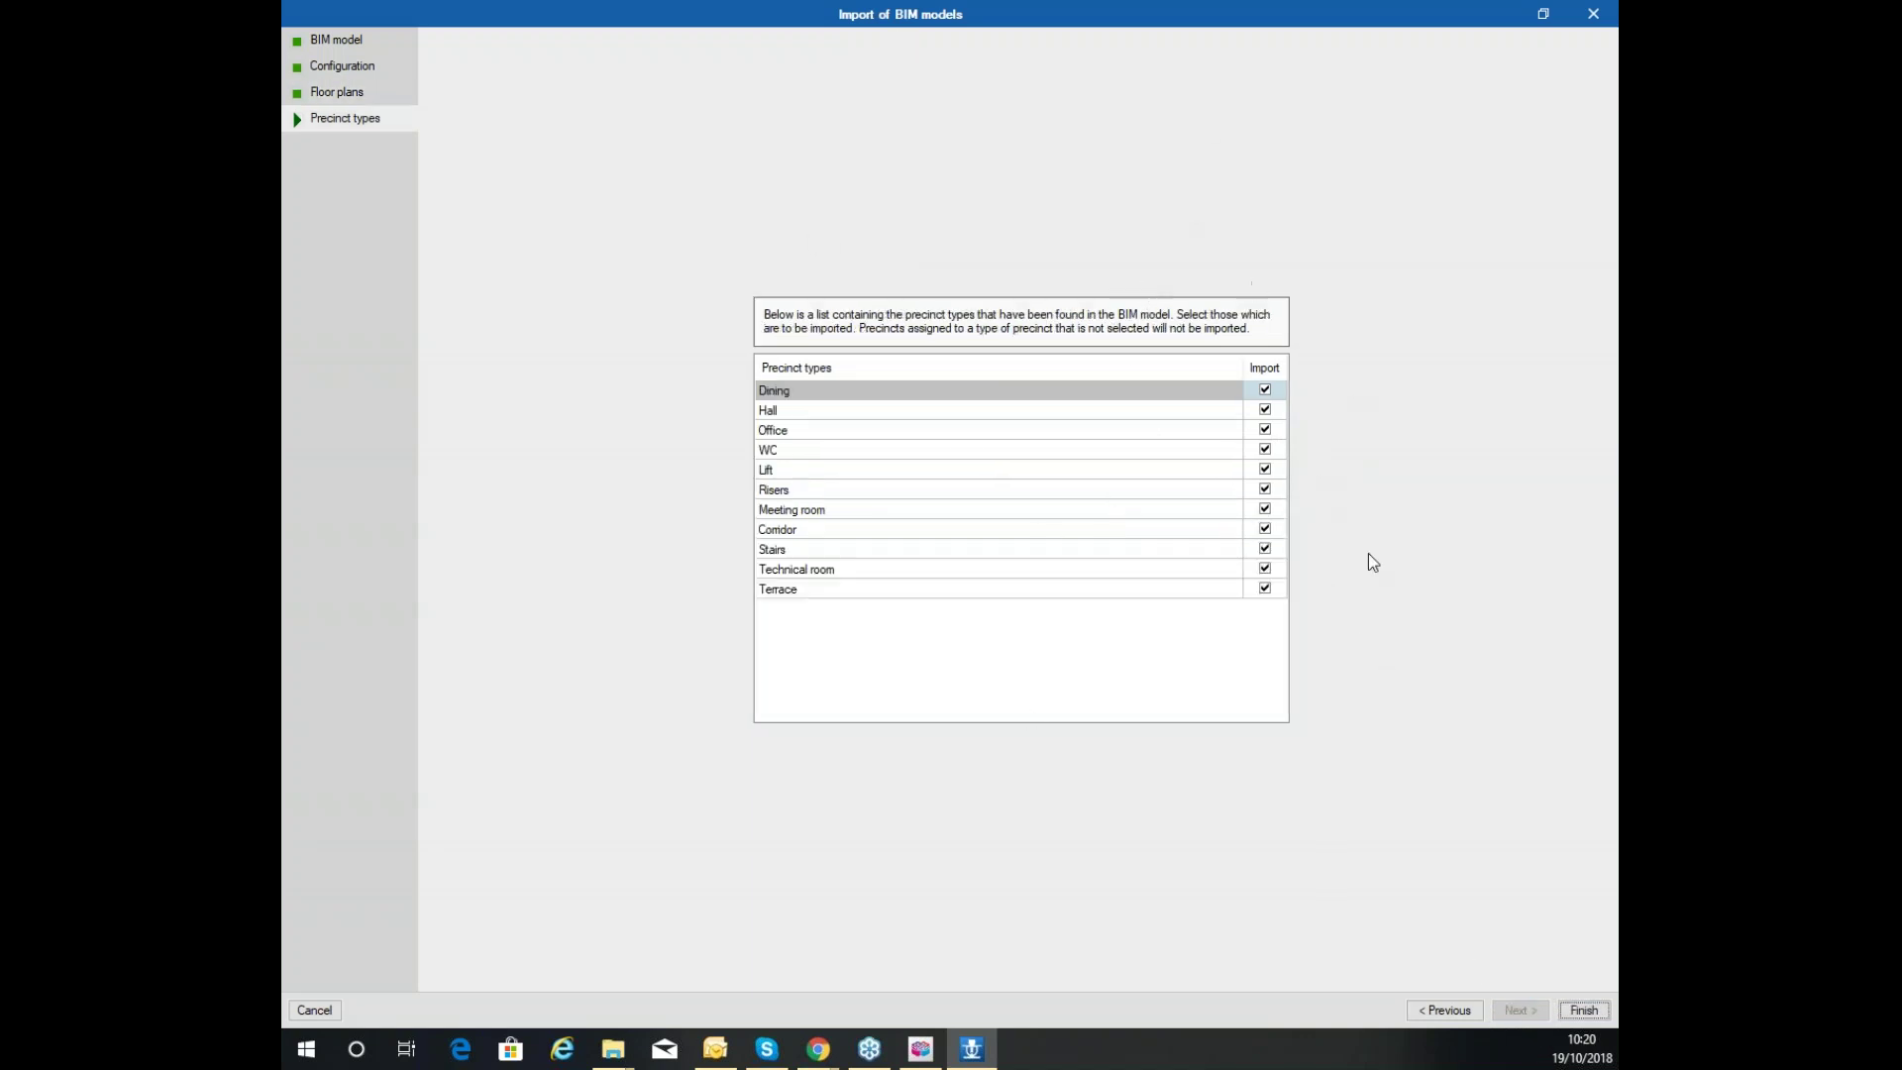
pyautogui.click(1581, 1010)
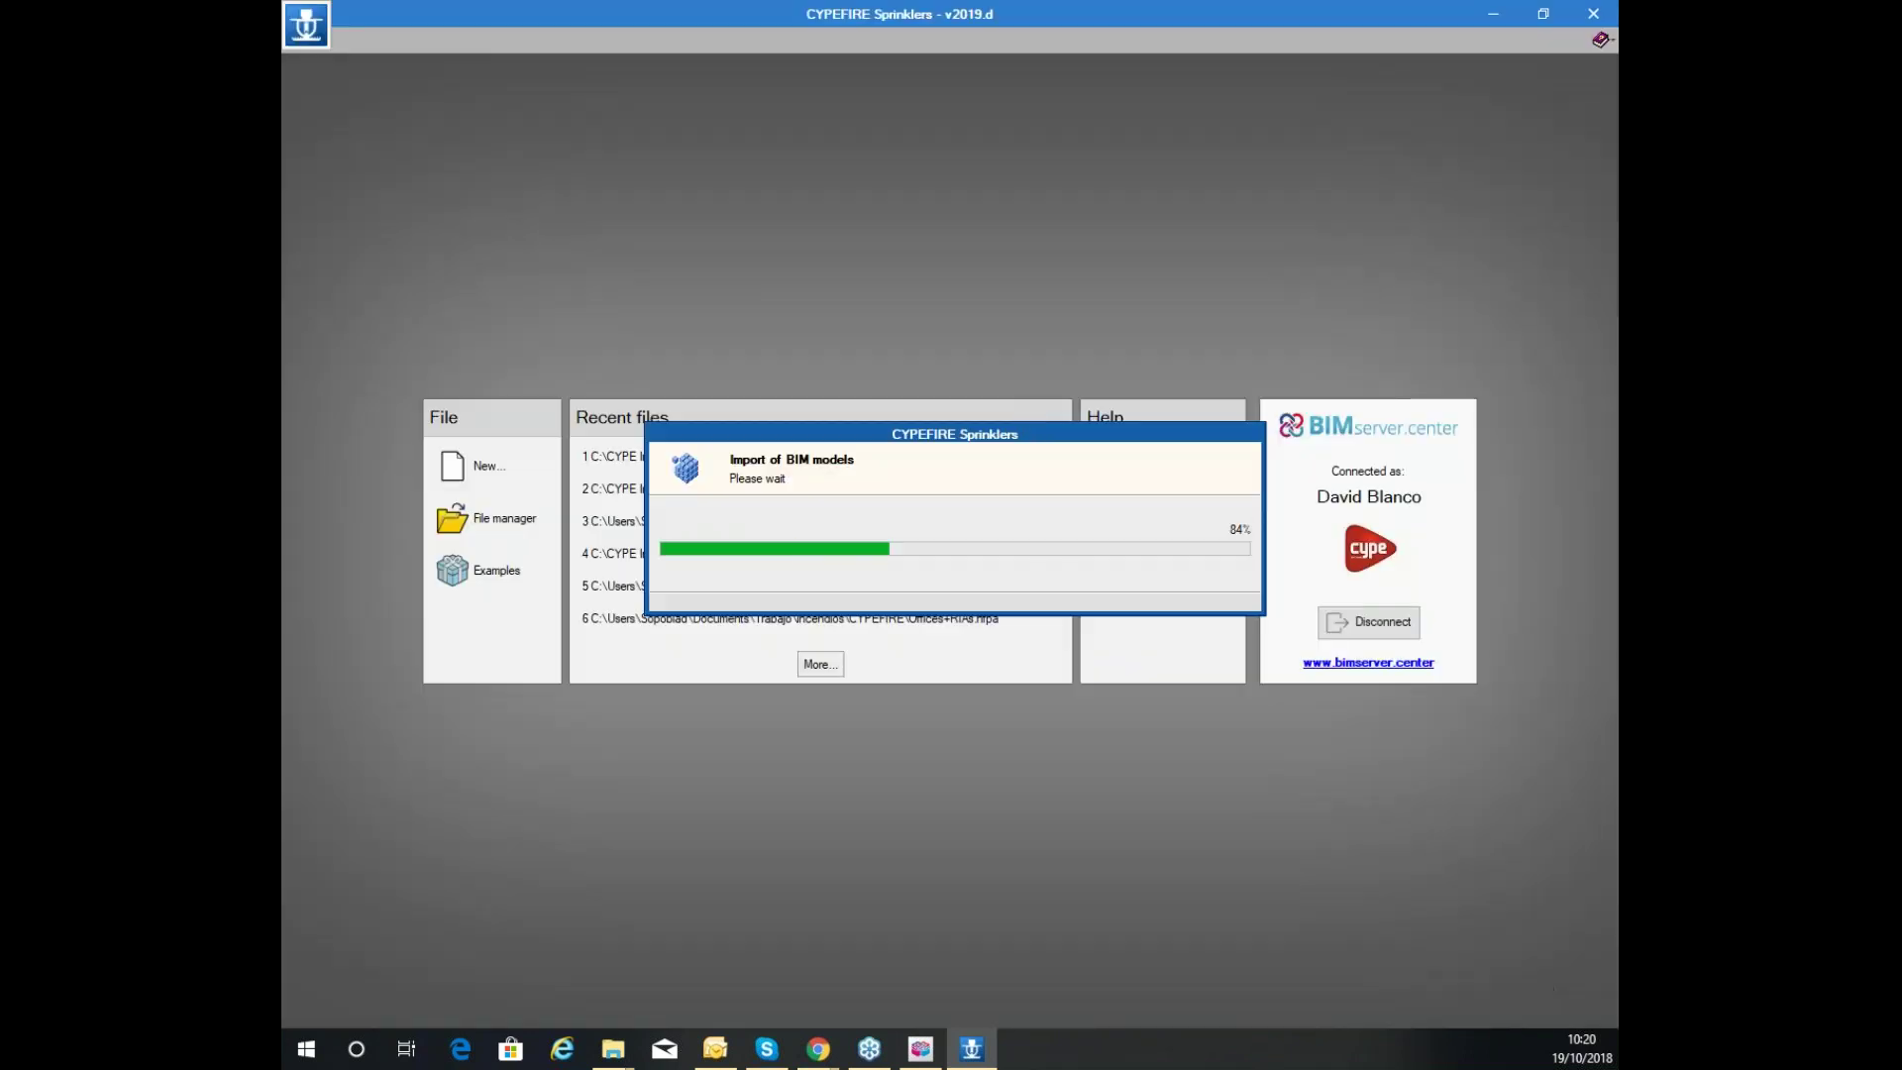
pyautogui.click(953, 701)
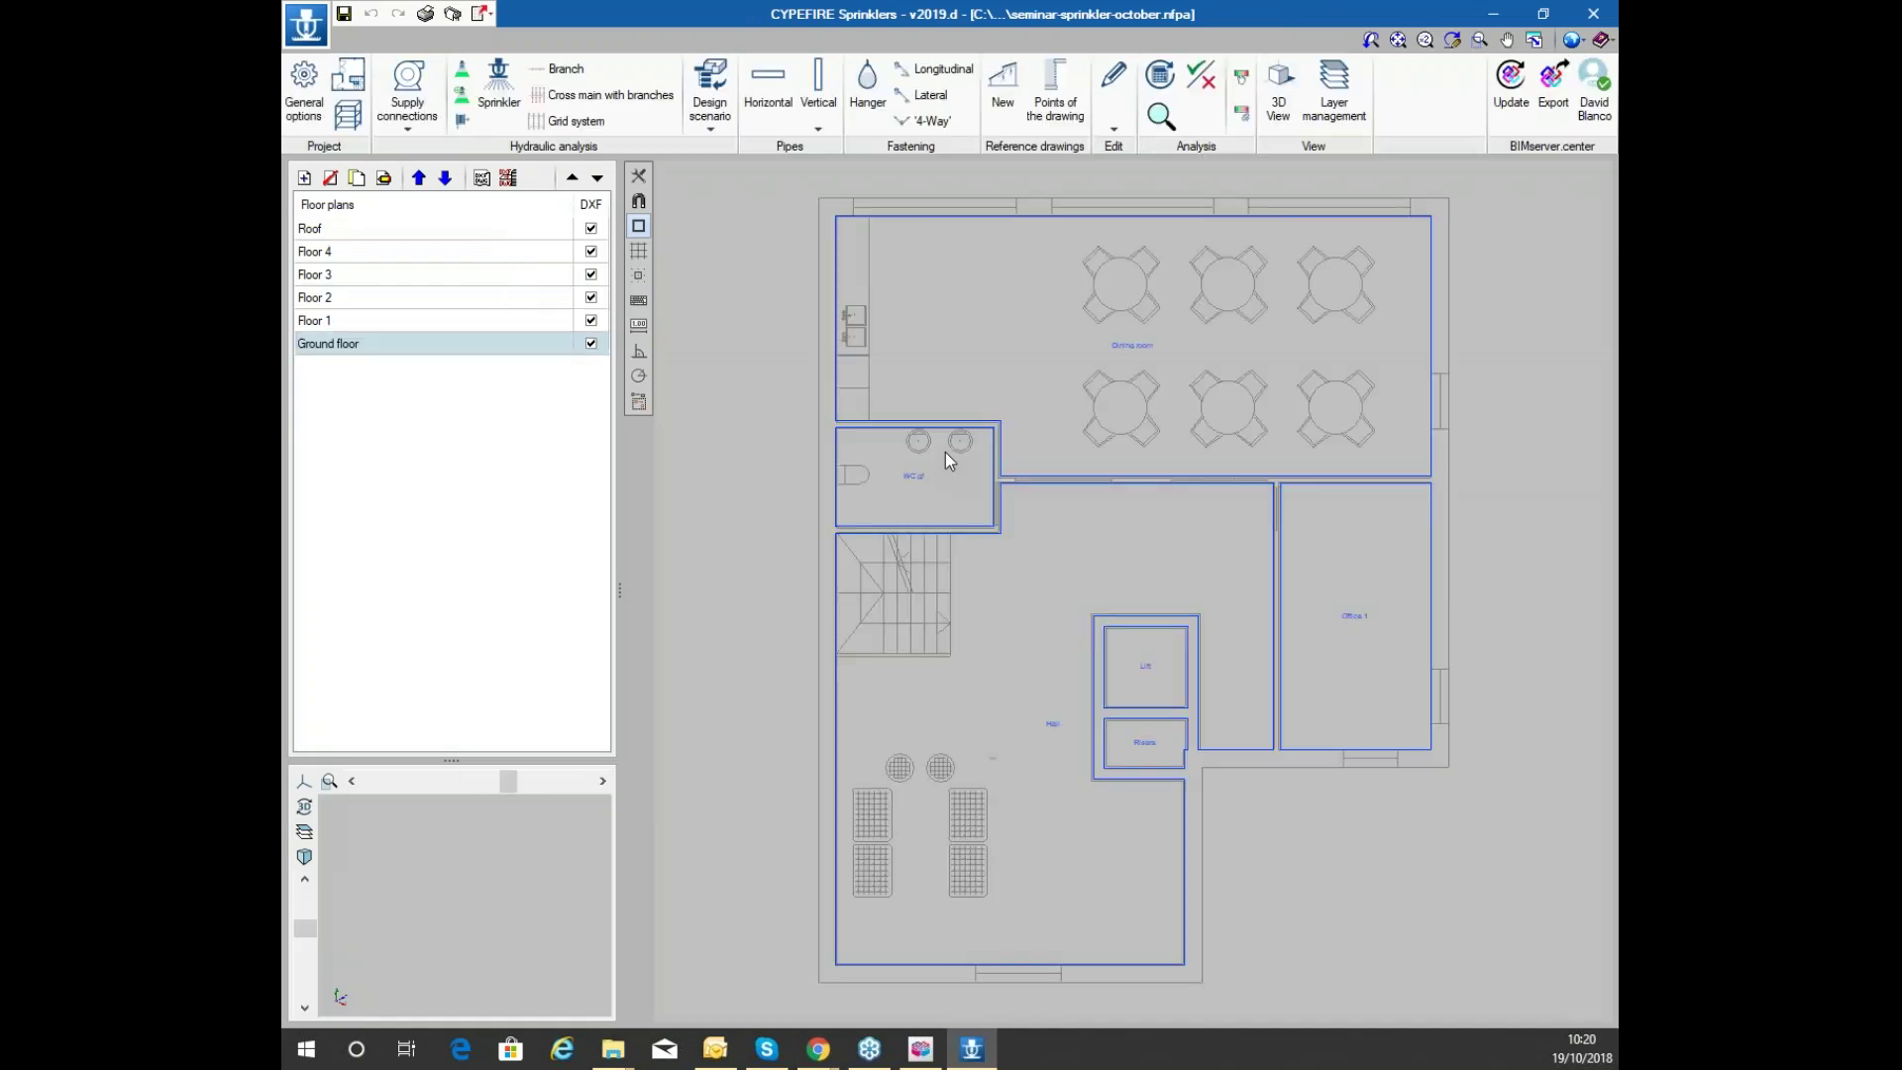
# Make the BIM model visible in the 3D preview and orbit around it to view the interior
pyautogui.moveTo(956, 441)
pyautogui.click(304, 831)
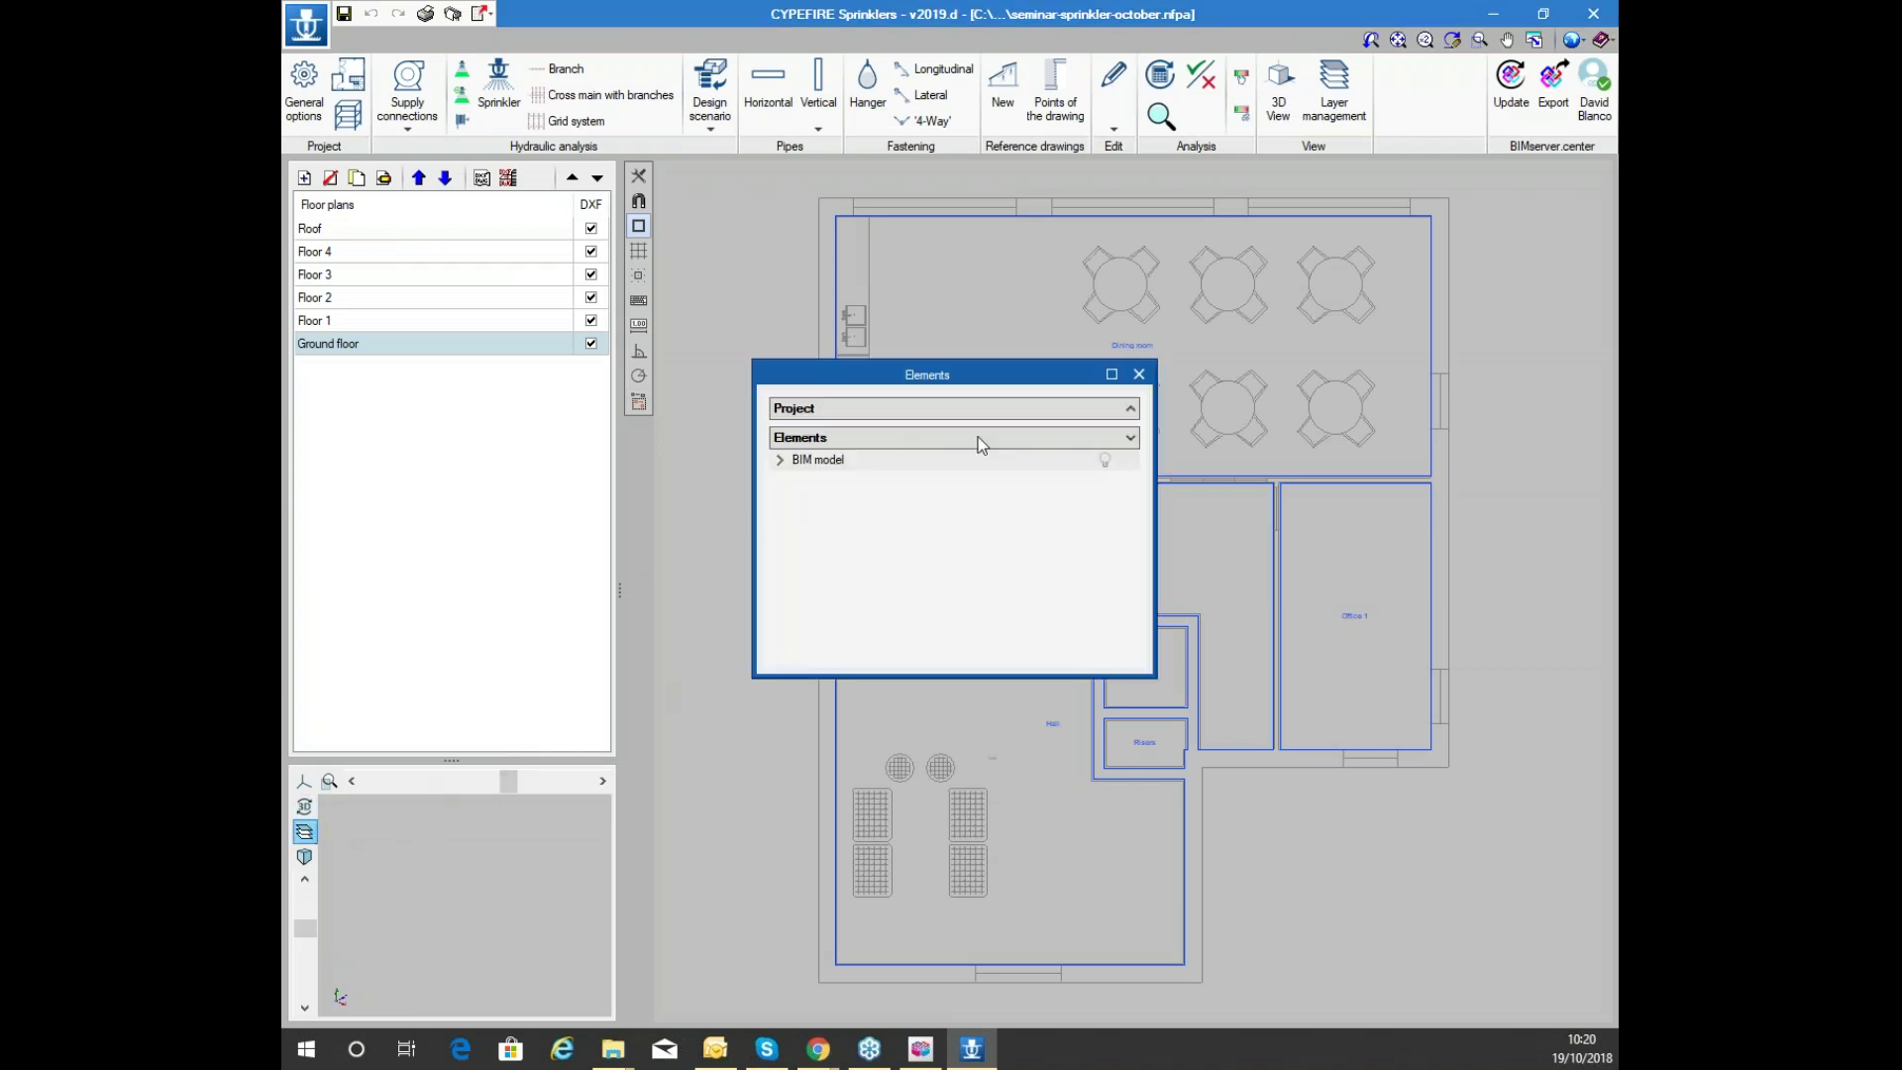
pyautogui.click(1139, 377)
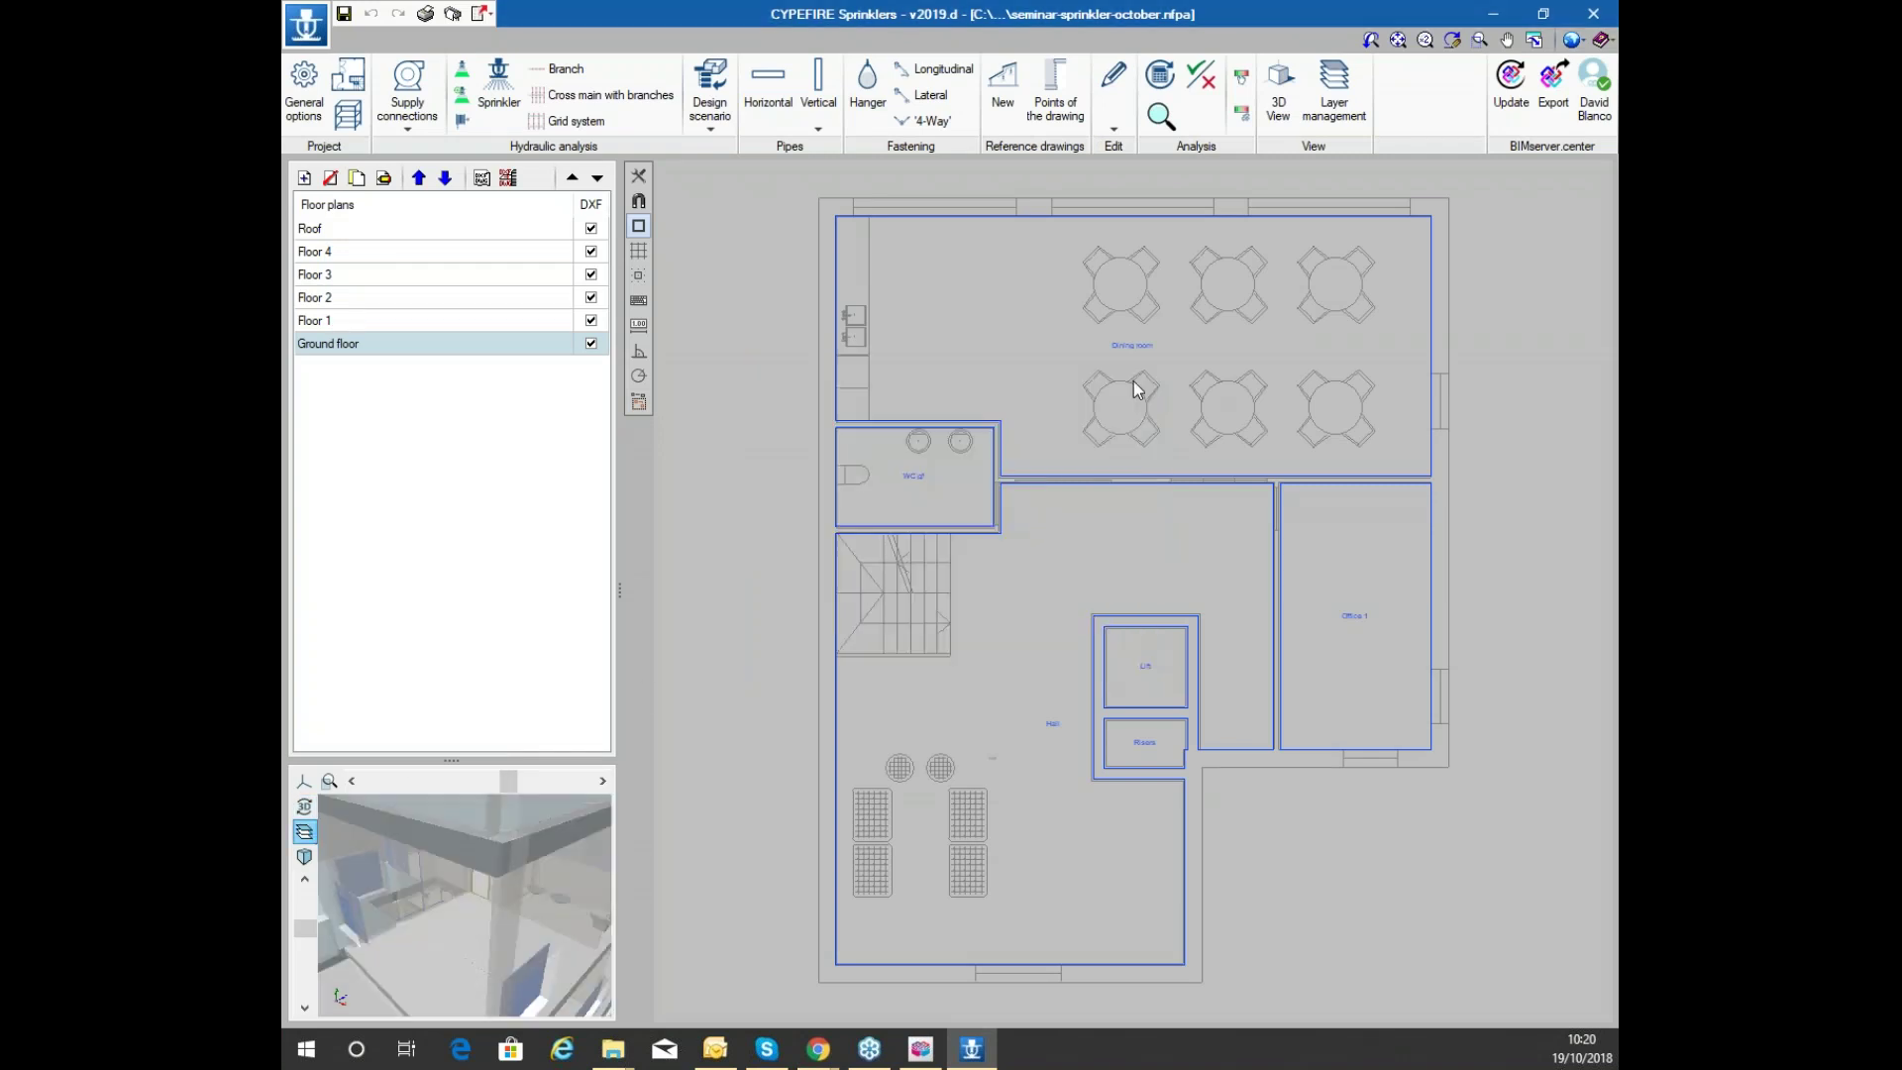
pyautogui.moveTo(445, 852); pyautogui.dragTo(448, 870)
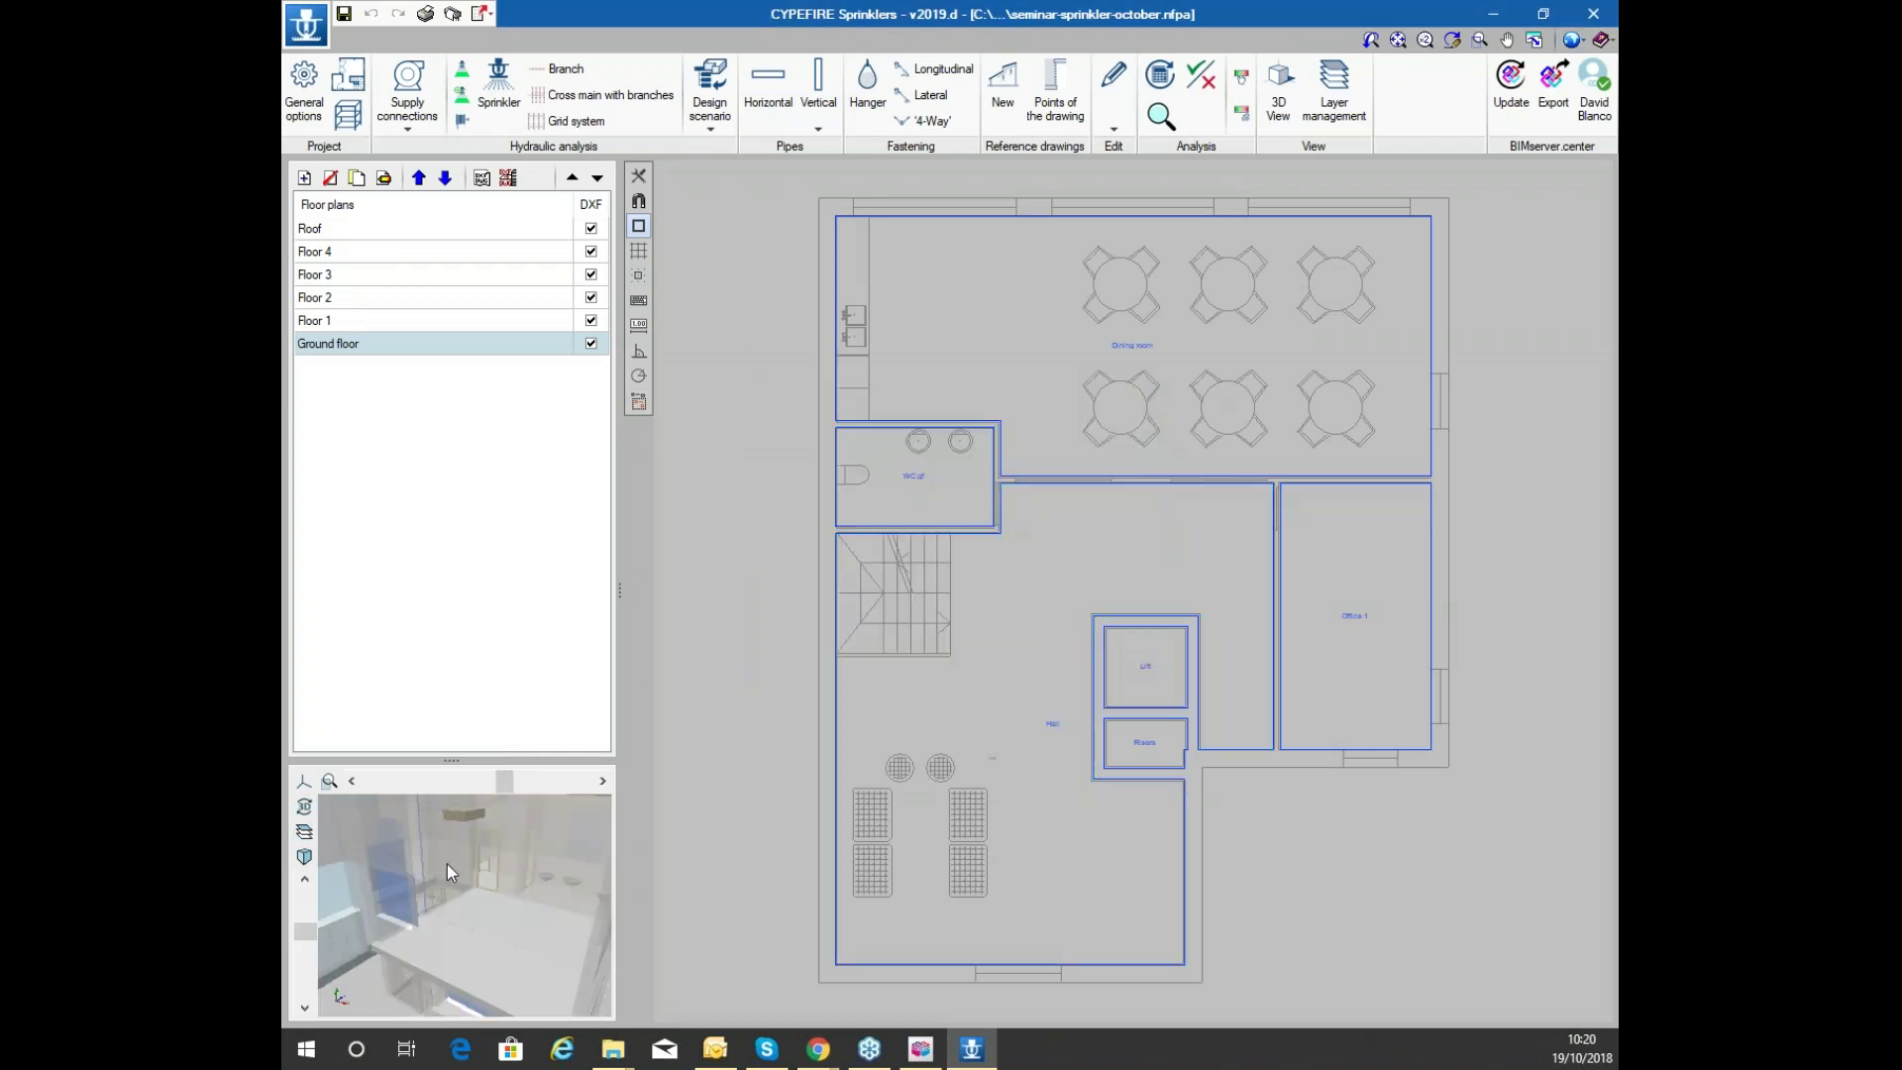
pyautogui.click(299, 810)
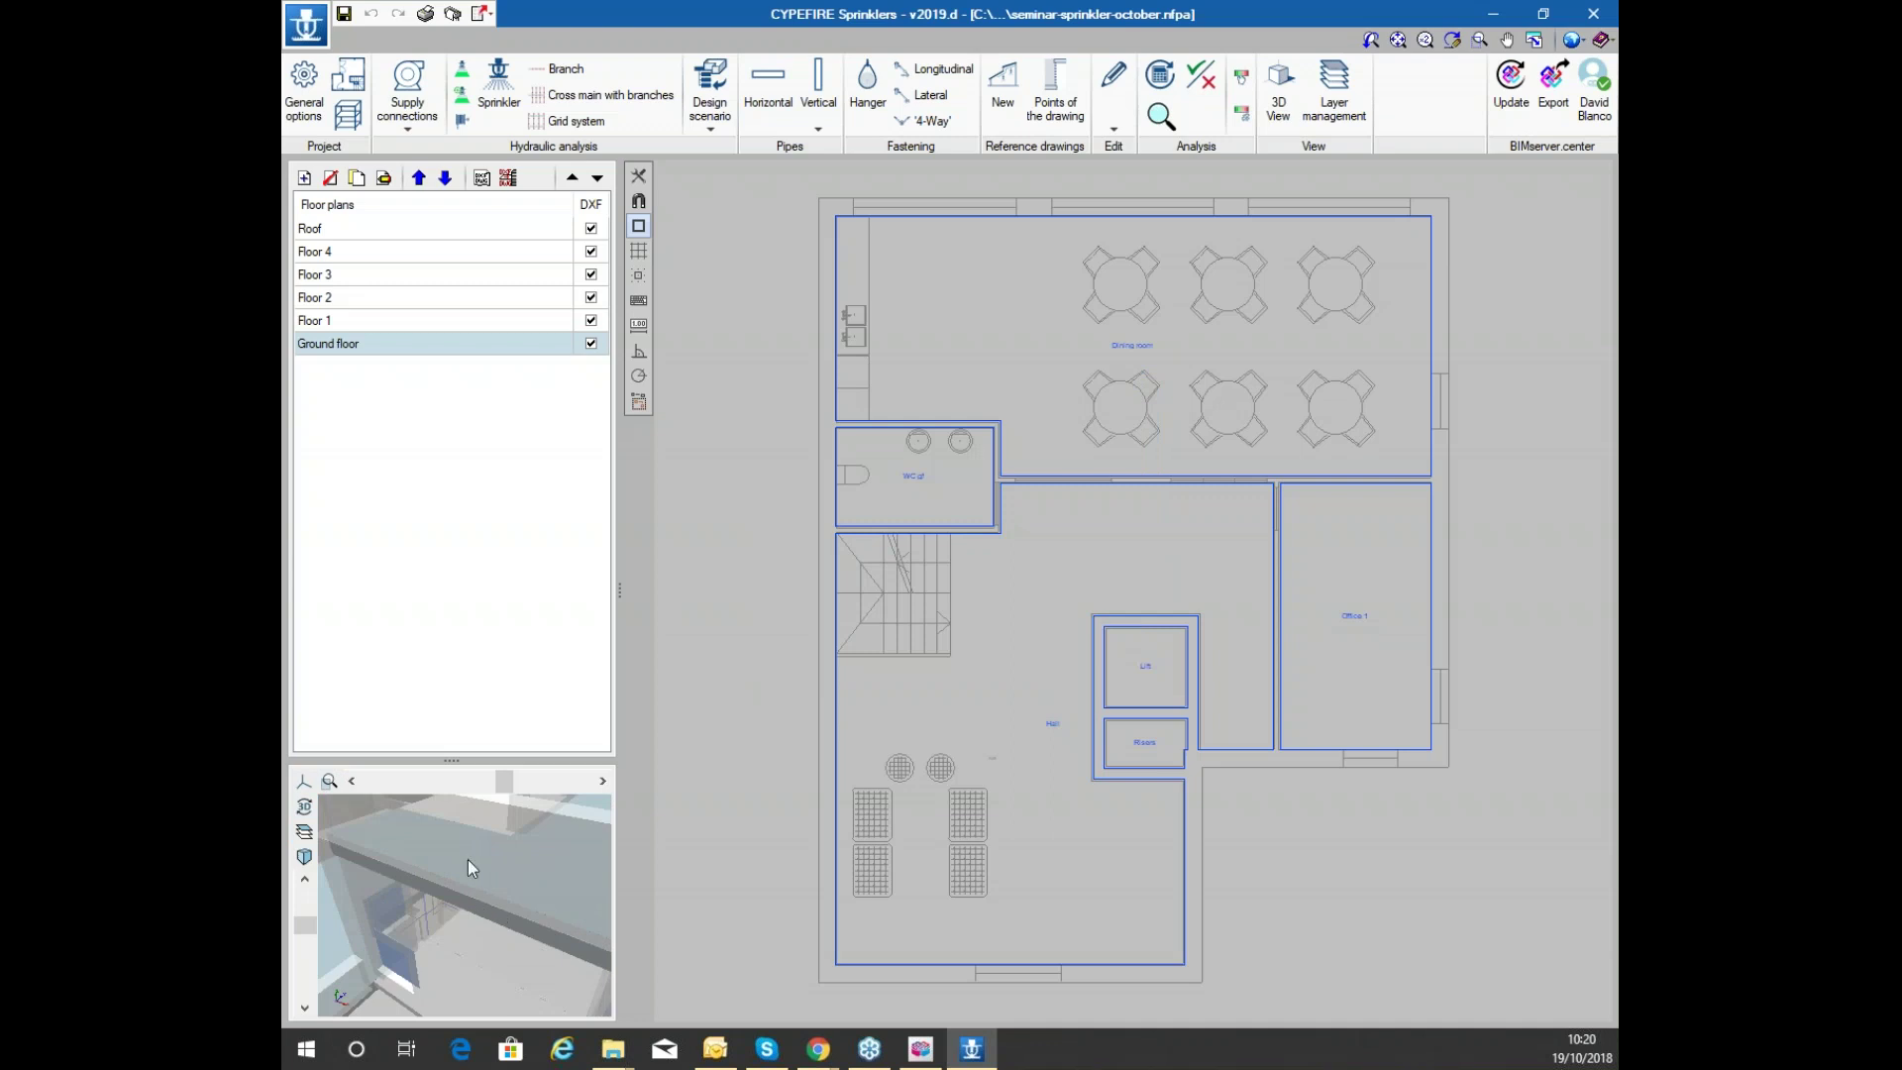
pyautogui.moveTo(400, 871); pyautogui.dragTo(449, 834, button='middle')
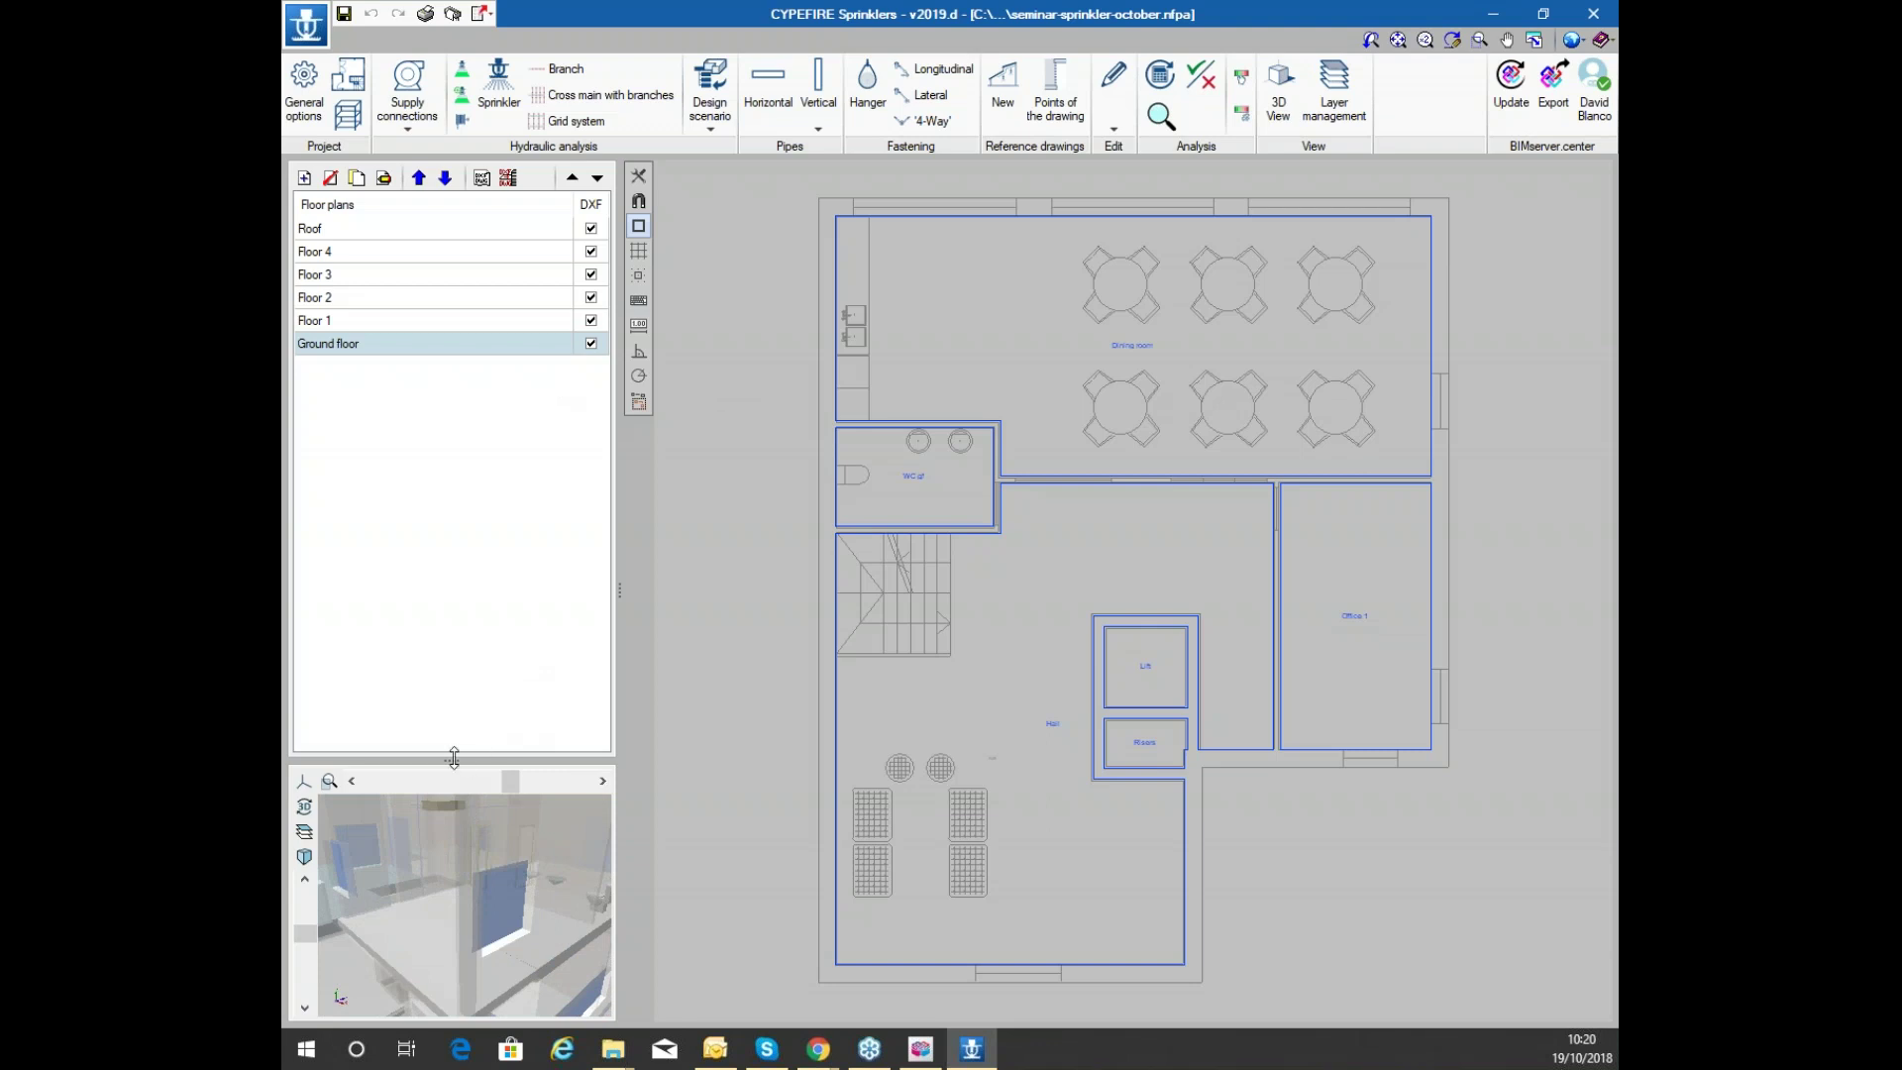
# Enlarge the 3D preview to inspect the building's interior and rebalance its width with the floor plan
pyautogui.moveTo(454, 756); pyautogui.dragTo(480, 493)
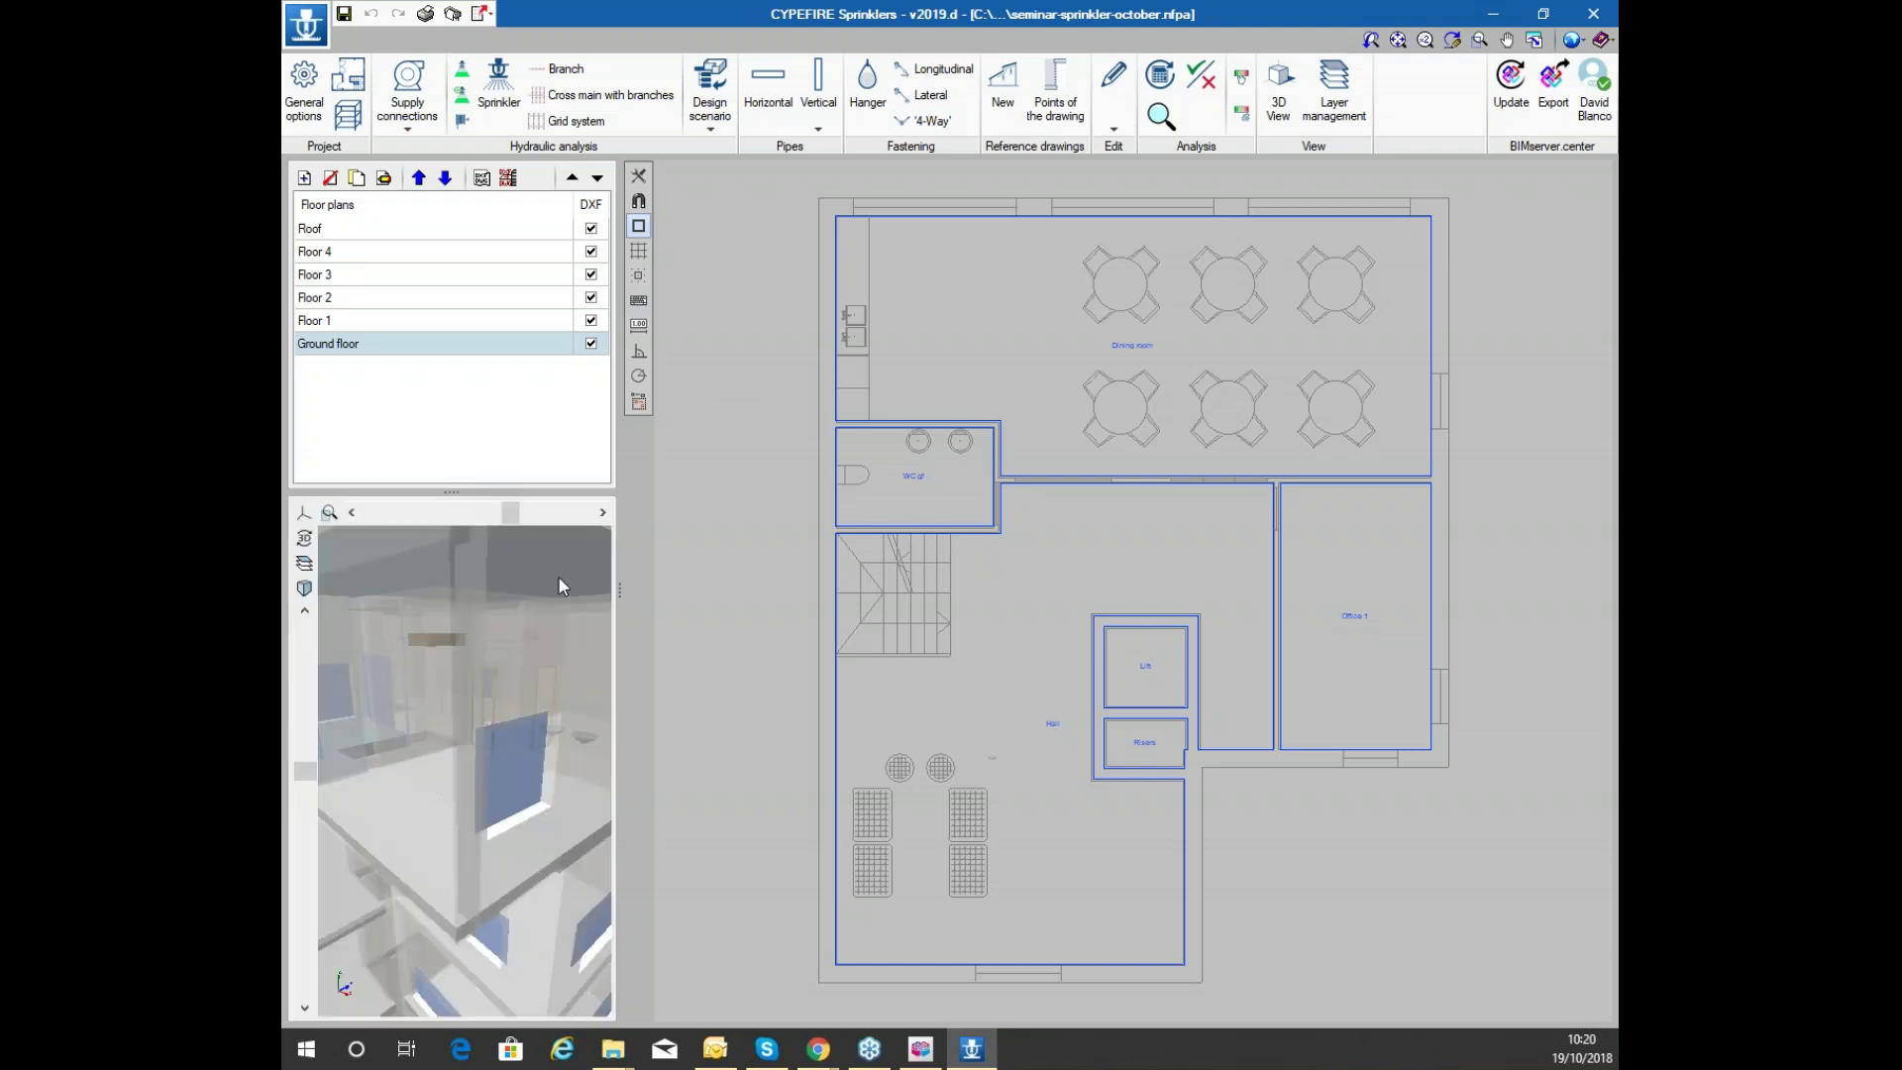
pyautogui.moveTo(618, 594); pyautogui.dragTo(958, 594)
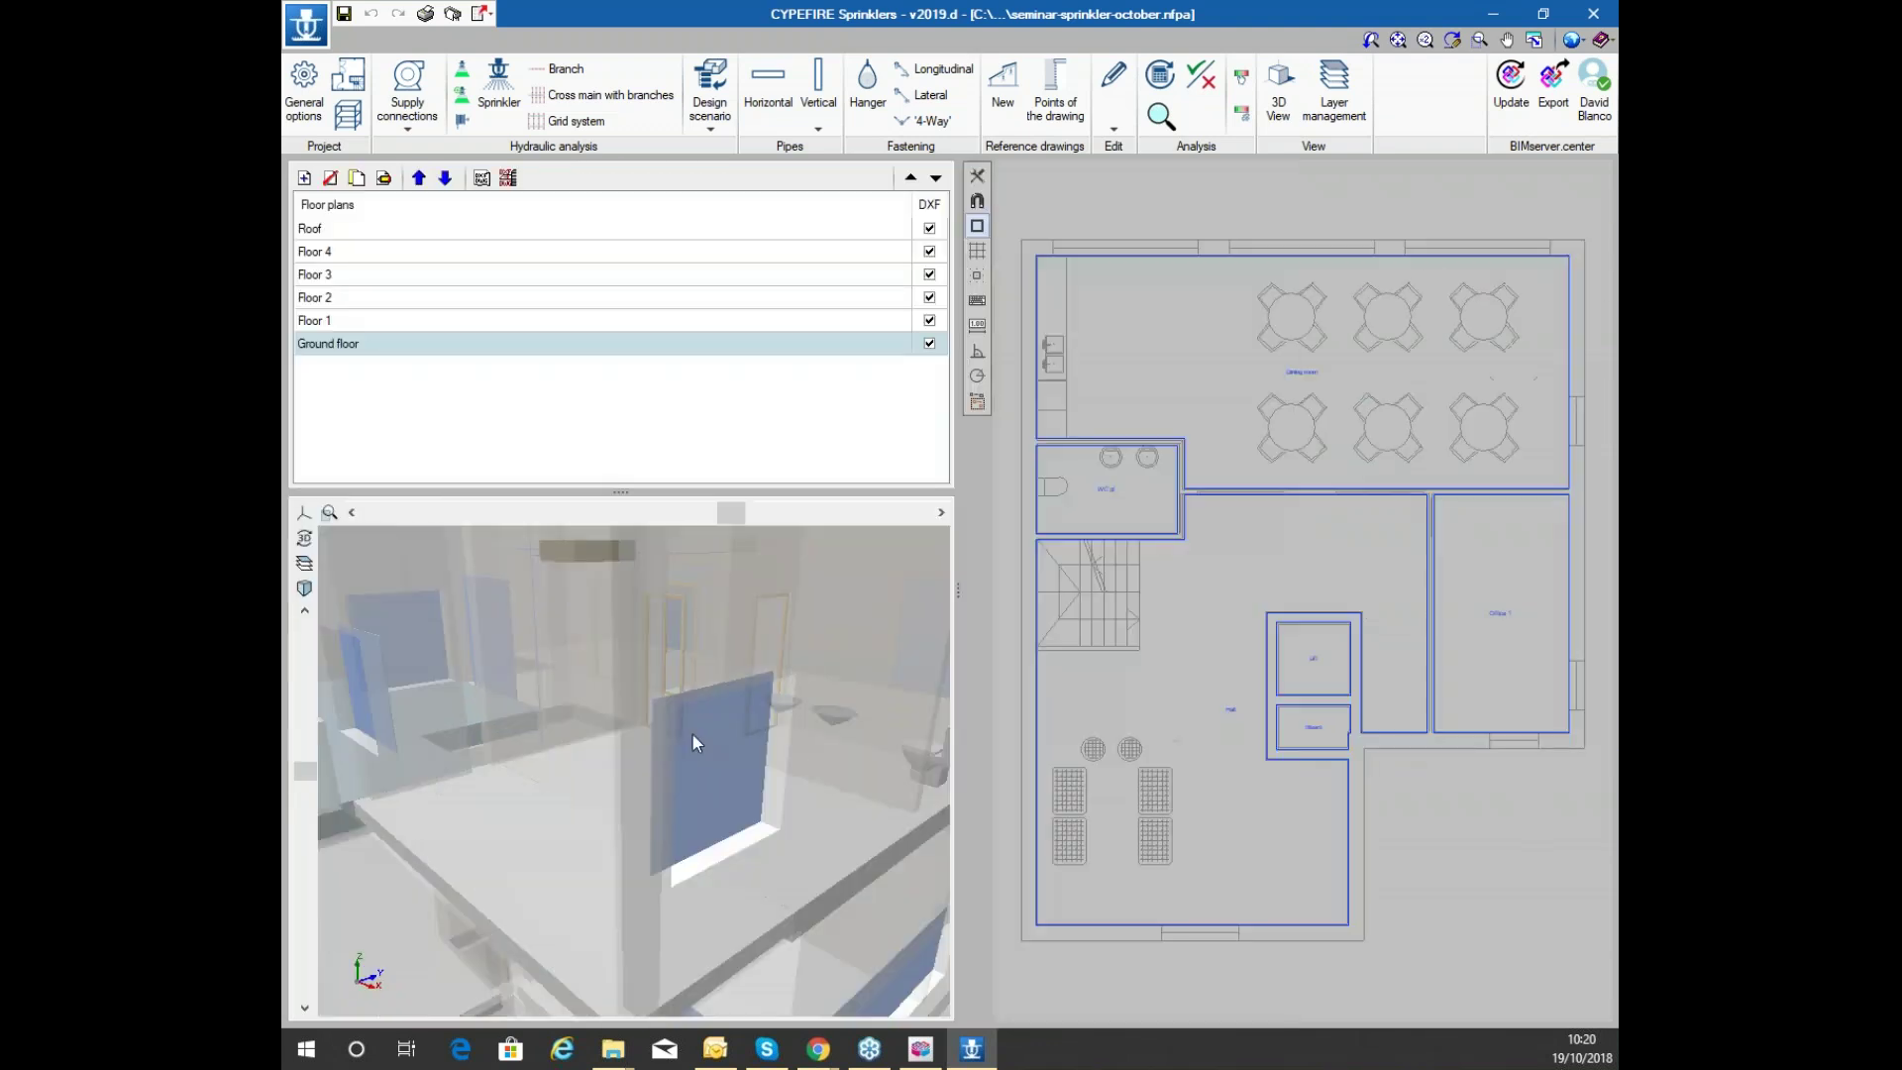
pyautogui.moveTo(650, 687); pyautogui.dragTo(628, 691)
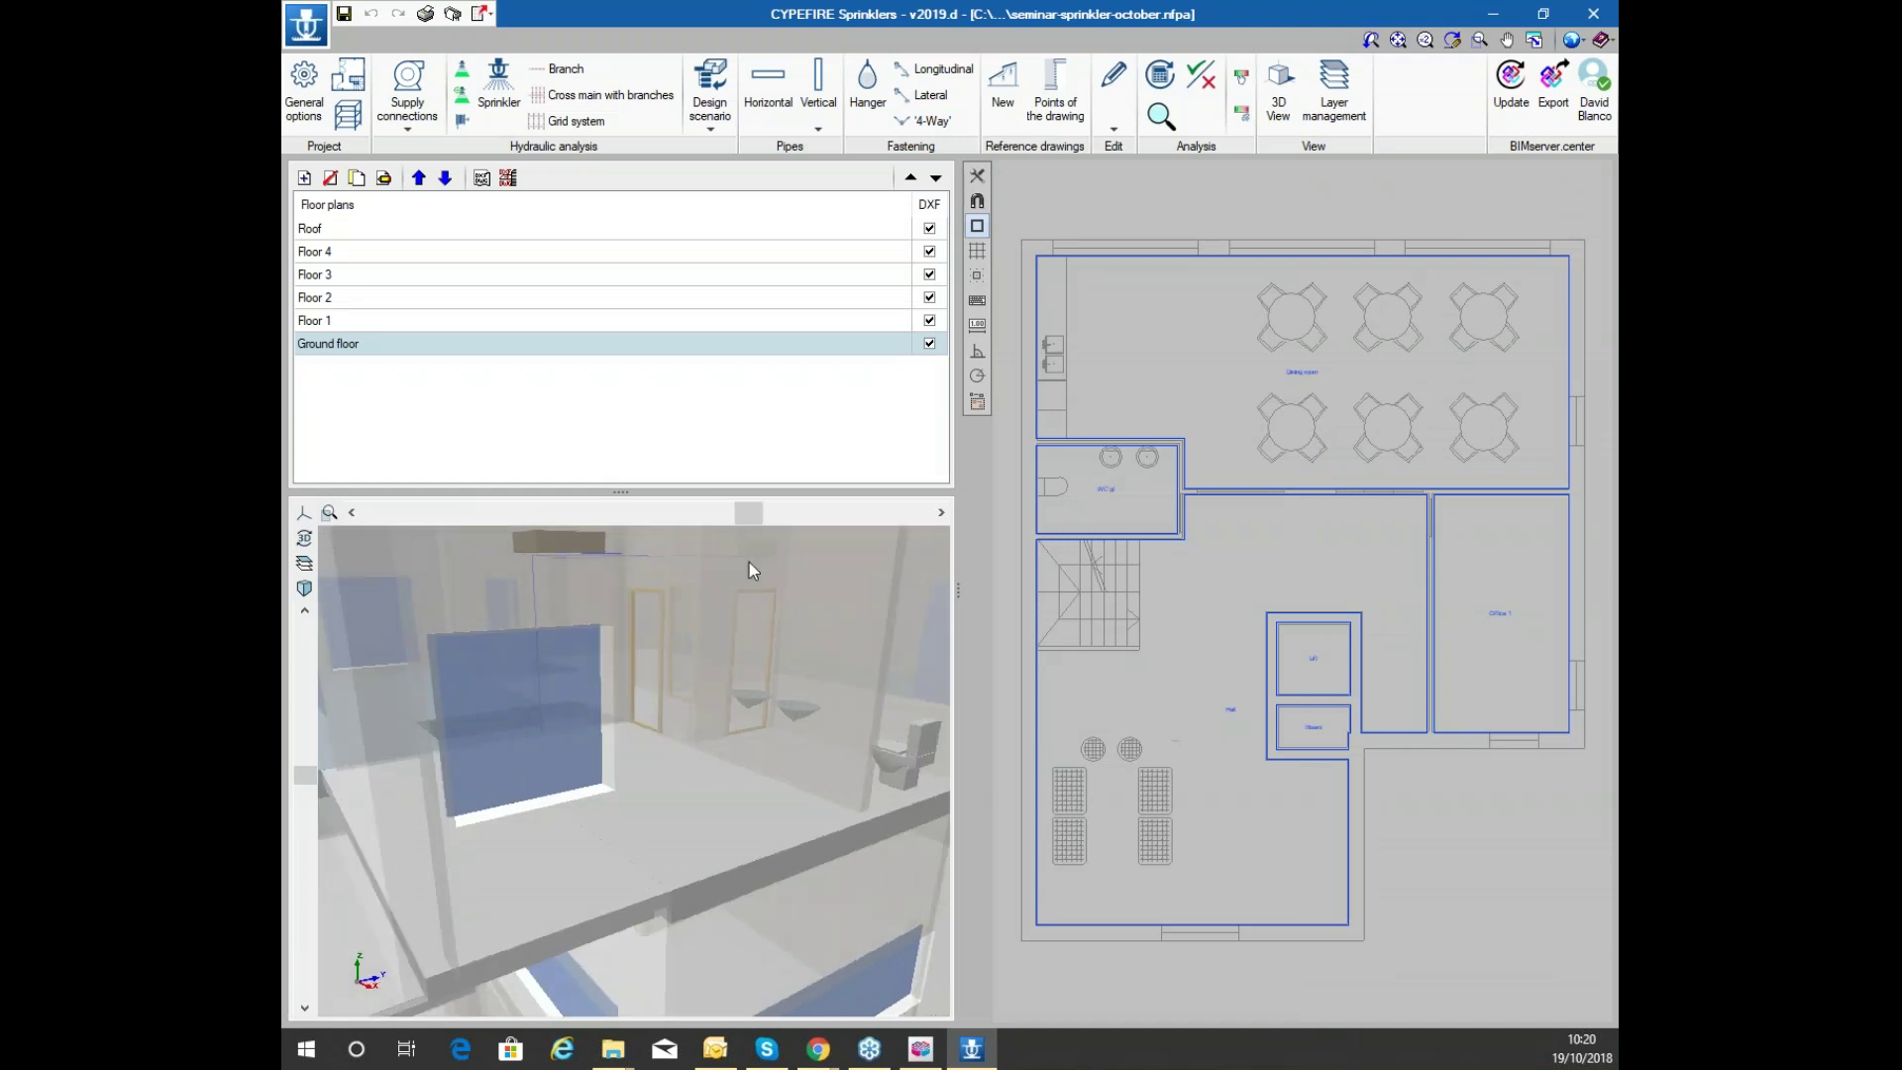
pyautogui.moveTo(957, 595); pyautogui.dragTo(710, 675)
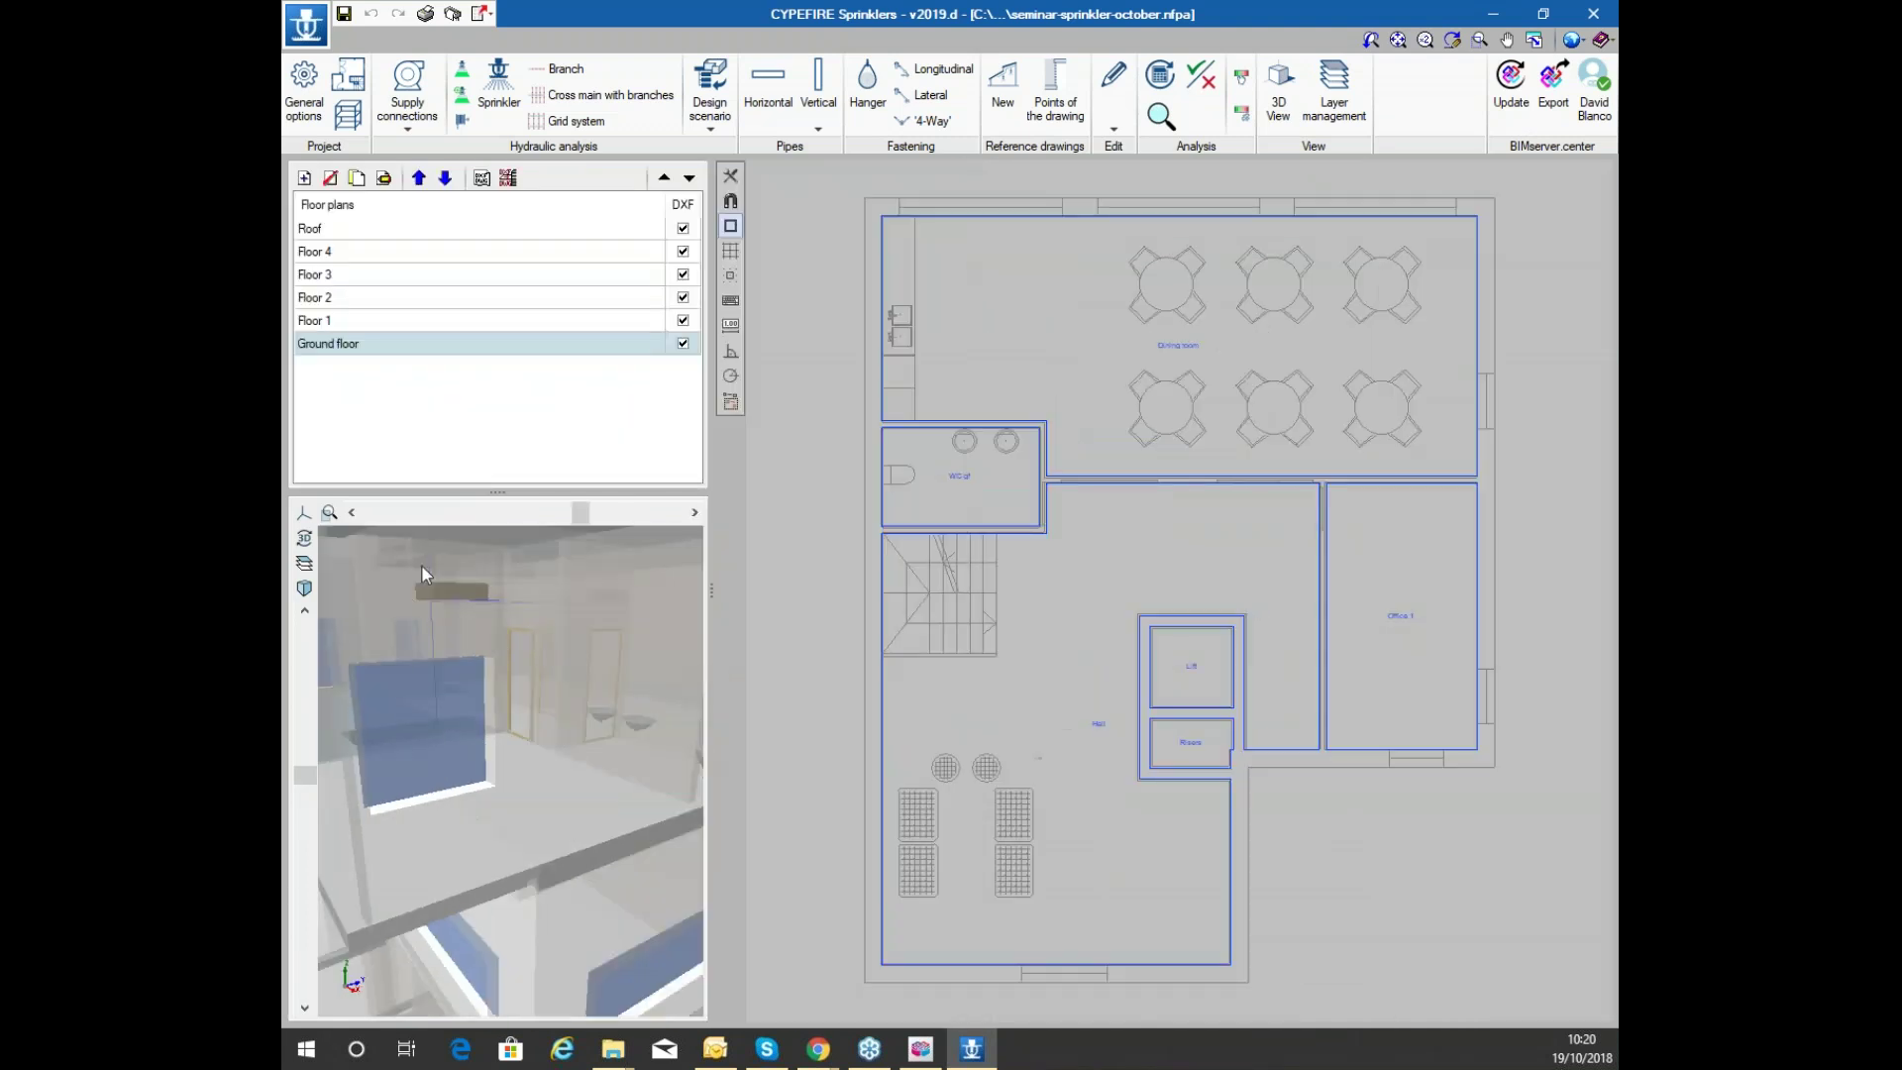
pyautogui.click(1542, 13)
pyautogui.click(1414, 121)
# Check which imported models are listed under the BIM model in the 3D preview's element visibility settings
pyautogui.click(304, 562)
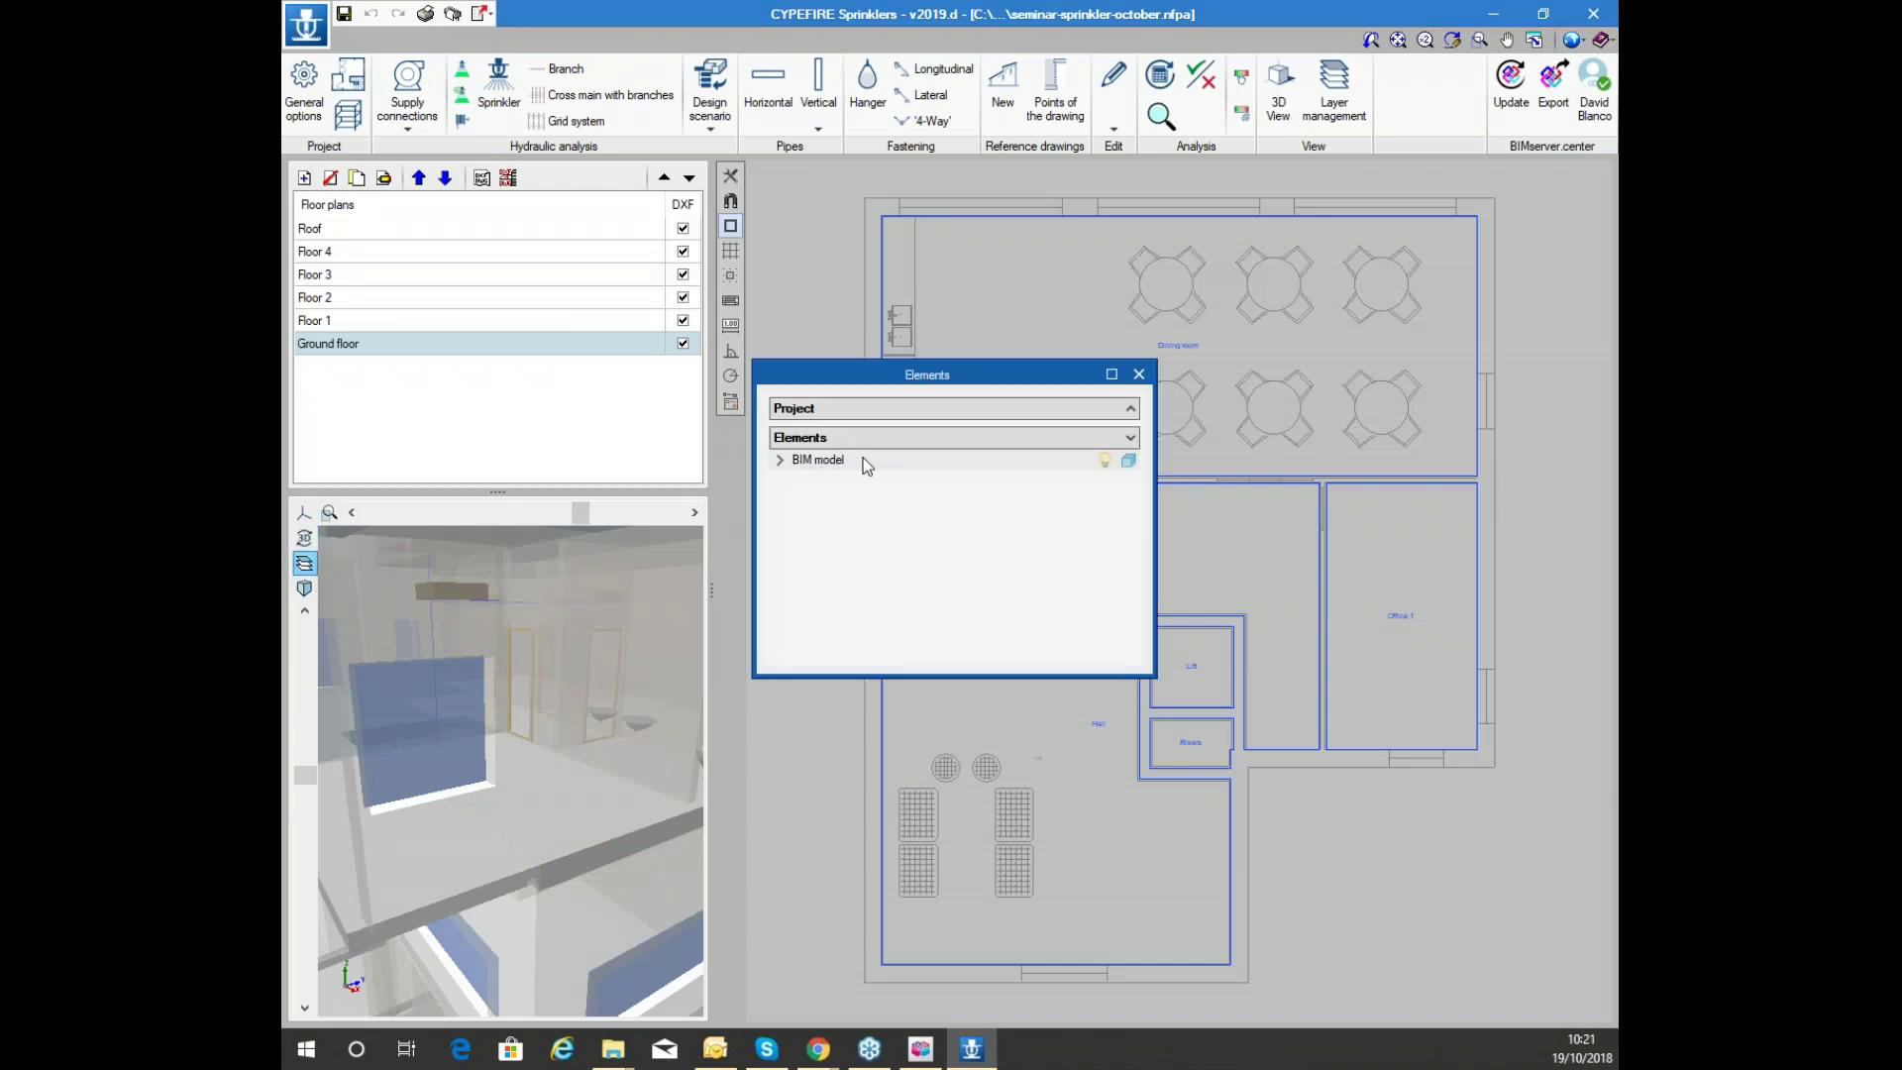
pyautogui.click(780, 461)
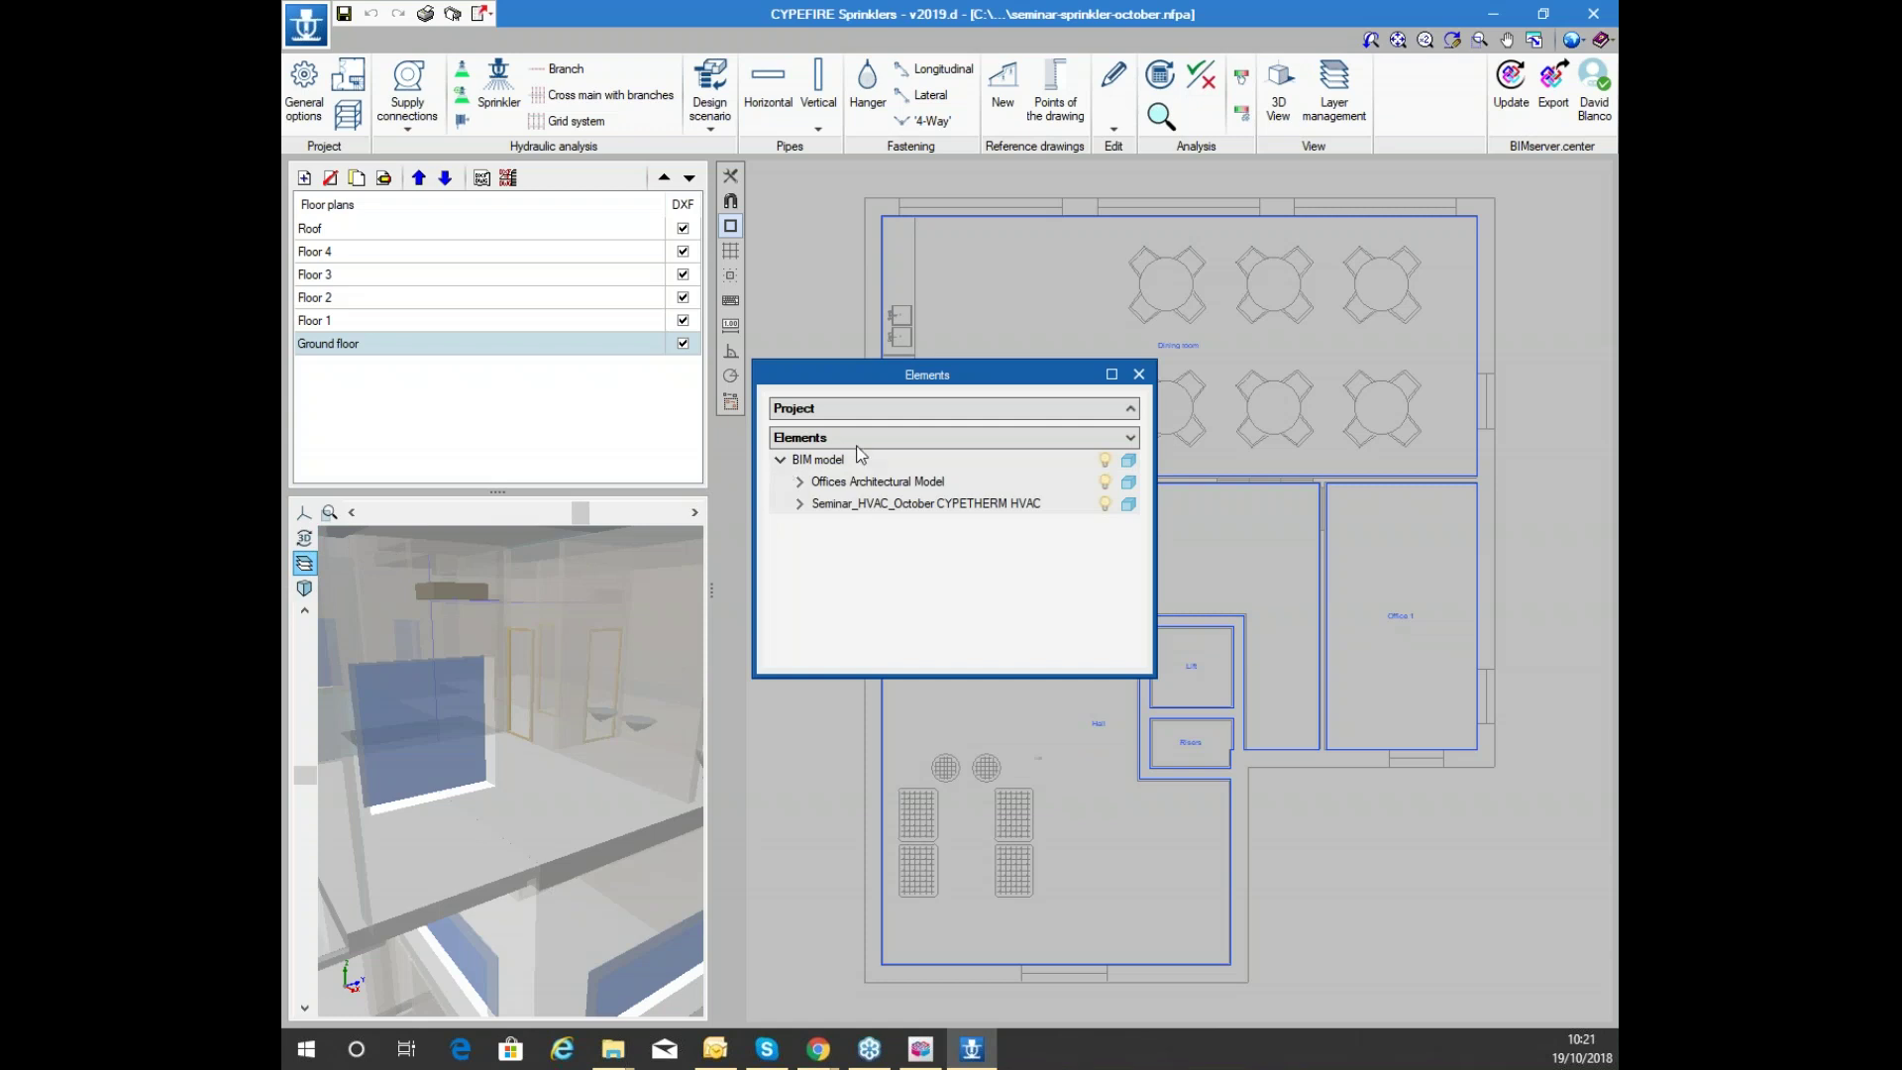
pyautogui.click(1139, 374)
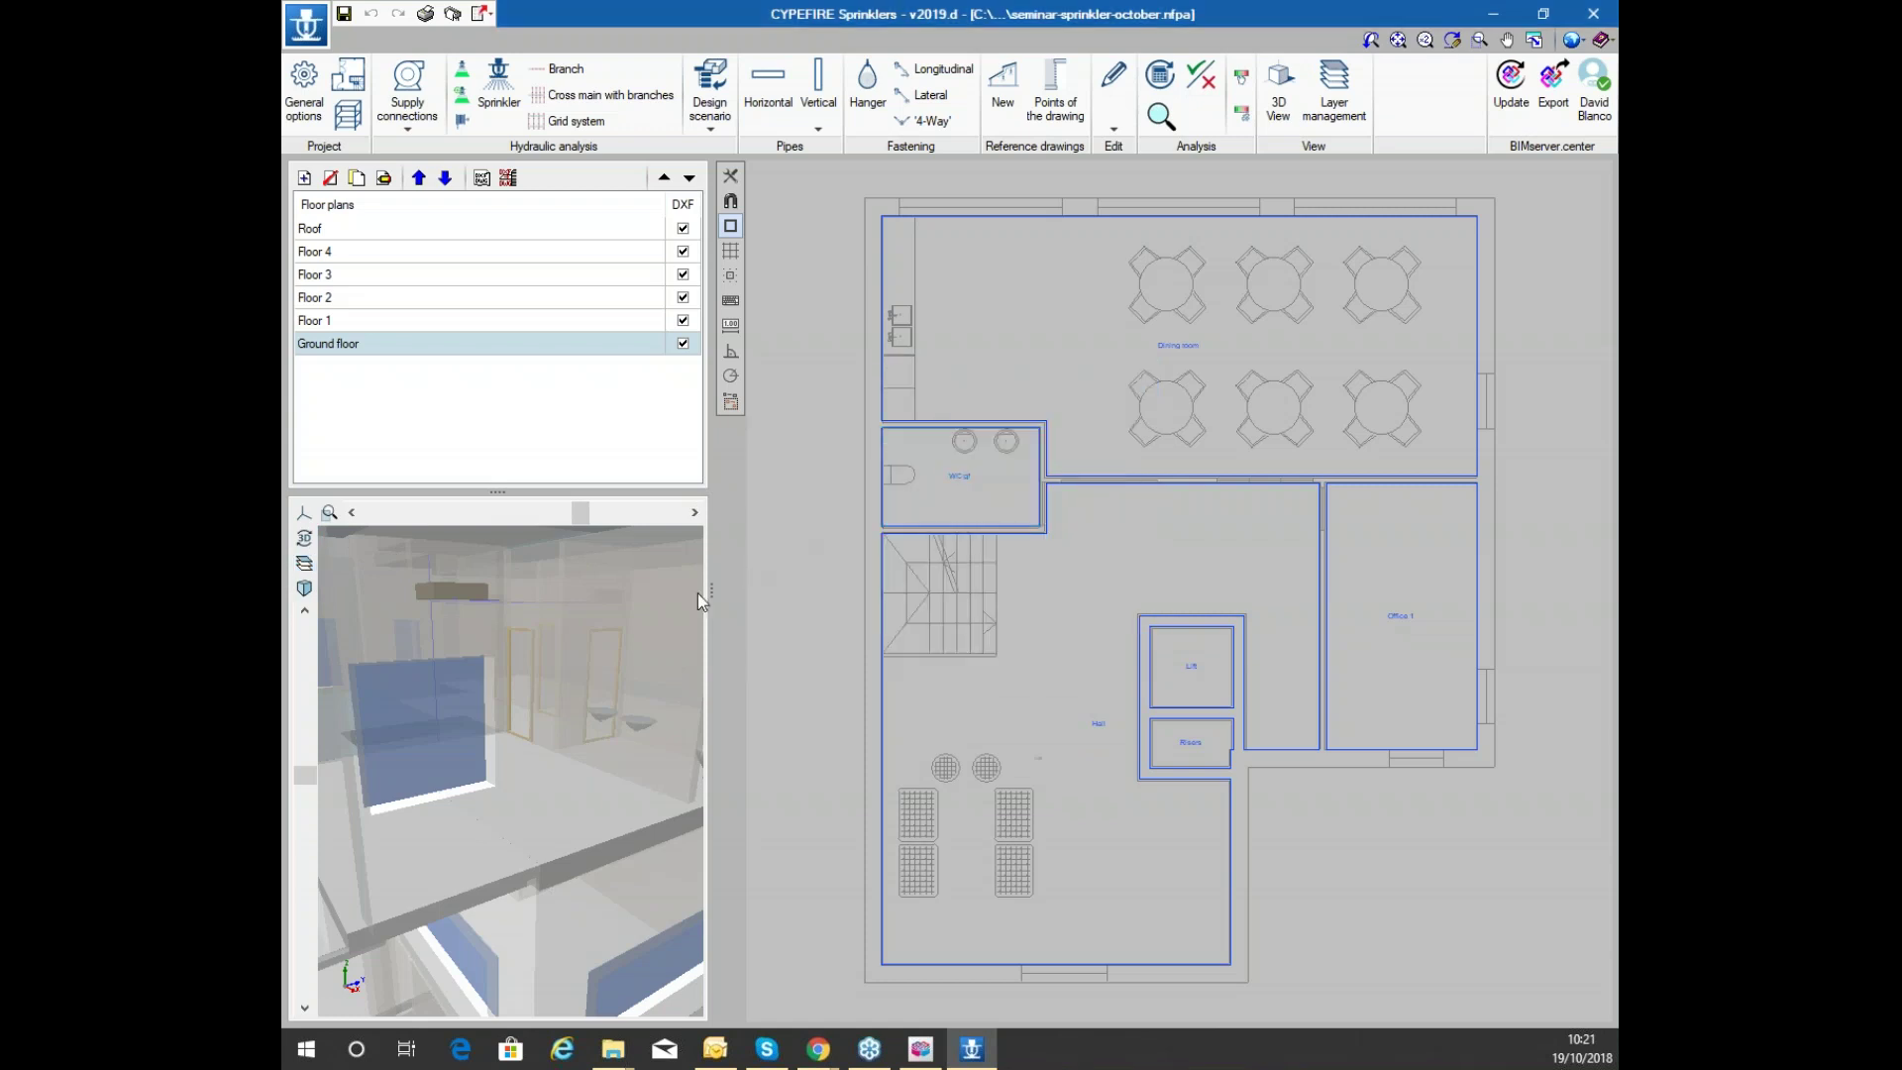
# Give the floor list more height and review the plans from Floor 1 up to Roof, returning to Ground floor
pyautogui.moveTo(485, 490); pyautogui.dragTo(490, 604)
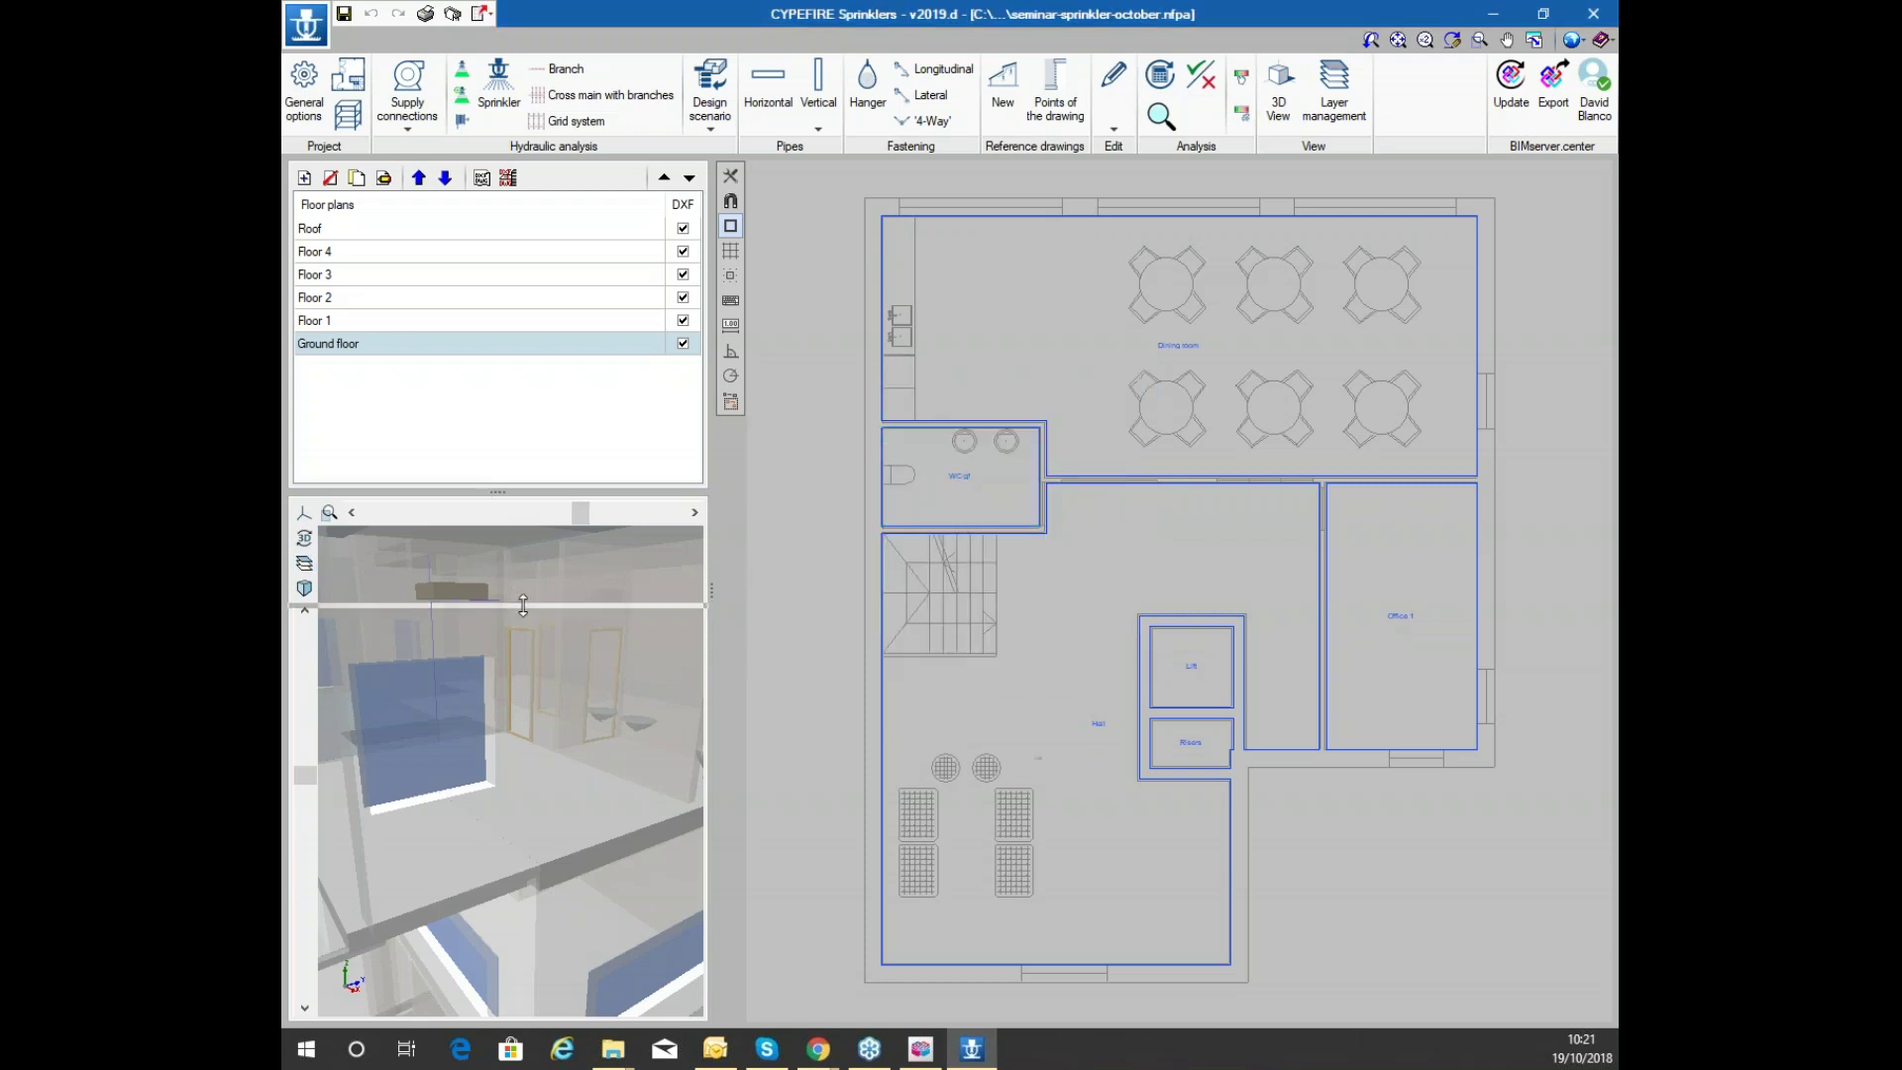
pyautogui.click(373, 320)
pyautogui.click(371, 298)
pyautogui.click(371, 274)
pyautogui.click(373, 251)
pyautogui.press('Up')
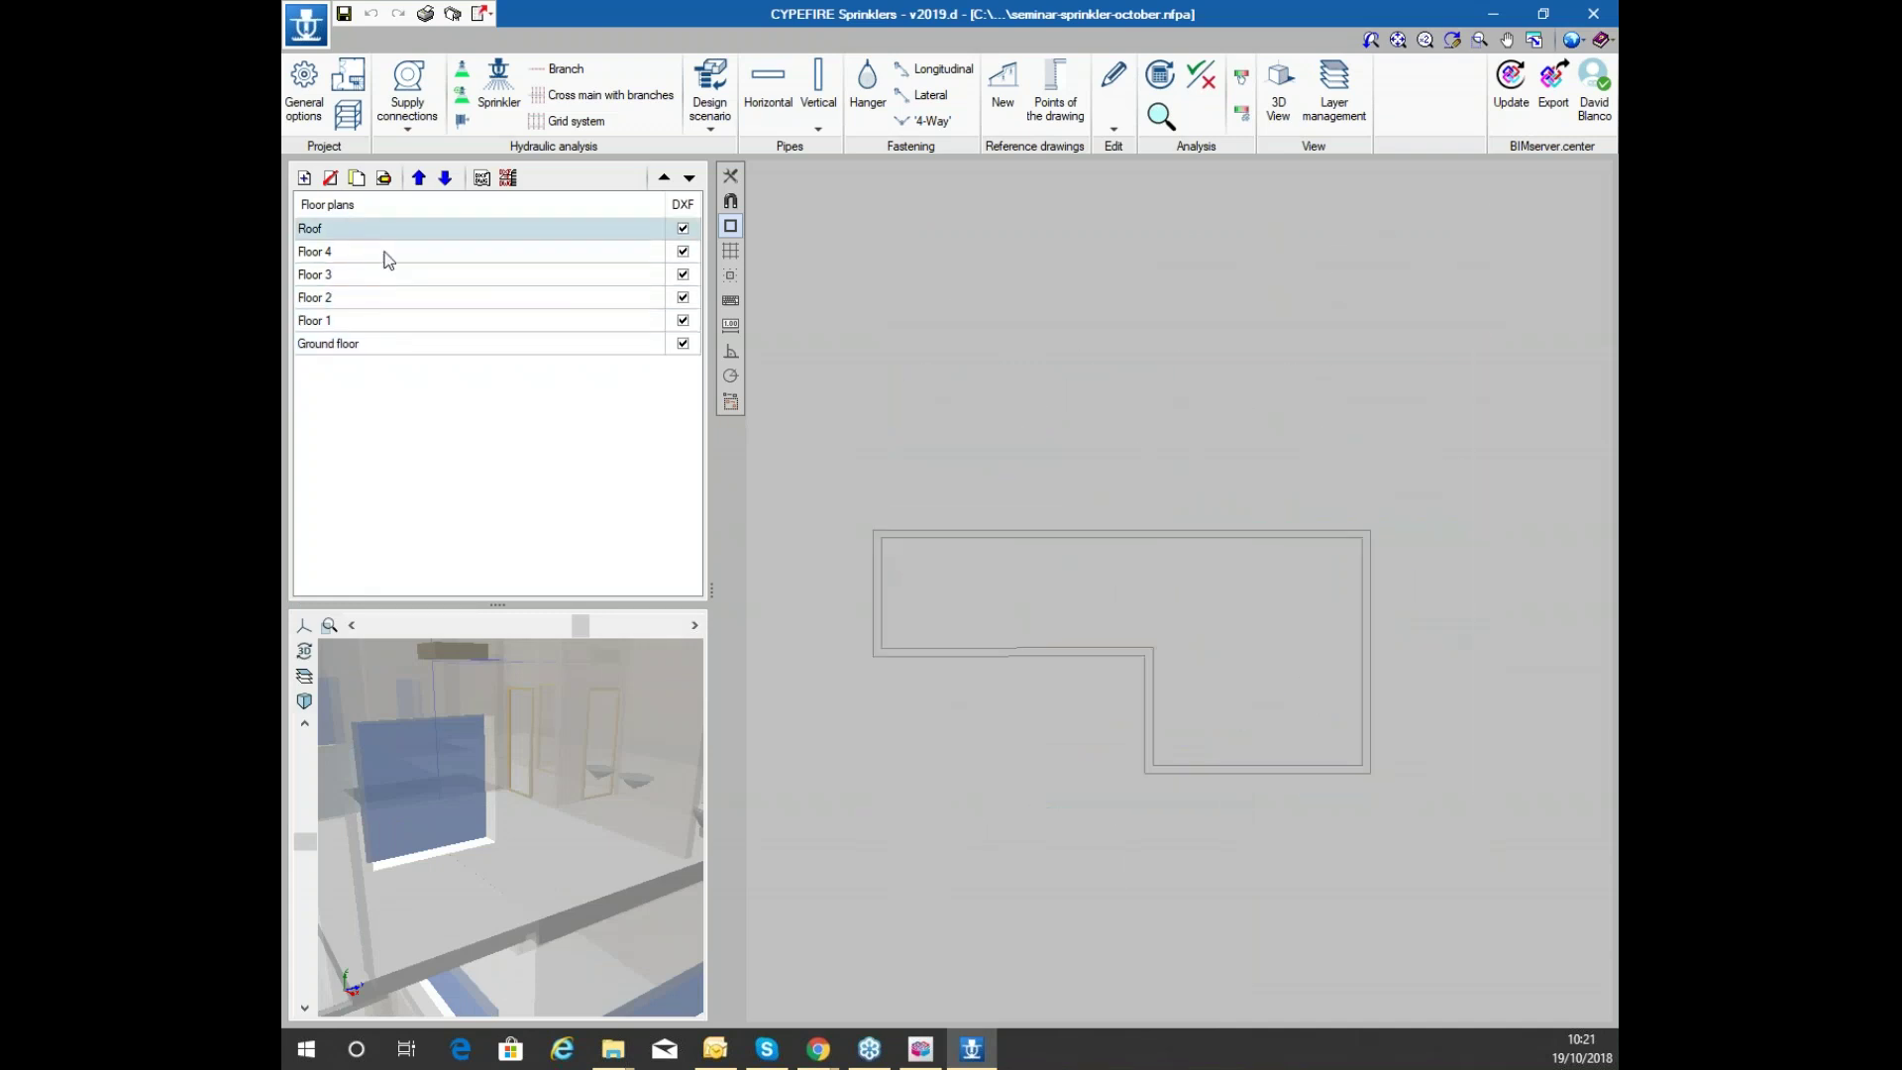
pyautogui.click(386, 343)
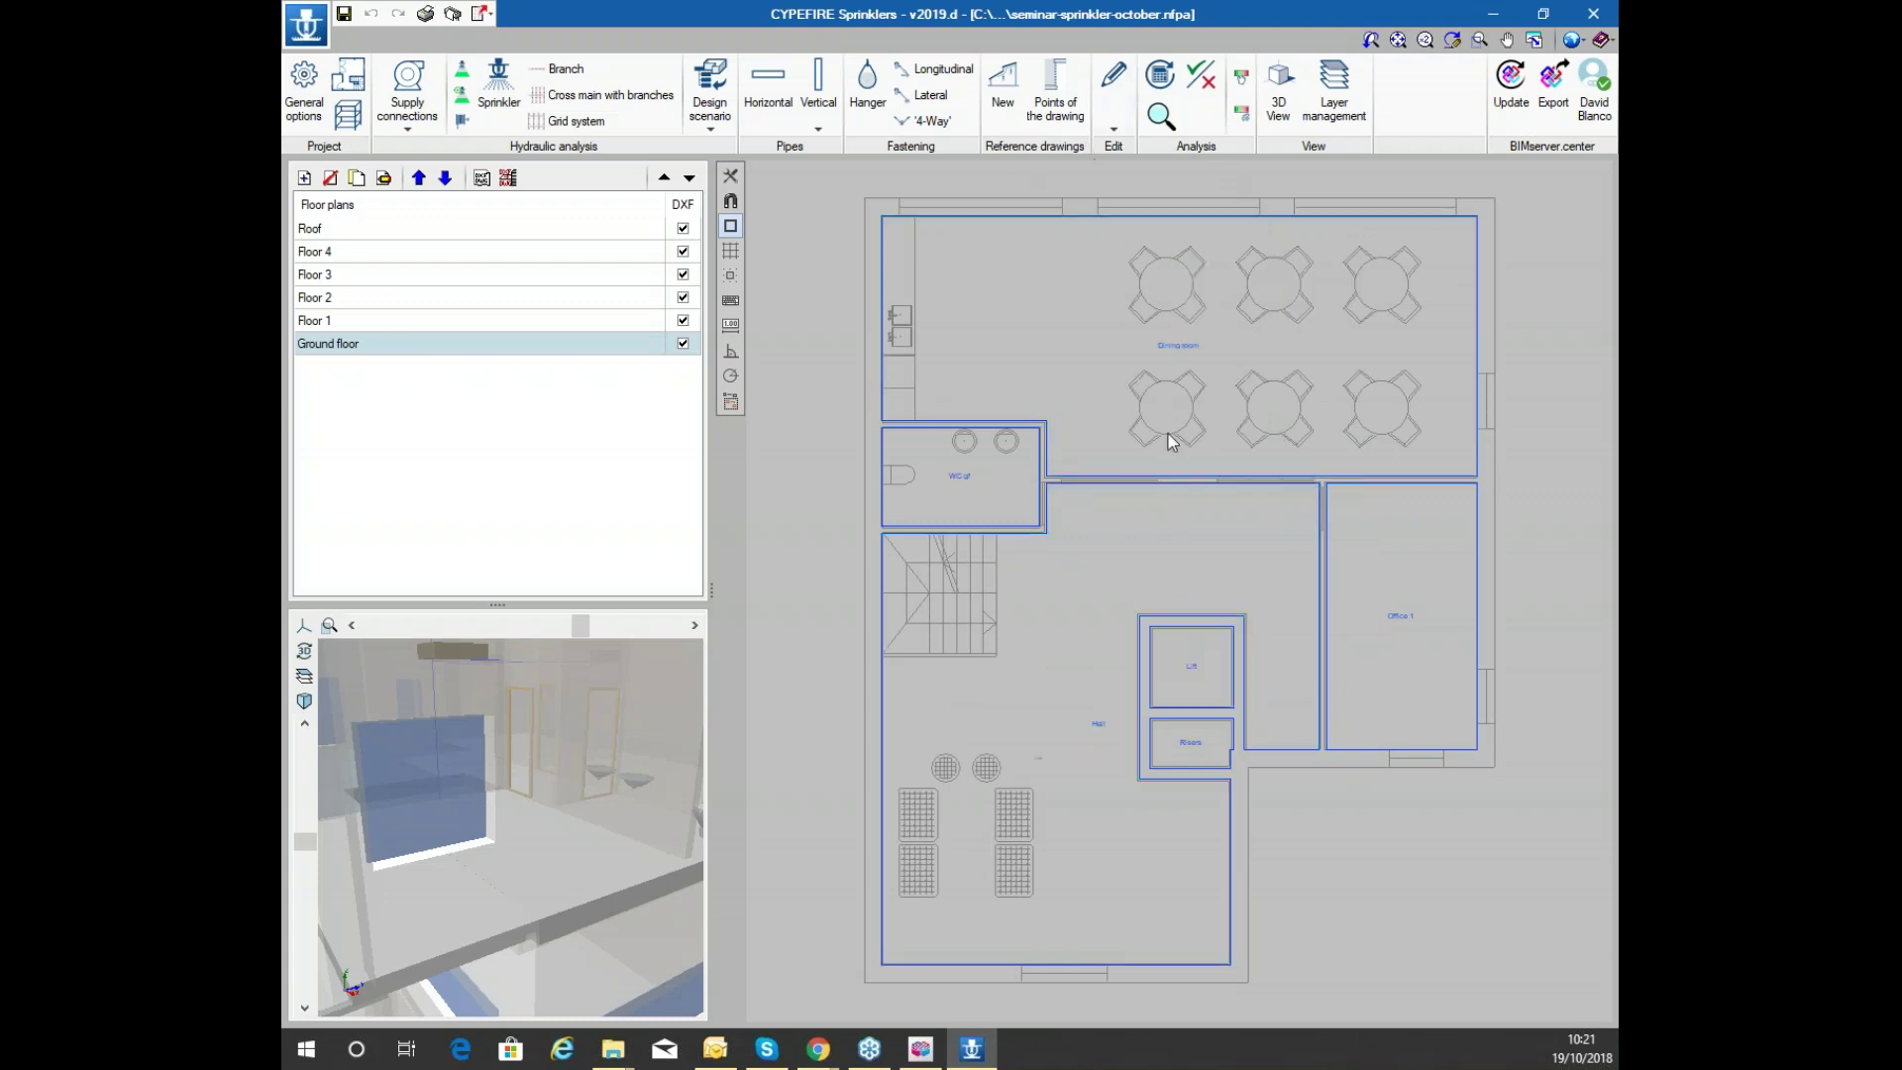
# Look over the ground floor plan and the available Edit tools, and close the Edit tools
pyautogui.scroll(-3, 983, 653)
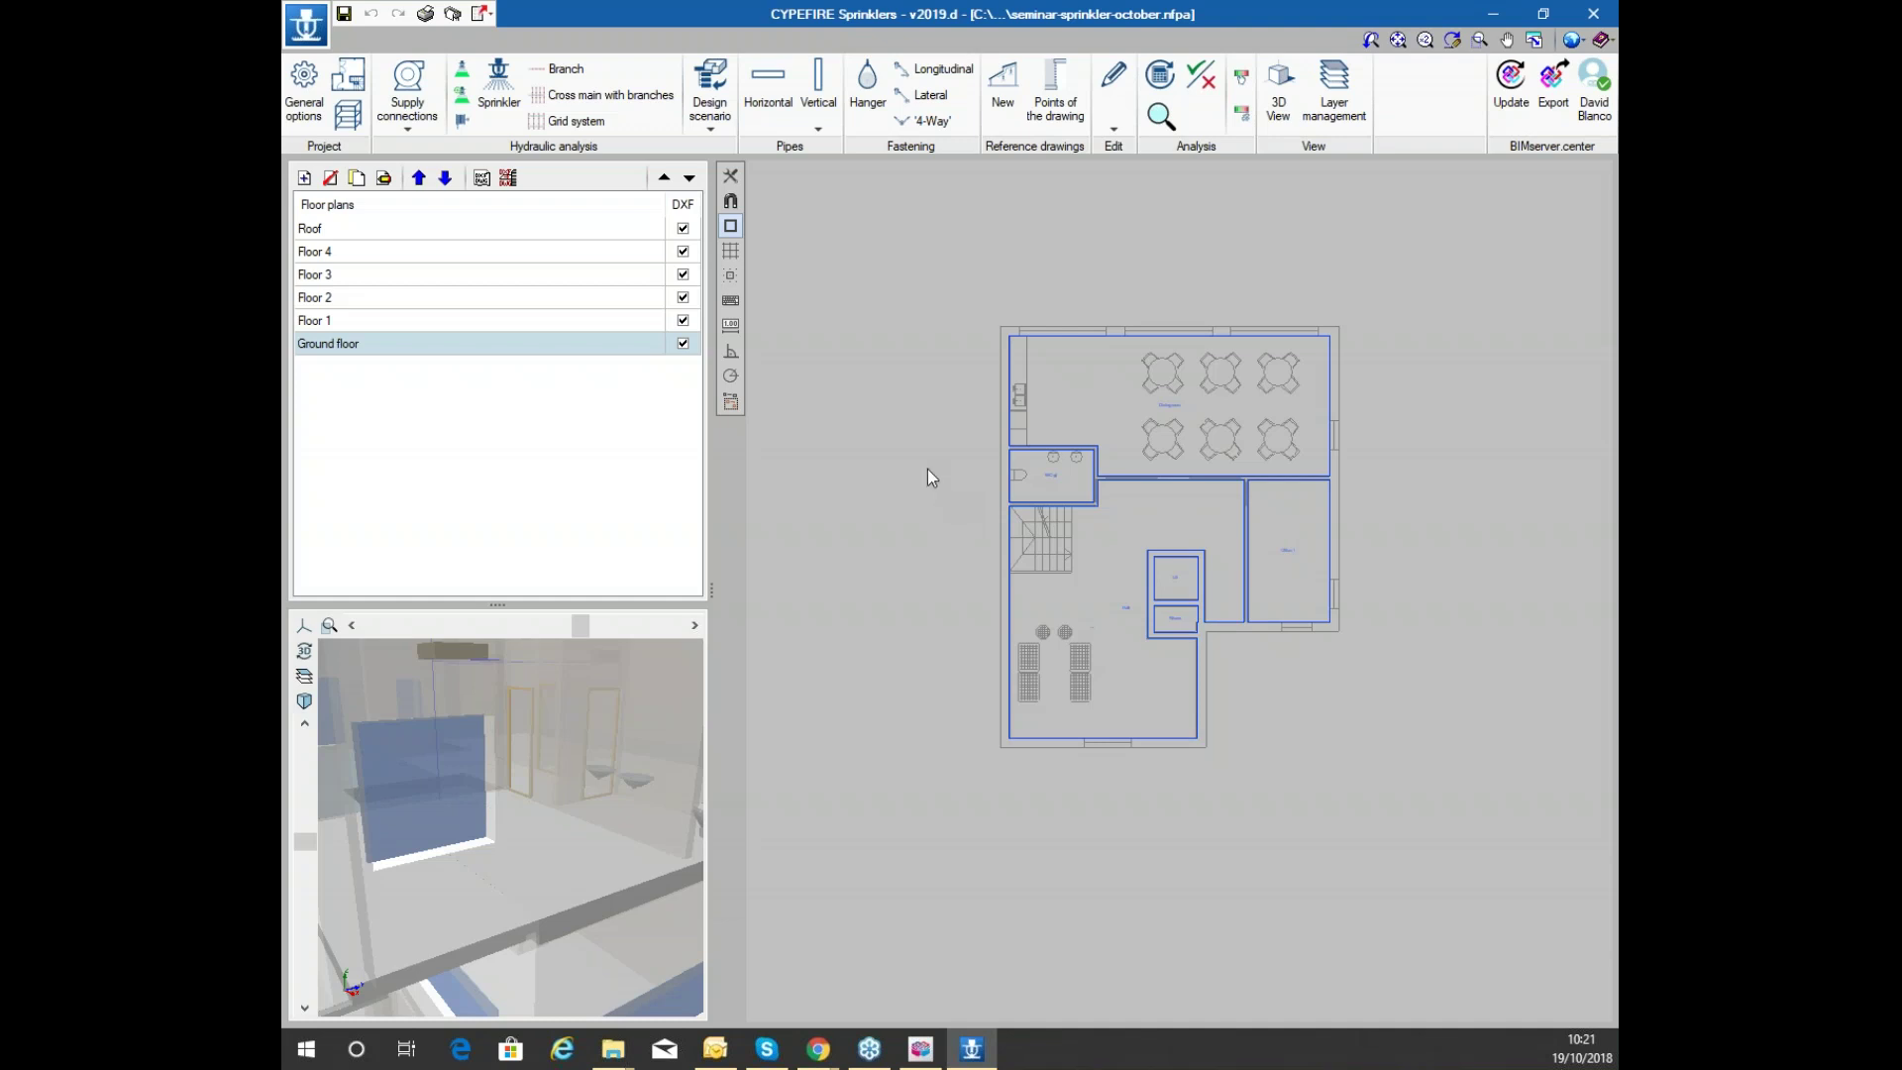
pyautogui.scroll(3, 961, 396)
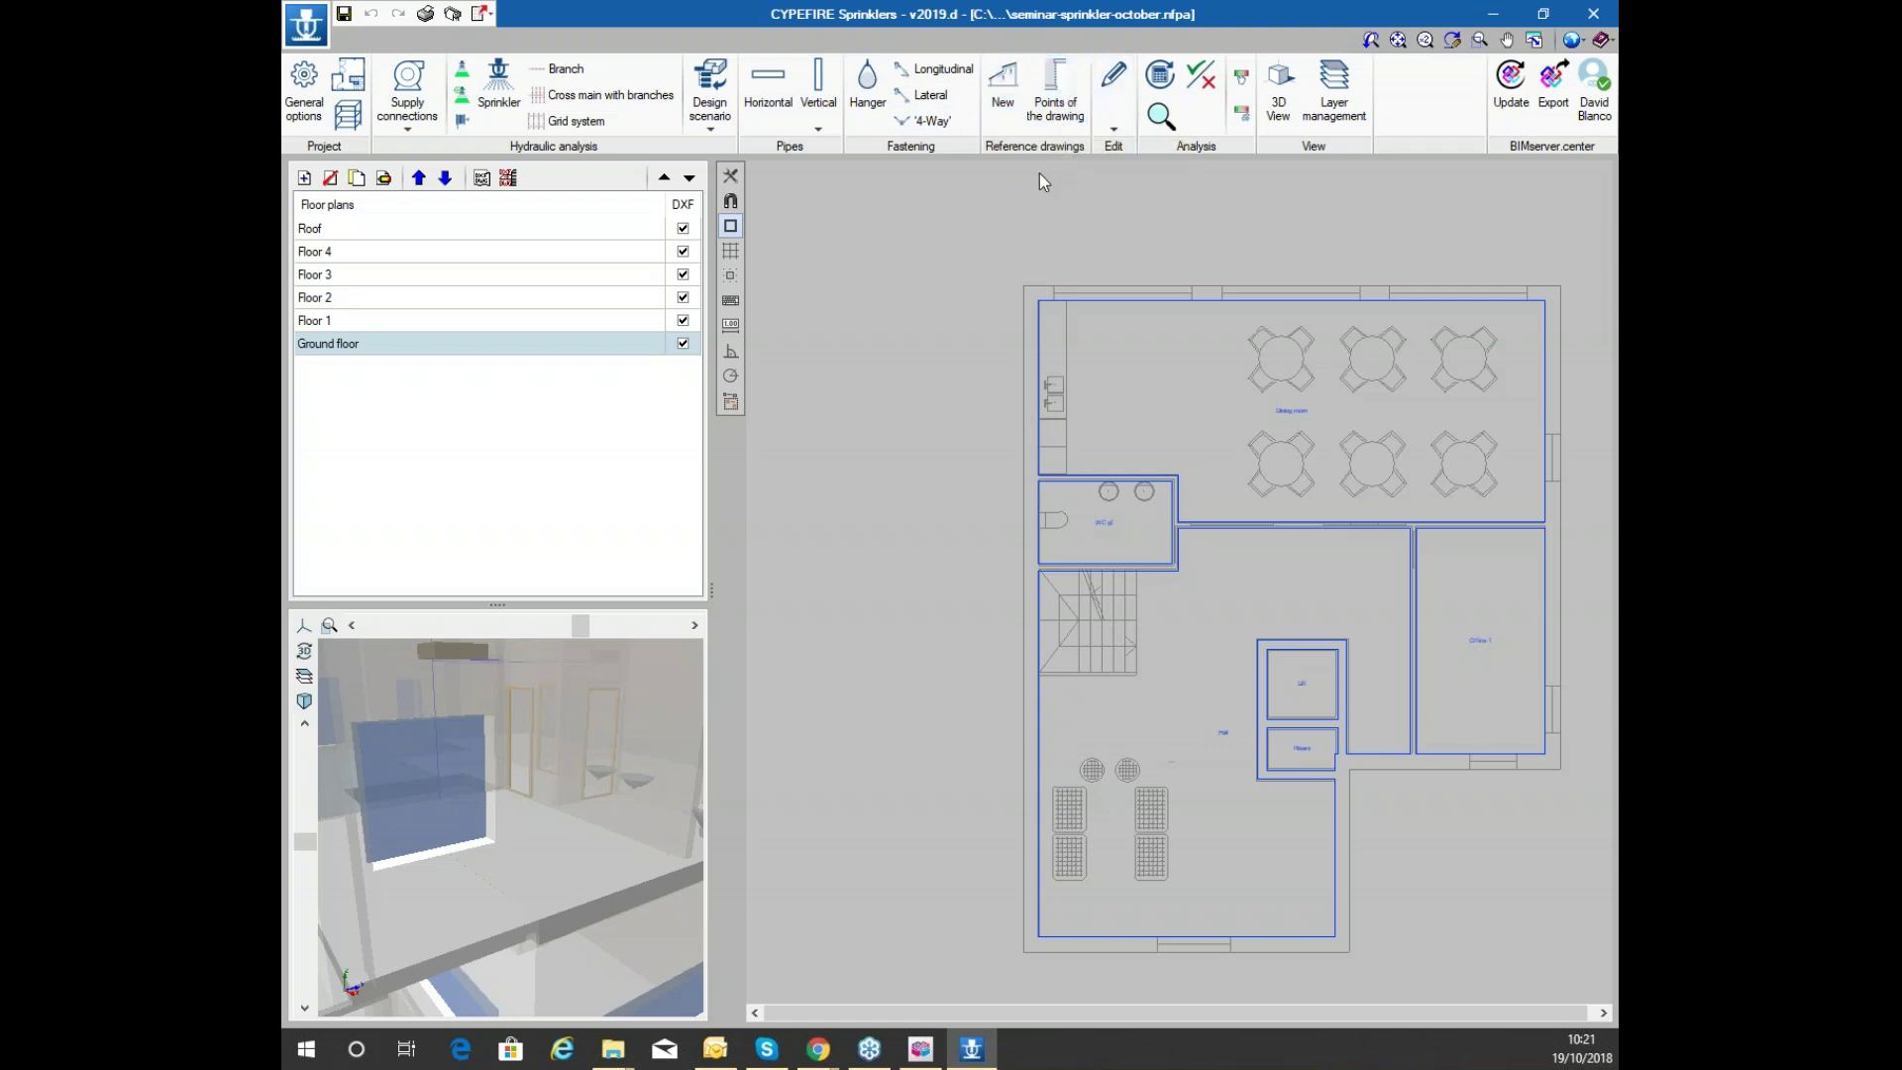
pyautogui.click(1114, 94)
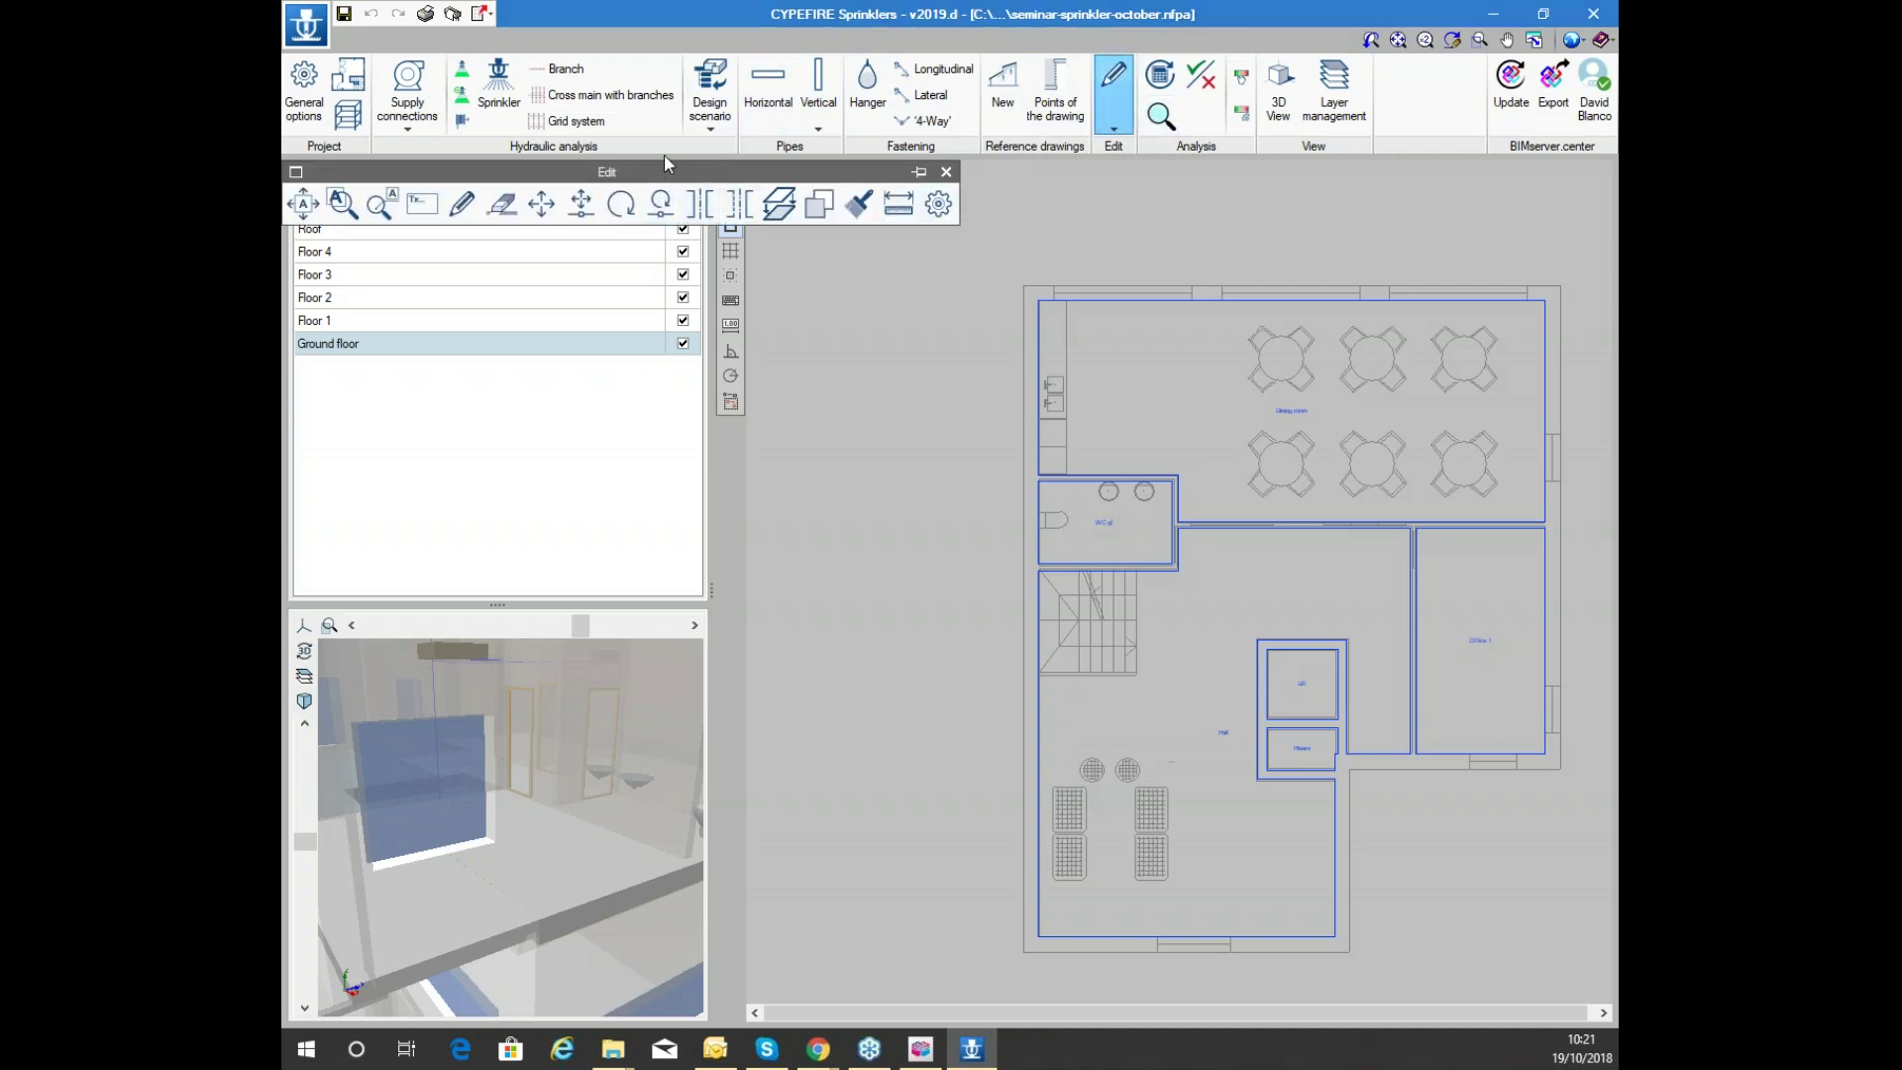
pyautogui.click(946, 172)
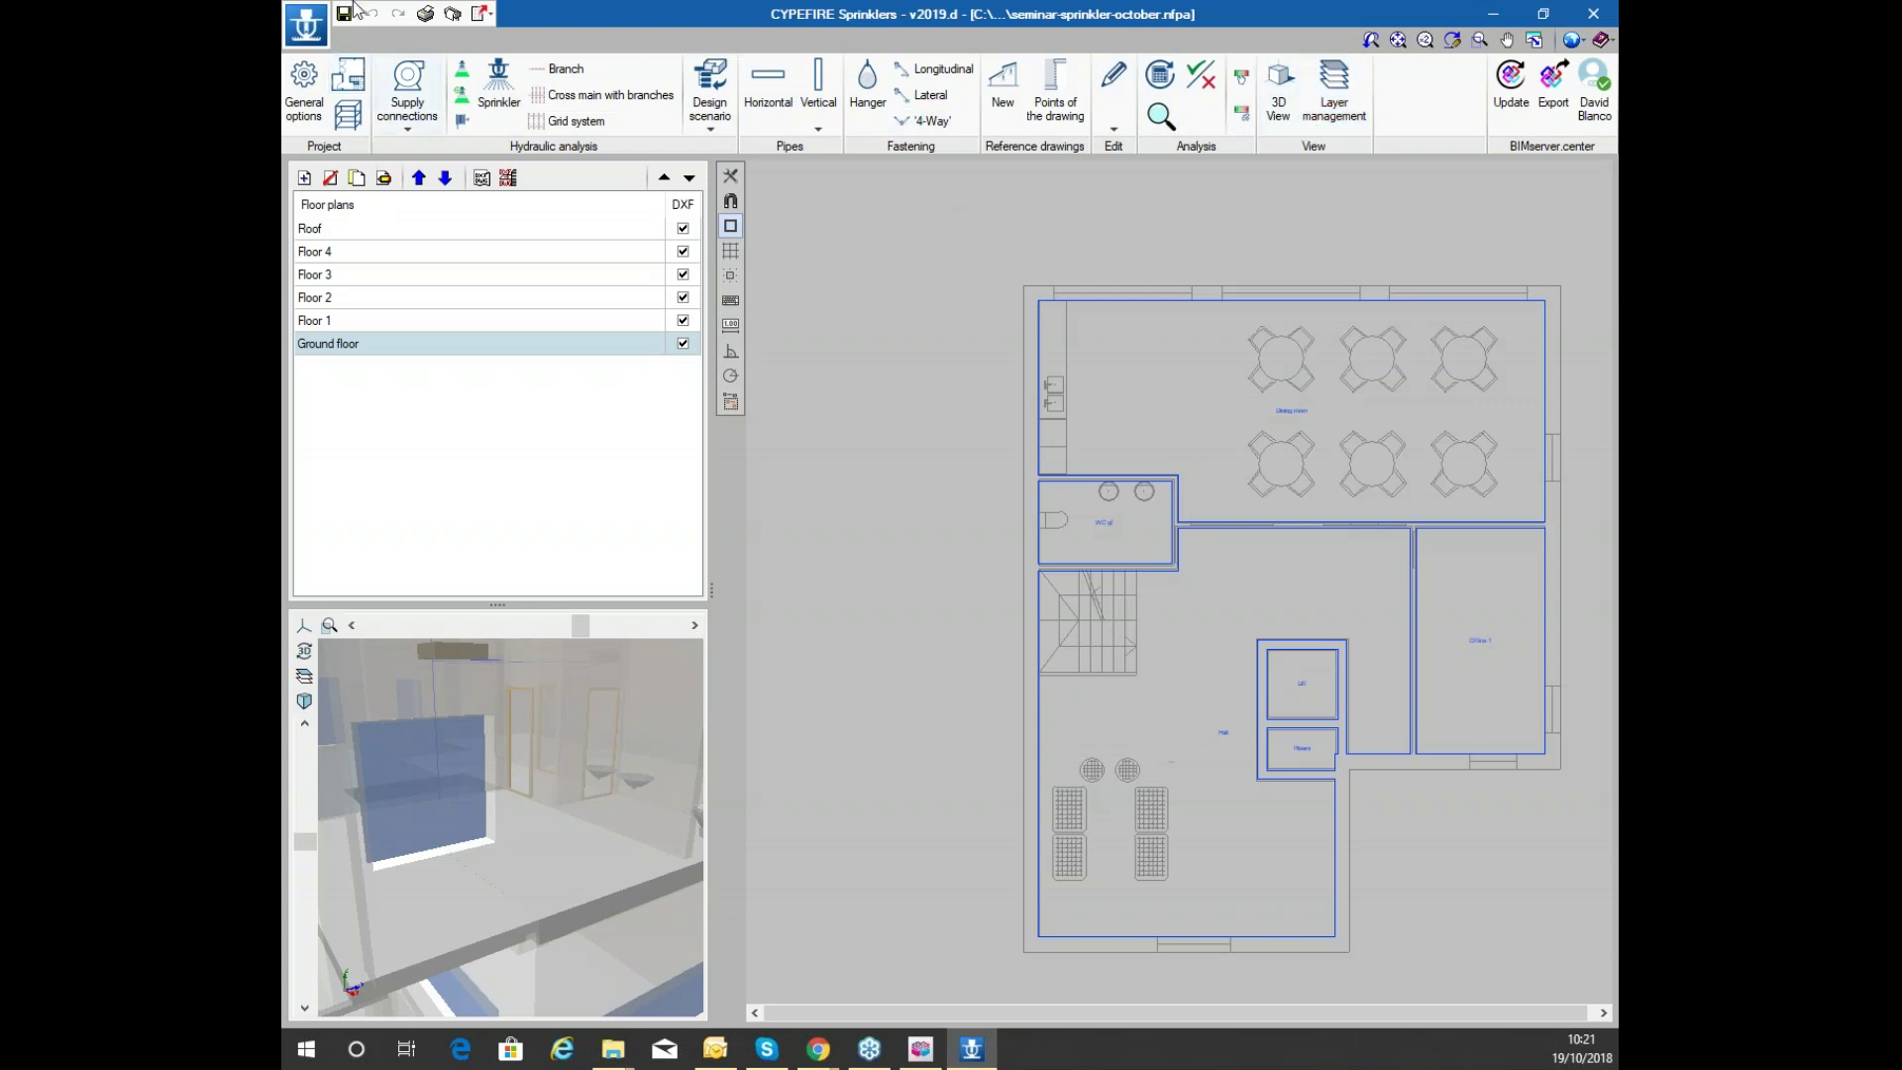
# Review the calculation equation options in the project's general data, keeping Hazen-Williams selected
pyautogui.click(304, 99)
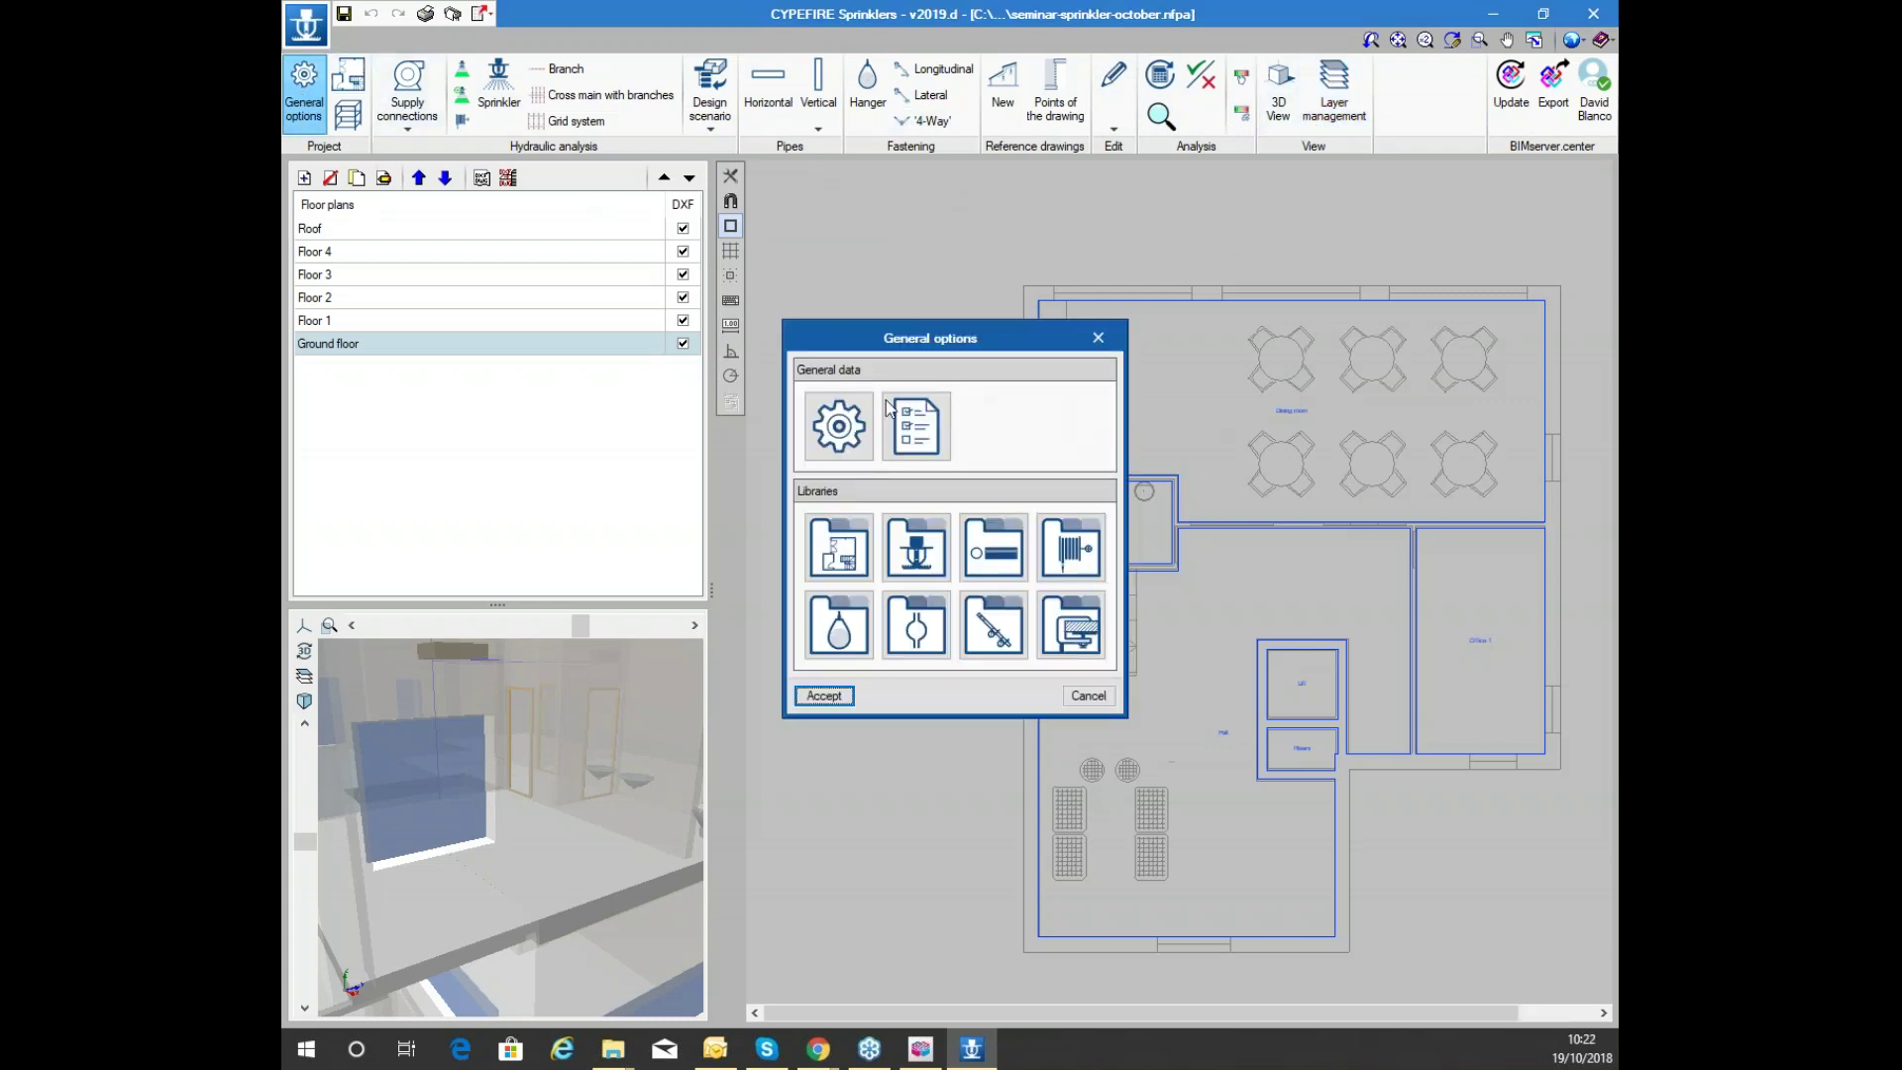
pyautogui.click(834, 433)
pyautogui.moveTo(1060, 277); pyautogui.dragTo(1115, 261)
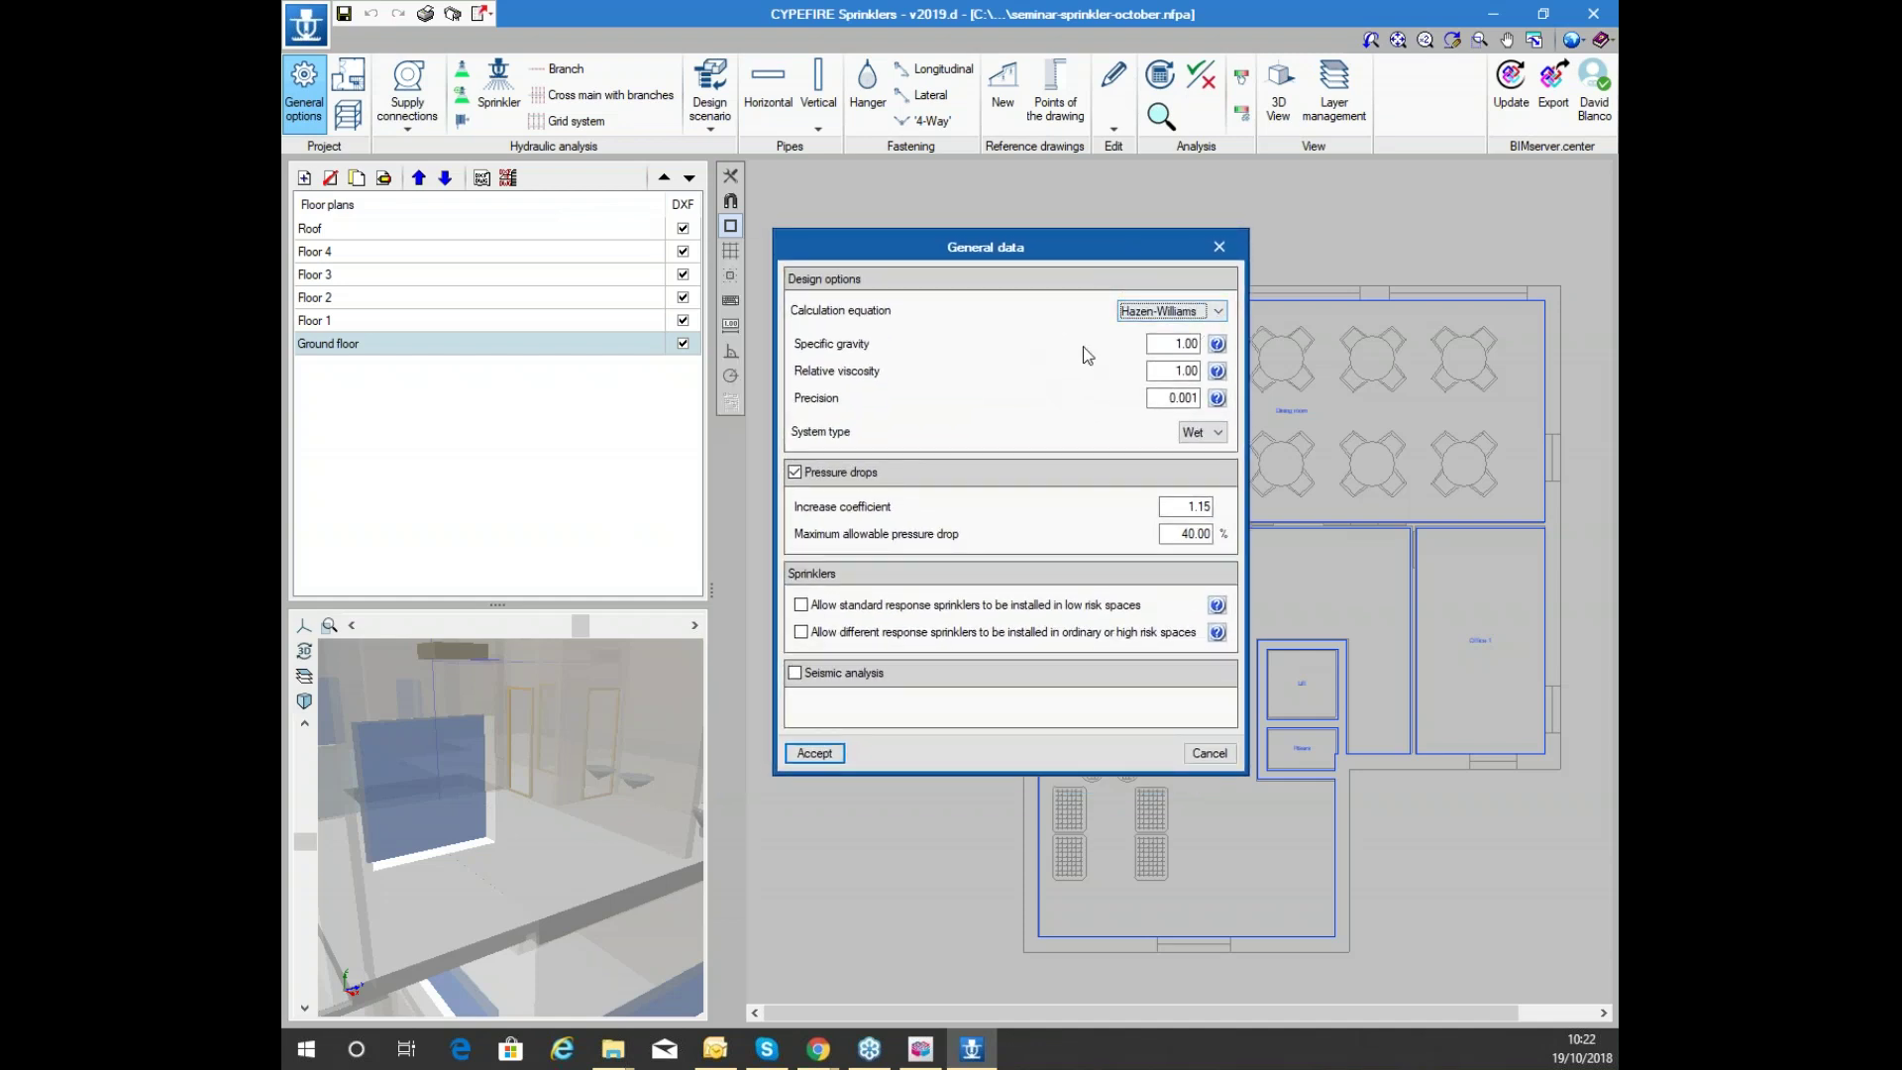
pyautogui.click(1186, 313)
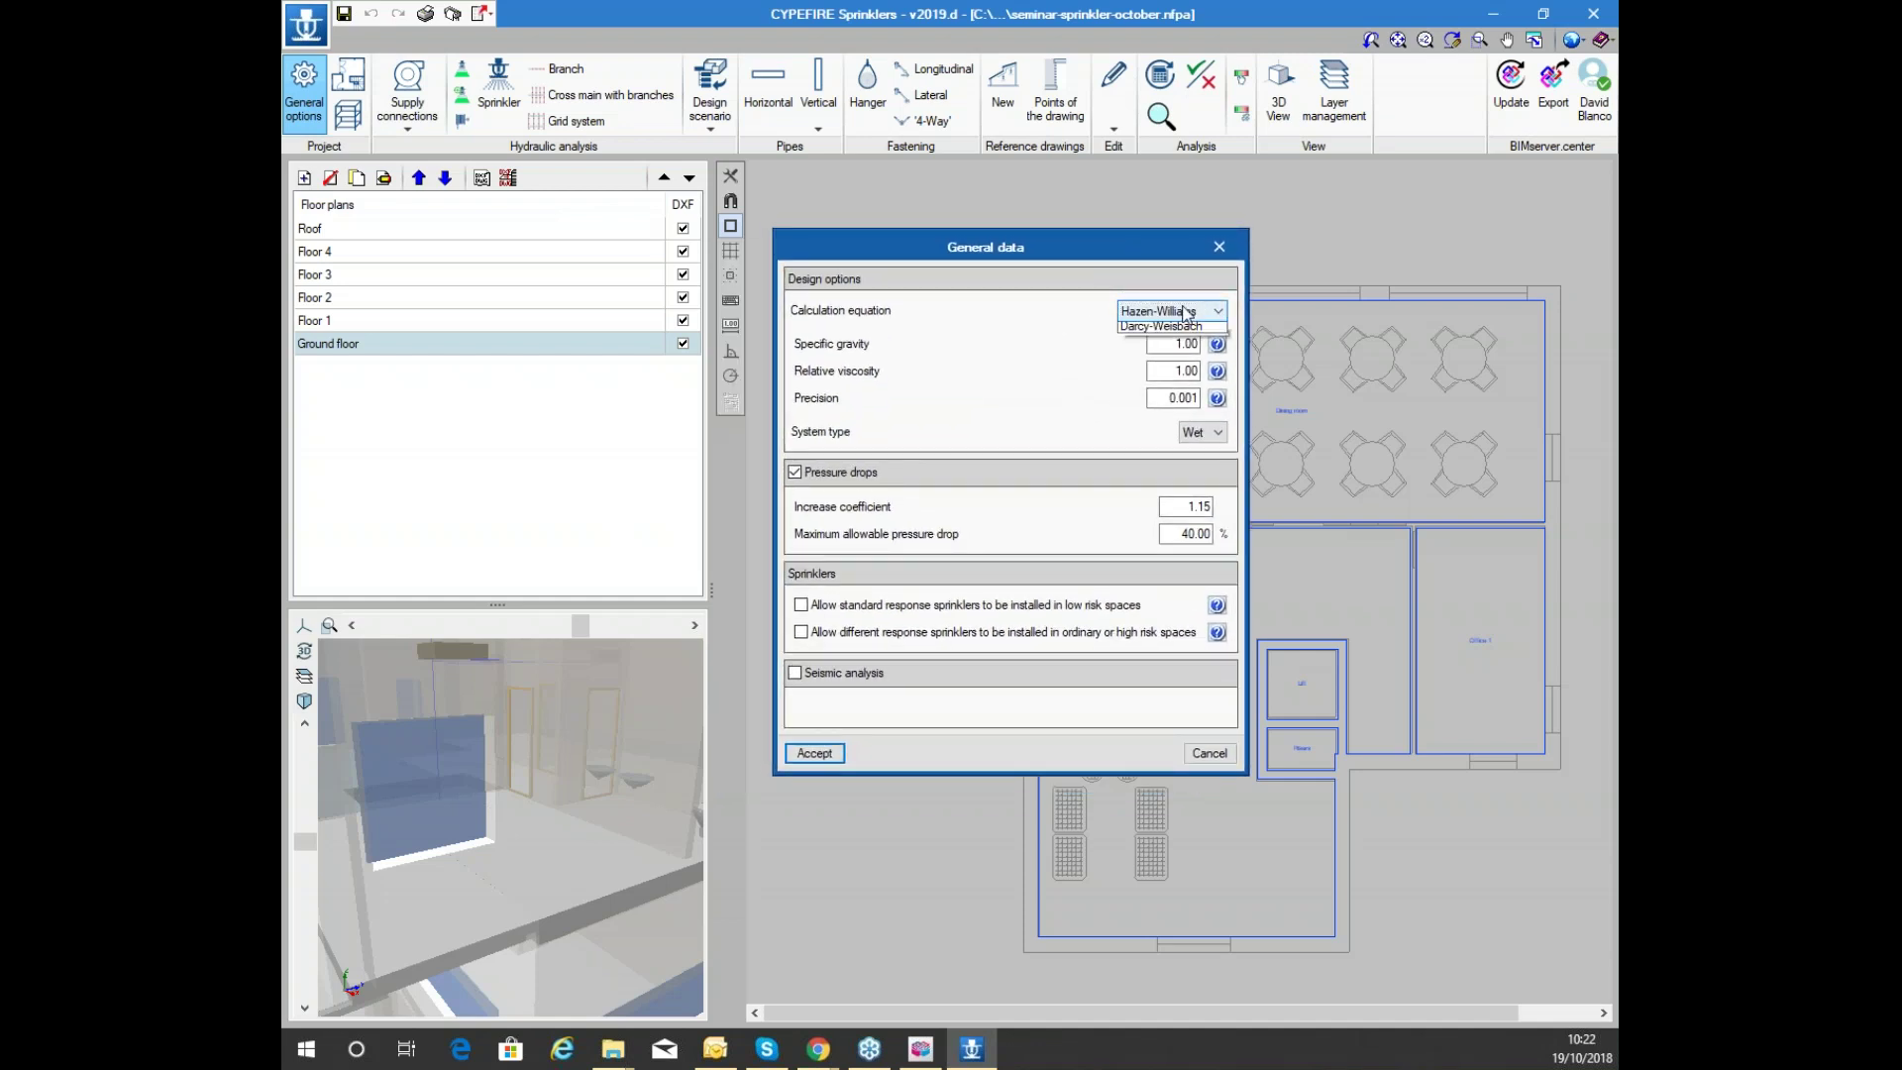
pyautogui.click(1175, 315)
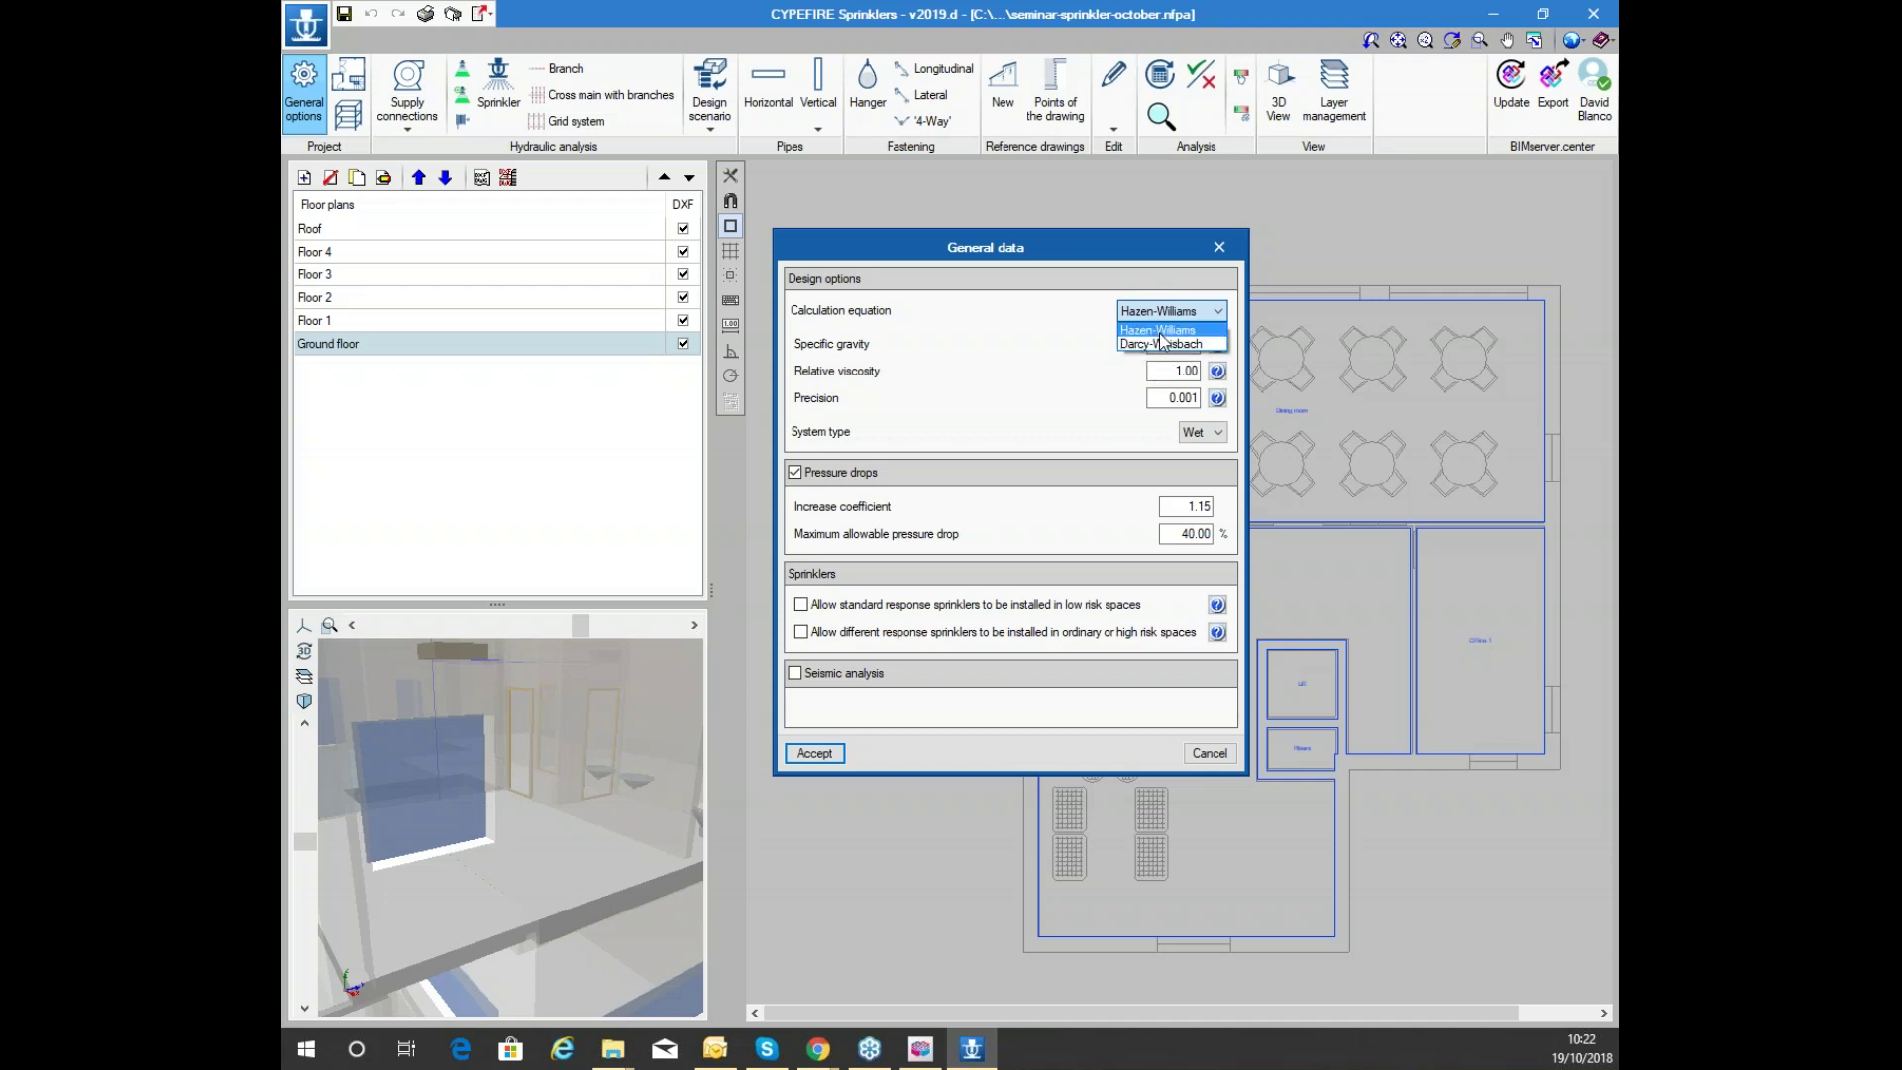
pyautogui.click(1155, 330)
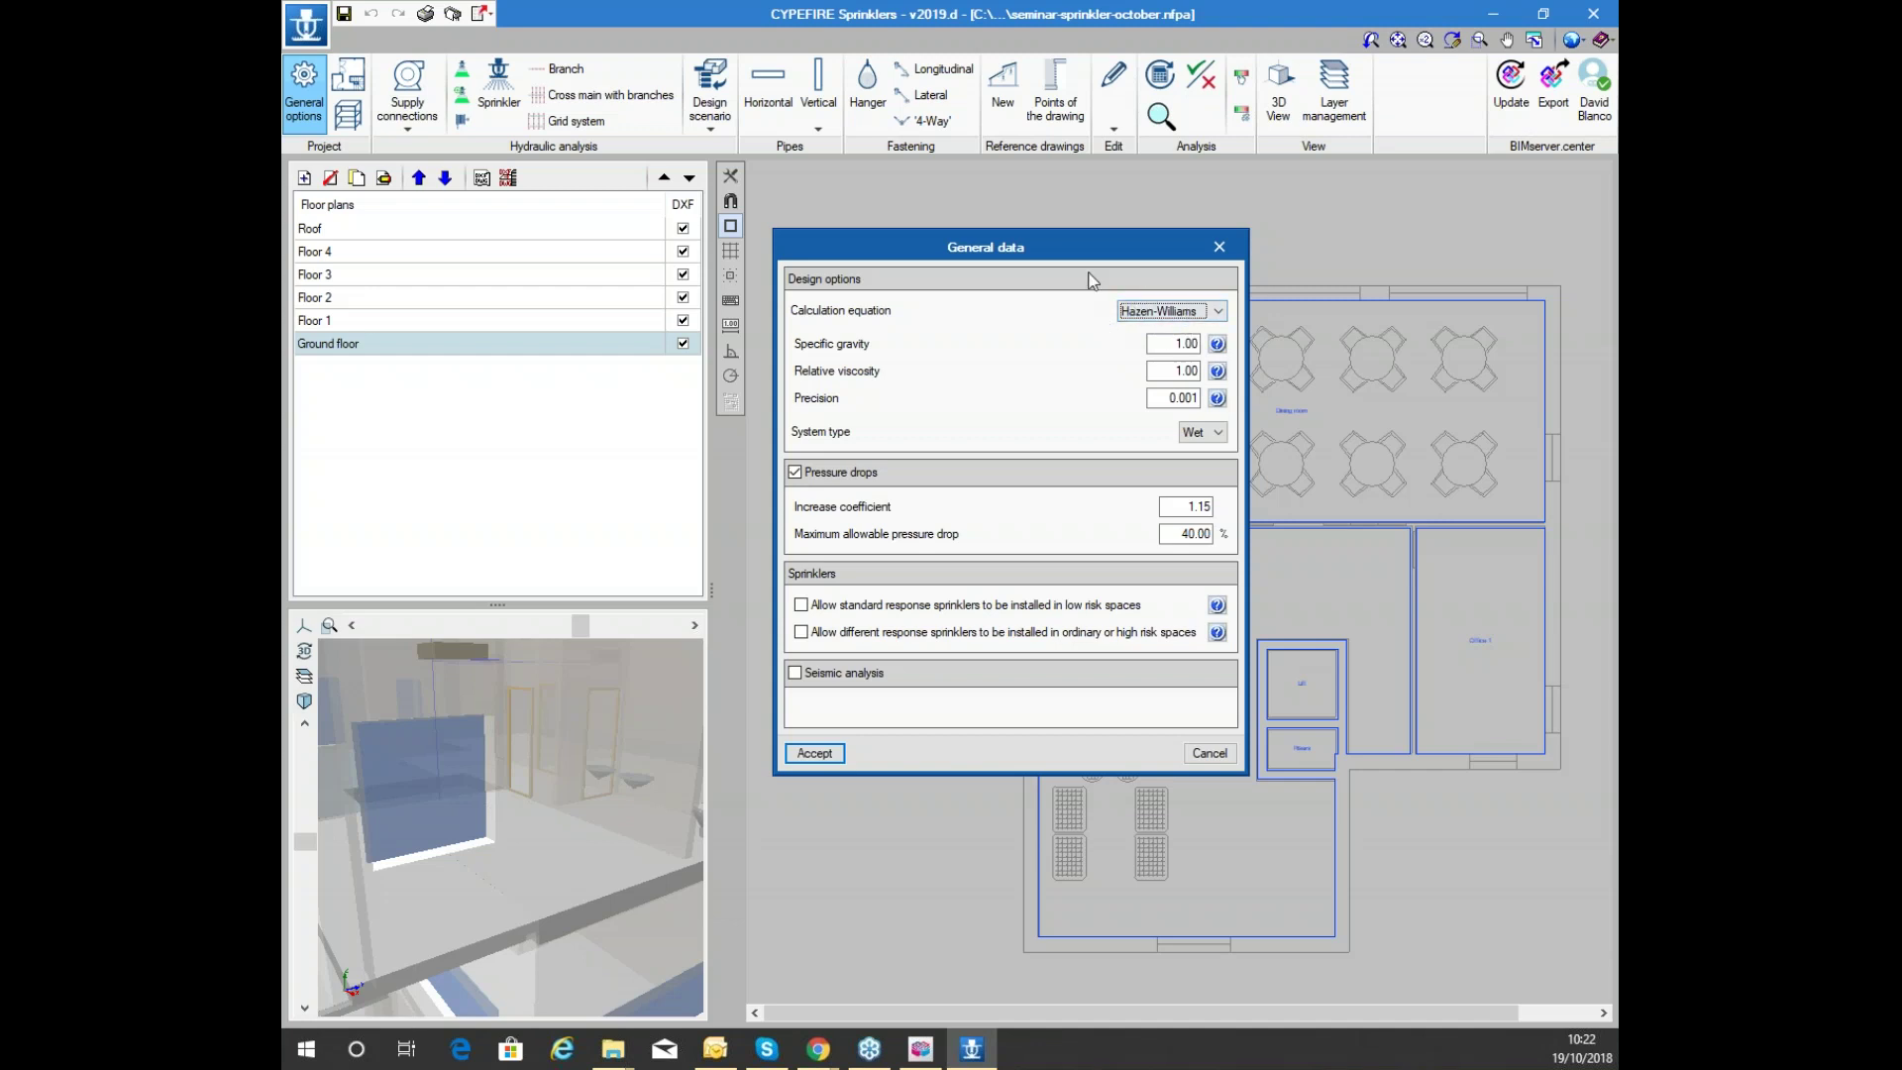
pyautogui.moveTo(1090, 261)
pyautogui.mouseDown()
pyautogui.moveTo(1079, 228)
pyautogui.moveTo(1096, 247)
pyautogui.mouseUp()
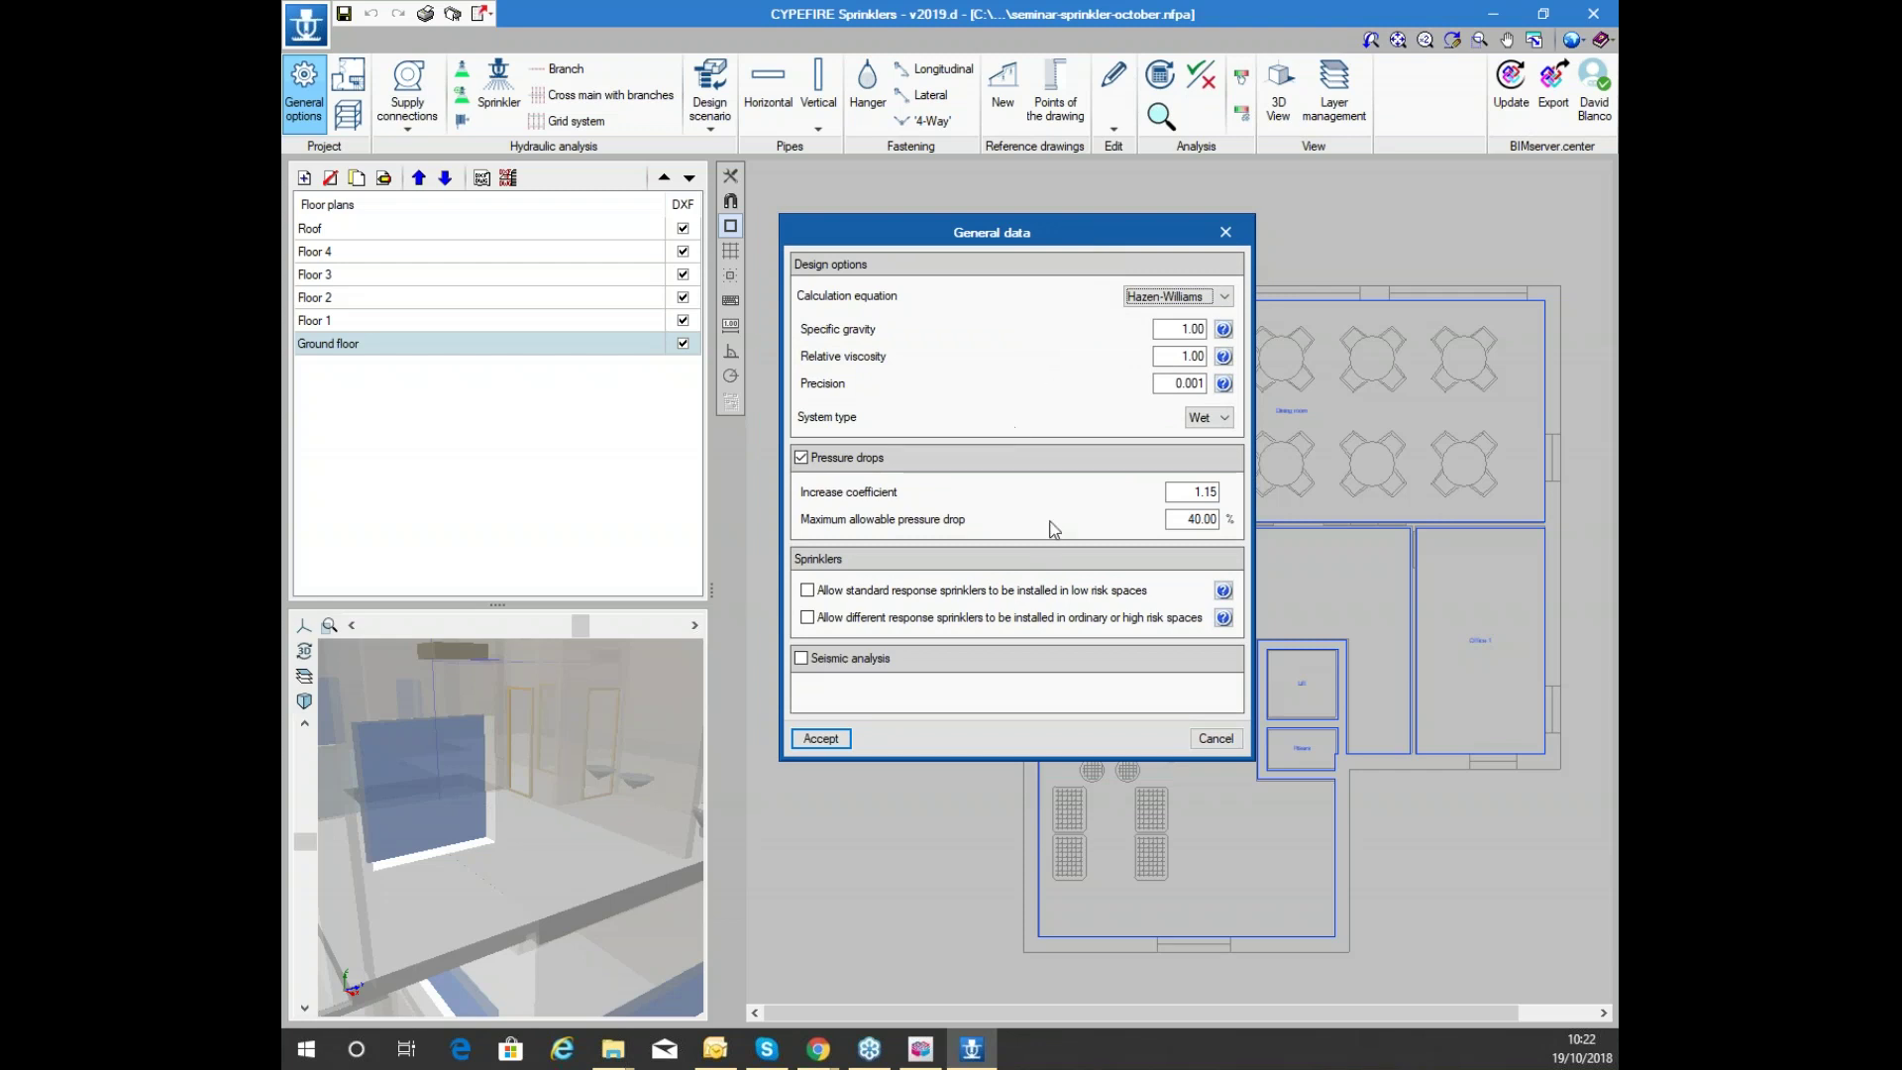
# Check the pressure drops and seismic analysis options in the general data, and accept the general options
pyautogui.click(858, 461)
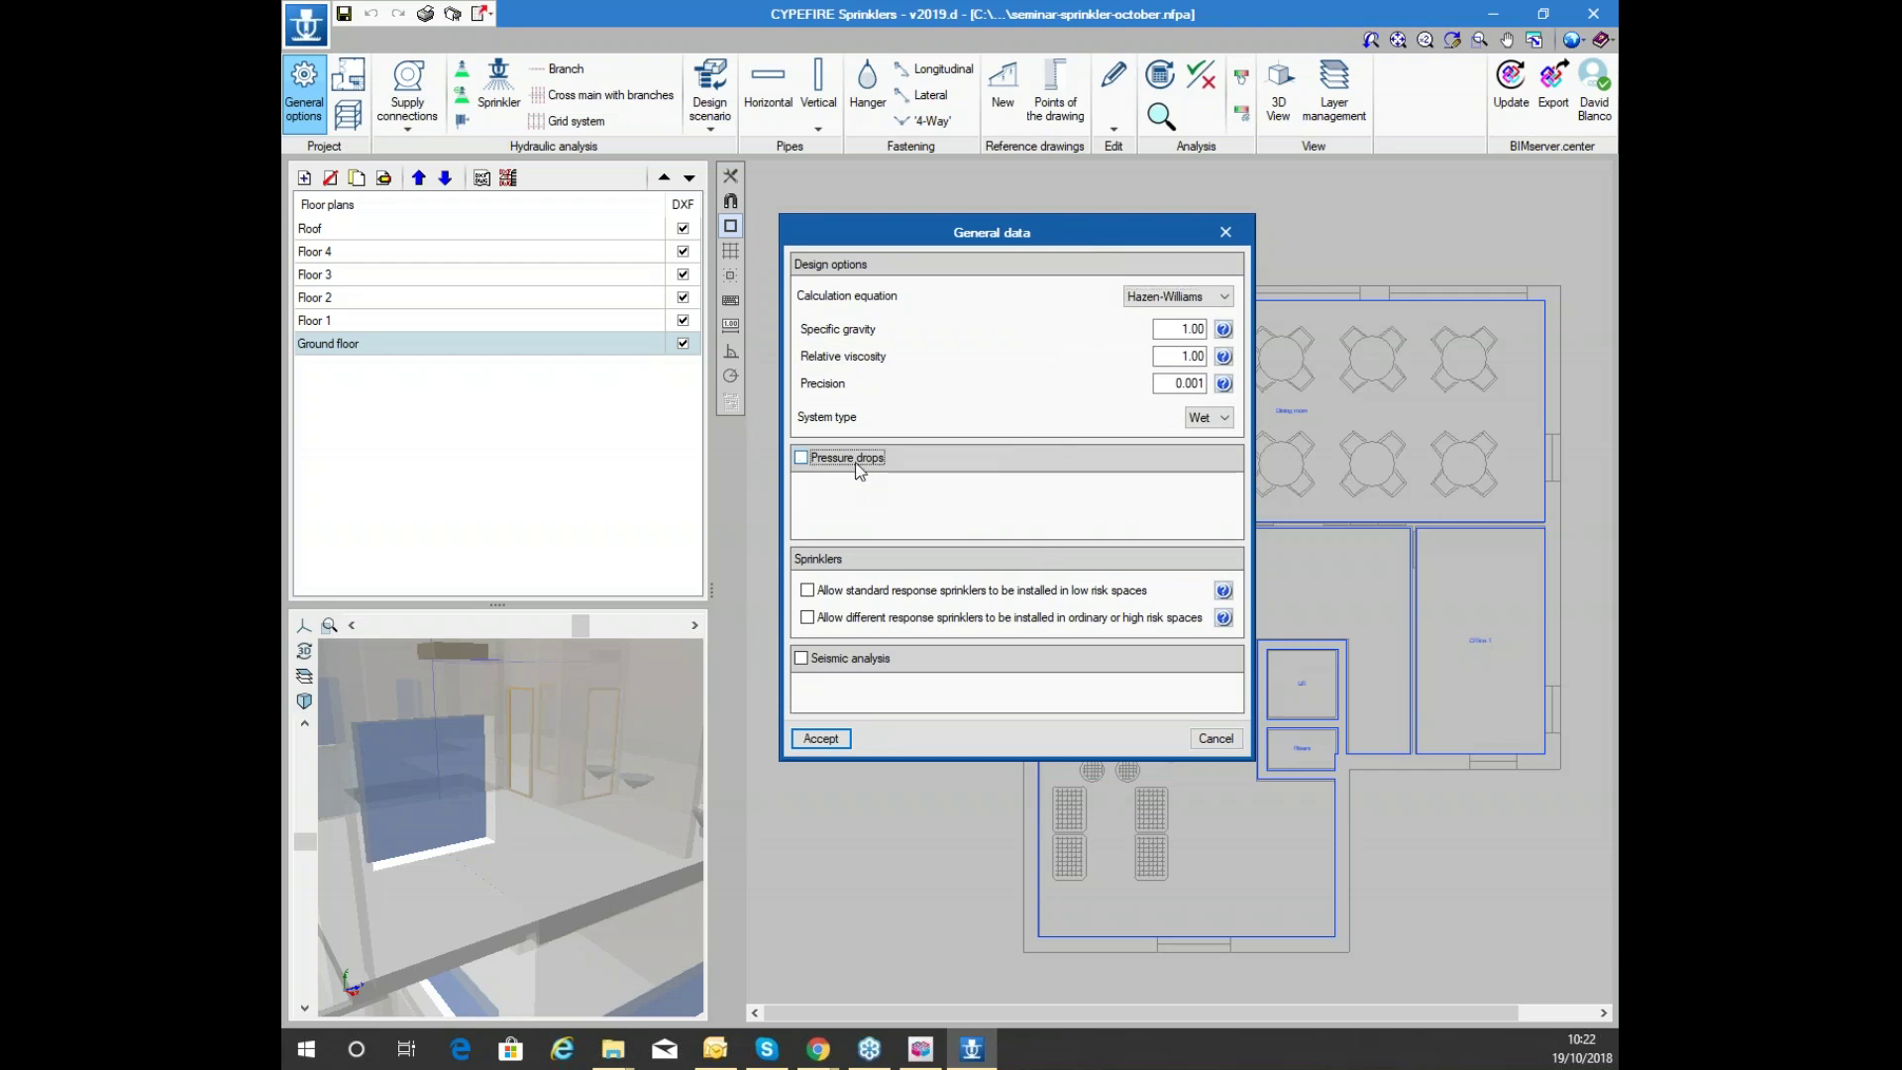
pyautogui.click(858, 462)
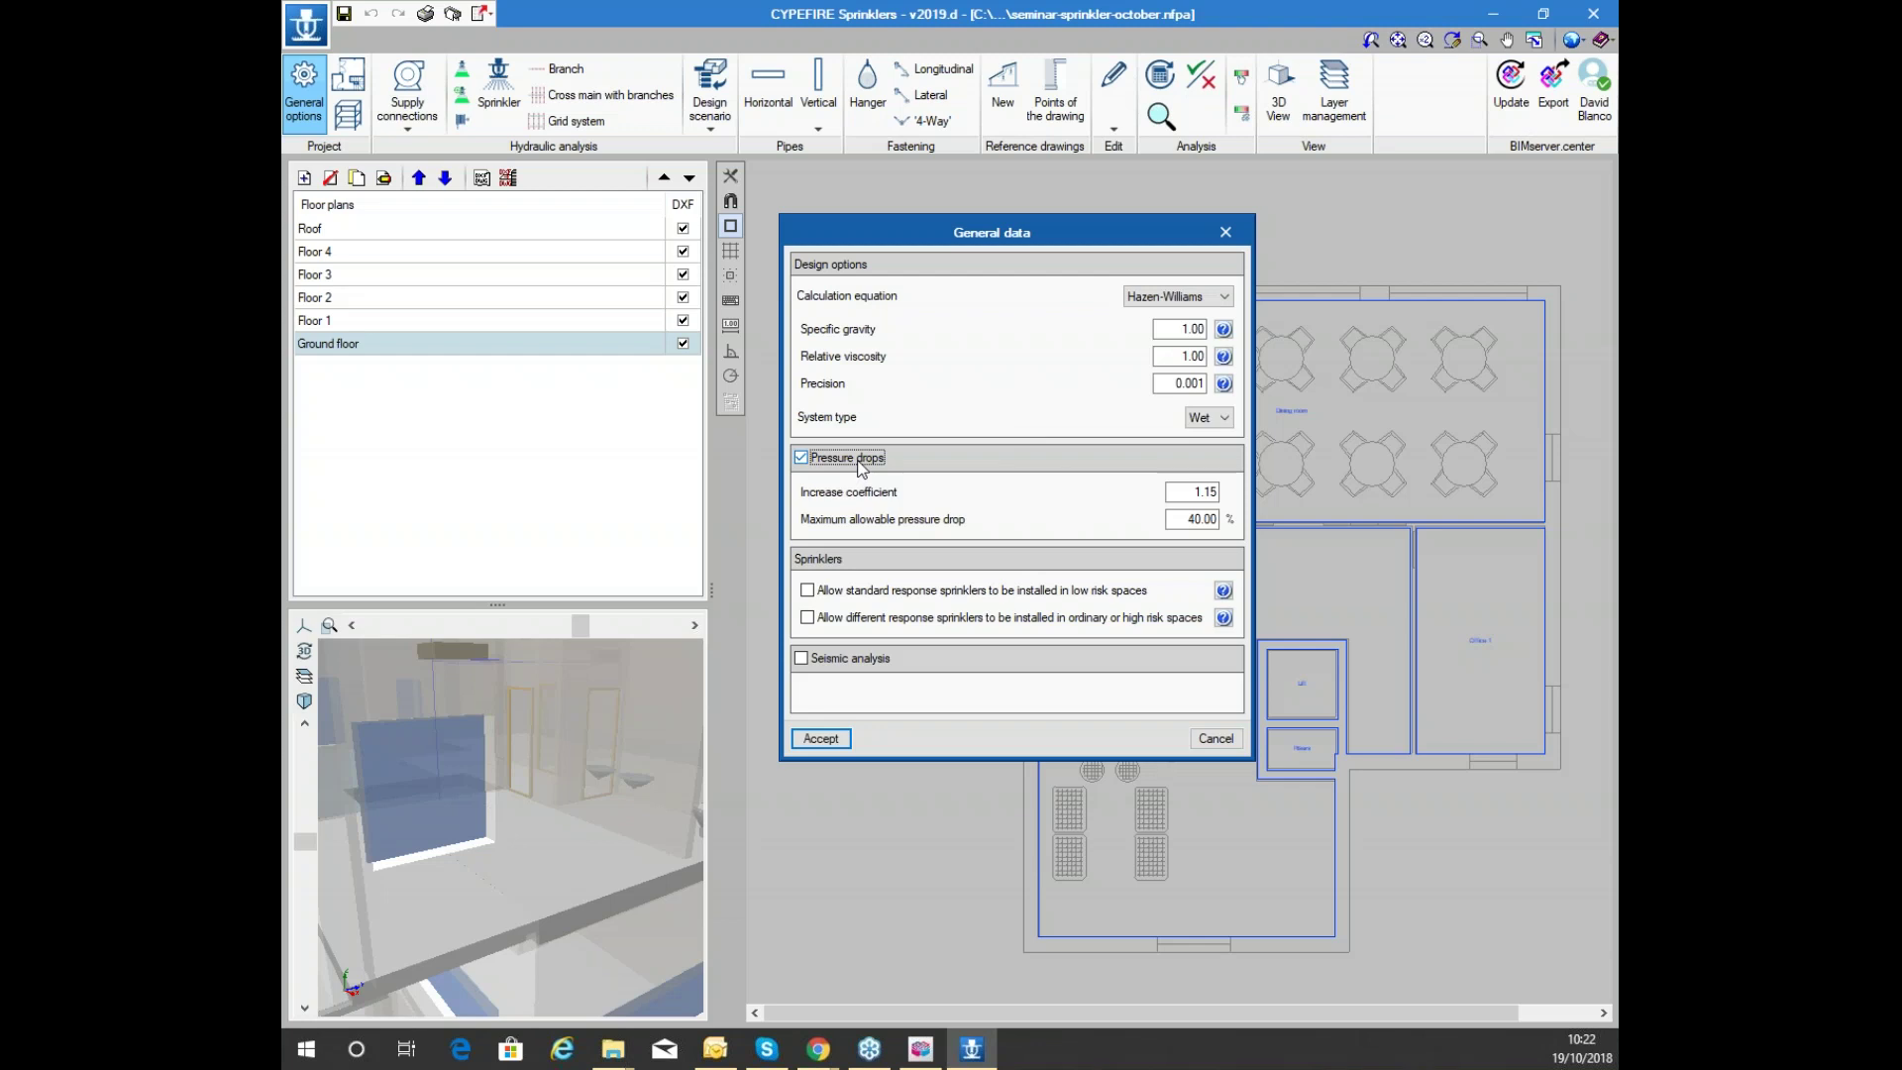
pyautogui.click(857, 462)
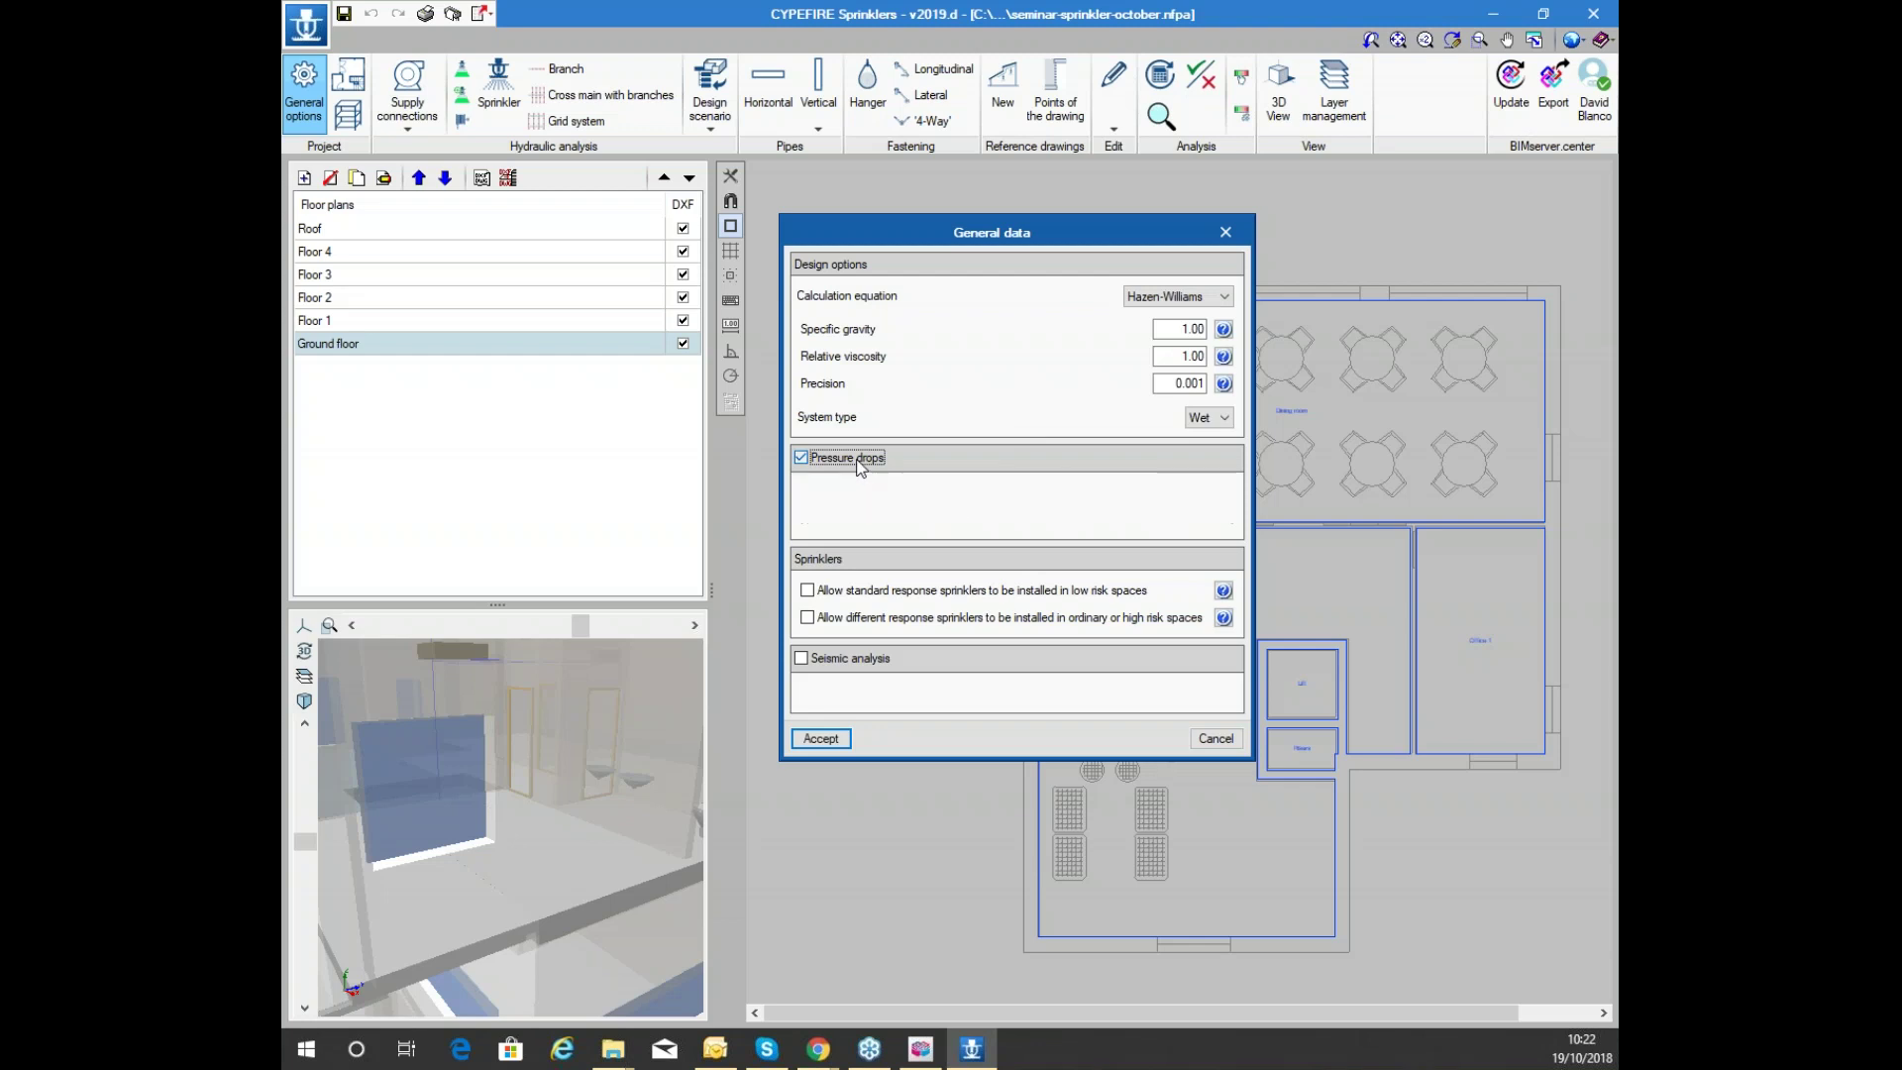
pyautogui.click(858, 462)
pyautogui.click(858, 462)
pyautogui.click(854, 659)
pyautogui.click(850, 661)
pyautogui.click(820, 738)
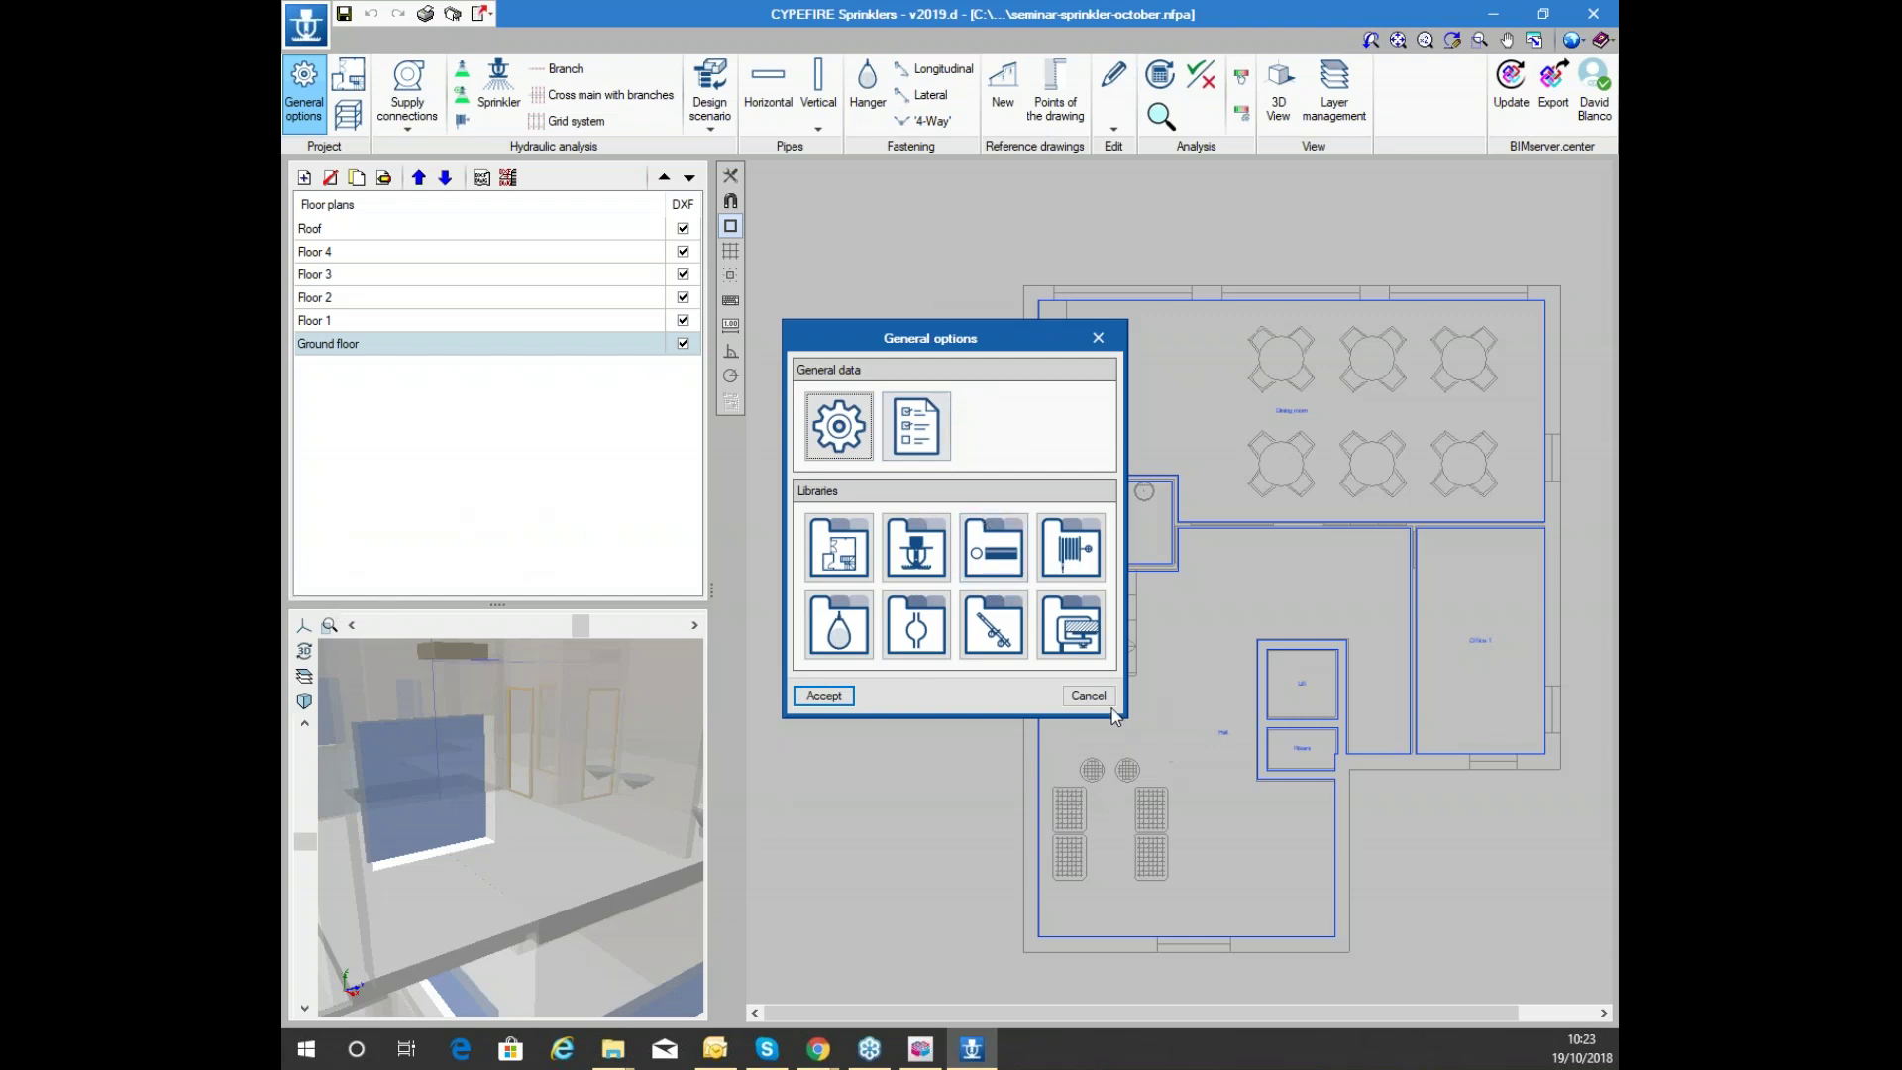
pyautogui.click(825, 697)
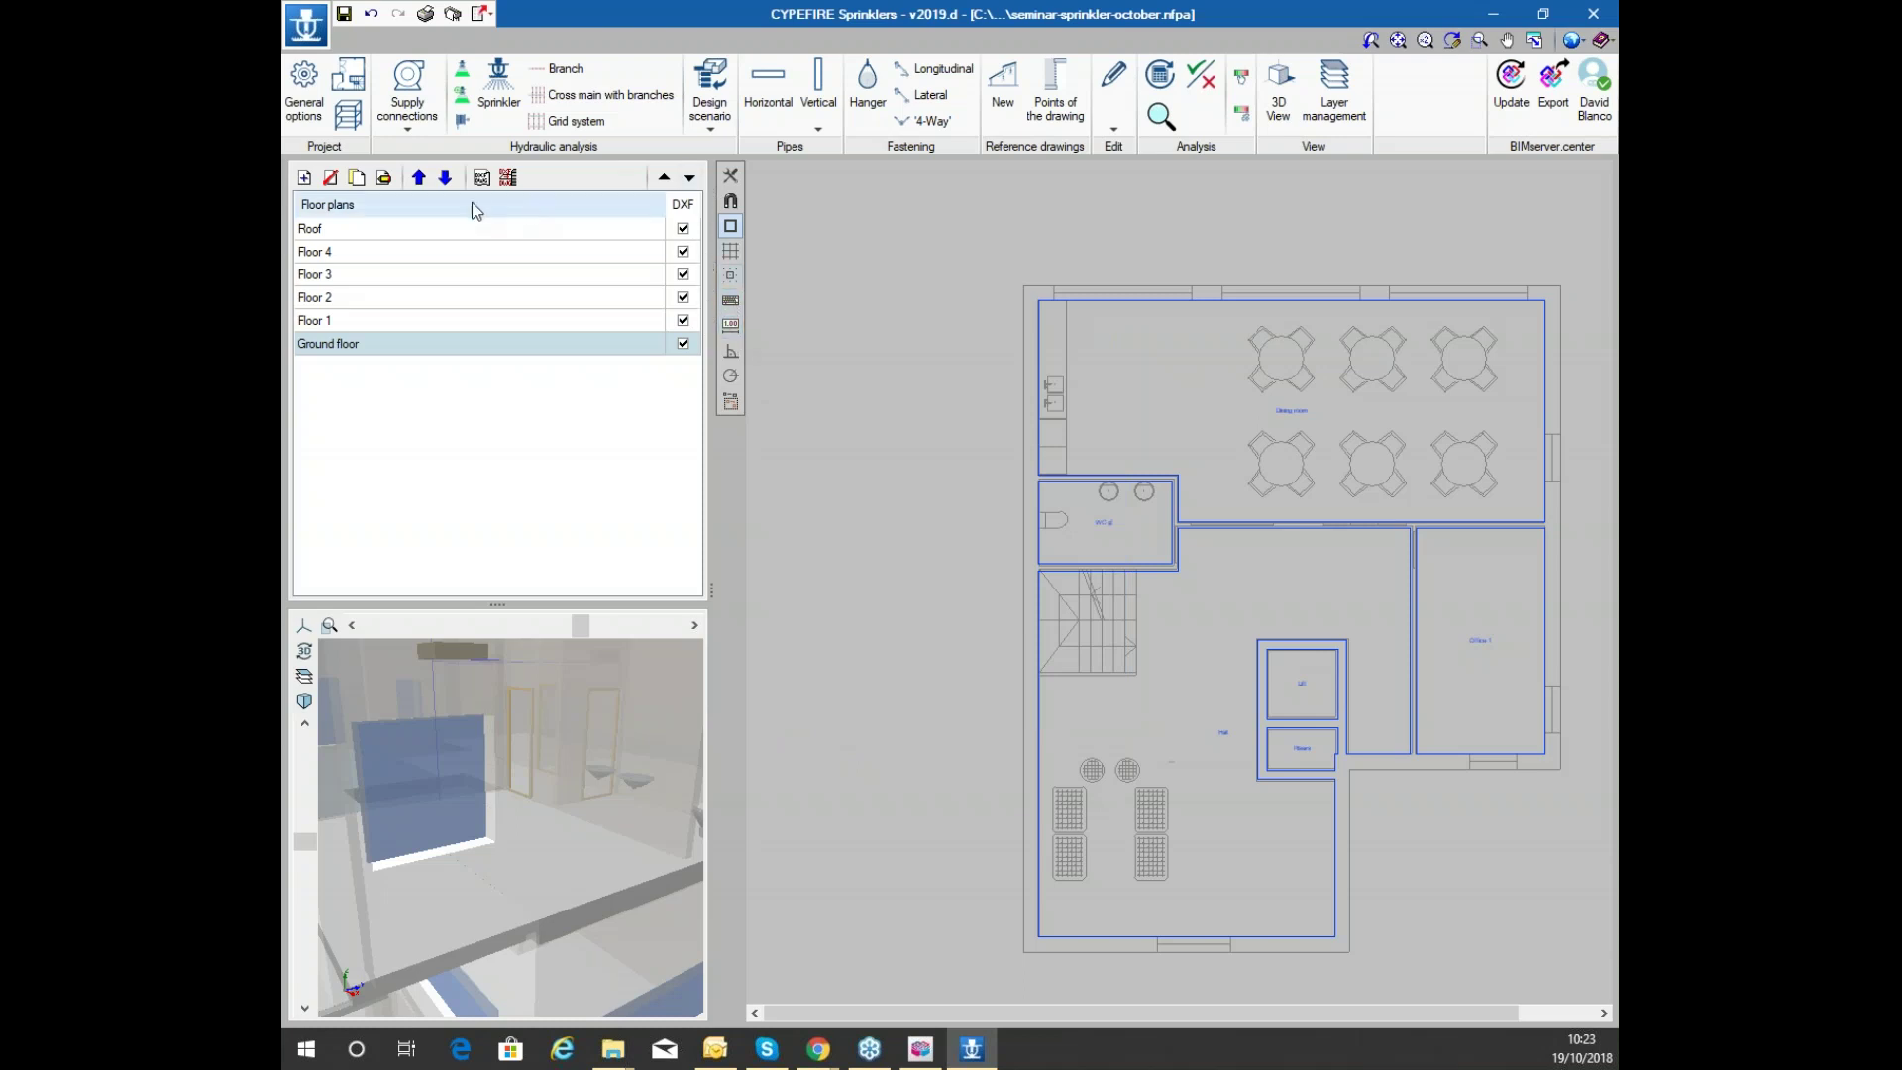
# Review the Offices DWG templates for Floors 3 and 4 and the Roof, and compare the ground floor in IFC Builder before returning to CYPEFIRE Sprinklers
pyautogui.click(483, 180)
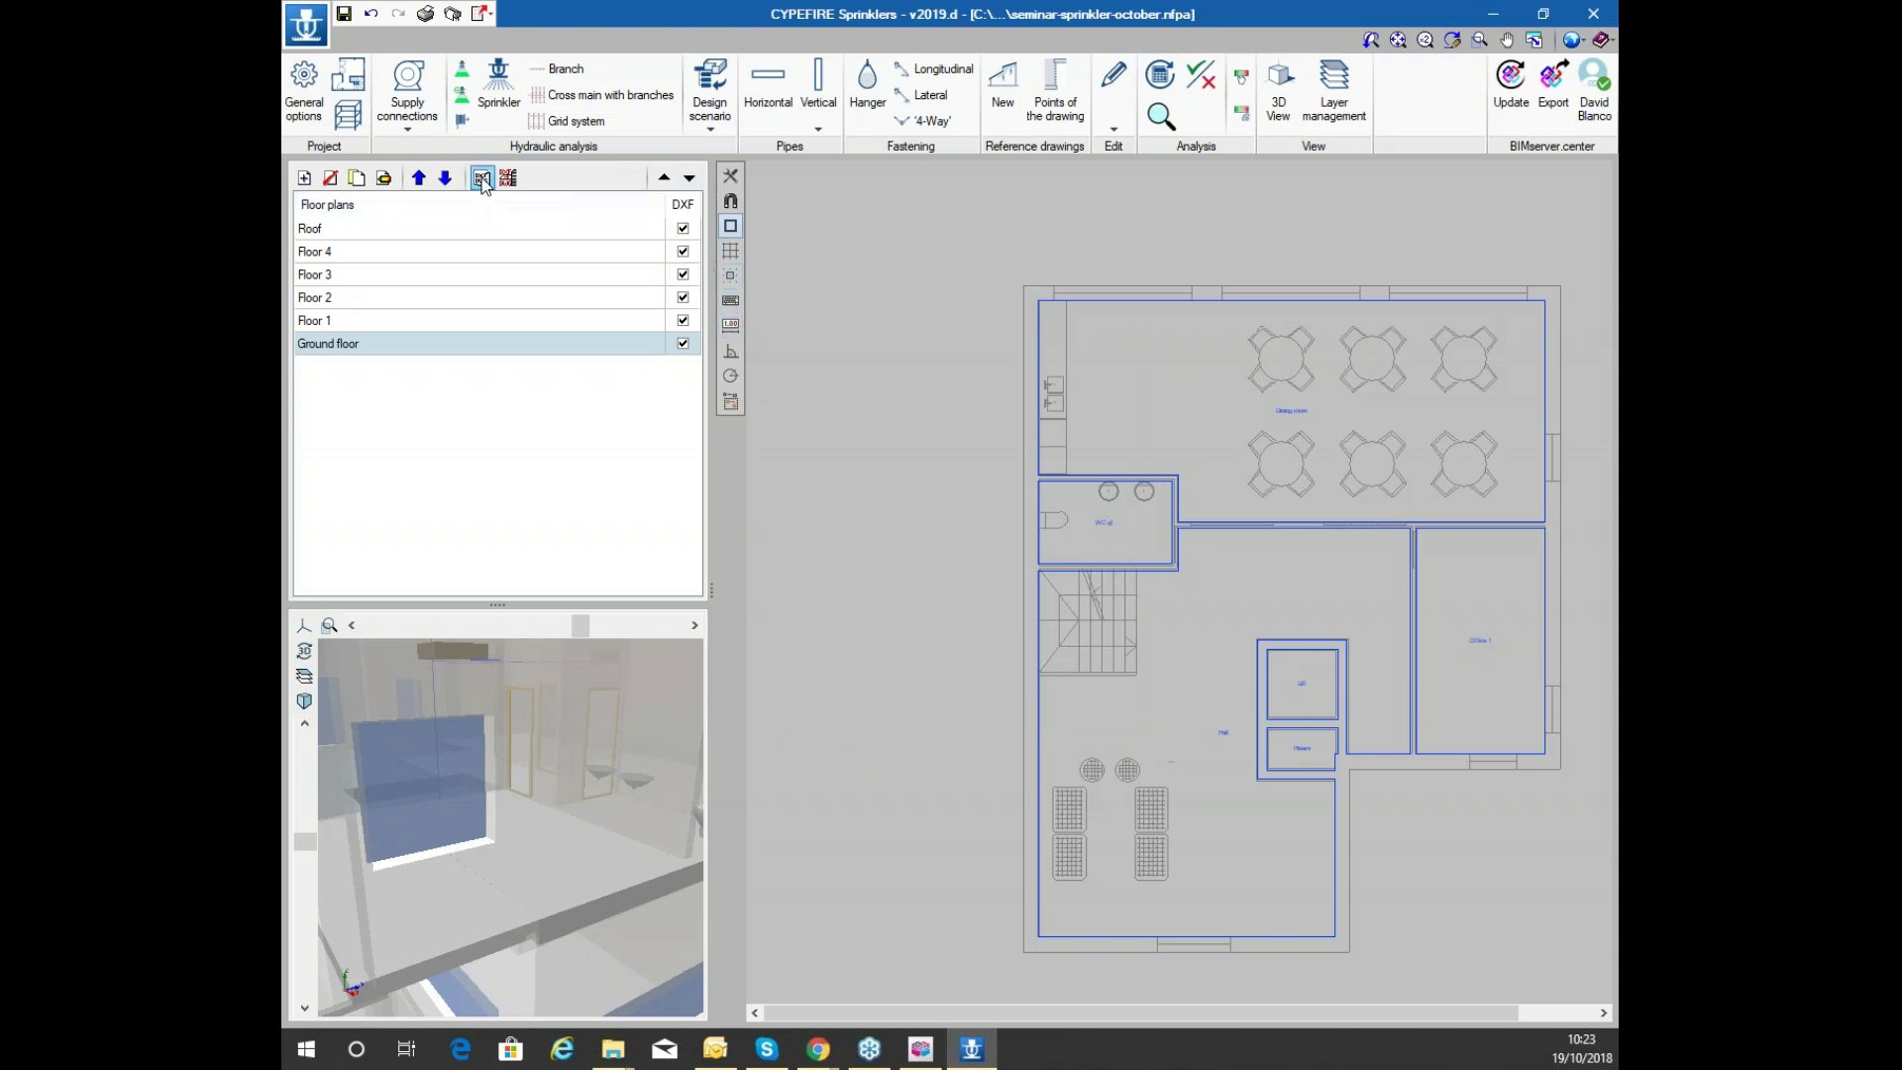
pyautogui.click(1483, 123)
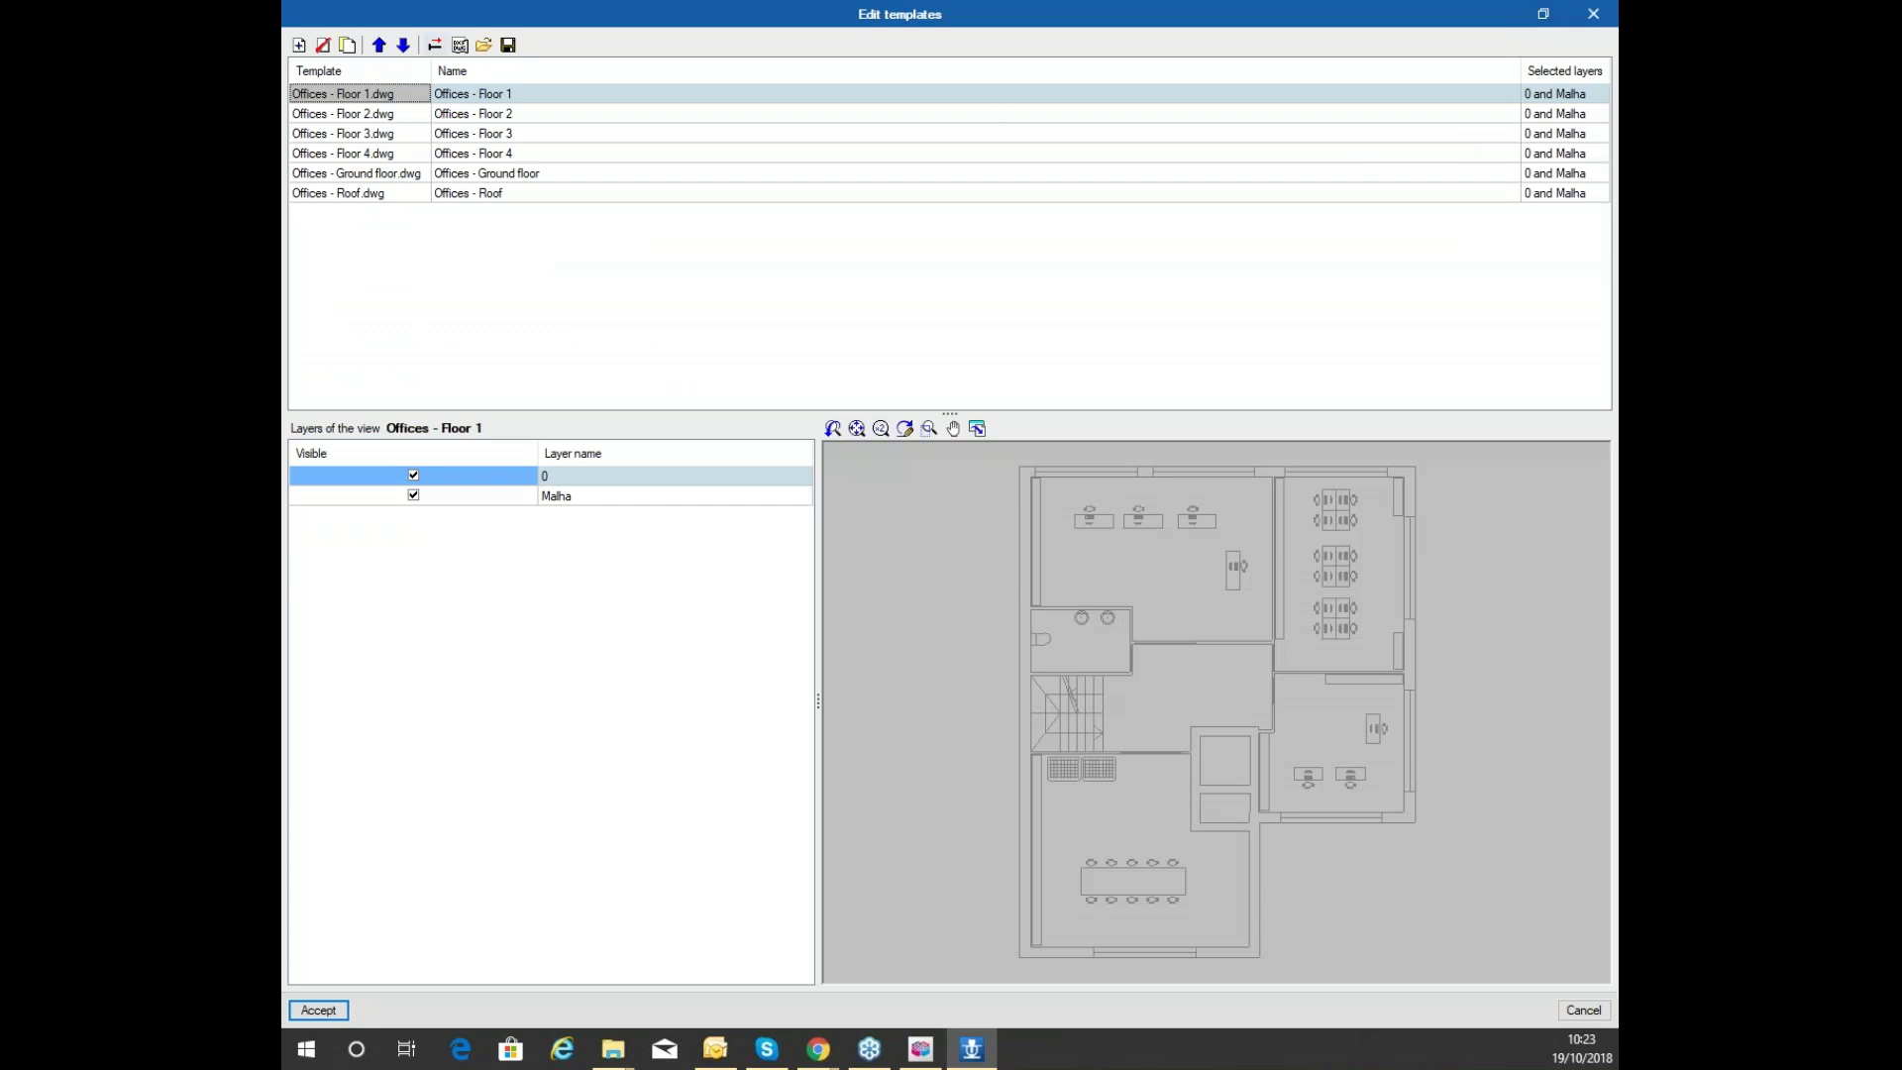
pyautogui.click(1561, 13)
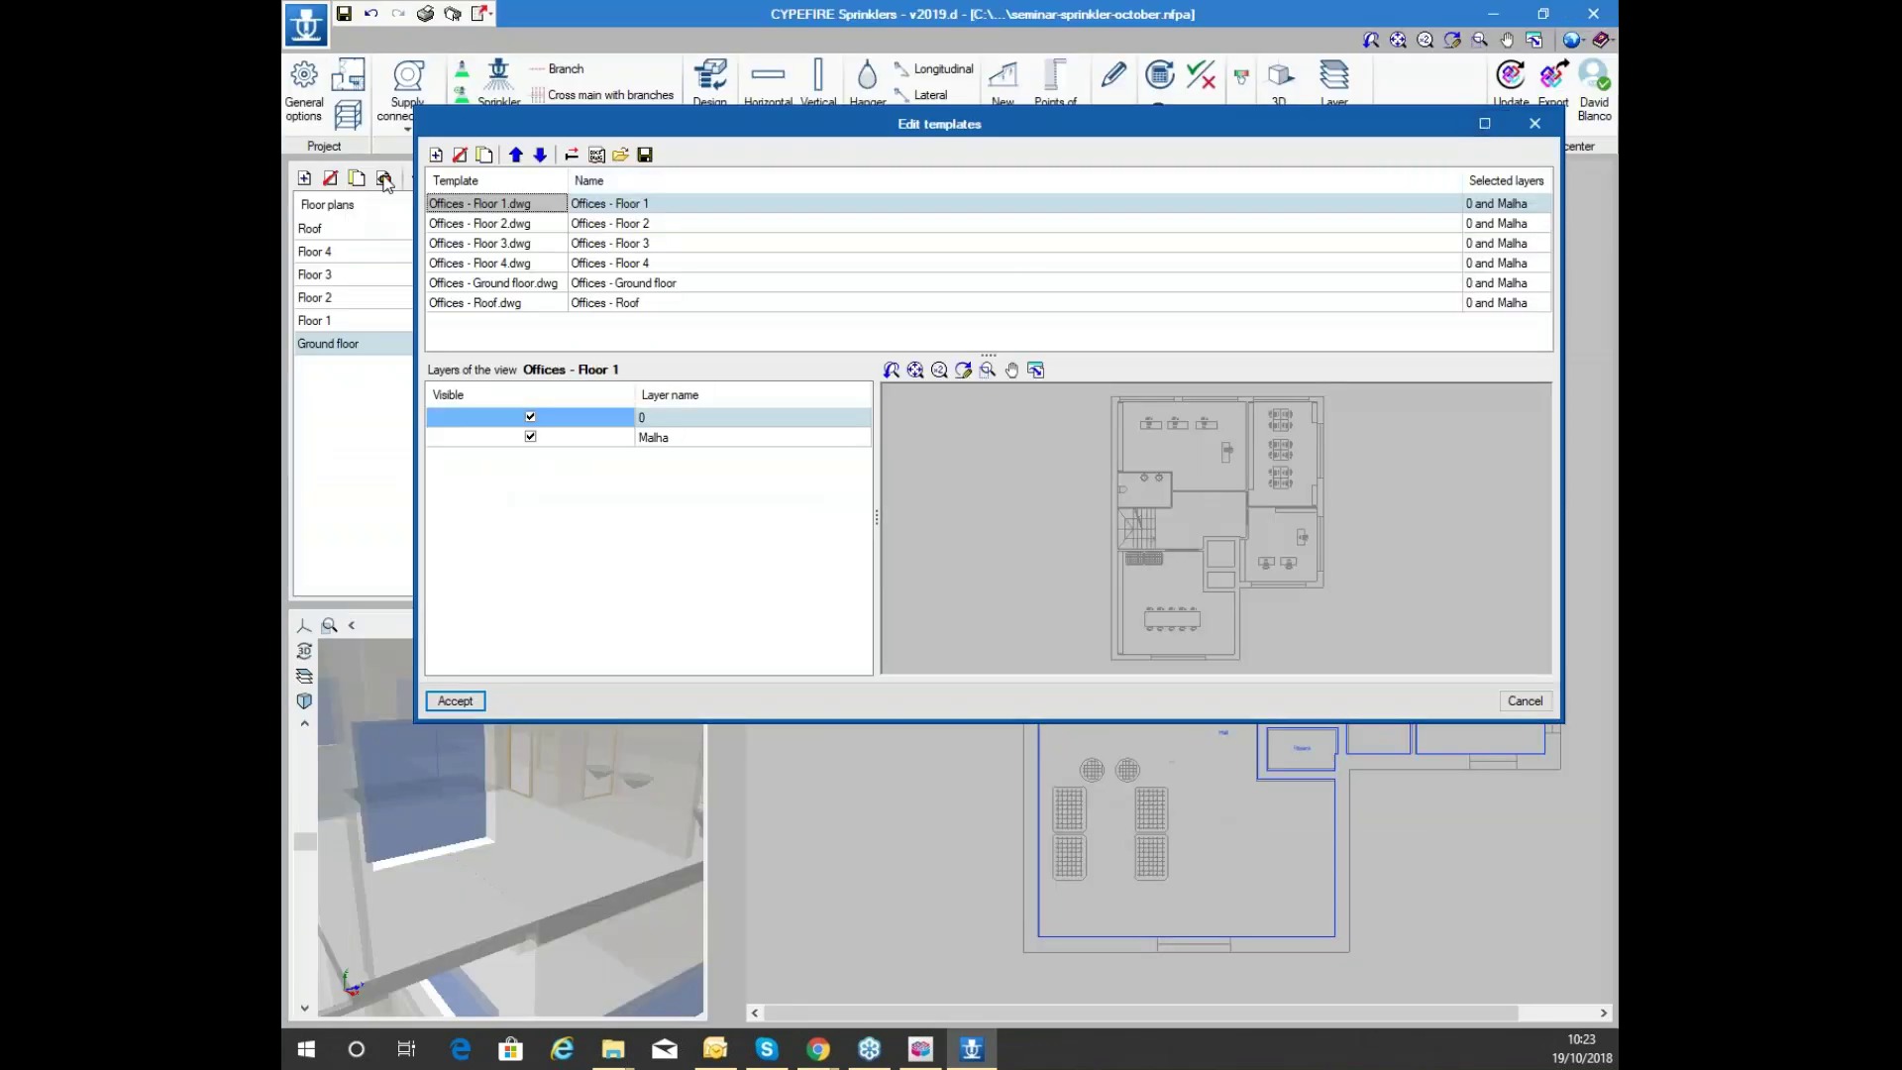
pyautogui.moveTo(663, 130); pyautogui.dragTo(579, 330)
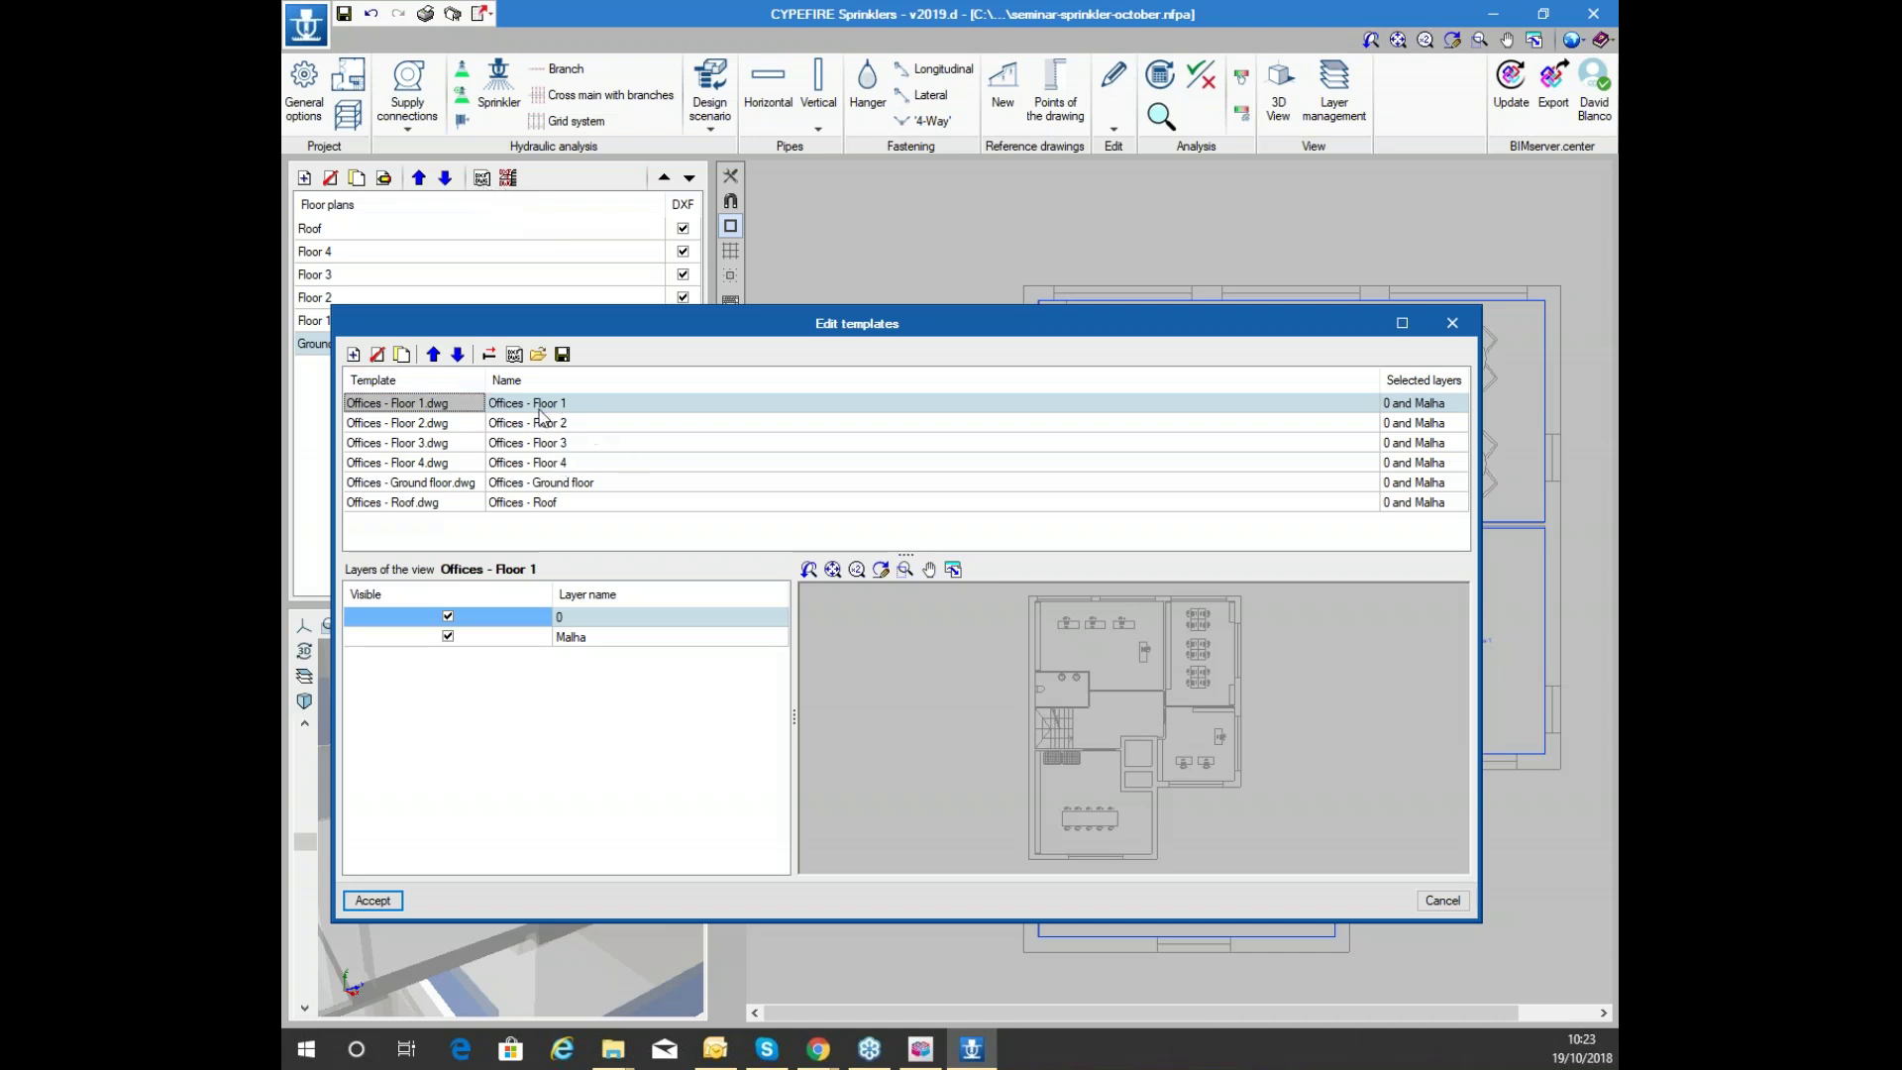
pyautogui.click(423, 442)
pyautogui.click(426, 462)
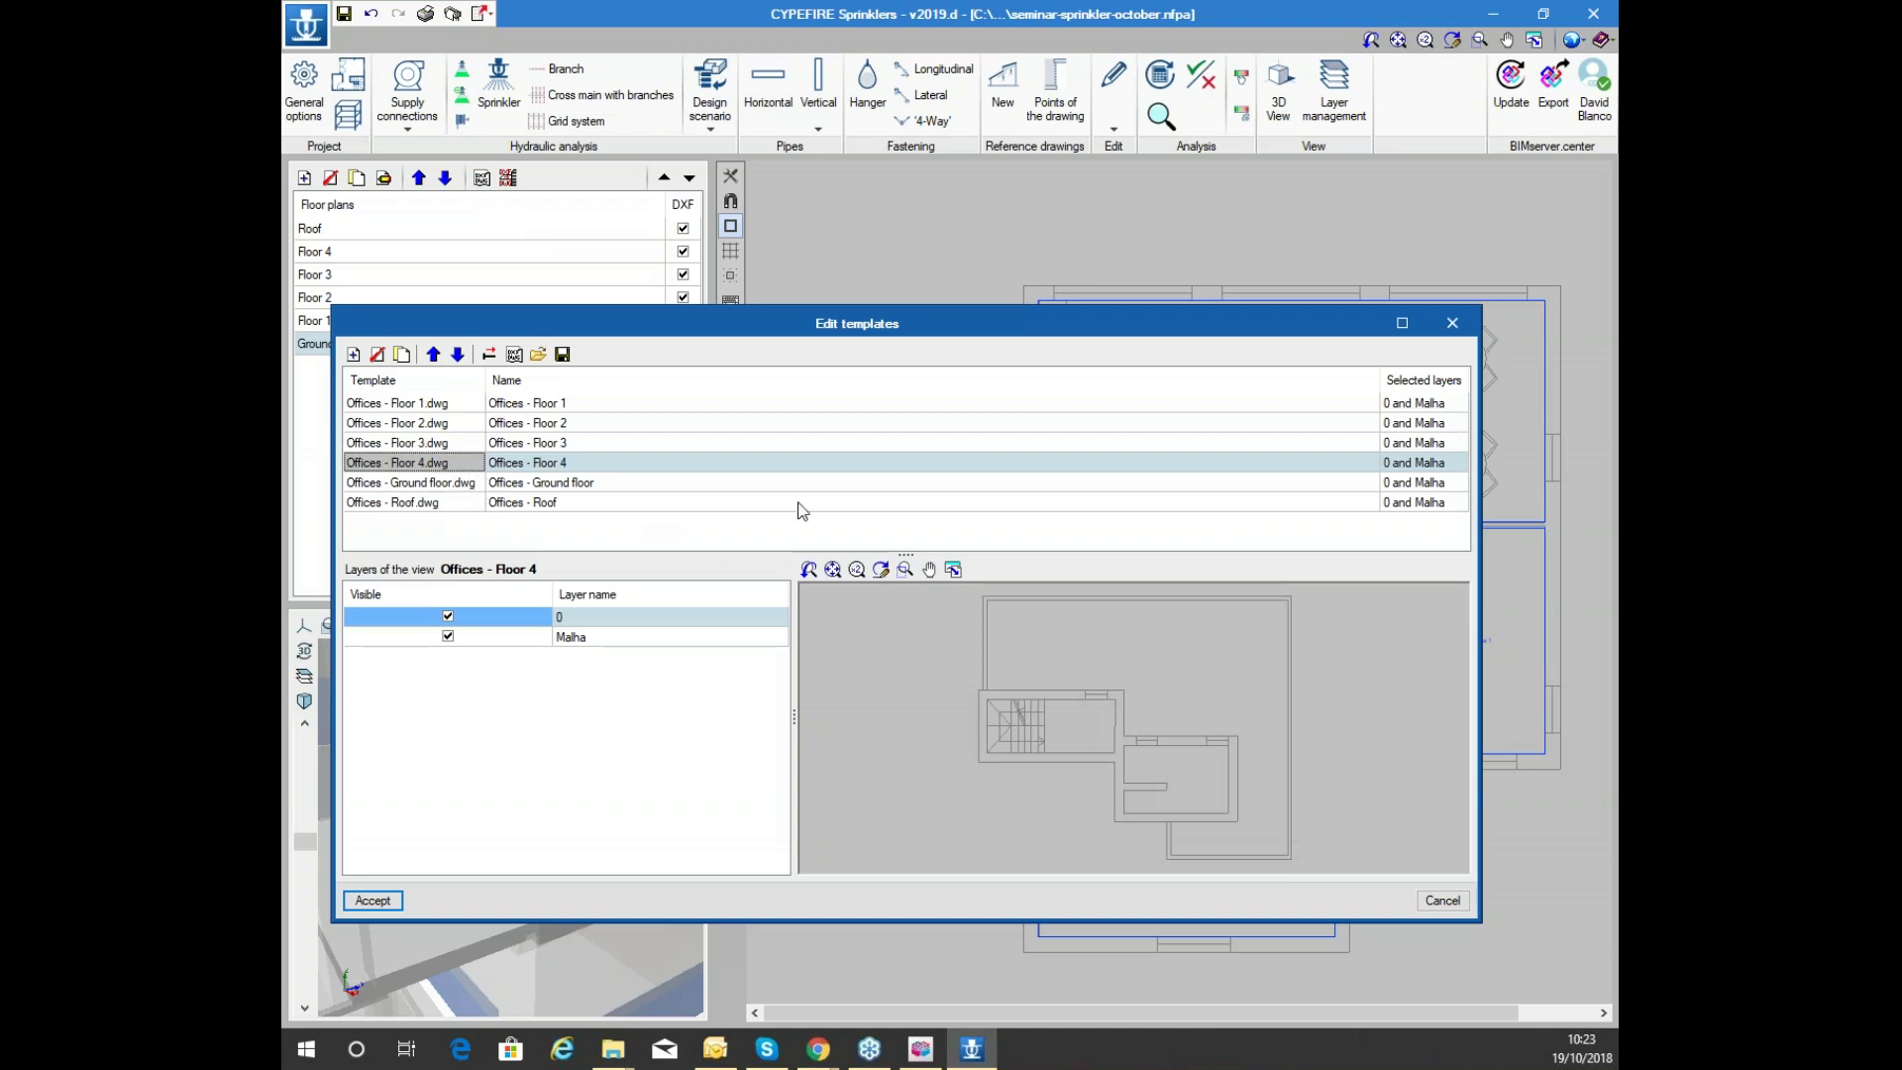
pyautogui.click(669, 503)
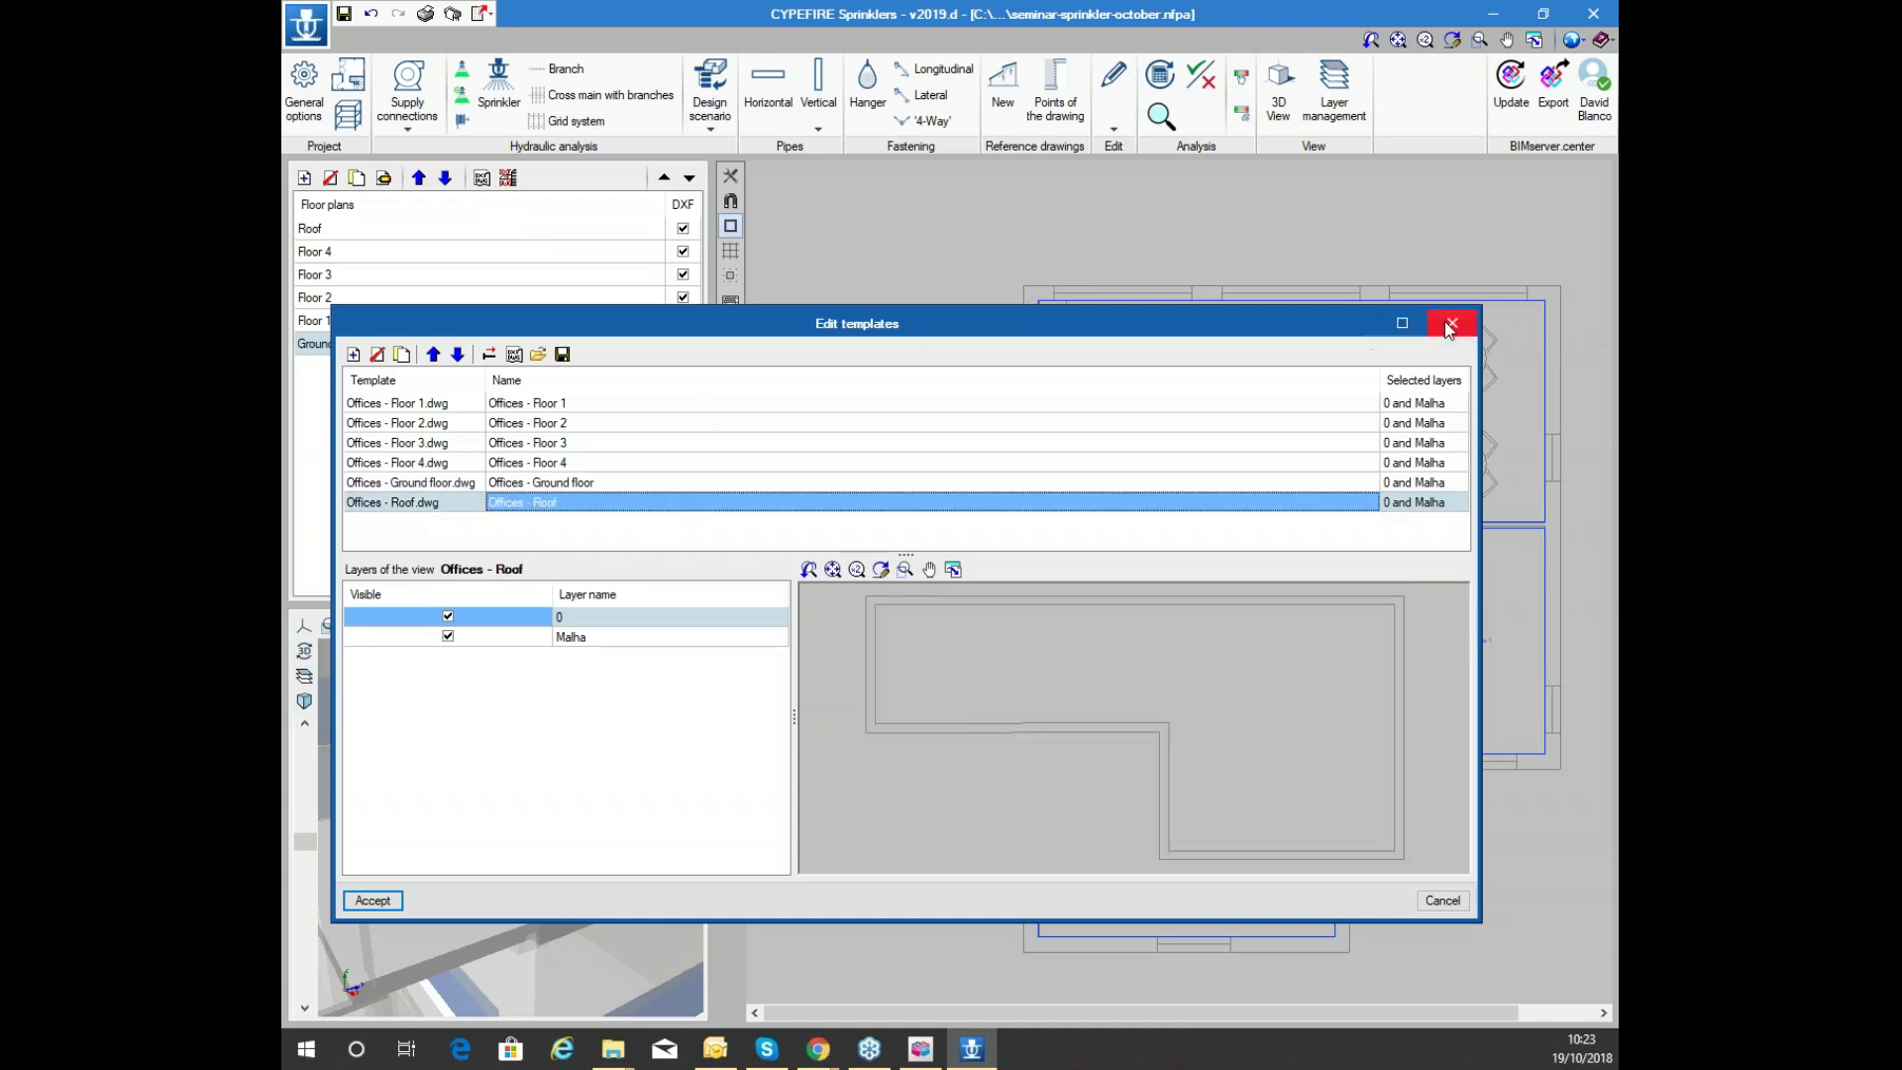
pyautogui.click(682, 463)
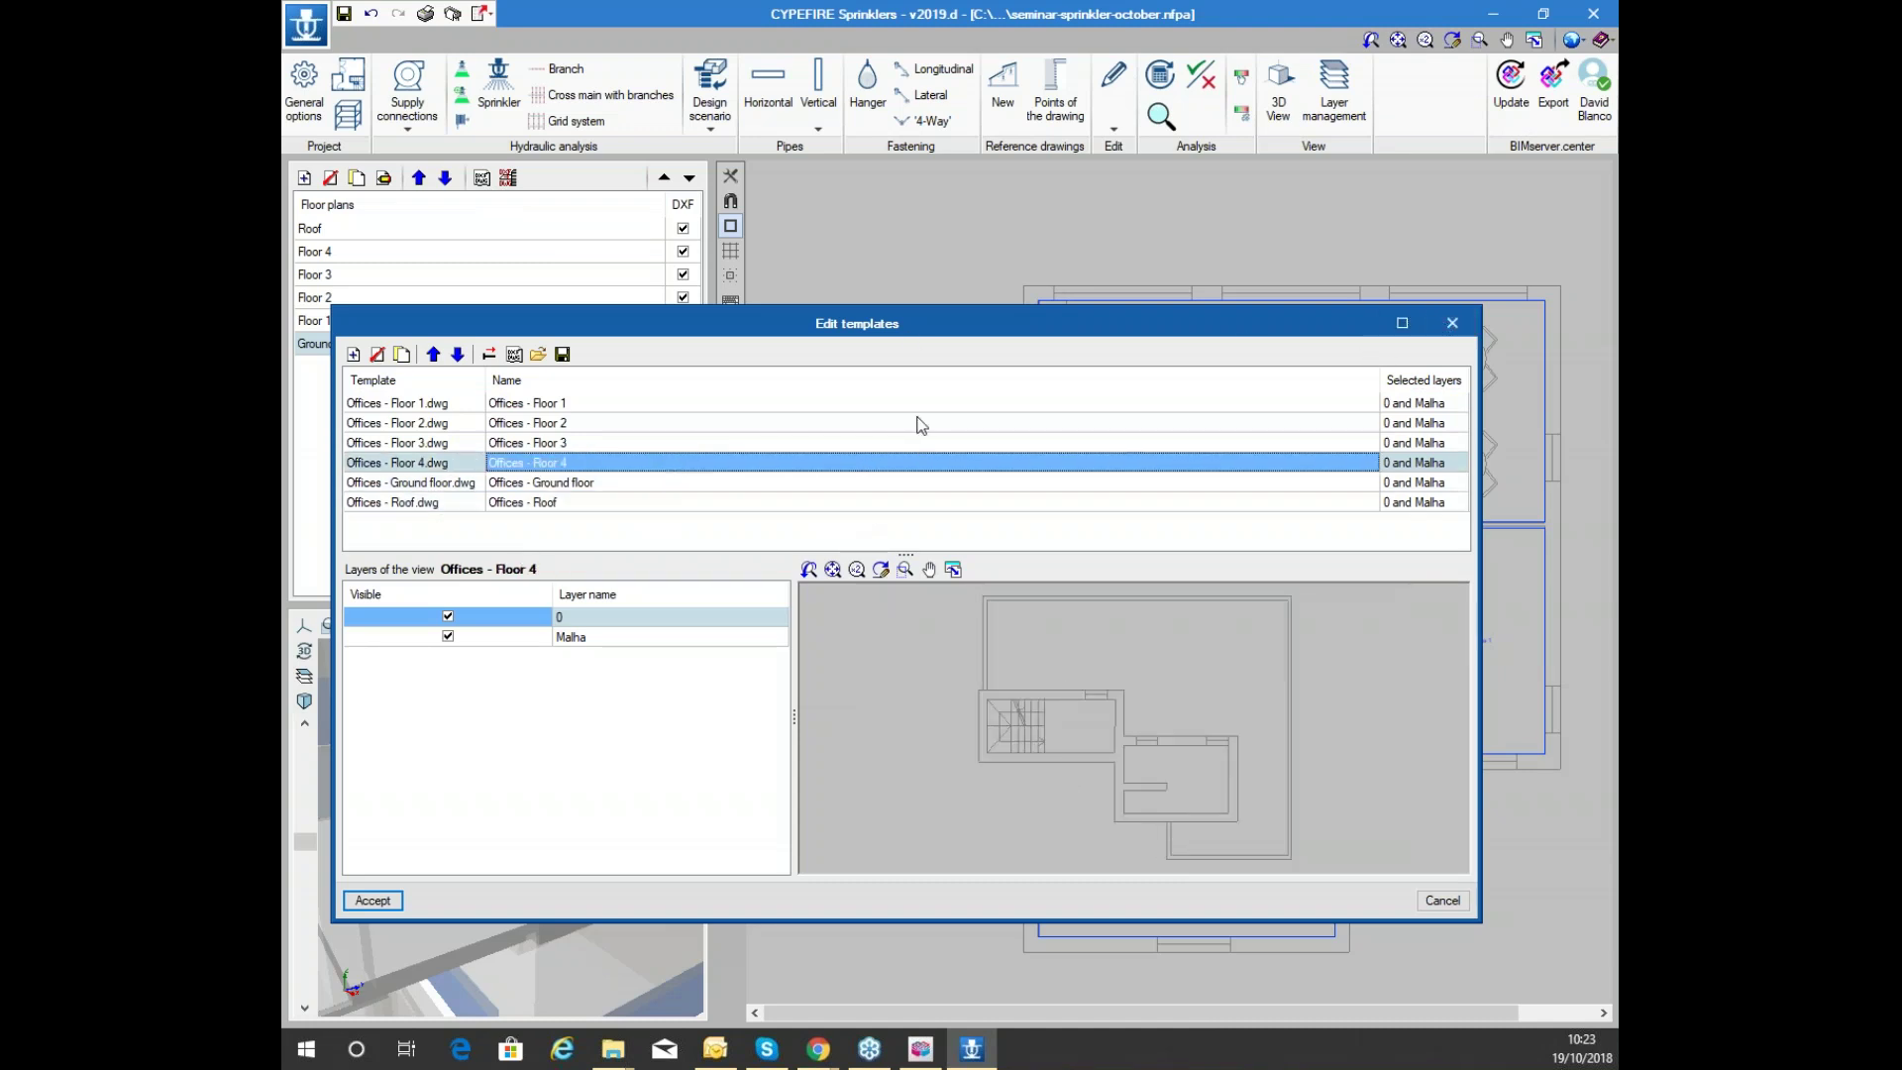
pyautogui.click(1461, 321)
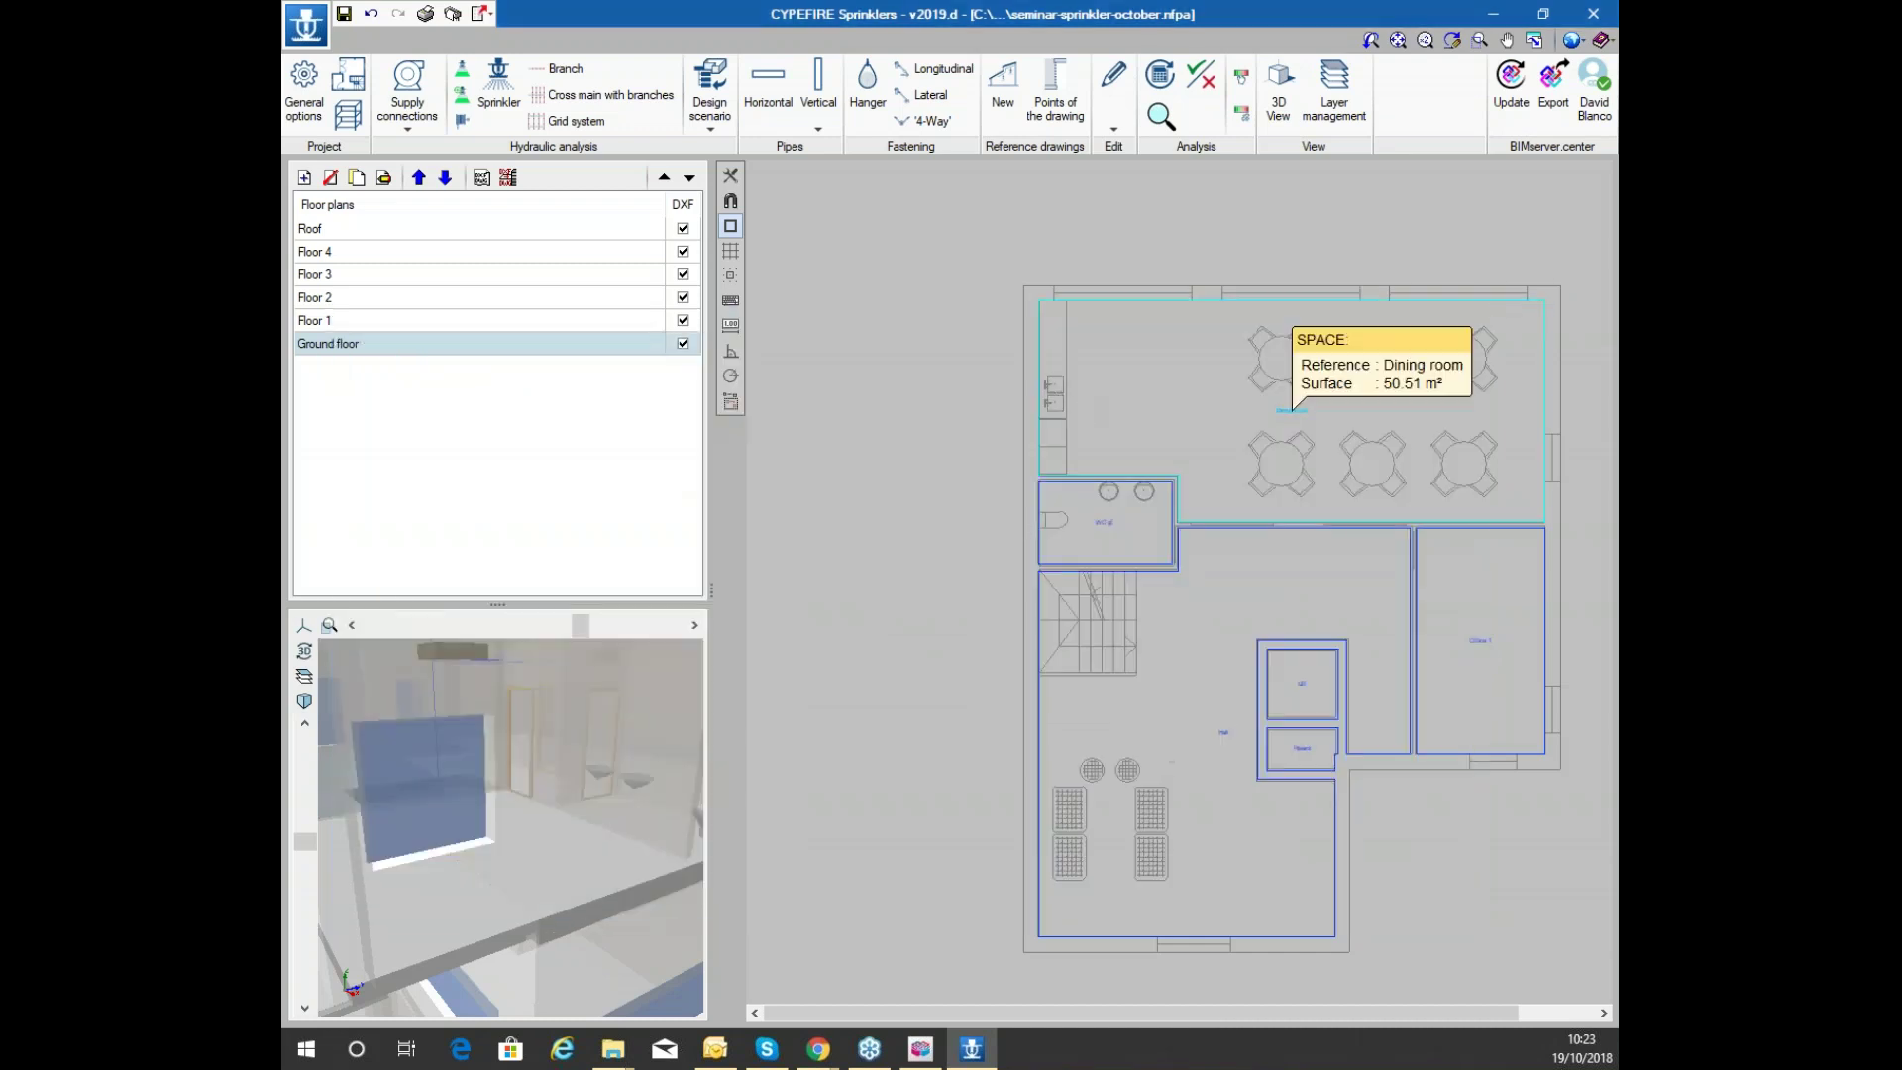
pyautogui.click(921, 1048)
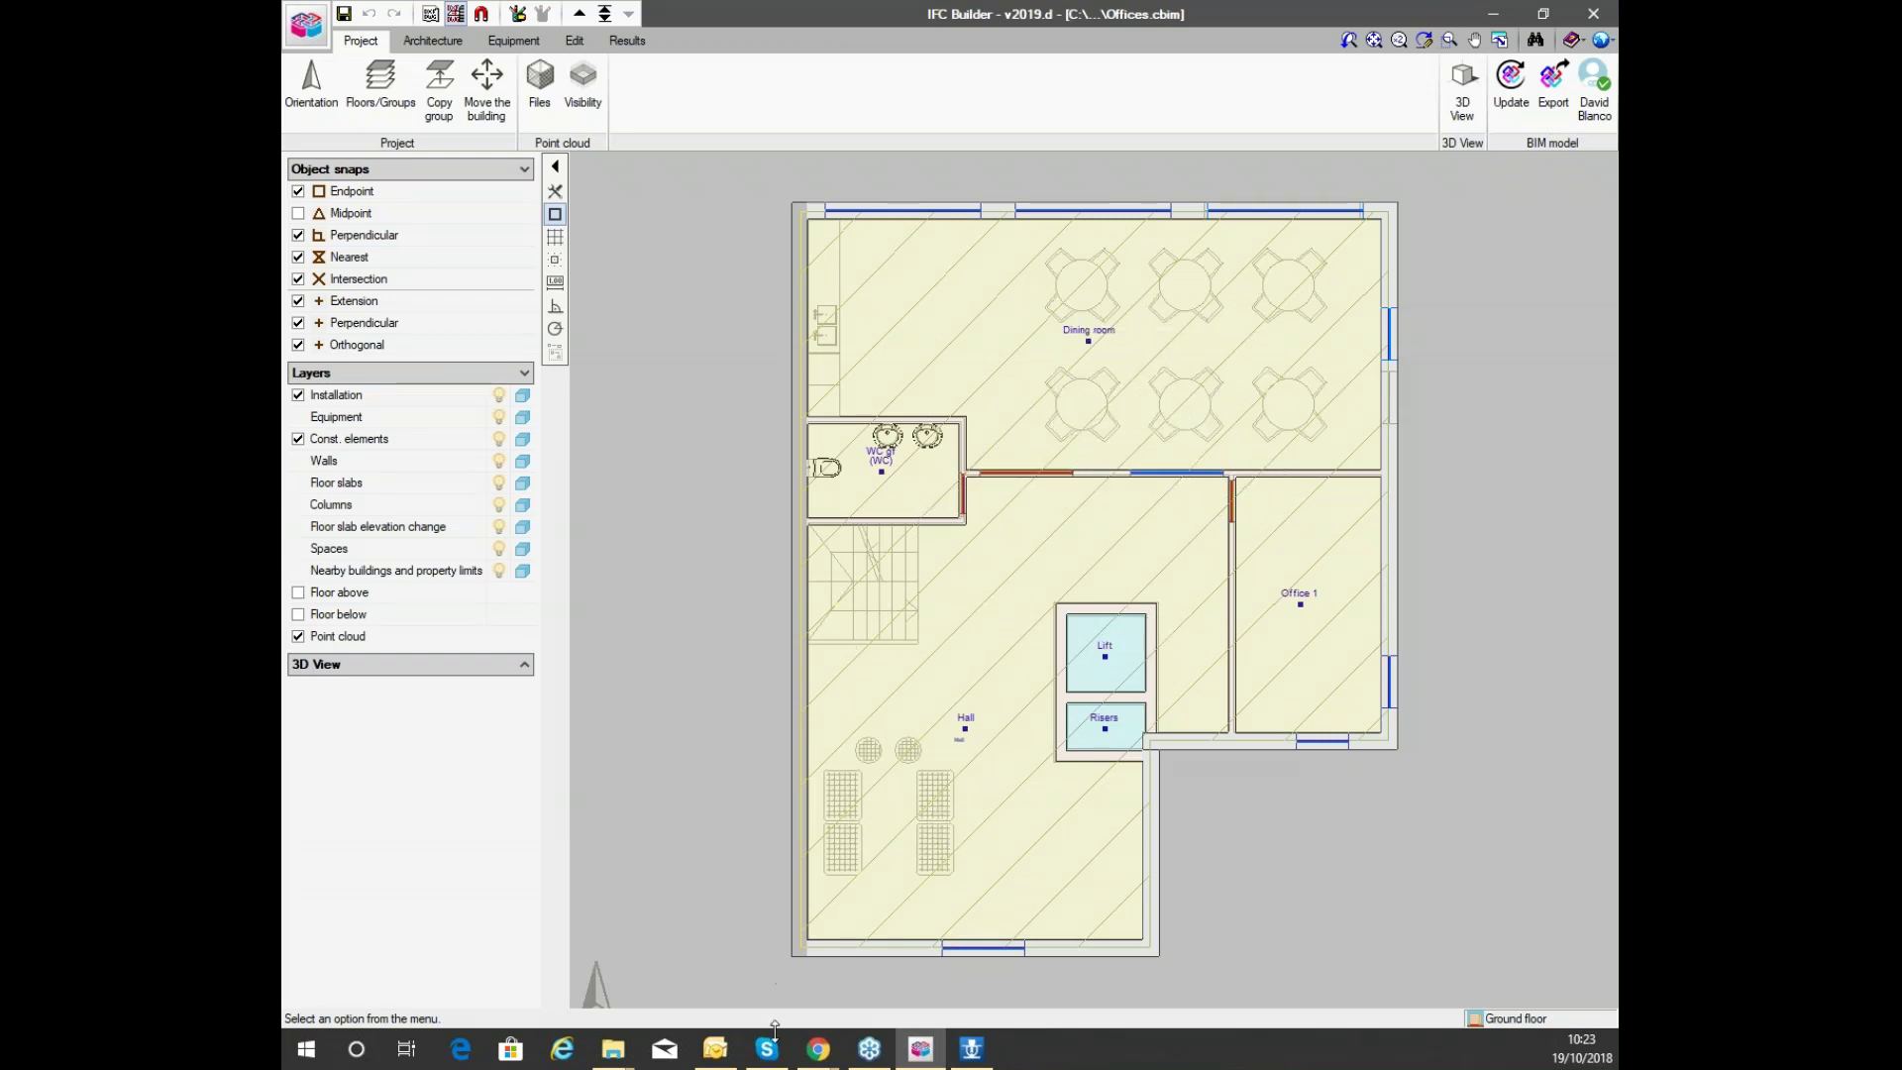
pyautogui.click(970, 1048)
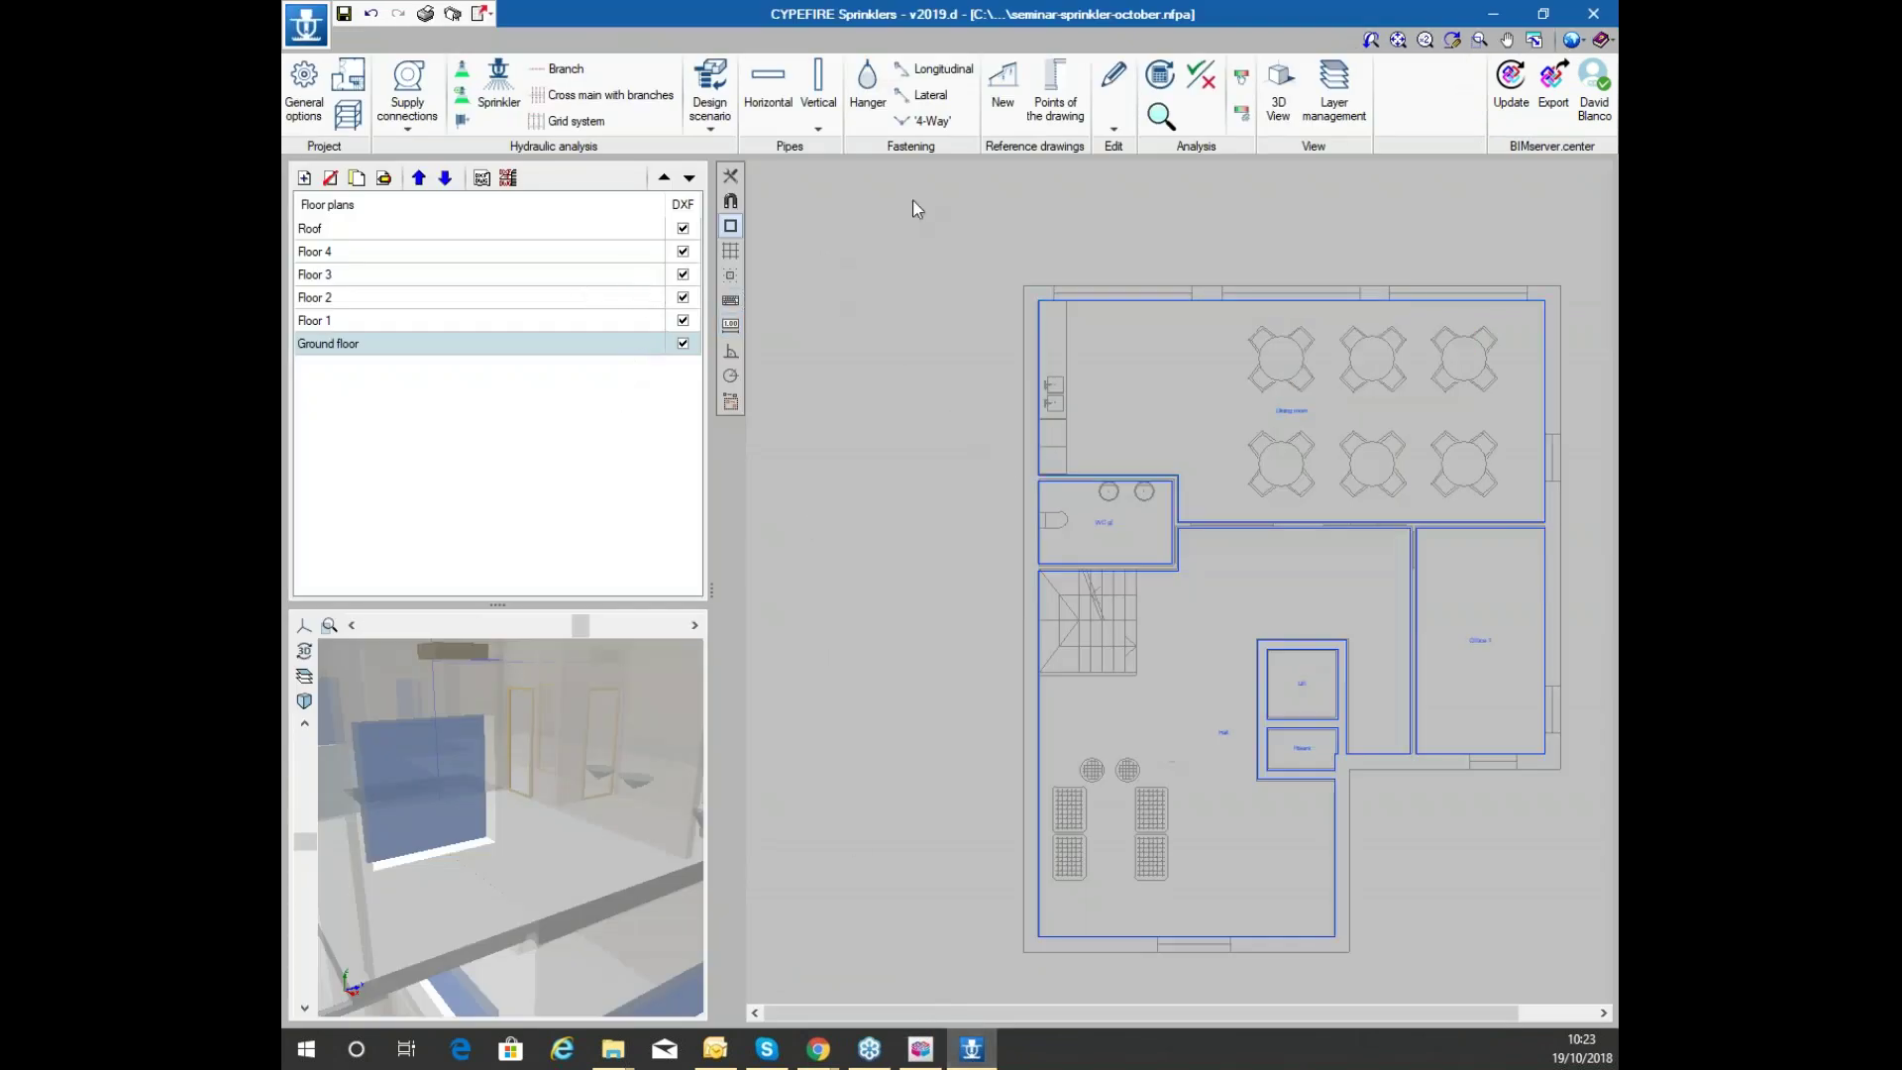
# Review the project data form in the general options and accept it with the text fields left blank
pyautogui.click(304, 88)
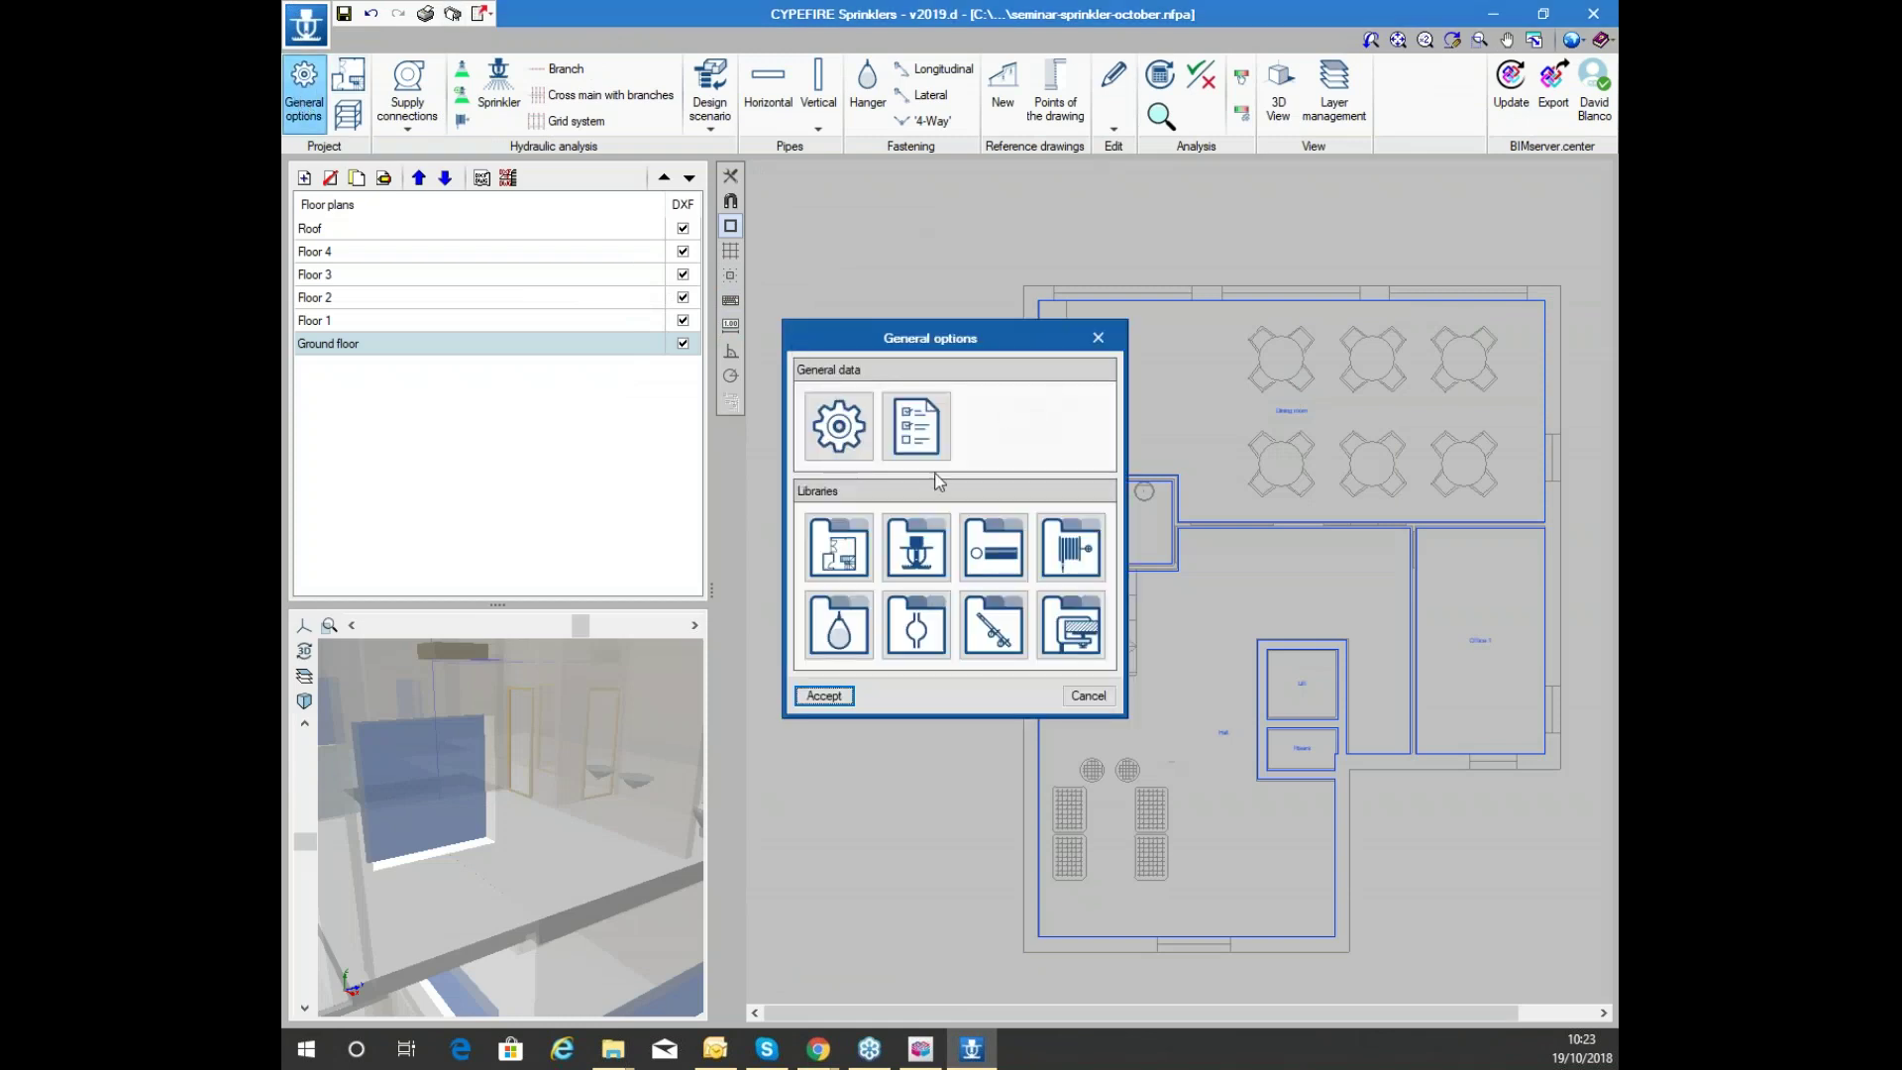
pyautogui.click(915, 426)
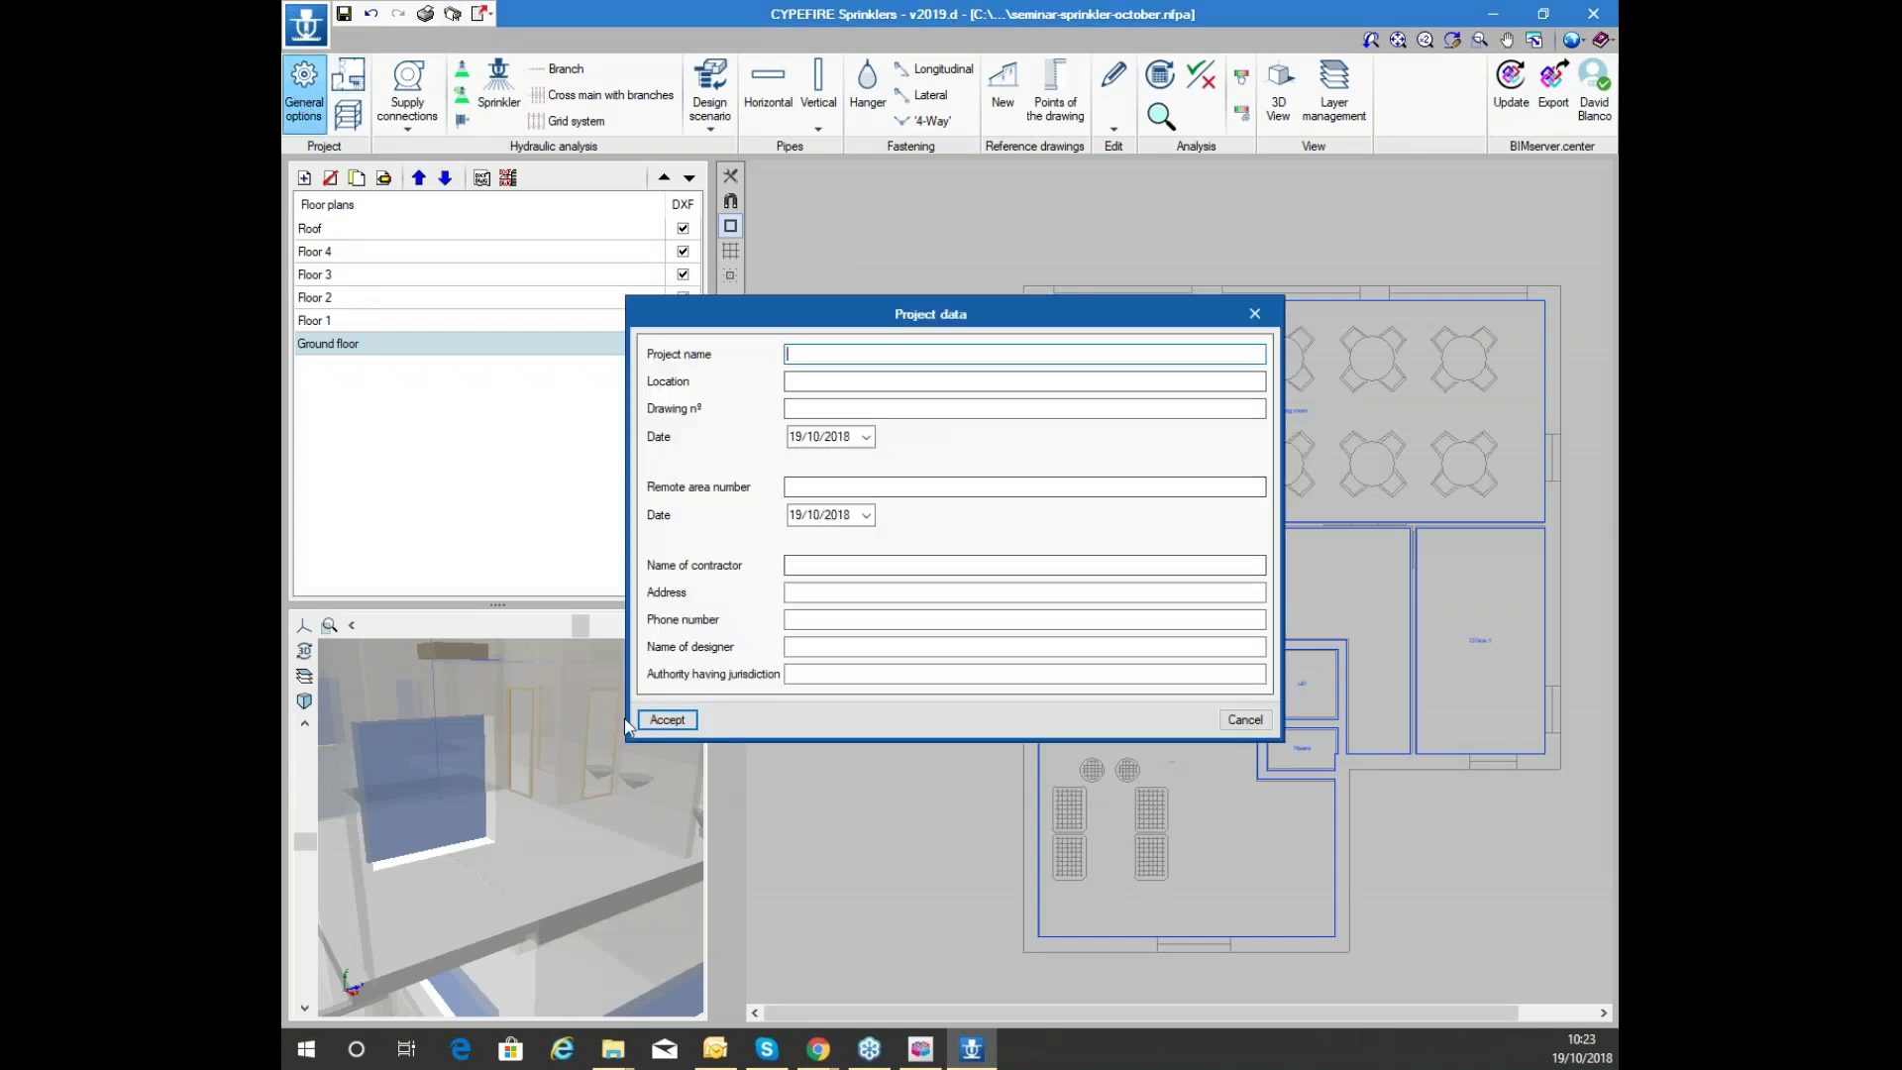
pyautogui.click(661, 723)
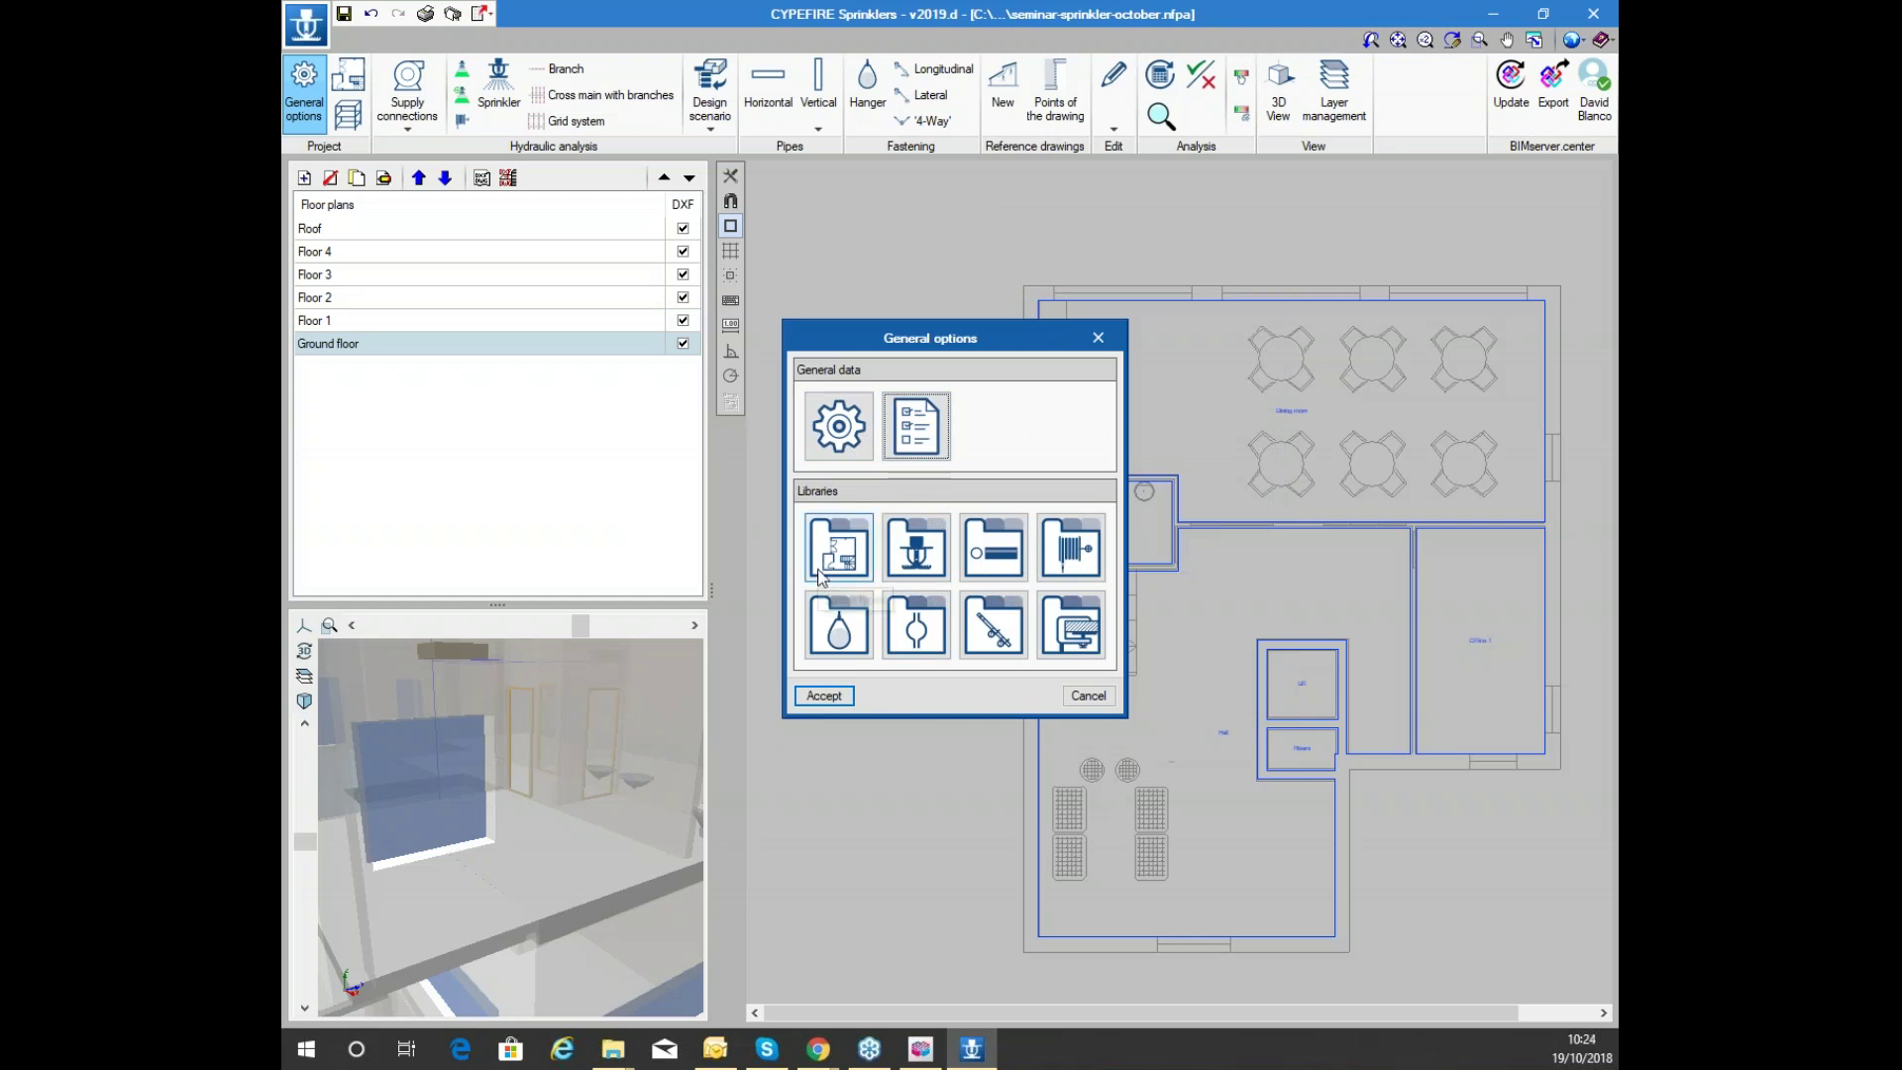
# Open the Dining type in the space types library and read through the reference on types of risk
pyautogui.click(838, 547)
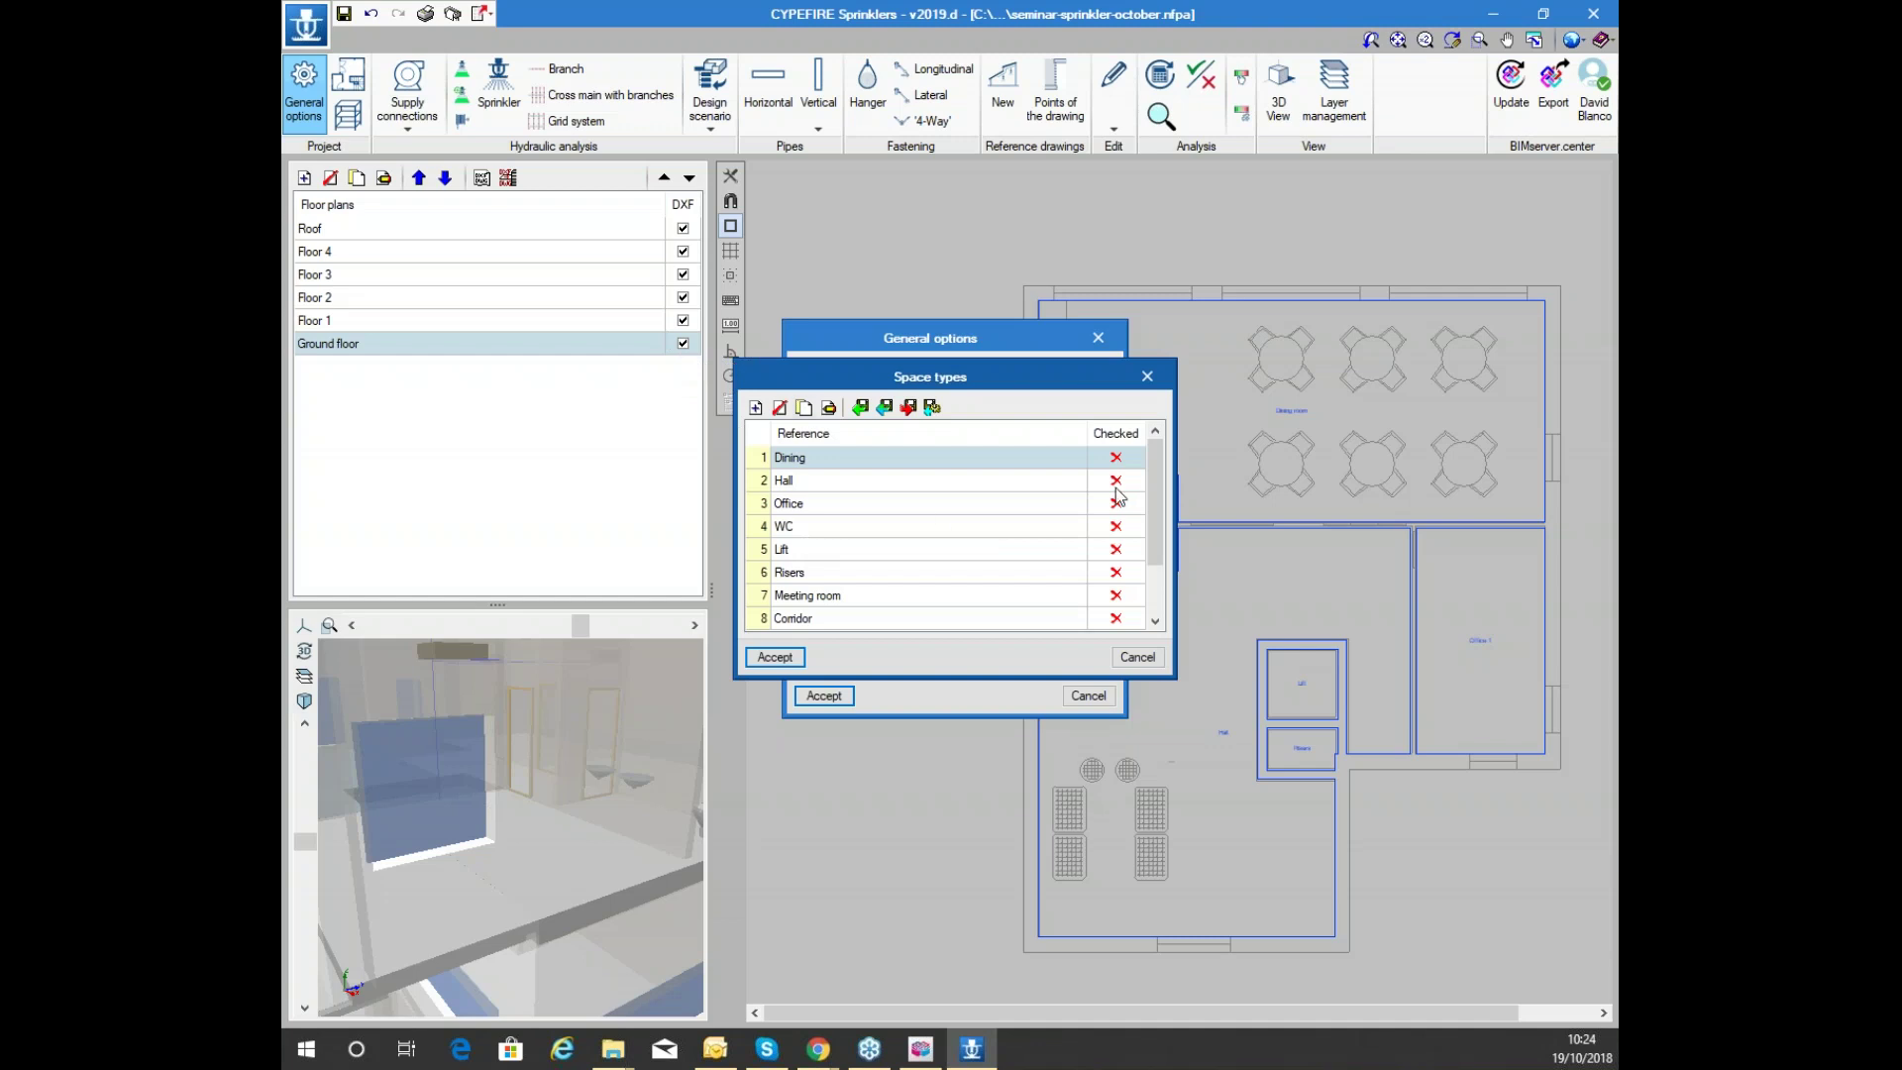
pyautogui.click(829, 408)
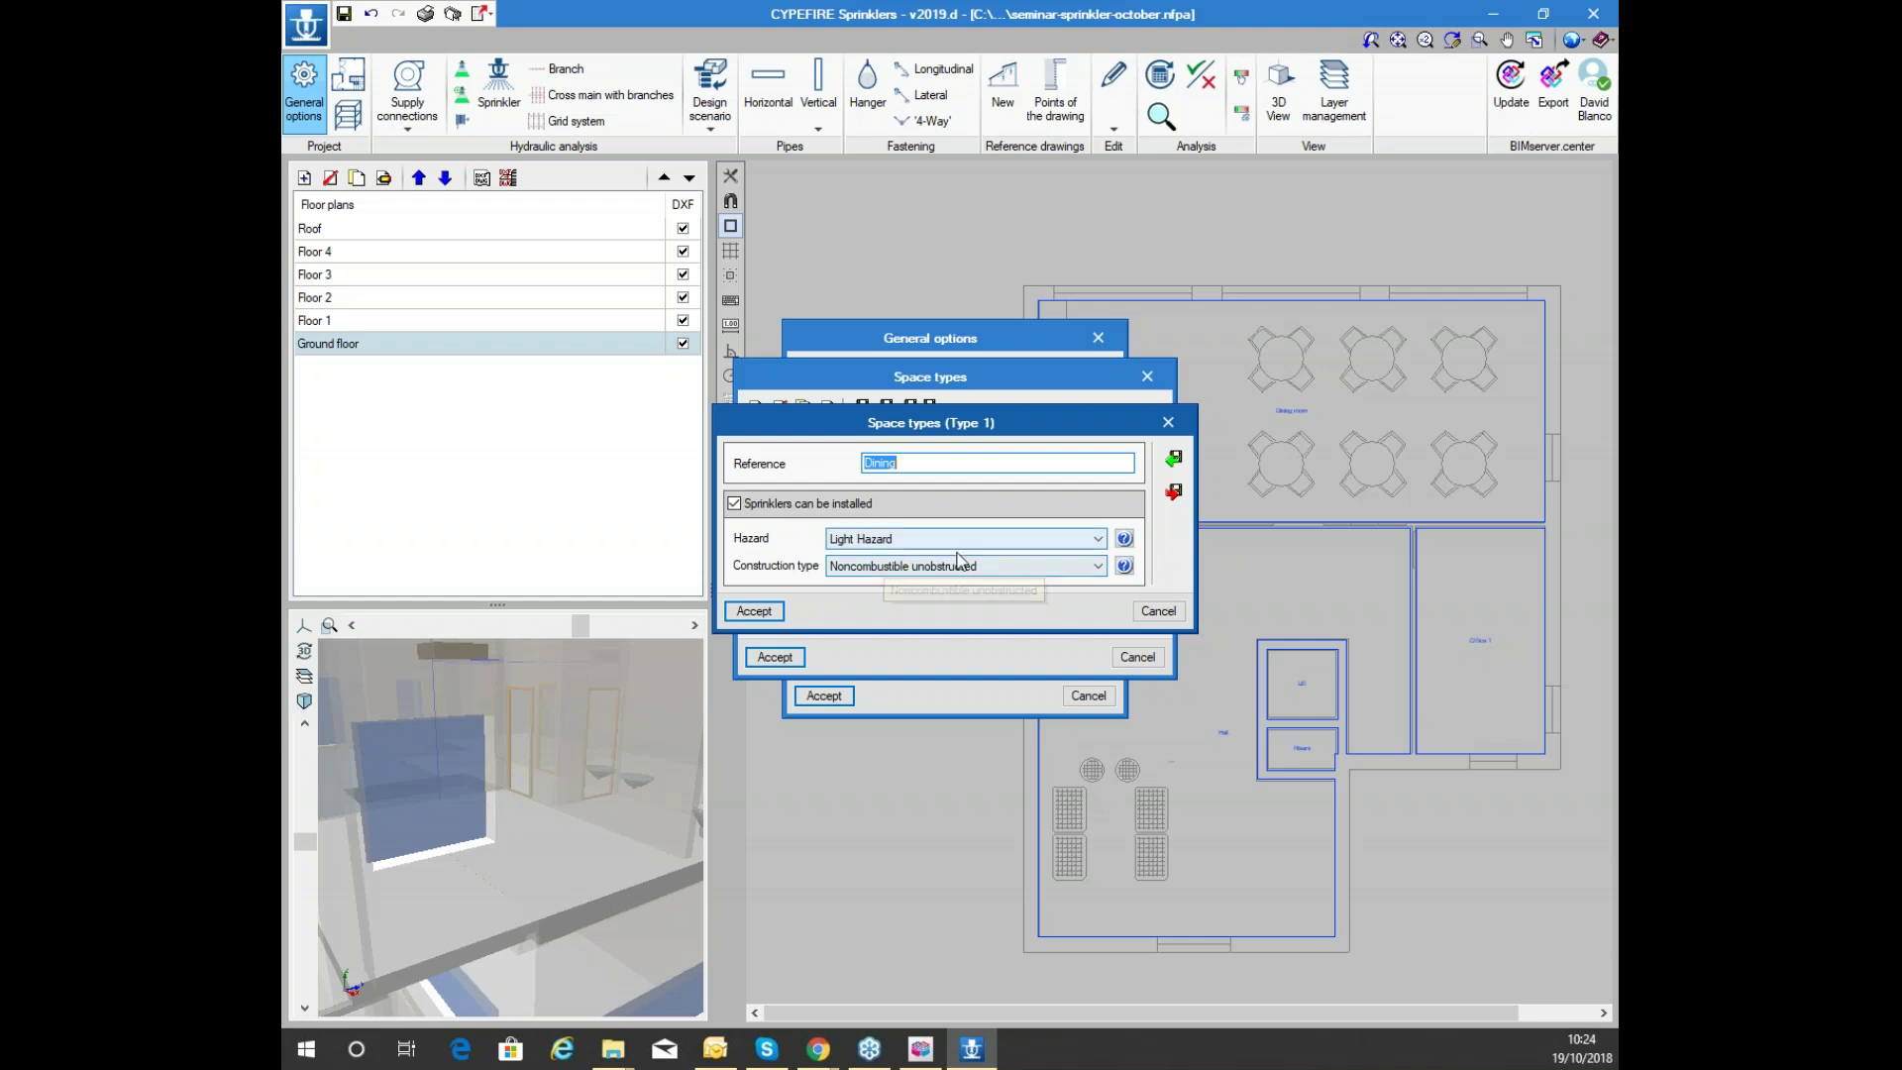
pyautogui.click(1126, 542)
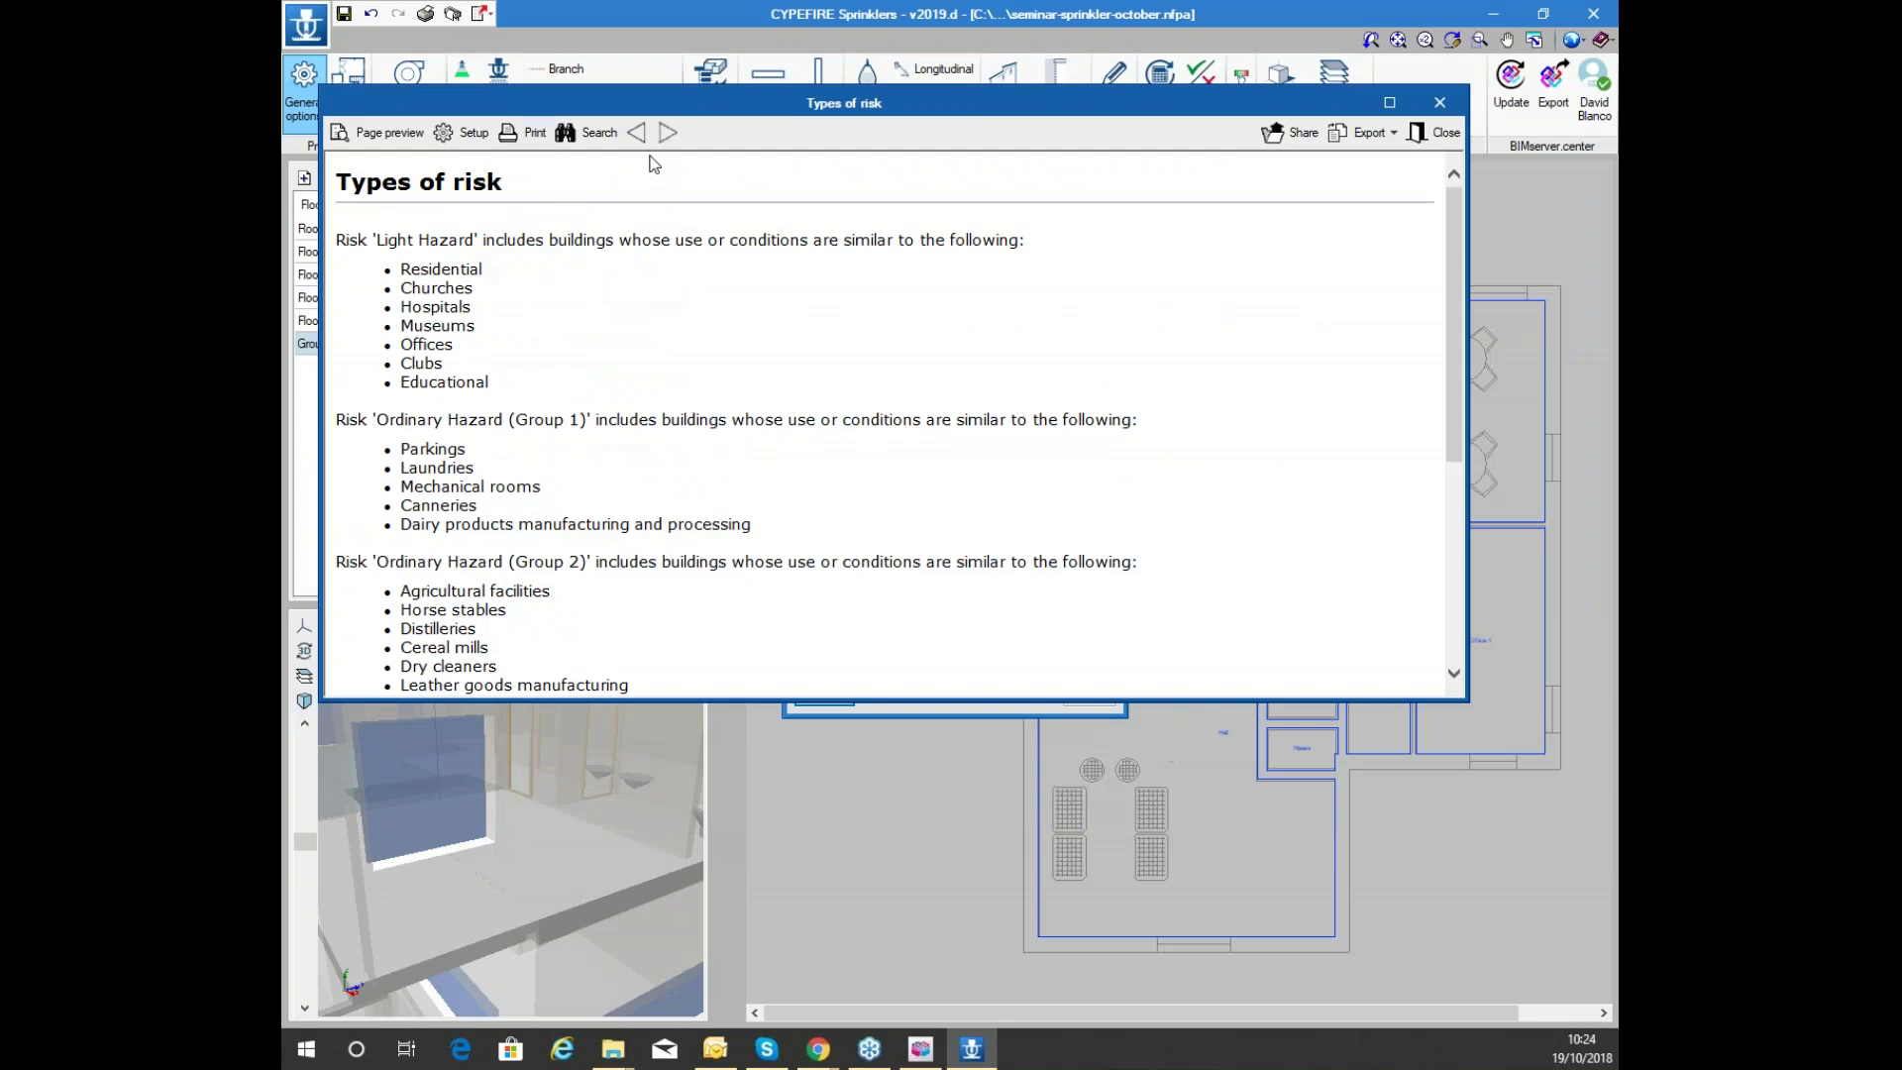
pyautogui.scroll(-1, 607, 287)
pyautogui.scroll(-5, 607, 287)
pyautogui.scroll(6, 662, 397)
pyautogui.click(1440, 102)
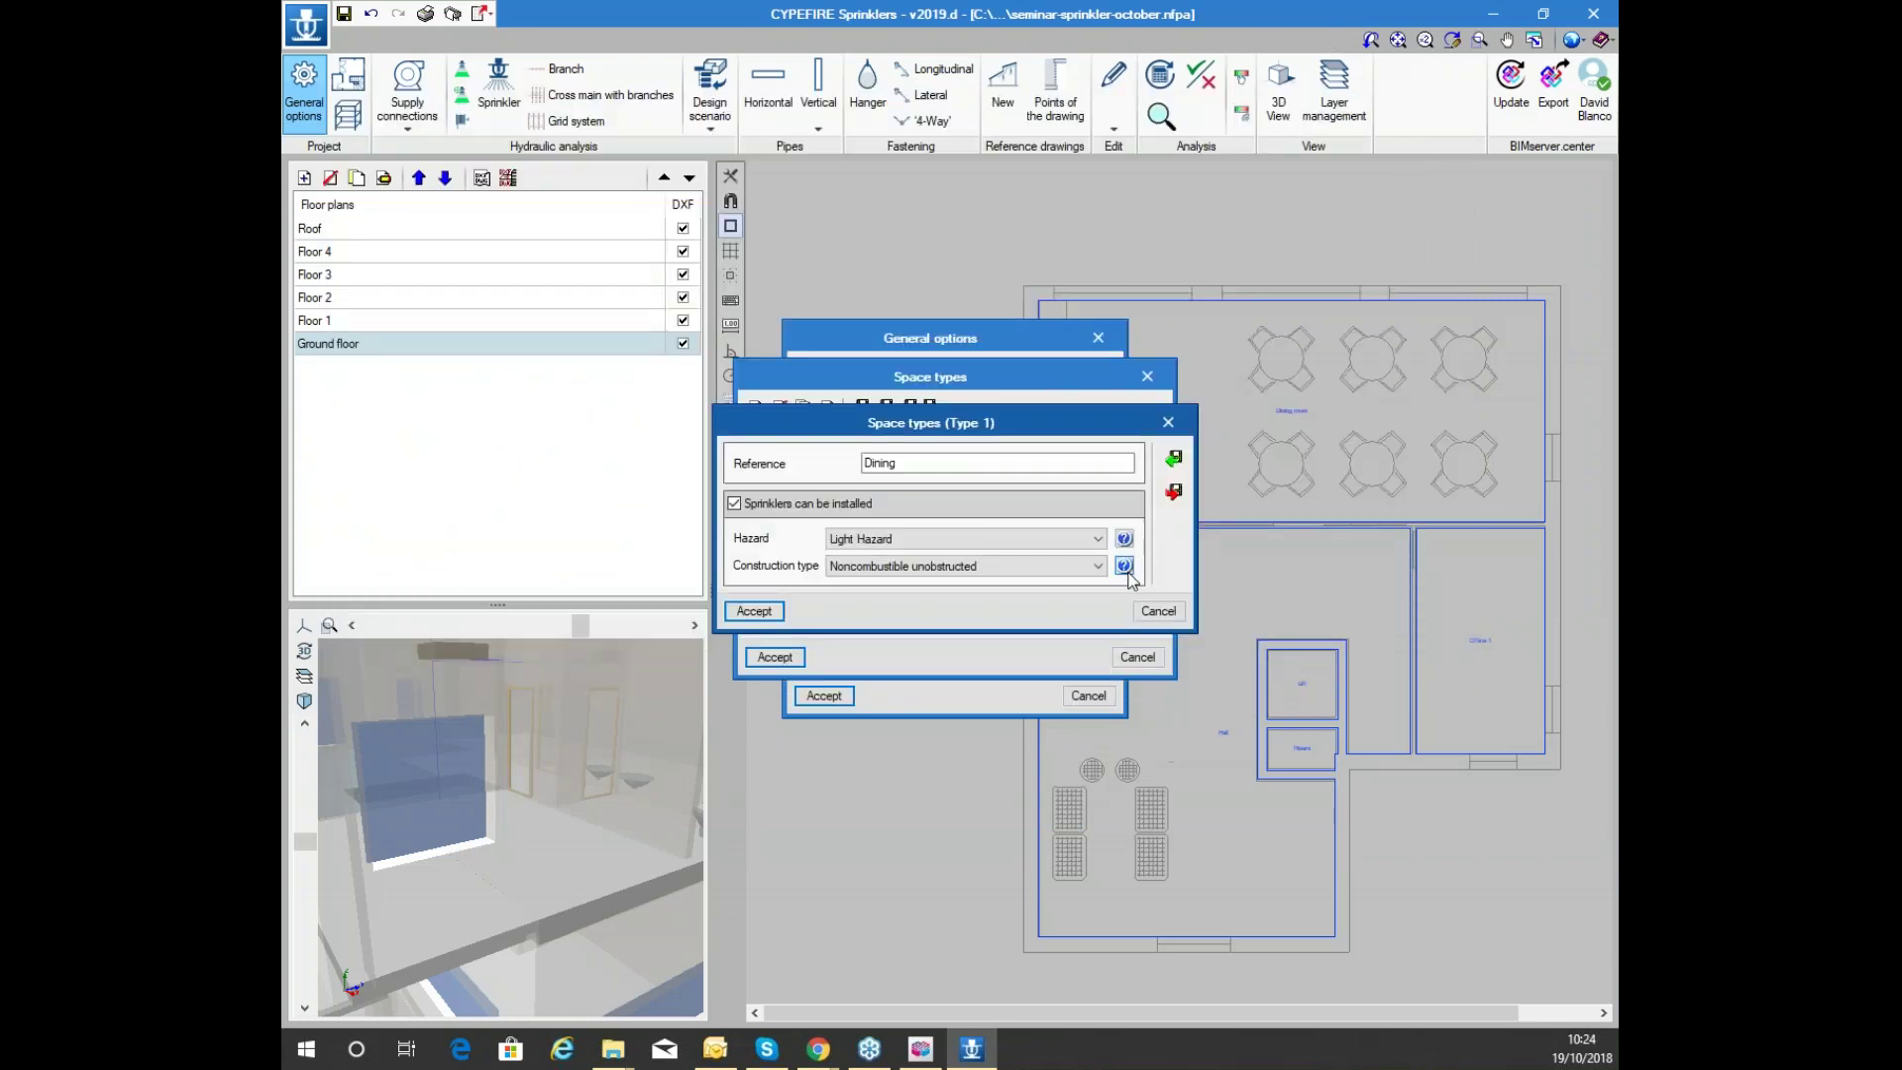
# Read the construction type definitions and accept Dining as Light Hazard with Noncombustible unobstructed construction
pyautogui.click(1123, 566)
pyautogui.scroll(-4, 723, 333)
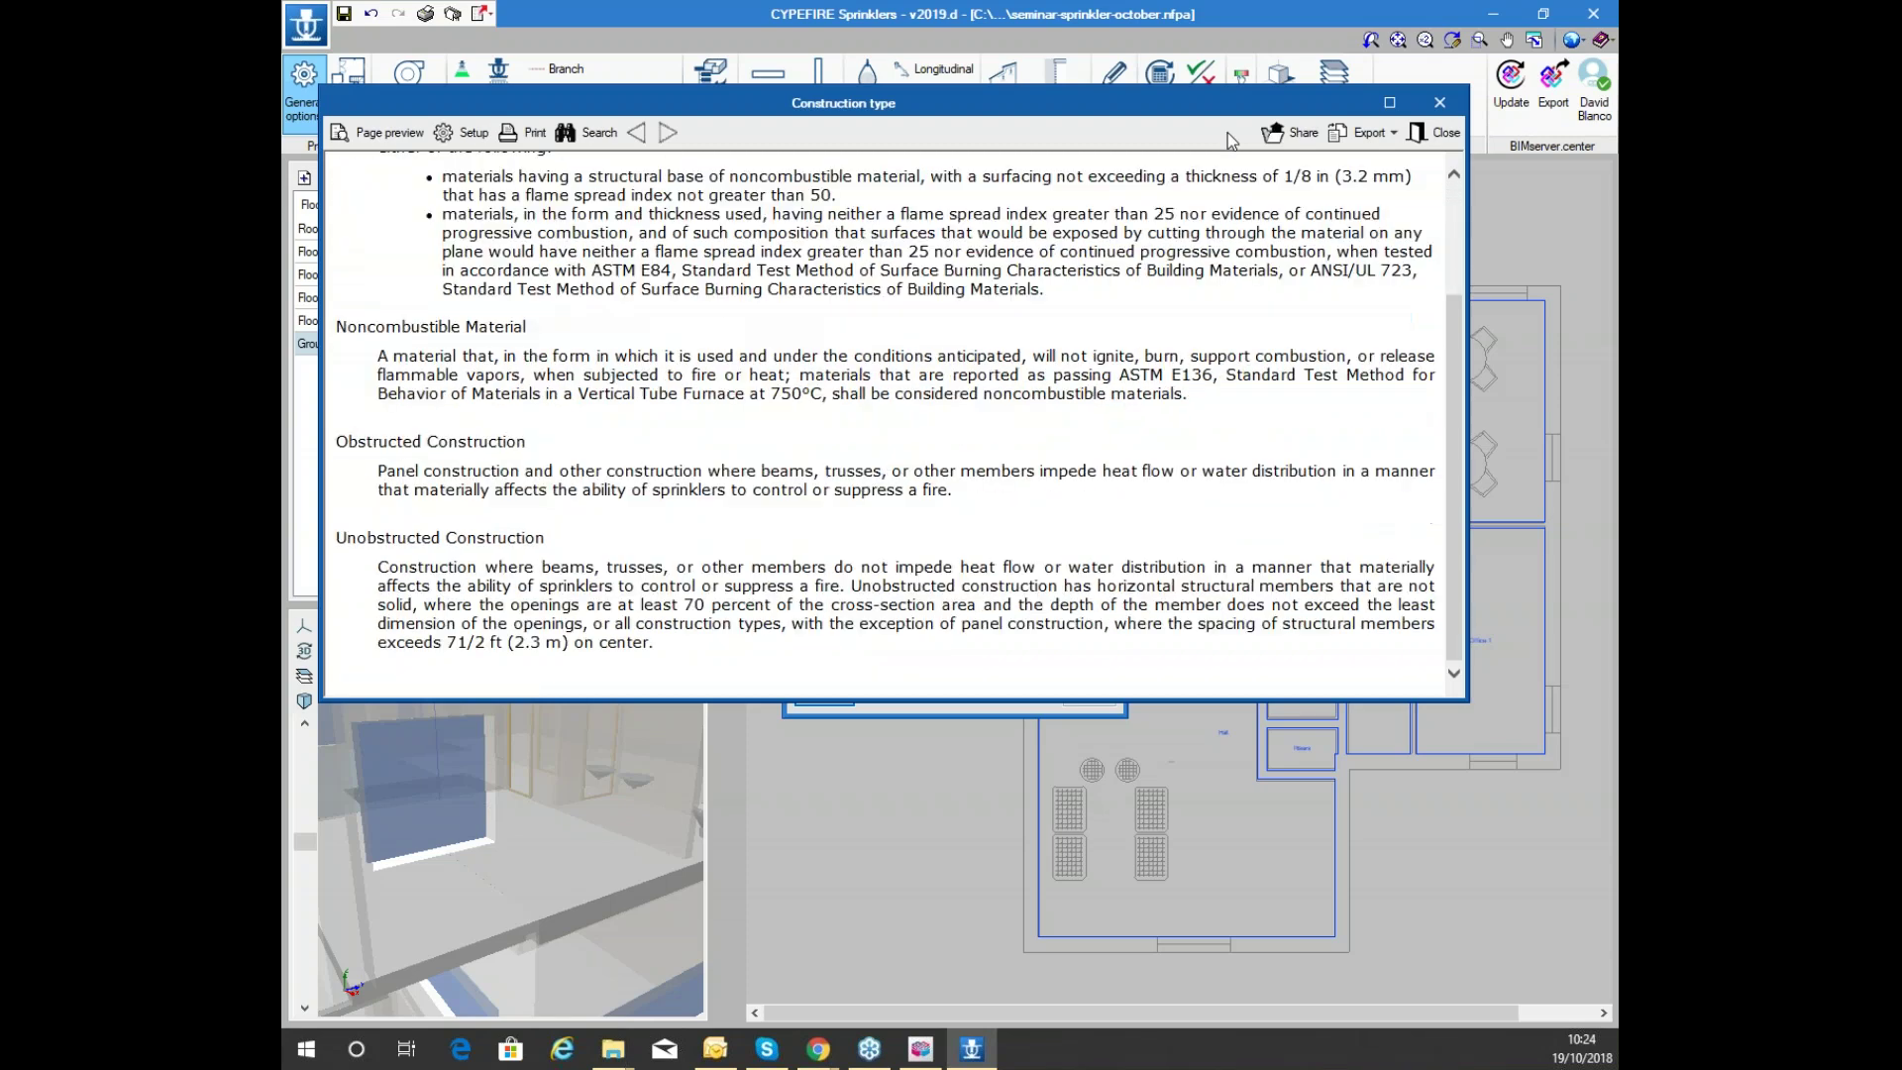
pyautogui.click(1439, 102)
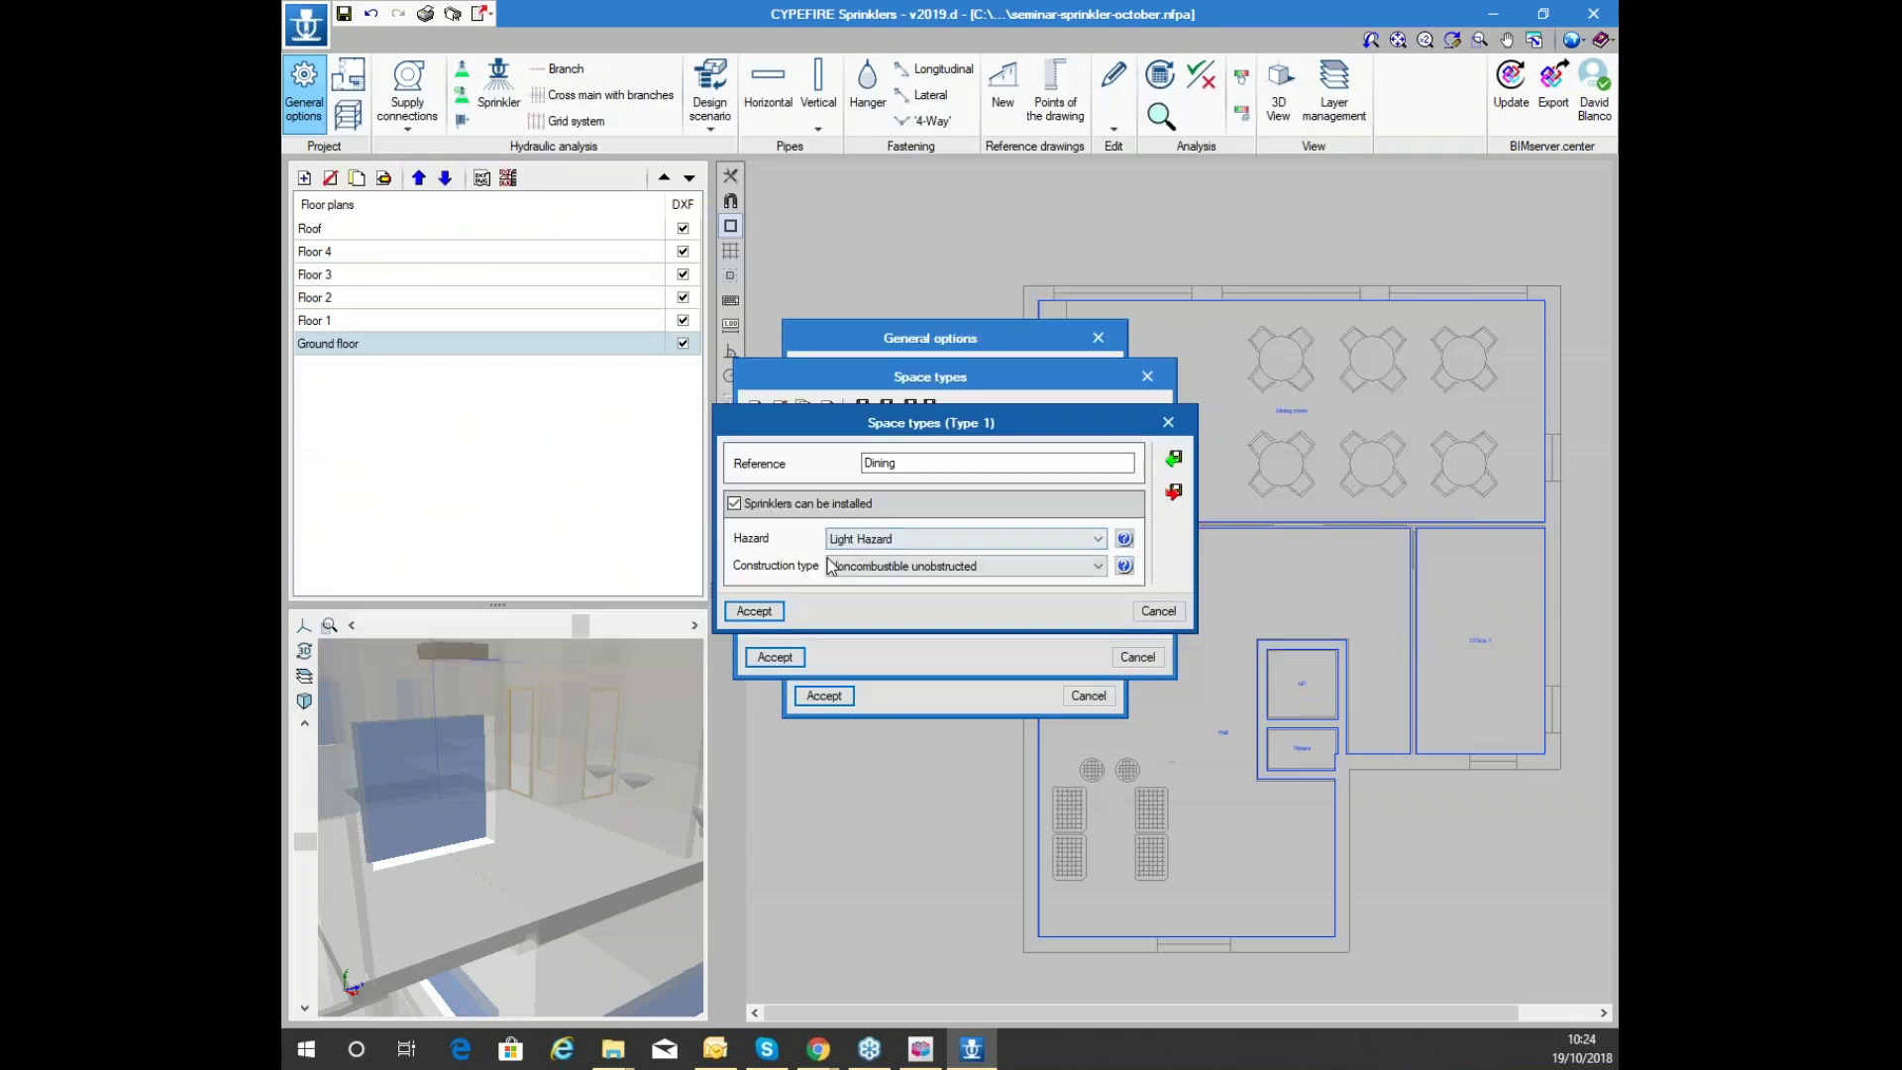
pyautogui.click(751, 613)
# Accept the Hall space type as Light Hazard with Noncombustible unobstructed construction, and accept the Office type's existing settings
pyautogui.click(832, 479)
pyautogui.doubleClick(832, 486)
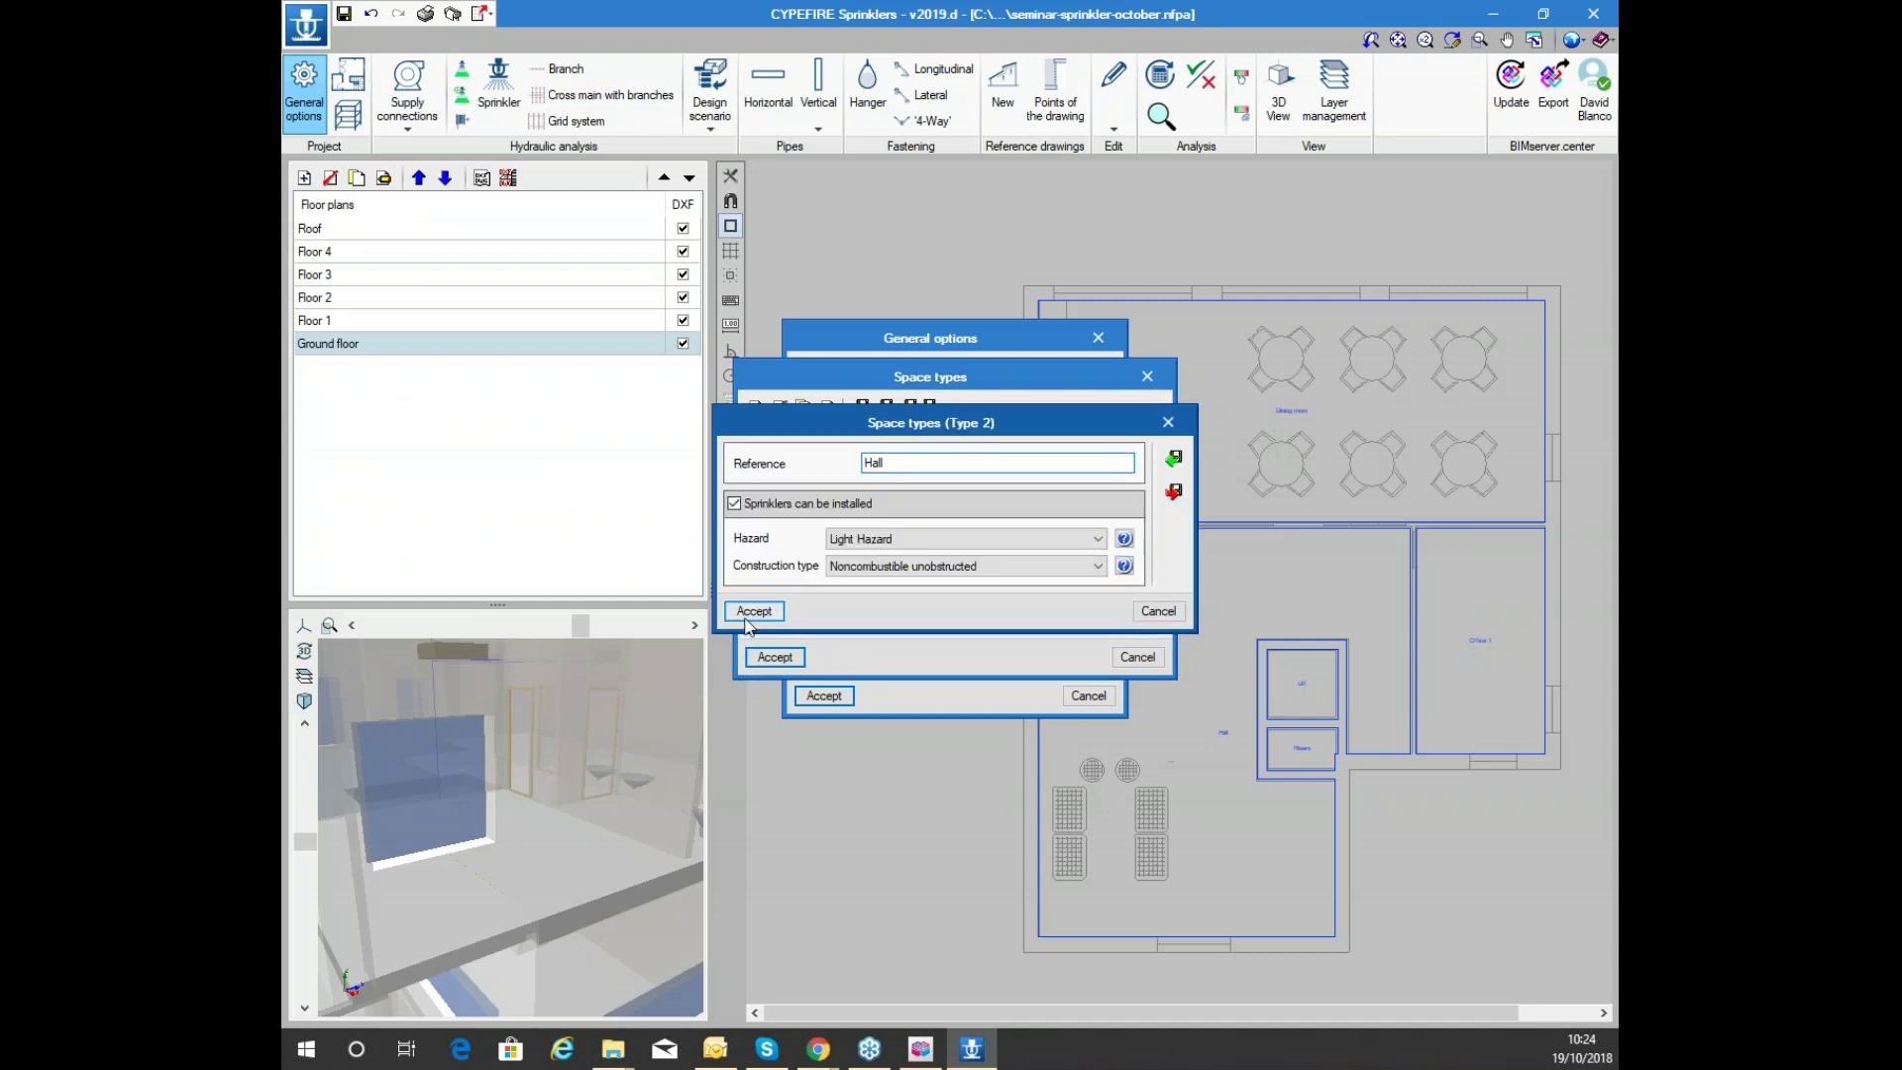
pyautogui.click(751, 613)
pyautogui.doubleClick(827, 505)
pyautogui.click(761, 613)
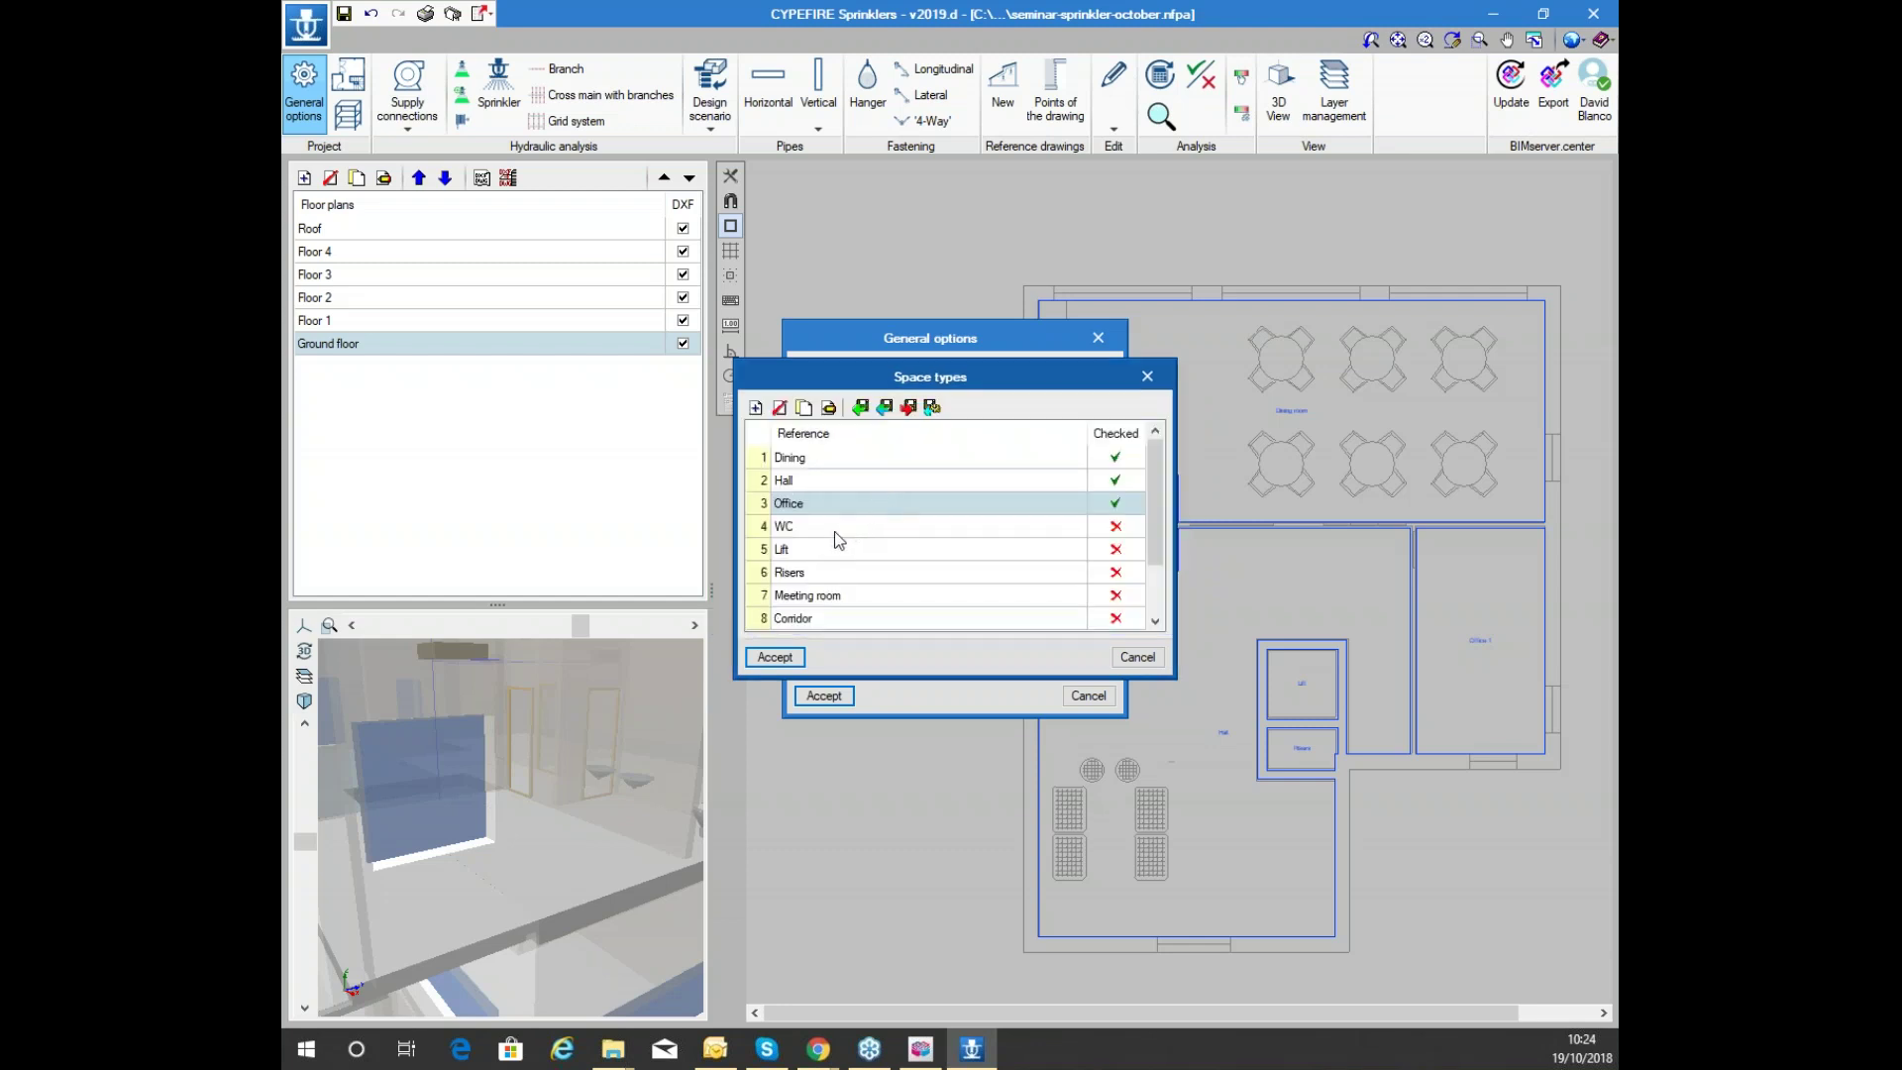
# Disable sprinkler installation for the WC, Lift and Risers space types
pyautogui.doubleClick(834, 528)
pyautogui.click(783, 507)
pyautogui.click(782, 507)
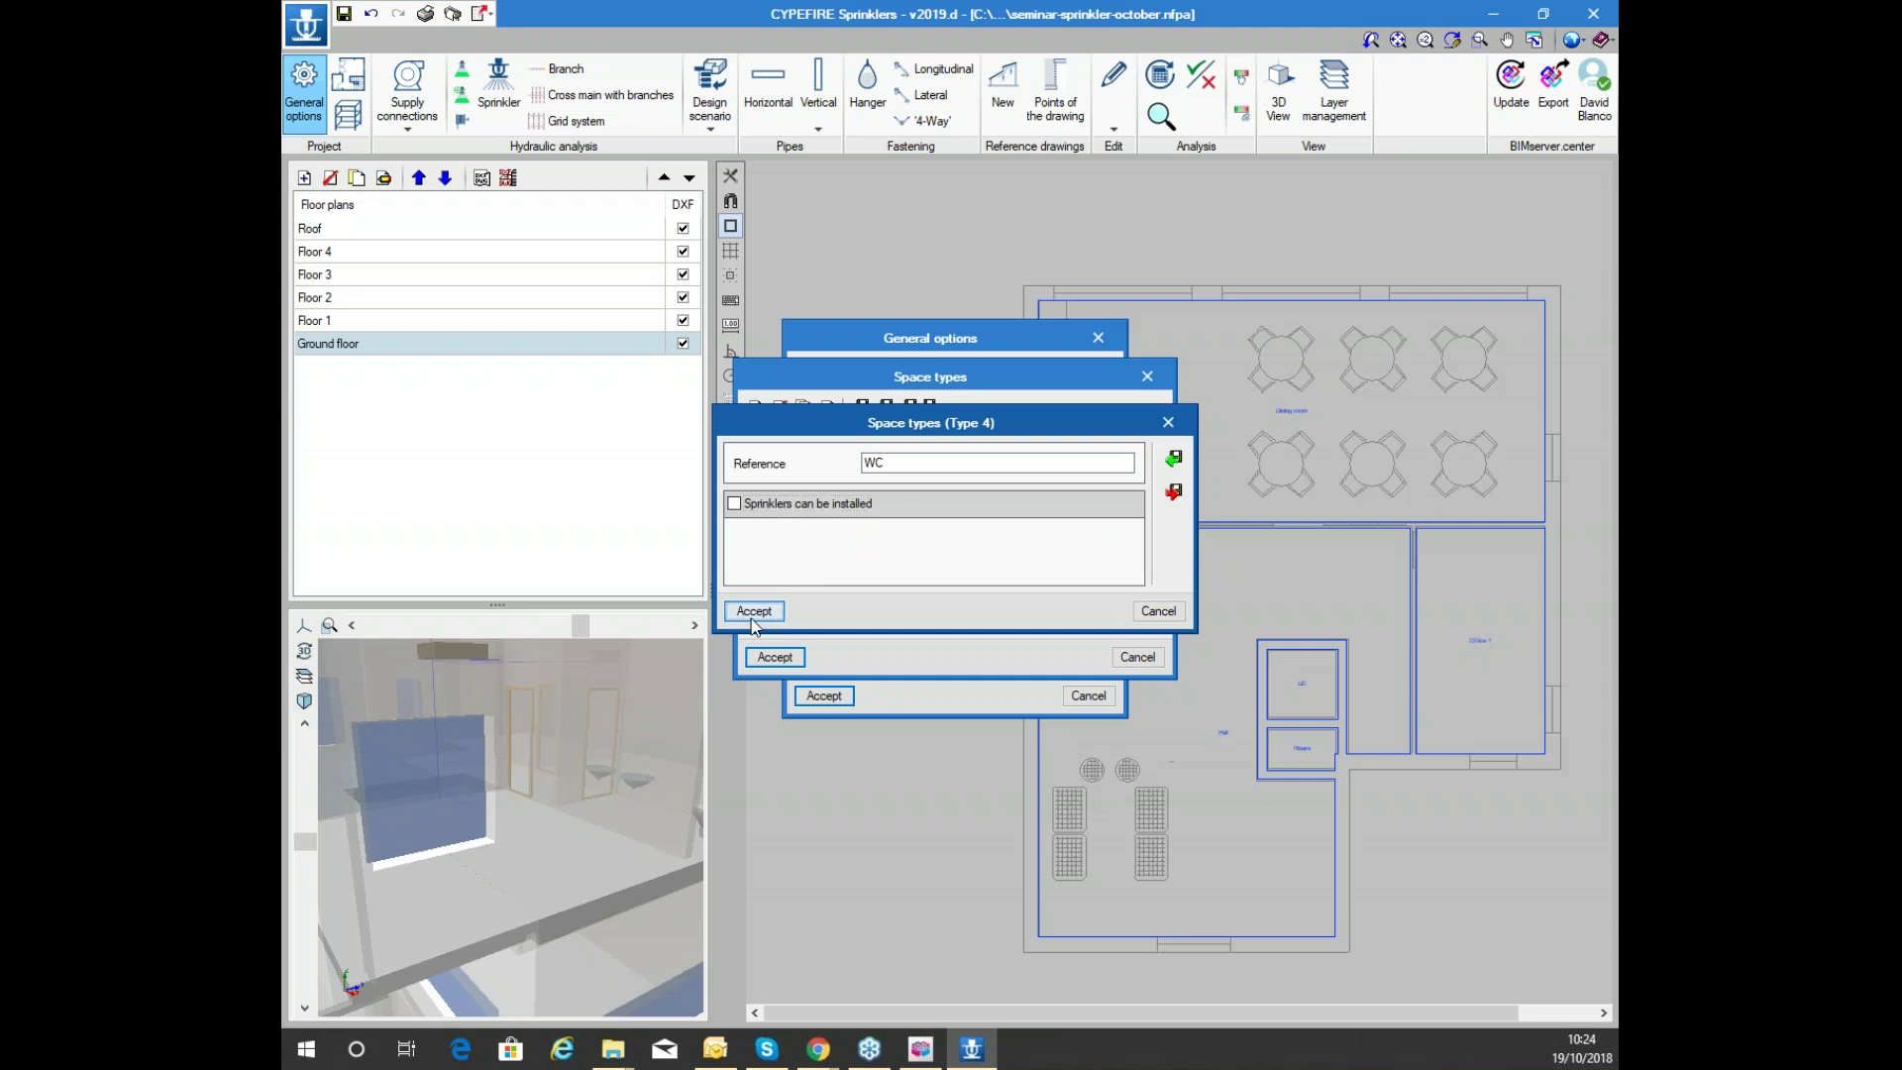
pyautogui.click(754, 611)
pyautogui.doubleClick(823, 551)
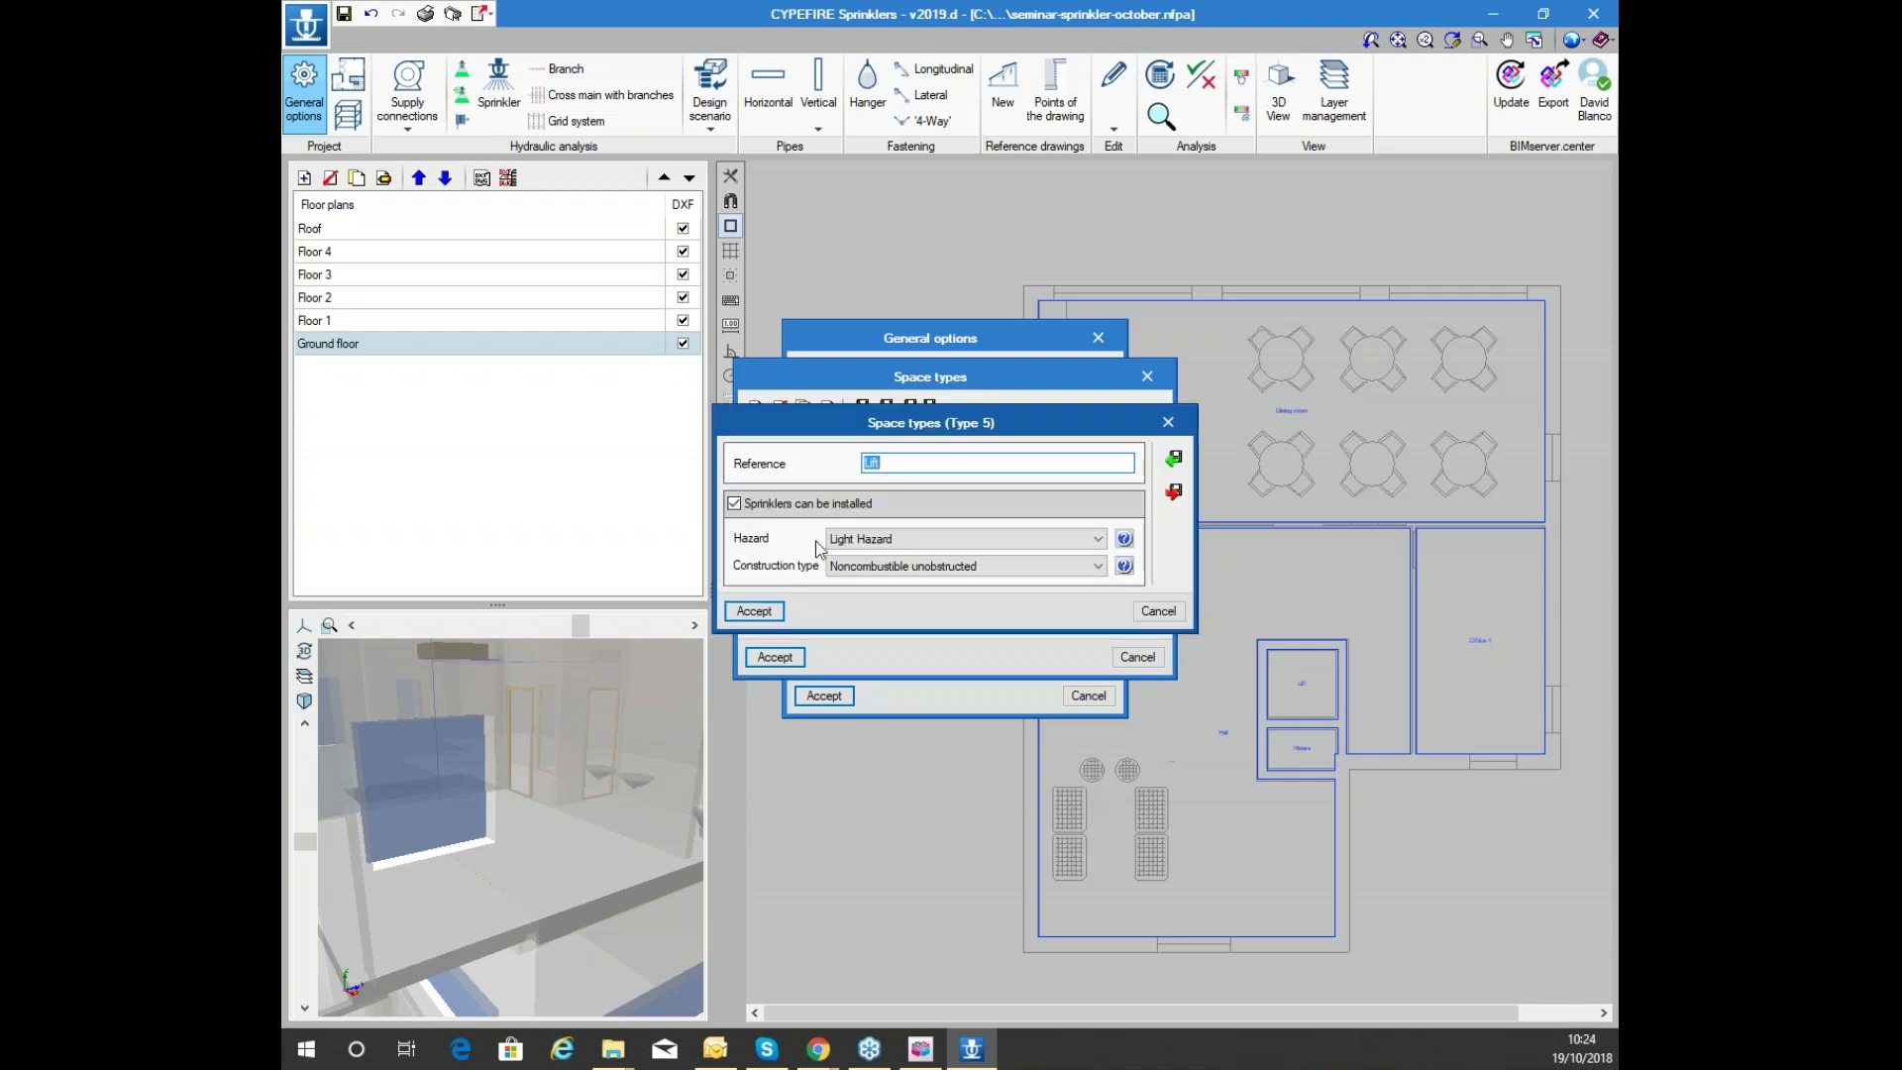
pyautogui.click(796, 507)
pyautogui.click(754, 611)
pyautogui.doubleClick(798, 574)
pyautogui.click(774, 505)
pyautogui.click(754, 611)
# Accept the existing sprinkler settings of the Meeting room and Corridor space types
pyautogui.scroll(-1, 792, 574)
pyautogui.doubleClick(812, 526)
pyautogui.click(755, 612)
pyautogui.doubleClick(868, 575)
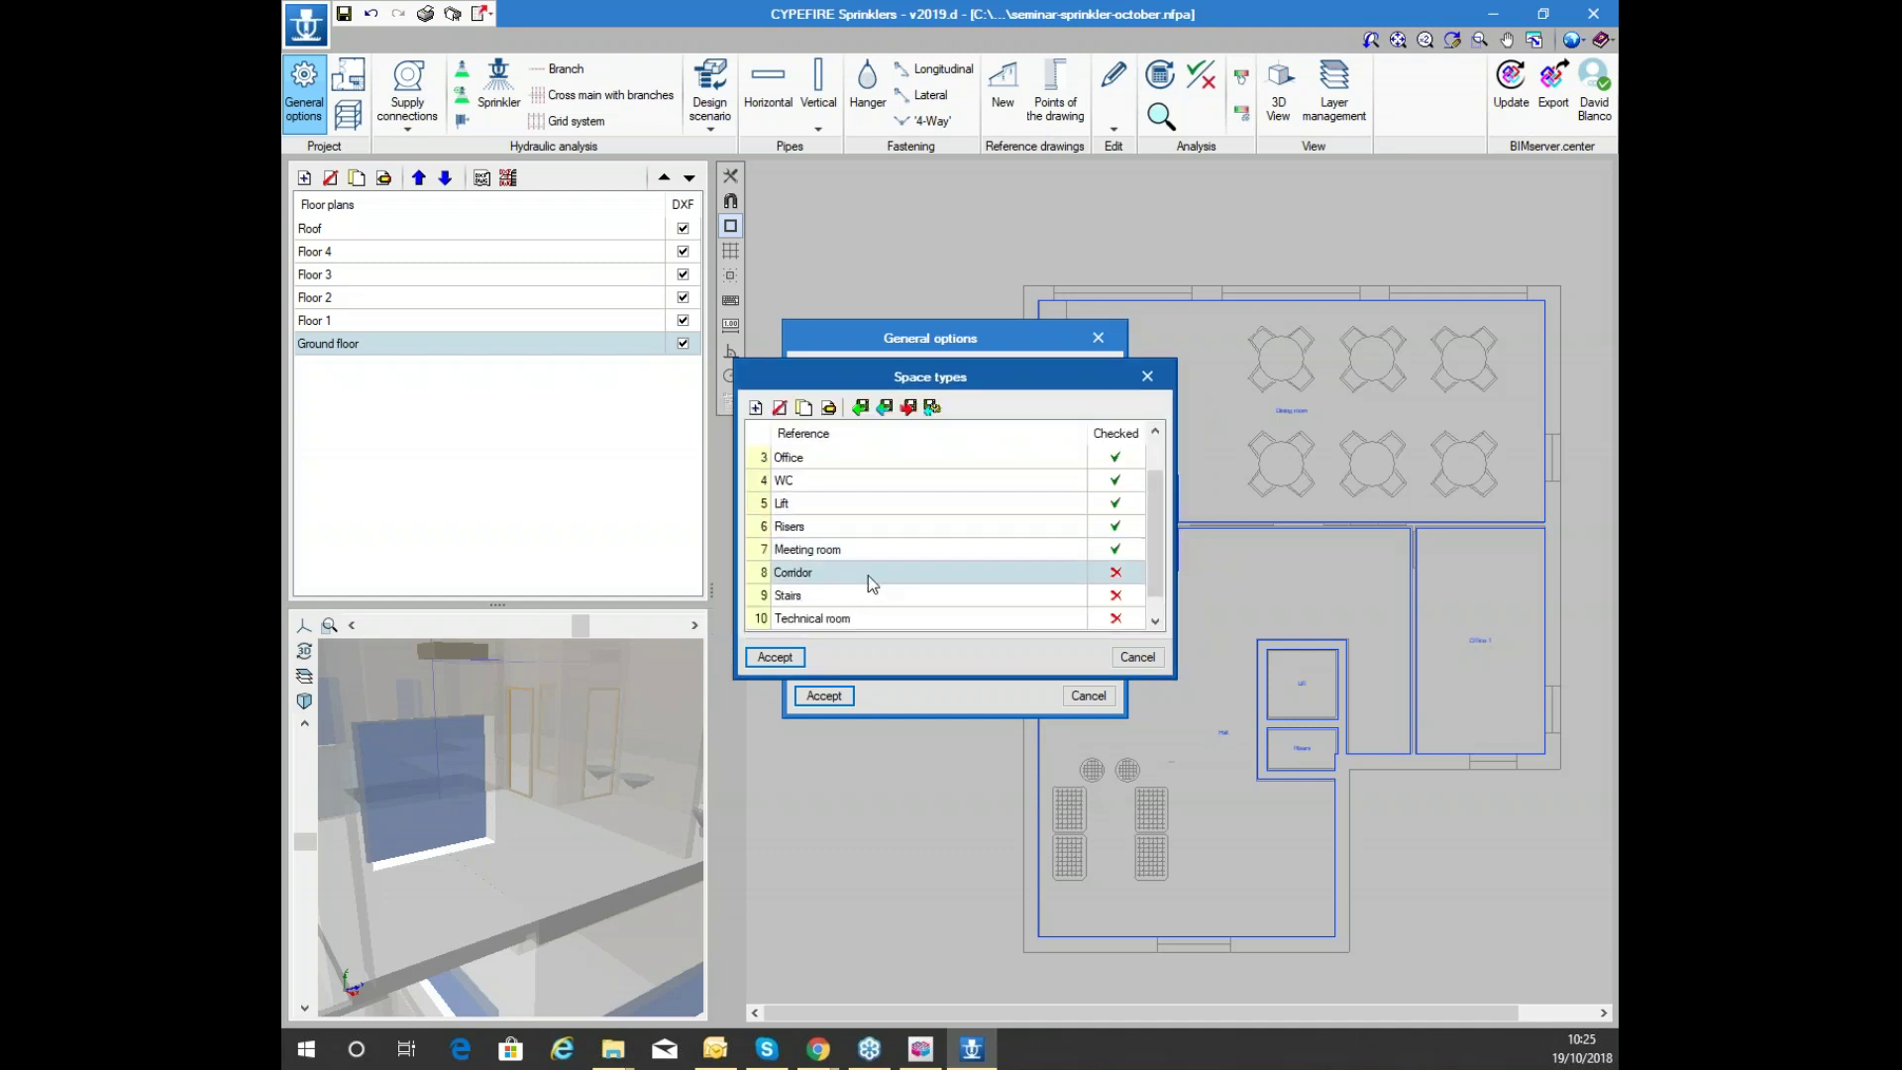
pyautogui.click(754, 611)
# Check and accept the Stairs and Technical room space types, with Technical room as Light Hazard and Noncombustible unobstructed
pyautogui.doubleClick(827, 596)
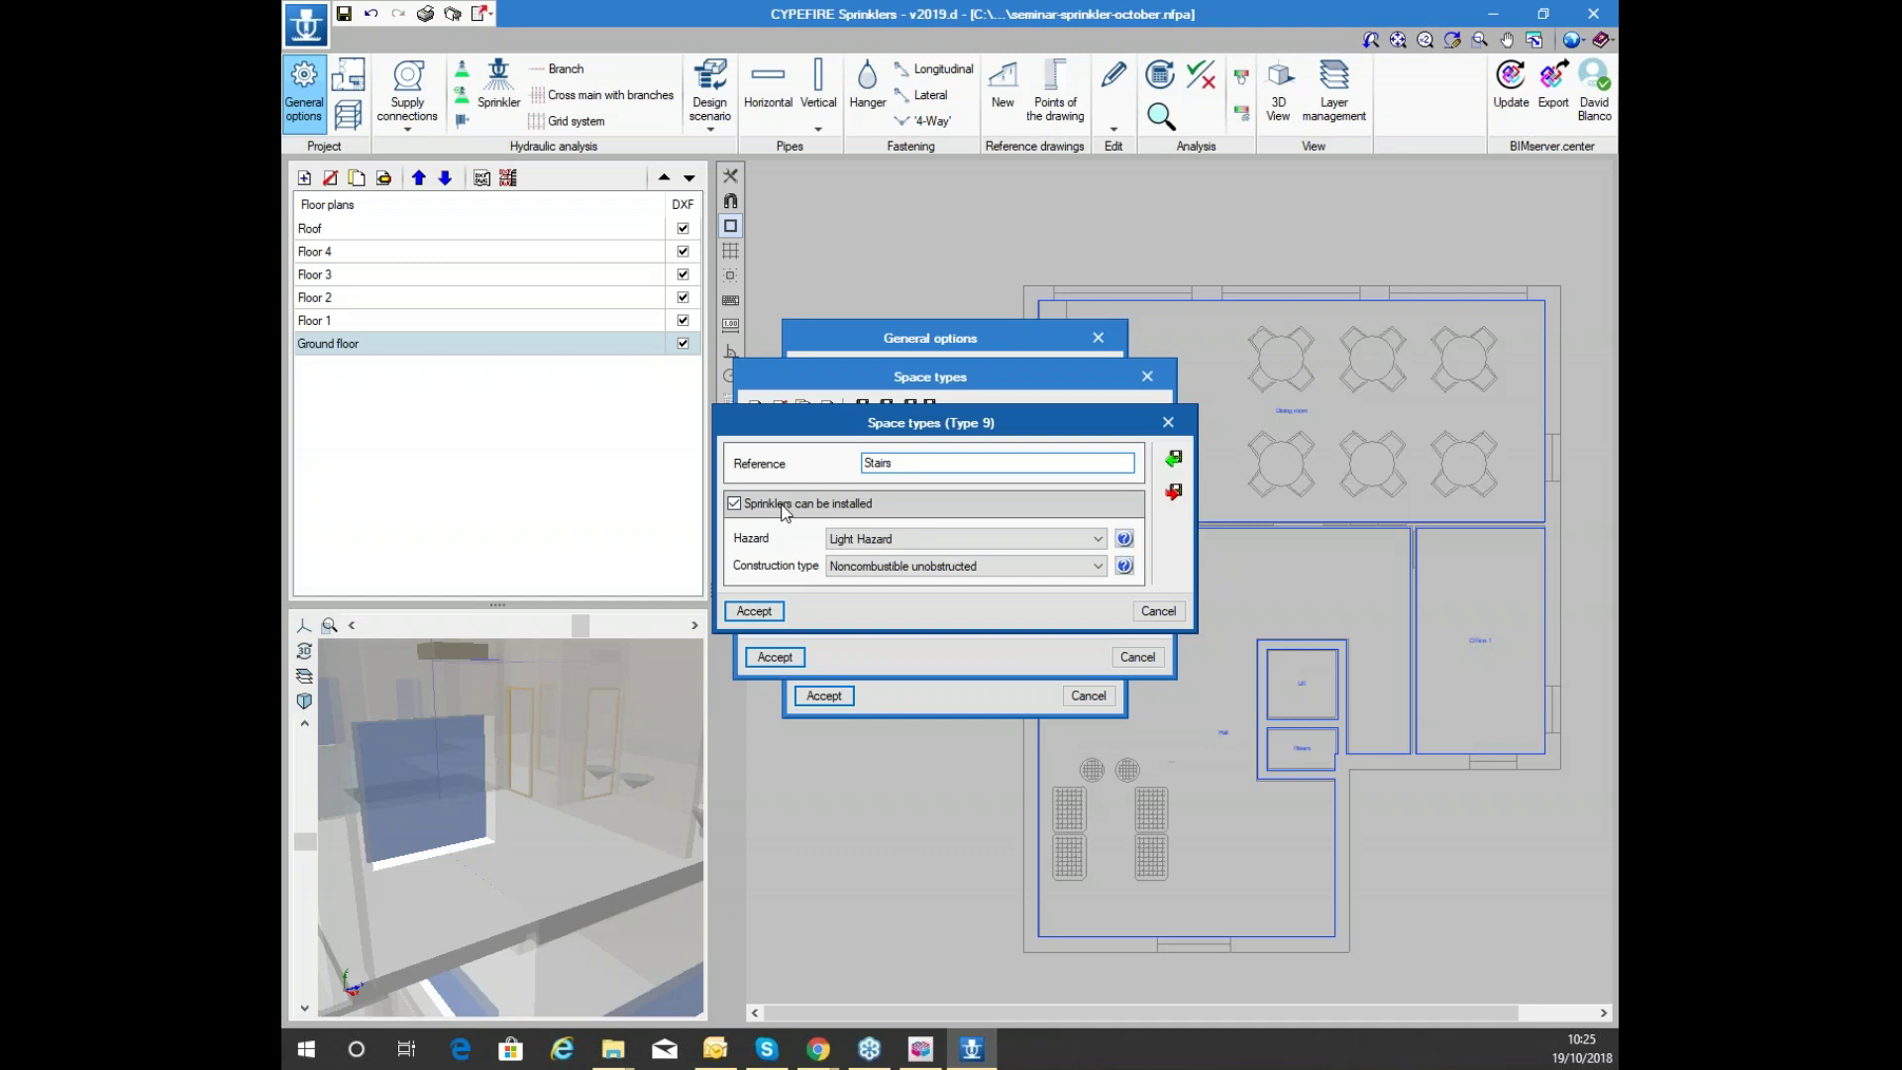
pyautogui.click(753, 611)
pyautogui.doubleClick(804, 609)
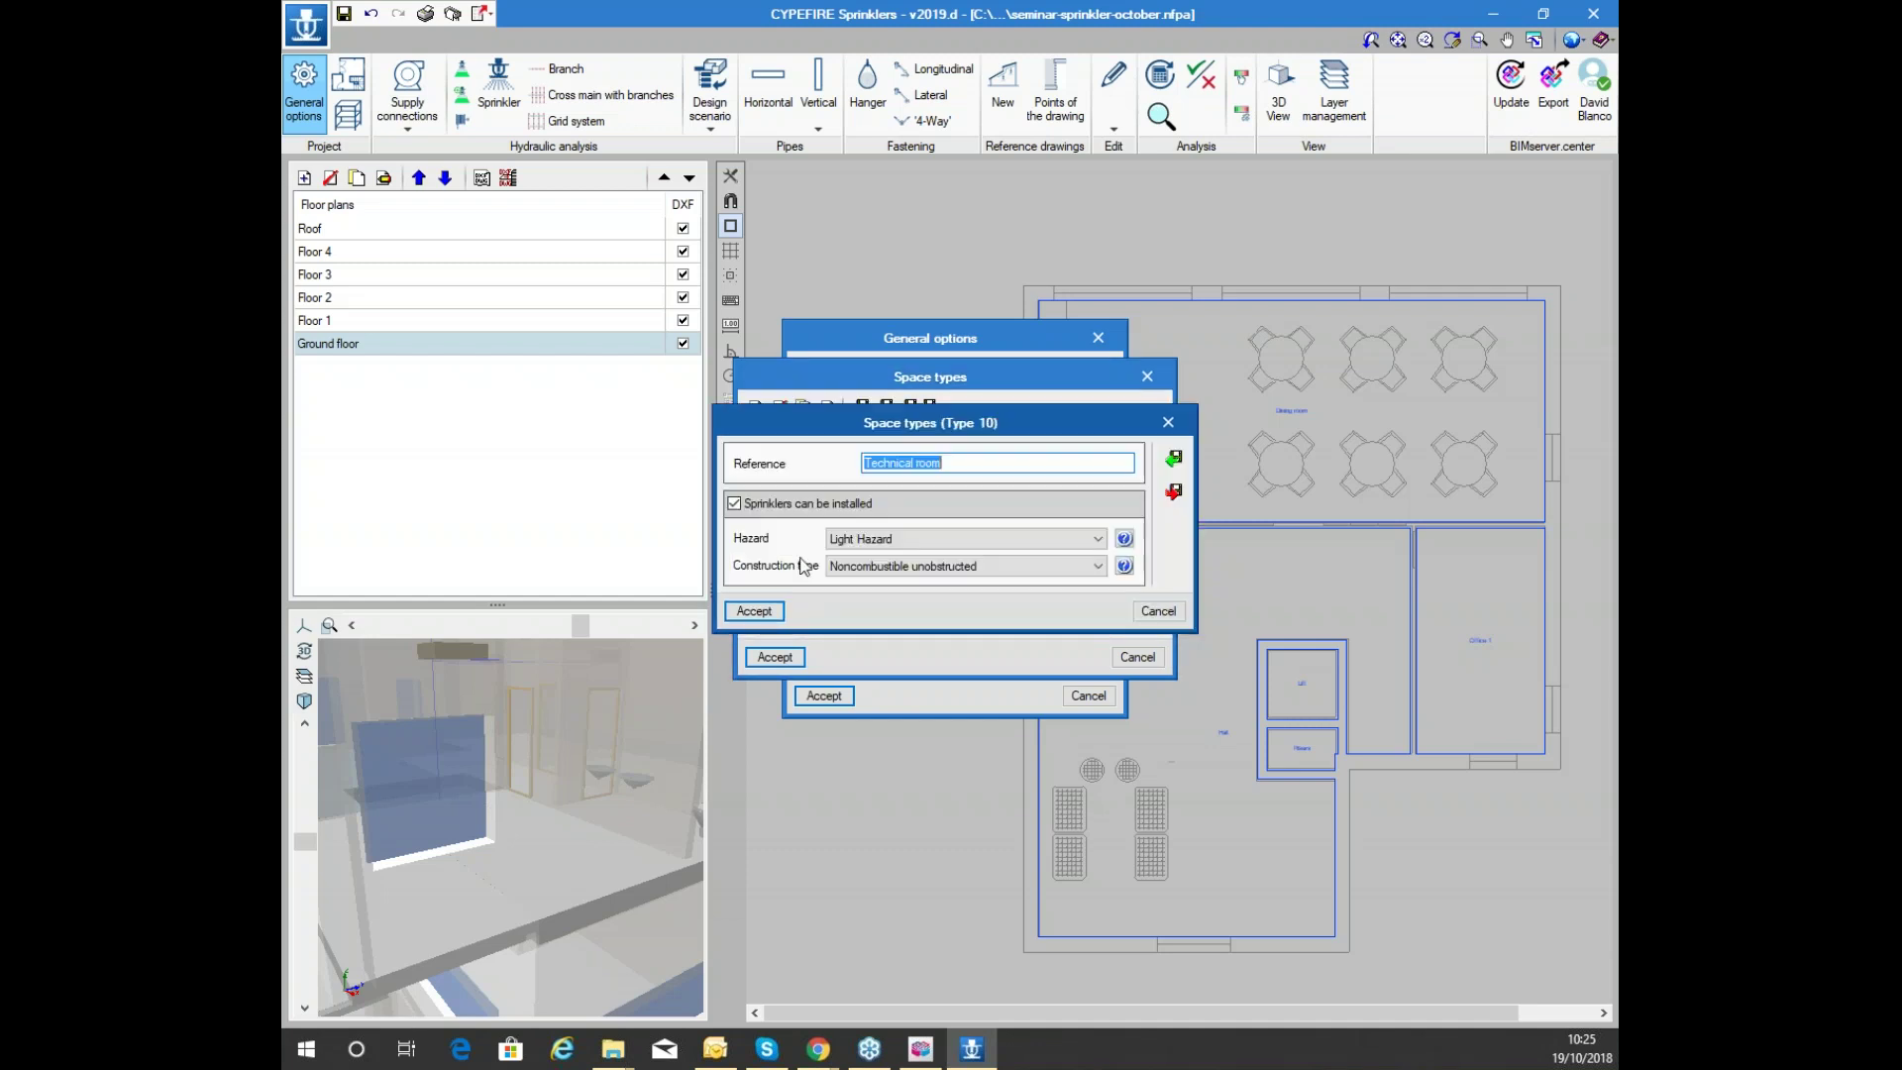
pyautogui.click(754, 611)
# Disable sprinkler installation for the Terrace space type and accept the space types library
pyautogui.click(806, 619)
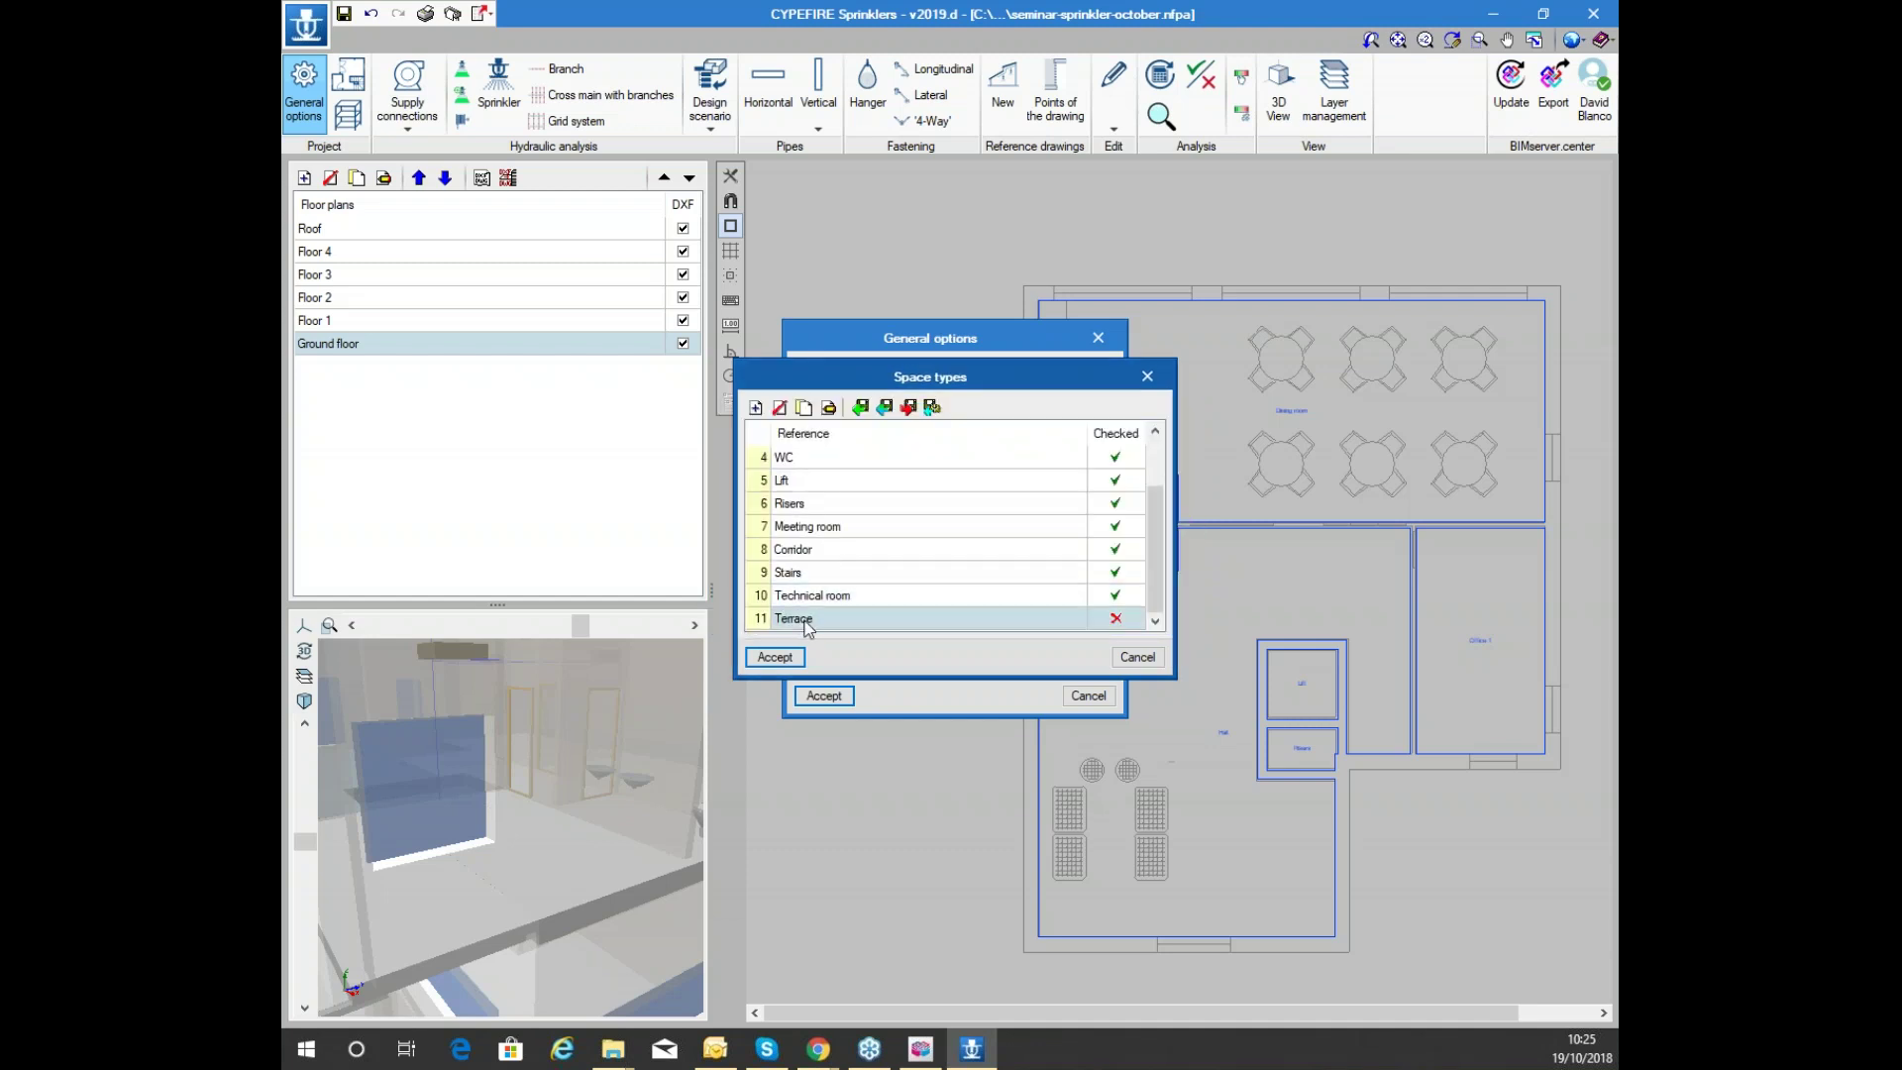
pyautogui.doubleClick(807, 622)
pyautogui.doubleClick(782, 513)
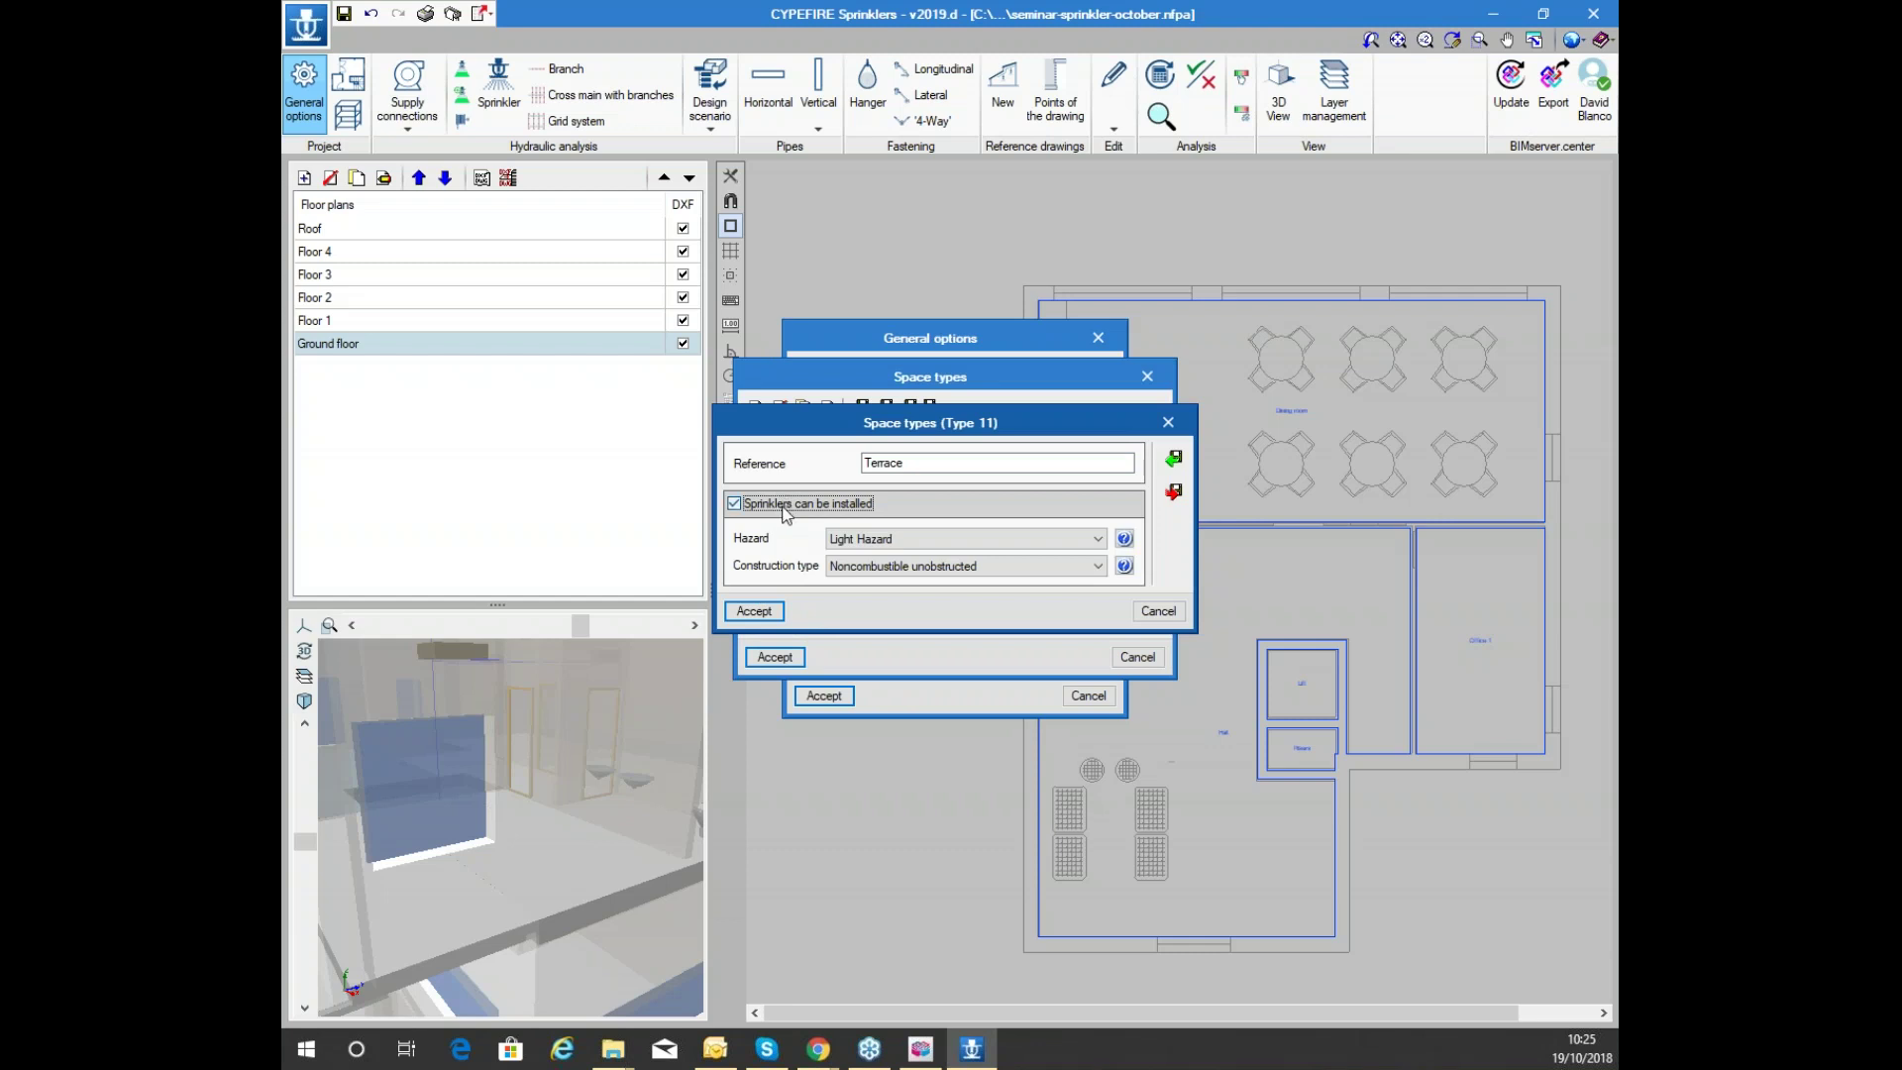
pyautogui.click(785, 510)
pyautogui.click(754, 610)
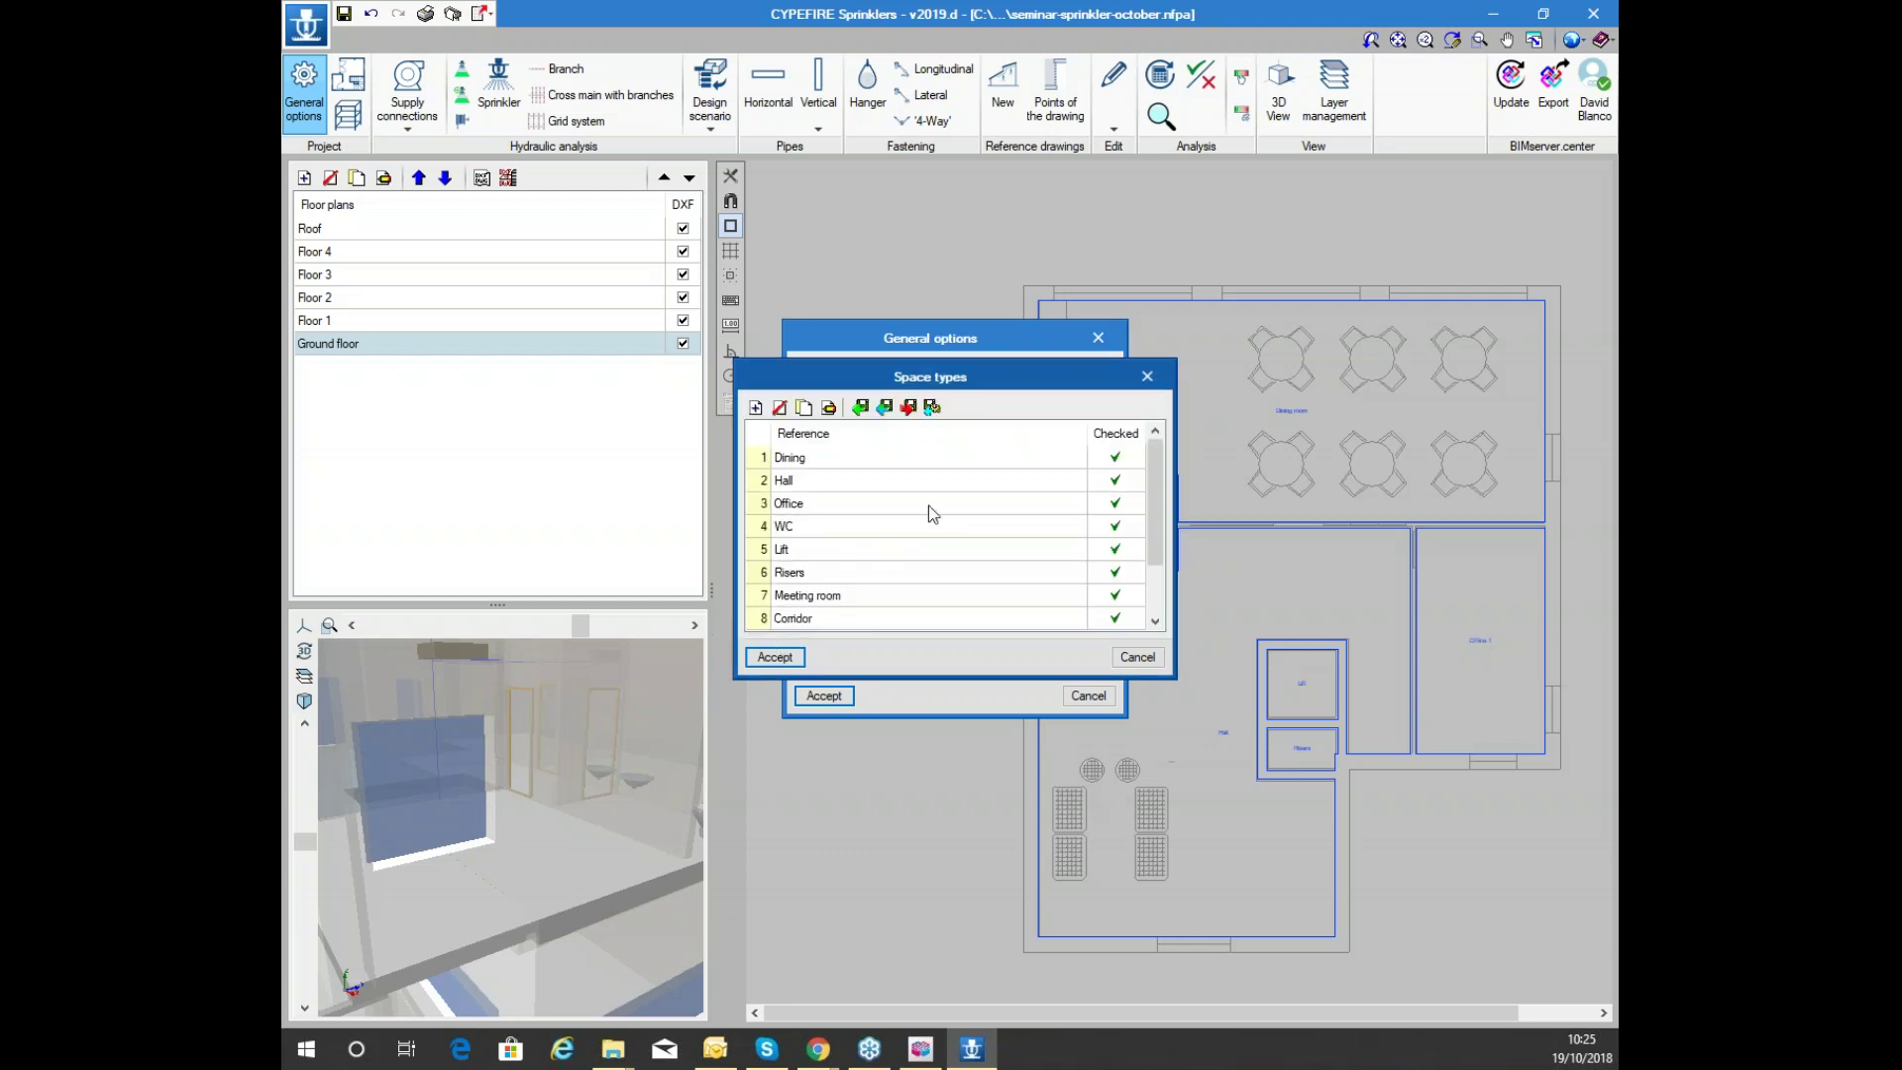
pyautogui.moveTo(966, 389); pyautogui.dragTo(1216, 158)
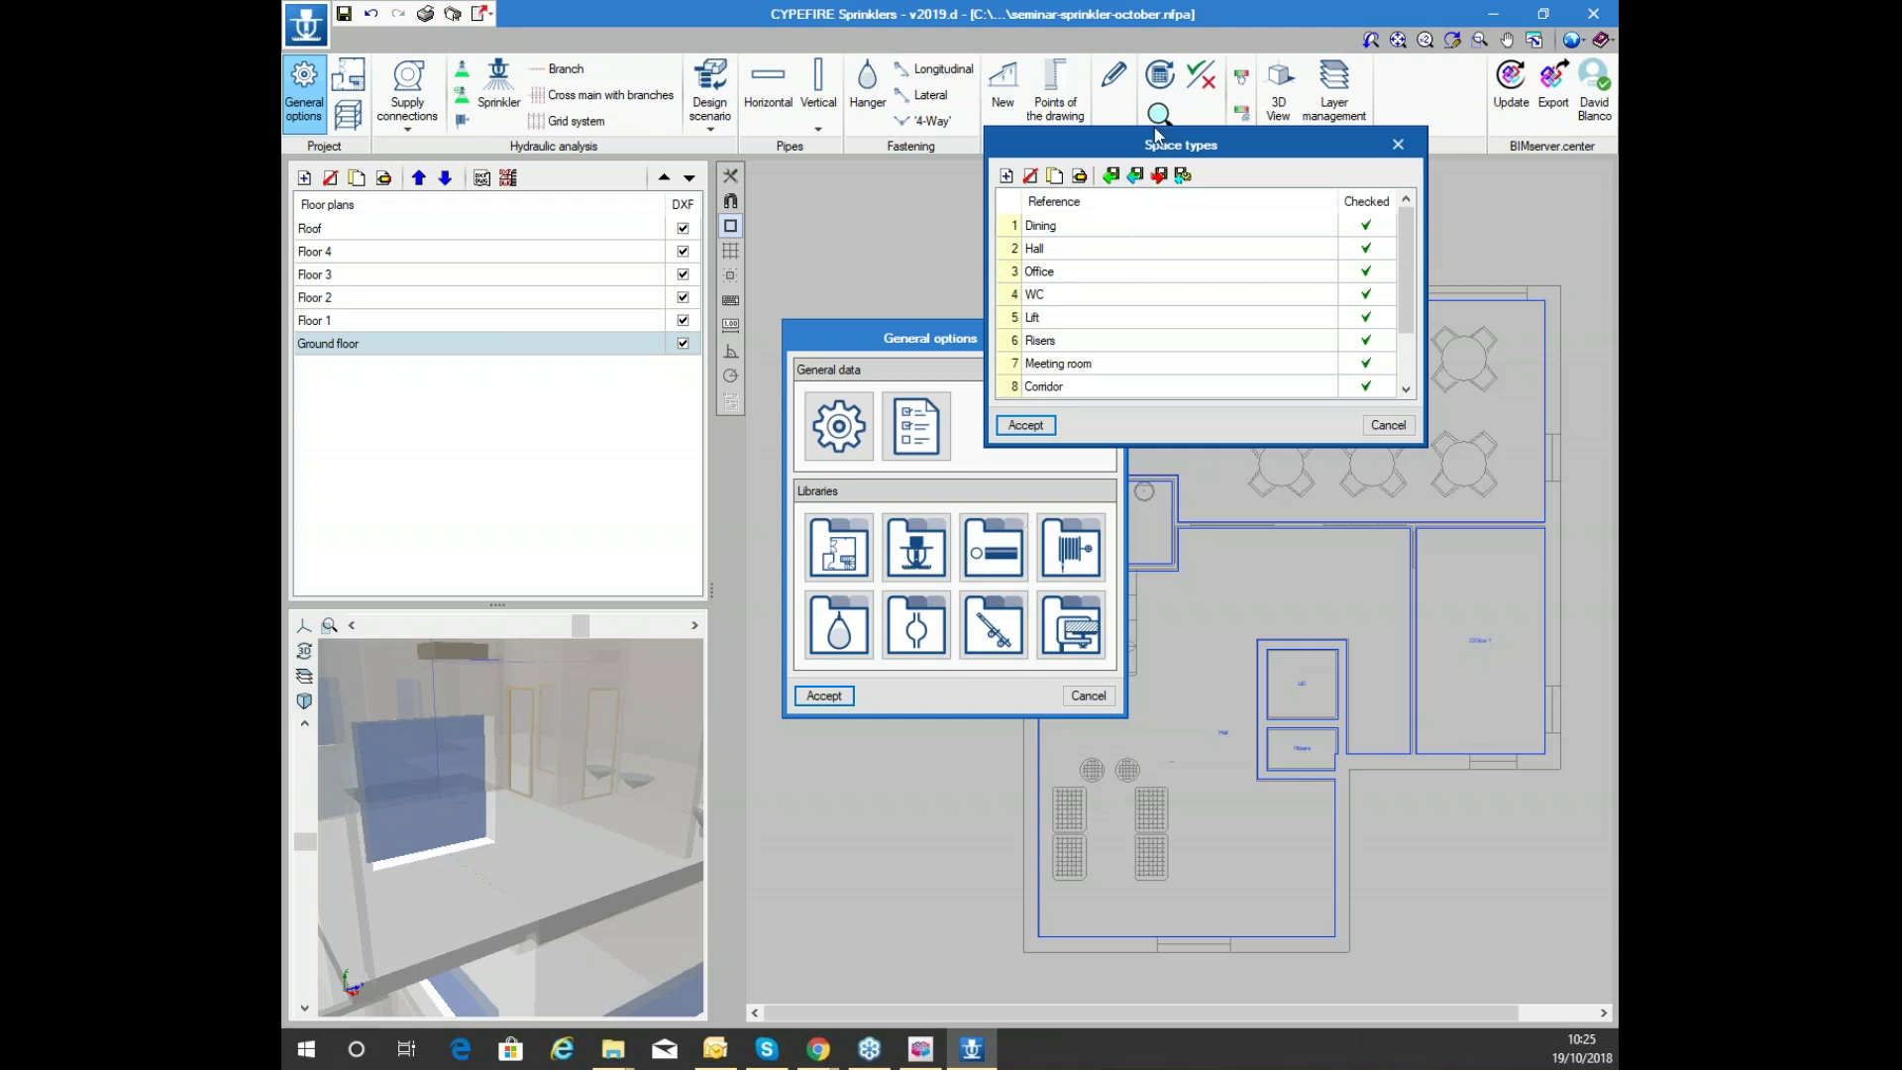
pyautogui.click(1020, 428)
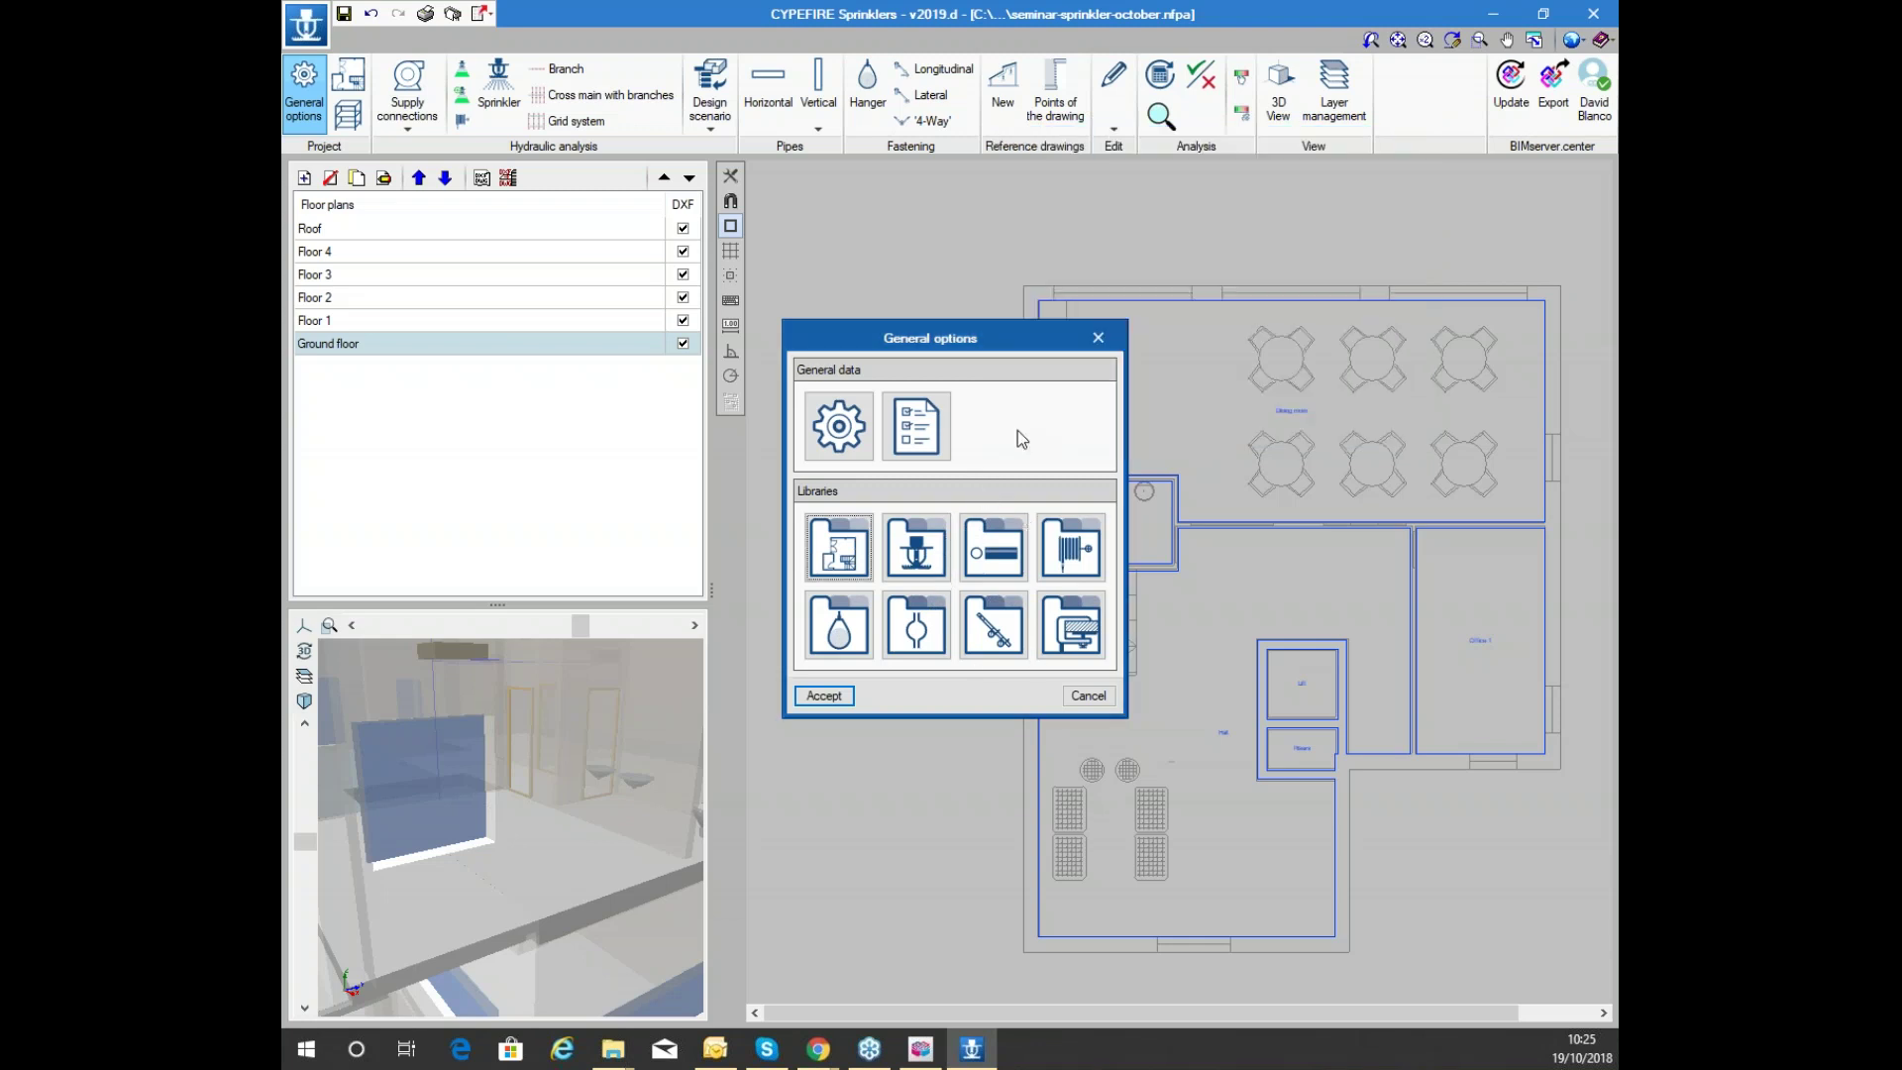
# Add a new entry to the sprinkler types library and review the available sprinkler types, installation orientations and K-factors
pyautogui.click(915, 547)
pyautogui.click(756, 407)
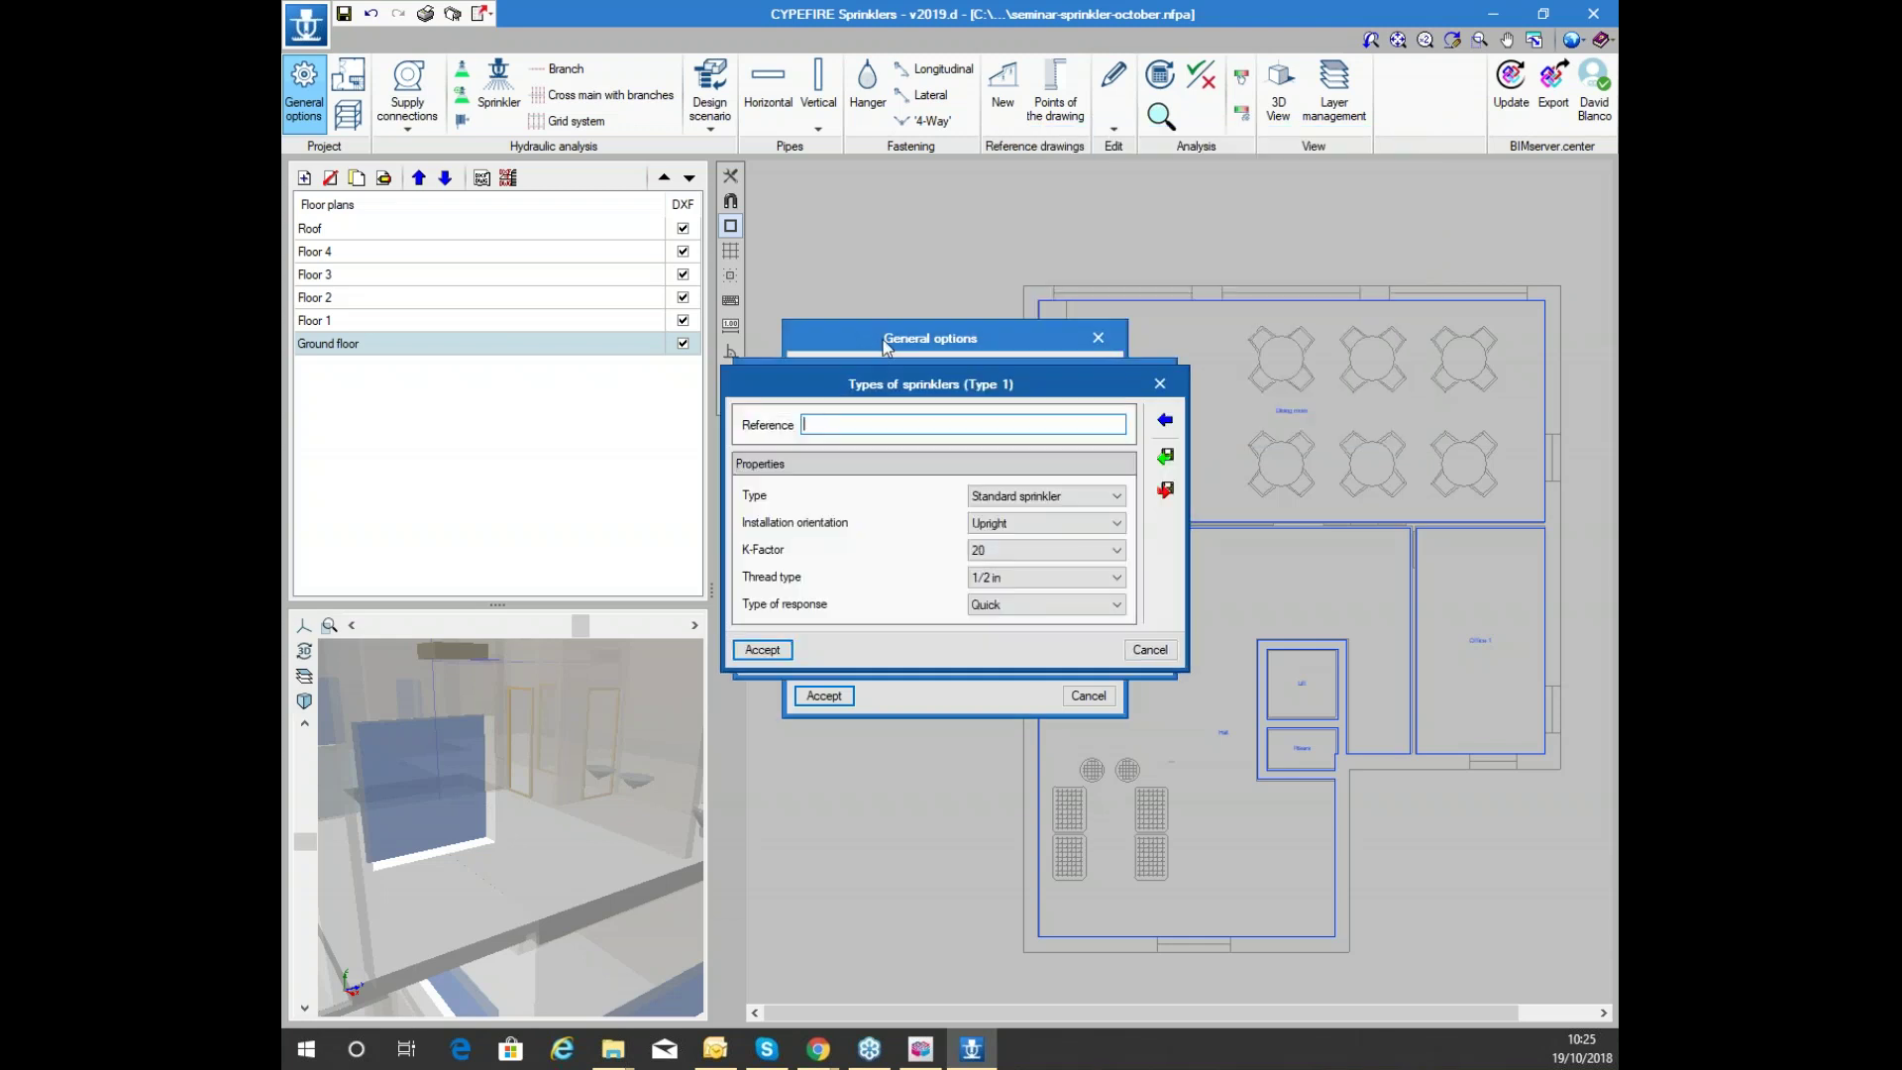
pyautogui.click(1030, 496)
pyautogui.click(1030, 507)
pyautogui.click(1038, 525)
pyautogui.click(1034, 524)
pyautogui.click(1028, 551)
pyautogui.click(1028, 551)
pyautogui.click(1061, 495)
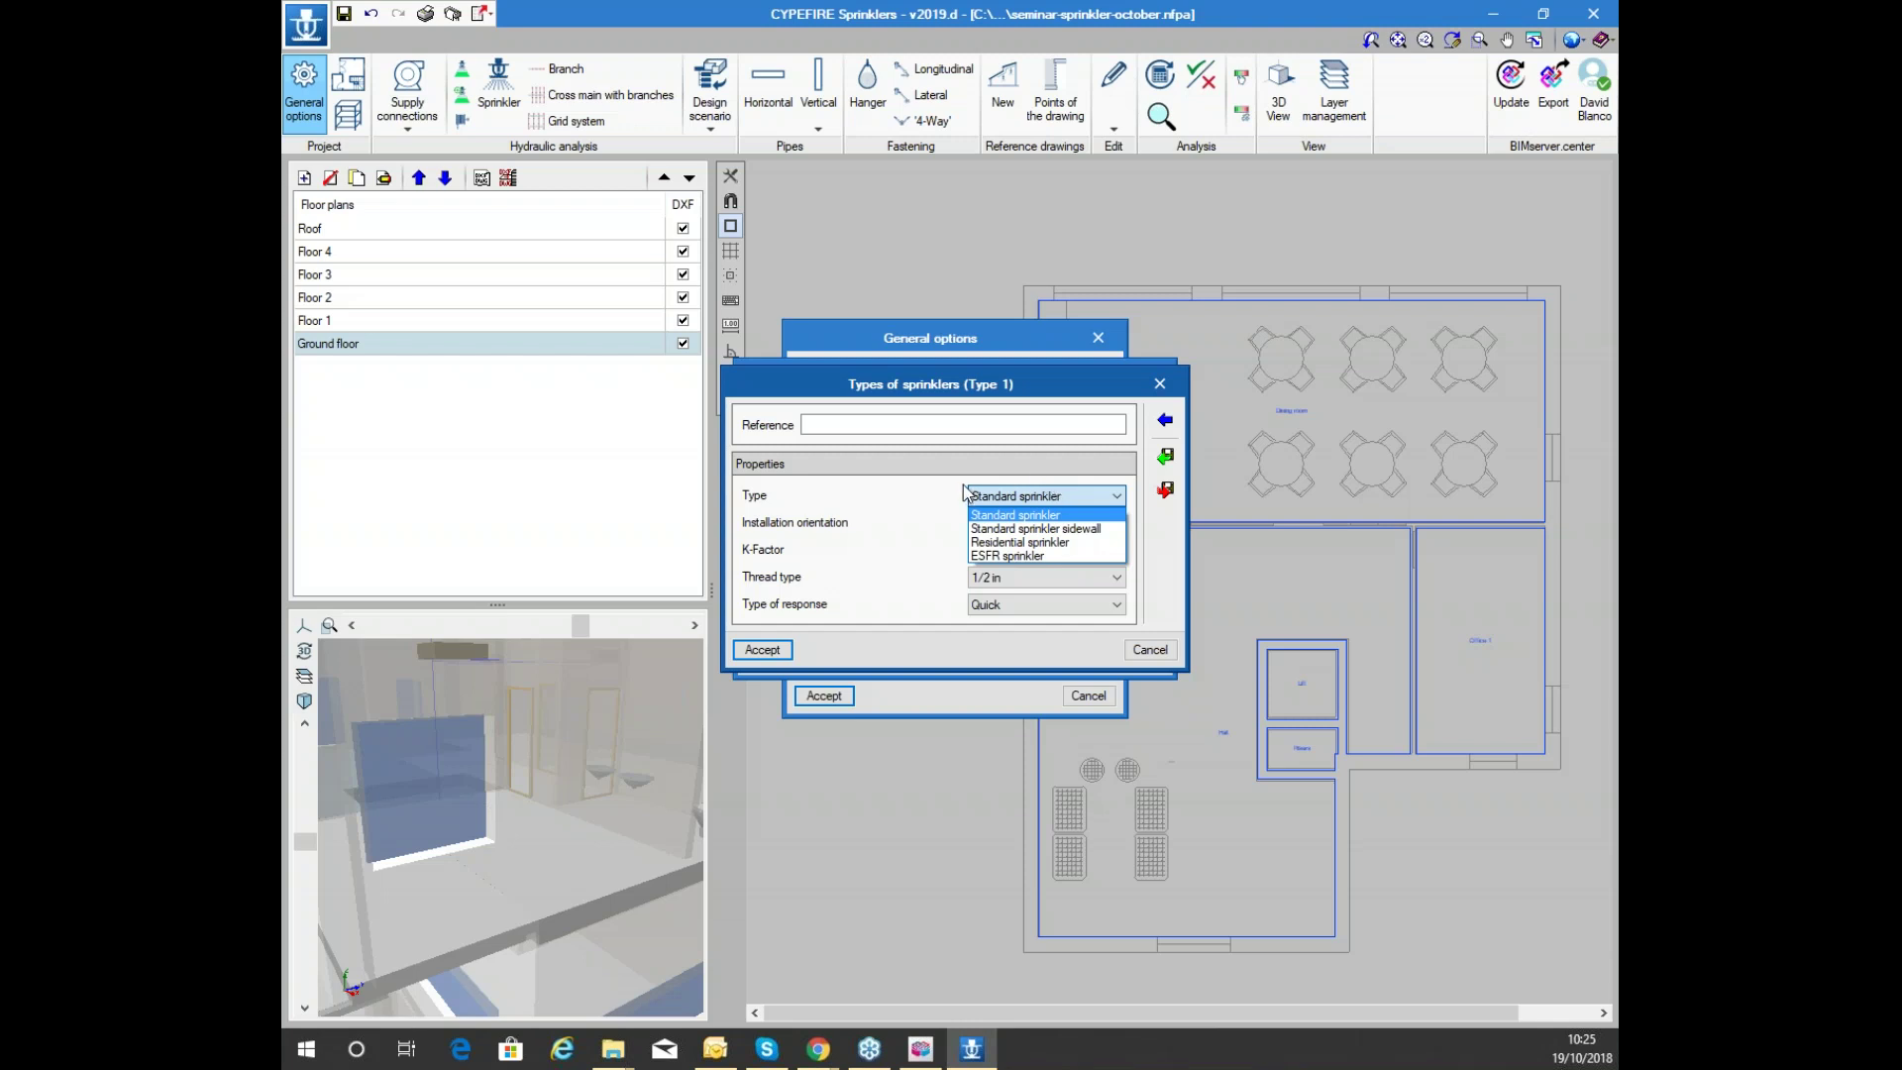
pyautogui.click(896, 480)
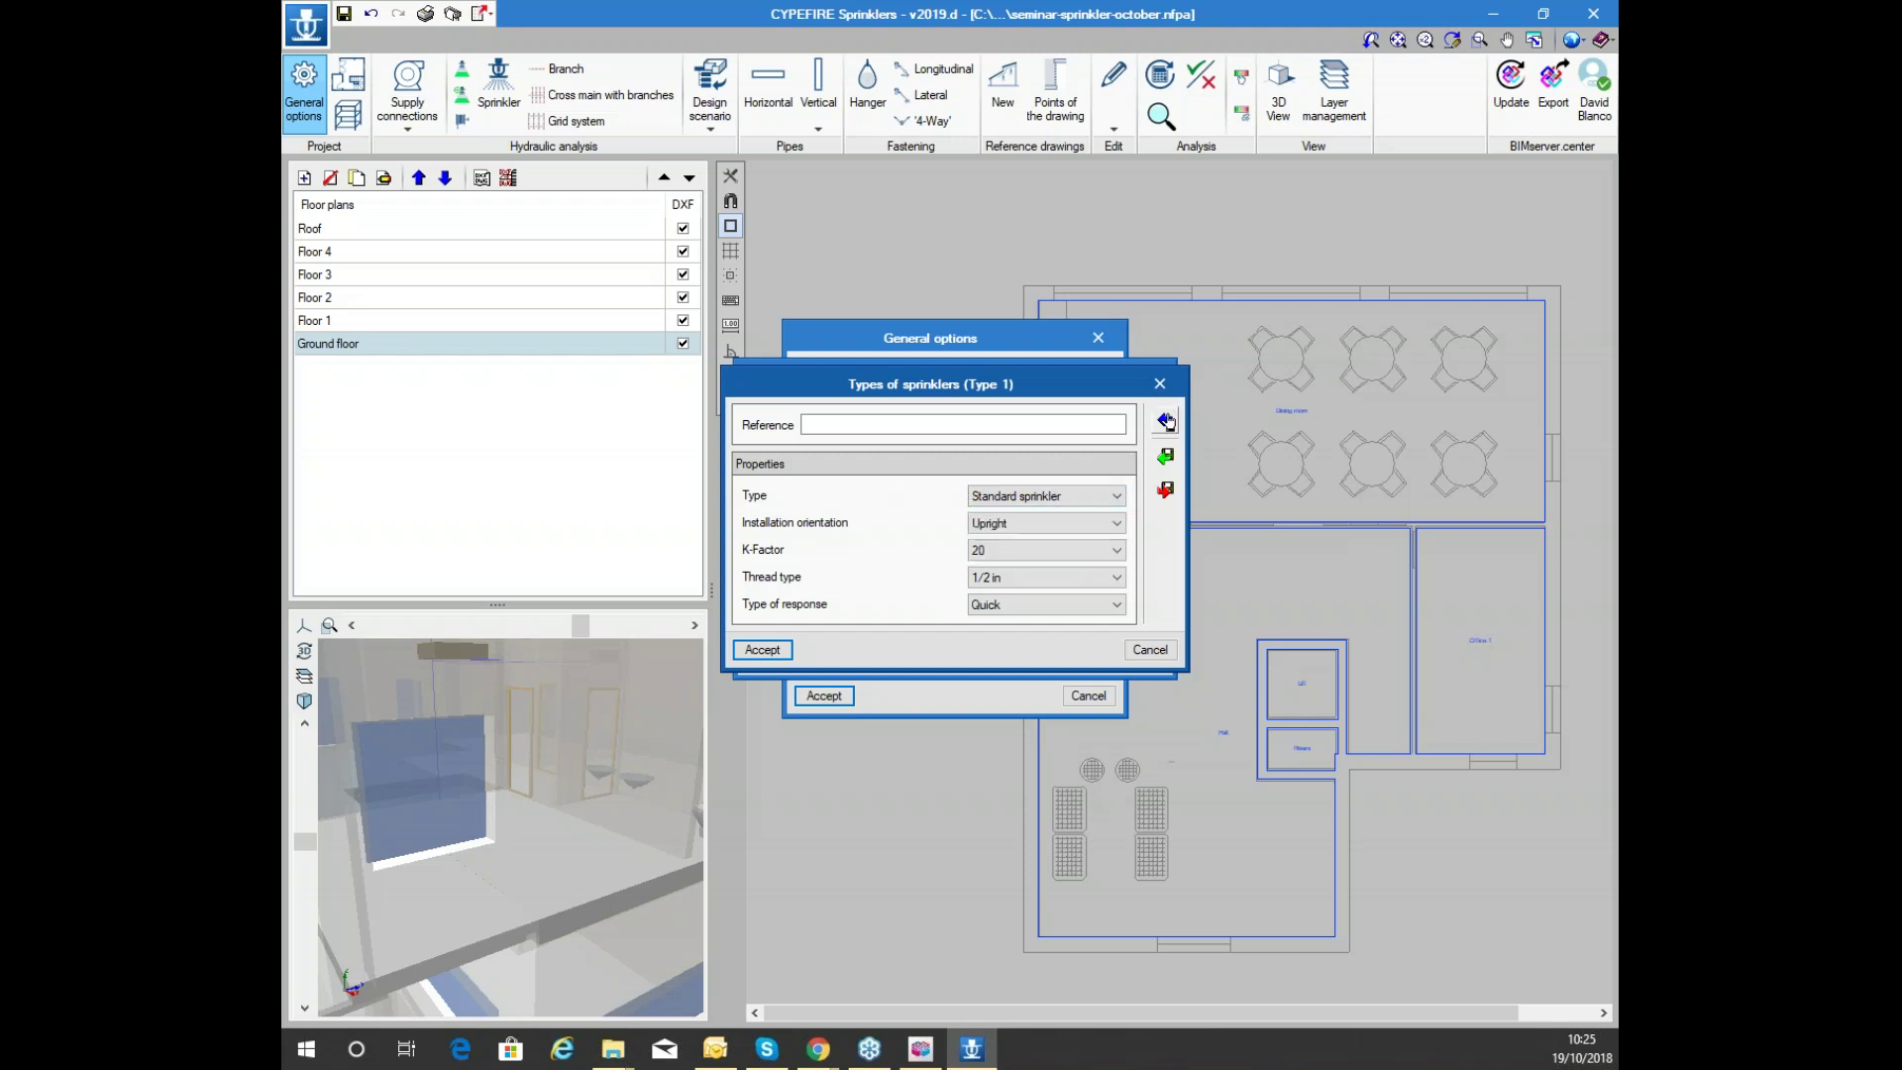
# Import the predefined "Pendent sprinkler, K-80. Standard coverage" into the new sprinkler type and accept it
pyautogui.click(1165, 419)
pyautogui.click(936, 526)
pyautogui.click(916, 503)
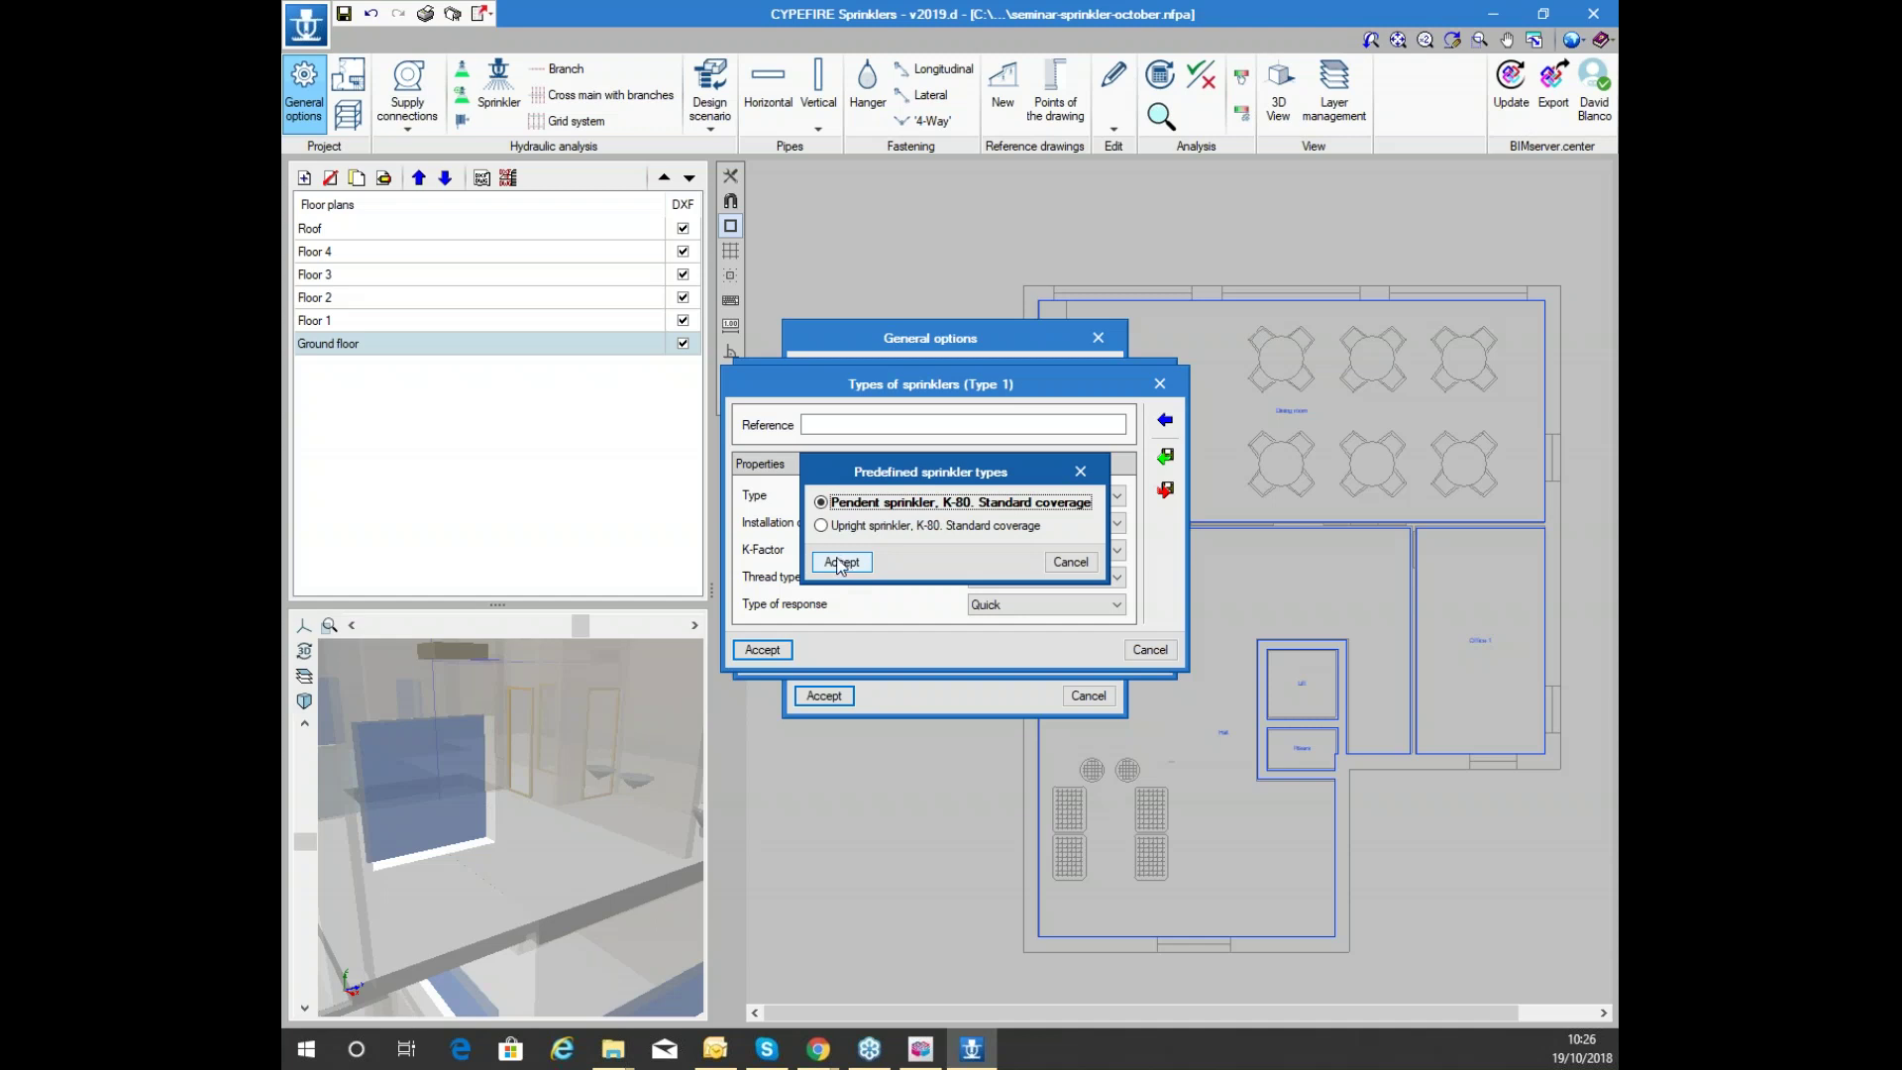
pyautogui.click(840, 563)
pyautogui.click(762, 651)
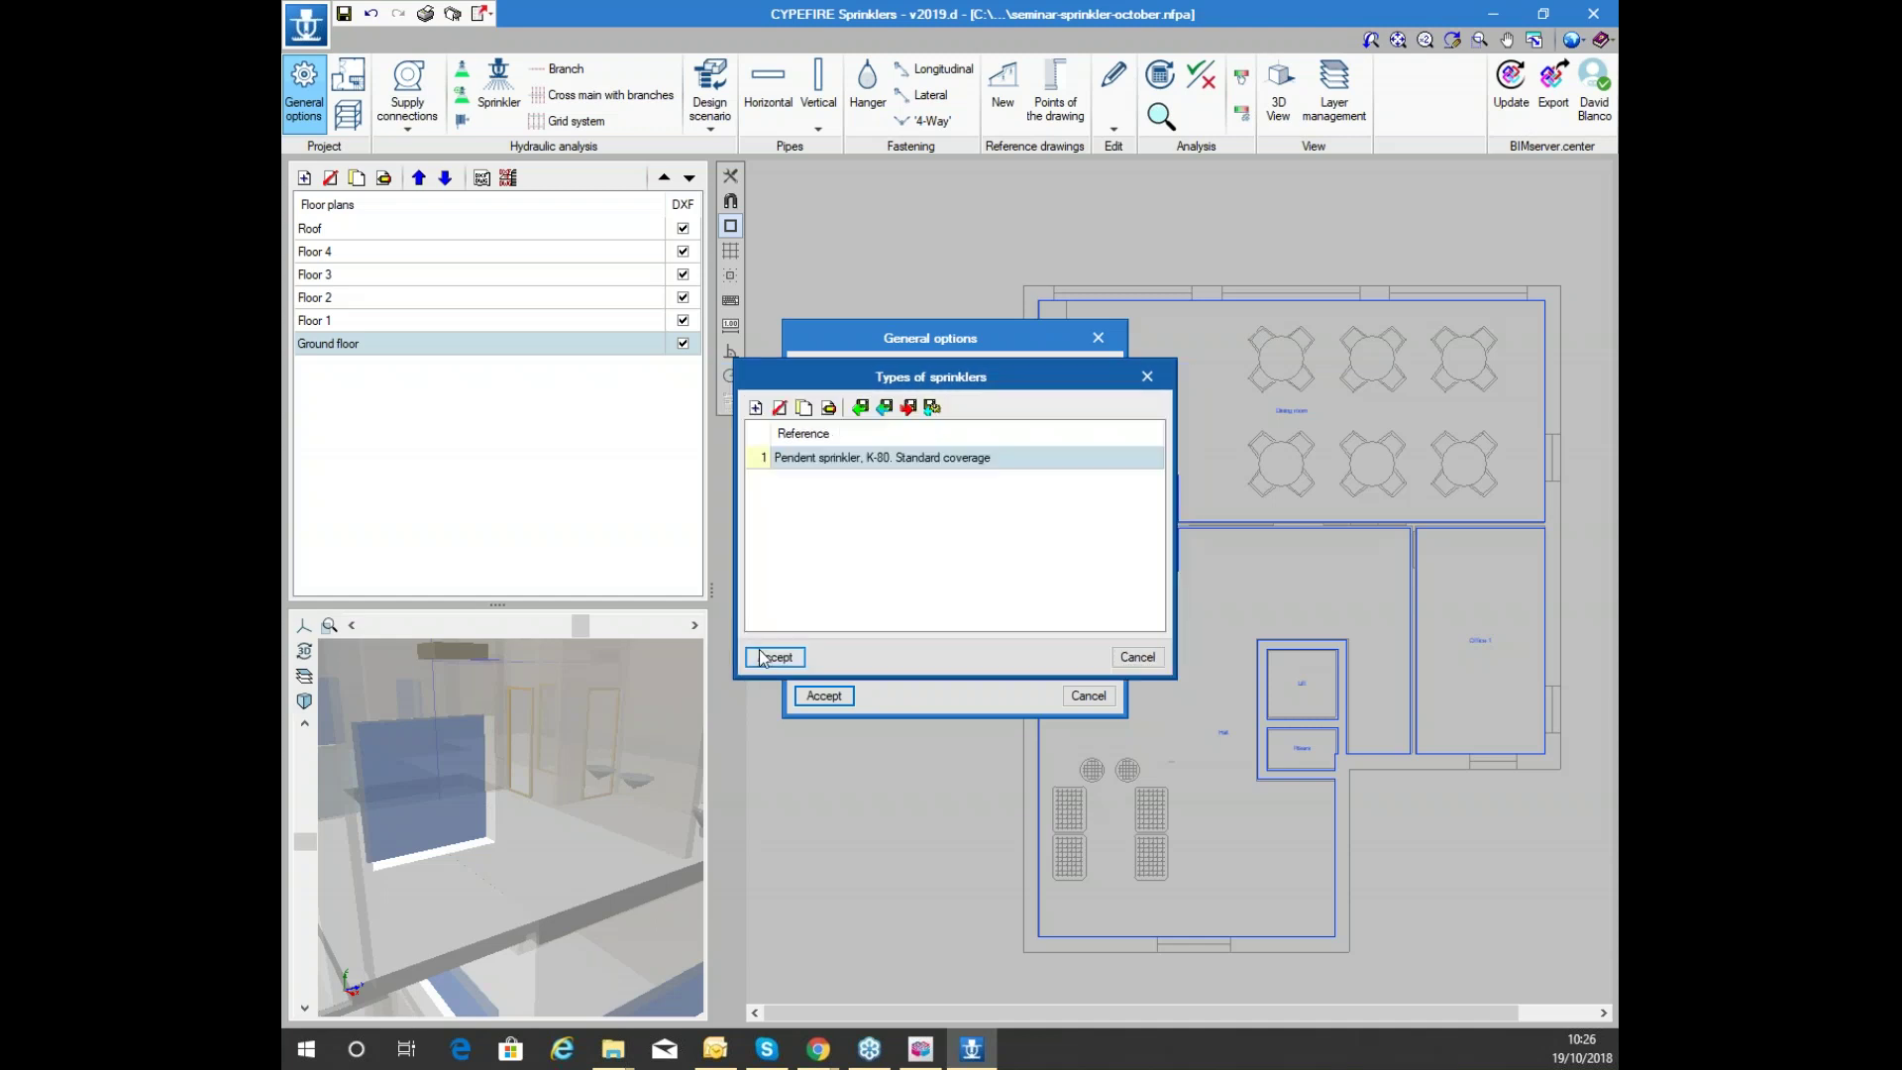
# Recheck the pendent sprinkler type, then accept the sprinkler types library and open the pipes catalogues
pyautogui.click(830, 408)
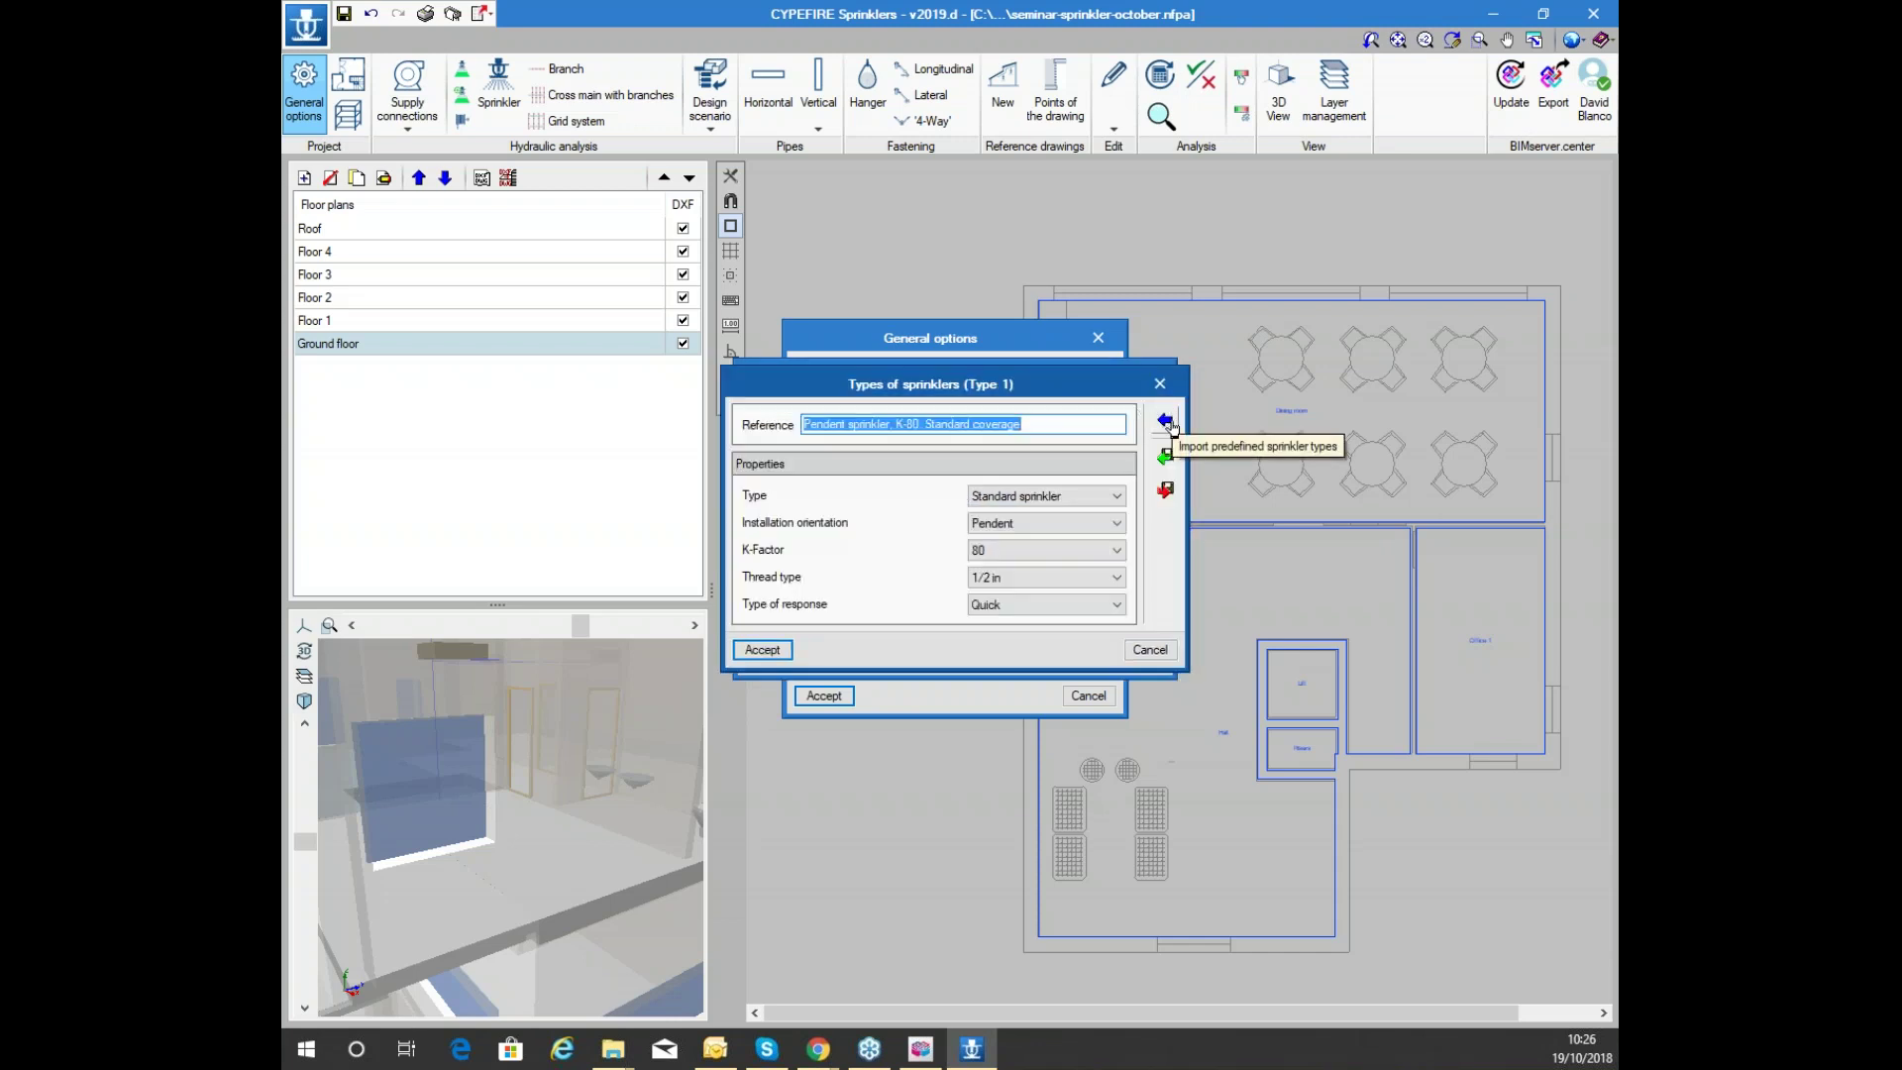
pyautogui.click(1158, 385)
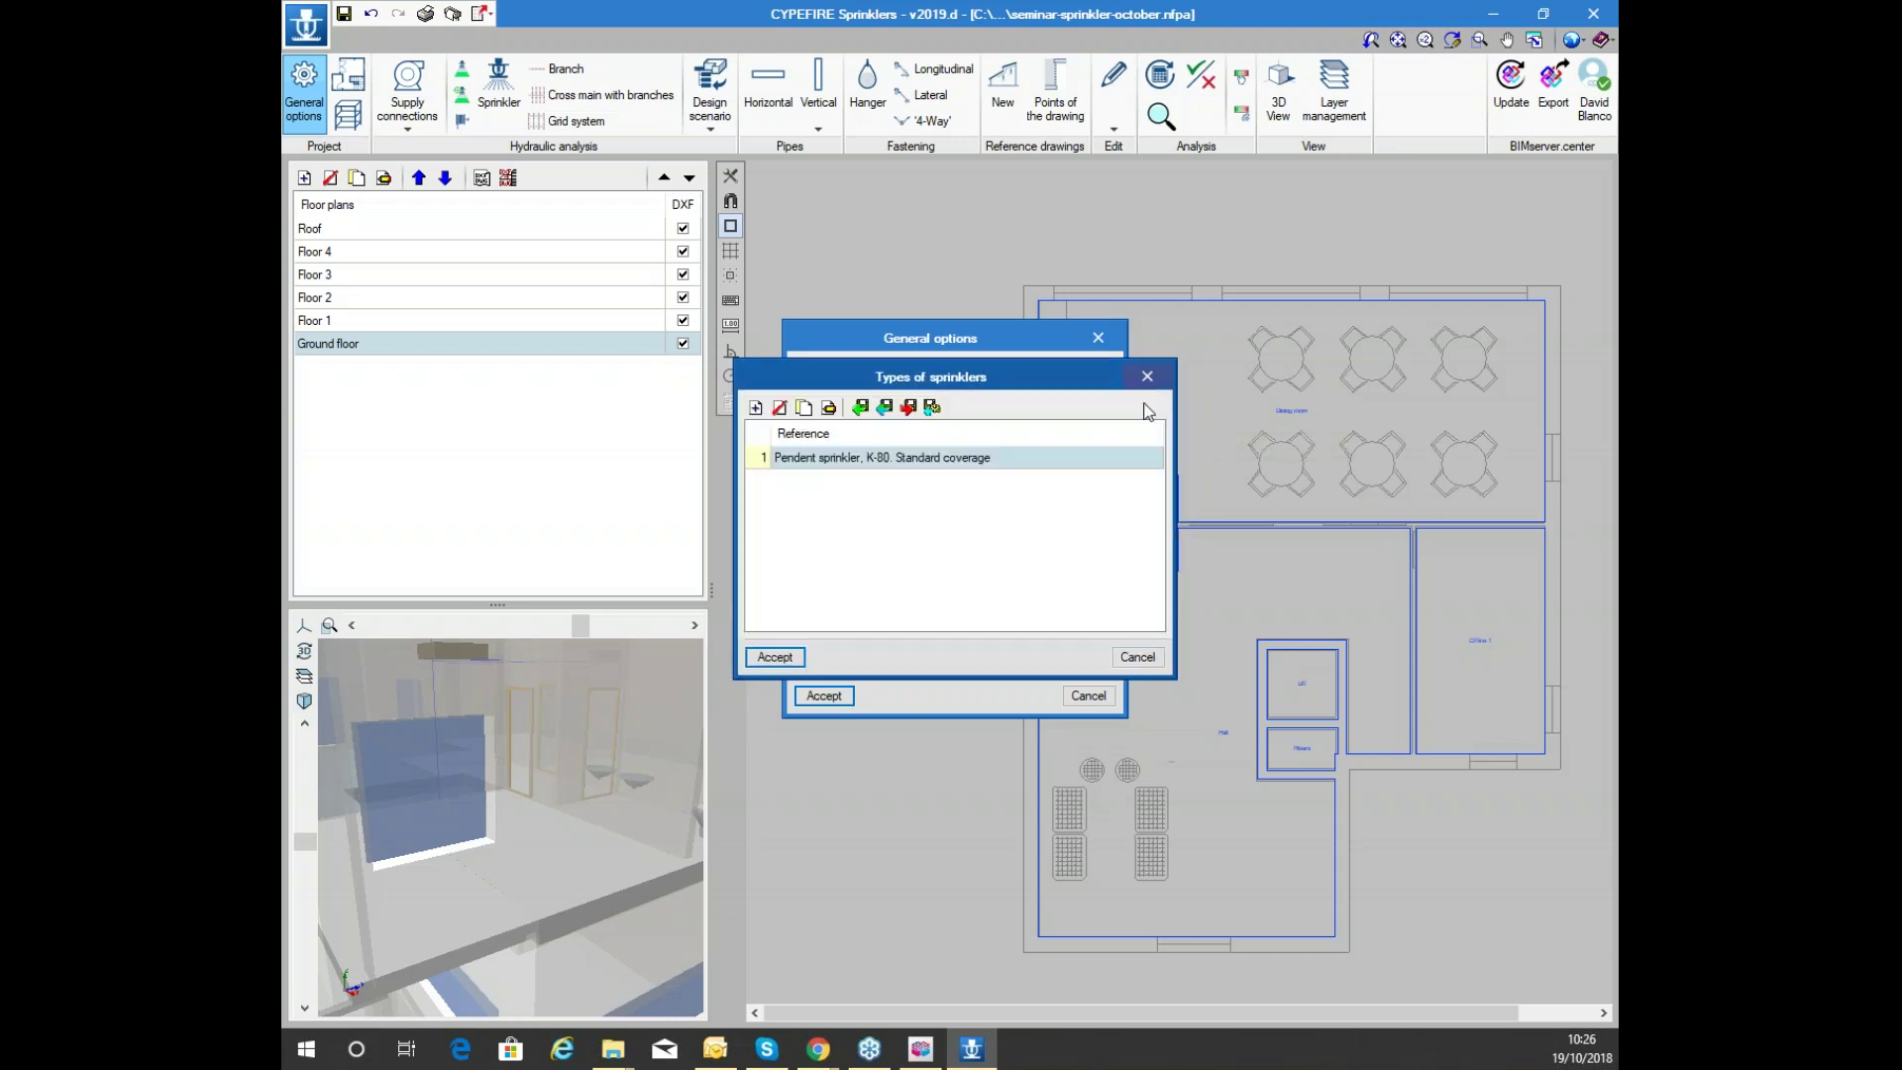
pyautogui.click(774, 656)
pyautogui.click(994, 545)
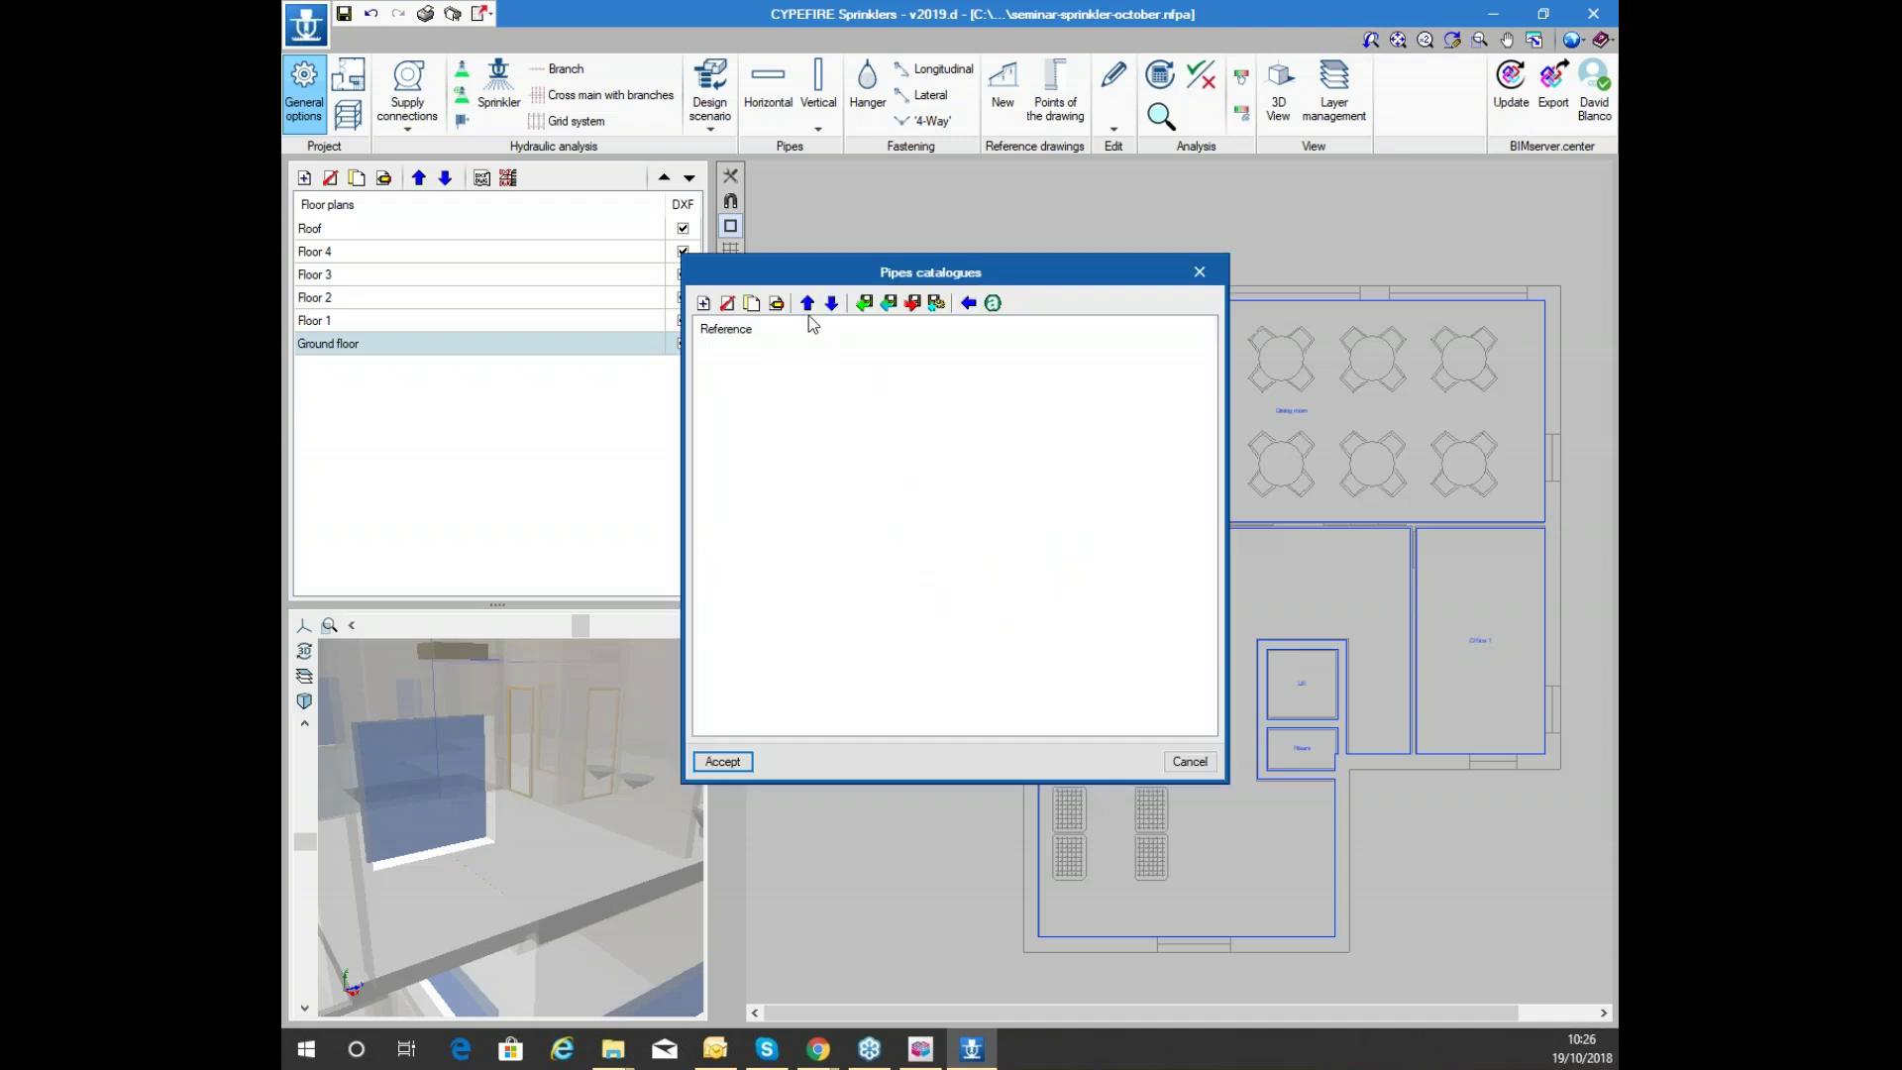
pyautogui.click(702, 303)
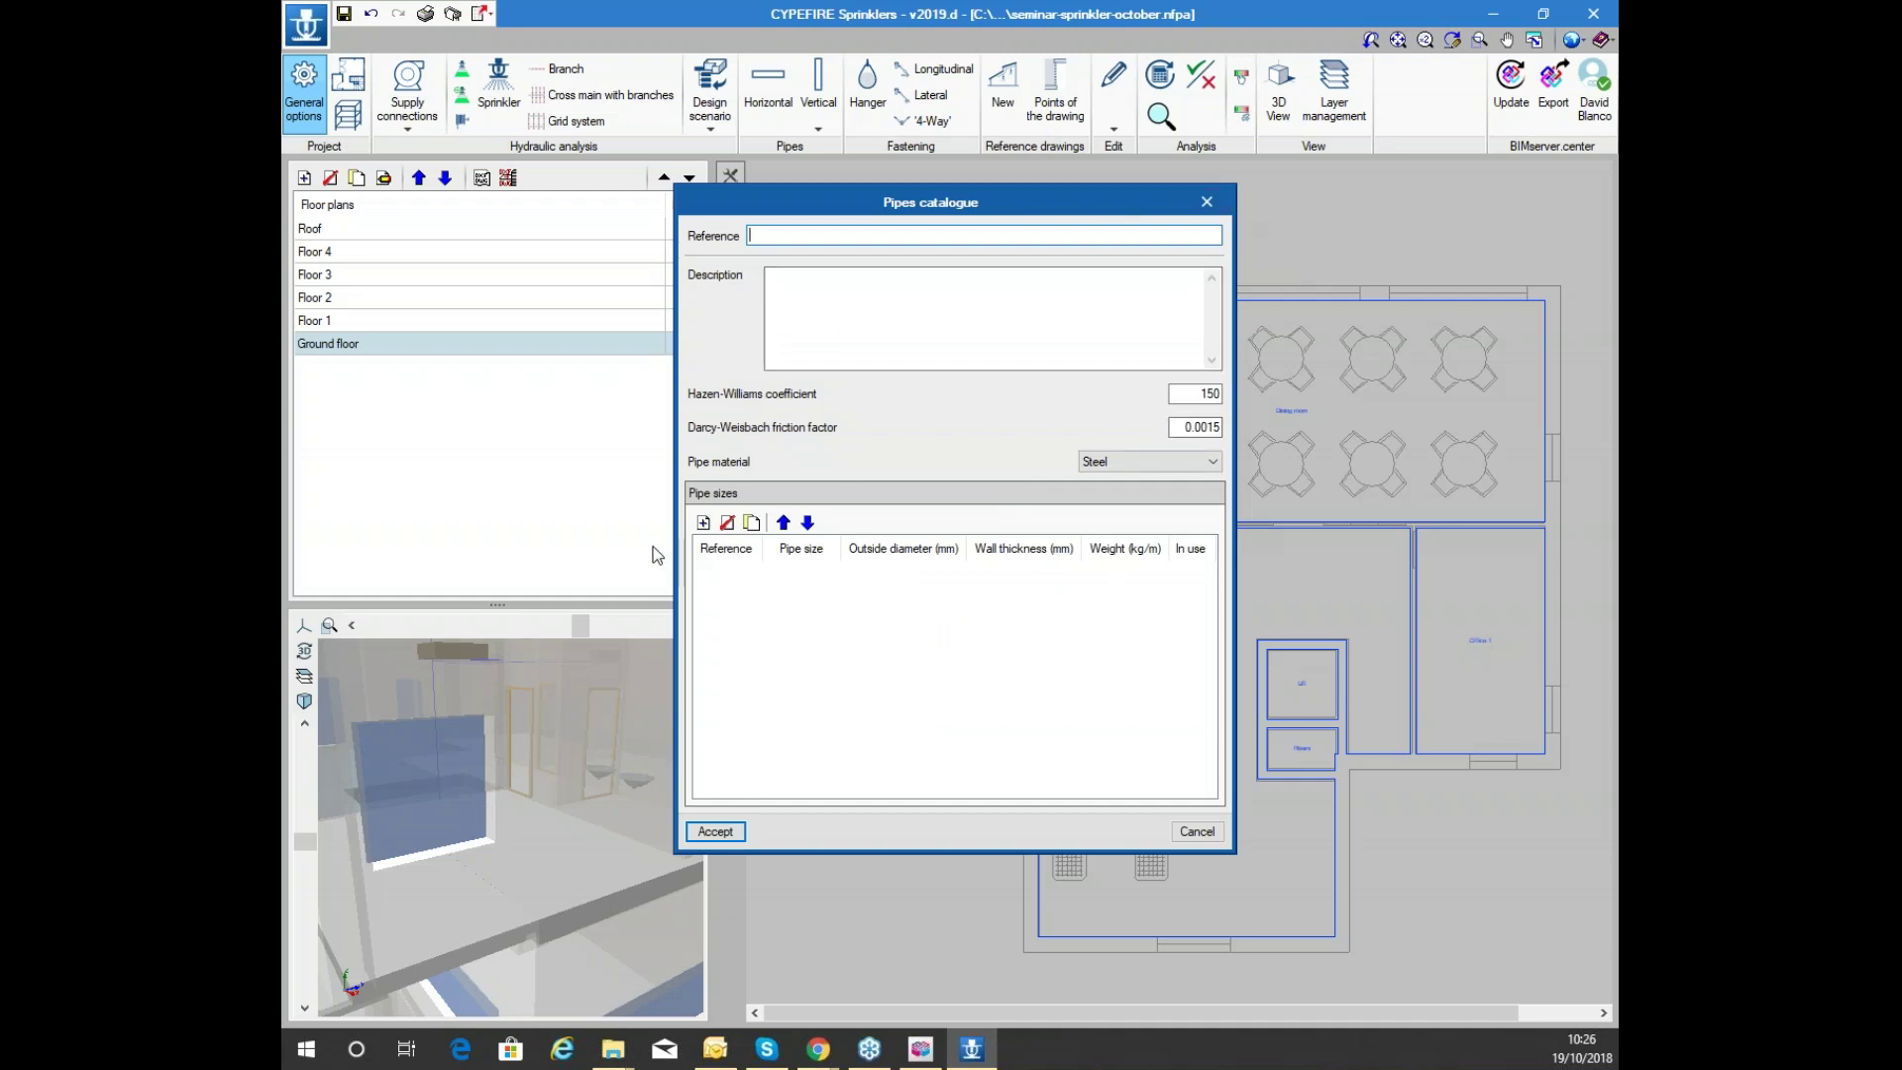
pyautogui.click(703, 523)
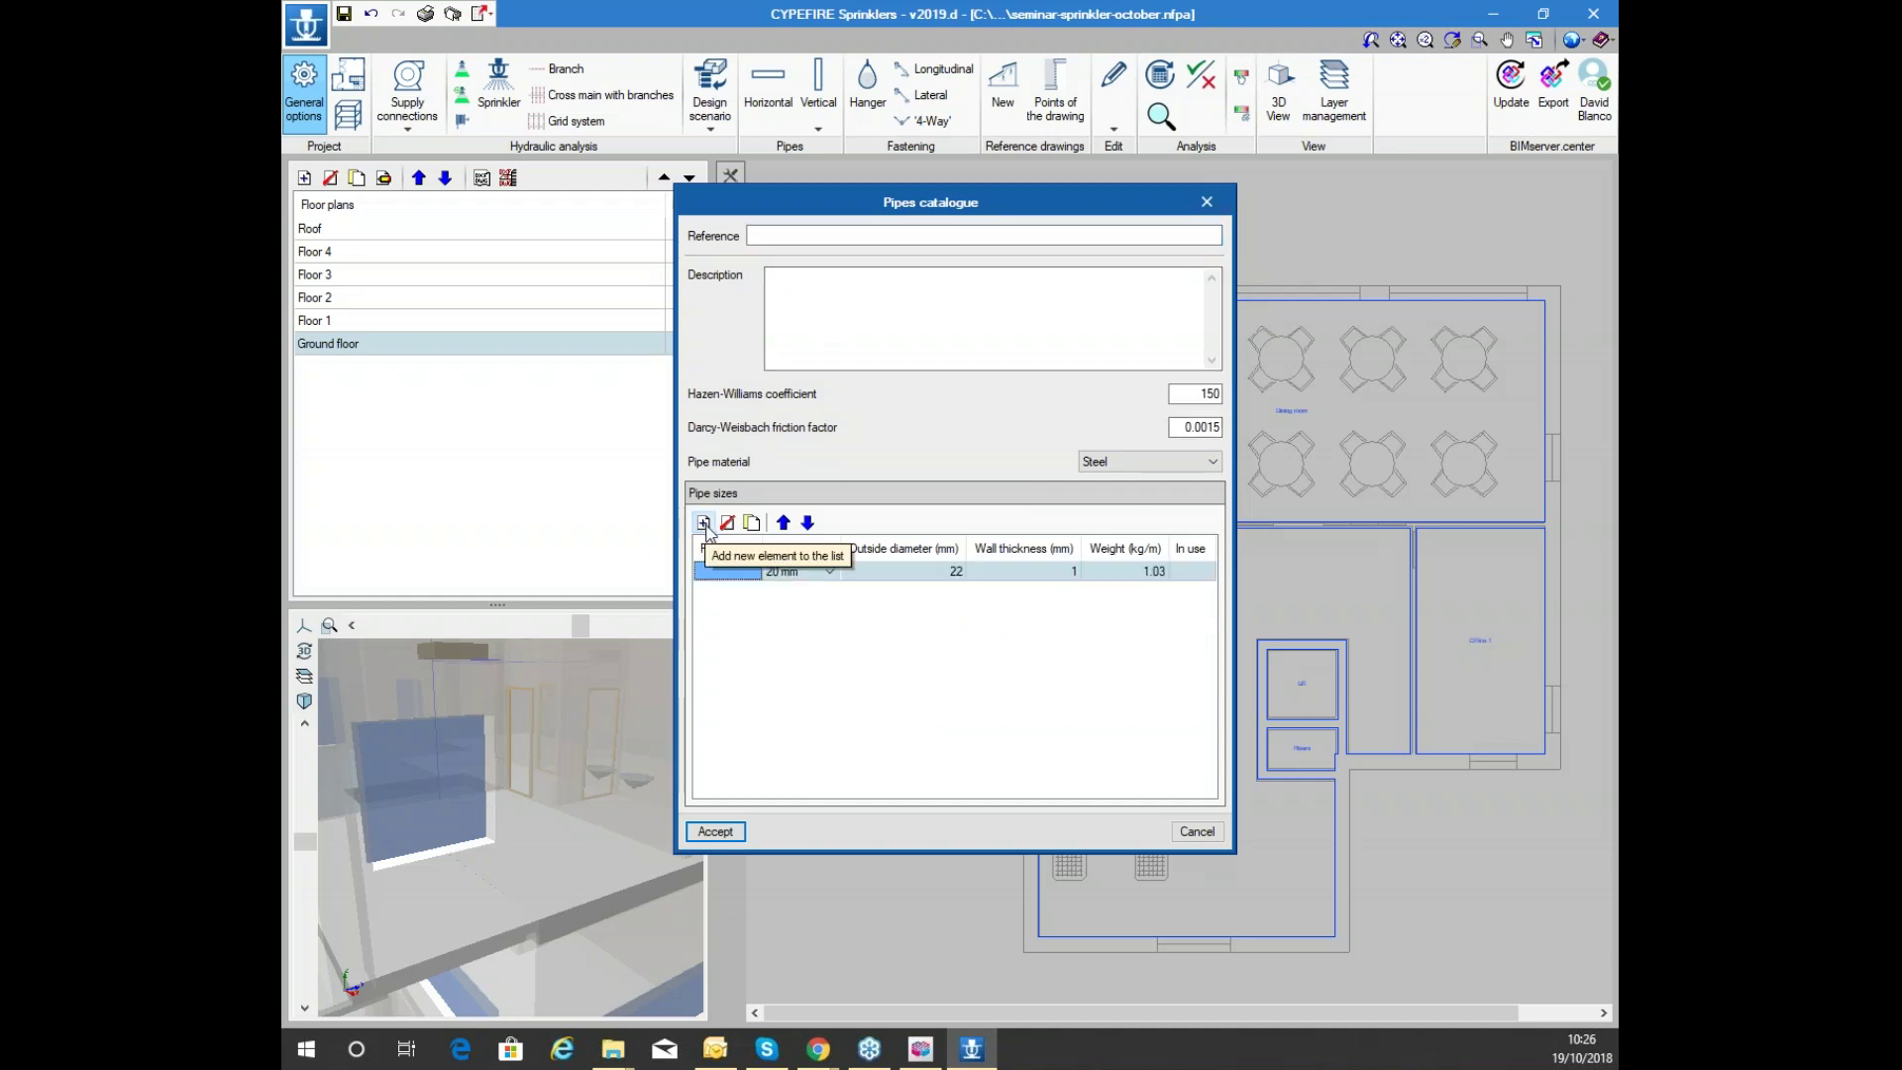
pyautogui.click(703, 523)
pyautogui.click(728, 523)
pyautogui.click(731, 526)
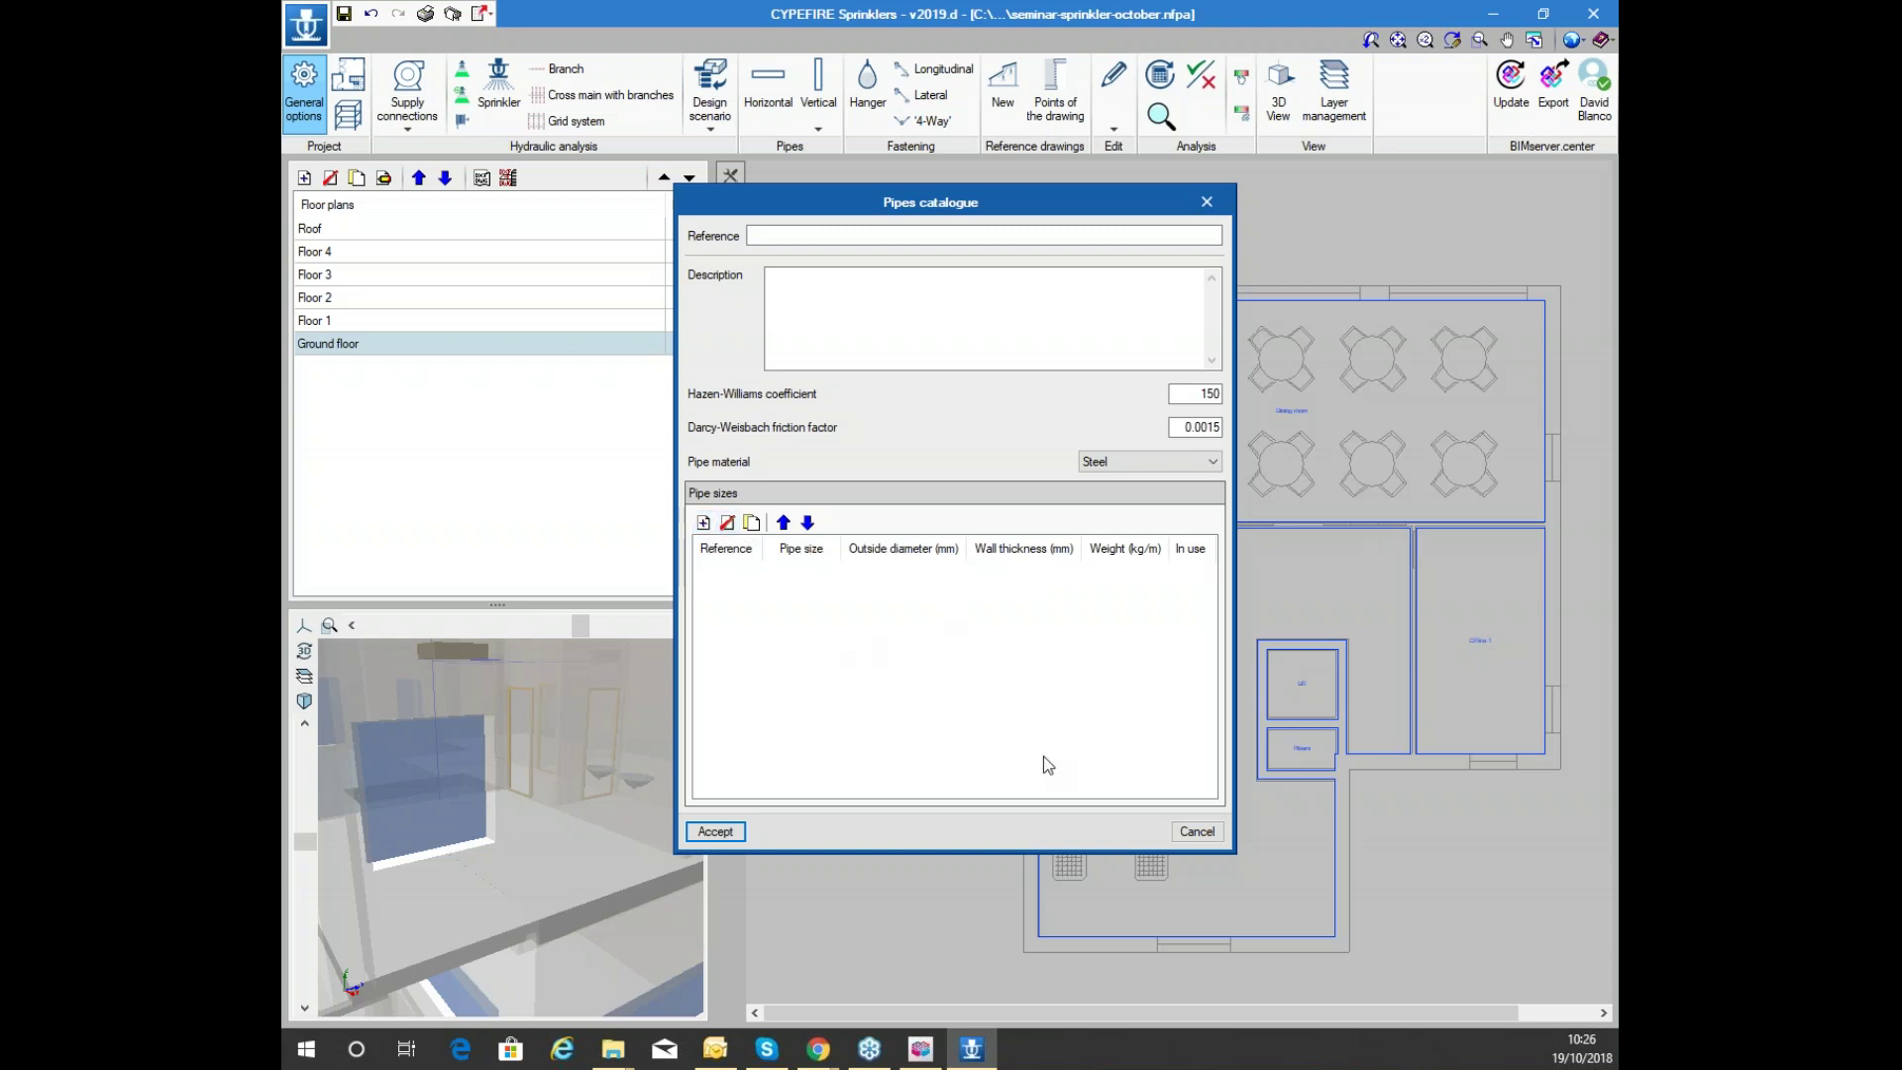
pyautogui.click(1197, 831)
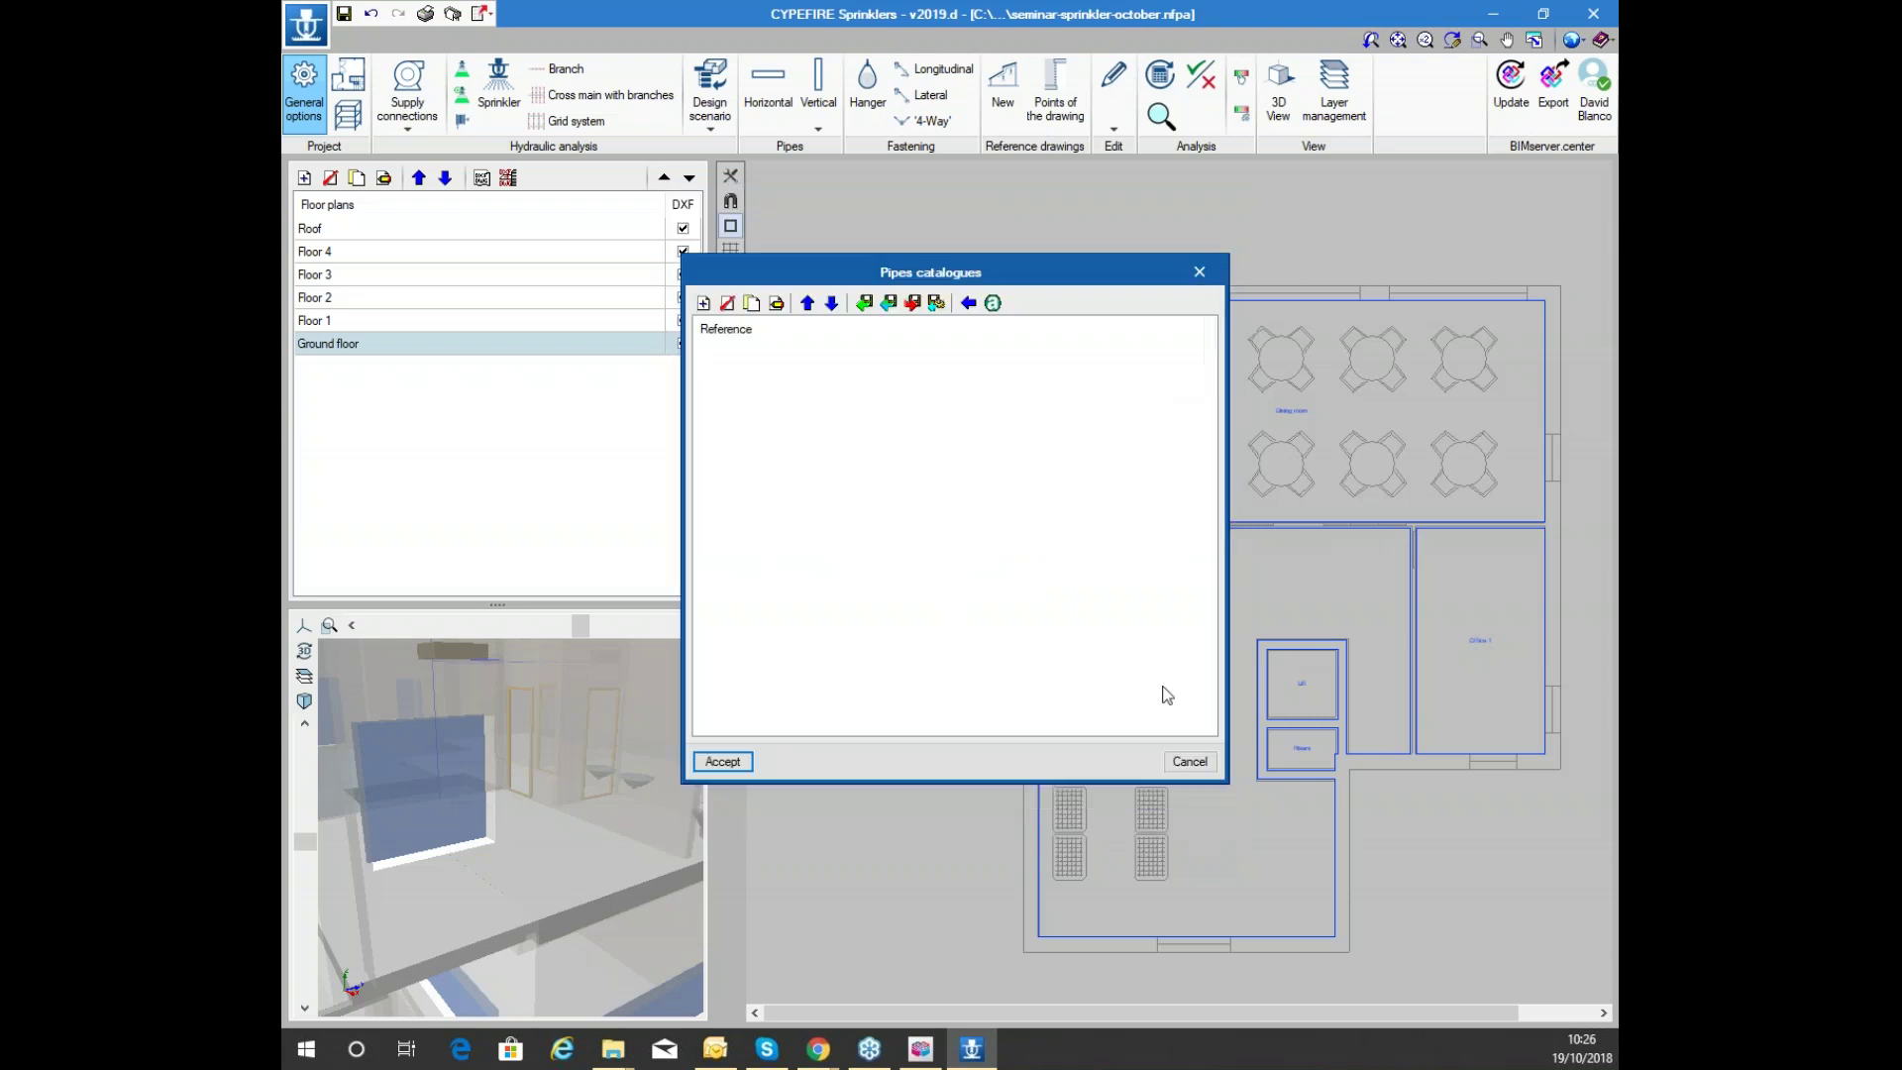
# Import the predefined pipe materials Steel Schedule 40, Copper type K and Stainless Steel Schedule 40S, and accept the pipes catalogues
pyautogui.click(969, 303)
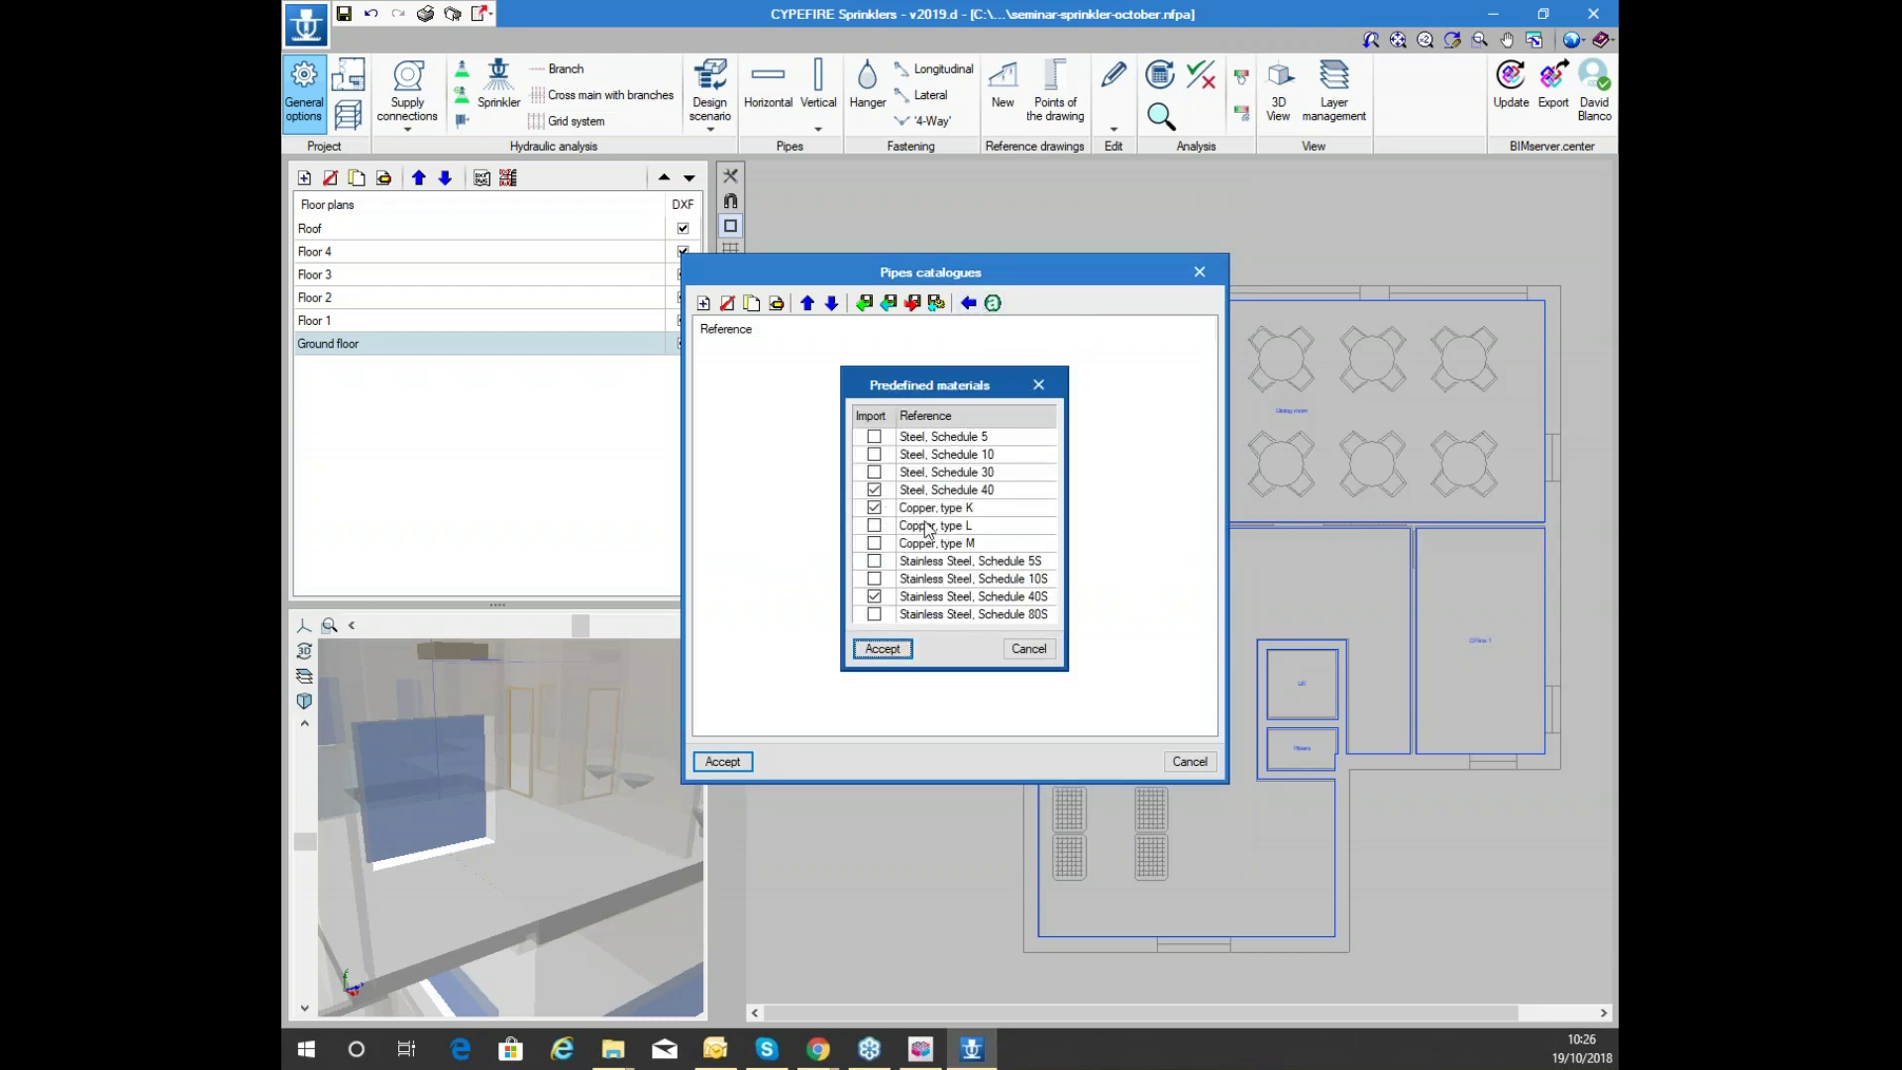
pyautogui.click(882, 649)
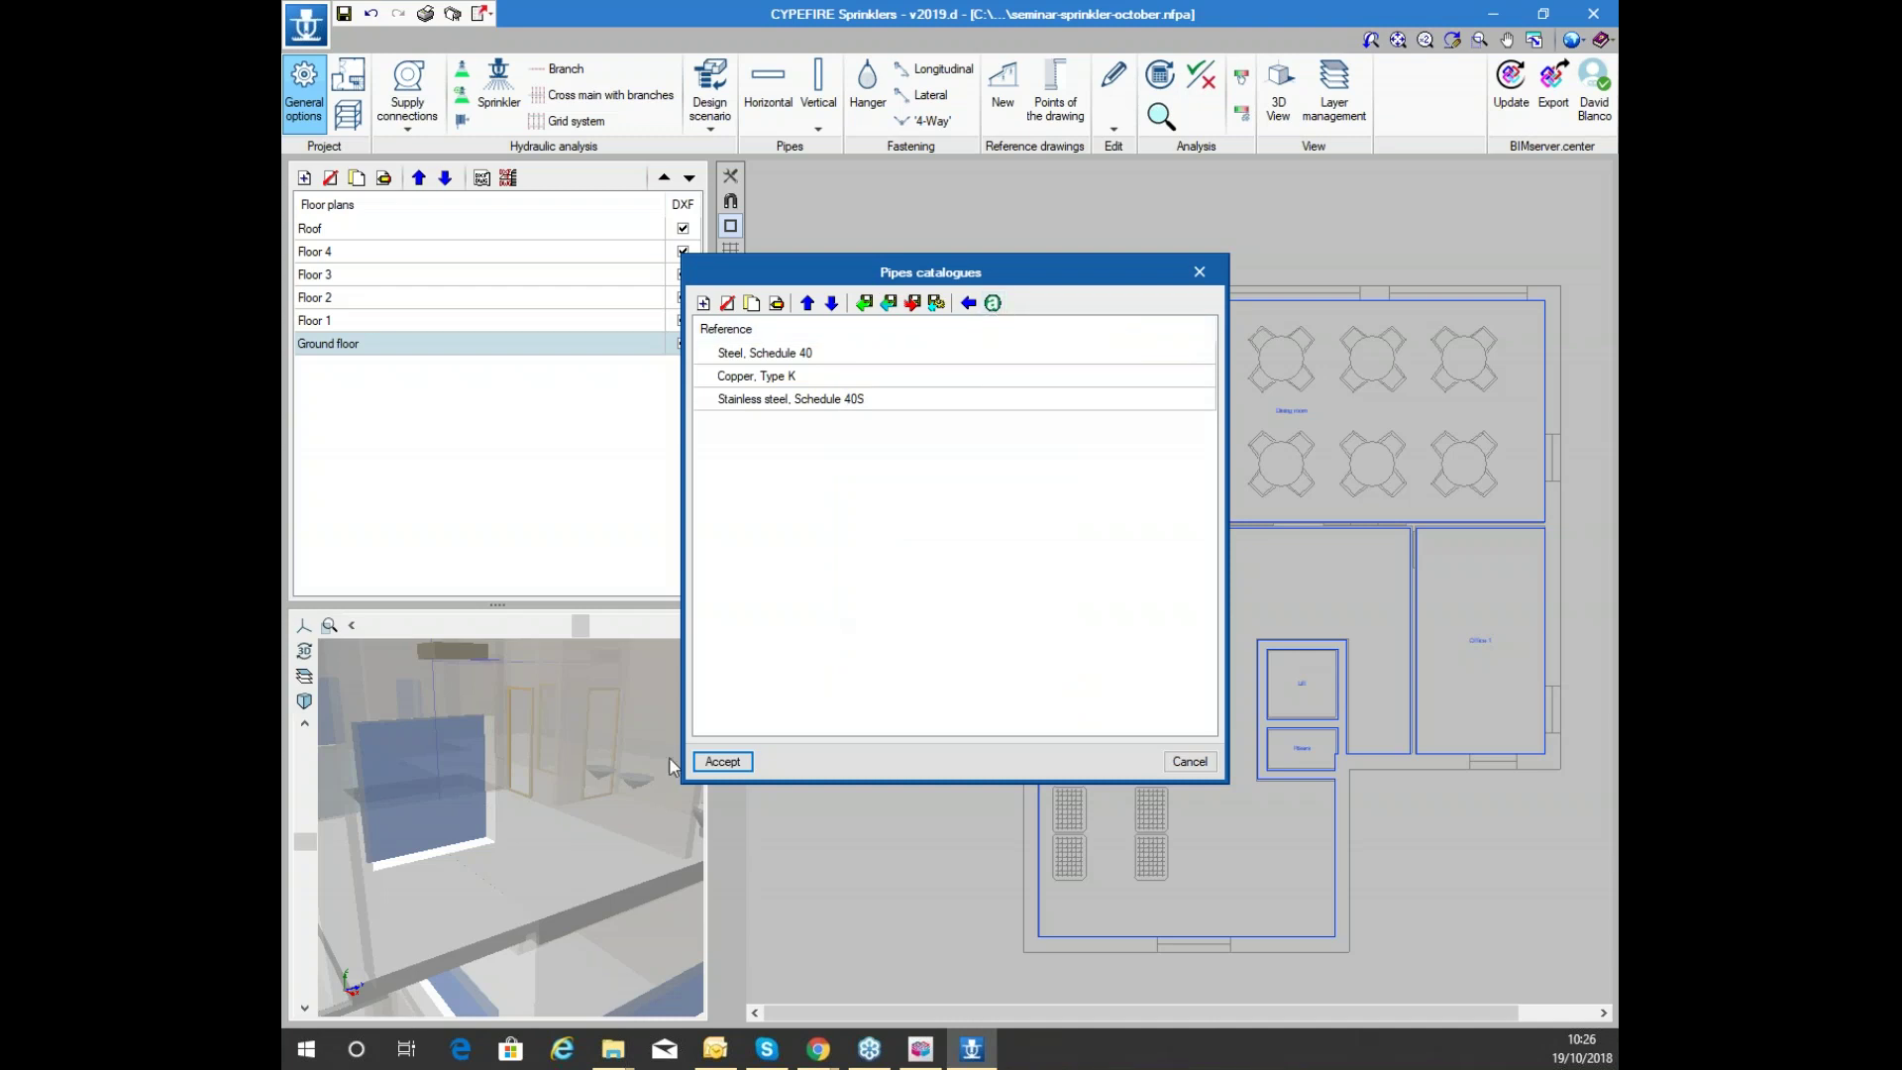
pyautogui.click(723, 762)
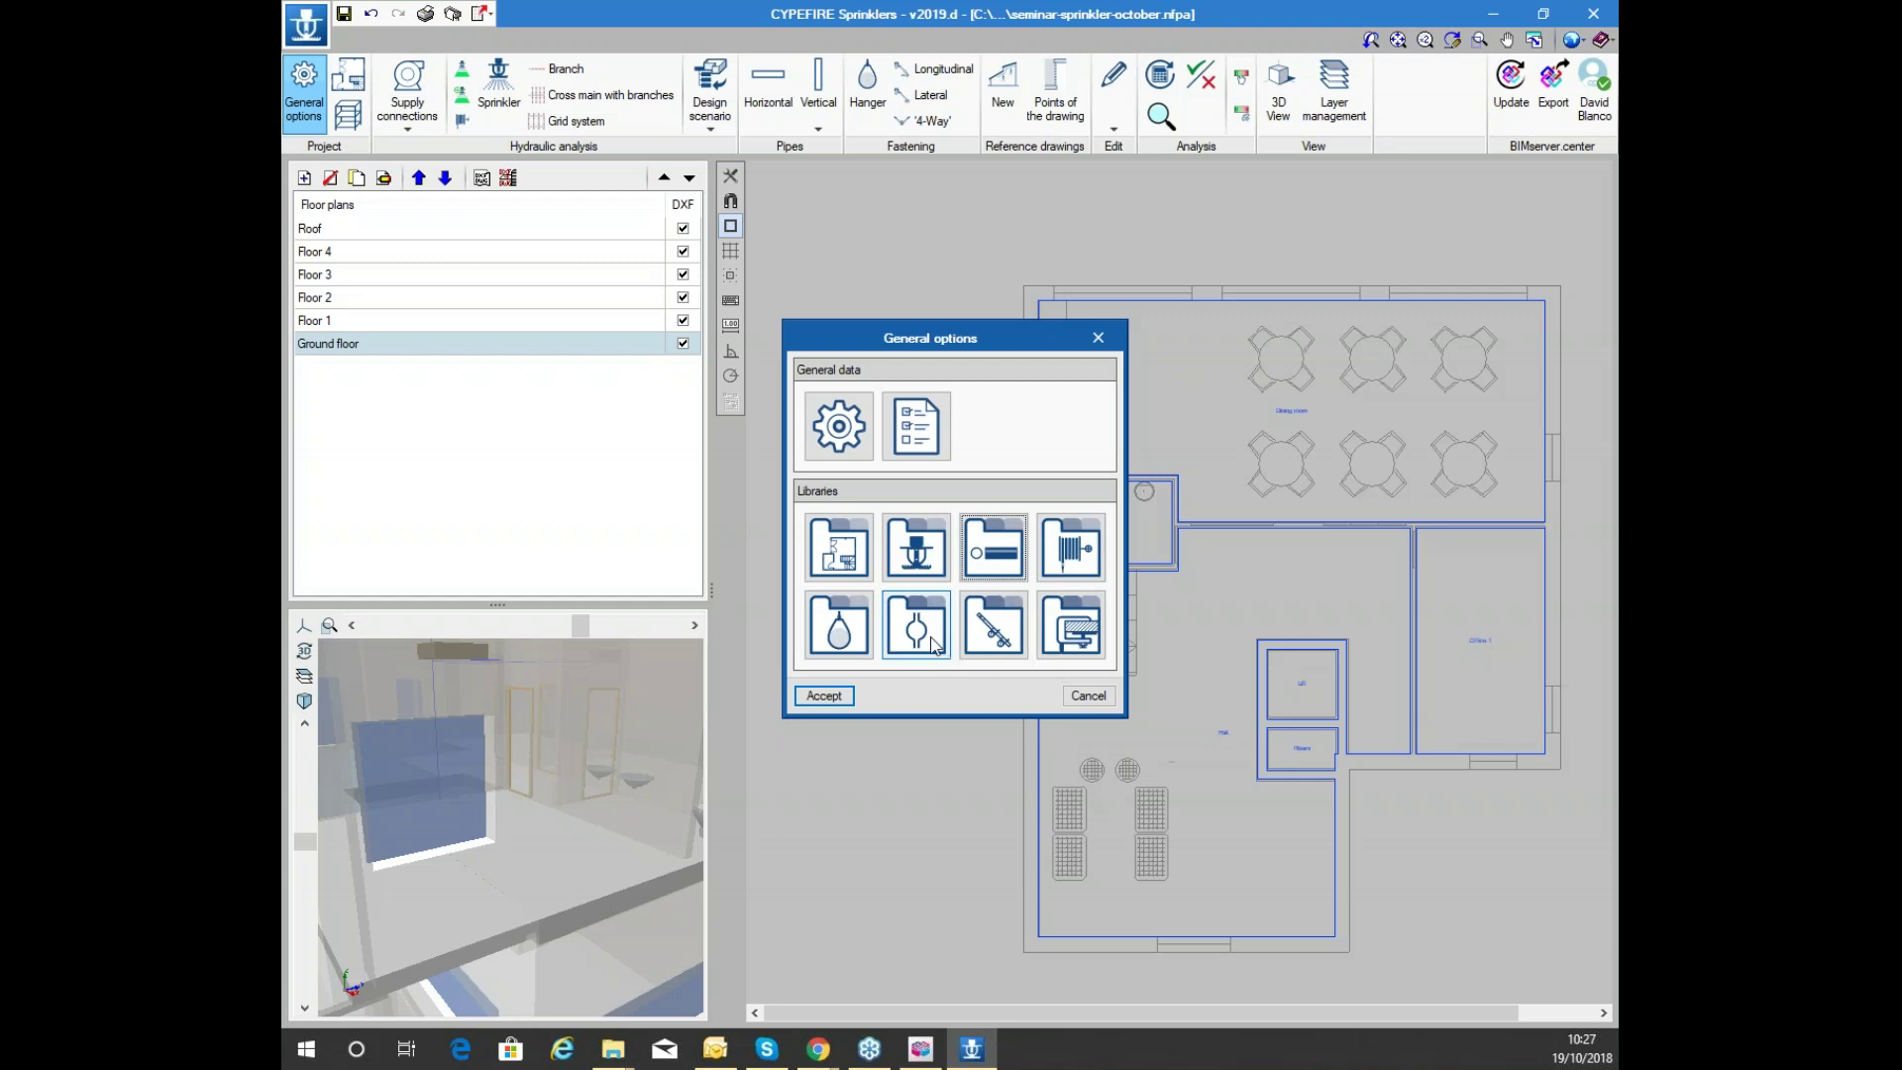
# Start a new hangers catalogue and try adding and deleting hanger types in its list
pyautogui.click(854, 649)
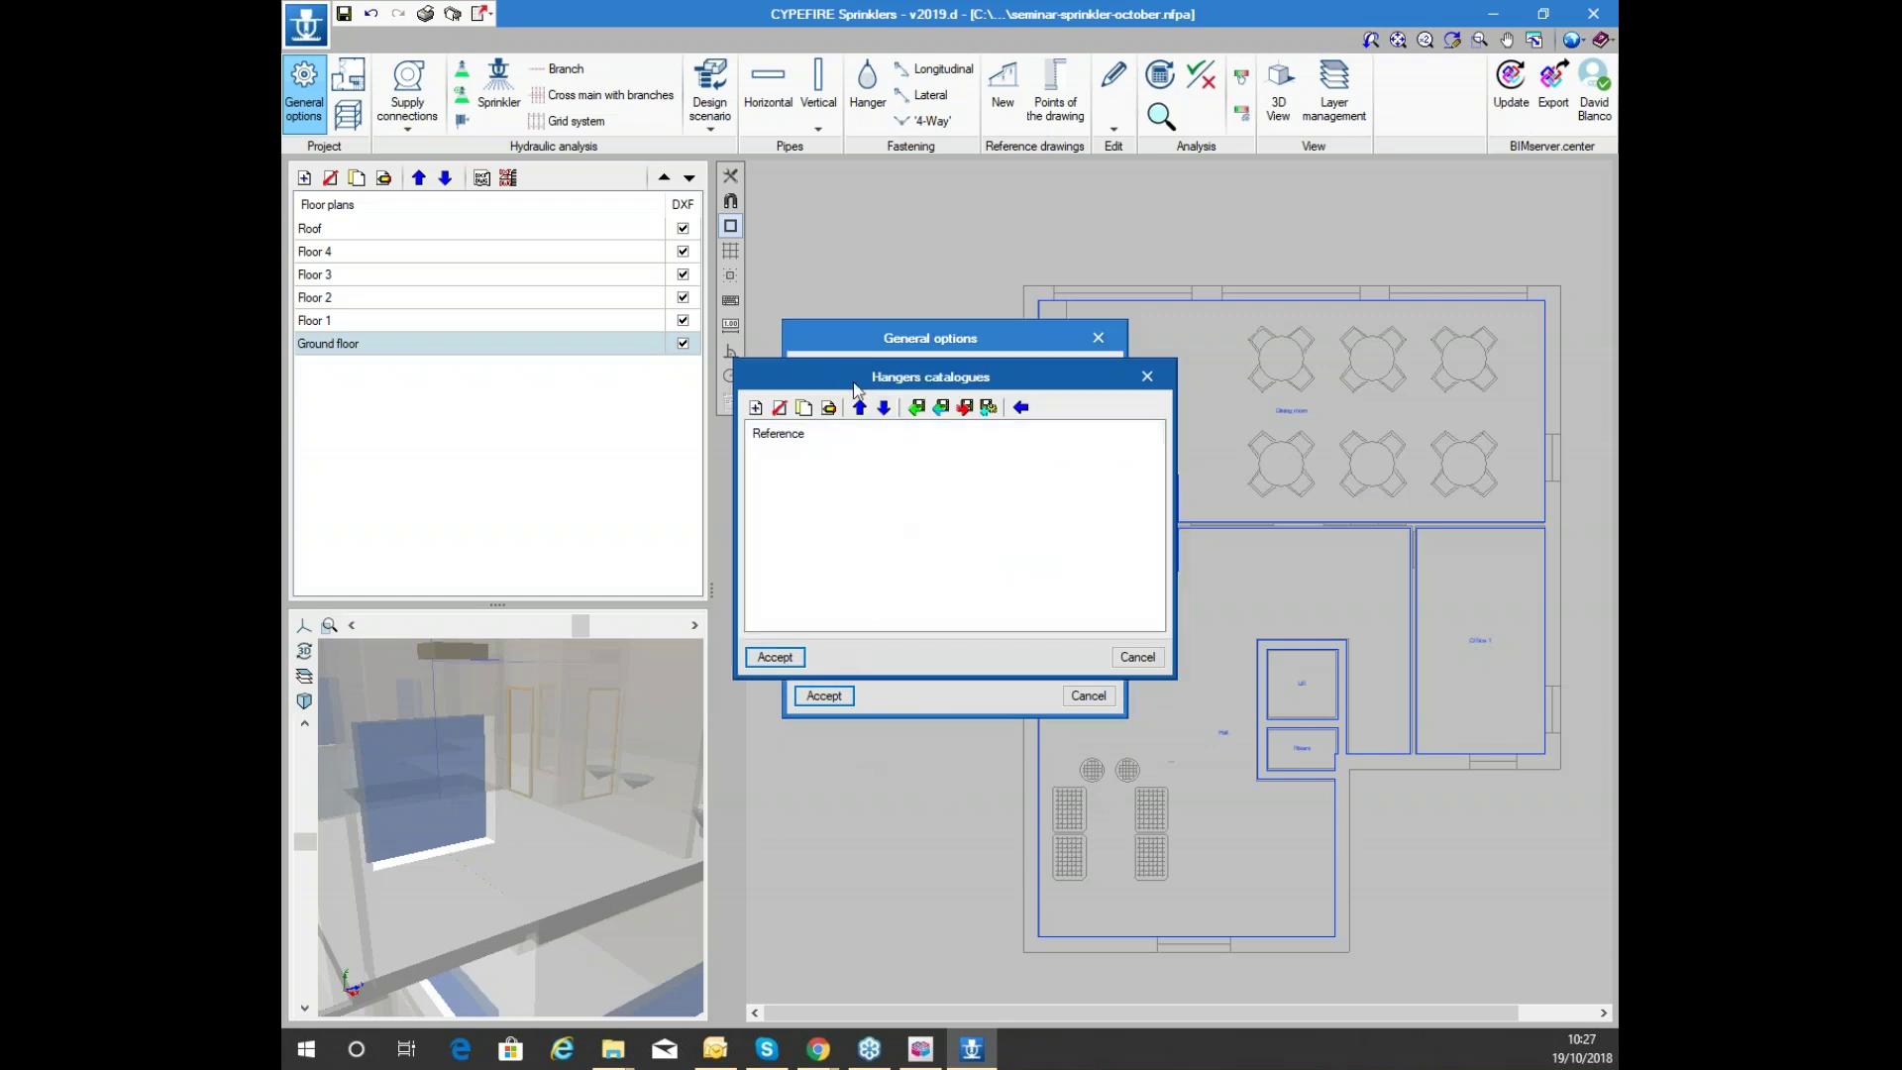
pyautogui.click(756, 407)
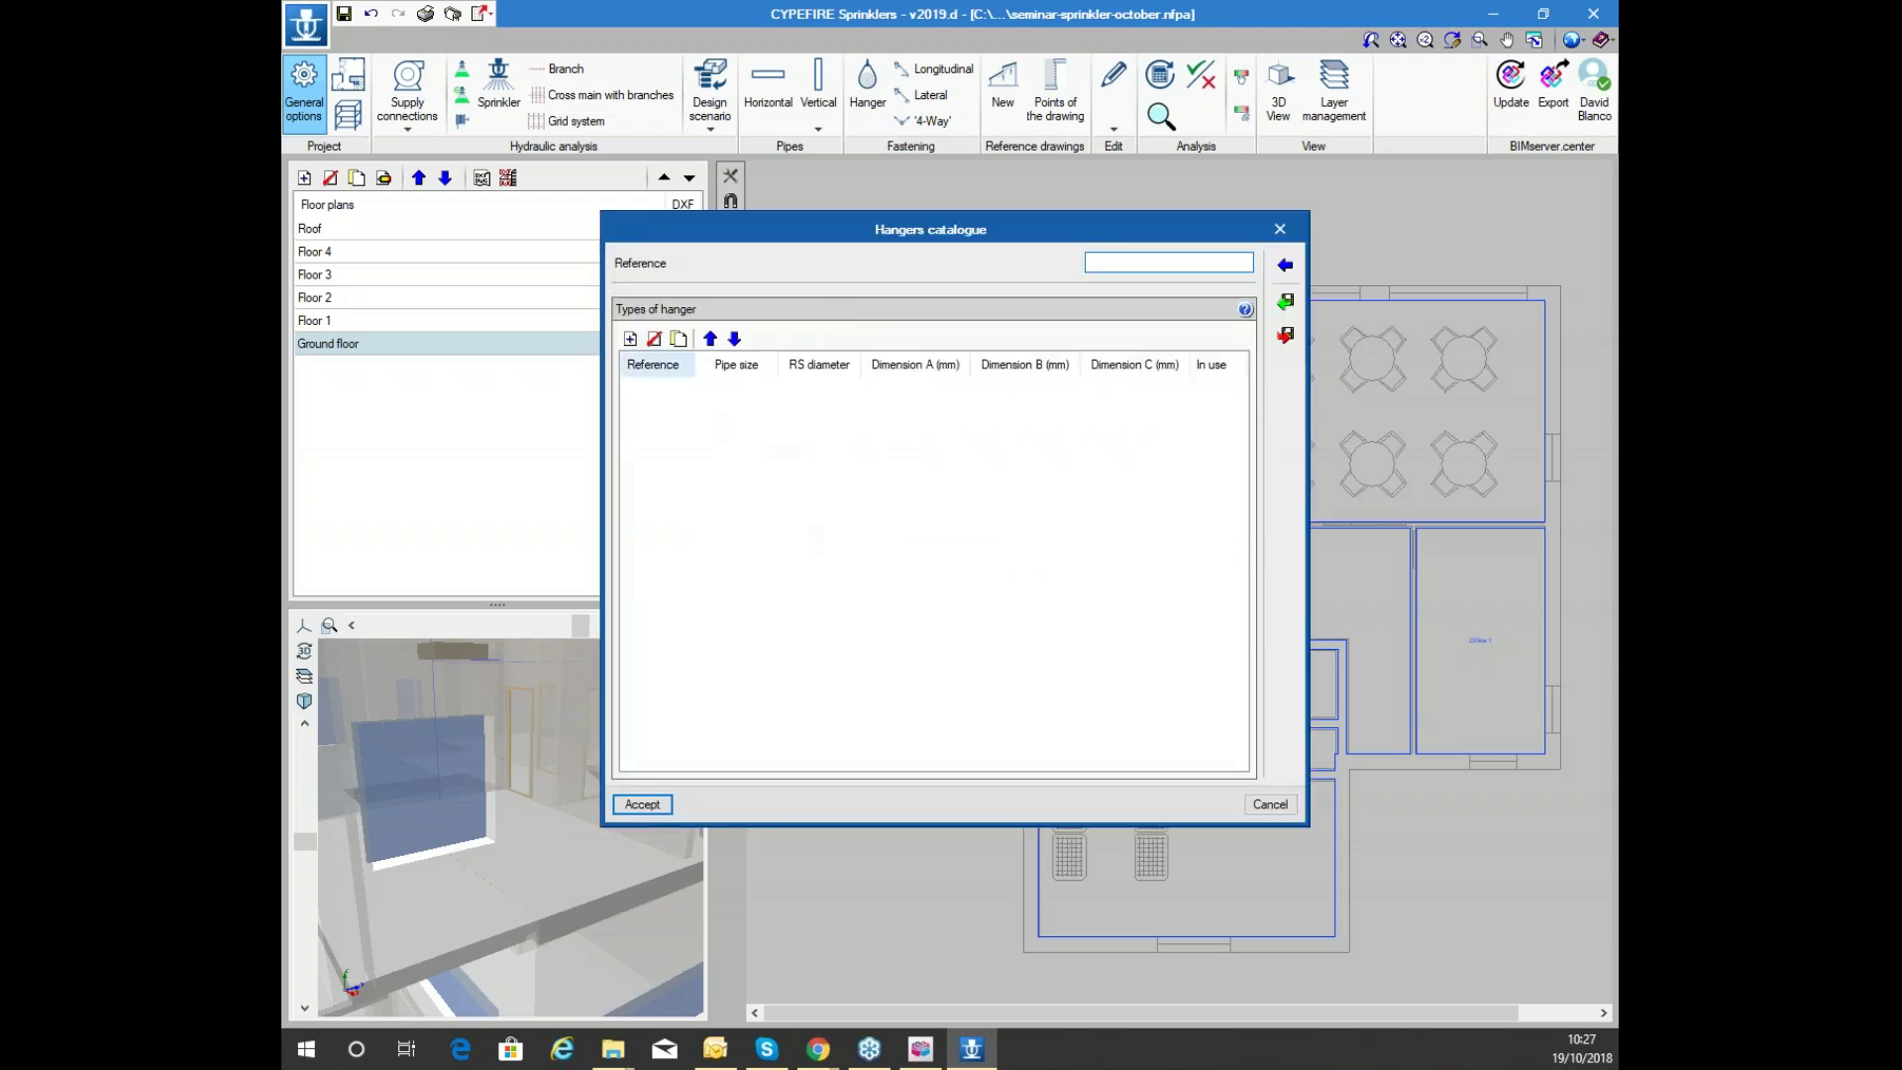
pyautogui.click(630, 338)
pyautogui.click(630, 339)
pyautogui.click(630, 339)
pyautogui.click(653, 339)
pyautogui.click(653, 338)
pyautogui.click(654, 339)
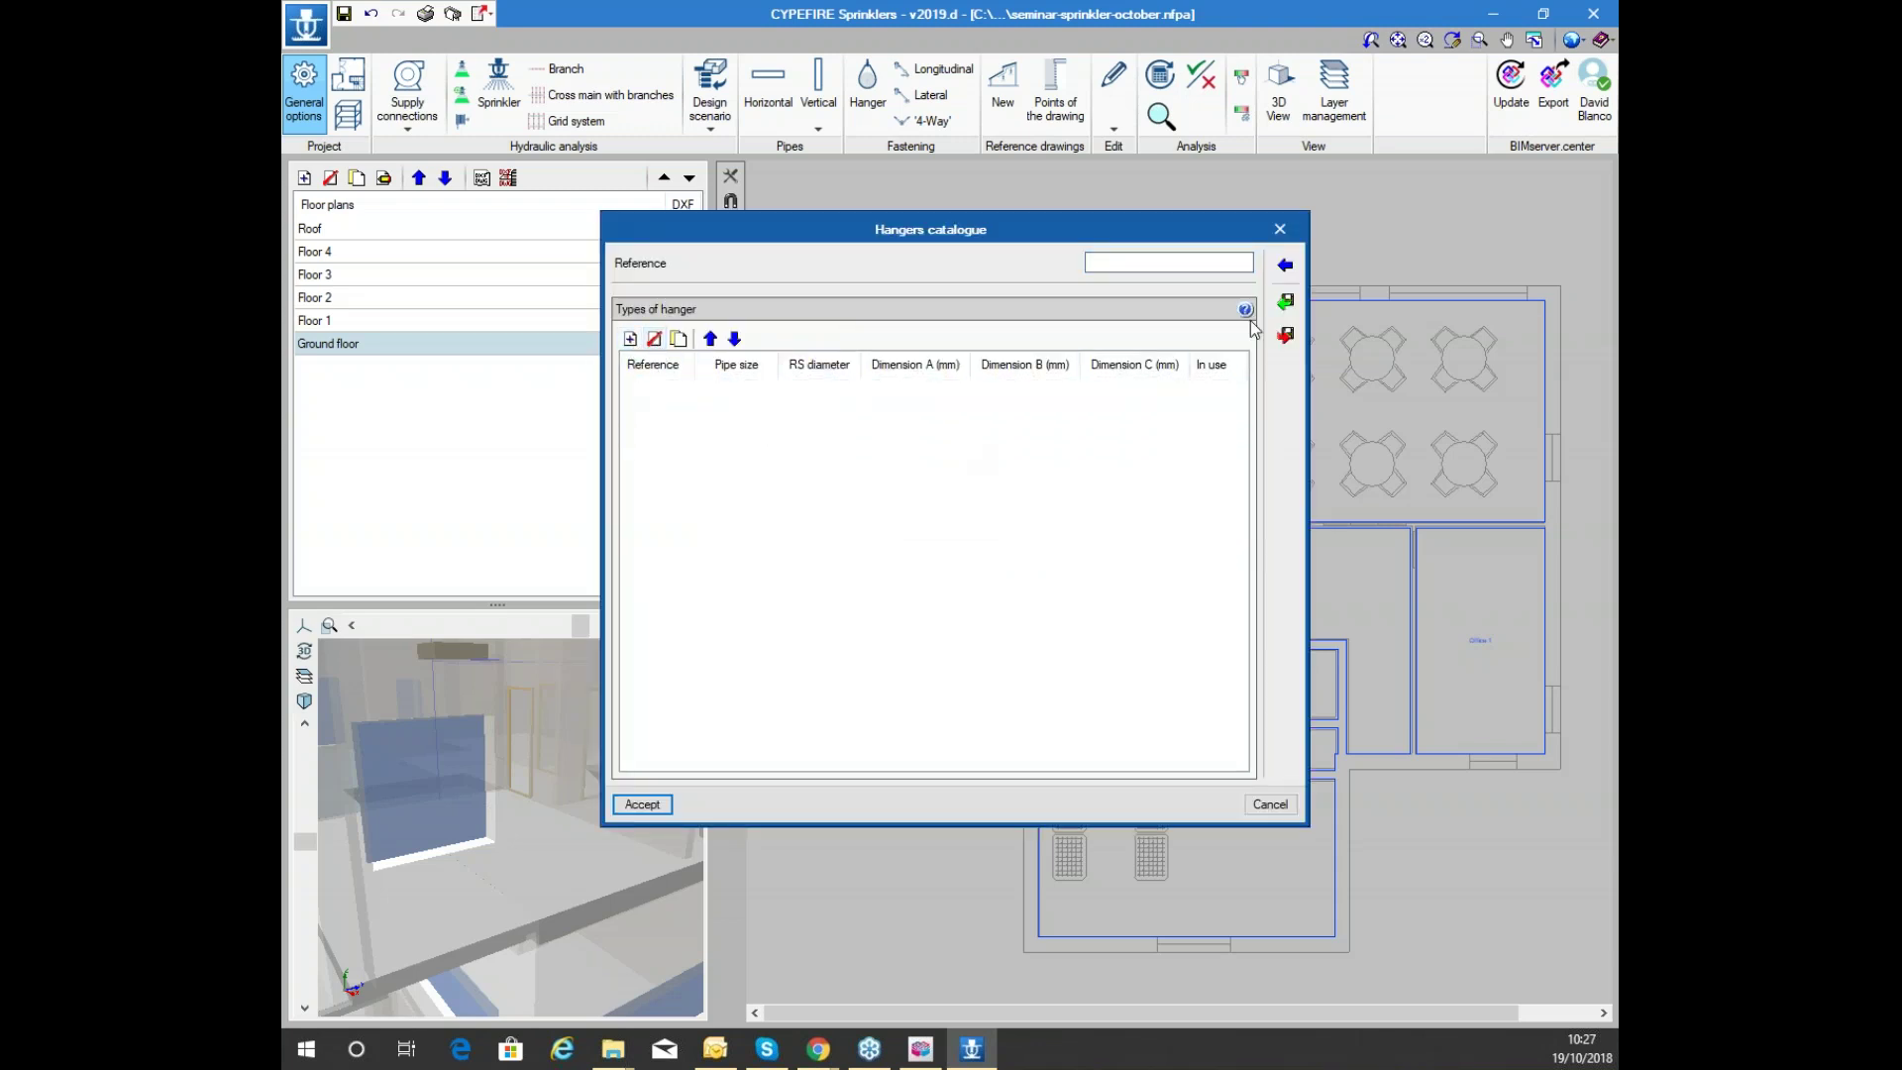
# Consult the hanger dimensions diagram and import the predefined Loop Hanger catalogue
pyautogui.click(1245, 309)
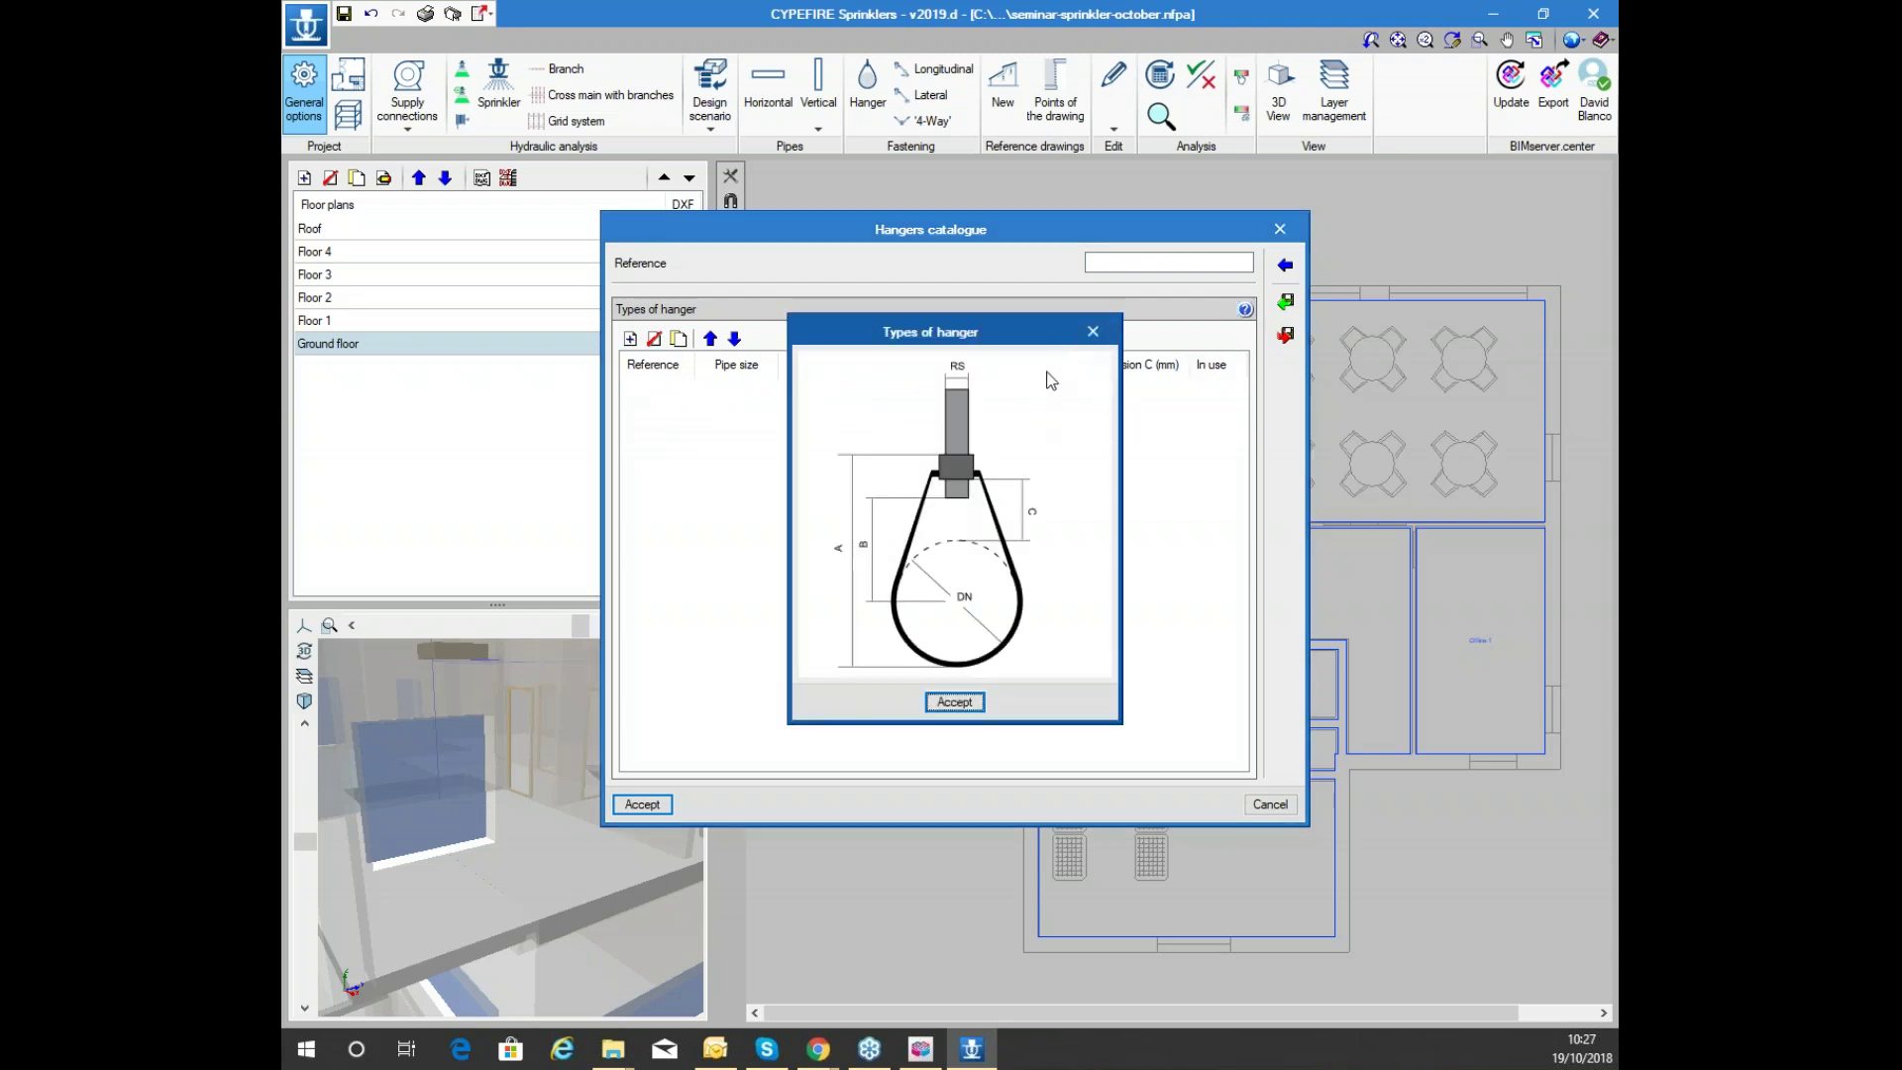
pyautogui.click(1094, 331)
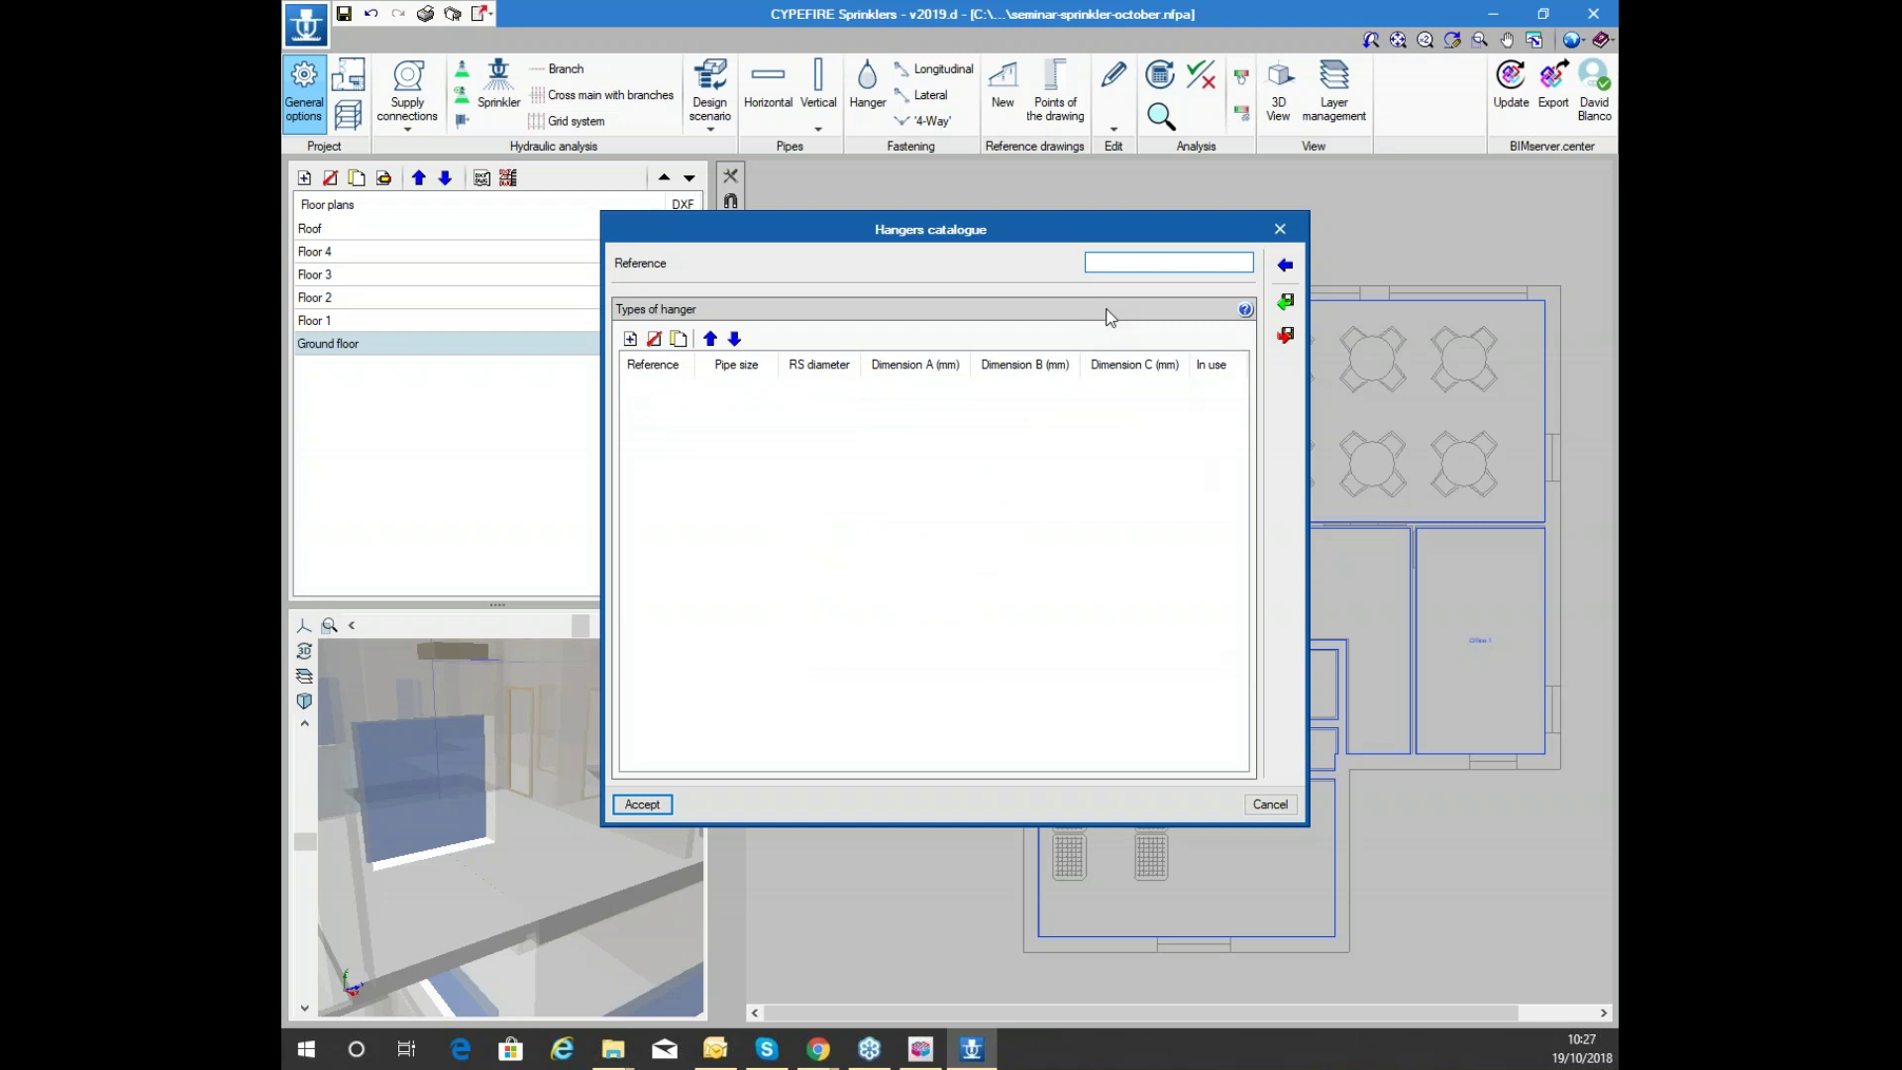
pyautogui.click(1285, 300)
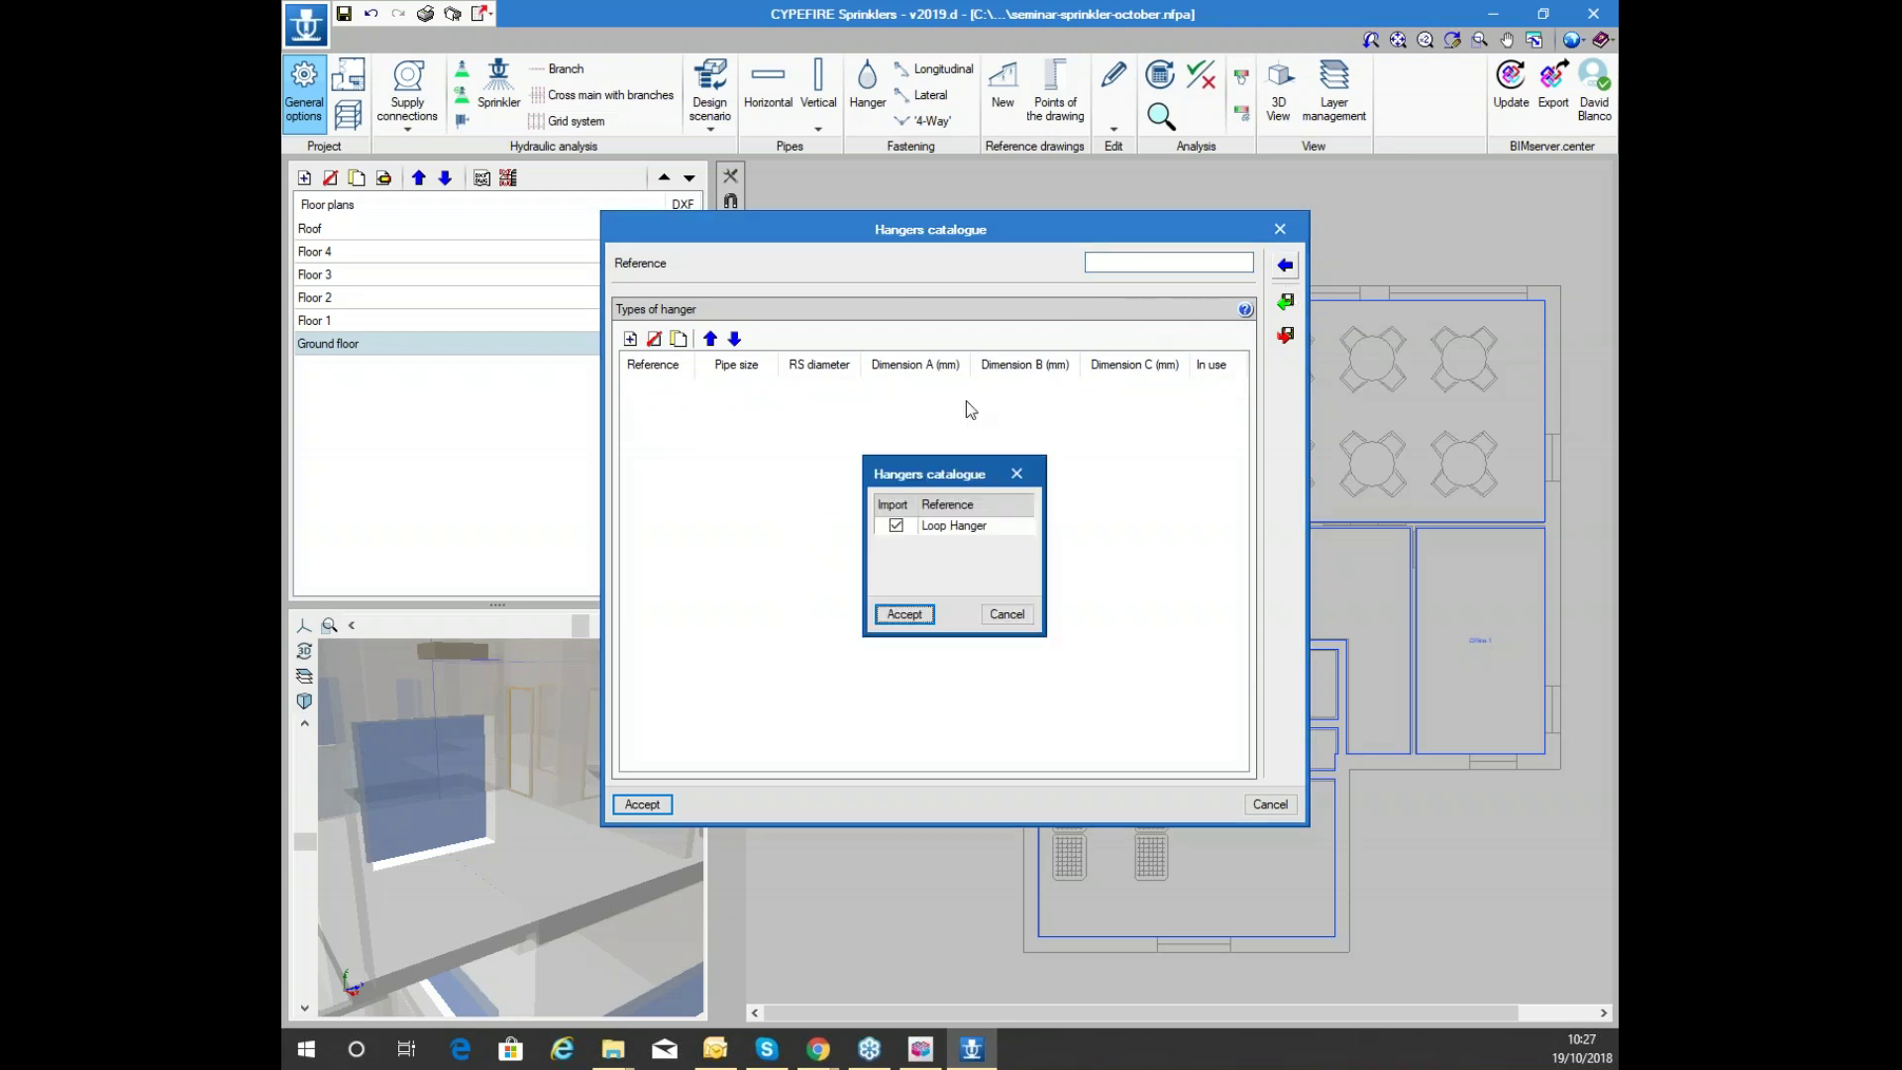
pyautogui.click(899, 622)
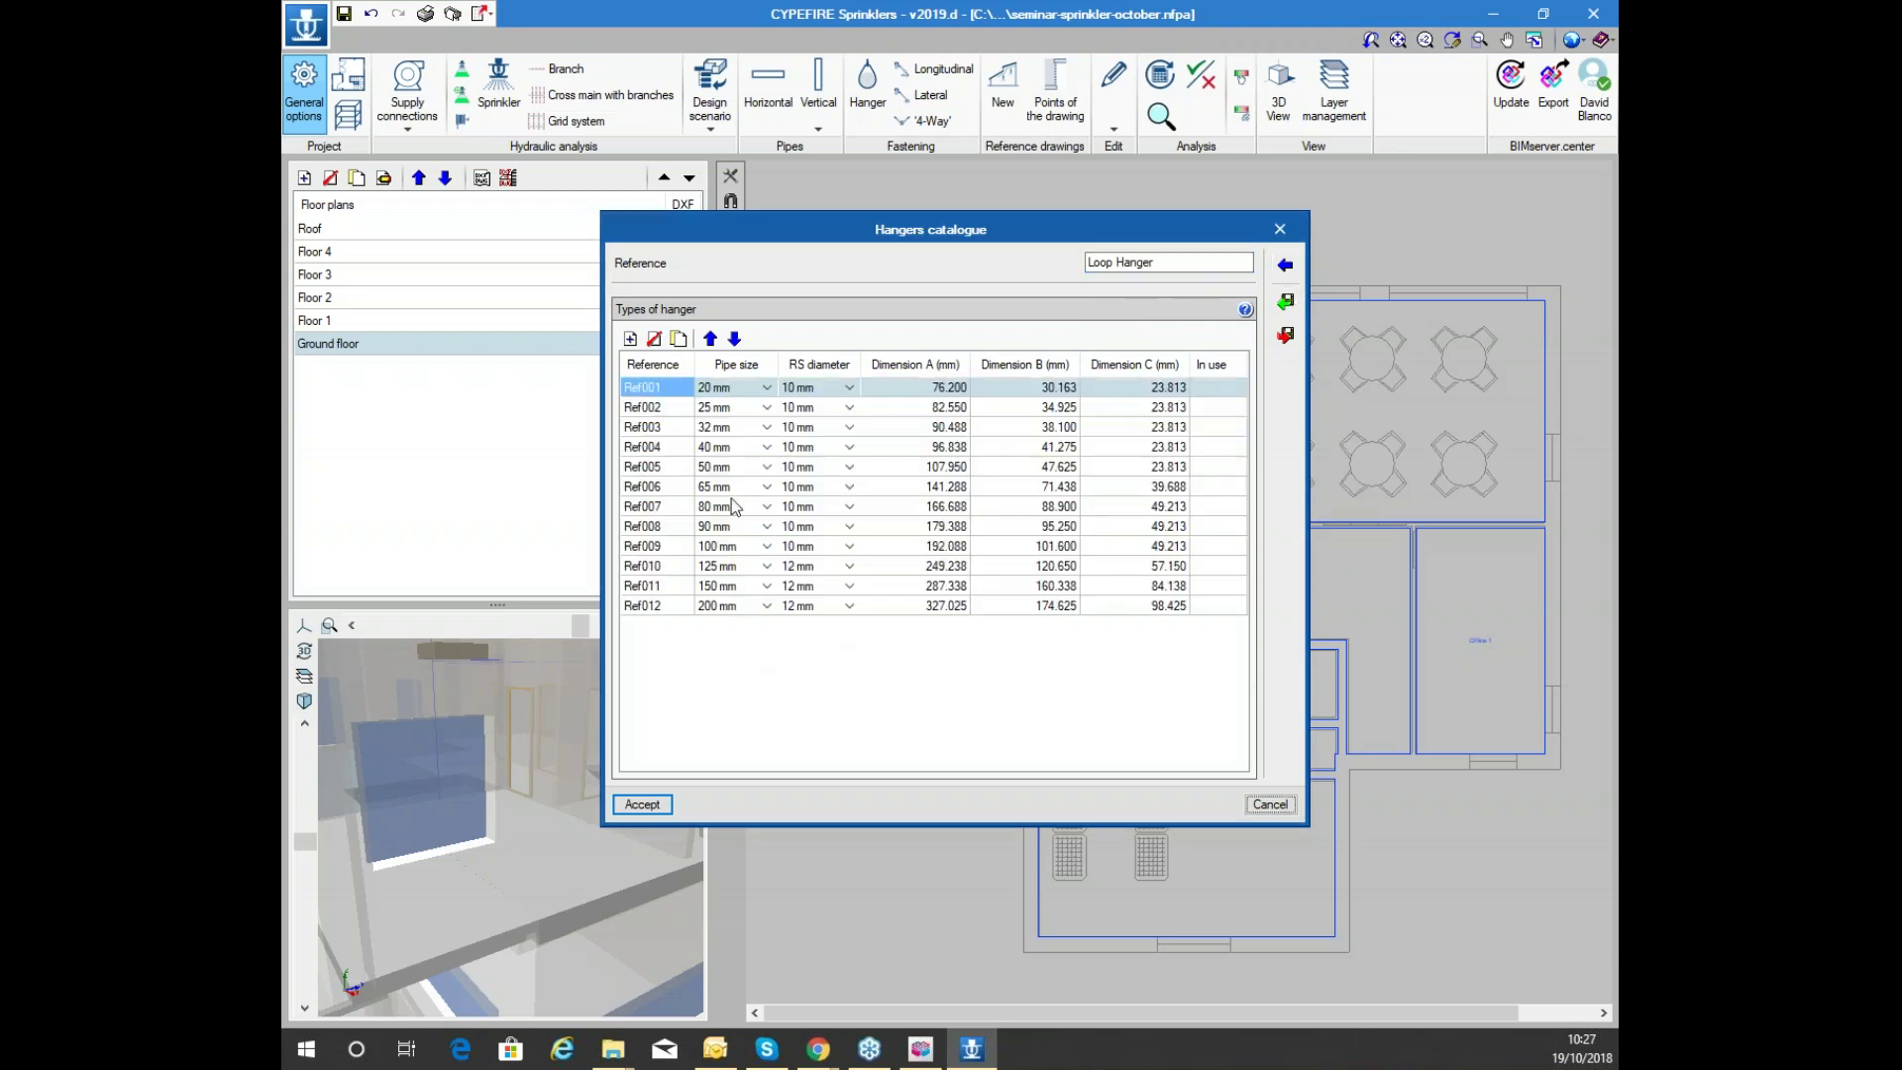
# Check the Loop Hanger sizes against the dimensions diagram, then accept the hangers catalogue and the general options
pyautogui.click(1245, 309)
pyautogui.click(955, 701)
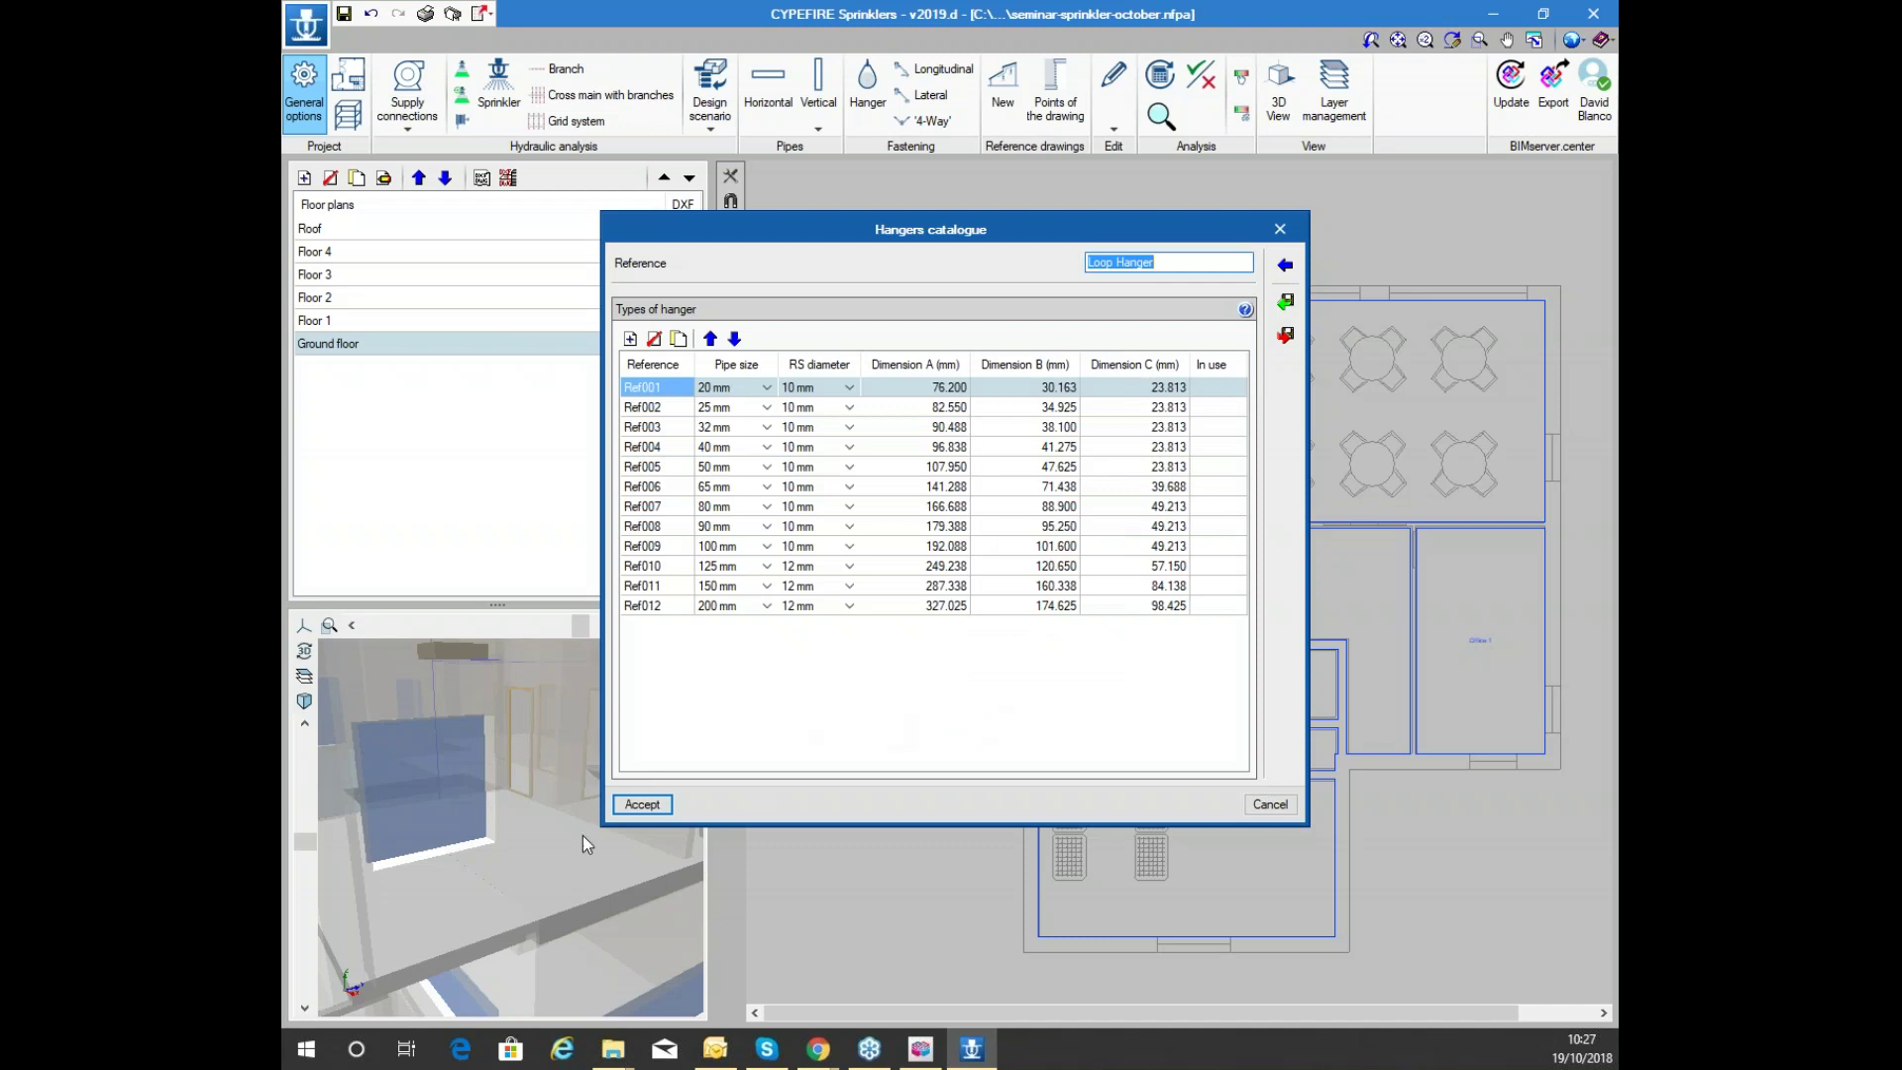
pyautogui.click(642, 803)
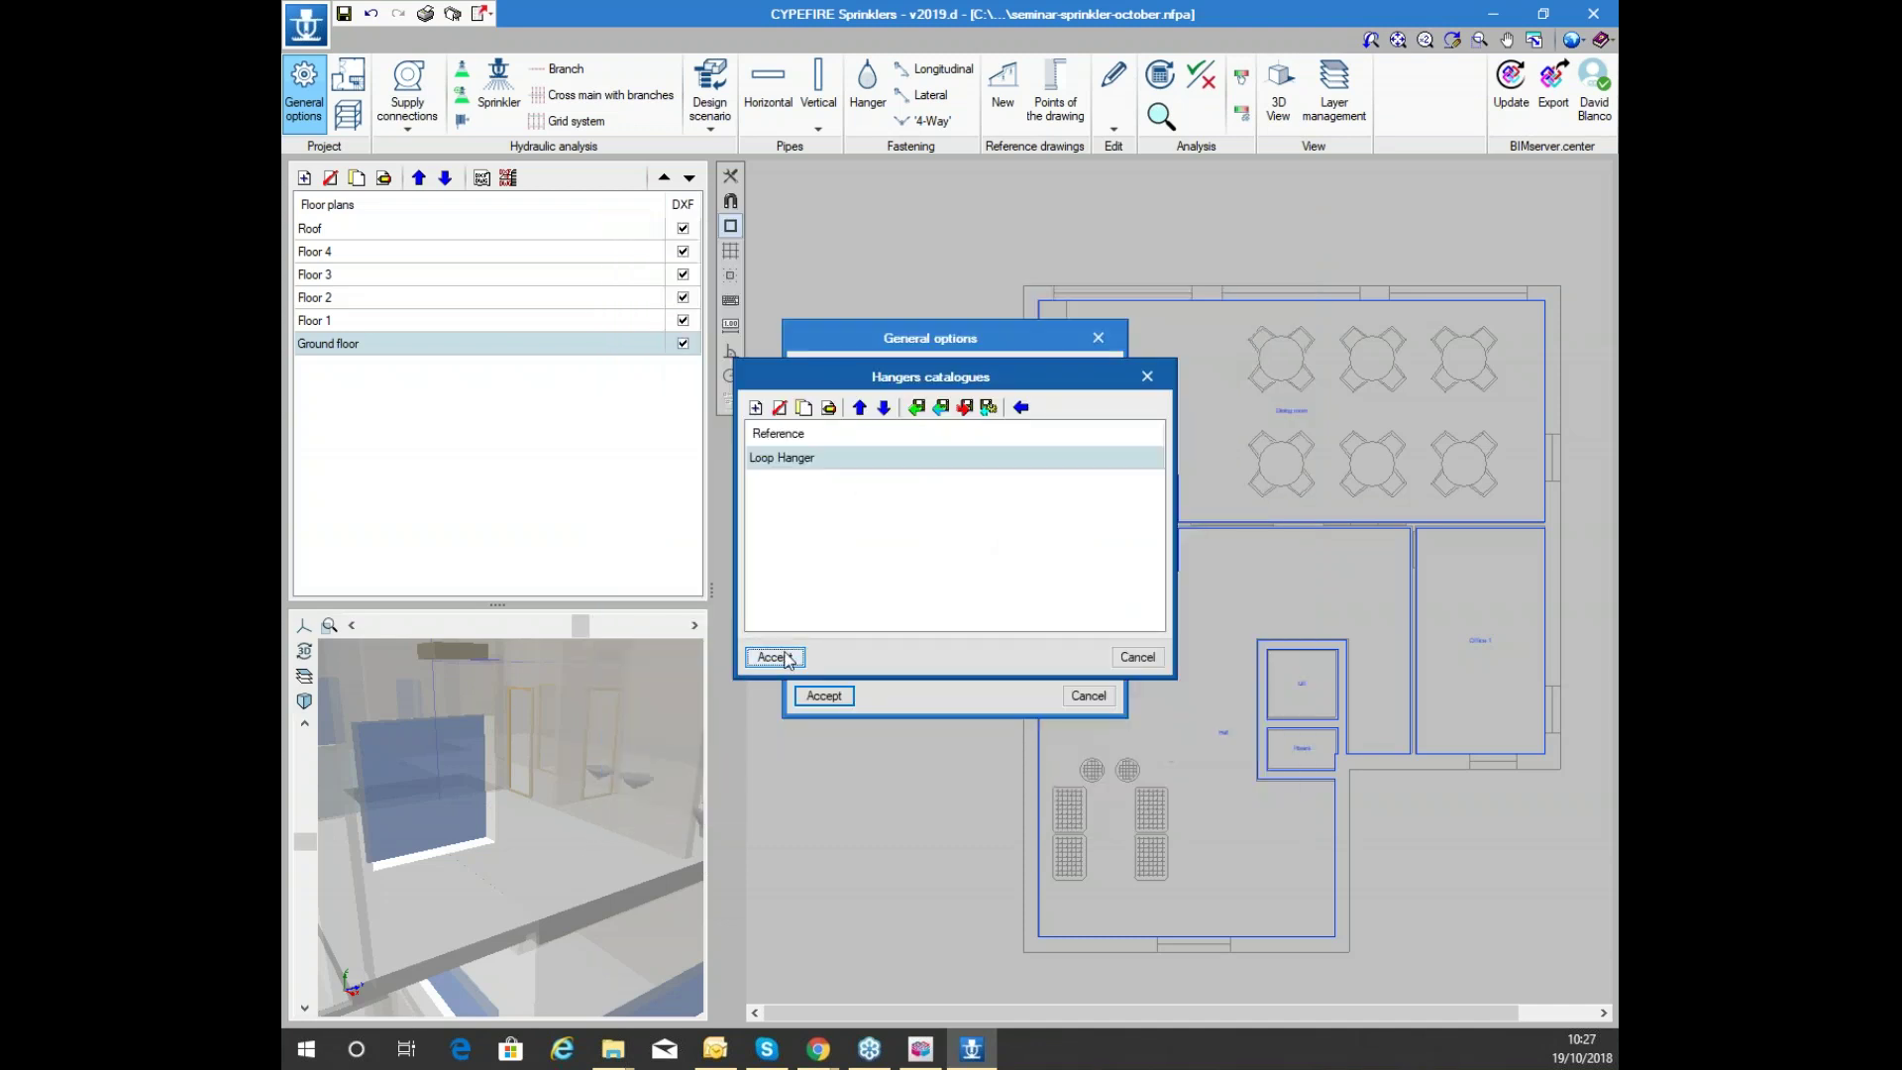
pyautogui.click(775, 657)
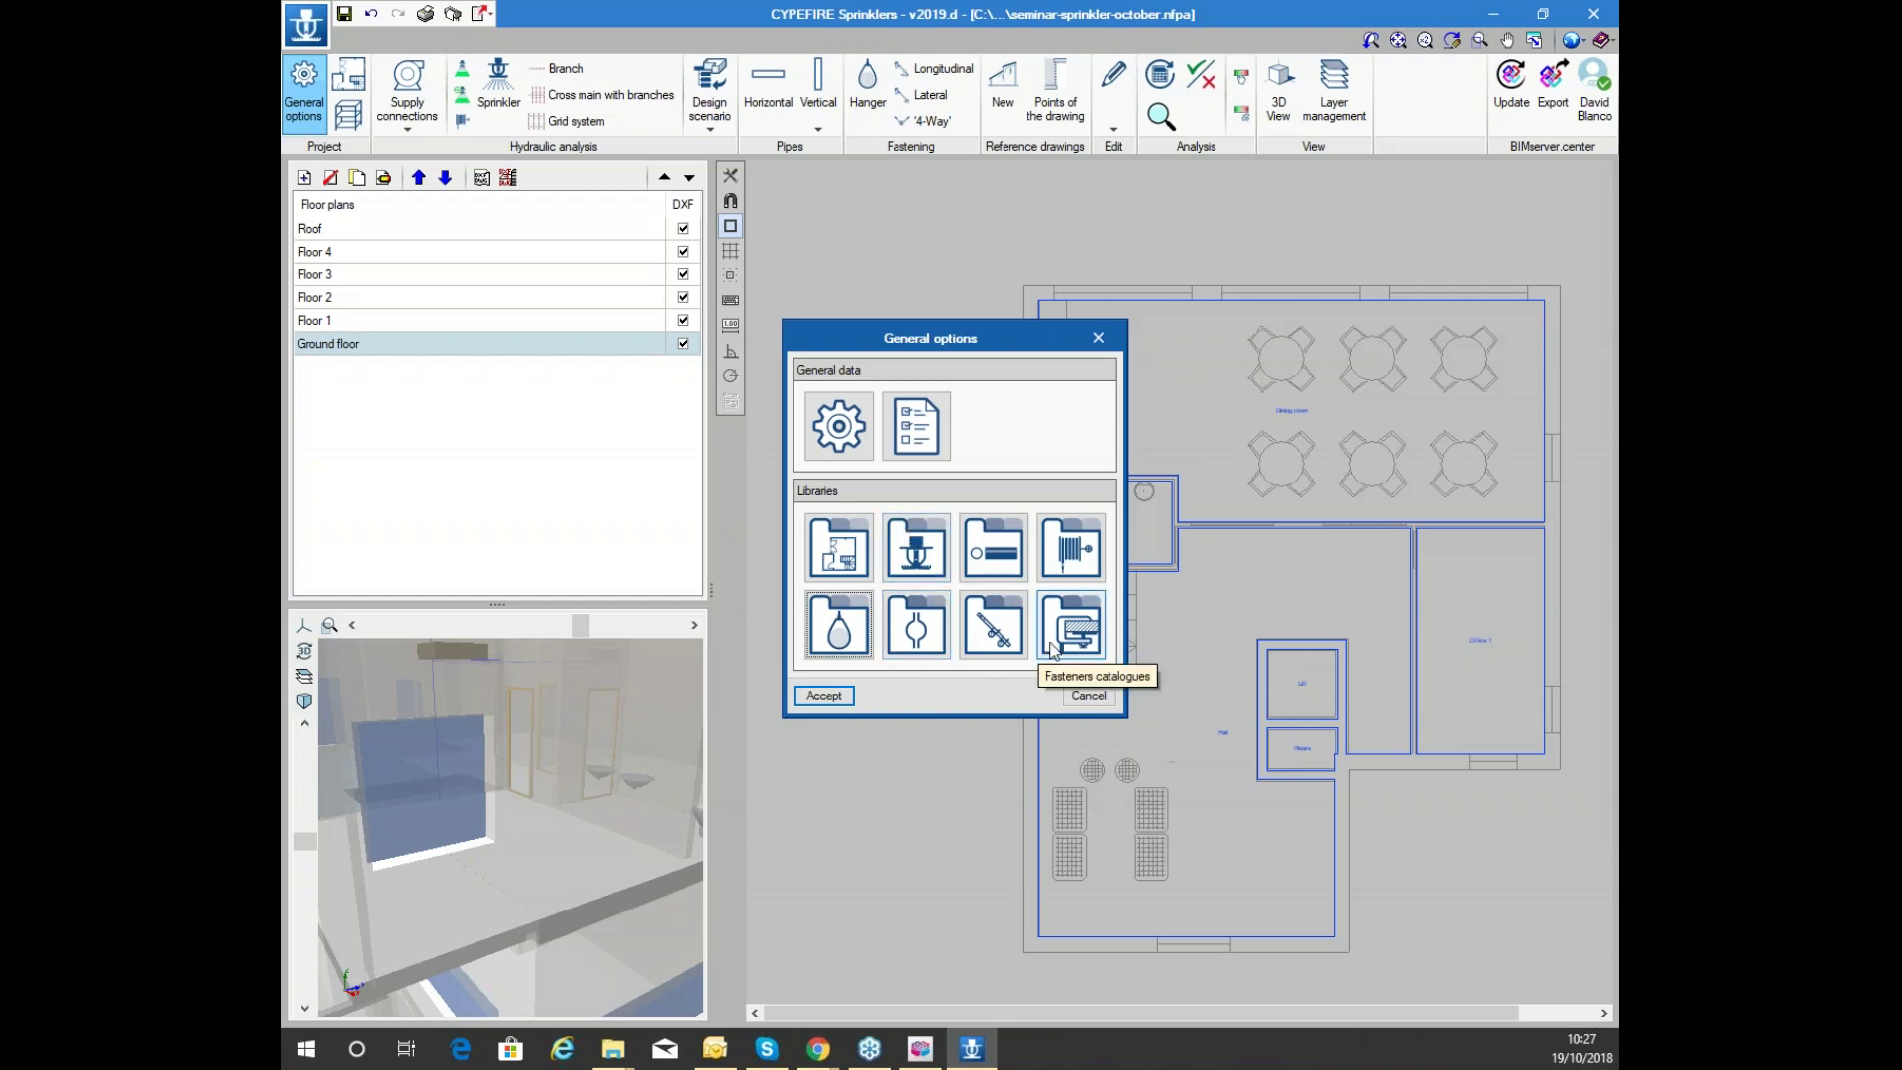
pyautogui.click(822, 697)
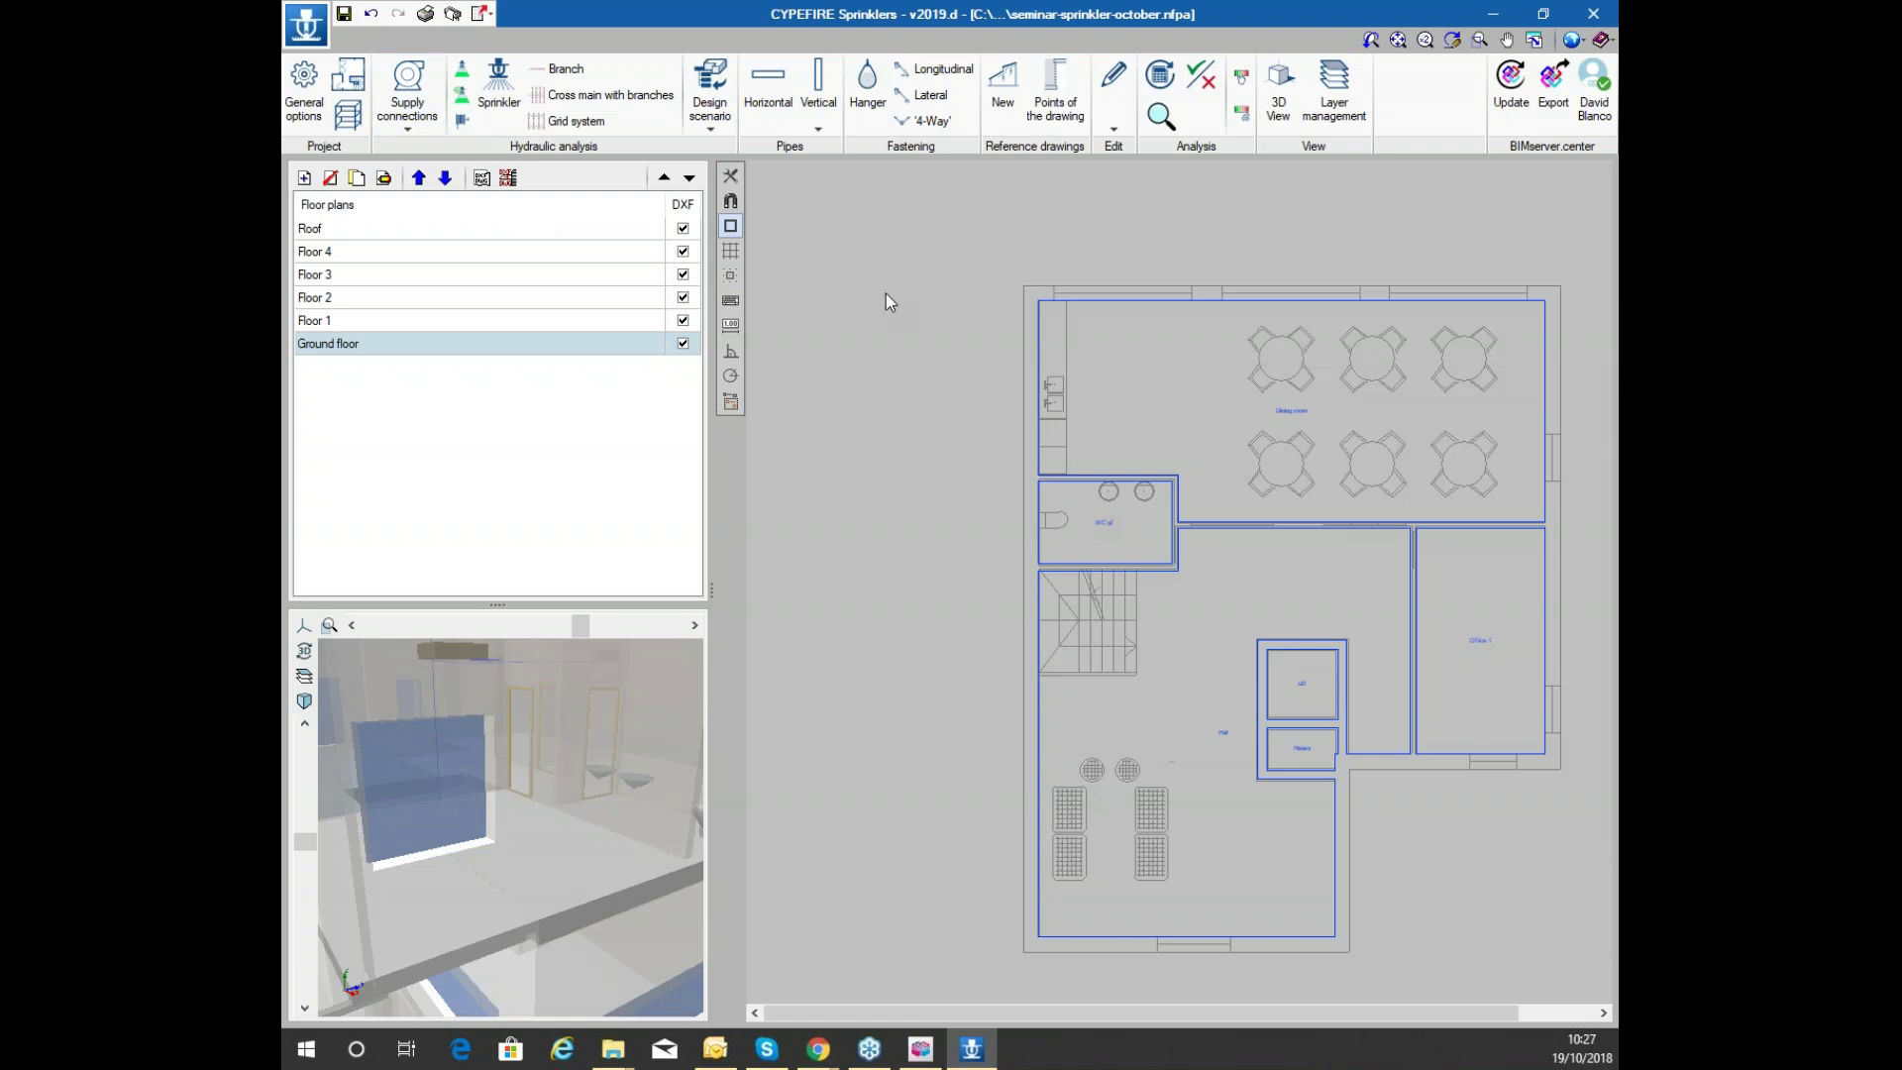
# Place a supply connection outside the building beside the ground floor plan, with 5.00 bar static pressure, 4.00 bar residual pressure and 3000 lpm flow
pyautogui.click(407, 99)
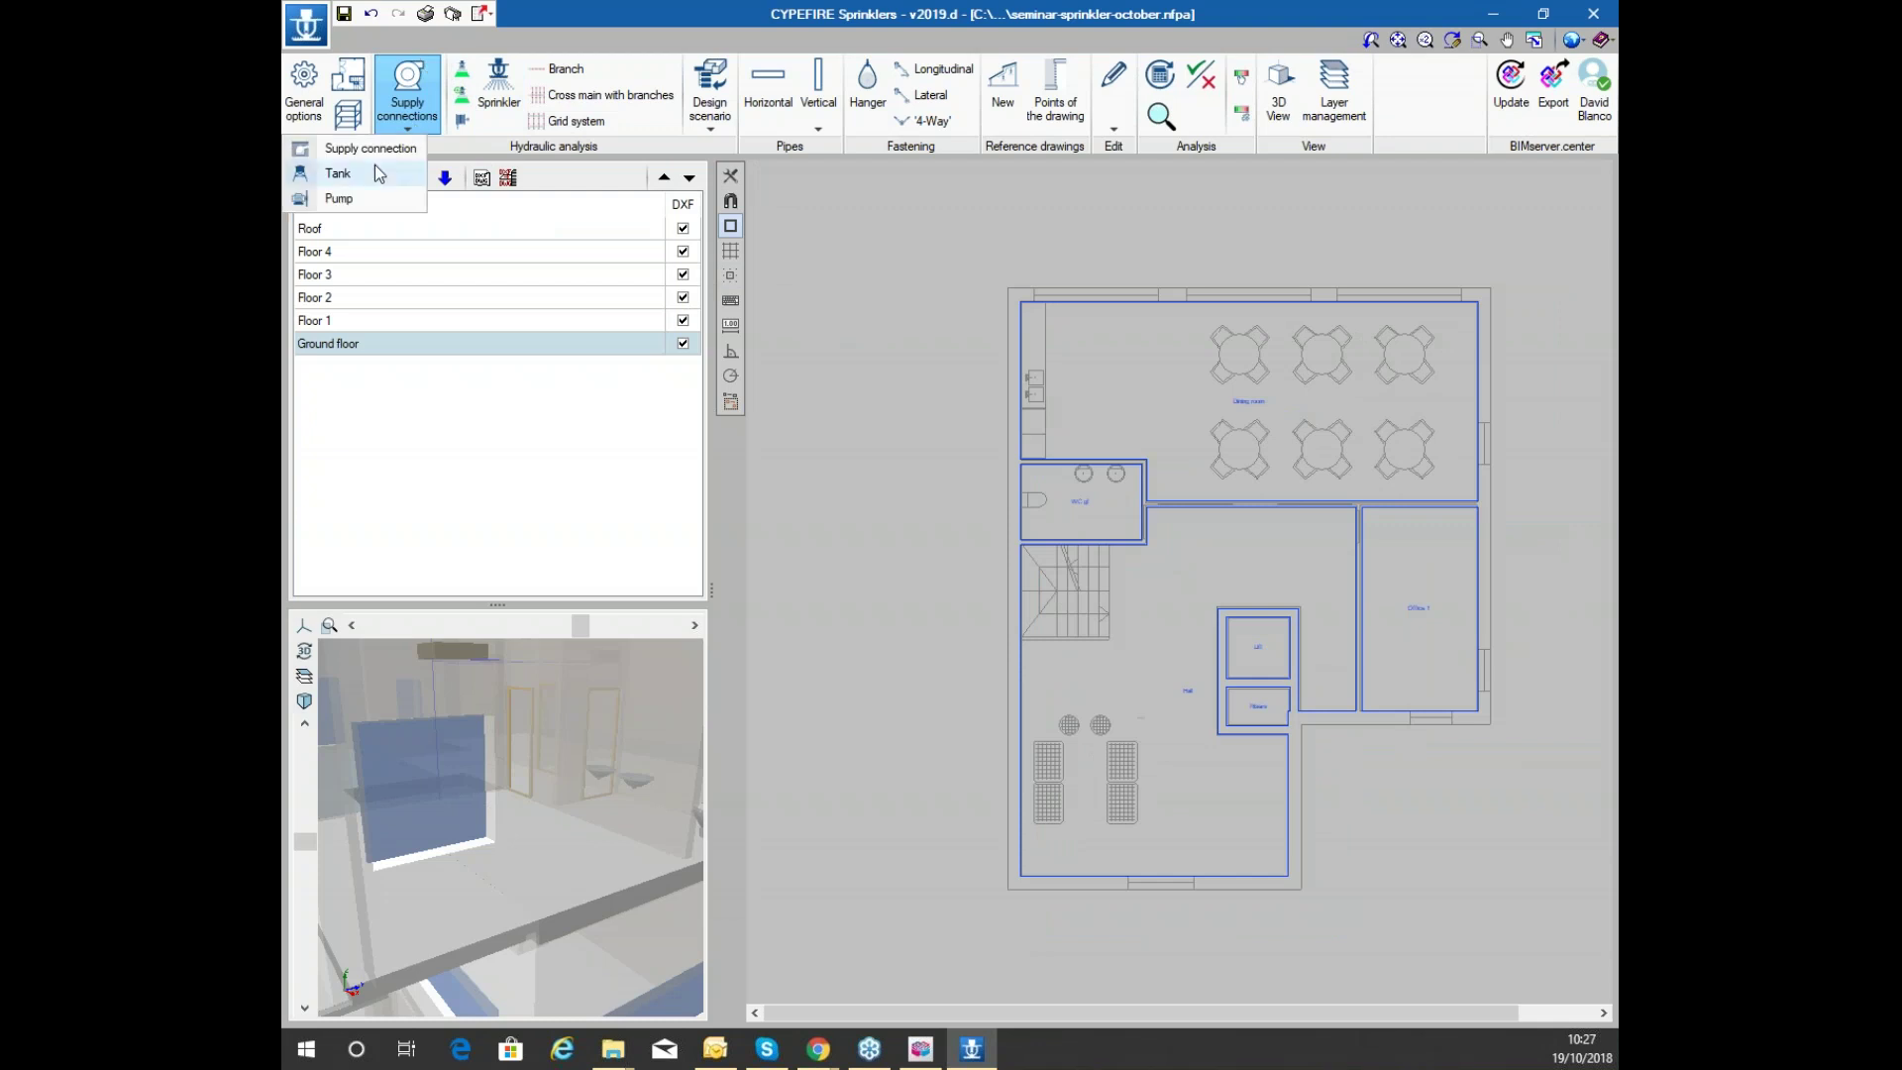
pyautogui.click(370, 148)
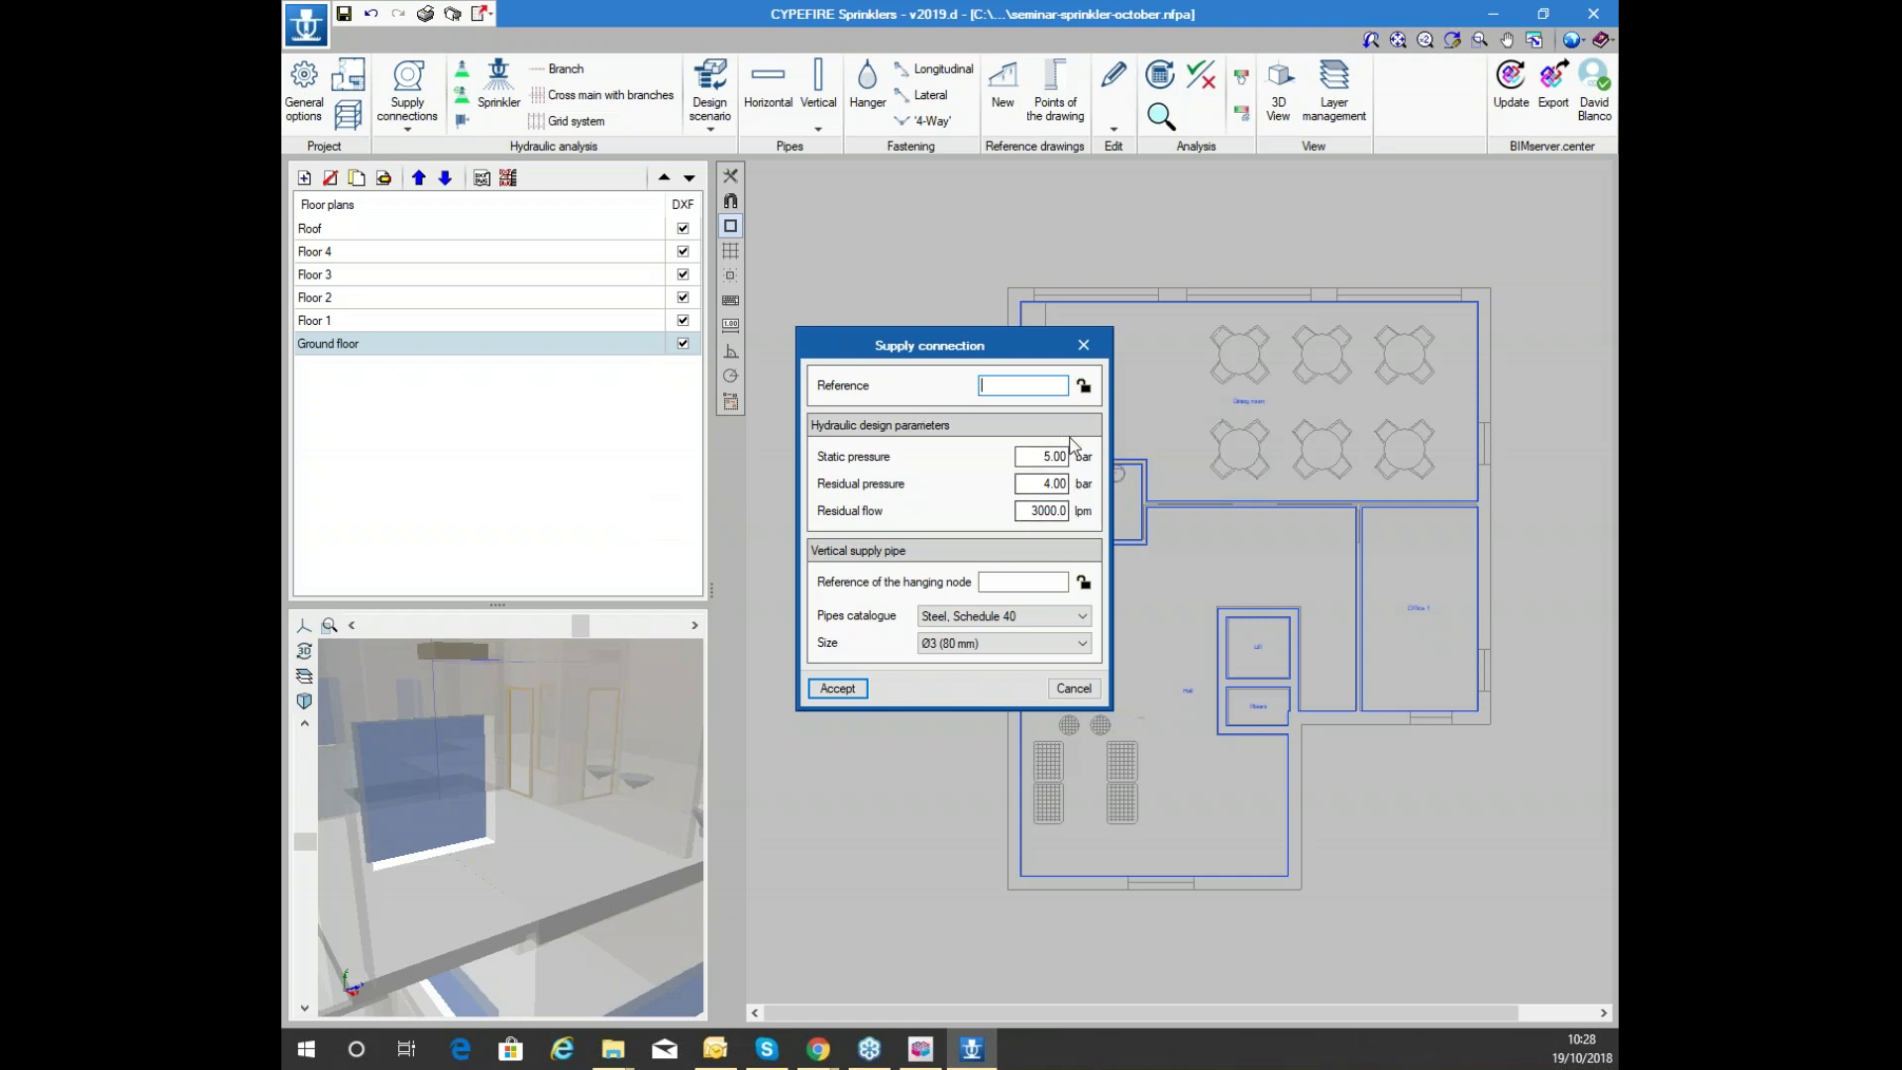
pyautogui.press('Tab')
pyautogui.press('Tab')
pyautogui.press('Tab')
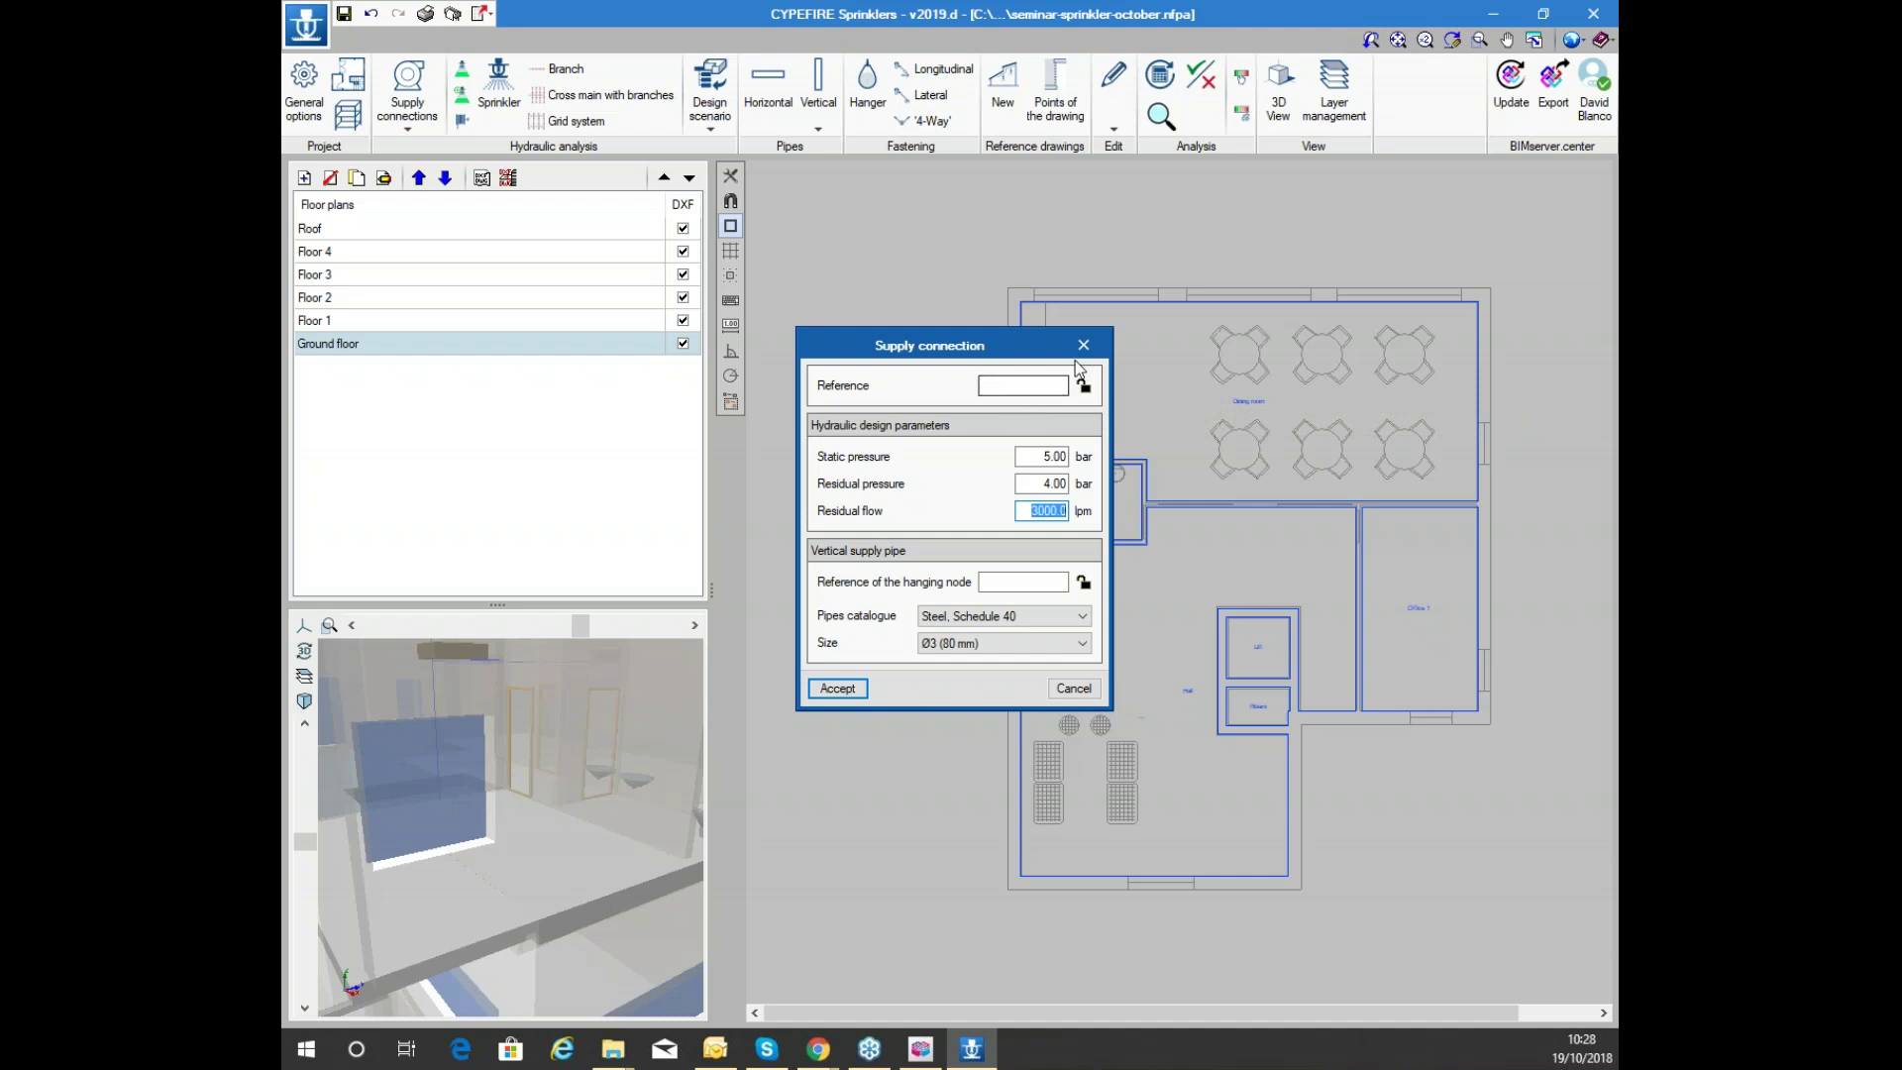
pyautogui.click(1035, 386)
pyautogui.click(837, 688)
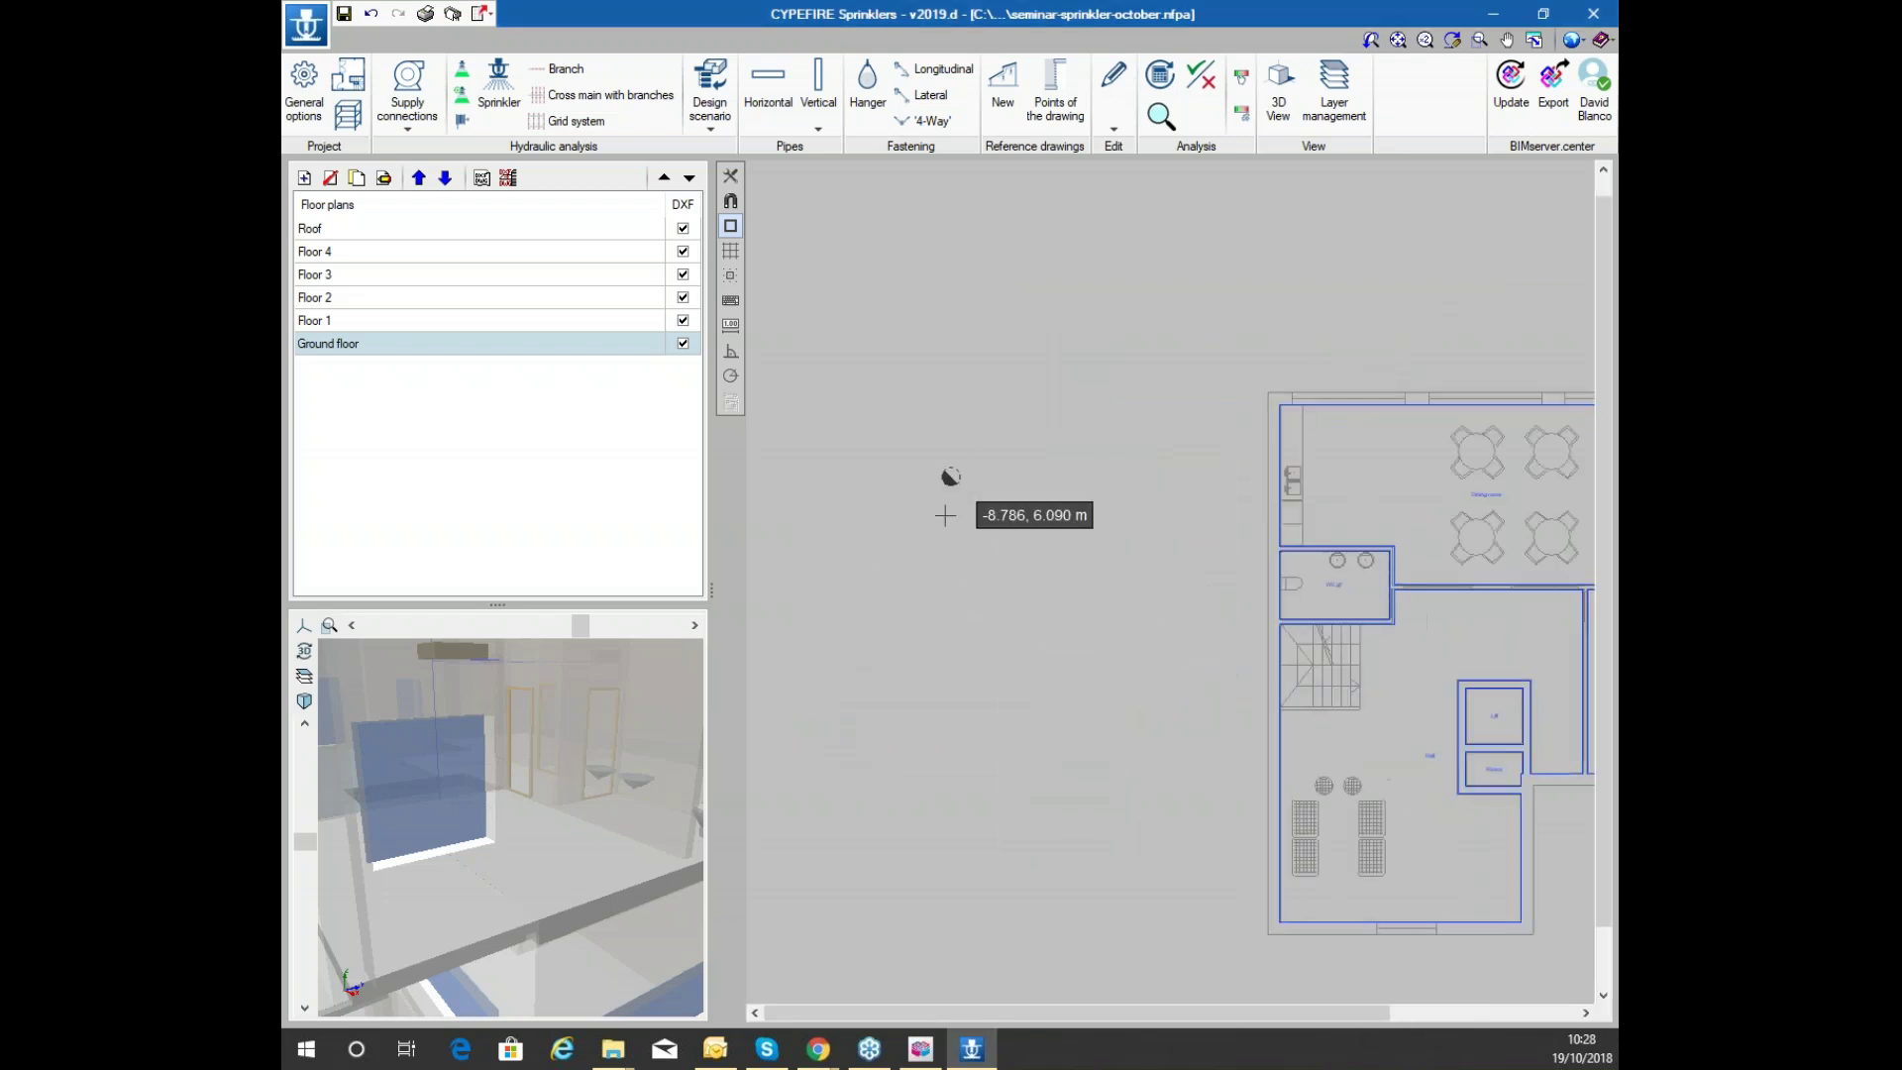
pyautogui.click(984, 531)
pyautogui.scroll(2, 1112, 531)
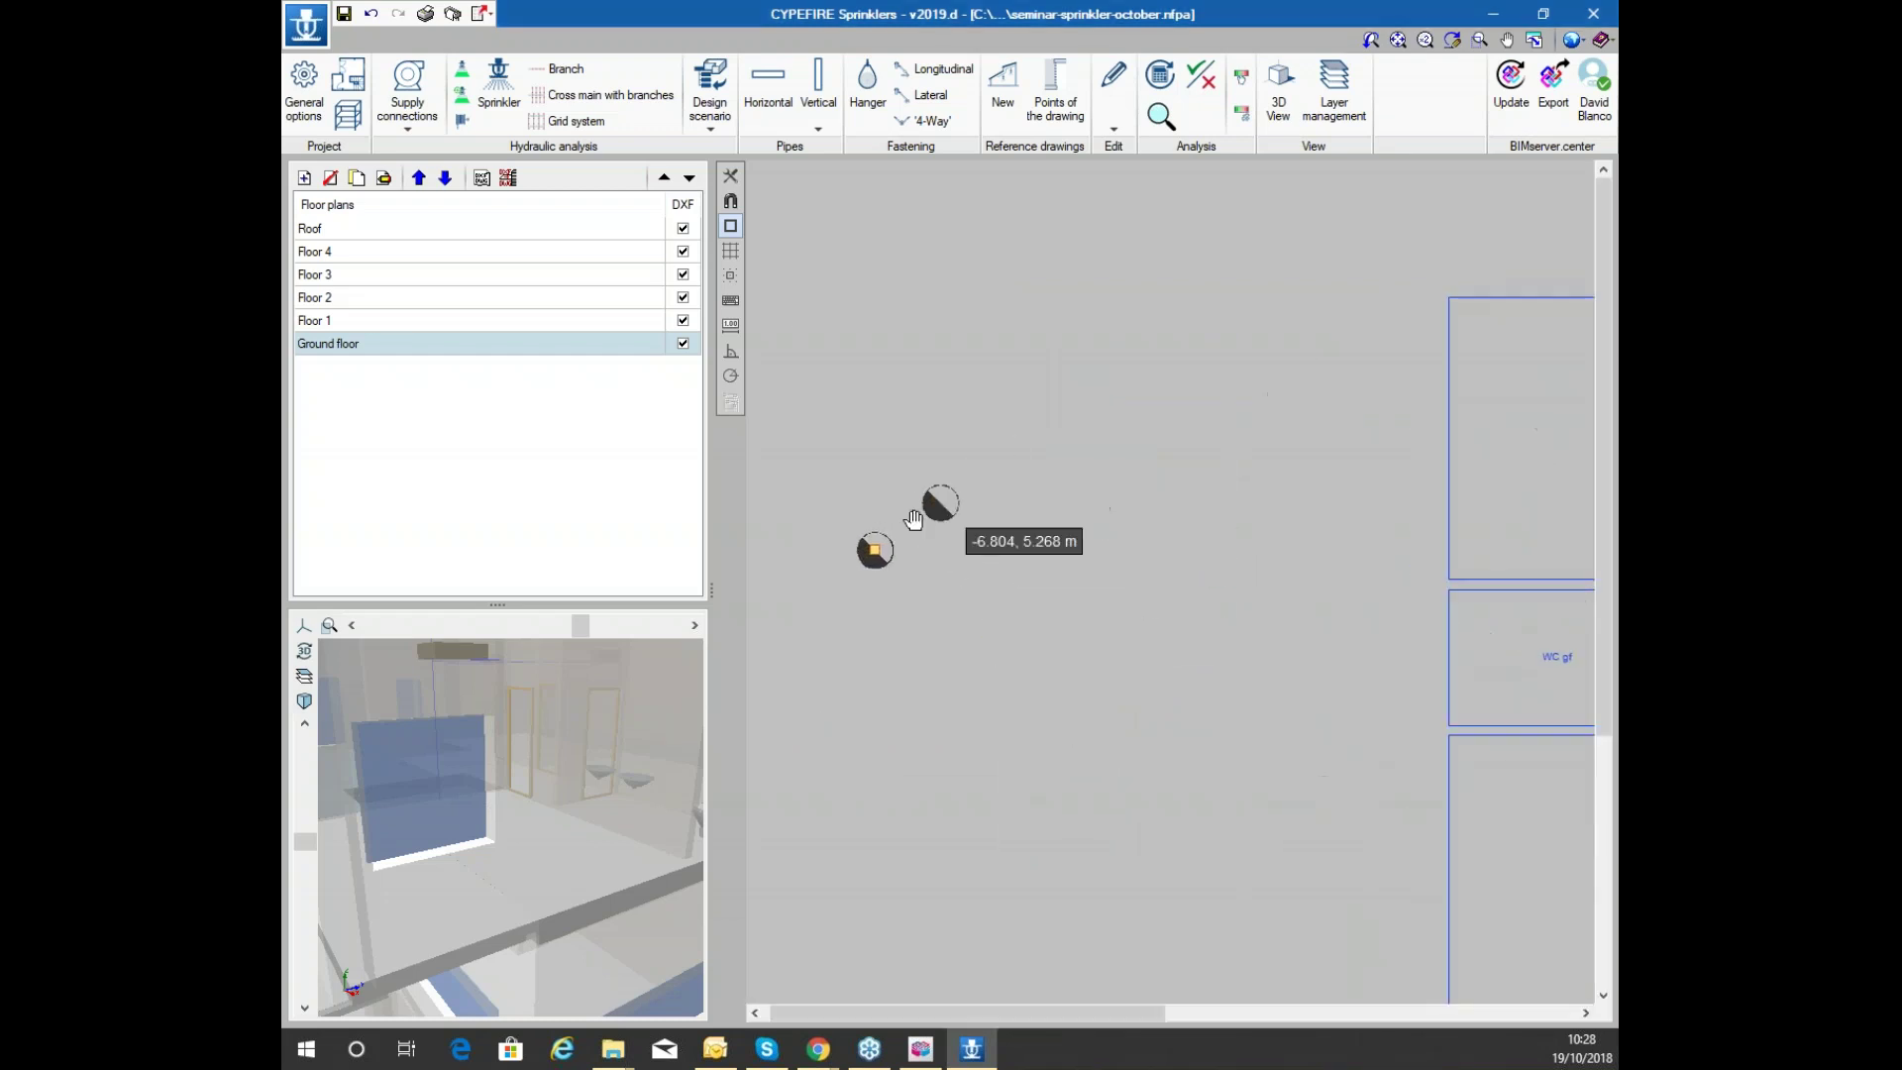
pyautogui.scroll(-2, 1137, 357)
pyautogui.scroll(1, 843, 258)
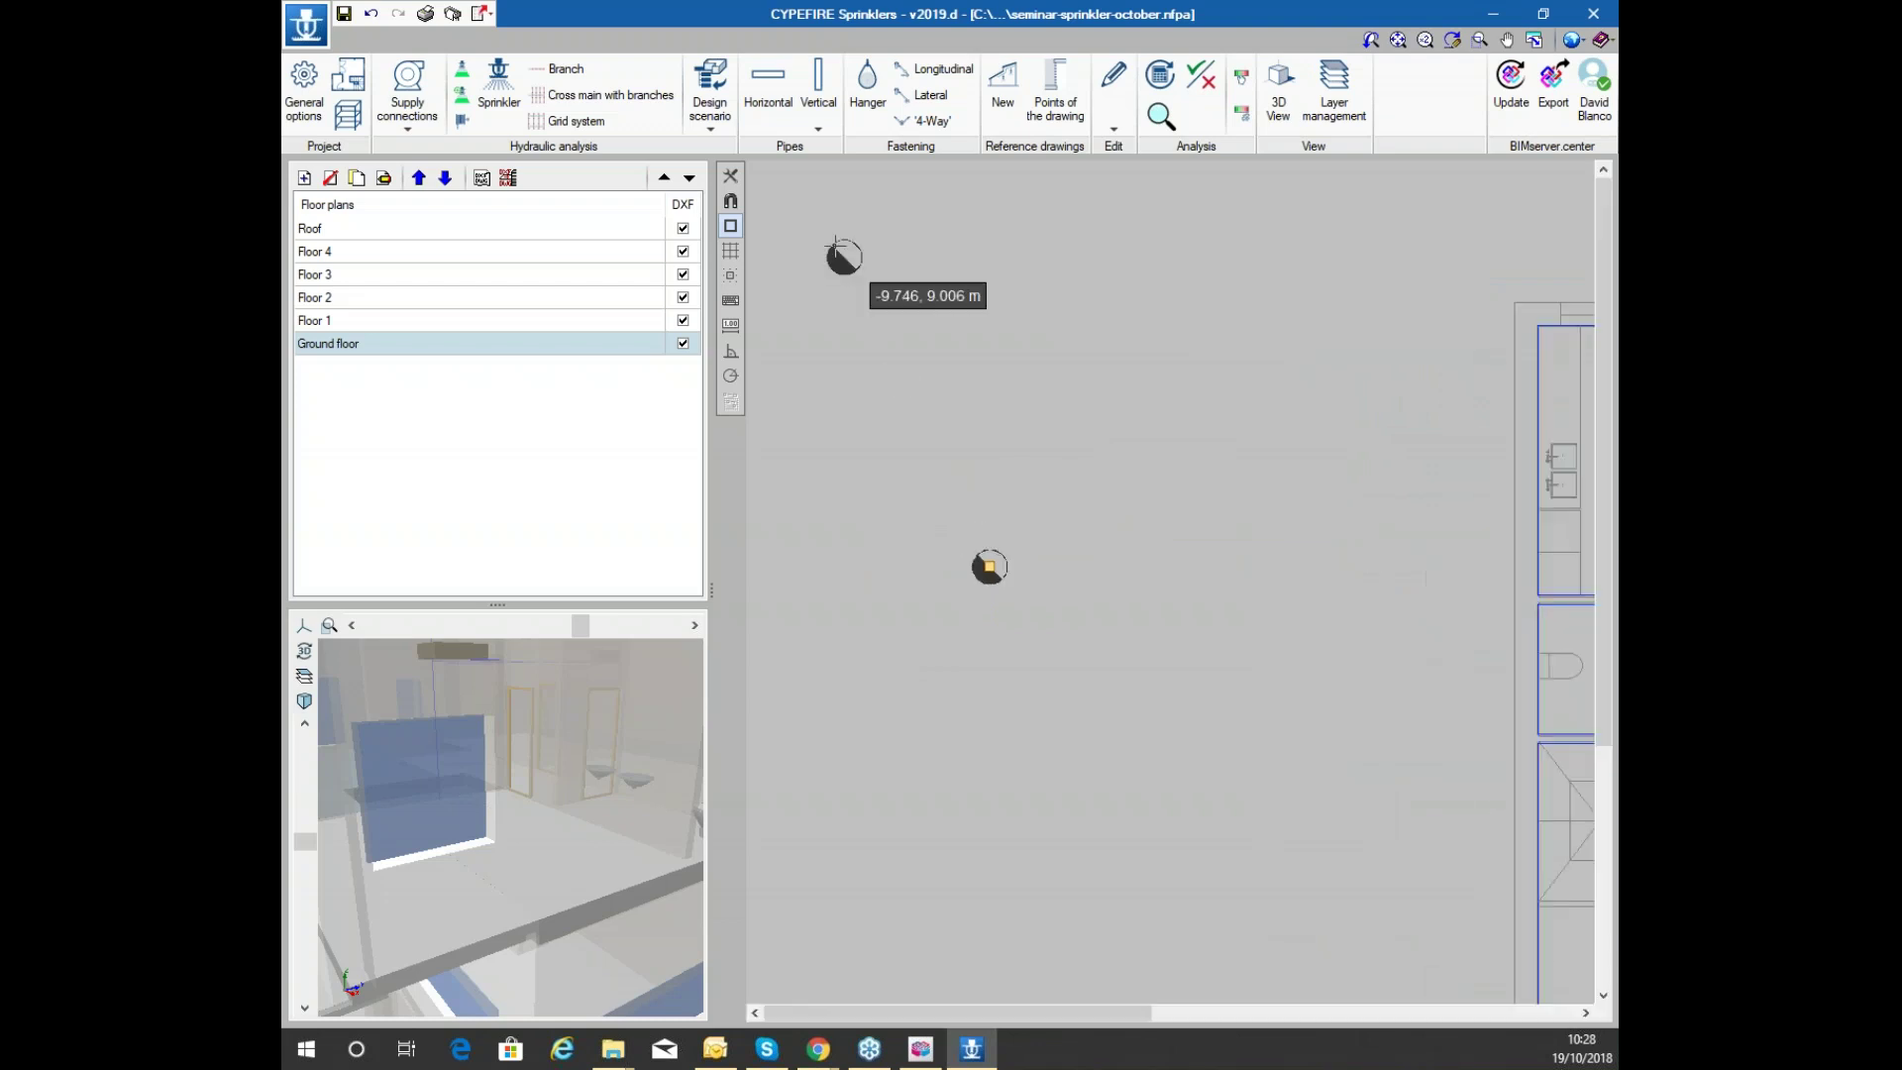
pyautogui.scroll(-1, 1020, 416)
pyautogui.moveTo(1214, 424); pyautogui.dragTo(1129, 492, button='middle')
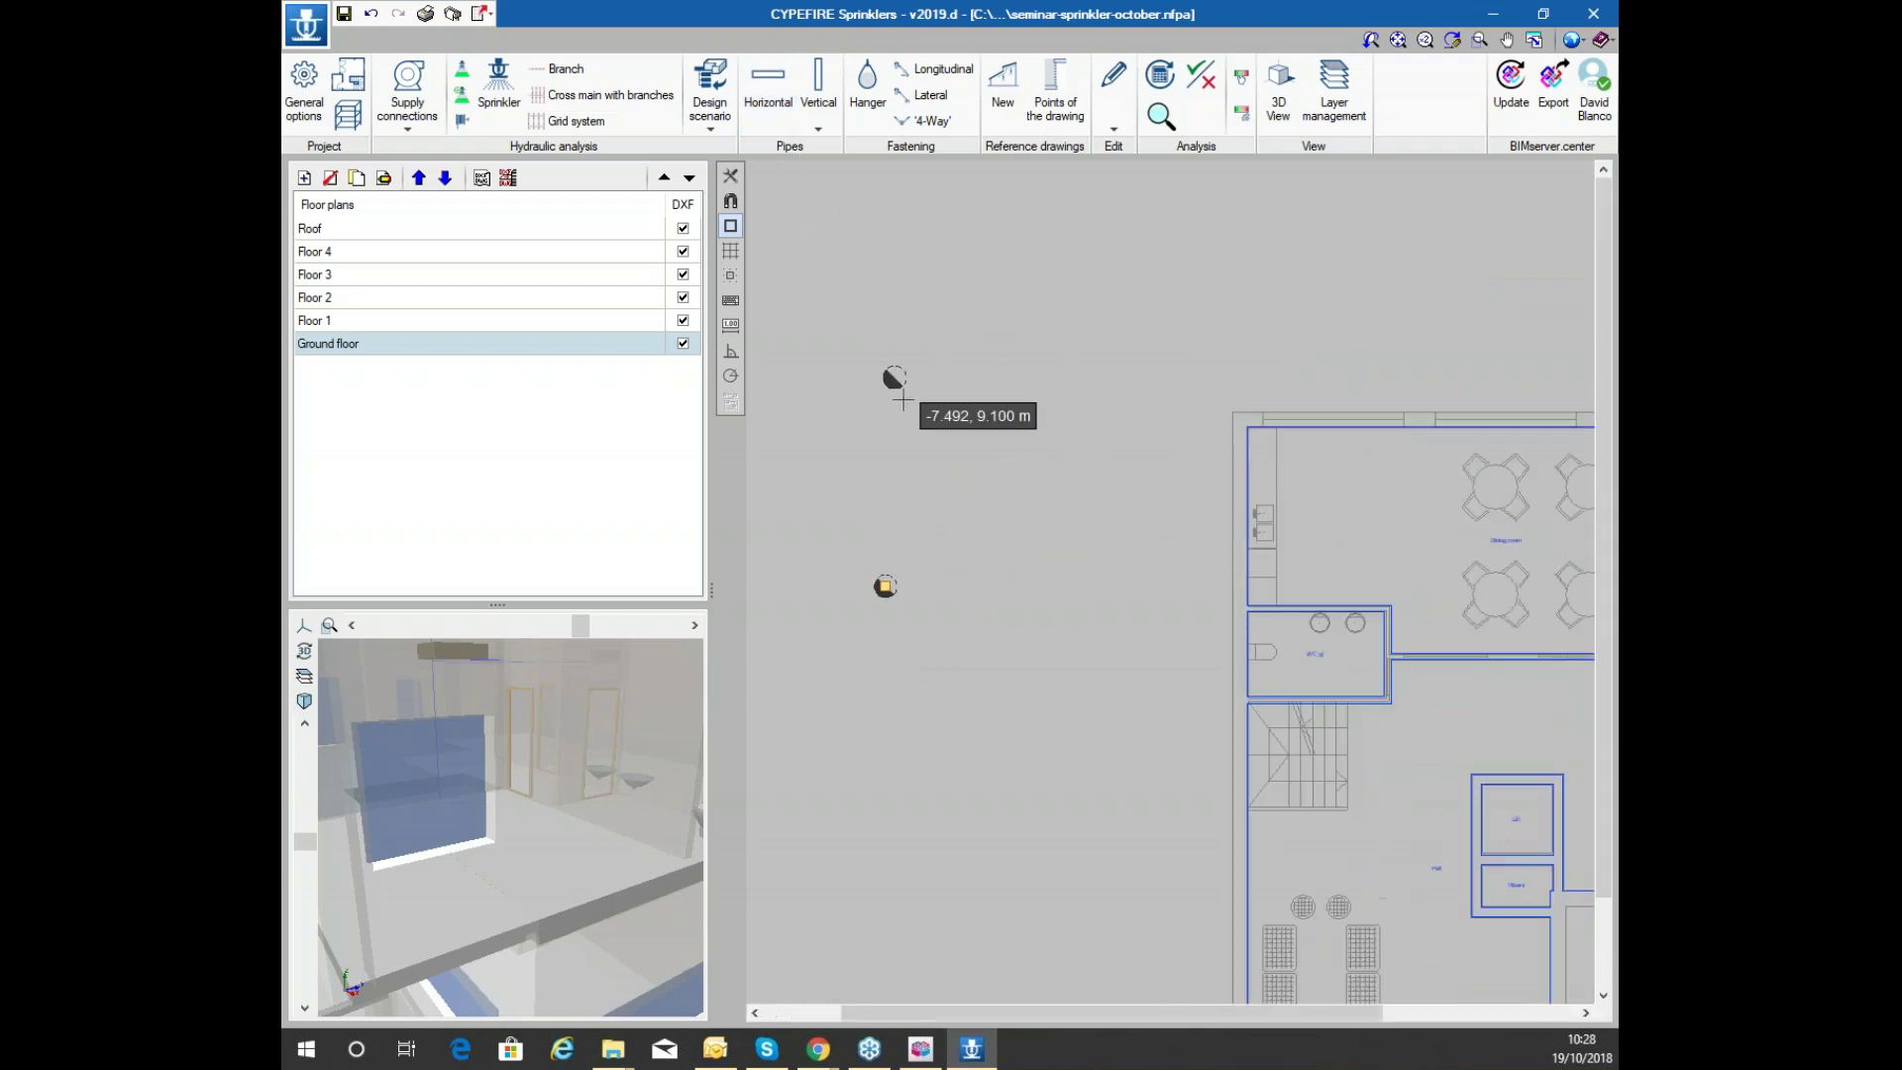
# Configure a horizontal Steel, Schedule 40 branch line pipe of size Ø2½ (65 mm) at 2.70 m above the floor
pyautogui.click(774, 92)
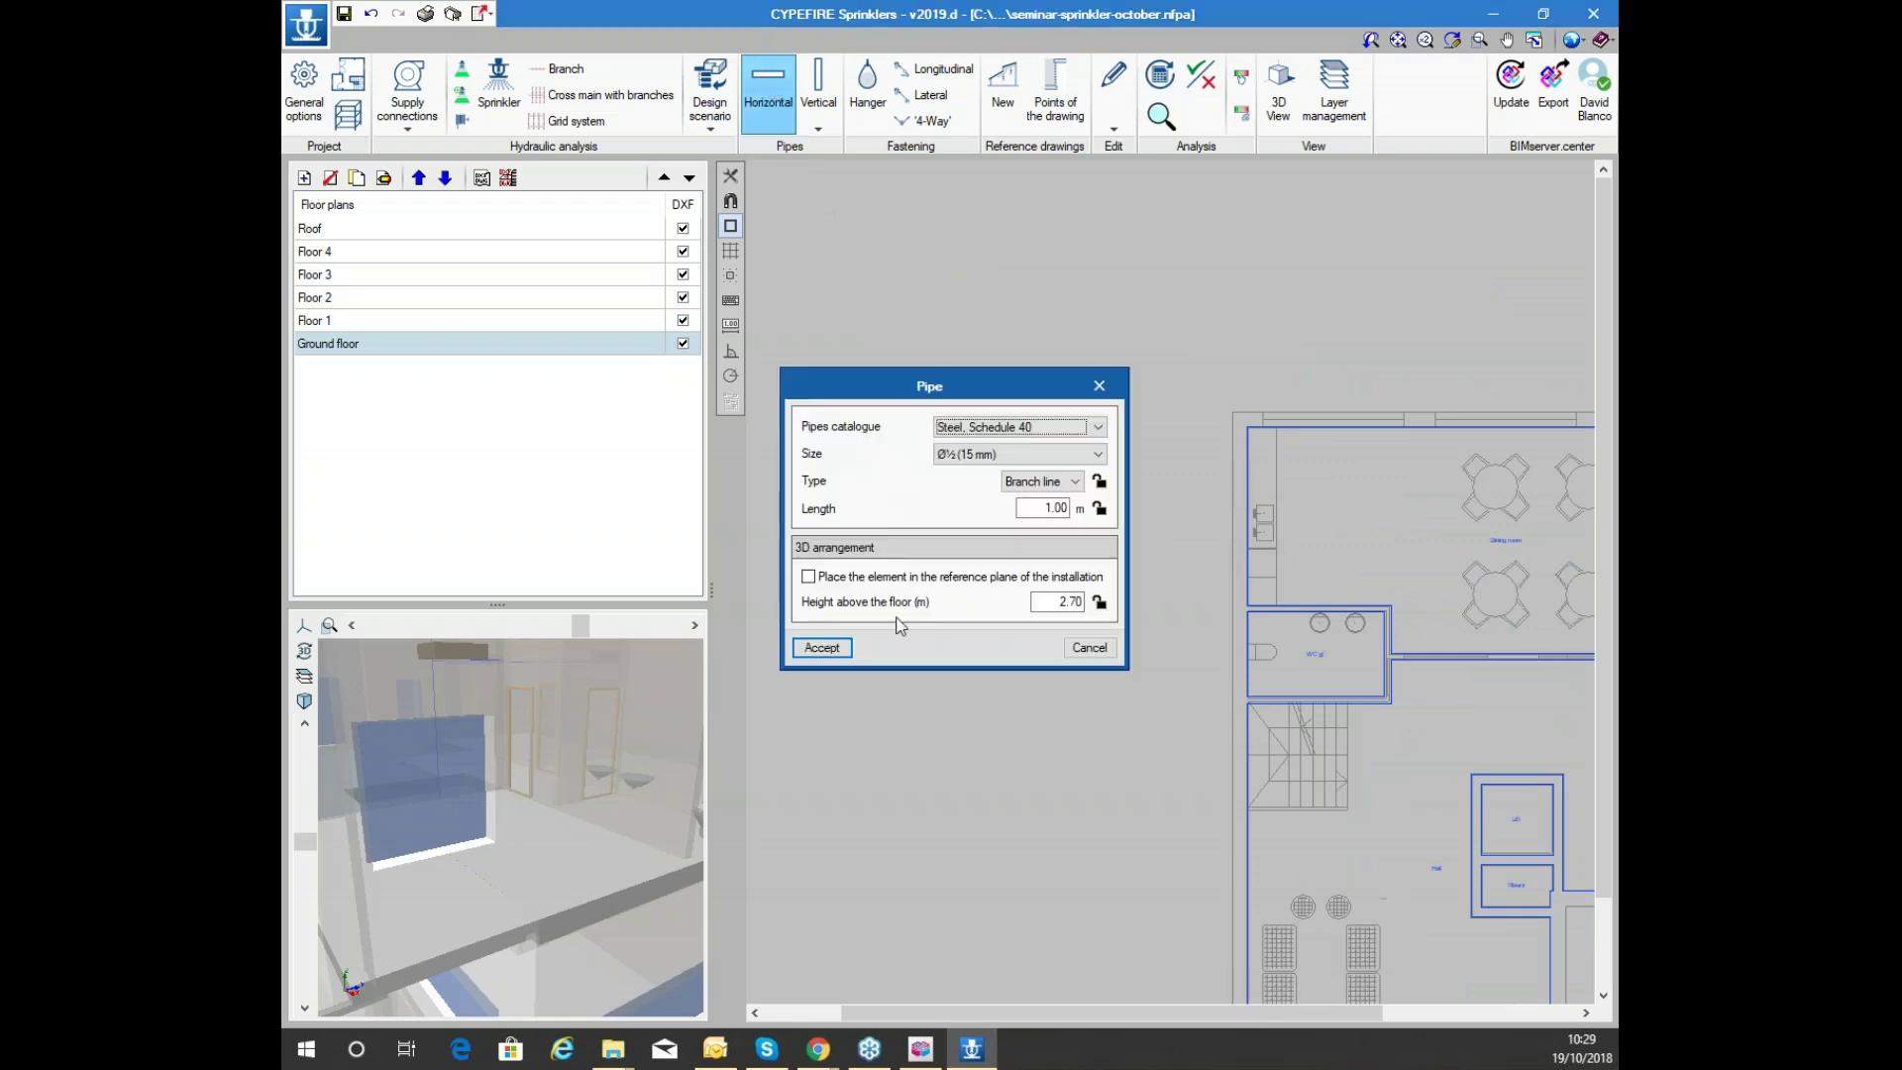
pyautogui.click(1057, 431)
pyautogui.click(1050, 430)
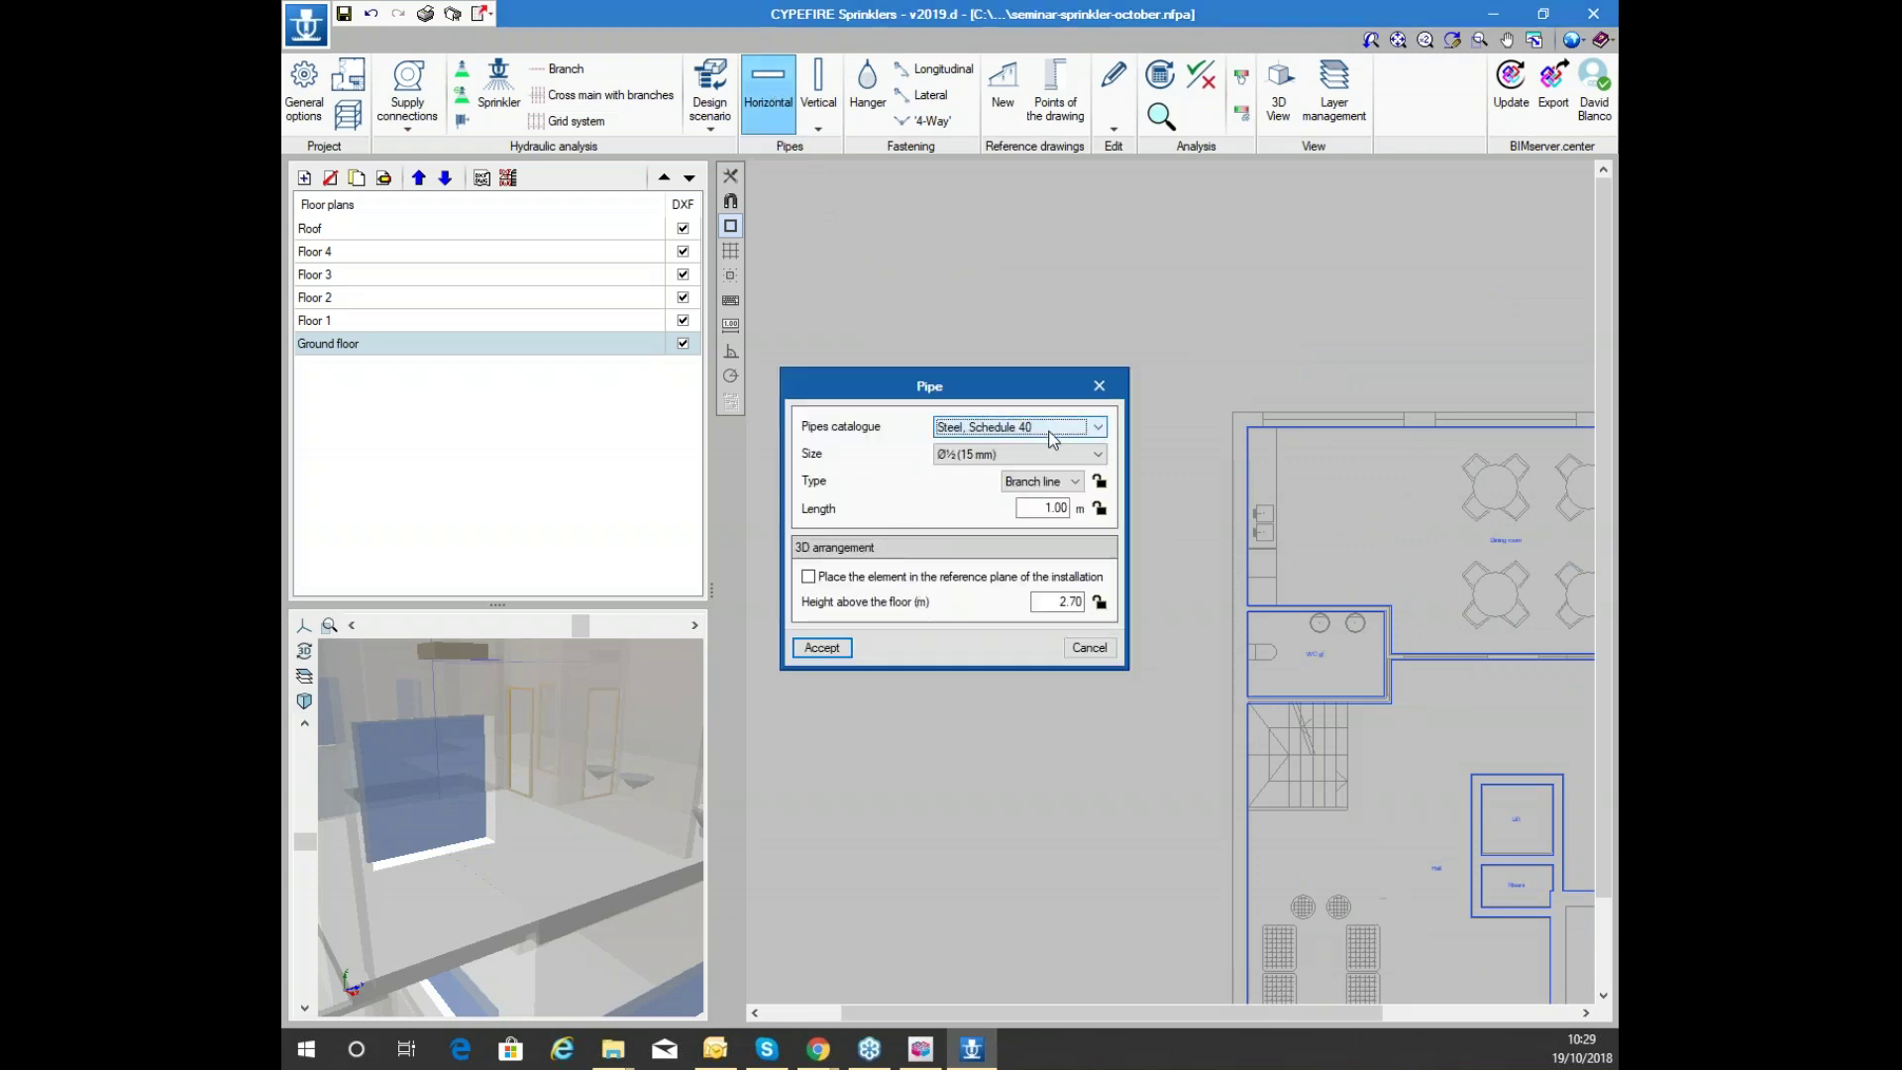
pyautogui.click(1003, 453)
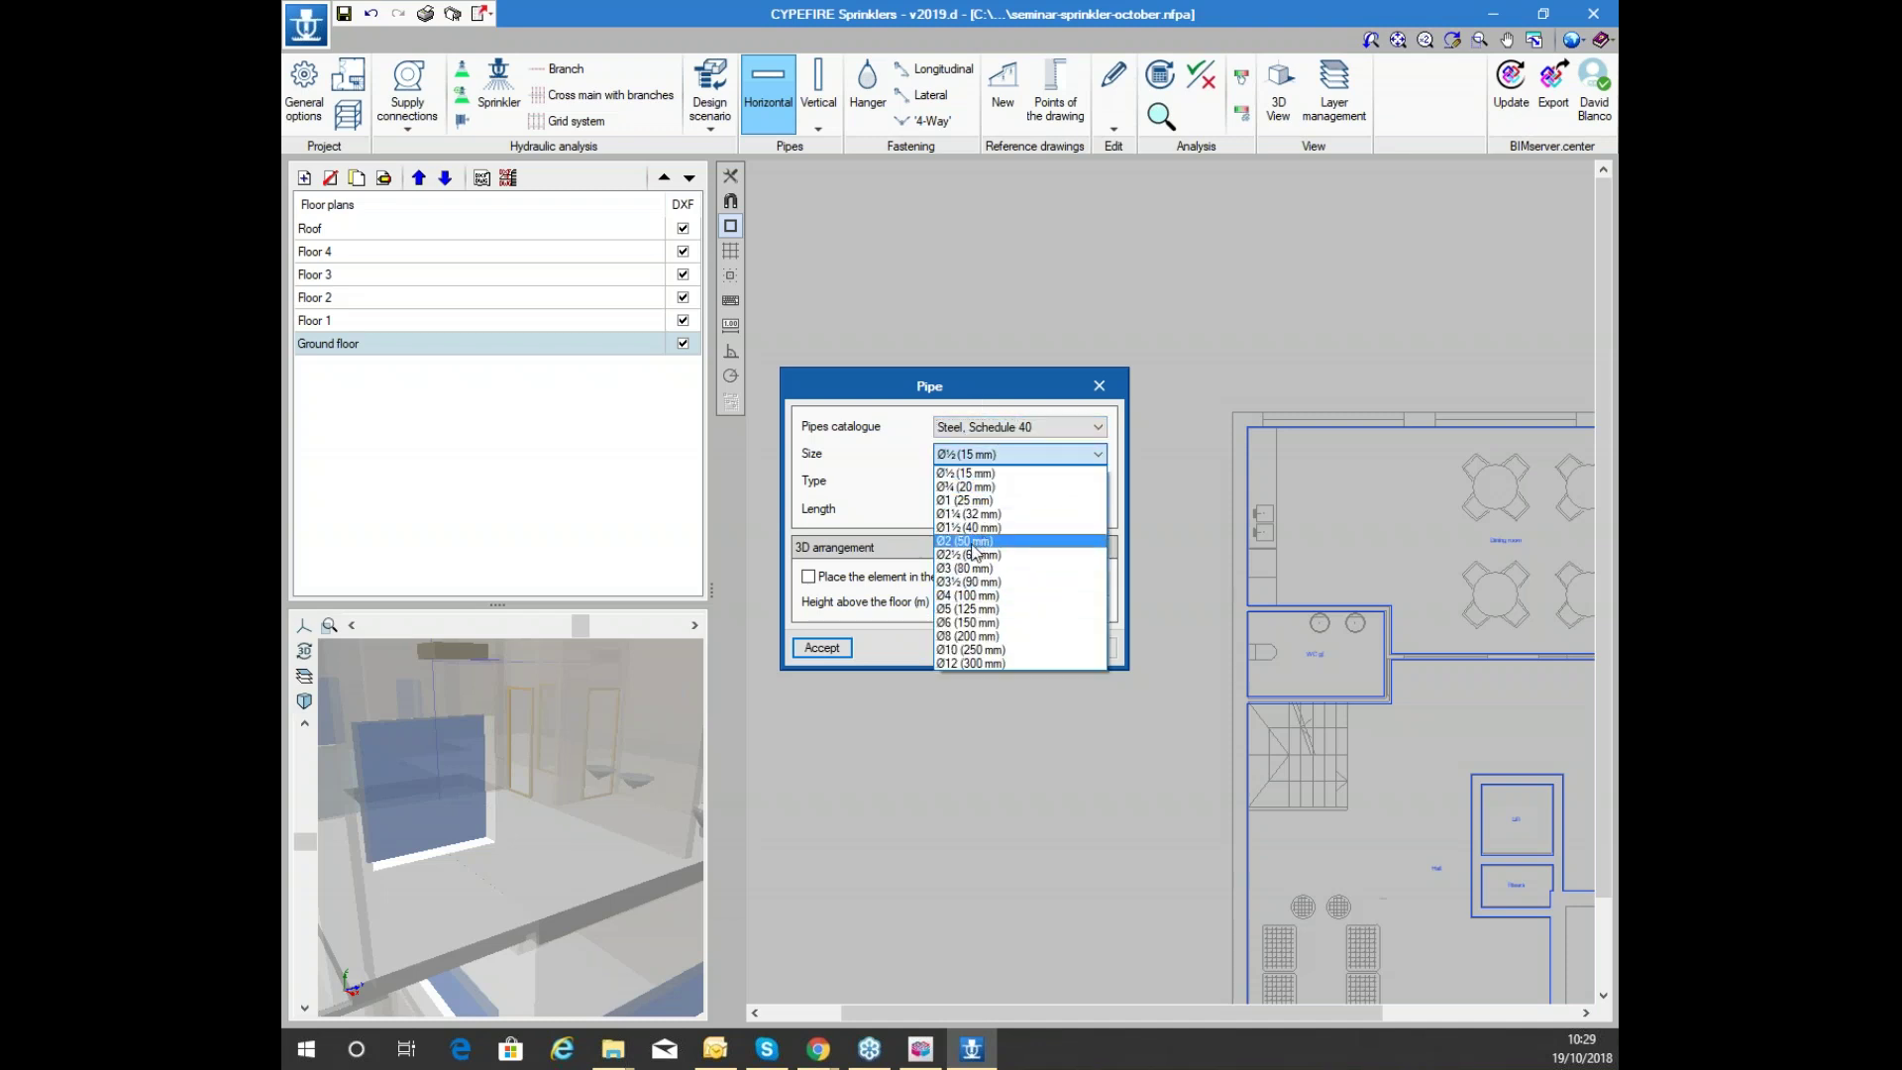
pyautogui.click(973, 554)
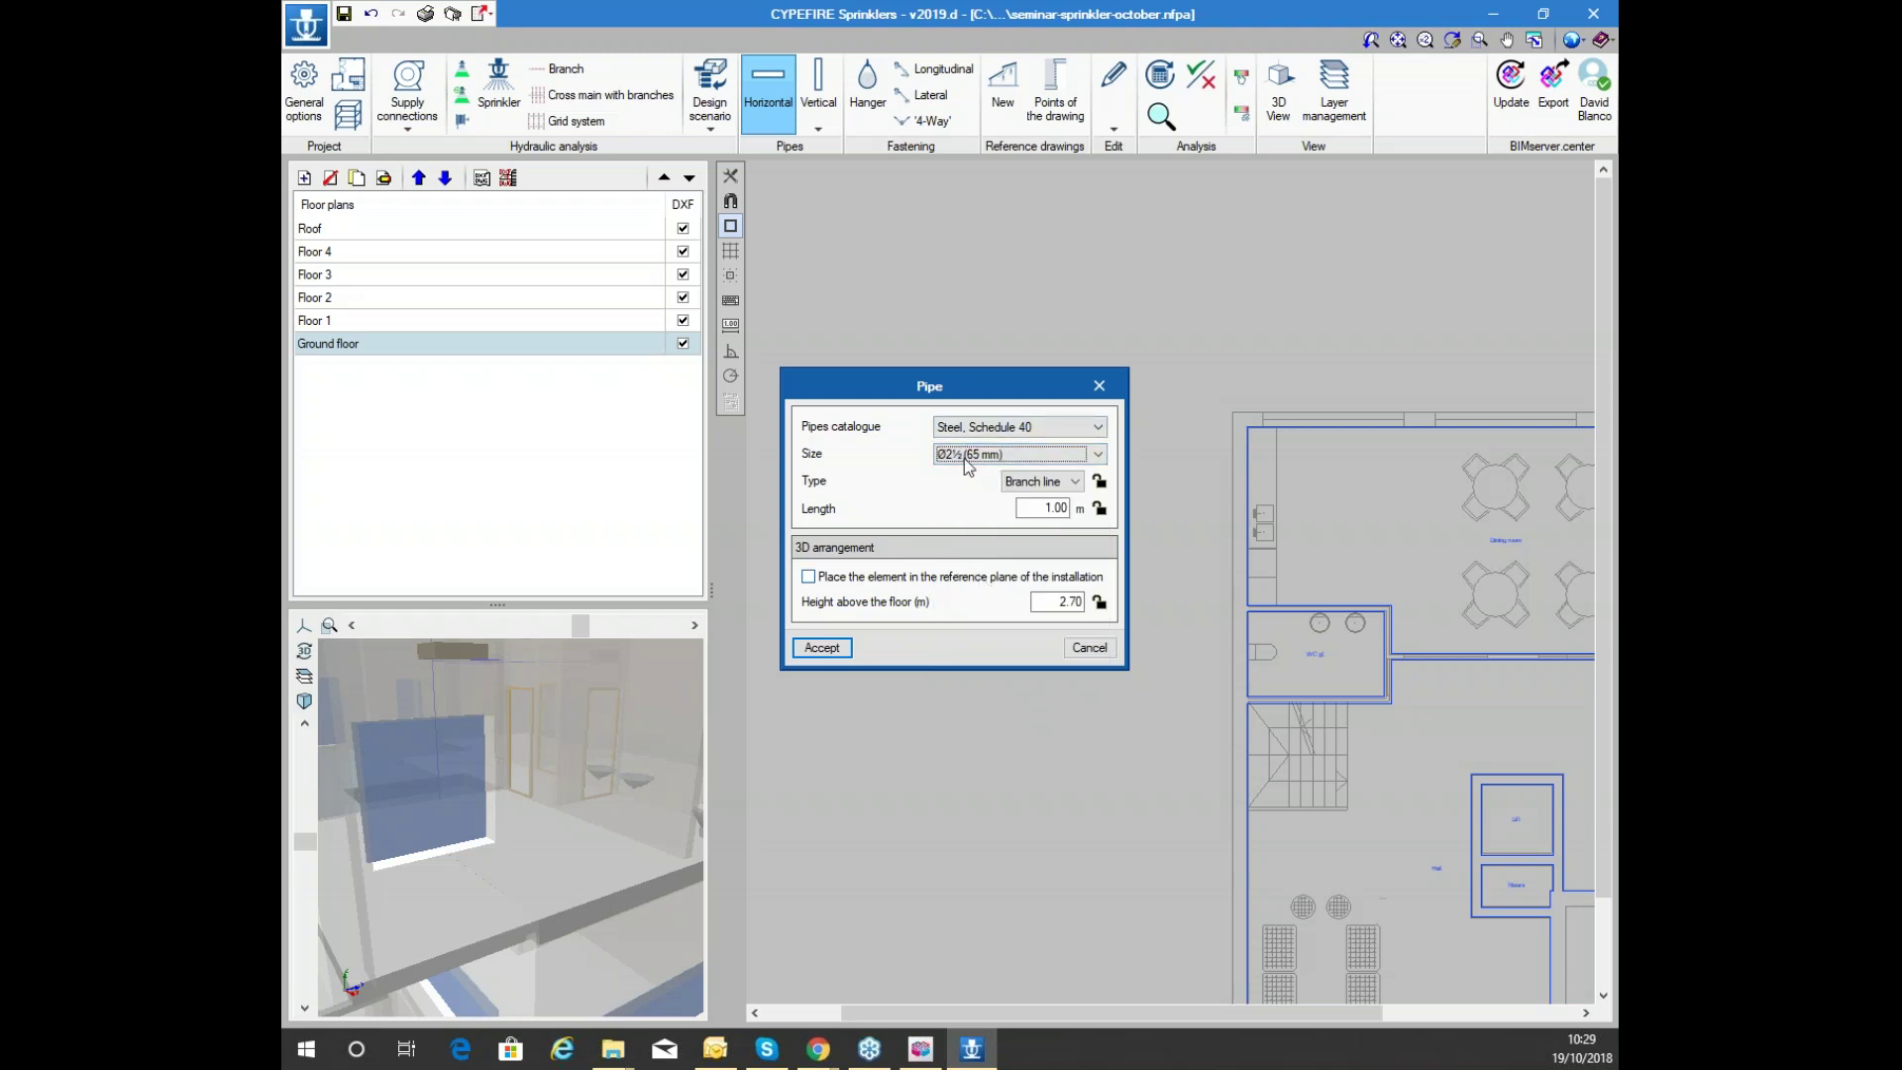
pyautogui.moveTo(937, 401); pyautogui.dragTo(999, 435)
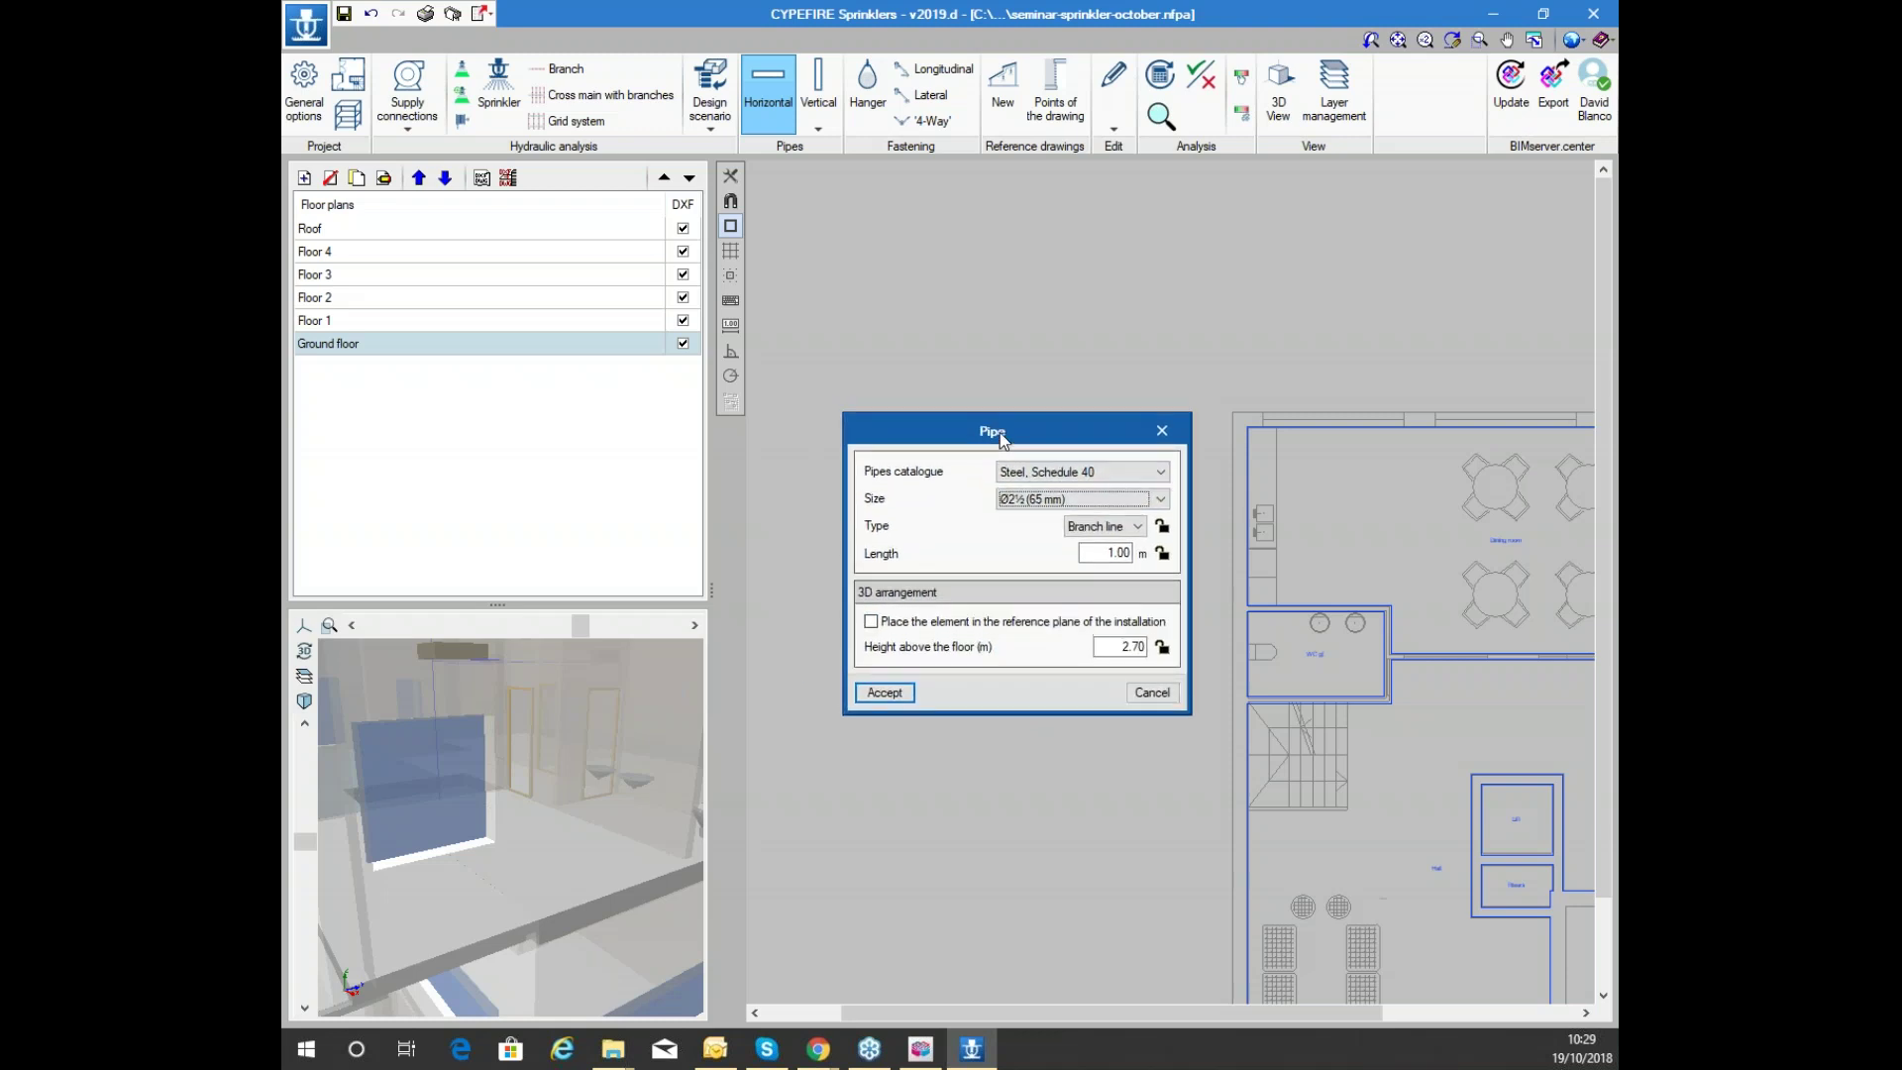
pyautogui.click(1135, 526)
pyautogui.click(1099, 548)
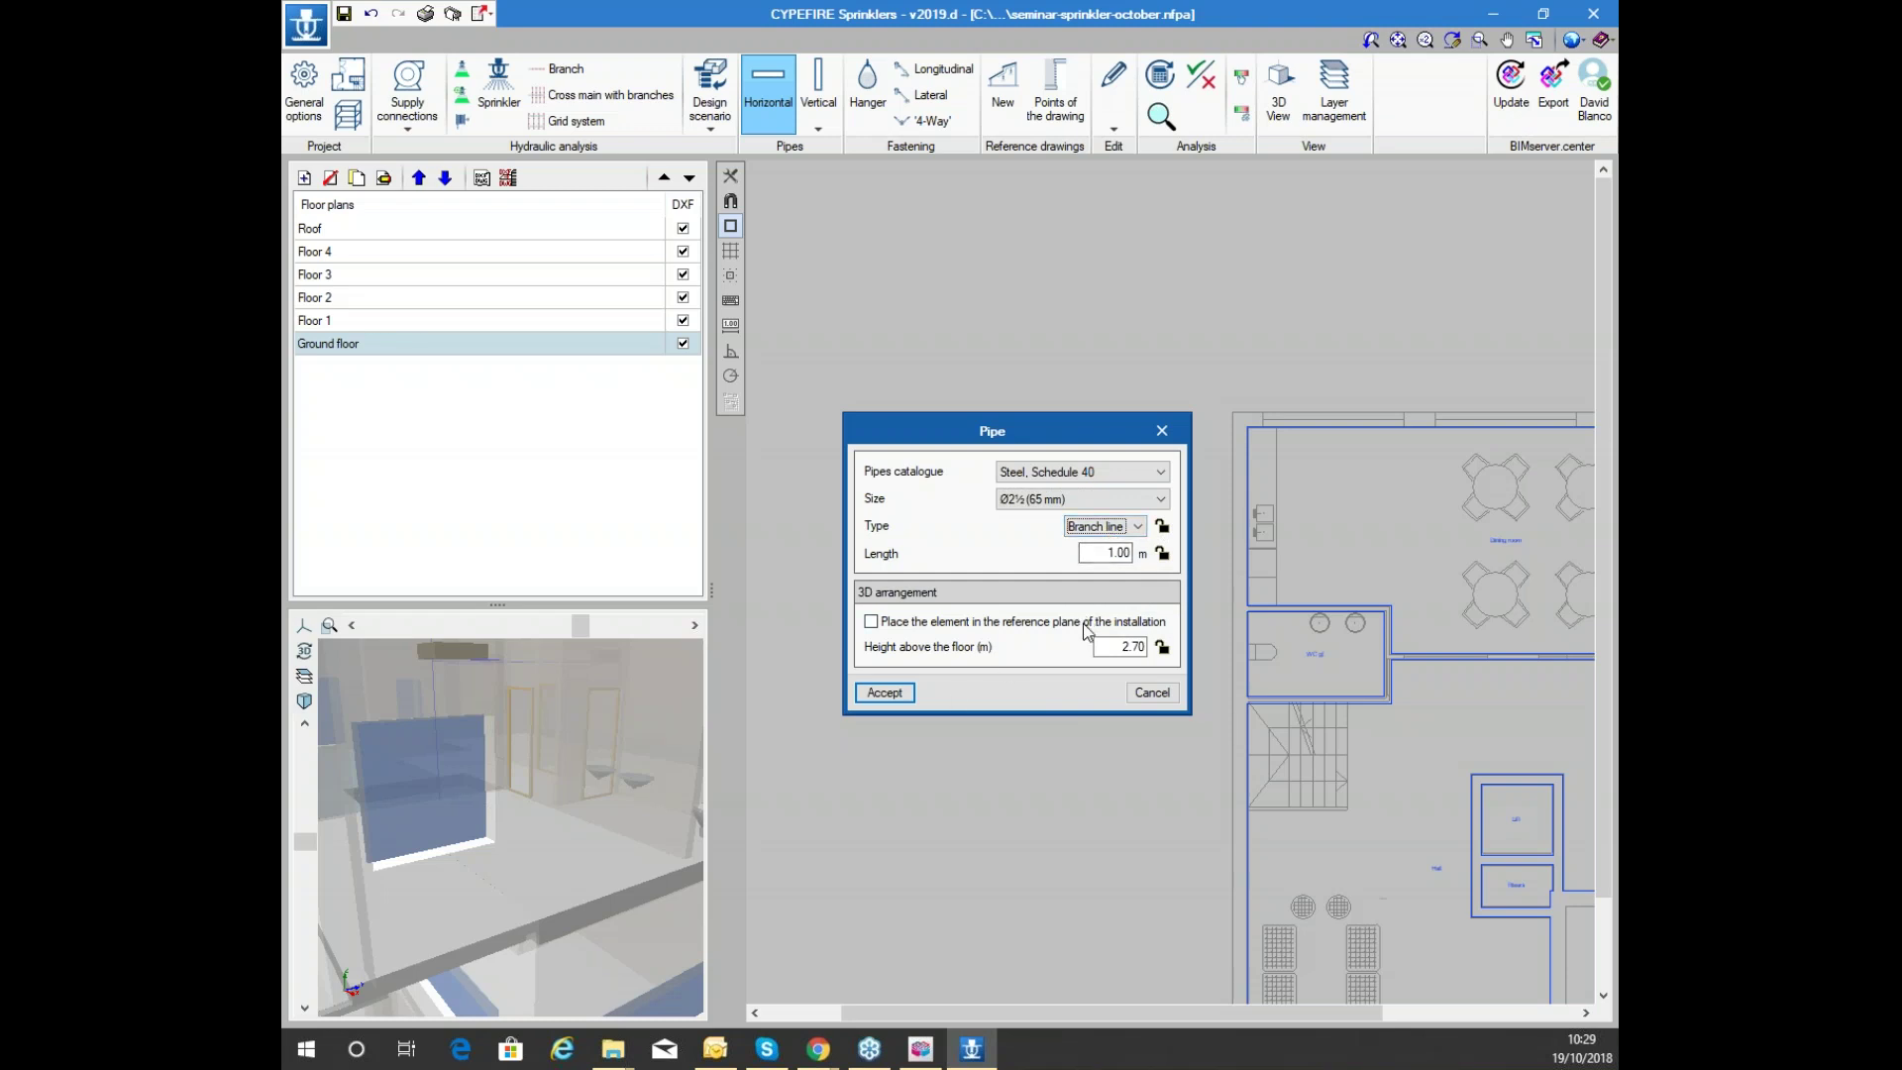
pyautogui.click(885, 692)
# Draw the pipe from the supply connection to the building's outer wall, along it, and into the dining room at the sinks
pyautogui.scroll(2, 872, 574)
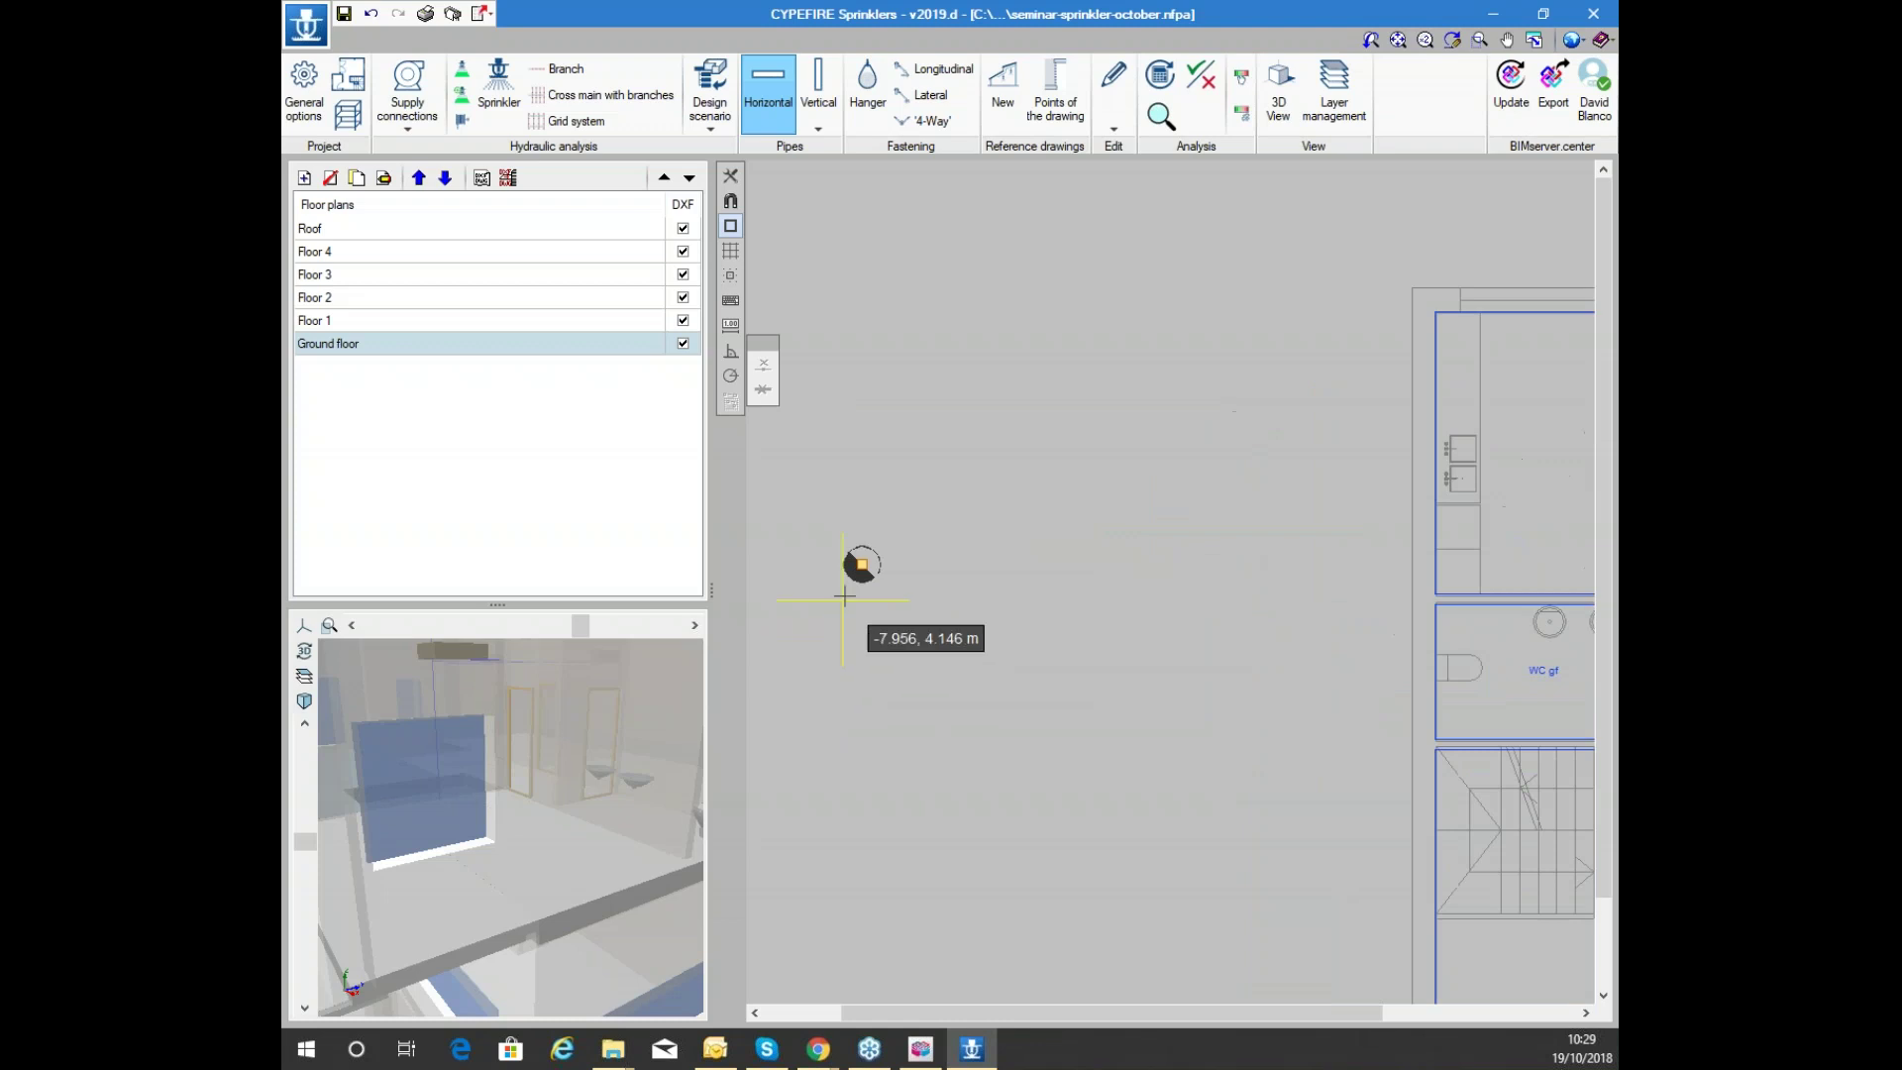
pyautogui.click(861, 563)
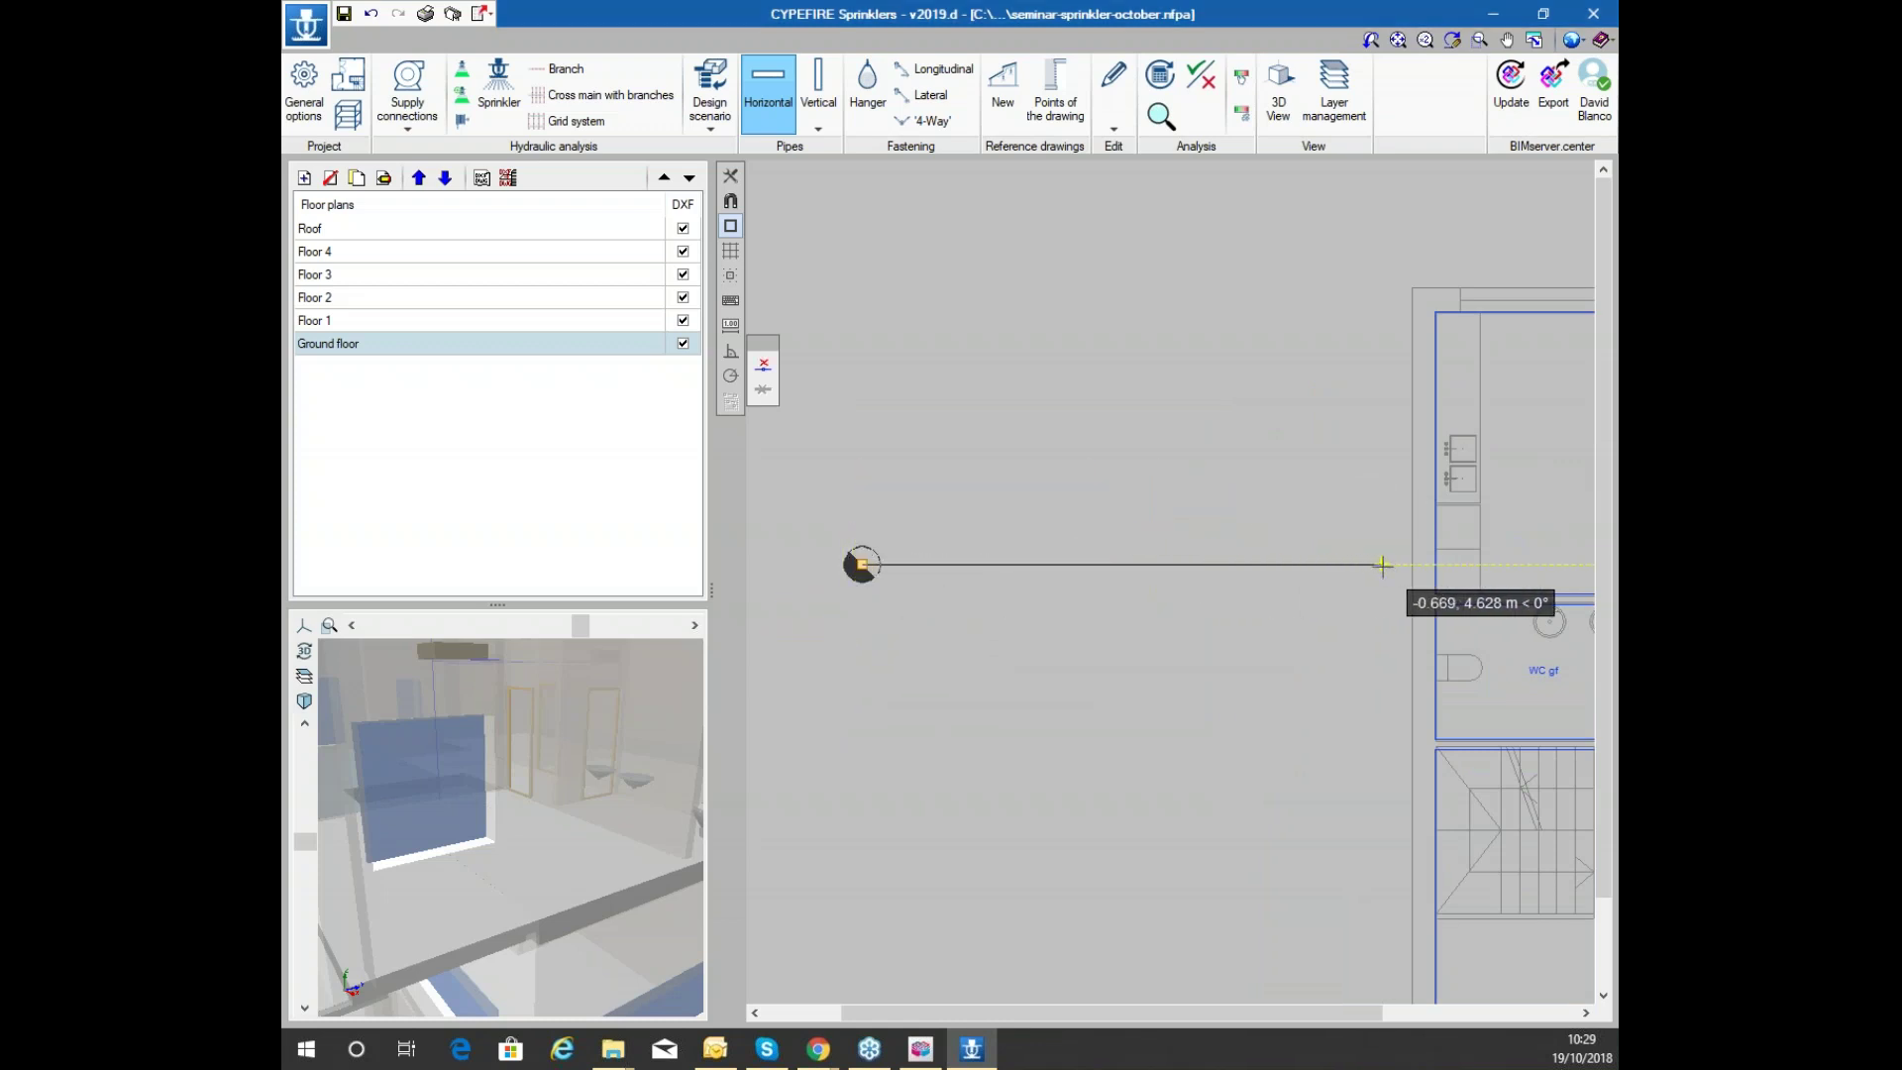
pyautogui.click(1396, 564)
pyautogui.moveTo(1385, 439); pyautogui.dragTo(1160, 610, button='middle')
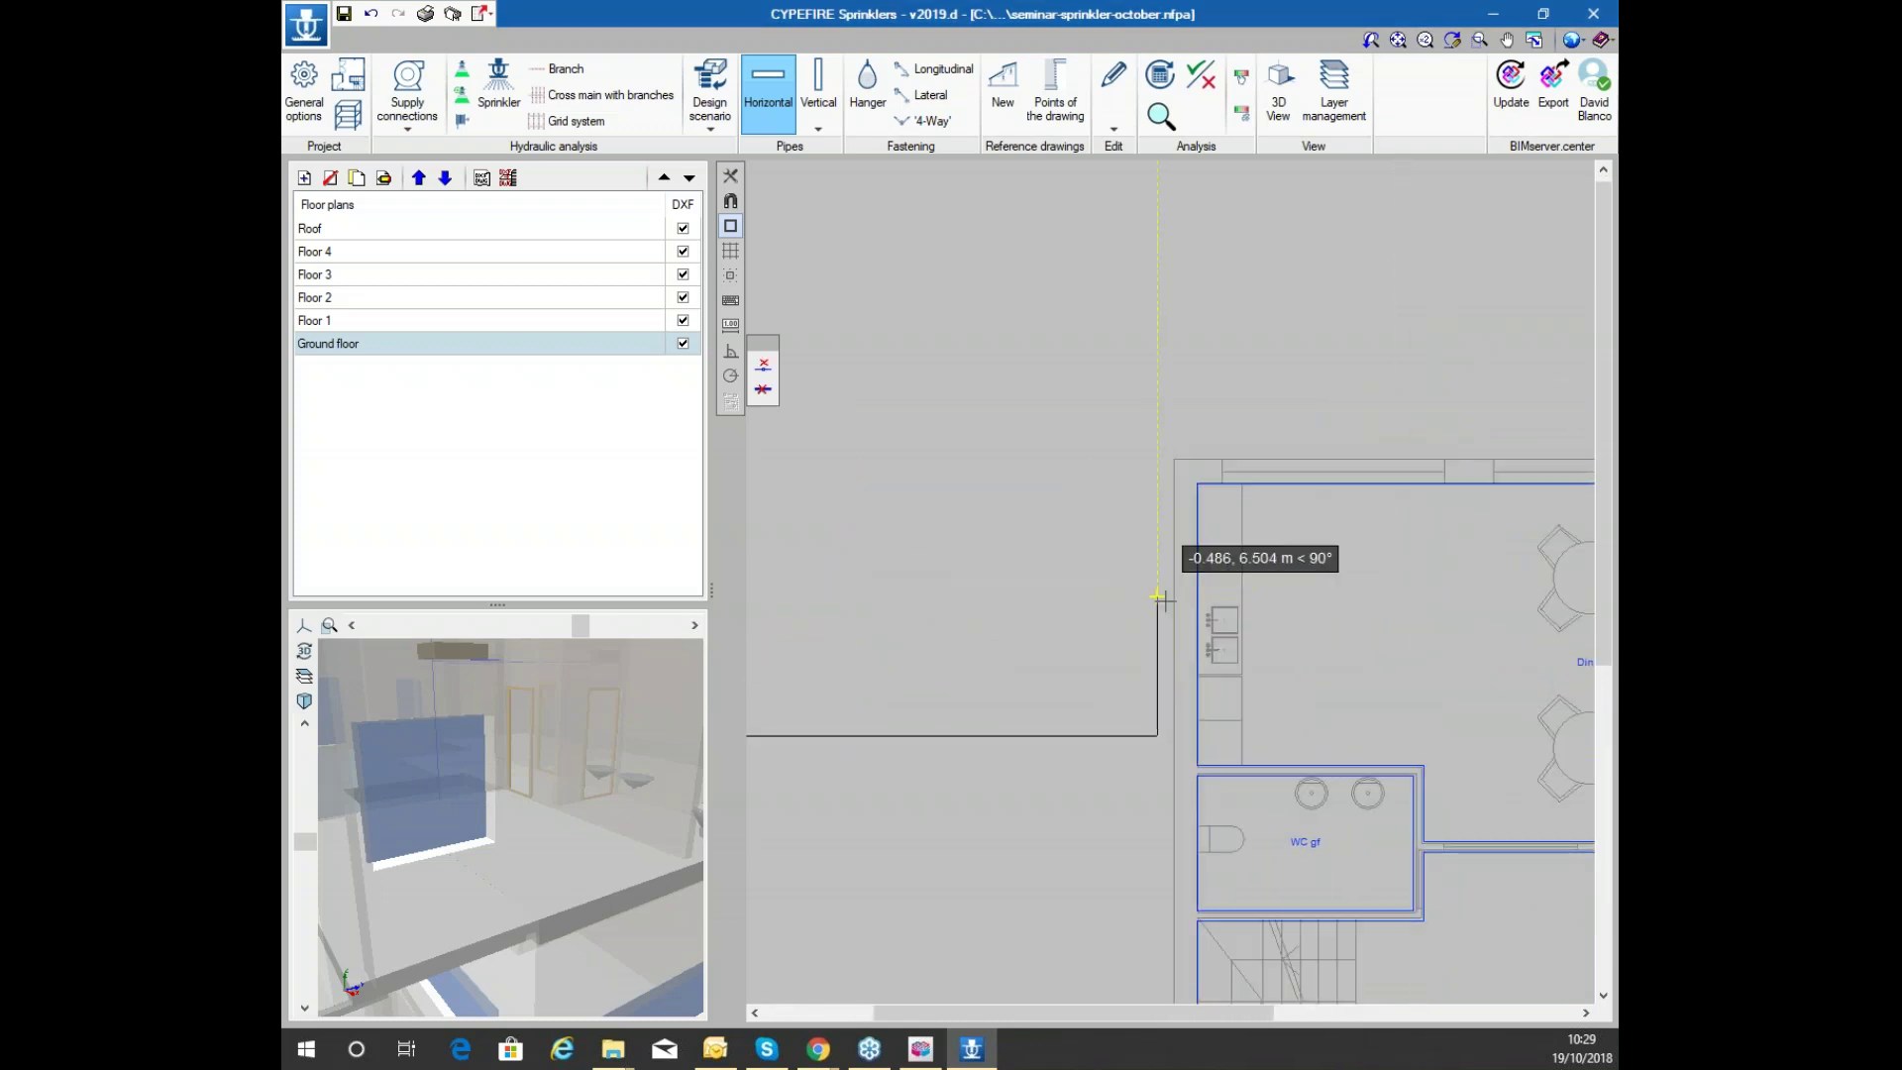
pyautogui.click(1157, 614)
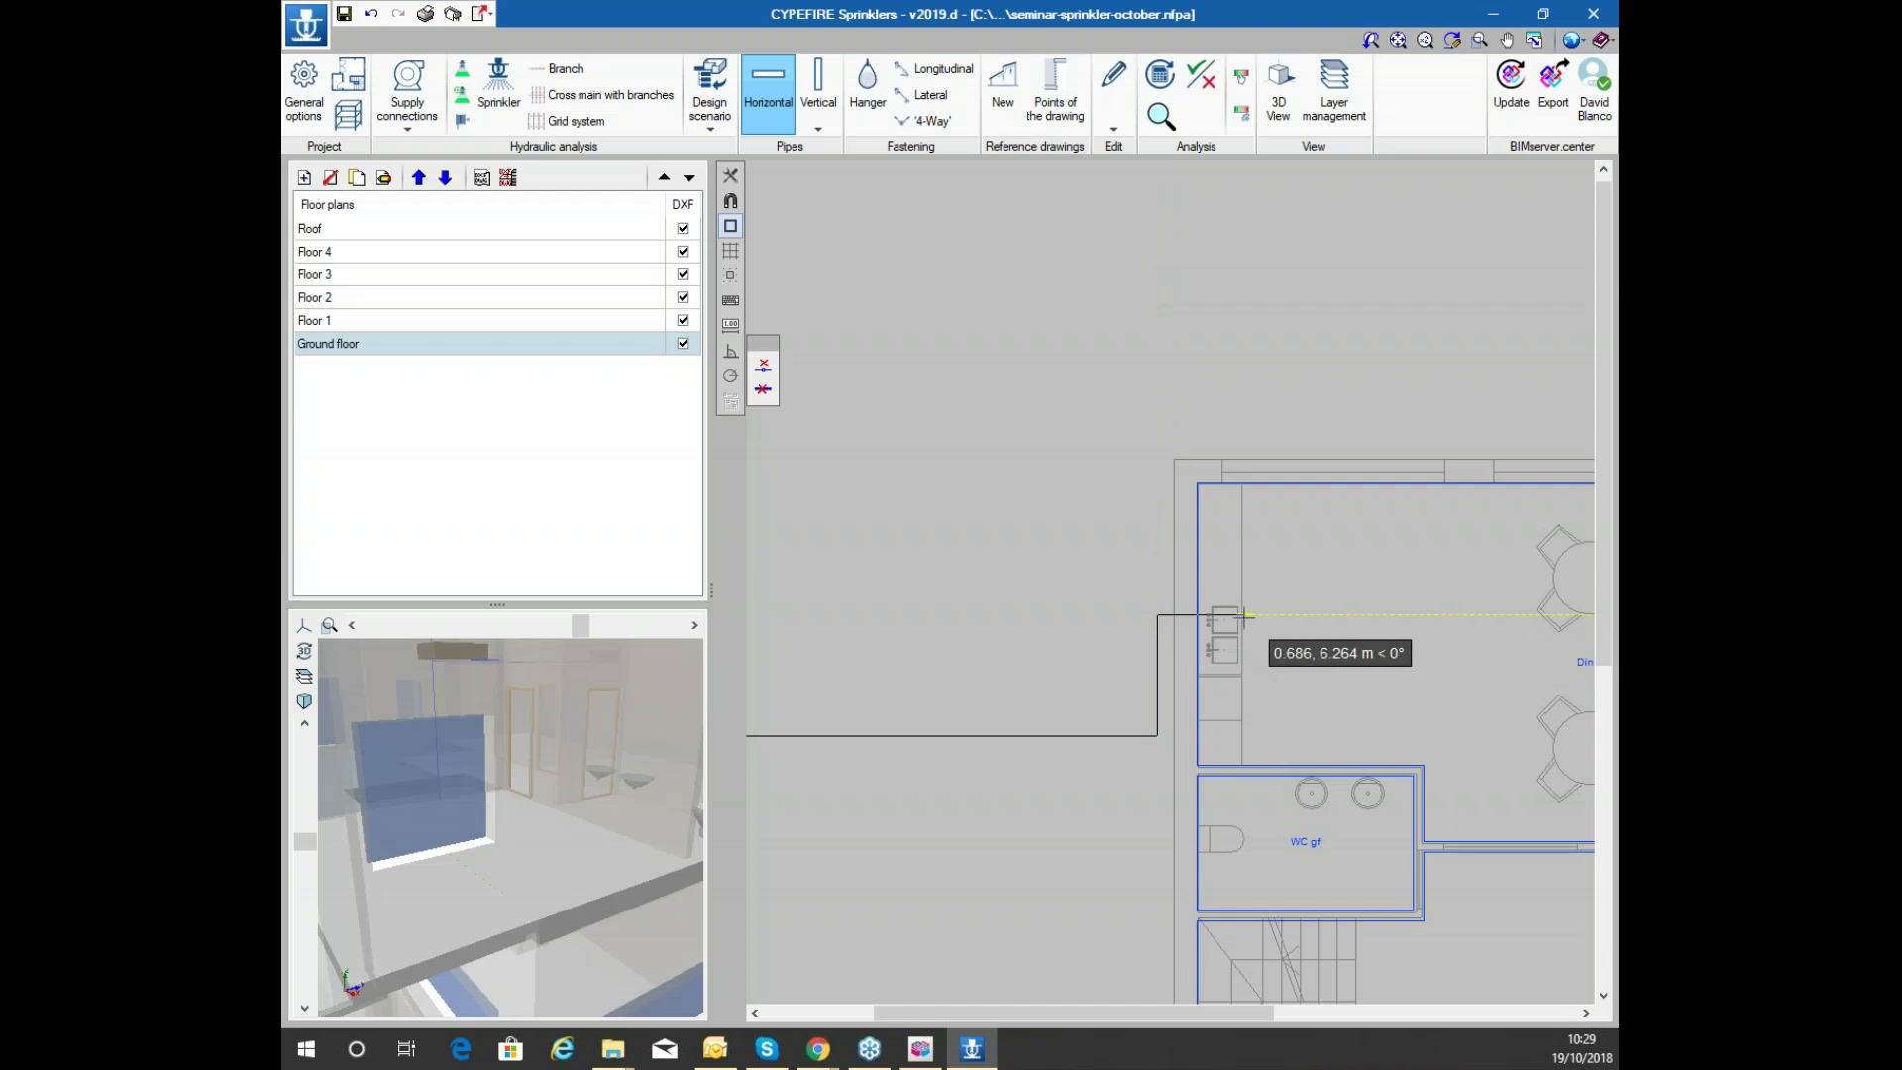
pyautogui.click(1213, 614)
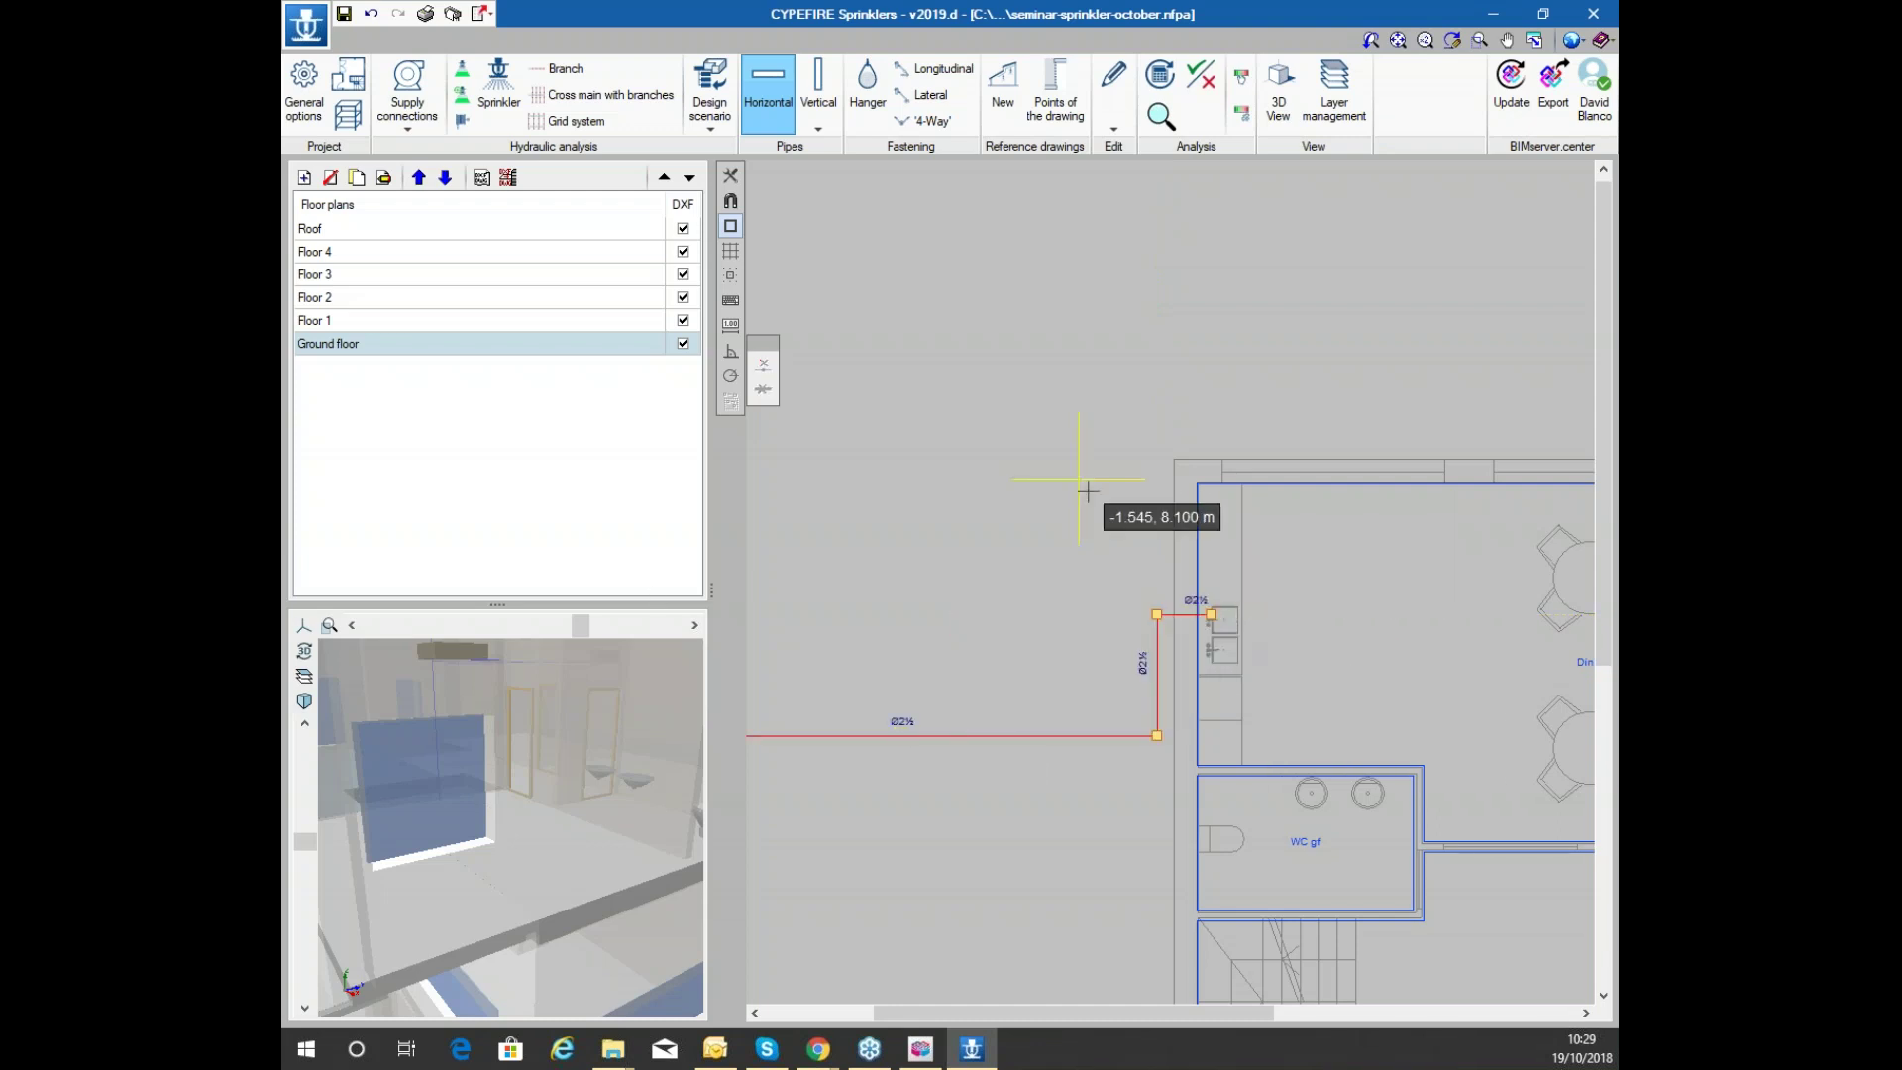
# Examine the pipe run against the dining room layout and end the pipe placement
pyautogui.scroll(-3, 1139, 535)
pyautogui.scroll(5, 1149, 495)
pyautogui.scroll(-2, 1096, 466)
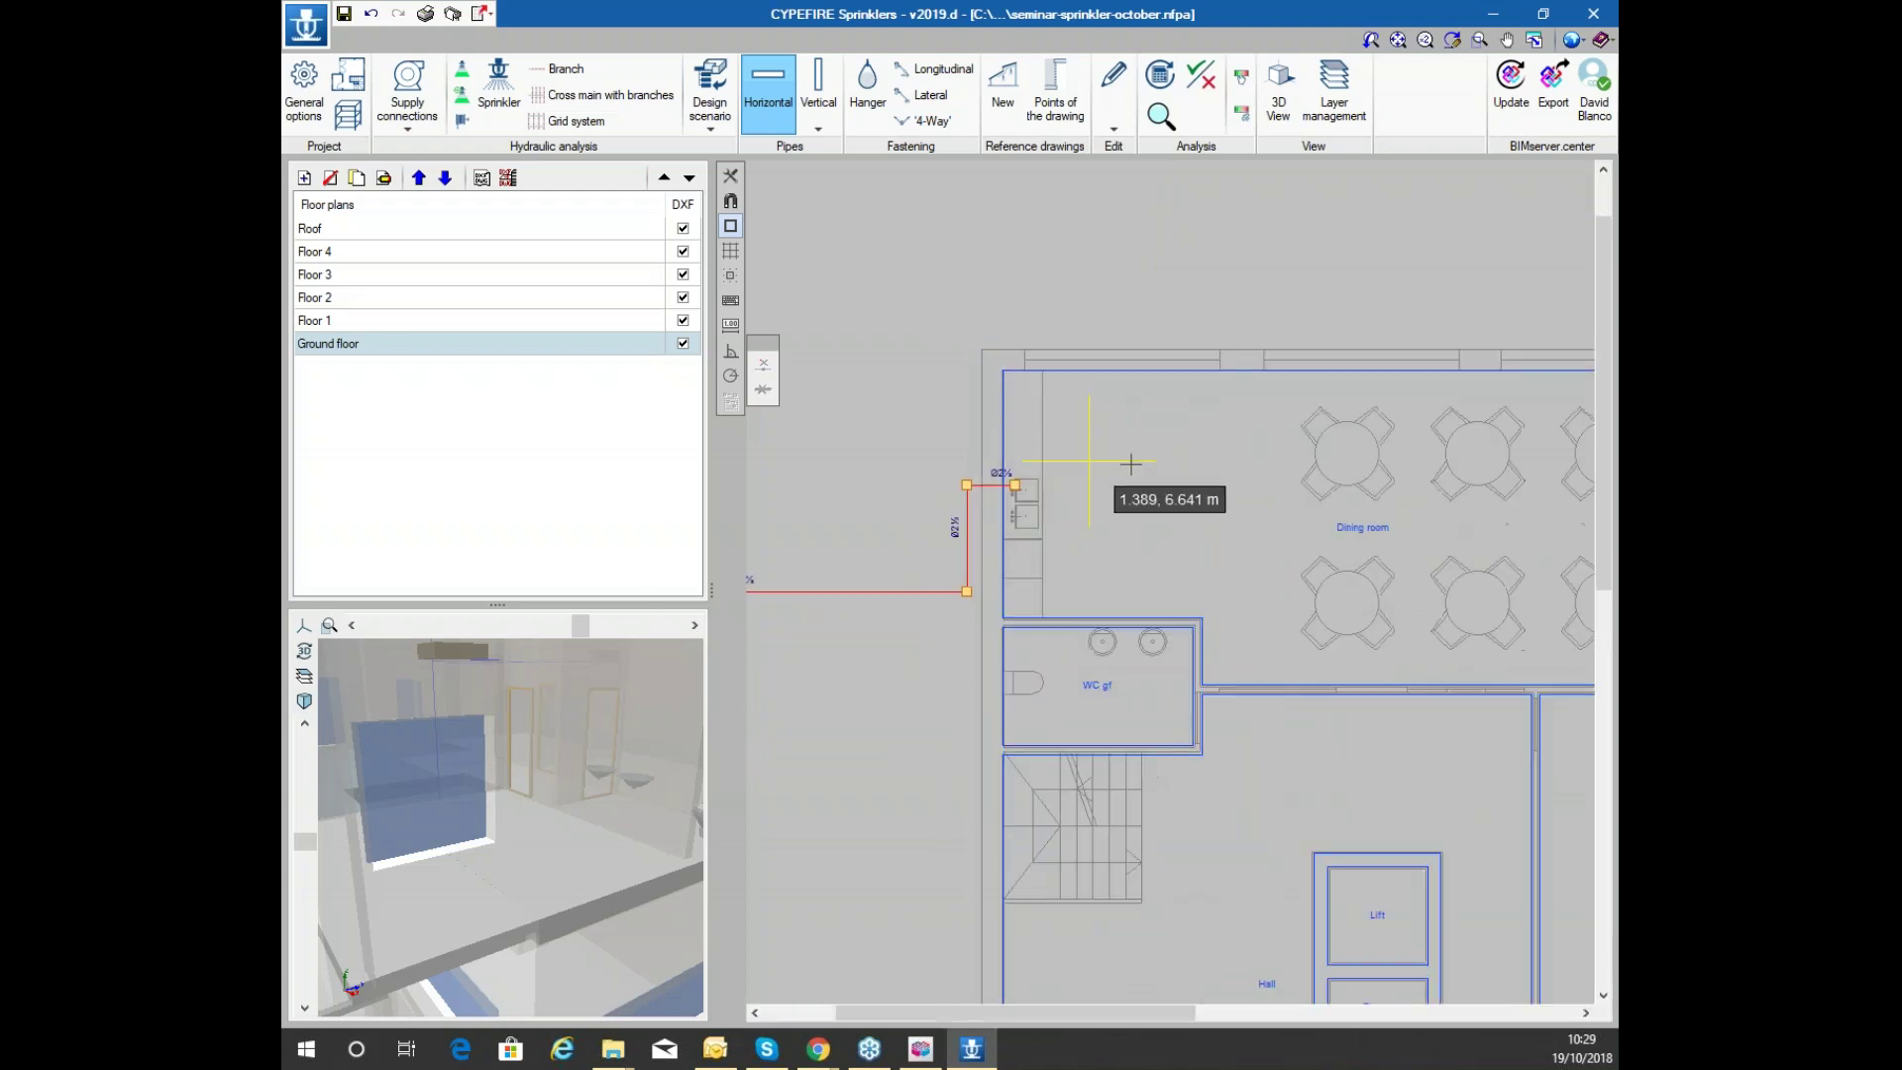
pyautogui.scroll(2, 1089, 515)
pyautogui.scroll(-2, 1244, 509)
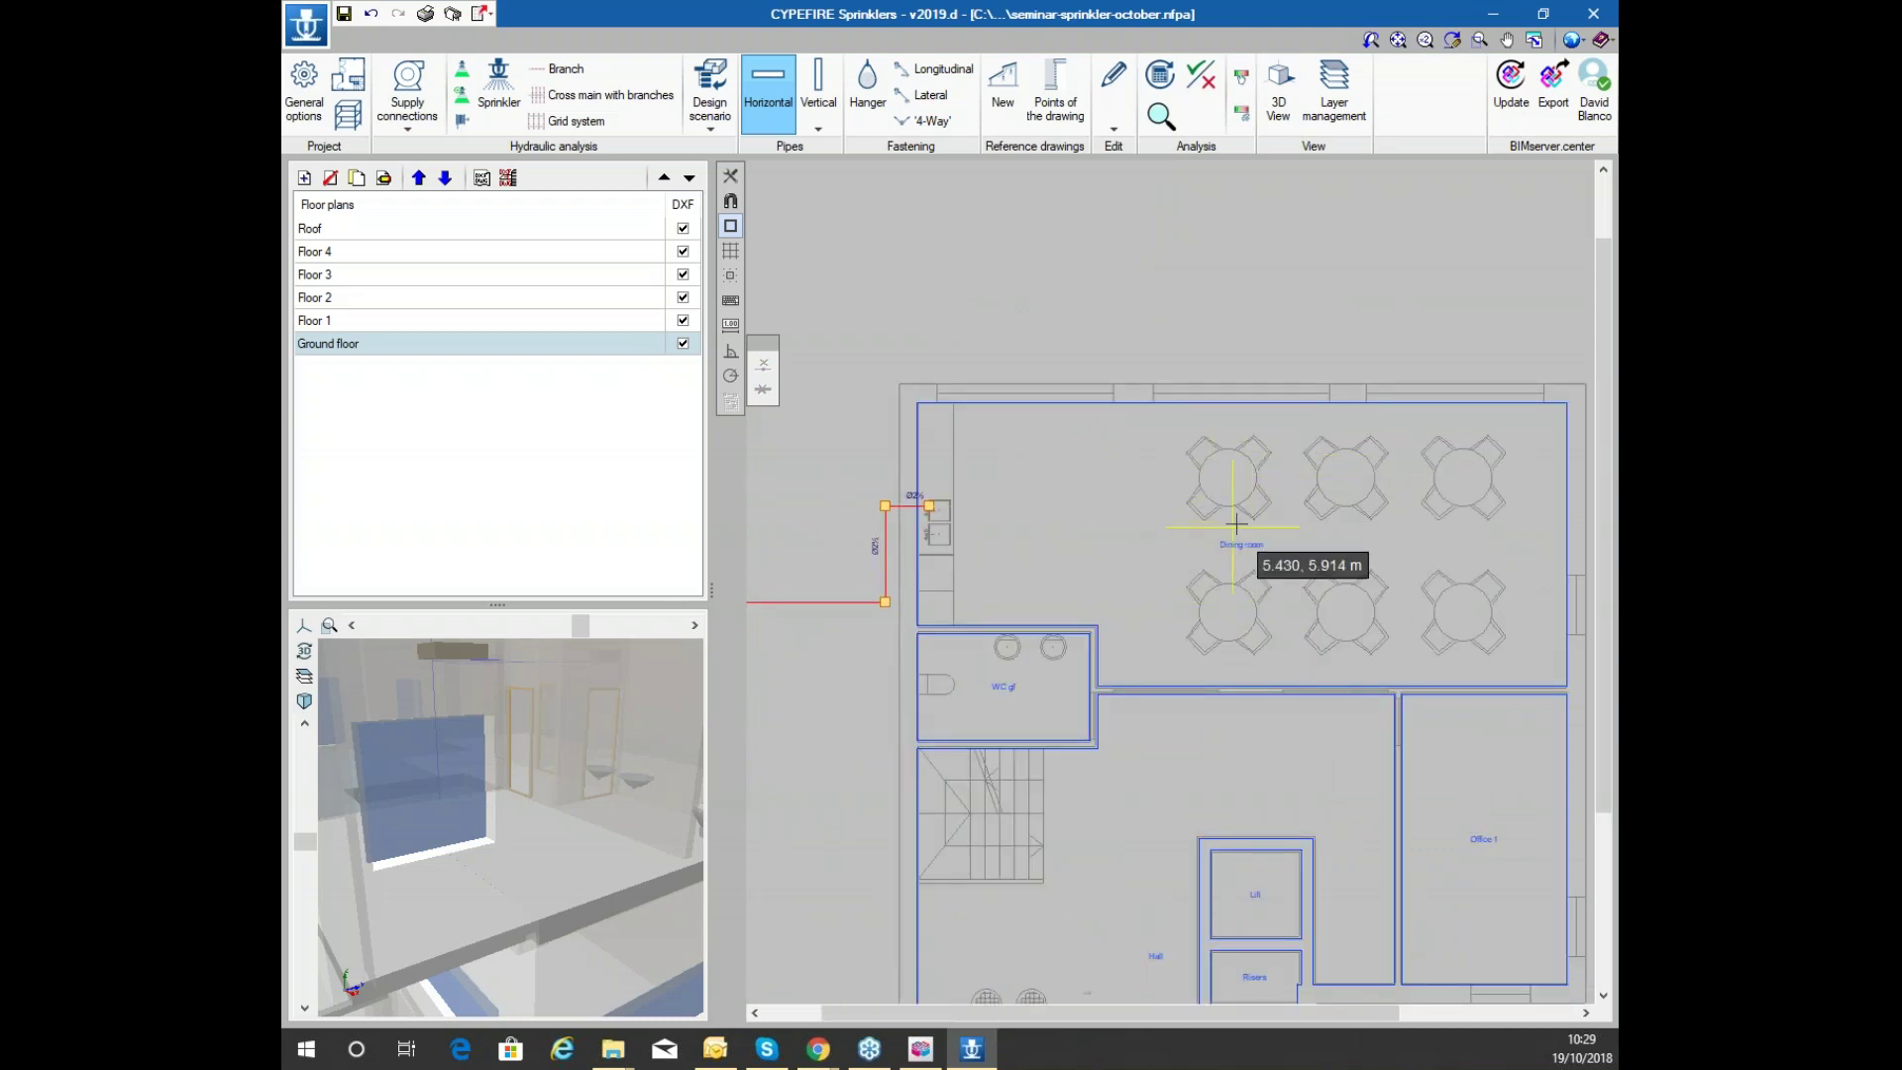
pyautogui.scroll(1, 1244, 513)
pyautogui.scroll(-3, 1188, 500)
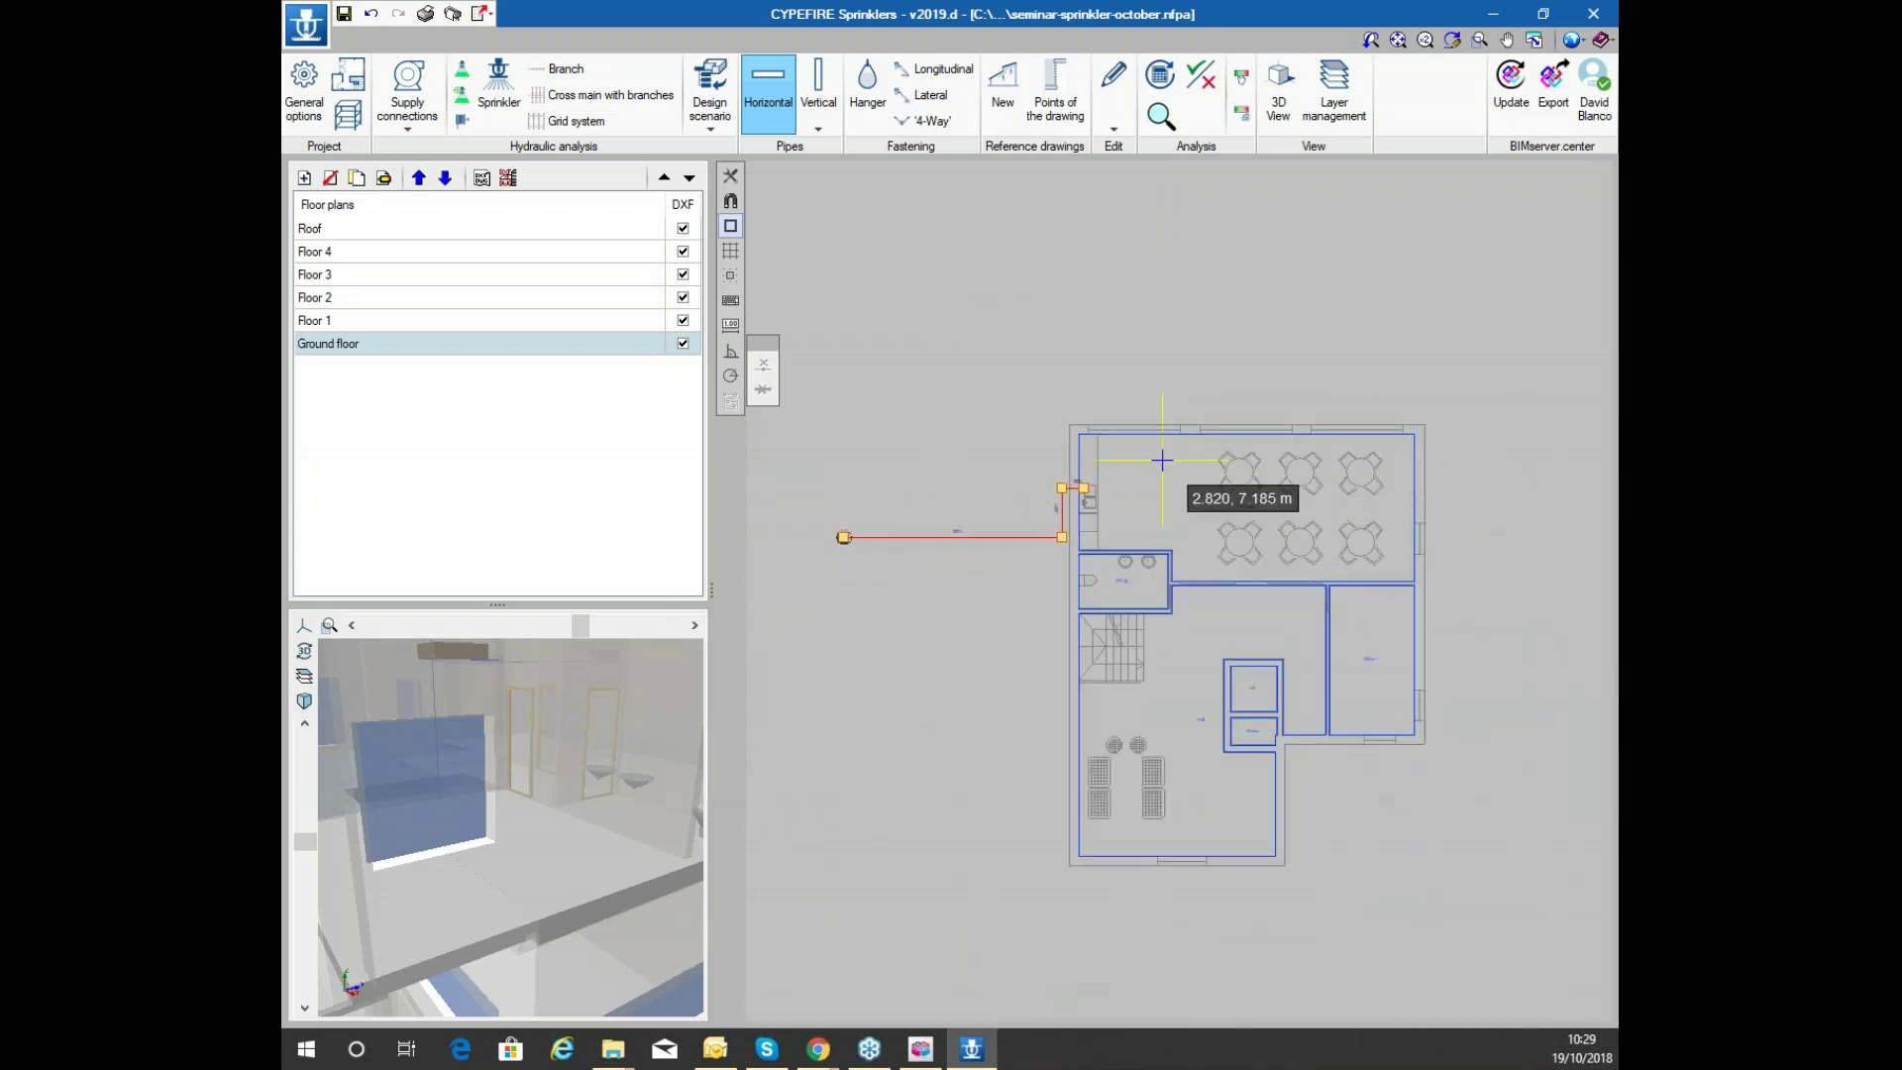
pyautogui.scroll(2, 1033, 462)
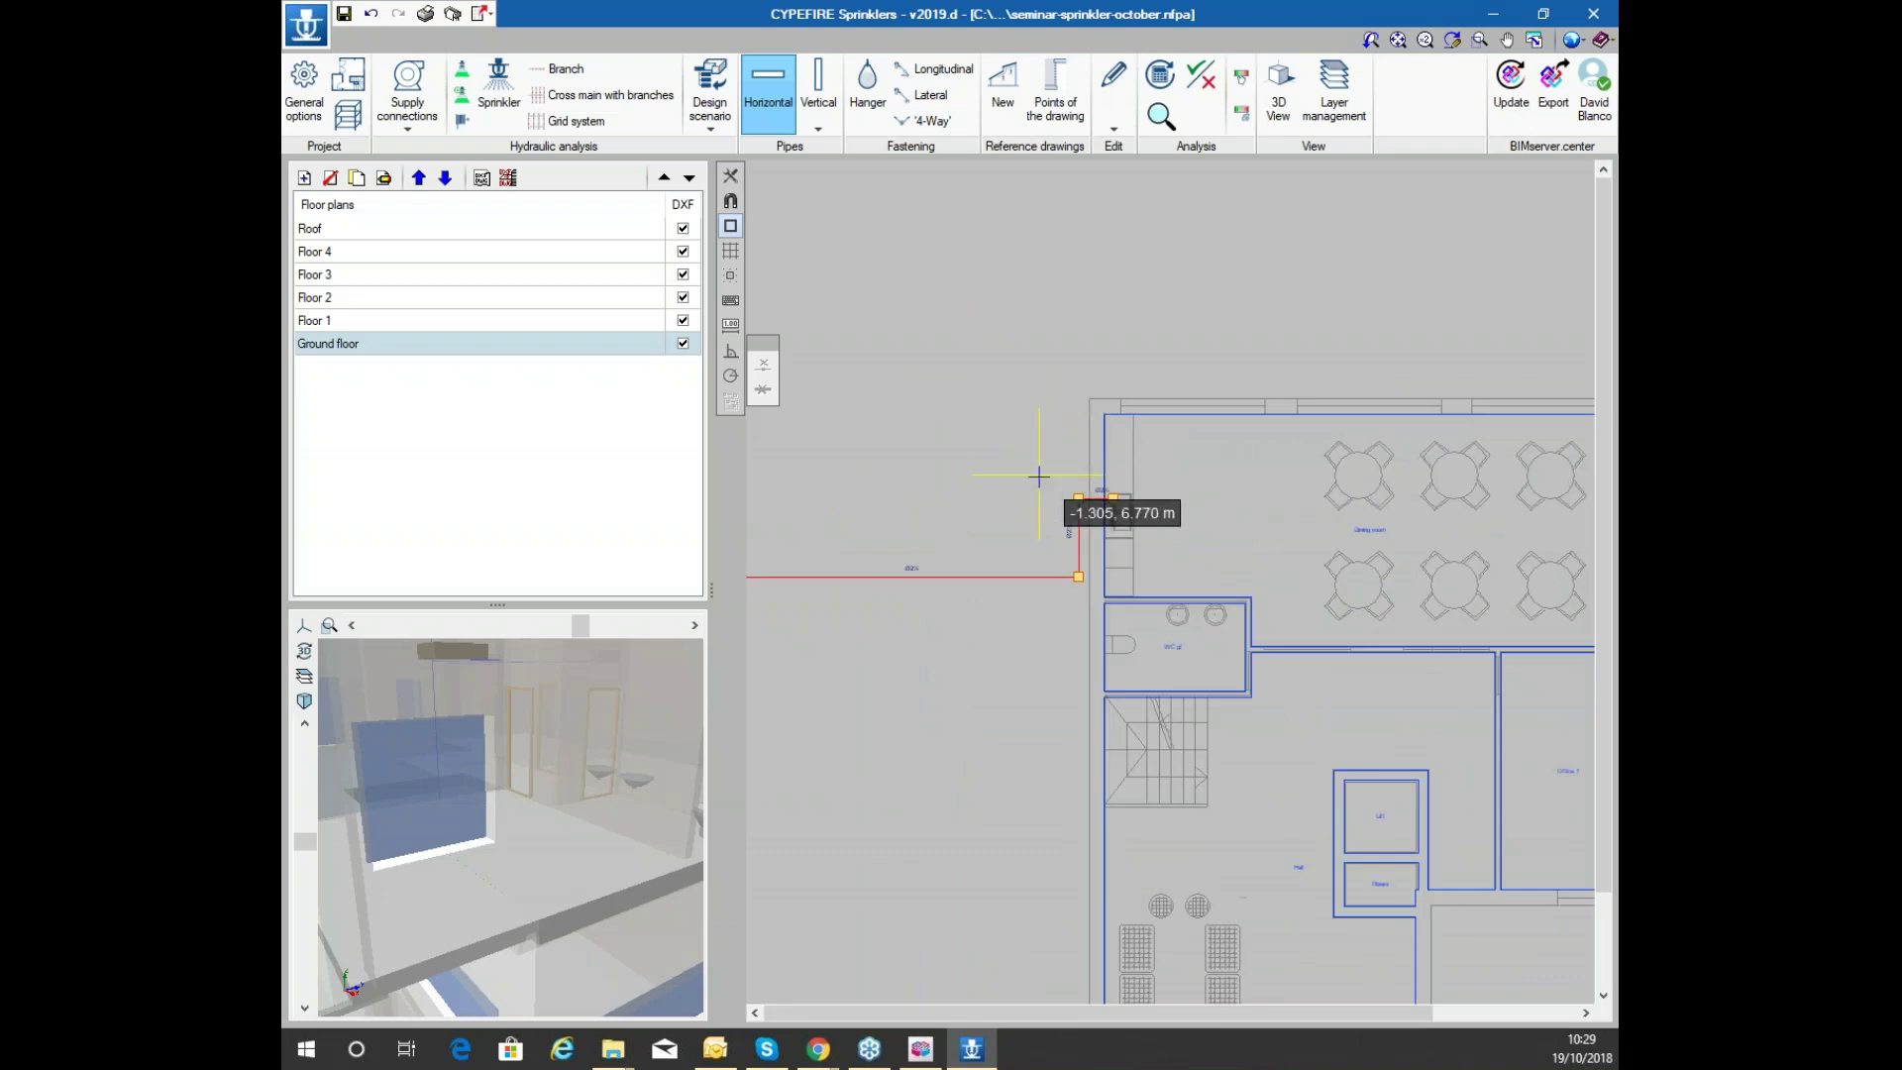
pyautogui.click(1034, 453)
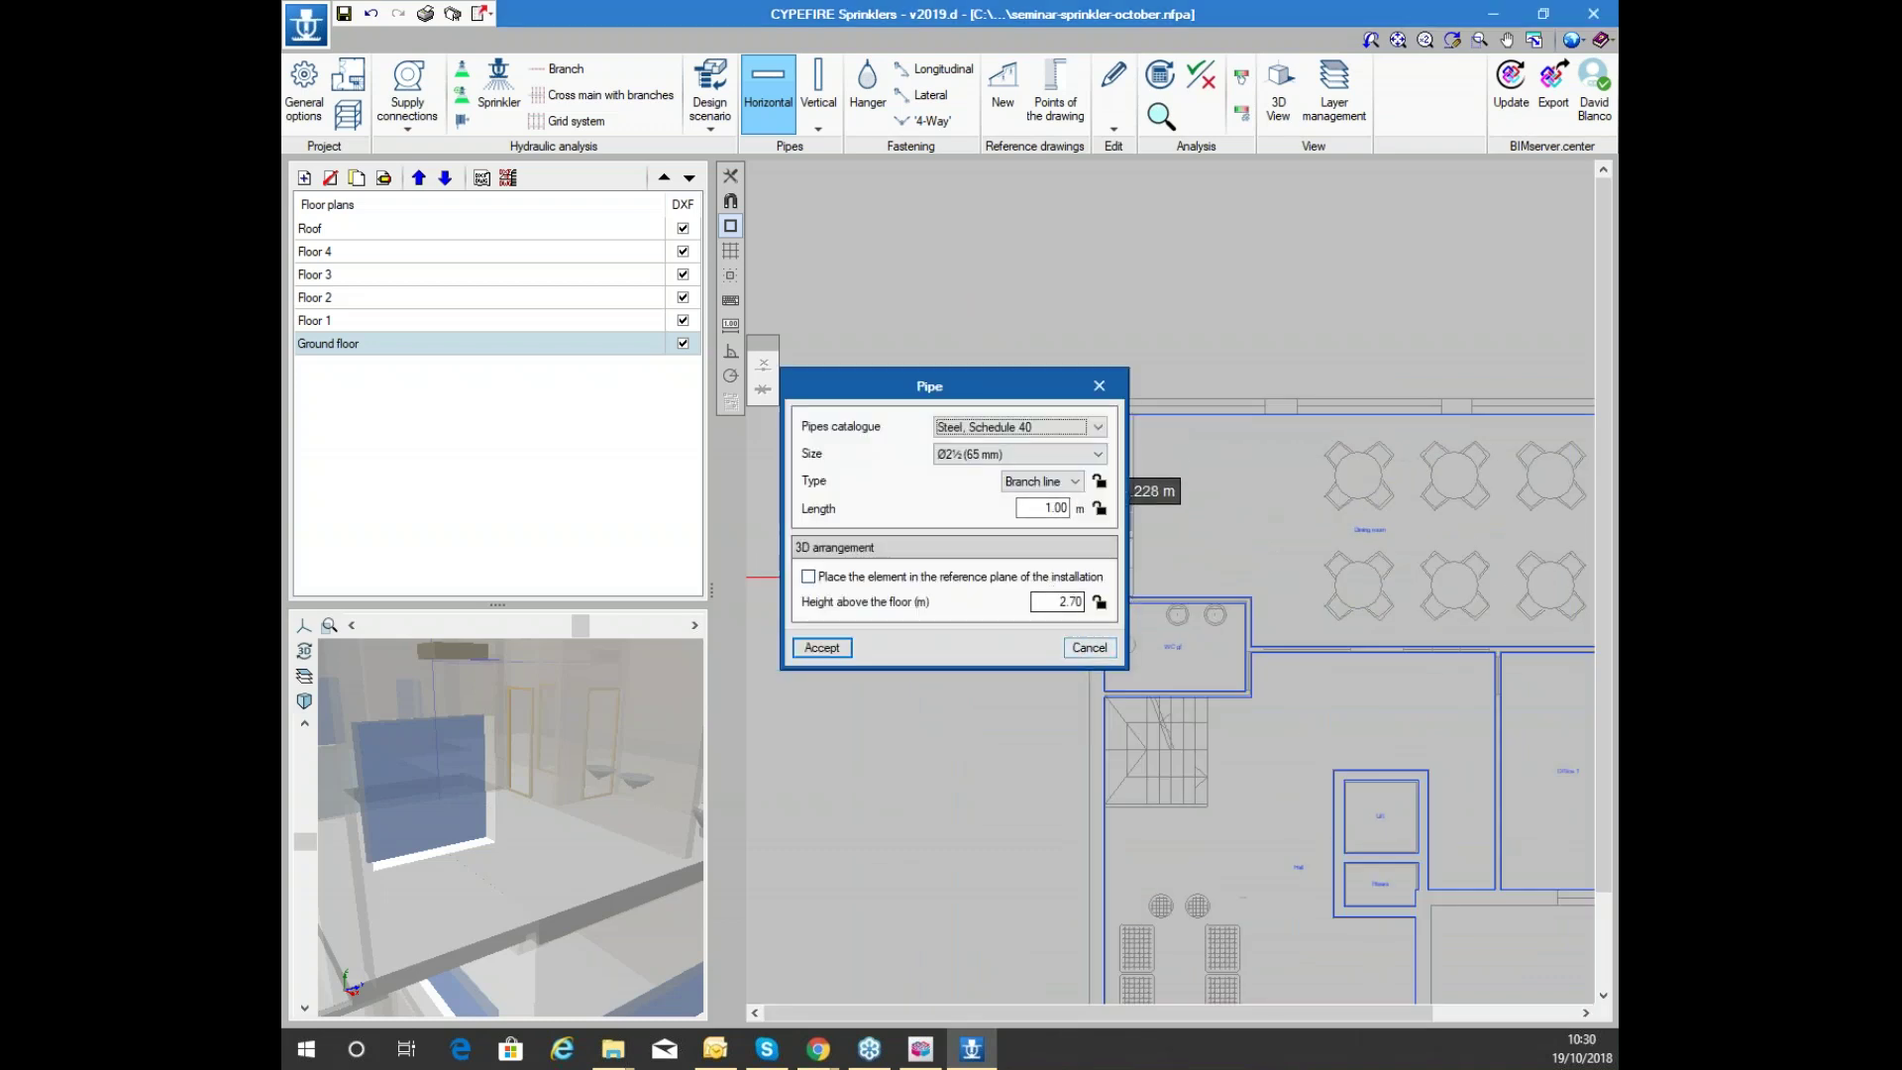
pyautogui.click(1089, 647)
# Check the sprinkler installation height in the ground floor's settings
pyautogui.scroll(1, 1097, 513)
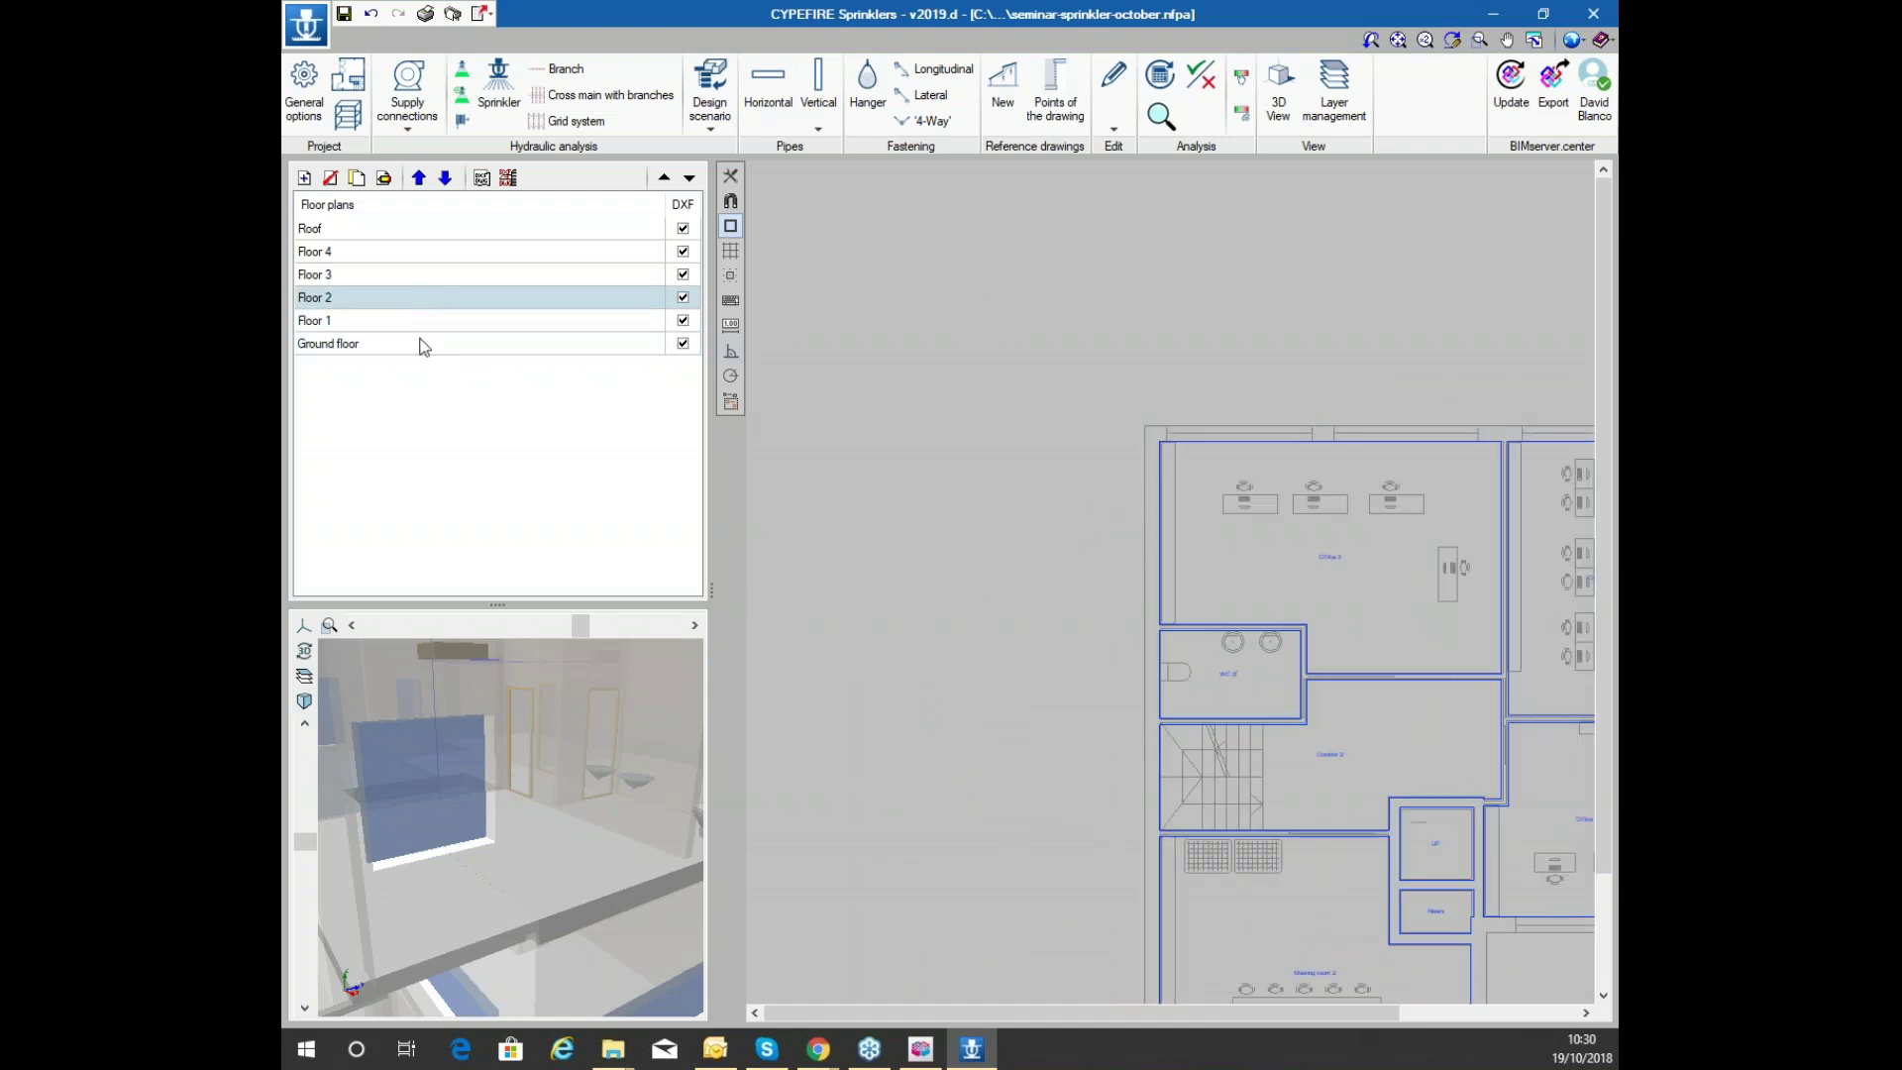
pyautogui.click(383, 178)
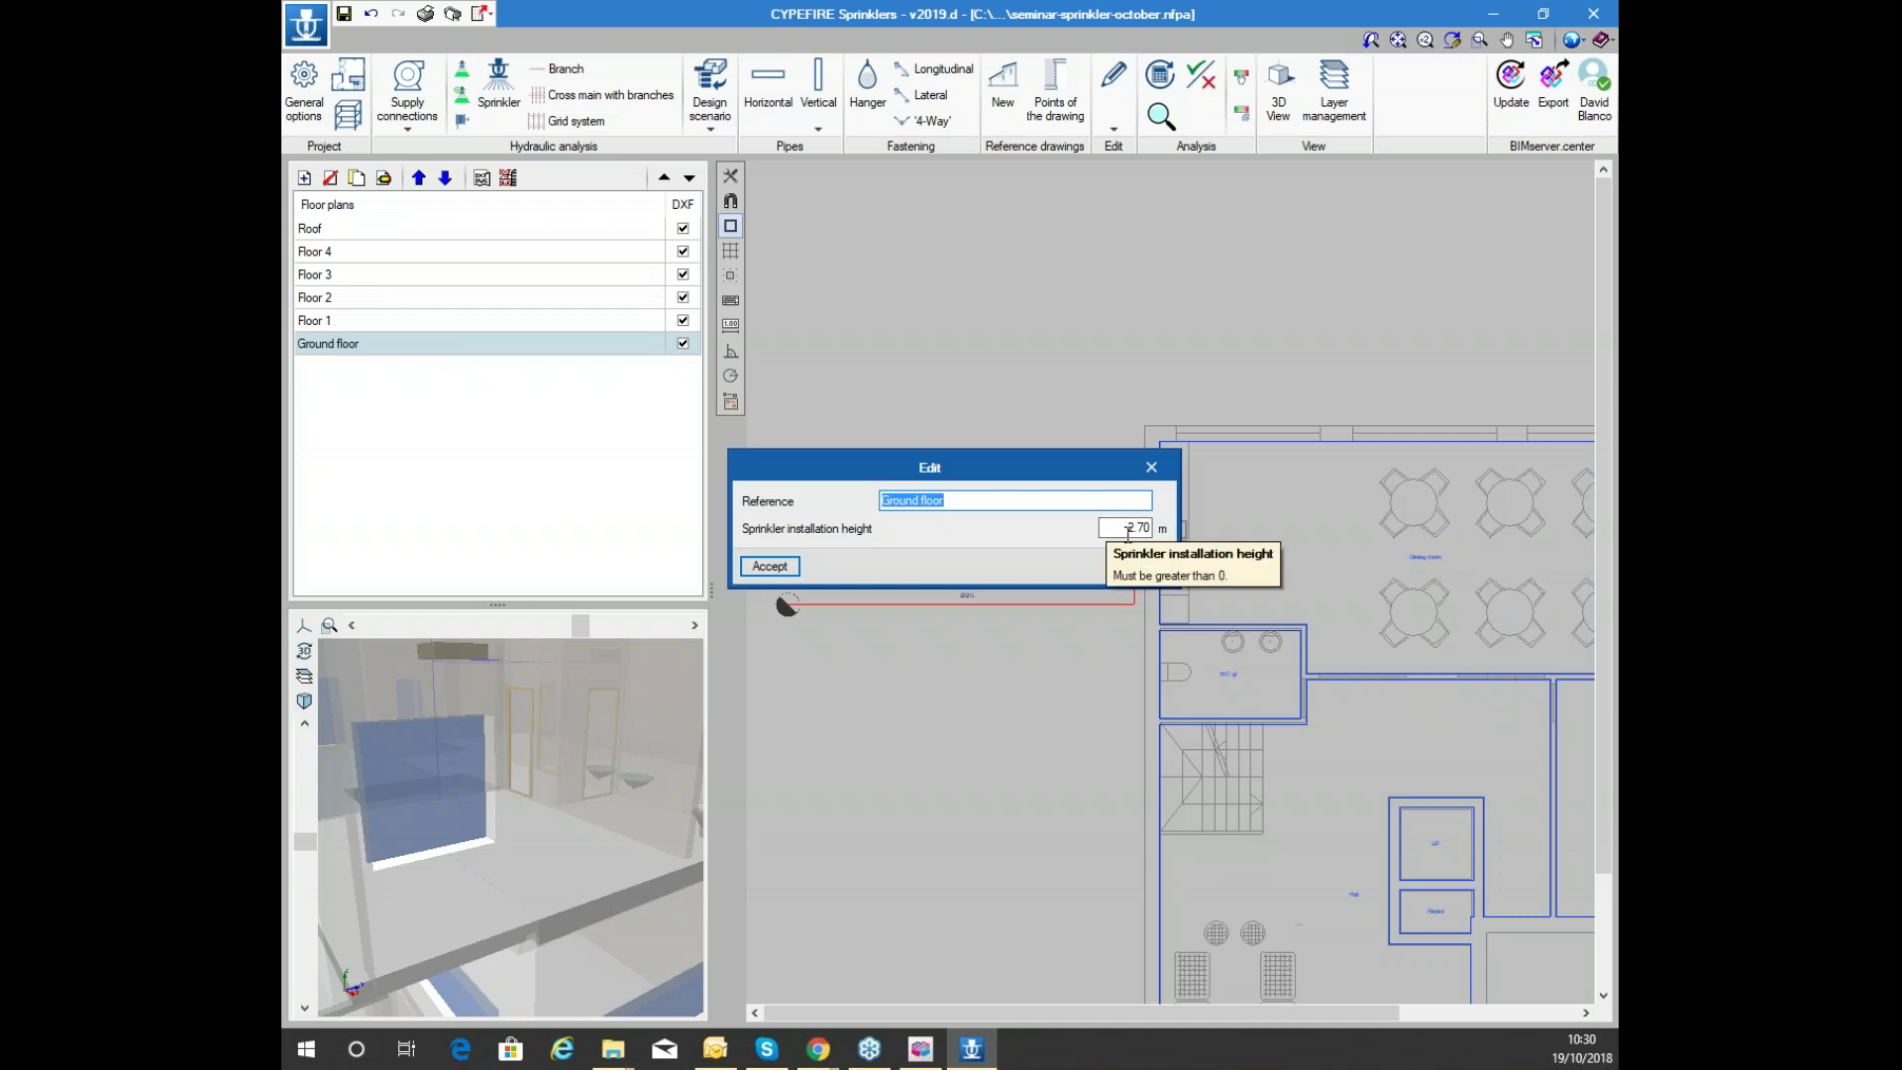
pyautogui.click(1141, 566)
# Check the length and height above the floor of the short pipe segment entering the dining room
pyautogui.scroll(5, 1141, 439)
pyautogui.moveTo(1141, 439); pyautogui.dragTo(1252, 468, button='middle')
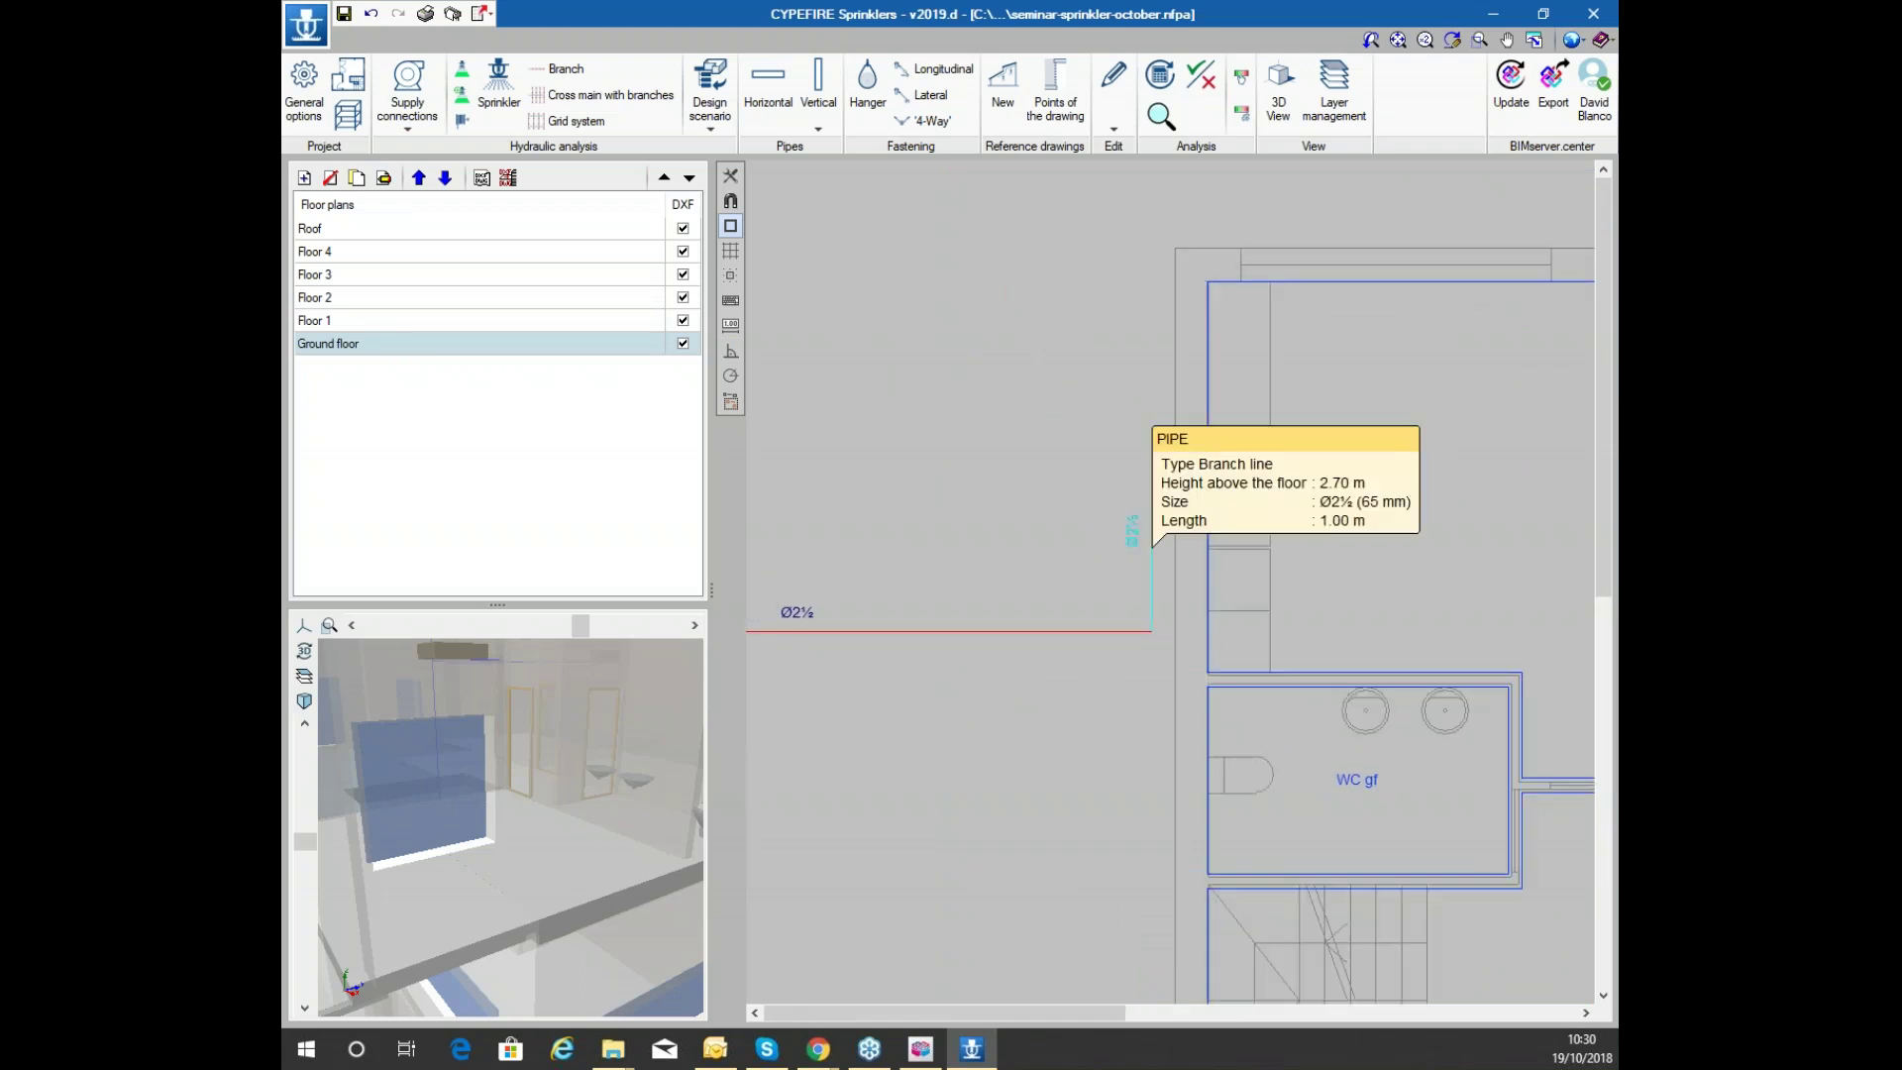
pyautogui.click(1180, 476)
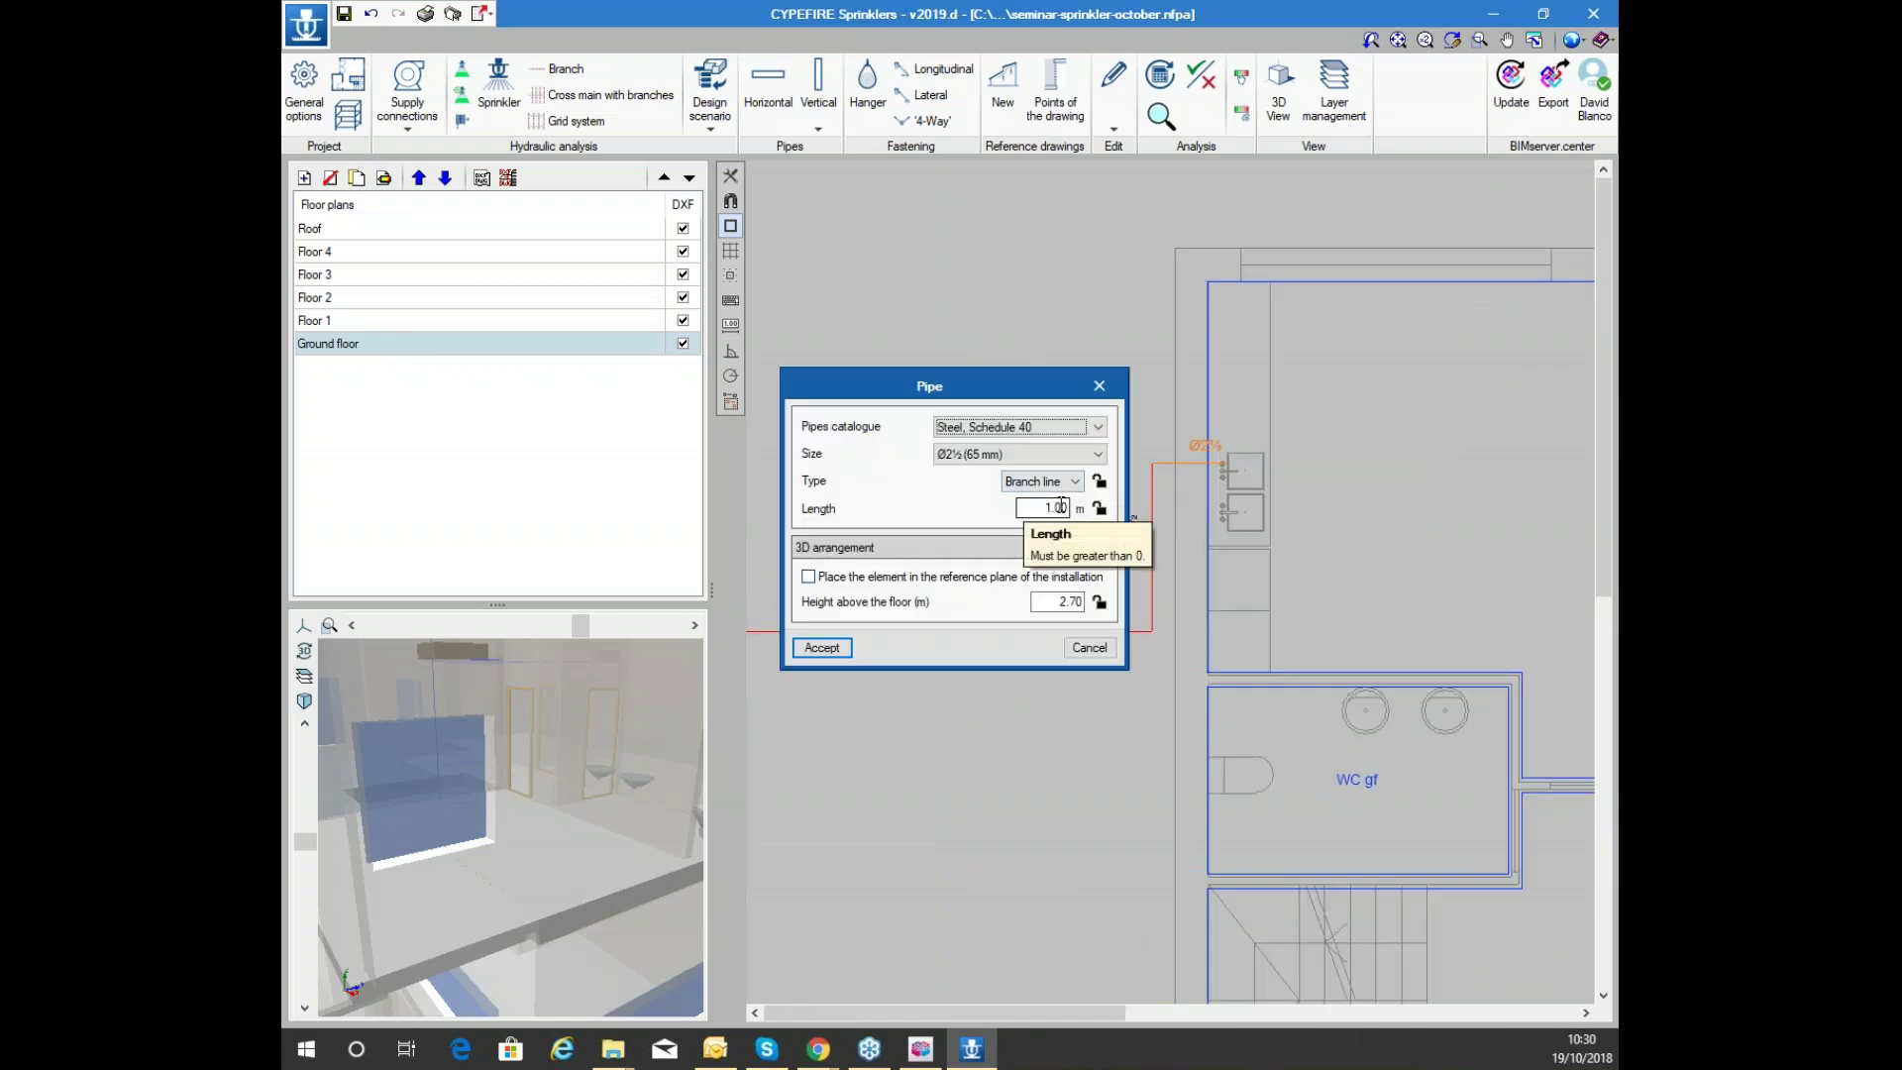
pyautogui.click(1057, 601)
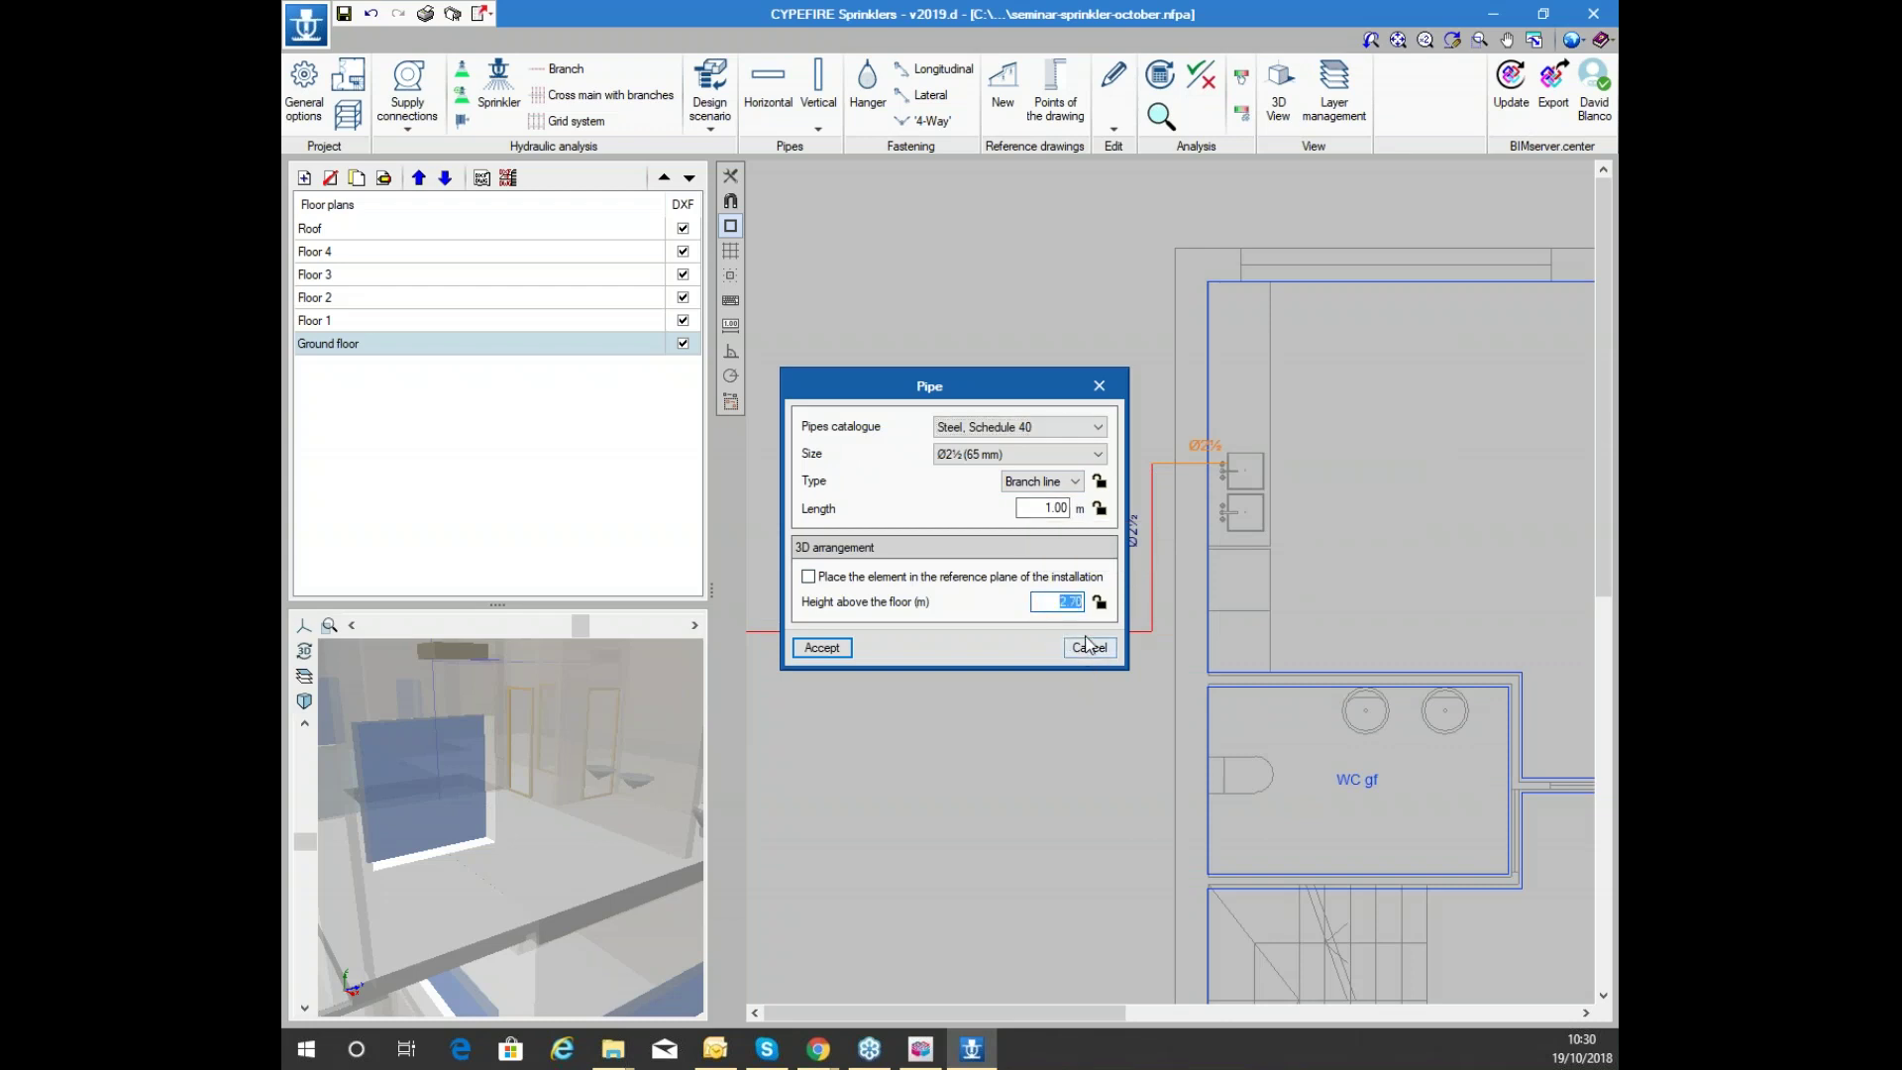
pyautogui.click(1087, 651)
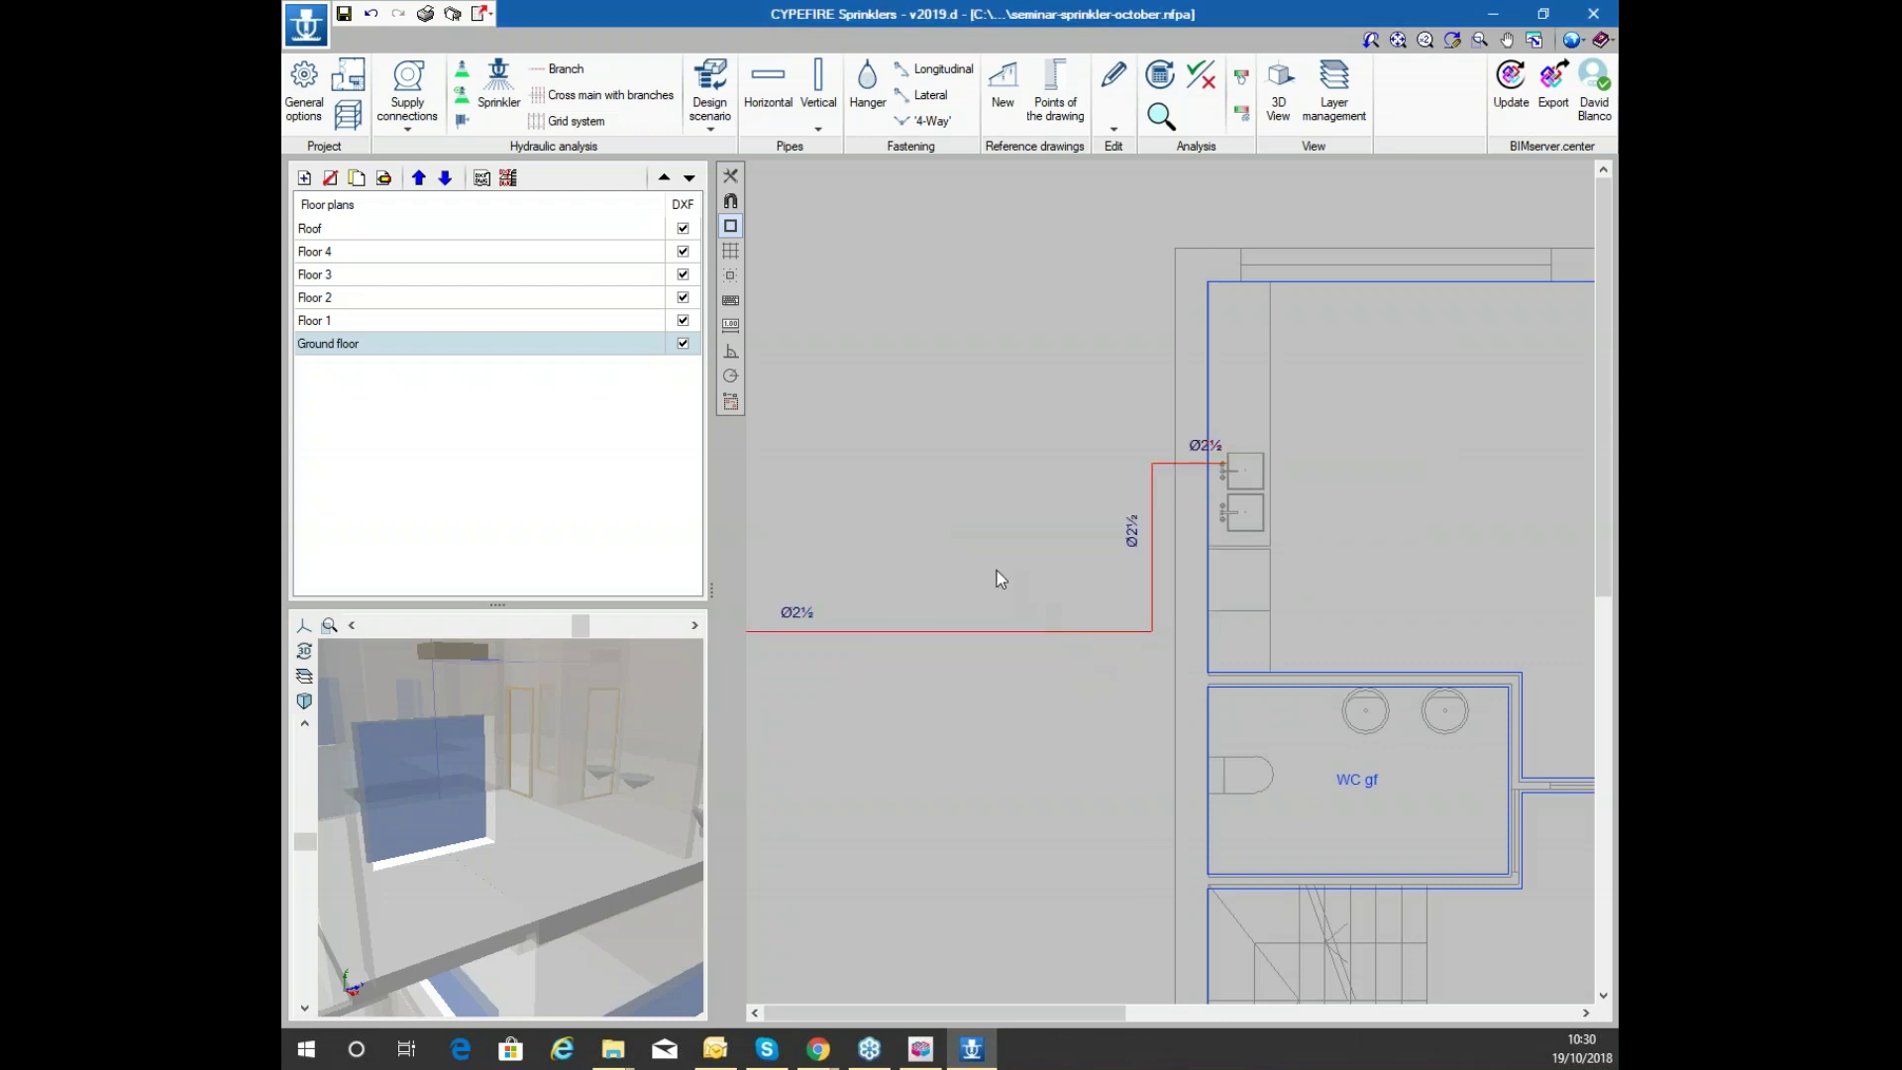
# Configure a pendent K-80 standard coverage sprinkler for Light Hazard and noncombustible unobstructed construction, at 2.70 m above the floor
pyautogui.scroll(-2, 1071, 412)
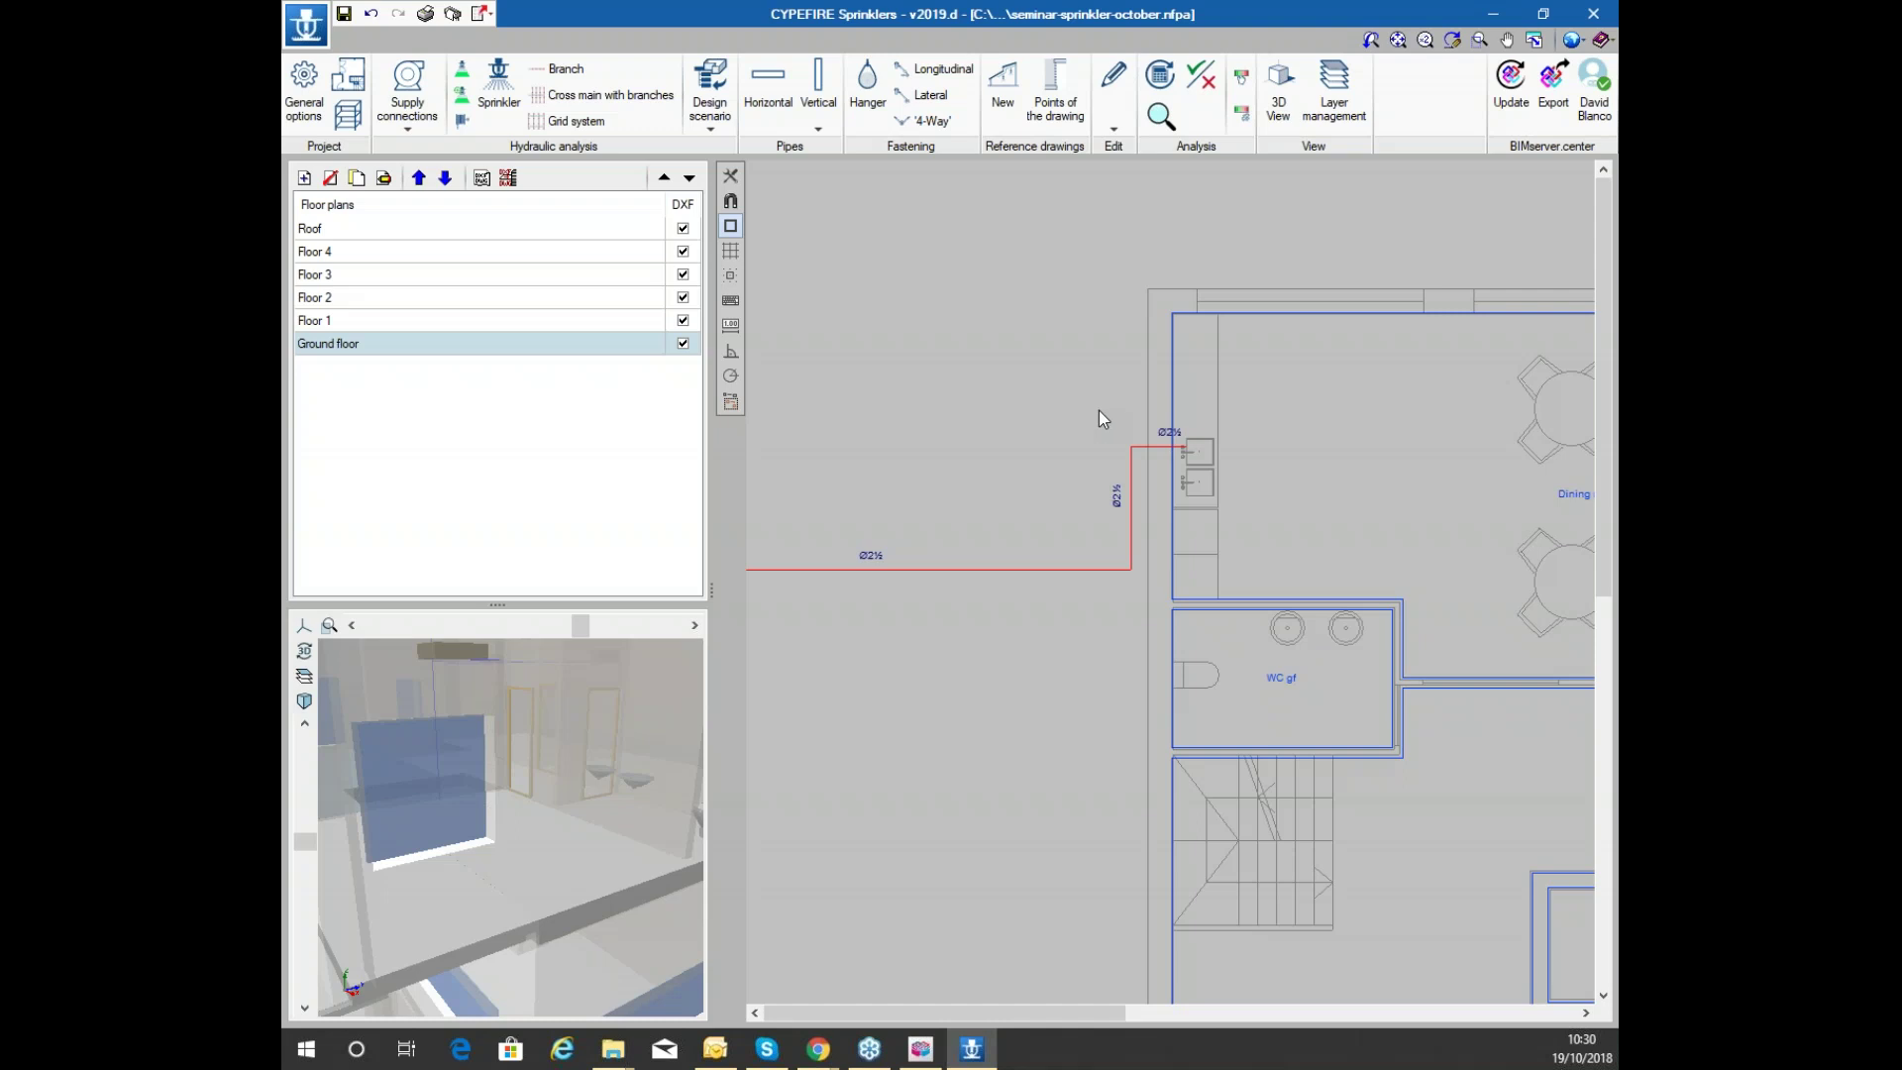
pyautogui.scroll(-3, 1113, 428)
pyautogui.scroll(2, 1049, 477)
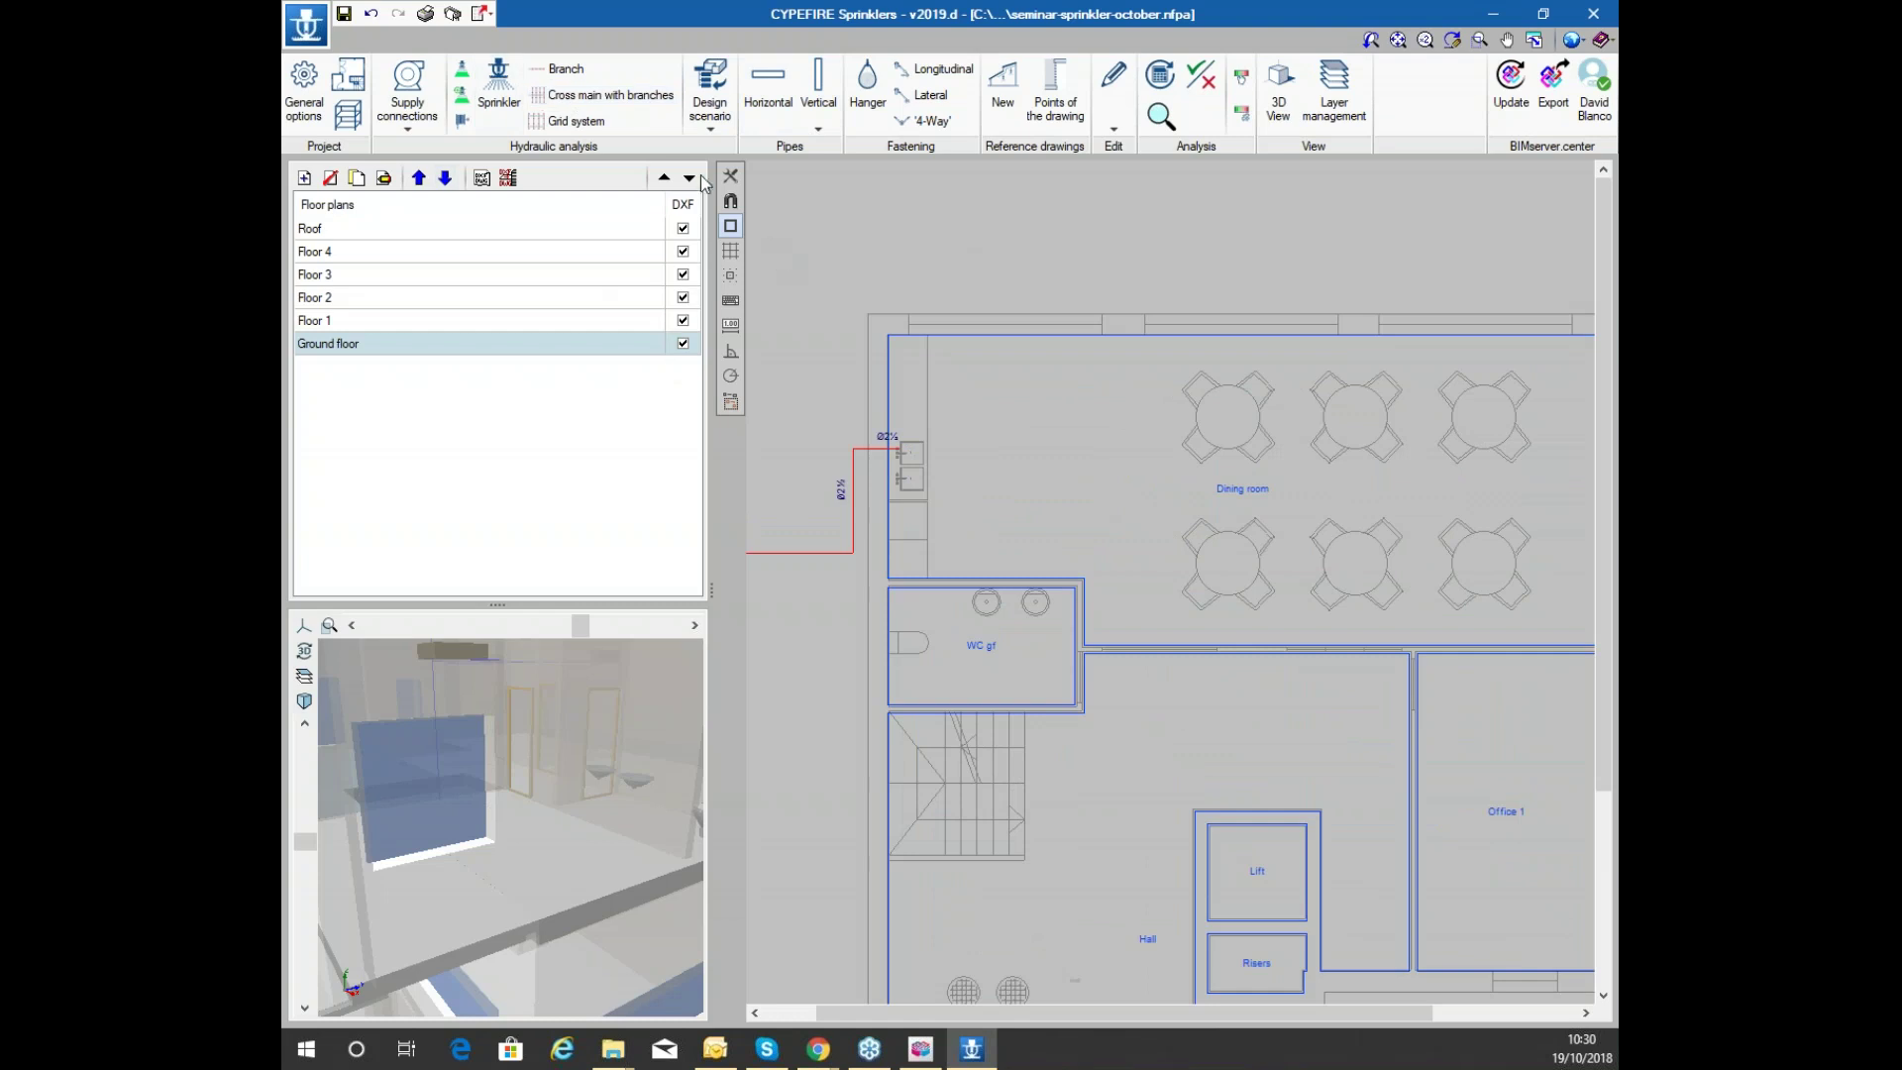
pyautogui.scroll(-4, 1052, 361)
pyautogui.moveTo(1053, 361); pyautogui.dragTo(1070, 548, button='middle')
pyautogui.click(503, 103)
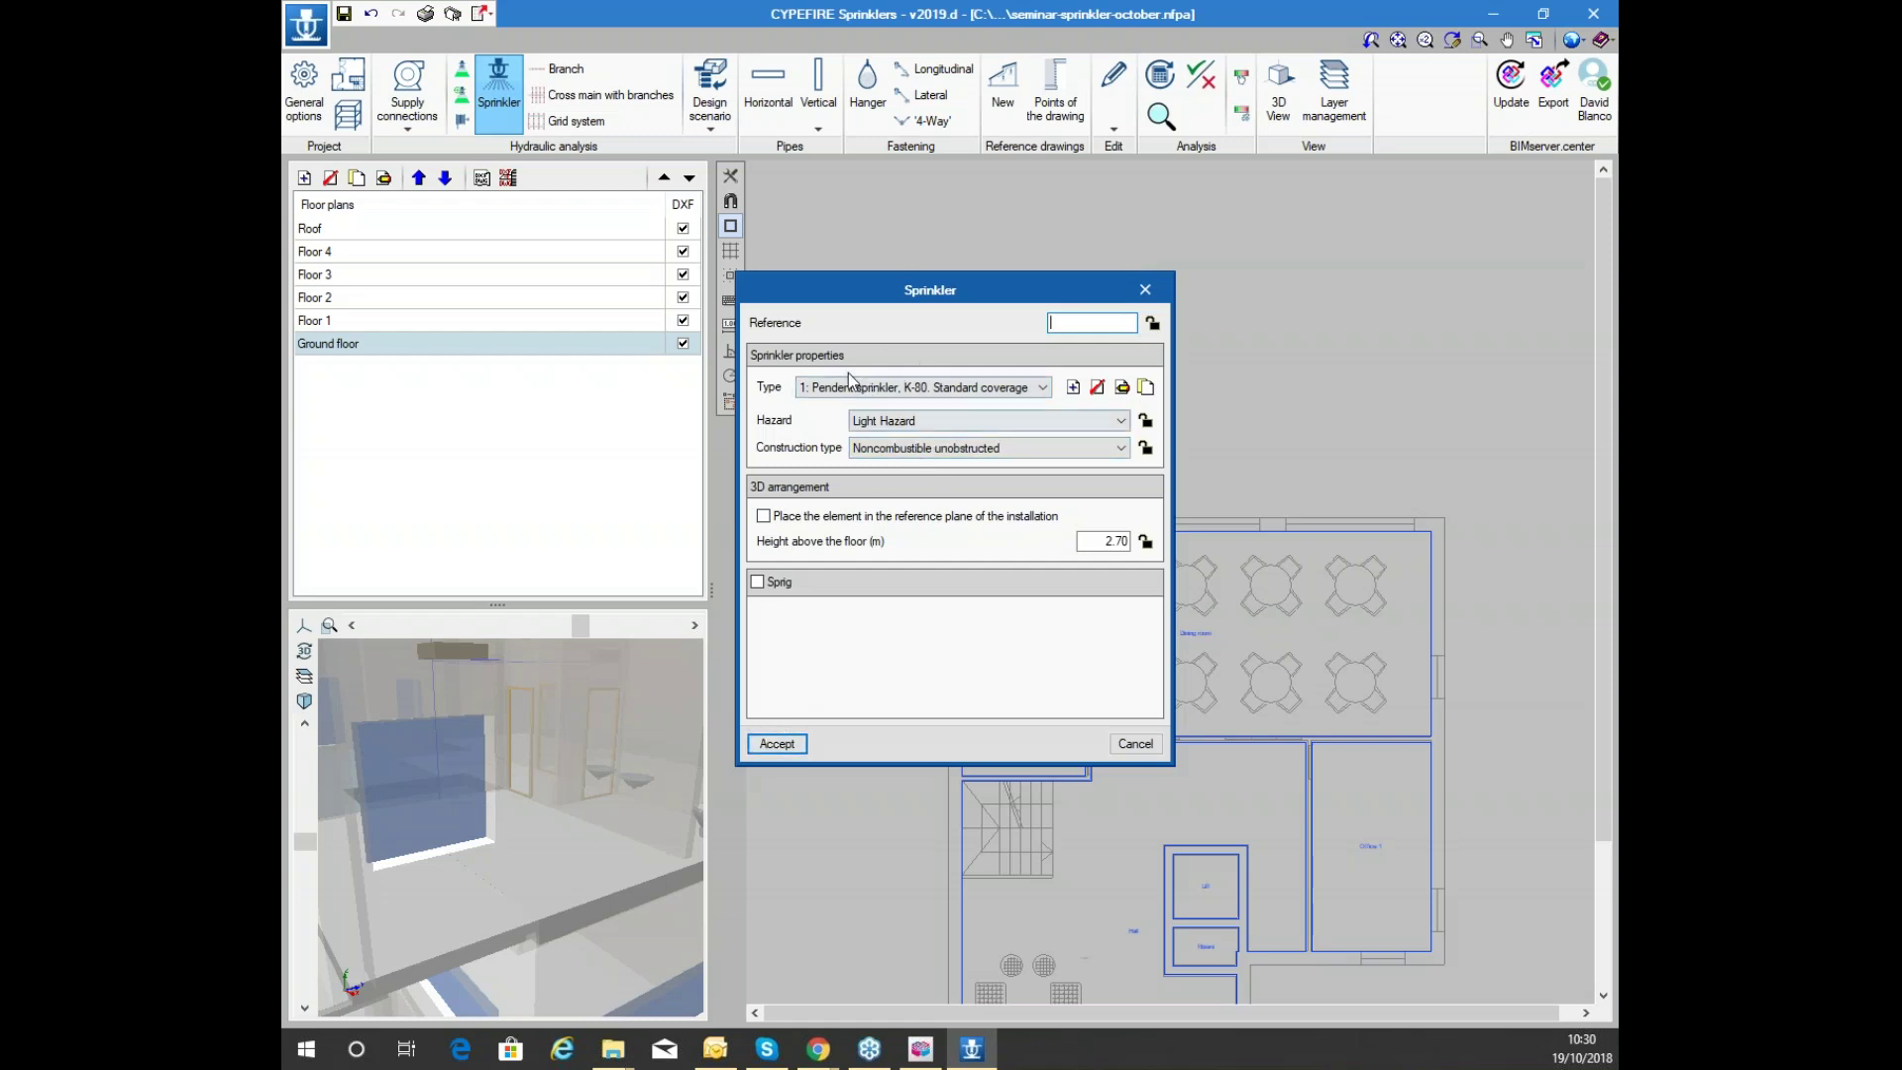
pyautogui.click(777, 743)
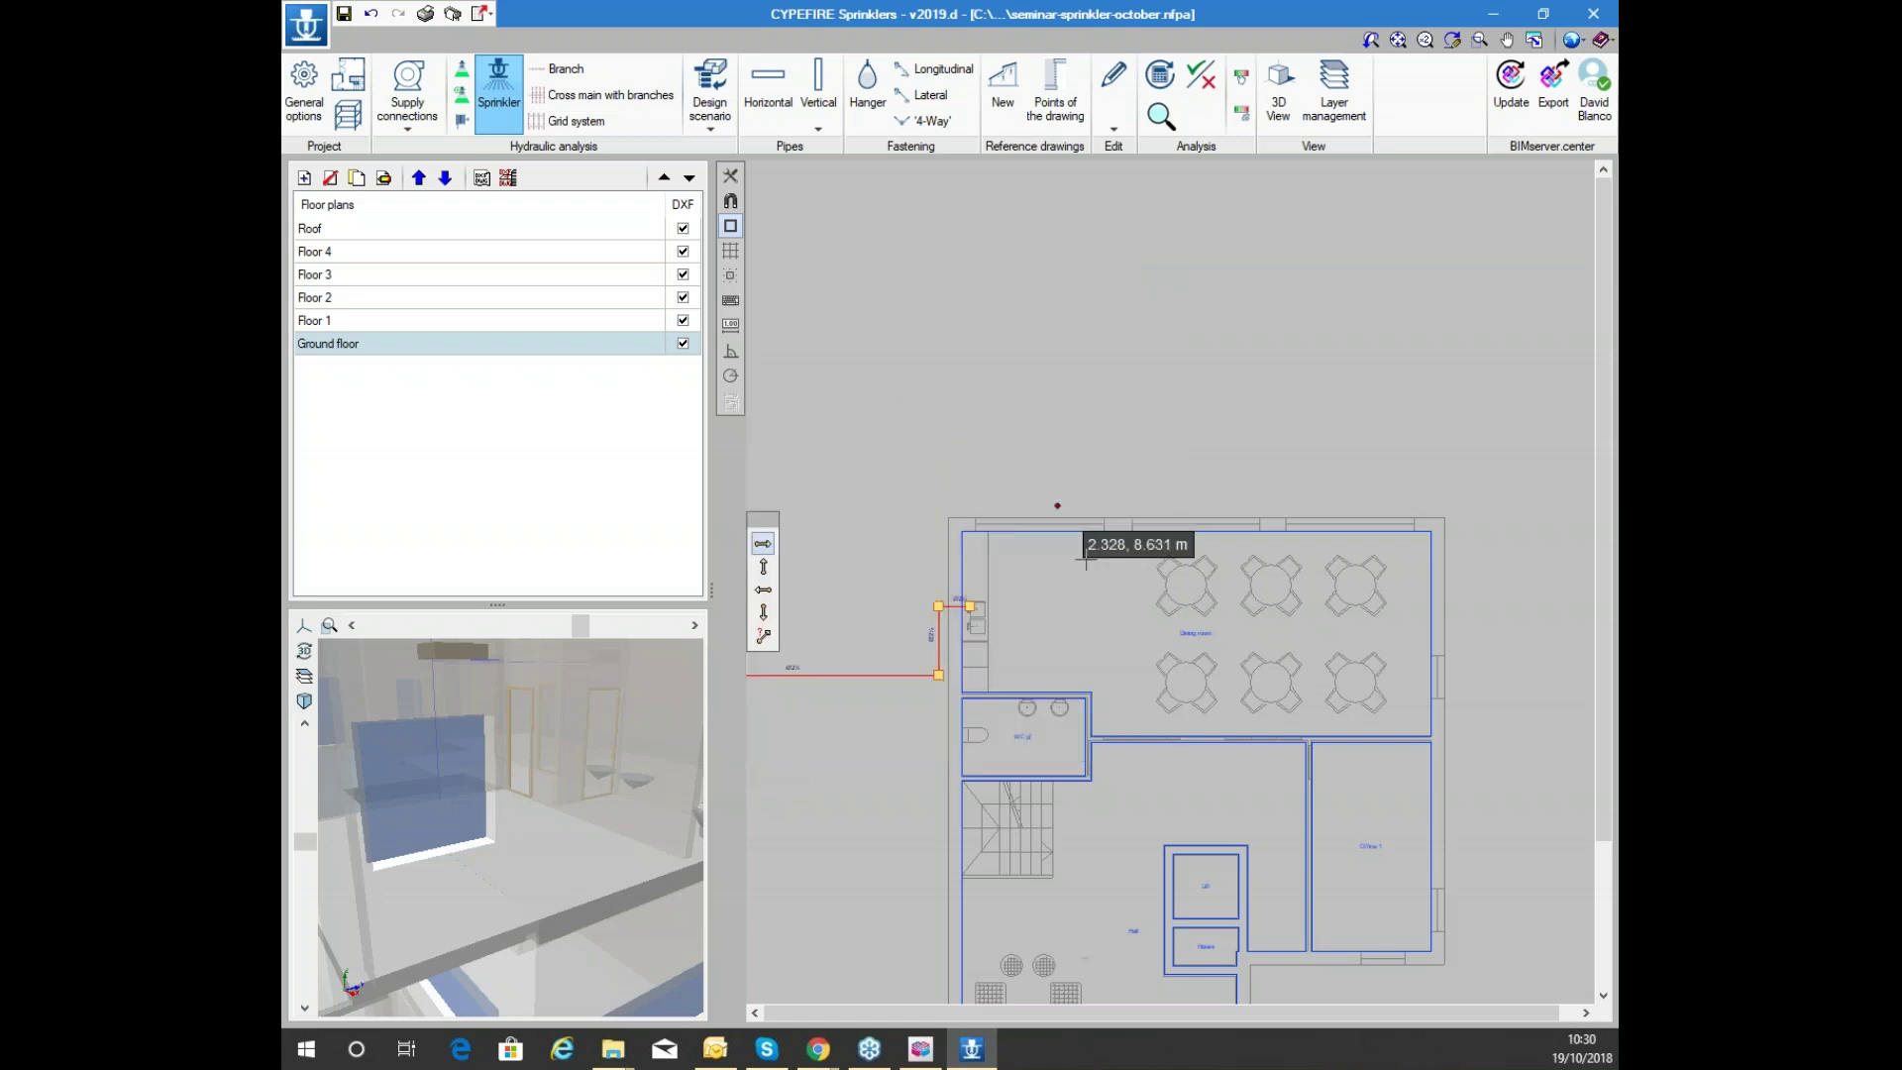
# Place four individual sprinklers spread across the ground floor dining room
pyautogui.scroll(2, 1198, 626)
pyautogui.click(1406, 561)
pyautogui.click(1450, 669)
pyautogui.scroll(-2, 1218, 575)
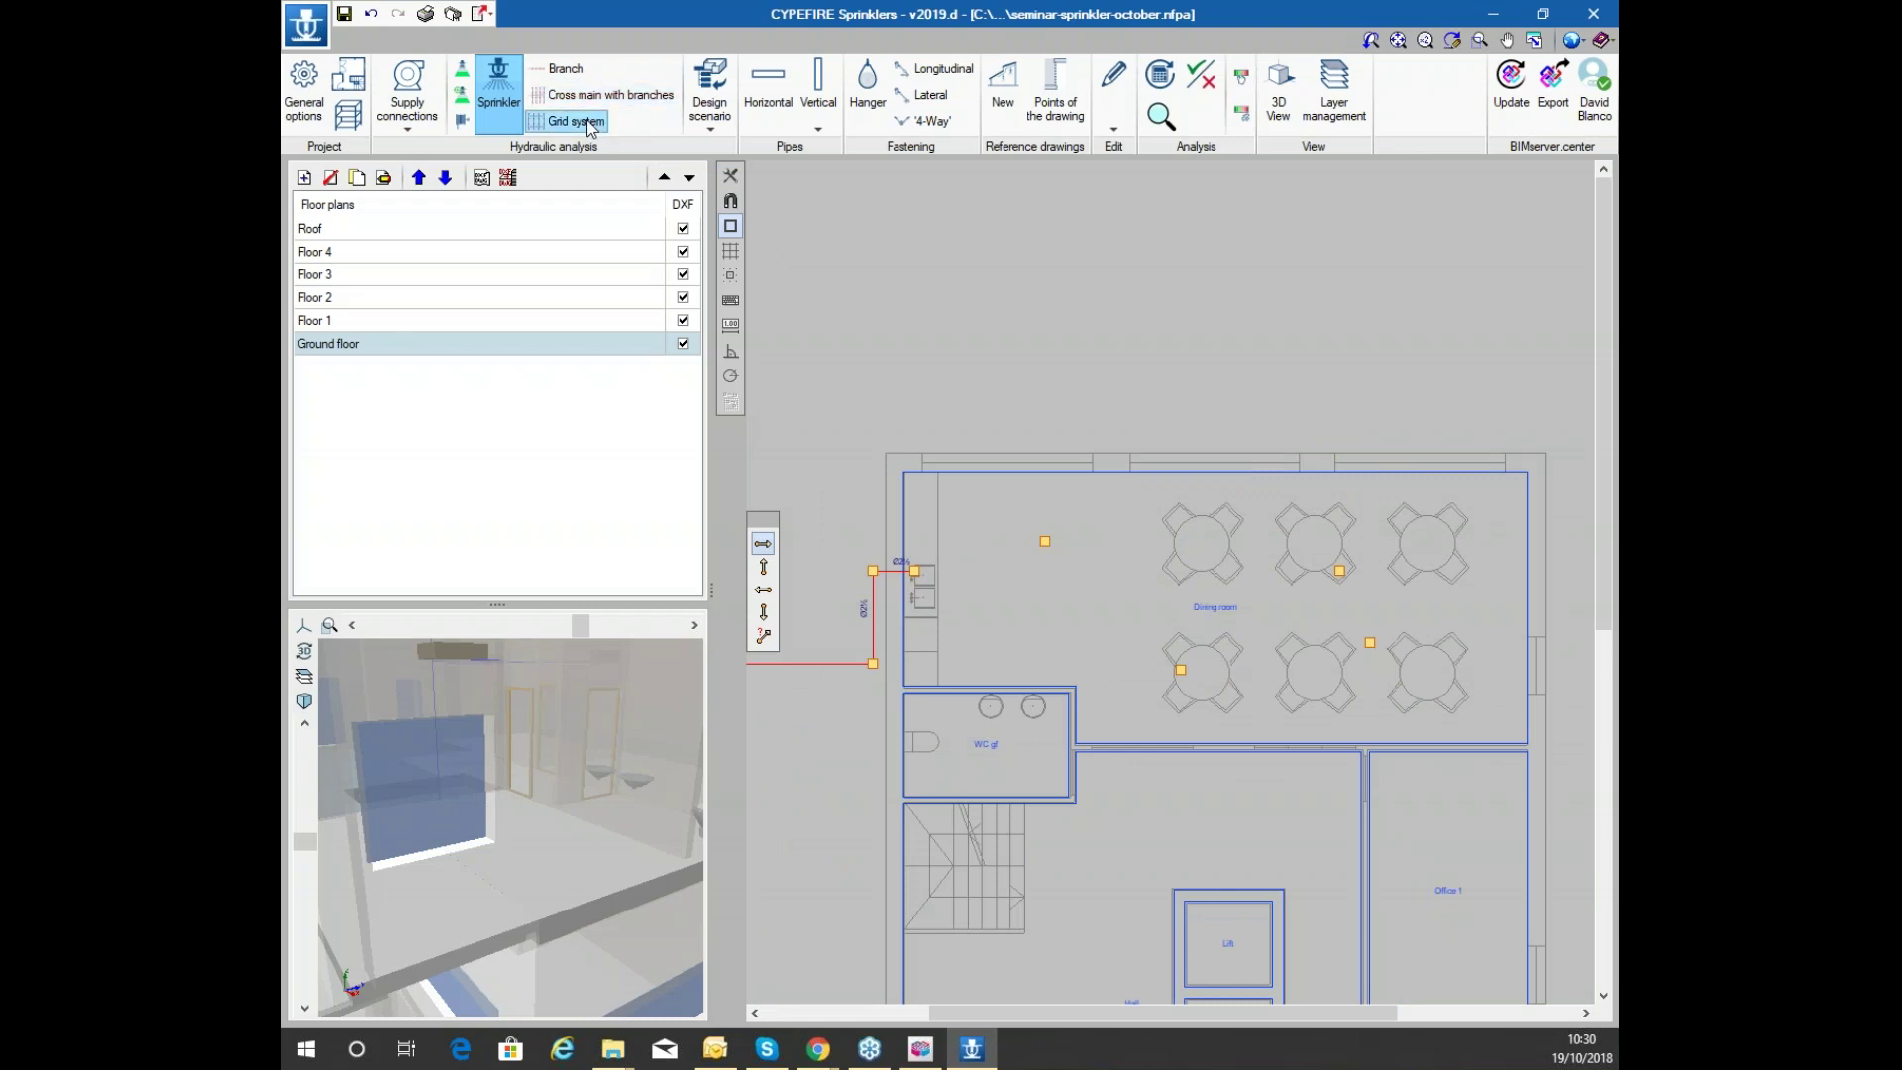
pyautogui.scroll(1, 874, 242)
pyautogui.scroll(2, 874, 317)
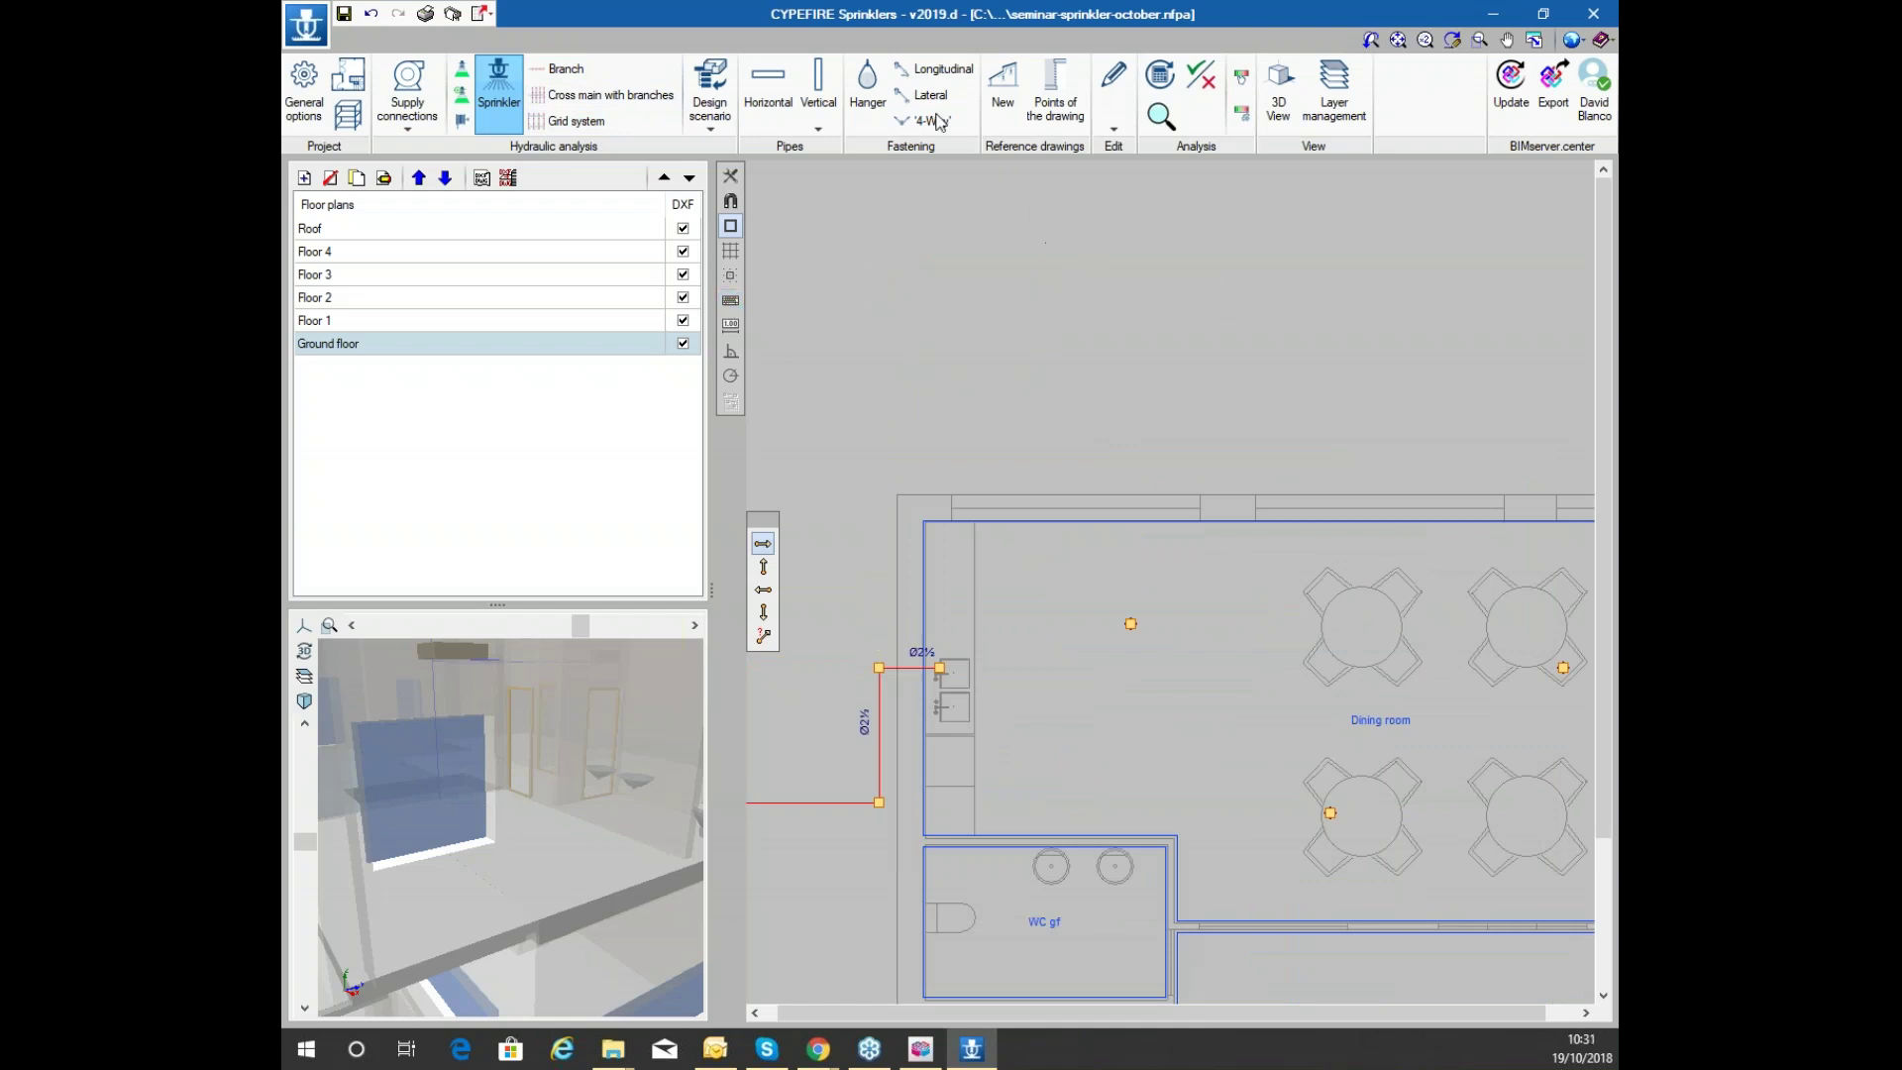
# Delete the four individual sprinklers from the ground floor dining room
pyautogui.click(1113, 88)
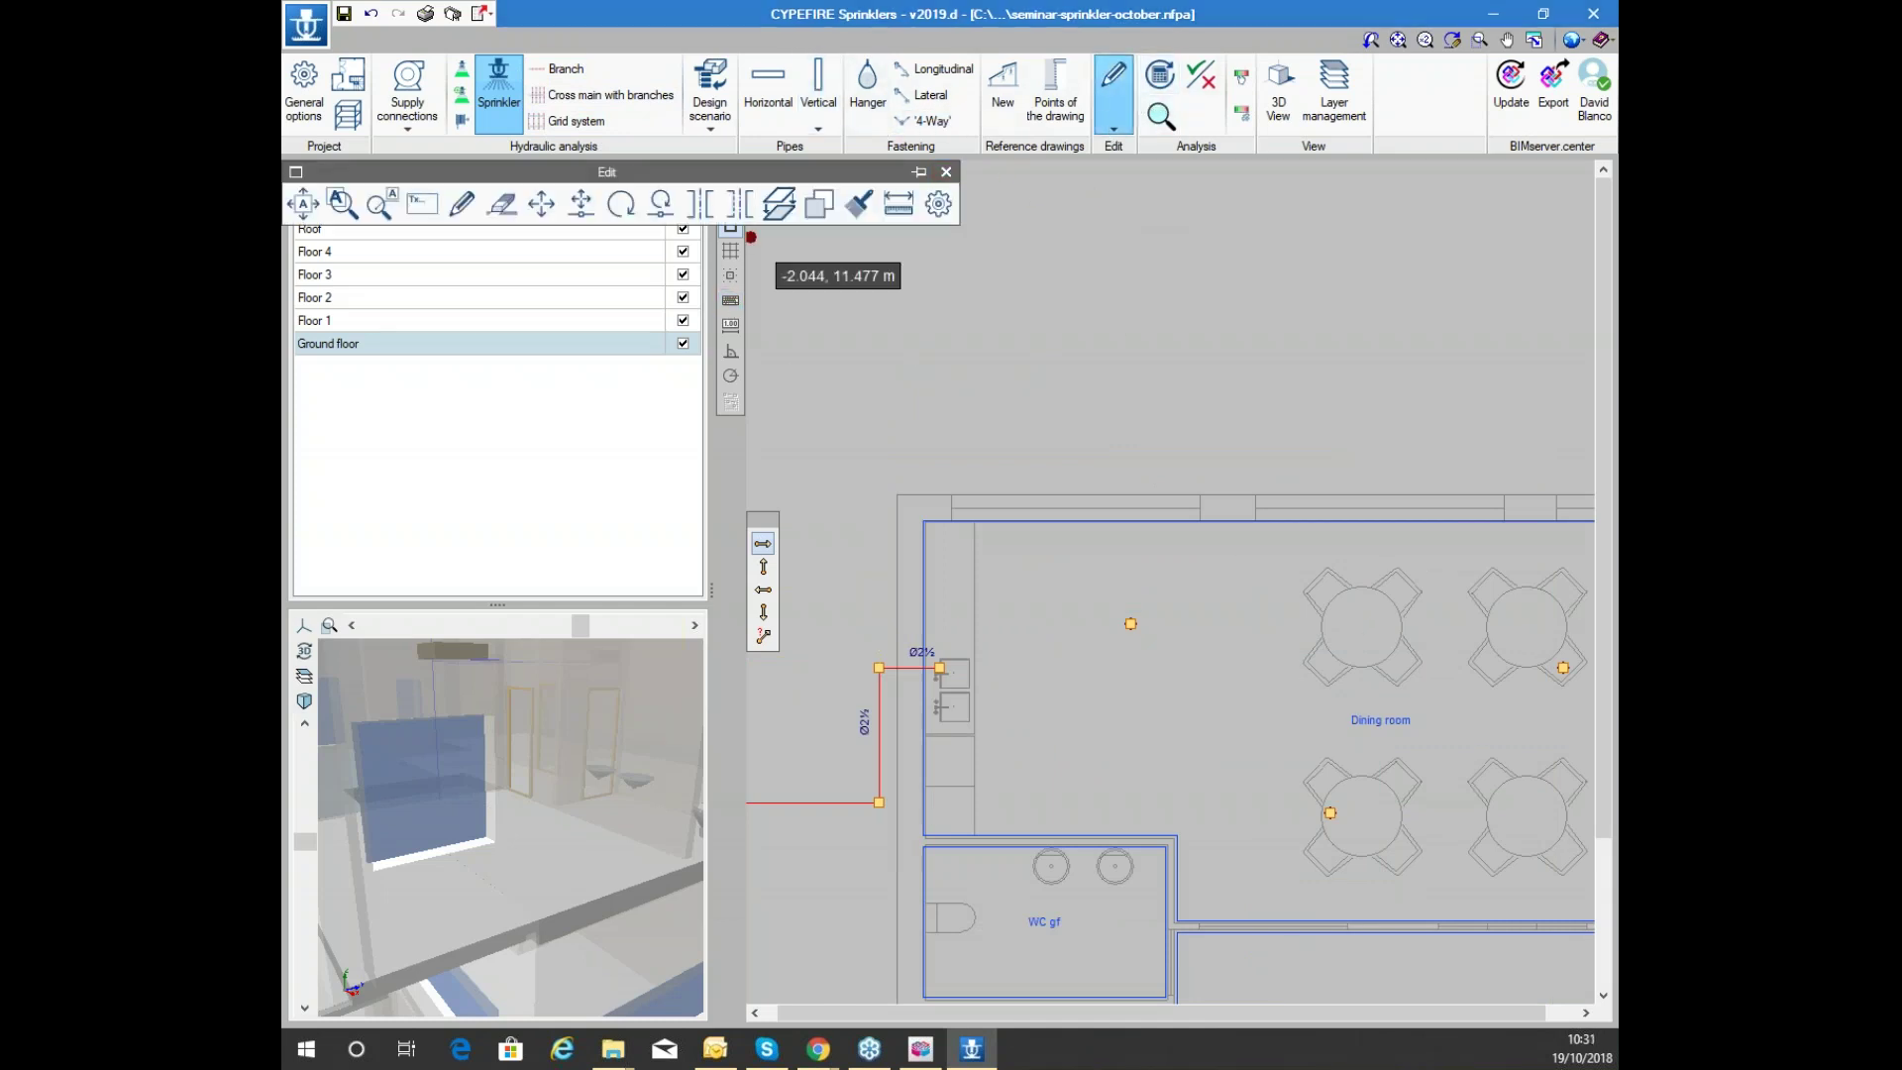
pyautogui.click(503, 205)
pyautogui.scroll(-2, 1004, 487)
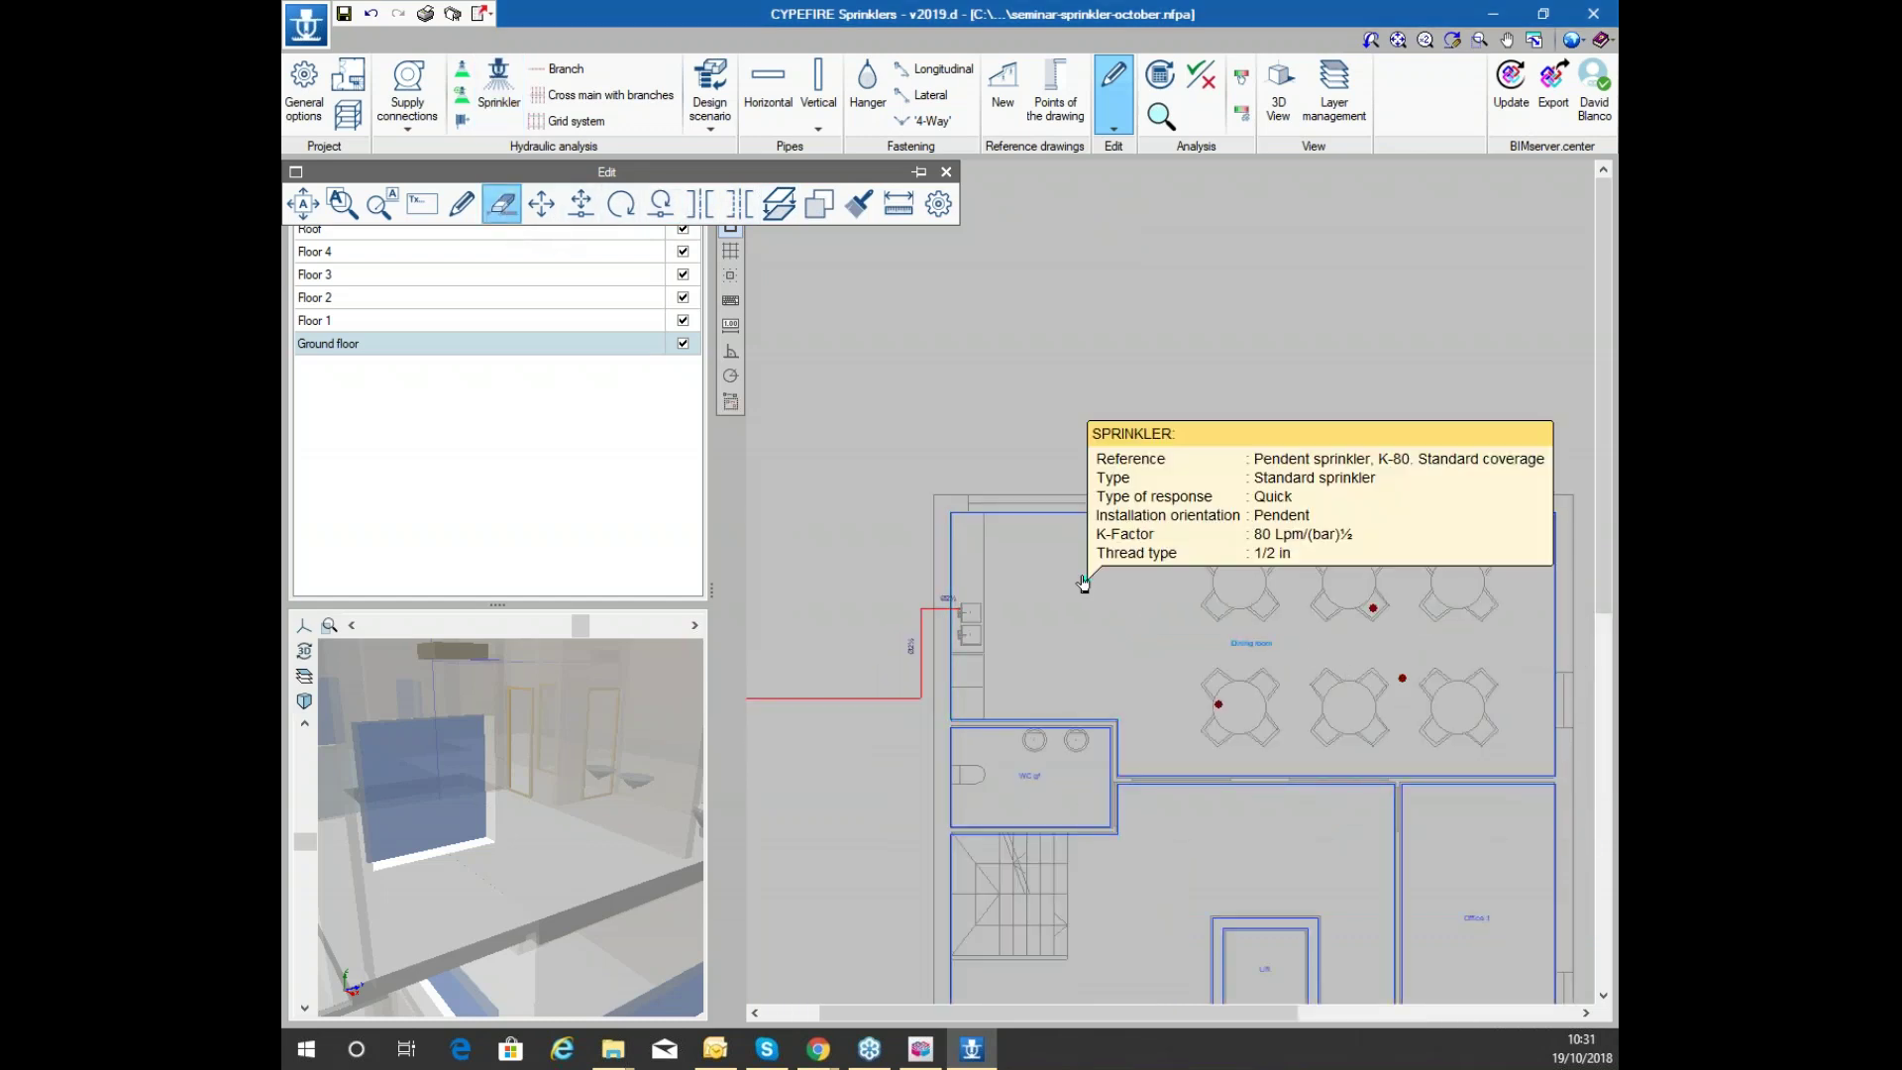
pyautogui.moveTo(1218, 718)
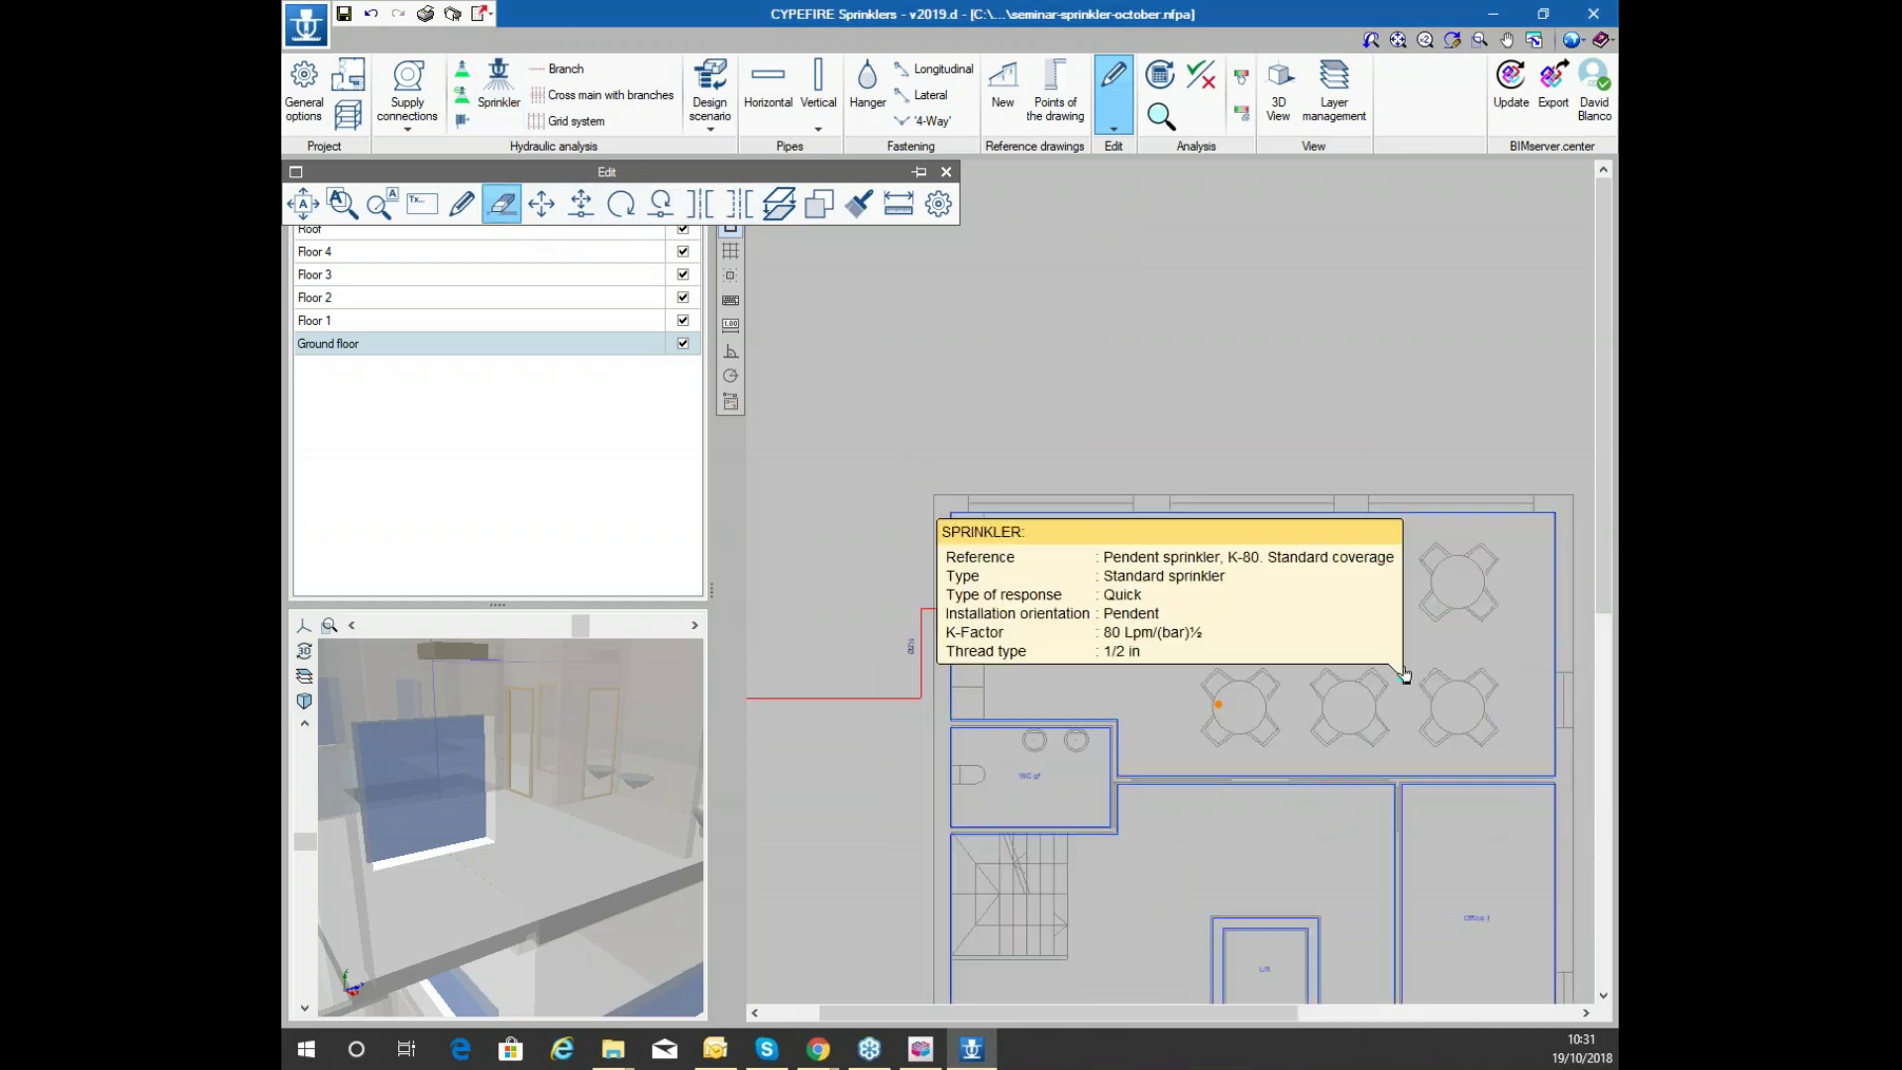
# Hide the ground floor's DXF background drawing and widen the drawing area
pyautogui.click(682, 343)
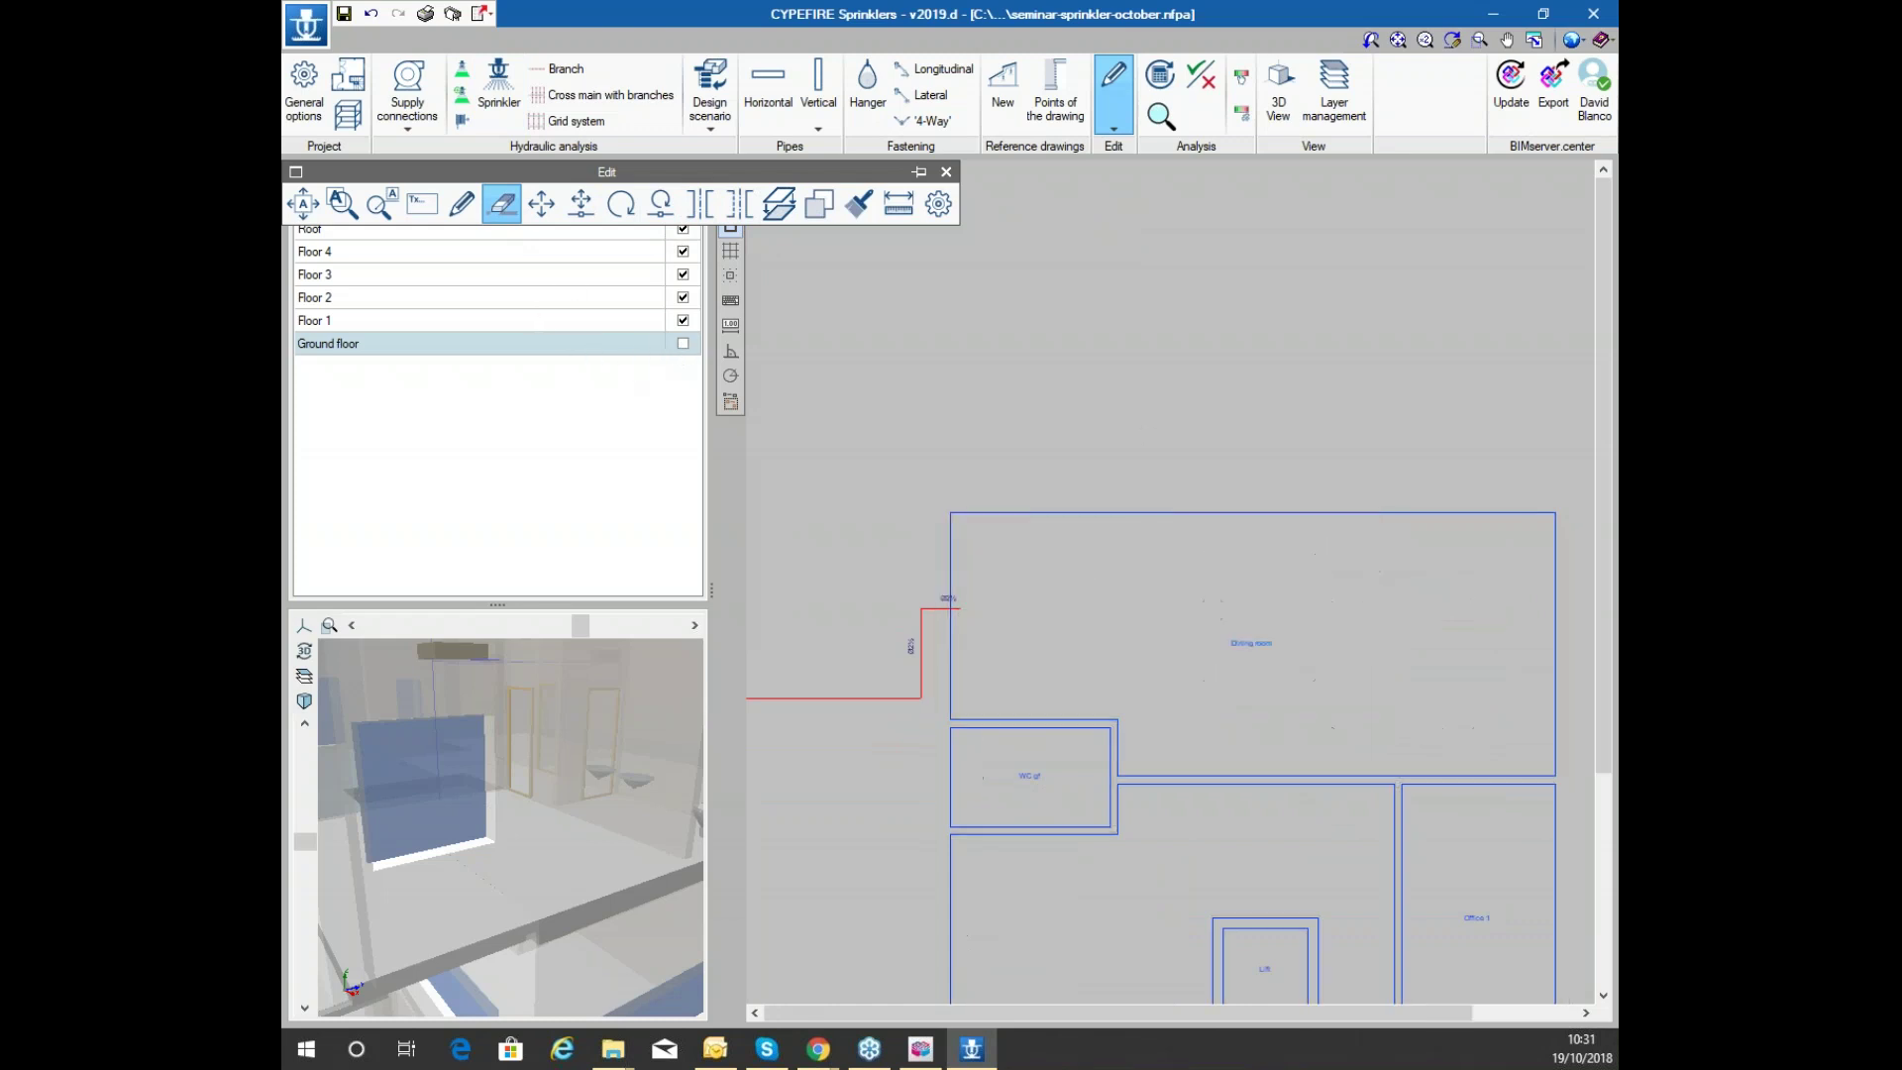
pyautogui.moveTo(1209, 644); pyautogui.dragTo(1127, 468, button='middle')
pyautogui.scroll(1, 1201, 607)
pyautogui.scroll(-1, 1112, 492)
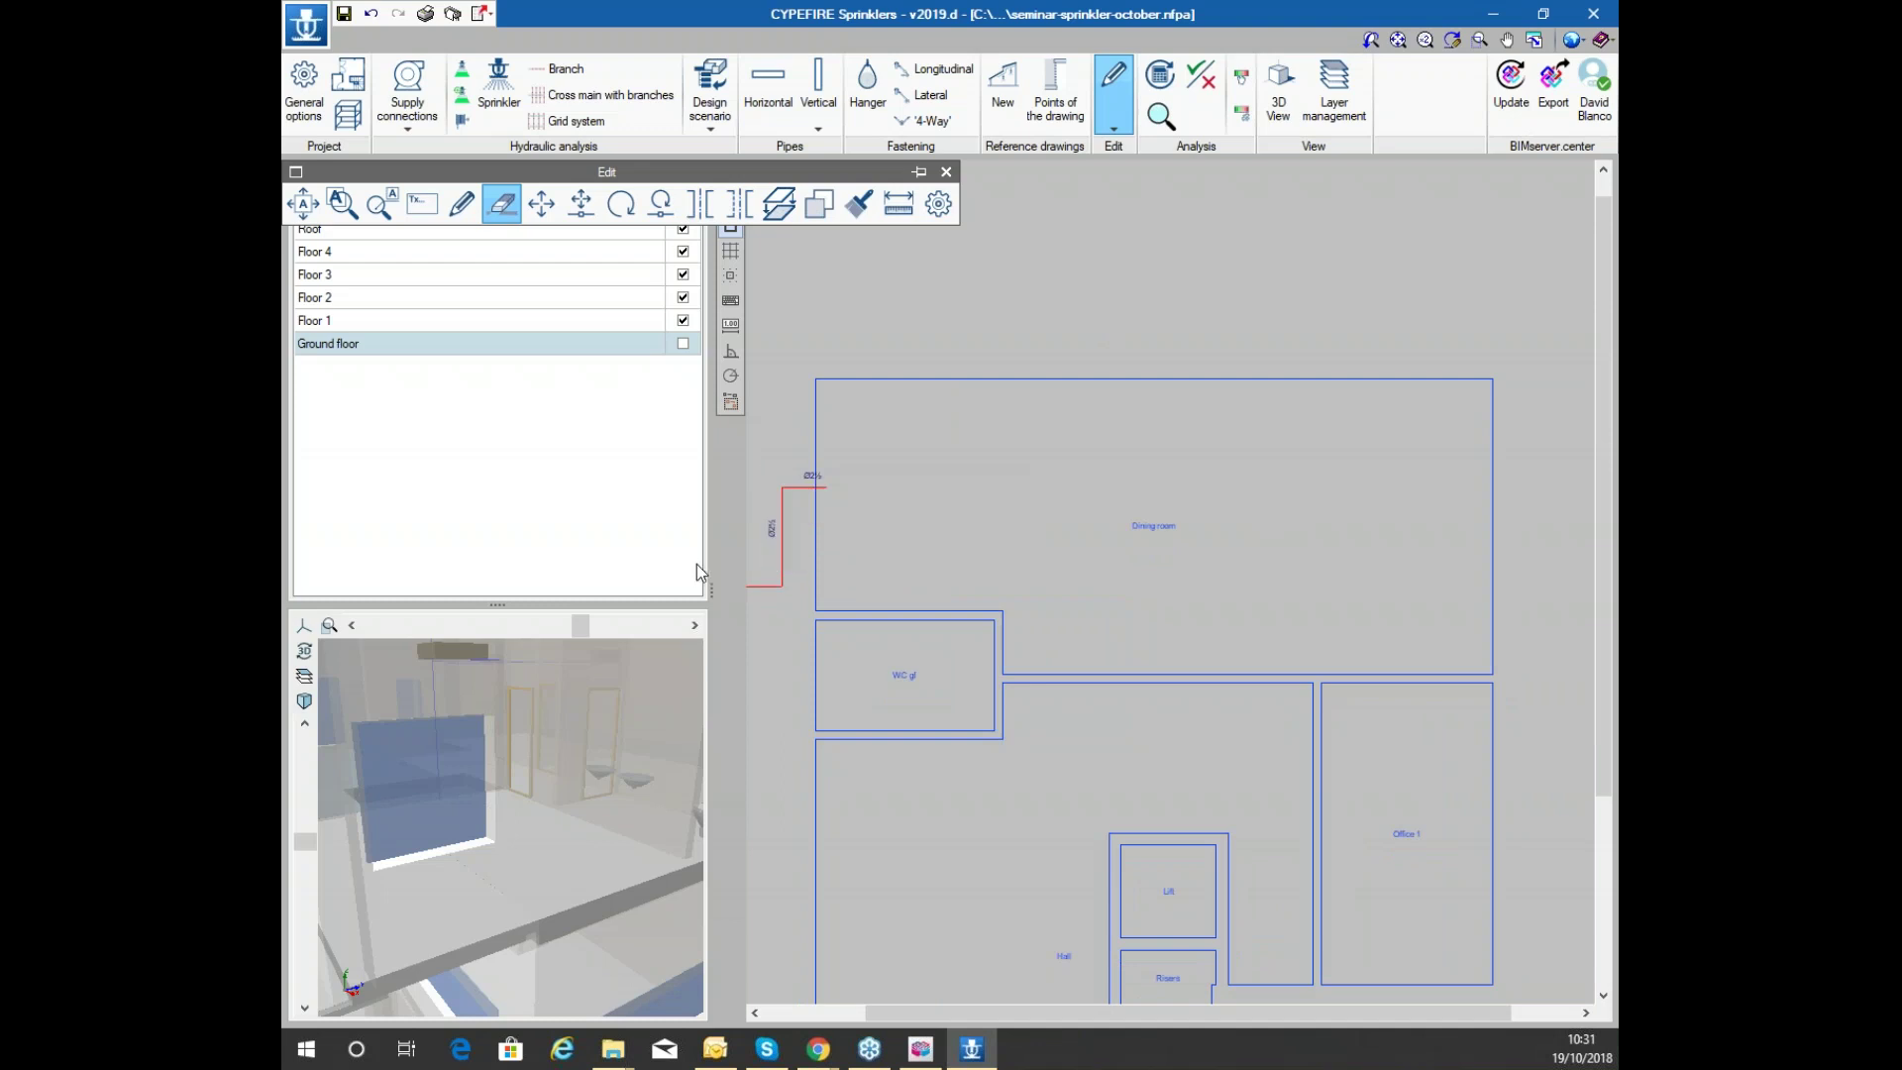
pyautogui.moveTo(647, 565); pyautogui.dragTo(645, 564)
pyautogui.scroll(-1, 990, 455)
pyautogui.scroll(2, 984, 473)
pyautogui.scroll(-1, 984, 473)
pyautogui.scroll(1, 1138, 505)
pyautogui.scroll(-1, 1006, 459)
pyautogui.scroll(1, 1006, 459)
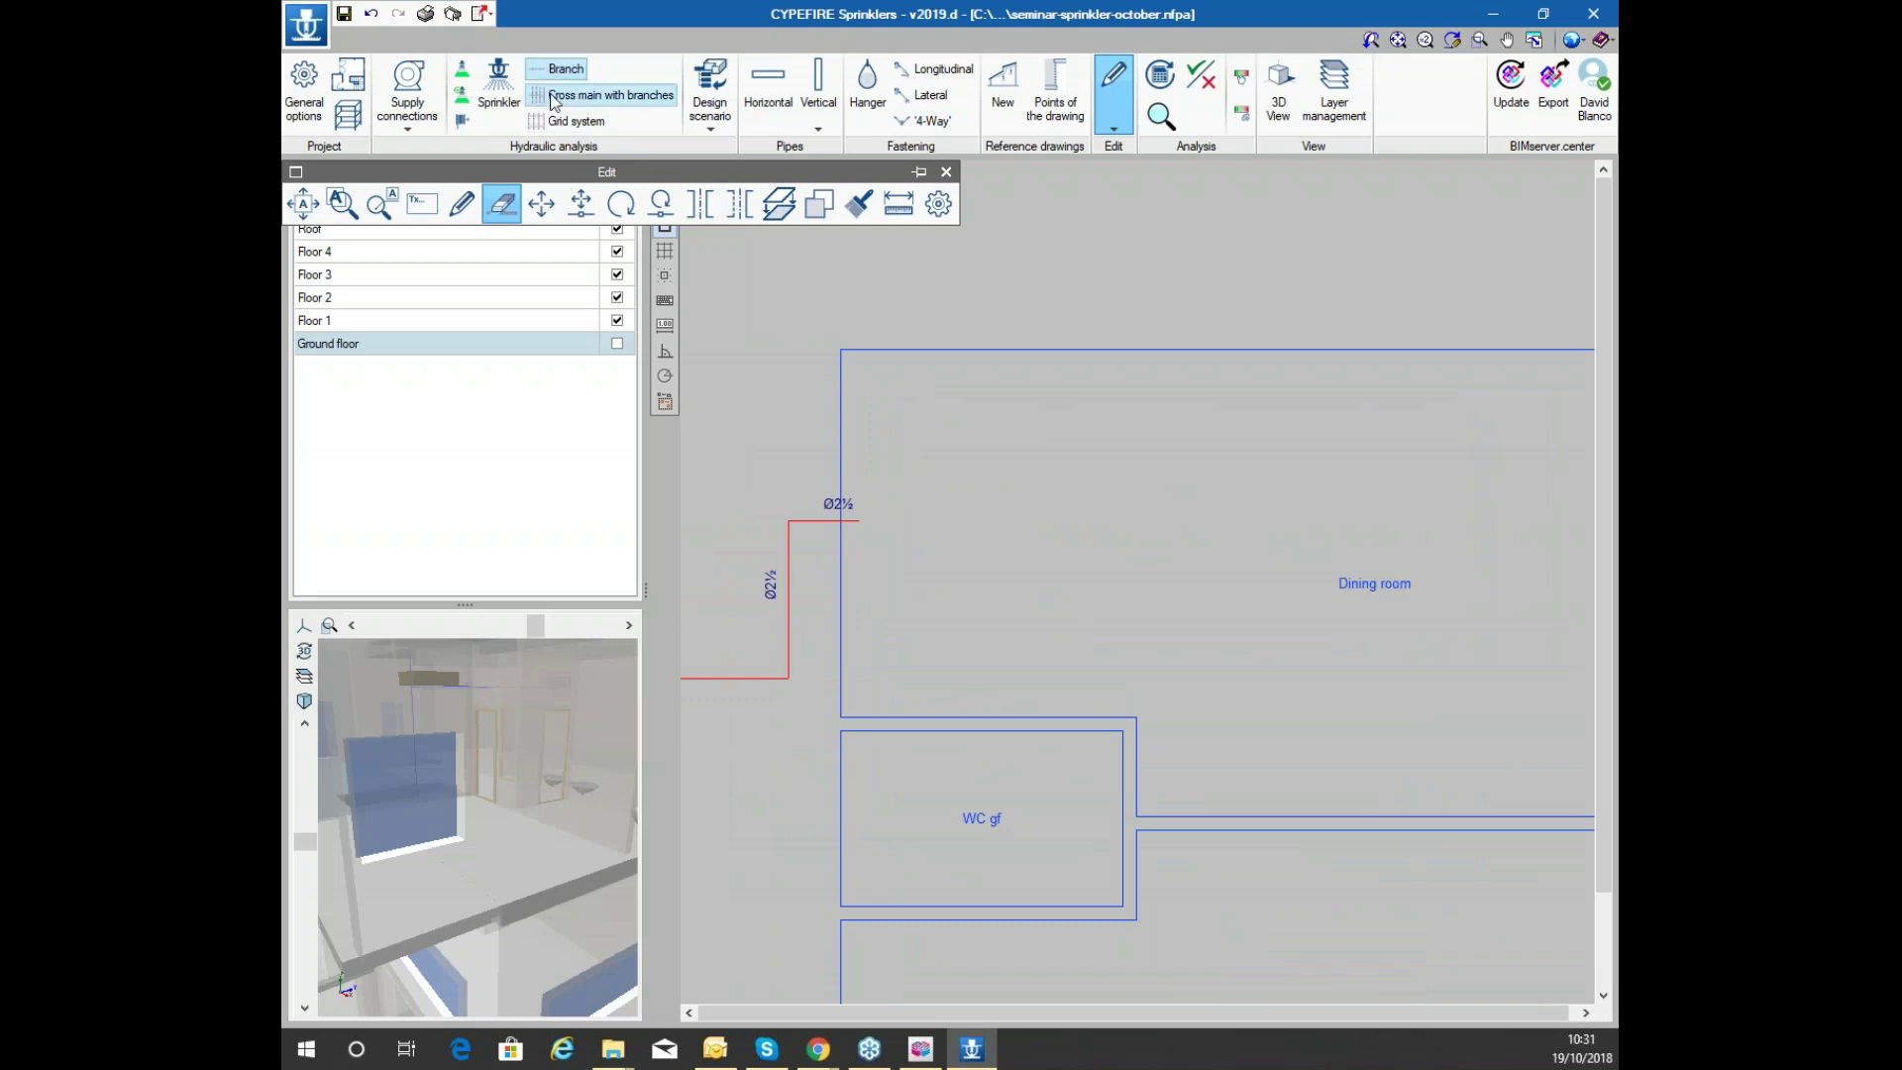
# Try a horizontal branch of pendent K-80 sprinklers spaced 2.00 m apart in the empty area above the dining room, using Ø1½ Schedule 40 steel pipe
pyautogui.click(565, 68)
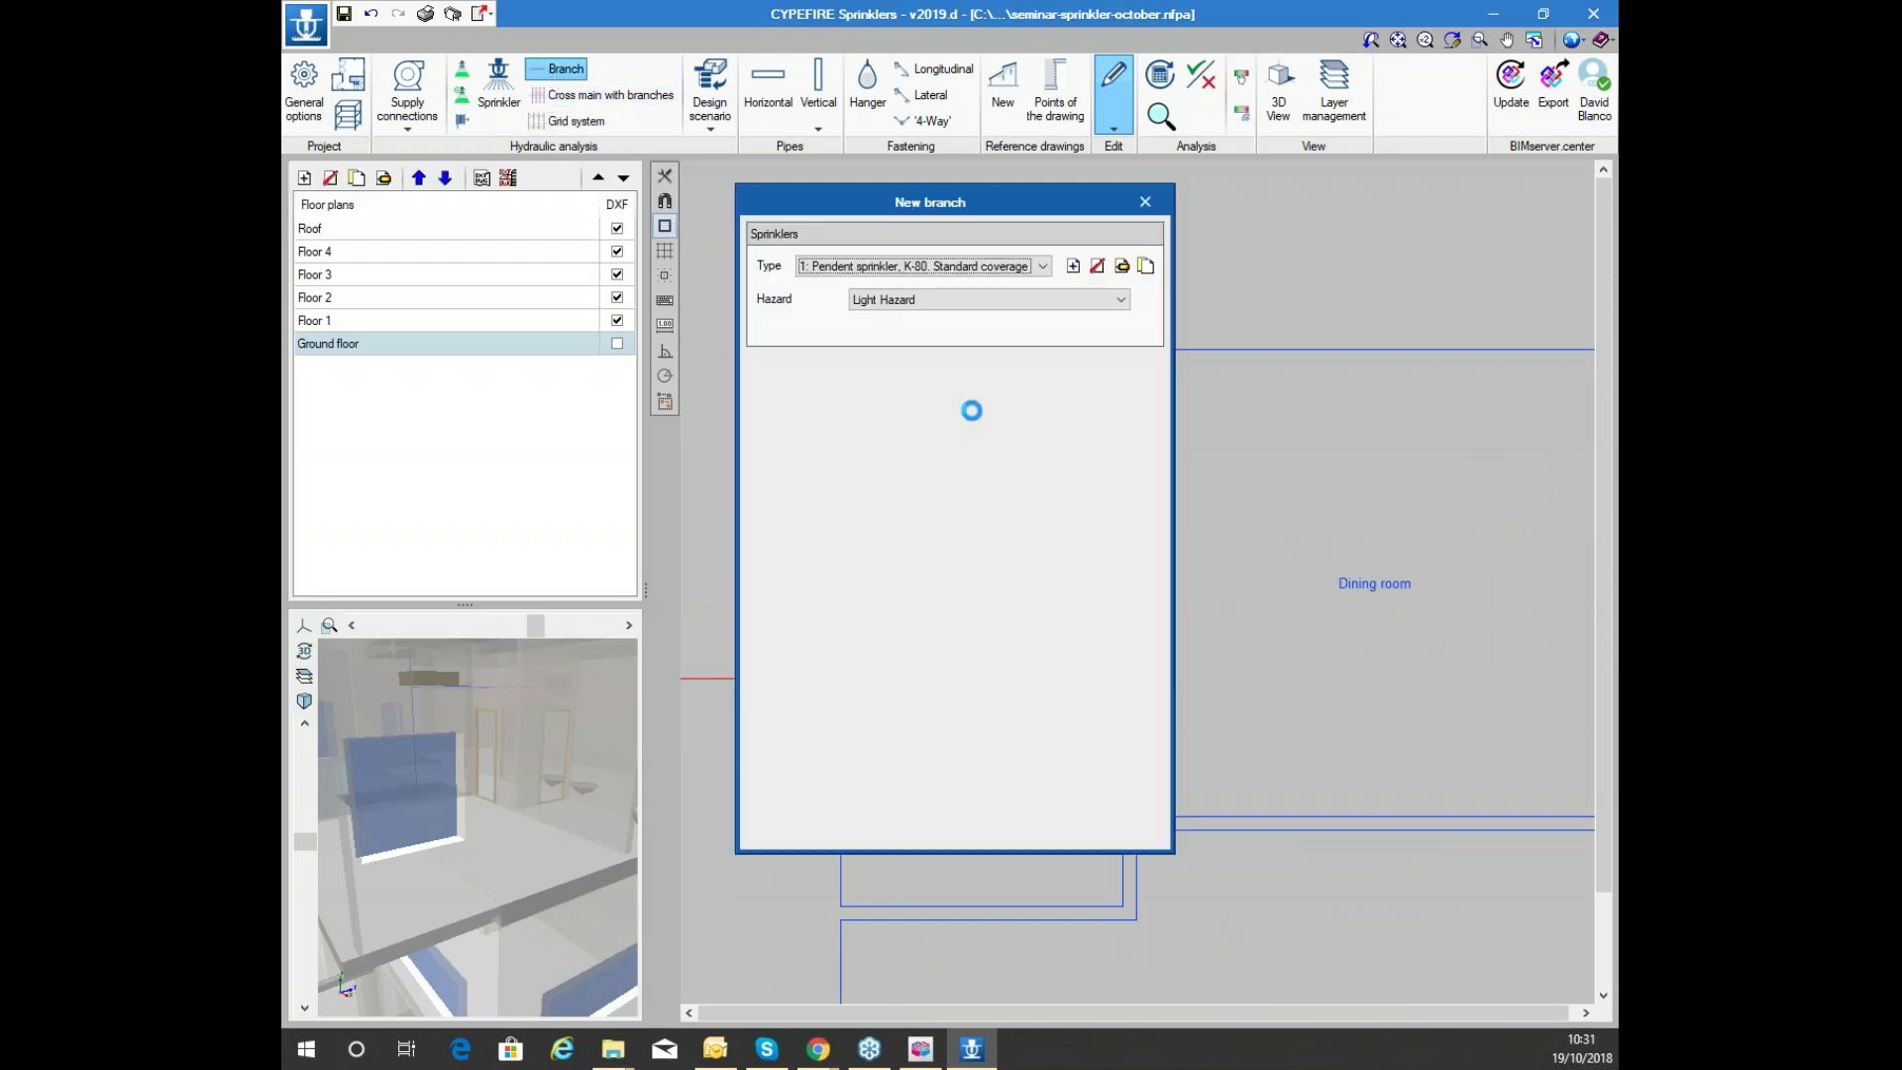
pyautogui.click(768, 837)
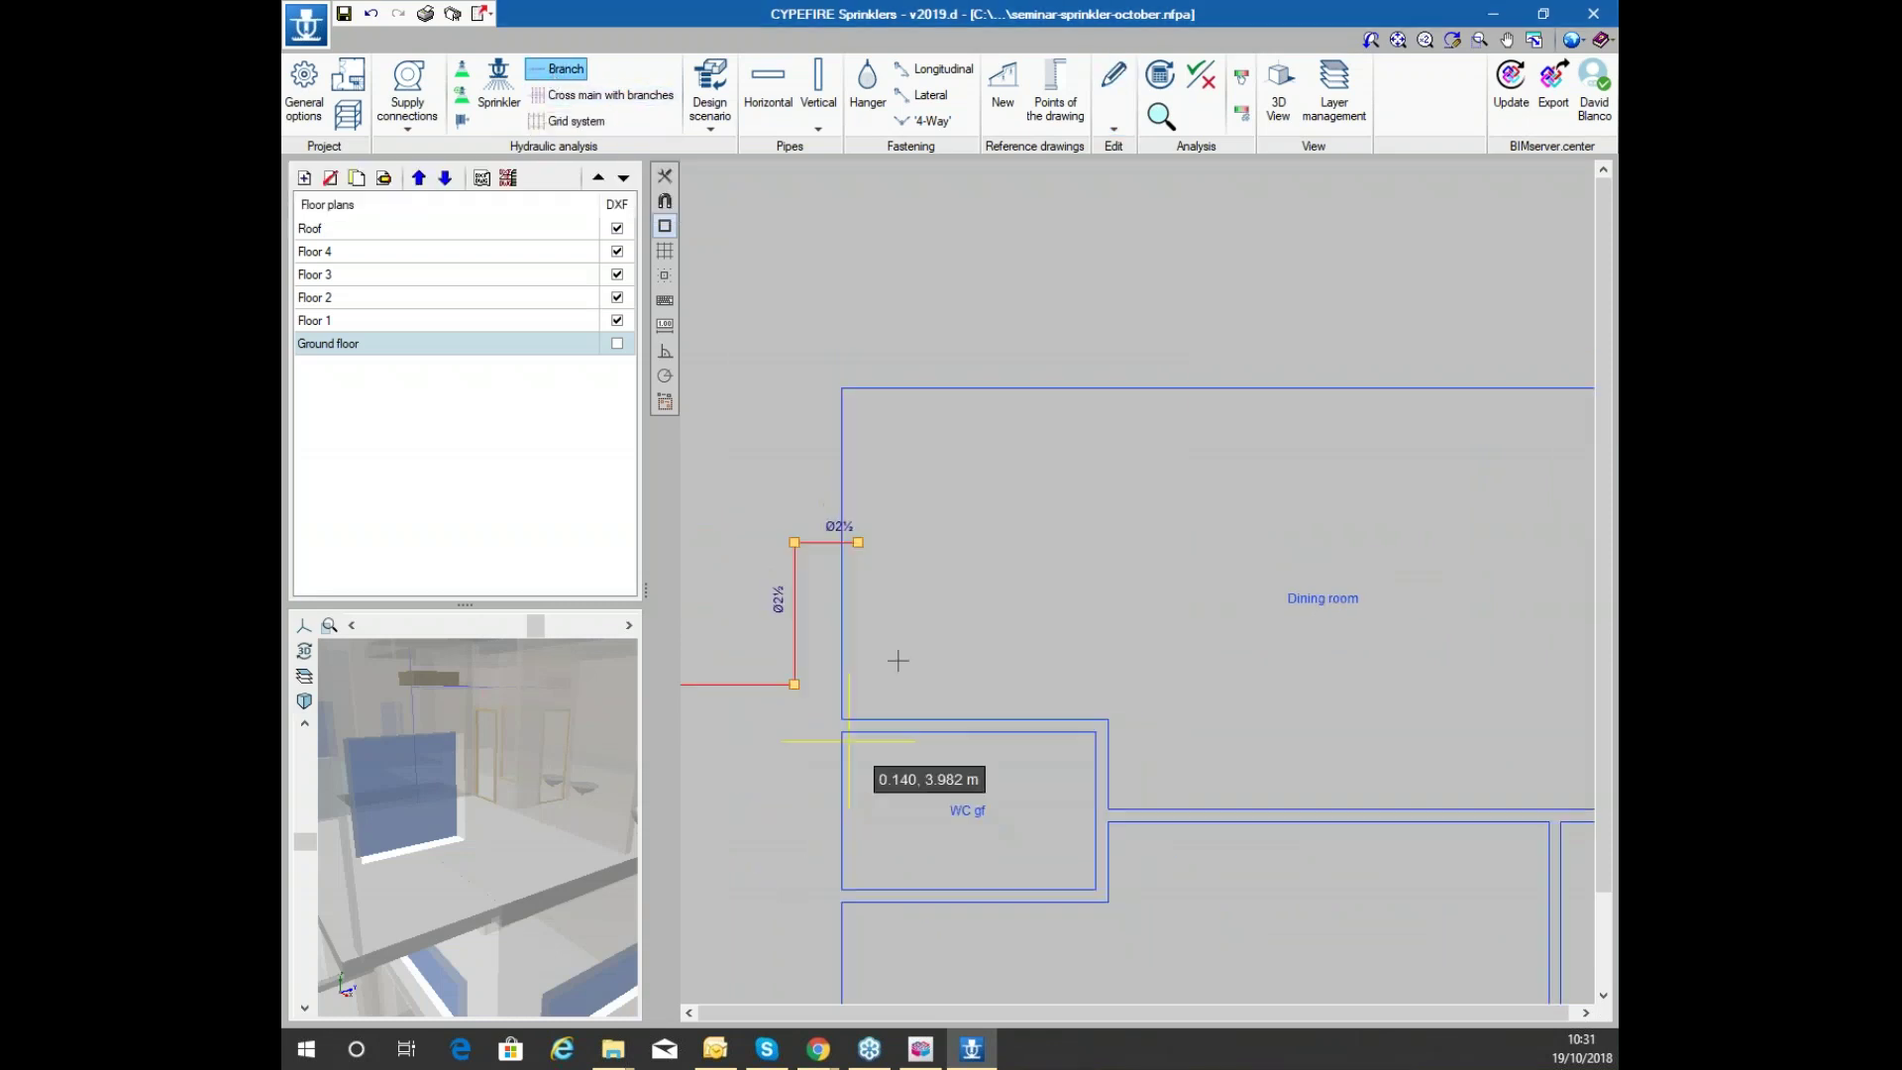
pyautogui.click(851, 341)
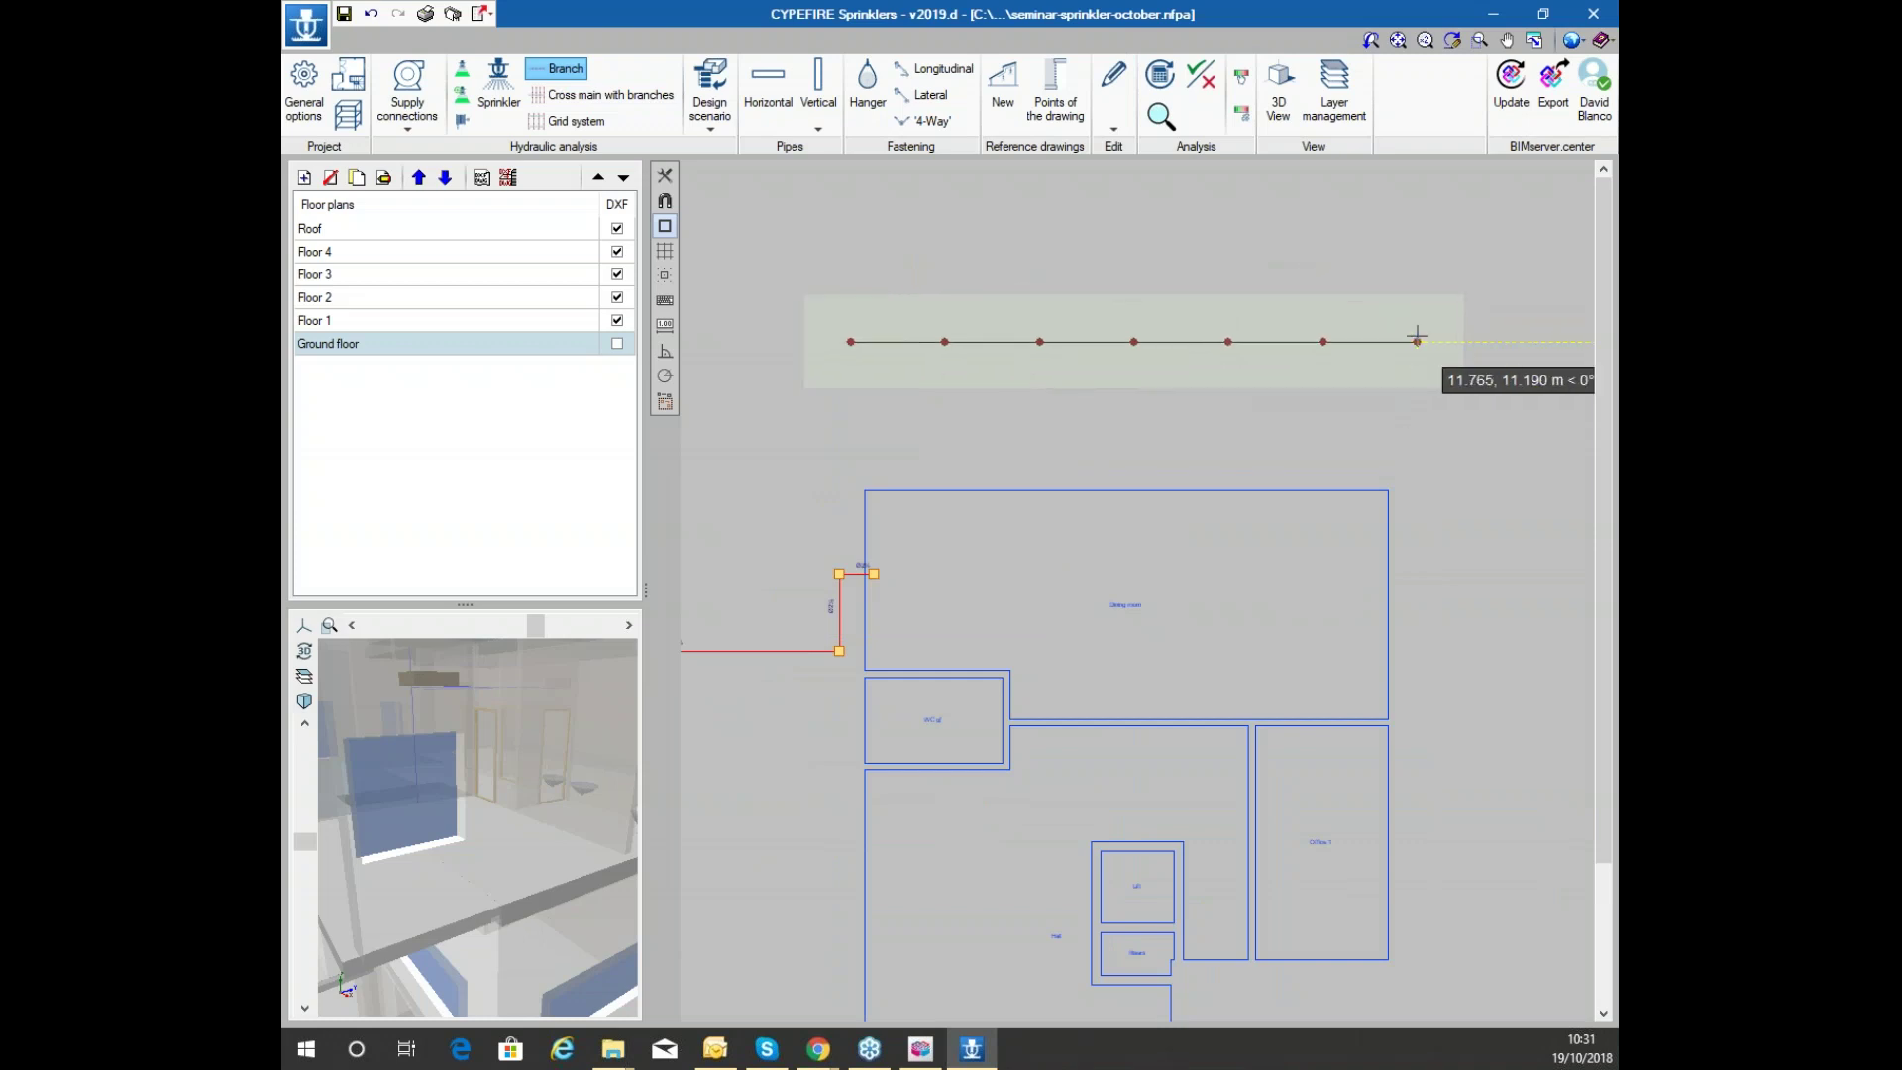
pyautogui.click(1395, 340)
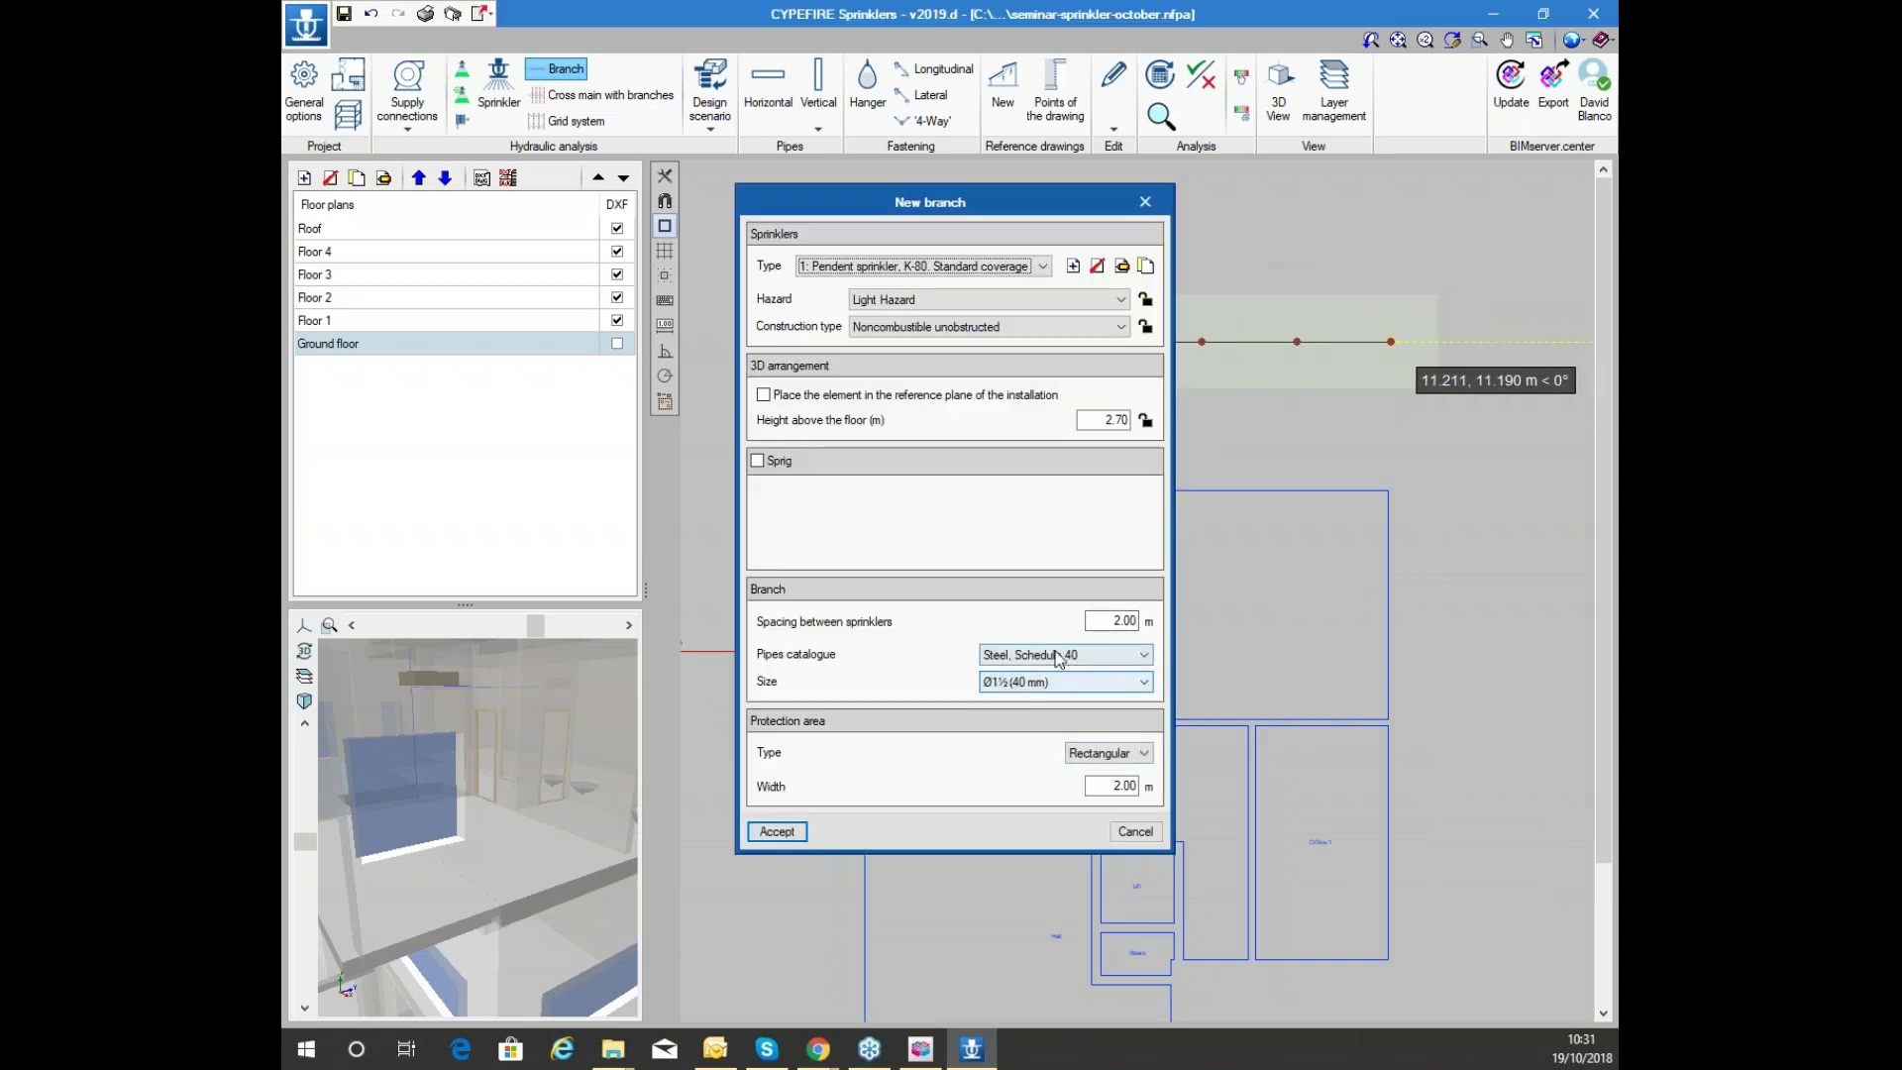
pyautogui.click(1125, 621)
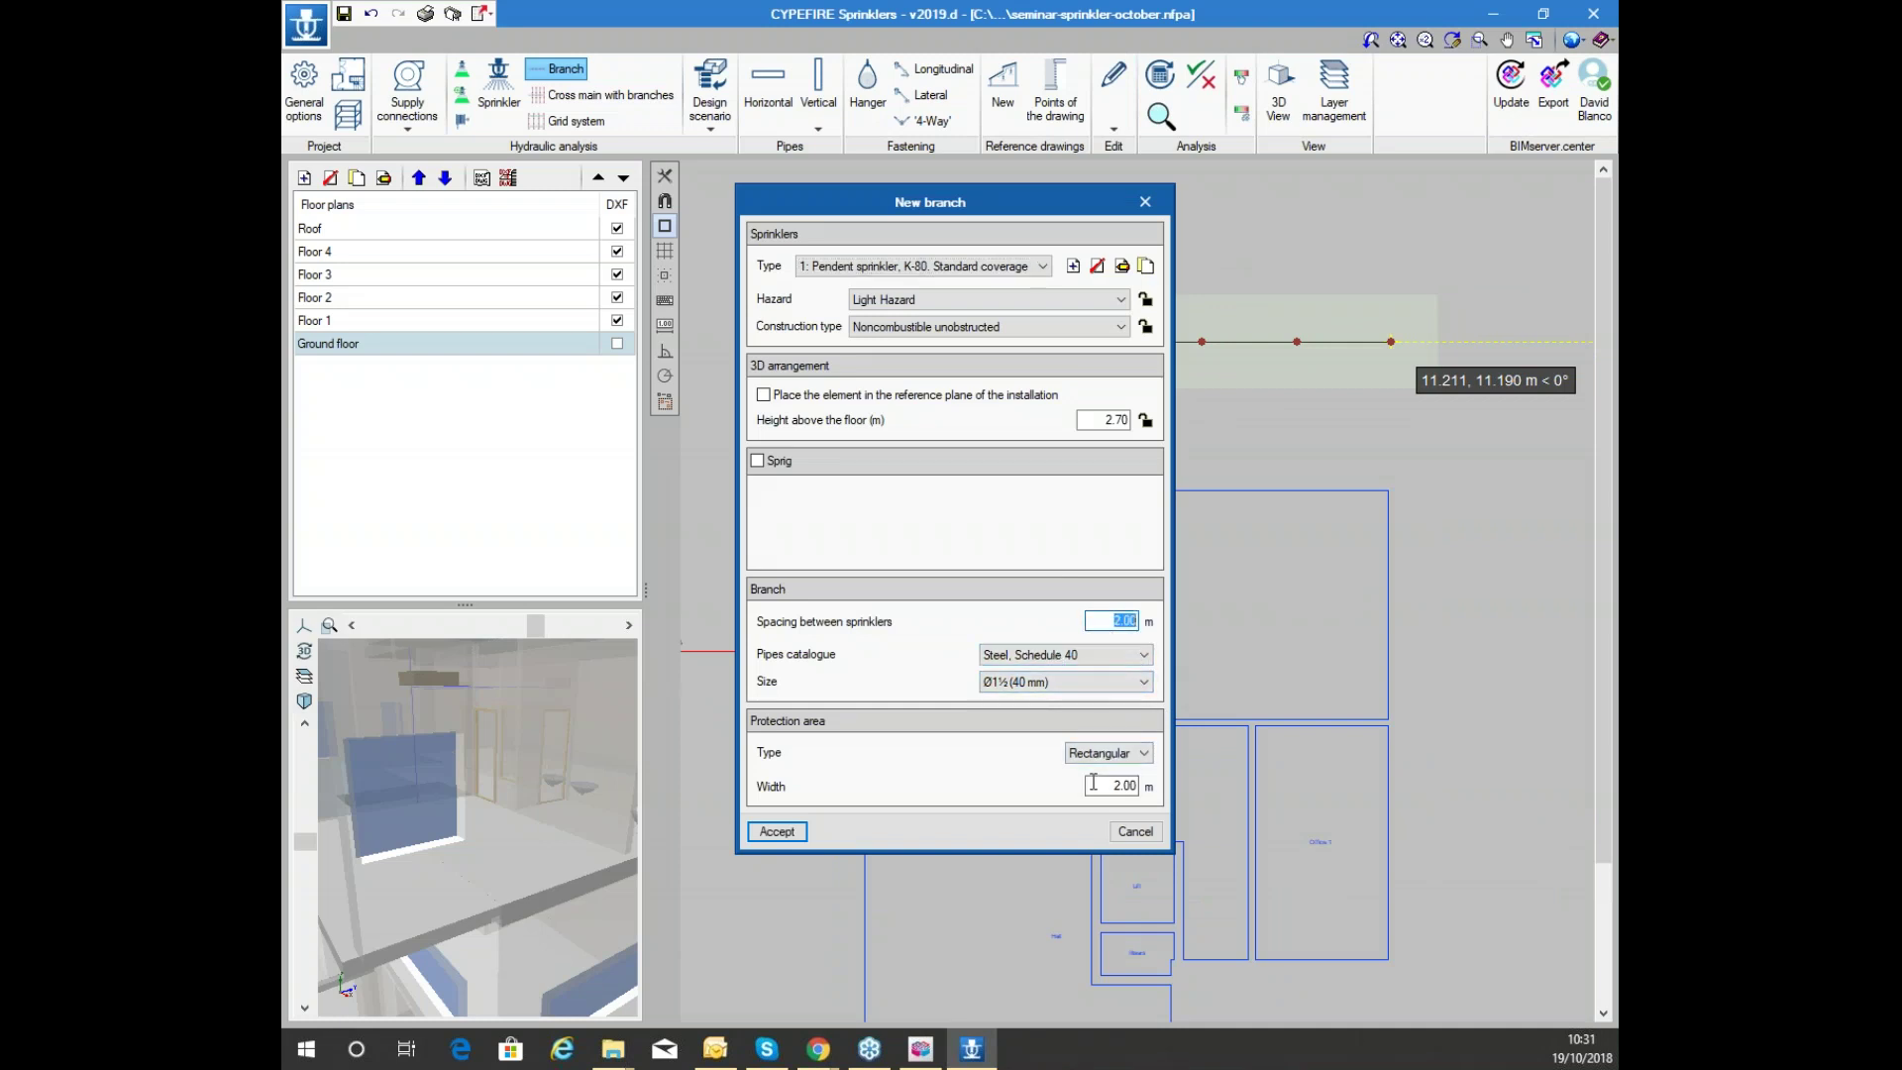
pyautogui.click(1131, 831)
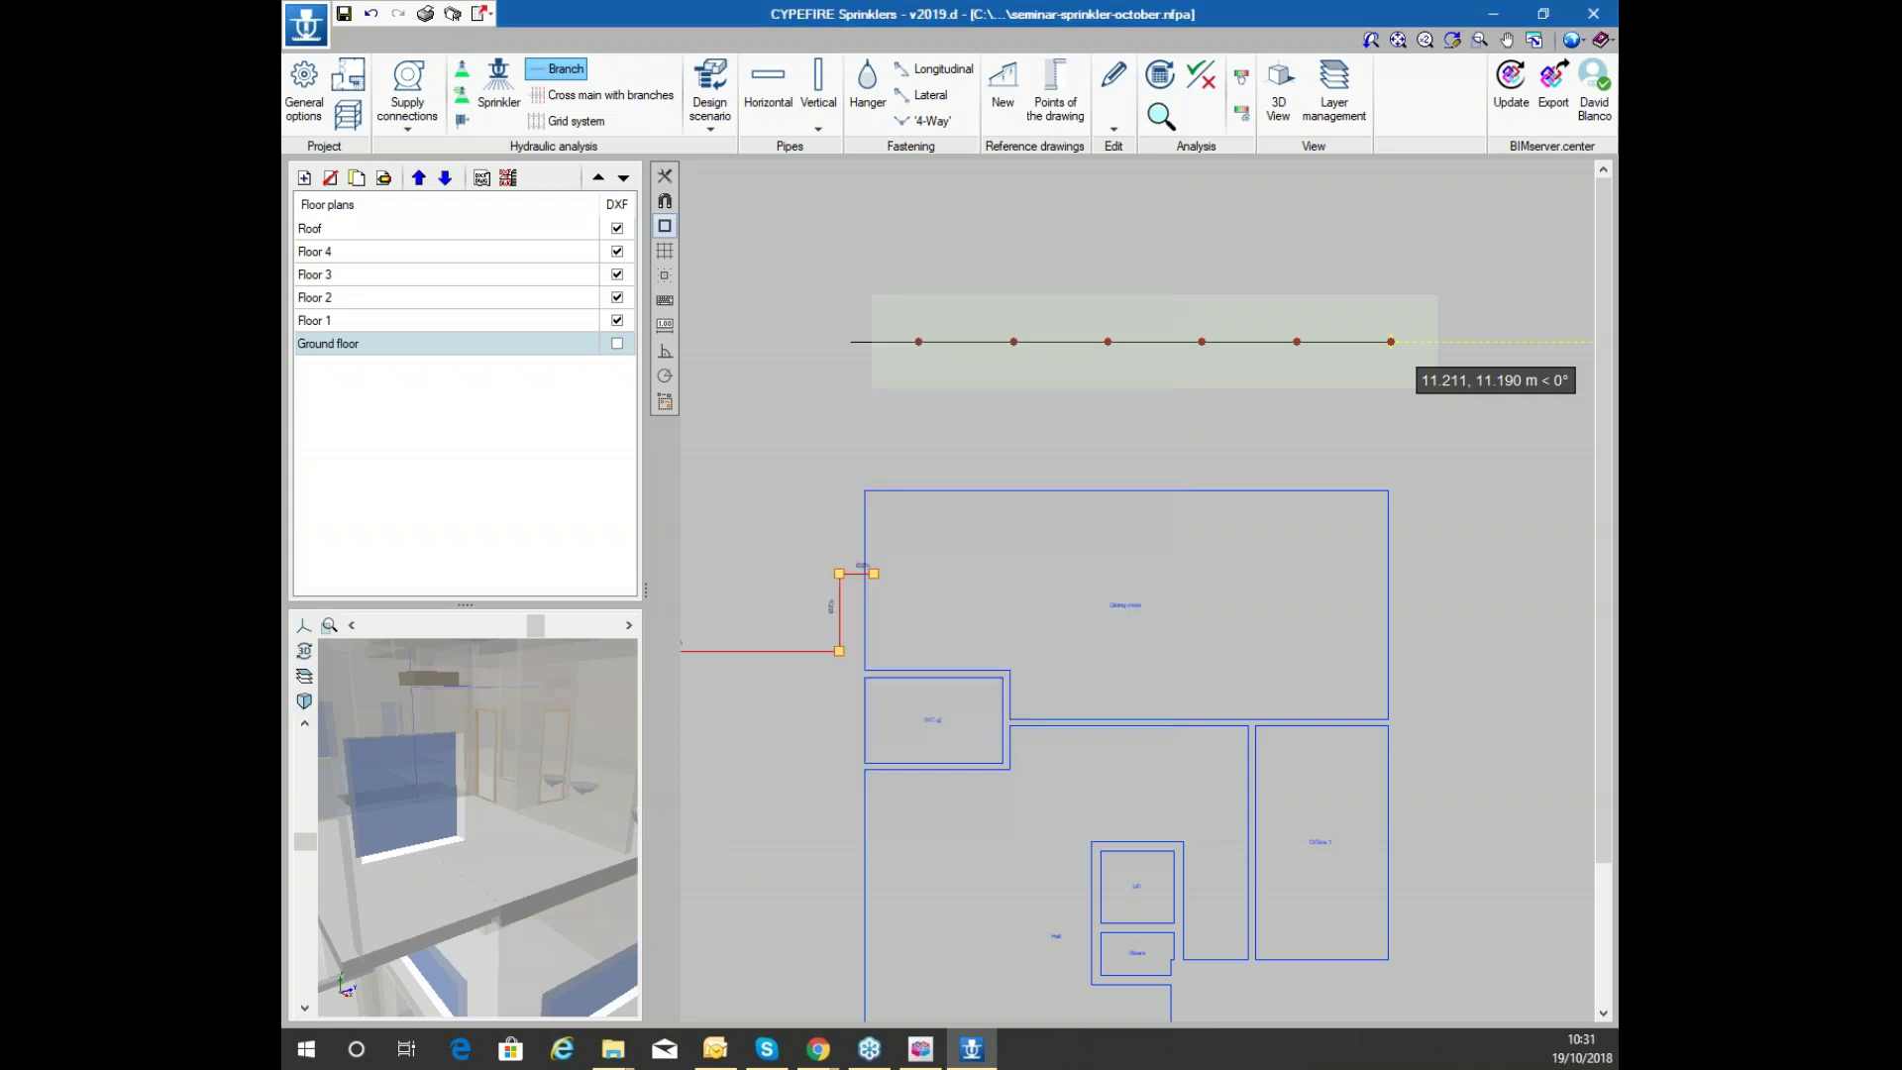
pyautogui.rightClick(974, 312)
pyautogui.scroll(4, 899, 349)
pyautogui.scroll(-1, 901, 349)
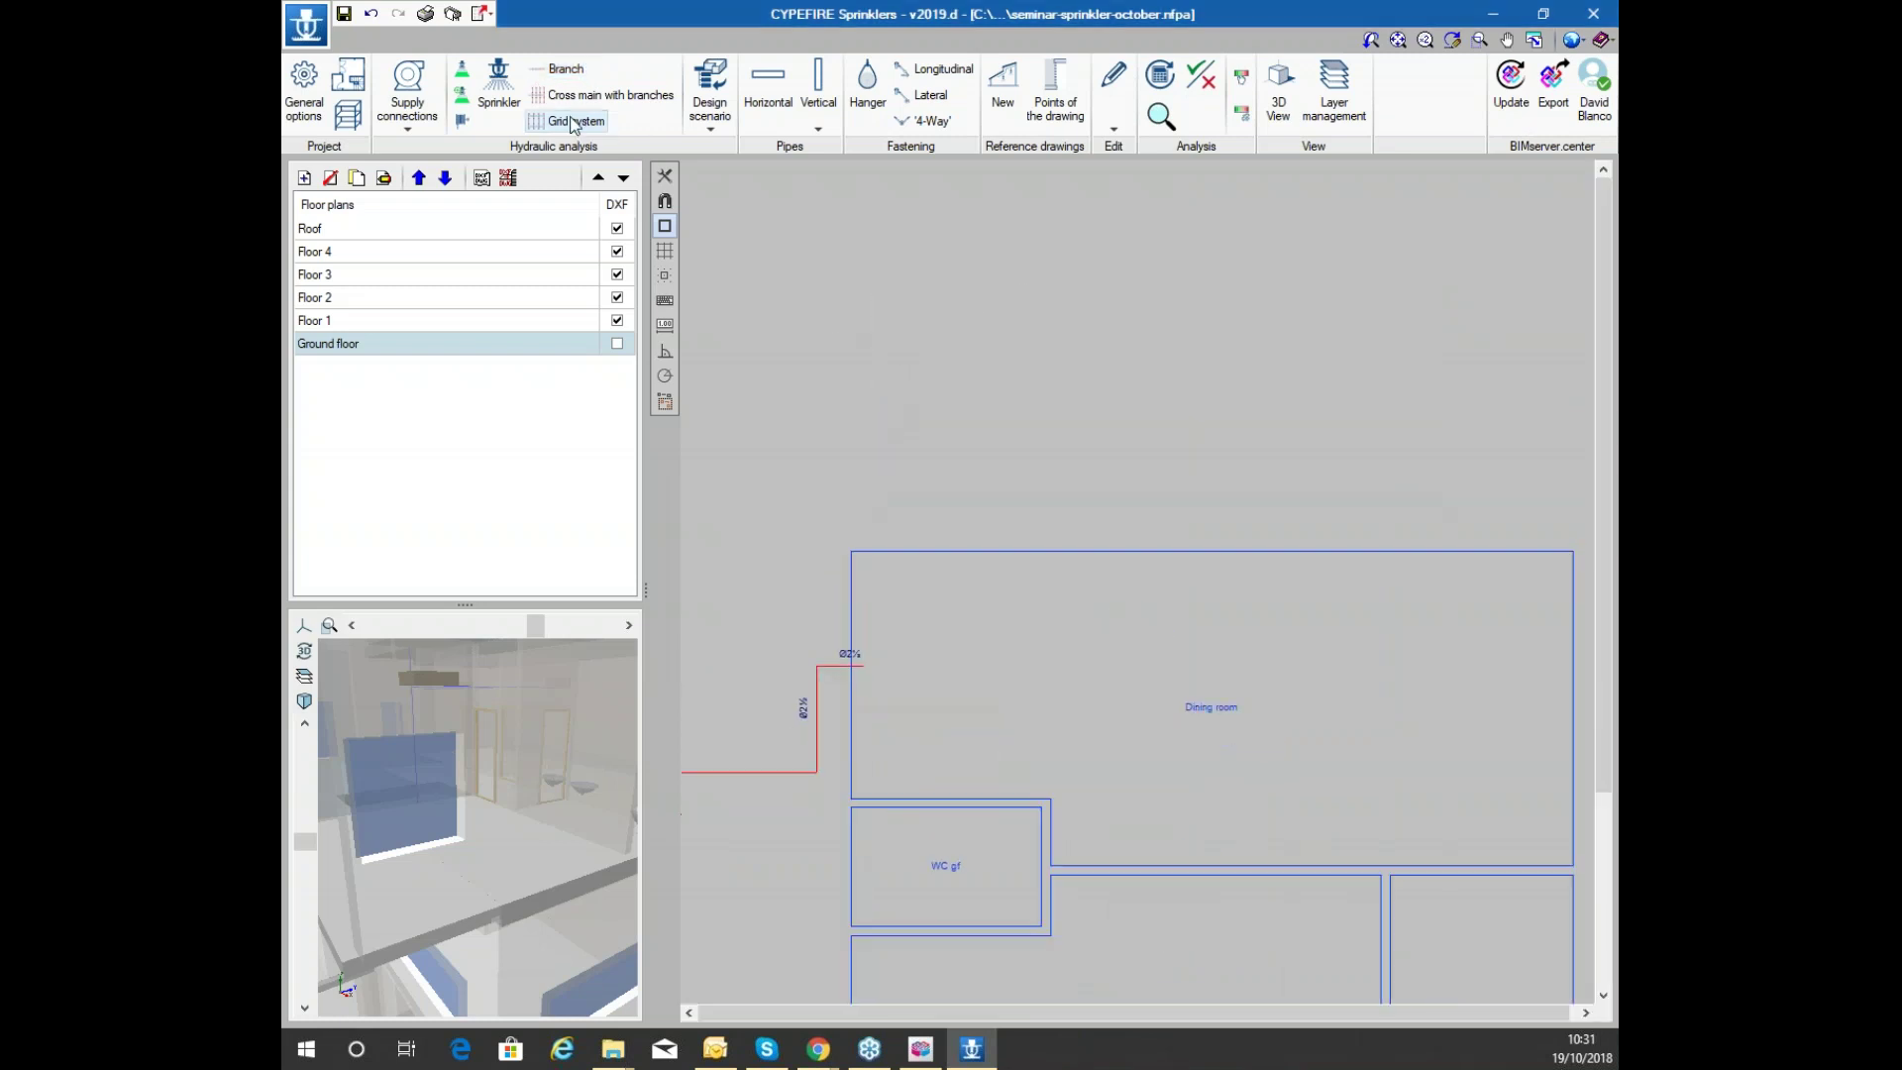
# Place a single pendent K-80 sprinkler outside the building, above the dining room, and draw an irregular four-sided protection area around it
pyautogui.click(500, 98)
pyautogui.click(778, 744)
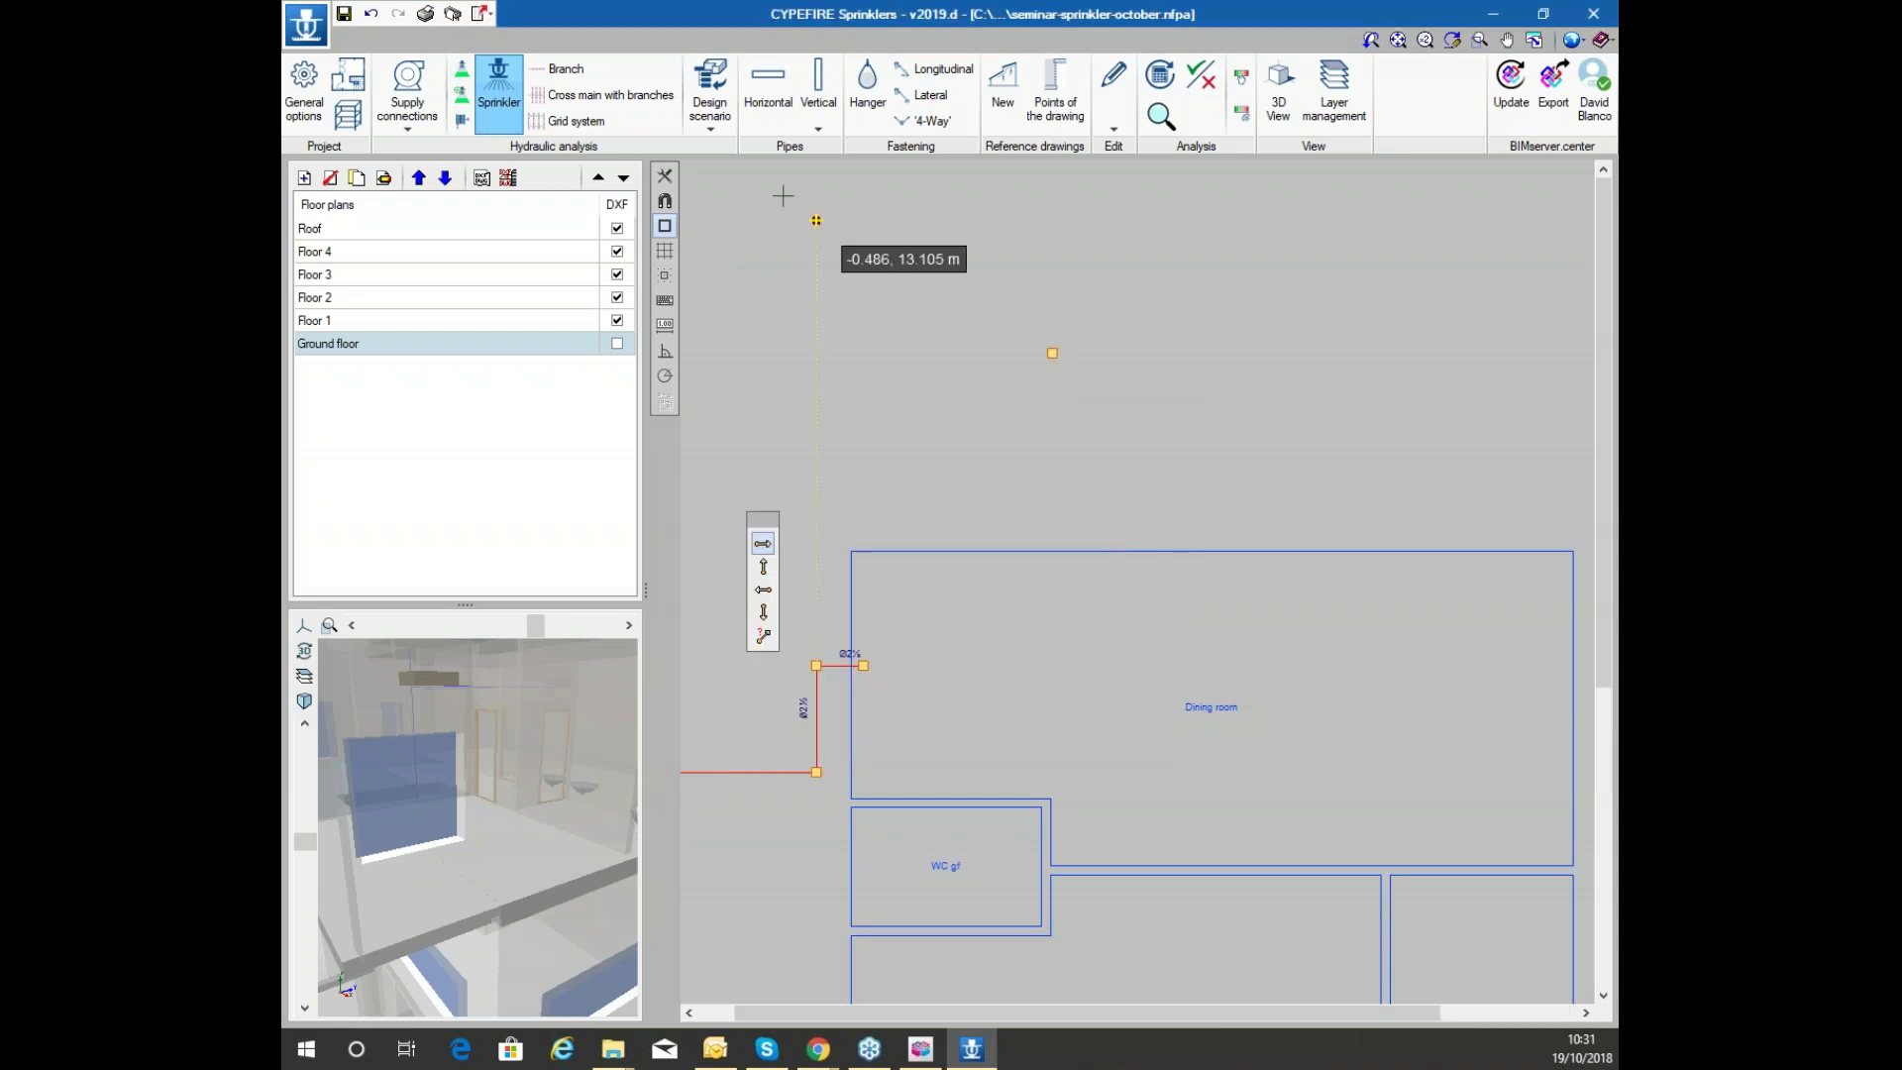
pyautogui.click(467, 78)
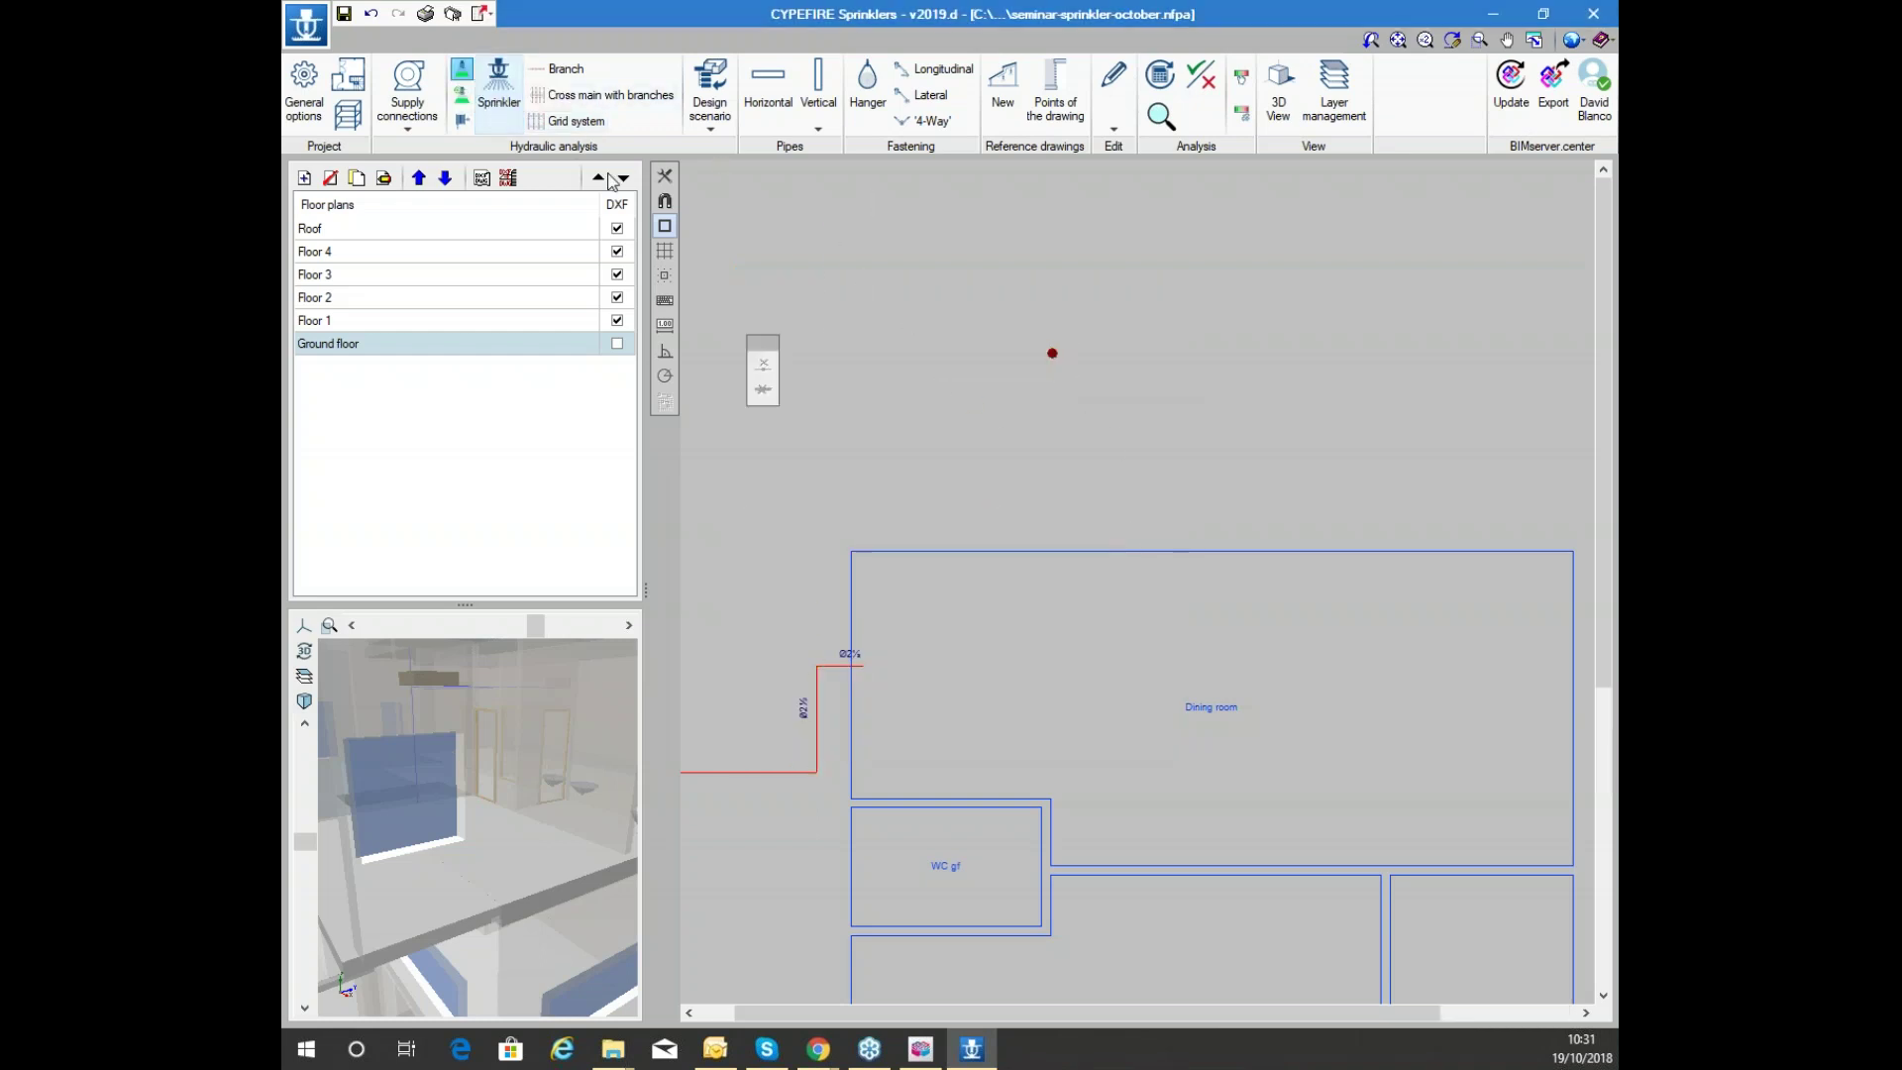
pyautogui.click(1025, 305)
pyautogui.click(1007, 427)
pyautogui.click(1131, 371)
pyautogui.doubleClick(1179, 244)
pyautogui.scroll(-3, 1033, 362)
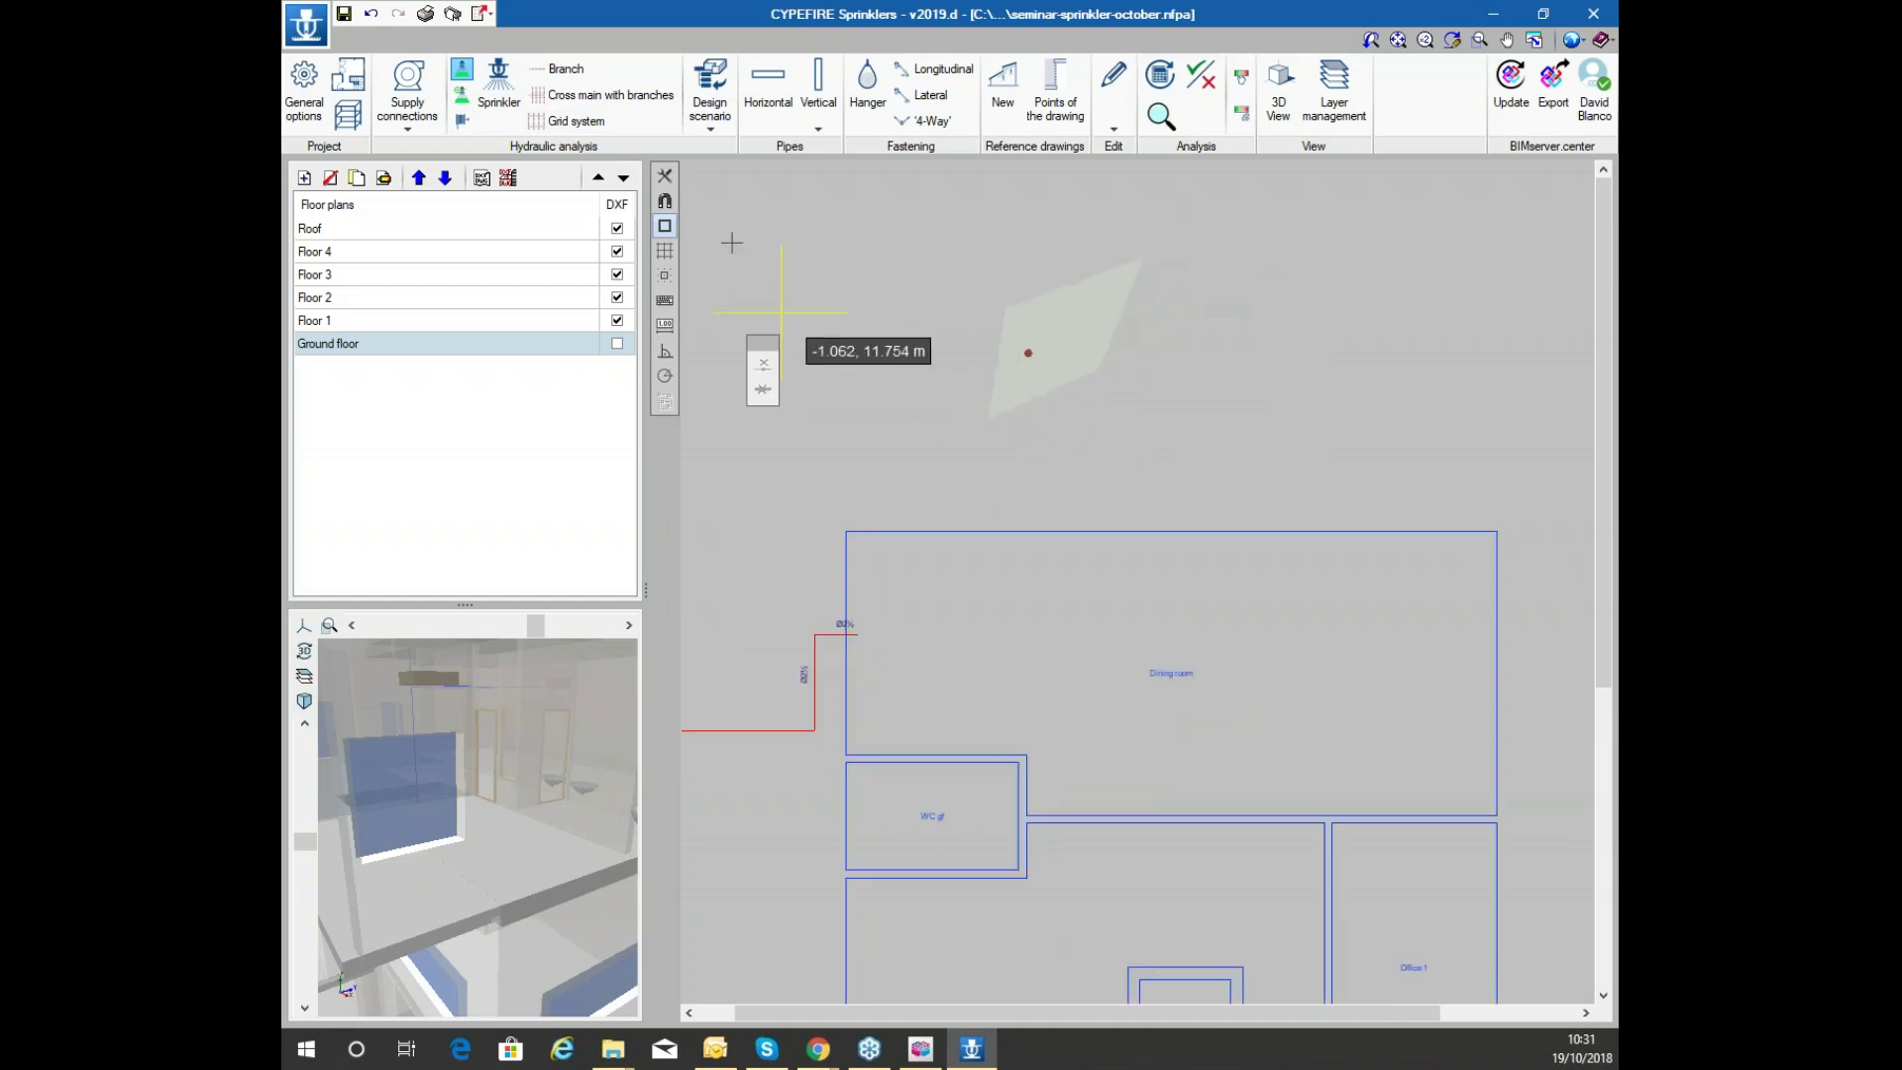
# Place four more pendent K-80 sprinklers above the dining room and generate rectangular 2.00 x 2.00 m protected areas for them
pyautogui.click(507, 111)
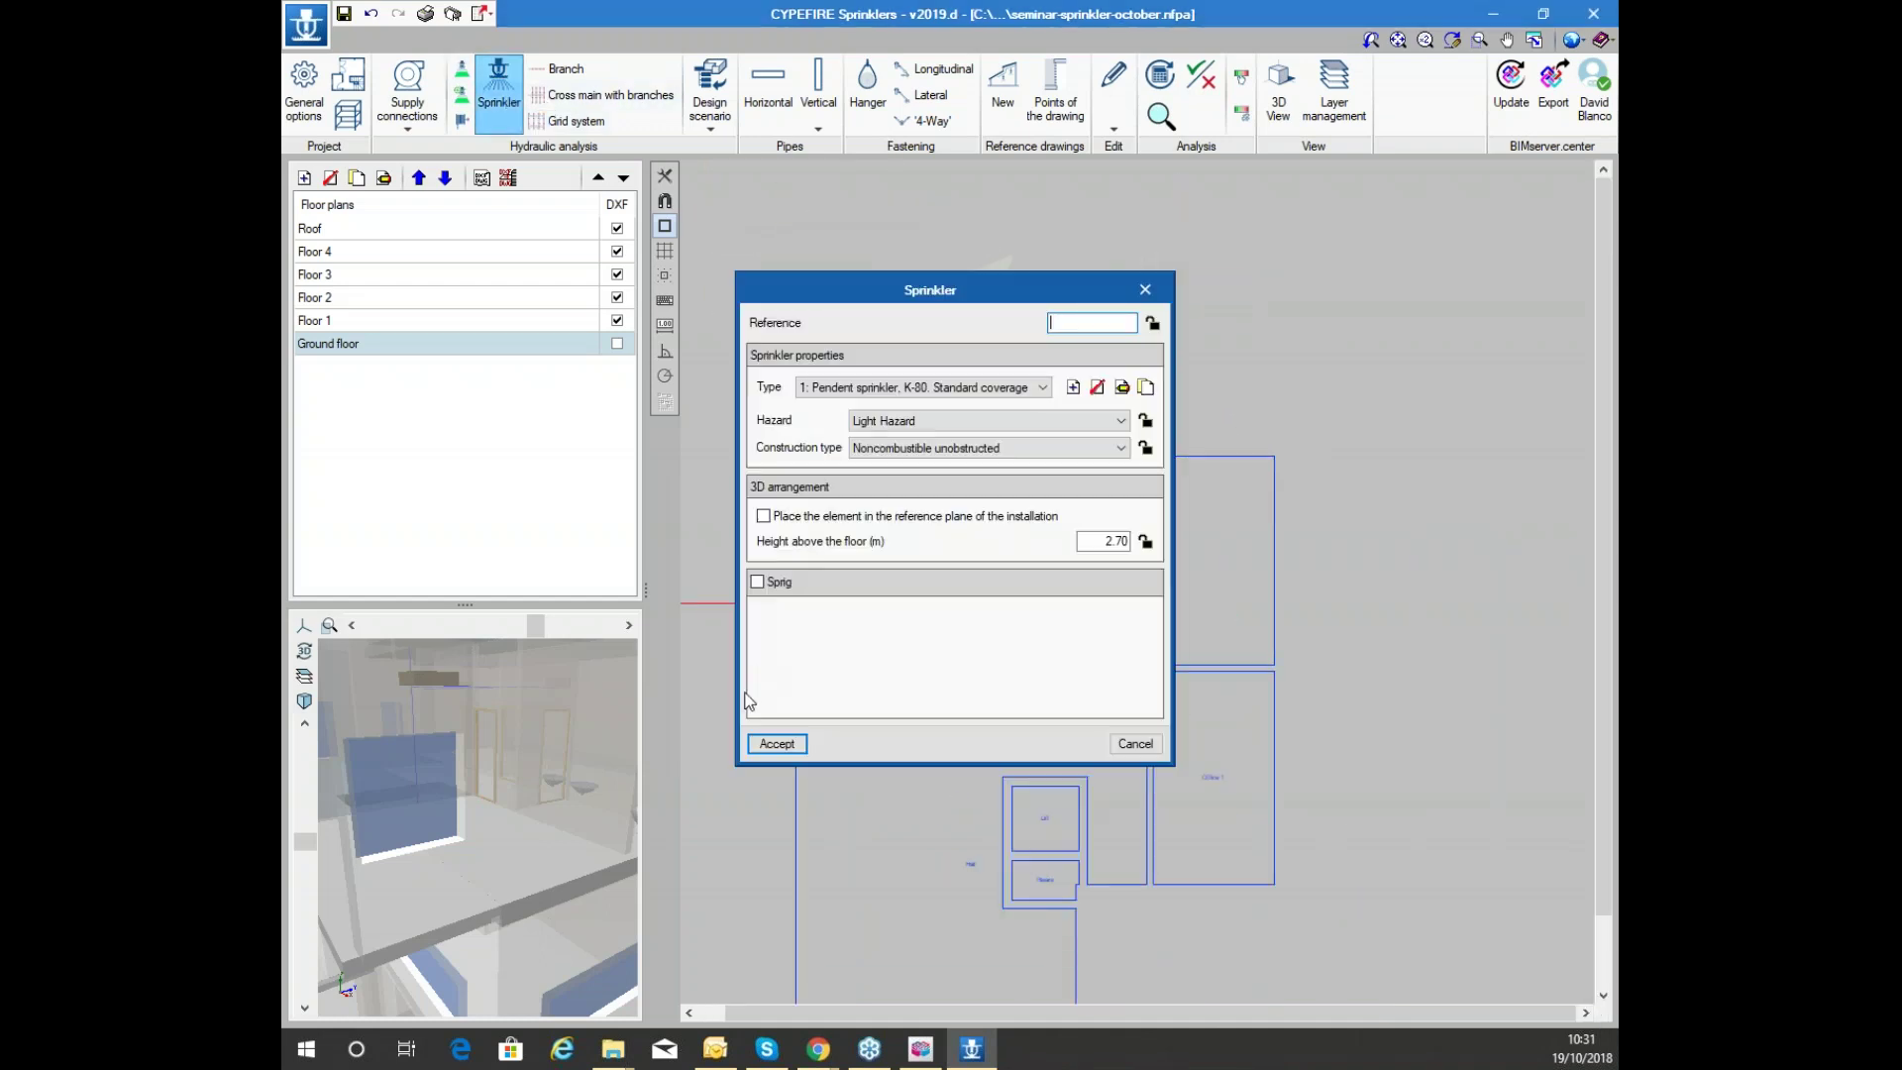
pyautogui.click(774, 743)
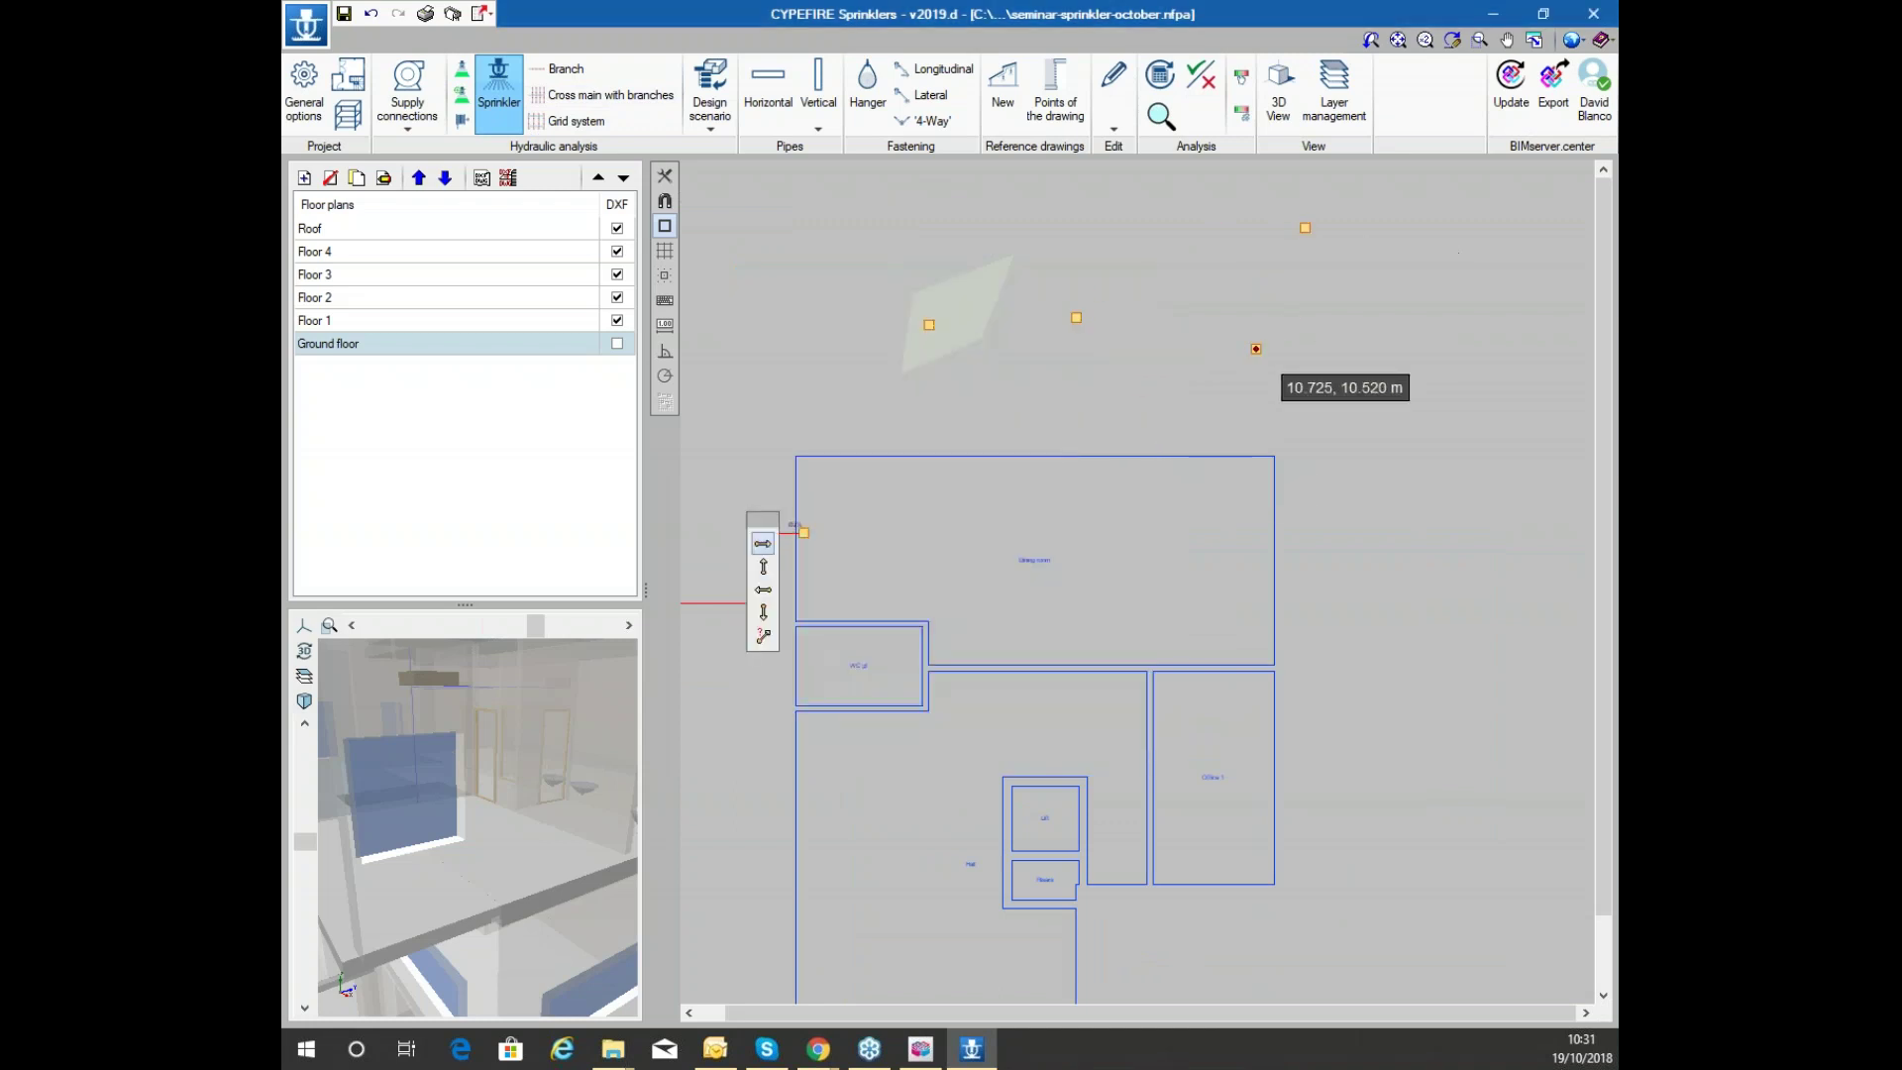
pyautogui.click(1188, 256)
pyautogui.rightClick(691, 227)
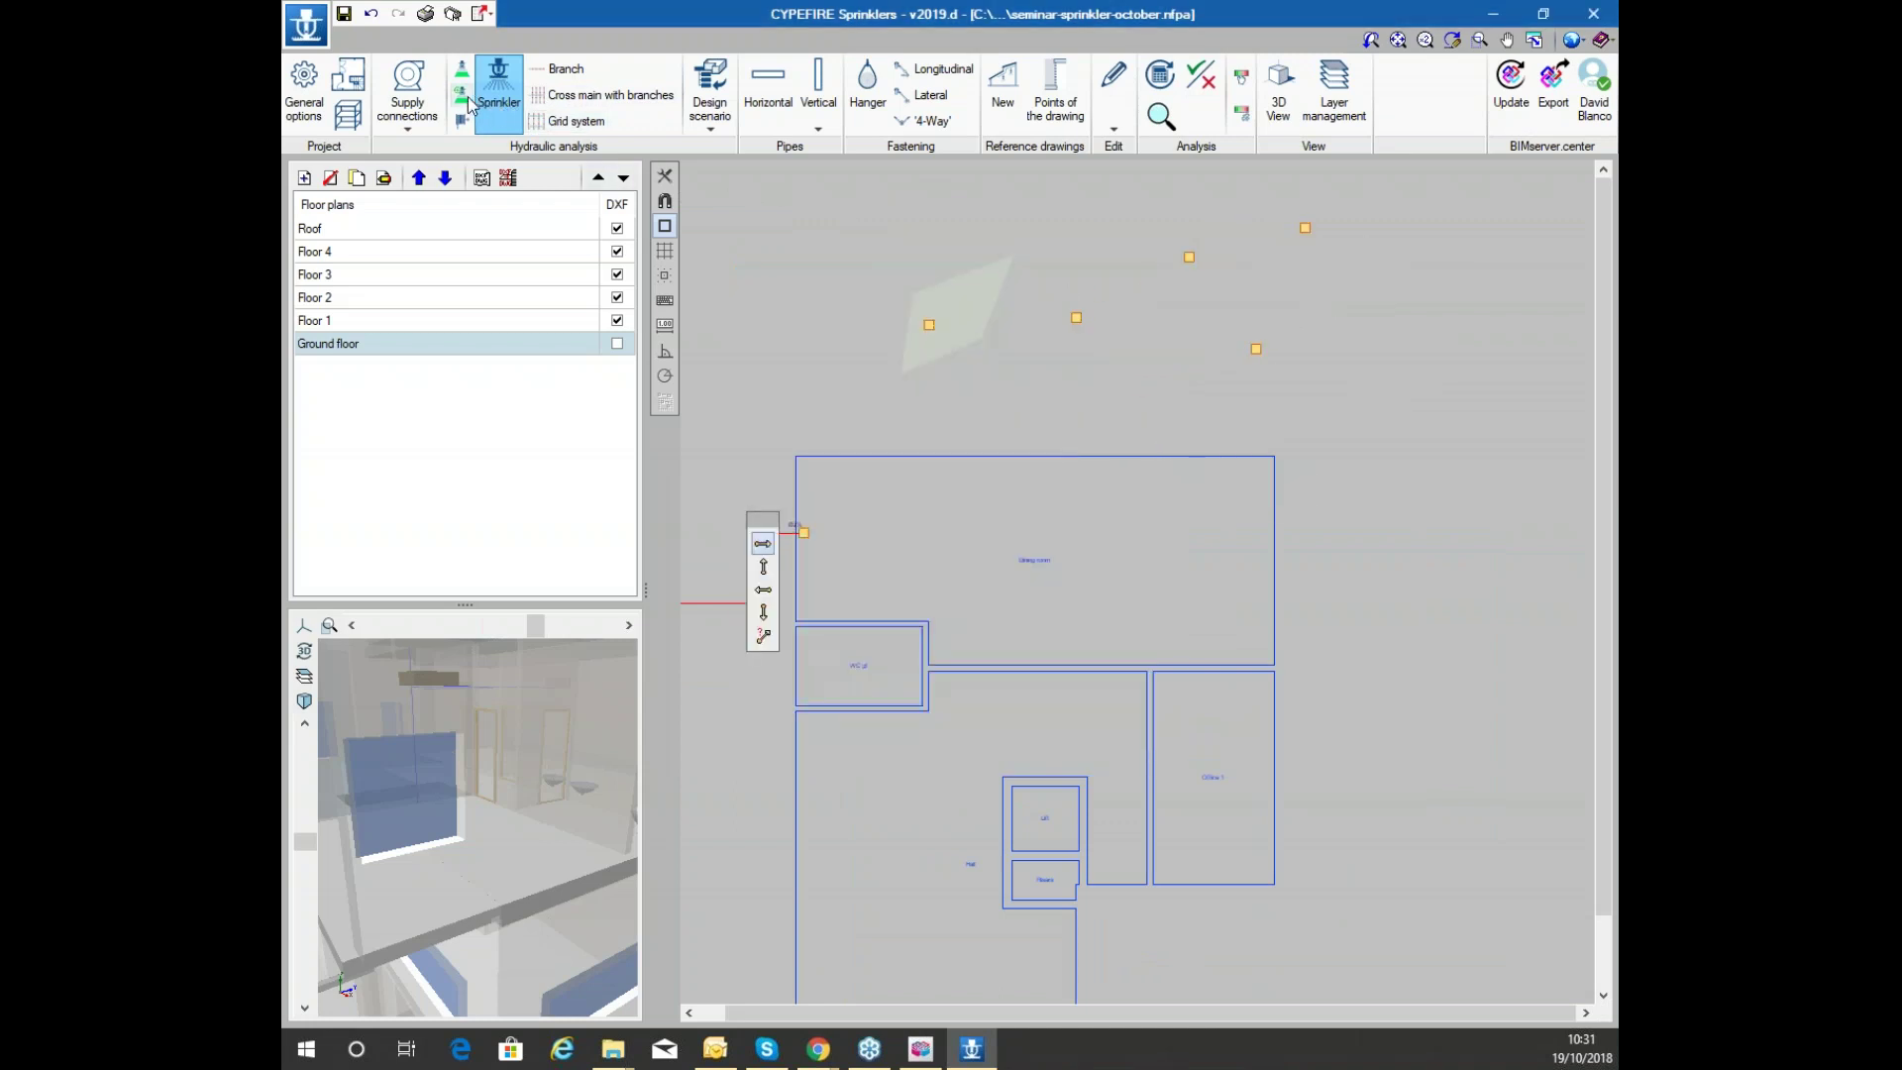
pyautogui.click(1009, 483)
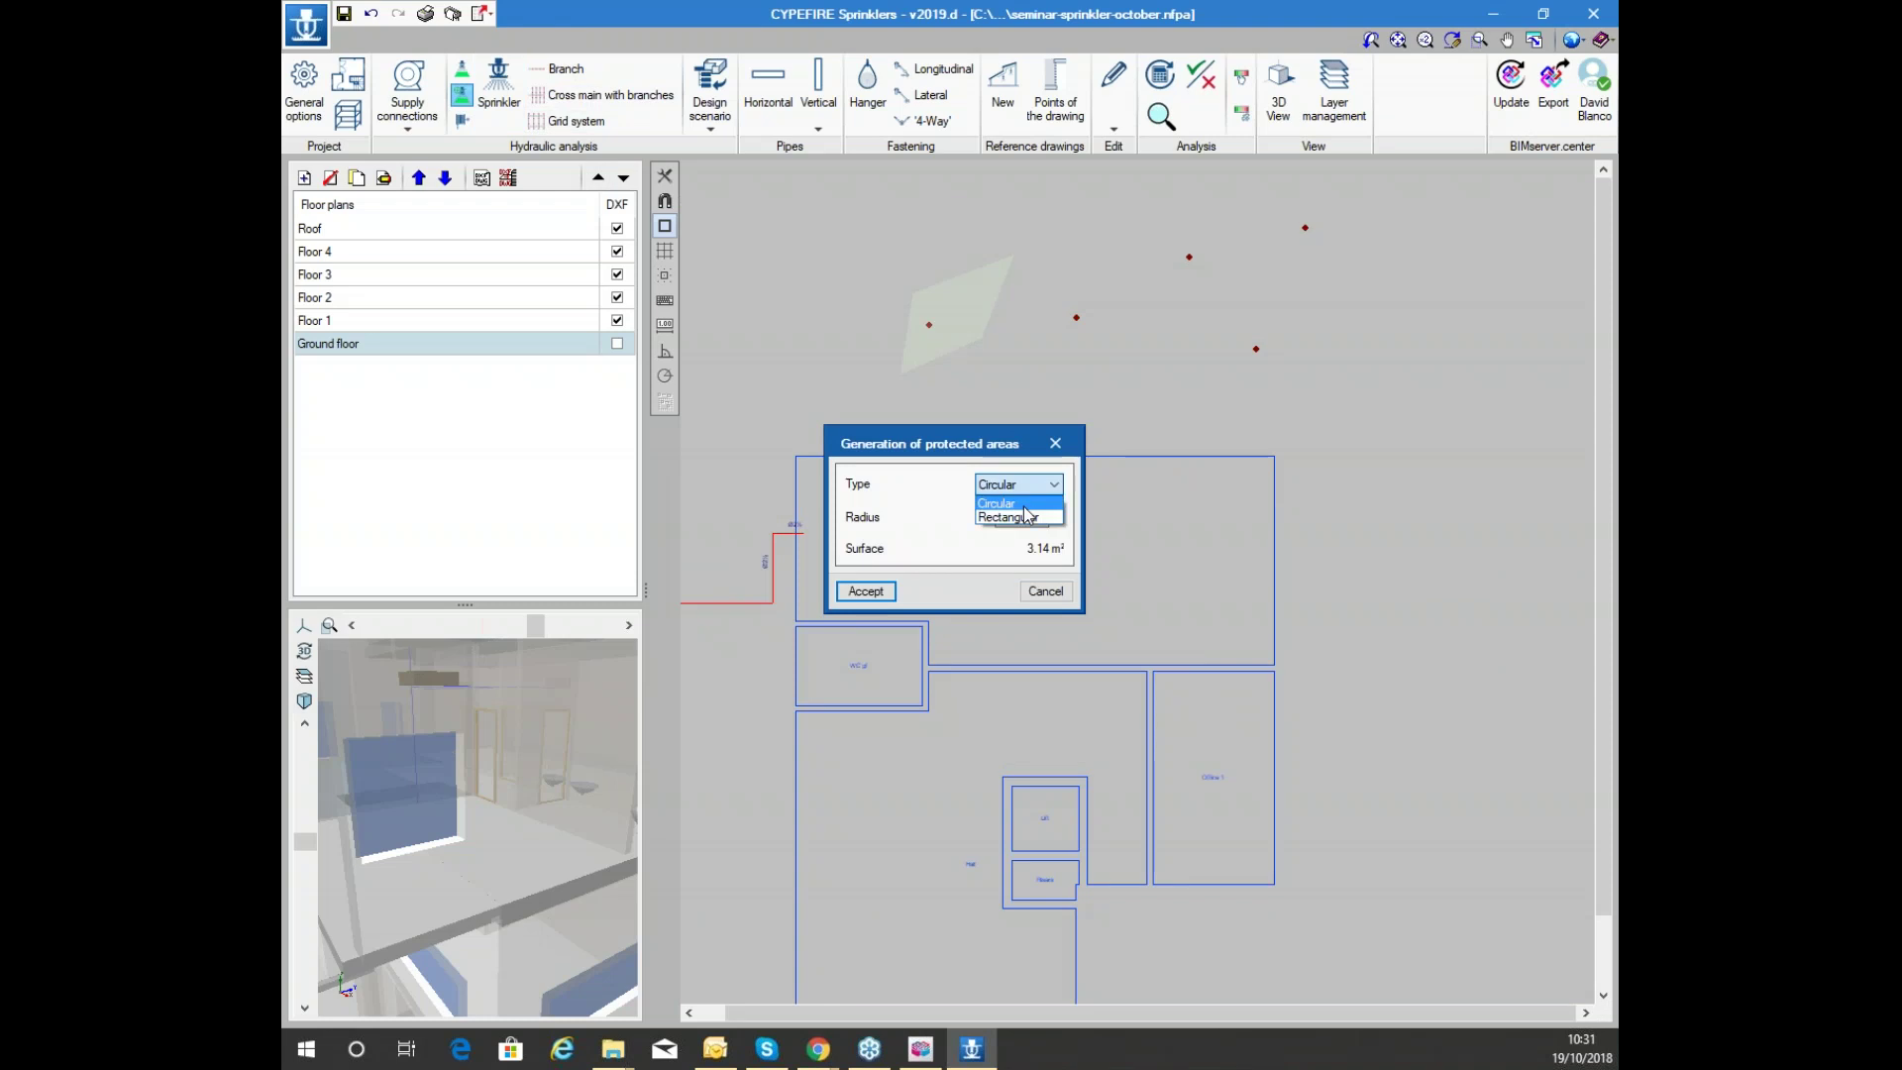
pyautogui.click(1008, 518)
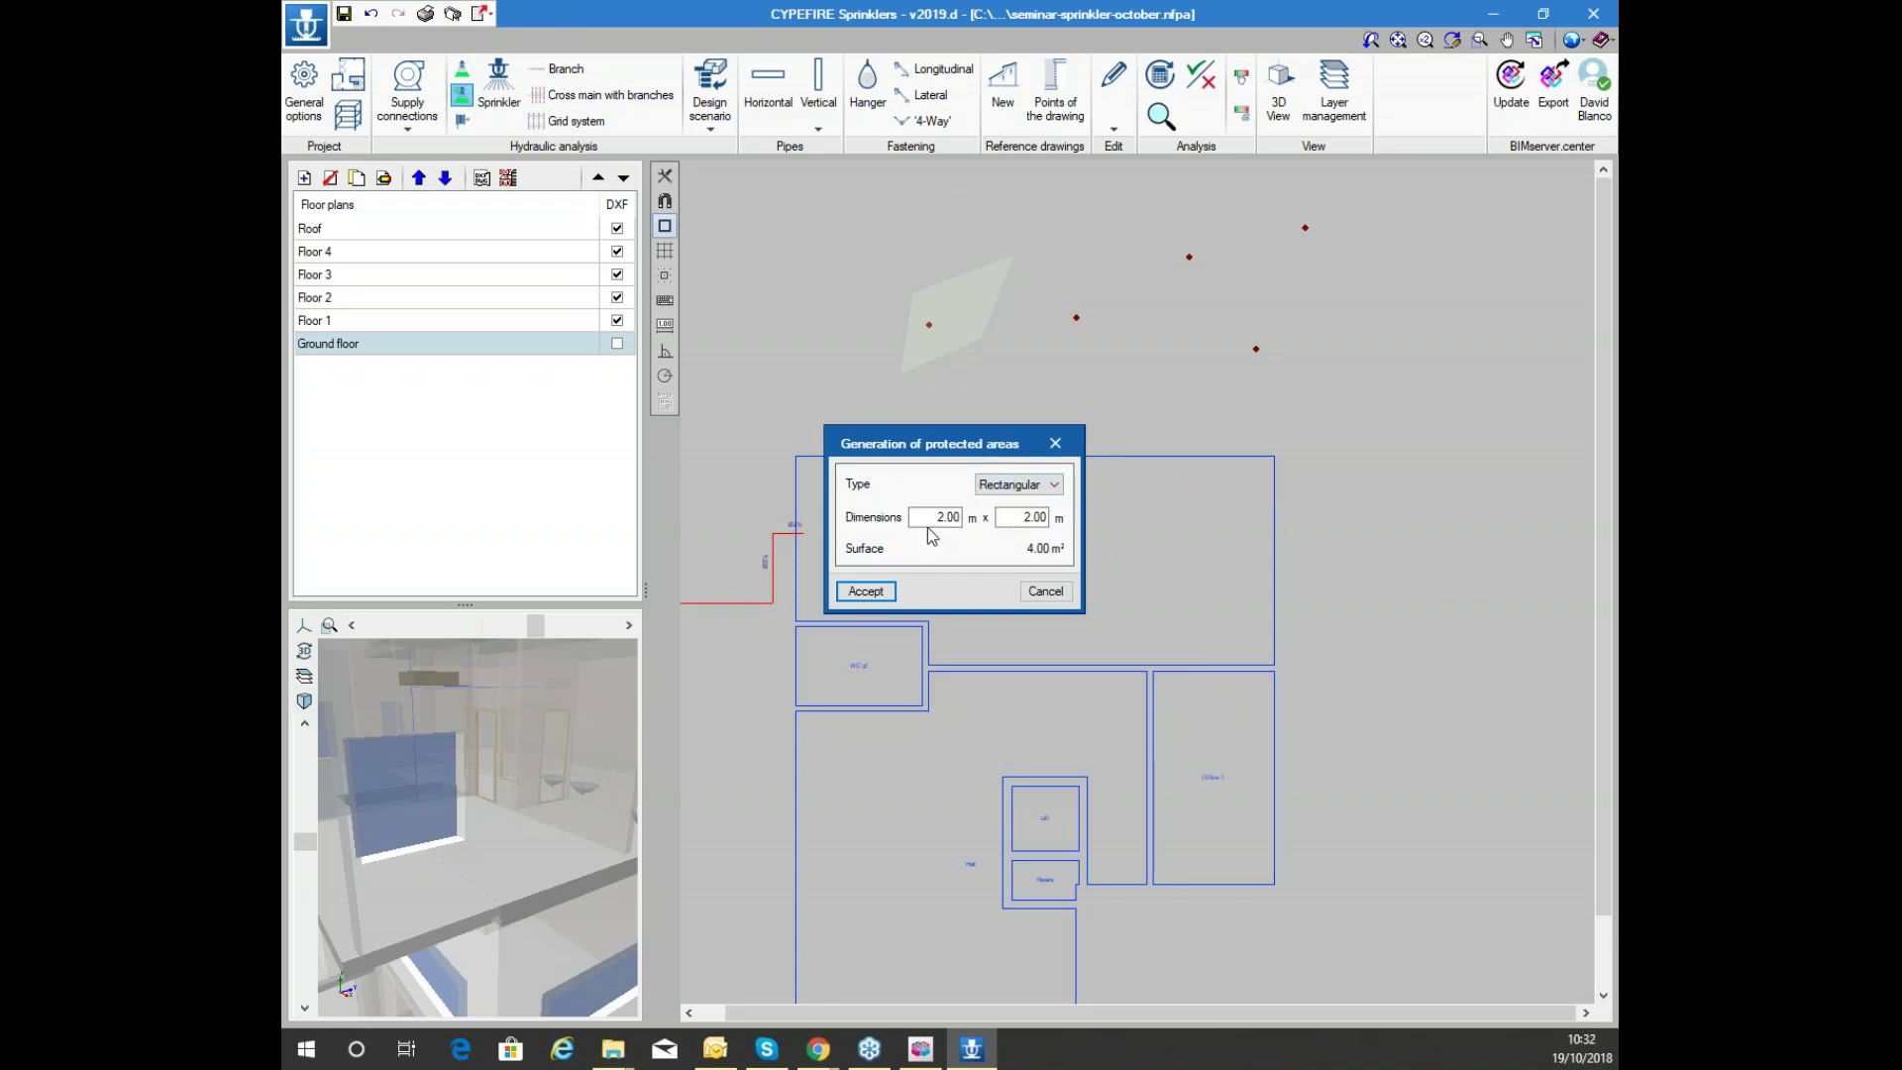
pyautogui.click(865, 591)
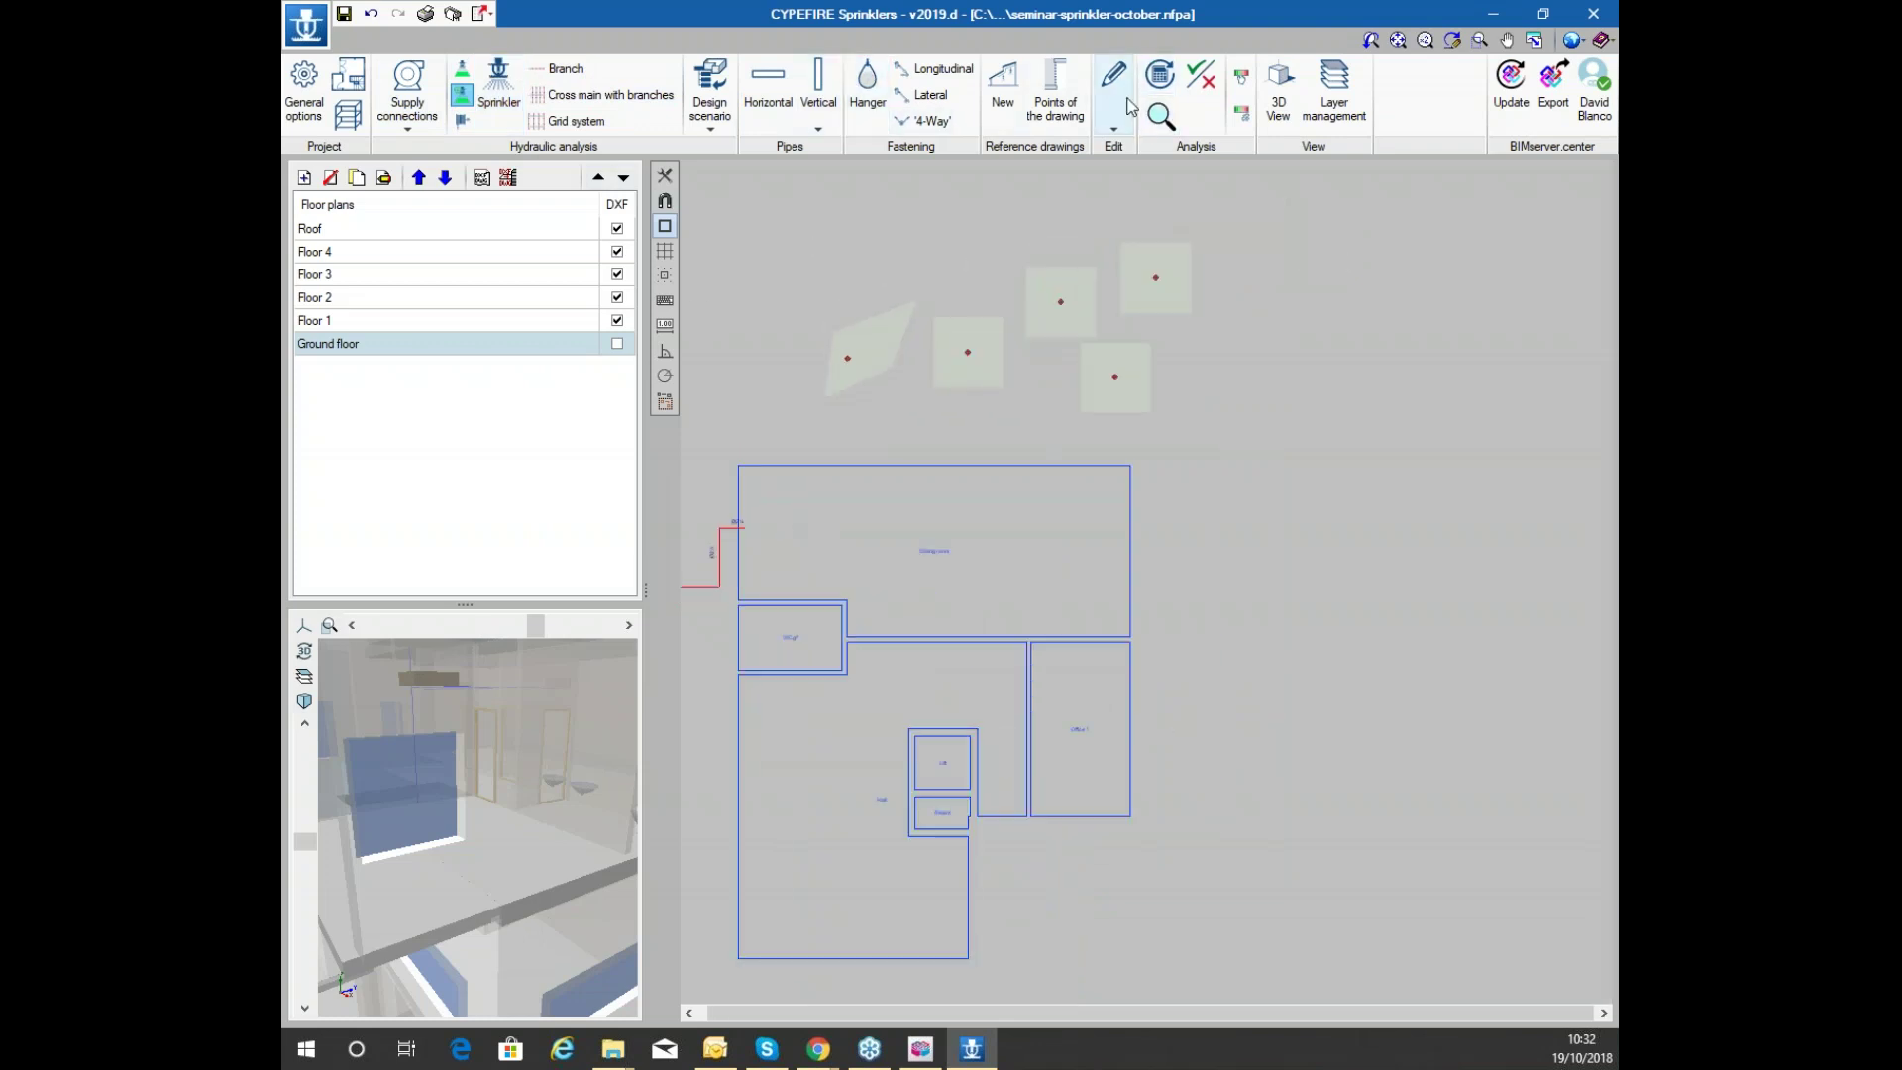
# Delete all five test sprinklers and their protection areas from outside the building
pyautogui.click(1114, 89)
pyautogui.click(502, 204)
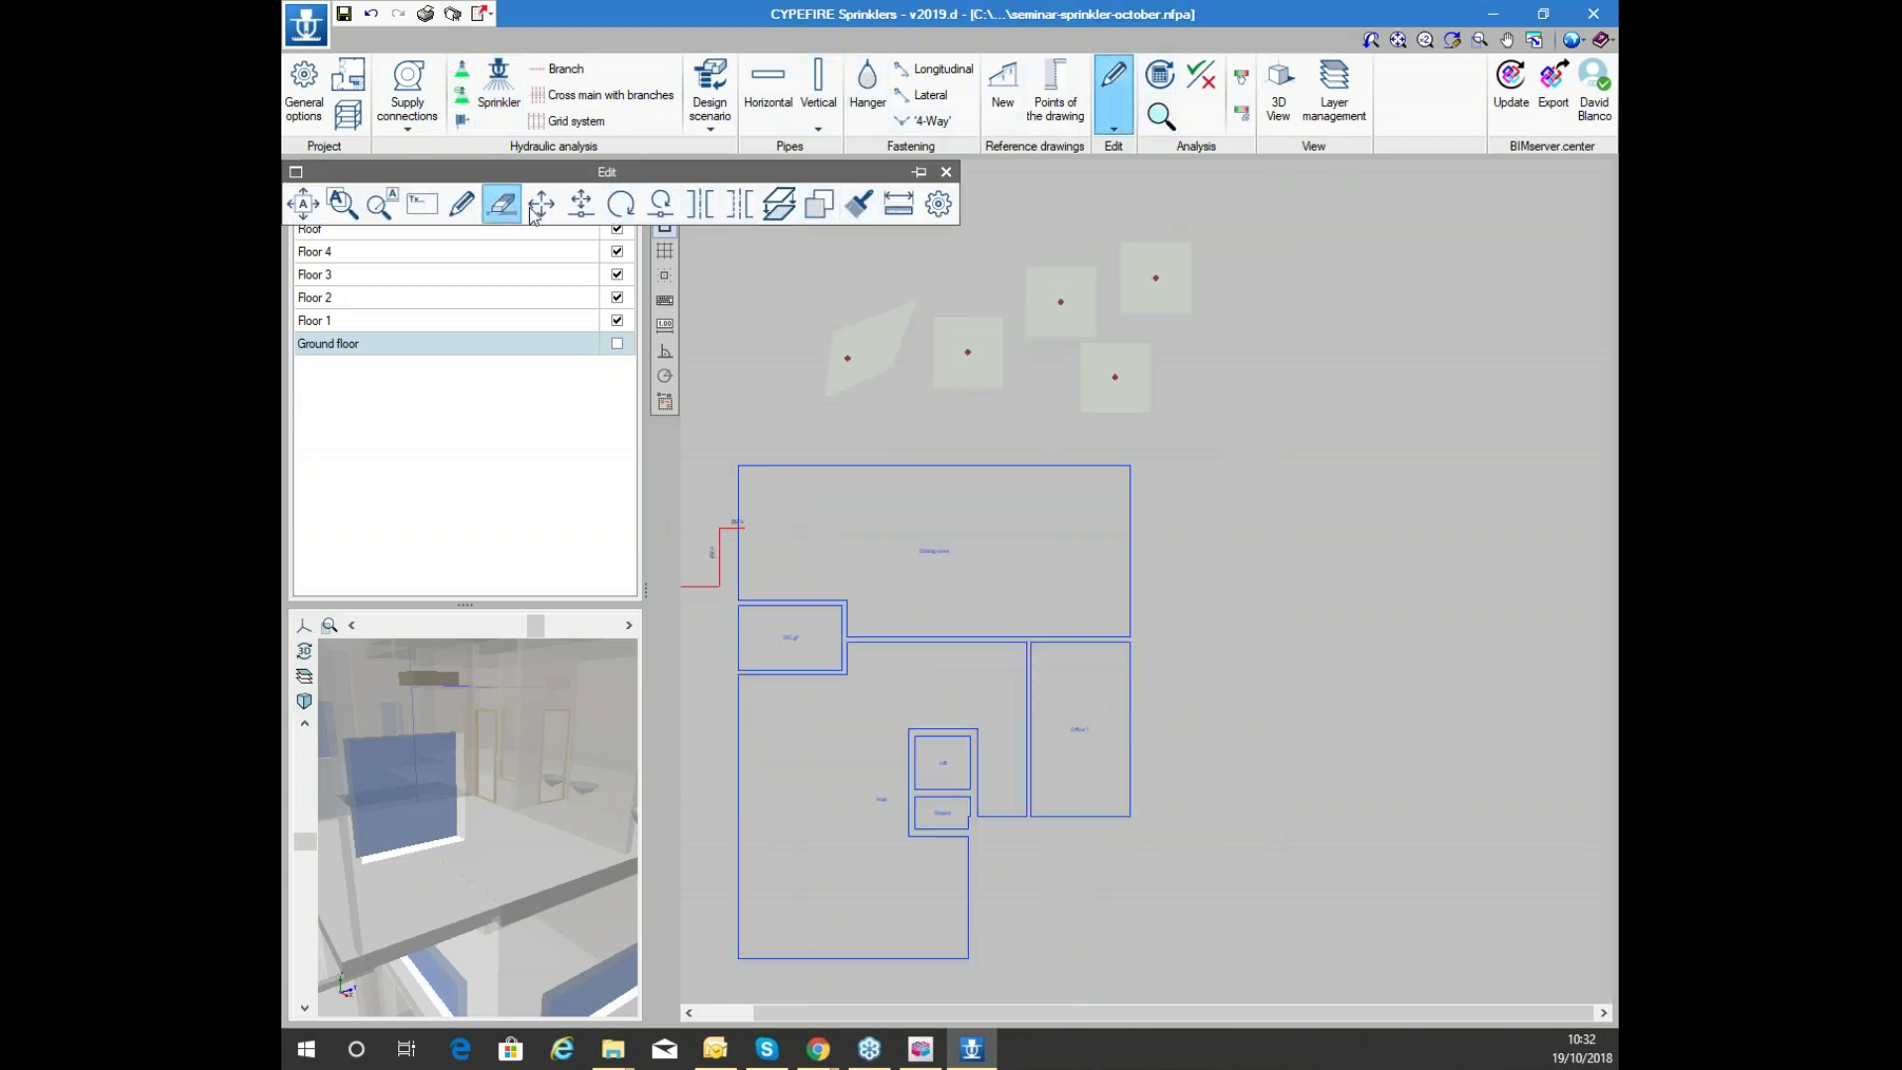
pyautogui.click(1320, 416)
pyautogui.click(822, 284)
pyautogui.rightClick(837, 297)
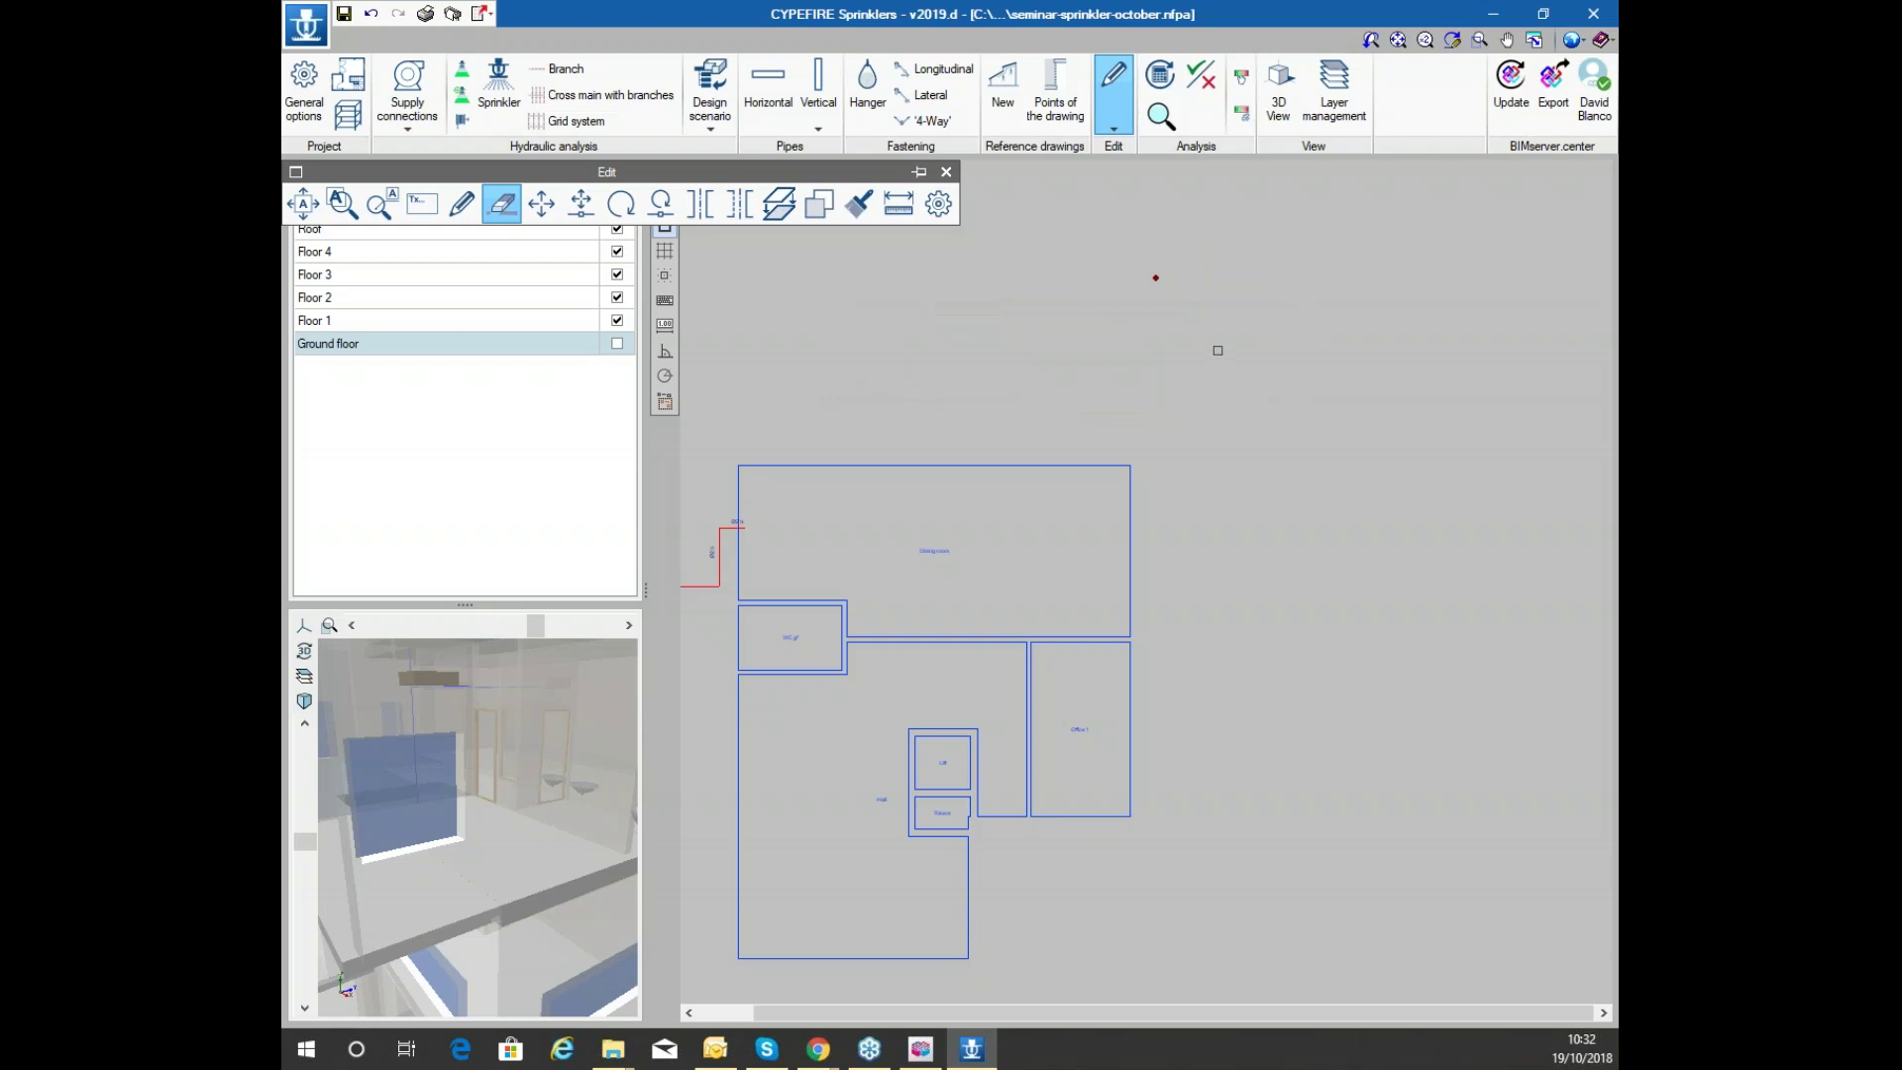
pyautogui.scroll(2, 1197, 305)
pyautogui.scroll(-2, 1184, 277)
pyautogui.rightClick(1168, 287)
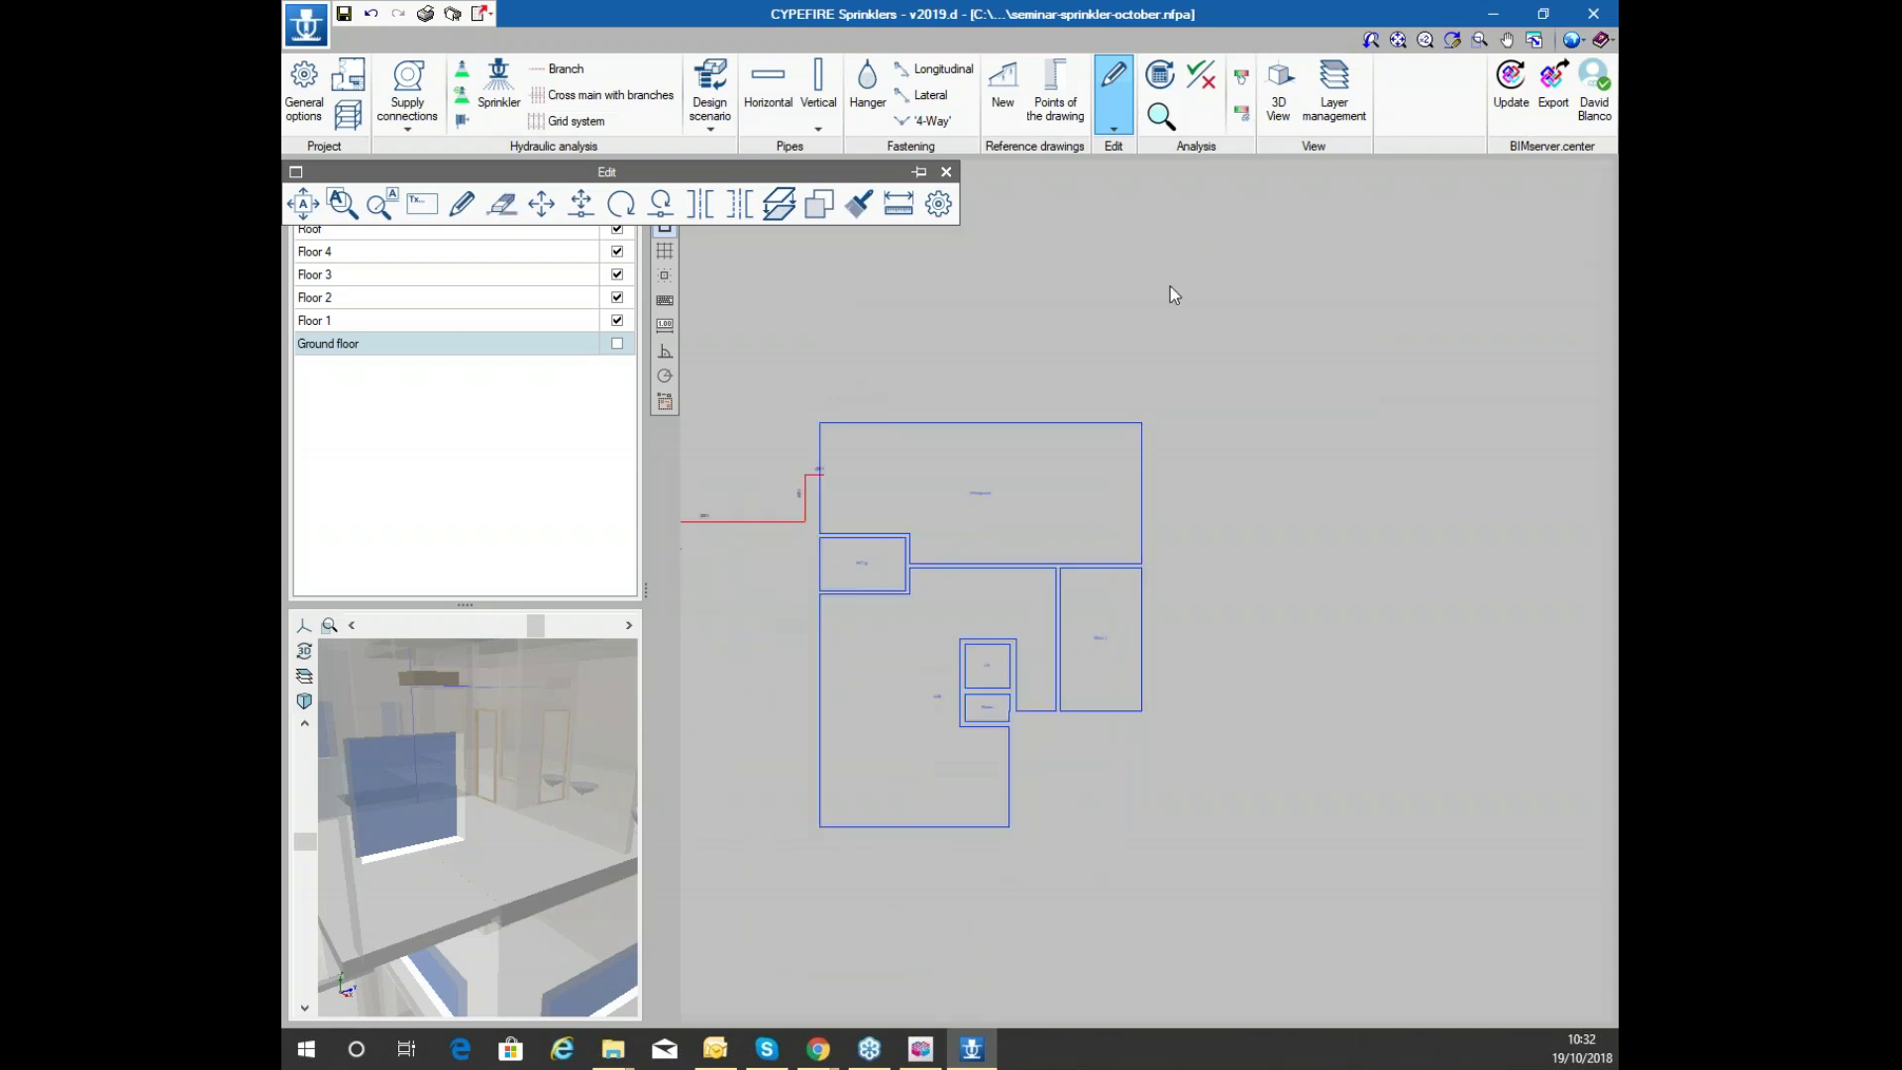
# Configure a cross main with branches using a Ø2½ (65 mm) central pipe and one sprinkler on each side of every branch
pyautogui.scroll(3, 913, 454)
pyautogui.scroll(-1, 1010, 347)
pyautogui.scroll(1, 1010, 348)
pyautogui.click(606, 95)
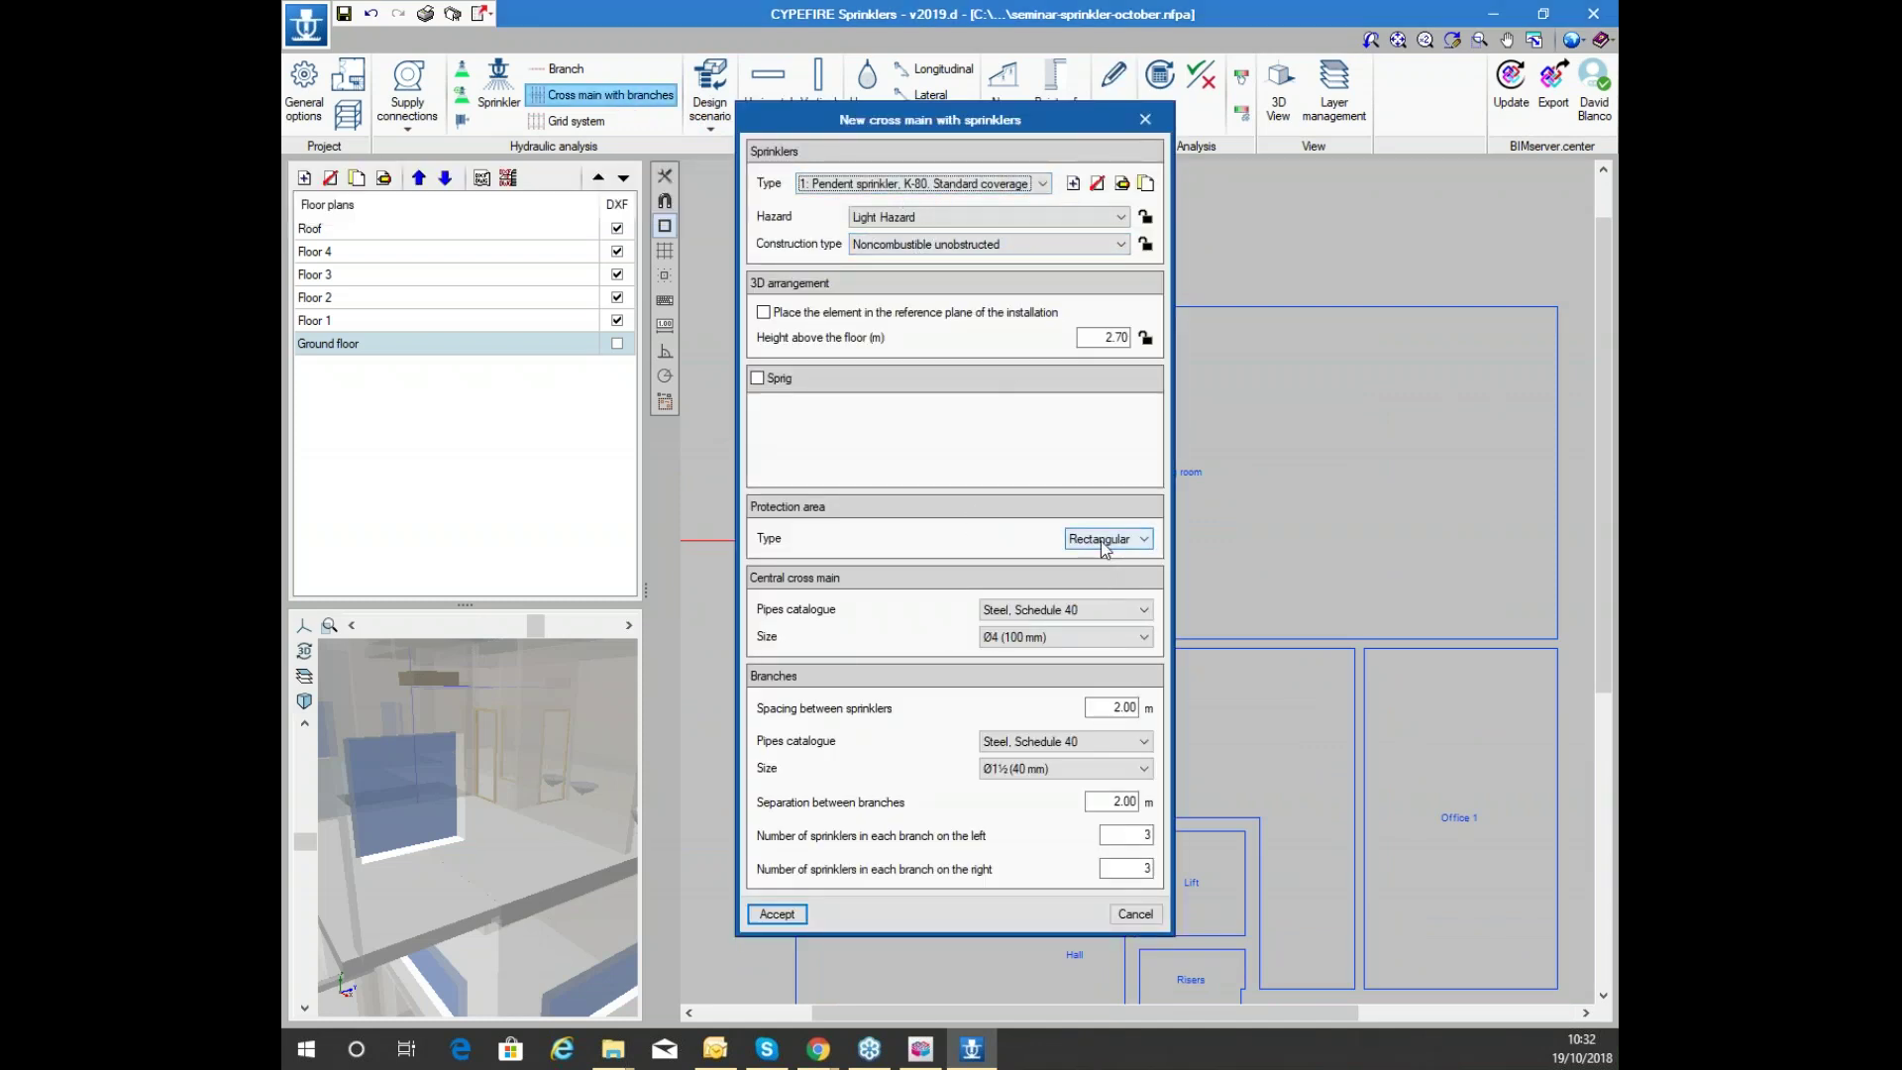
pyautogui.click(1075, 635)
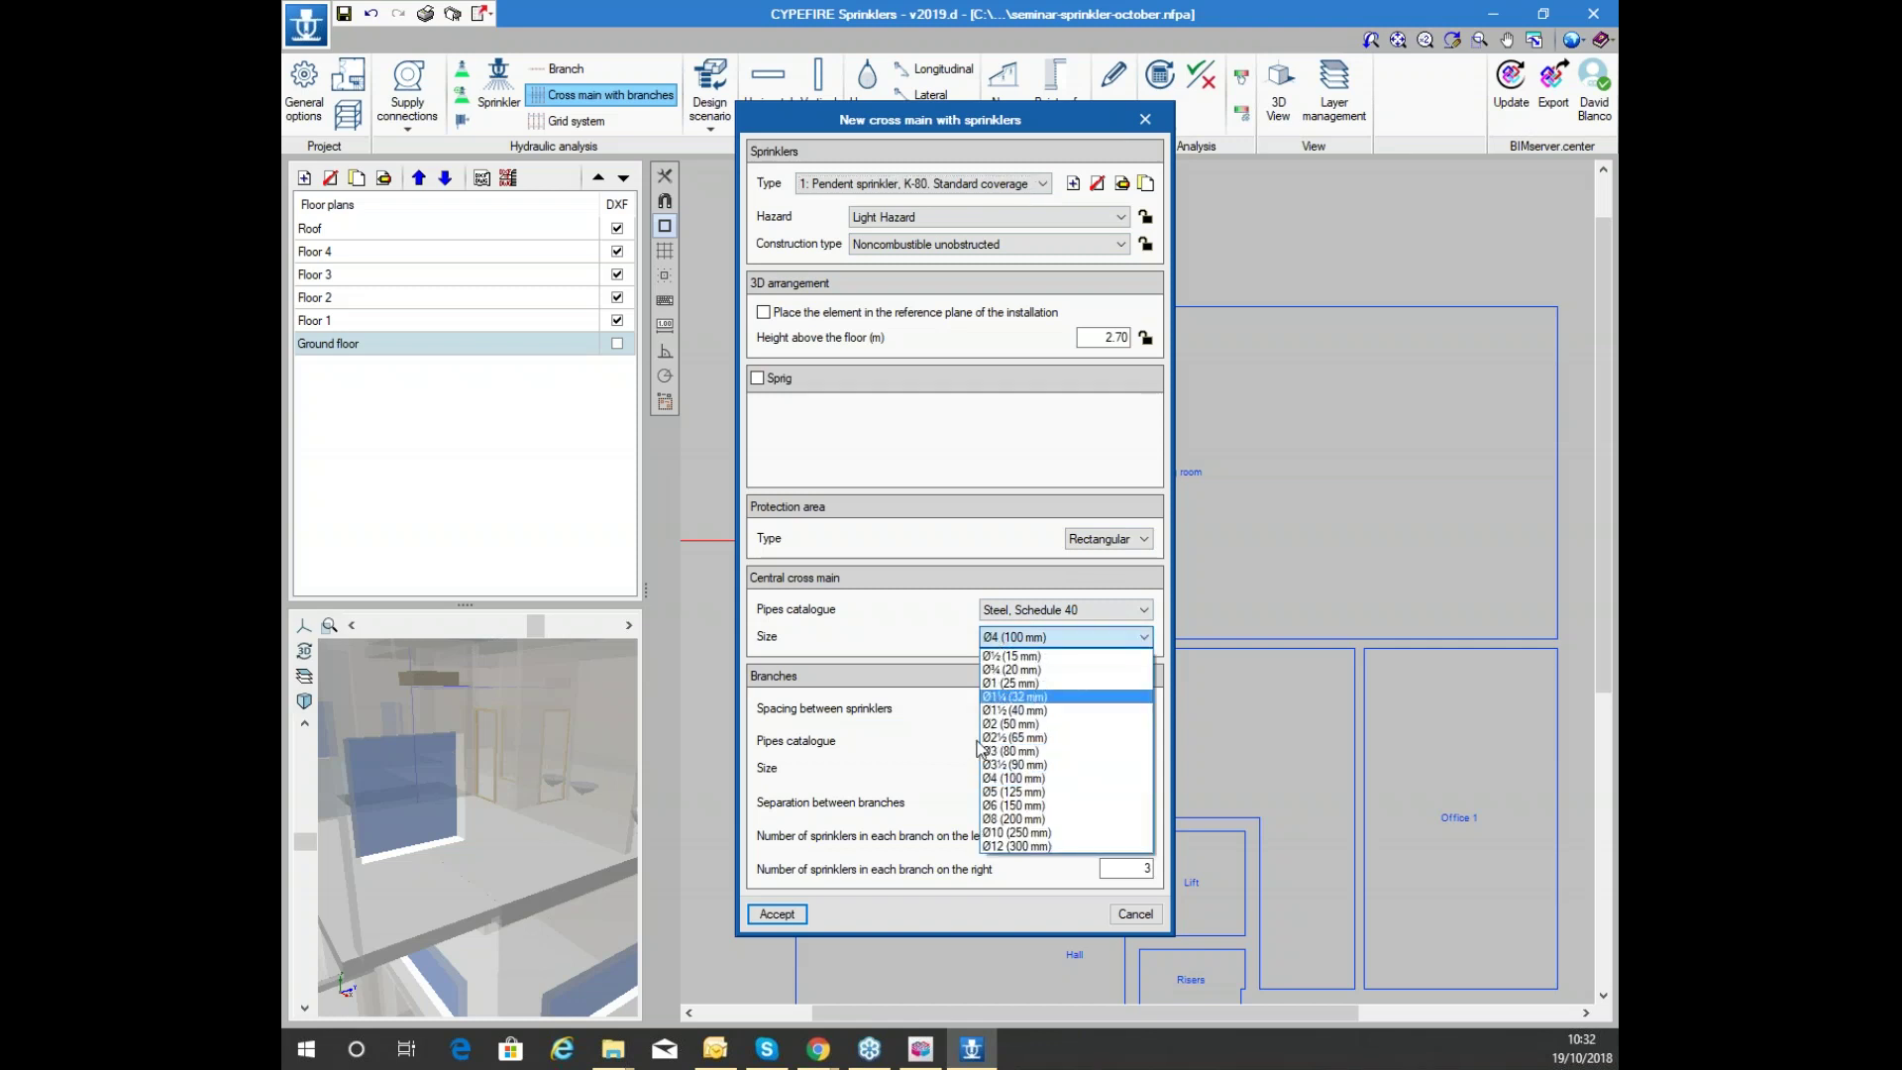
pyautogui.click(1014, 738)
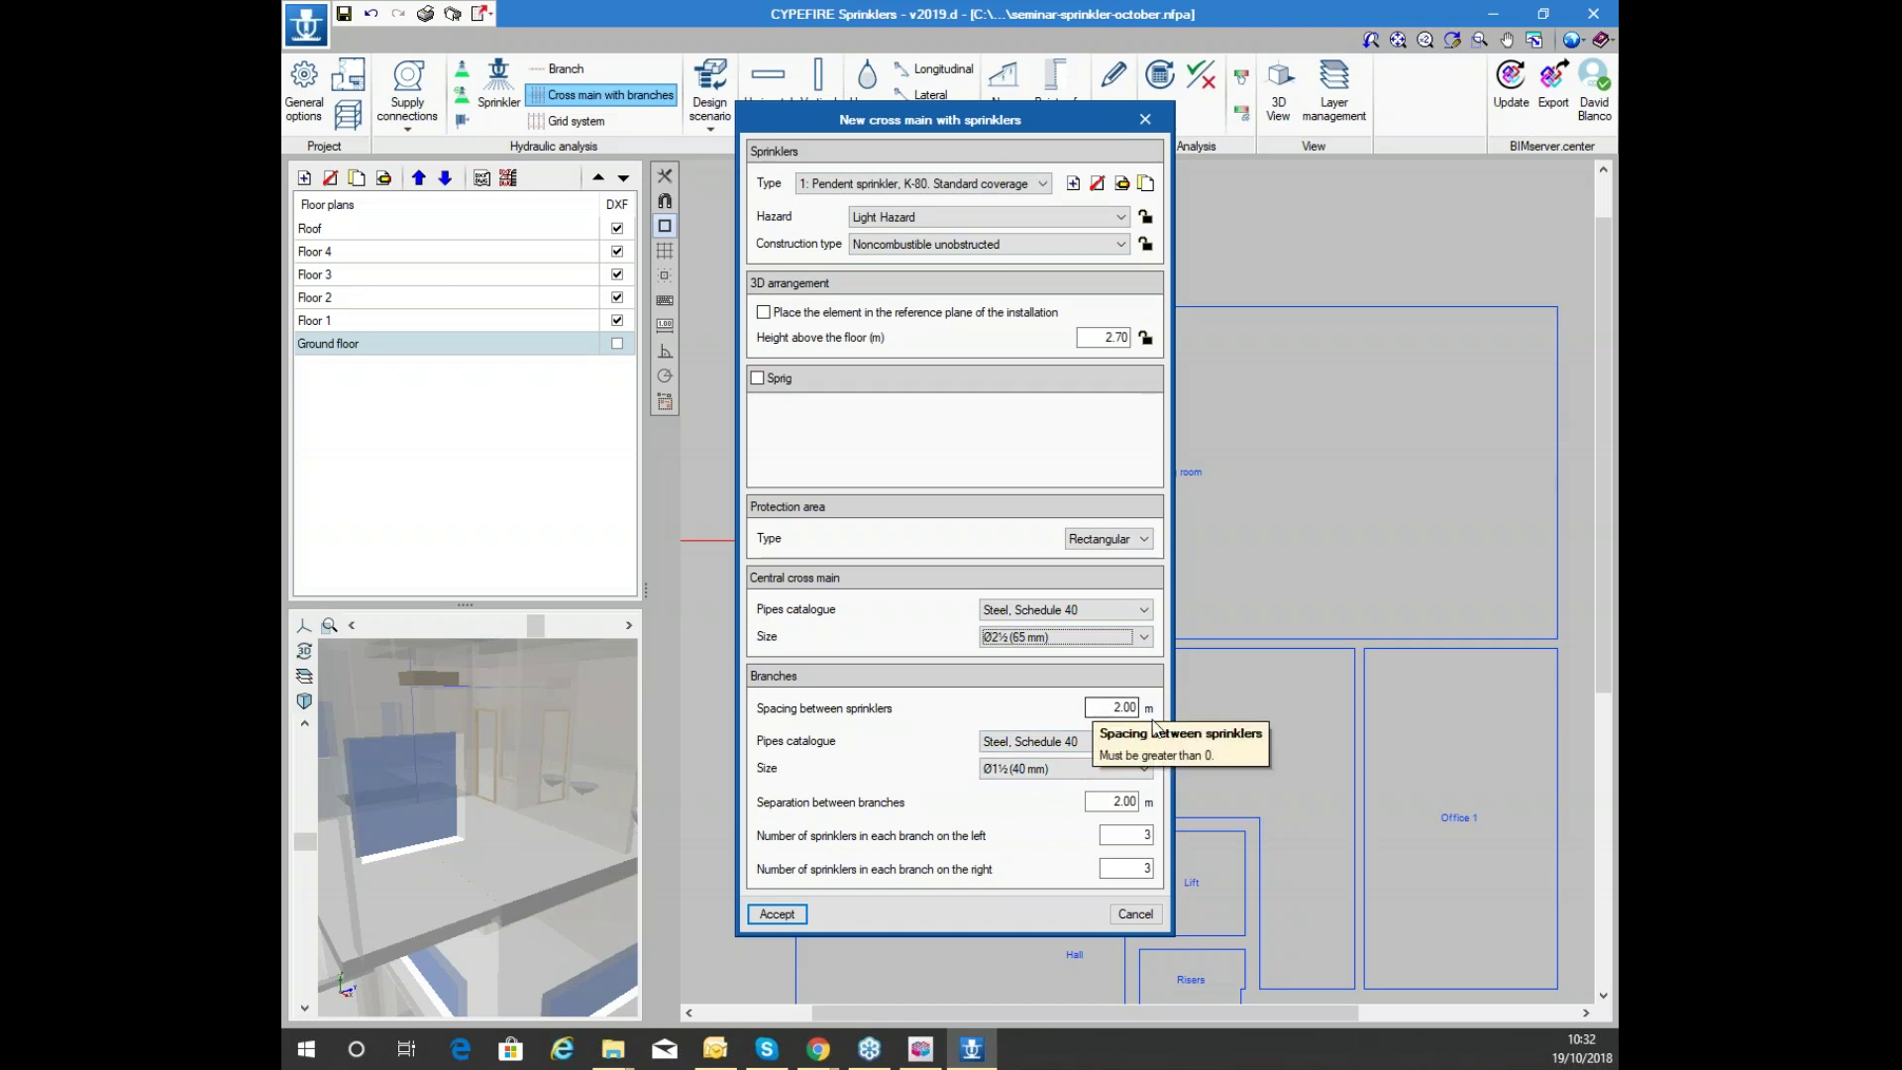
pyautogui.click(1114, 802)
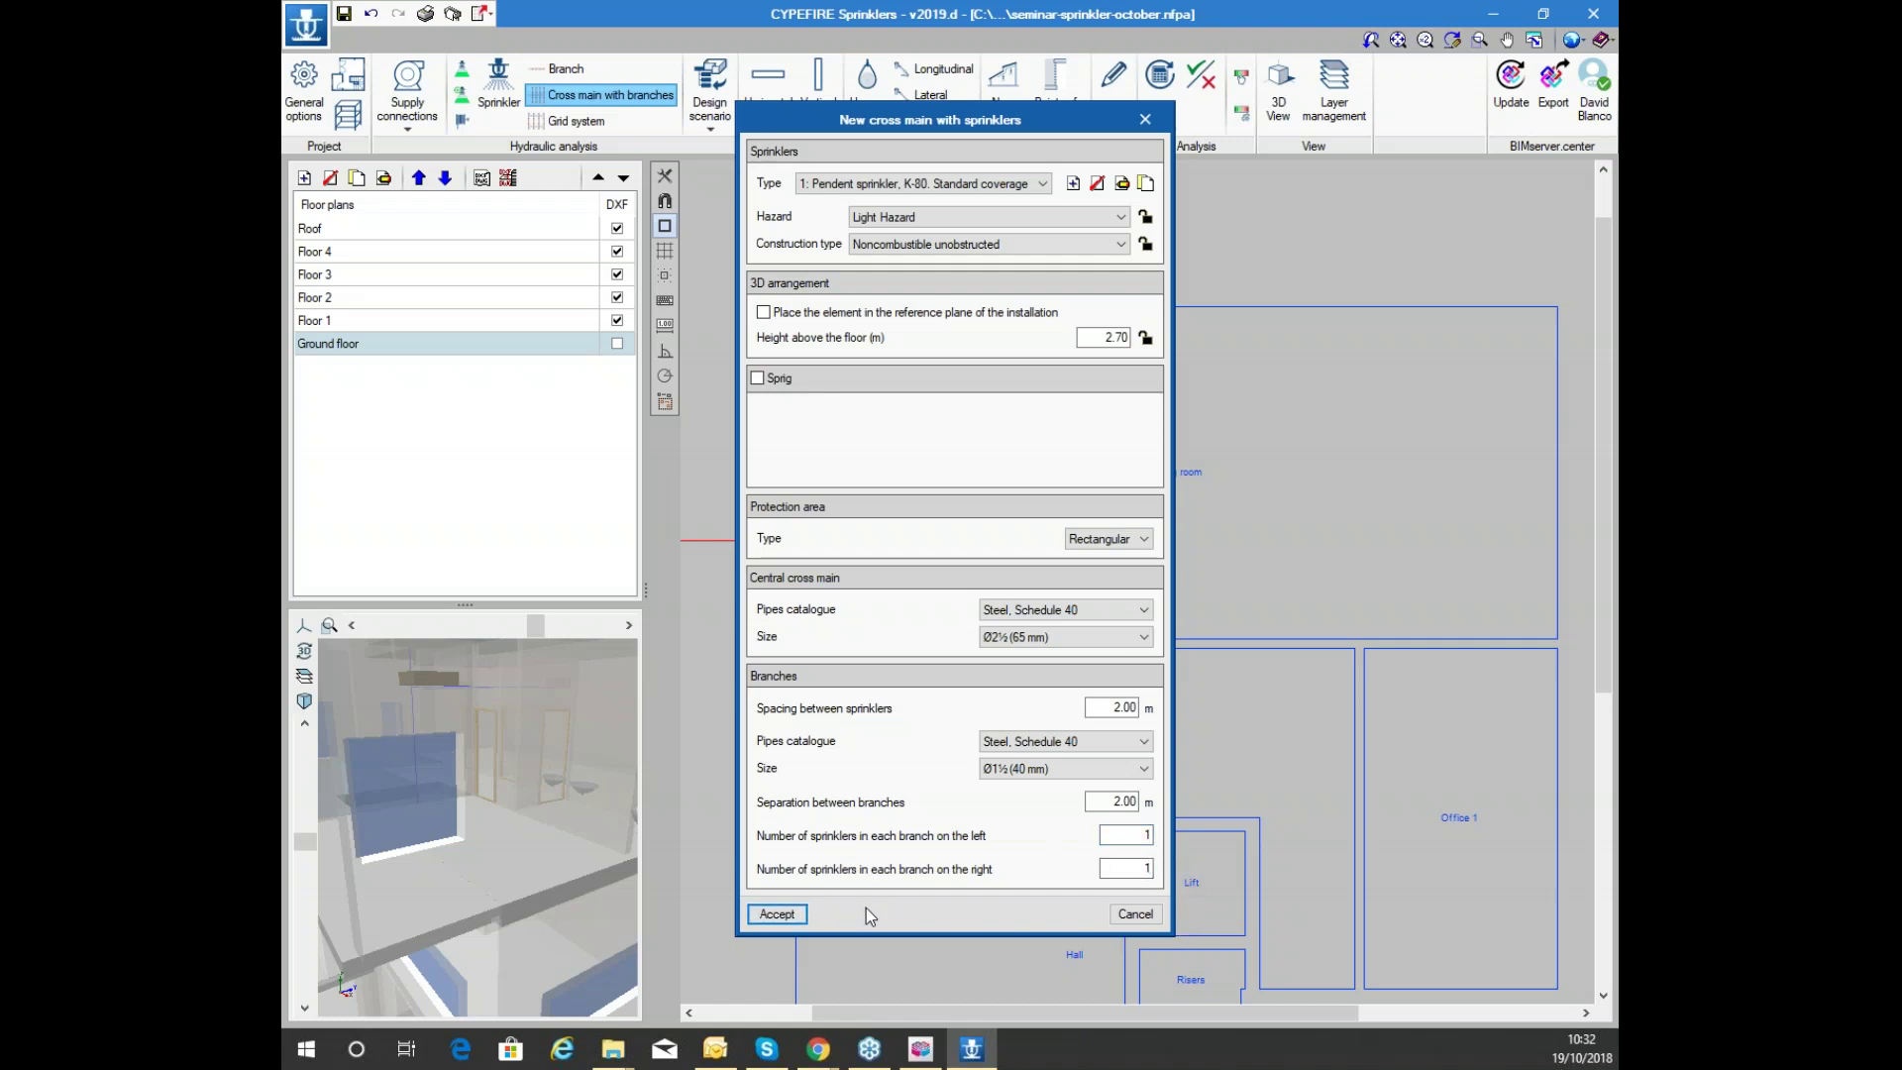
pyautogui.click(774, 915)
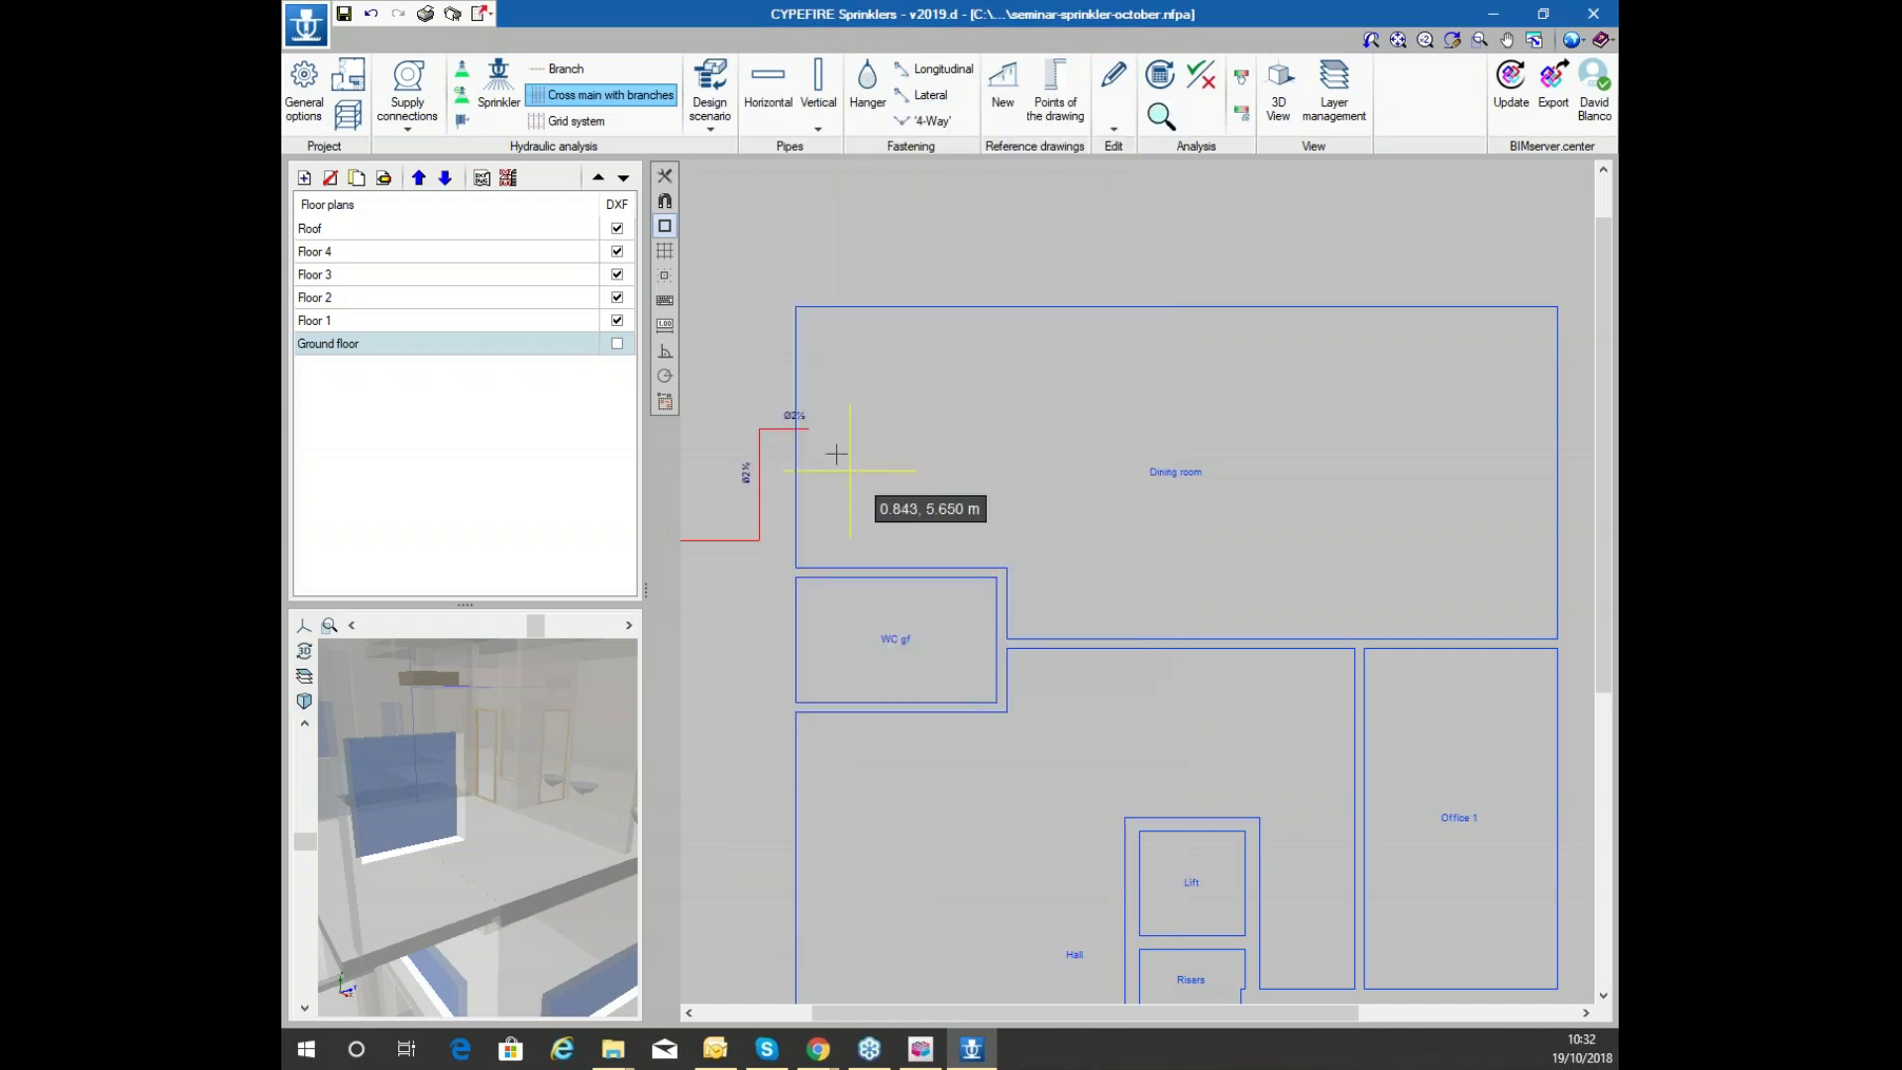
# Draw the cross main from the end of the supply pipe horizontally across the dining room so it carries five branches
pyautogui.click(876, 420)
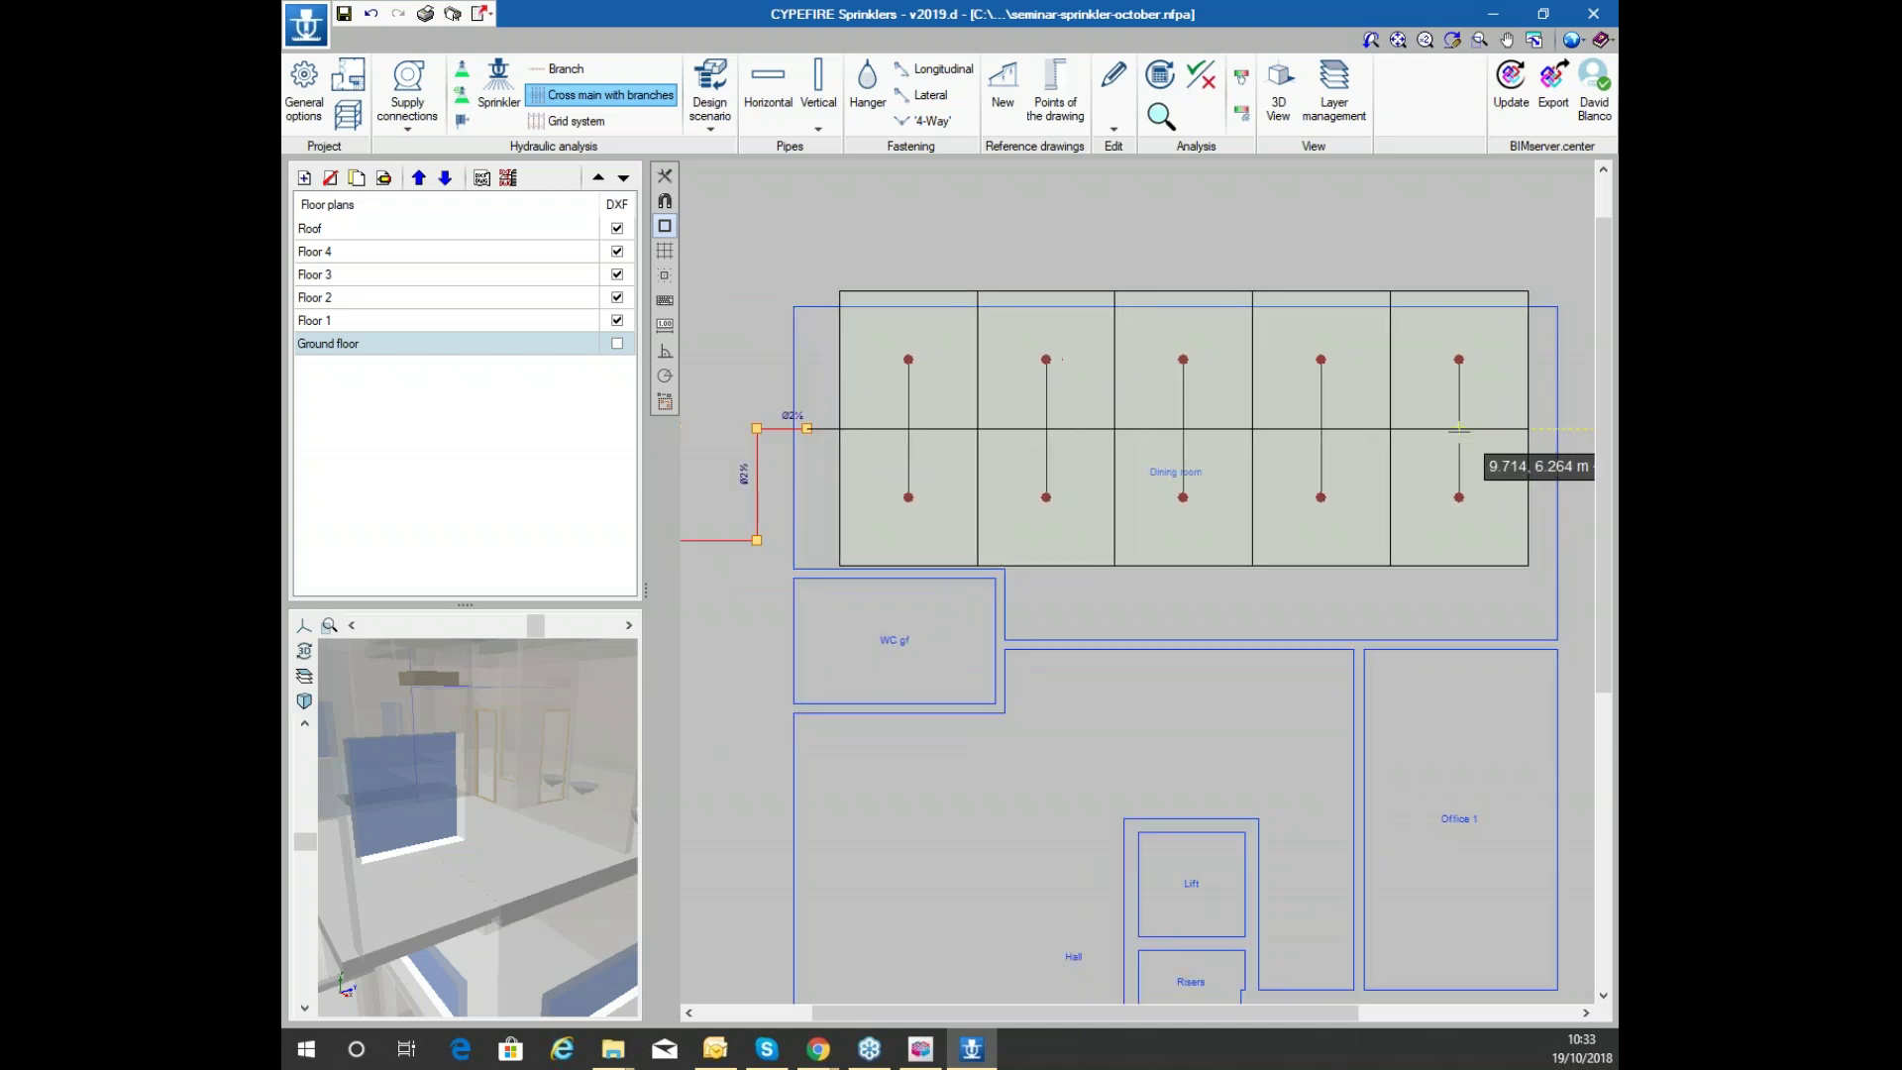
pyautogui.click(1476, 432)
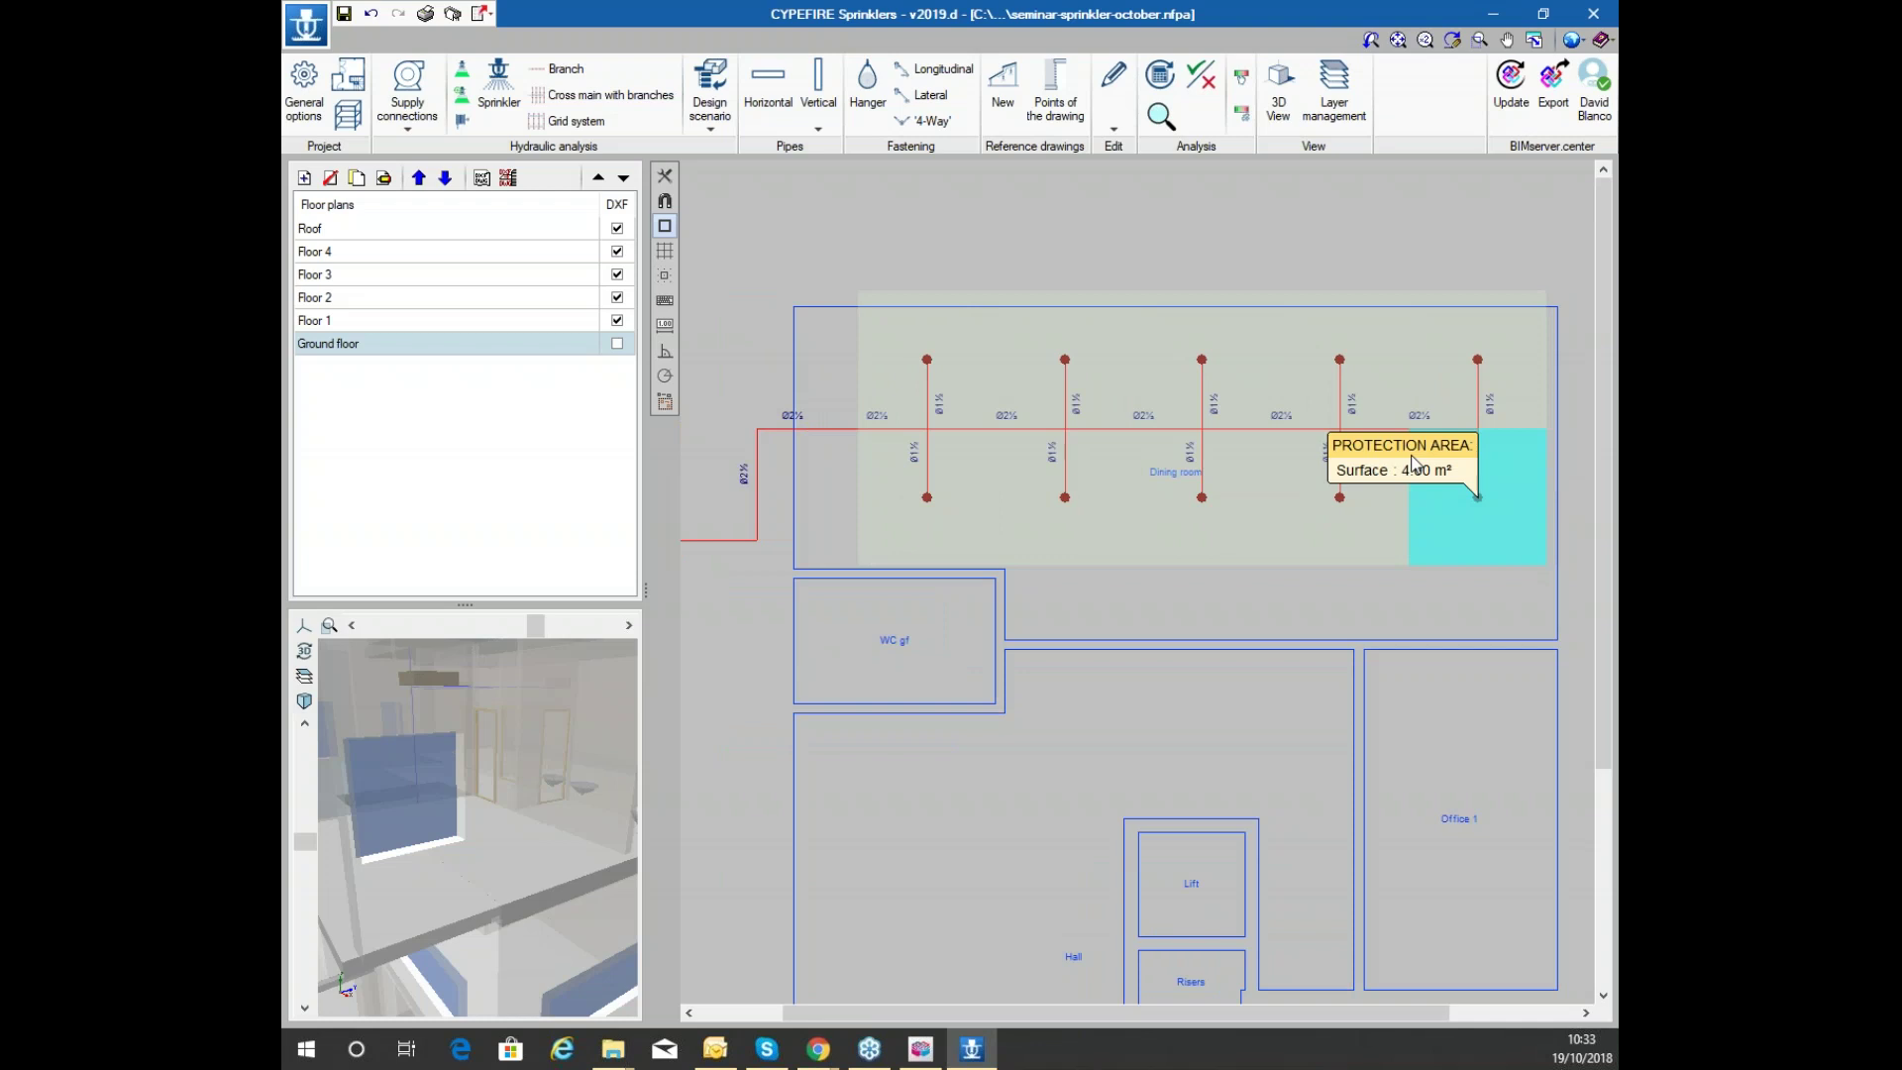
pyautogui.scroll(-2, 979, 402)
pyautogui.scroll(3, 1071, 400)
pyautogui.scroll(1, 1071, 395)
pyautogui.scroll(-4, 1089, 374)
pyautogui.scroll(4, 841, 463)
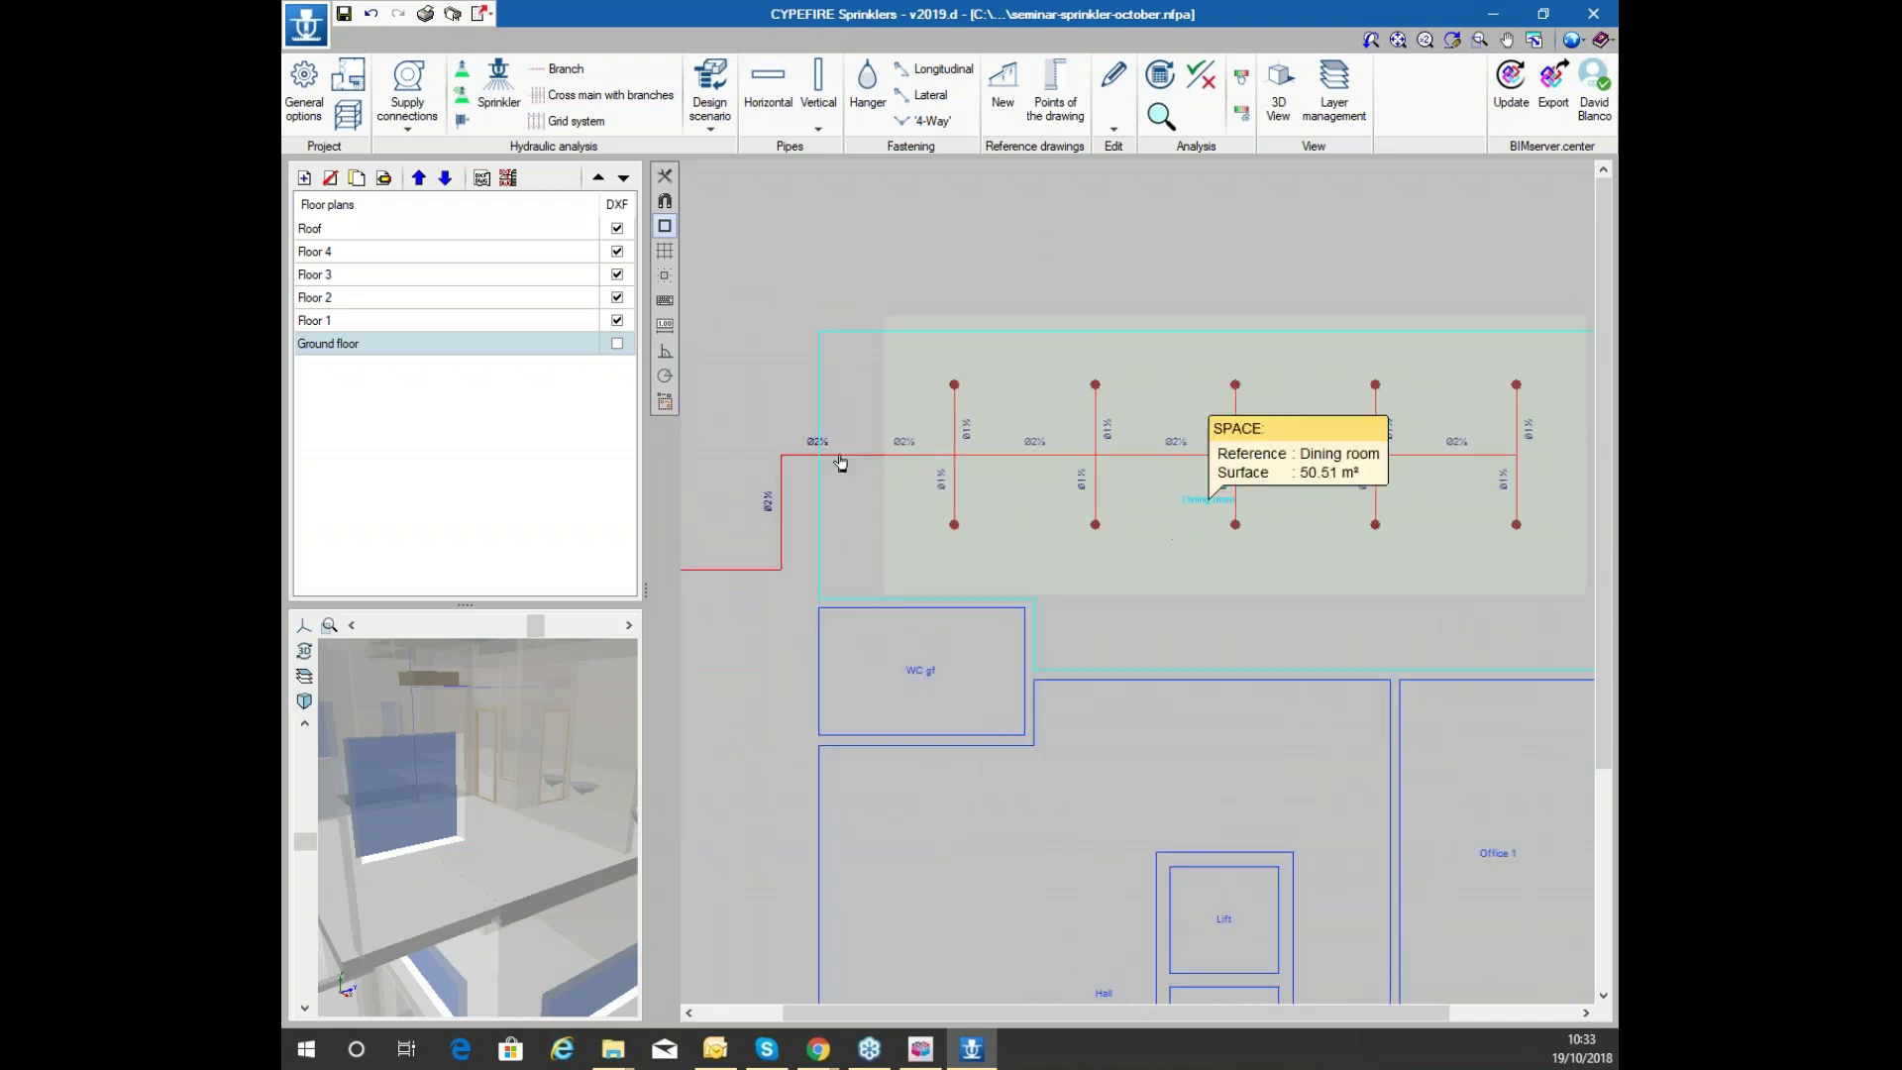
pyautogui.scroll(-4, 931, 471)
pyautogui.scroll(1, 971, 255)
pyautogui.scroll(-3, 836, 297)
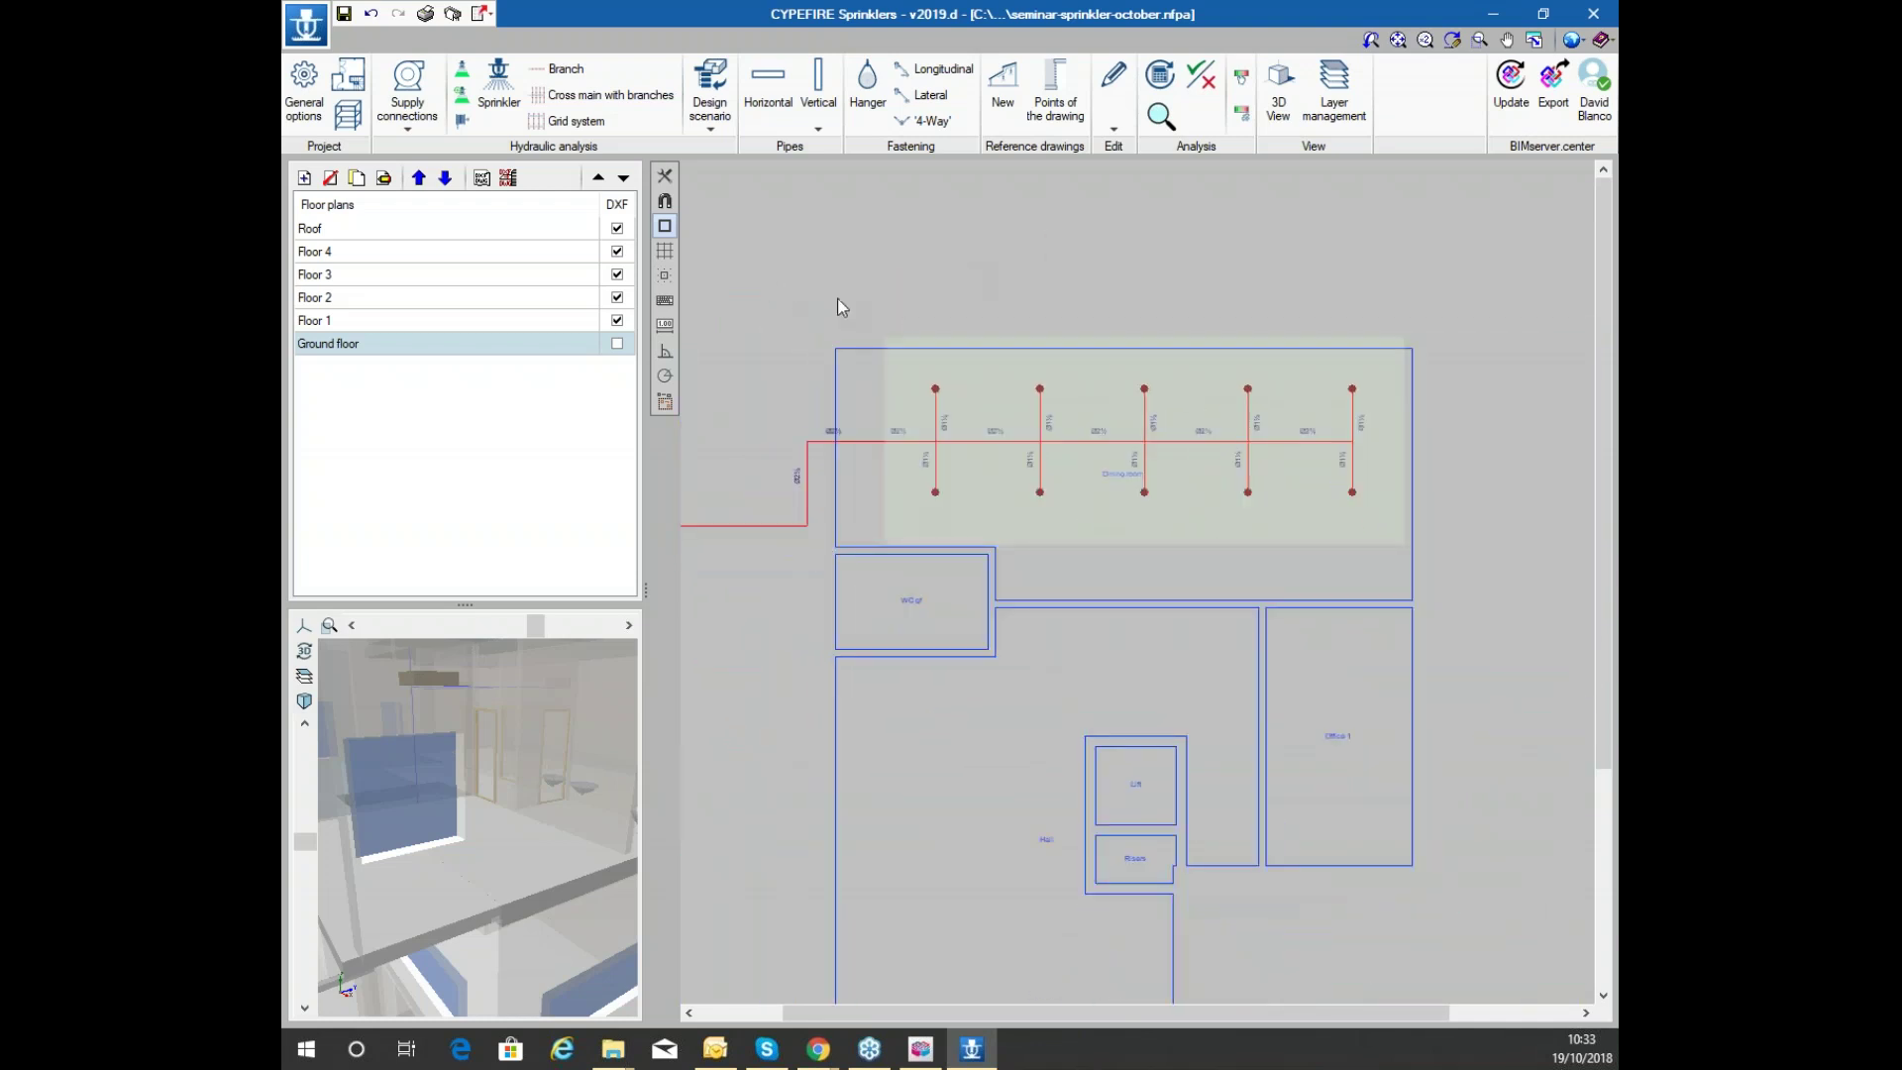
pyautogui.scroll(1, 1019, 340)
pyautogui.scroll(2, 991, 326)
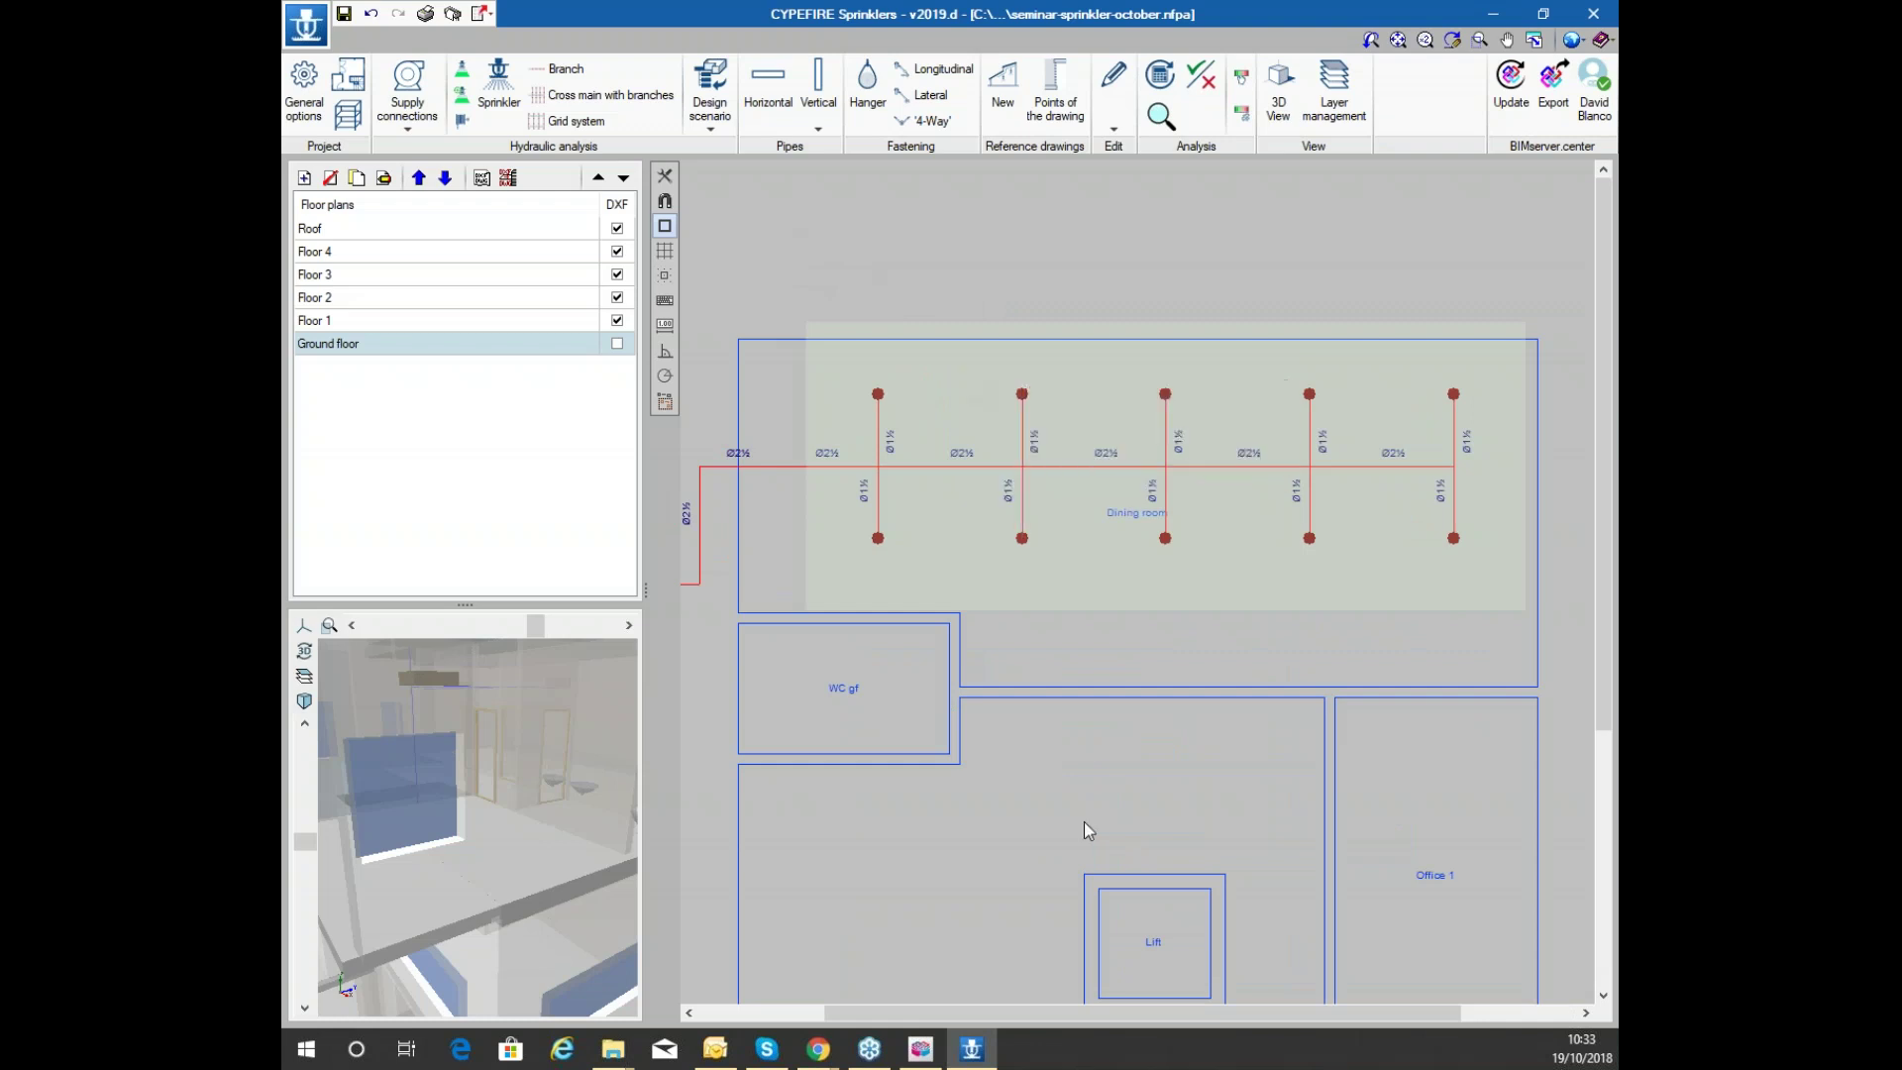
# Configure a horizontal Ø1½ branch line pipe in Steel, Schedule 40 at 2.70 m above the floor
pyautogui.scroll(1, 984, 443)
pyautogui.scroll(-3, 984, 443)
pyautogui.scroll(4, 1095, 535)
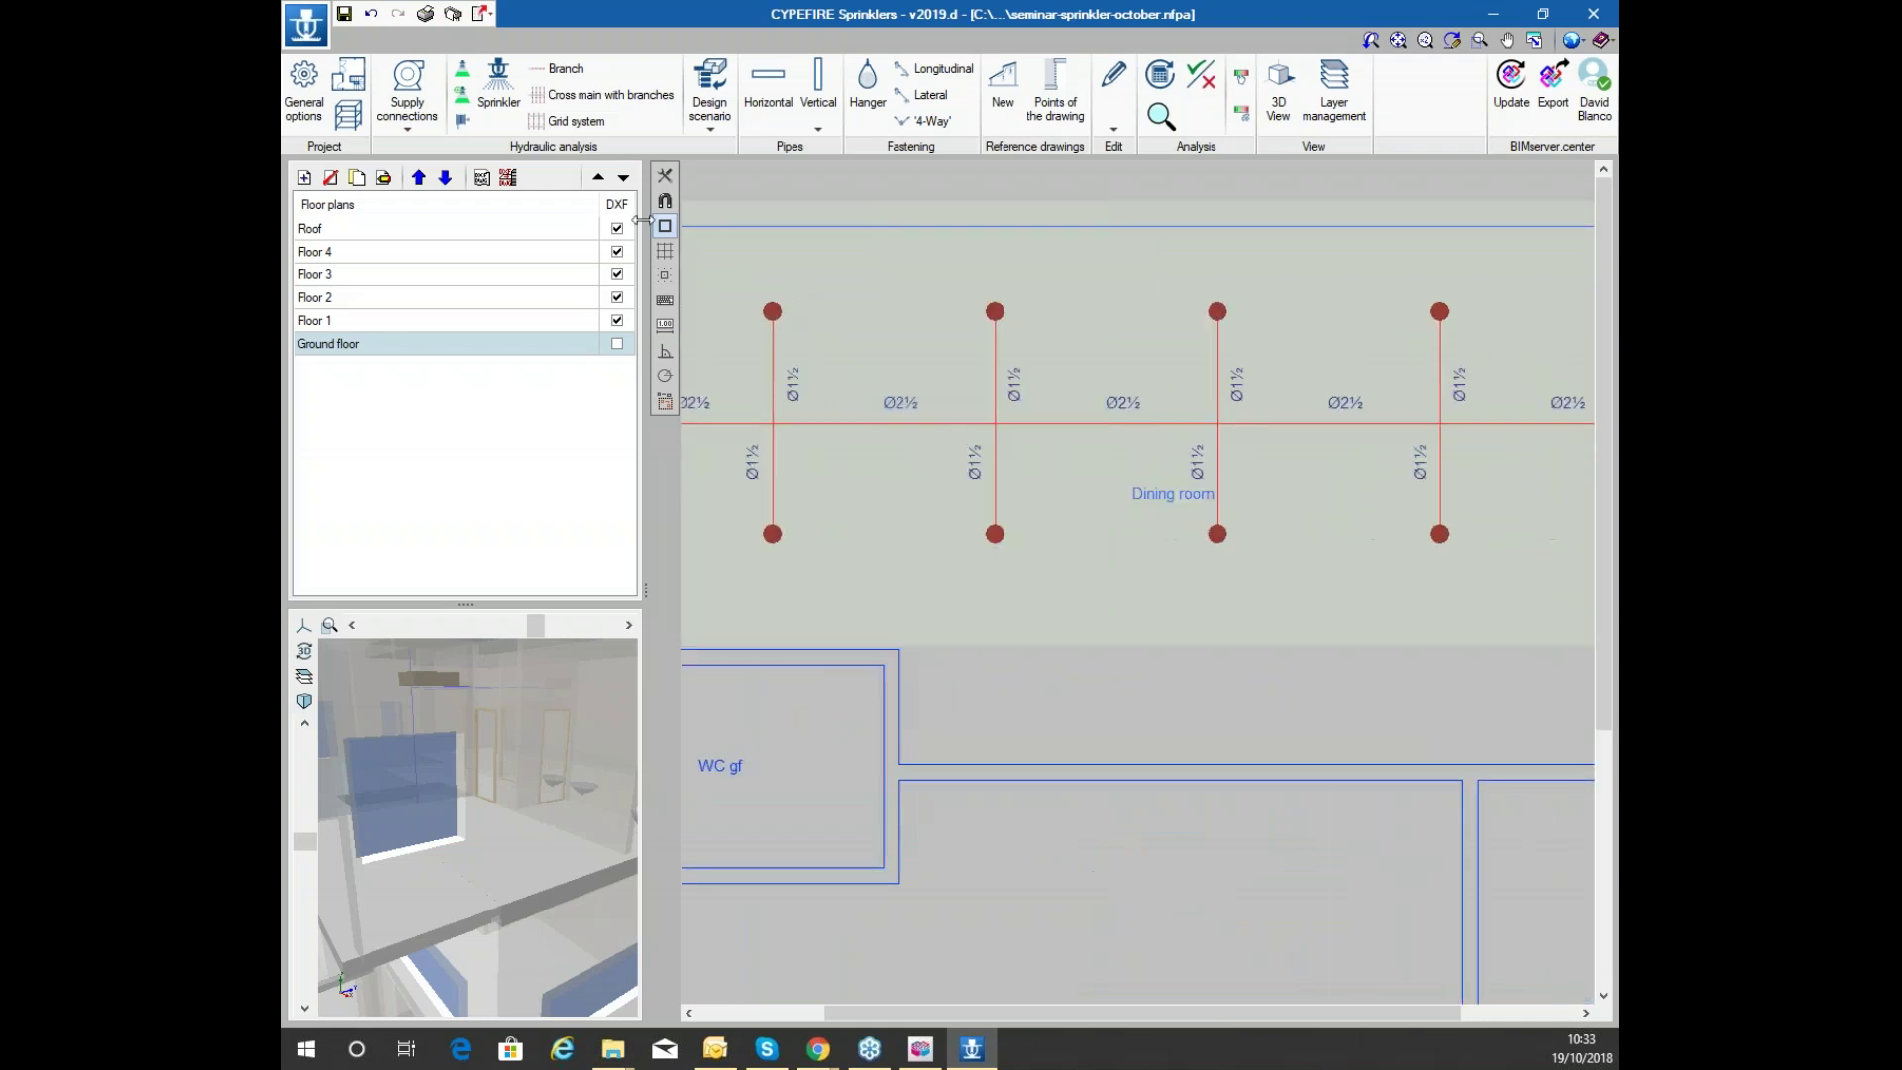
pyautogui.click(768, 88)
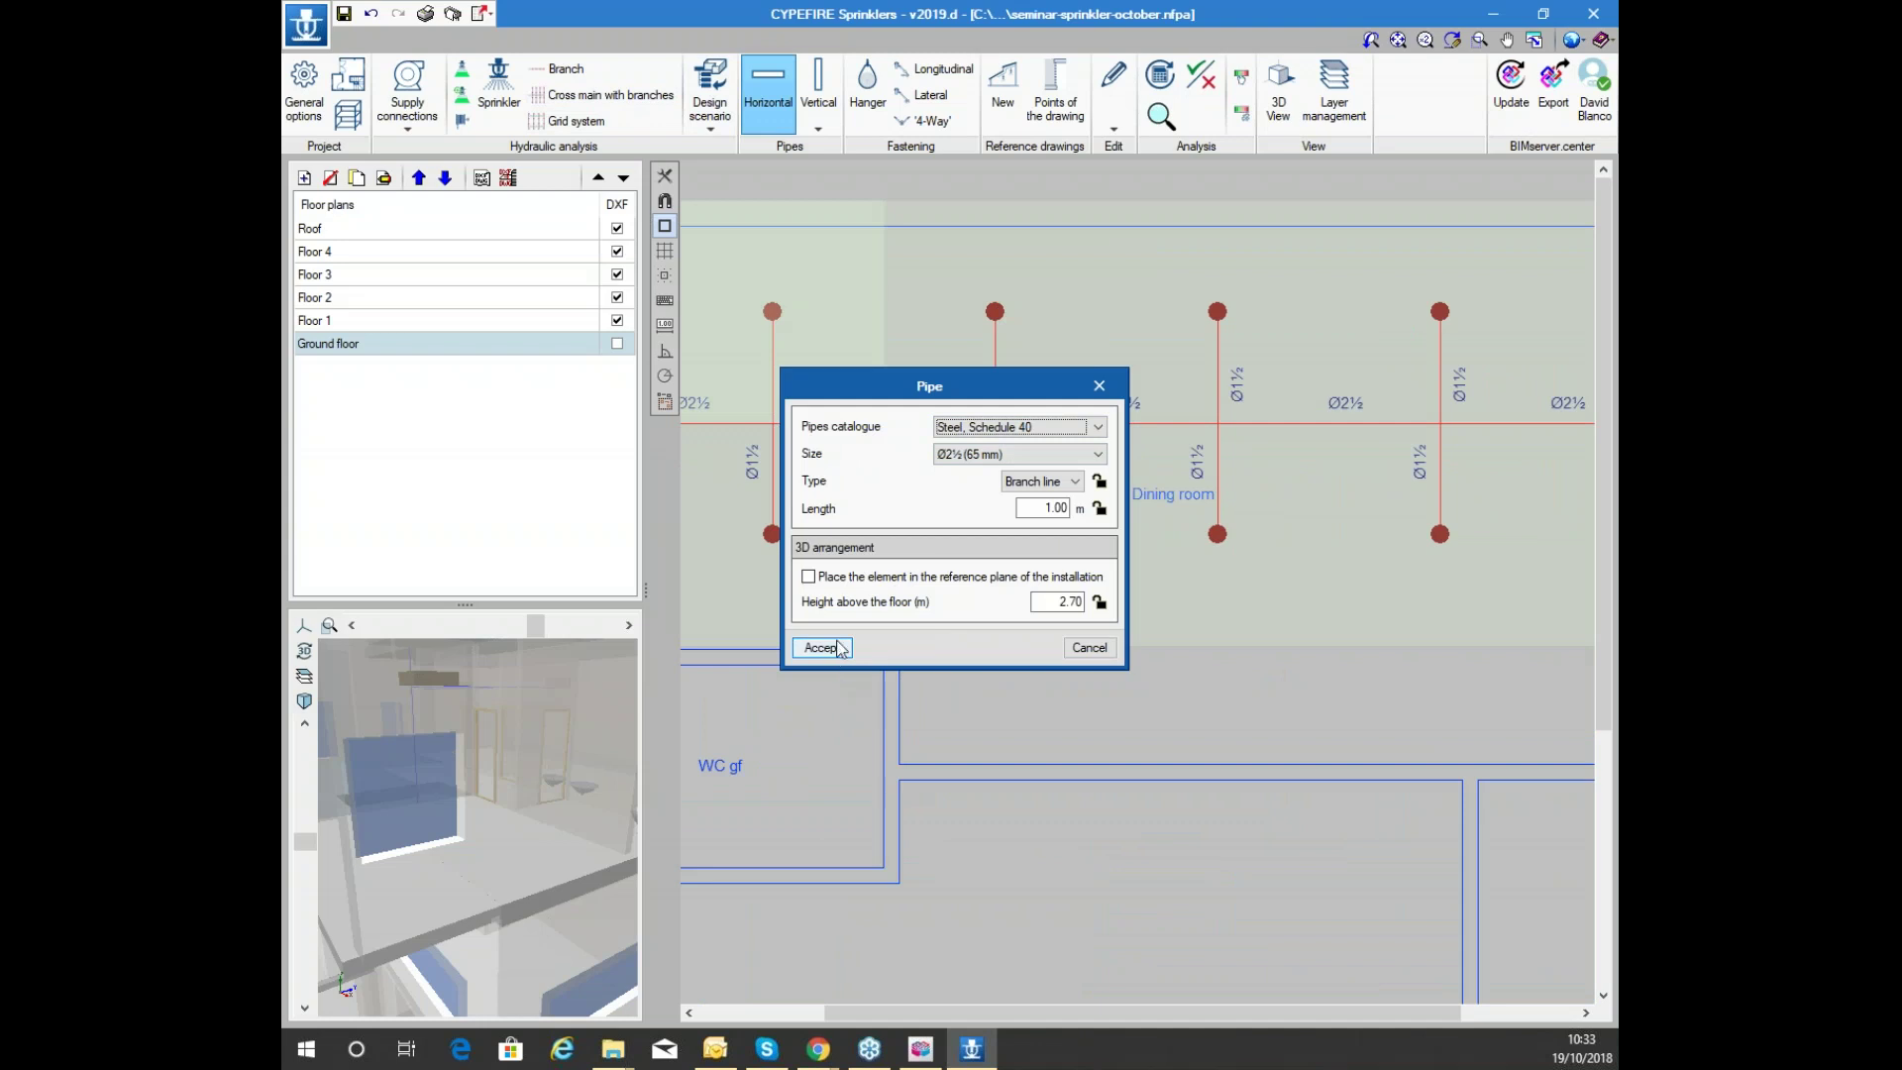
pyautogui.click(990, 454)
pyautogui.click(973, 534)
pyautogui.click(843, 648)
# Draw two branch pipes from the cross main straight down towards the dining room's lower wall, one between each of two pairs of existing branches
pyautogui.click(1102, 424)
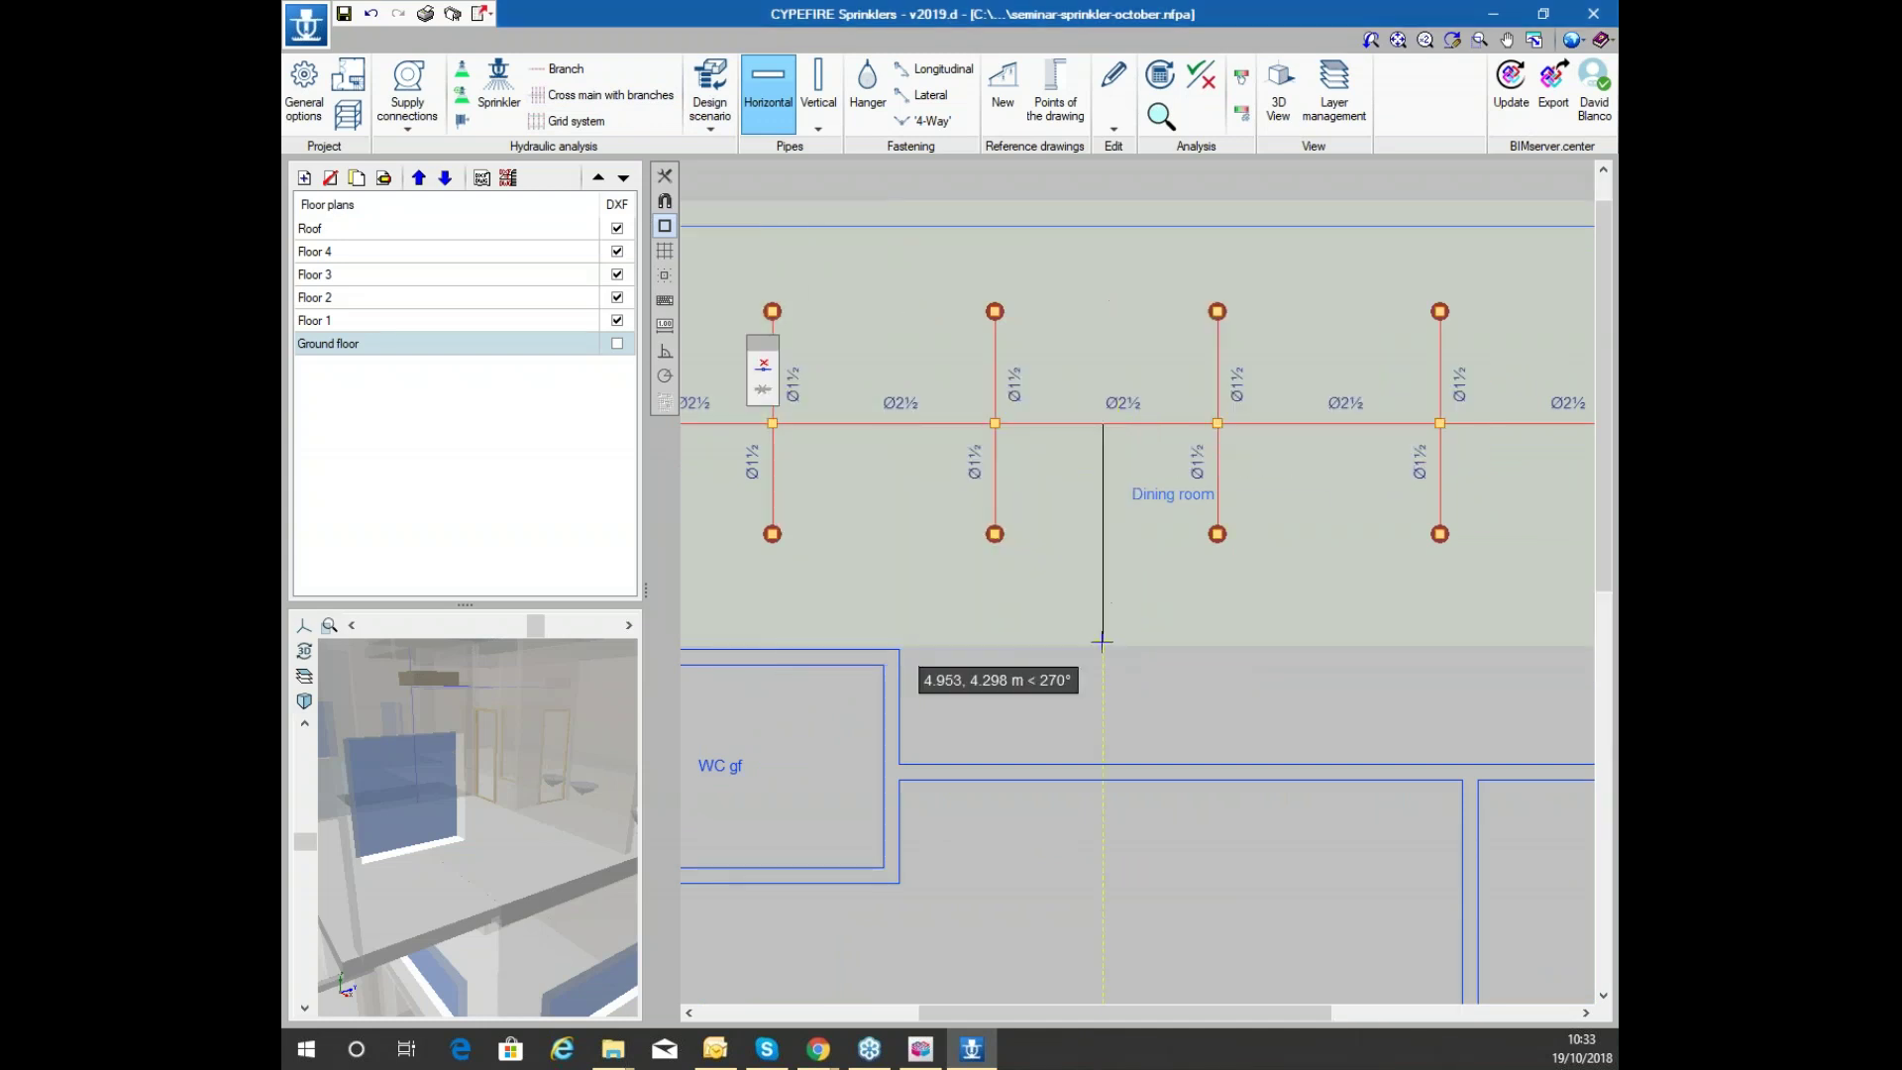
pyautogui.click(1103, 729)
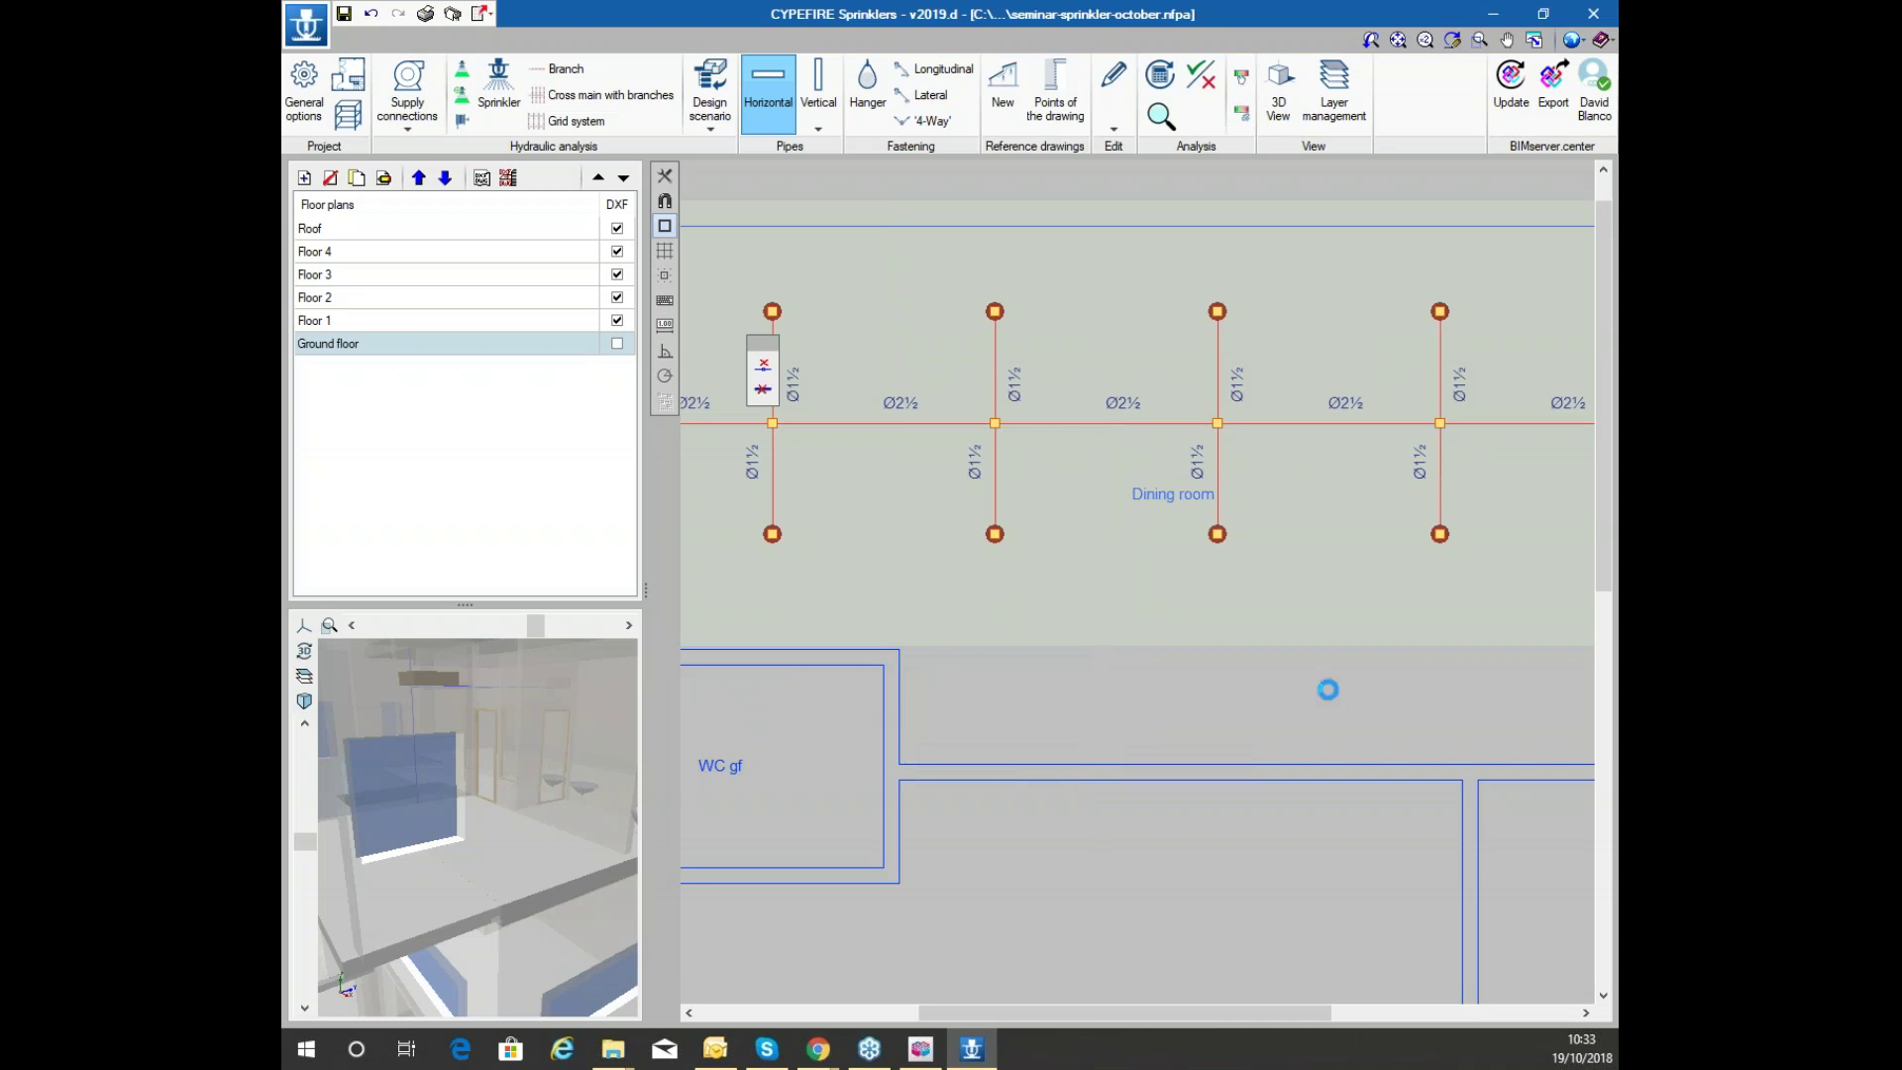
pyautogui.moveTo(1328, 687); pyautogui.dragTo(904, 684, button='middle')
pyautogui.scroll(-2, 1074, 552)
pyautogui.click(1105, 482)
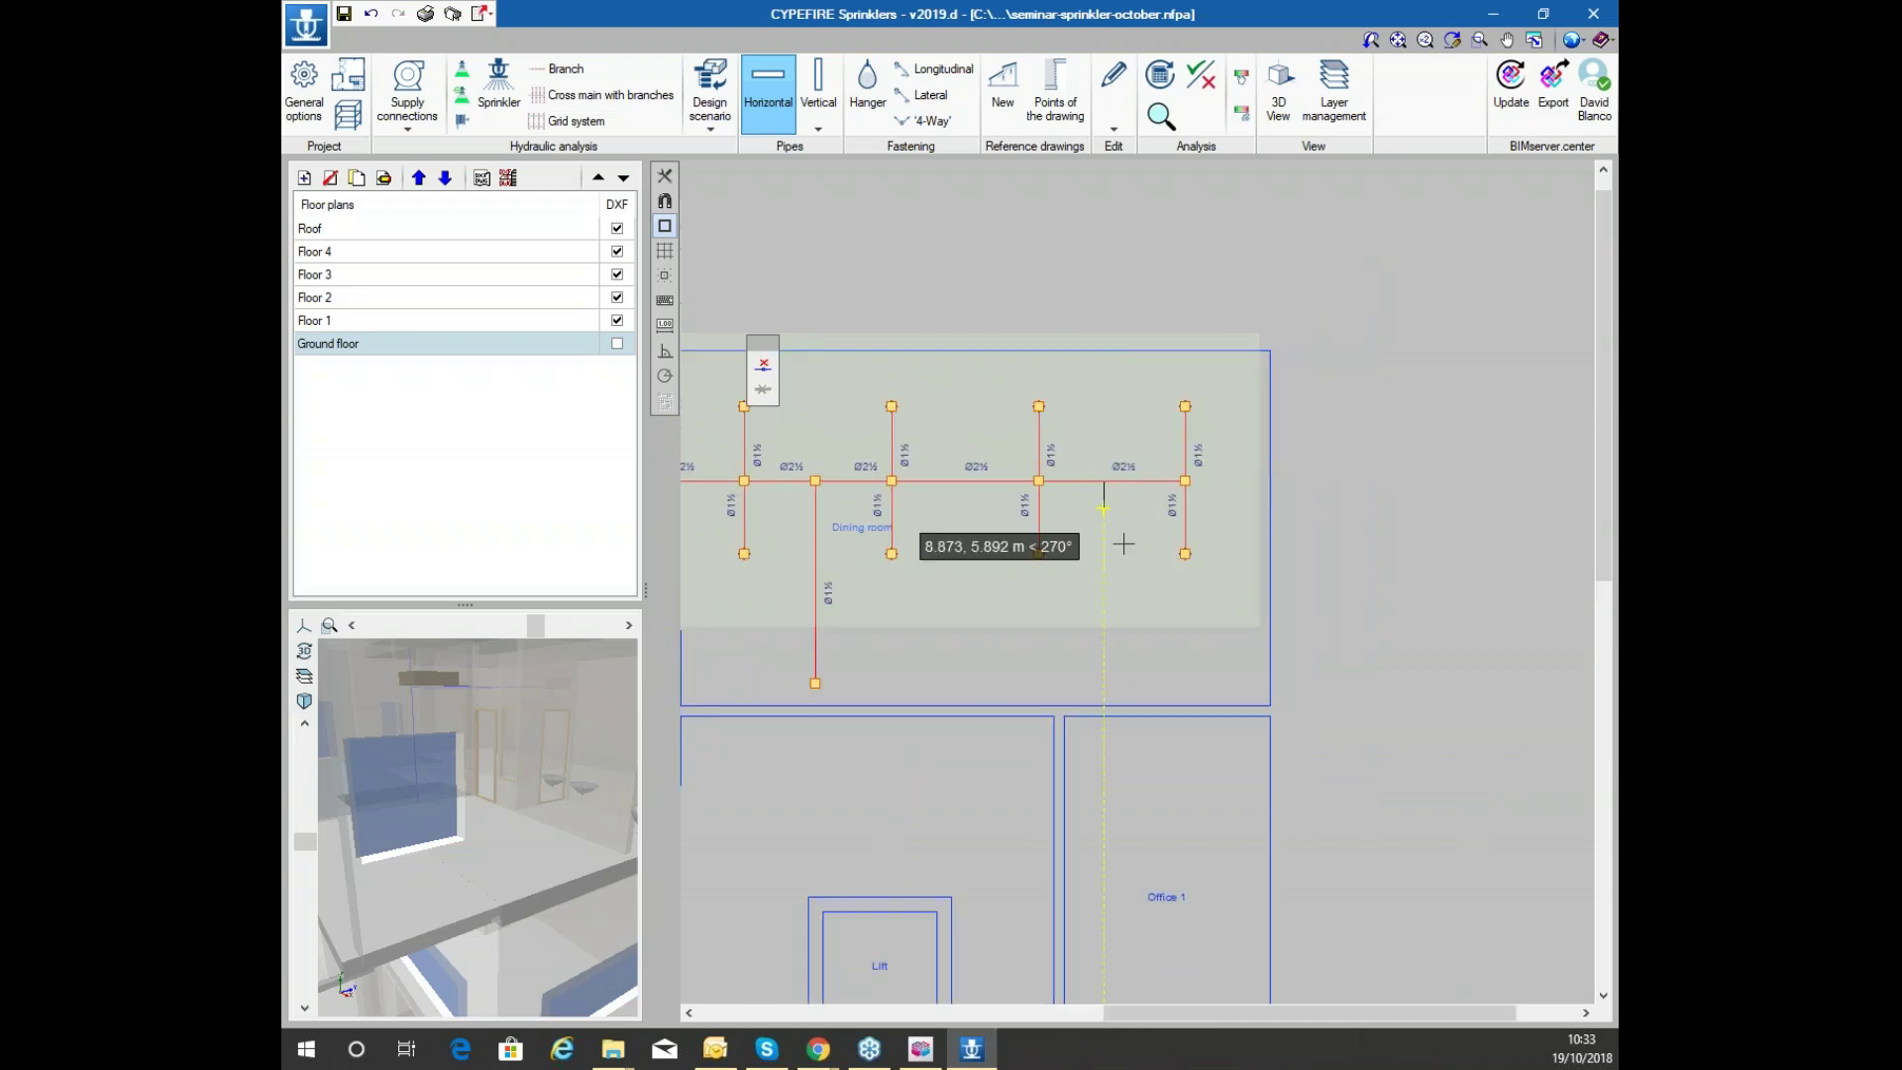
pyautogui.click(1103, 683)
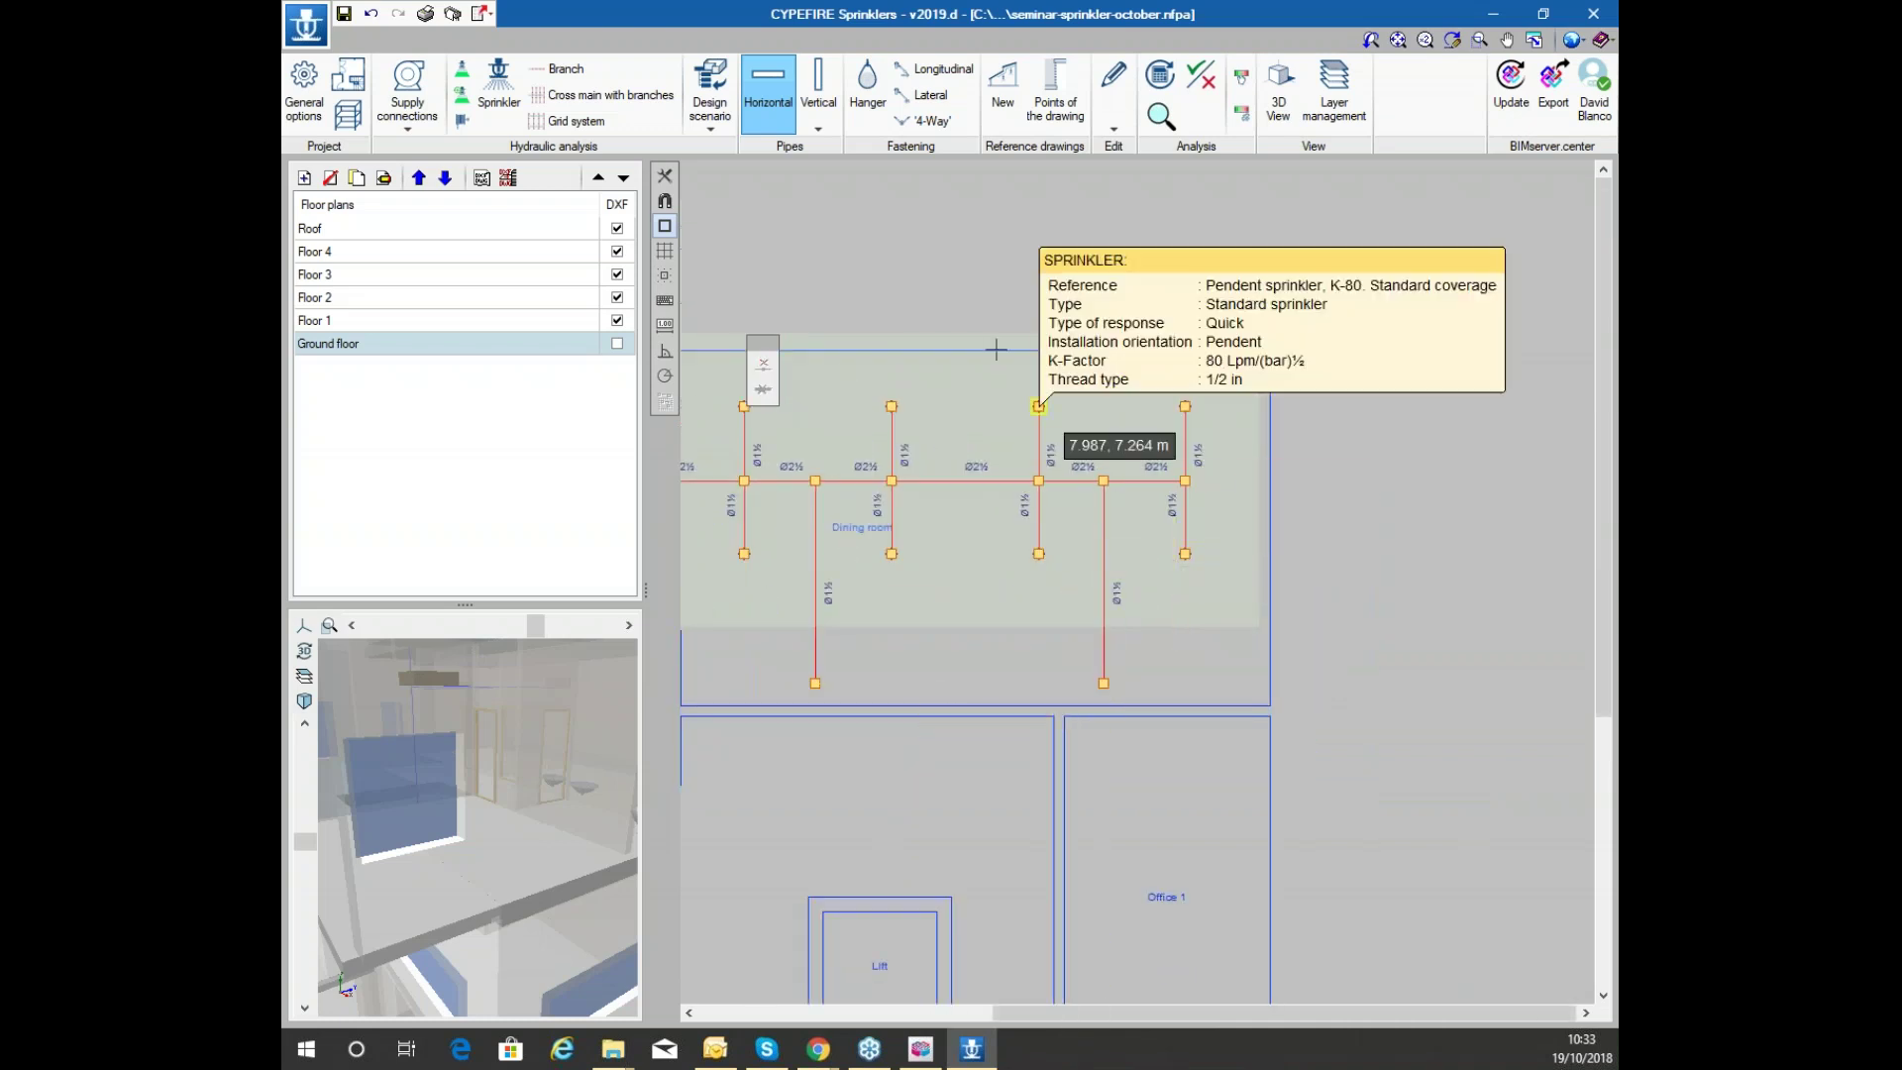
# Place a pendent K-80 standard coverage sprinkler, Light Hazard, at the free end of each of the two new branch pipes
pyautogui.click(498, 89)
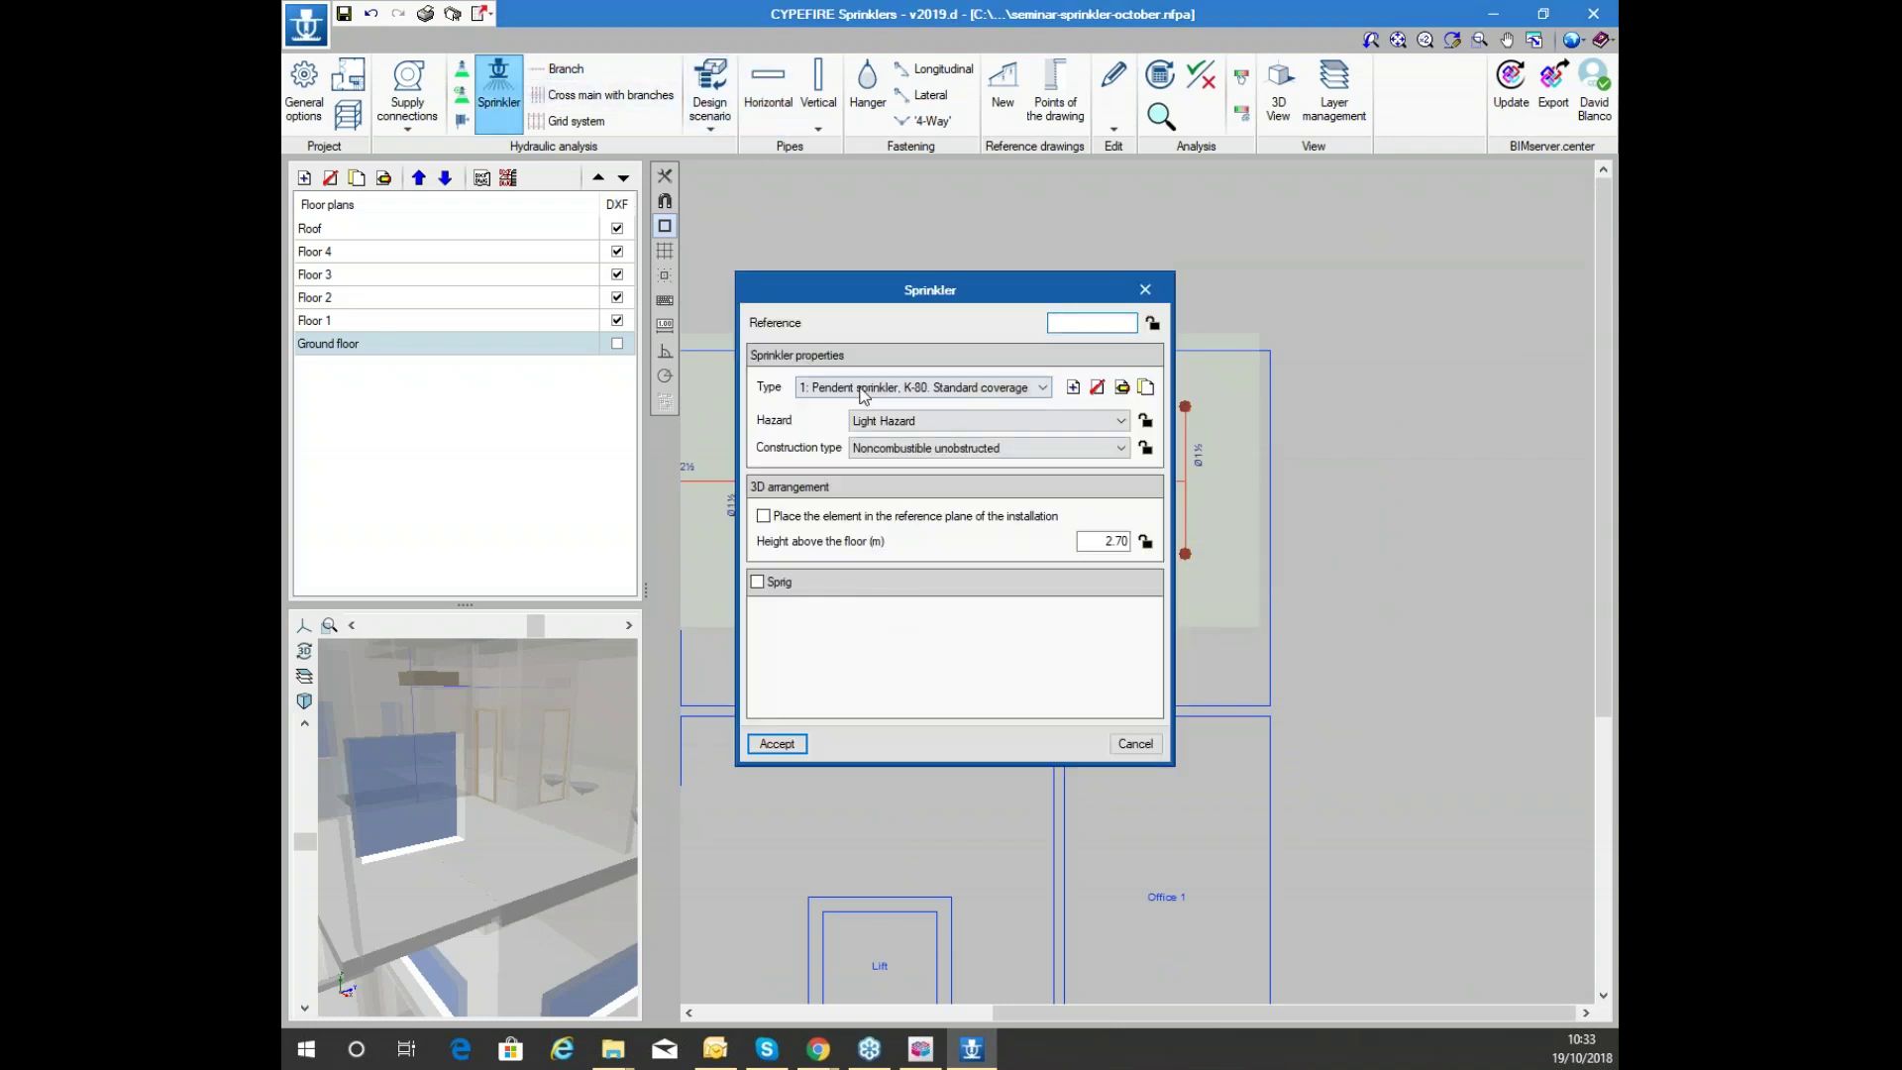
pyautogui.click(778, 743)
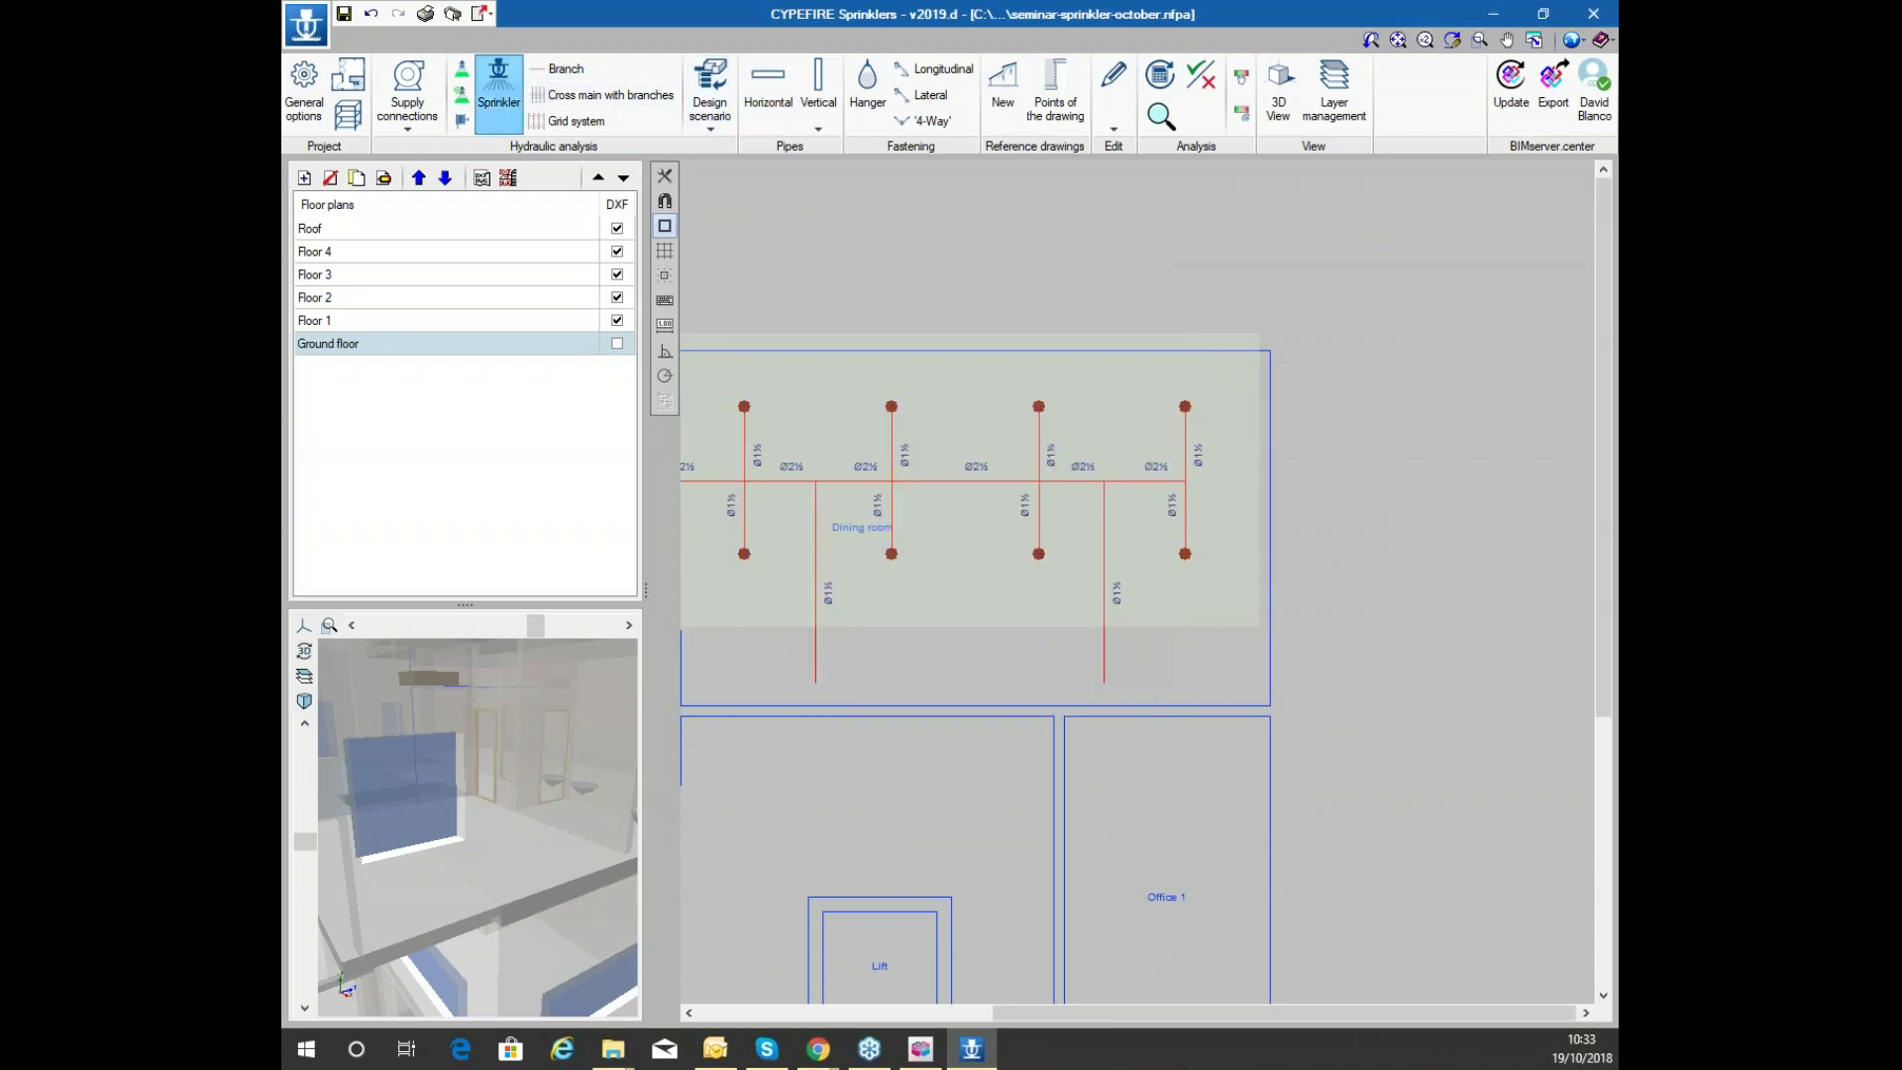
pyautogui.click(1104, 683)
pyautogui.scroll(2, 905, 644)
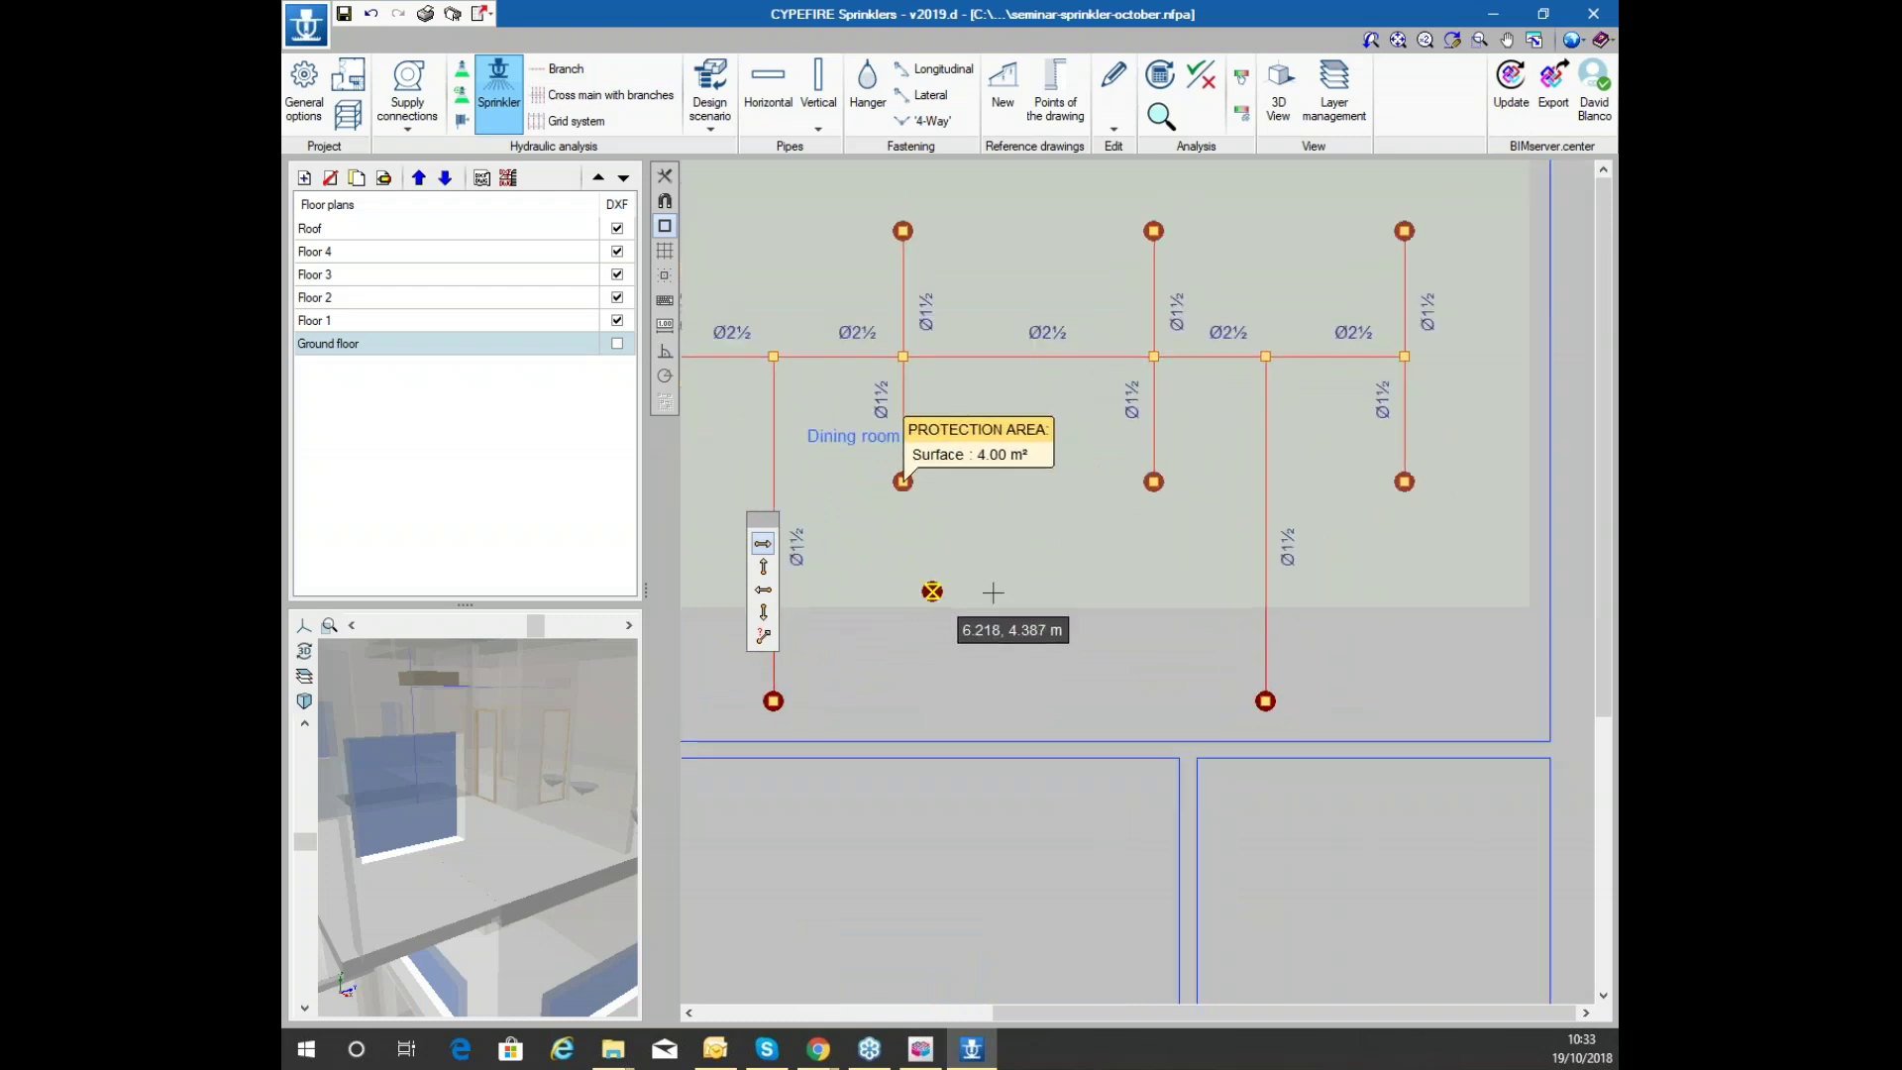
pyautogui.moveTo(1178, 621); pyautogui.dragTo(1312, 649, button='middle')
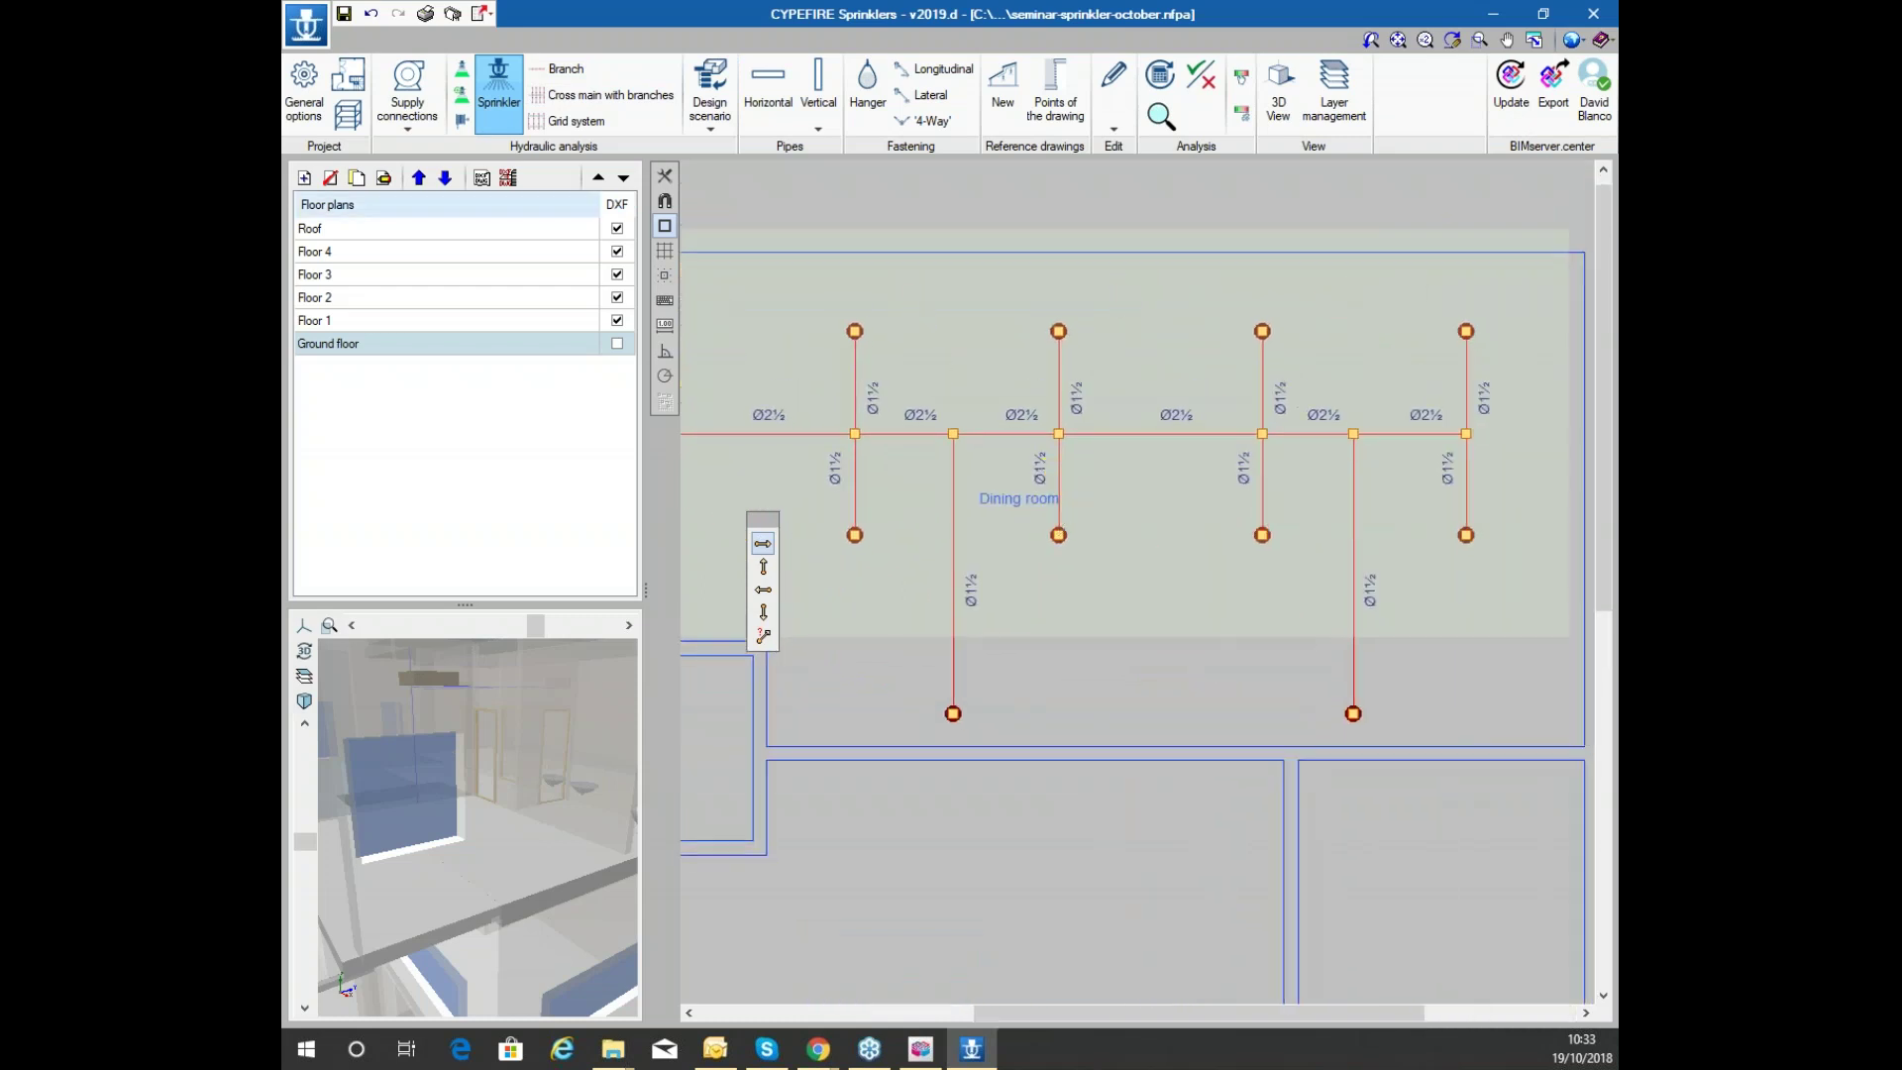
# Draw a rectangular protection area around the first new sprinkler, from the WC gf wall to midway between the two new sprinklers
pyautogui.click(460, 71)
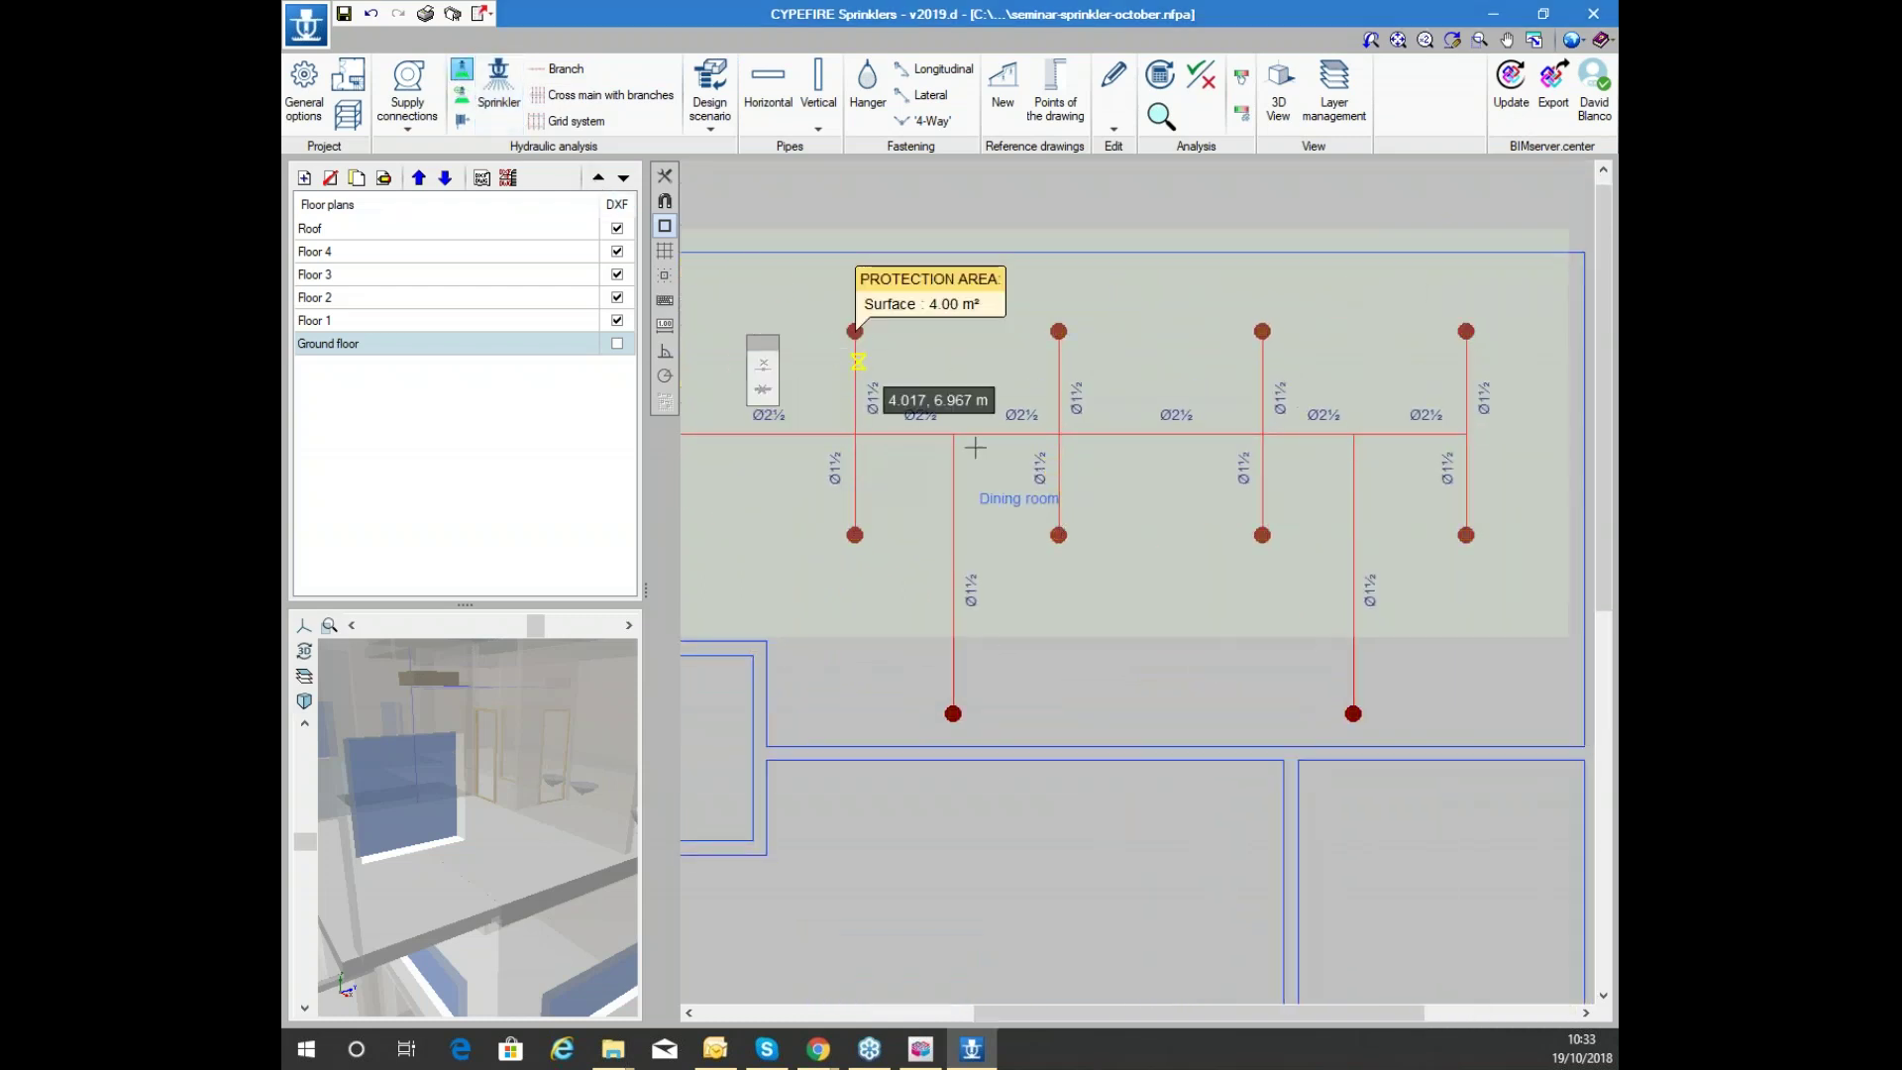
pyautogui.scroll(3, 870, 700)
pyautogui.scroll(-1, 849, 637)
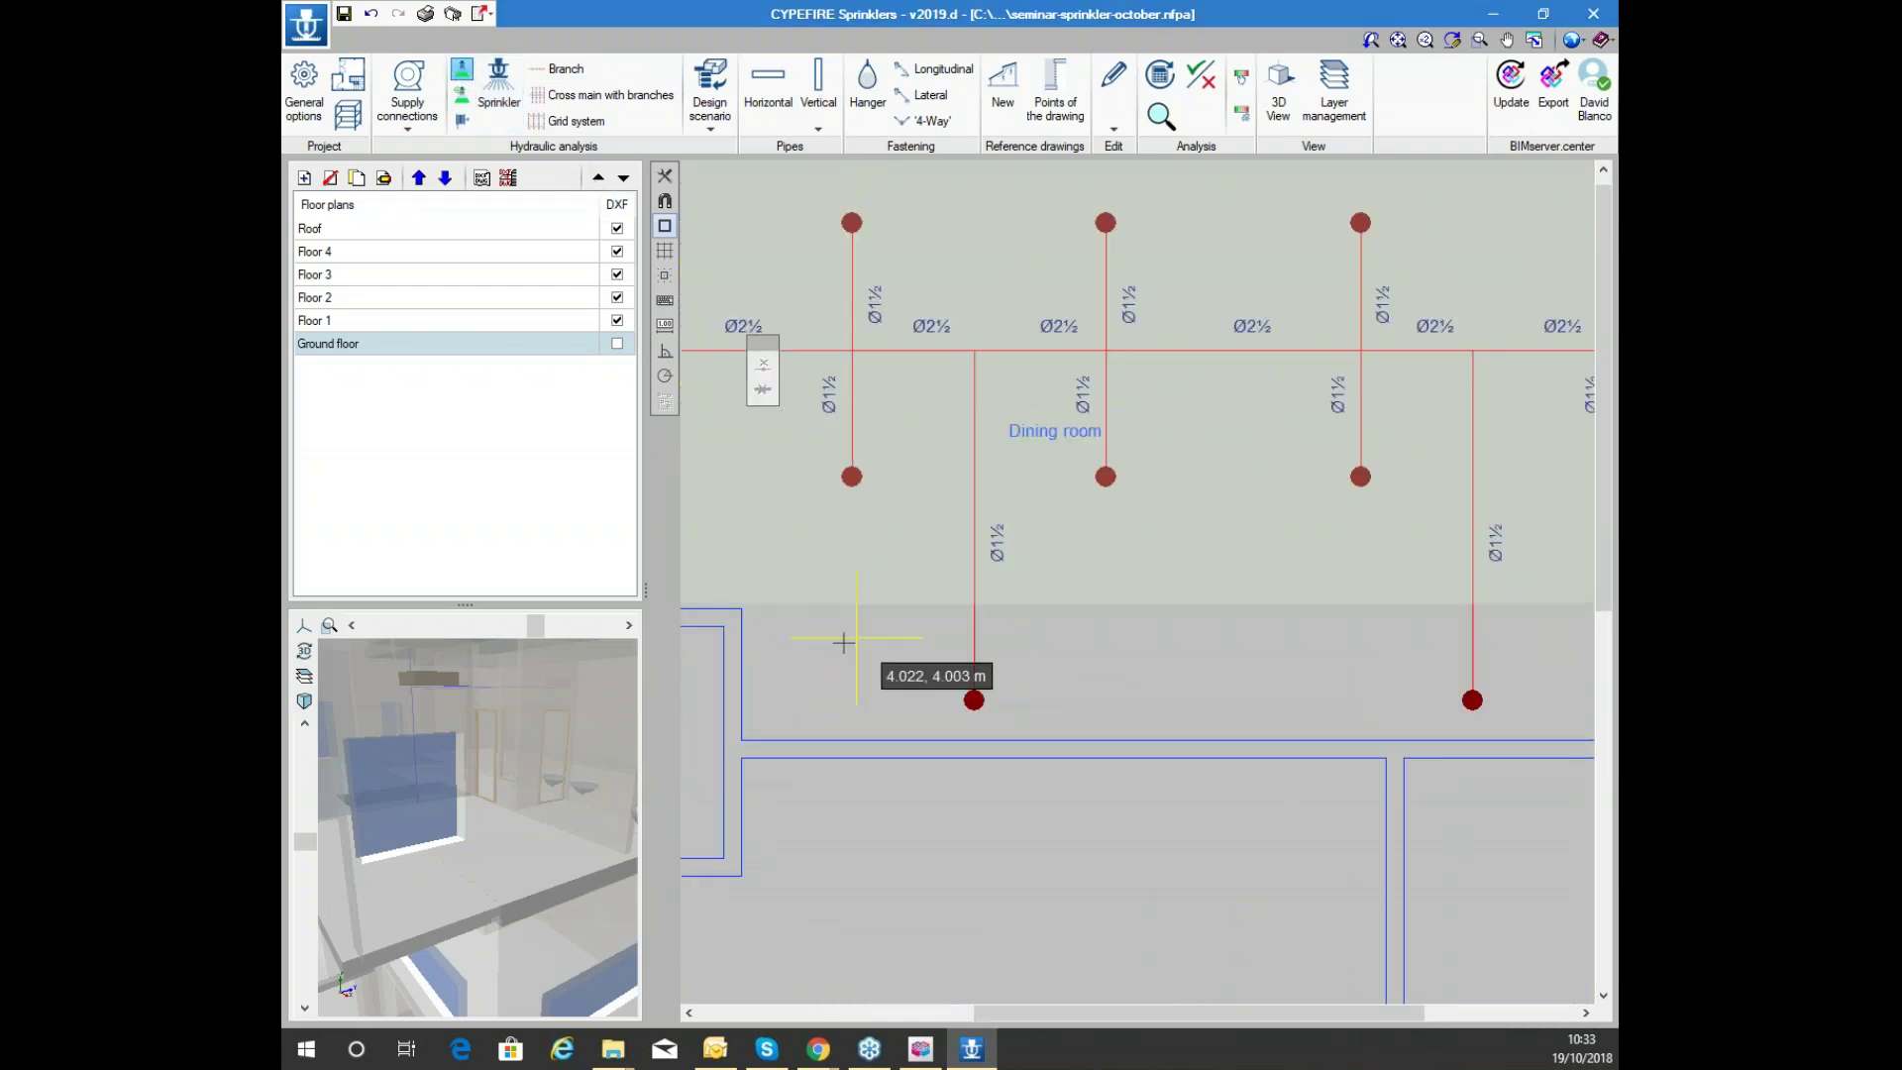
pyautogui.click(748, 615)
pyautogui.click(749, 731)
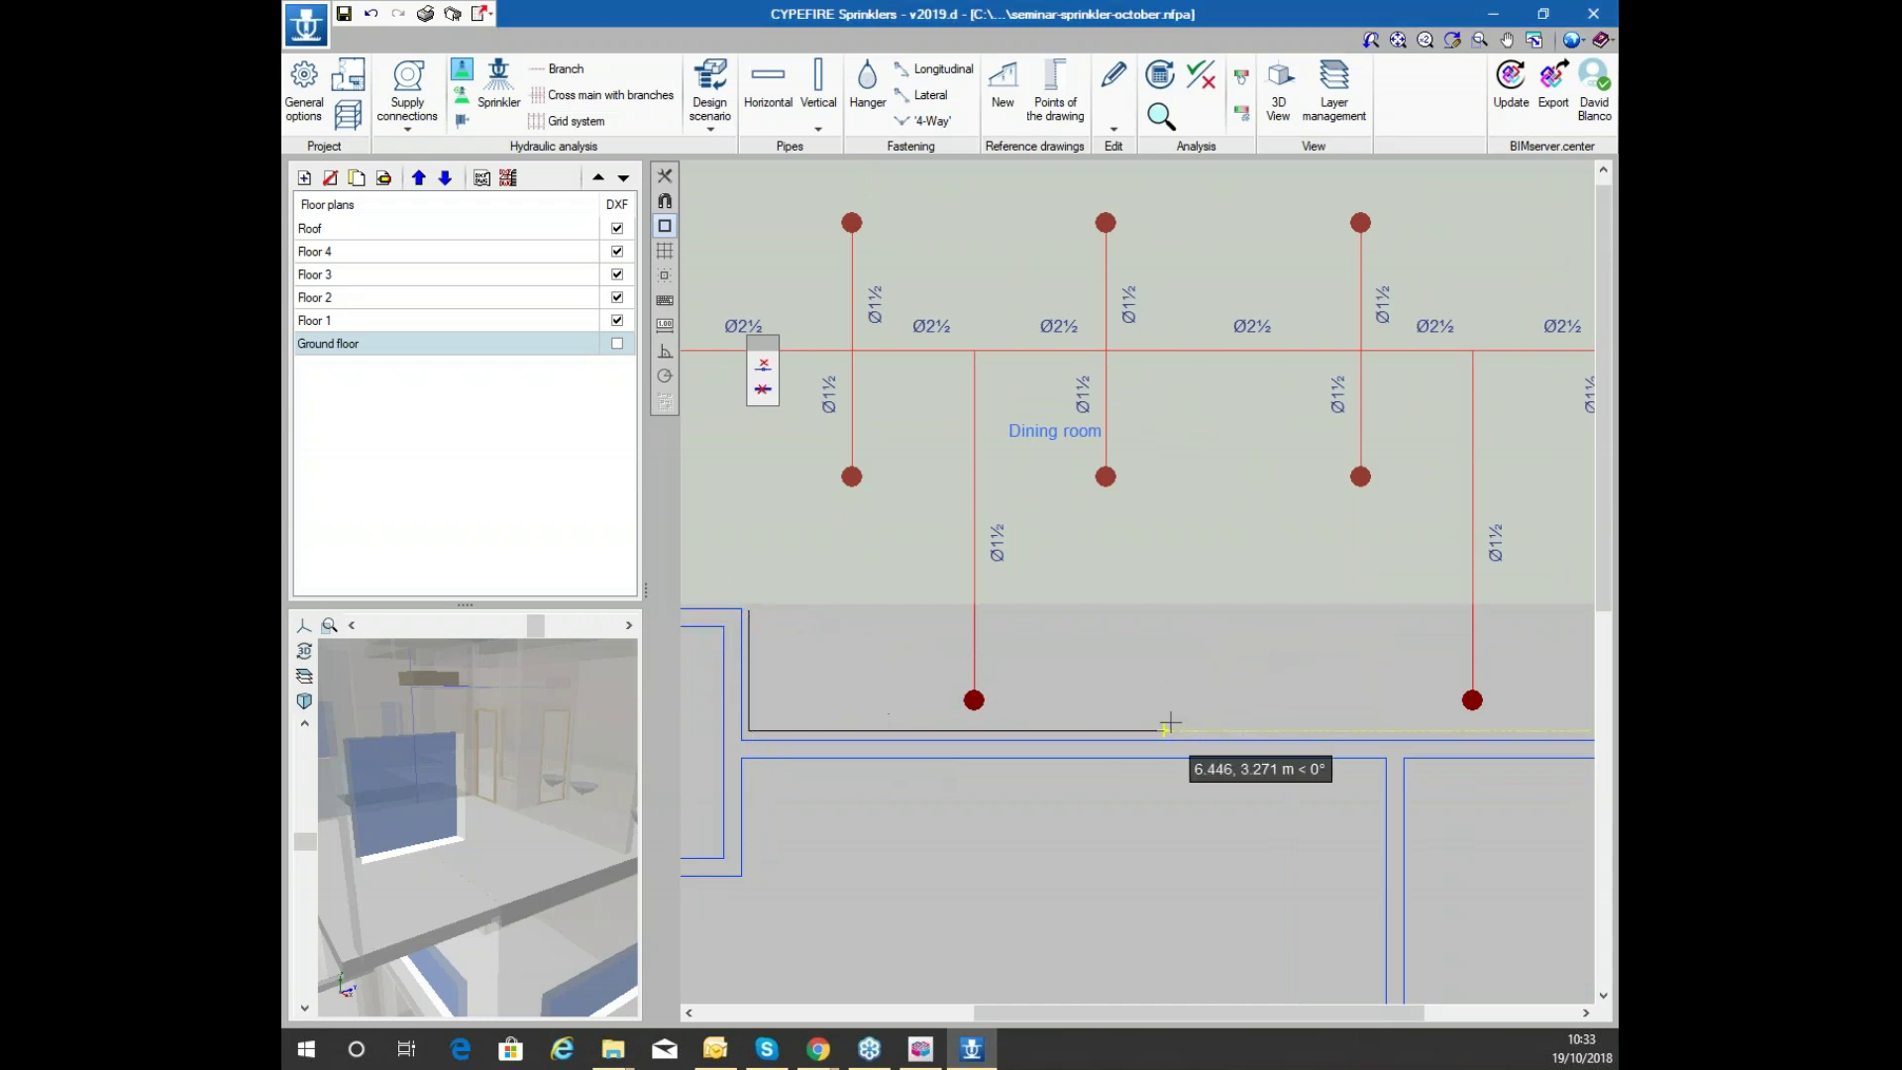
pyautogui.click(1238, 731)
pyautogui.click(1236, 616)
pyautogui.press('Return')
# Draw a second rectangular protection area around the other new sprinkler, from the first area to the dining room's outer wall
pyautogui.scroll(2, 1218, 634)
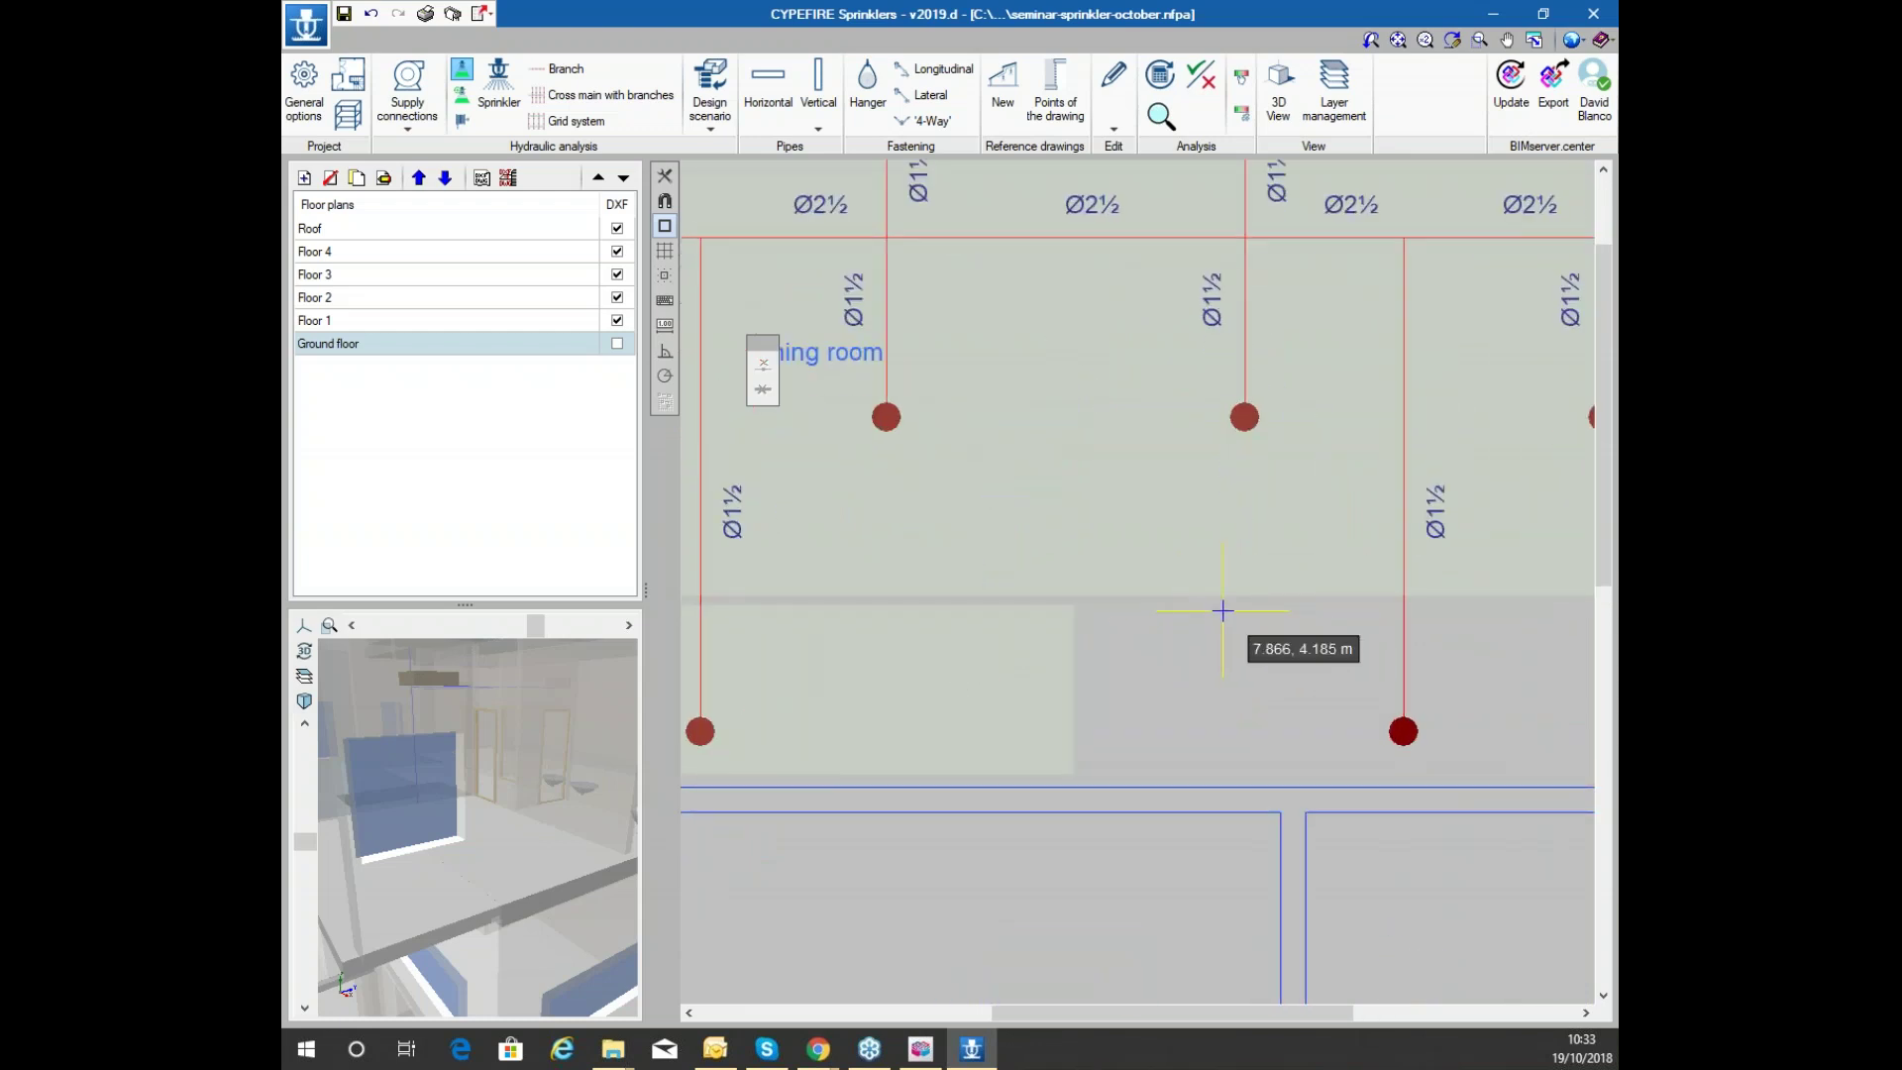
pyautogui.click(1087, 605)
pyautogui.click(1103, 770)
pyautogui.moveTo(1121, 771); pyautogui.dragTo(609, 814, button='middle')
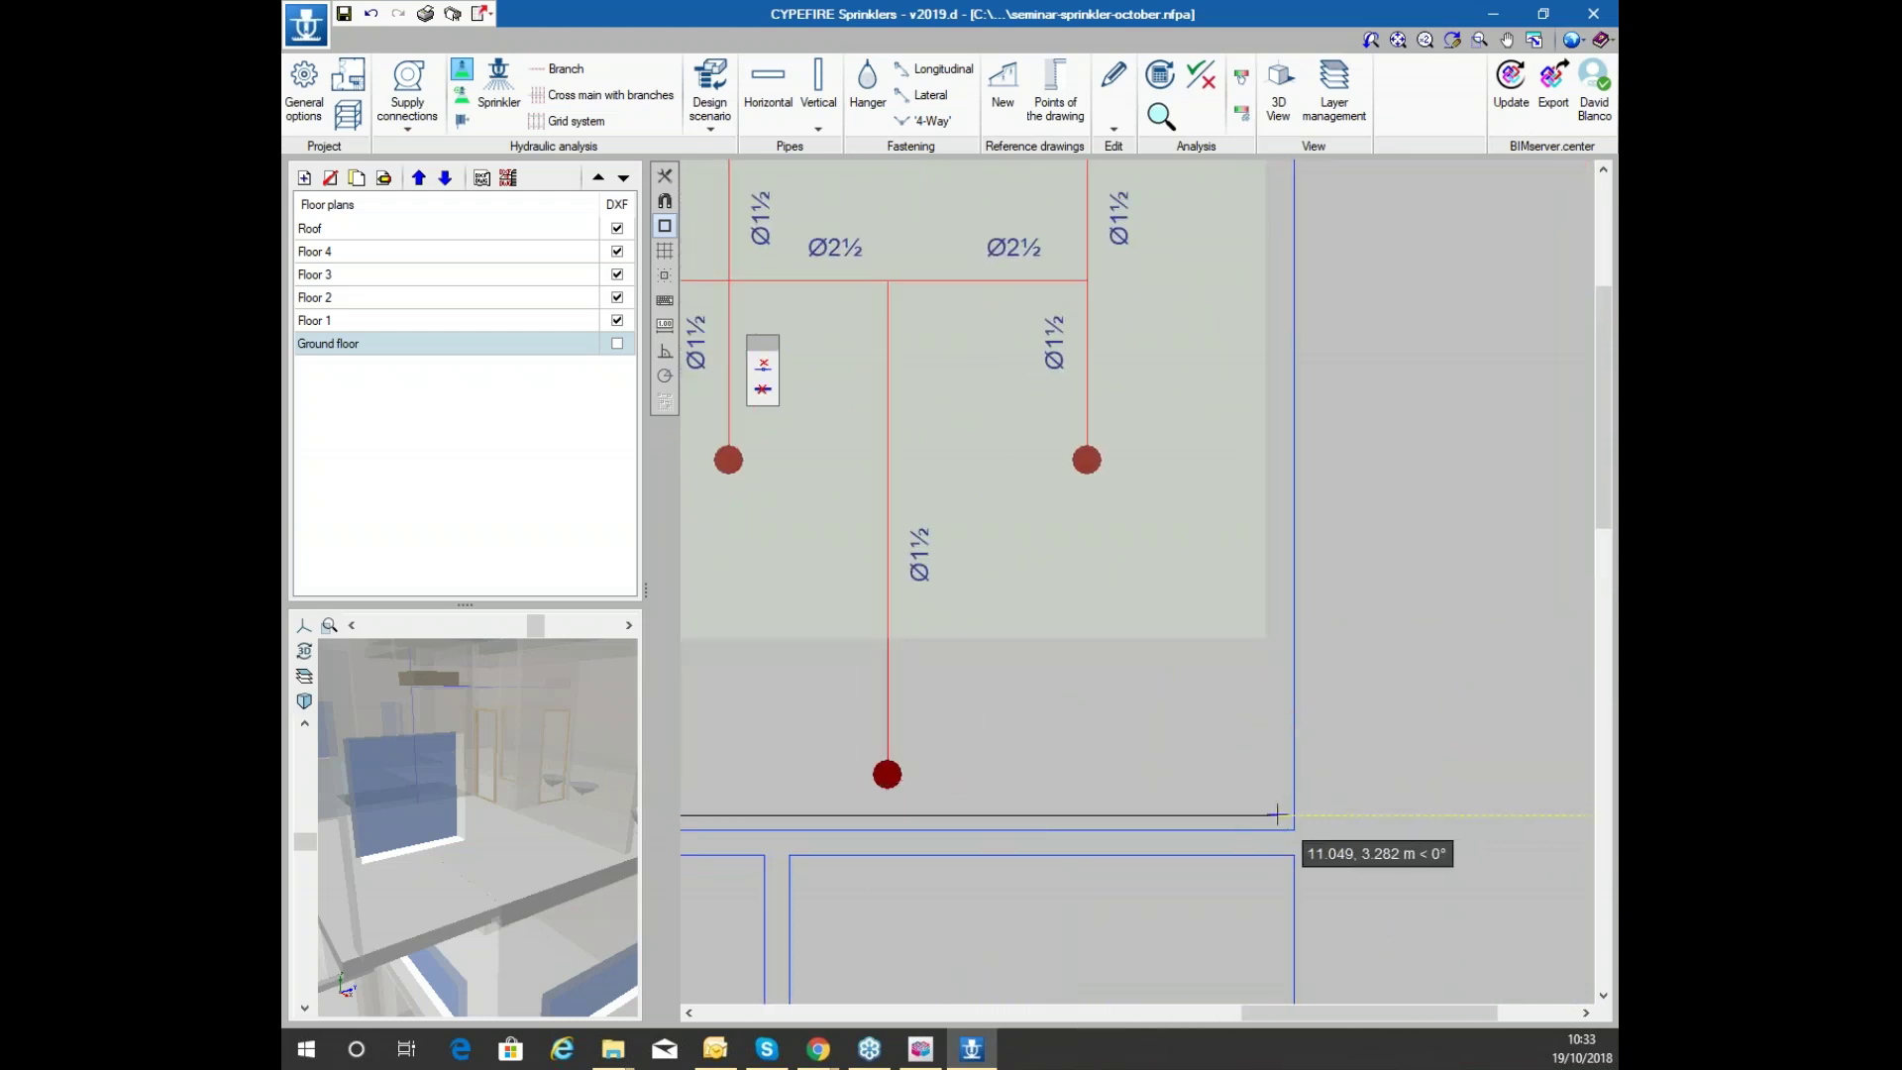
pyautogui.click(1287, 639)
pyautogui.press('Return')
pyautogui.scroll(-1, 1333, 659)
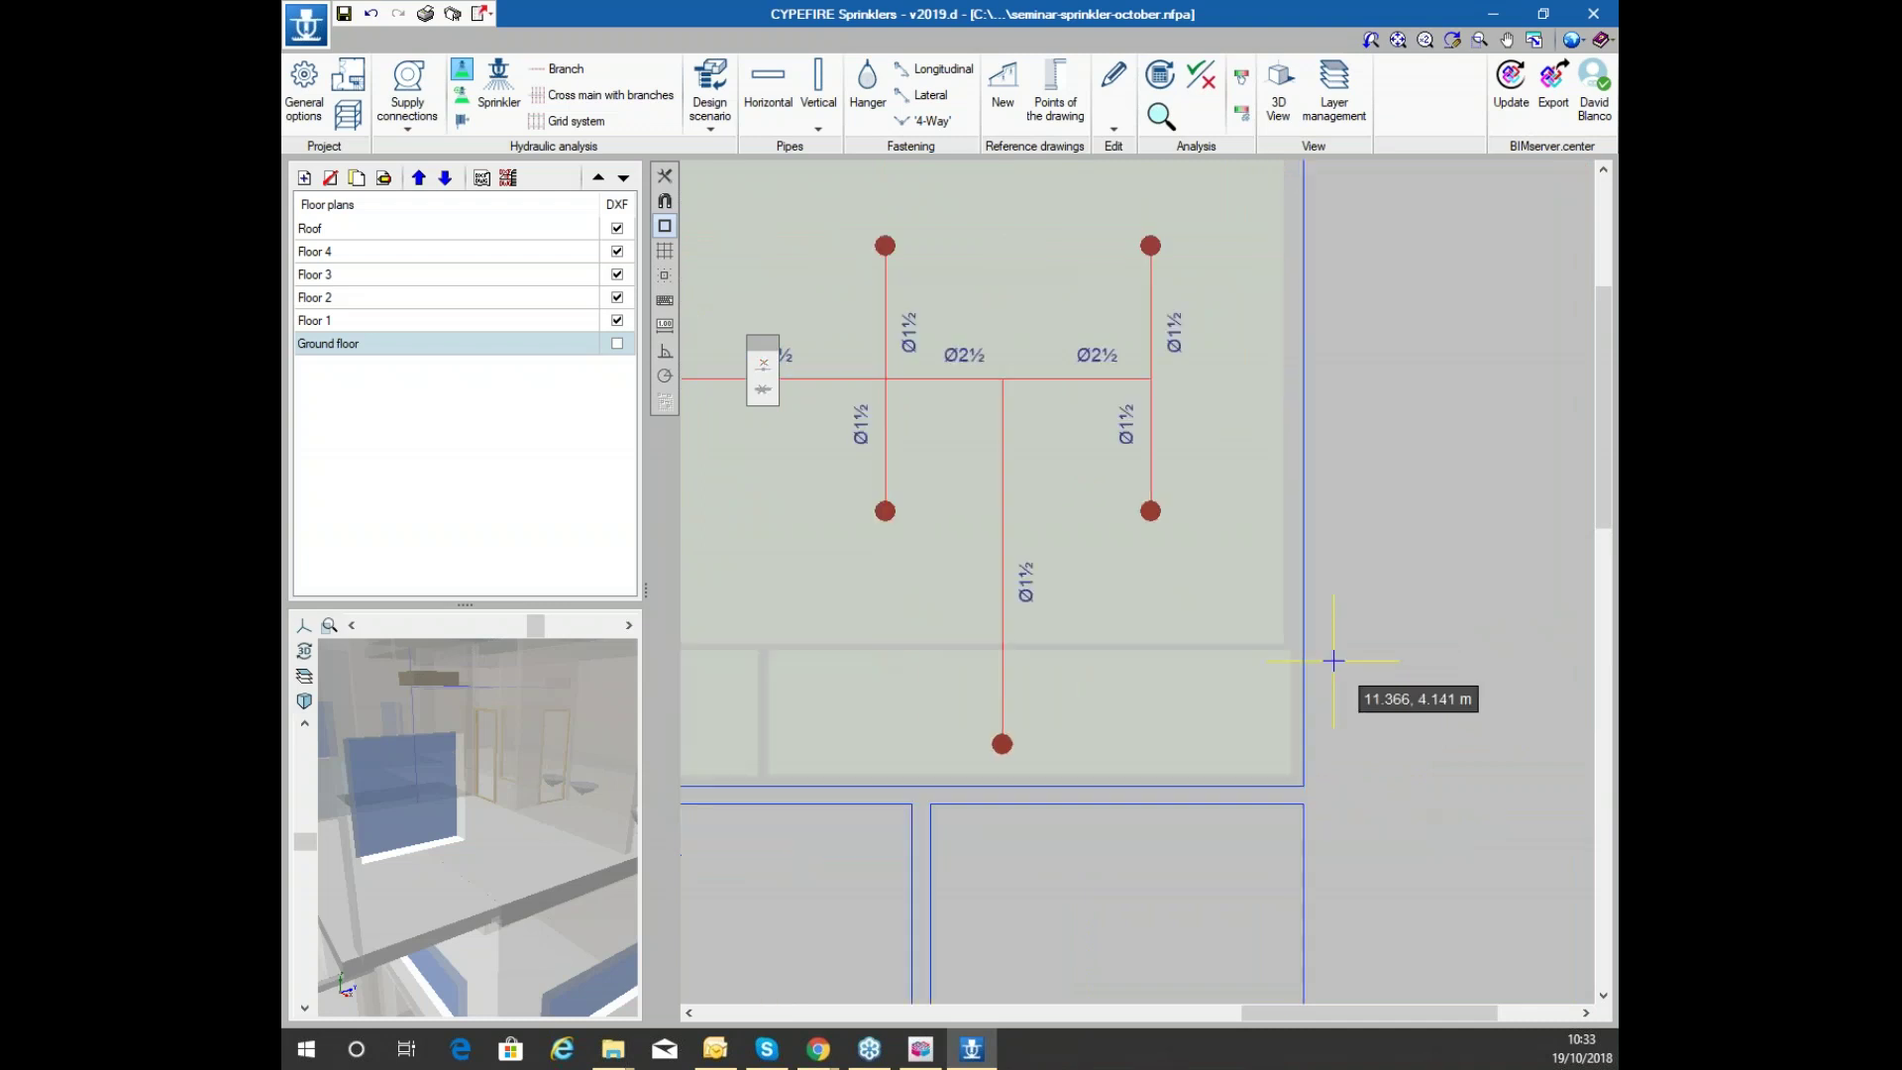
# Examine the sprinkler layout and the coverage of the protection areas across the dining room
pyautogui.scroll(-4, 1334, 660)
pyautogui.moveTo(978, 627)
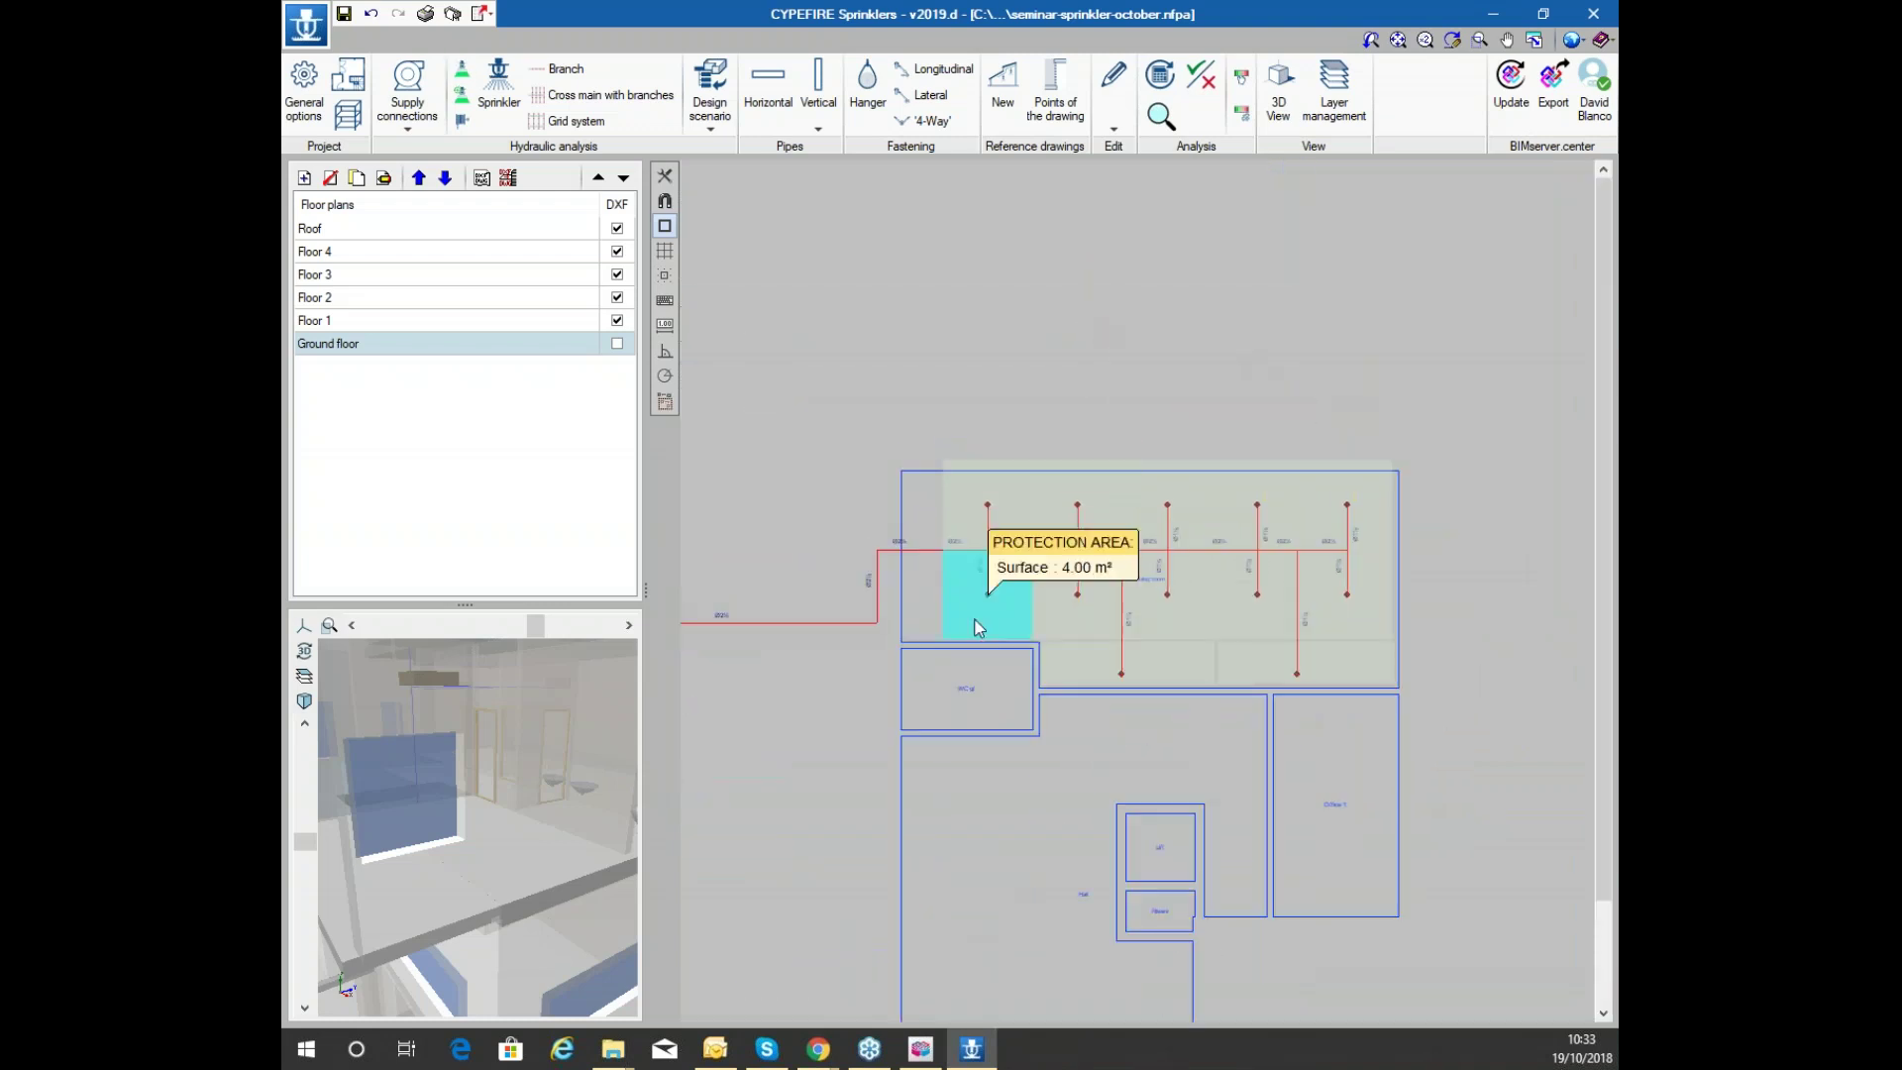
pyautogui.scroll(3, 1030, 485)
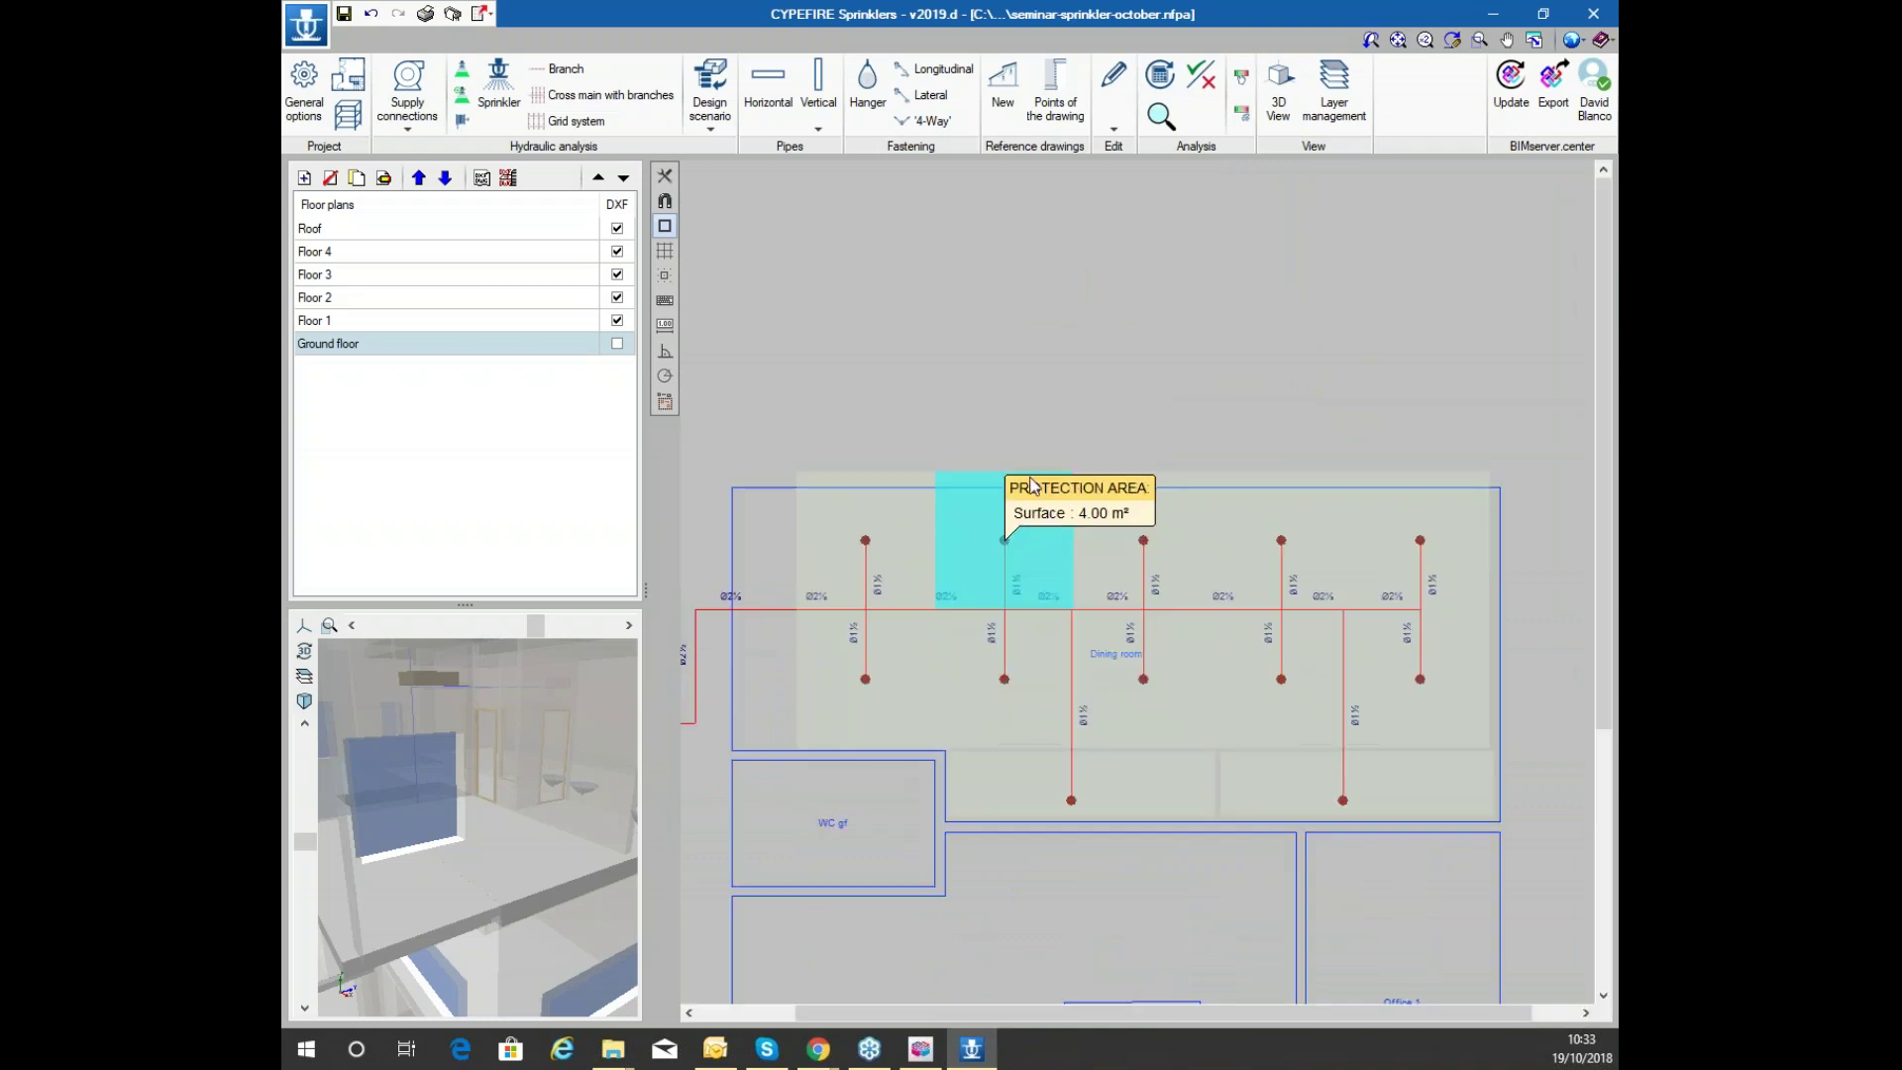
pyautogui.scroll(-1, 1040, 476)
pyautogui.scroll(-2, 1042, 300)
pyautogui.scroll(4, 967, 481)
pyautogui.scroll(-1, 876, 439)
pyautogui.scroll(1, 894, 287)
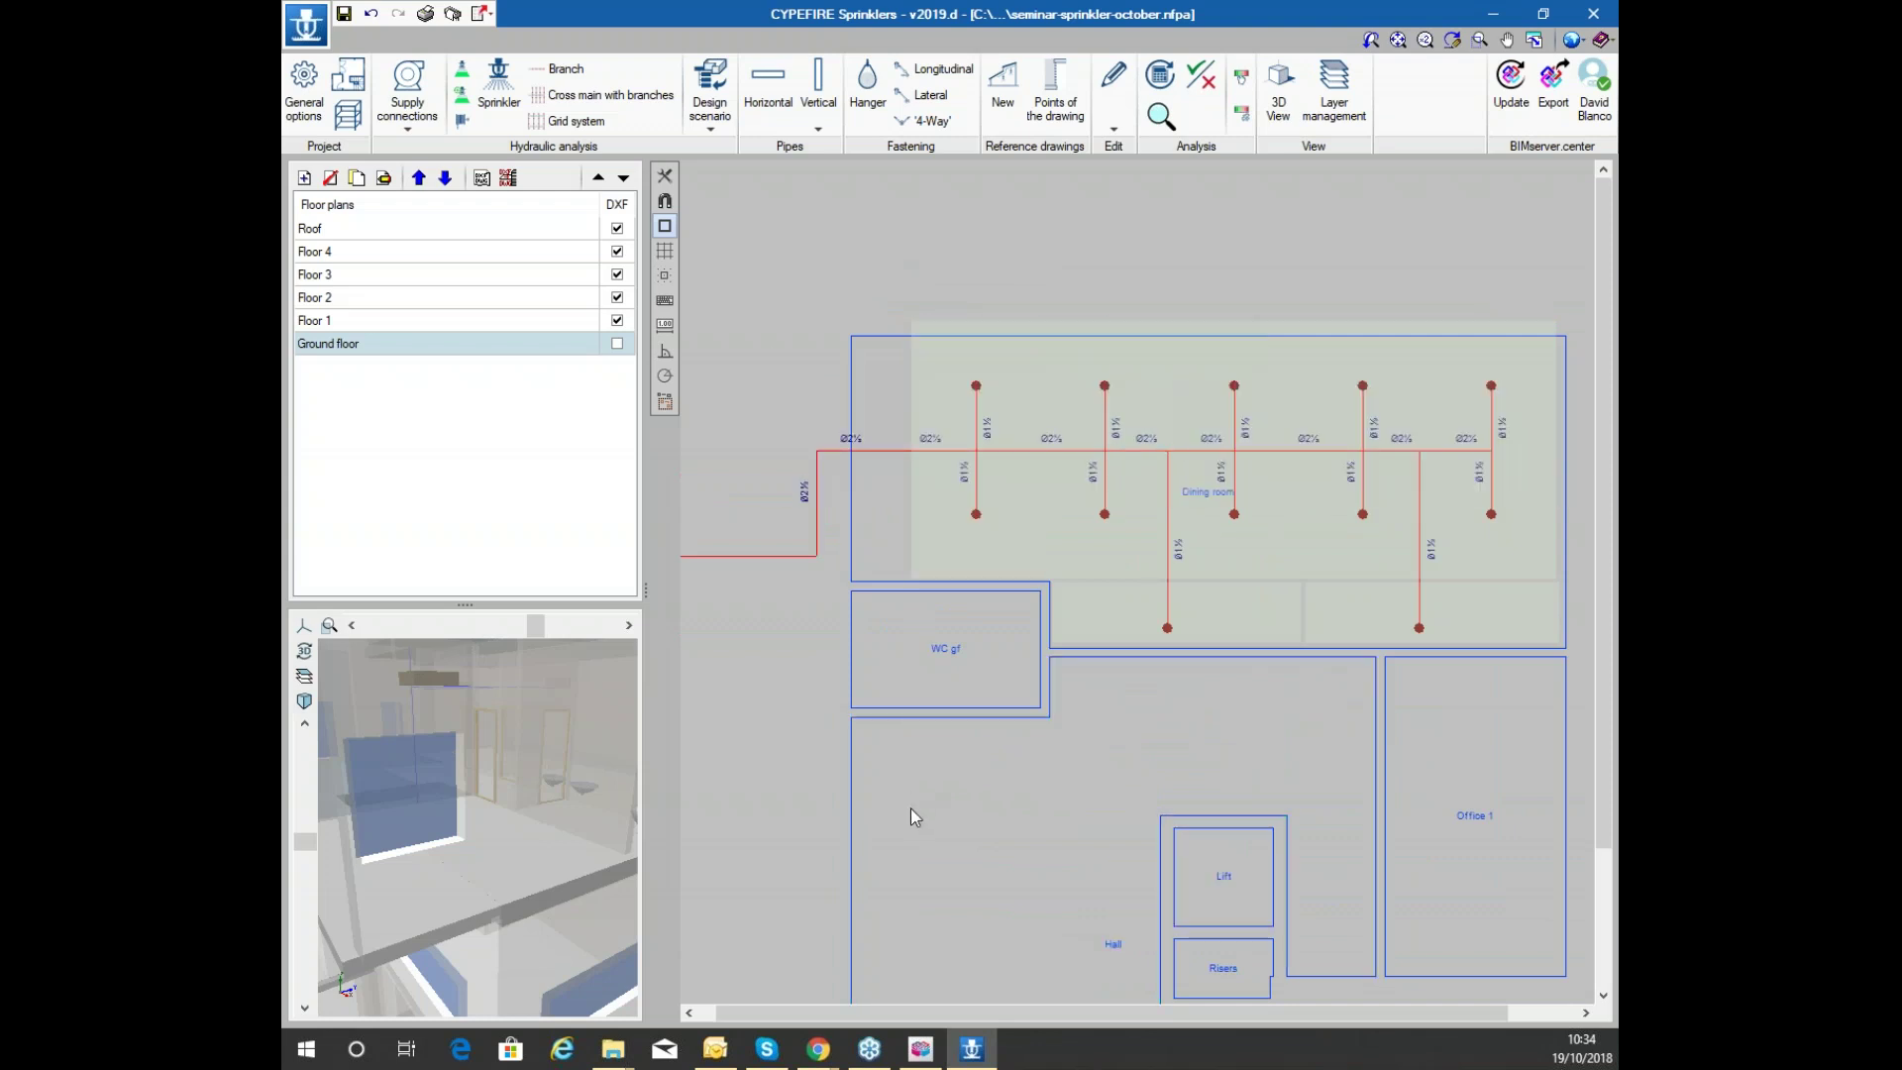
pyautogui.scroll(1, 1274, 495)
pyautogui.scroll(-1, 1093, 347)
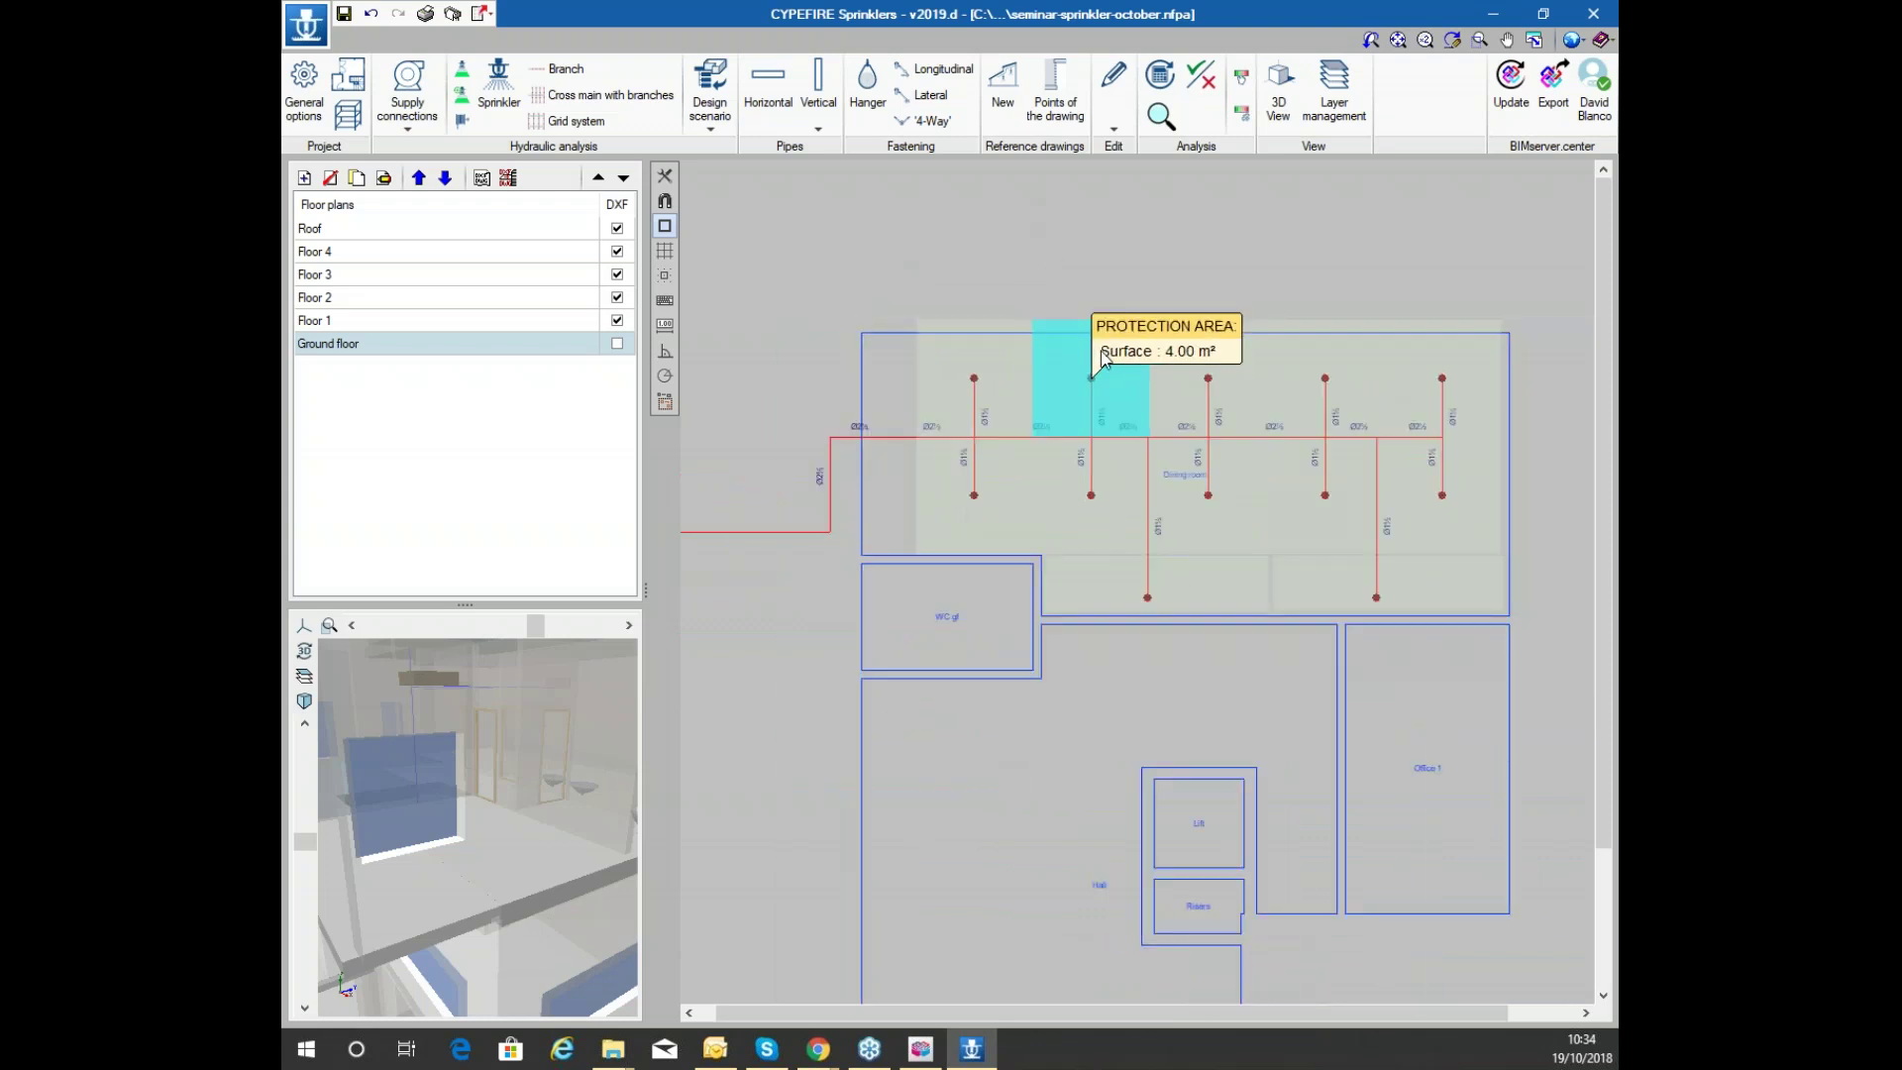
pyautogui.scroll(1, 1104, 284)
pyautogui.scroll(-1, 1094, 292)
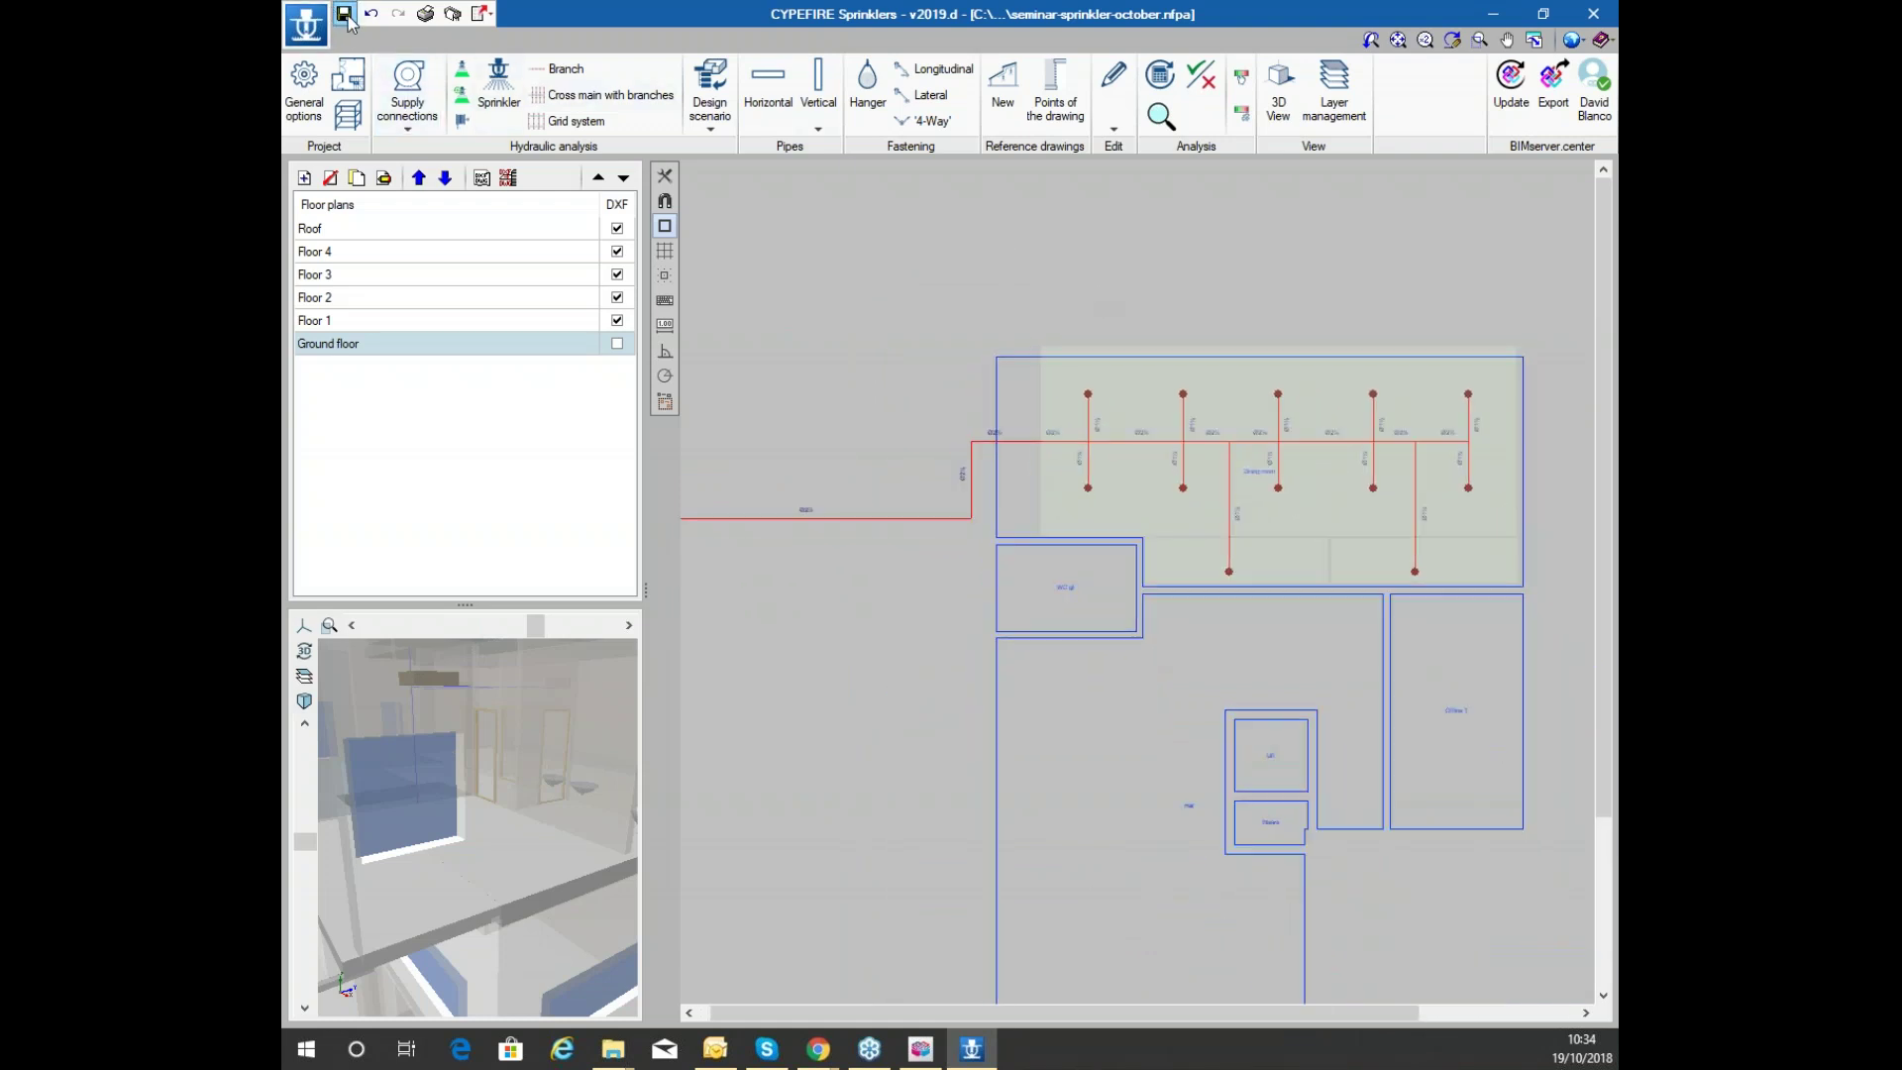
# Review the project's unit settings, including the available unit systems, length units and decimal digits, and discard any changes
pyautogui.click(1571, 41)
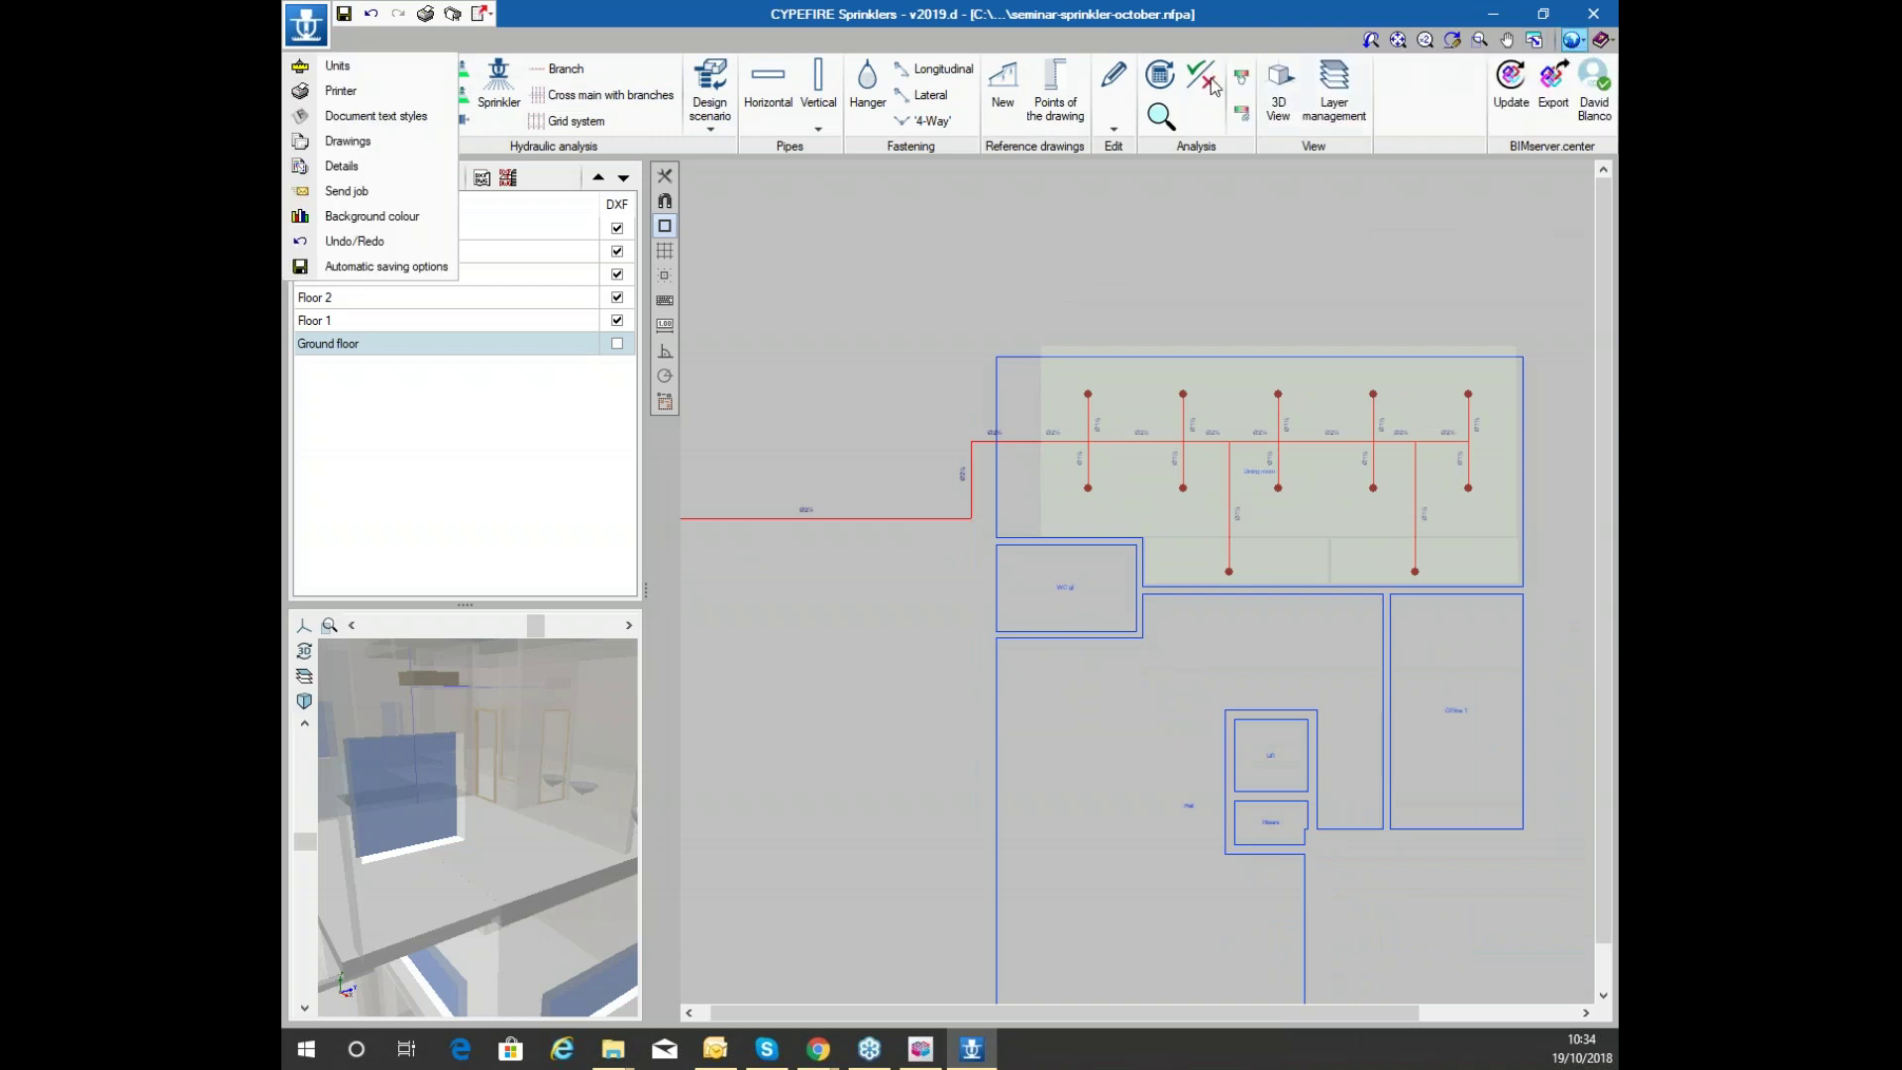
pyautogui.click(401, 67)
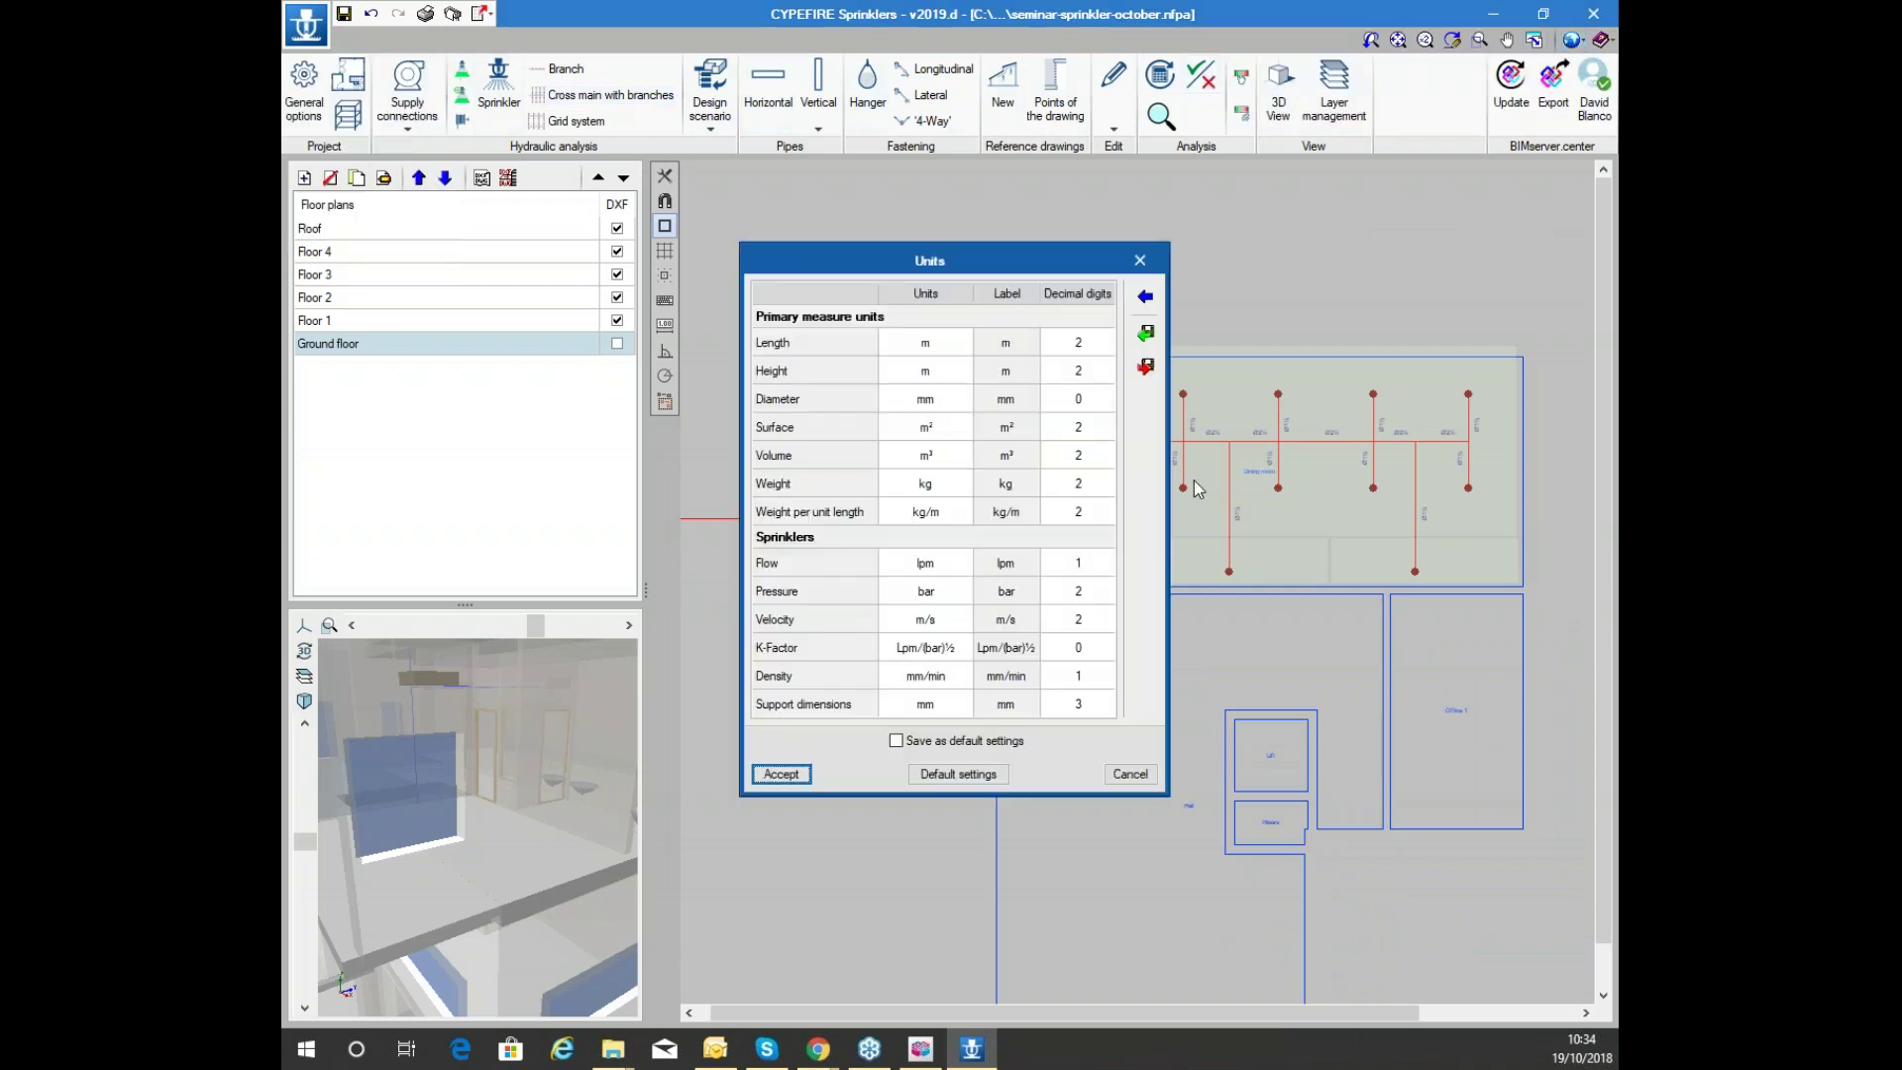
pyautogui.click(1147, 297)
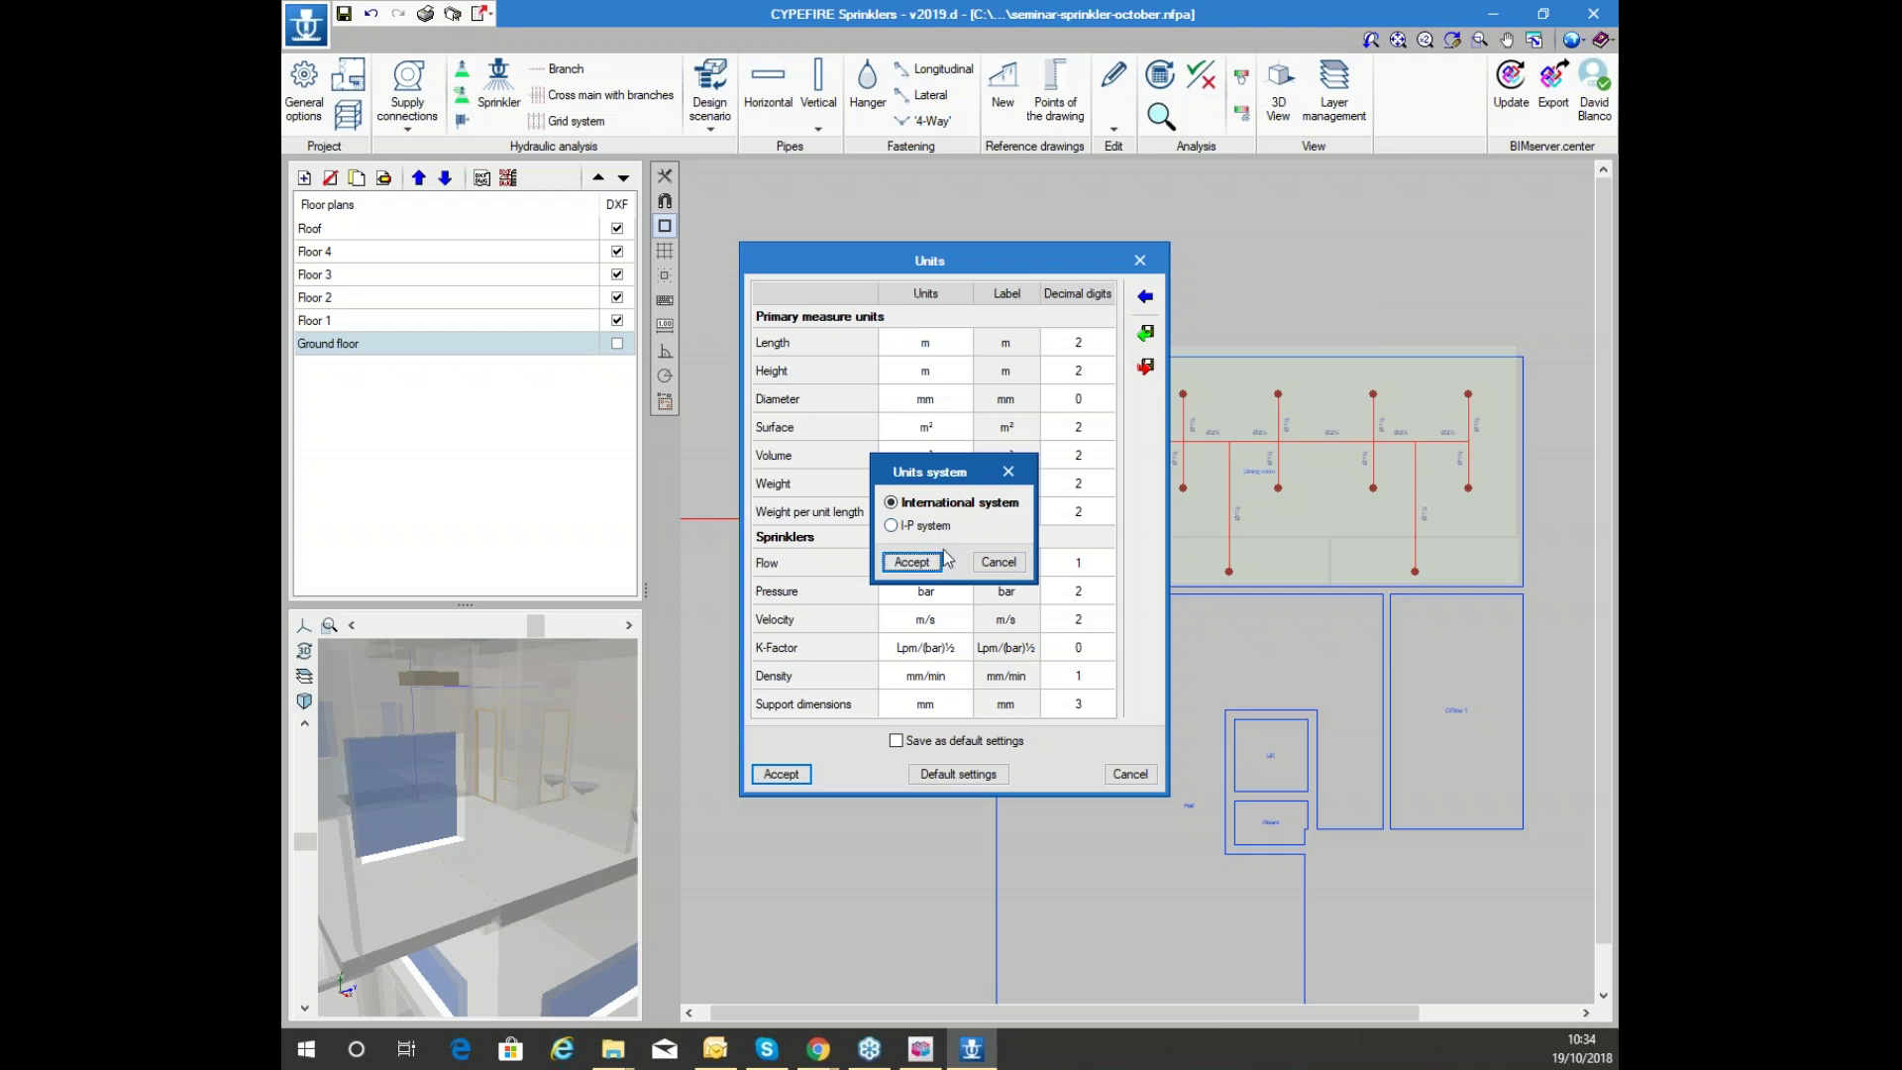
pyautogui.click(919, 561)
pyautogui.click(937, 343)
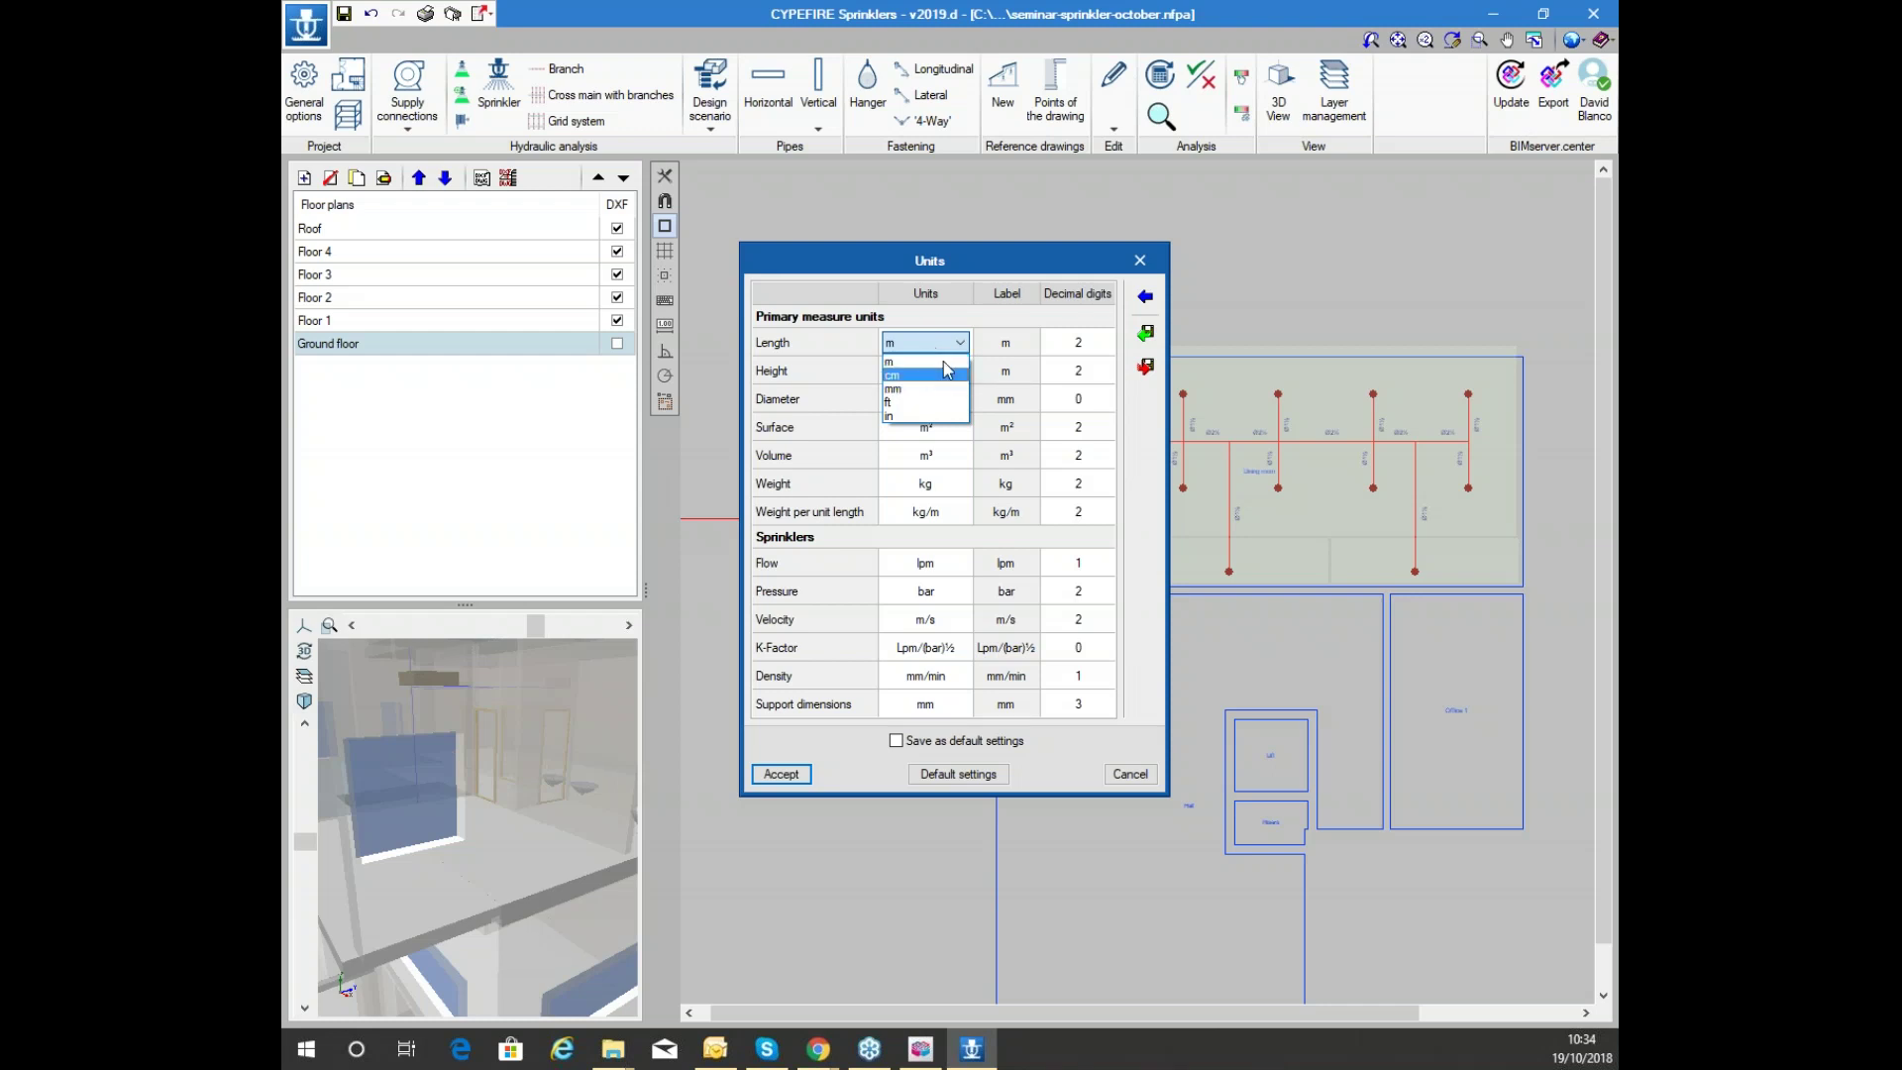
pyautogui.click(1048, 337)
pyautogui.click(1089, 345)
pyautogui.click(1078, 399)
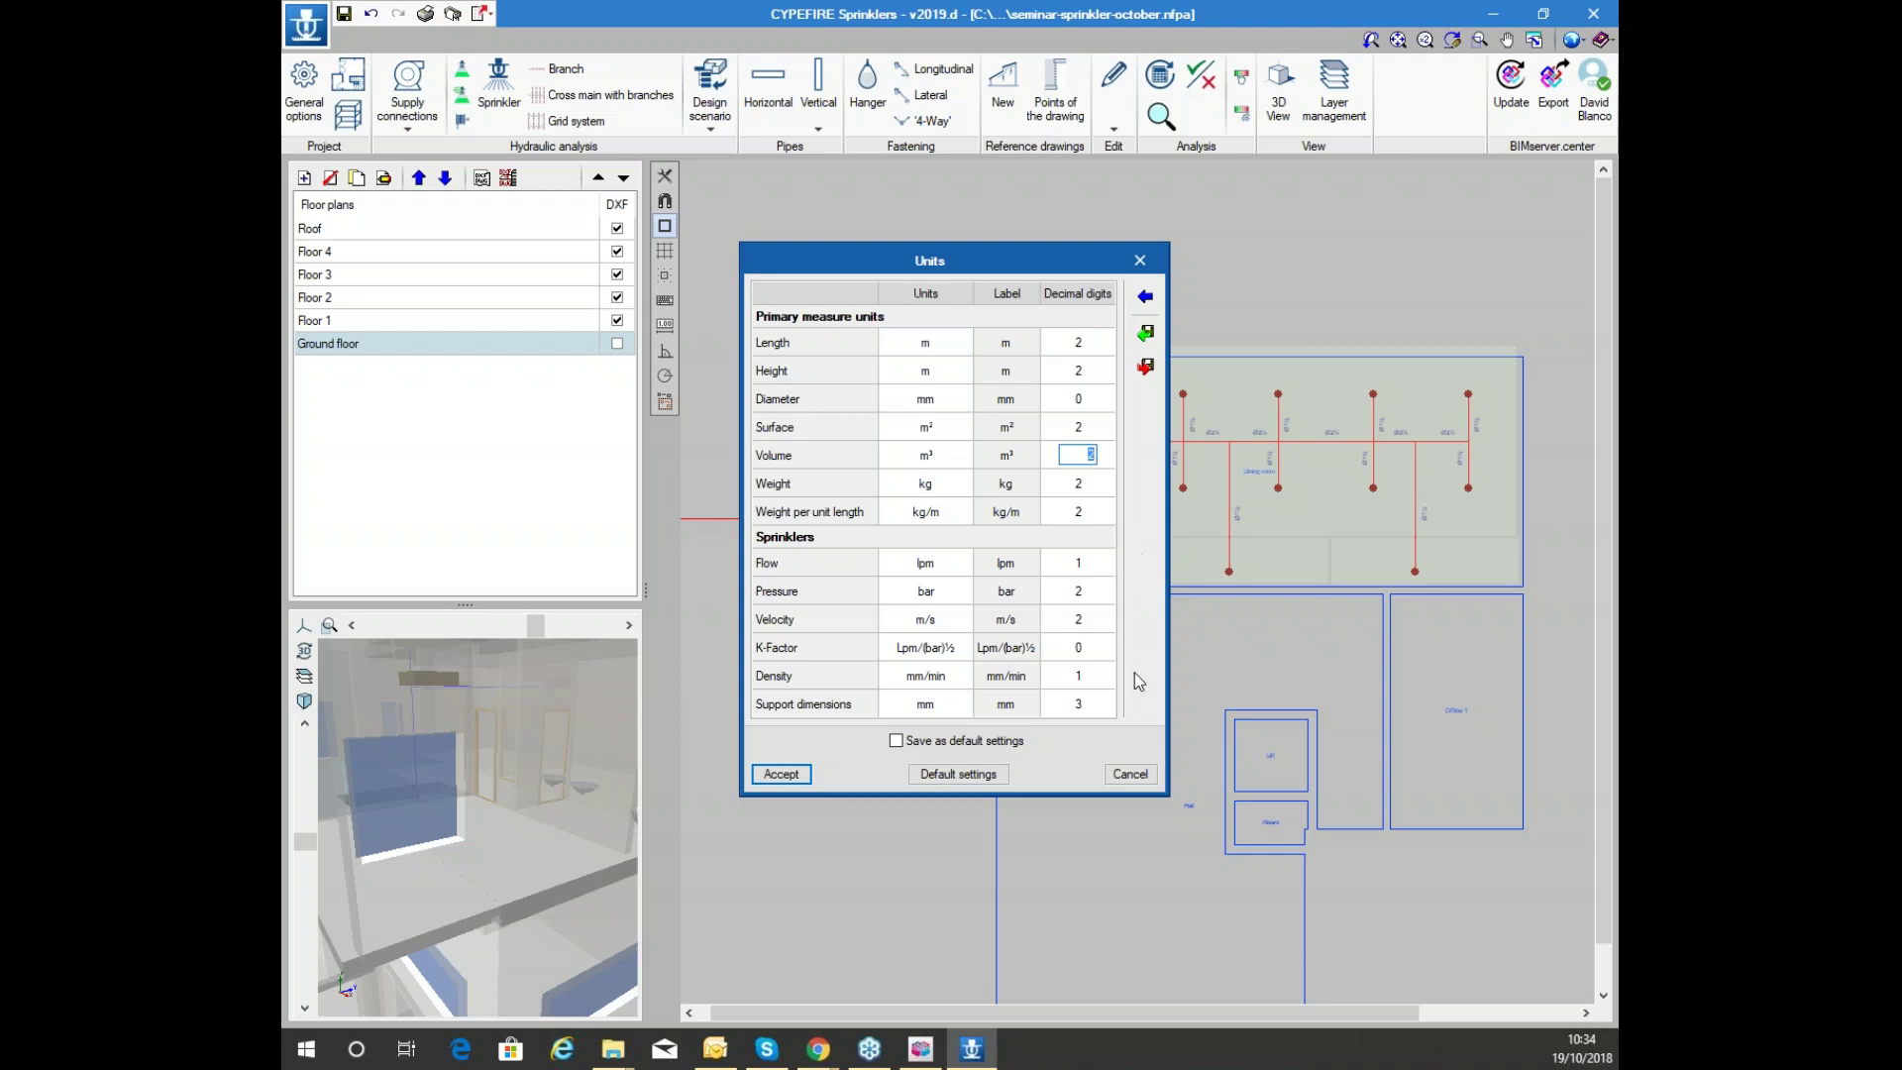
pyautogui.click(1136, 776)
# Check the automatic saving options and accept them with saving at a regular interval enabled
pyautogui.click(304, 84)
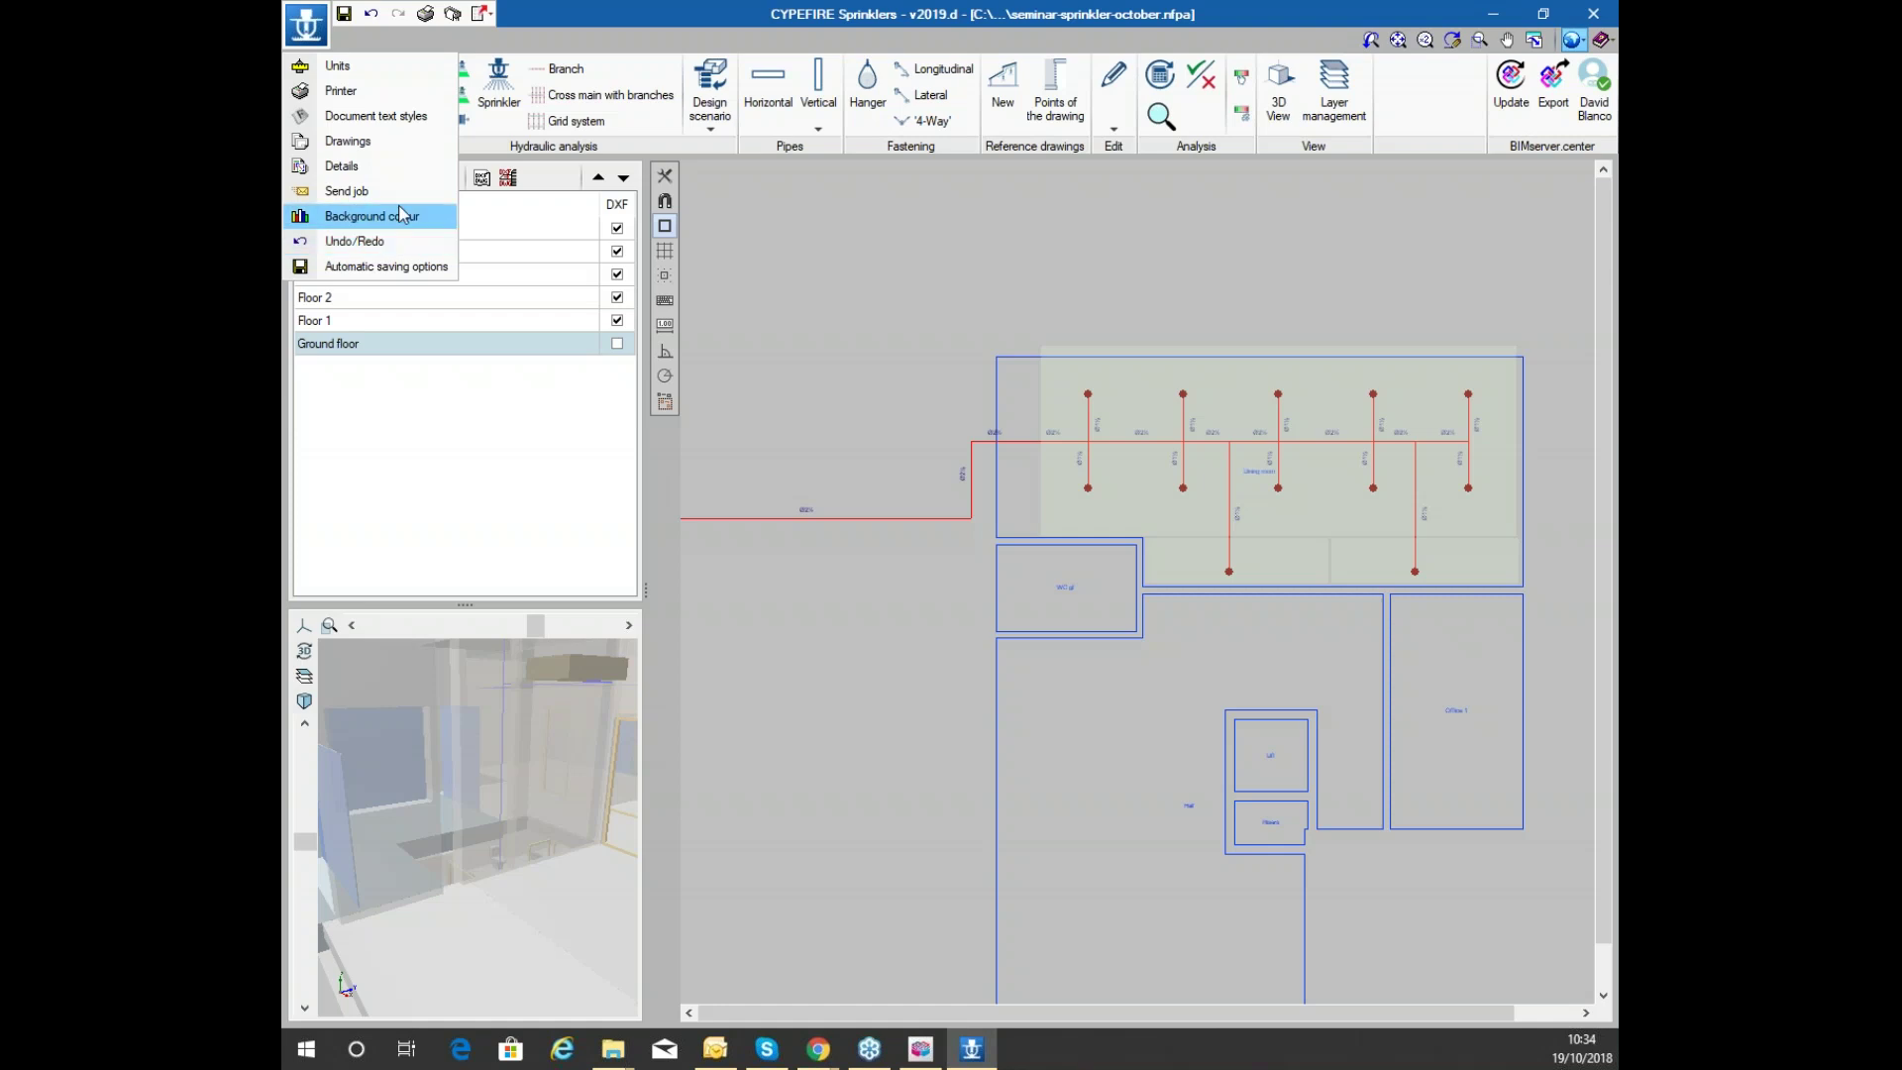
pyautogui.click(386, 269)
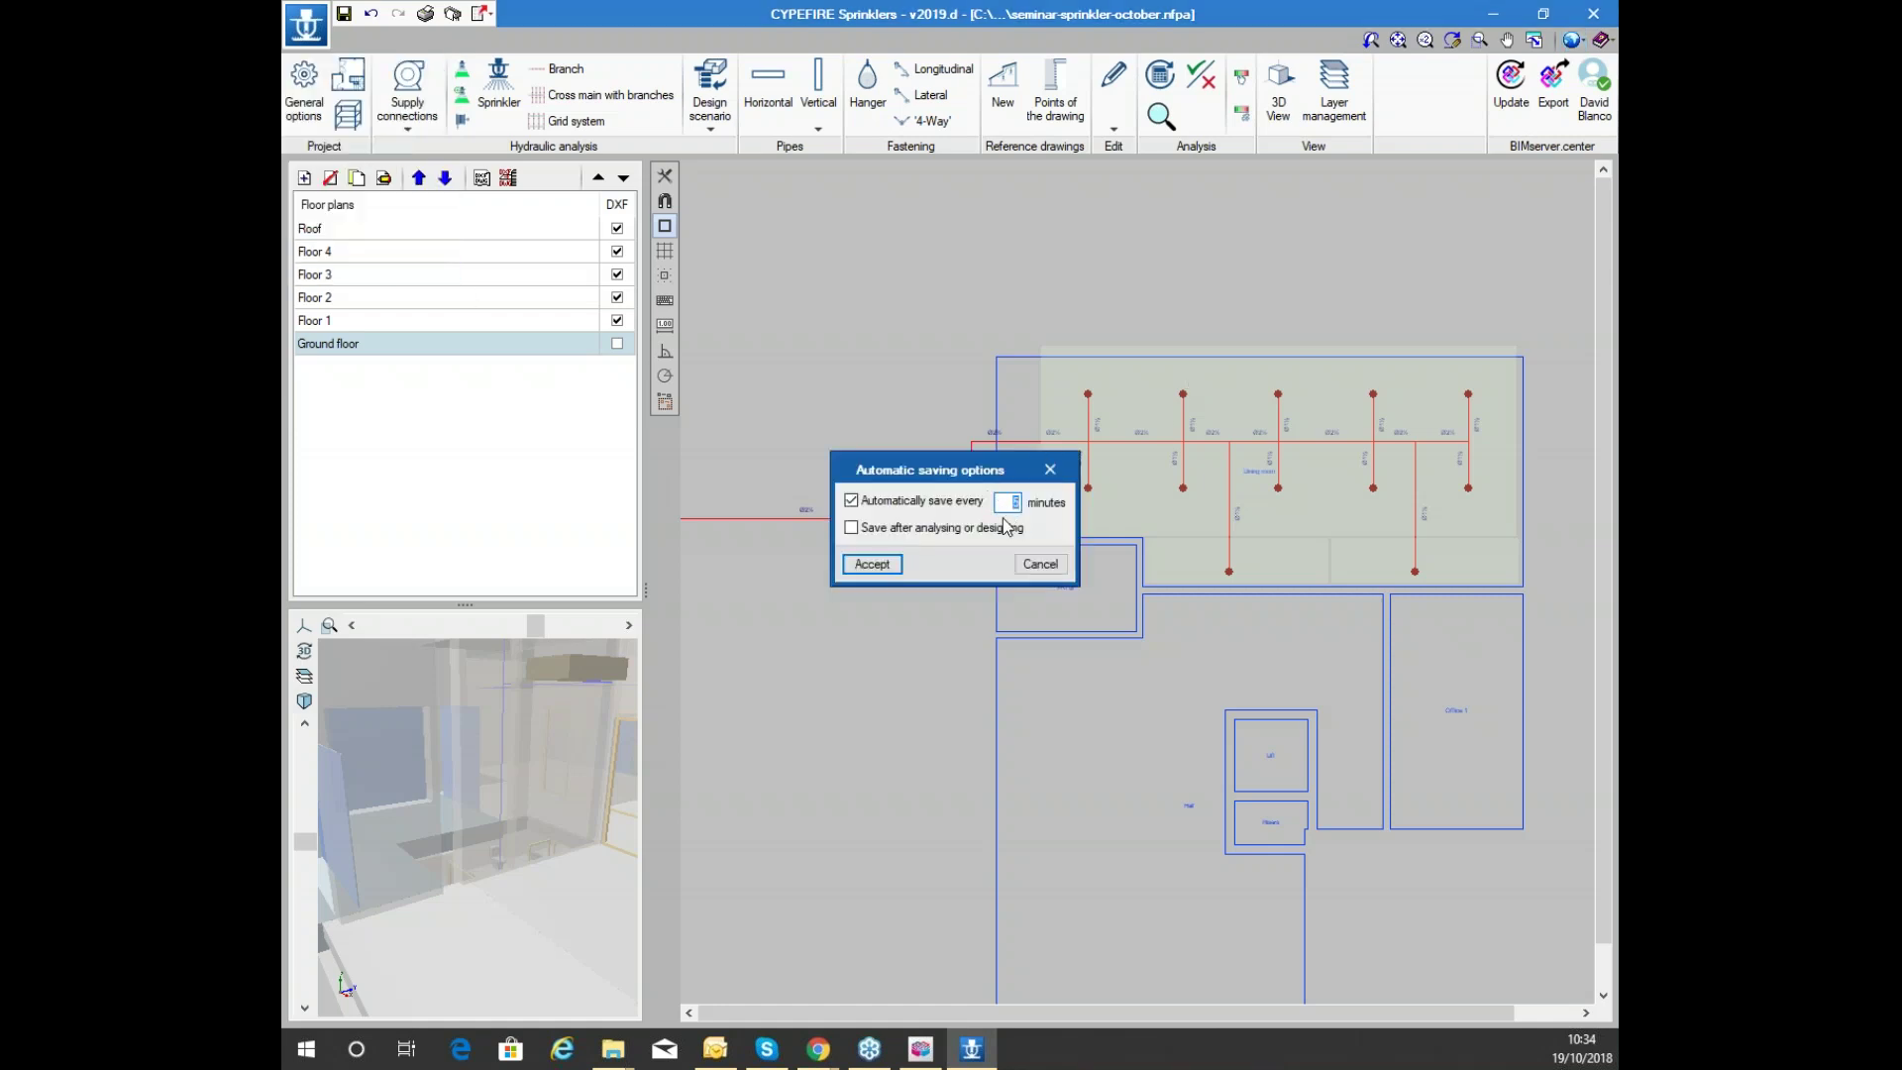
pyautogui.click(874, 564)
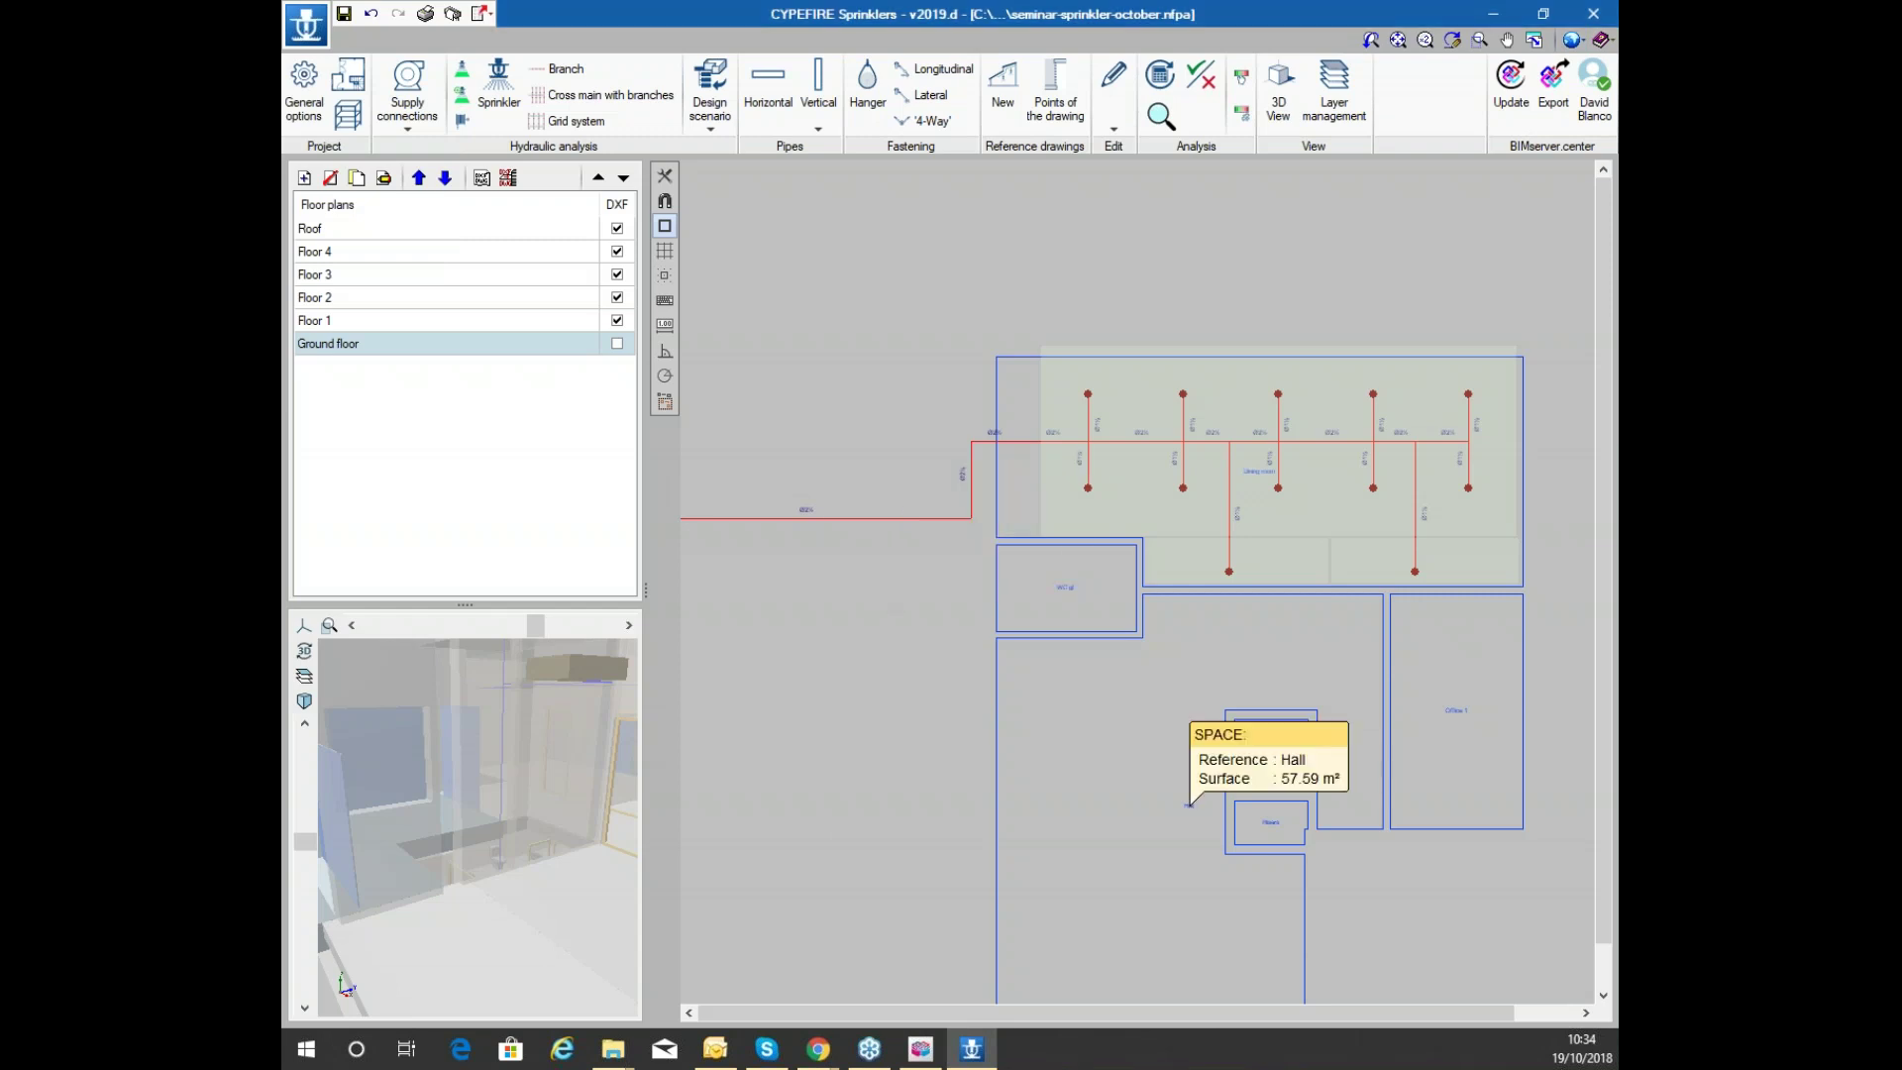
# Update the analysis results of the sprinkler installation and inspect the dining room's sprinklers and pipes
pyautogui.scroll(3, 1208, 297)
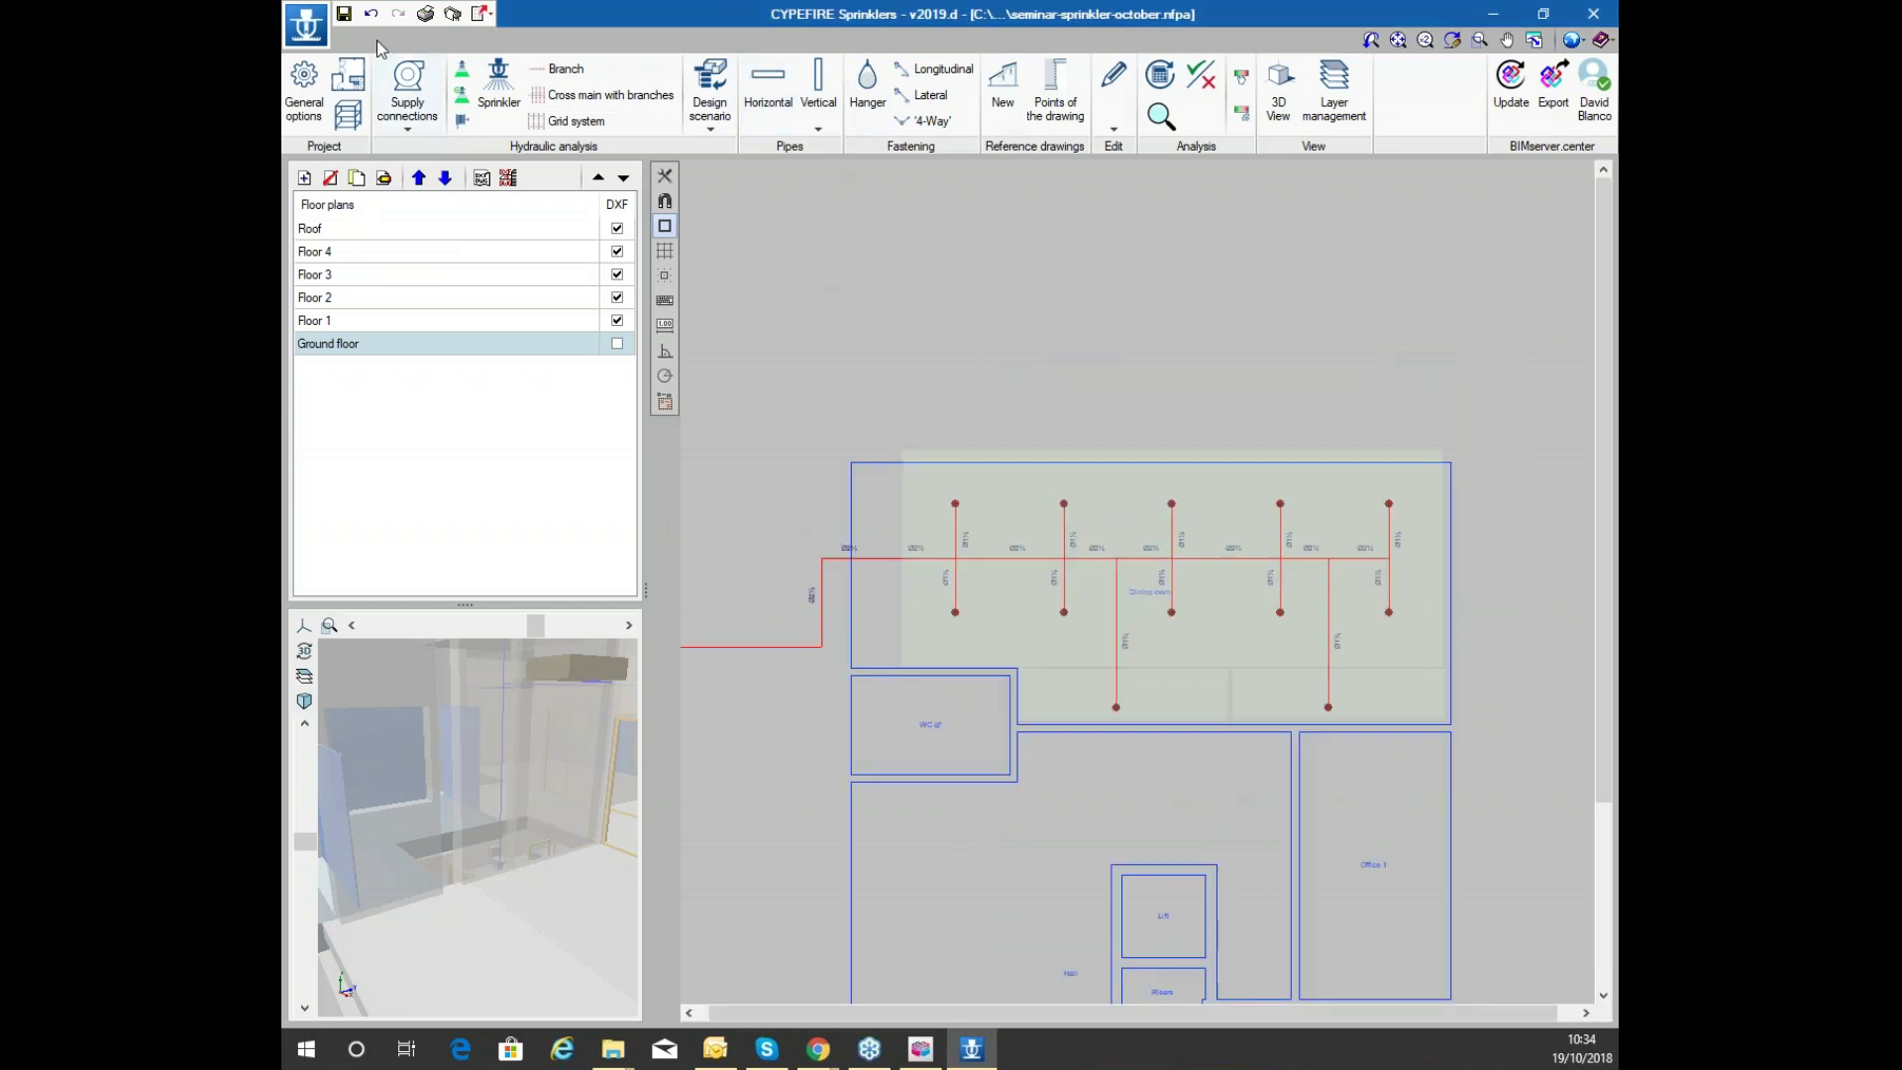
pyautogui.scroll(-3, 1257, 323)
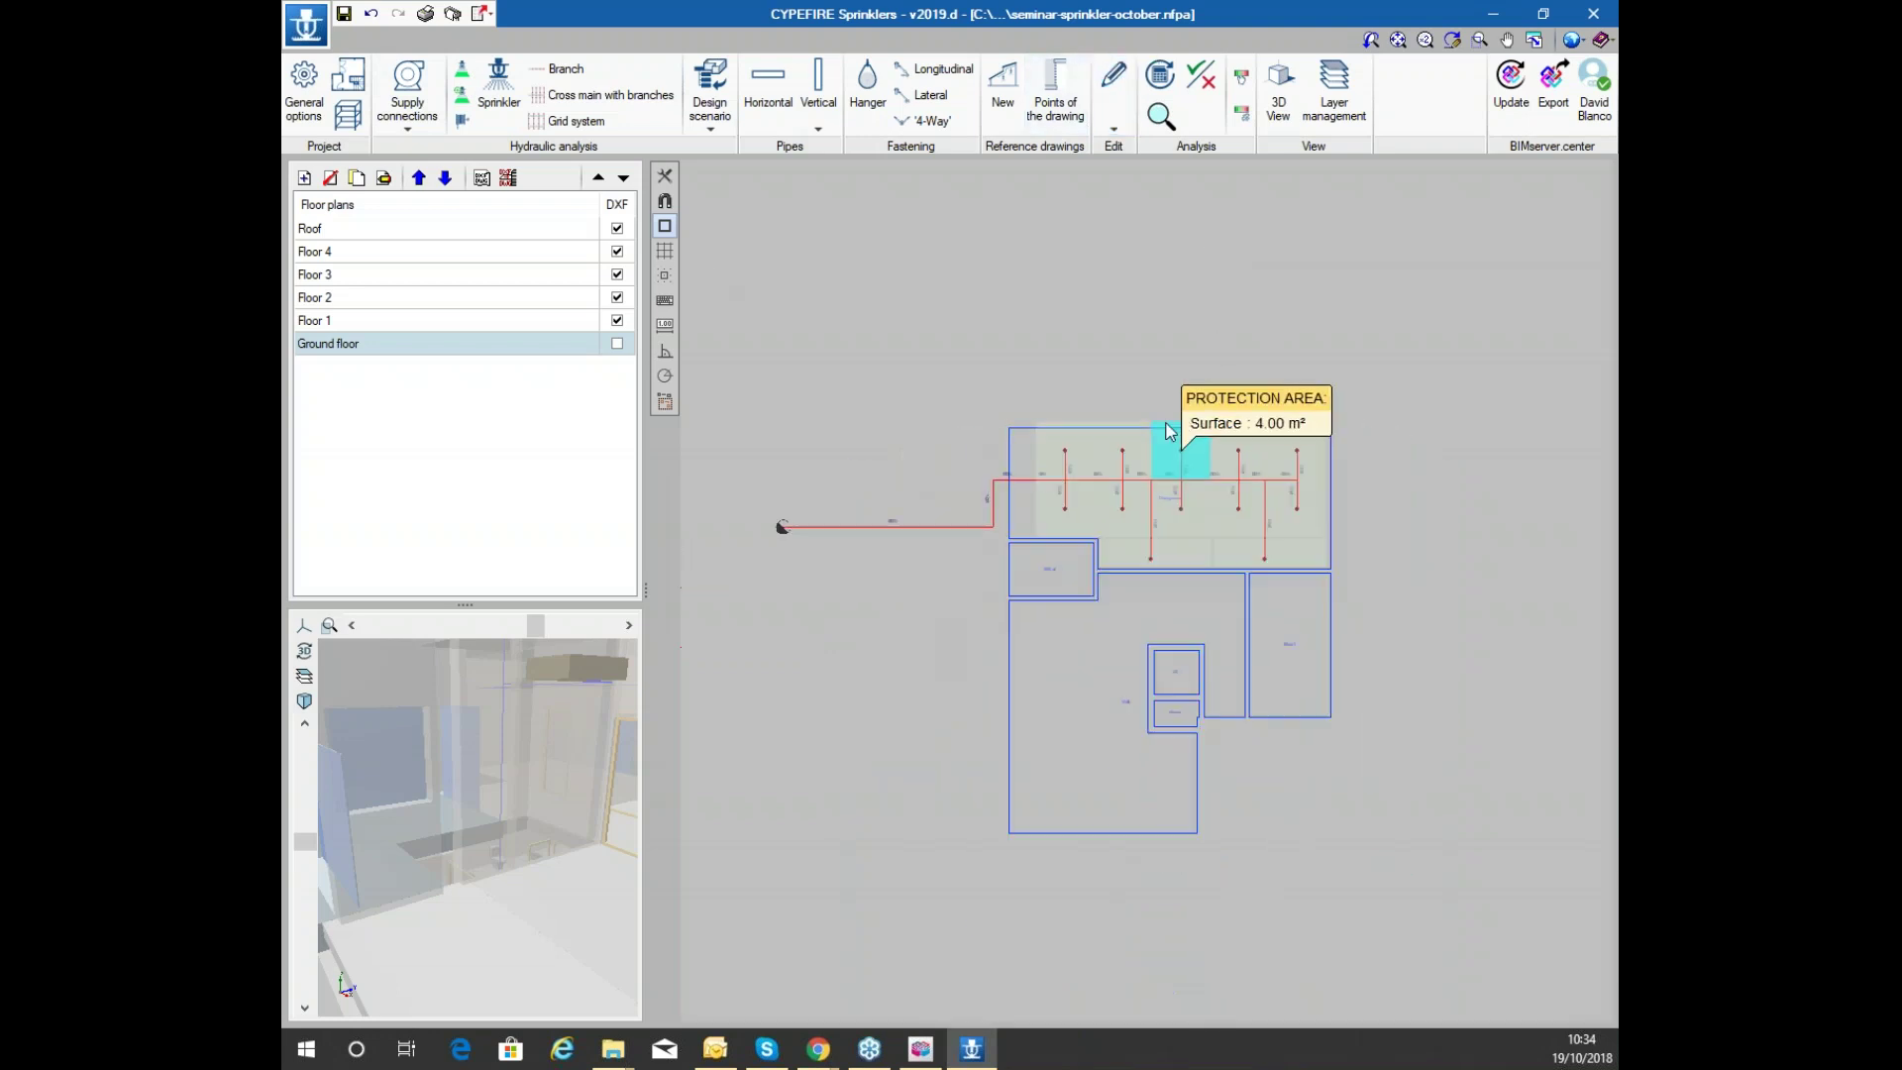
pyautogui.scroll(1, 1117, 454)
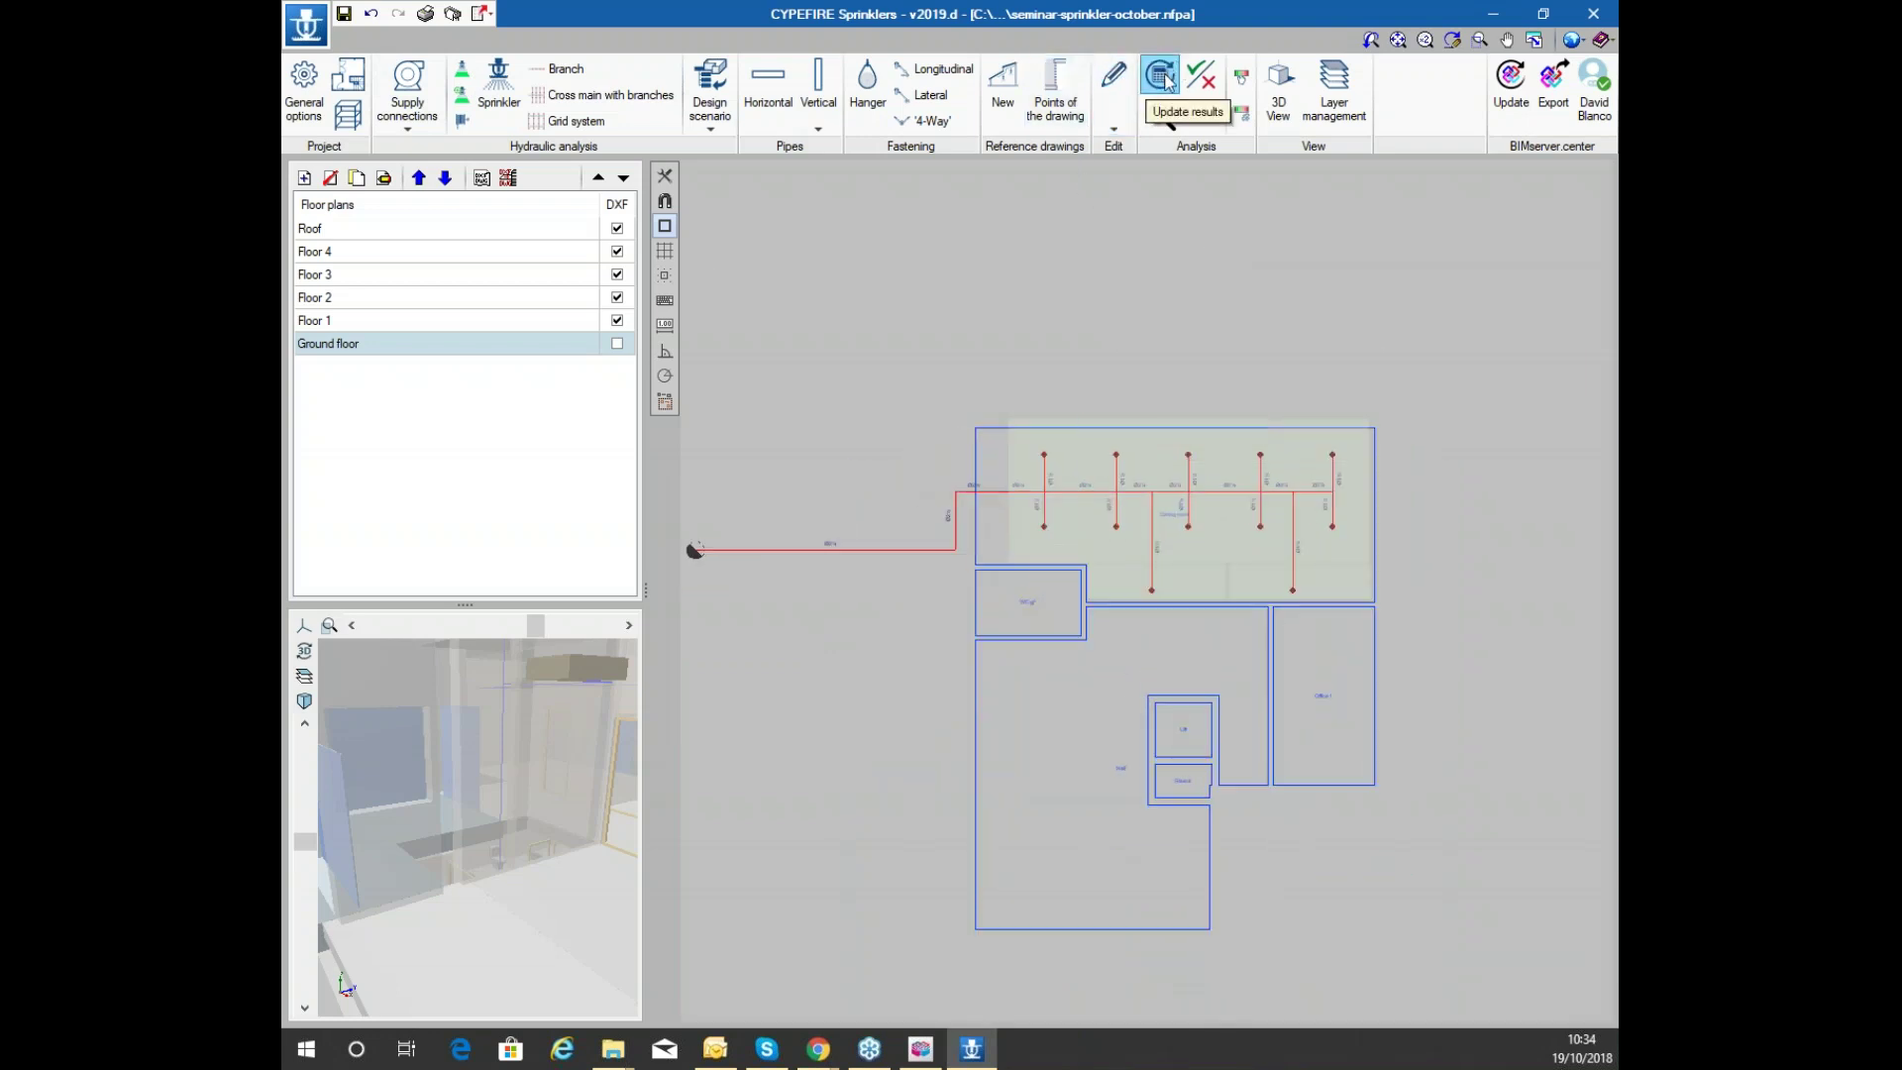
pyautogui.click(1165, 79)
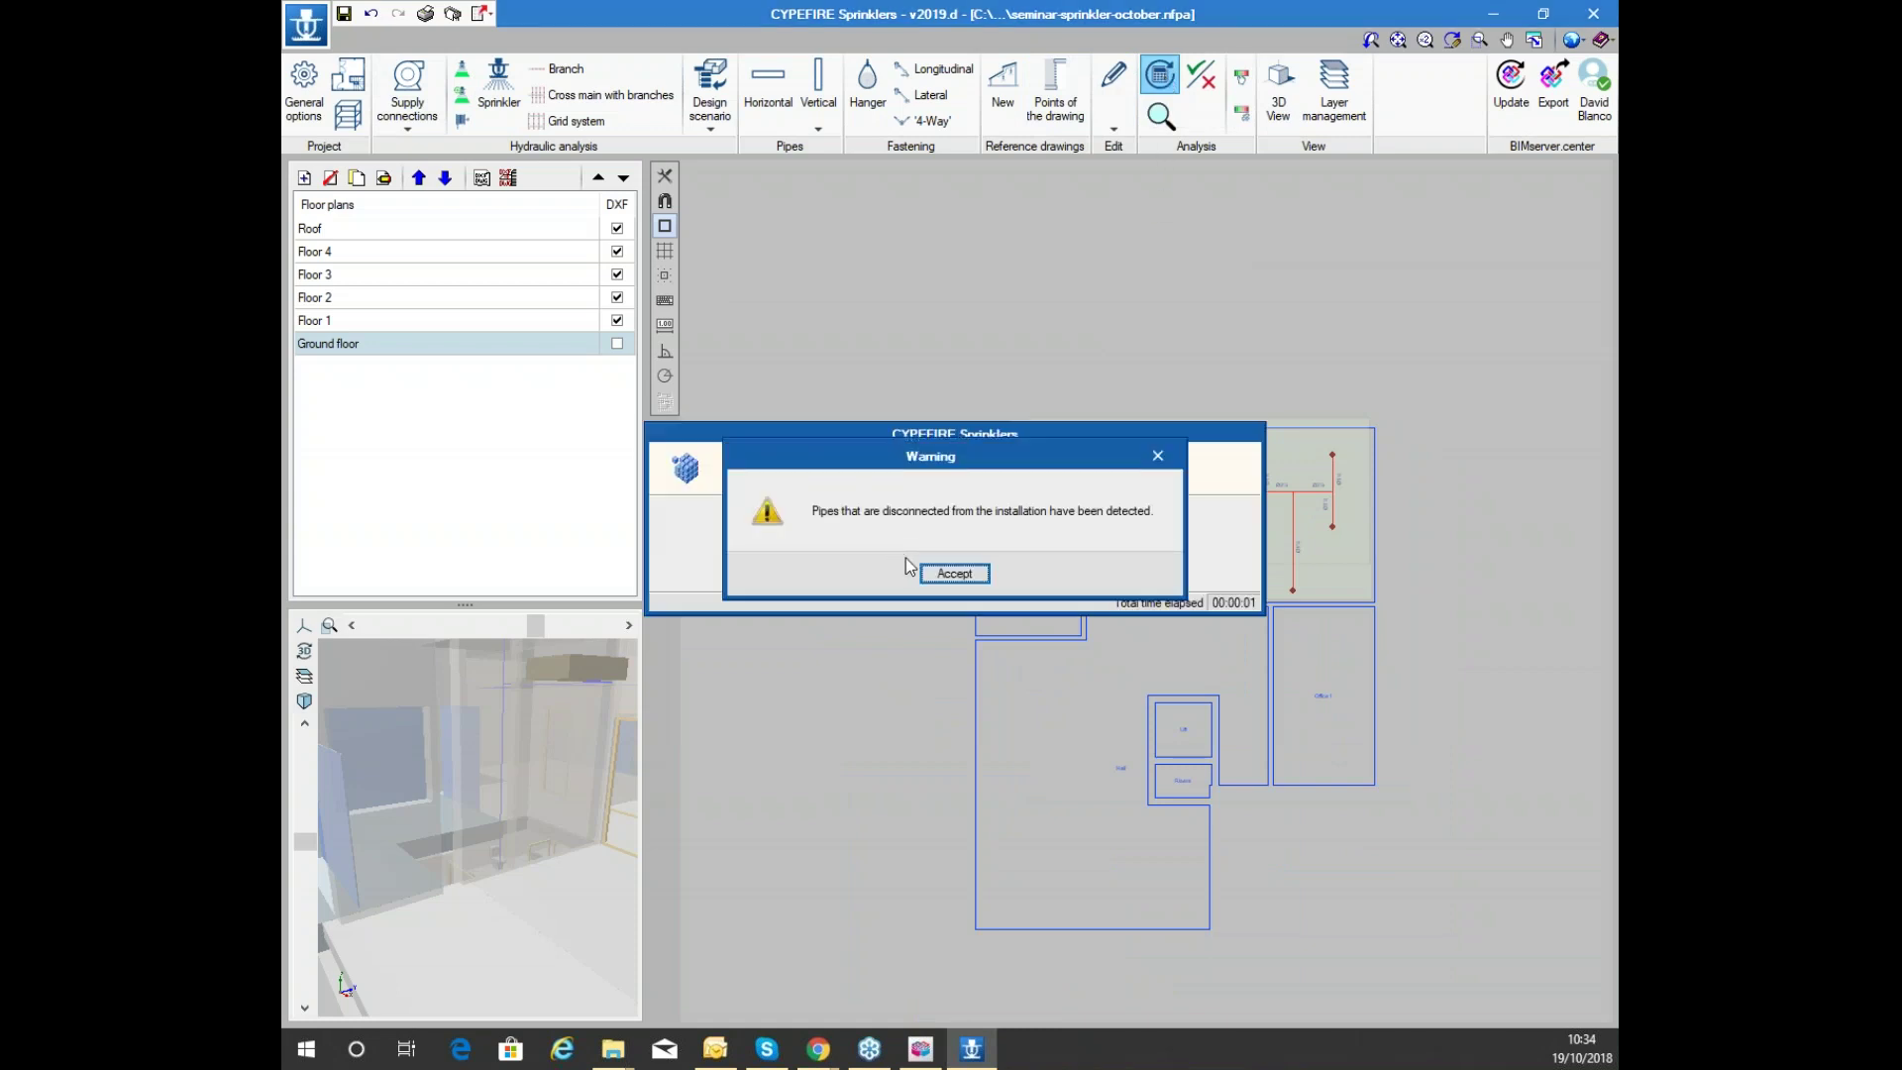
pyautogui.moveTo(989, 464); pyautogui.dragTo(1004, 494)
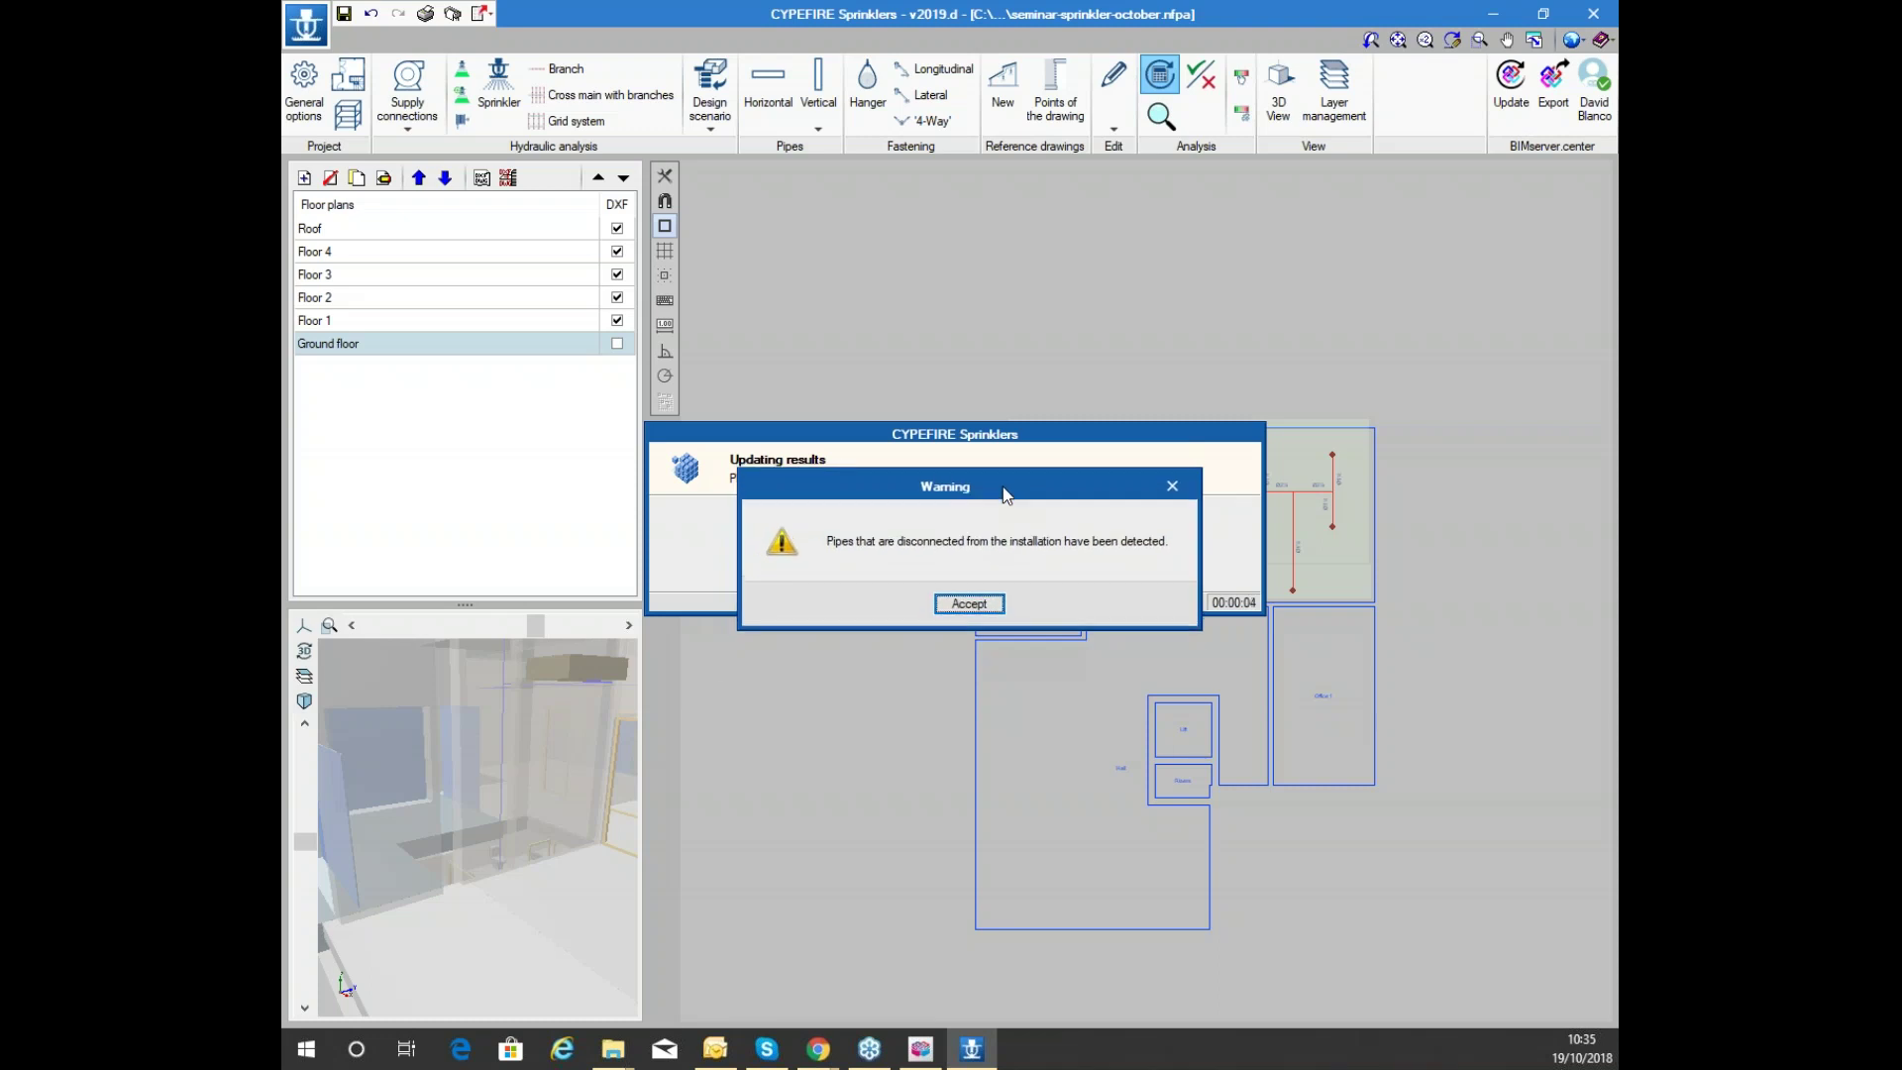
pyautogui.click(969, 604)
pyautogui.scroll(5, 1185, 360)
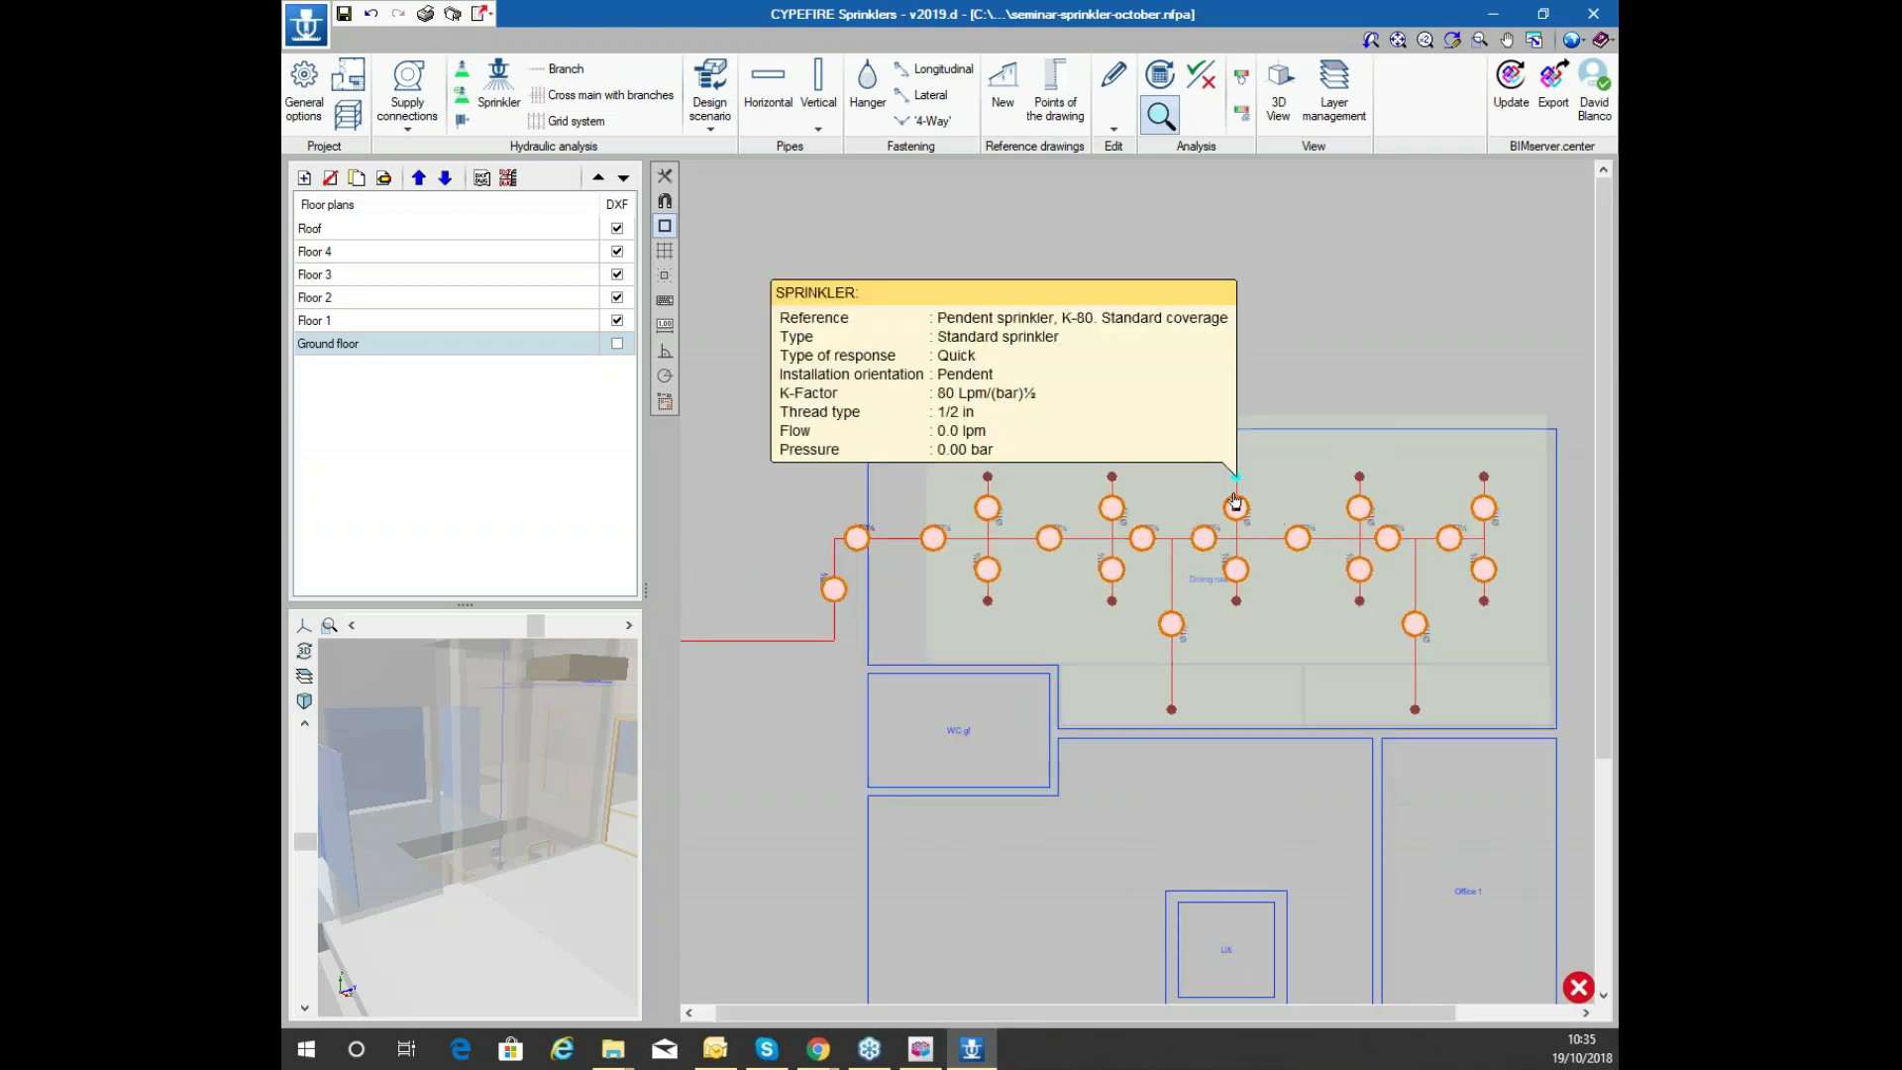
# Inspect the dining room's sprinklers and connection issues, and trace the cross main back to the supply connection
pyautogui.moveTo(1237, 509)
pyautogui.moveTo(1112, 508)
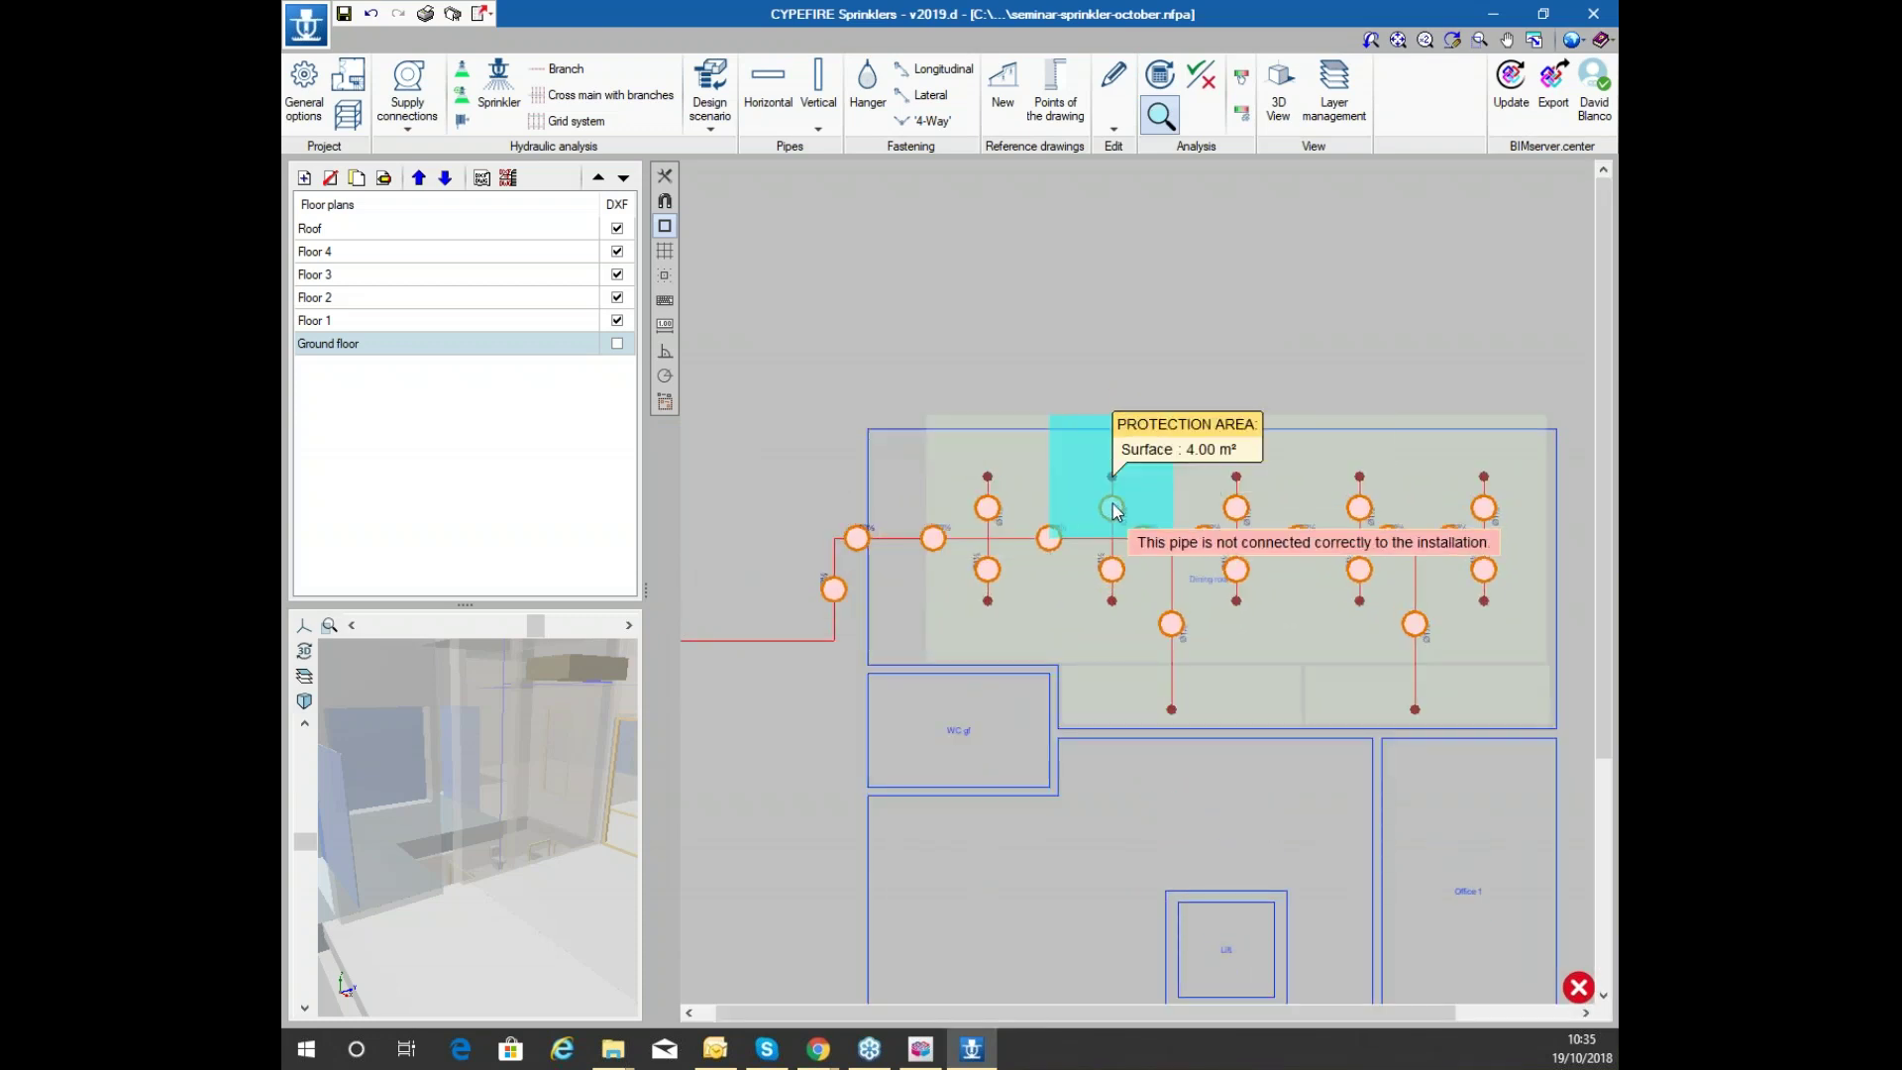
pyautogui.scroll(-4, 947, 424)
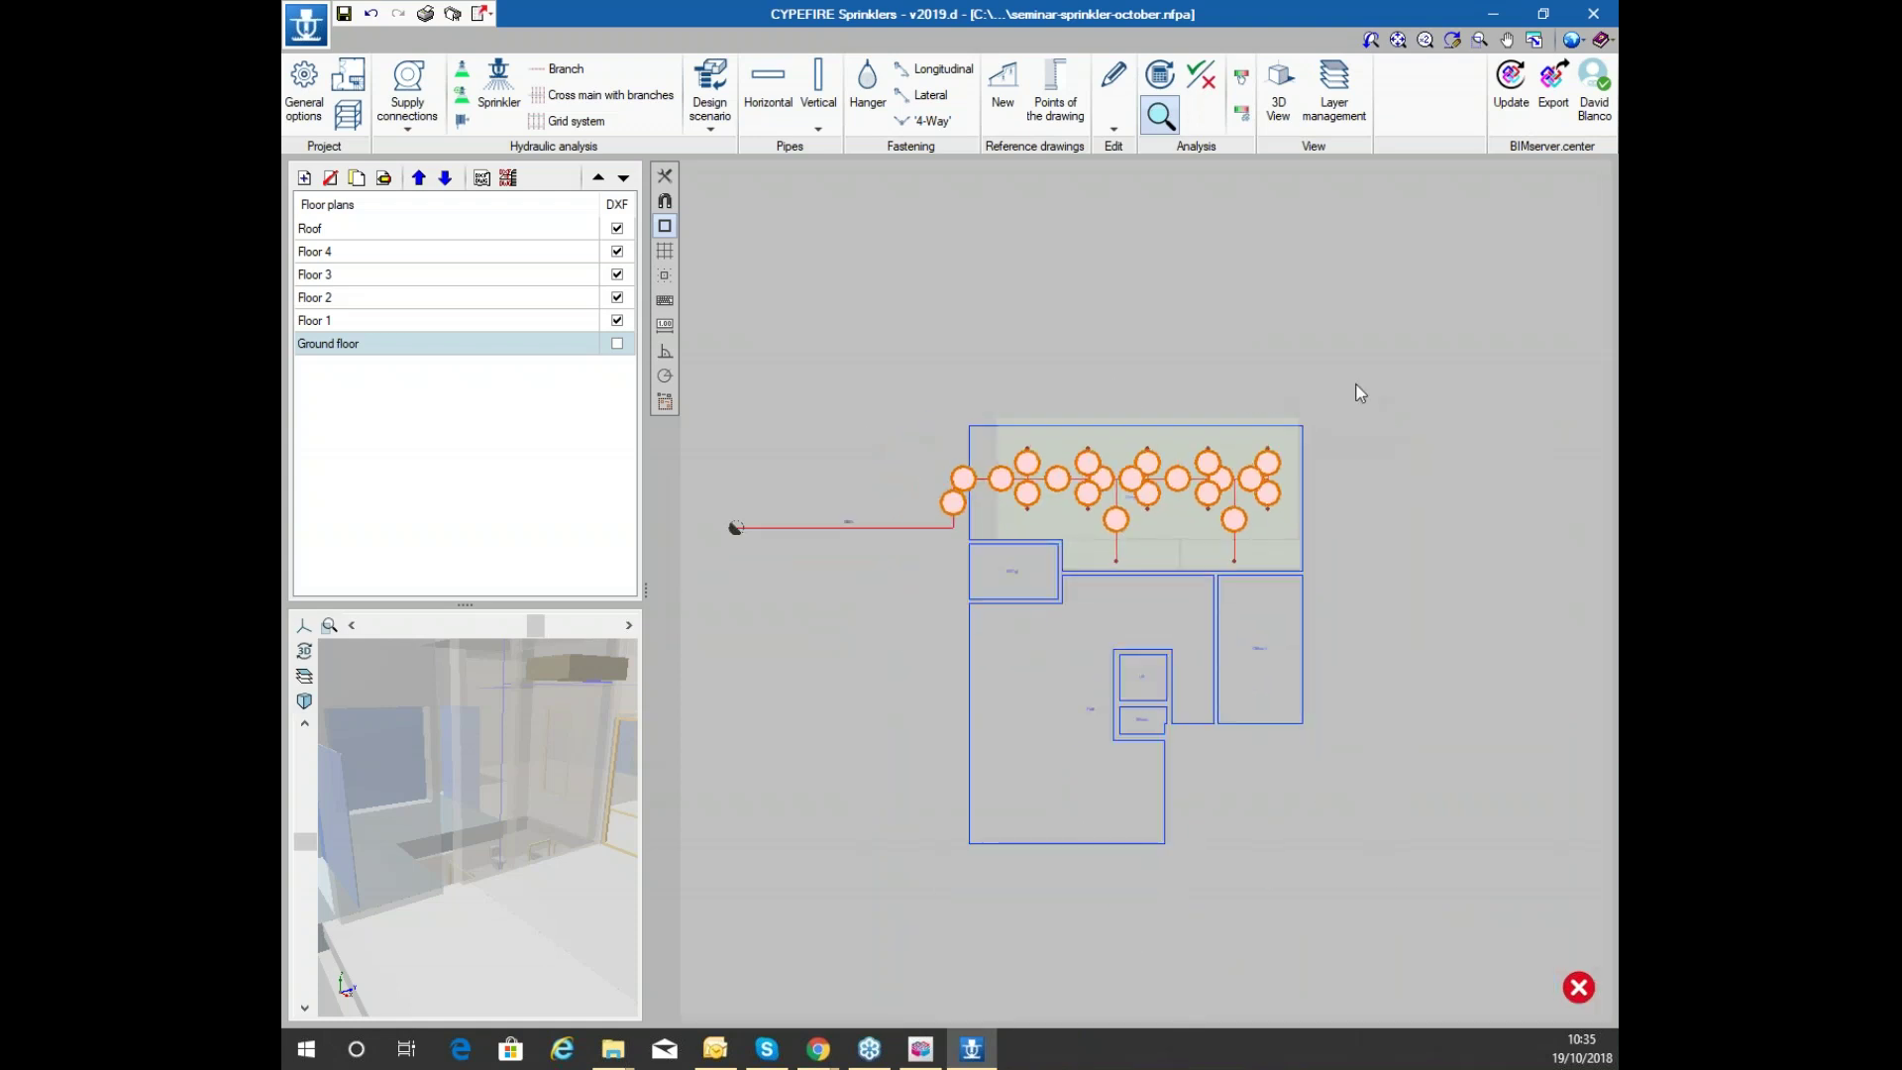
pyautogui.scroll(5, 891, 540)
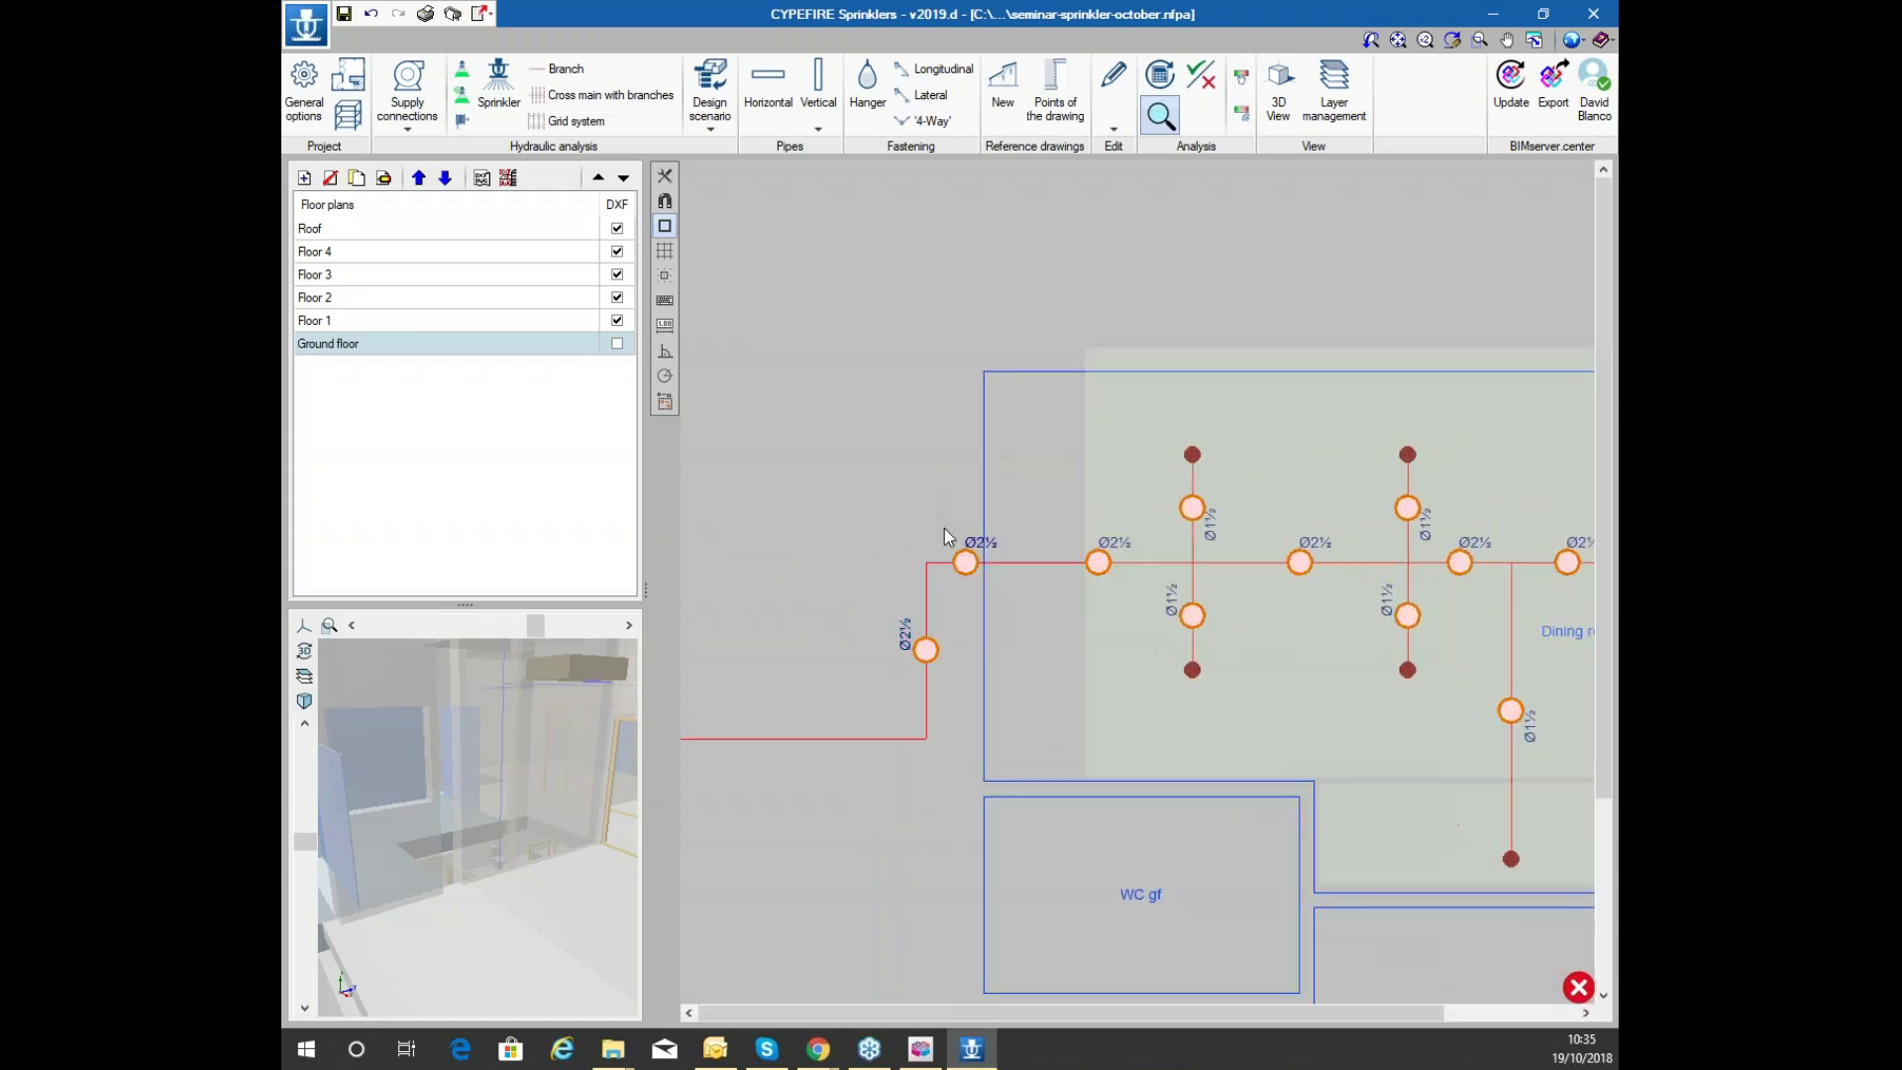
pyautogui.moveTo(1059, 547)
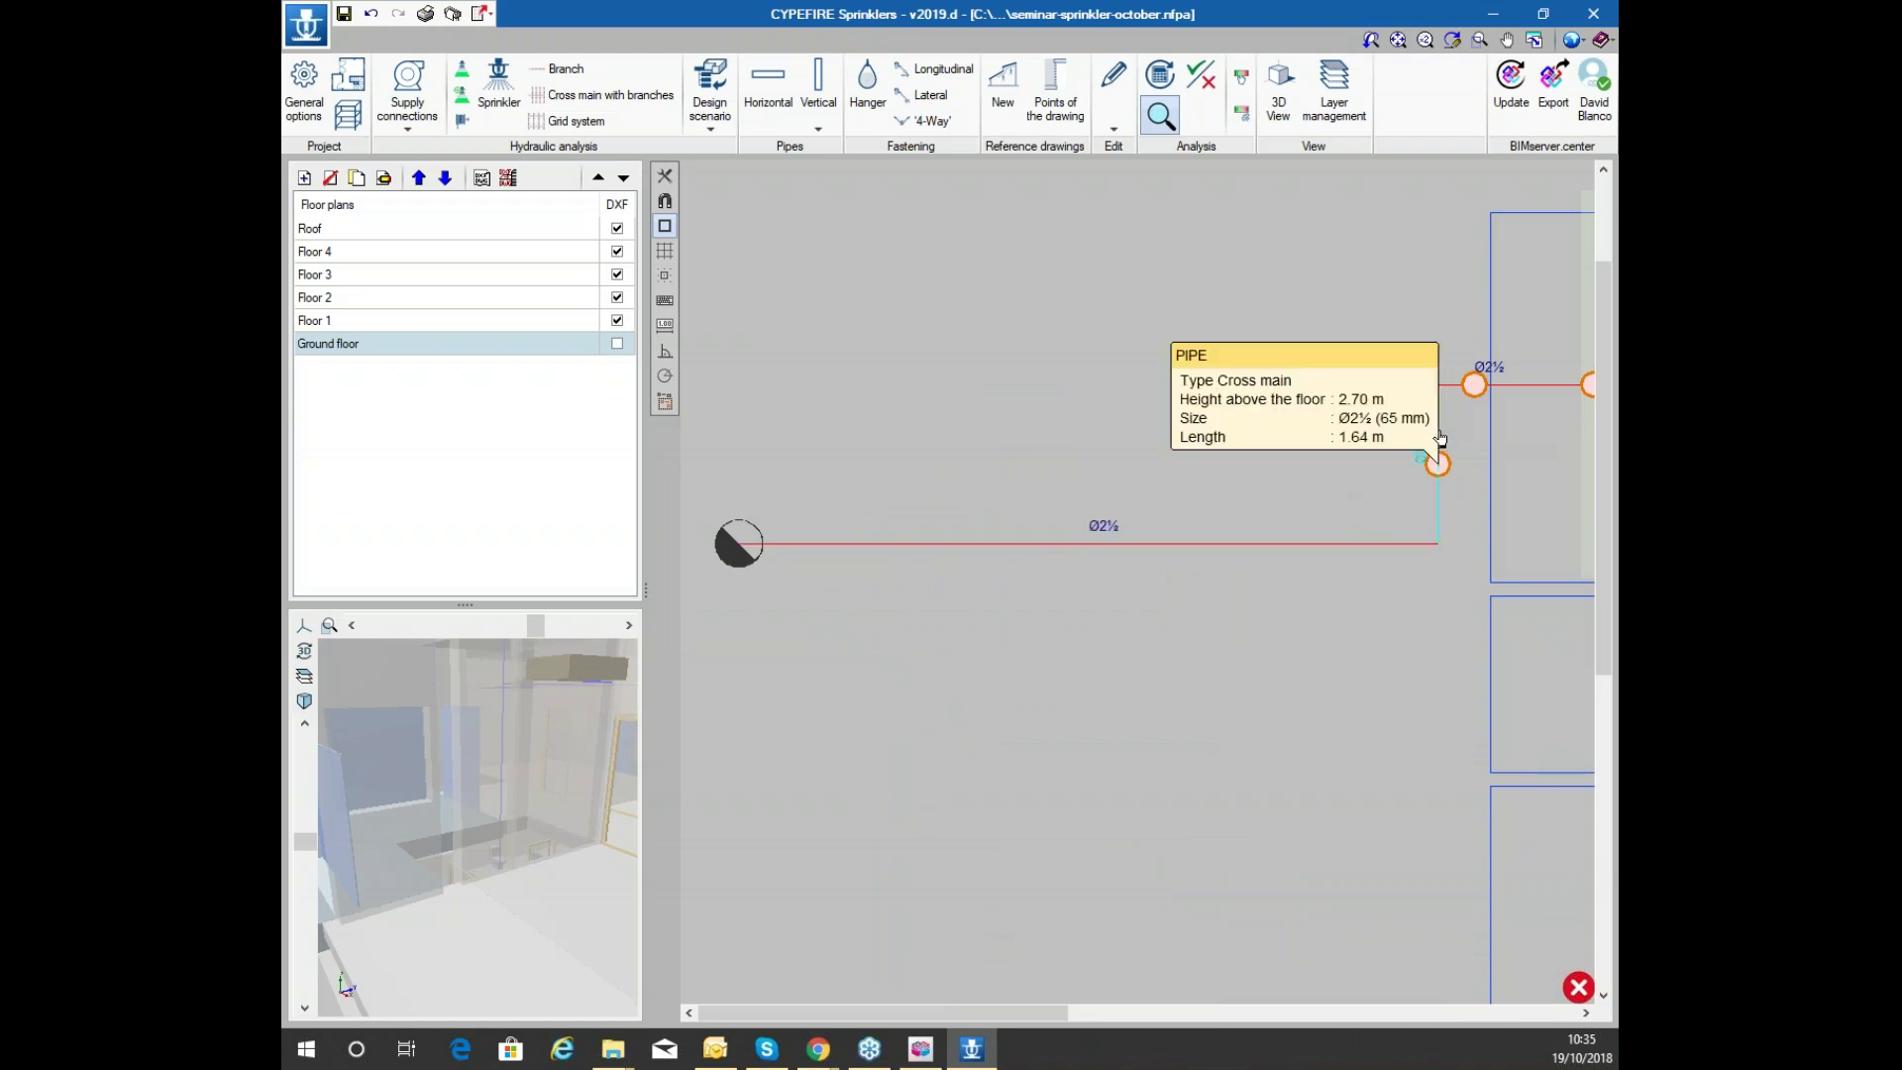
pyautogui.moveTo(1437, 455); pyautogui.dragTo(1093, 500, button='middle')
pyautogui.moveTo(1092, 505)
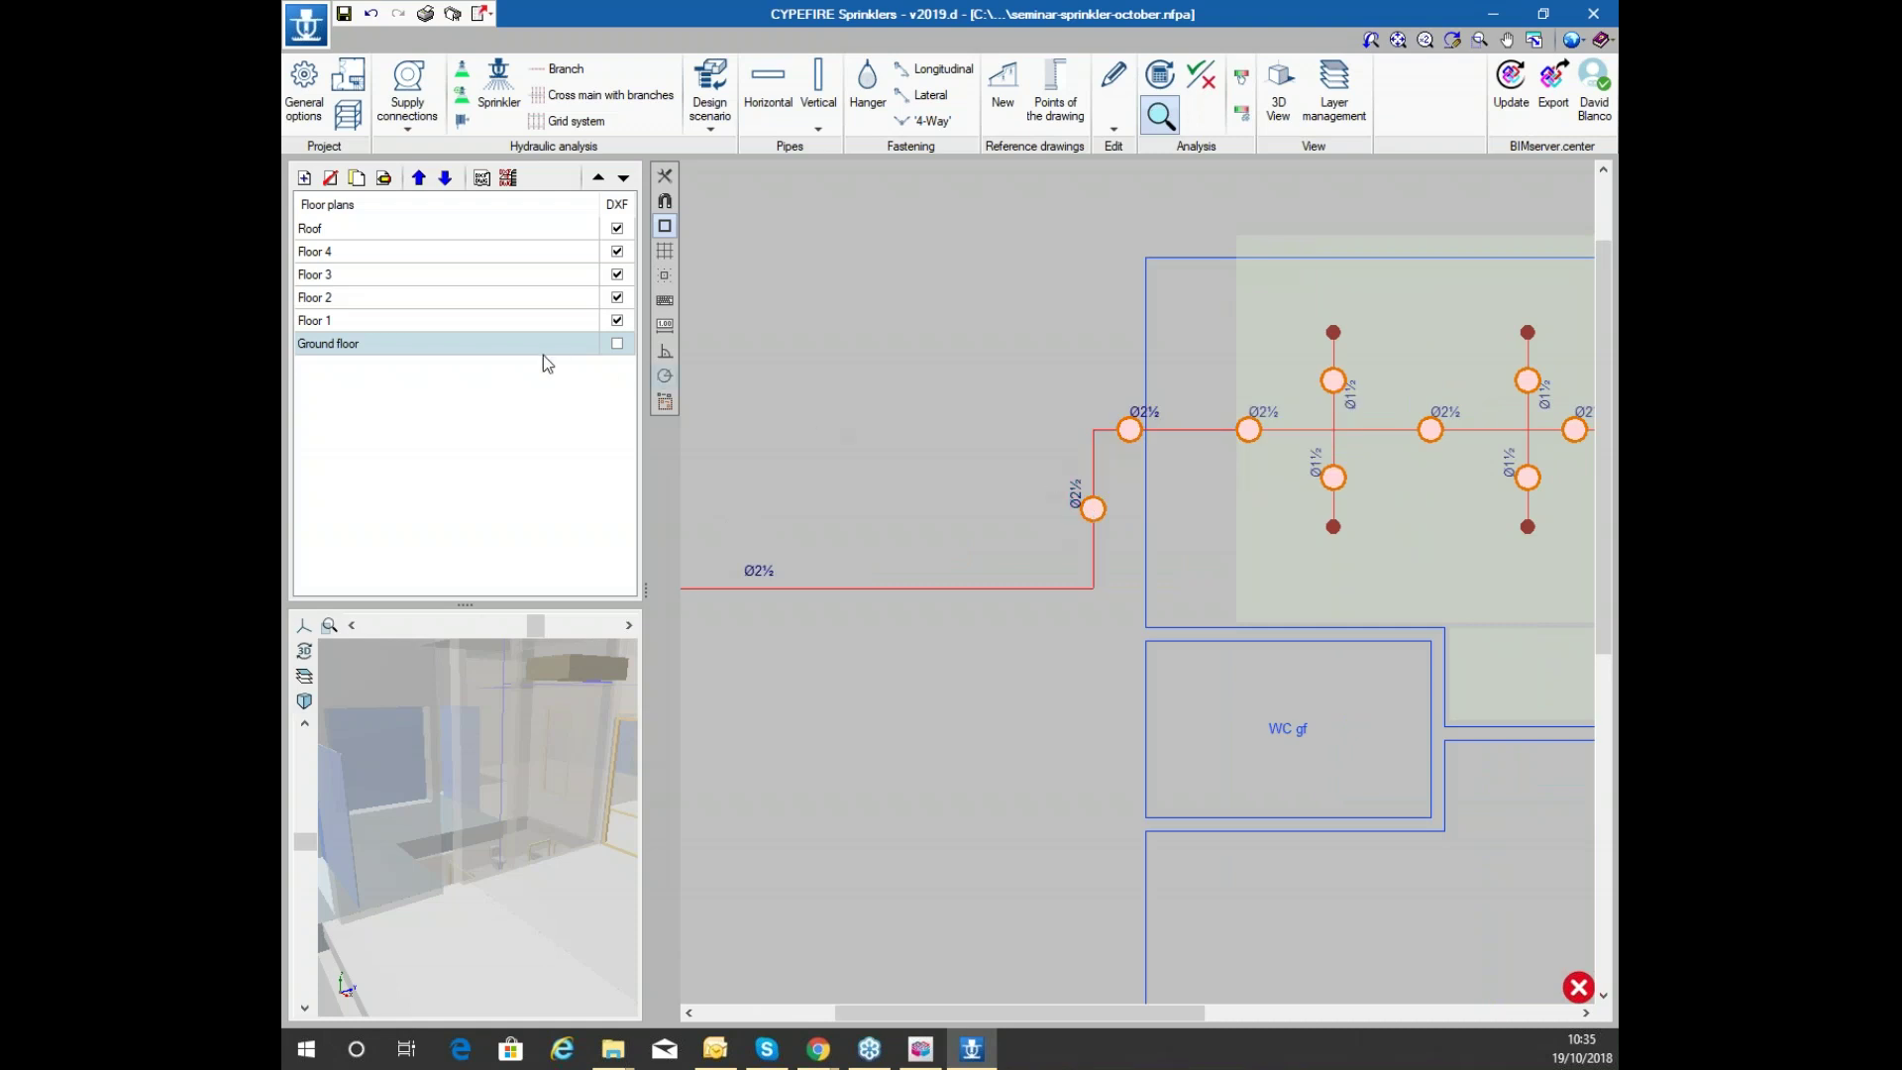
pyautogui.scroll(3, 1137, 579)
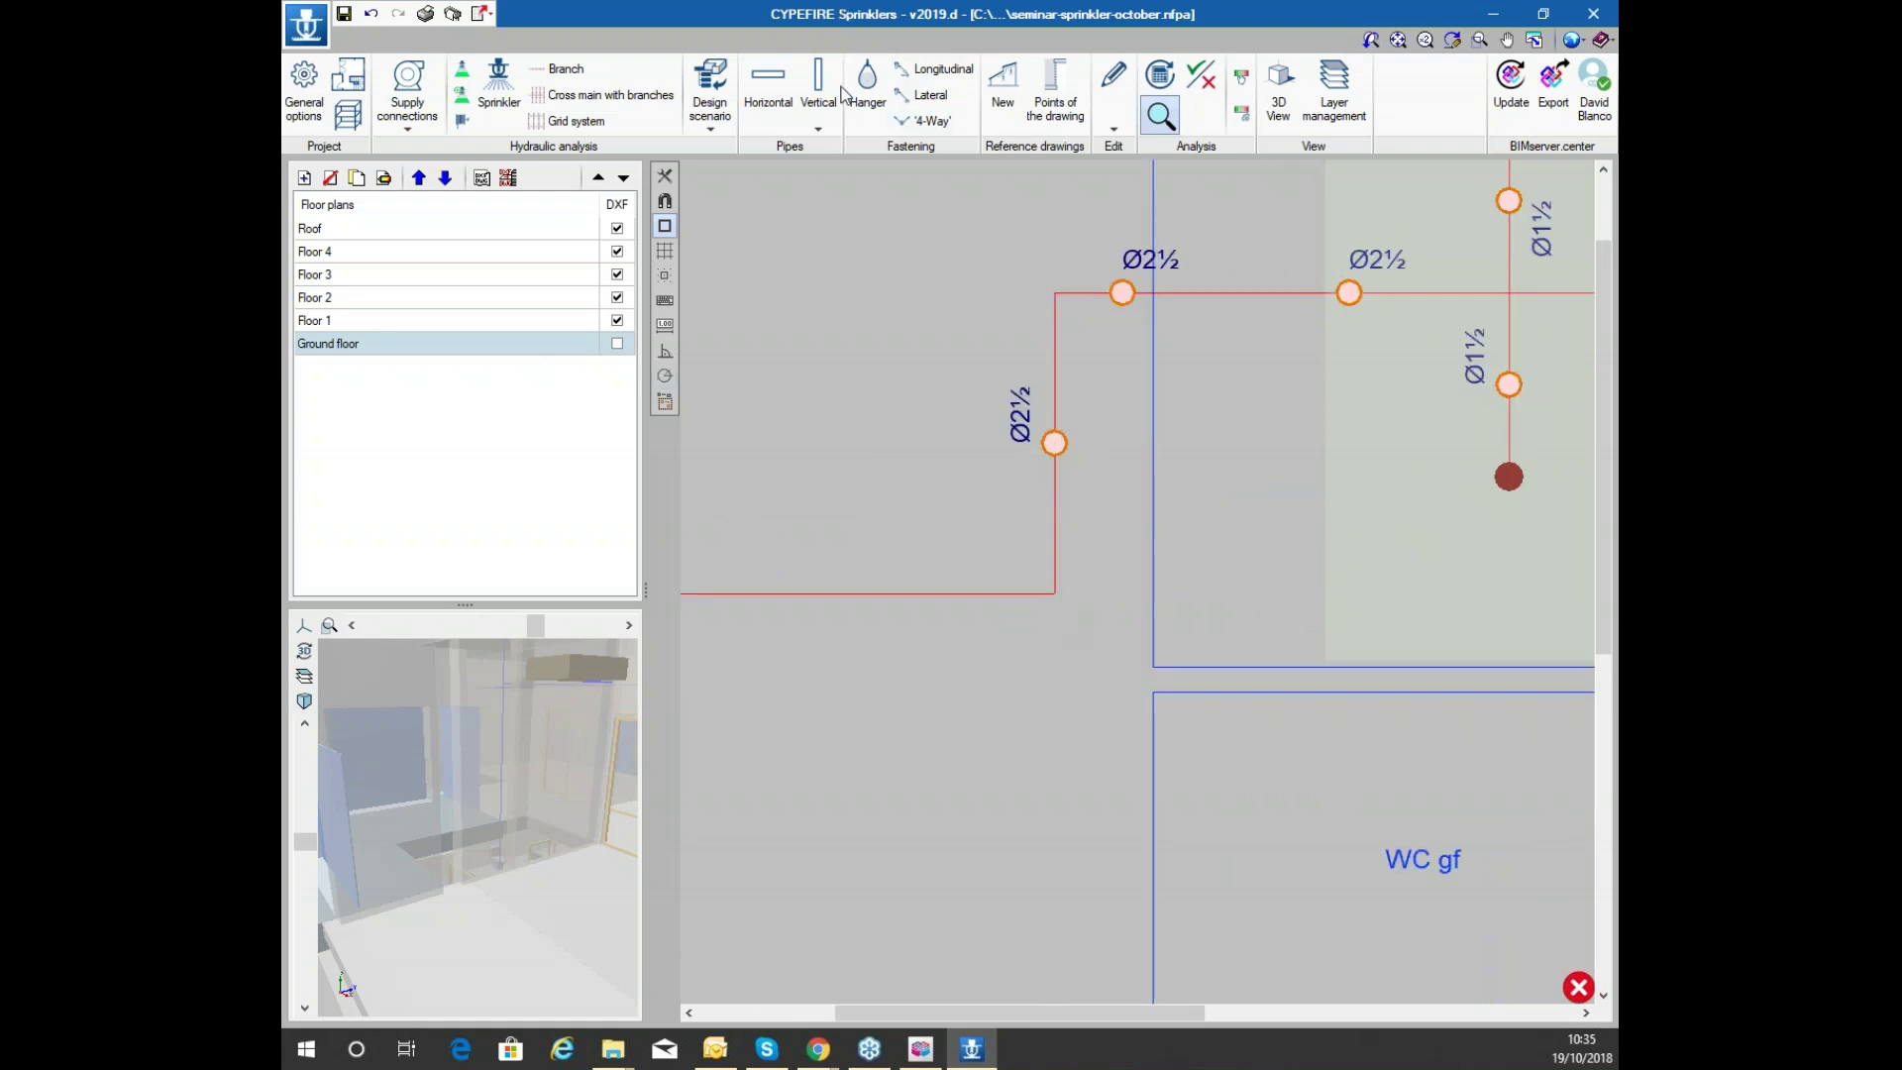
# Insert vertical pipe v1, size Ø2½ (65 mm), at the corner where the supply pipe meets the raised cross main outside the dining room
pyautogui.click(818, 124)
pyautogui.click(354, 173)
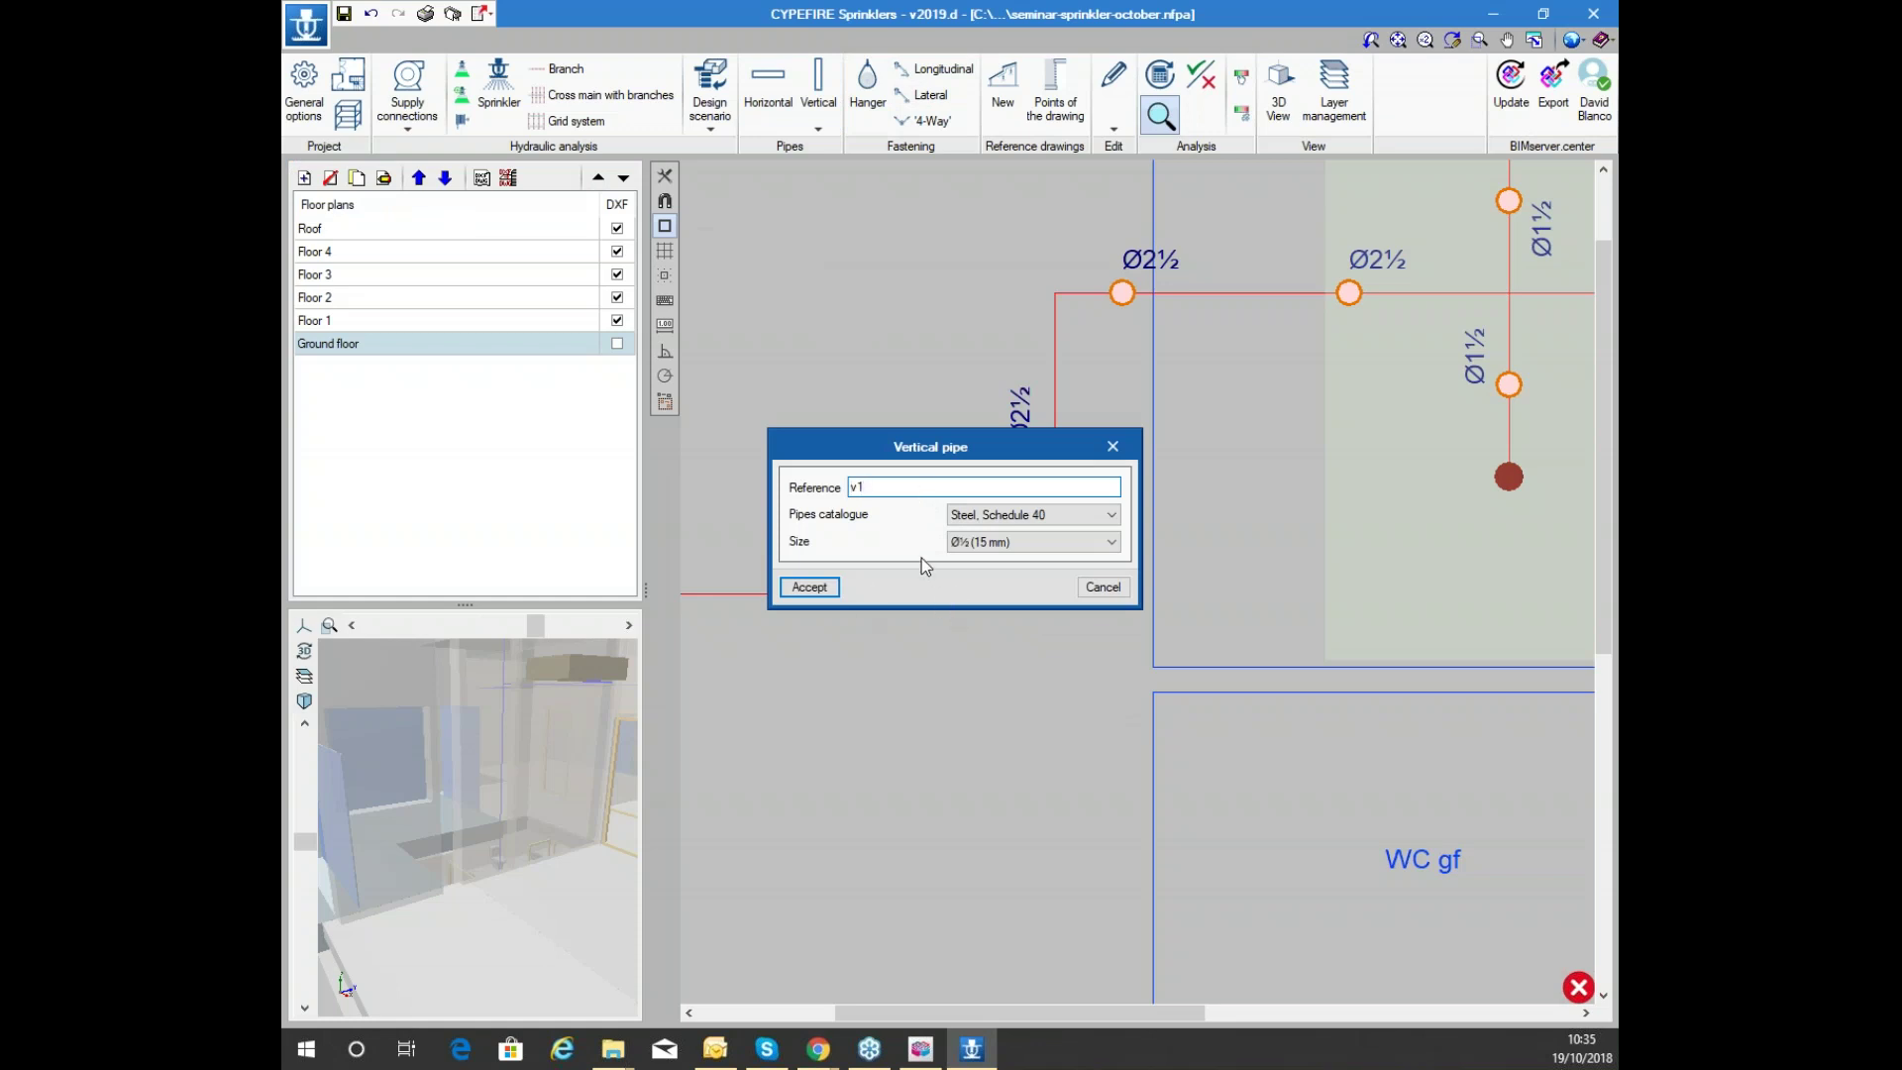
pyautogui.click(980, 541)
pyautogui.click(951, 634)
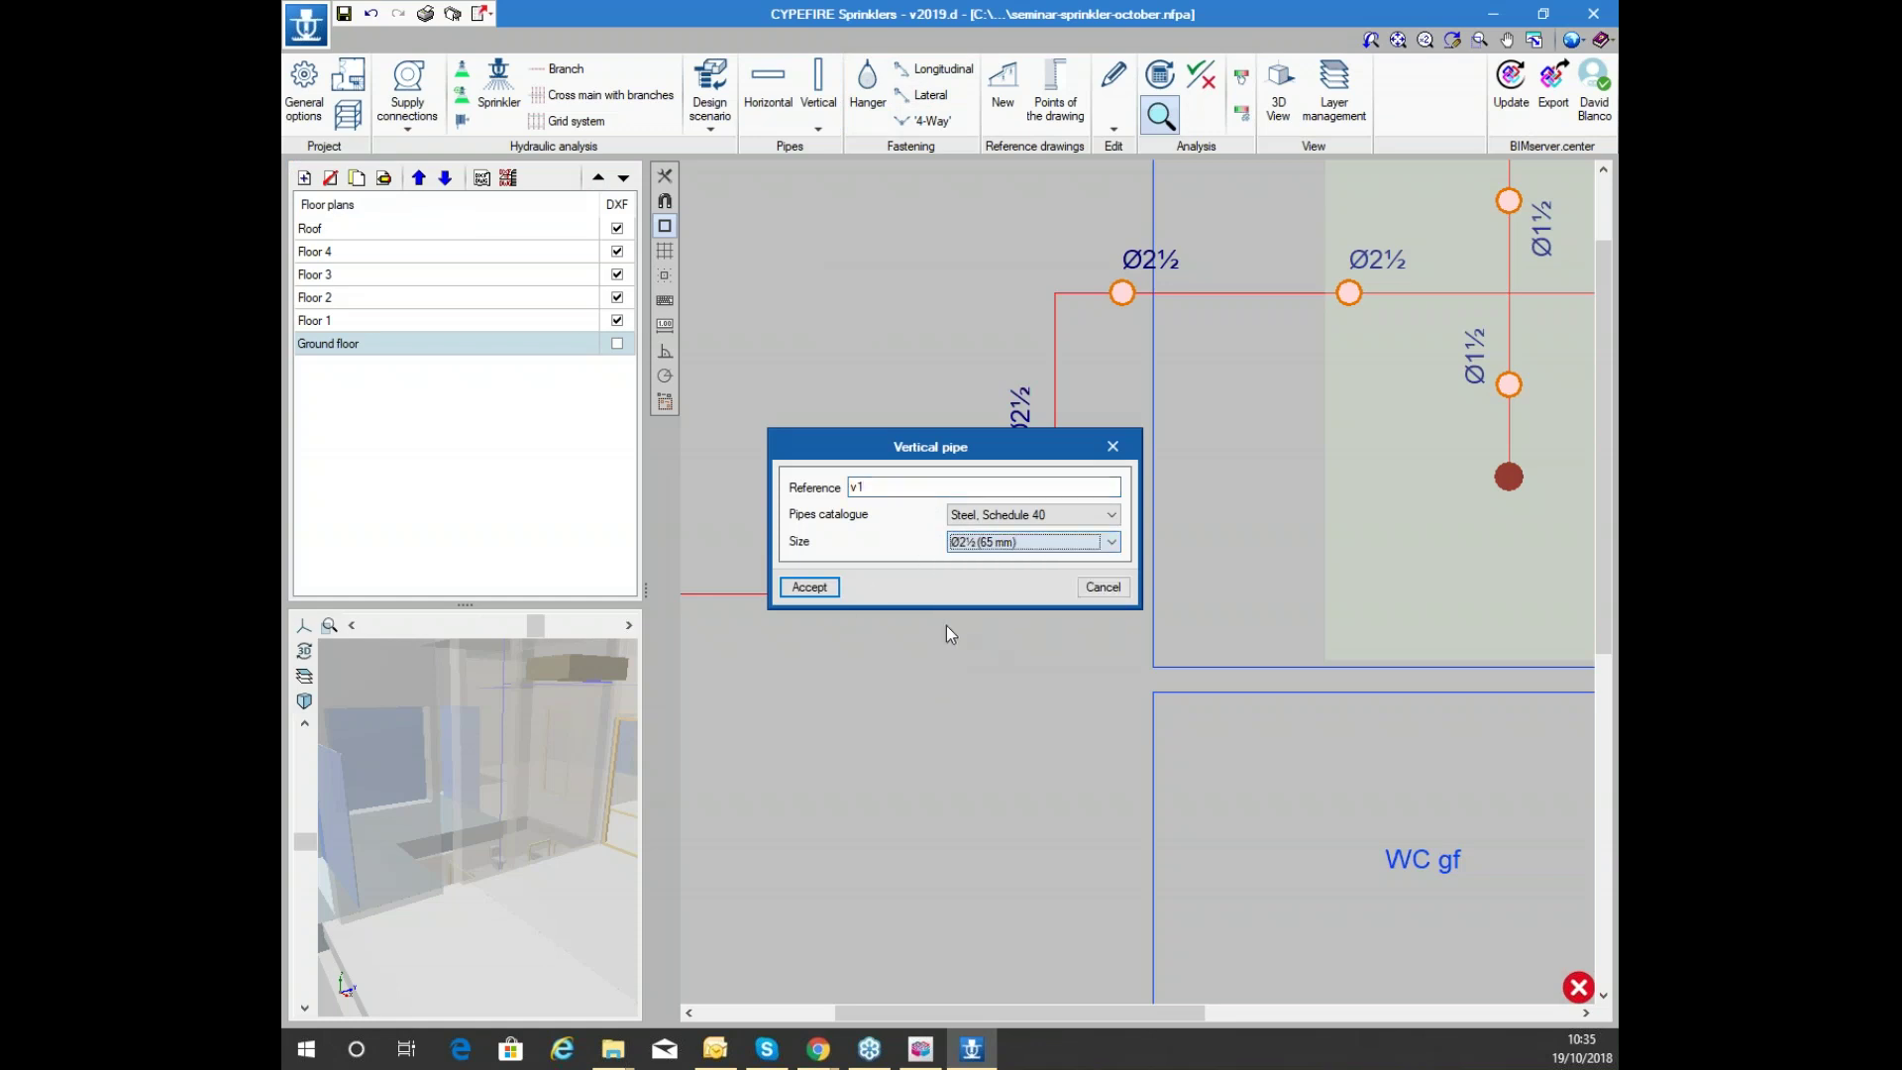
pyautogui.click(808, 586)
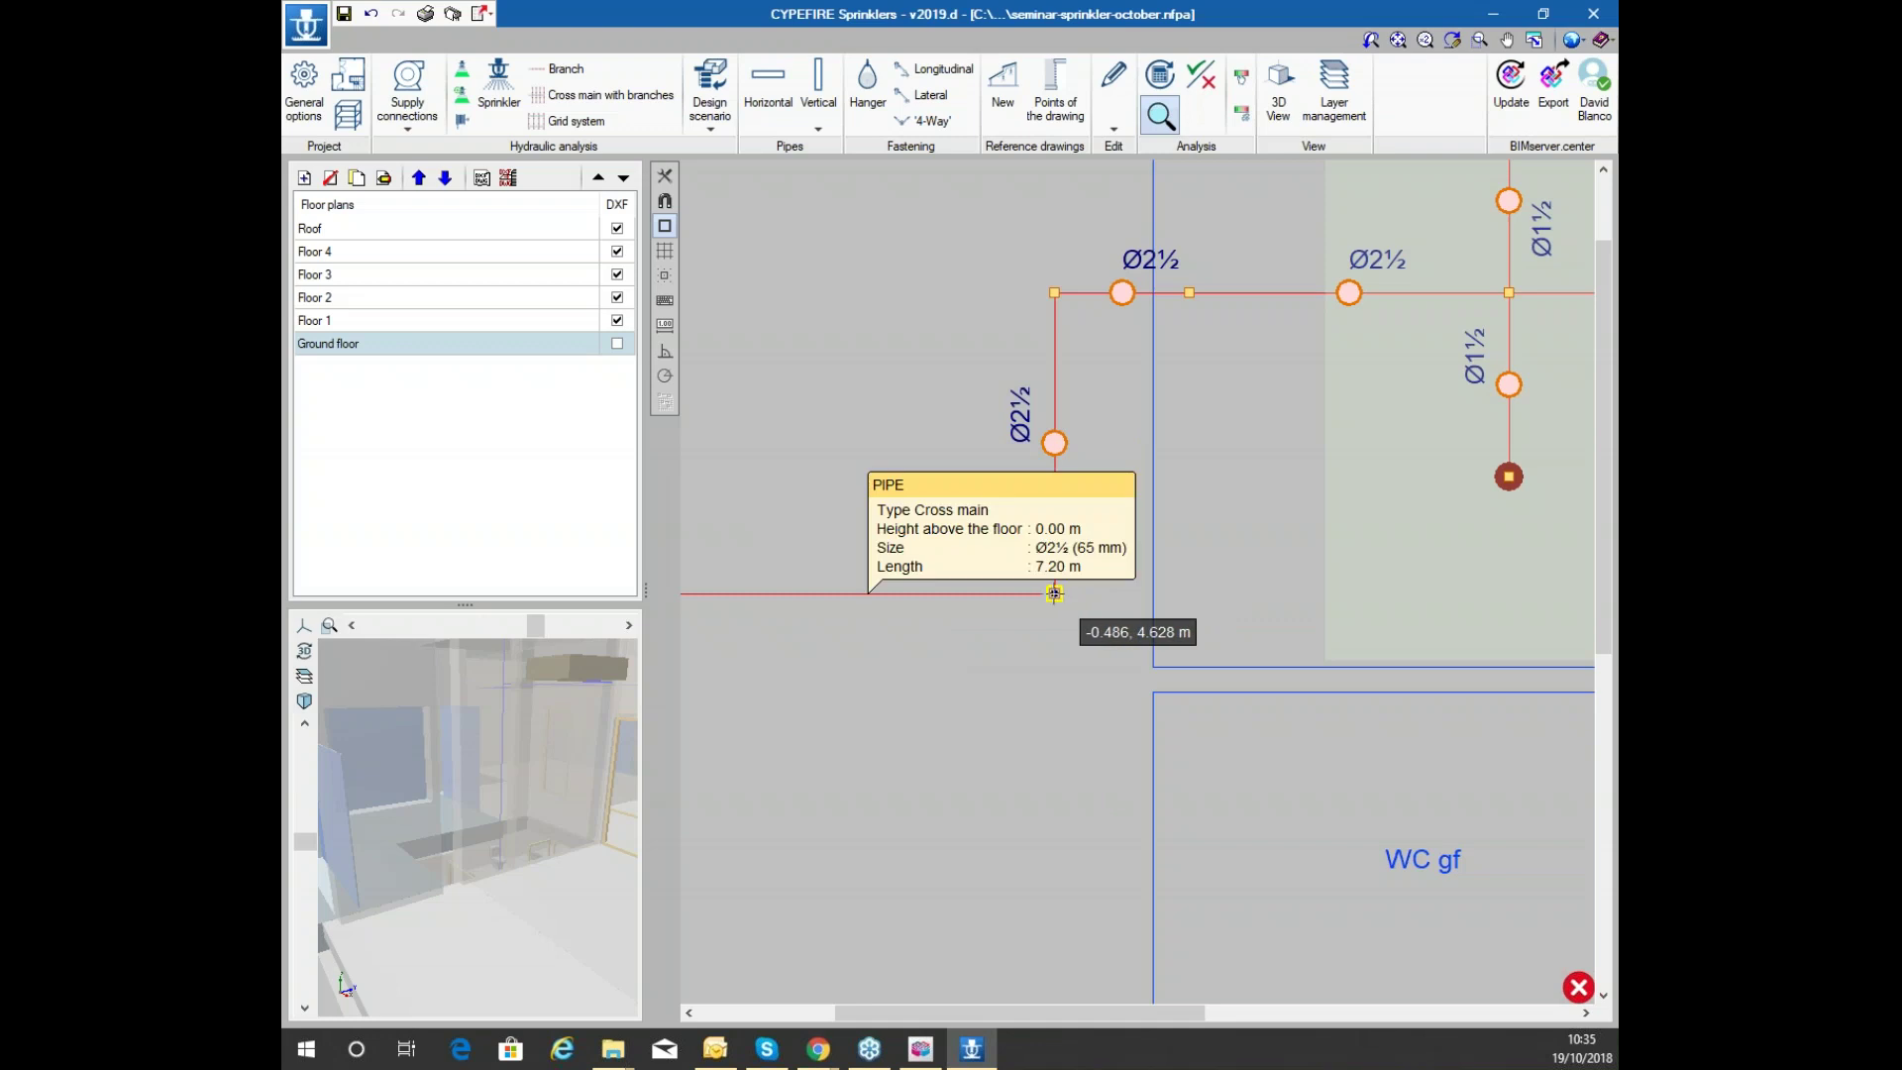
pyautogui.click(1054, 593)
pyautogui.click(1122, 586)
pyautogui.scroll(3, 1080, 589)
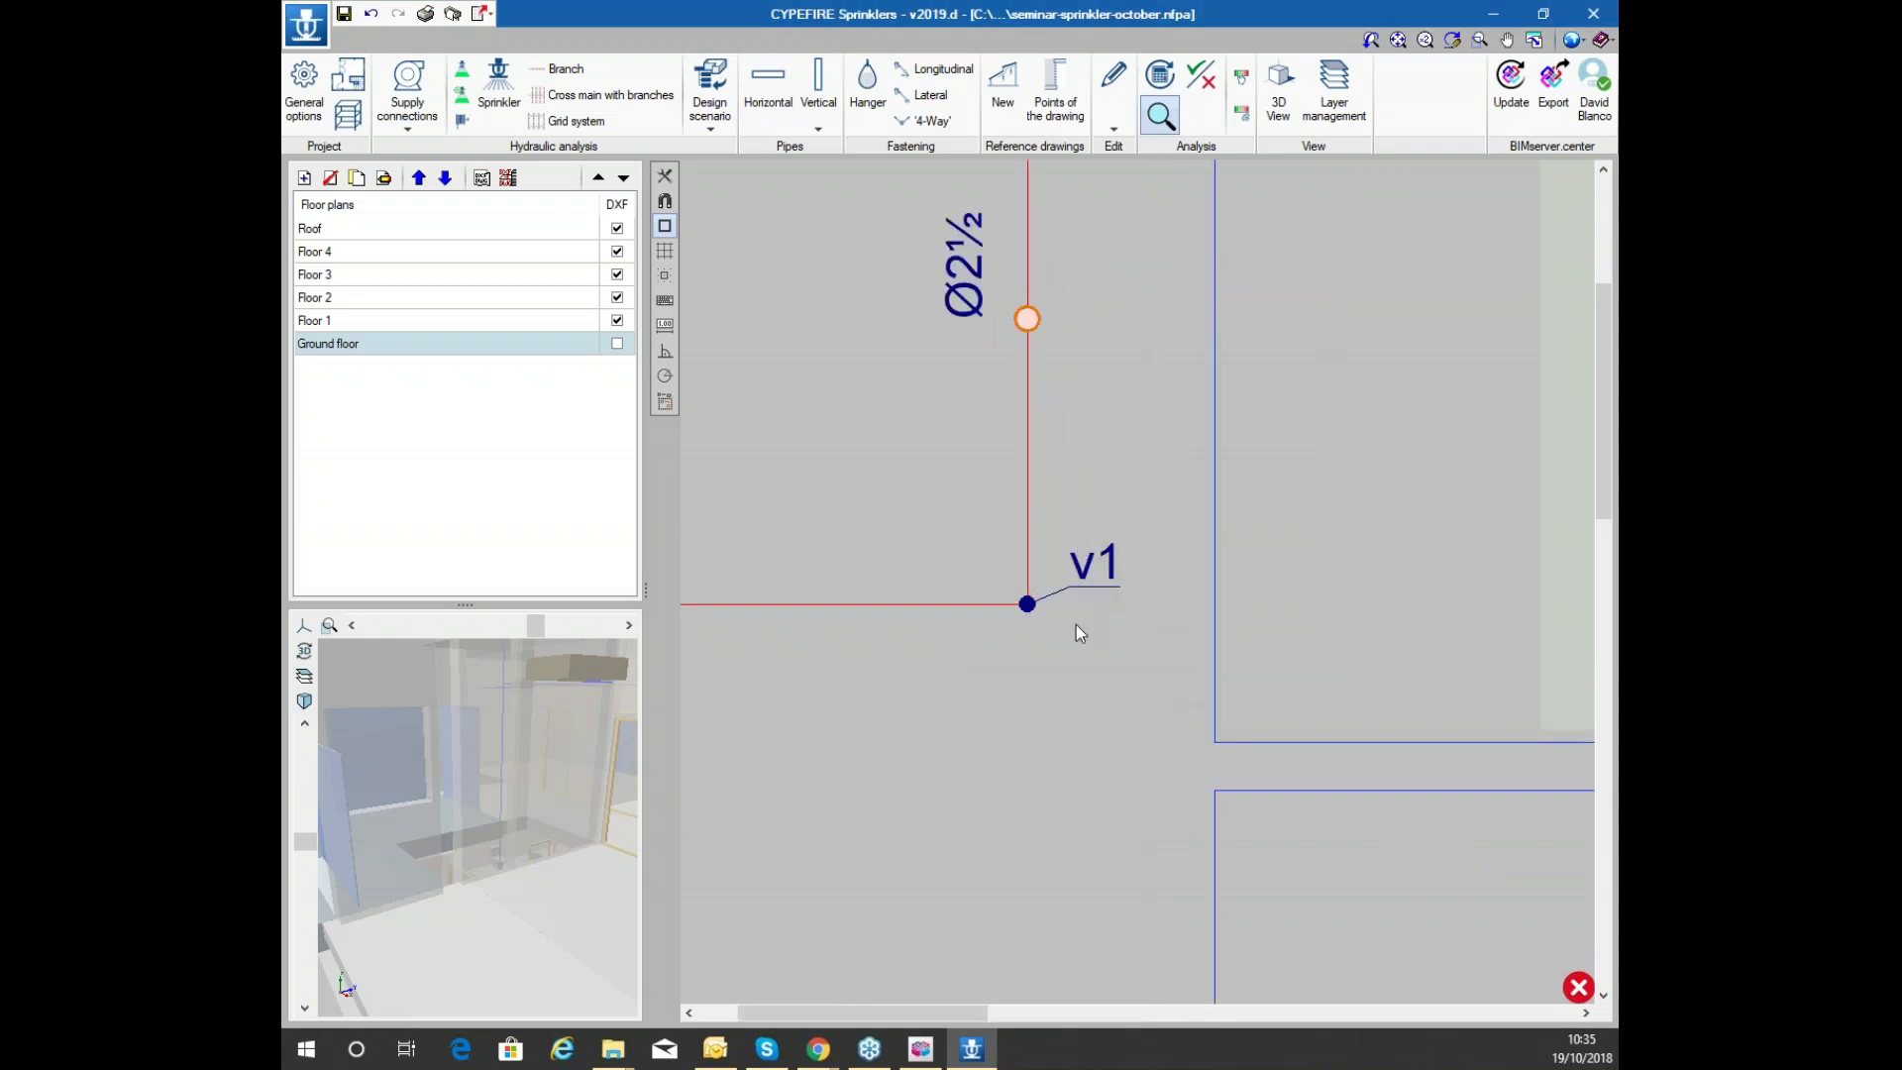
pyautogui.scroll(-5, 997, 638)
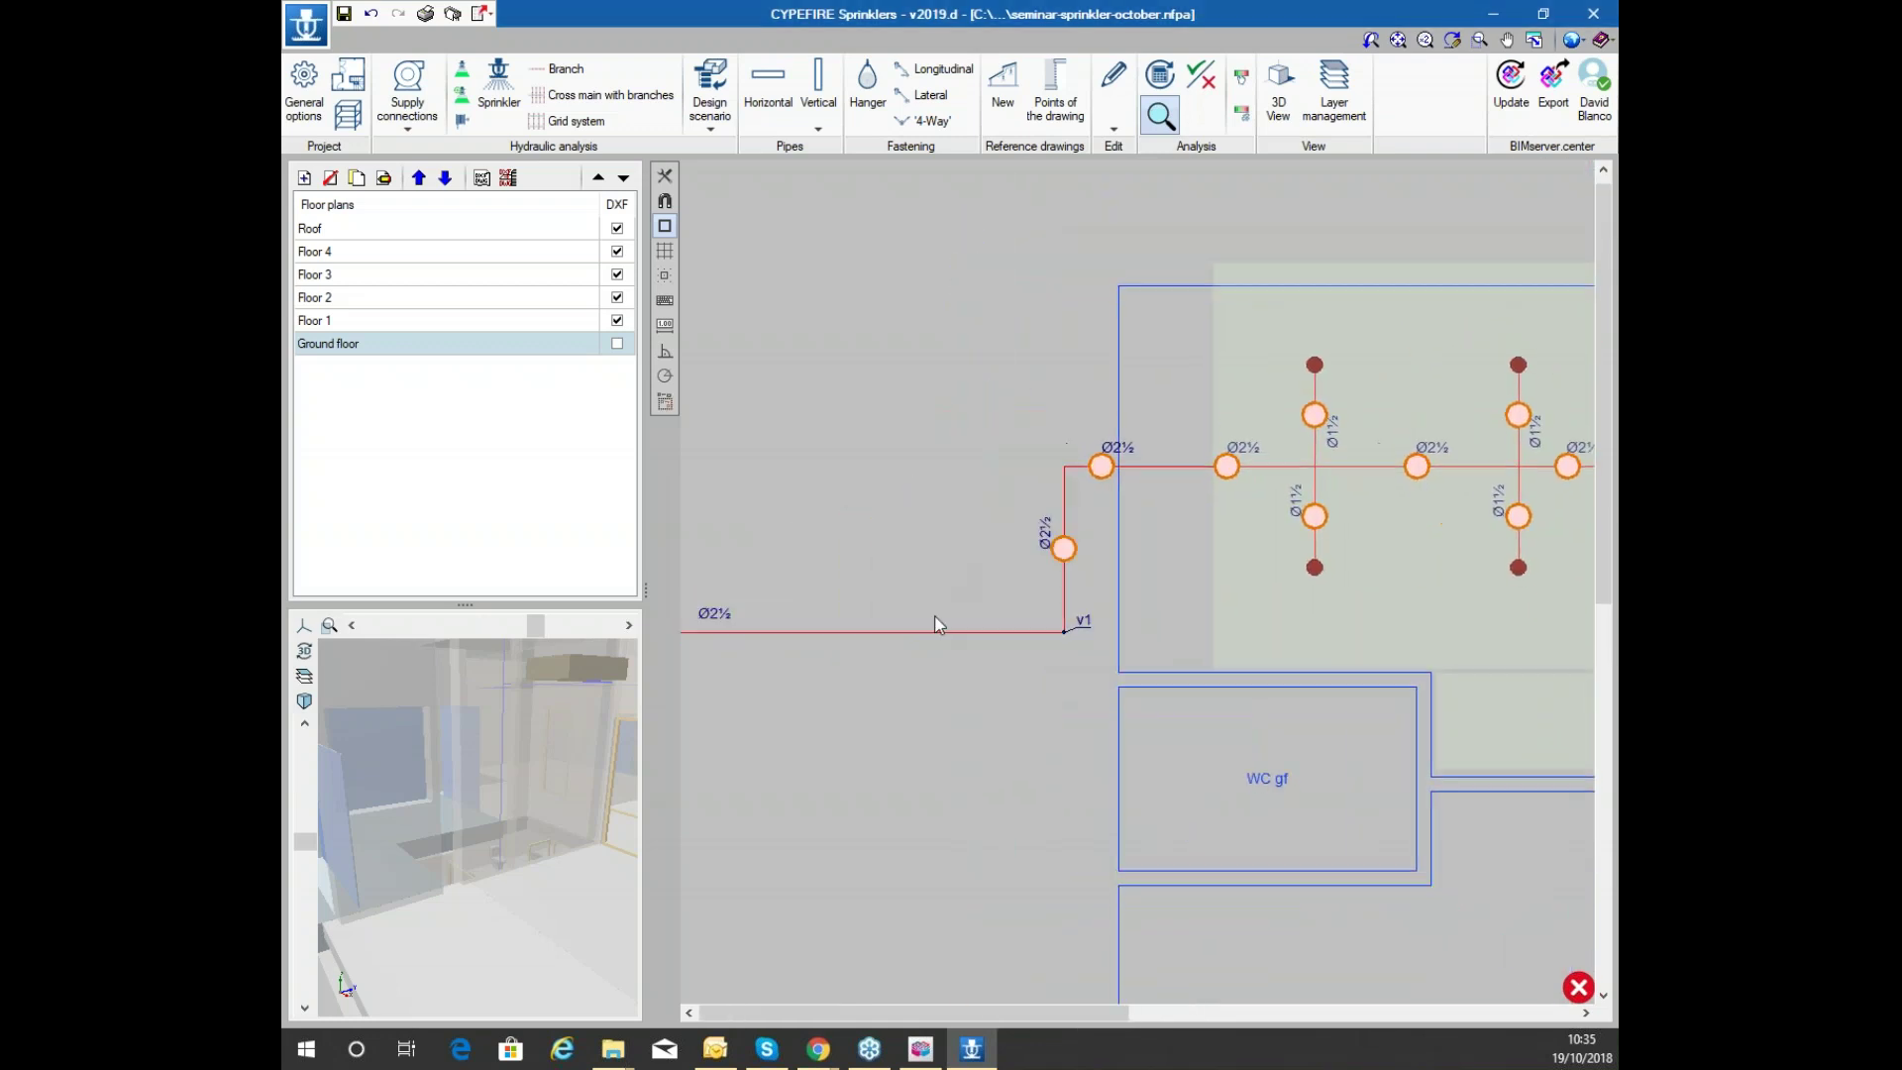
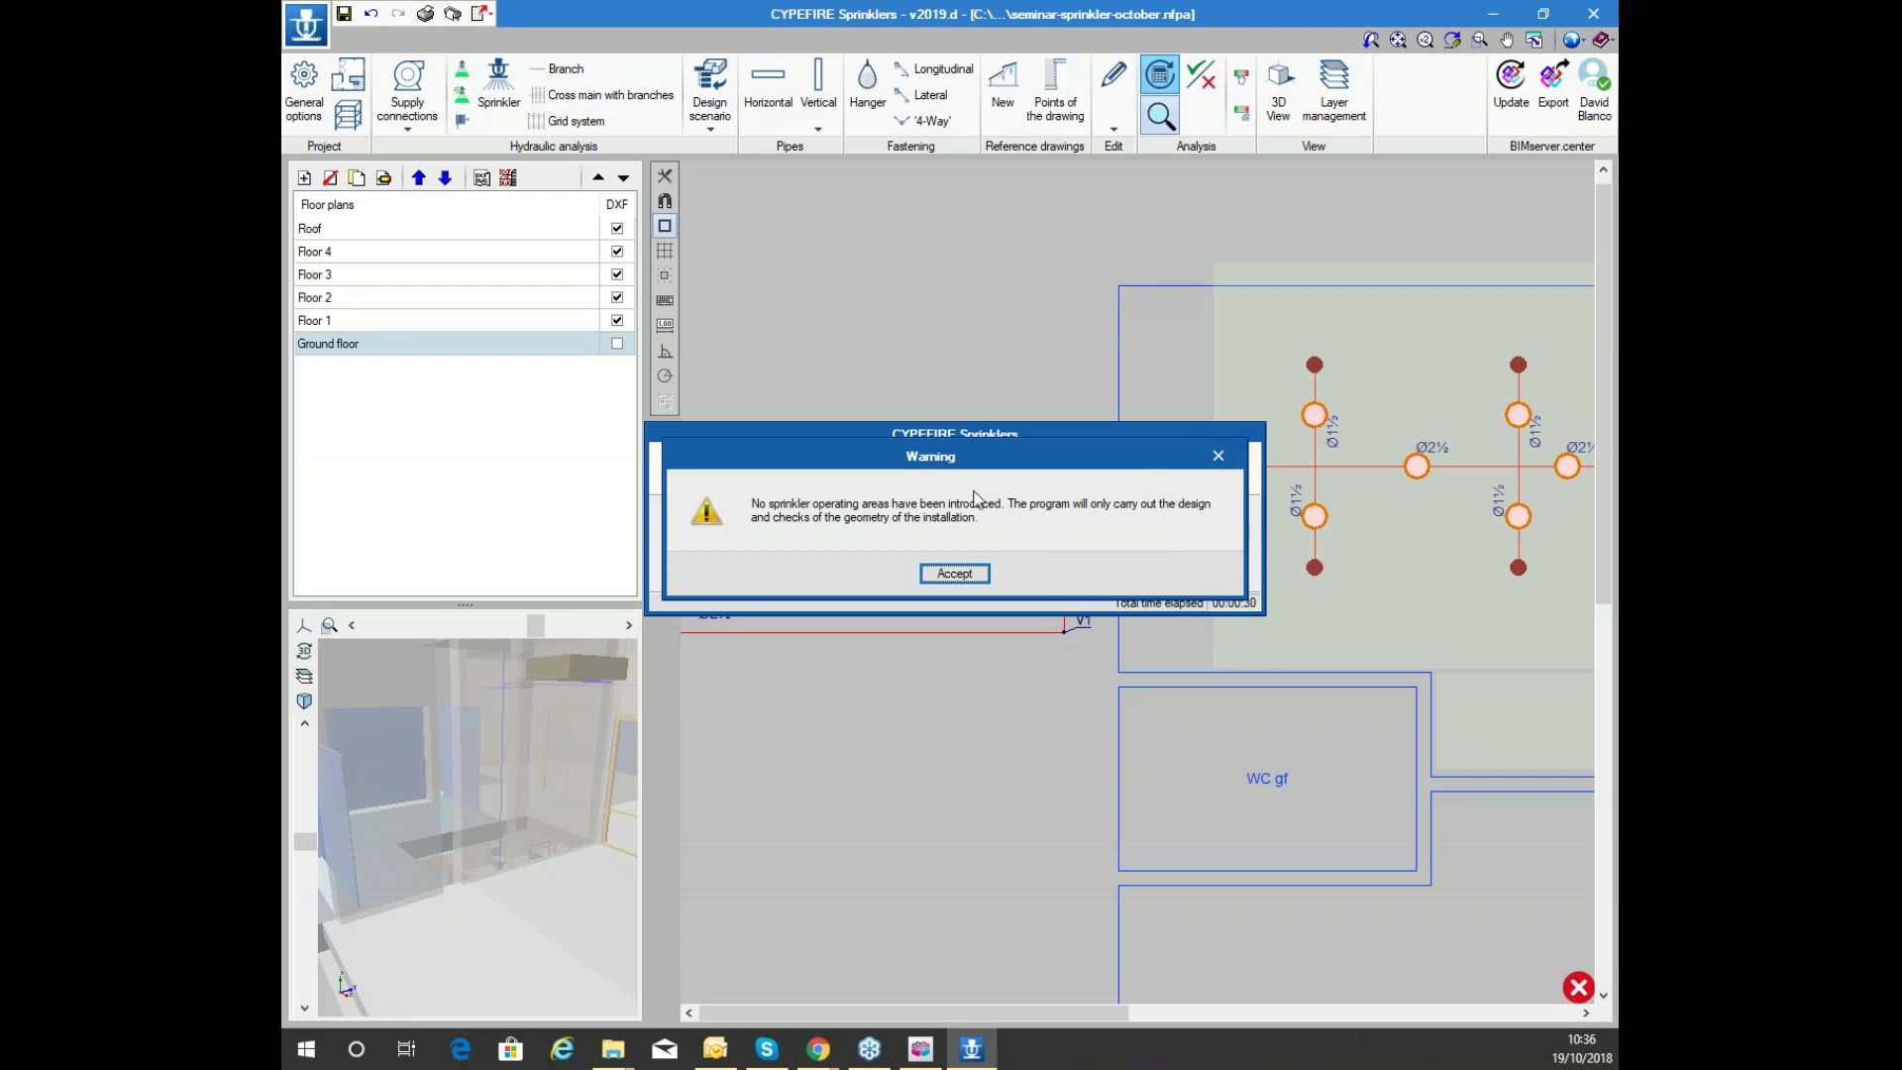
# Update the analysis with geometry design and checks only, and inspect the most remote sprinkler of the dining room
pyautogui.click(941, 572)
pyautogui.click(941, 574)
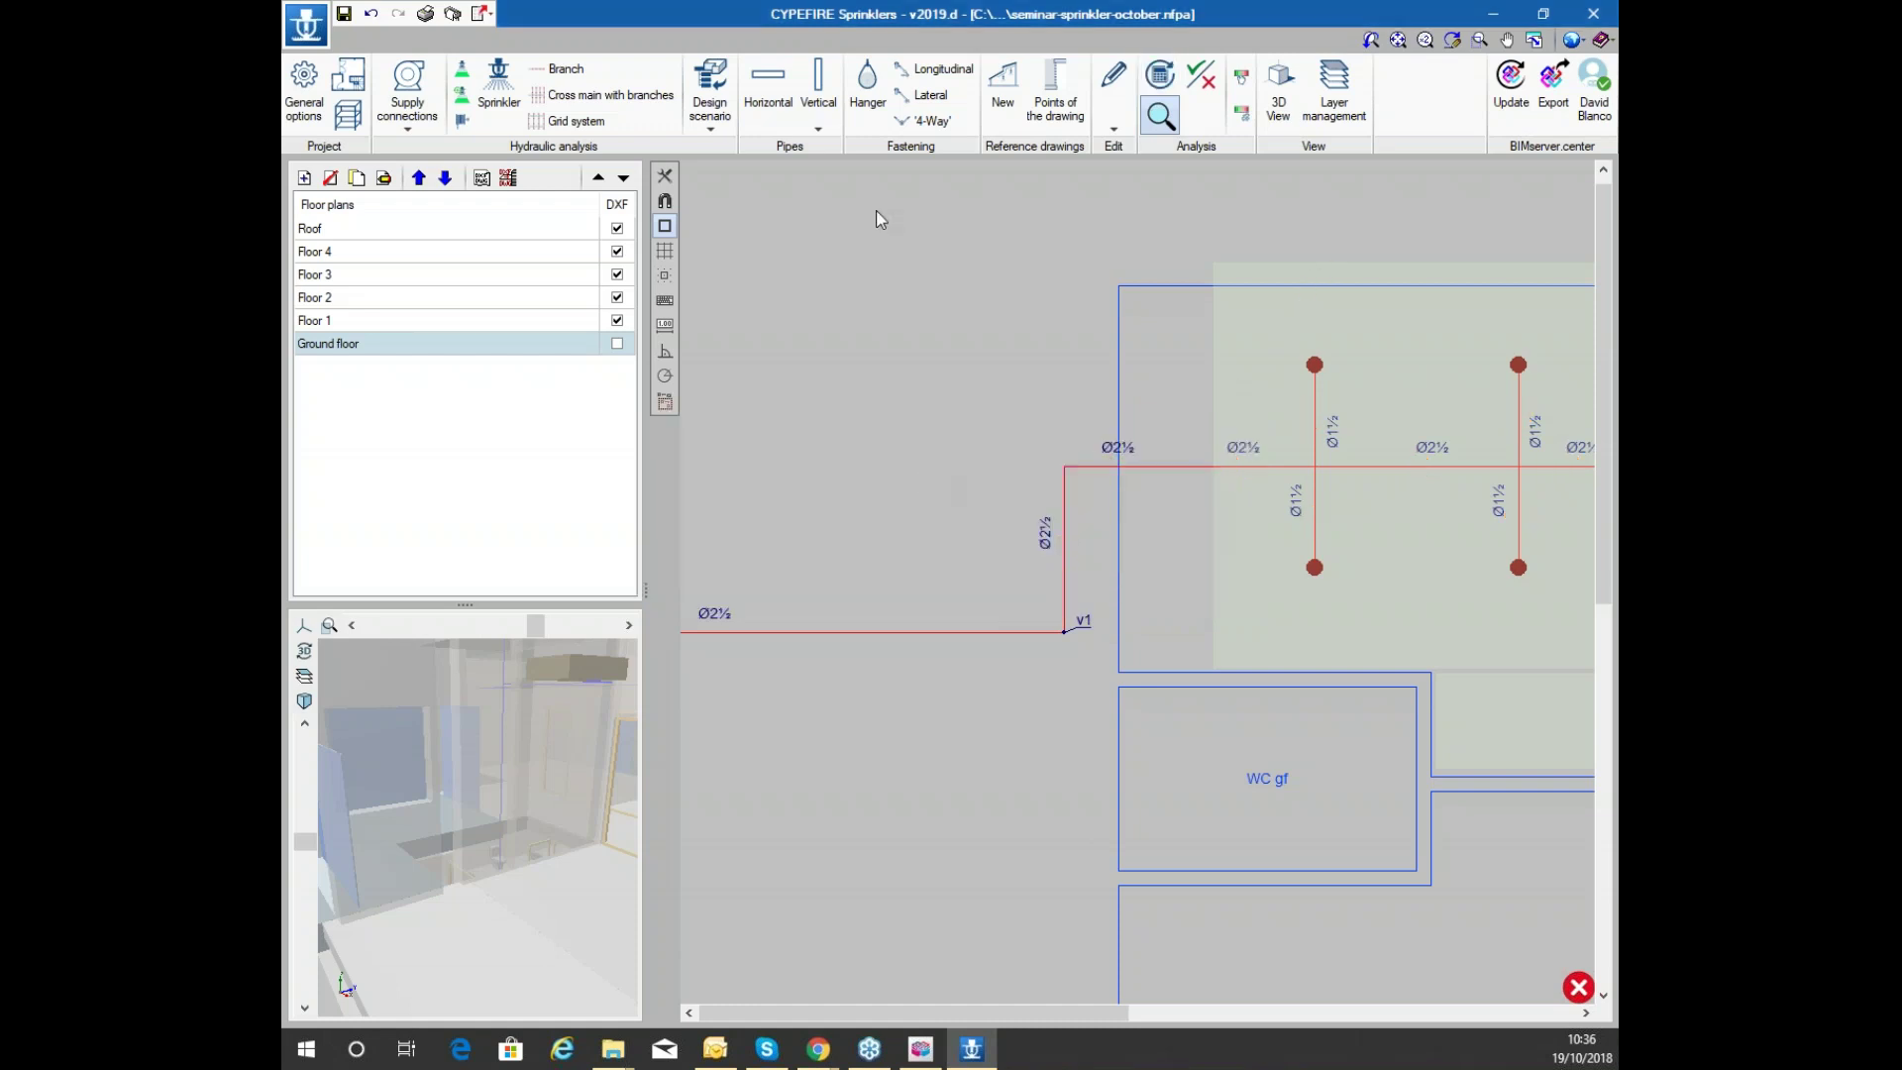
pyautogui.scroll(-3, 1100, 268)
pyautogui.scroll(2, 1323, 293)
pyautogui.moveTo(1327, 301); pyautogui.dragTo(1562, 250, button='middle')
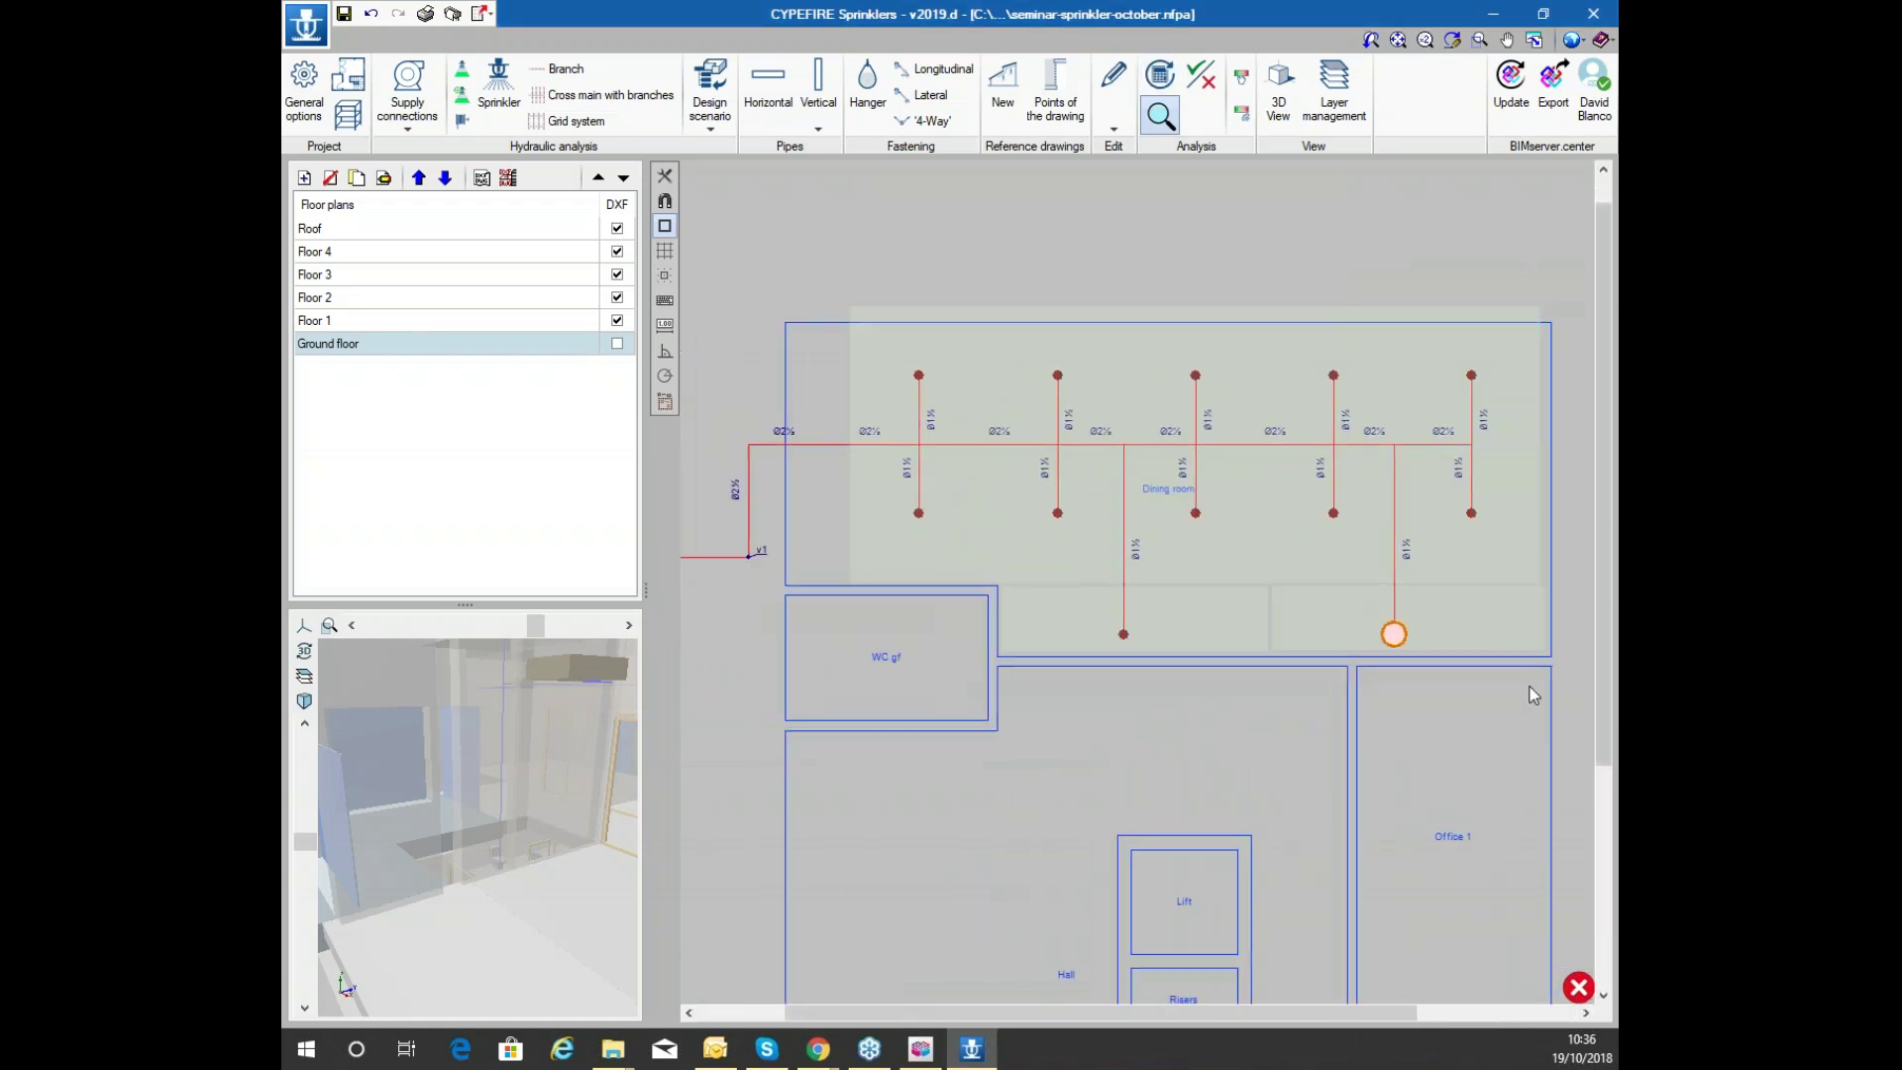
pyautogui.moveTo(1394, 635)
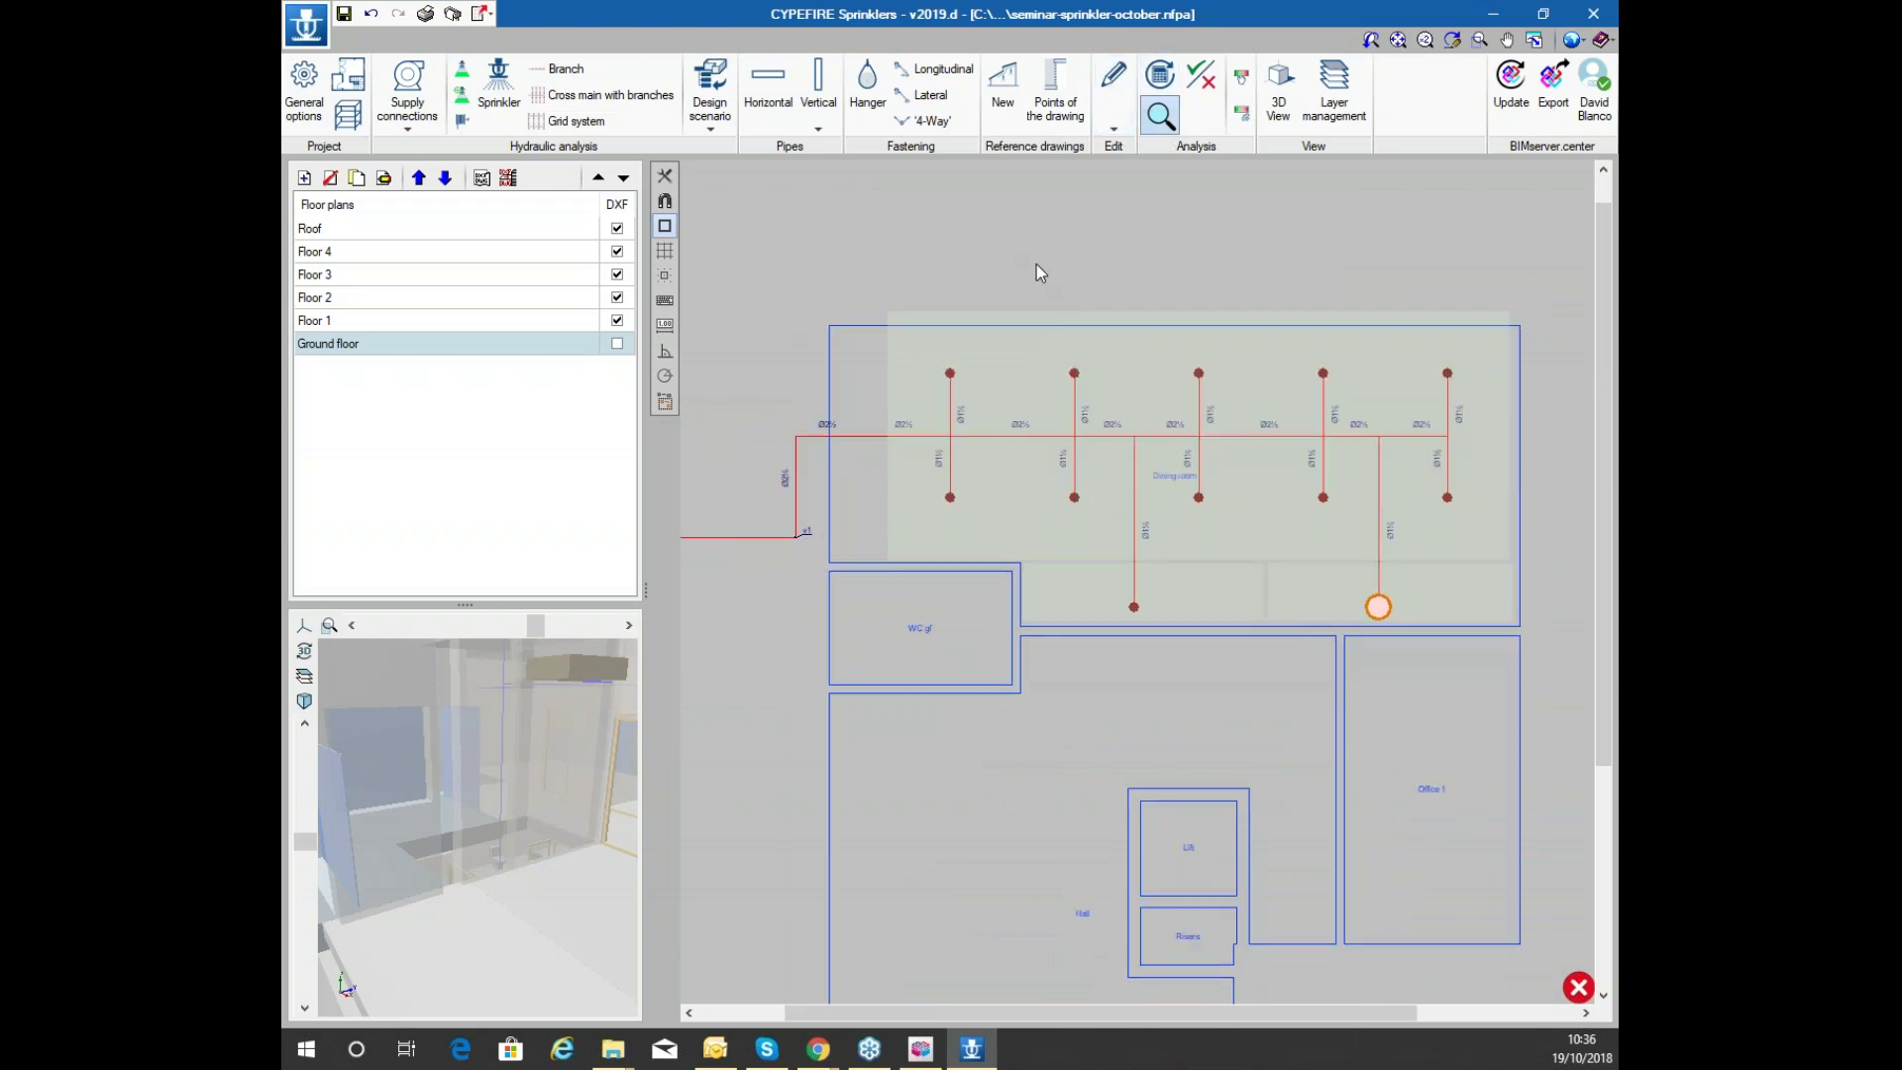
pyautogui.scroll(1, 921, 347)
pyautogui.scroll(-1, 912, 331)
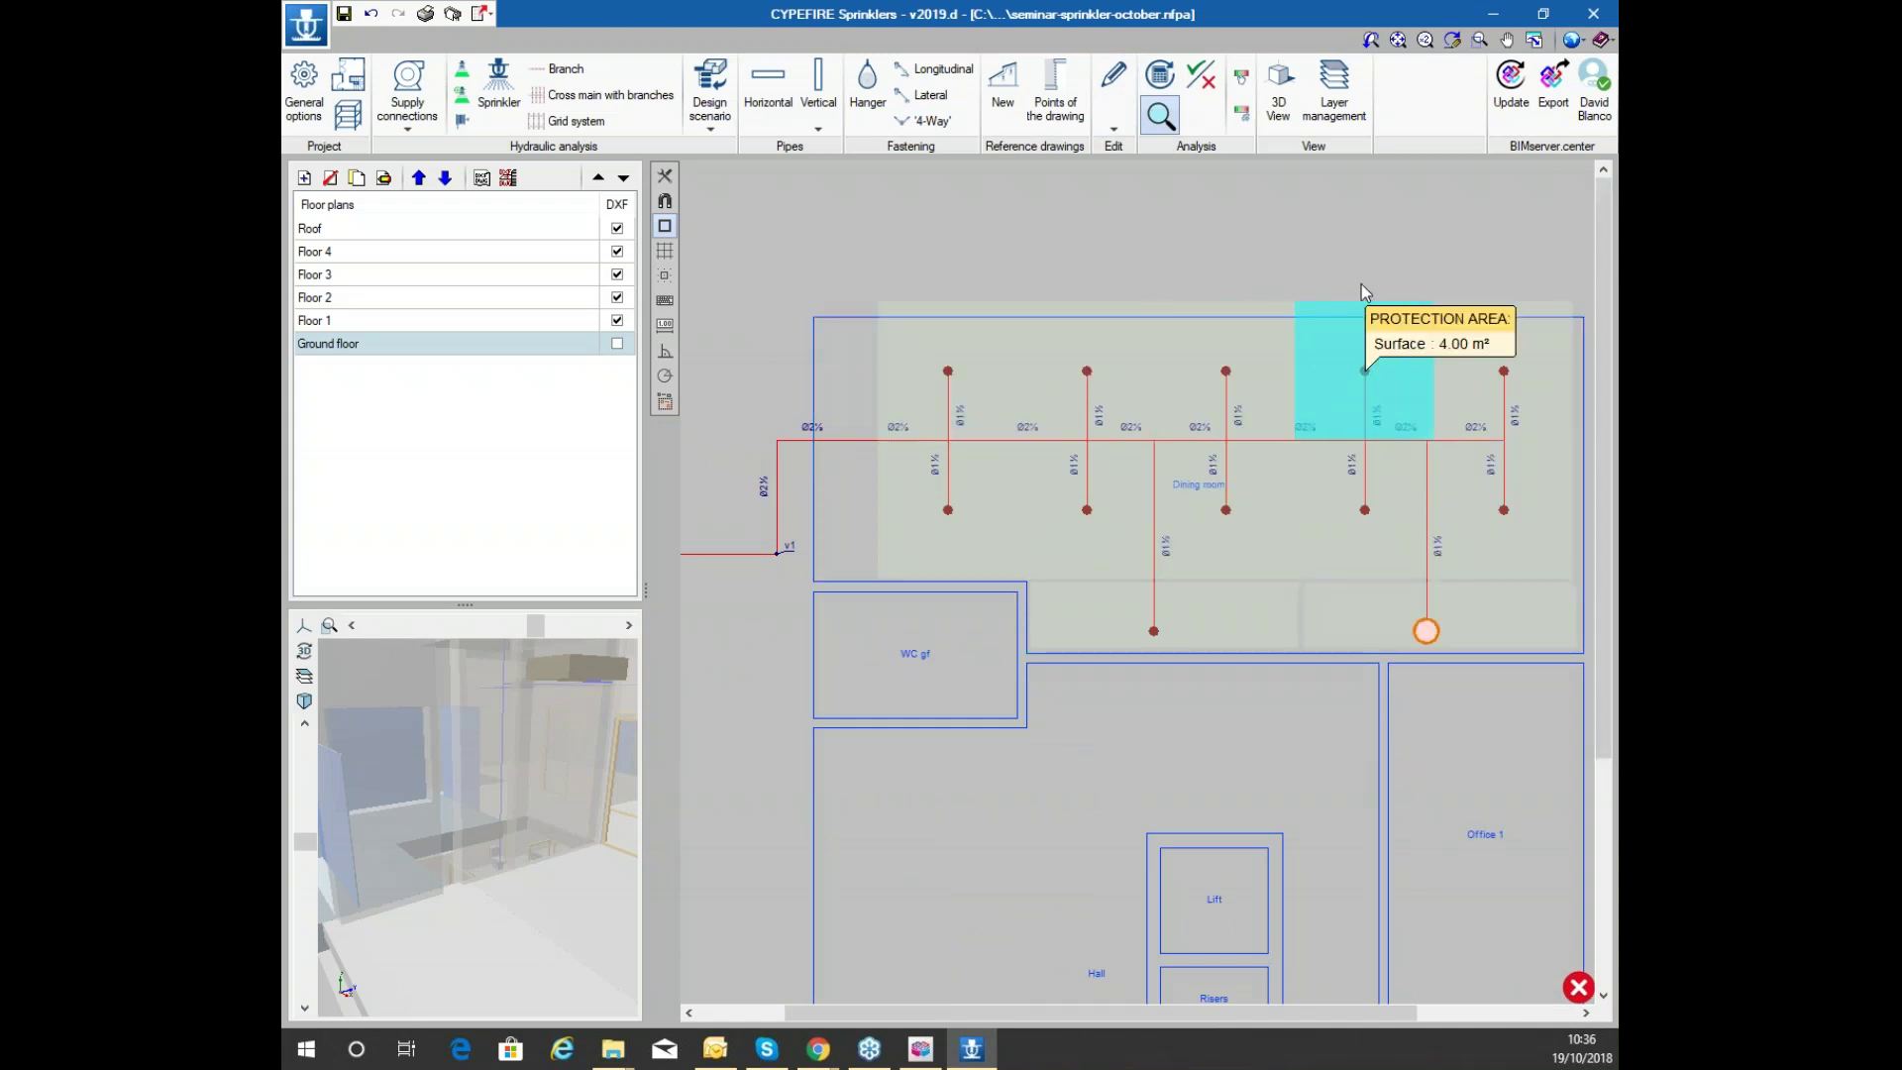
pyautogui.scroll(2, 1293, 594)
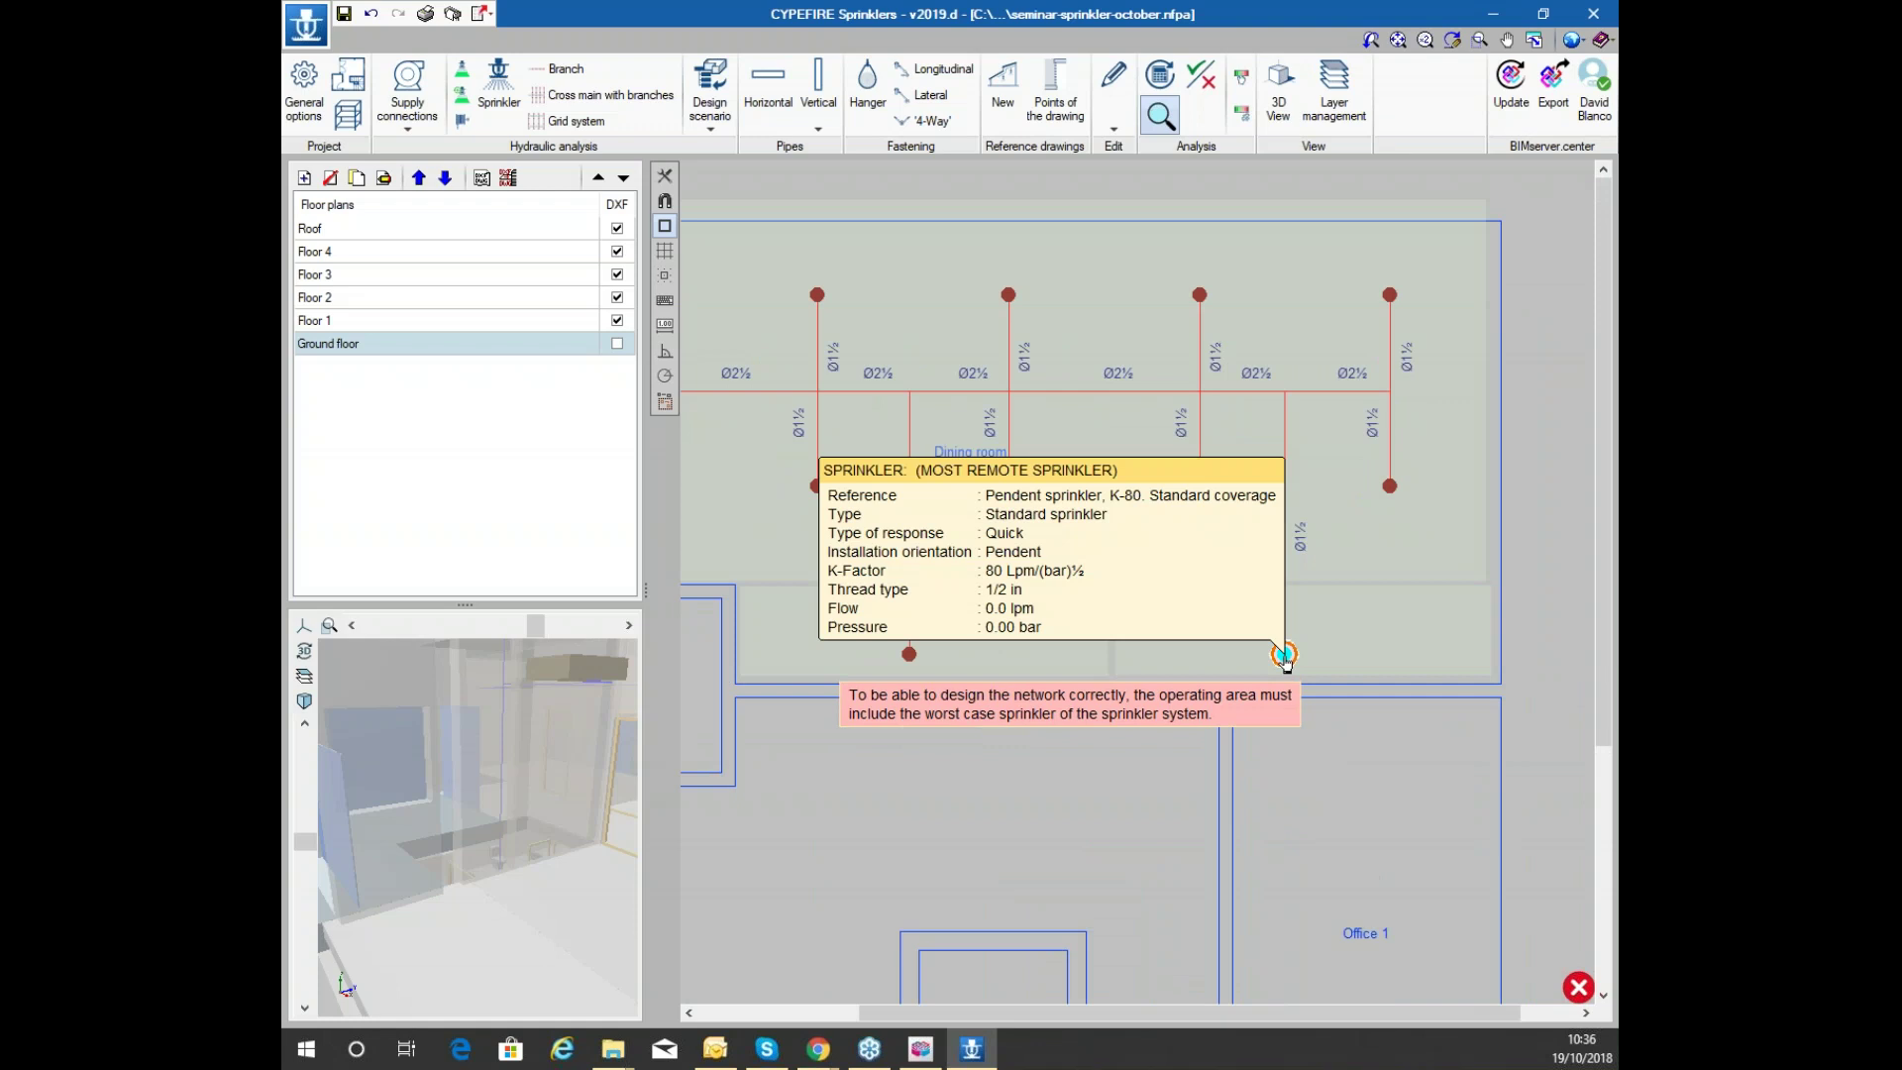
# Hide the protection areas layer and examine the most remote sprinkler and its branch pipe up close
pyautogui.scroll(3, 1329, 667)
pyautogui.moveTo(1304, 628); pyautogui.dragTo(914, 690, button='middle')
pyautogui.click(1334, 89)
pyautogui.click(921, 457)
pyautogui.click(903, 615)
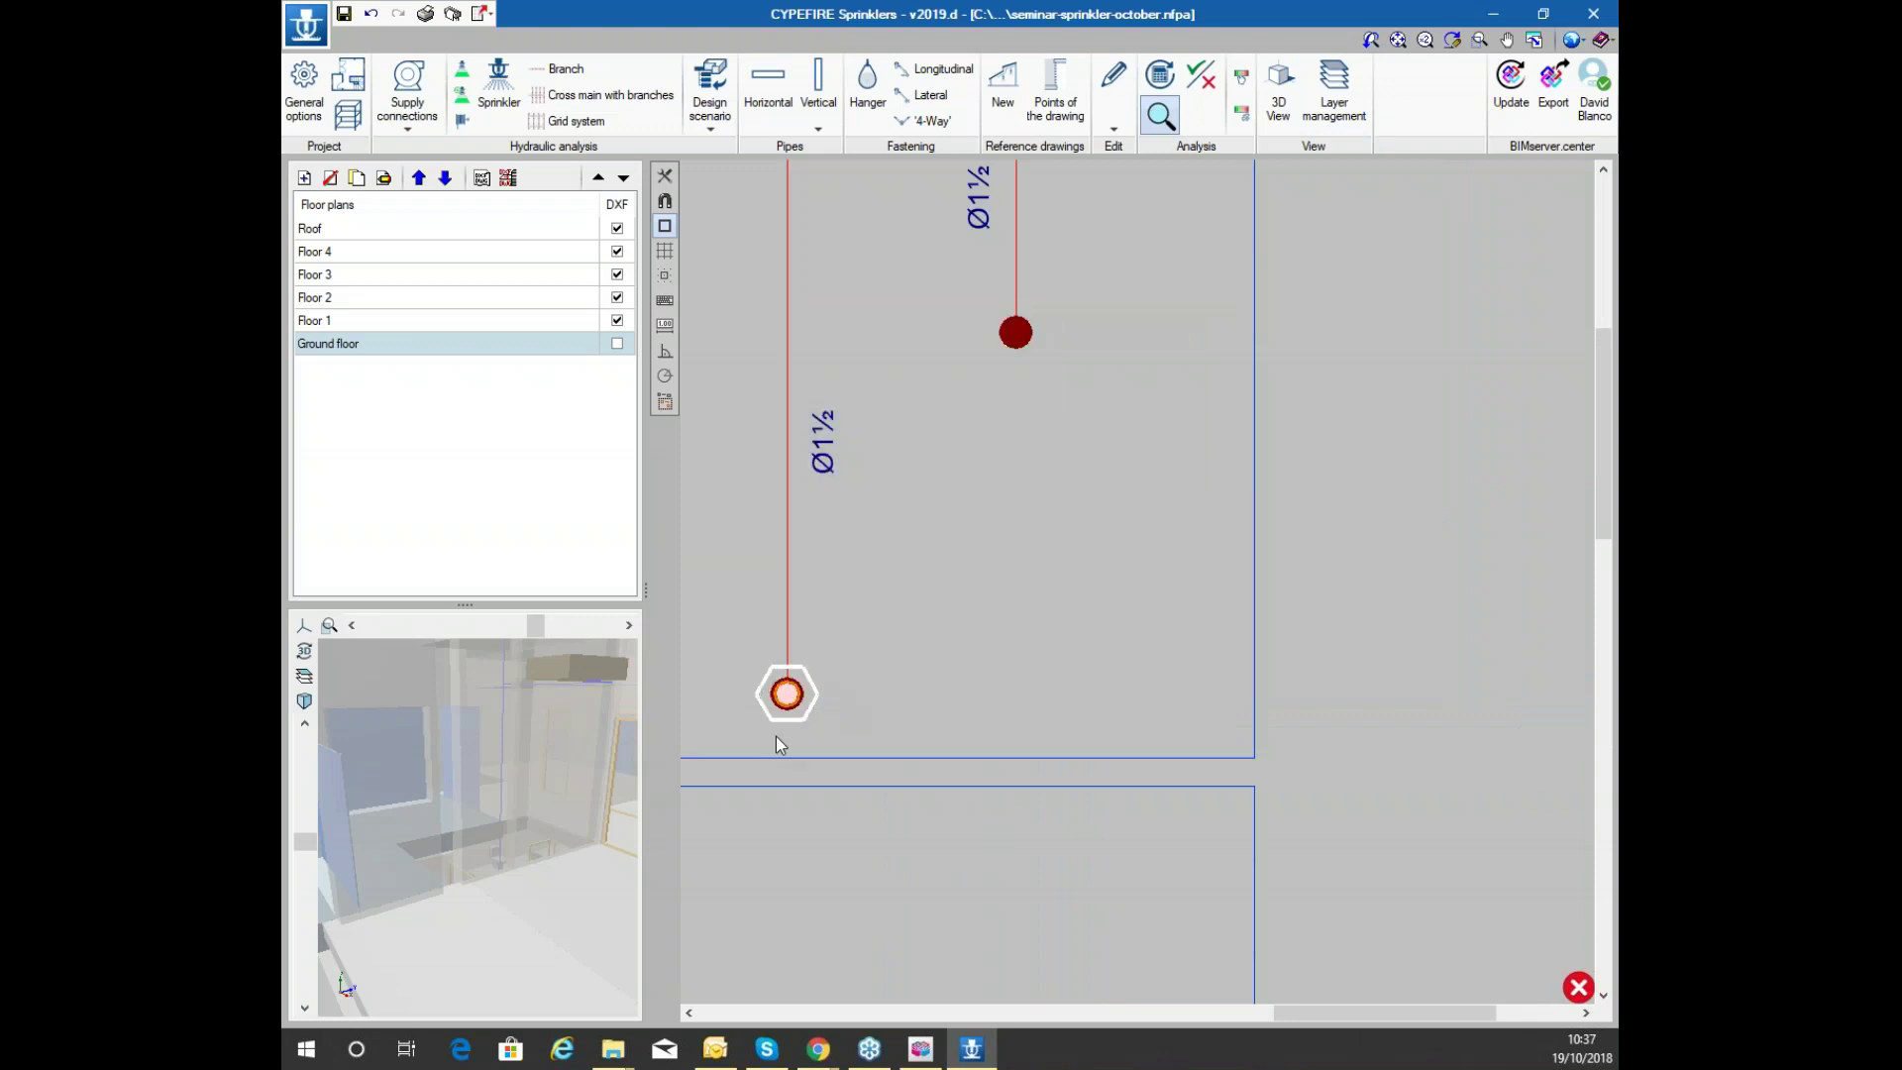
pyautogui.moveTo(754, 682); pyautogui.dragTo(956, 610, button='middle')
pyautogui.scroll(2, 903, 609)
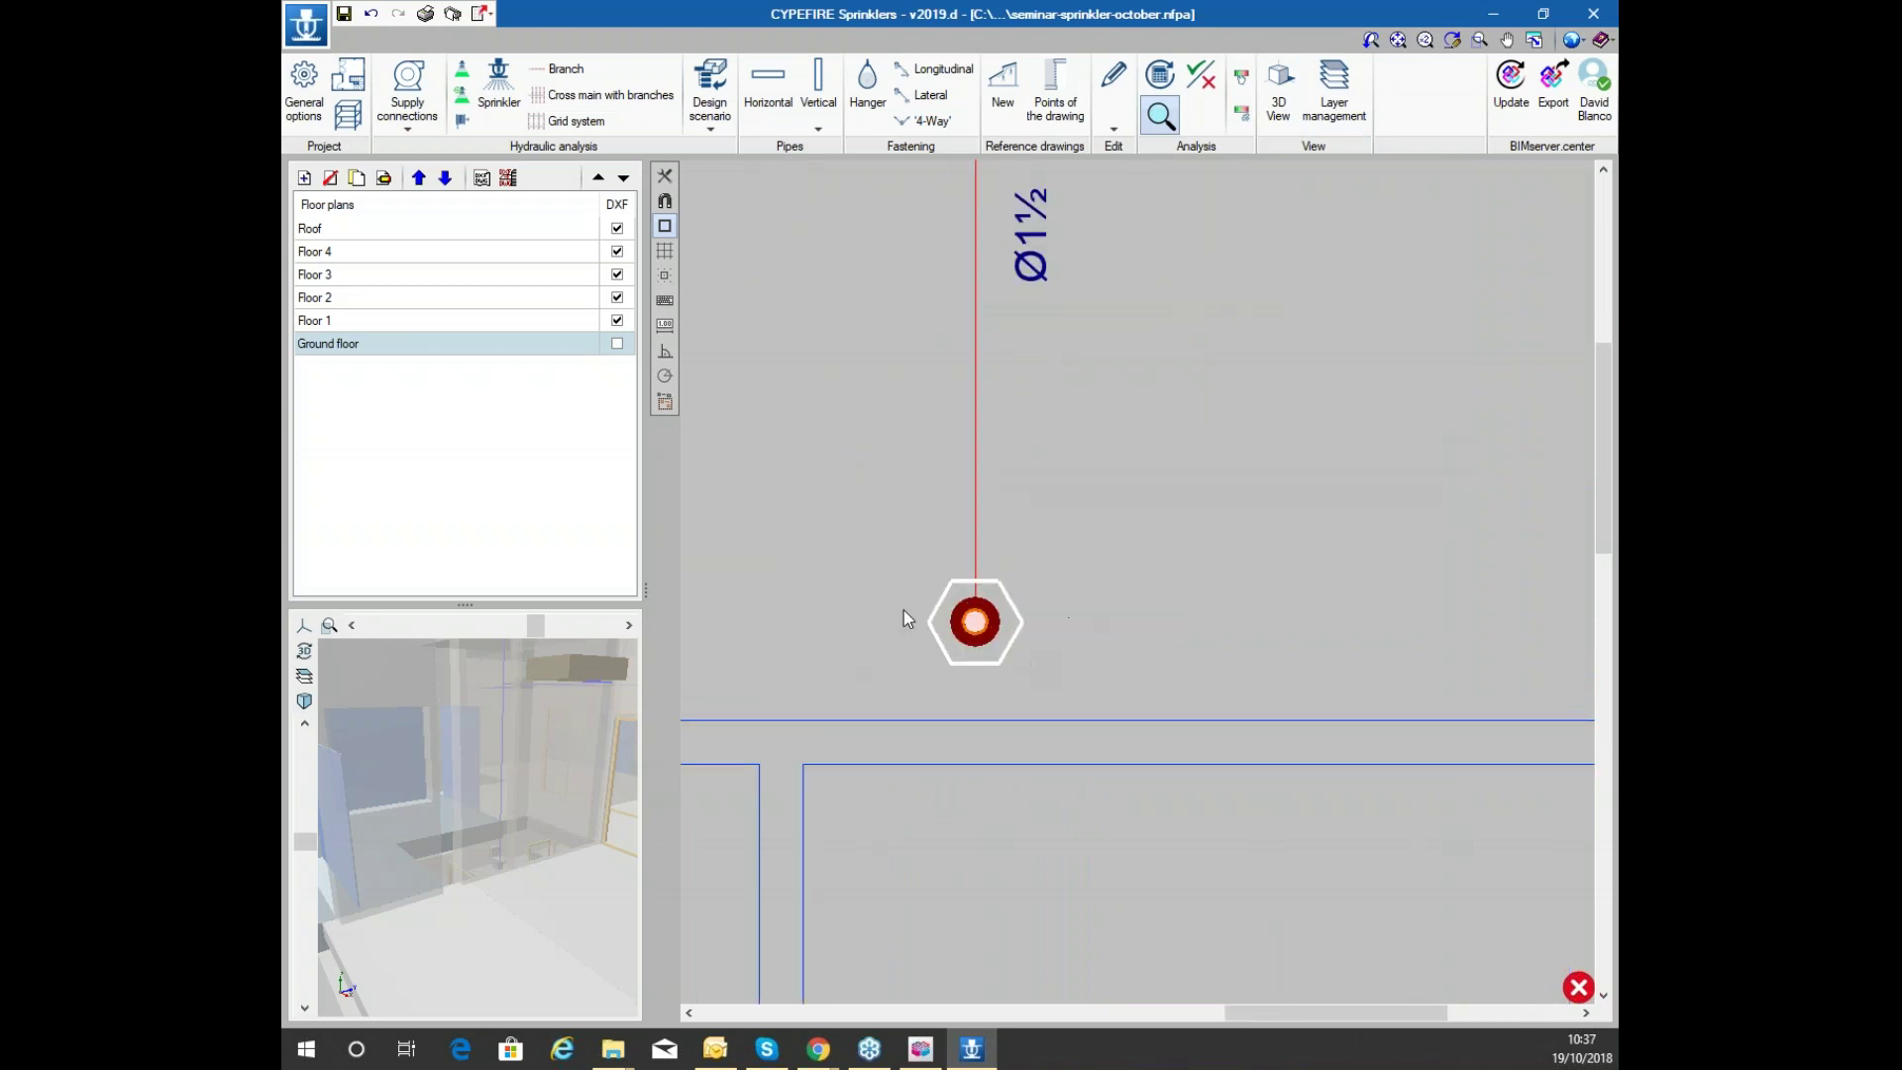
pyautogui.moveTo(976, 621)
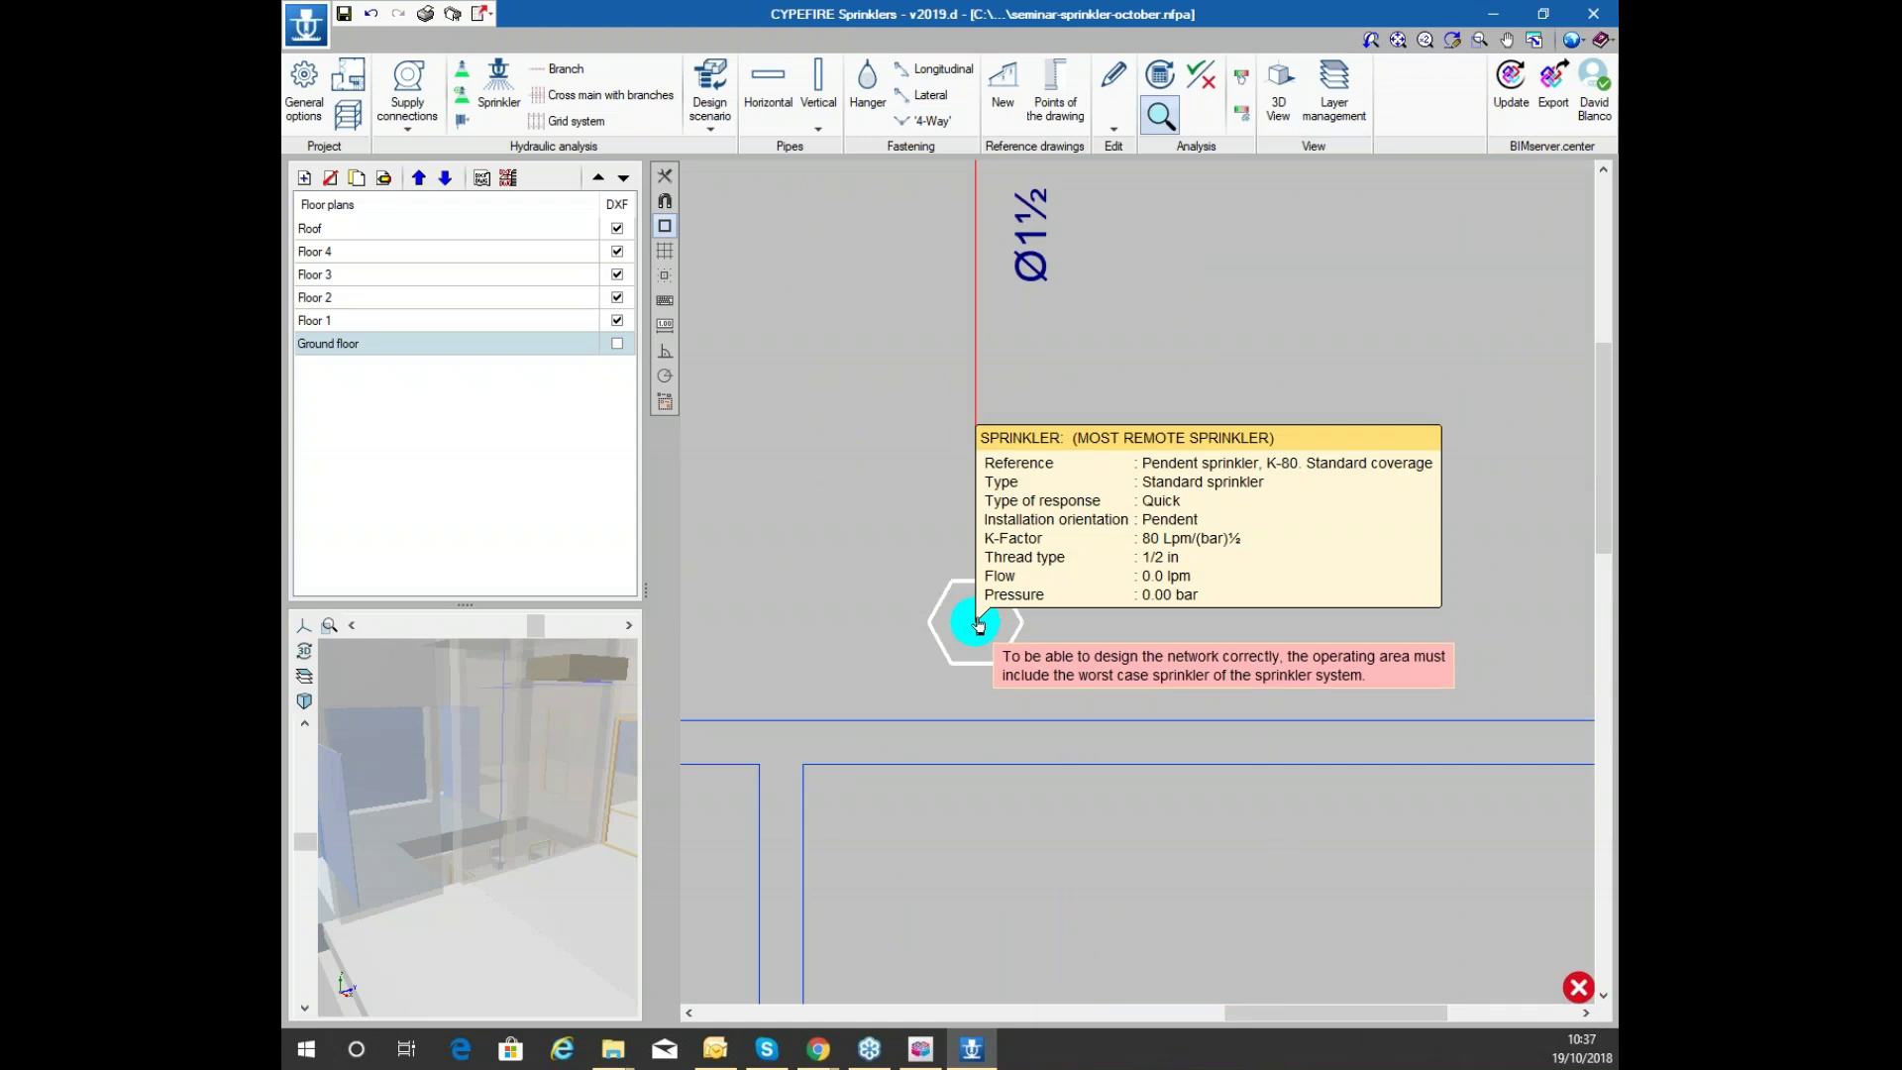
pyautogui.scroll(-4, 1089, 634)
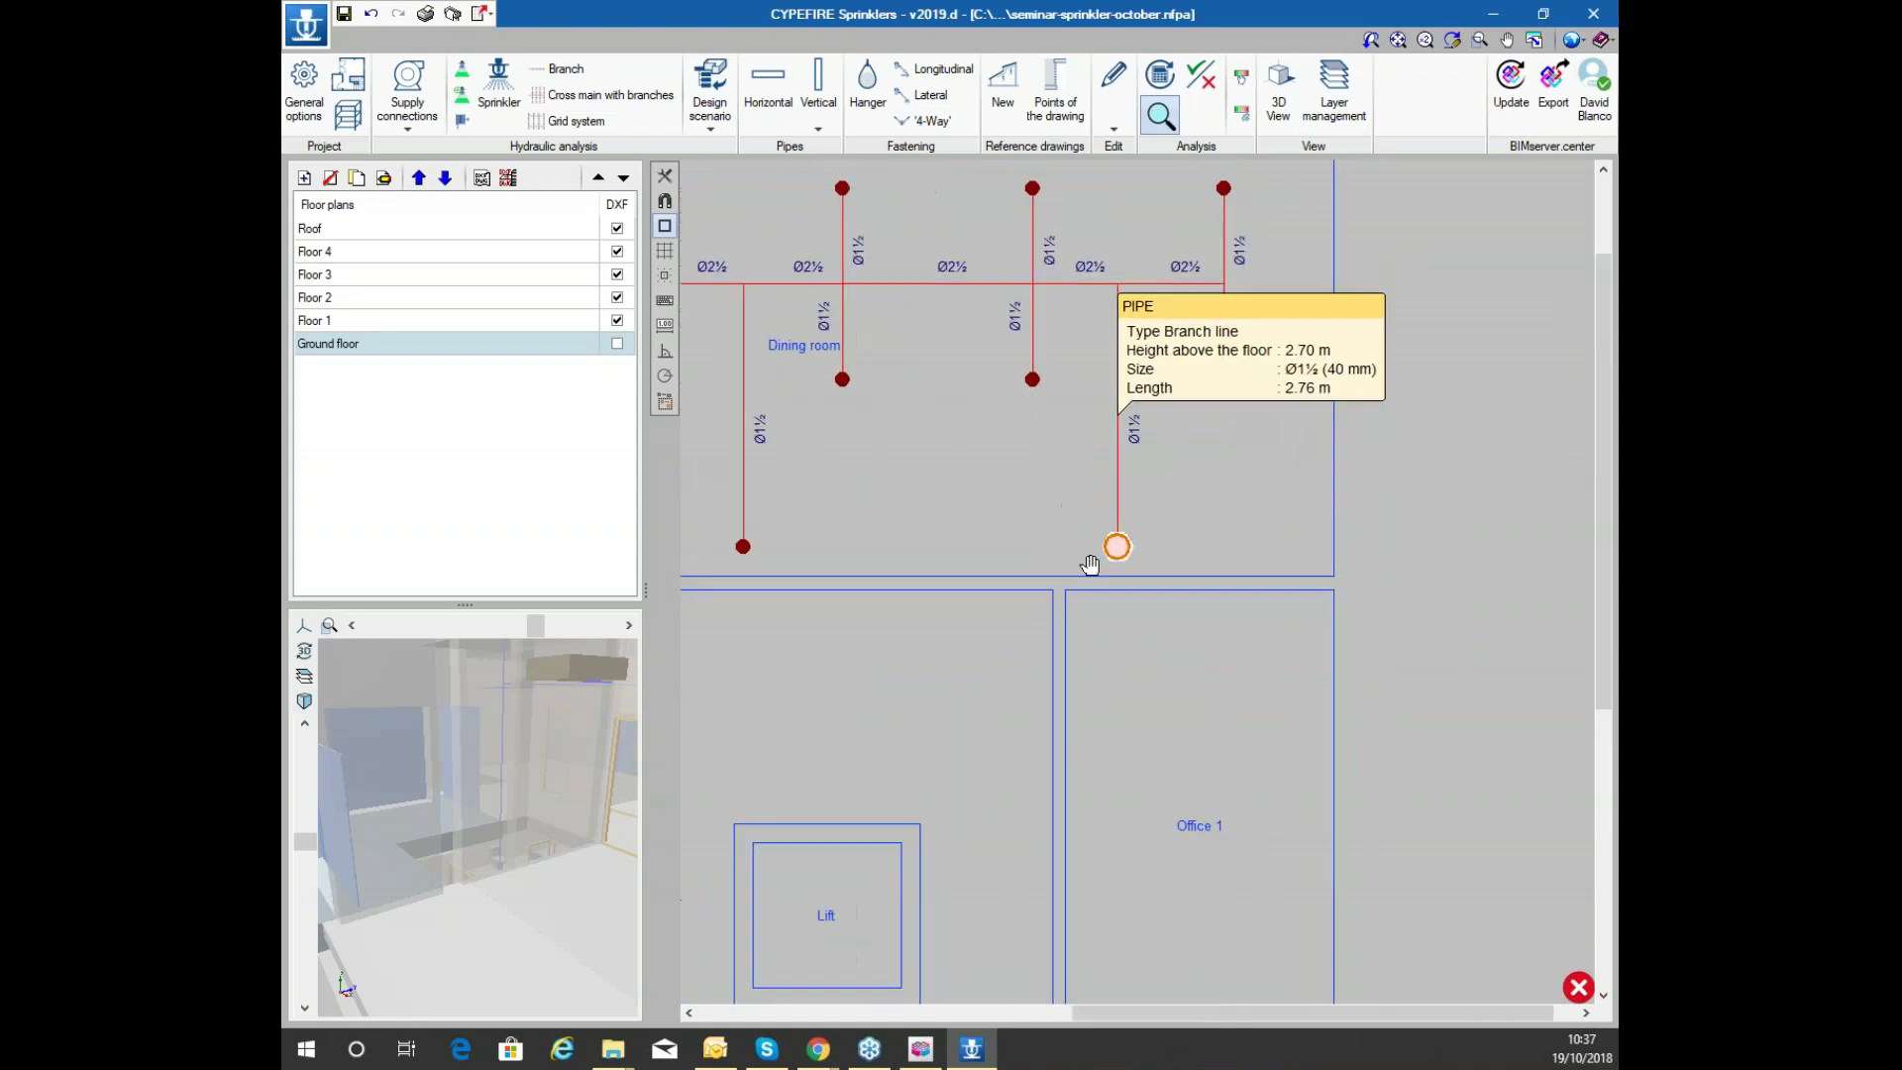
# Turn the protection areas layer back on and view the coverage across the dining room
pyautogui.scroll(2, 1089, 564)
pyautogui.scroll(-1, 1212, 671)
pyautogui.scroll(1, 1199, 683)
pyautogui.click(1334, 89)
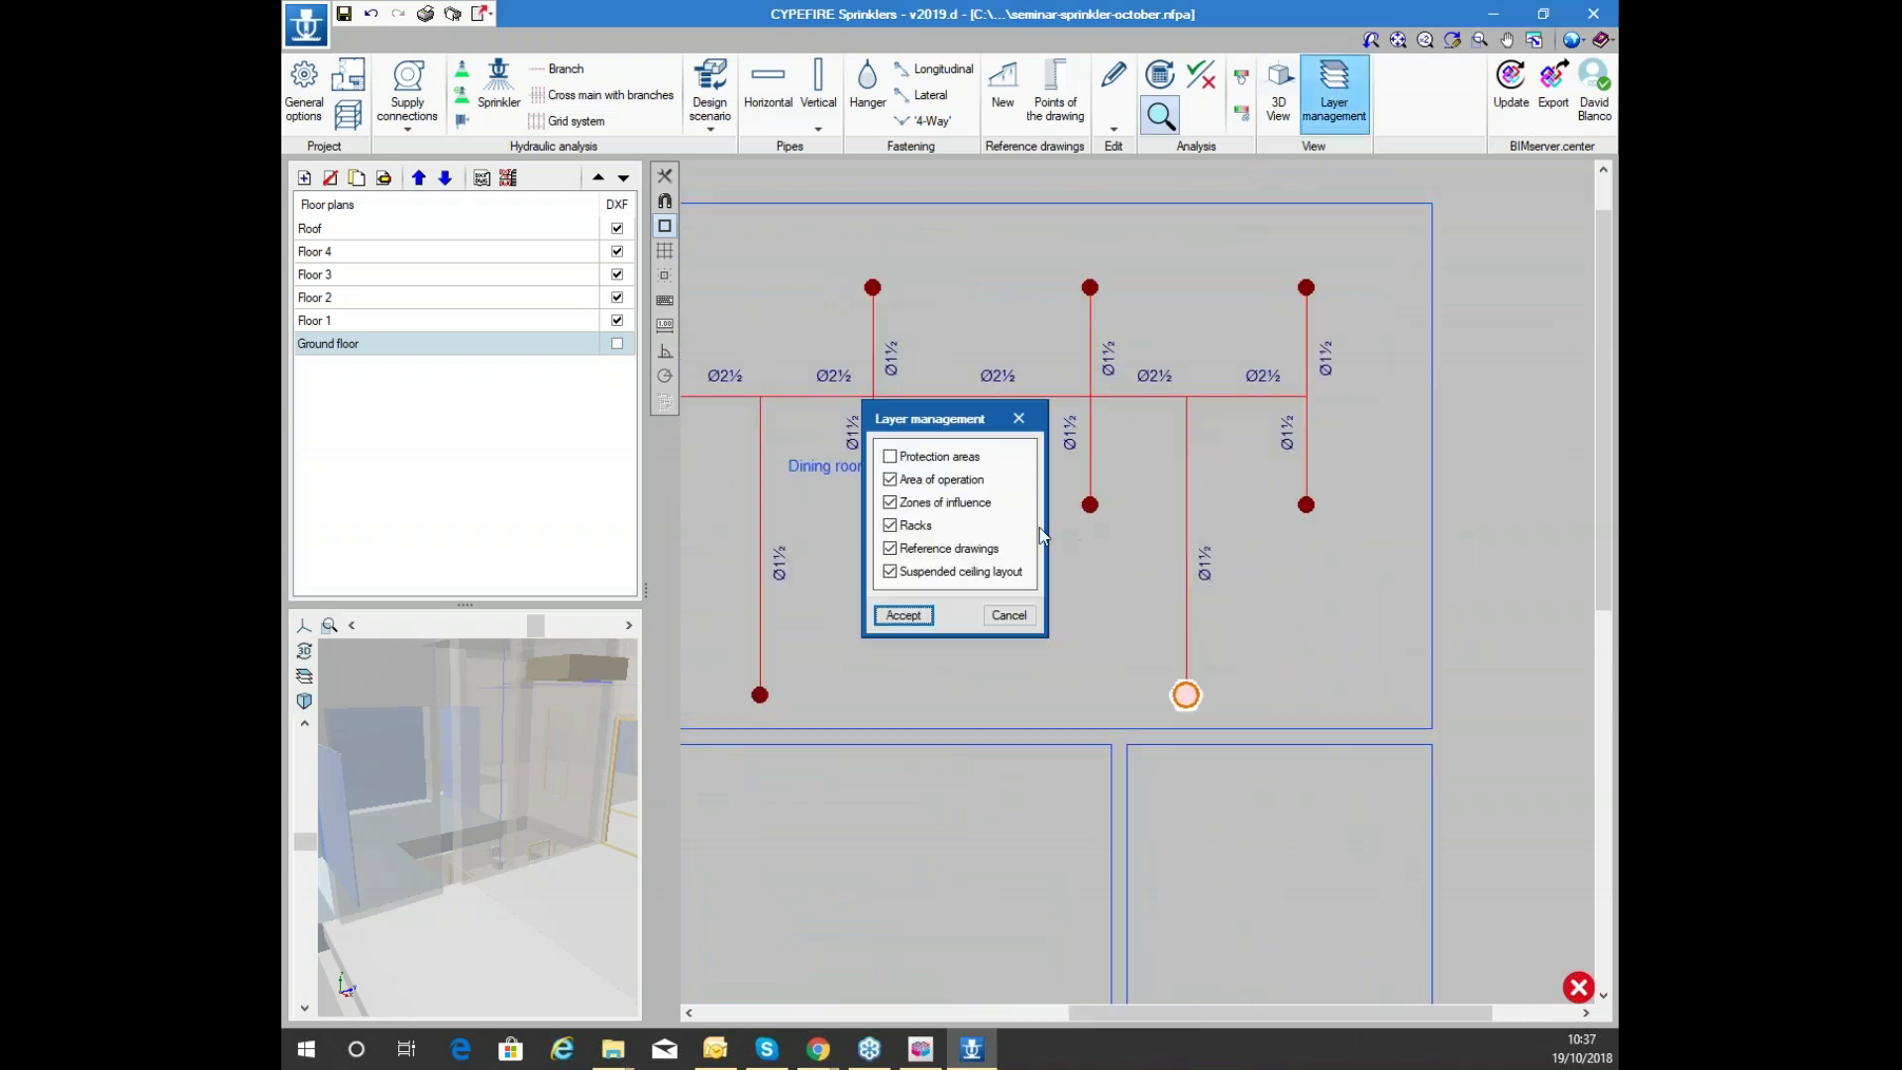
pyautogui.click(889, 455)
pyautogui.click(902, 615)
pyautogui.scroll(-2, 1269, 465)
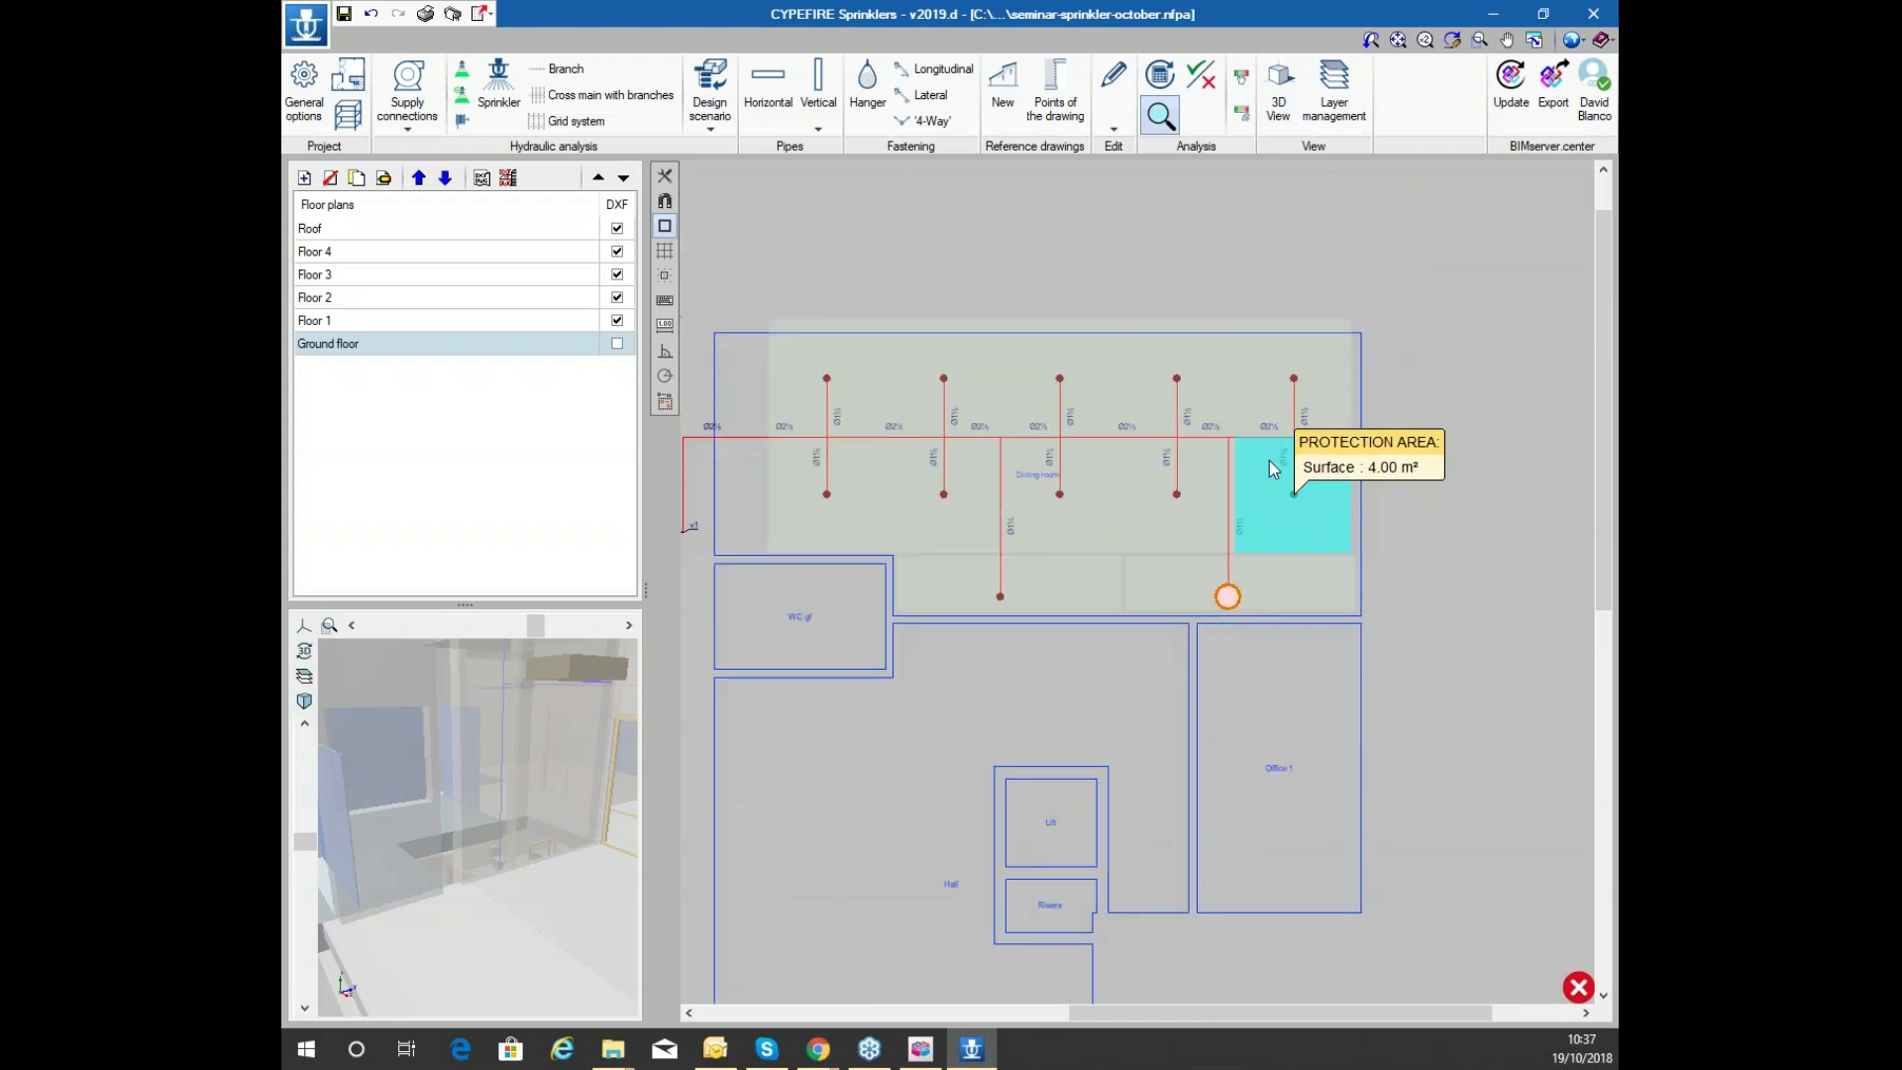
pyautogui.scroll(-1, 1269, 460)
pyautogui.scroll(2, 1399, 287)
# Consult the NFPA 13 checks of individual dining room sprinklers, including the minimum distance between sprinklers
pyautogui.click(1207, 82)
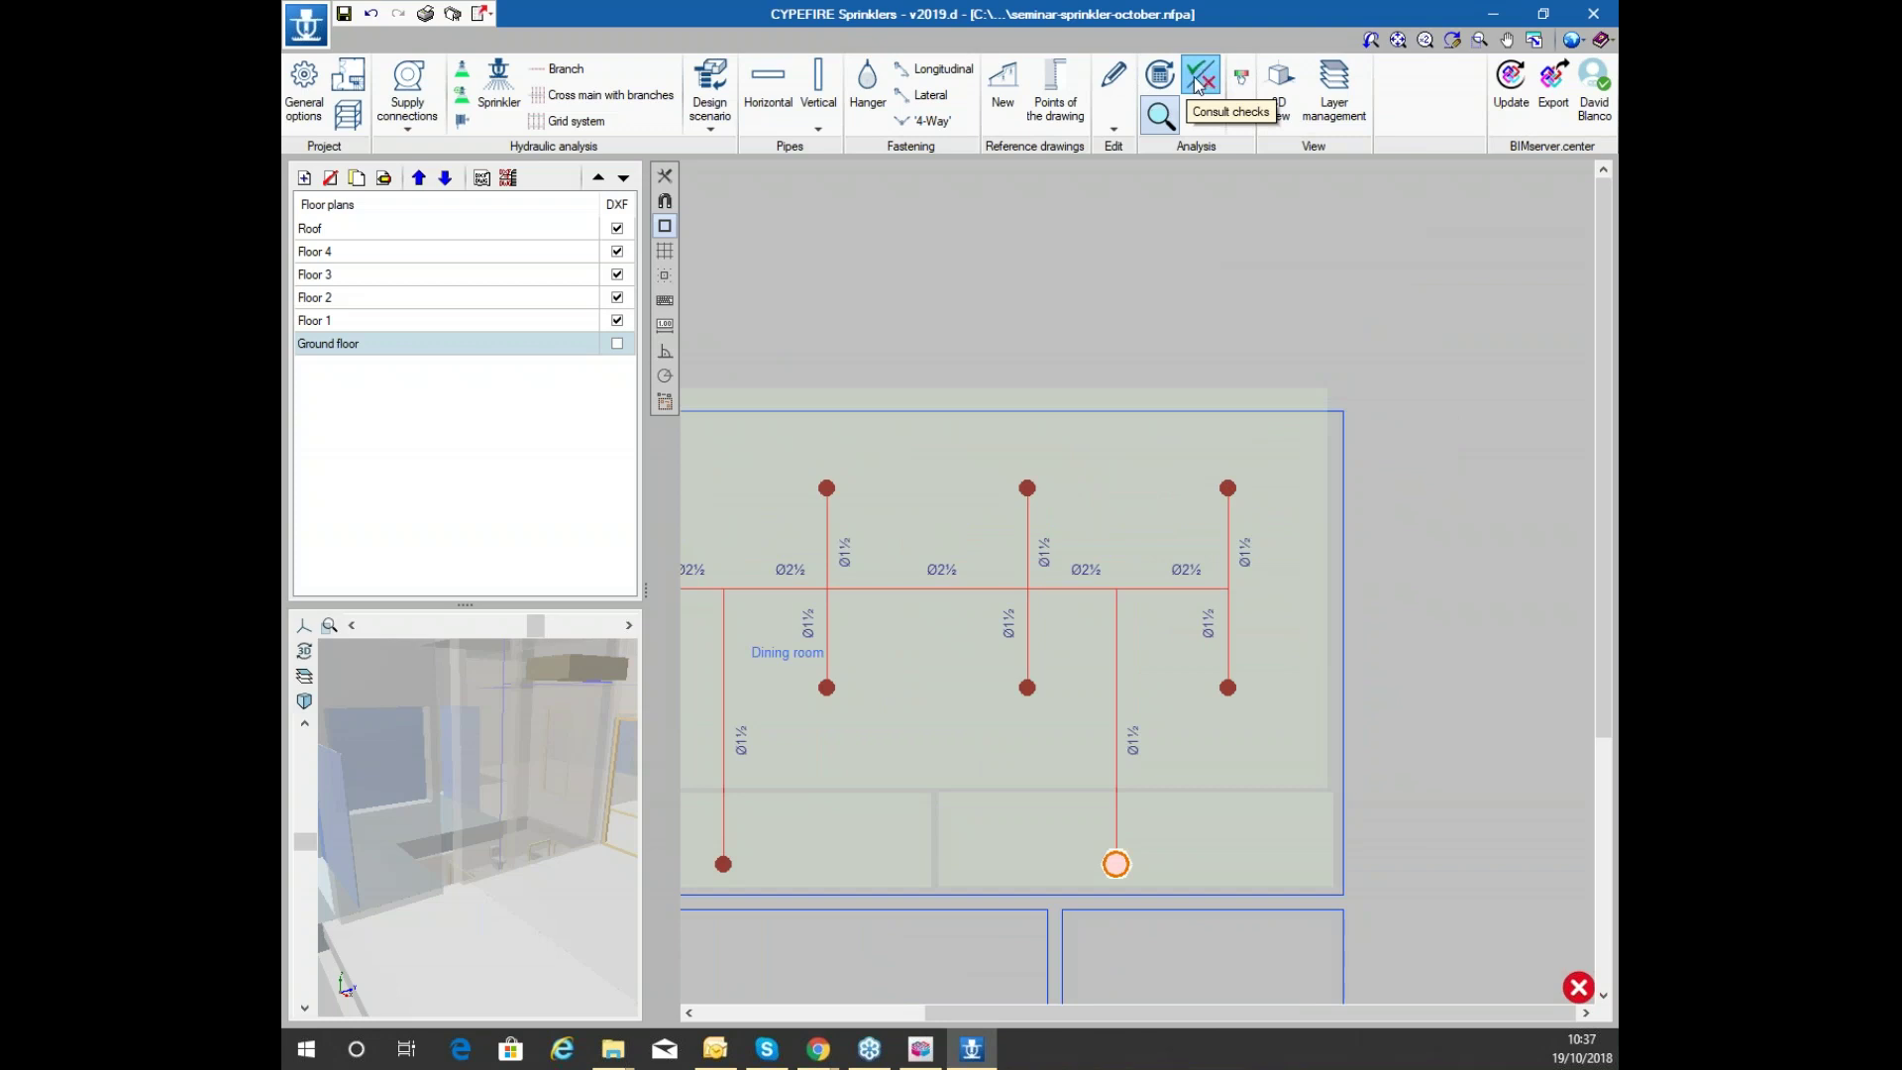
pyautogui.click(1227, 487)
pyautogui.click(1115, 864)
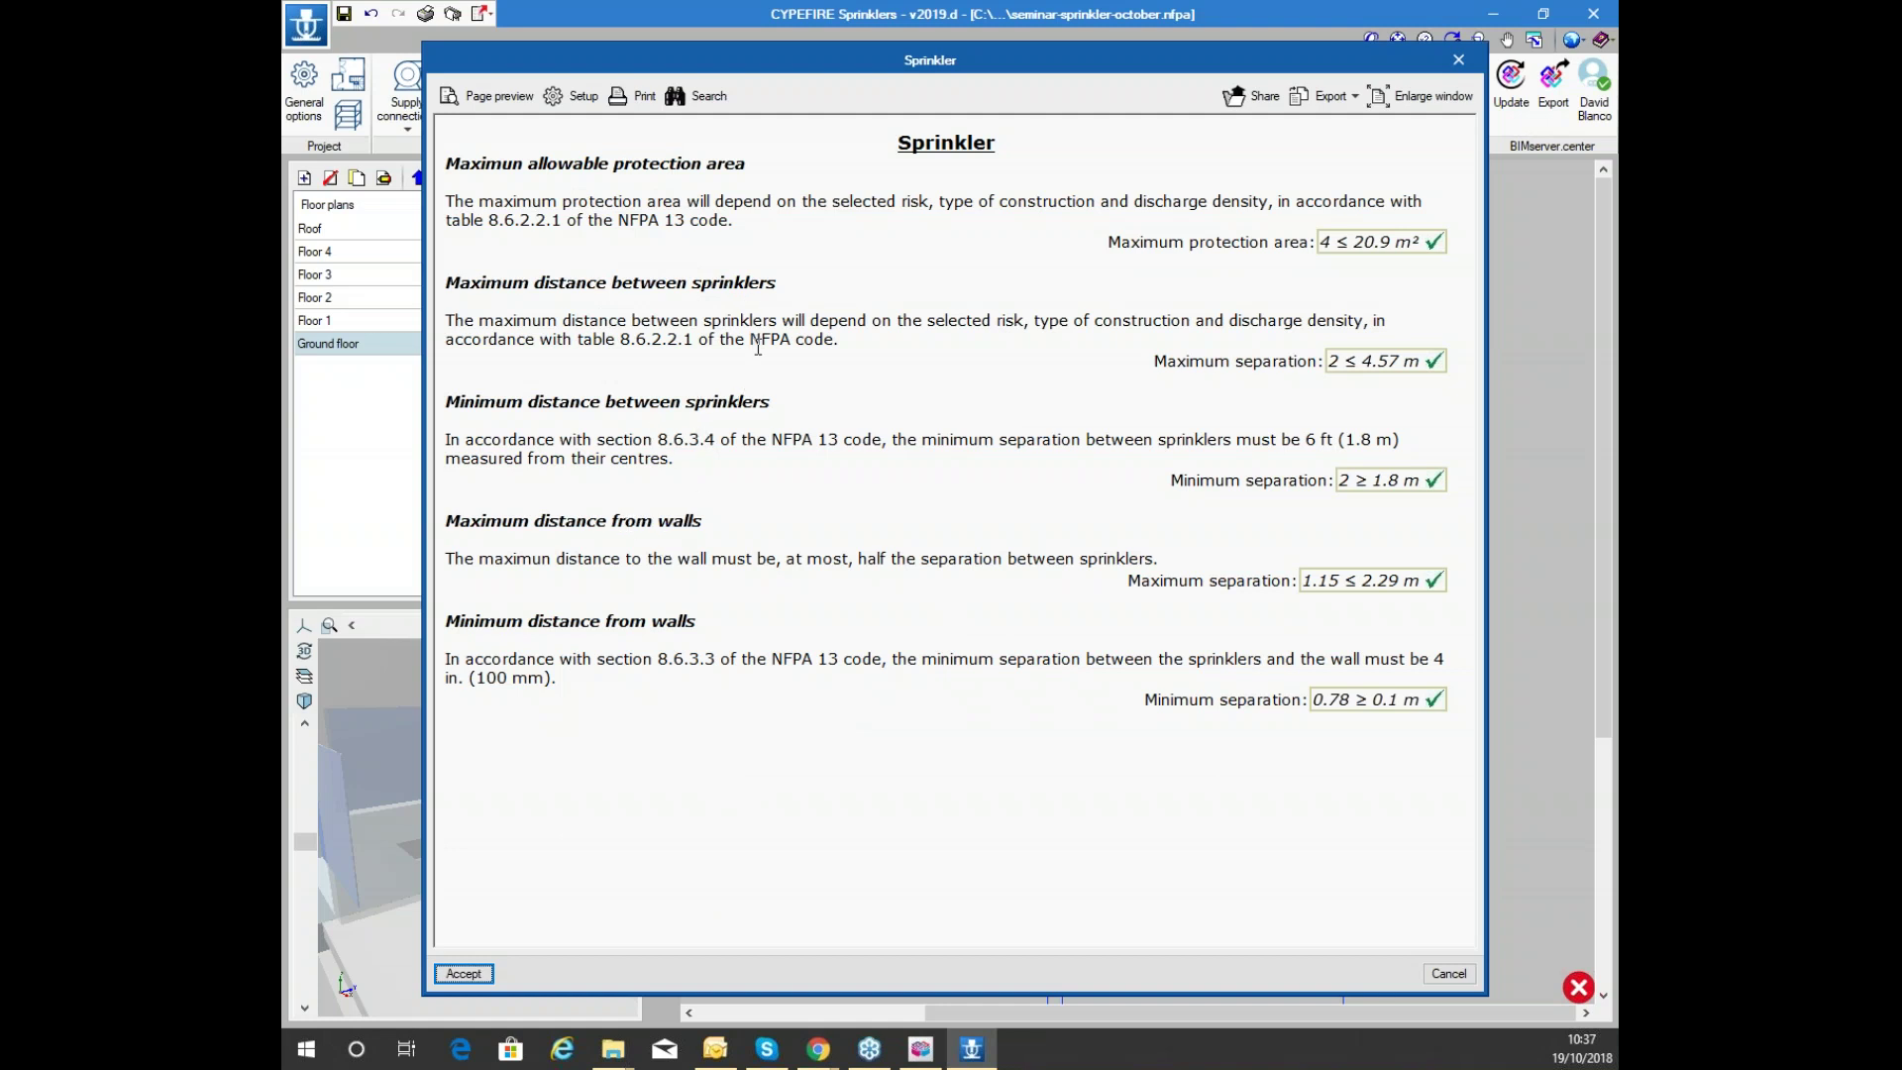
pyautogui.moveTo(671, 441); pyautogui.dragTo(944, 462)
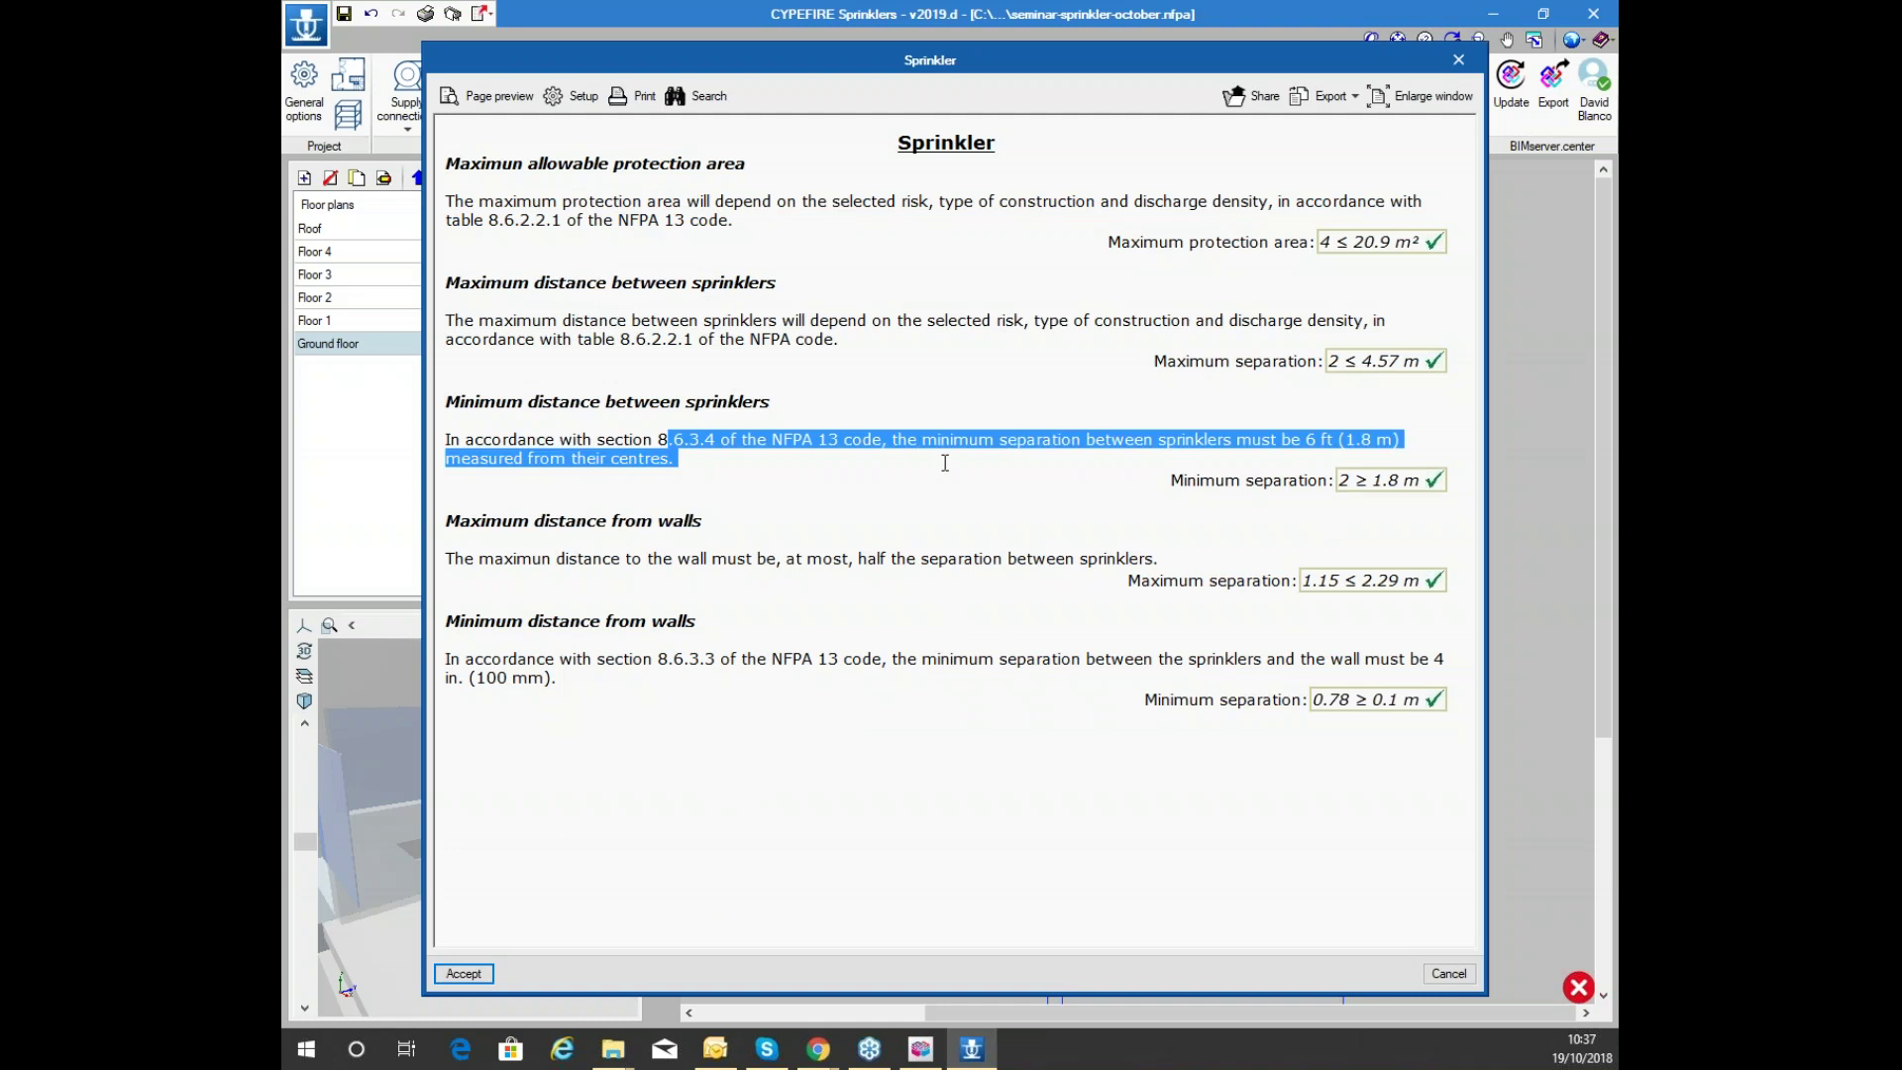
pyautogui.click(1458, 63)
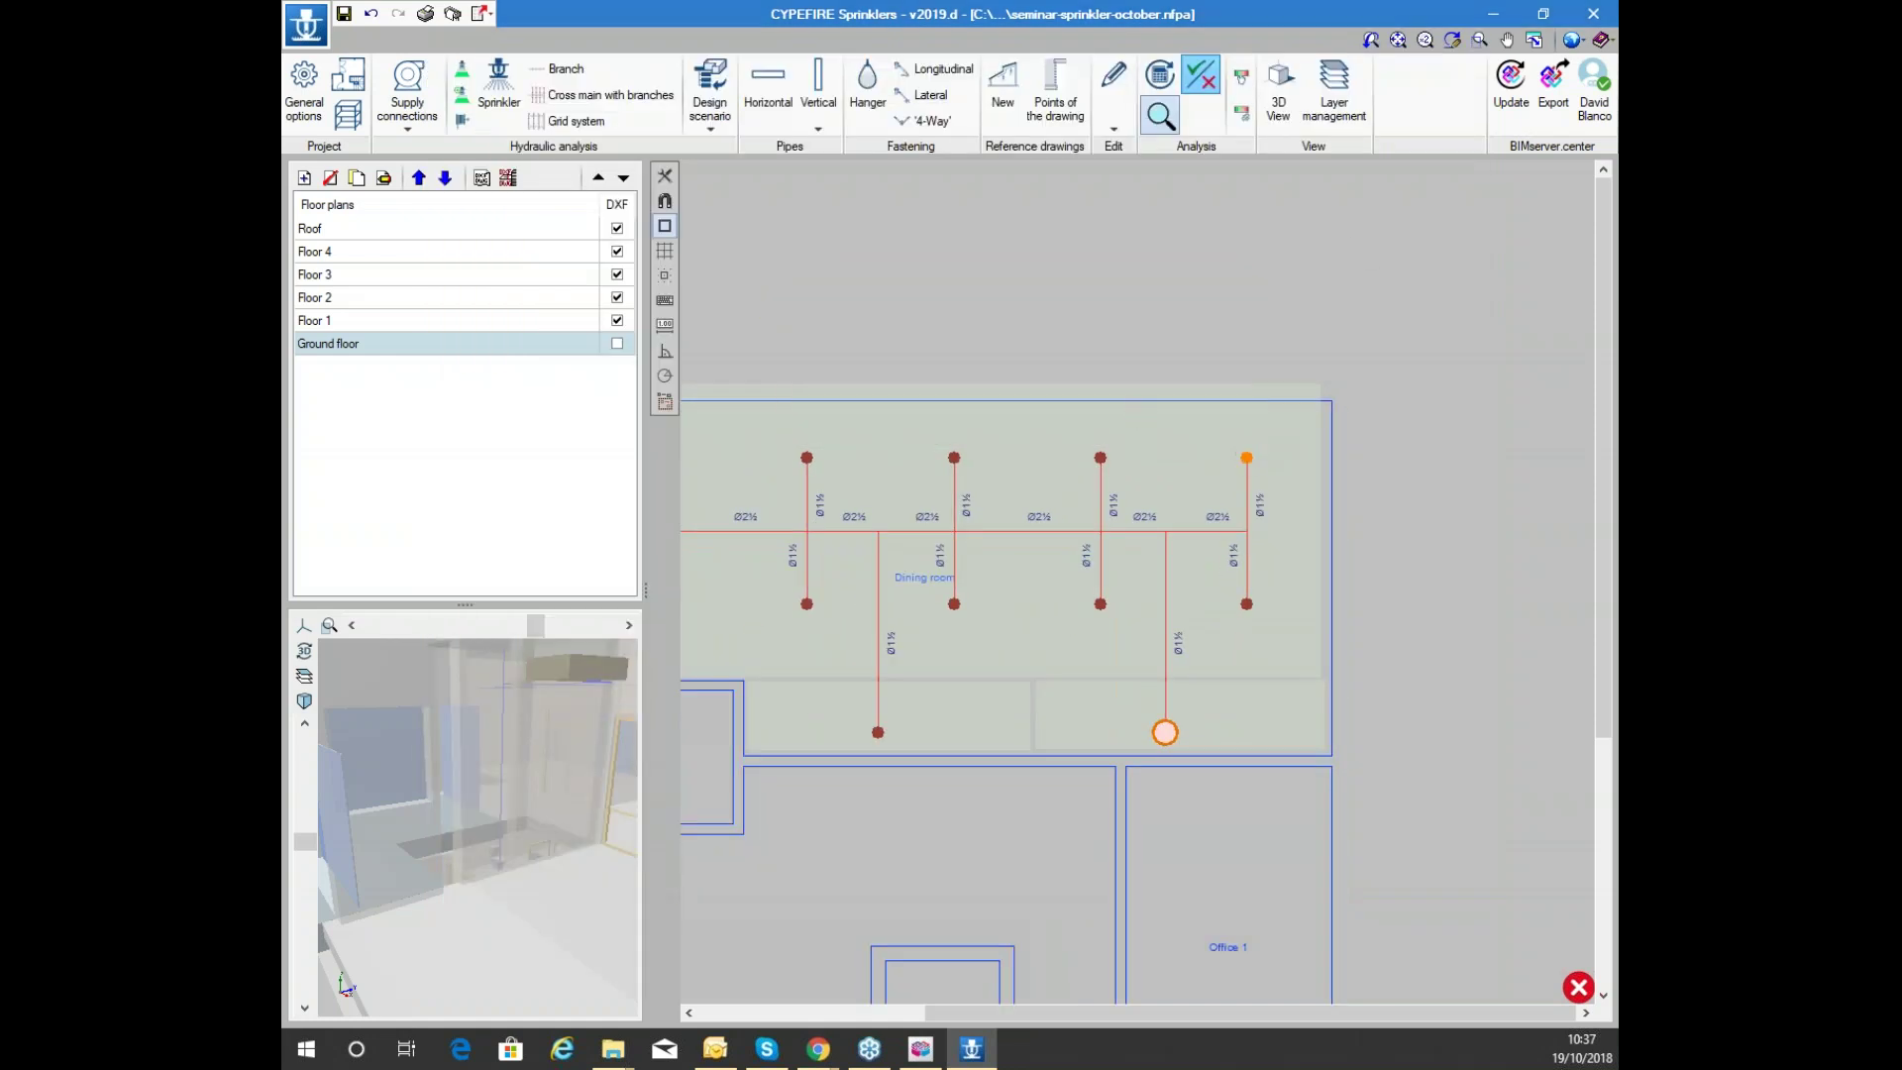
pyautogui.click(1165, 733)
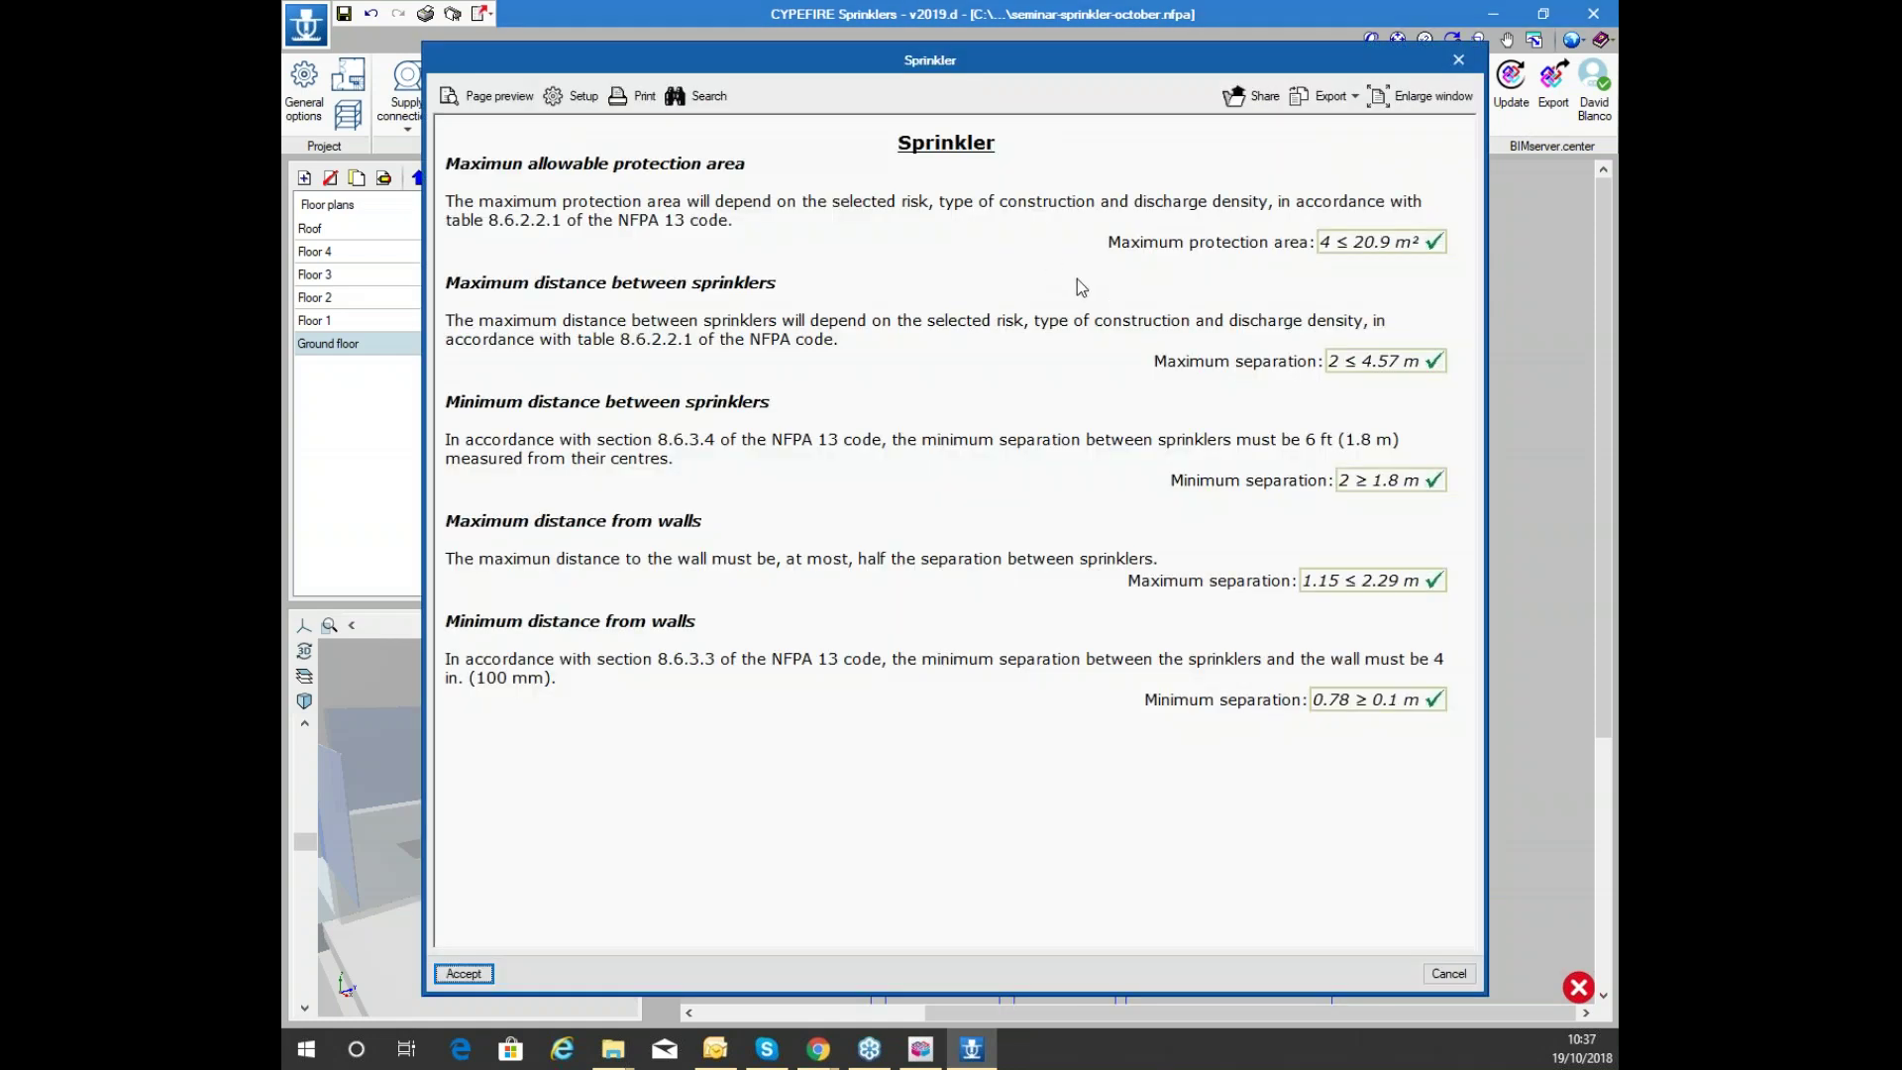
pyautogui.click(1458, 61)
# Move the sprinkler ending the short branch beside the first long branch closer to that branch's sprinkler, to about (3.973, 4.509) m
pyautogui.scroll(-1, 1062, 503)
pyautogui.moveTo(1062, 503); pyautogui.dragTo(1020, 614, button='middle')
pyautogui.scroll(4, 1150, 609)
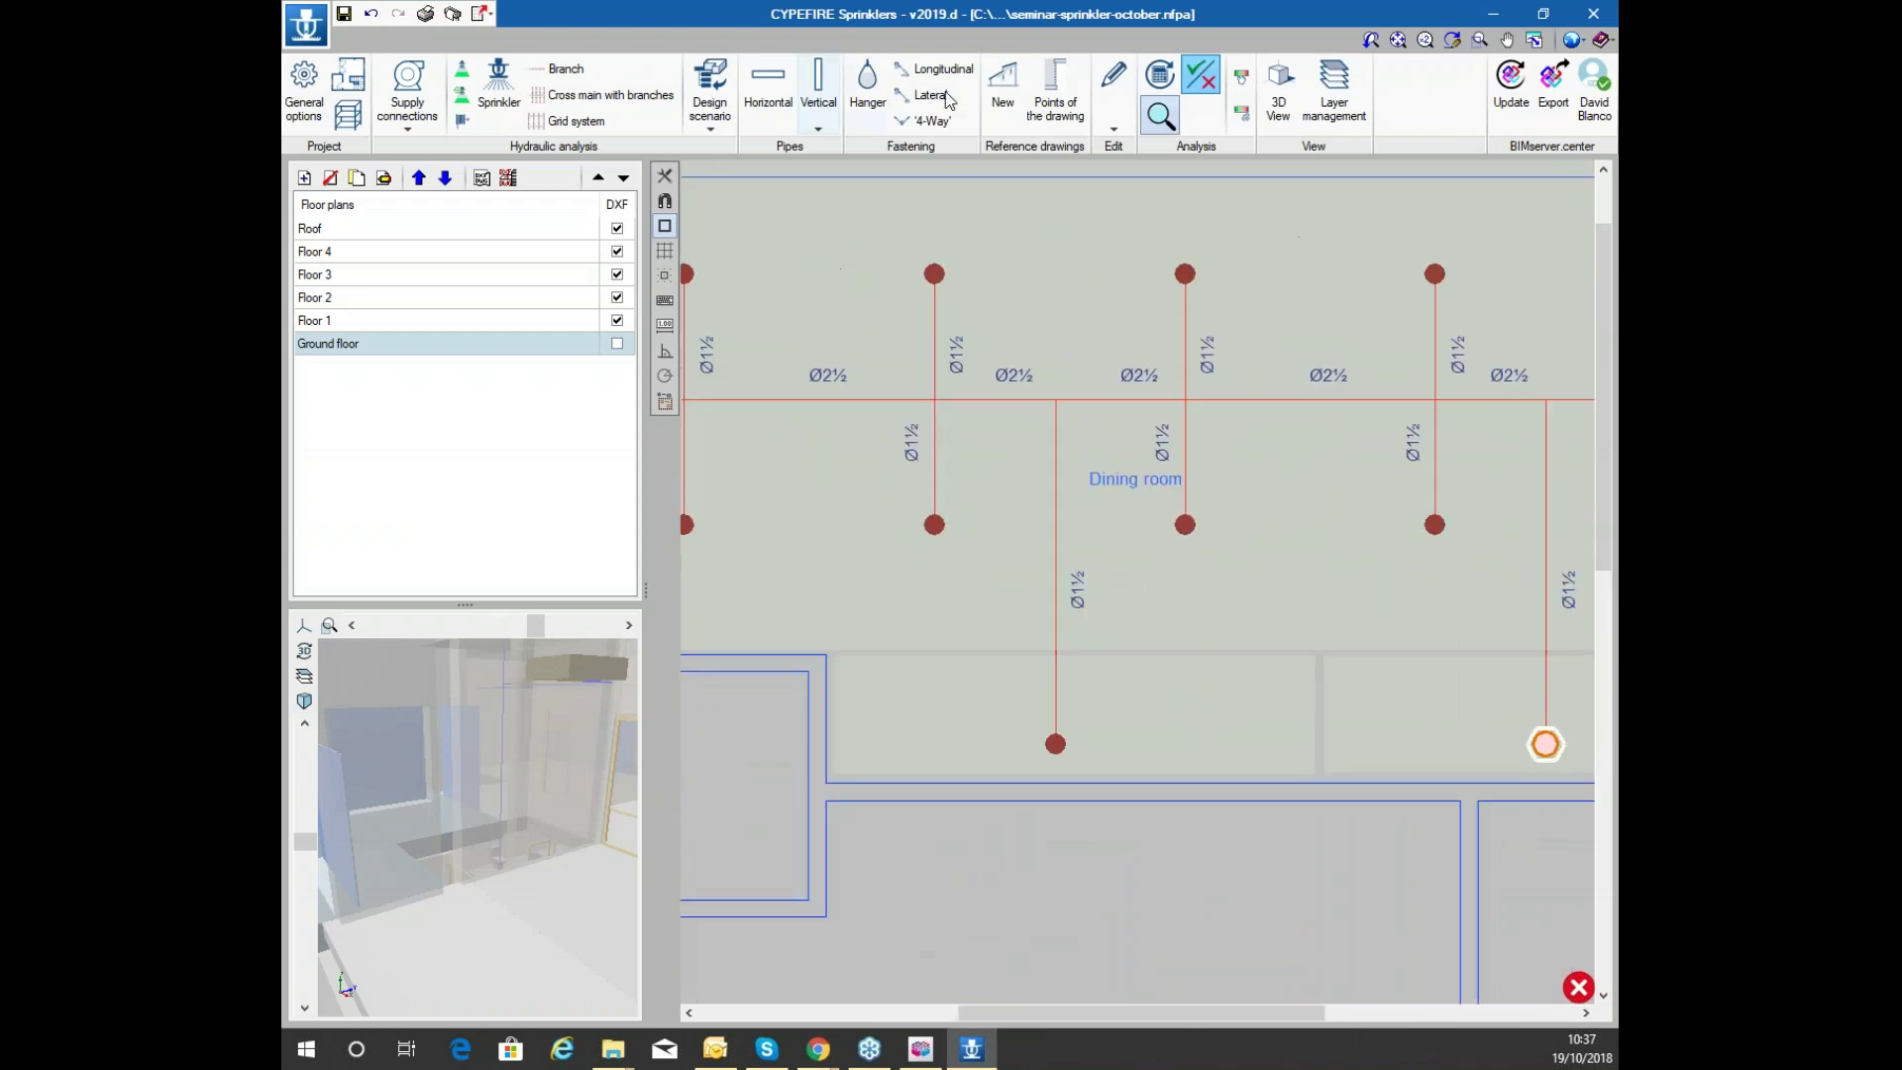
pyautogui.click(1113, 94)
pyautogui.click(739, 203)
pyautogui.scroll(-1, 907, 387)
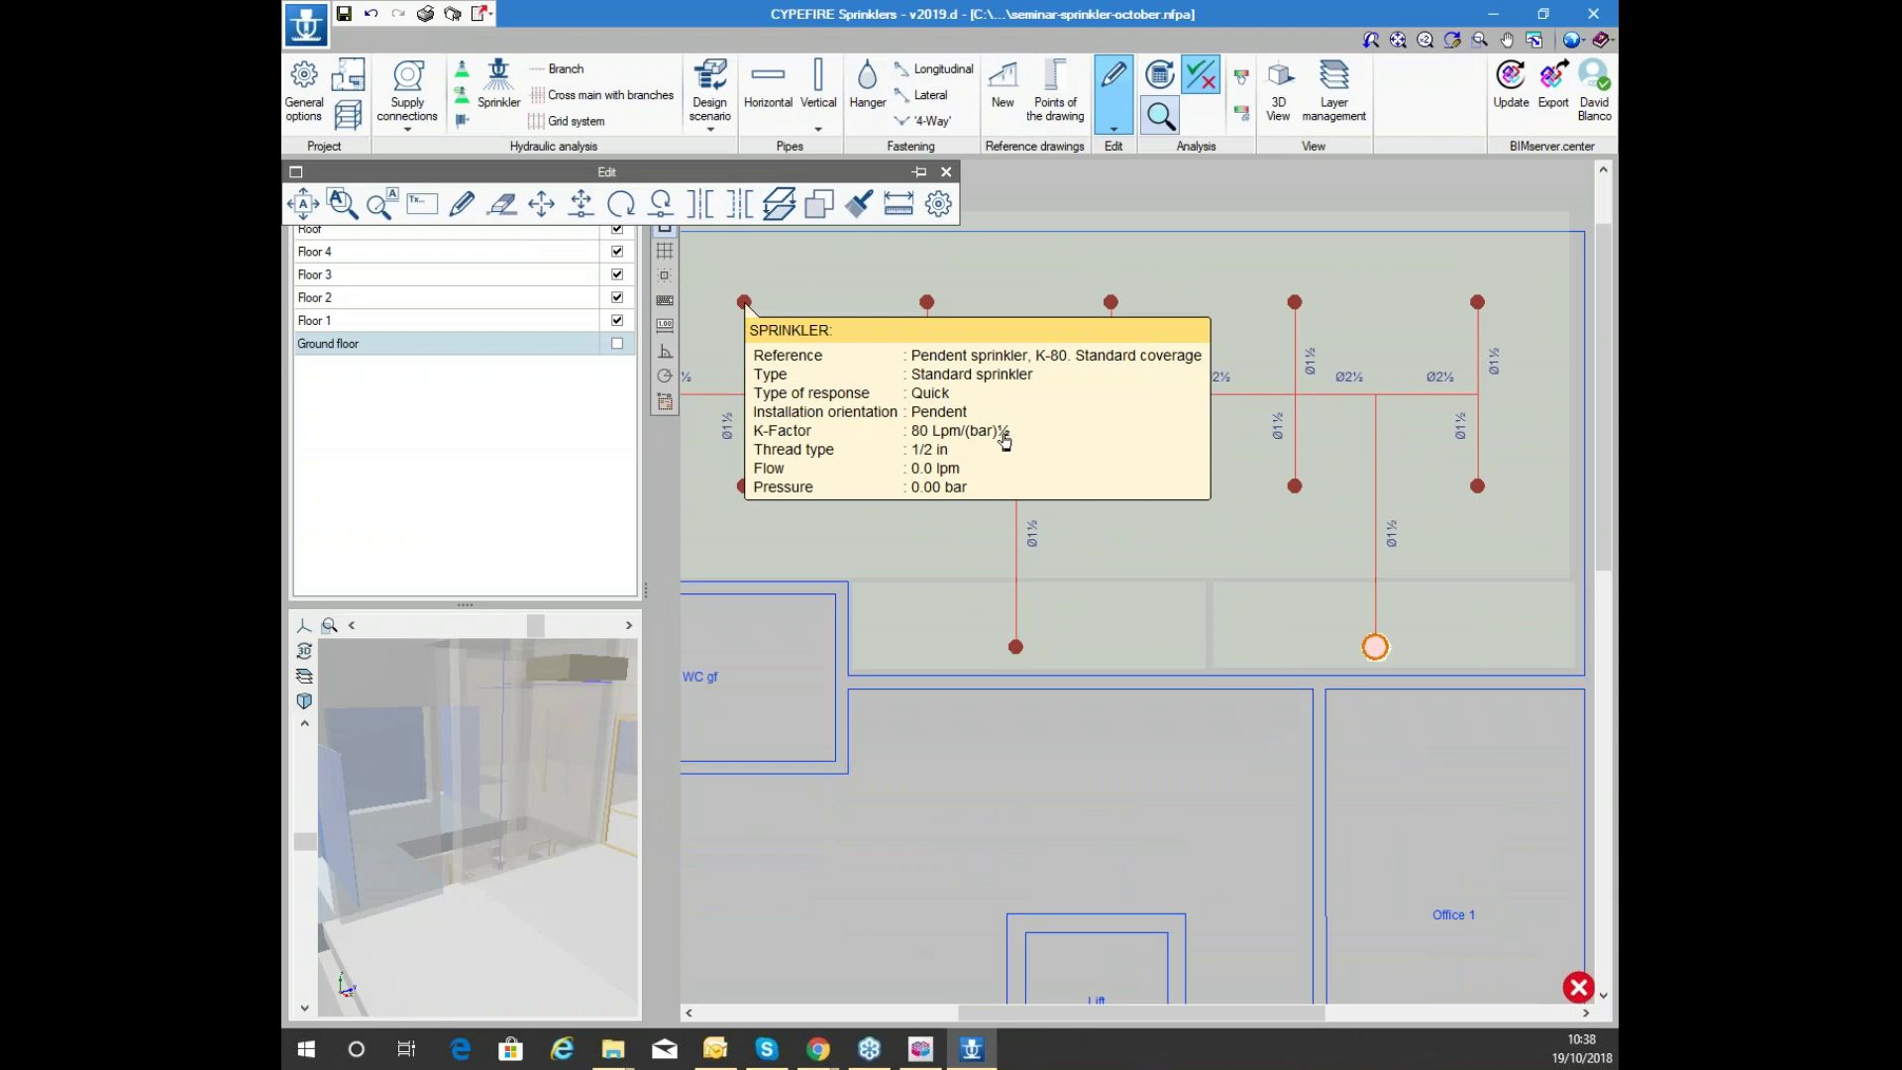
pyautogui.scroll(2, 1004, 435)
pyautogui.scroll(-1, 1178, 451)
pyautogui.scroll(1, 976, 515)
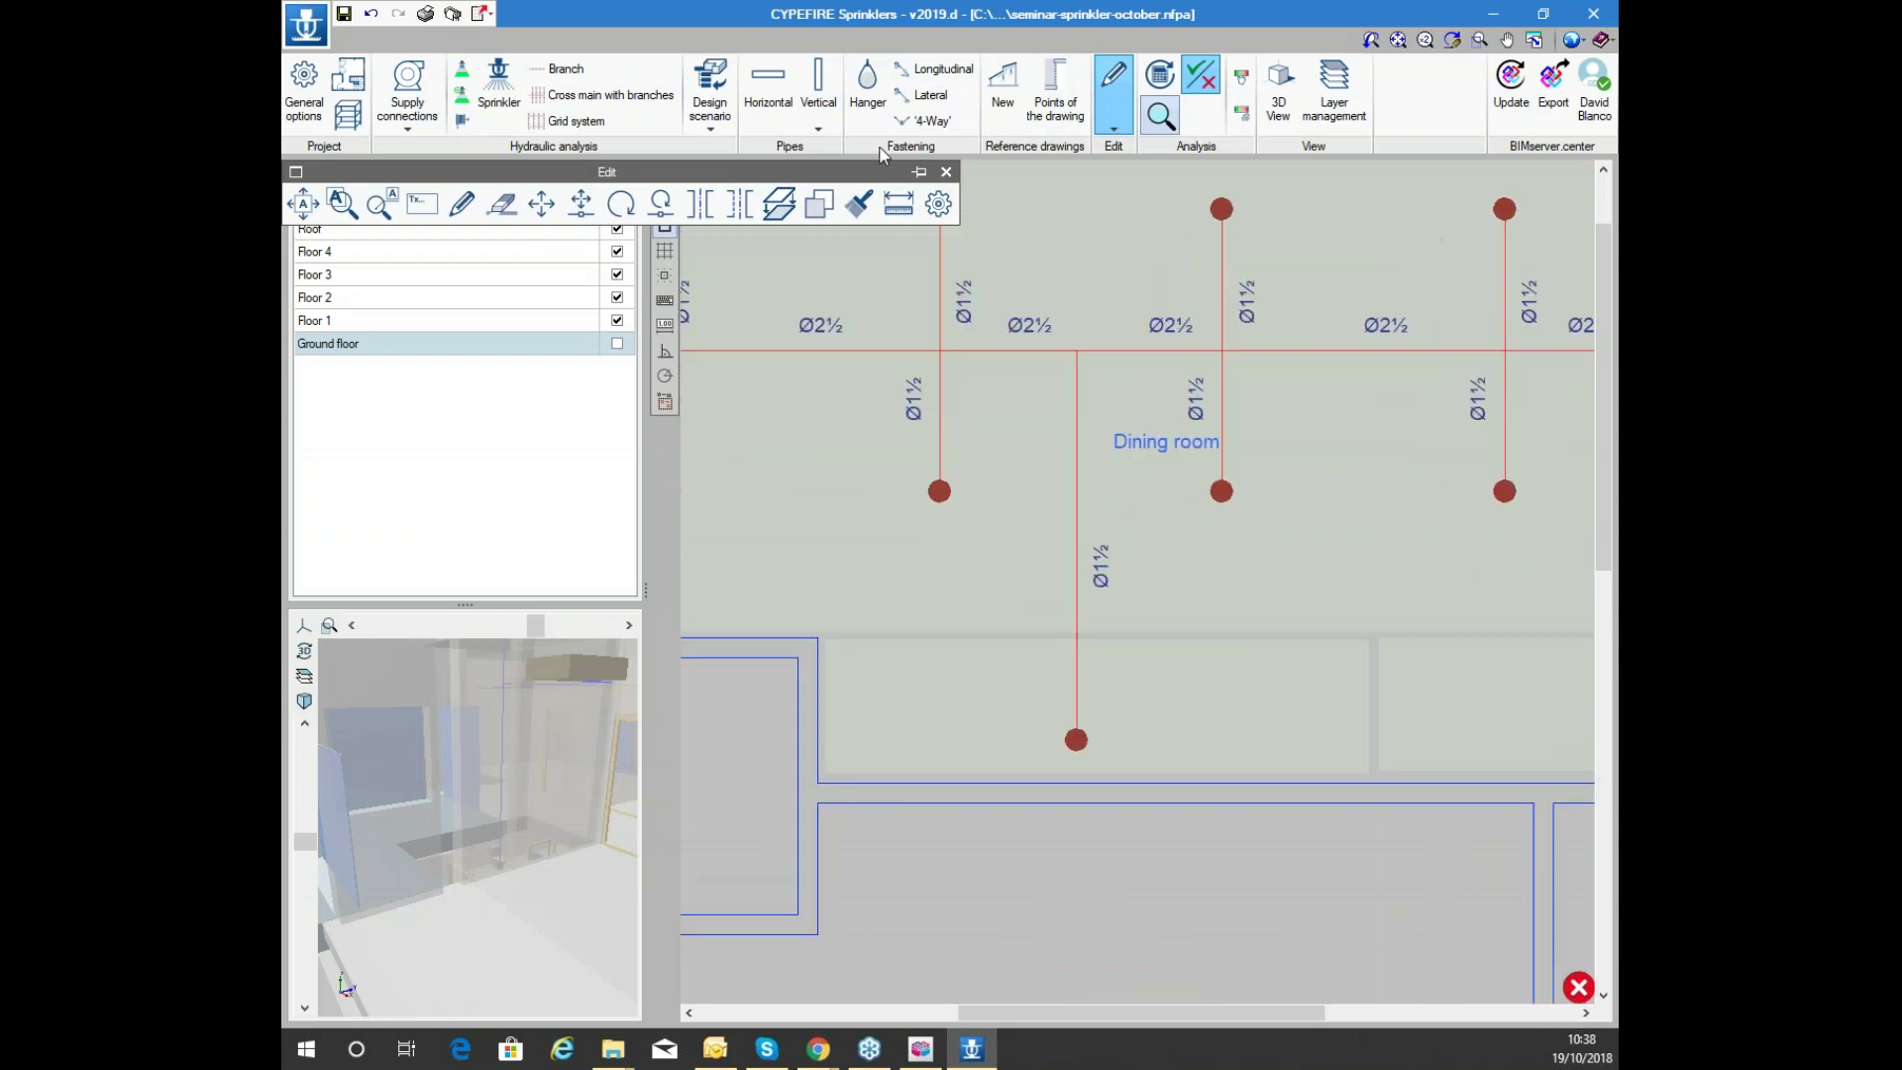
pyautogui.click(581, 203)
pyautogui.click(939, 490)
pyautogui.click(937, 598)
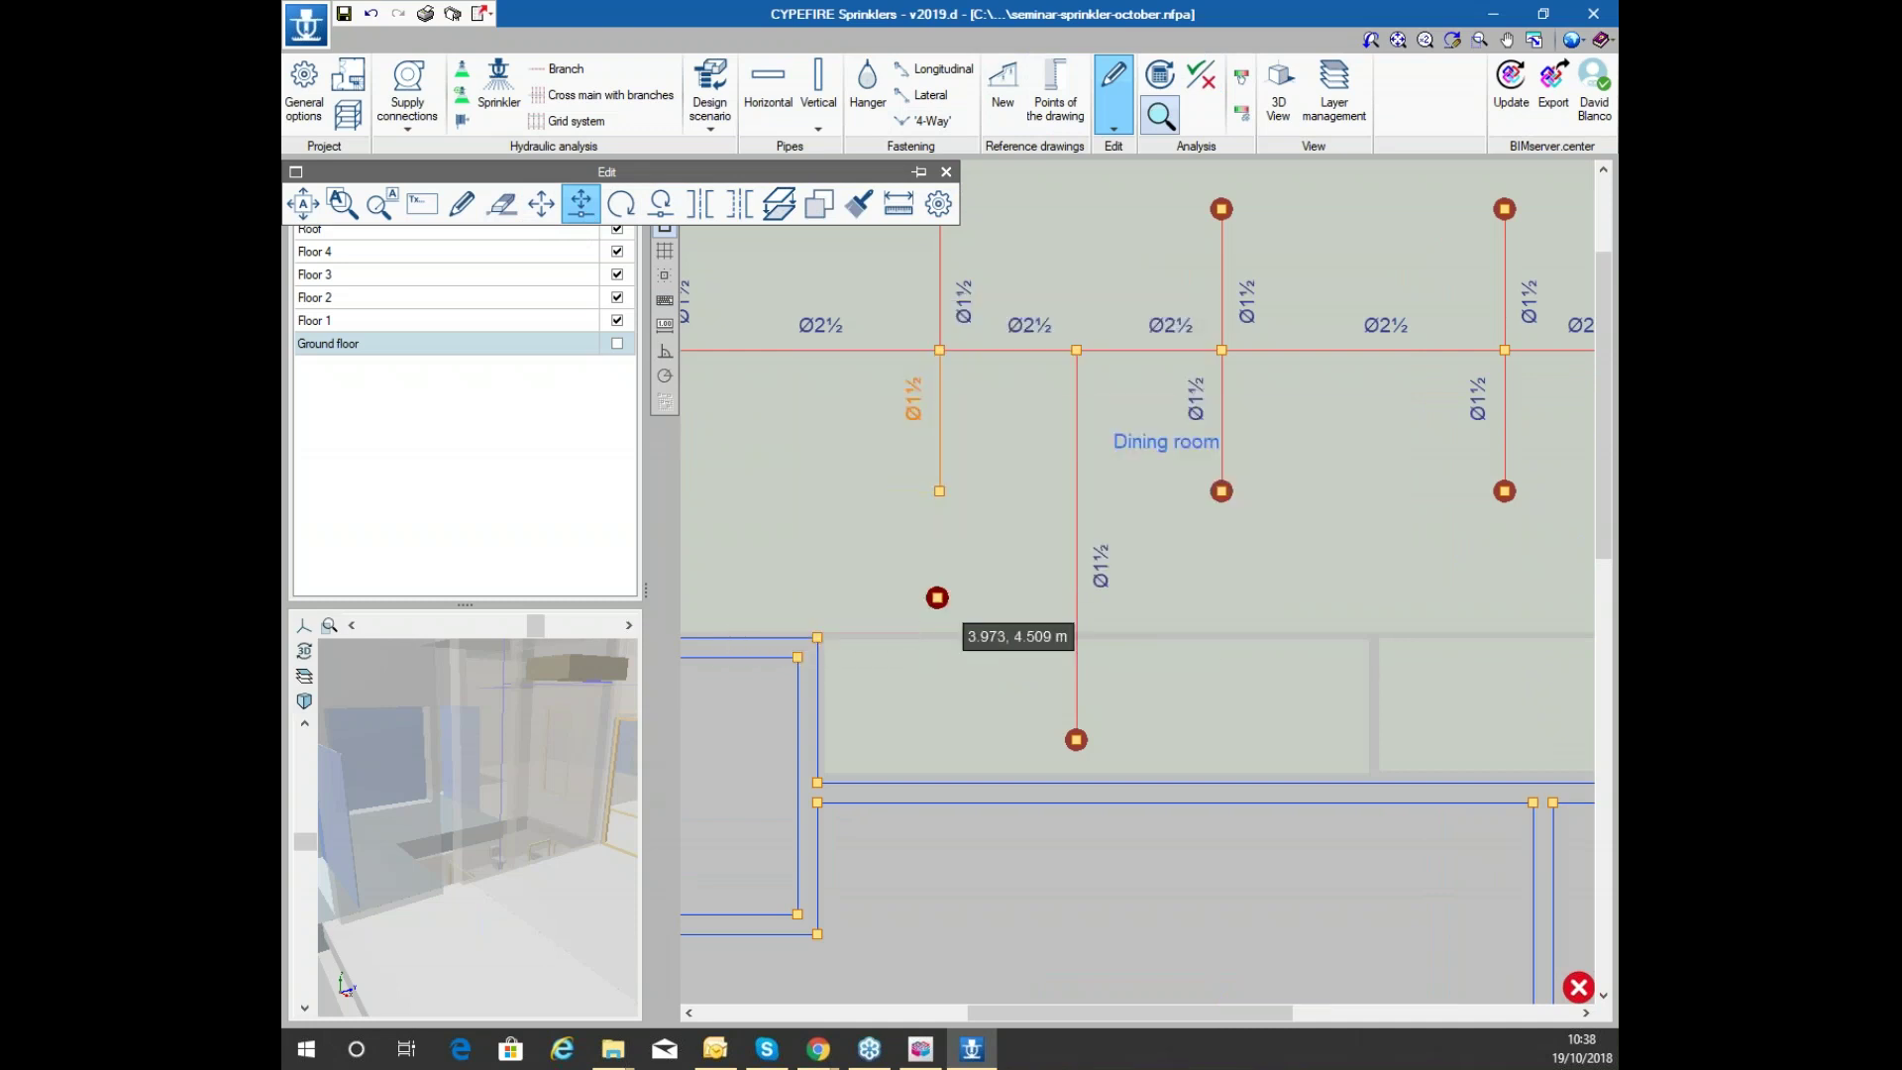
# Update the analysis results and inspect the moved sprinkler's spacing check and the neighbouring protection area
pyautogui.click(1160, 75)
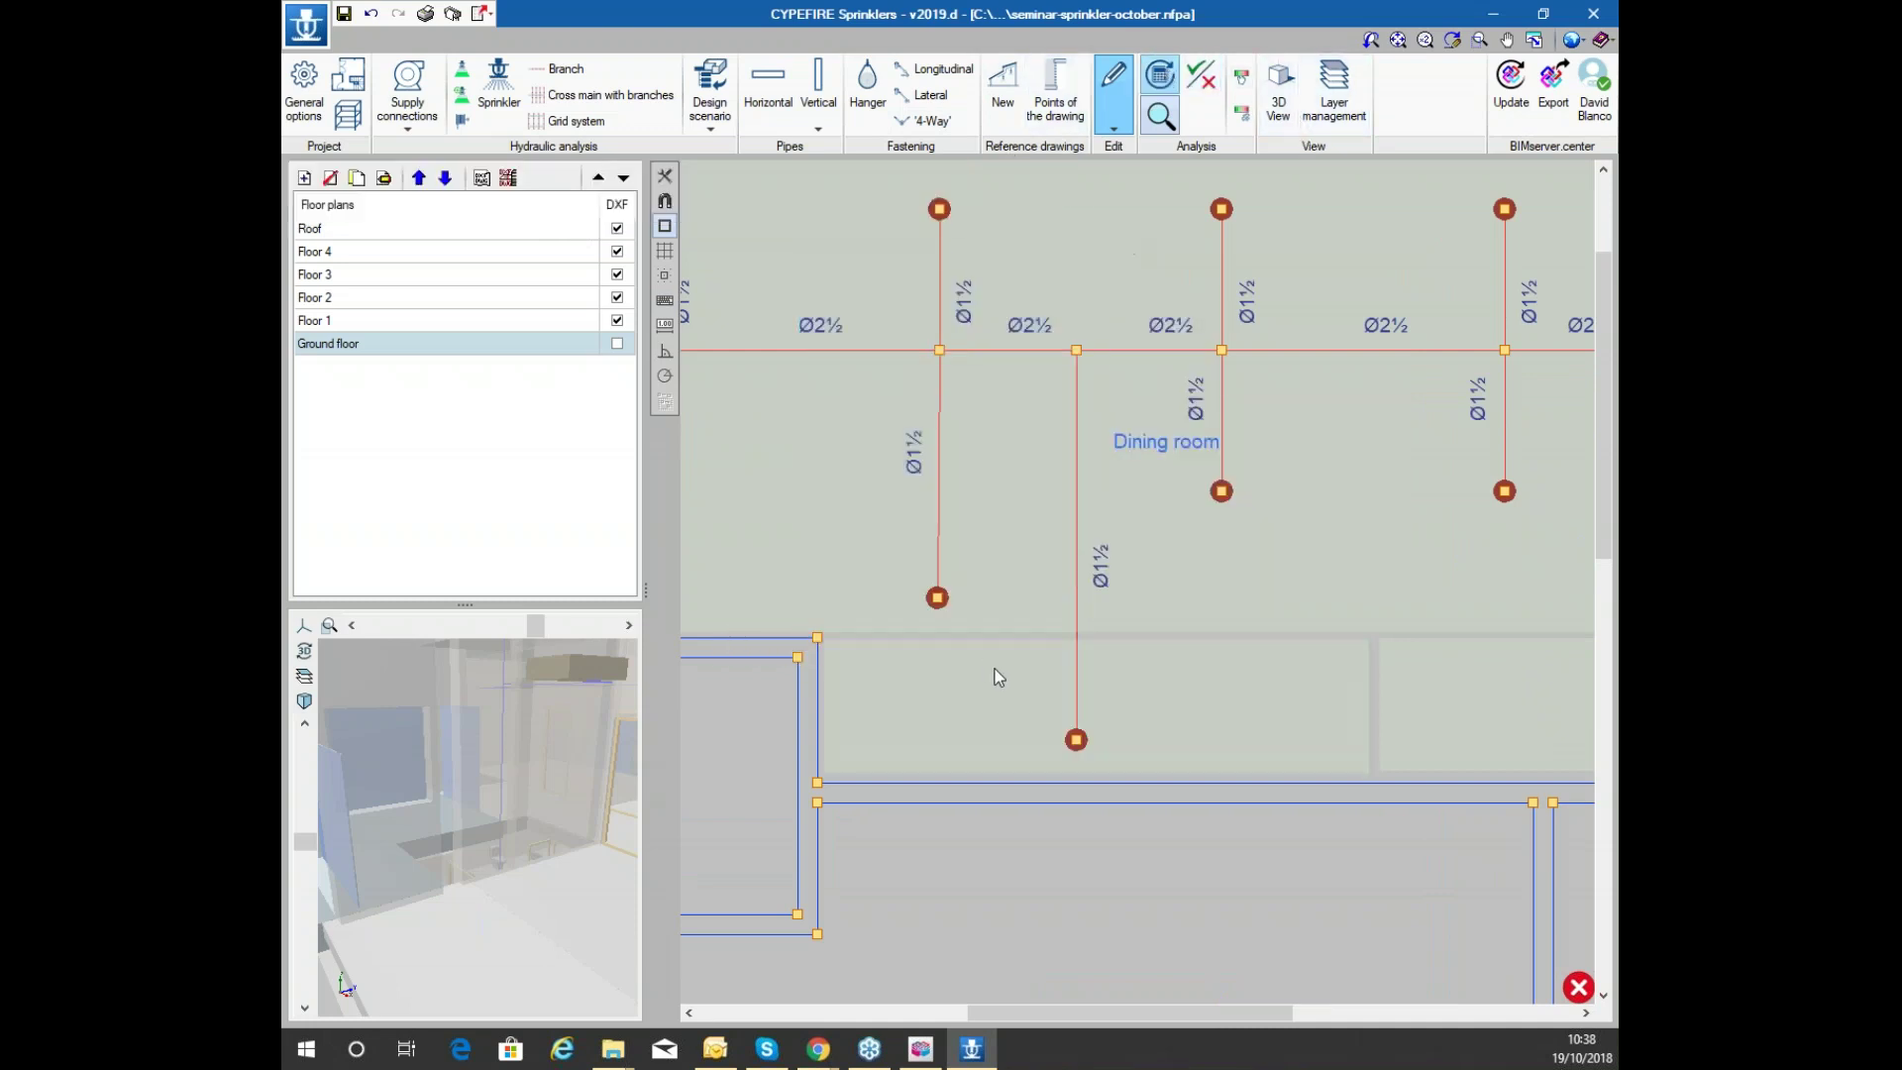
pyautogui.click(954, 573)
pyautogui.moveTo(937, 600)
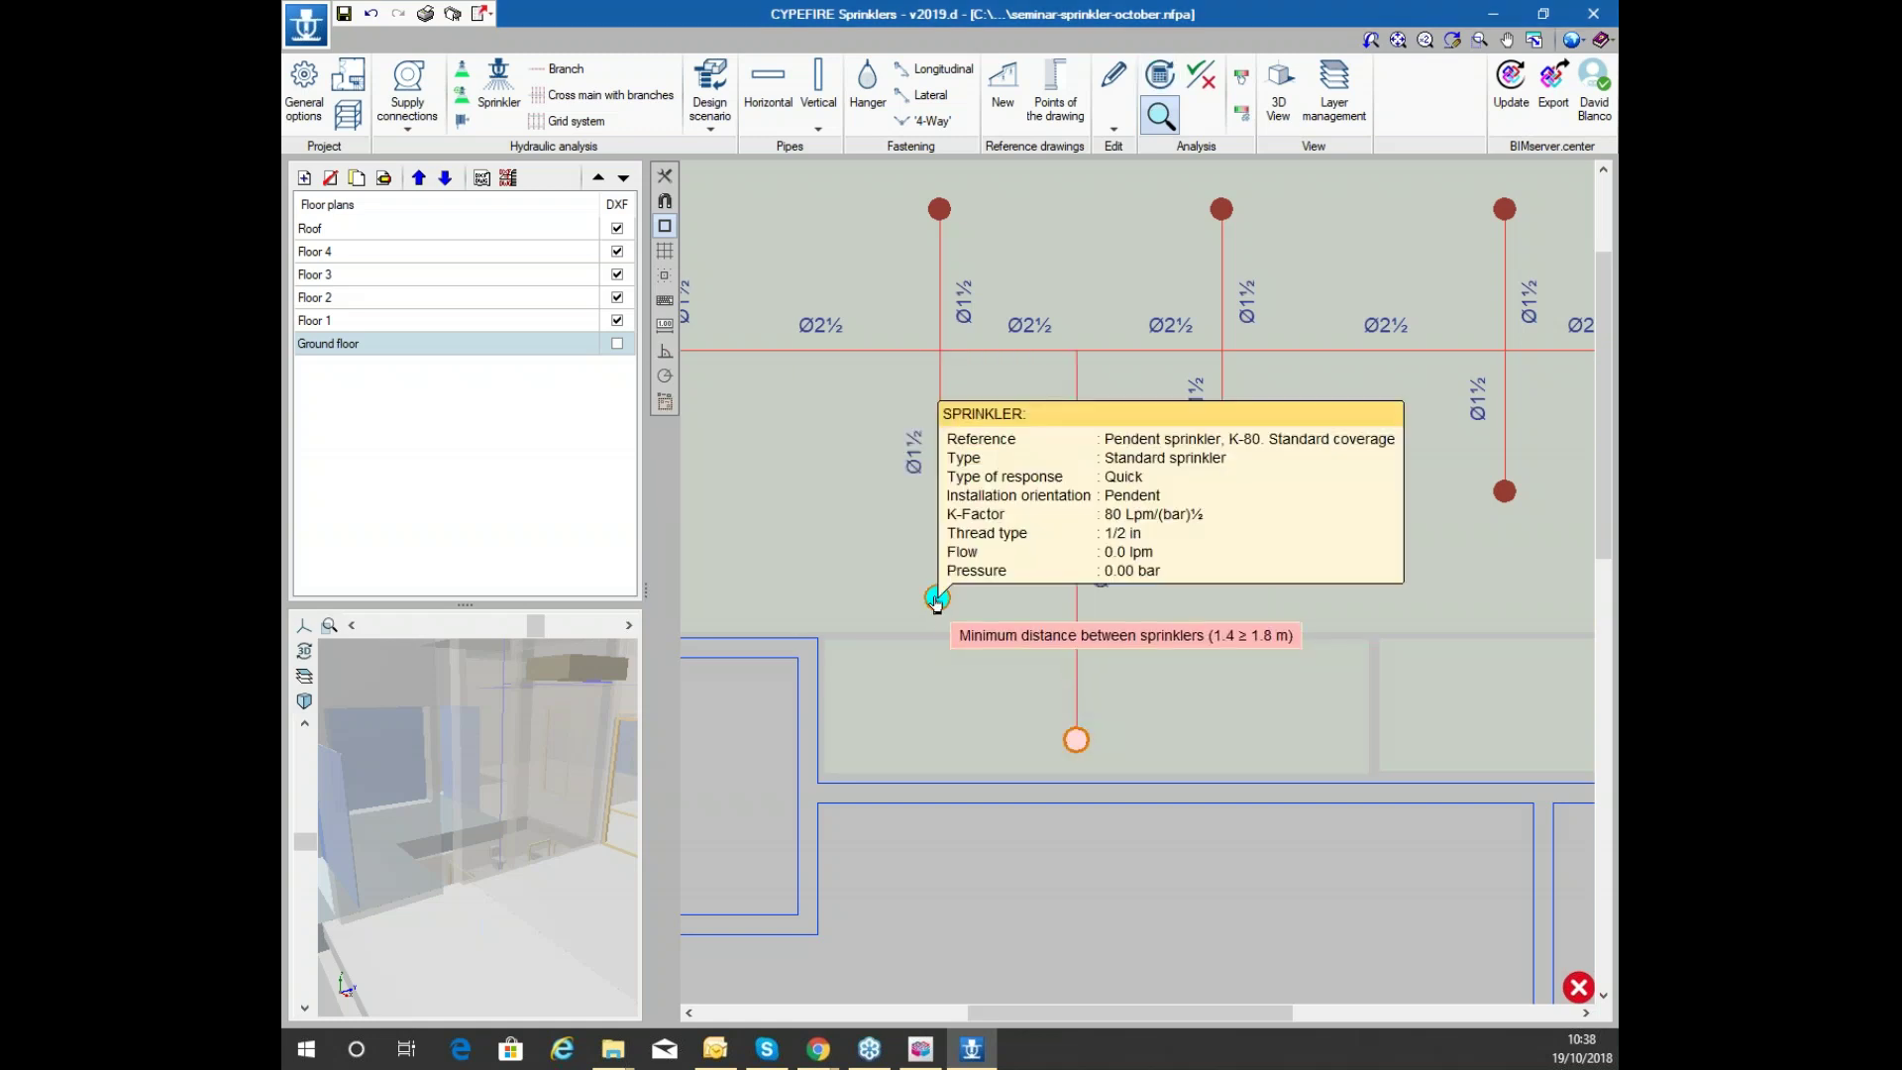
pyautogui.moveTo(1151, 761)
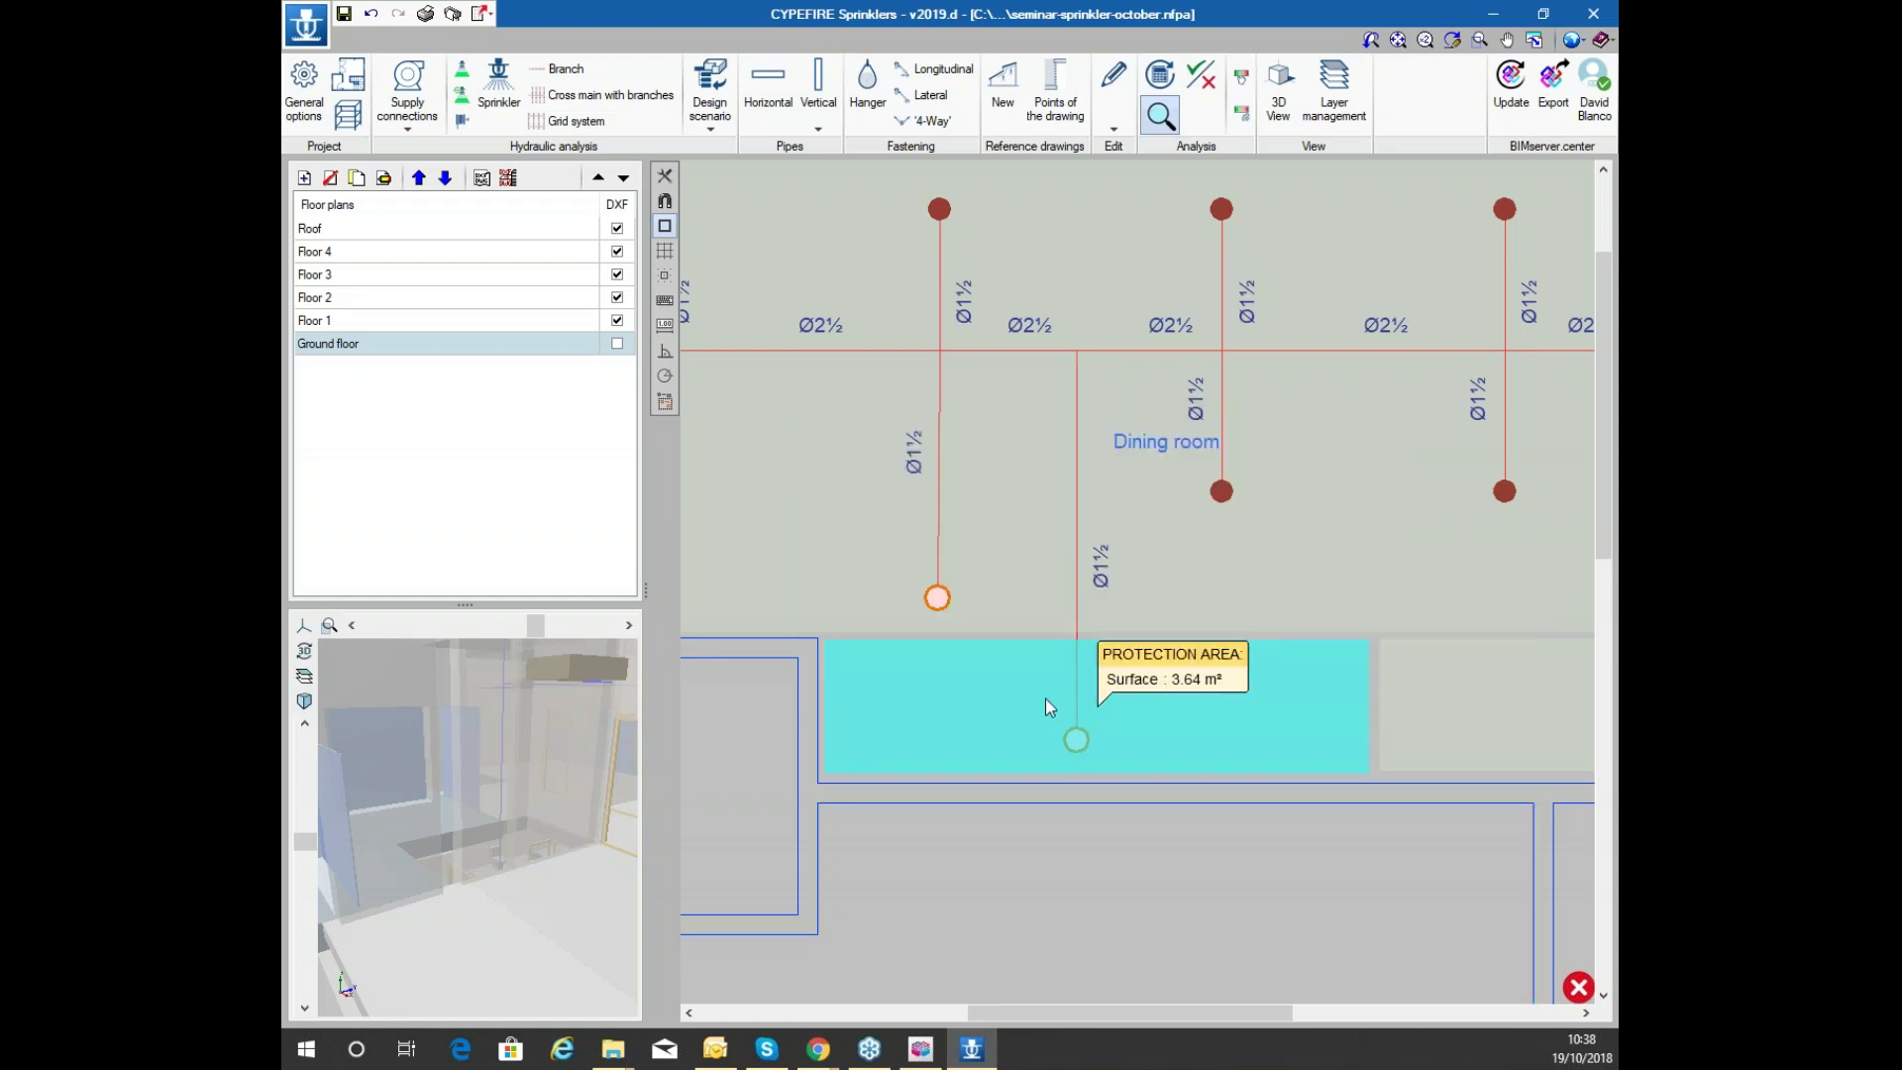
# Undo the last move of the sprinkler beside the first long branch and update the analysis results
pyautogui.click(374, 14)
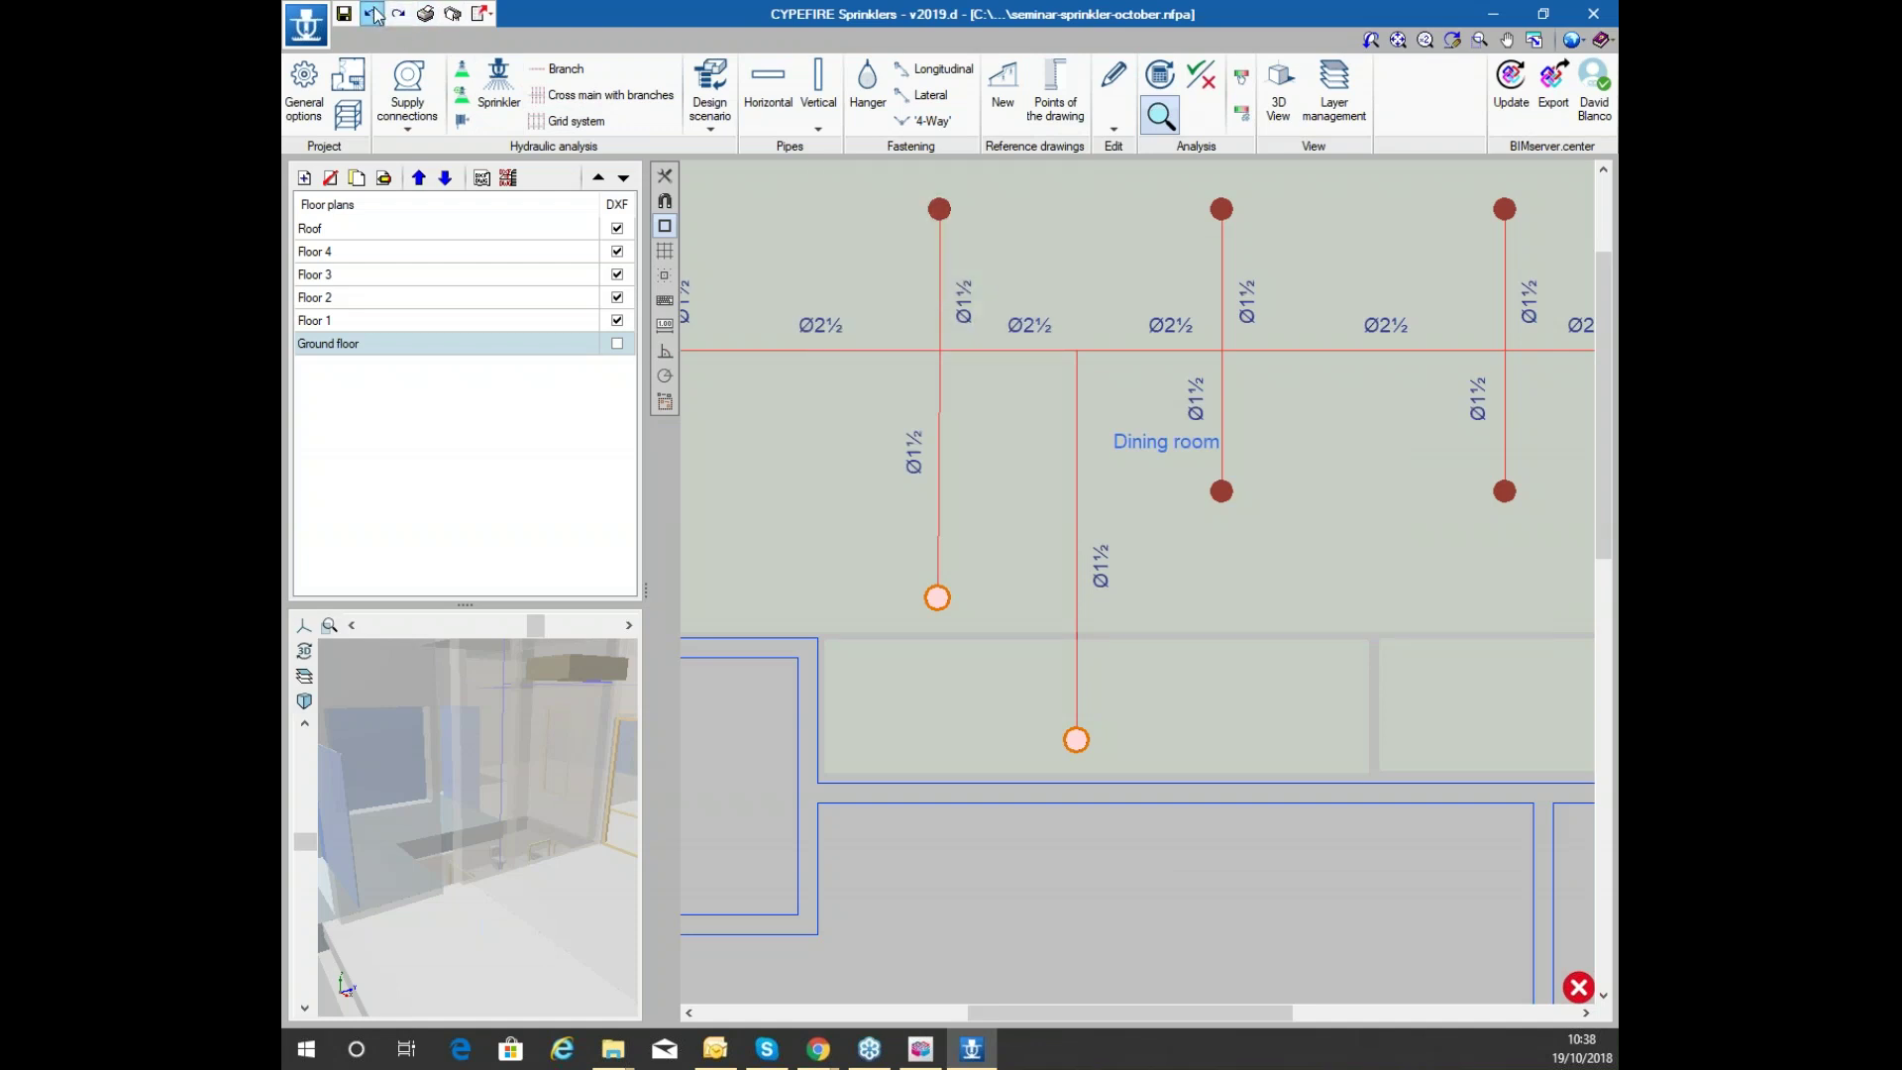
pyautogui.moveTo(1020, 400)
pyautogui.scroll(-3, 870, 360)
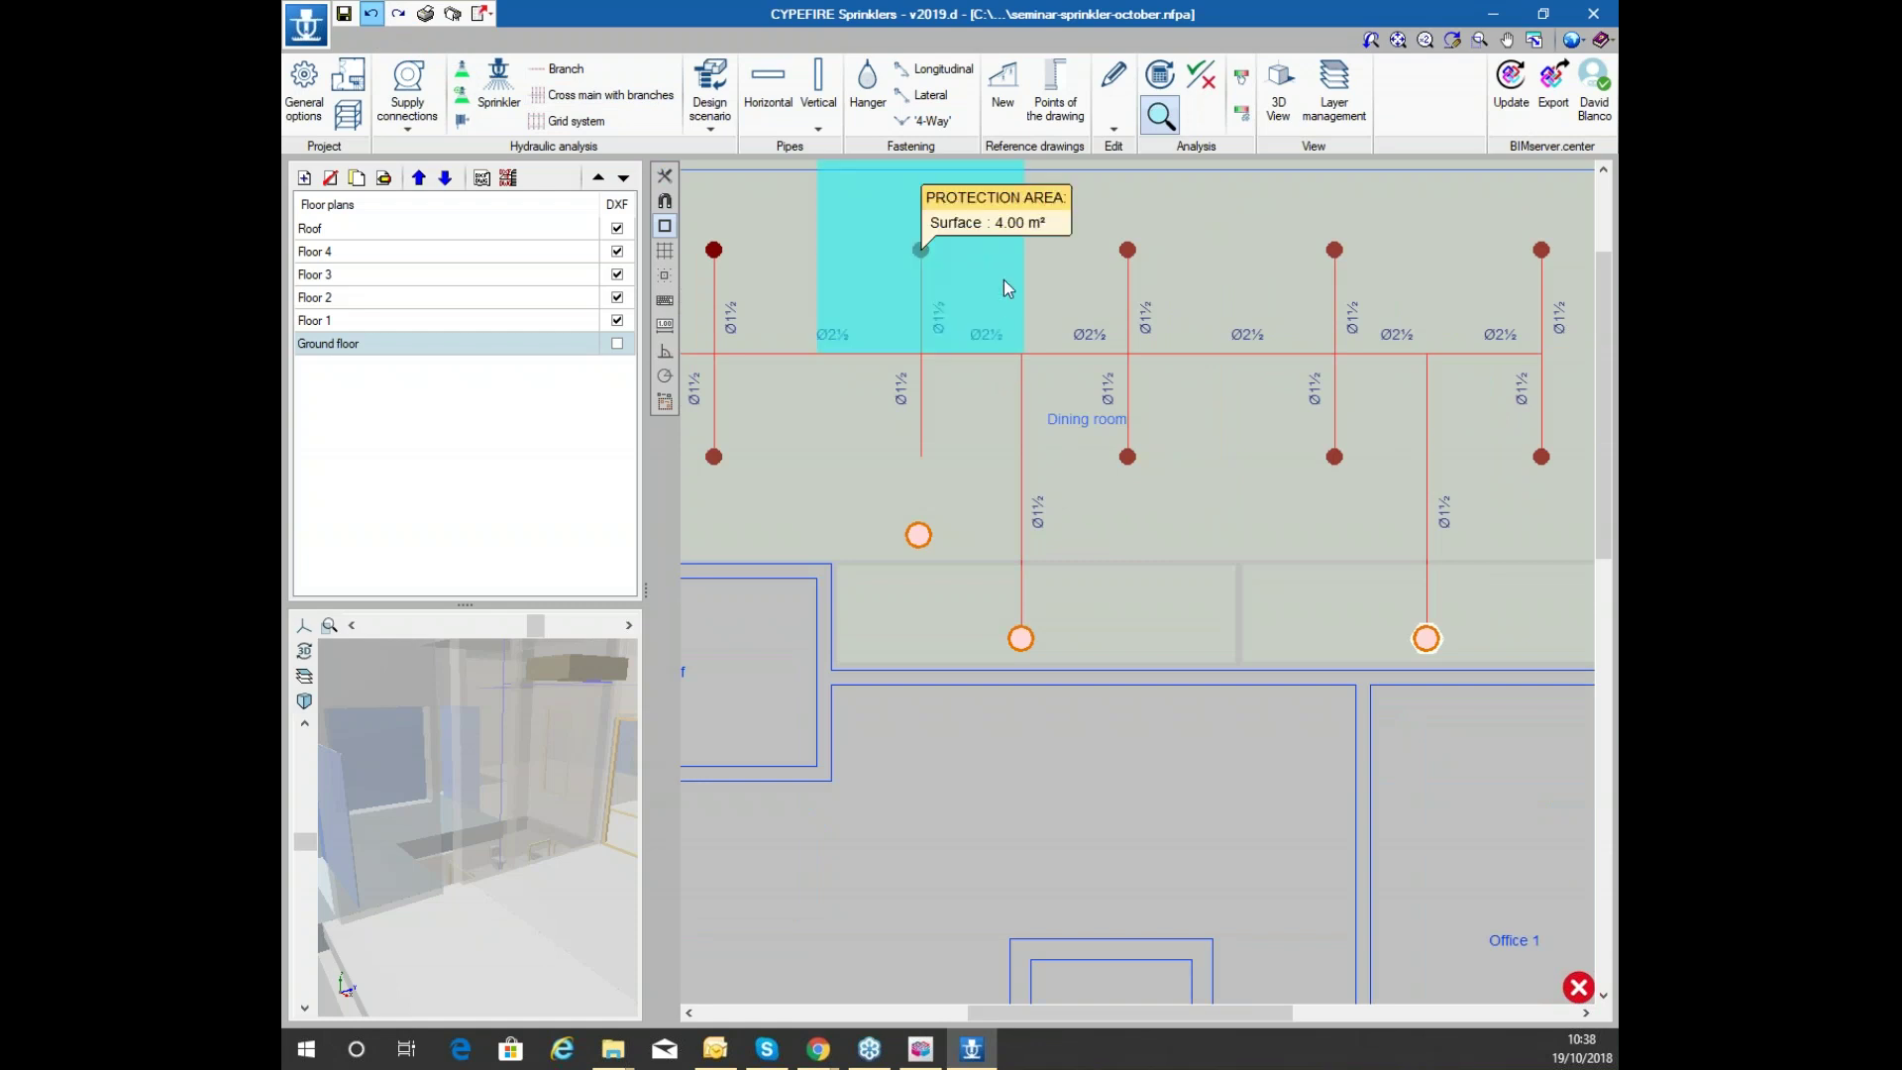
pyautogui.scroll(-2, 1174, 554)
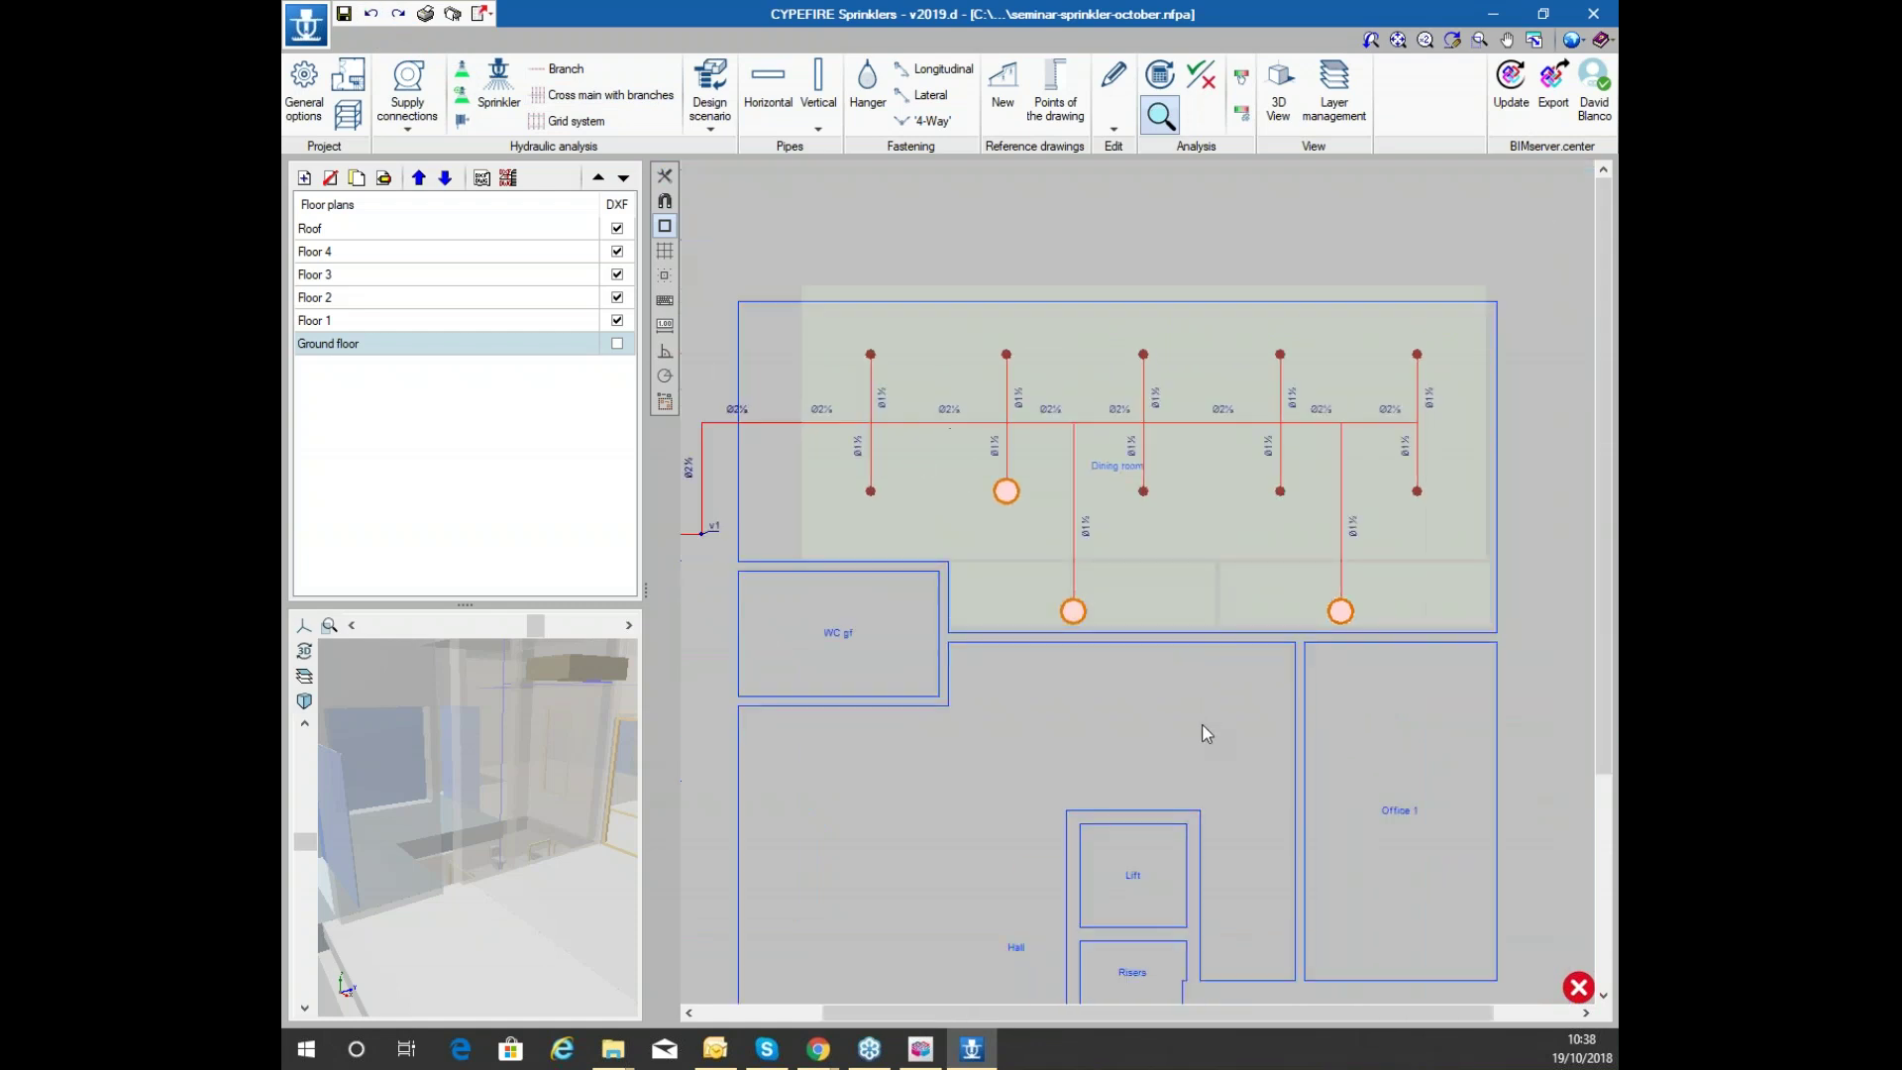
pyautogui.click(1159, 75)
pyautogui.click(954, 573)
pyautogui.scroll(-2, 1278, 416)
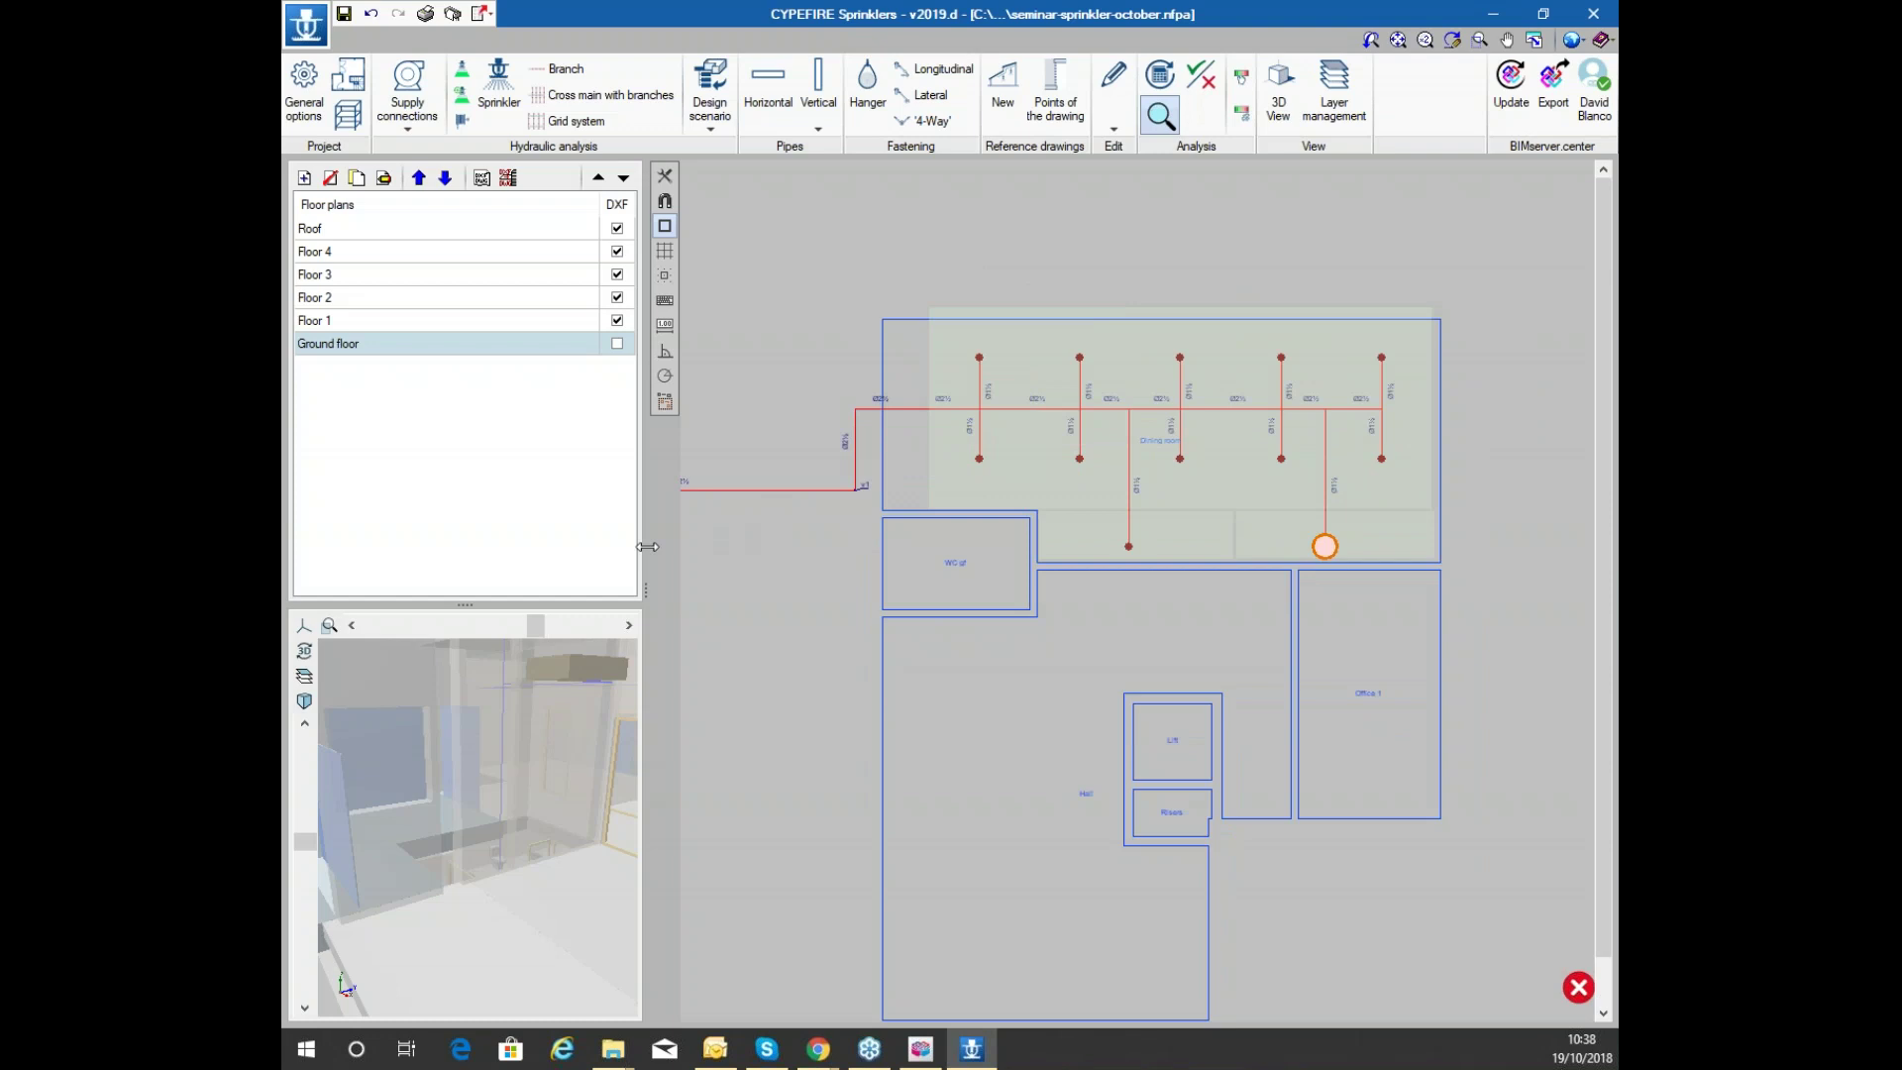
pyautogui.scroll(1, 684, 525)
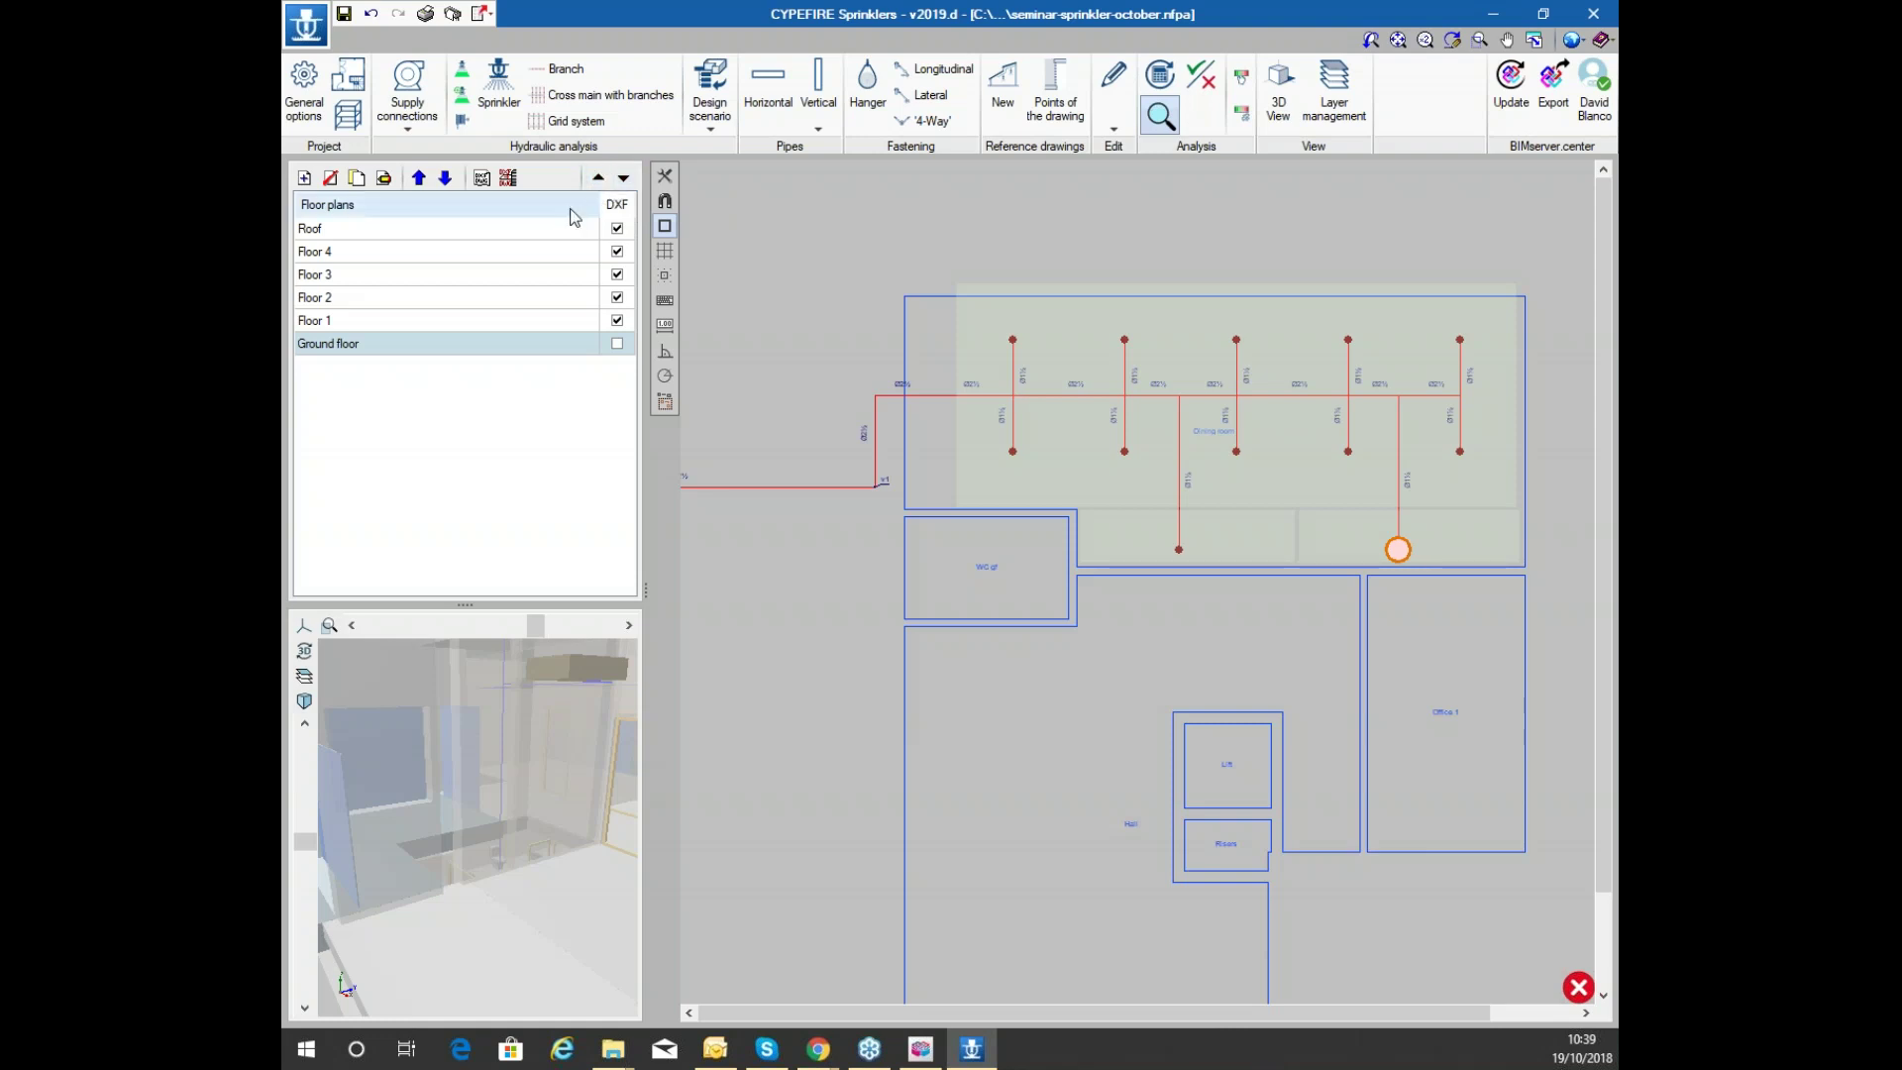
pyautogui.scroll(2, 1196, 224)
pyautogui.scroll(-3, 1226, 230)
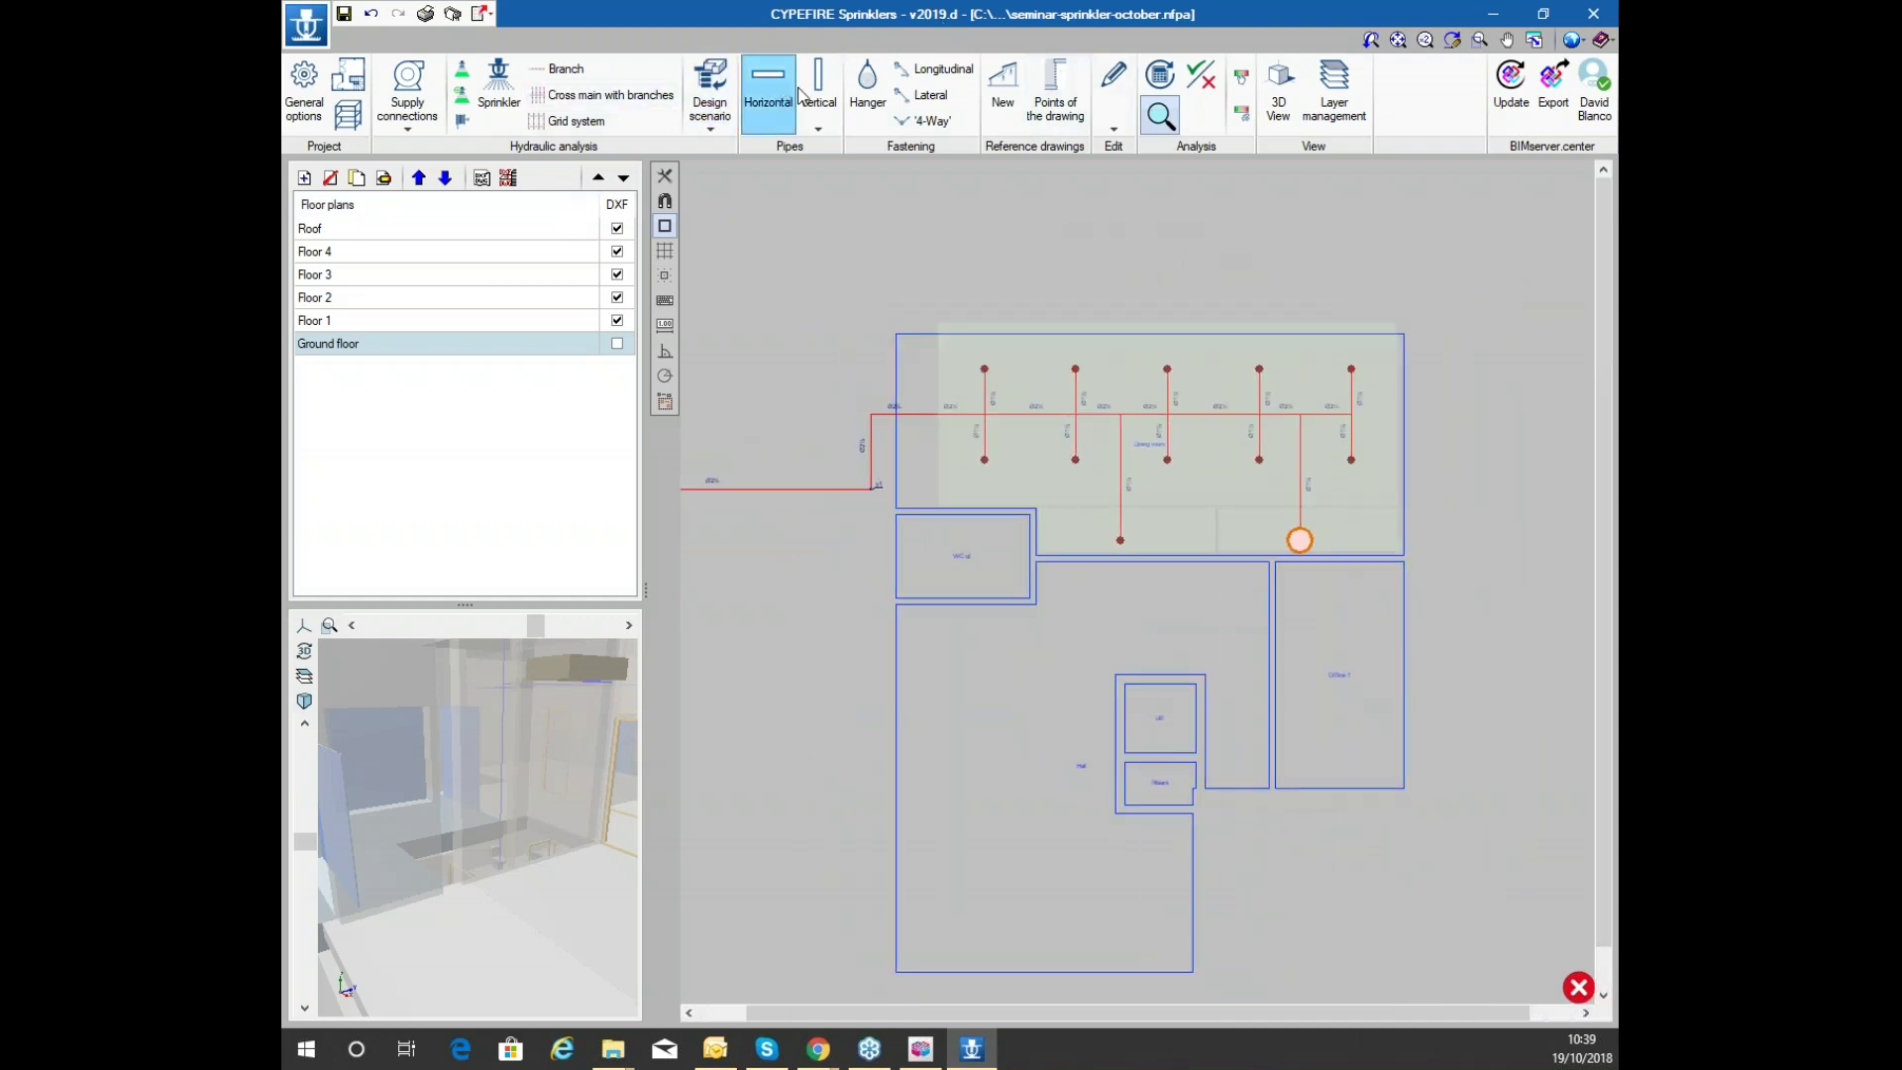
pyautogui.scroll(1, 1040, 232)
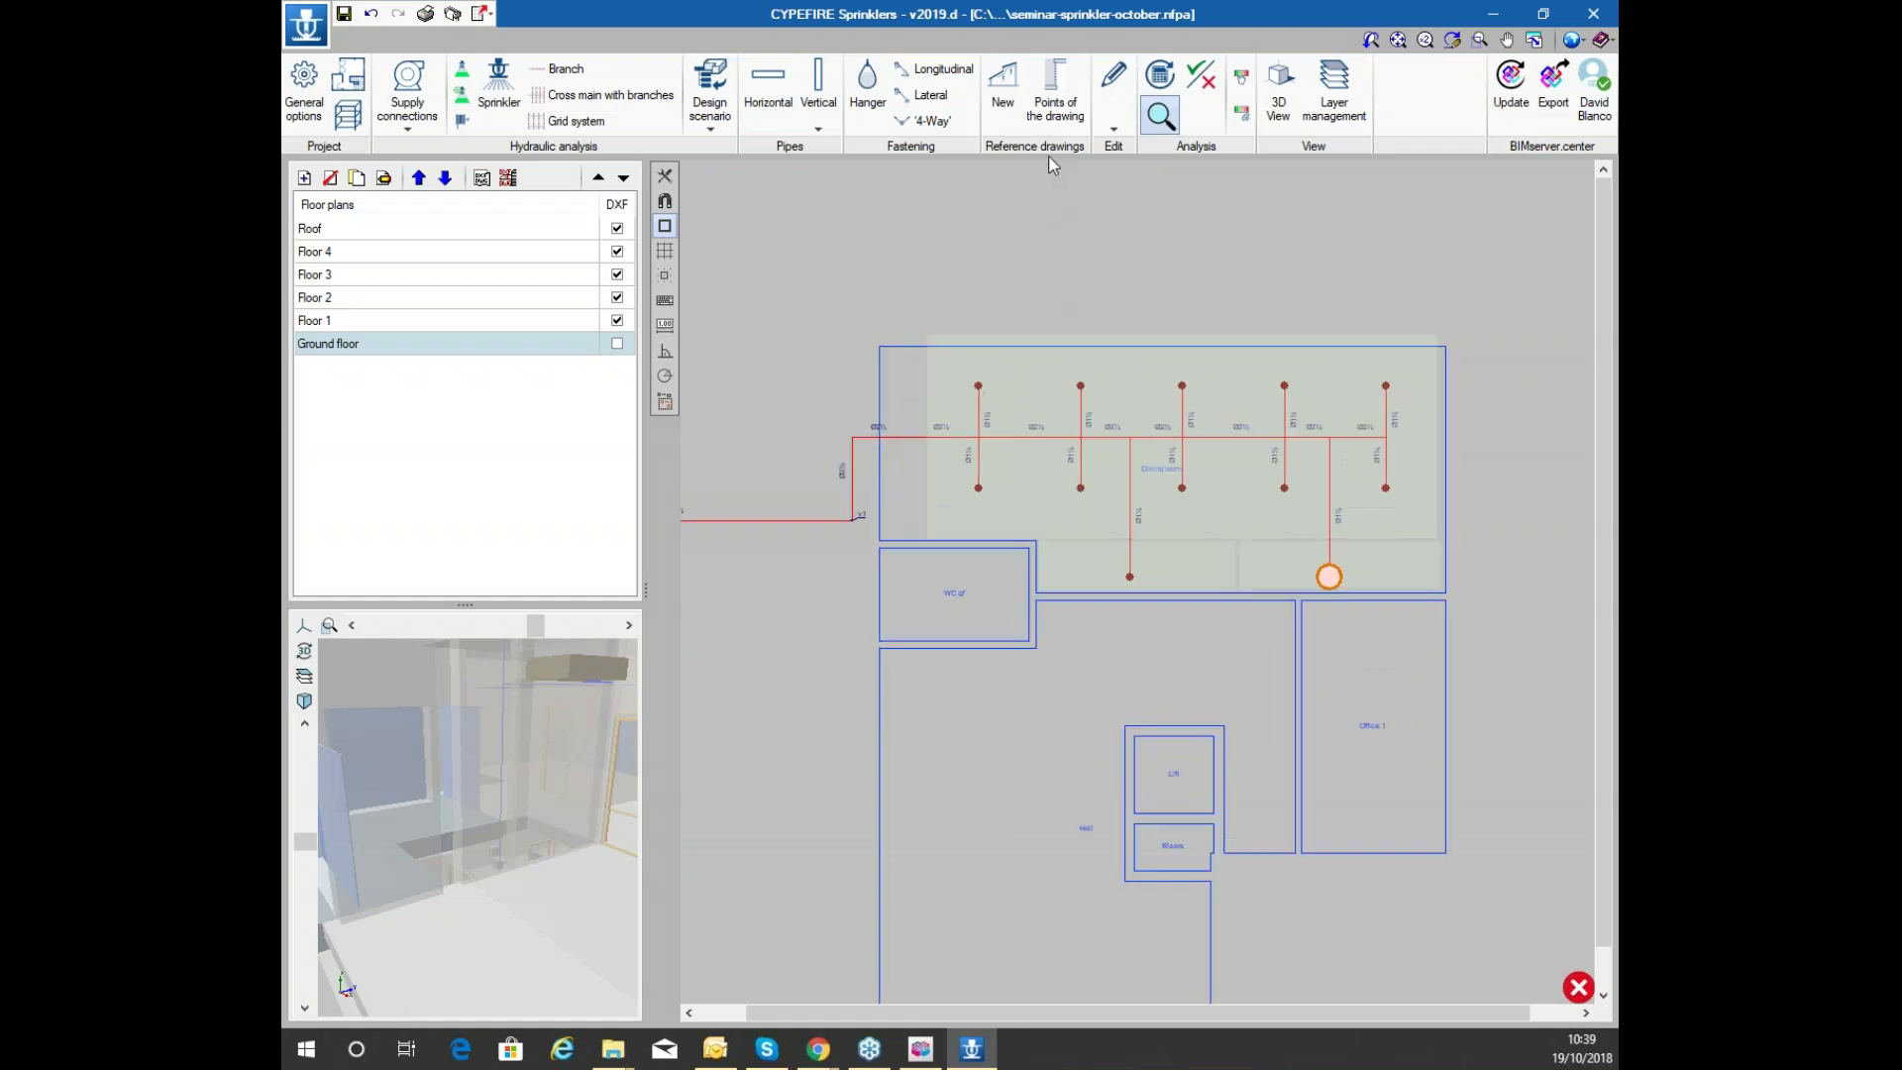
pyautogui.scroll(-1, 1045, 159)
# Draw a rectangular area of operation from about (7.1, 7.7) m, enclosing the last two short branches and the second long branch
pyautogui.click(693, 126)
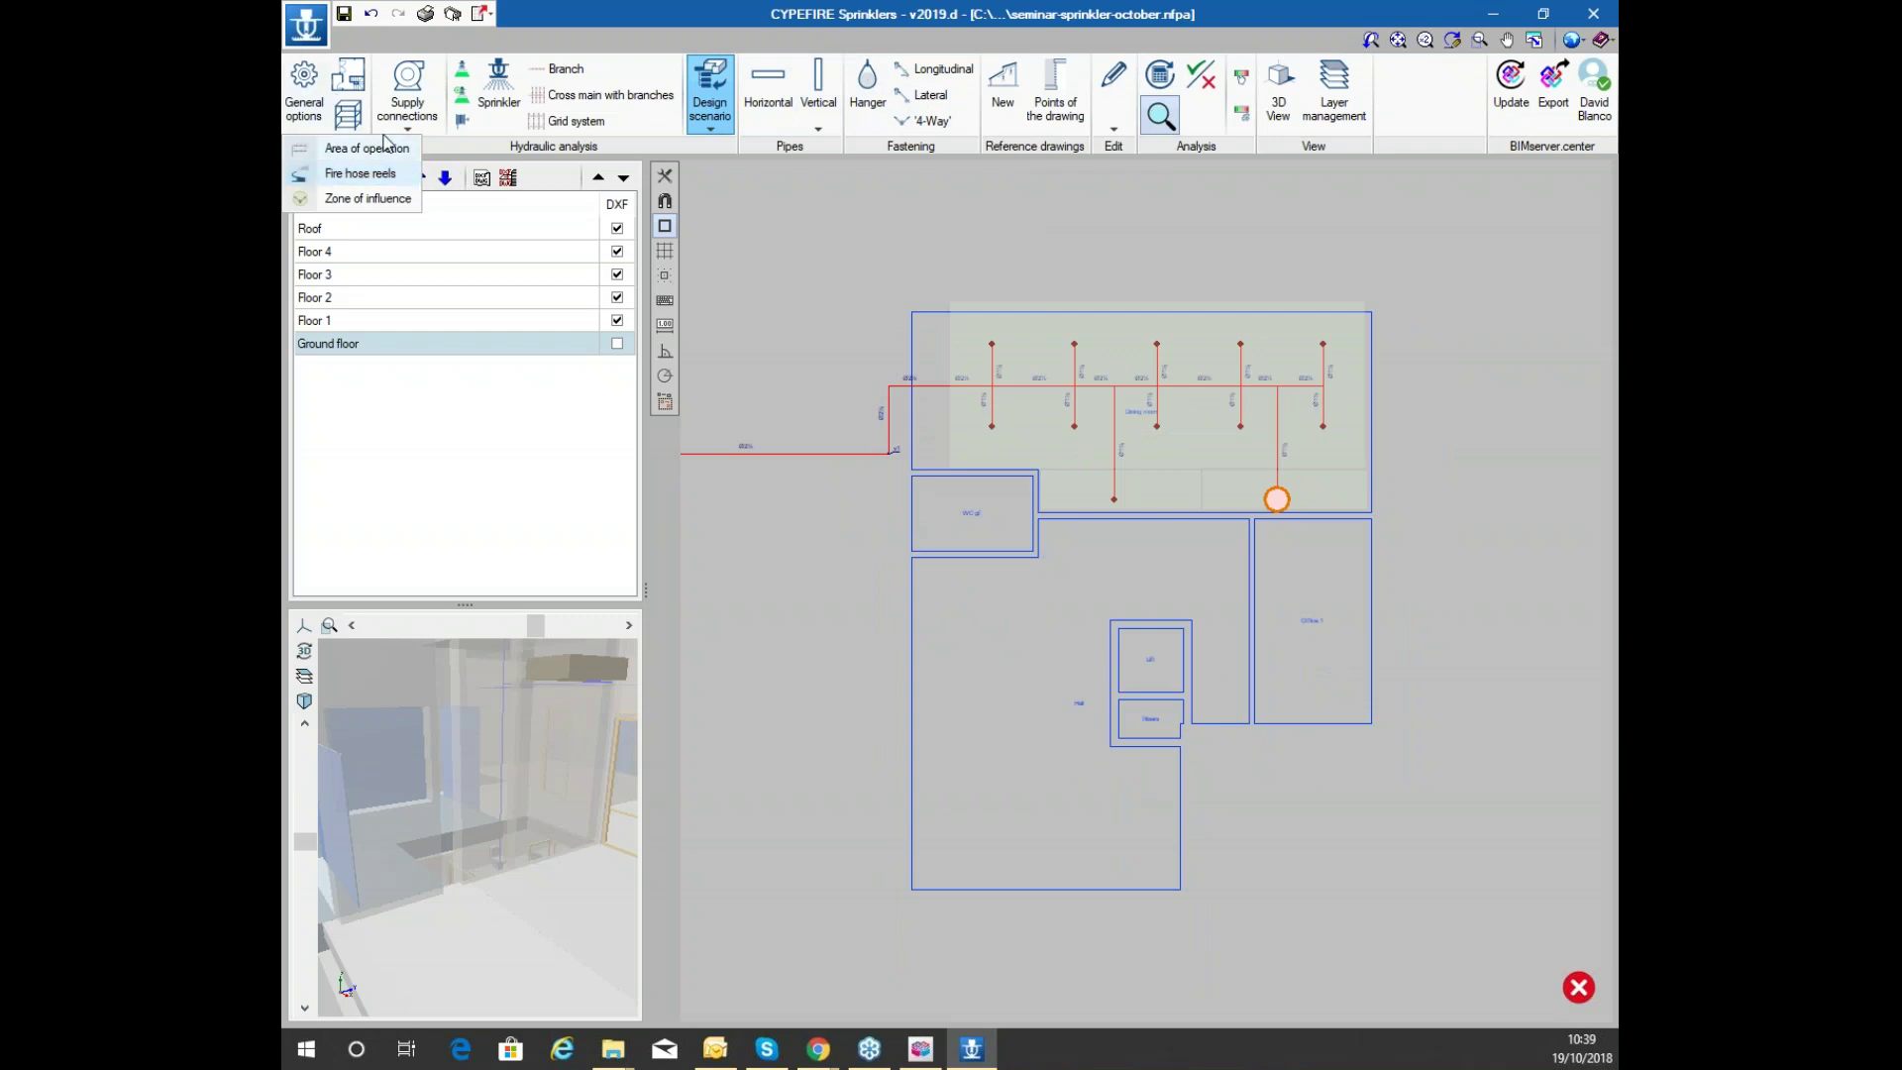
pyautogui.click(414, 175)
pyautogui.scroll(2, 1216, 492)
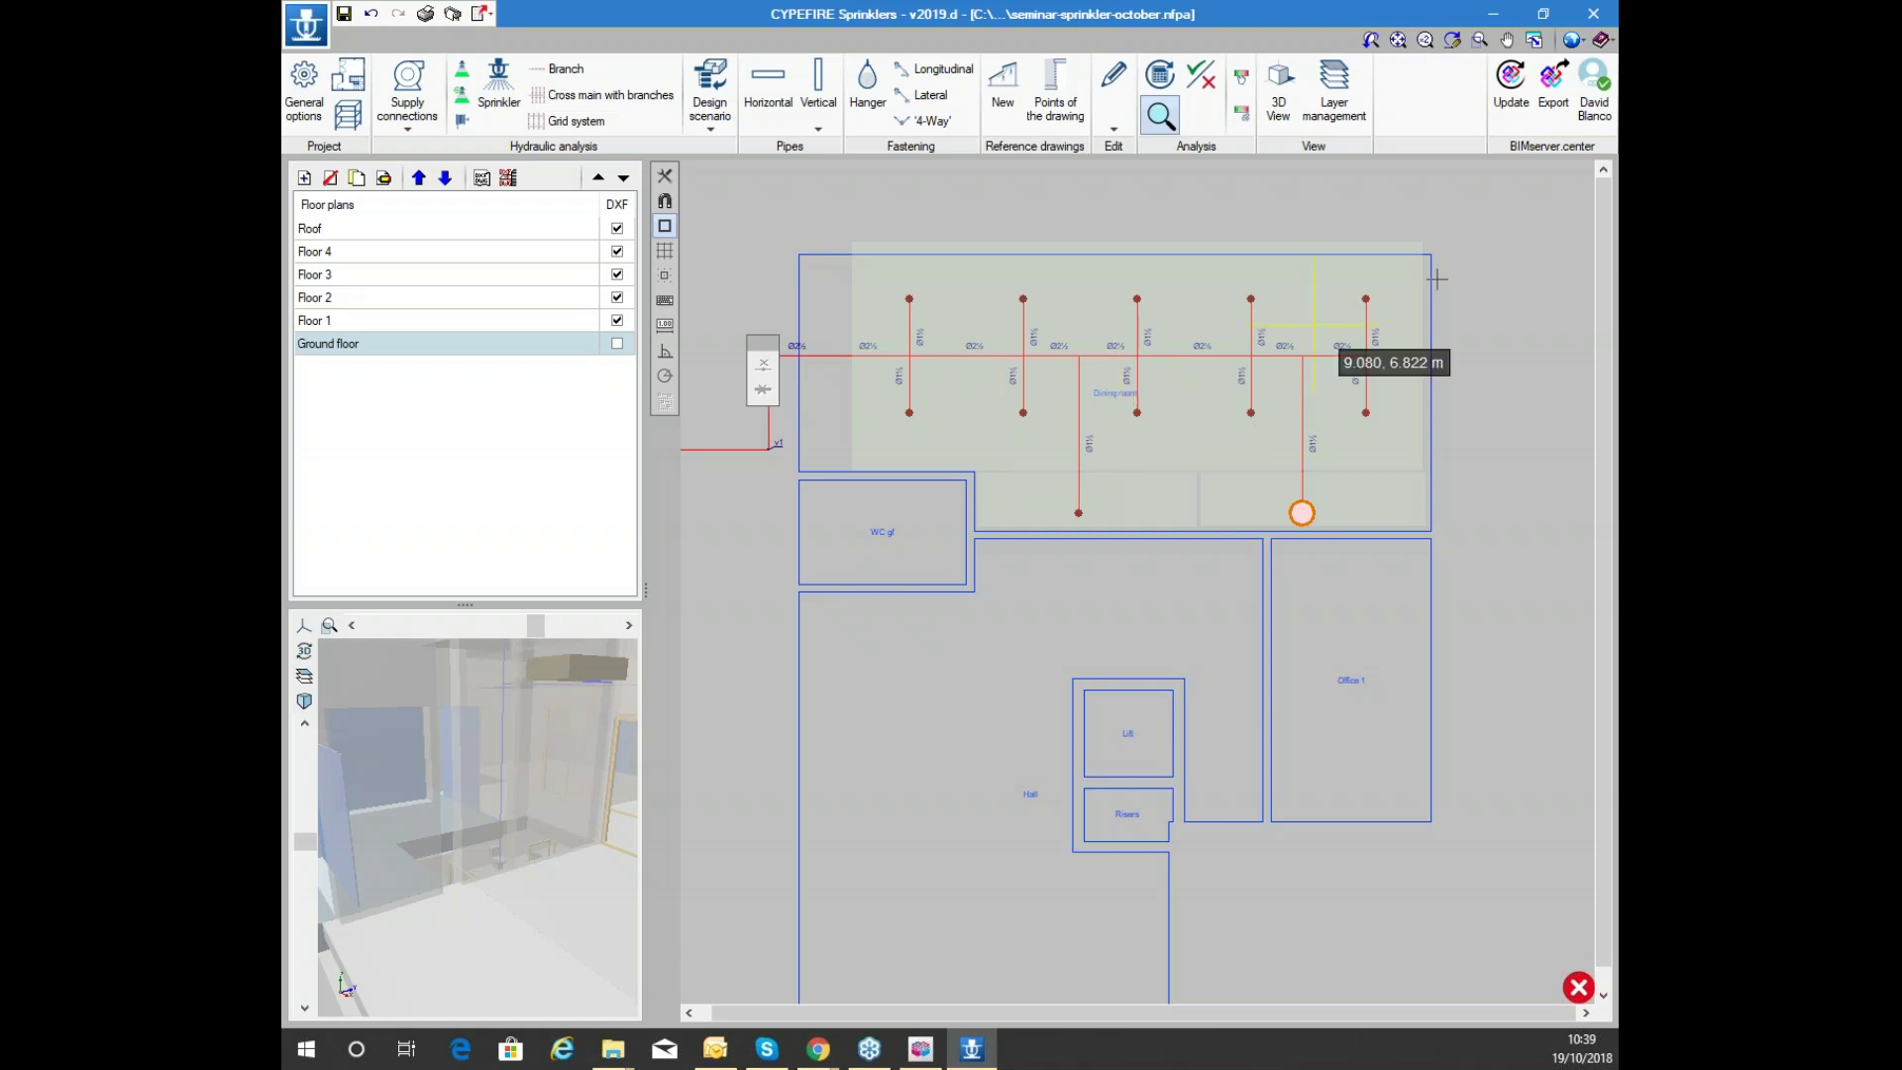
pyautogui.scroll(5, 1357, 357)
pyautogui.scroll(-2, 1084, 405)
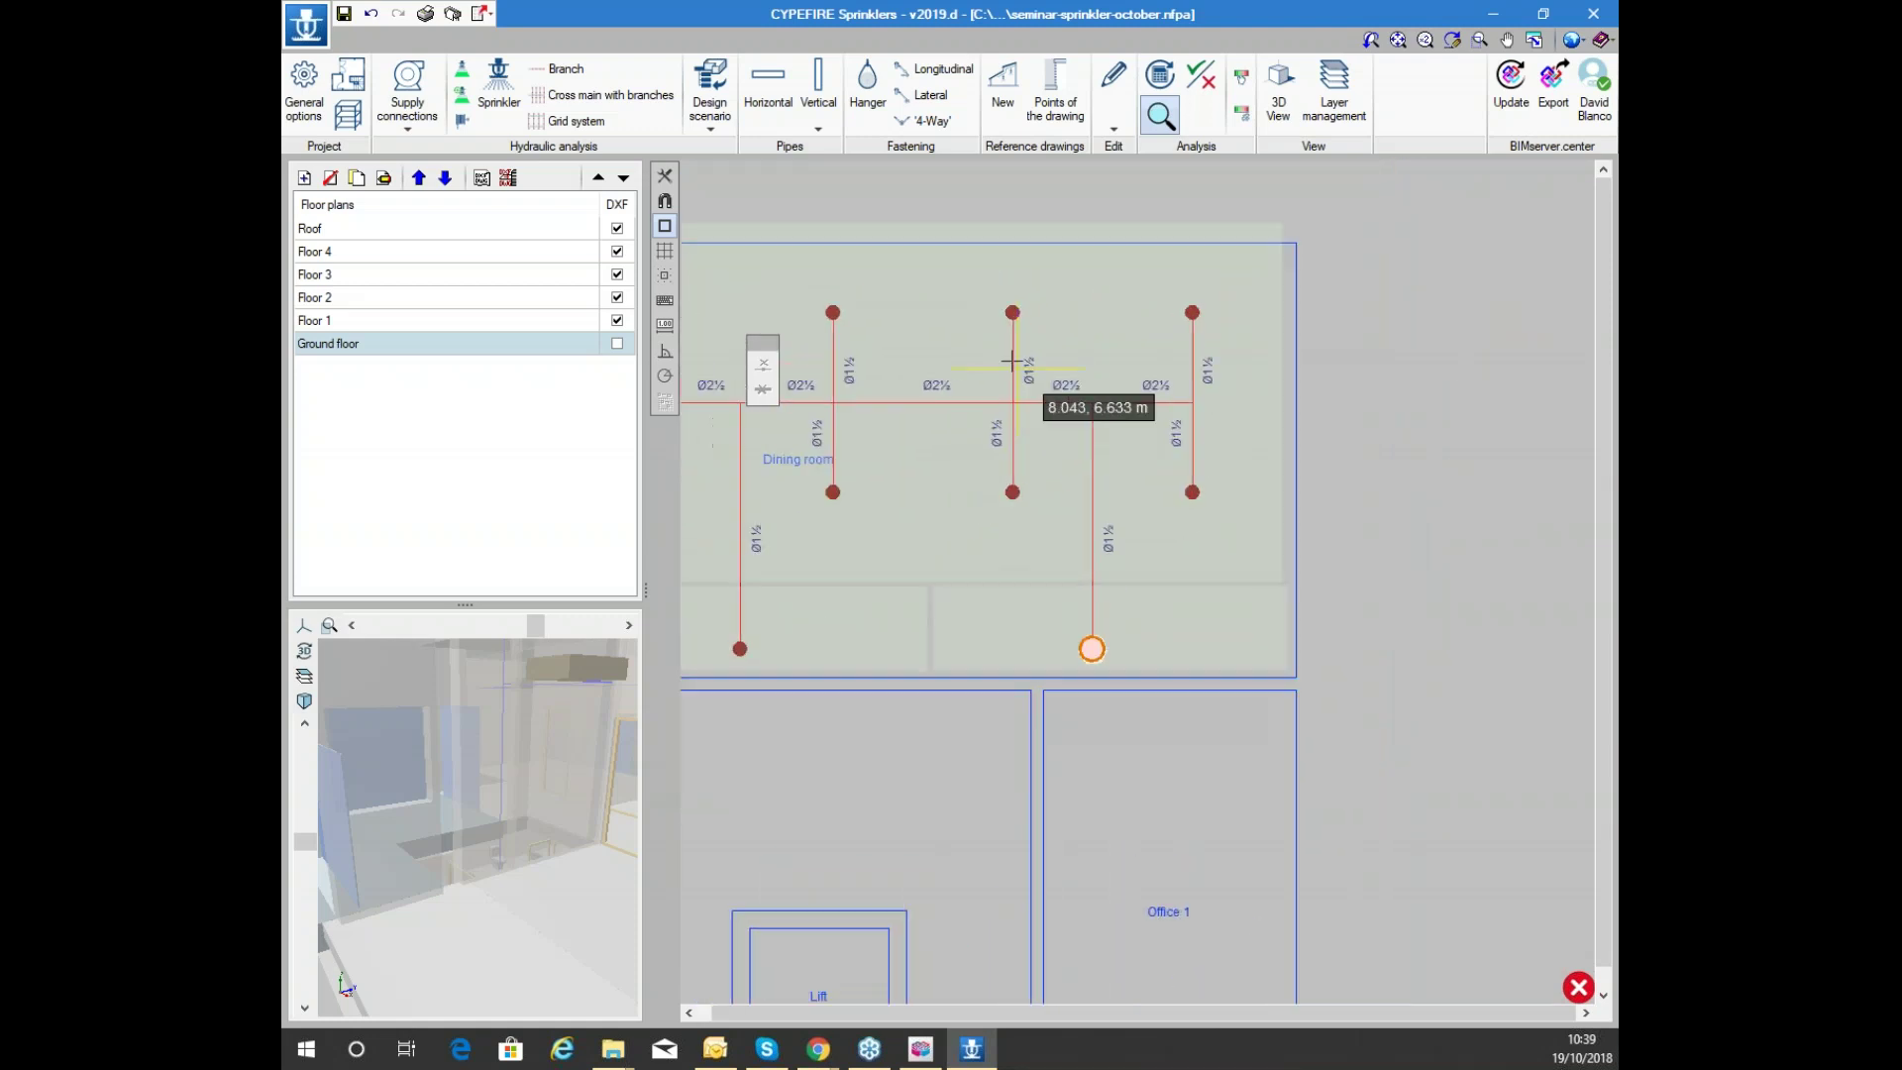
pyautogui.scroll(2, 913, 262)
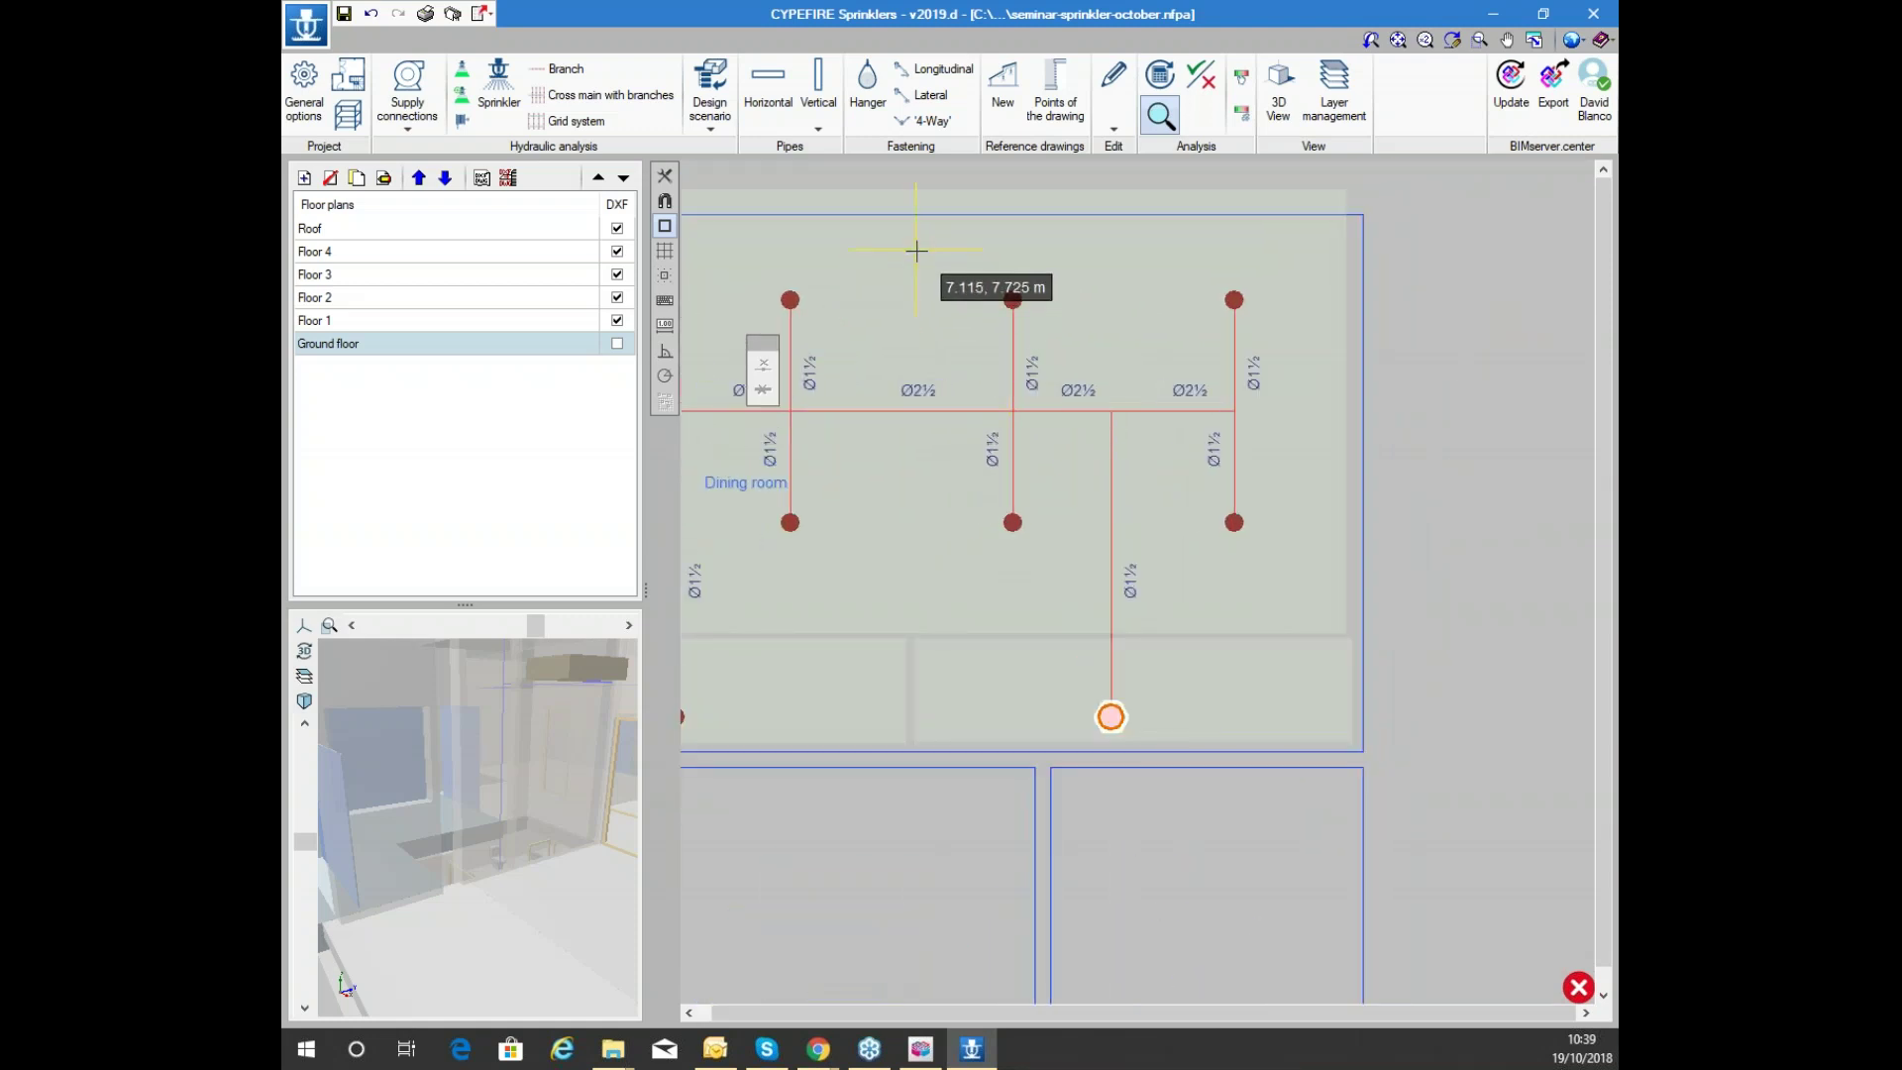
pyautogui.scroll(-1, 915, 250)
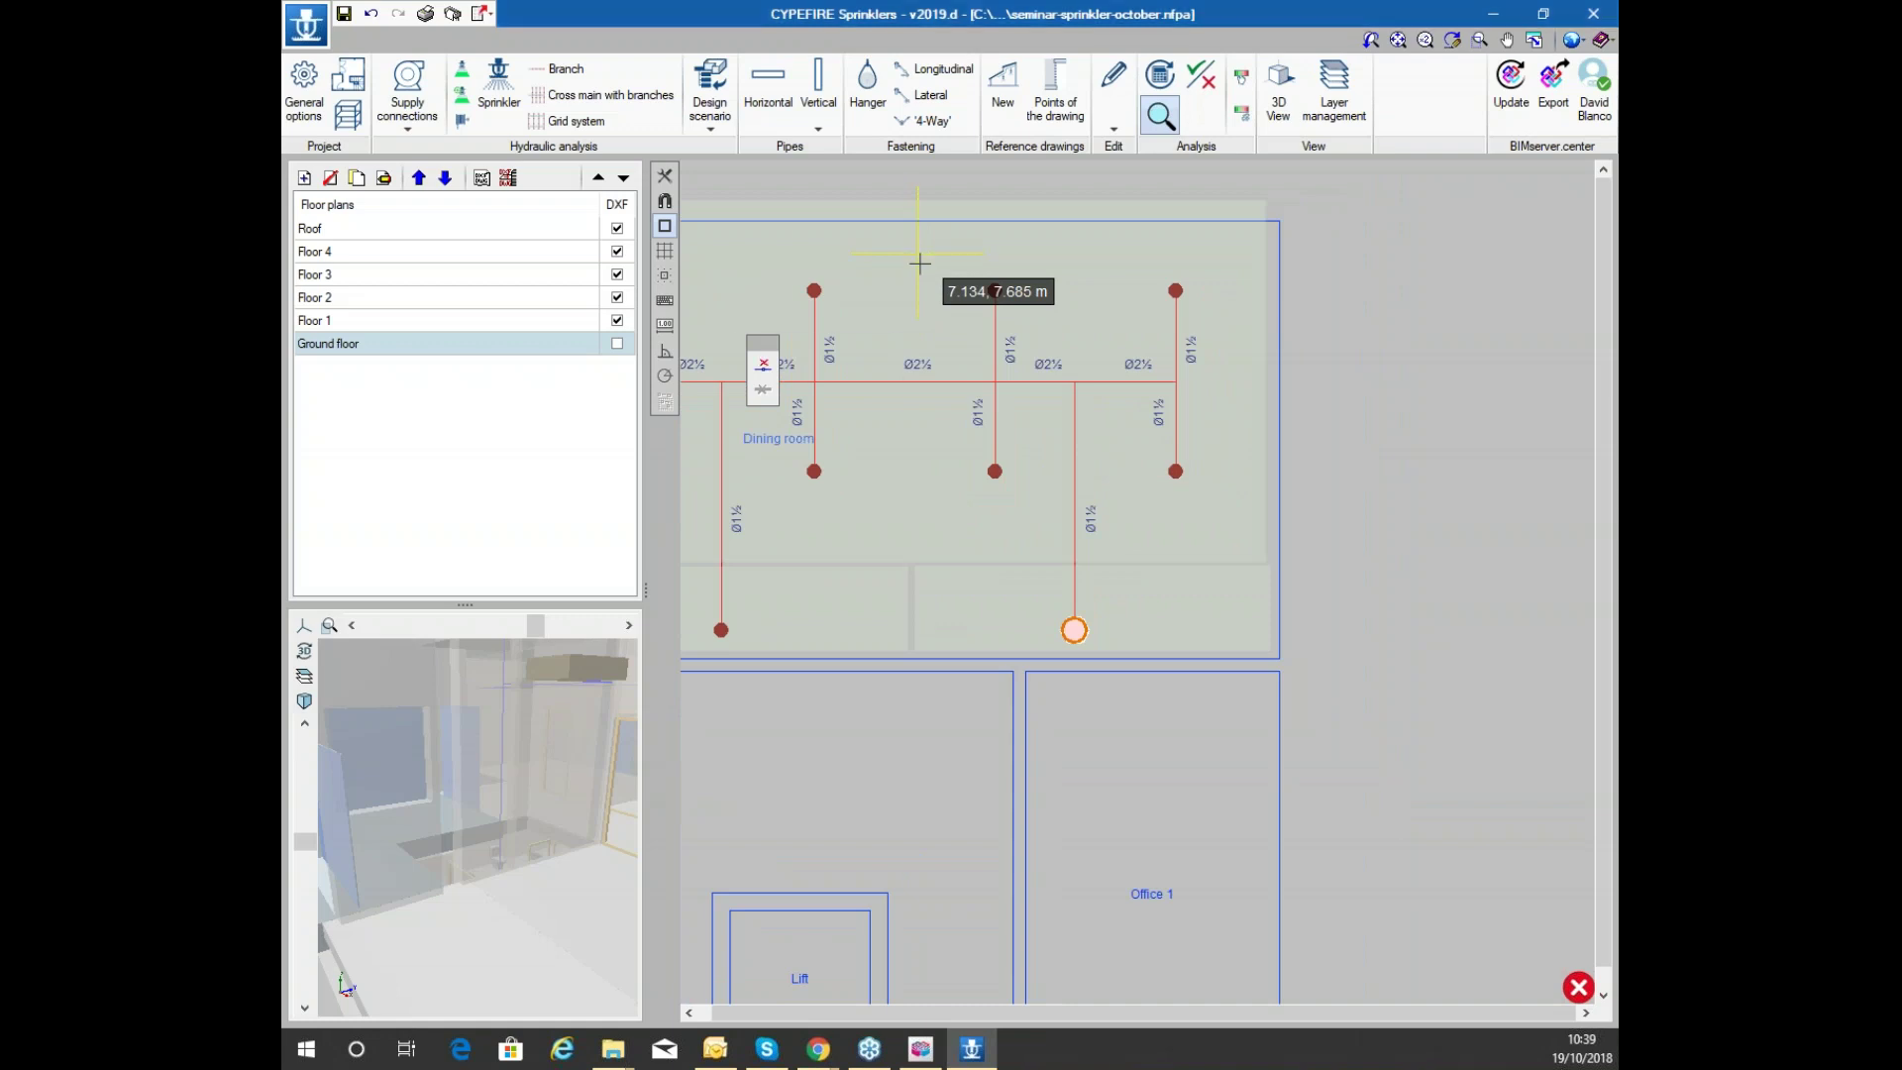
pyautogui.click(917, 254)
pyautogui.click(918, 646)
pyautogui.click(1271, 647)
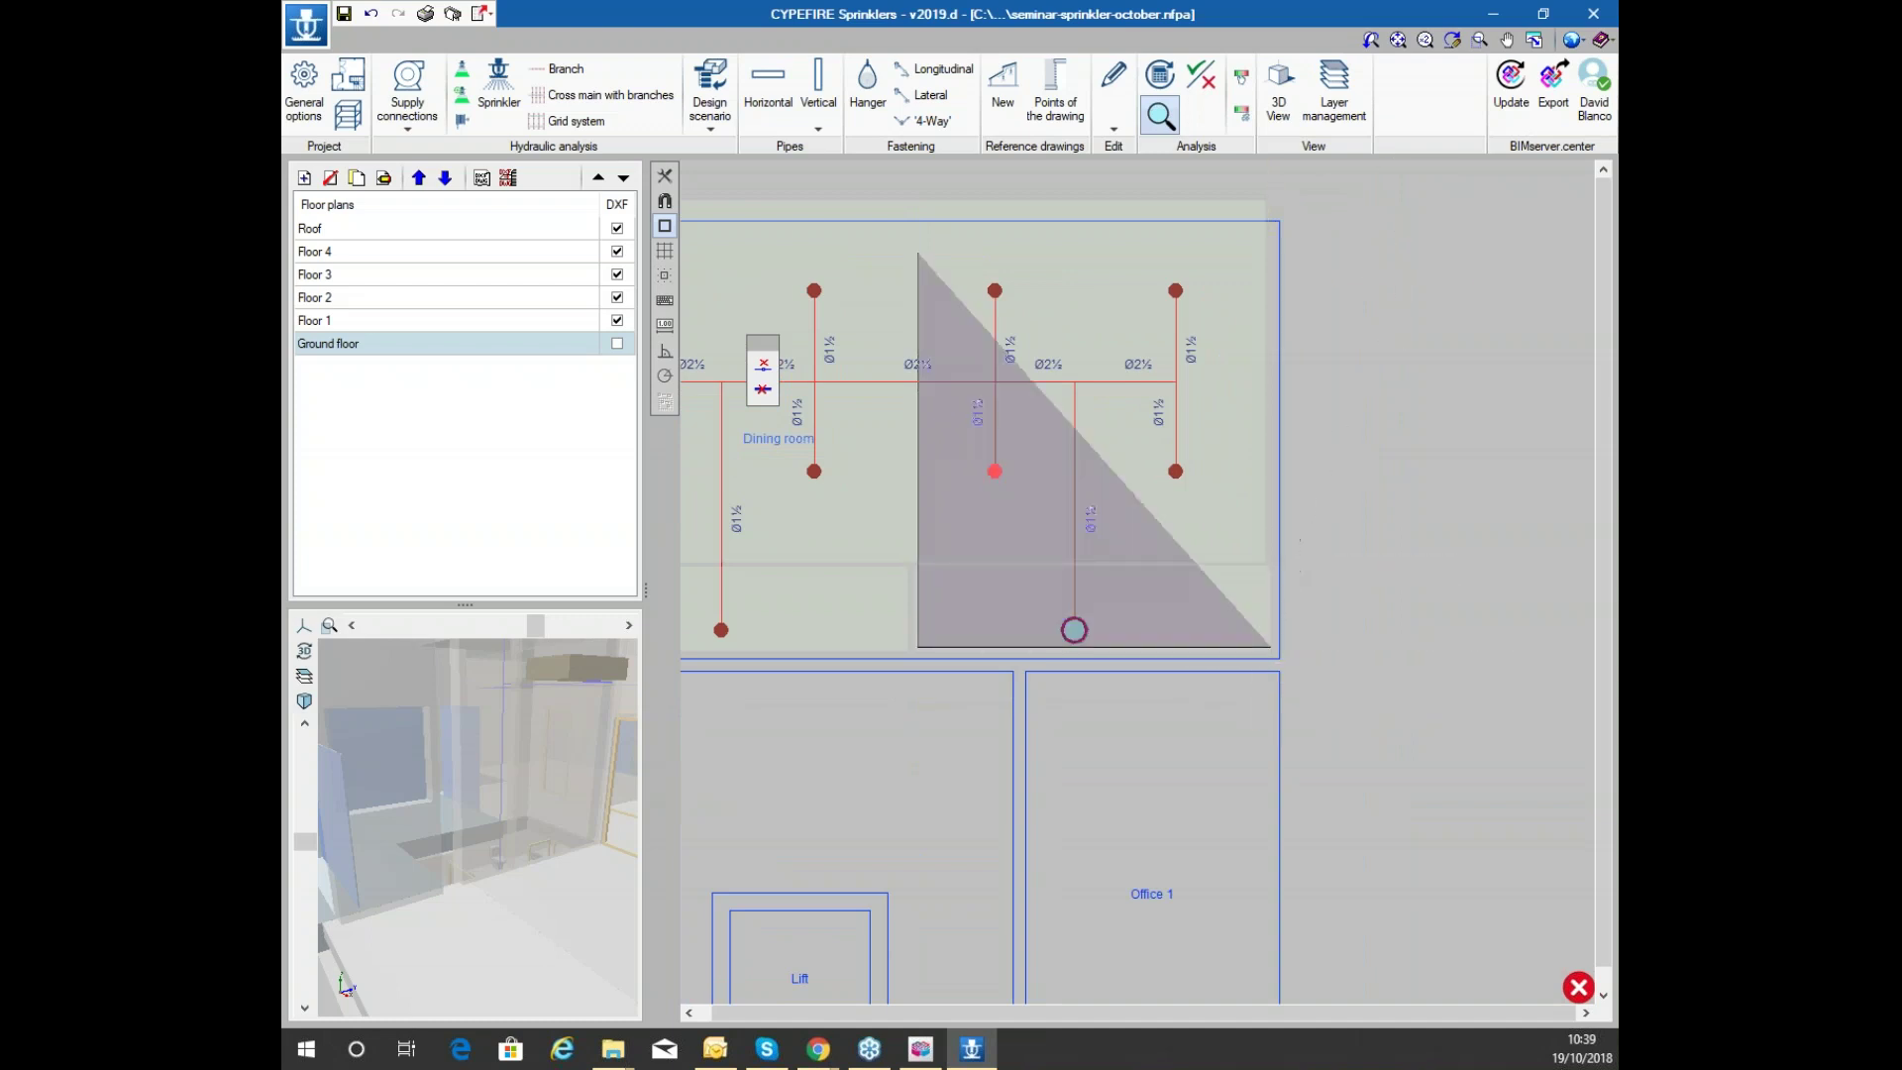
pyautogui.click(1271, 252)
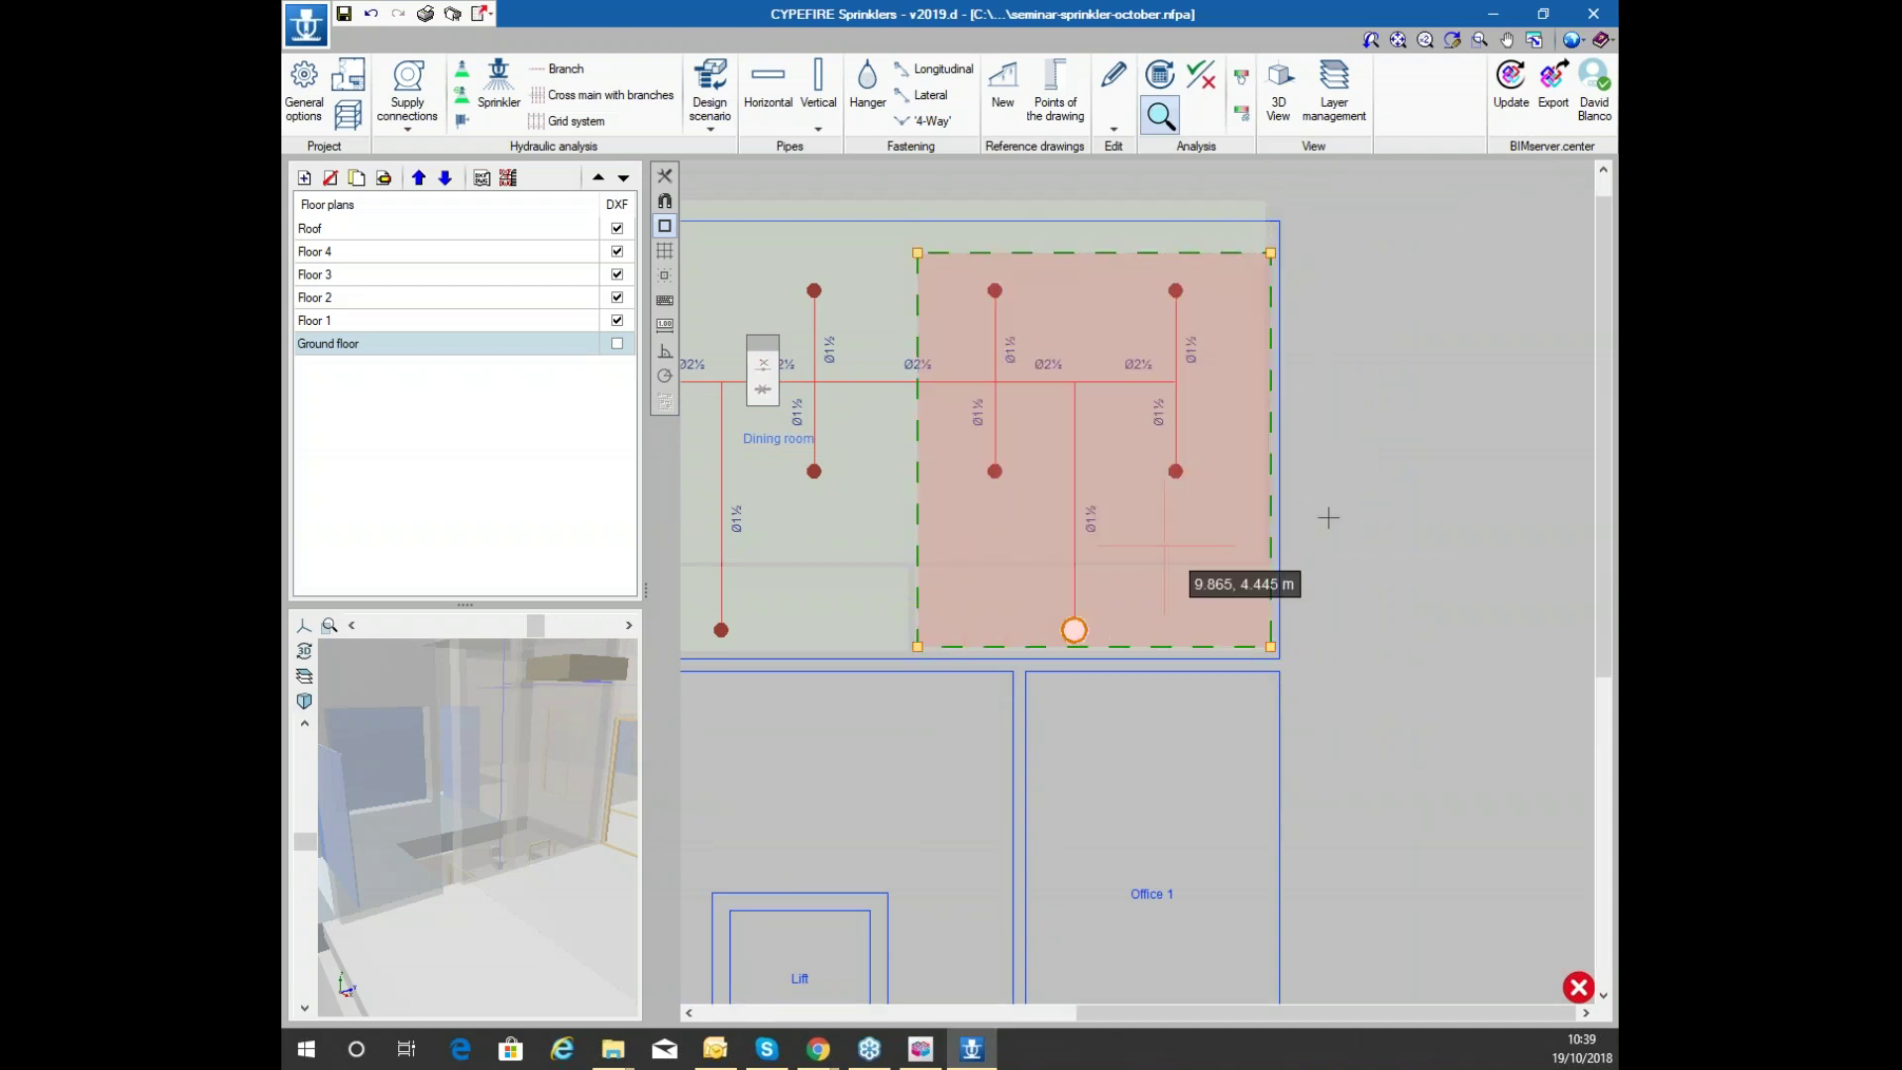
# Examine how the area of operation covers the sprinklers at the far end of the dining room
pyautogui.scroll(1, 1139, 713)
pyautogui.scroll(-3, 1189, 644)
pyautogui.moveTo(1158, 453); pyautogui.dragTo(1345, 516, button='middle')
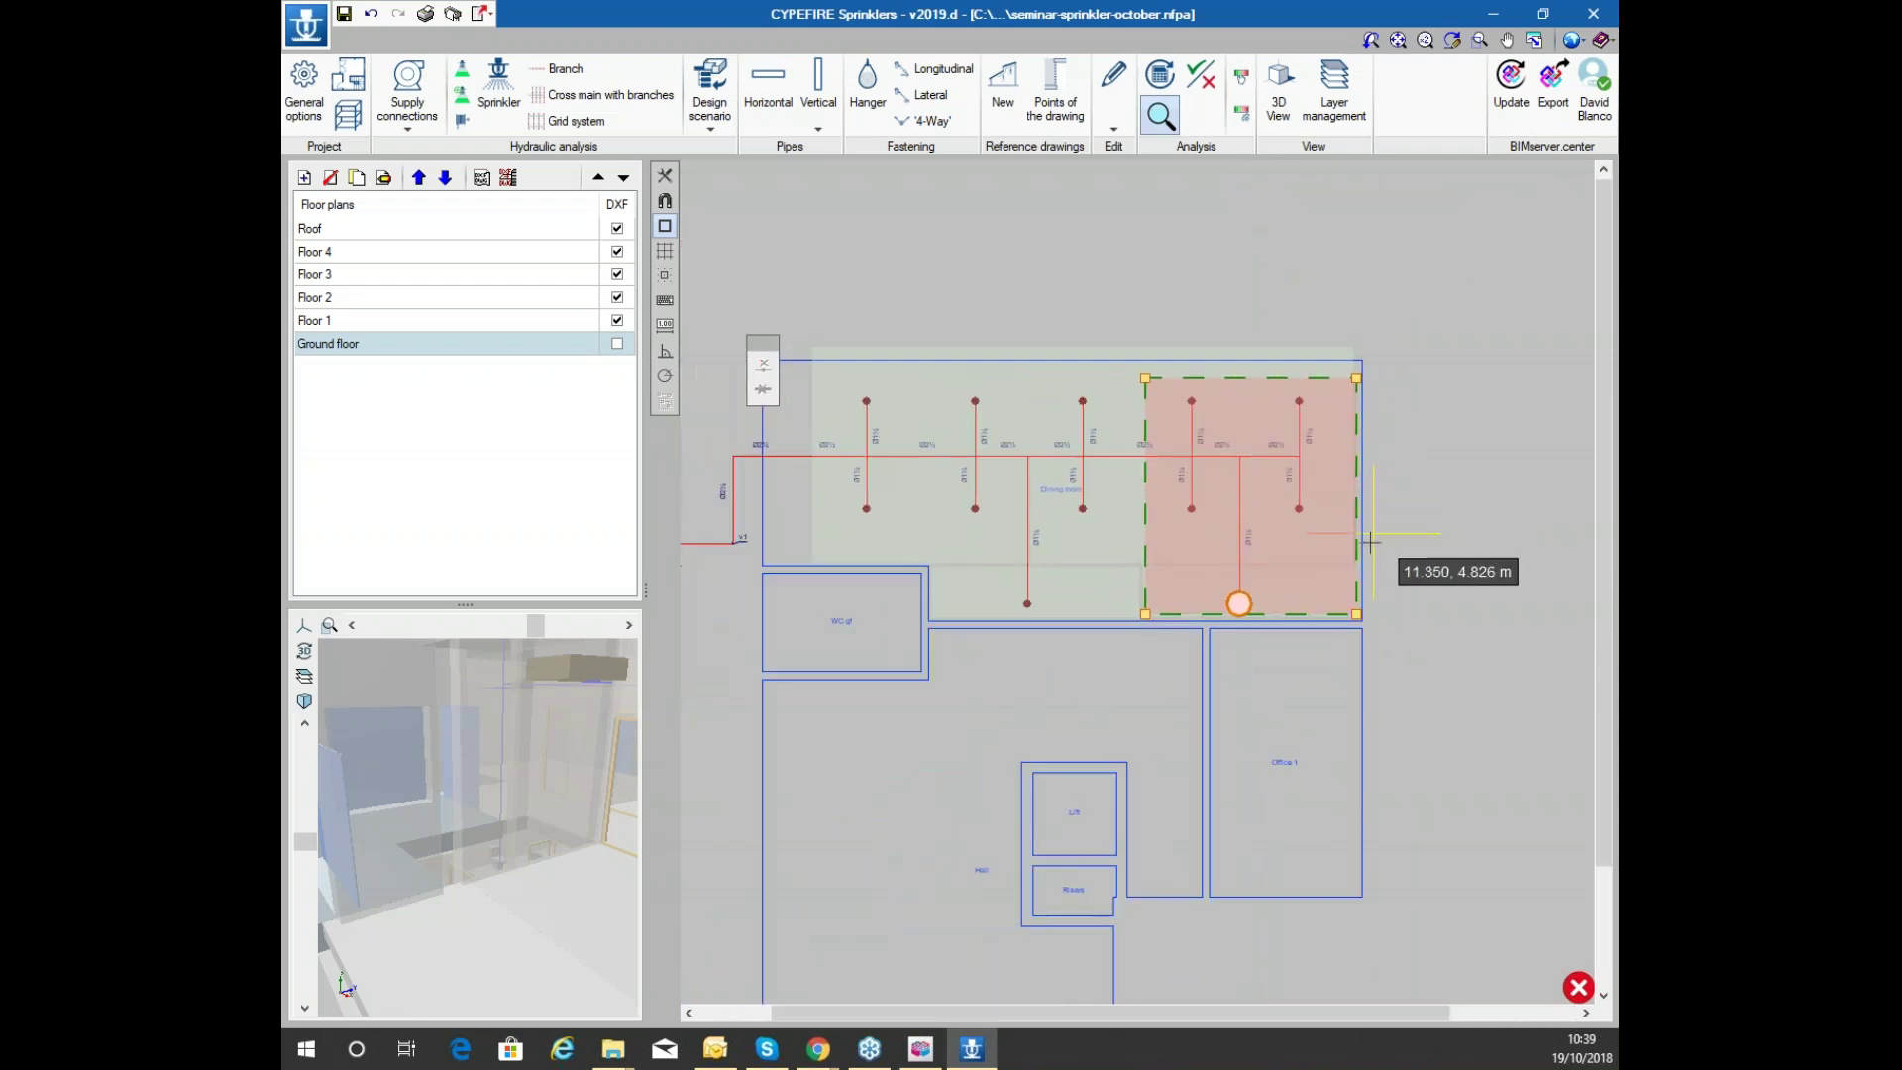
pyautogui.scroll(2, 1345, 466)
pyautogui.scroll(-1, 1332, 453)
pyautogui.scroll(1, 1149, 691)
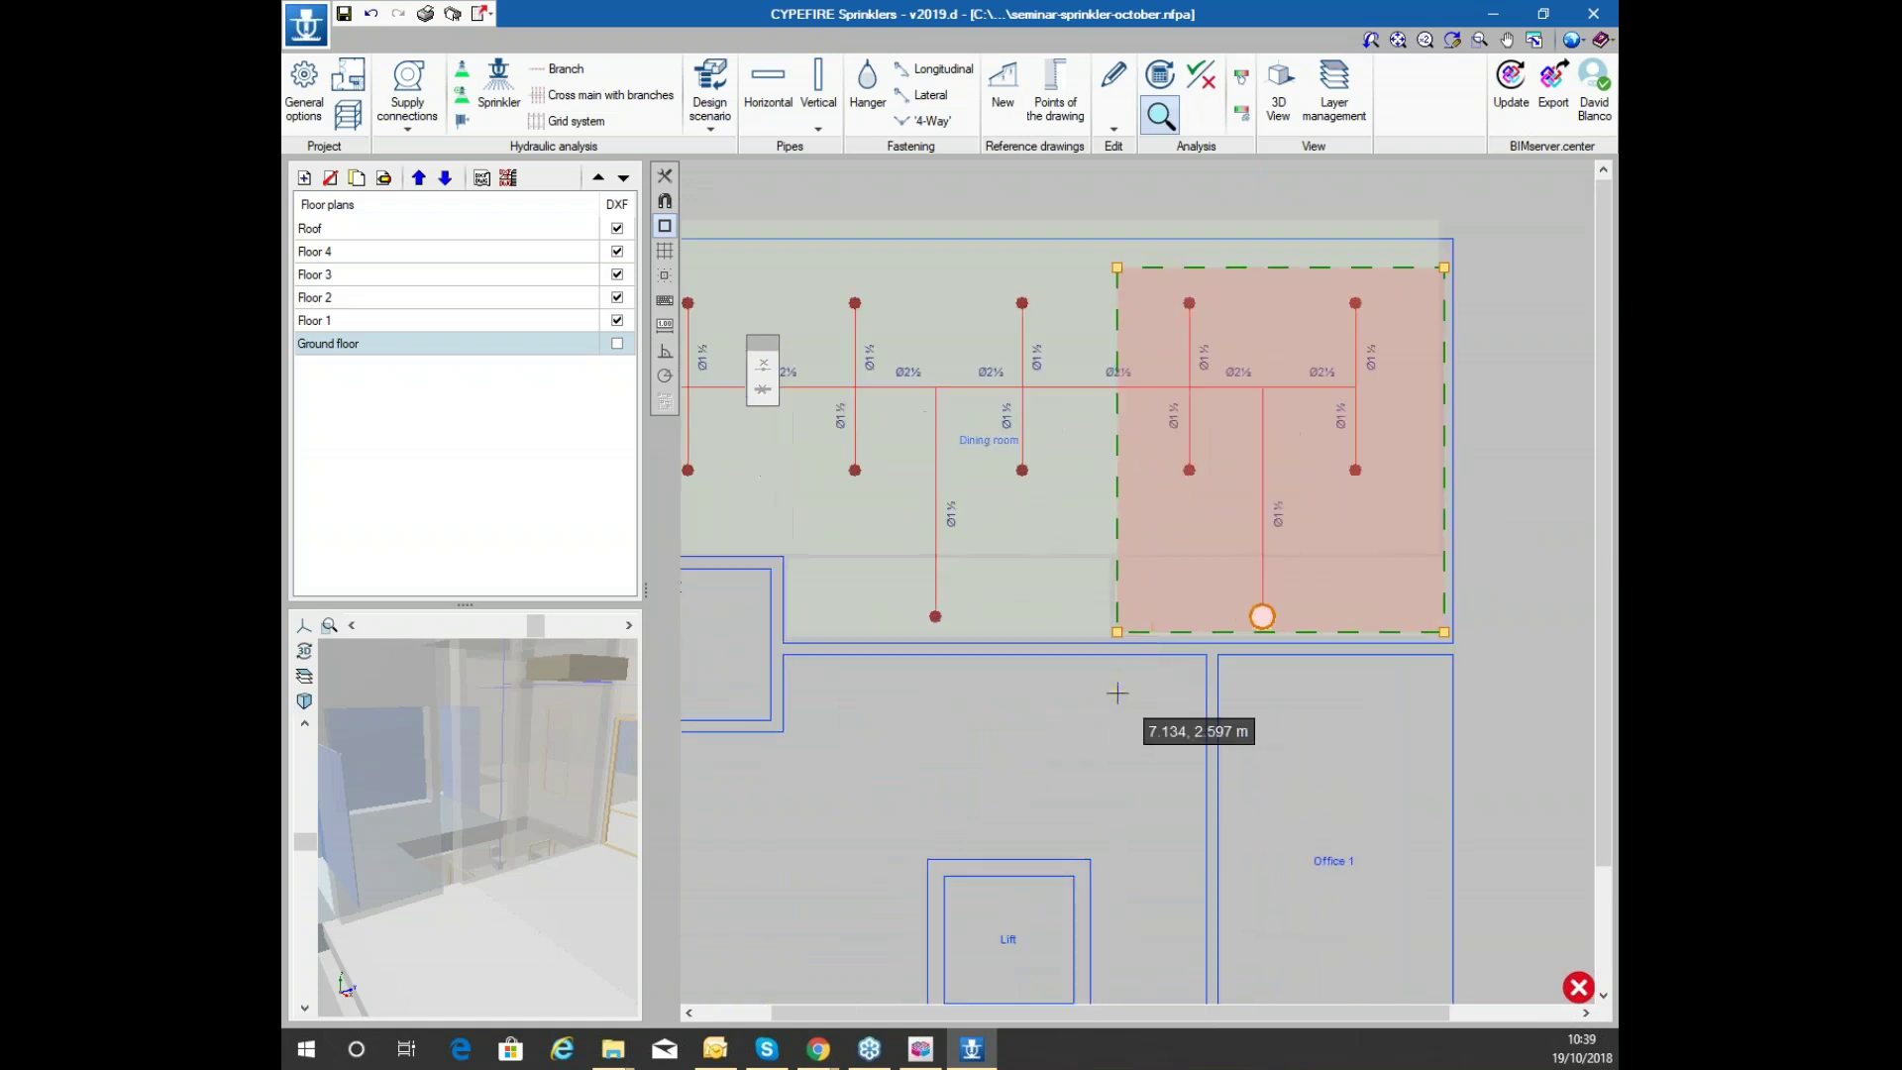
pyautogui.scroll(-3, 1312, 268)
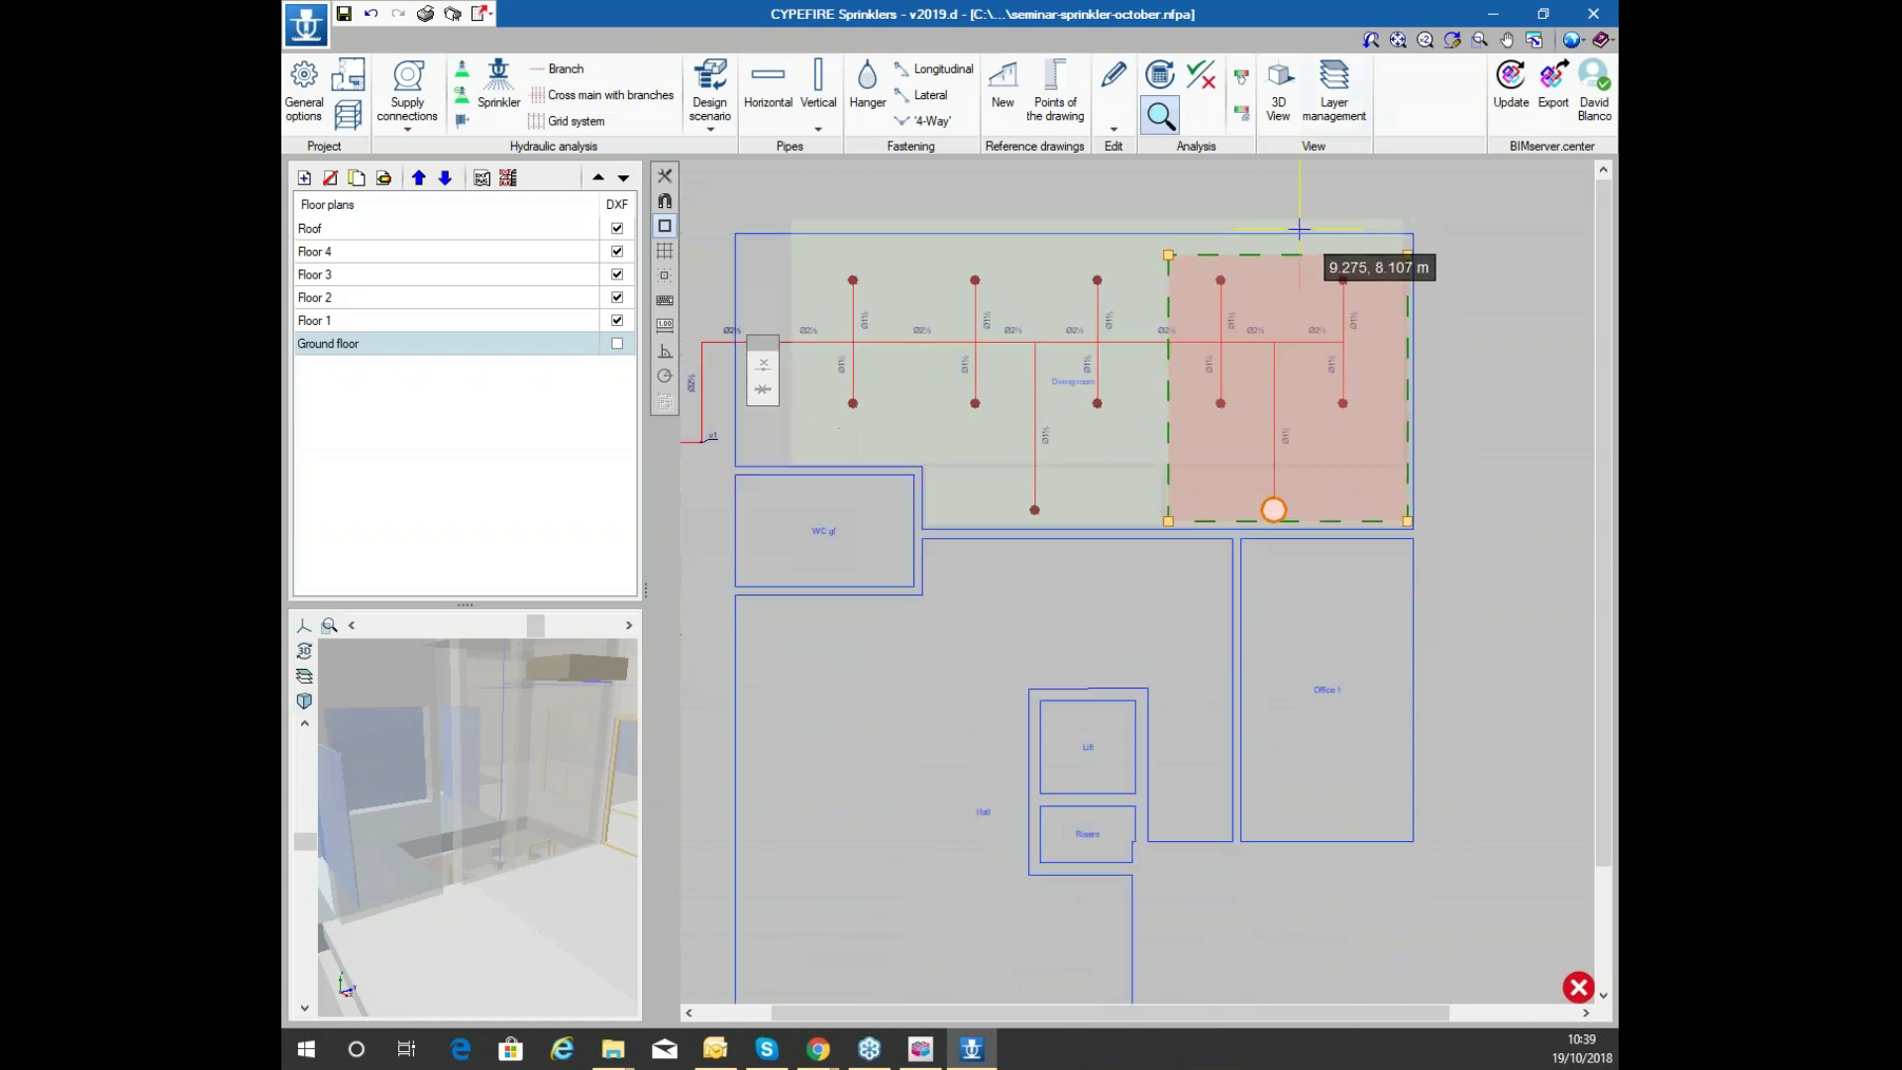
pyautogui.scroll(1, 1290, 284)
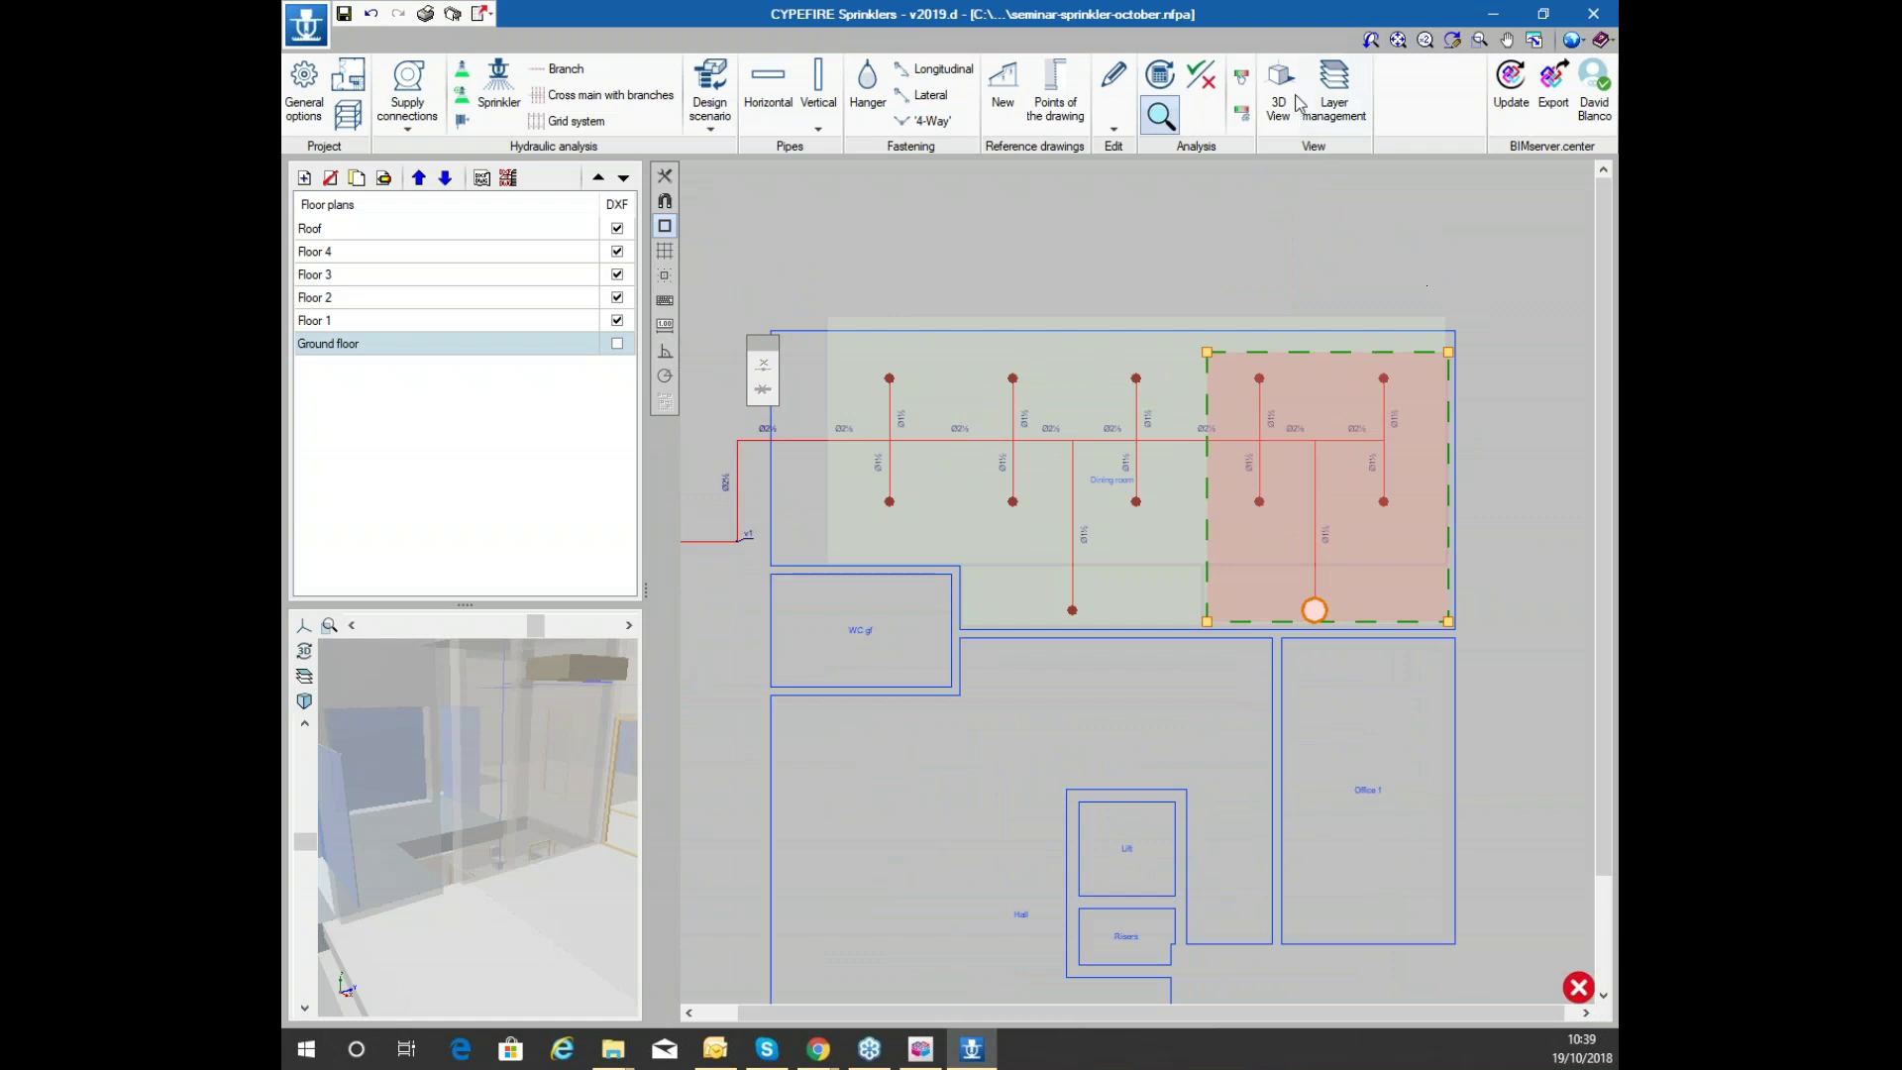
# Run the hydraulic analysis with the area of operation and inspect the cross main's results where it enters the dining room
pyautogui.click(1156, 78)
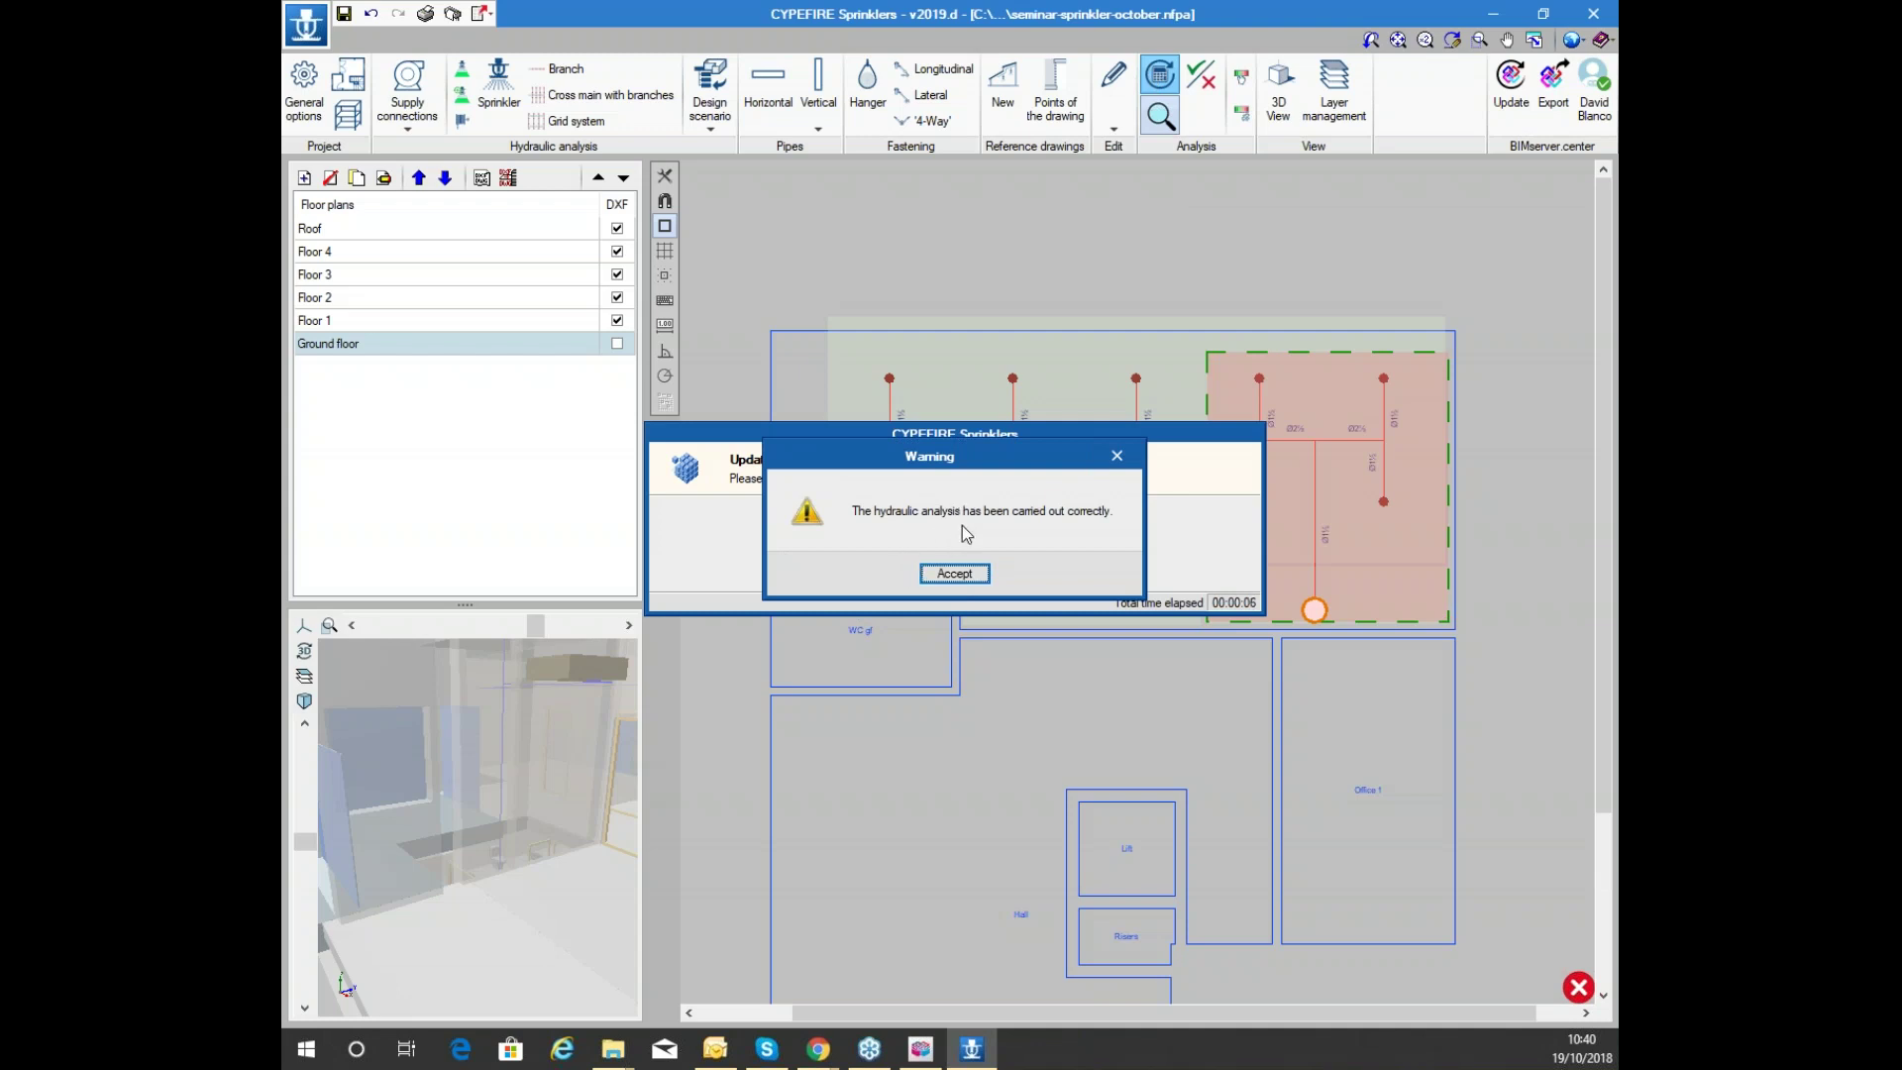
pyautogui.click(956, 574)
pyautogui.scroll(-1, 1037, 503)
pyautogui.scroll(2, 1365, 626)
pyautogui.scroll(-2, 1421, 501)
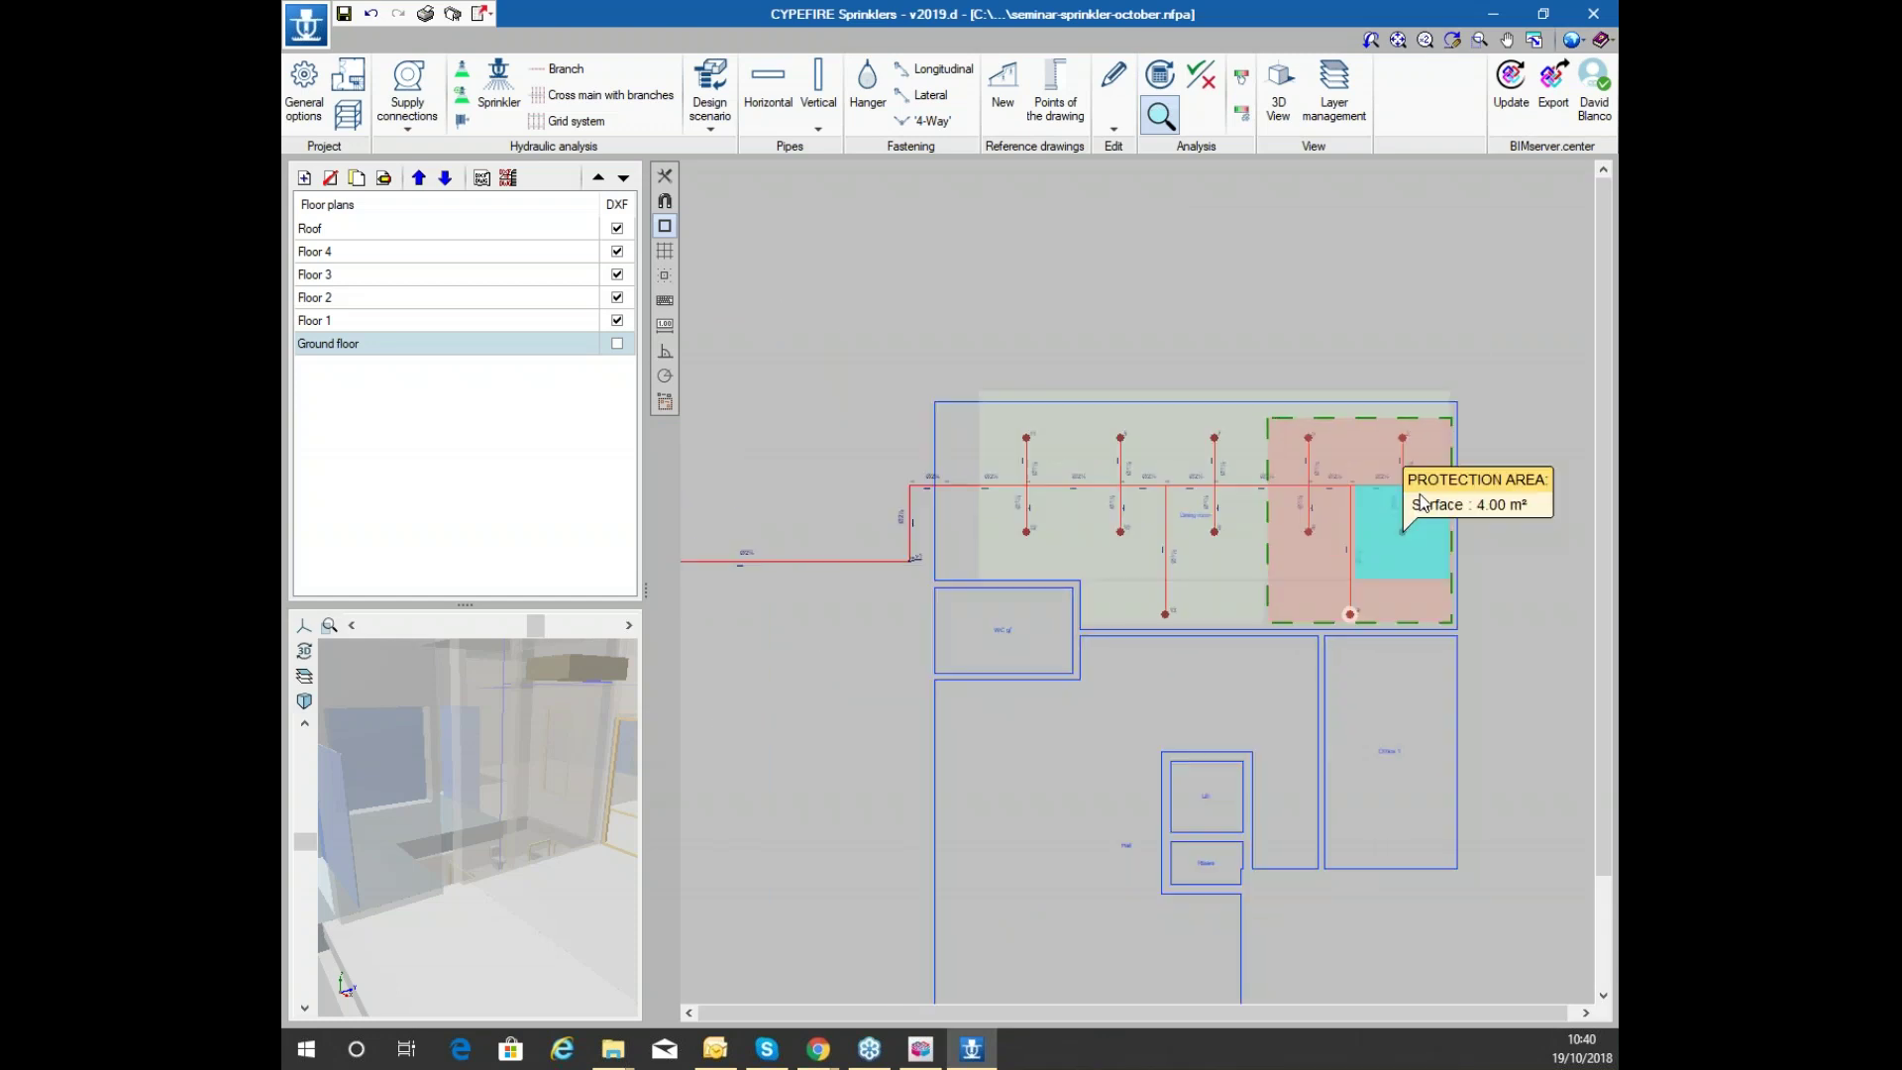
pyautogui.scroll(-1, 1298, 357)
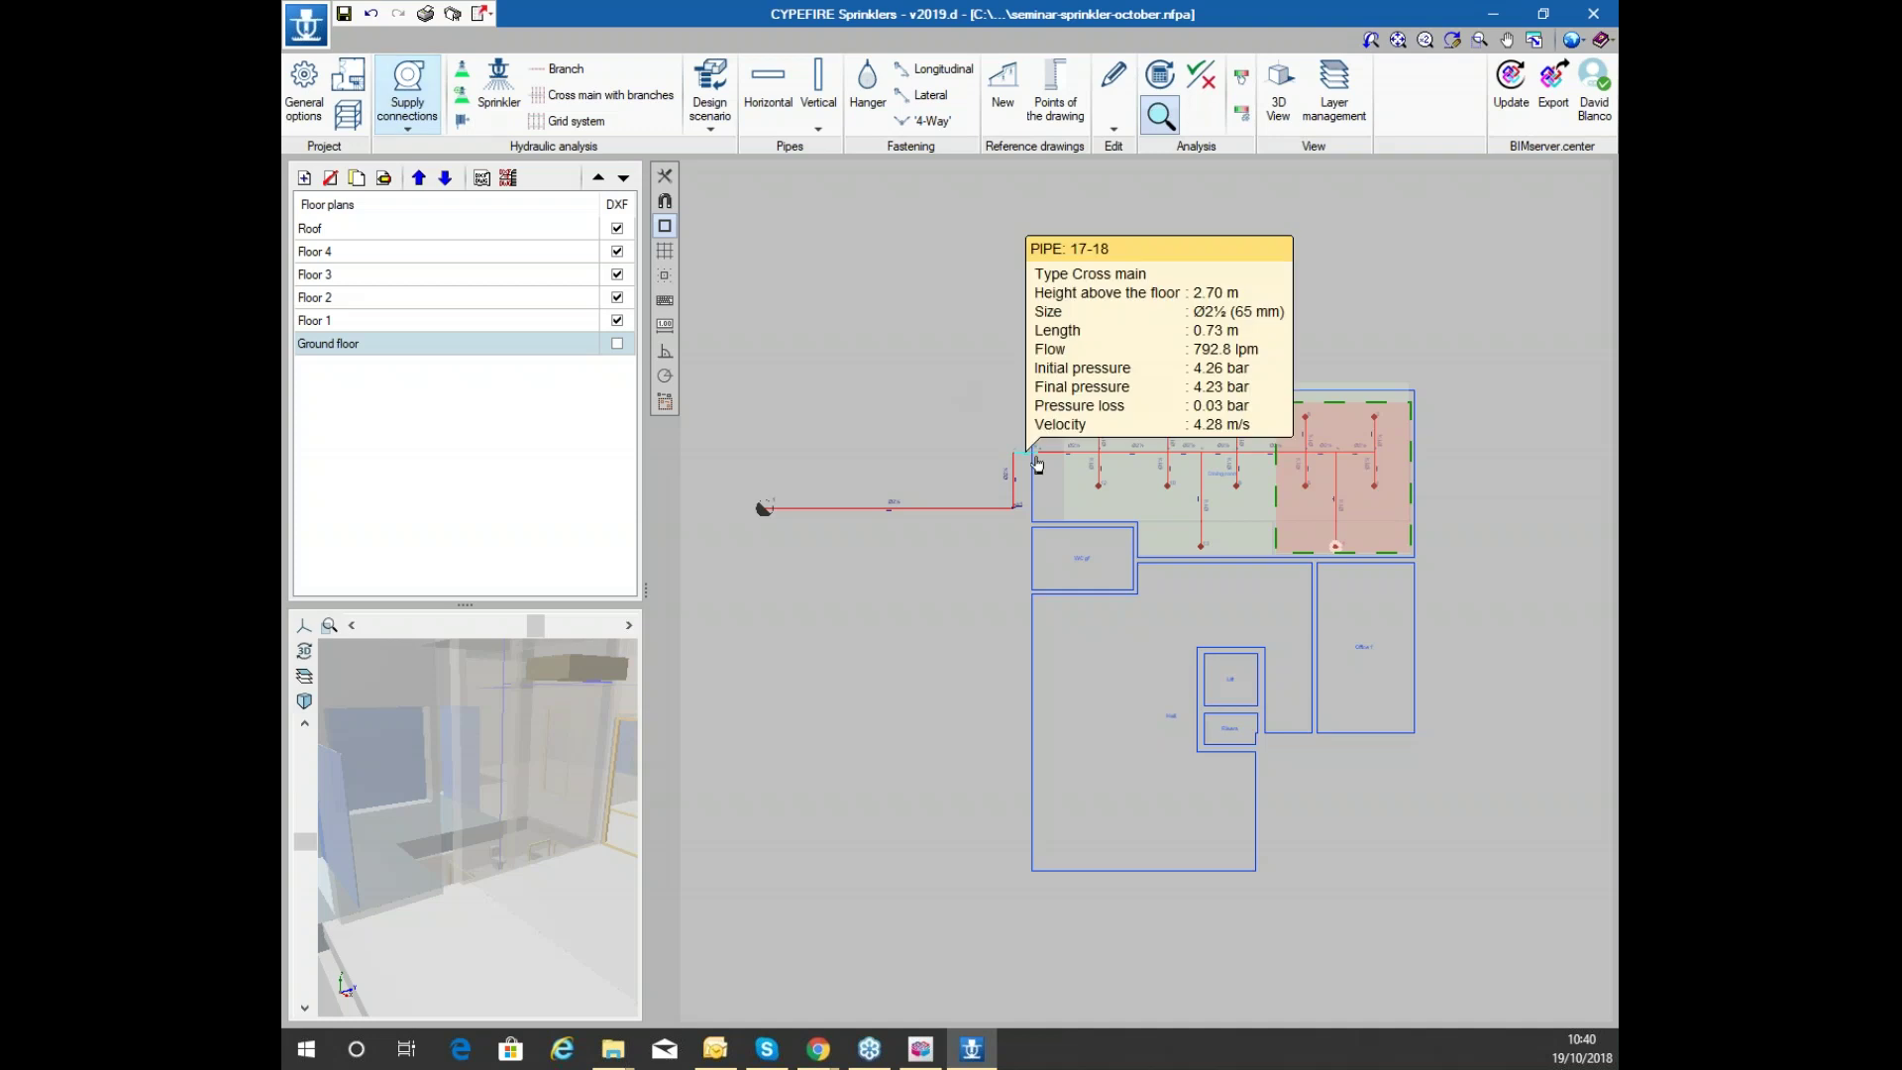
# Consult the NFPA 13 checks of sprinkler 7 in the dining room
pyautogui.click(1202, 87)
pyautogui.scroll(10, 1322, 462)
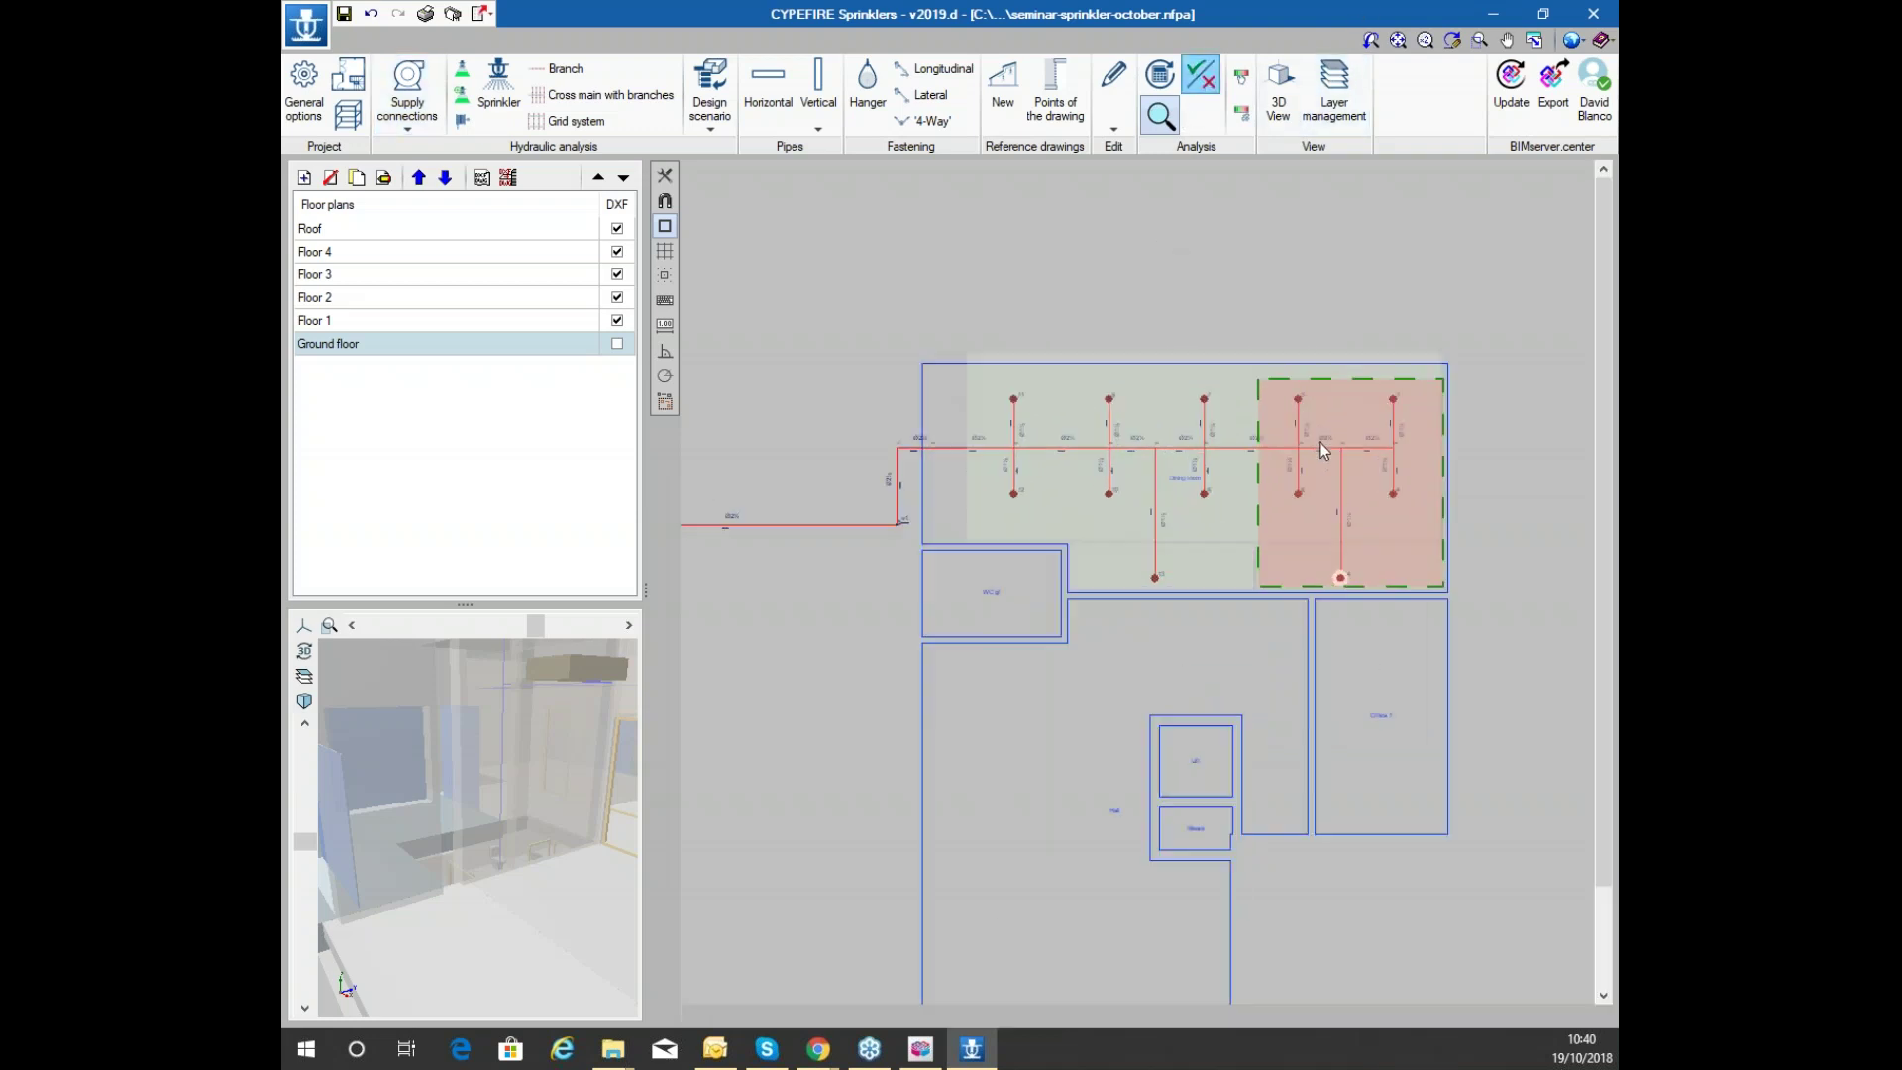
pyautogui.scroll(-3, 1231, 425)
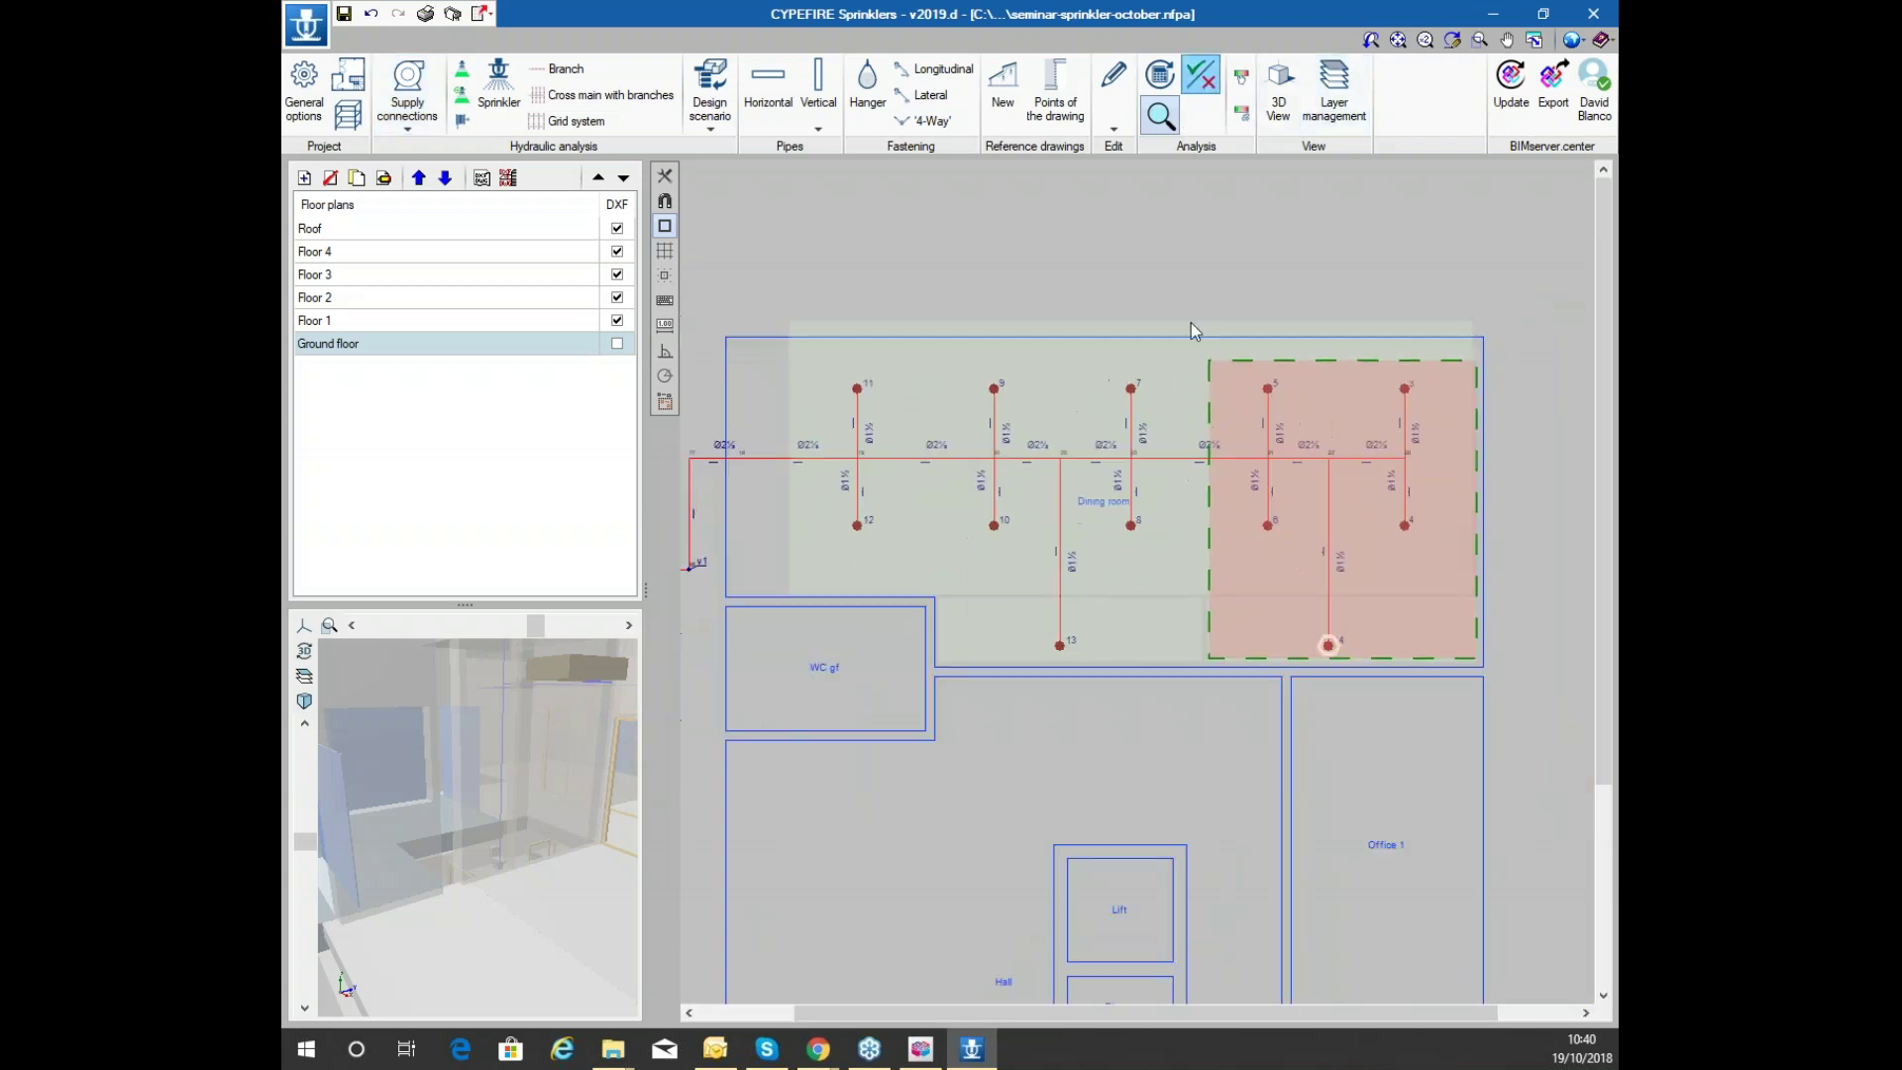
pyautogui.click(1133, 390)
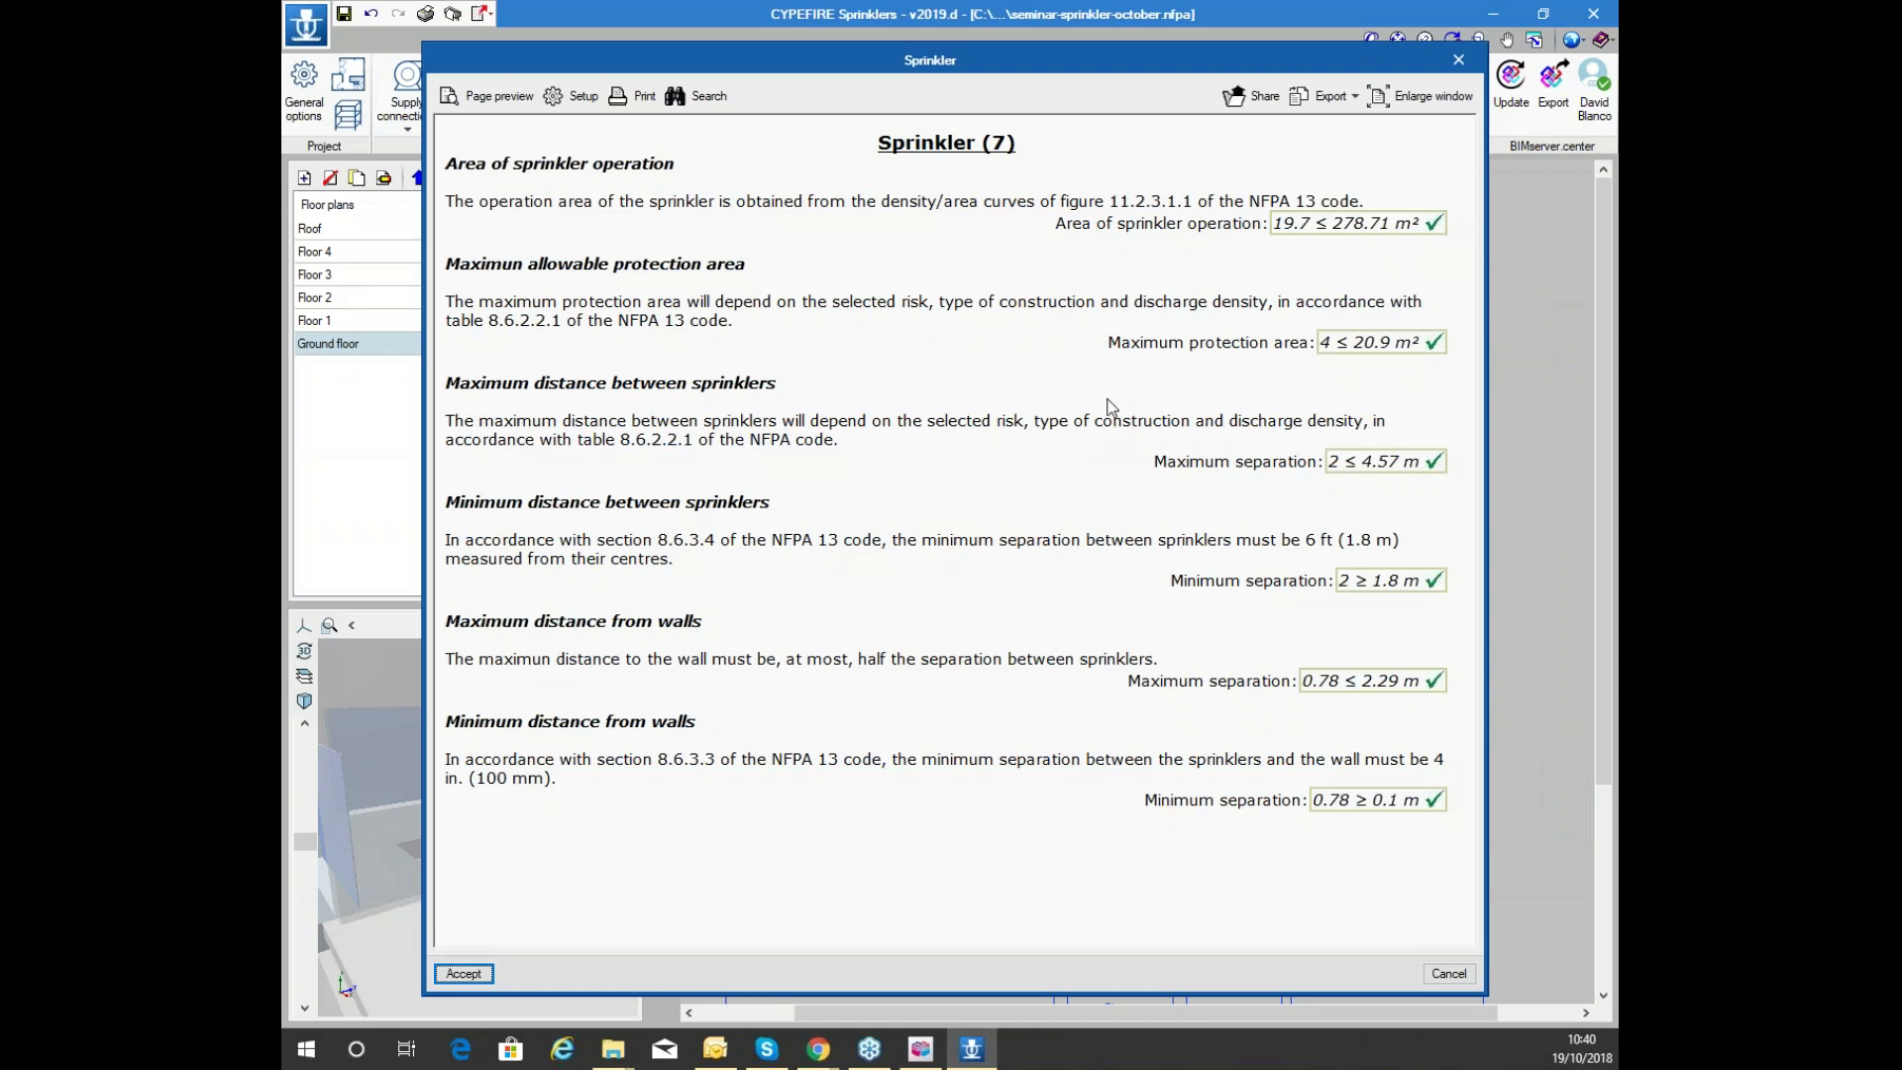
pyautogui.click(1458, 60)
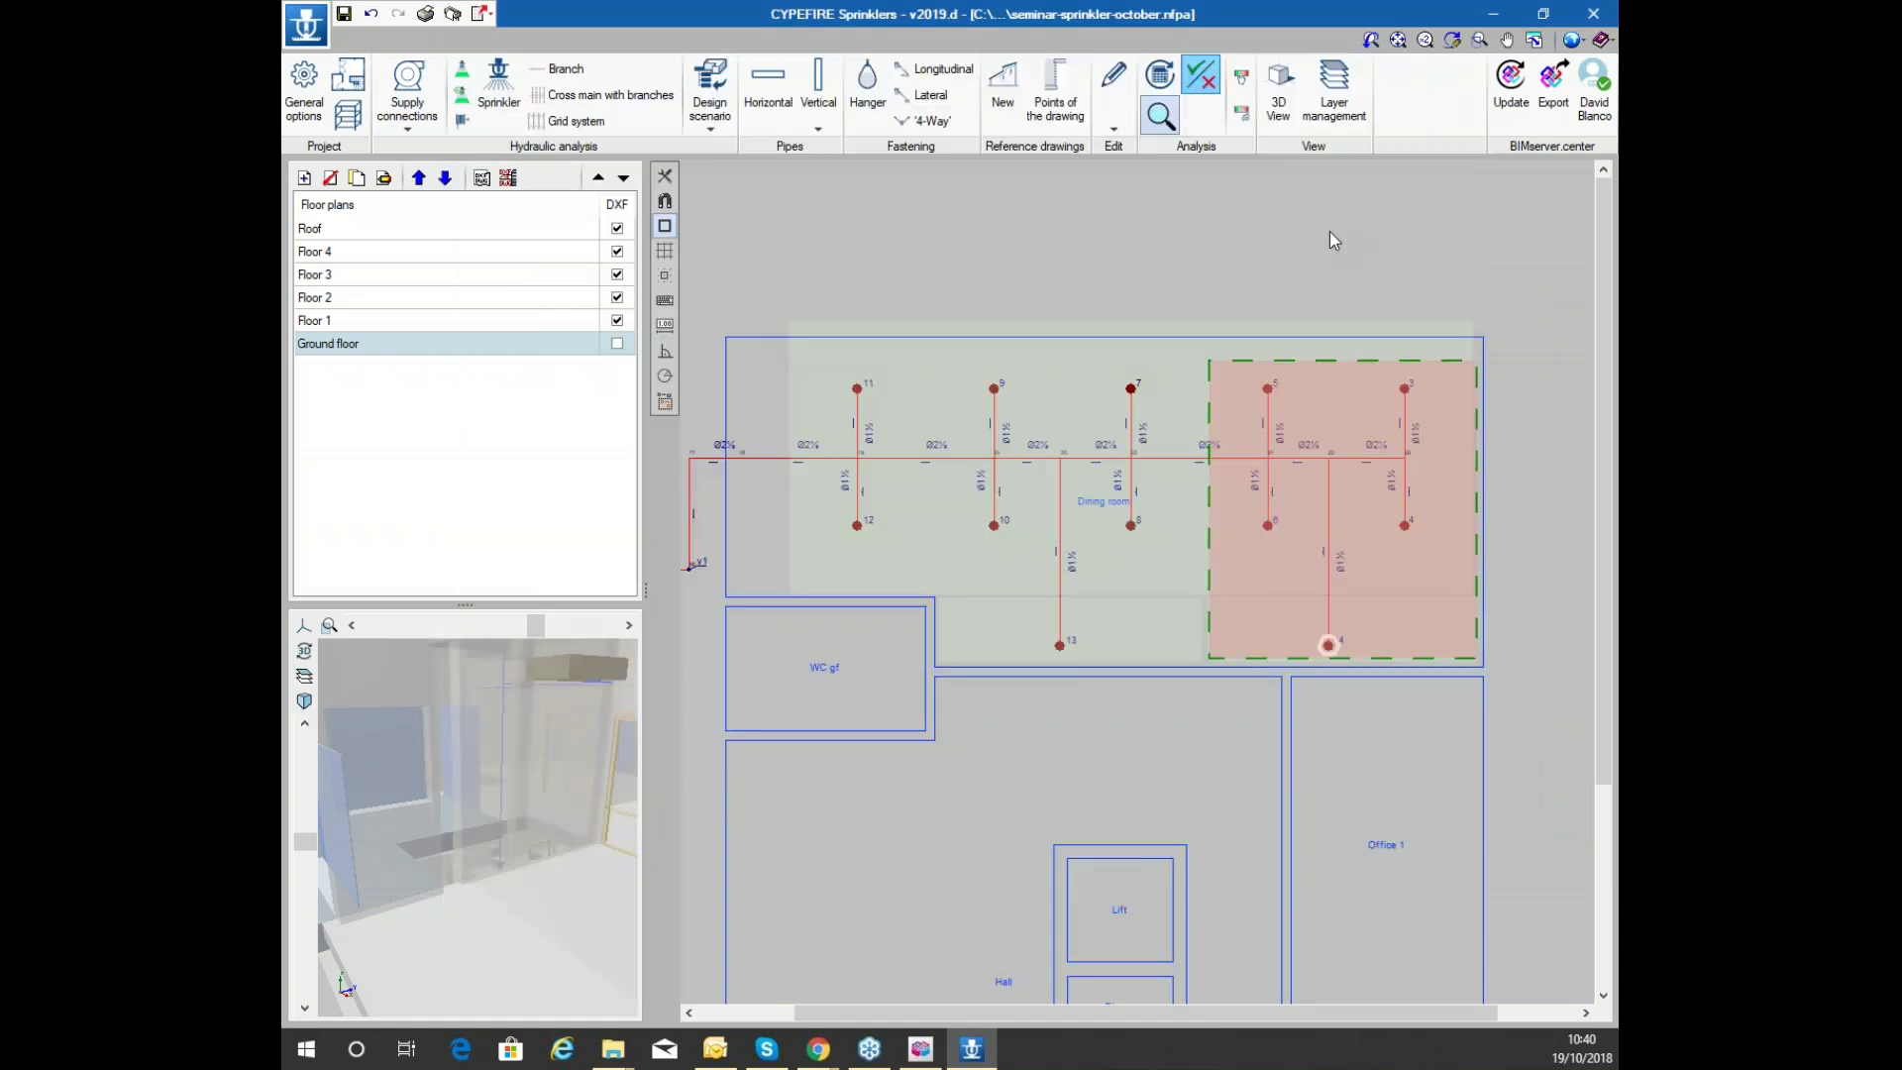
# Rerun the analysis and inspect the flow, pressure and velocity of cross main pipes 18-19 and 17-18
pyautogui.click(1164, 132)
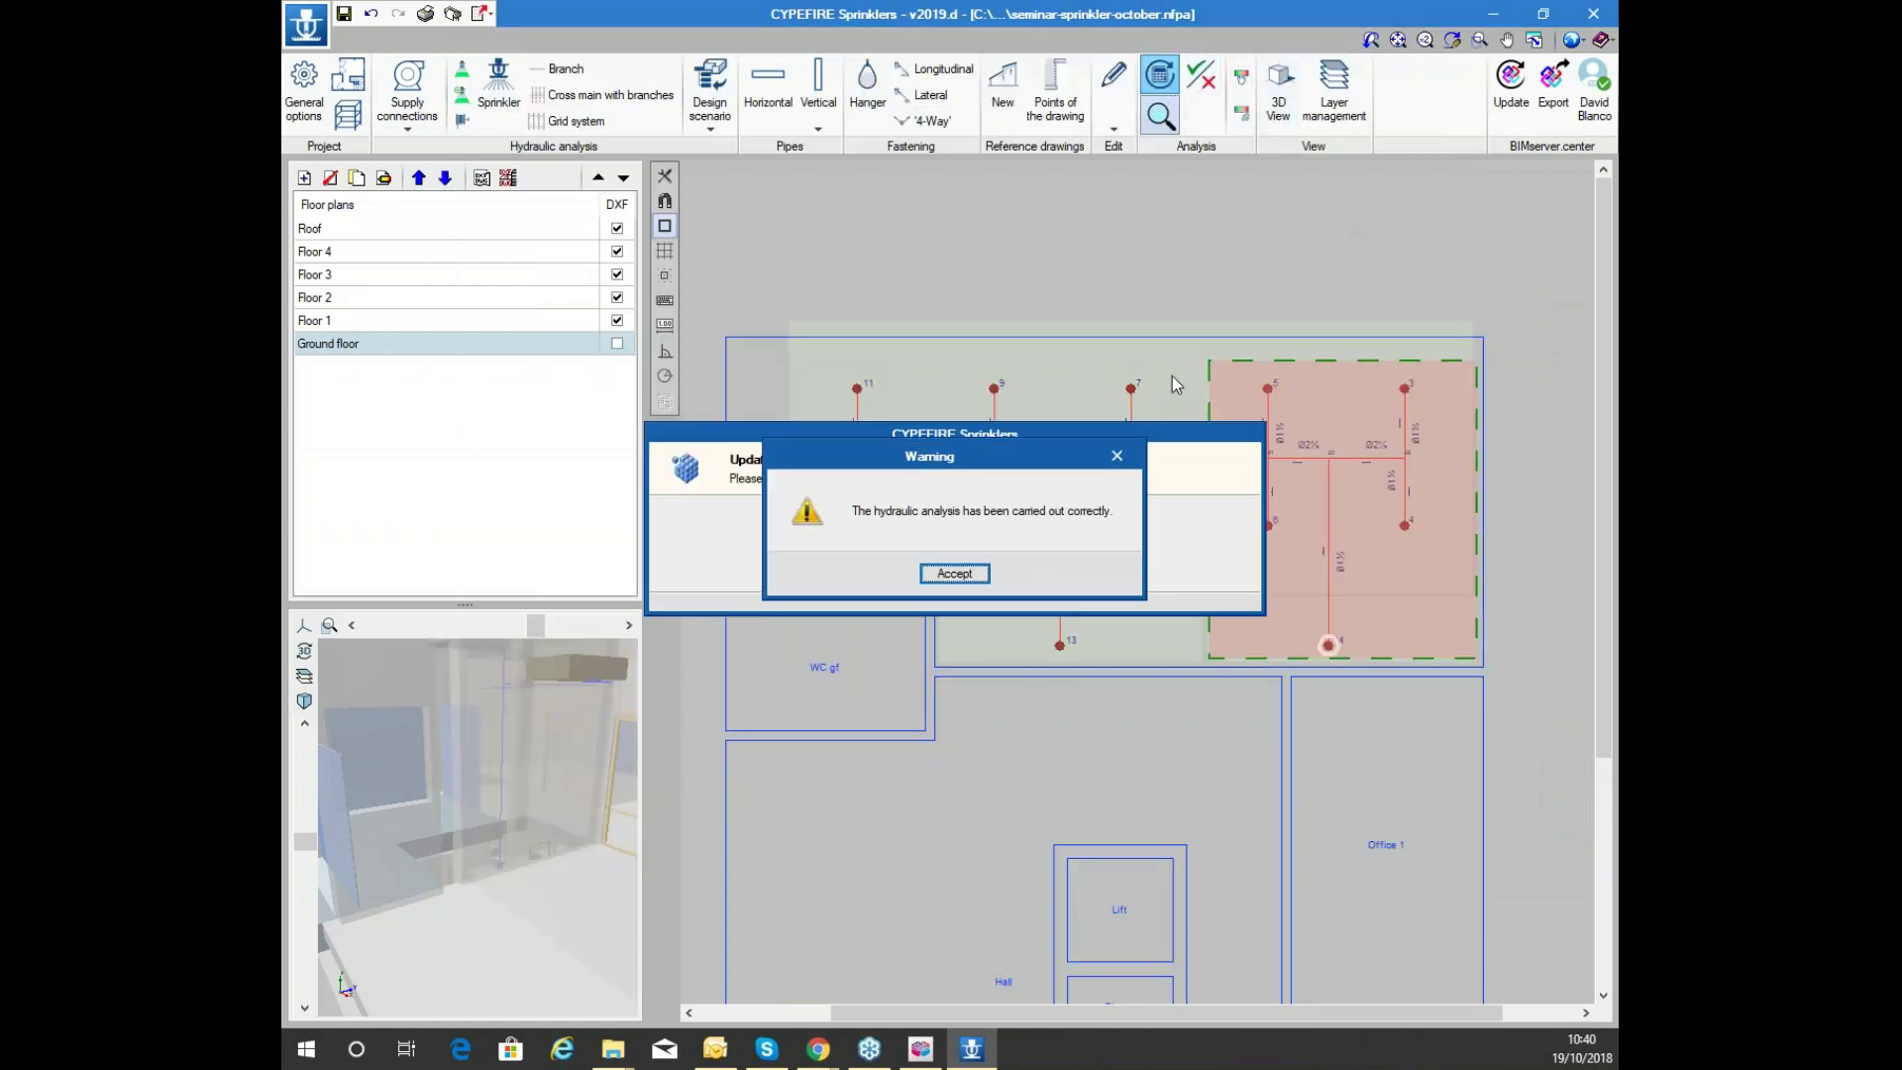
pyautogui.click(956, 574)
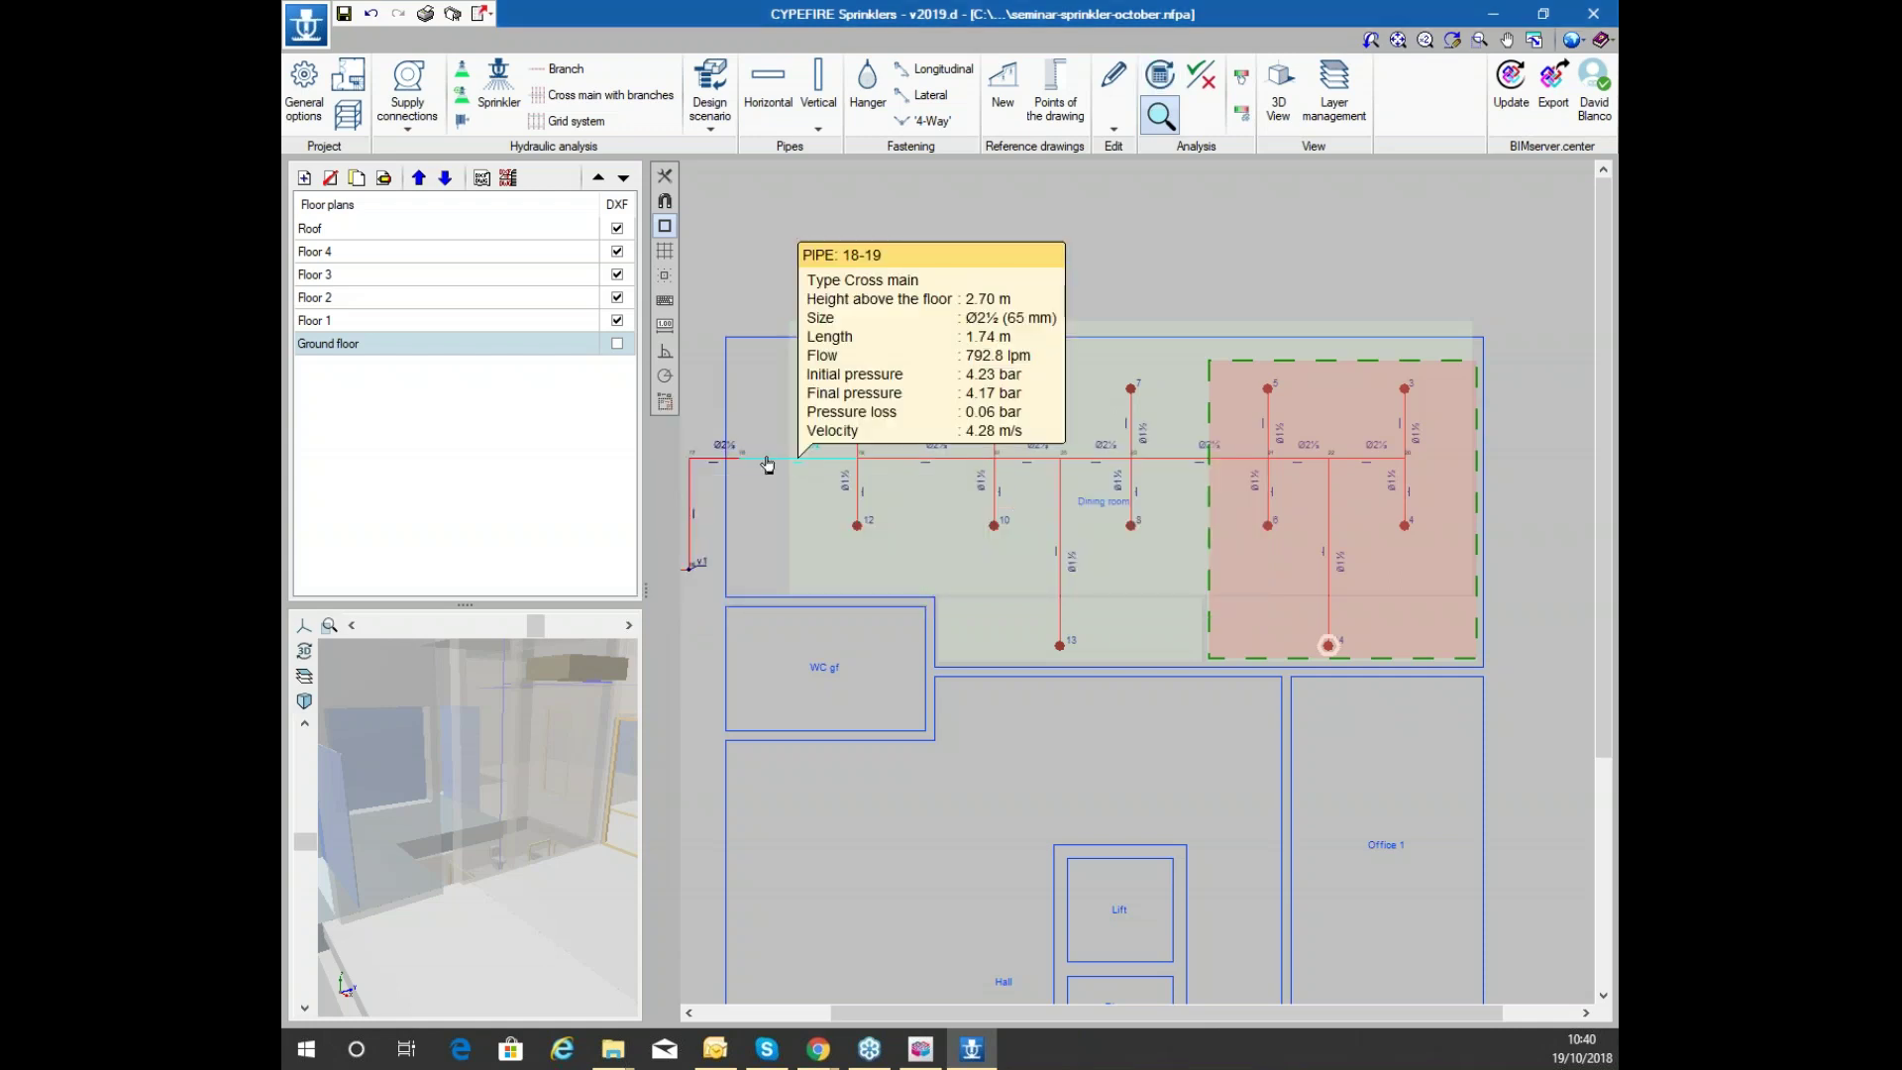
pyautogui.scroll(3, 771, 465)
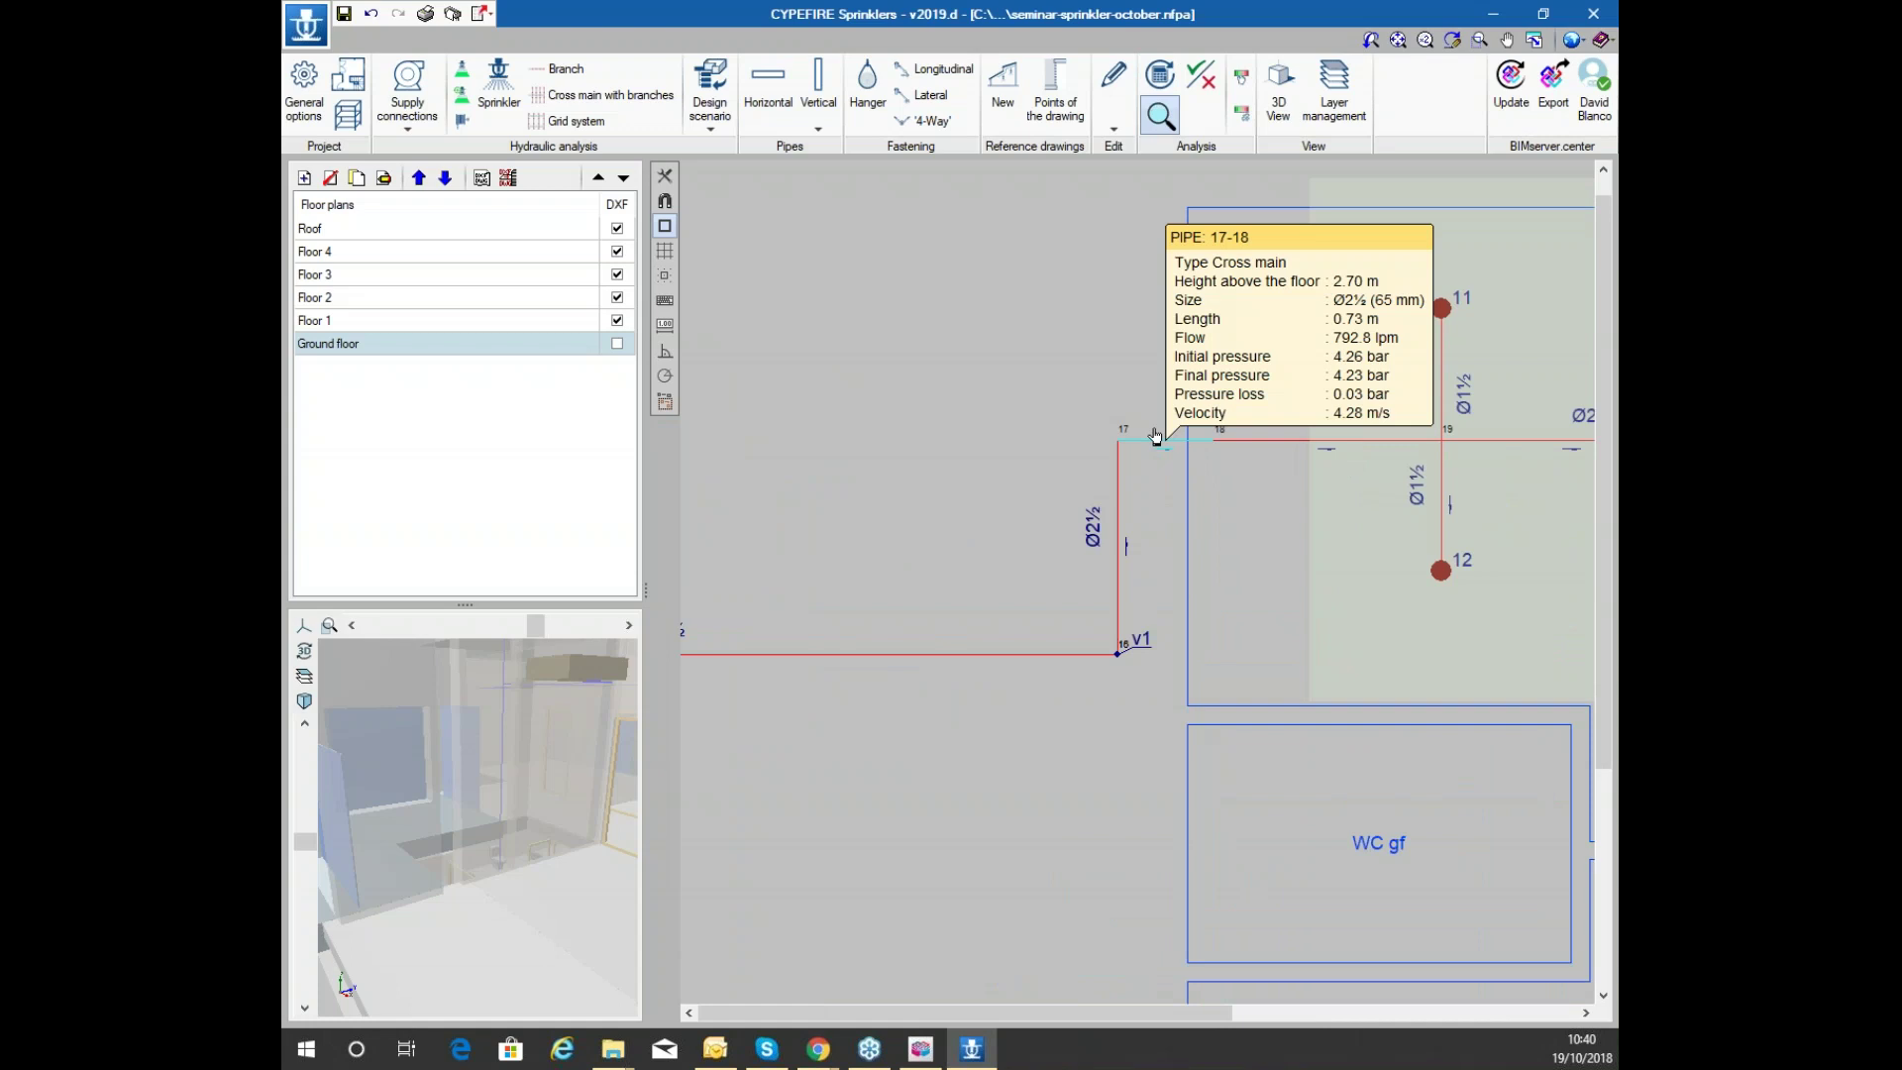
pyautogui.scroll(-3, 1323, 470)
pyautogui.moveTo(1242, 477); pyautogui.dragTo(857, 508, button='middle')
pyautogui.scroll(2, 1025, 453)
# Update the analysis results again and view the dining room's space properties
pyautogui.click(1200, 74)
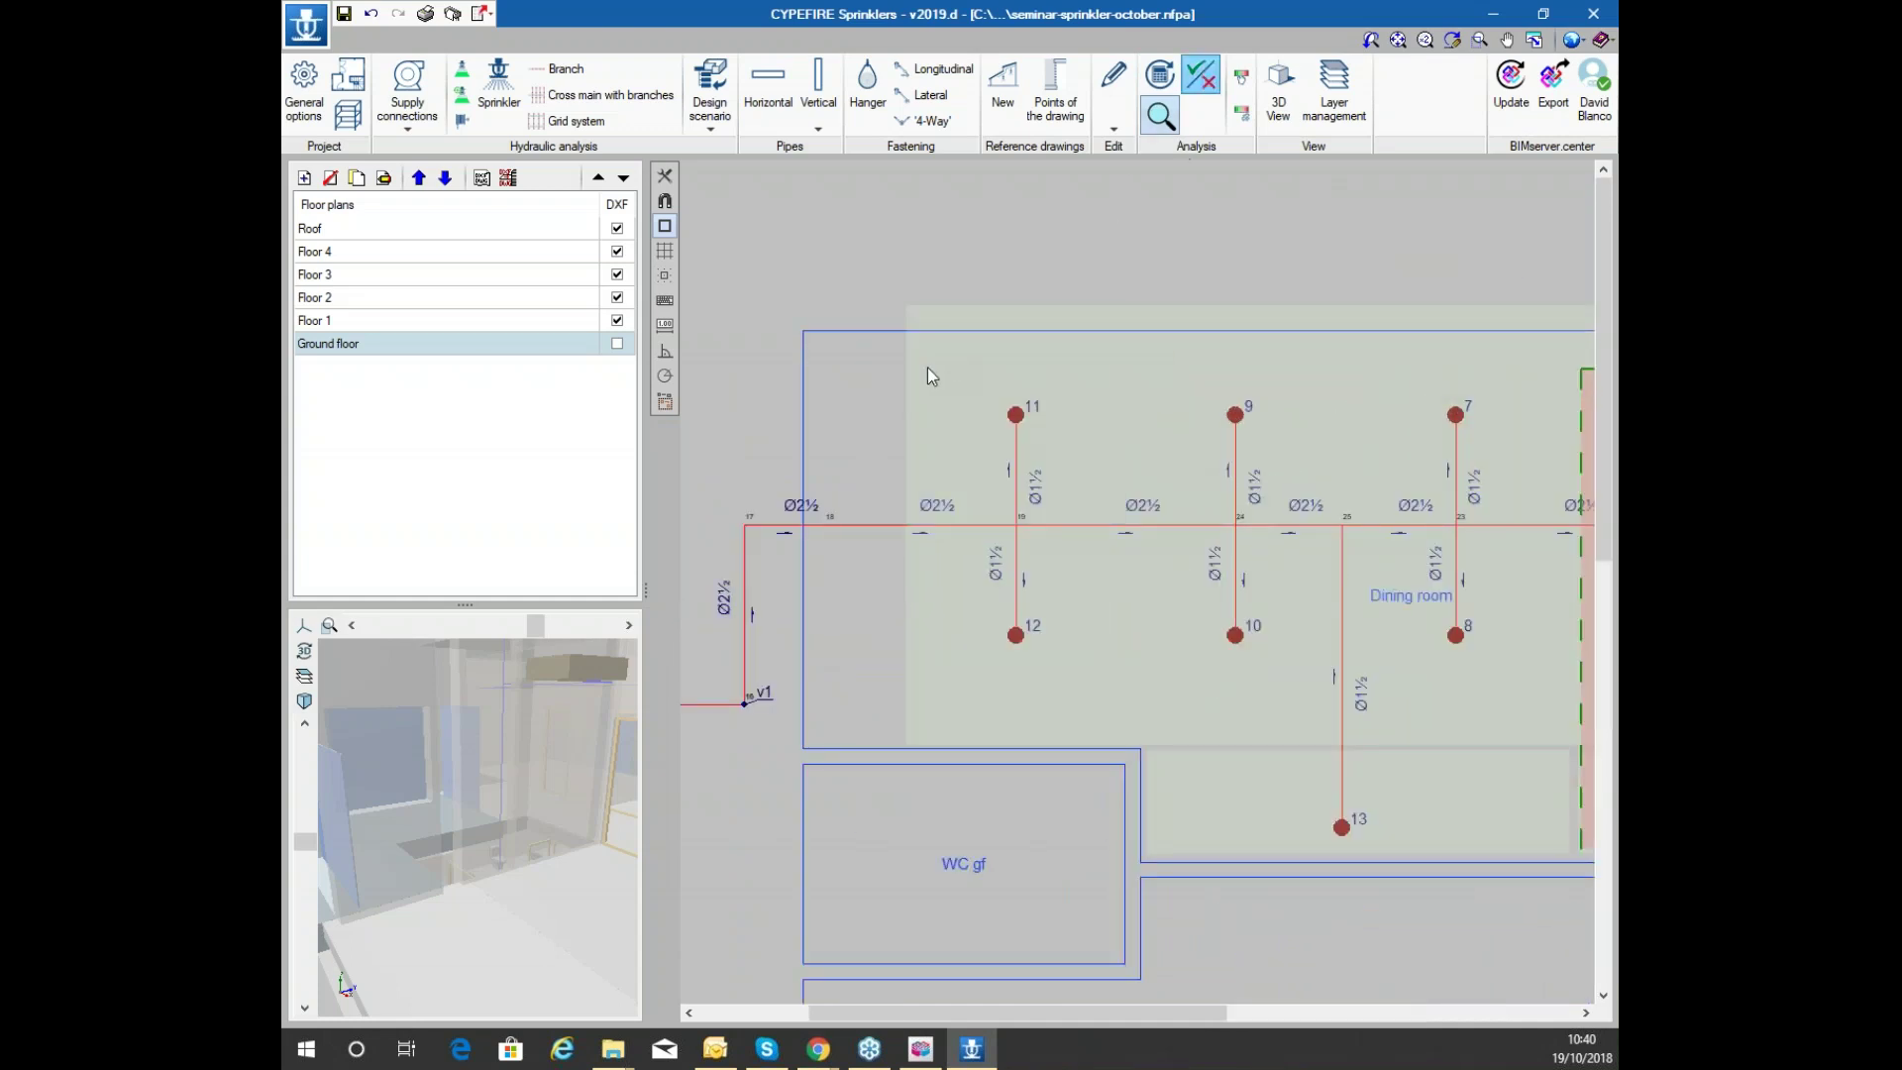
pyautogui.scroll(-2, 1032, 250)
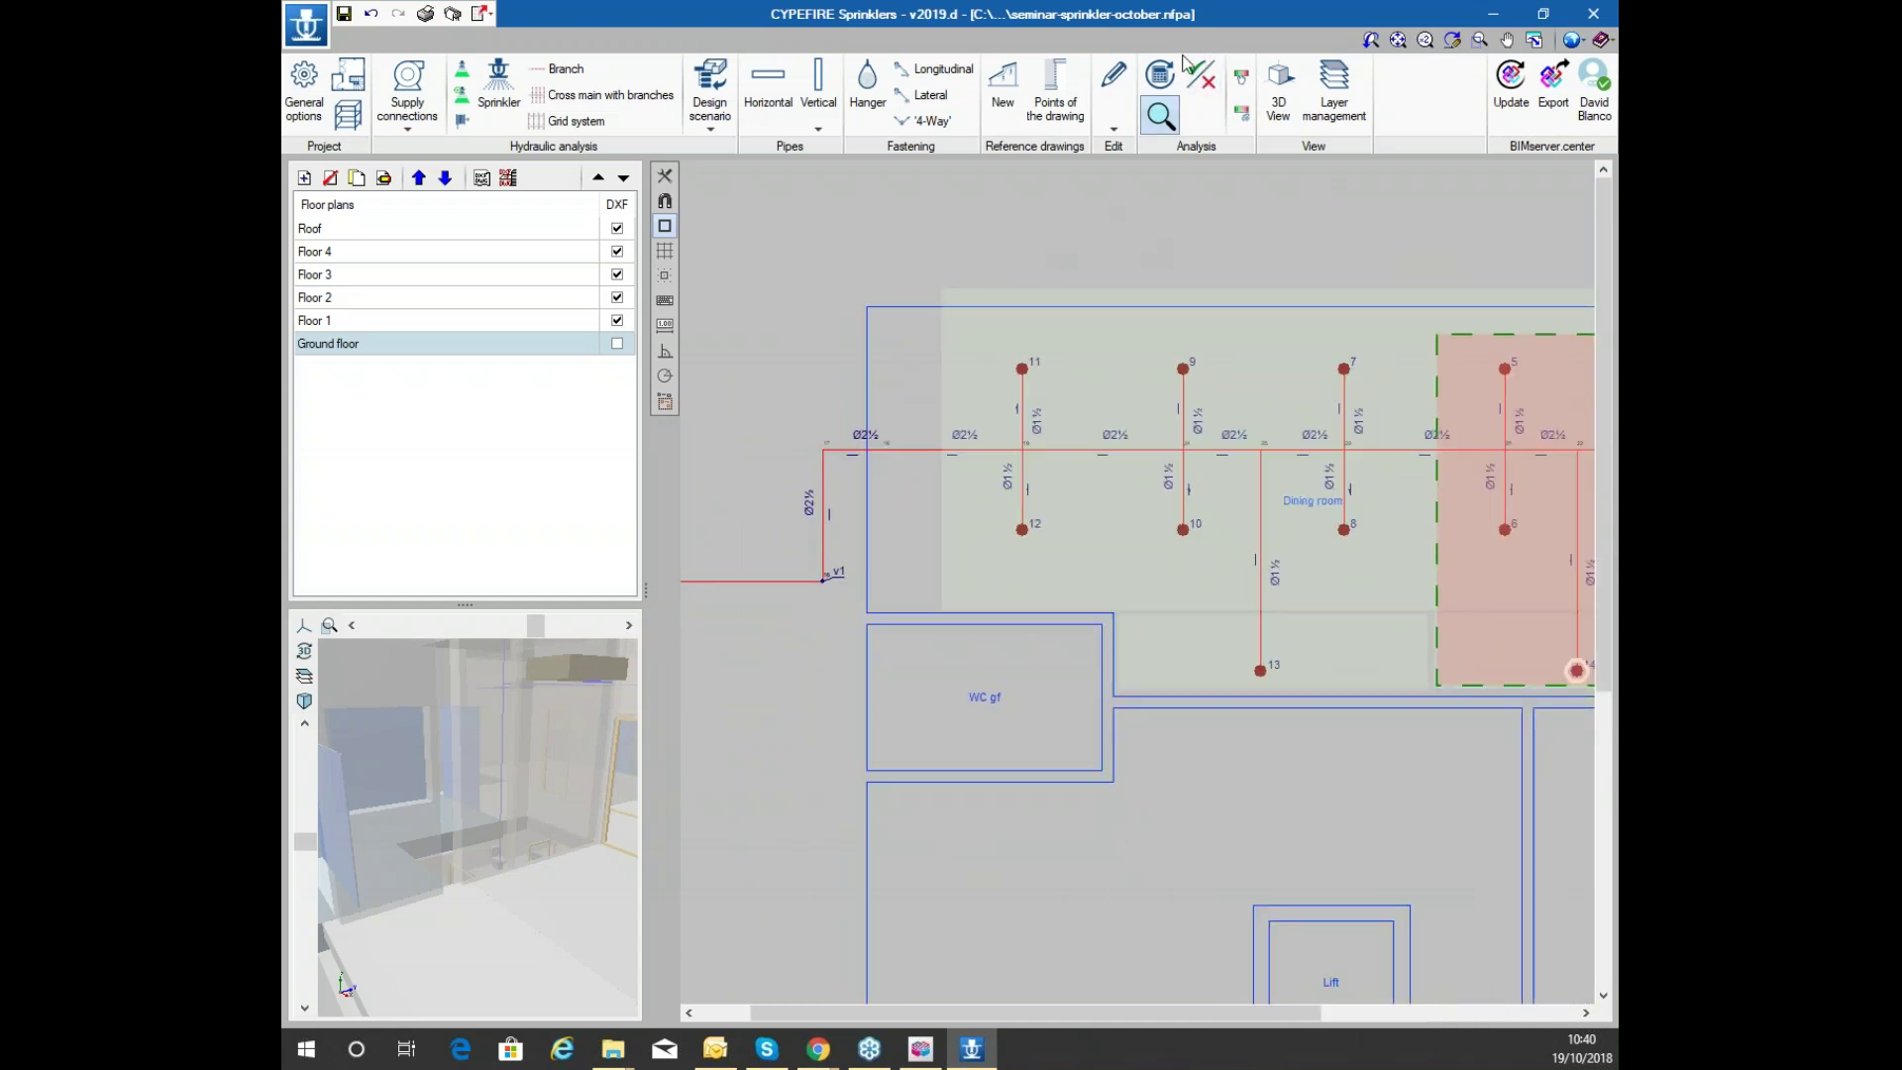
pyautogui.click(1161, 77)
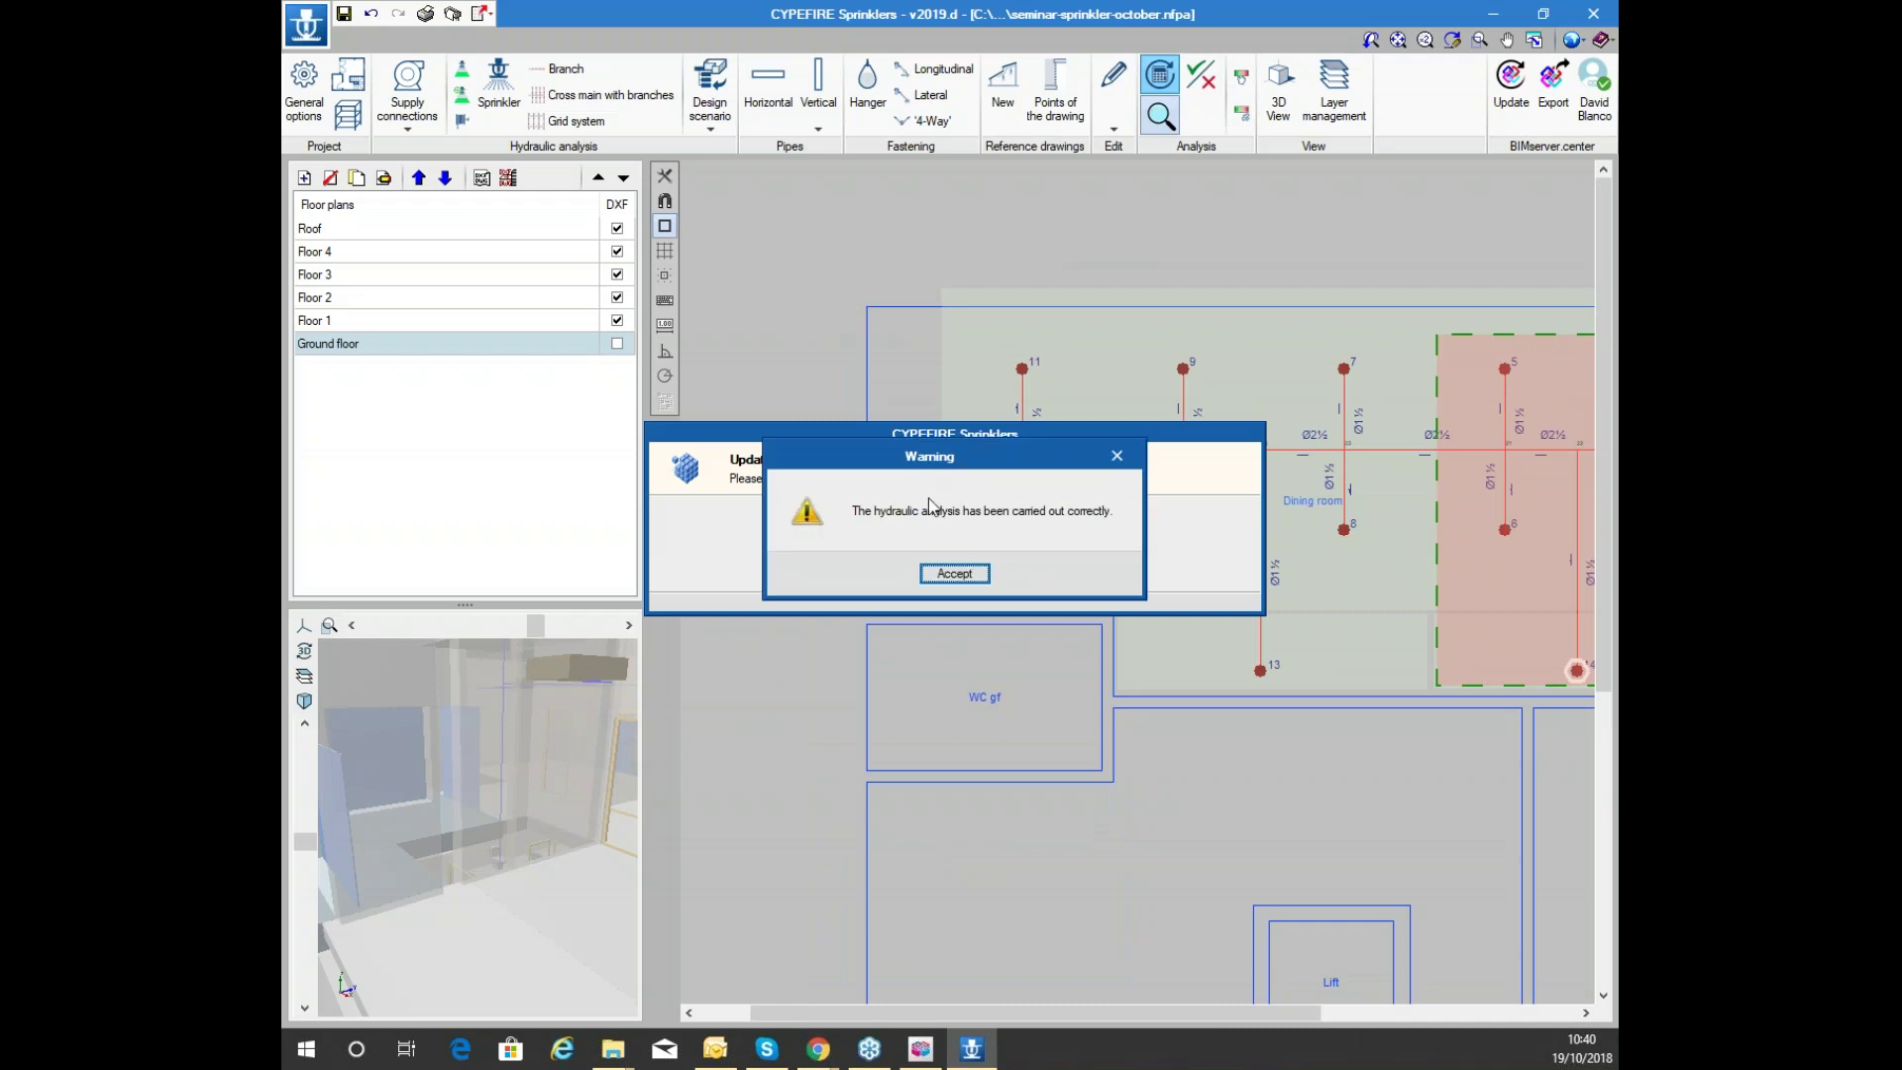
pyautogui.click(953, 570)
pyautogui.click(919, 318)
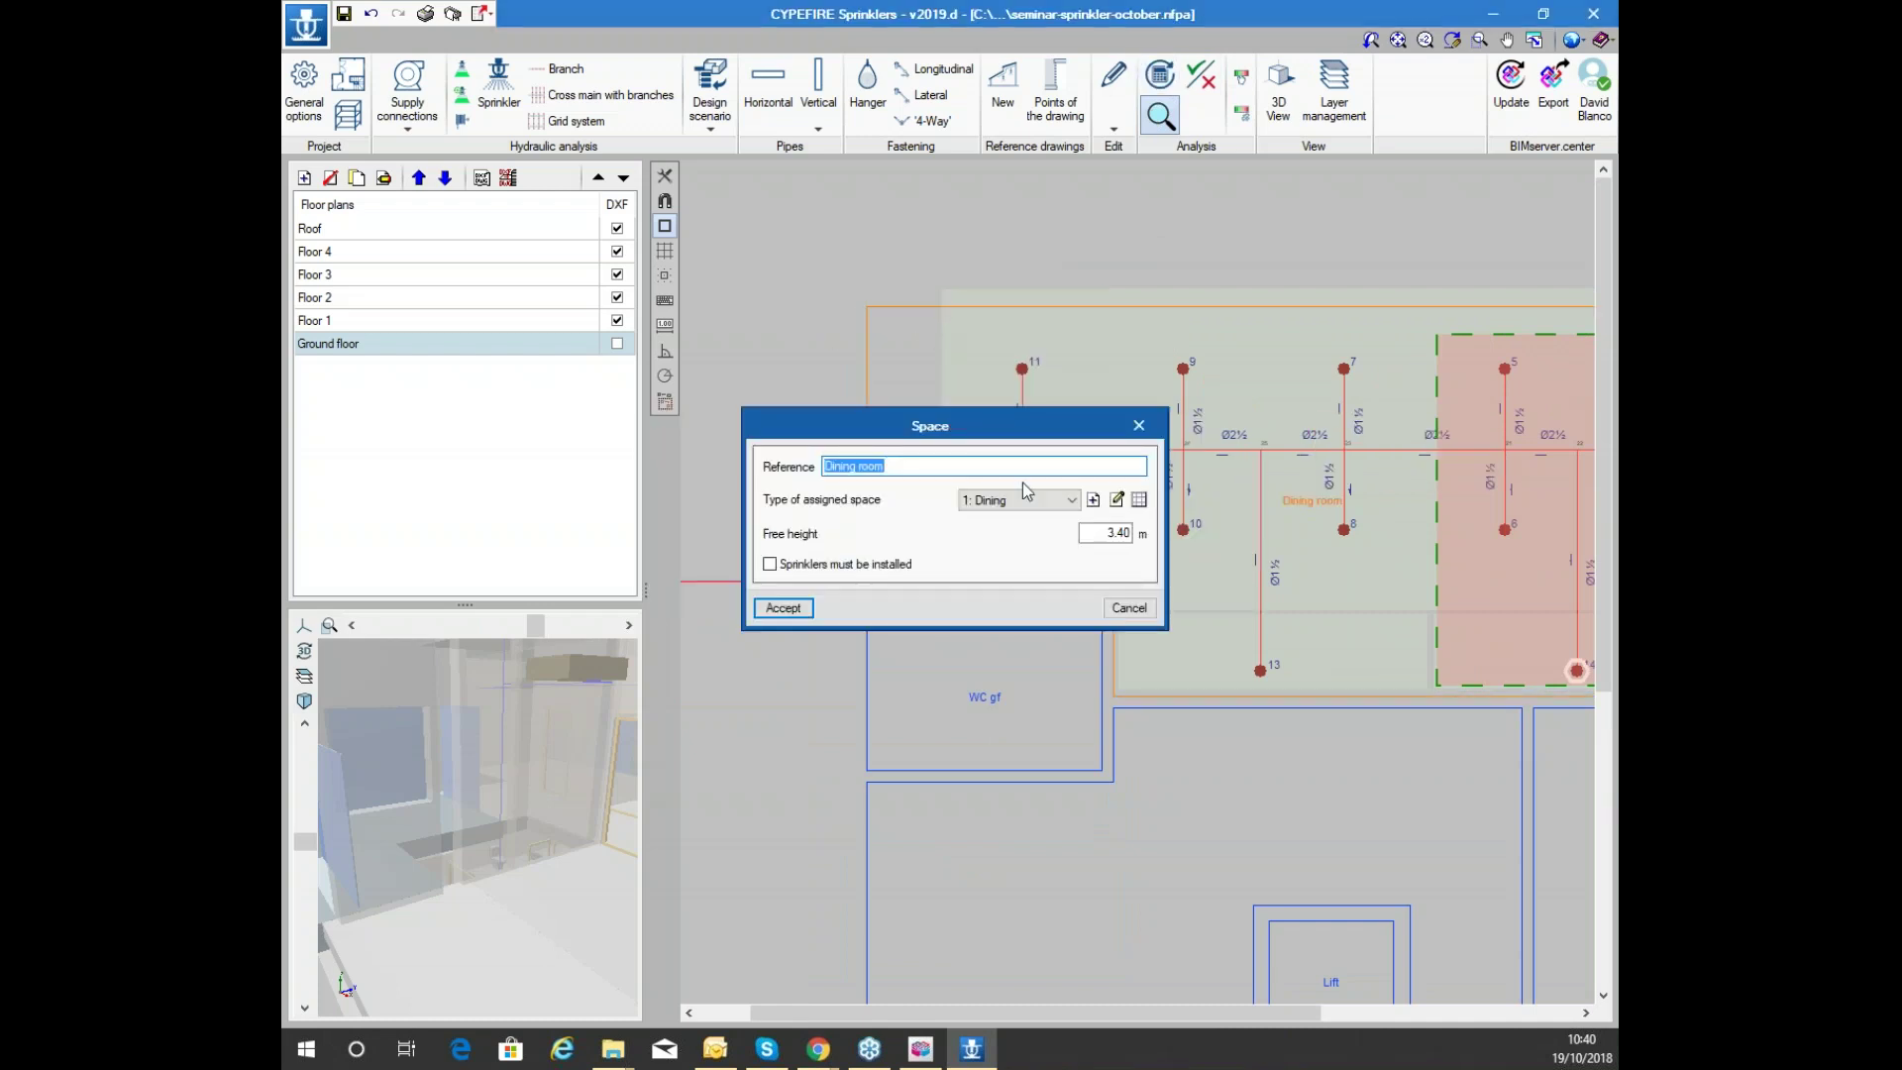
pyautogui.click(1126, 608)
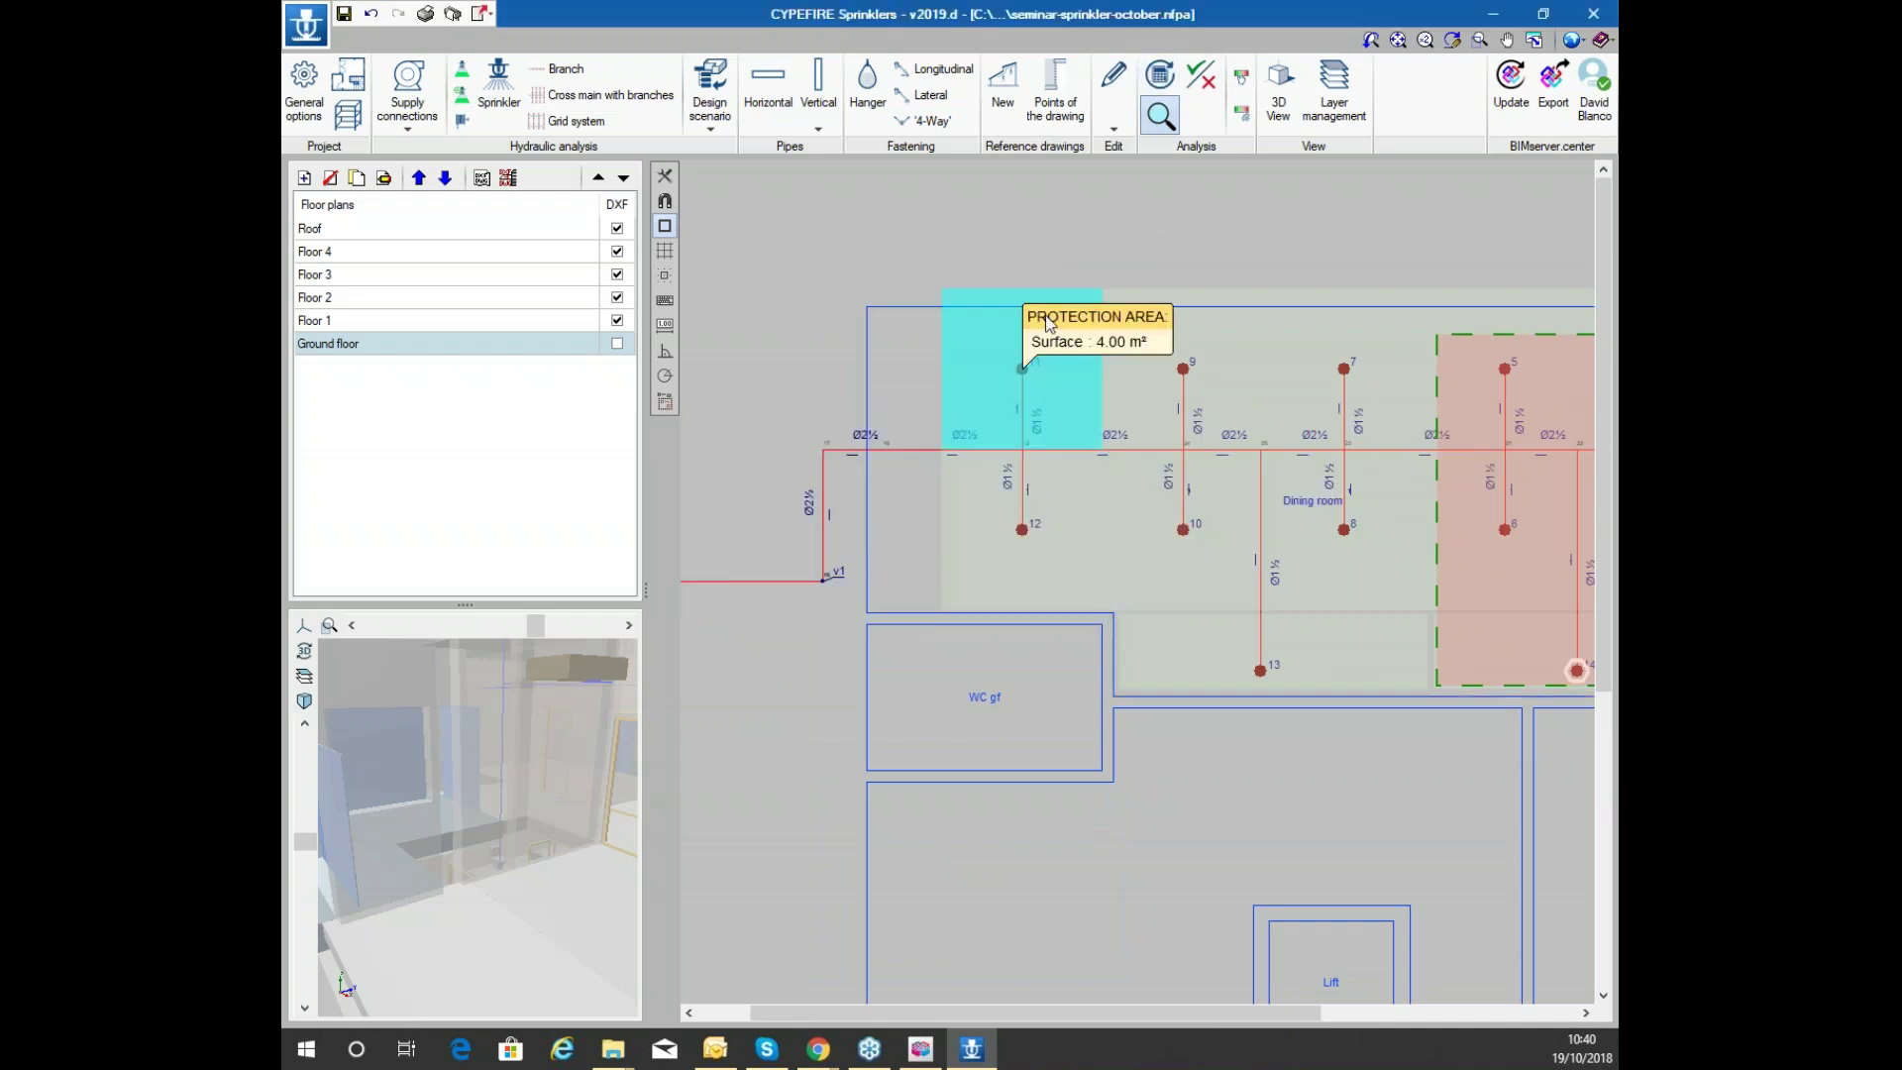
# Check the dining room's sprinkler installation and update the hydraulic analysis results
pyautogui.click(1201, 78)
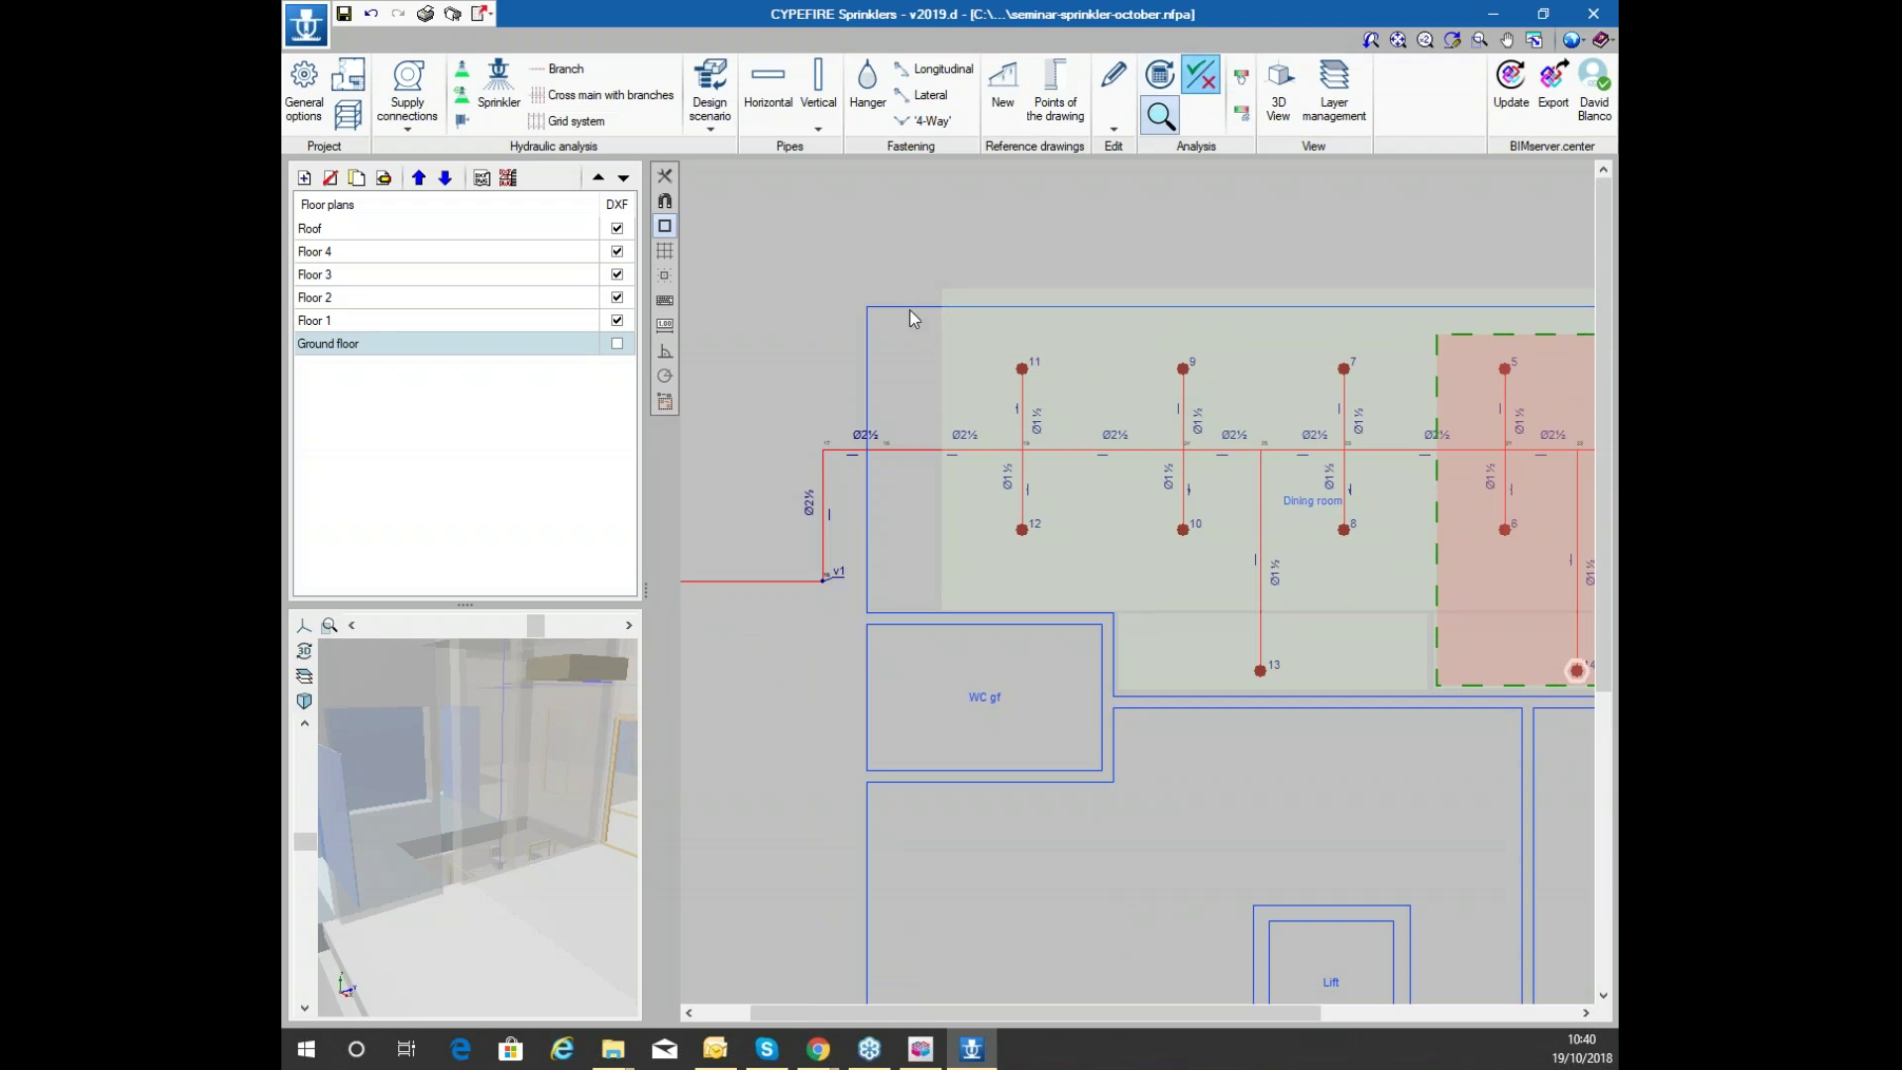
pyautogui.scroll(-2, 904, 310)
pyautogui.scroll(2, 1216, 505)
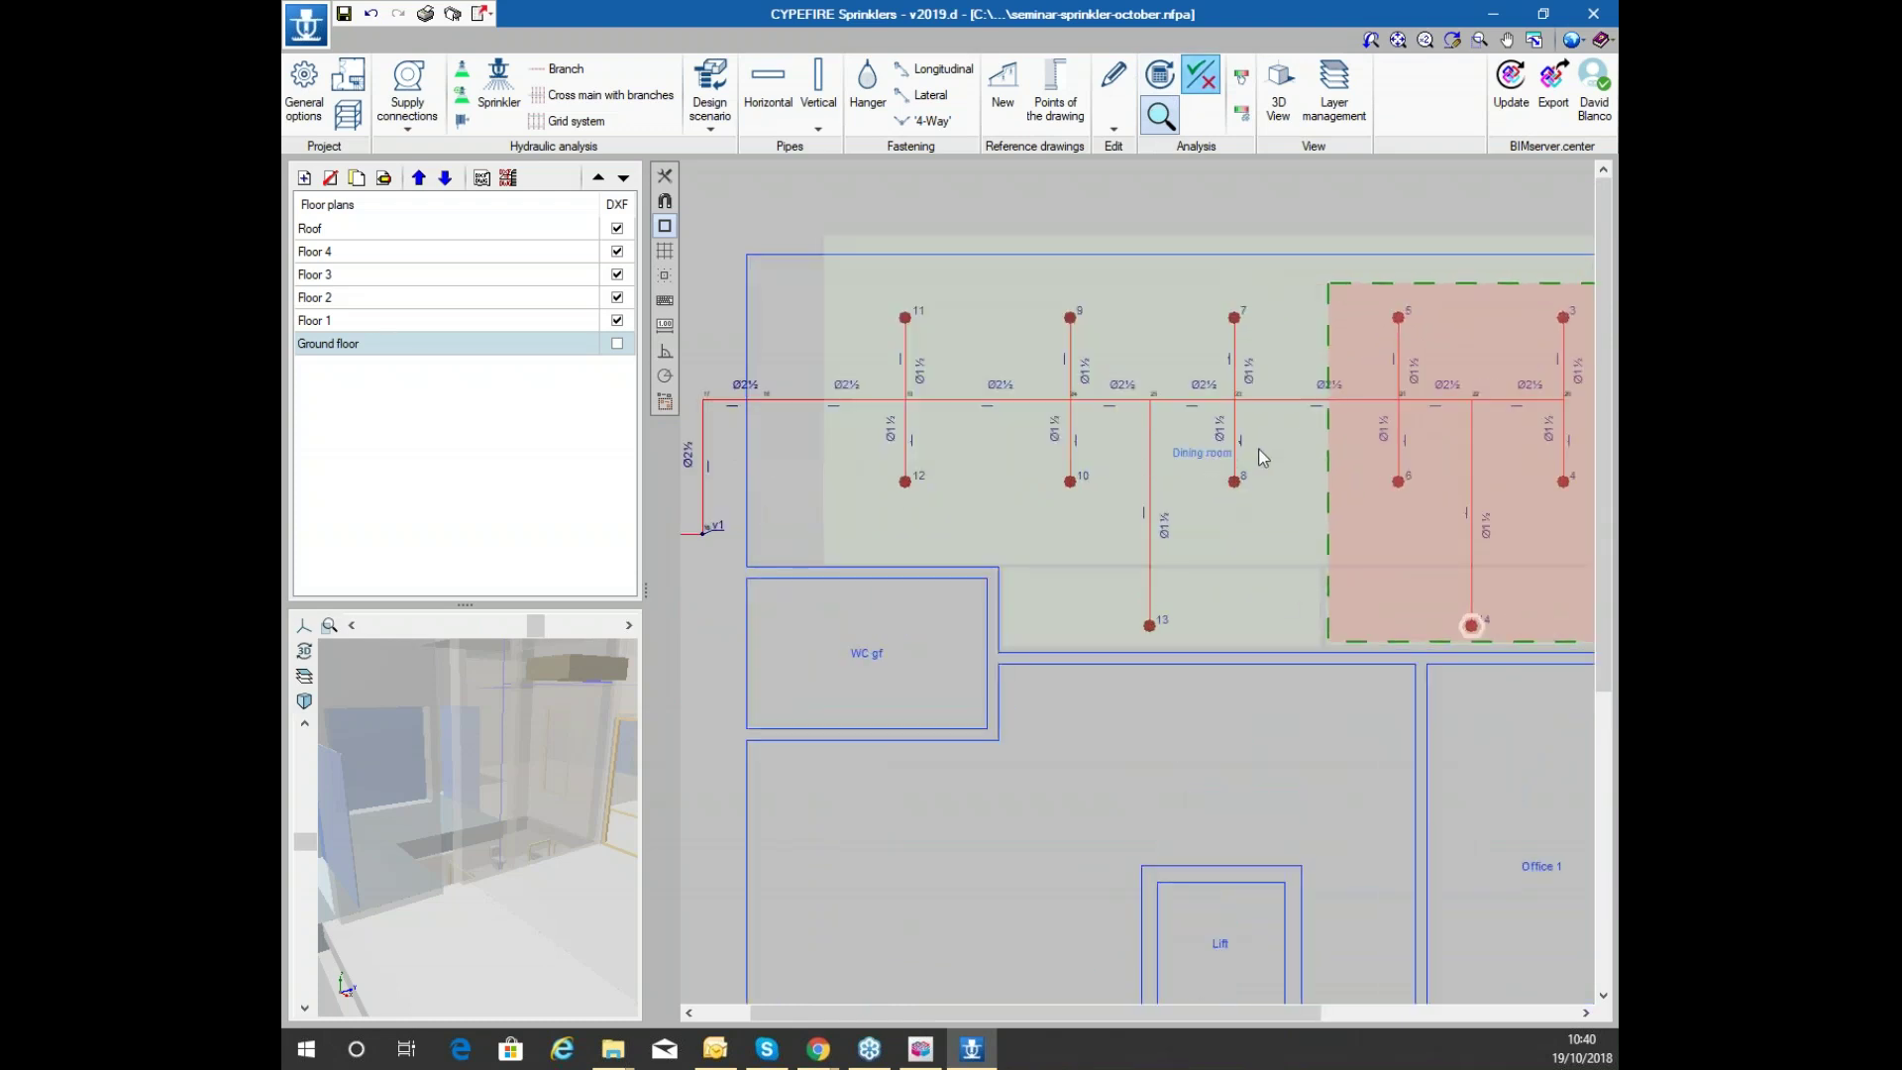
pyautogui.scroll(2, 1217, 506)
pyautogui.moveTo(1218, 512)
pyautogui.click(1159, 74)
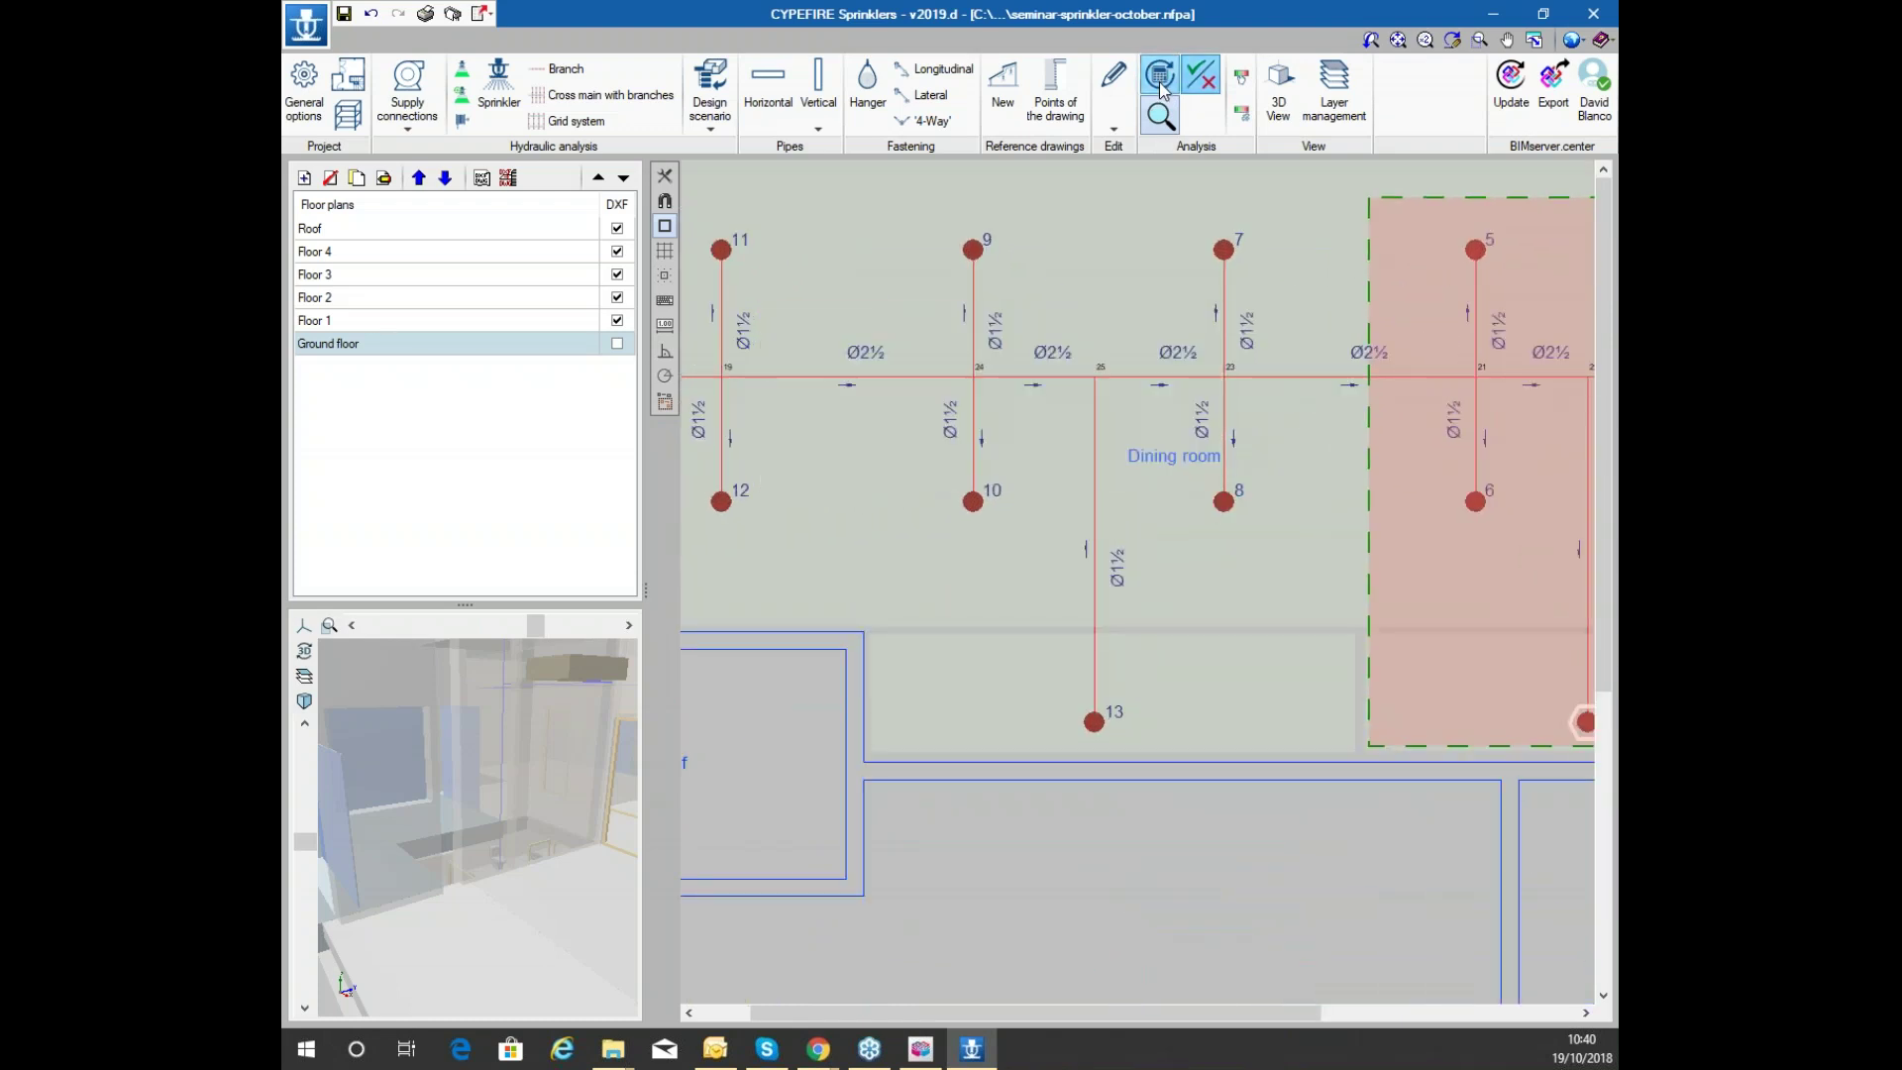
pyautogui.click(957, 572)
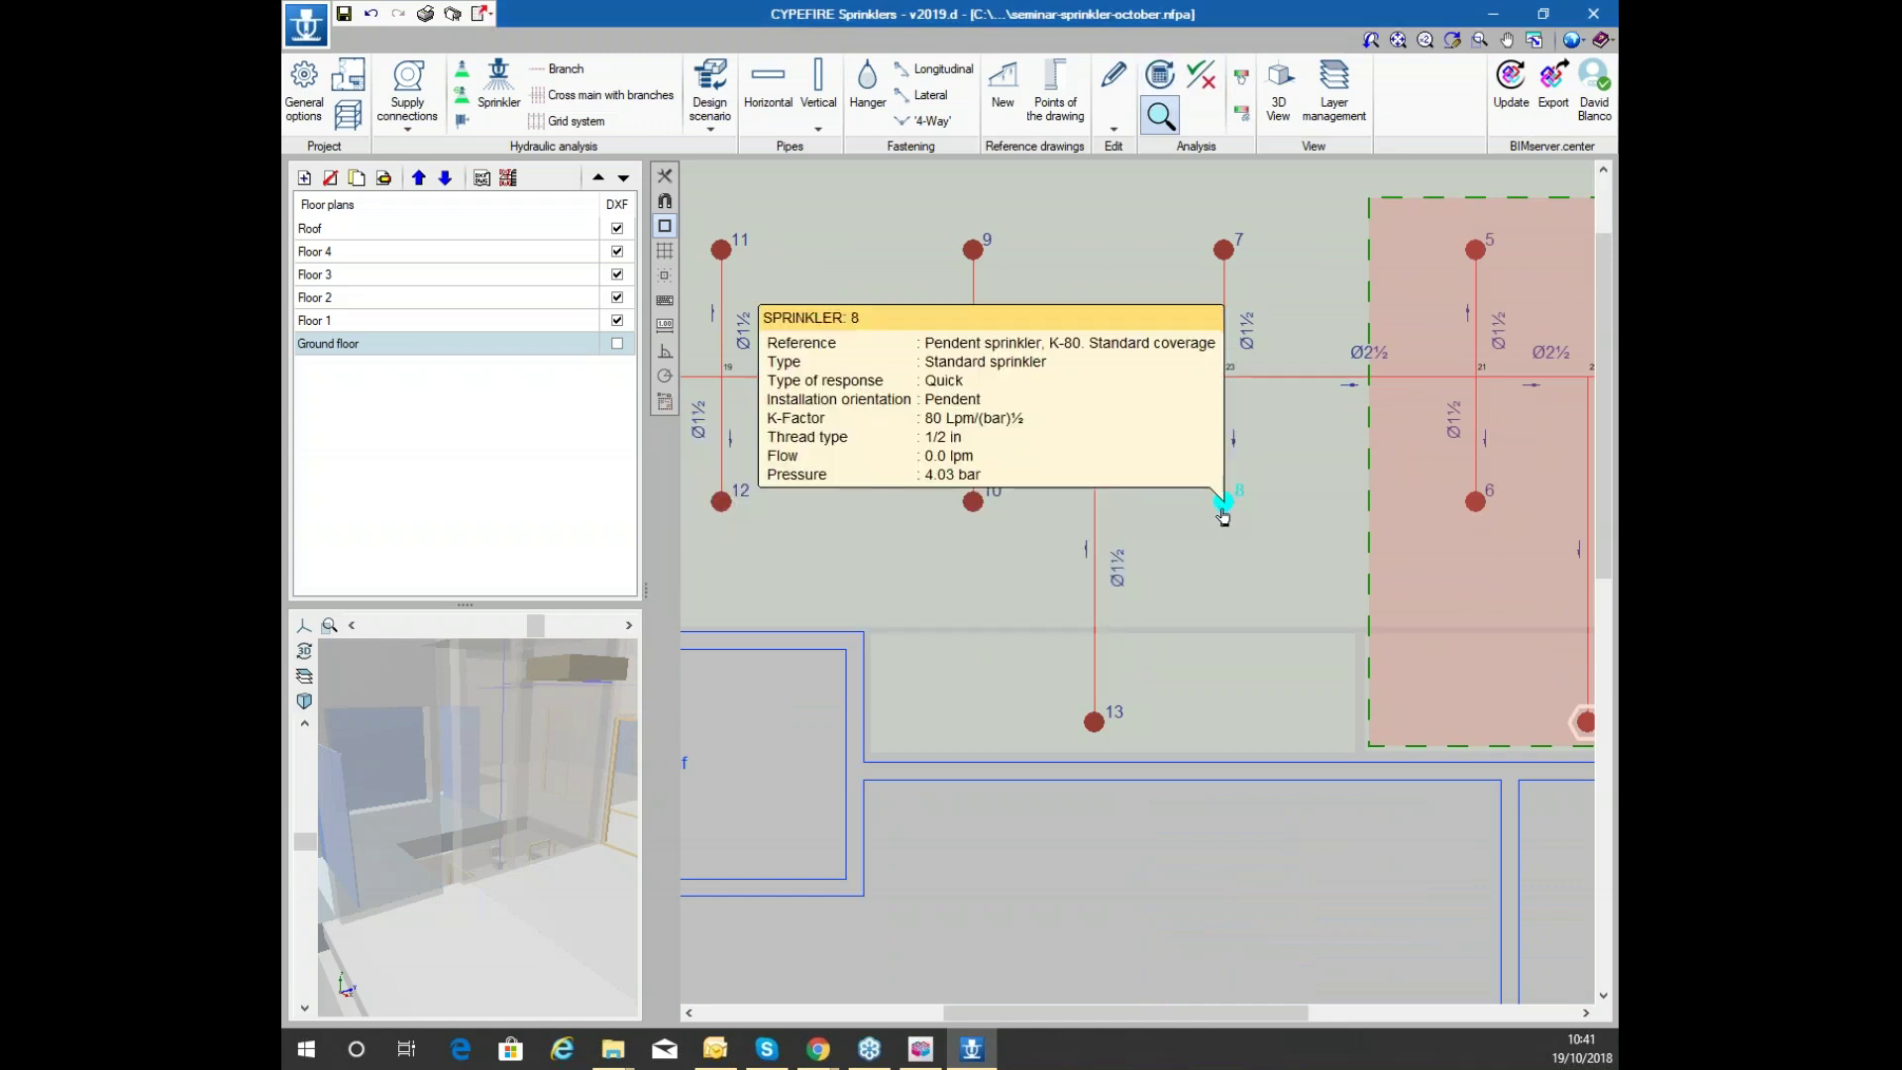
# Consult the NFPA 13 checks of sprinkler 8 in the dining room, leaving its properties unedited
pyautogui.click(1222, 500)
pyautogui.click(976, 730)
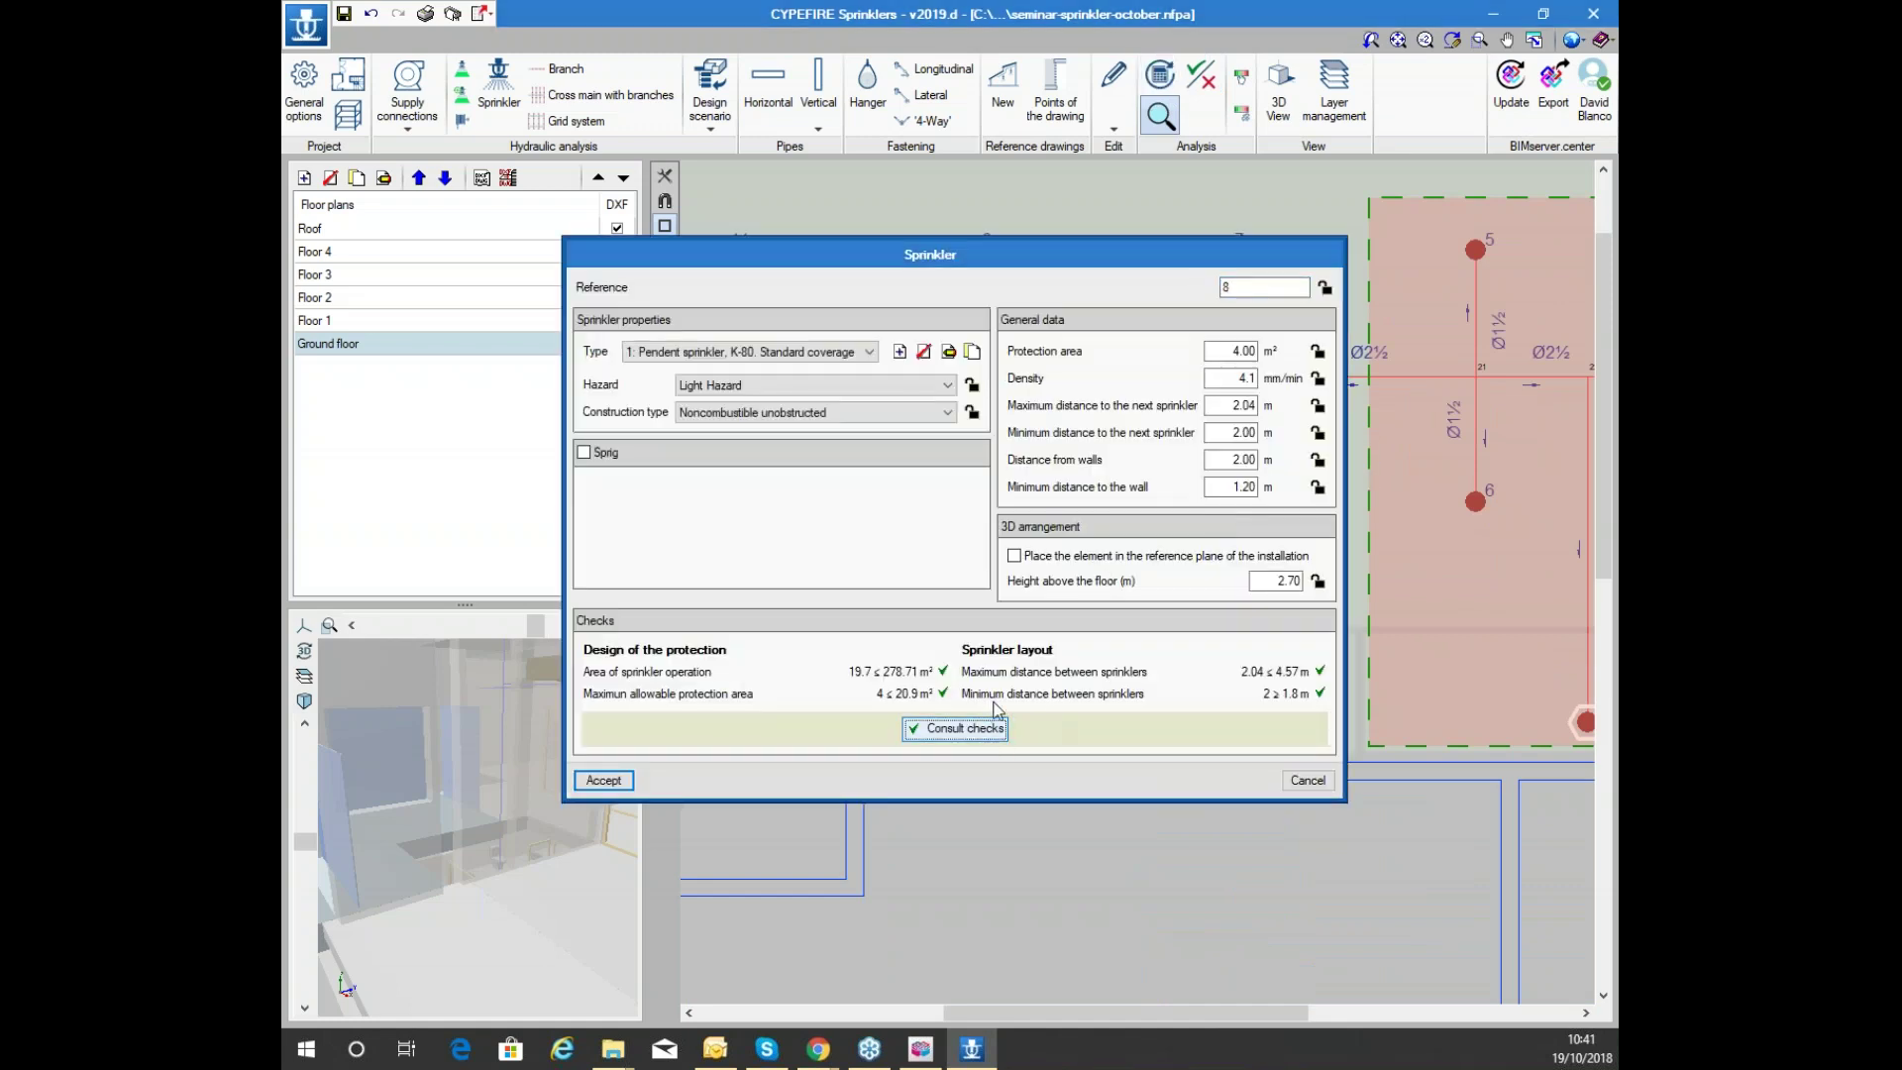
pyautogui.click(1593, 14)
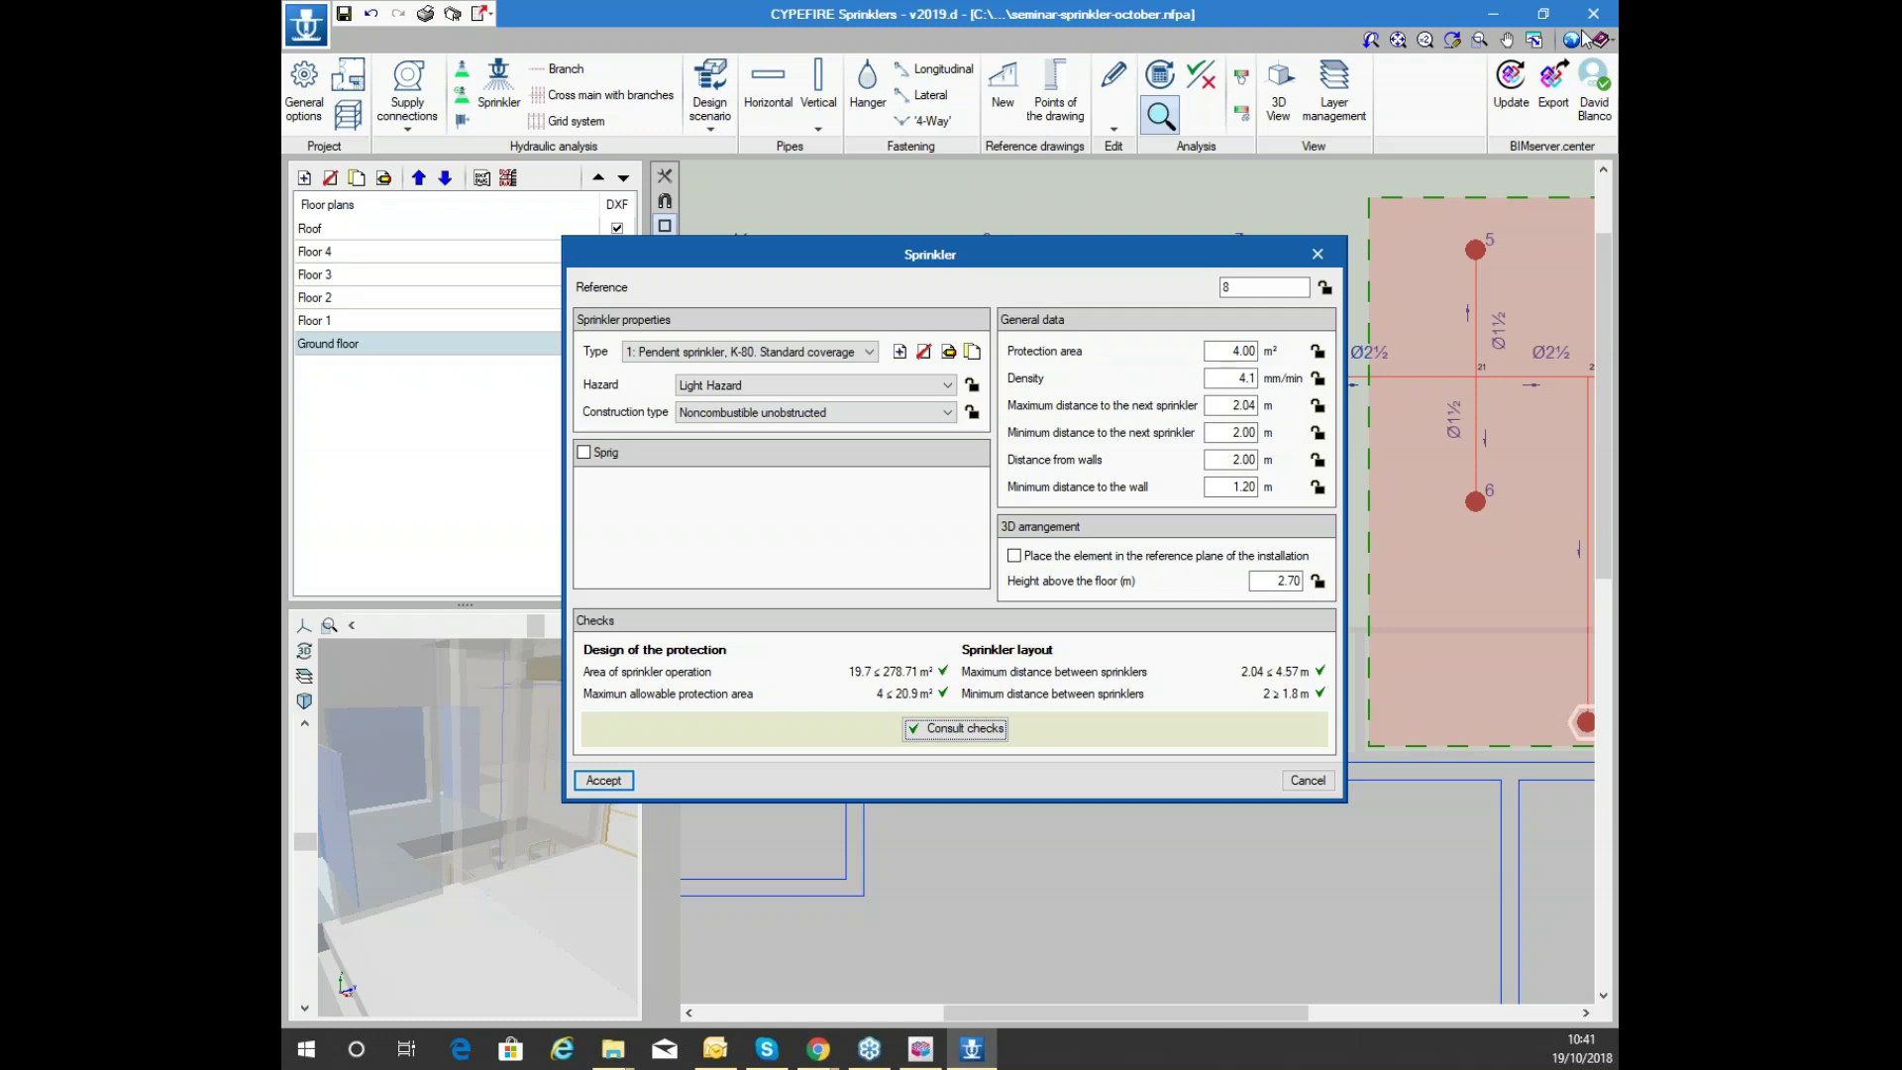
pyautogui.click(1317, 254)
pyautogui.click(1224, 249)
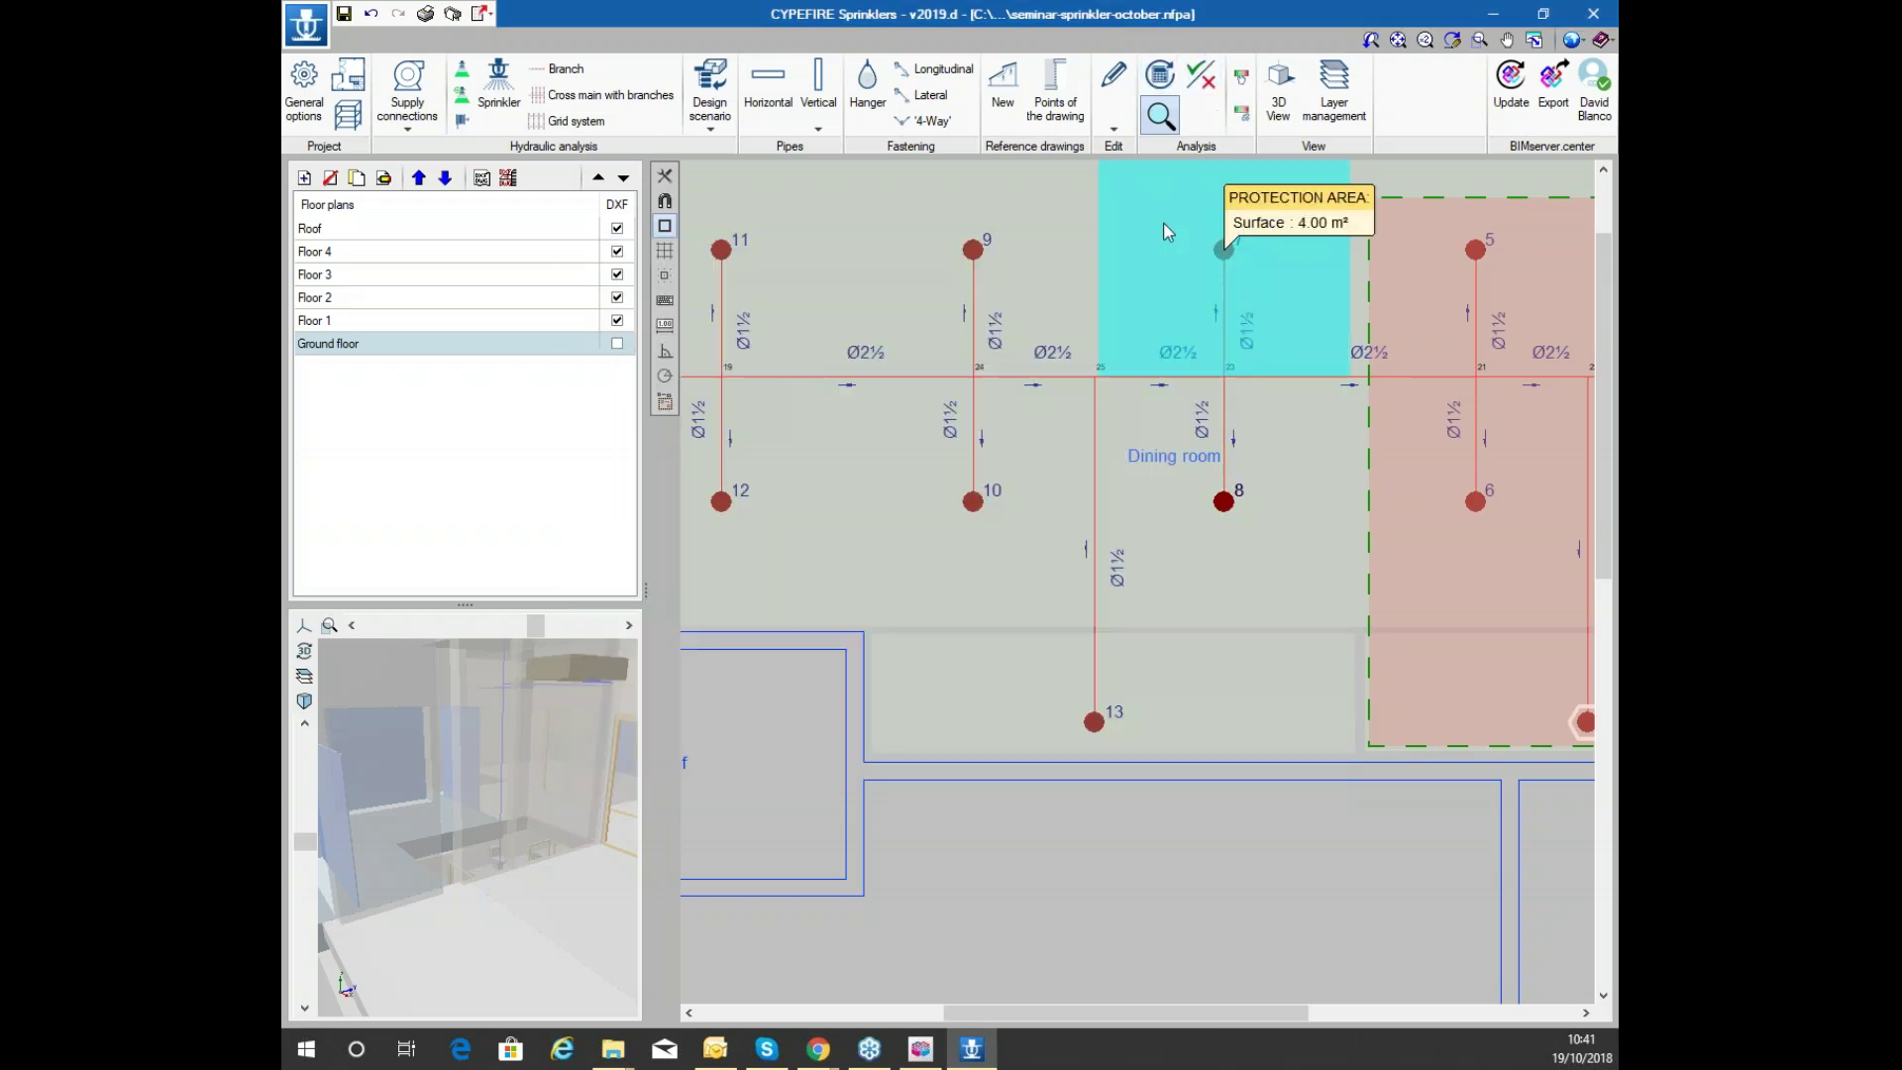
# Rerun the hydraulic analysis and view the properties of cross main pipe 18-19 where it enters the dining room
pyautogui.scroll(-2, 1159, 265)
pyautogui.scroll(1, 1161, 265)
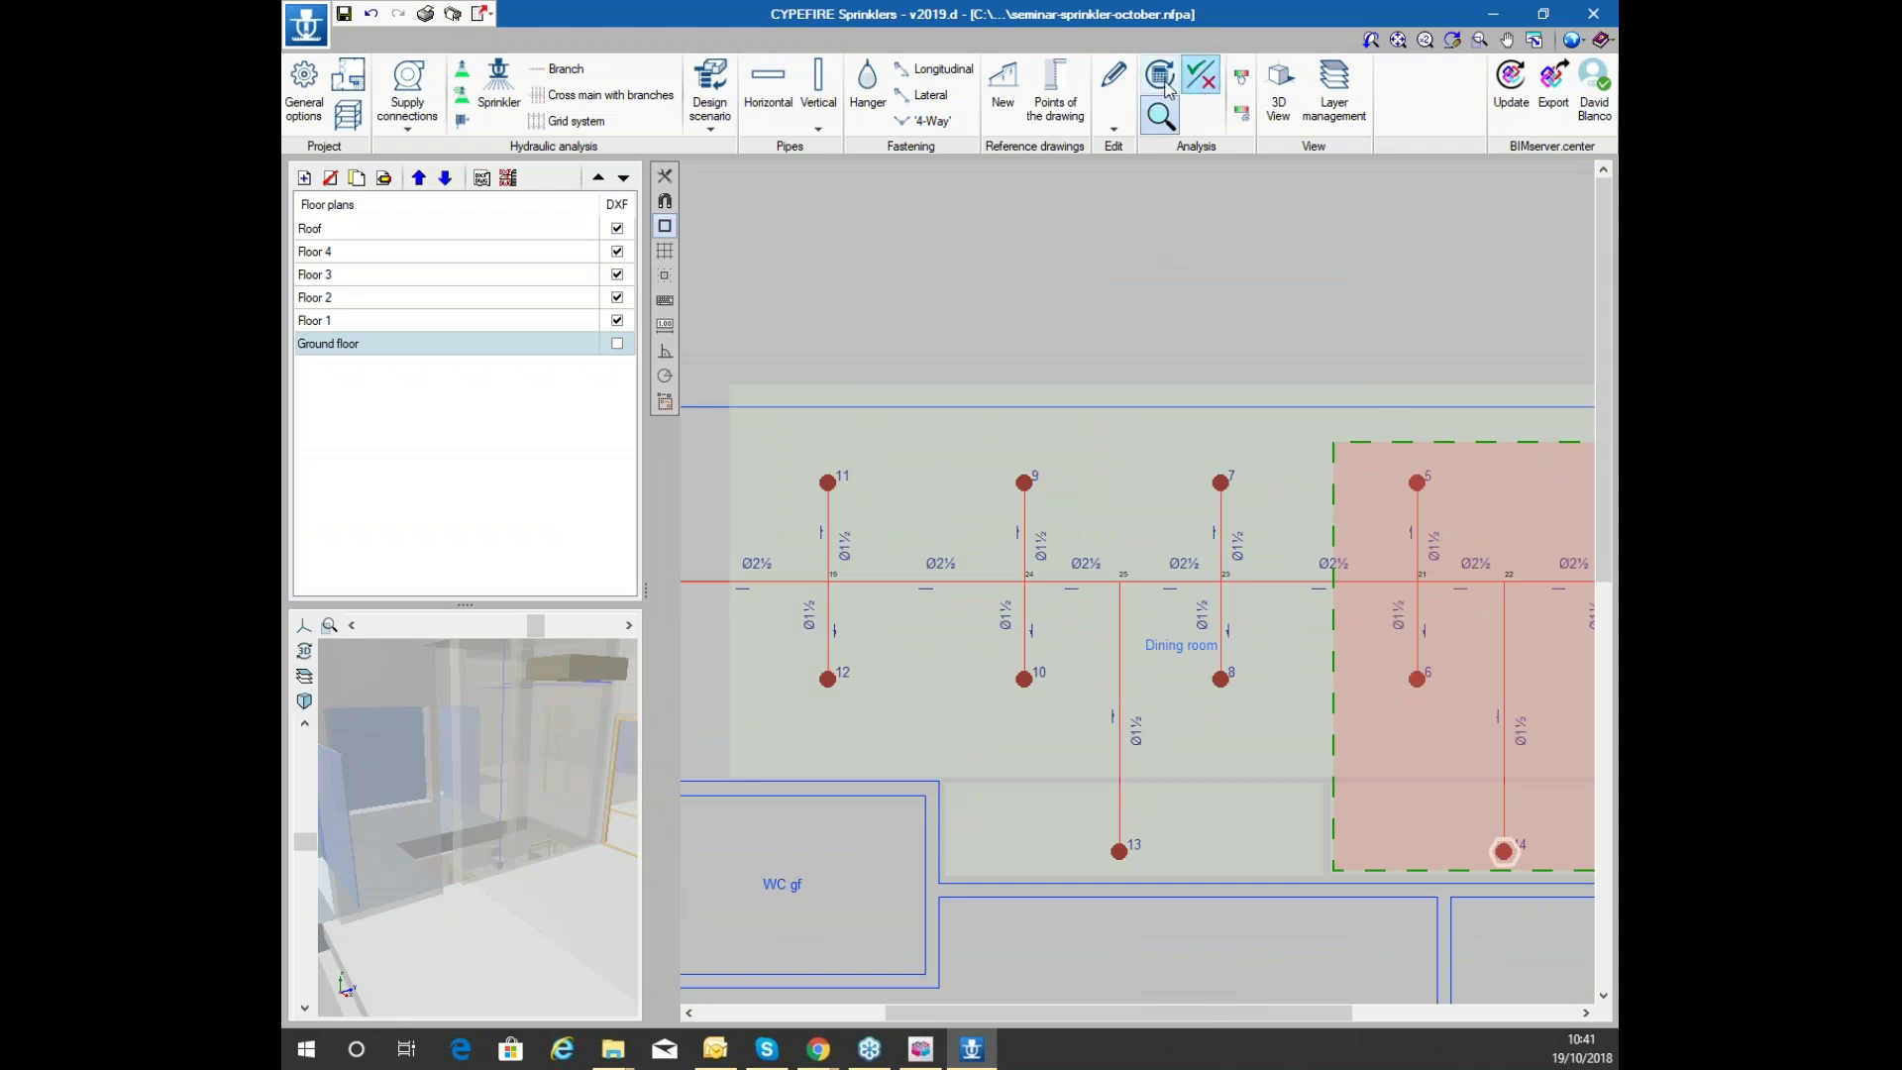
pyautogui.click(1161, 79)
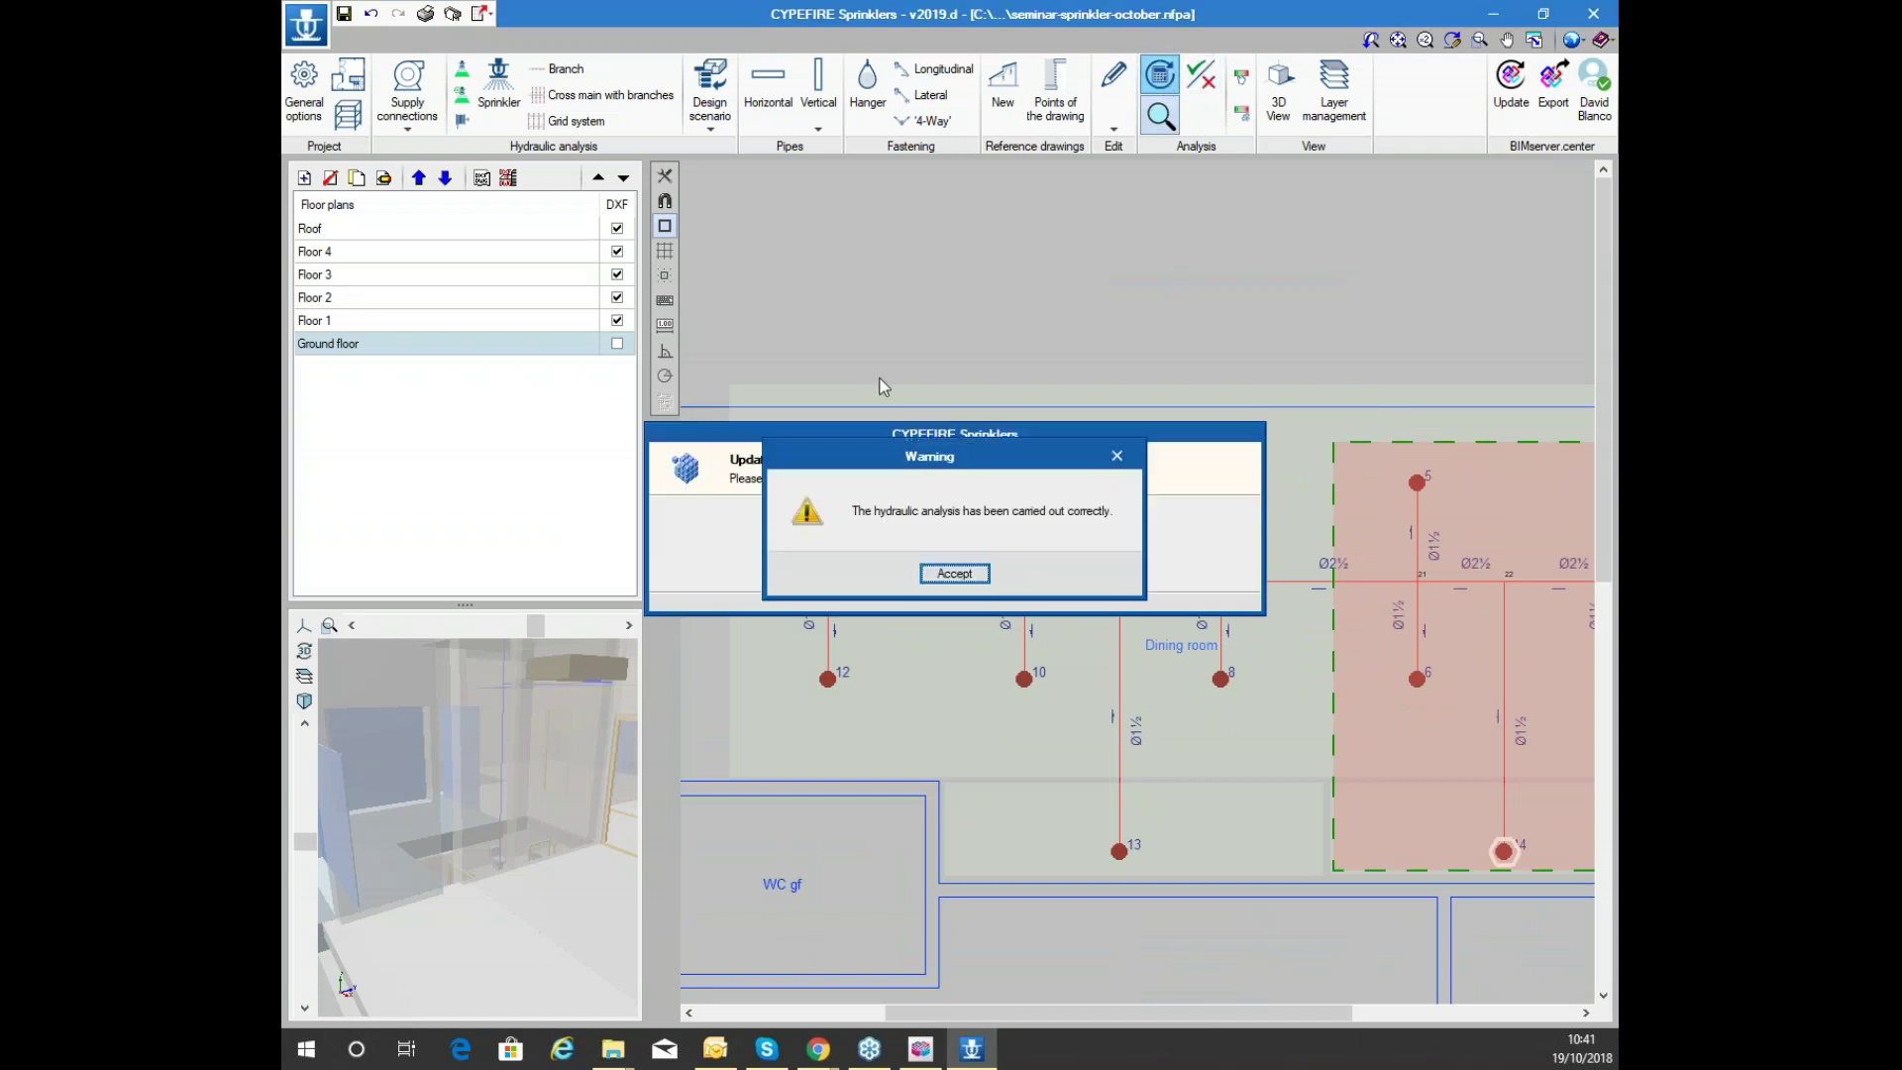
pyautogui.click(953, 576)
pyautogui.moveTo(929, 589)
pyautogui.moveTo(856, 571); pyautogui.dragTo(1042, 533, button='middle')
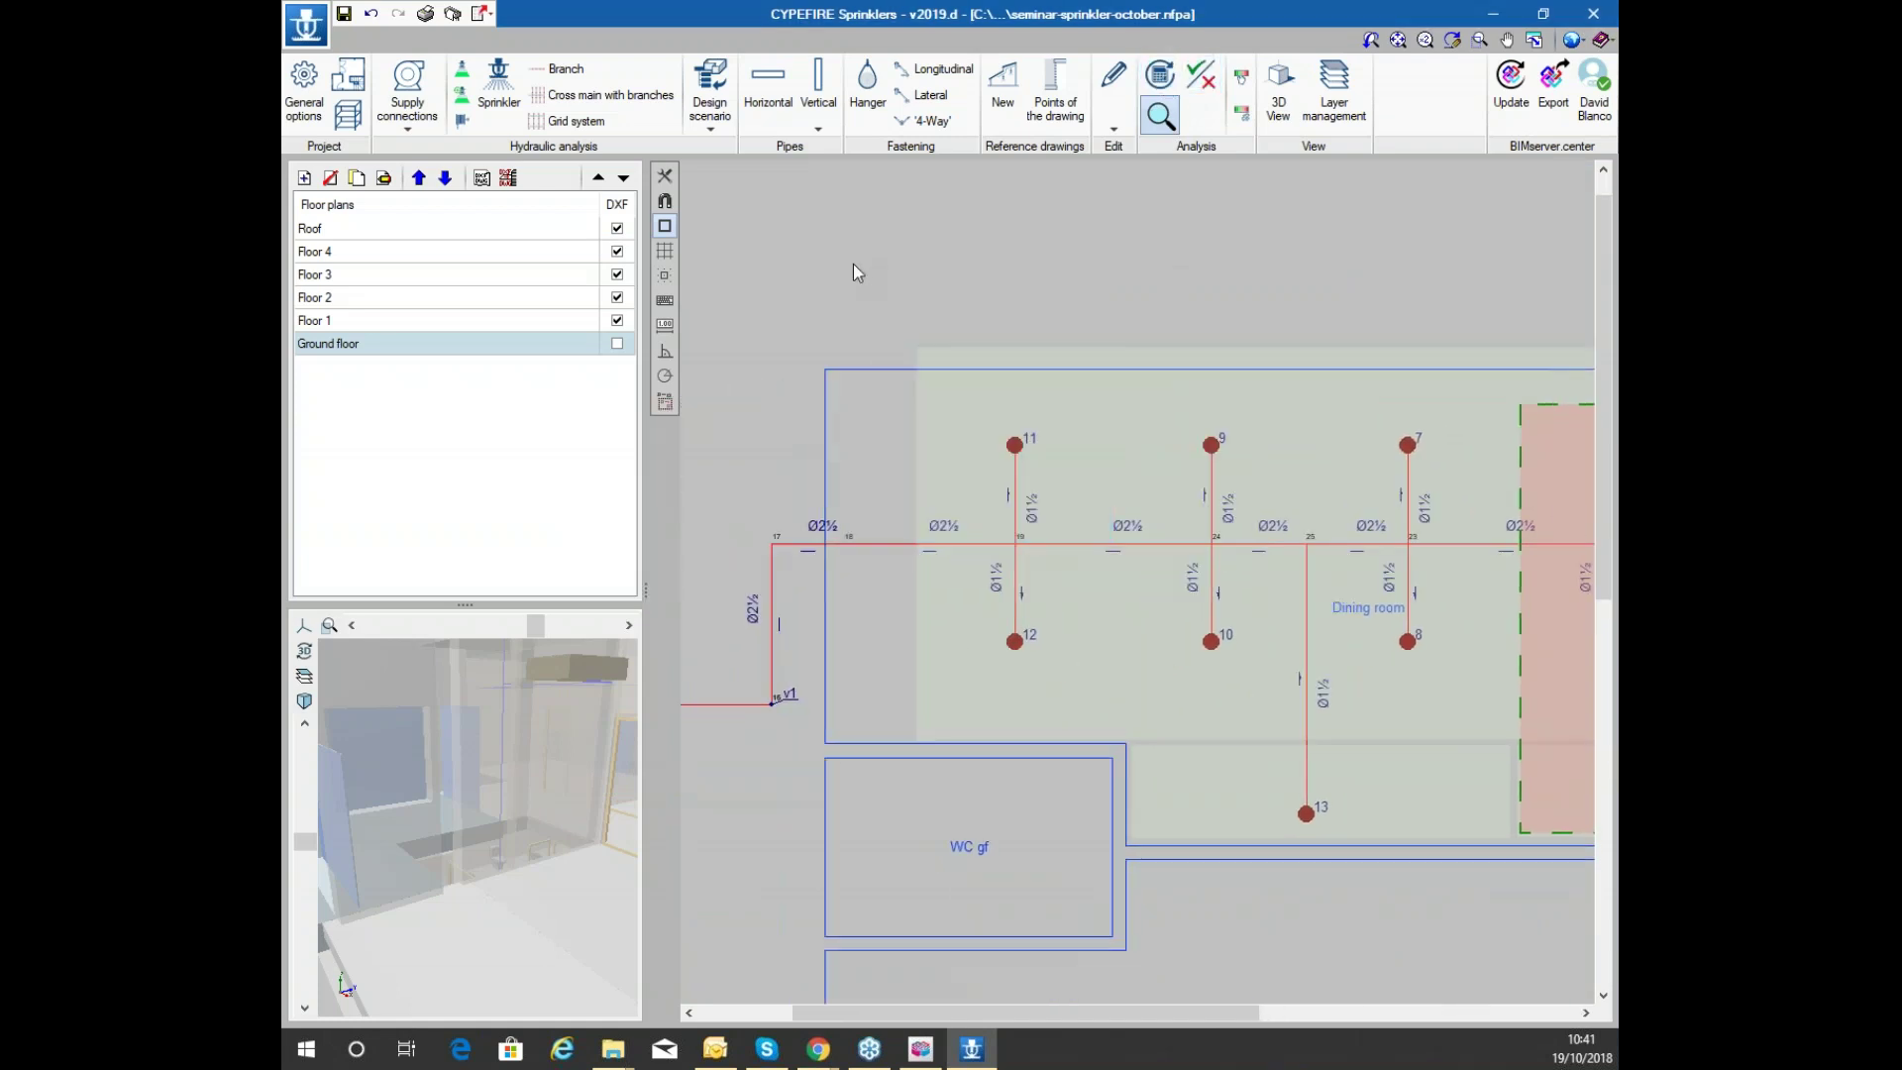
pyautogui.click(870, 545)
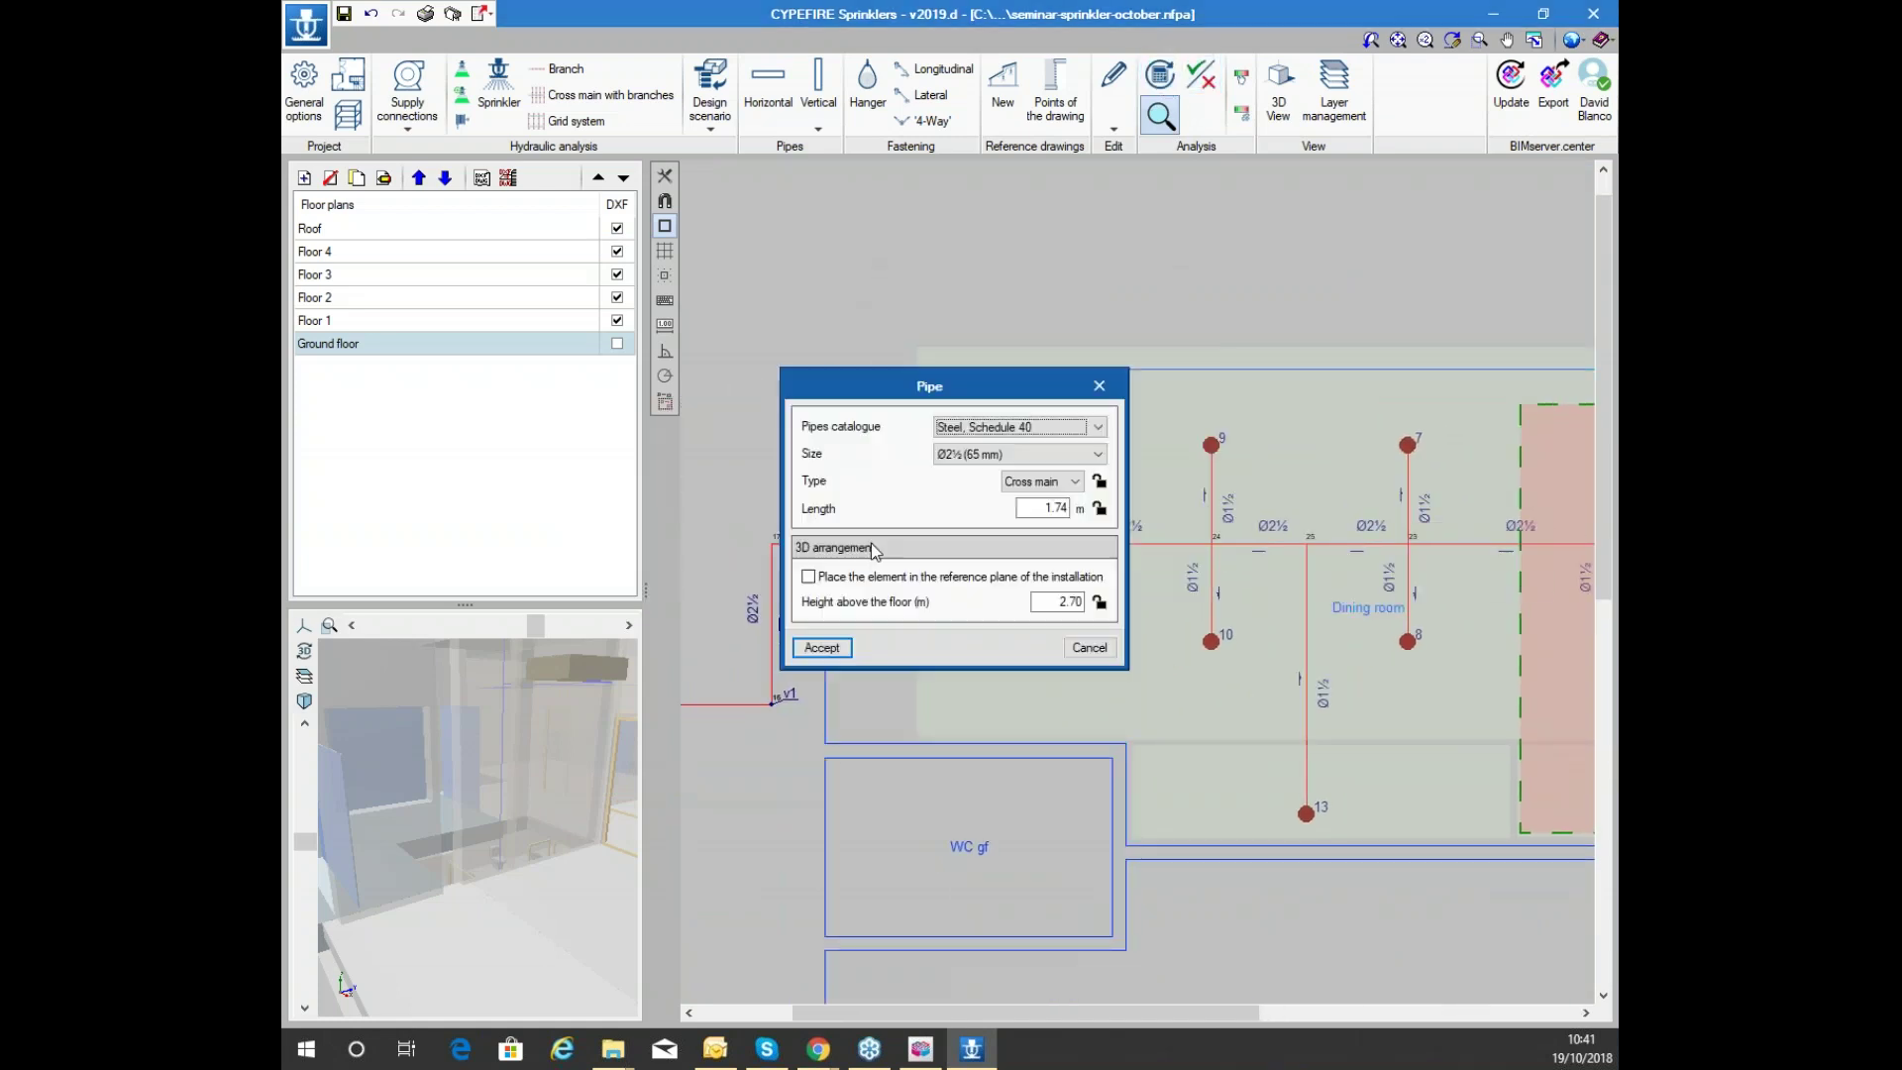
pyautogui.click(1090, 647)
# Run the installation checks again and view the dining room's space properties without editing them
pyautogui.click(1202, 76)
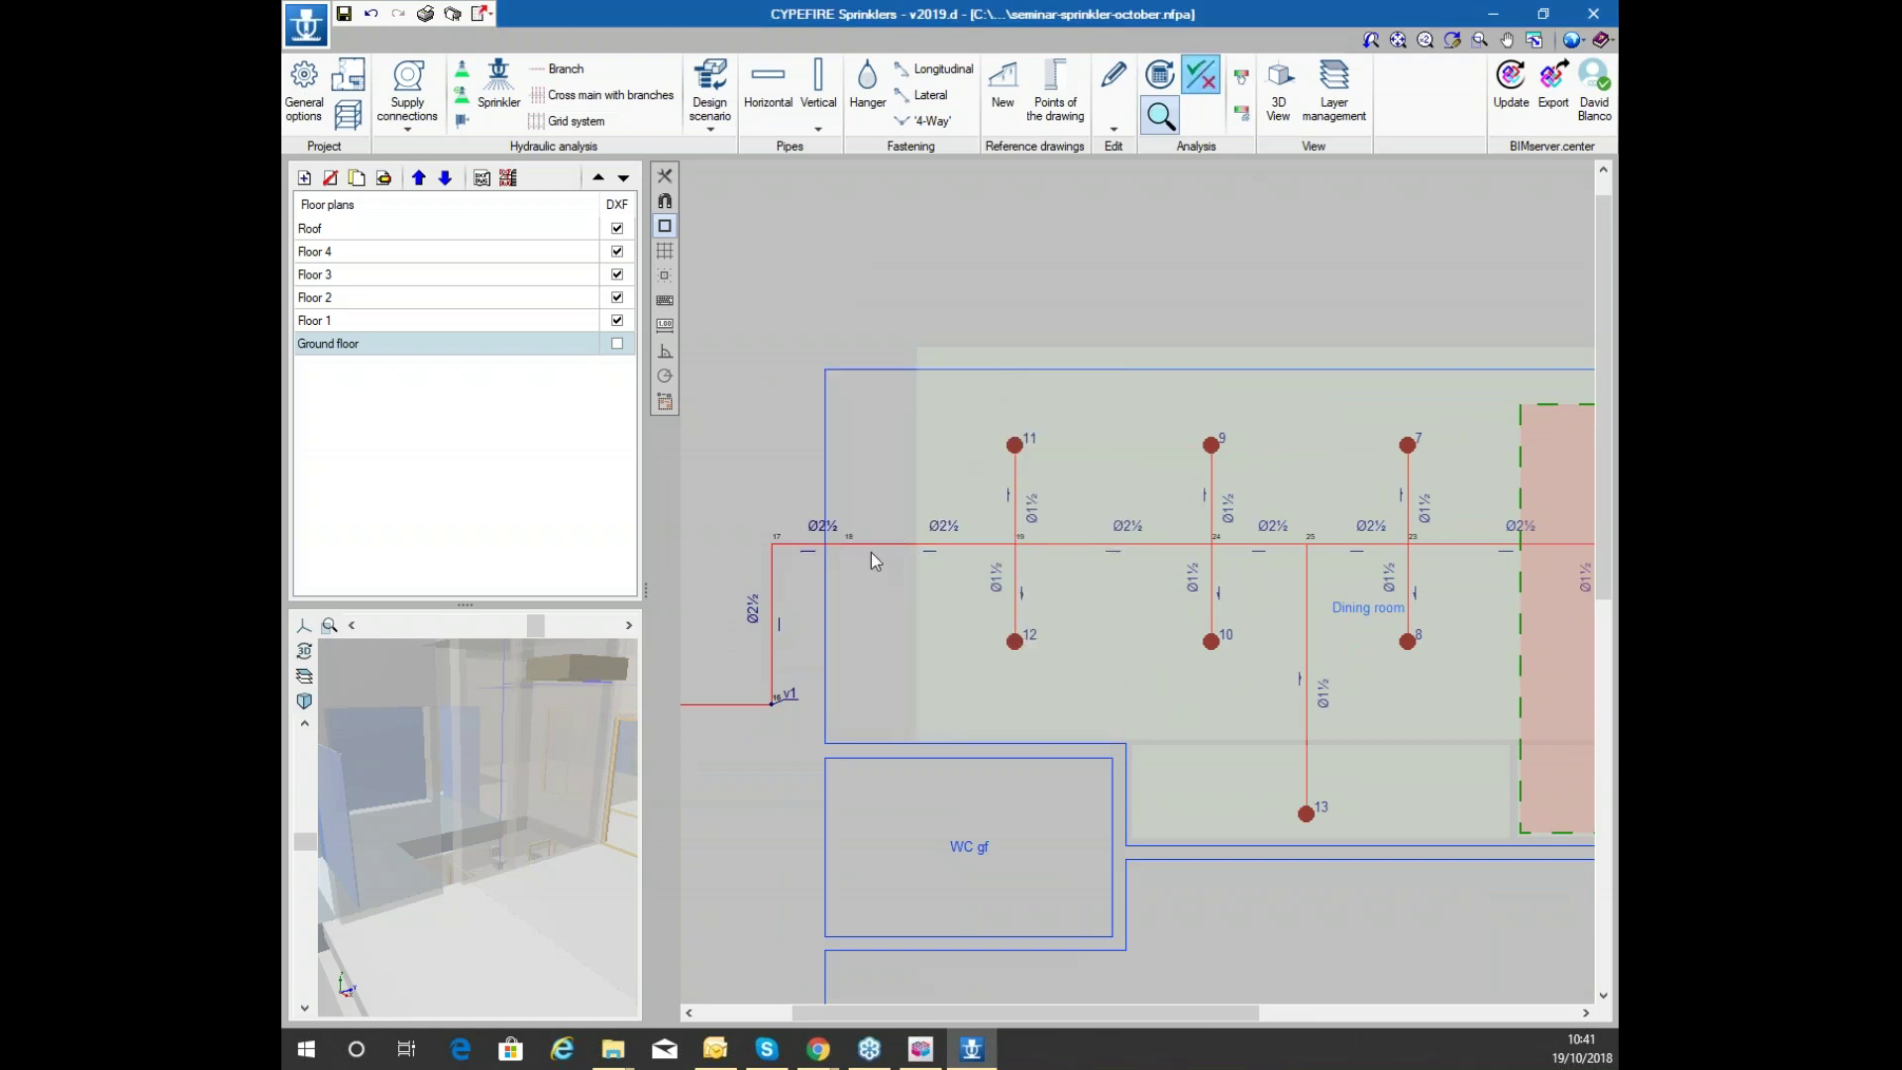
pyautogui.scroll(-1, 836, 365)
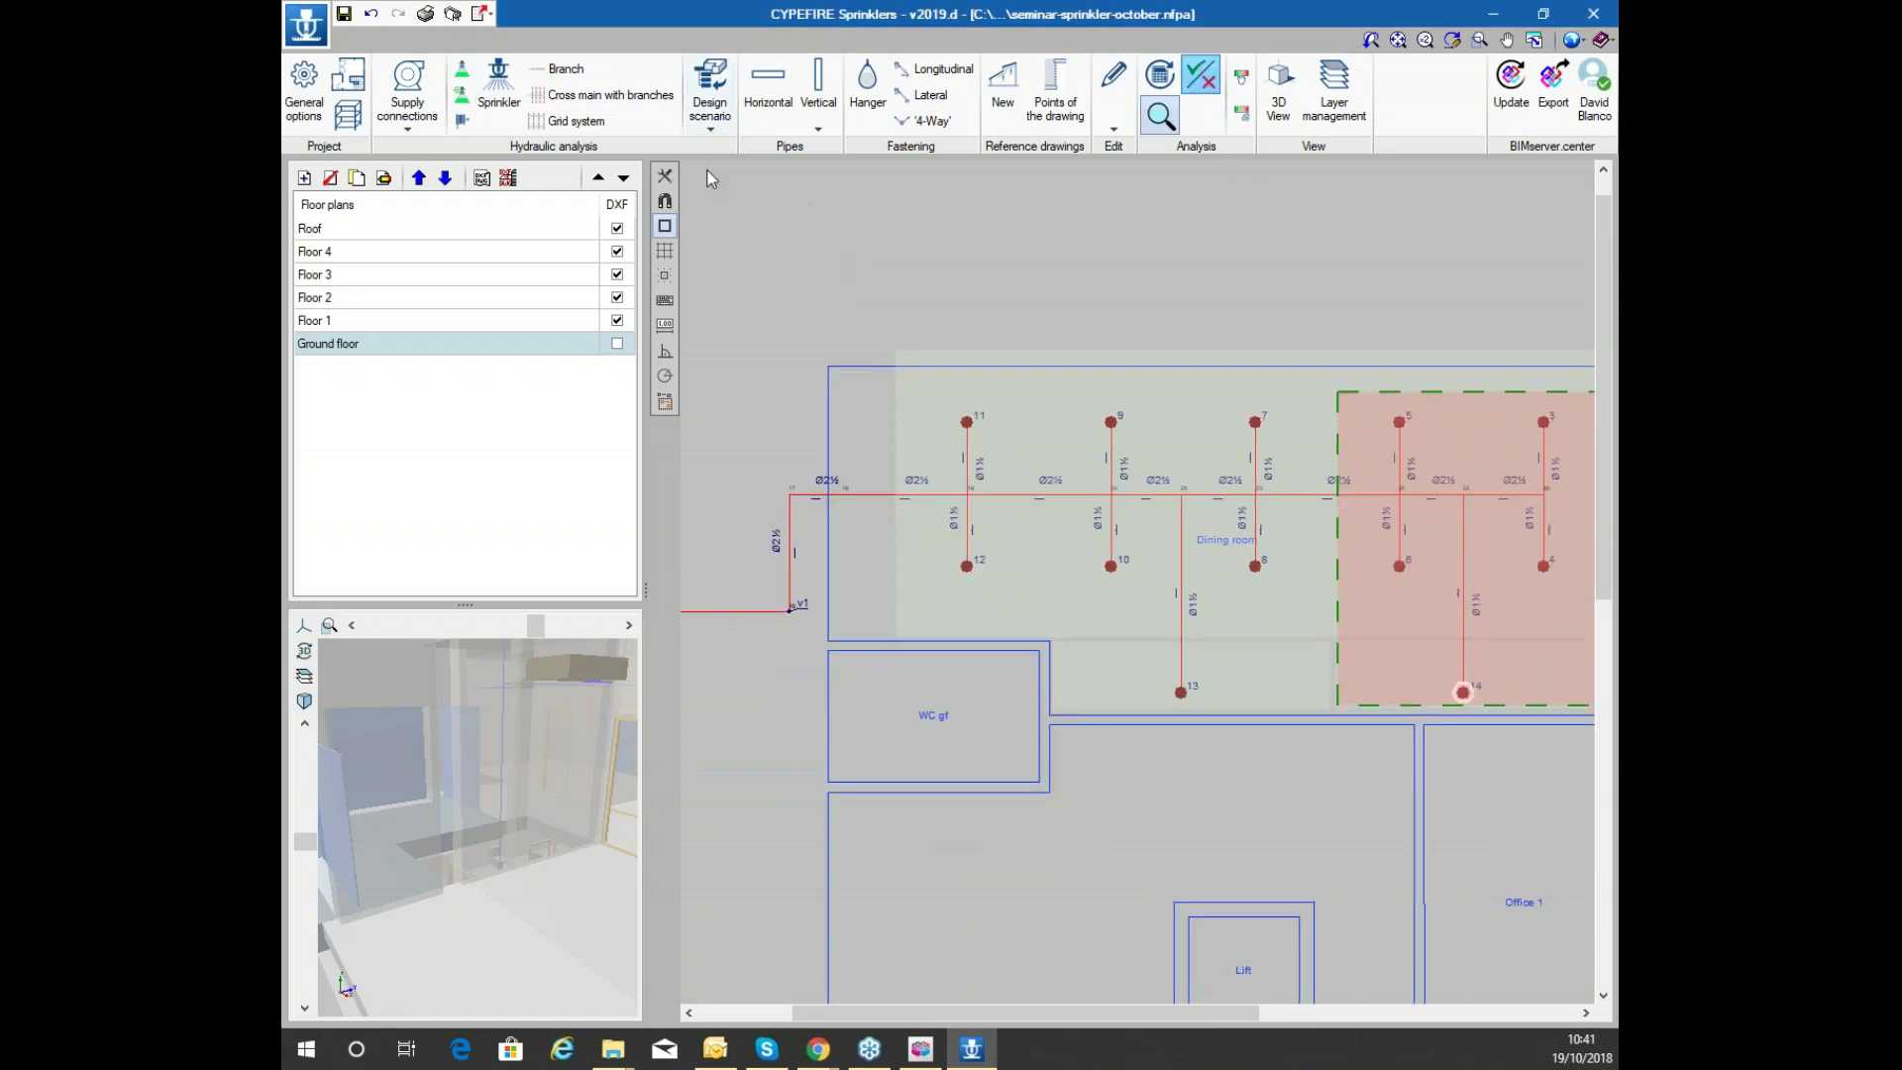
pyautogui.scroll(-1, 824, 248)
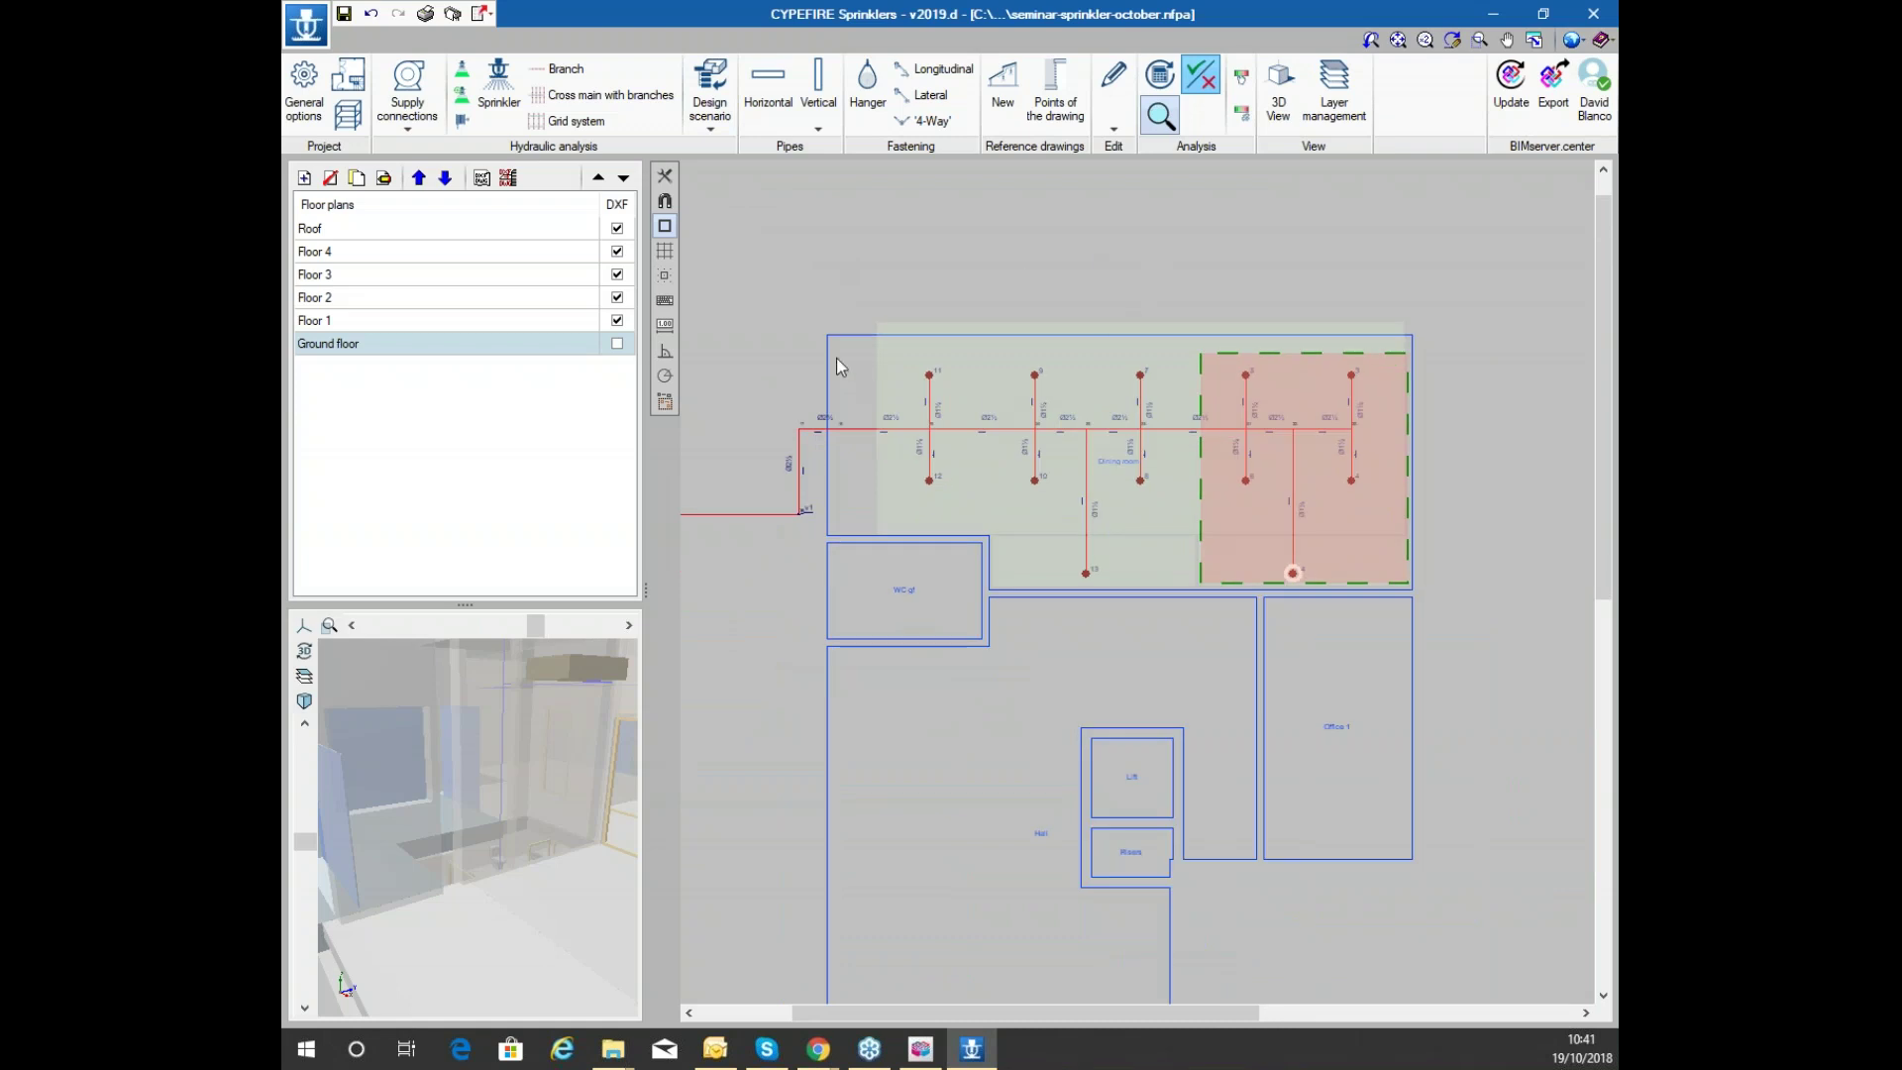
pyautogui.moveTo(836, 359); pyautogui.dragTo(917, 347, button='middle')
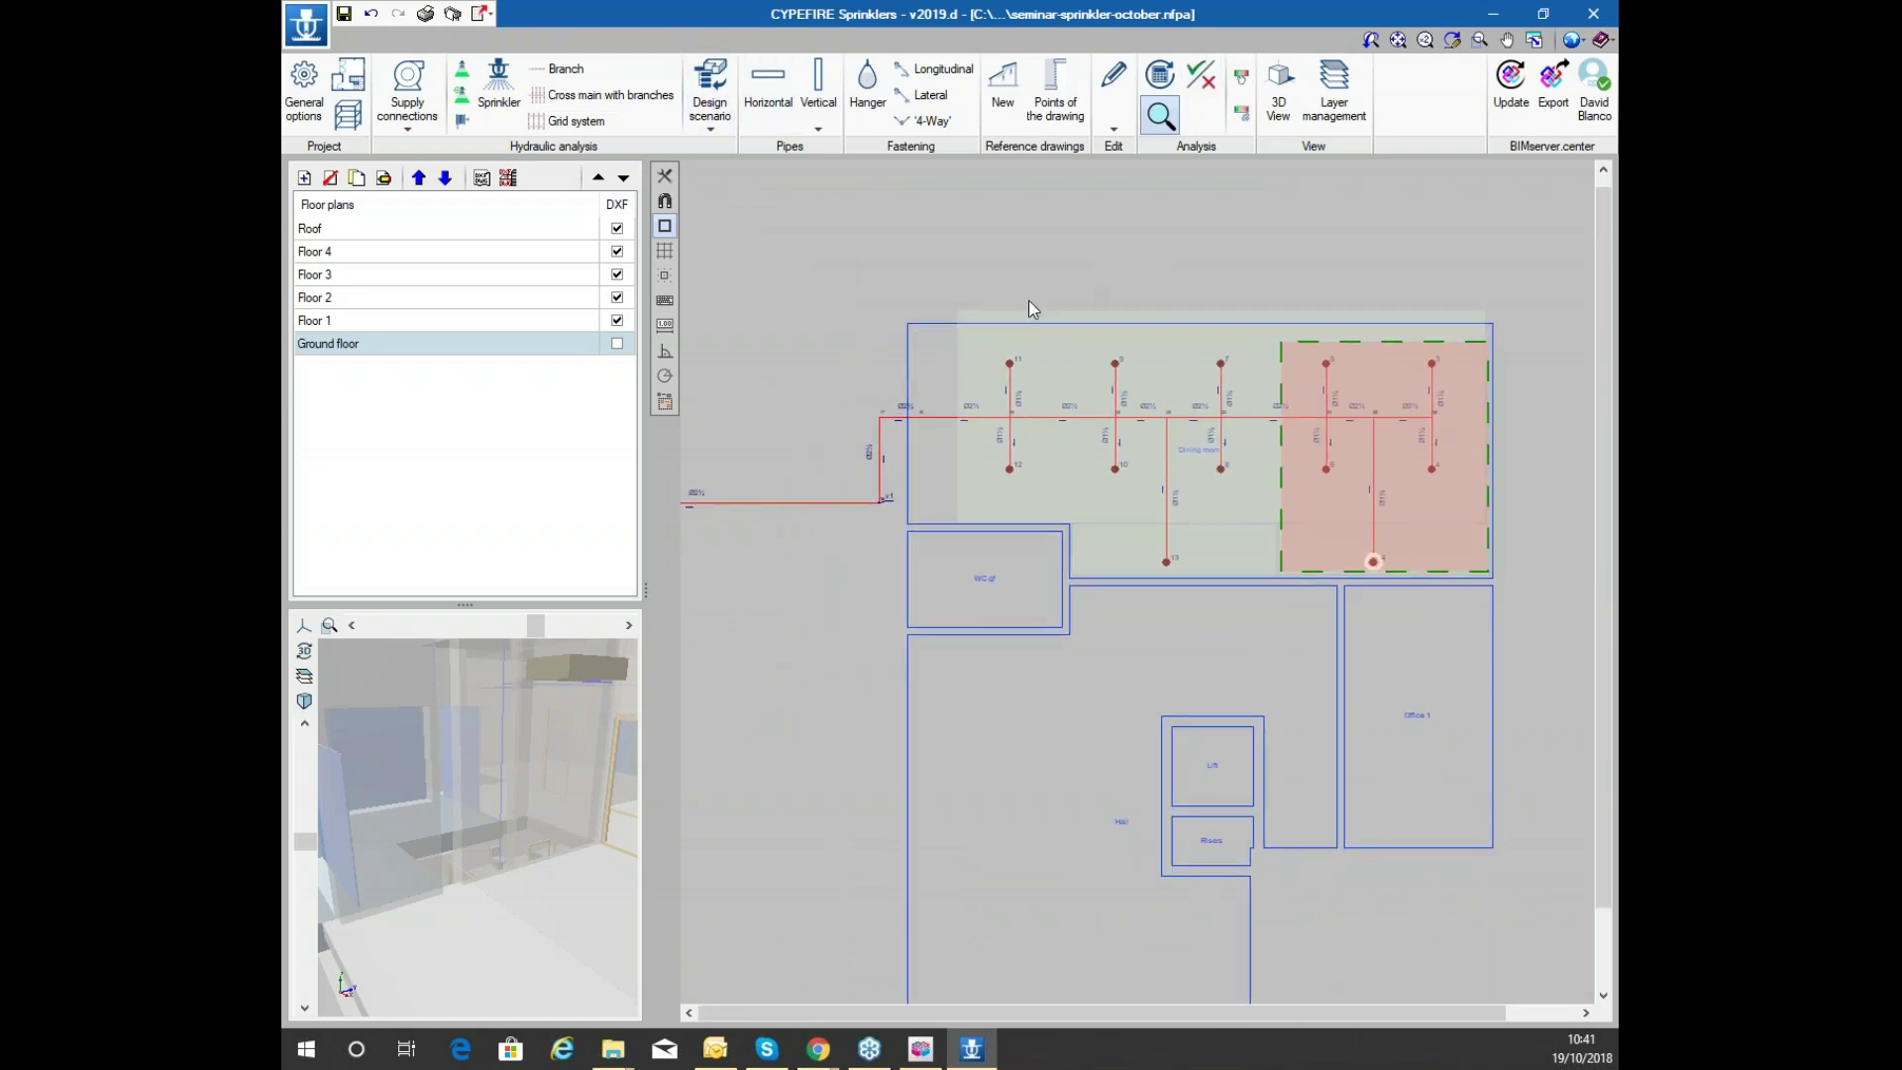
pyautogui.click(927, 333)
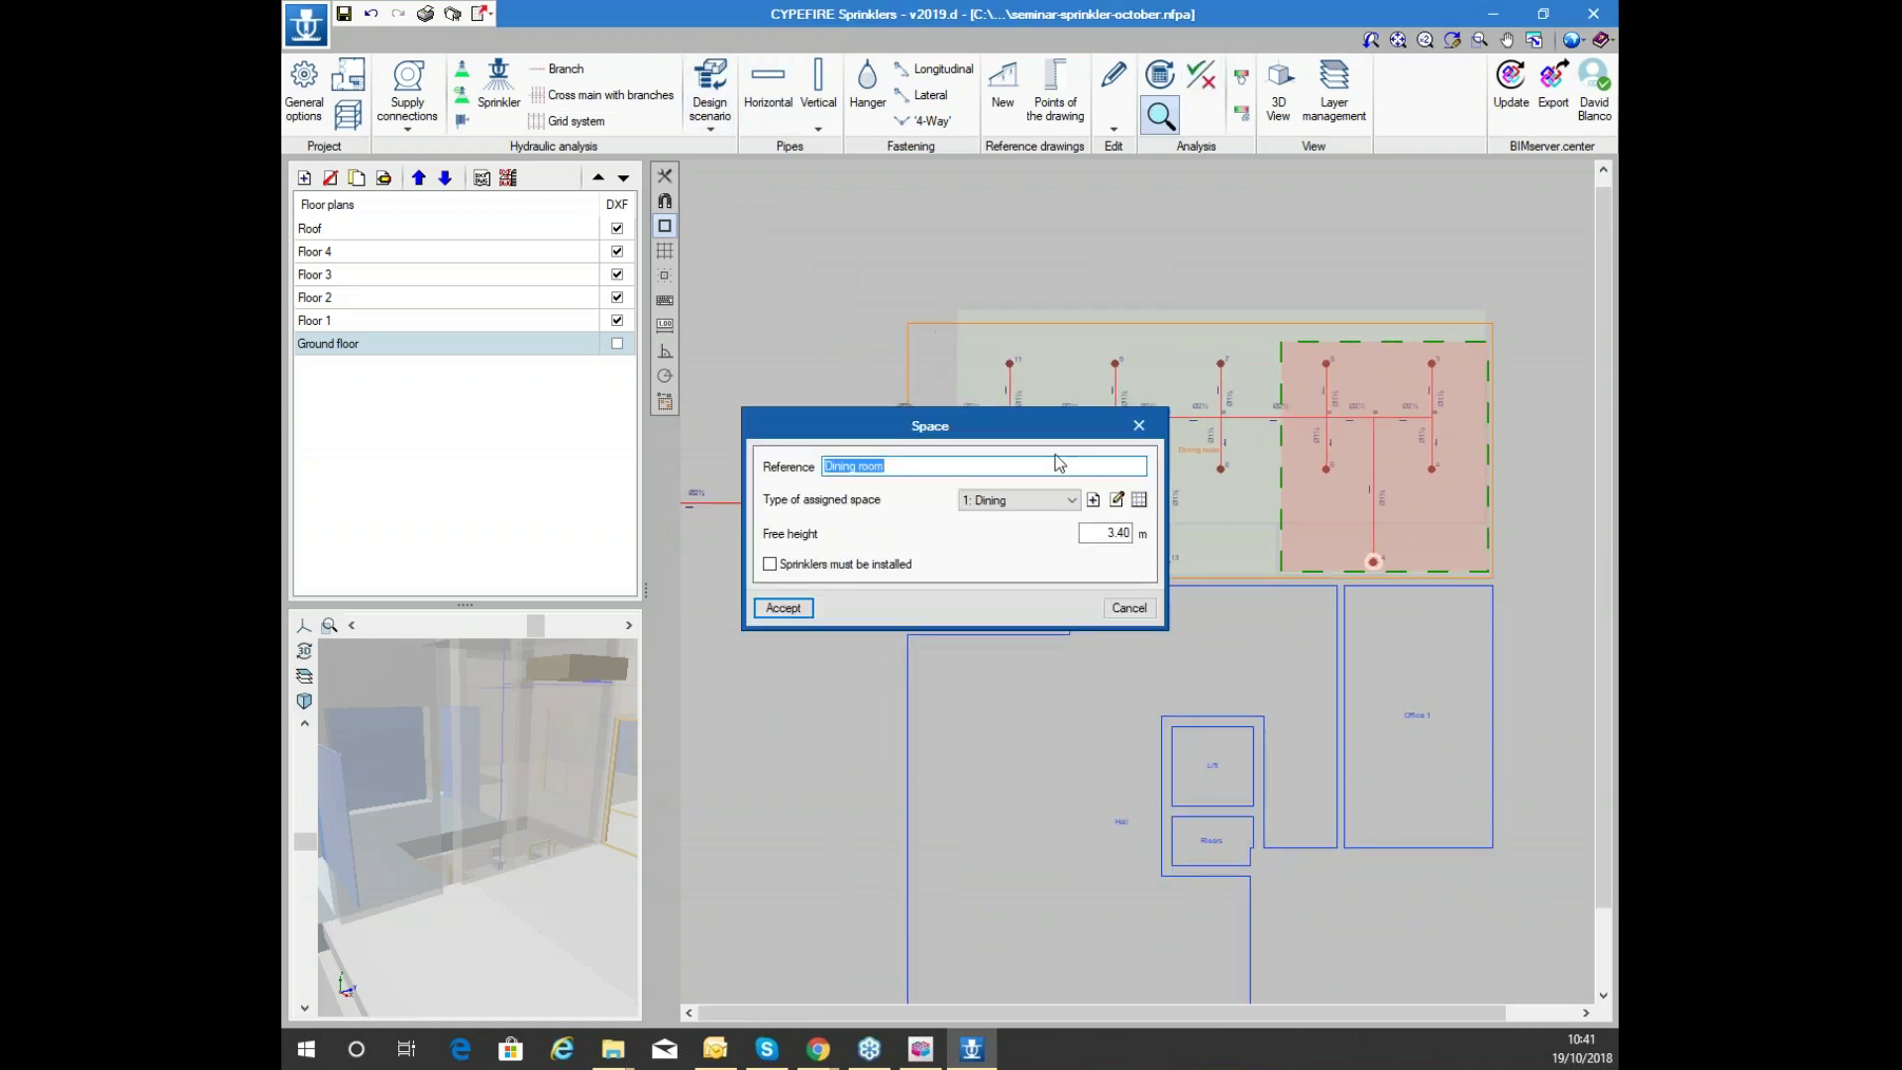
pyautogui.click(1127, 608)
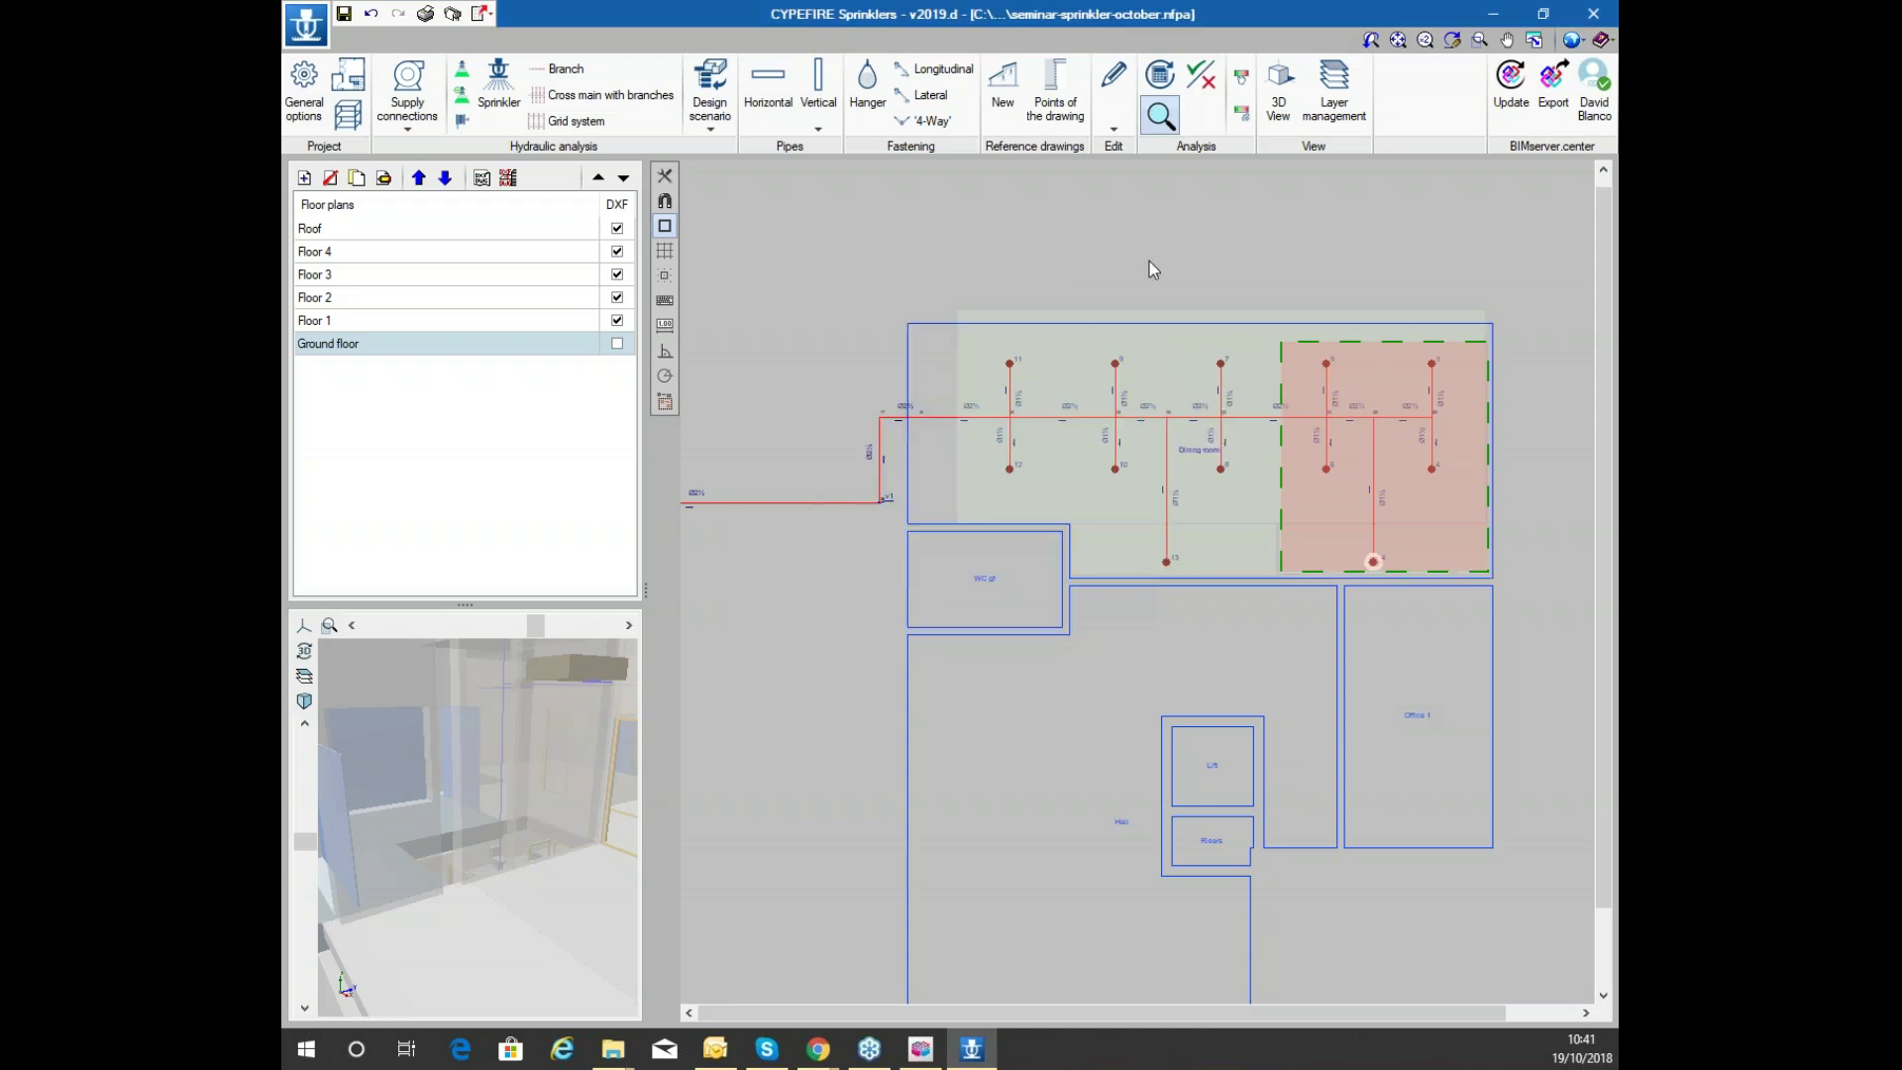
# Update the hydraulic analysis and generate the Project report in a maximised window
pyautogui.click(1161, 75)
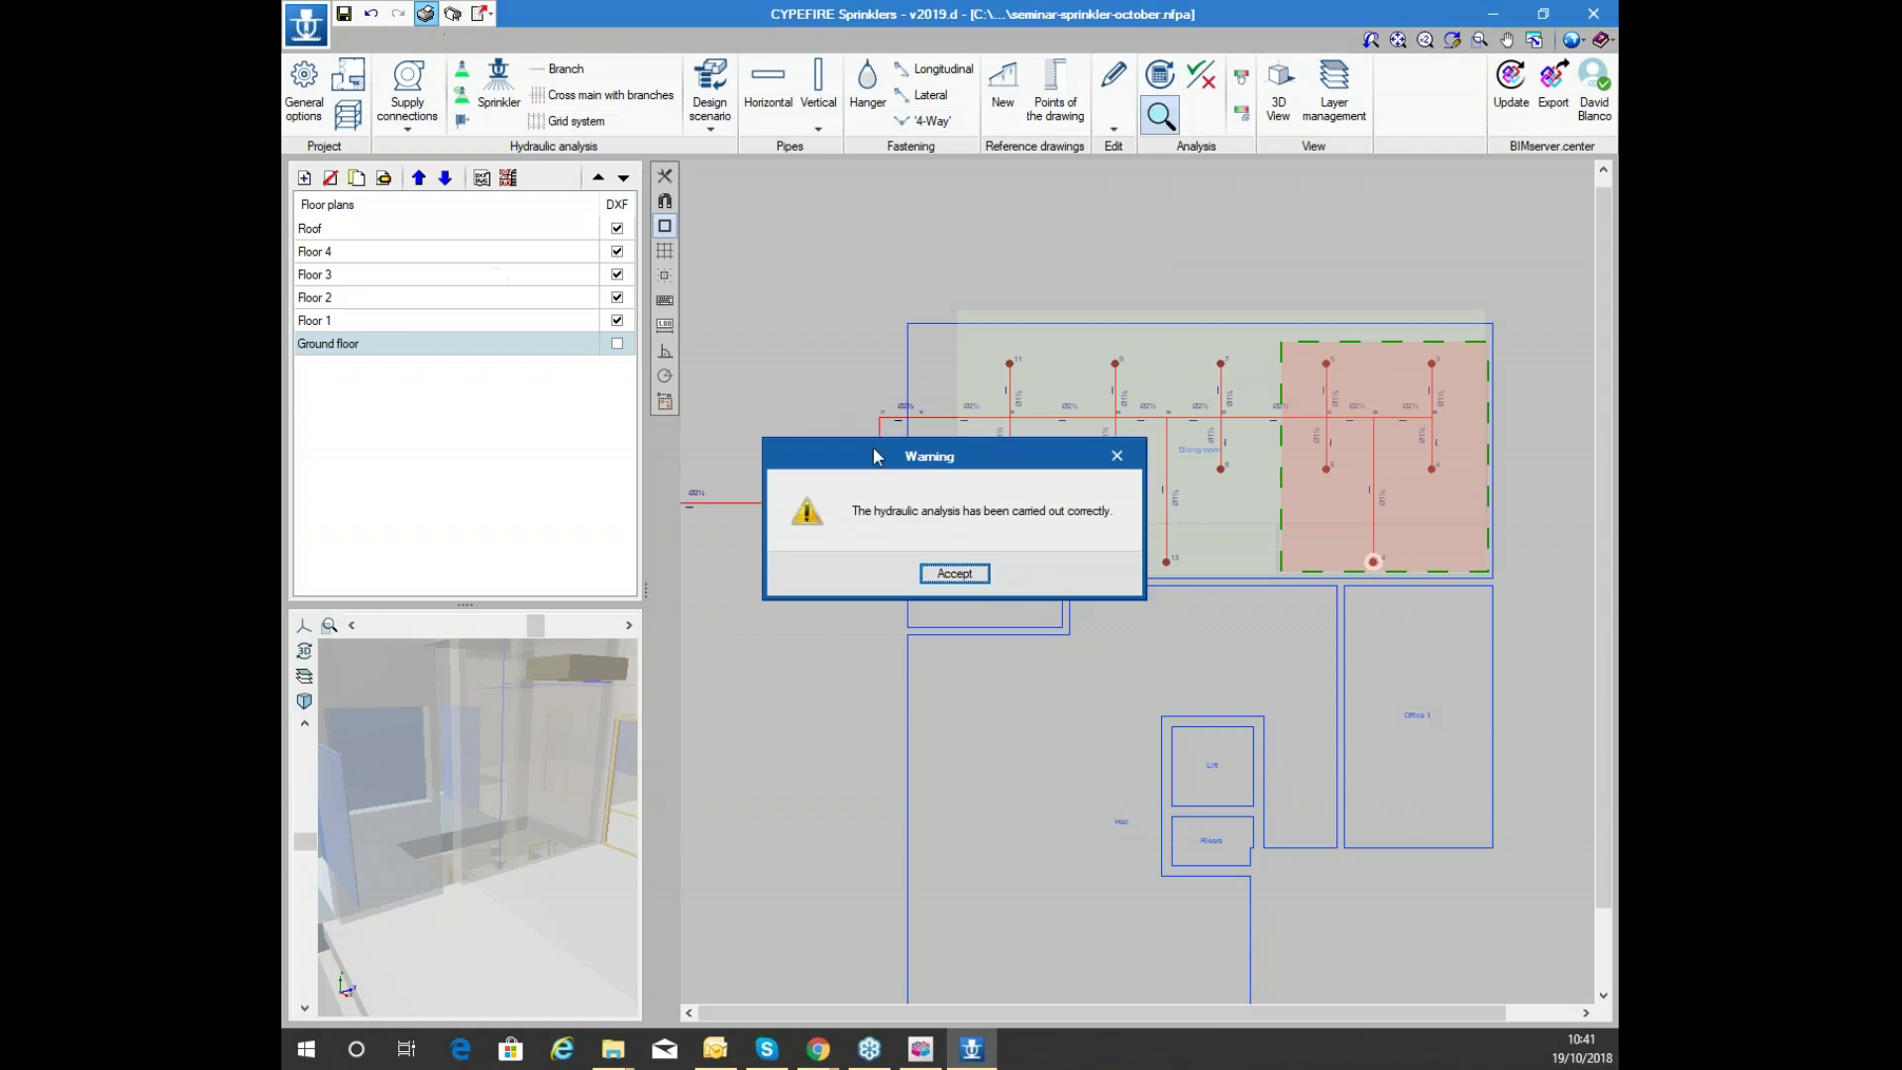
pyautogui.click(963, 582)
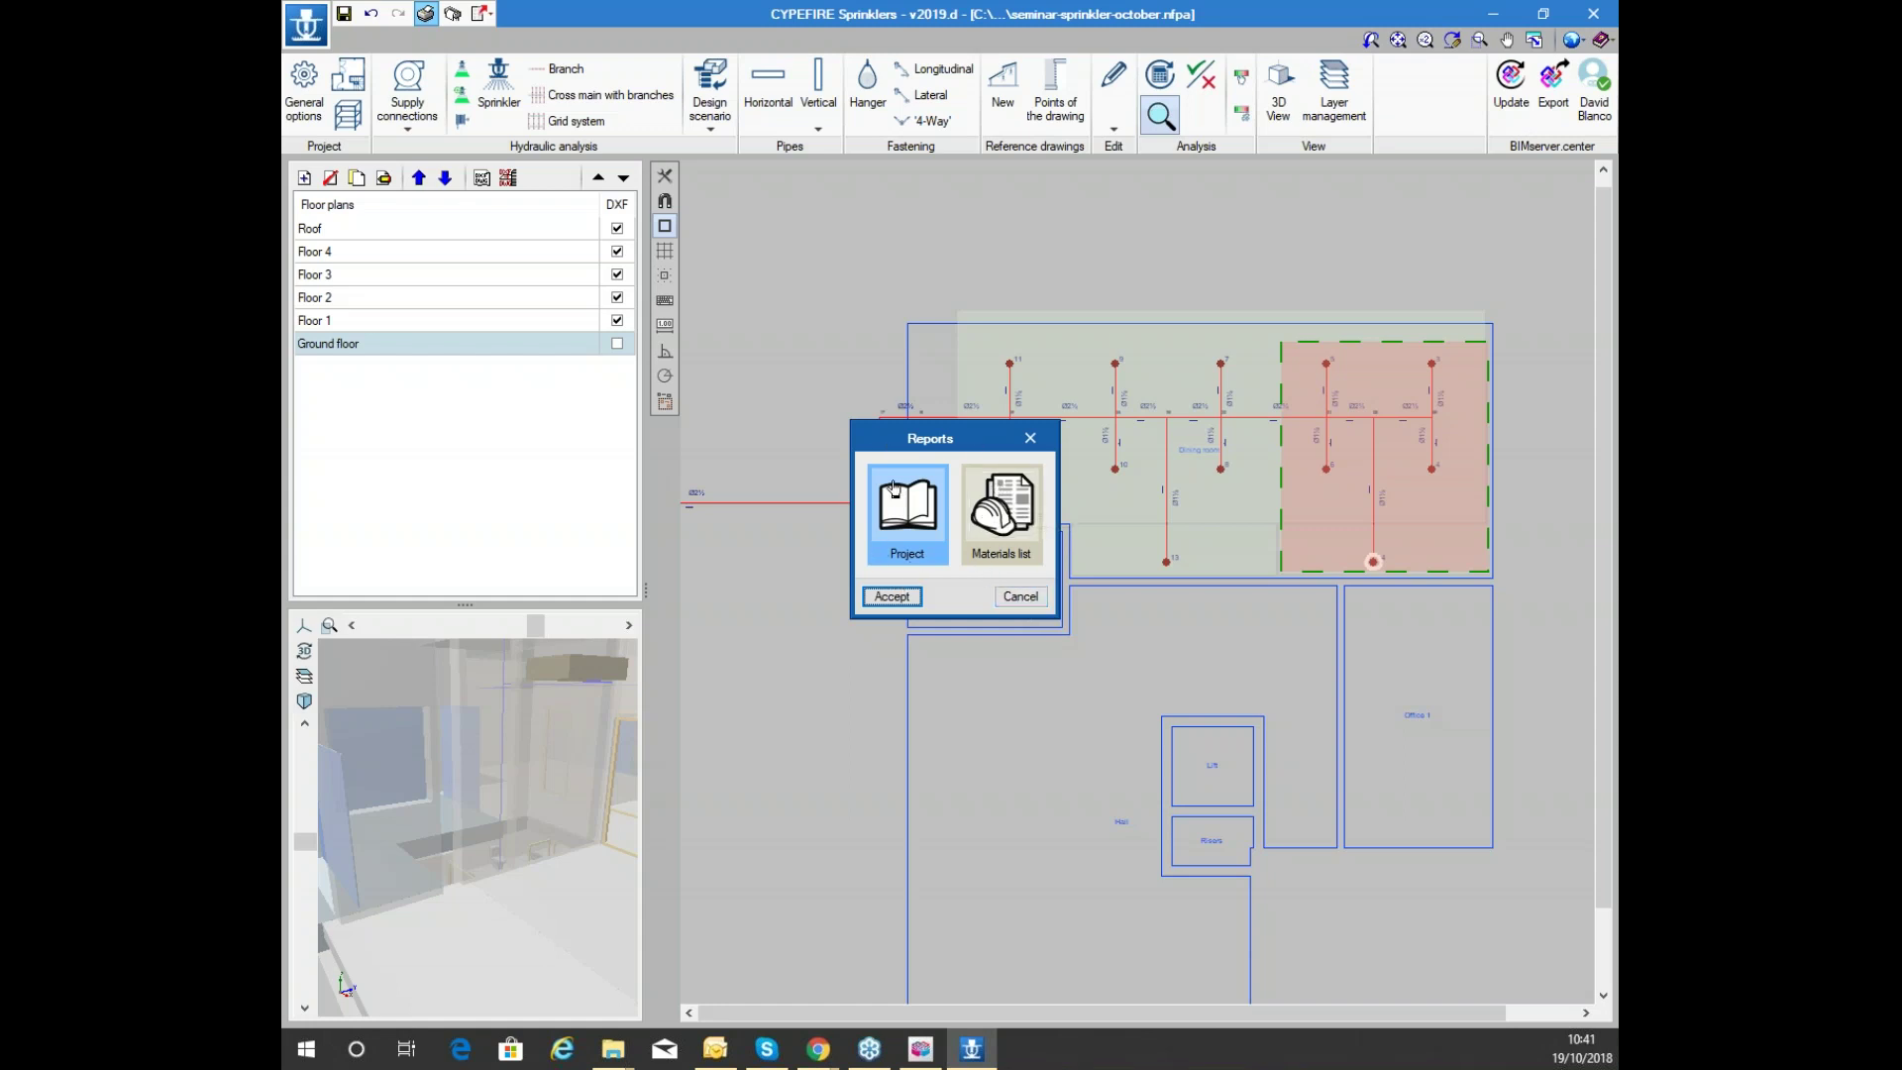
pyautogui.click(891, 598)
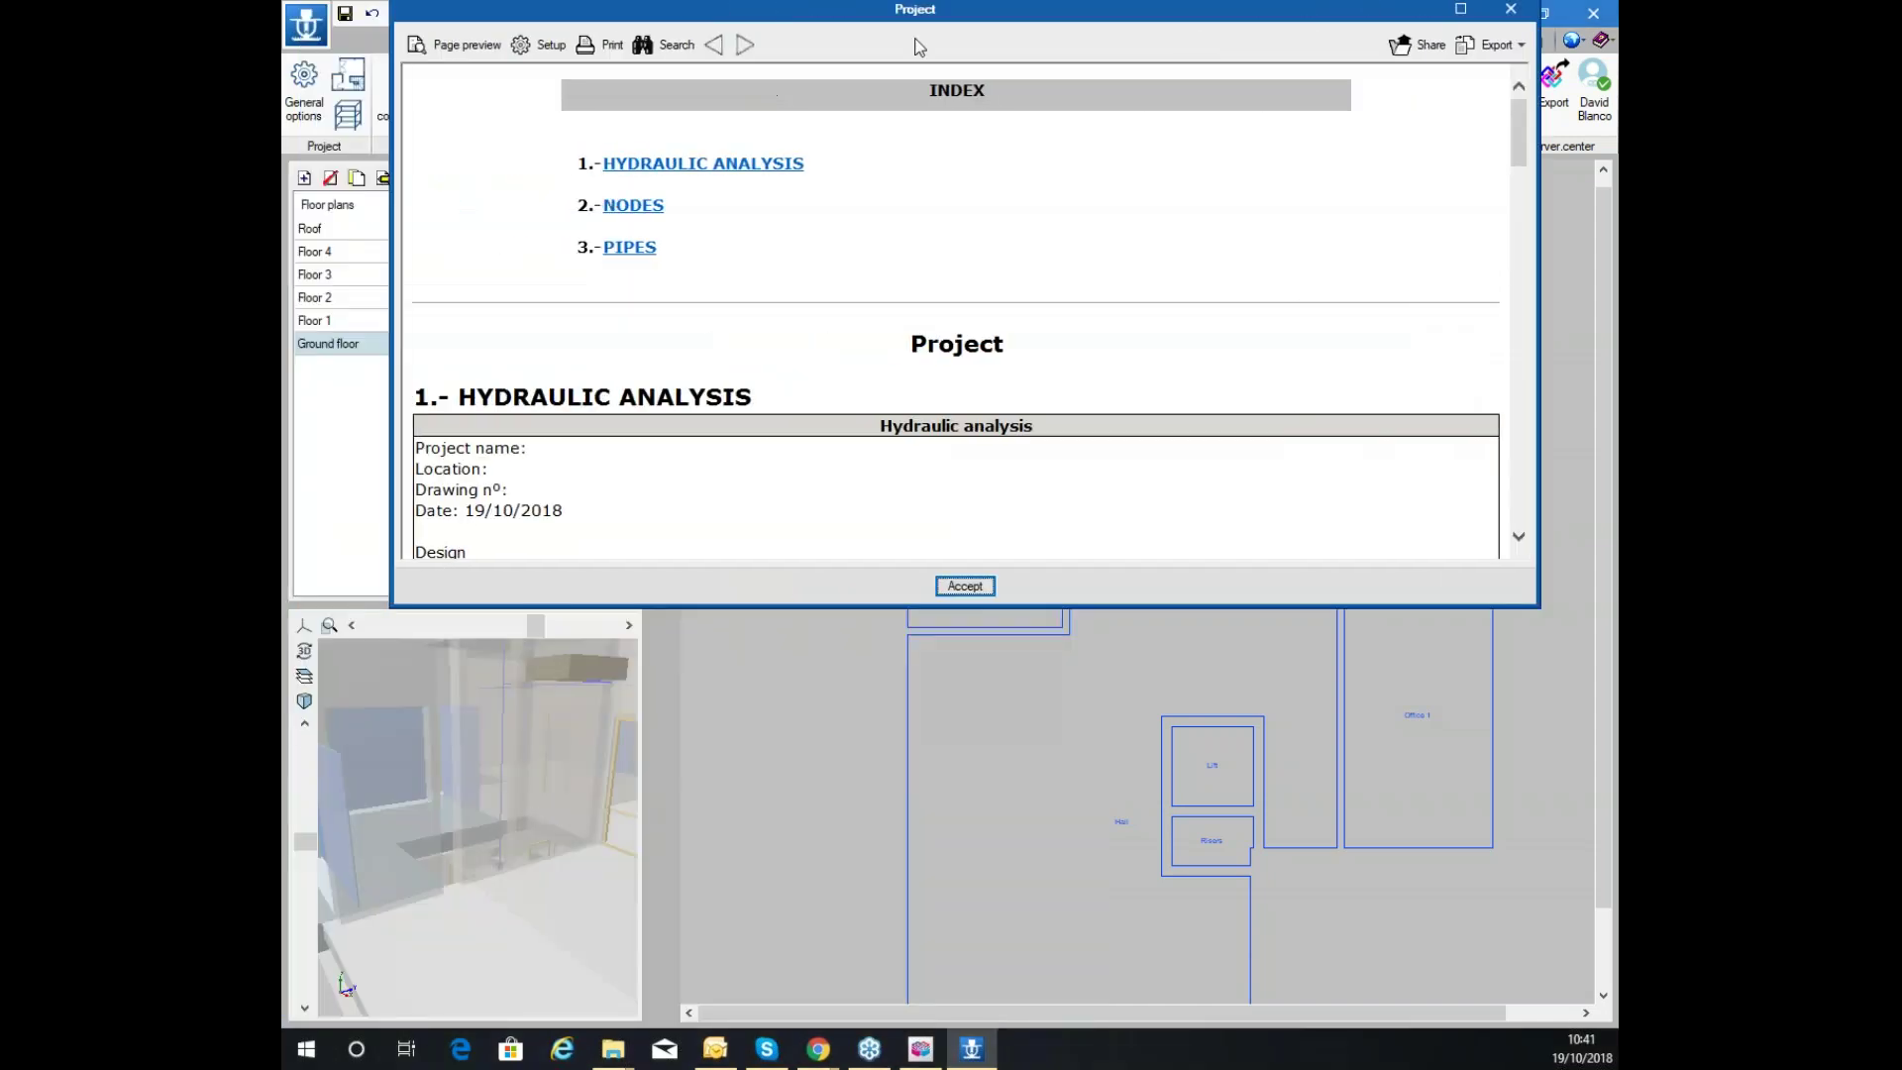
pyautogui.doubleClick(832, 18)
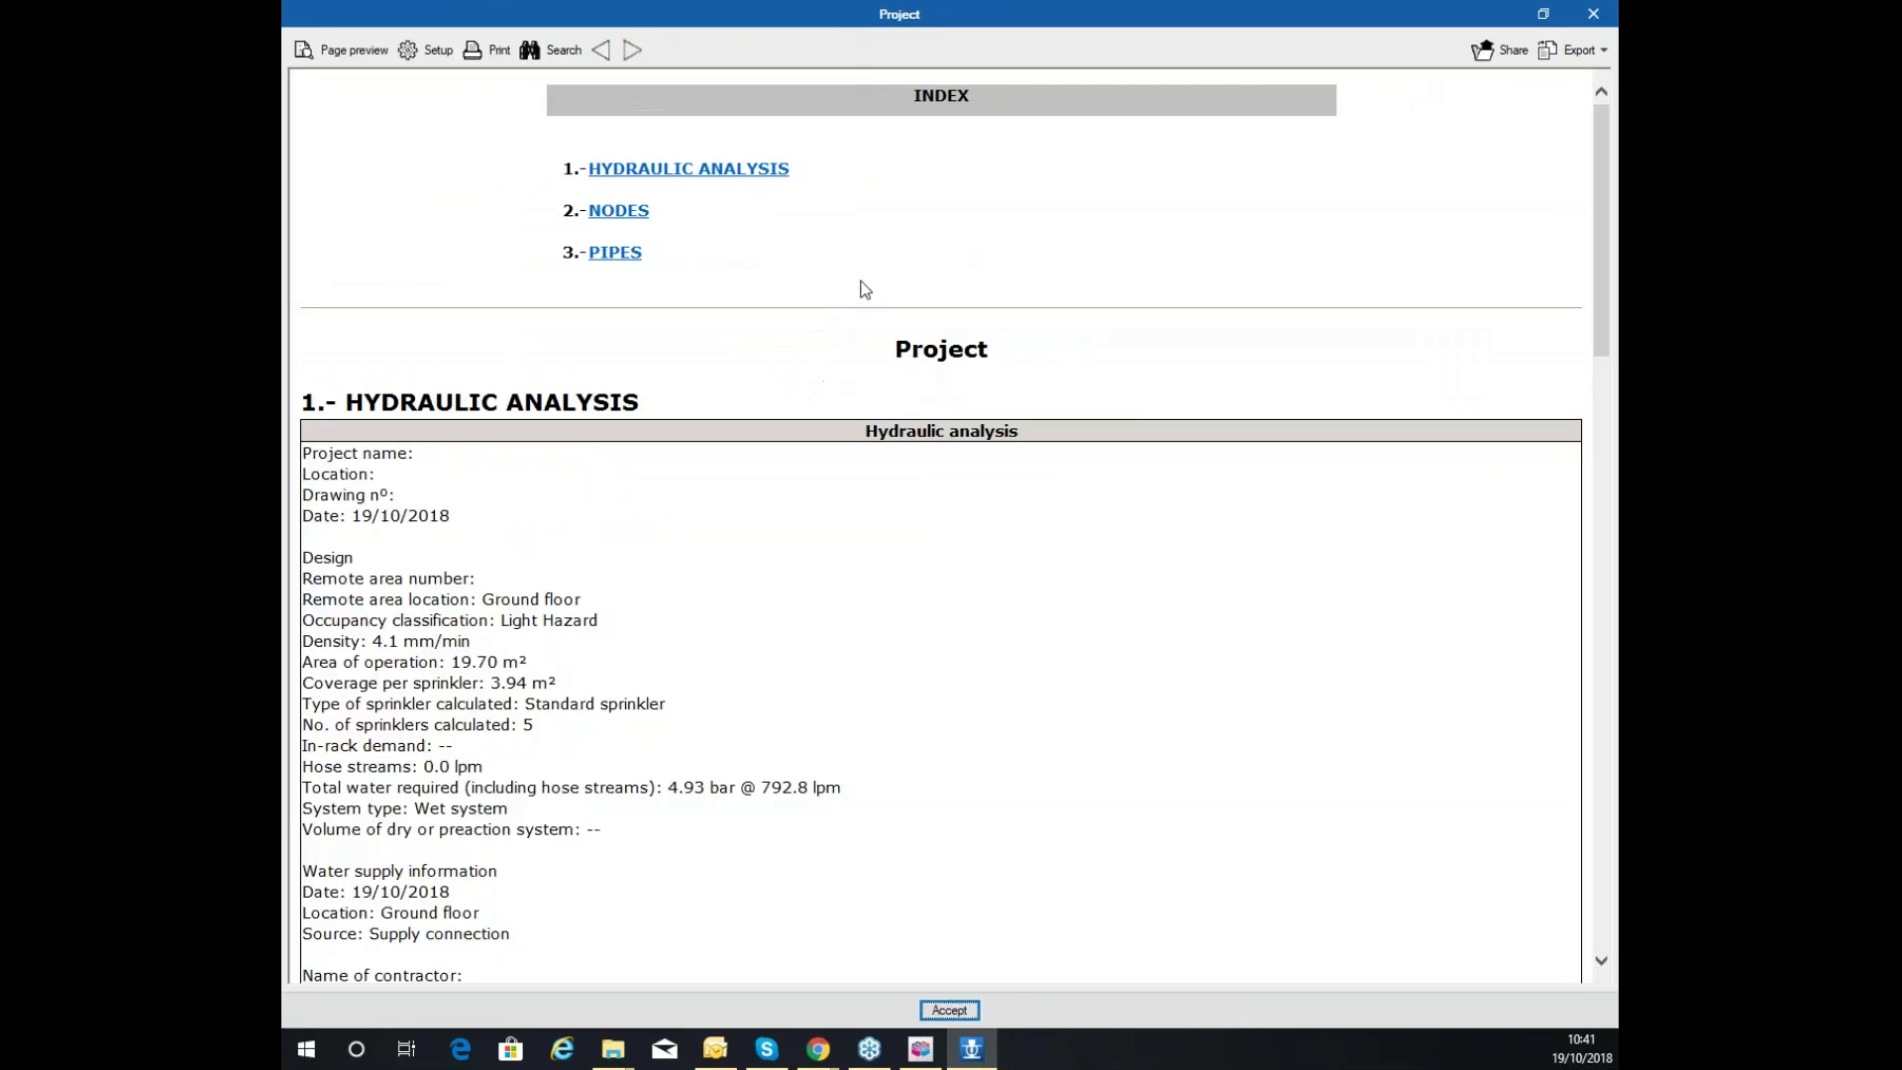
# Read through the report's hydraulic analysis summary and its nodes and pipes tables to the end
pyautogui.scroll(-2, 931, 376)
pyautogui.scroll(2, 958, 456)
pyautogui.scroll(-3, 931, 285)
pyautogui.scroll(1, 836, 182)
pyautogui.scroll(-1, 822, 397)
pyautogui.scroll(-8, 828, 446)
pyautogui.scroll(3, 852, 416)
pyautogui.scroll(-1, 888, 375)
pyautogui.scroll(-7, 889, 371)
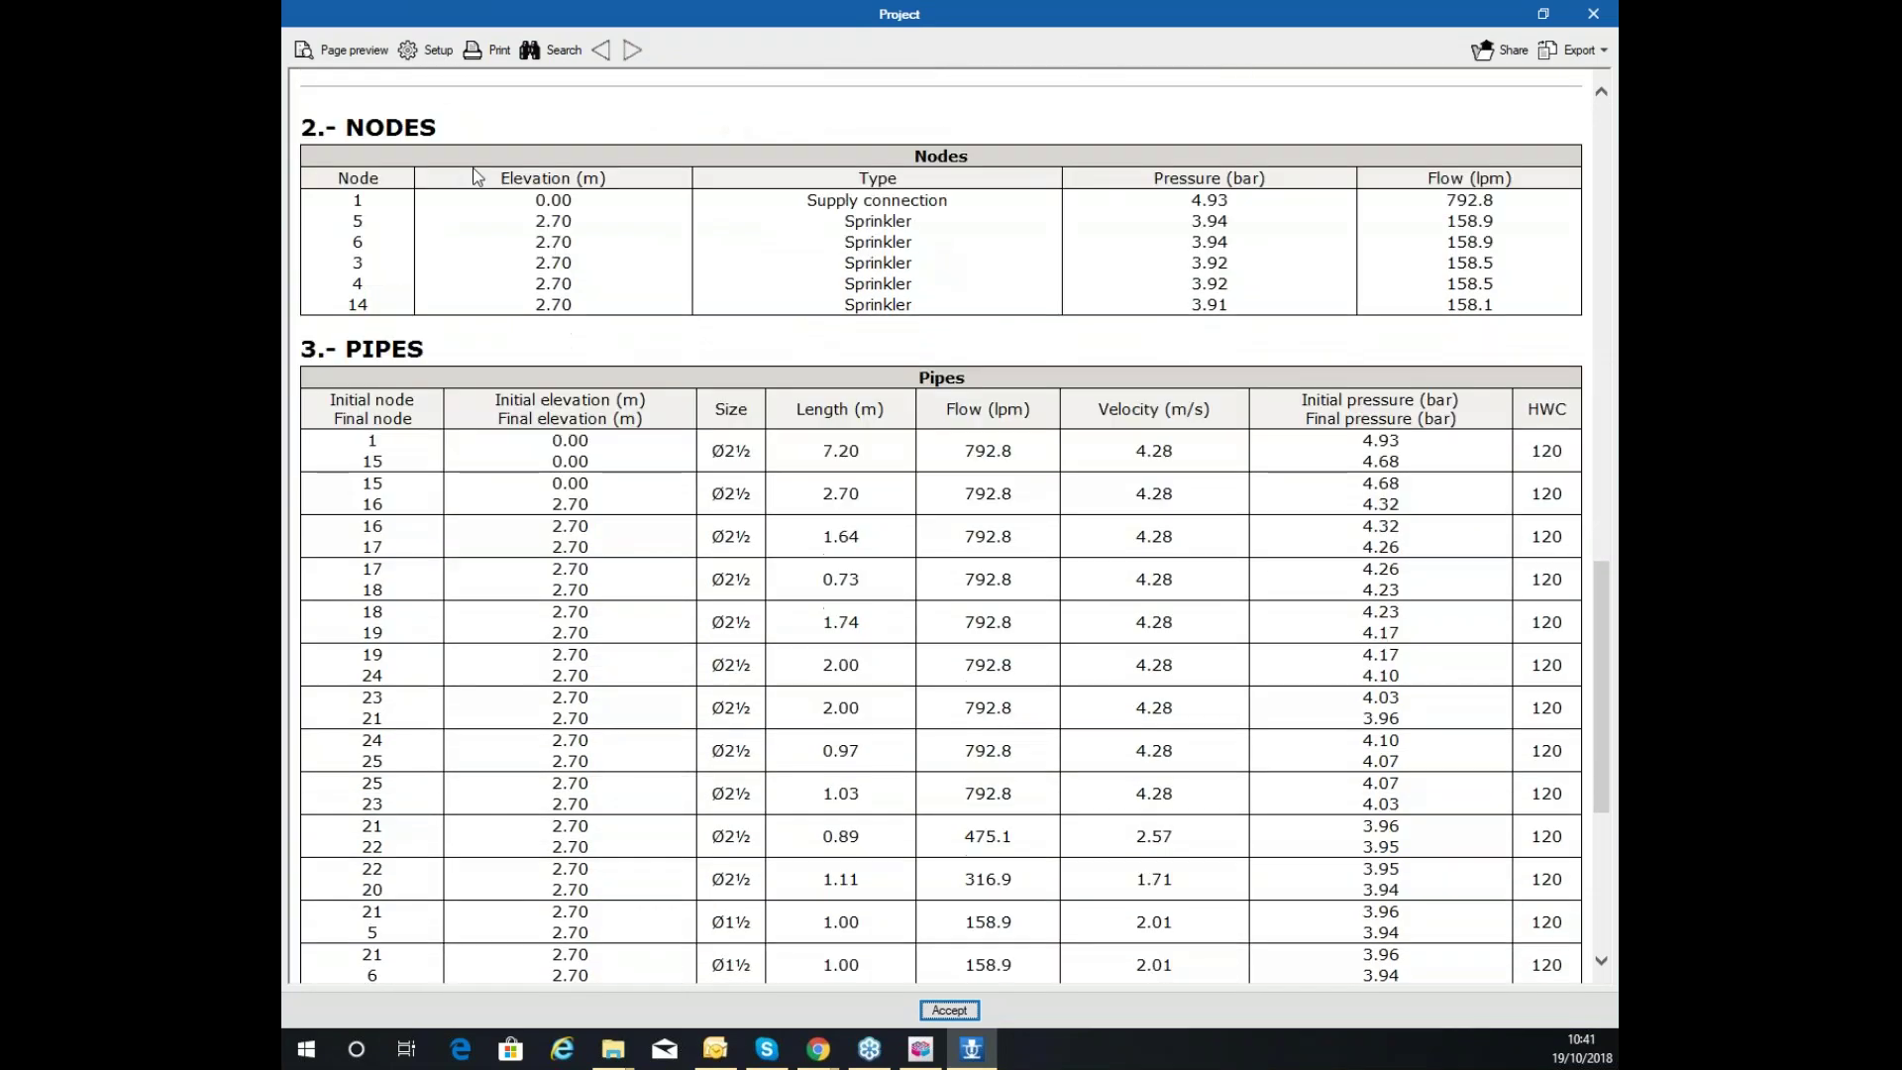
pyautogui.scroll(-3, 607, 265)
pyautogui.scroll(-2, 709, 297)
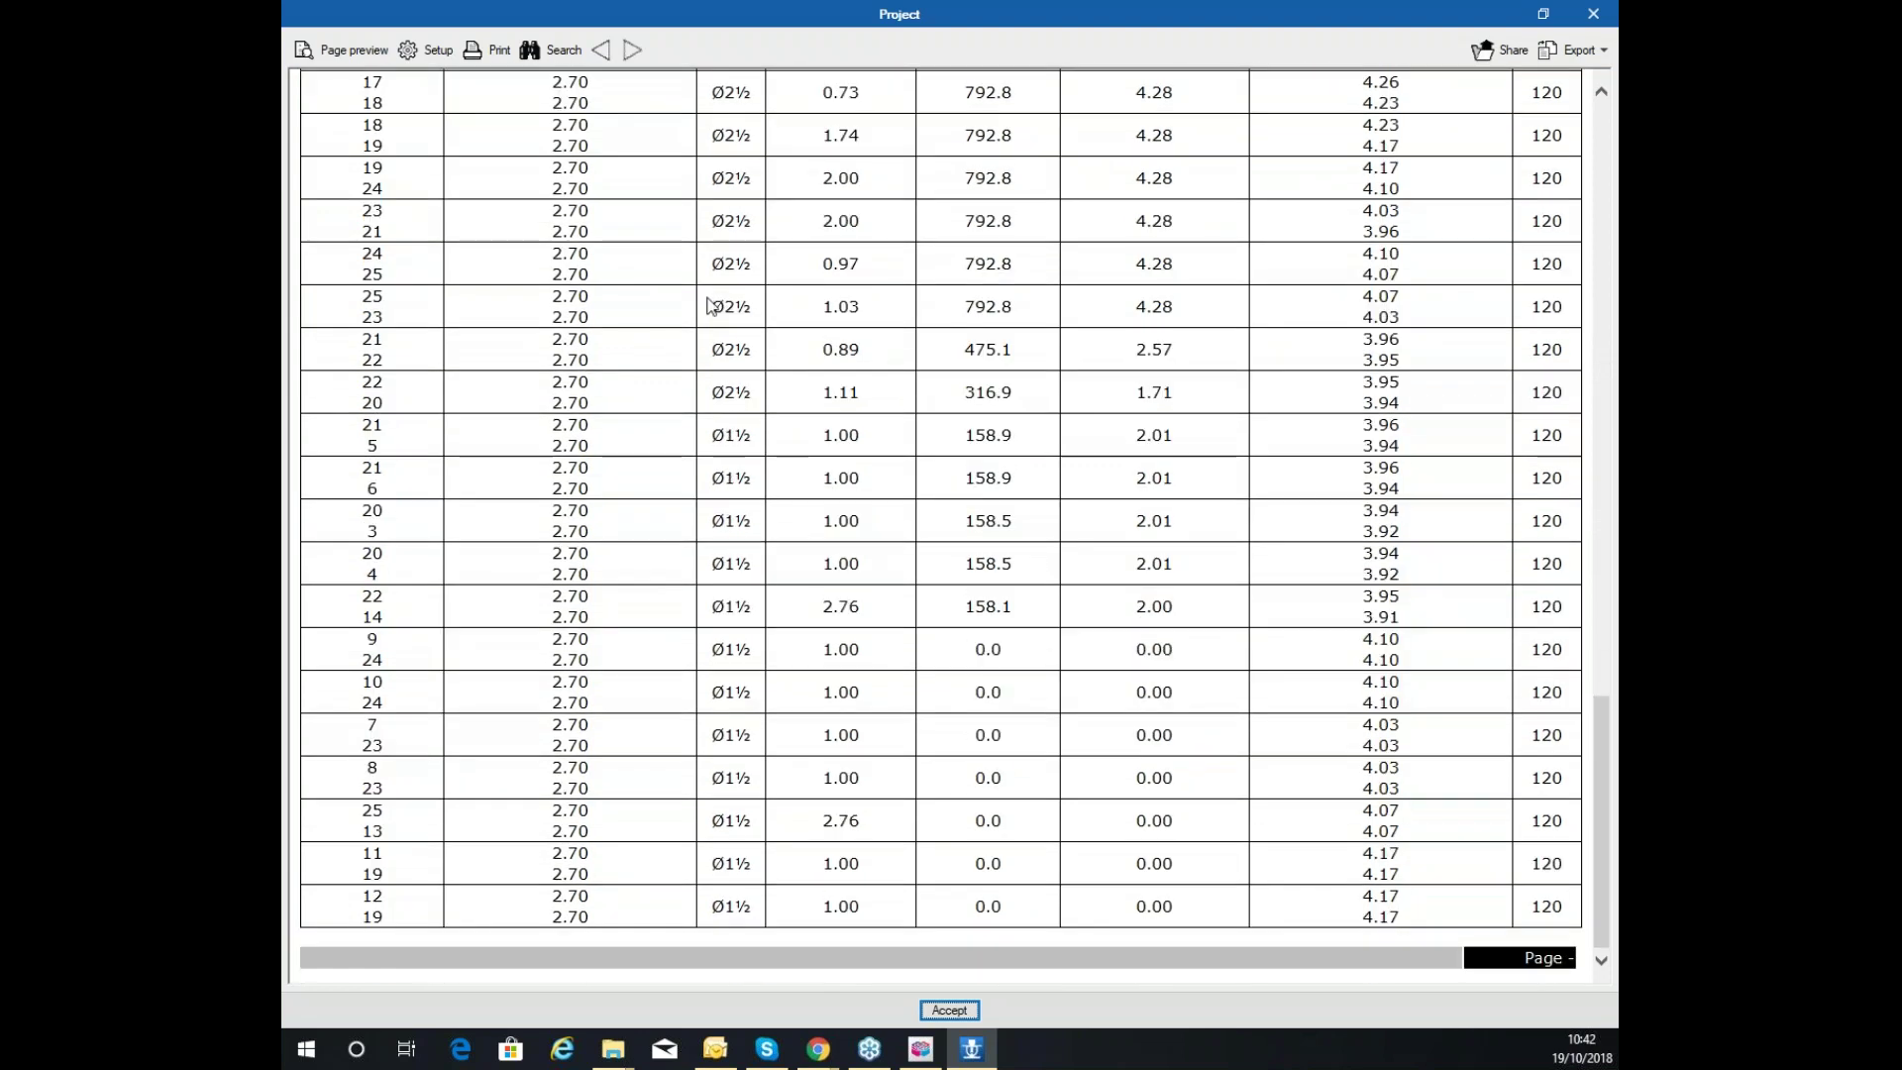
# Compare the pressures, flows and velocities in the report's nodes and pipes tables with the supply curve graph
pyautogui.scroll(6, 709, 306)
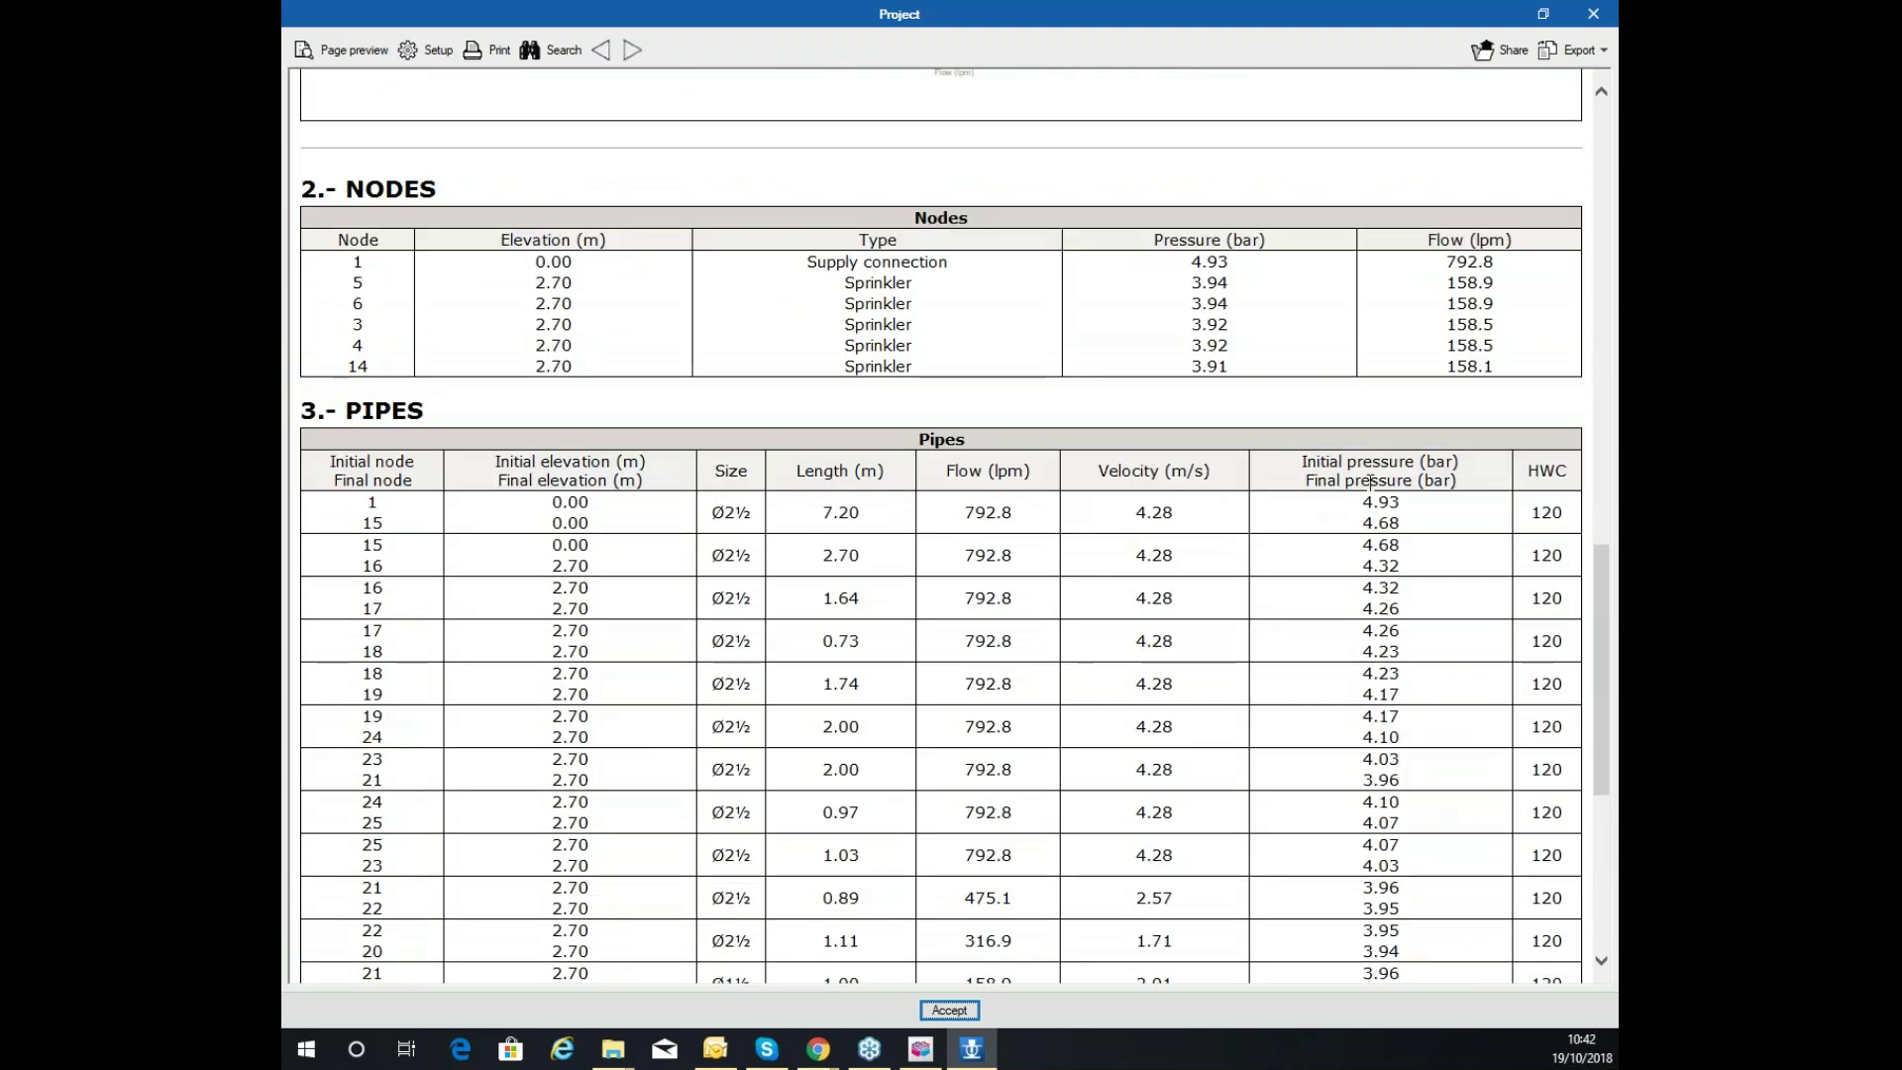
pyautogui.scroll(-3, 1327, 501)
pyautogui.scroll(-1, 1328, 450)
pyautogui.scroll(12, 1324, 460)
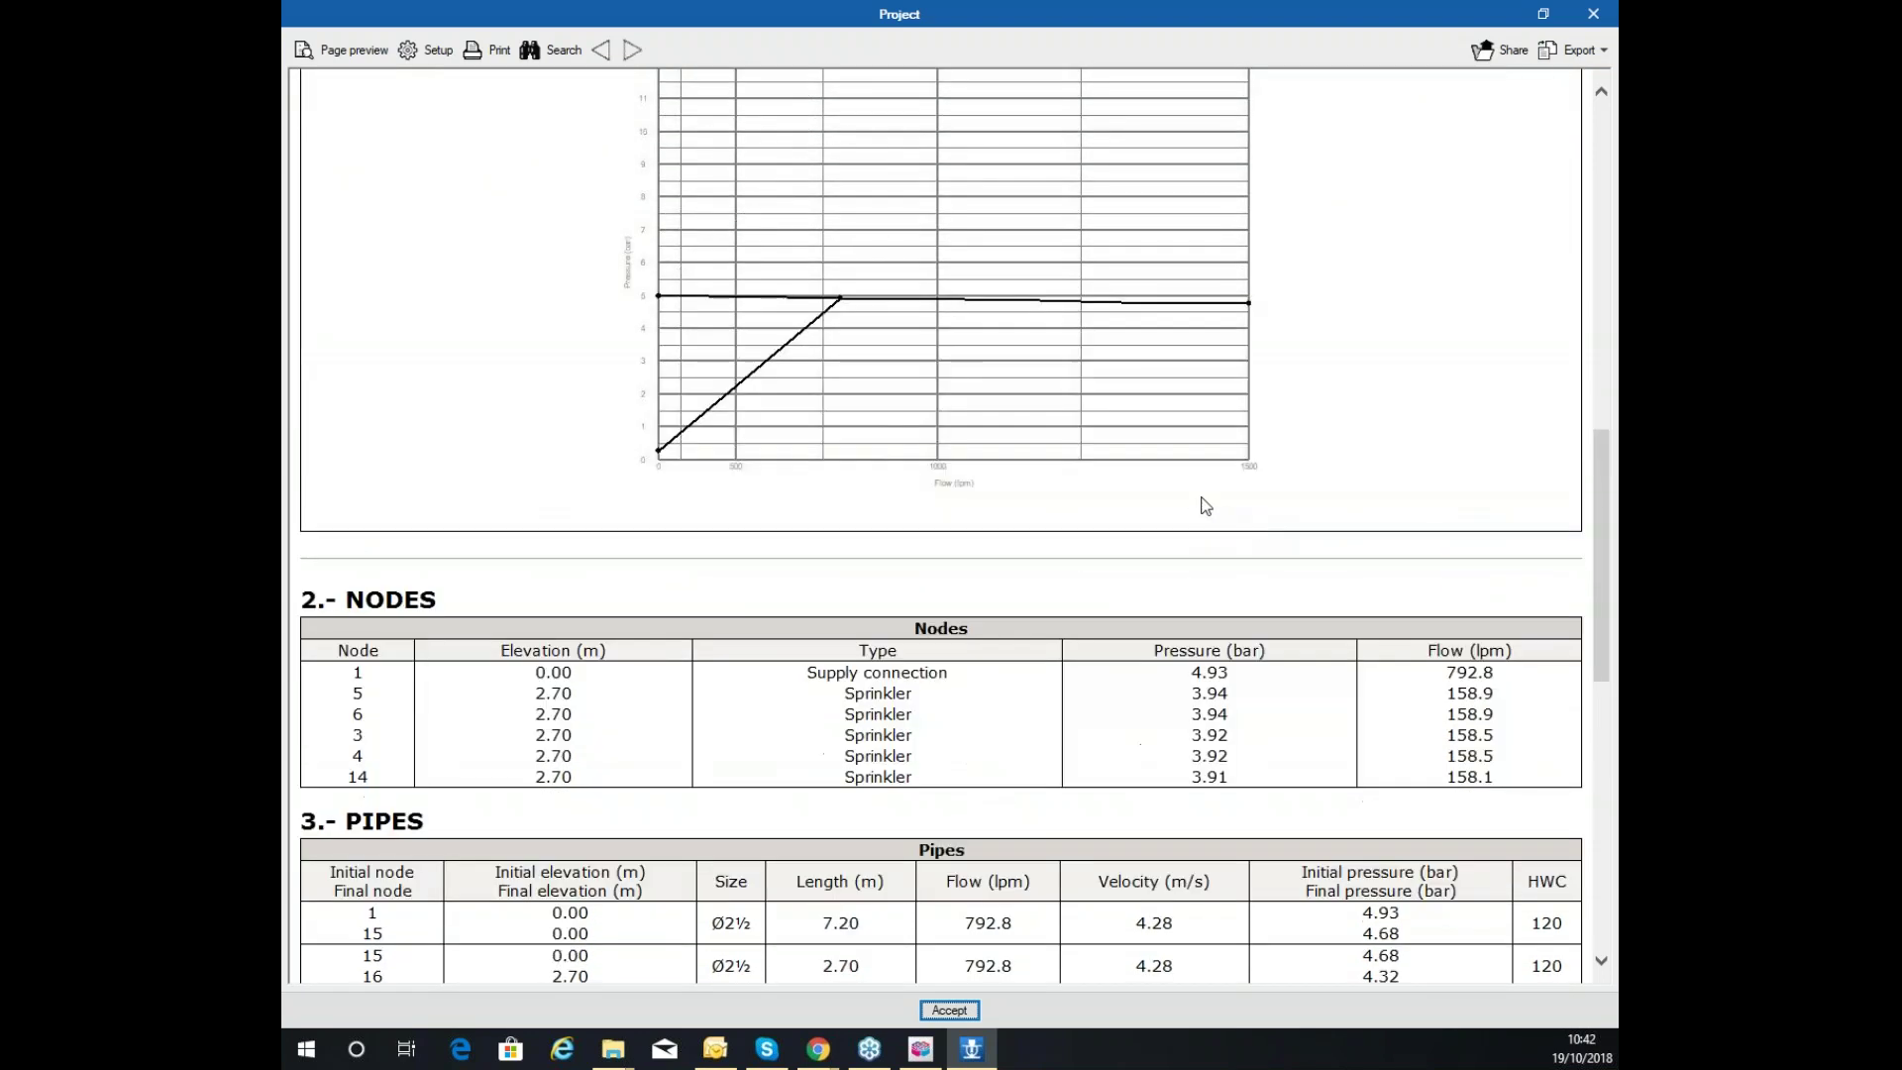
pyautogui.scroll(5, 934, 489)
pyautogui.scroll(-4, 939, 484)
pyautogui.scroll(4, 936, 525)
pyautogui.scroll(-20, 943, 497)
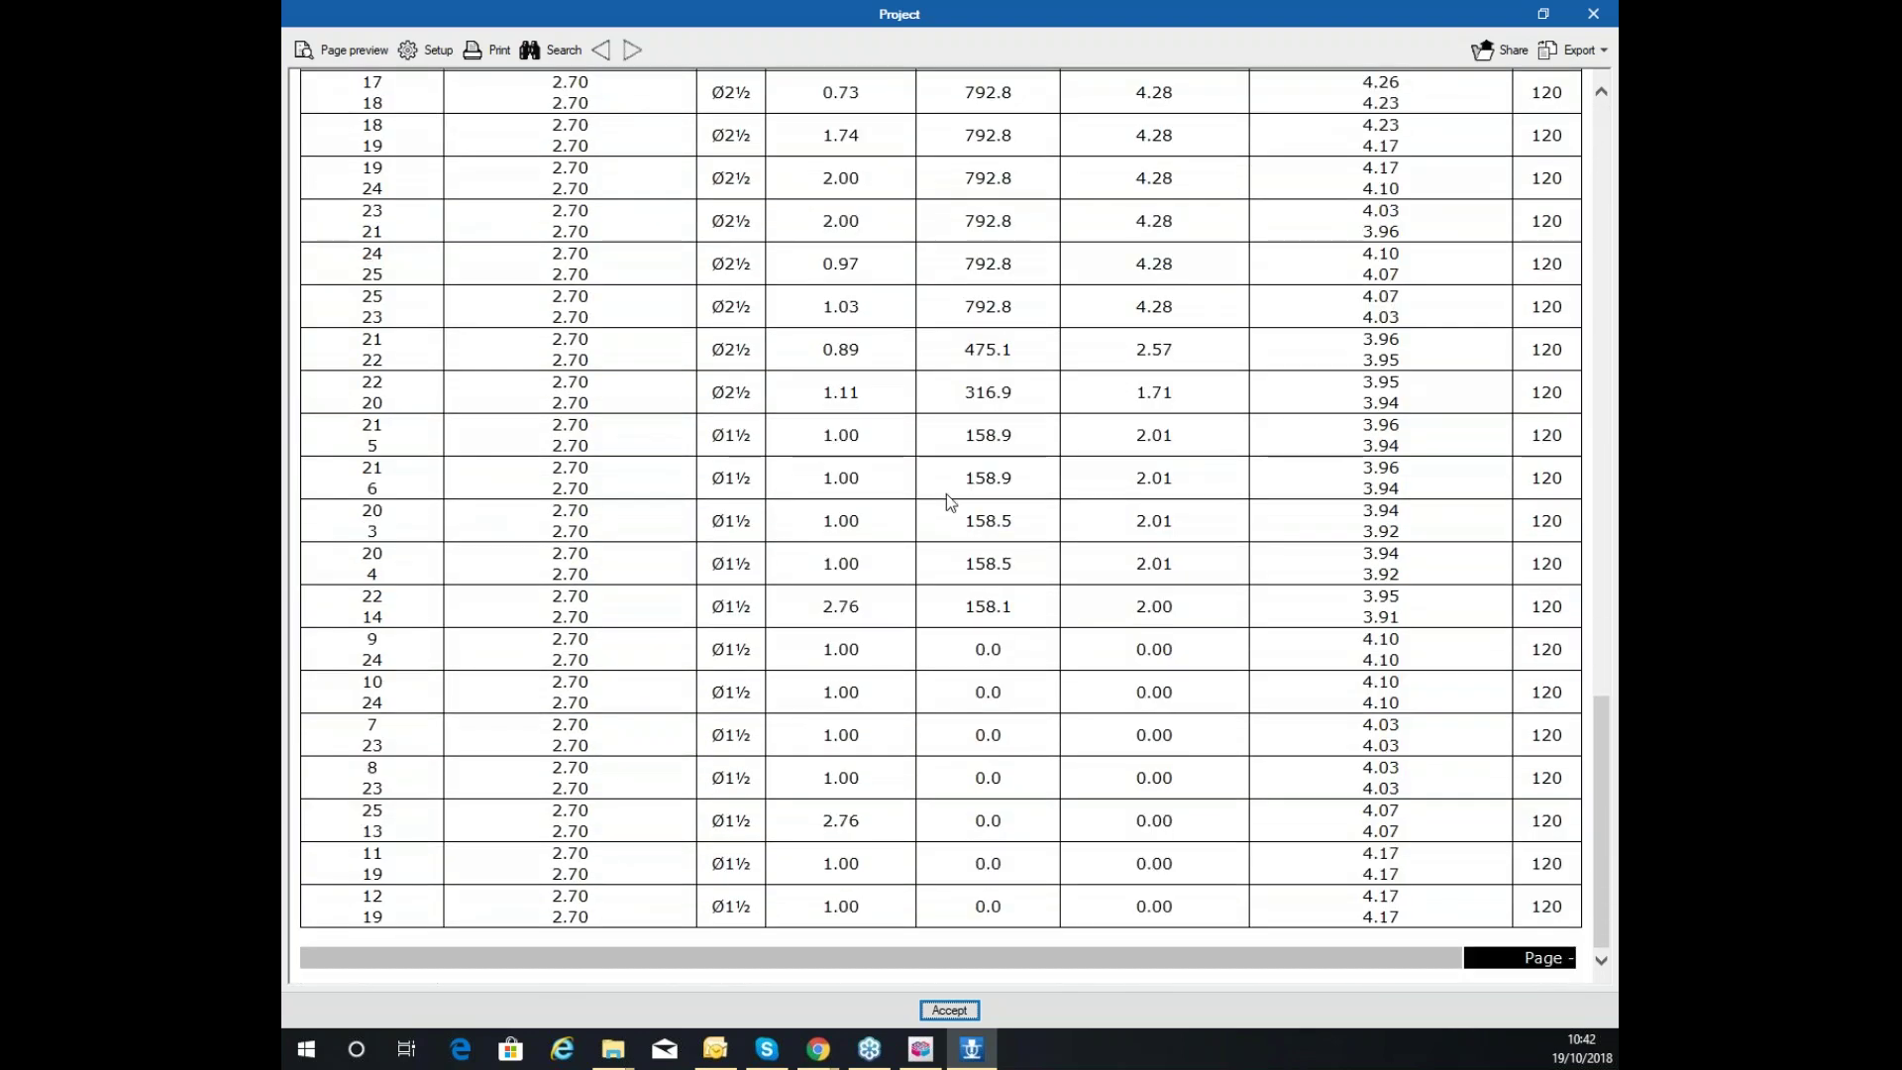
pyautogui.scroll(1, 1035, 193)
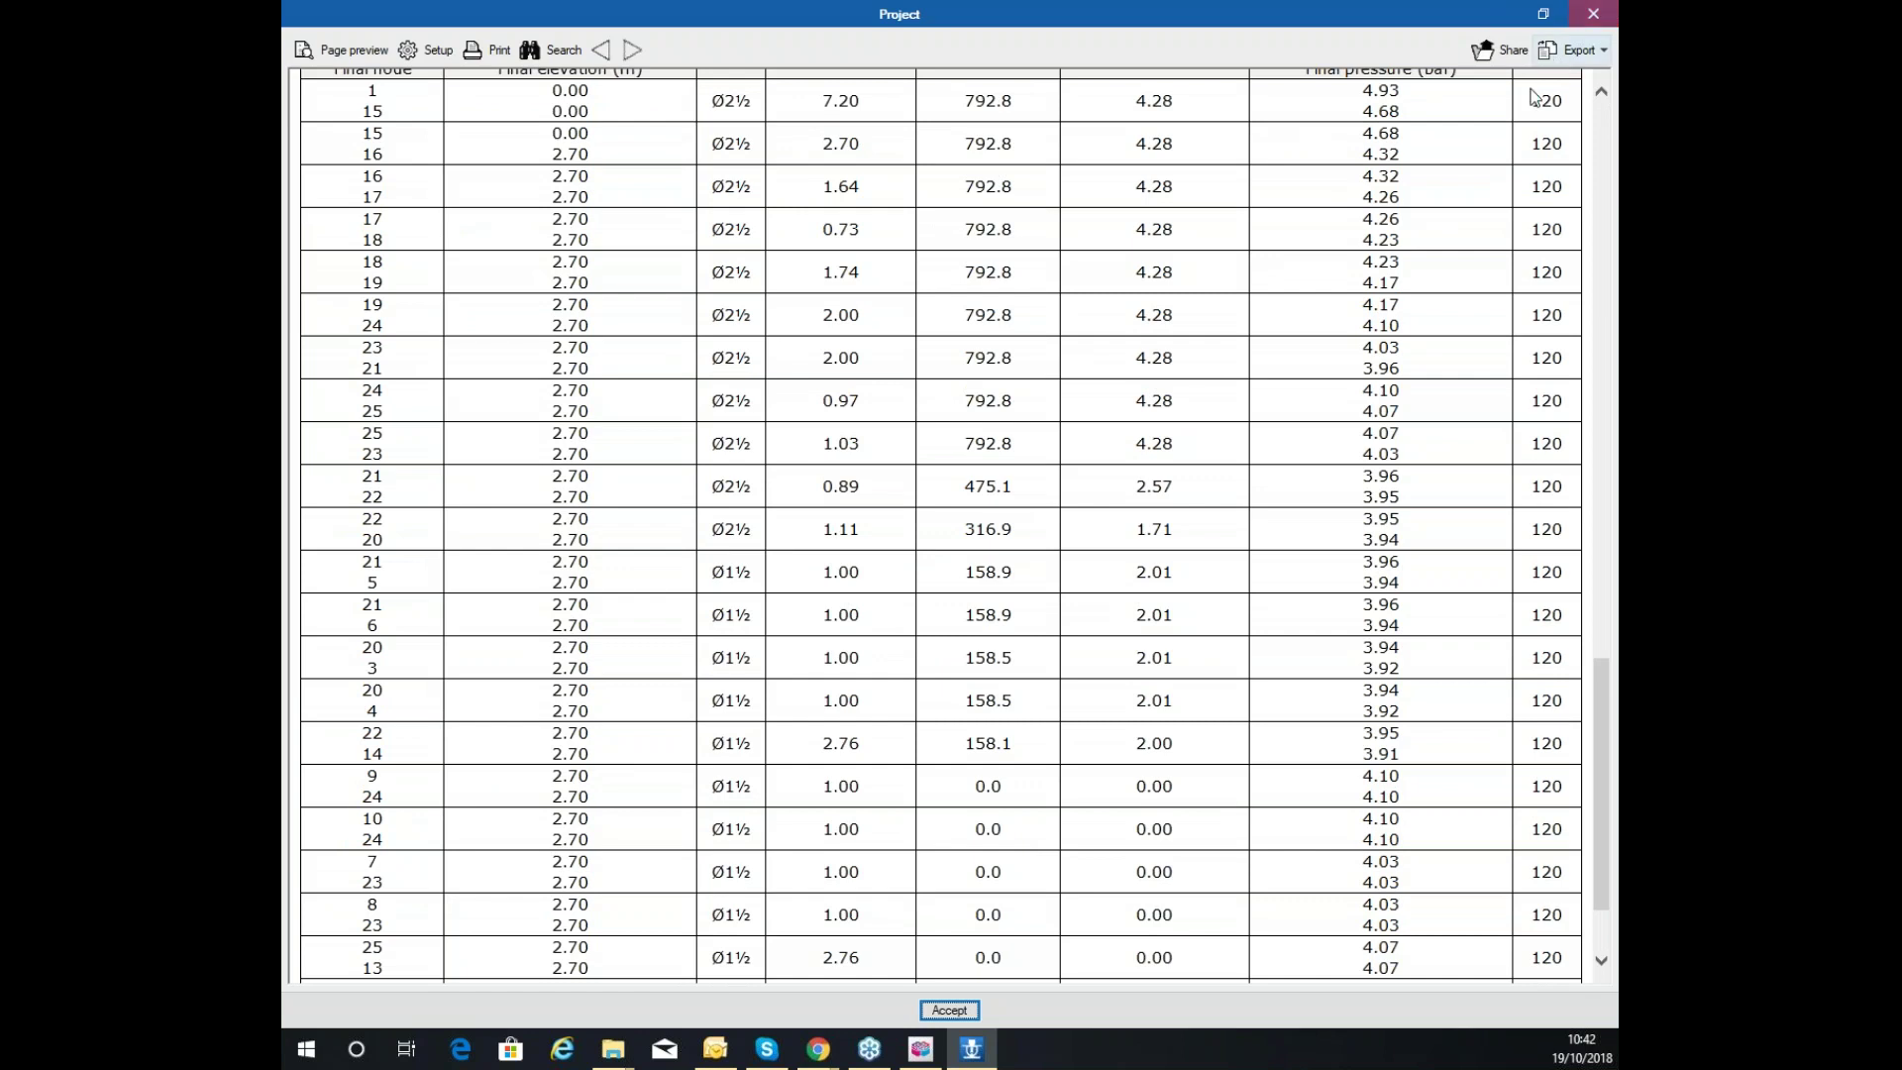
pyautogui.scroll(3, 1532, 96)
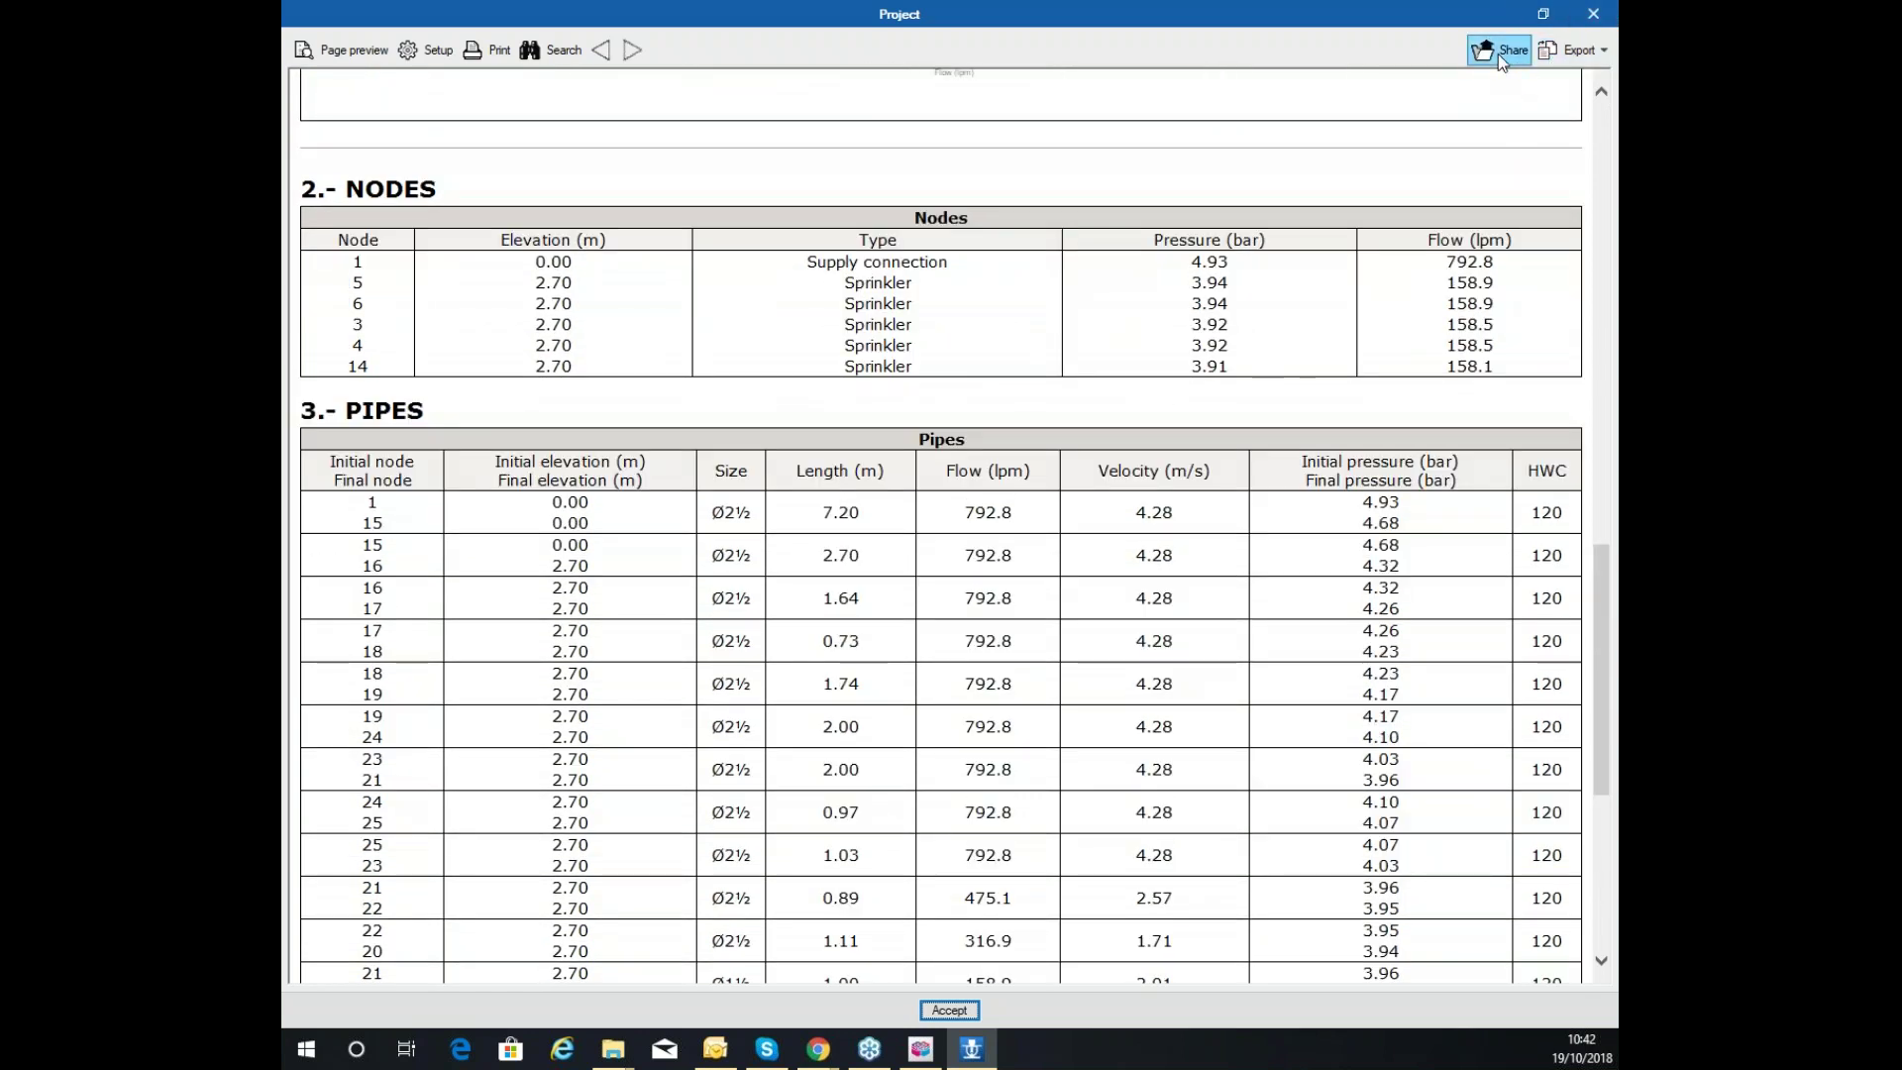
# Review the file formats available for exporting the Project report and close the report without exporting
pyautogui.click(1574, 51)
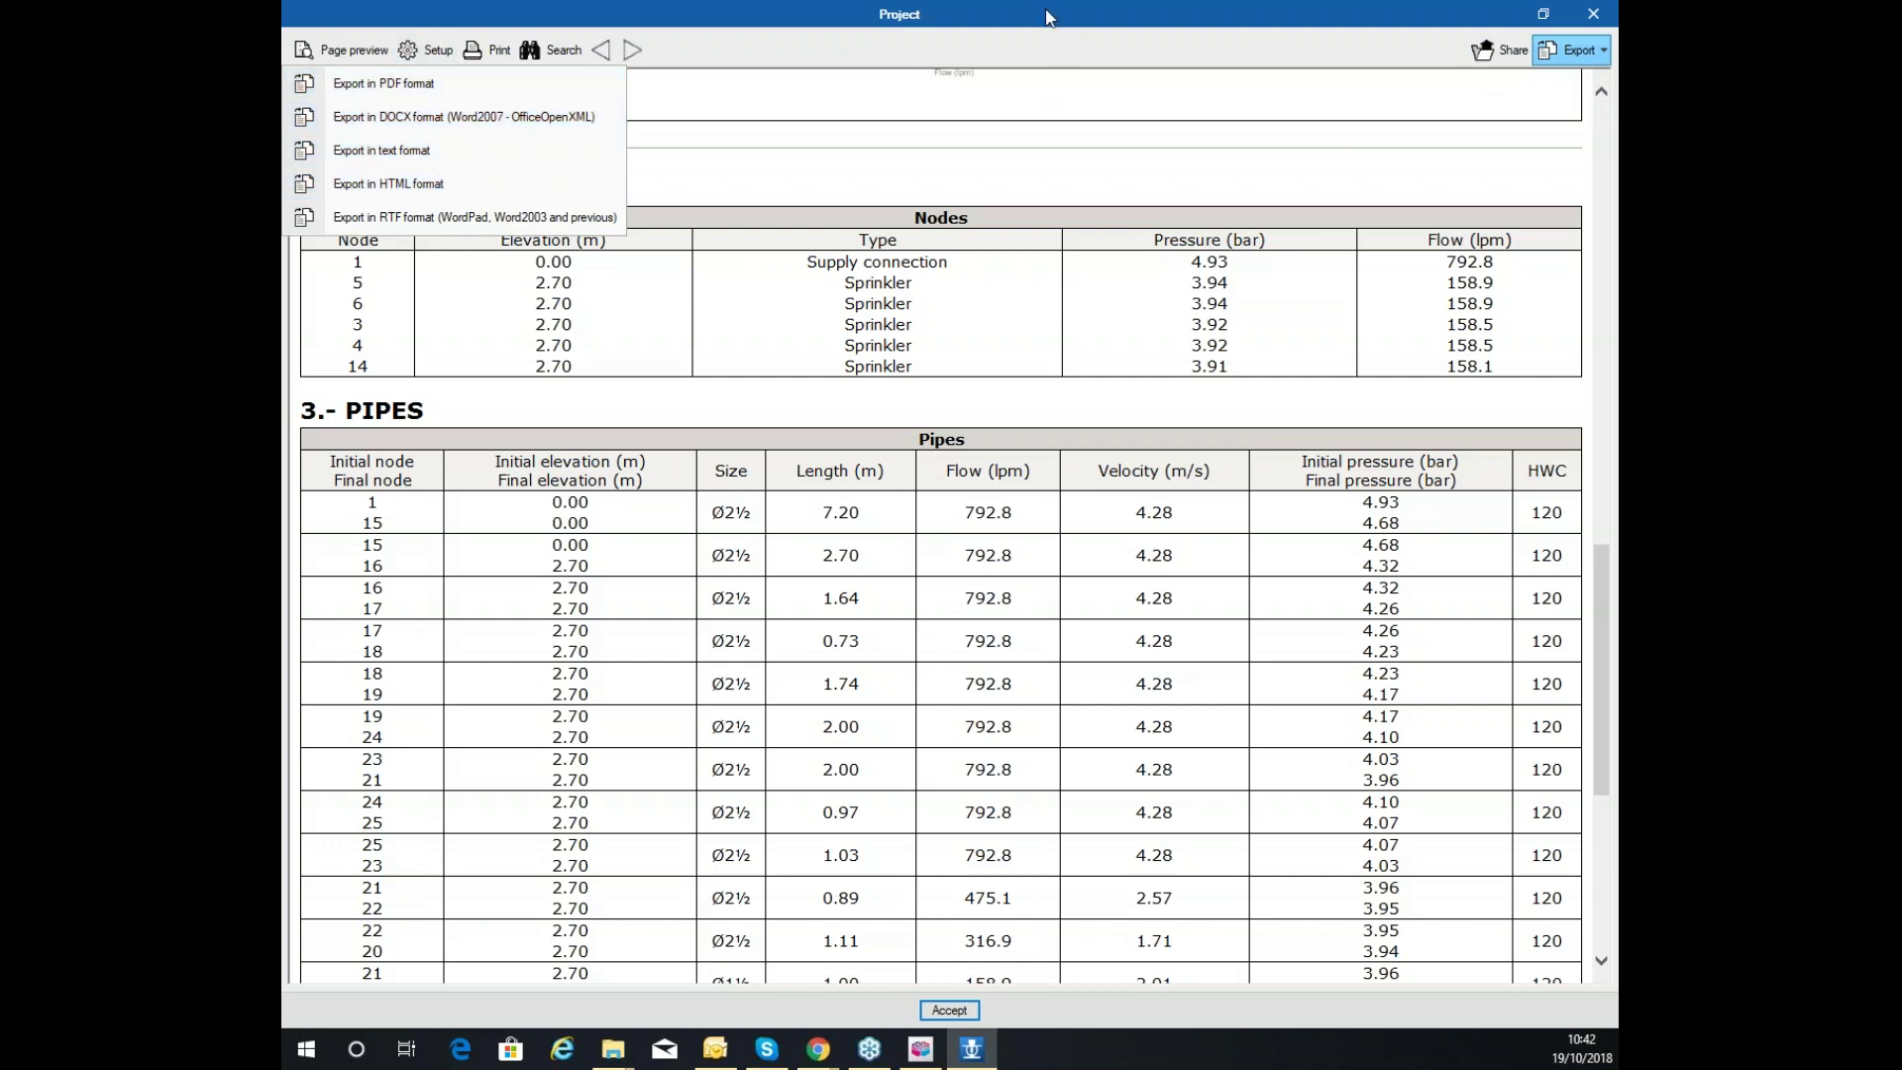
pyautogui.click(1054, 43)
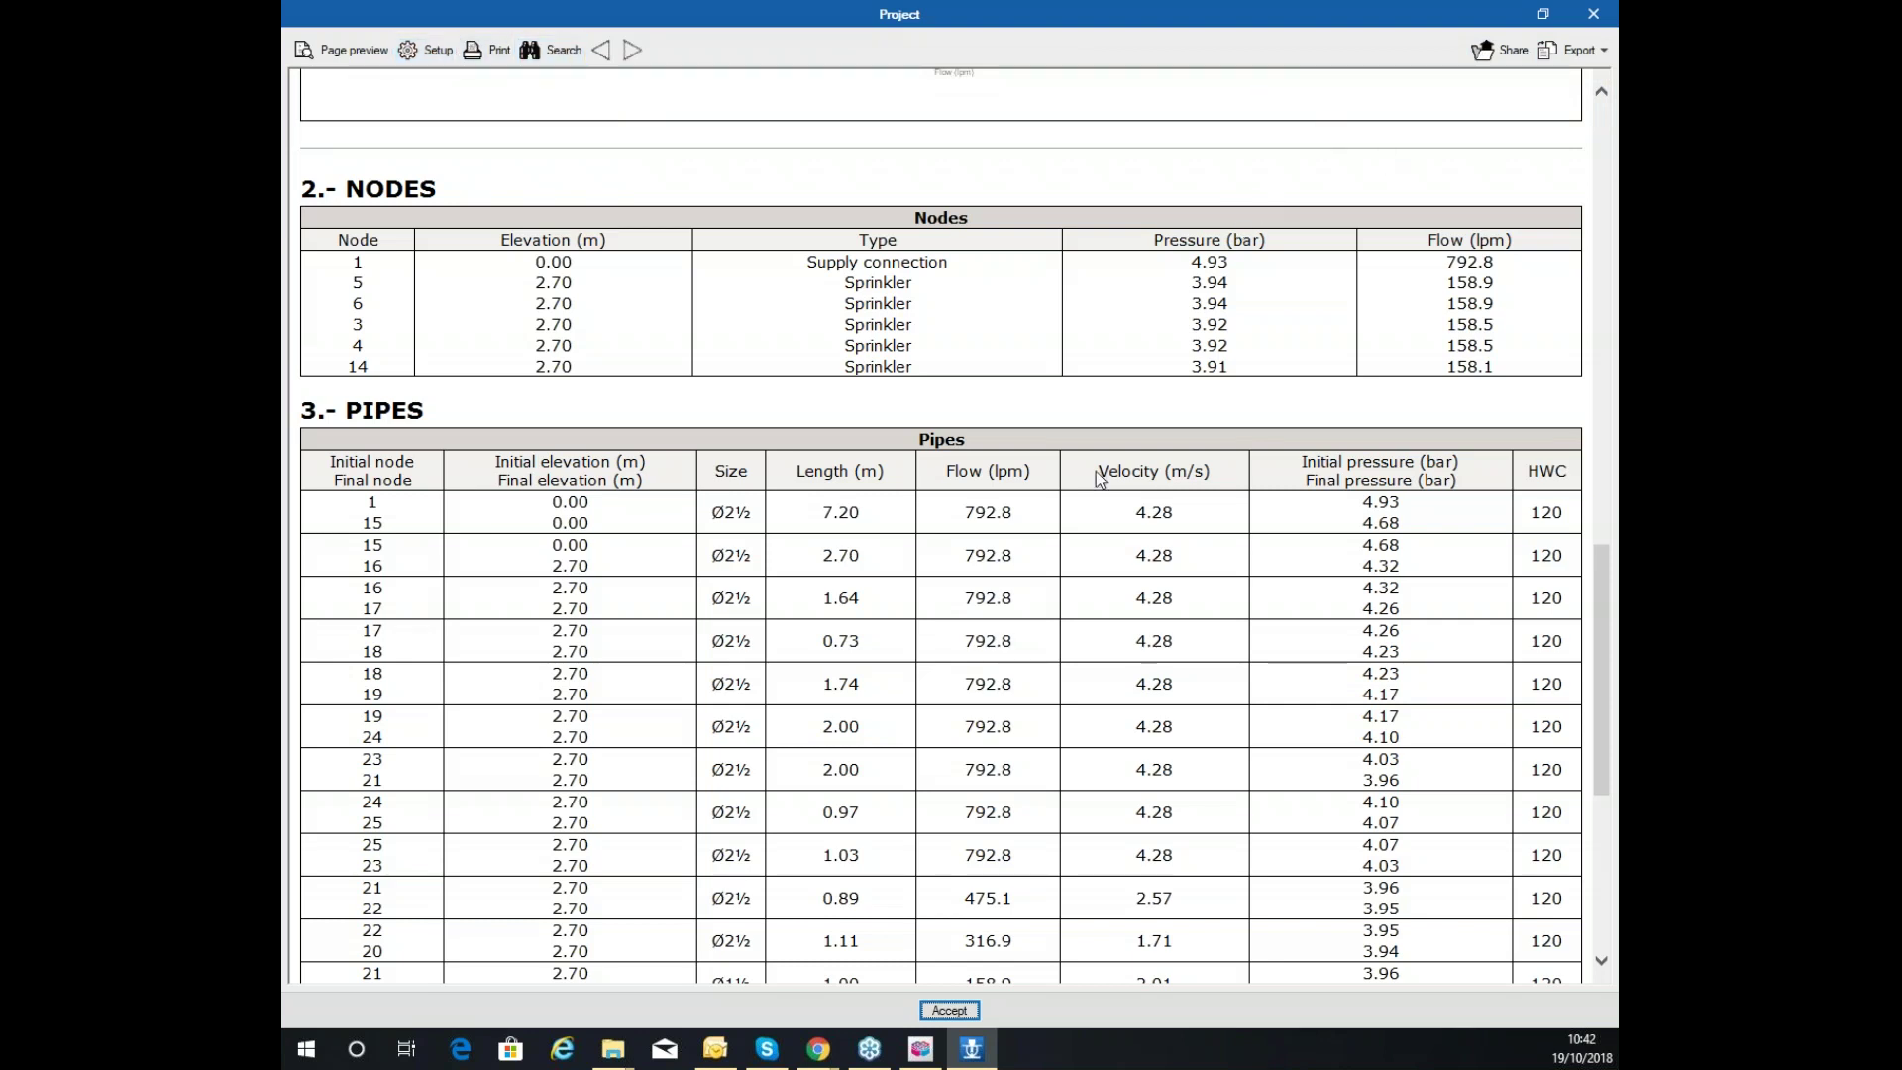
pyautogui.click(949, 1009)
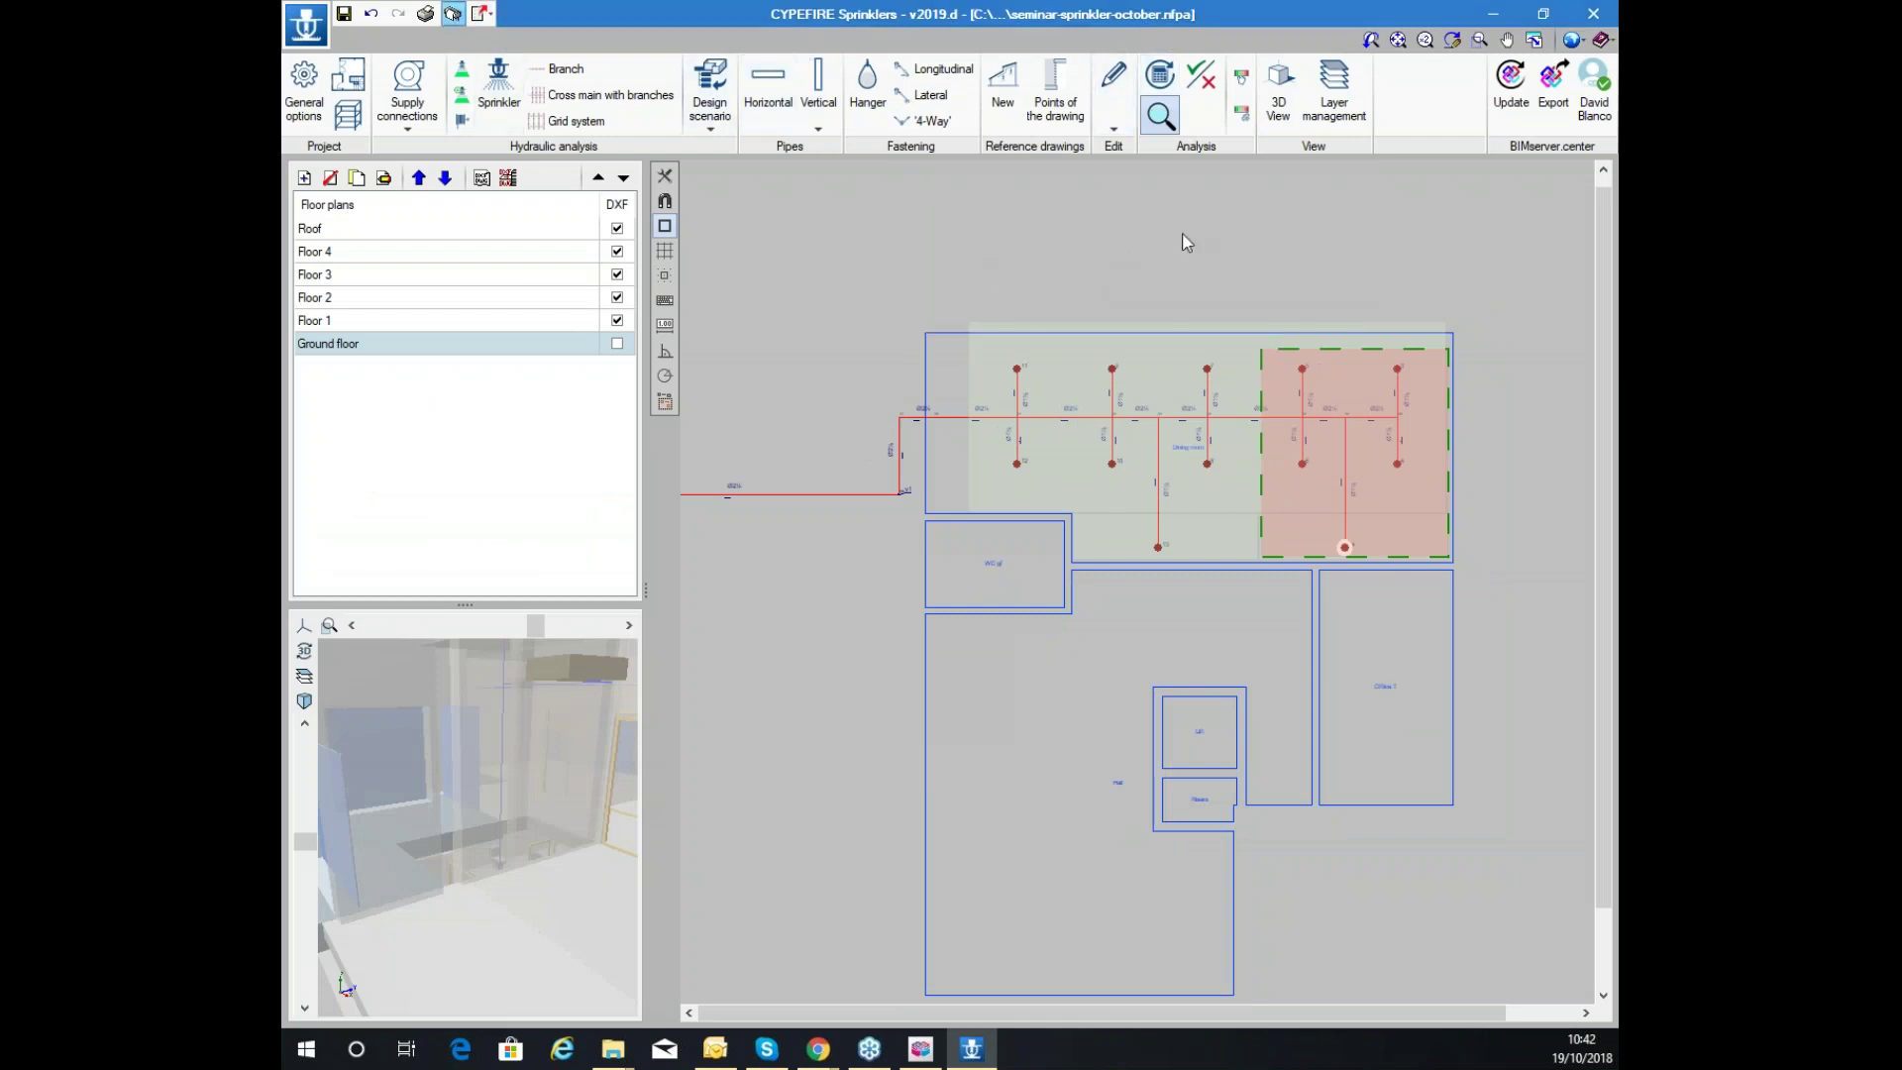
# Add a floor plans drawing at scale 1:100 that includes only the ground floor and leaves out the DXF background
pyautogui.click(954, 574)
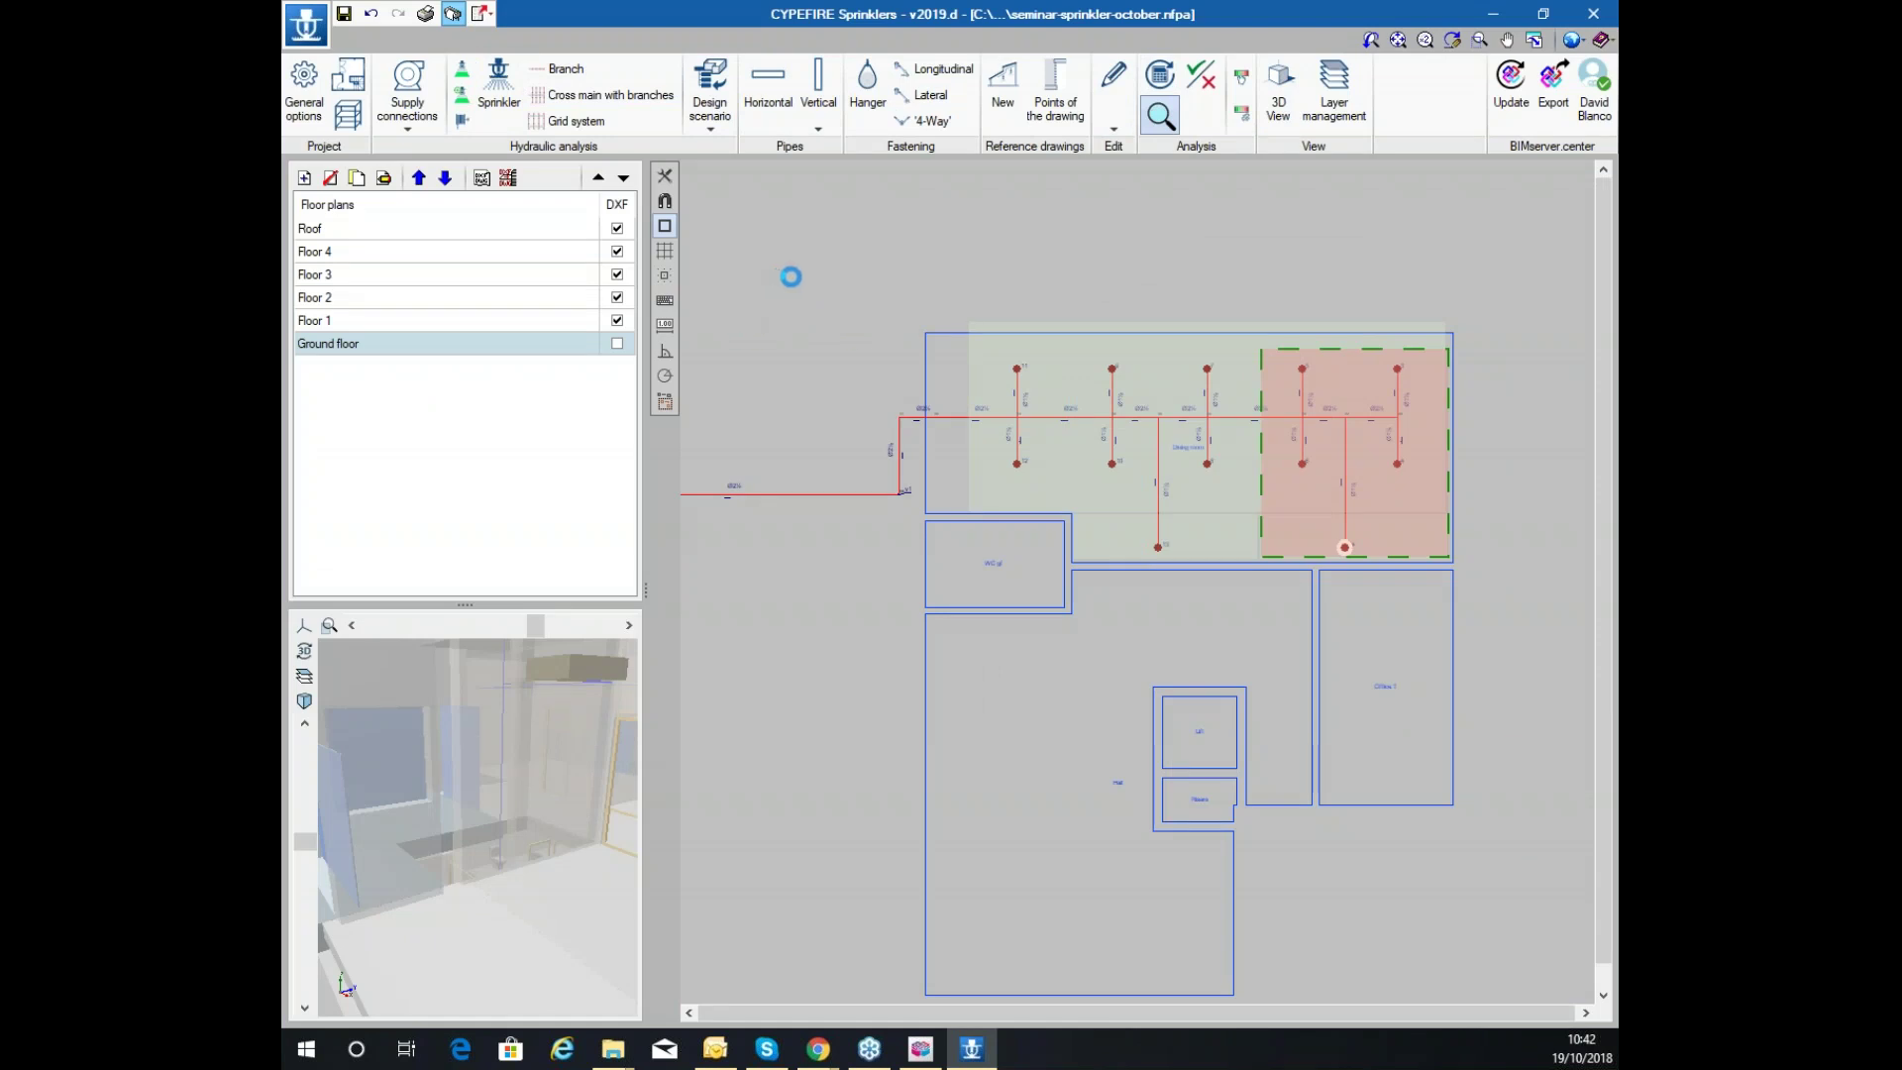
pyautogui.click(747, 221)
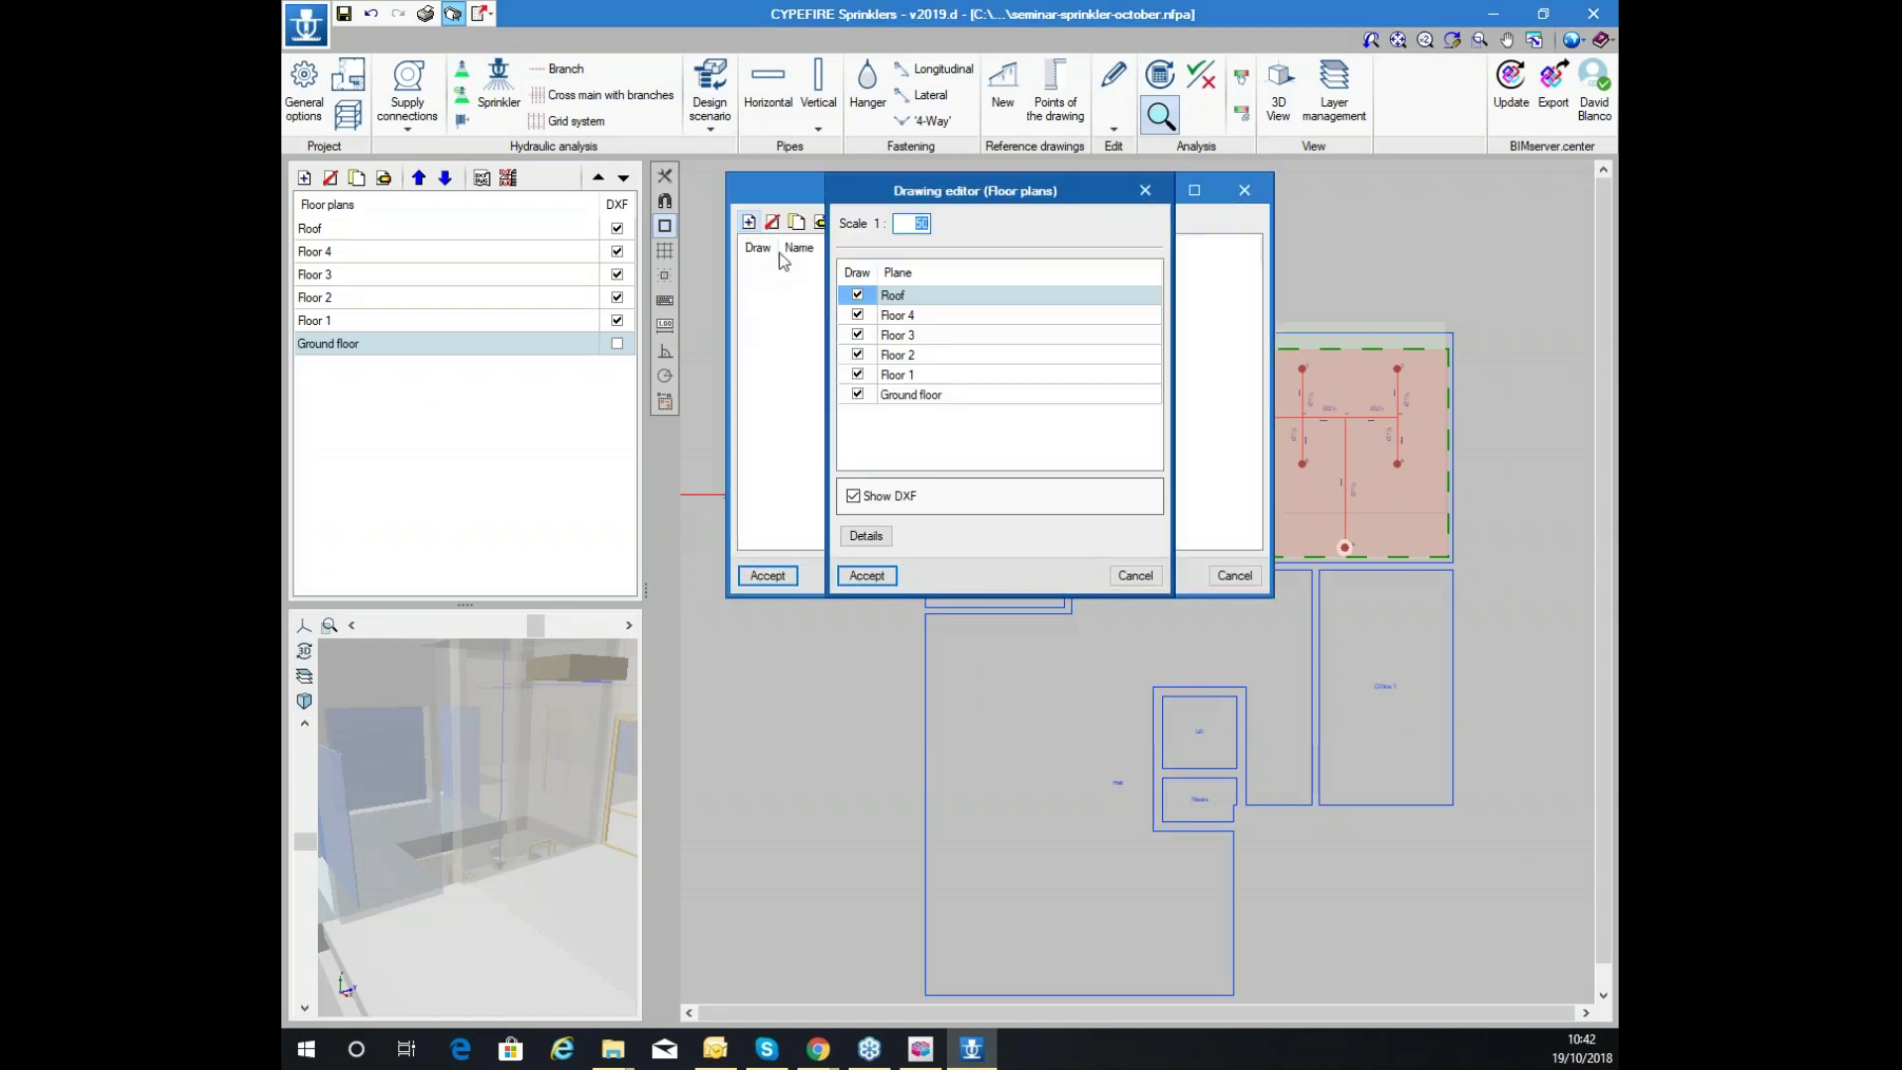
pyautogui.click(857, 314)
pyautogui.click(858, 354)
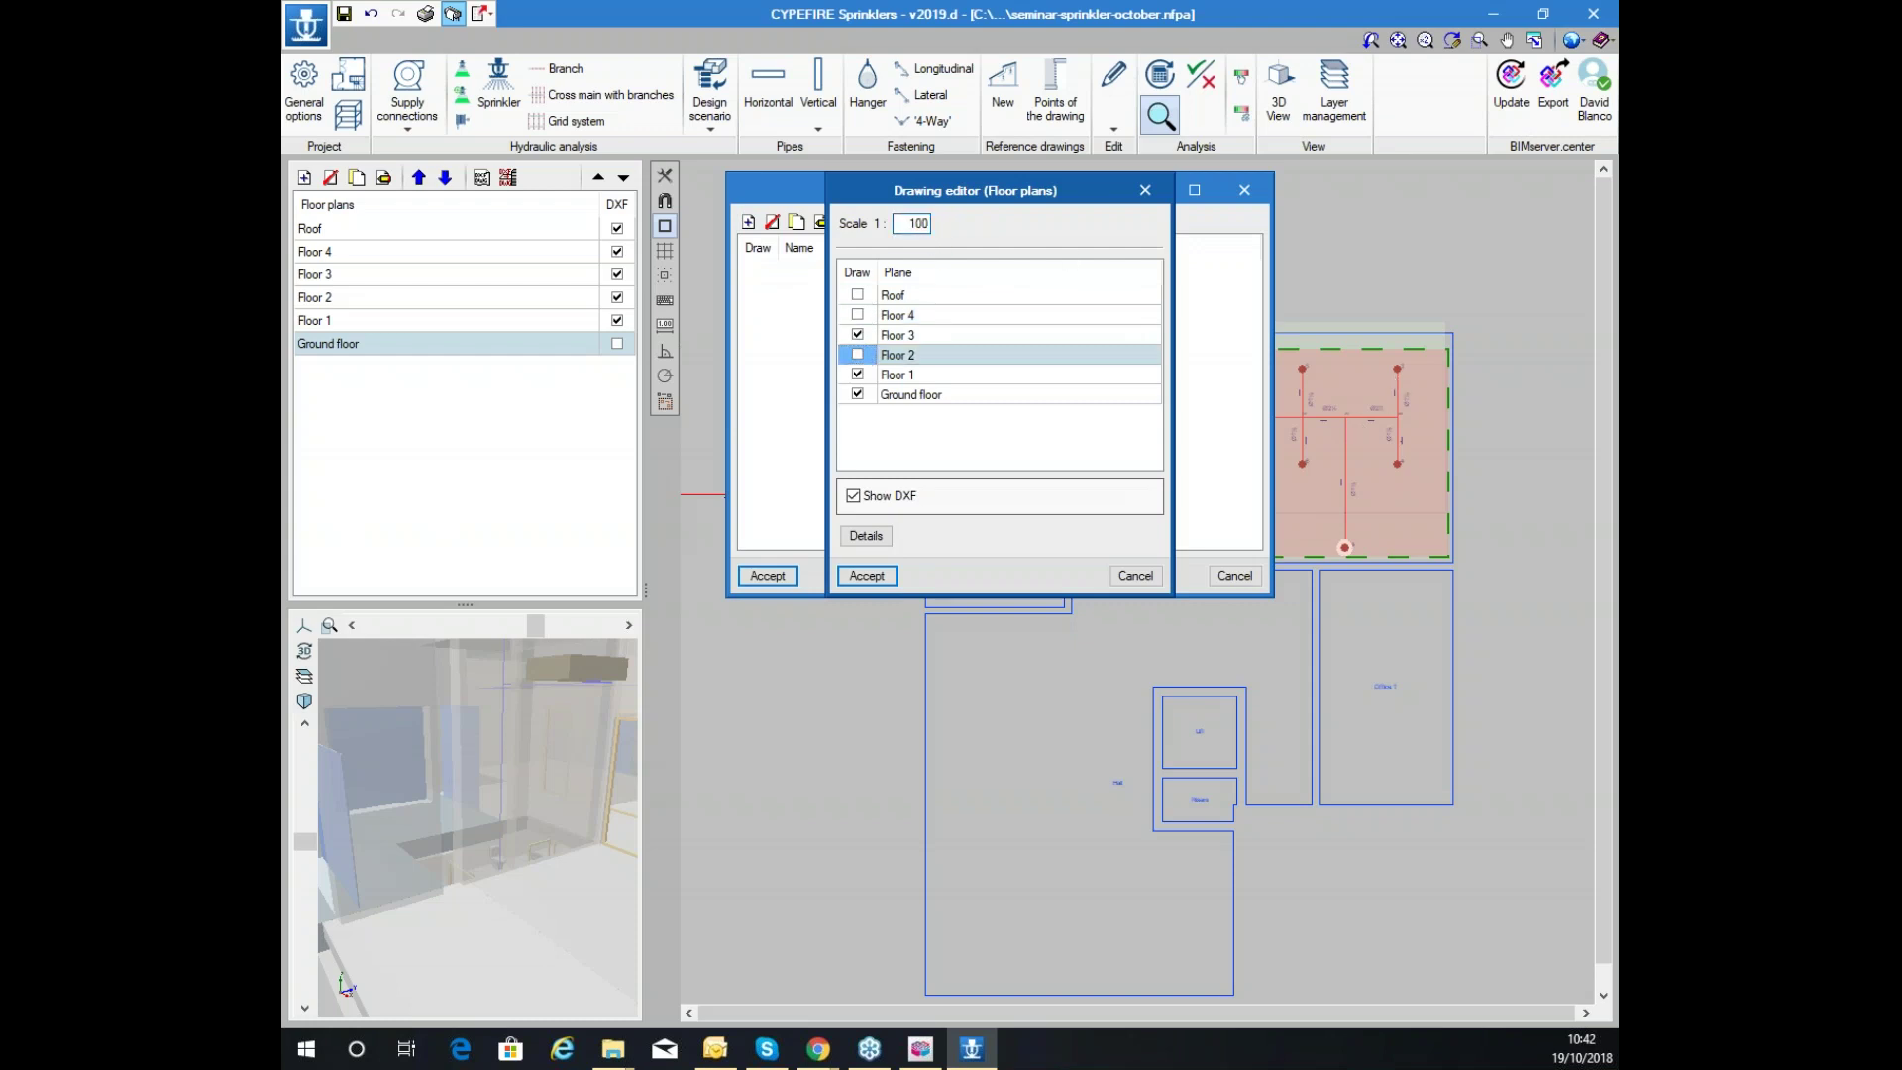
pyautogui.click(858, 334)
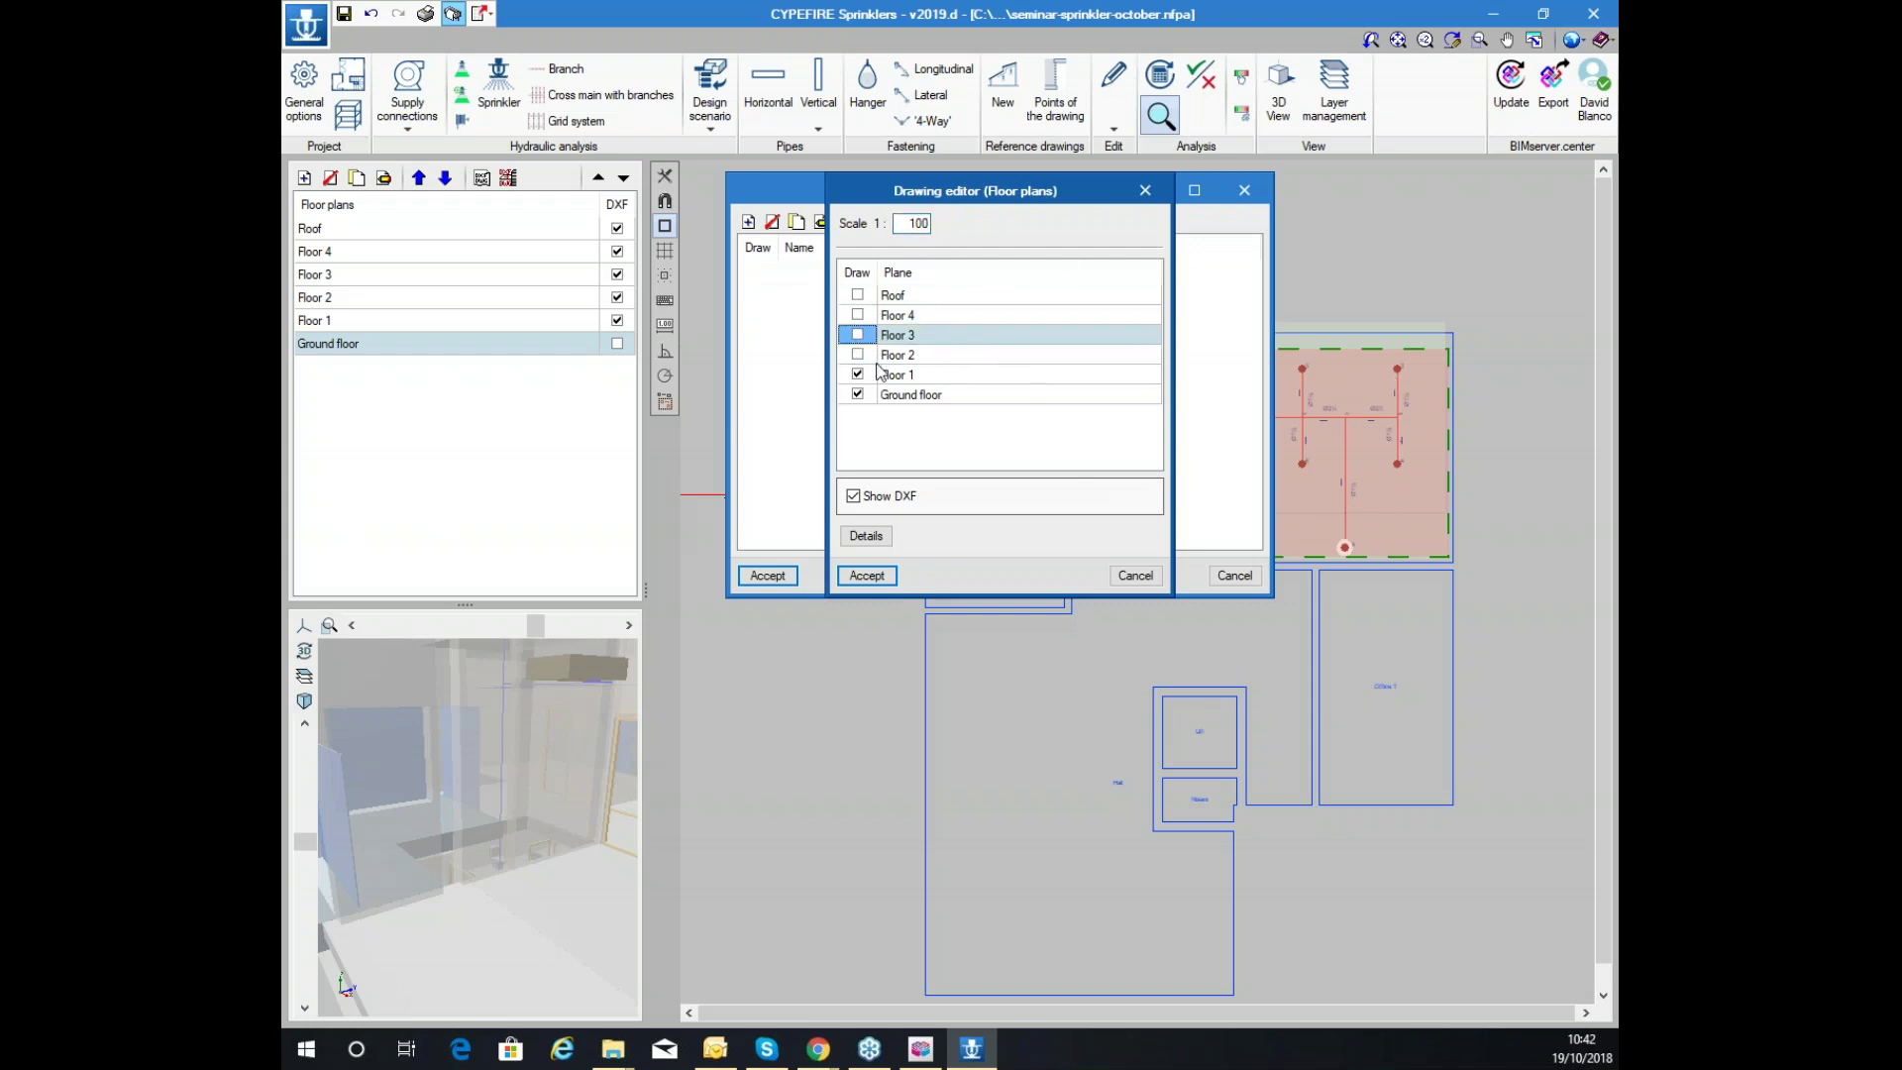
pyautogui.click(893, 374)
pyautogui.click(858, 374)
pyautogui.click(936, 396)
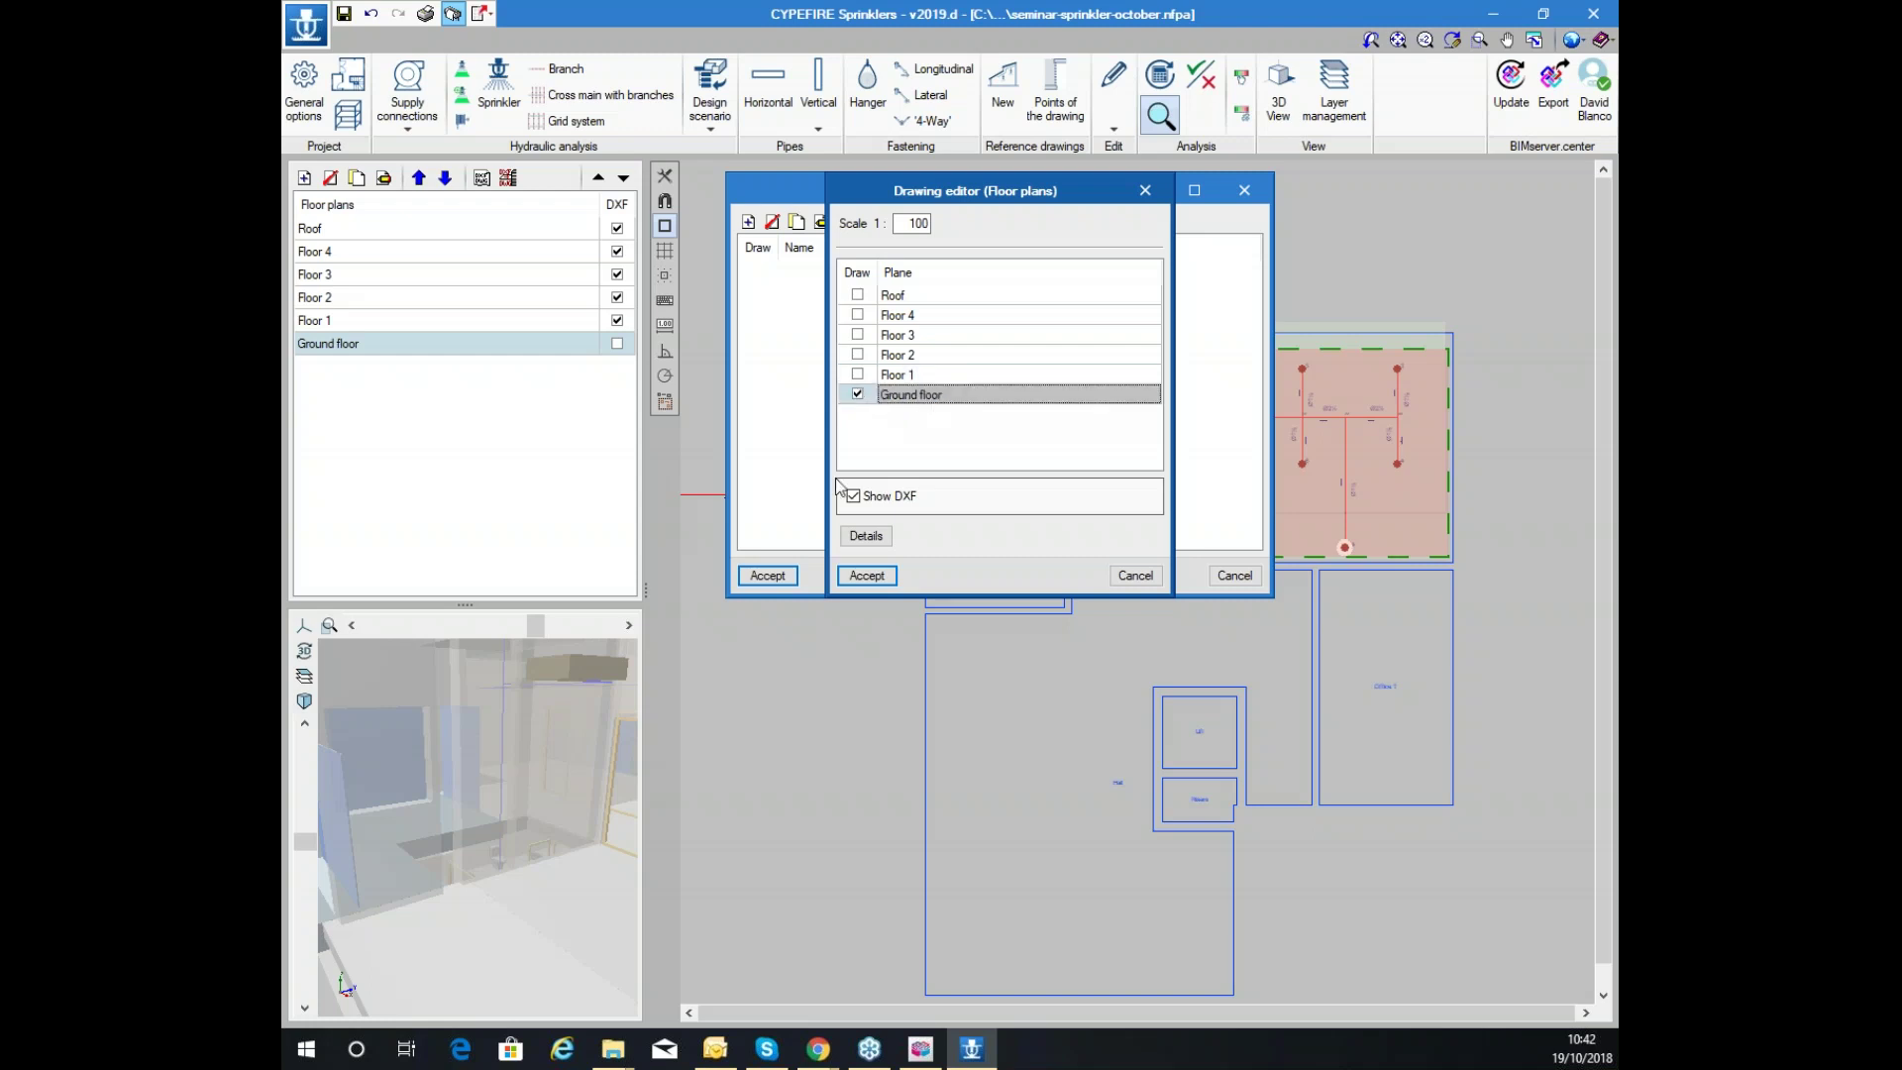
pyautogui.click(857, 497)
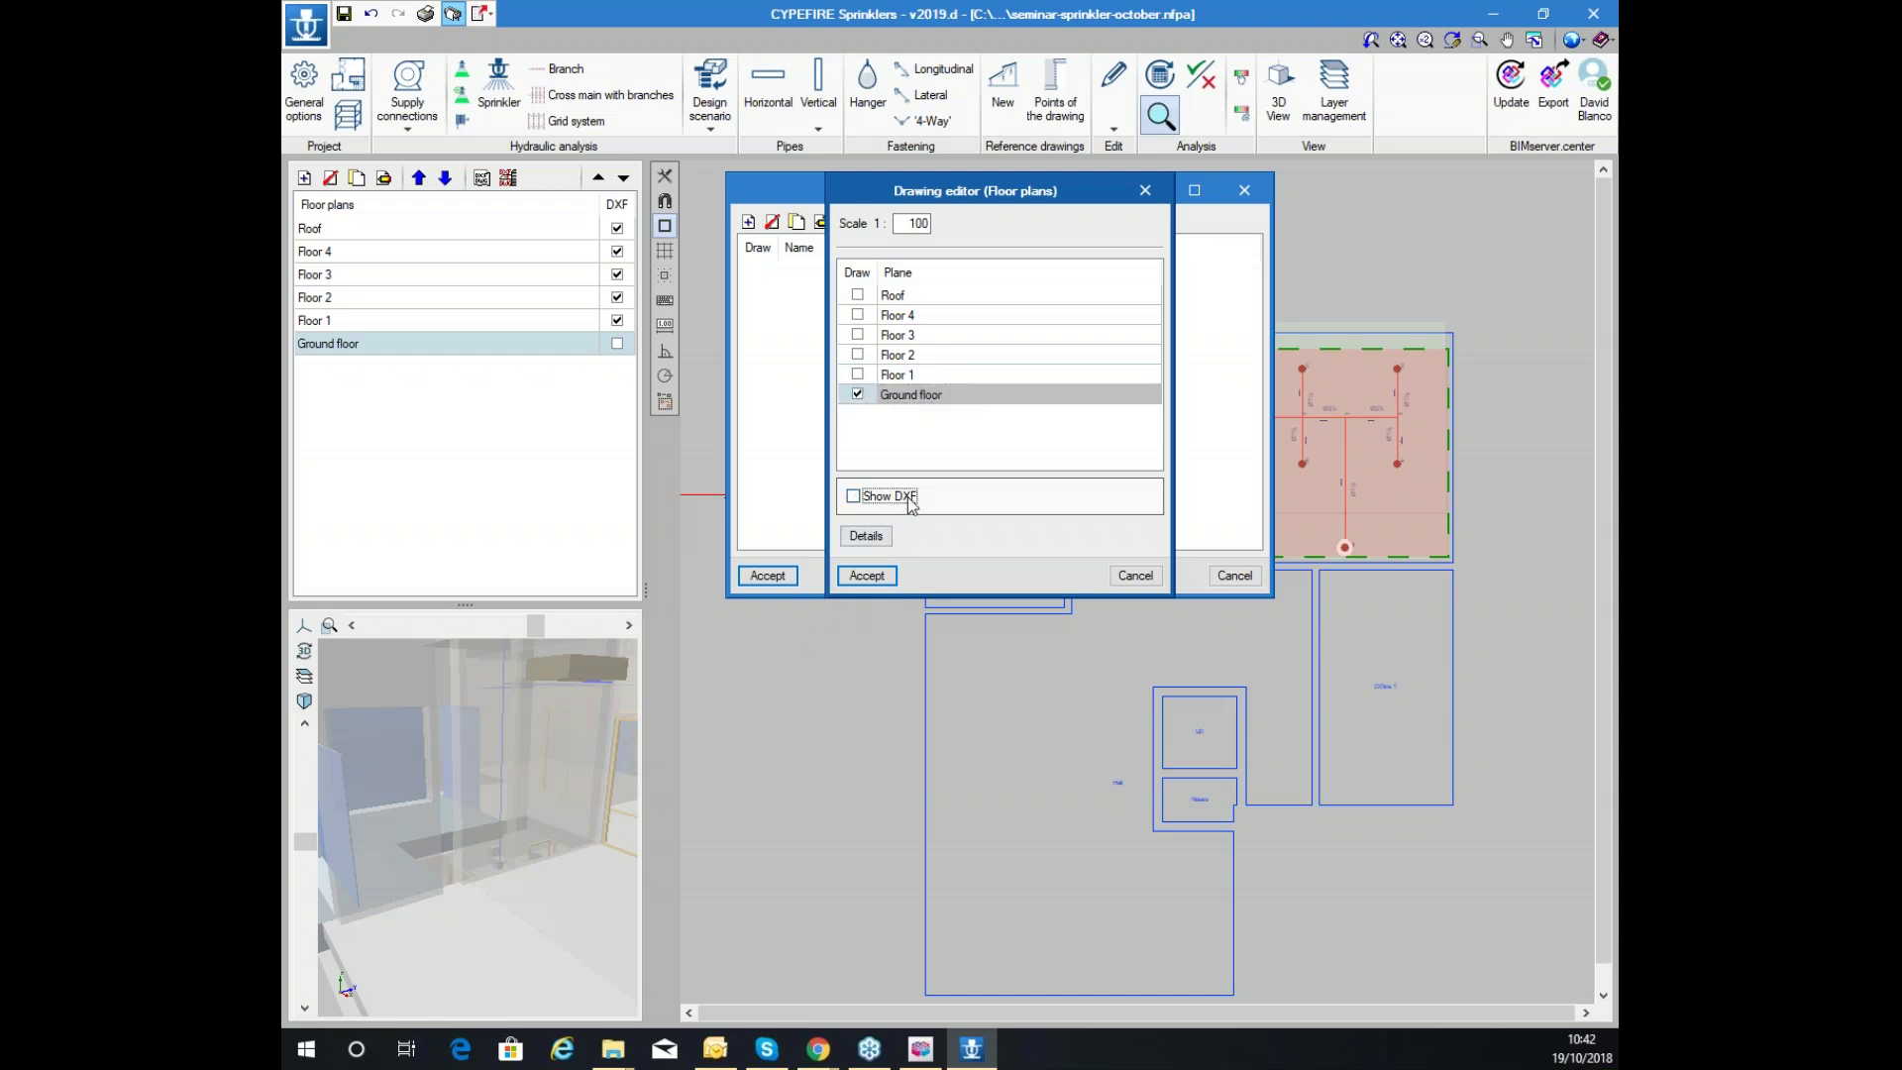
pyautogui.click(867, 575)
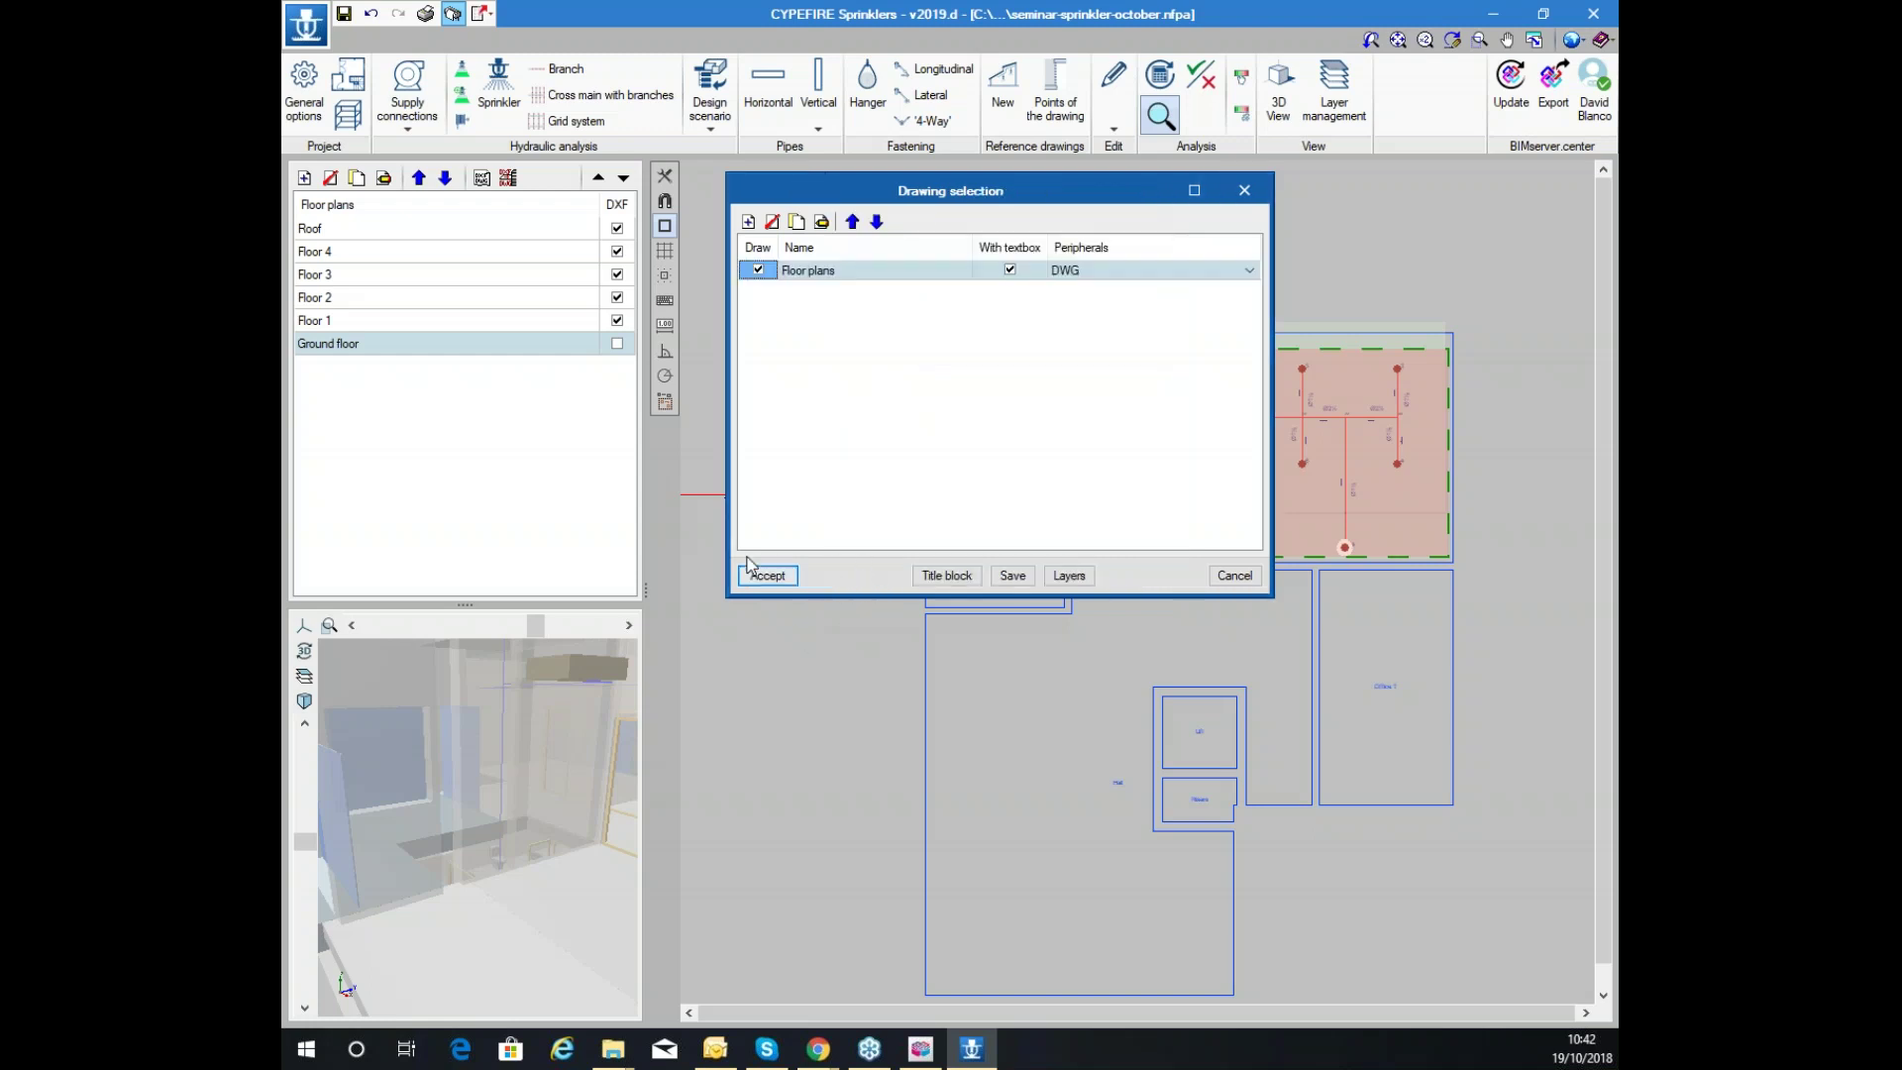
# Generate the DWG drawing composition with the text box, maximise it and show all the drawings in detail
pyautogui.click(765, 578)
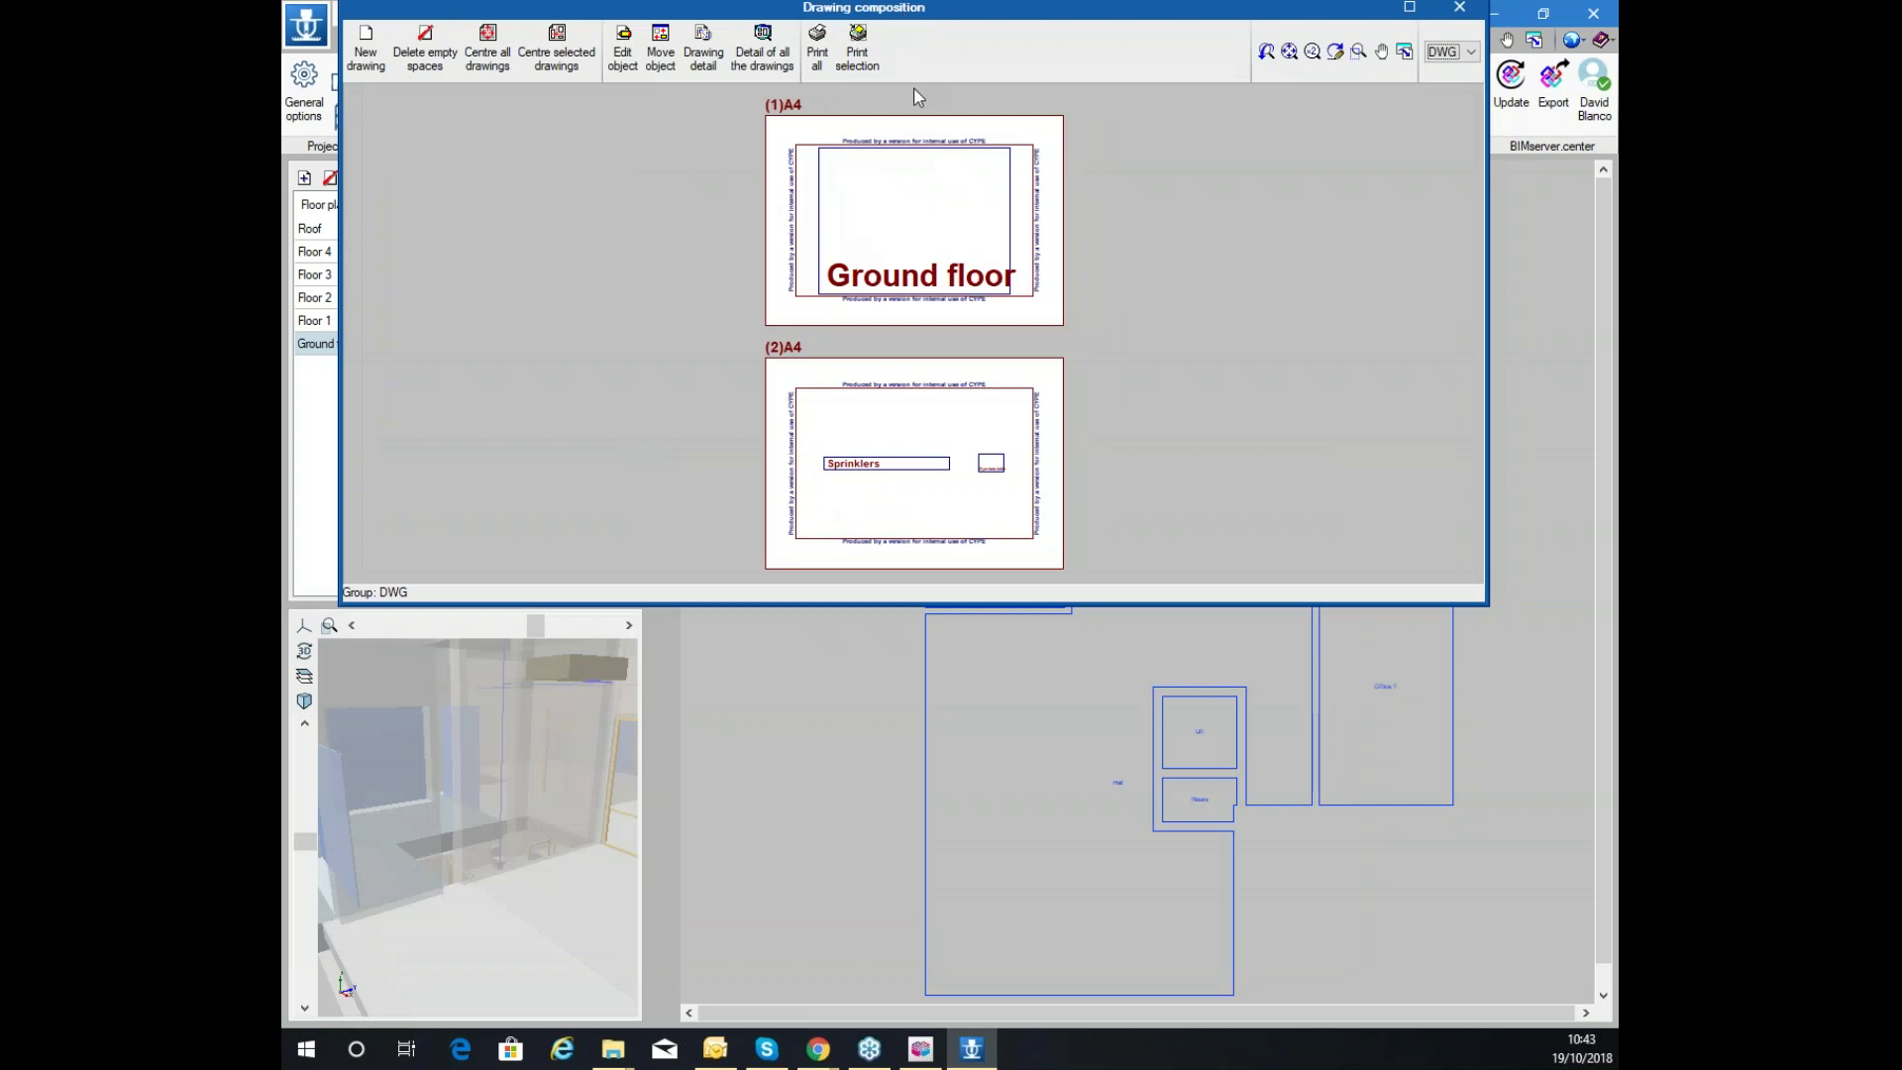
pyautogui.doubleClick(933, 25)
pyautogui.click(700, 60)
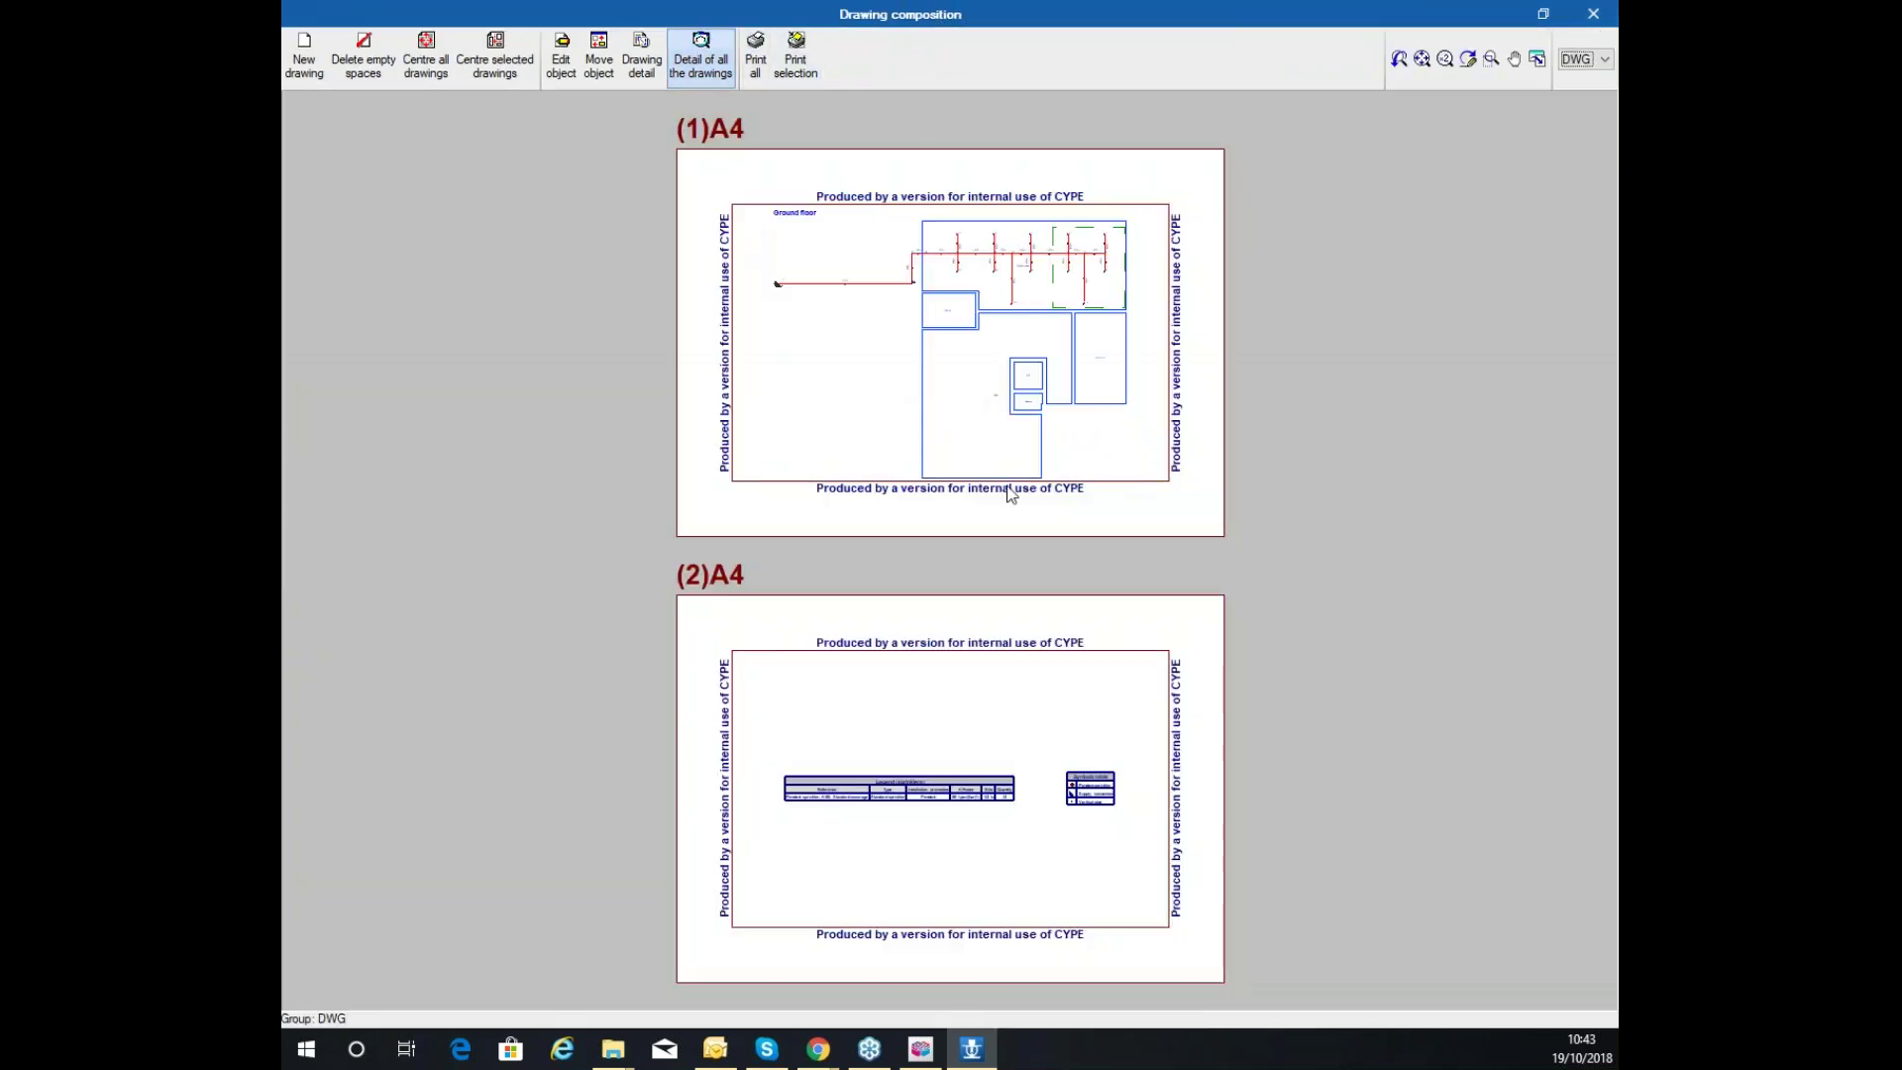
# Examine the sprinkler legend and the symbols table on the second A4 sheet
pyautogui.scroll(2, 943, 746)
pyautogui.scroll(2, 842, 936)
pyautogui.scroll(-3, 1184, 726)
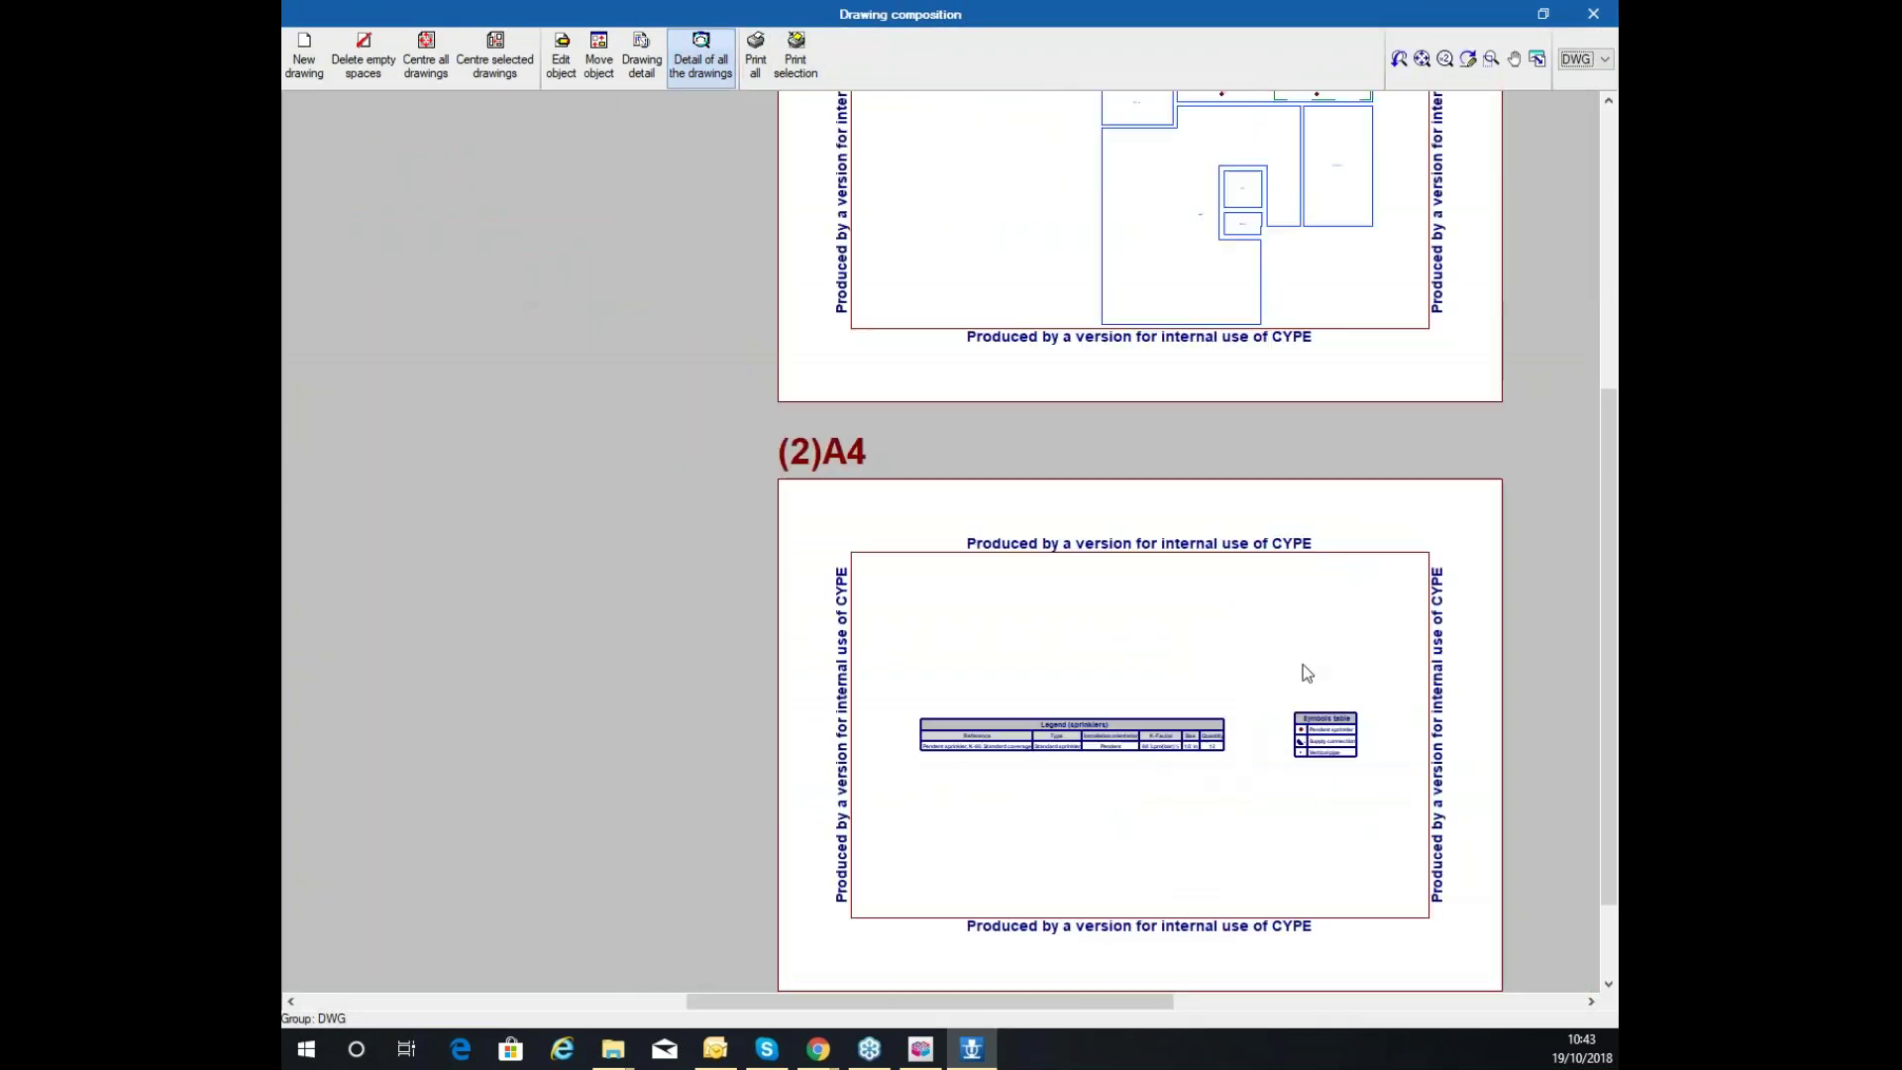
pyautogui.scroll(3, 1285, 717)
pyautogui.scroll(2, 1289, 723)
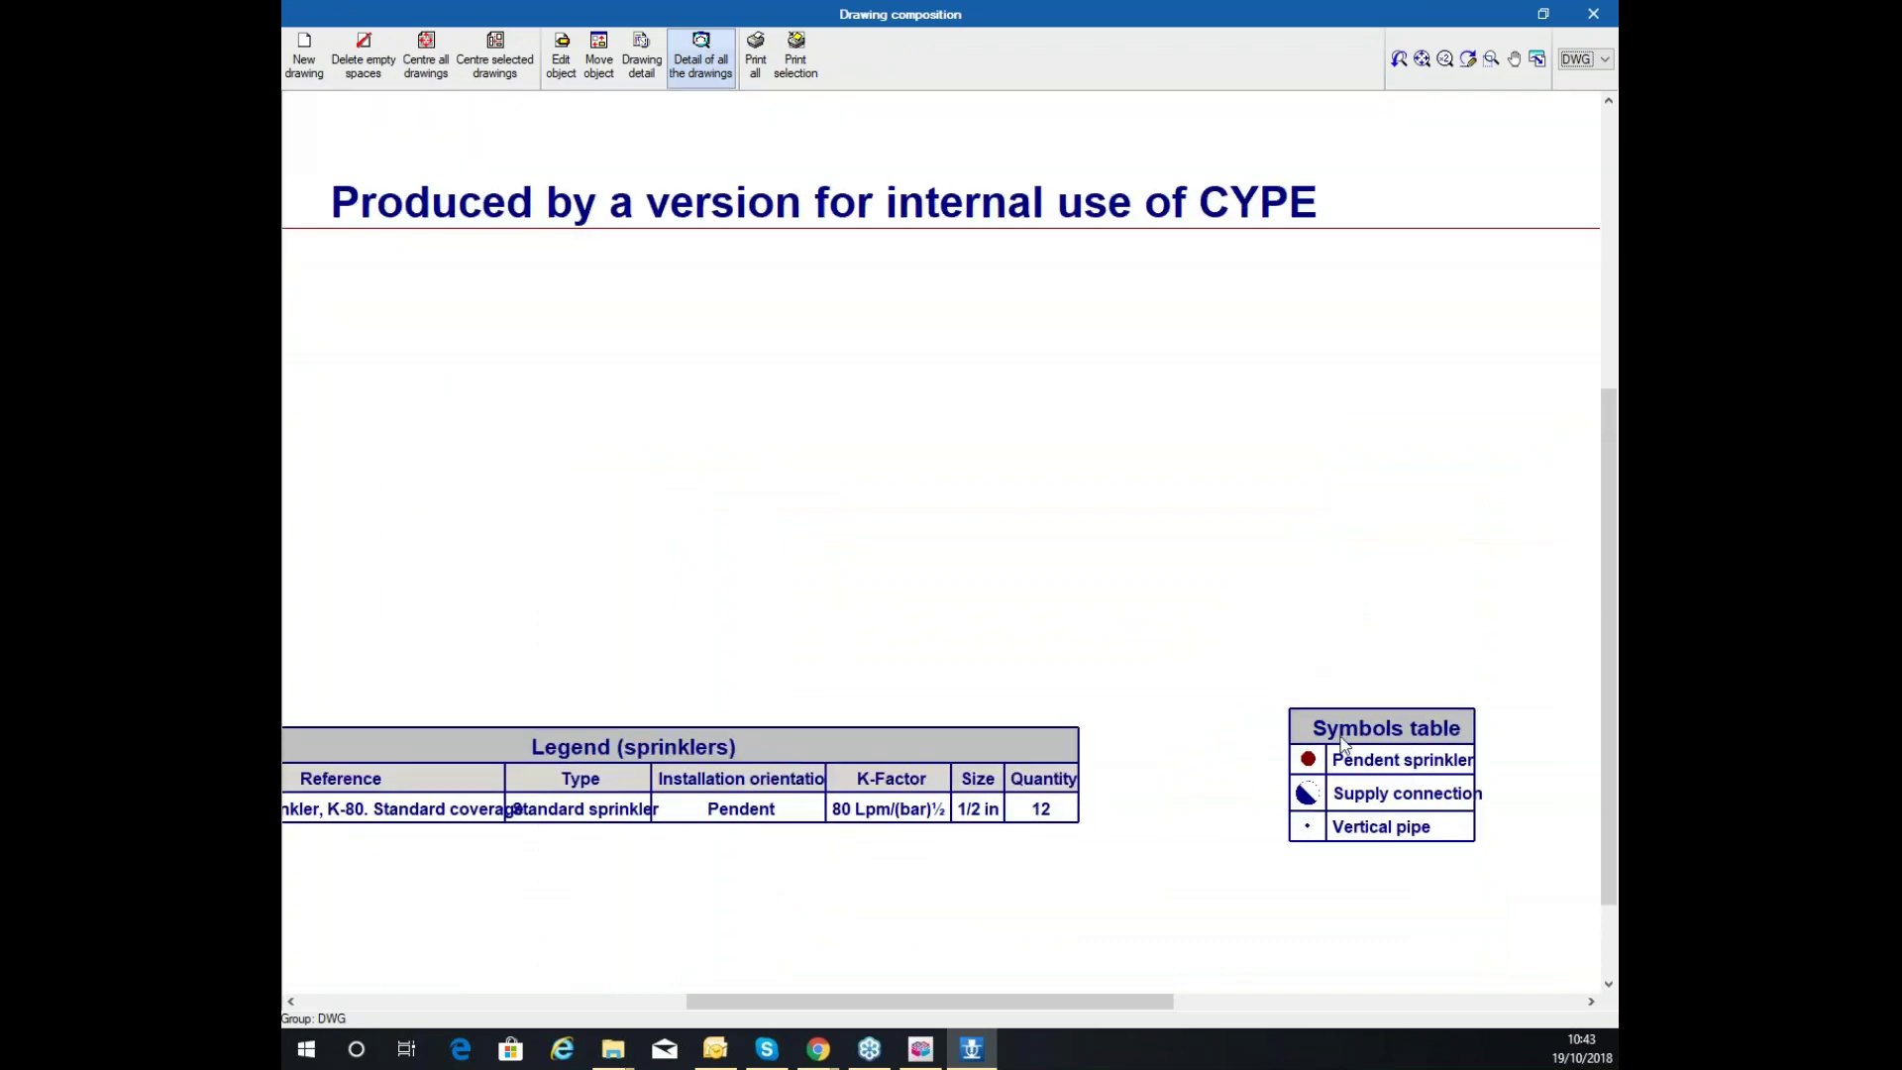
pyautogui.scroll(-3, 1088, 812)
pyautogui.scroll(-1, 1084, 738)
pyautogui.scroll(1, 1085, 738)
pyautogui.scroll(-1, 1079, 735)
pyautogui.scroll(1, 1072, 730)
pyautogui.scroll(-2, 1070, 301)
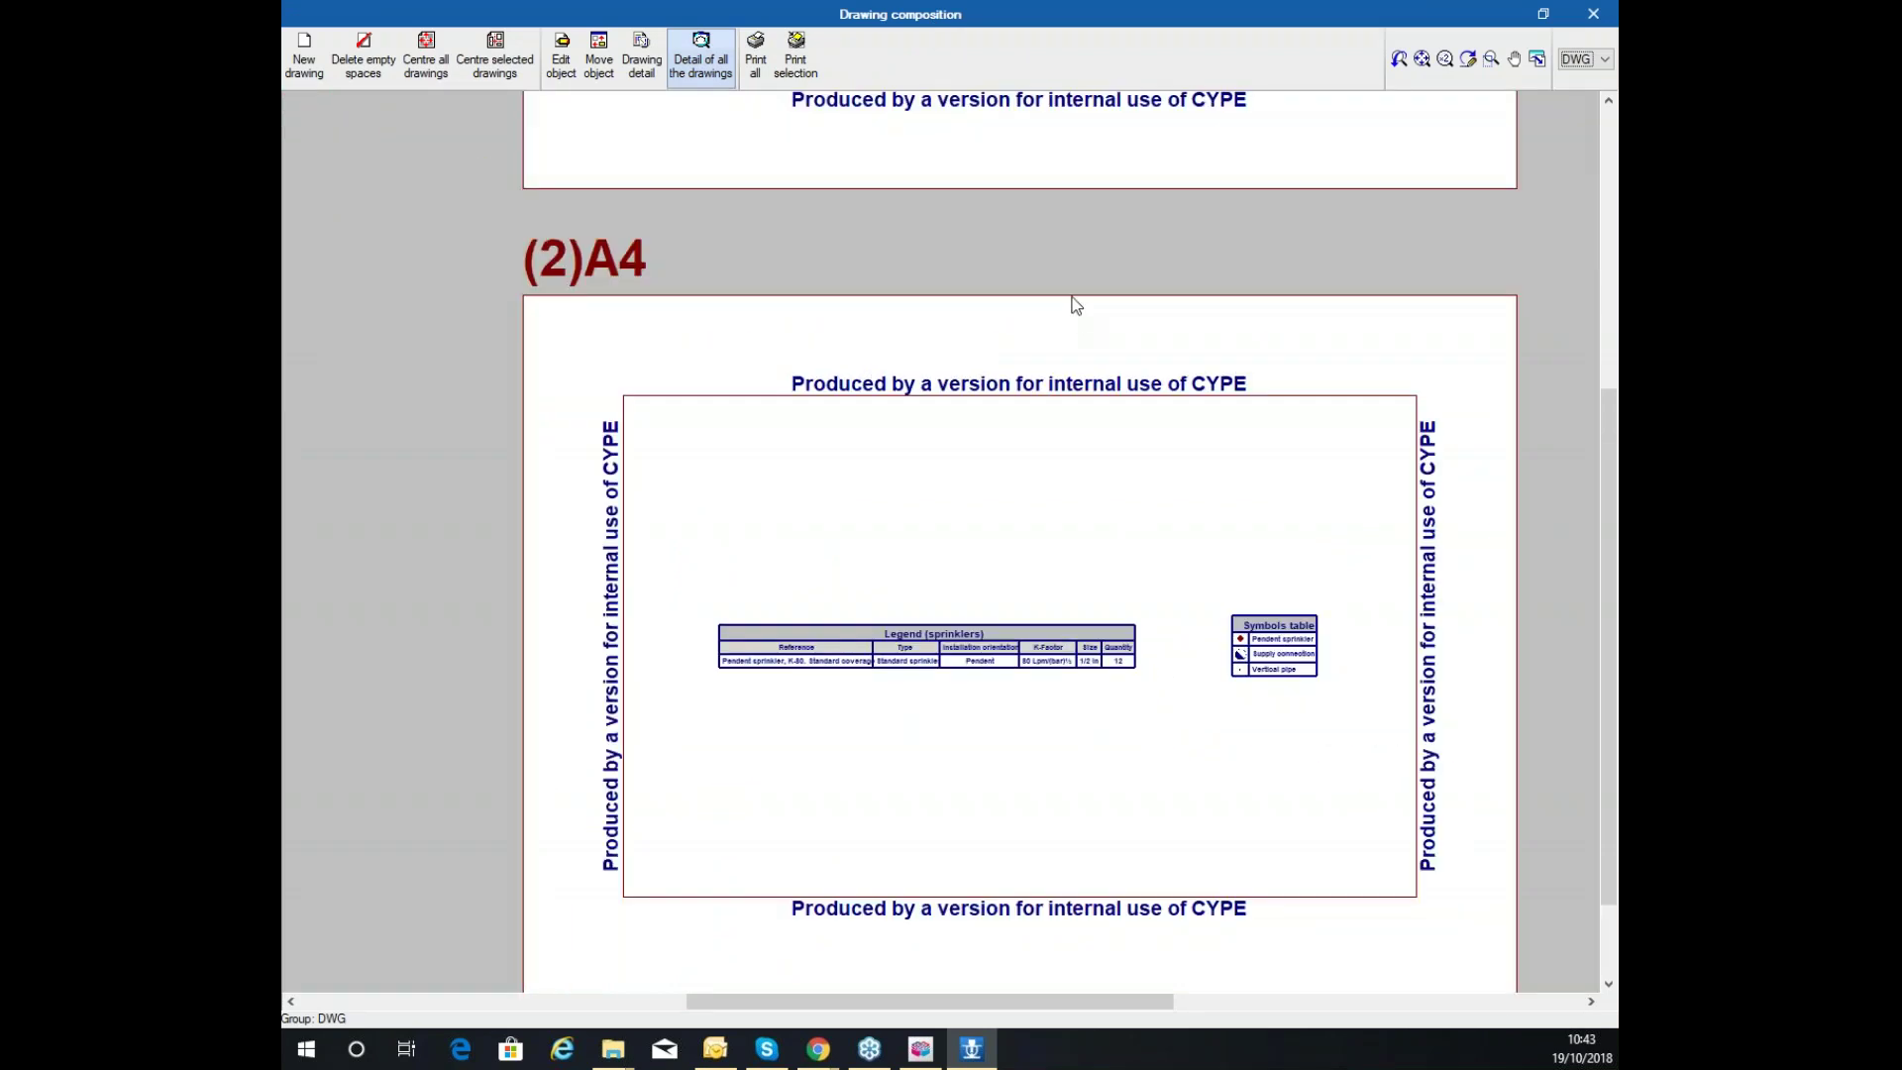
# Examine the supply connection, pipe diameters, numbered sprinklers and design area on the ground floor sheet
pyautogui.scroll(4, 599, 318)
pyautogui.scroll(2, 1062, 347)
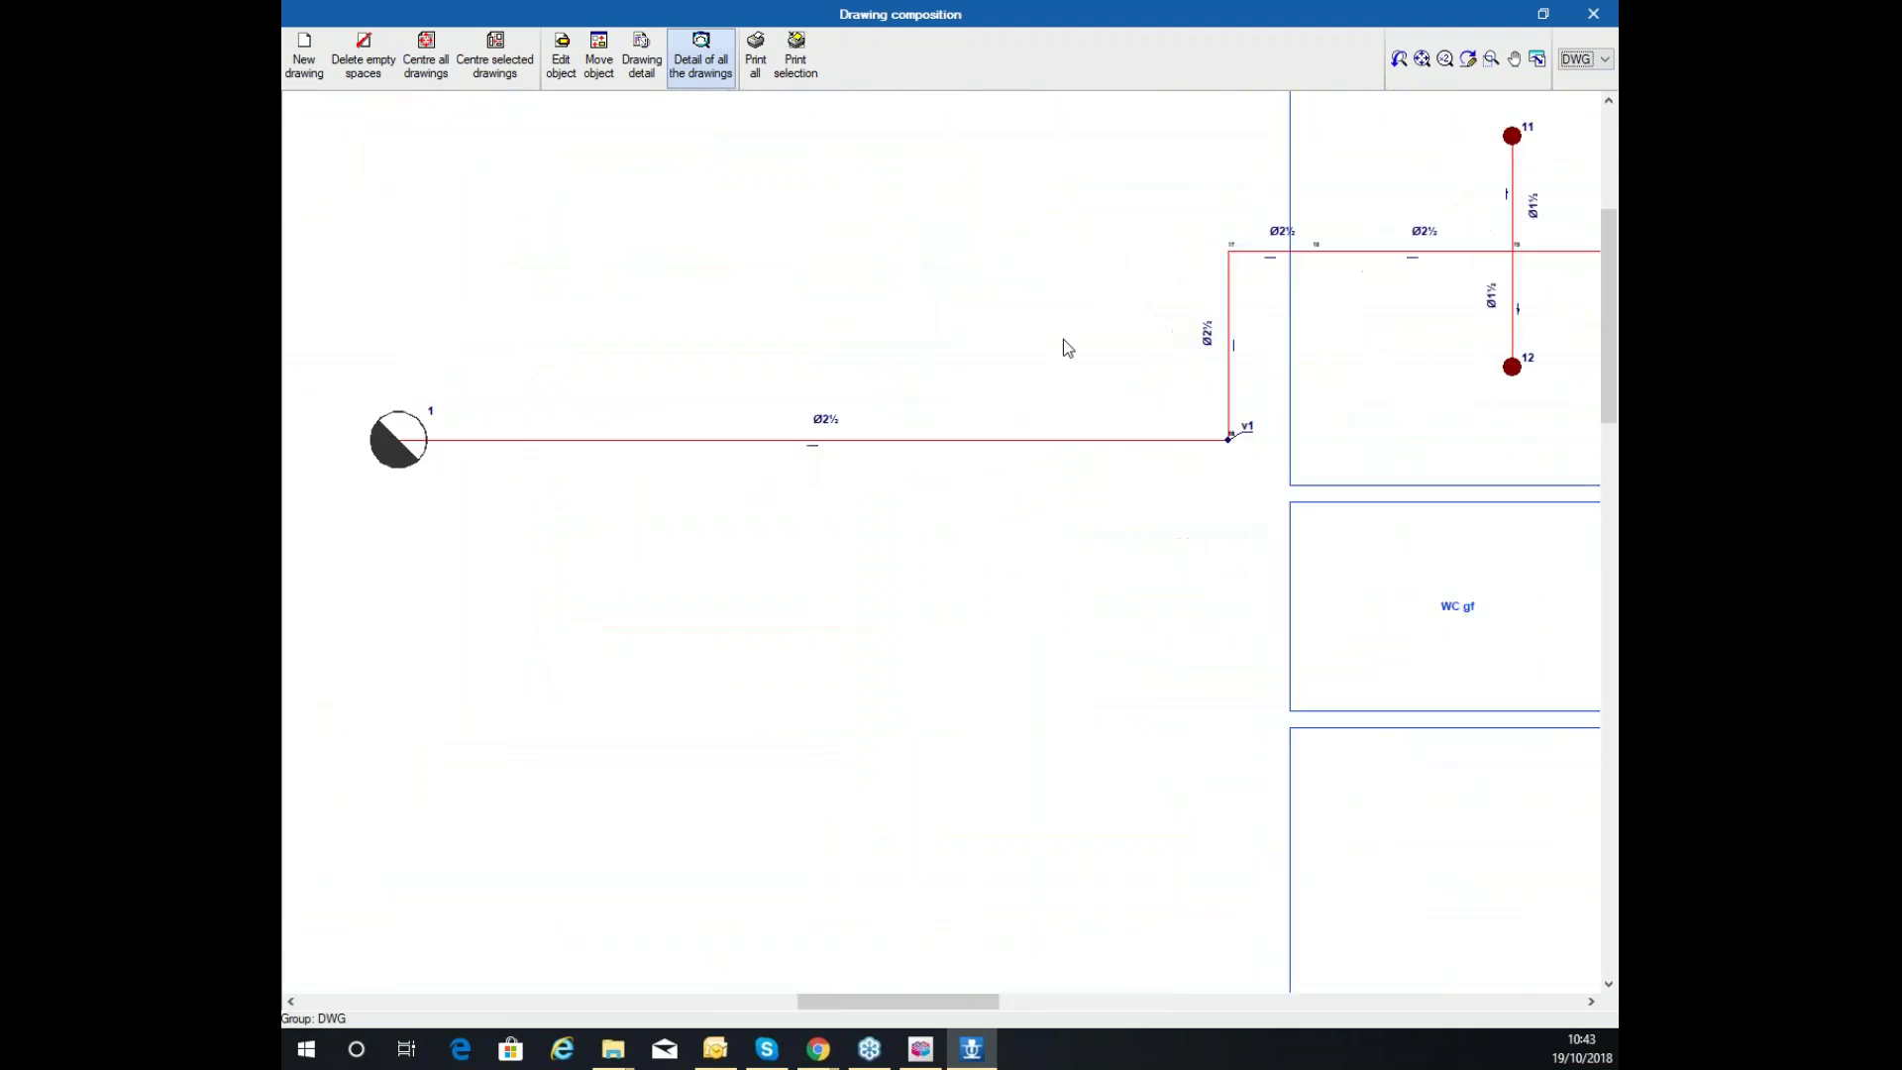
pyautogui.scroll(-1, 979, 483)
pyautogui.scroll(2, 1120, 471)
pyautogui.scroll(-2, 955, 373)
pyautogui.moveTo(1338, 396); pyautogui.dragTo(632, 538, button='middle')
pyautogui.scroll(2, 634, 535)
pyautogui.scroll(-1, 633, 535)
pyautogui.moveTo(1424, 461); pyautogui.dragTo(858, 544, button='middle')
pyautogui.scroll(1, 1037, 442)
pyautogui.scroll(-2, 1031, 455)
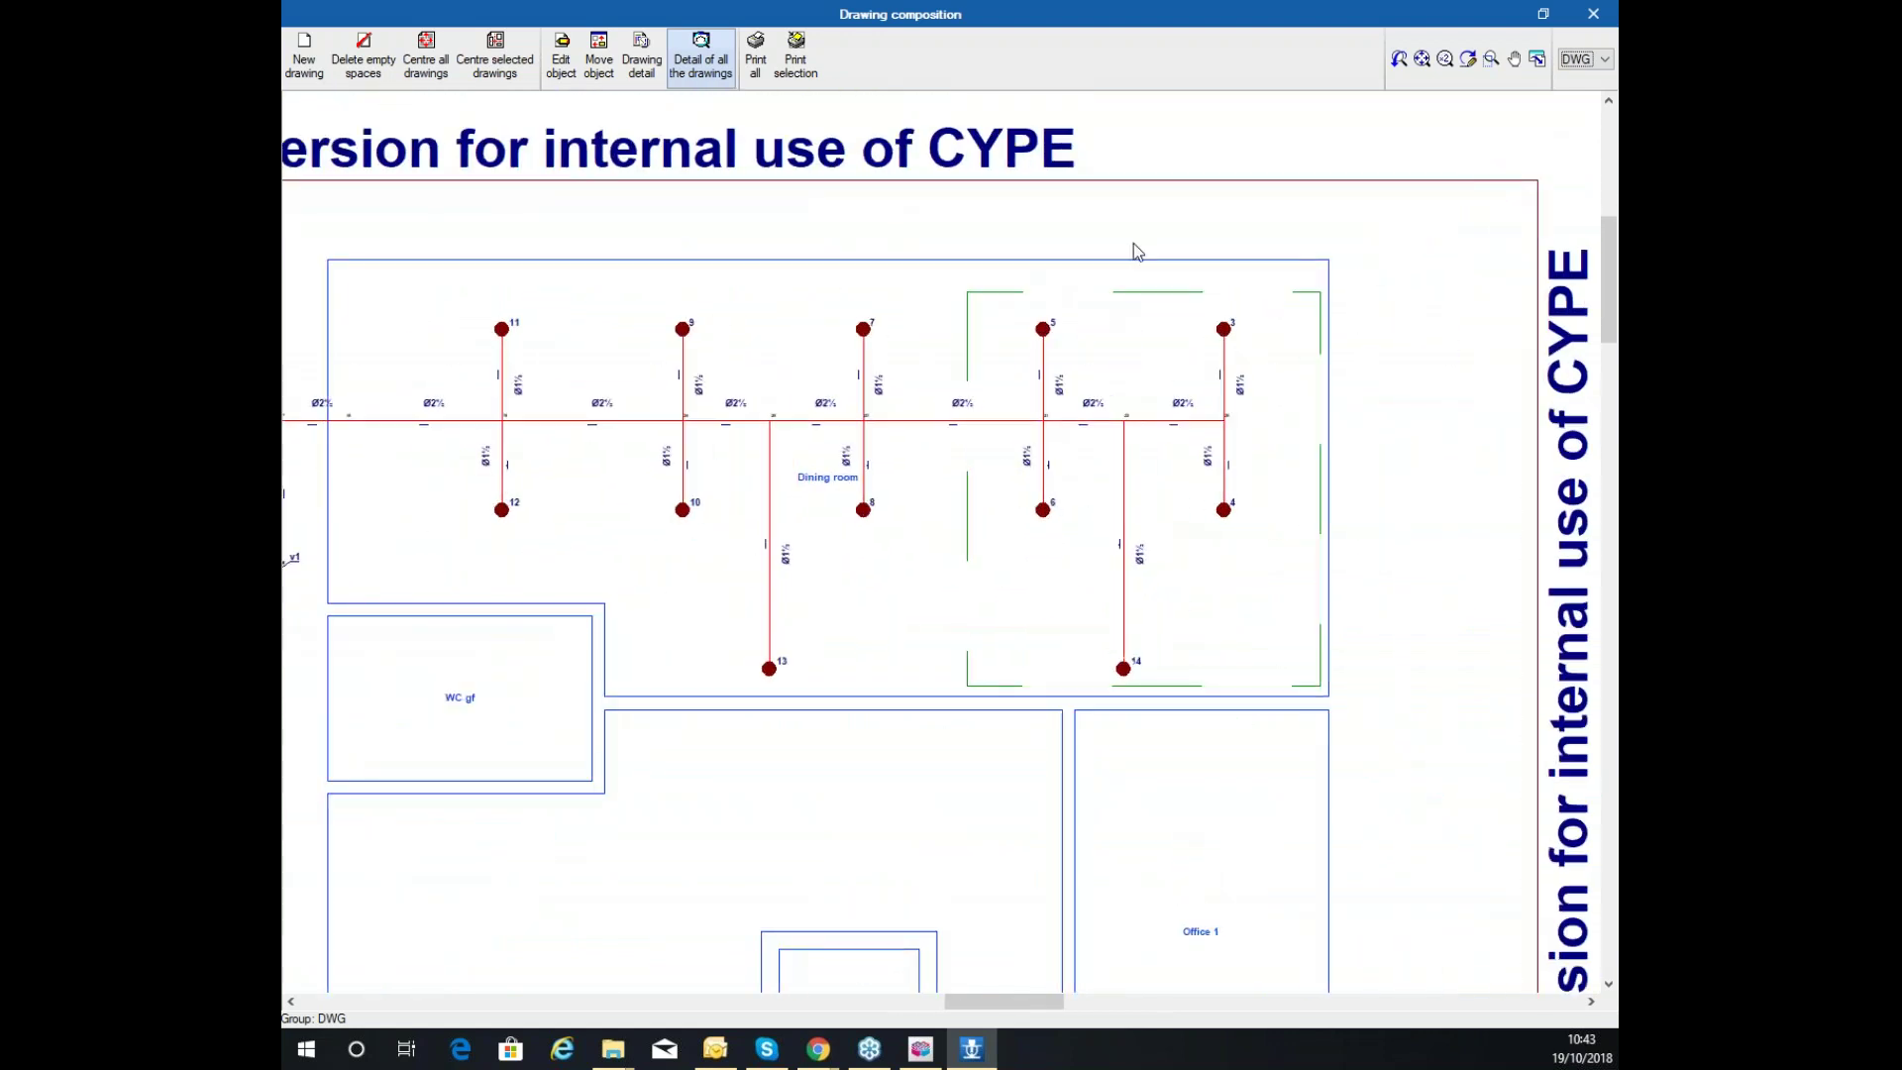
pyautogui.scroll(-3, 1026, 364)
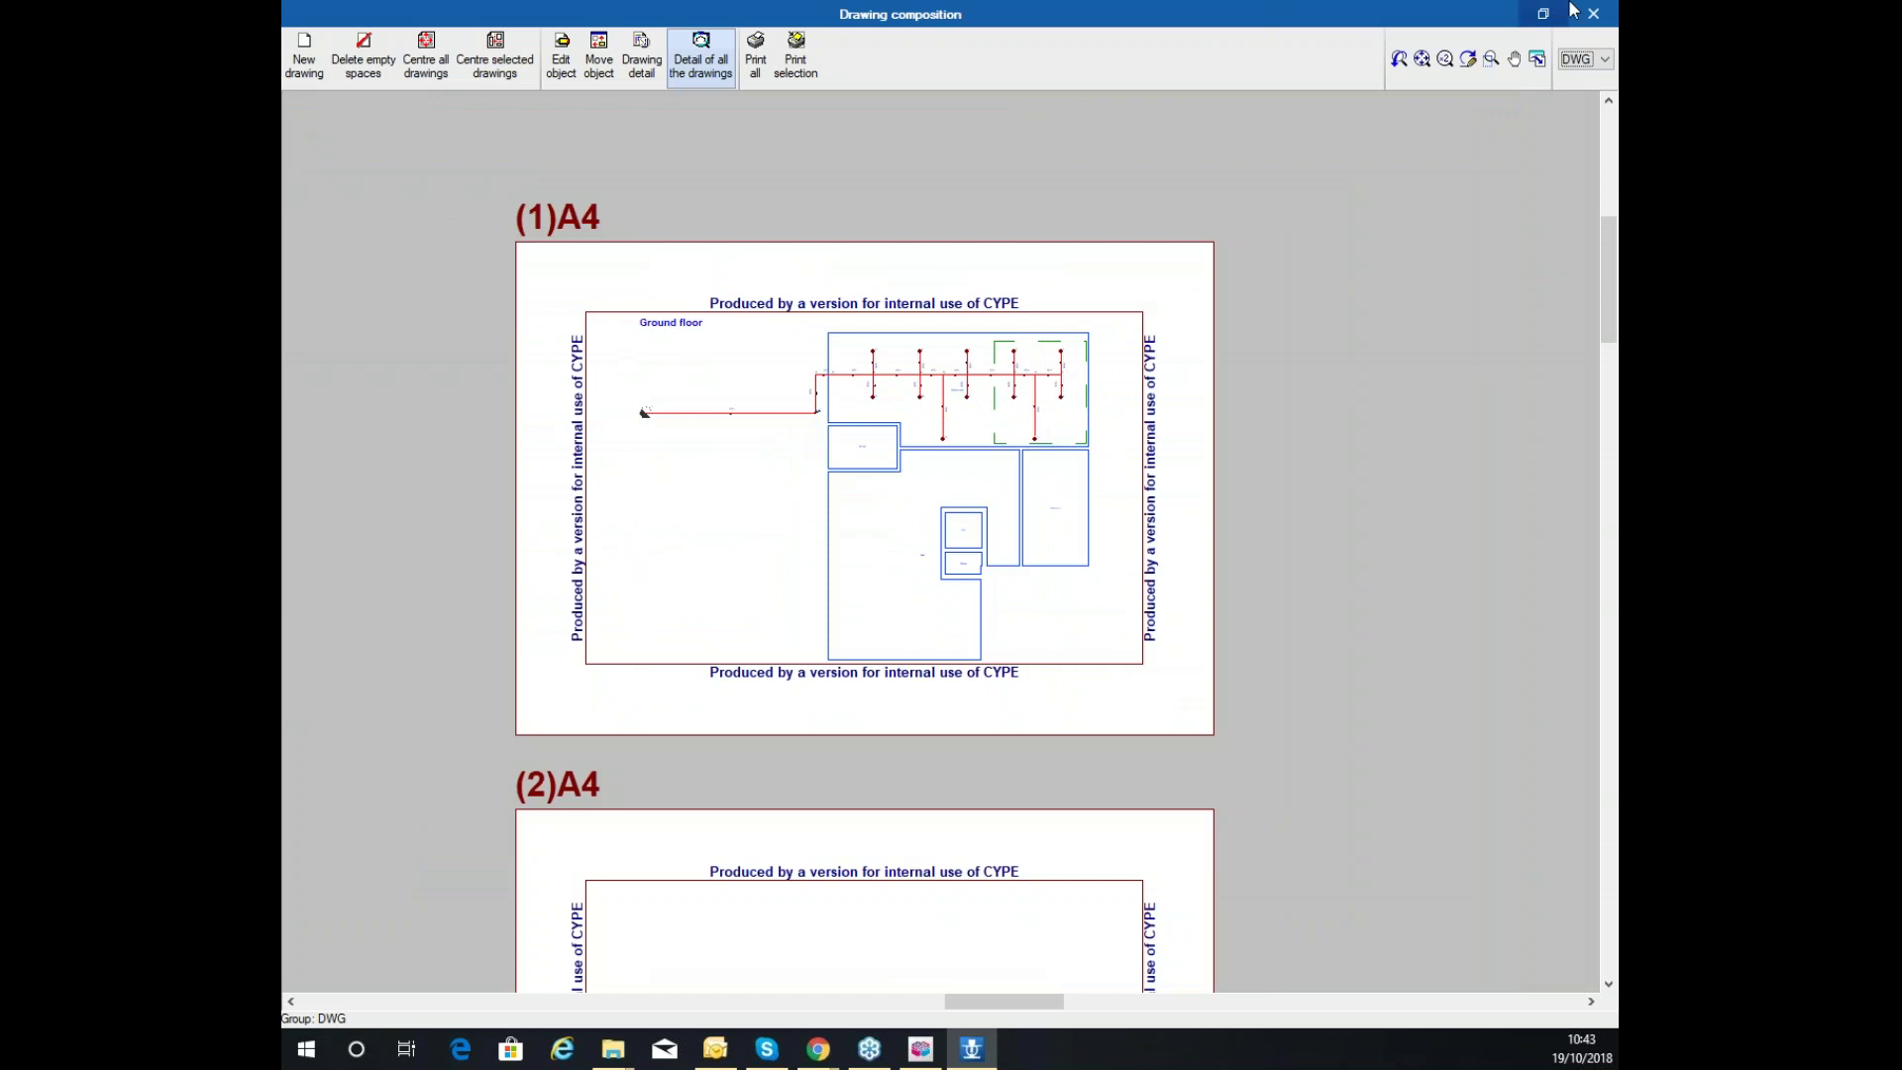
# Close the drawing composition and the drawing selection without printing, and return to the supply connection on the ground floor plan
pyautogui.click(1595, 12)
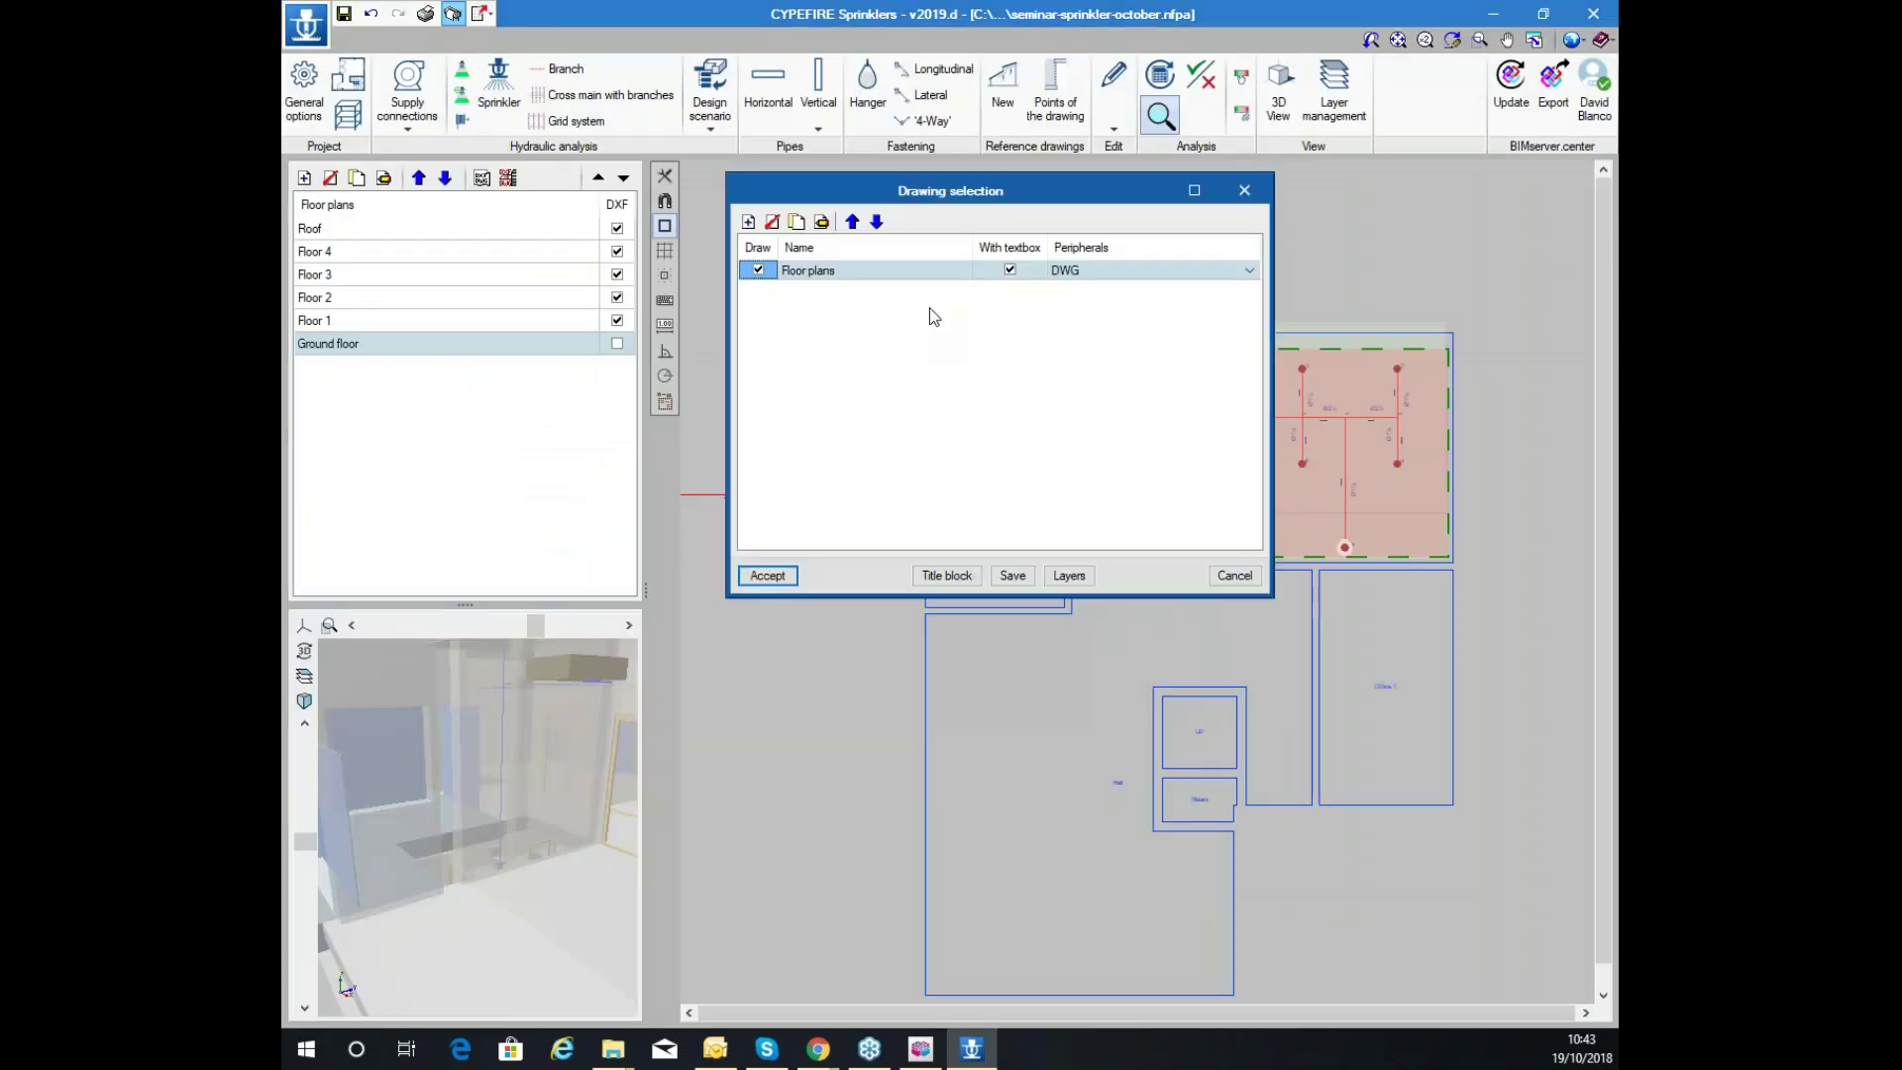
pyautogui.click(1234, 575)
pyautogui.scroll(-2, 1172, 278)
pyautogui.scroll(5, 1139, 396)
pyautogui.moveTo(925, 369); pyautogui.dragTo(832, 402, button='middle')
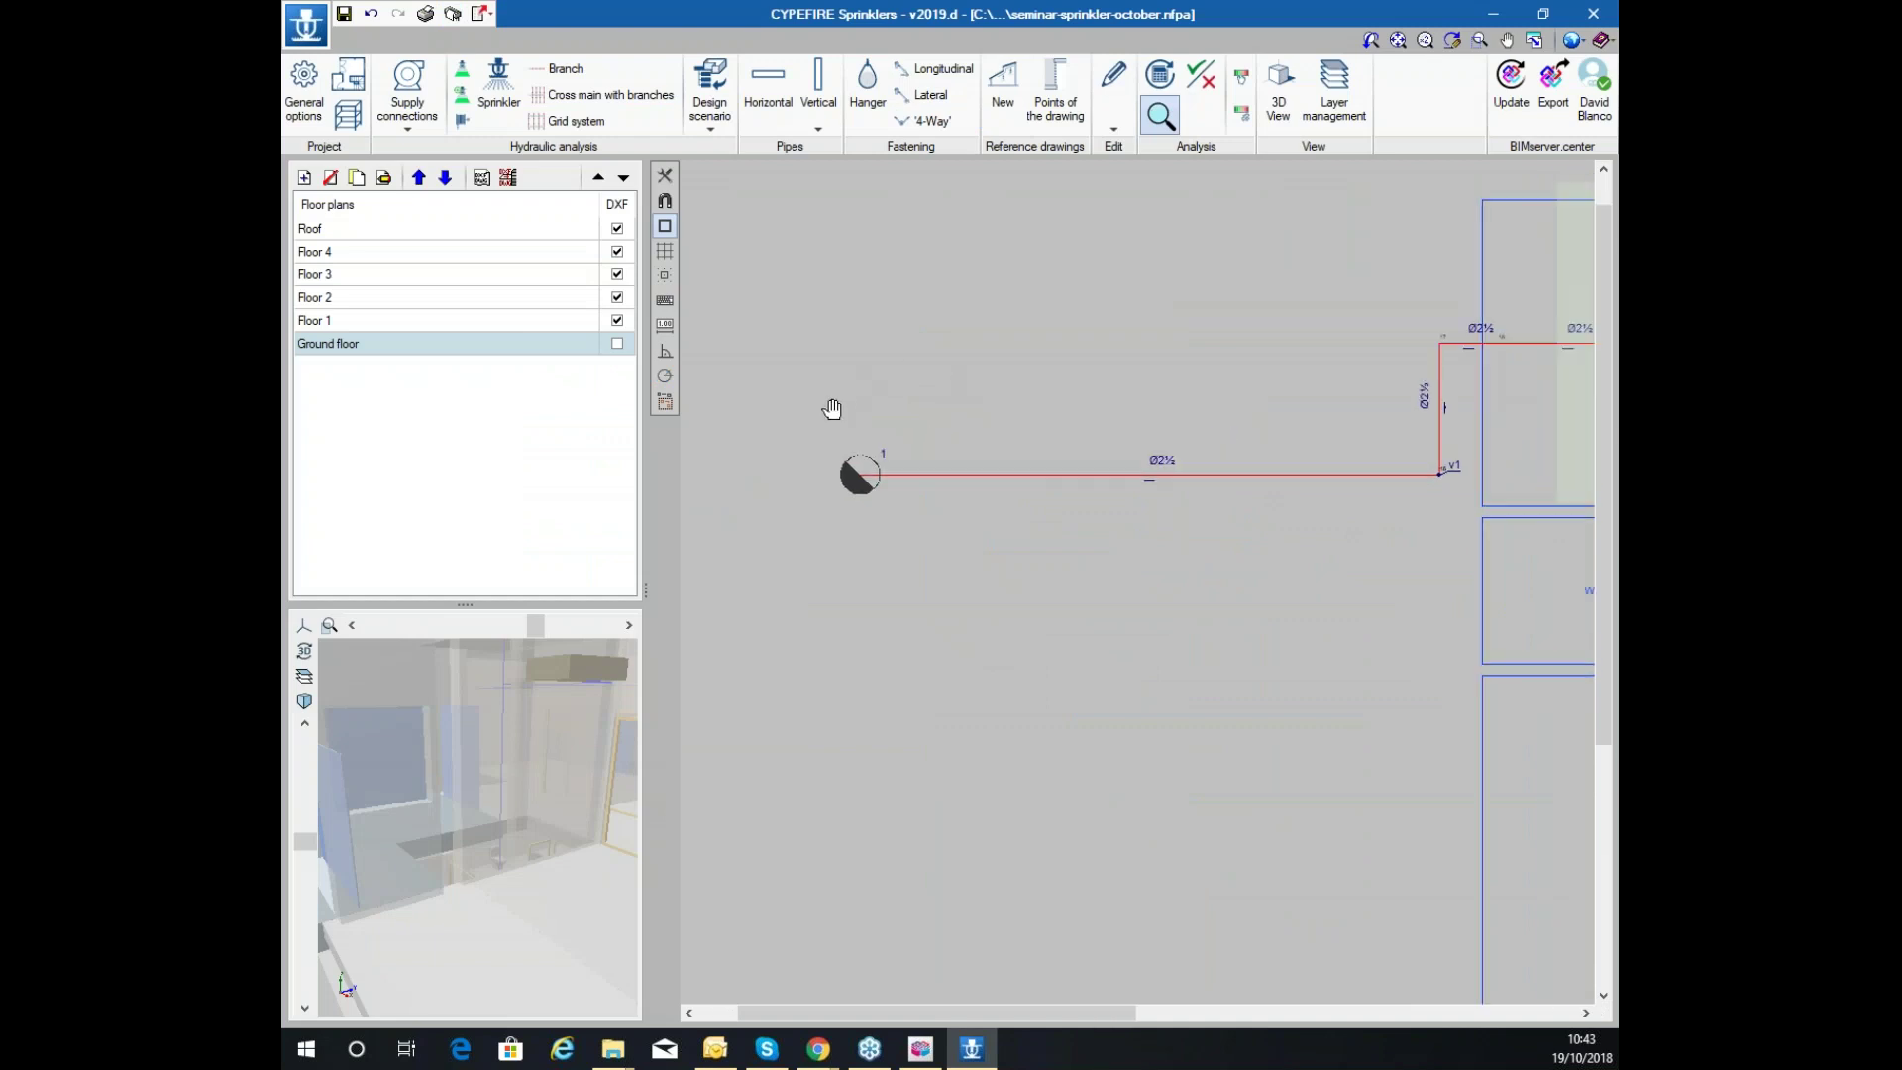
# Delete supply connection 1 from the free end of the ground floor supply pipe
pyautogui.click(1118, 99)
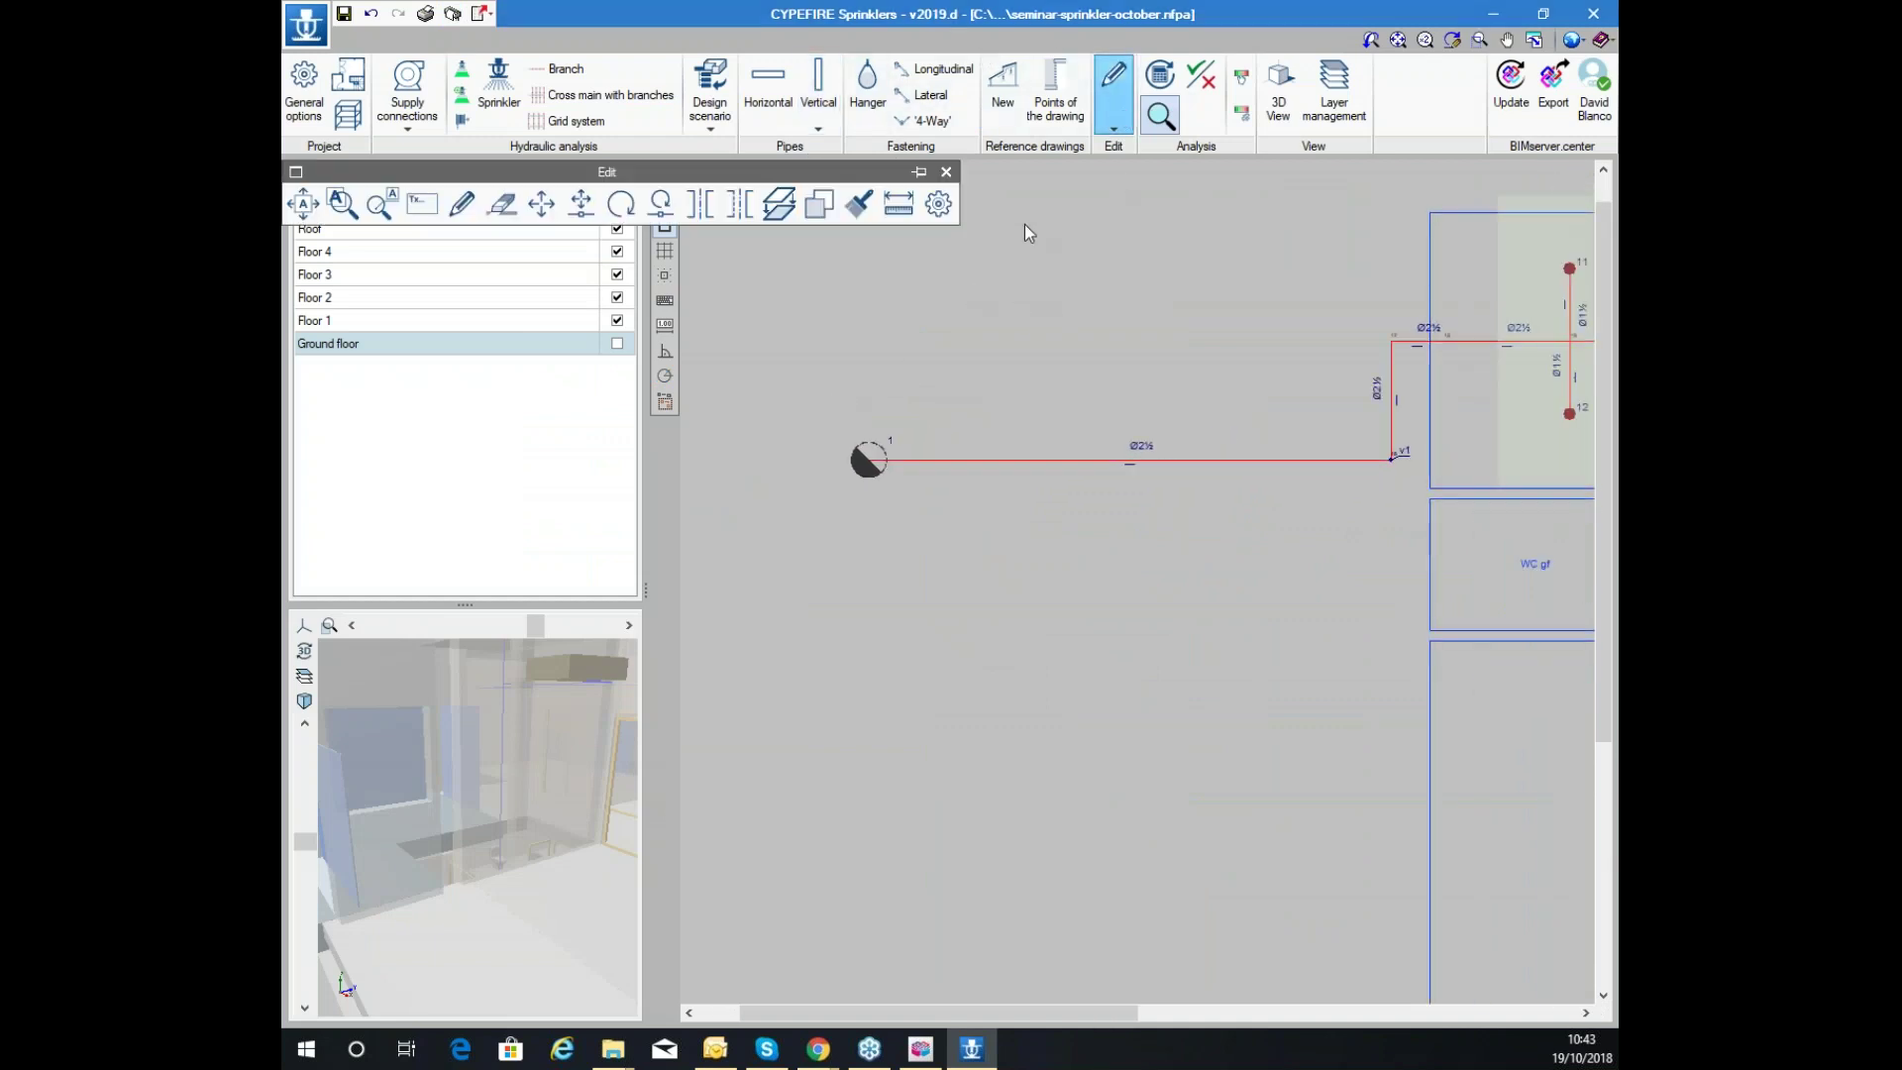
pyautogui.click(503, 203)
pyautogui.click(867, 458)
pyautogui.scroll(-2, 1089, 437)
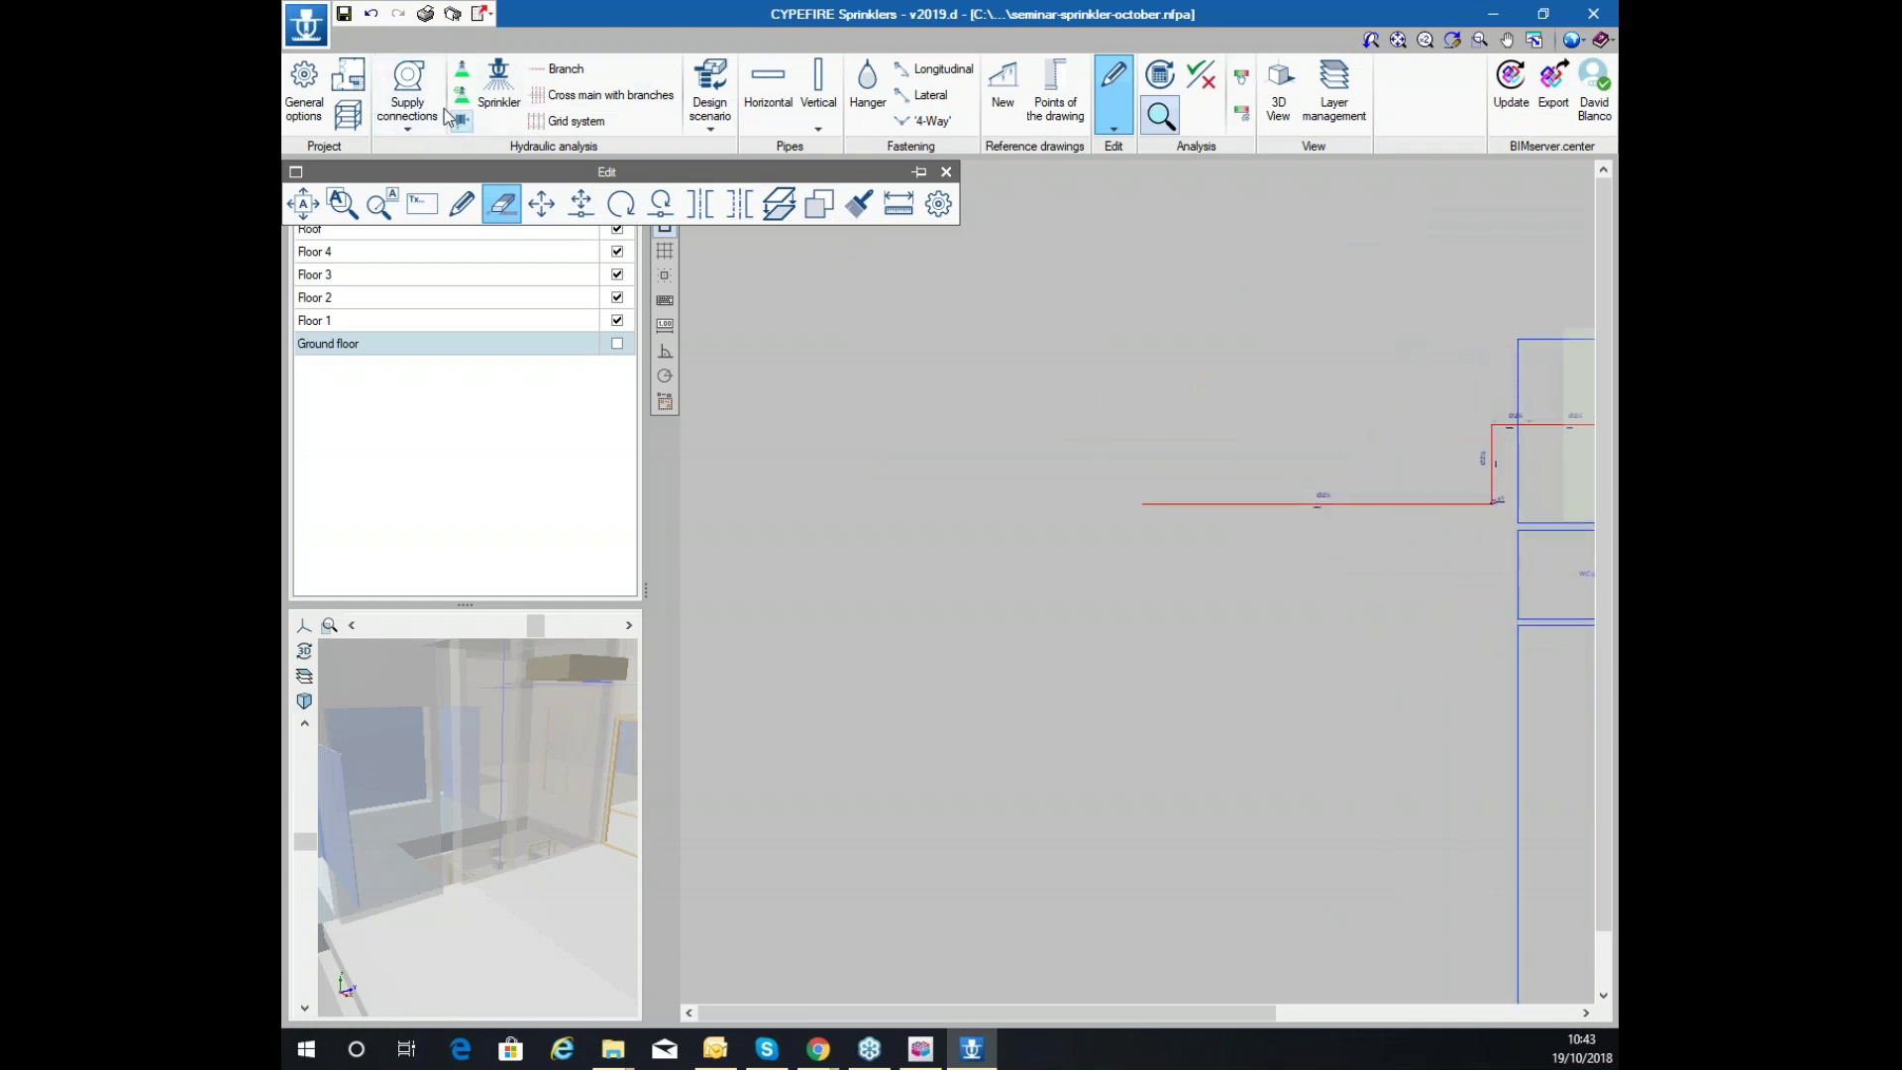
# Place a Light Hazard tank with 60 m³ capacity and 900 lpm flow beyond the supply pipe's free end, in line with it
pyautogui.click(407, 99)
pyautogui.click(346, 174)
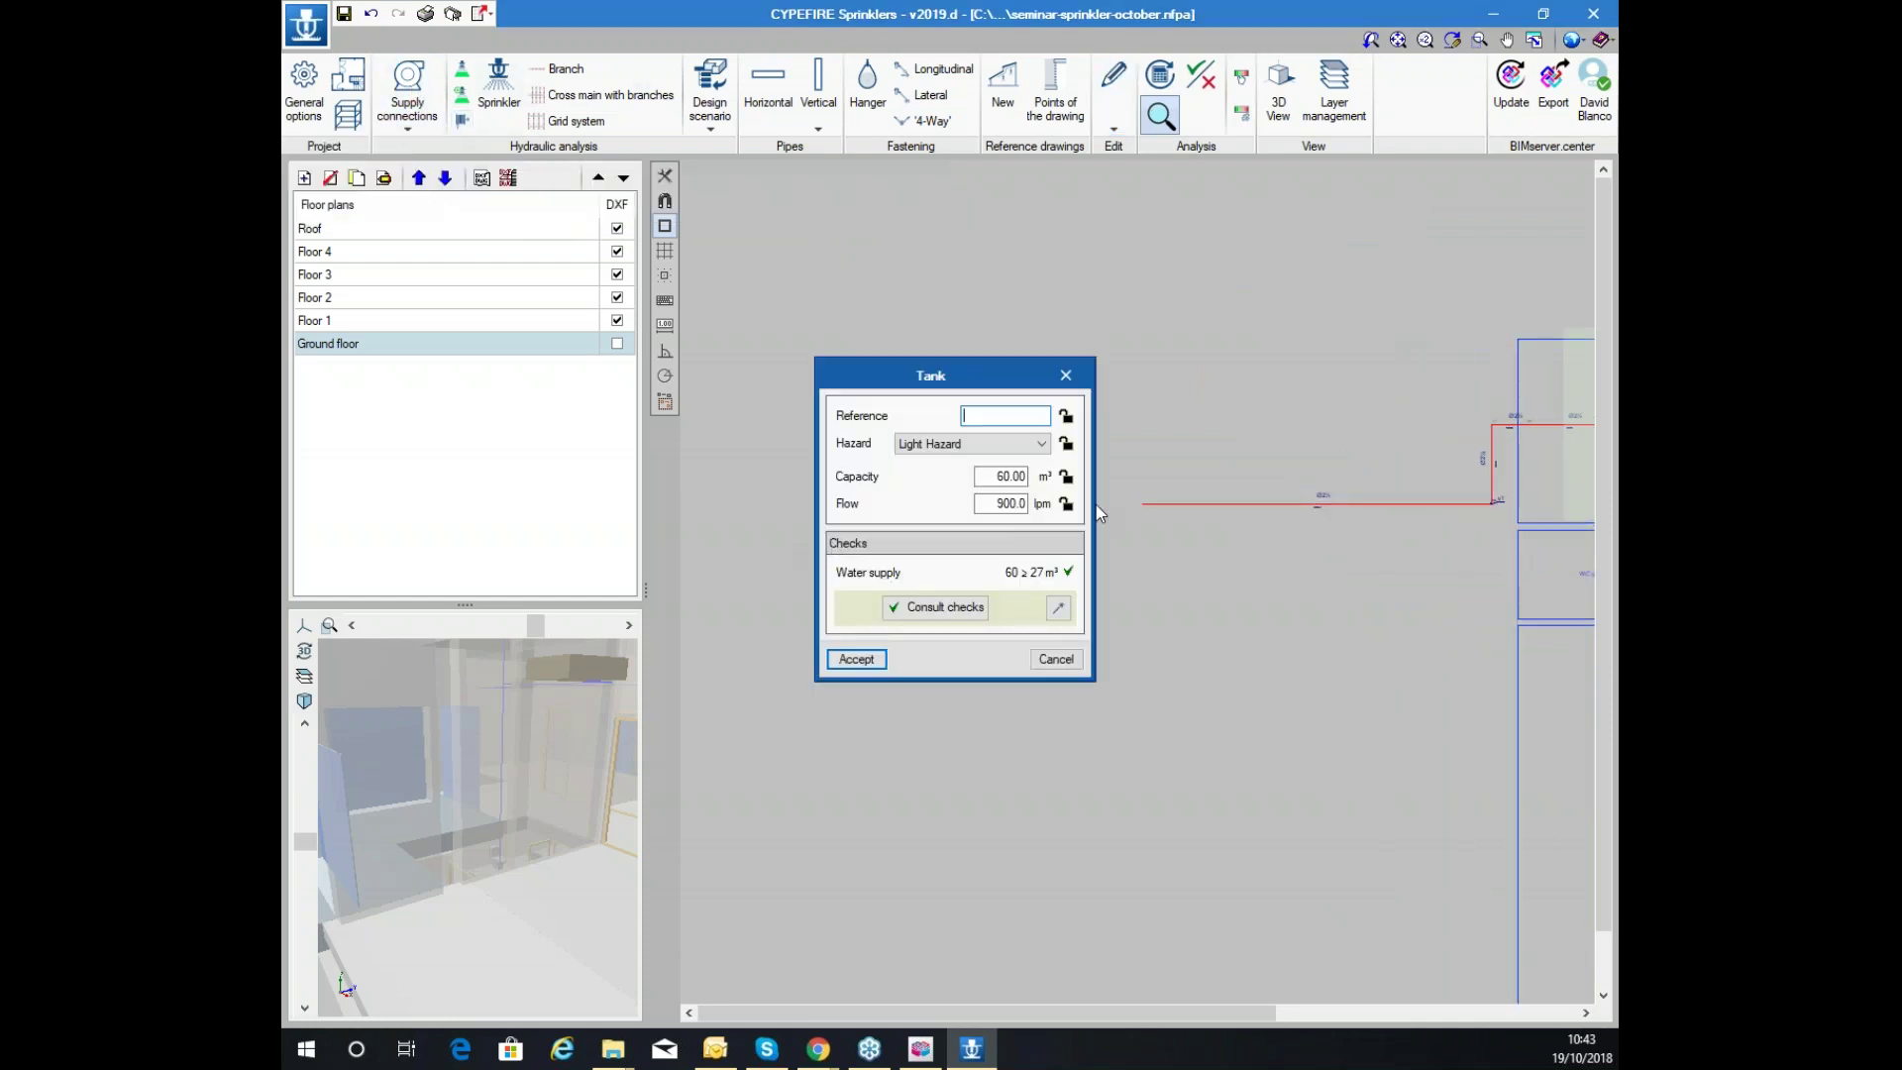
pyautogui.click(855, 660)
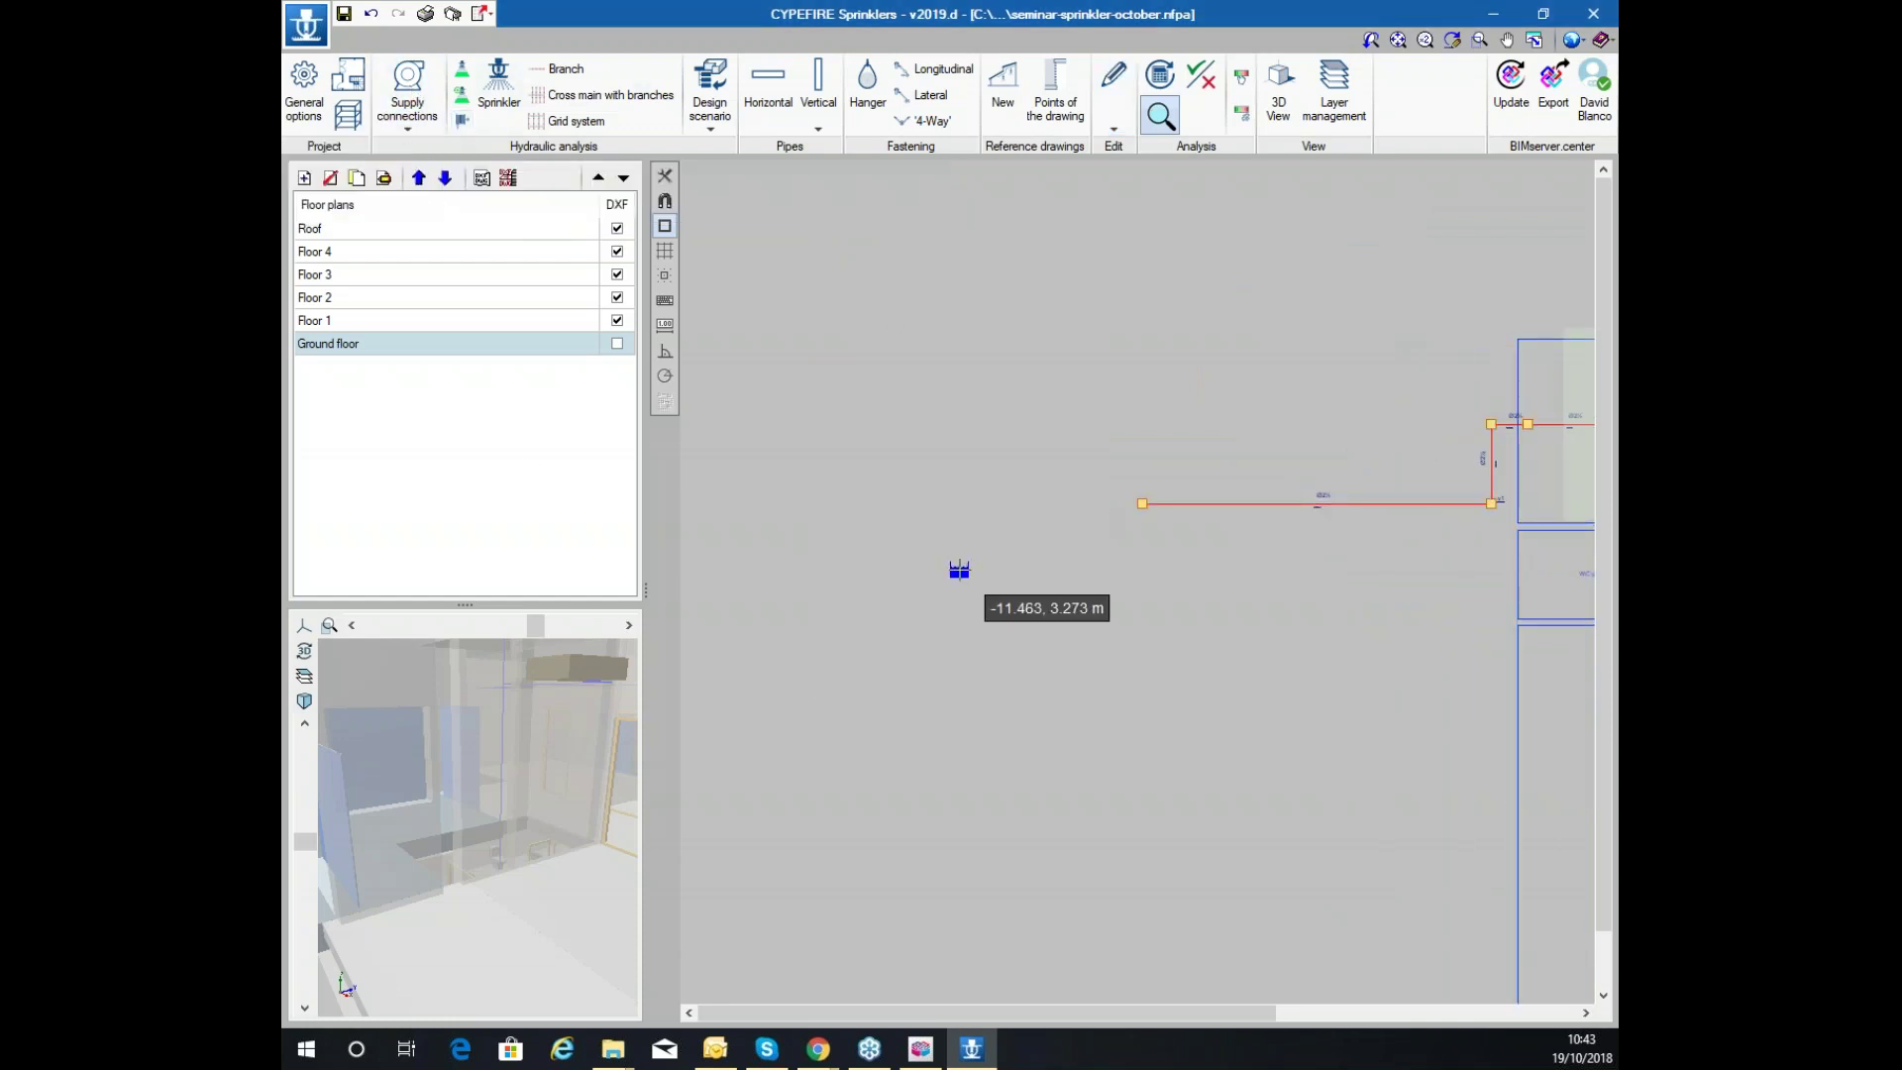
pyautogui.click(954, 504)
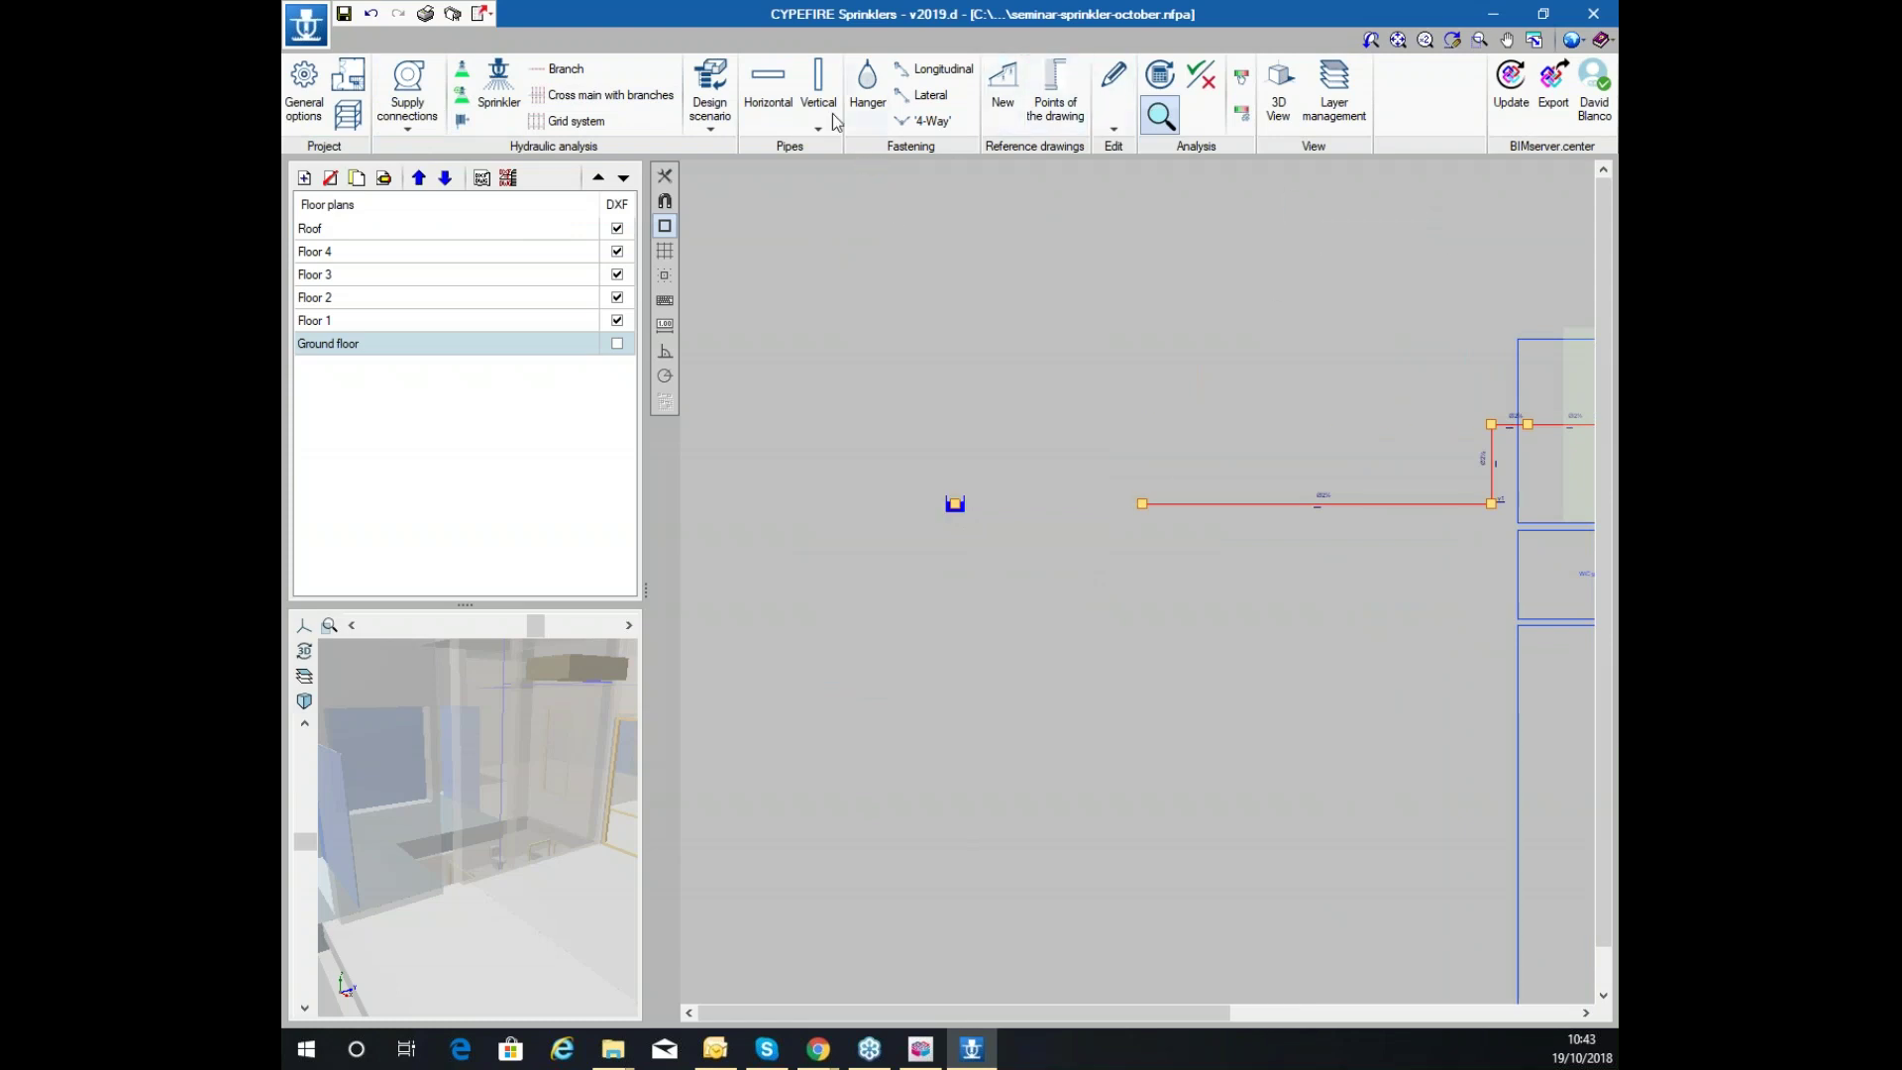
# Start a new pump and open its flow/pressure curve for editing
pyautogui.click(407, 94)
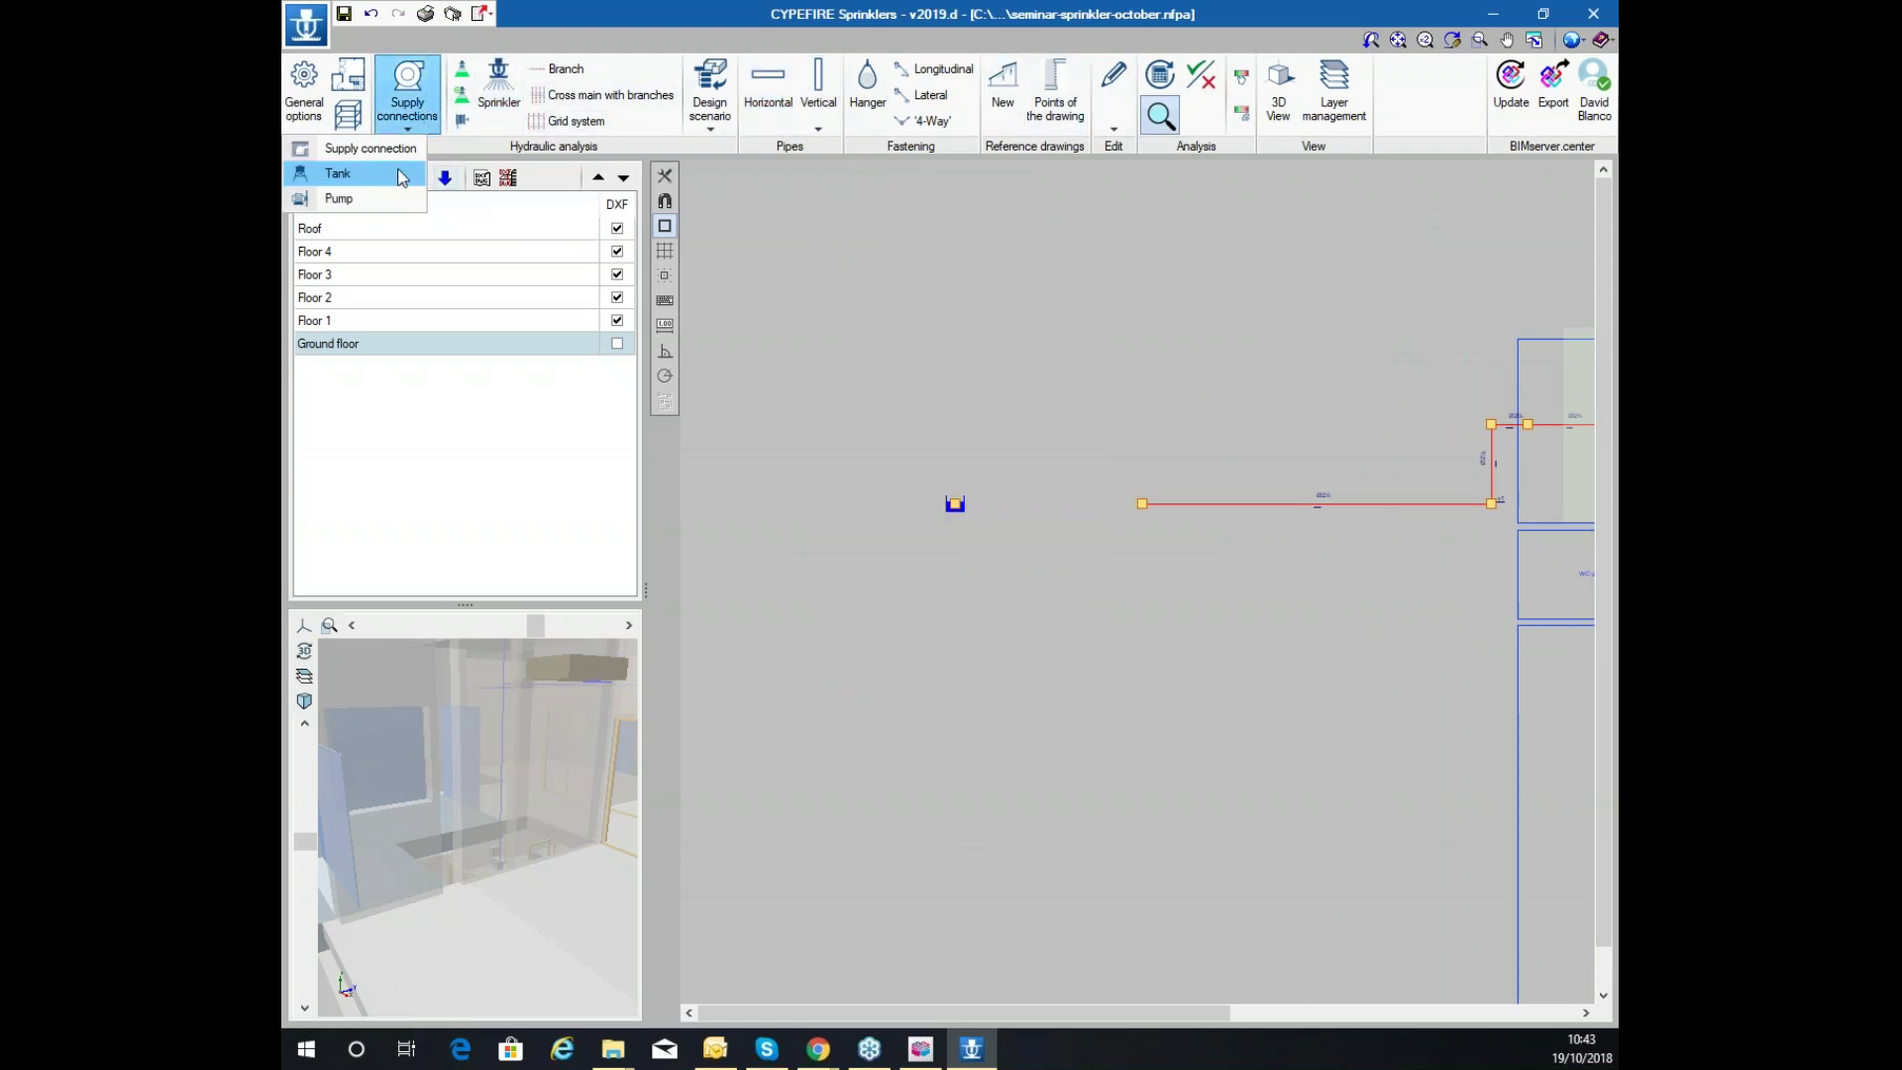
pyautogui.click(376, 198)
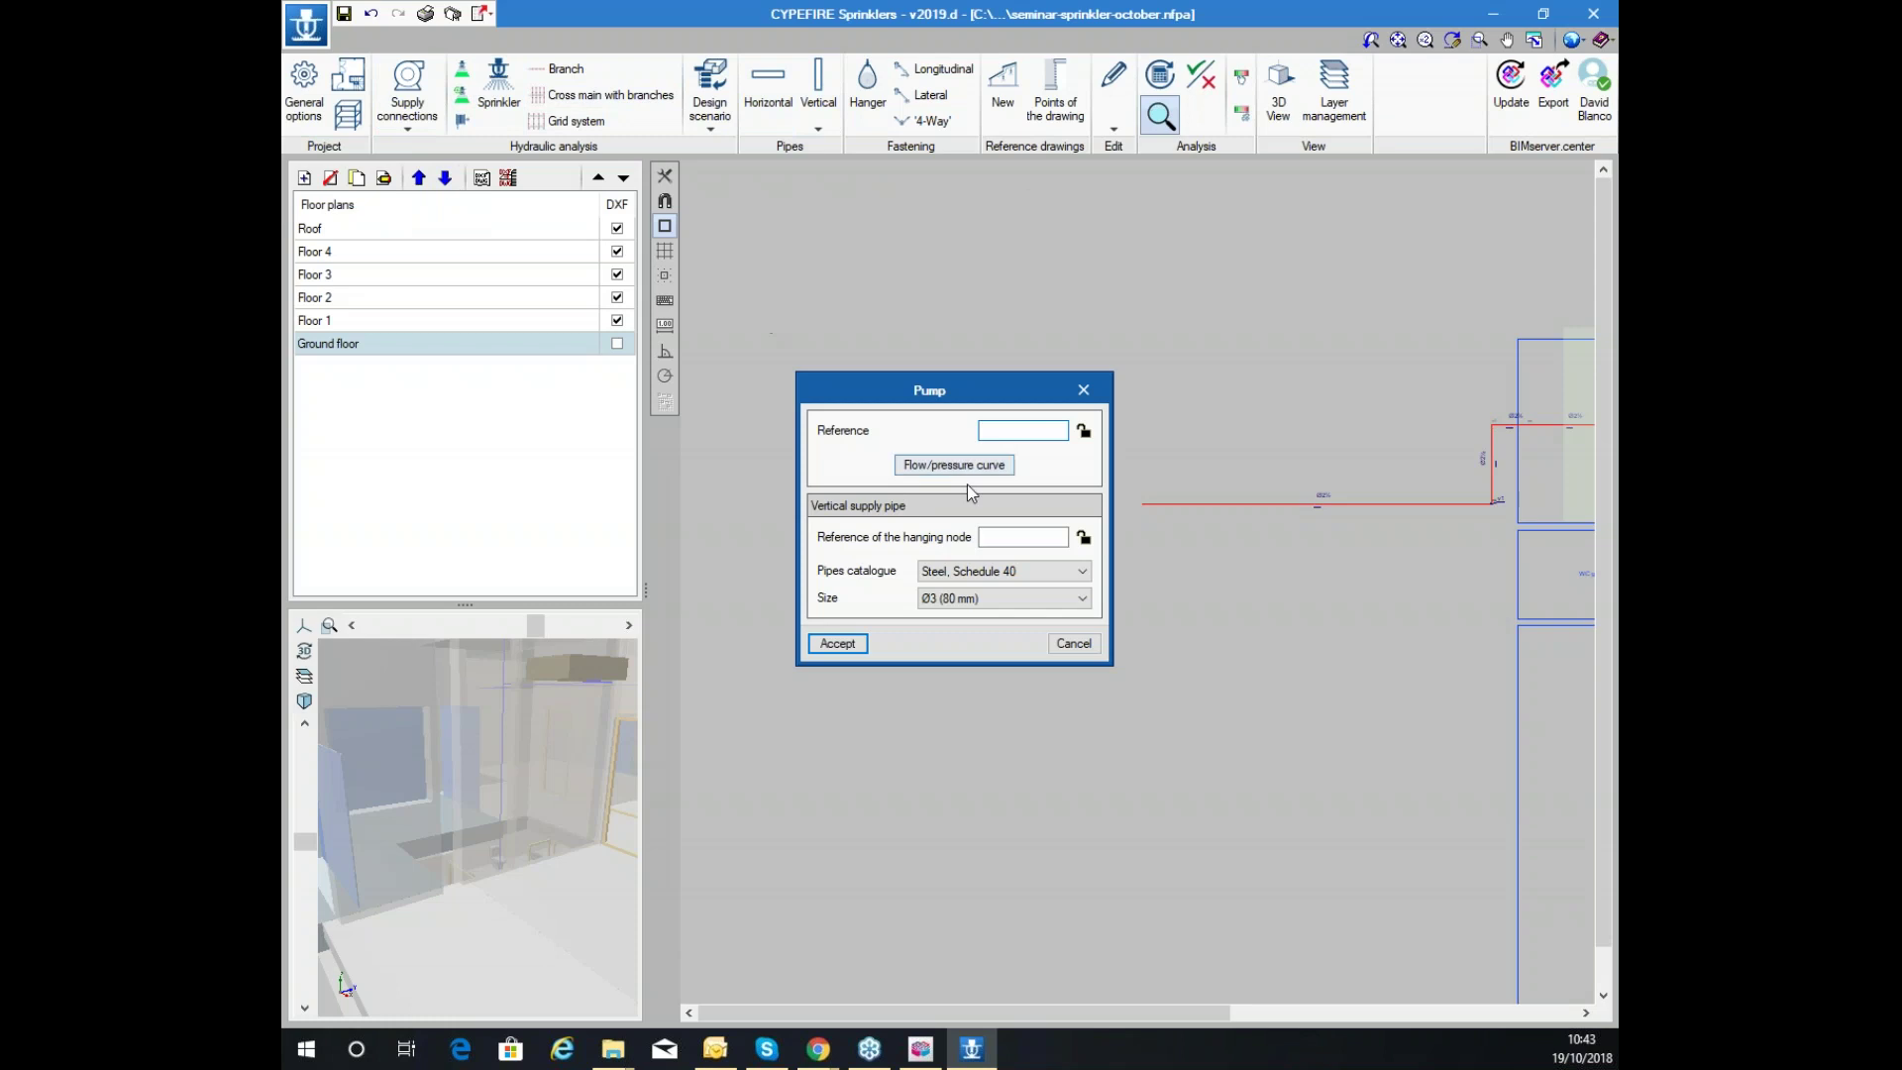
pyautogui.click(984, 468)
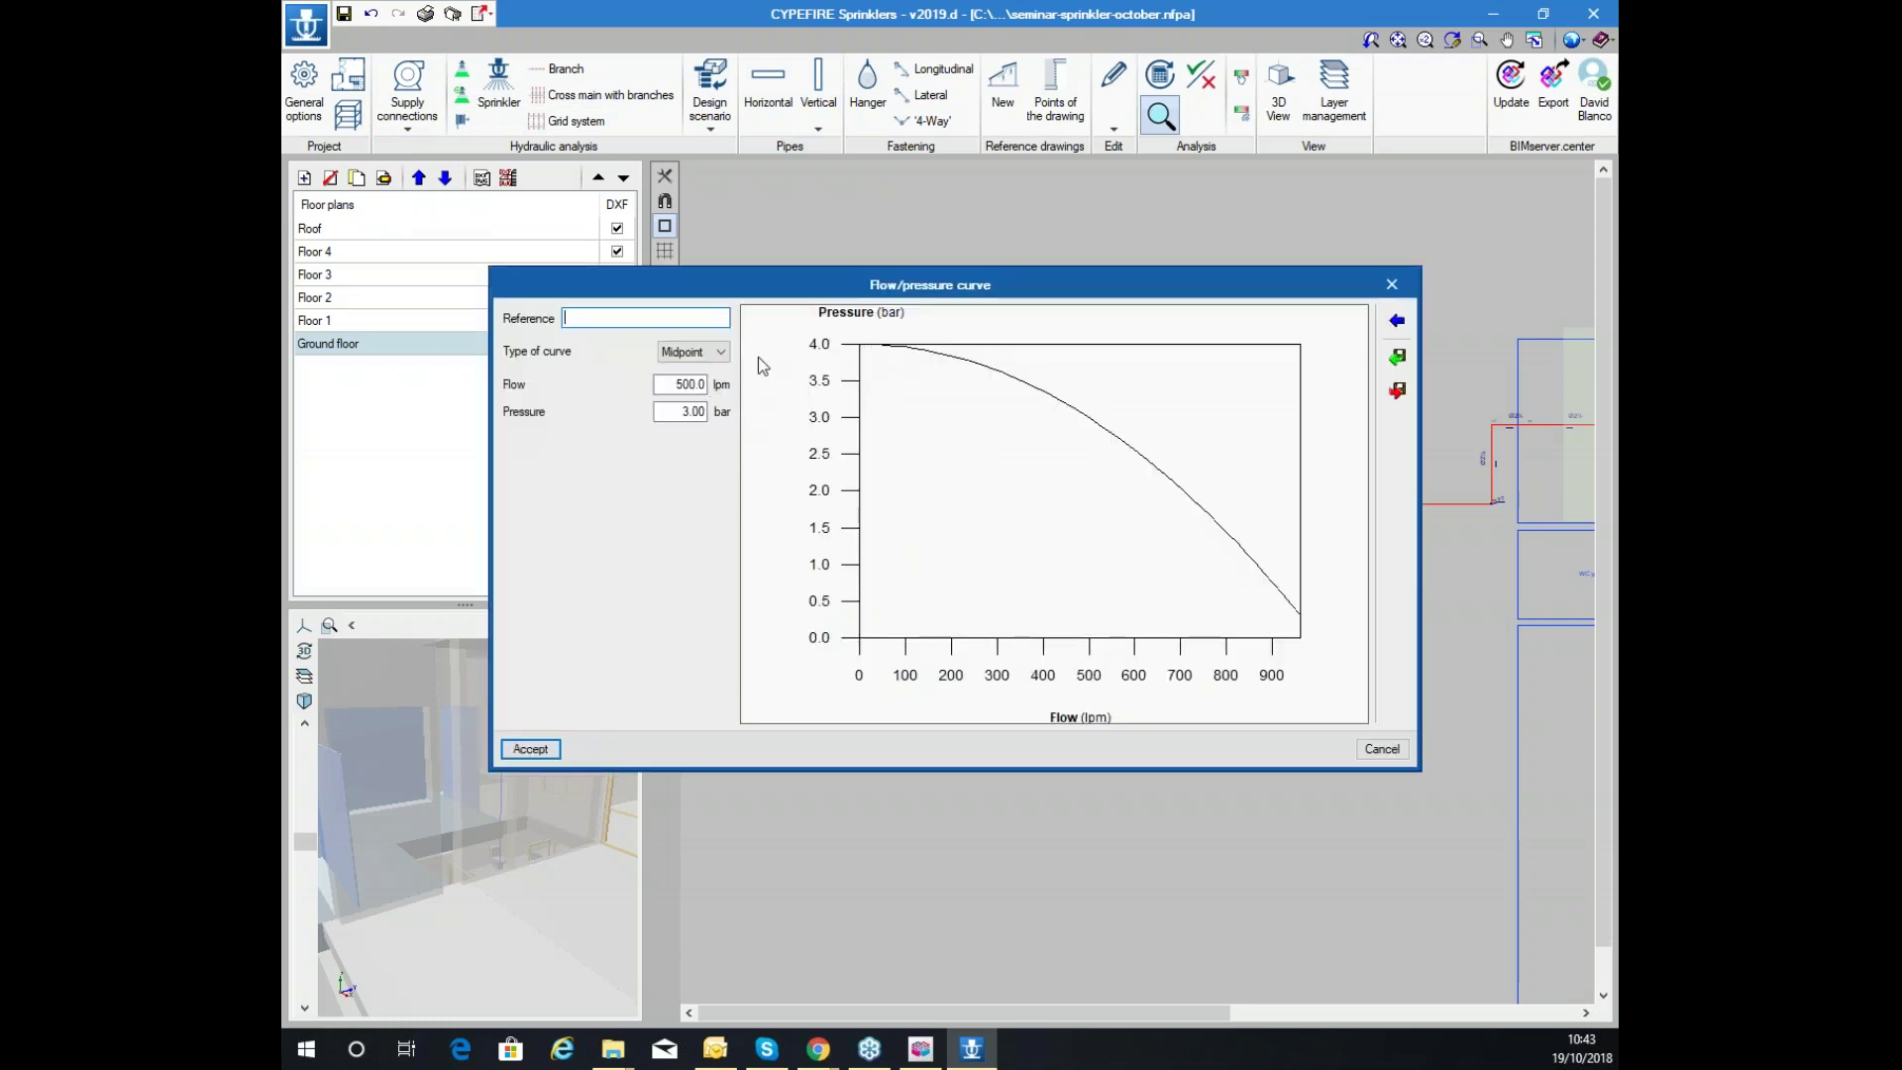
# Try the By points curve type and return to Midpoint
pyautogui.click(693, 351)
pyautogui.click(689, 385)
pyautogui.click(699, 354)
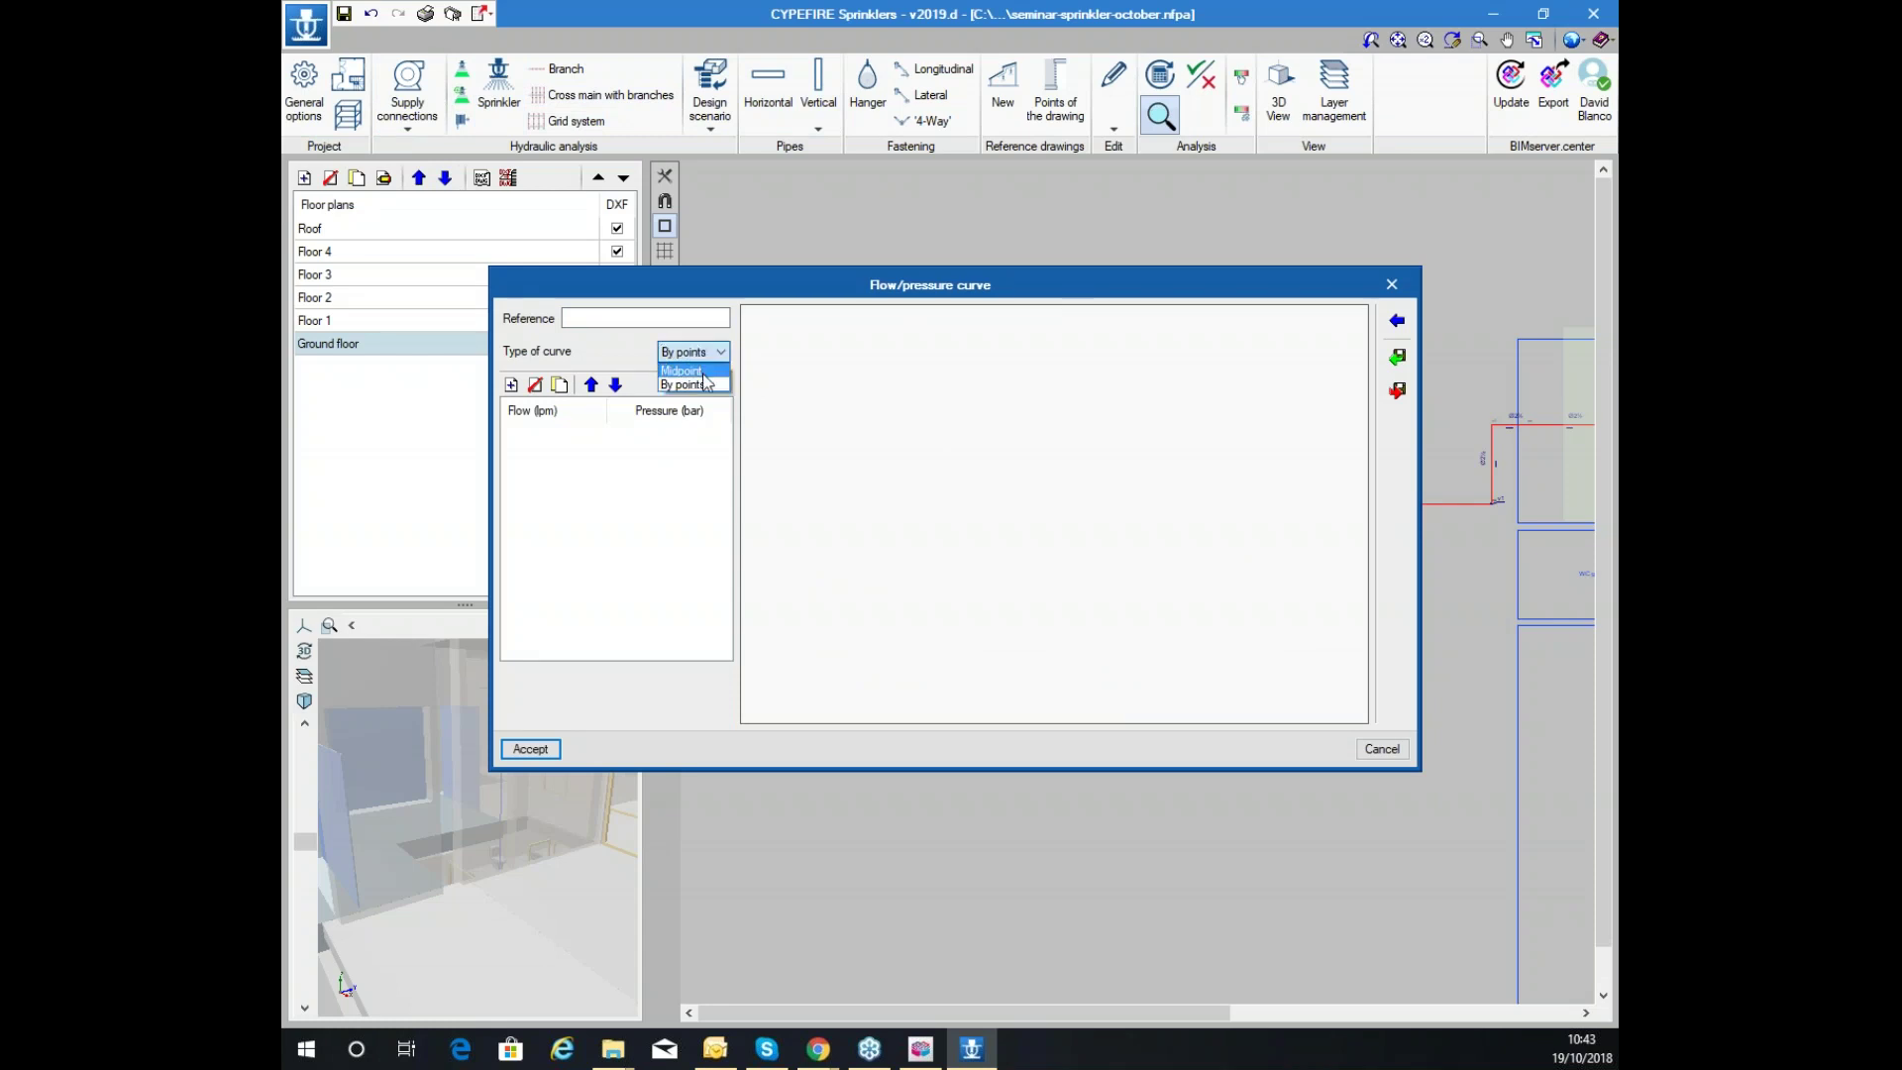
pyautogui.click(701, 371)
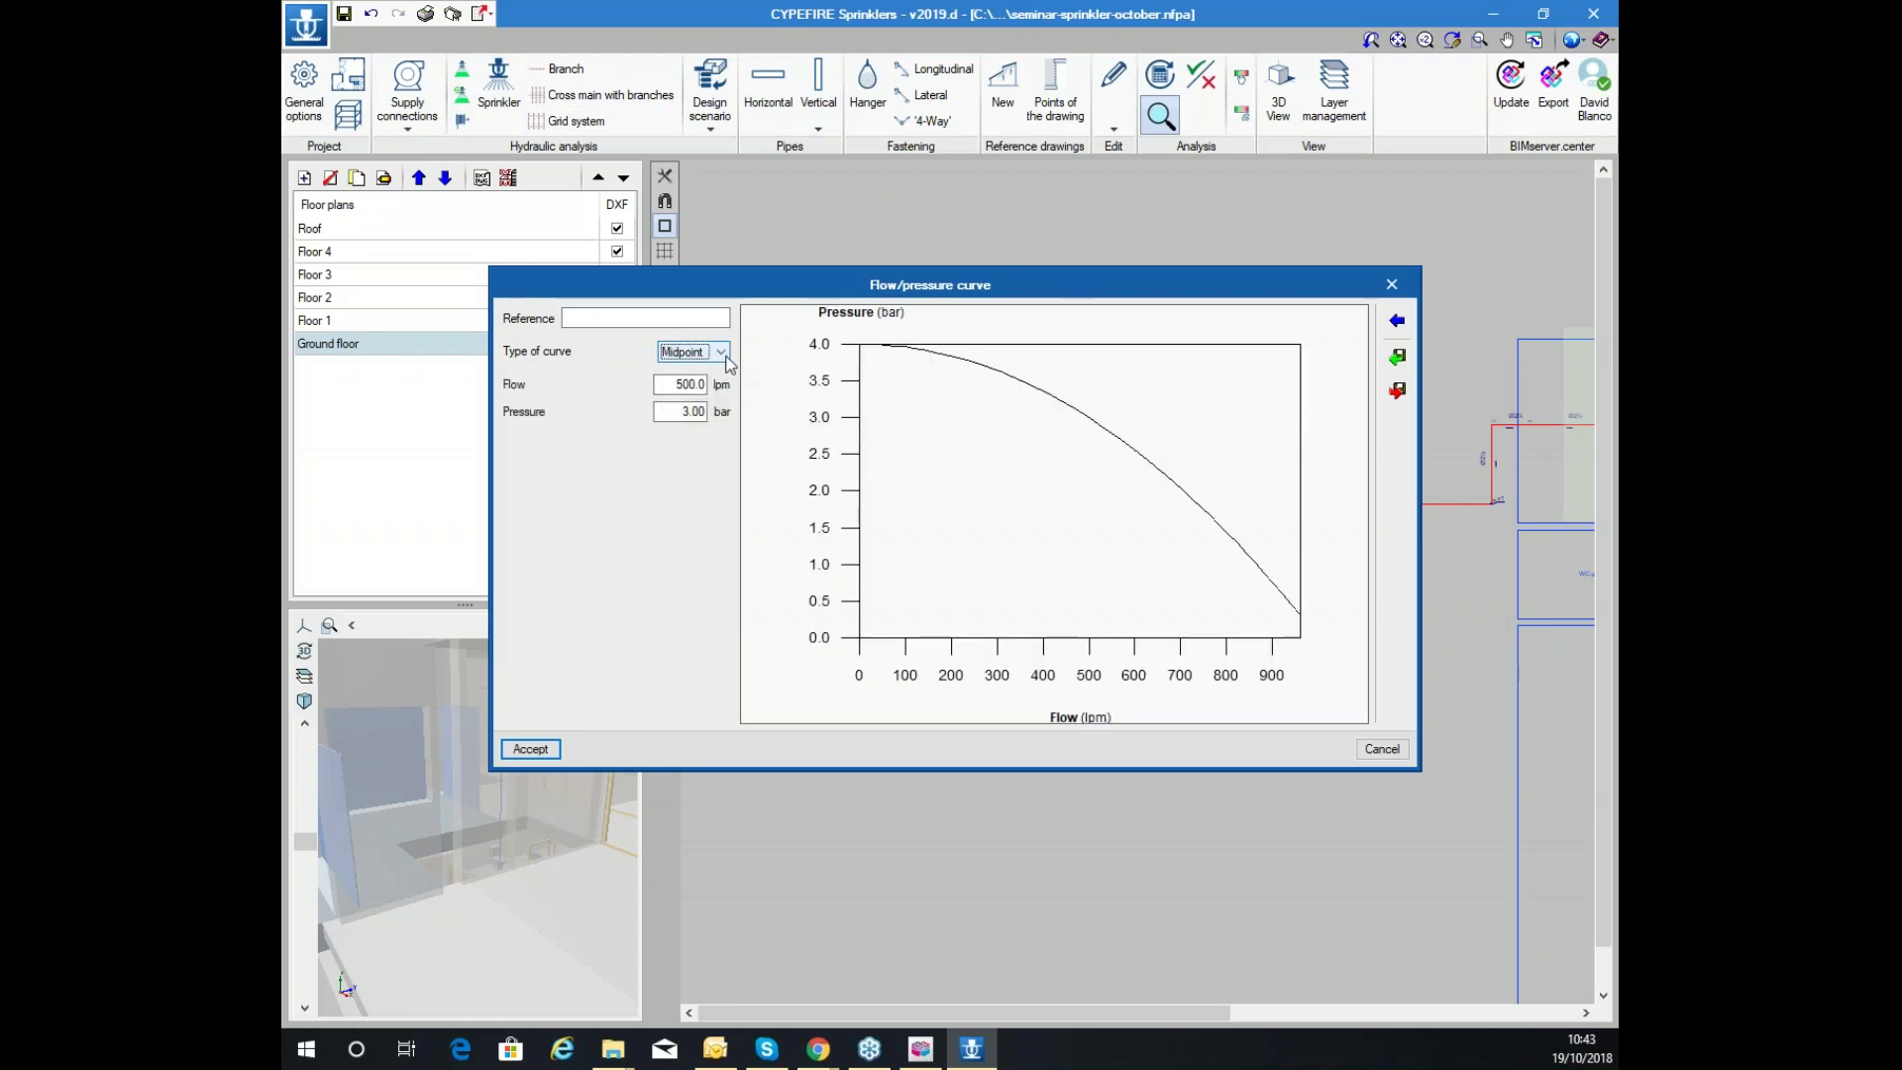
# Load the predefined curve Centrifugal pump, 50-315, 75 kW, and place the pump at the supply pipe's free end
pyautogui.click(1405, 321)
pyautogui.click(951, 518)
pyautogui.click(946, 539)
pyautogui.click(947, 490)
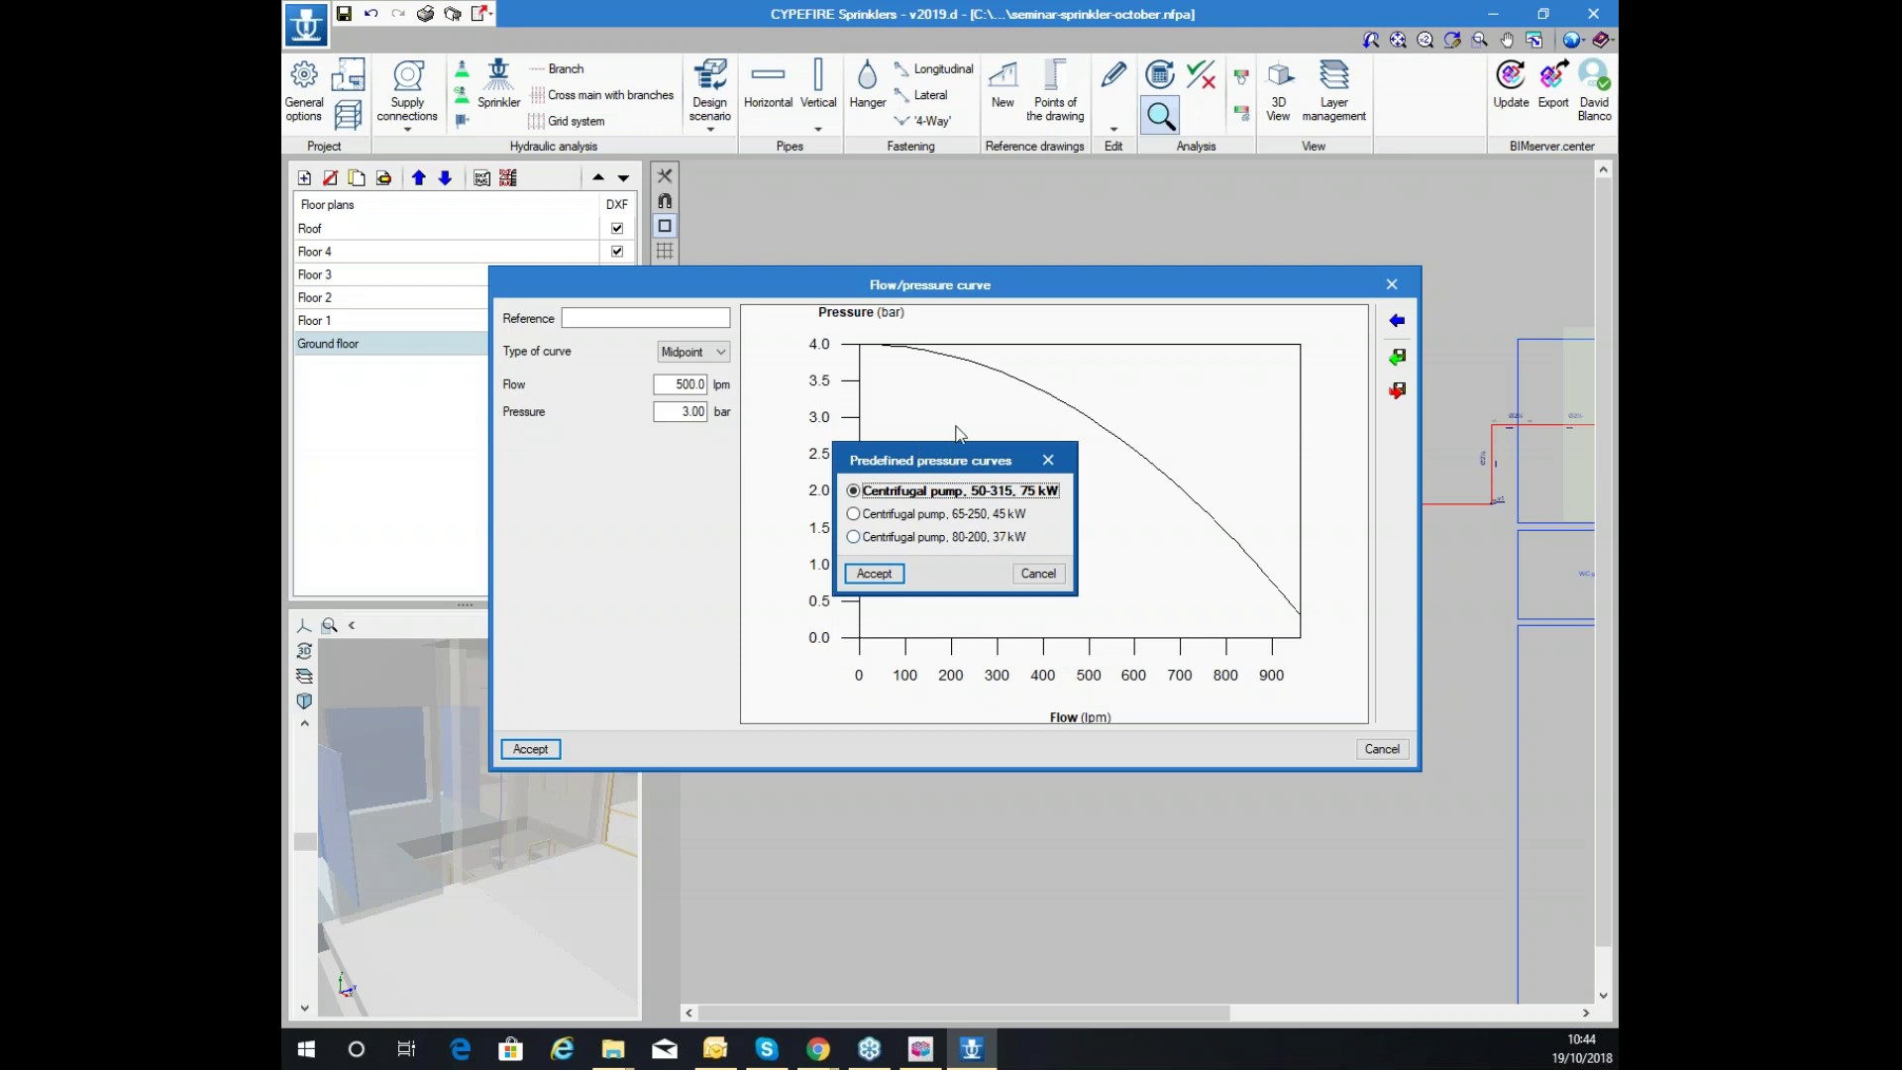
pyautogui.click(887, 573)
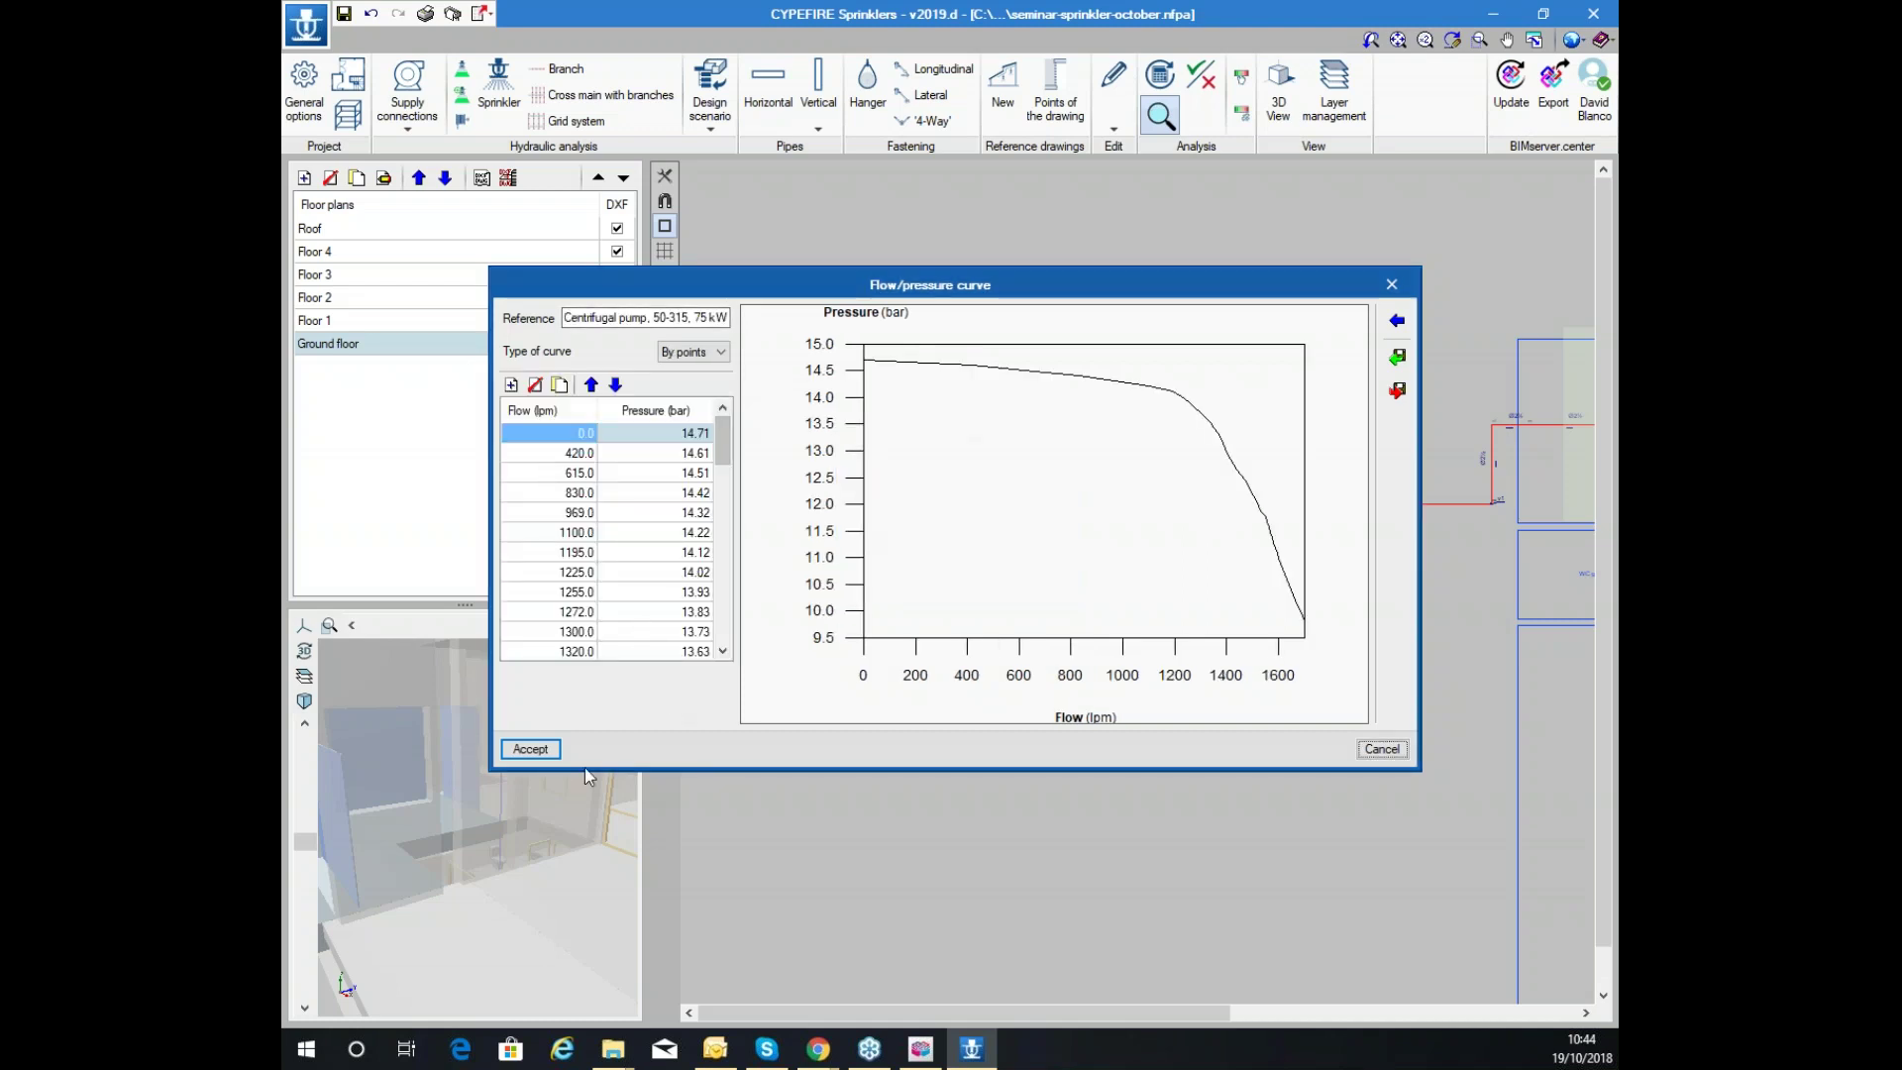
pyautogui.click(531, 750)
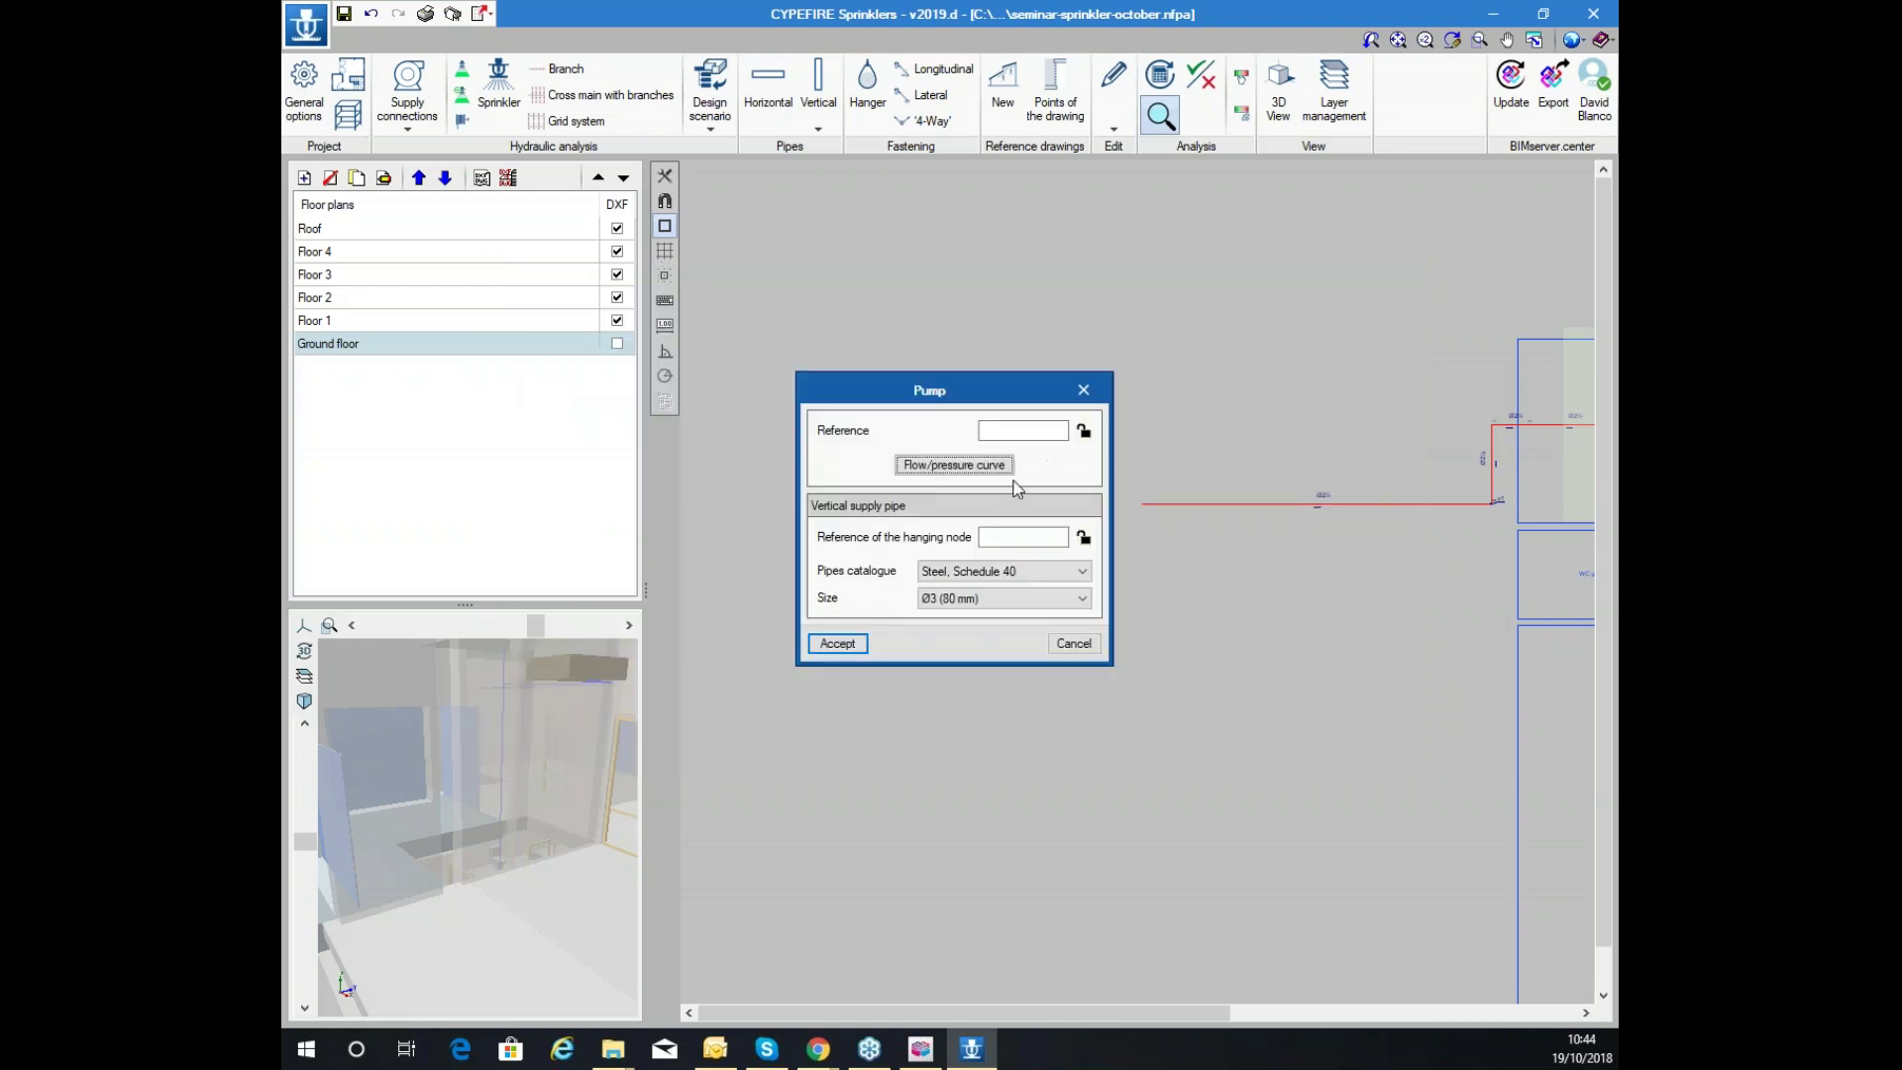
pyautogui.click(832, 642)
pyautogui.click(1141, 503)
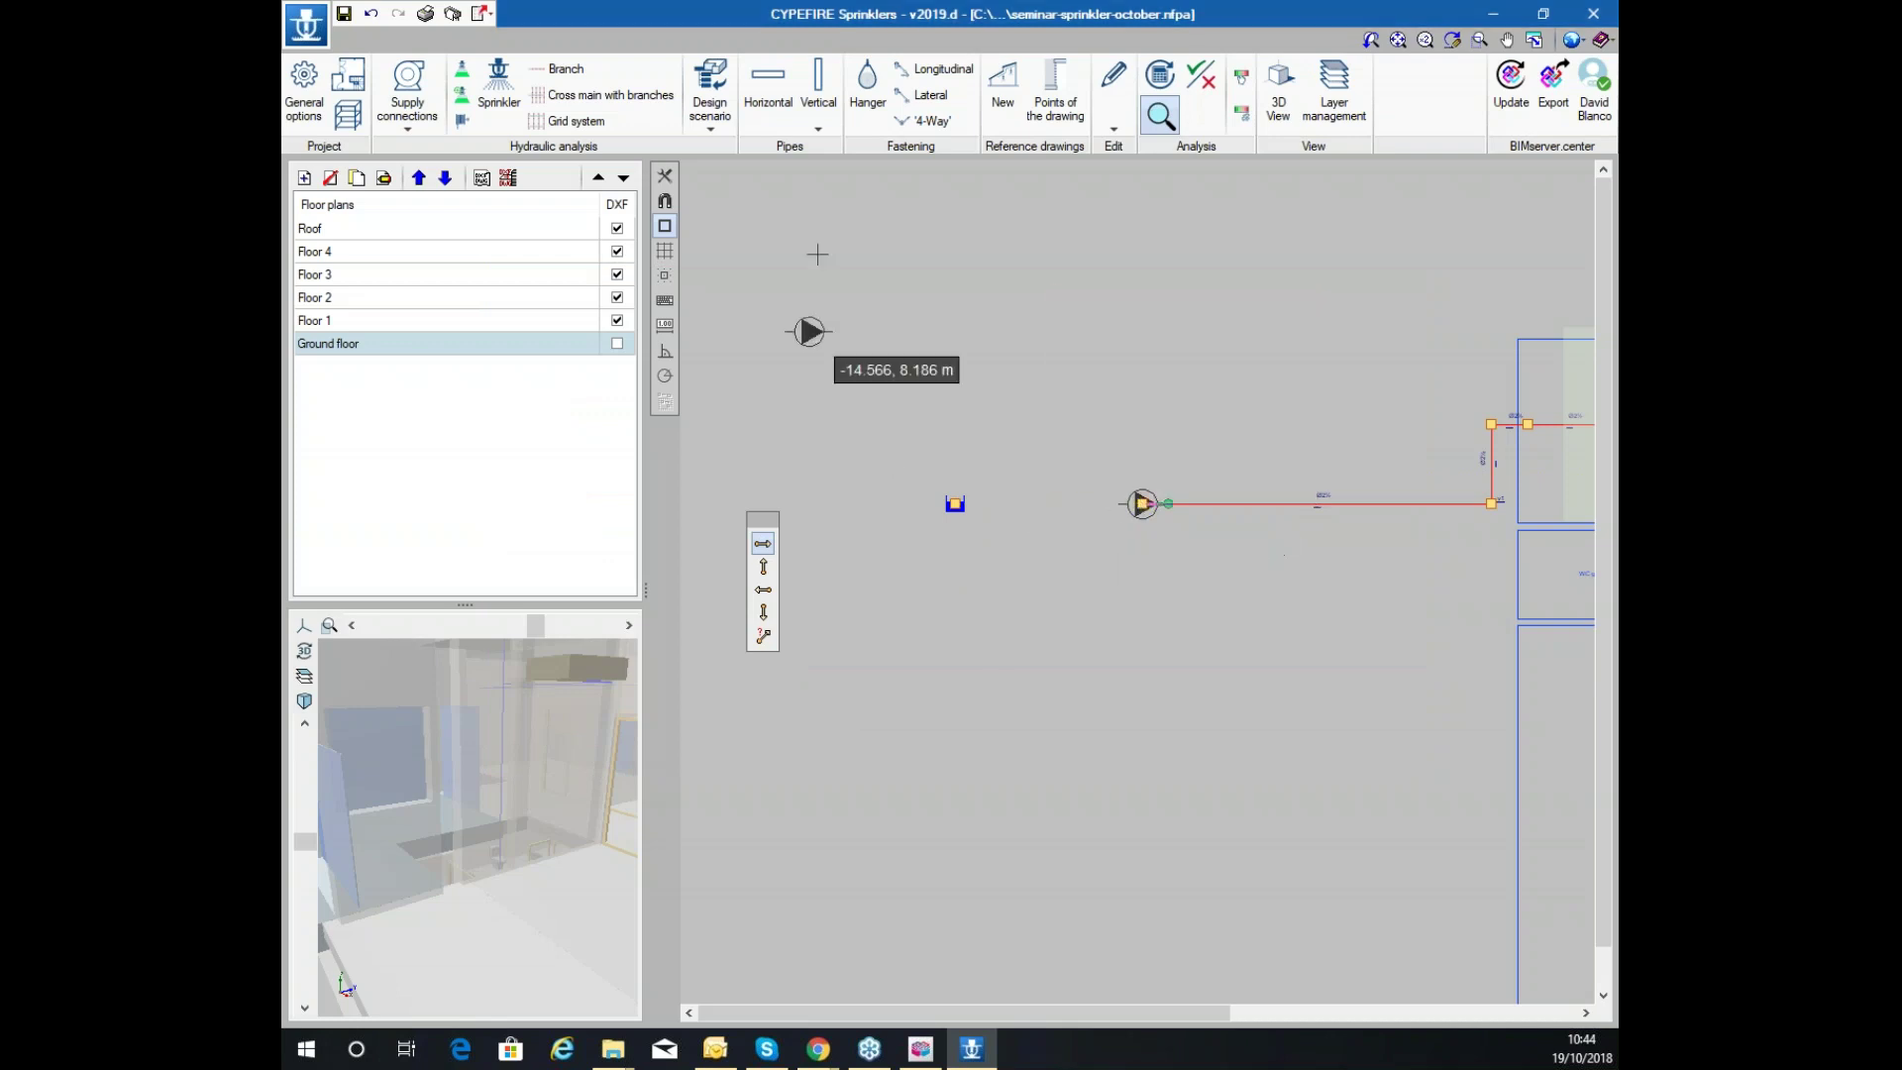
# Draw a horizontal Steel, Schedule 40 pipe of size Ø2½ (65 mm) from the tank to the pump
pyautogui.click(768, 89)
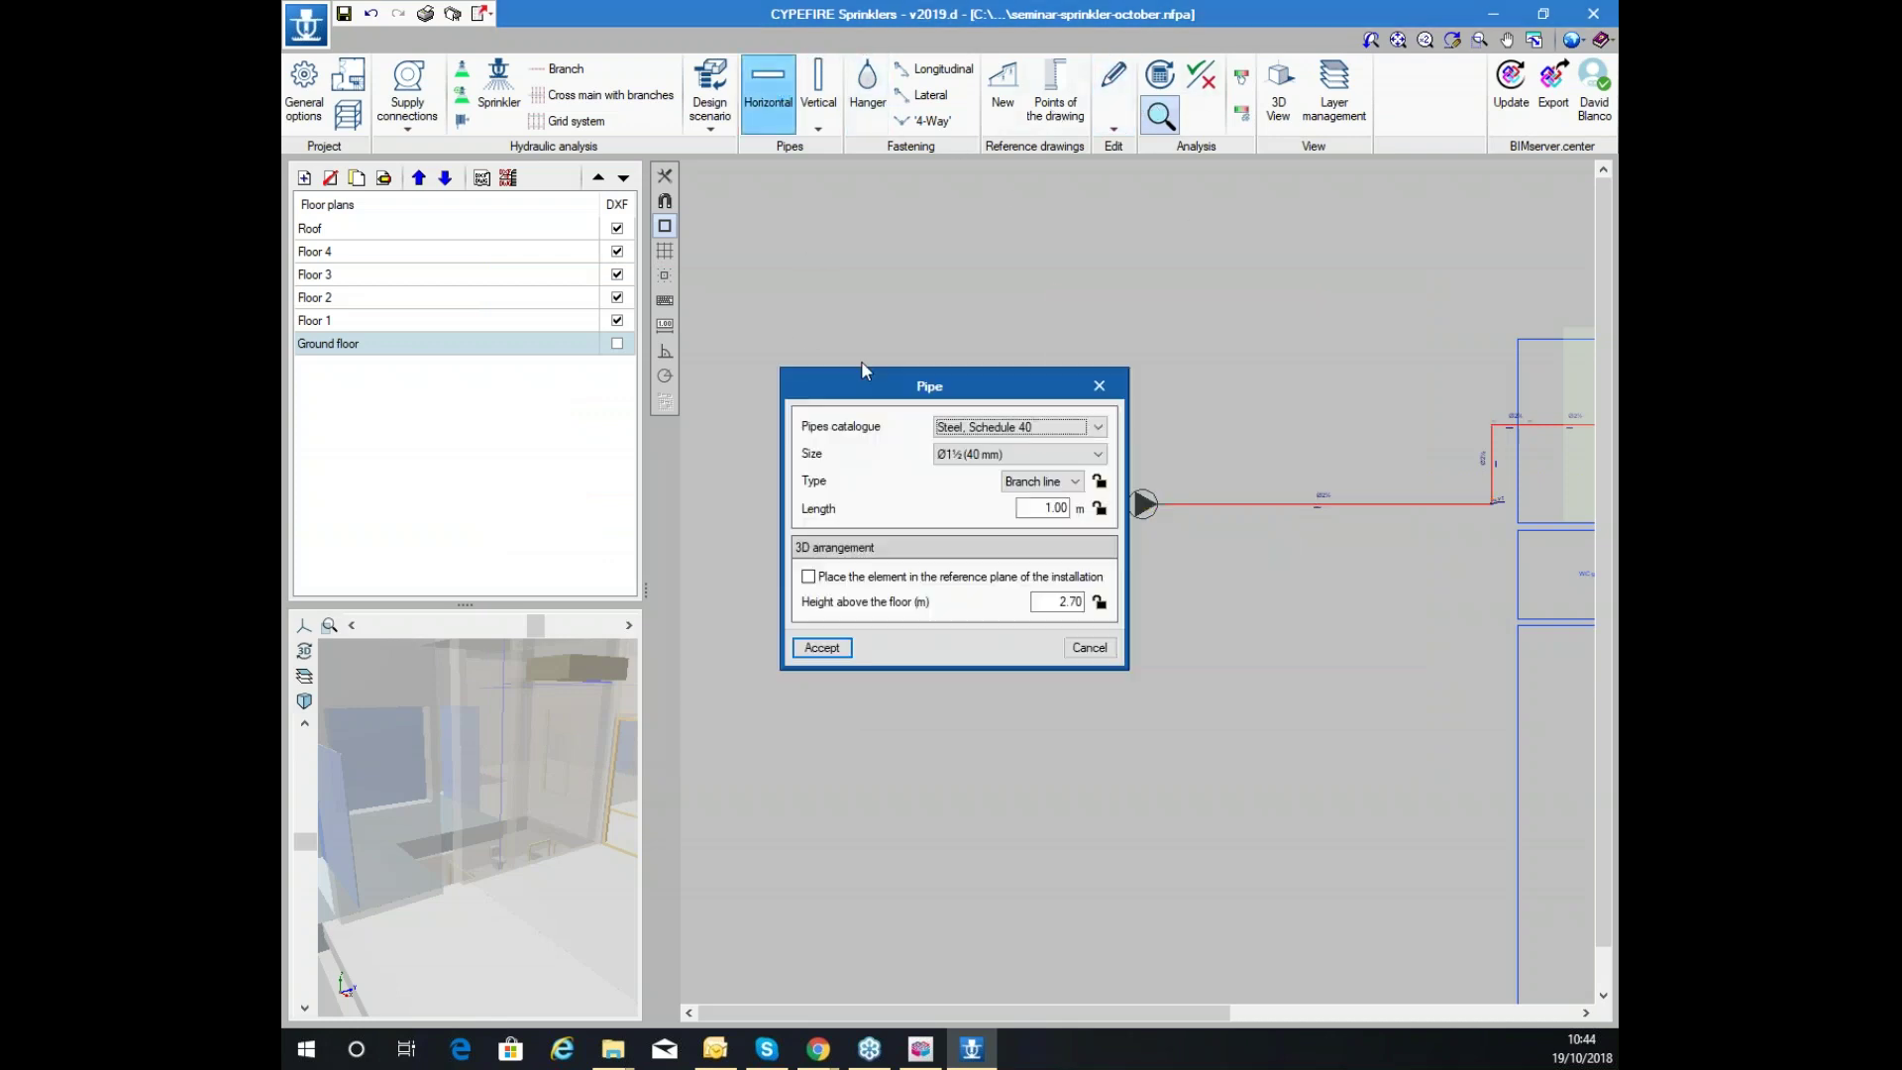
pyautogui.click(1020, 456)
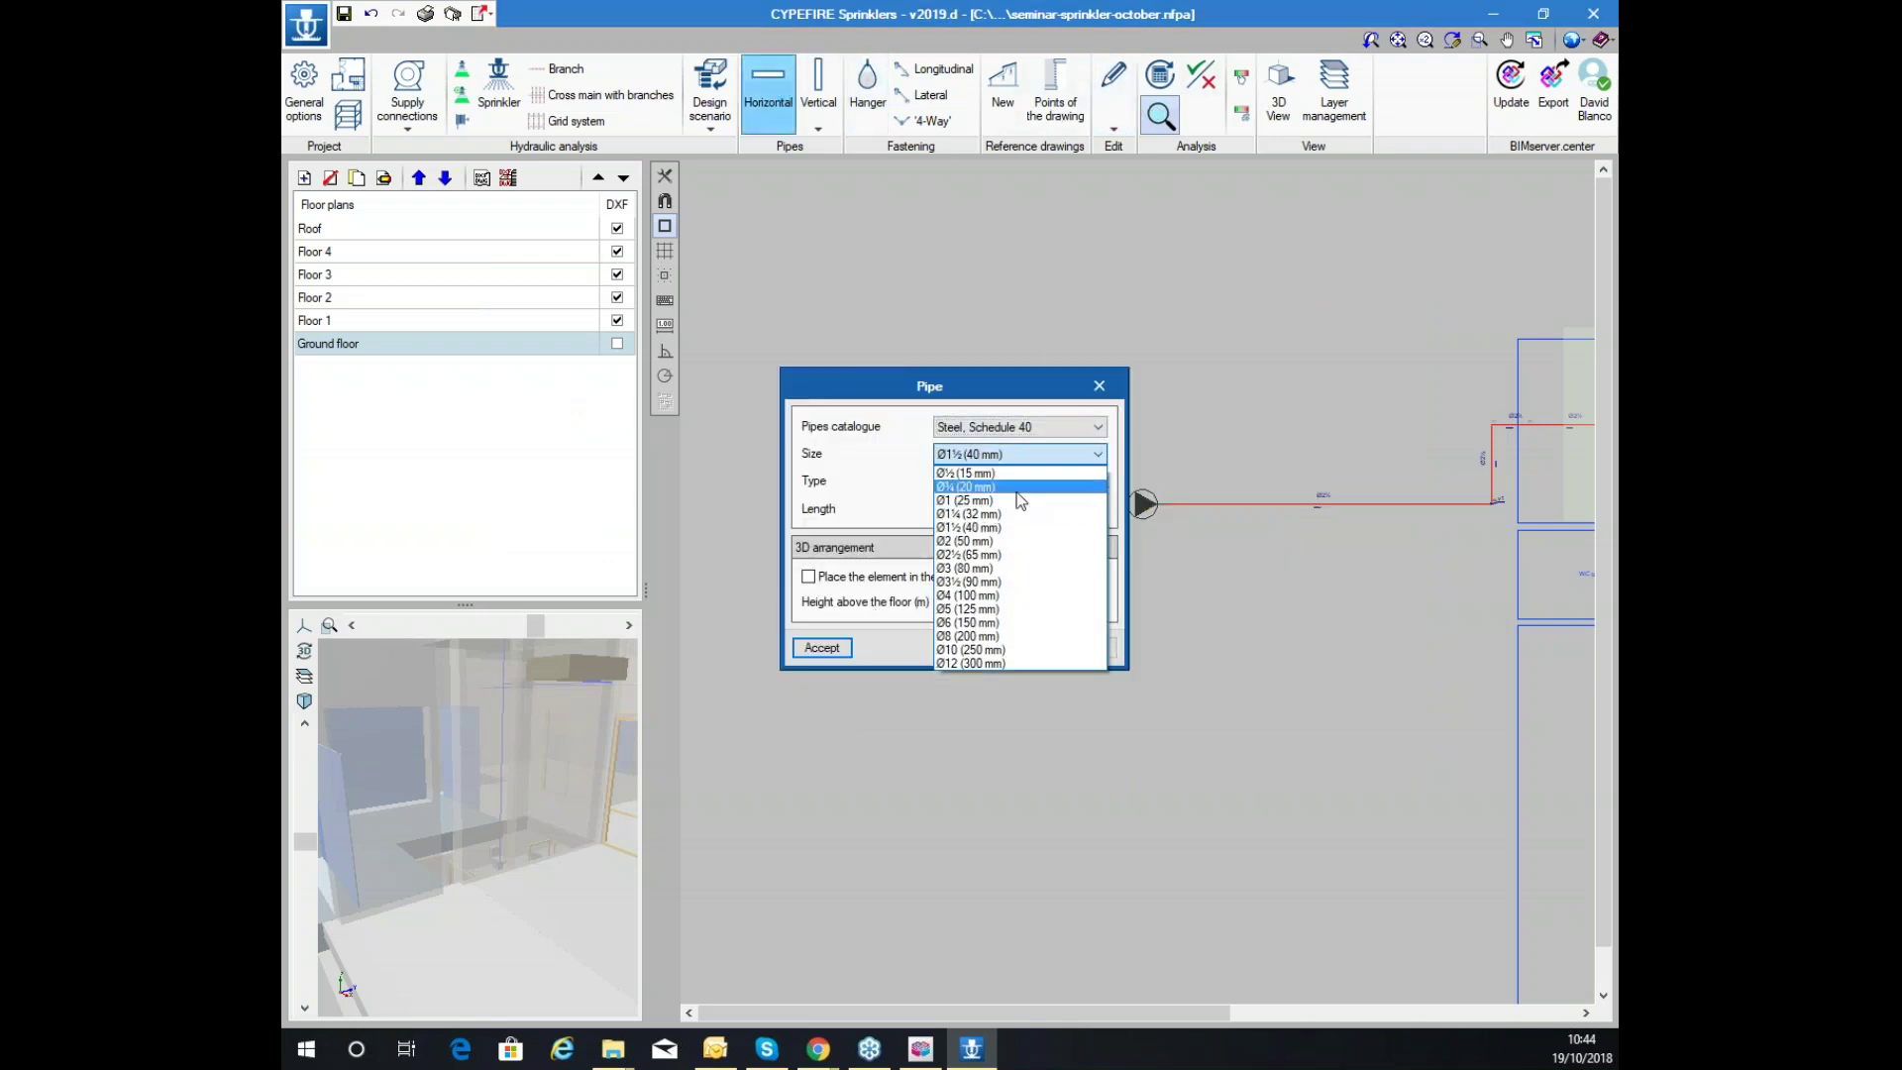
pyautogui.click(997, 550)
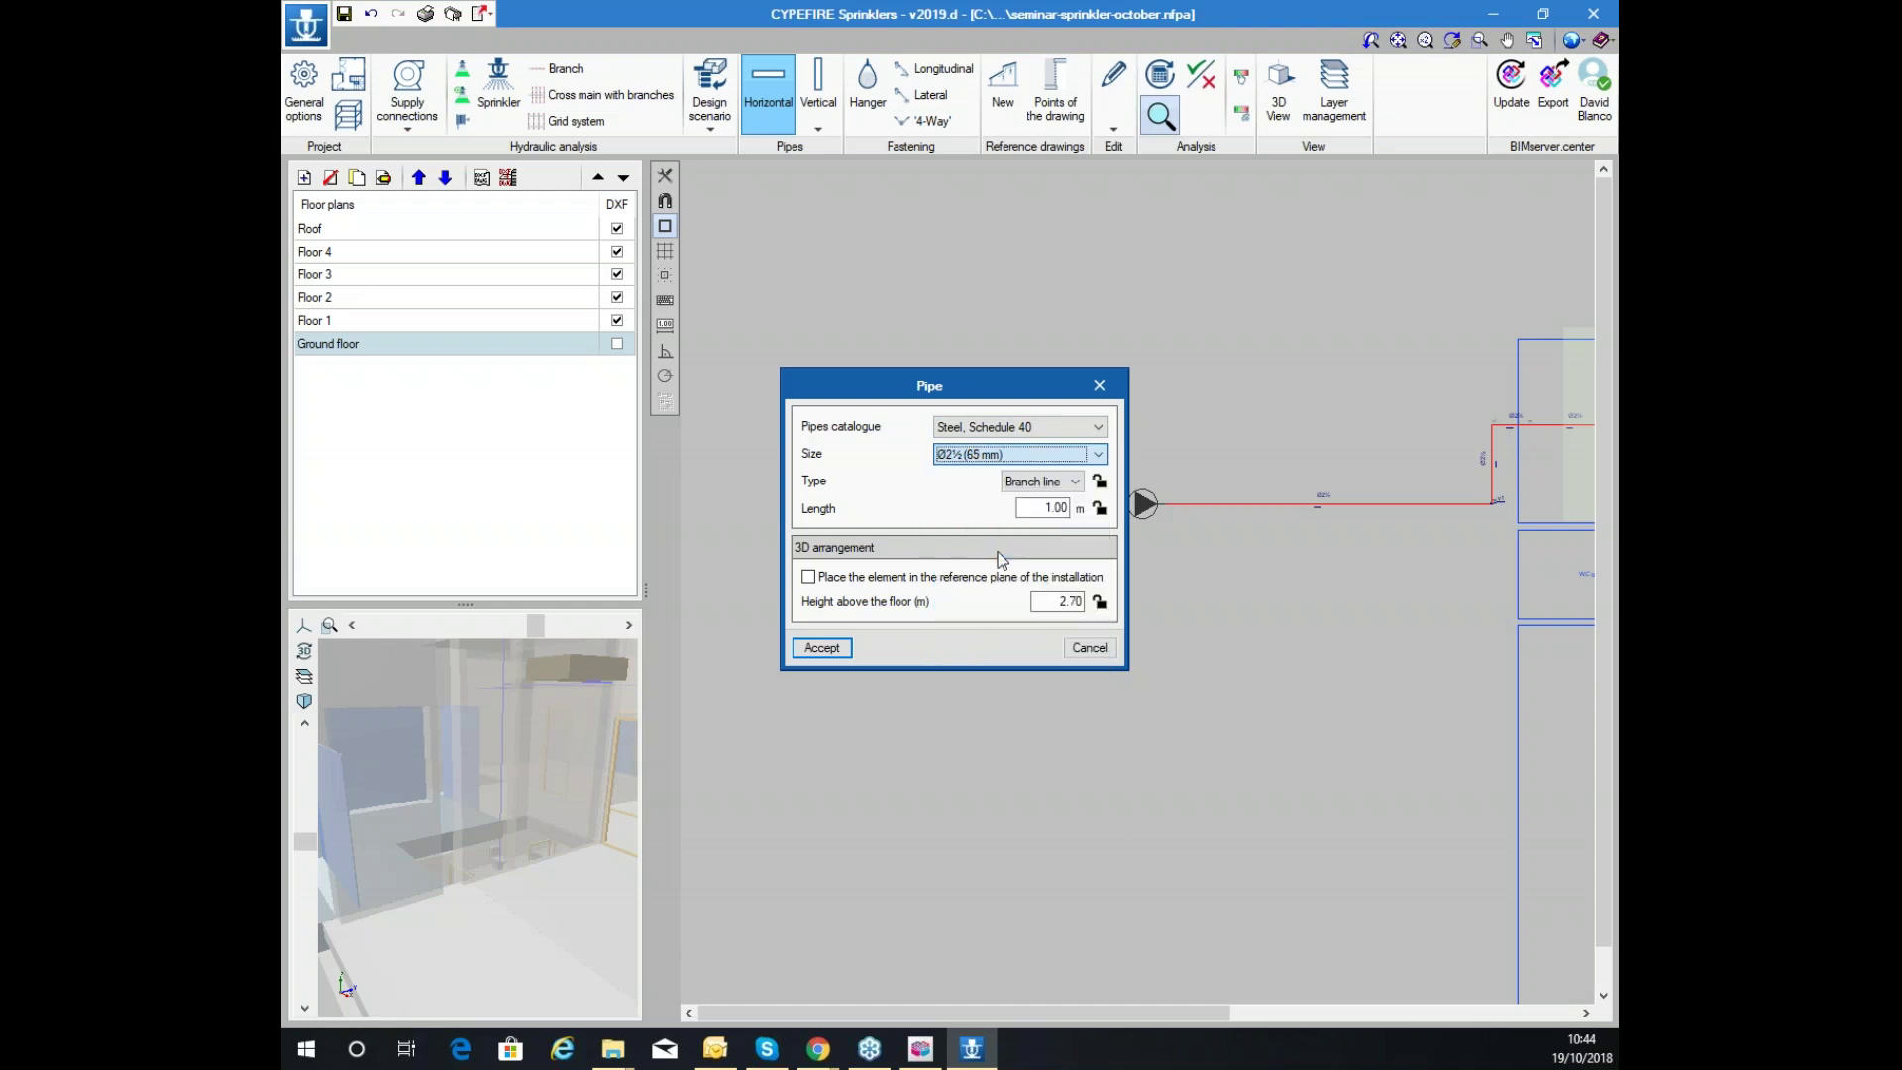
pyautogui.click(822, 646)
pyautogui.click(954, 504)
pyautogui.click(1141, 503)
# Run the hydraulic analysis and inspect the pump's flow and pressure
pyautogui.scroll(-2, 1096, 442)
pyautogui.scroll(3, 1139, 262)
pyautogui.moveTo(1103, 327); pyautogui.dragTo(1114, 153, button='middle')
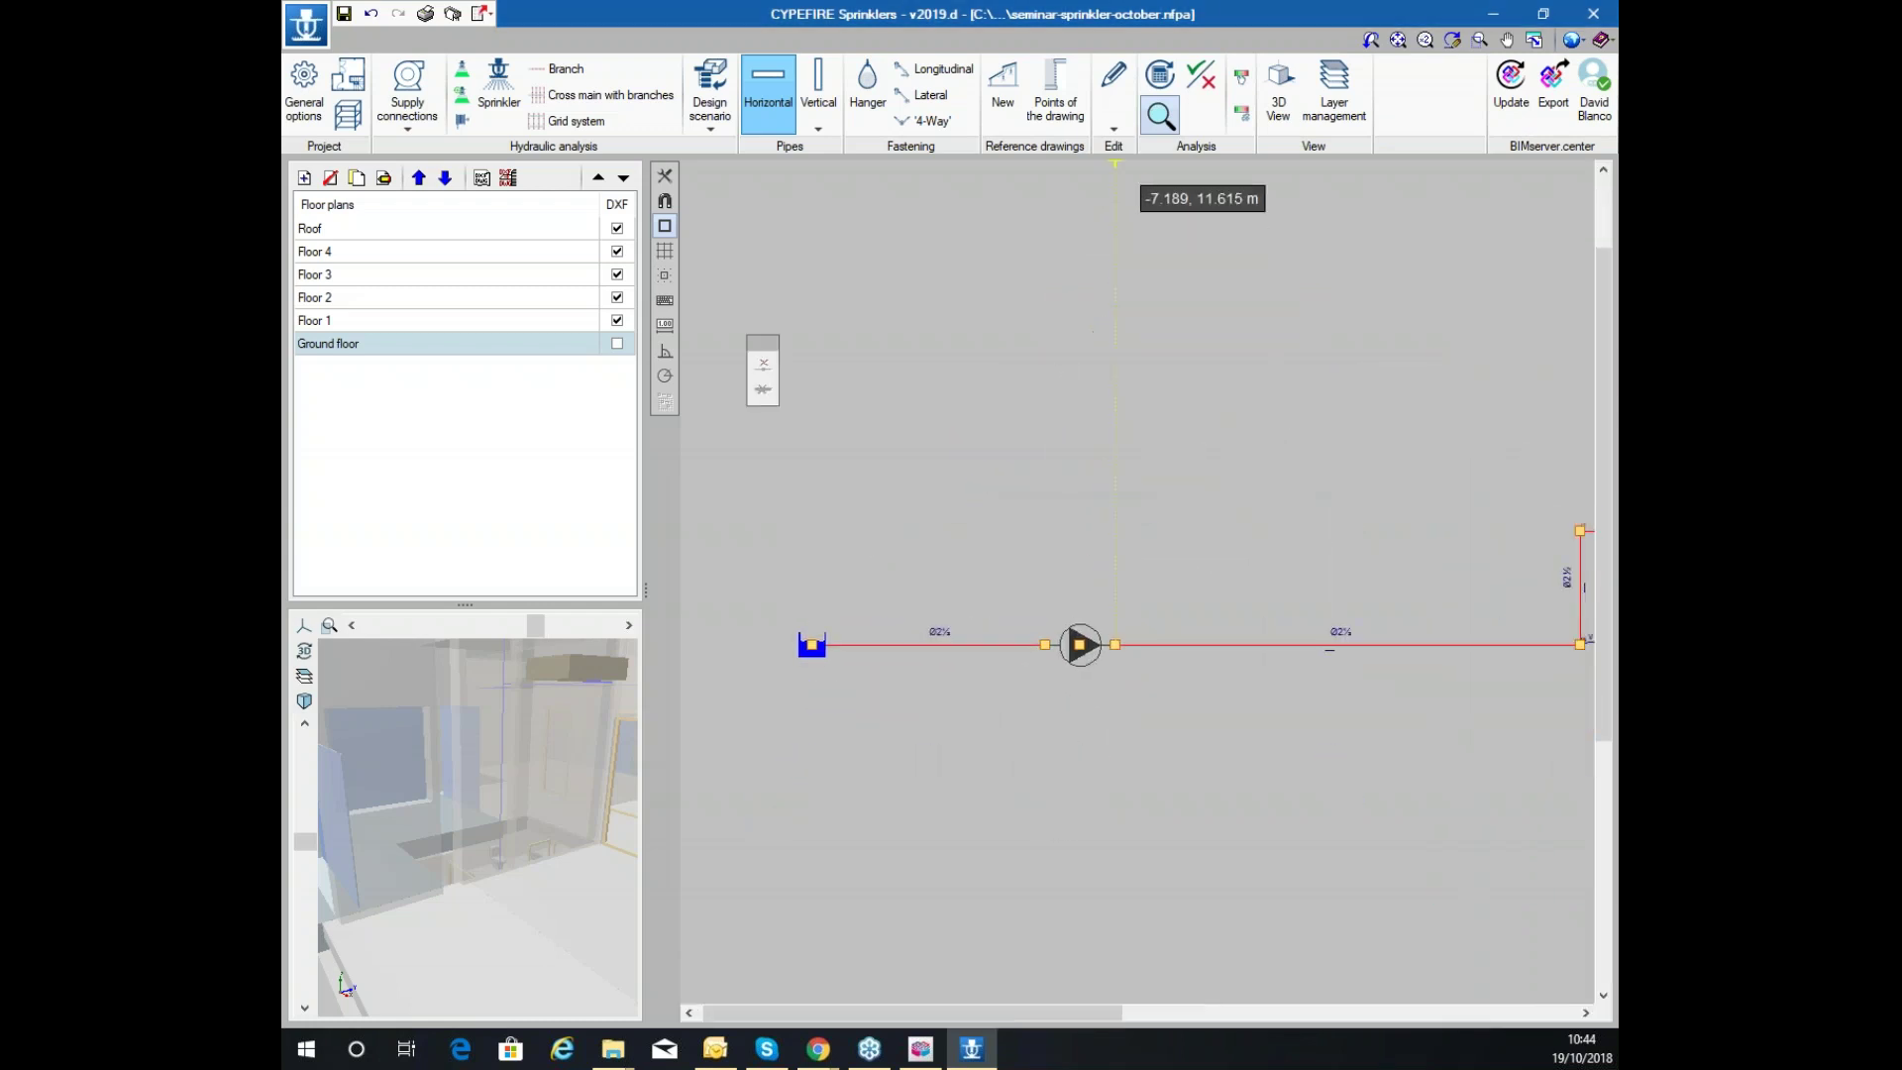
pyautogui.click(1159, 74)
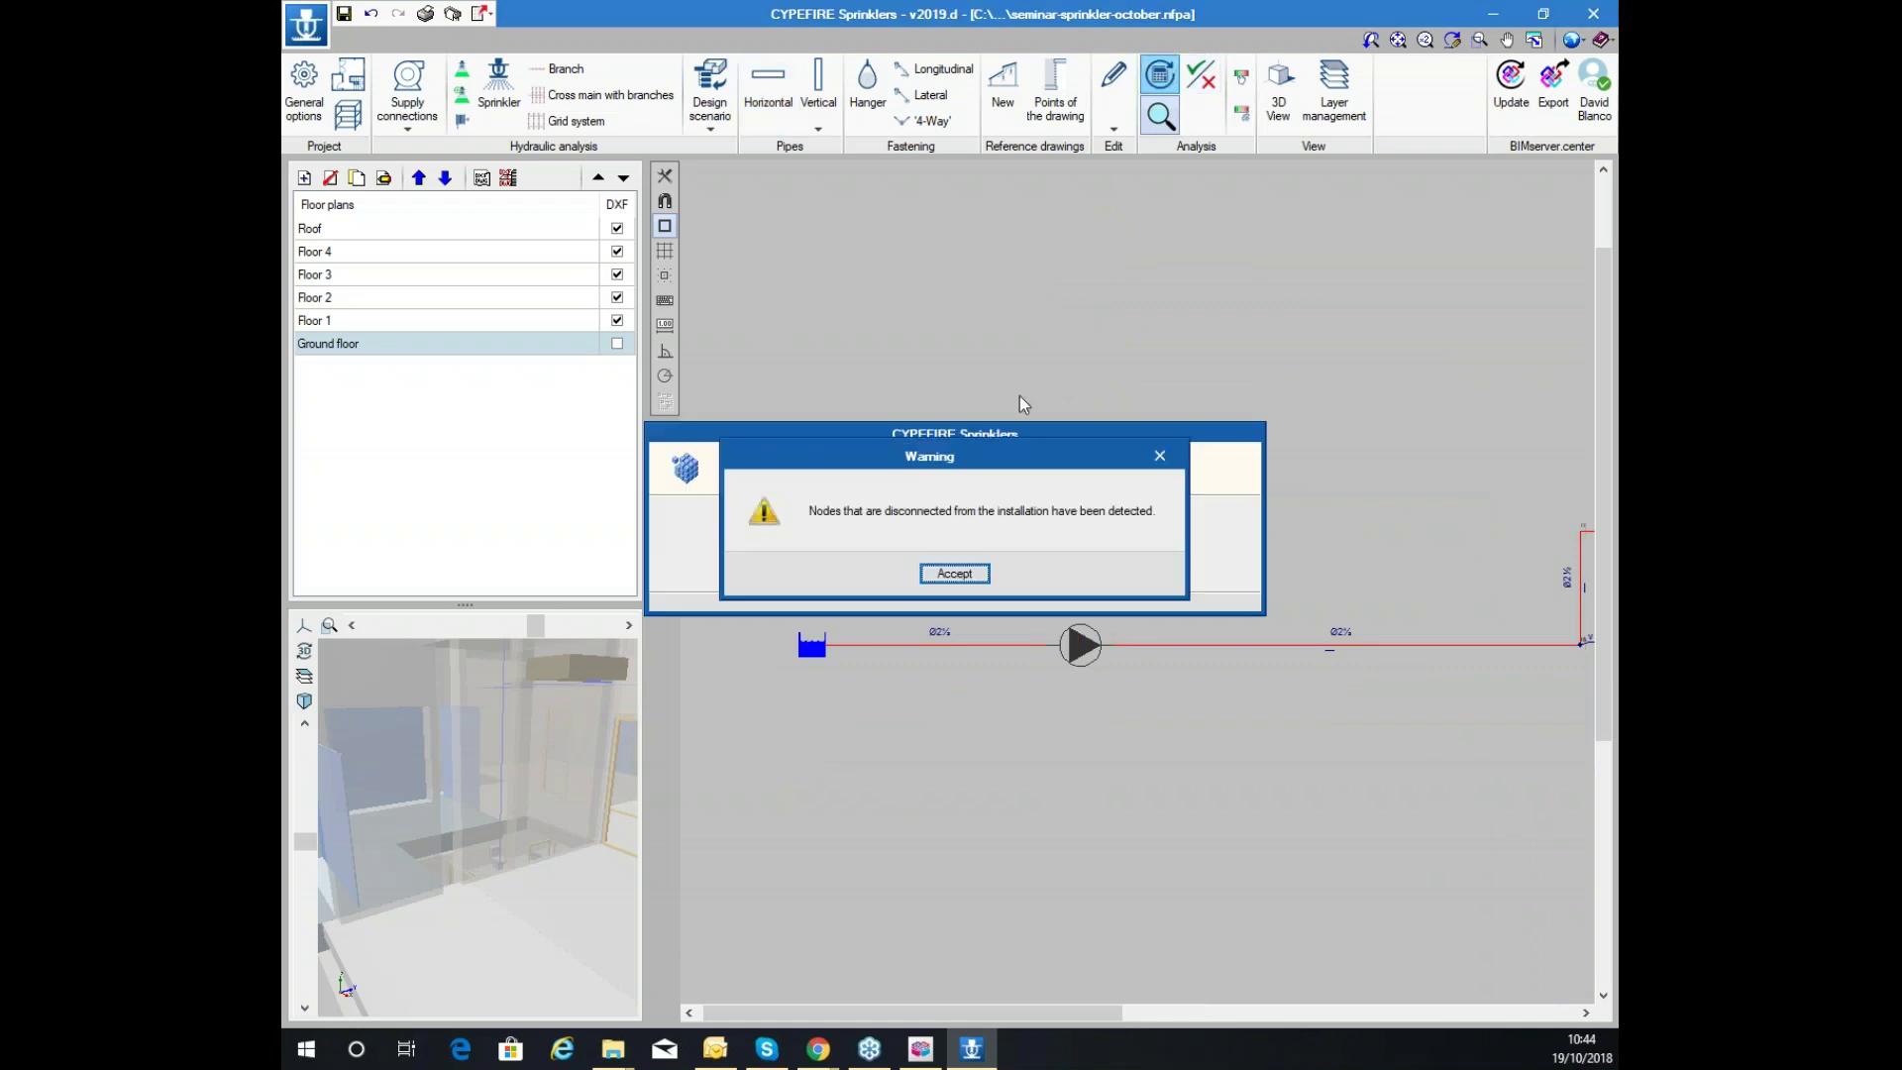
pyautogui.click(952, 574)
pyautogui.scroll(-2, 991, 510)
pyautogui.scroll(3, 1053, 595)
pyautogui.moveTo(1053, 598)
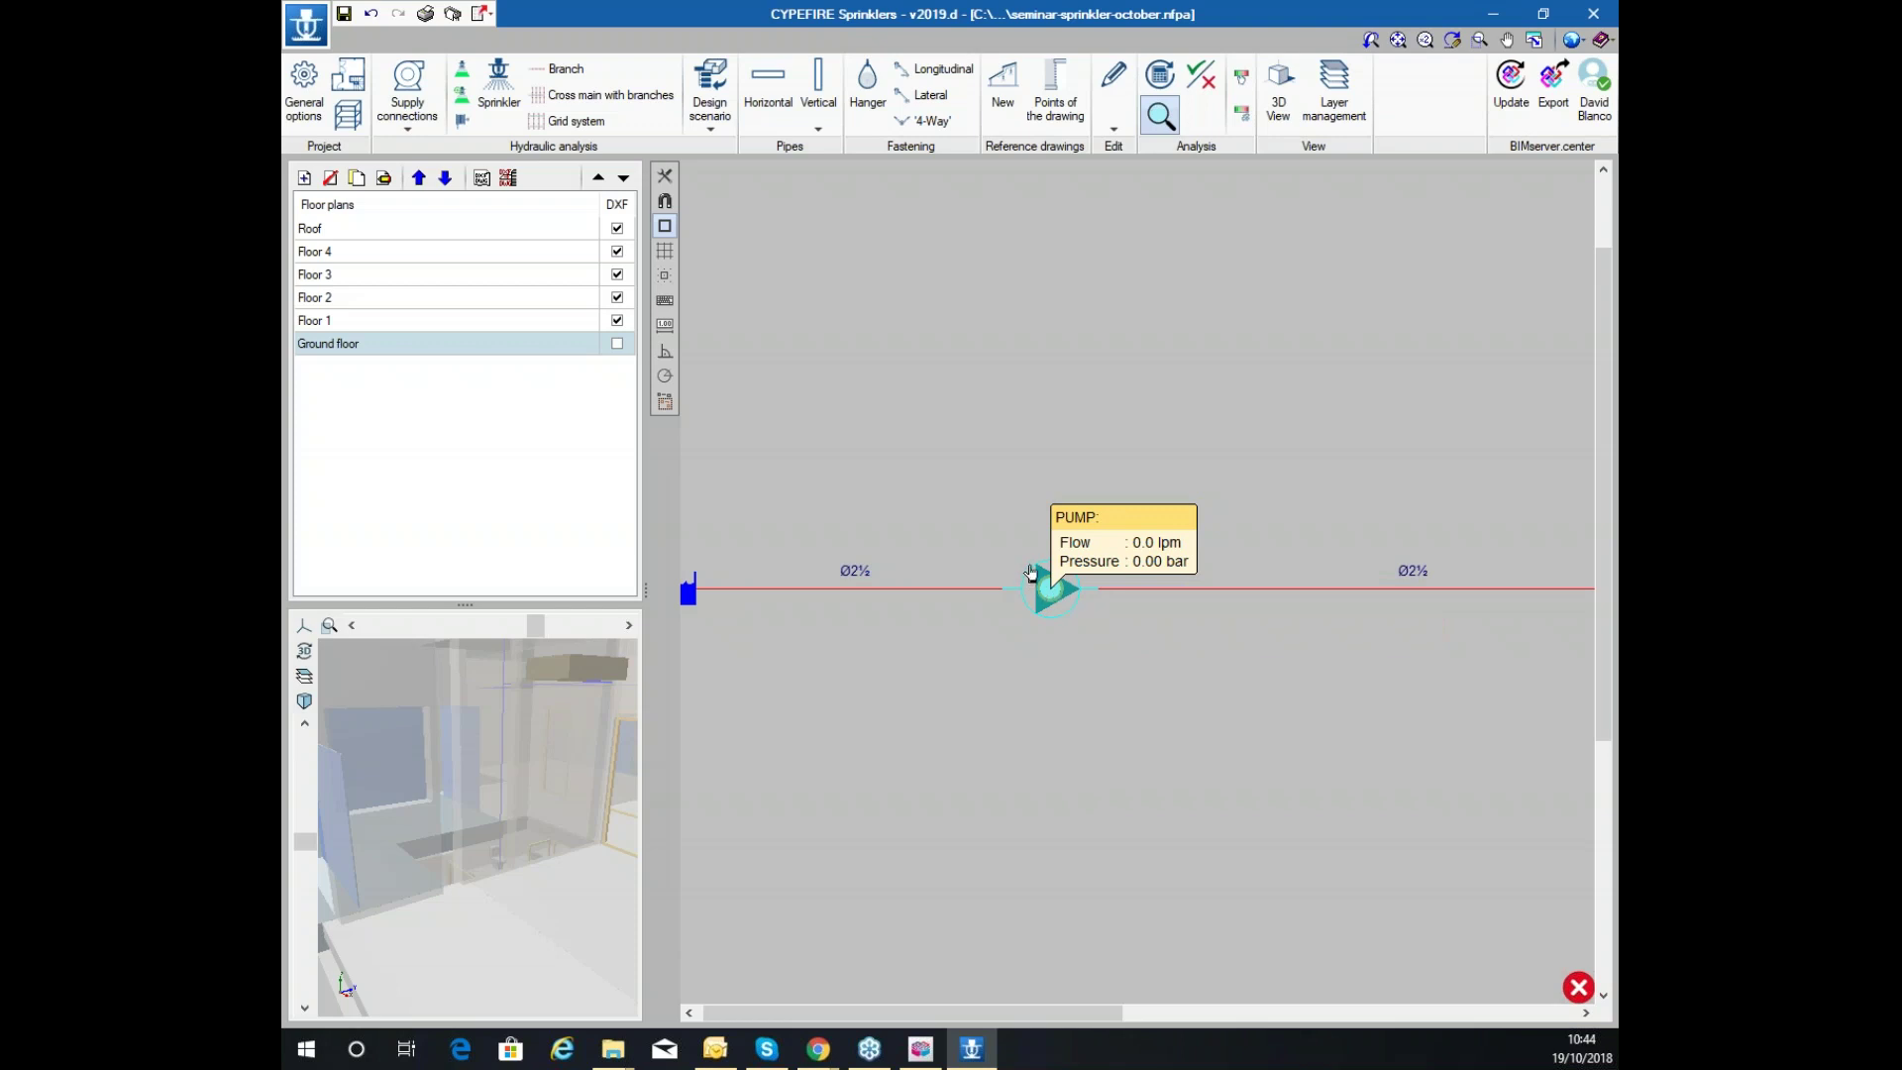
pyautogui.moveTo(1113, 598)
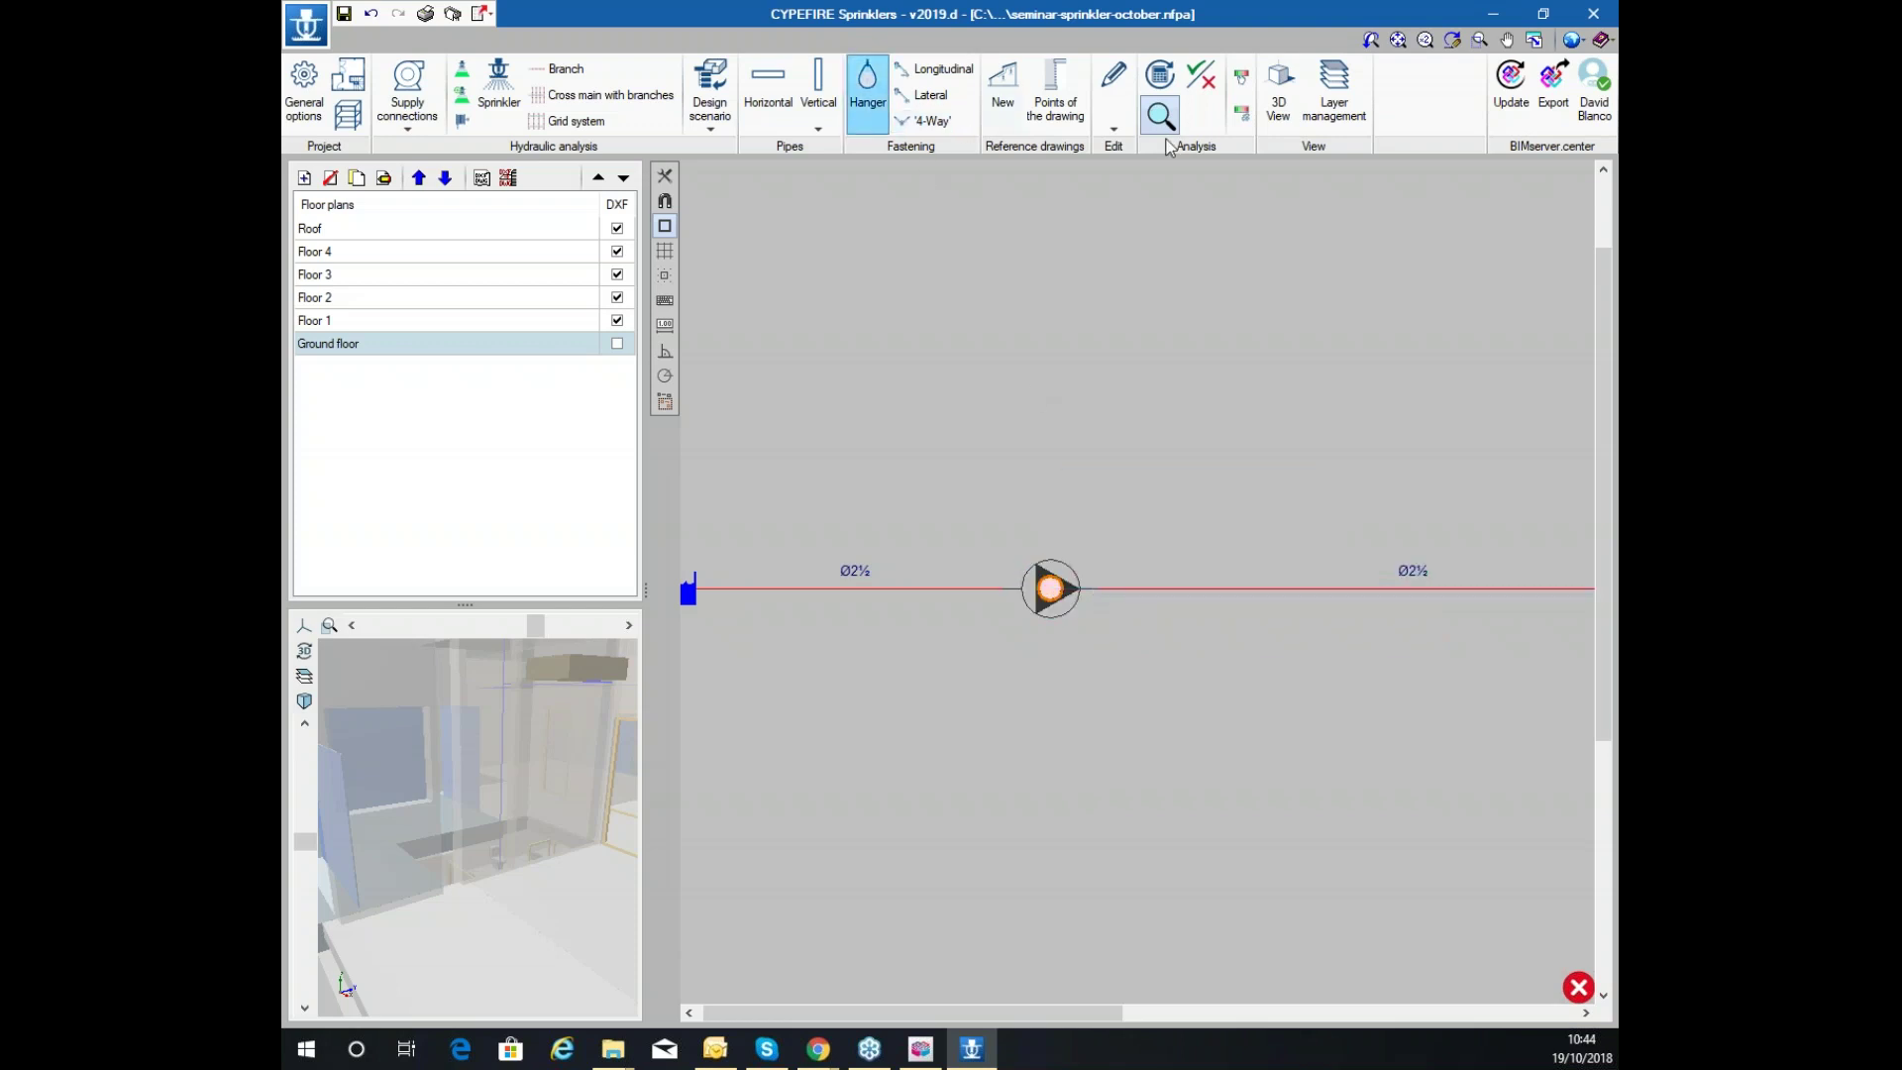
# Move the pump off the supply line to a point just below it
pyautogui.scroll(-2, 1073, 170)
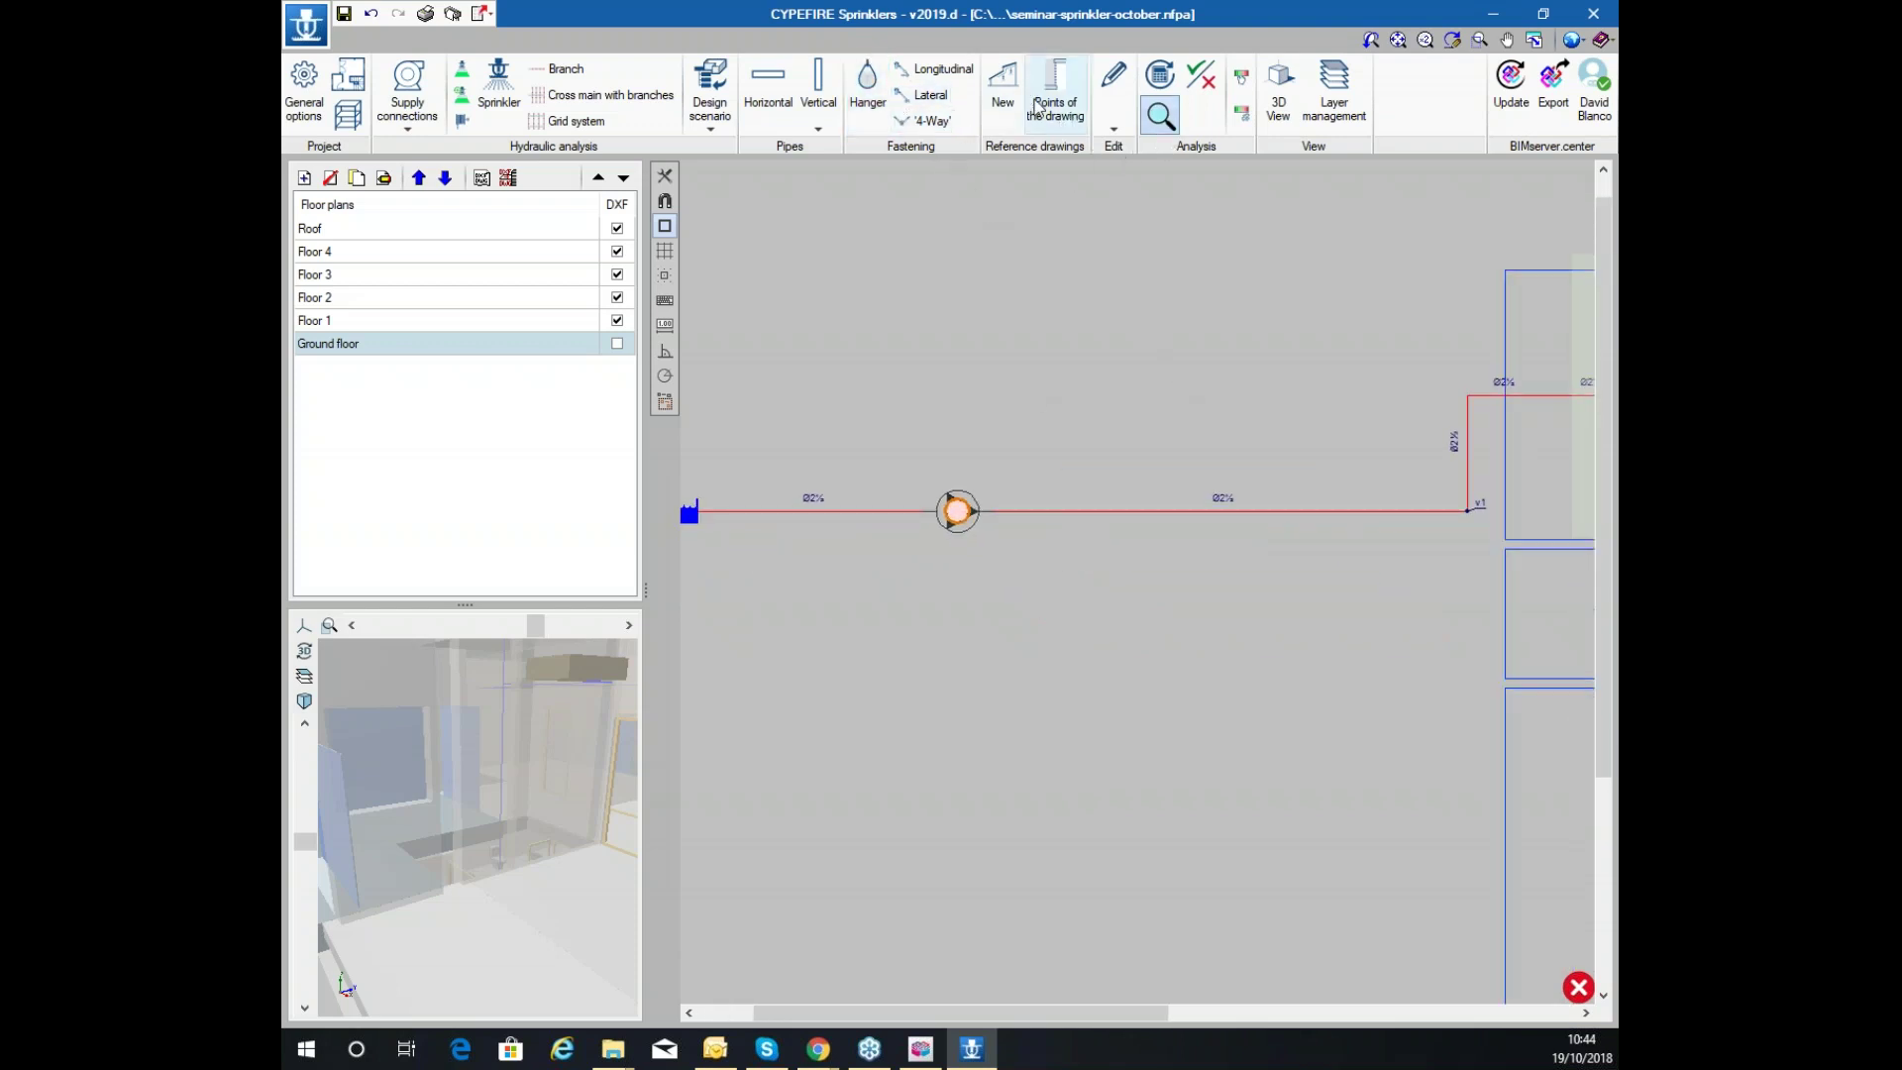
pyautogui.click(1113, 99)
pyautogui.click(580, 203)
pyautogui.click(956, 511)
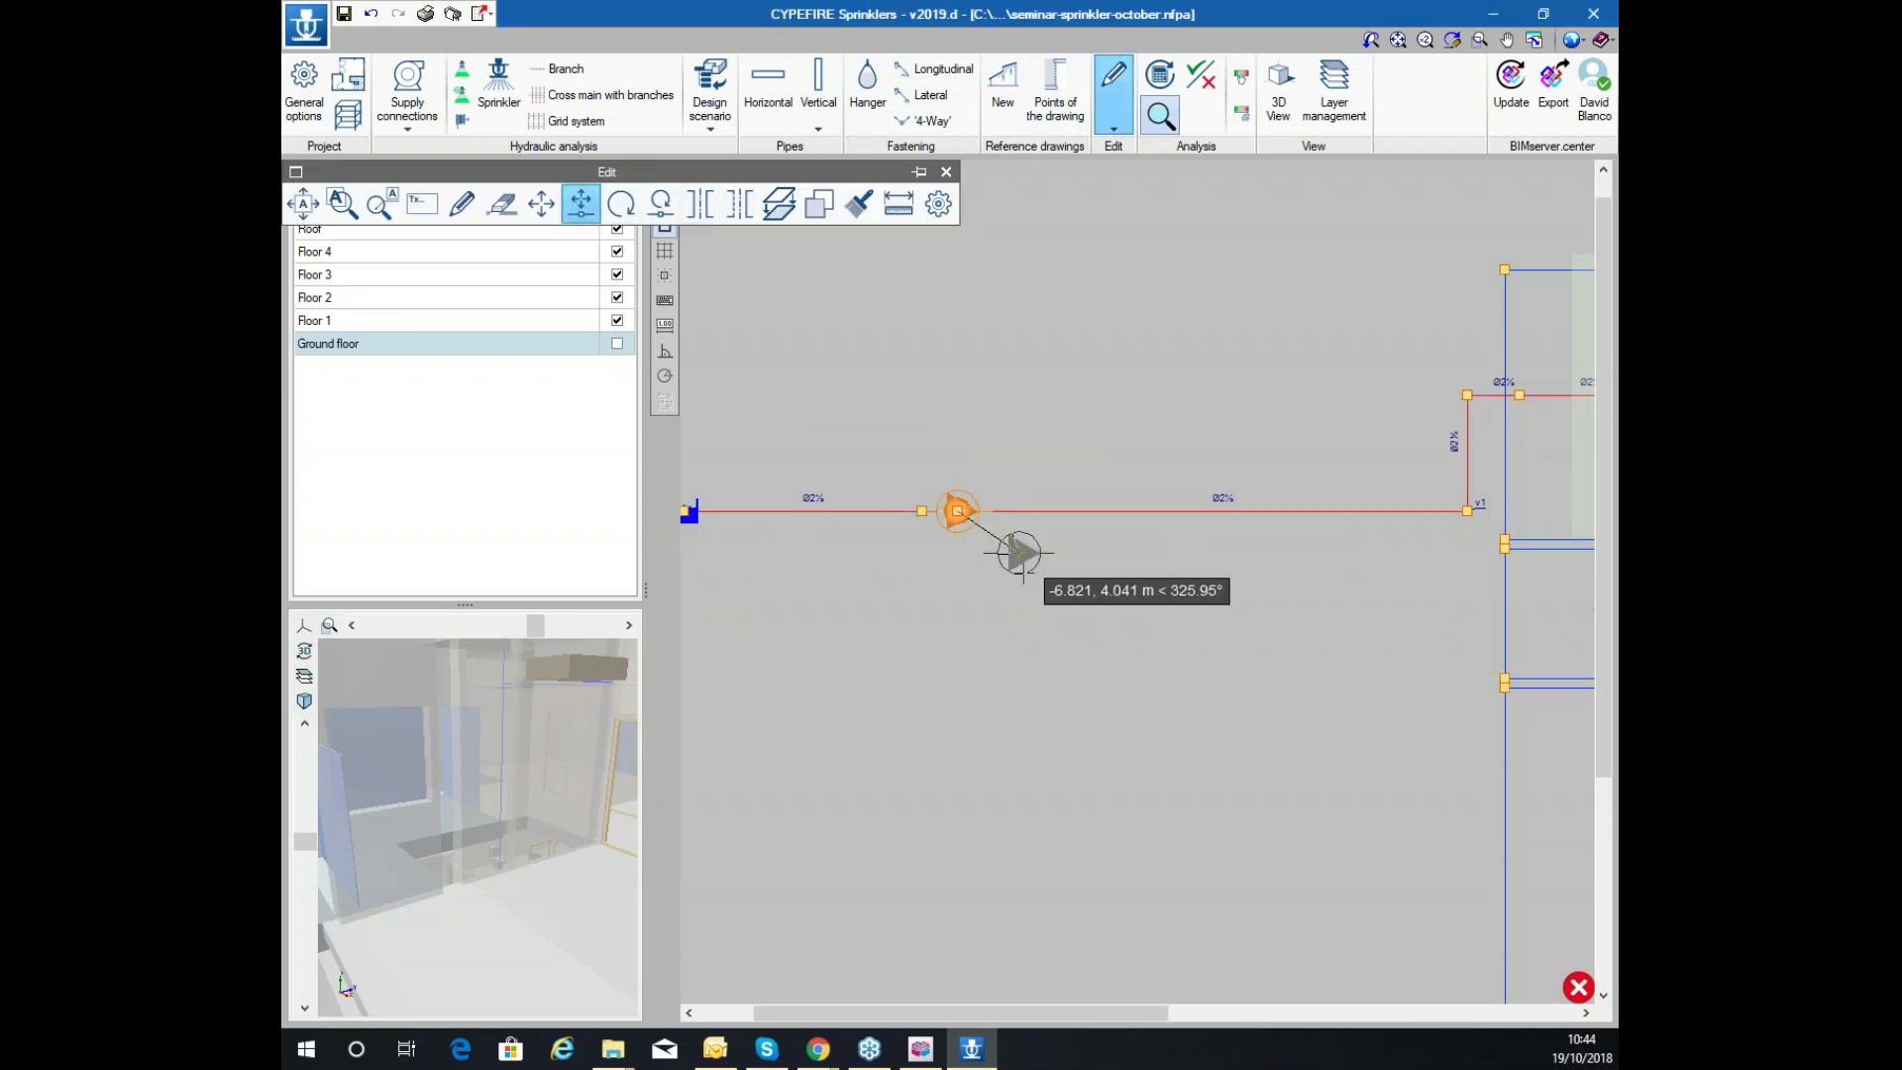
pyautogui.click(967, 594)
pyautogui.scroll(2, 967, 594)
# Move the pump back into the supply line and join the adjoining pipe ends to its connection points
pyautogui.click(969, 640)
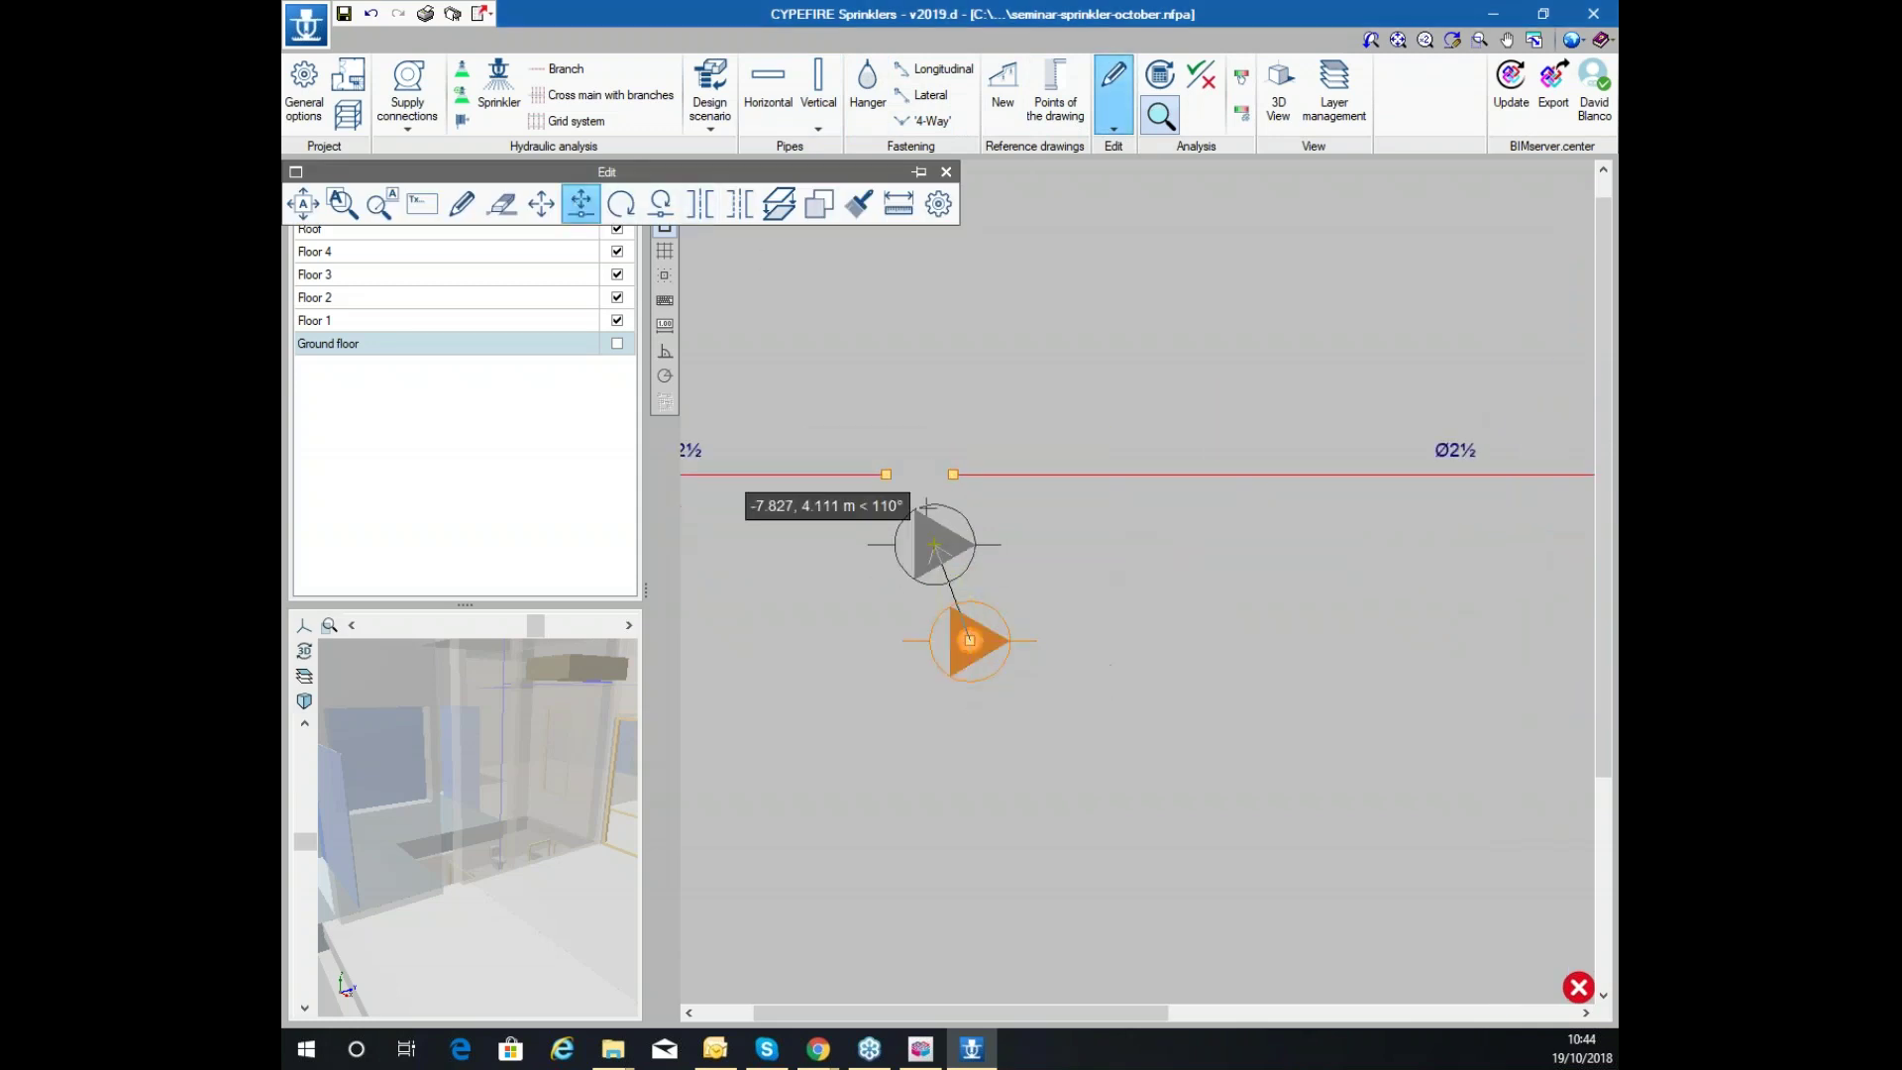
pyautogui.press('Escape')
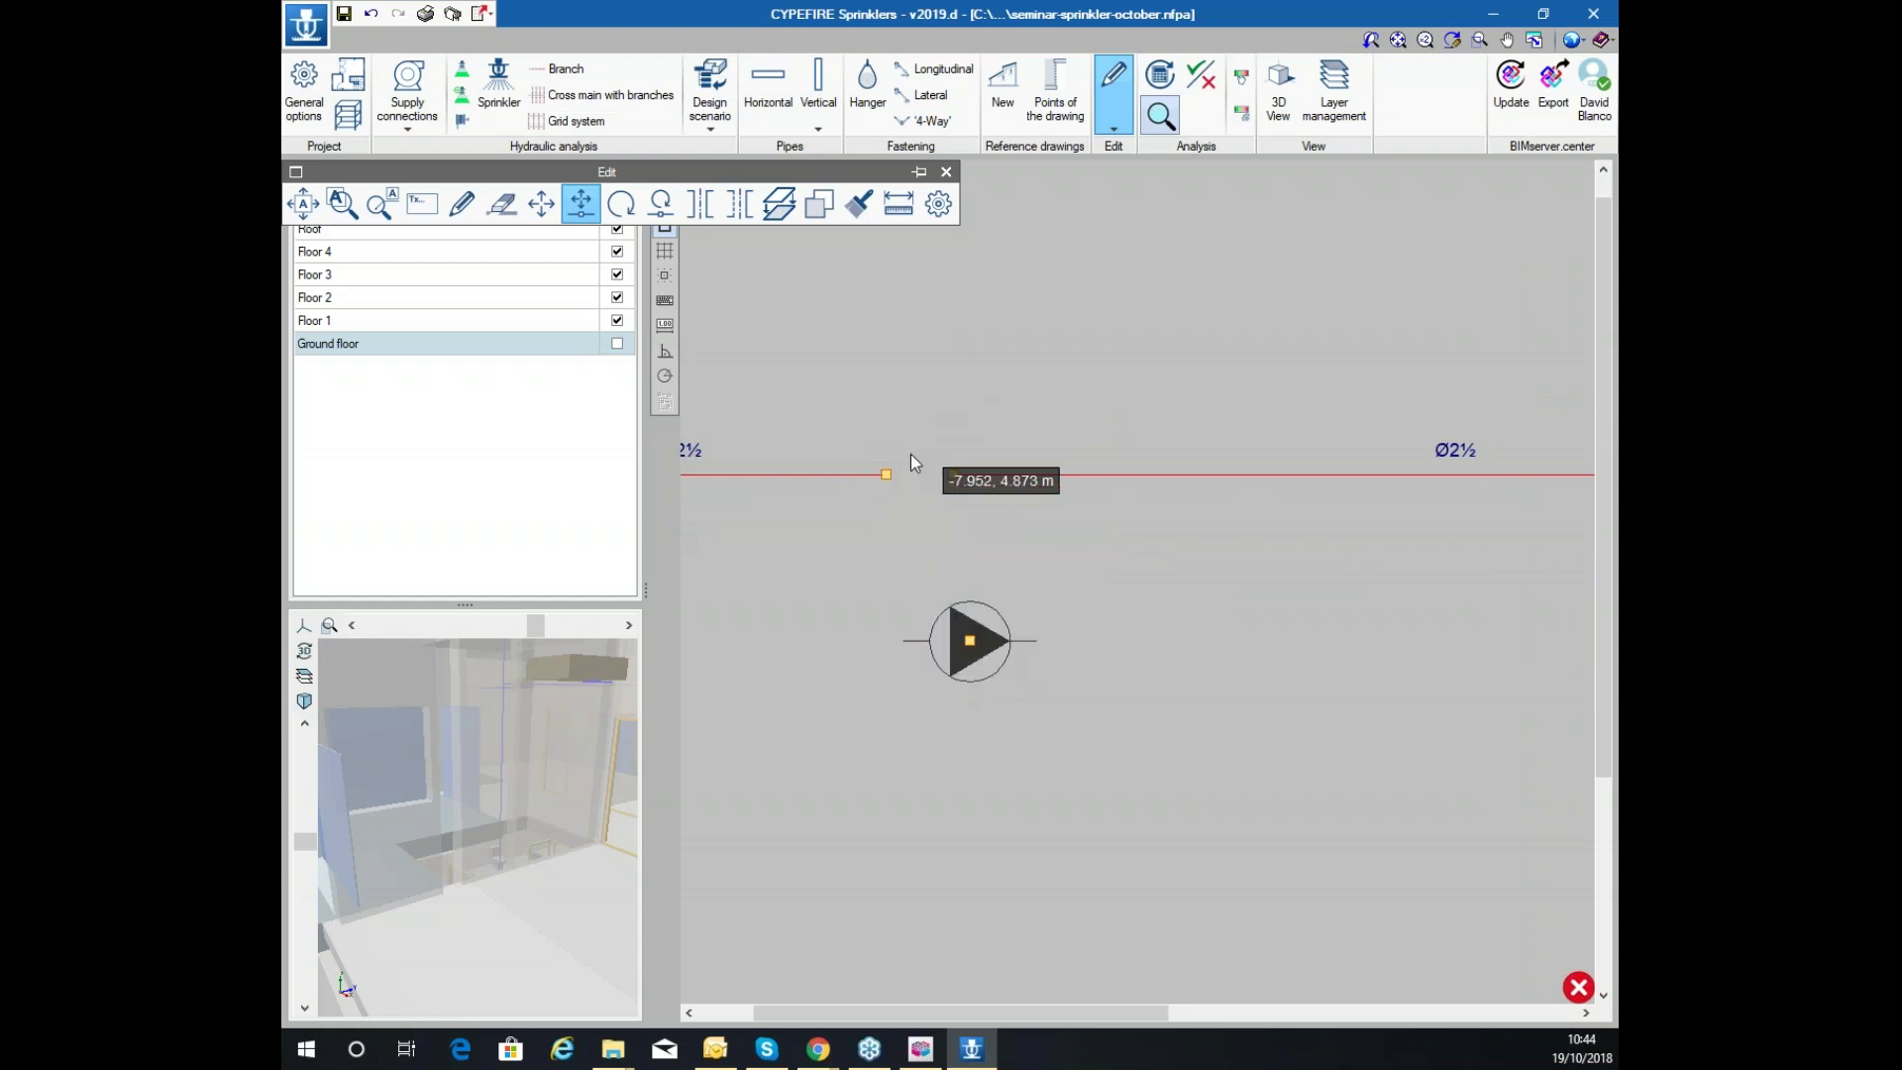
pyautogui.click(969, 640)
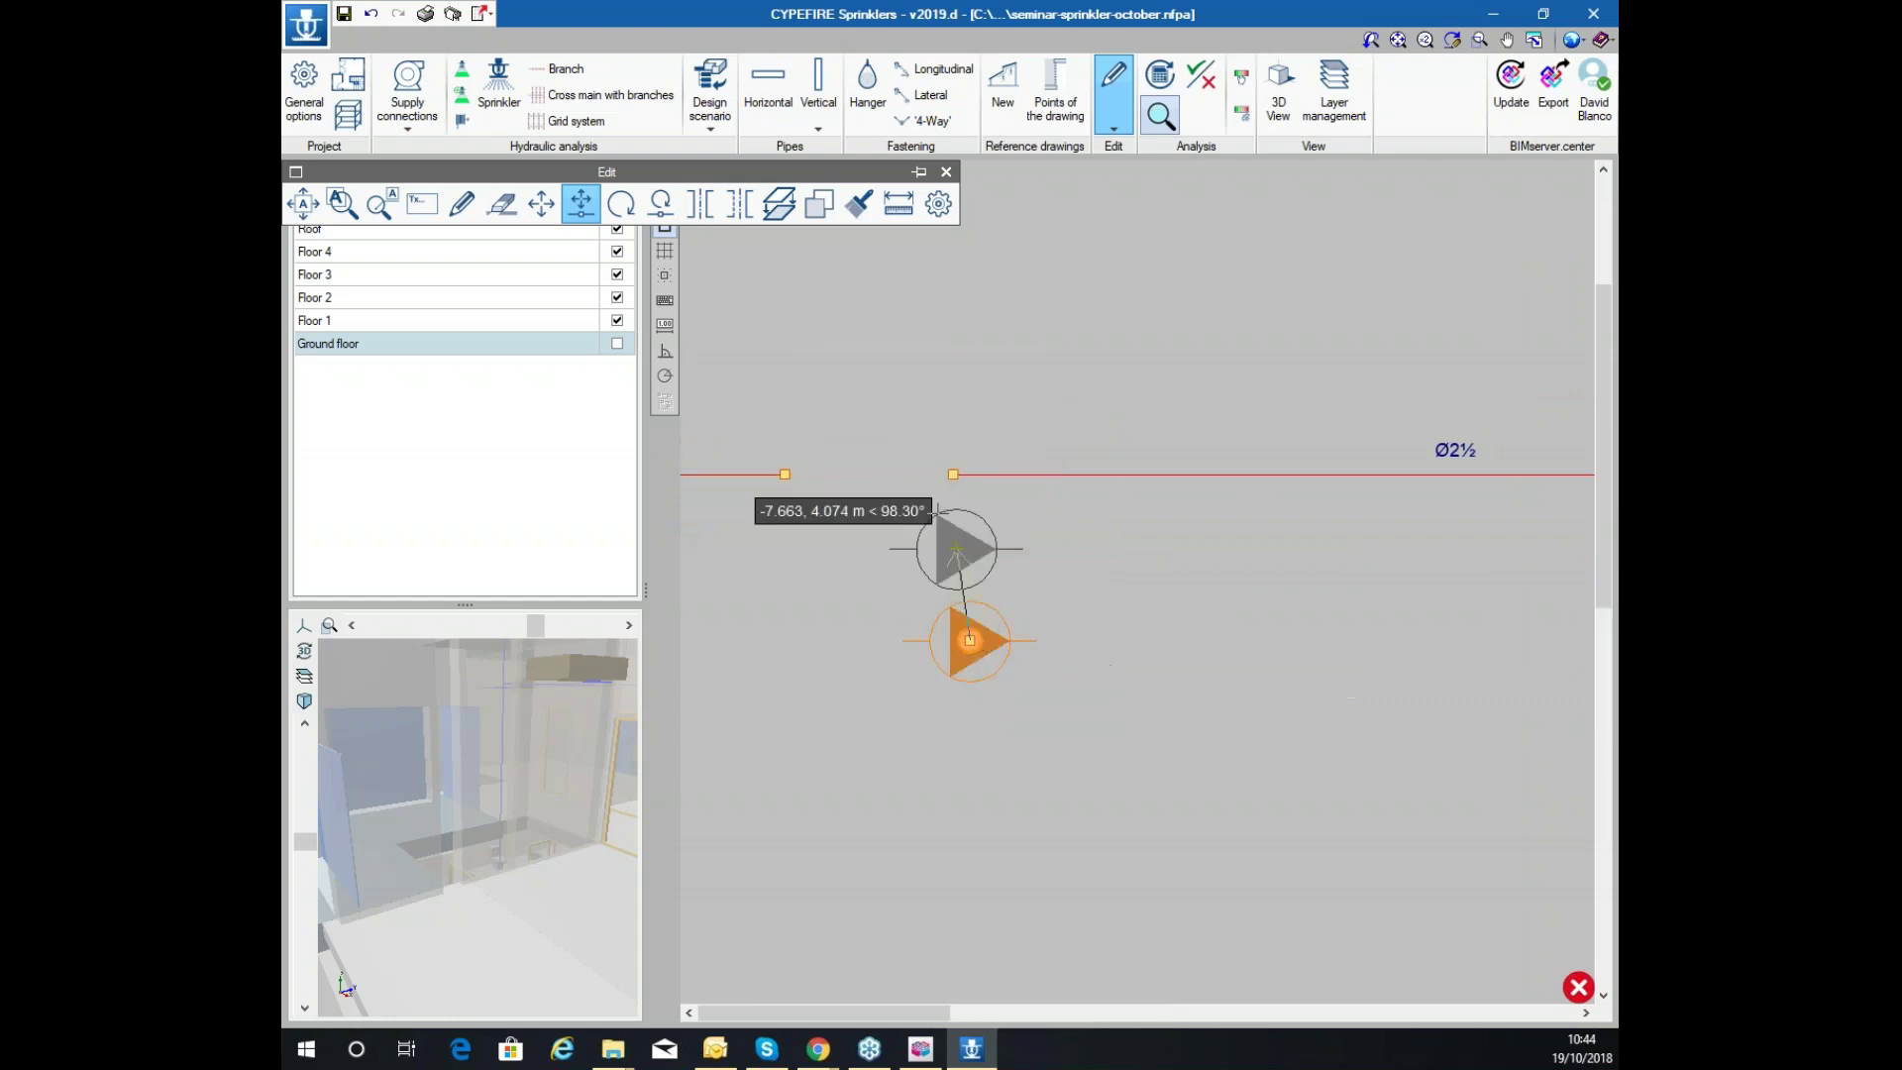
pyautogui.click(870, 476)
pyautogui.scroll(1, 793, 481)
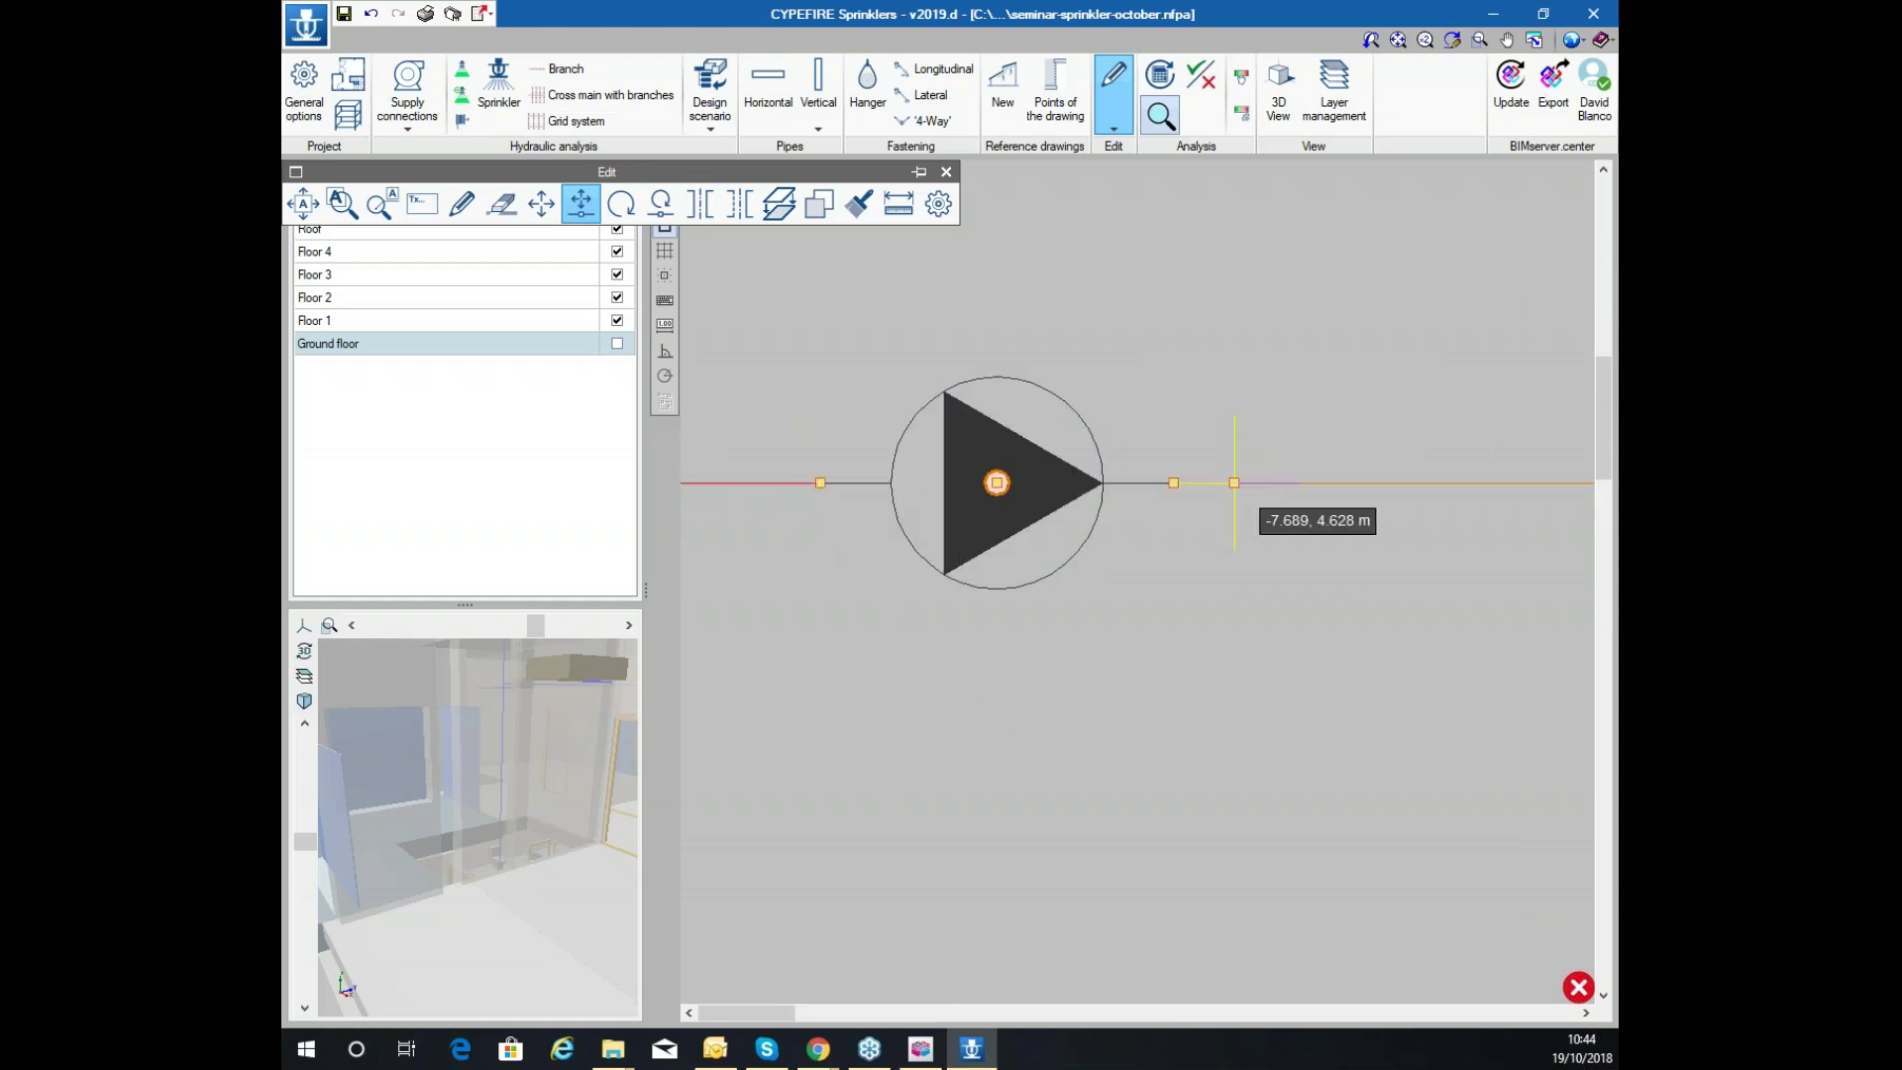
# Rerun the hydraulic analysis and inspect the results of the most remote sprinkler, 12
pyautogui.scroll(-3, 891, 416)
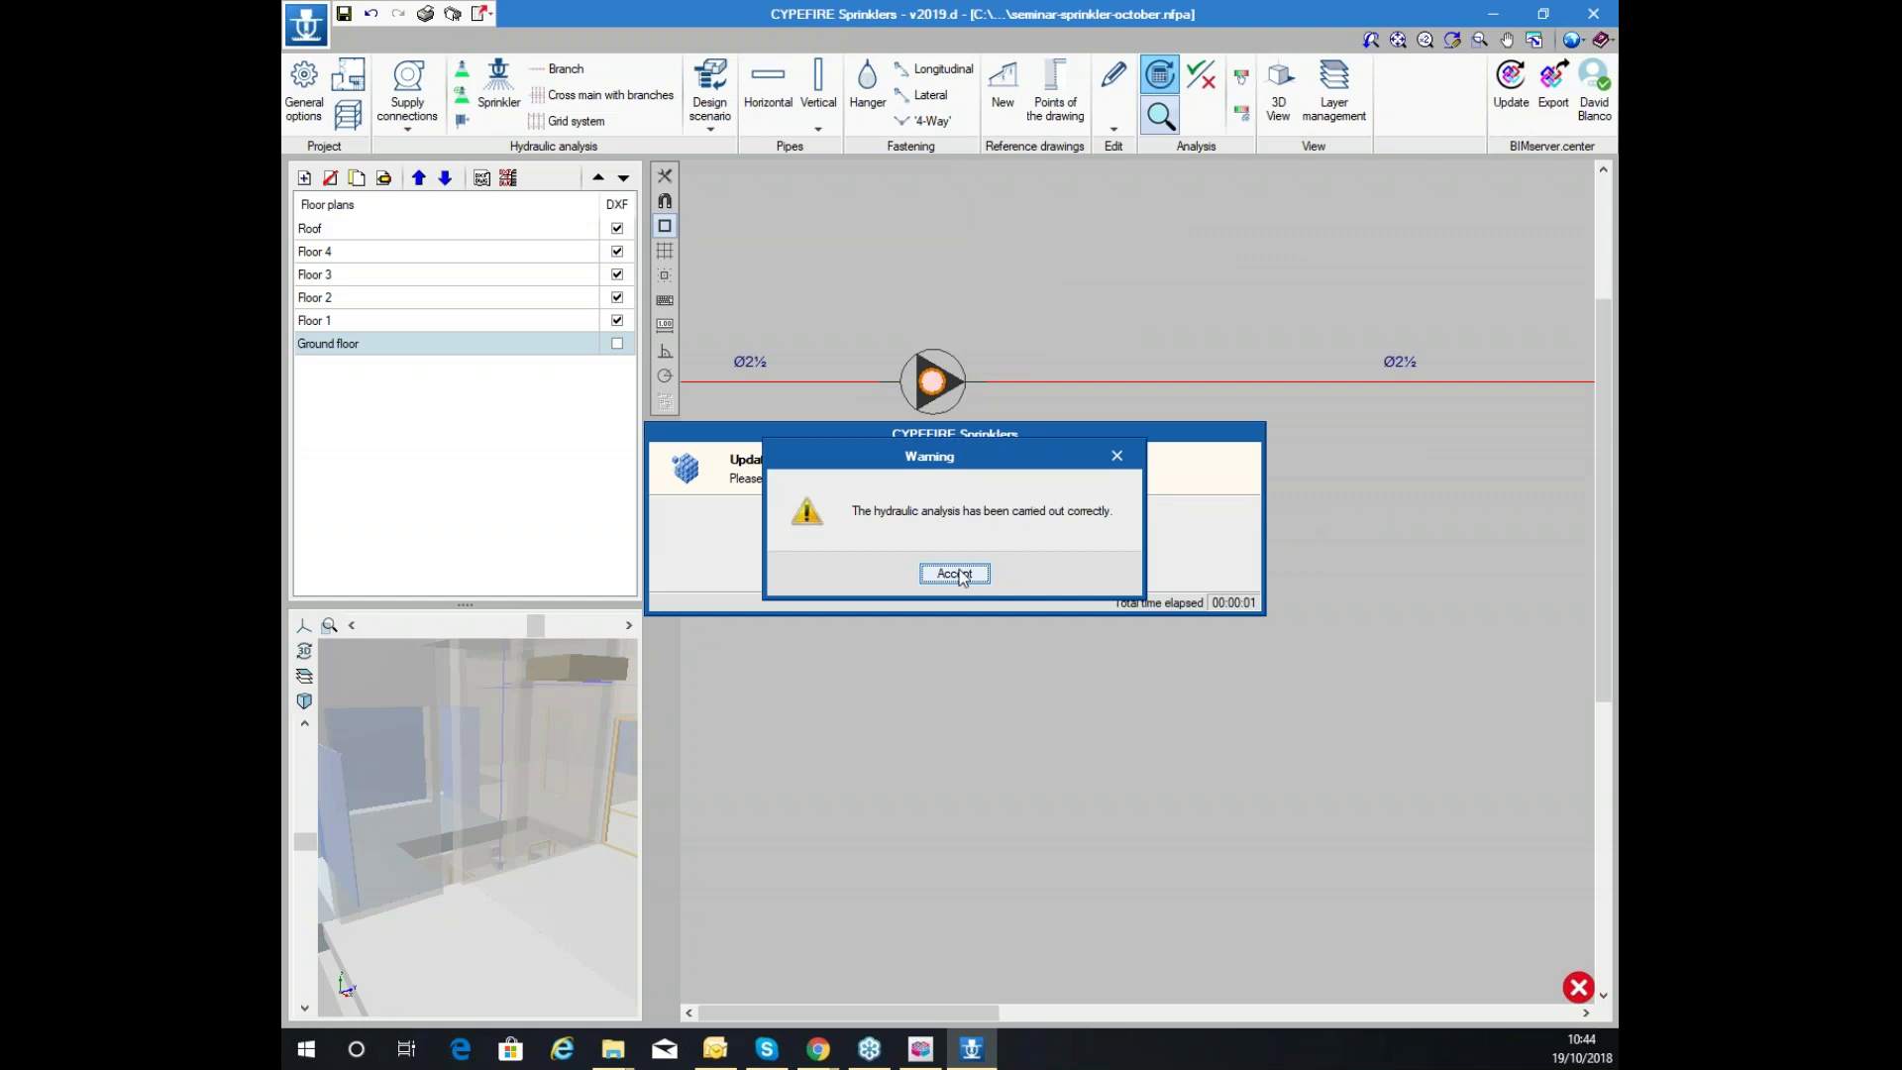
pyautogui.click(955, 574)
pyautogui.scroll(-3, 1089, 456)
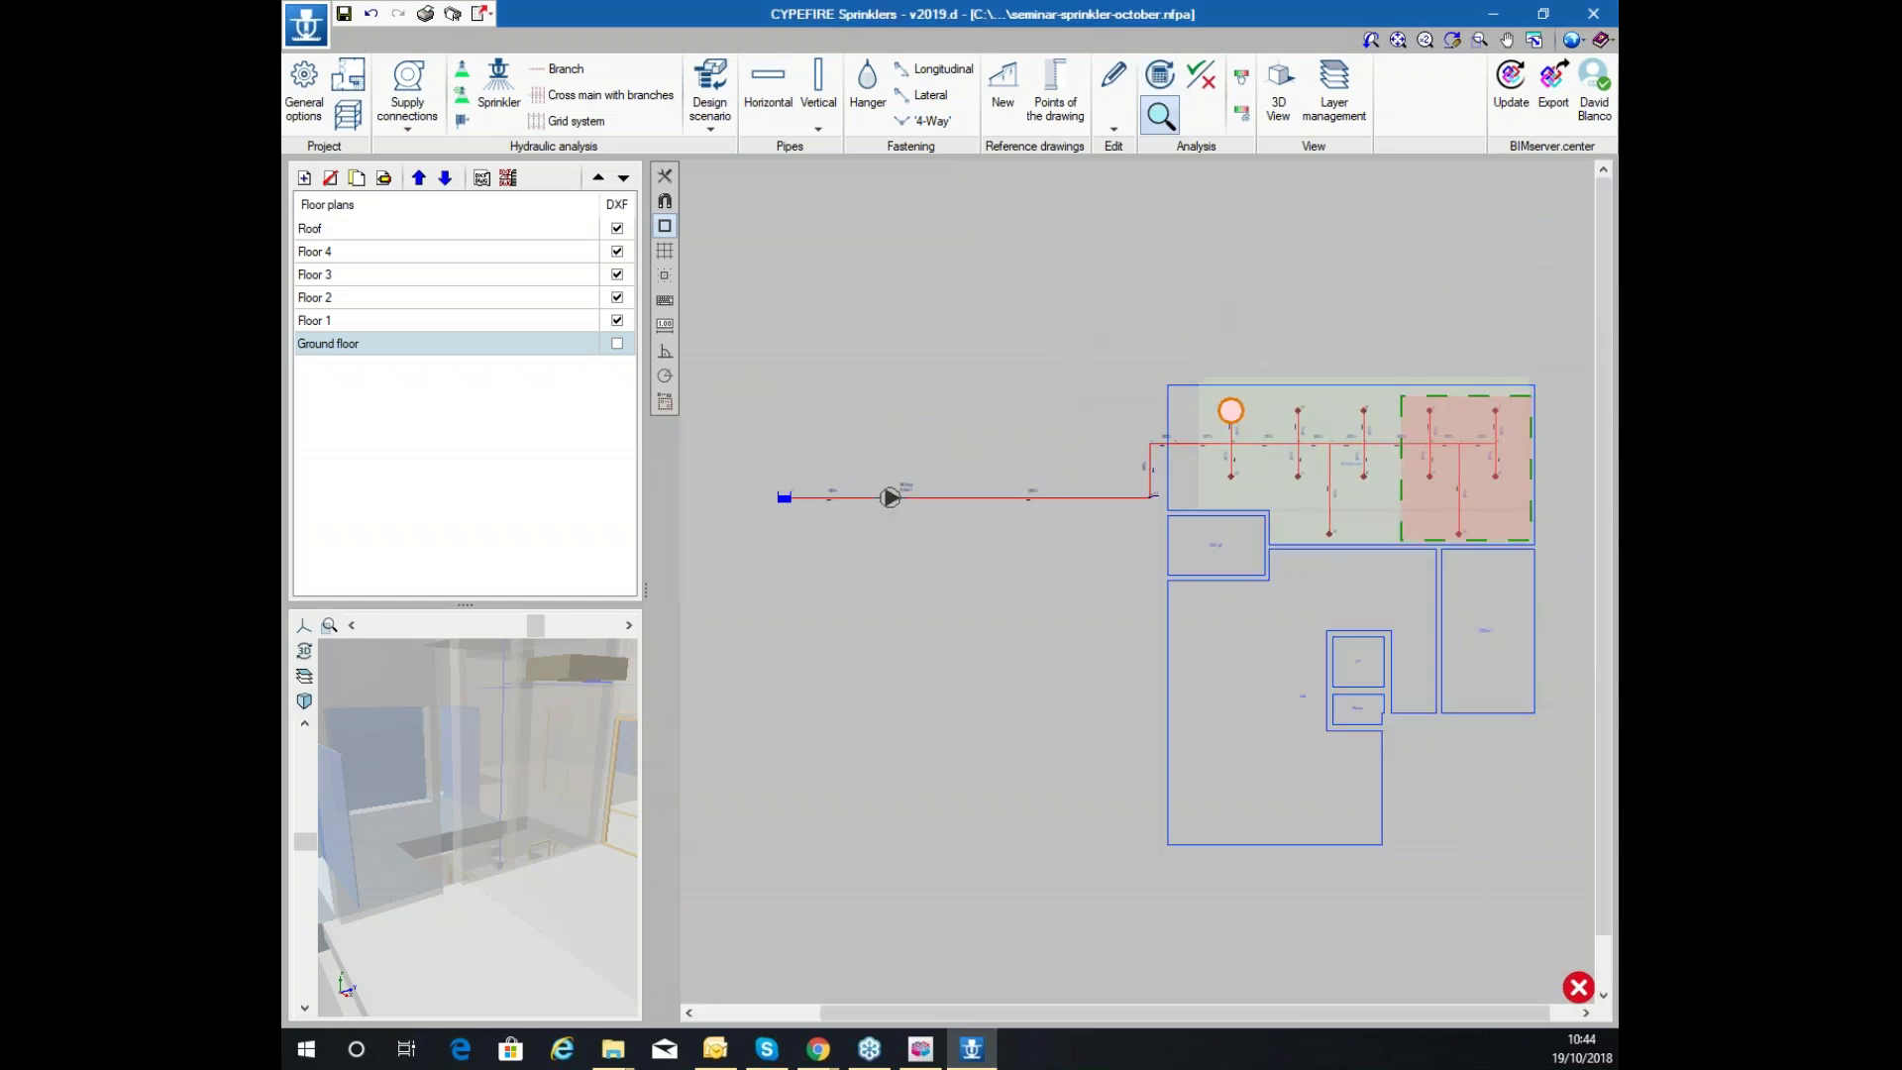
pyautogui.moveTo(1233, 414)
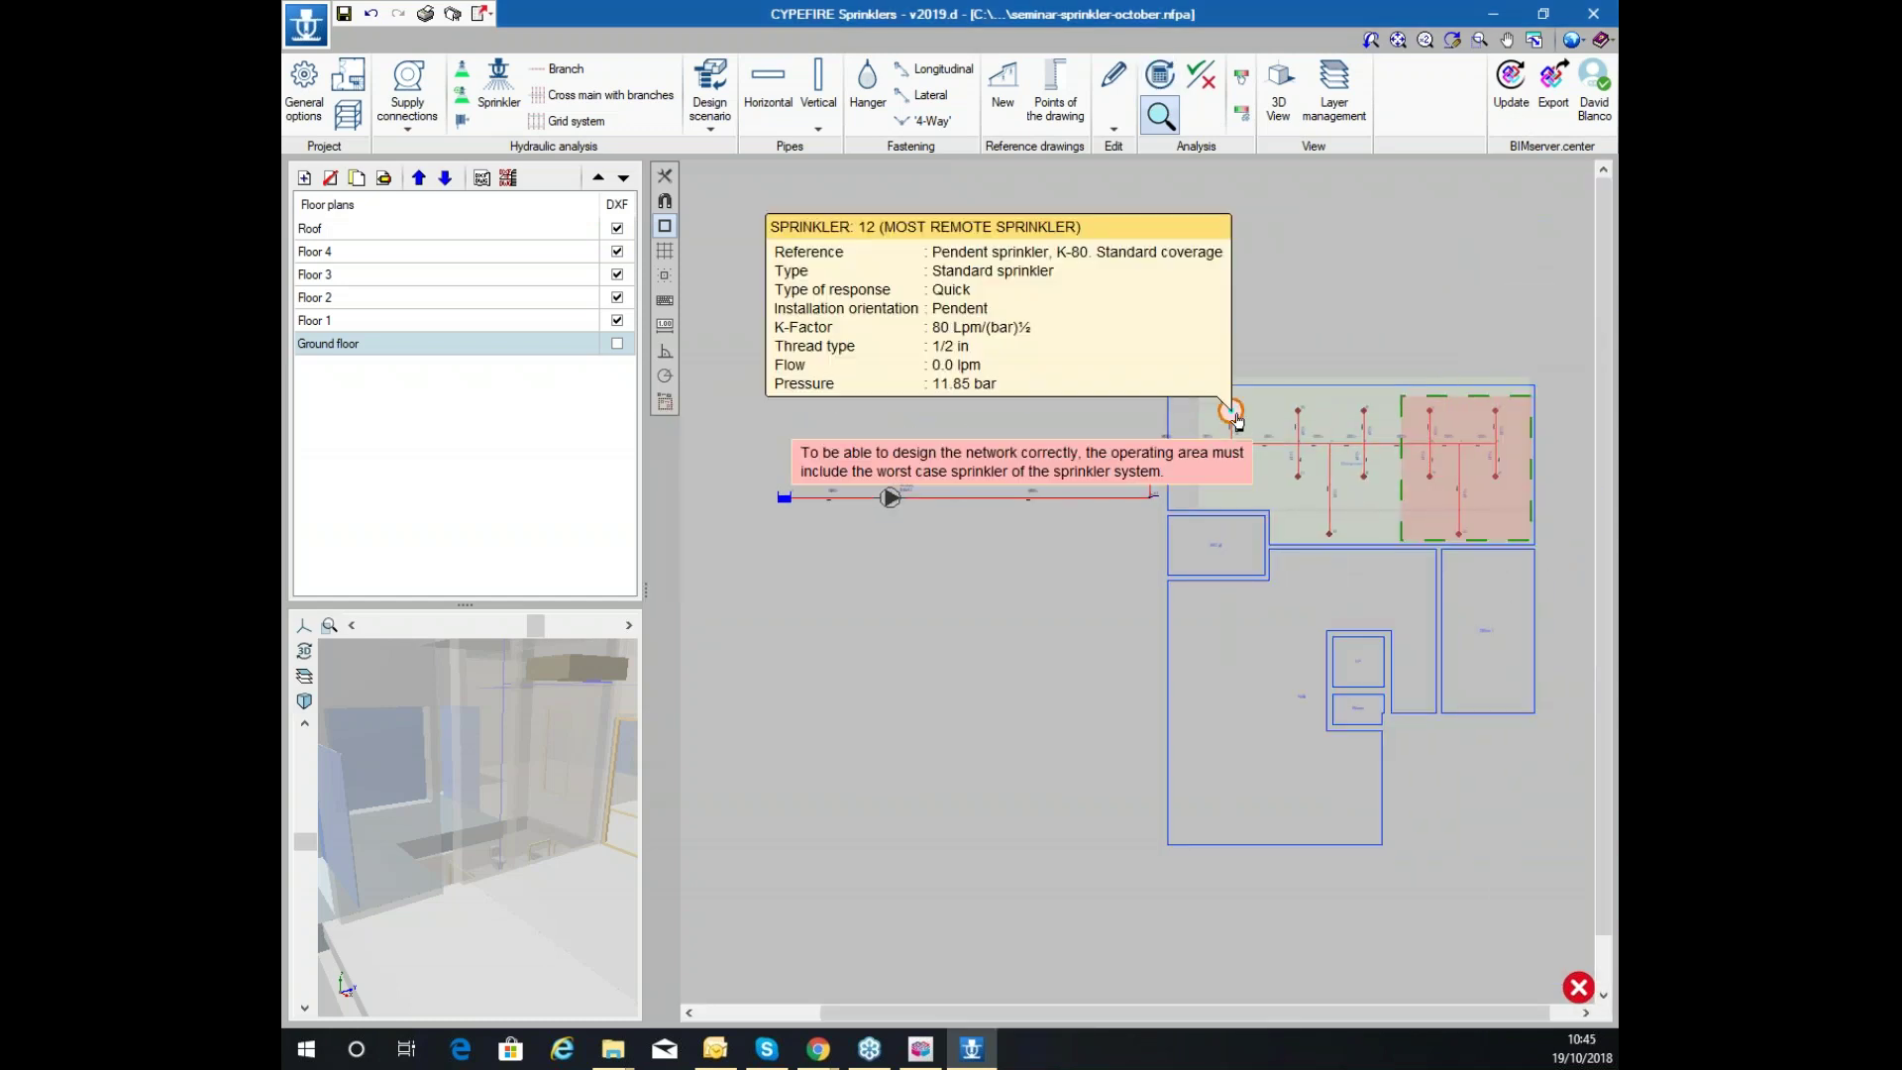
pyautogui.scroll(3, 1233, 416)
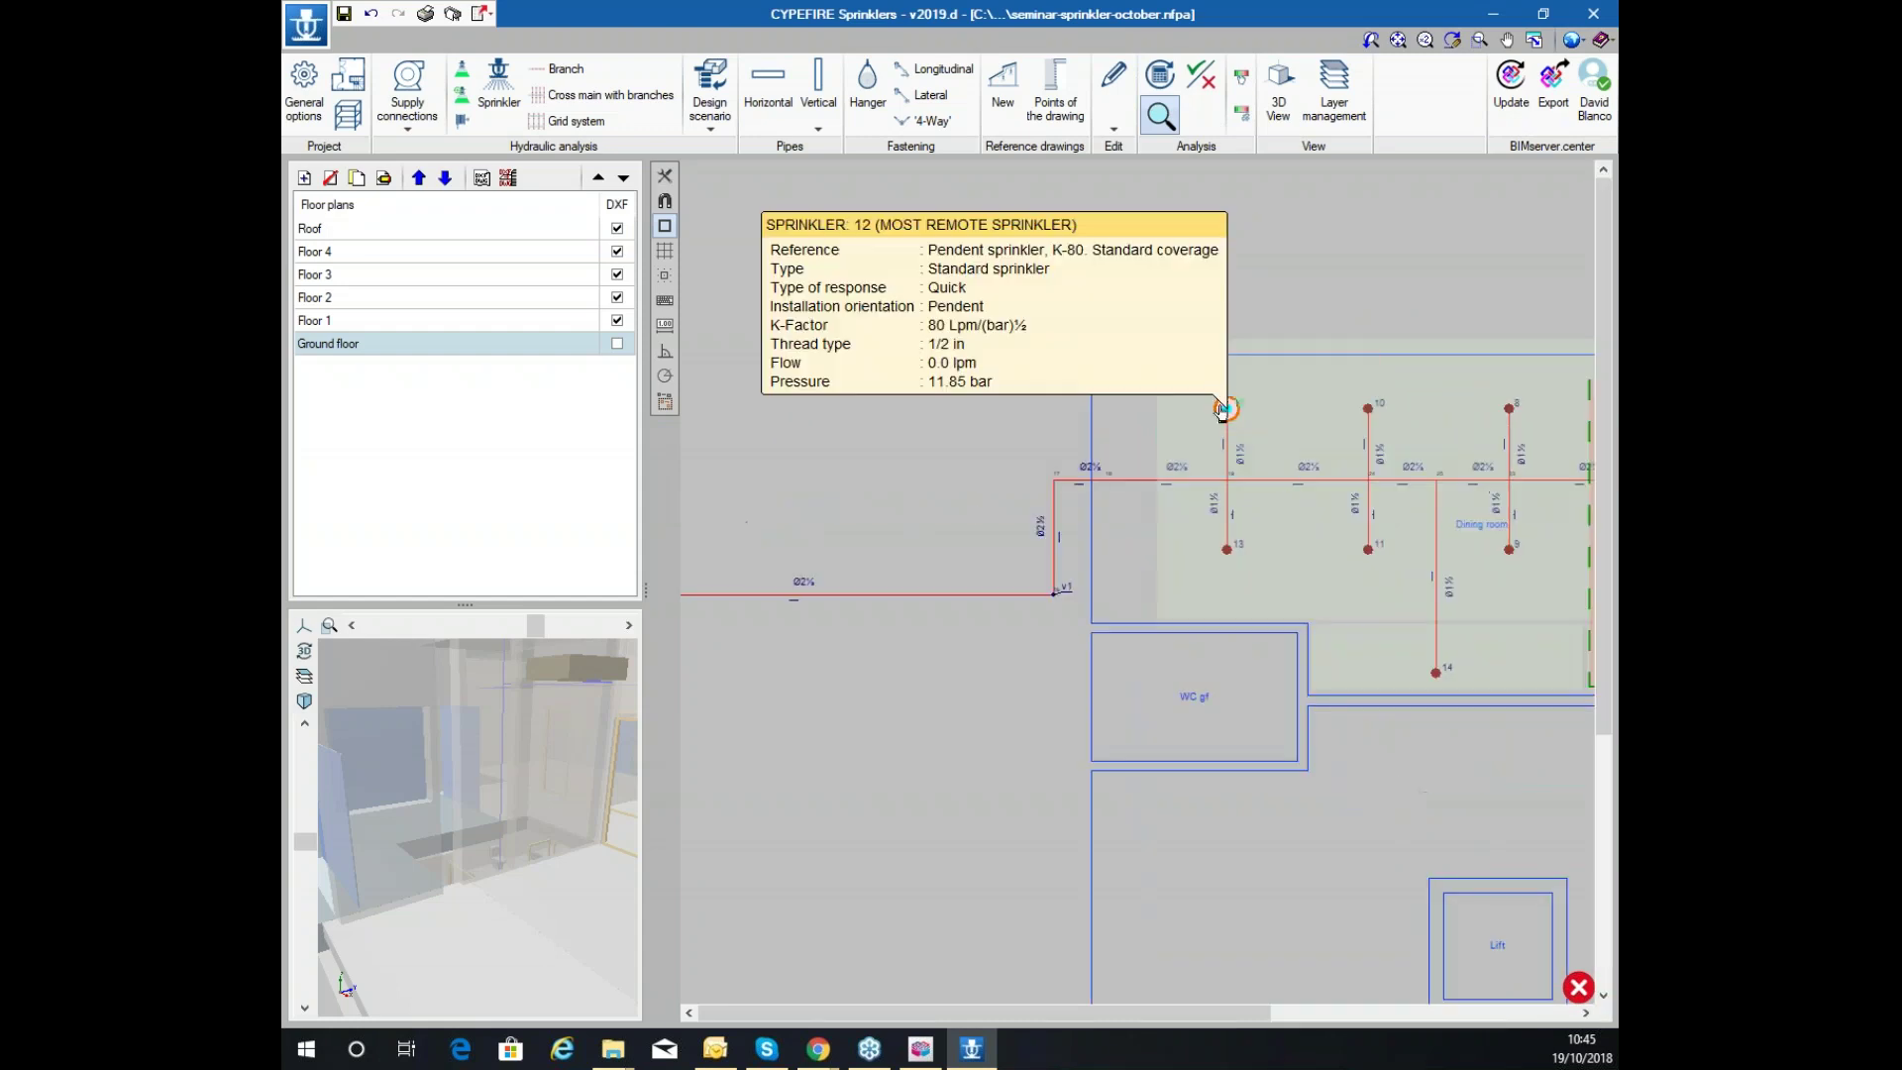
# Size the tank automatically to a capacity of 40.18 m³ and consult its water supply check report
pyautogui.scroll(-3, 1382, 398)
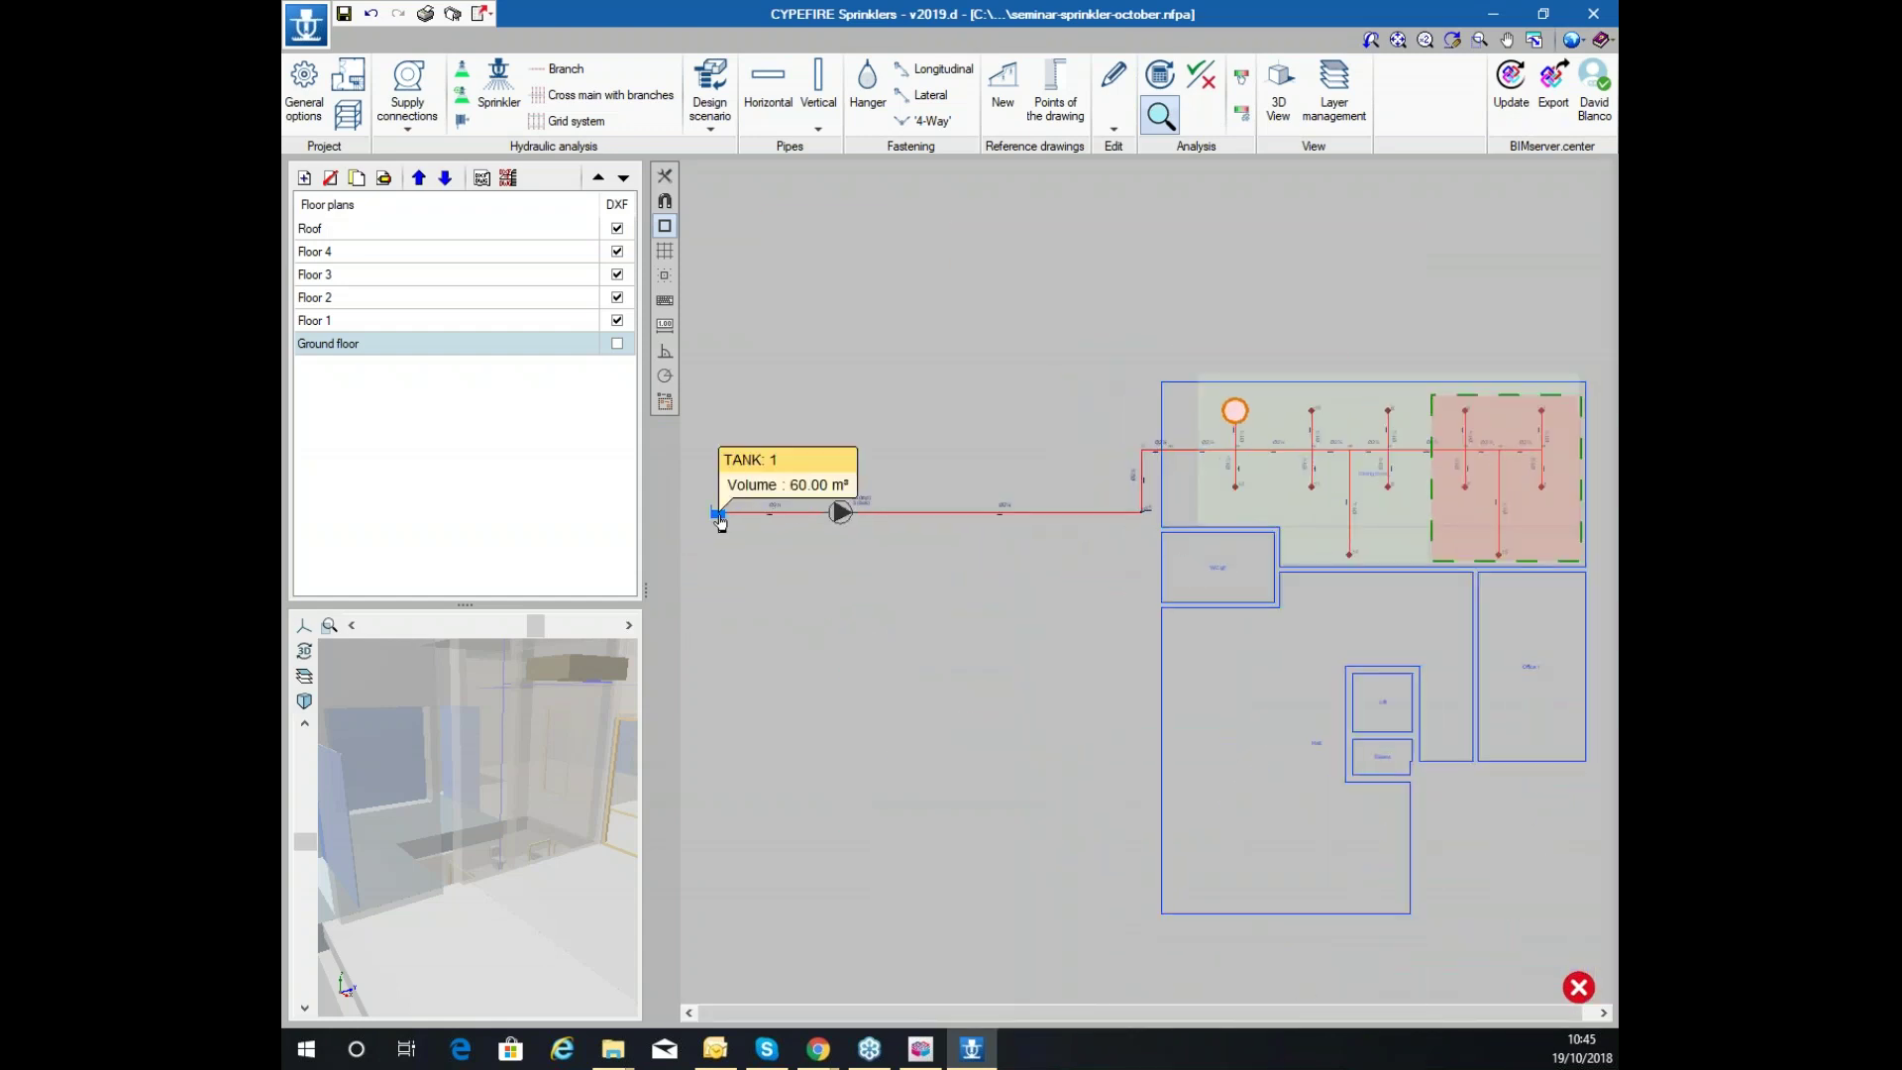
pyautogui.scroll(2, 755, 503)
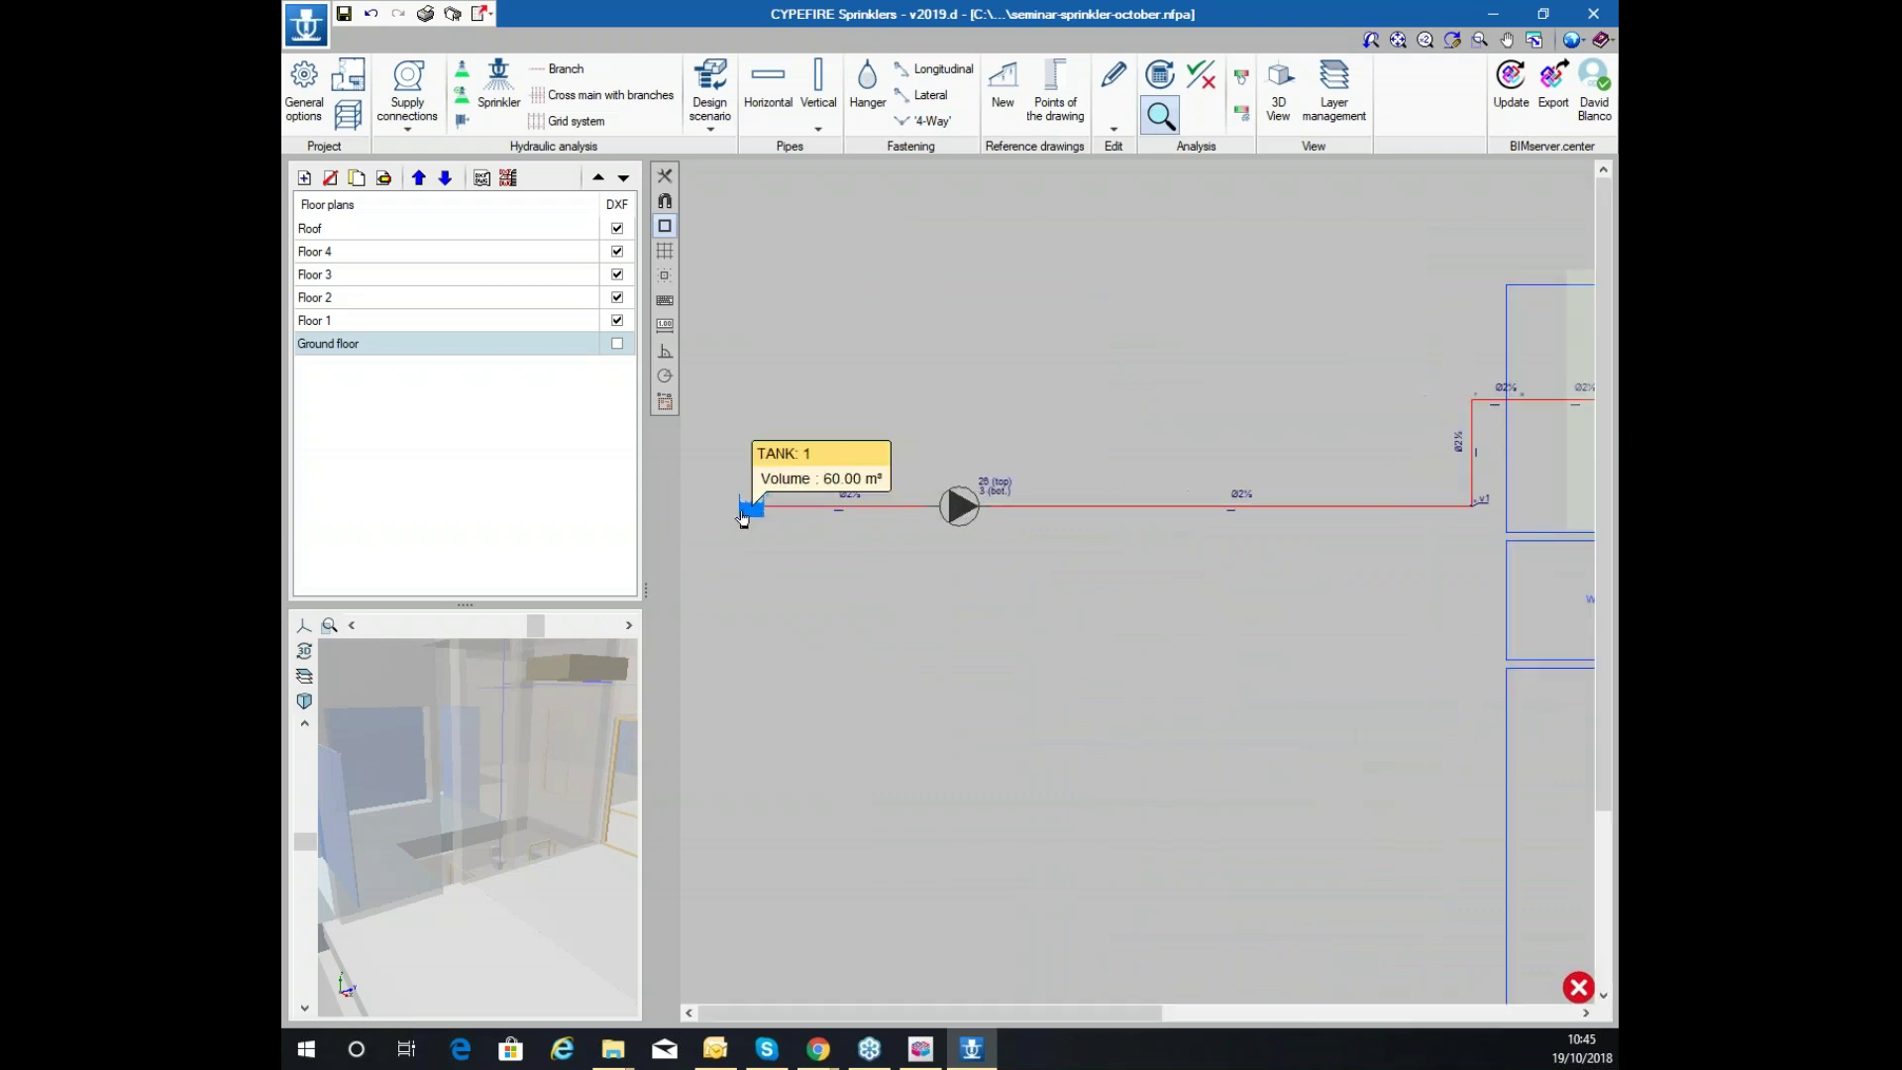
pyautogui.click(751, 507)
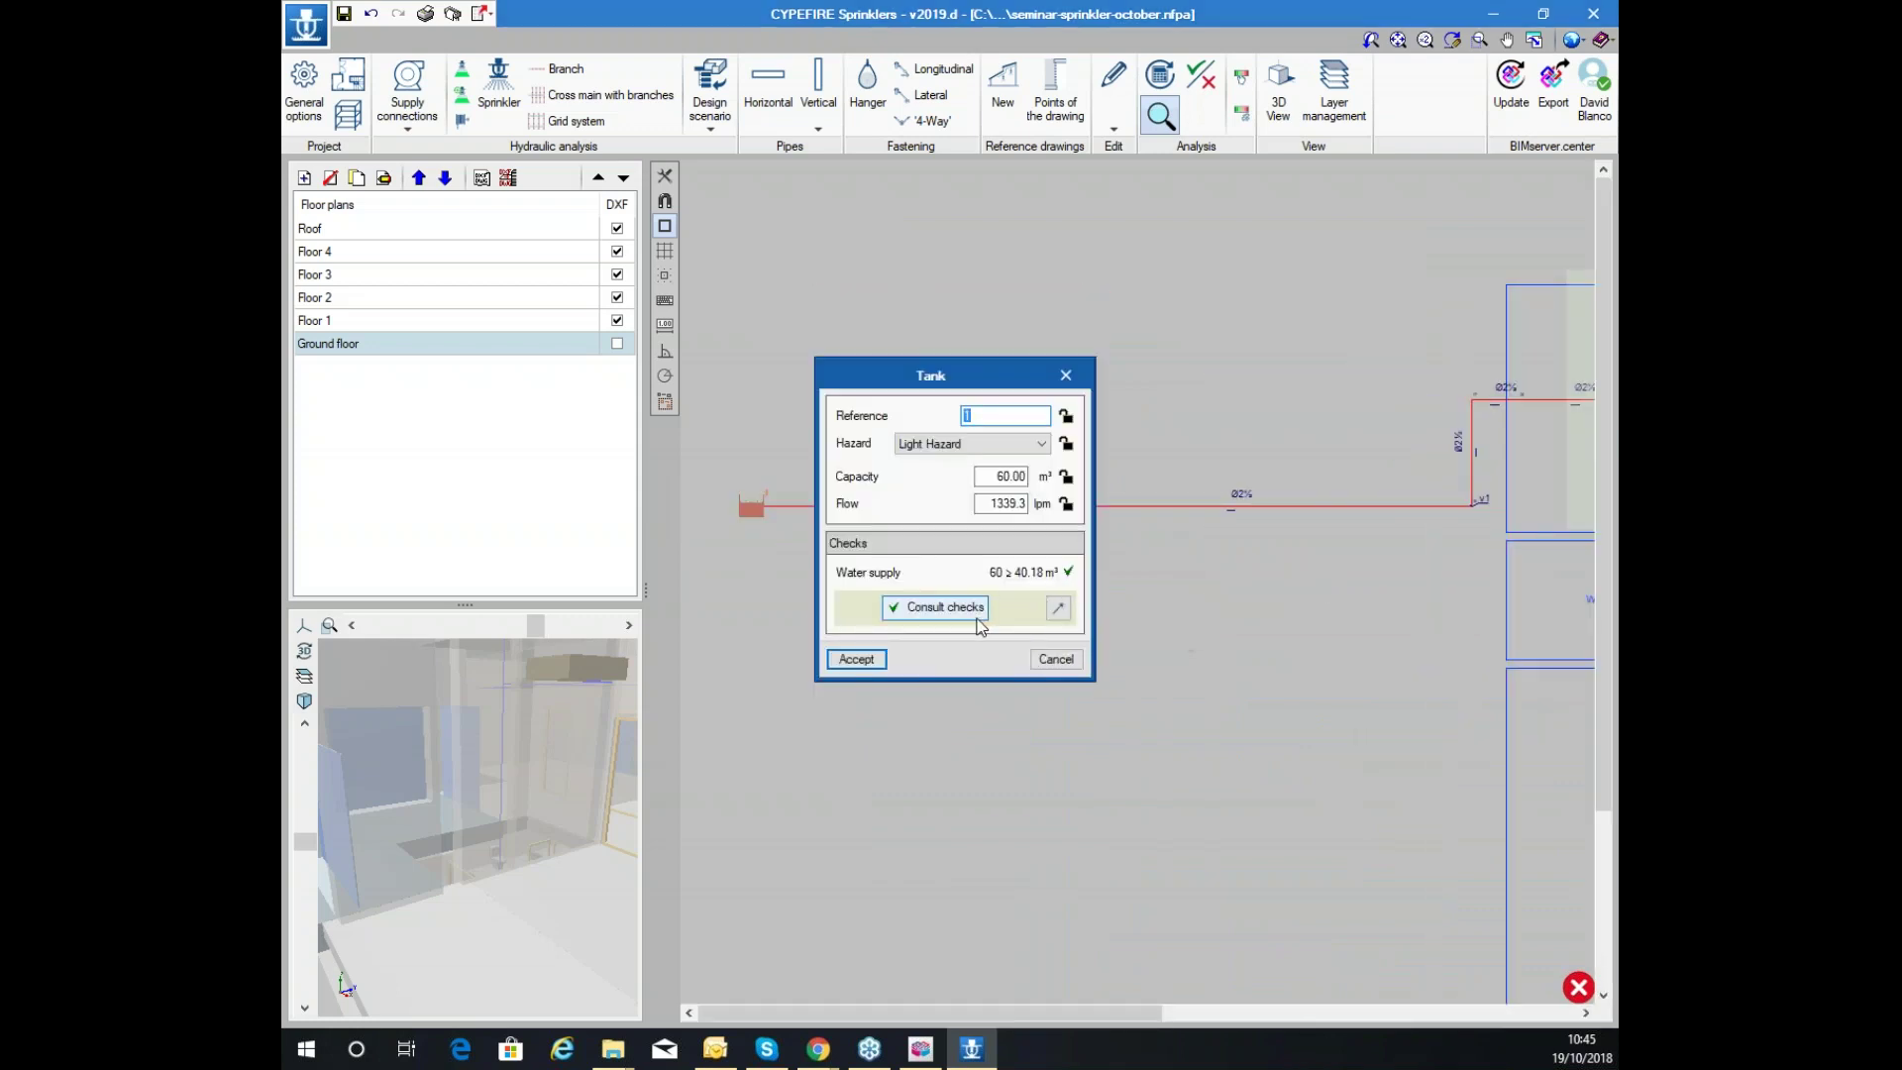
pyautogui.click(1002, 475)
pyautogui.click(1058, 607)
pyautogui.click(936, 607)
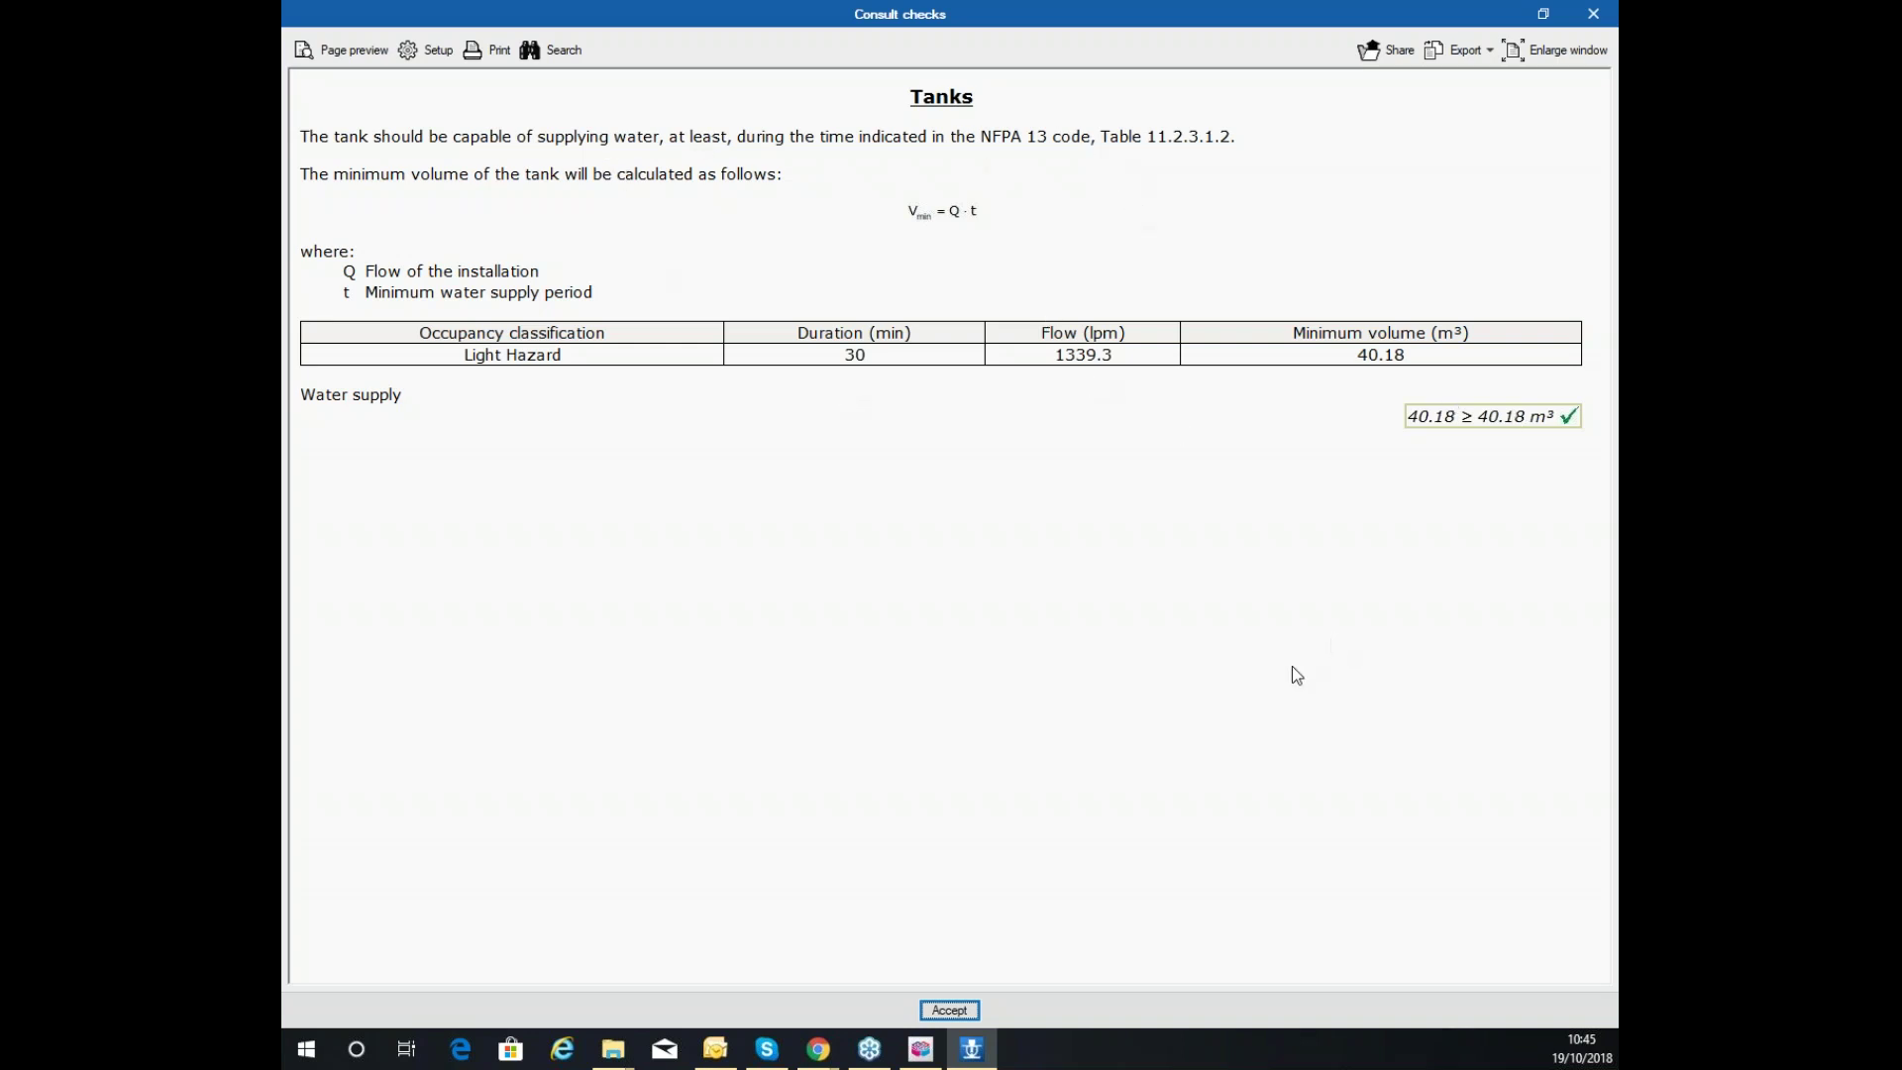
# Close the water supply check report, accept the tank's settings and rerun the hydraulic analysis
pyautogui.click(965, 1015)
pyautogui.click(855, 659)
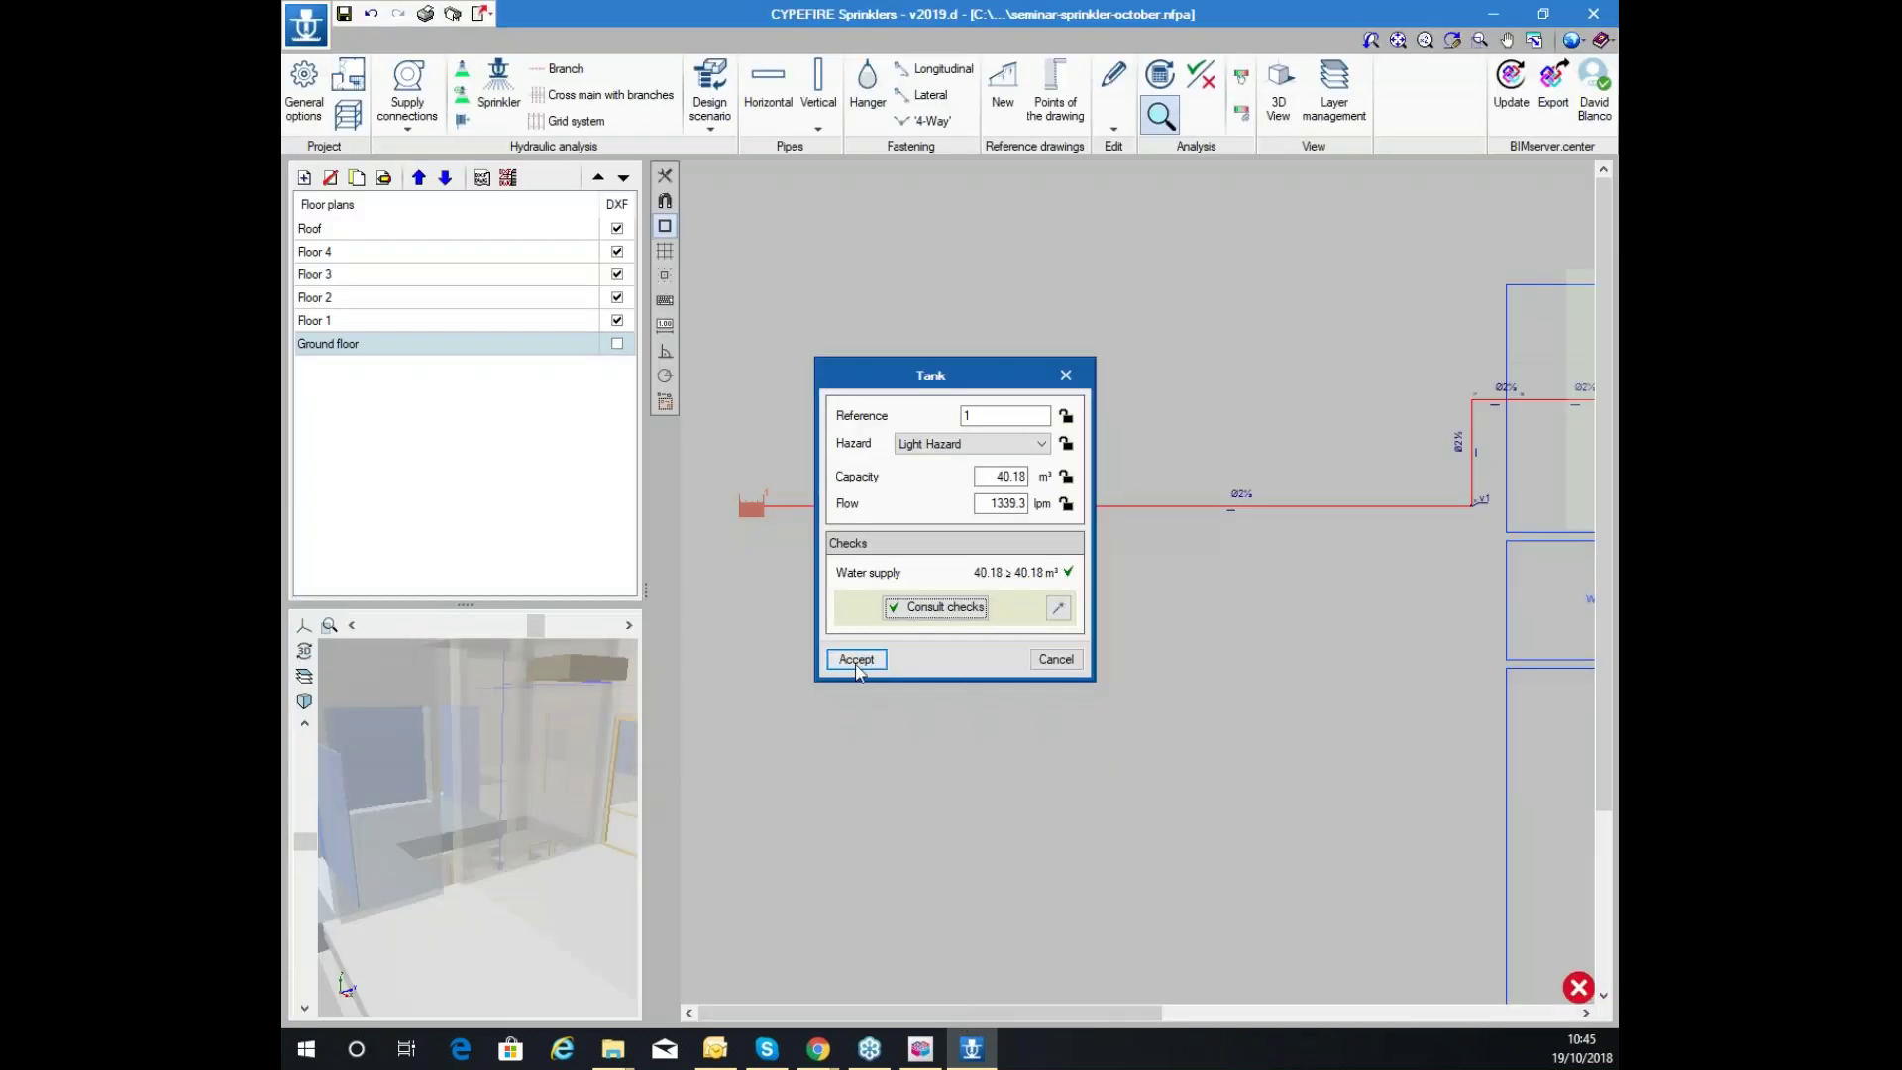
pyautogui.click(1157, 89)
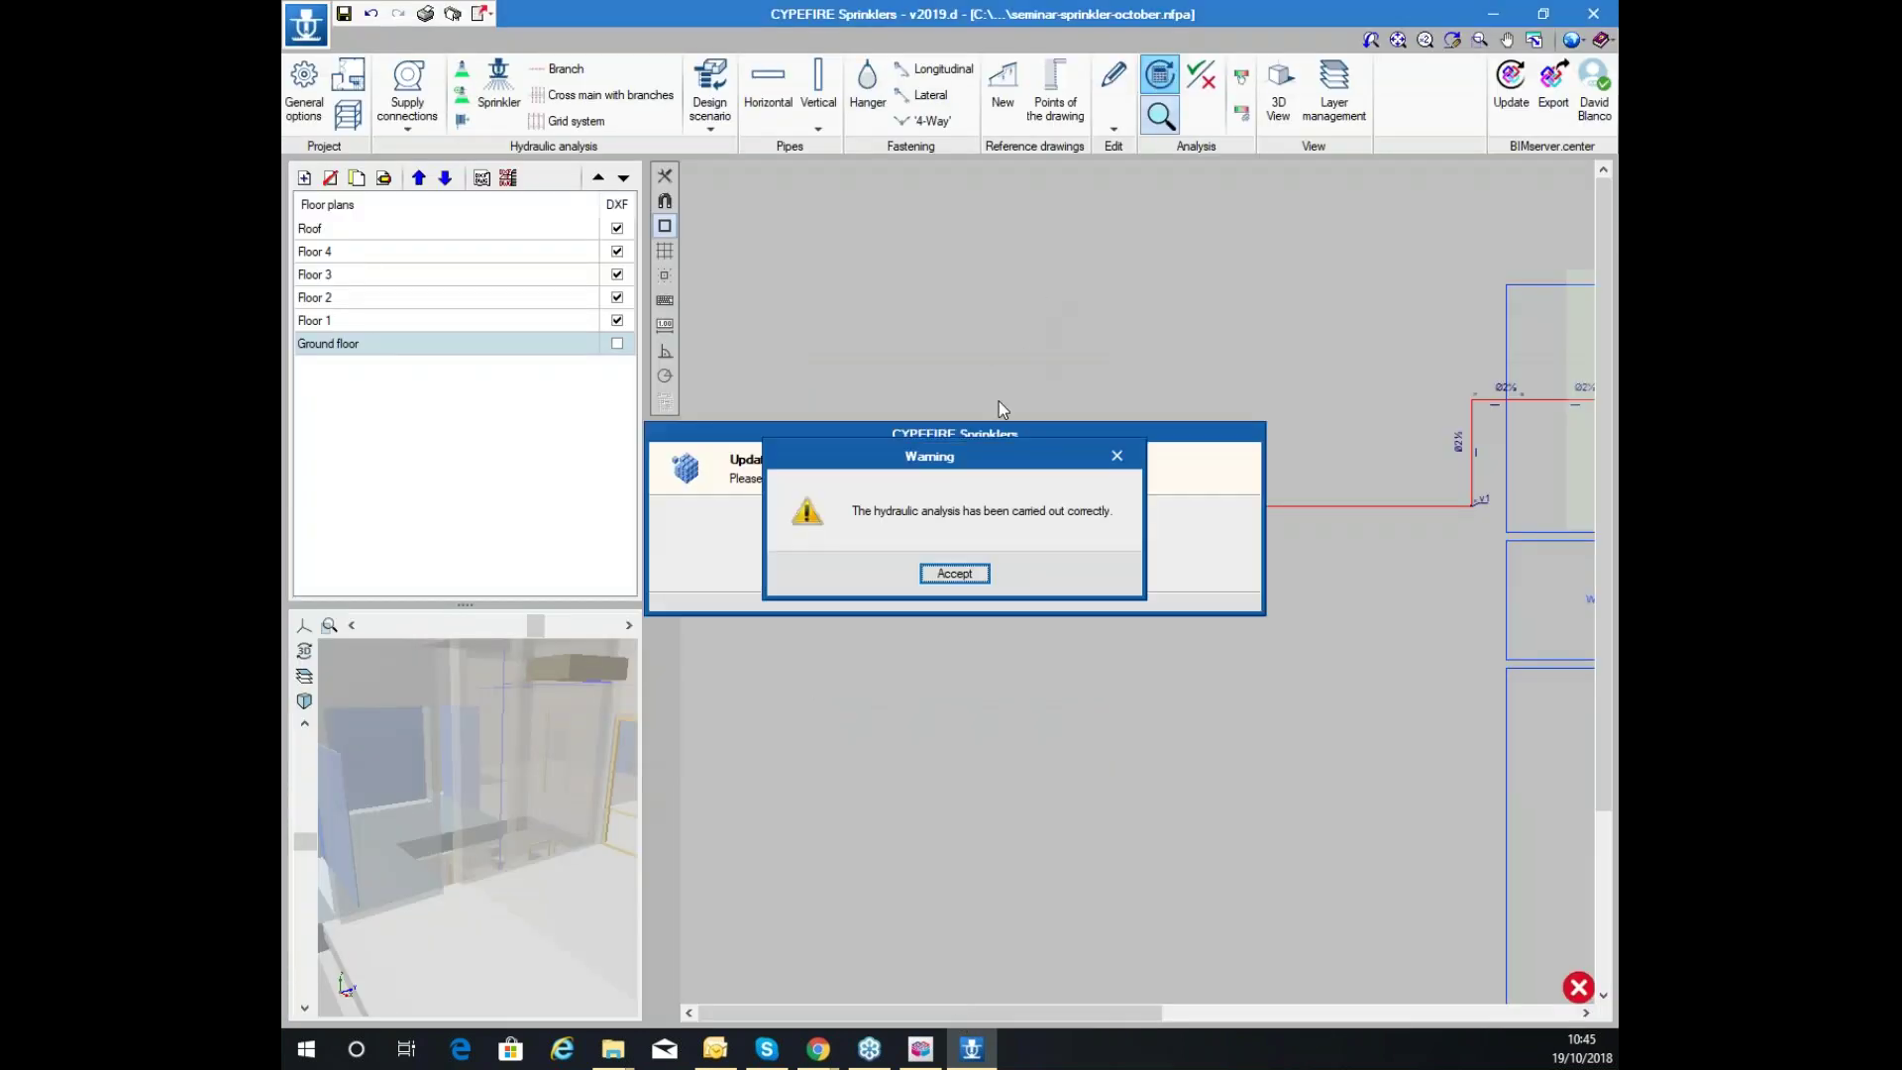
pyautogui.click(955, 574)
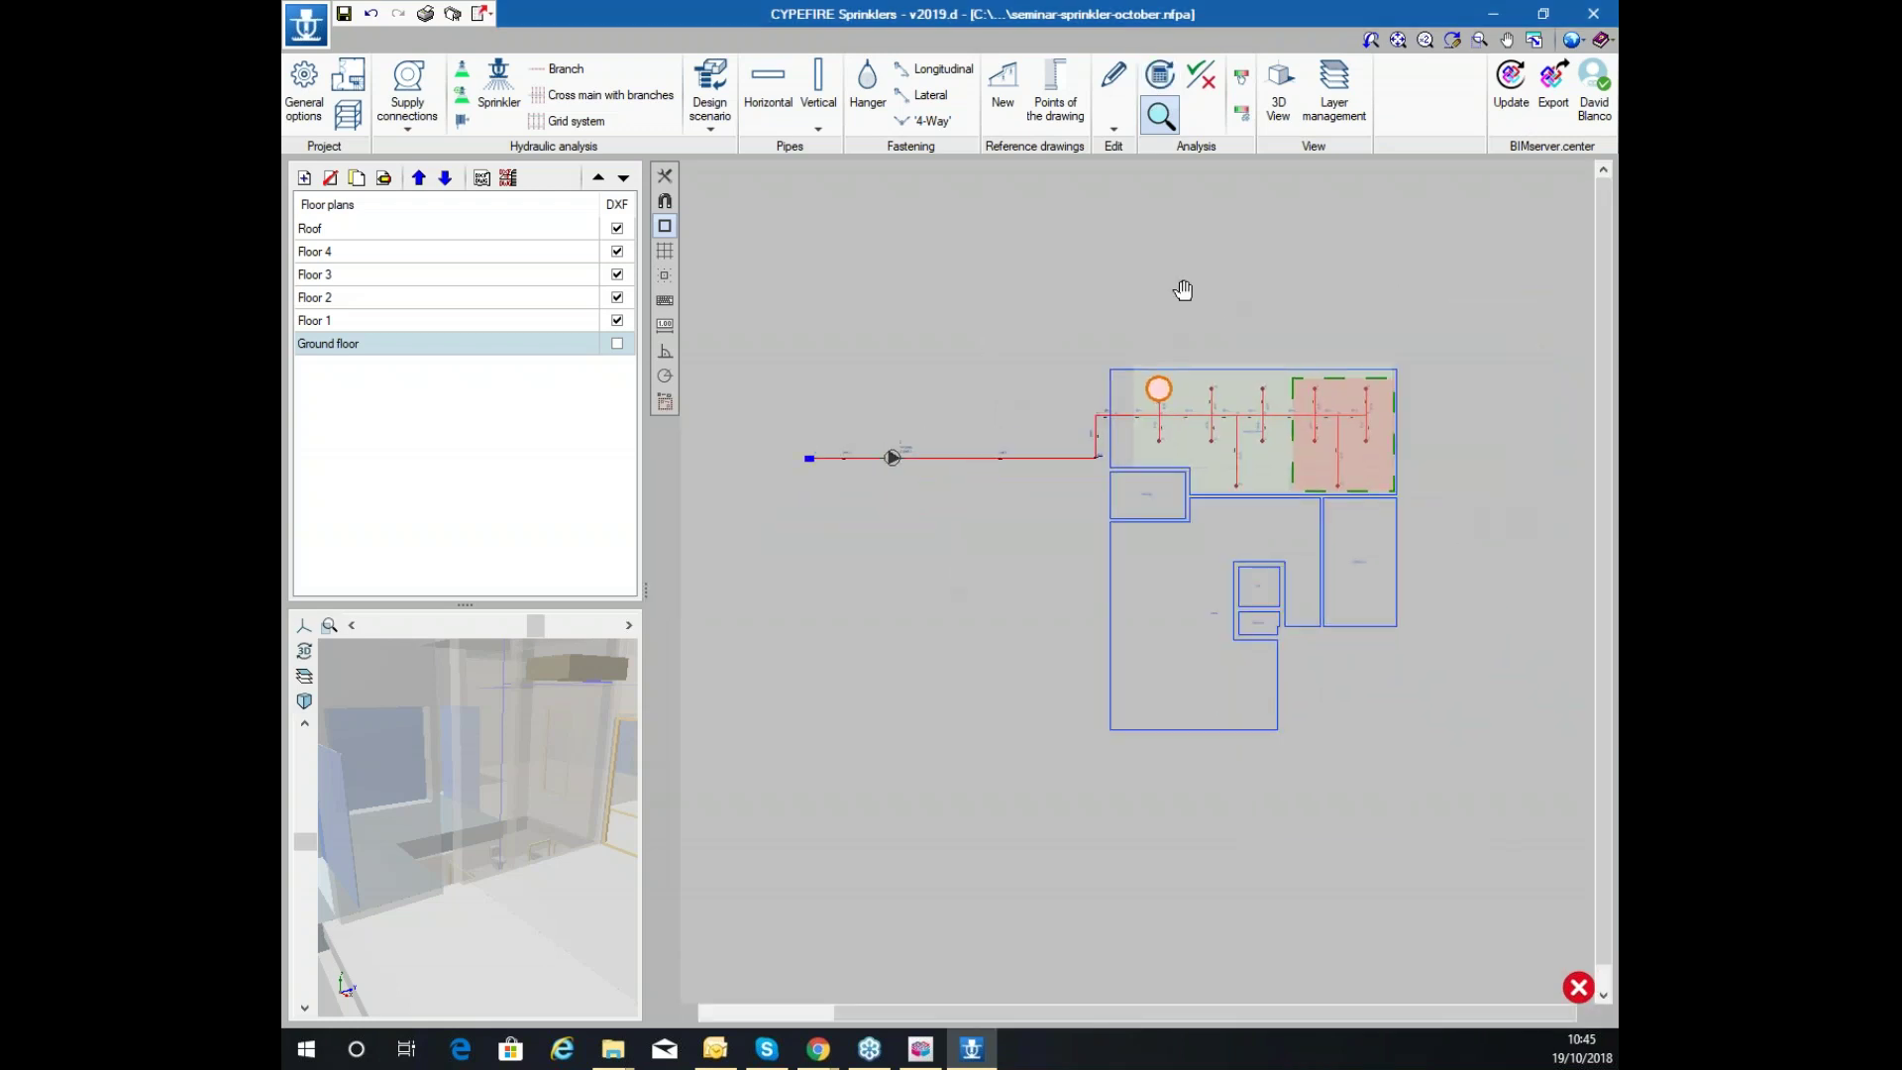
pyautogui.scroll(3, 1010, 314)
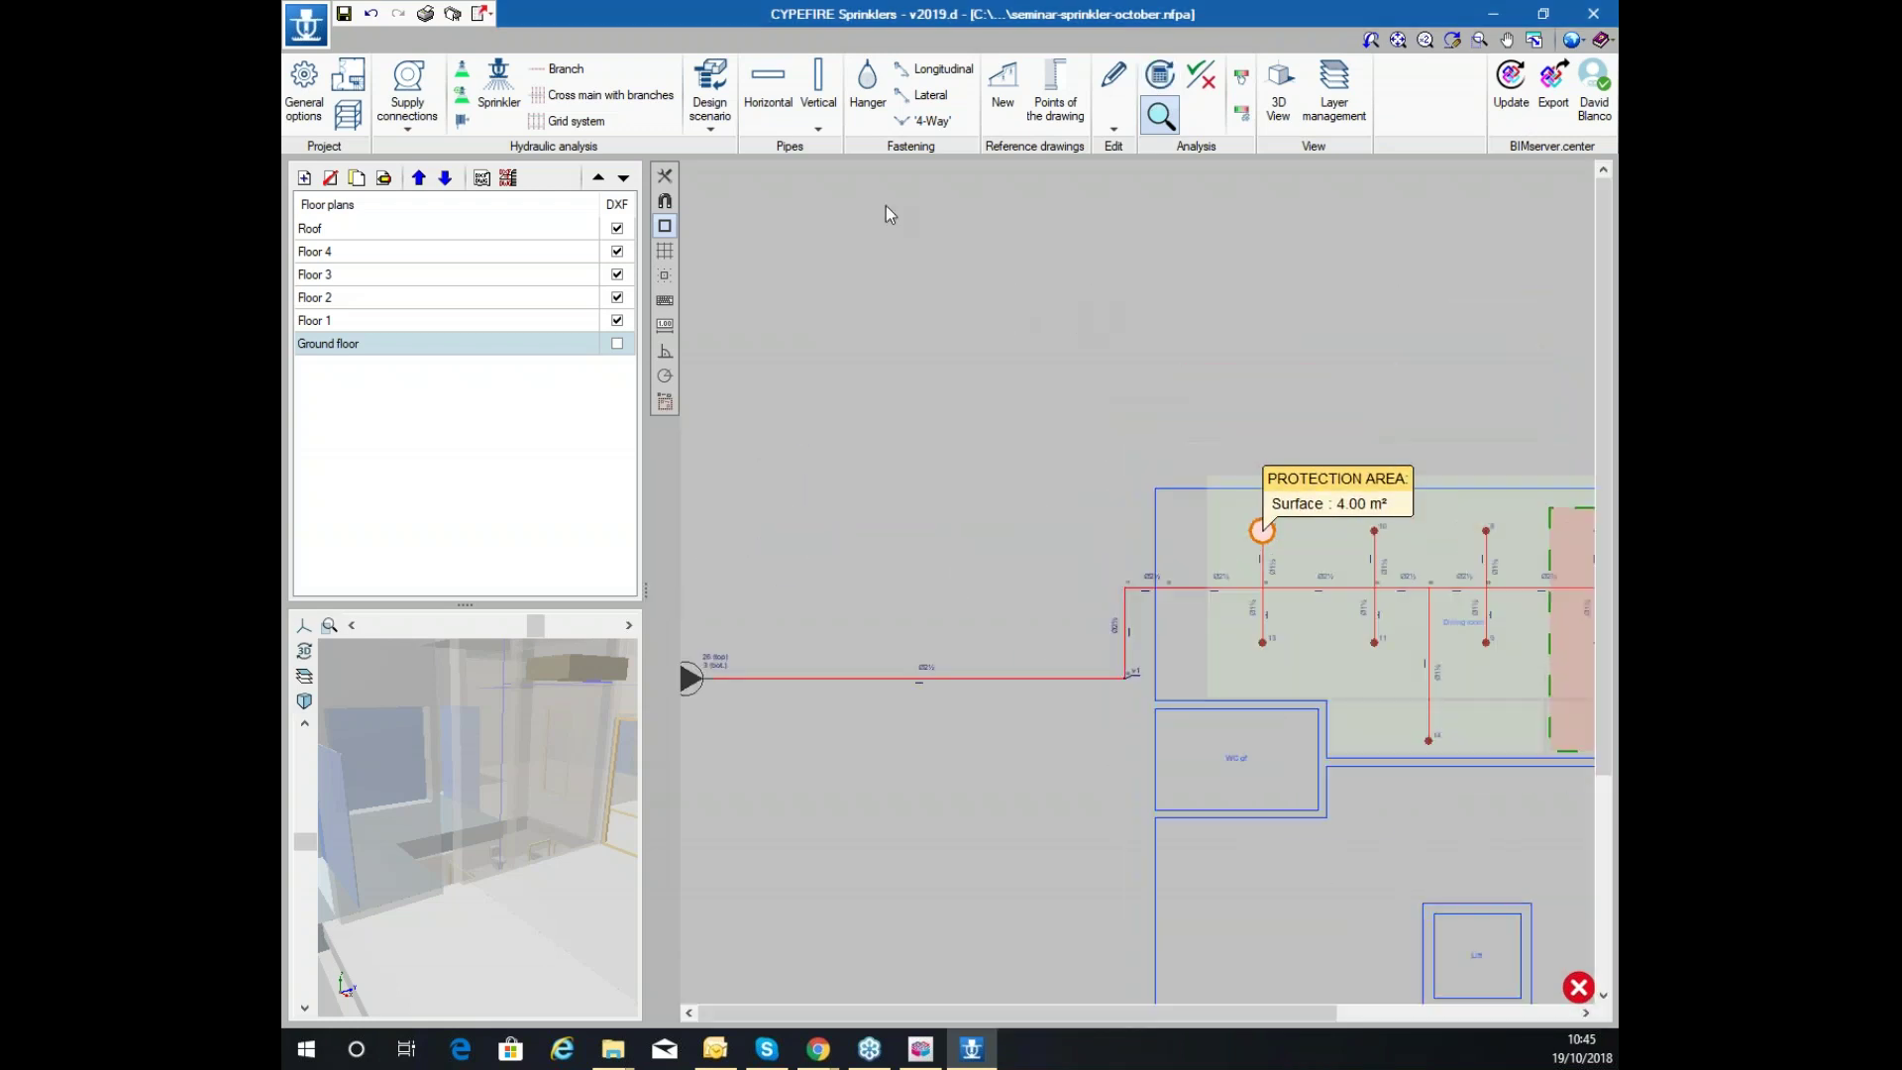
pyautogui.scroll(-2, 892, 297)
# Compare the plans of Floor 1 and Floor 2, and turn off the DXF drawing of Floor 3
pyautogui.click(401, 300)
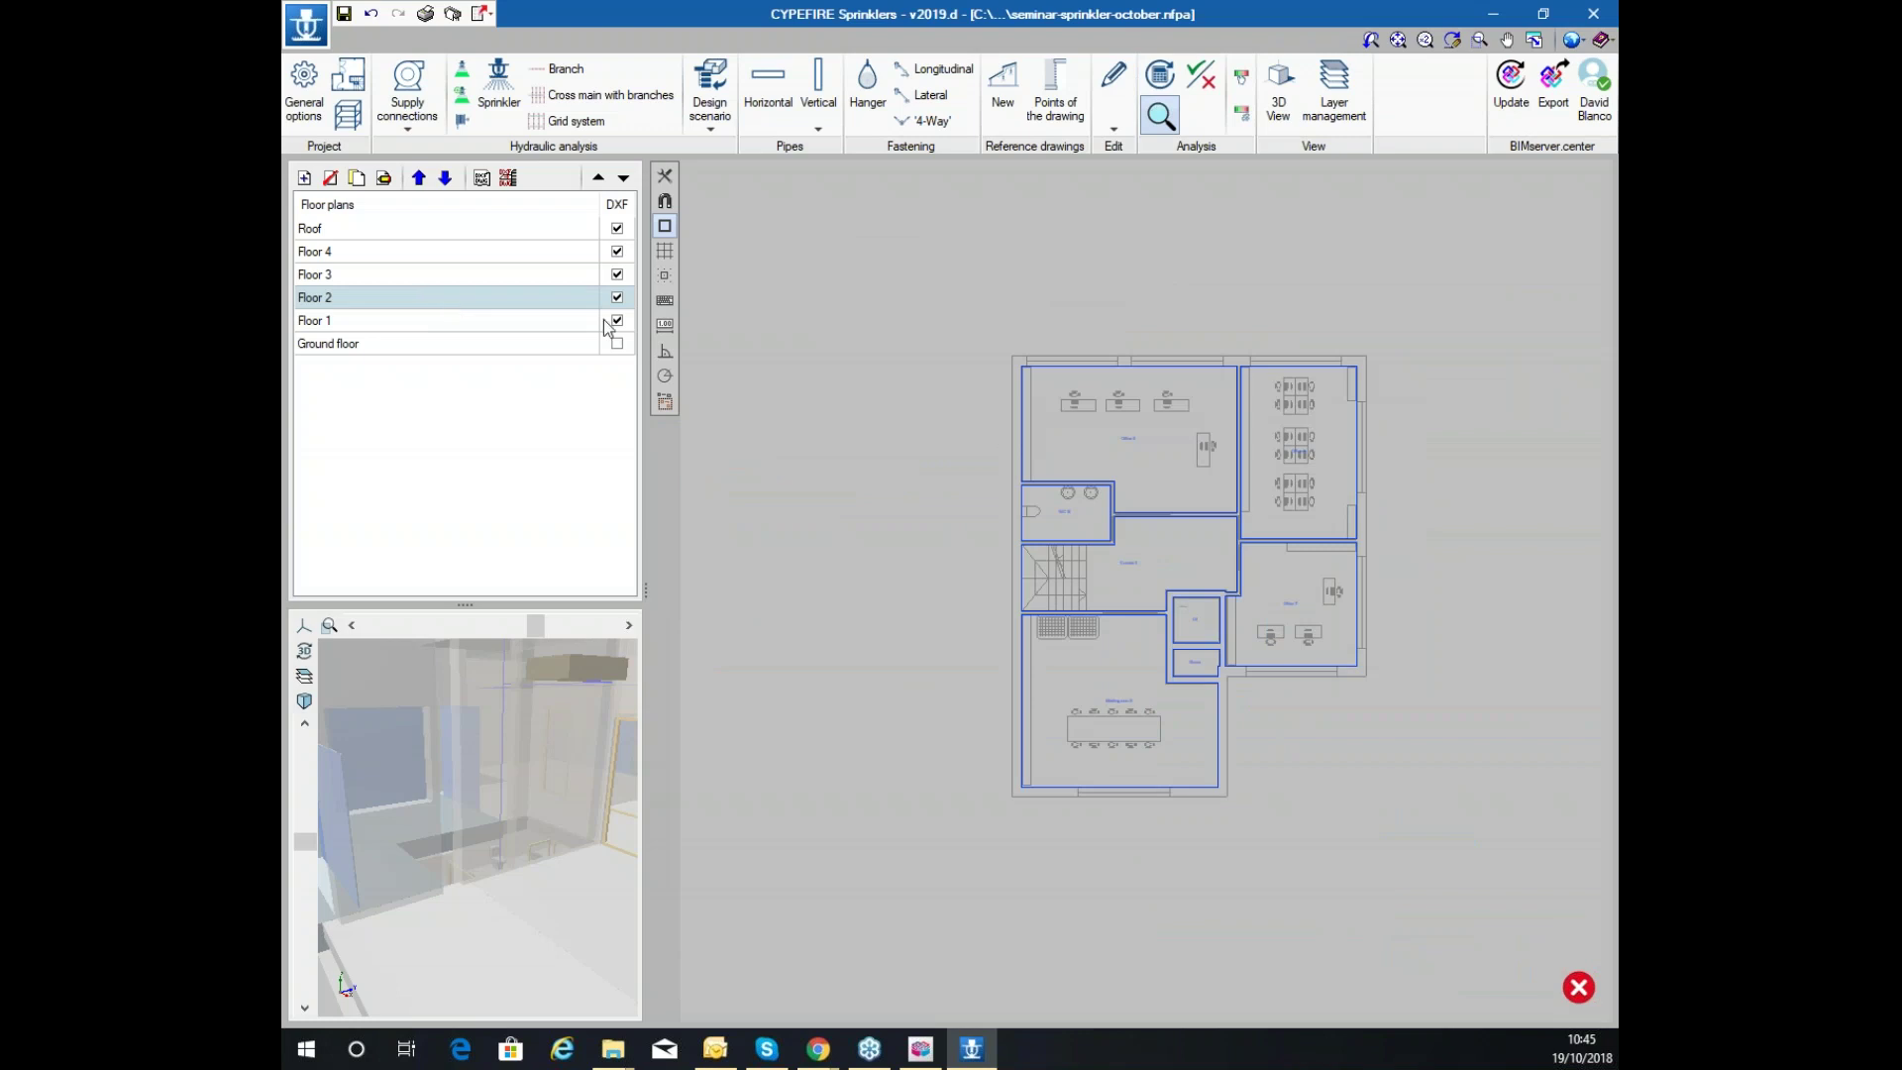
pyautogui.click(379, 322)
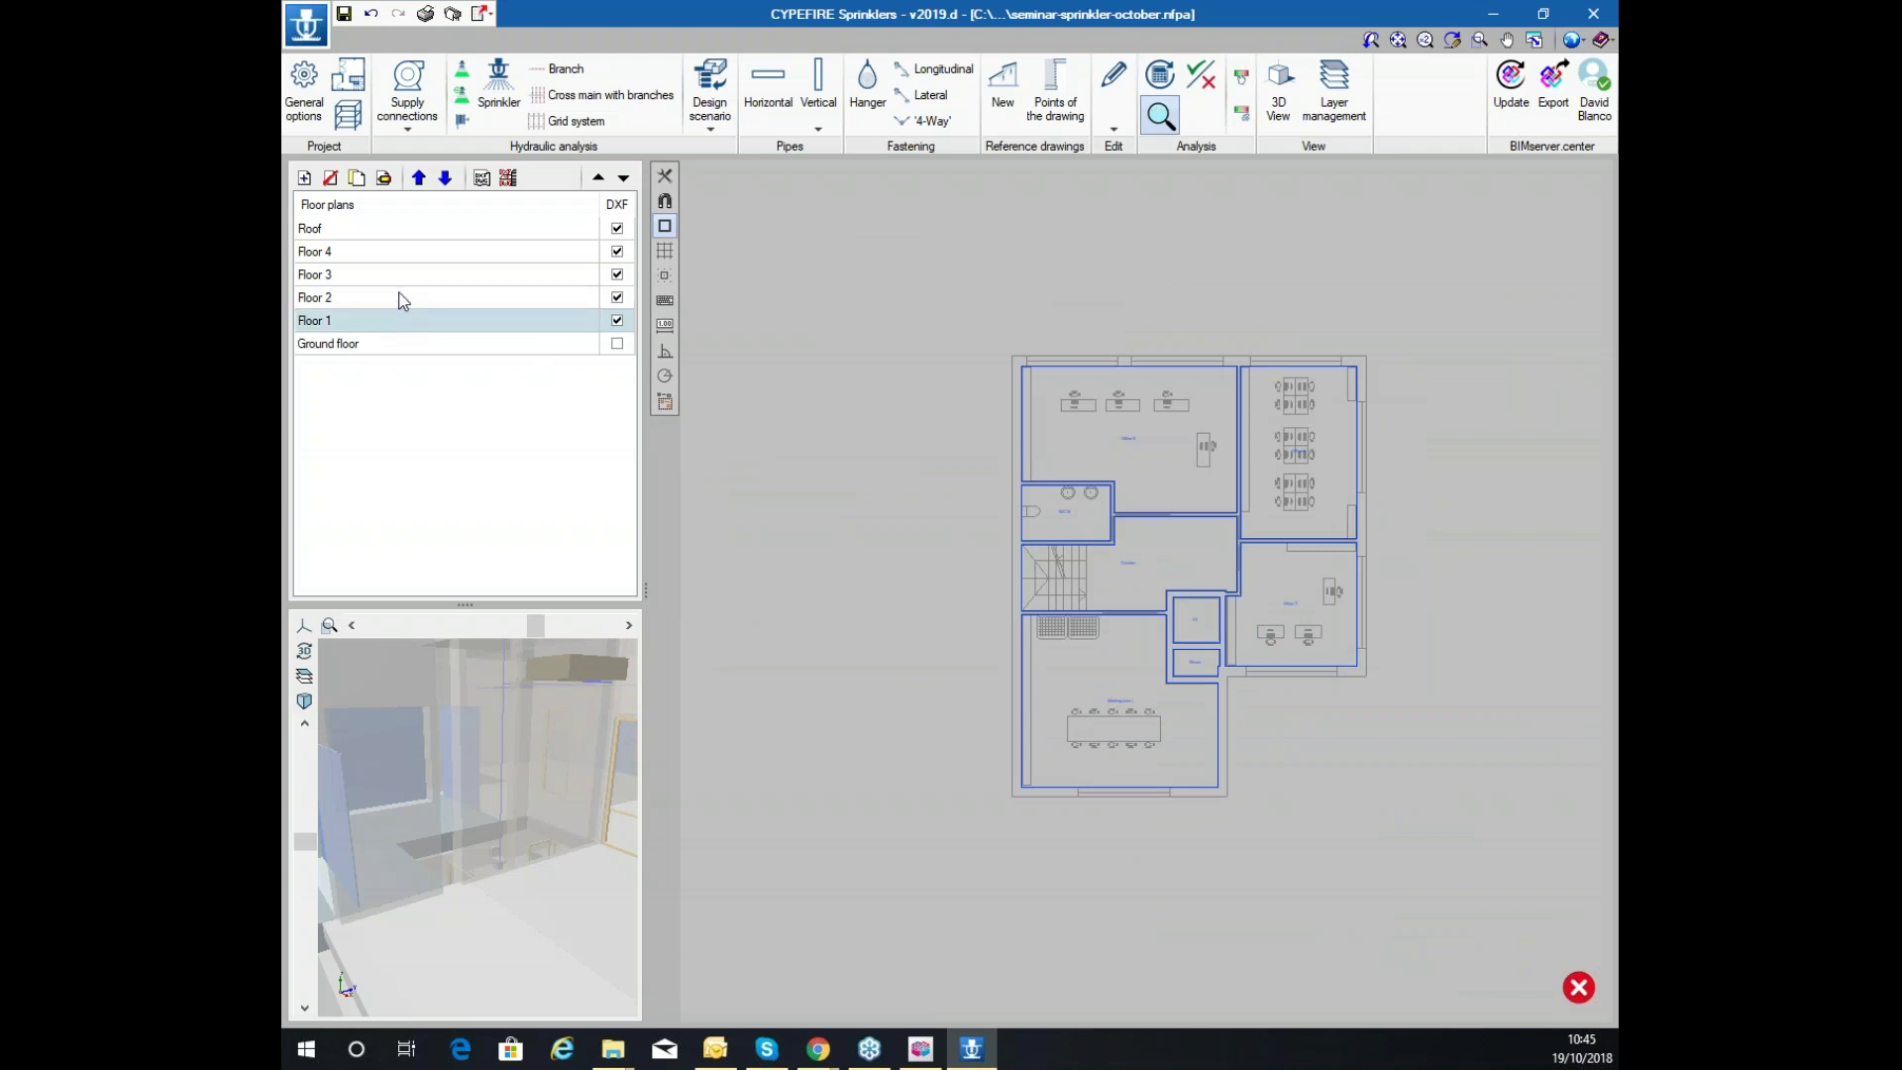
pyautogui.scroll(3, 960, 335)
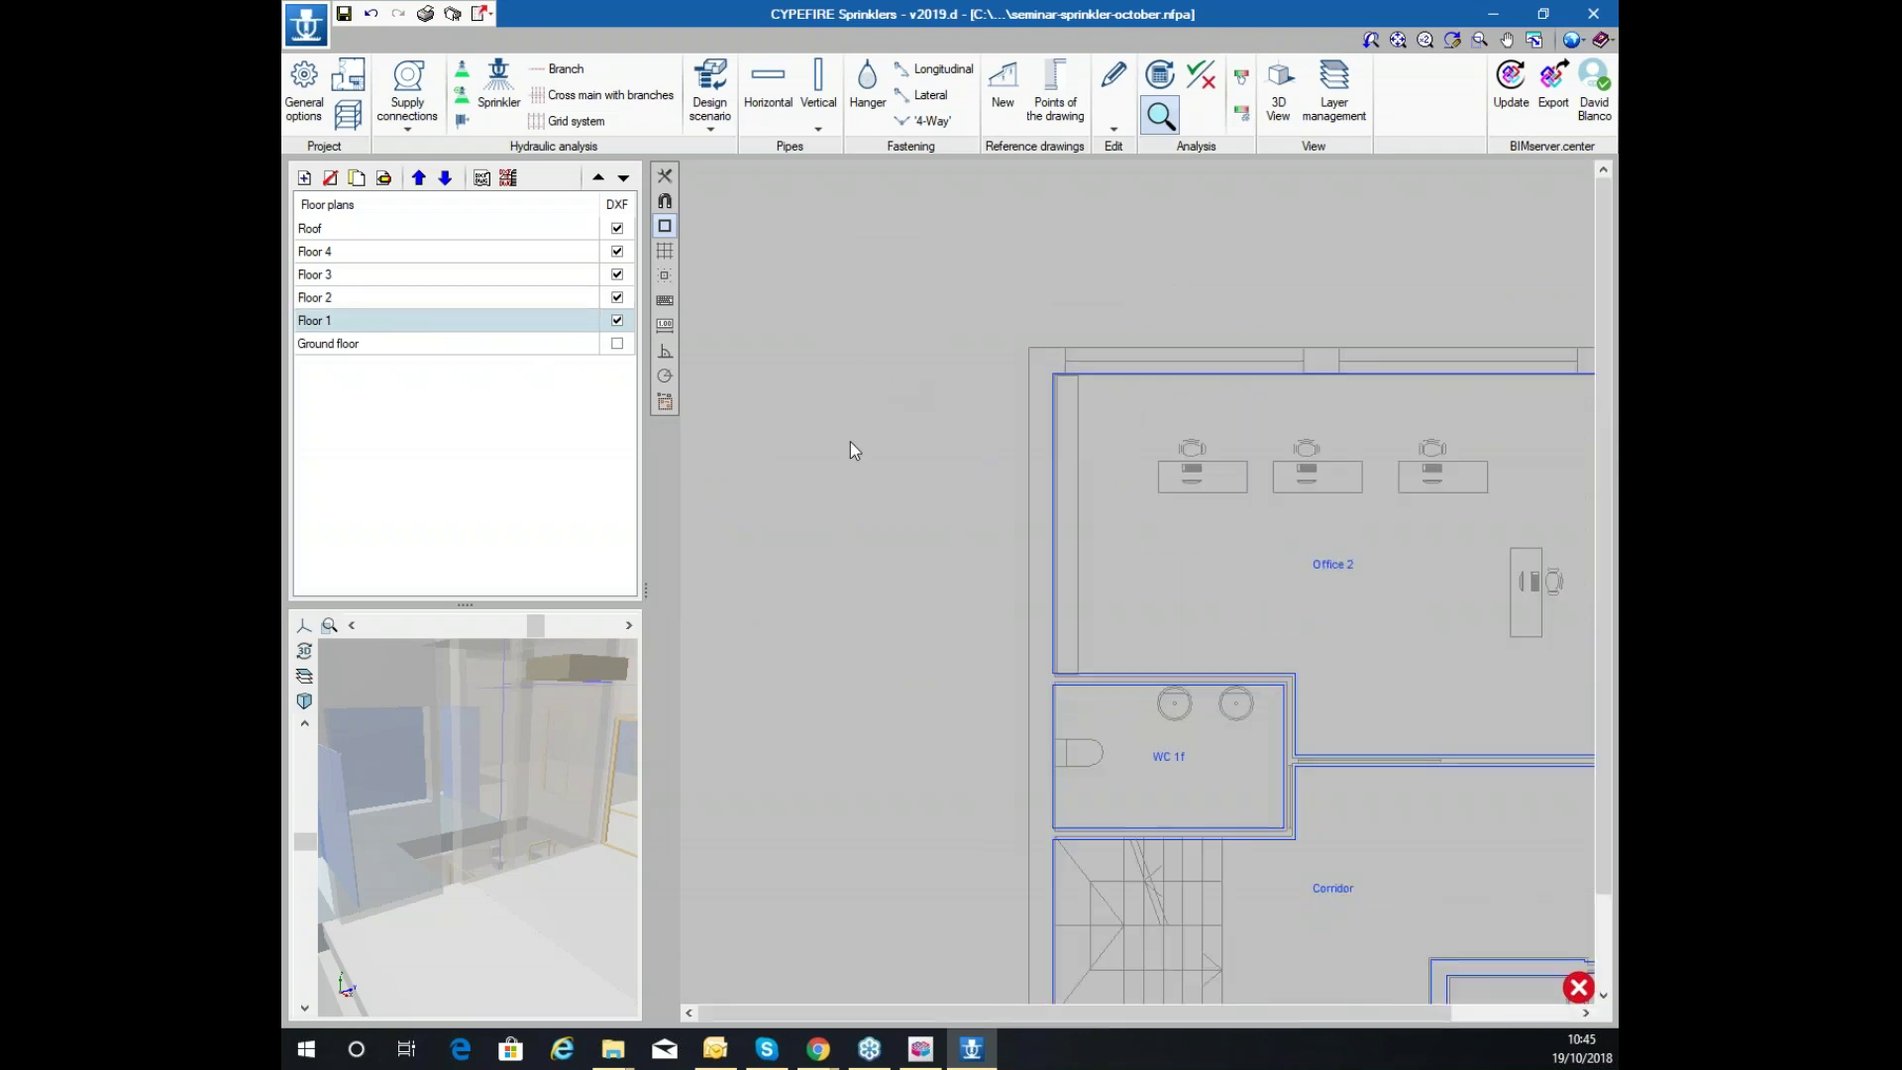
pyautogui.scroll(-3, 1204, 396)
pyautogui.scroll(4, 1288, 446)
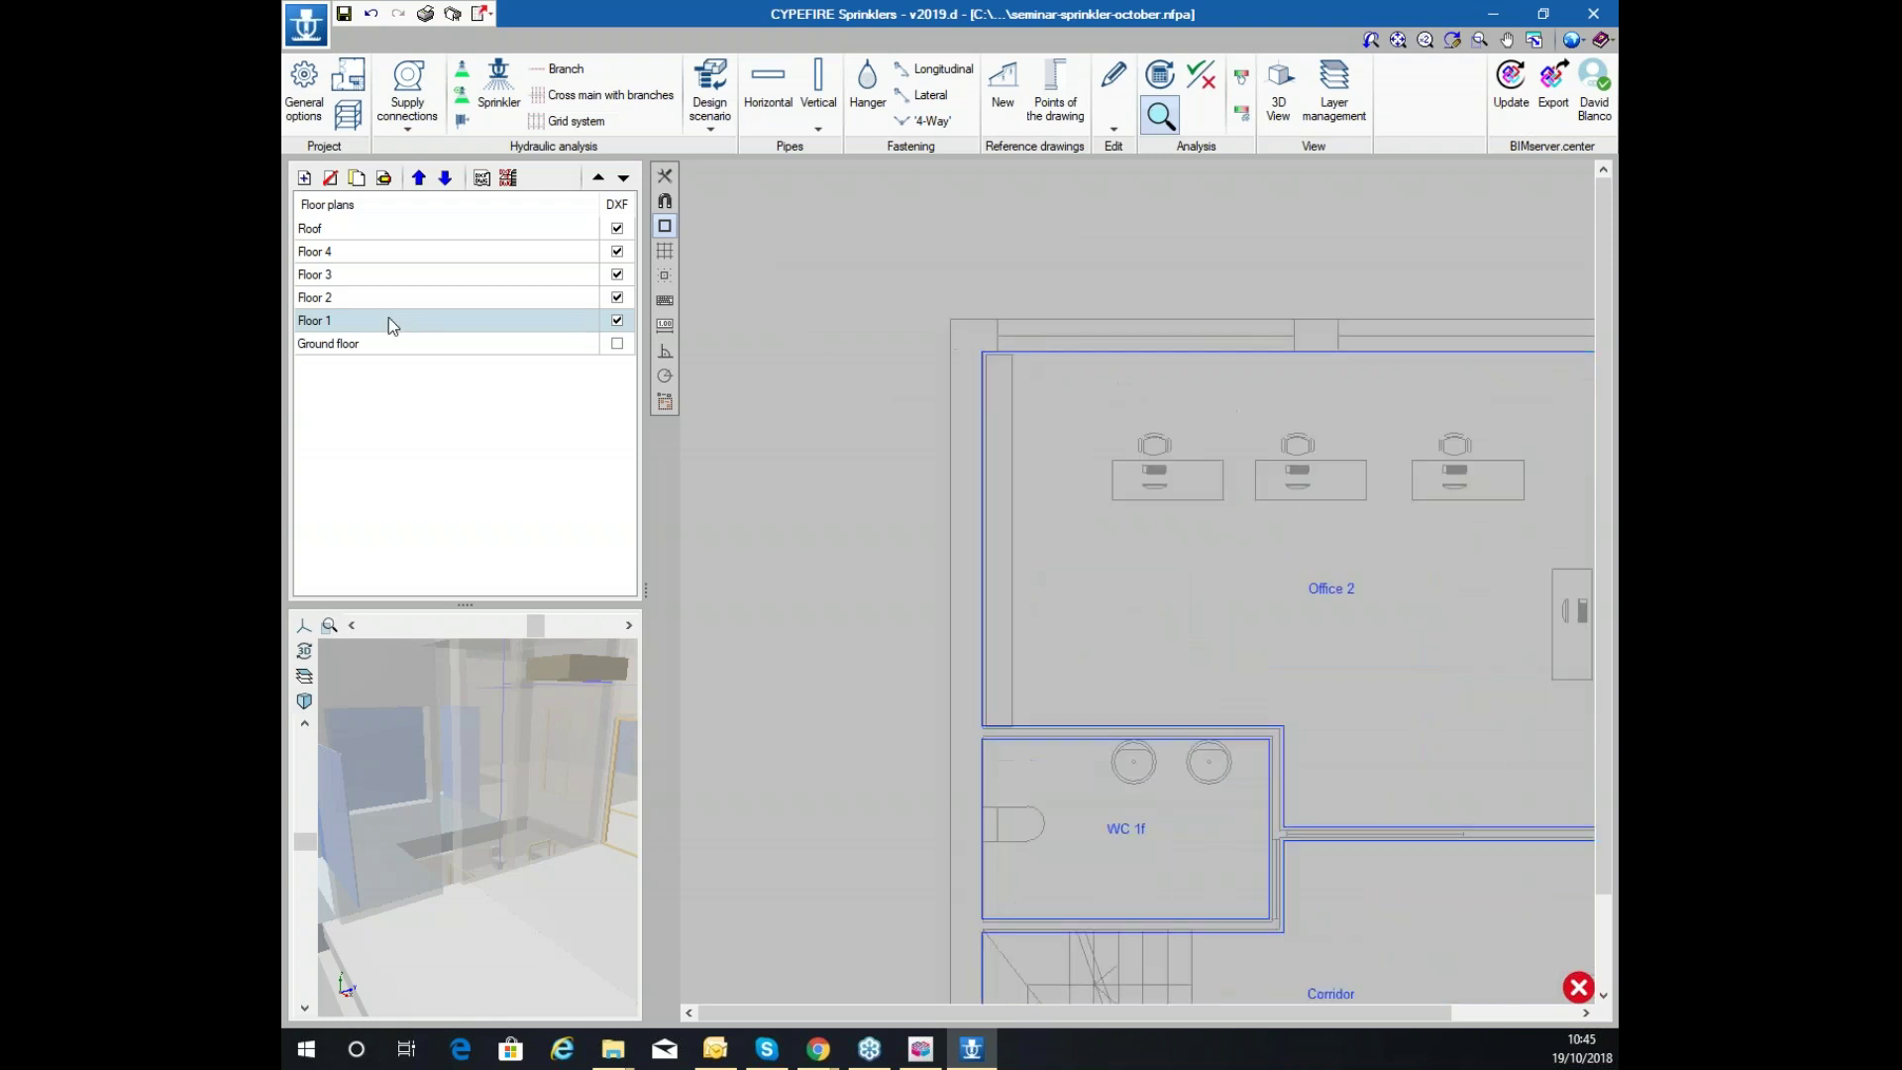
pyautogui.click(406, 299)
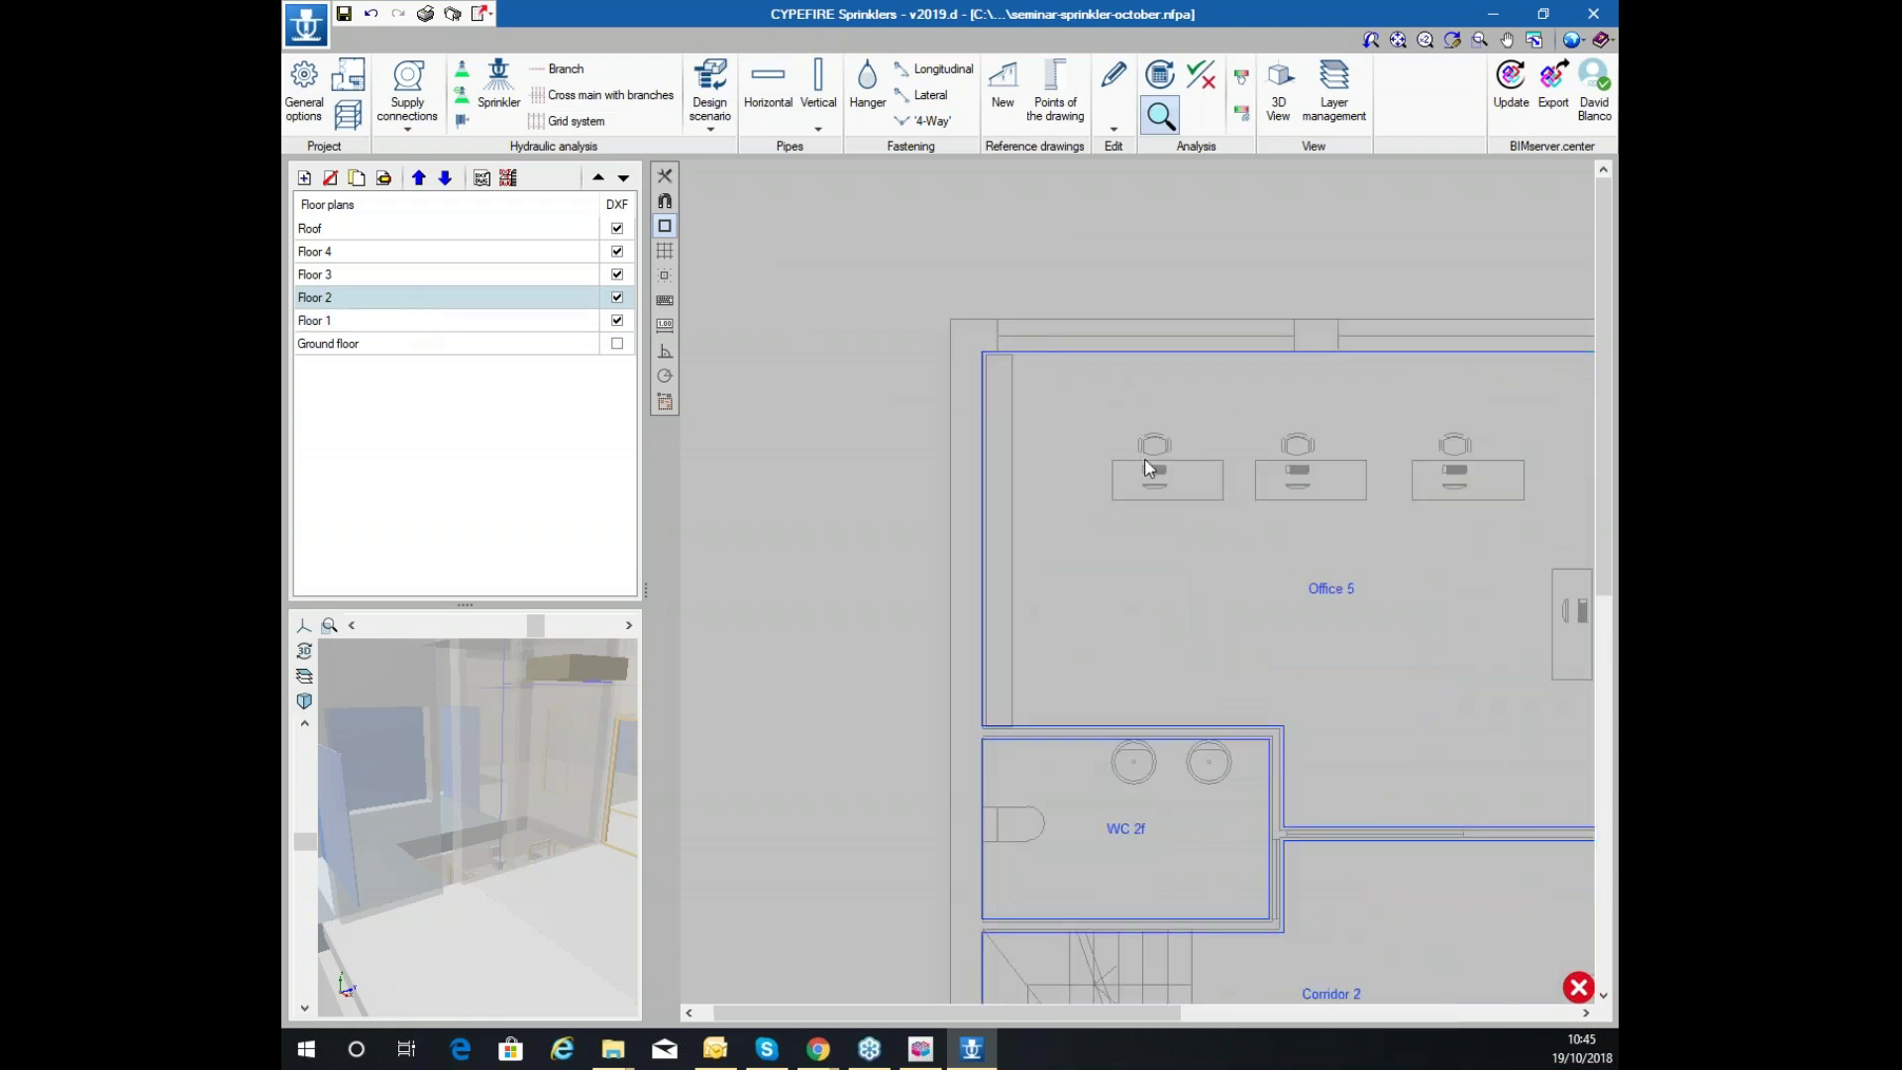
pyautogui.scroll(-2, 1147, 468)
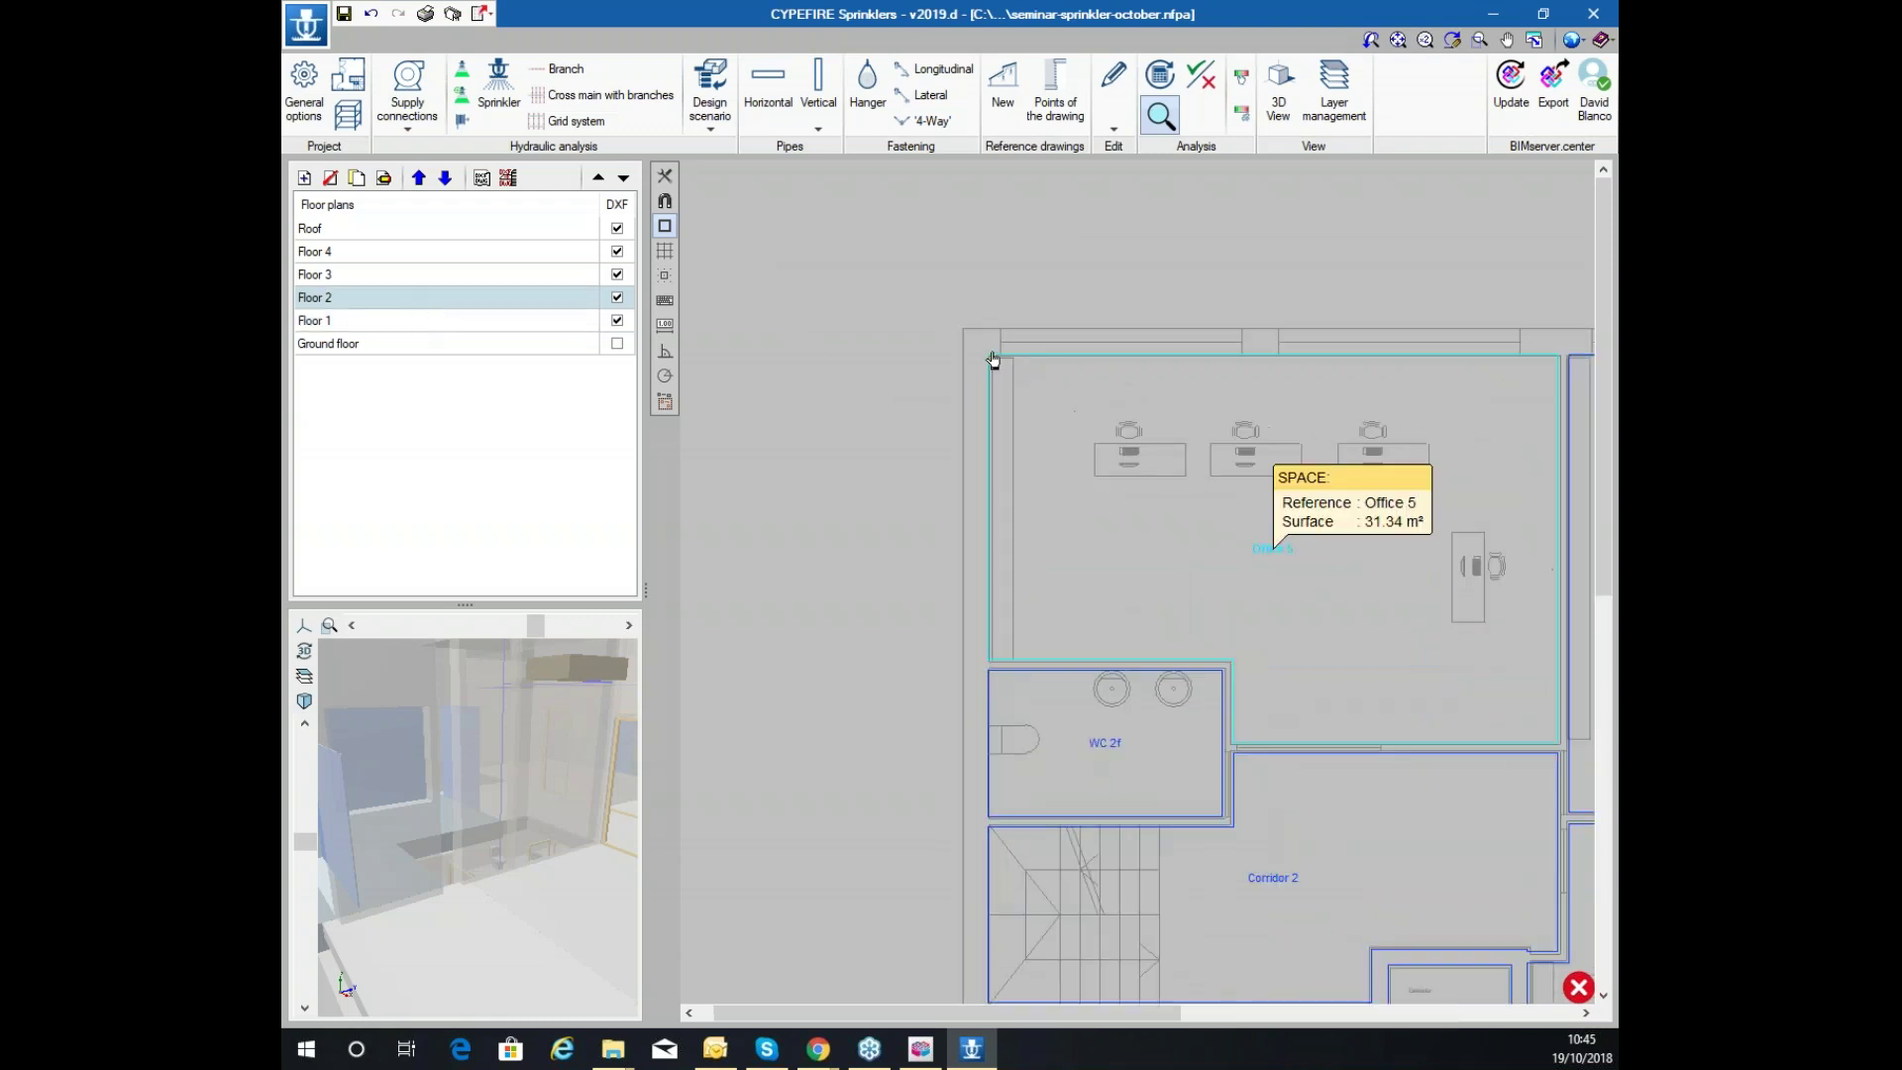
pyautogui.click(611, 281)
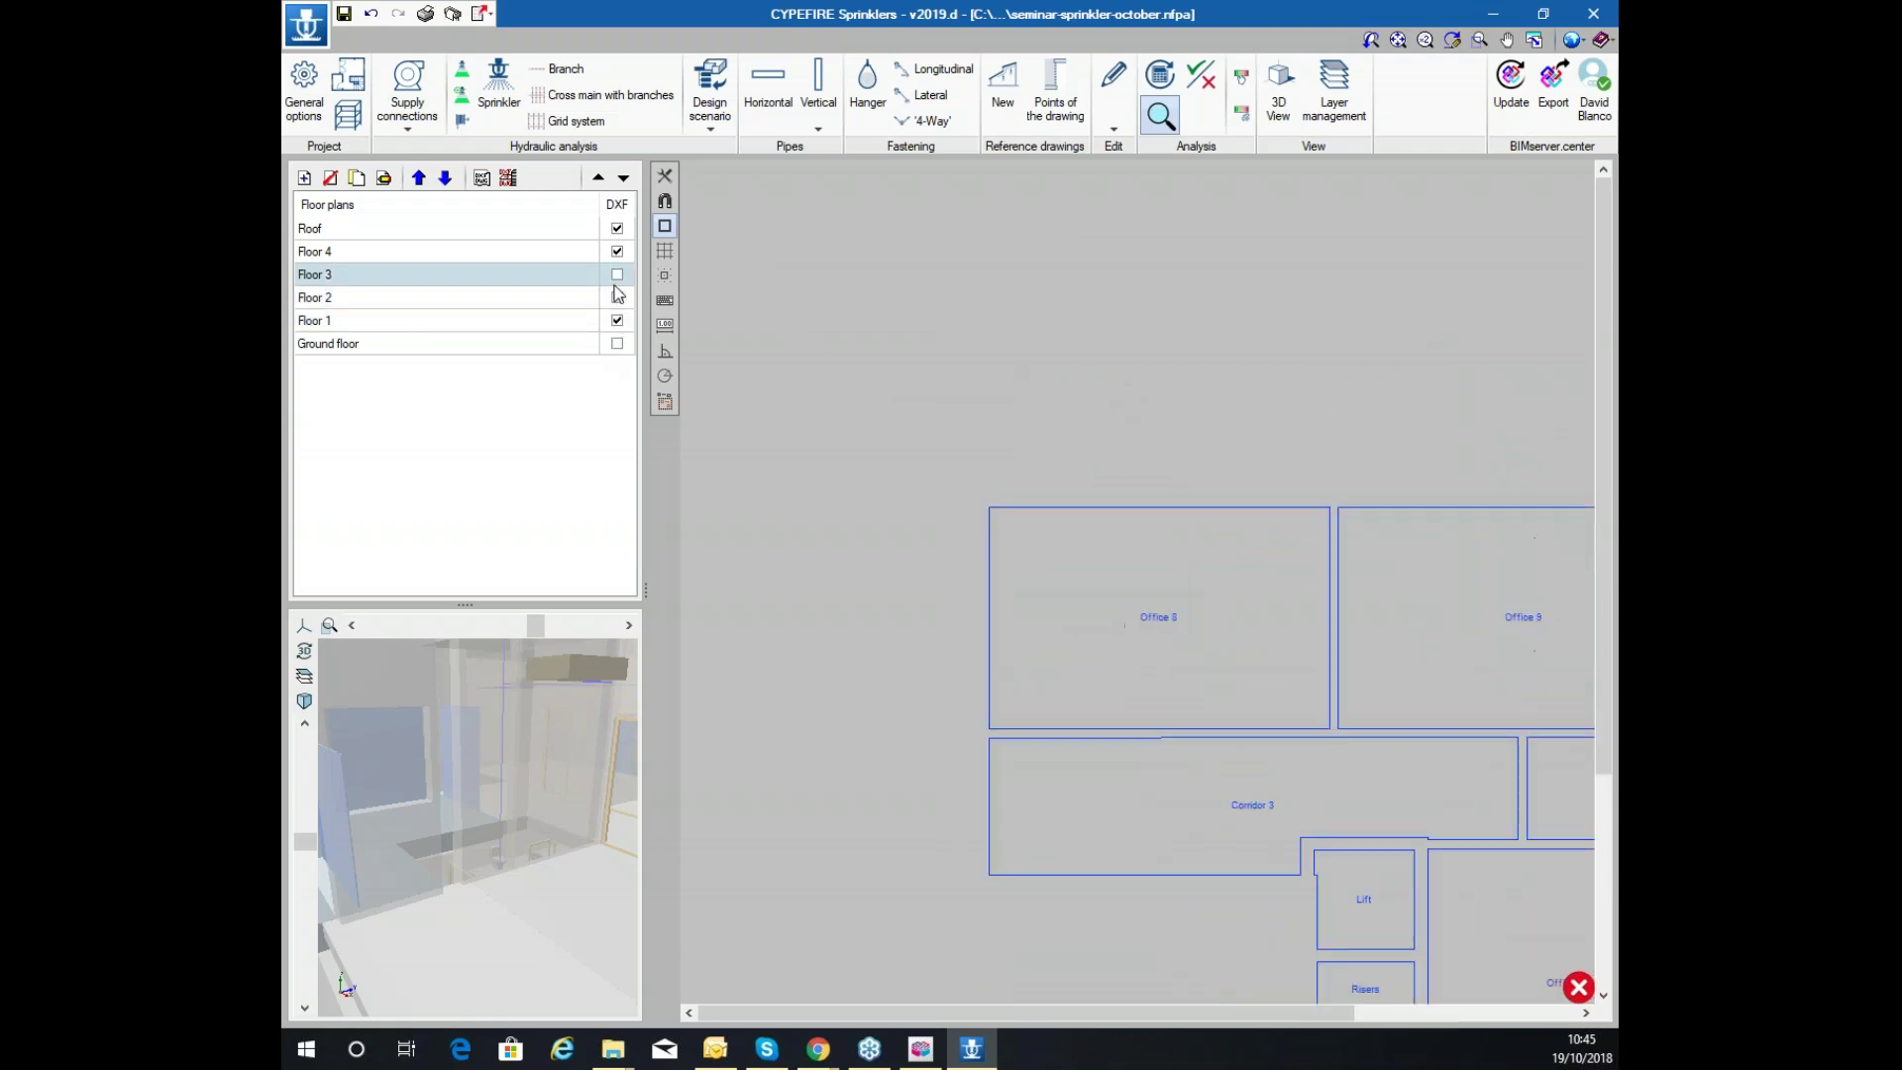
# On the ground floor, draw a 1.00 m long Ø2½ branch line pipe upward from the supply line between nodes 17 and 18
pyautogui.click(410, 346)
pyautogui.scroll(3, 862, 357)
pyautogui.click(769, 87)
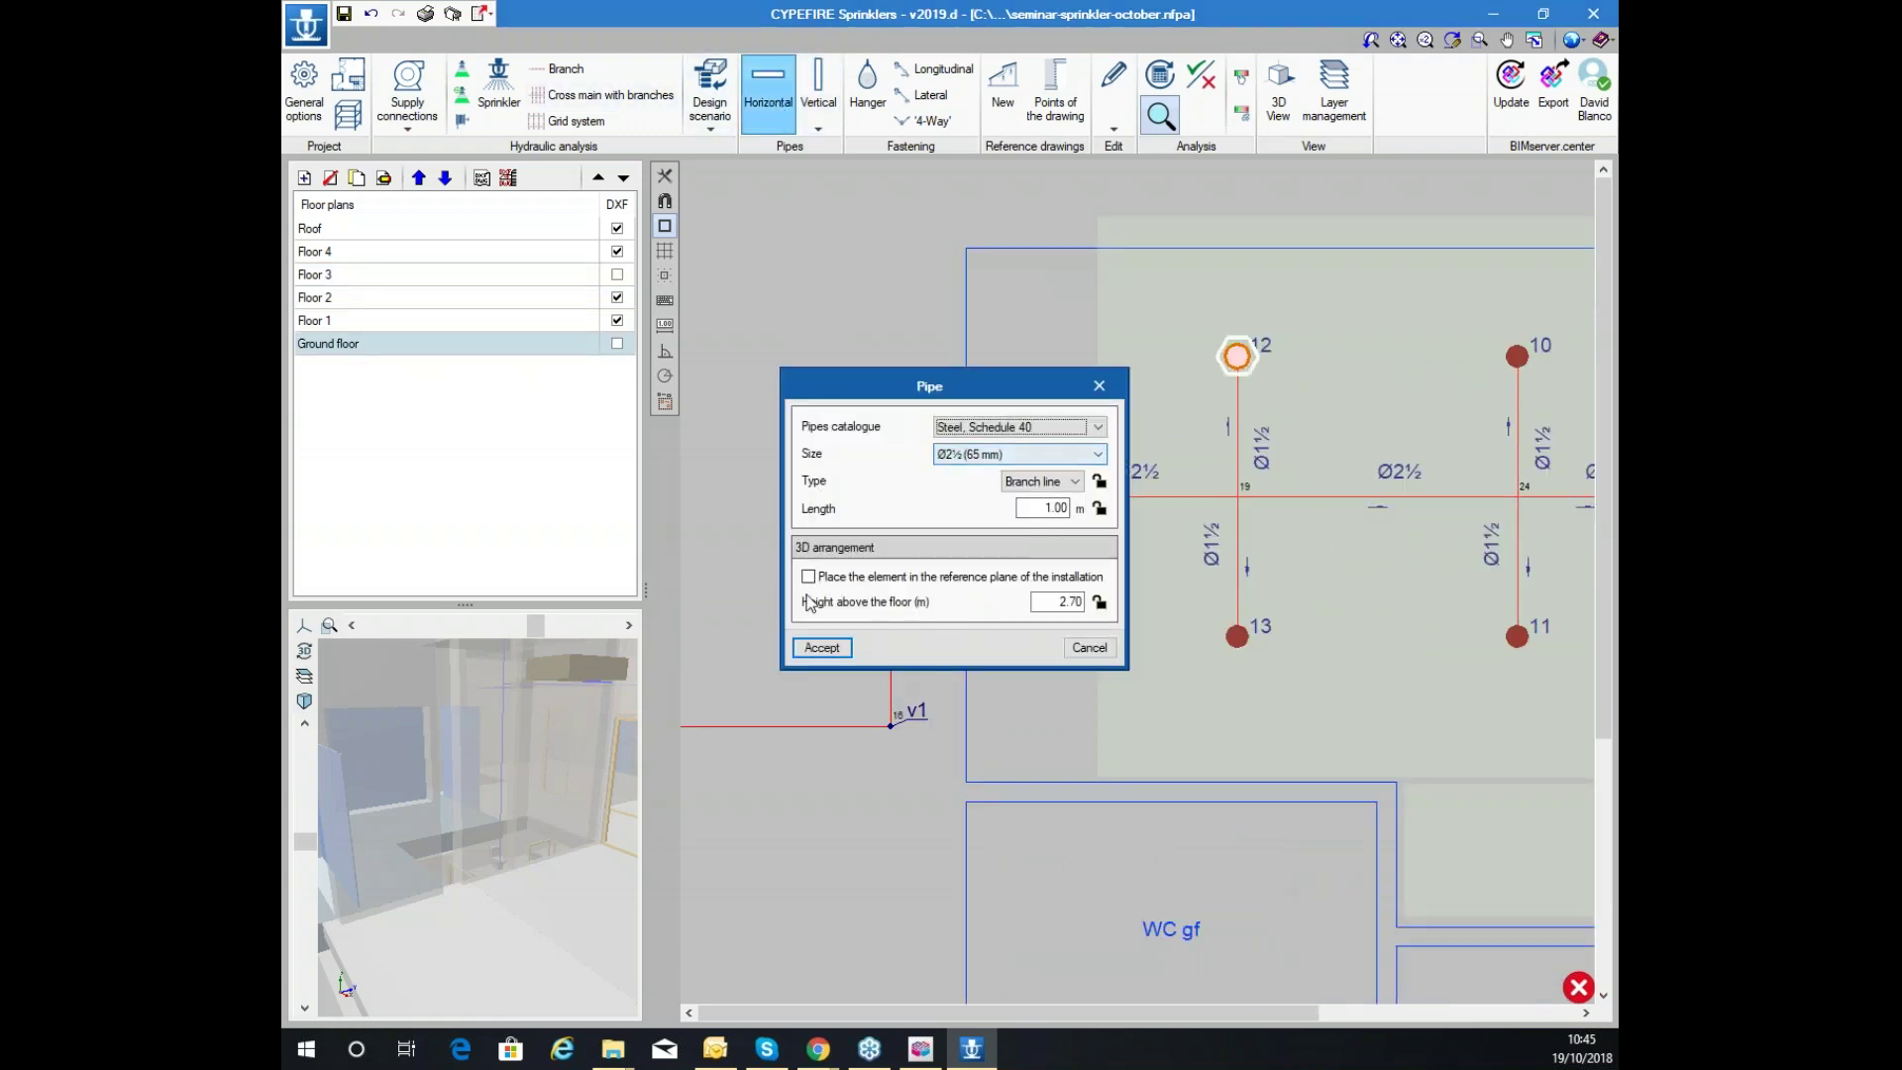
pyautogui.click(813, 646)
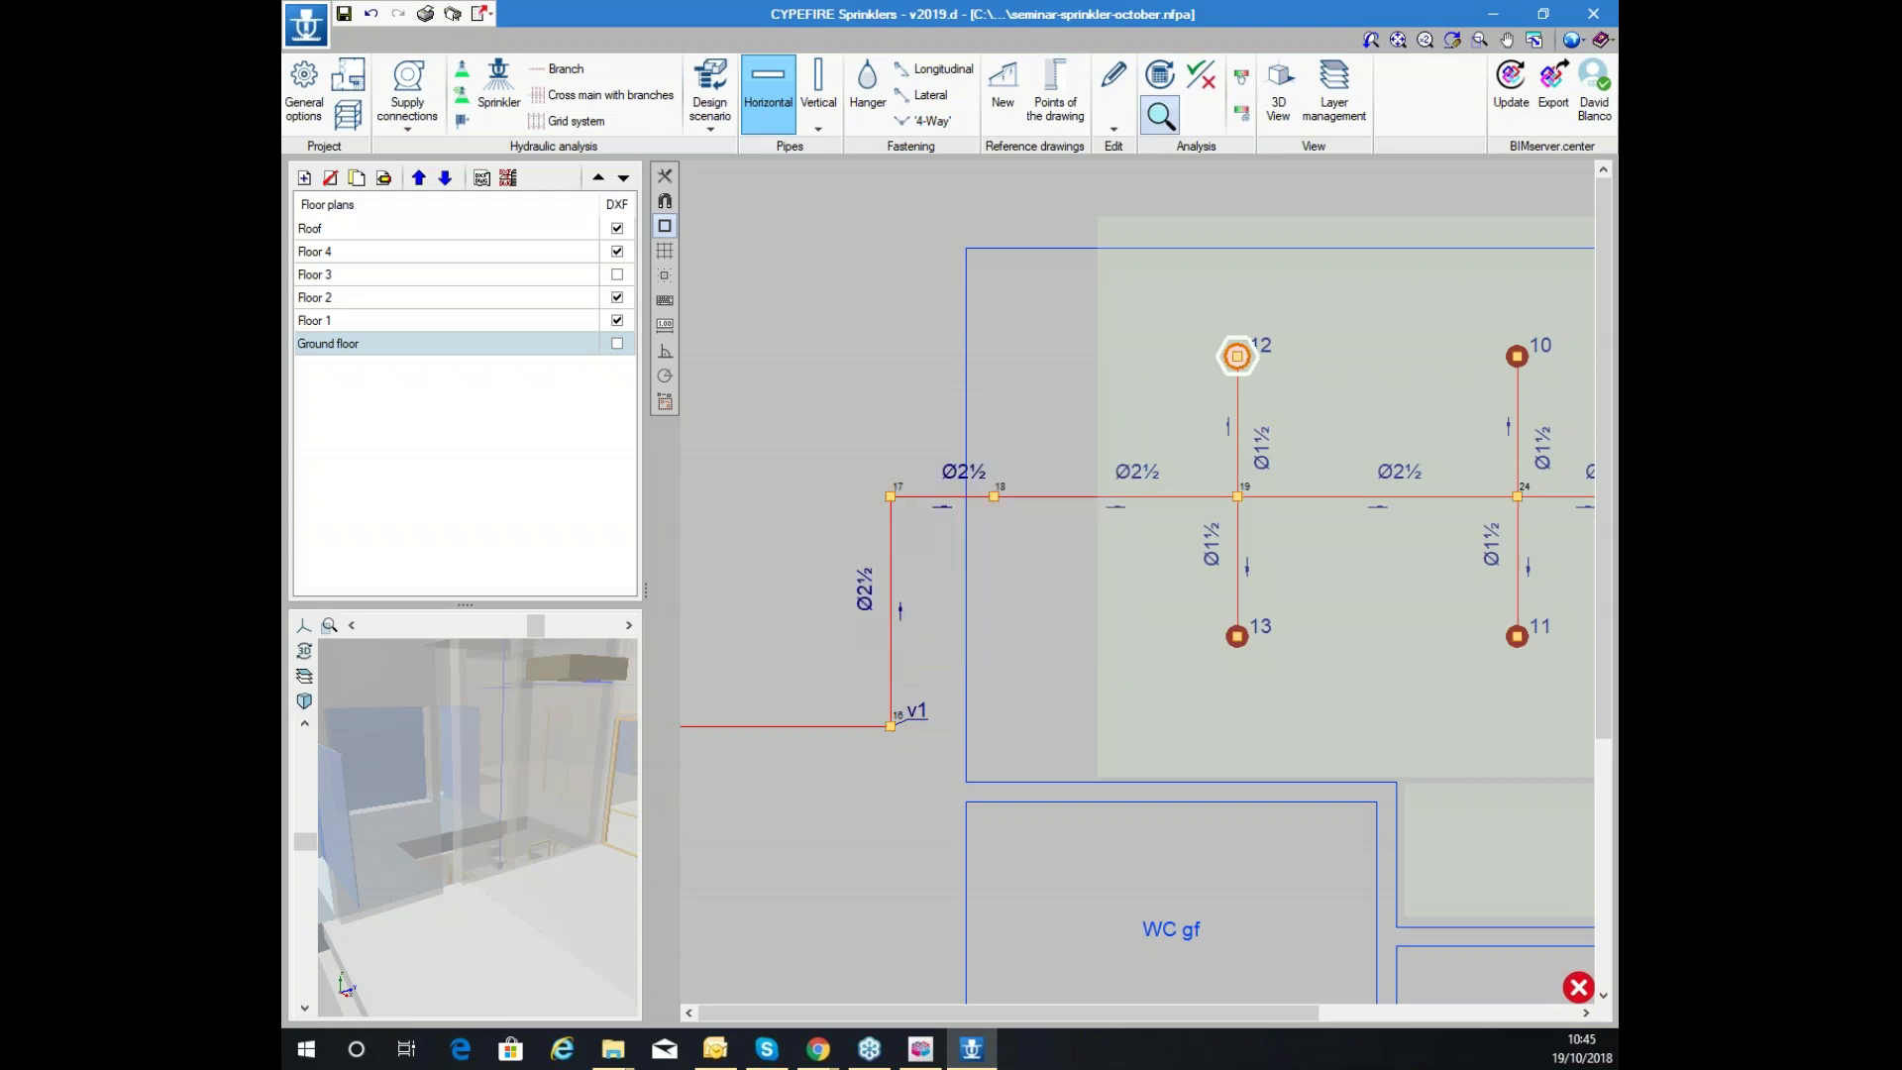
pyautogui.click(923, 495)
pyautogui.click(923, 339)
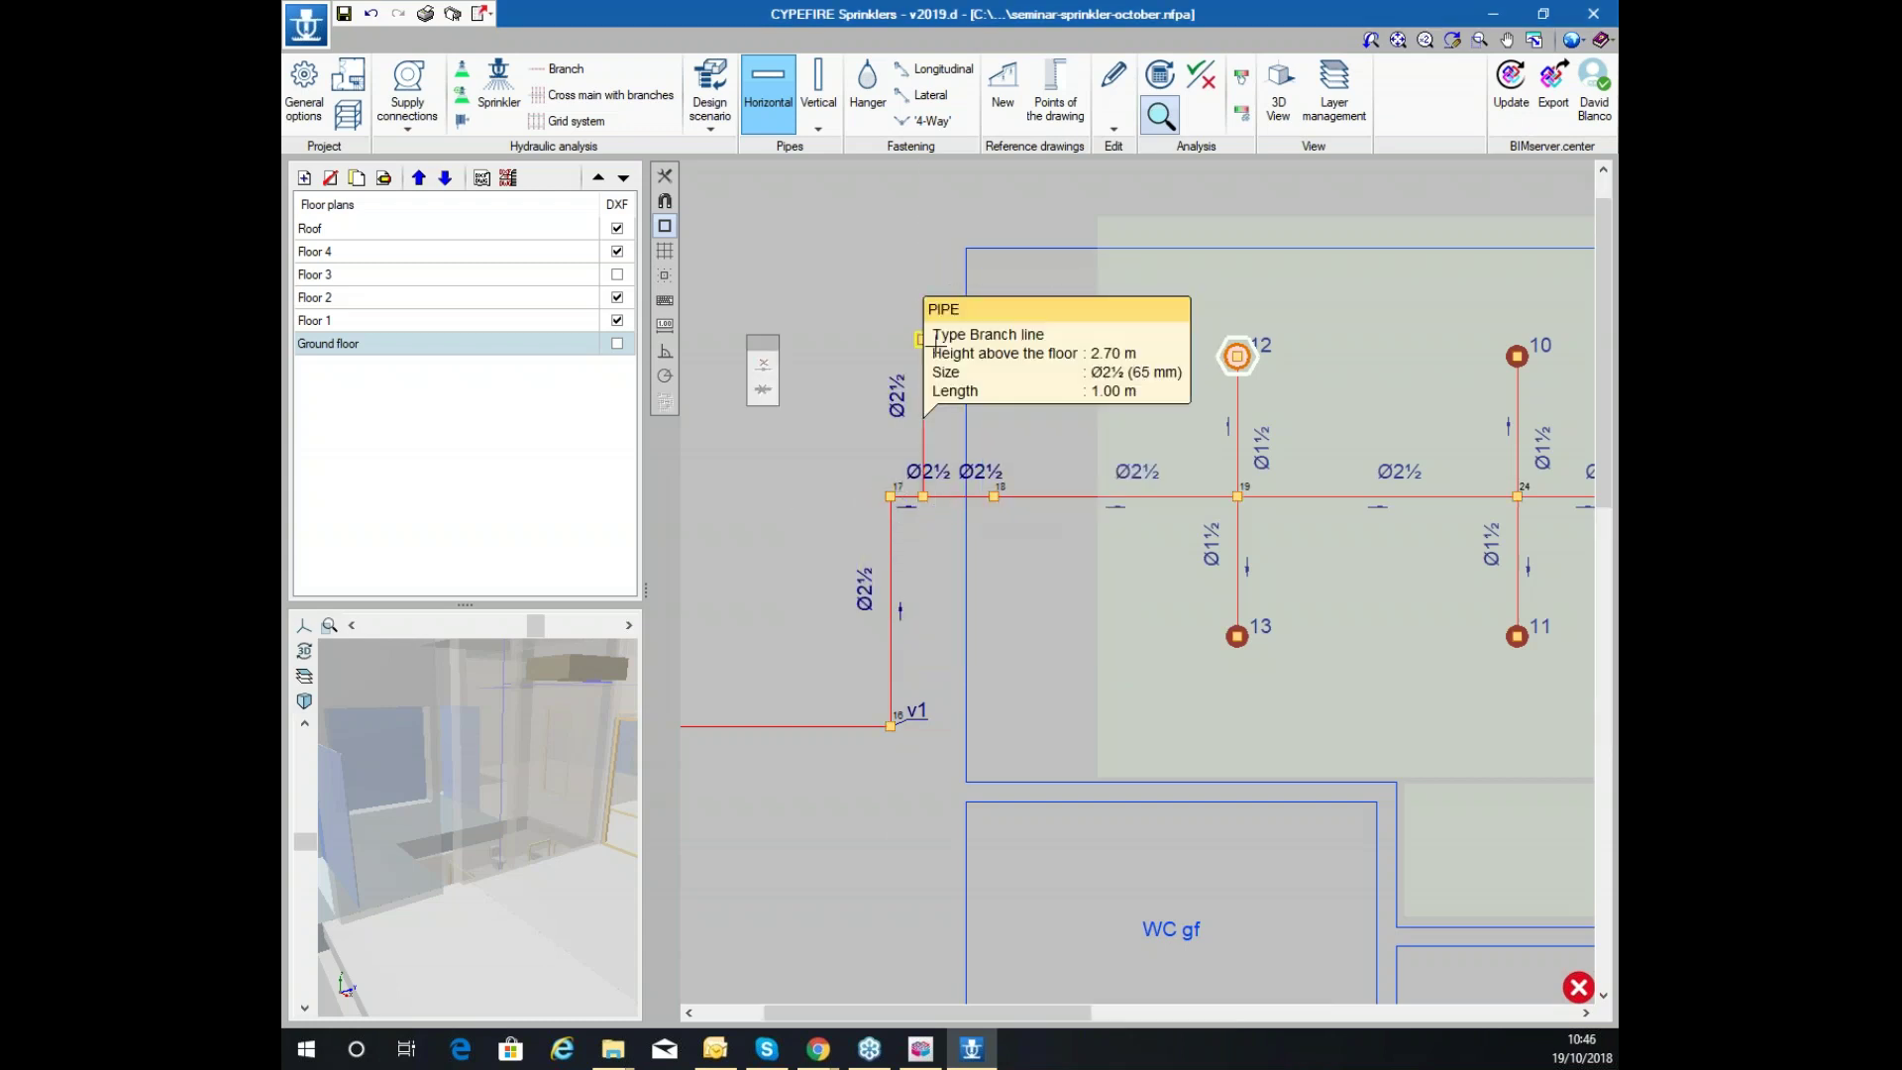
pyautogui.scroll(2, 881, 324)
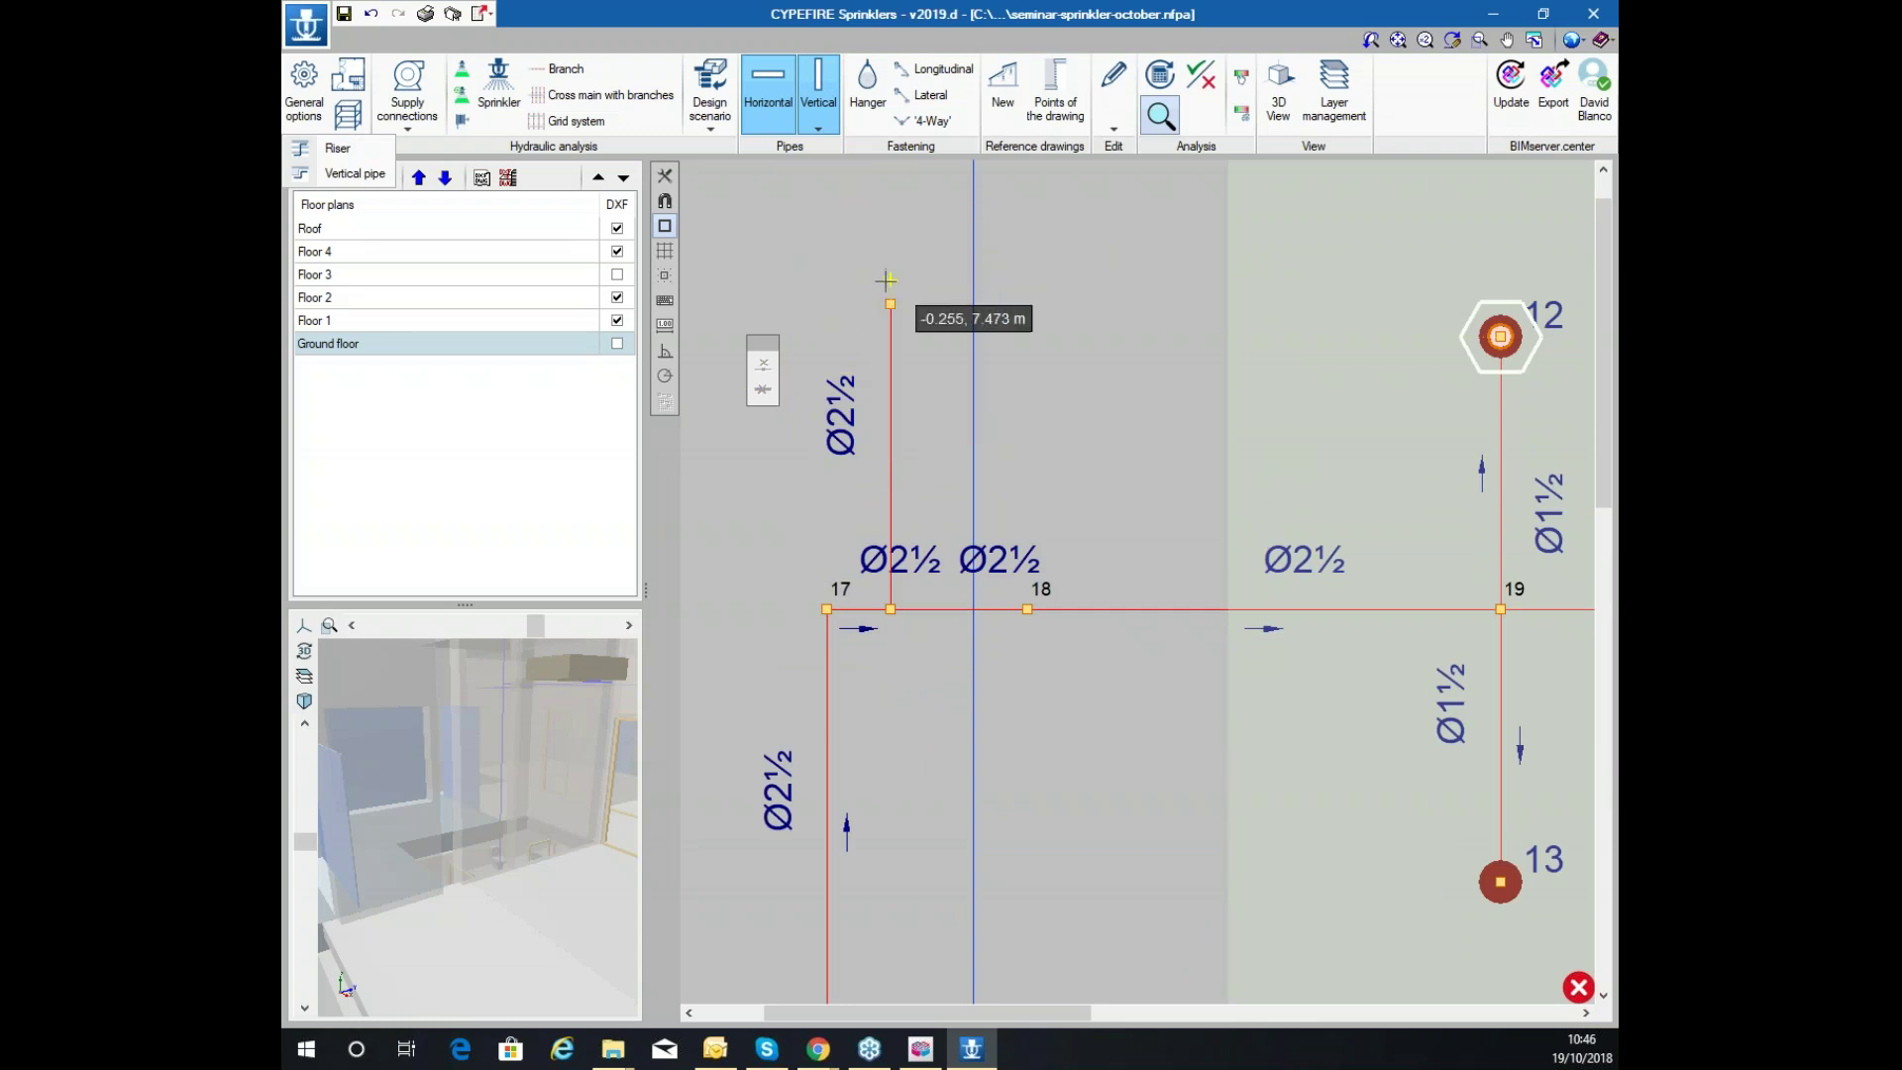
pyautogui.click(839, 208)
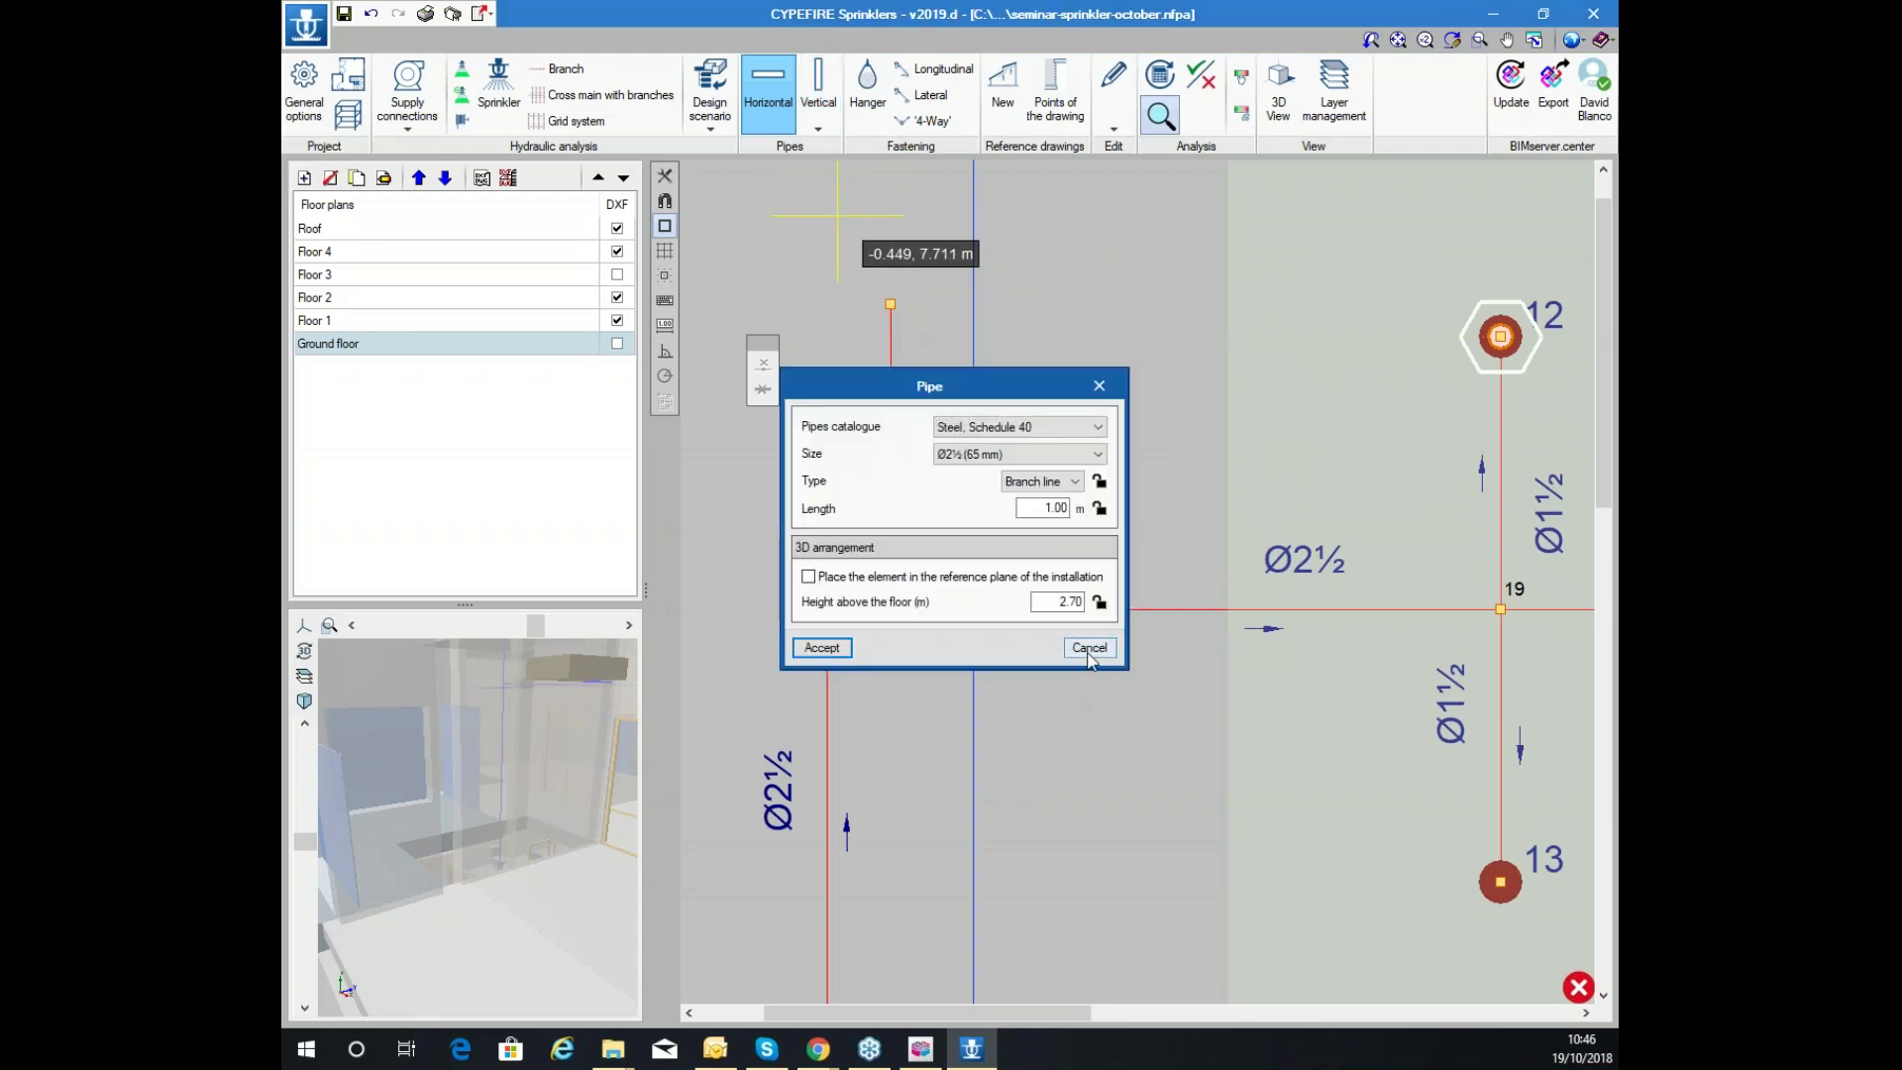
pyautogui.press('Escape')
# Place a Ø3 (80 mm) Steel, Schedule 40 riser from Ground floor to Floor 3 at the new pipe's free end
pyautogui.click(818, 81)
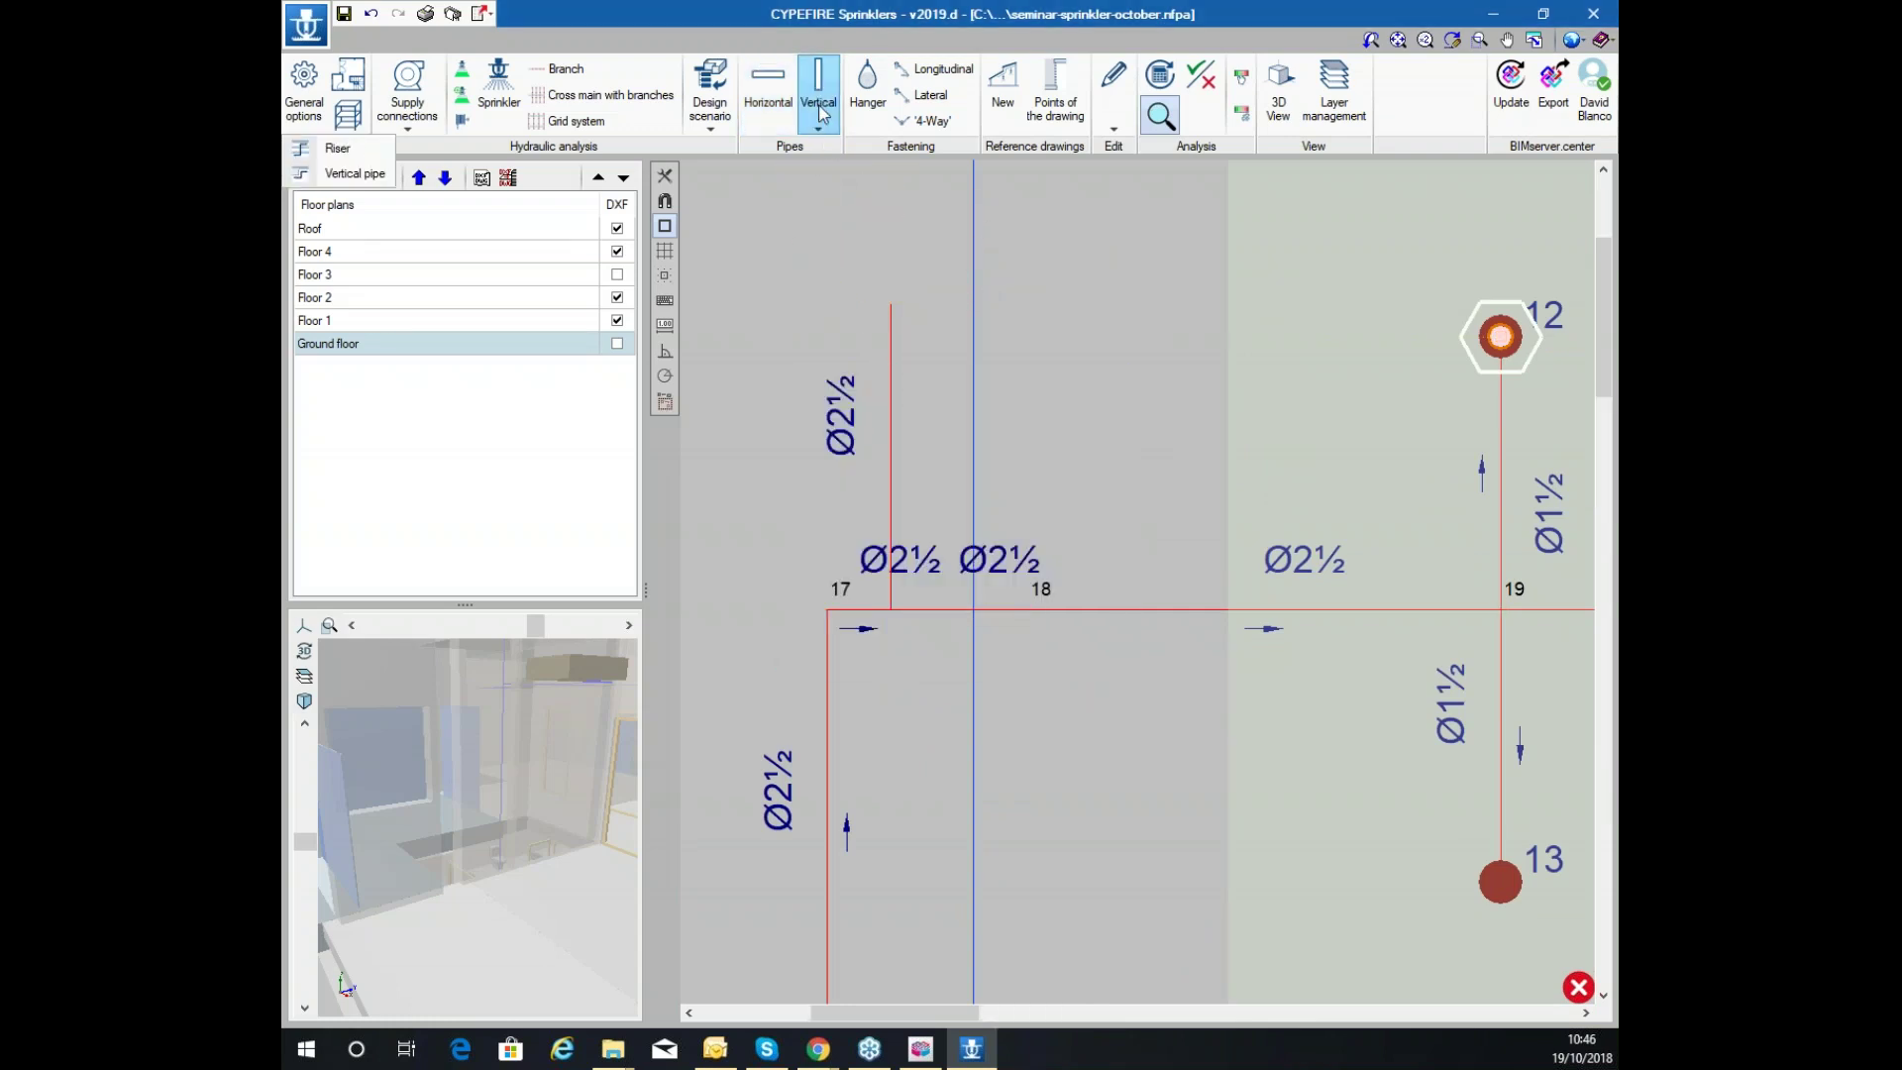
pyautogui.click(338, 149)
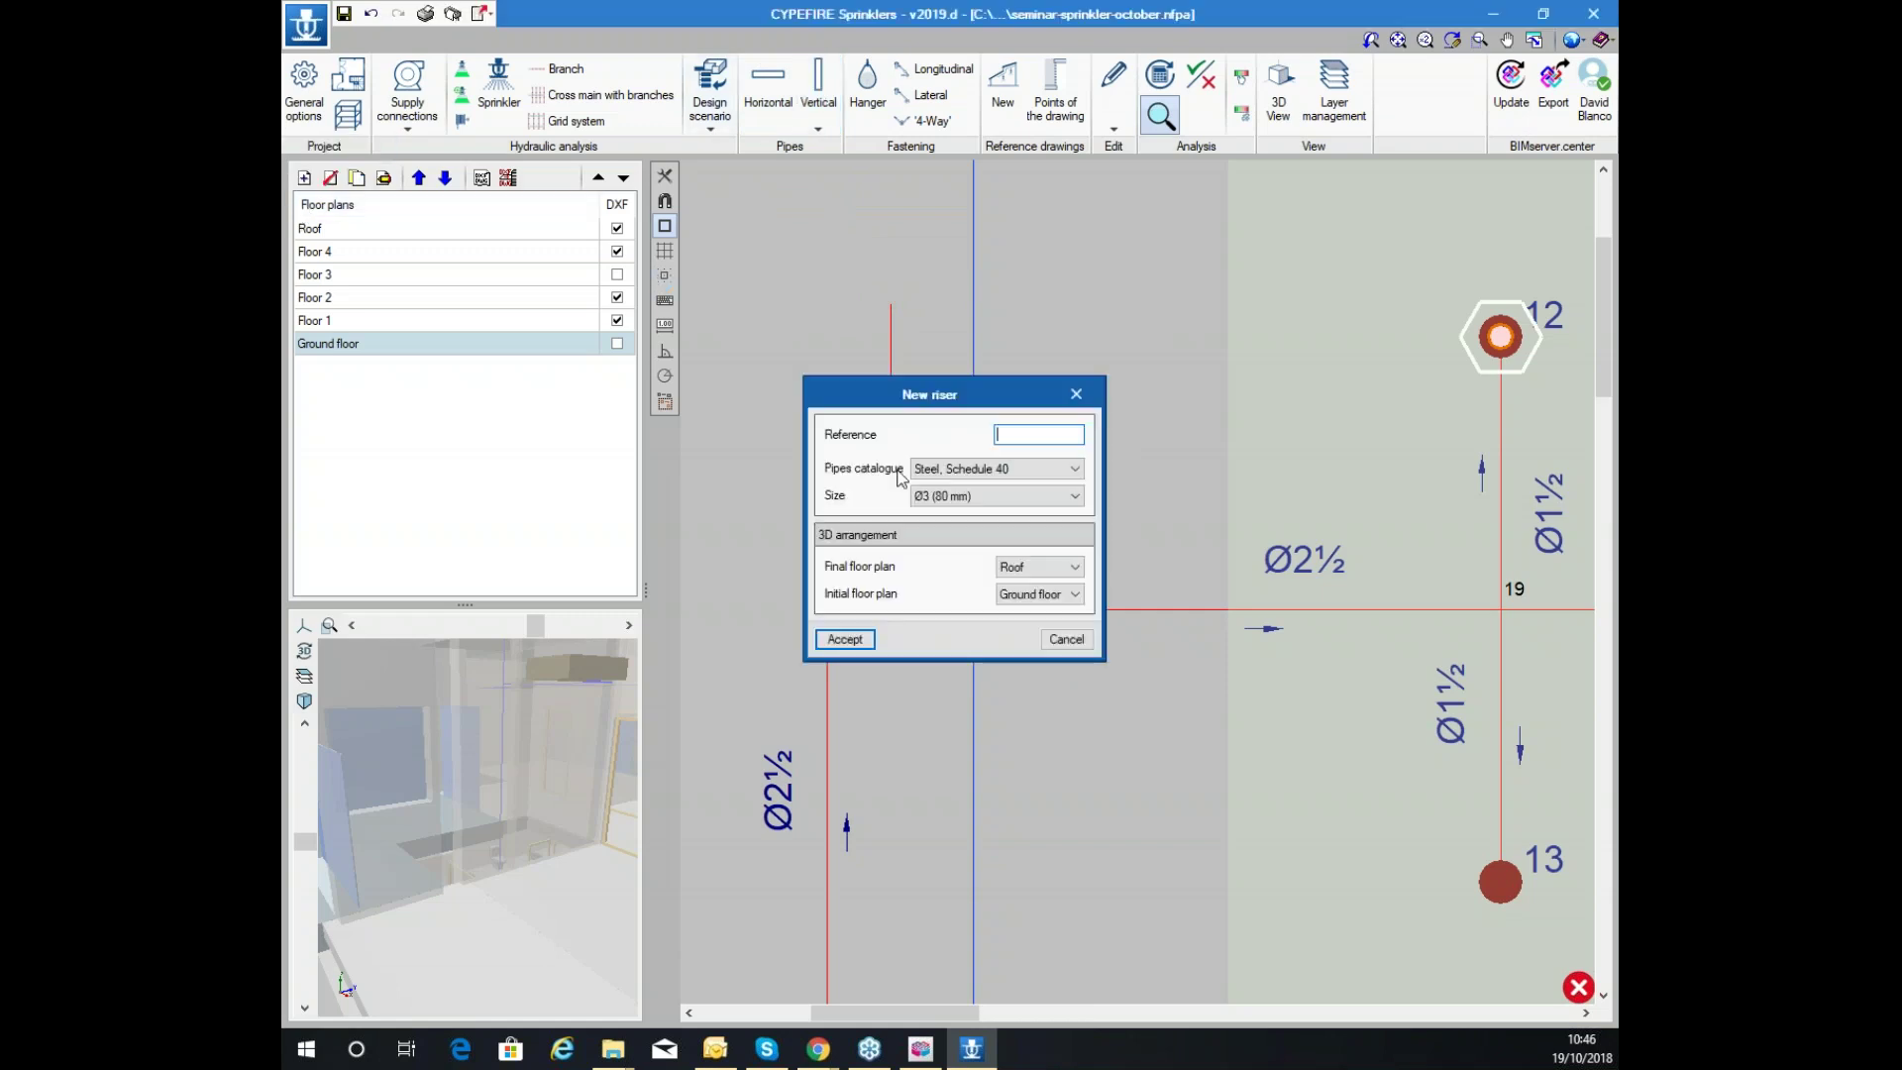
pyautogui.click(1038, 571)
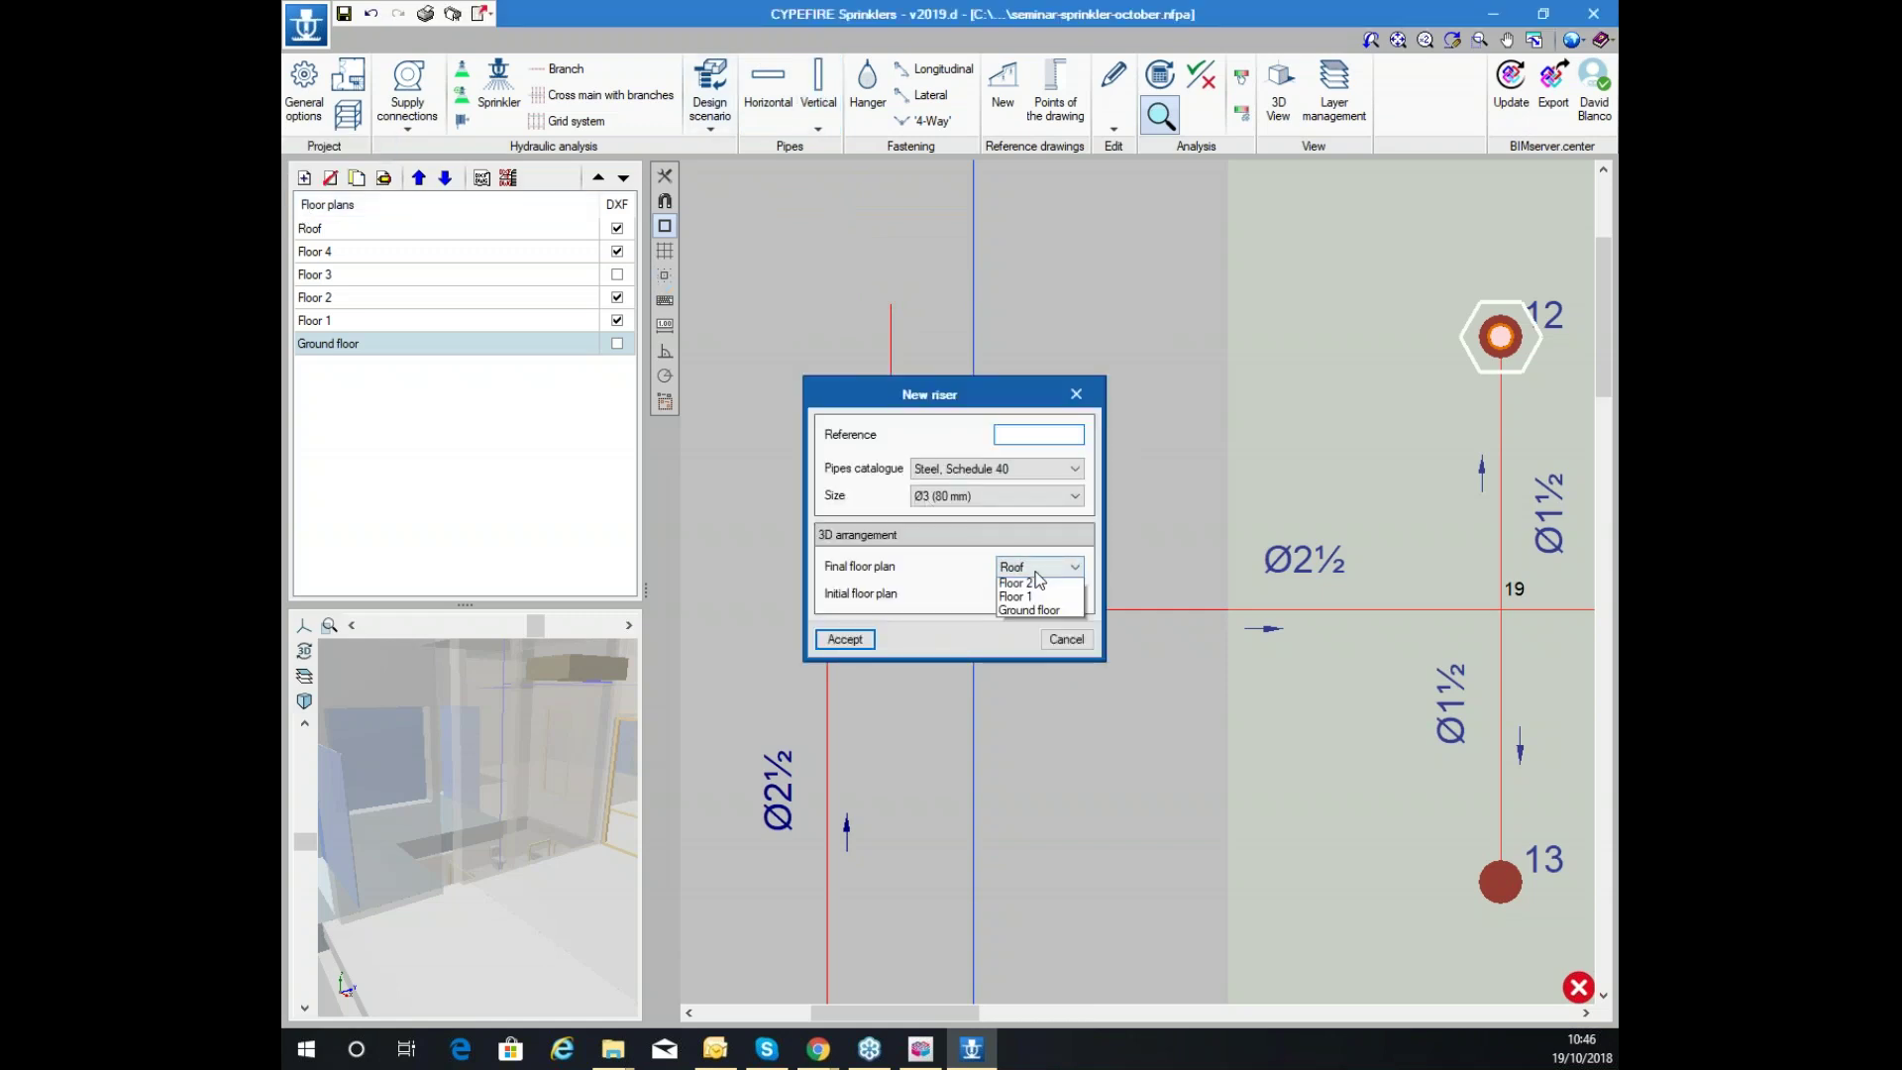
pyautogui.click(1035, 601)
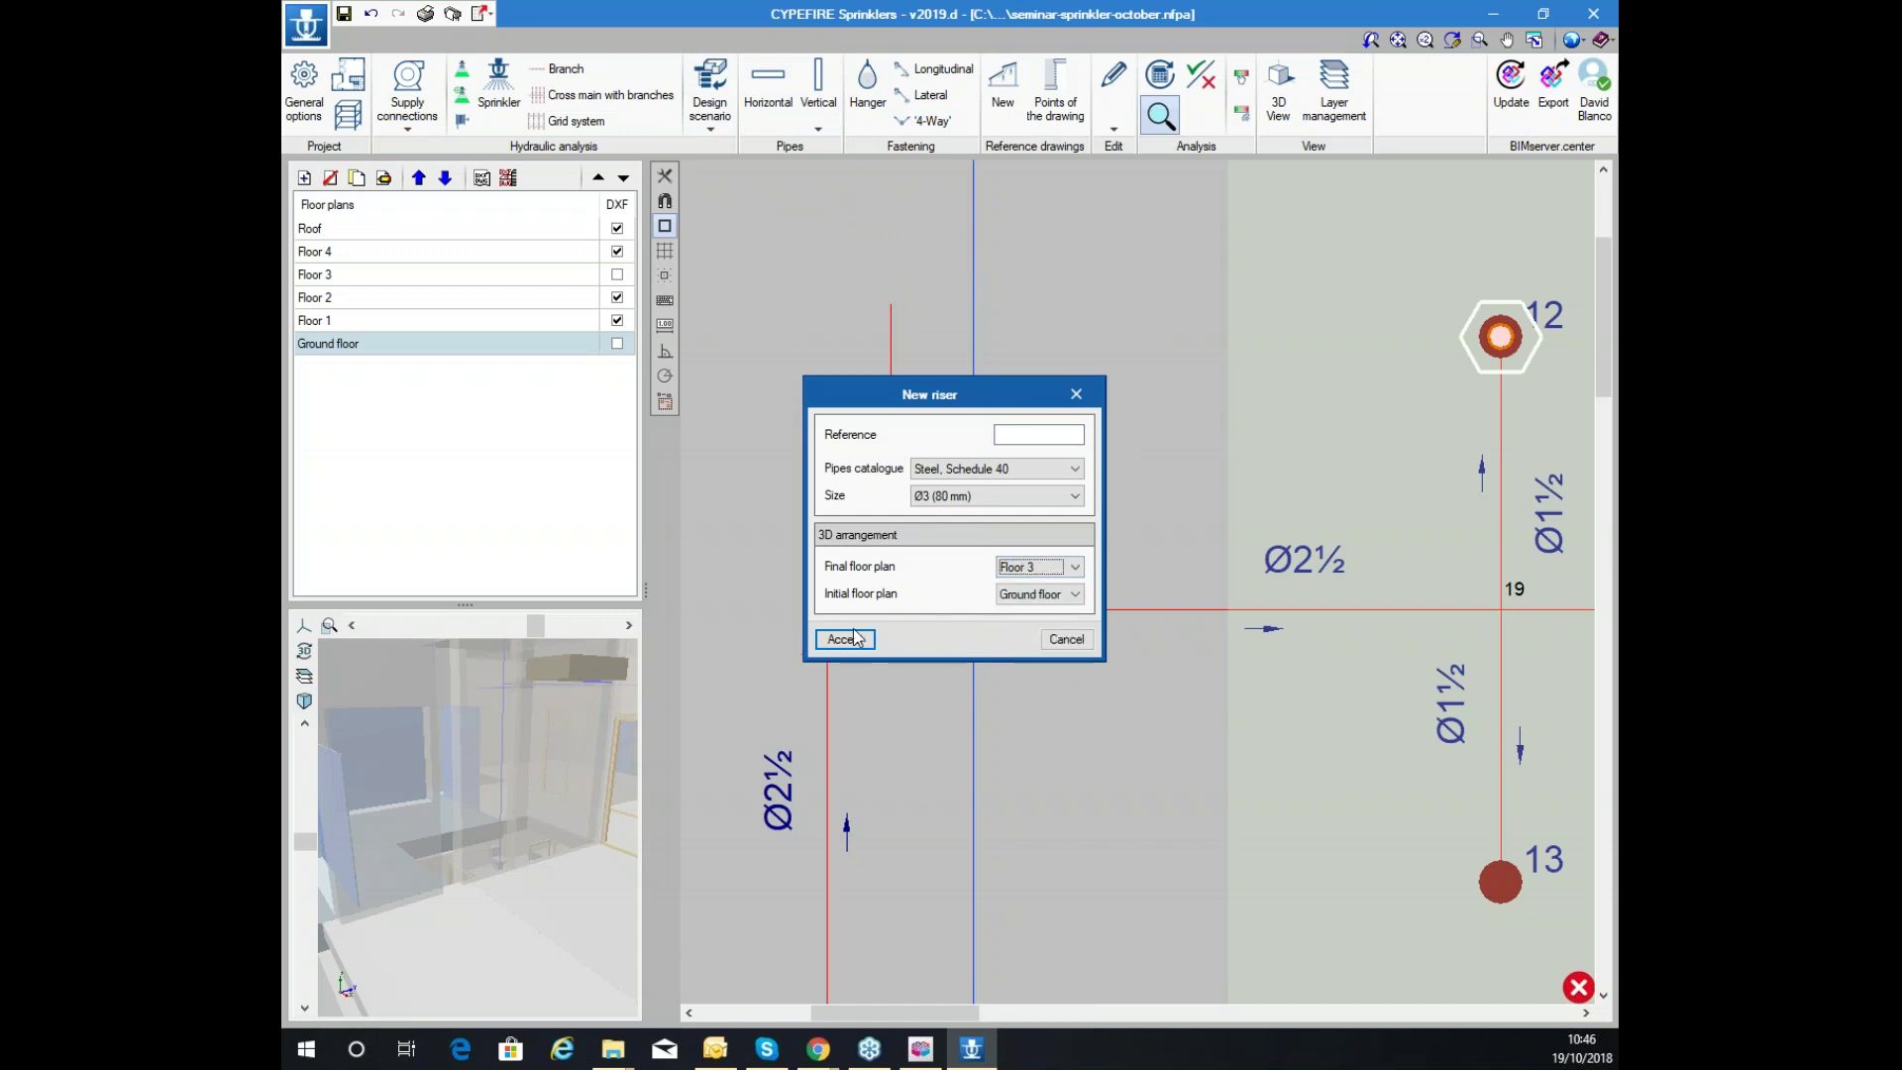
pyautogui.click(845, 639)
pyautogui.click(890, 290)
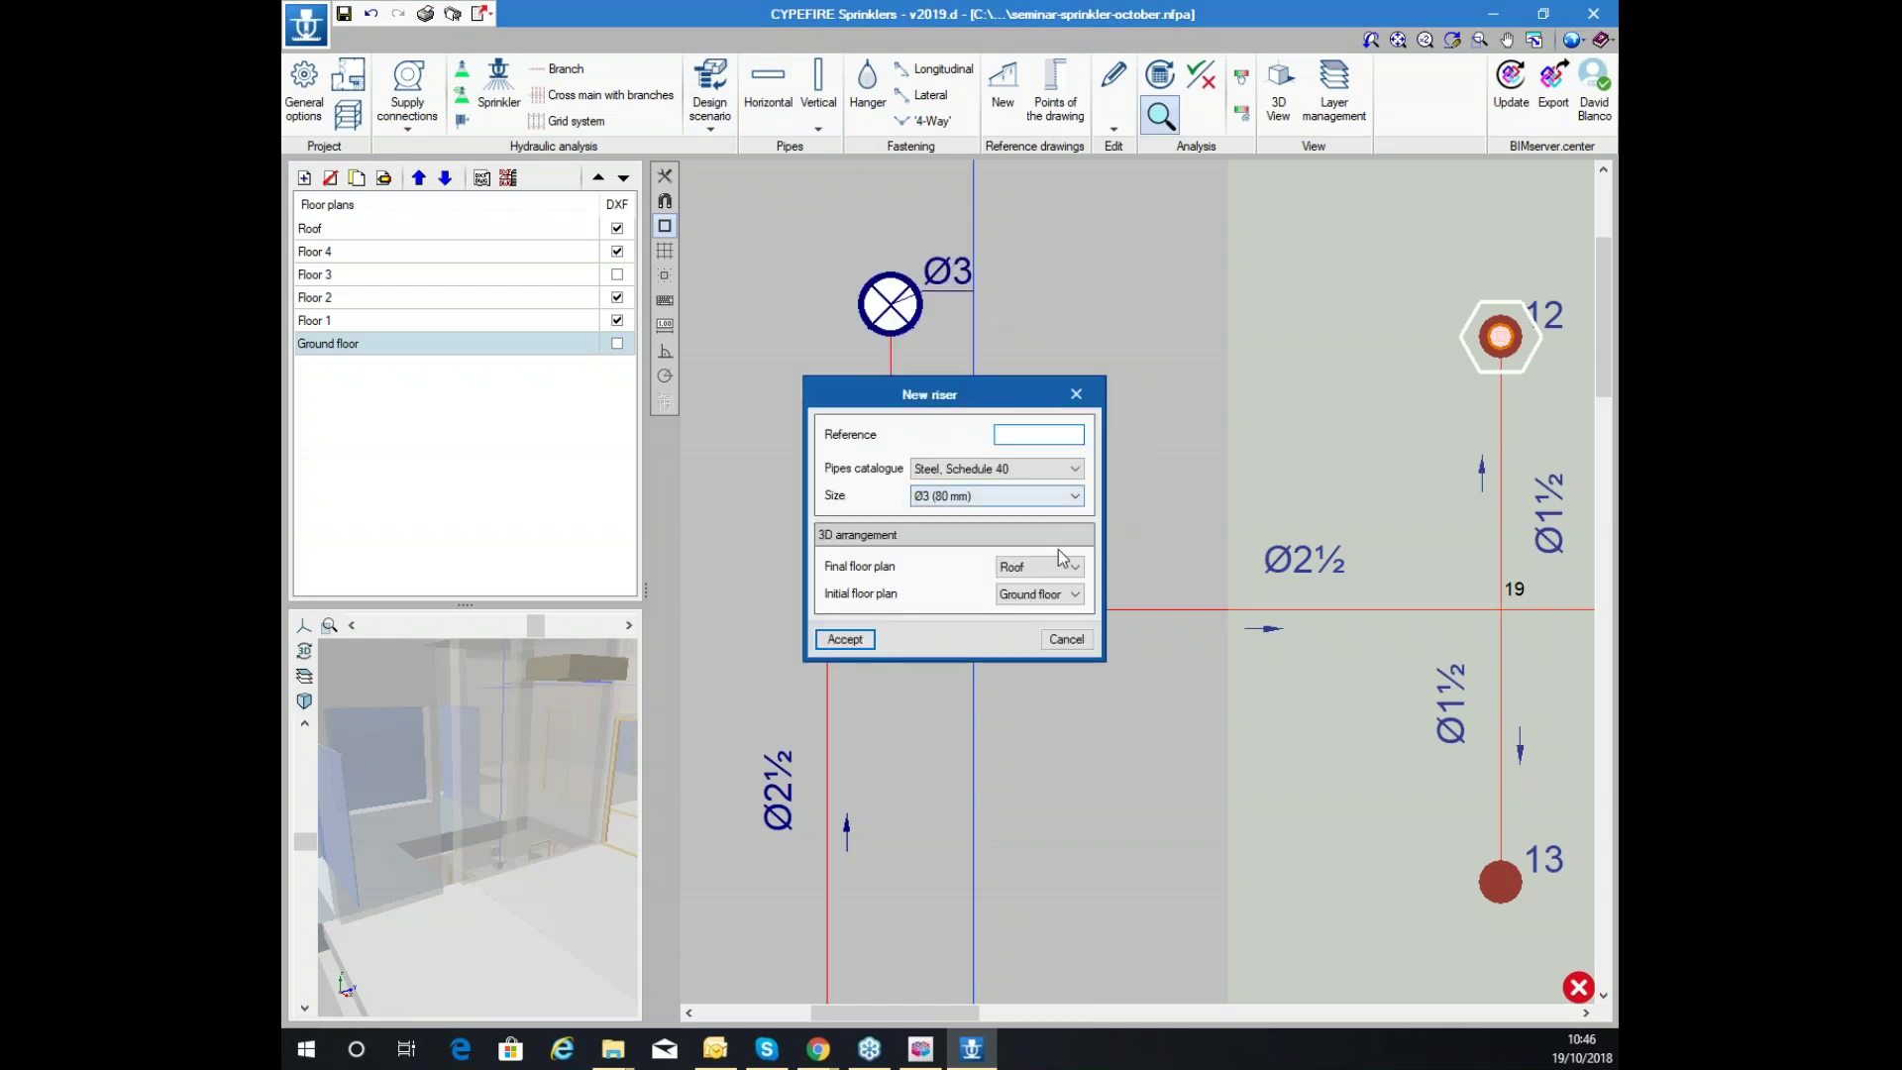
pyautogui.click(1067, 634)
# On Floor 3, draw Ø2½ horizontal pipes from the riser down beside Office 8 and just inside its wall
pyautogui.click(369, 276)
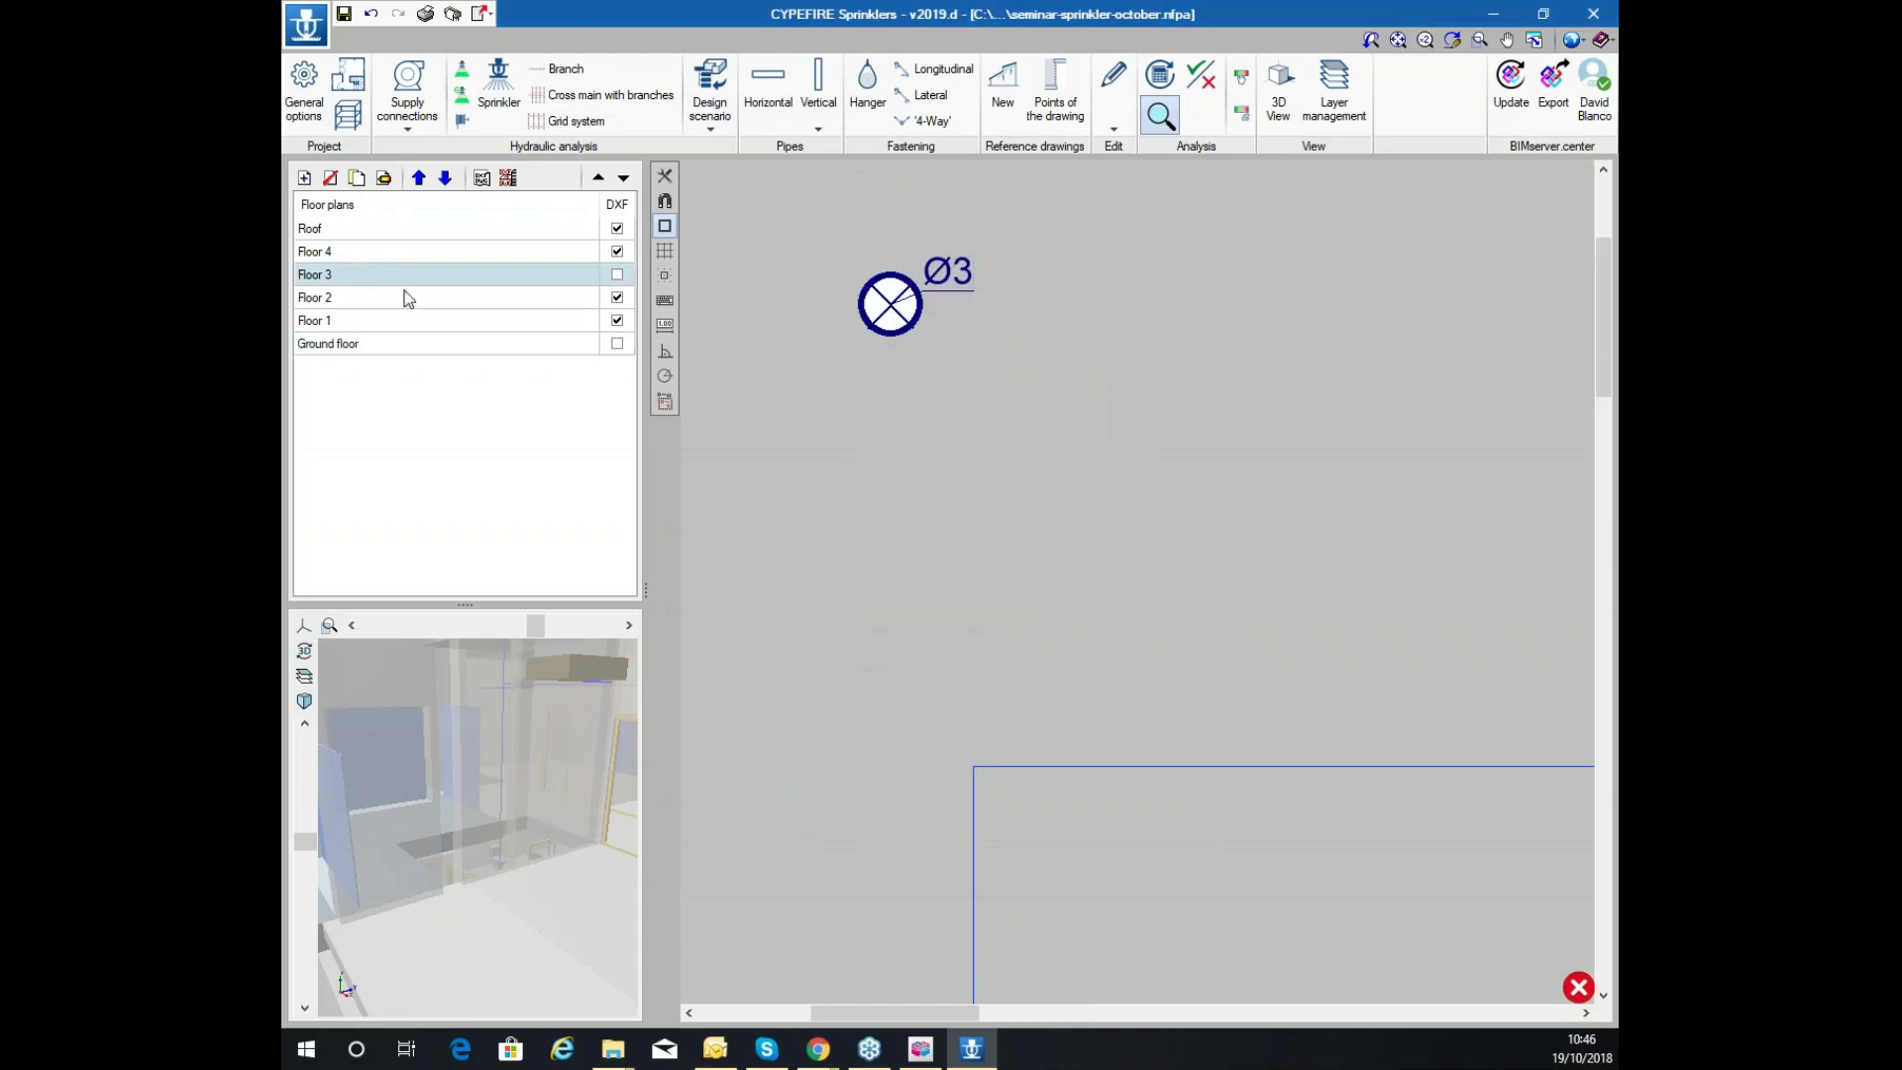
pyautogui.scroll(-5, 1030, 340)
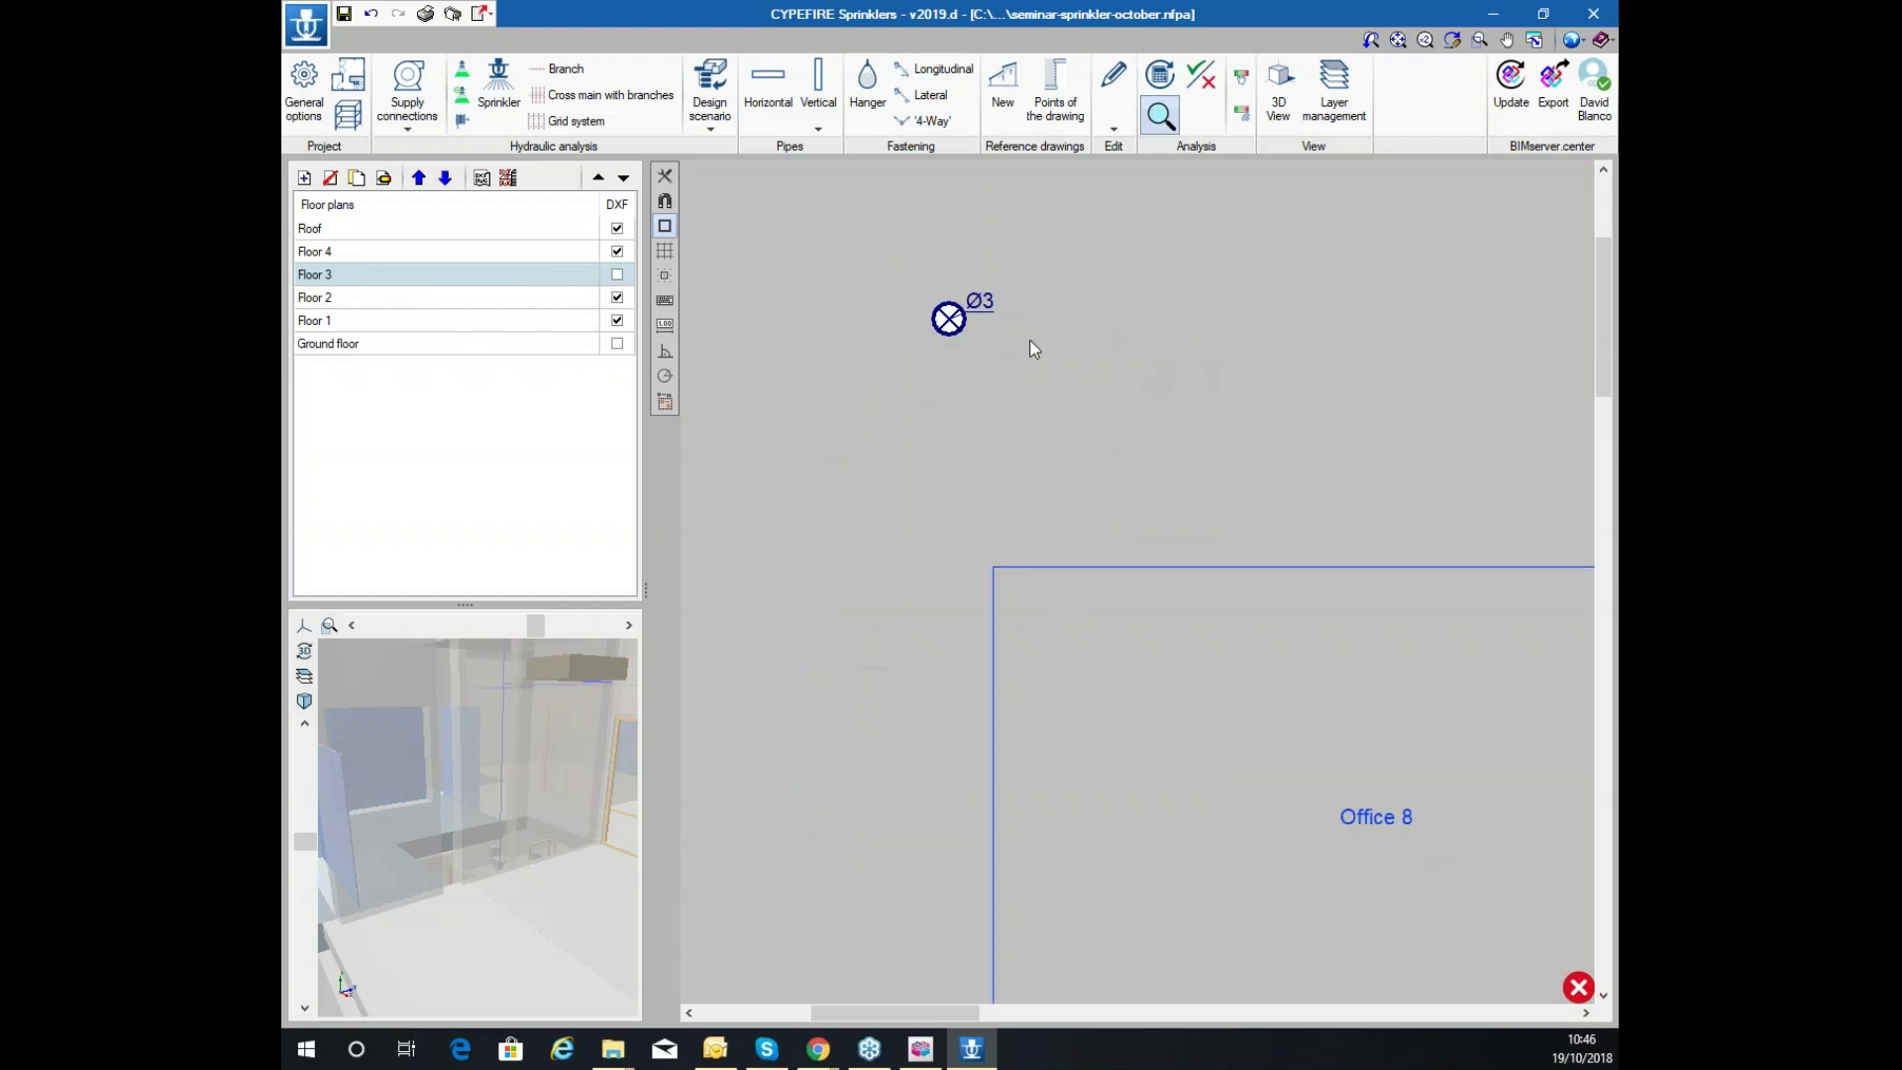
pyautogui.click(767, 89)
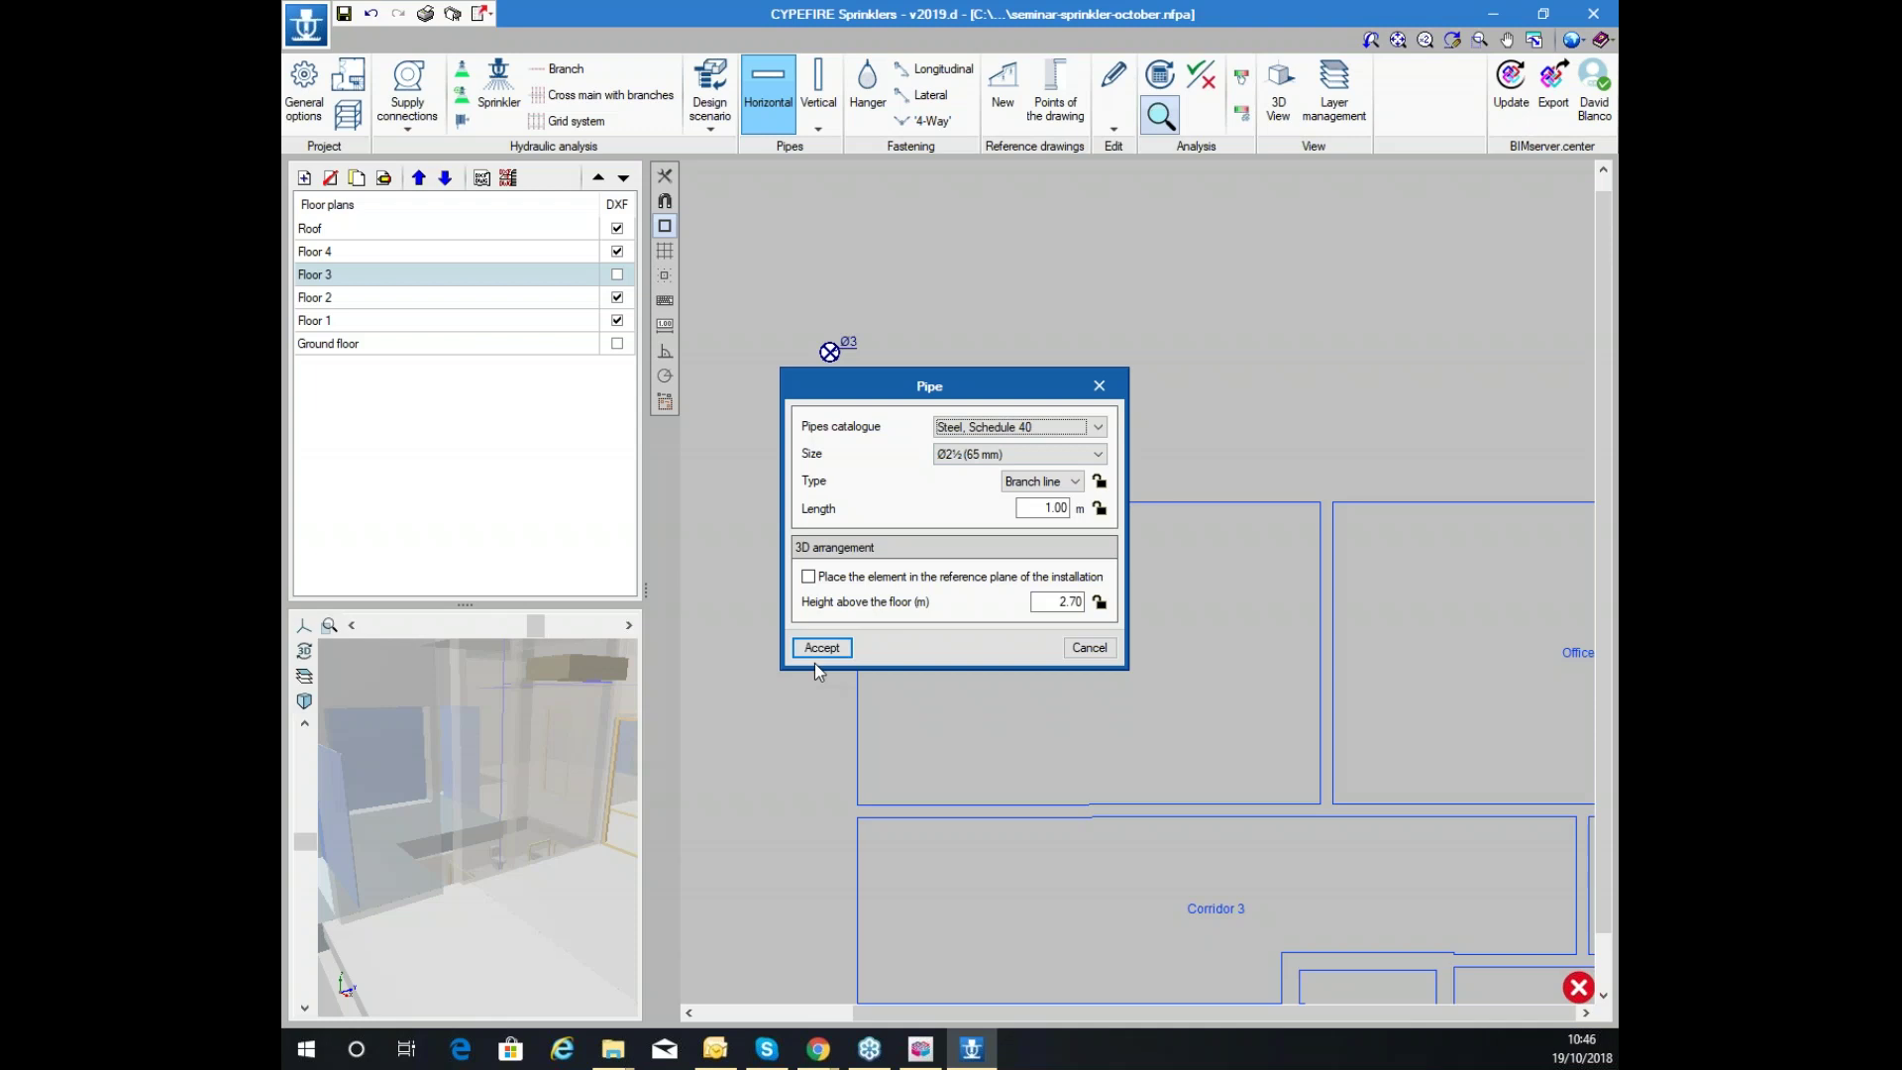
pyautogui.click(821, 647)
pyautogui.click(829, 351)
pyautogui.click(829, 631)
pyautogui.click(882, 631)
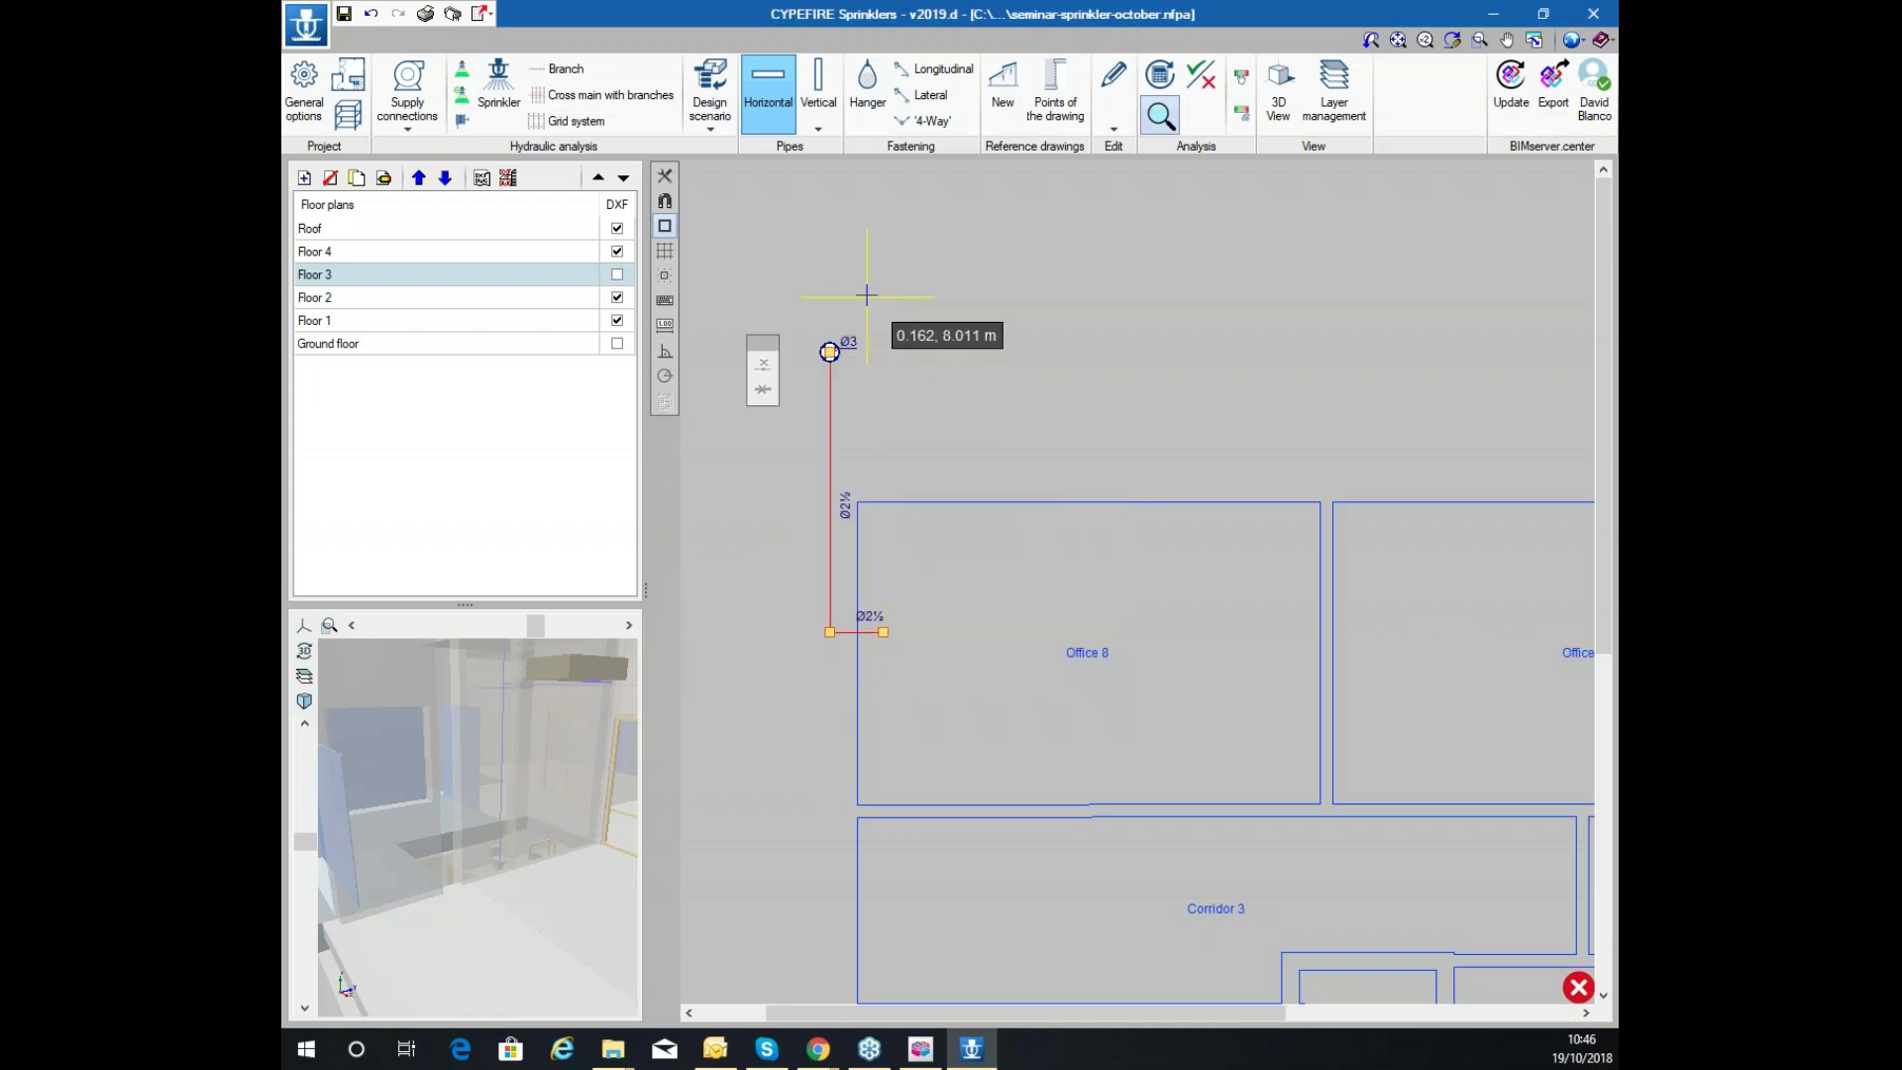
# Add a Ø2½ (65 mm) branch of three K-80 pendent sprinklers at 2.00 m spacing across Office 8, starting from the supply pipe
pyautogui.click(557, 68)
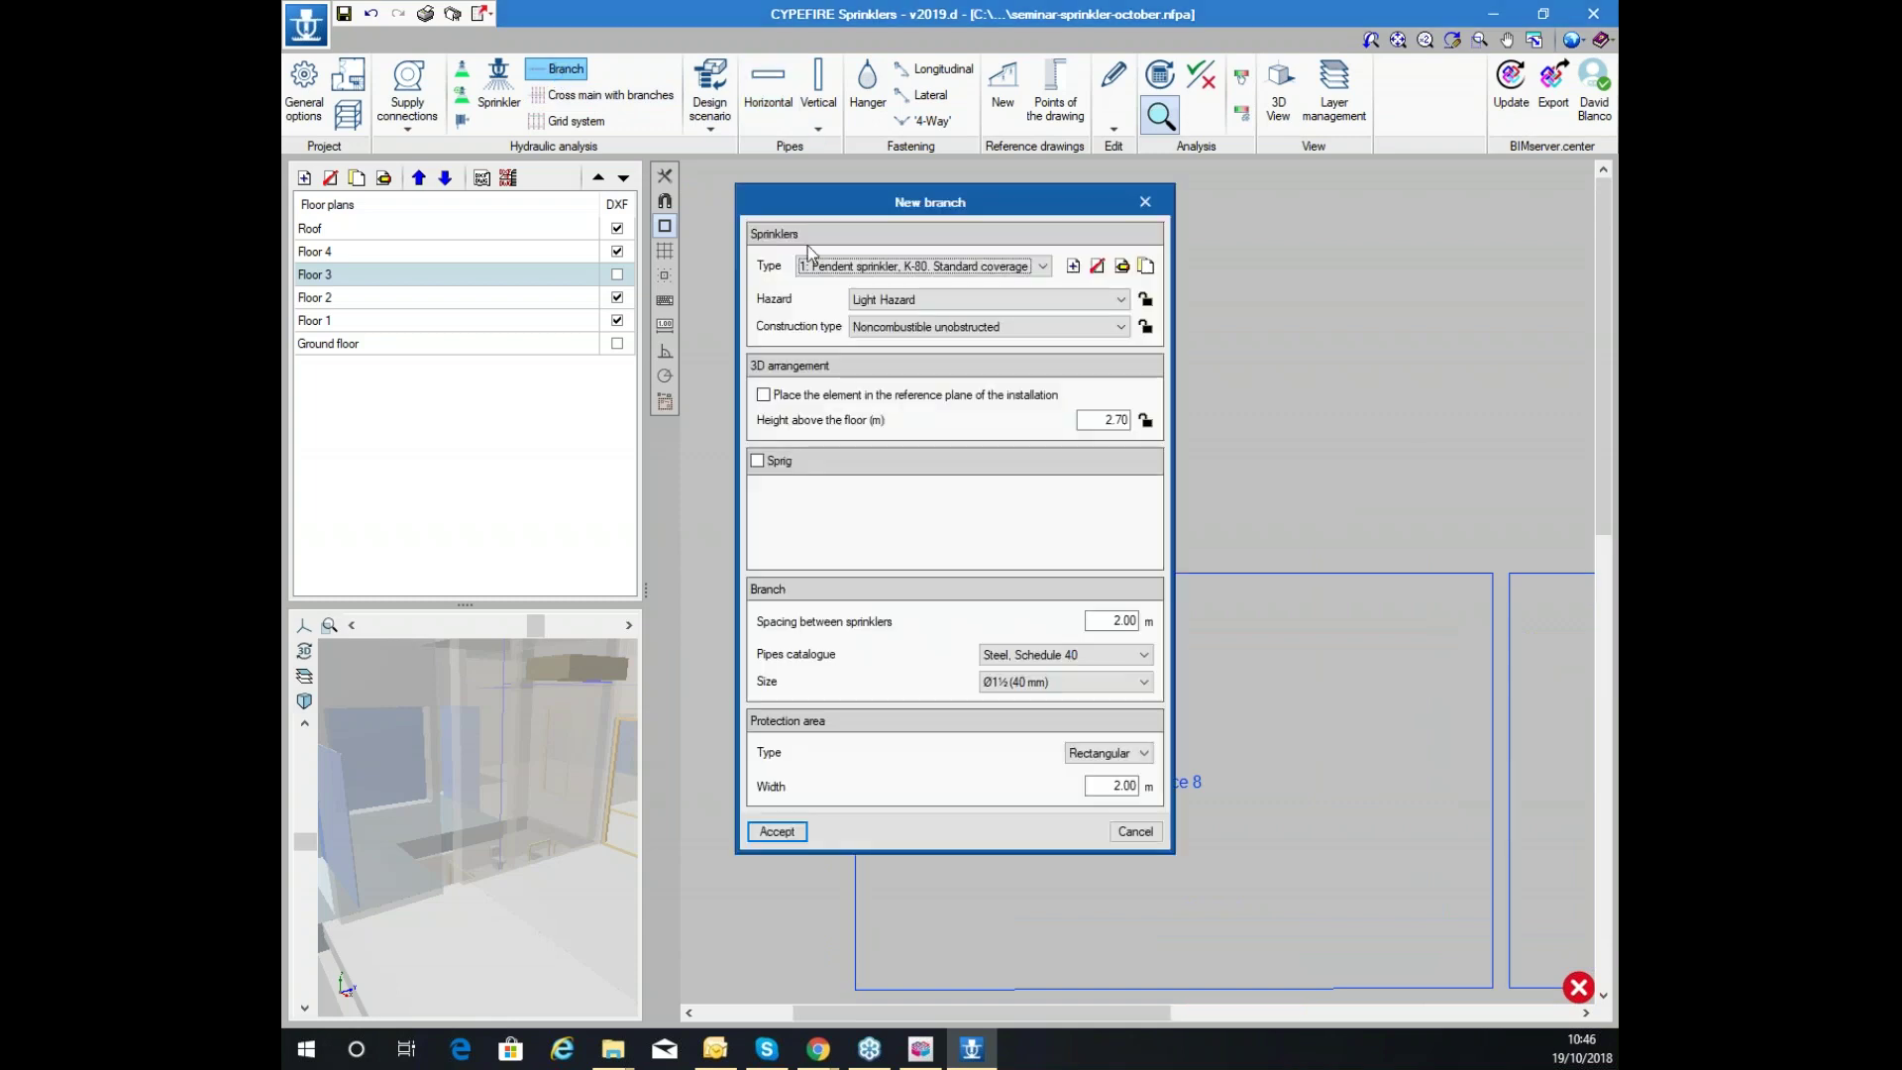
pyautogui.click(996, 685)
pyautogui.click(1001, 789)
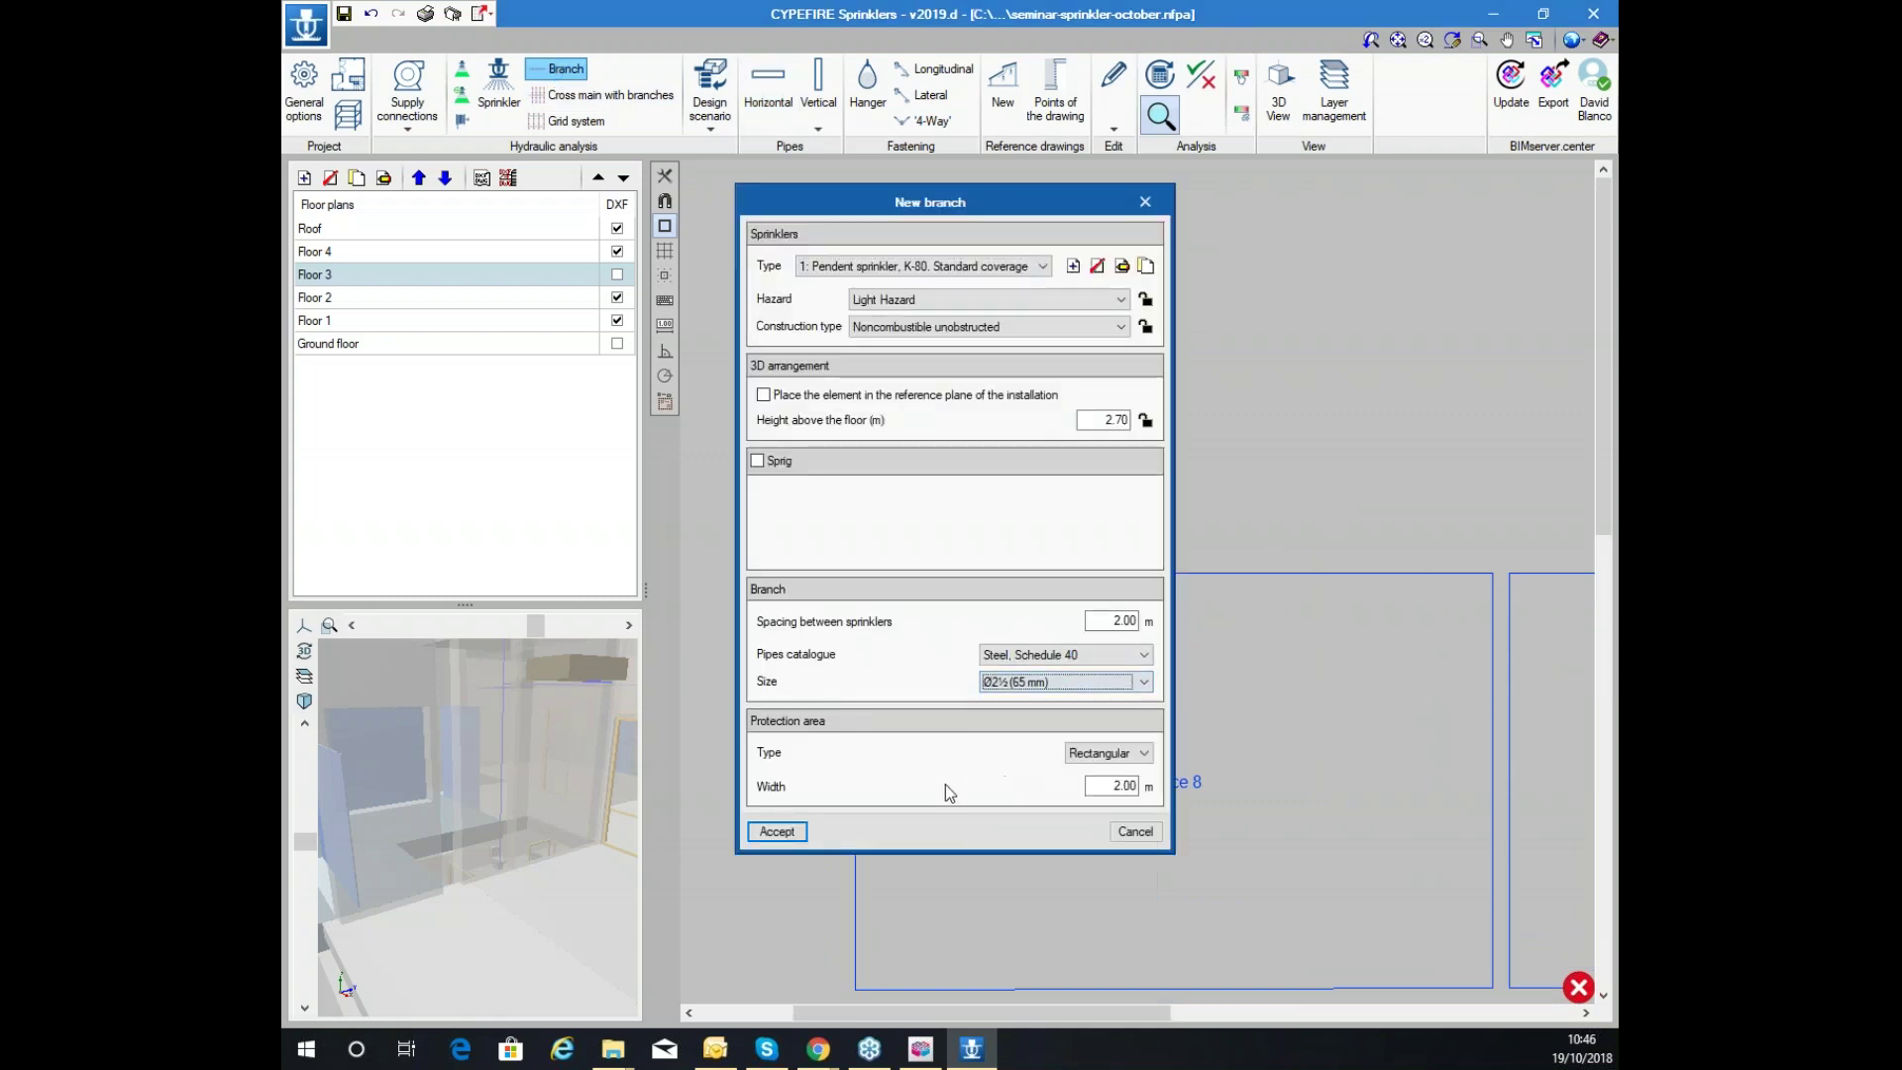
pyautogui.click(777, 831)
pyautogui.click(818, 752)
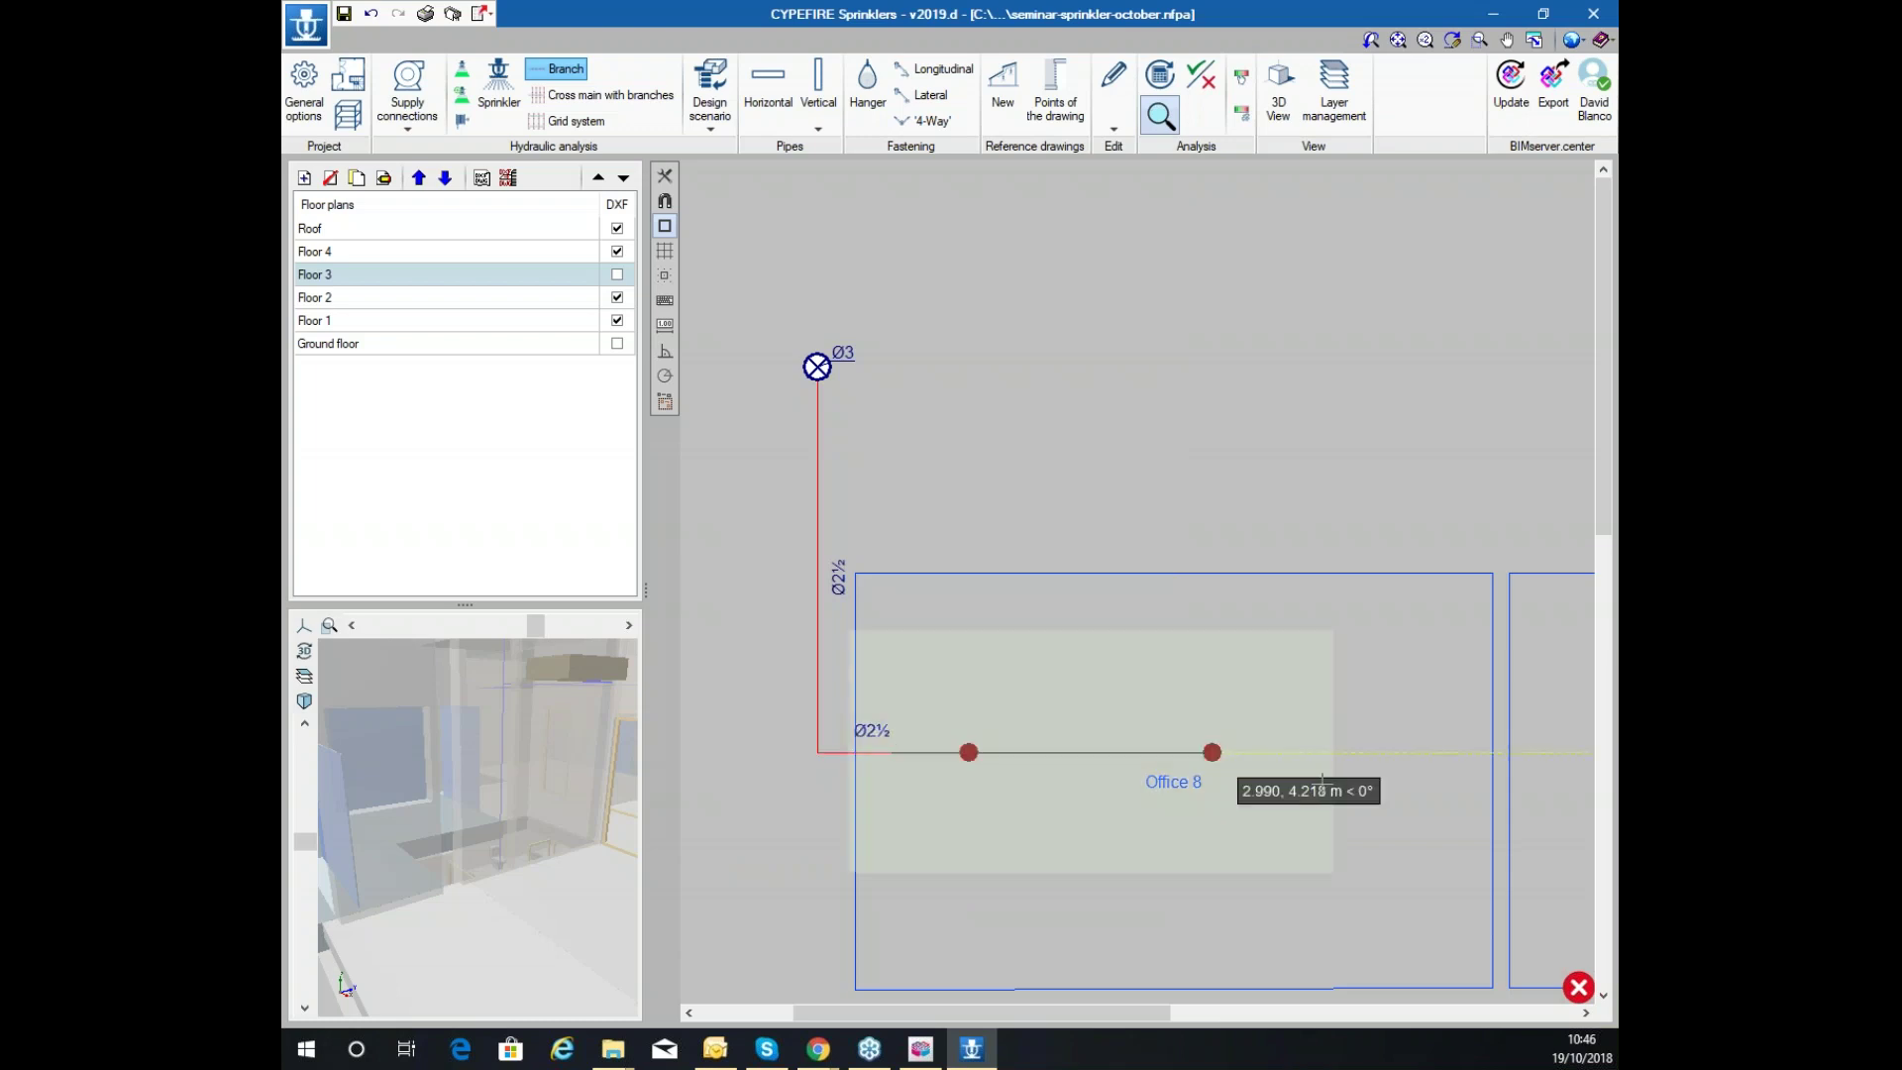
pyautogui.click(1388, 752)
pyautogui.scroll(-1, 1139, 250)
pyautogui.scroll(-2, 1140, 250)
pyautogui.scroll(3, 1134, 228)
pyautogui.scroll(-4, 1048, 174)
pyautogui.scroll(3, 1057, 456)
pyautogui.scroll(-3, 929, 356)
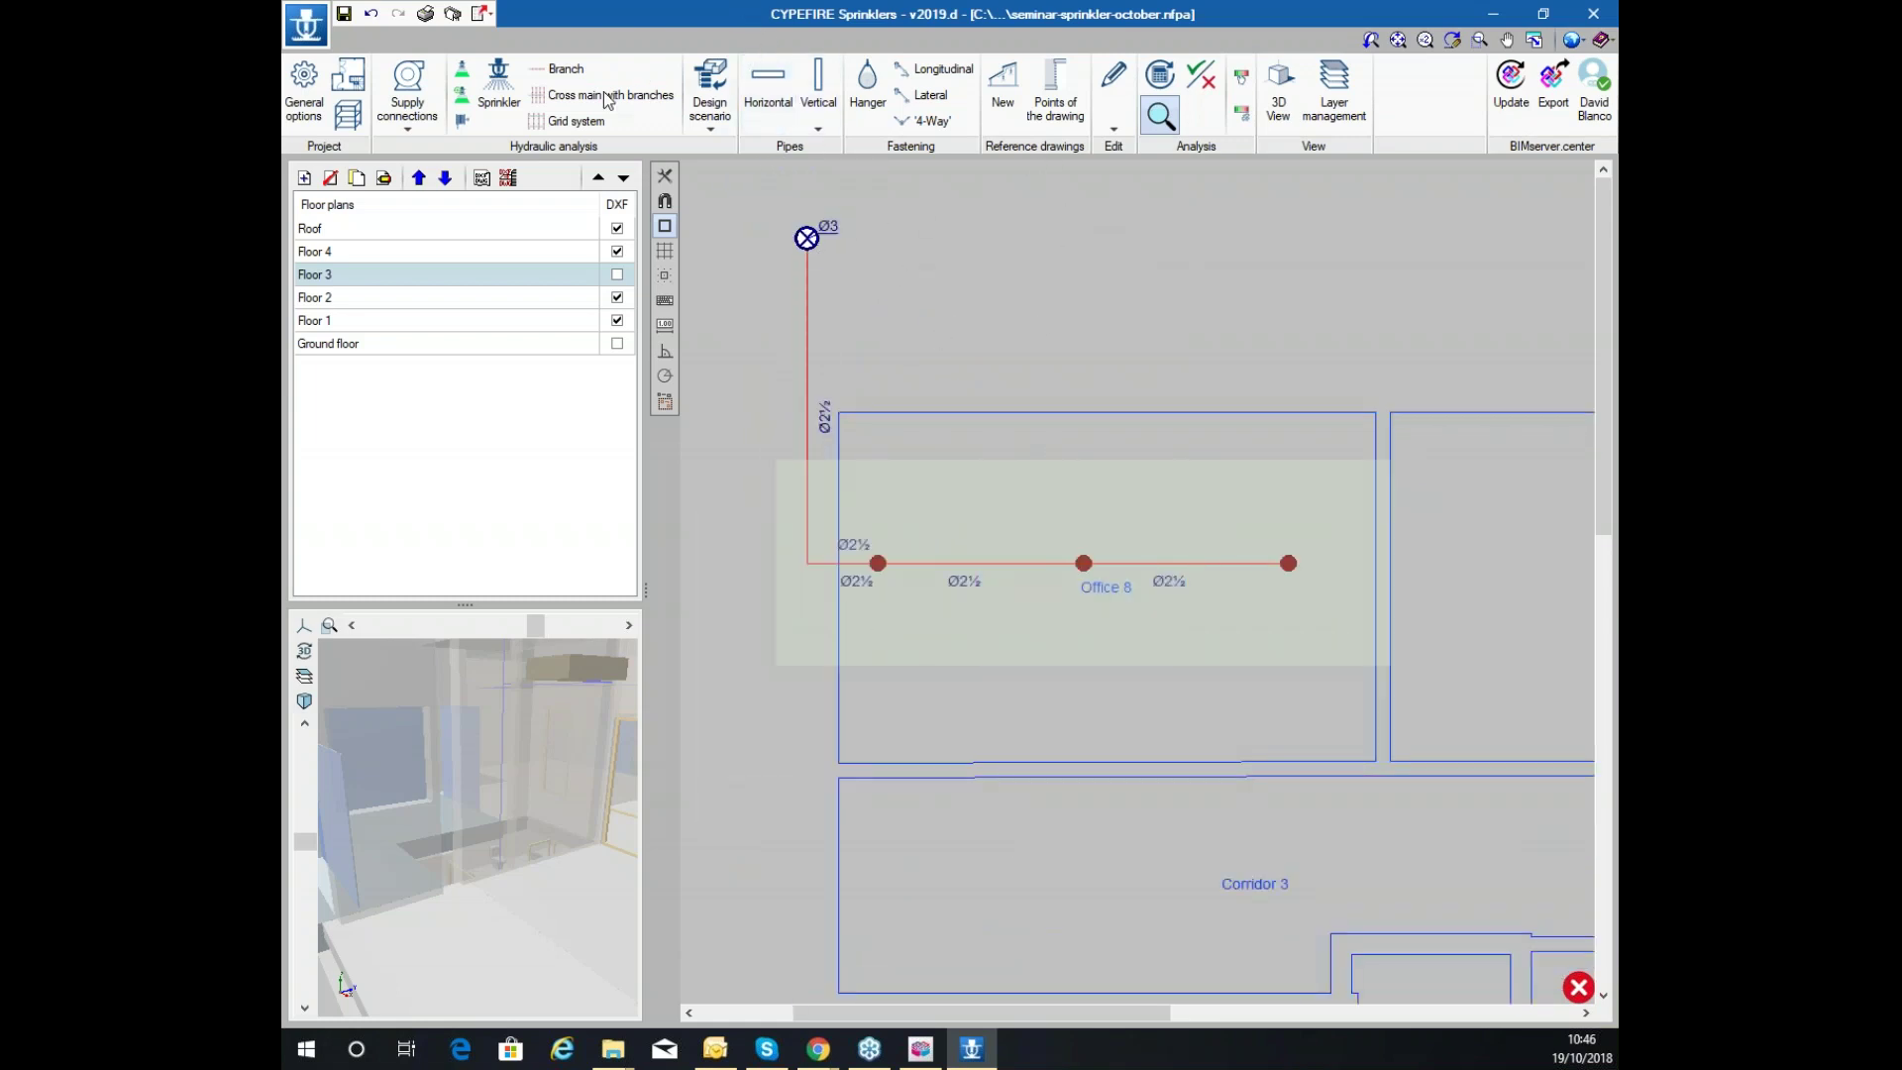
# Draw a four-sided area of operation around the two sprinklers of Office 8 farthest from the riser
pyautogui.click(710, 99)
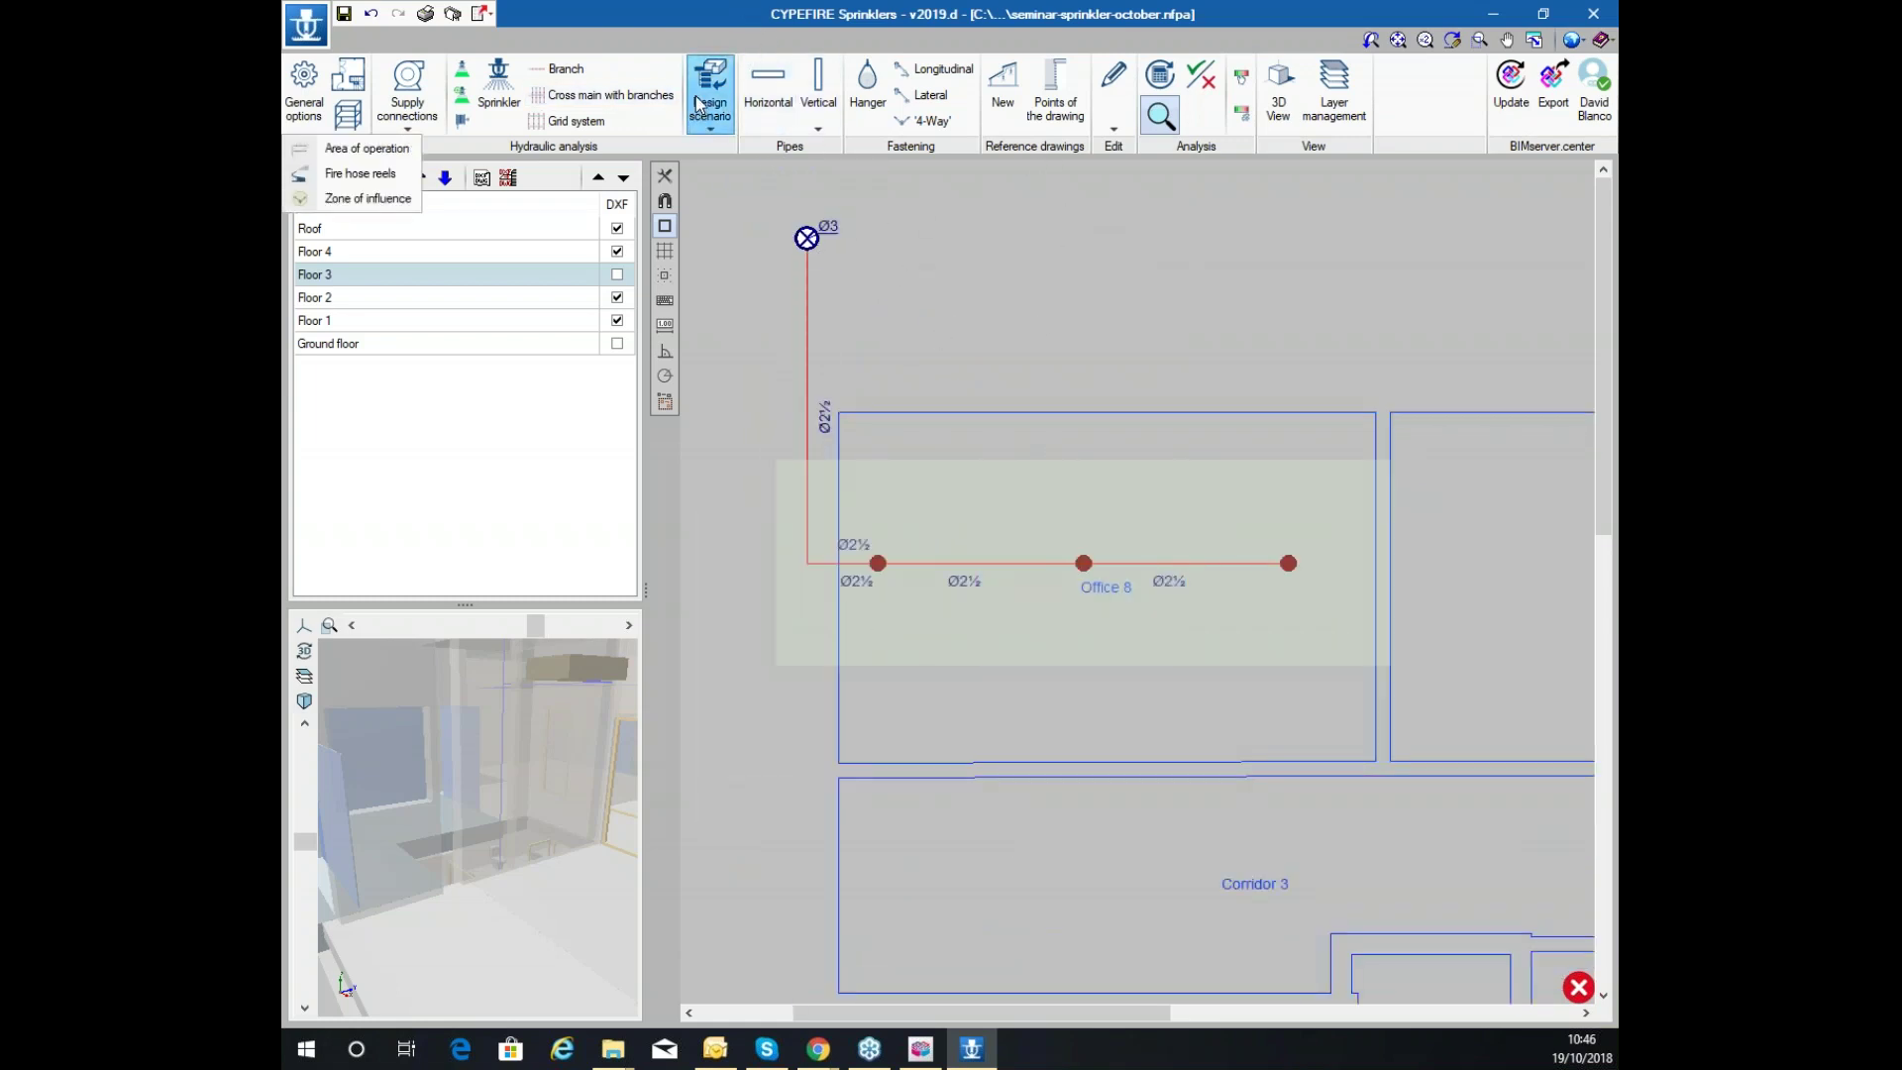
pyautogui.click(367, 174)
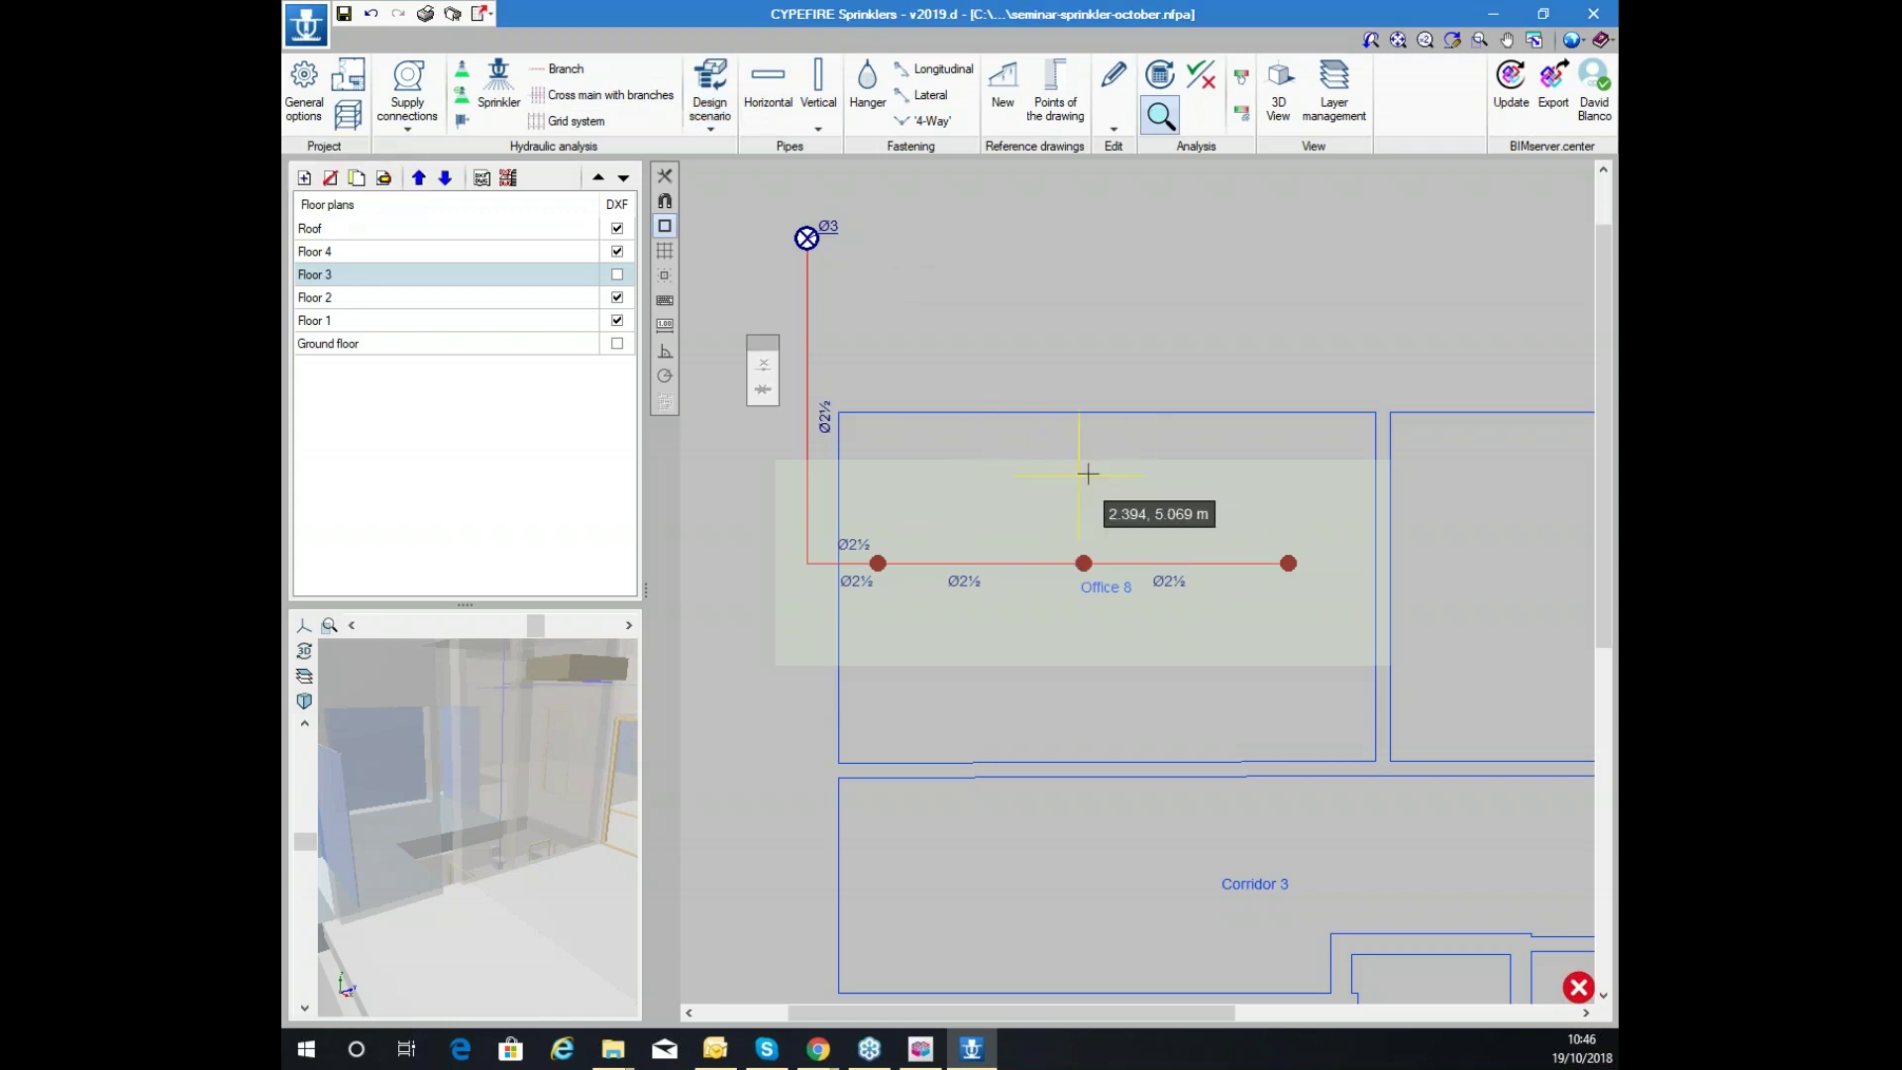
pyautogui.click(1048, 467)
pyautogui.click(1048, 644)
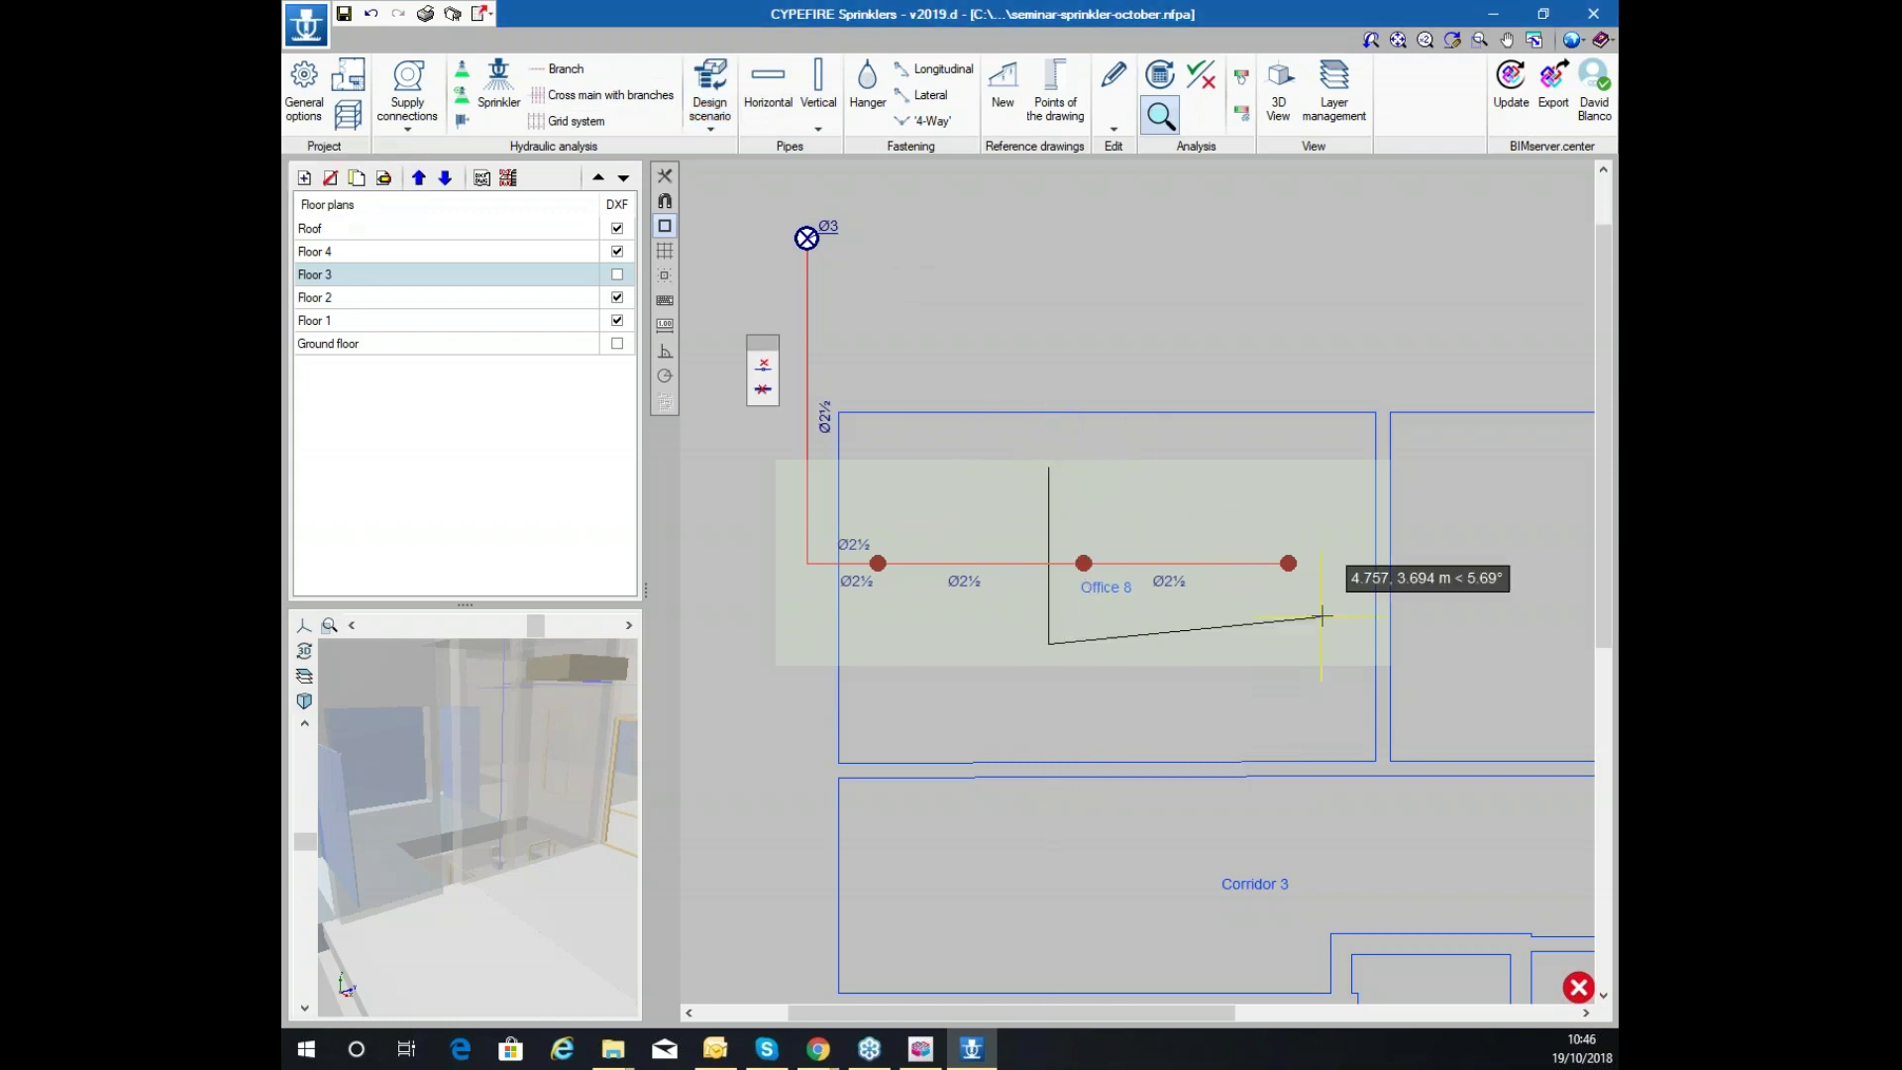
pyautogui.click(1321, 644)
pyautogui.click(1321, 496)
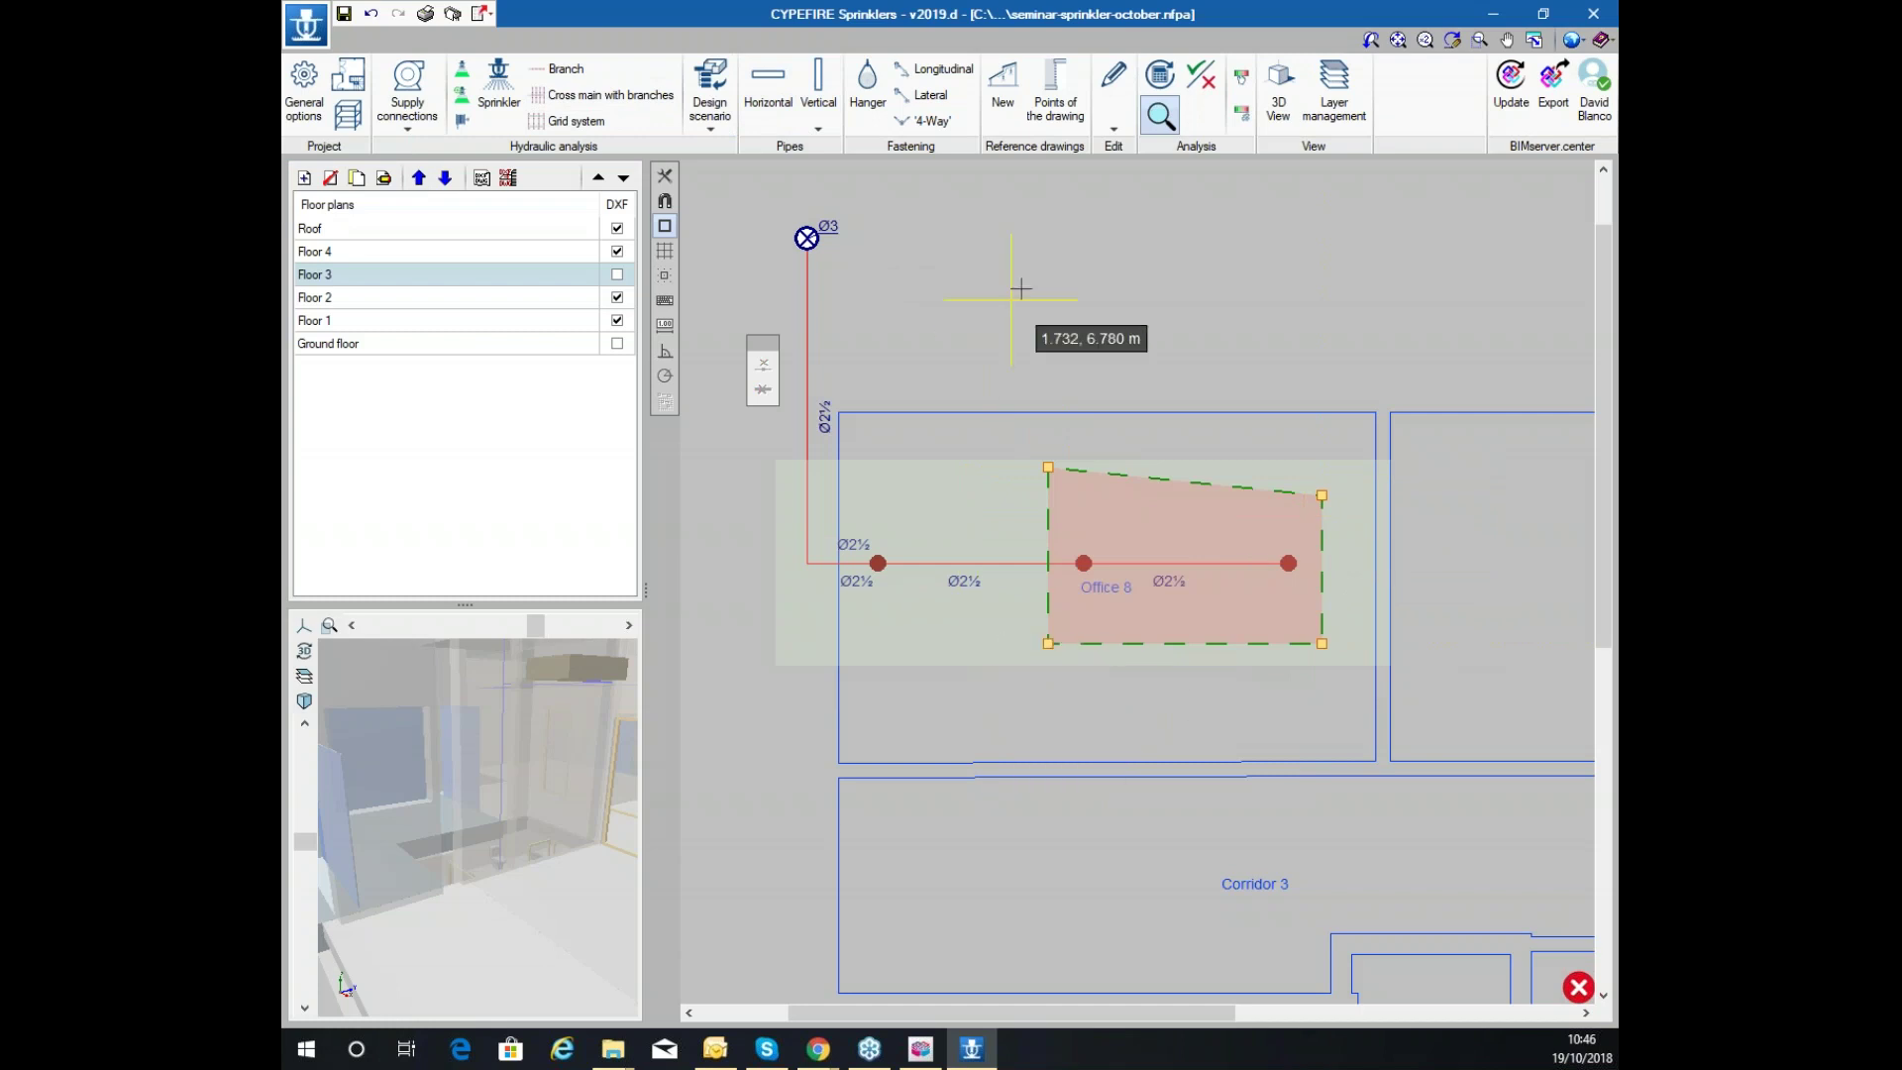
# Run the hydraulic analysis with the Floor 3 branch included and view the Office 8 sprinklers up close
pyautogui.scroll(-3, 1020, 288)
pyautogui.click(1160, 75)
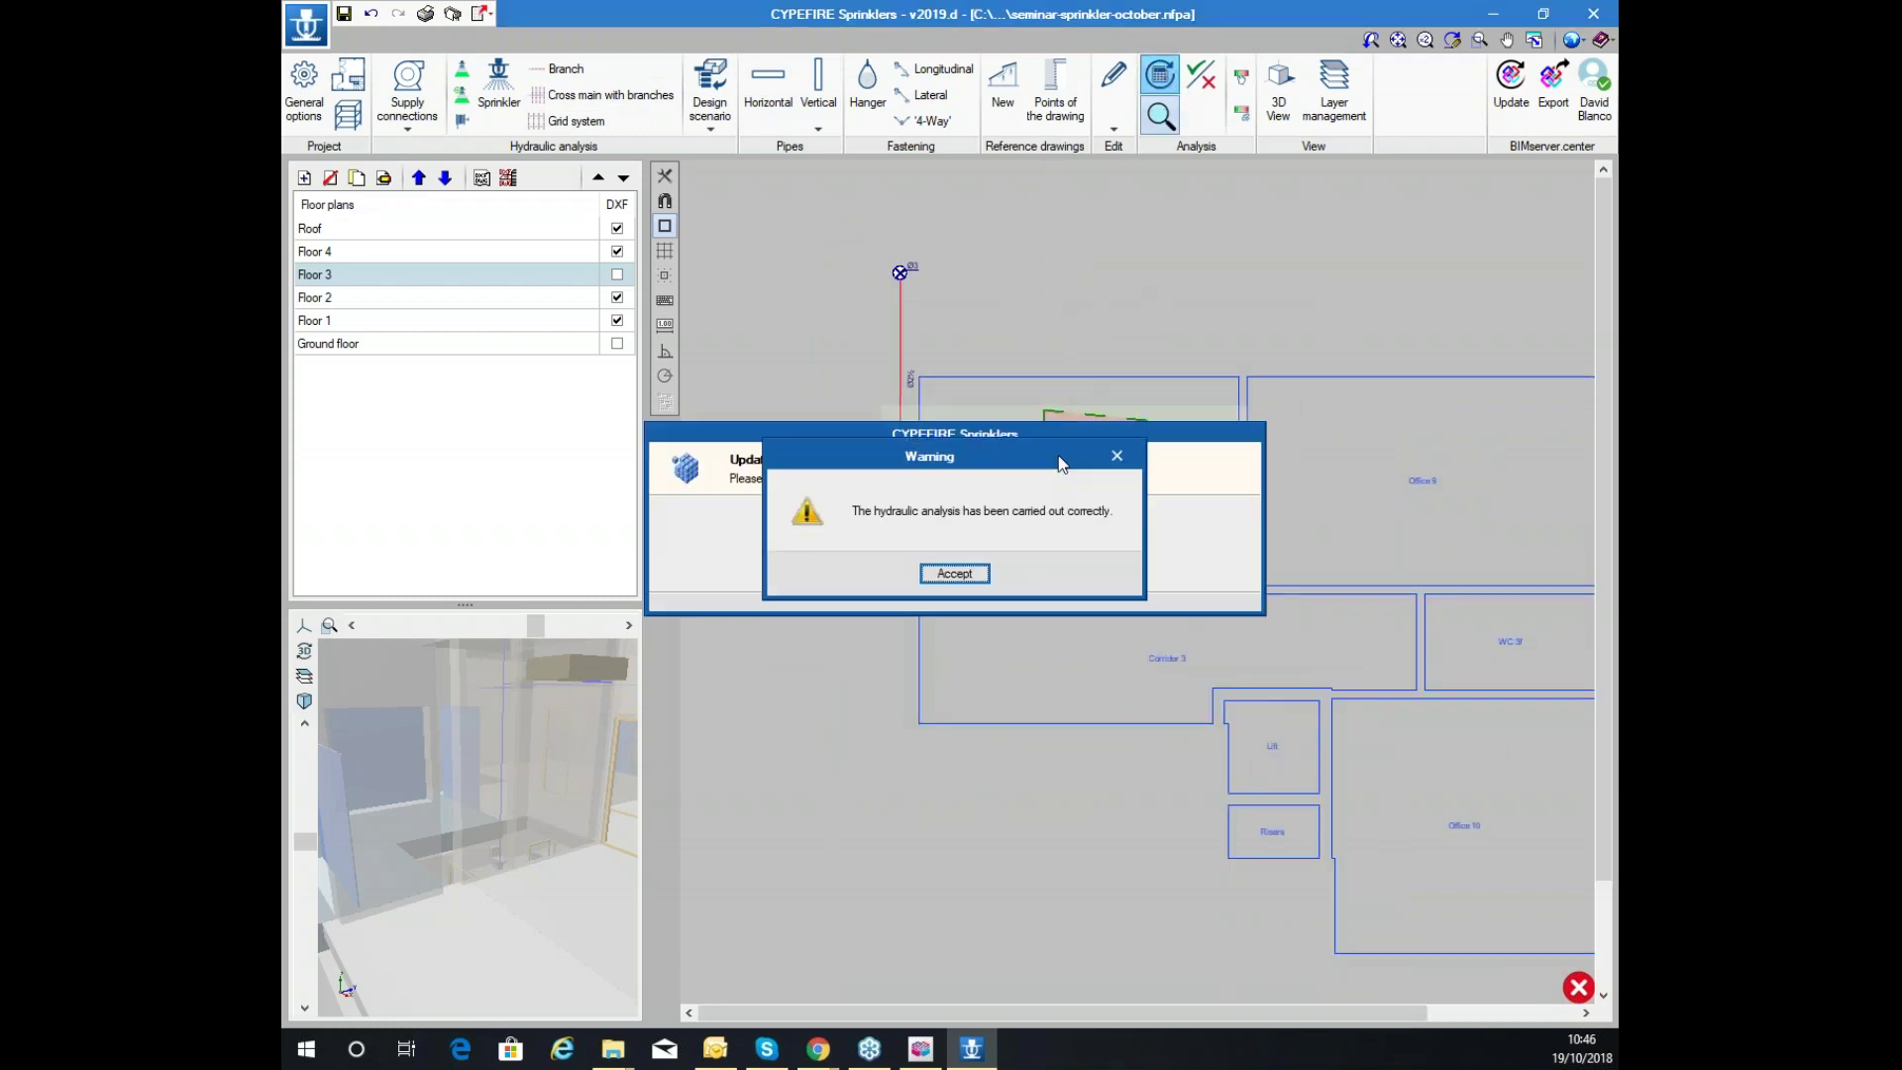
pyautogui.click(954, 573)
pyautogui.scroll(5, 1036, 552)
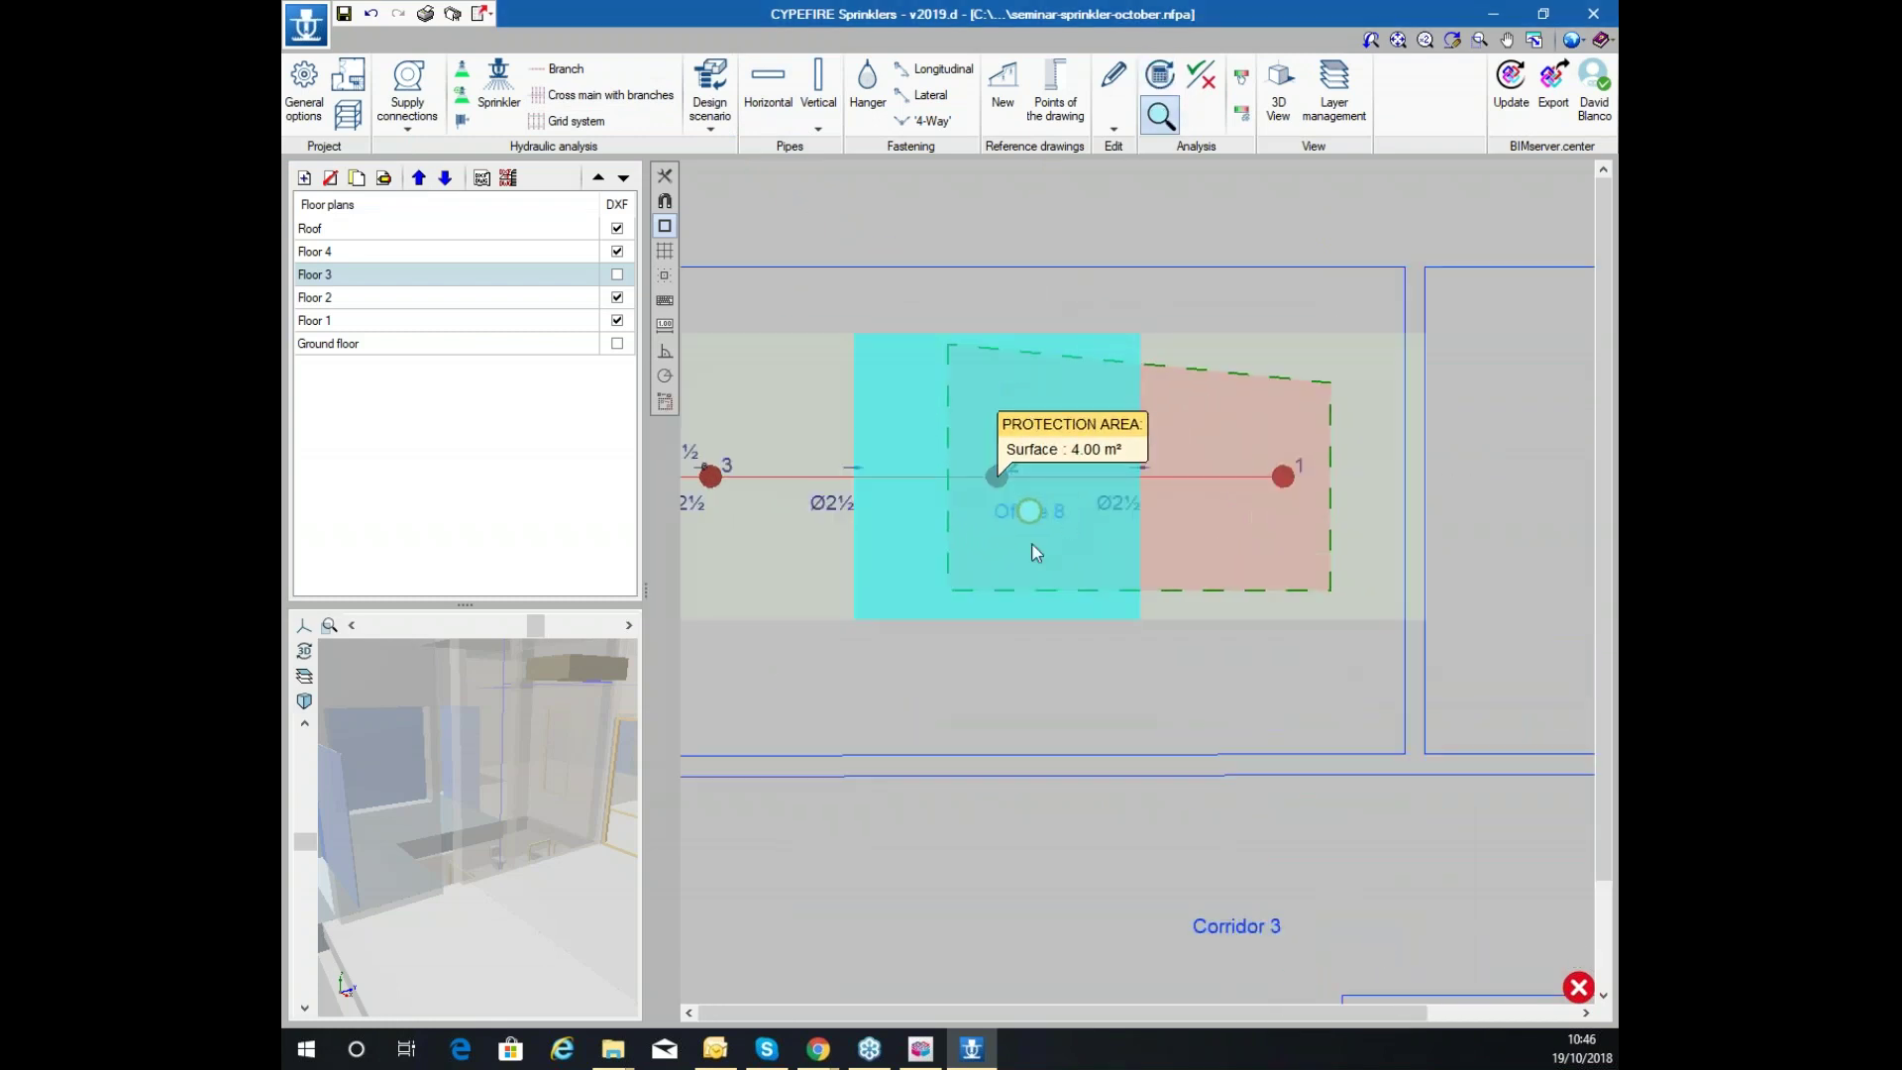
# Check the coverage note on the Office 8 space and review the properties of the sprinkler farthest from the riser
pyautogui.moveTo(1037, 517)
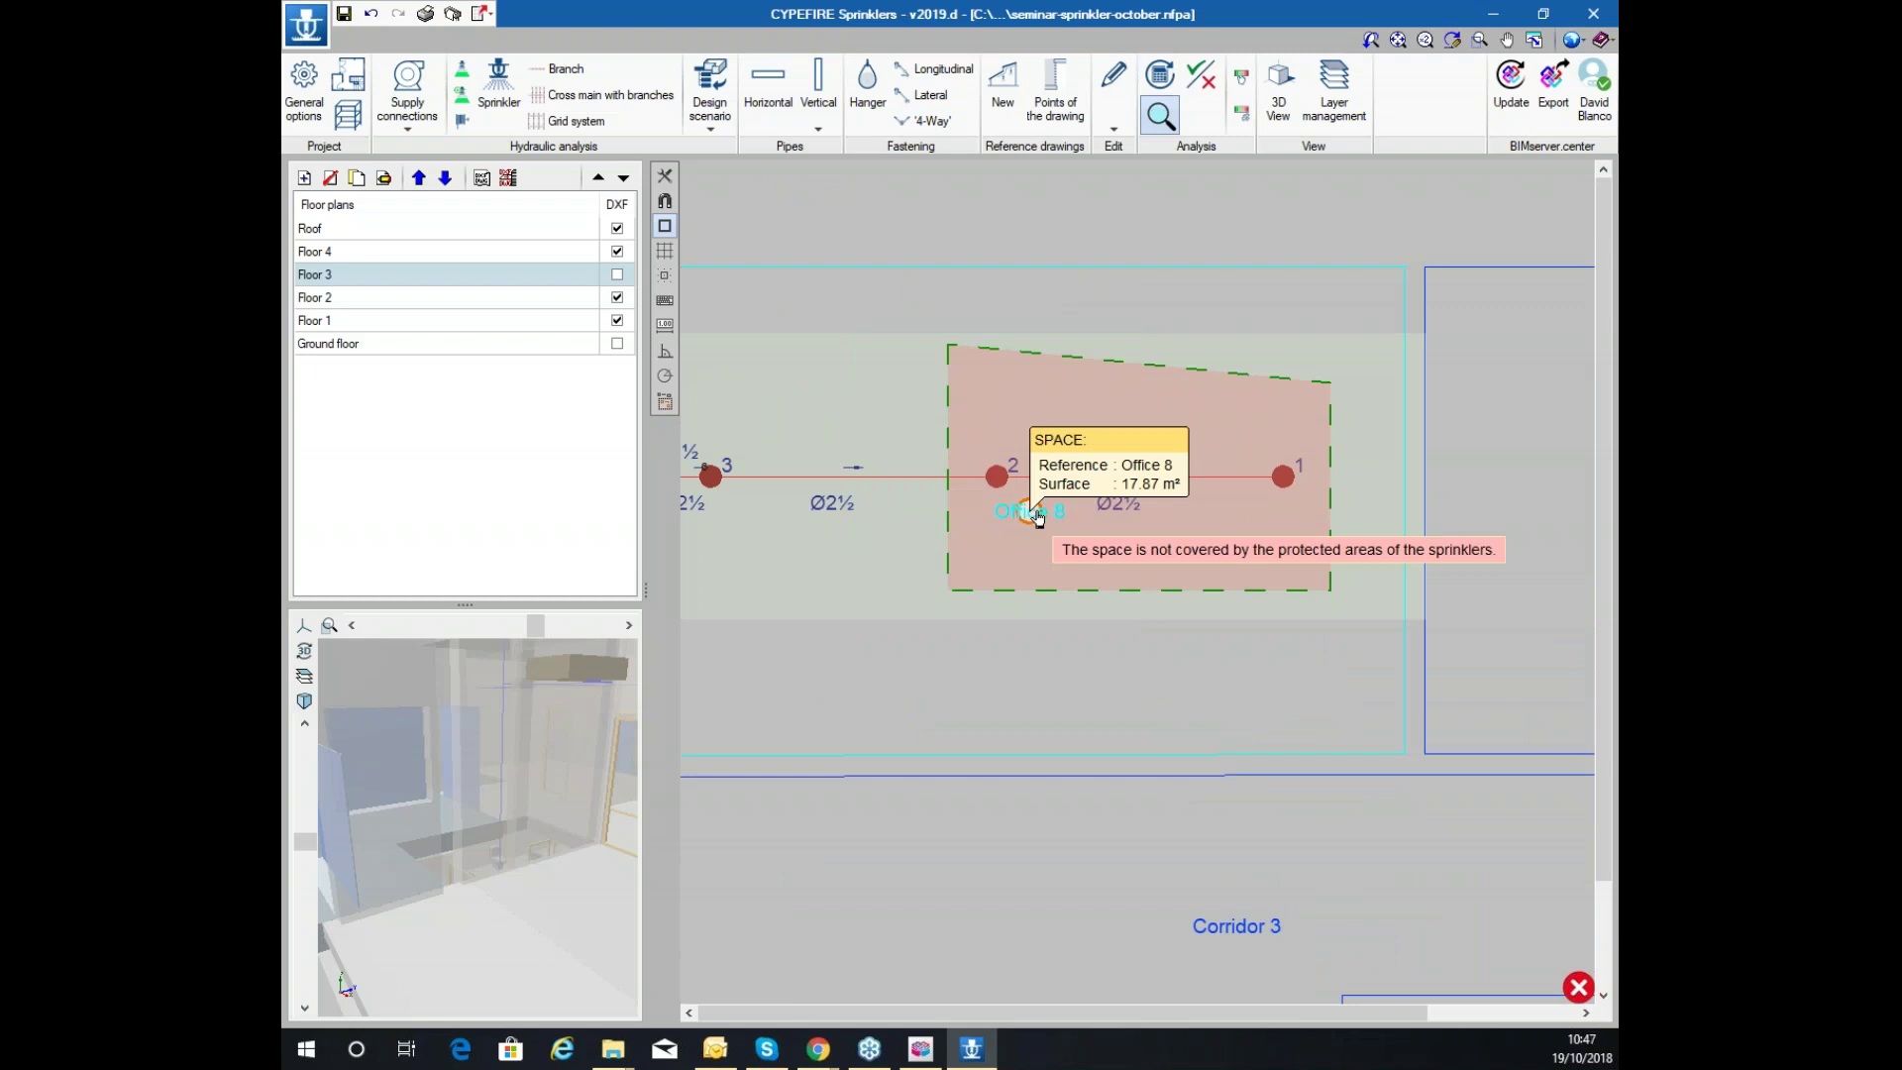
pyautogui.scroll(-3, 1203, 469)
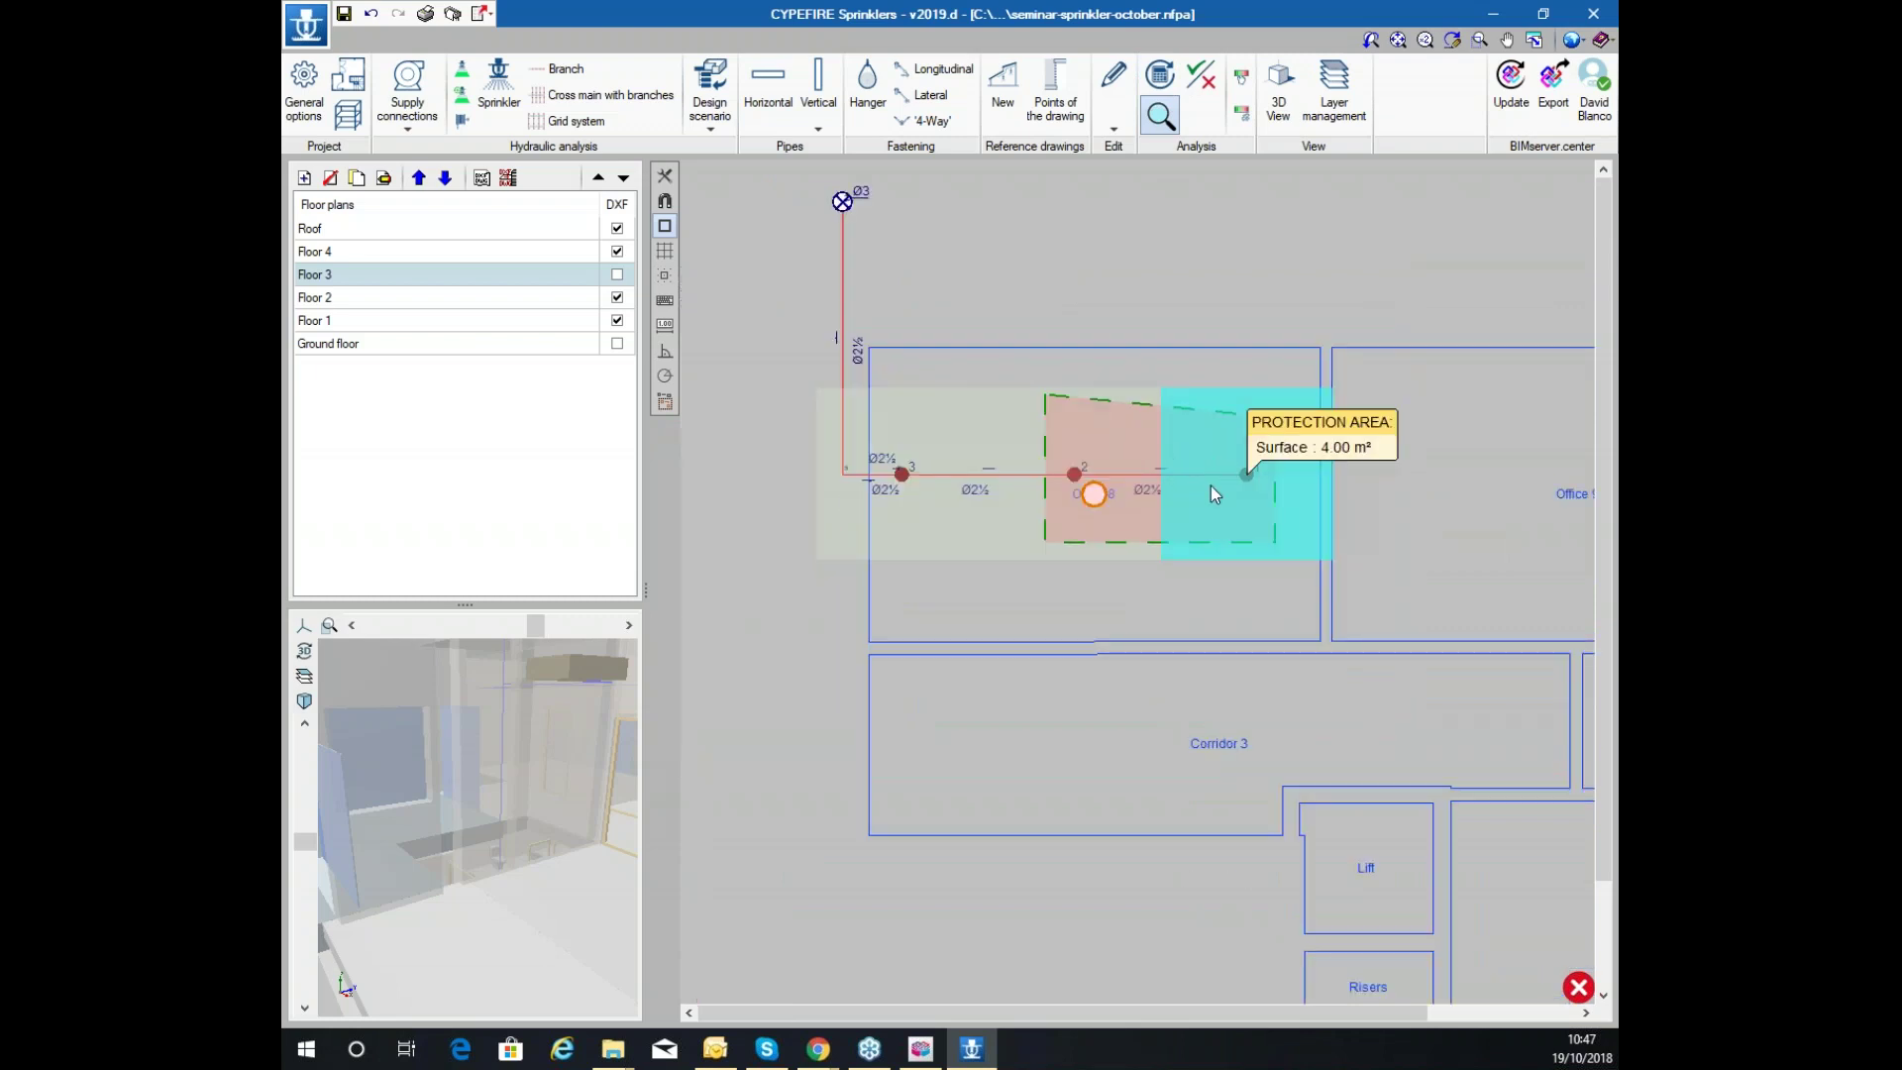
pyautogui.click(1242, 481)
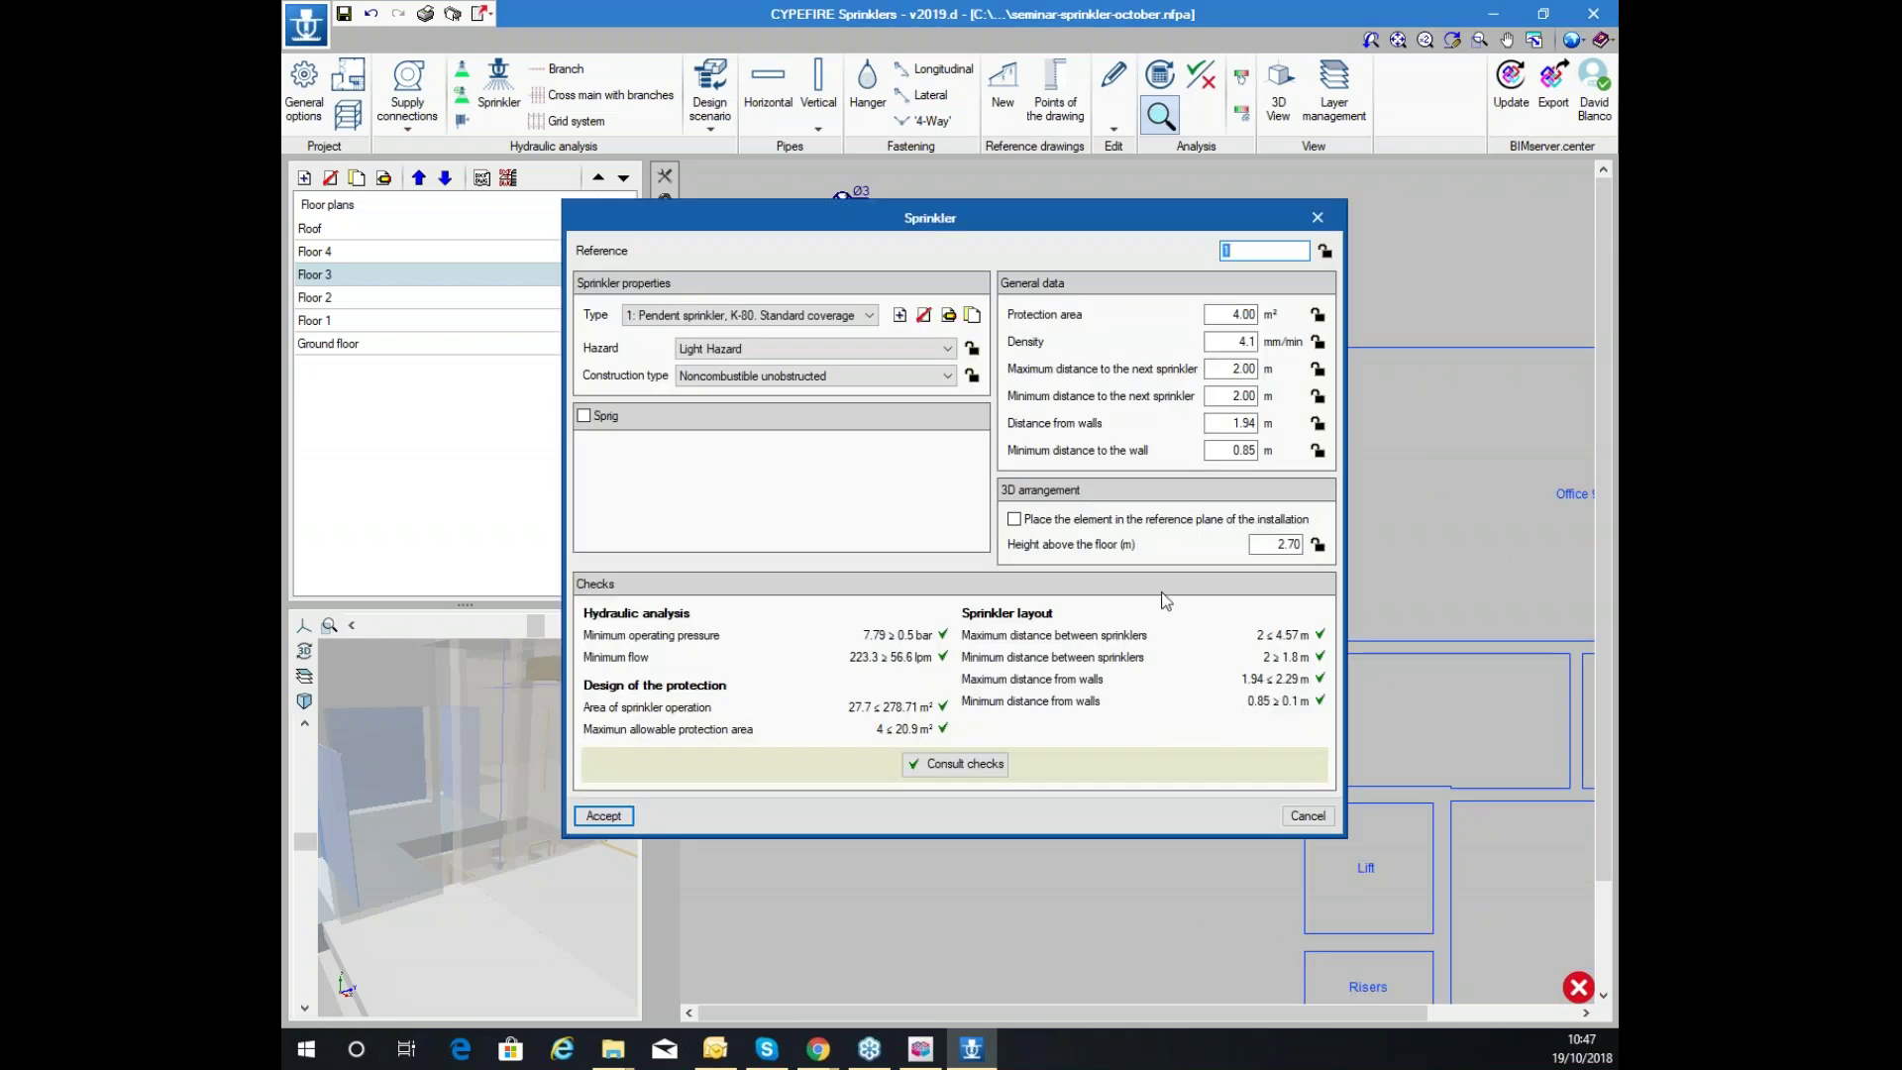
pyautogui.click(1317, 217)
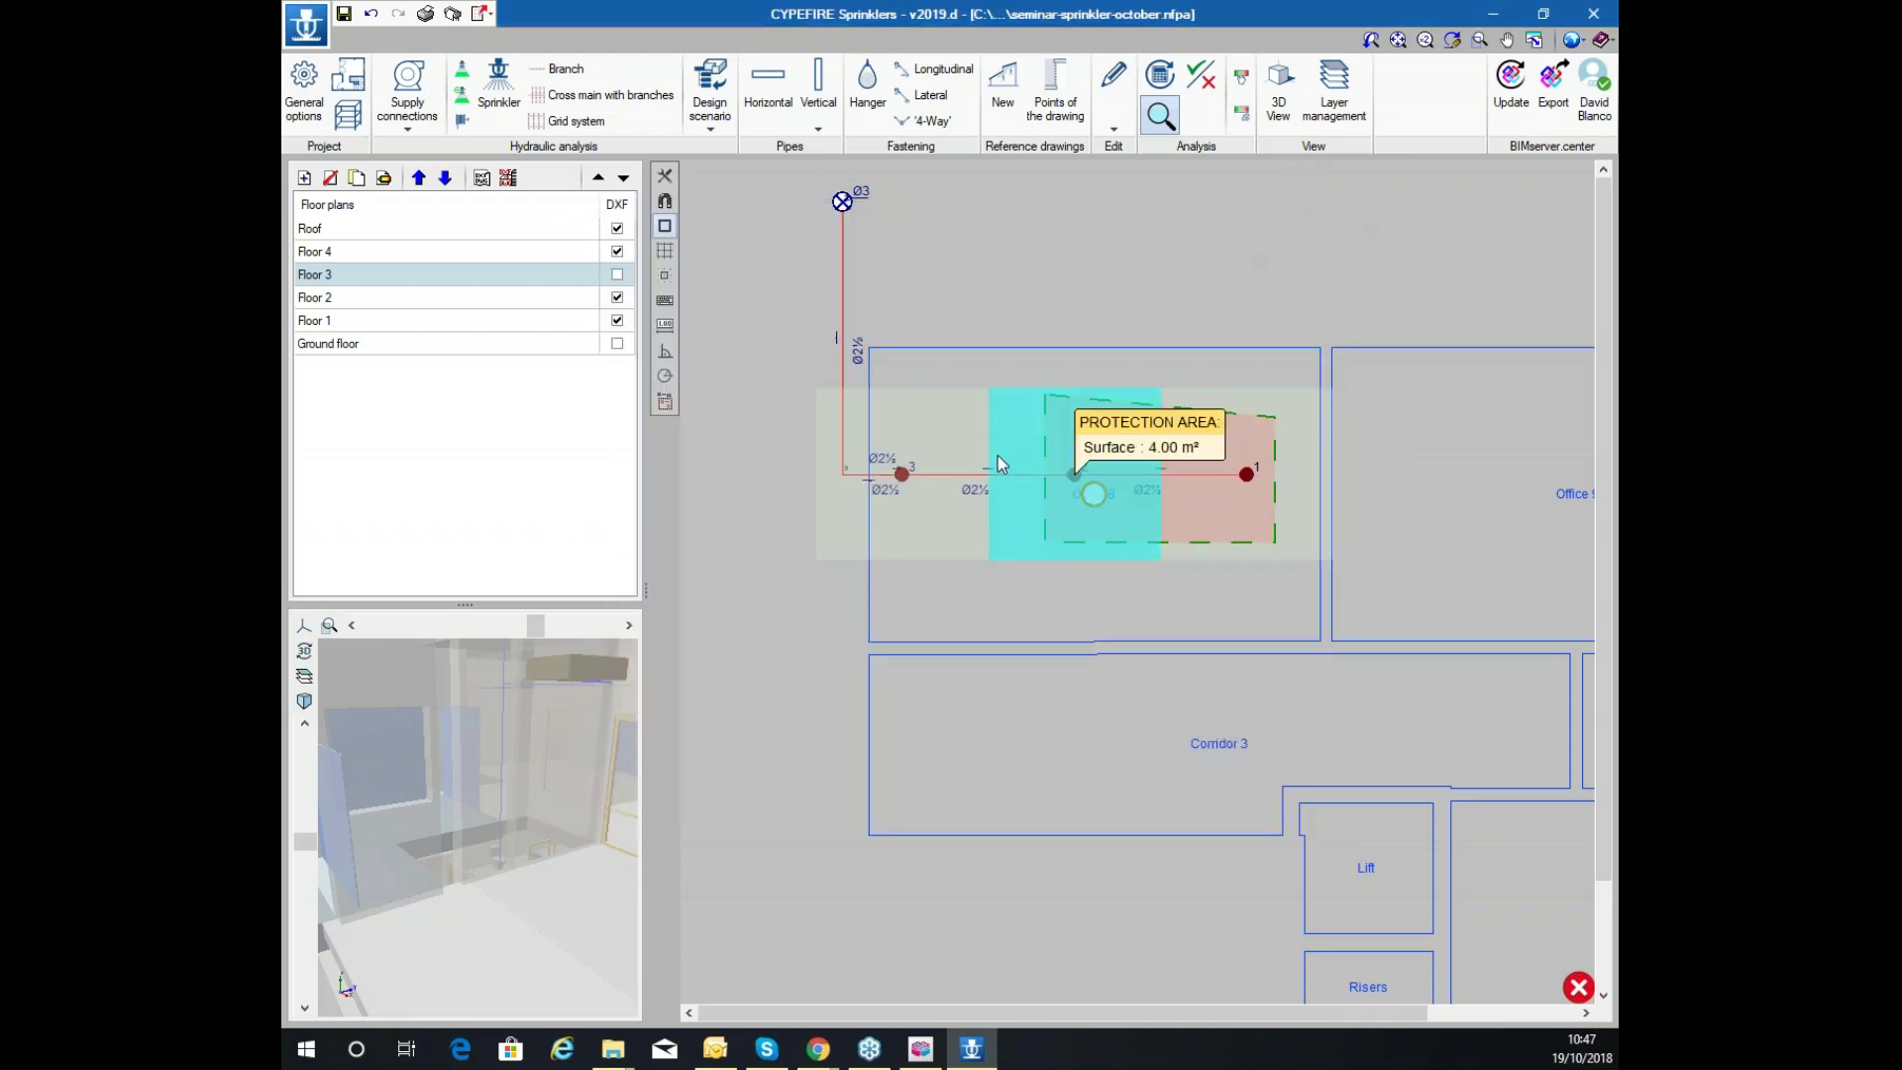
# Read through the detailed NFPA 13 checks report of the Office 8 sprinkler farthest from the riser
pyautogui.scroll(2, 946, 411)
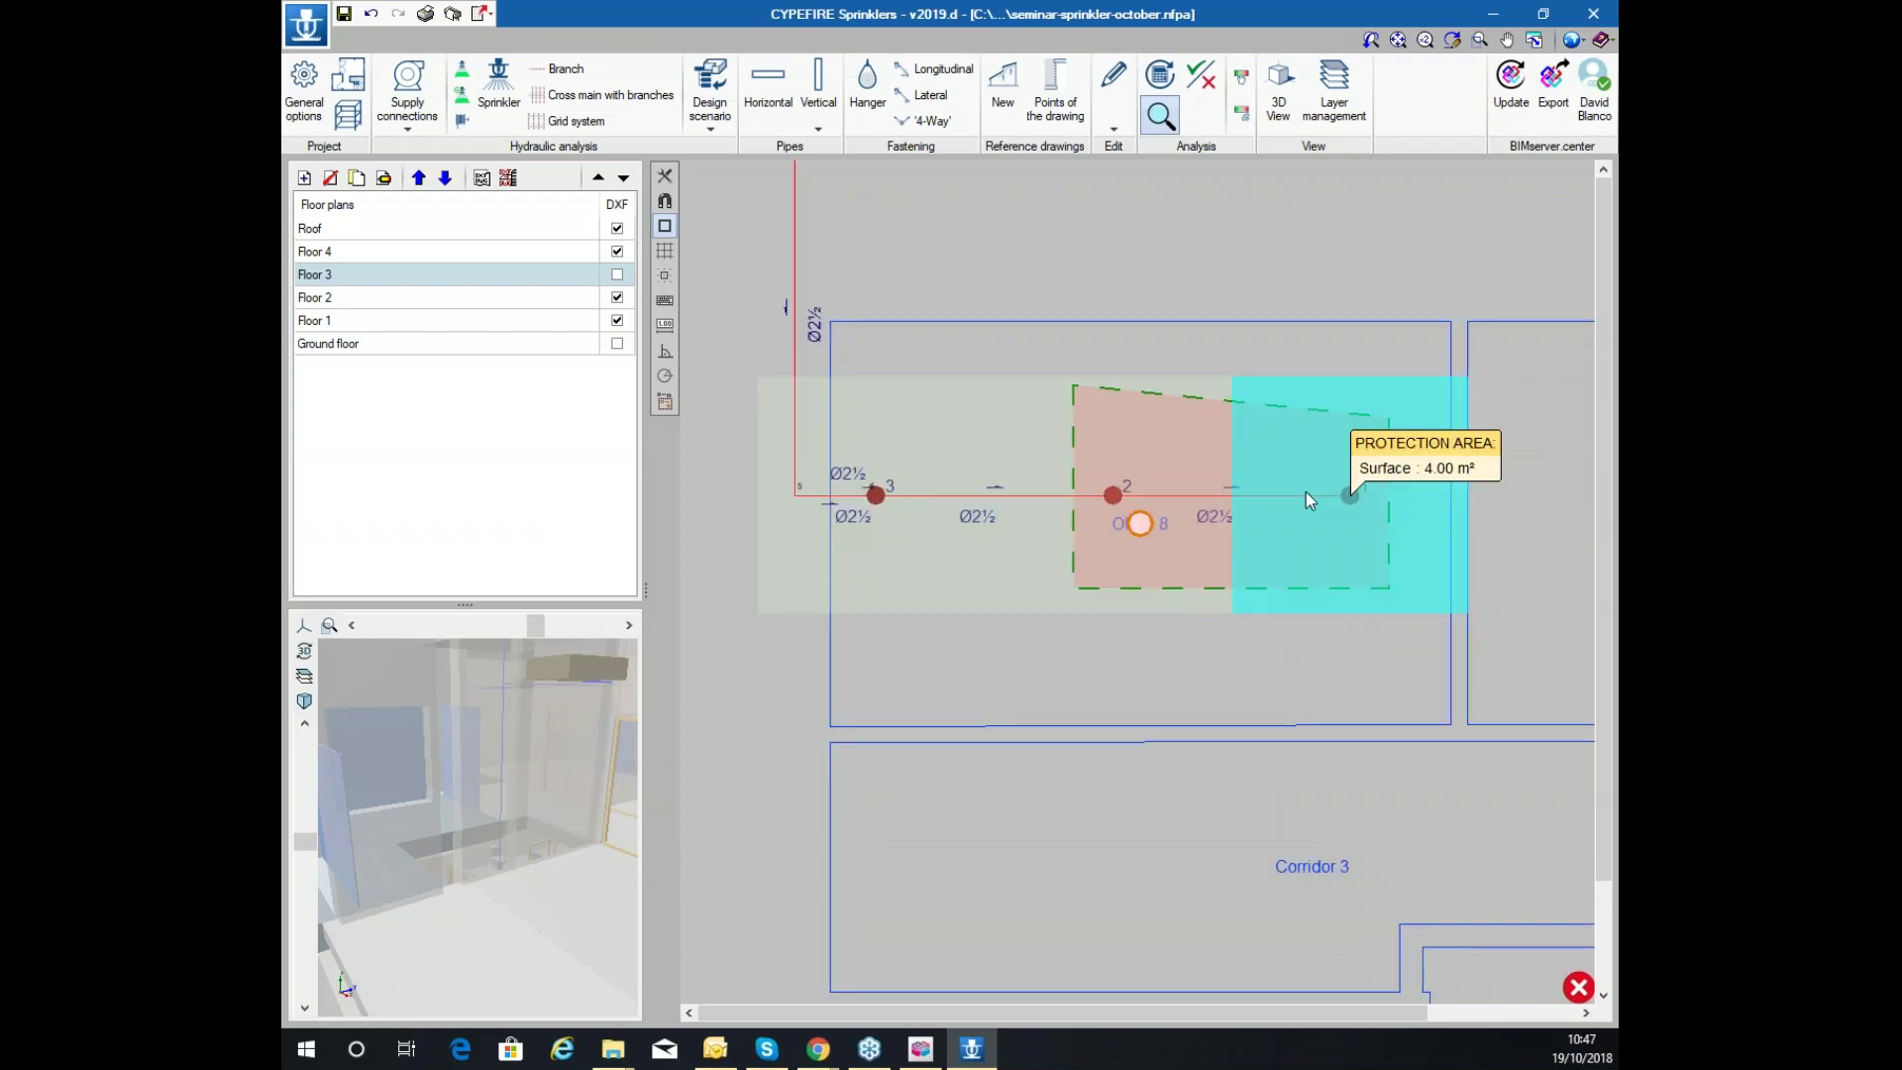
pyautogui.moveTo(1335, 504)
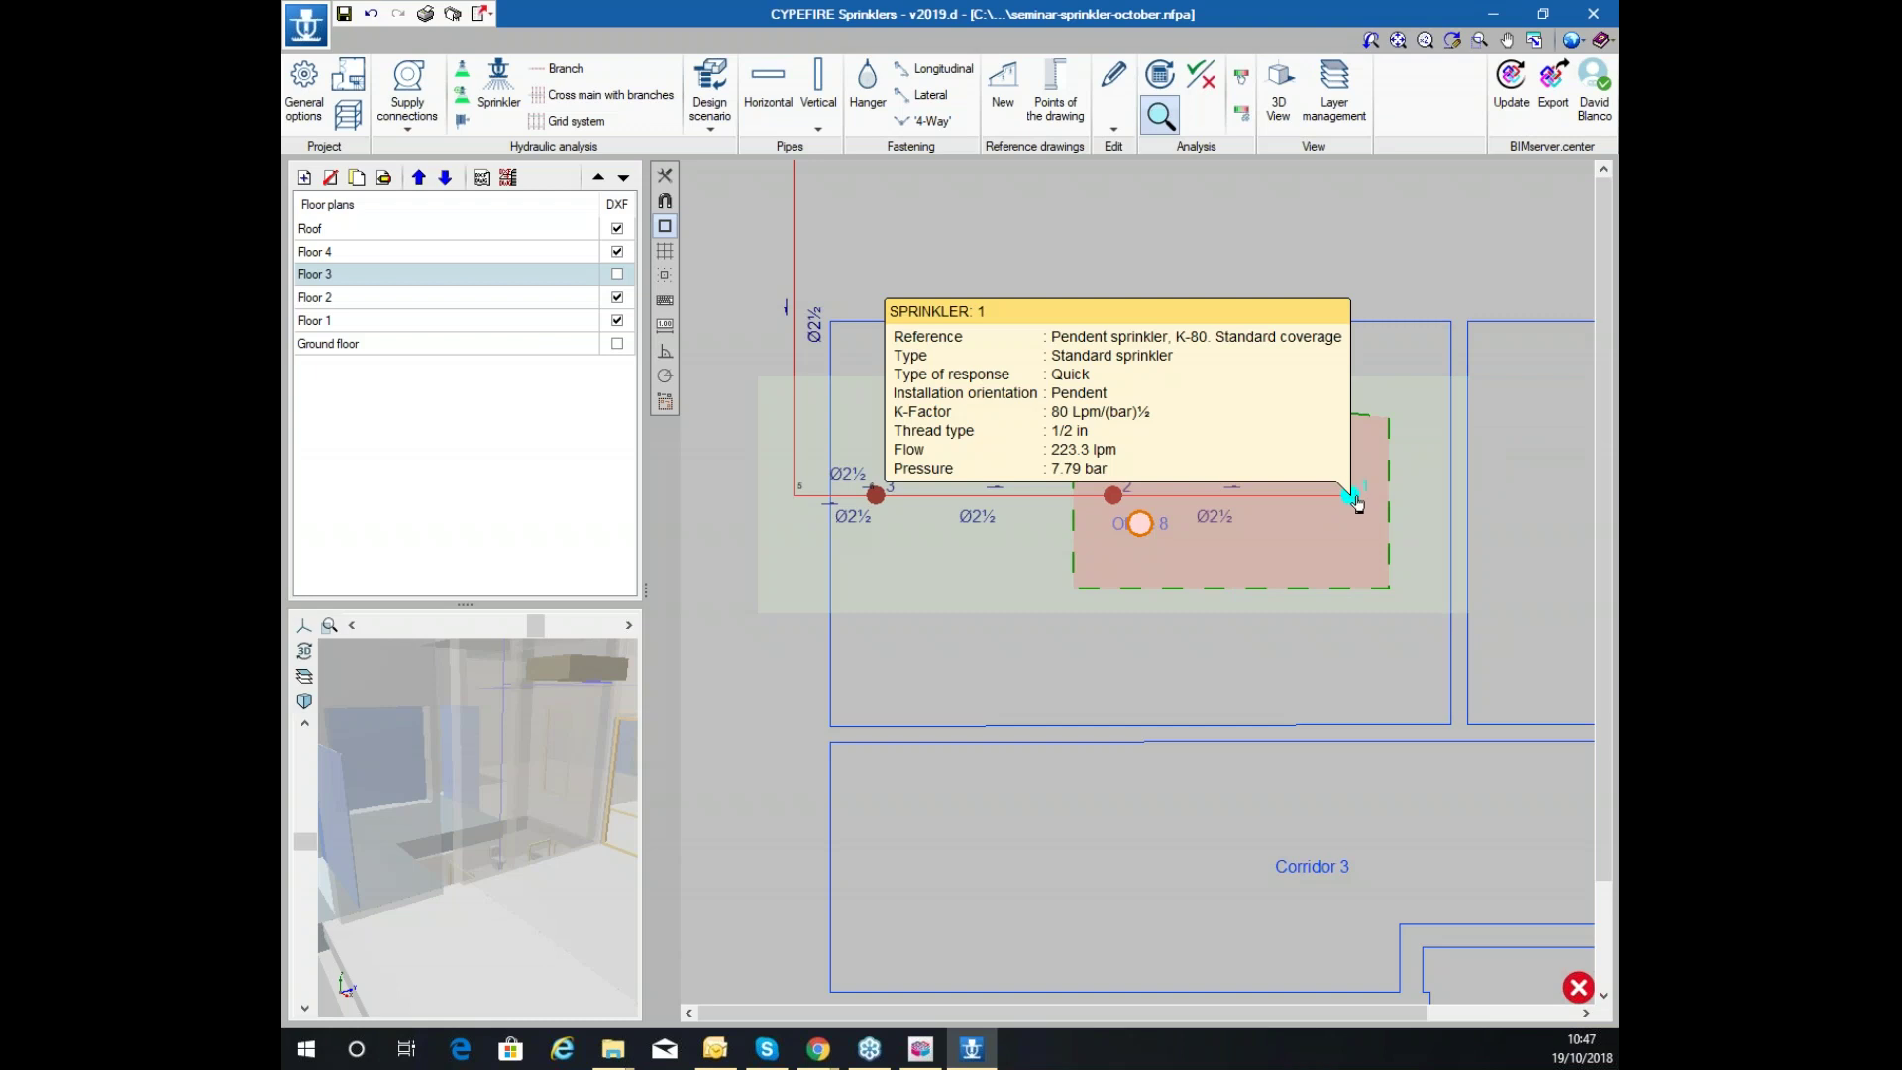
pyautogui.click(1354, 499)
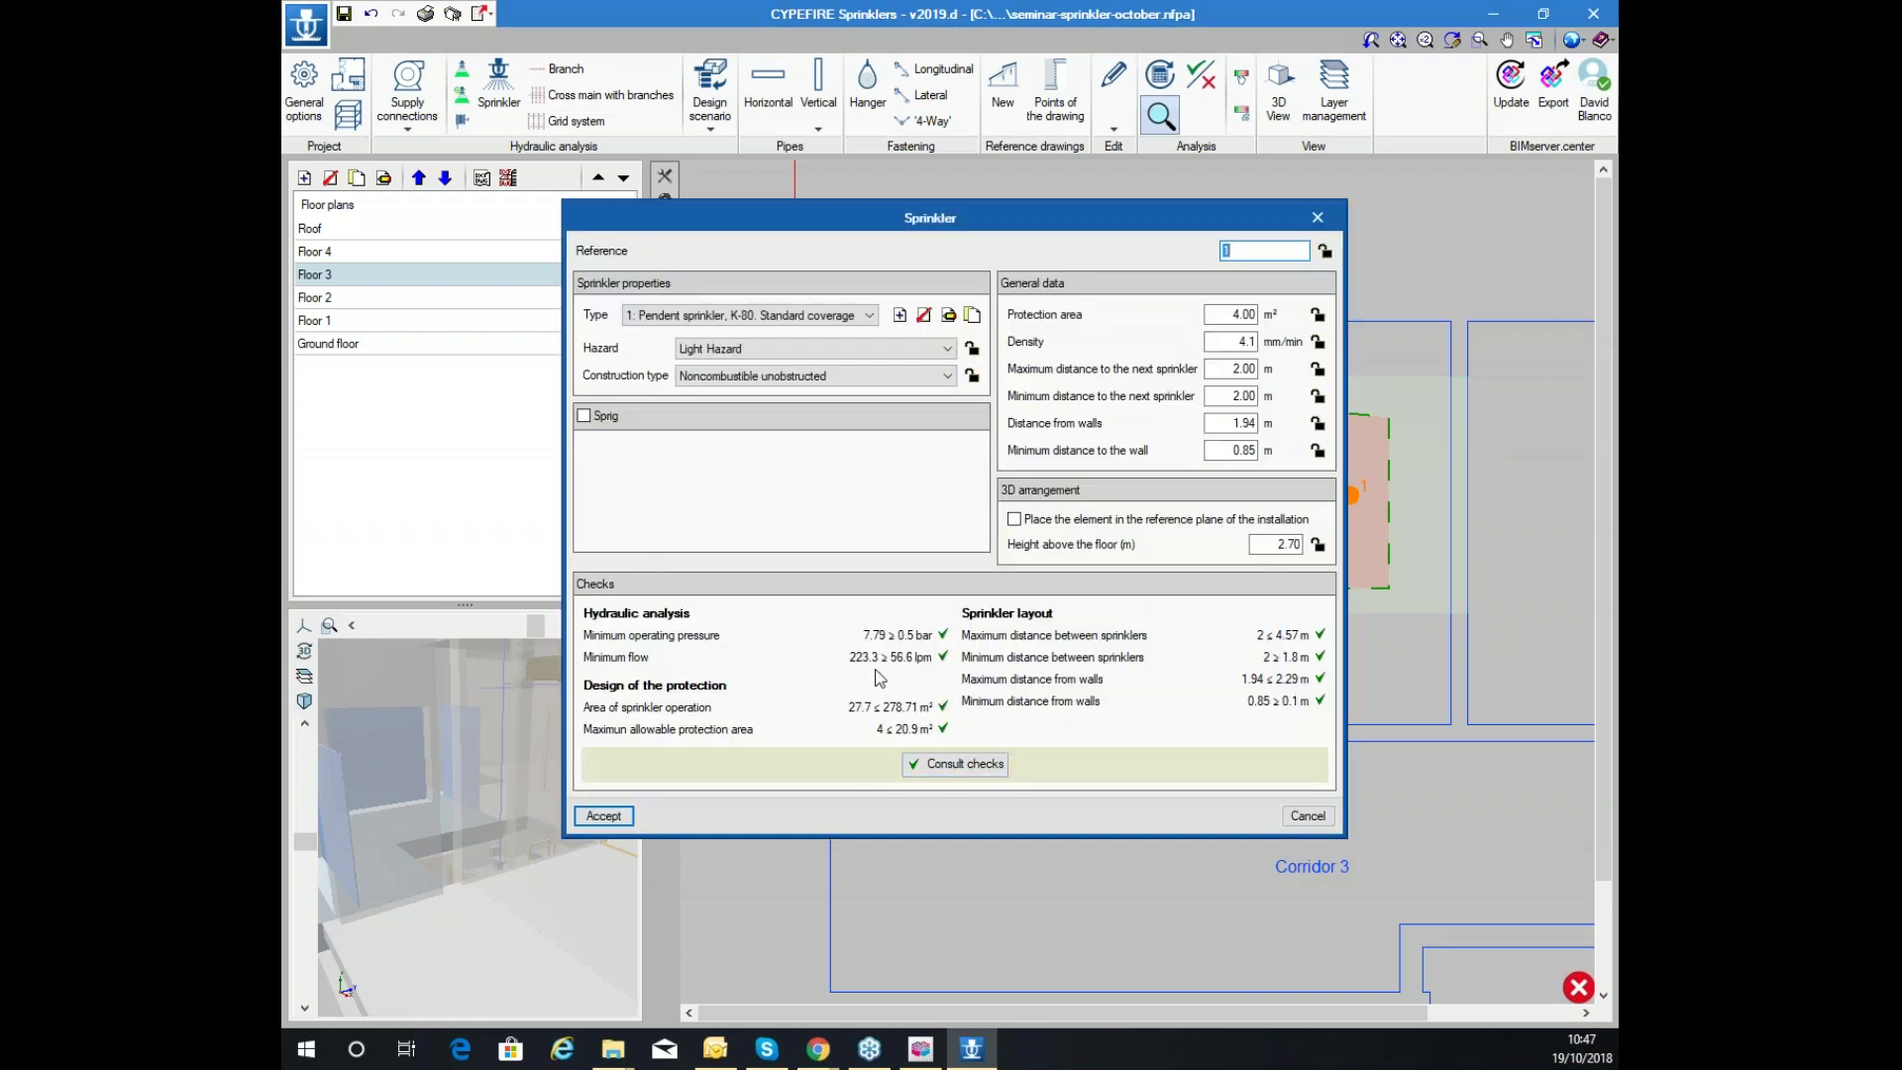
pyautogui.click(926, 762)
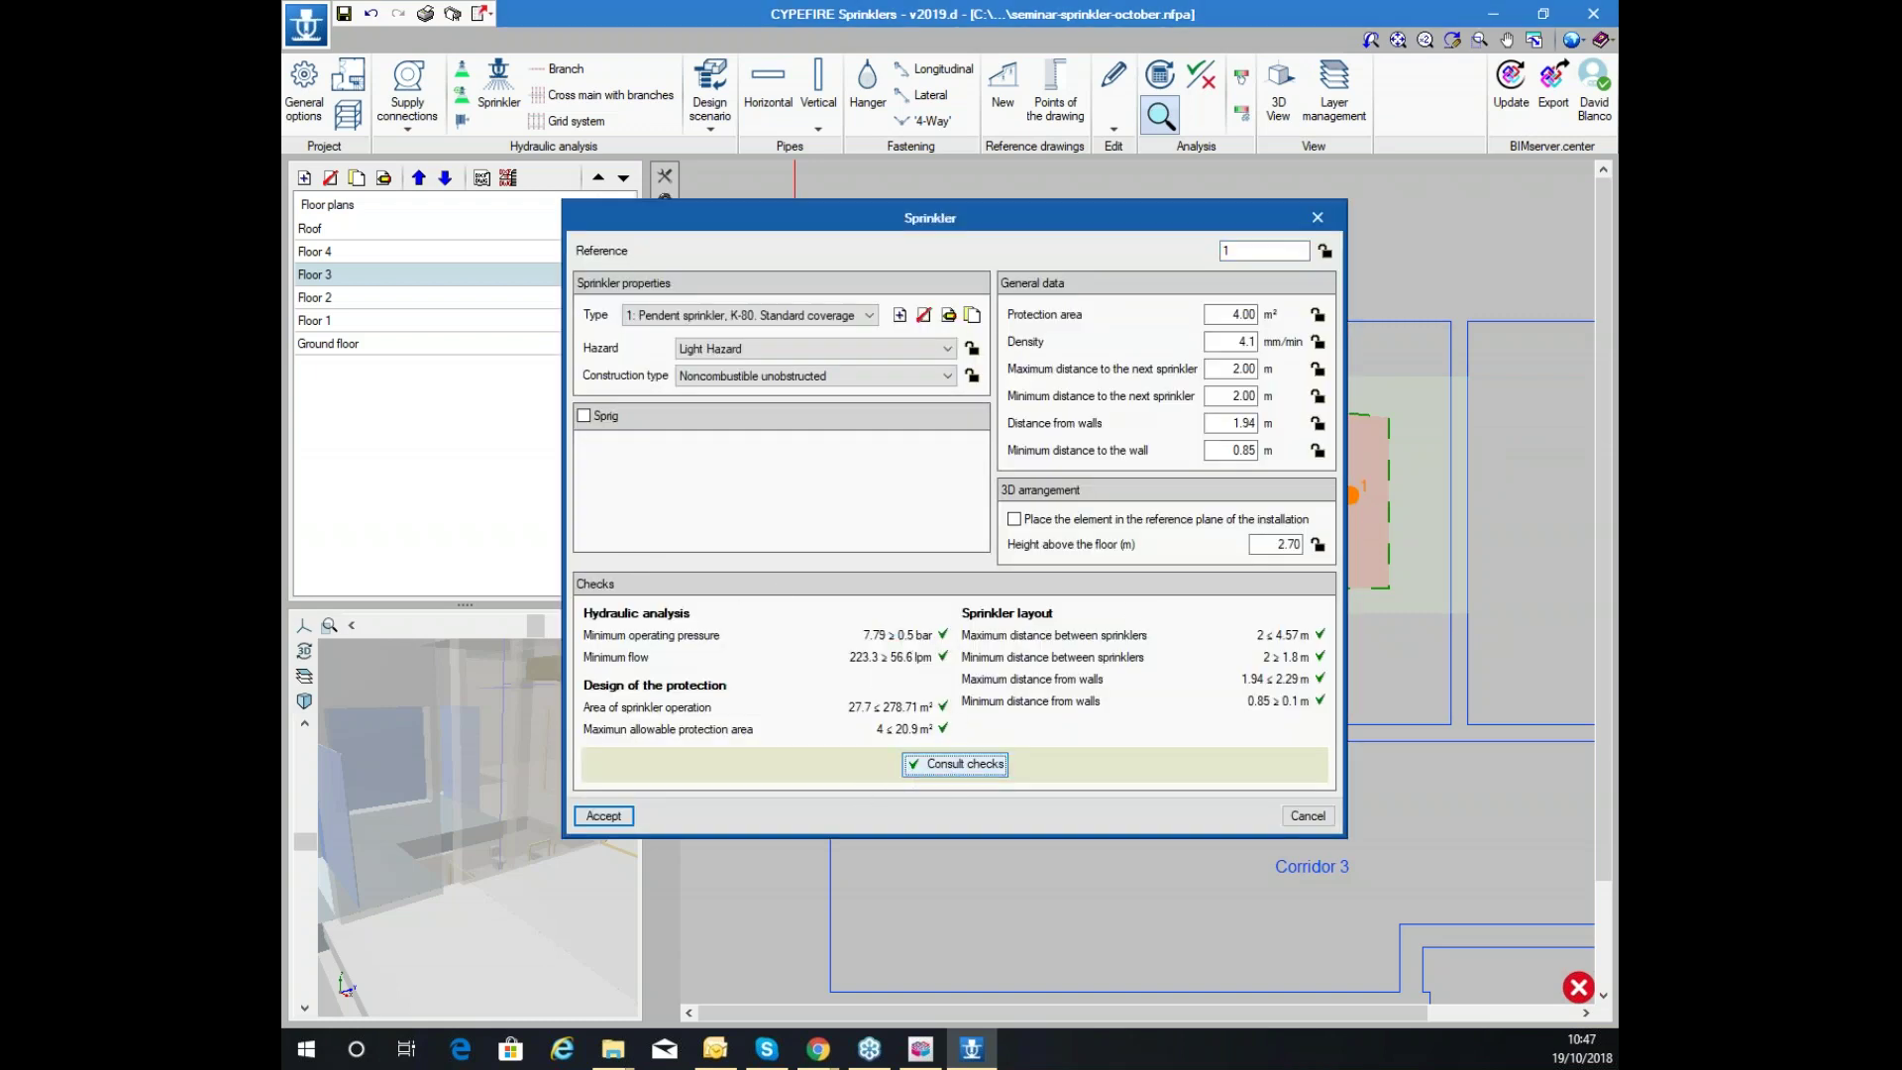
pyautogui.scroll(-3, 894, 355)
pyautogui.scroll(3, 895, 355)
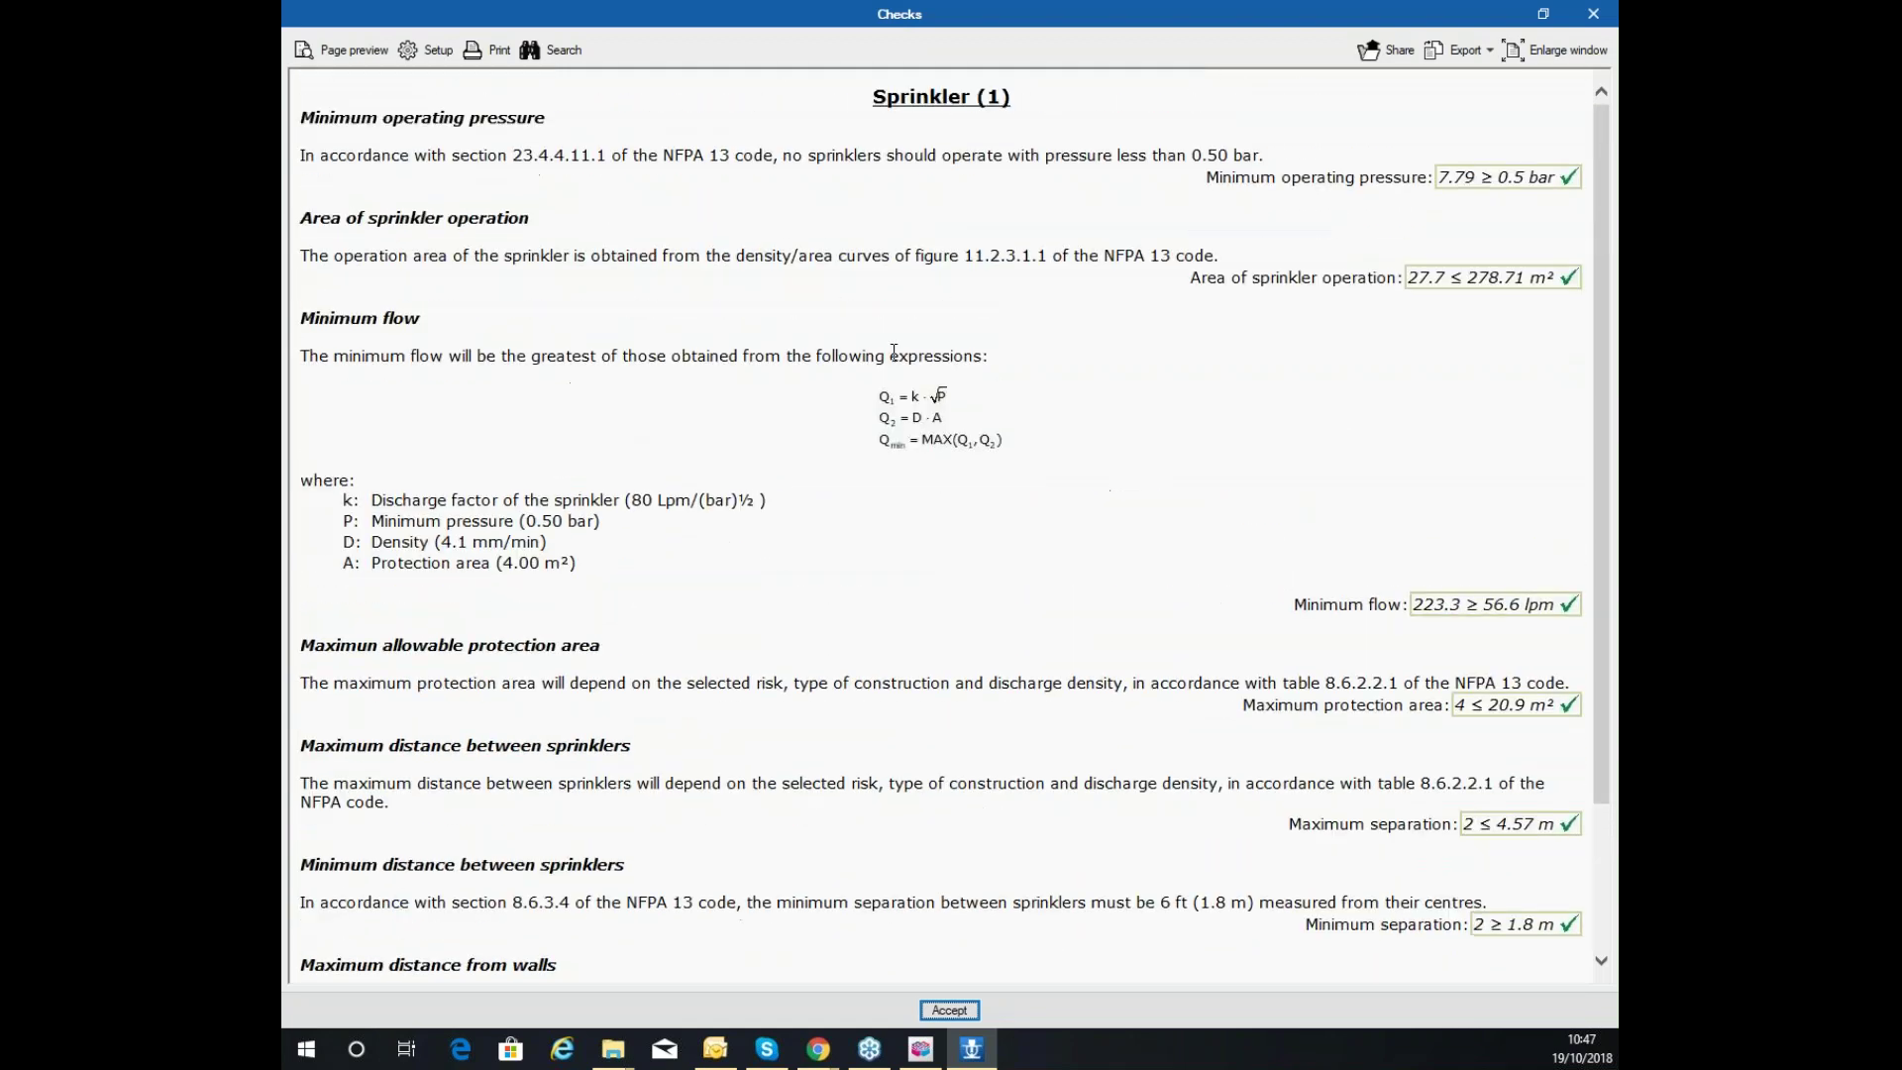
pyautogui.scroll(-3, 893, 351)
pyautogui.scroll(3, 892, 351)
pyautogui.scroll(-2, 991, 336)
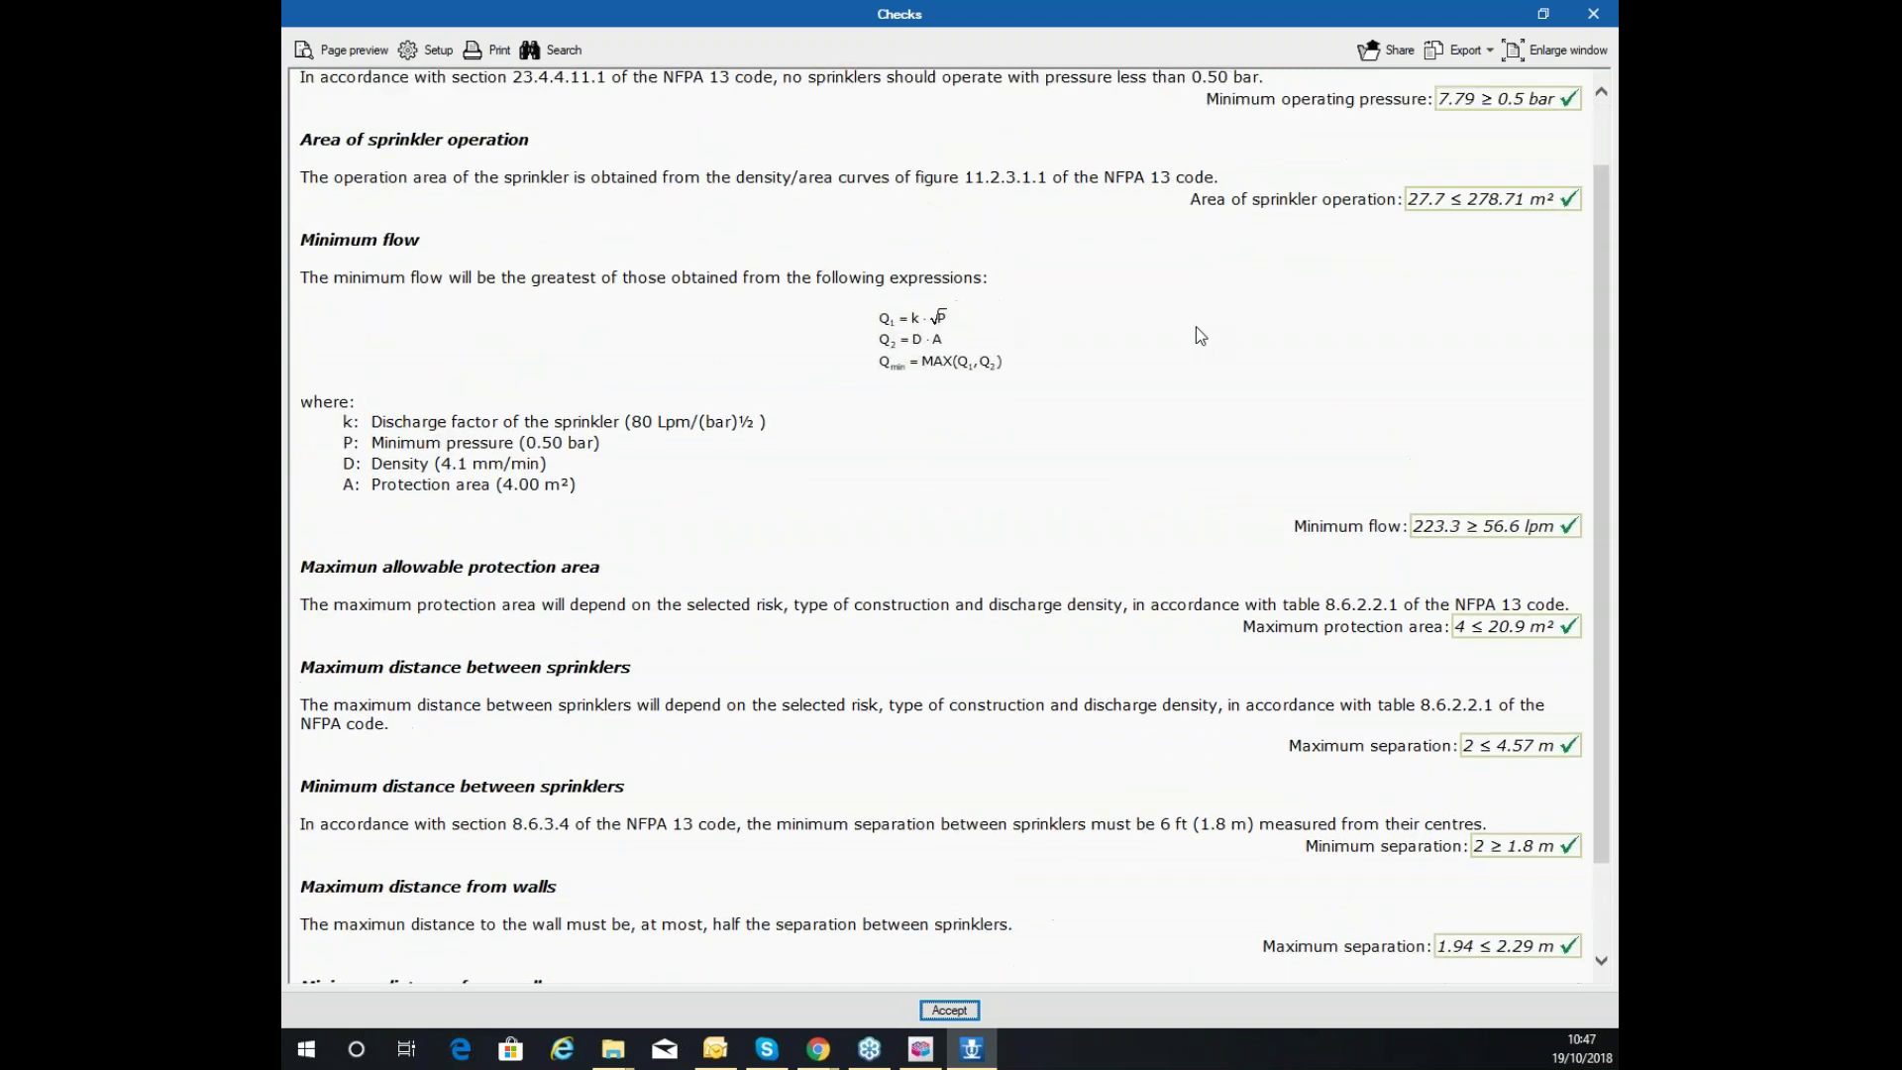
pyautogui.scroll(2, 1157, 335)
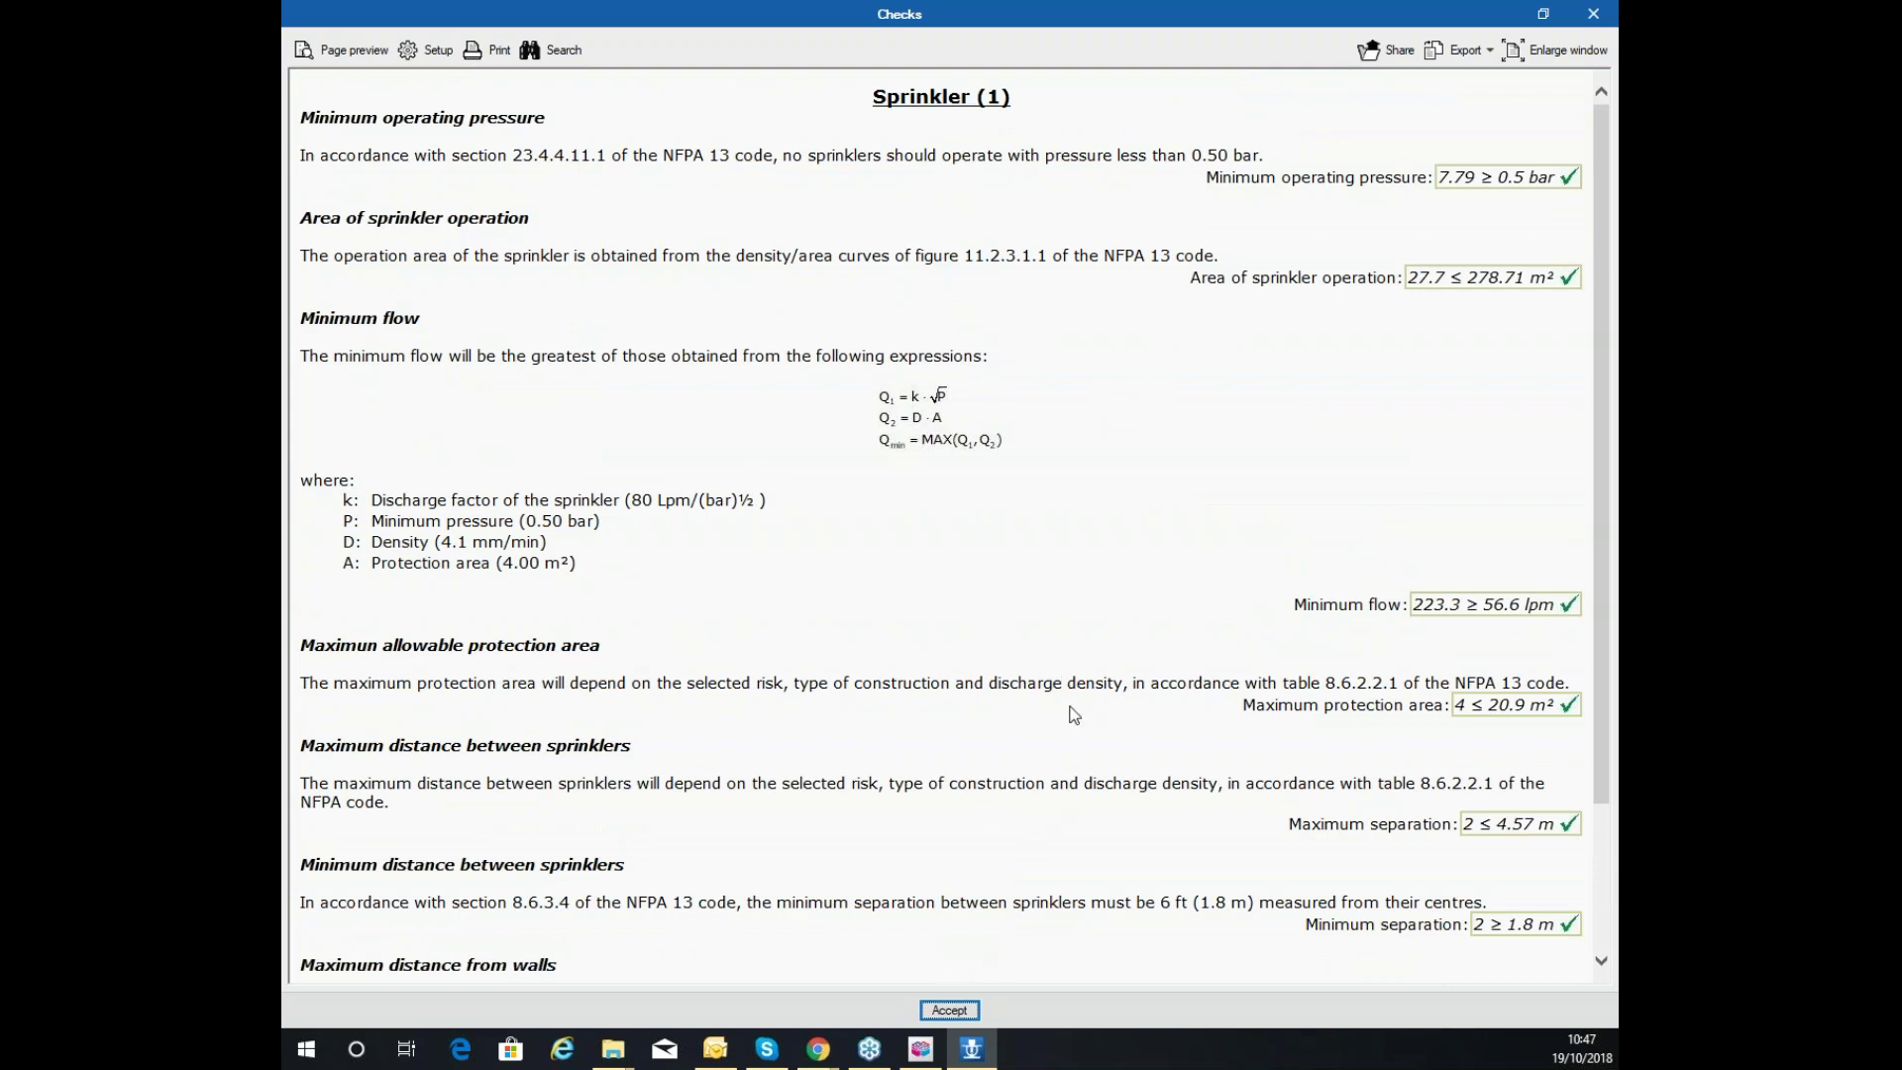
pyautogui.click(948, 1011)
pyautogui.click(604, 815)
# Open the full 3D view and examine the tank, pump and supply pipe outside the building from several sides
pyautogui.scroll(-3, 1168, 354)
pyautogui.scroll(2, 1146, 352)
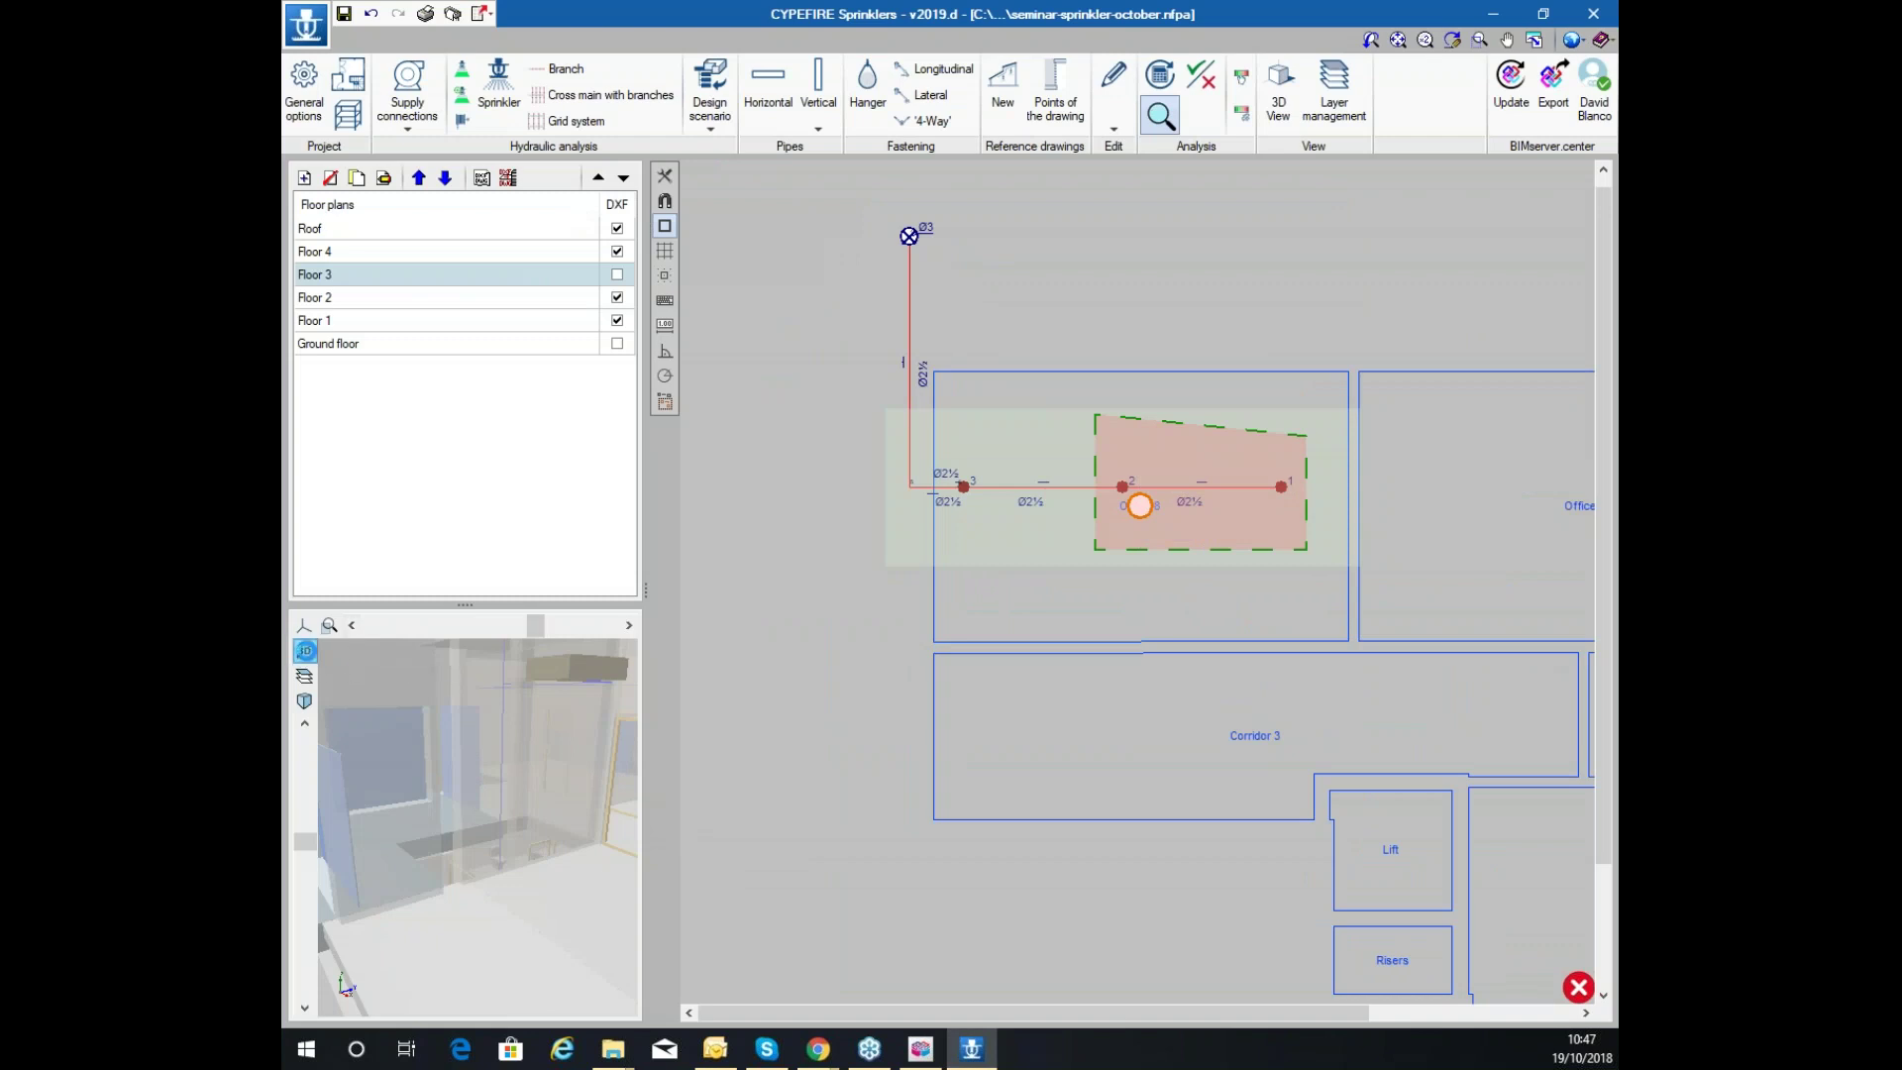
pyautogui.scroll(3, 597, 679)
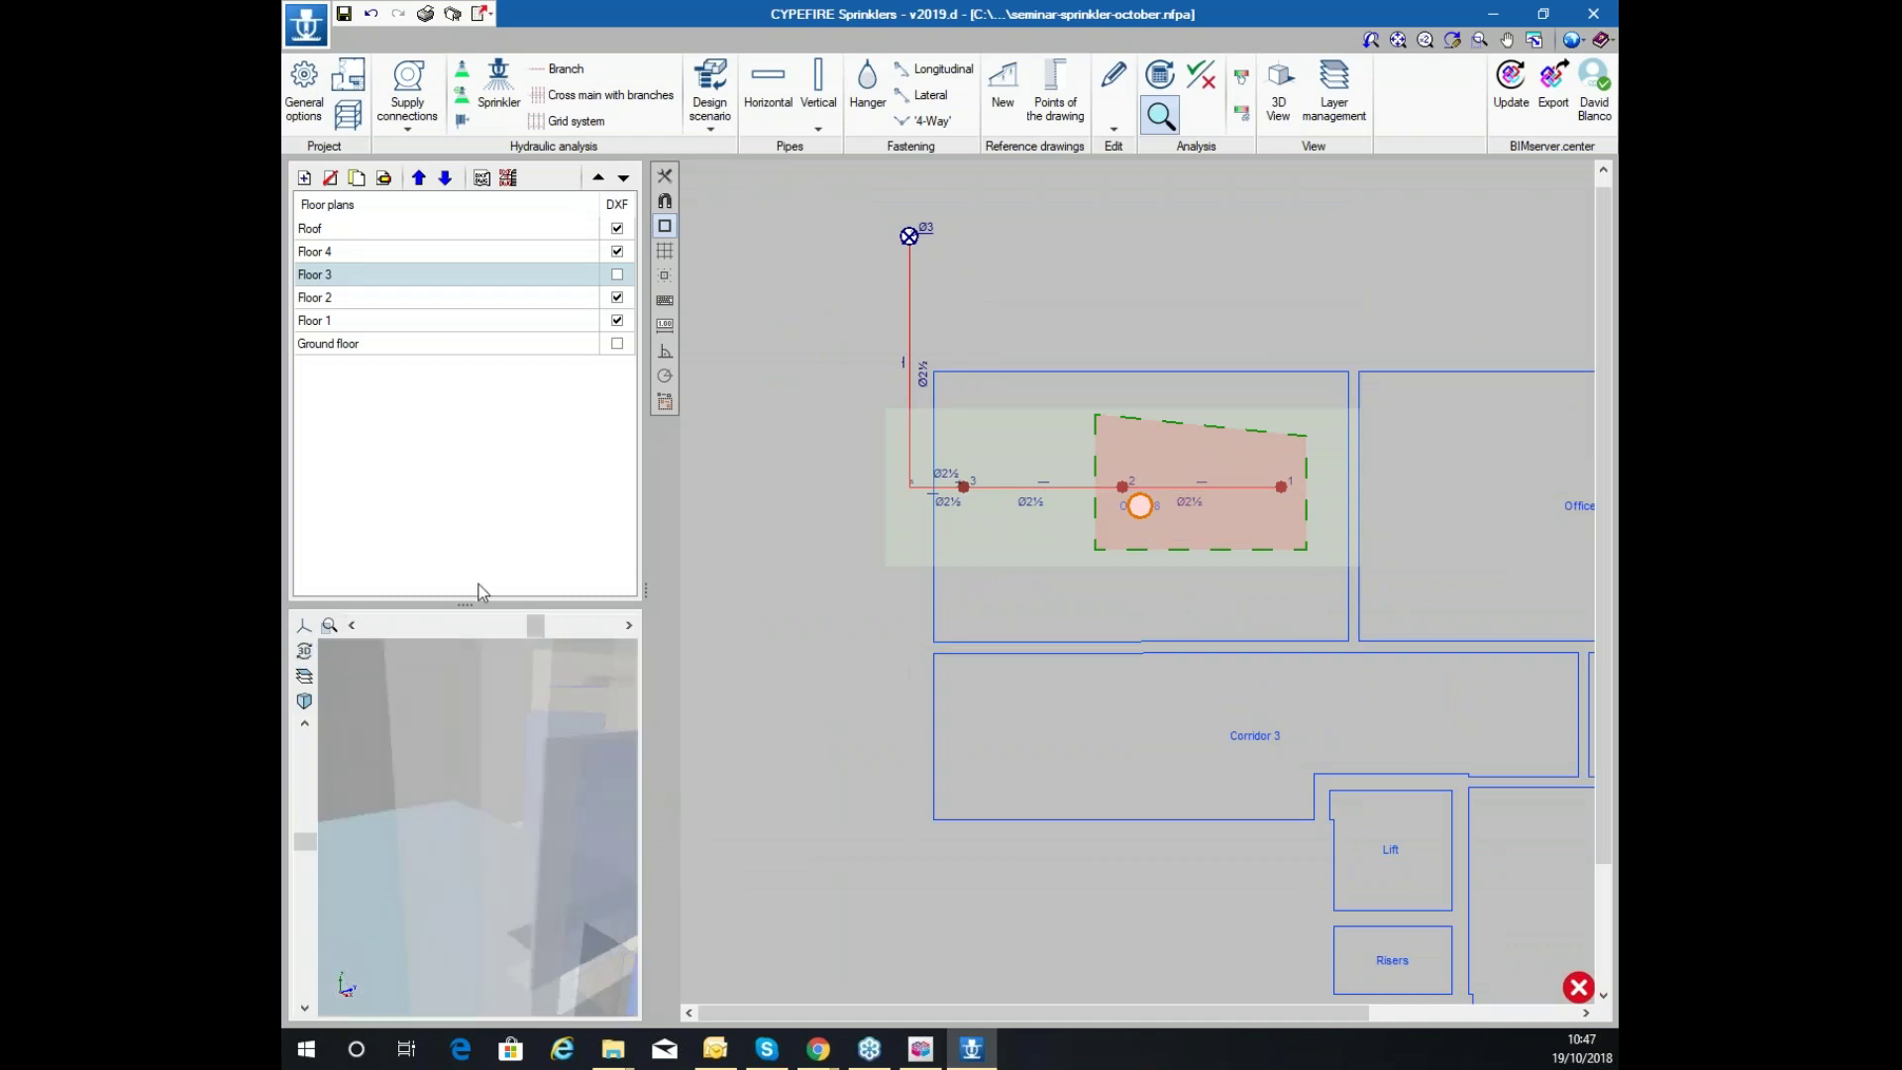
pyautogui.click(1279, 89)
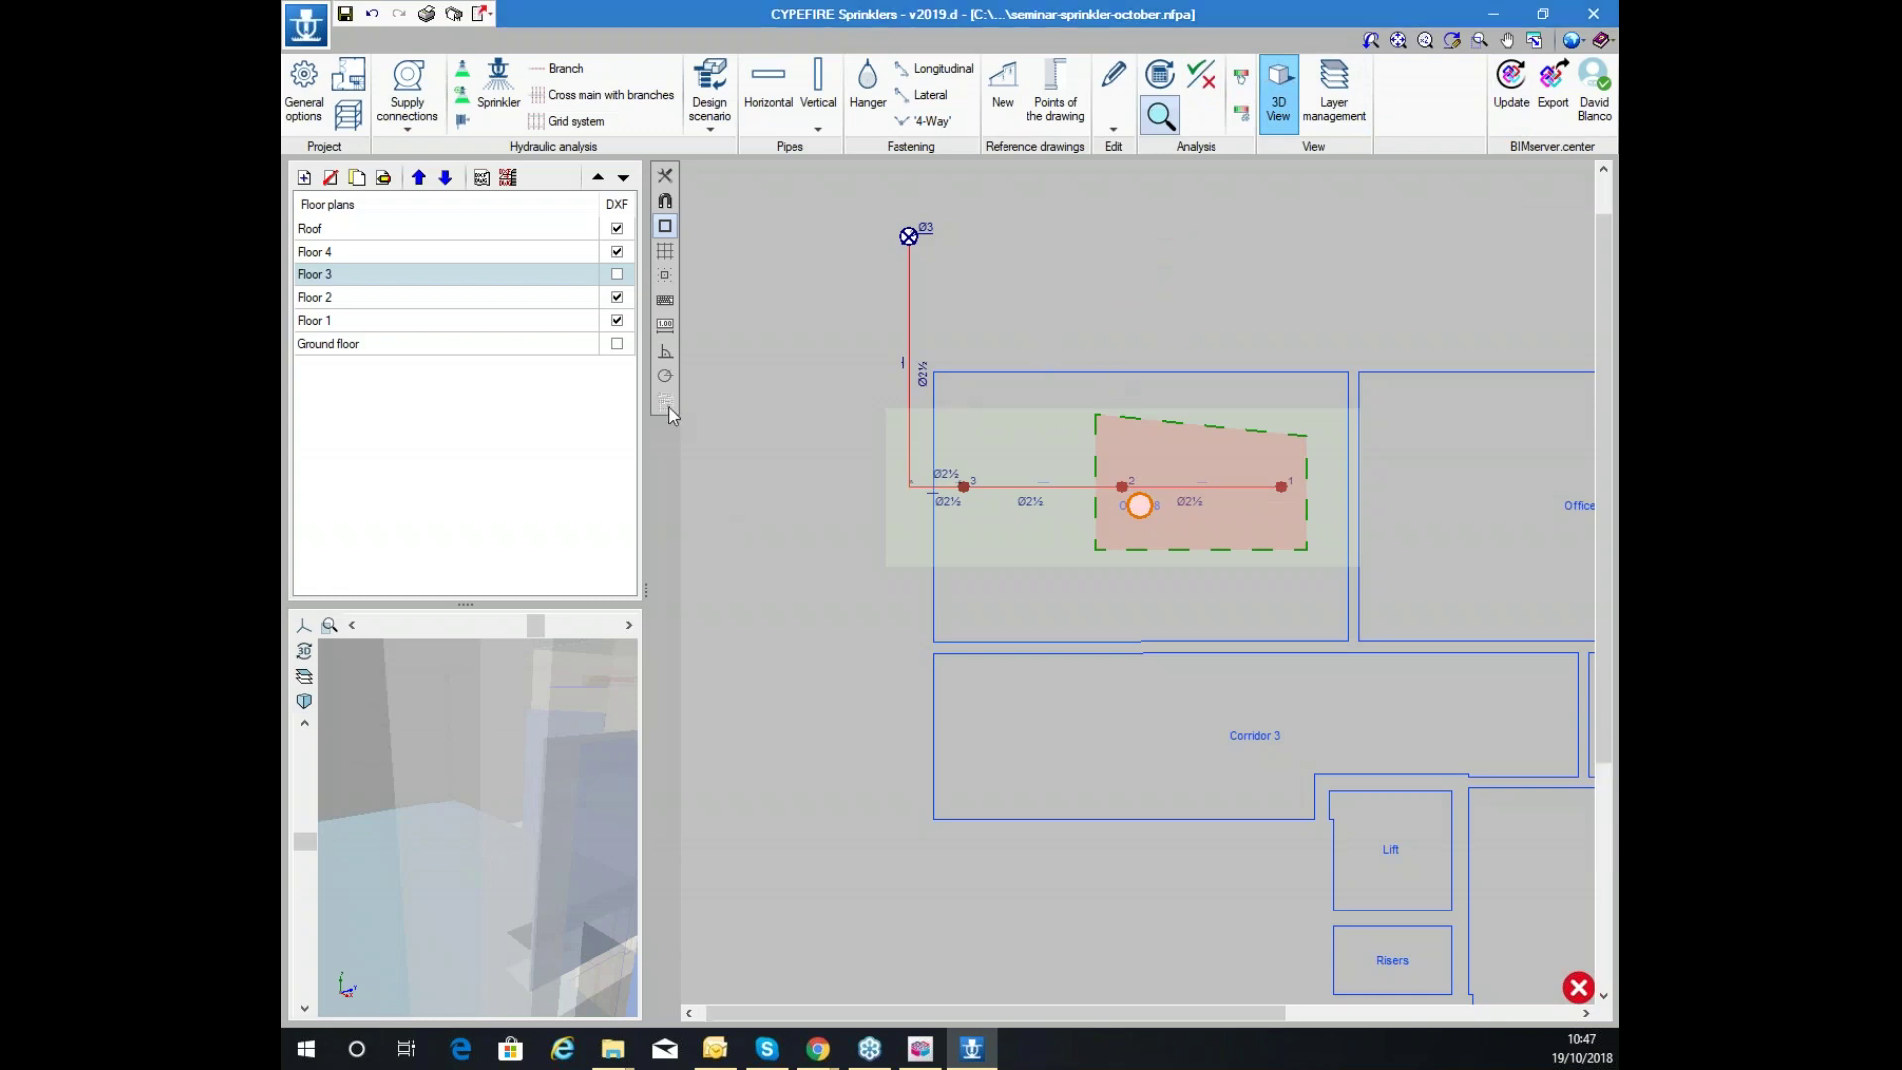
pyautogui.moveTo(684, 358); pyautogui.dragTo(691, 10)
pyautogui.moveTo(916, 470); pyautogui.dragTo(812, 687, button='middle')
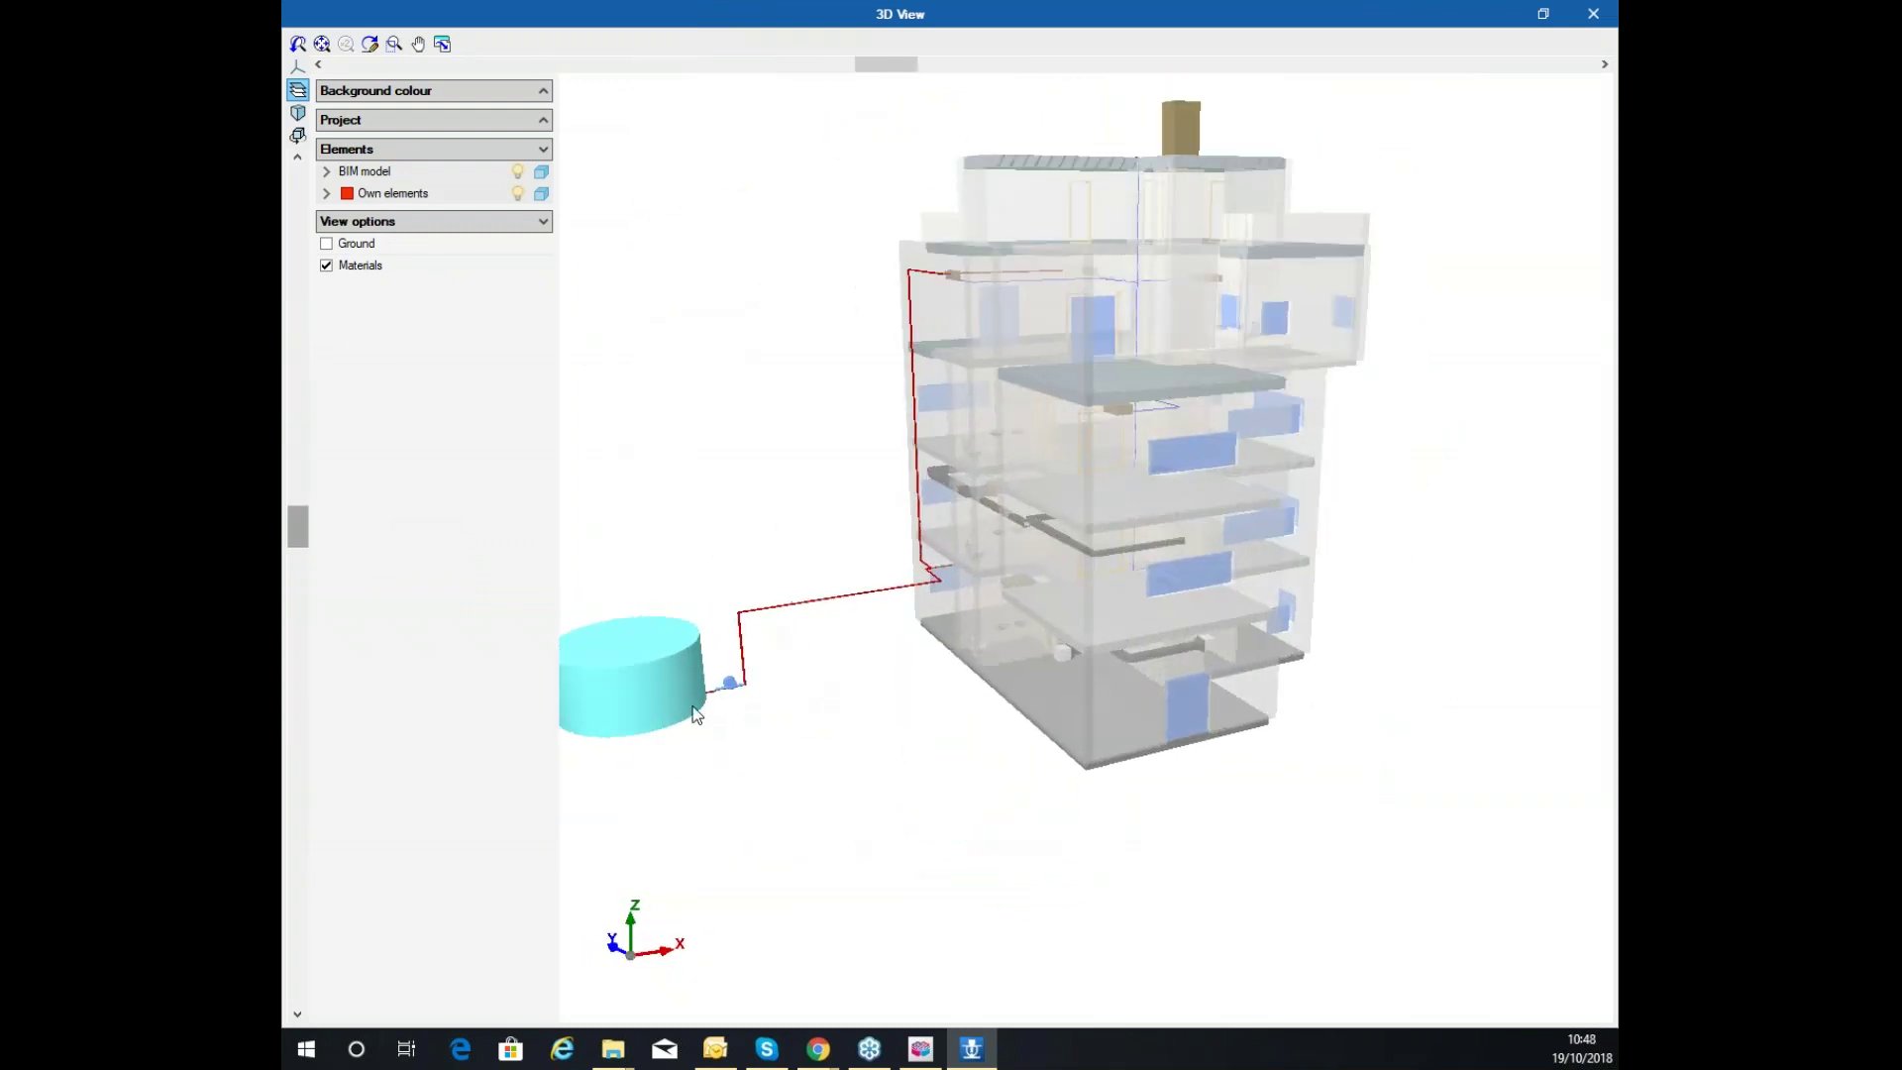
pyautogui.moveTo(759, 613); pyautogui.dragTo(946, 665, button='middle')
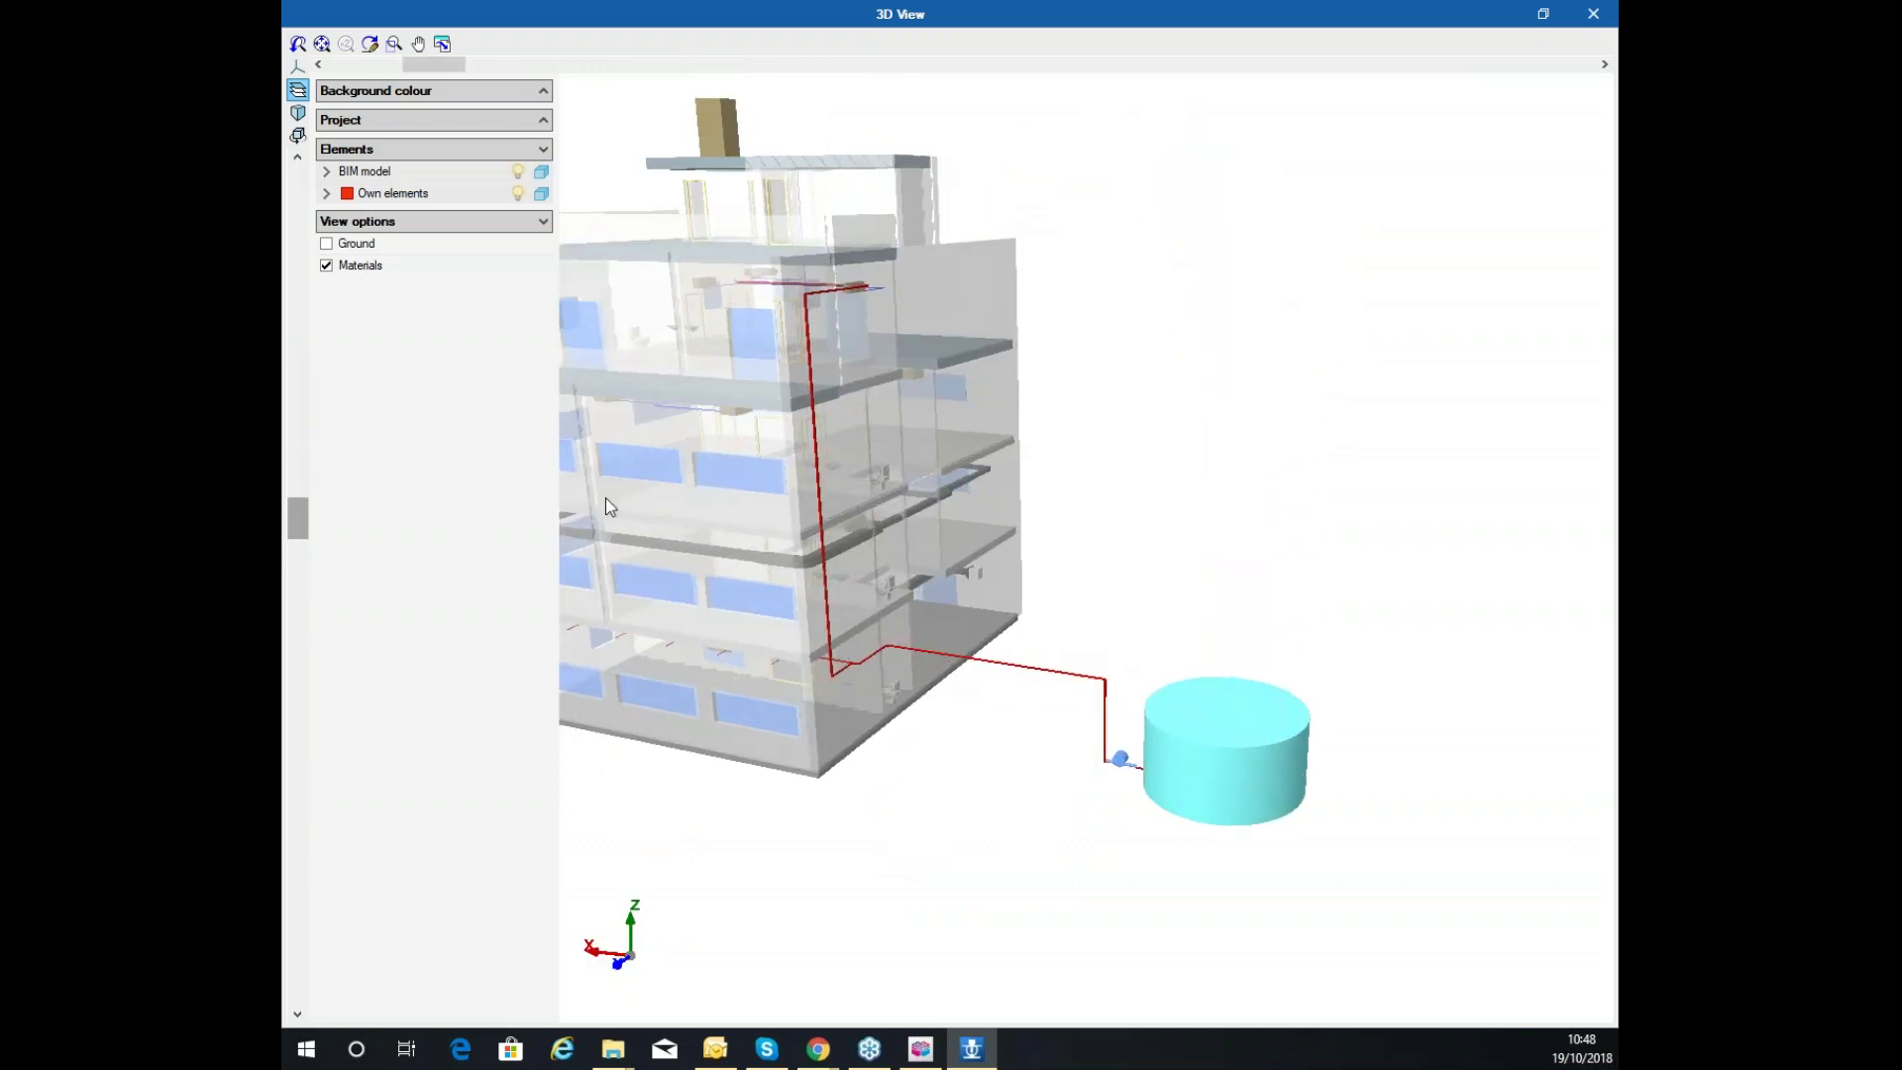
# Hide the BIM model in the 3D view and examine the bare sprinkler network from tank to upper branch
pyautogui.click(520, 175)
pyautogui.moveTo(1008, 608)
pyautogui.mouseDown(button='middle')
pyautogui.moveTo(1150, 574)
pyautogui.moveTo(1308, 657)
pyautogui.moveTo(792, 530)
pyautogui.moveTo(802, 500)
pyautogui.moveTo(1159, 577)
pyautogui.moveTo(1020, 533)
pyautogui.moveTo(1146, 595)
pyautogui.moveTo(1003, 608)
pyautogui.moveTo(950, 599)
pyautogui.moveTo(959, 565)
pyautogui.moveTo(1025, 538)
pyautogui.moveTo(946, 545)
pyautogui.moveTo(990, 584)
pyautogui.moveTo(934, 561)
pyautogui.moveTo(971, 624)
pyautogui.moveTo(1014, 539)
pyautogui.moveTo(991, 592)
pyautogui.mouseUp(button='middle')
pyautogui.scroll(-2, 1014, 539)
pyautogui.scroll(2, 995, 542)
pyautogui.scroll(3, 1000, 549)
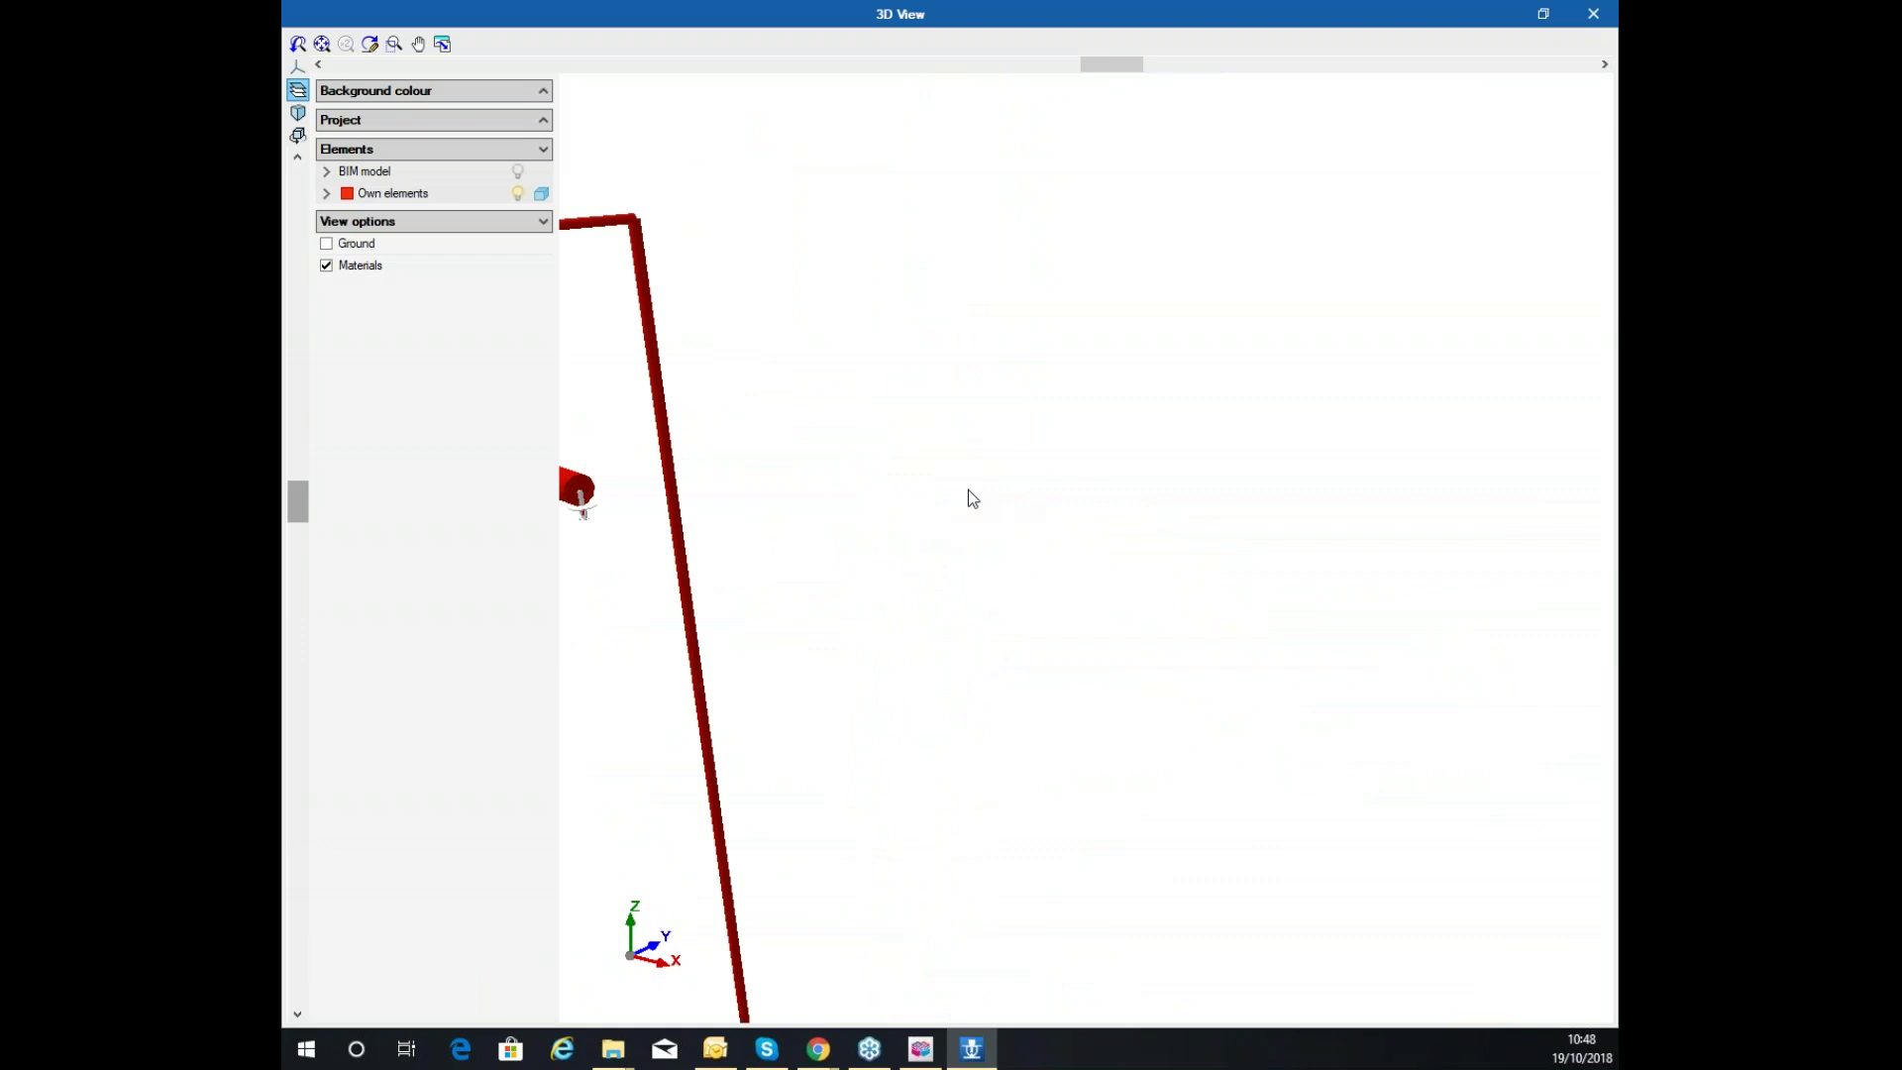
pyautogui.scroll(-3, 973, 499)
pyautogui.moveTo(951, 497); pyautogui.dragTo(991, 478, button='middle')
pyautogui.scroll(-3, 866, 336)
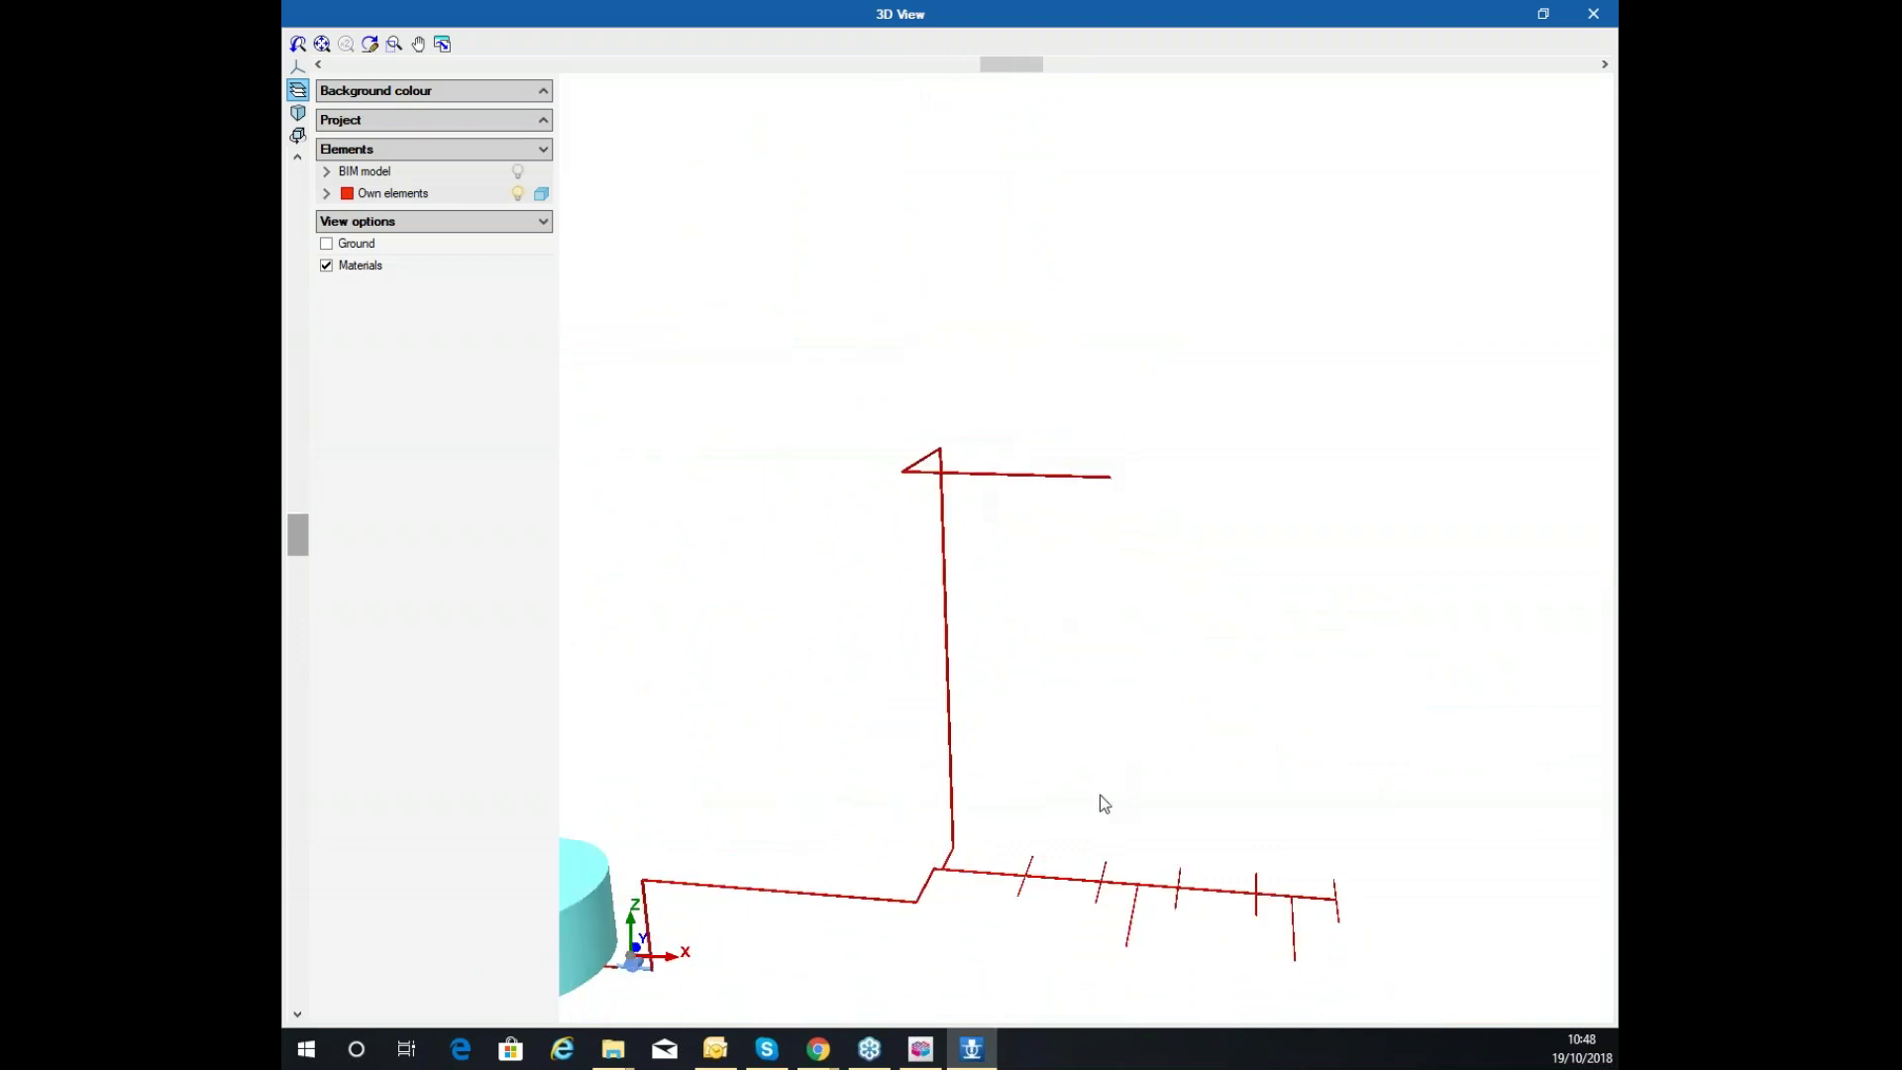
pyautogui.moveTo(1104, 803); pyautogui.dragTo(1172, 726, button='middle')
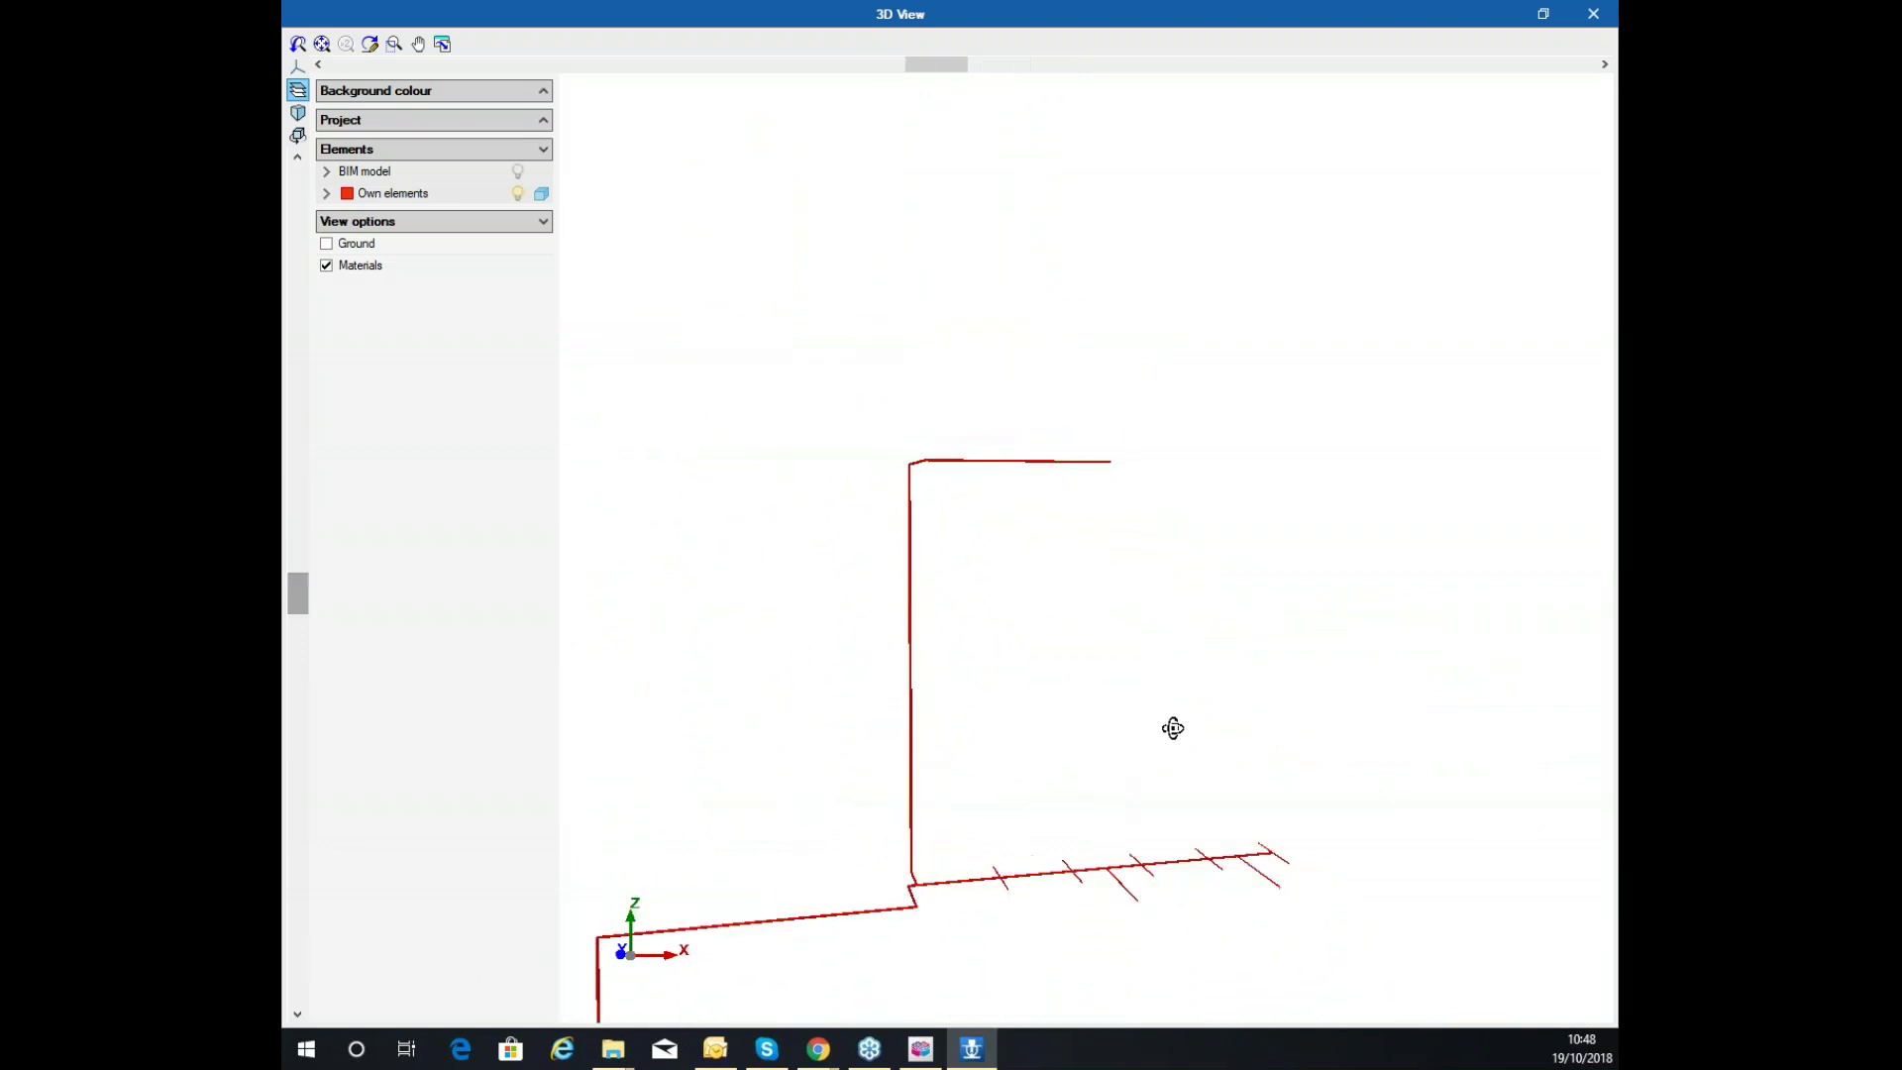
# Show the BIM model again and examine how the lower floor's sprinkler main and branches run inside the building
pyautogui.click(517, 171)
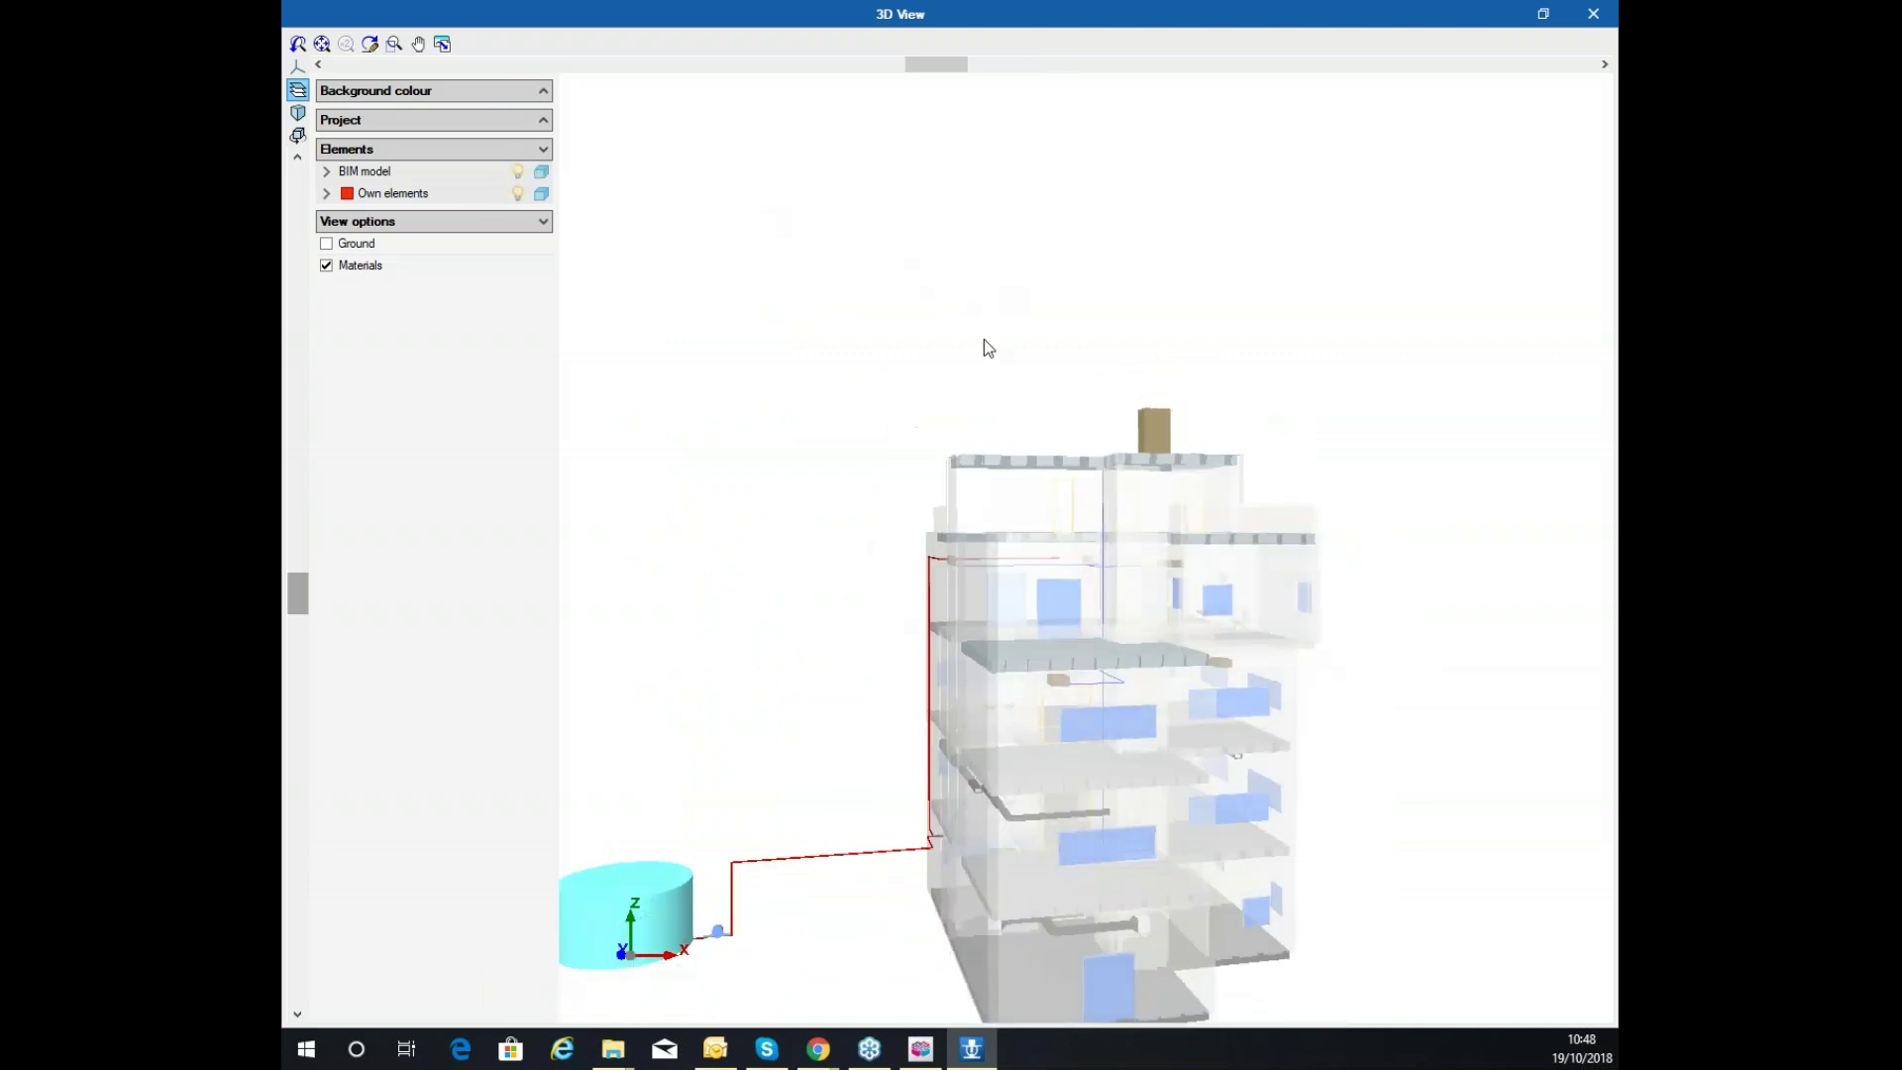
pyautogui.scroll(-2, 938, 747)
pyautogui.moveTo(938, 746); pyautogui.dragTo(973, 658, button='middle')
pyautogui.moveTo(1016, 619); pyautogui.dragTo(1069, 679, button='middle')
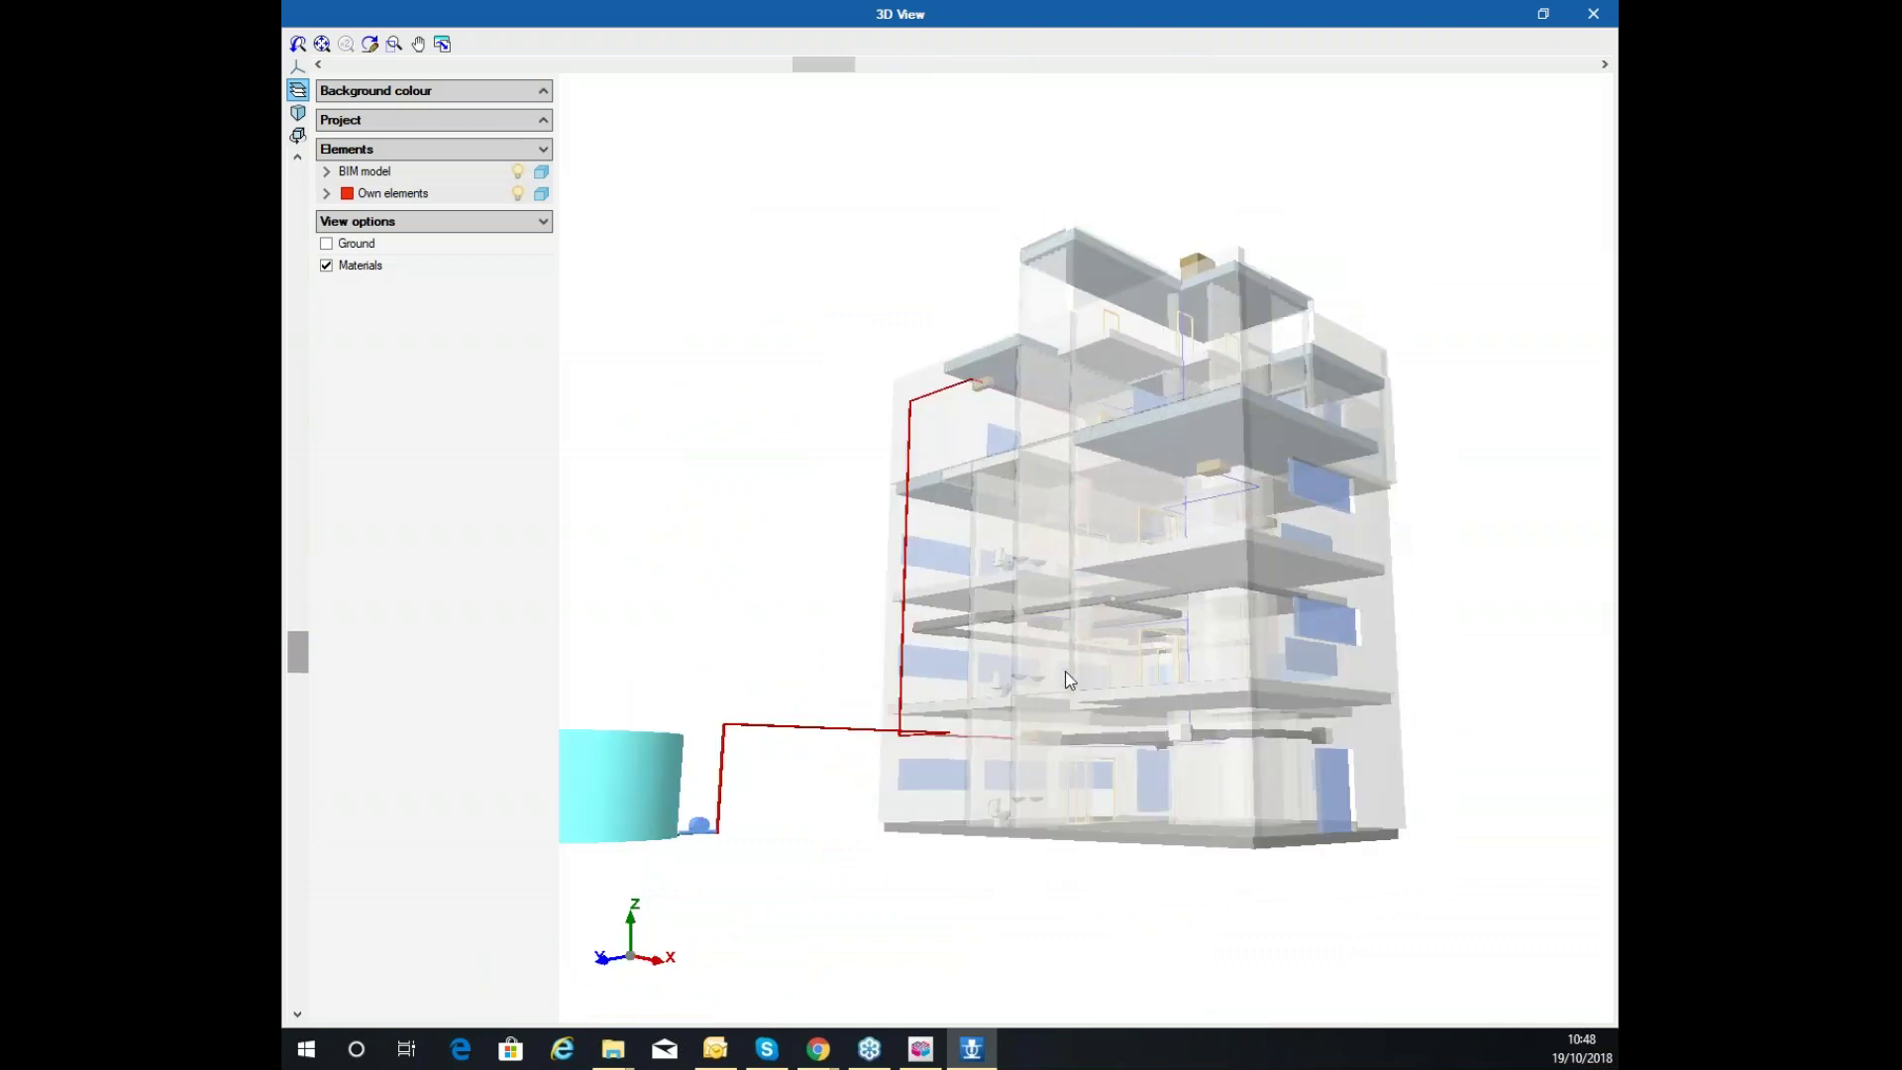
pyautogui.scroll(3, 1000, 742)
pyautogui.moveTo(921, 847); pyautogui.dragTo(1197, 680, button='middle')
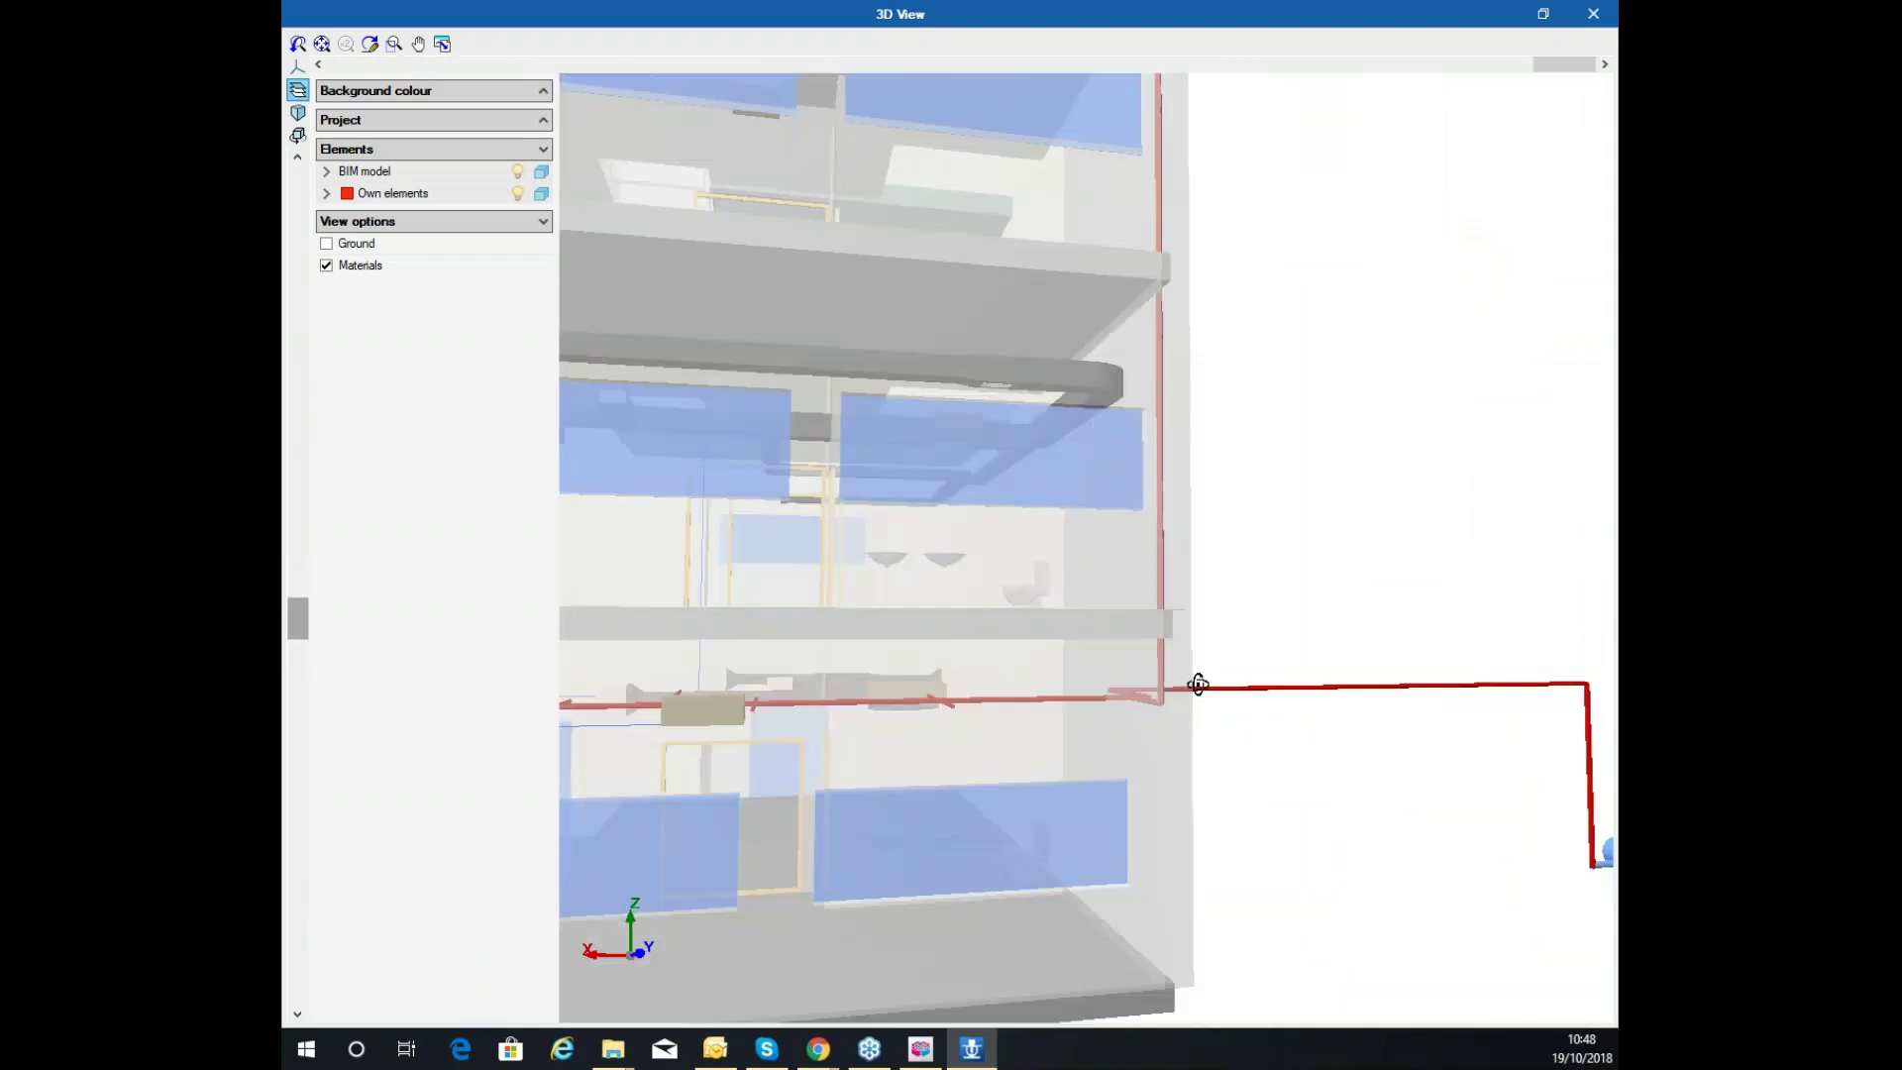
pyautogui.scroll(2, 766, 691)
pyautogui.moveTo(773, 730); pyautogui.dragTo(1190, 711, button='middle')
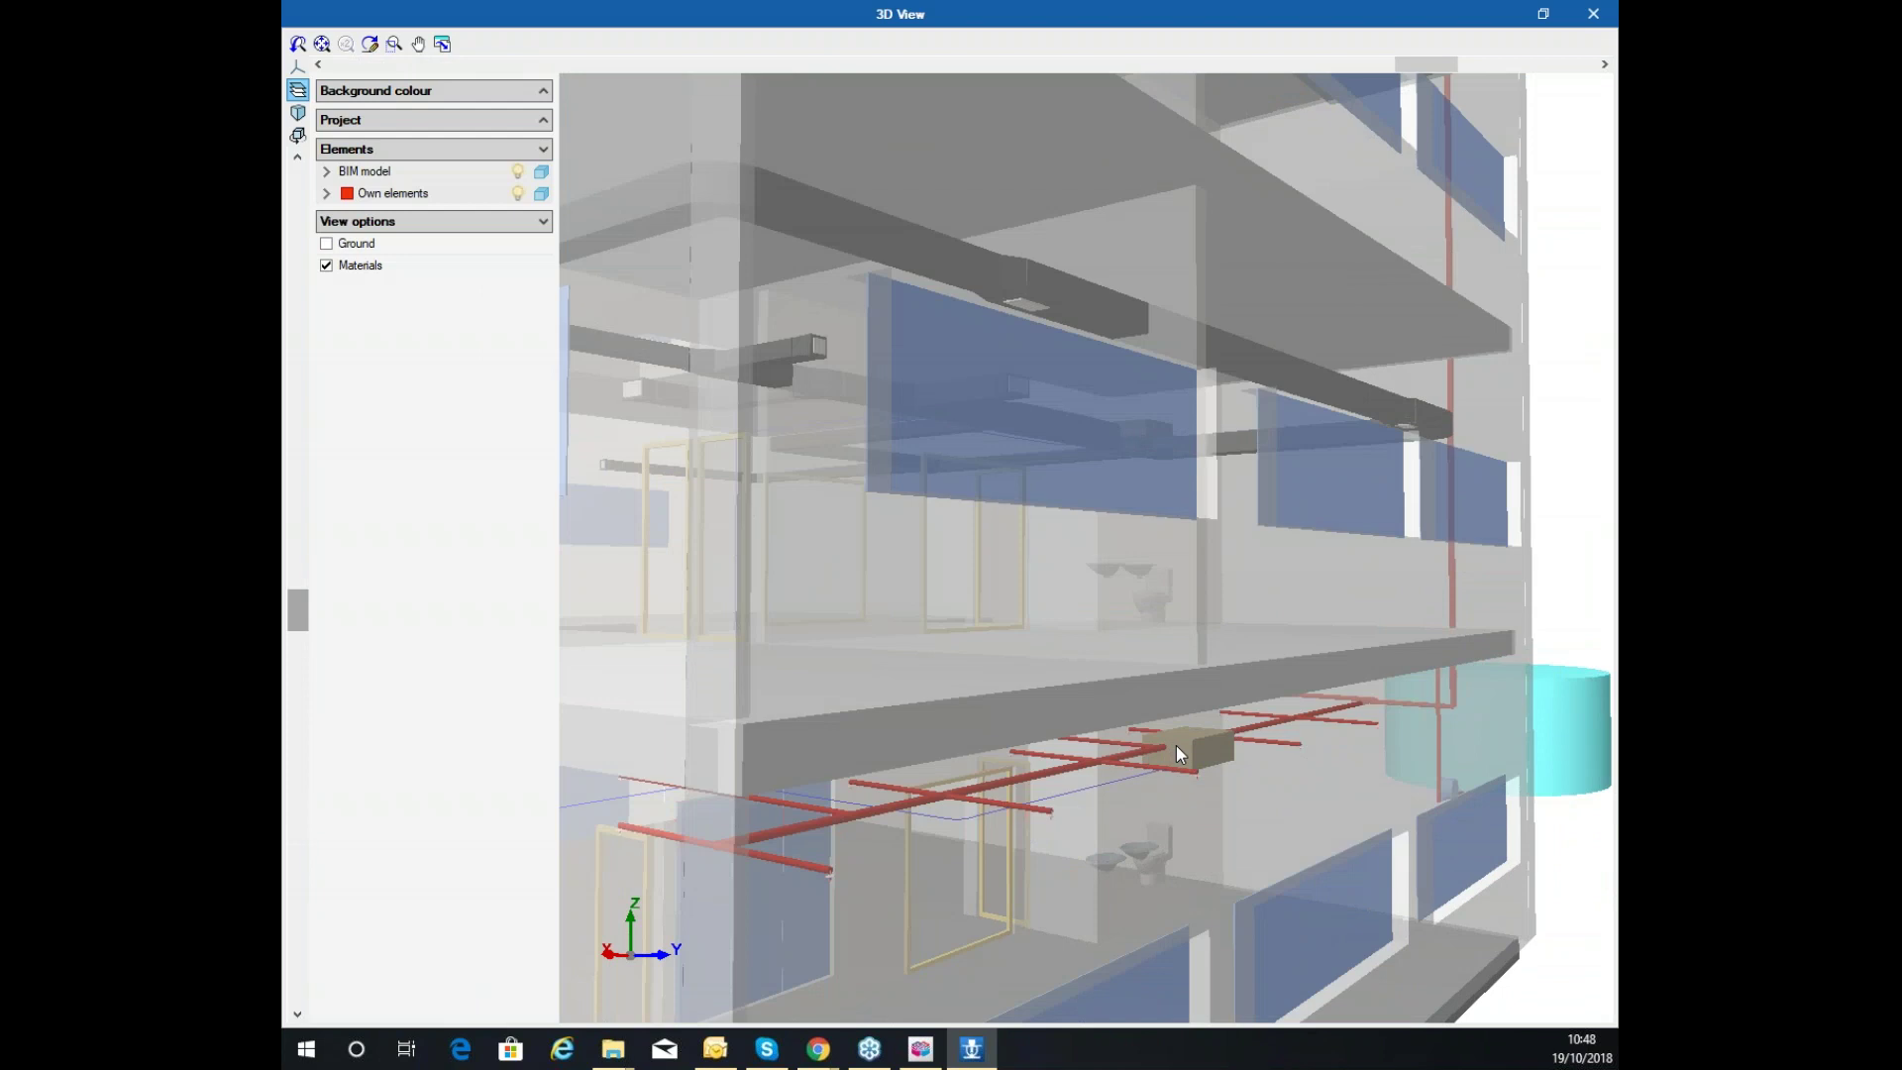
pyautogui.moveTo(1174, 744); pyautogui.dragTo(1097, 786, button='middle')
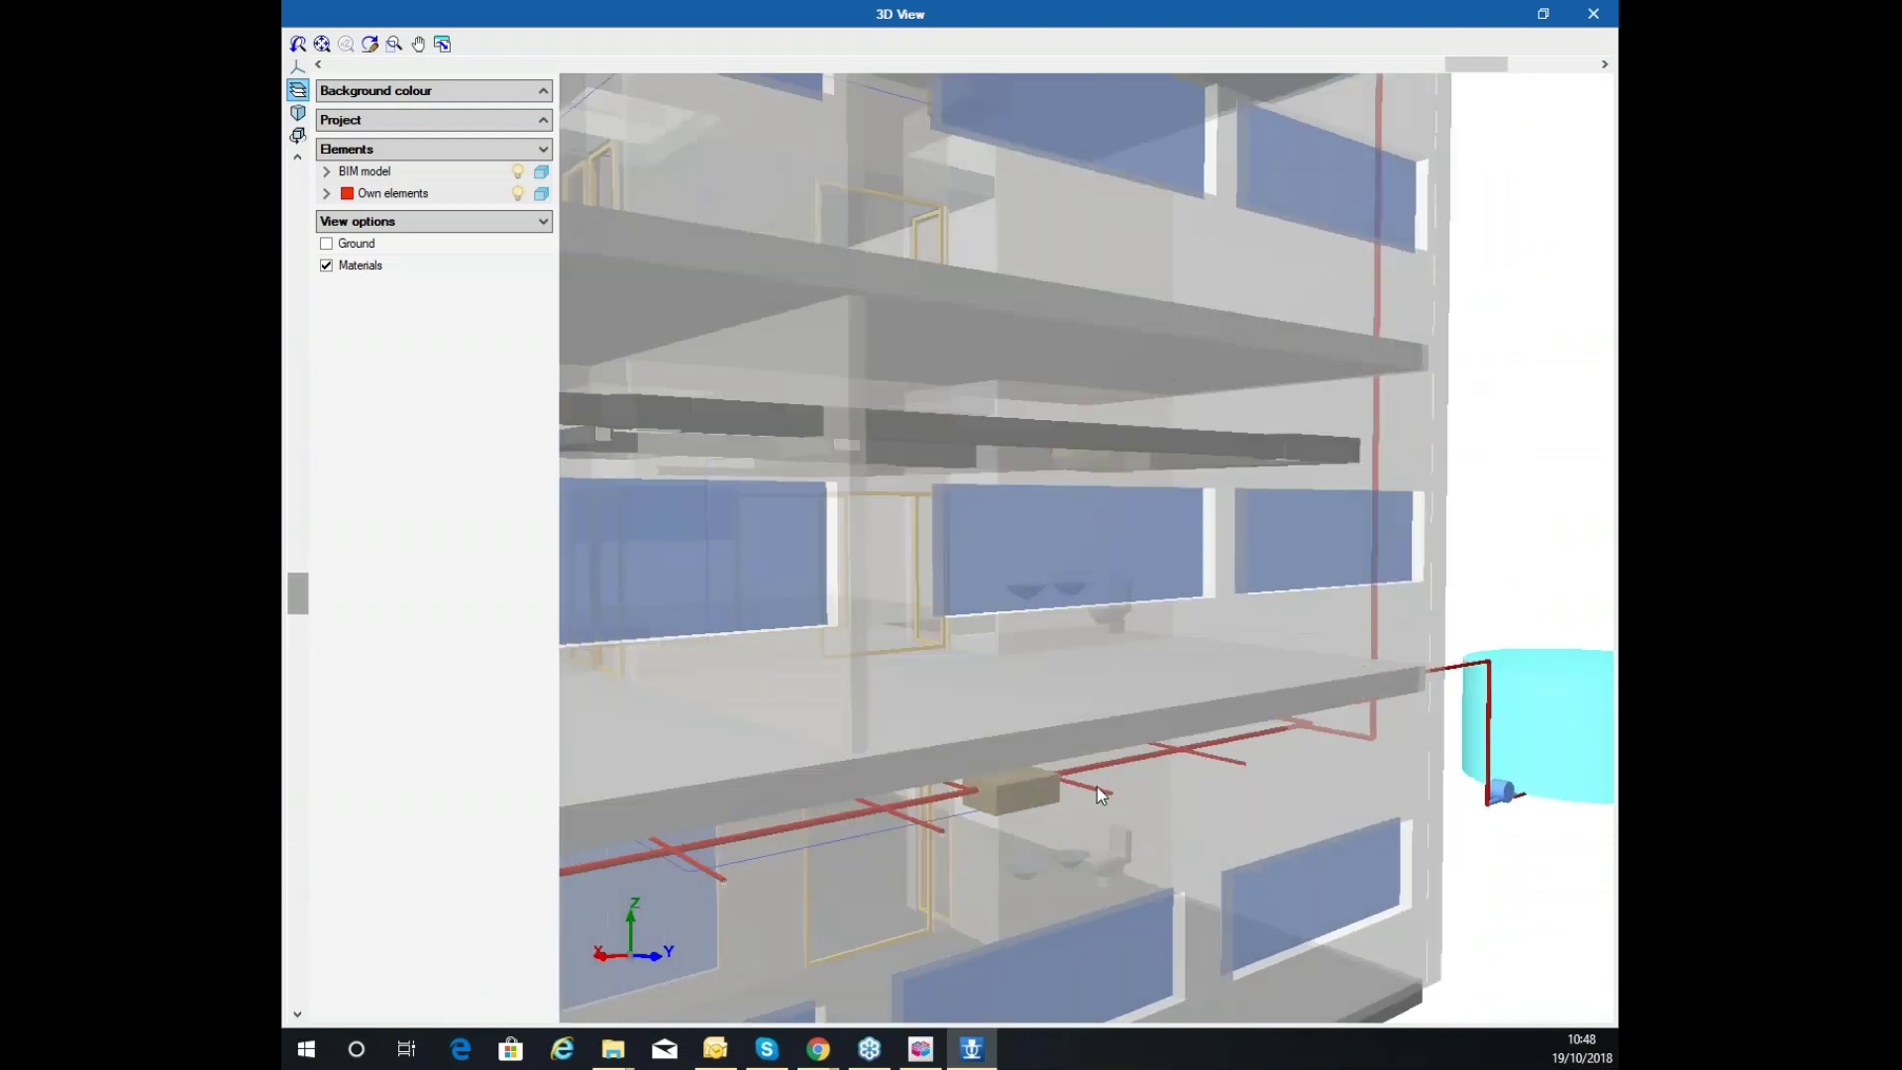
pyautogui.scroll(-3, 1094, 710)
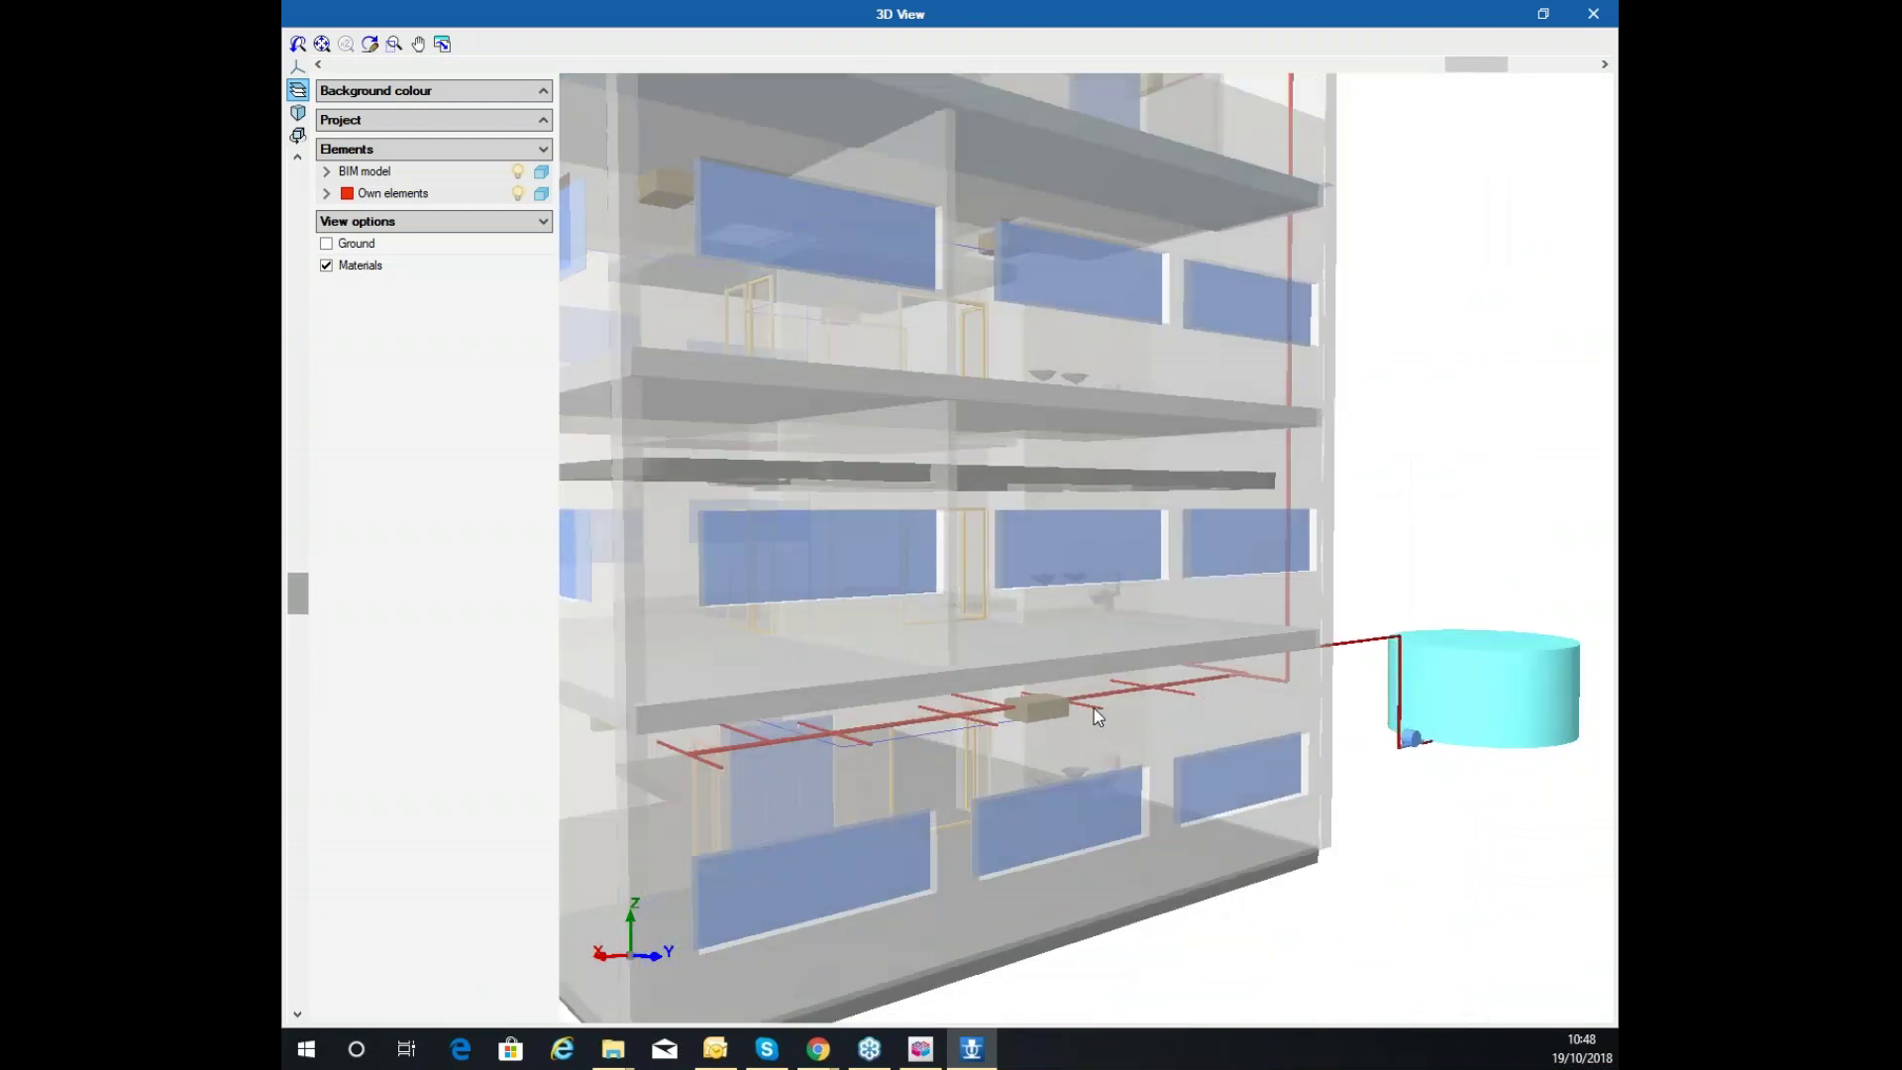
pyautogui.moveTo(1091, 622); pyautogui.dragTo(942, 314, button='middle')
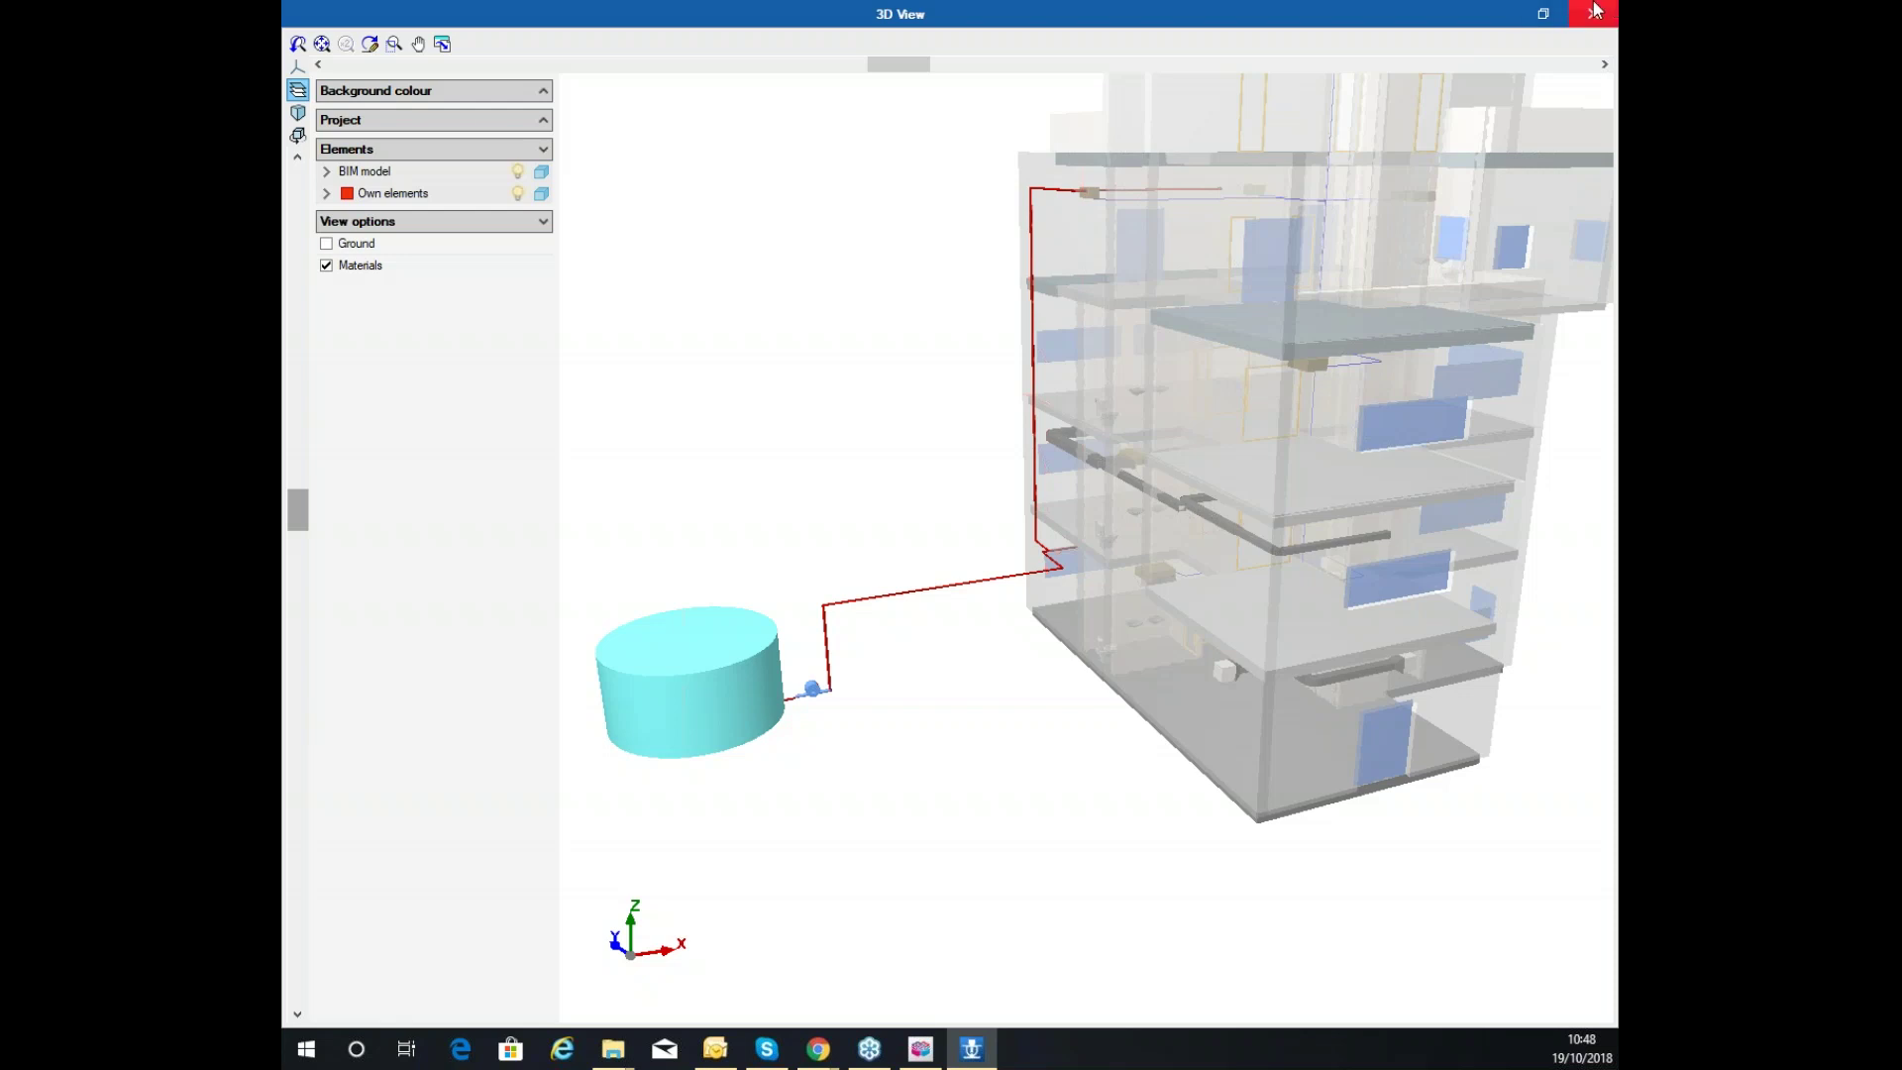
# Examine the riser and its Floor 3 branch up close in 3D, and leave the 3D view
pyautogui.scroll(6, 1046, 167)
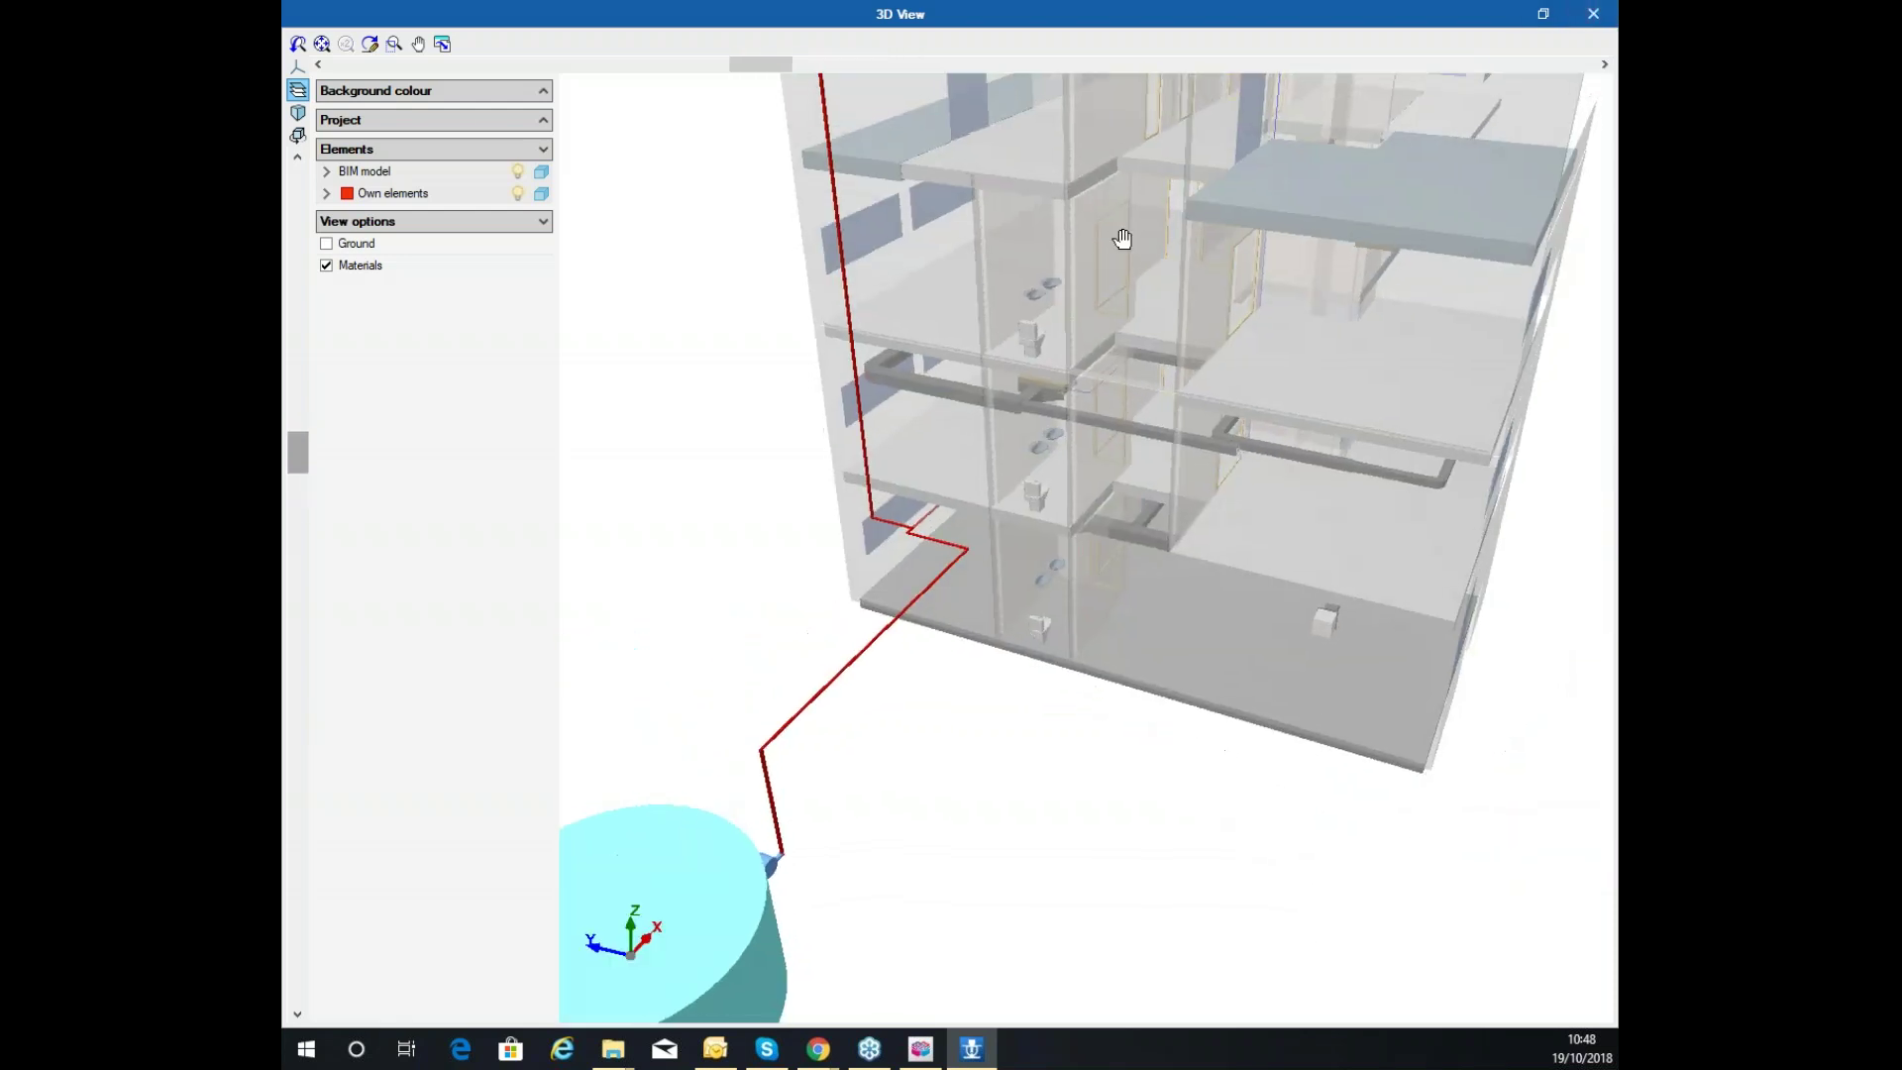
pyautogui.moveTo(1122, 239); pyautogui.dragTo(1139, 381, button='middle')
pyautogui.scroll(4, 1166, 404)
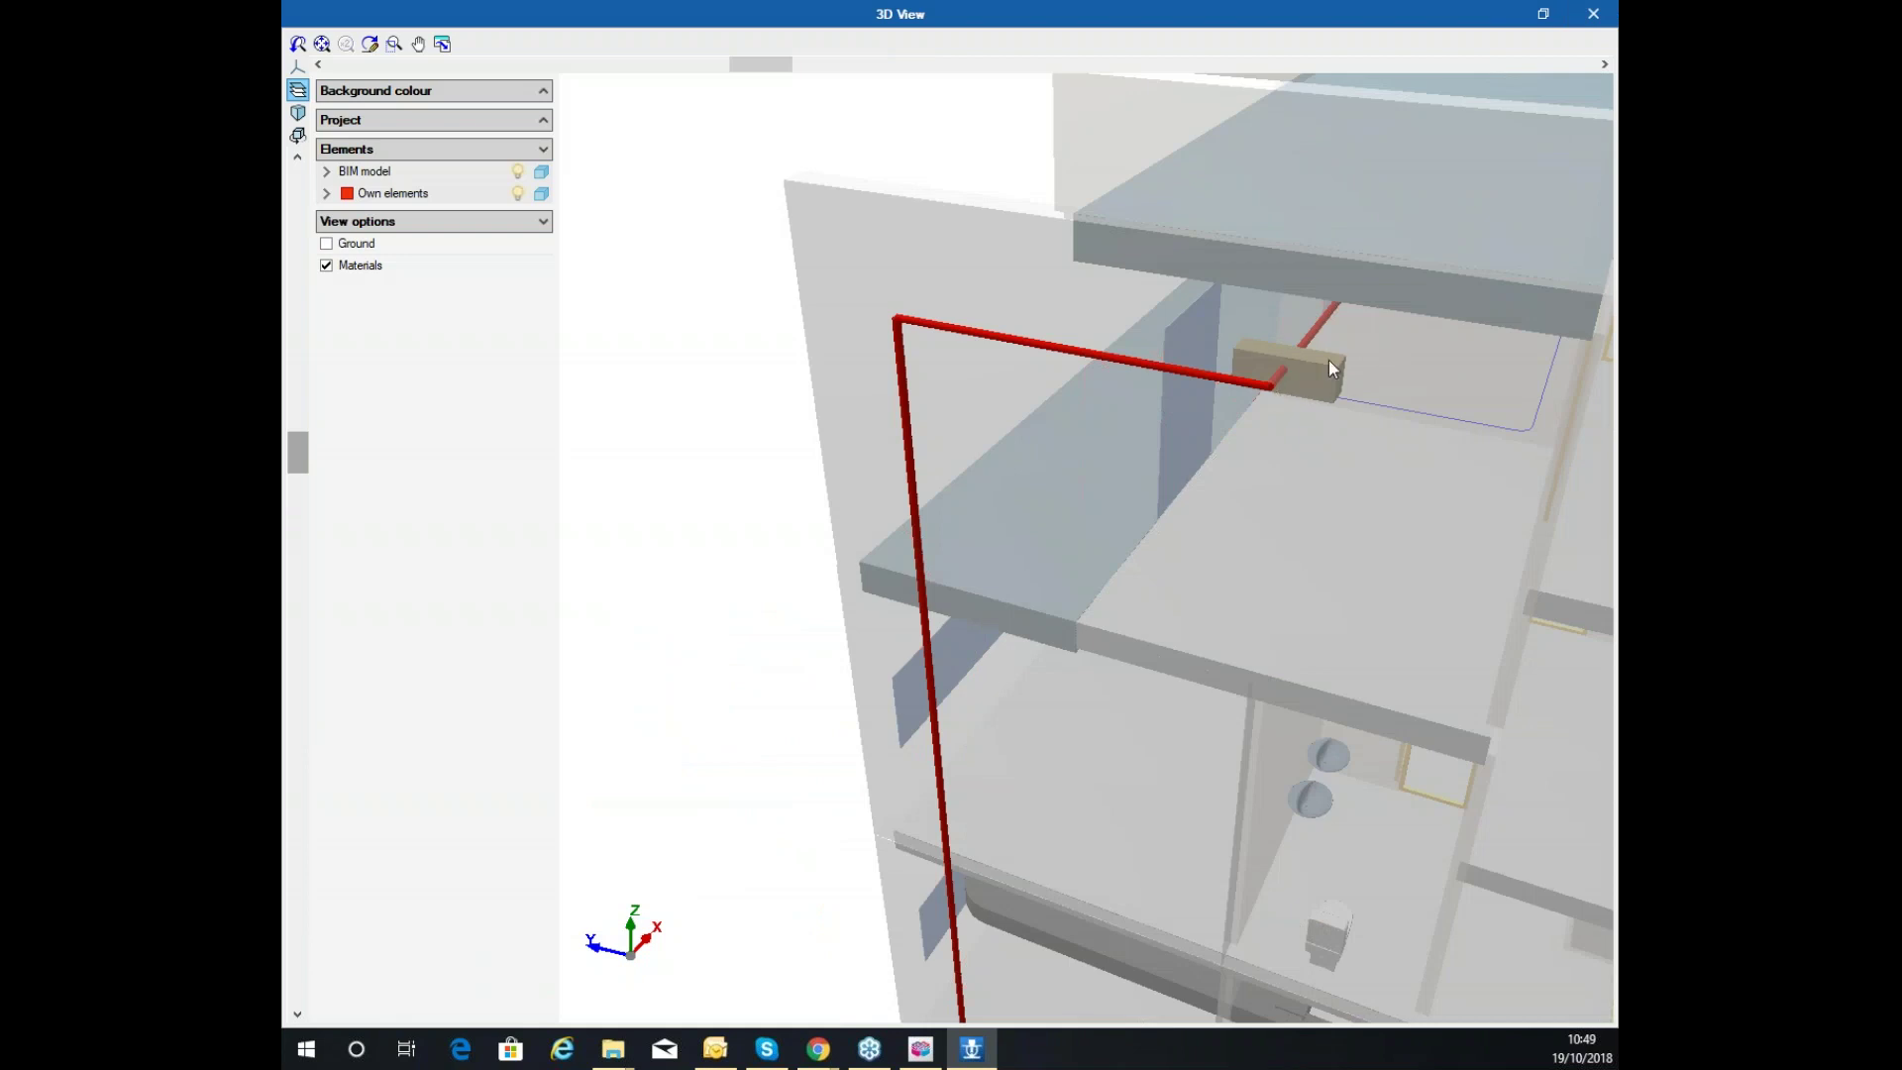
pyautogui.moveTo(1285, 357); pyautogui.dragTo(1141, 451, button='middle')
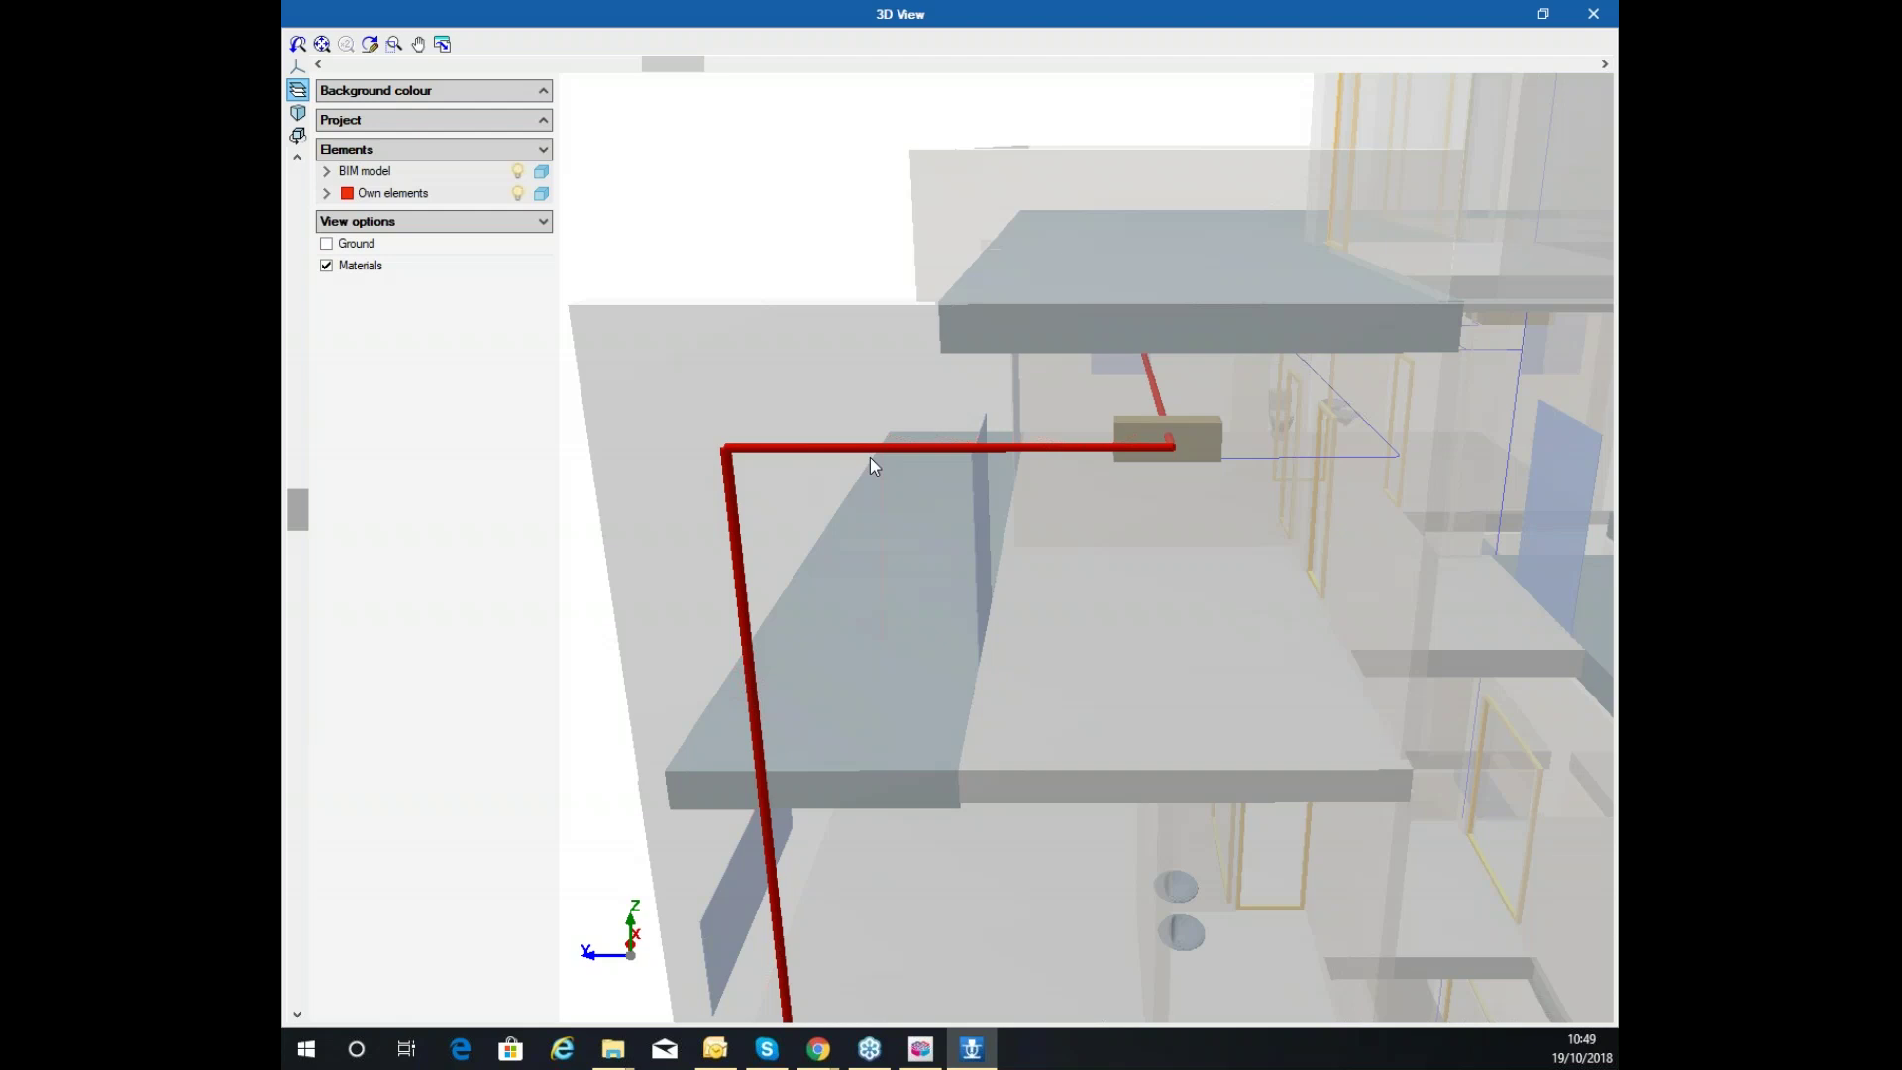
pyautogui.scroll(-5, 919, 198)
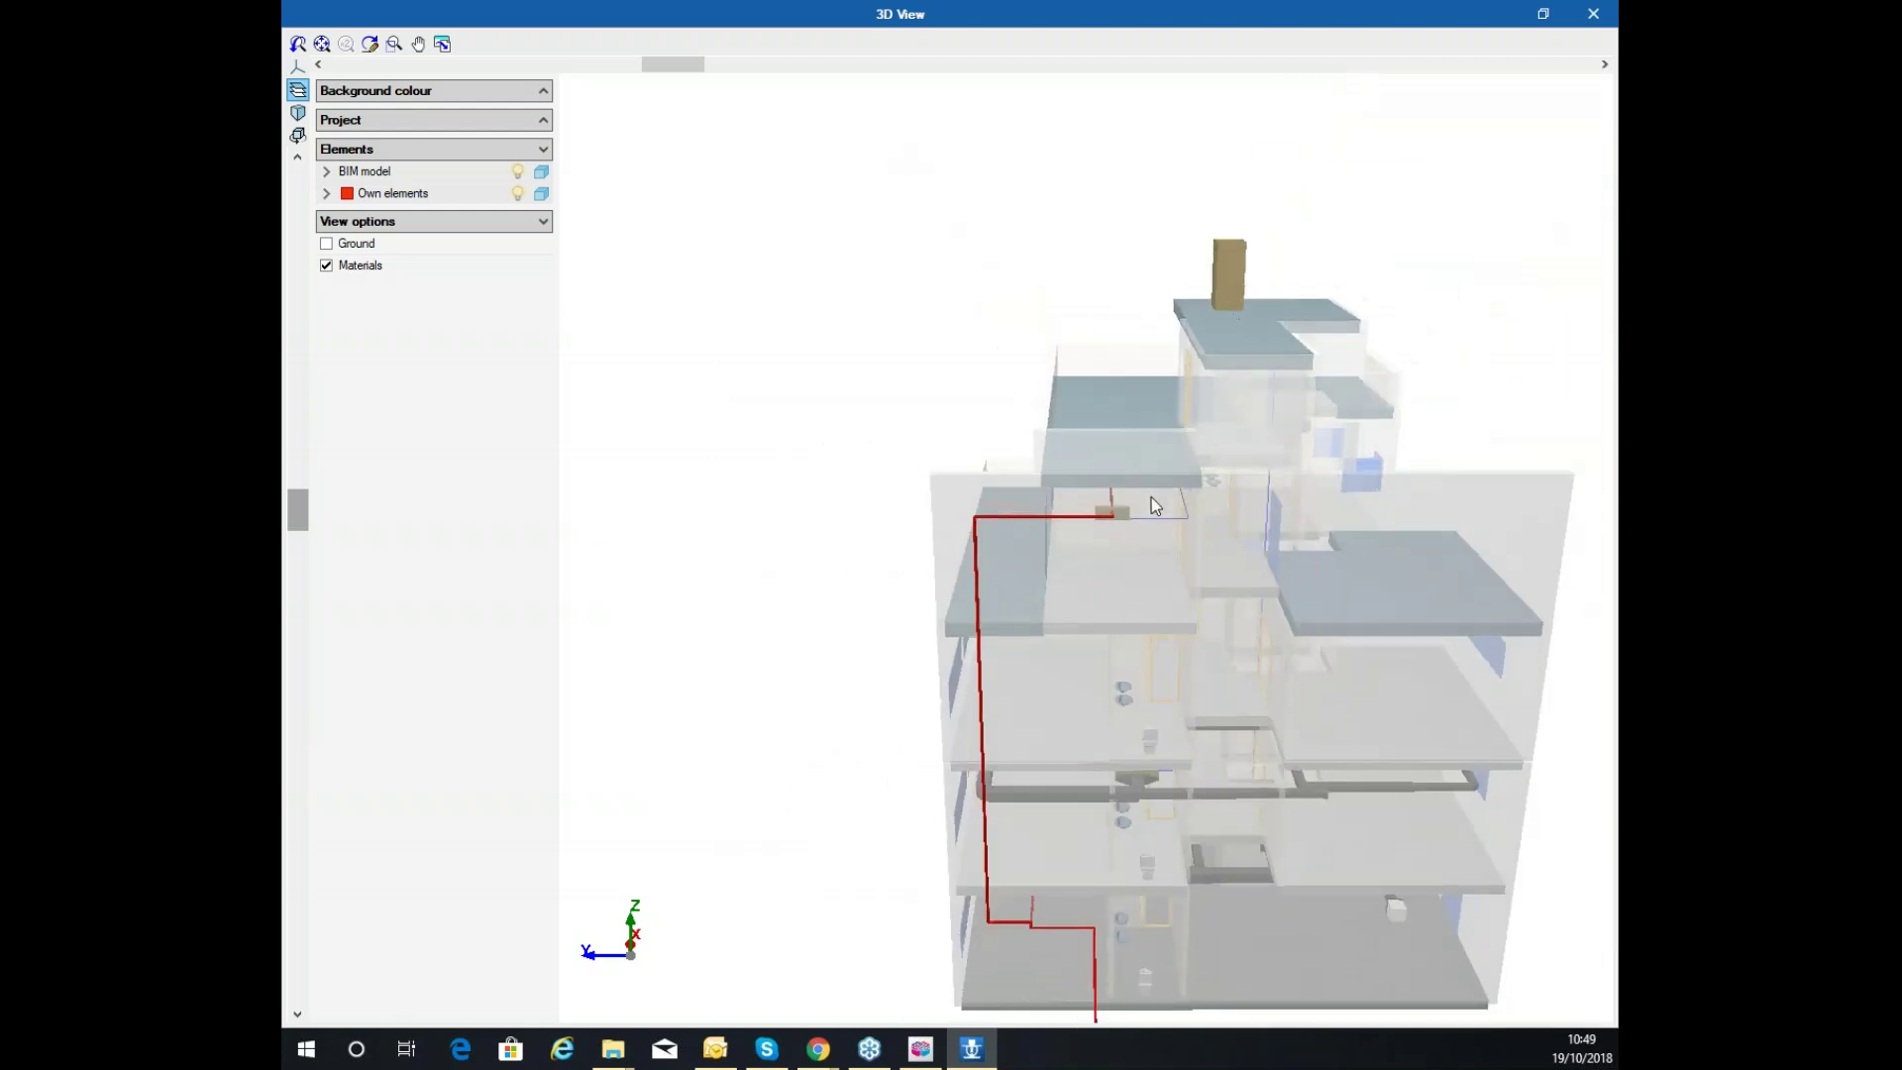
pyautogui.scroll(2, 1131, 436)
pyautogui.click(1593, 14)
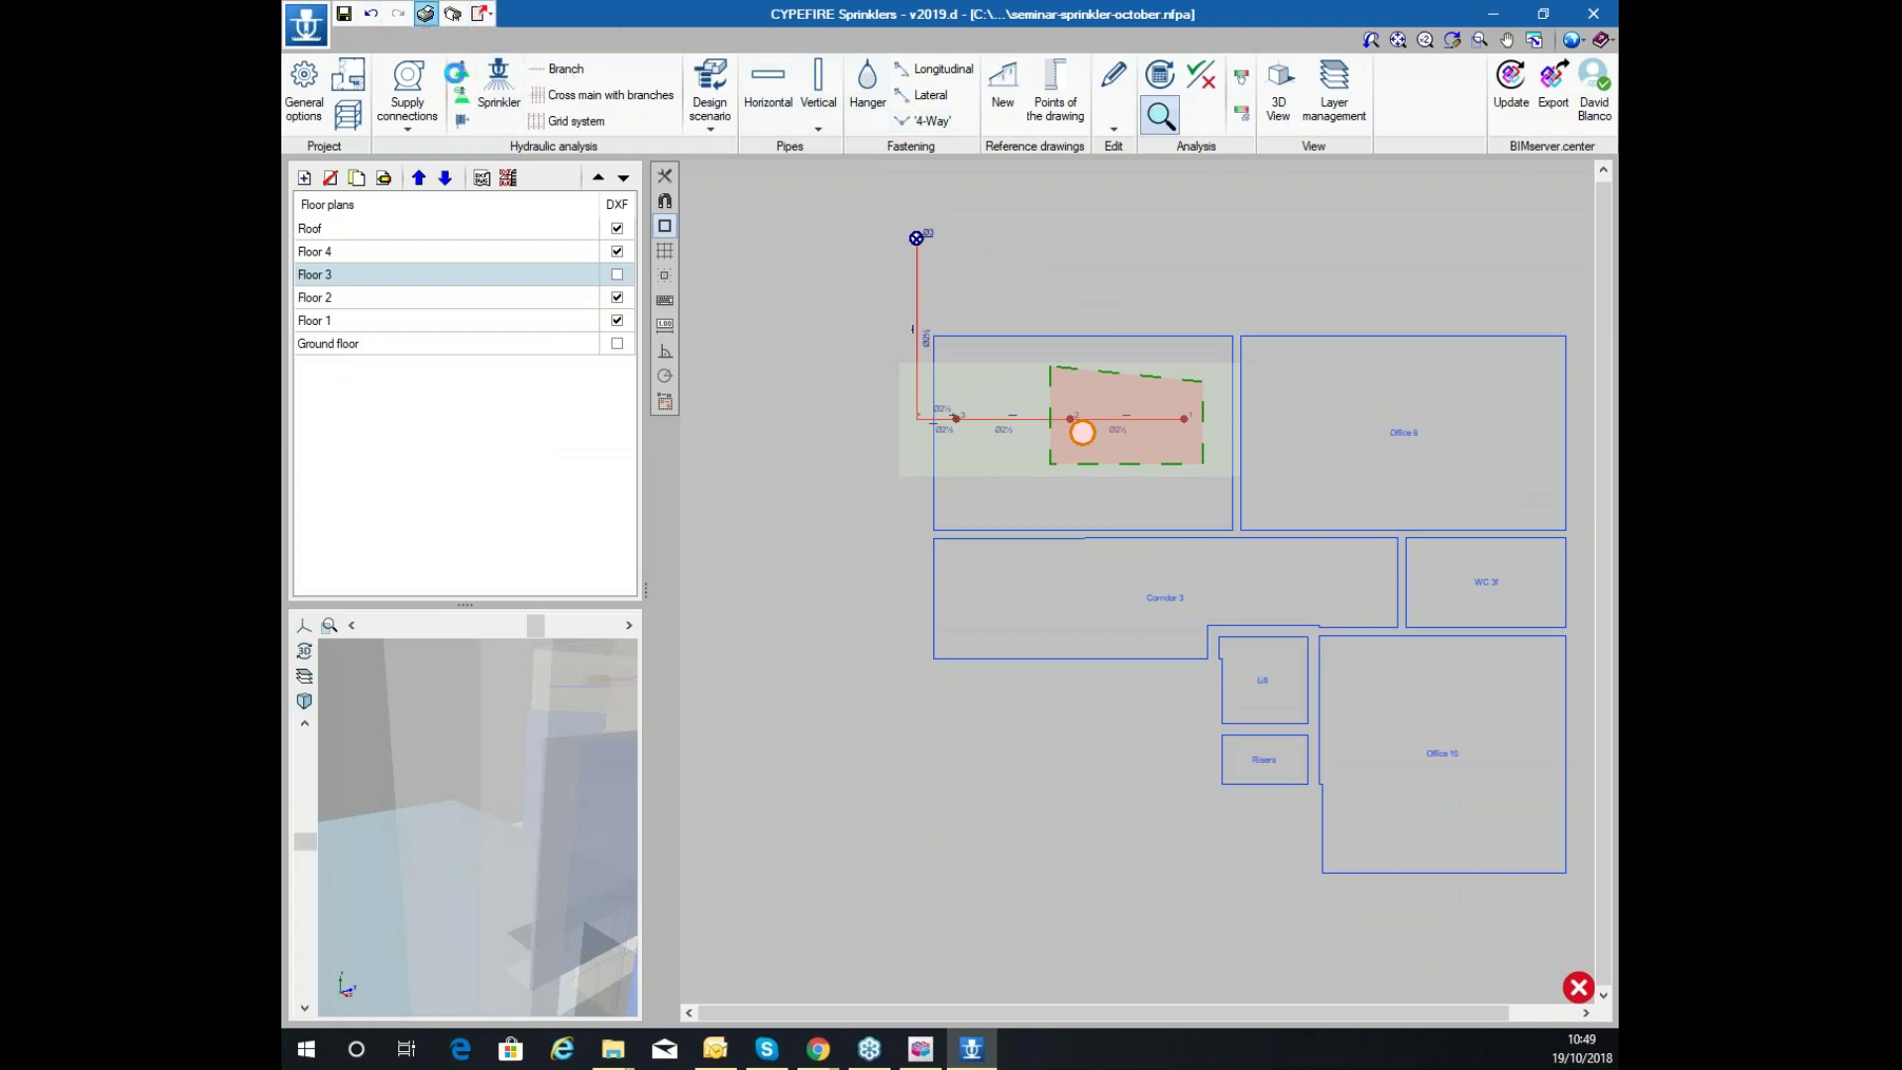
# Generate the Materials list report and review its items, highlighting the pendent K-80 sprinkler entry
pyautogui.click(977, 576)
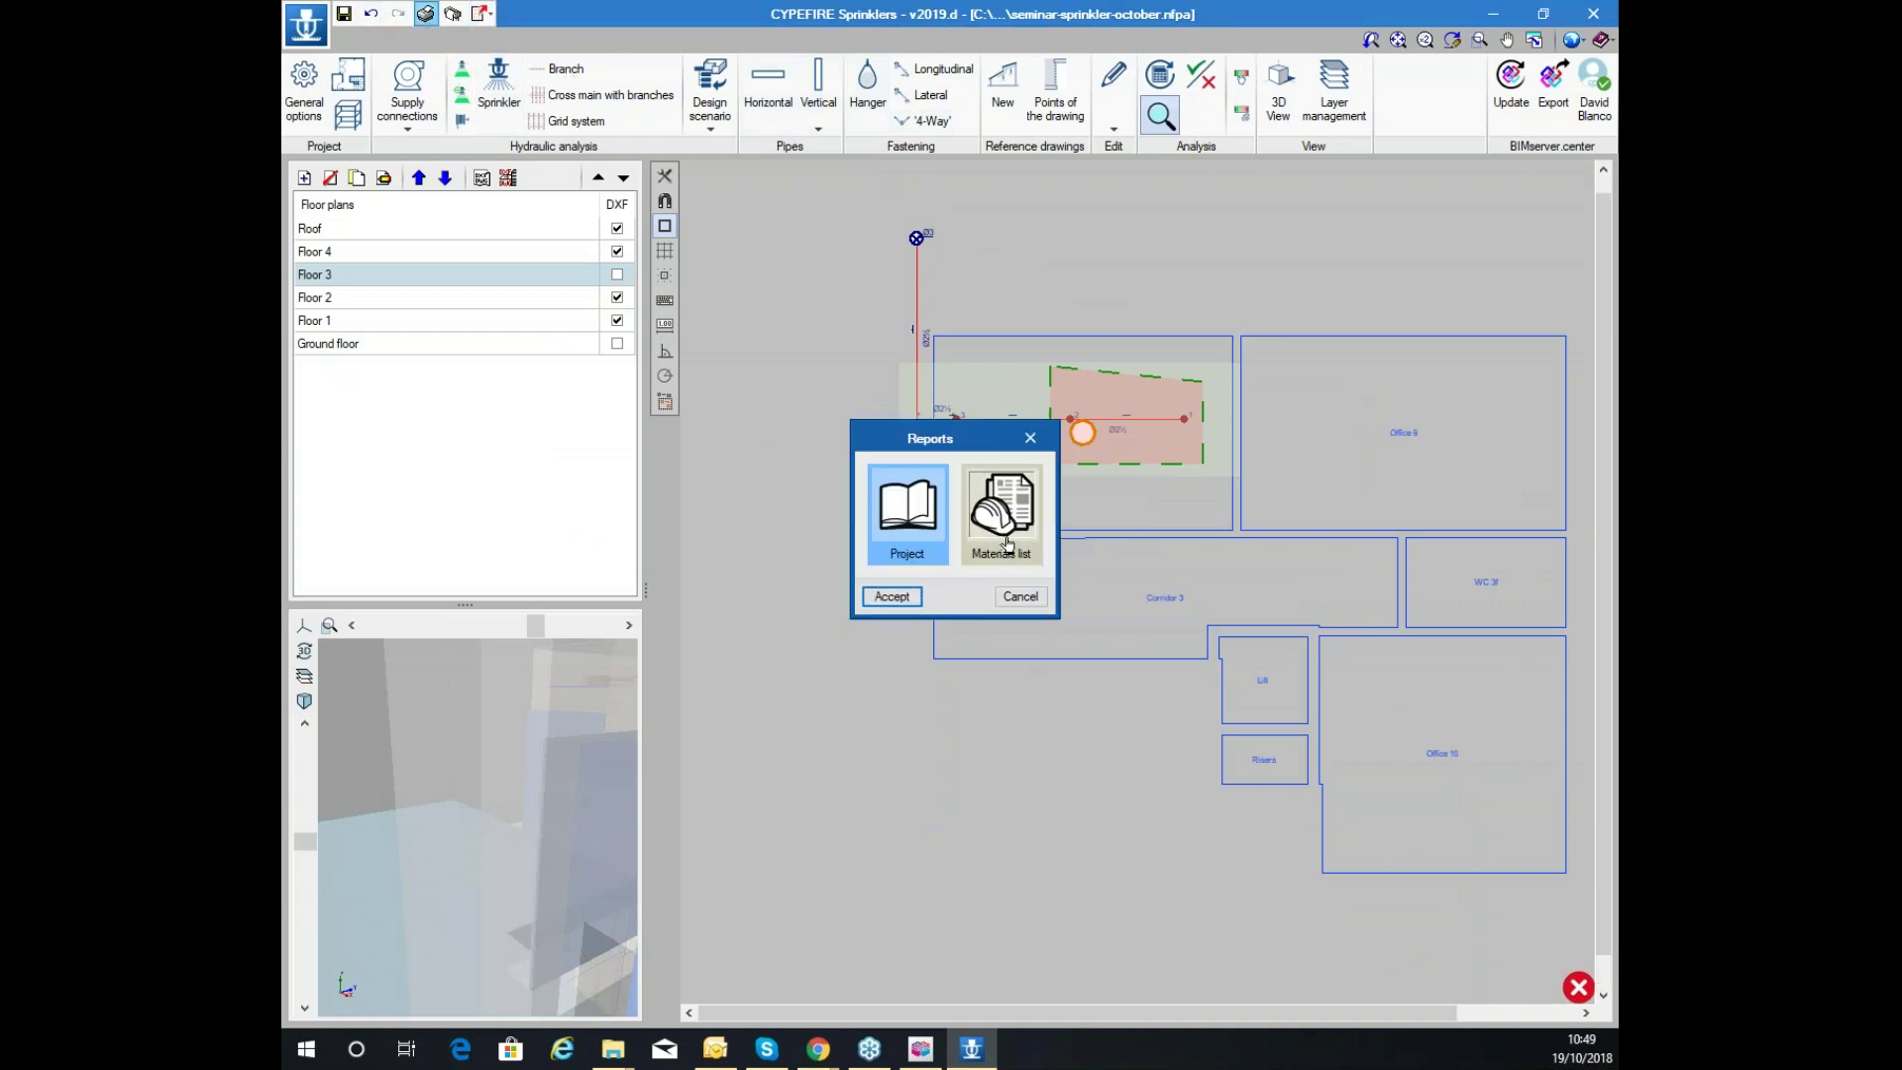
pyautogui.click(1000, 510)
pyautogui.click(888, 598)
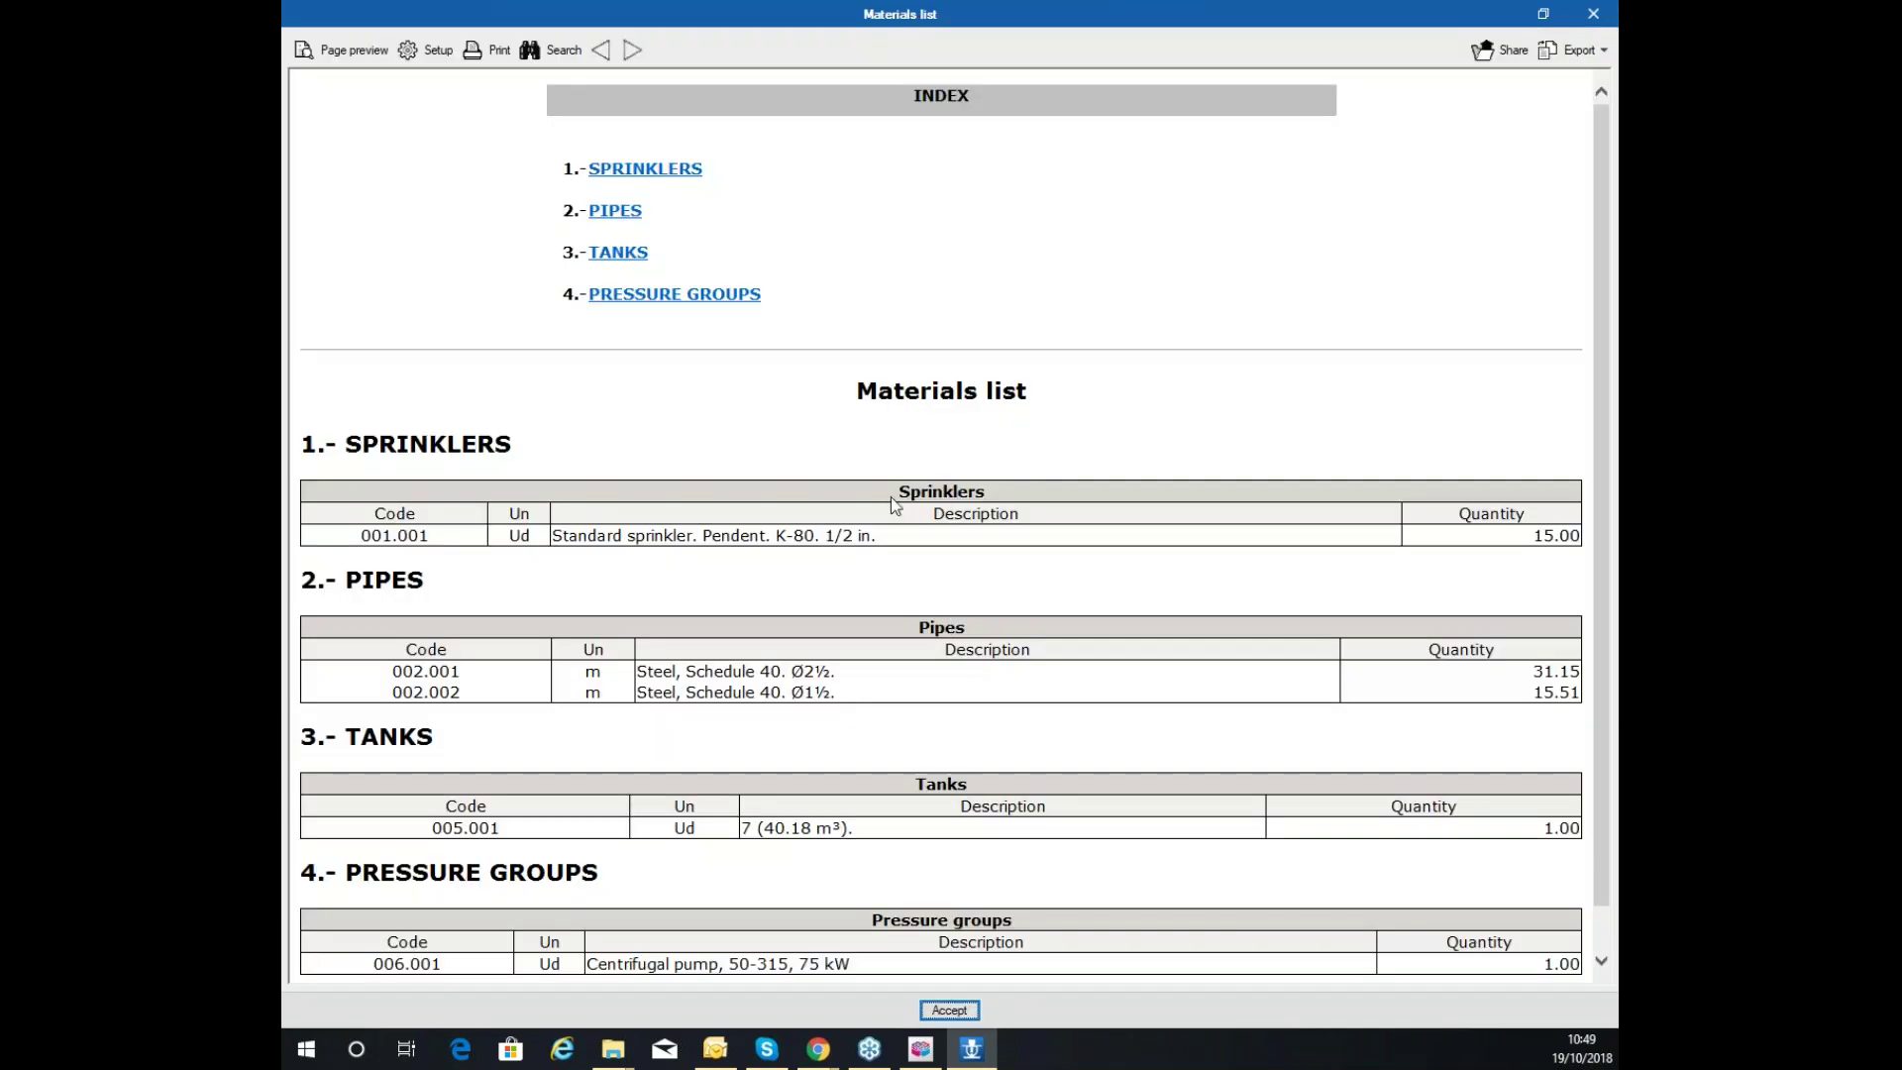
pyautogui.scroll(-1, 820, 445)
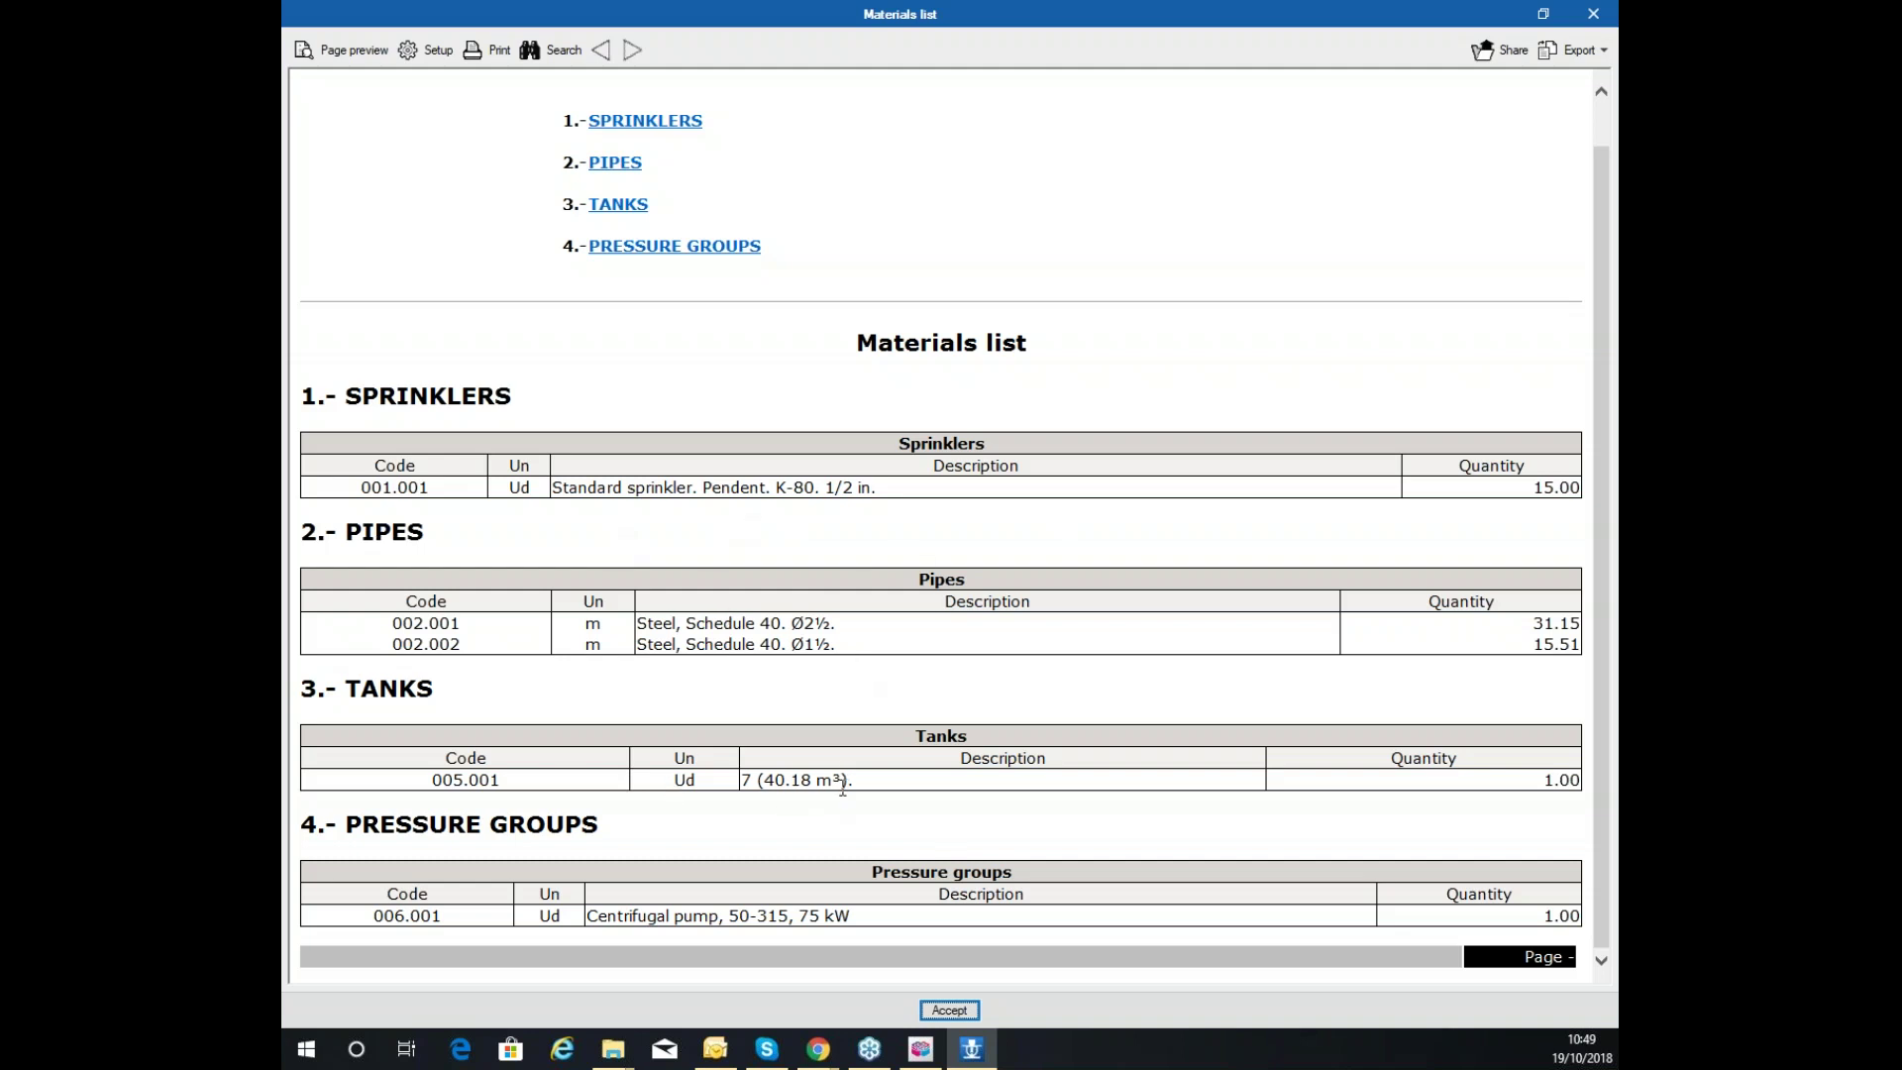
pyautogui.moveTo(627, 488); pyautogui.dragTo(1413, 487)
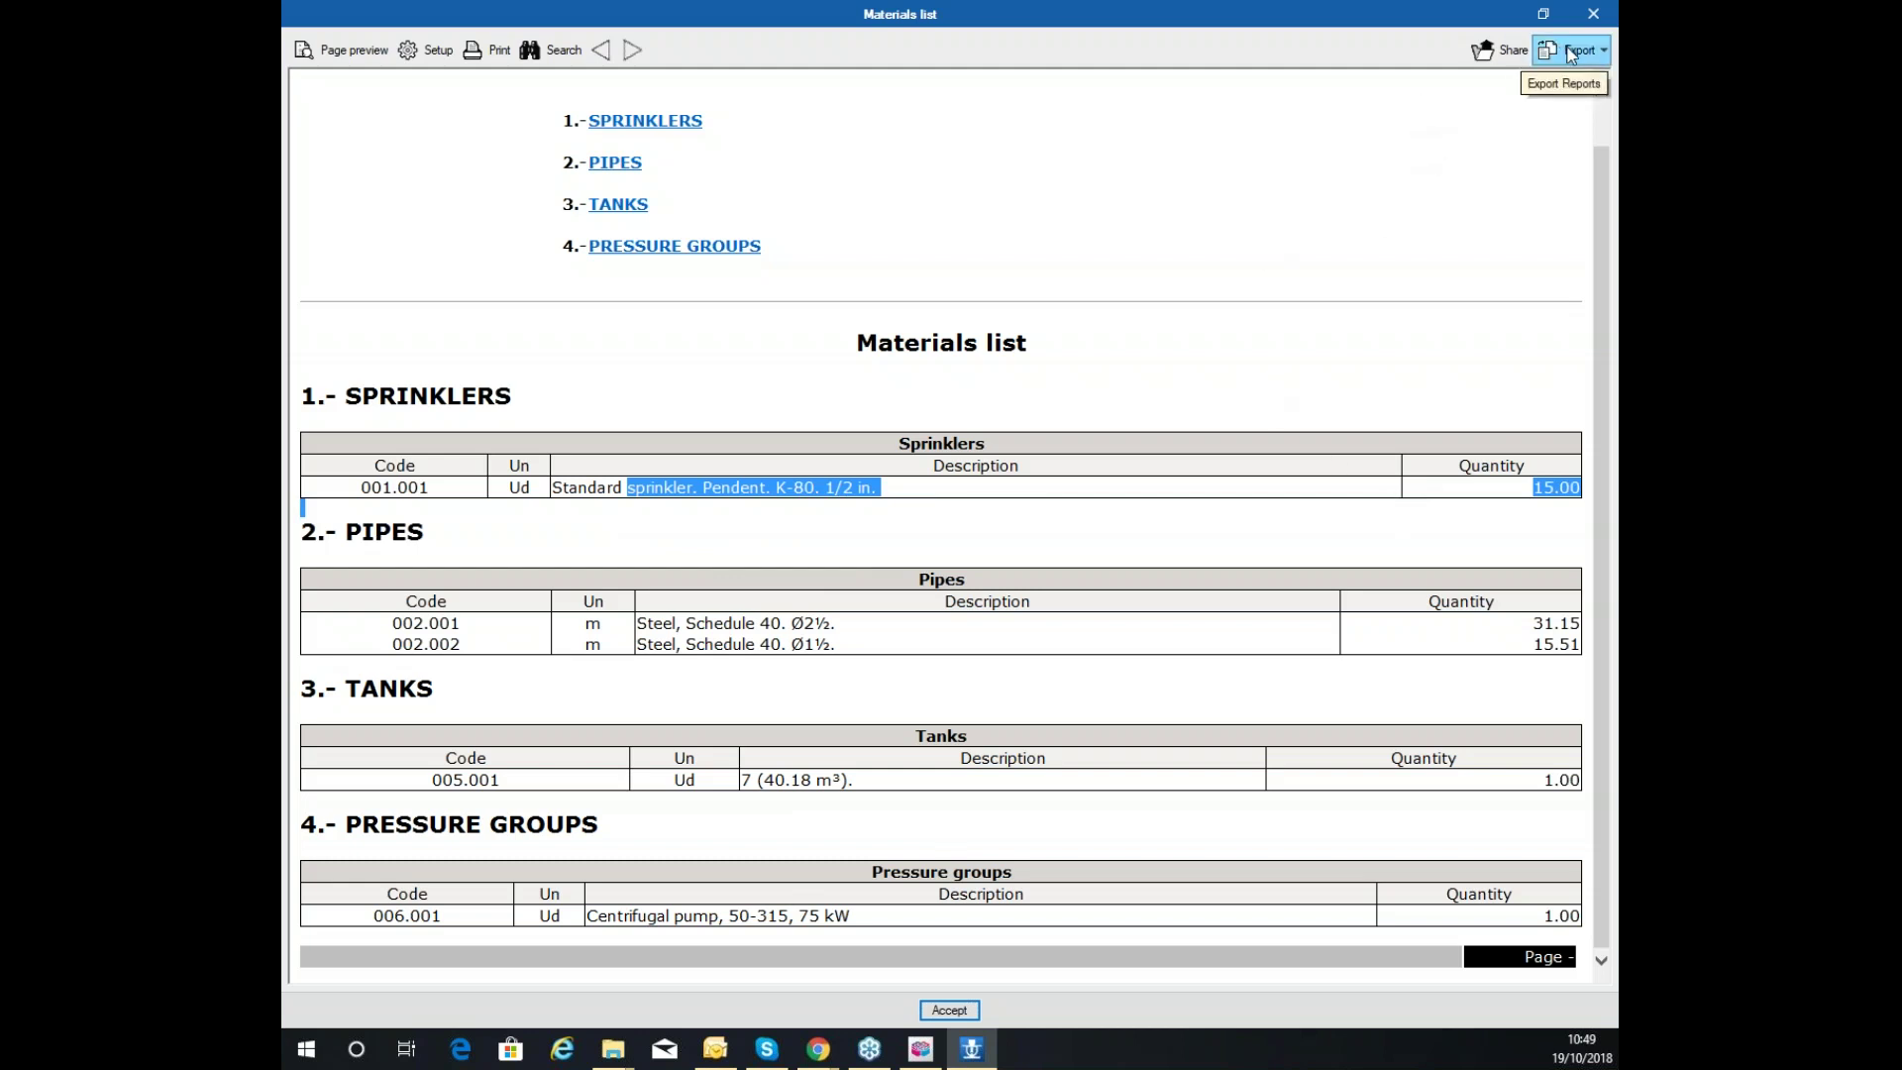
# Export the materials list in BC3 format to the desktop as seminar-sprinkler-october.bc3
pyautogui.click(1593, 14)
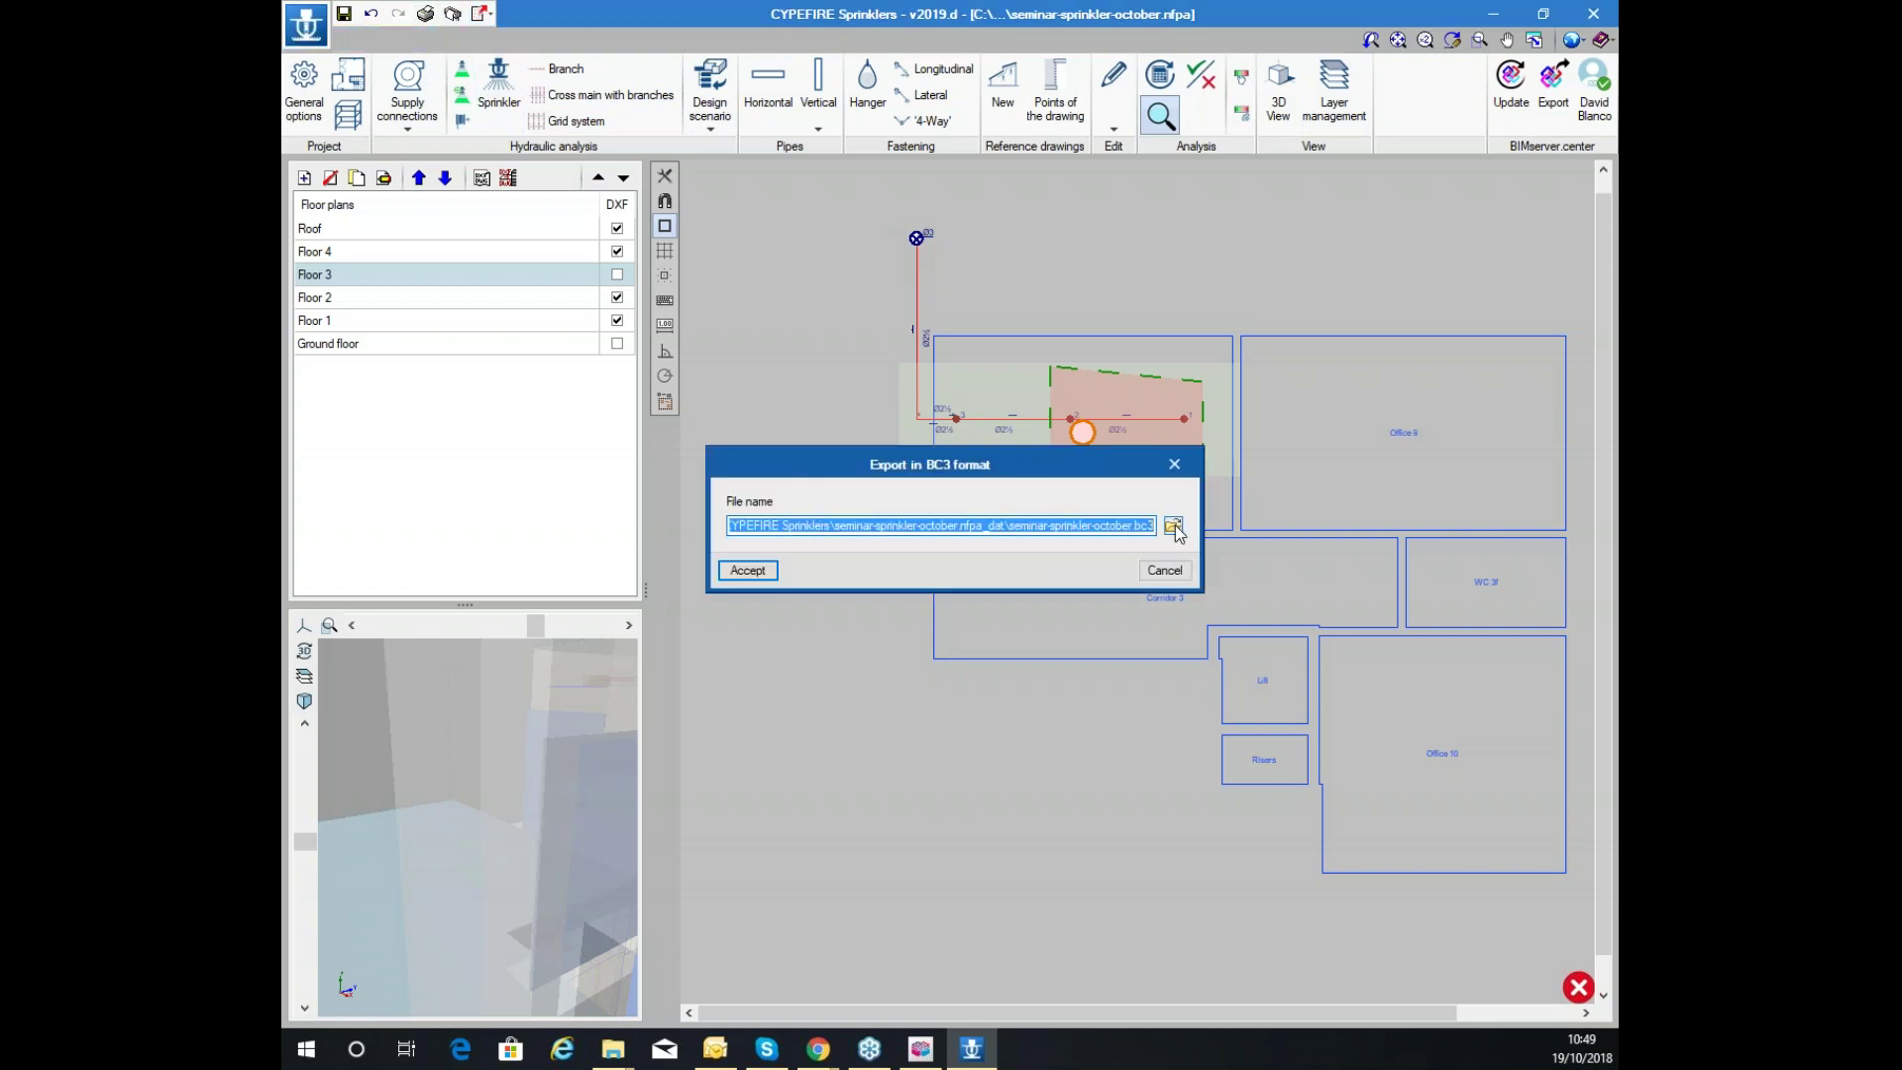
pyautogui.click(1177, 529)
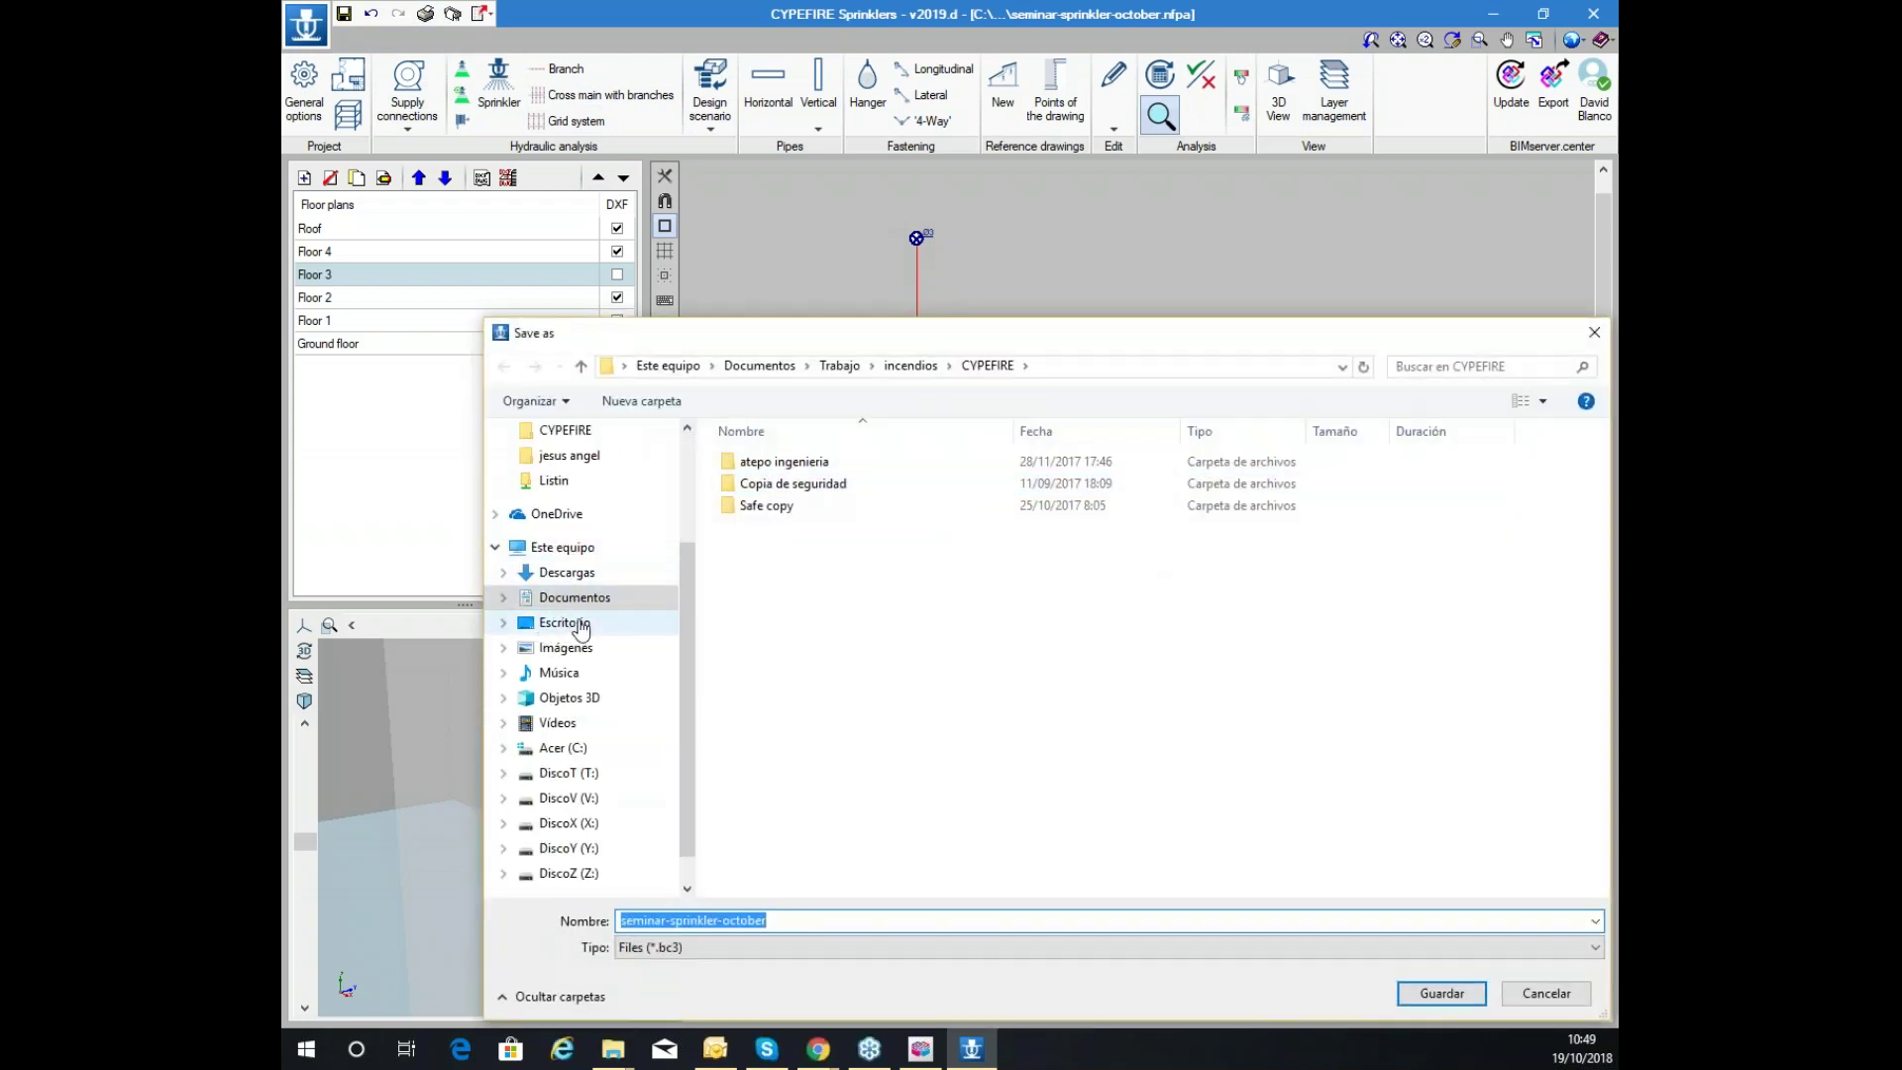
pyautogui.click(564, 622)
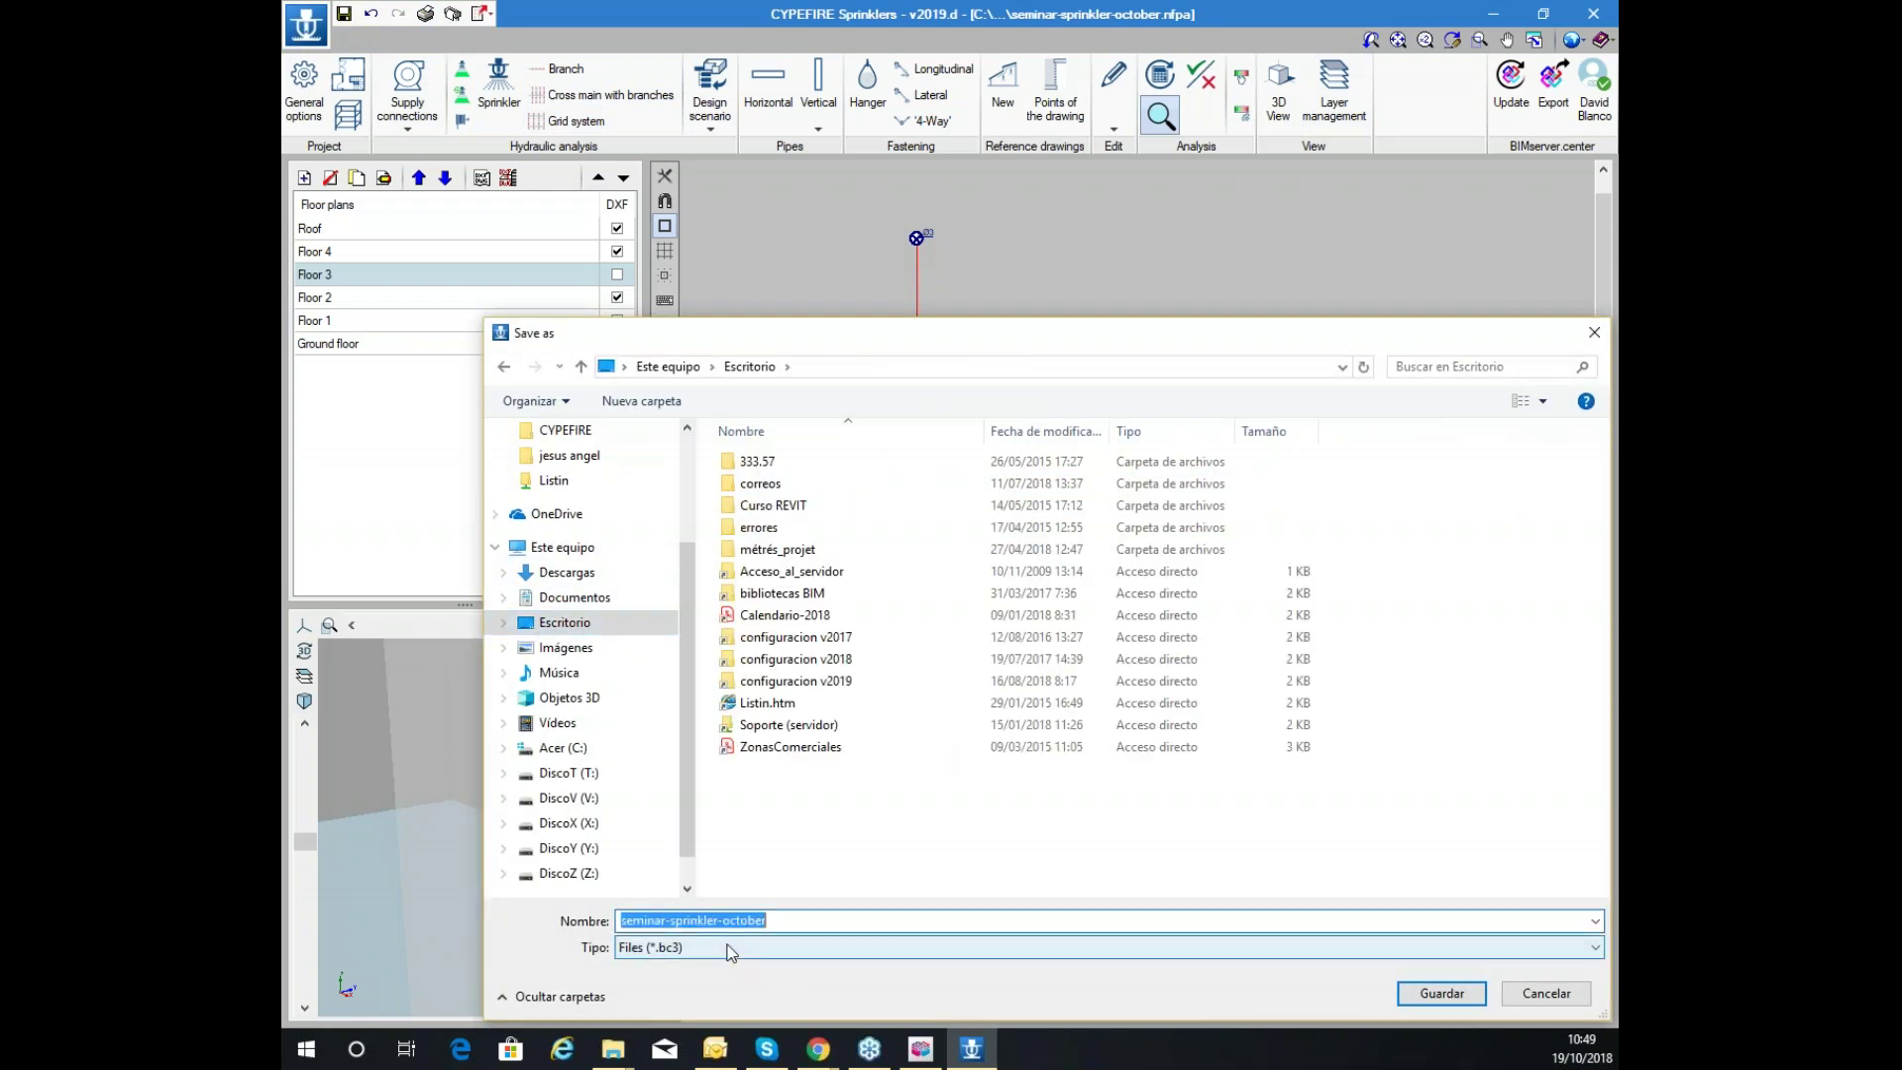
pyautogui.click(1546, 993)
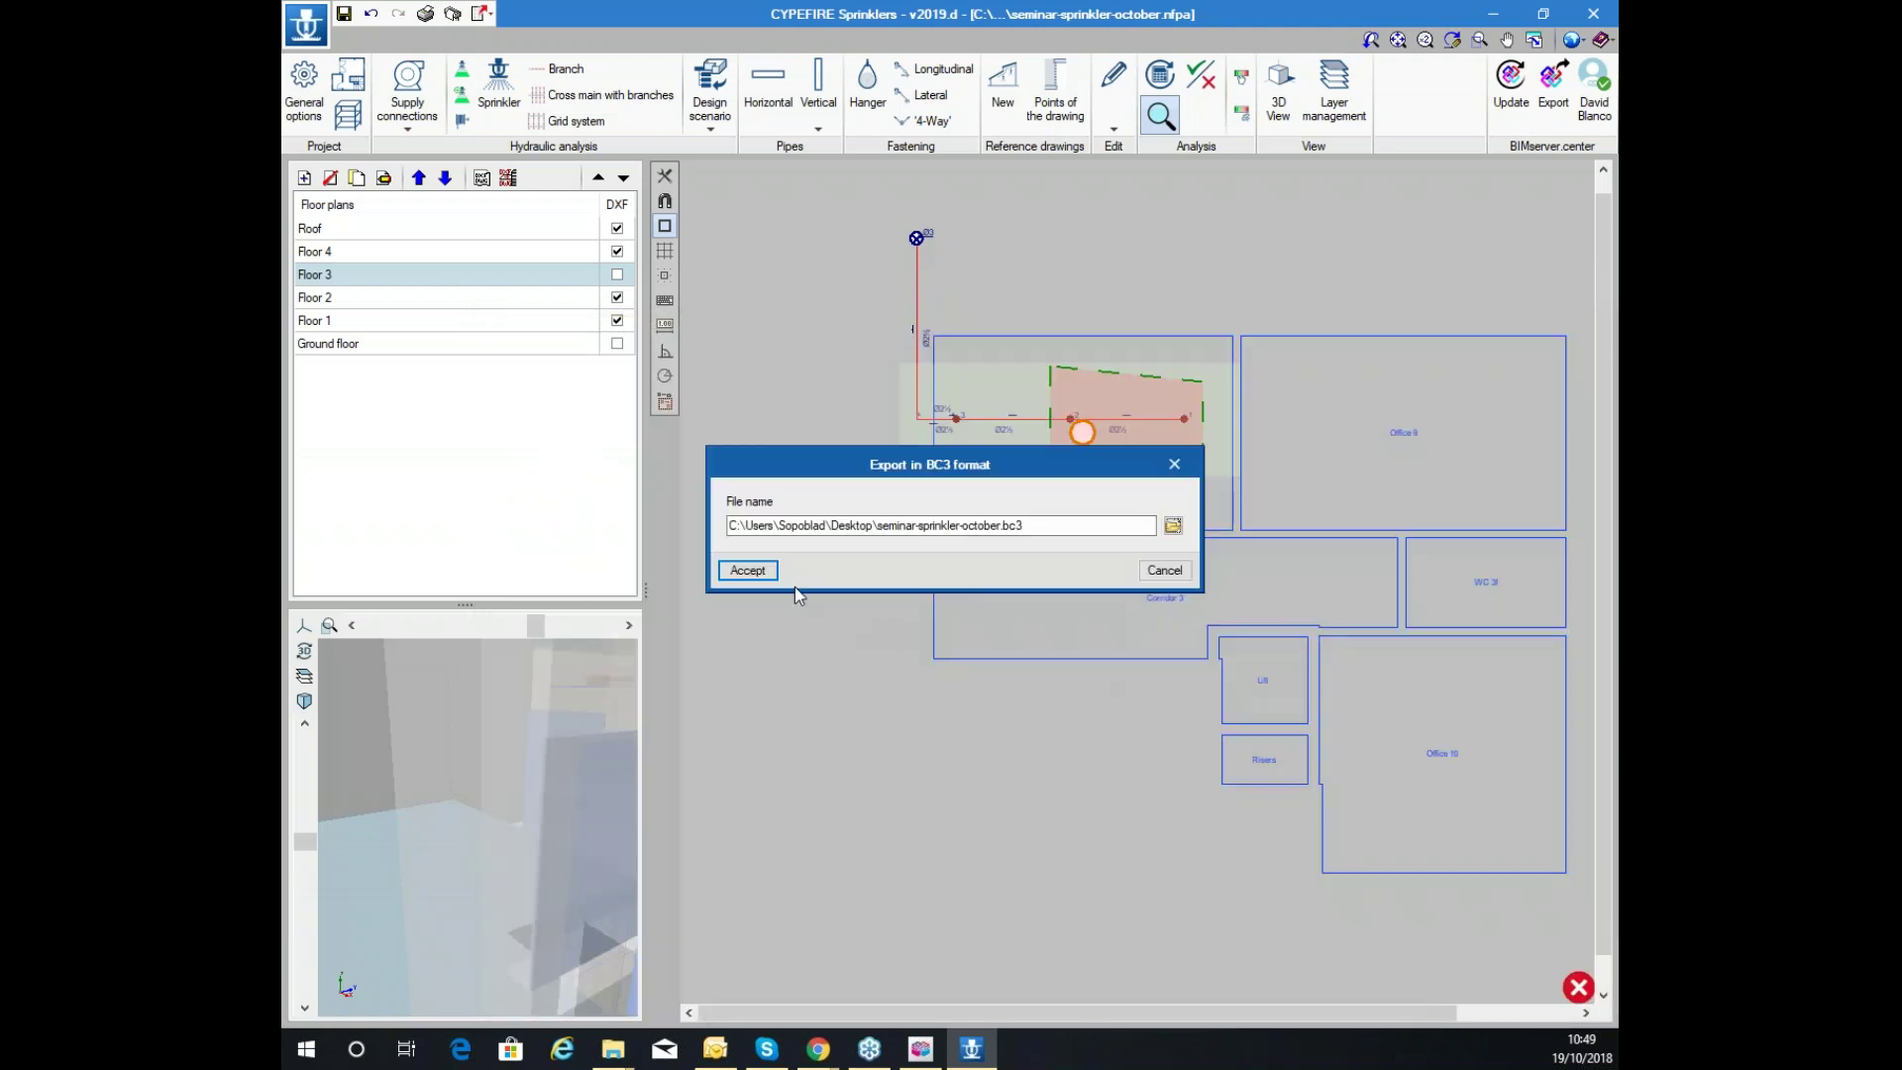
pyautogui.click(748, 569)
pyautogui.click(953, 570)
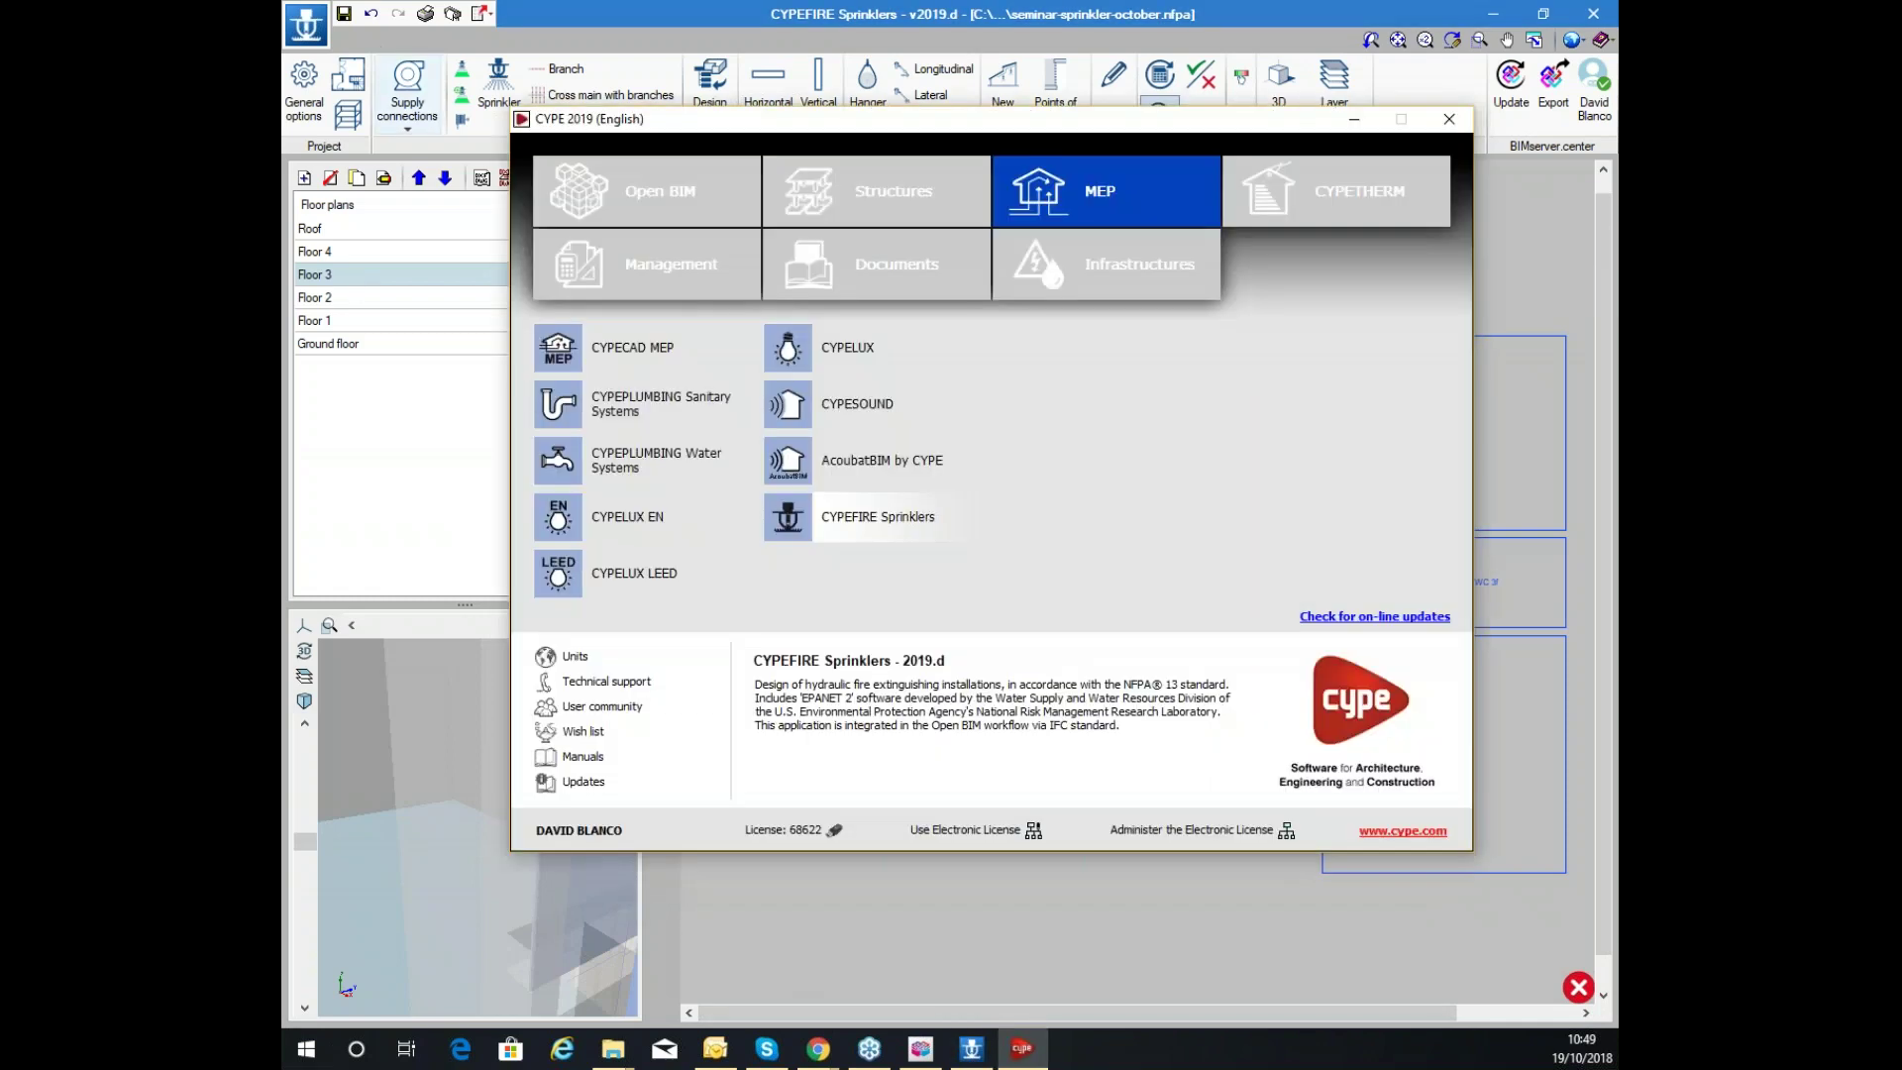
# Switch to Arquimedes and import seminar-sprinkler-october.bc3 from the desktop as a new FIEBDC-3 bill of quantities with the budget estimate structure
pyautogui.click(647, 264)
pyautogui.click(606, 352)
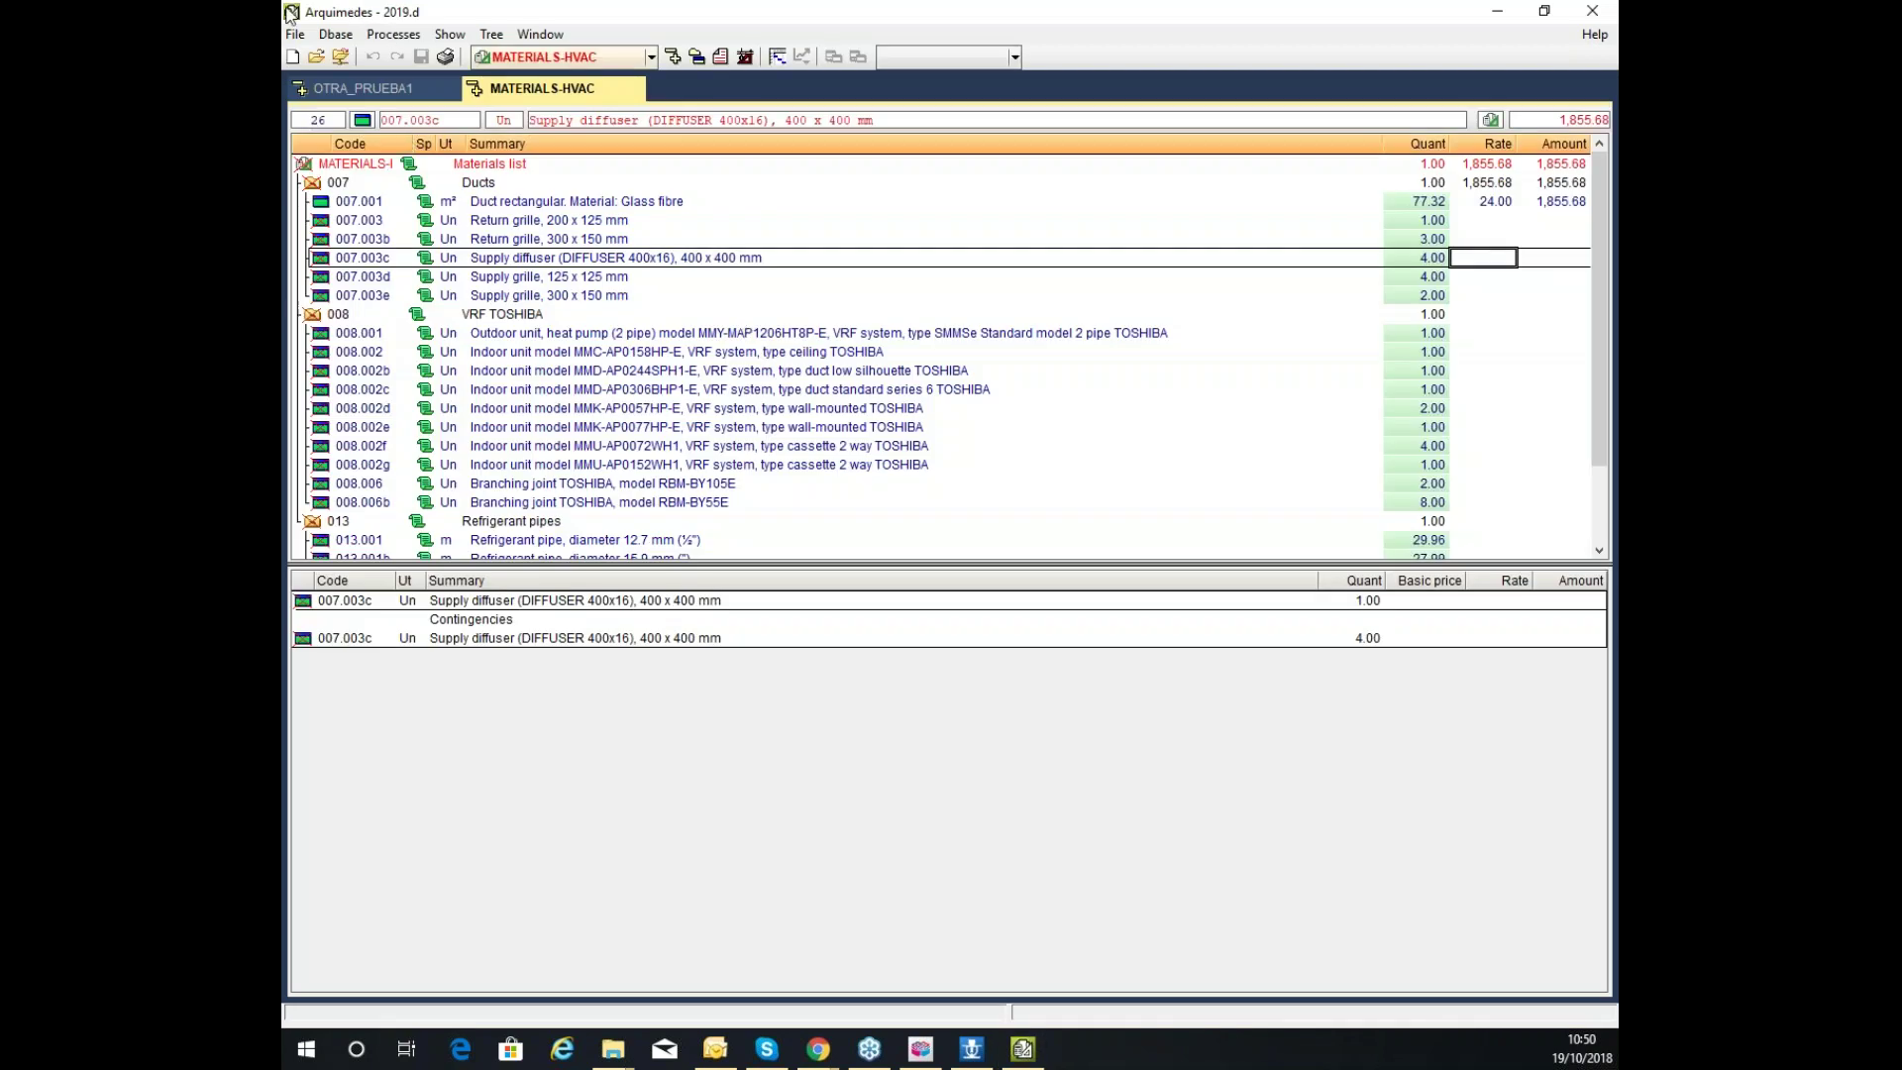
pyautogui.click(295, 34)
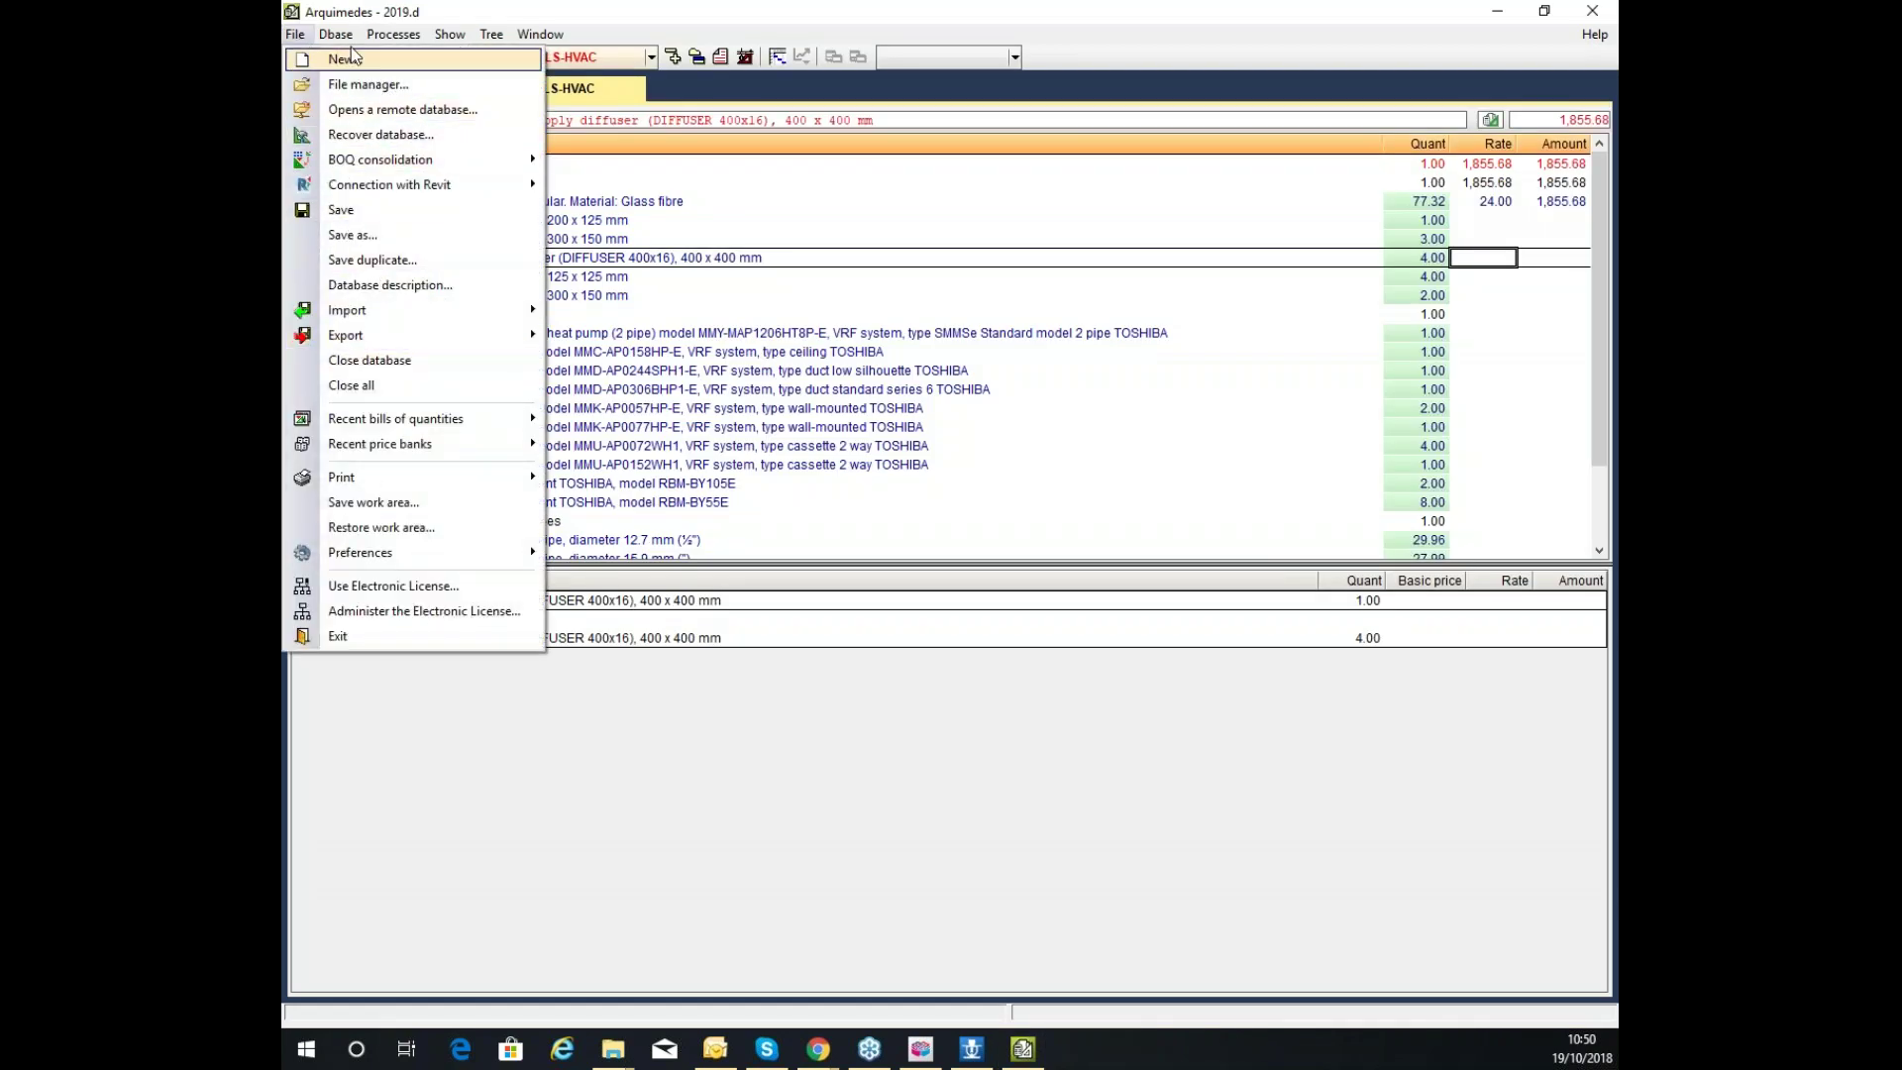
pyautogui.moveTo(406, 315)
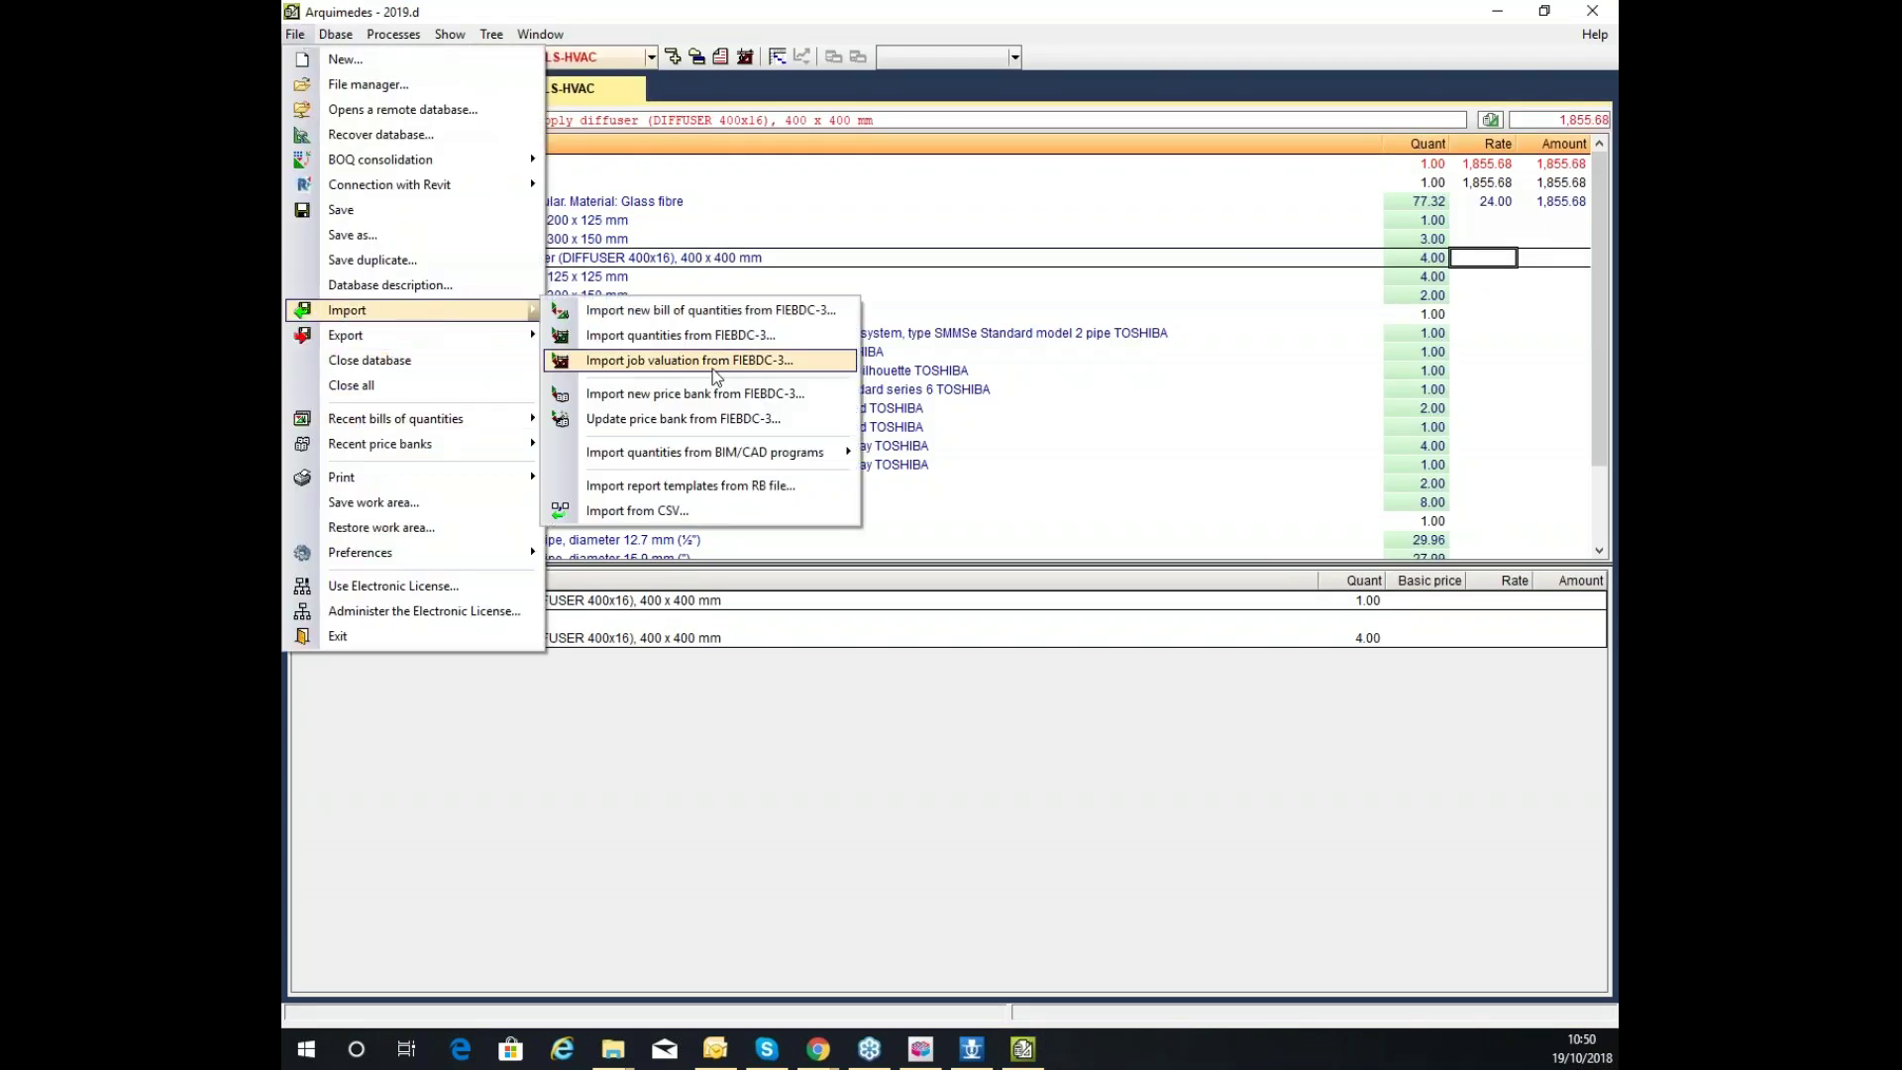
pyautogui.click(744, 310)
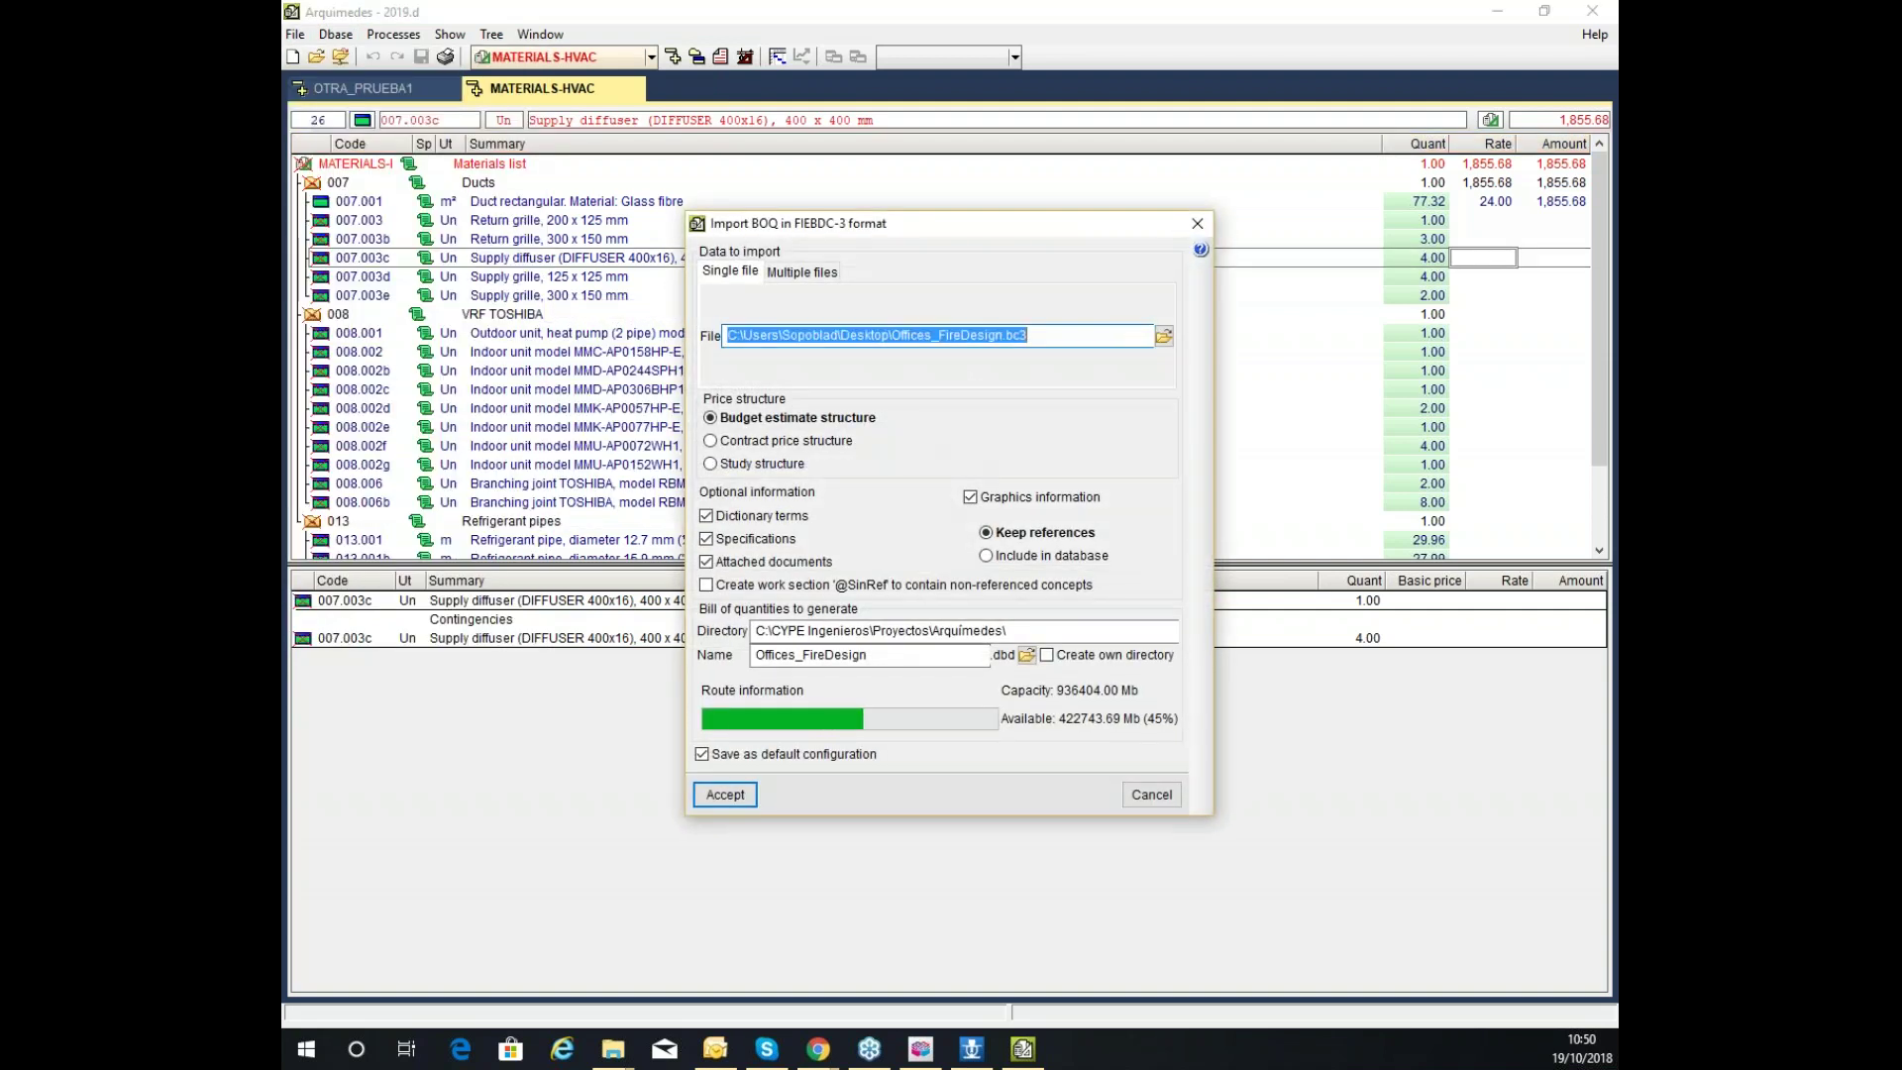
pyautogui.click(1164, 336)
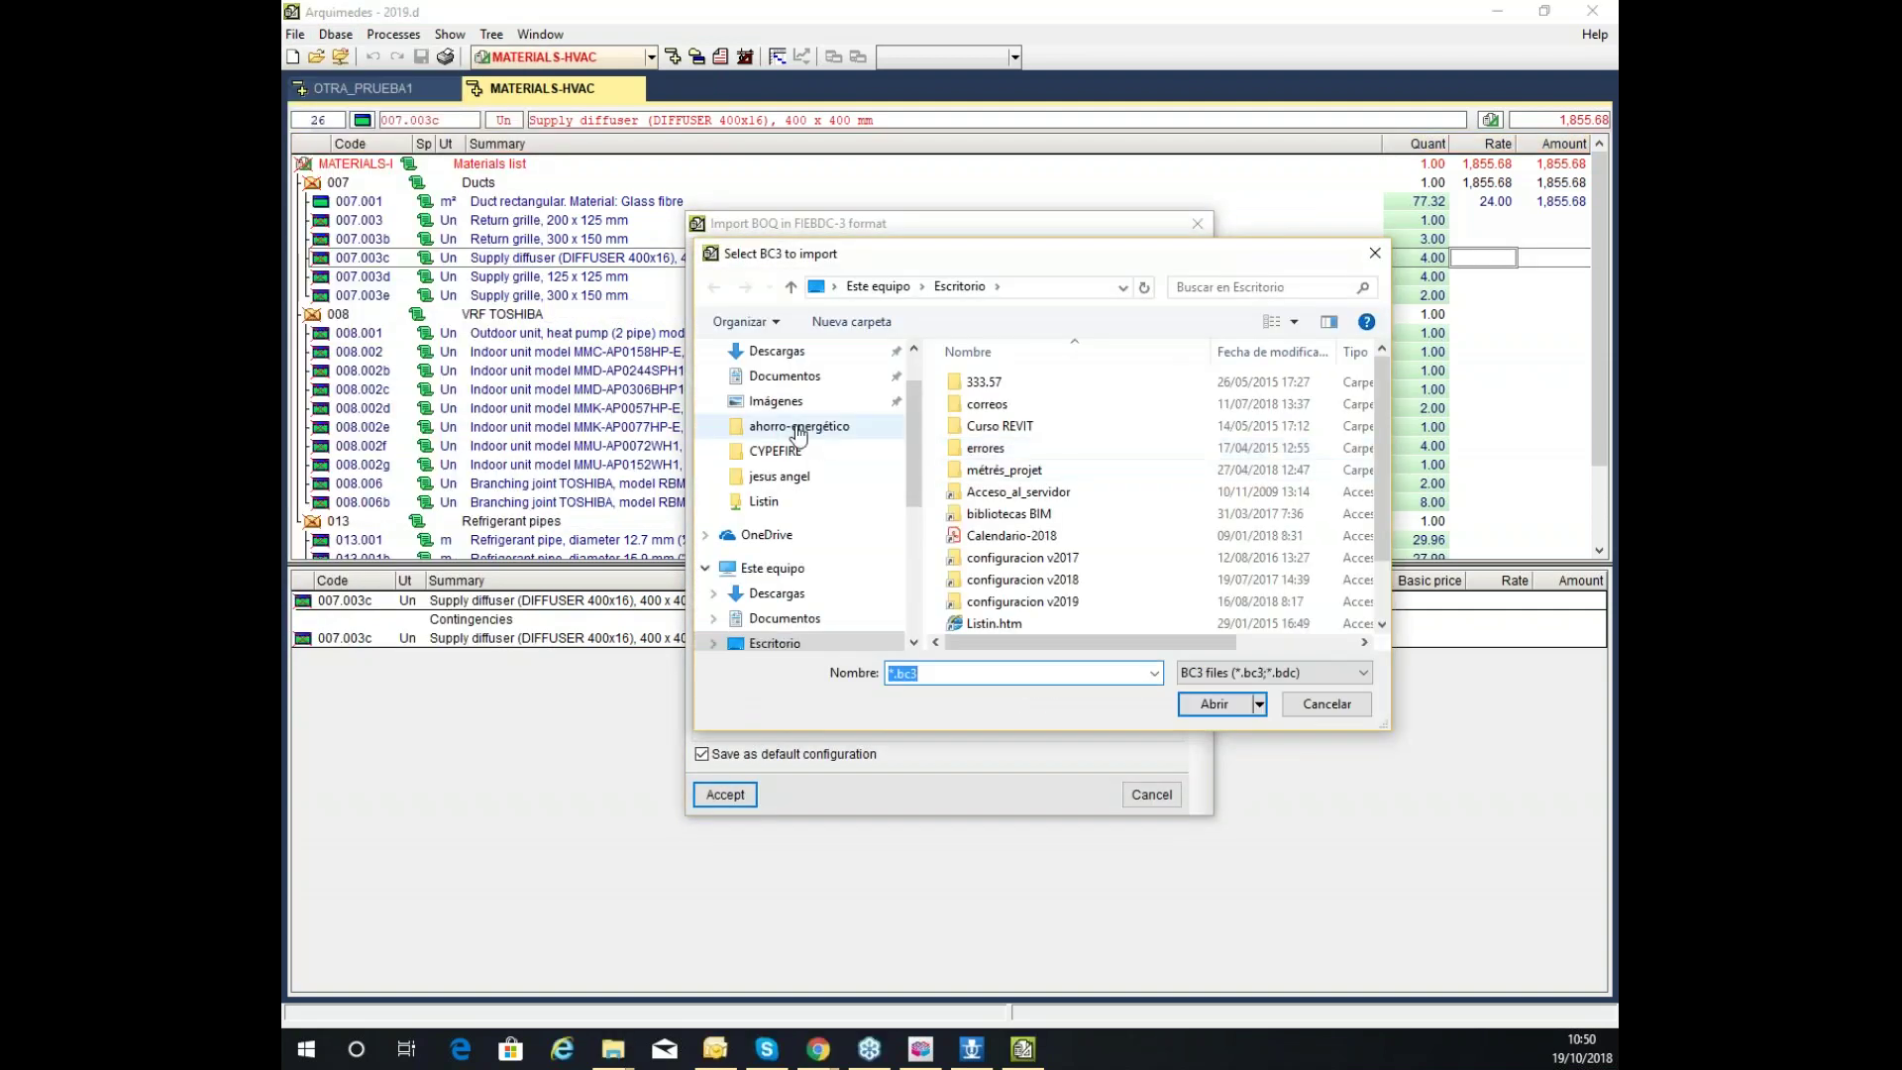
pyautogui.scroll(-1, 1020, 587)
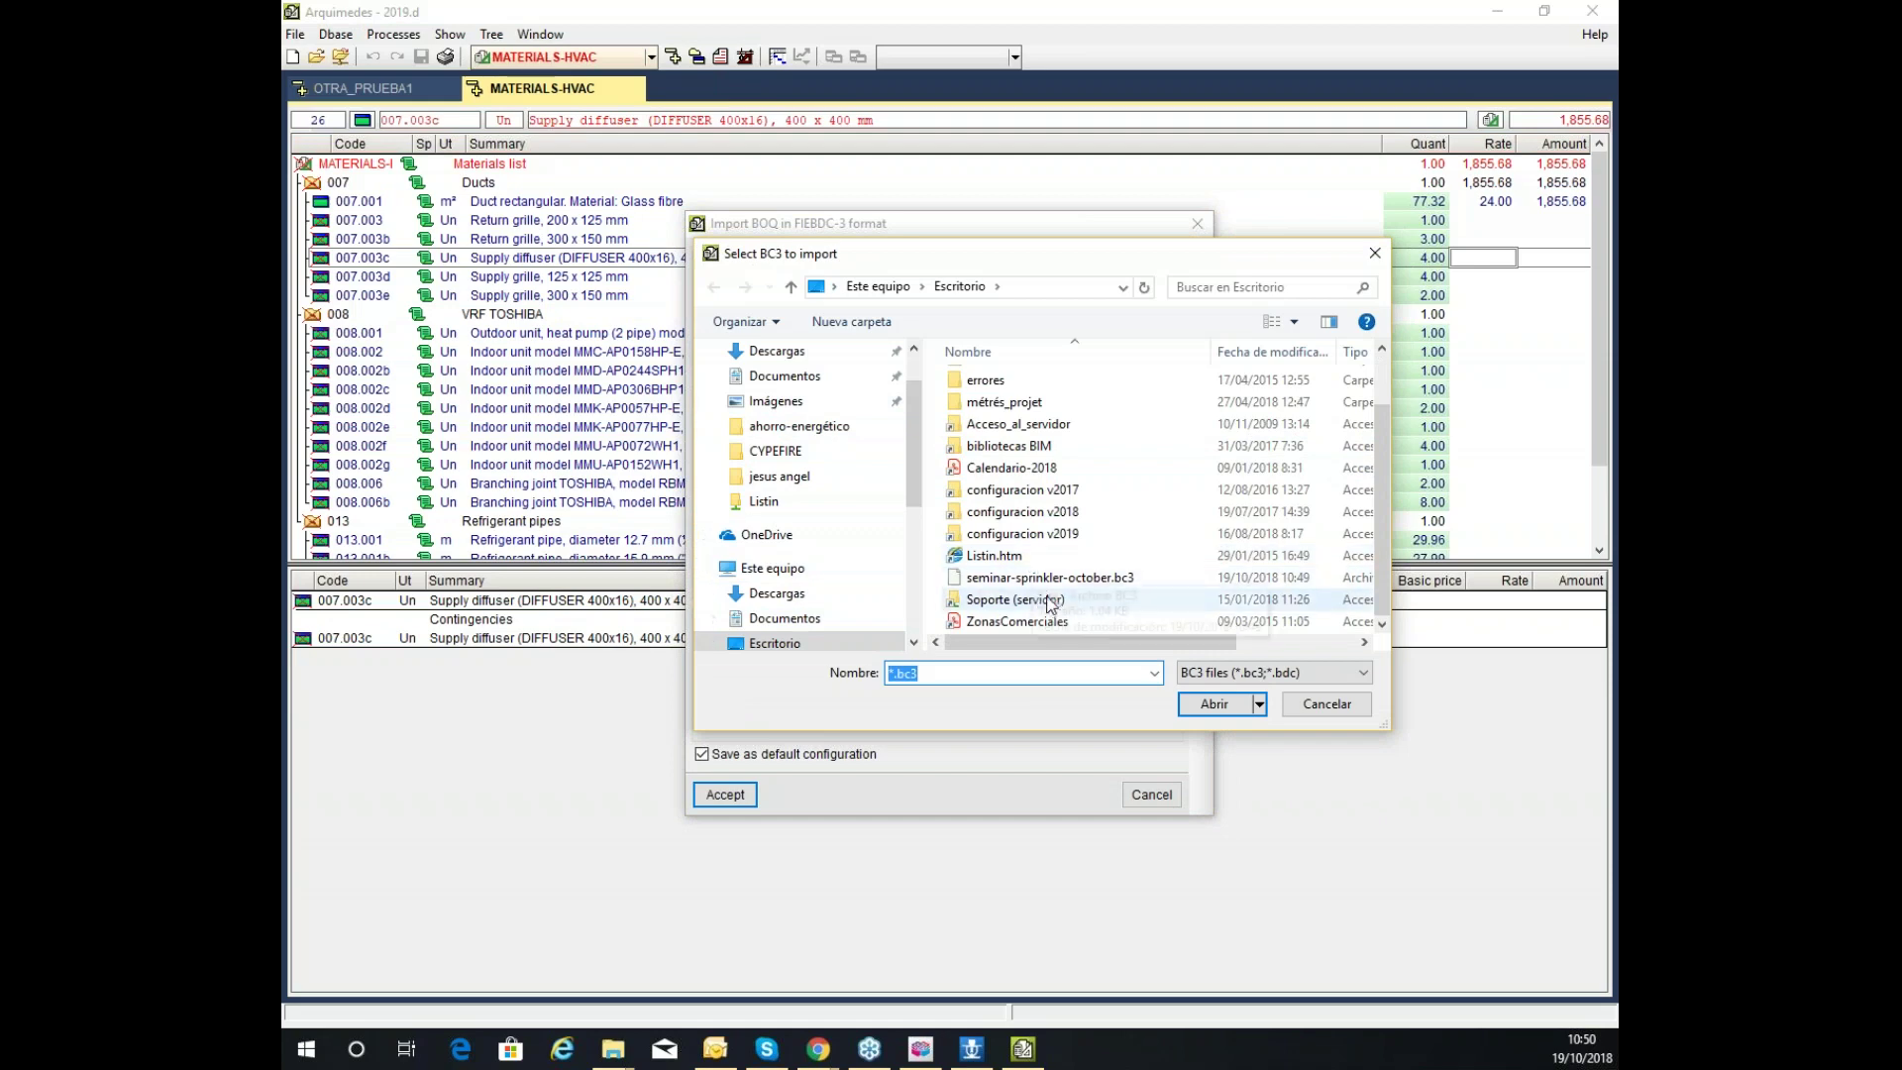
pyautogui.click(1021, 579)
pyautogui.click(1228, 706)
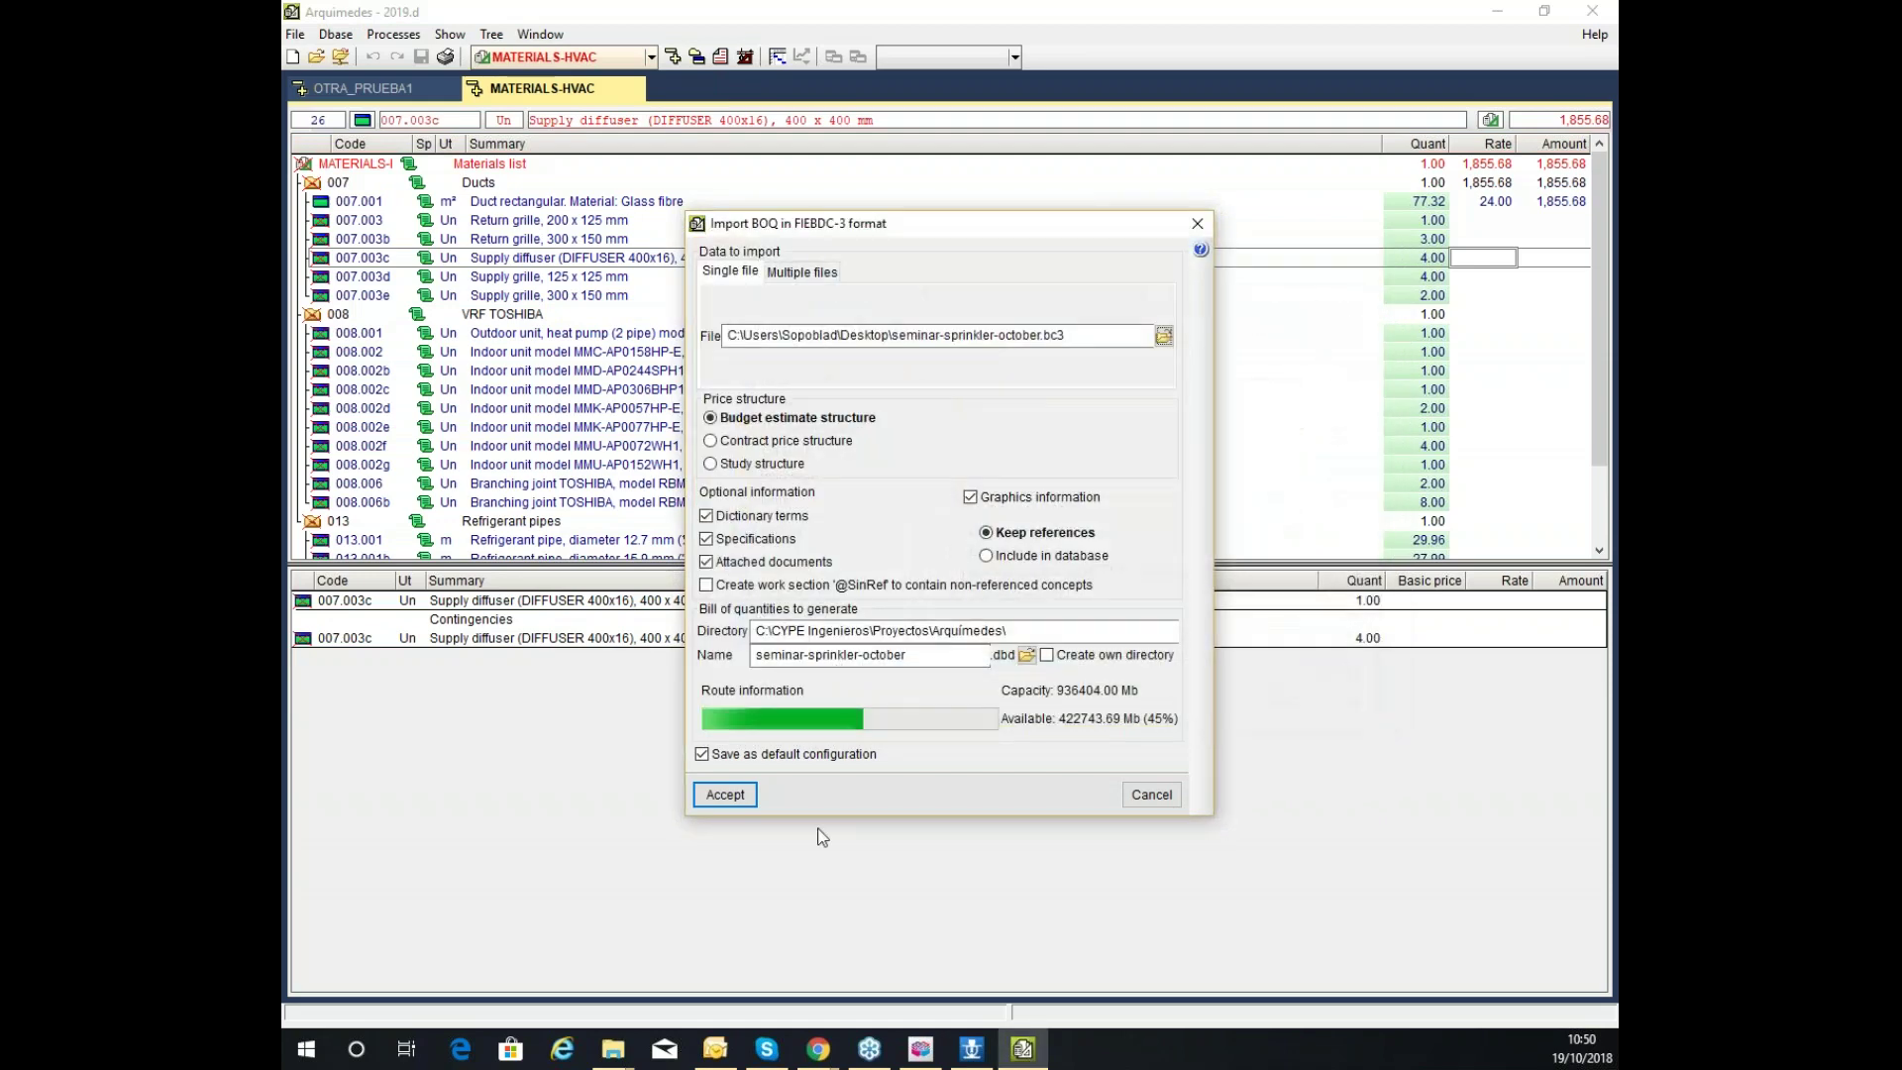
pyautogui.click(727, 794)
pyautogui.click(949, 568)
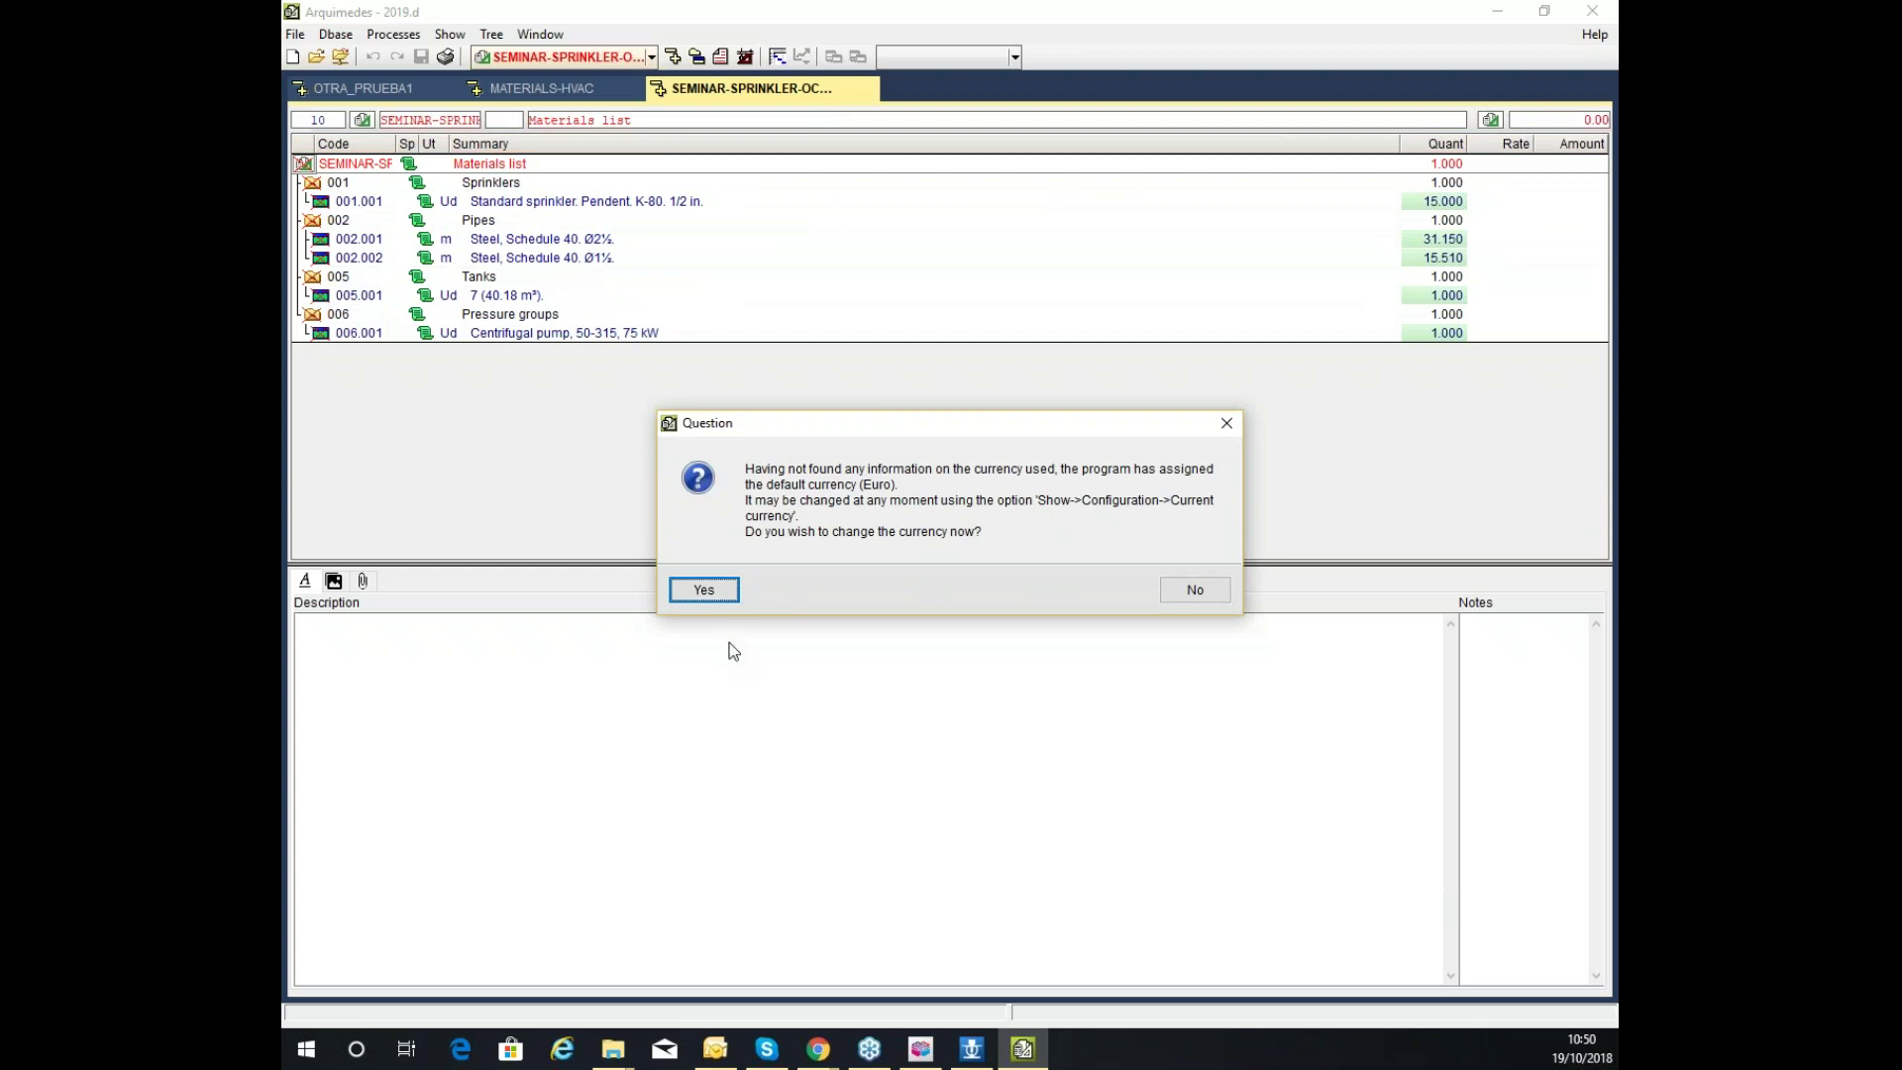
# Set the currency of the imported bill of quantities to US dollar (USD)
pyautogui.click(726, 597)
pyautogui.click(958, 377)
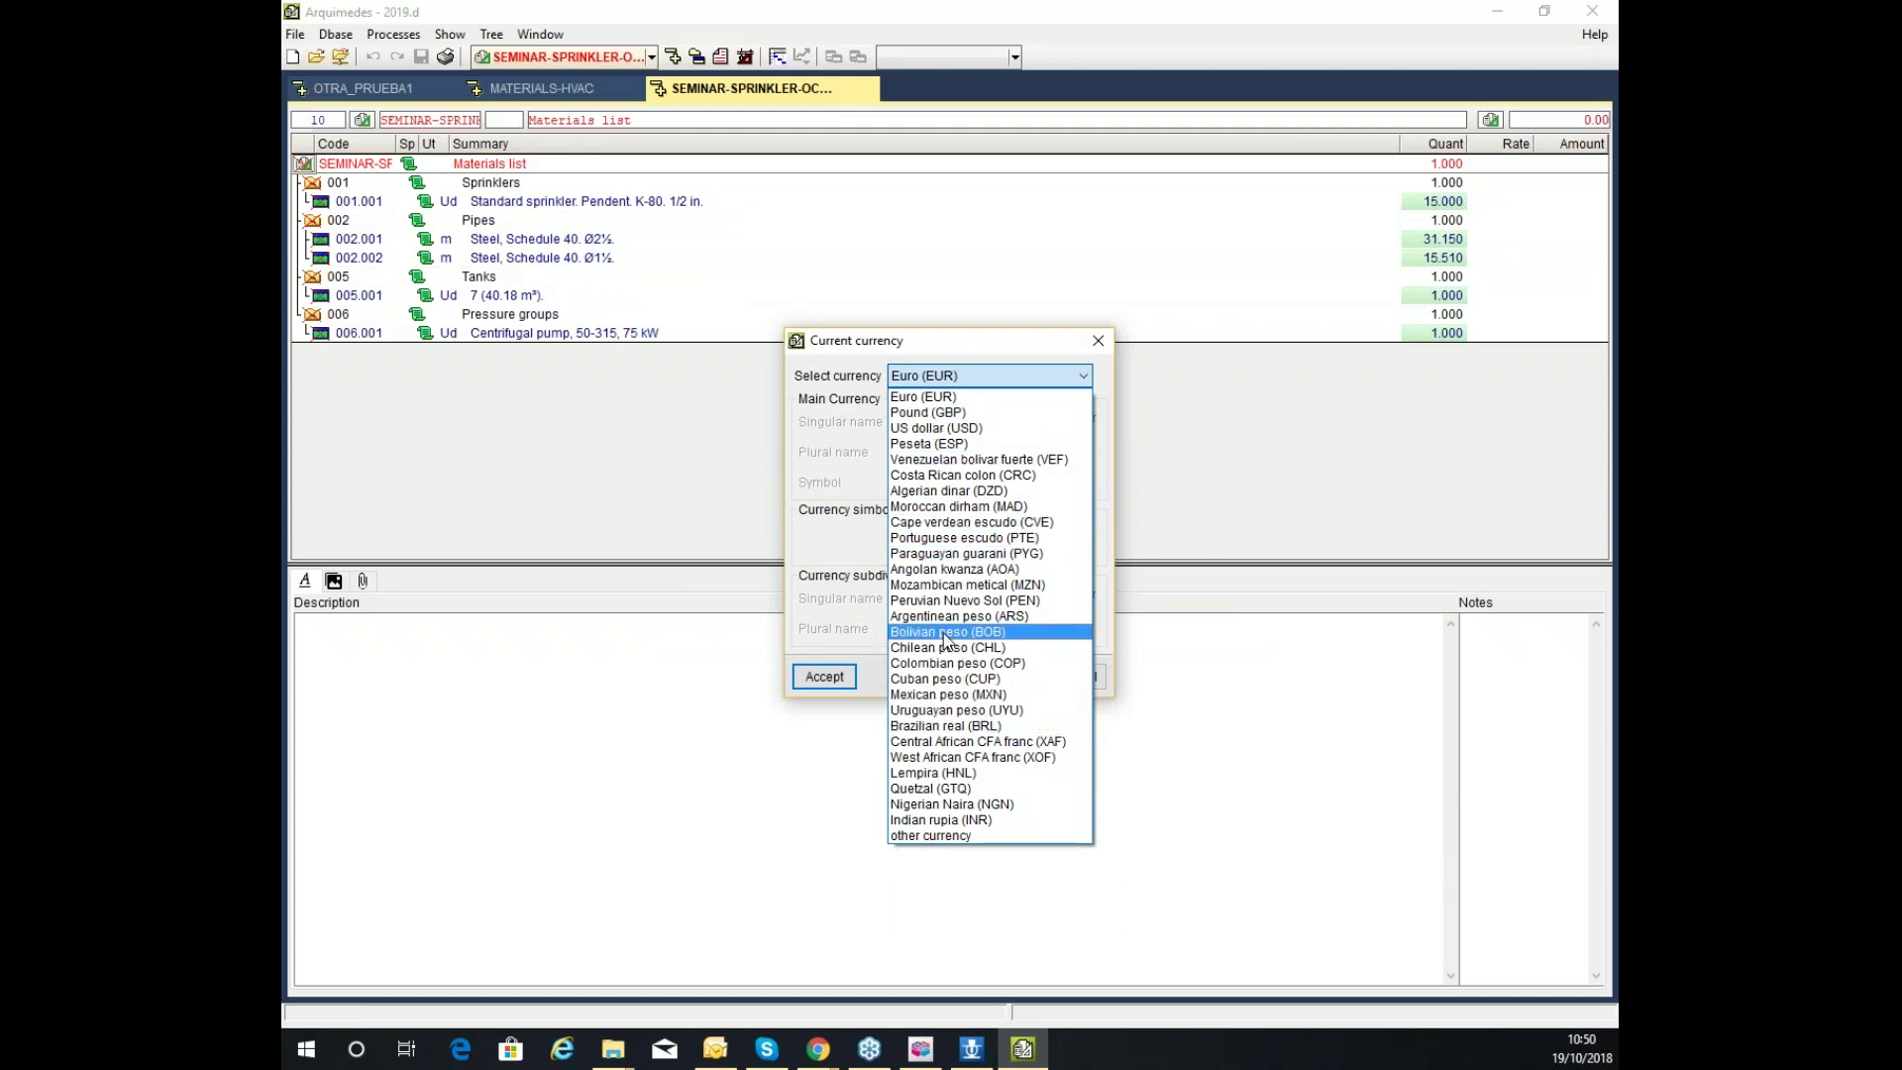
pyautogui.click(959, 428)
pyautogui.click(812, 682)
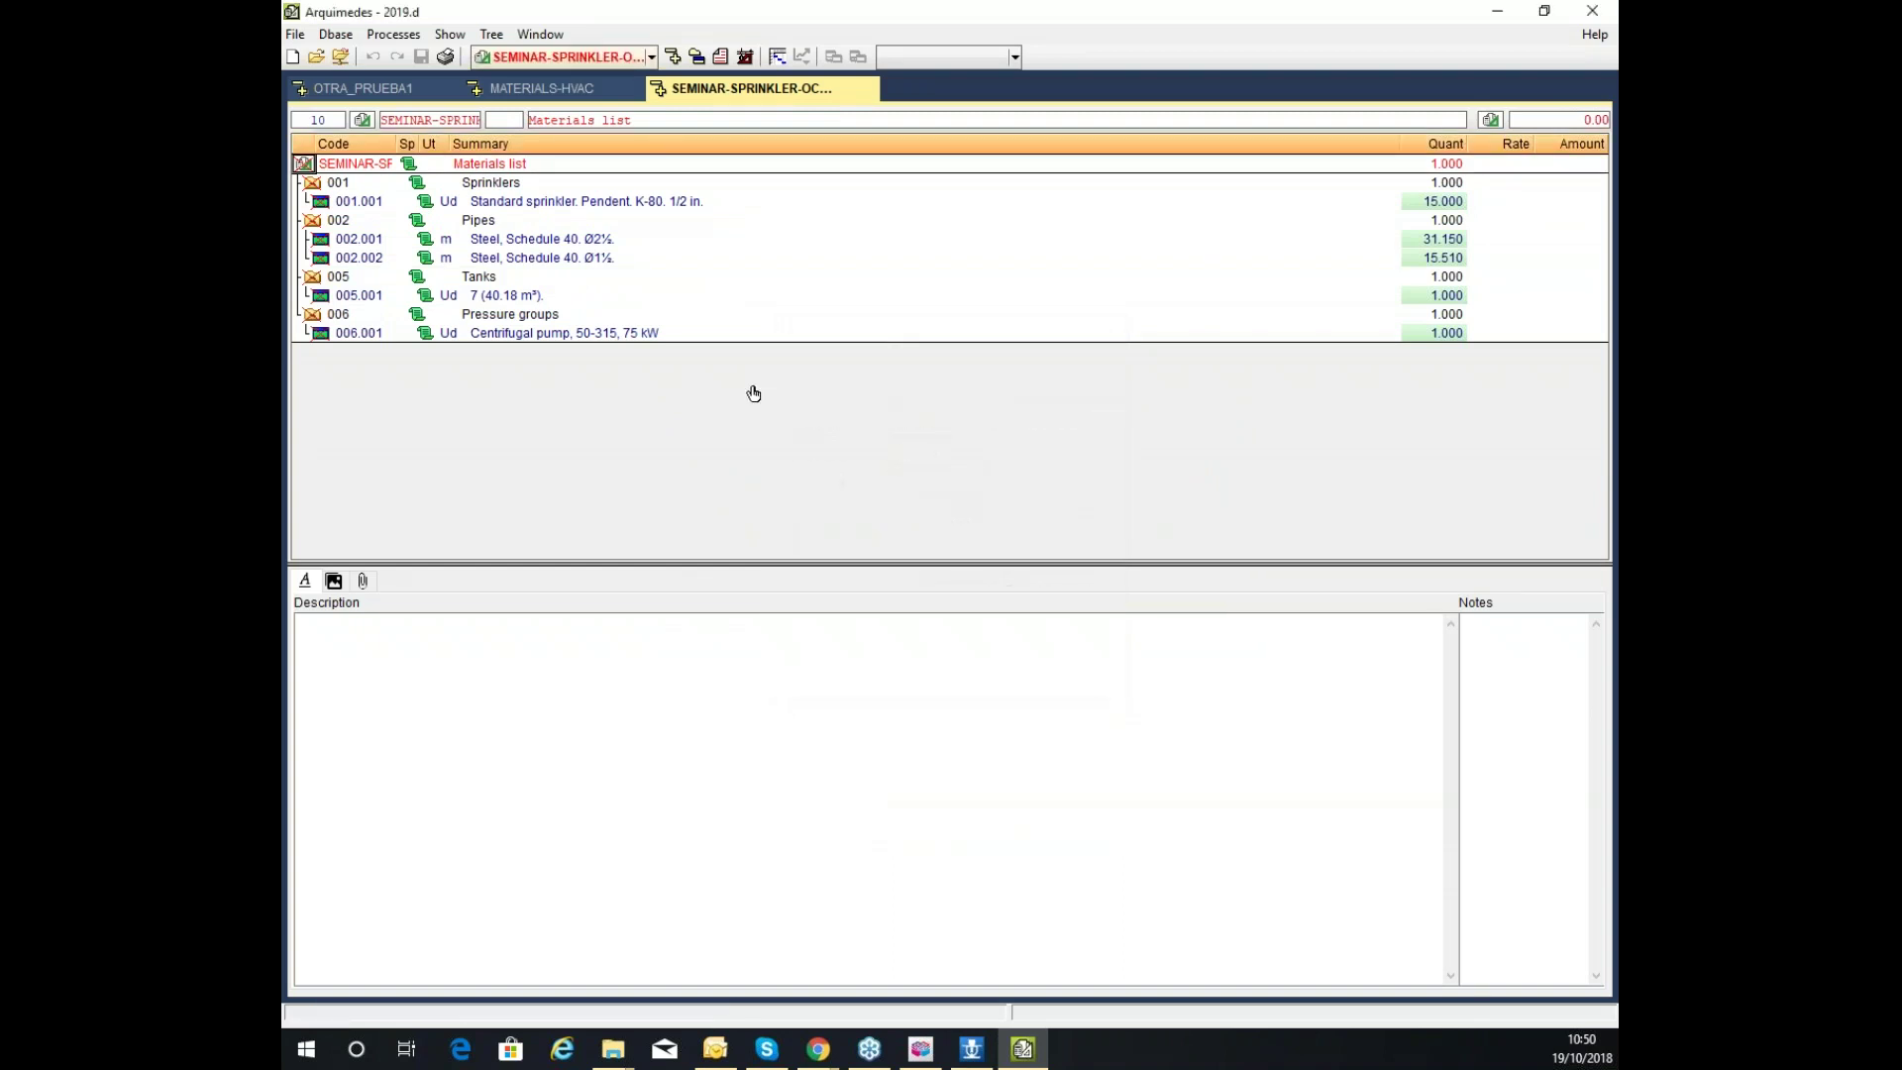
# Review the imported sprinkler, pipe and pump items and examine the quantities of the sprinklers and both steel pipes
pyautogui.click(509, 223)
pyautogui.press('Down')
pyautogui.press('Down')
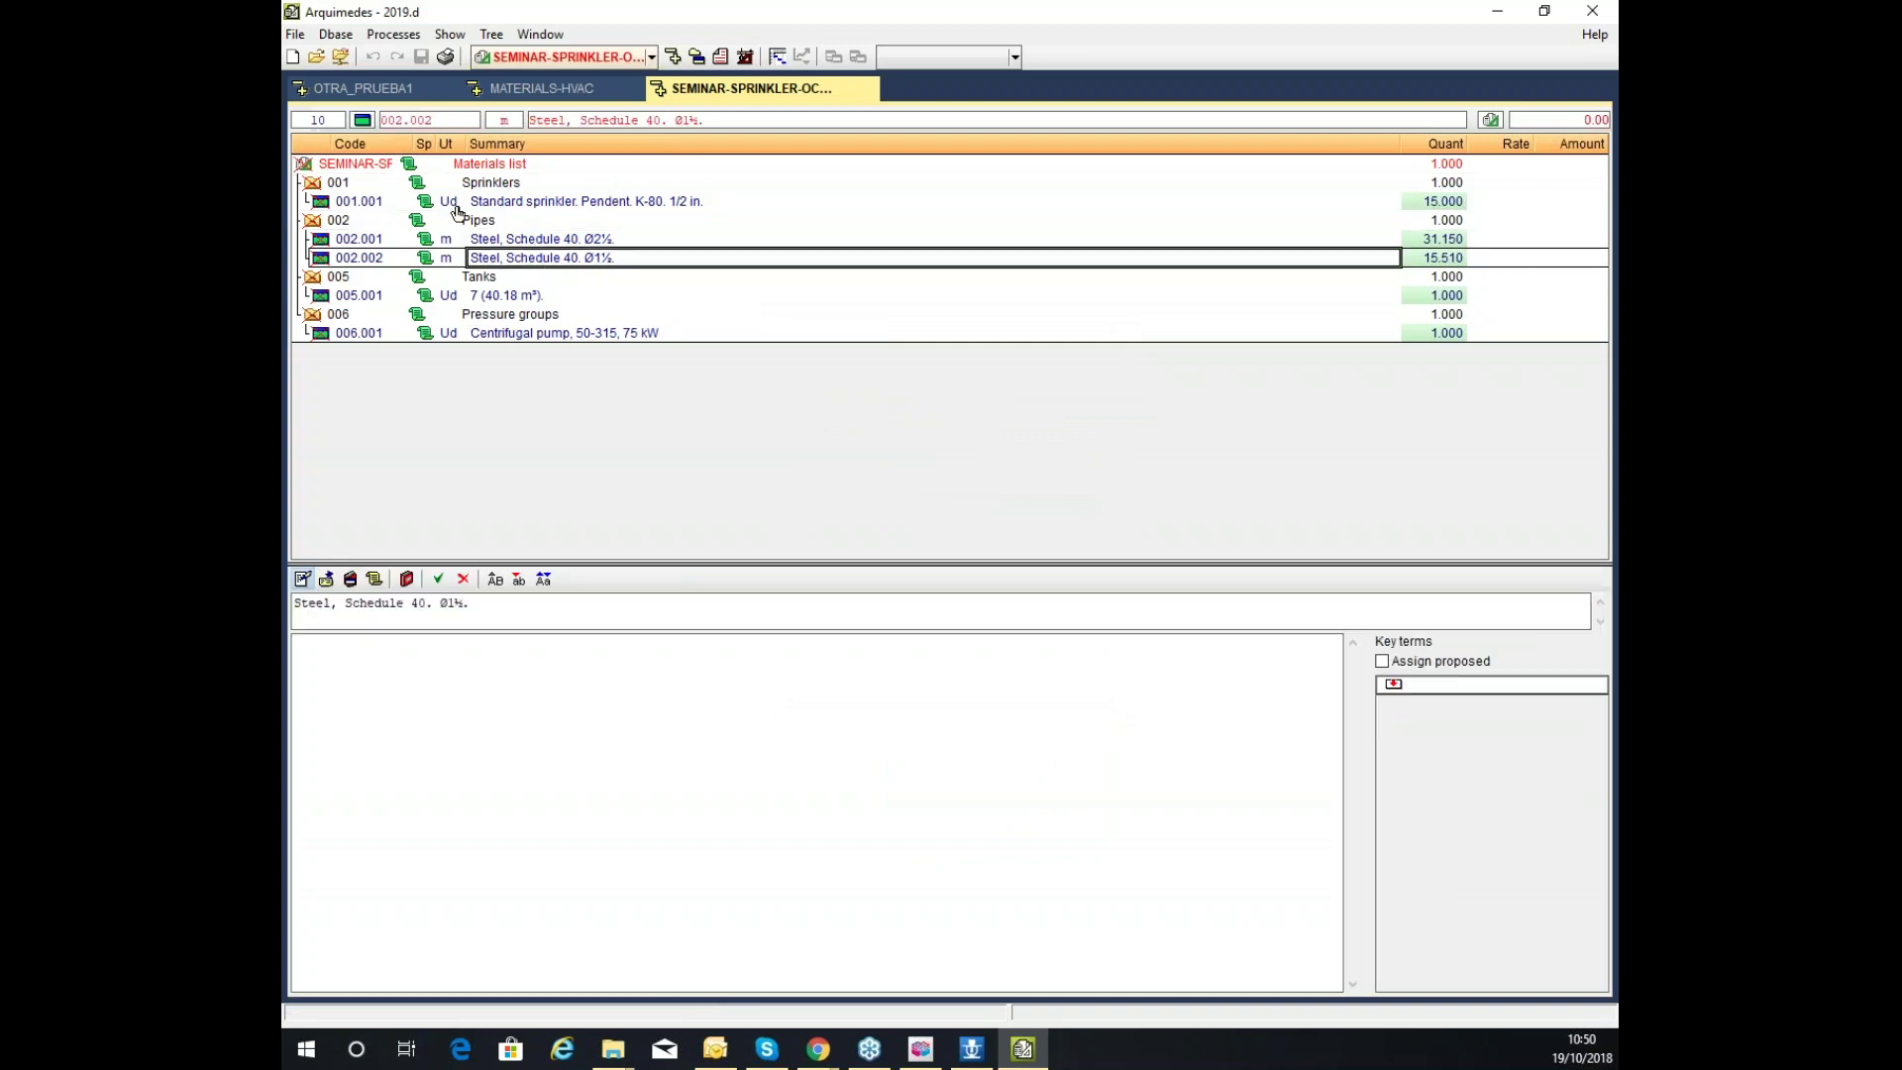
pyautogui.click(526, 188)
pyautogui.click(546, 239)
pyautogui.click(583, 259)
pyautogui.click(630, 335)
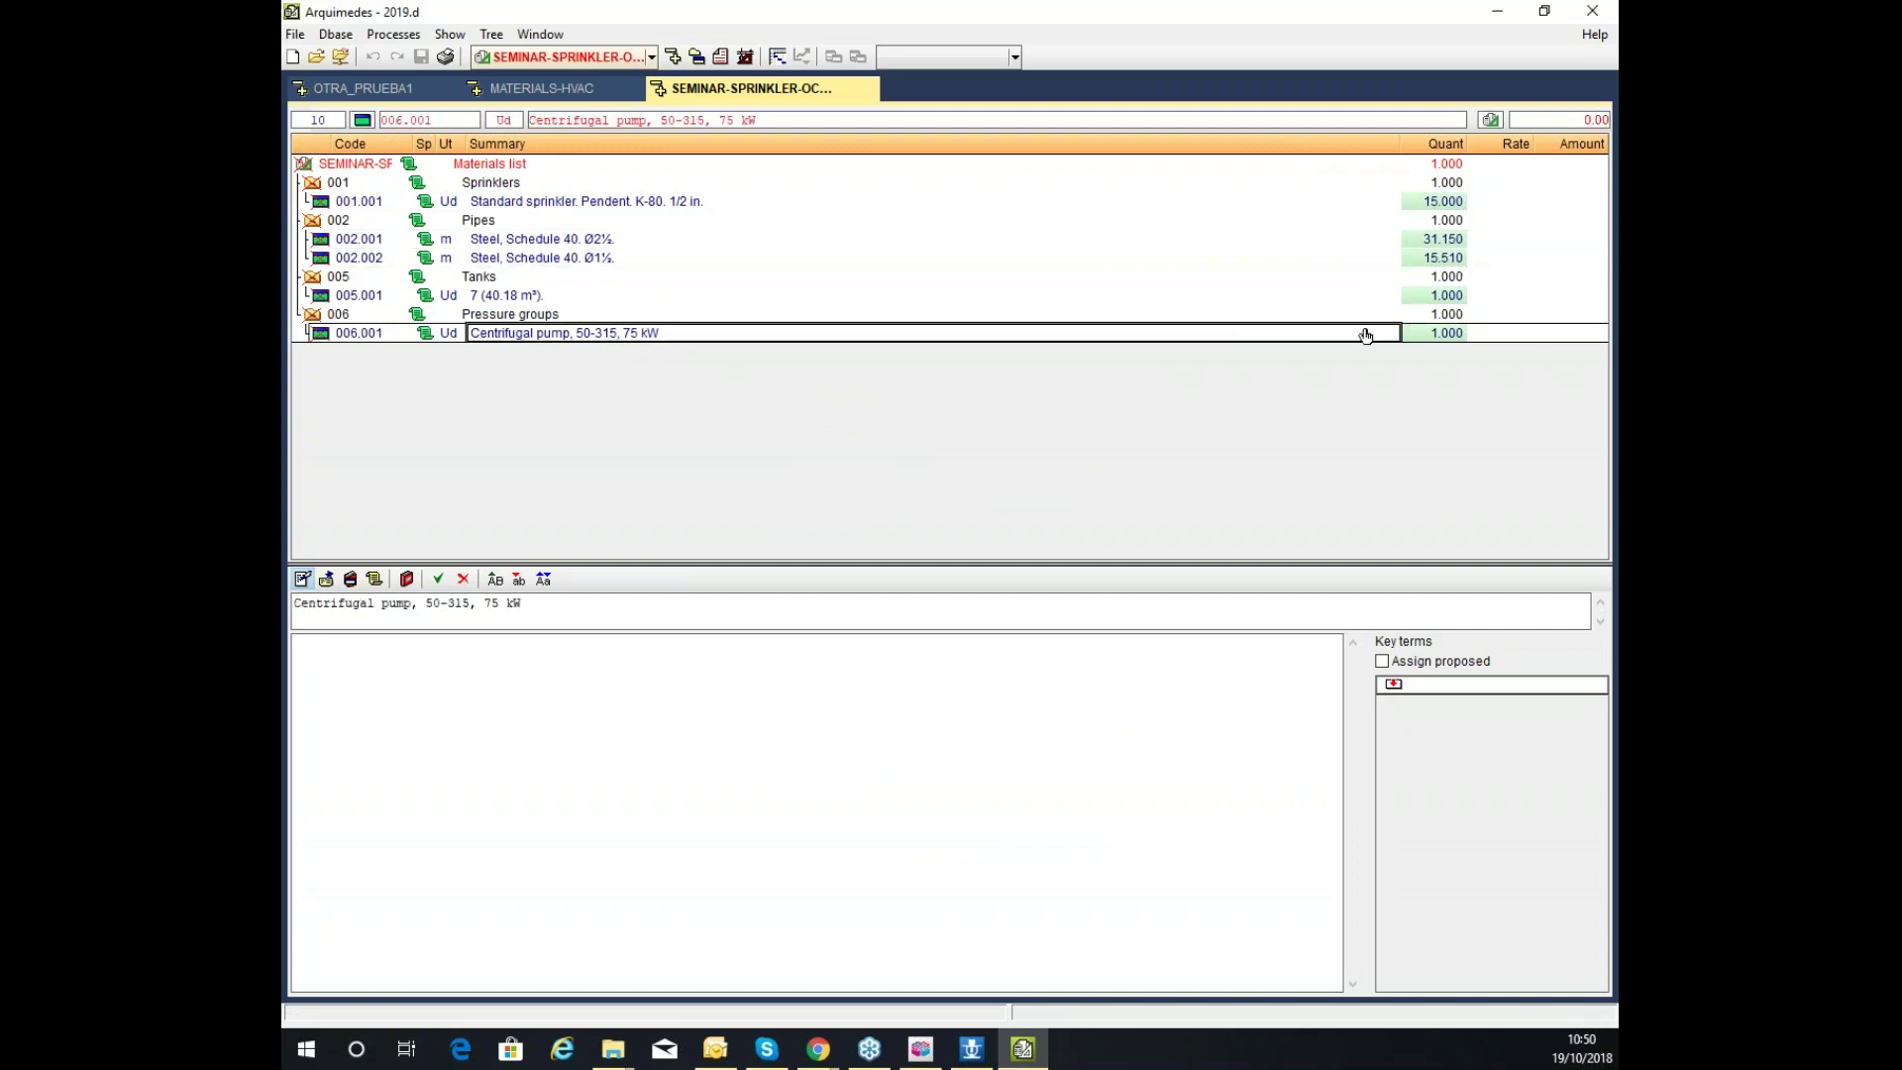
pyautogui.click(1444, 203)
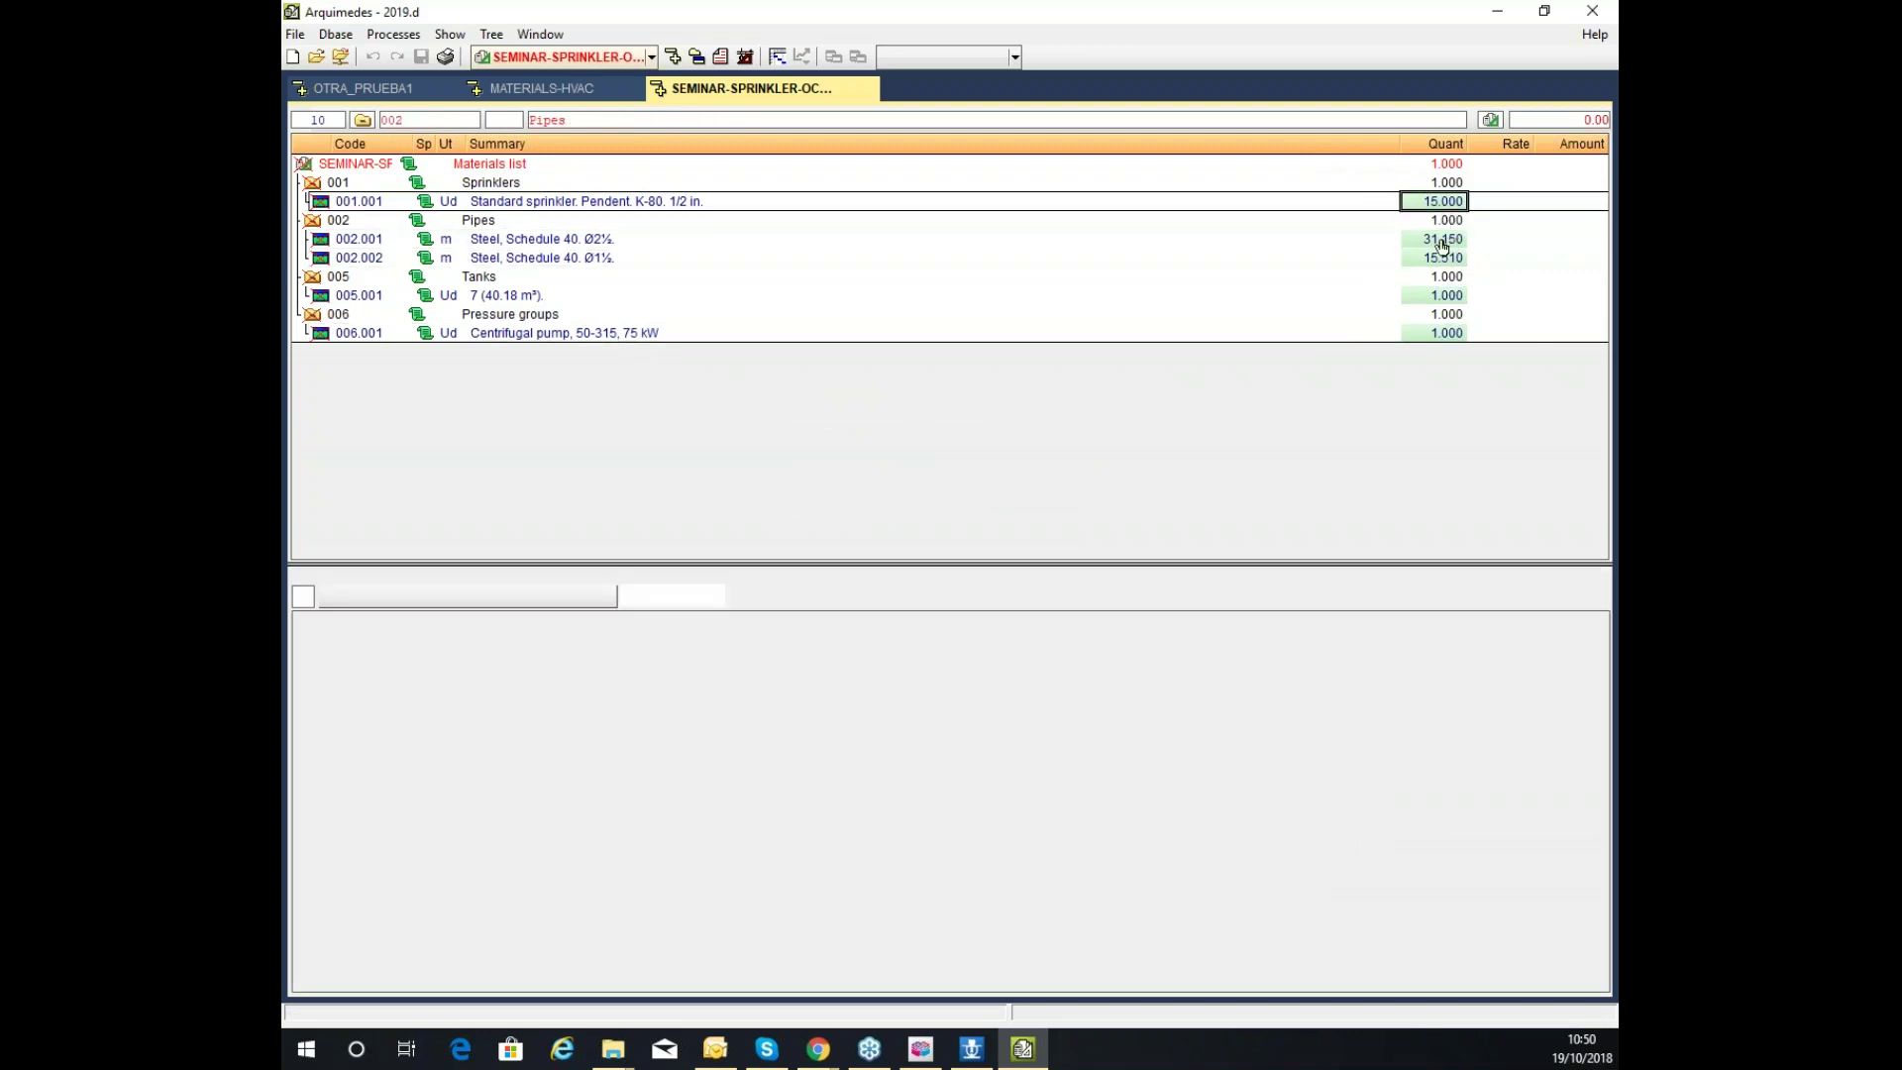
pyautogui.click(1443, 258)
pyautogui.click(1438, 242)
pyautogui.click(1437, 260)
pyautogui.click(1447, 241)
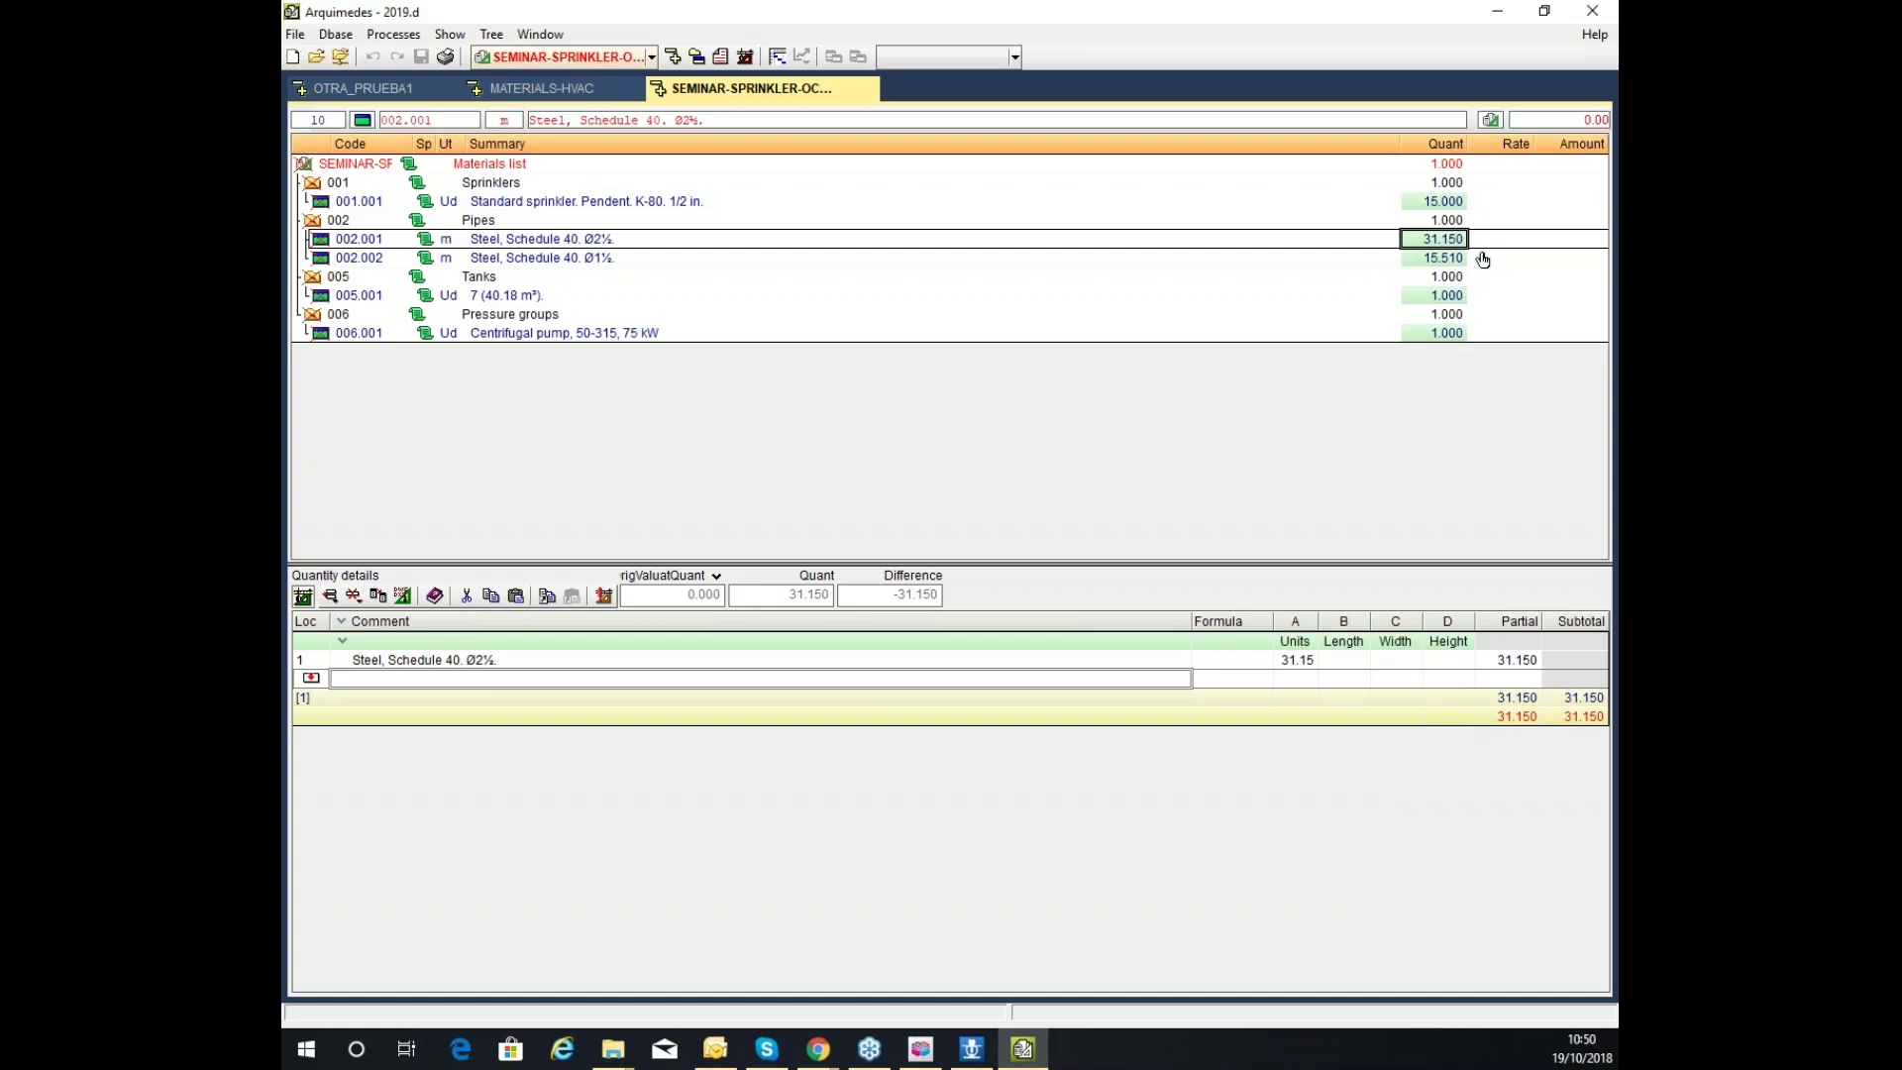
# Set the rate of the Ø2½ steel pipe to 25 and of the pendent K-80 sprinkler to 400
pyautogui.click(1486, 242)
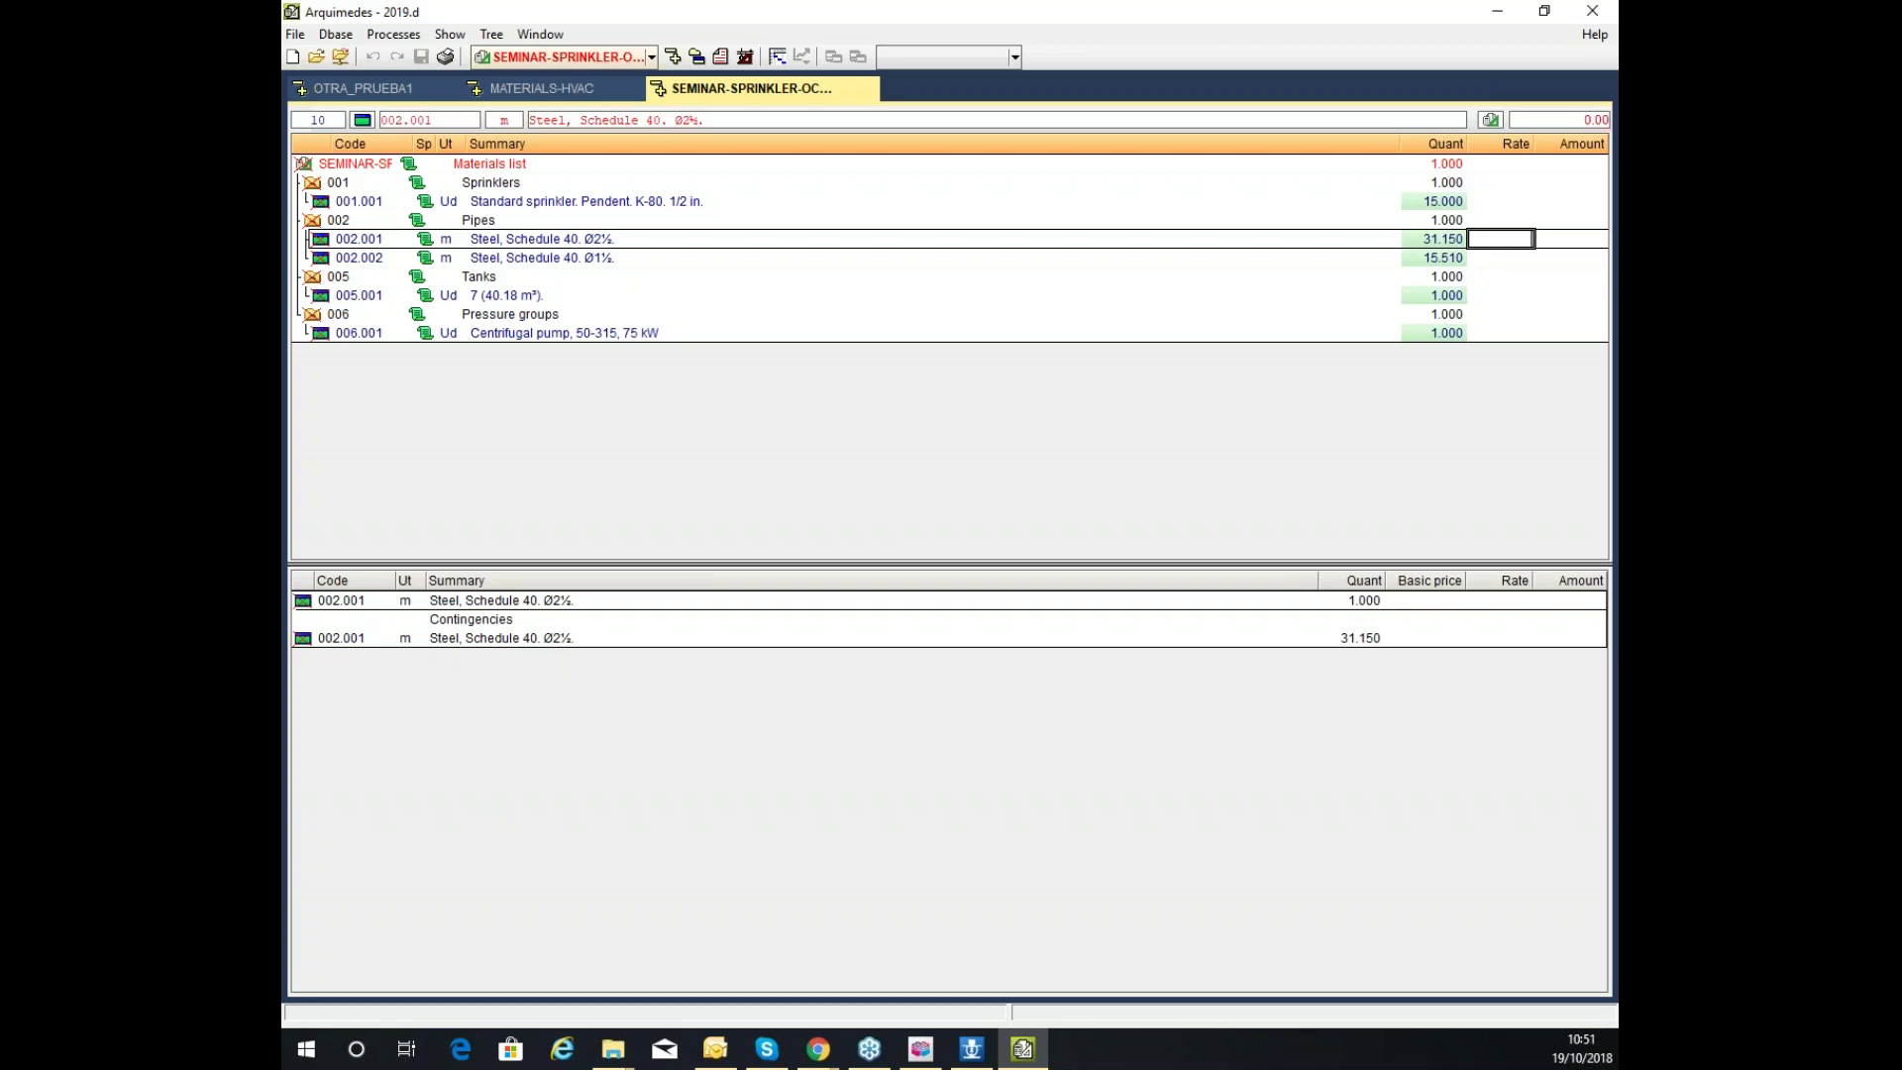
pyautogui.write('25')
pyautogui.press('Return')
pyautogui.click(1502, 261)
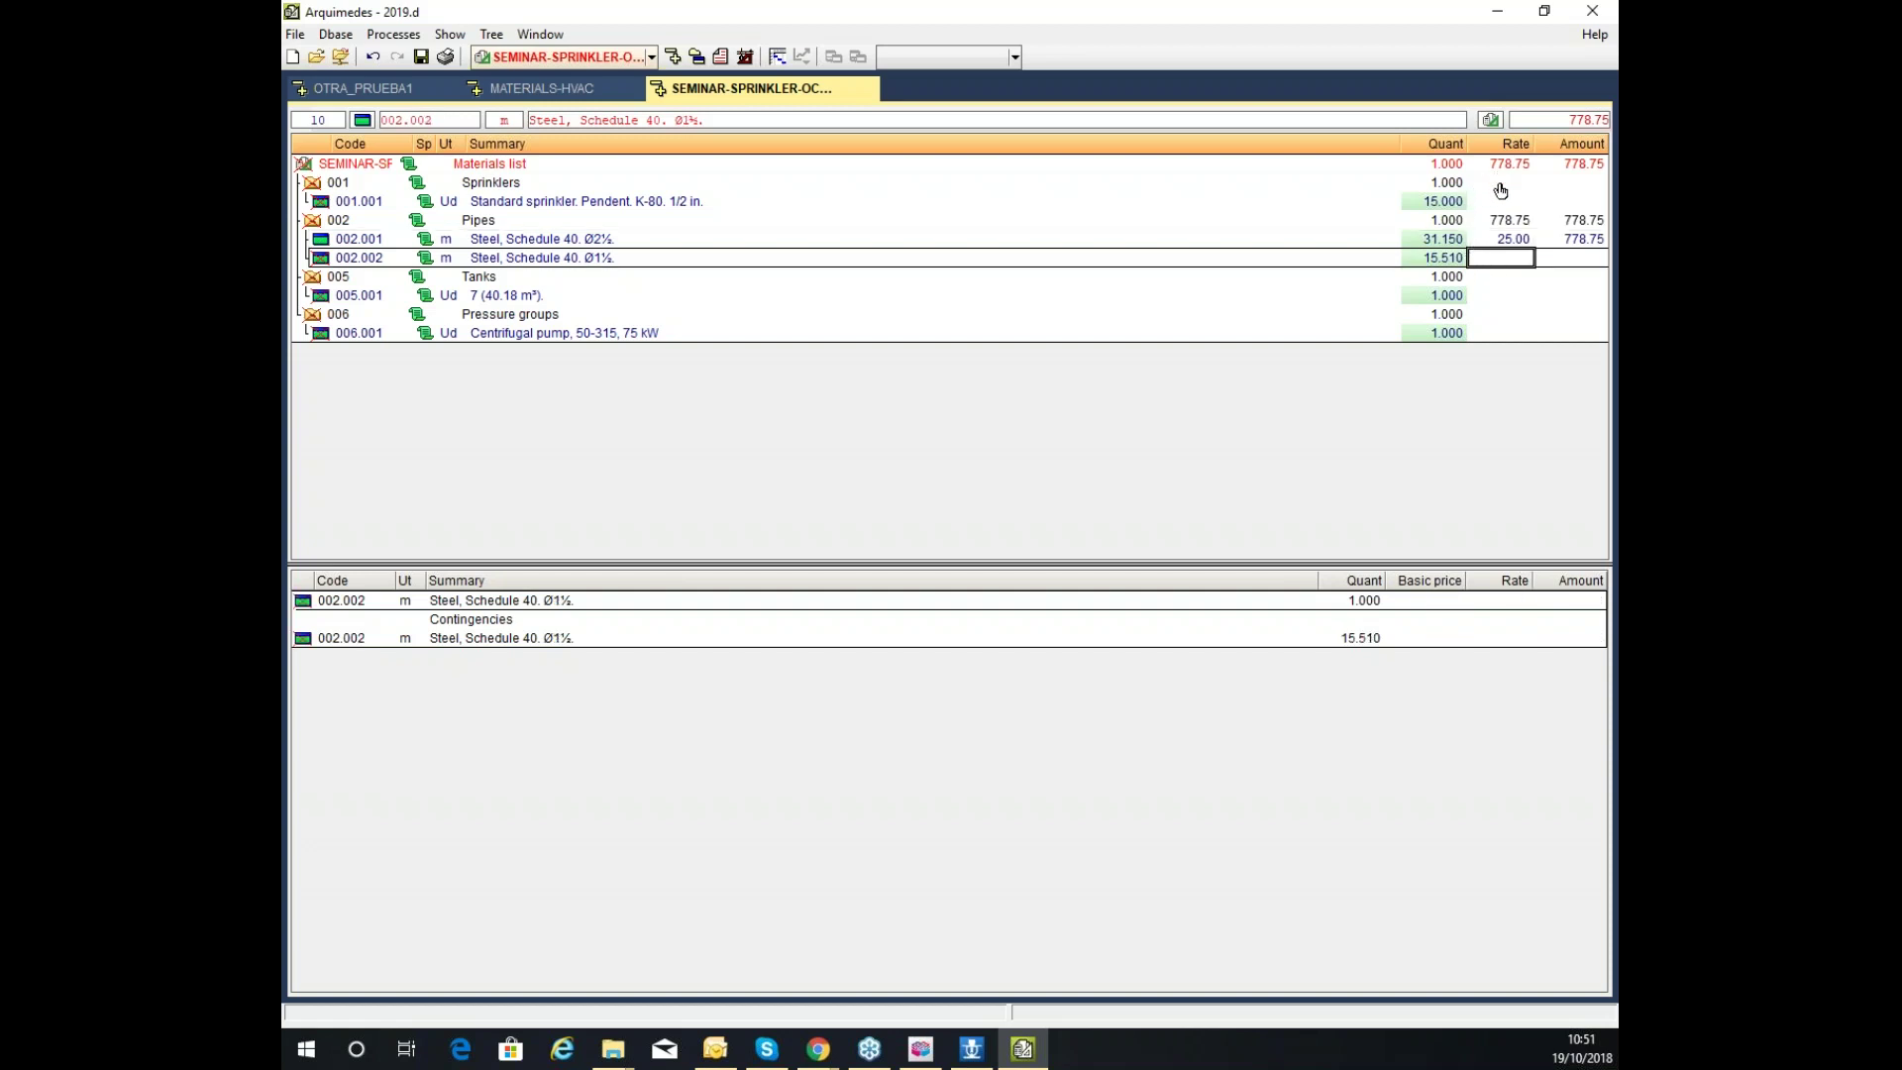
pyautogui.click(1499, 202)
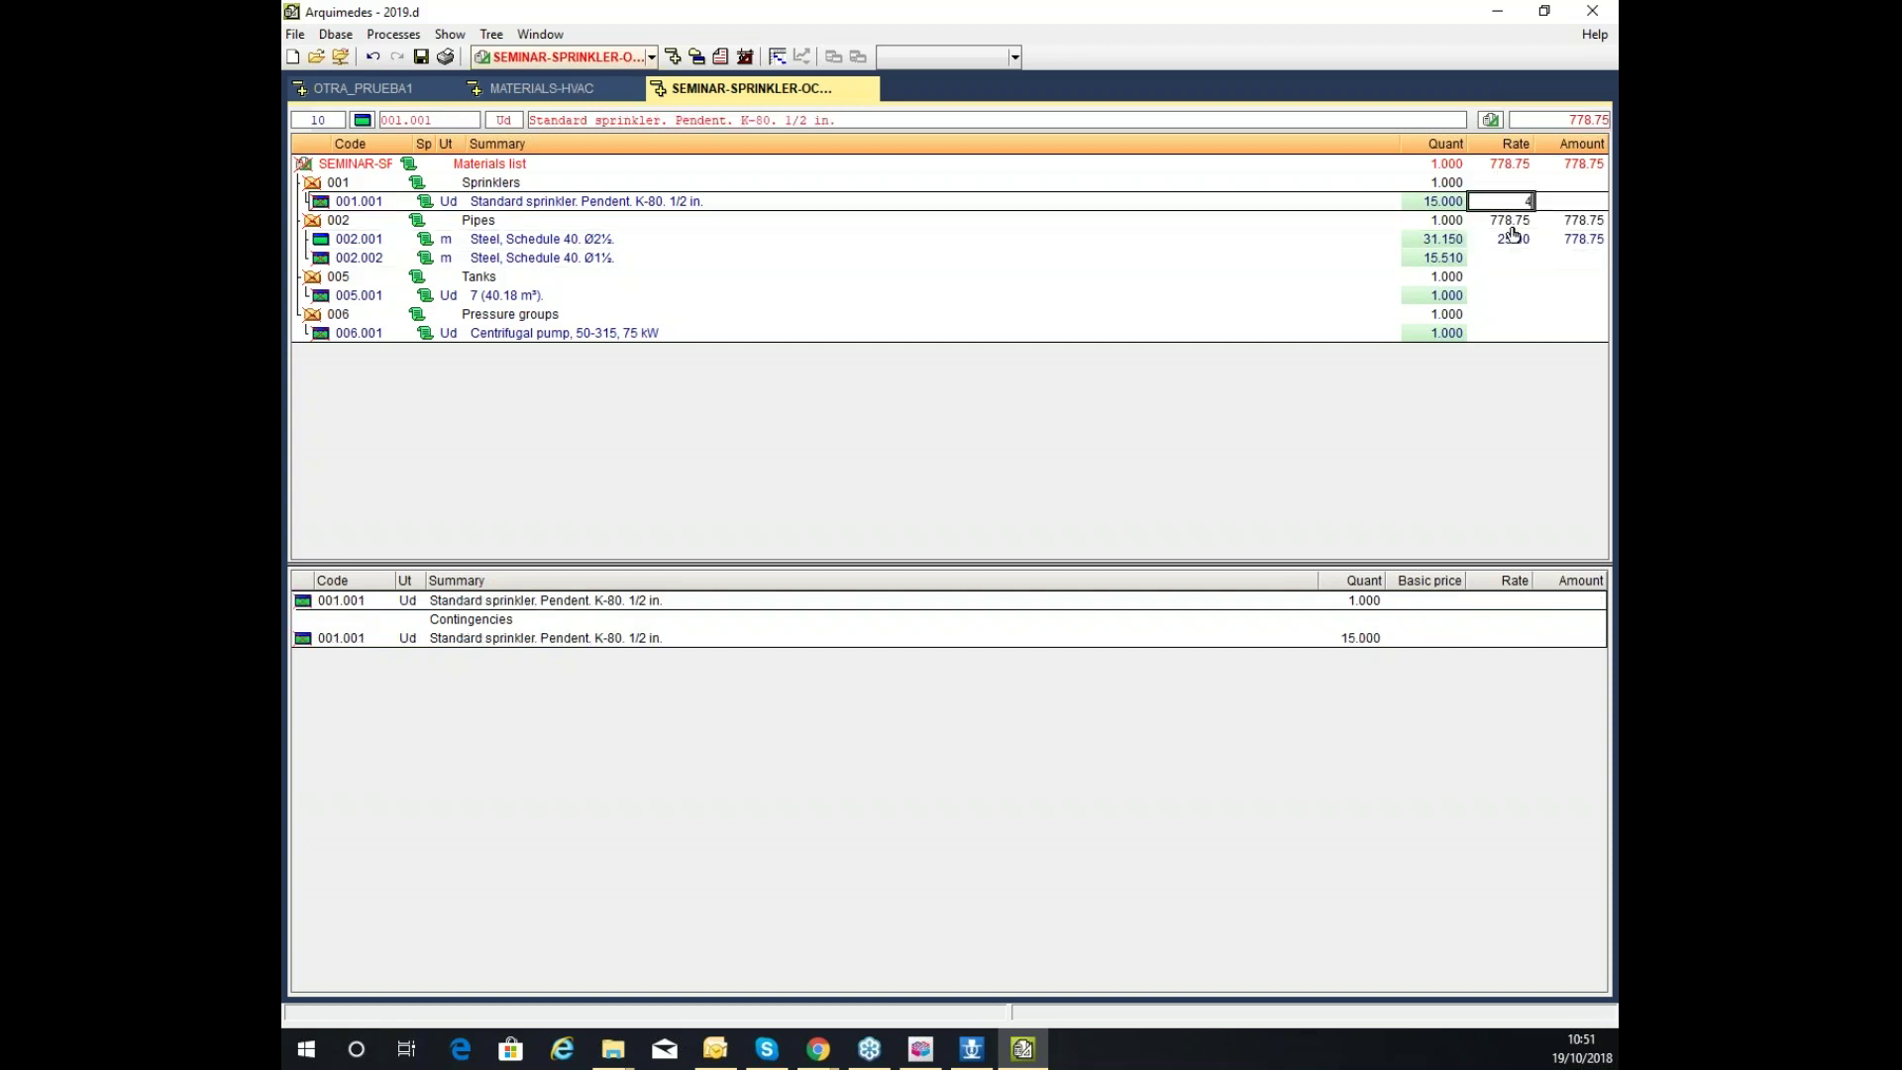
pyautogui.press('Return')
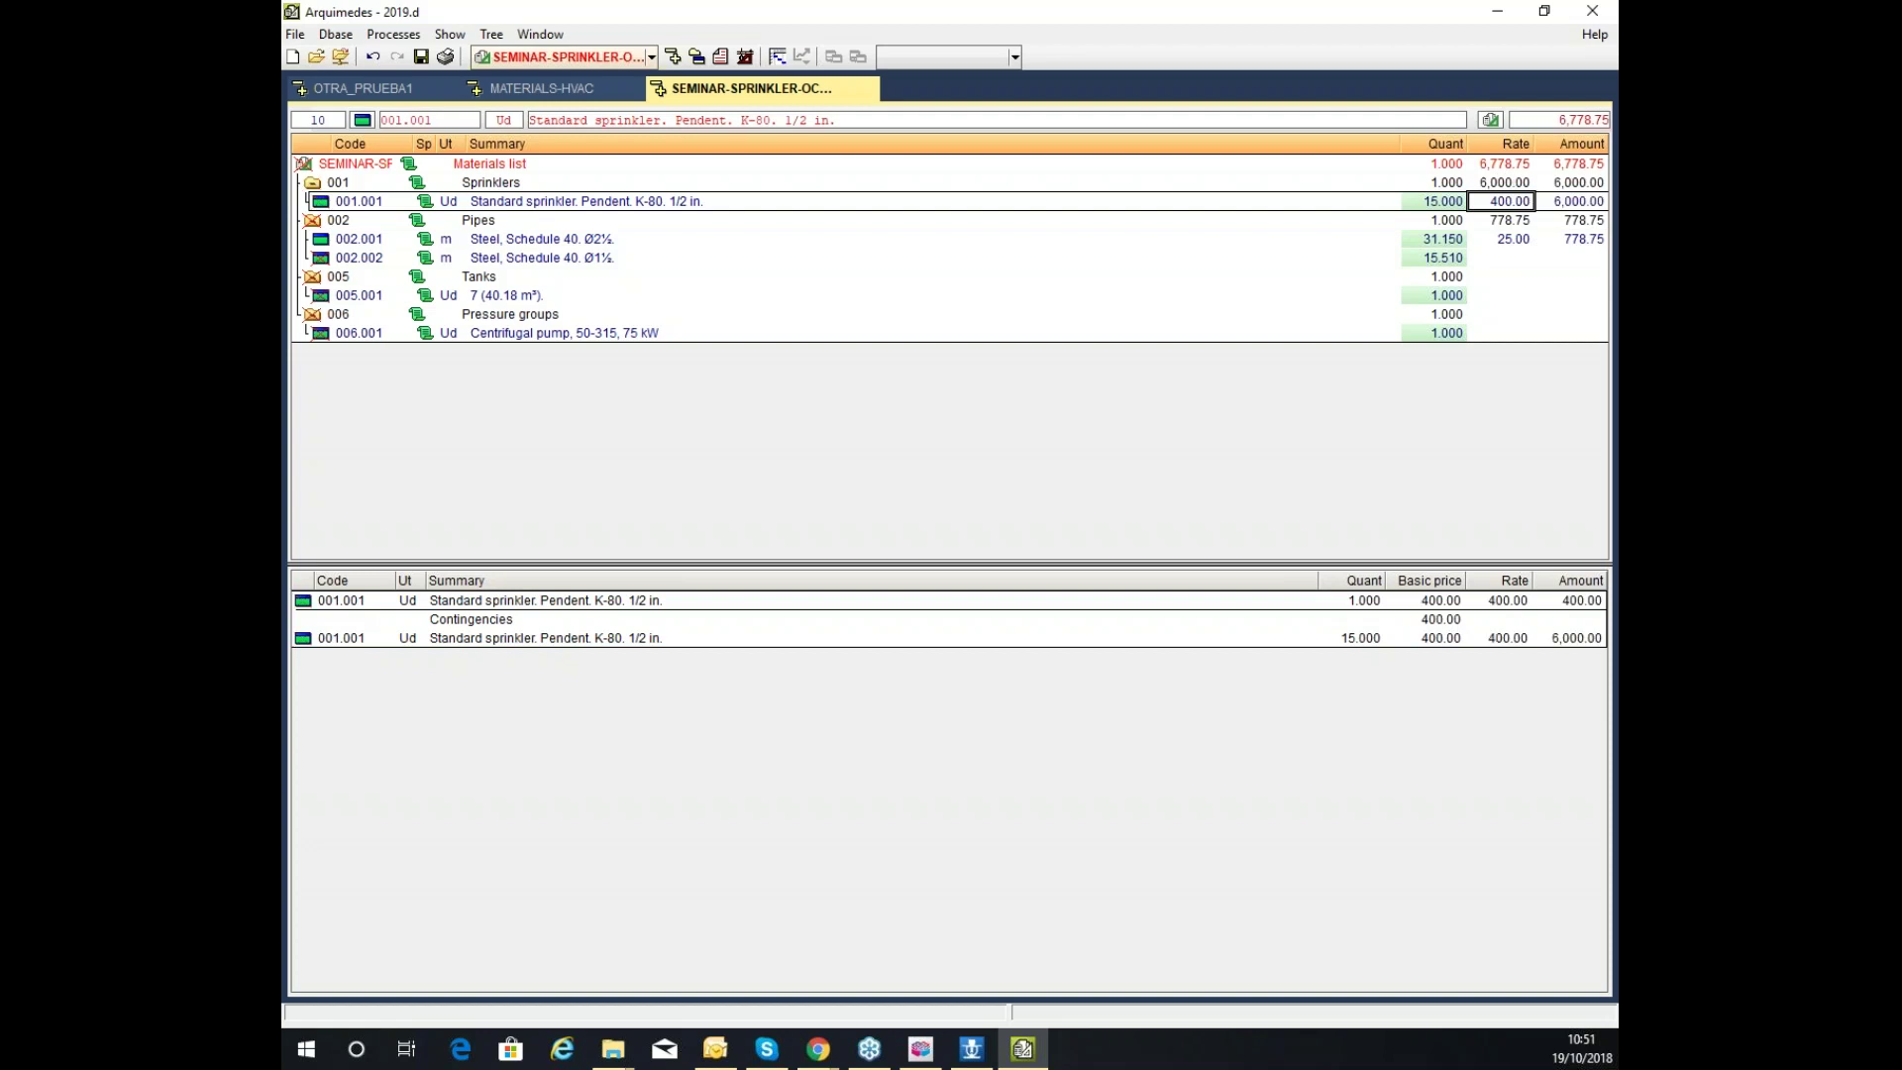
# Examine the rates and the overall total of the materials list, and switch back to CYPEFIRE Sprinklers
pyautogui.click(1501, 238)
pyautogui.click(1501, 296)
pyautogui.click(1490, 260)
pyautogui.click(1489, 164)
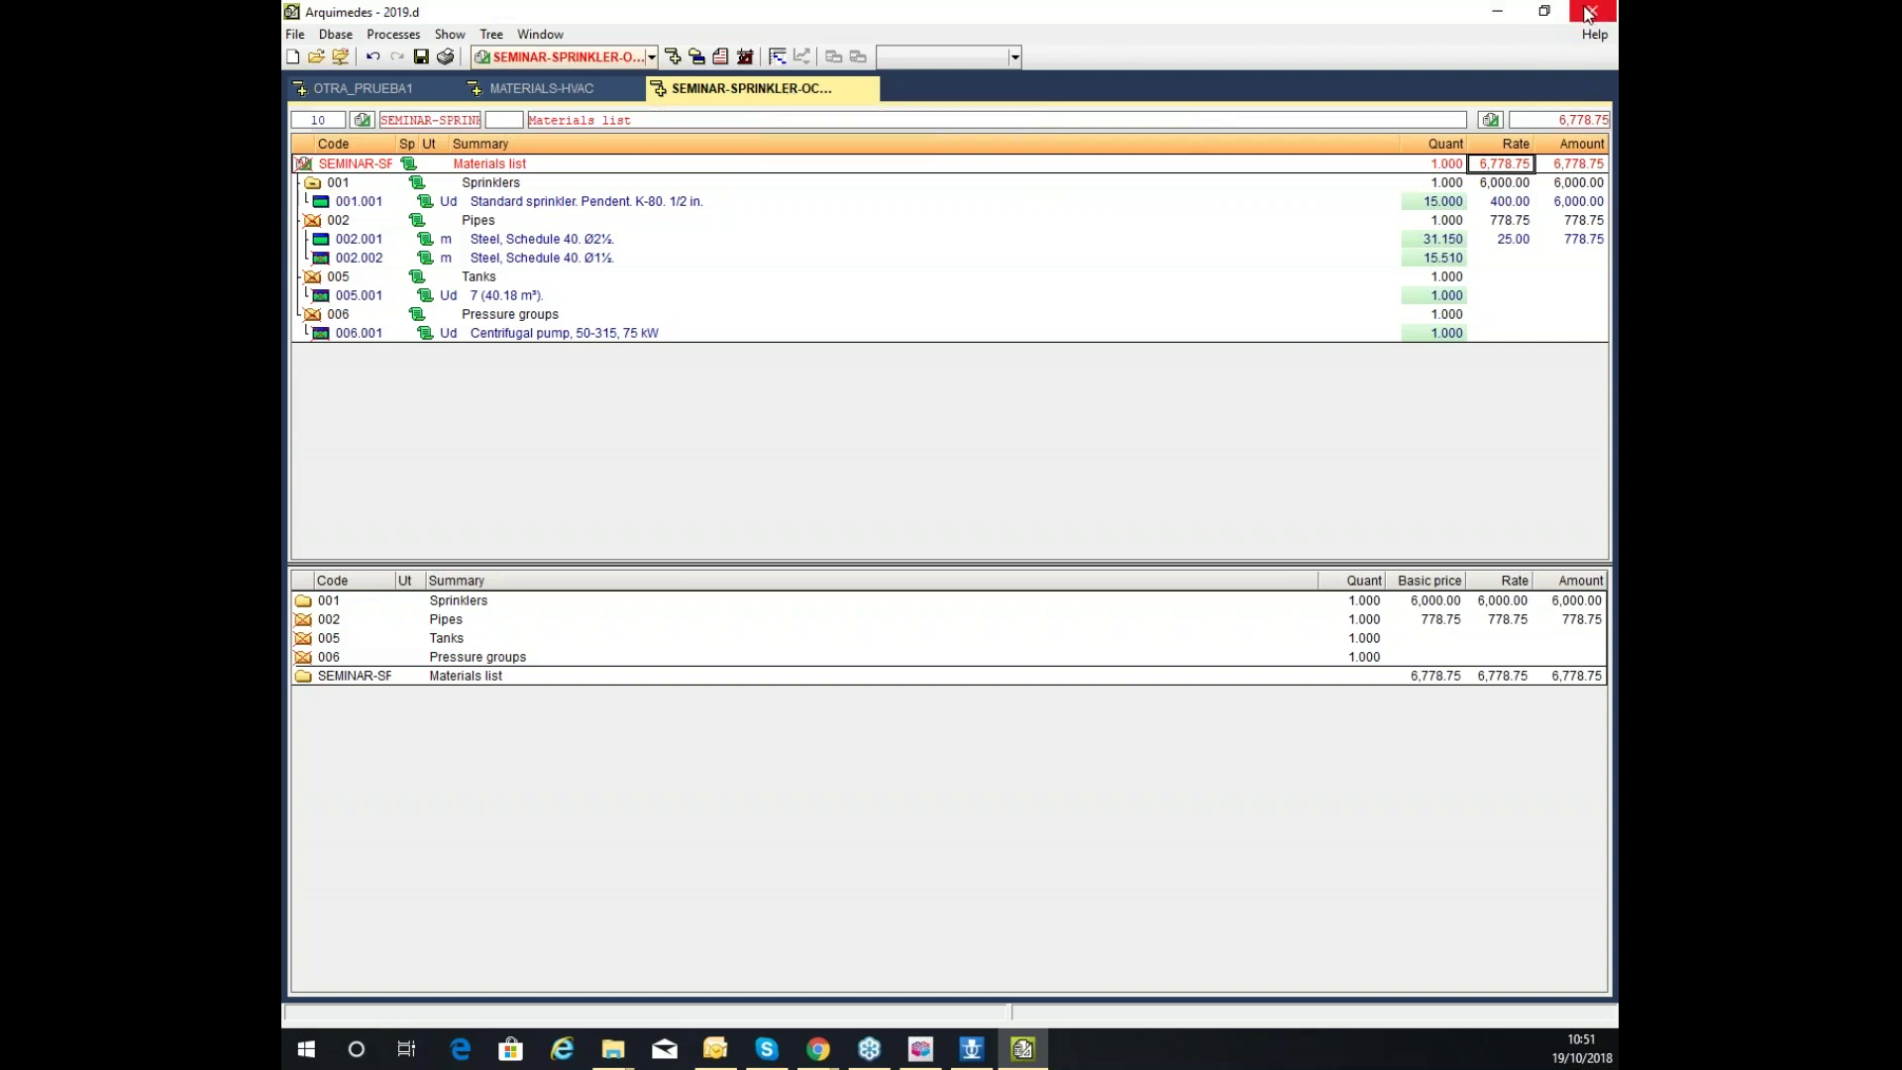
pyautogui.click(1588, 11)
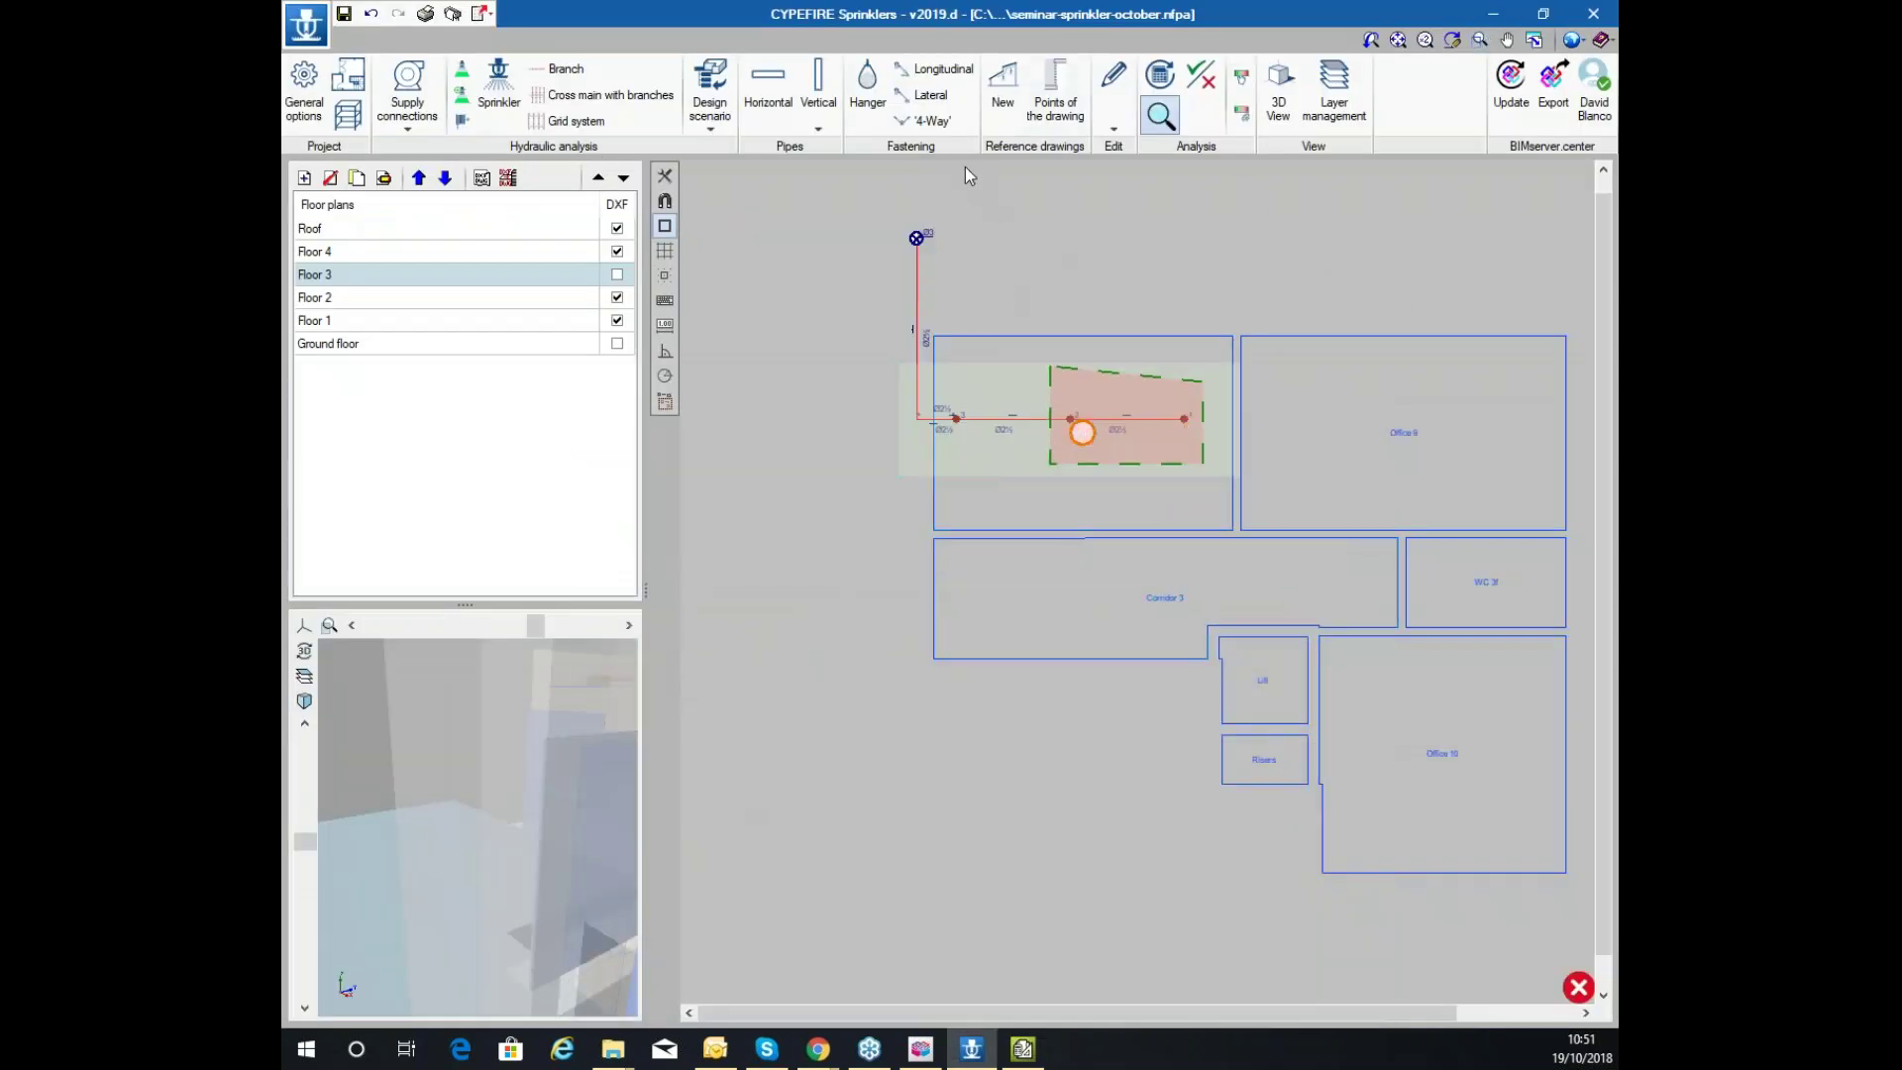
# Place two Ref001 (20 mm) Loop Hangers for steel pipe on the Ground floor cross main, beside the branches of sprinklers 16 and 12
pyautogui.scroll(3, 1082, 348)
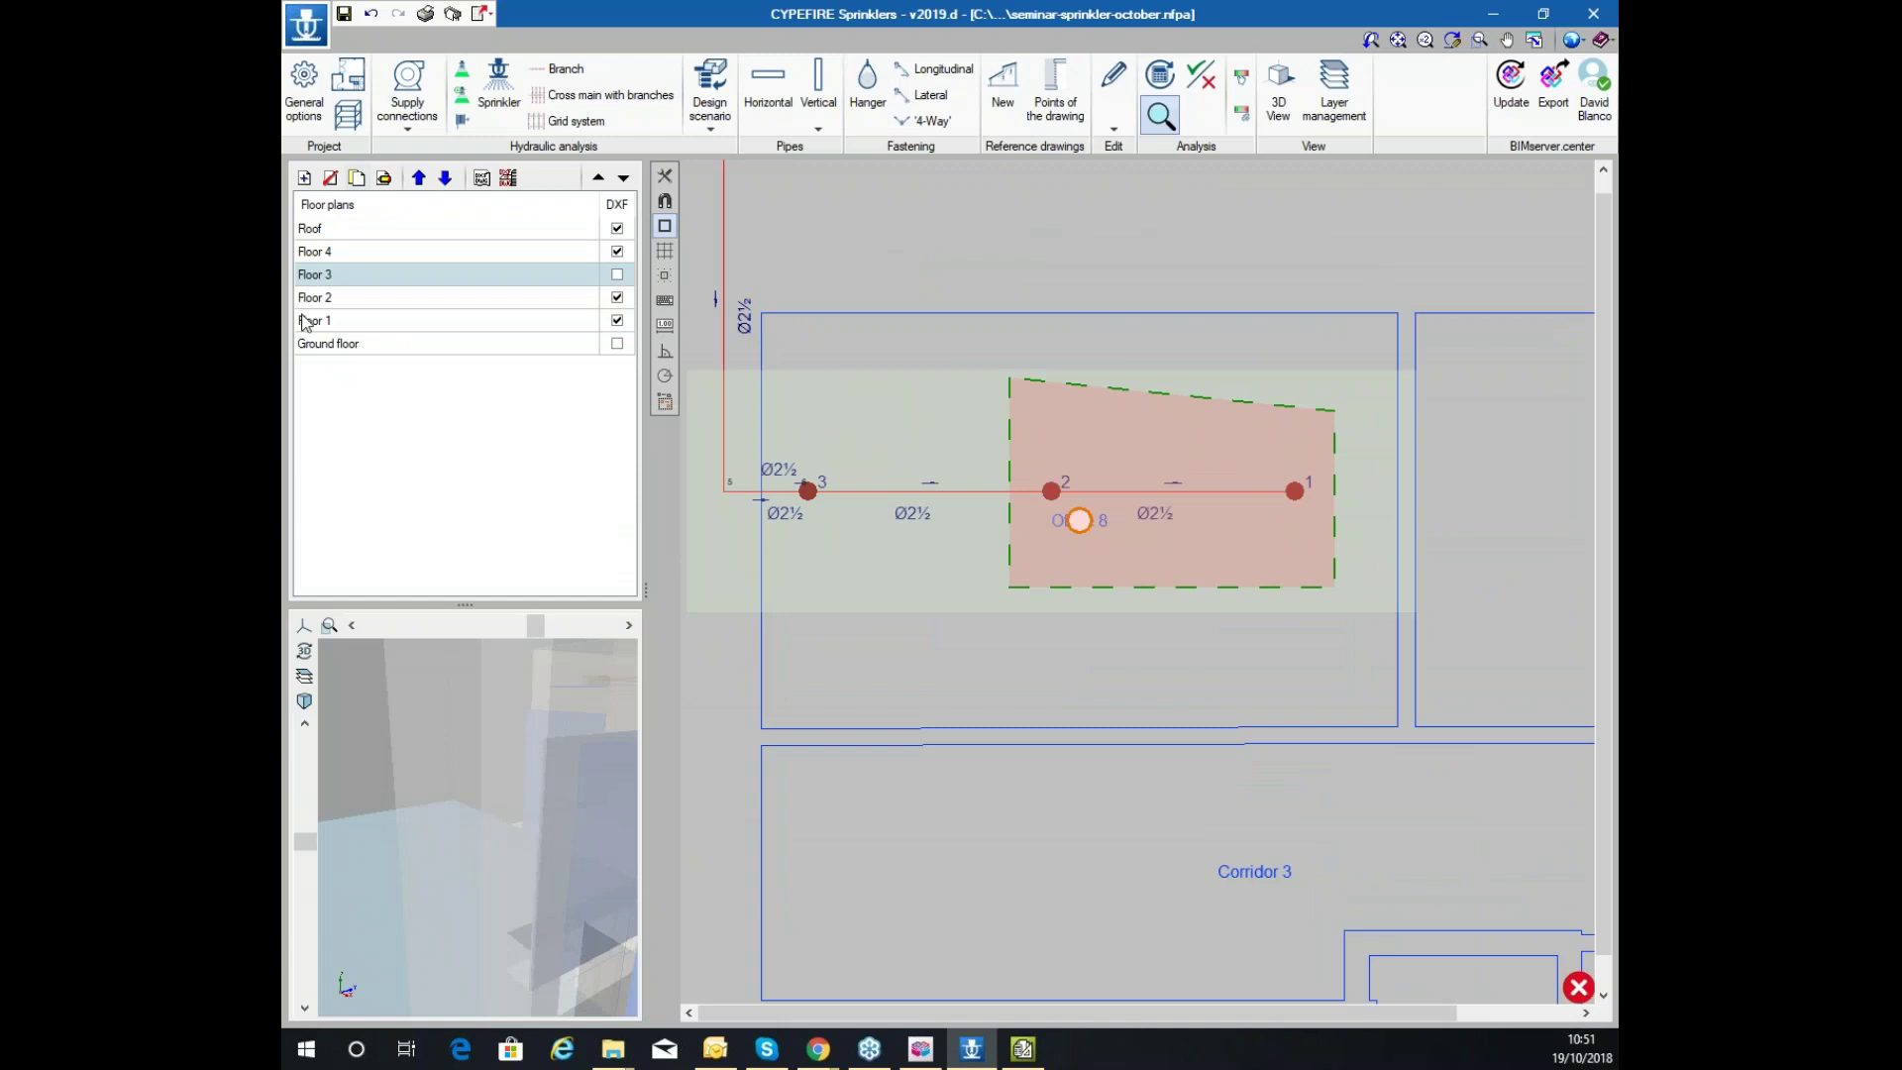
pyautogui.click(337, 347)
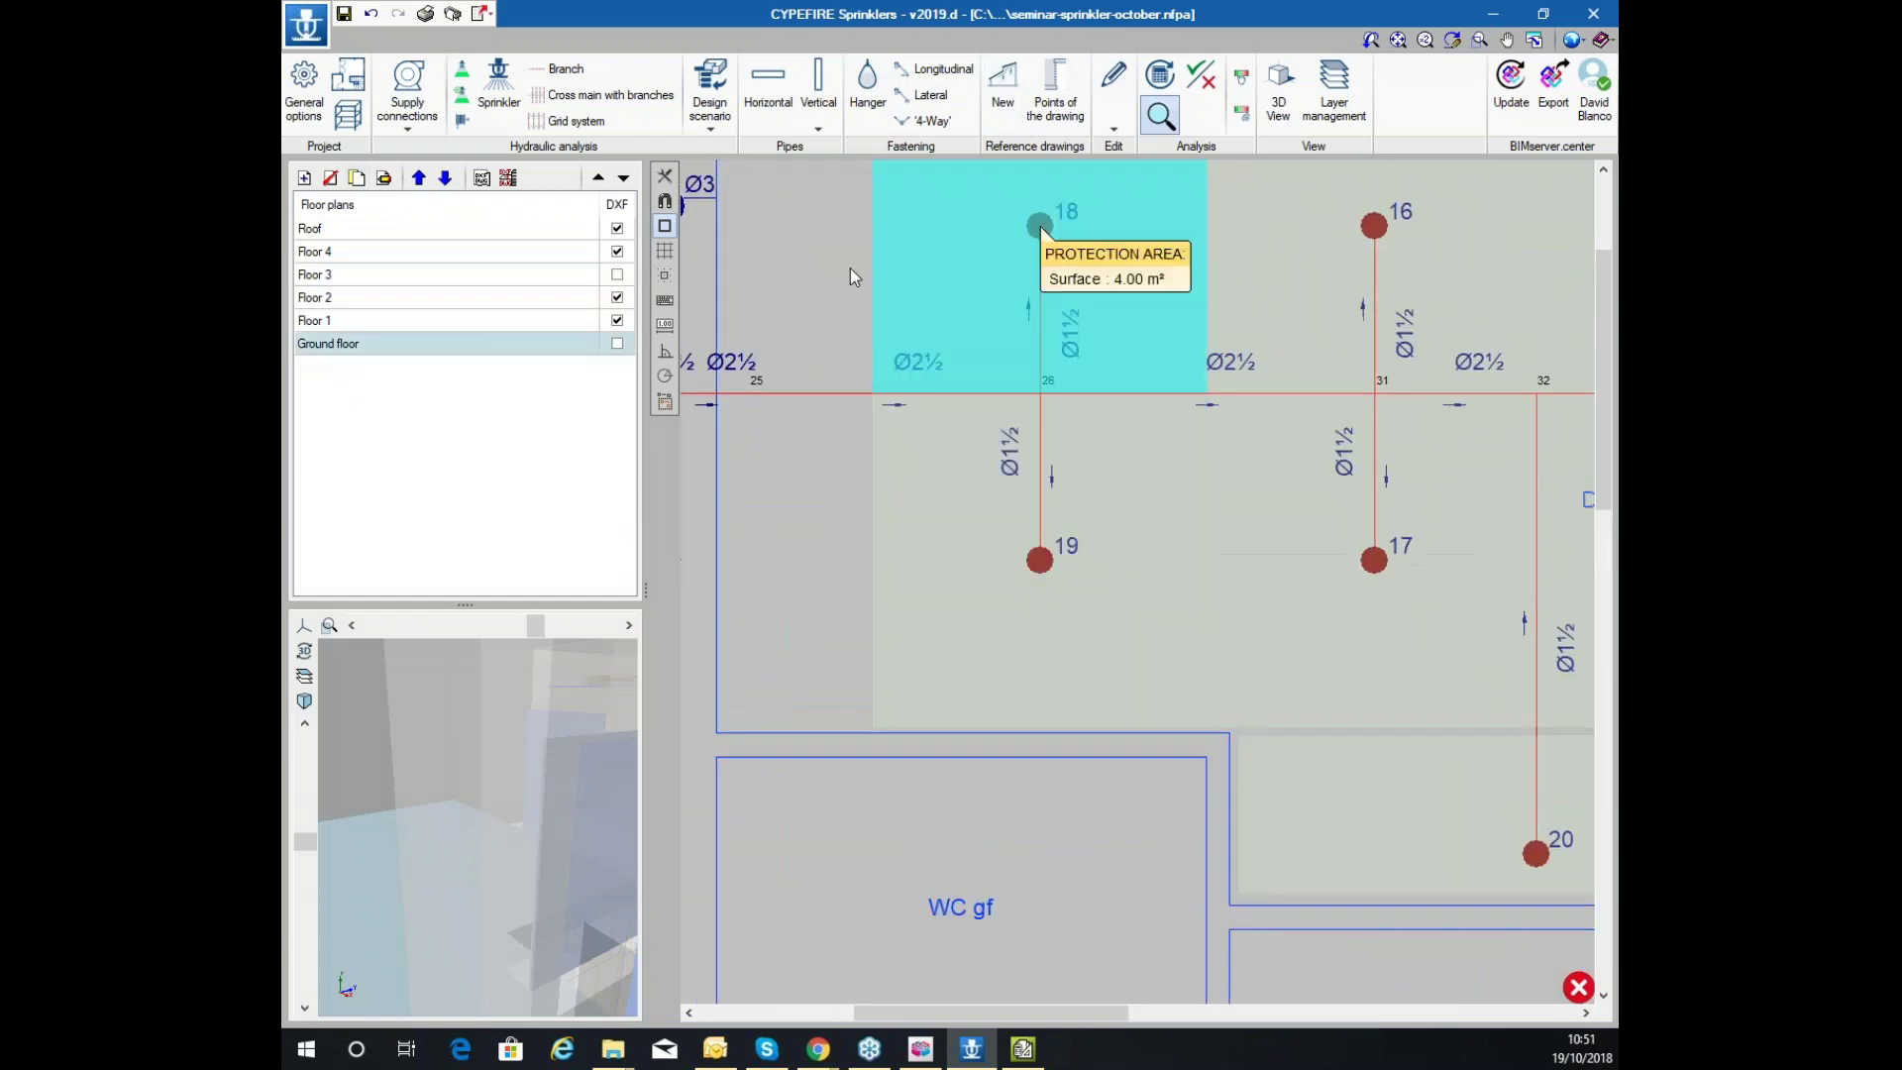
pyautogui.click(867, 87)
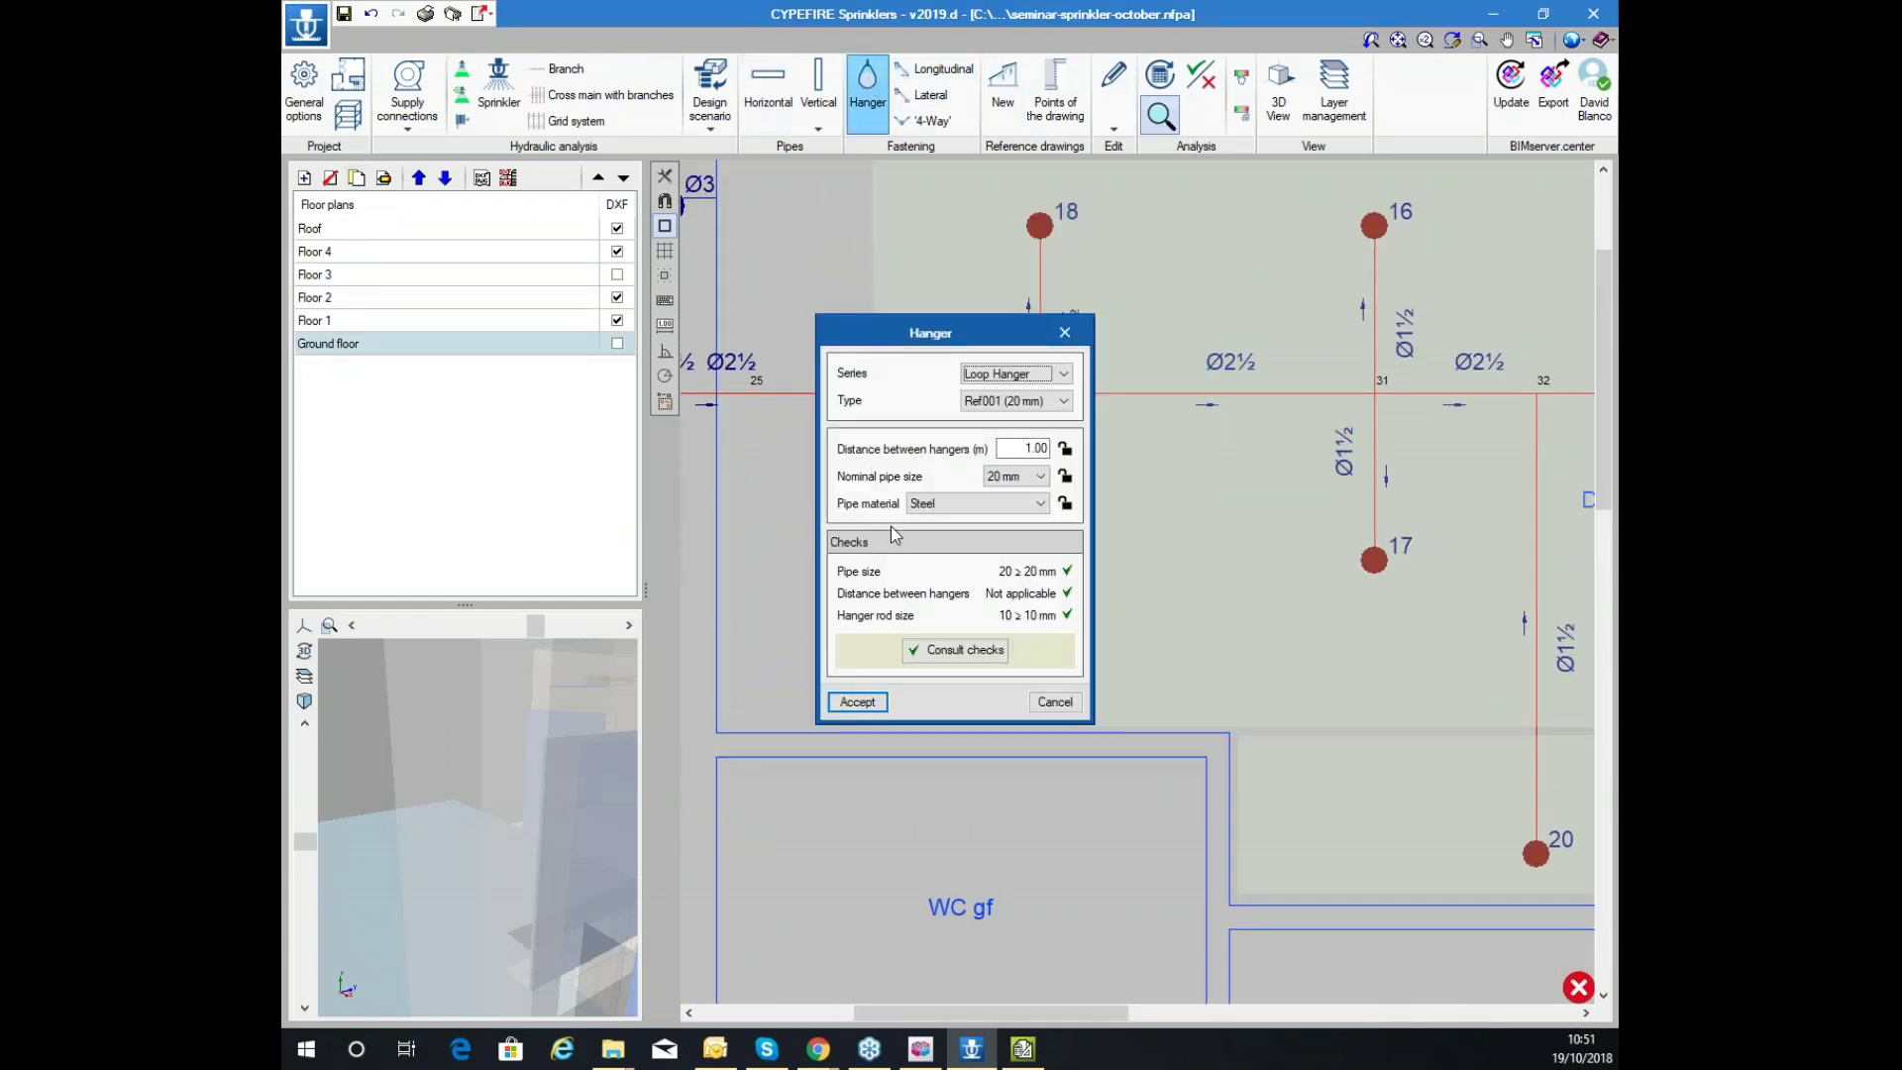
pyautogui.click(857, 701)
pyautogui.scroll(1, 1107, 353)
pyautogui.scroll(-2, 1030, 451)
pyautogui.scroll(-1, 1030, 451)
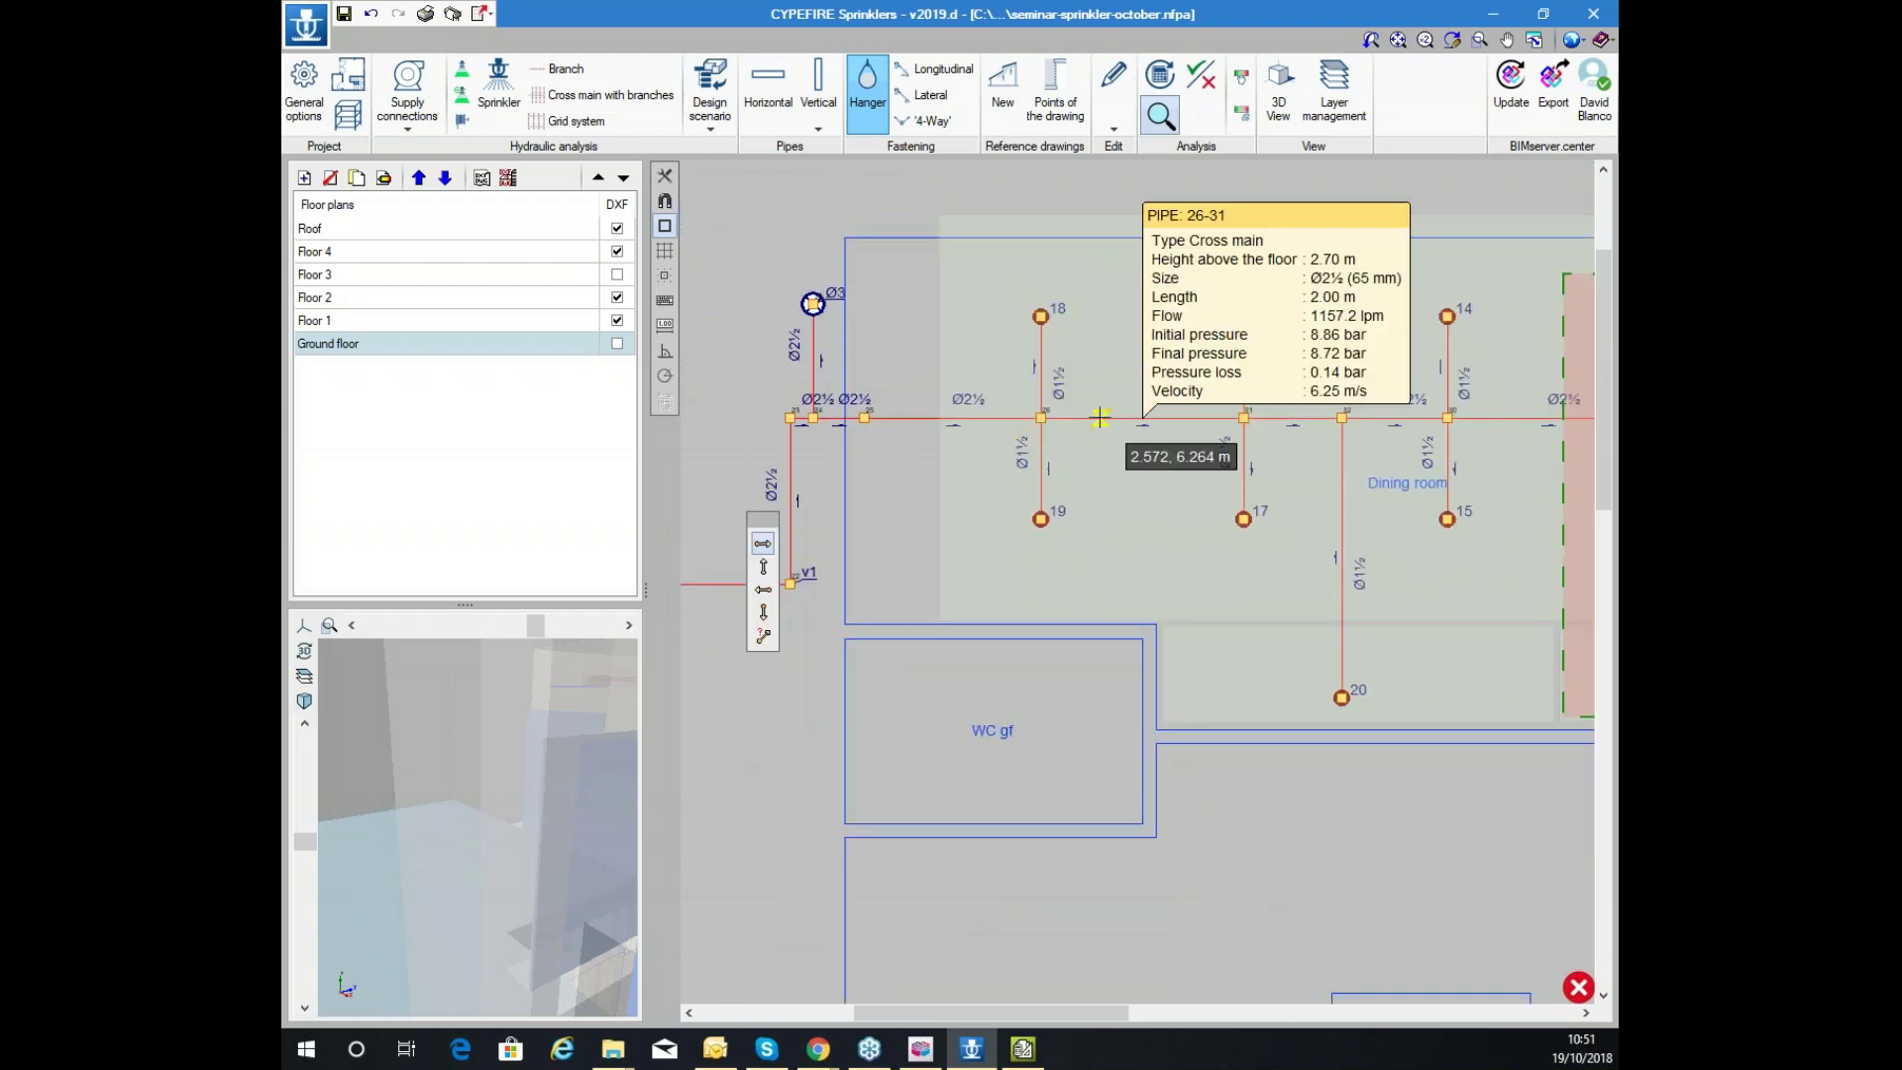
pyautogui.scroll(-1, 1099, 436)
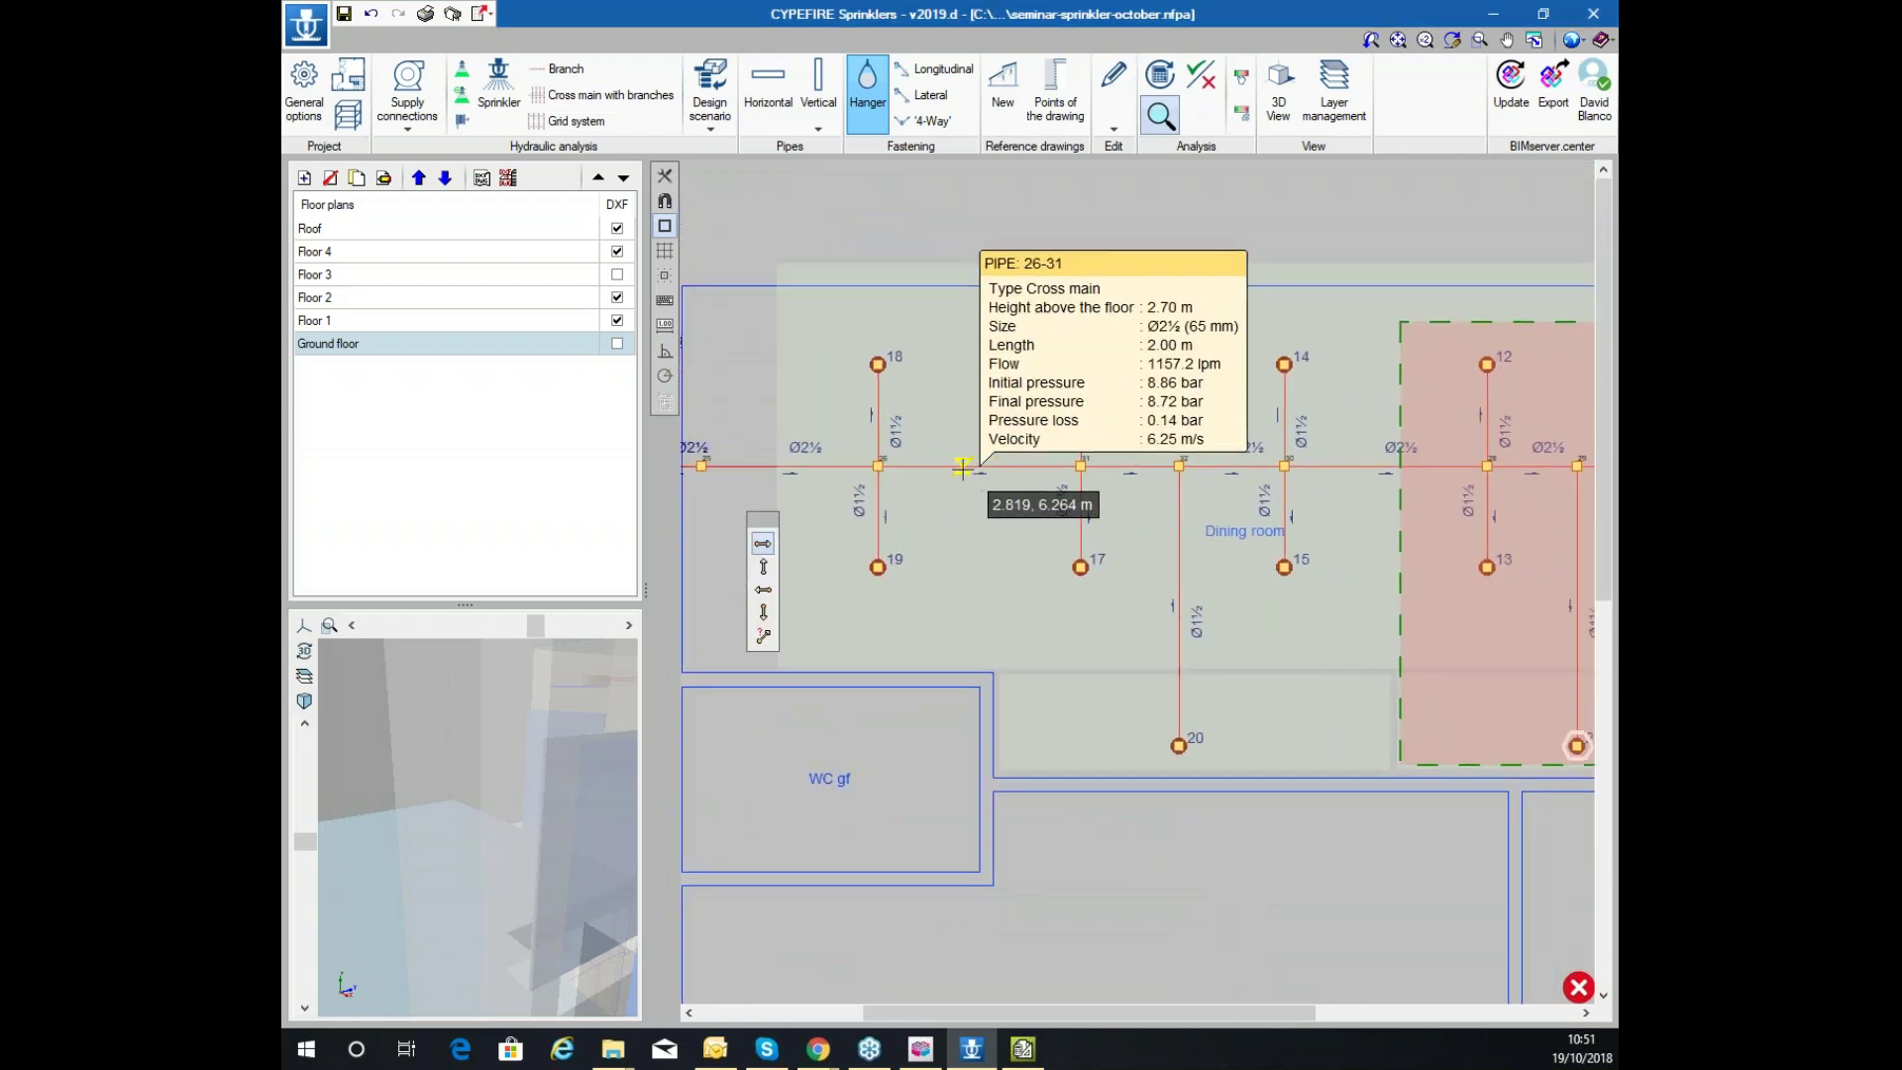
pyautogui.click(962, 466)
pyautogui.click(1424, 466)
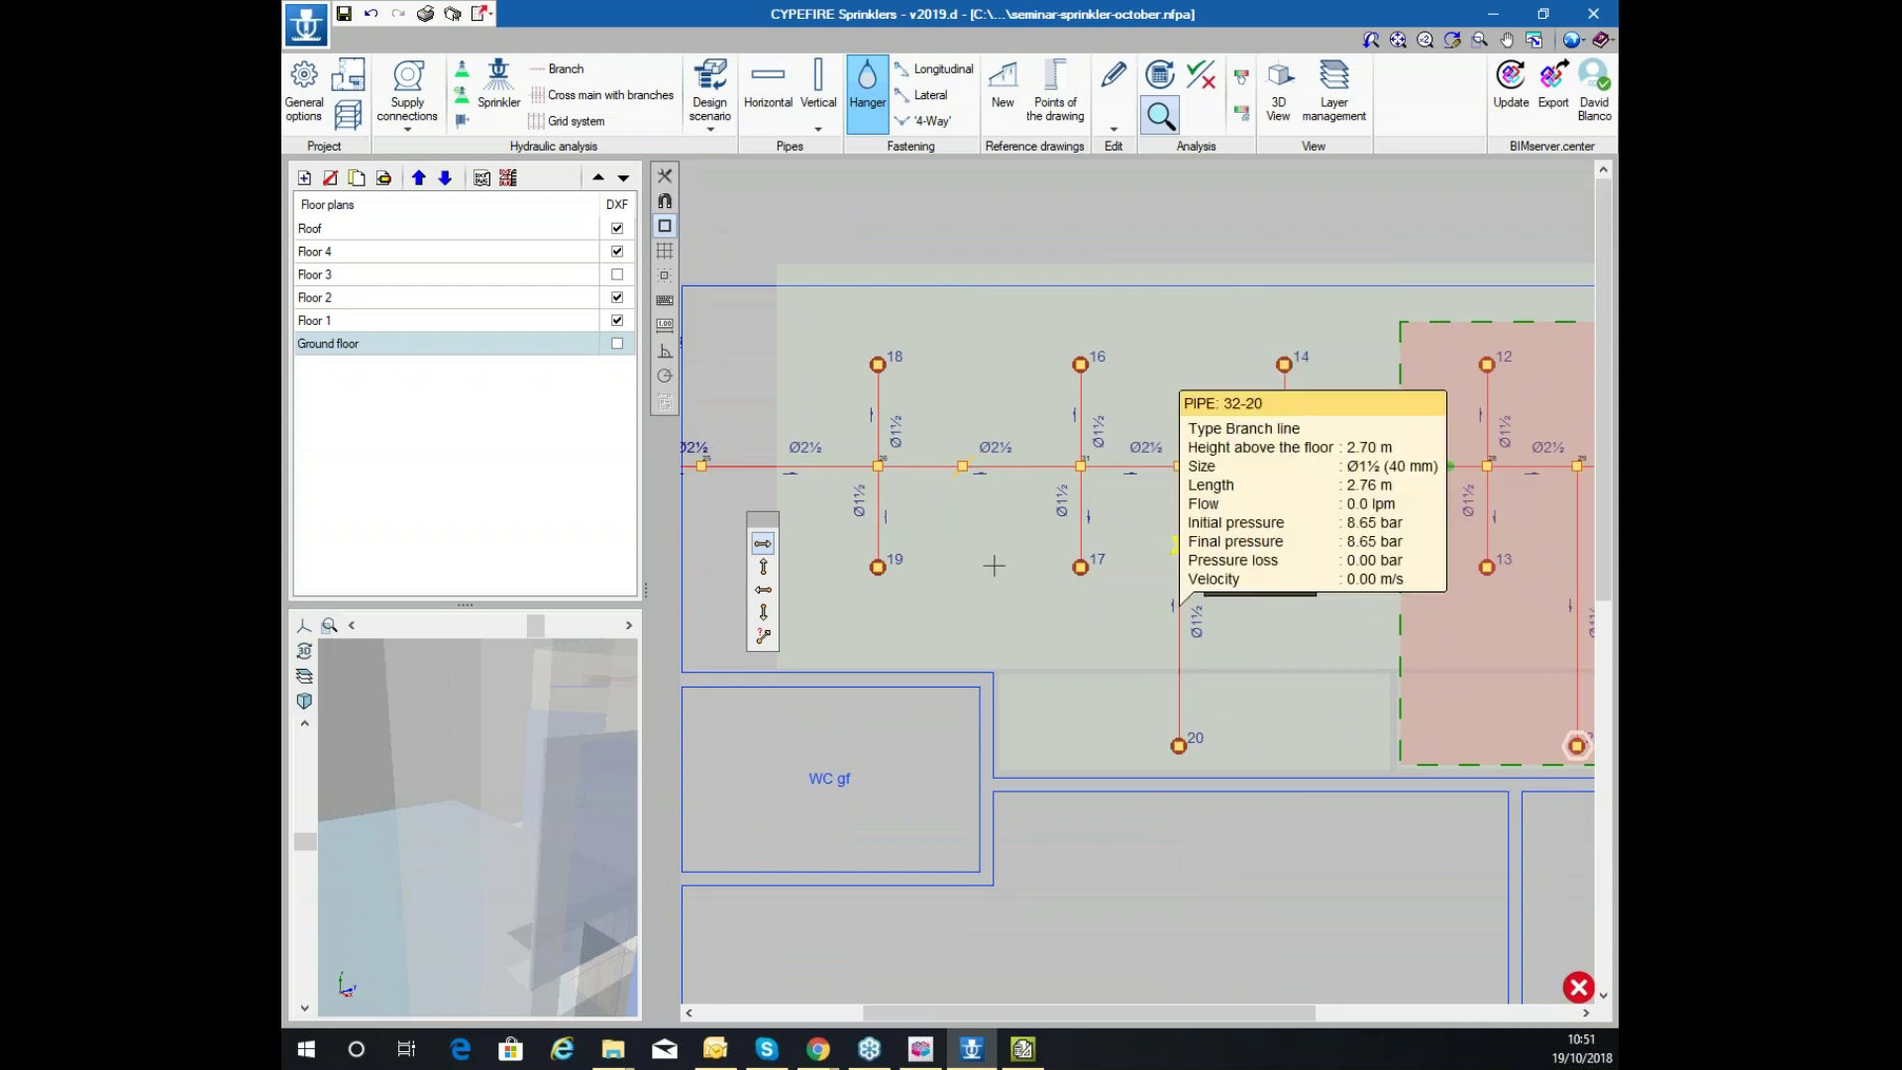
# Update the hydraulic analysis and examine the check on the hanger beside the branch of sprinkler 16
pyautogui.click(1169, 89)
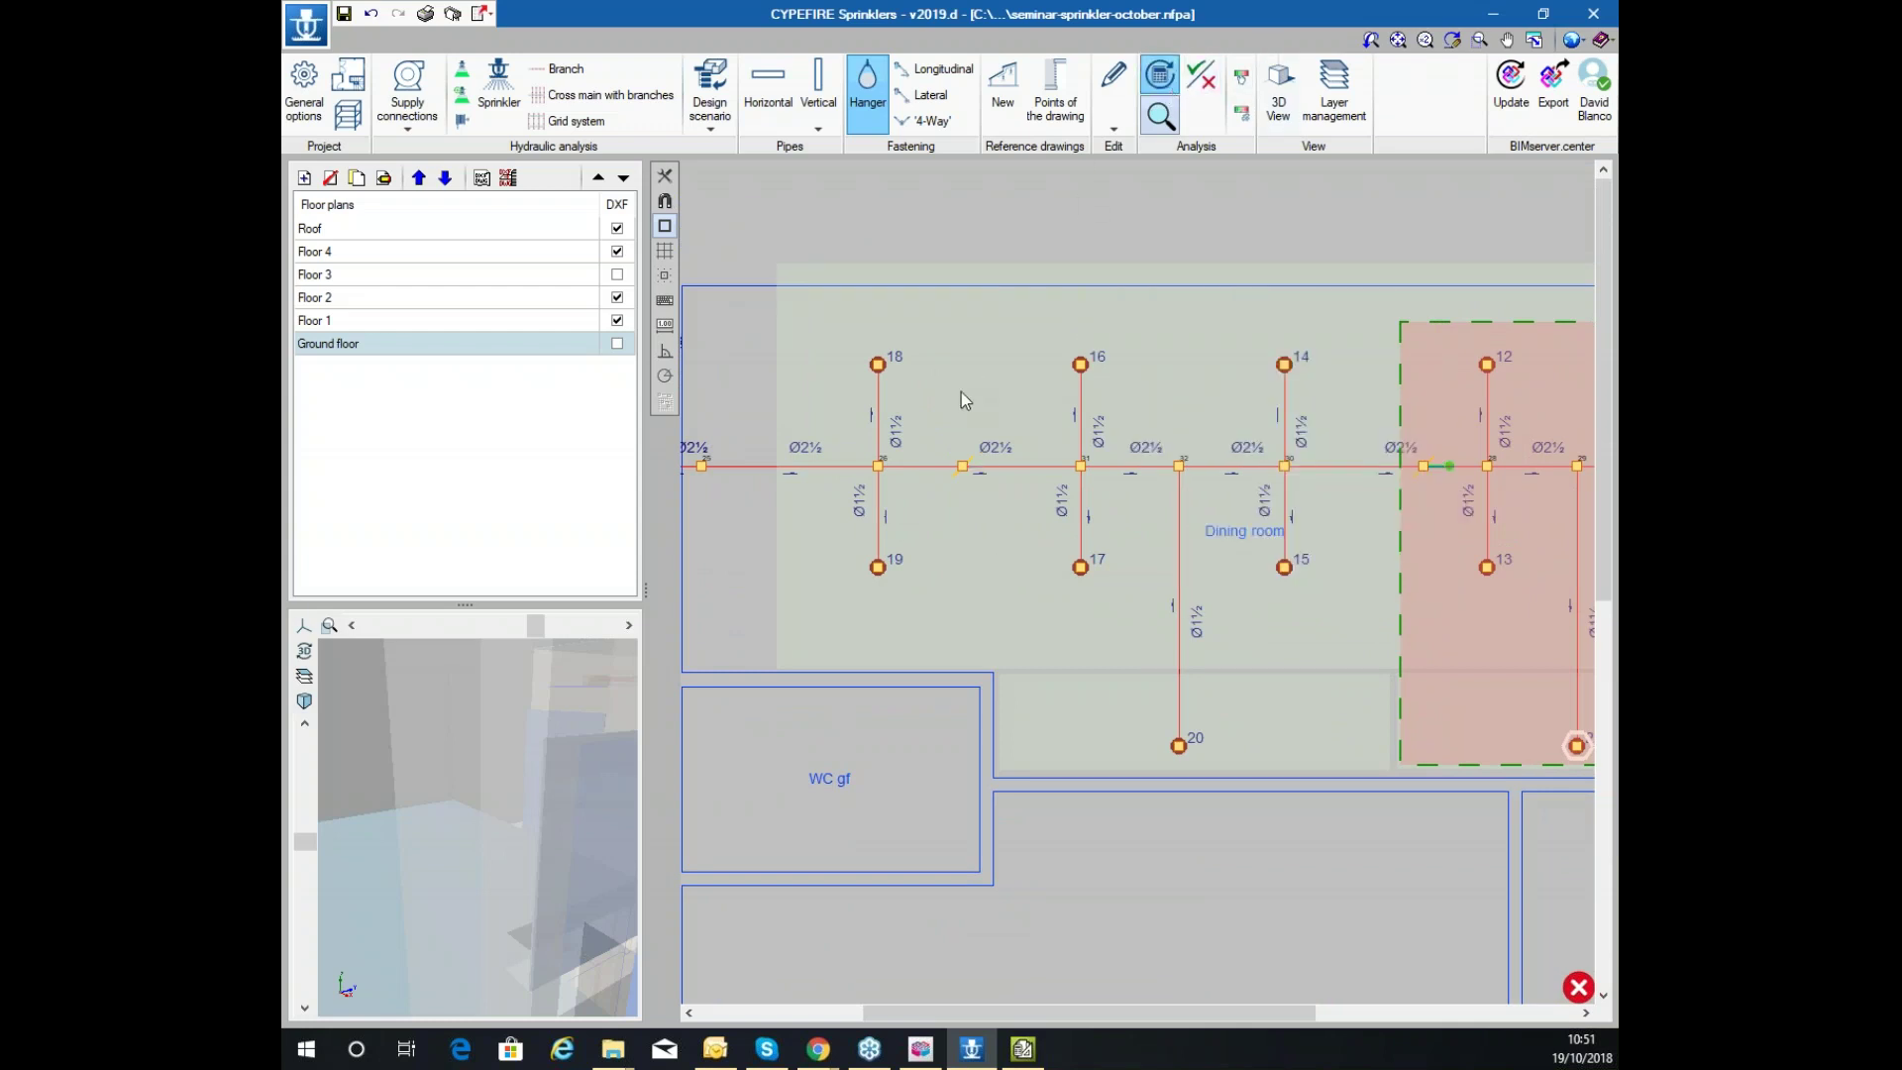
pyautogui.click(946, 570)
pyautogui.moveTo(962, 468)
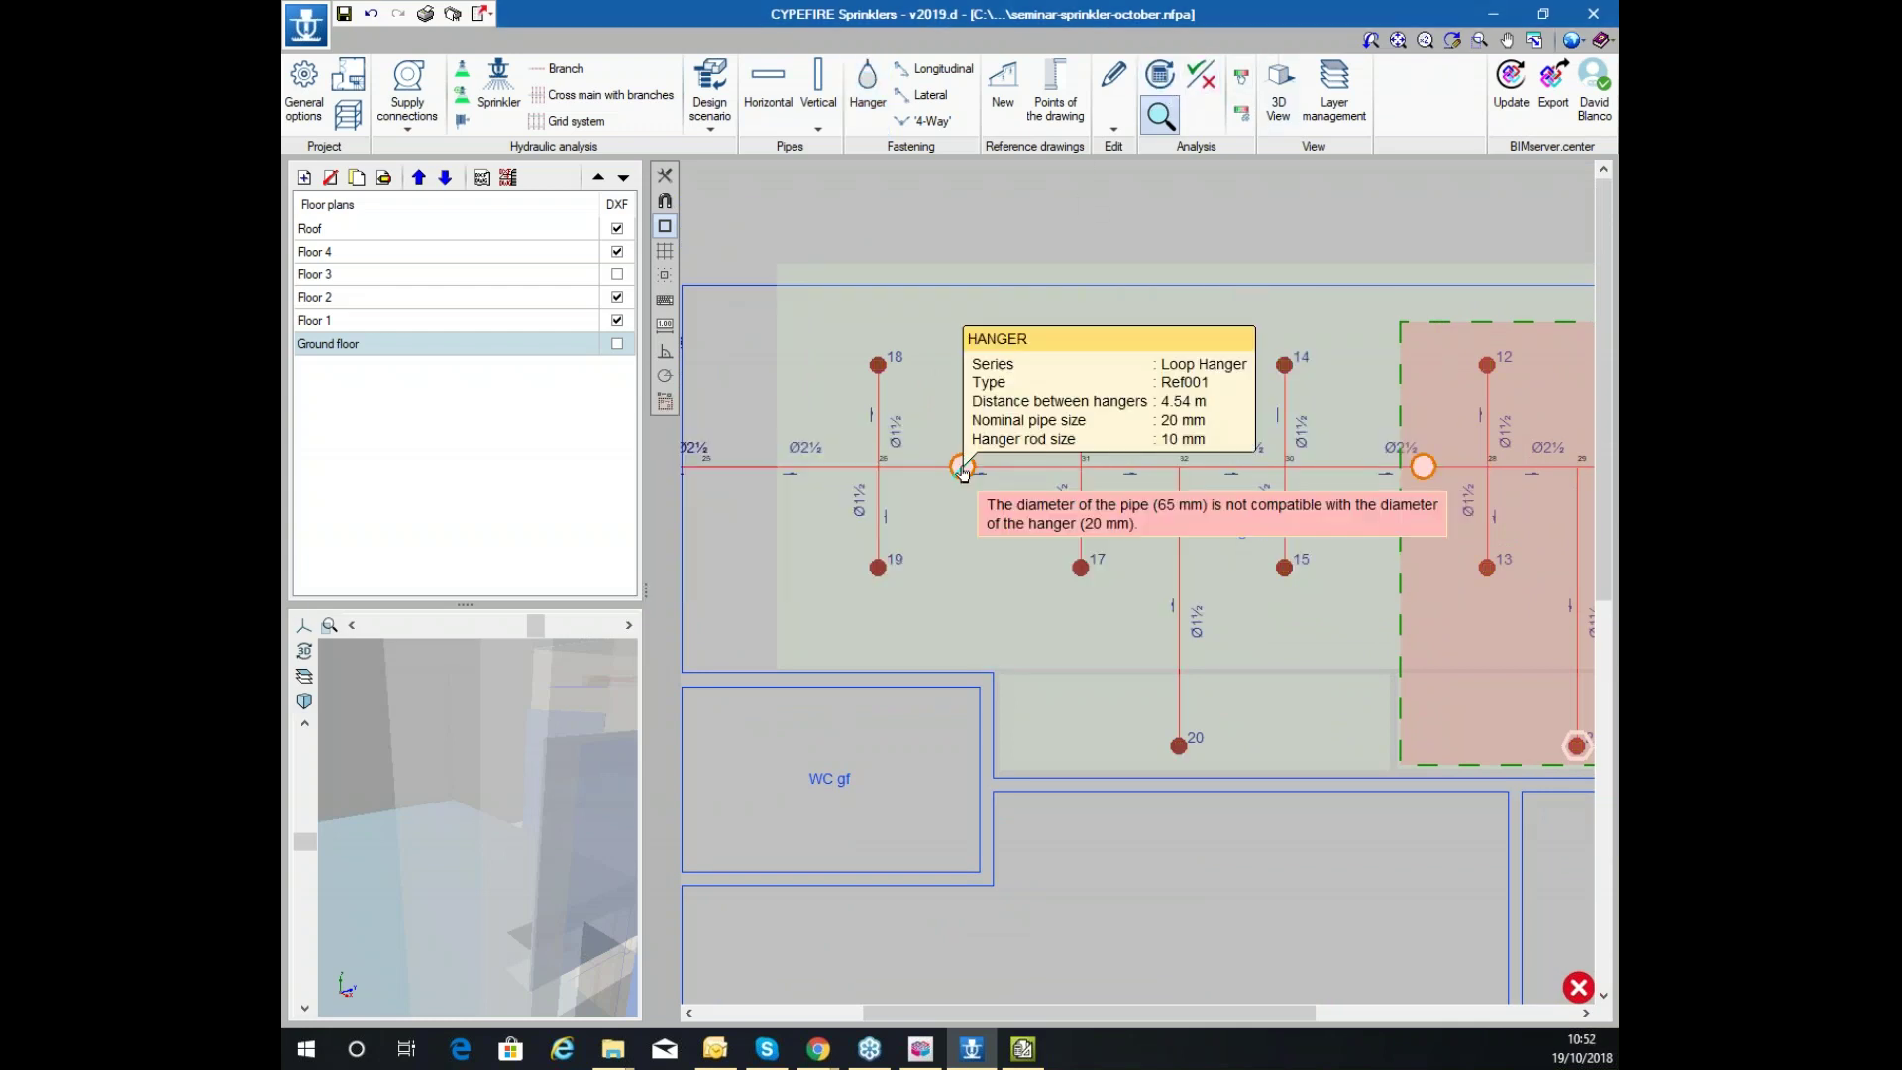
# Change the Loop Hanger beside the branch of sprinkler 16 to type Ref006 (65 mm)
pyautogui.scroll(5, 961, 469)
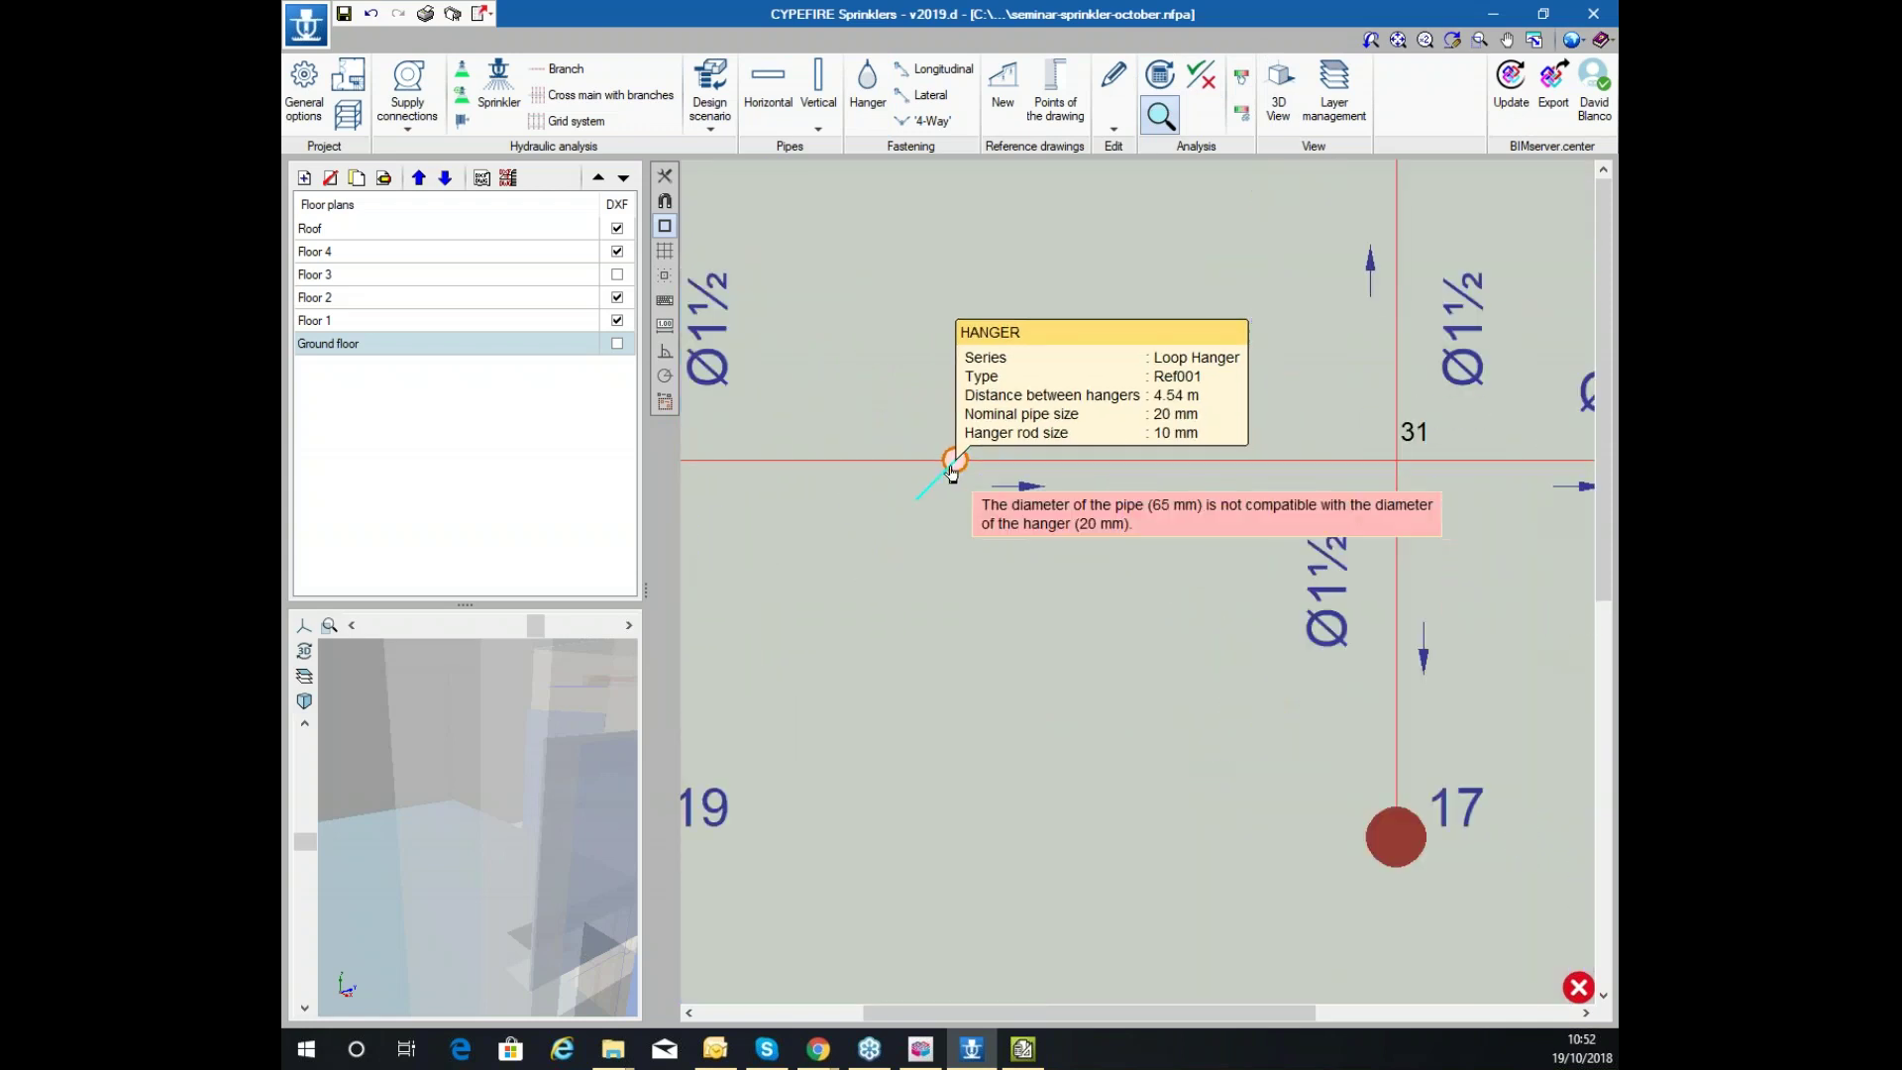
pyautogui.click(936, 484)
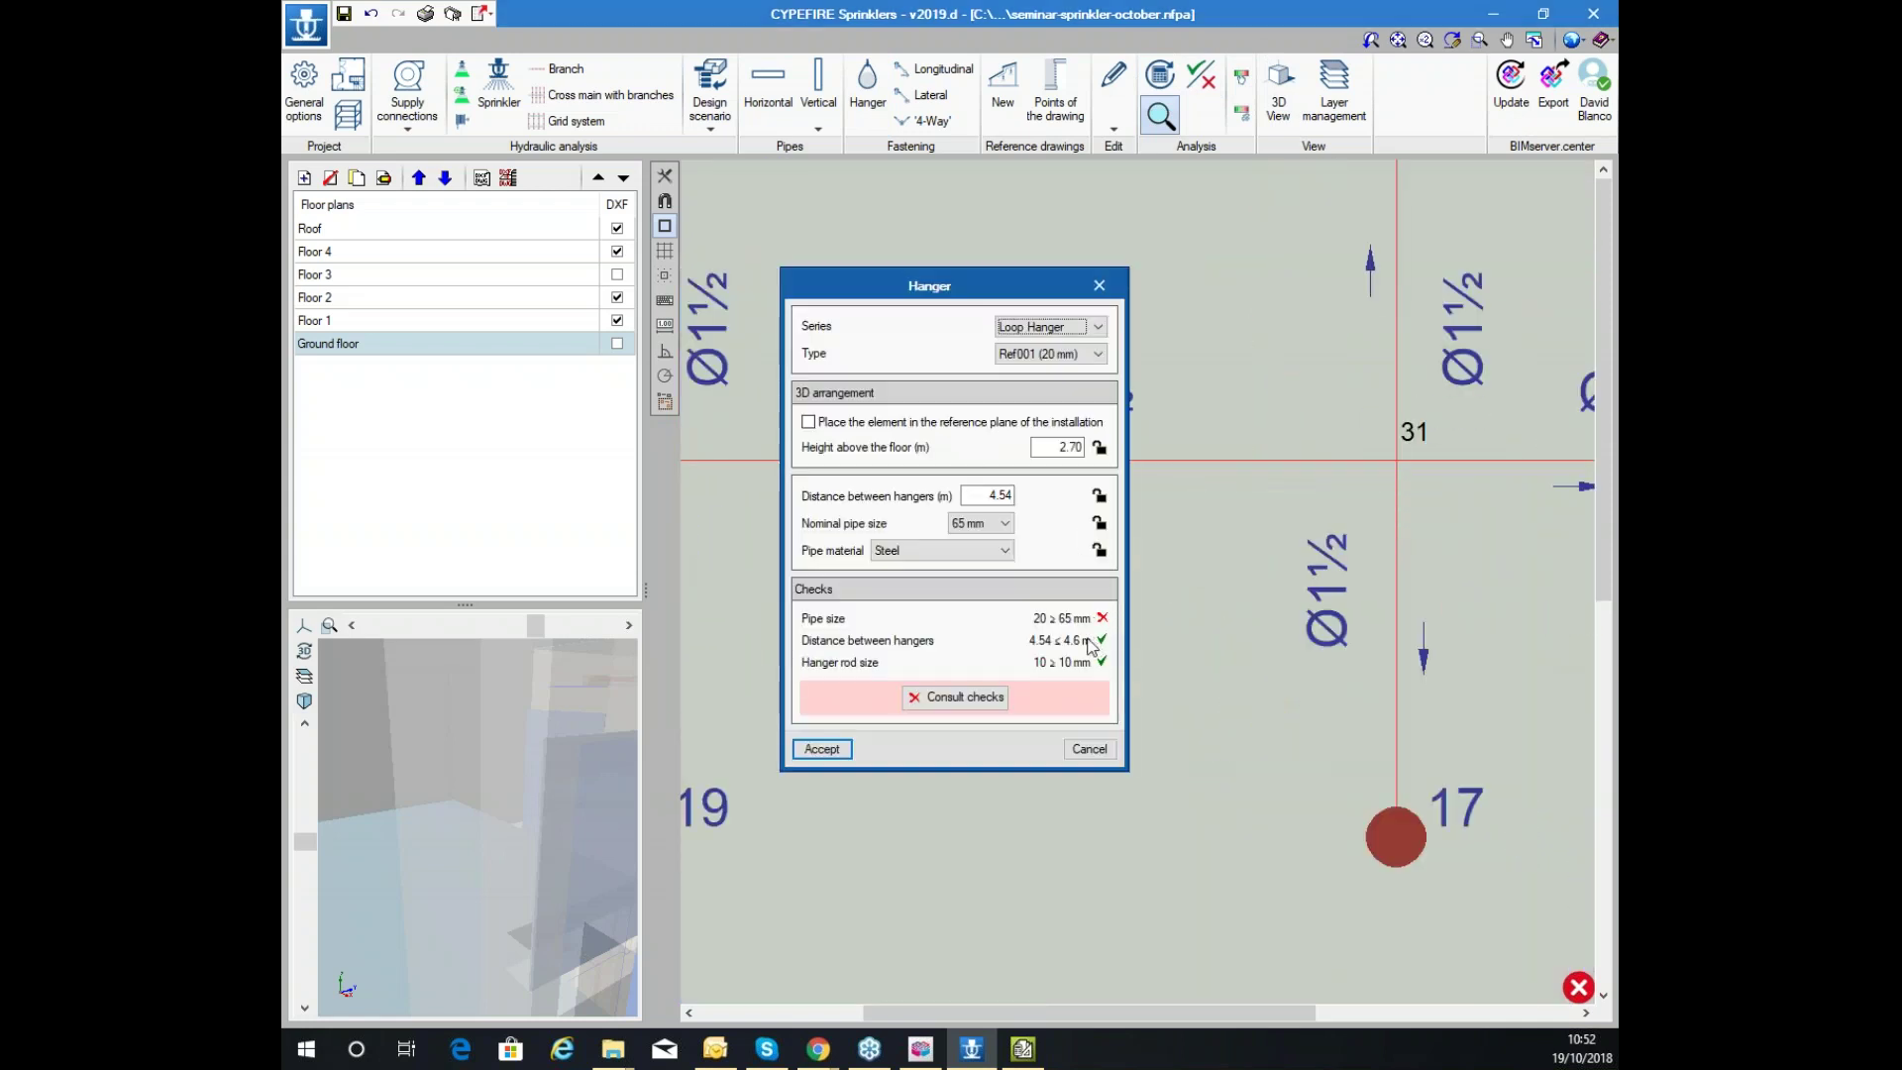
pyautogui.click(1090, 357)
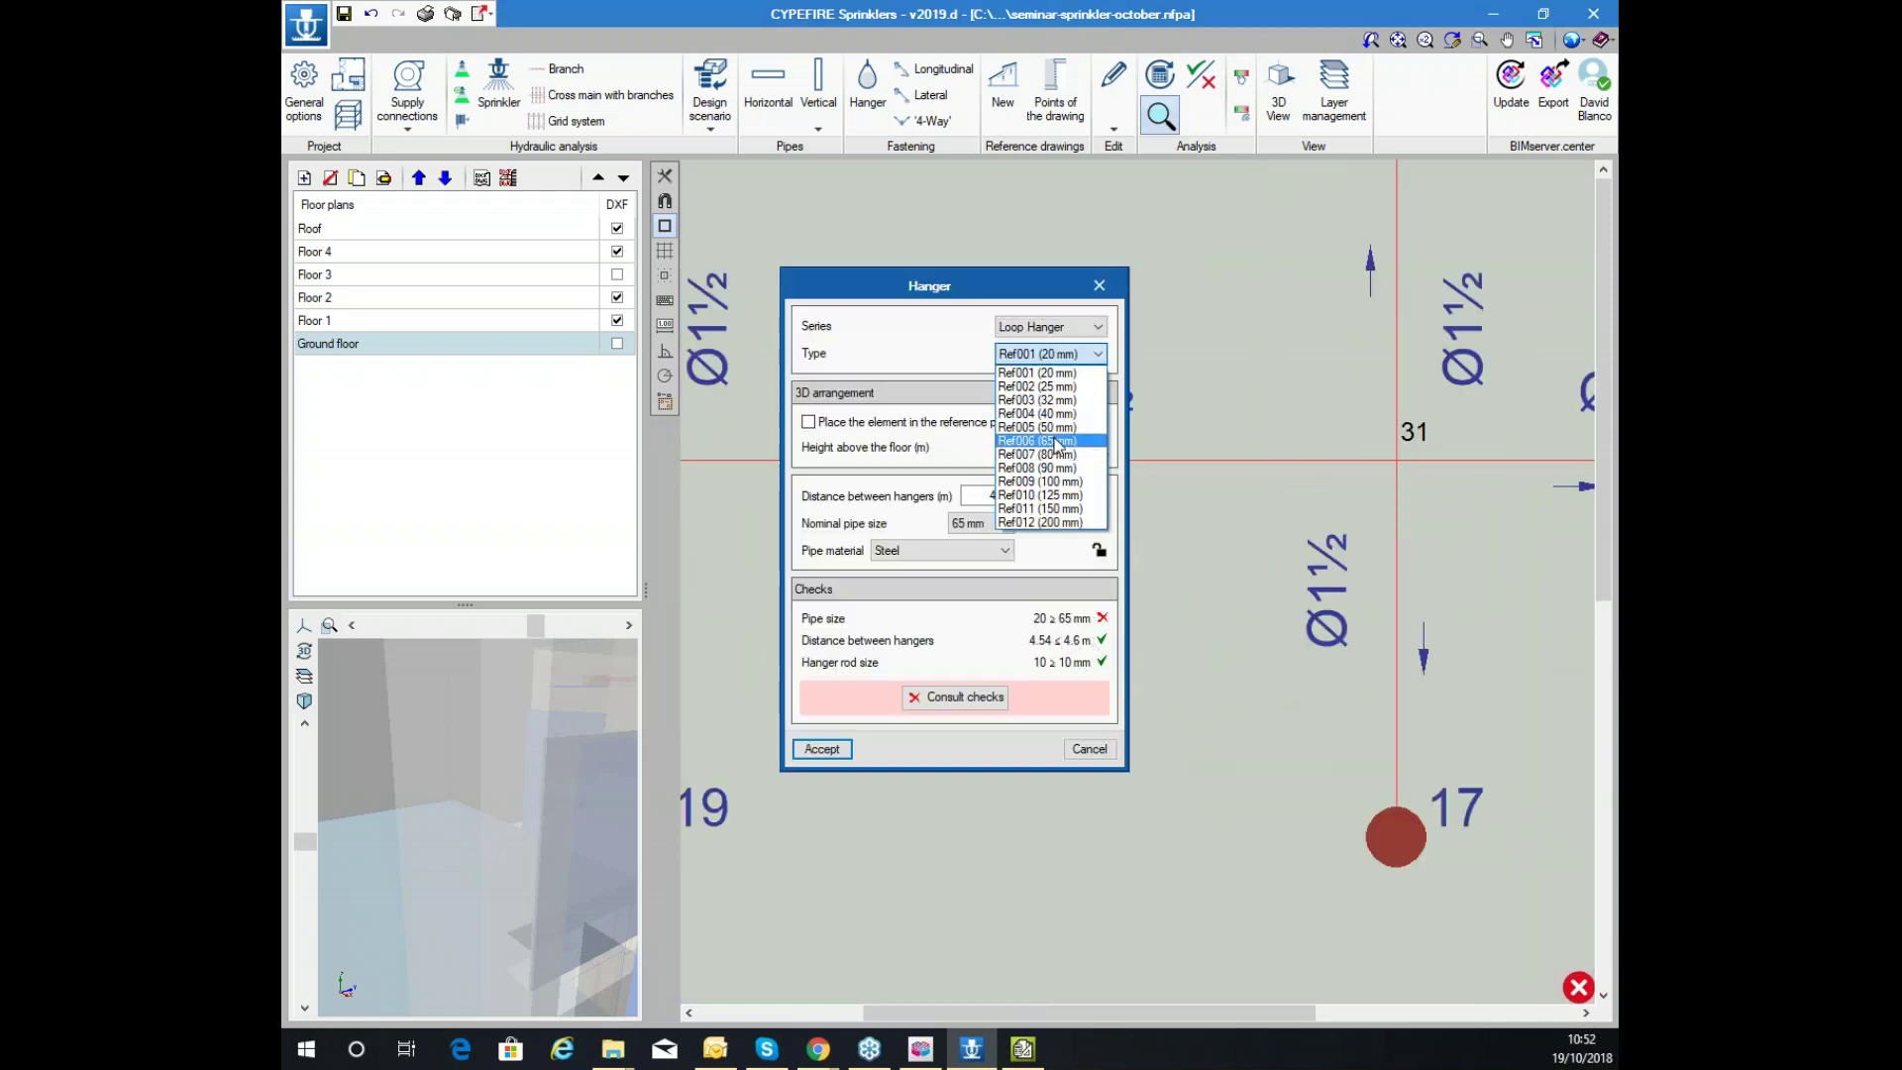
pyautogui.click(1058, 443)
pyautogui.click(822, 749)
# Change the Loop Hanger beside the branch of sprinkler 12 to type Ref006 (65 mm) and consult its pipe size, spacing and rod checks
pyautogui.scroll(-3, 945, 354)
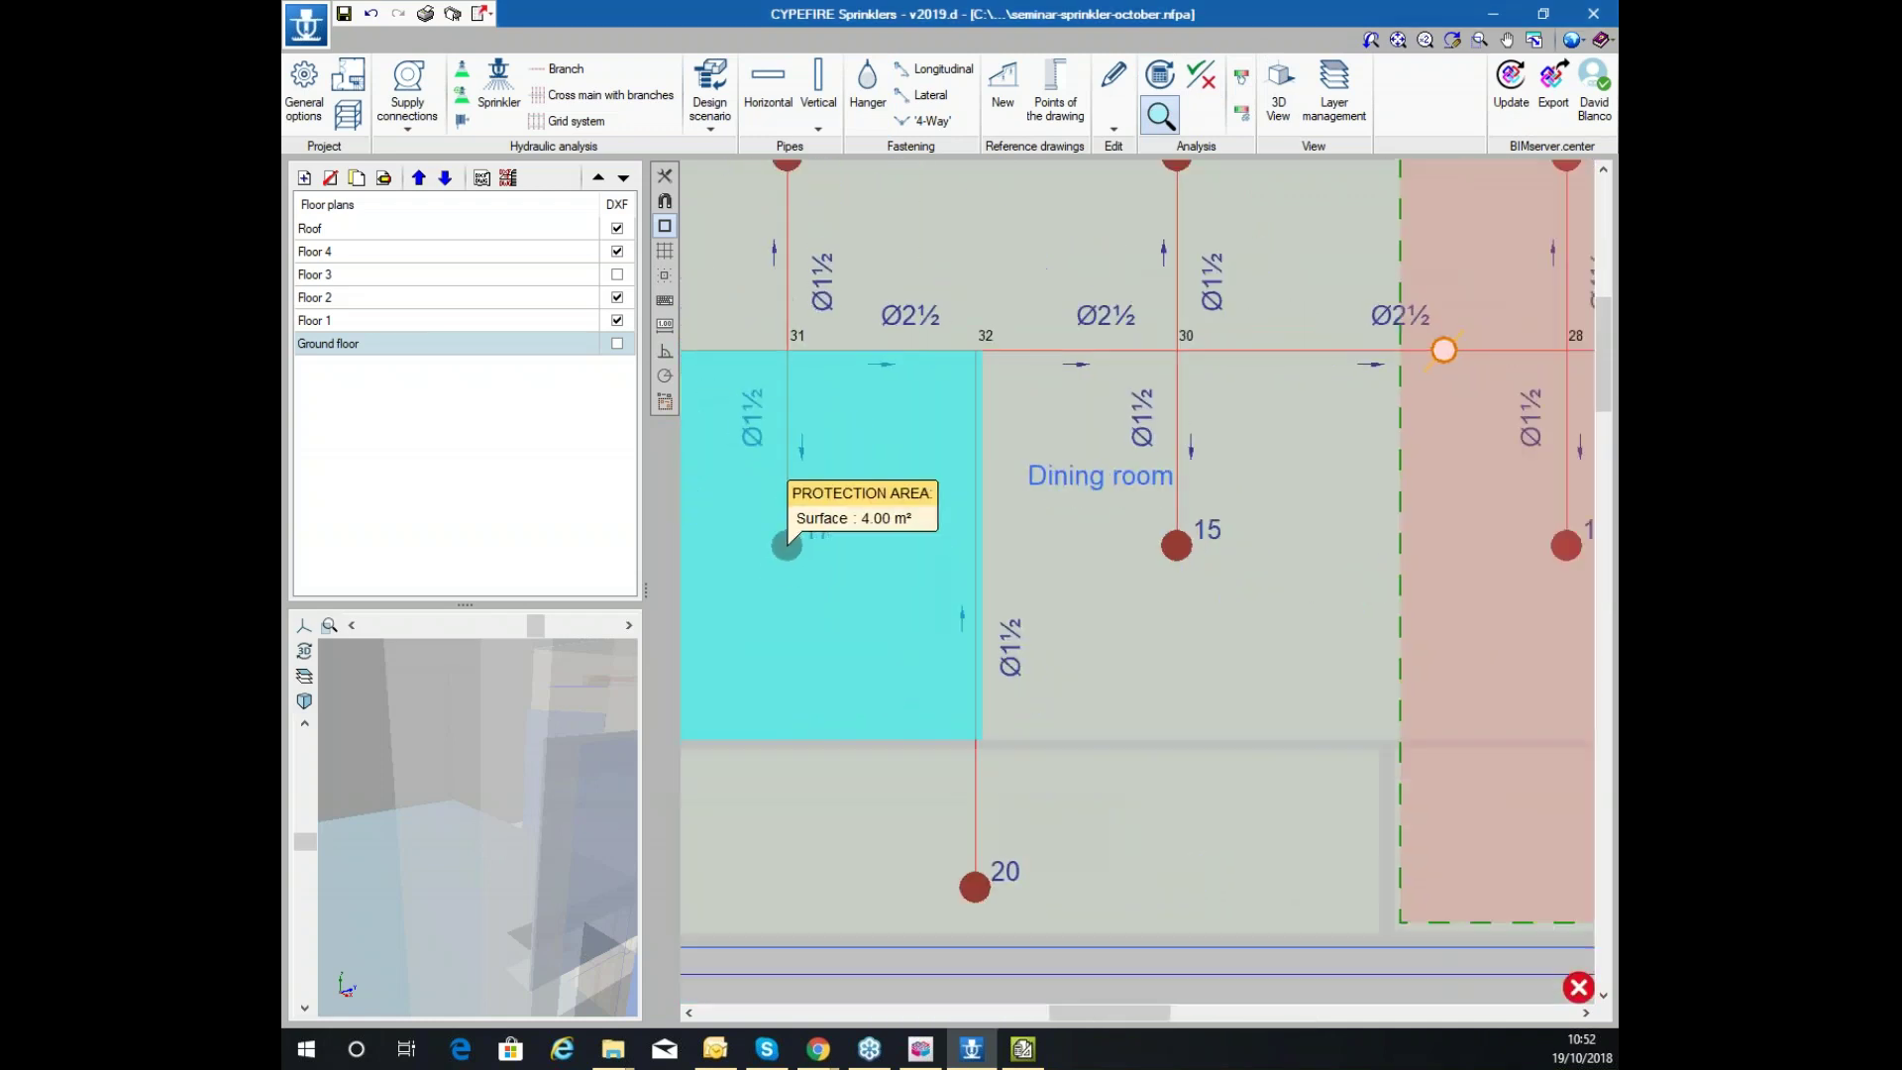
pyautogui.scroll(-2, 945, 353)
pyautogui.scroll(4, 1060, 408)
pyautogui.click(1060, 410)
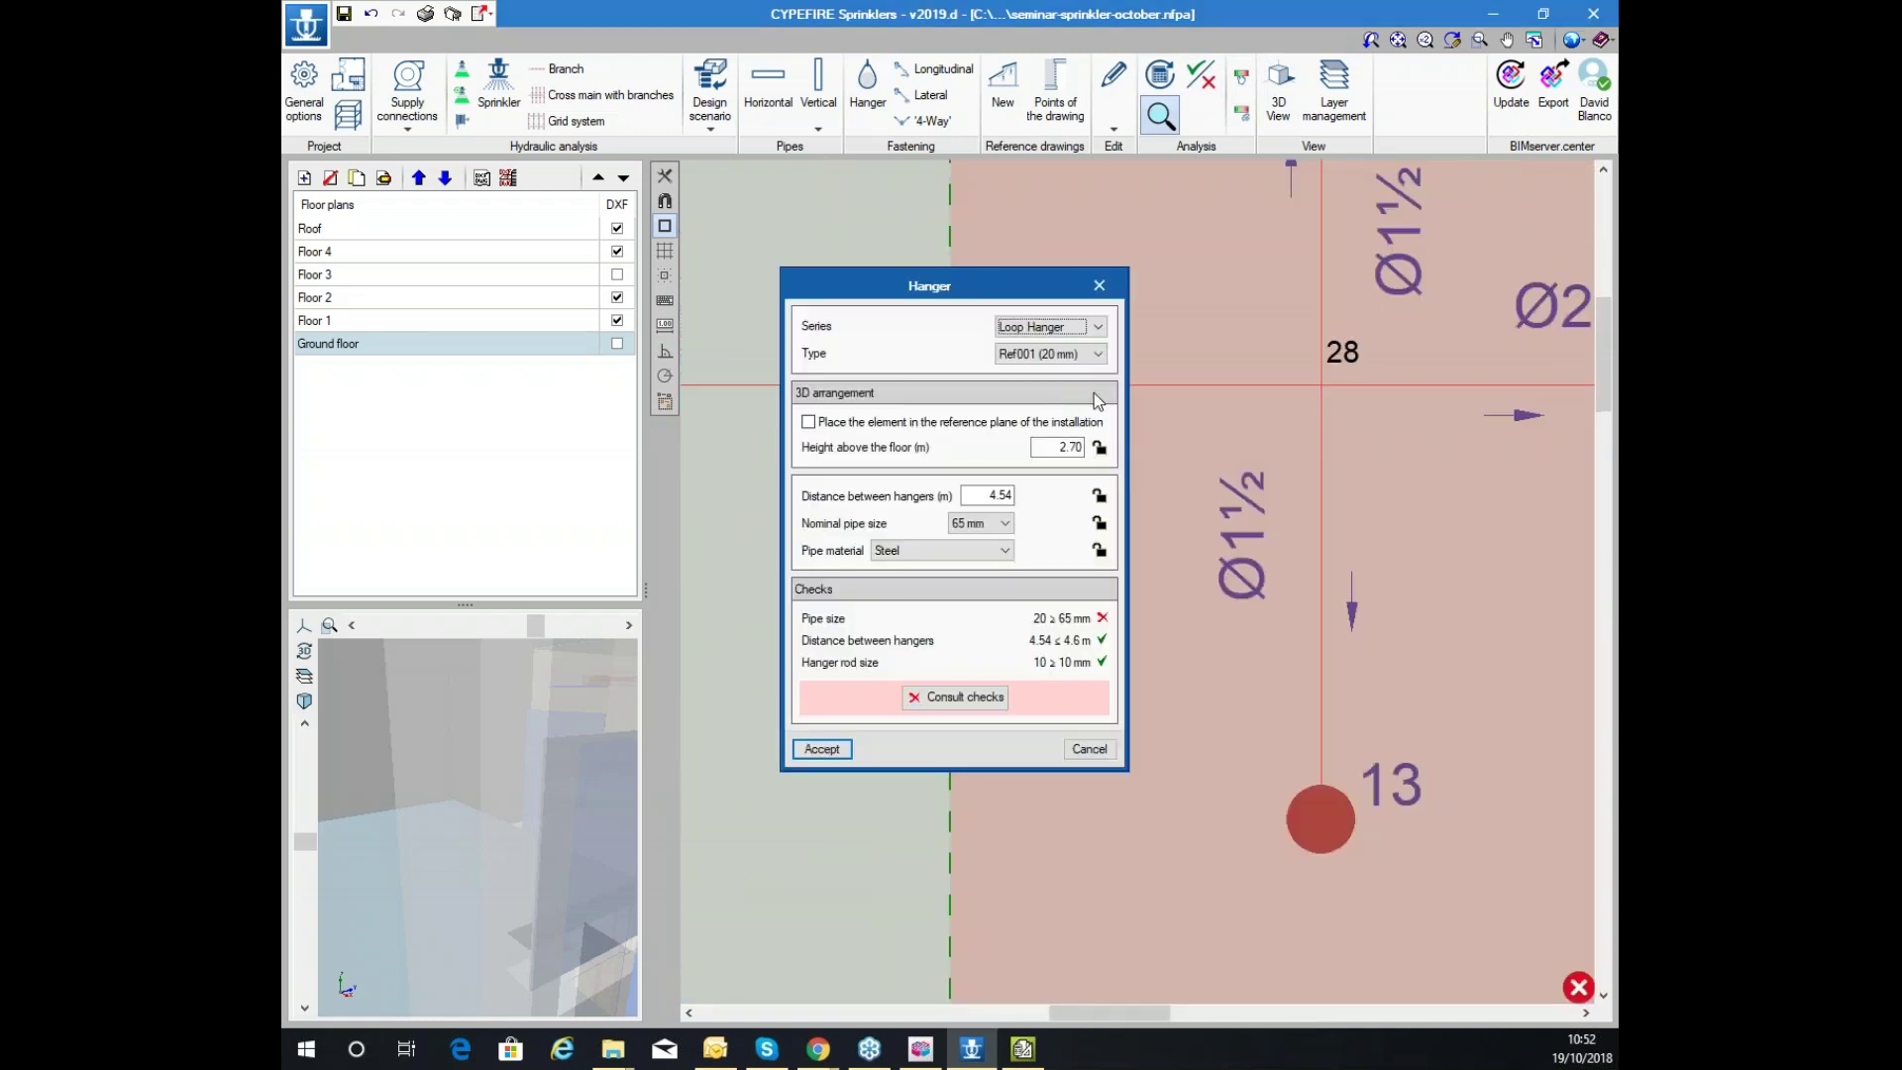
pyautogui.click(1080, 355)
pyautogui.click(1057, 443)
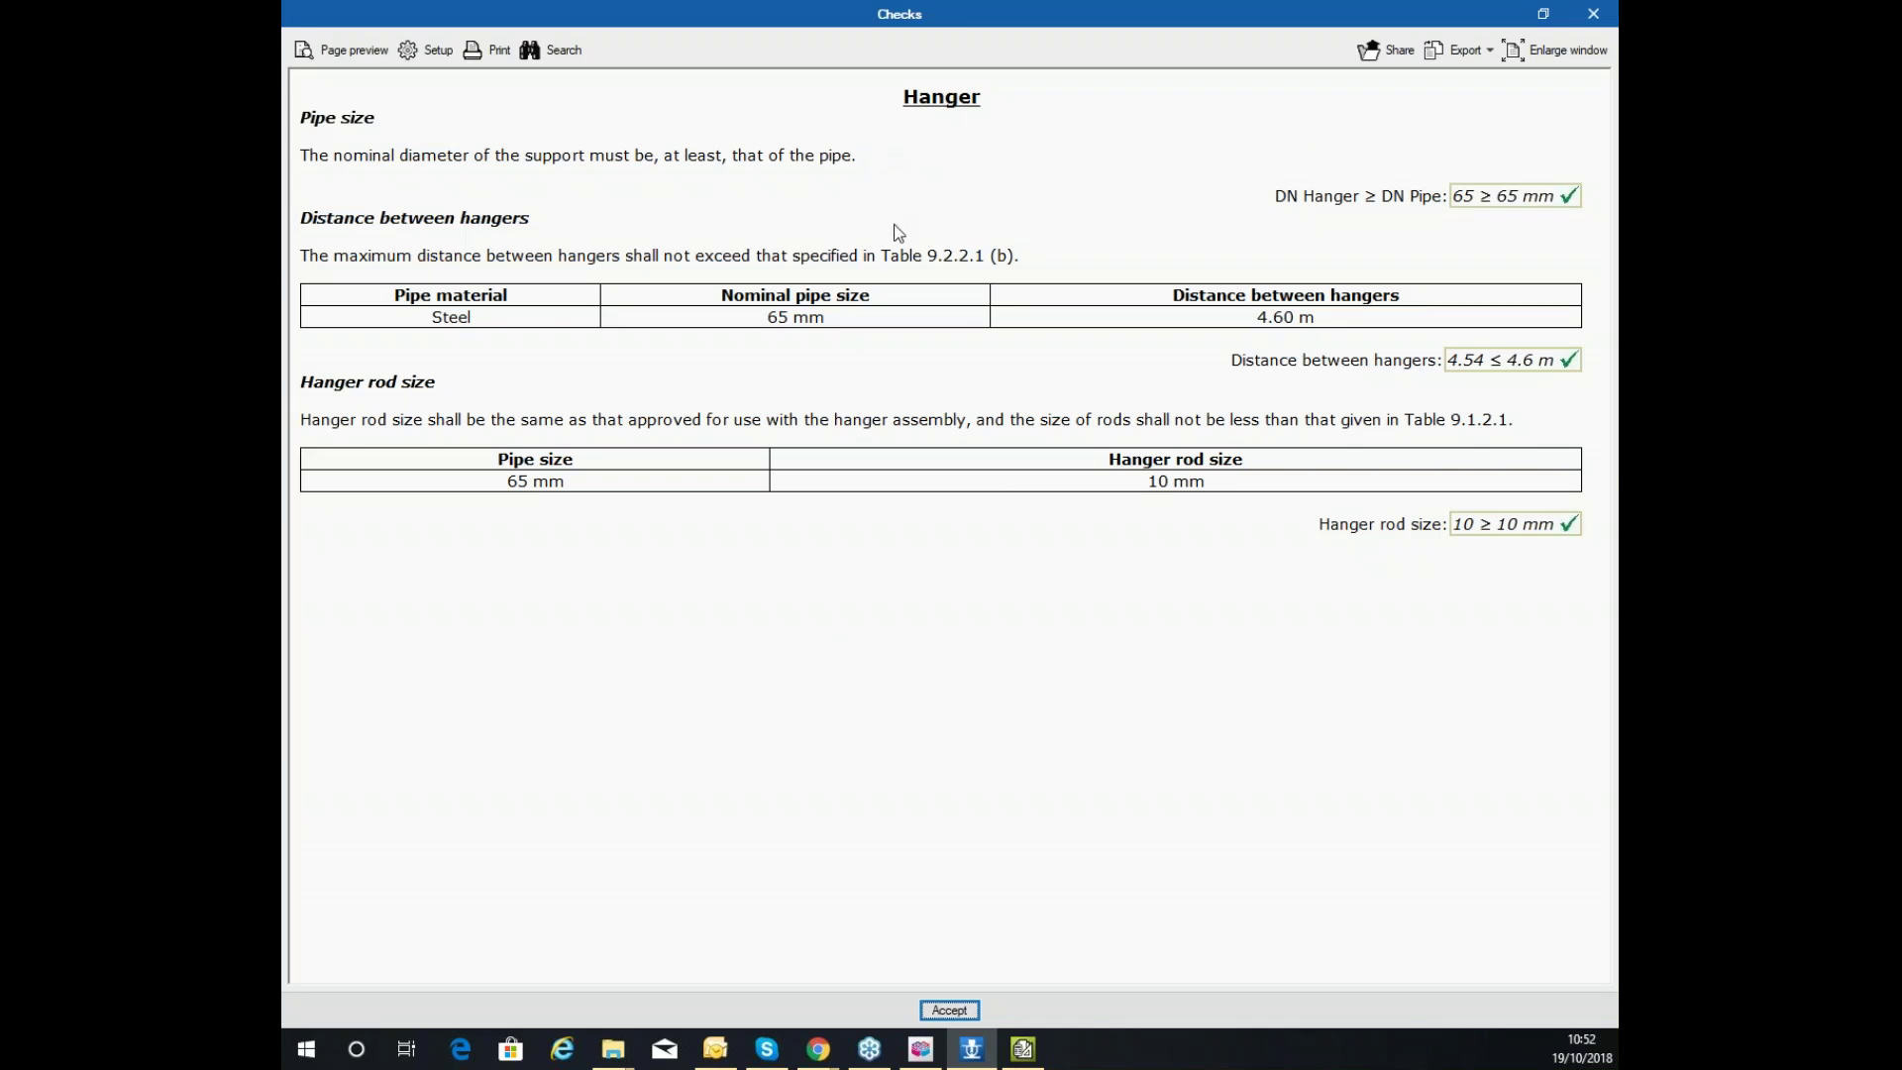
pyautogui.click(949, 1010)
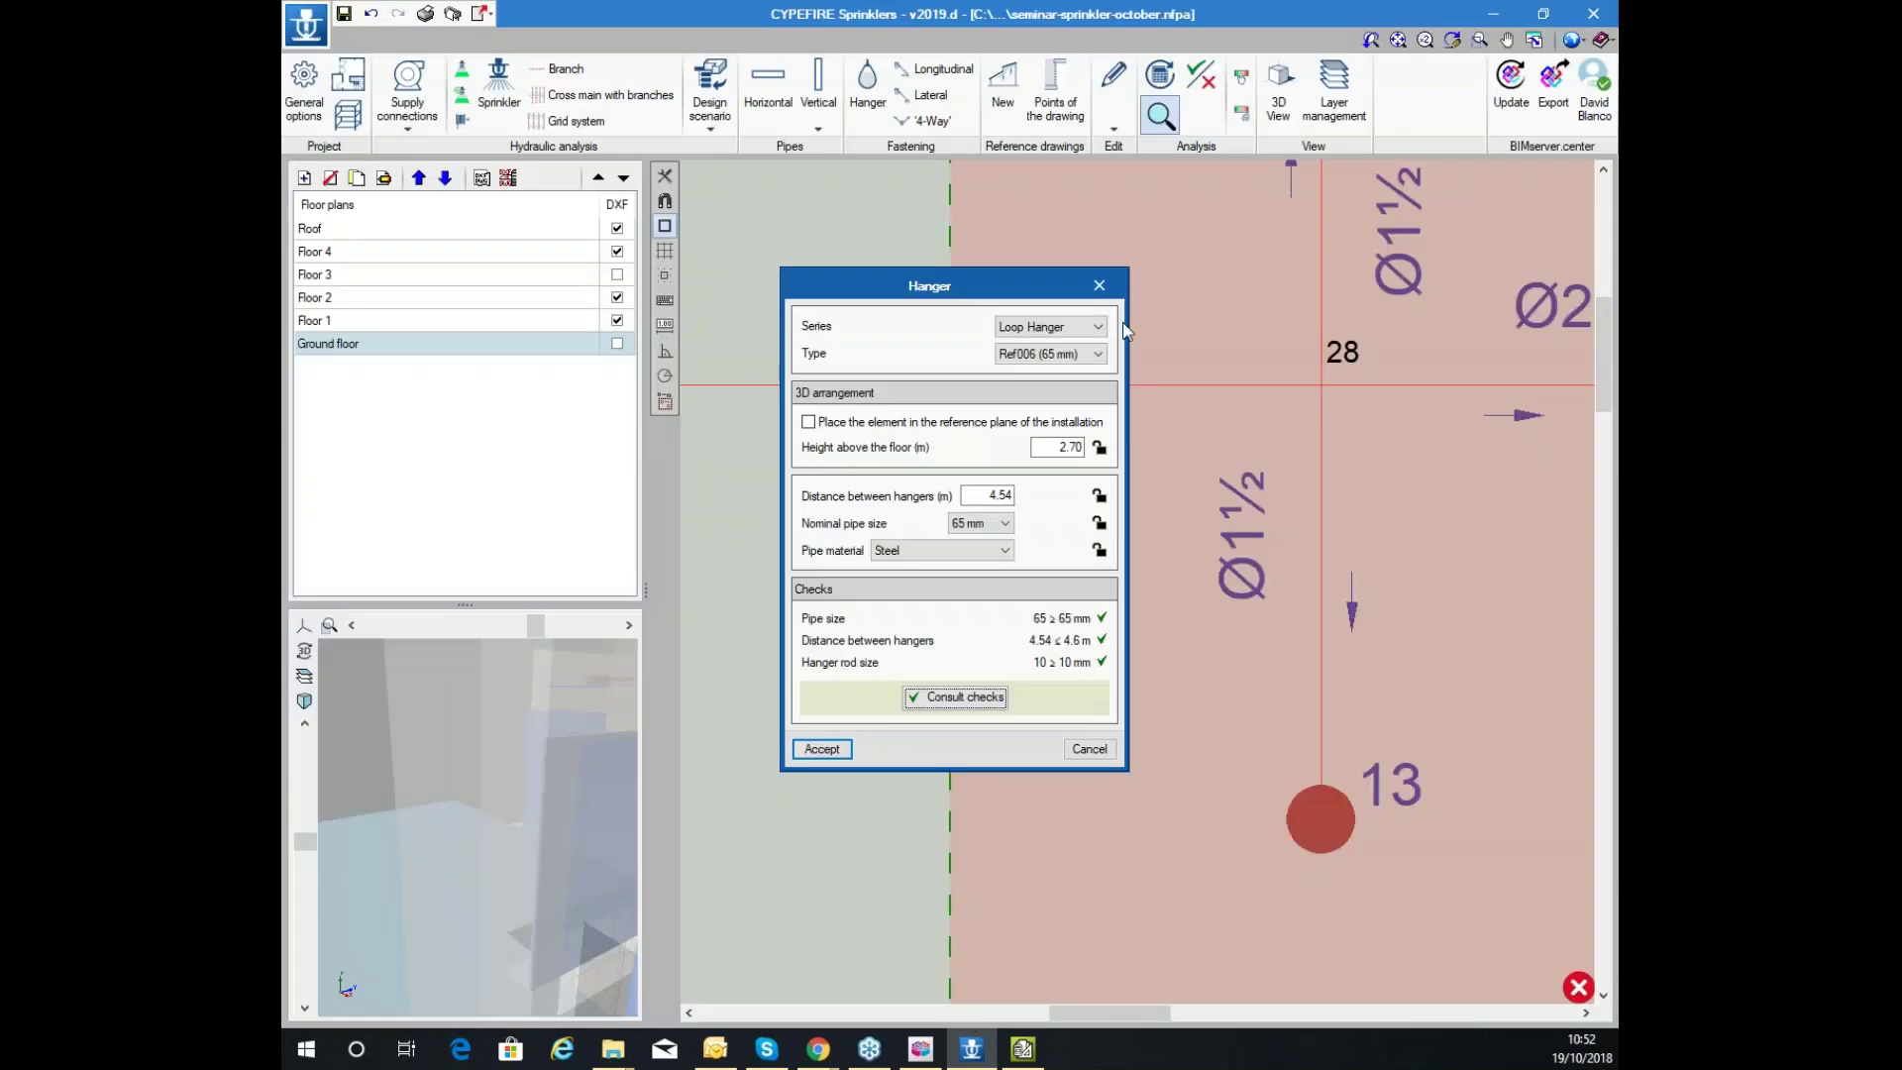
pyautogui.click(830, 751)
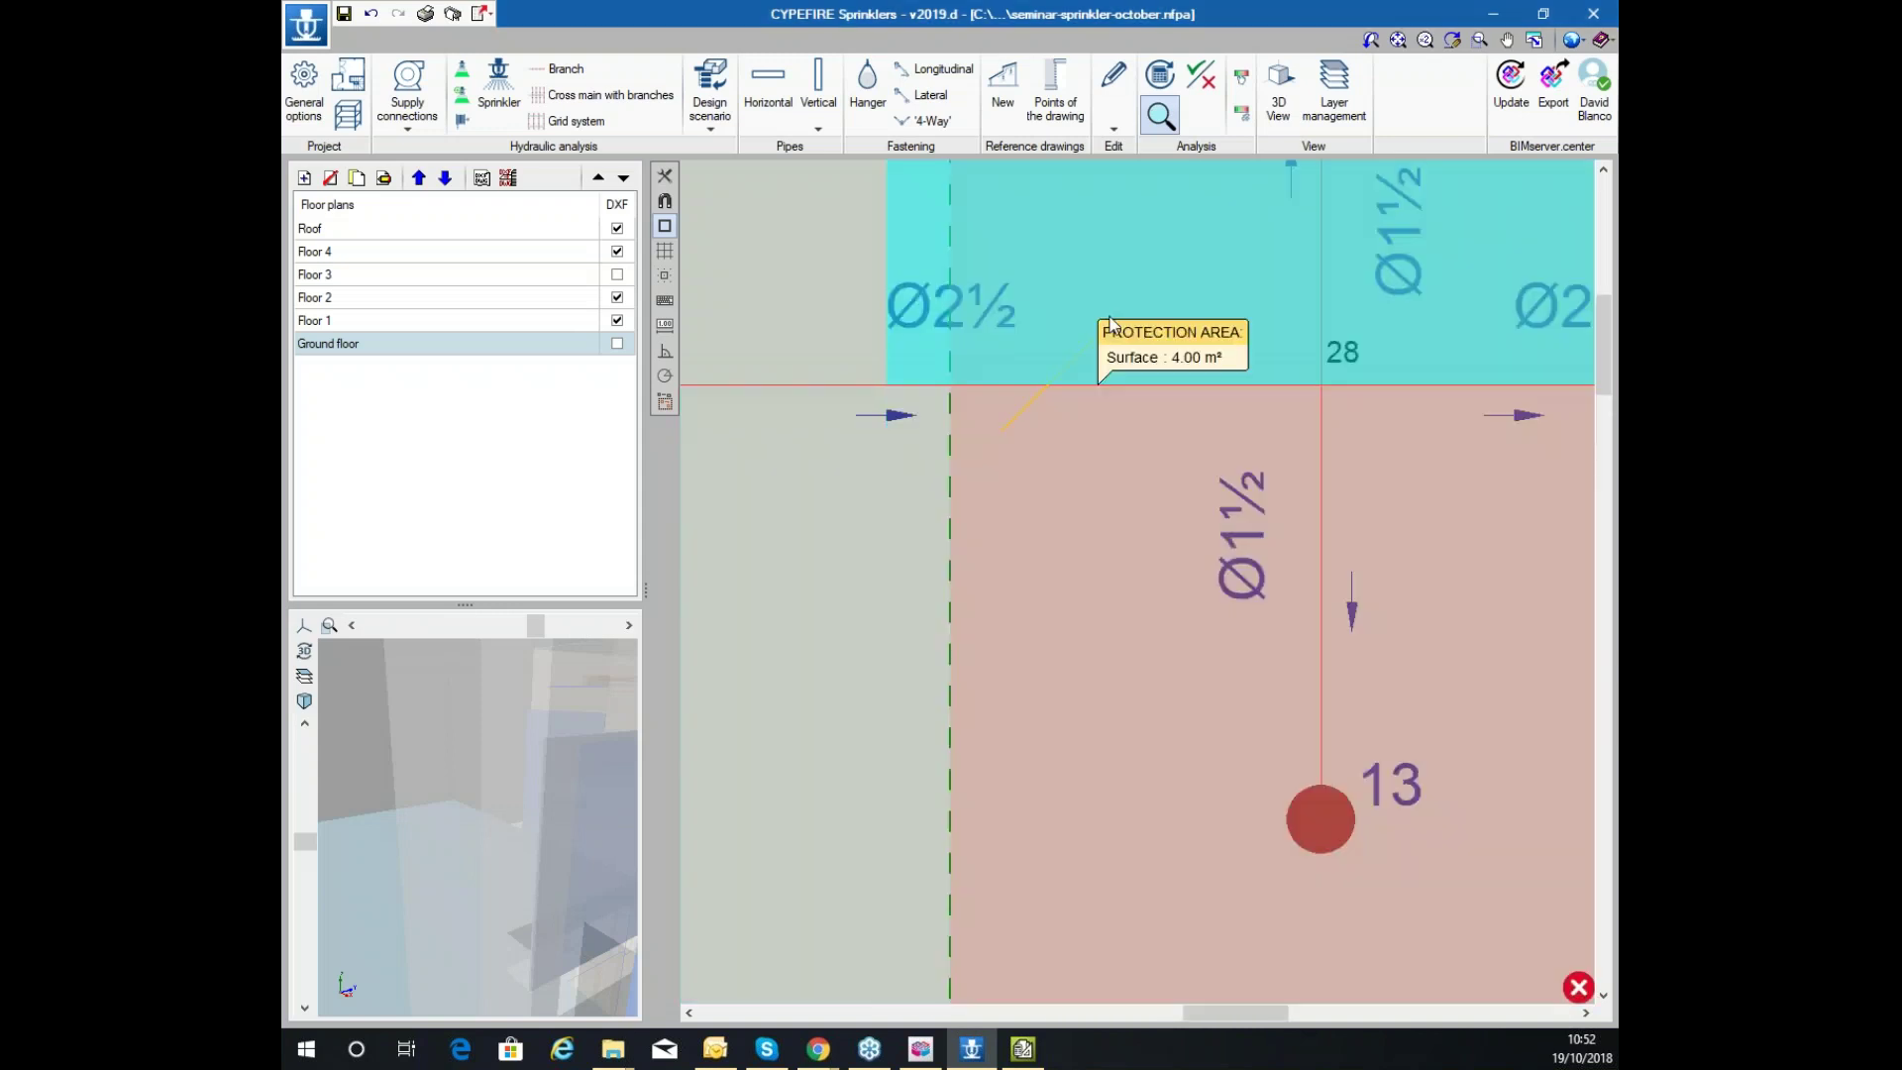
# Rerun the hydraulic analysis with both corrected hangers
pyautogui.click(1169, 84)
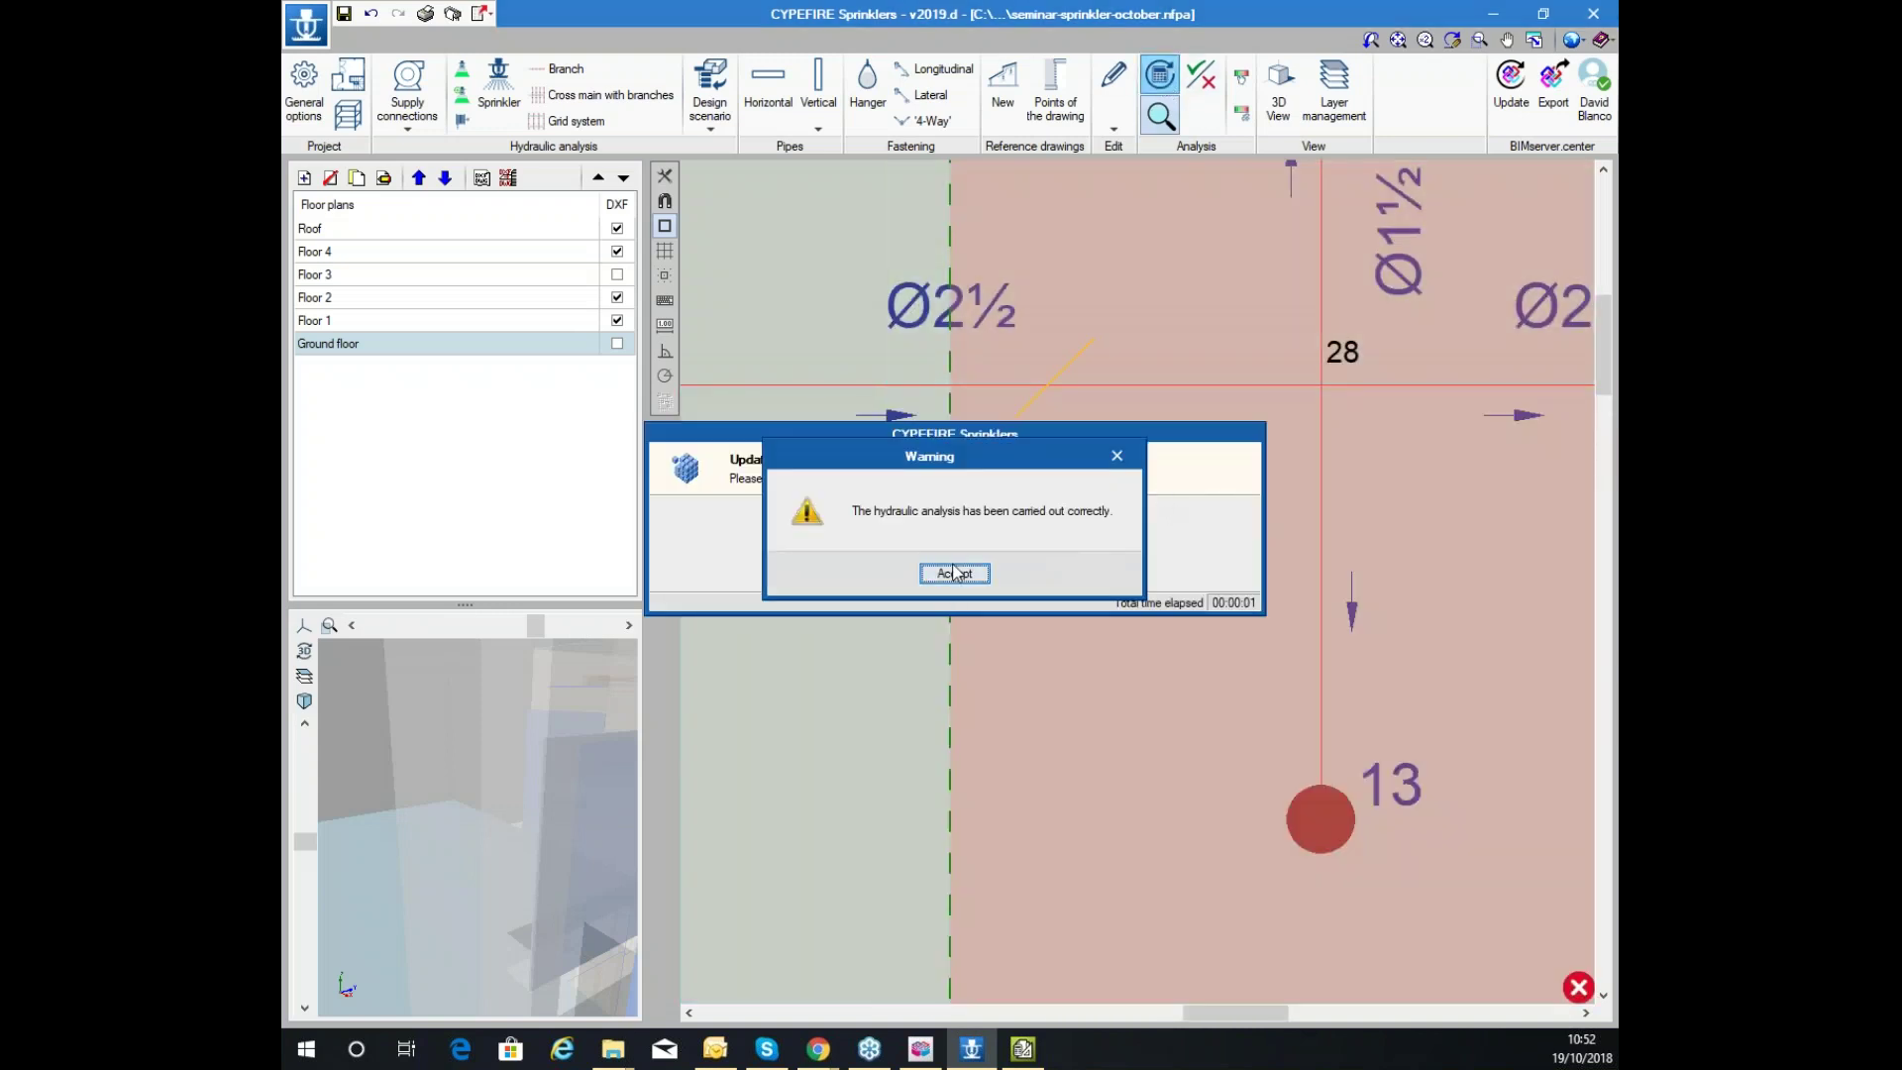
pyautogui.click(954, 572)
pyautogui.scroll(-3, 1171, 257)
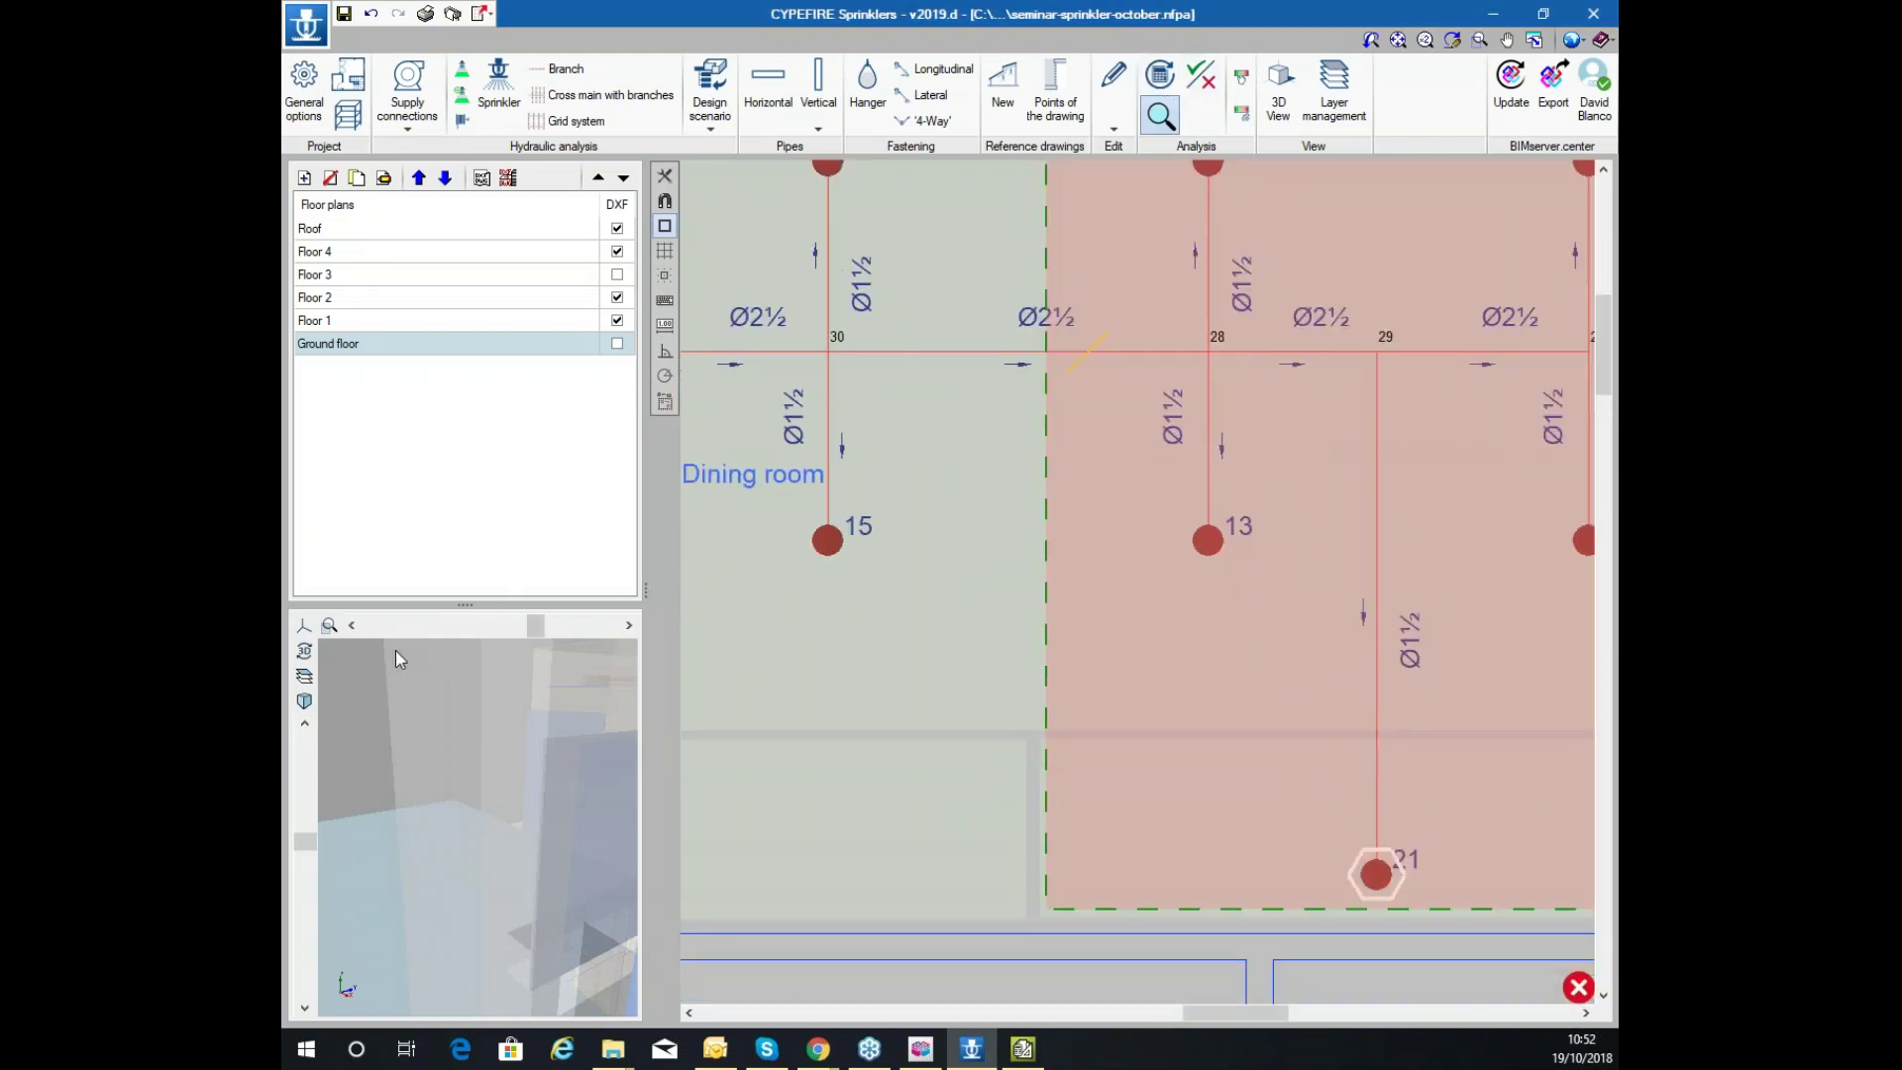
# Examine the hangers on the cross main in the 3D view with the BIM model hidden, and close the view
pyautogui.click(1279, 91)
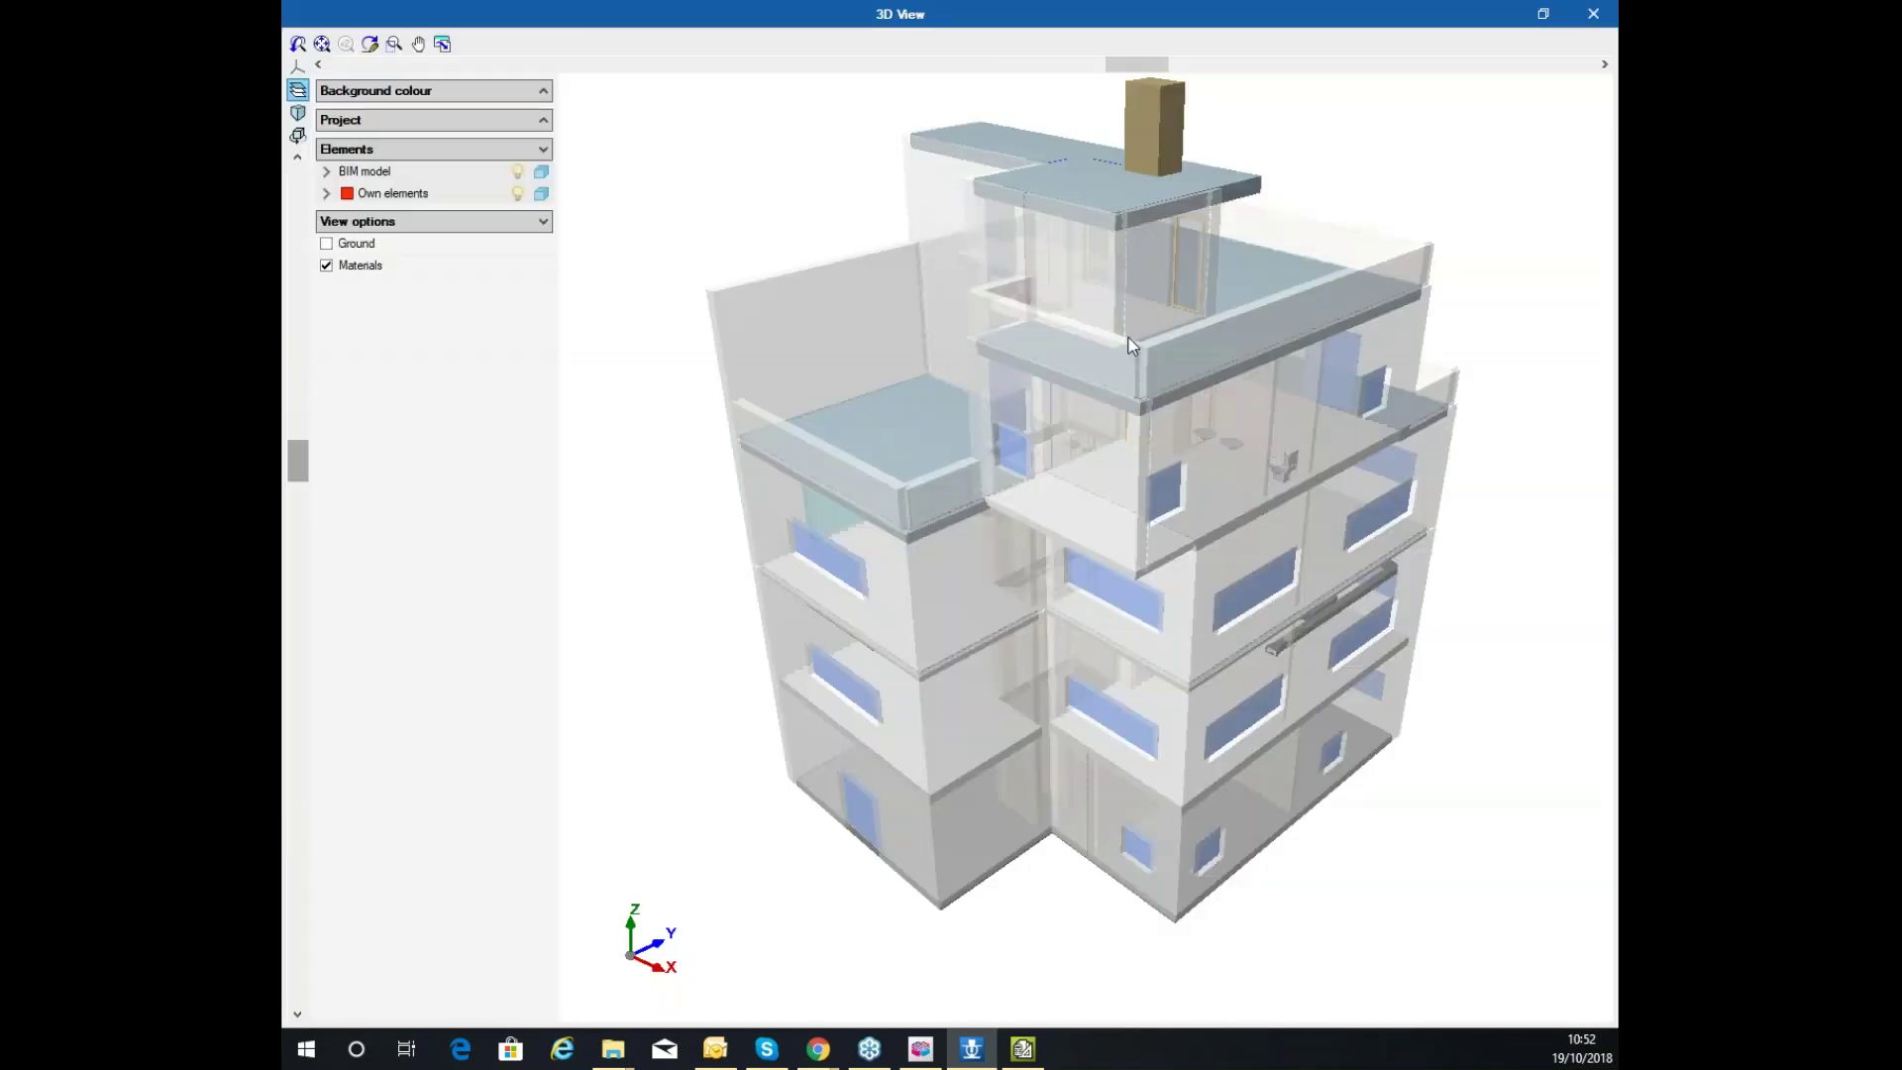
pyautogui.click(516, 172)
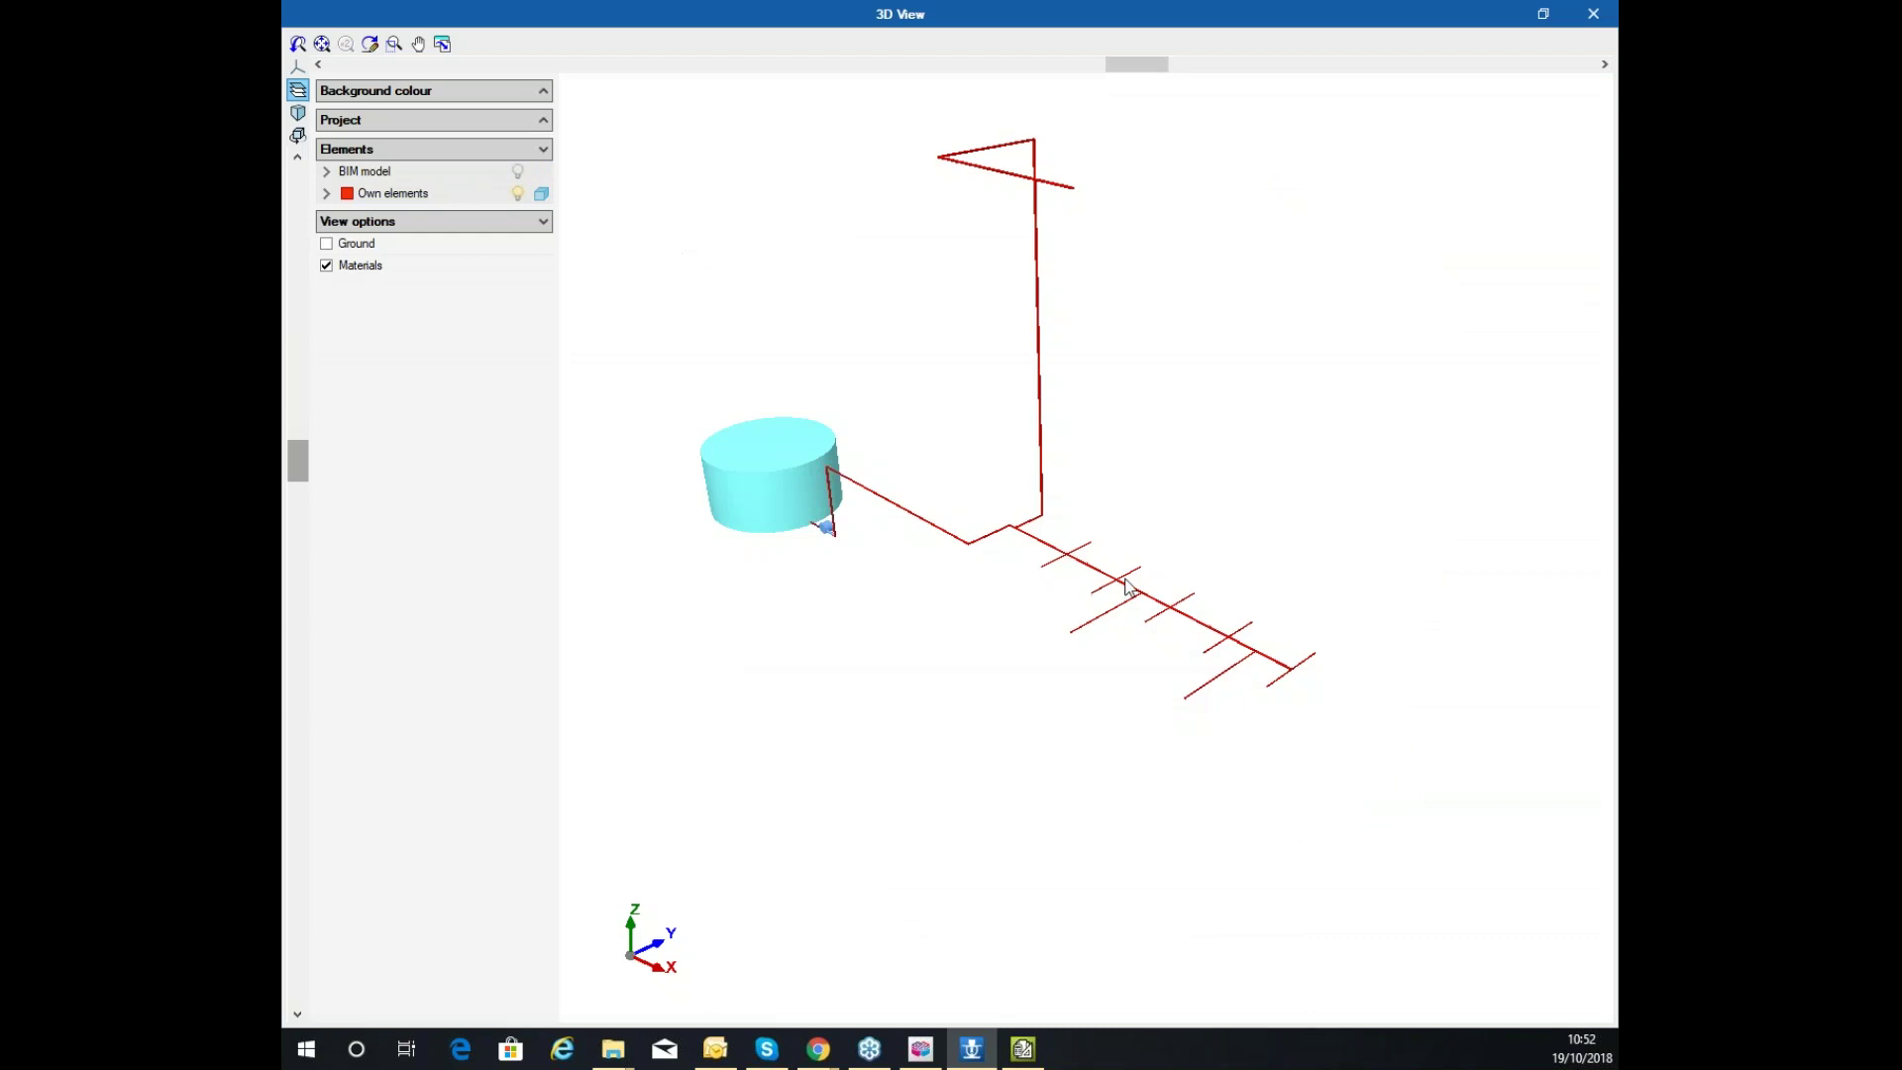
pyautogui.scroll(8, 1125, 584)
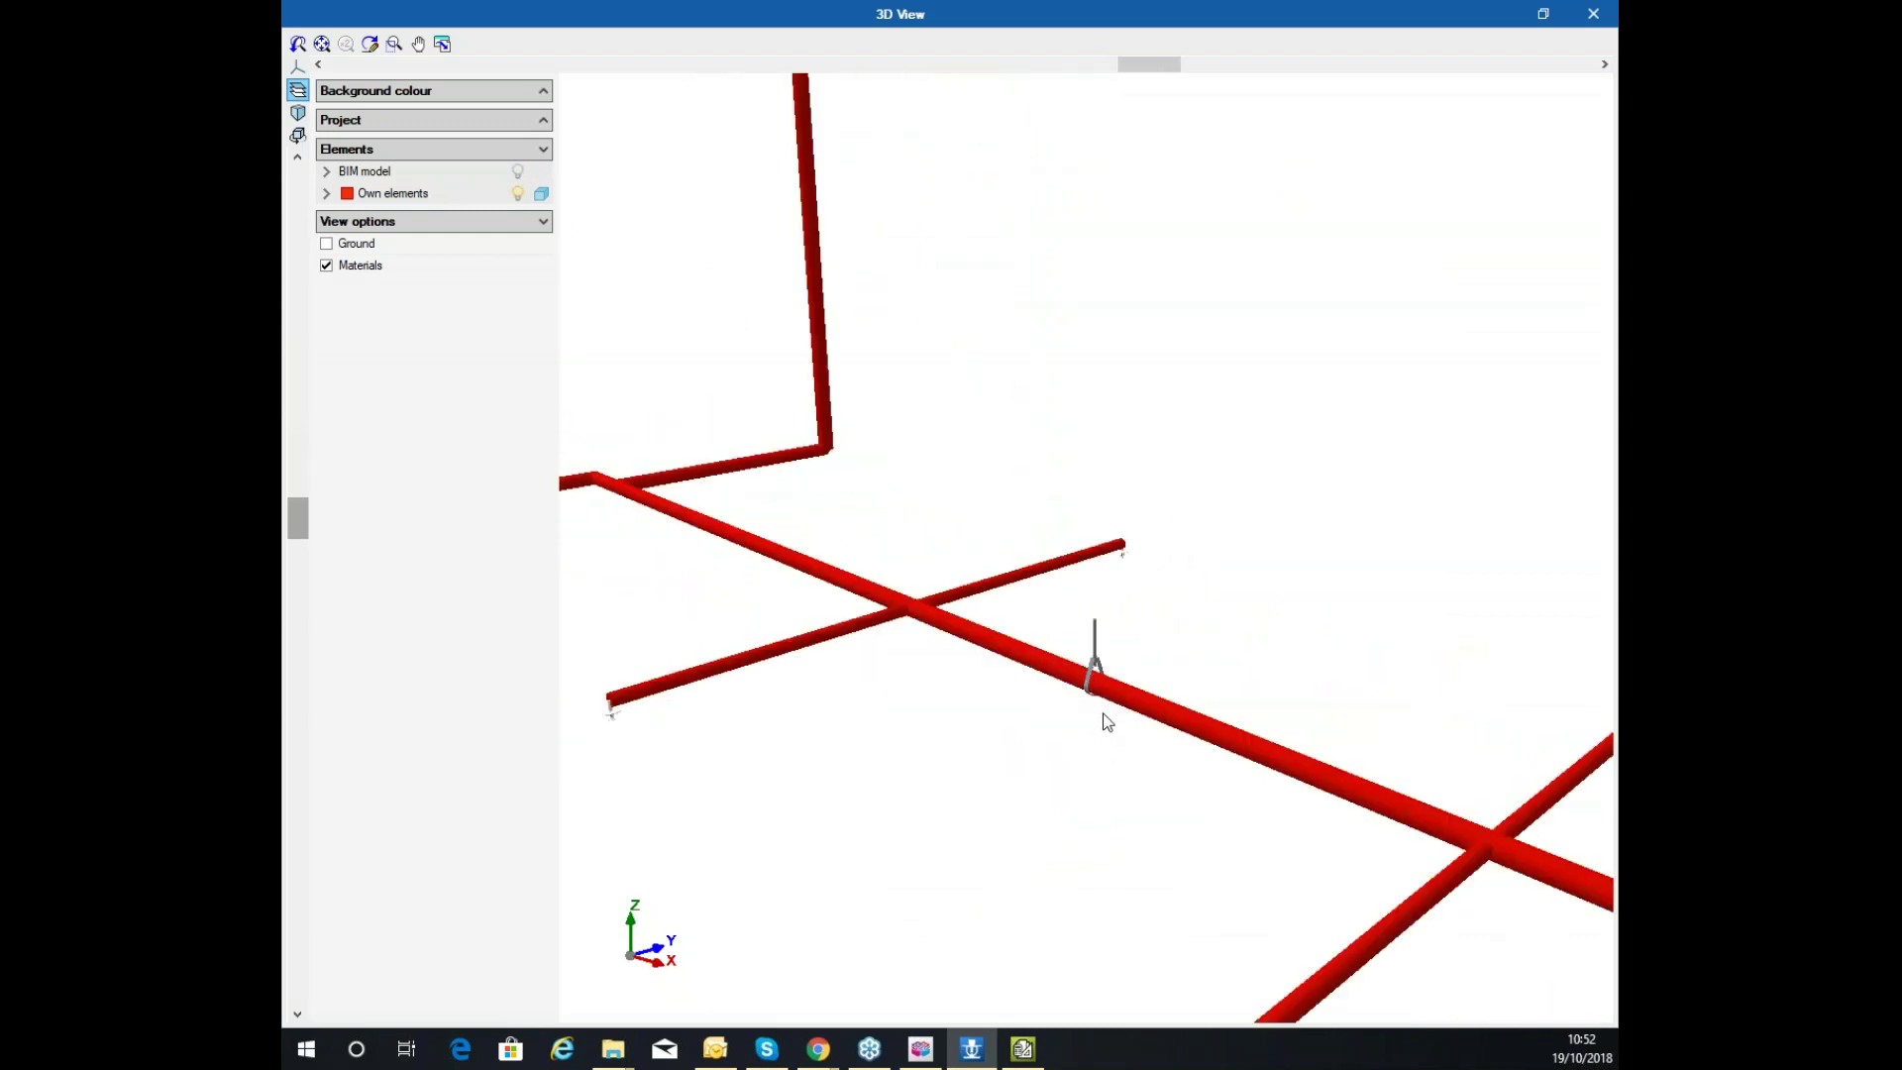
pyautogui.scroll(3, 1089, 684)
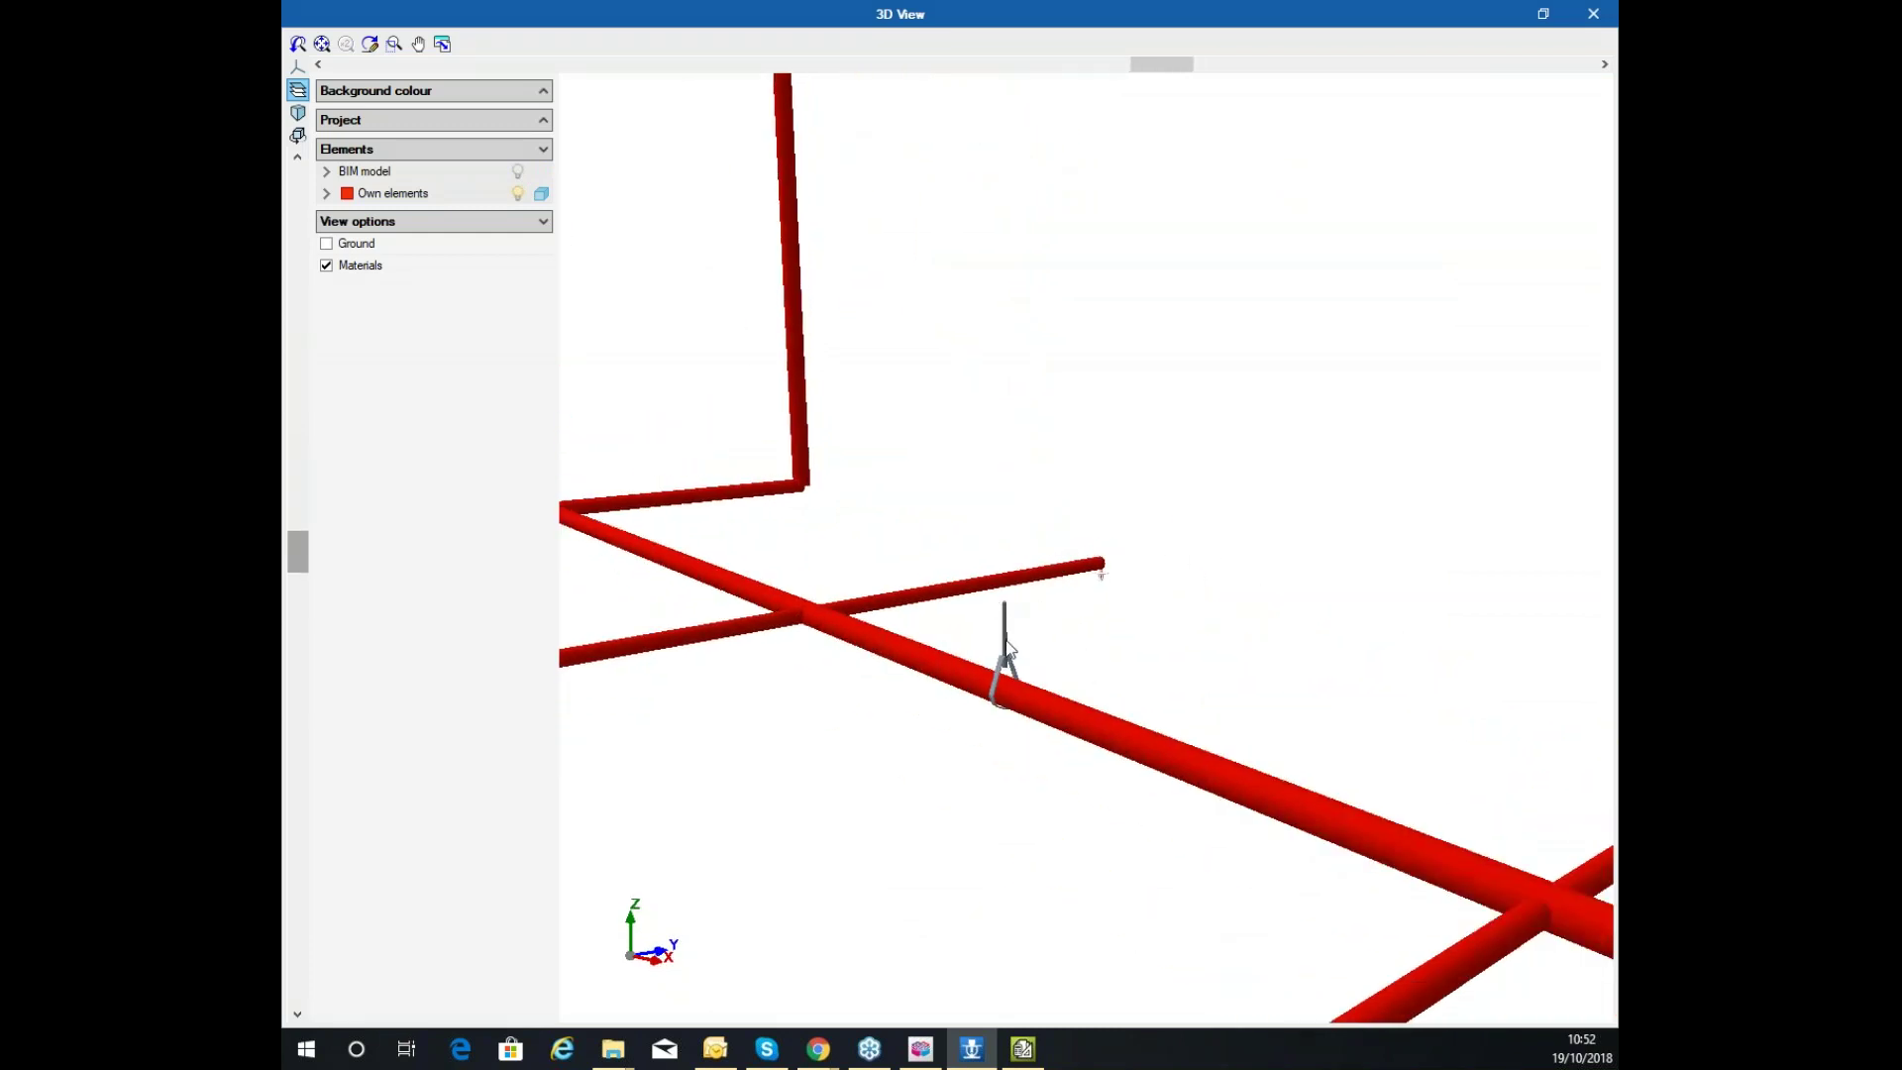
pyautogui.scroll(-6, 1004, 634)
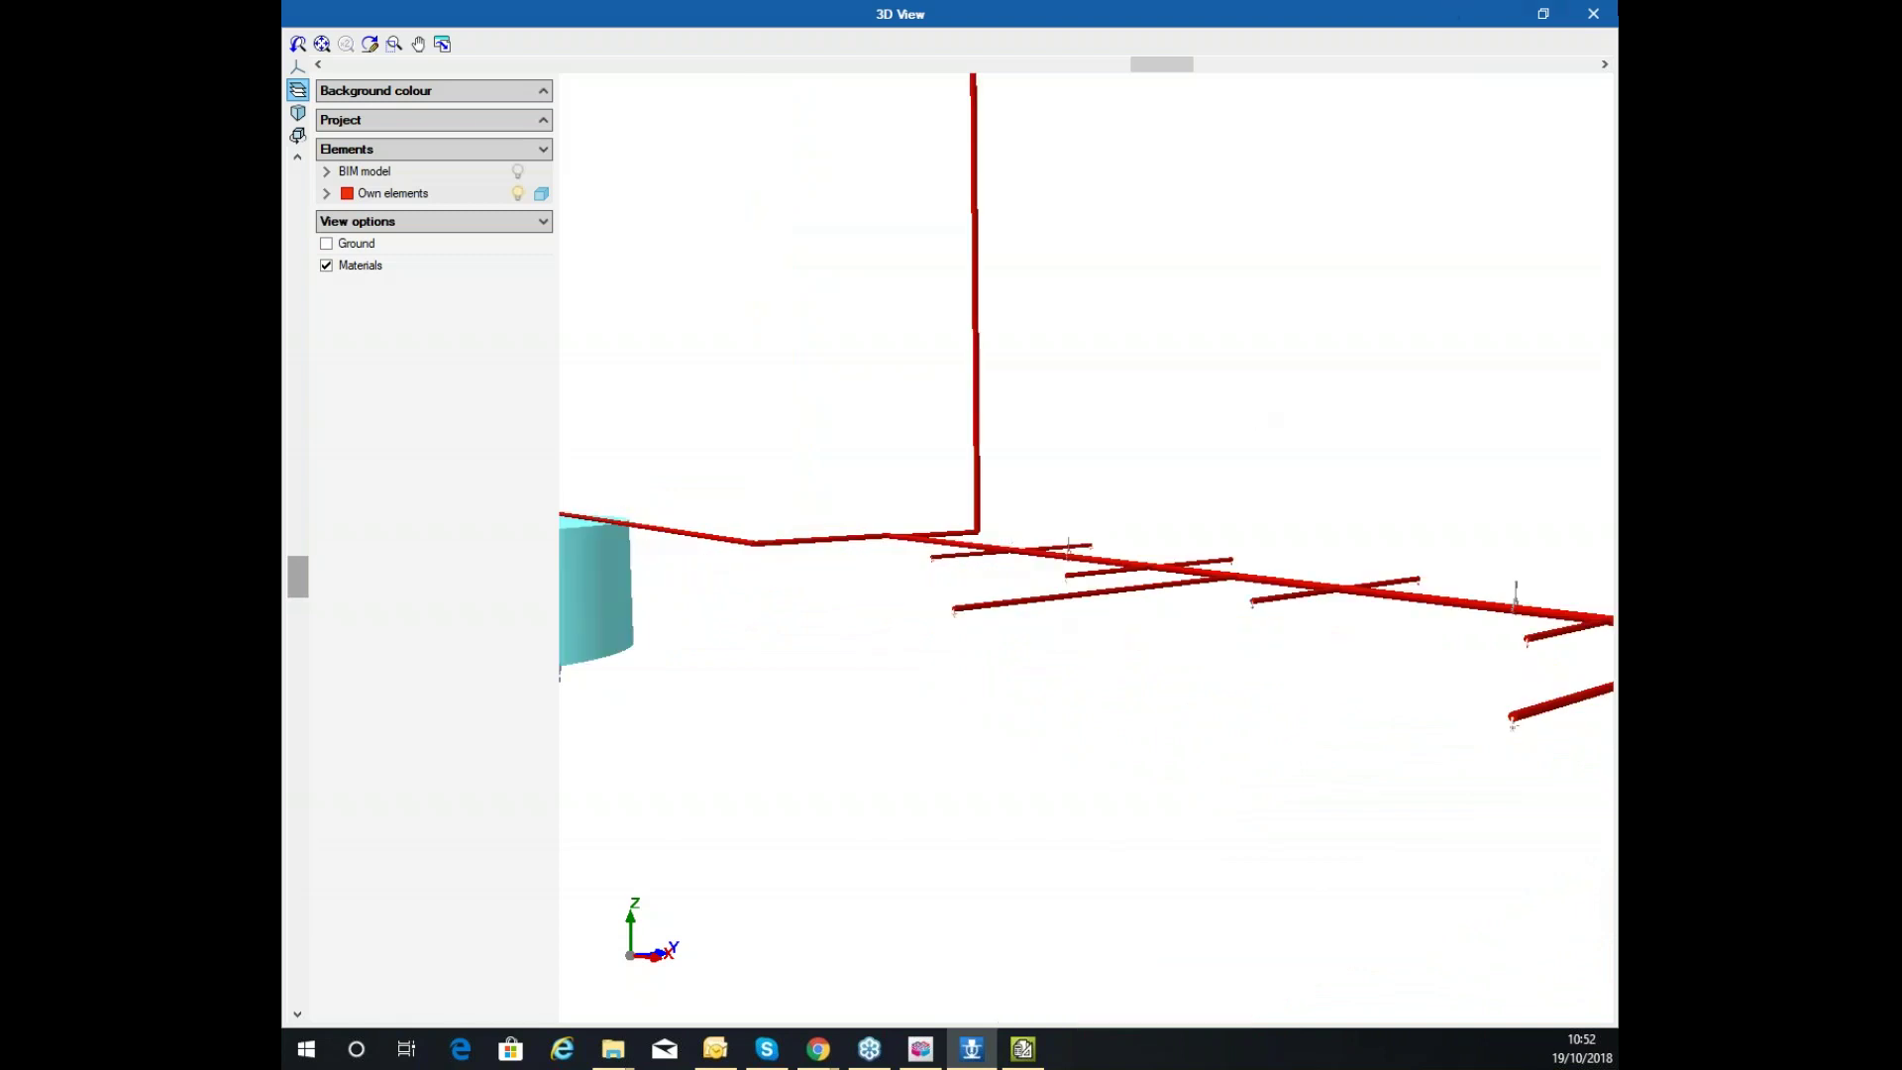
pyautogui.click(1593, 13)
# Generate the project's hydraulic analysis report and review the design data, flow test summary sheet and pipe results through to the last page
pyautogui.scroll(-5, 1153, 408)
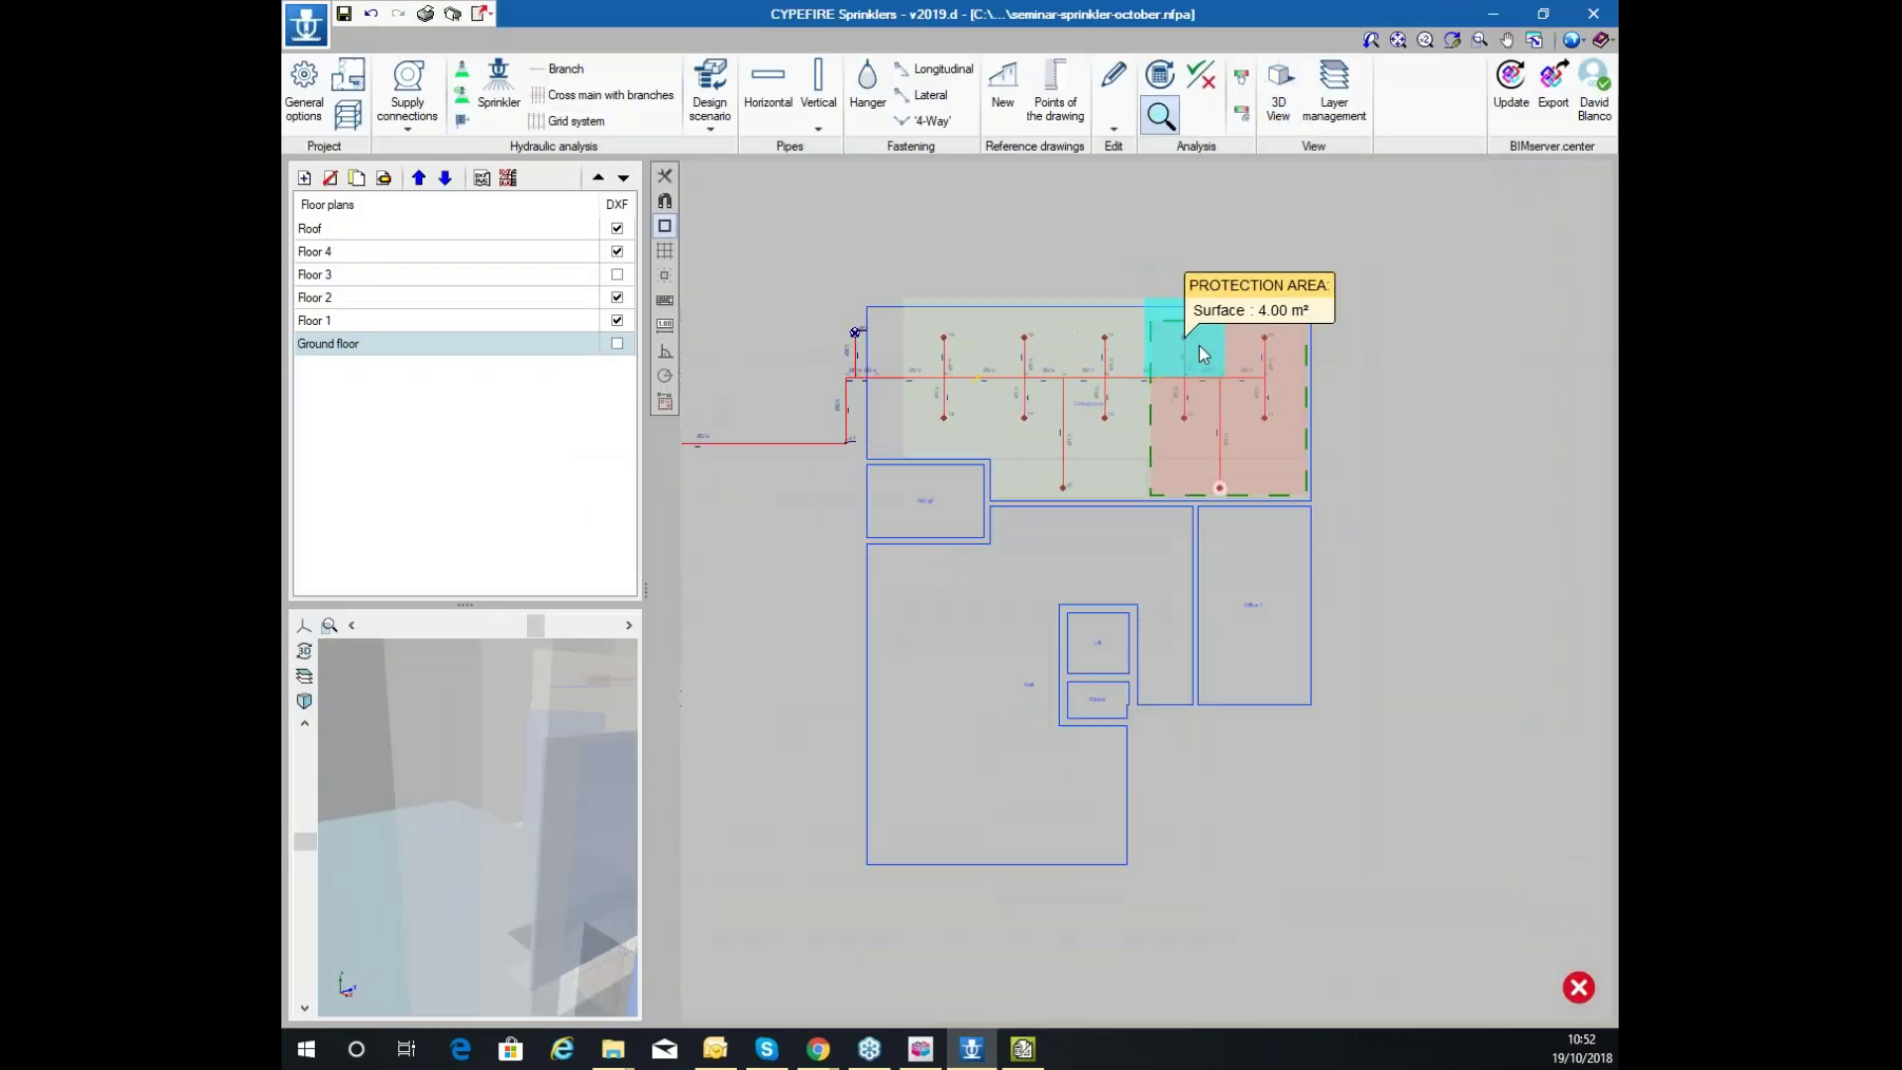
pyautogui.moveTo(976, 349); pyautogui.dragTo(1003, 357, button='middle')
pyautogui.click(425, 13)
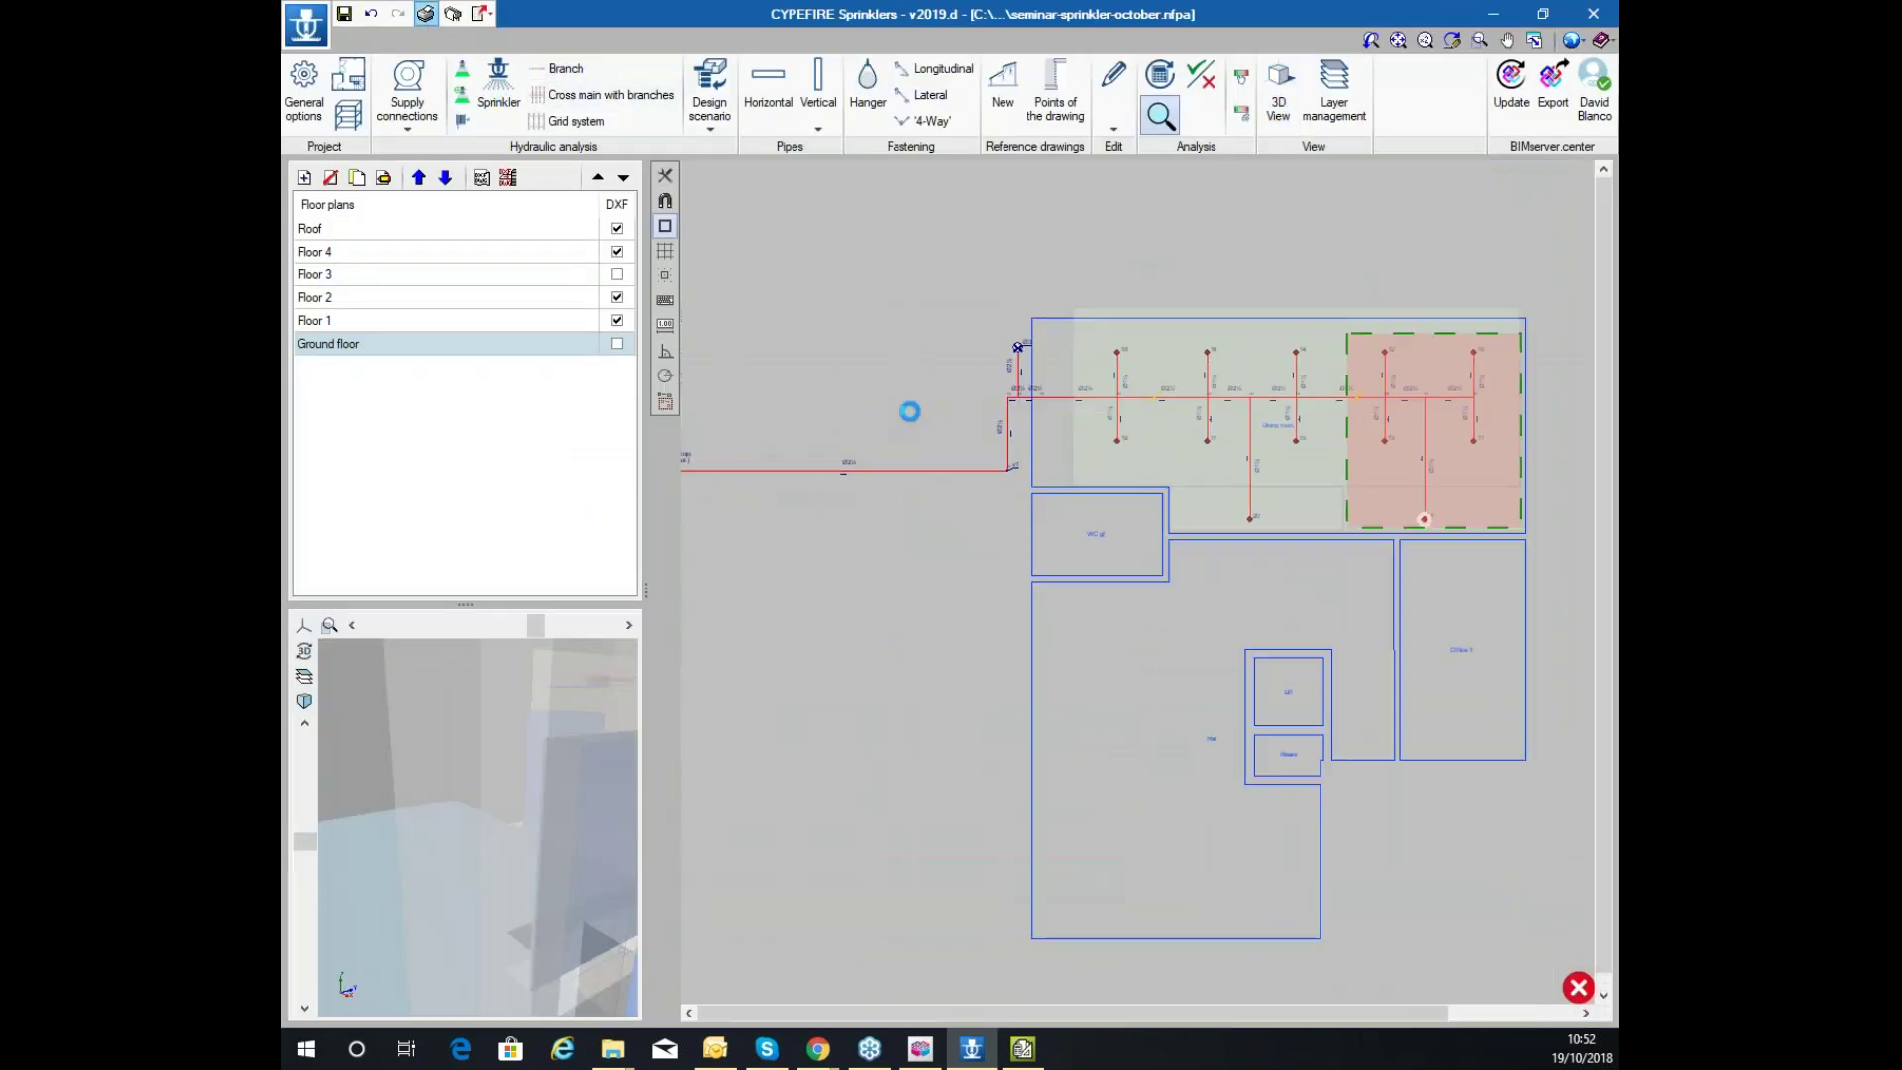
pyautogui.click(961, 577)
pyautogui.click(919, 599)
pyautogui.scroll(-10, 985, 436)
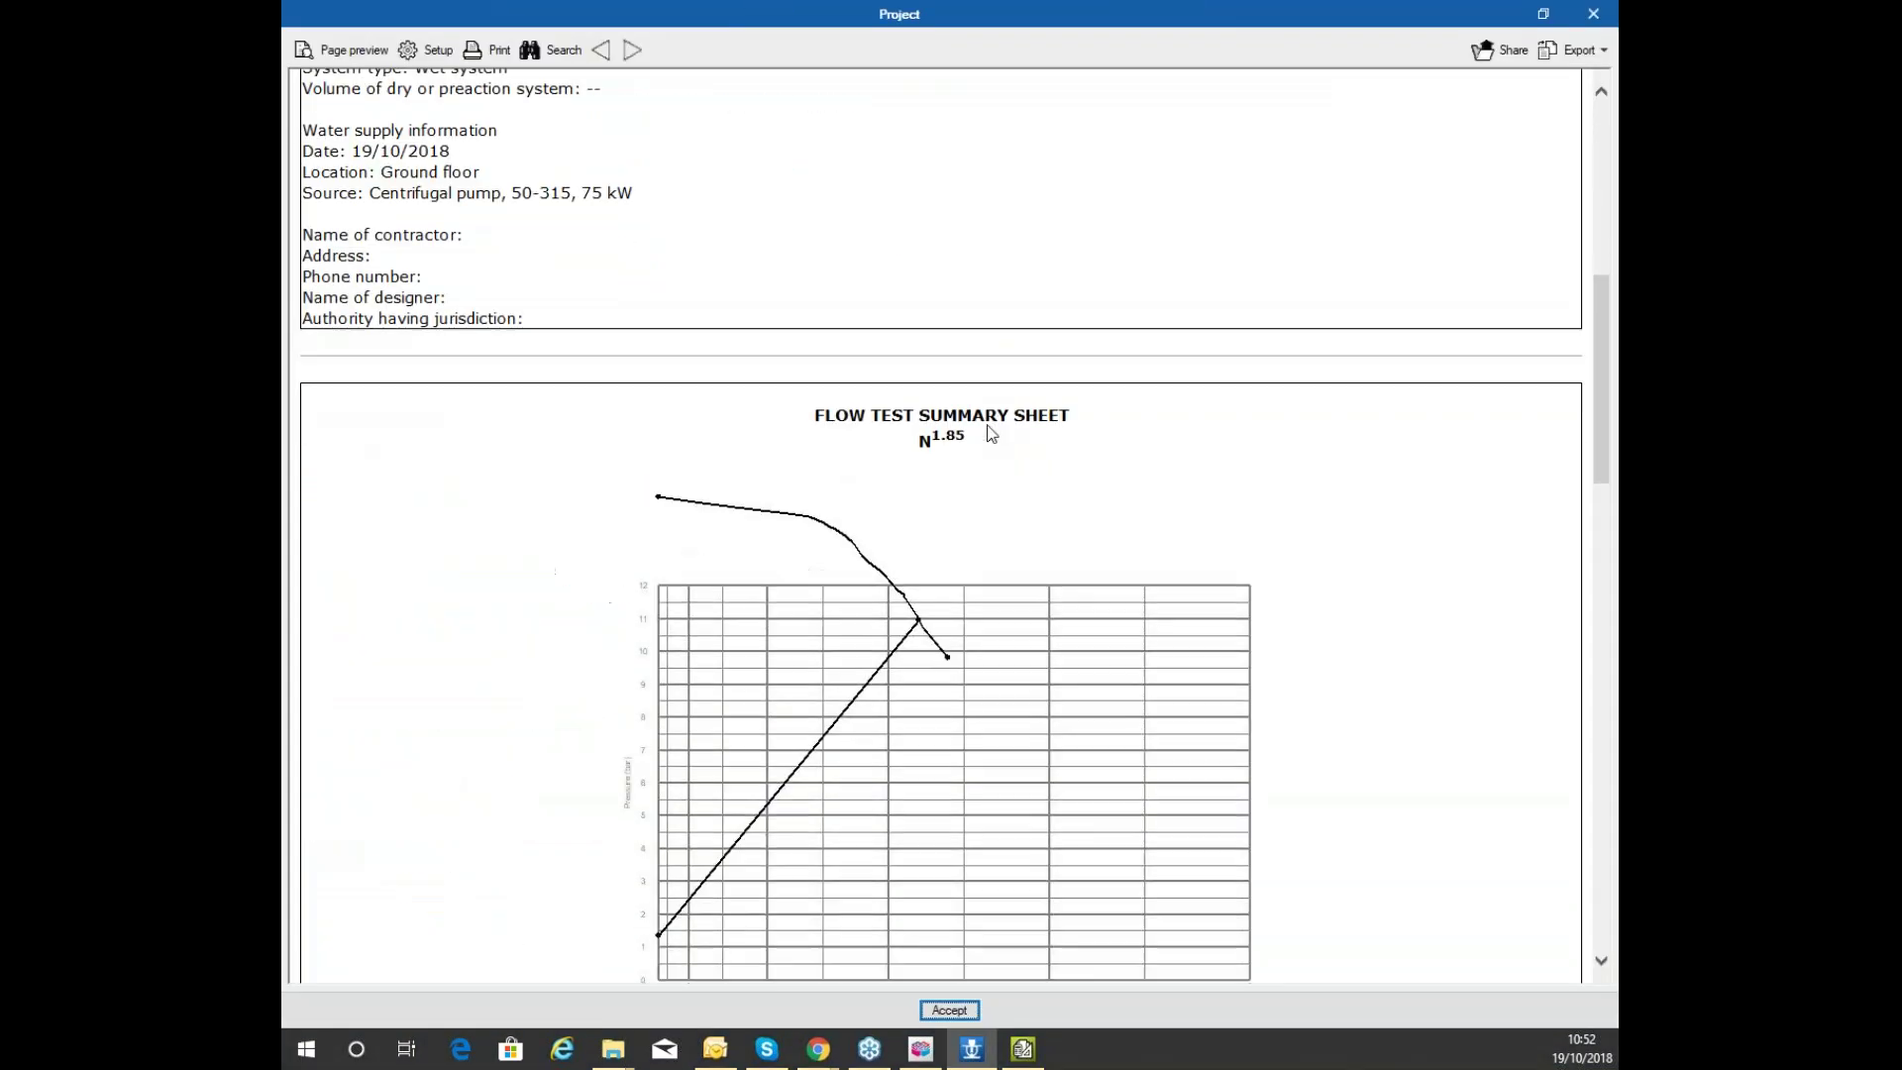
pyautogui.scroll(10, 769, 280)
pyautogui.scroll(-11, 679, 281)
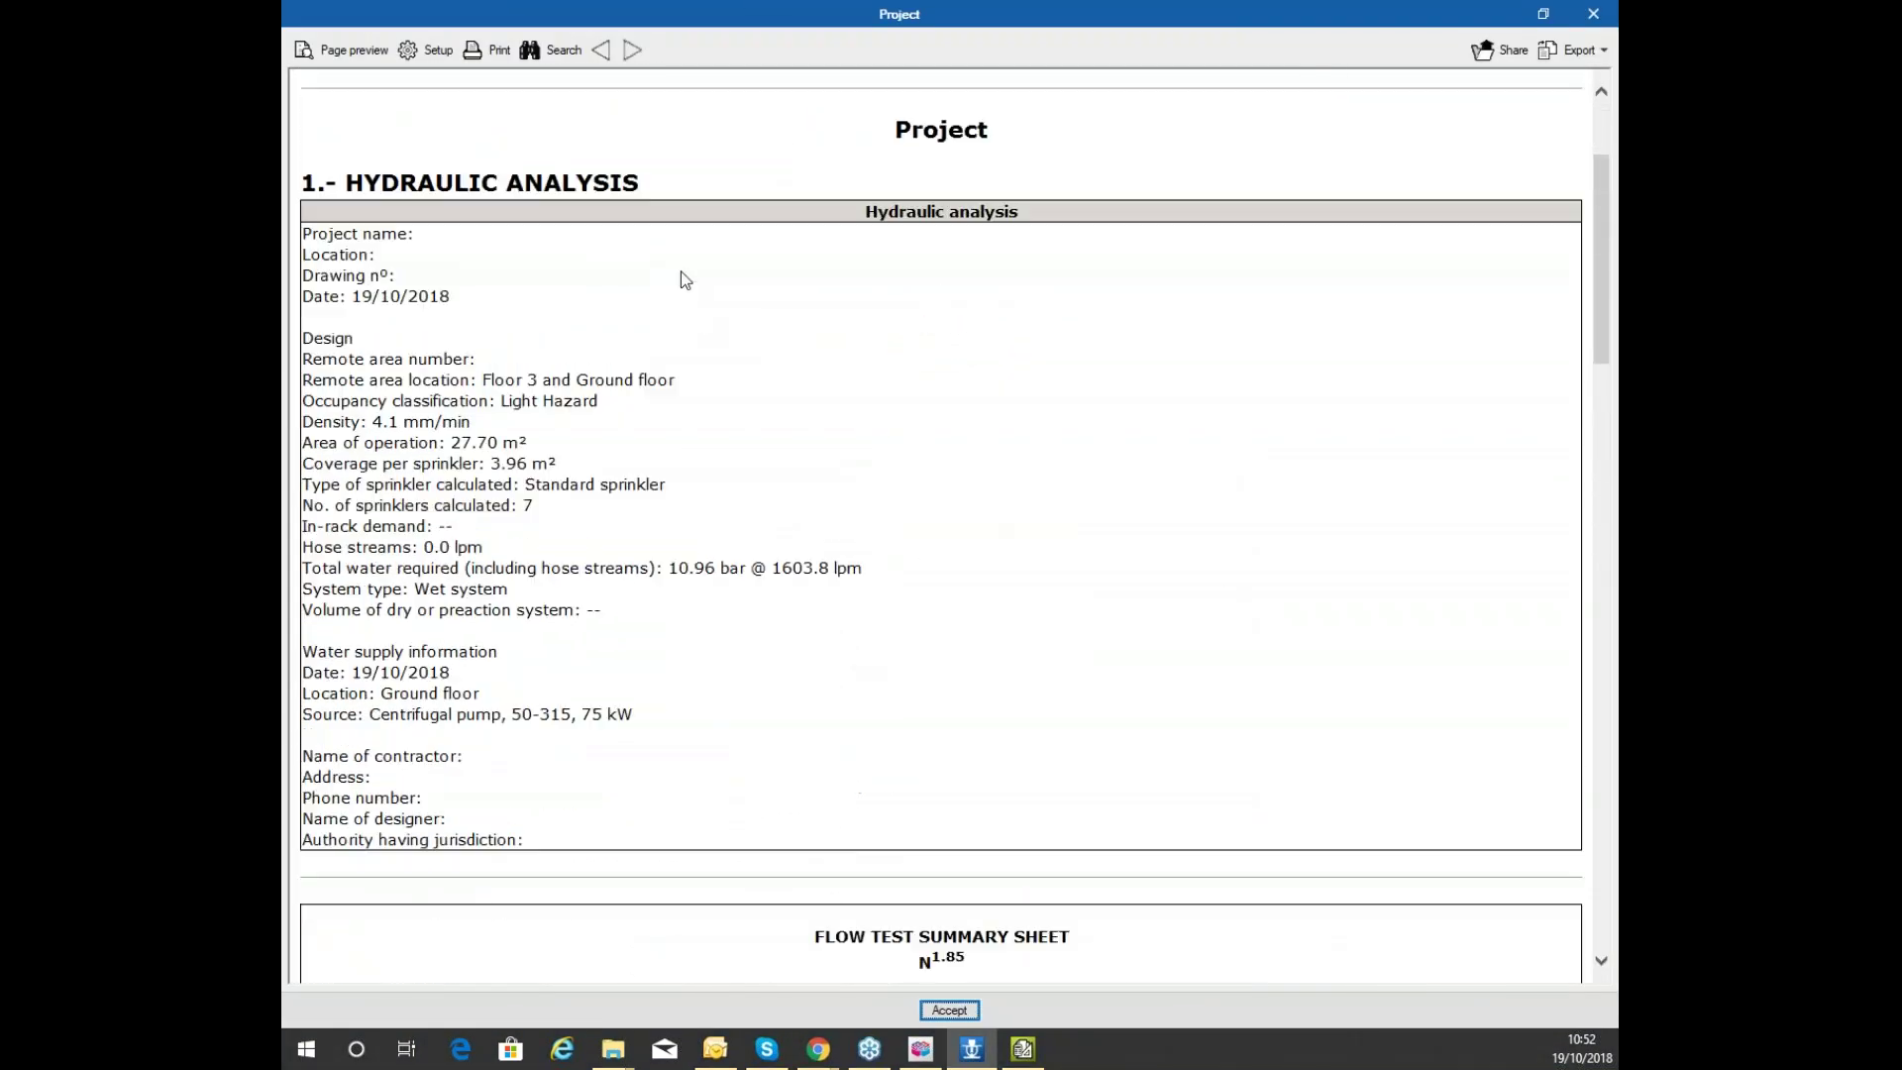
pyautogui.scroll(-15, 828, 369)
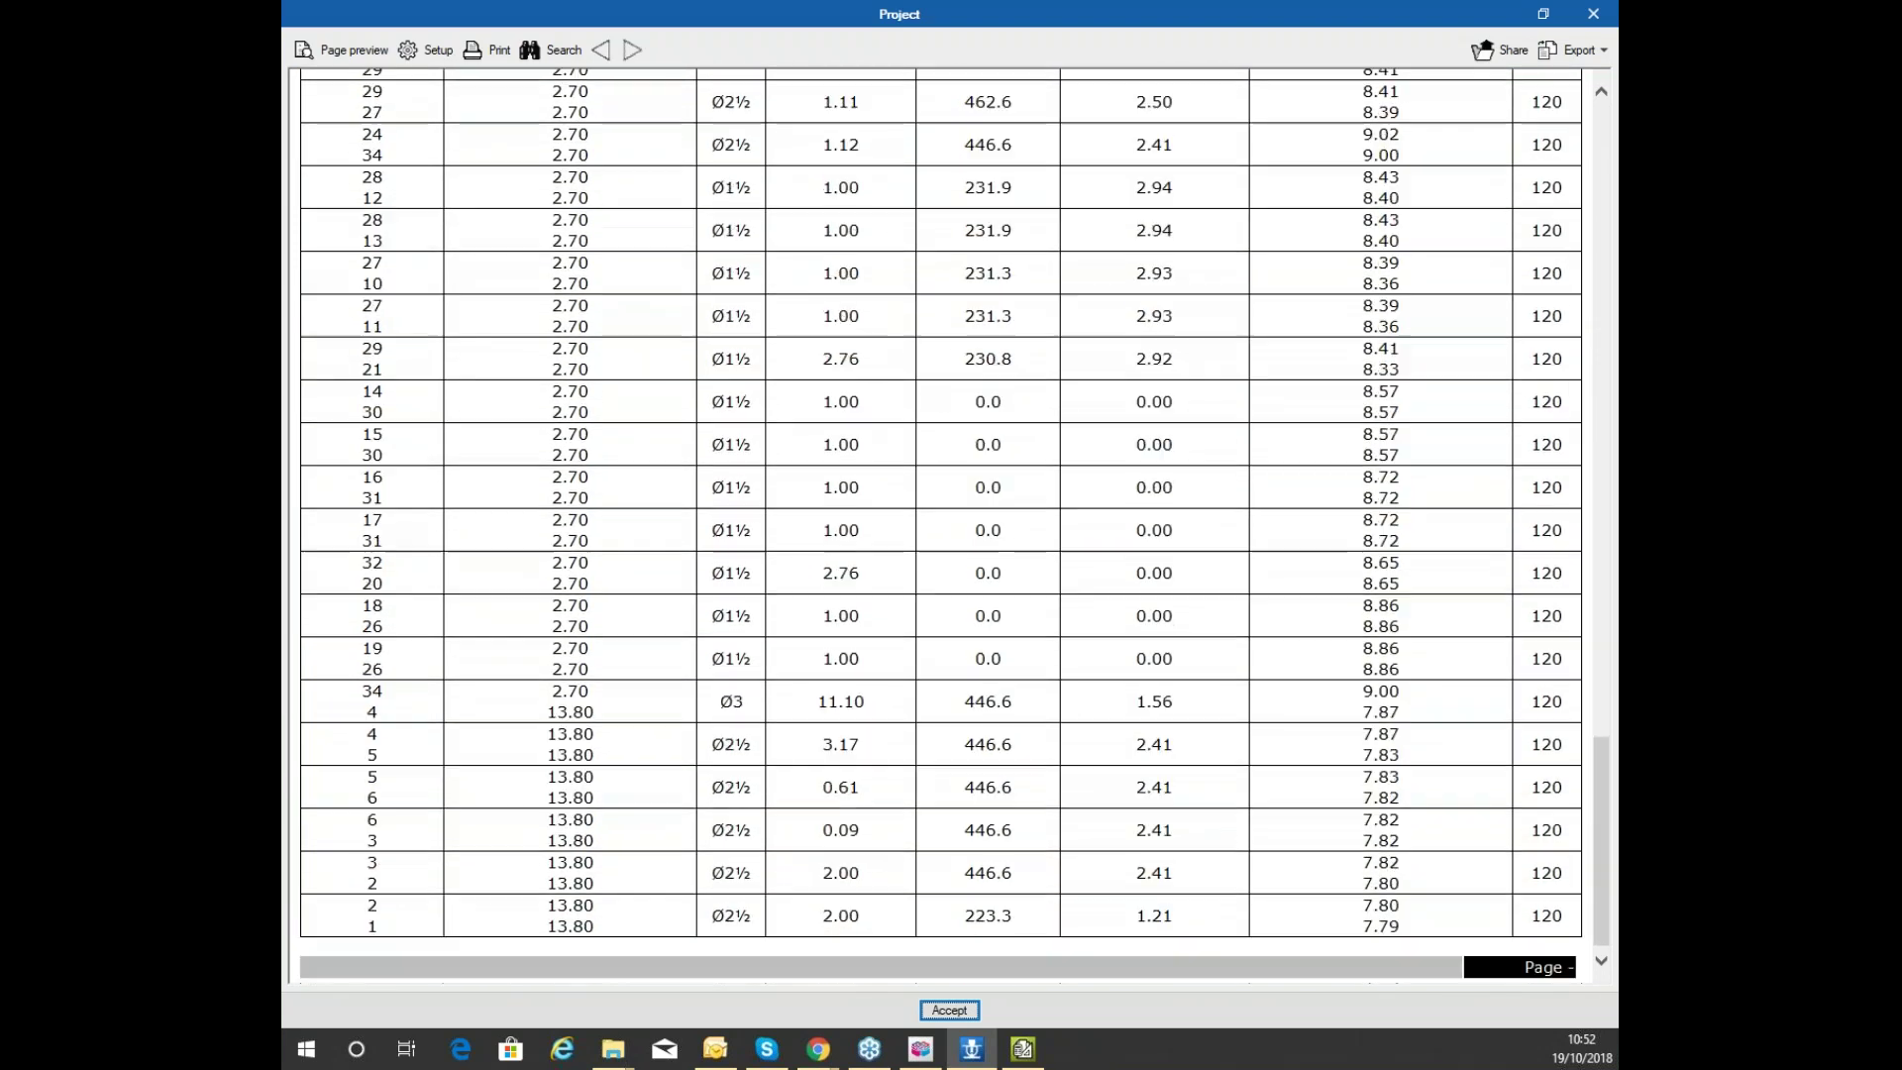
pyautogui.scroll(3, 941, 525)
pyautogui.scroll(6, 845, 362)
pyautogui.scroll(-9, 848, 356)
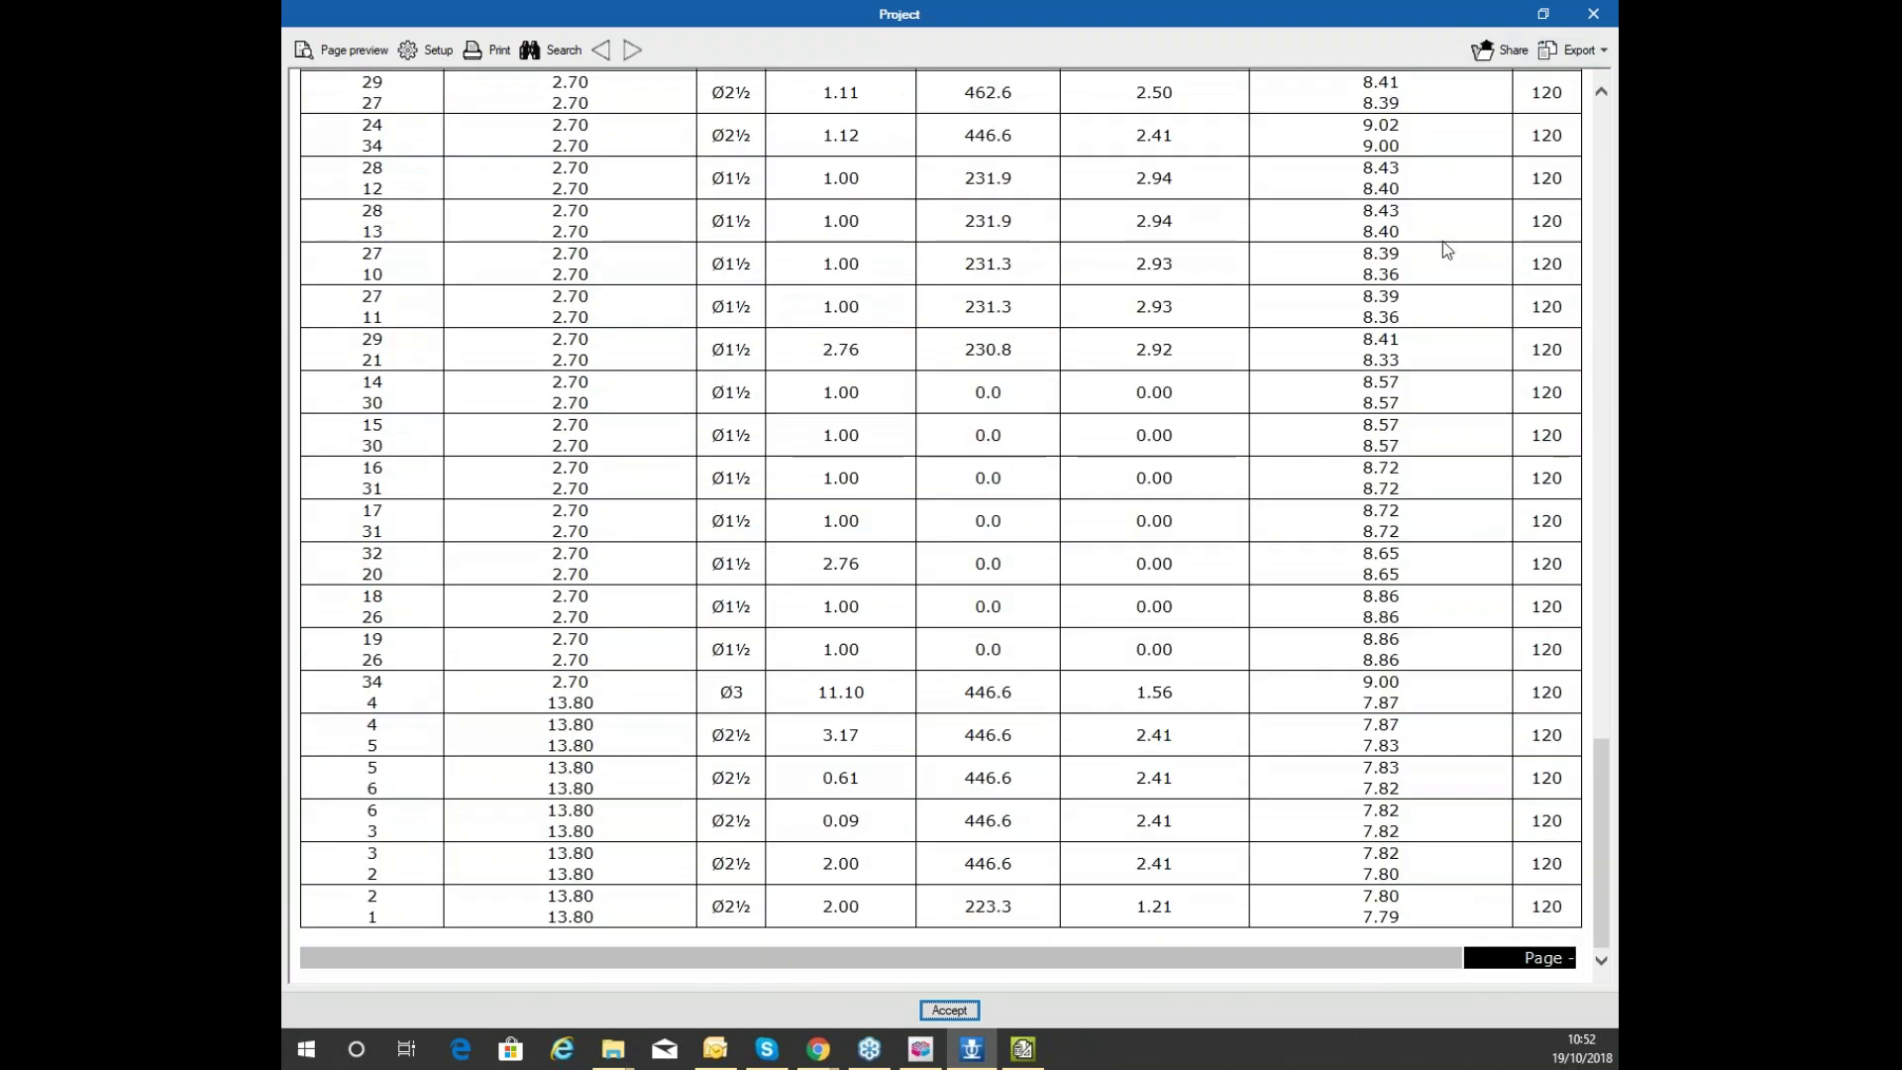
pyautogui.click(1592, 14)
# Size the Light Hazard water supply tank to a capacity of 48.11 m³ and rerun the hydraulic analysis
pyautogui.scroll(-2, 1184, 376)
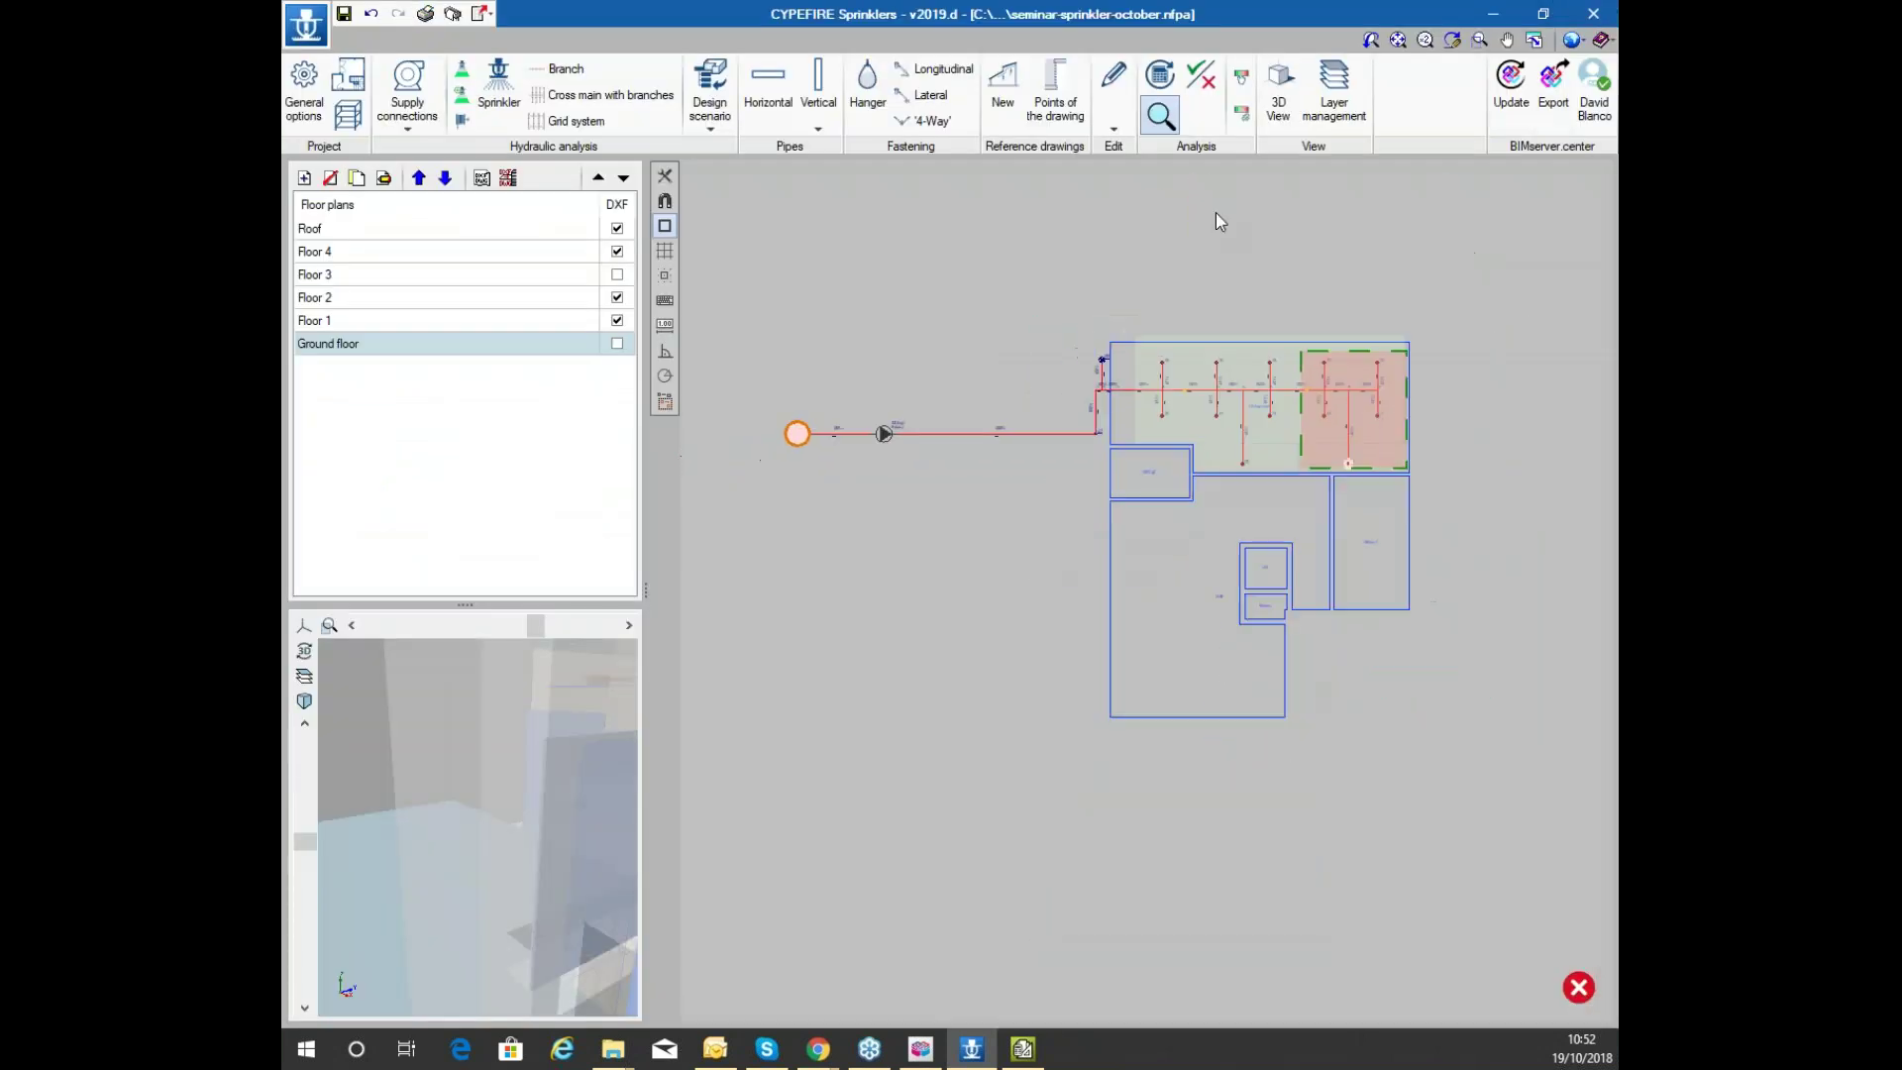
pyautogui.scroll(2, 783, 431)
pyautogui.click(806, 452)
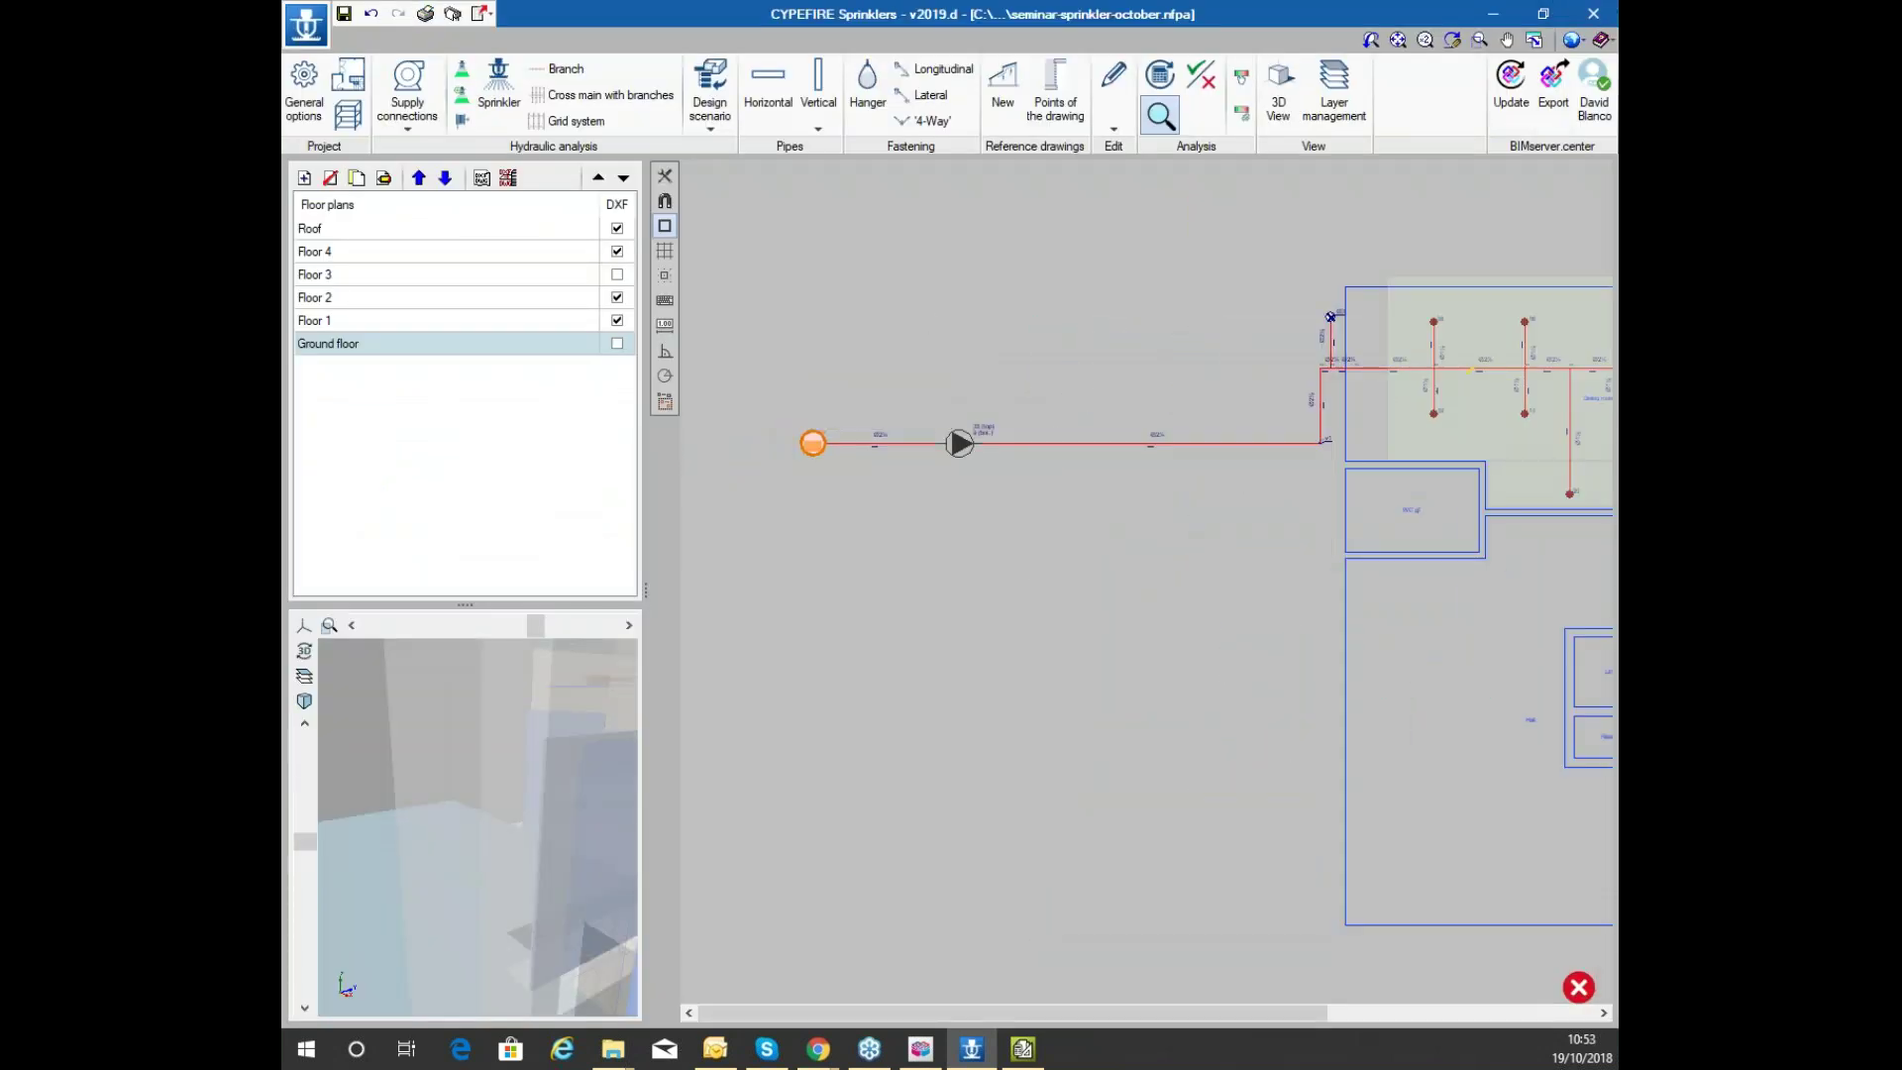
pyautogui.click(1058, 610)
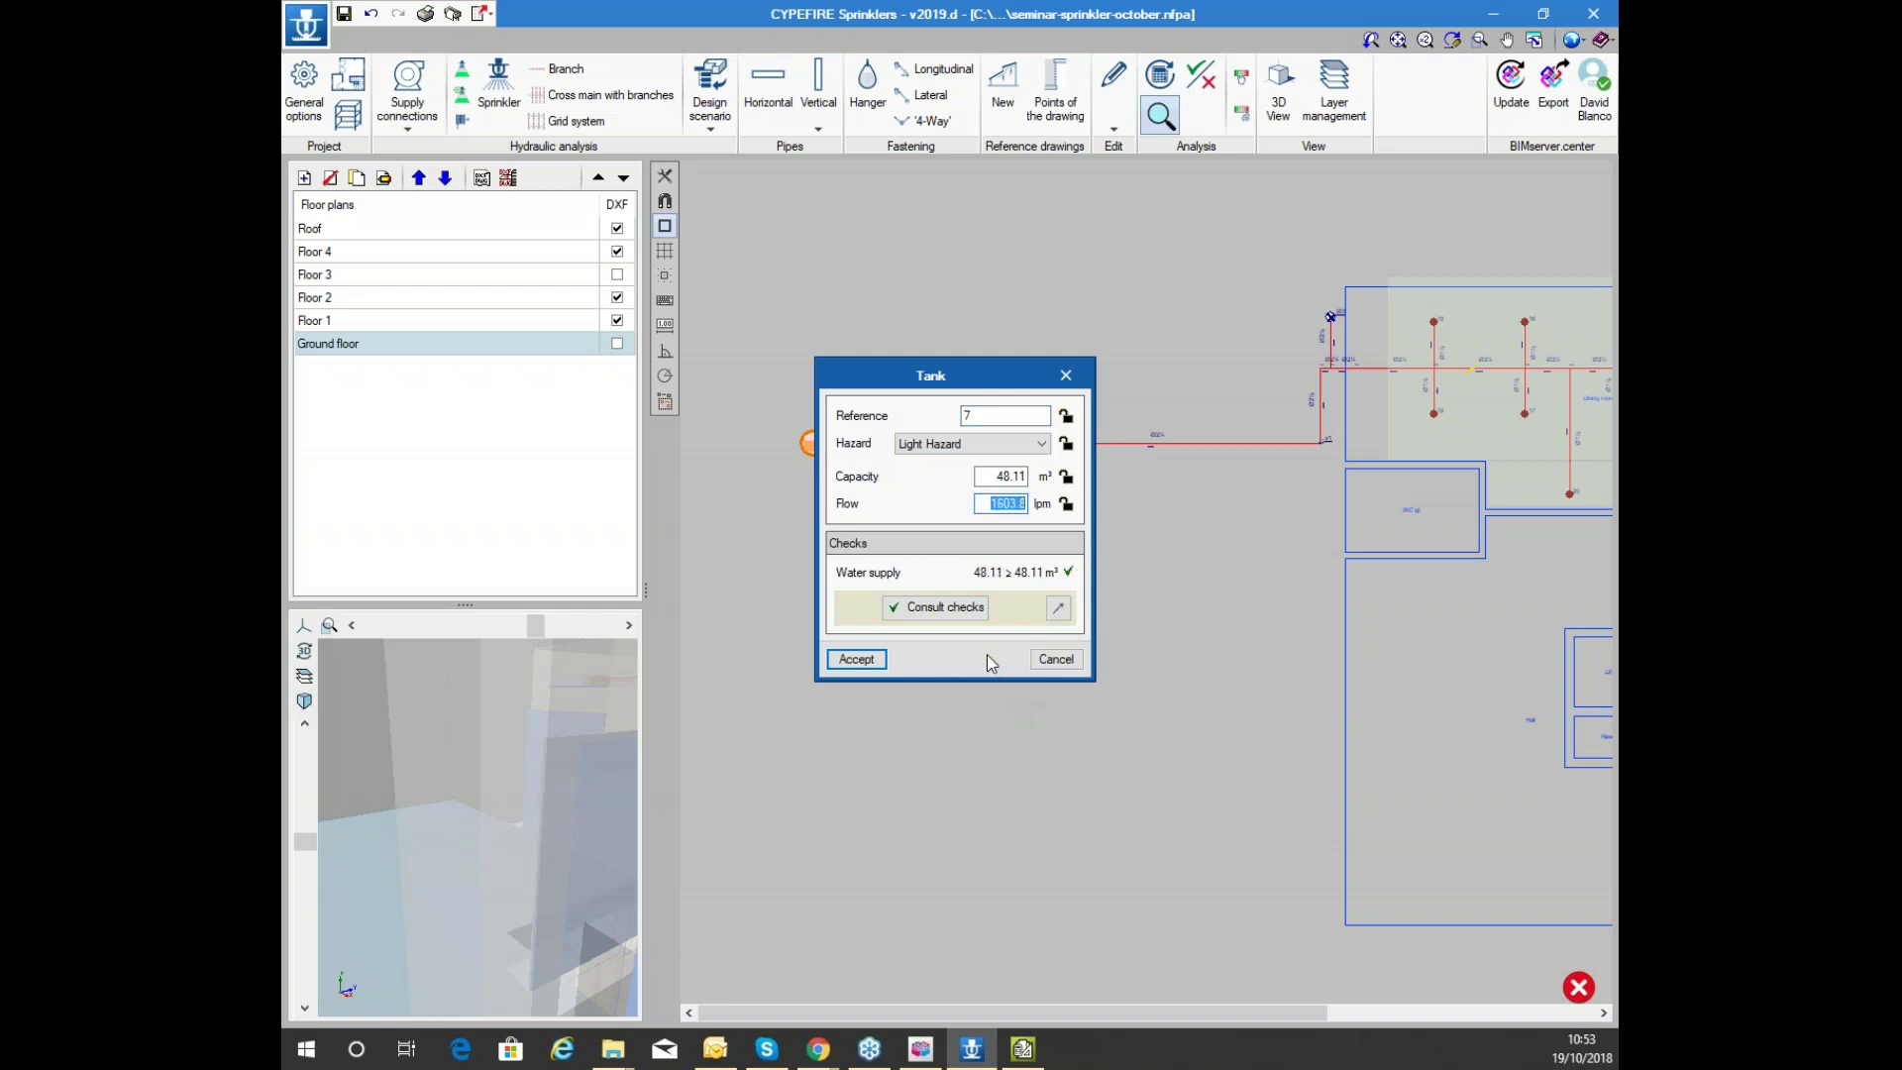
pyautogui.click(854, 658)
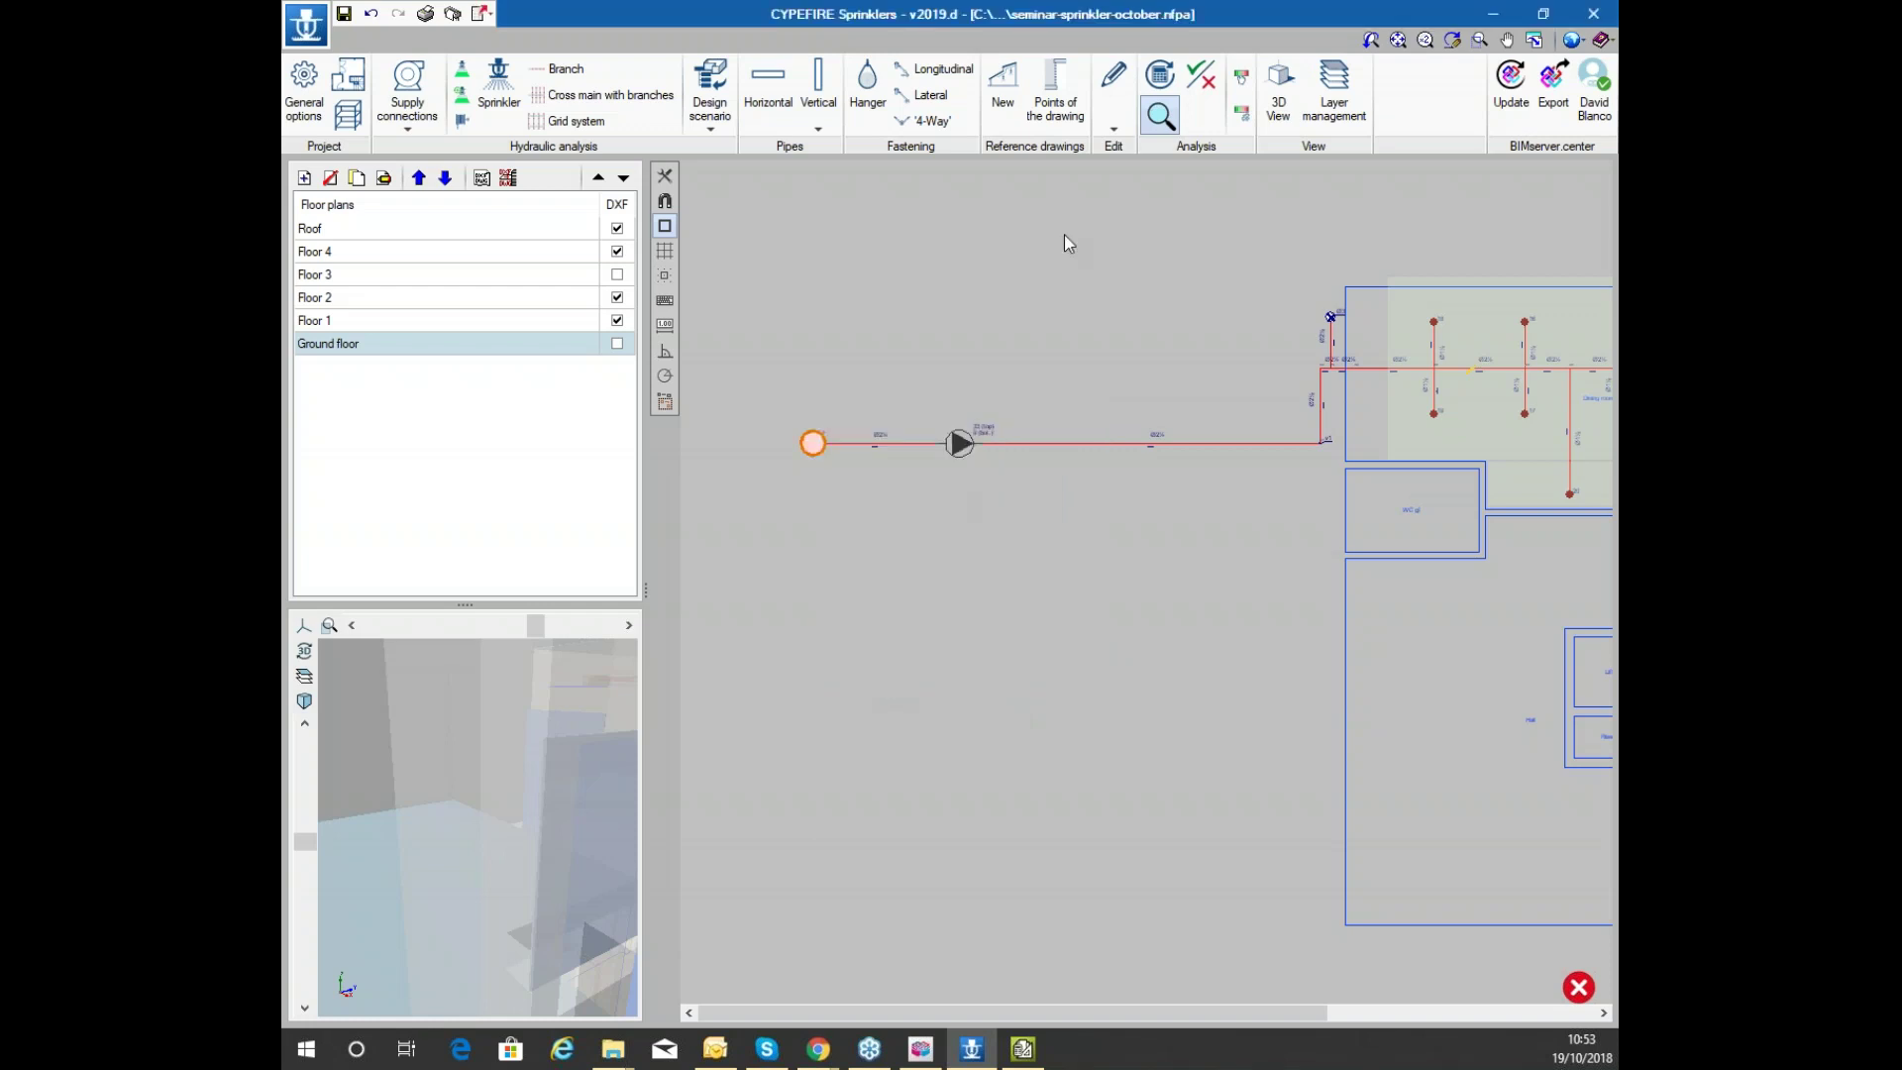
pyautogui.click(1160, 74)
pyautogui.click(965, 570)
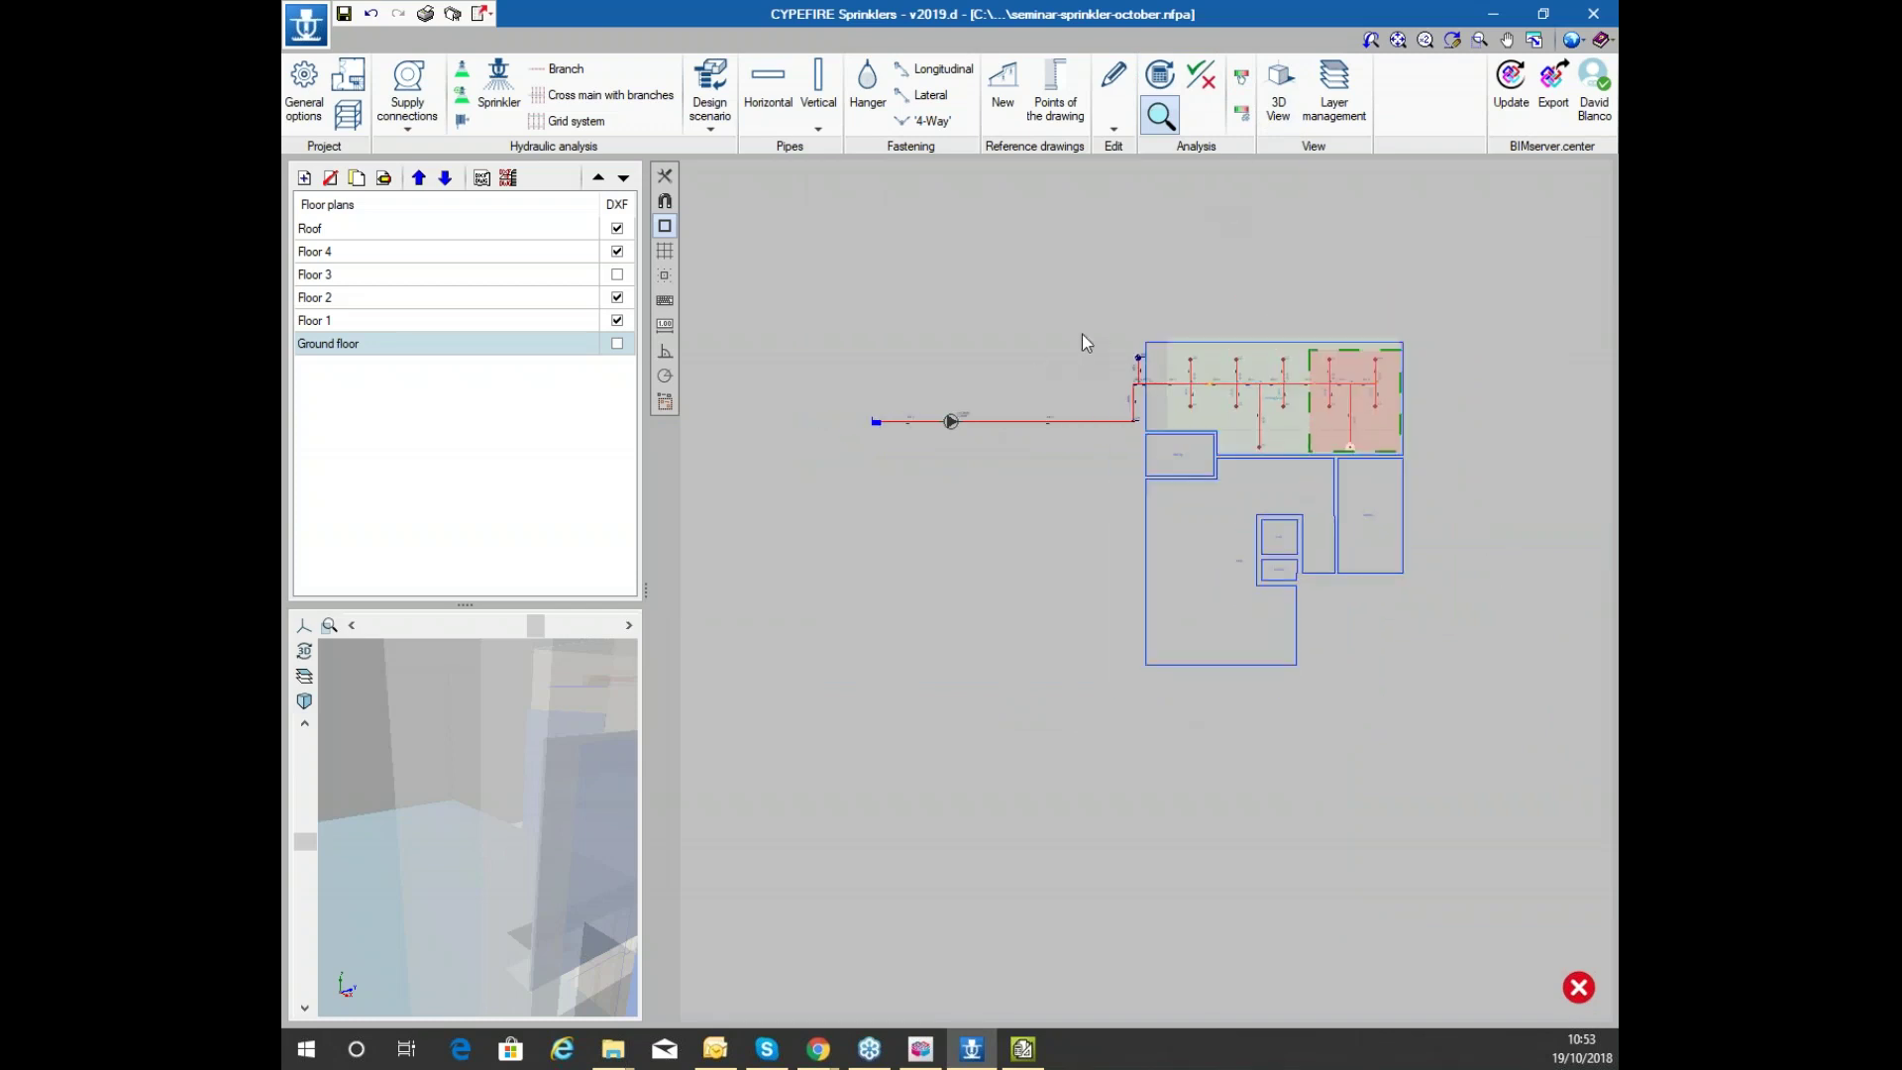
# Review the IFC export settings for BIMserver.center, including the additional graphical analysis files, without exporting
pyautogui.scroll(2, 1120, 254)
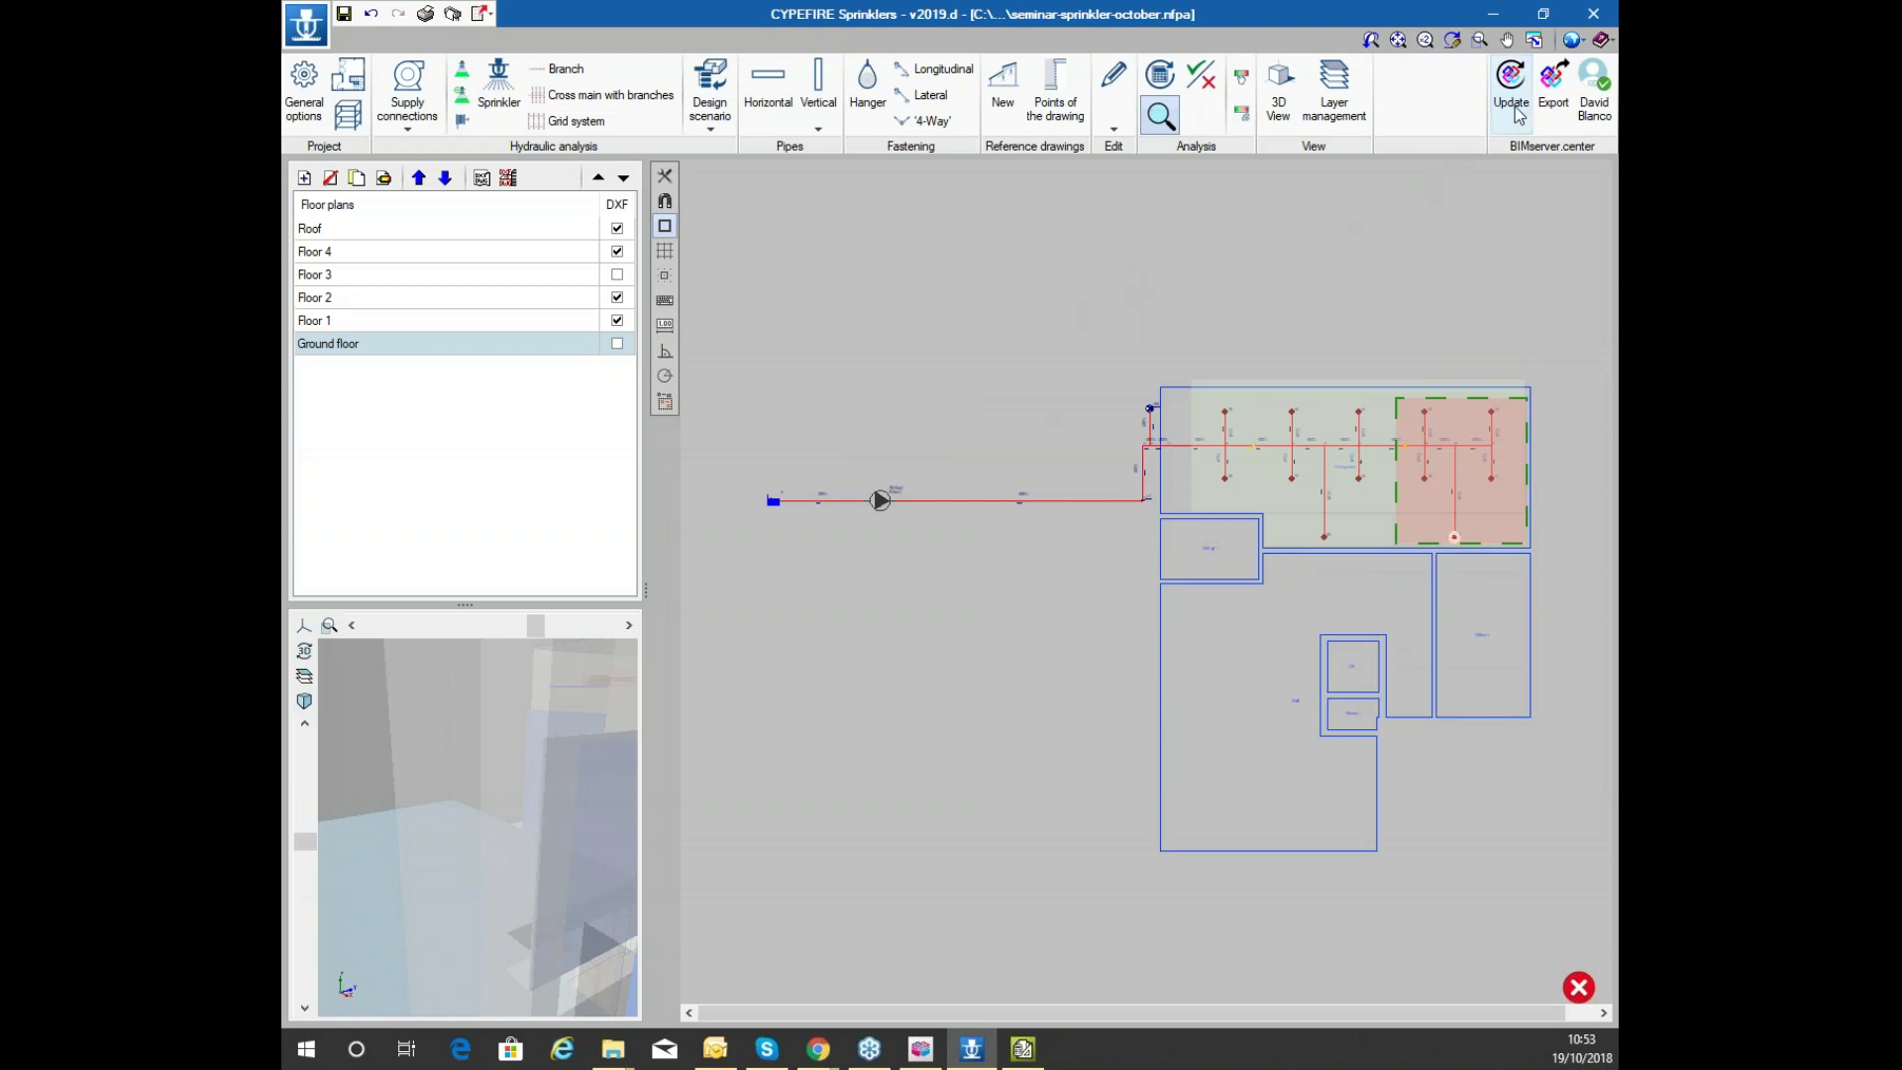
pyautogui.click(1551, 89)
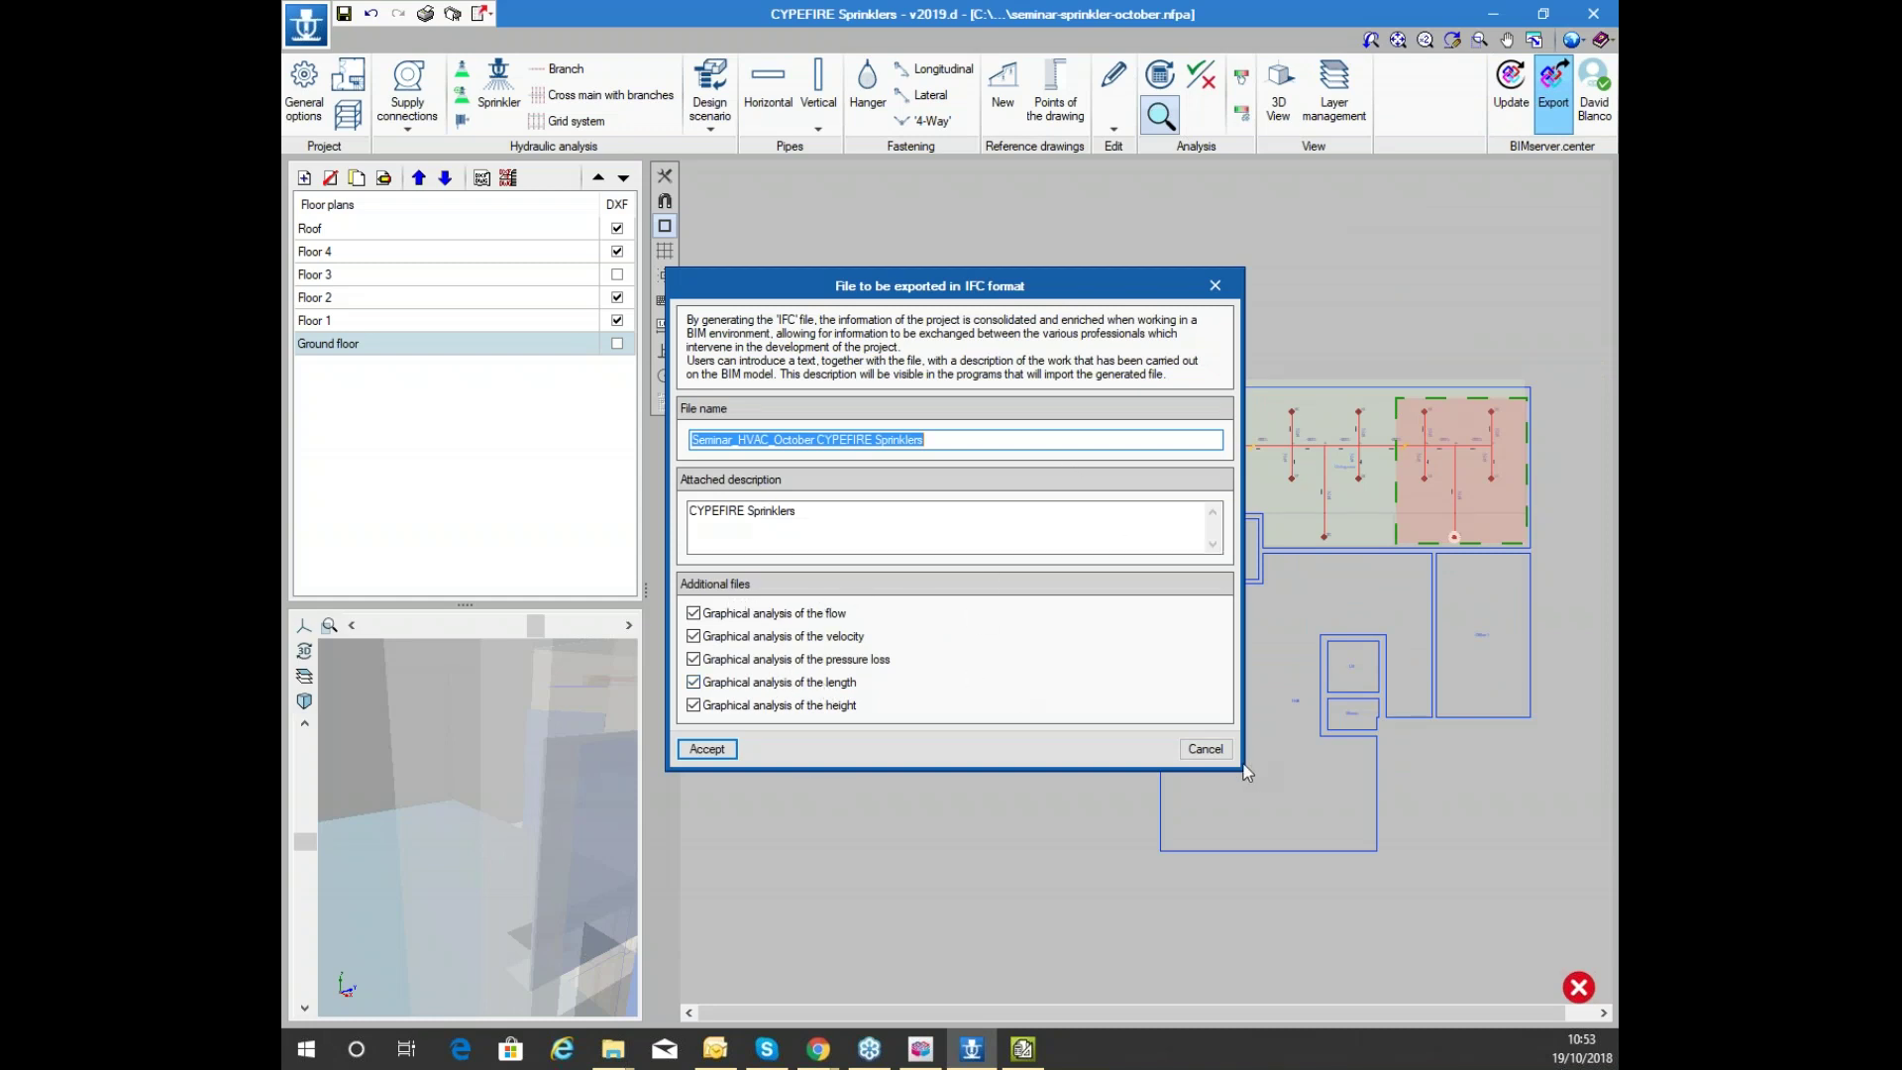
pyautogui.click(1204, 750)
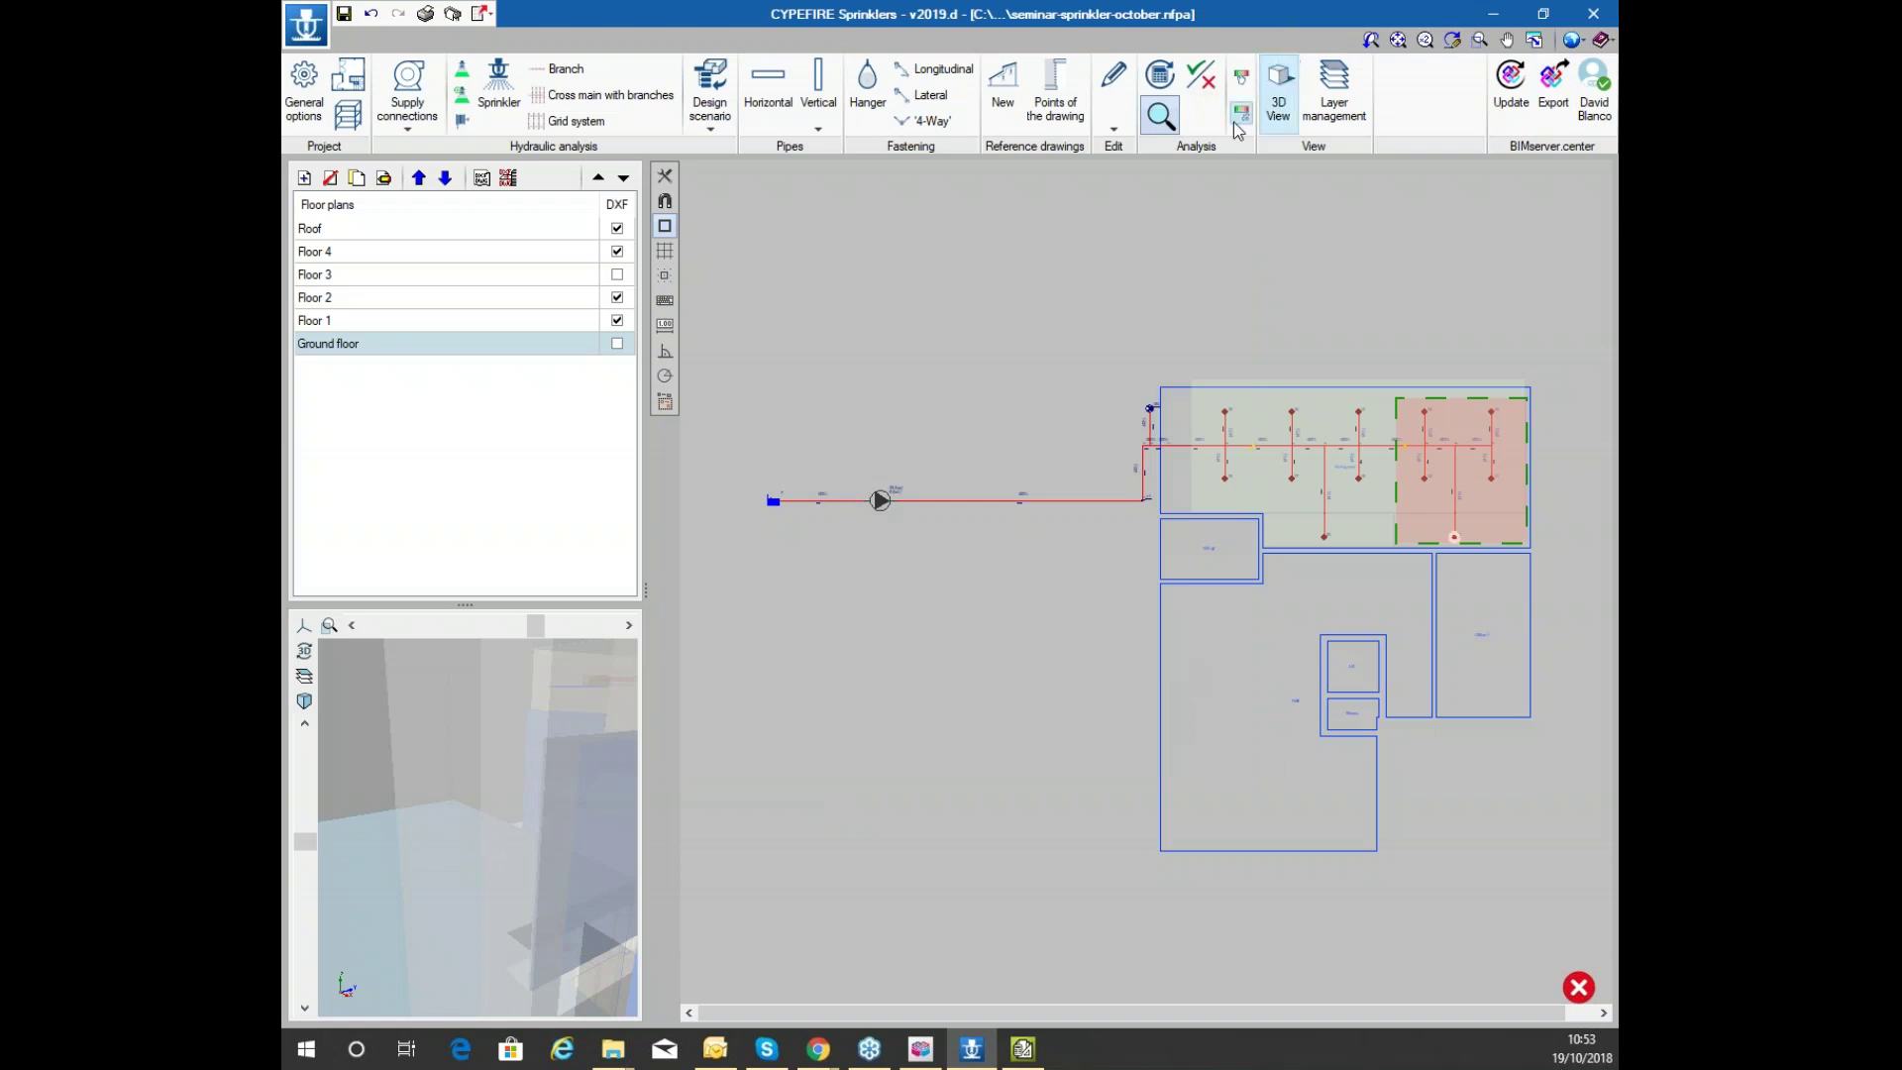
# Turn on the graphical analysis of the results for Flow
pyautogui.click(1240, 79)
pyautogui.click(870, 451)
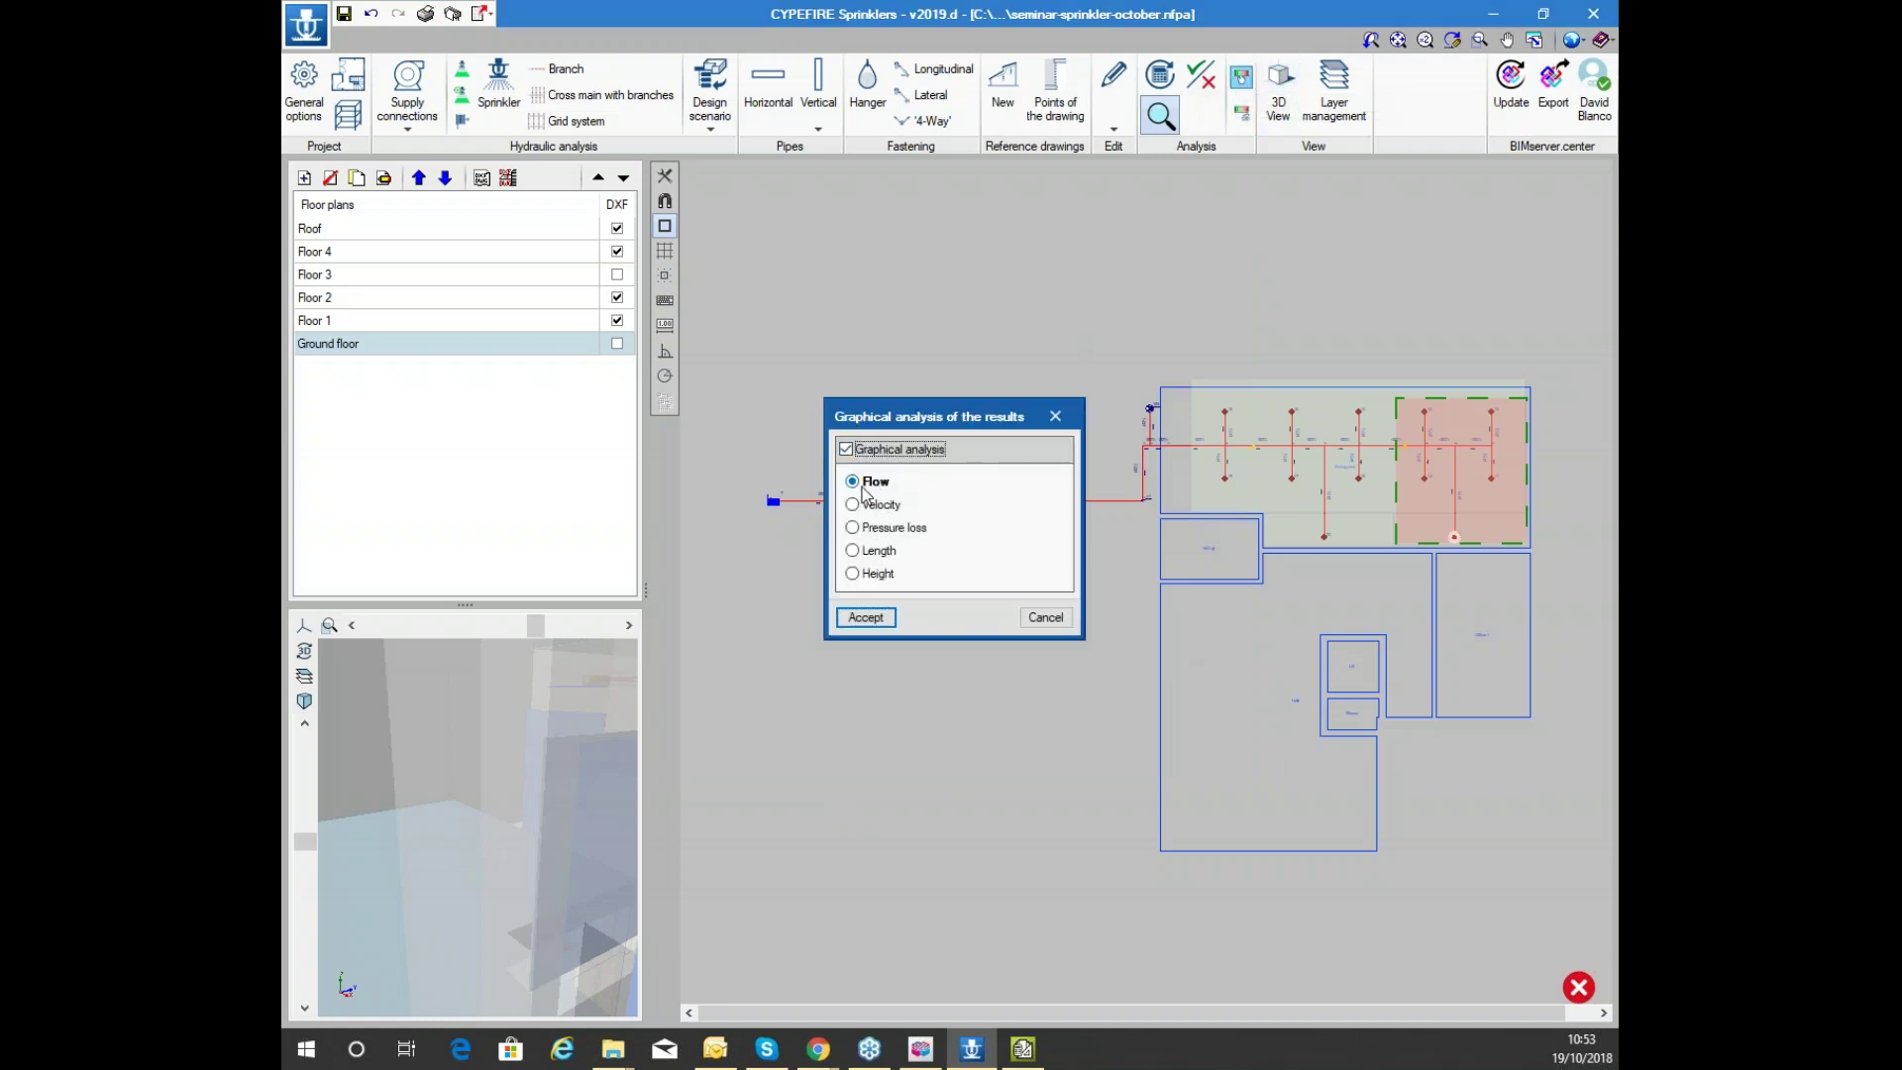
pyautogui.click(866, 617)
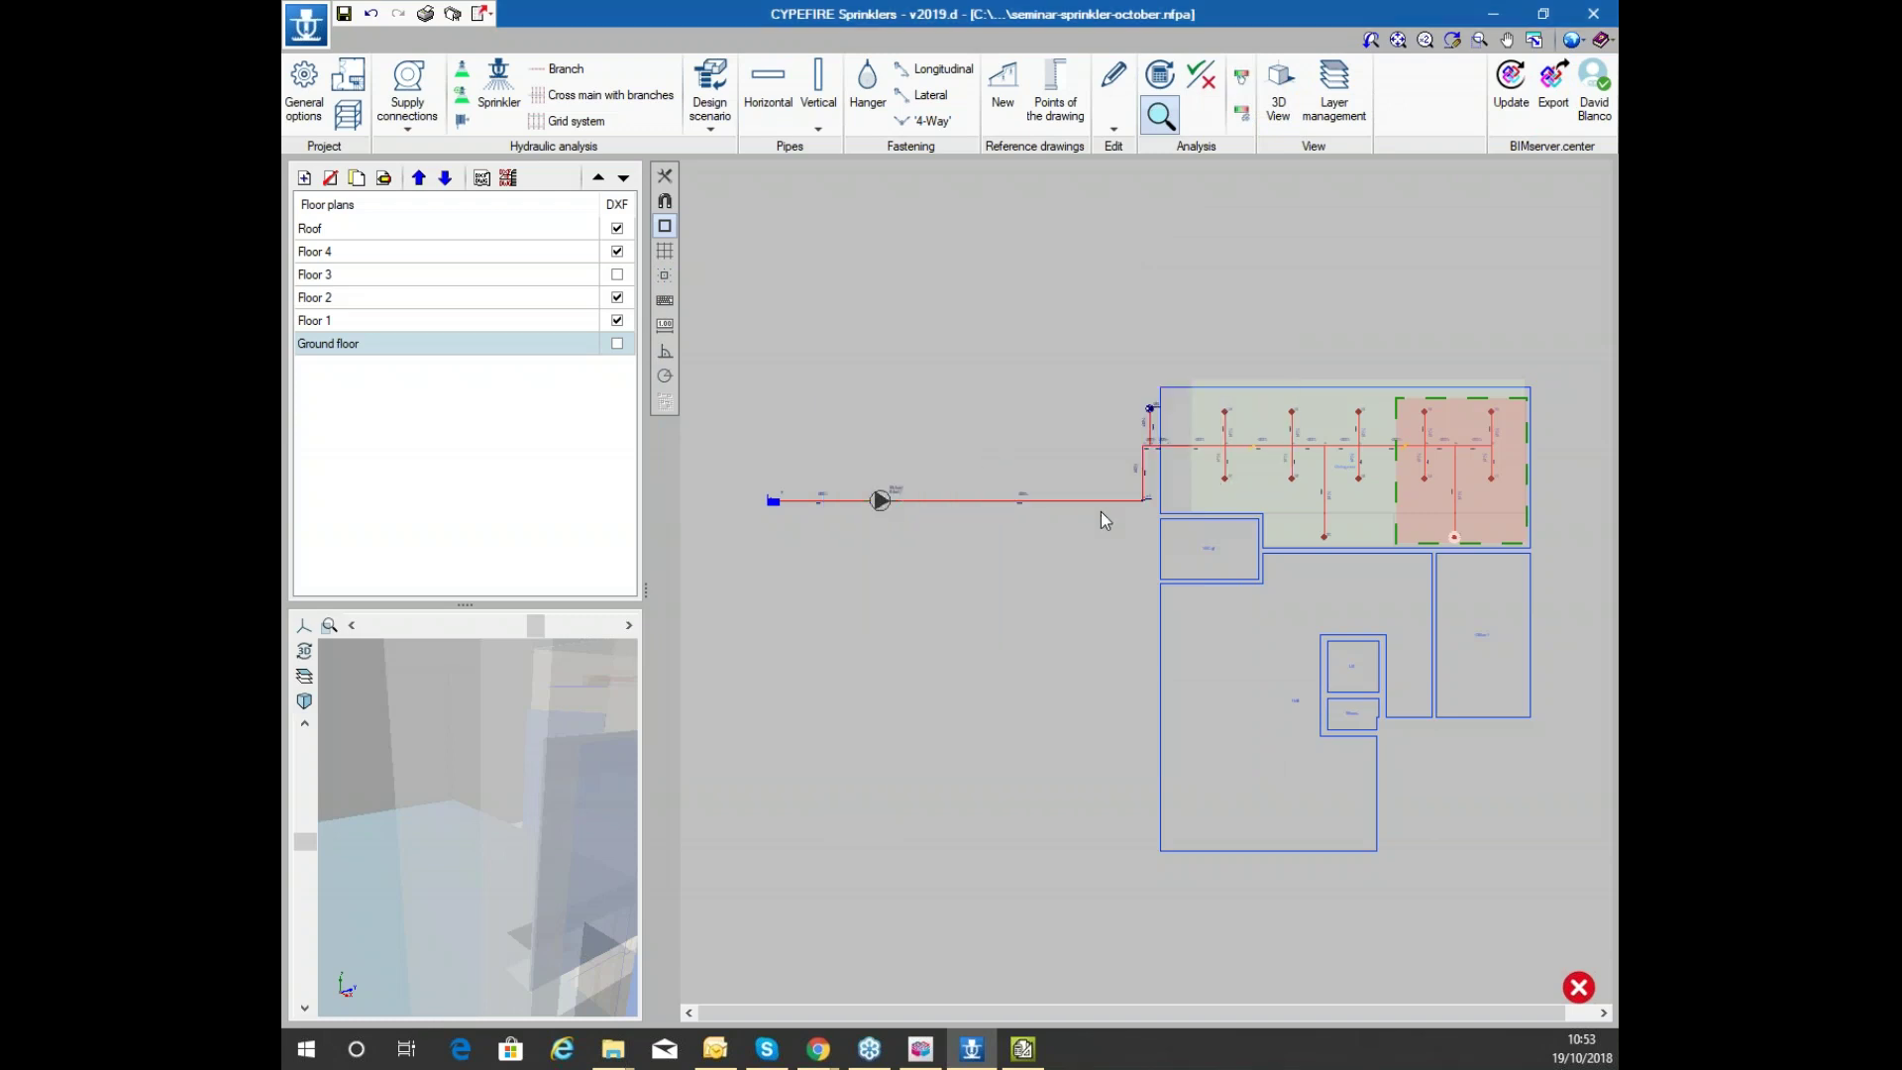
# Enable the Flow value range for the graphical analysis and examine the flow colours along the supply pipe from the tank
pyautogui.click(1241, 115)
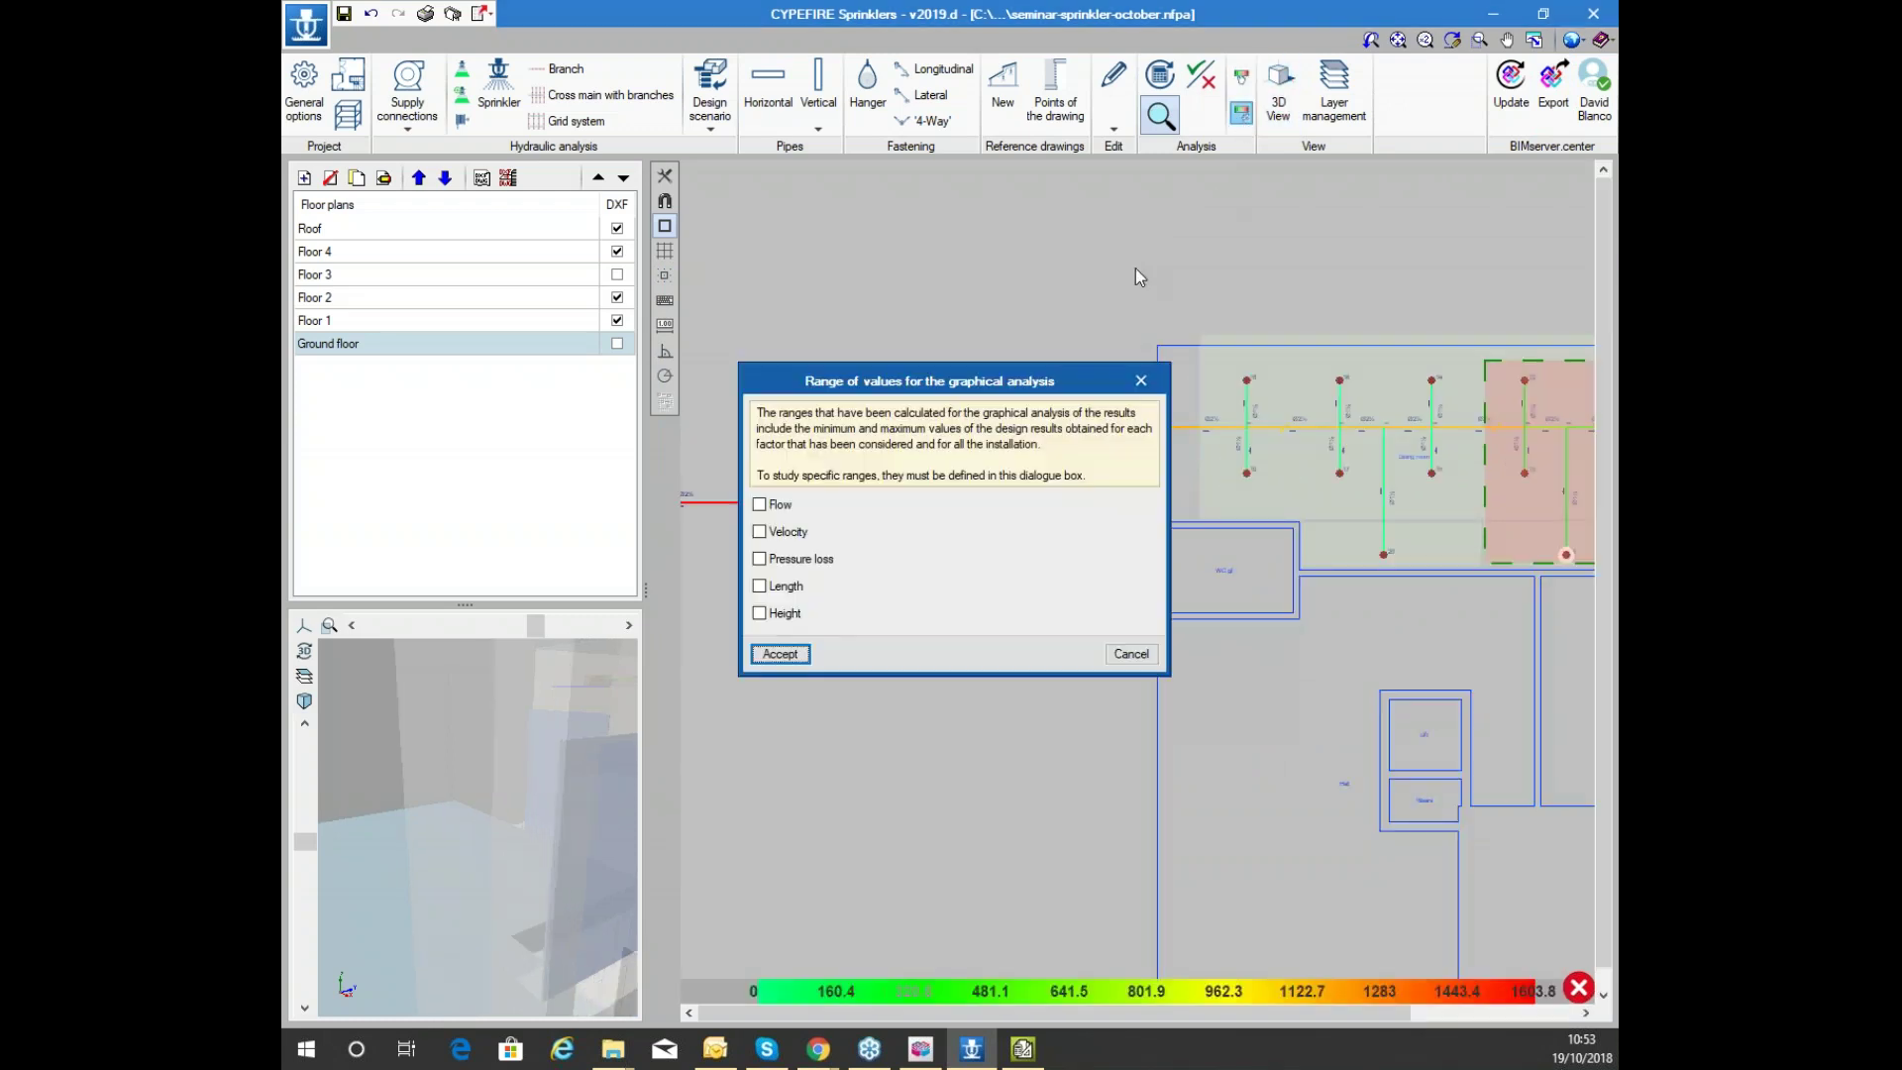
pyautogui.click(758, 504)
pyautogui.click(779, 653)
pyautogui.moveTo(755, 511)
pyautogui.moveTo(754, 511); pyautogui.dragTo(1087, 517, button='middle')
pyautogui.scroll(2, 1210, 592)
pyautogui.scroll(-3, 1210, 592)
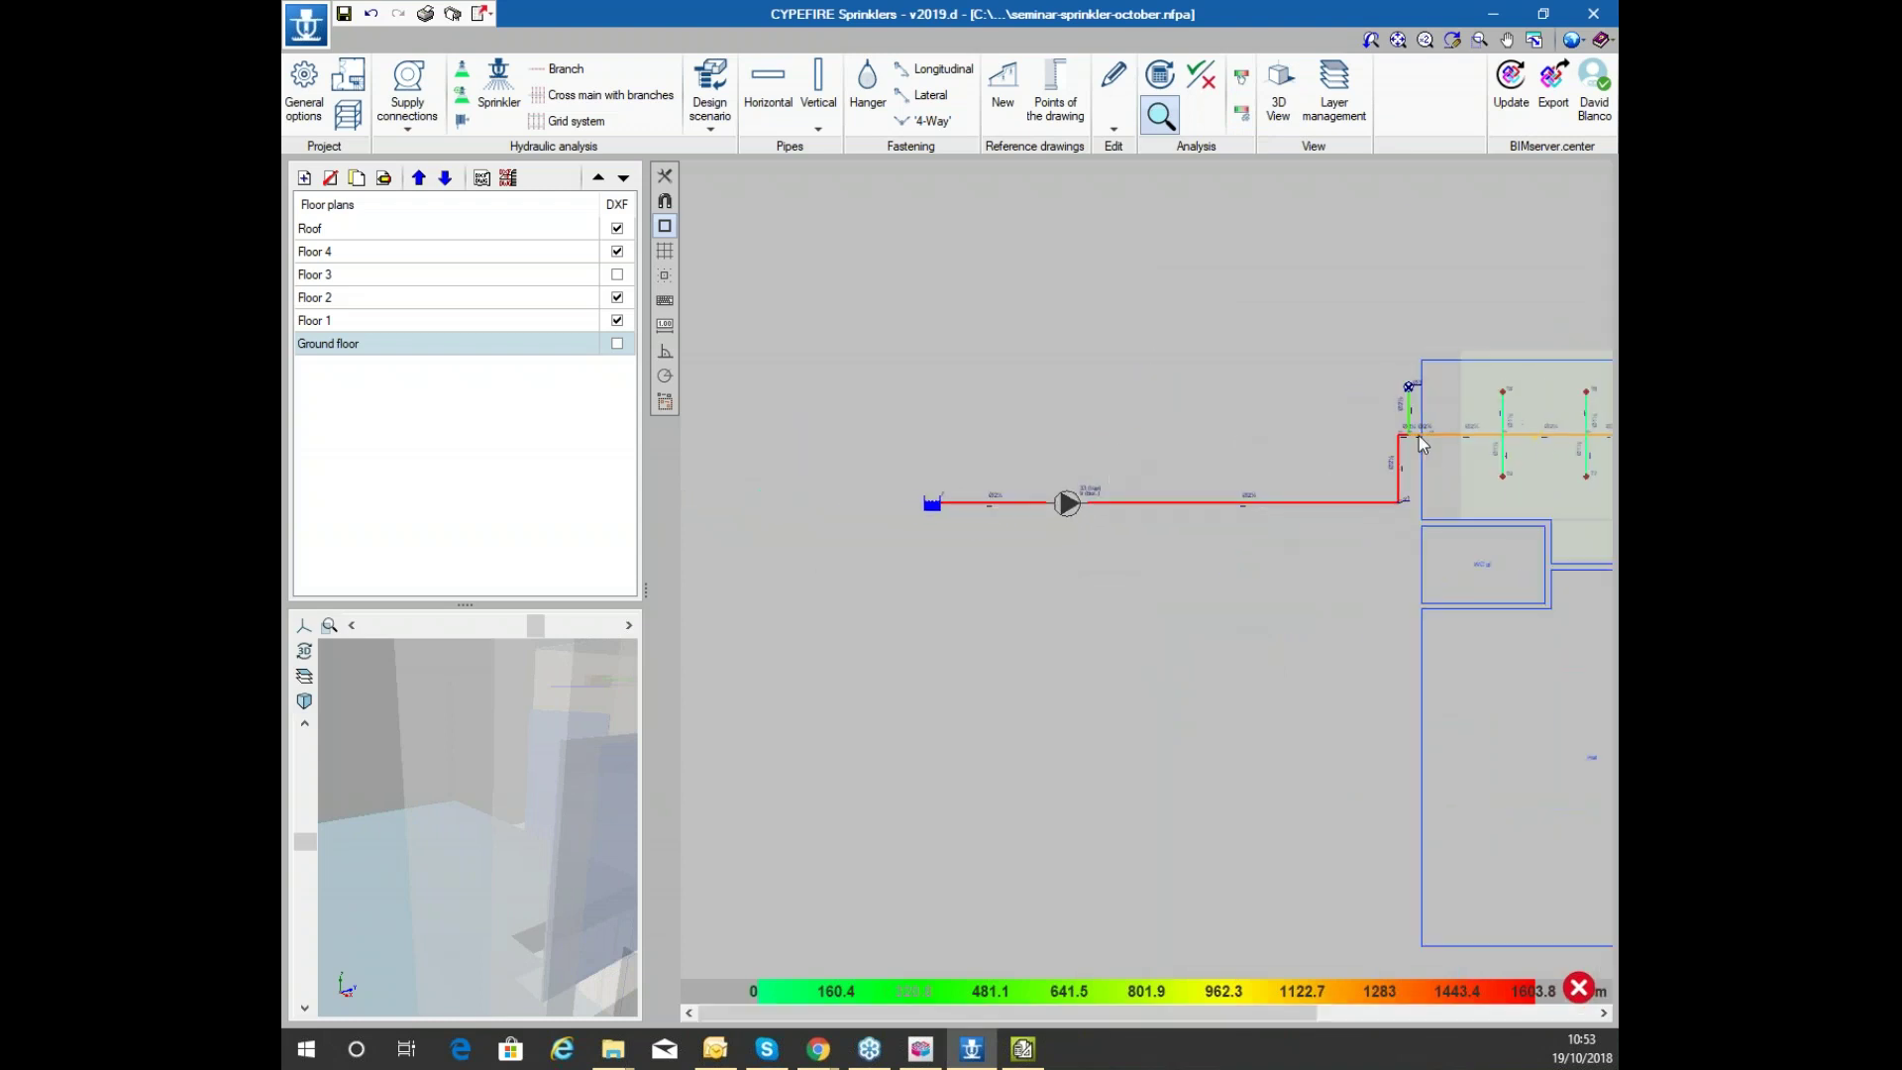
# Examine the flow colours along the cross main, branches and sprinklers of the dining room, including the design area
pyautogui.moveTo(1422, 440); pyautogui.dragTo(983, 519, button='middle')
pyautogui.scroll(3, 1031, 500)
pyautogui.moveTo(885, 589)
pyautogui.moveTo(1380, 853); pyautogui.dragTo(997, 817, button='middle')
pyautogui.scroll(1, 1189, 533)
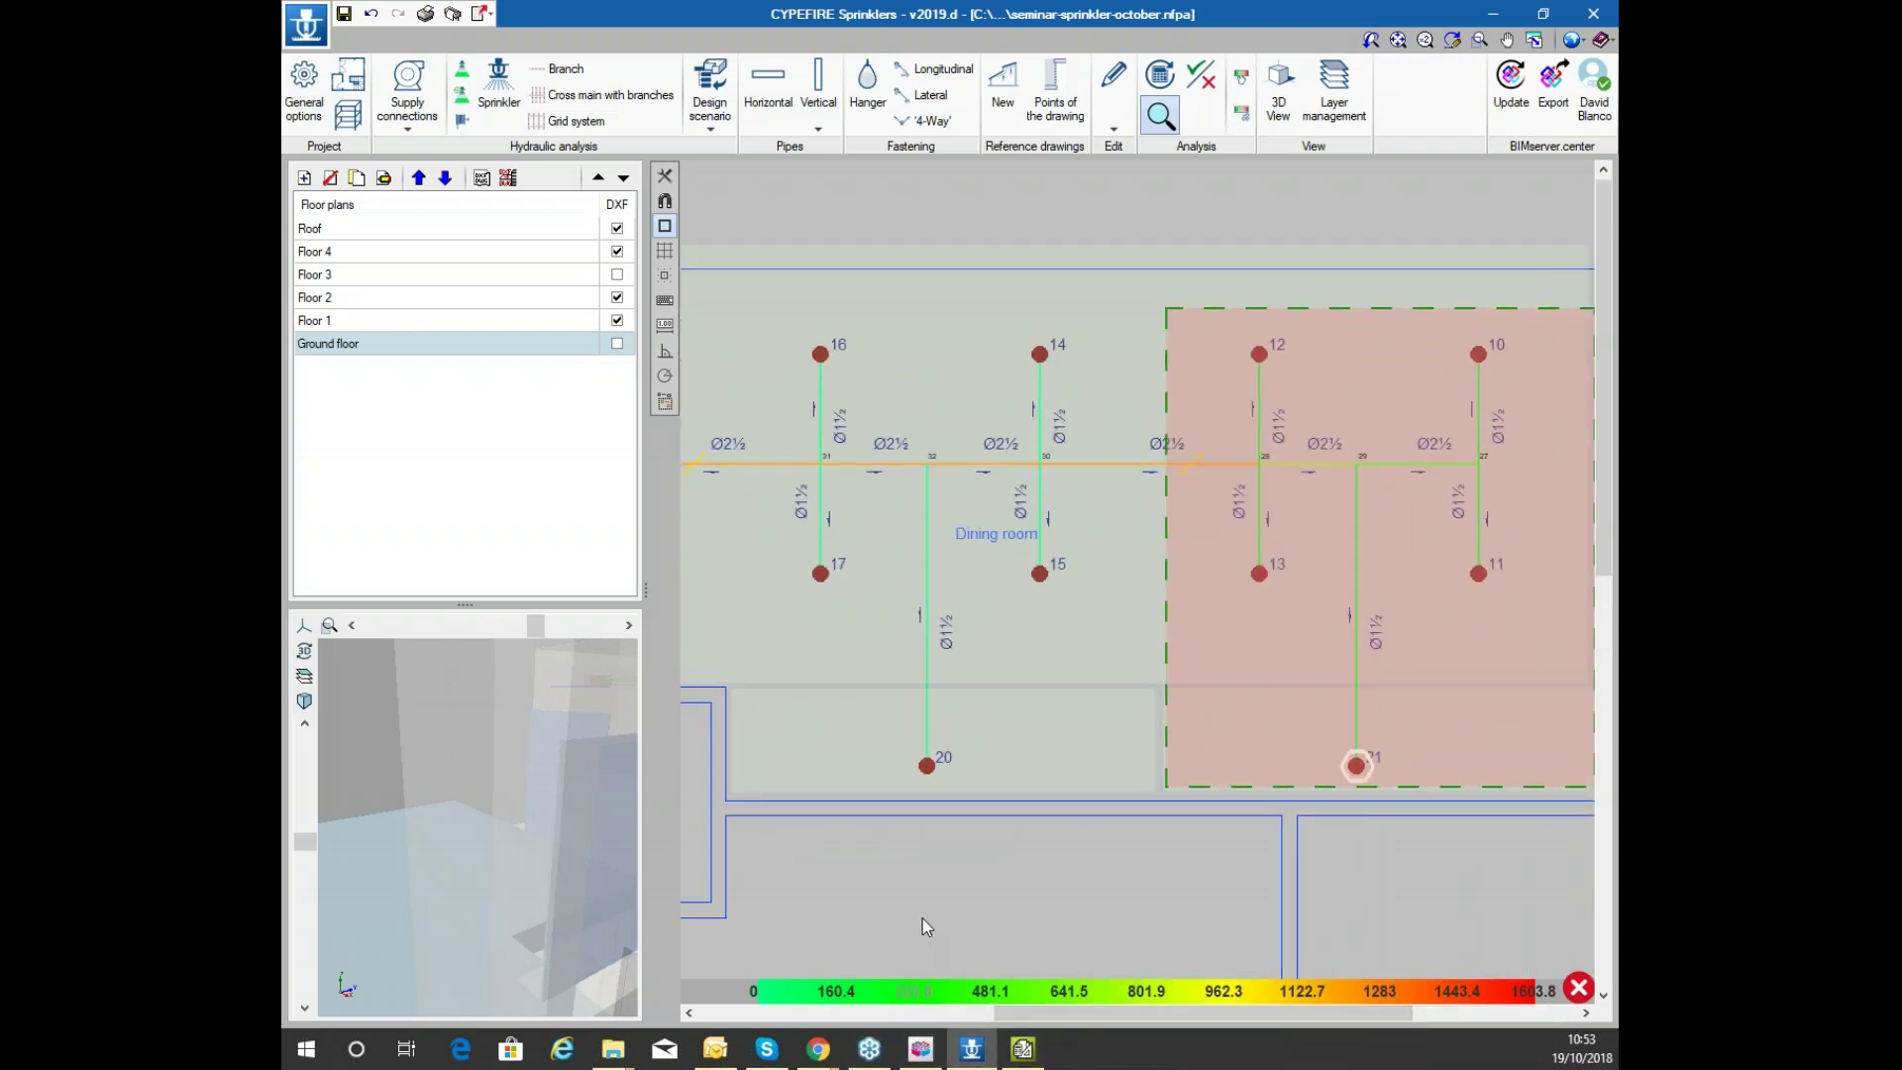
pyautogui.scroll(-2, 951, 926)
pyautogui.scroll(1, 1050, 936)
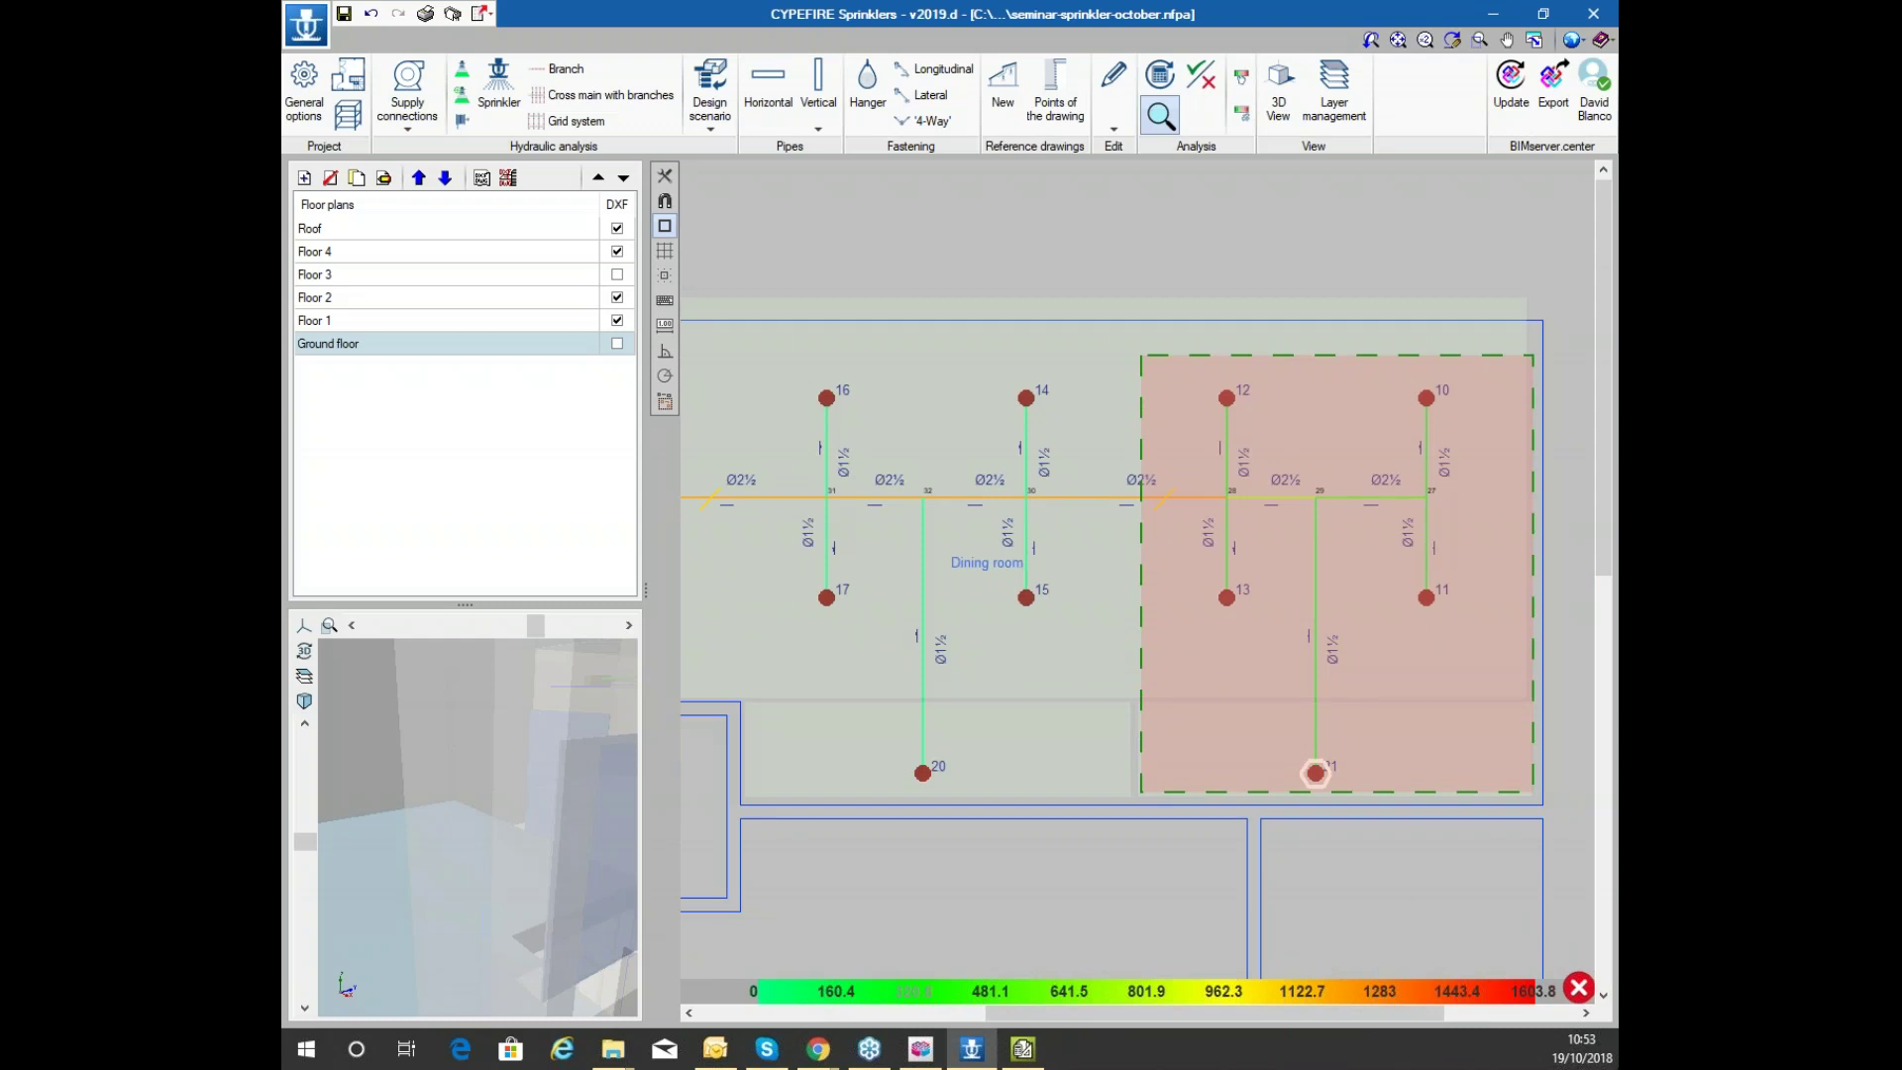
pyautogui.scroll(-2, 1430, 648)
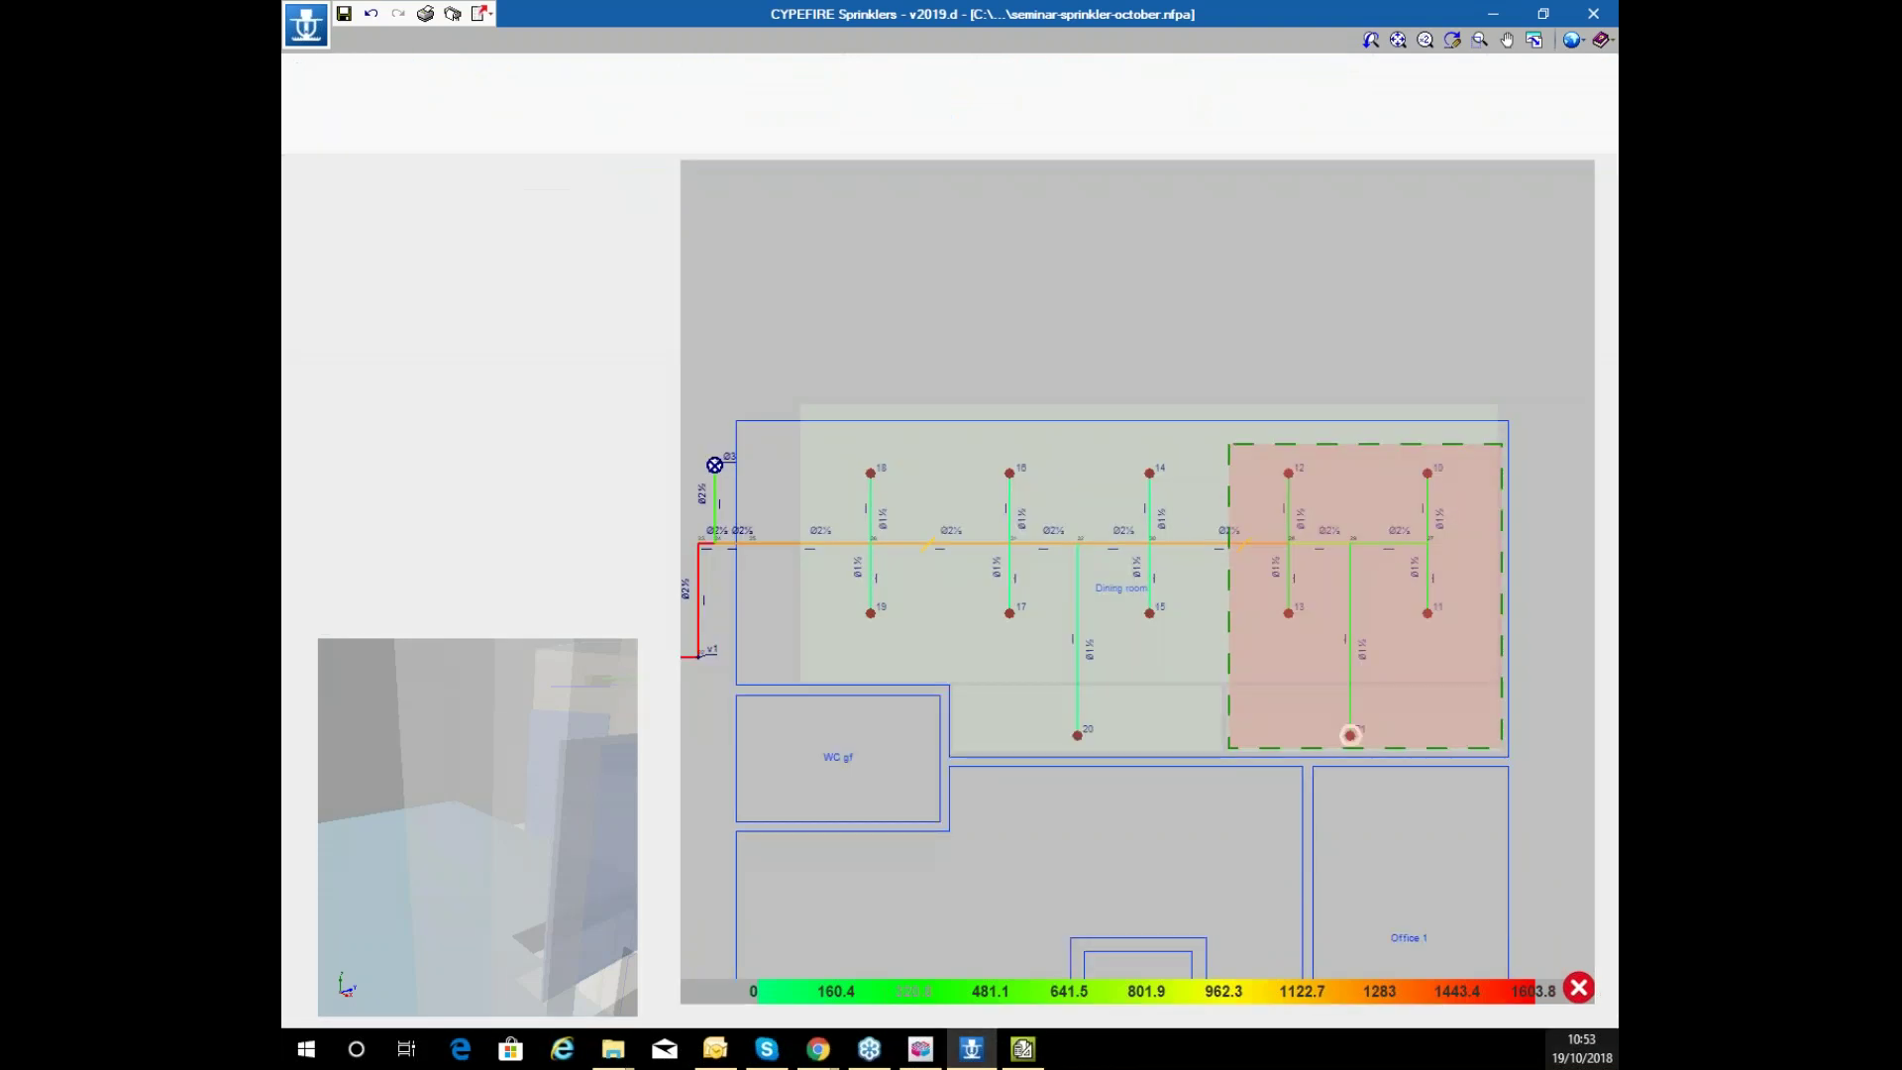
pyautogui.scroll(-1, 1256, 288)
pyautogui.scroll(2, 1254, 283)
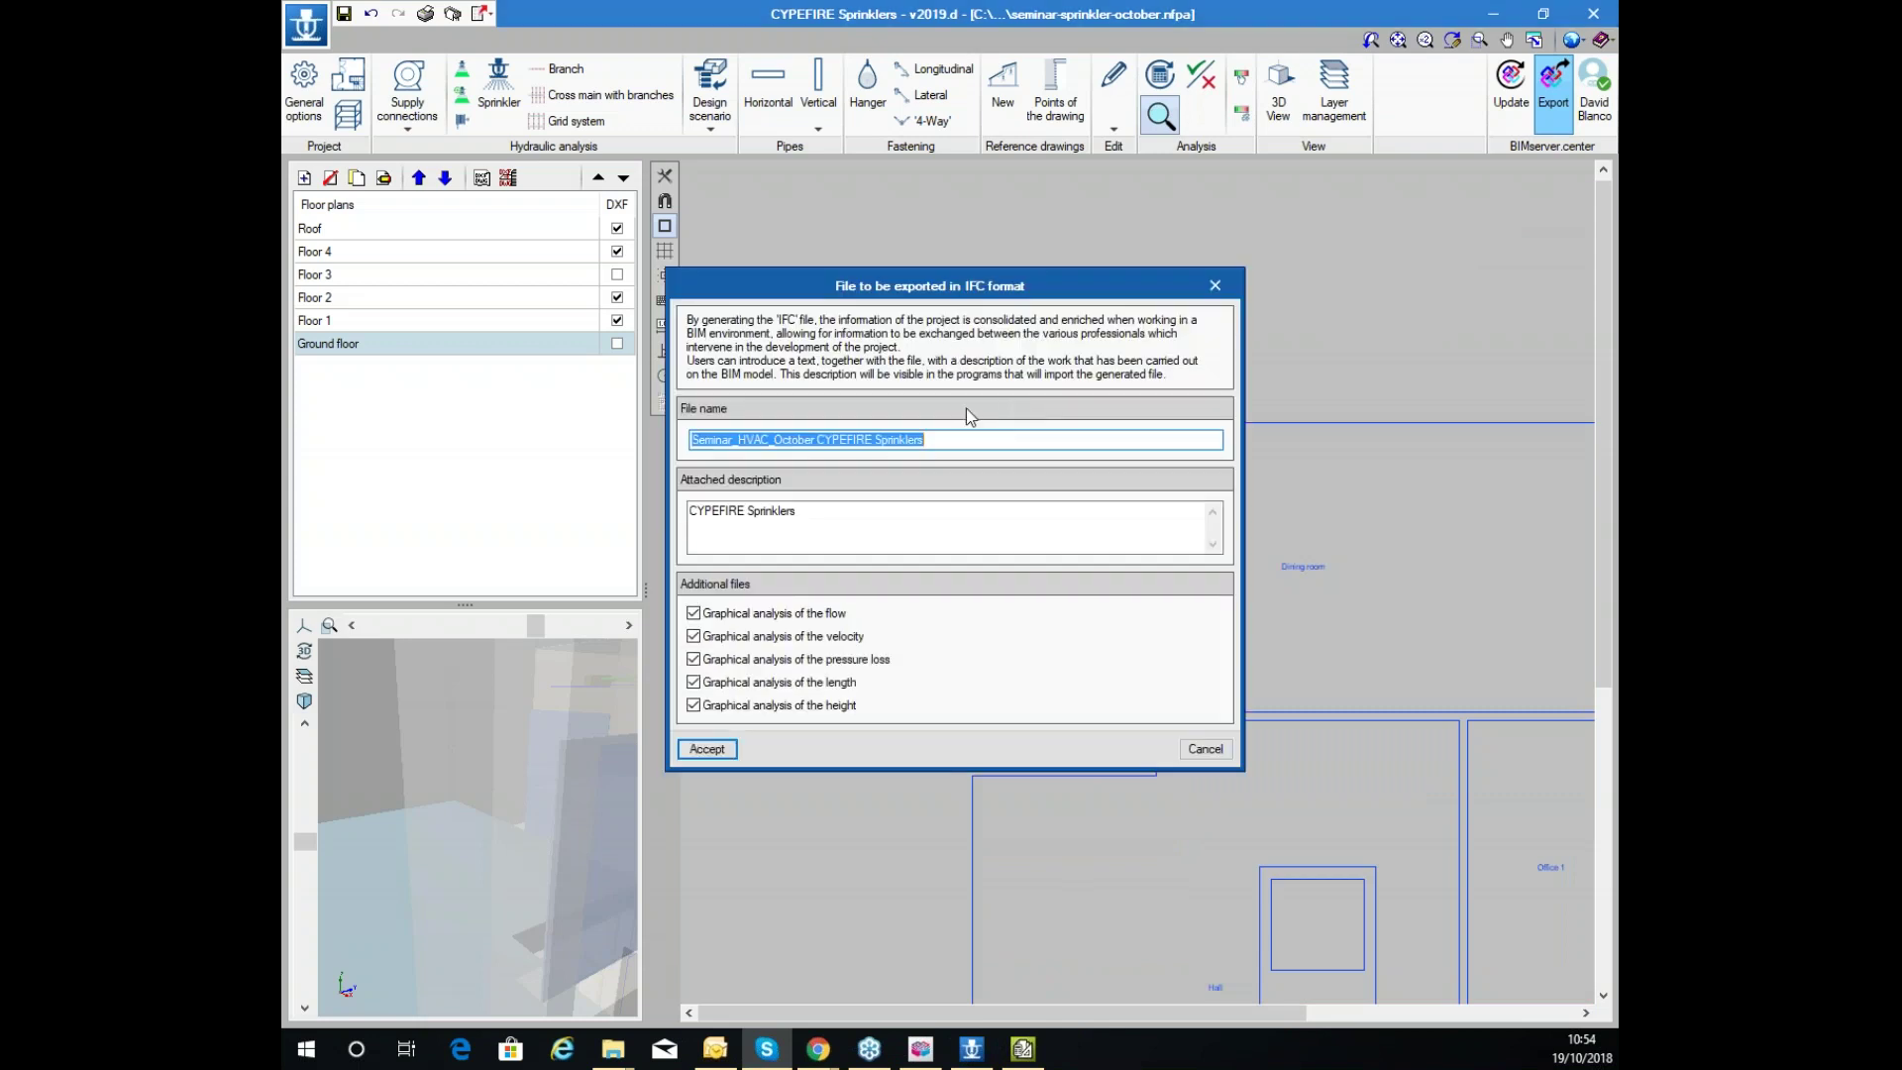
# Export the project to BIMserver.center in IFC format with only the graphical analysis of the flow as an additional file
pyautogui.click(694, 636)
pyautogui.click(693, 659)
pyautogui.click(710, 703)
pyautogui.click(709, 749)
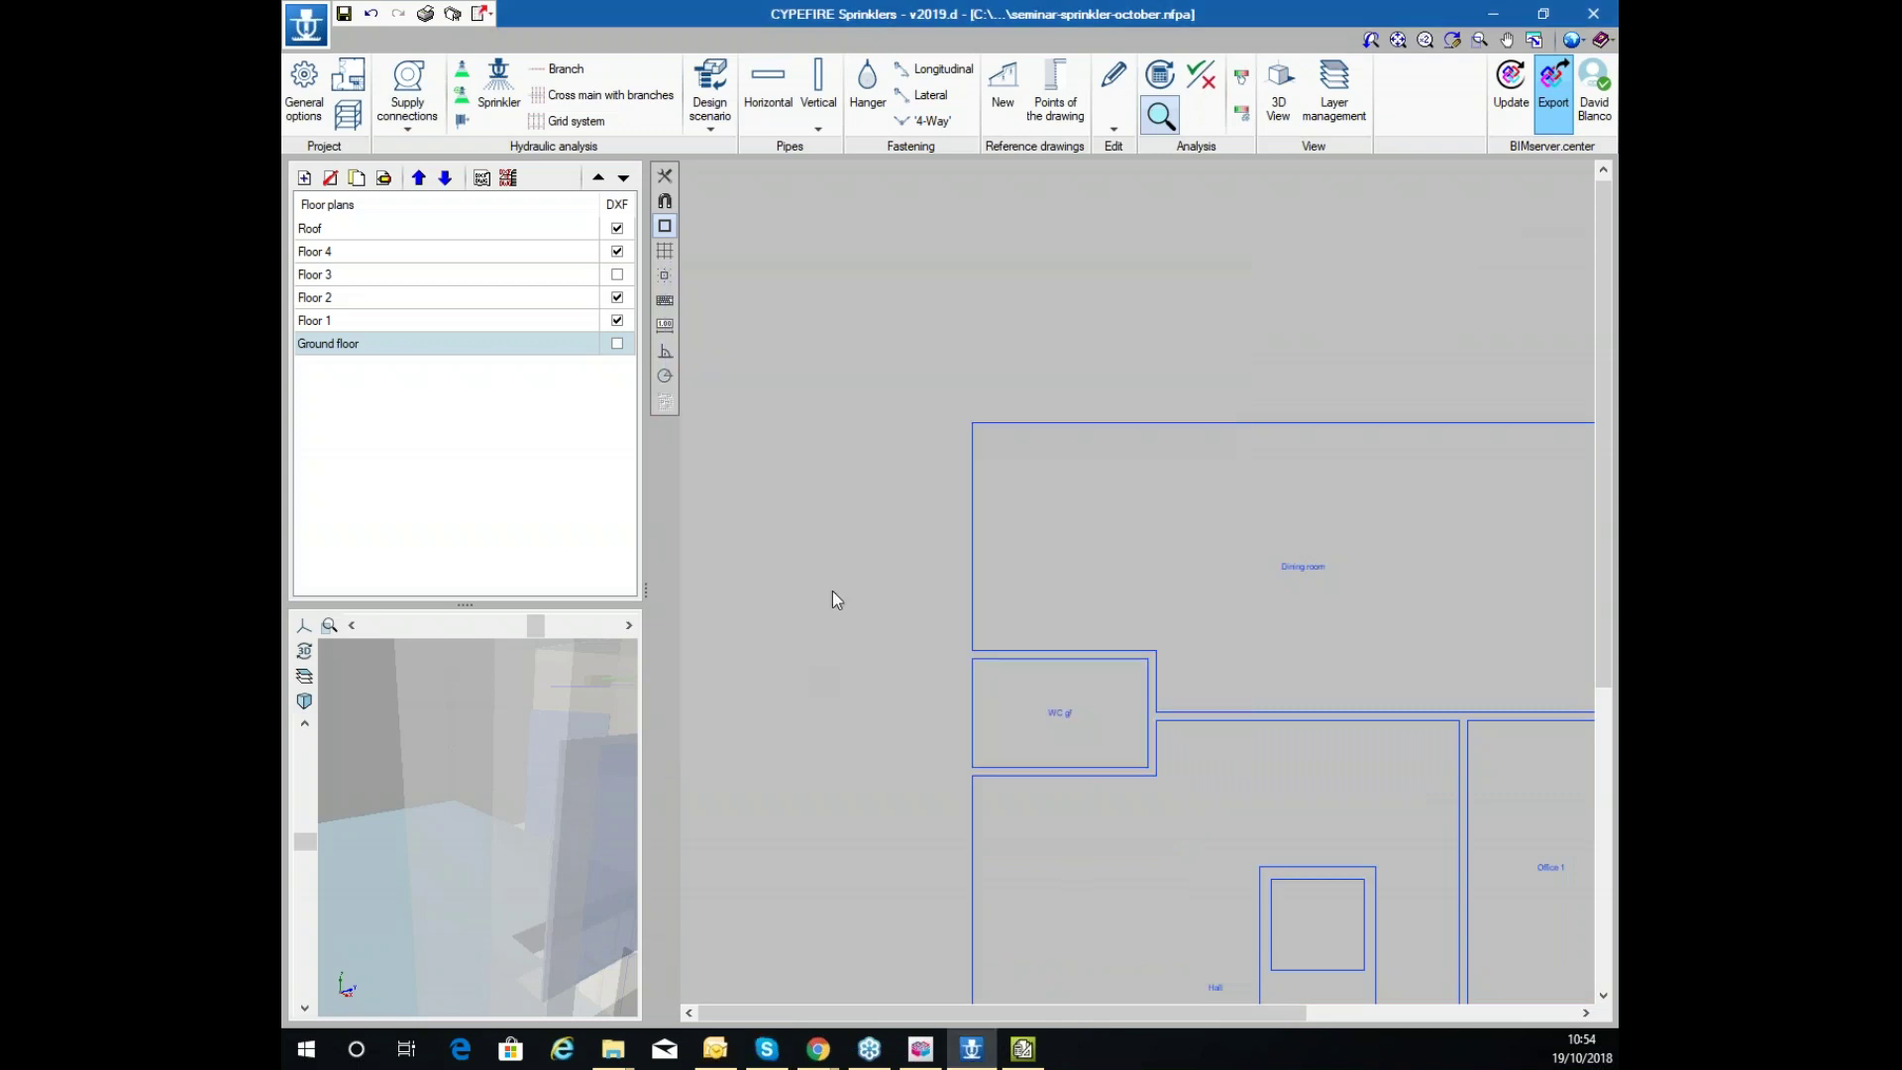
pyautogui.click(951, 582)
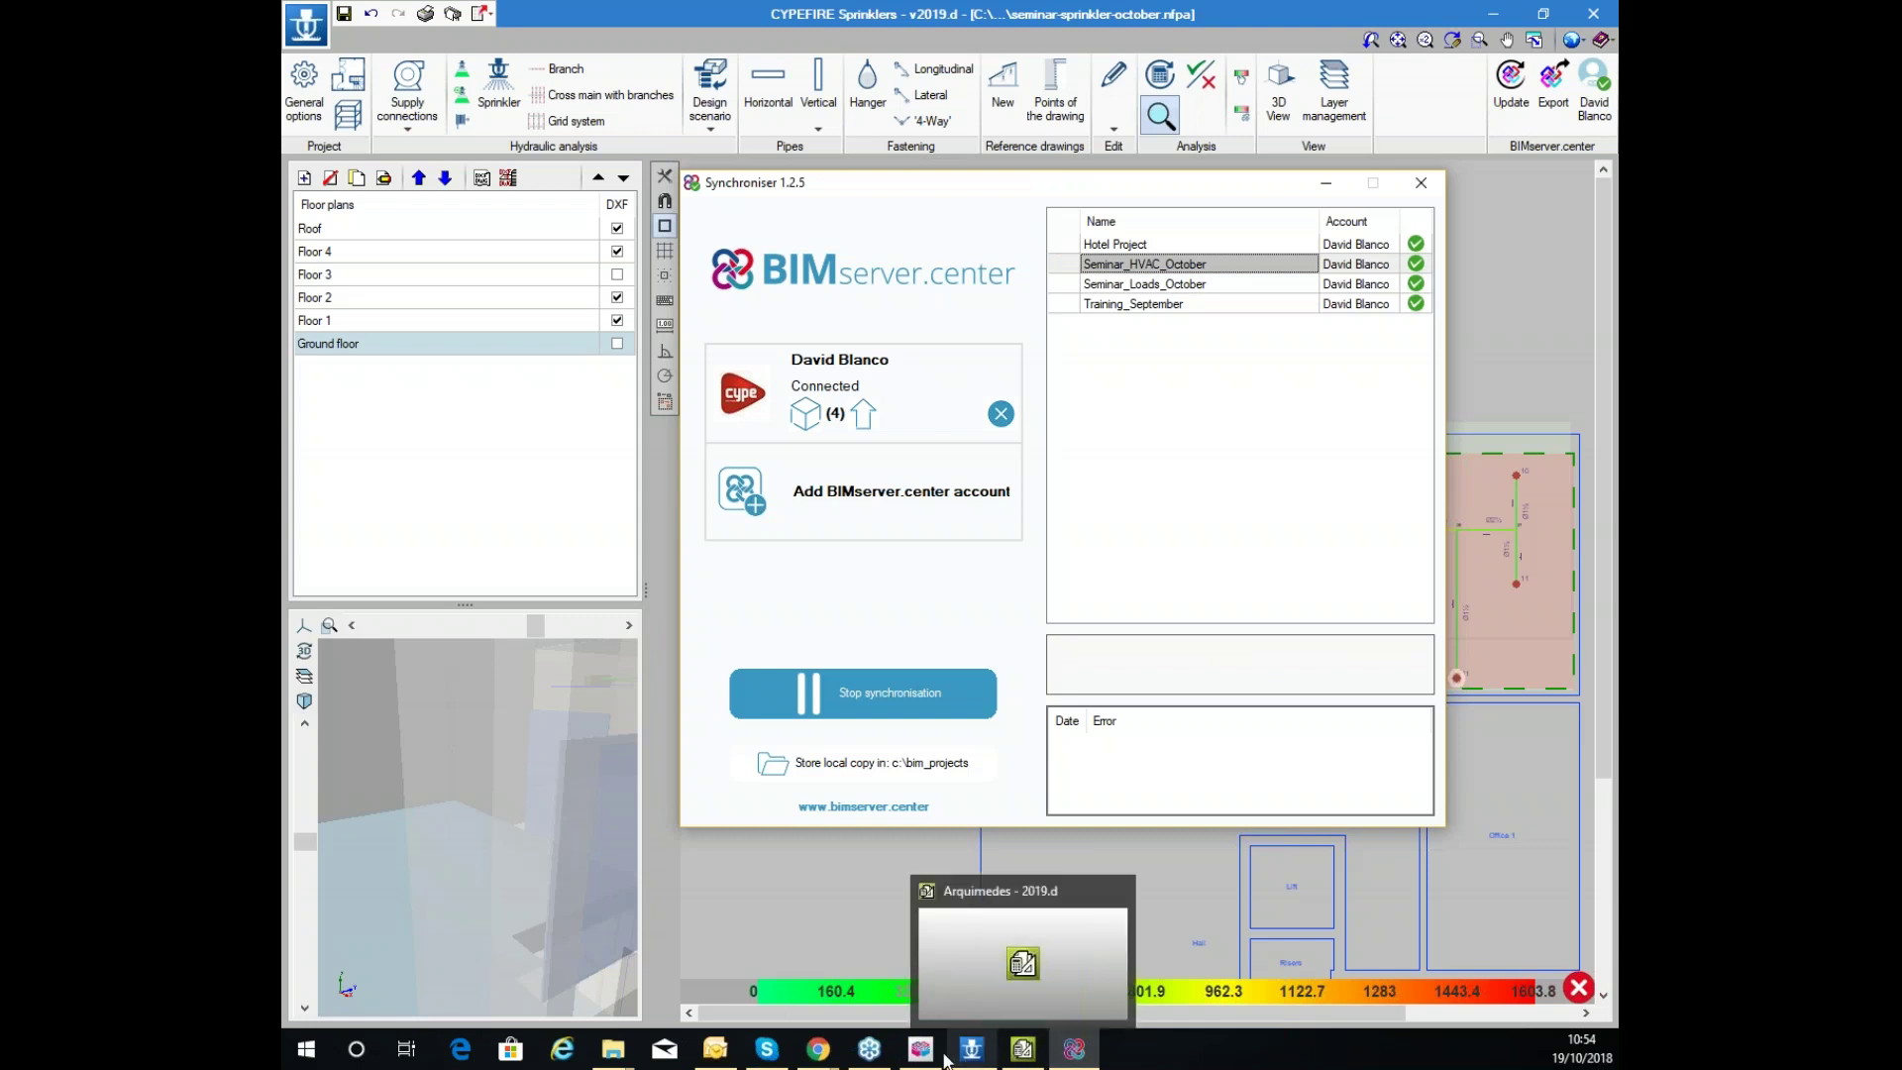
# Switch to BIMserver.center in Chrome and check the Flow file attached to Seminar_HVAC_October CYPEFIRE Sprinklers.ifc in the project files
pyautogui.click(819, 1048)
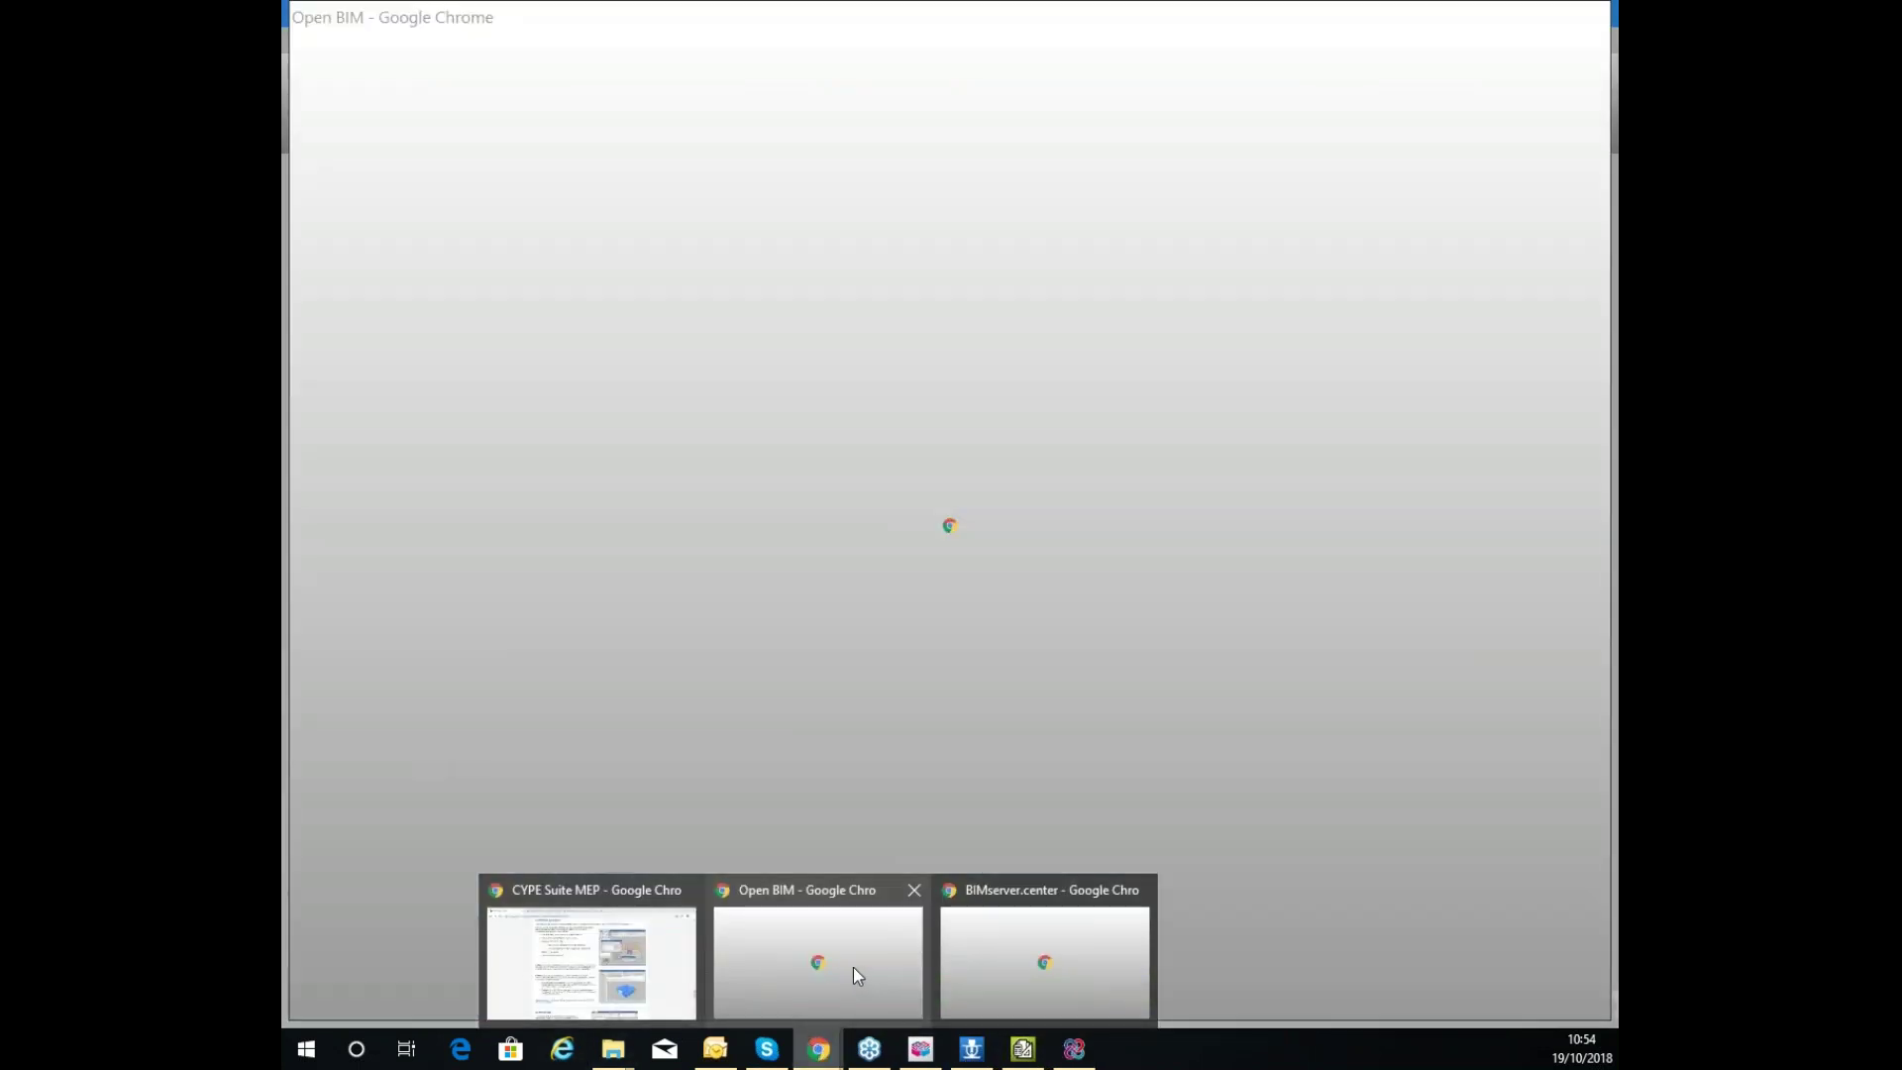
pyautogui.click(868, 972)
pyautogui.click(828, 1051)
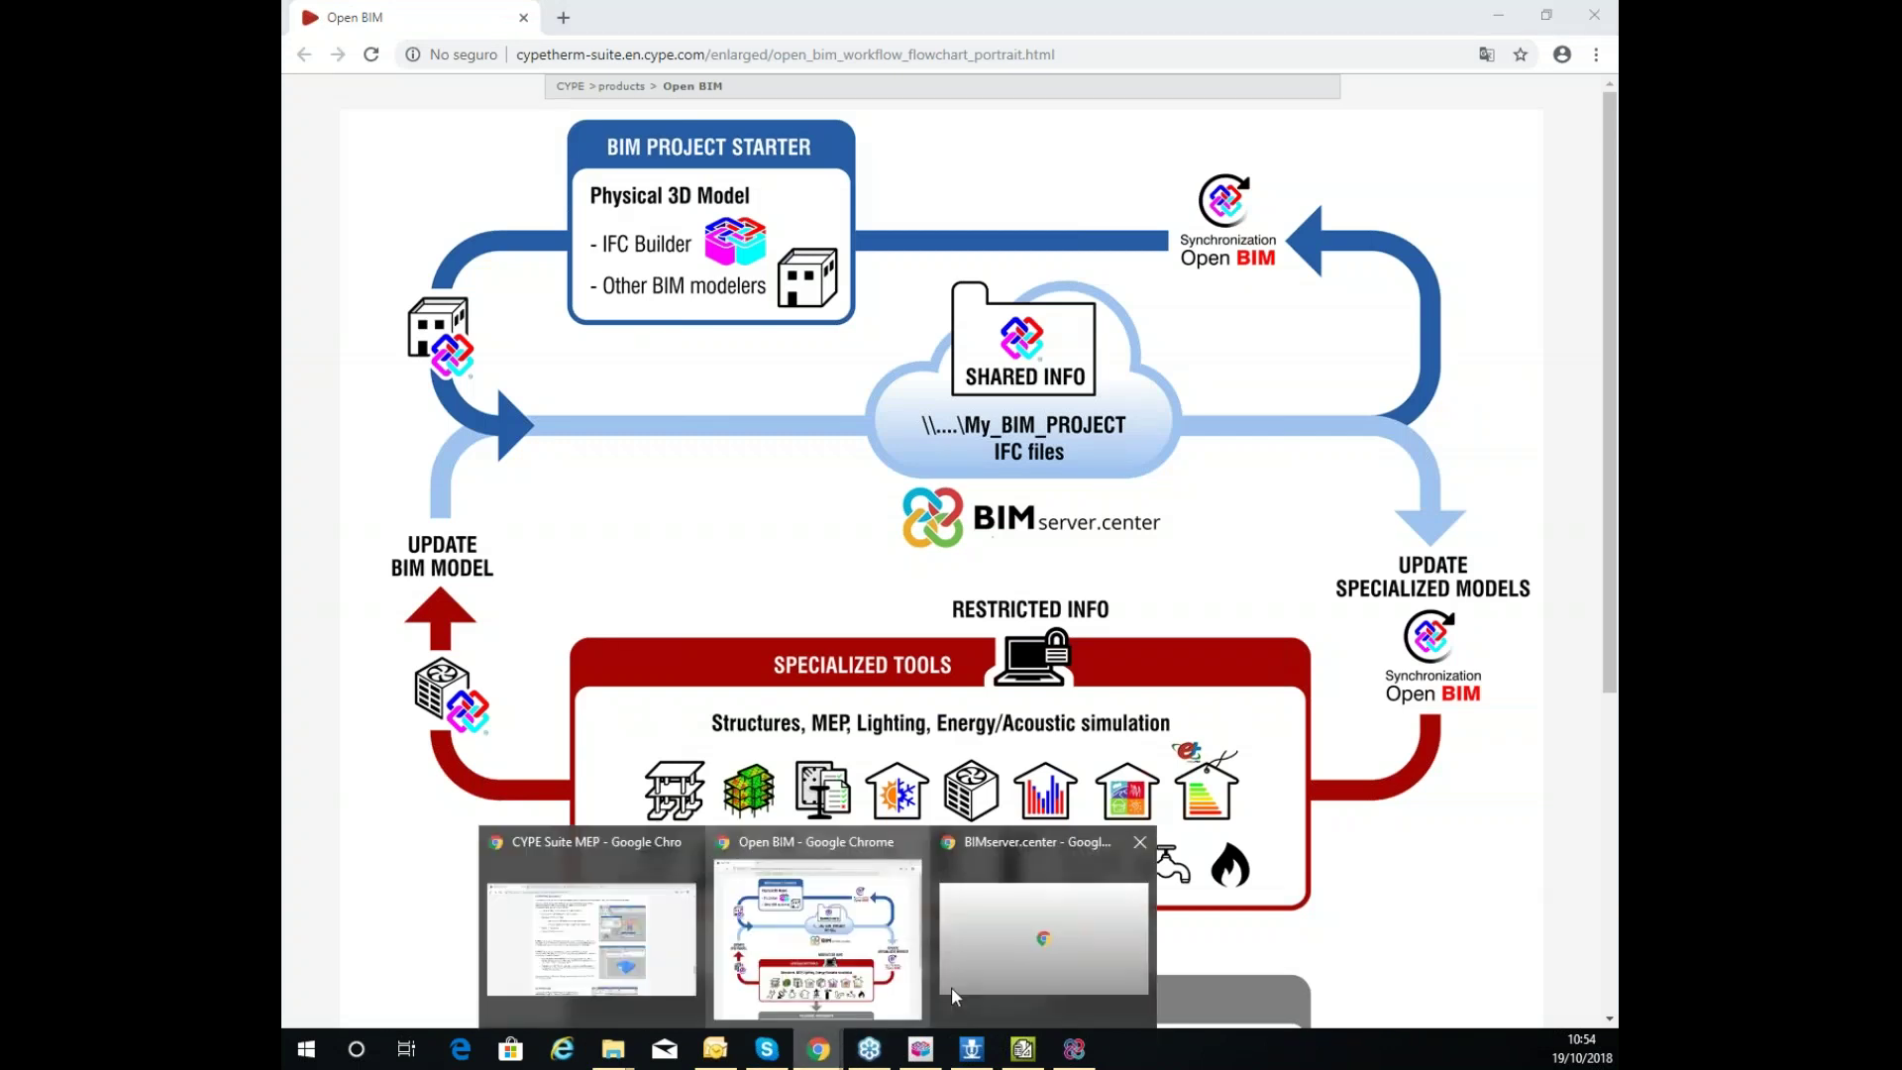
pyautogui.click(1040, 931)
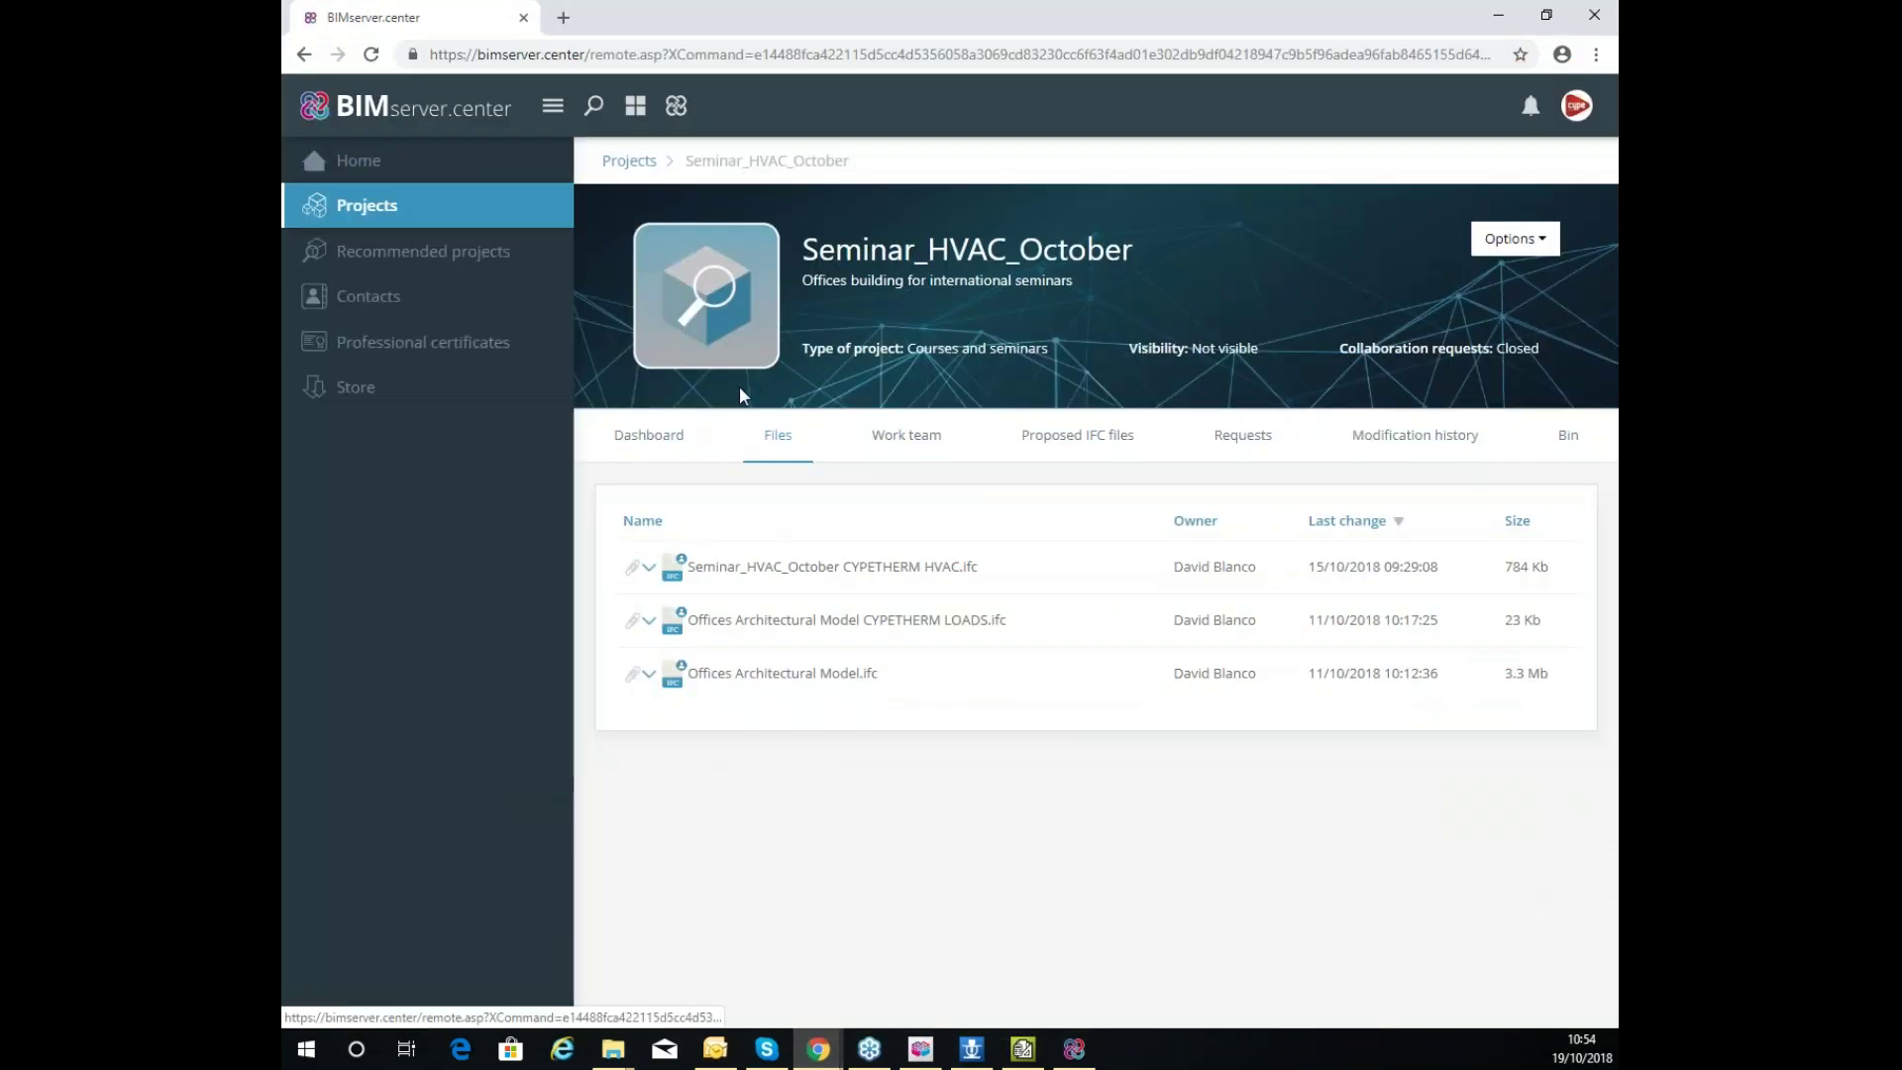
pyautogui.click(315, 160)
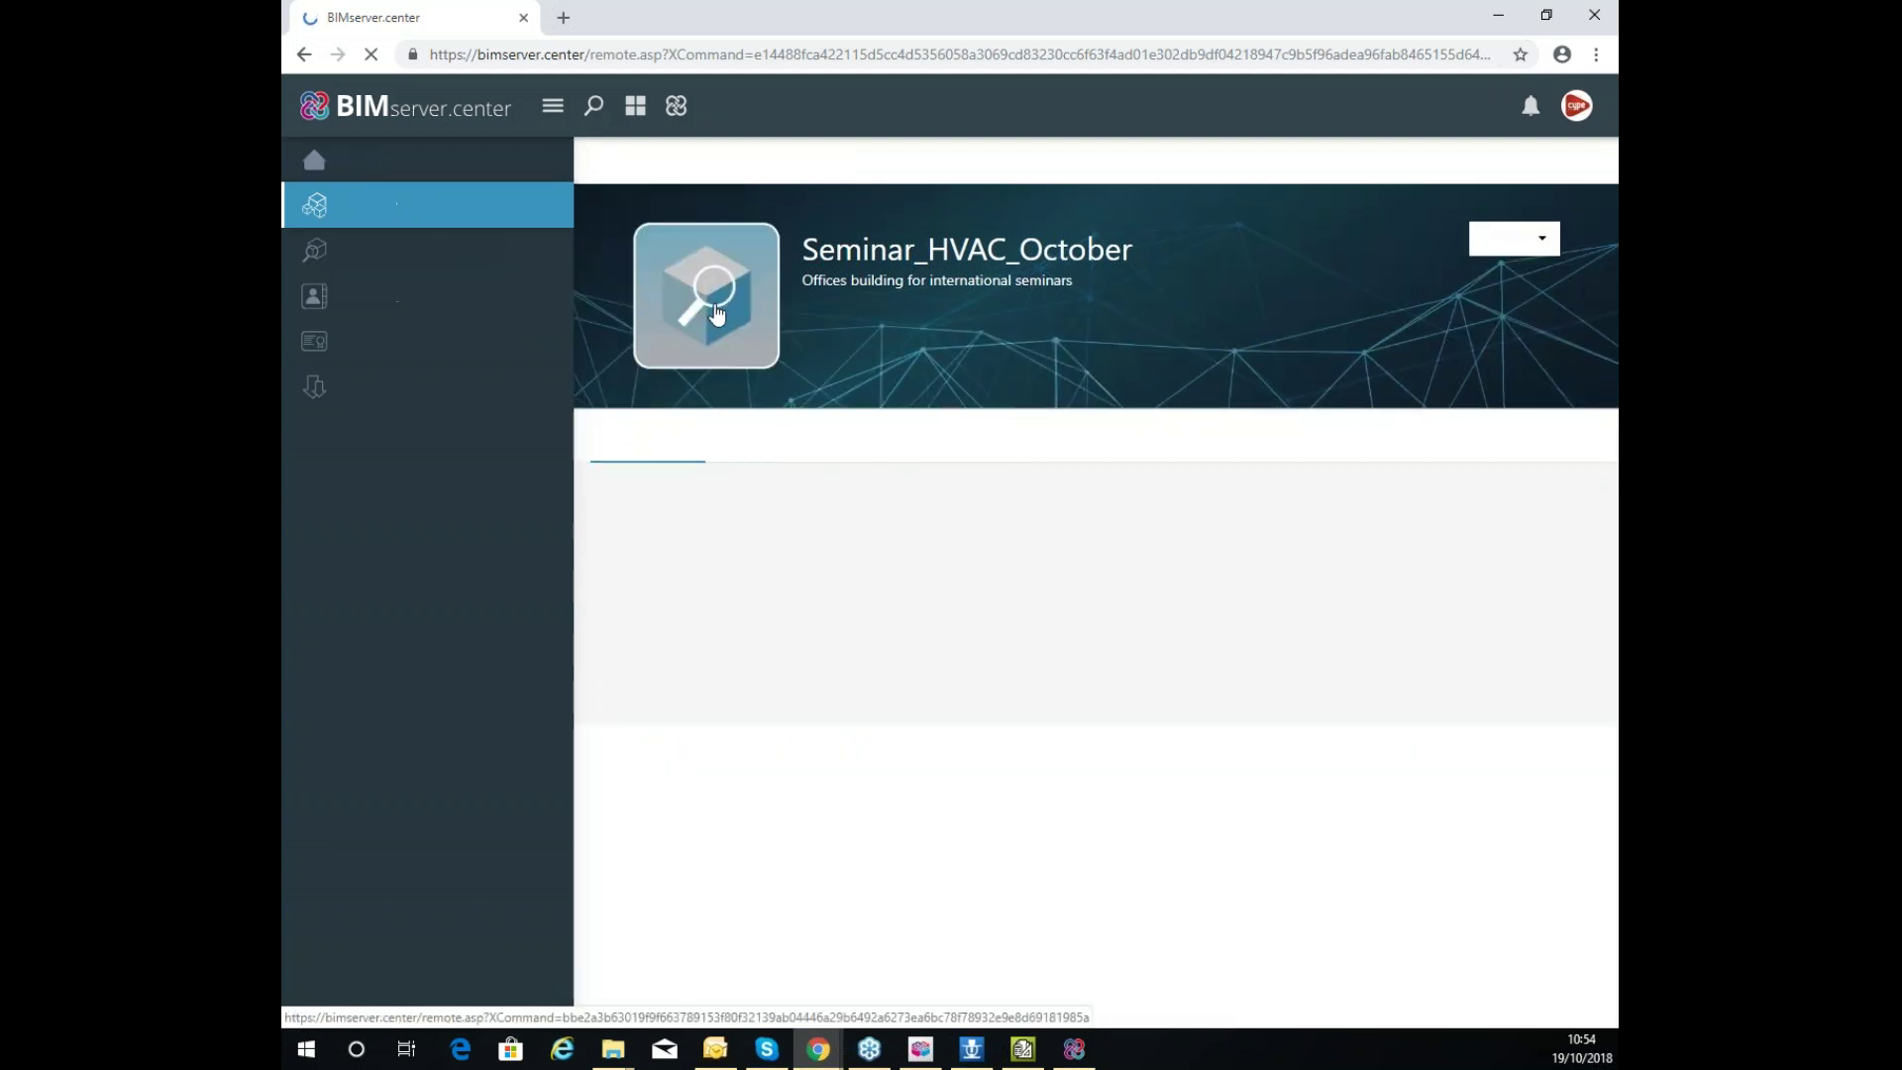
pyautogui.click(781, 463)
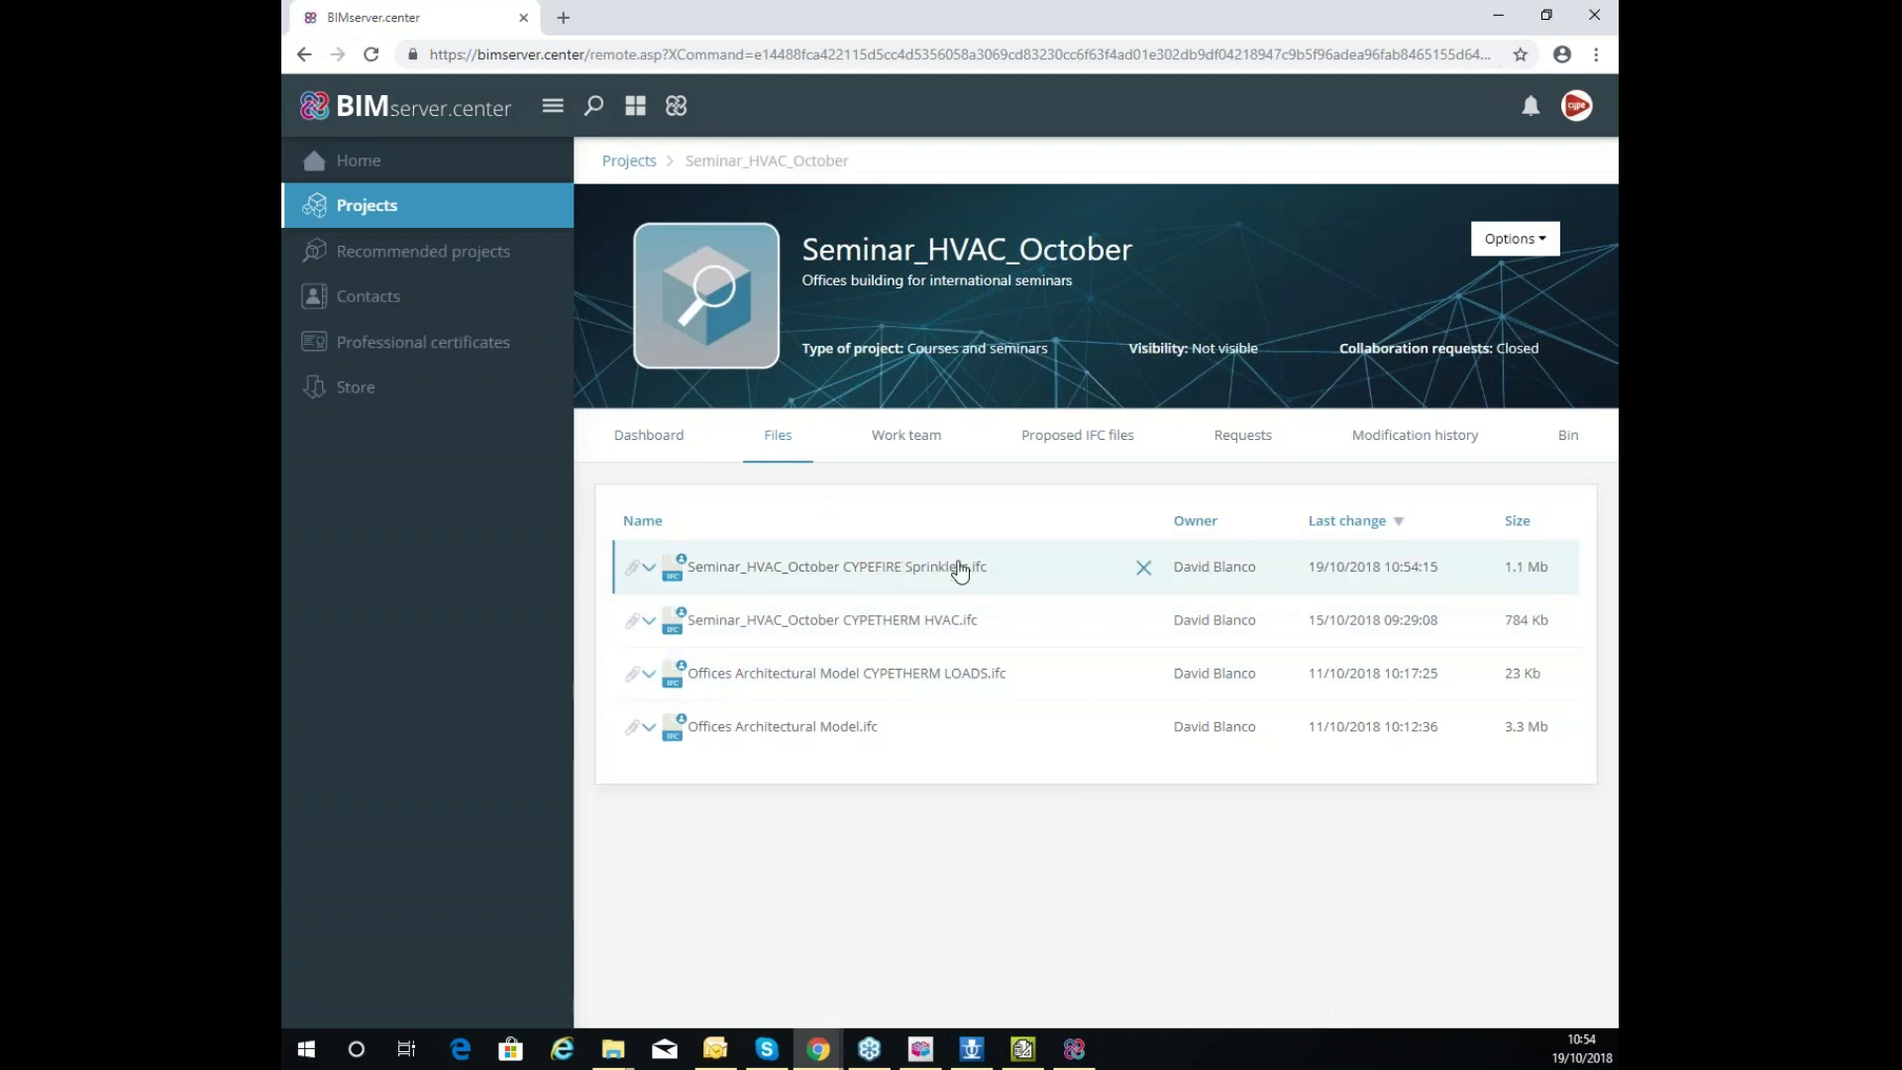
pyautogui.click(659, 579)
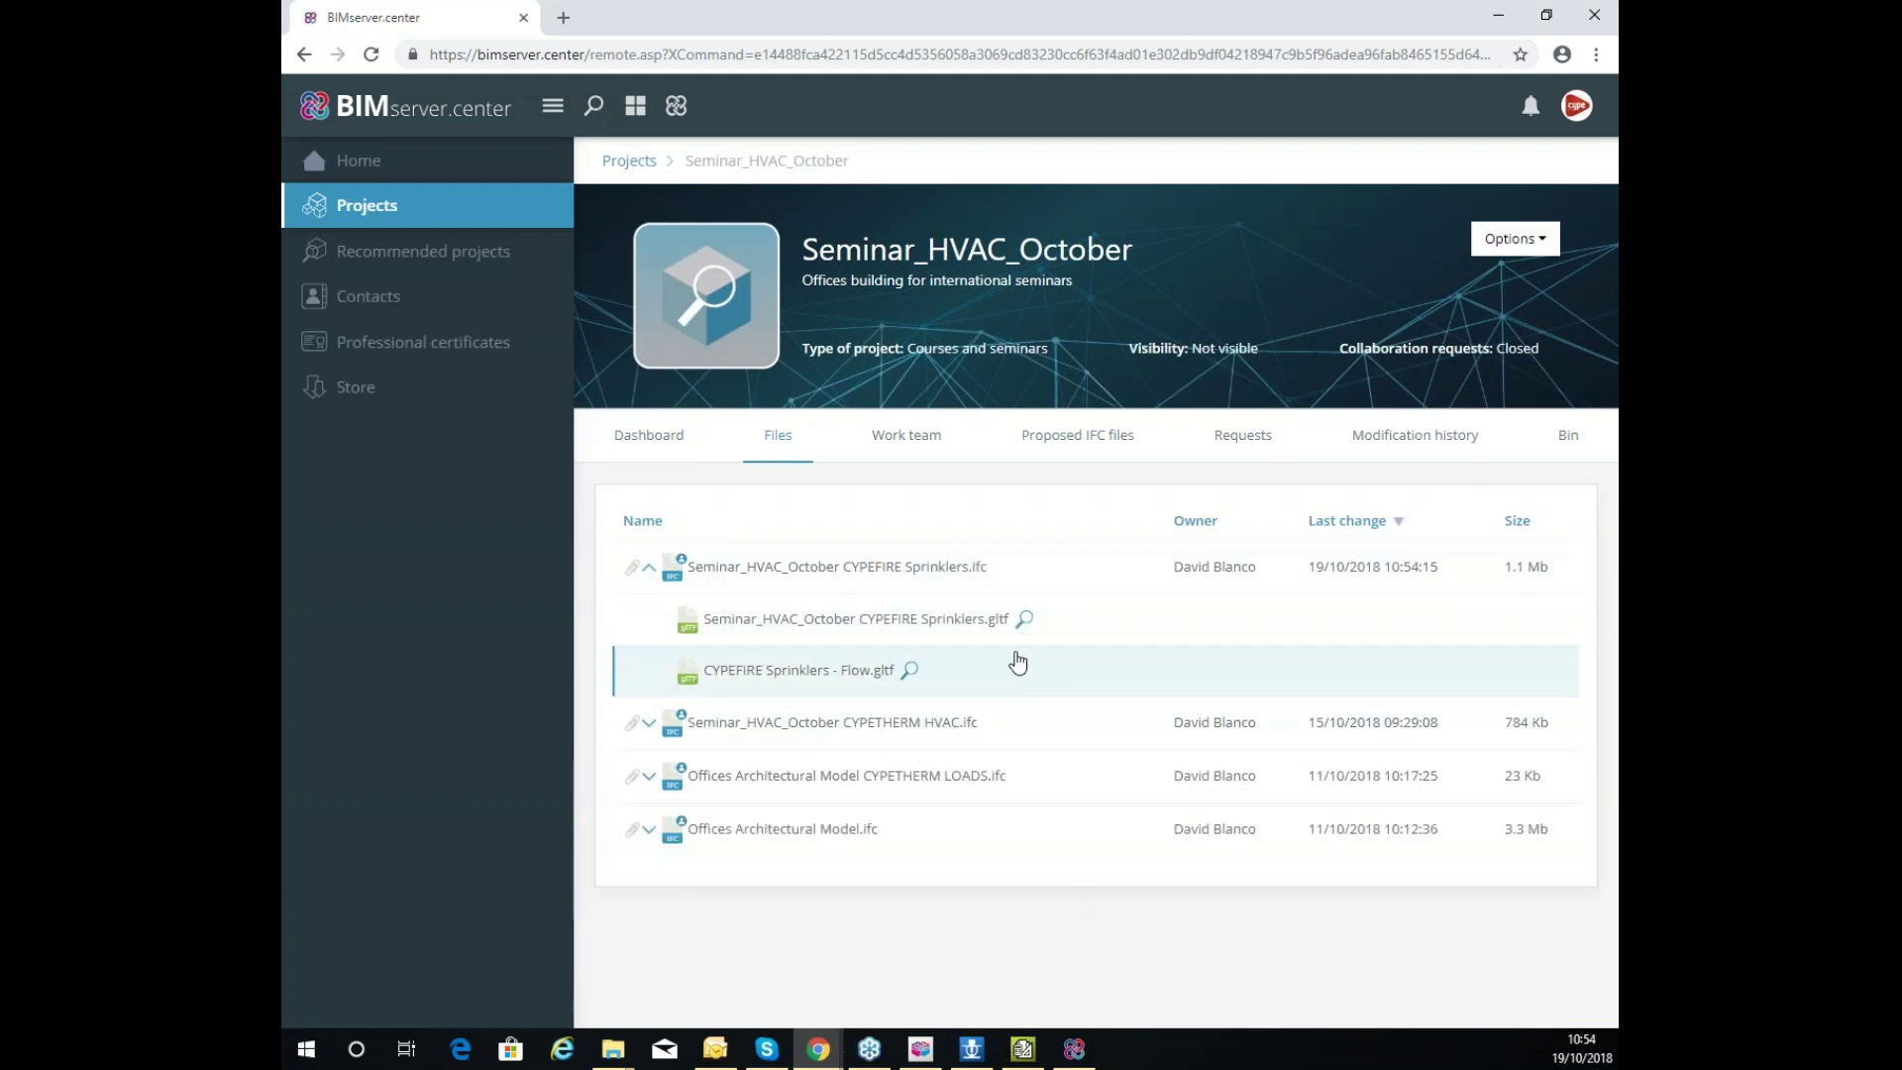
pyautogui.click(907, 670)
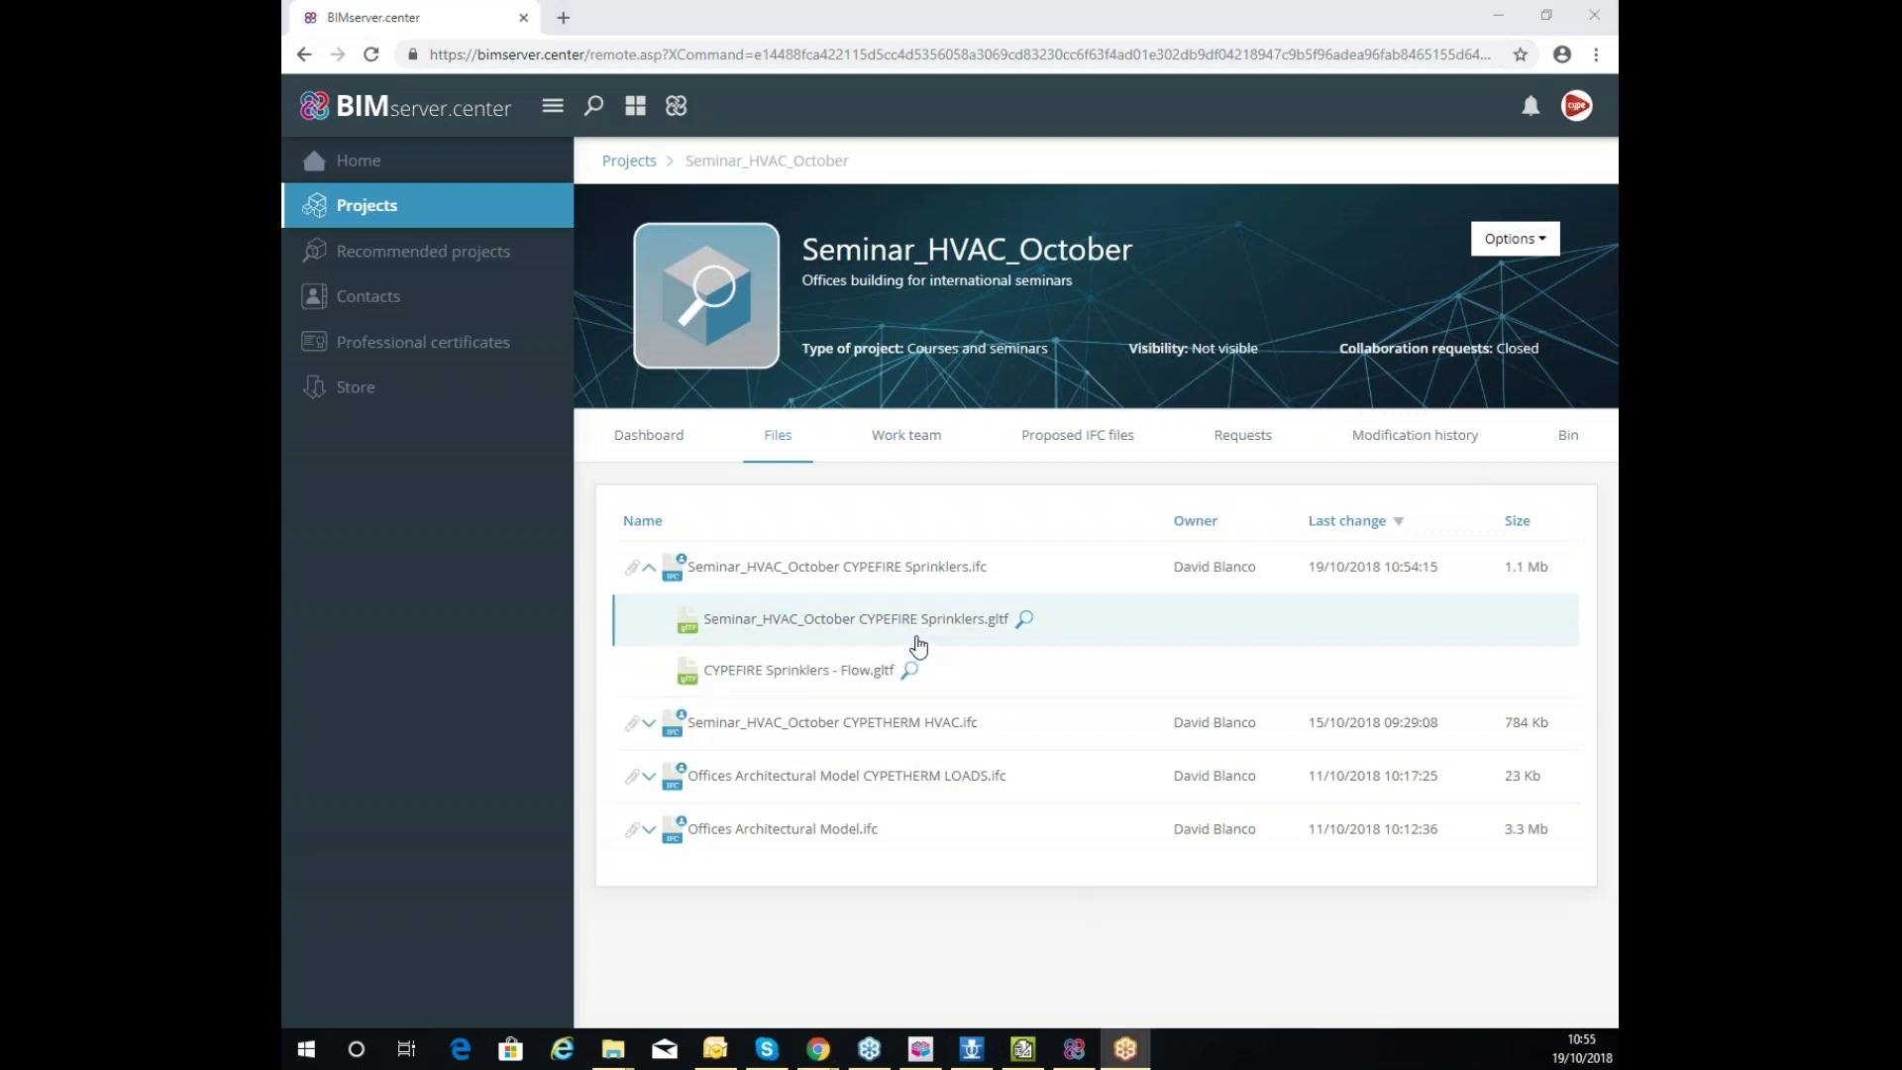
# Open the 3D design of Seminar_HVAC_October and hide the thermal models and the Offices Architectural Model, keeping the HVAC and sprinkler models visible
pyautogui.click(639, 373)
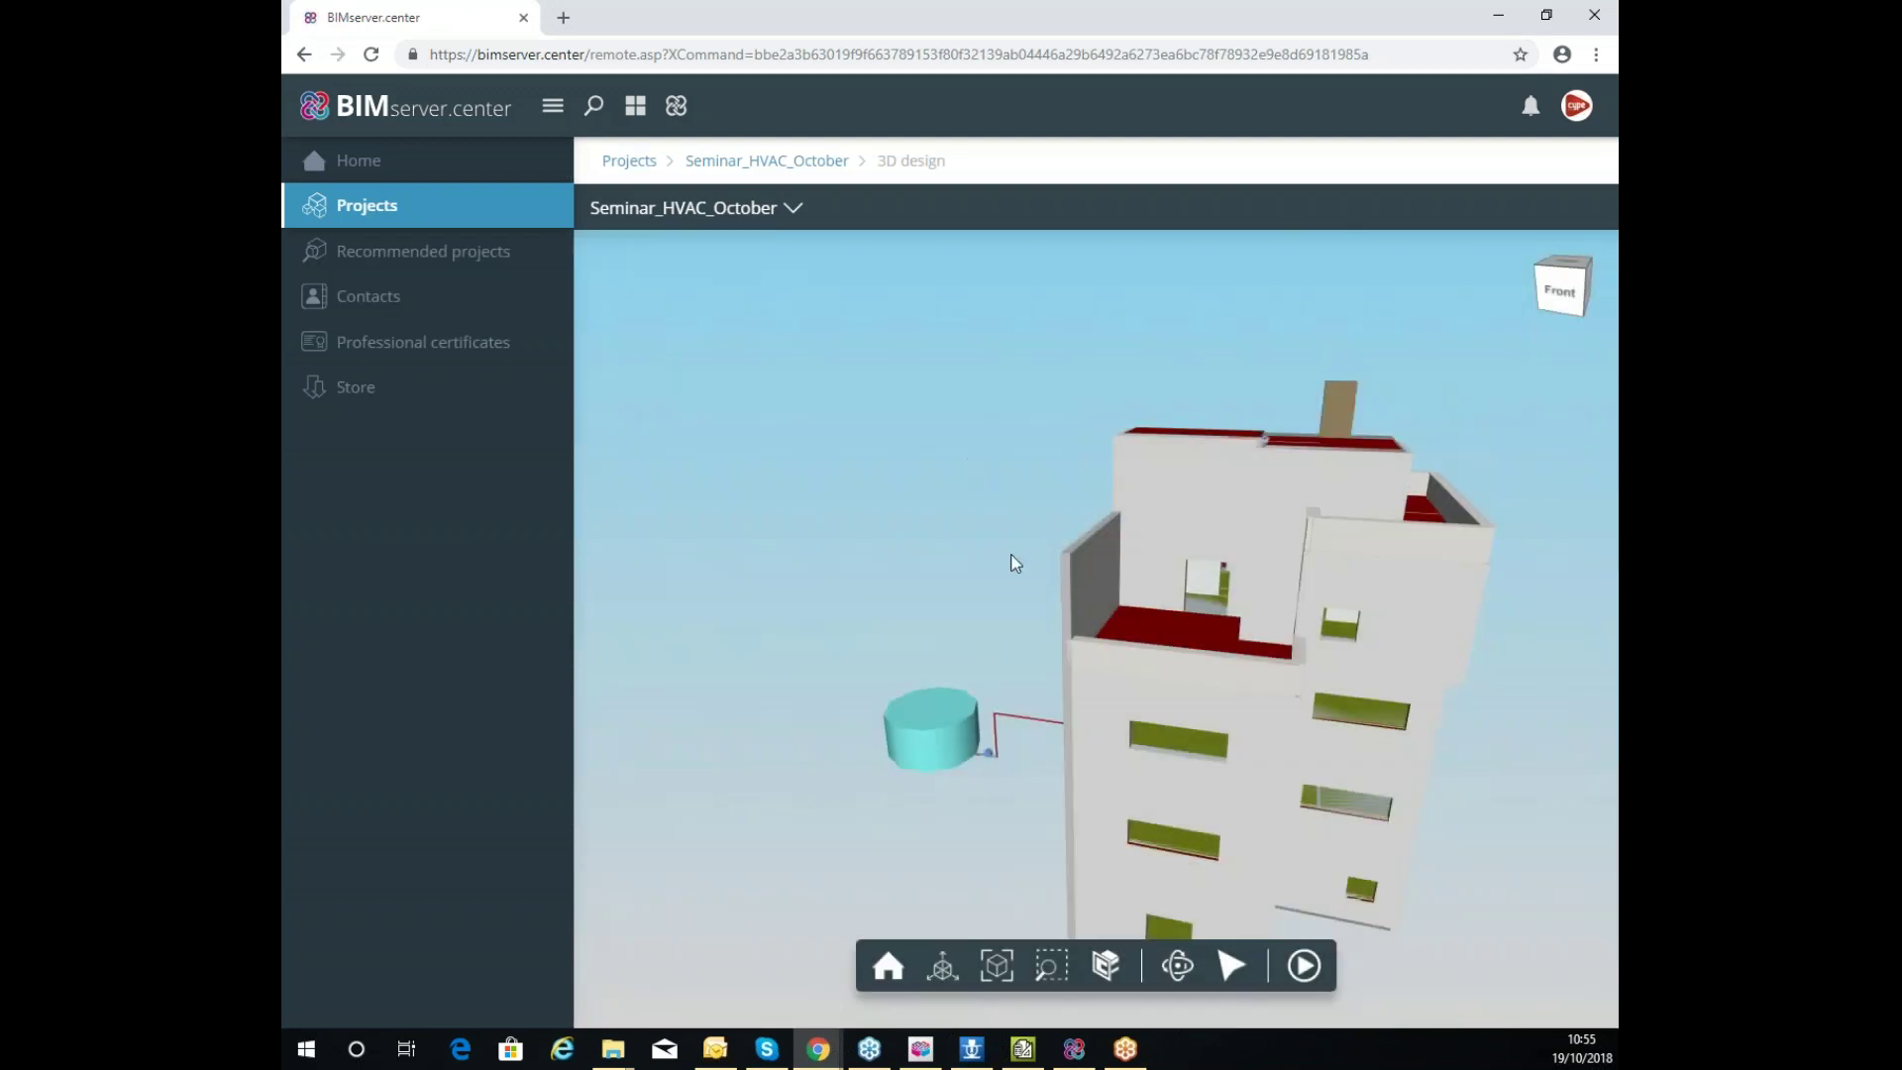
pyautogui.moveTo(1010, 556); pyautogui.dragTo(966, 489)
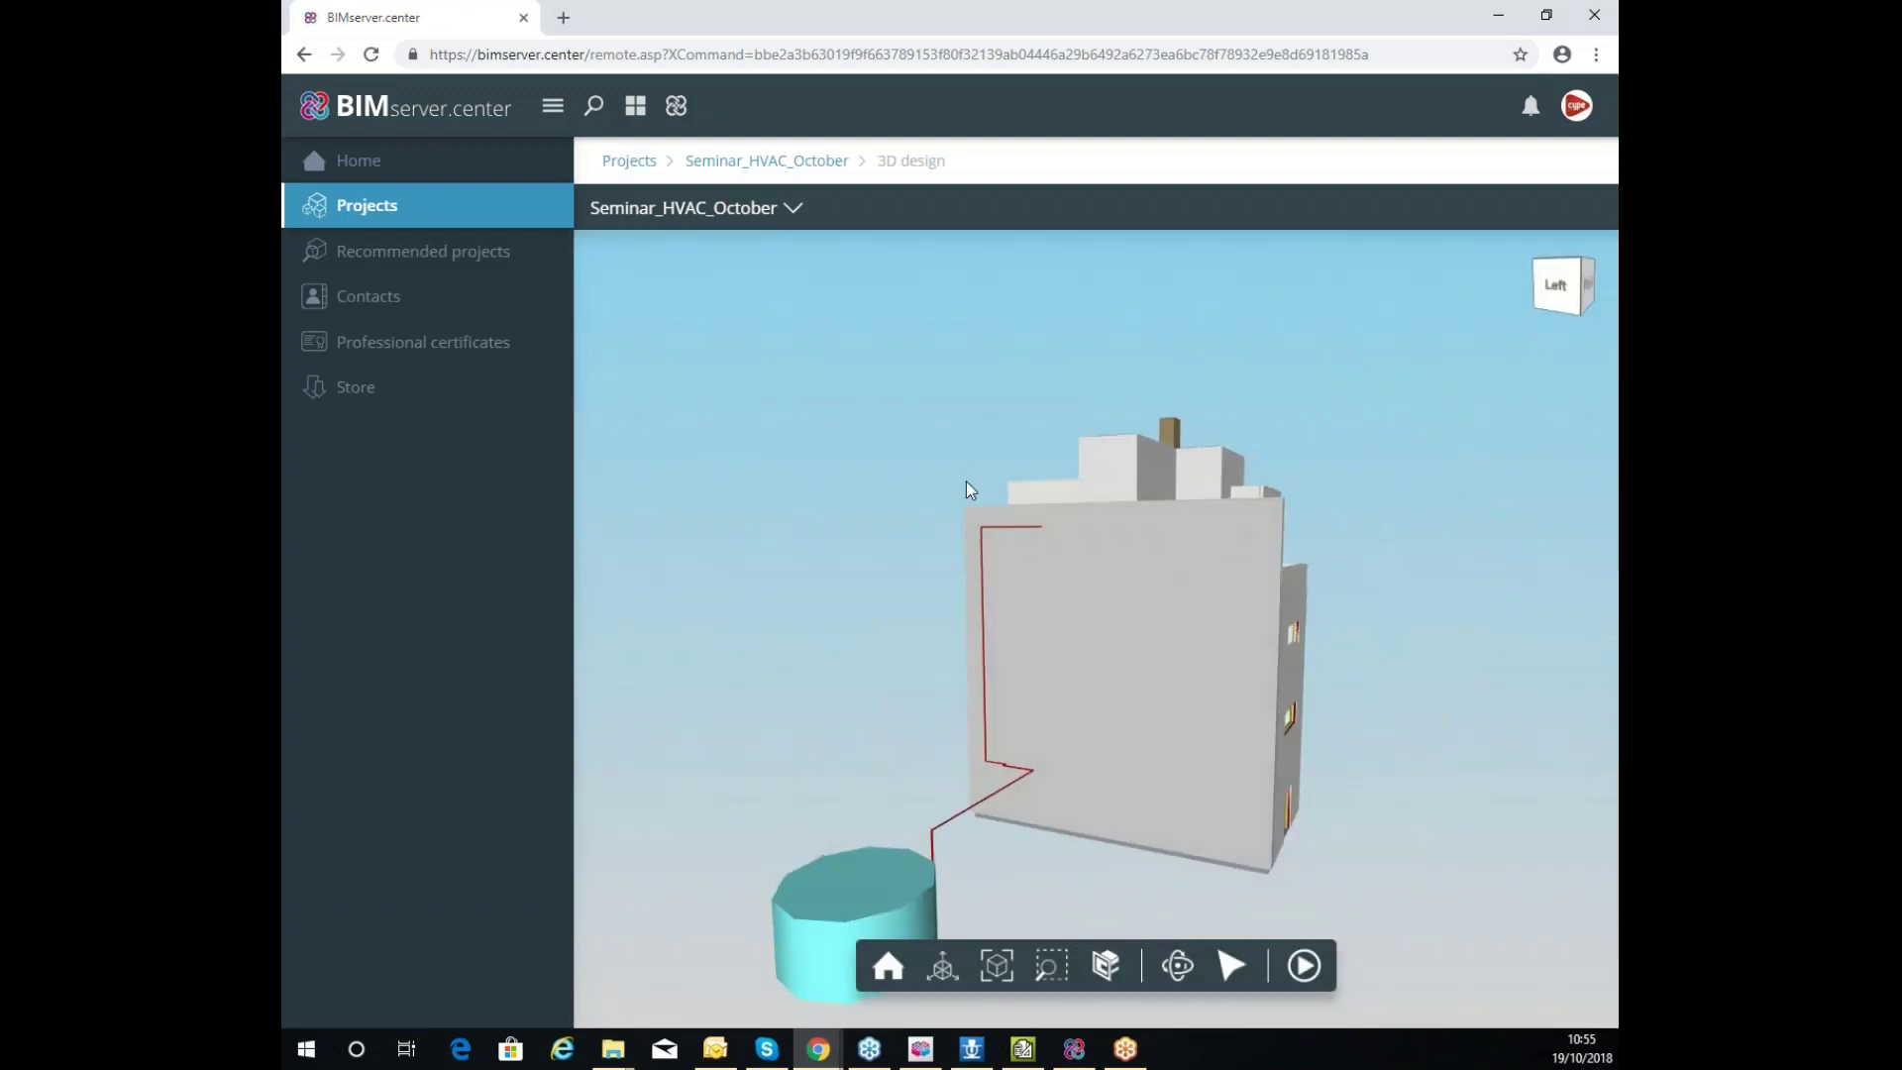
pyautogui.click(791, 207)
pyautogui.click(918, 311)
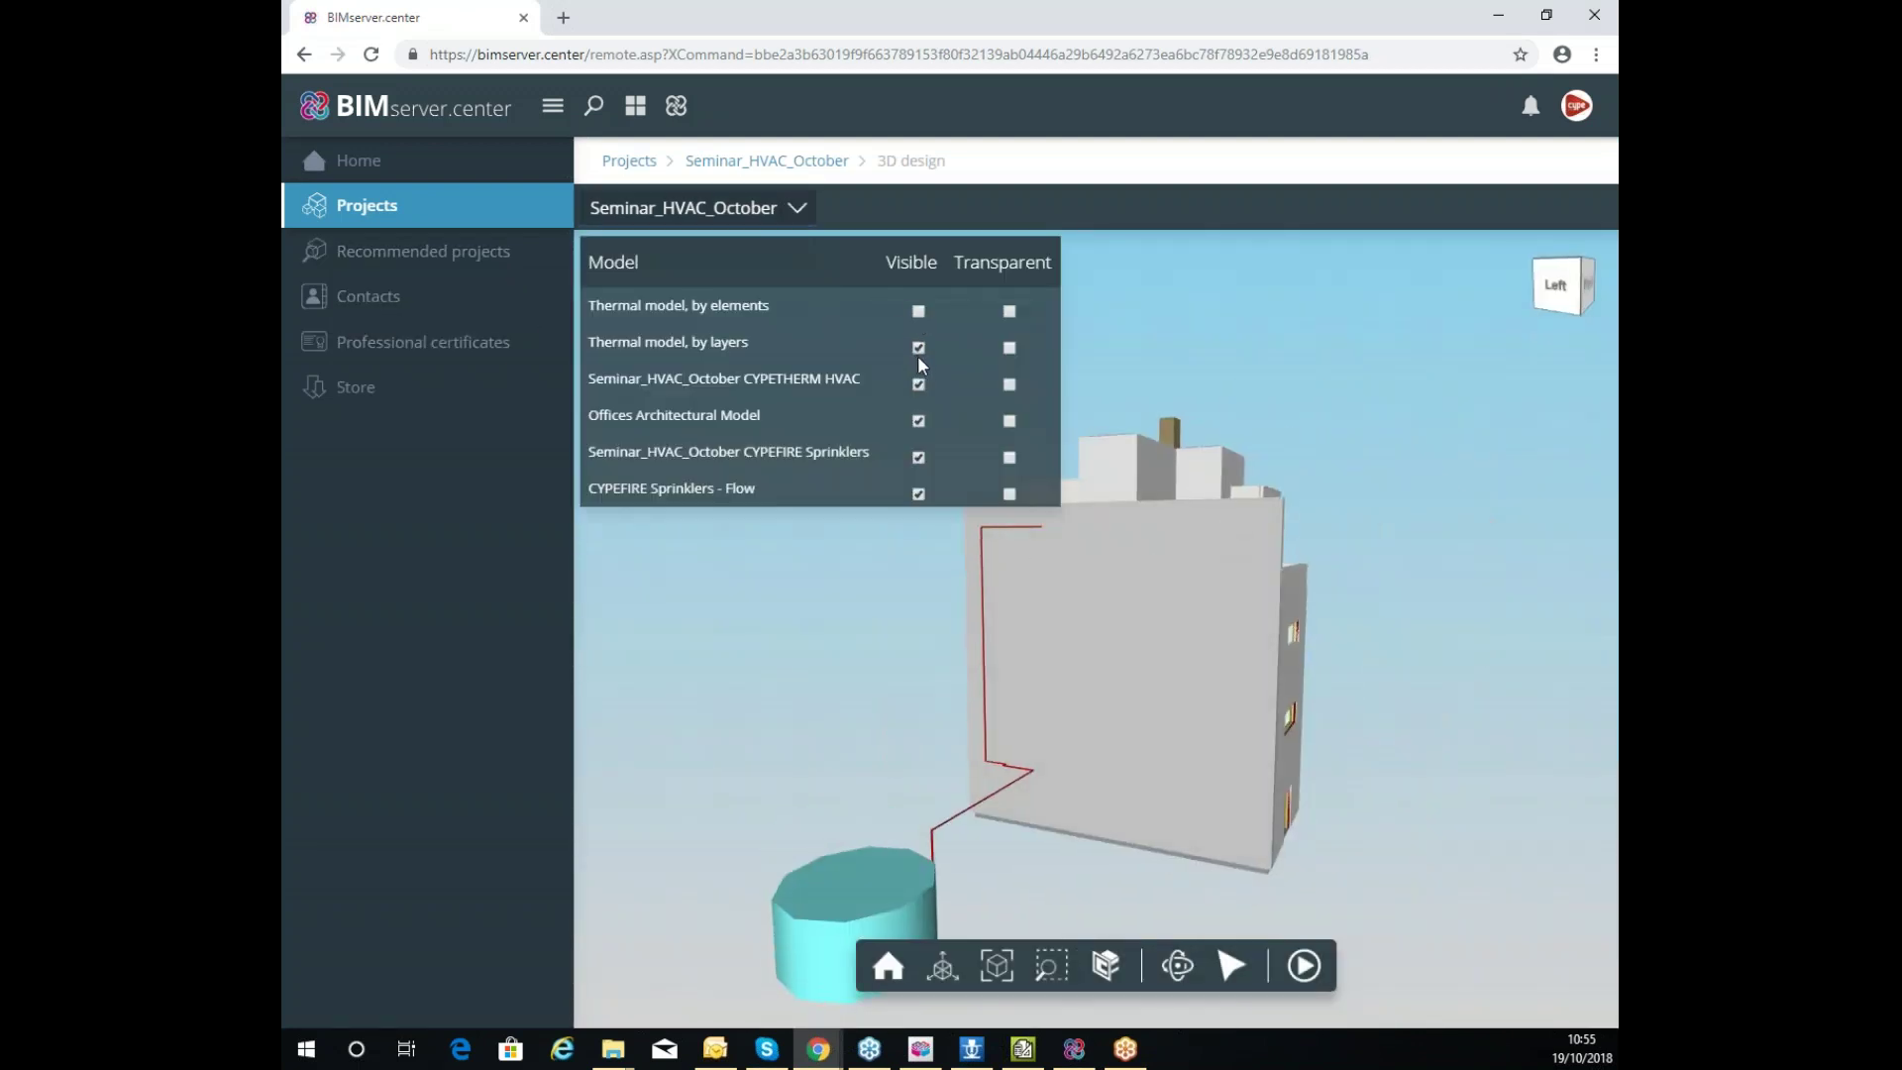
pyautogui.click(918, 348)
pyautogui.click(919, 385)
pyautogui.click(918, 384)
pyautogui.click(918, 421)
# Inspect the combined HVAC and sprinkler models from several sides in 3D, and return to the project's file list
pyautogui.moveTo(1187, 566); pyautogui.dragTo(1286, 555)
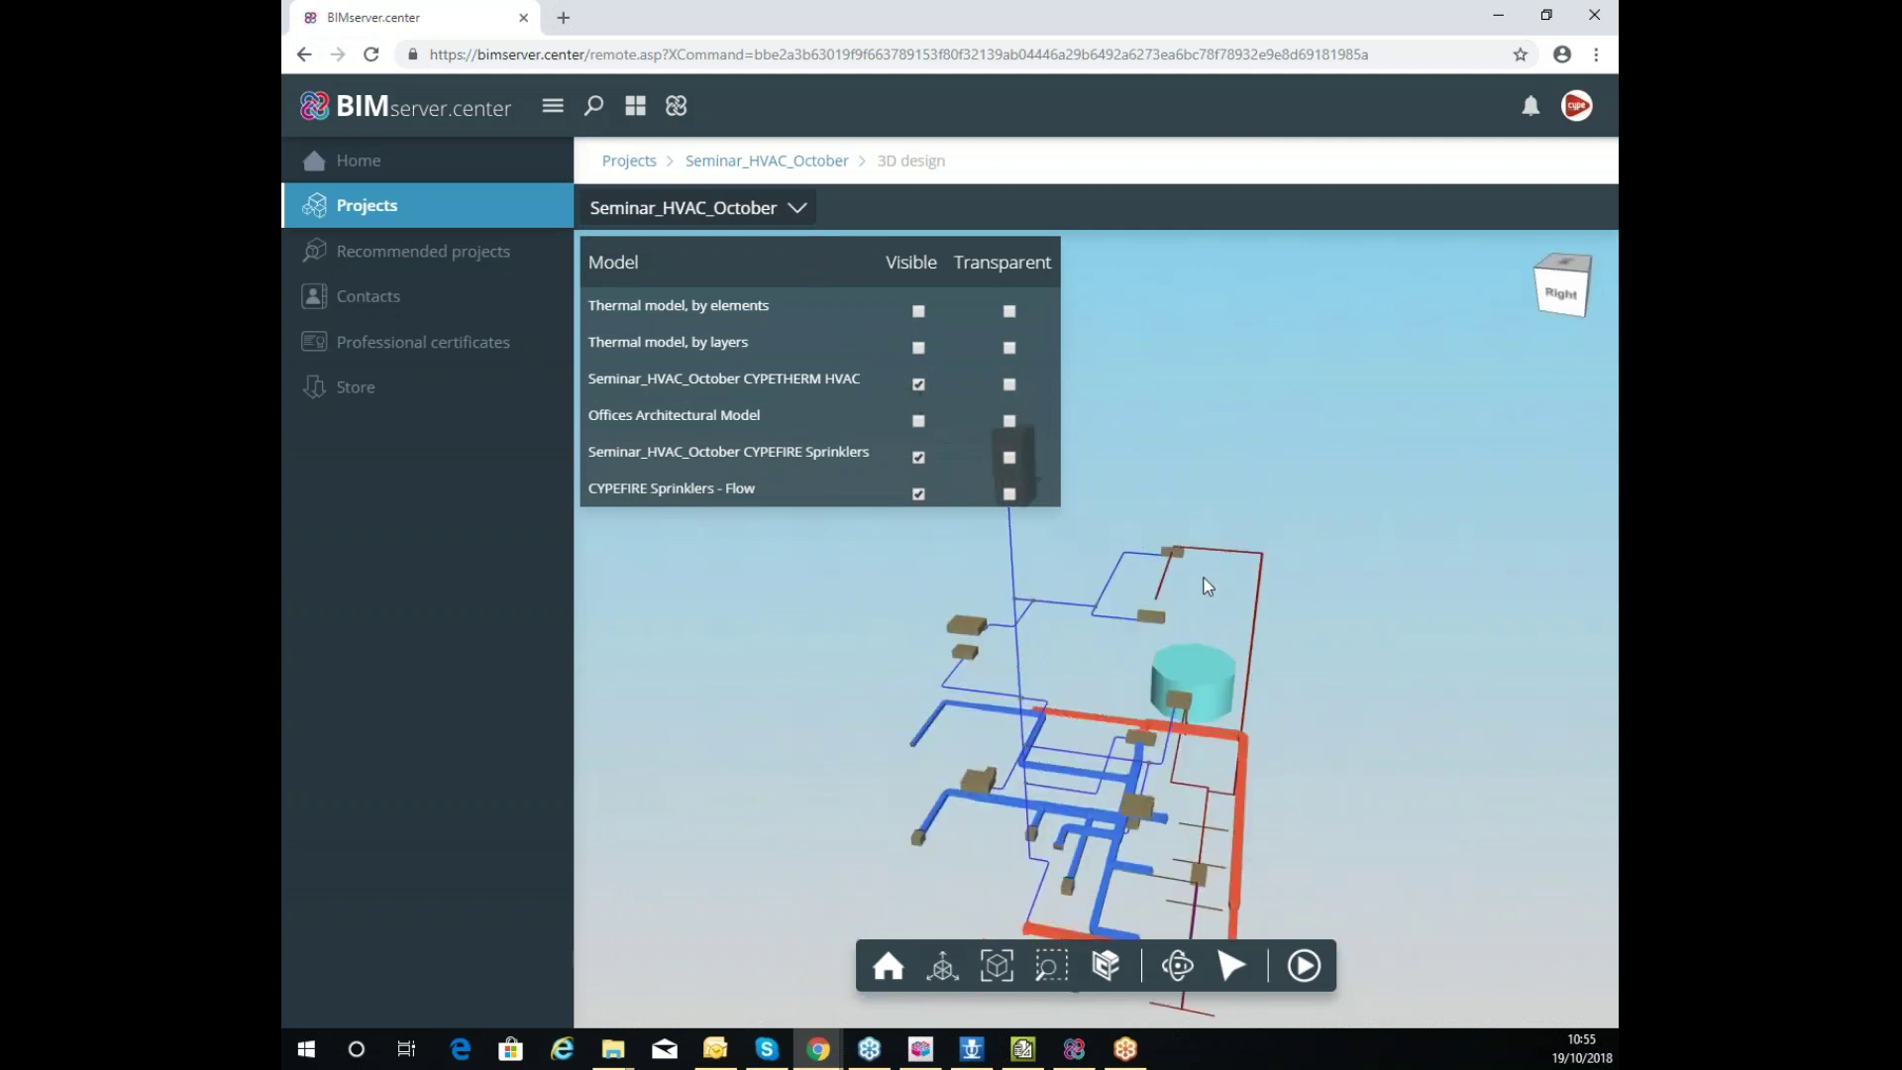
pyautogui.scroll(3, 1247, 539)
pyautogui.scroll(-8, 1246, 539)
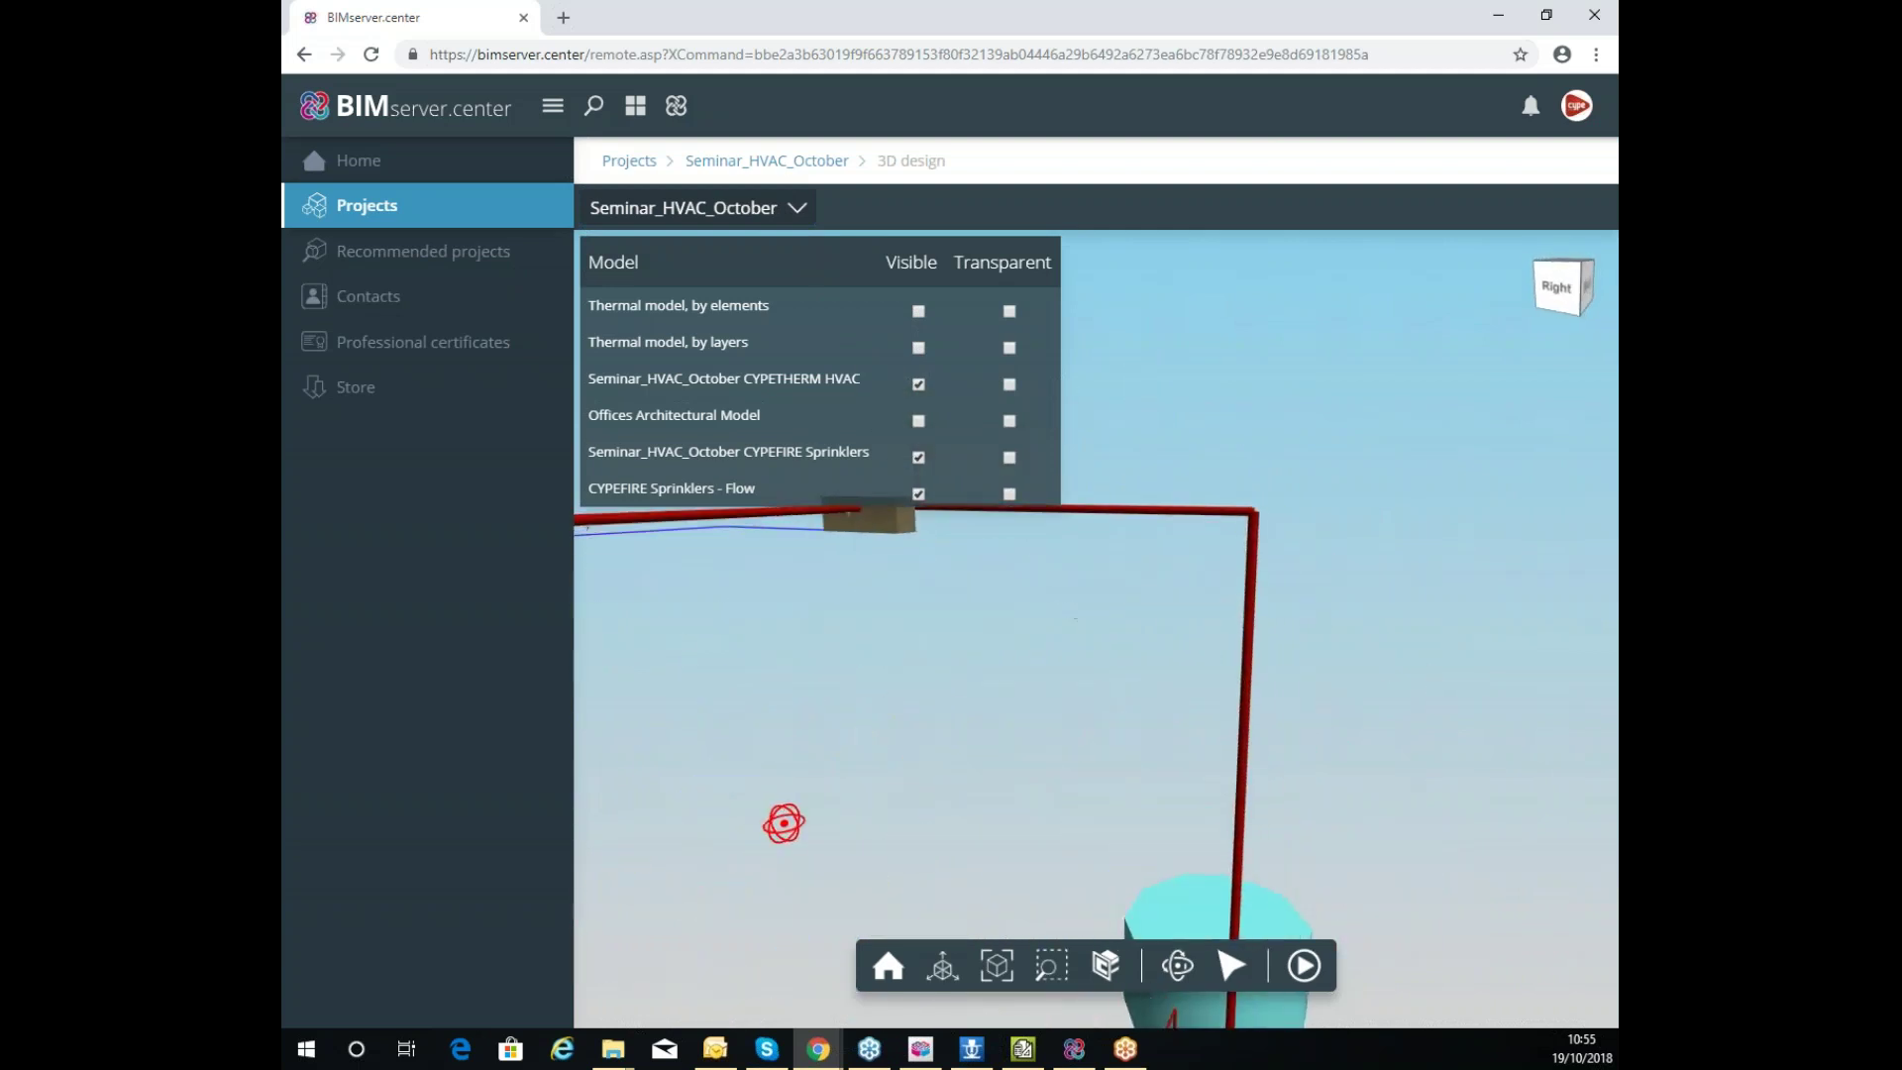
pyautogui.moveTo(1096, 645)
pyautogui.mouseDown()
pyautogui.moveTo(992, 711)
pyautogui.moveTo(628, 806)
pyautogui.moveTo(1036, 724)
pyautogui.moveTo(1090, 634)
pyautogui.moveTo(1112, 642)
pyautogui.mouseUp()
pyautogui.scroll(-3, 1094, 562)
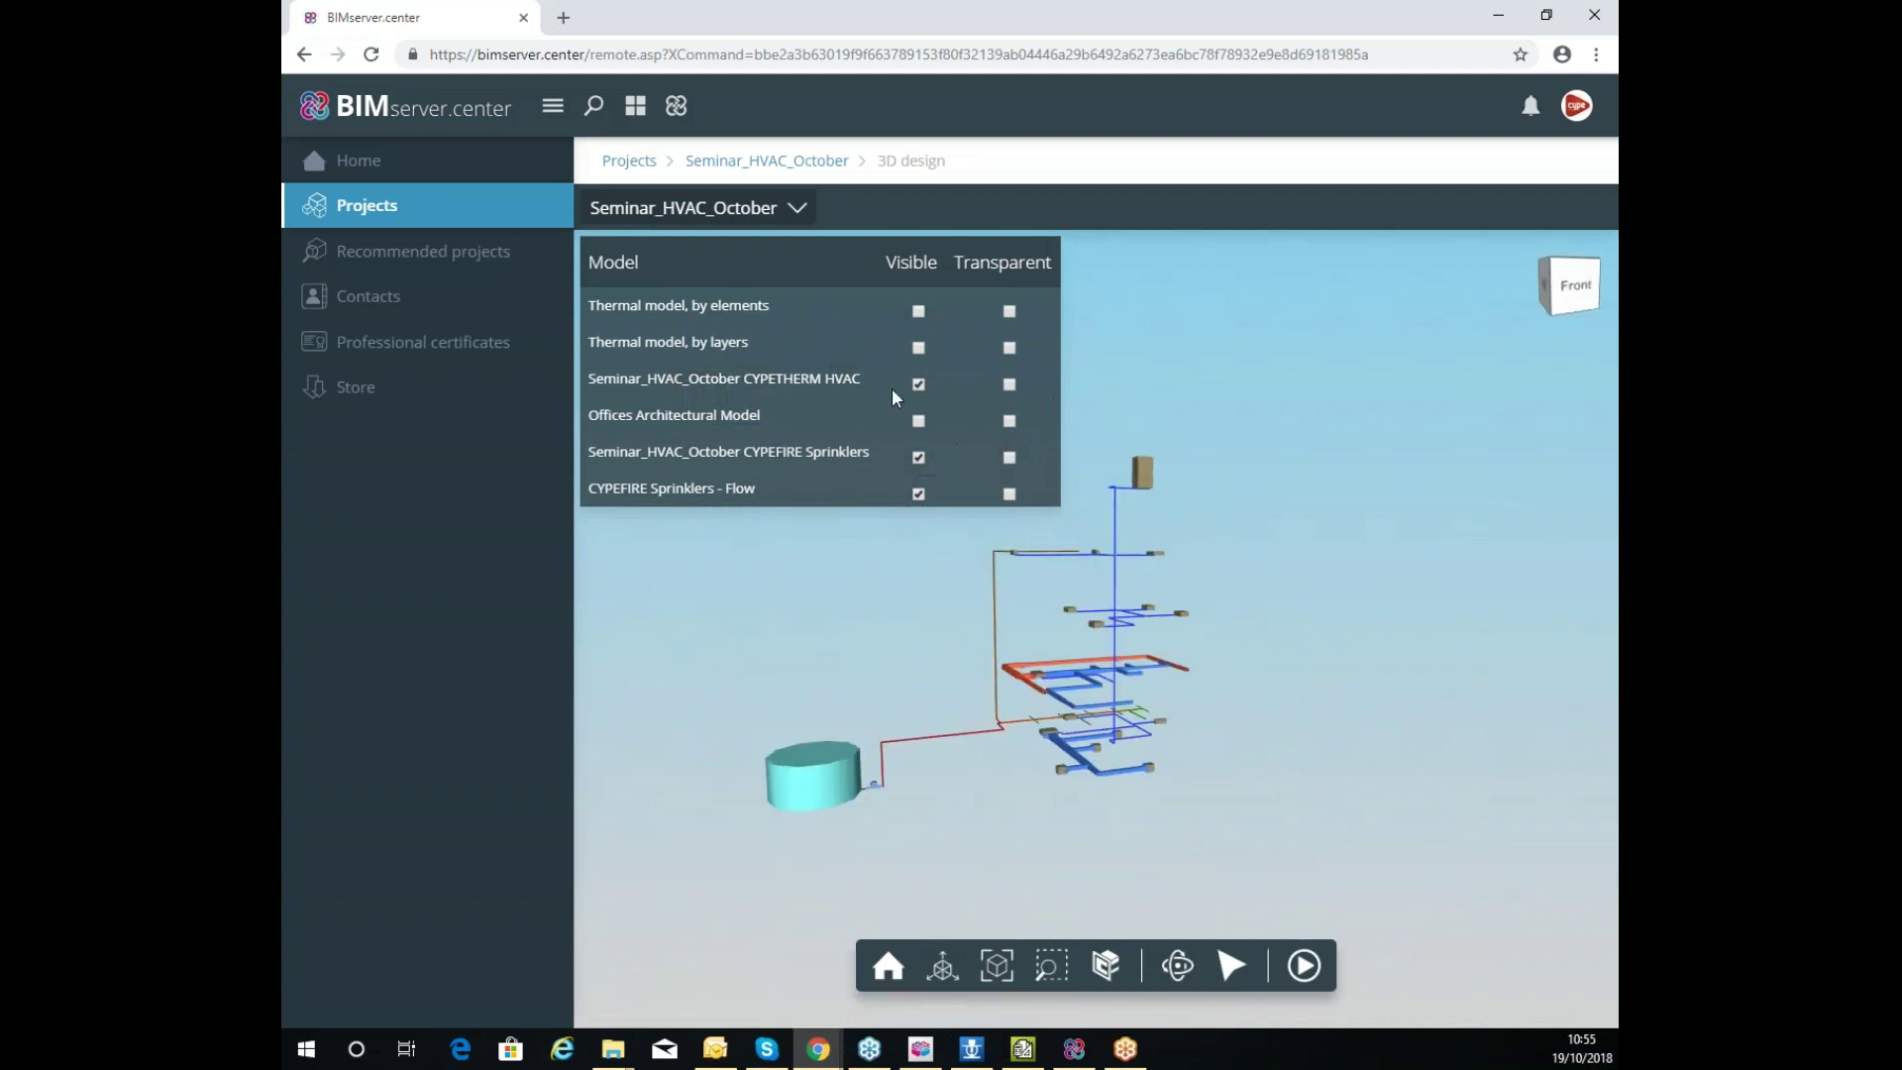
pyautogui.click(790, 207)
pyautogui.click(782, 160)
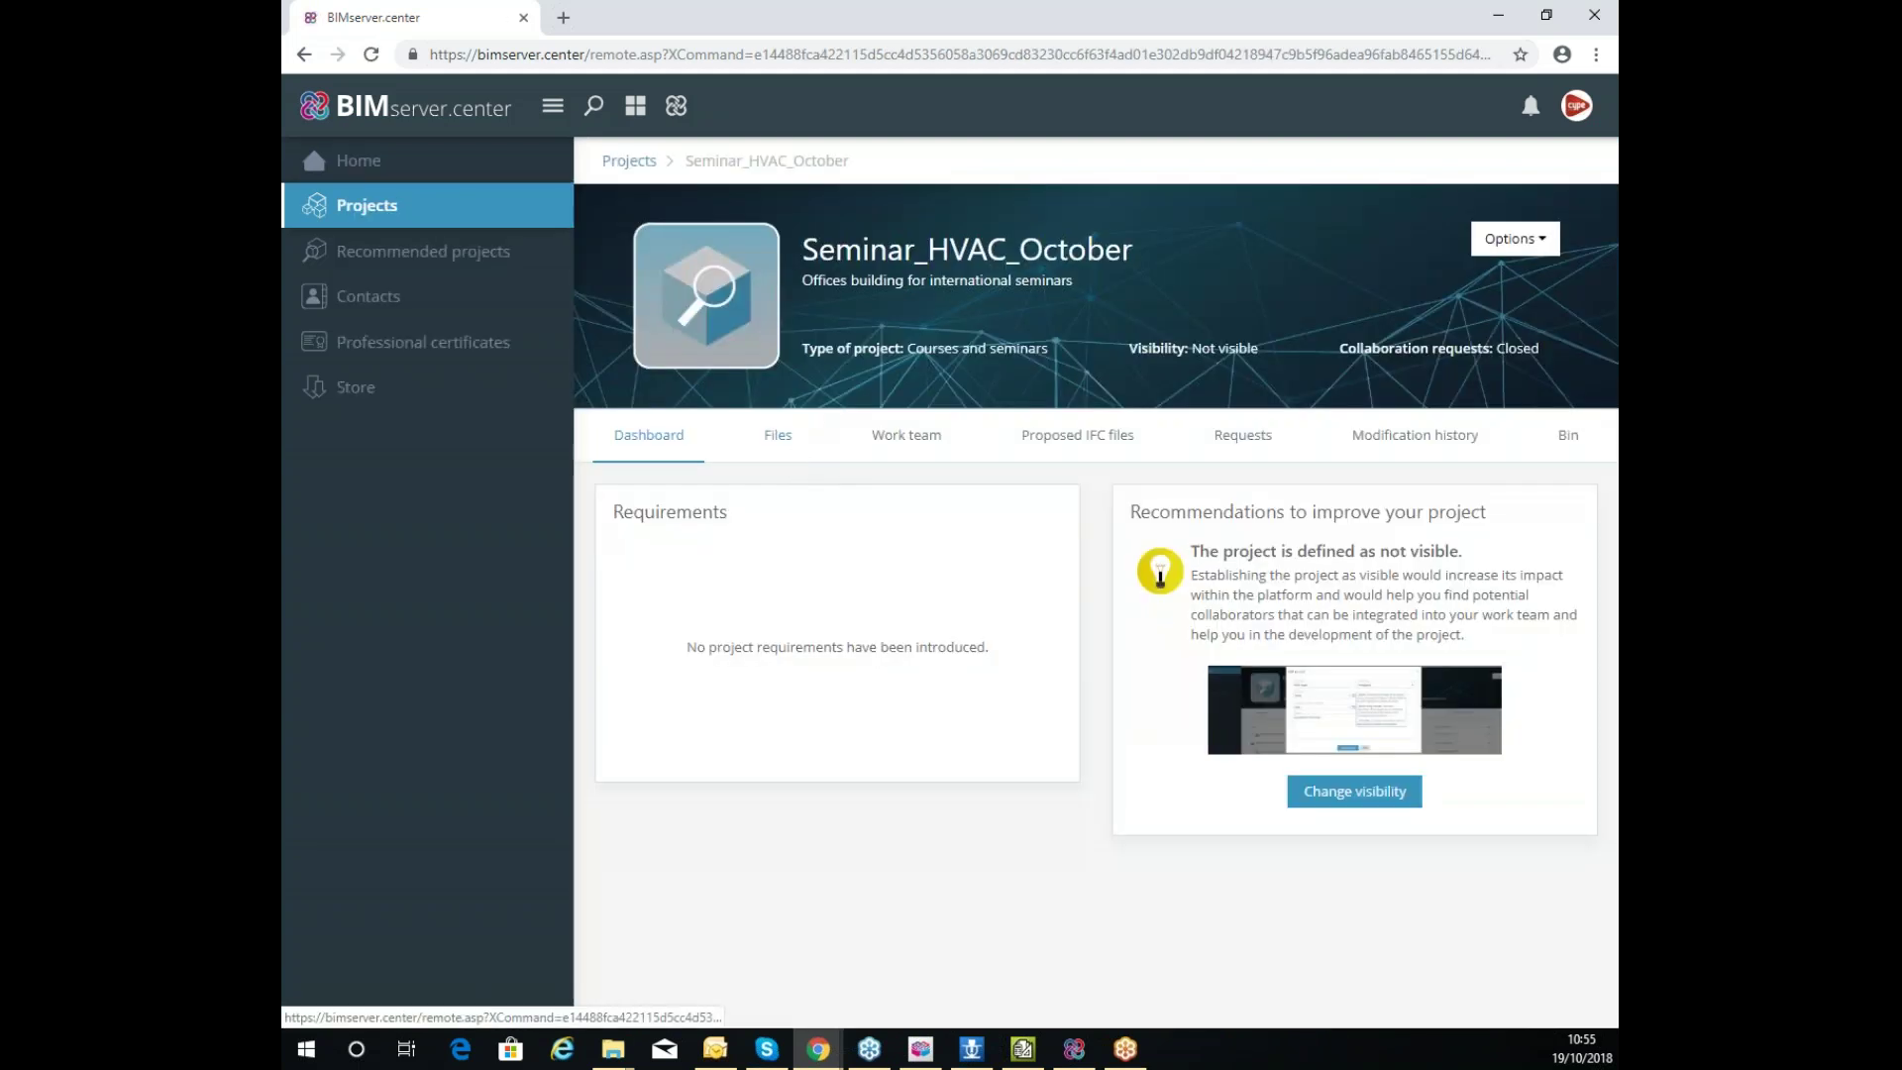
pyautogui.click(784, 443)
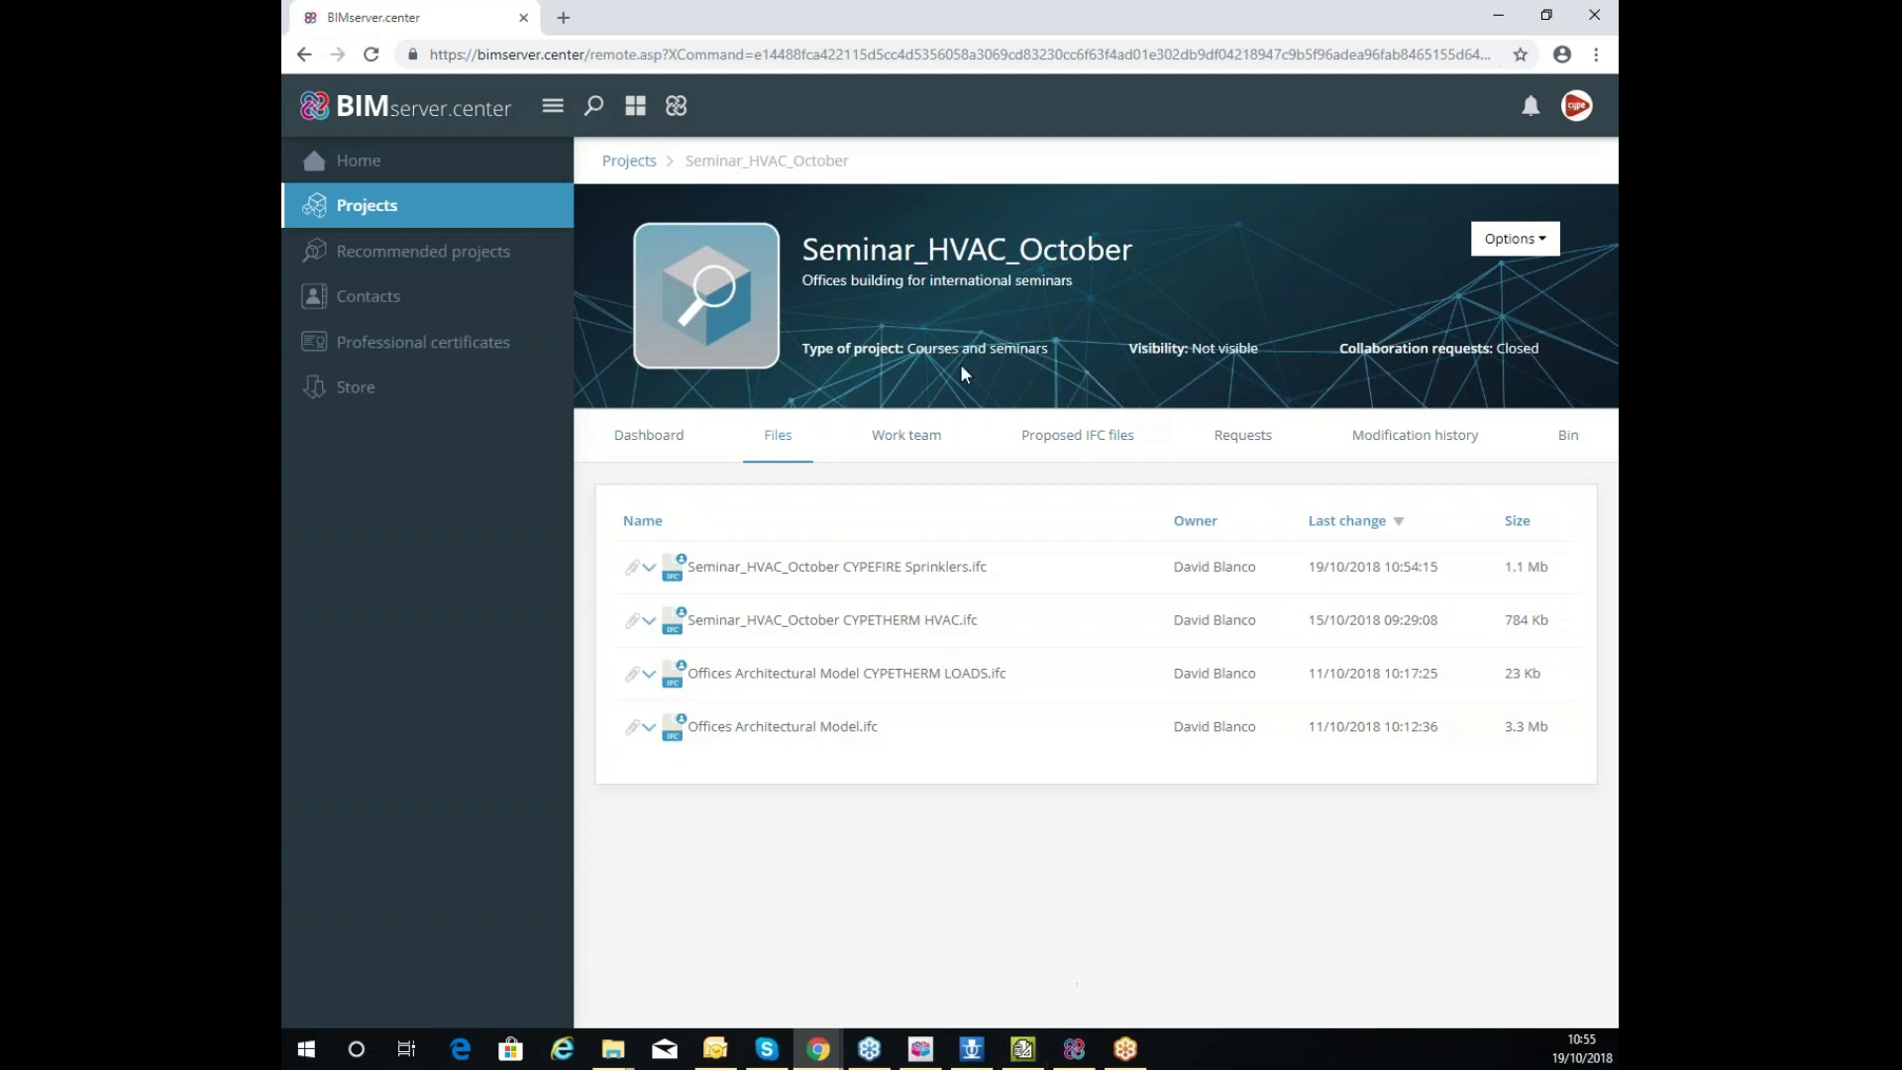
# Switch back to CYPEFIRE Sprinklers and review the flow results of the whole ground floor network
pyautogui.click(971, 1052)
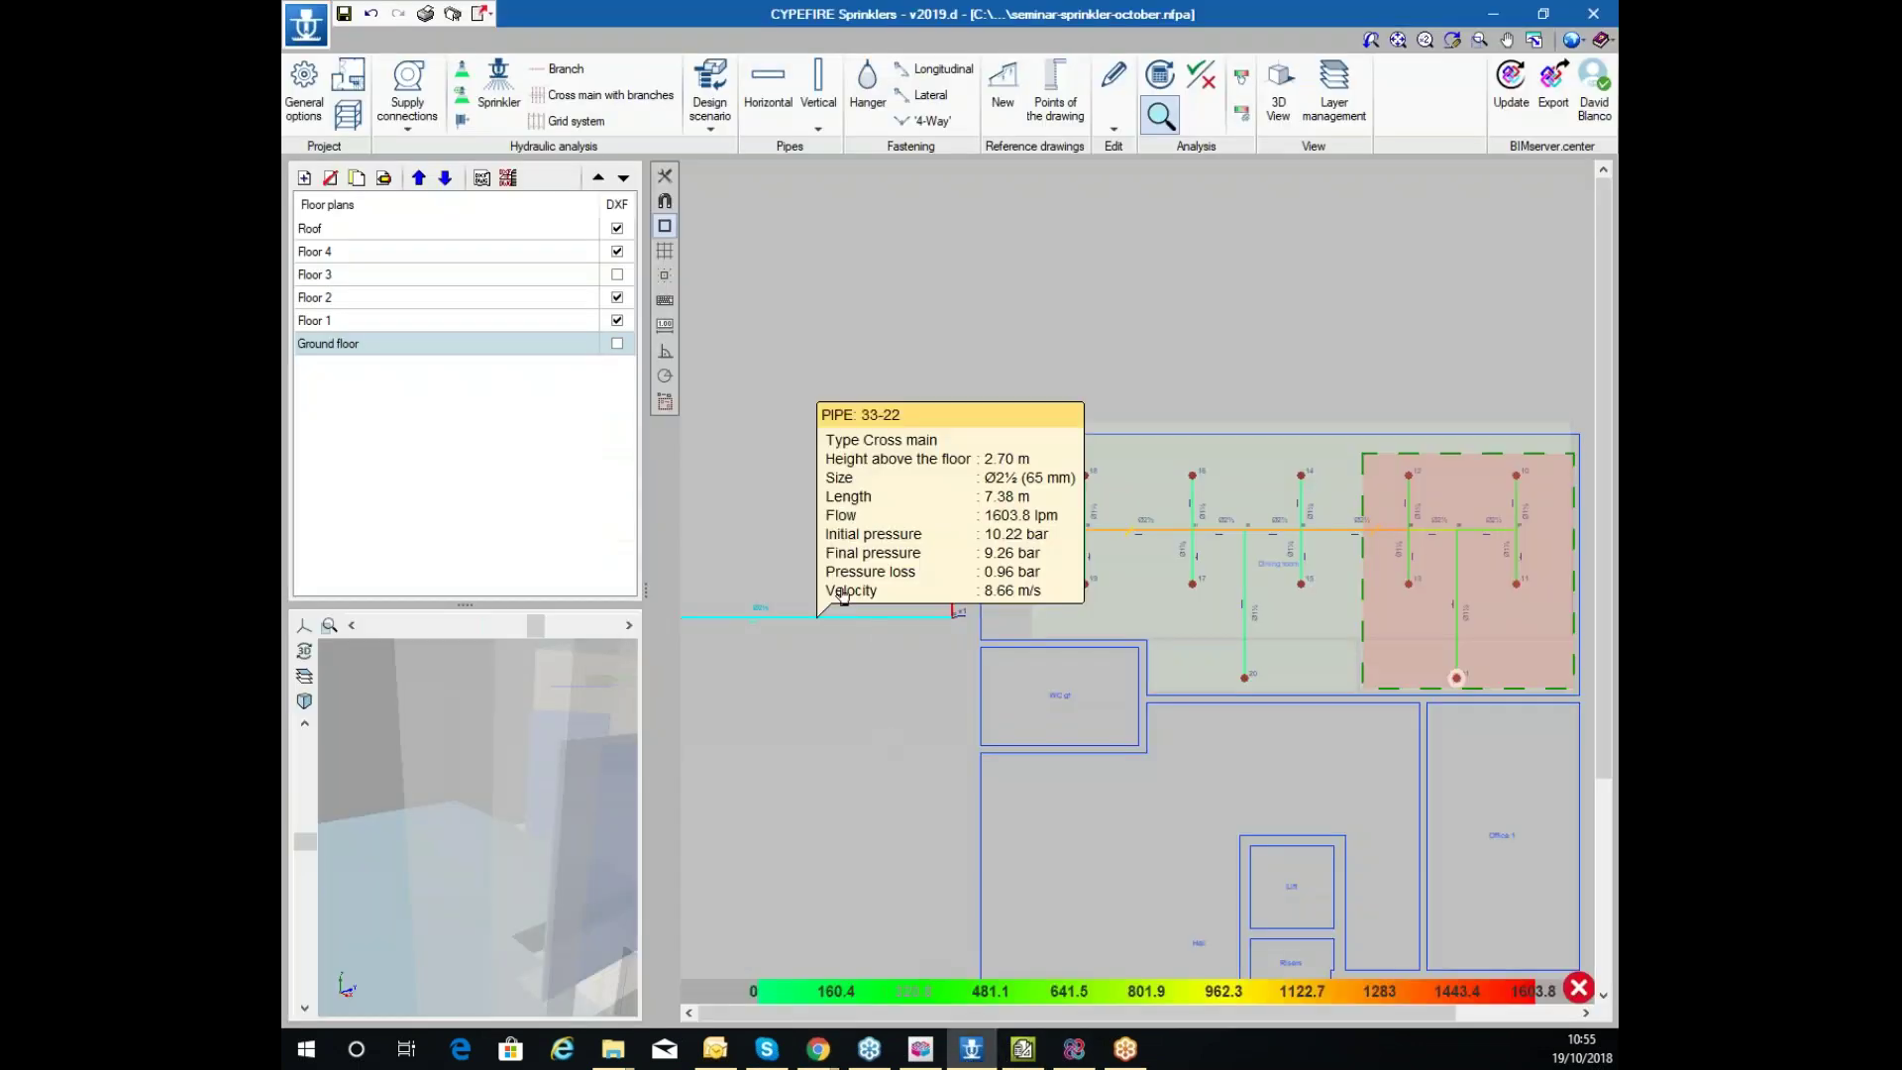
pyautogui.scroll(4, 929, 402)
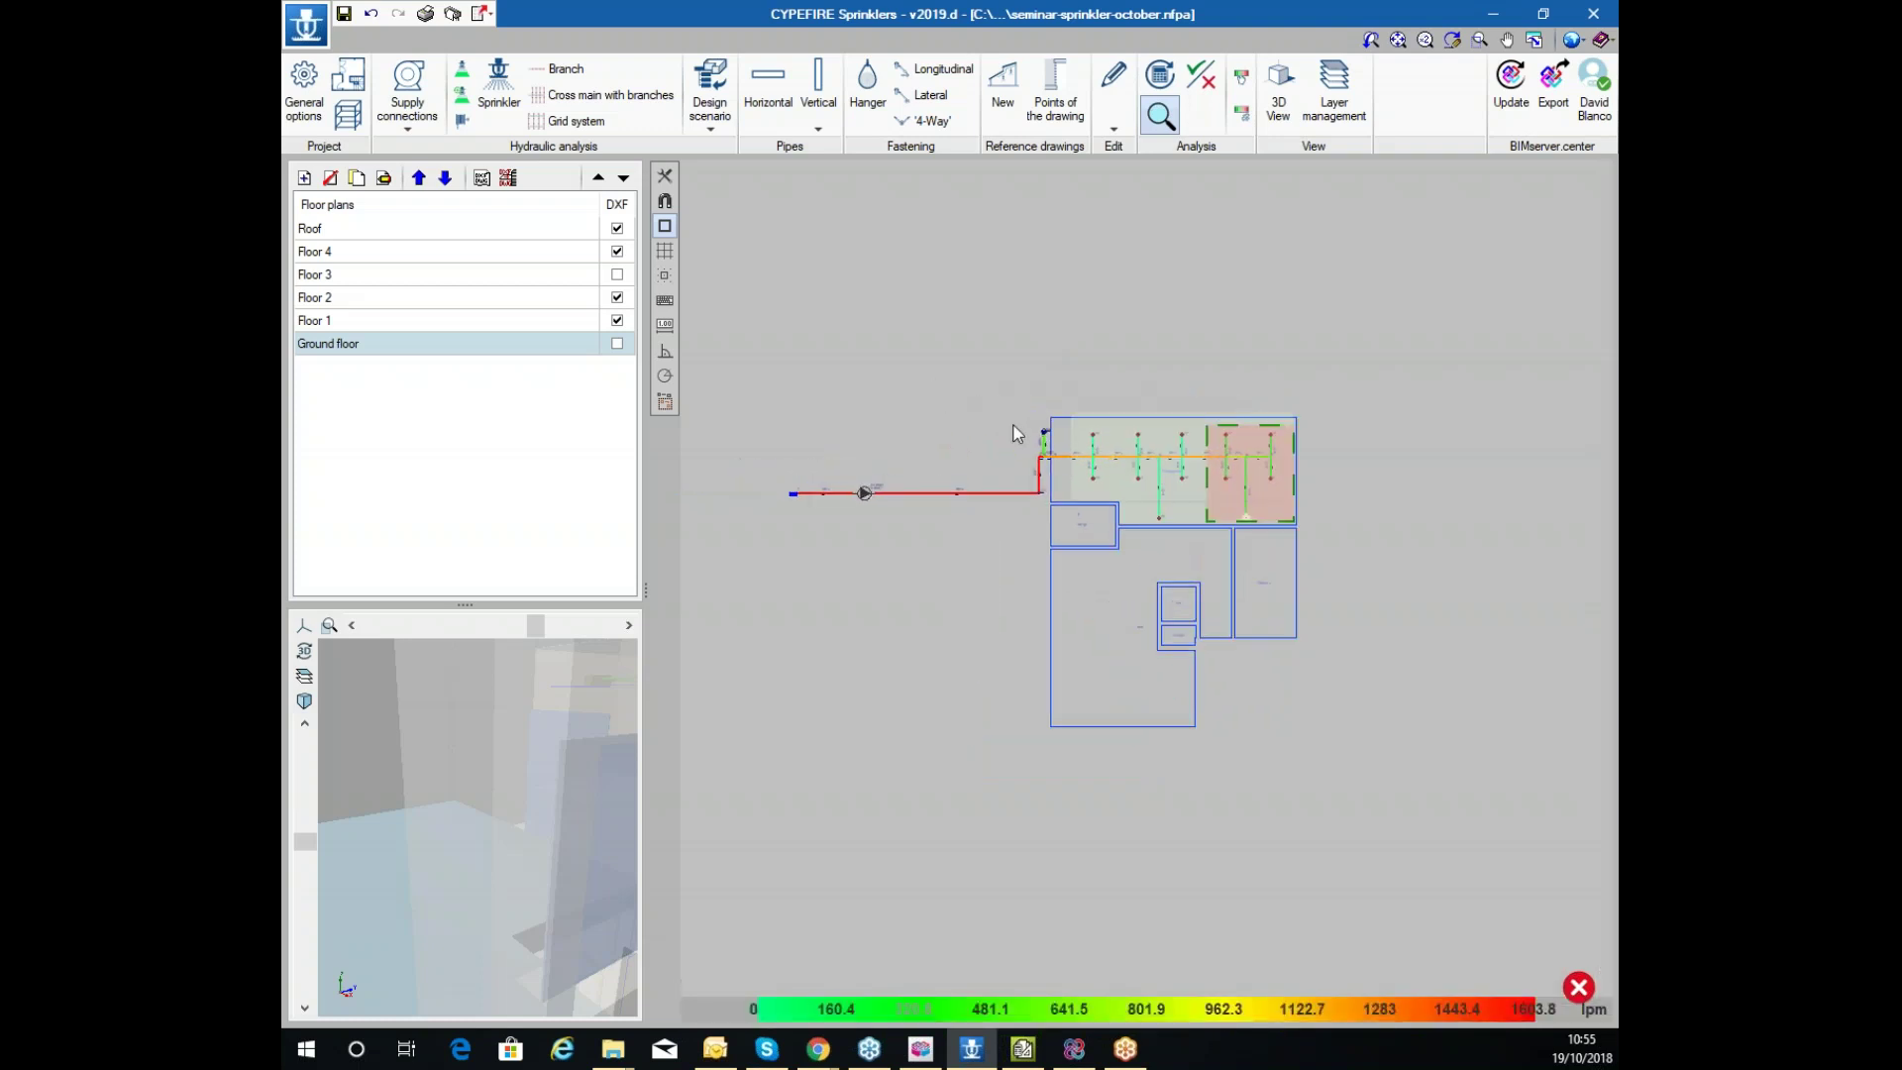
pyautogui.scroll(1, 1040, 435)
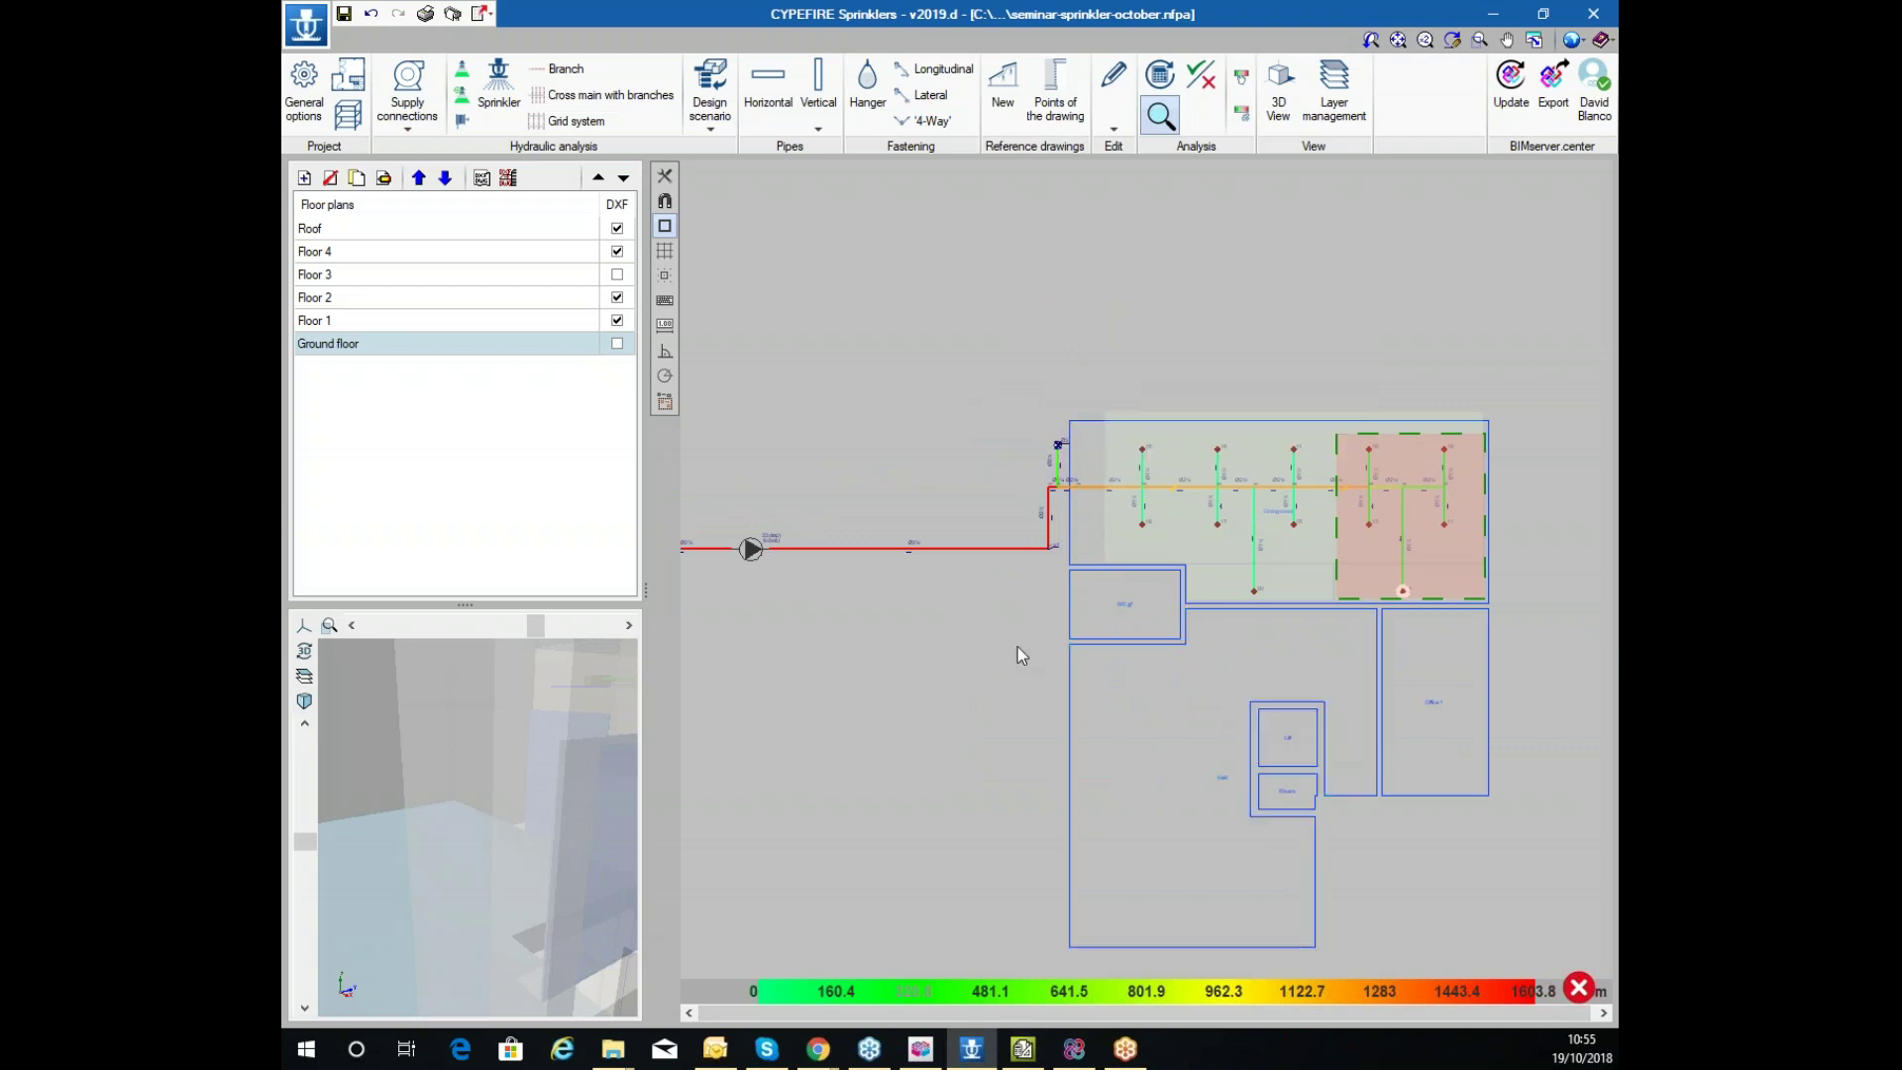
# Minimise CYPEFIRE Sprinklers and look through the program groups in the CYPE 2019 launcher
pyautogui.click(1492, 14)
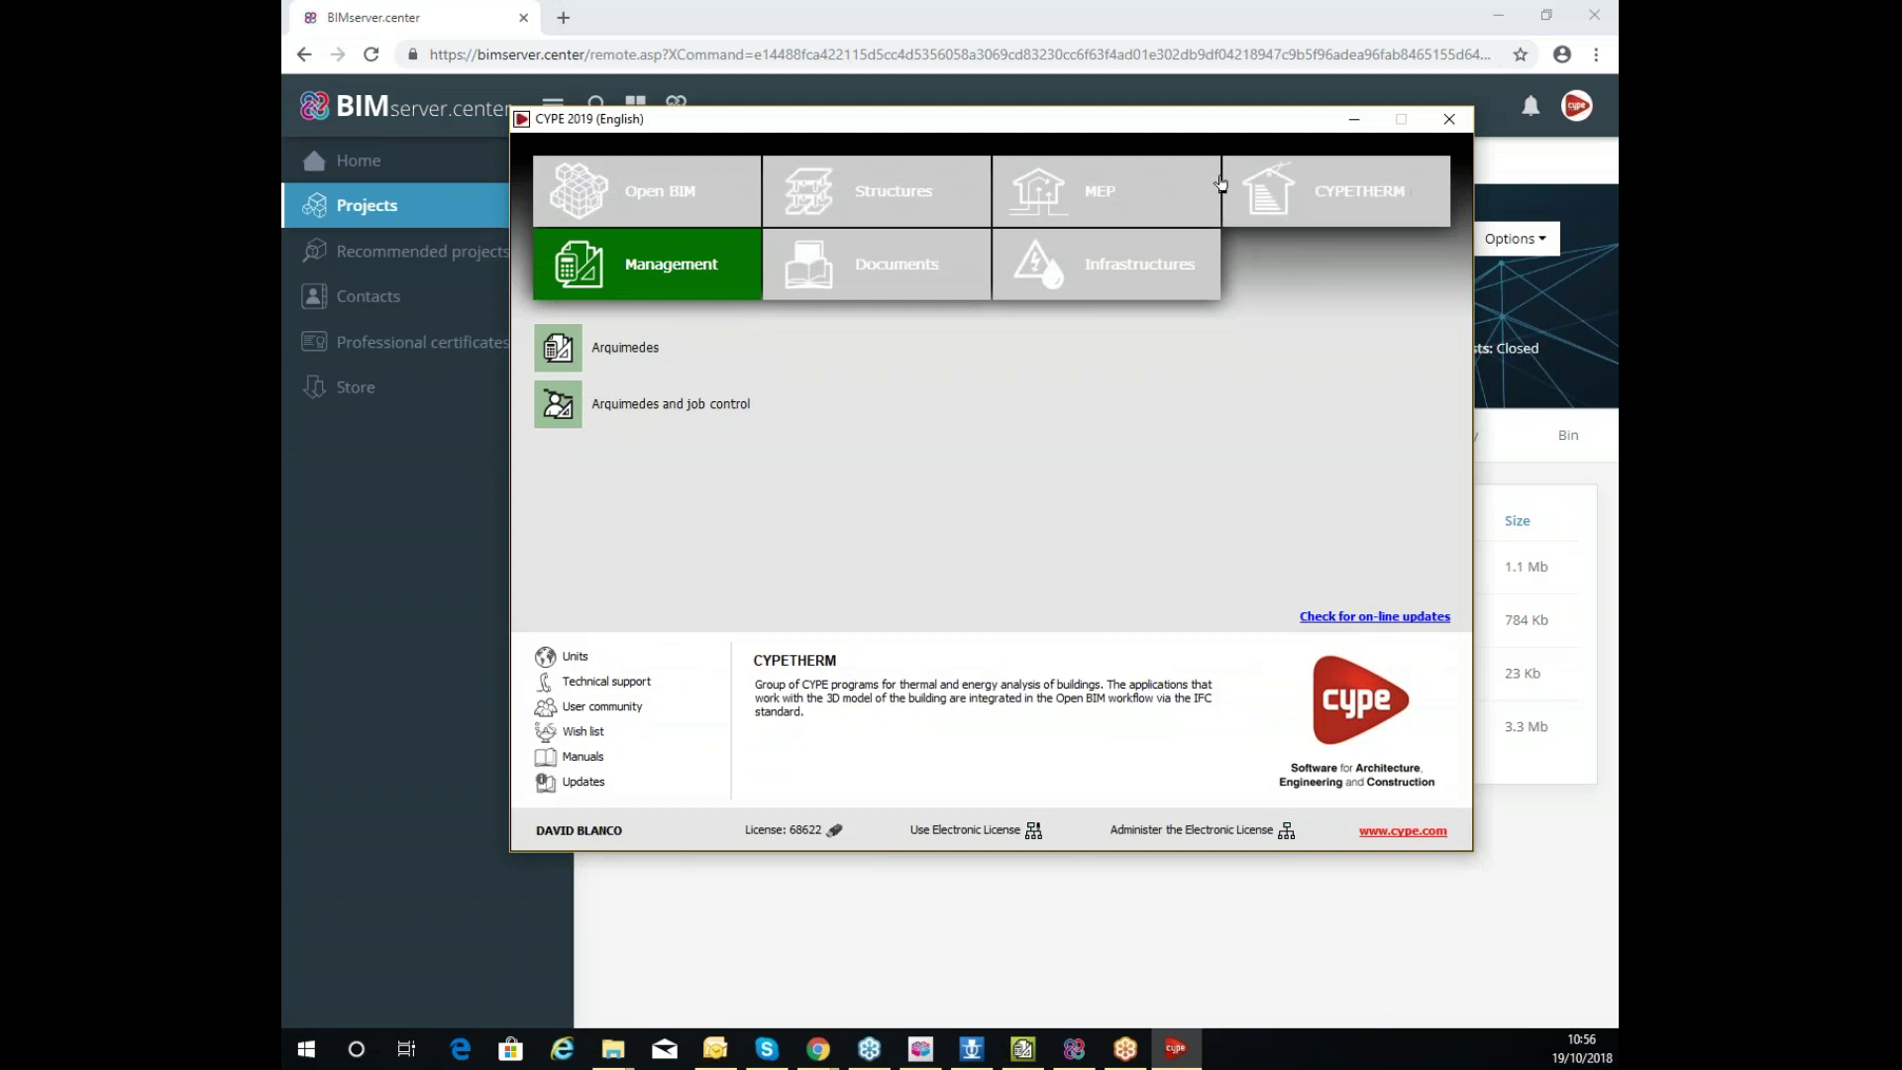
pyautogui.click(1216, 186)
pyautogui.click(1354, 120)
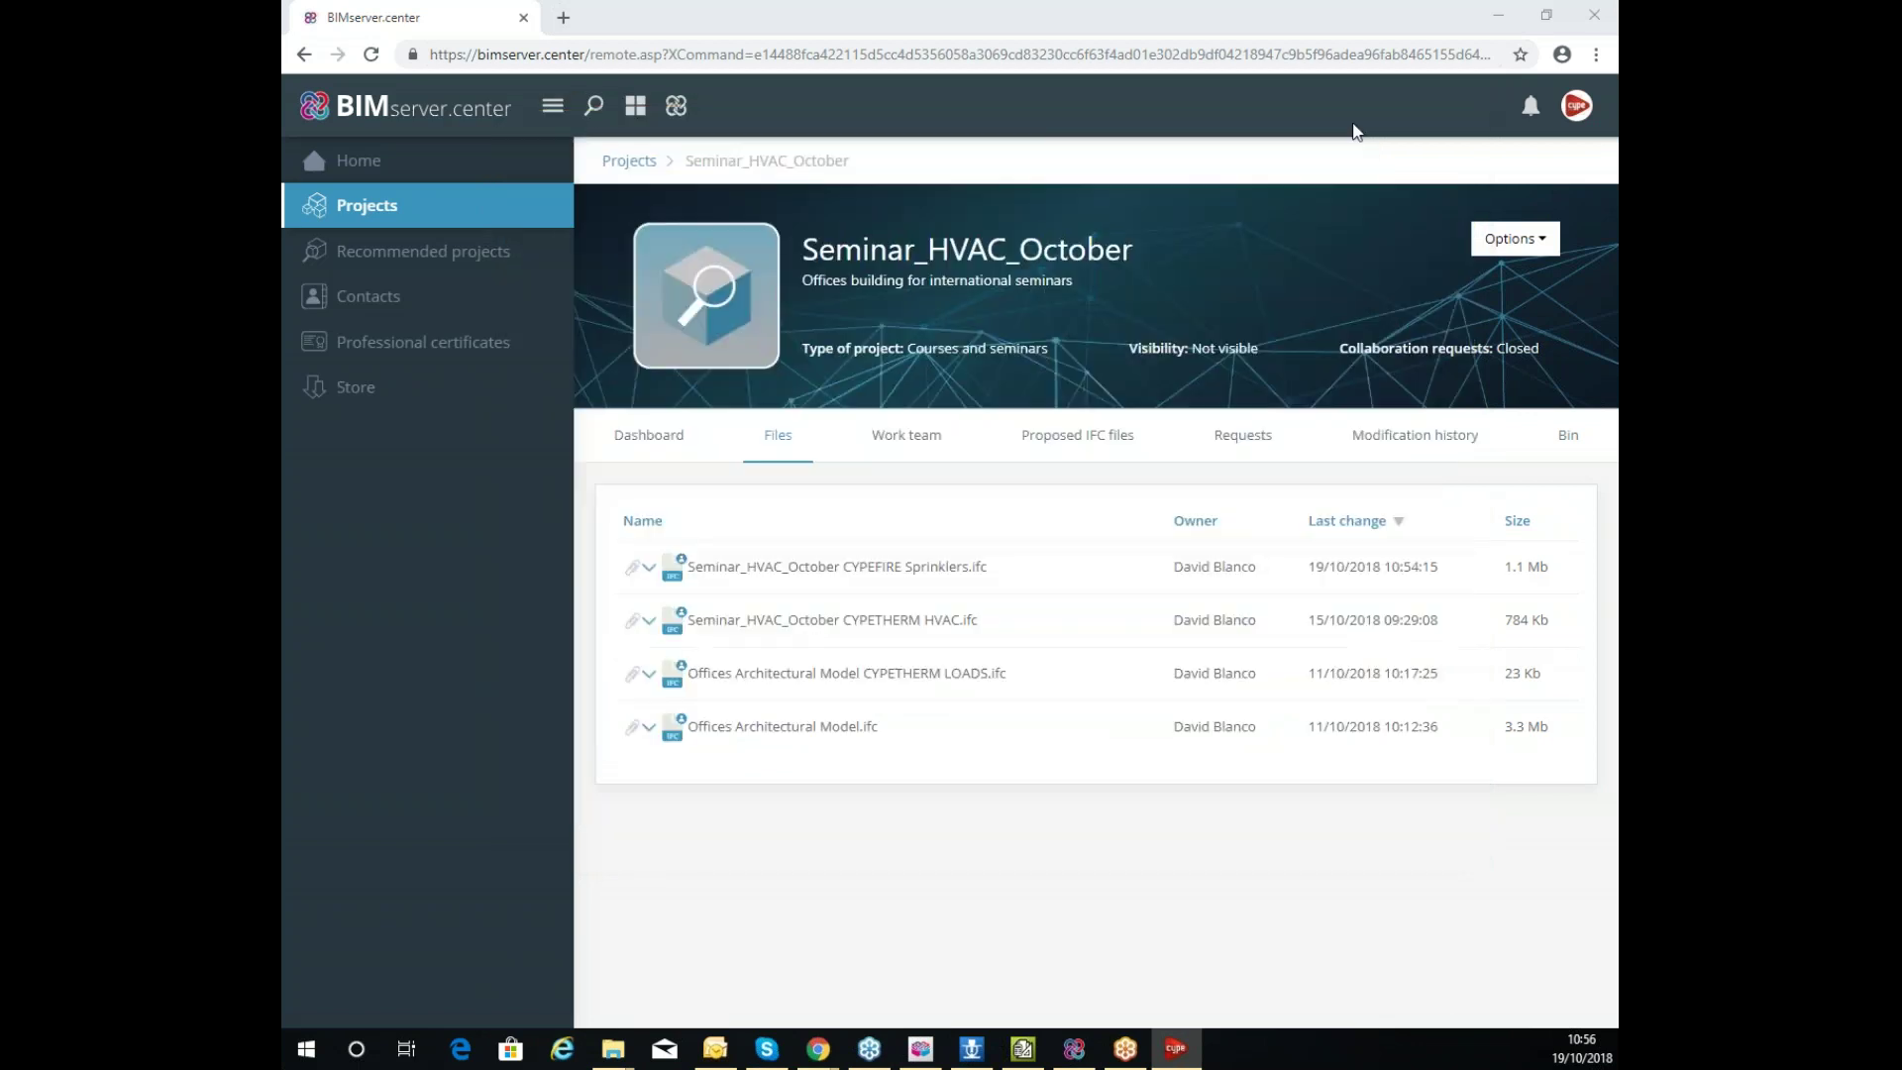
# Search the BIMserver.center store for "cypefire" and read the description of CYPEFIRE Design
pyautogui.click(344, 389)
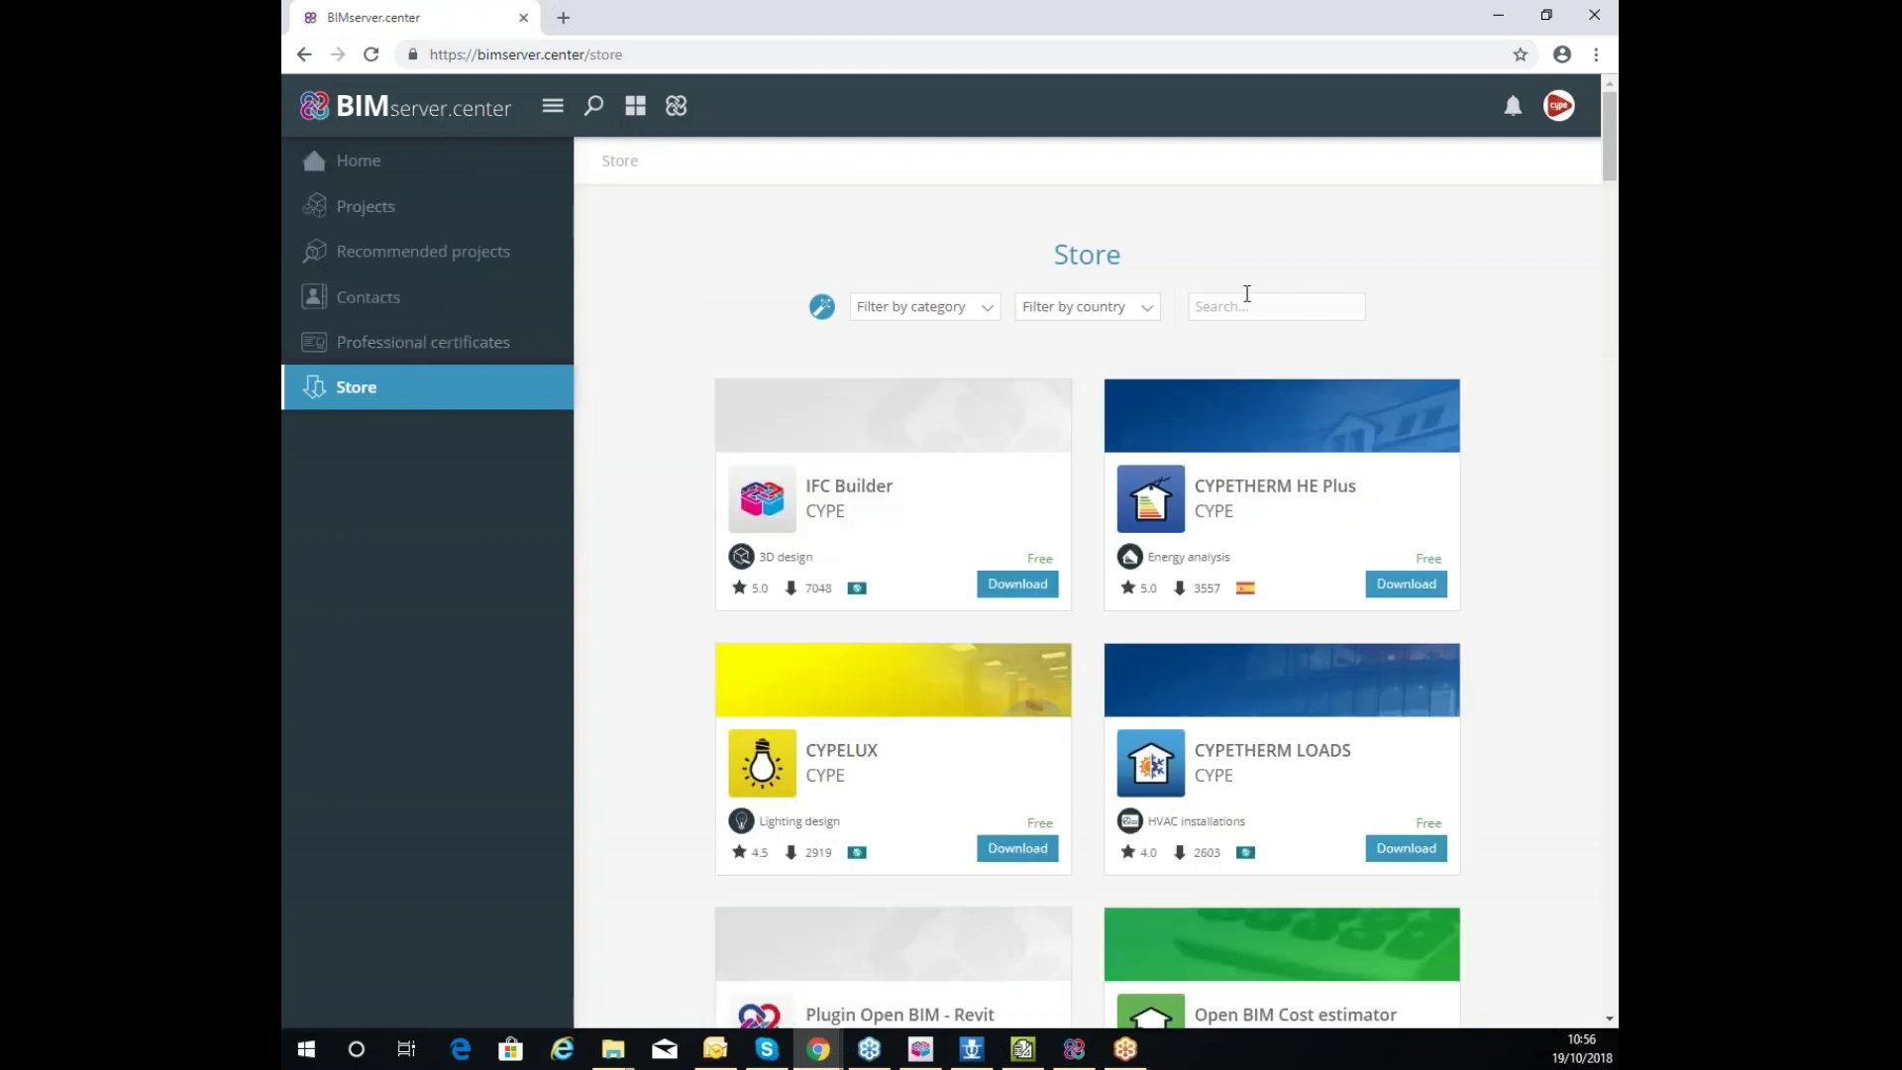
pyautogui.write('cypefire')
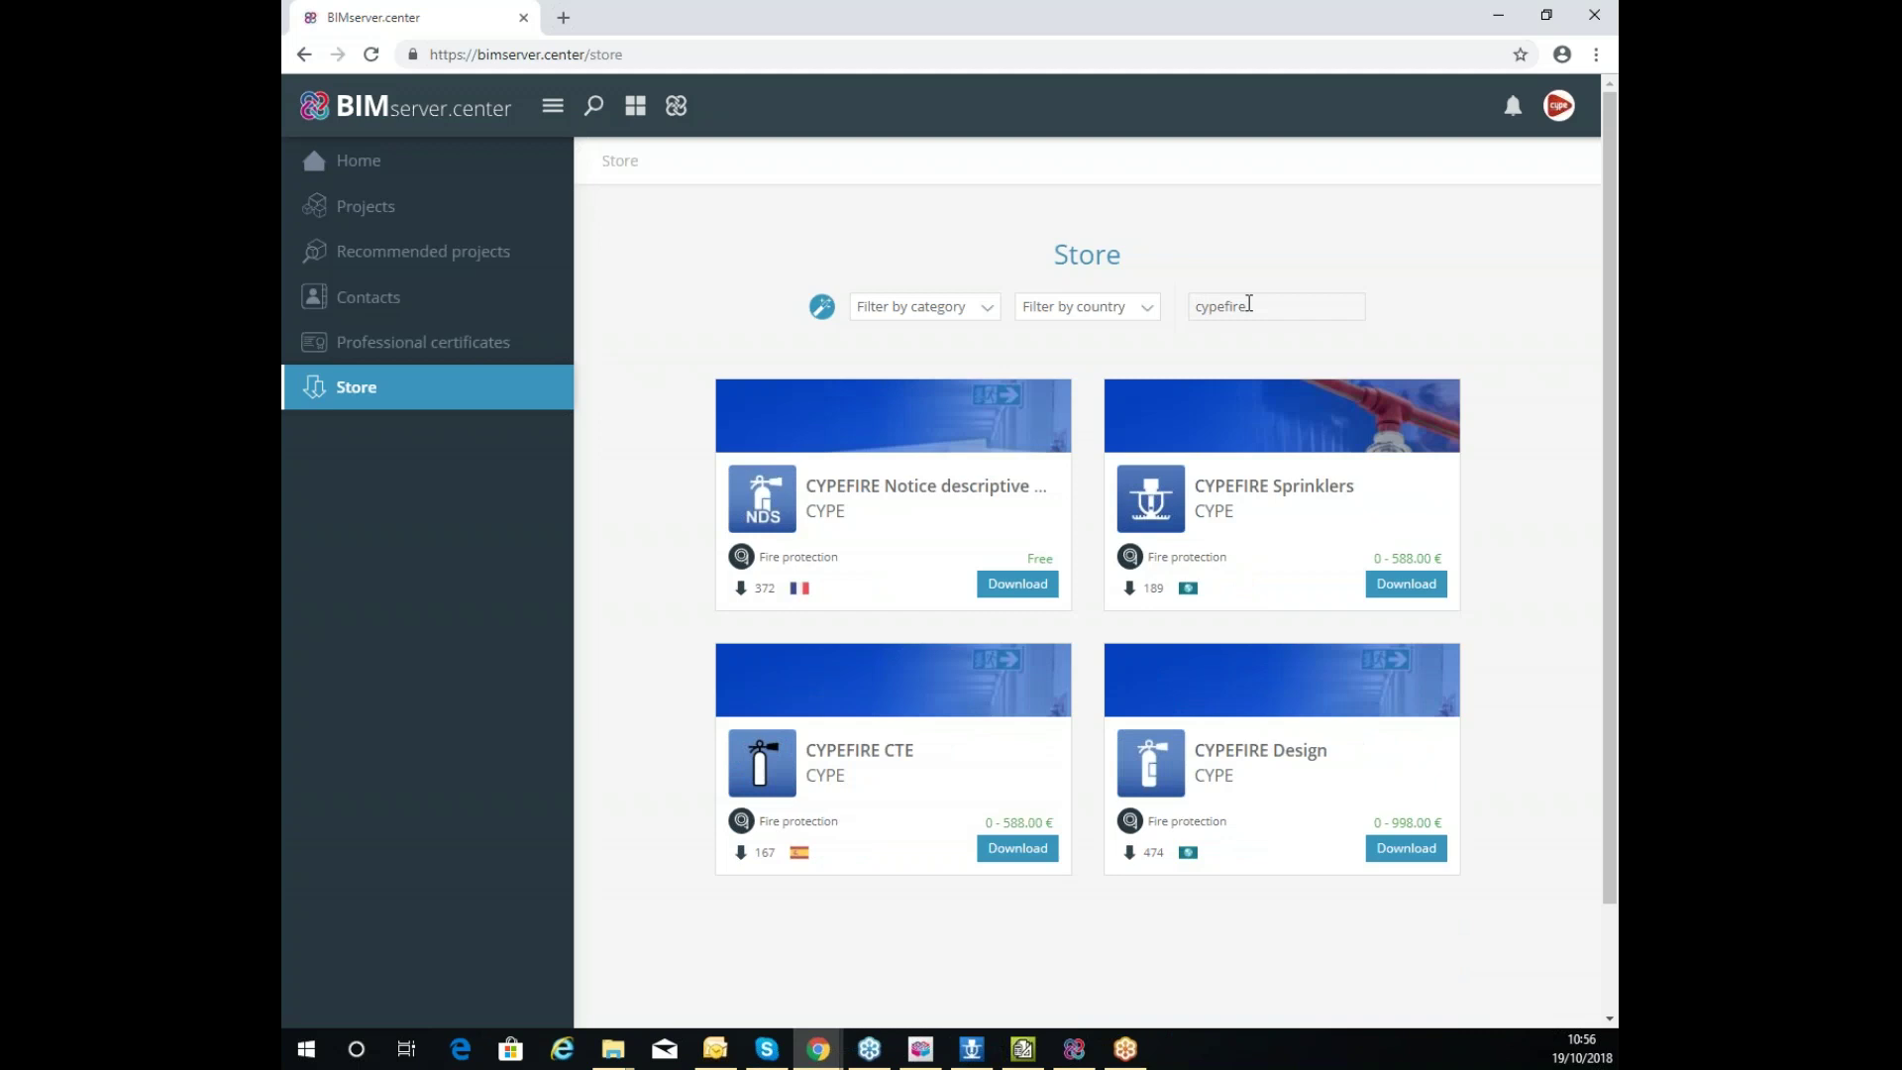
pyautogui.scroll(-2, 1189, 664)
pyautogui.moveTo(1303, 644)
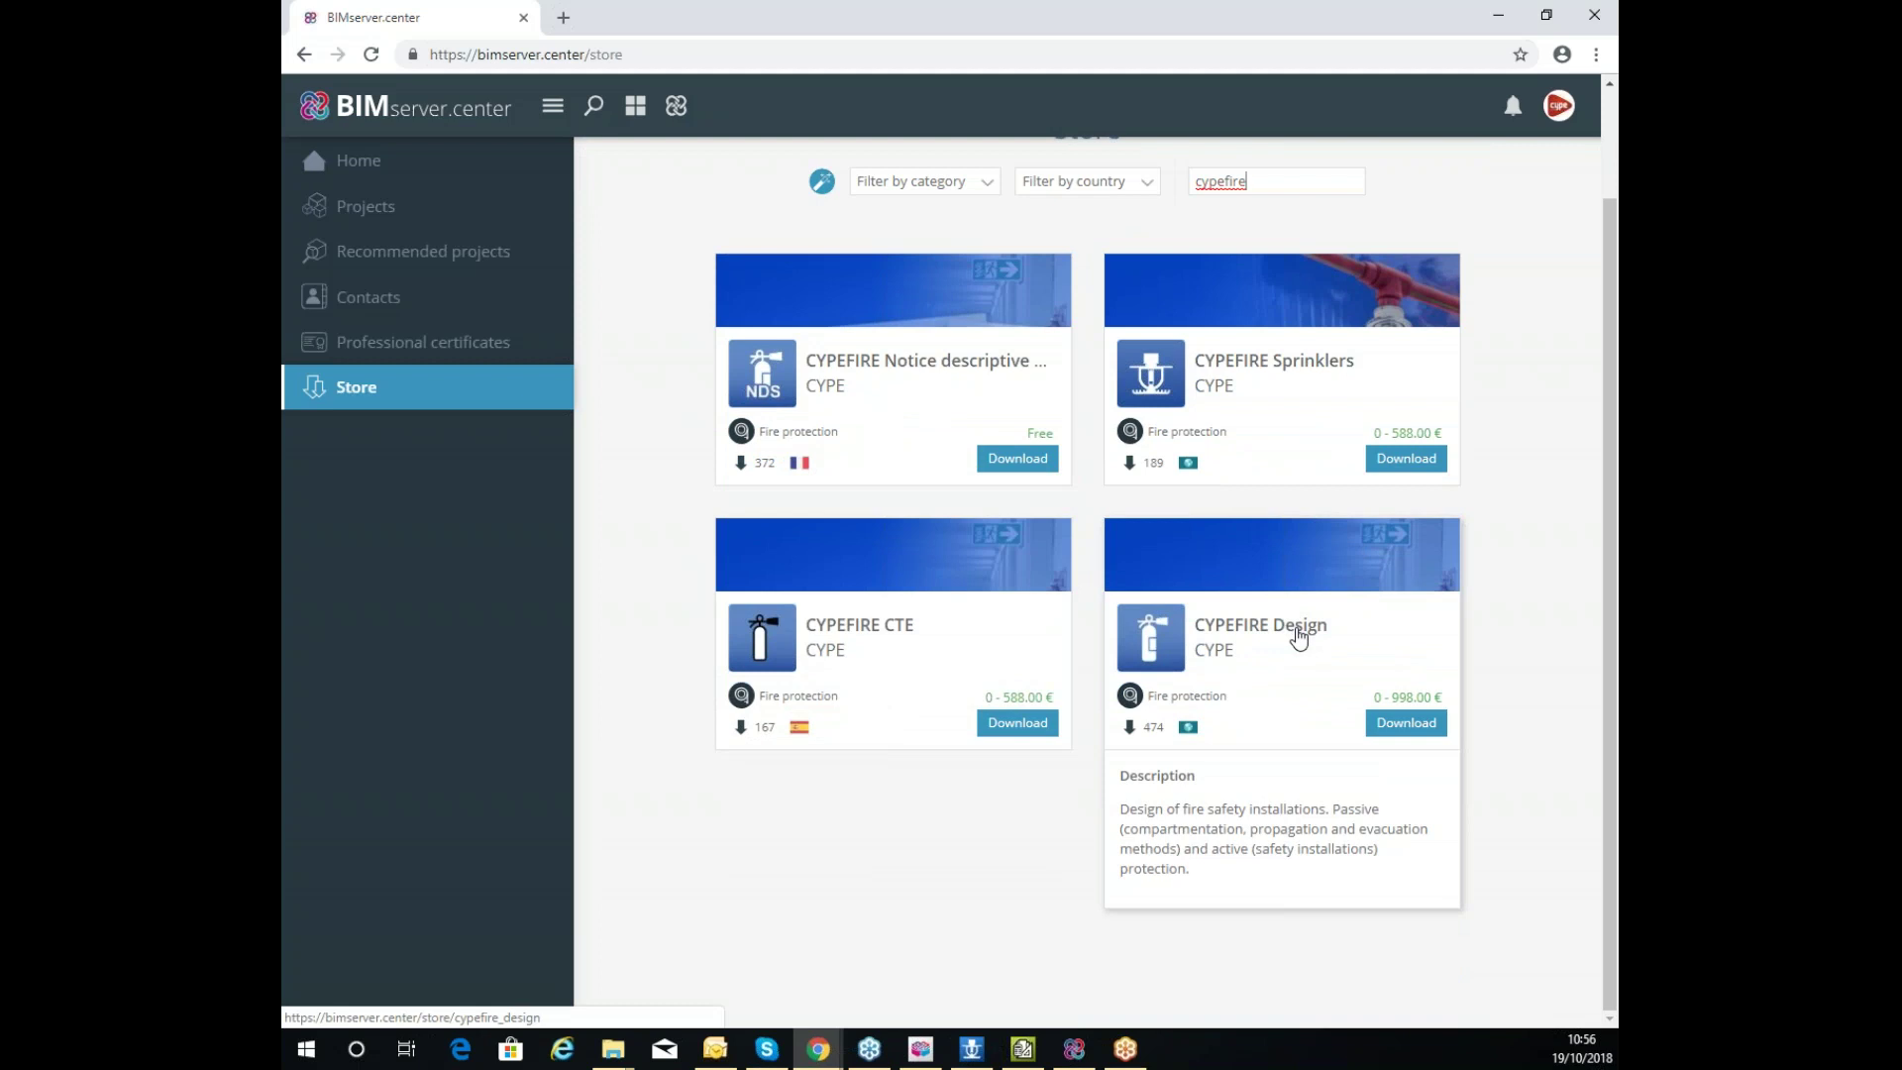
pyautogui.moveTo(1422, 522)
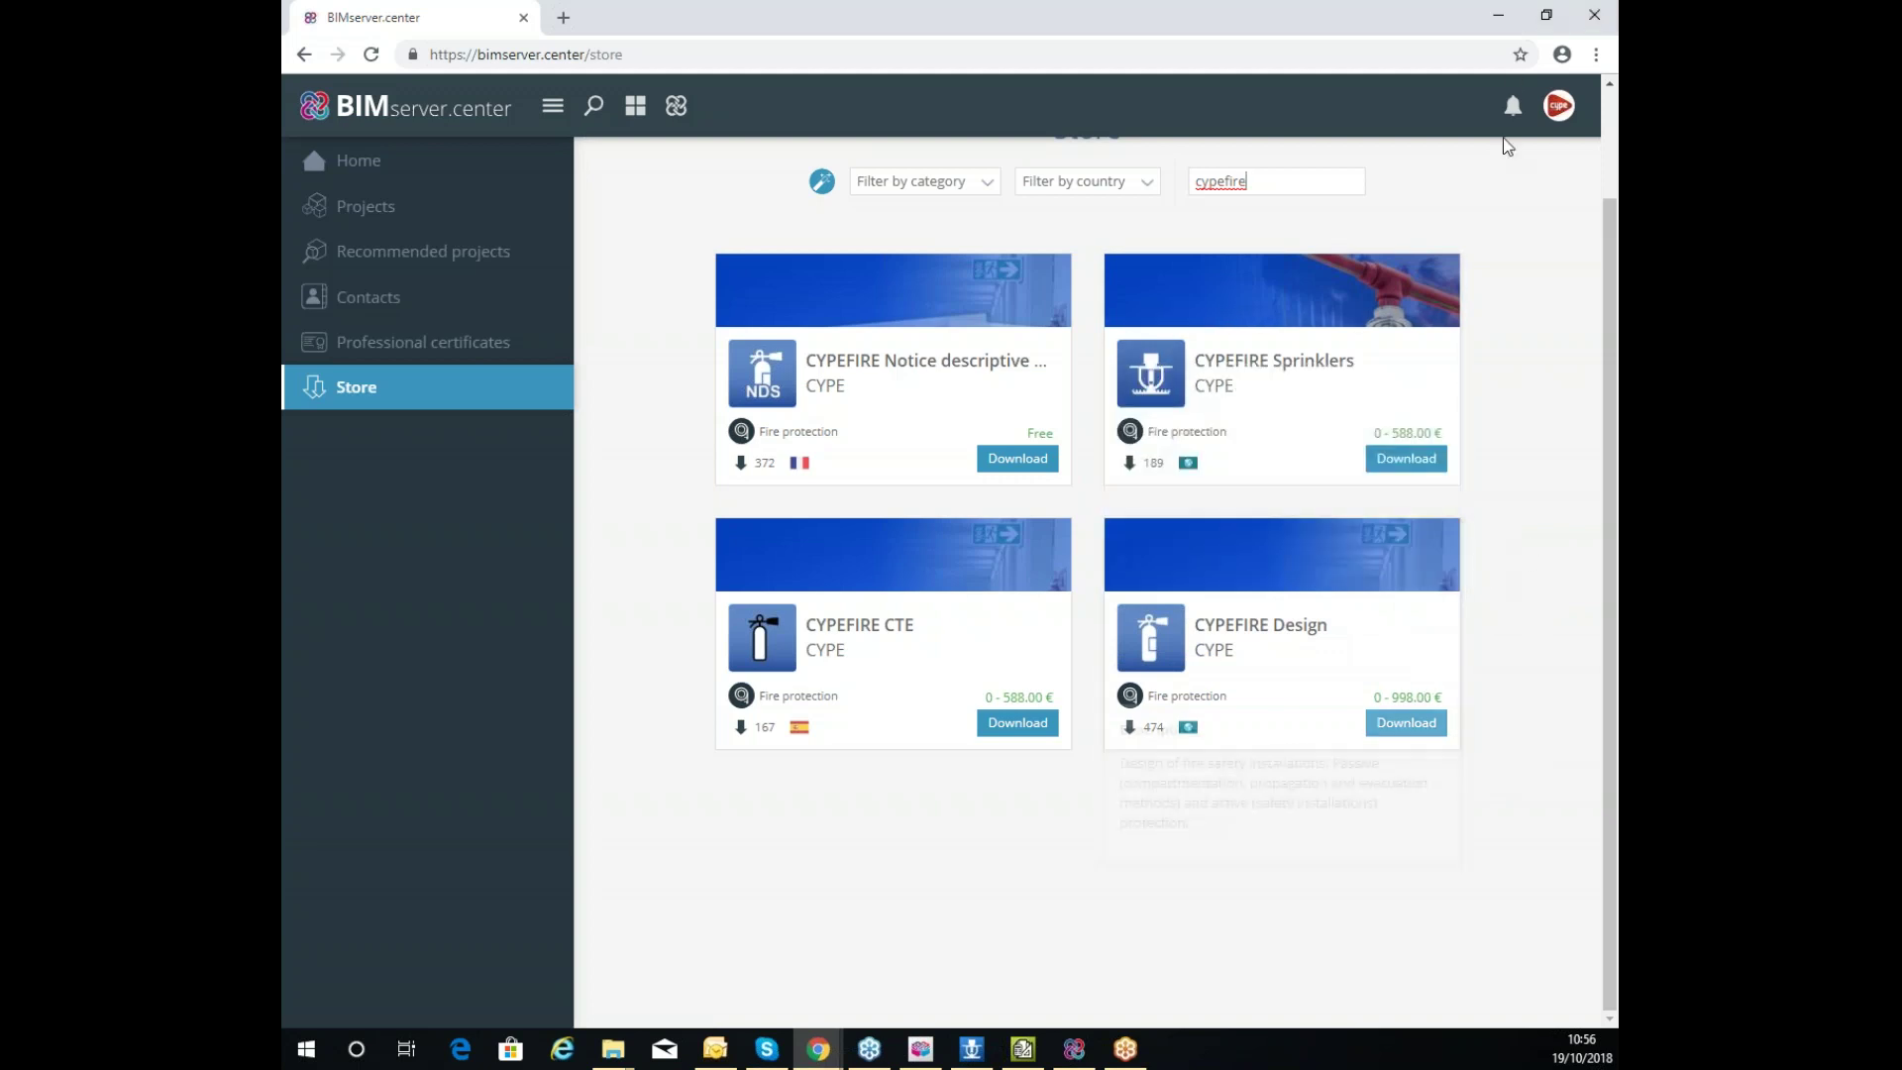
# Clear the open browser and Synchroniser windows from the desktop, start CYPEFIRE Design and maximise its window
pyautogui.click(1491, 14)
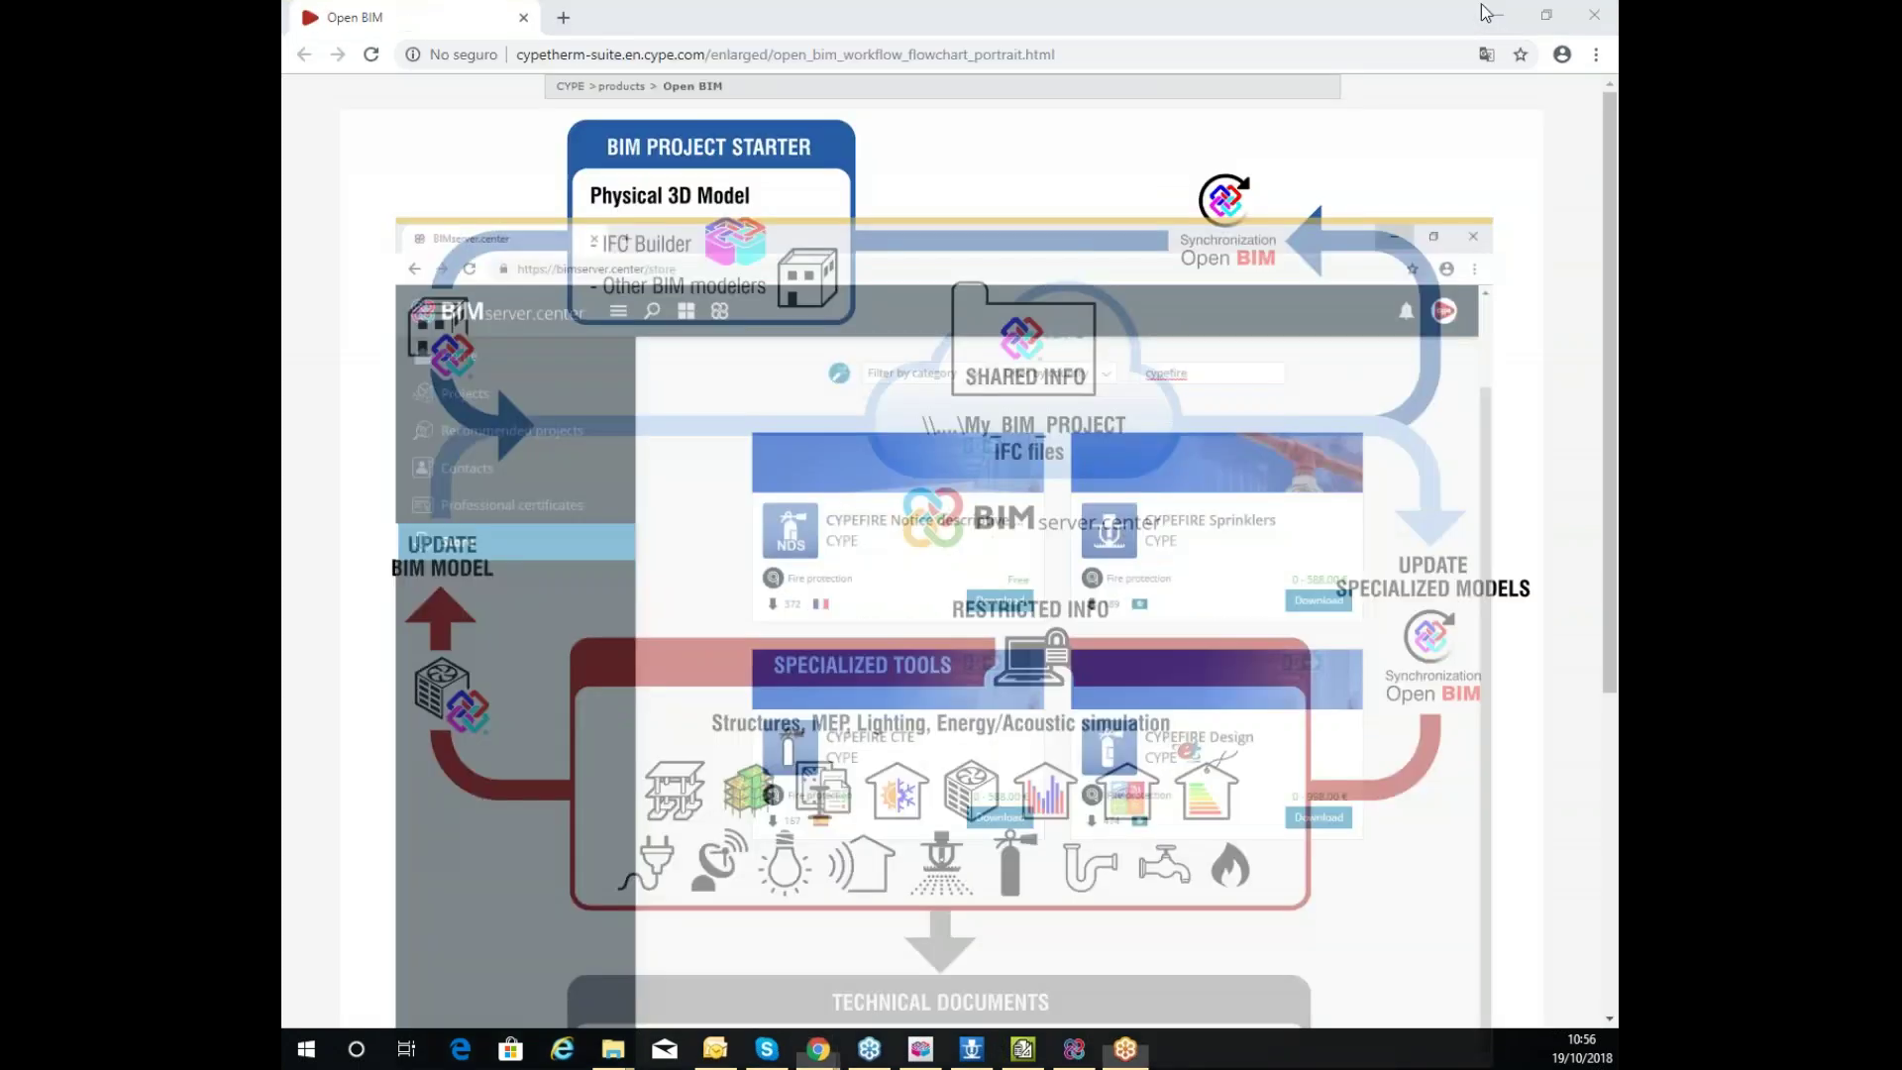
pyautogui.click(1494, 16)
pyautogui.click(1496, 18)
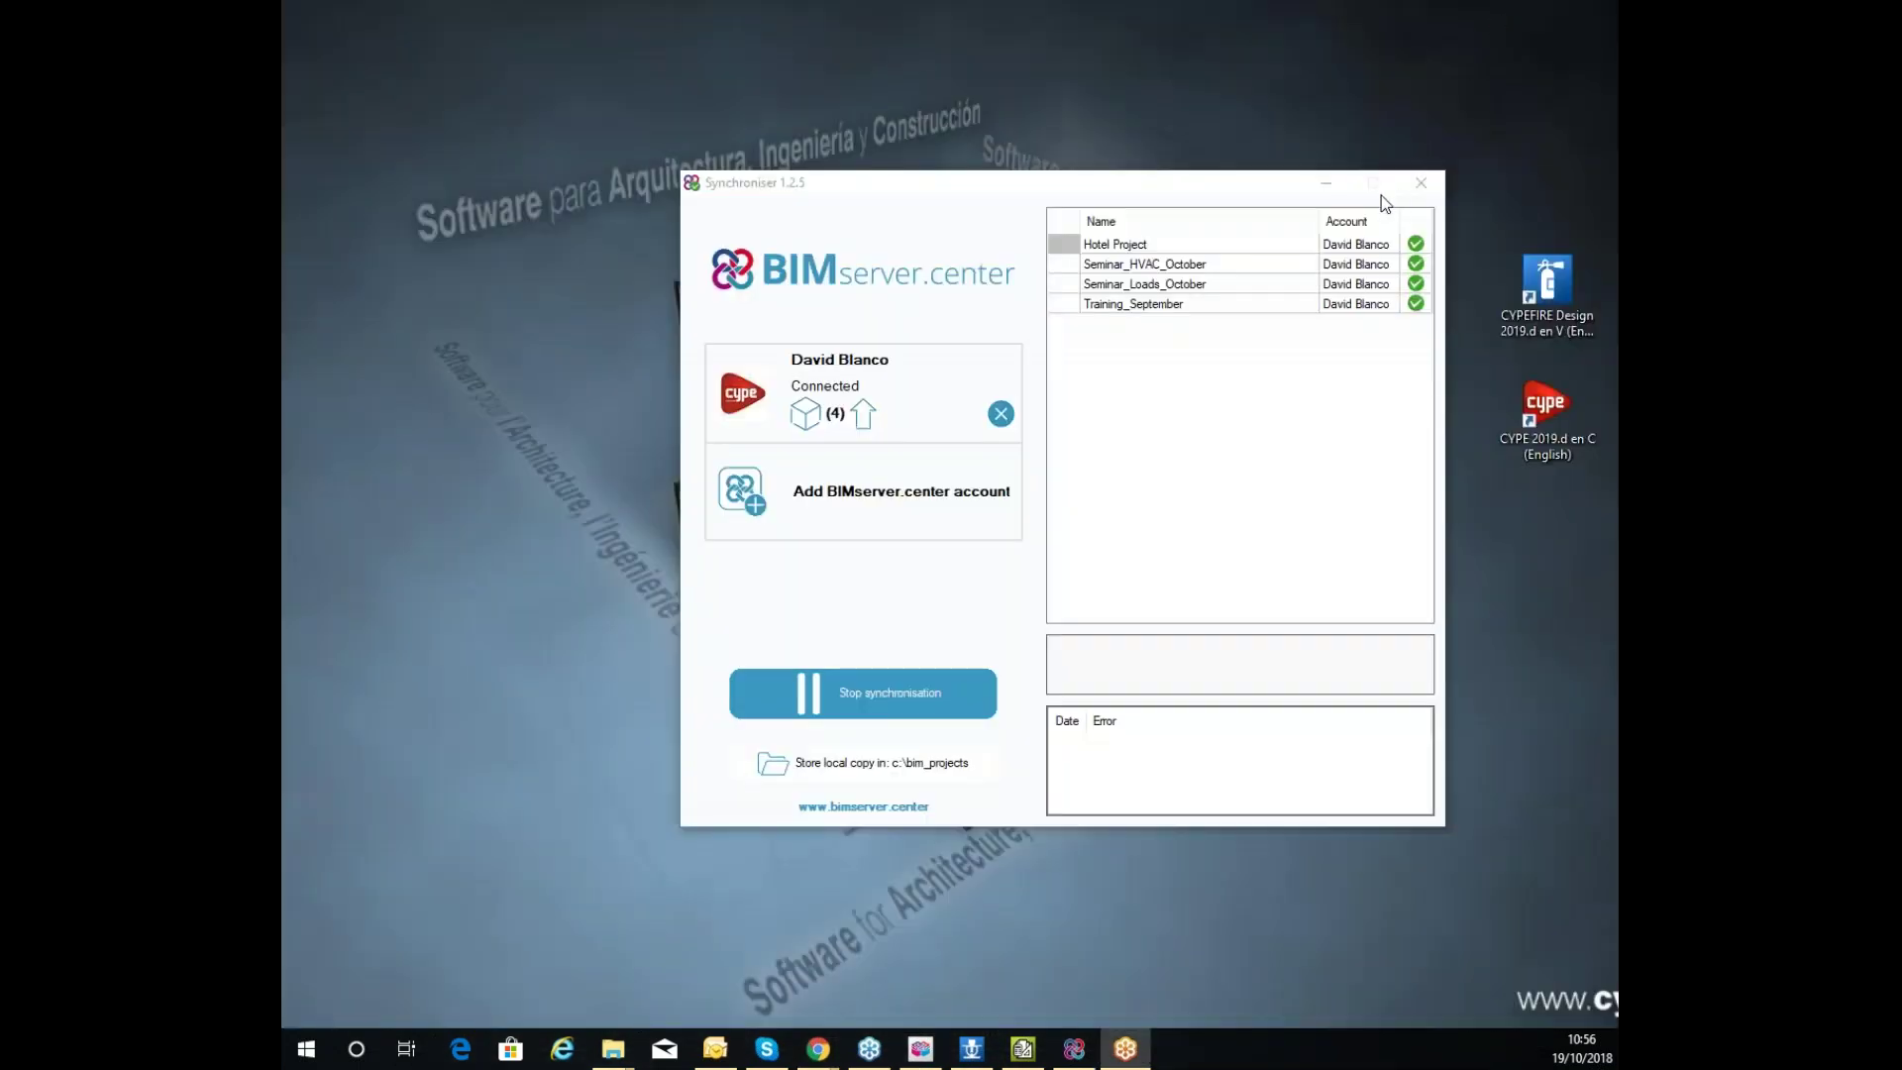
pyautogui.click(1325, 182)
pyautogui.doubleClick(1546, 285)
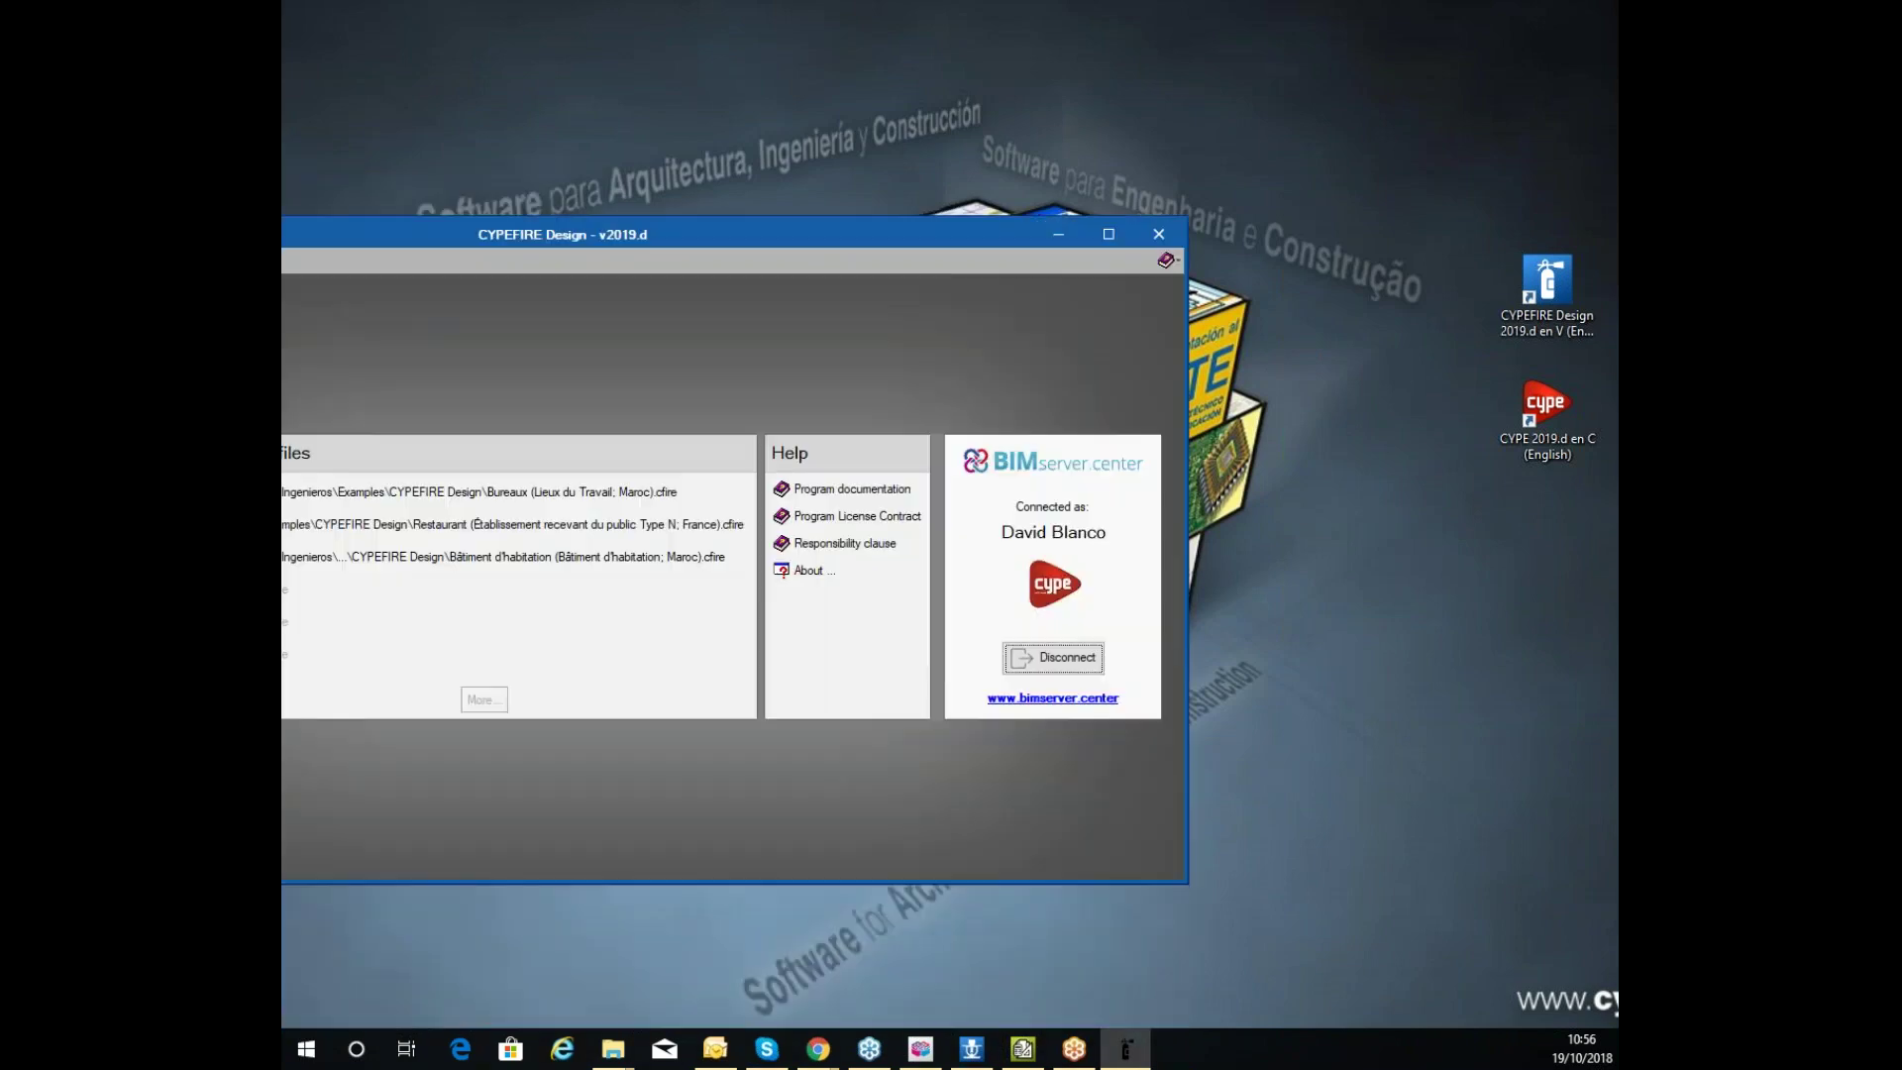
pyautogui.moveTo(477, 220); pyautogui.dragTo(644, 8)
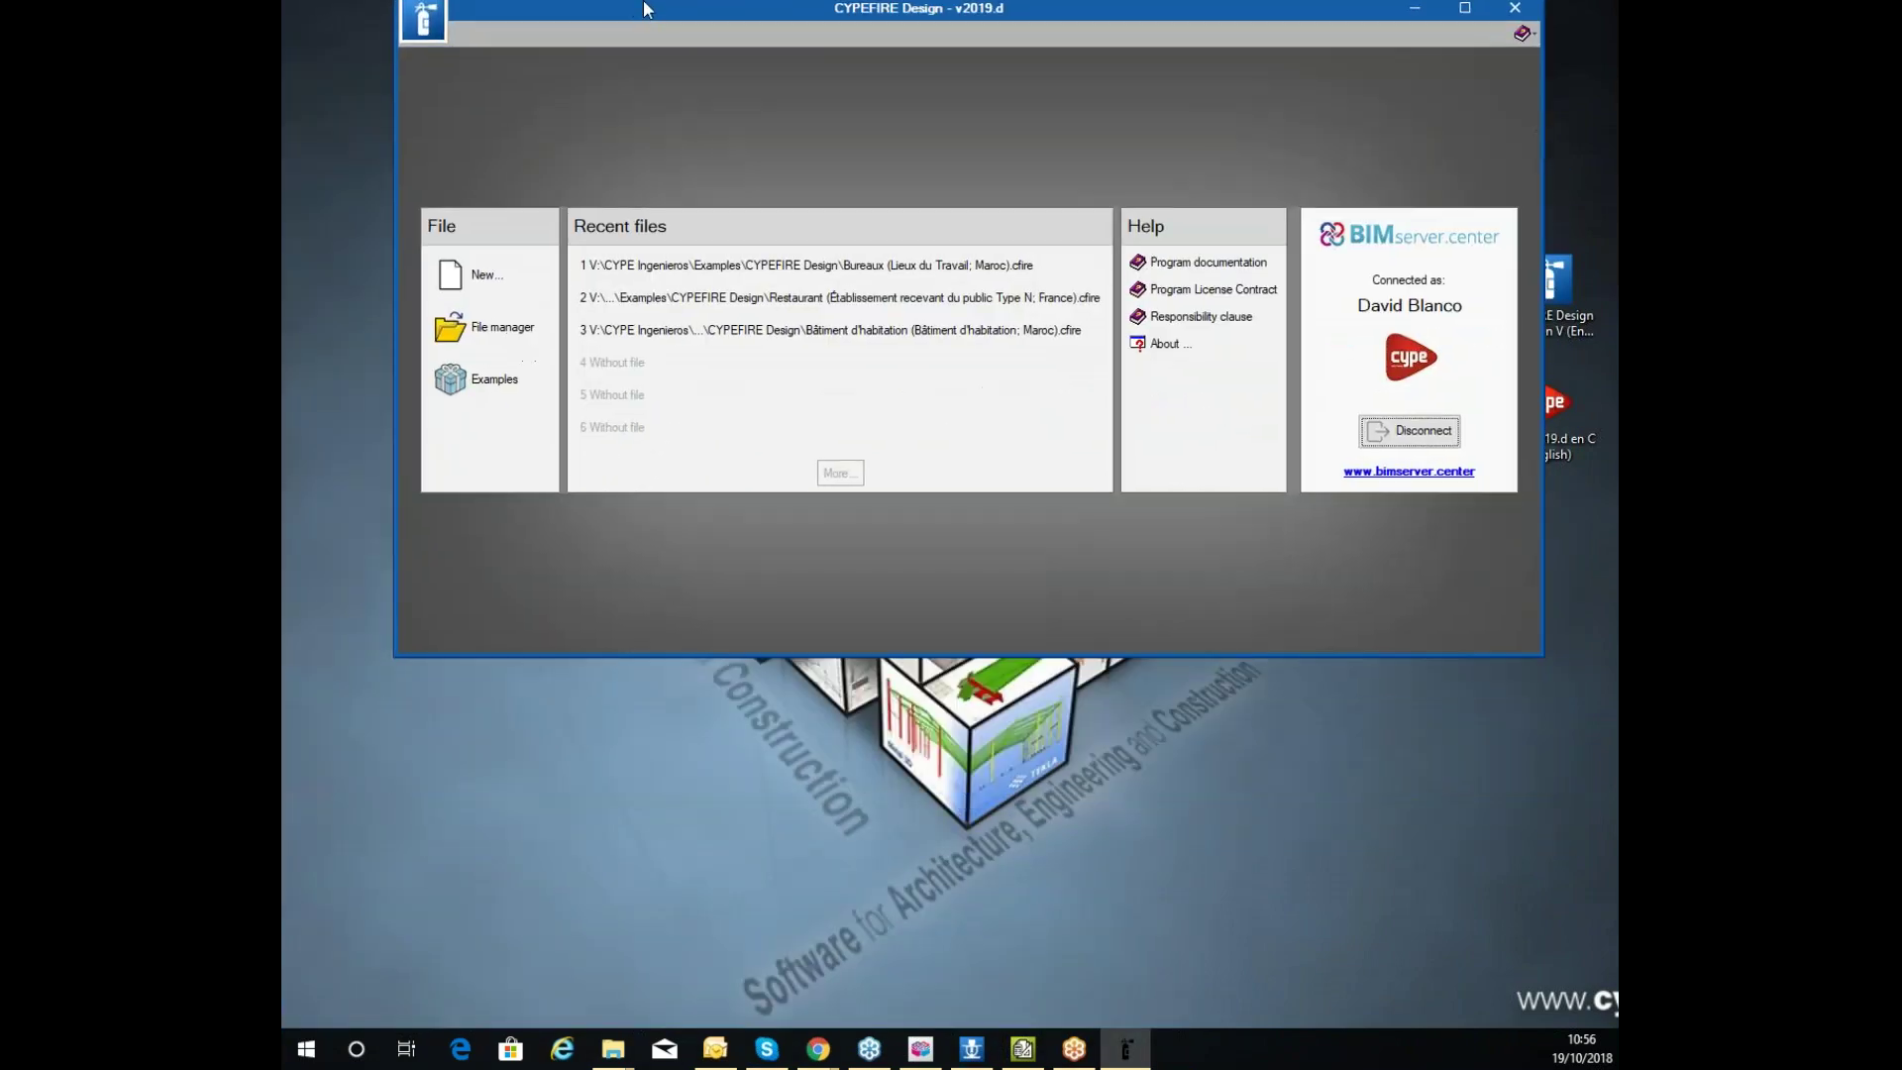
pyautogui.doubleClick(643, 8)
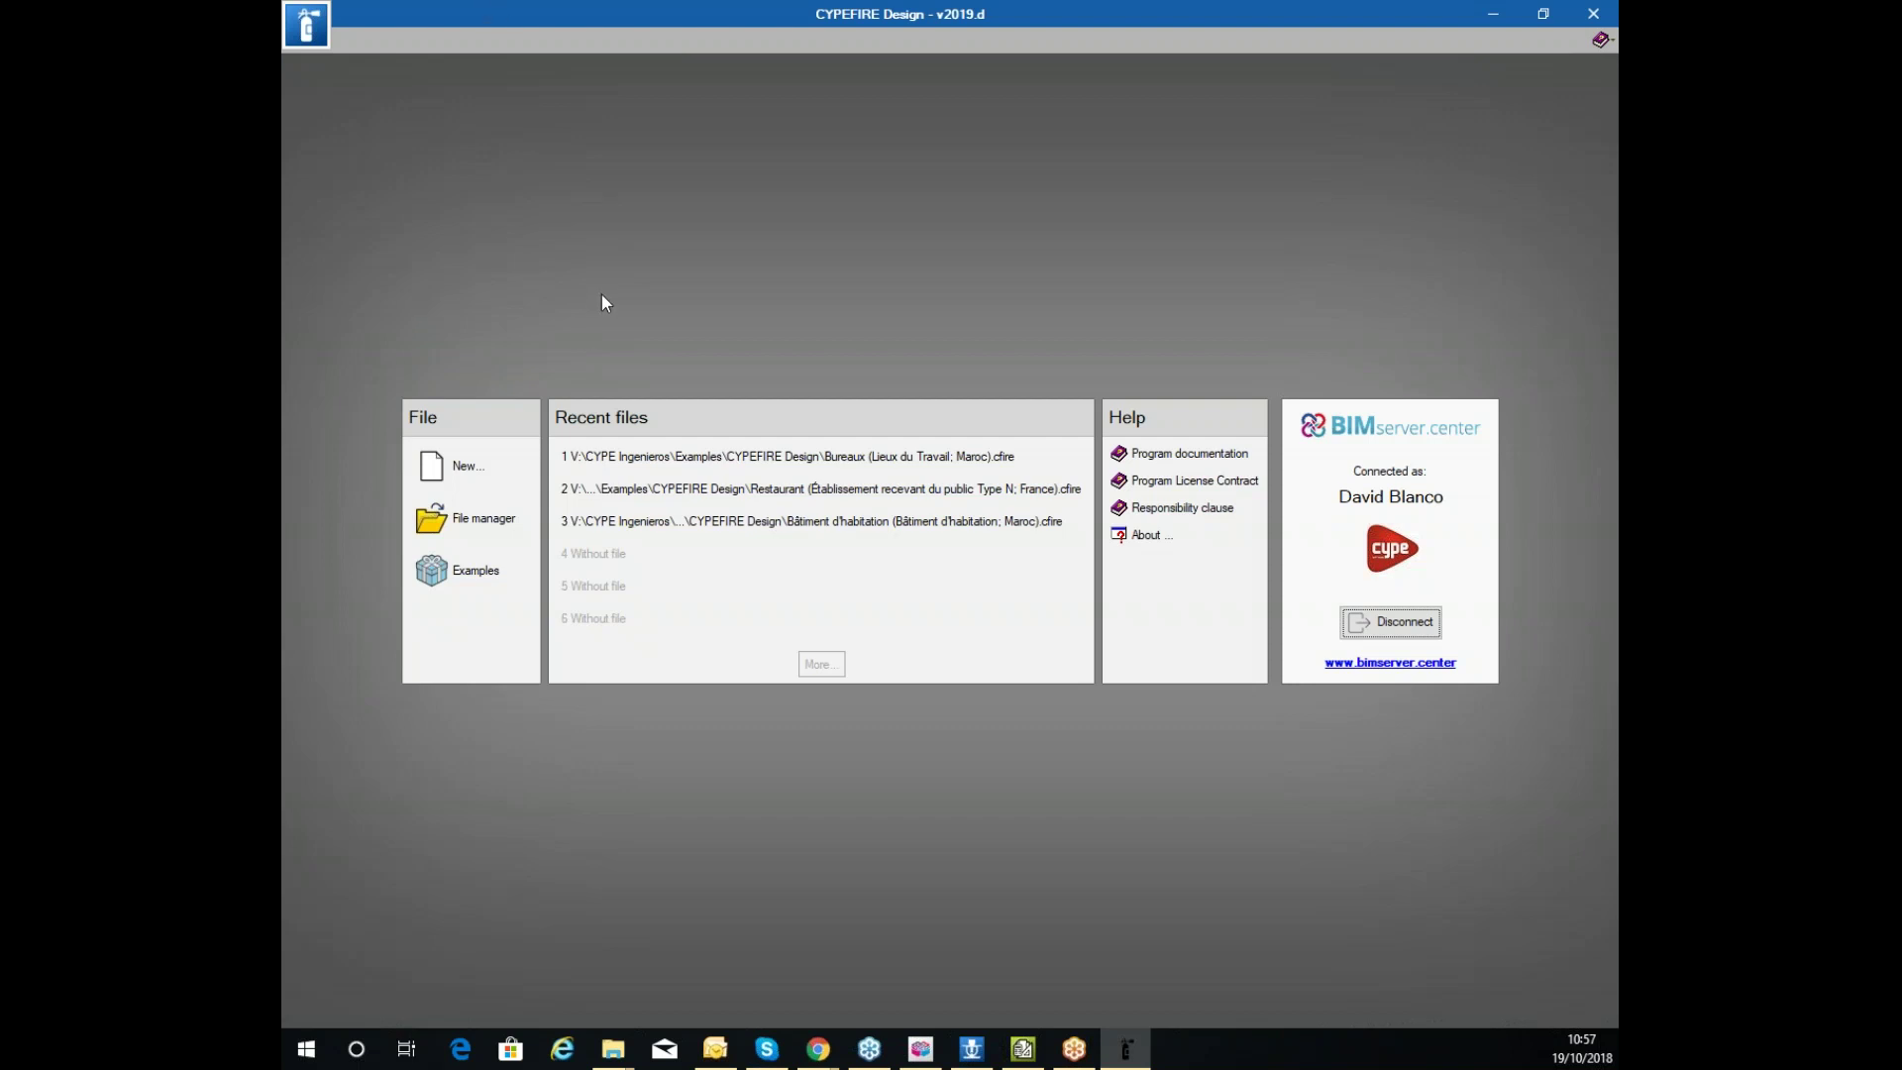
# Open the example project "Bureaux (Lieux du Travail; Maroc)"
pyautogui.click(509, 569)
pyautogui.click(708, 587)
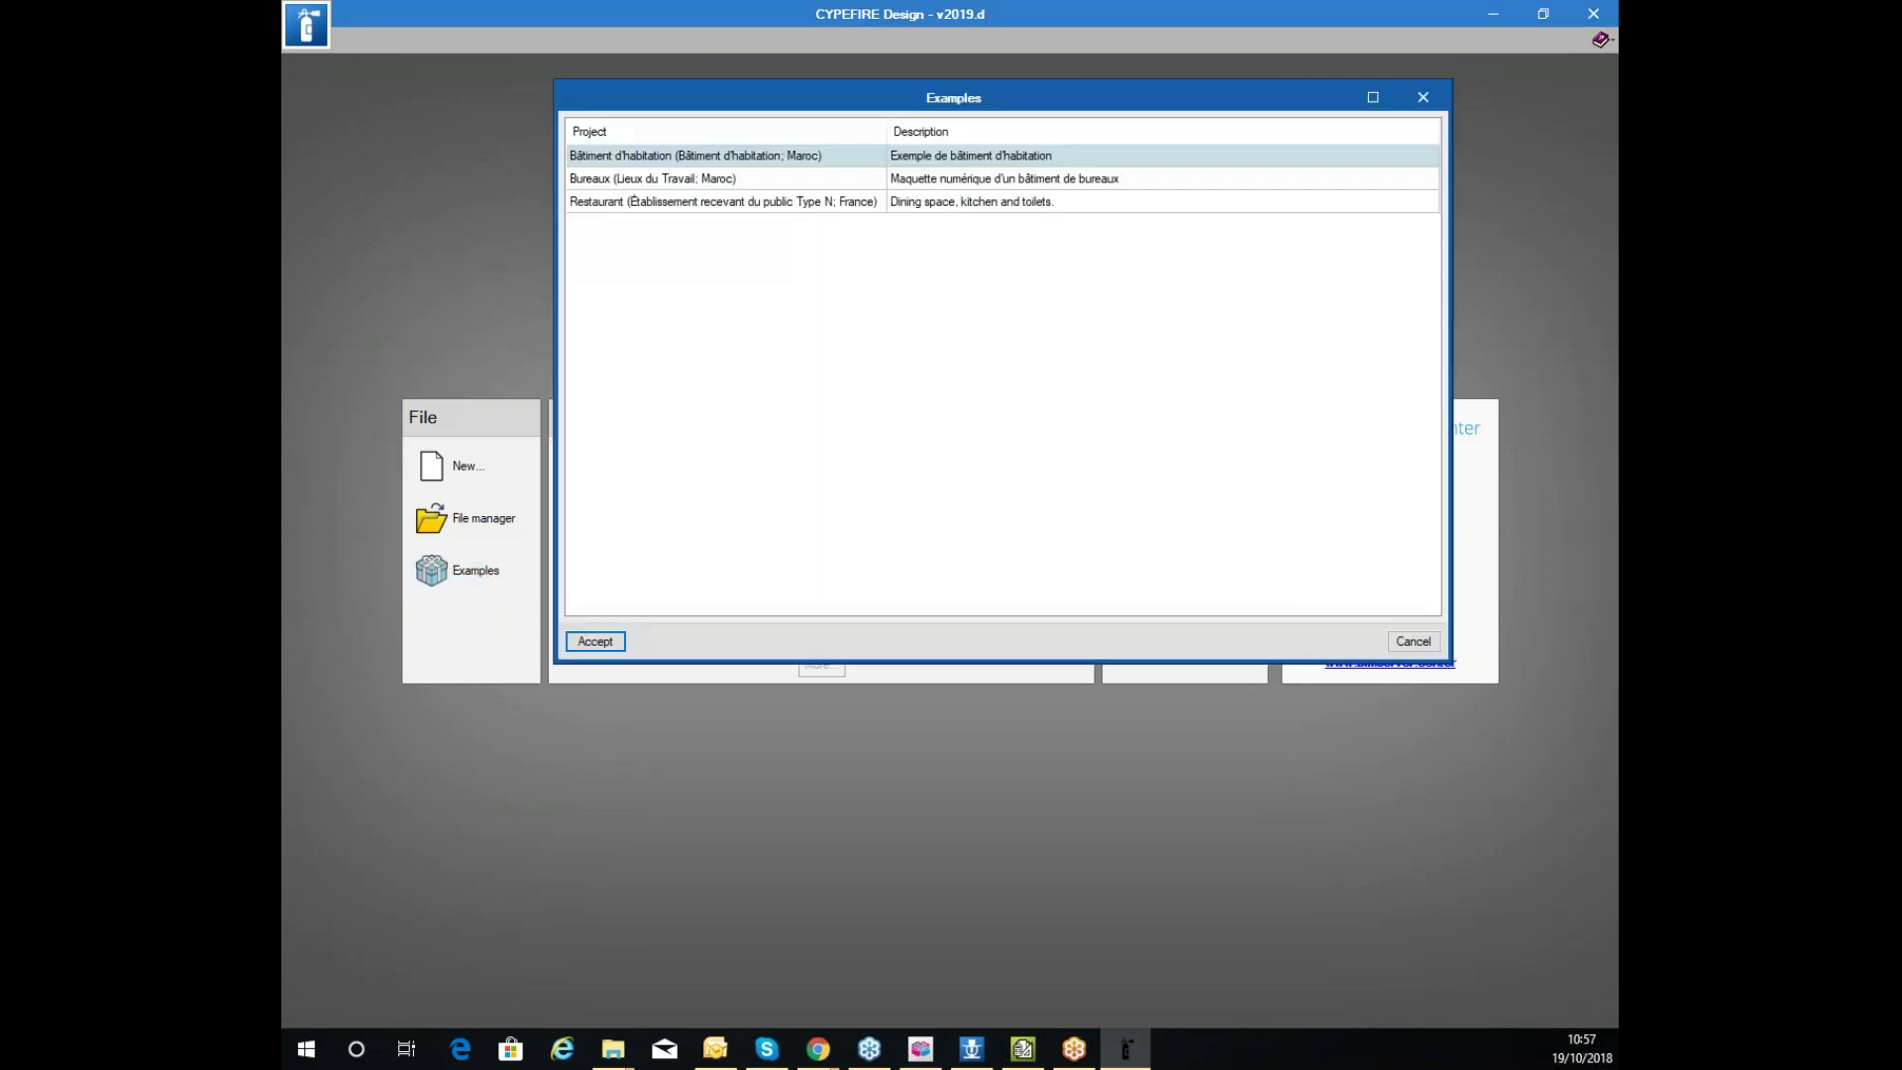
pyautogui.click(738, 178)
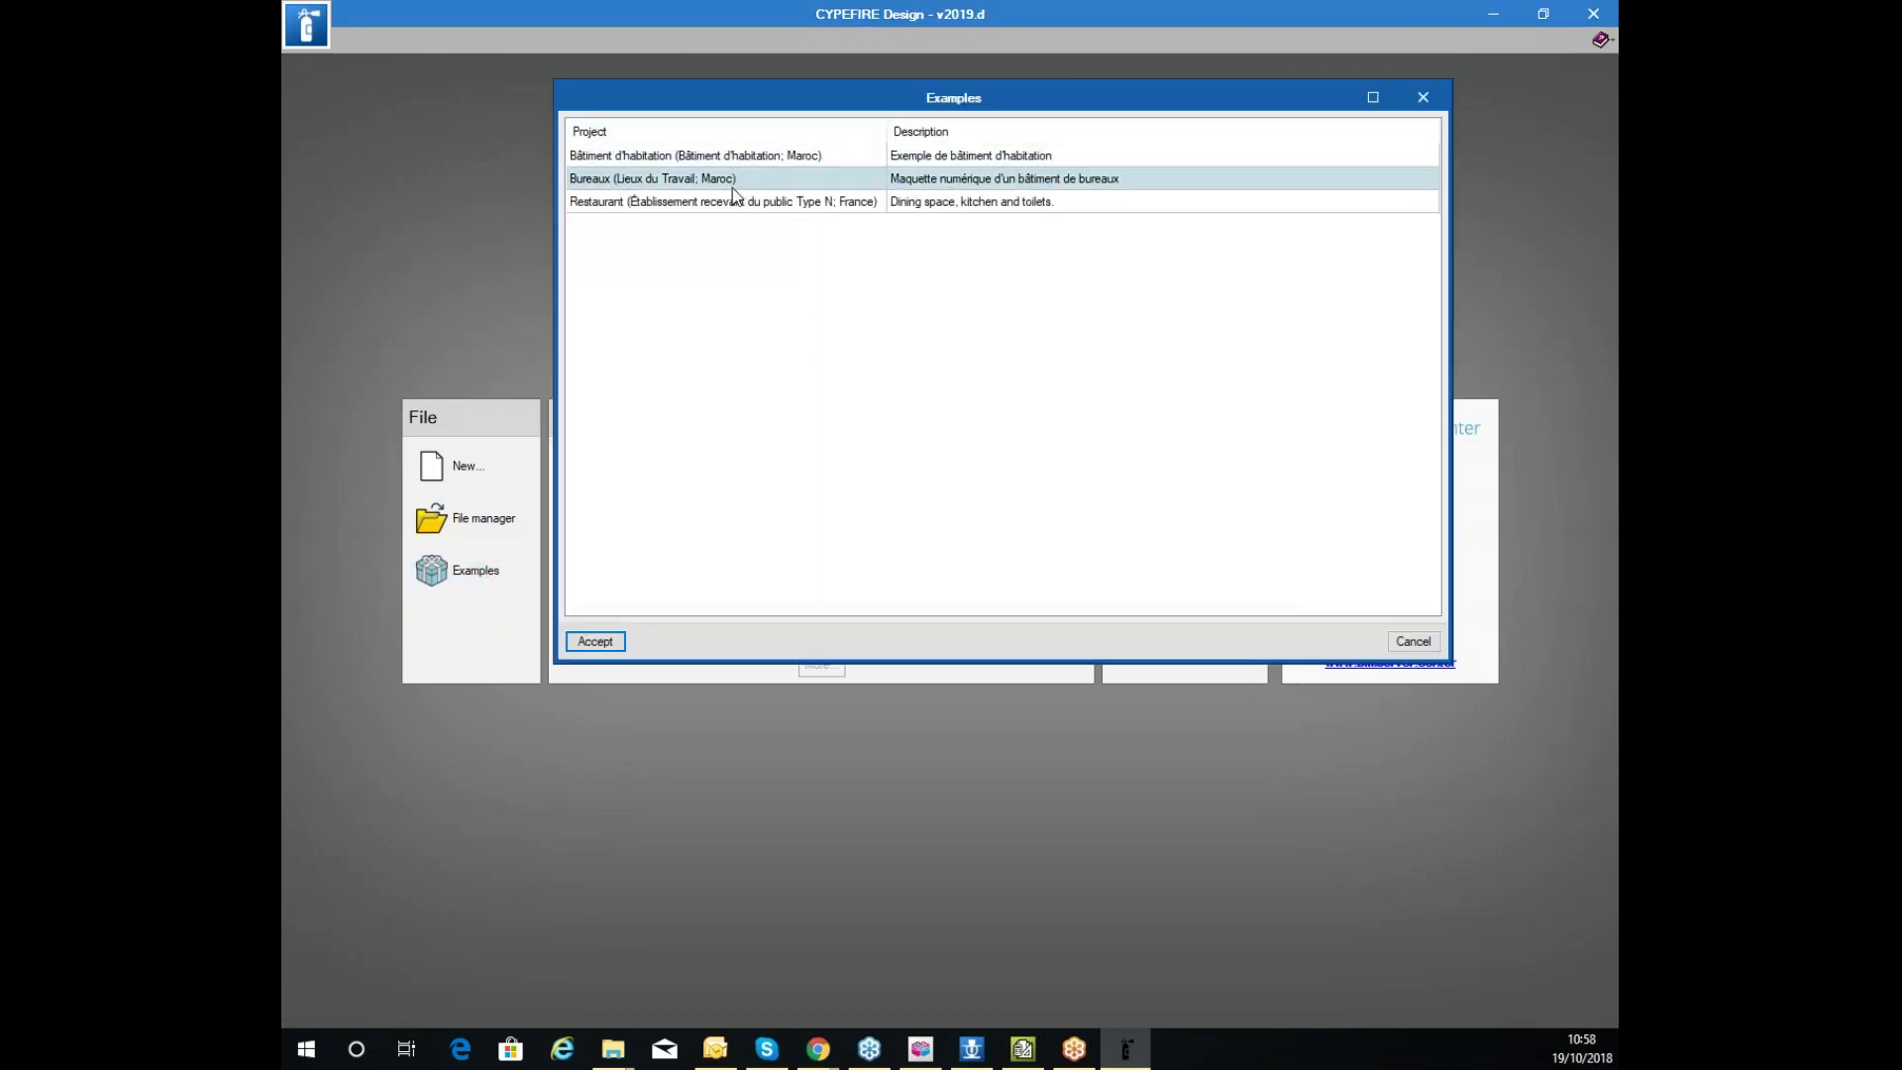
pyautogui.click(597, 641)
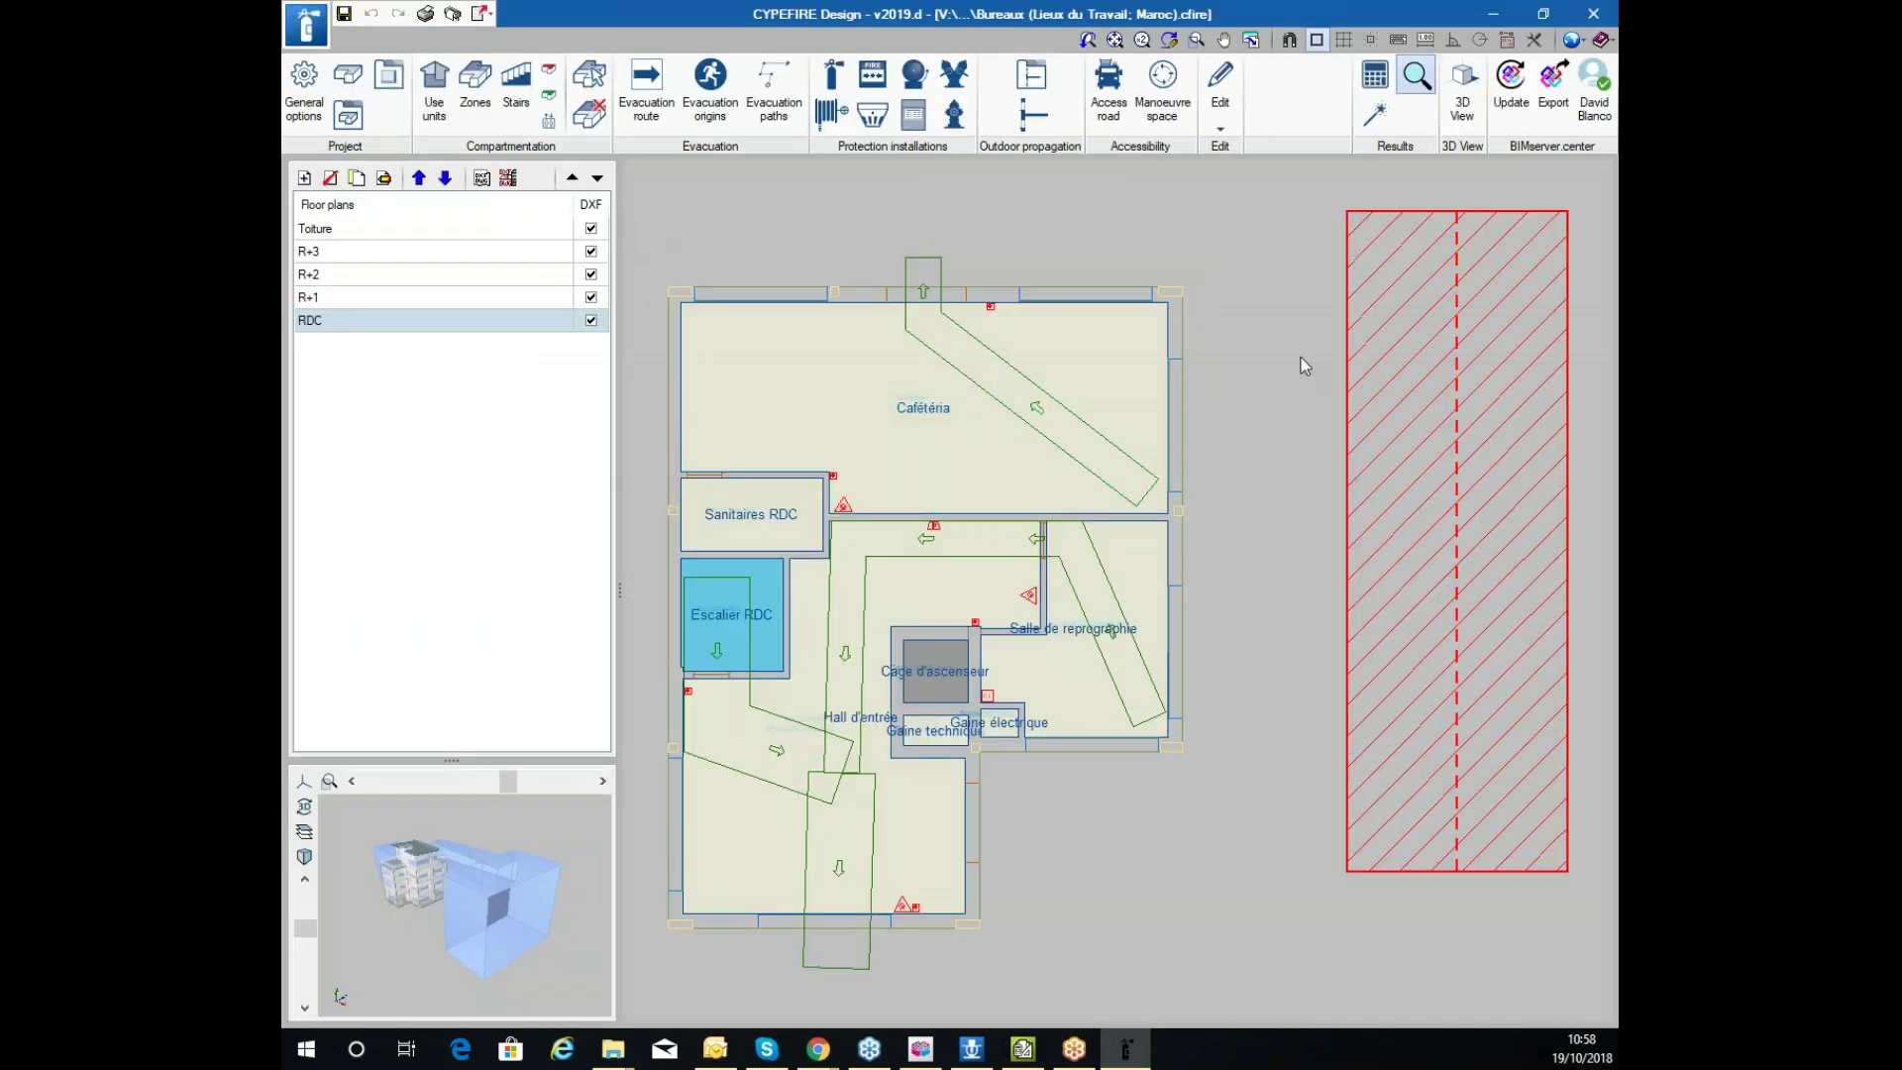
# Inspect the office building in a maximised 3D view and close the view
pyautogui.scroll(-2, 1258, 391)
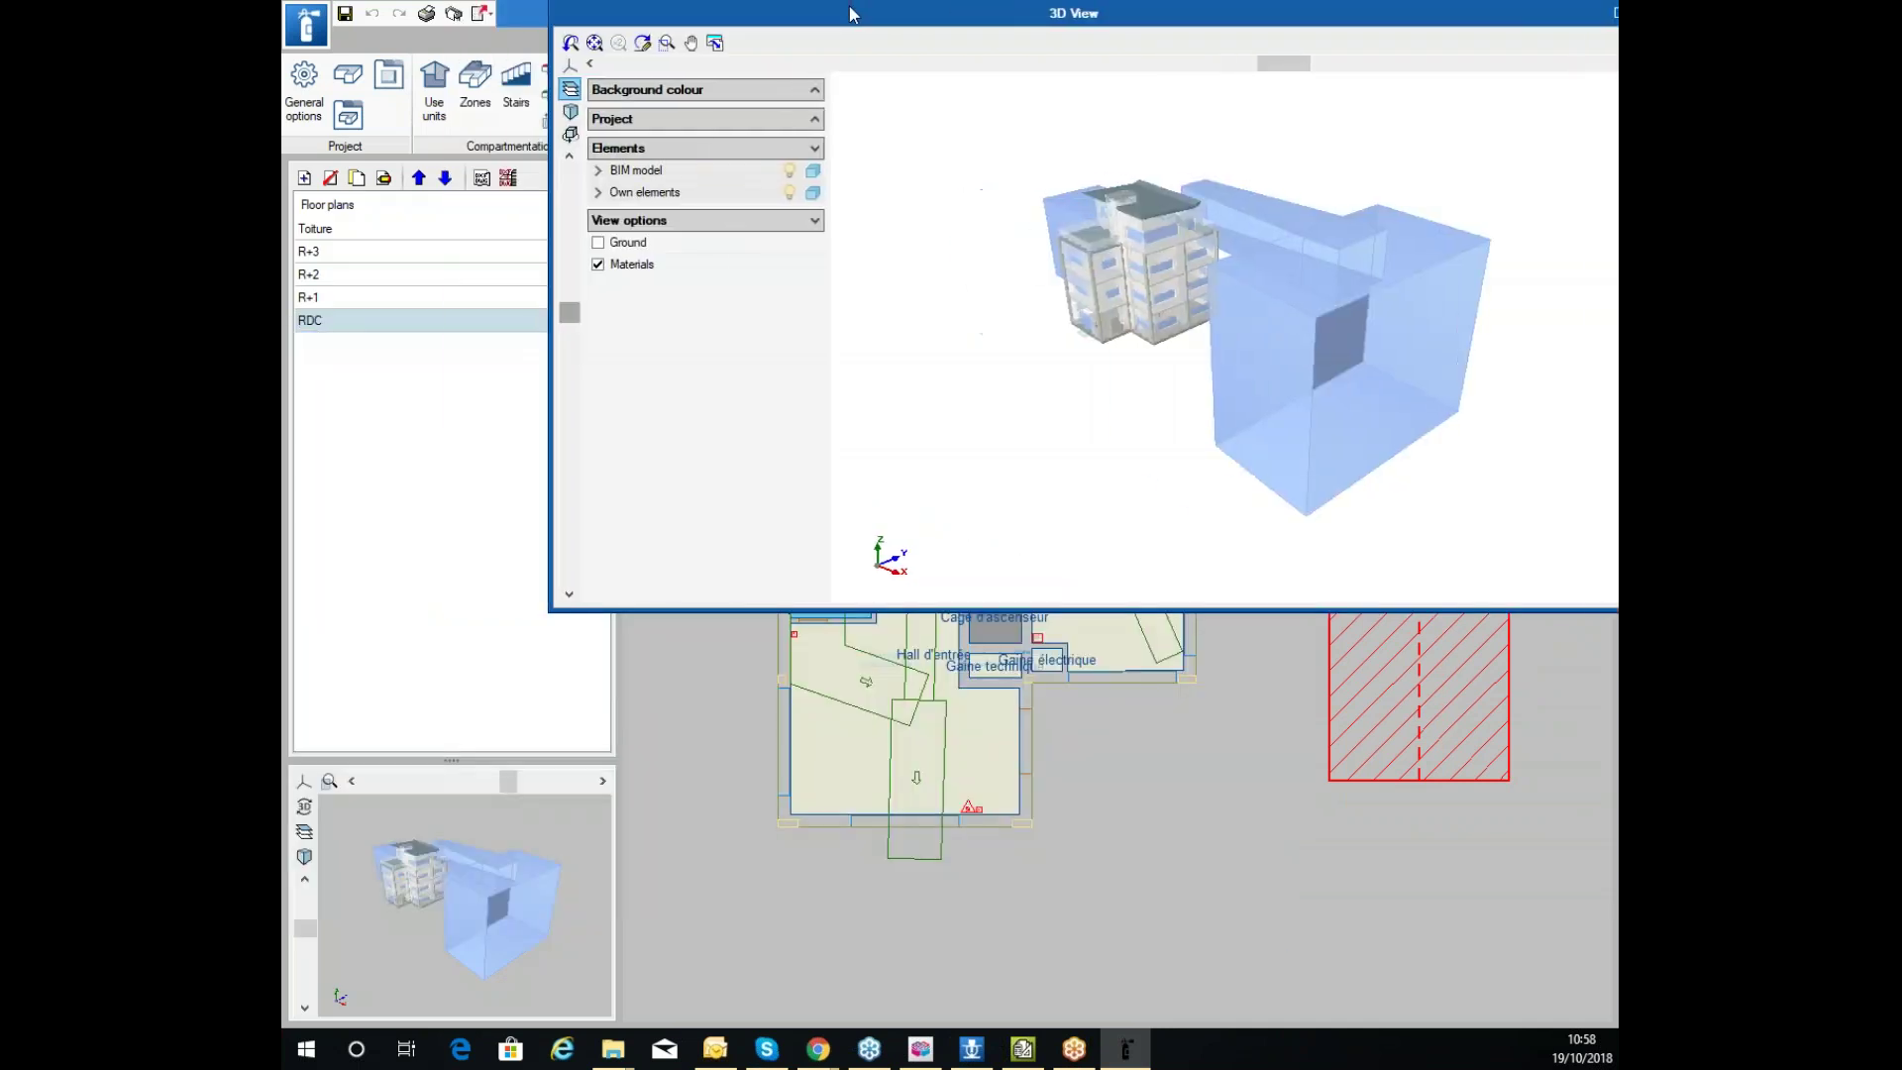
pyautogui.doubleClick(854, 14)
pyautogui.moveTo(786, 285); pyautogui.dragTo(758, 221)
pyautogui.click(1593, 14)
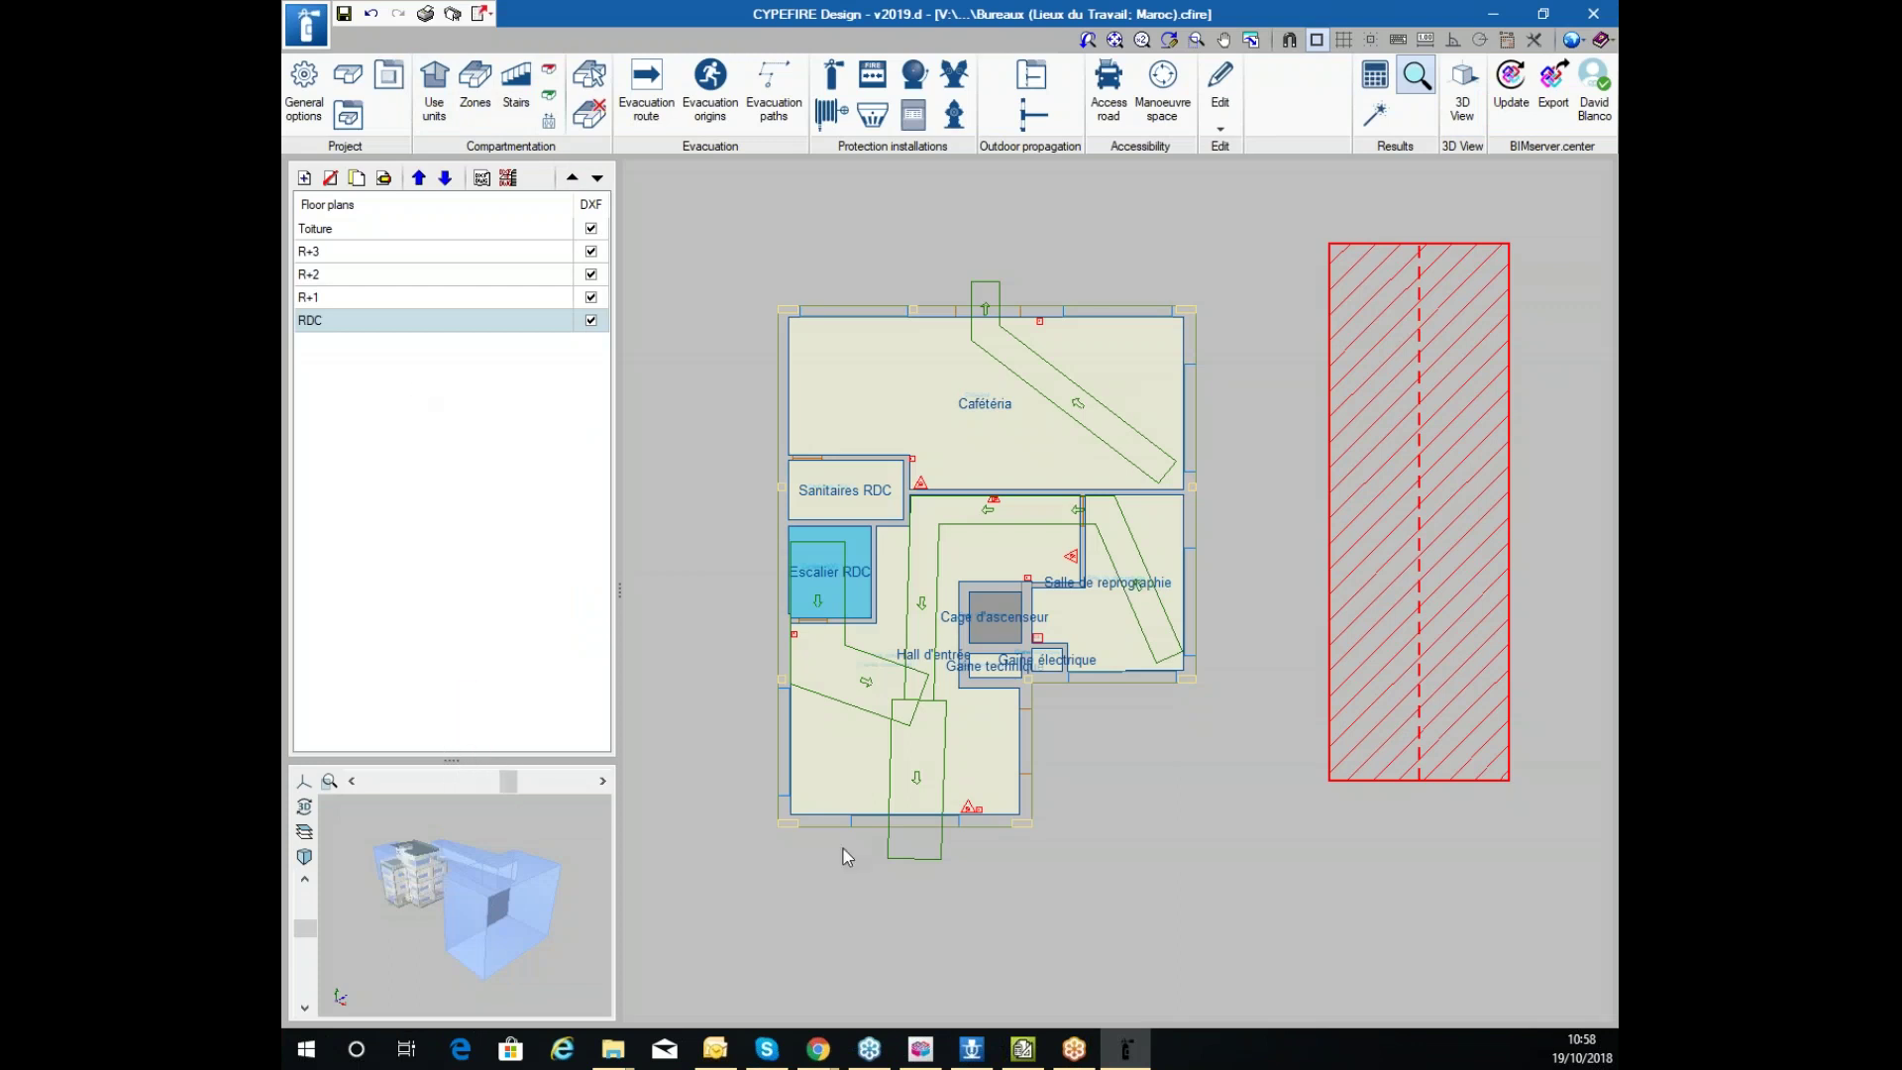
# Look through the floor plans from R+1 up to Toiture and return to RDC to examine its evacuation routes
pyautogui.moveTo(1103, 578)
pyautogui.click(388, 291)
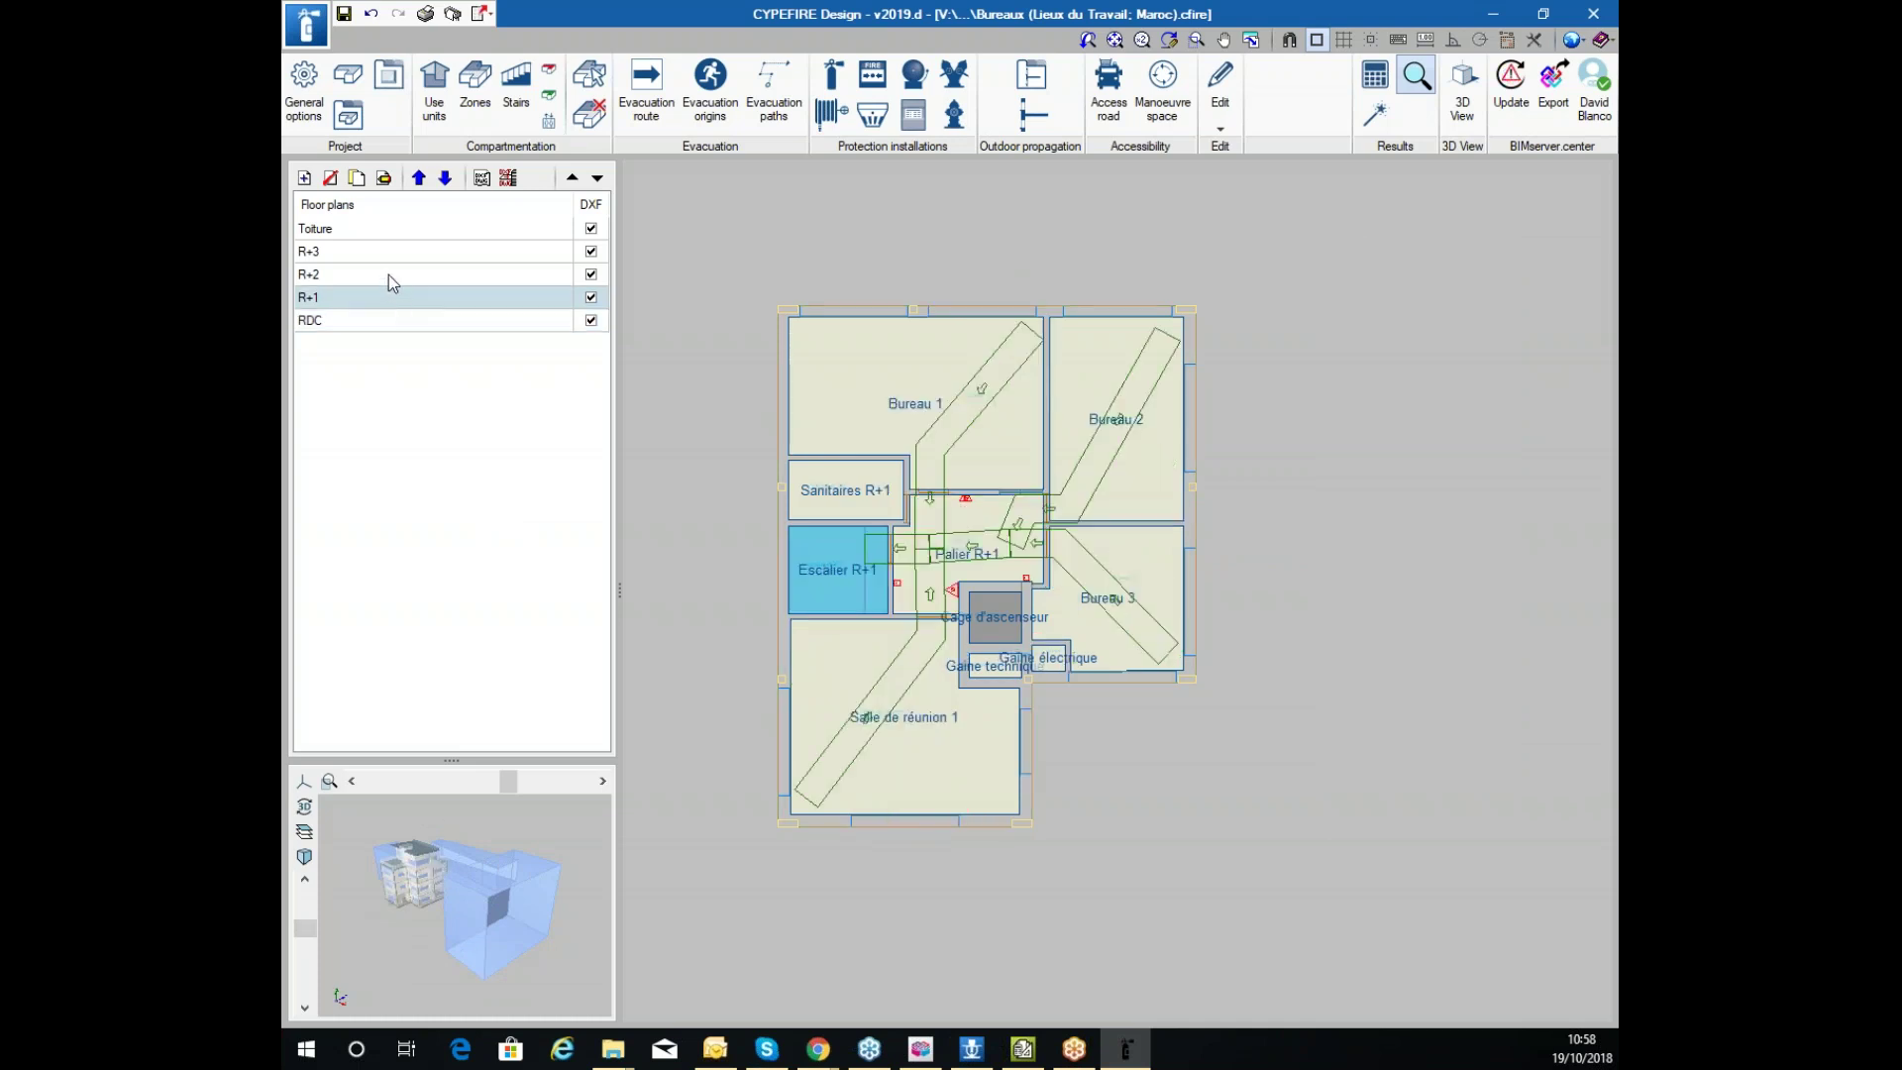
pyautogui.click(388, 276)
pyautogui.click(389, 258)
pyautogui.click(392, 233)
pyautogui.click(398, 270)
pyautogui.click(402, 321)
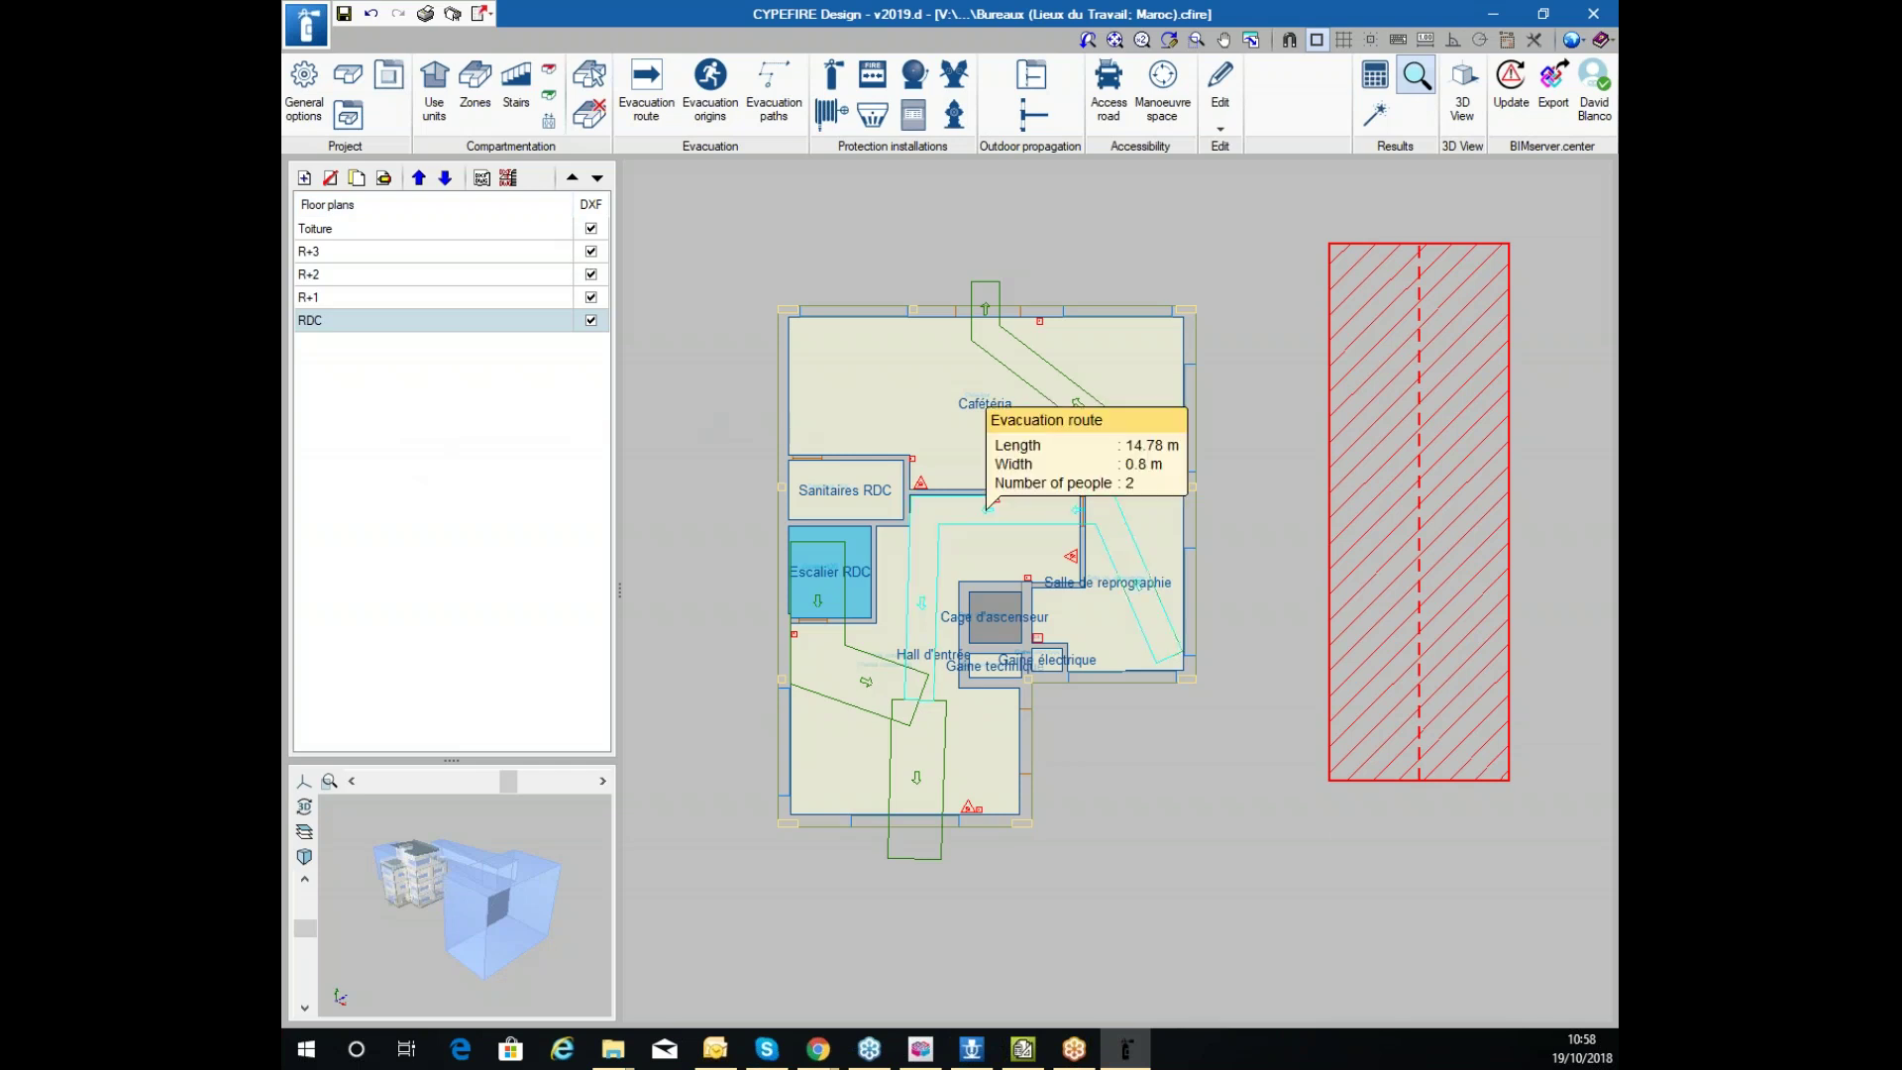
pyautogui.scroll(1, 941, 391)
pyautogui.scroll(-1, 995, 367)
pyautogui.scroll(1, 997, 366)
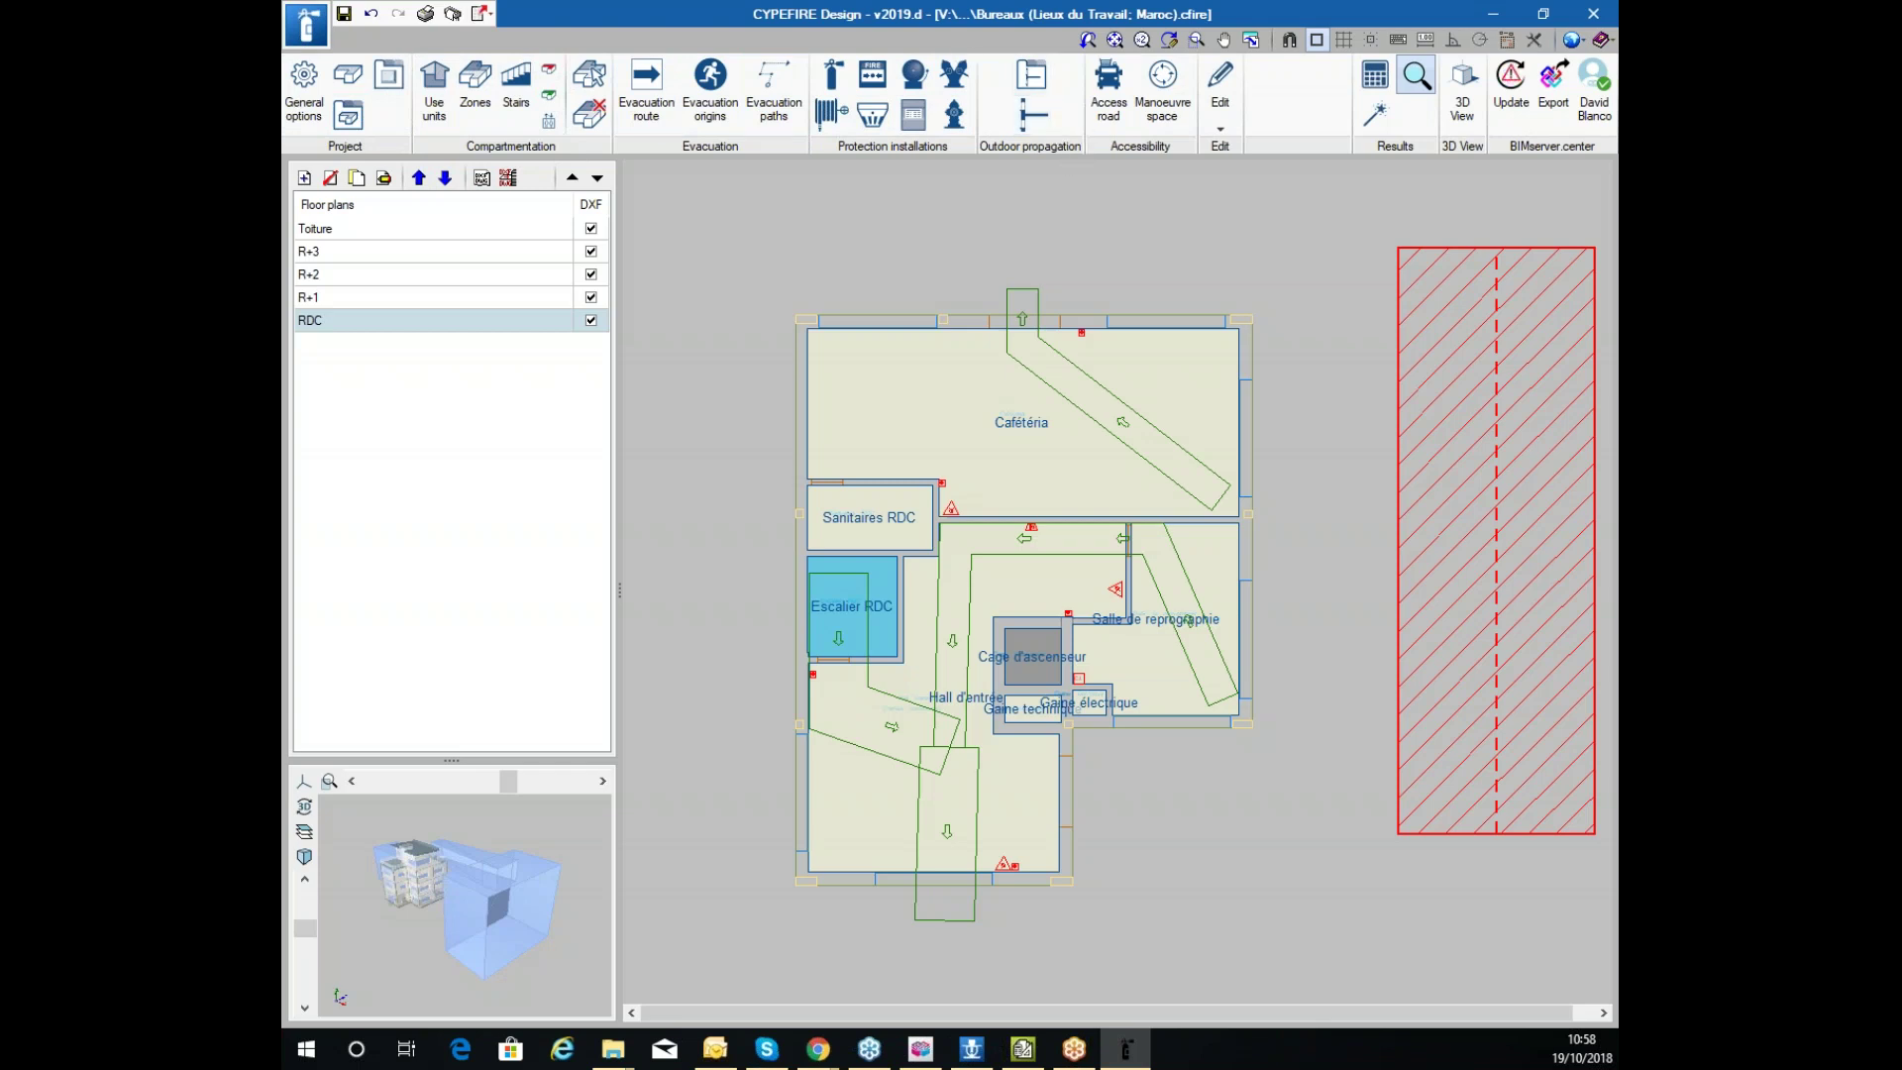
# Open the general options and review the building configuration, trying the maximum allowable occupancy check and discarding it
pyautogui.click(304, 91)
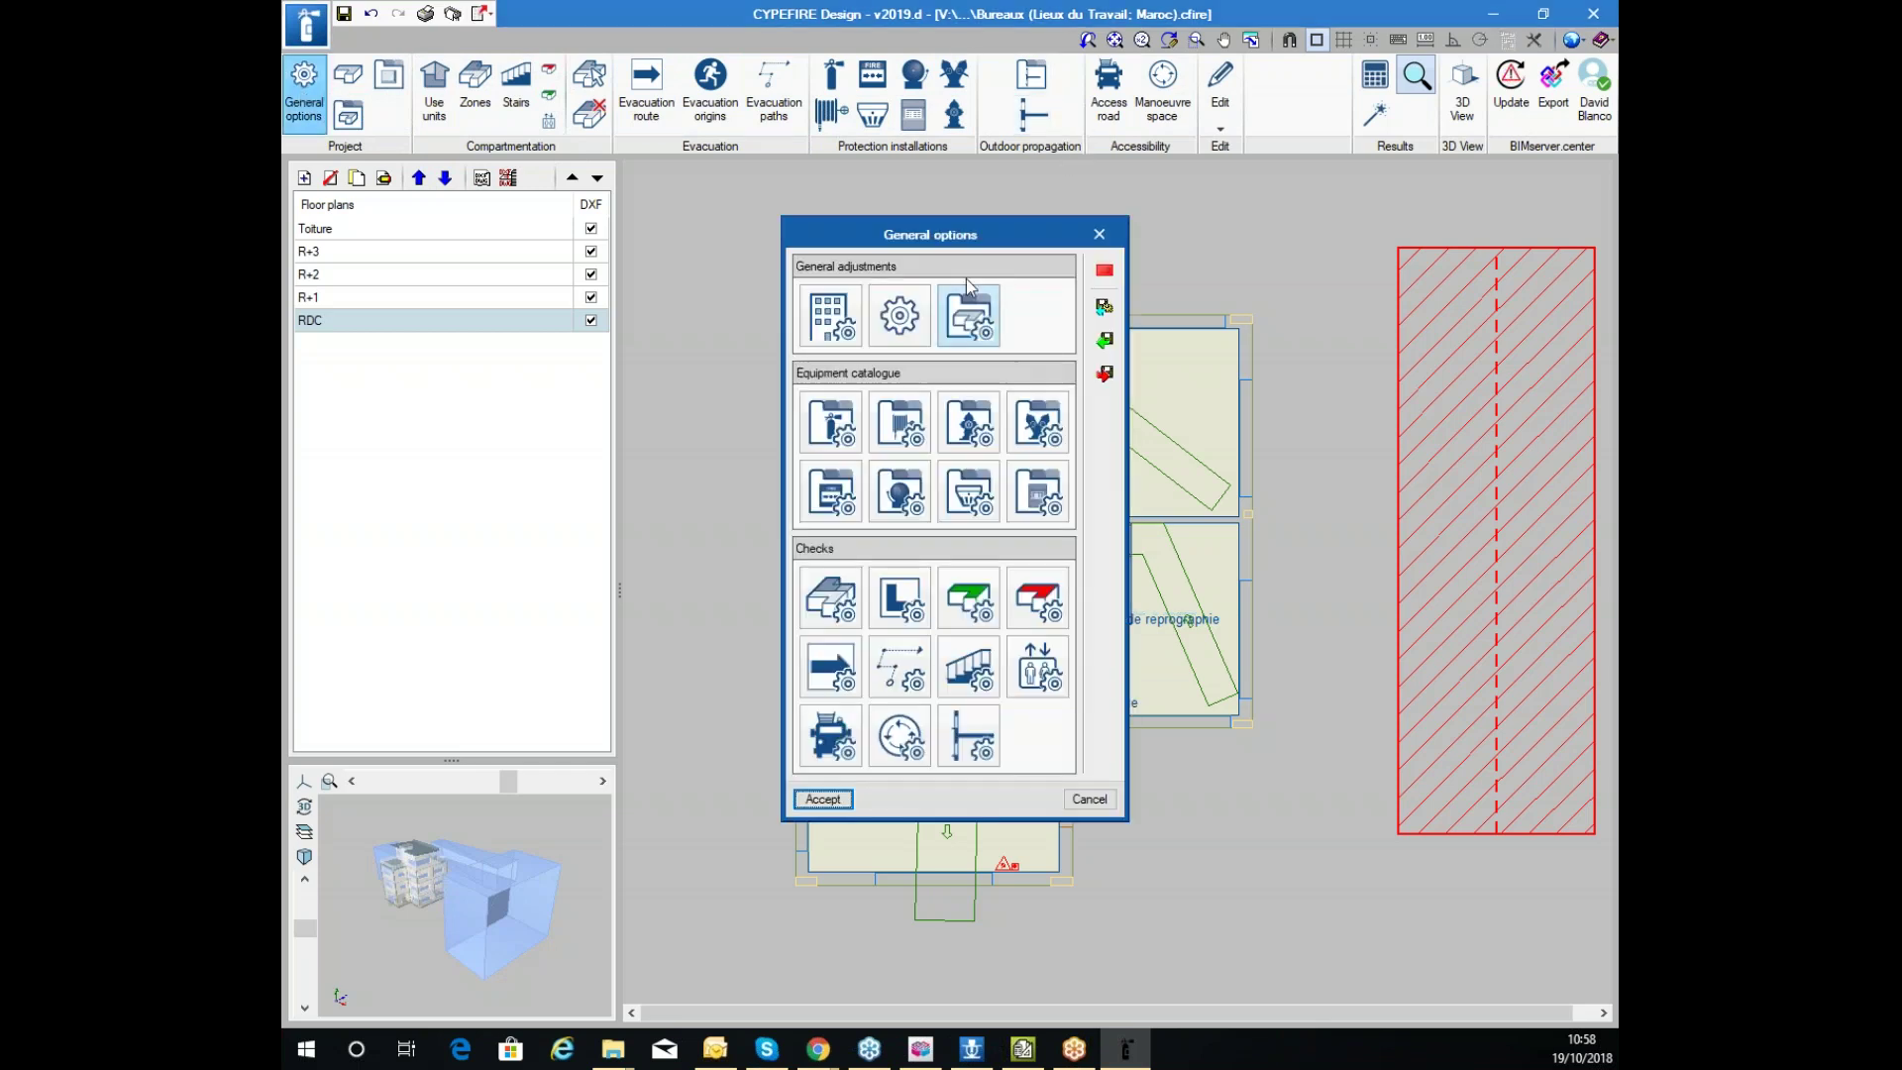
pyautogui.moveTo(945, 240); pyautogui.dragTo(905, 219)
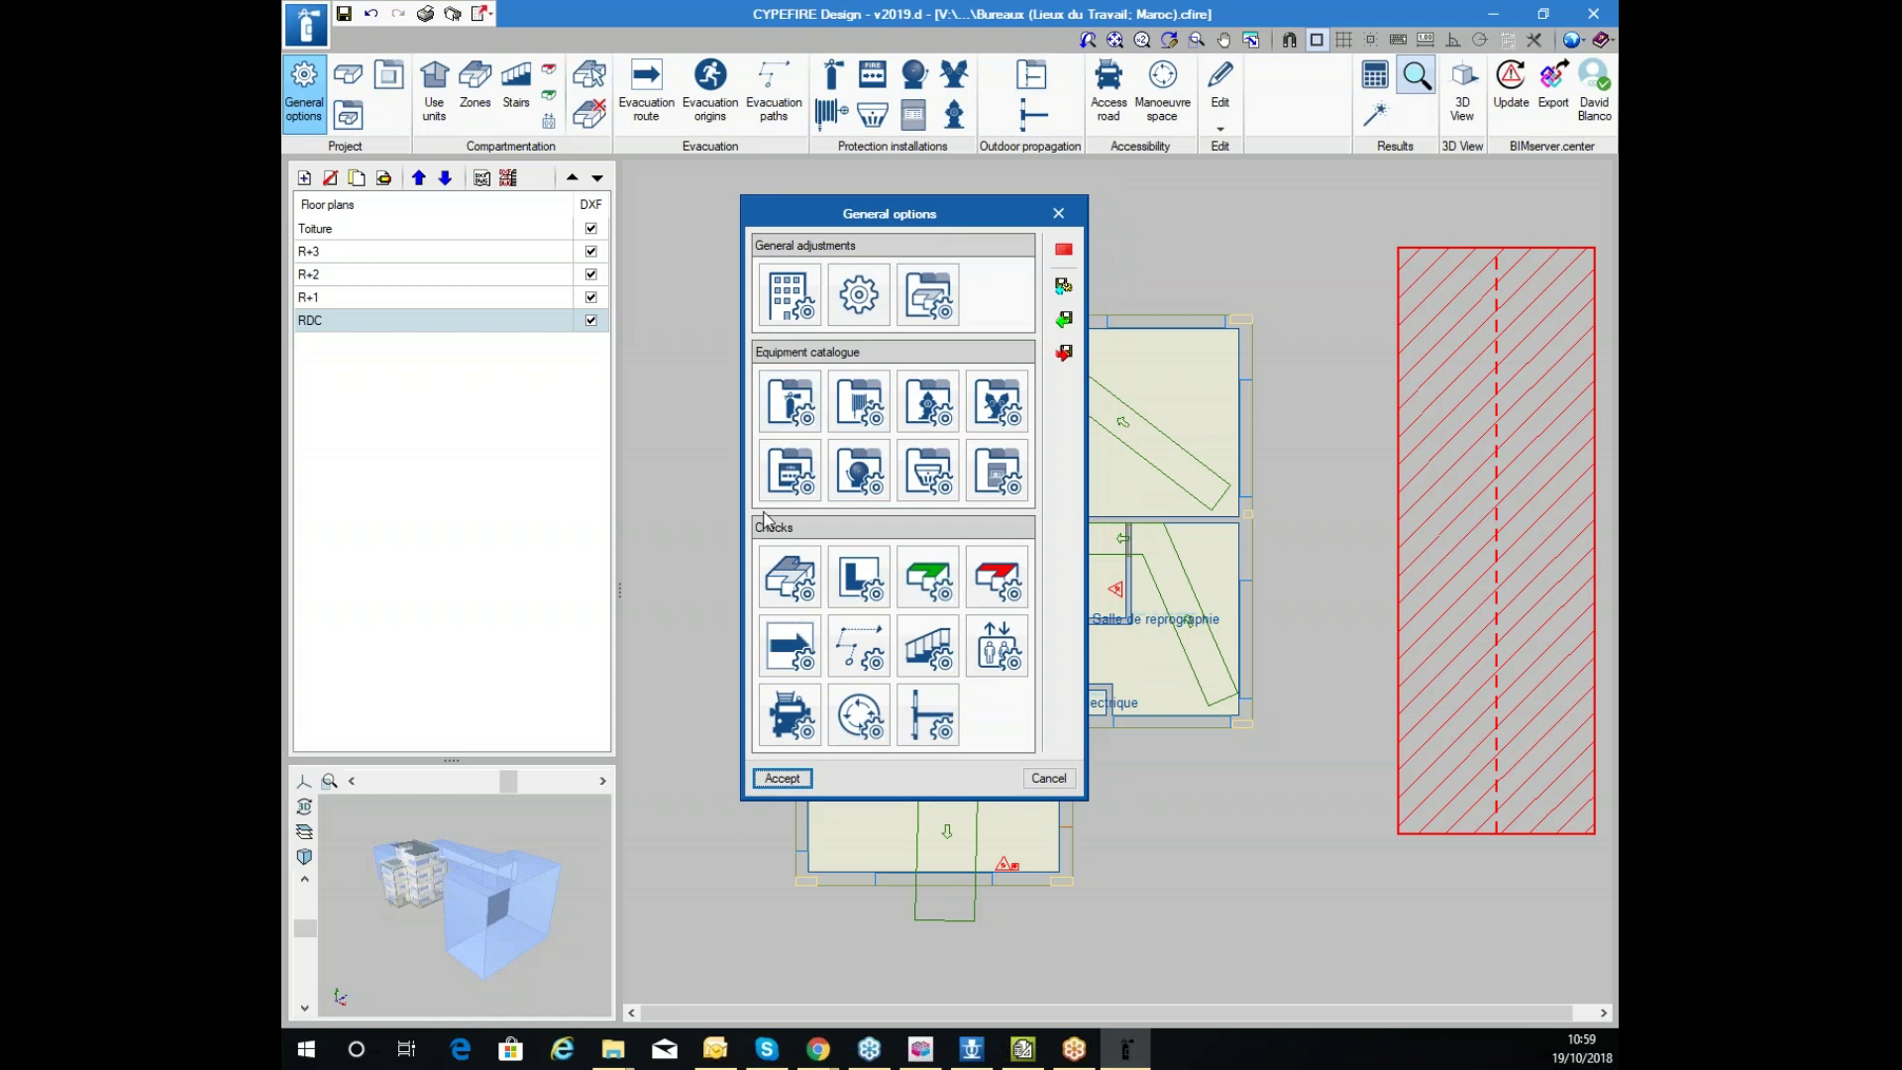
pyautogui.click(790, 295)
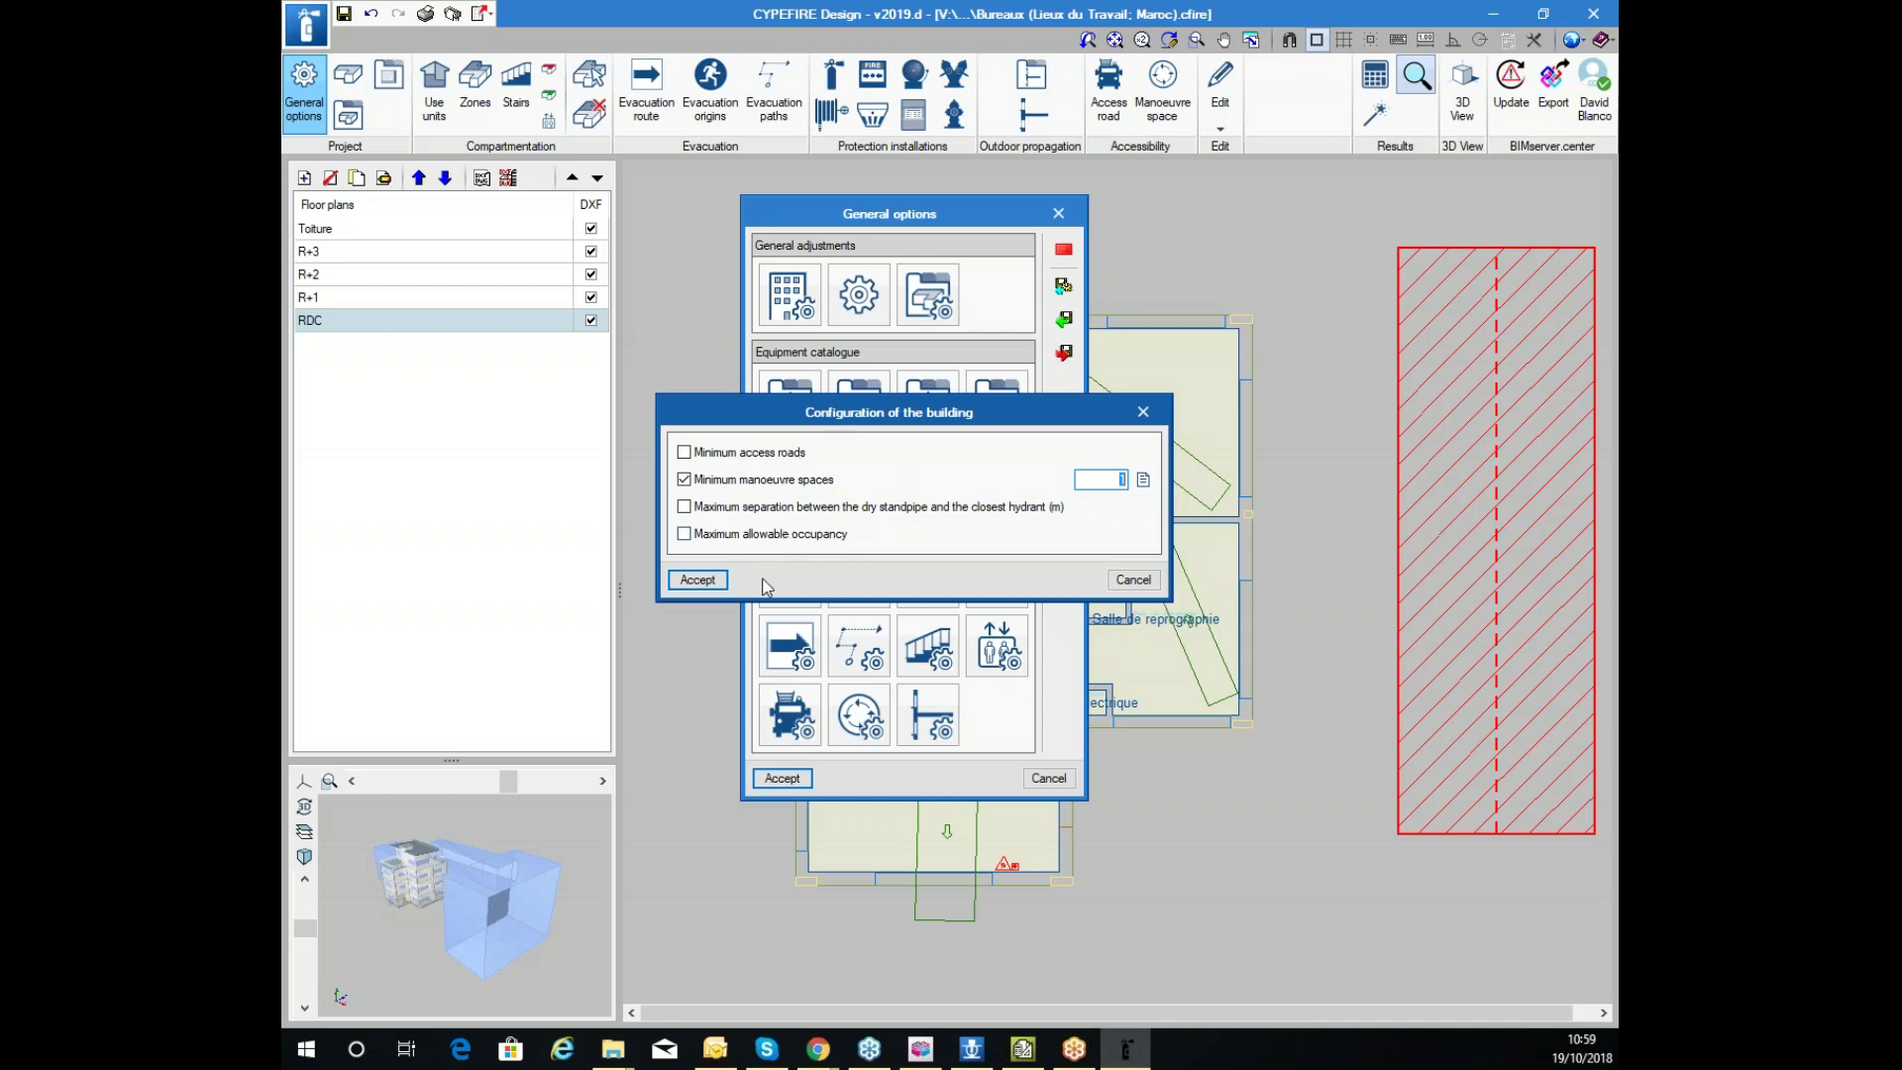
pyautogui.click(843, 536)
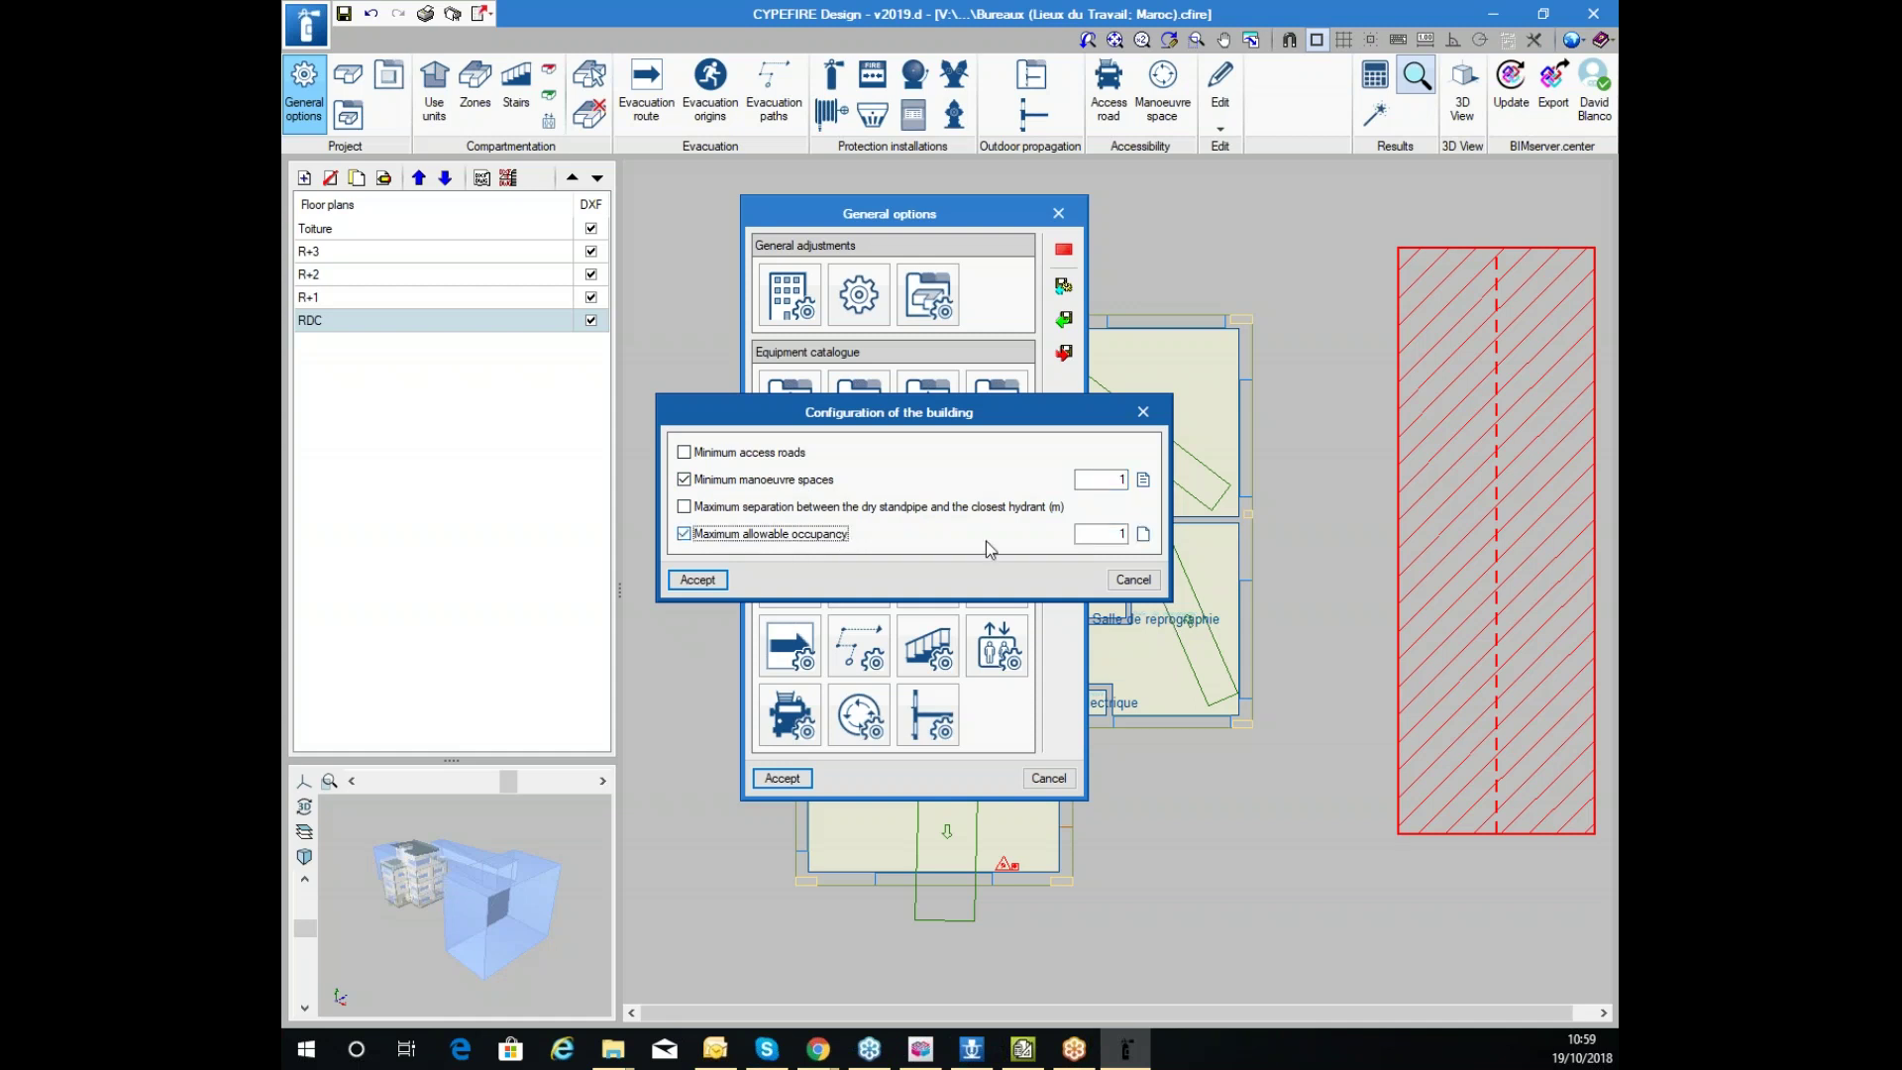
pyautogui.click(1134, 580)
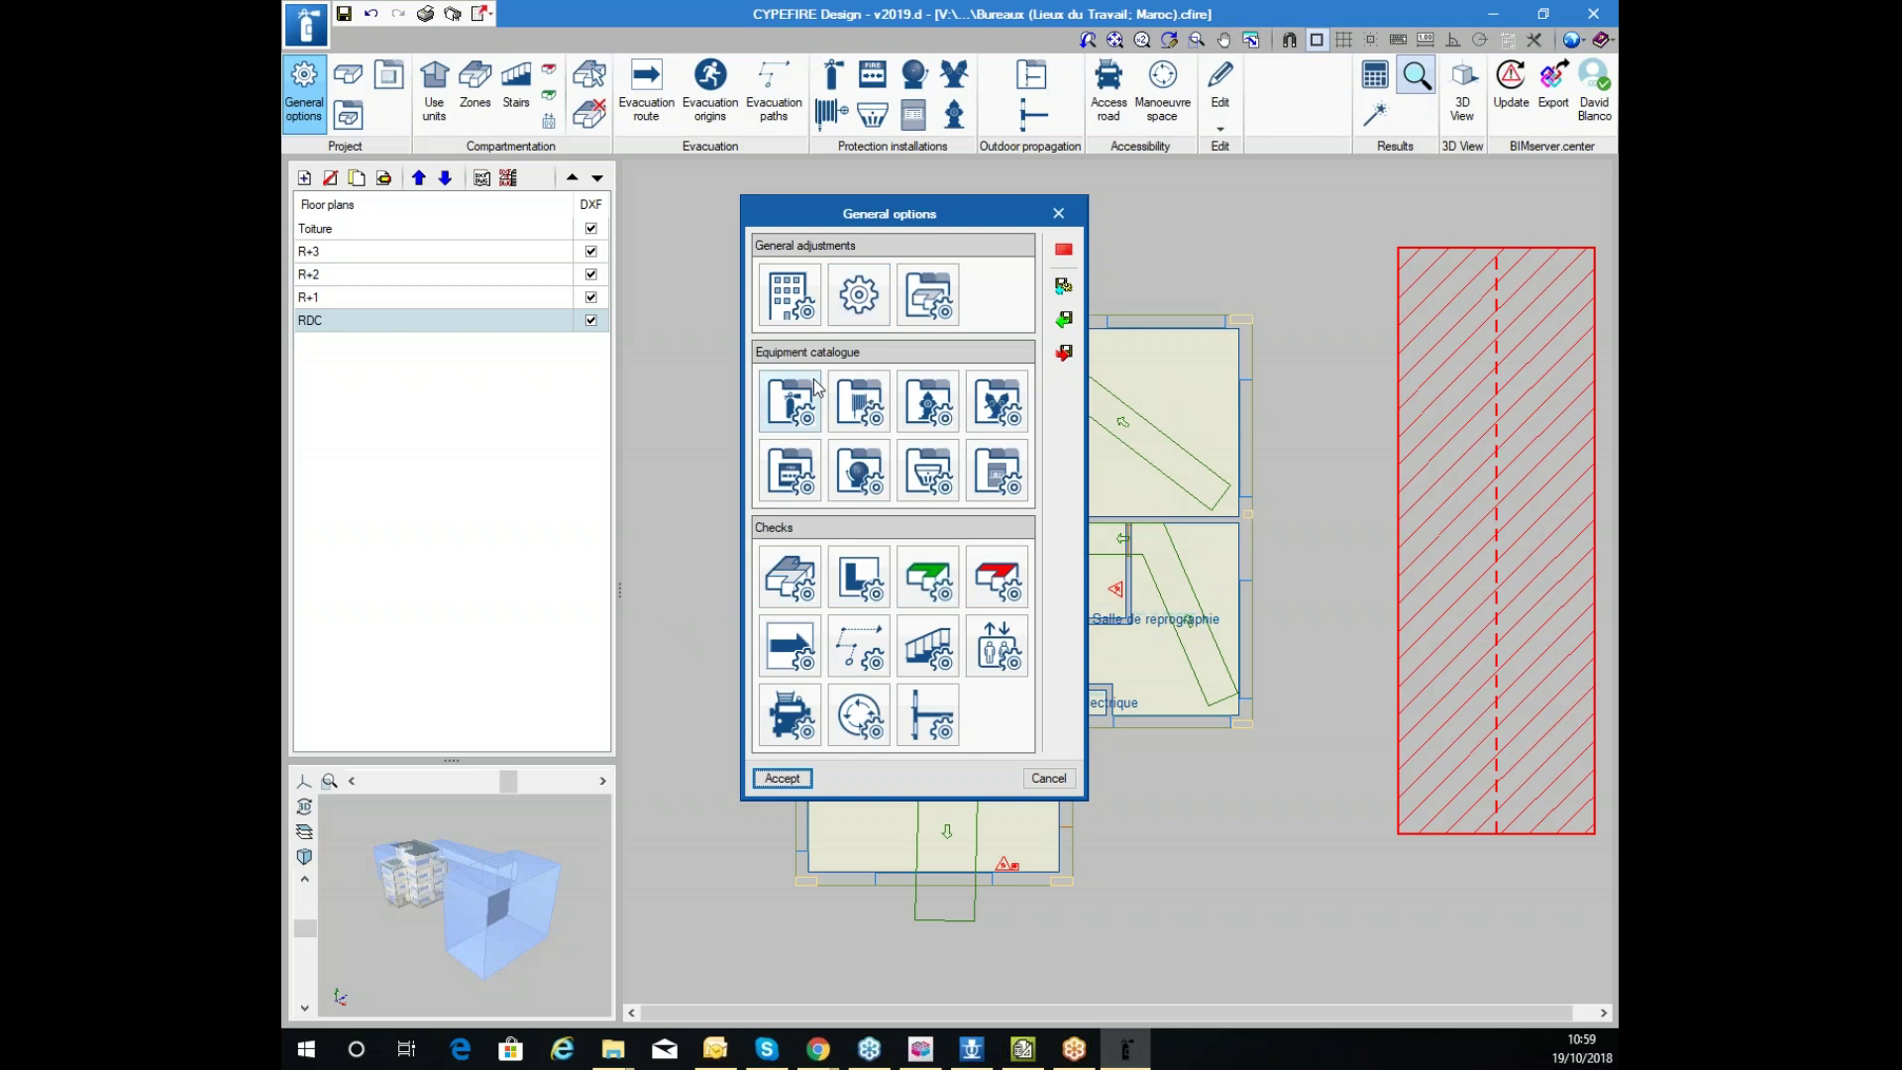
# Review the design options and the fire resistance references from SF 1/4 h to SF 2 h in the general adjustments
pyautogui.click(858, 297)
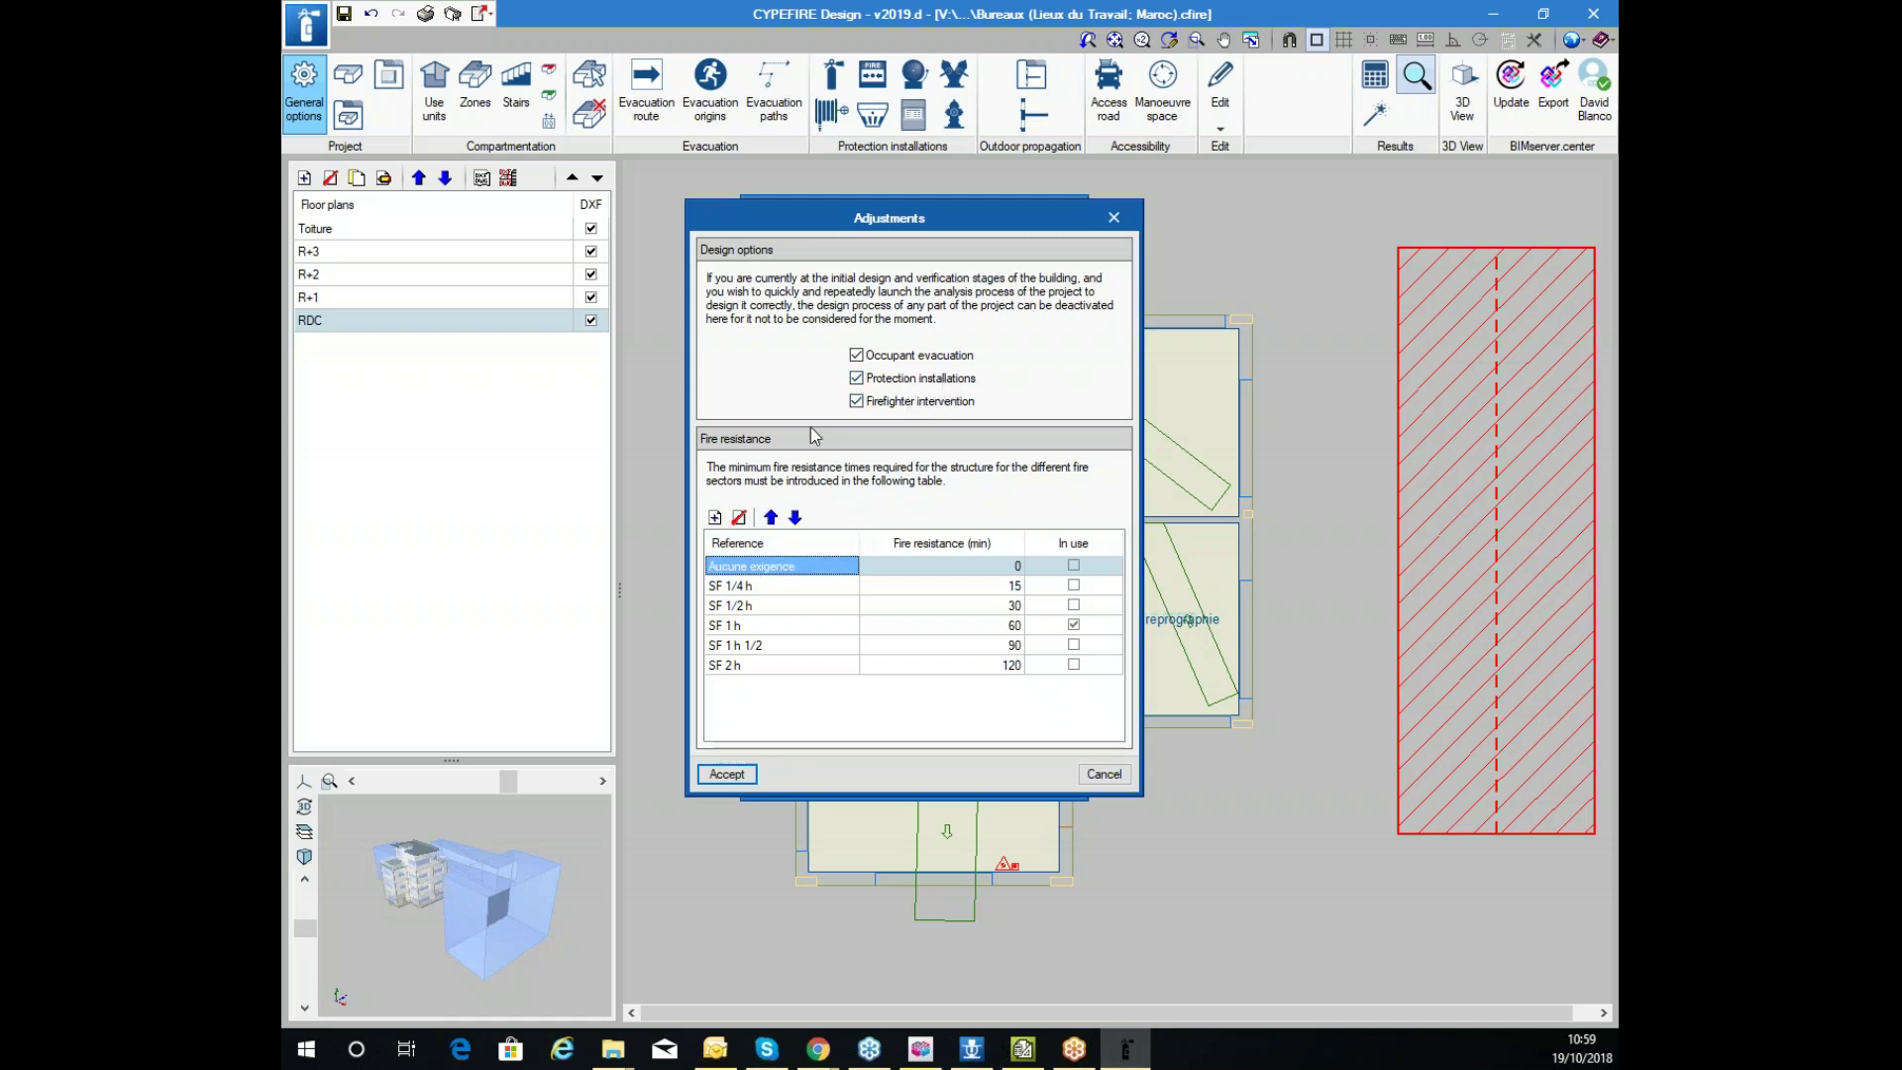
pyautogui.click(769, 584)
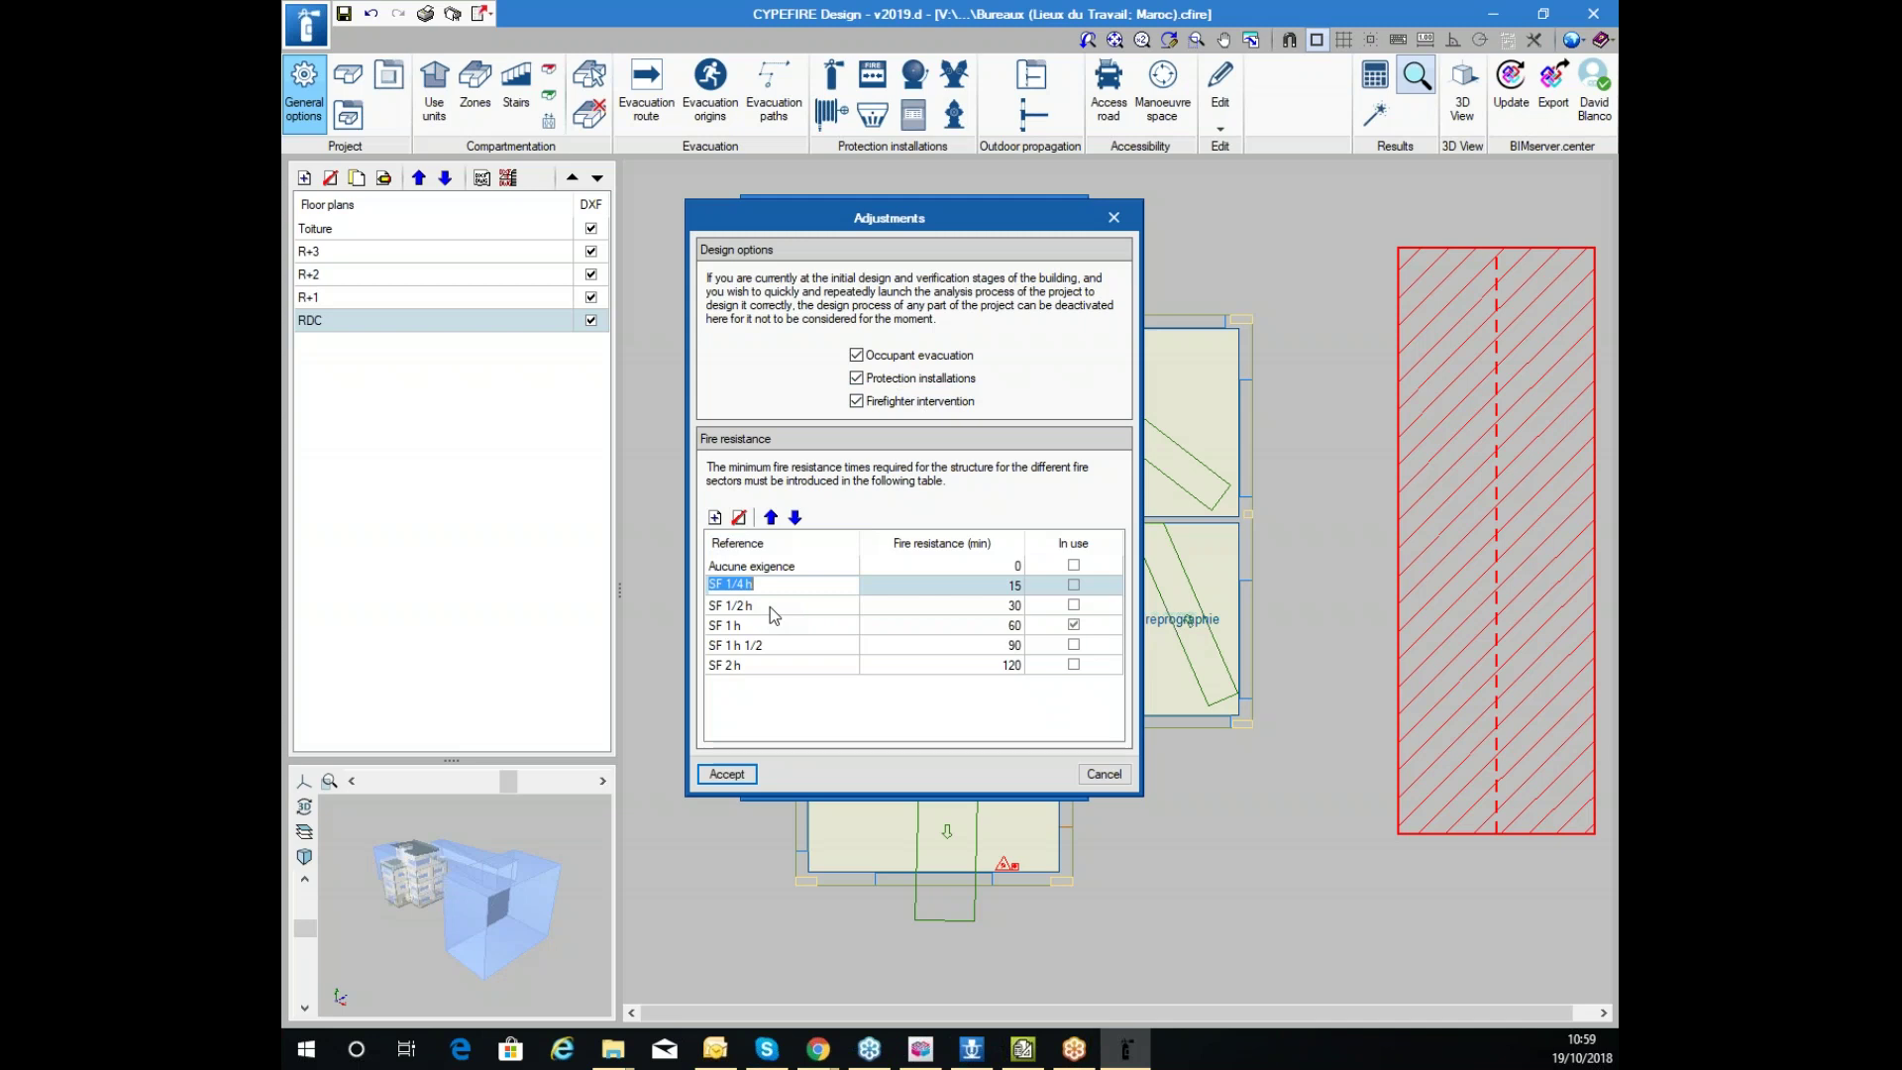
pyautogui.click(775, 622)
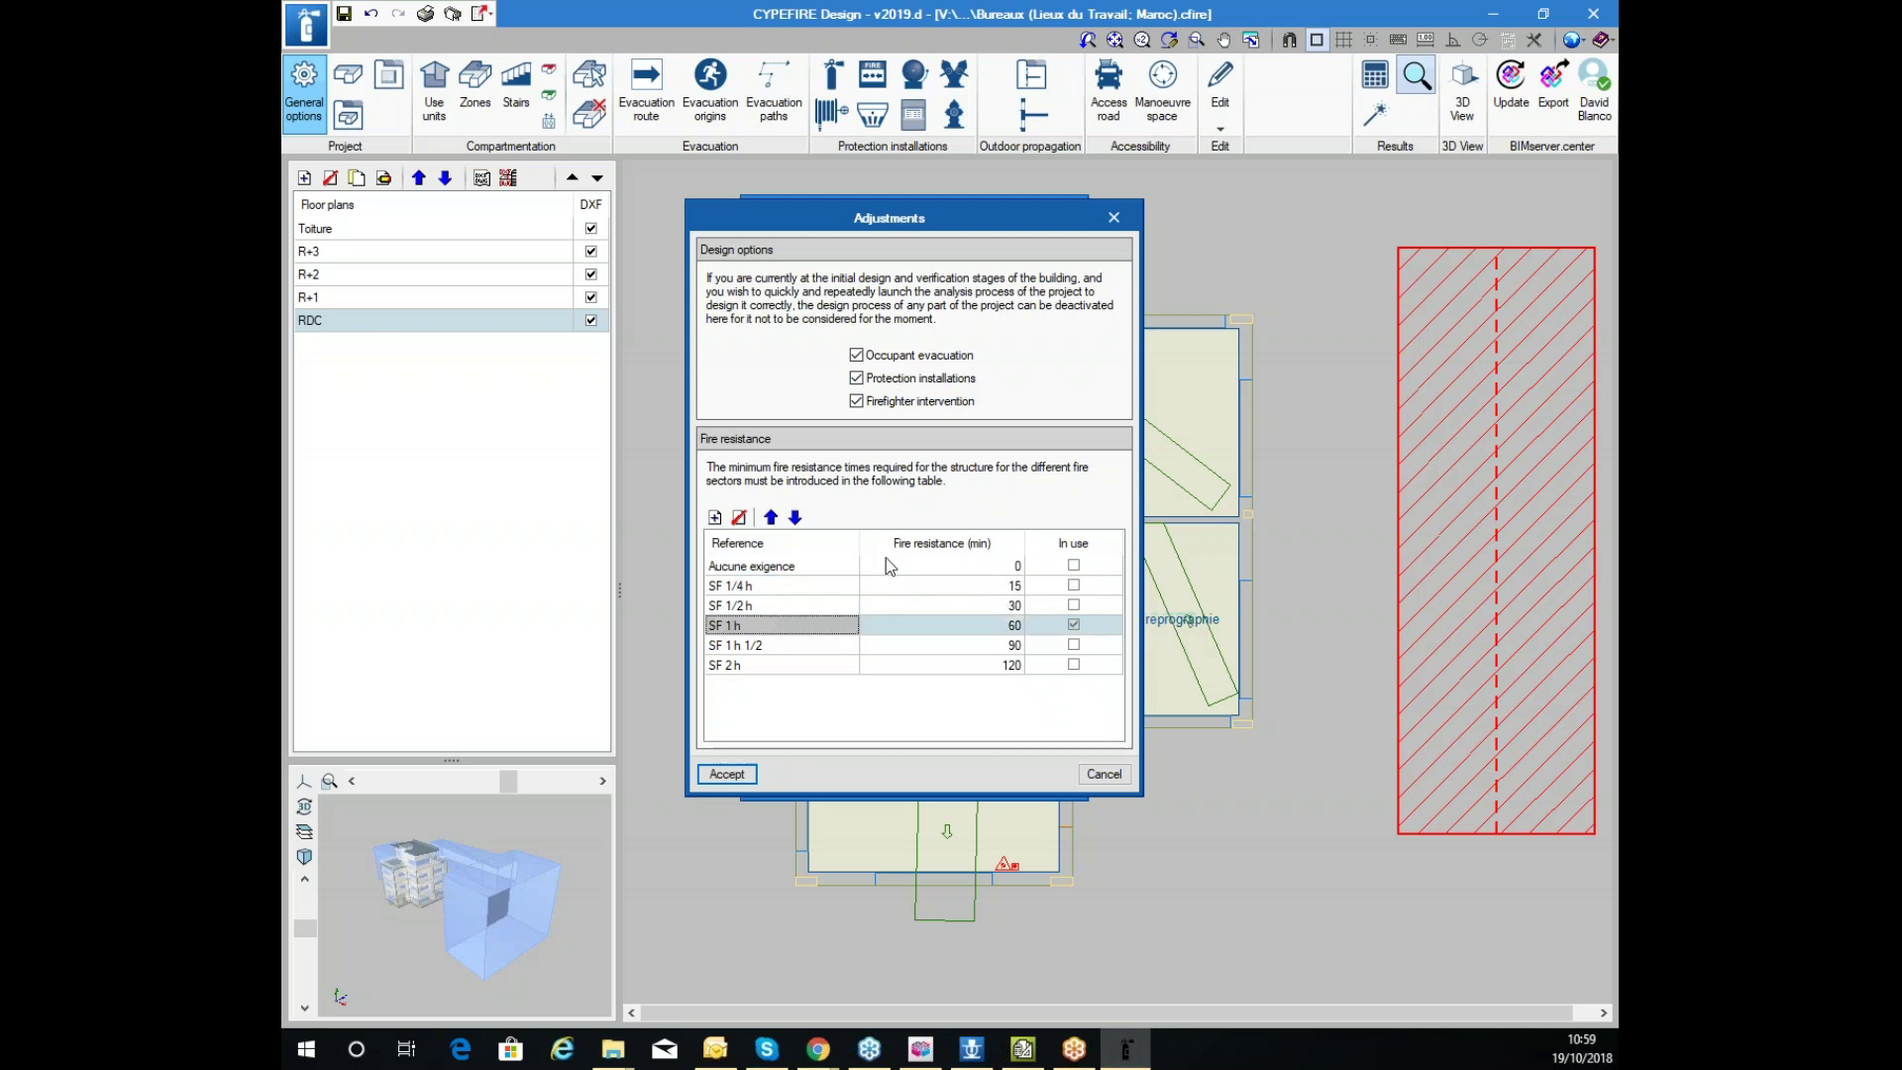
pyautogui.click(772, 608)
pyautogui.click(769, 640)
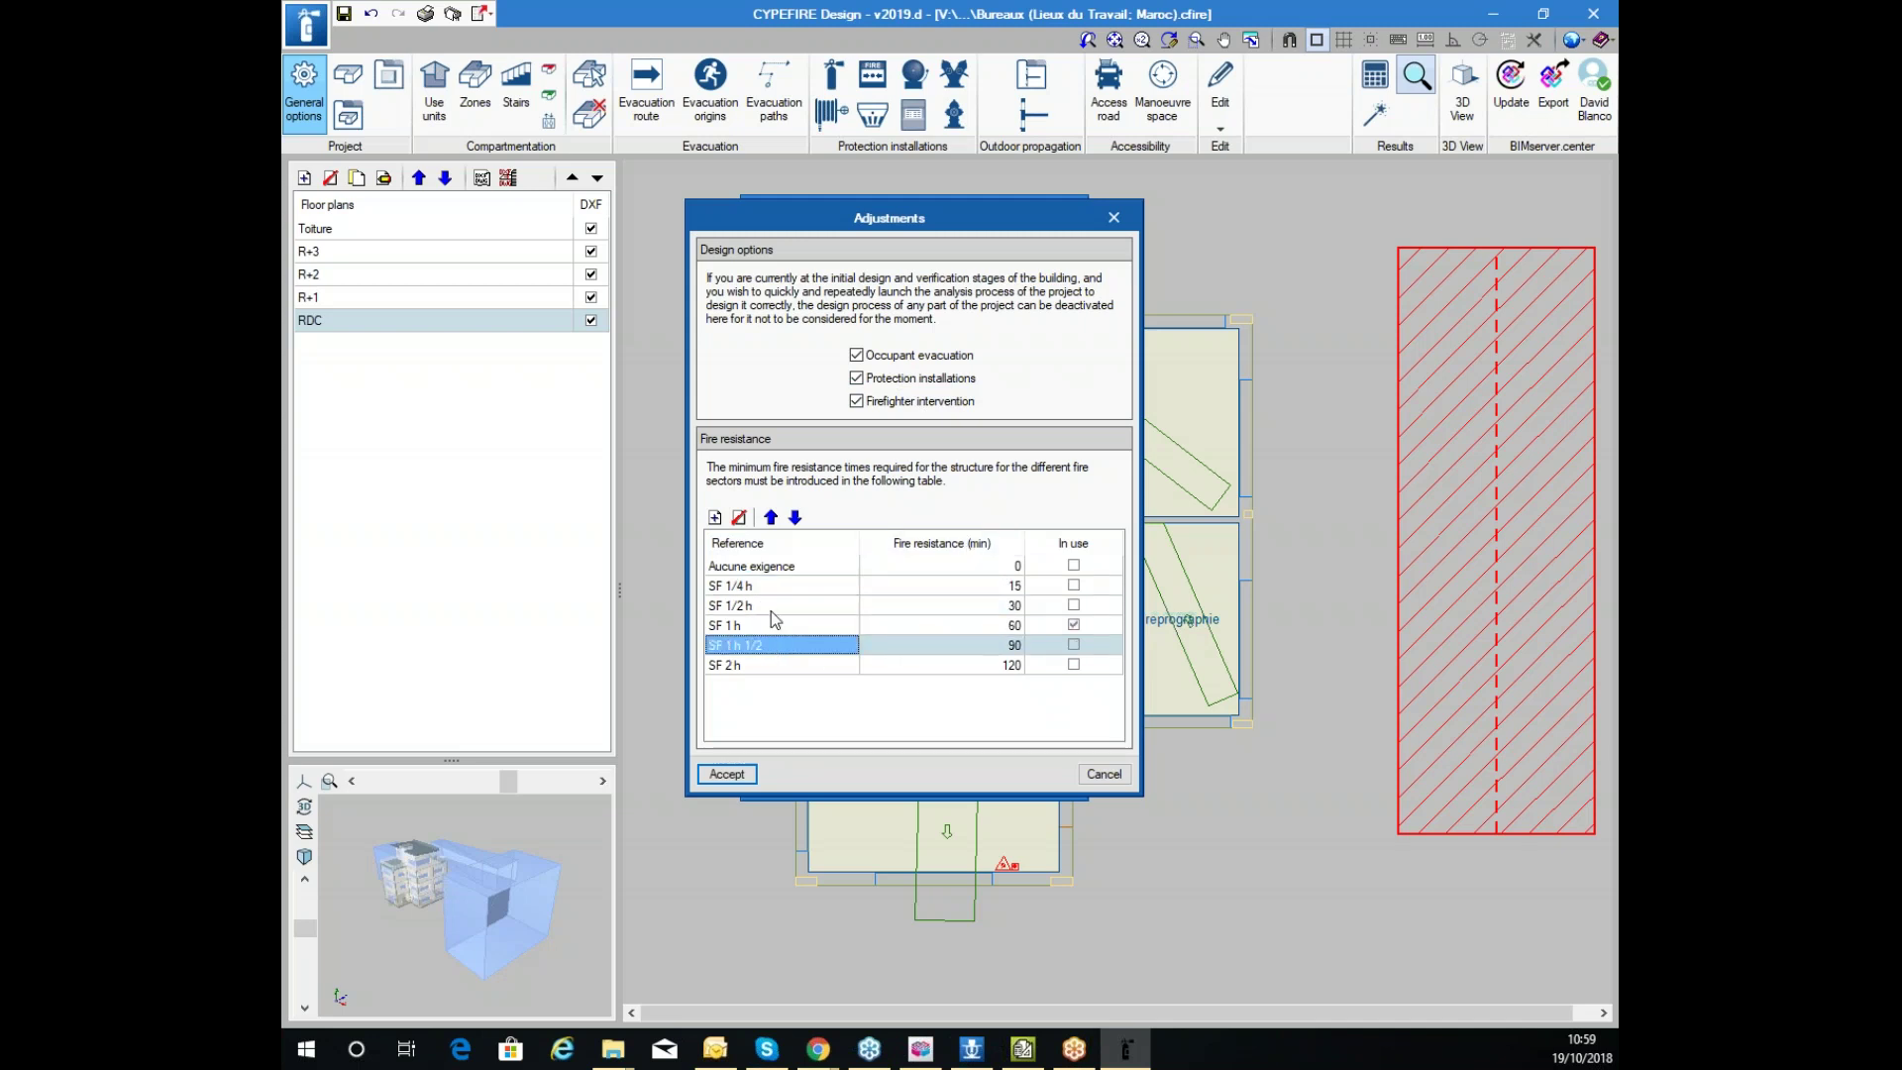
pyautogui.click(771, 602)
pyautogui.click(771, 624)
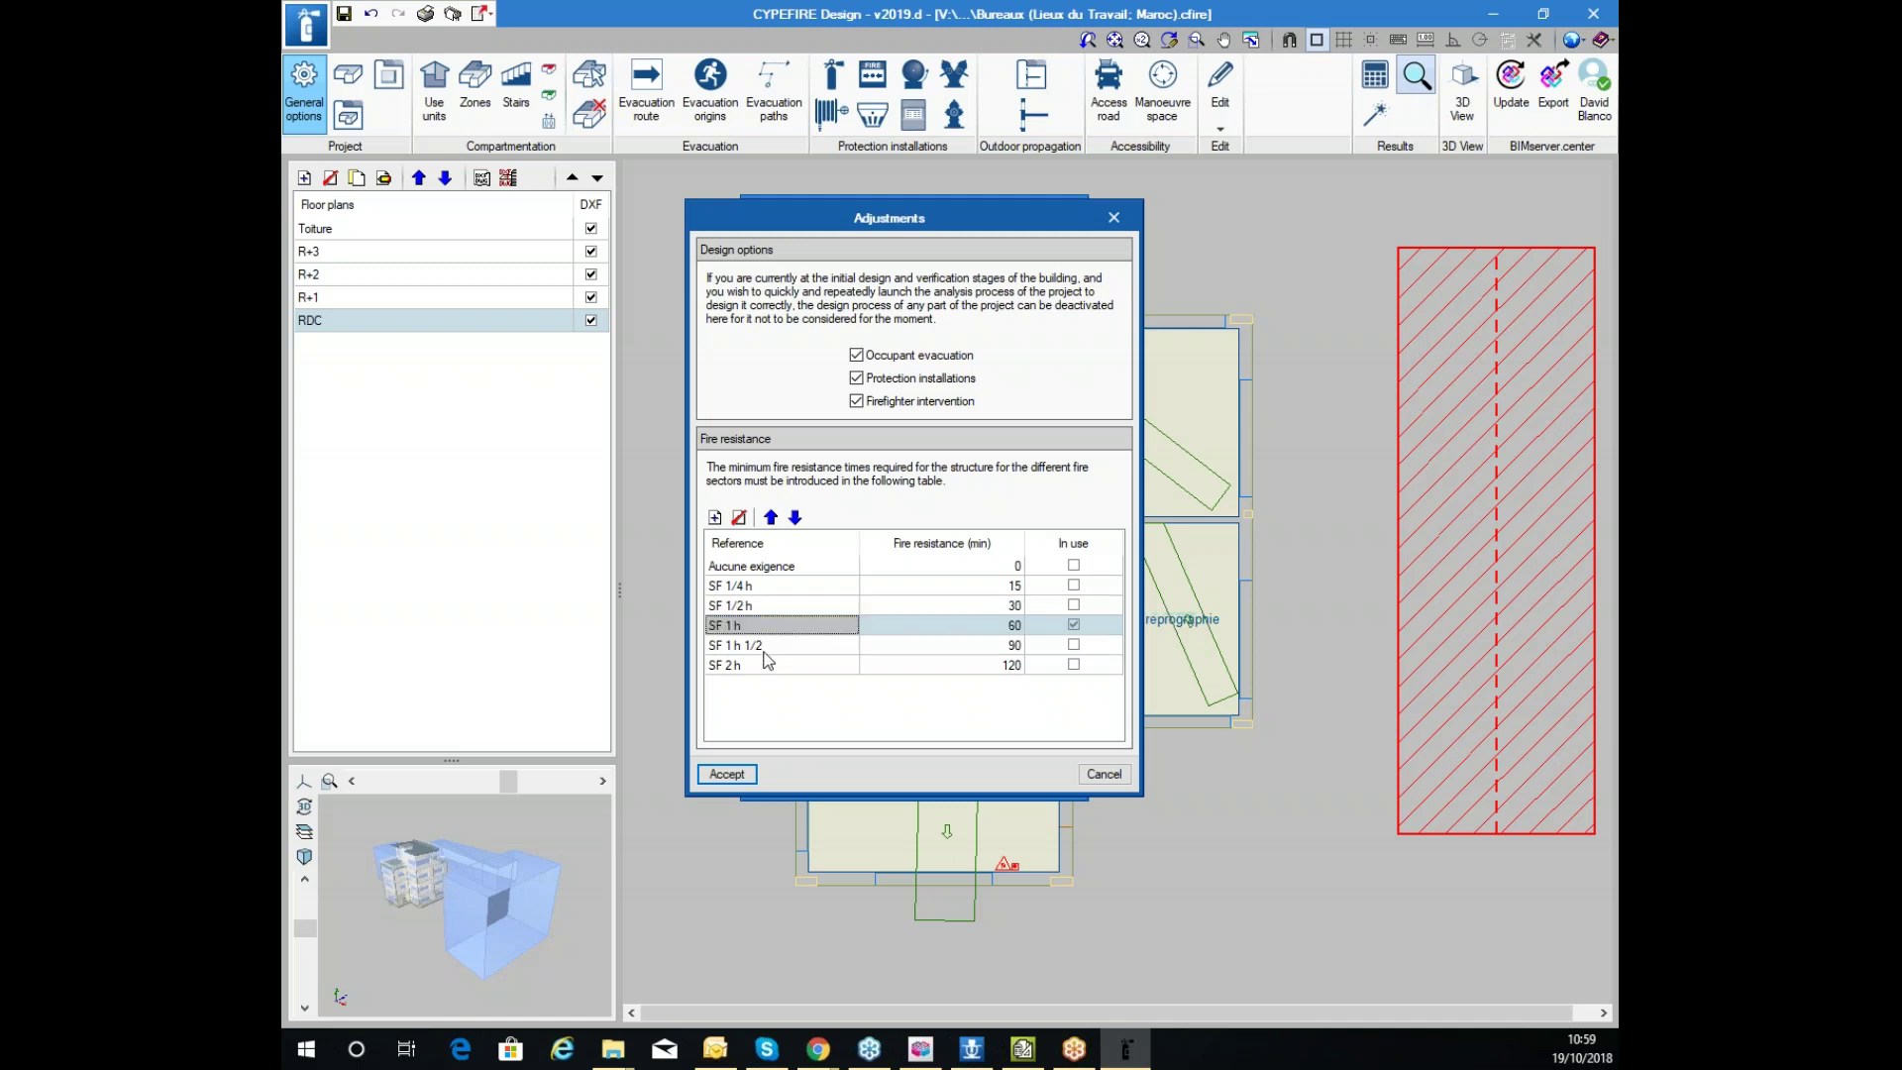
pyautogui.click(771, 664)
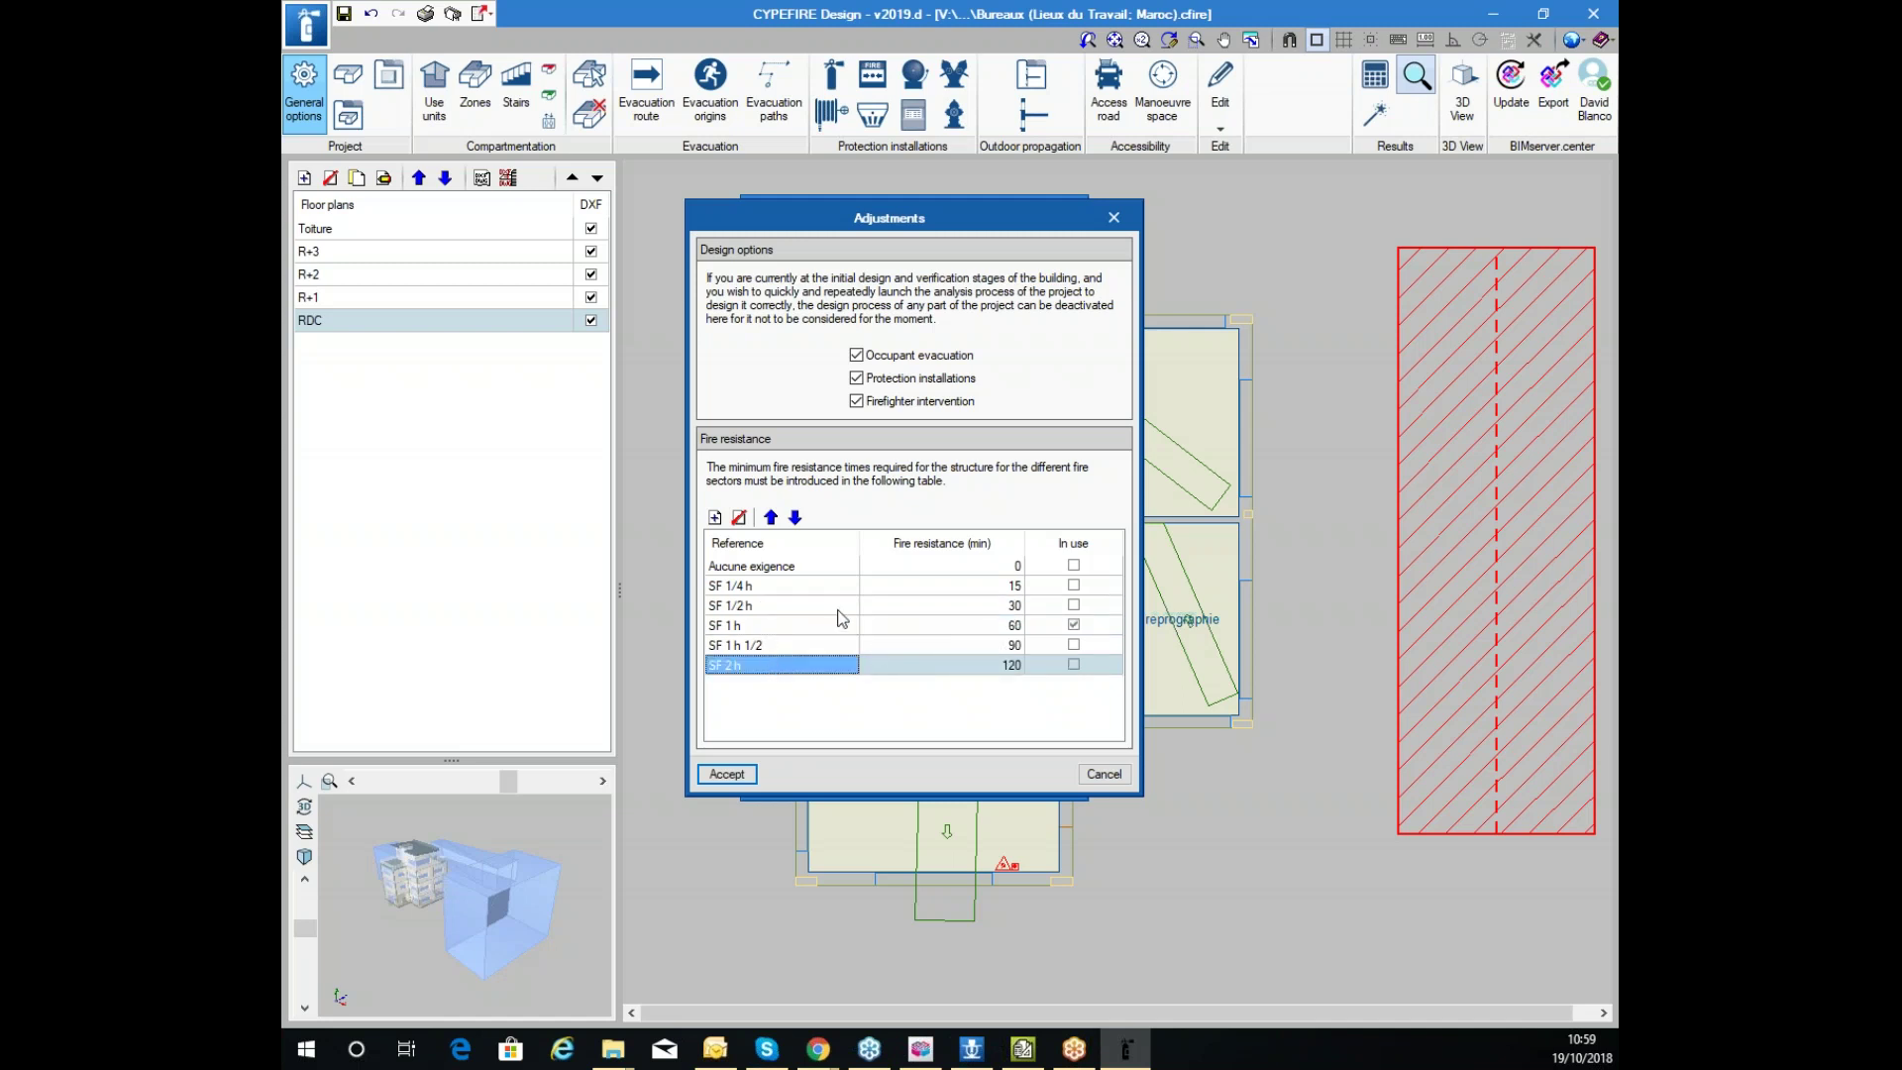
pyautogui.click(768, 626)
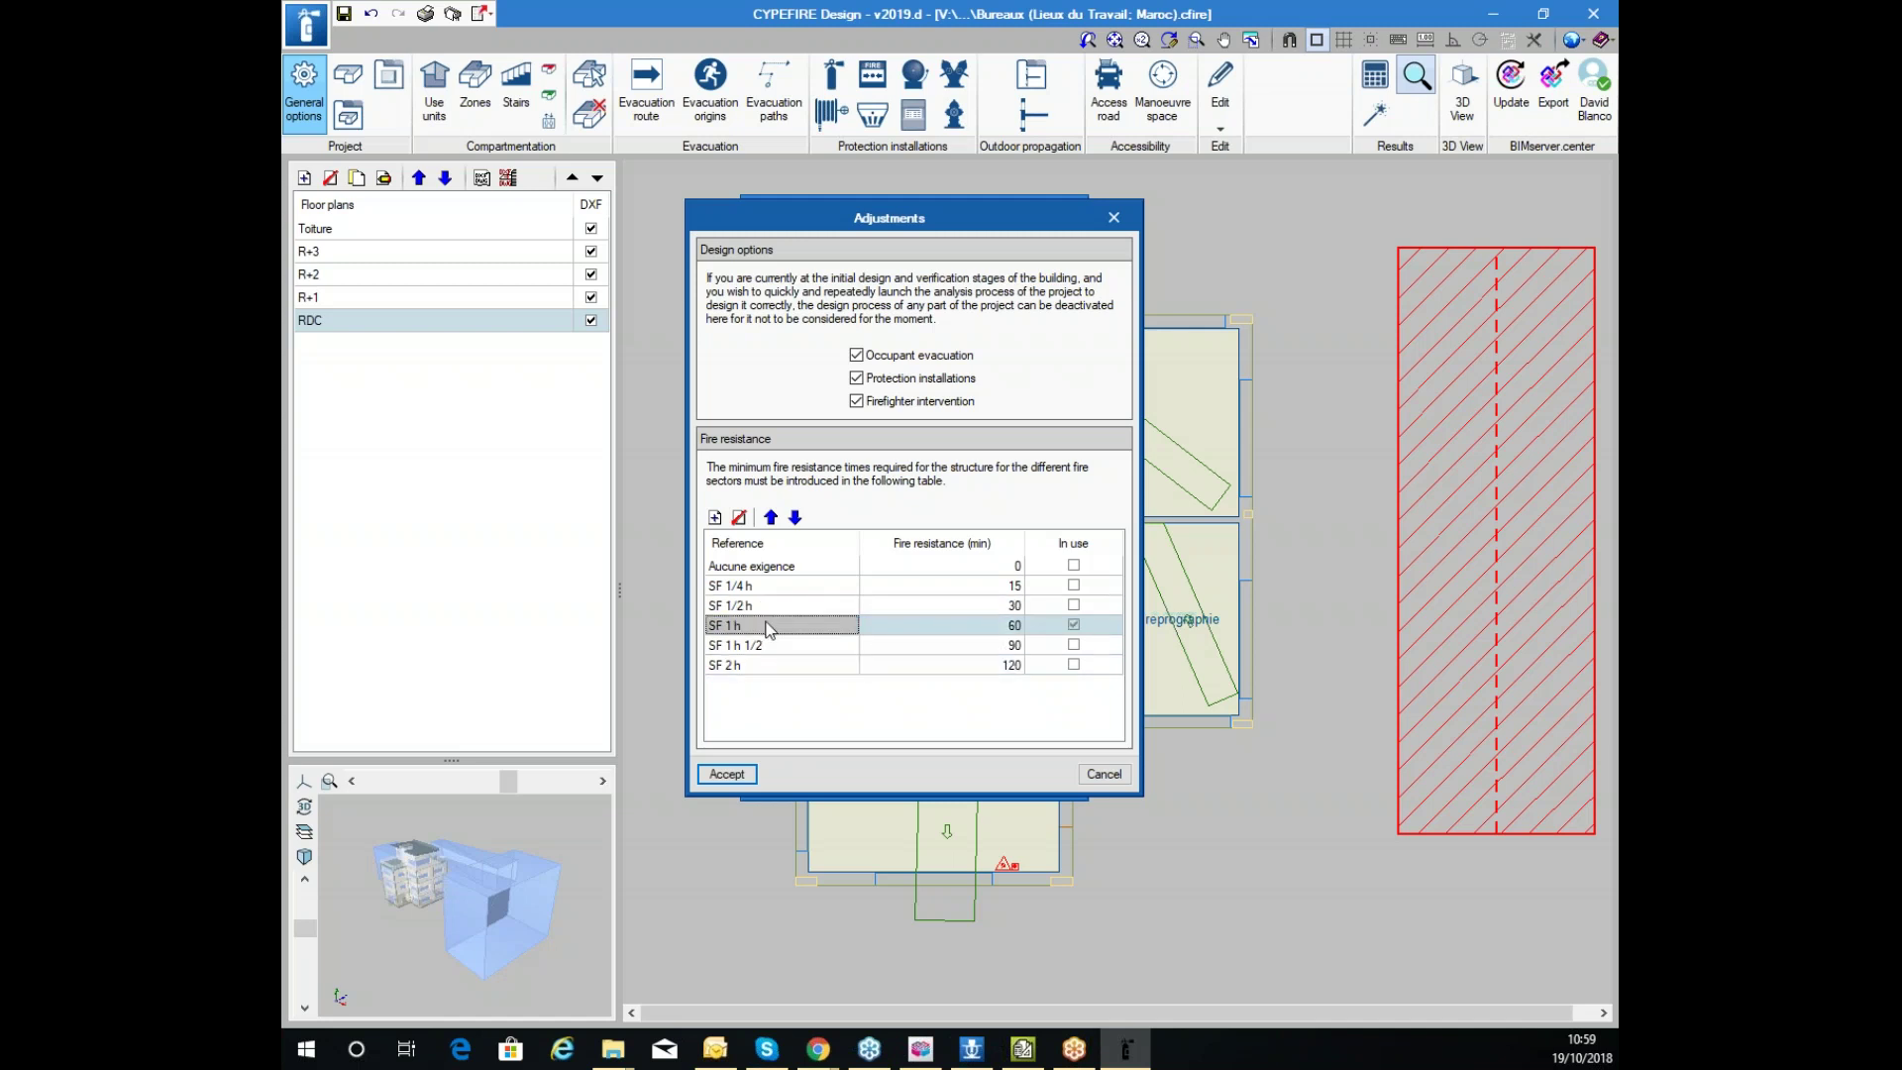
pyautogui.click(730, 776)
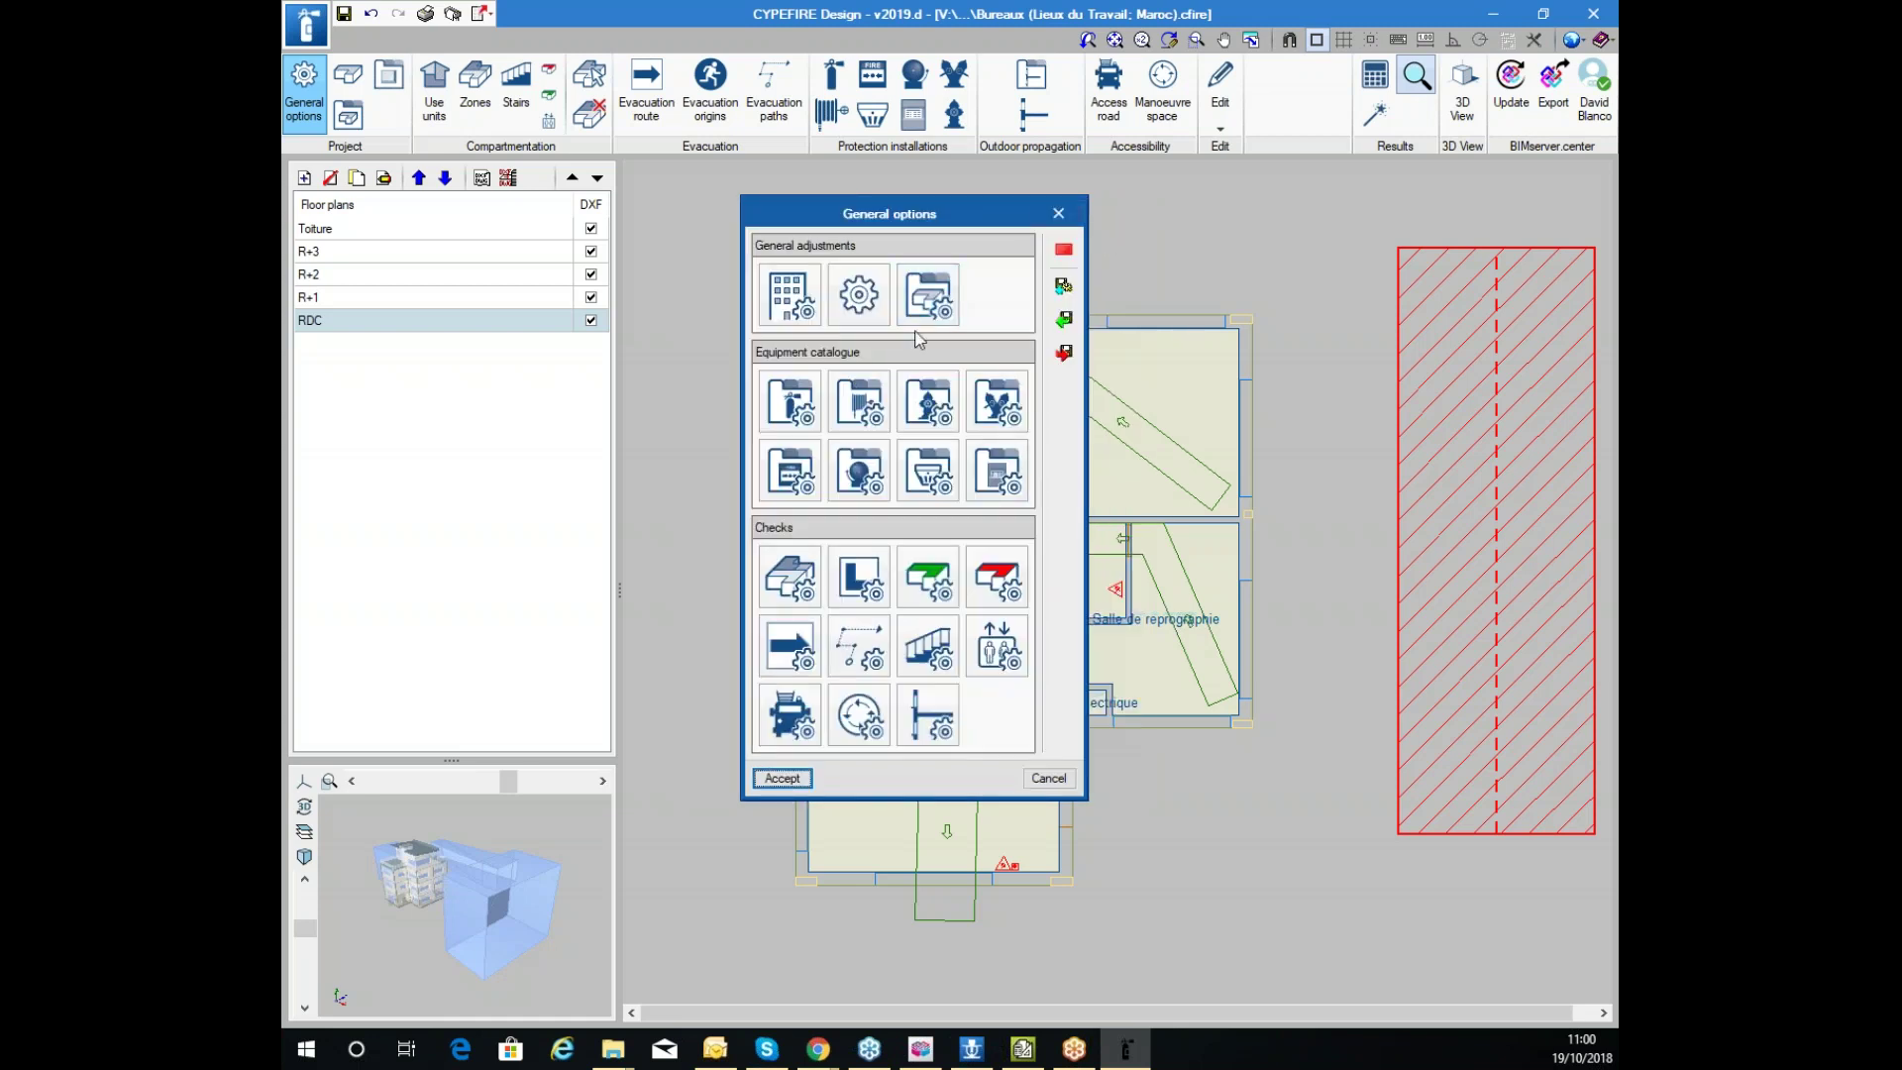
# Examine the occupation density of the "Occupation nulle" space occupancy and leave its definition without changes
pyautogui.click(928, 294)
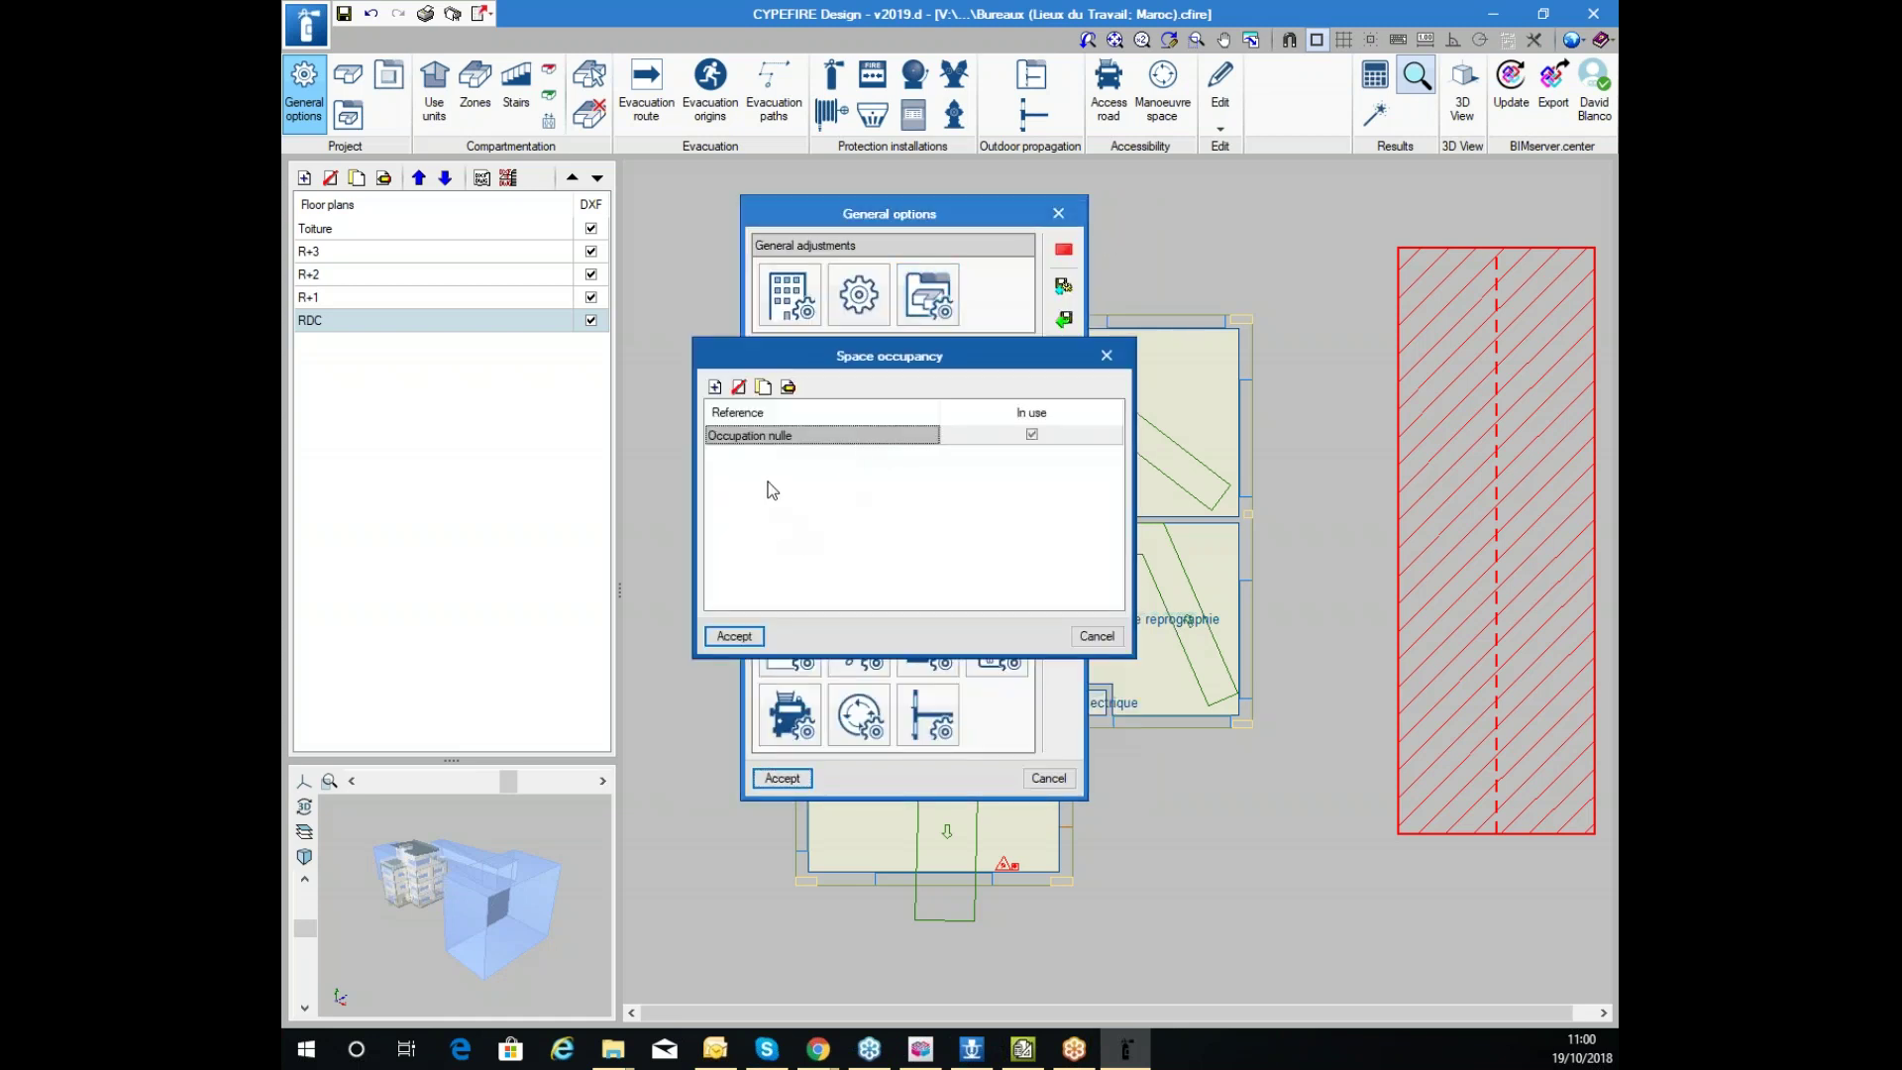
pyautogui.moveTo(915, 376); pyautogui.dragTo(1051, 371)
pyautogui.click(924, 380)
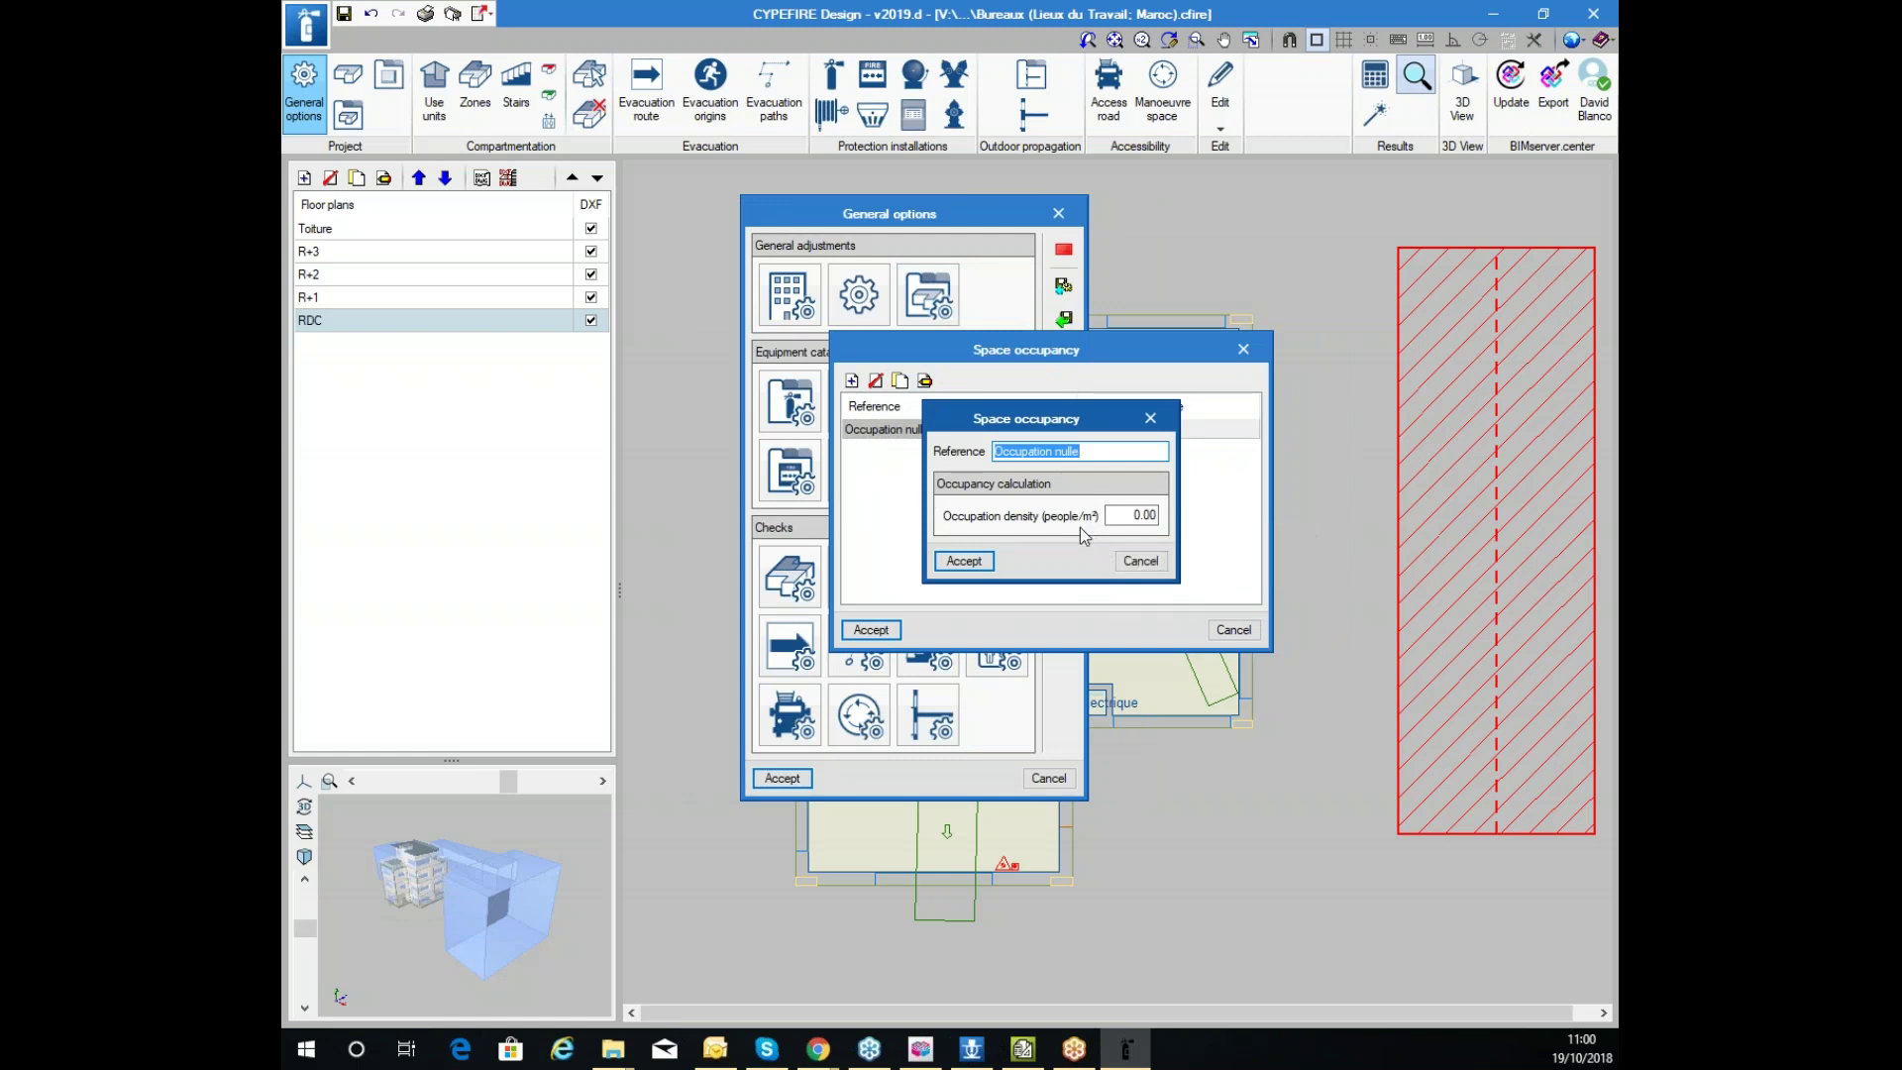
pyautogui.press('Tab')
pyautogui.click(1139, 563)
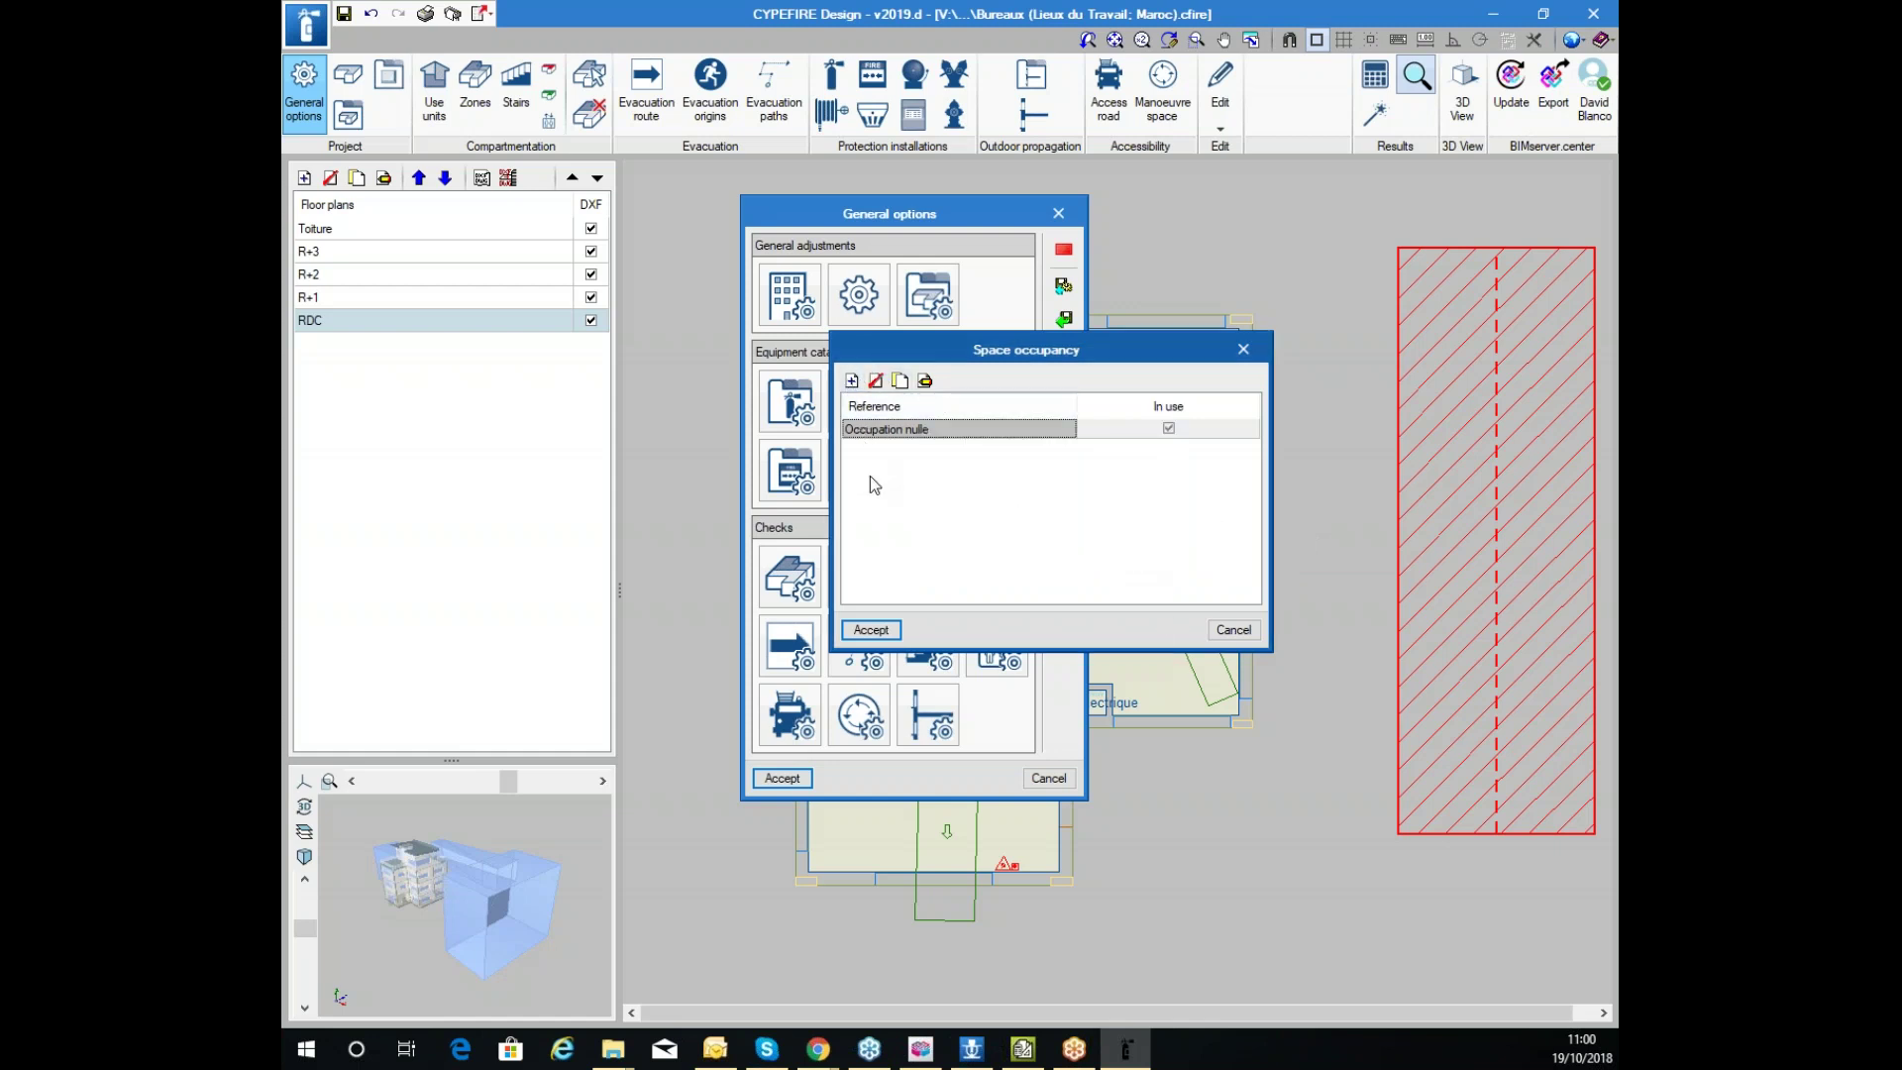
pyautogui.click(1240, 630)
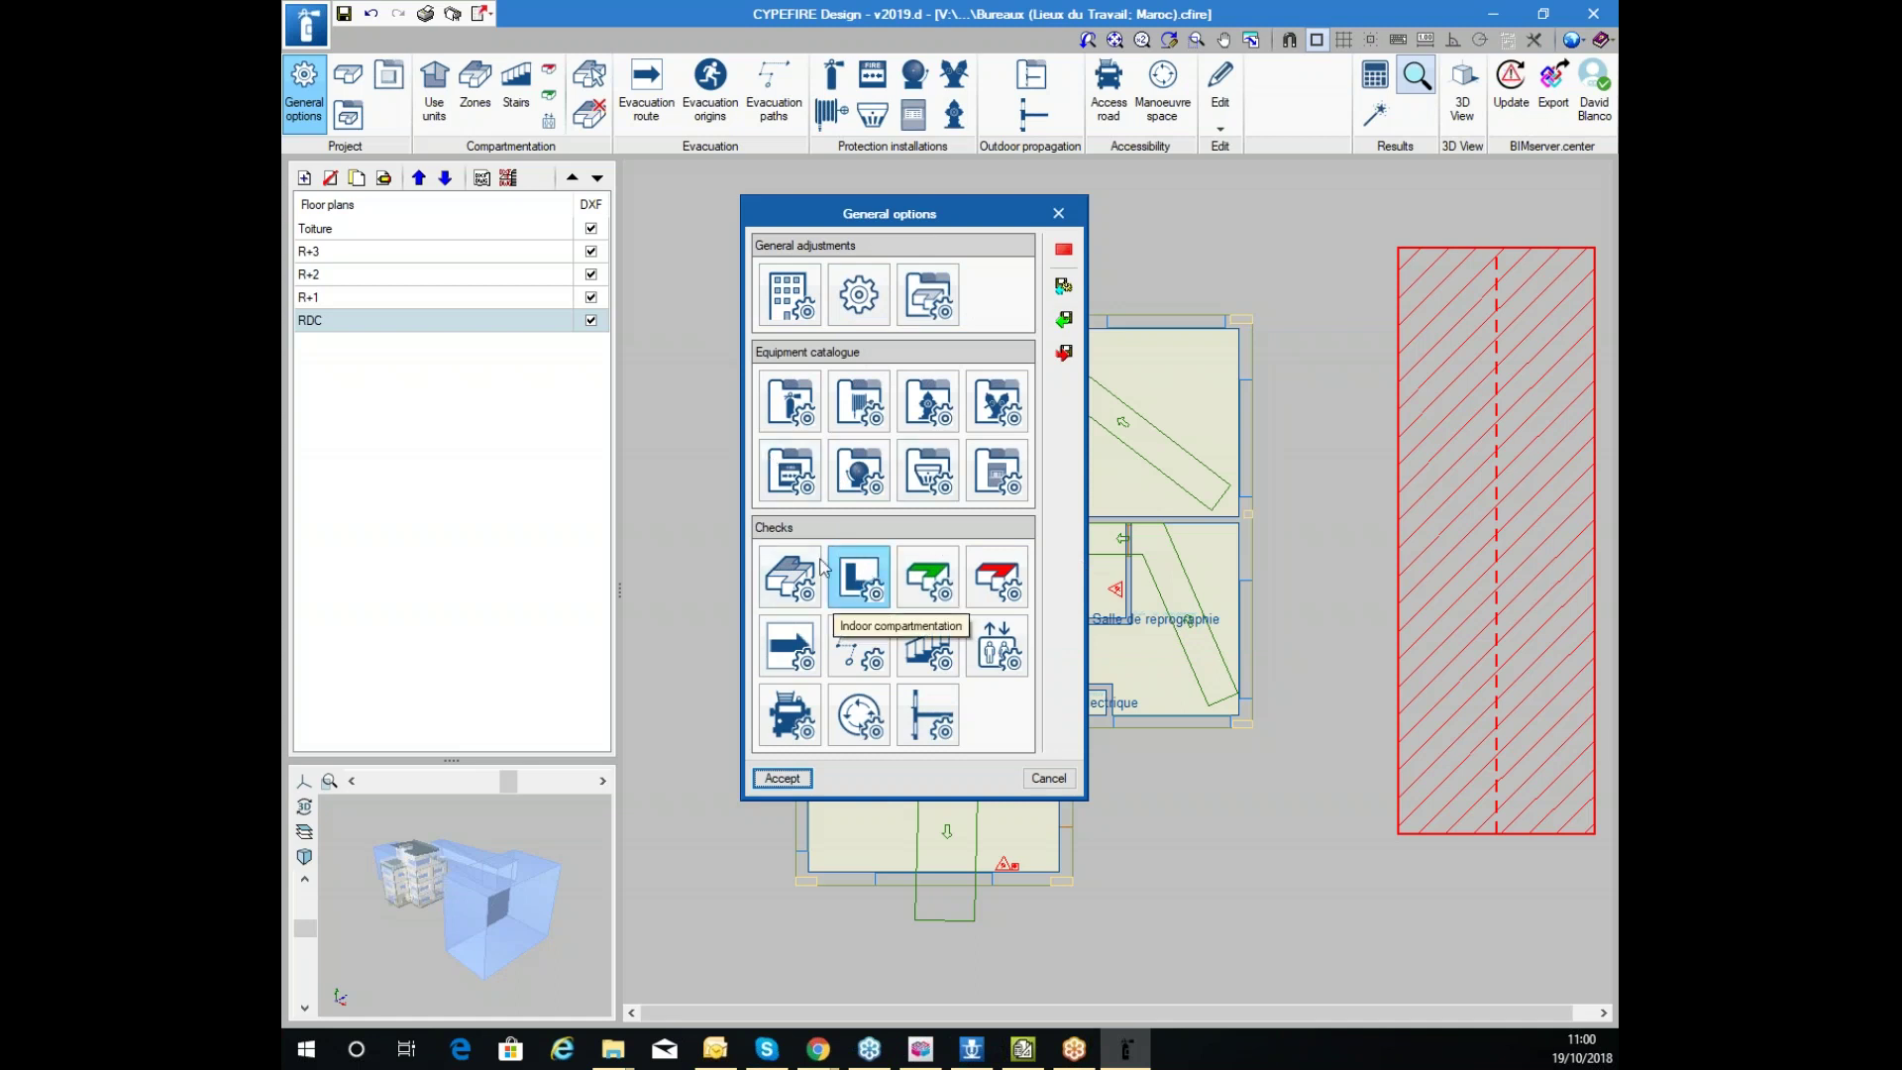
# Open the zone type "Lieux du travail h>8 - Moins de 700 personnes" for editing from the zone checks
pyautogui.click(782, 580)
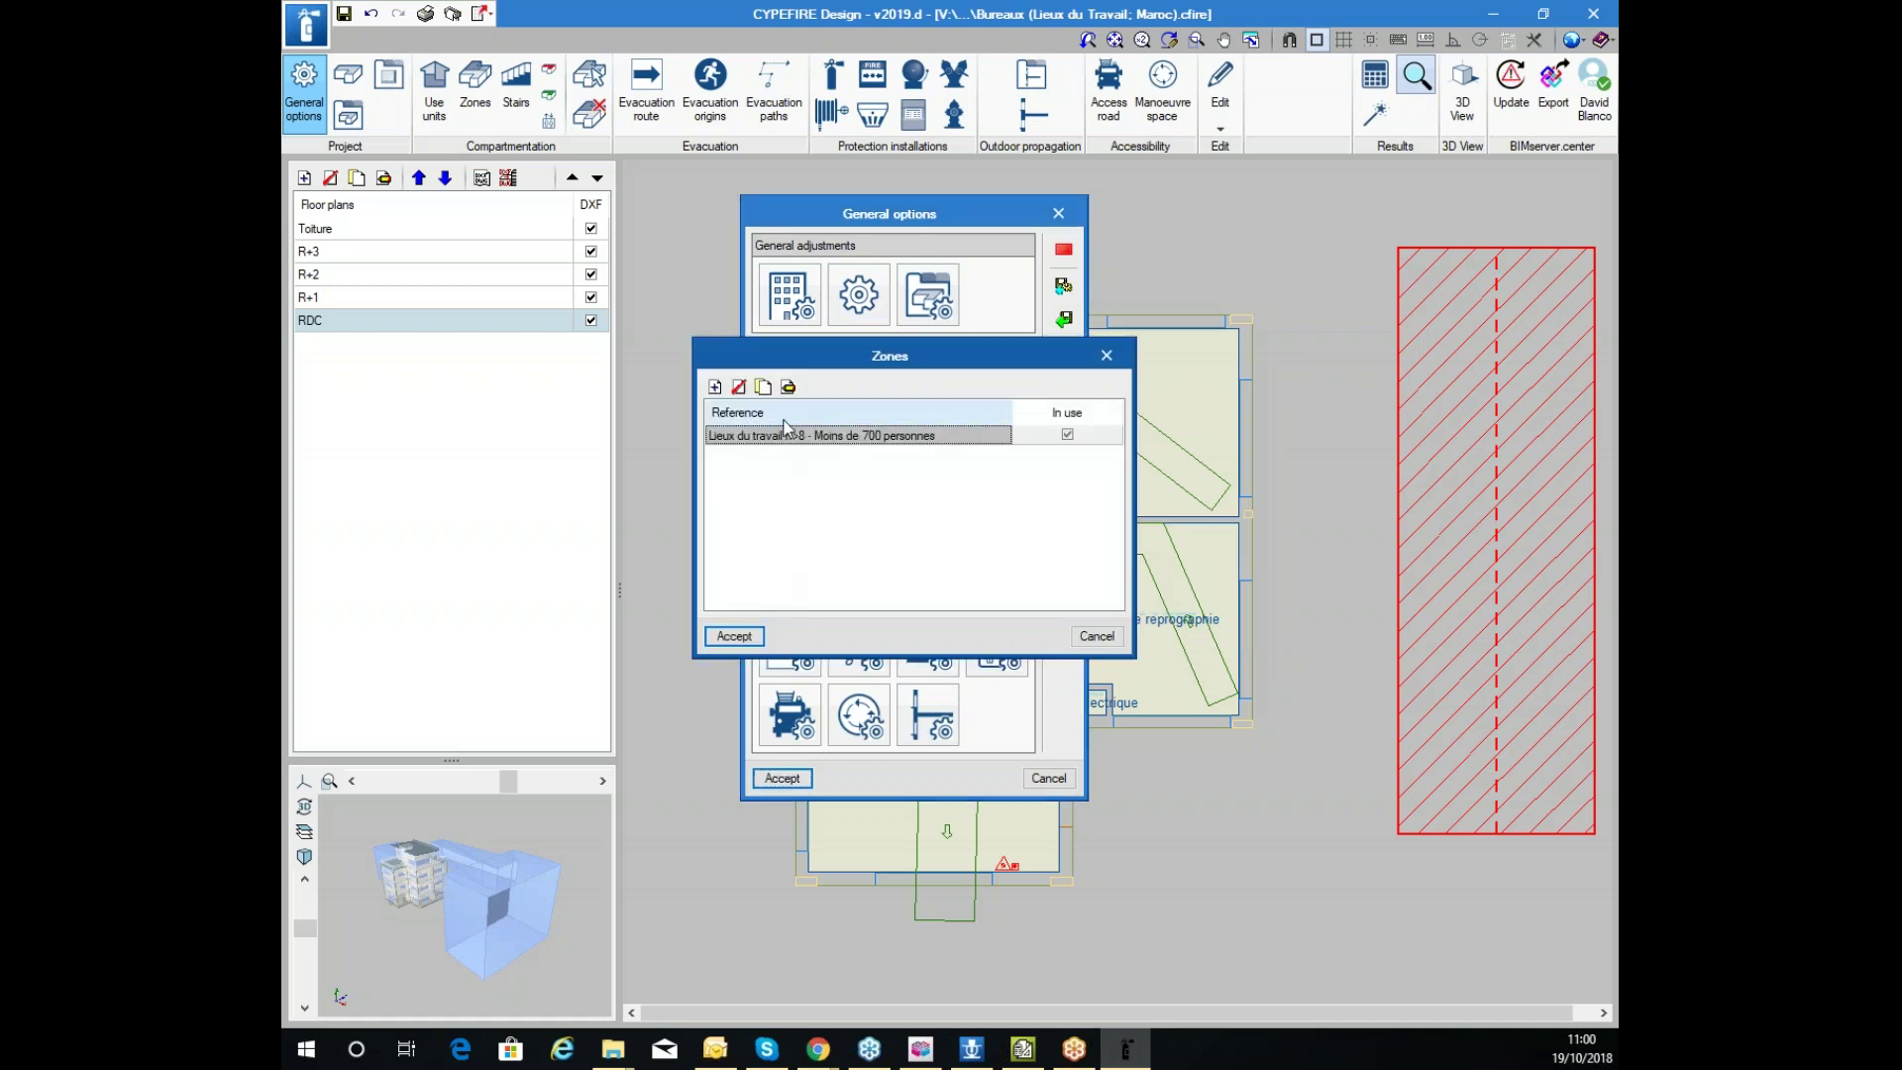
pyautogui.click(763, 388)
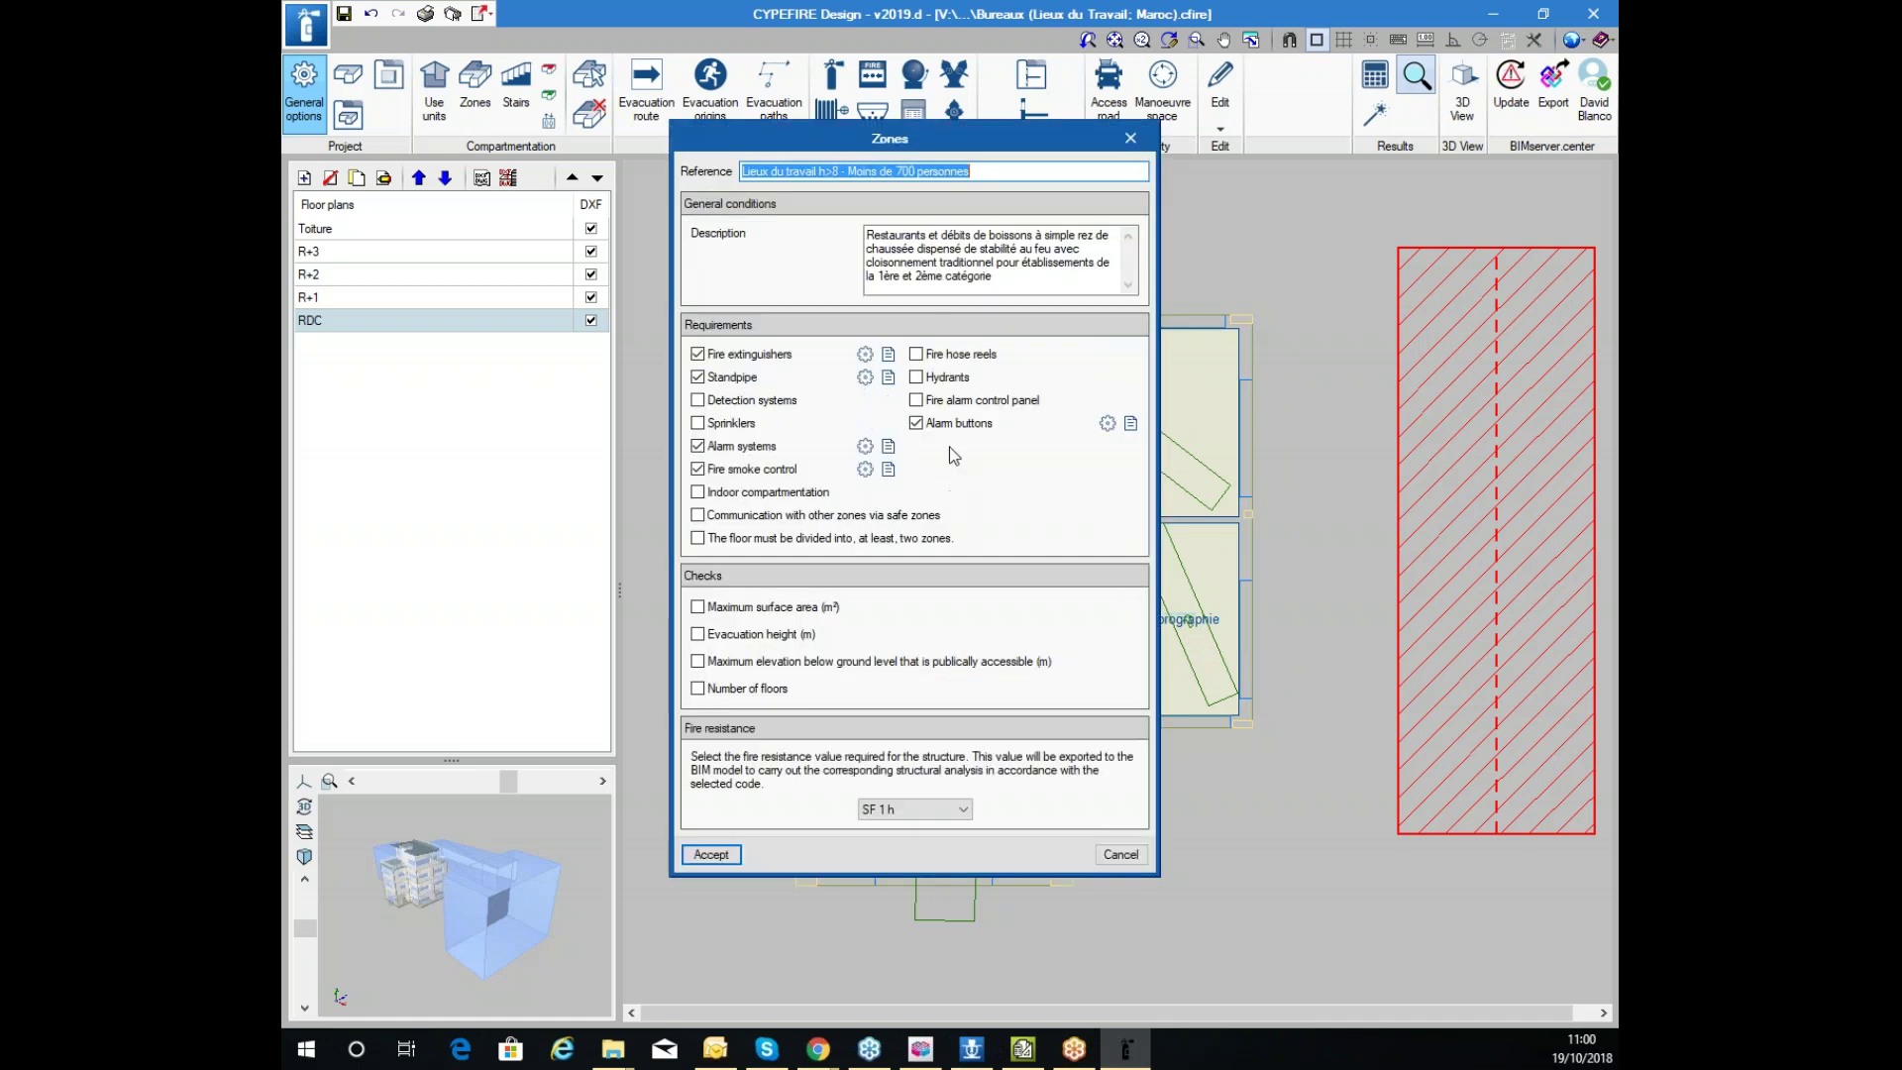
pyautogui.moveTo(845, 150); pyautogui.dragTo(1061, 191)
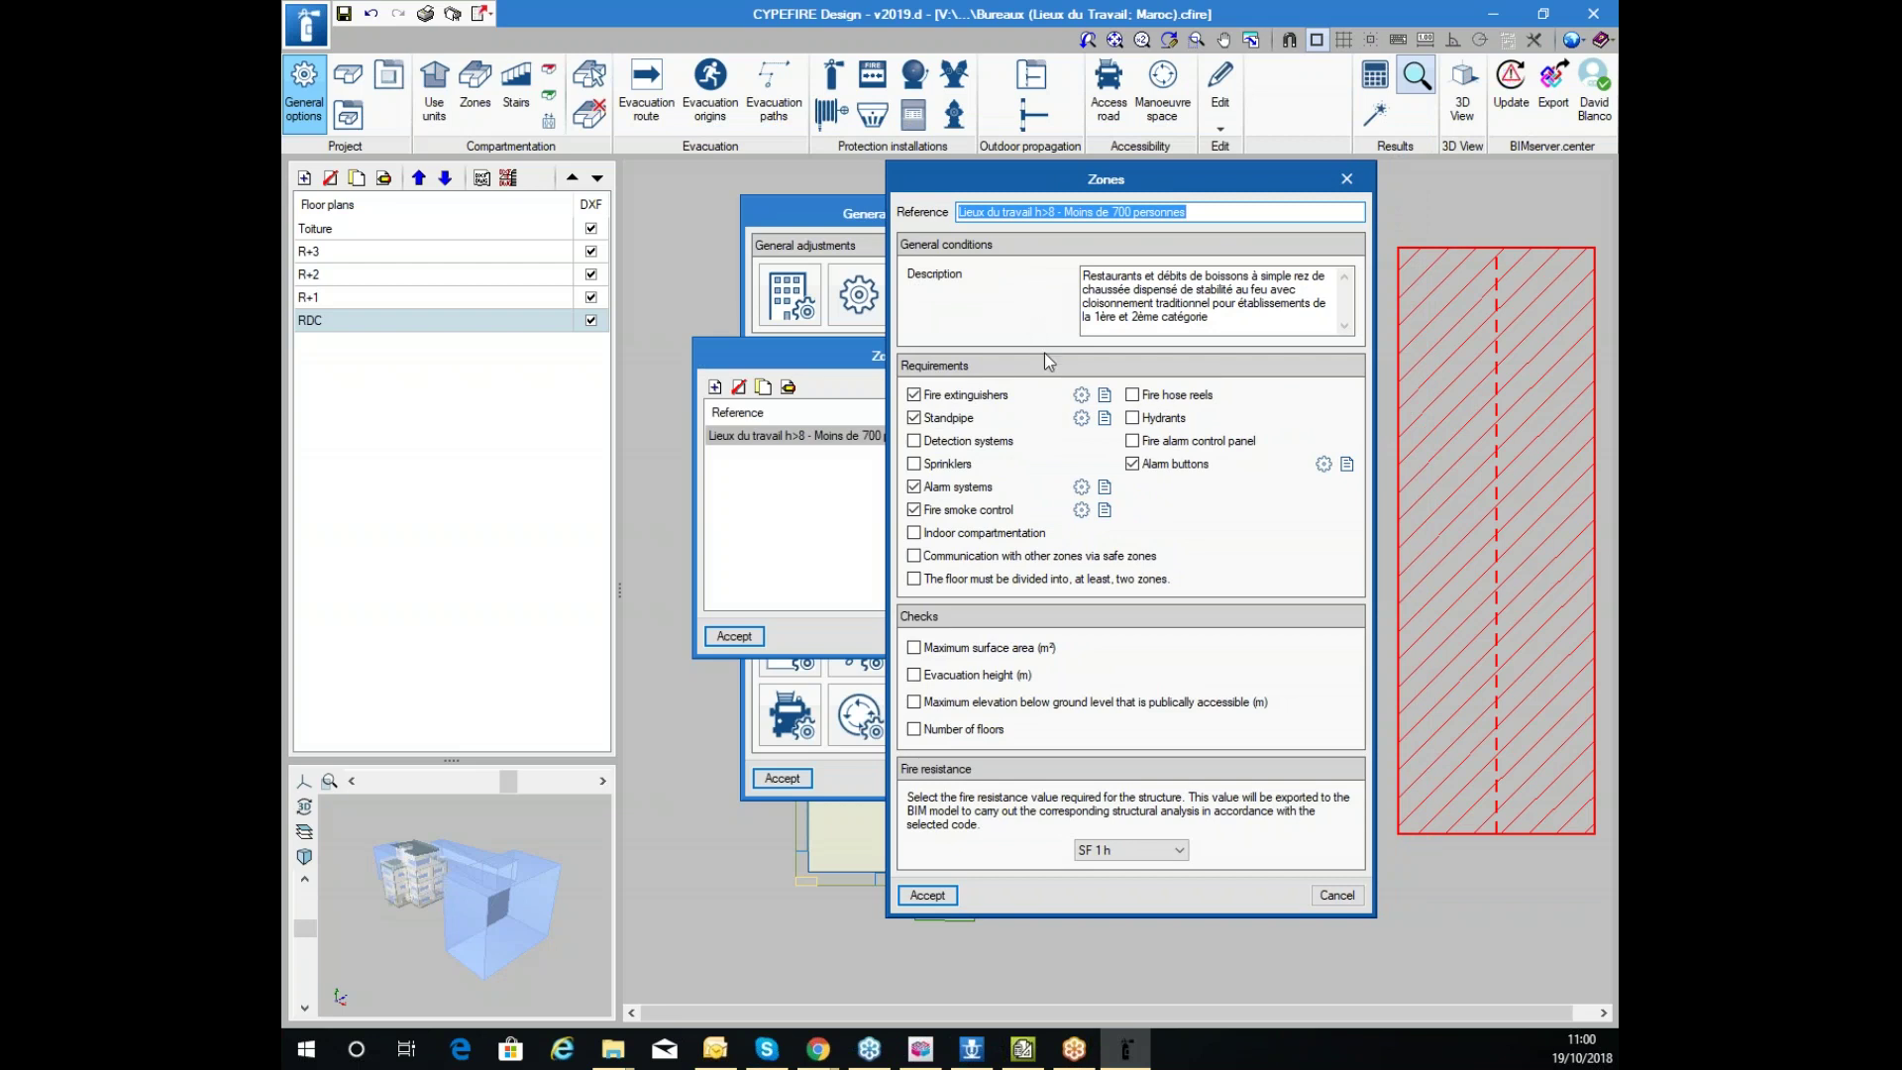
# Open the zone's fire extinguisher requirement and review the available extinguisher types, mobility and capacity
pyautogui.click(1081, 394)
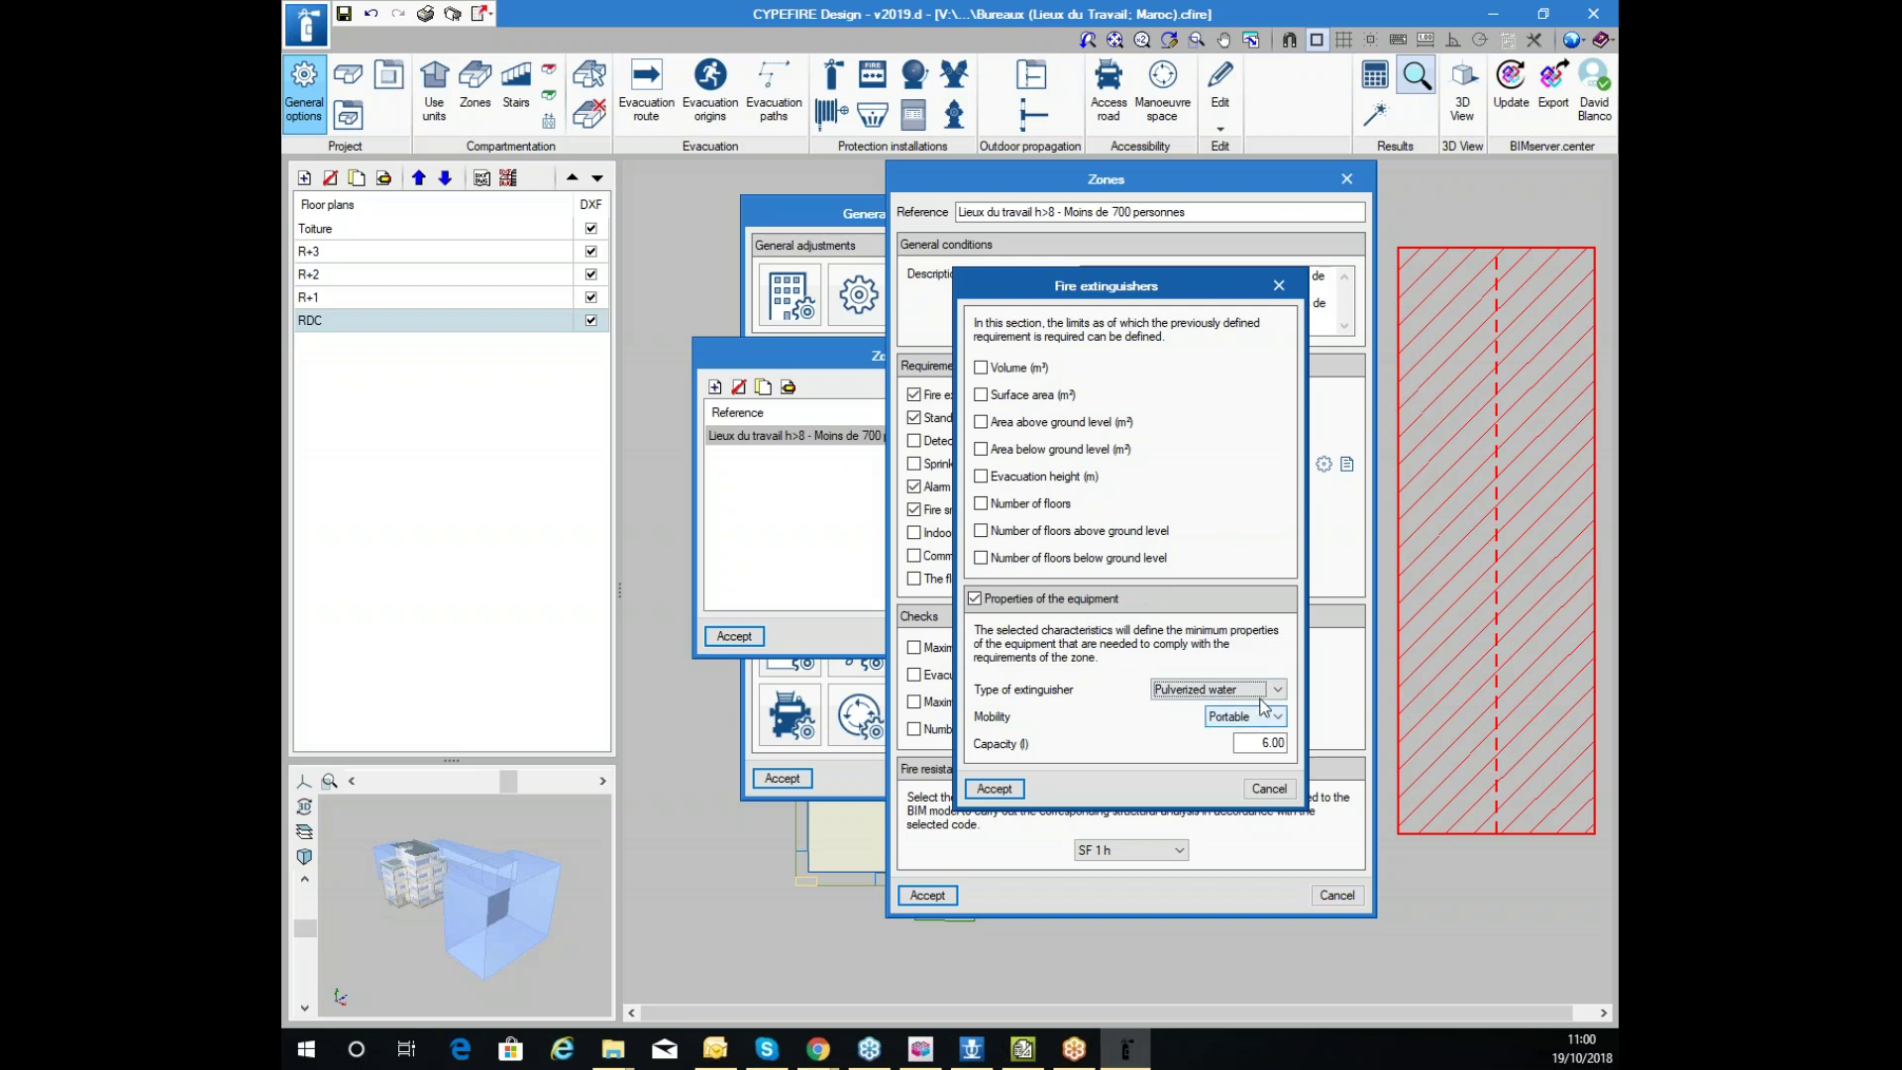
pyautogui.click(1259, 694)
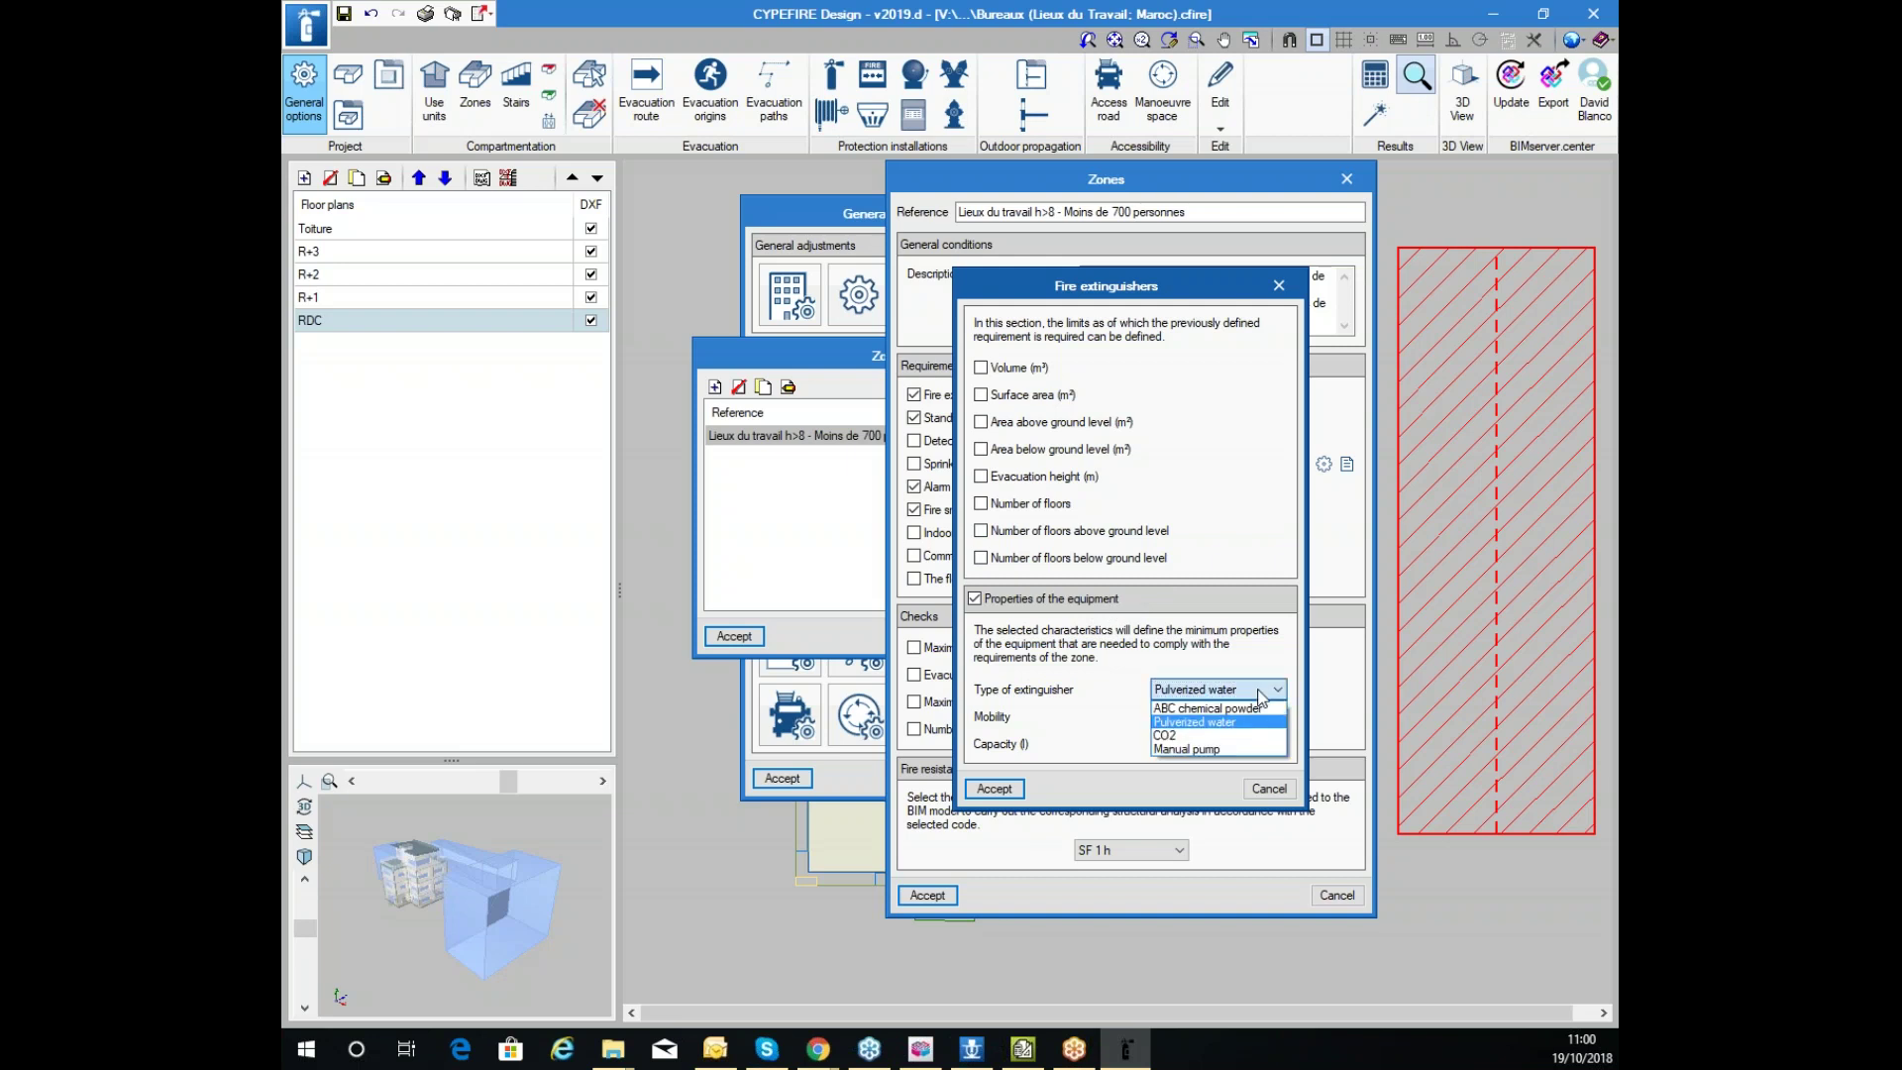
pyautogui.click(1261, 694)
pyautogui.click(1261, 730)
pyautogui.click(1254, 745)
pyautogui.click(1256, 742)
pyautogui.doubleClick(1256, 743)
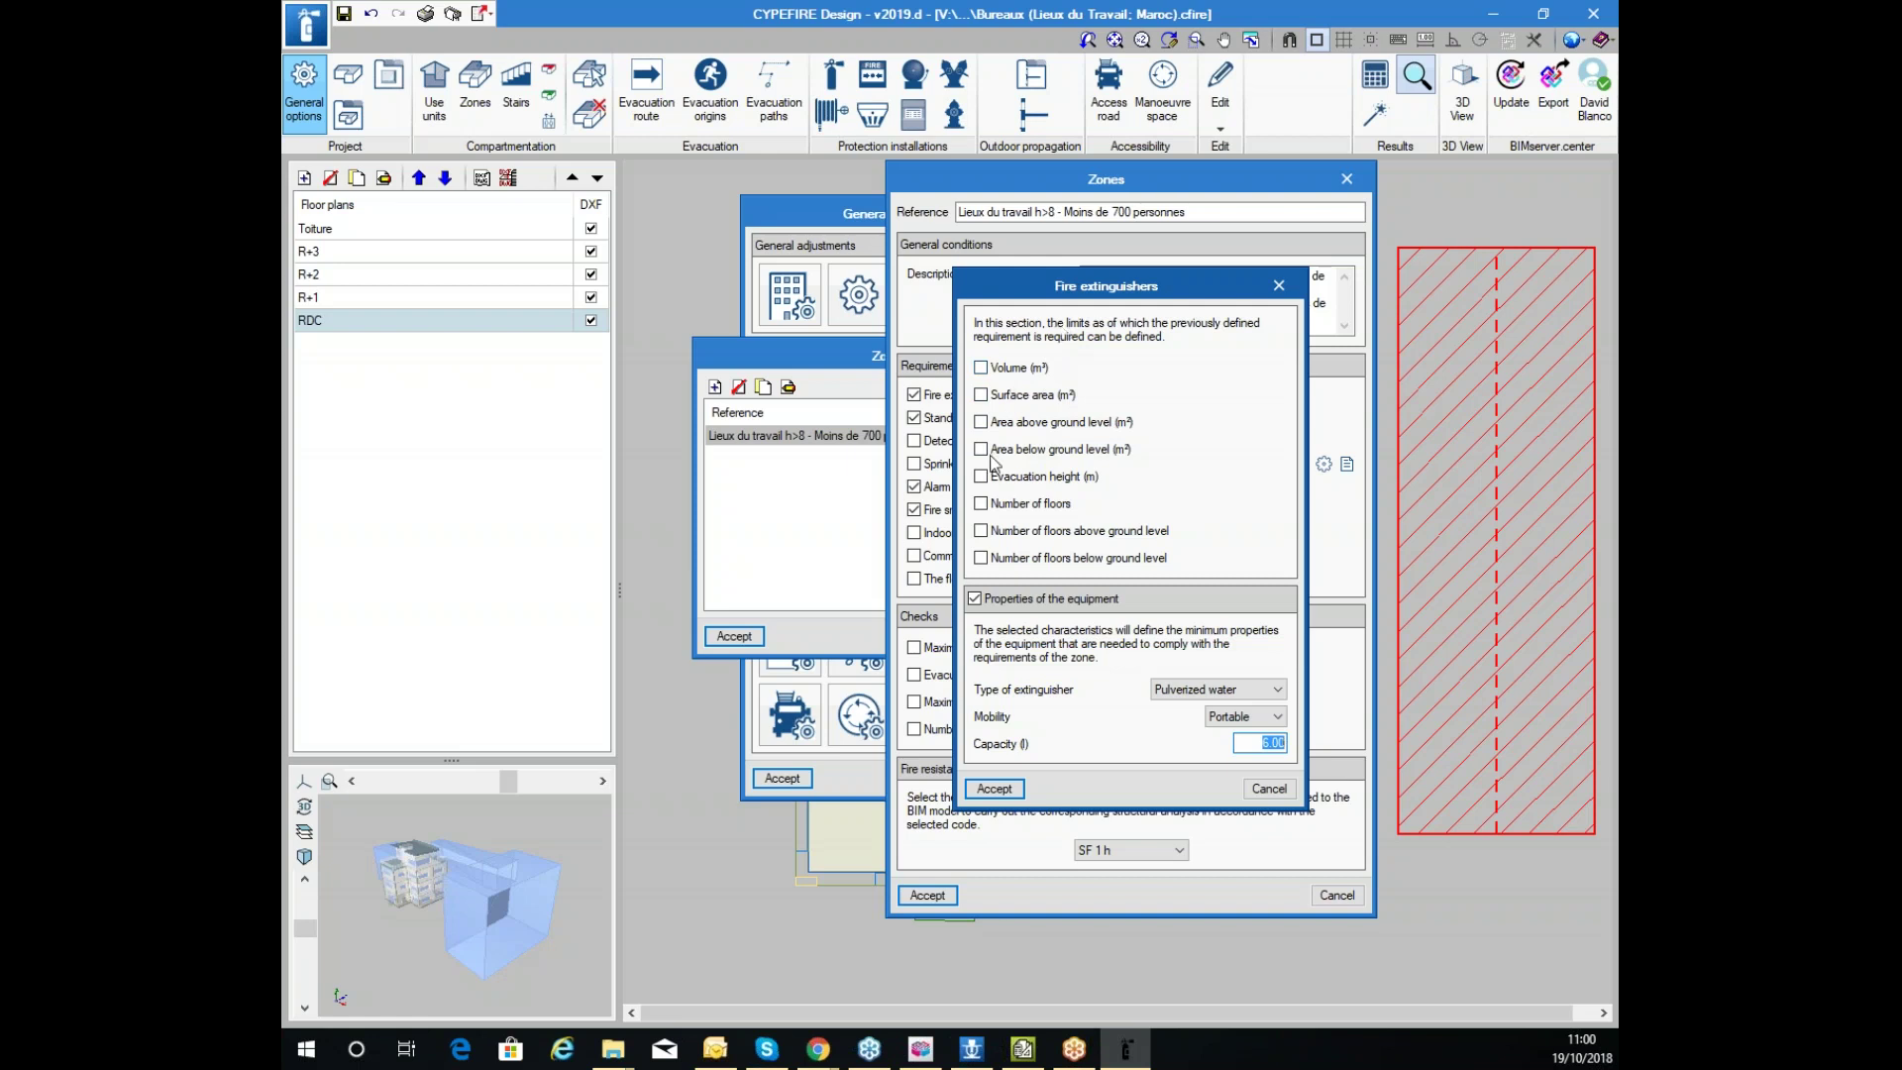
# Try an evacuation height limit for the fire extinguisher requirement, clear it and cancel the requirement's settings
pyautogui.click(1050, 477)
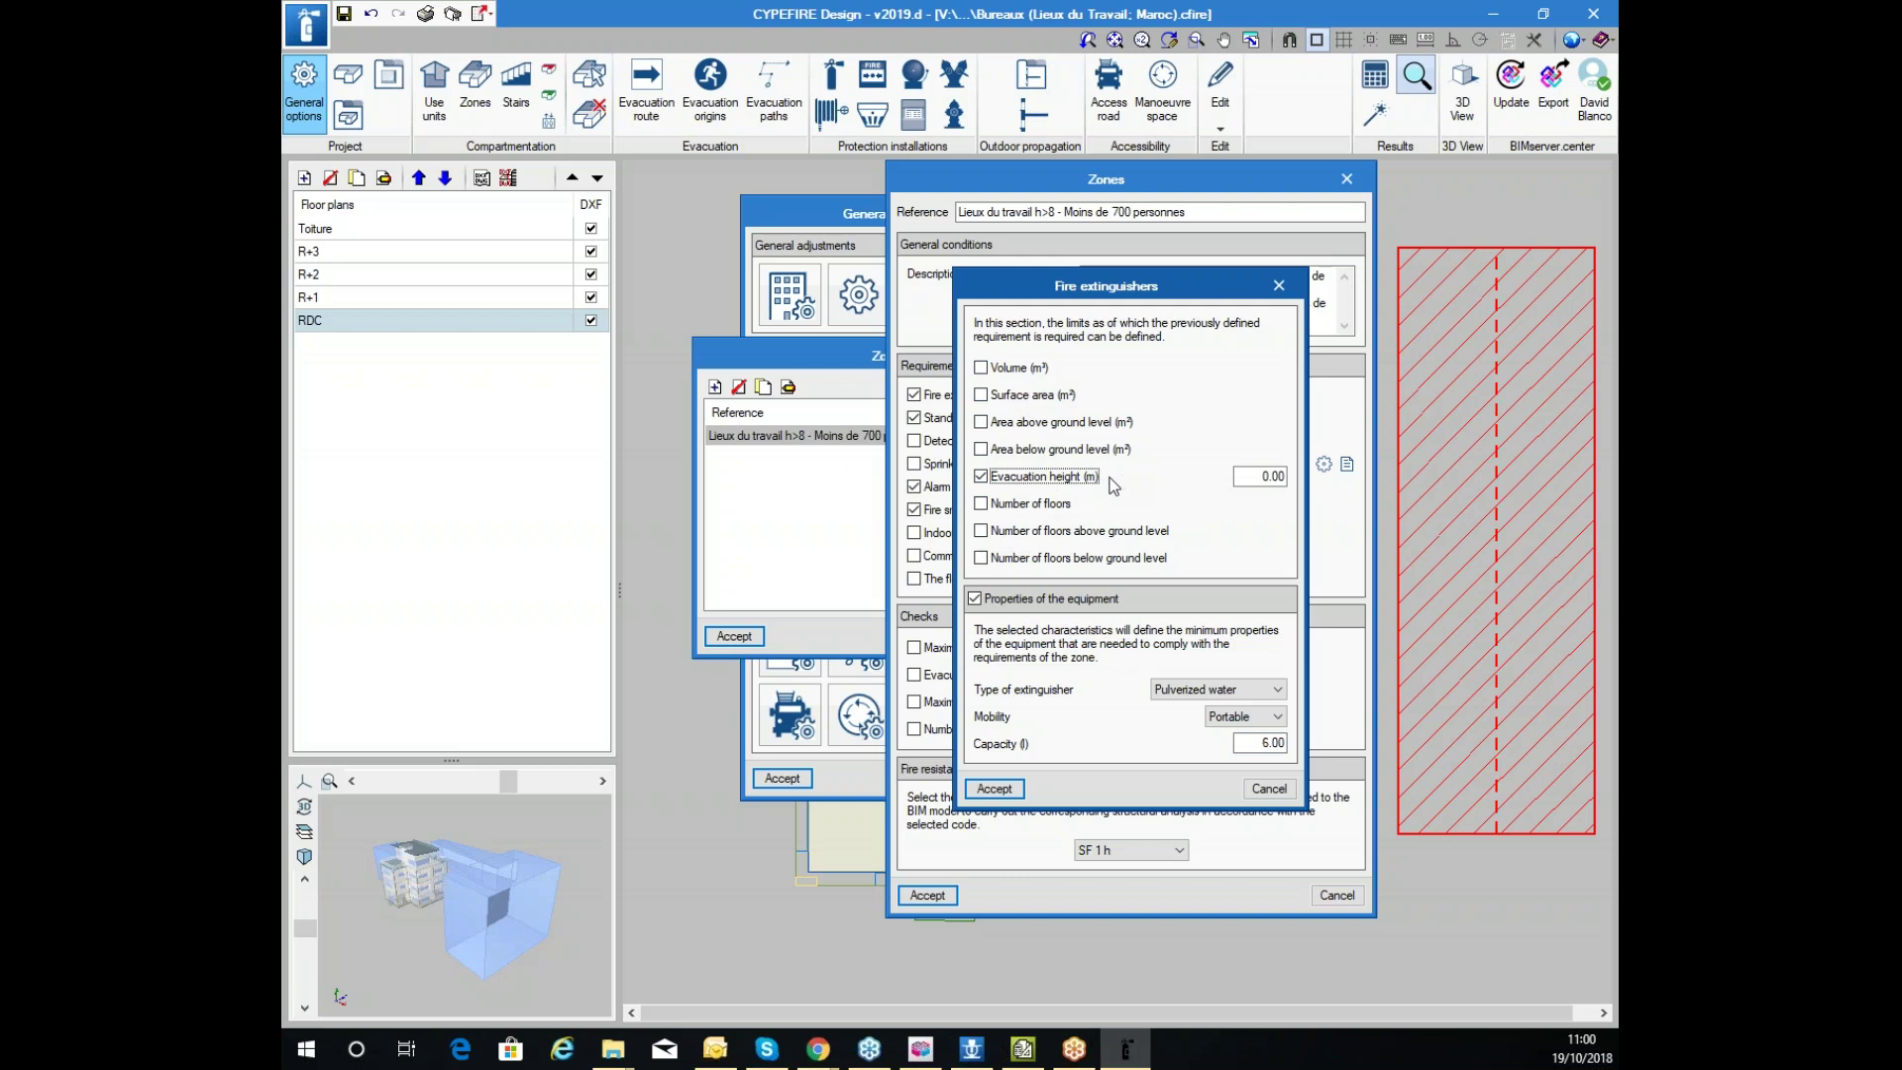
pyautogui.click(1249, 474)
pyautogui.doubleClick(1249, 474)
pyautogui.click(1084, 477)
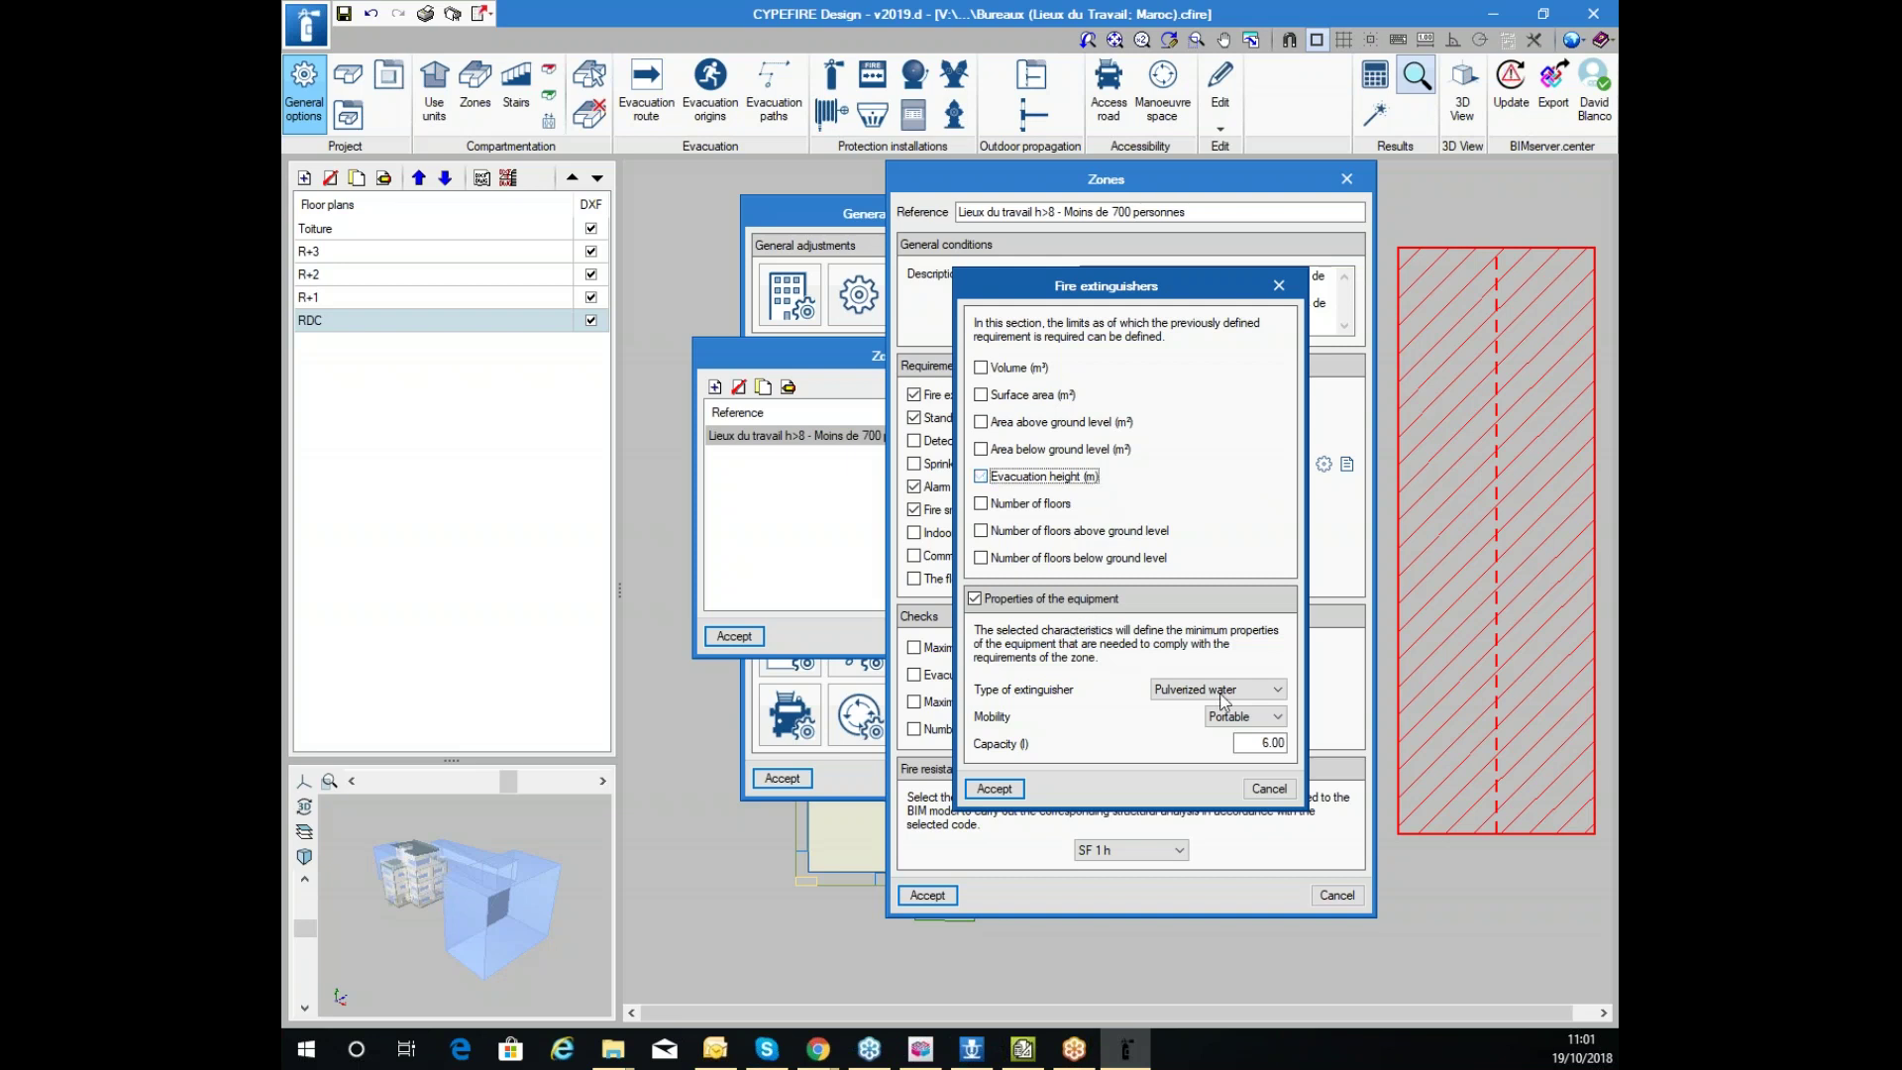
pyautogui.click(1270, 788)
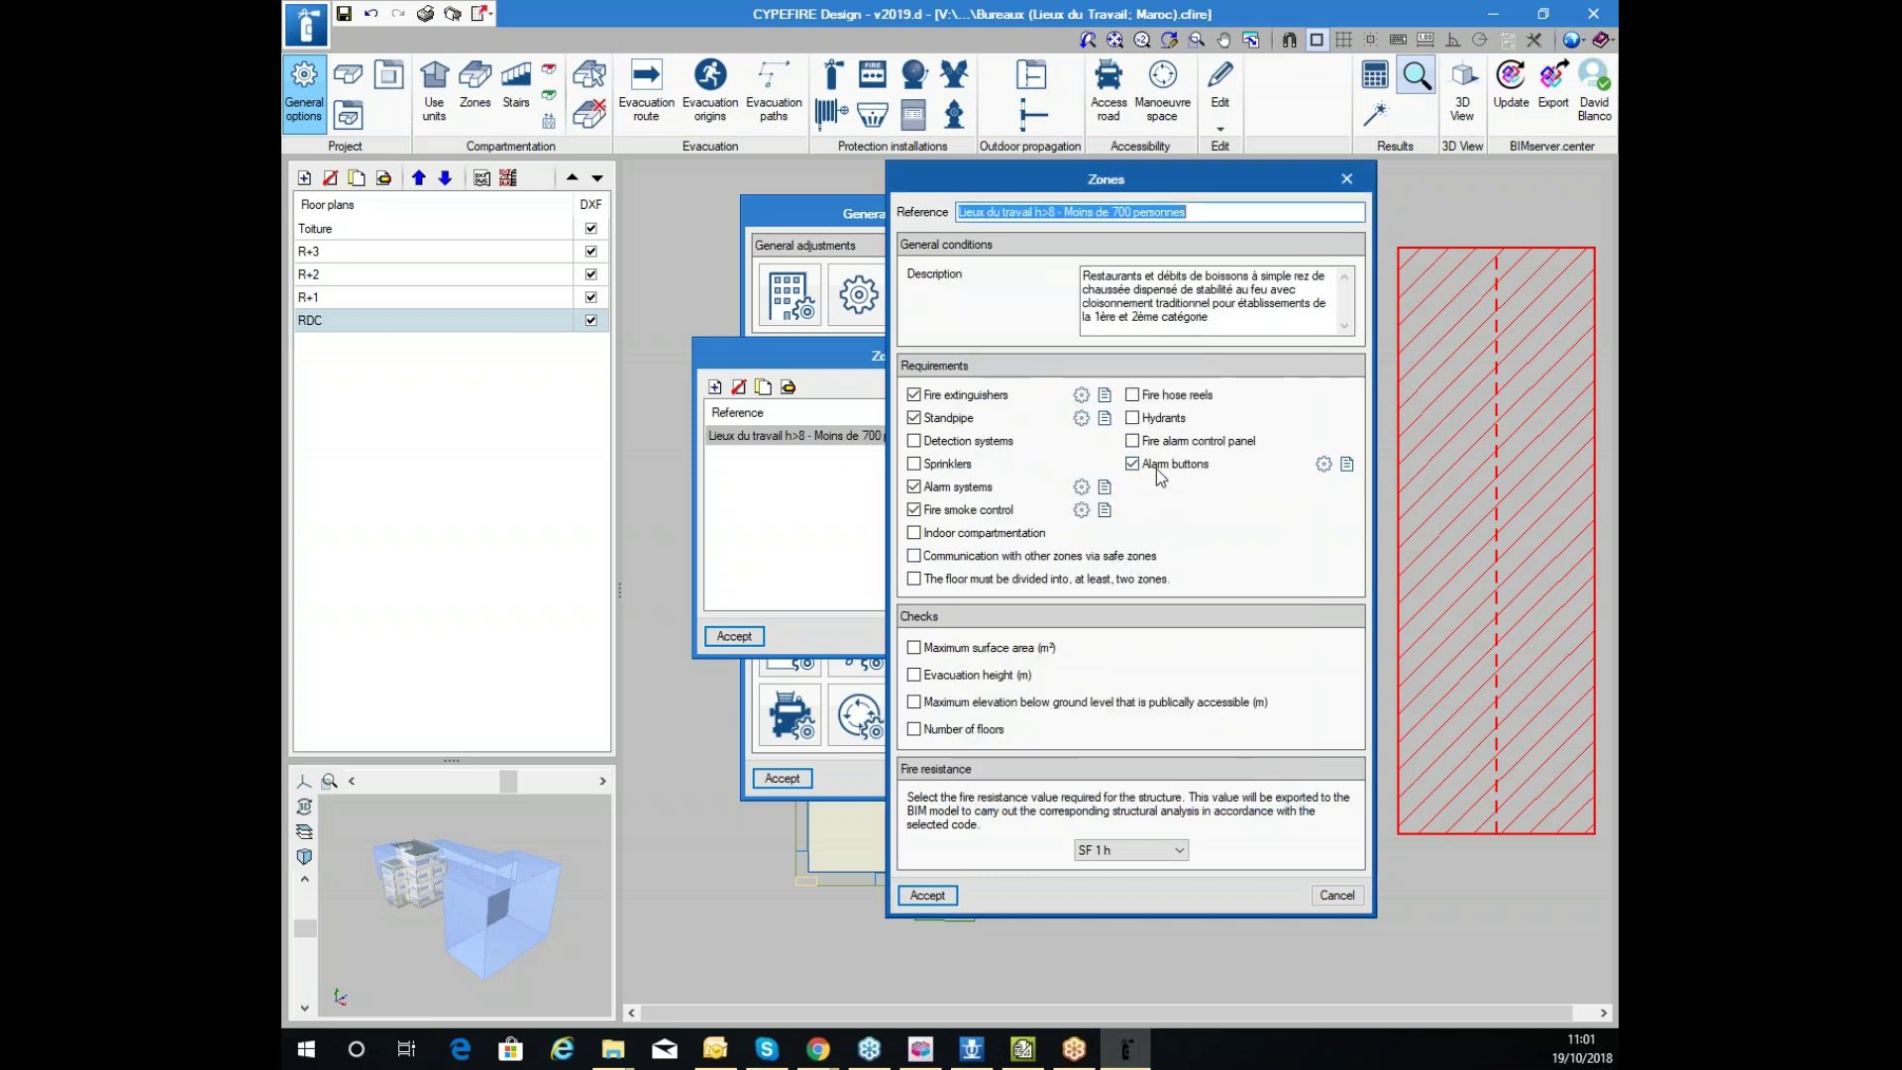
# Try the detection systems requirement for the zone type, review its available limits, clear it and close the zone types
pyautogui.click(913, 443)
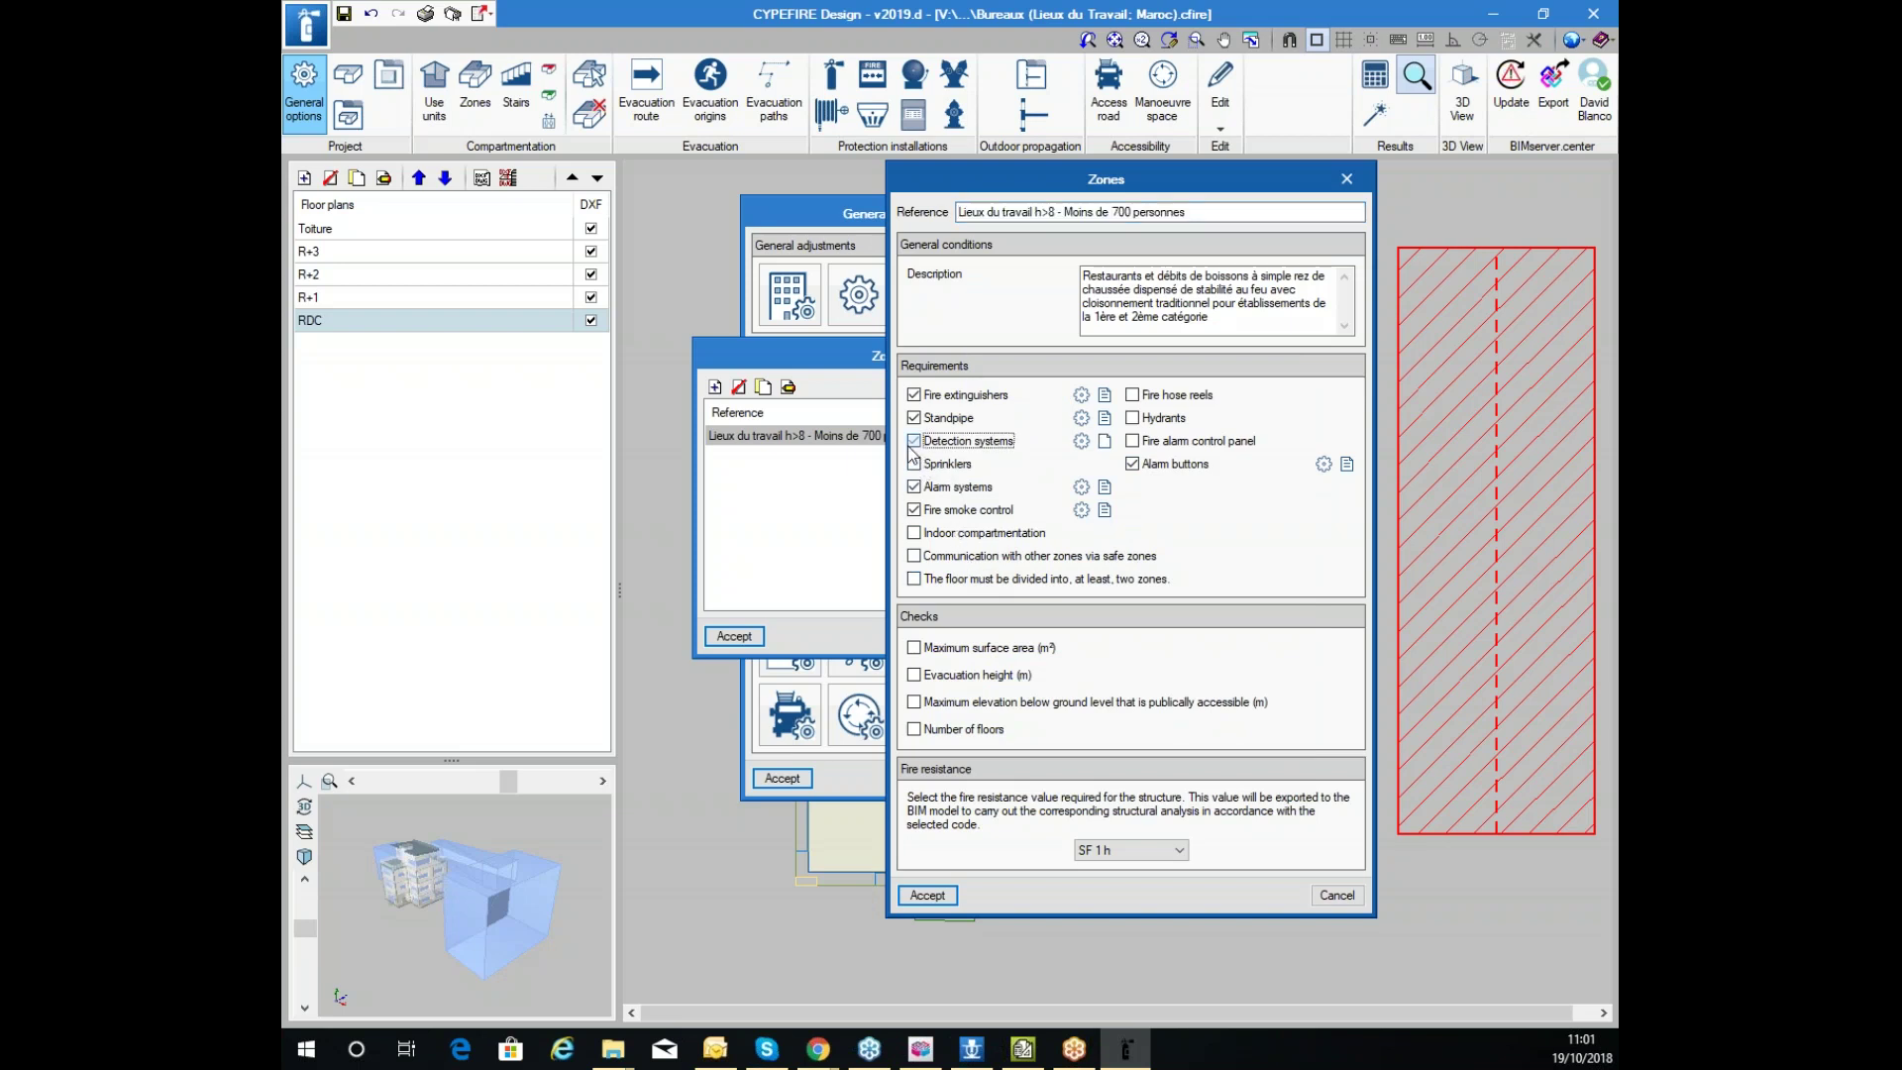
pyautogui.click(1080, 442)
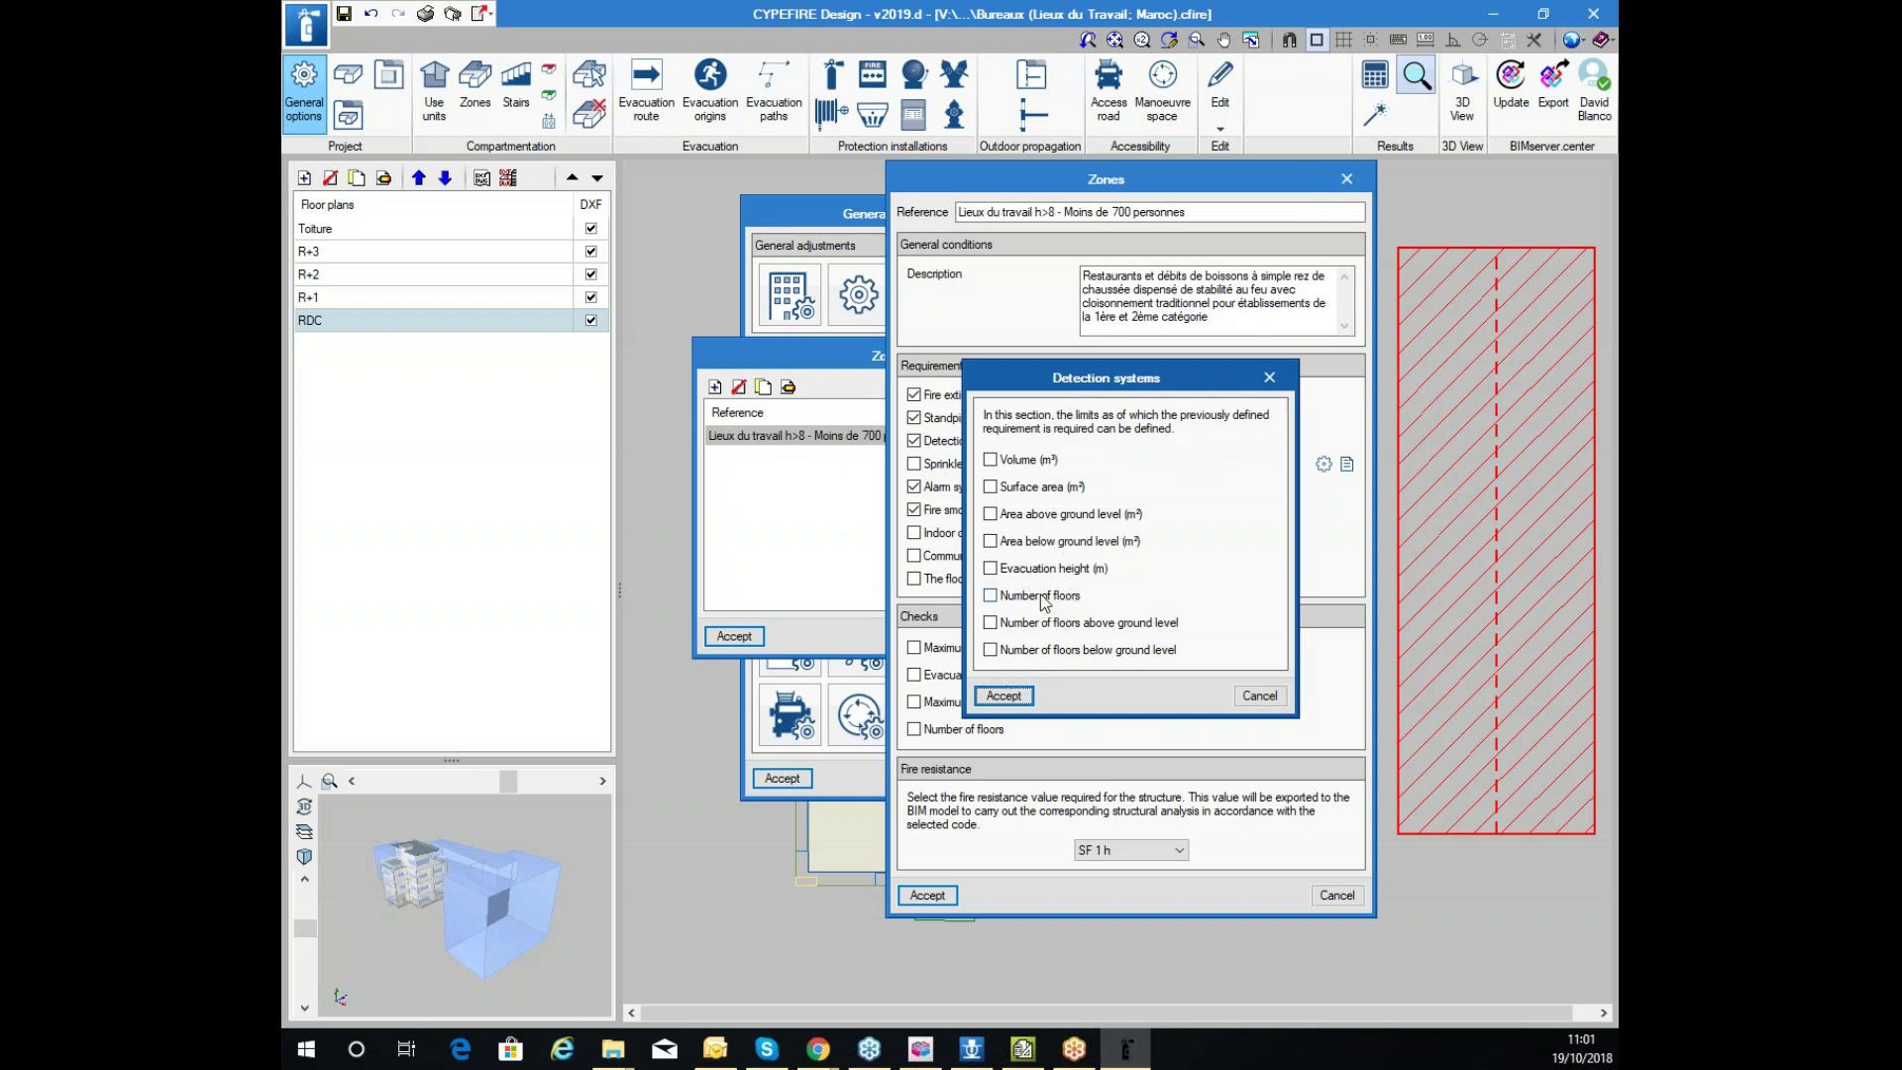
pyautogui.moveTo(1139, 378); pyautogui.dragTo(1191, 400)
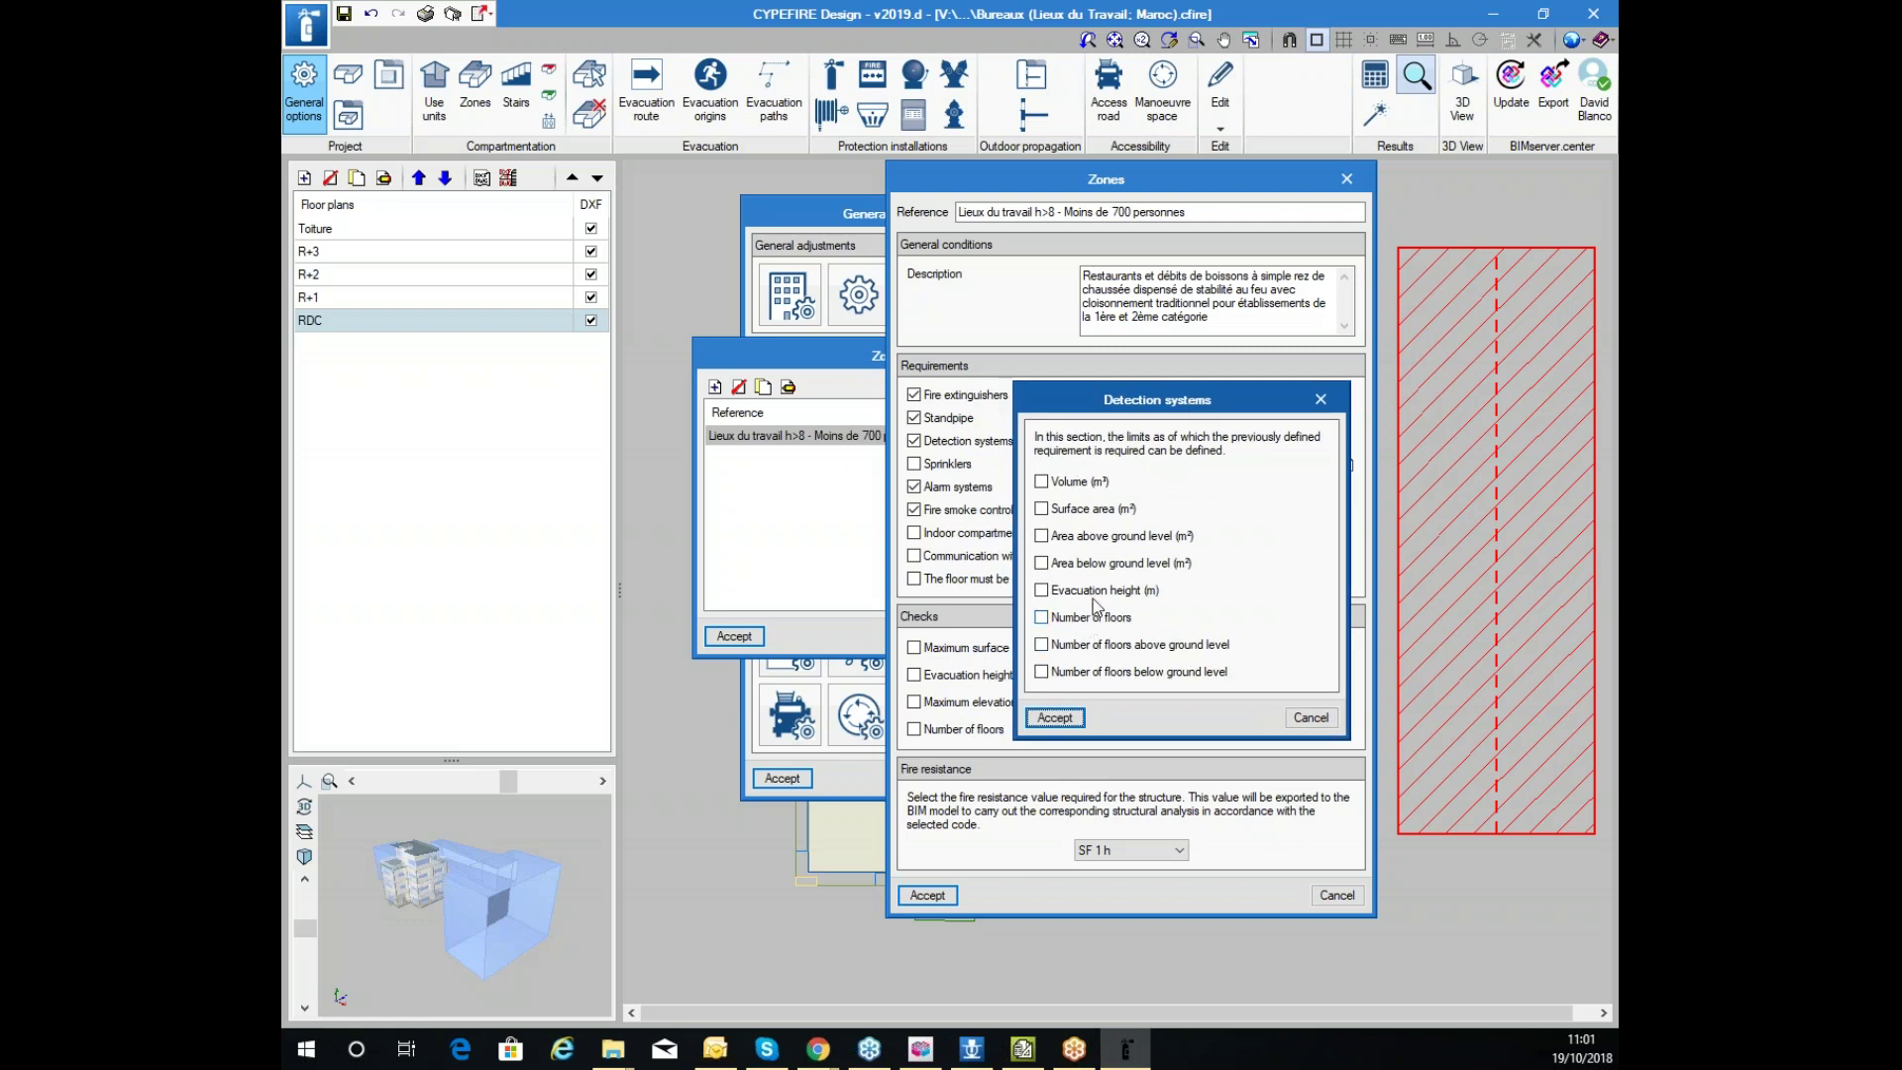
pyautogui.click(1309, 717)
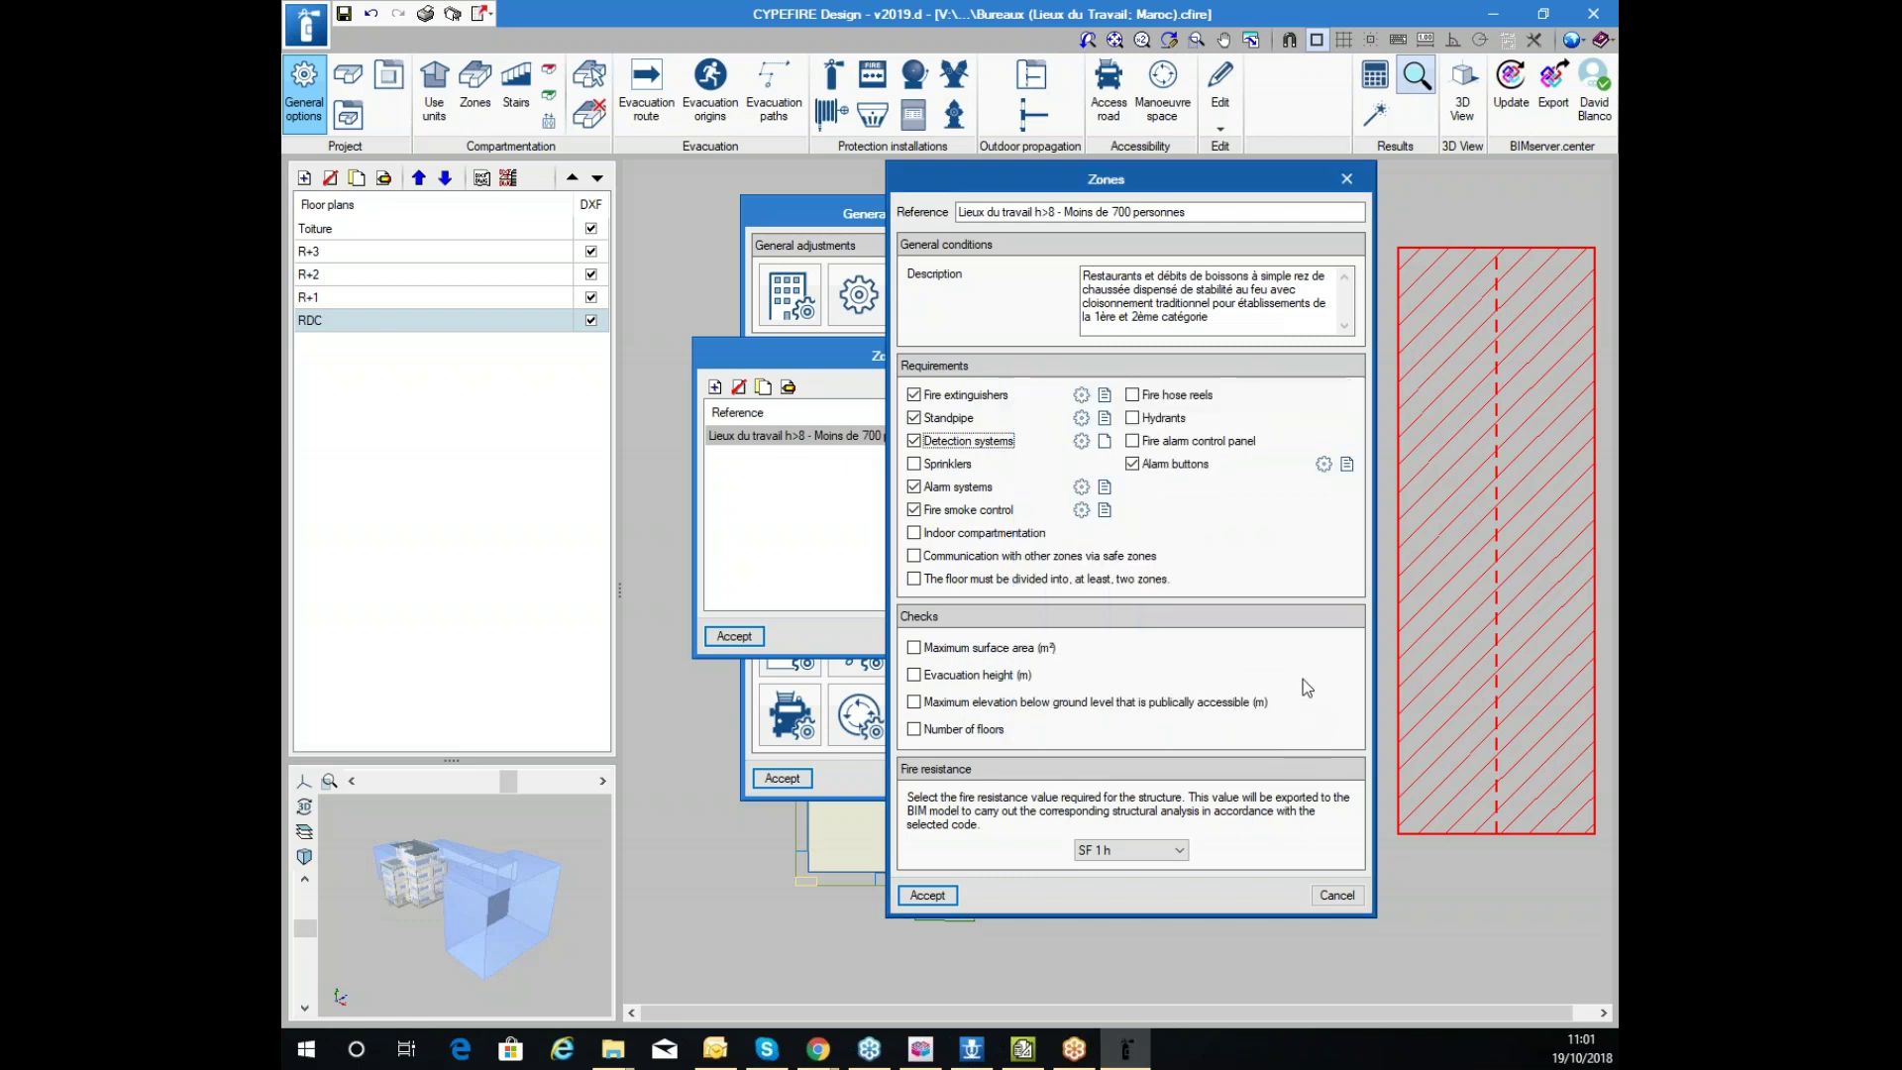
pyautogui.click(1008, 441)
pyautogui.click(927, 894)
pyautogui.click(734, 635)
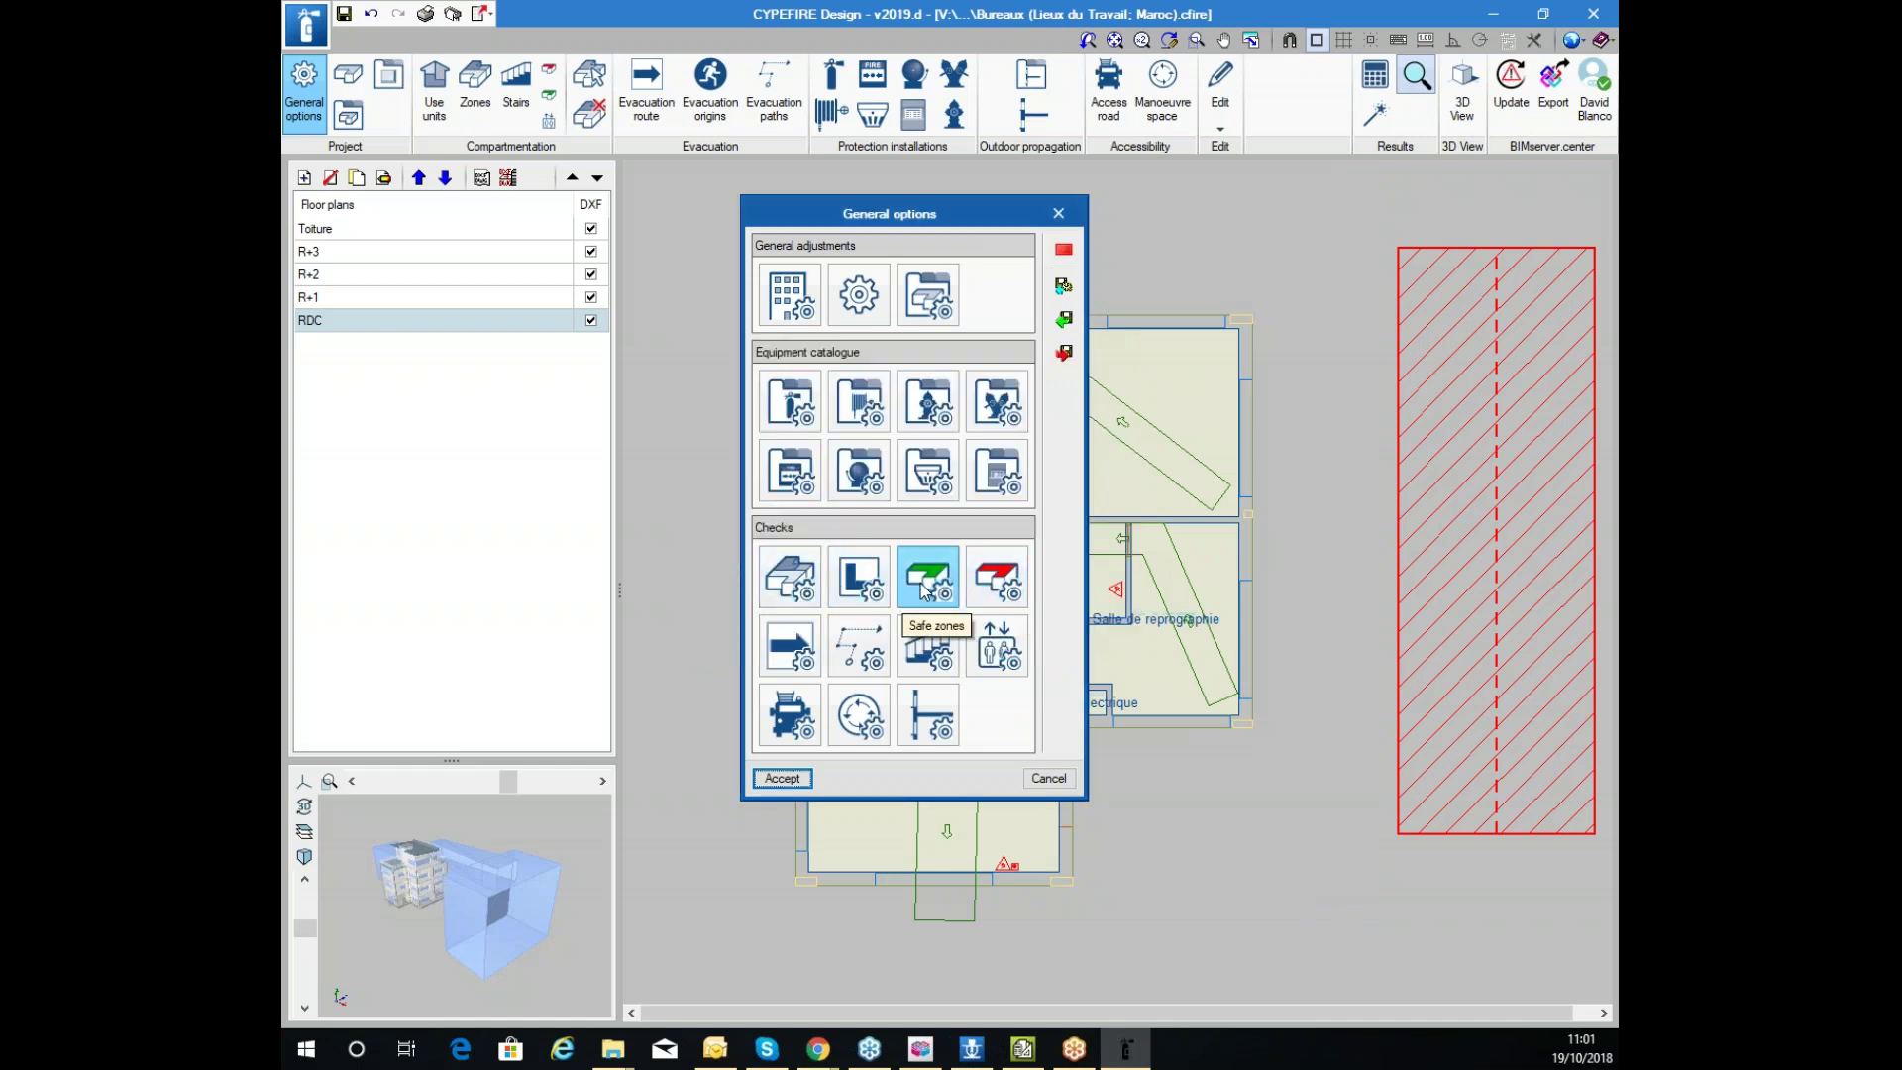
# Open the "Dégagement" evacuation route type and examine its minimum width table without changing the values
pyautogui.click(790, 646)
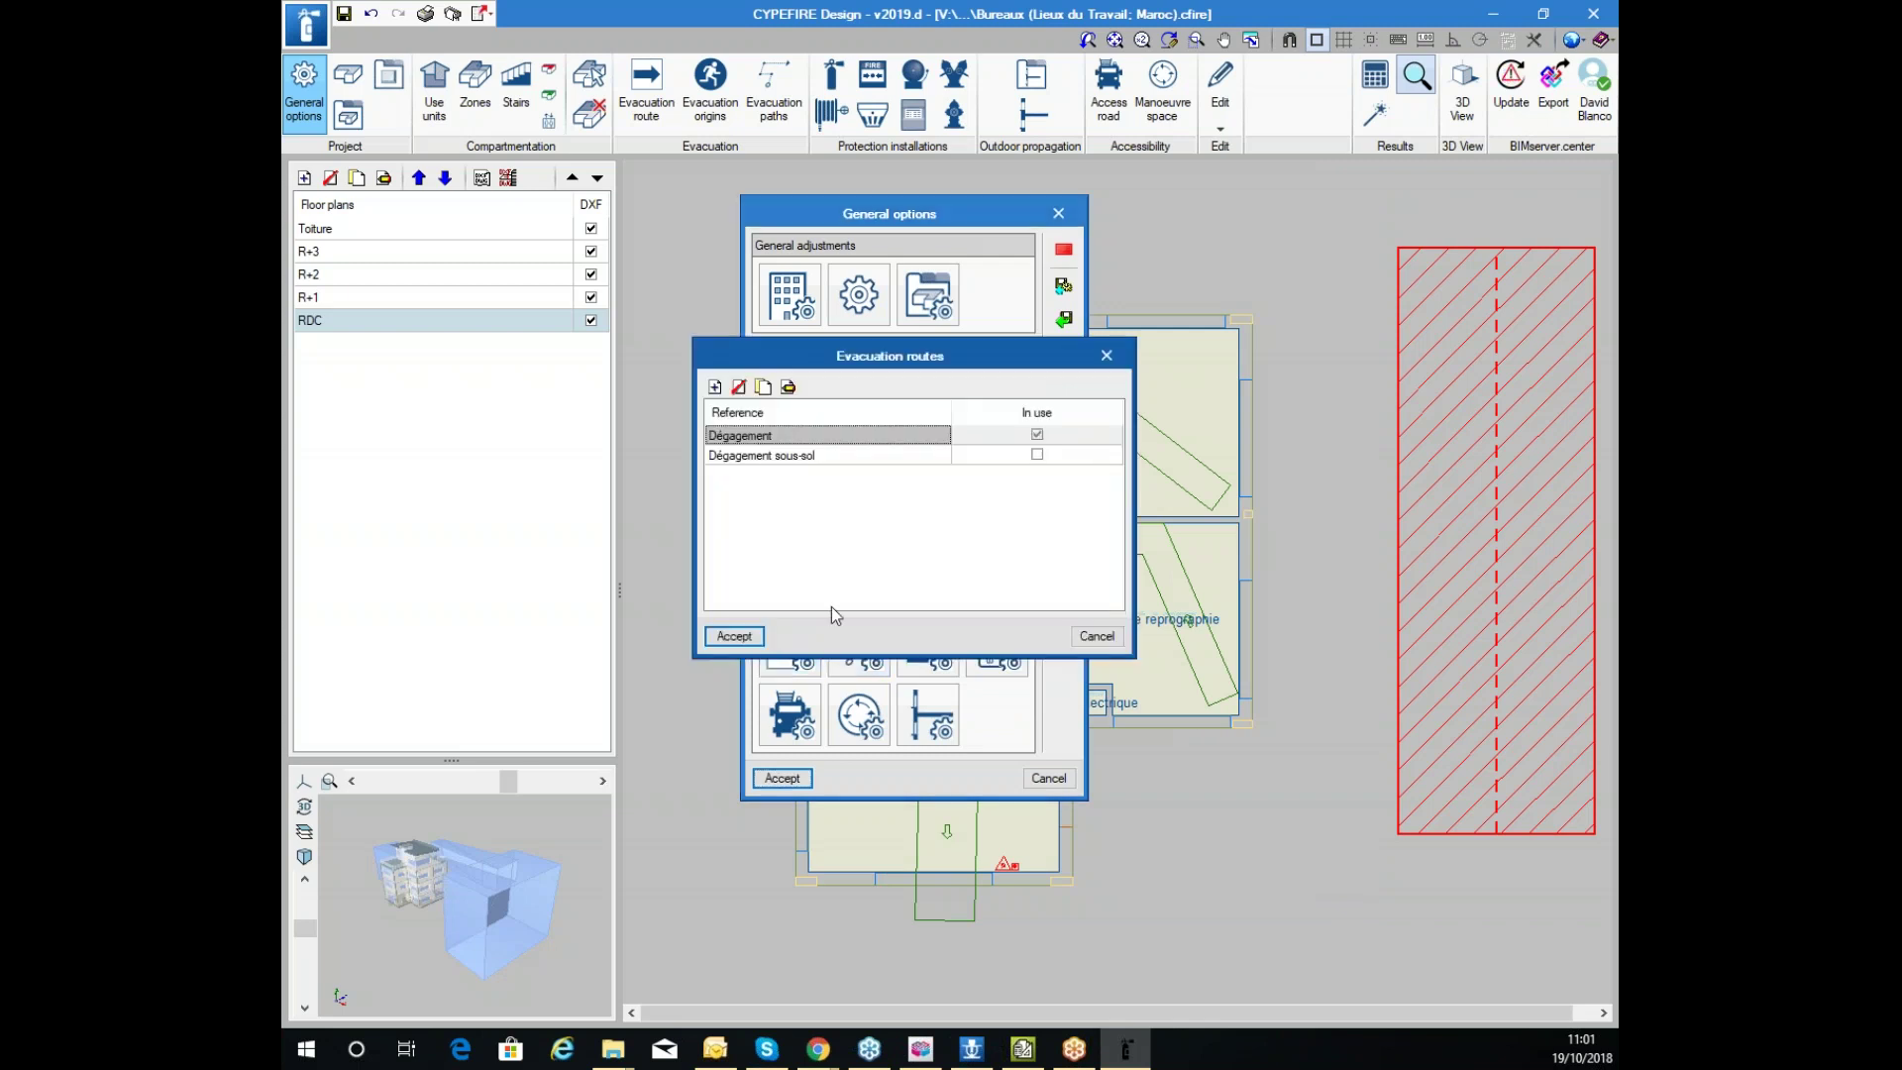
pyautogui.click(788, 387)
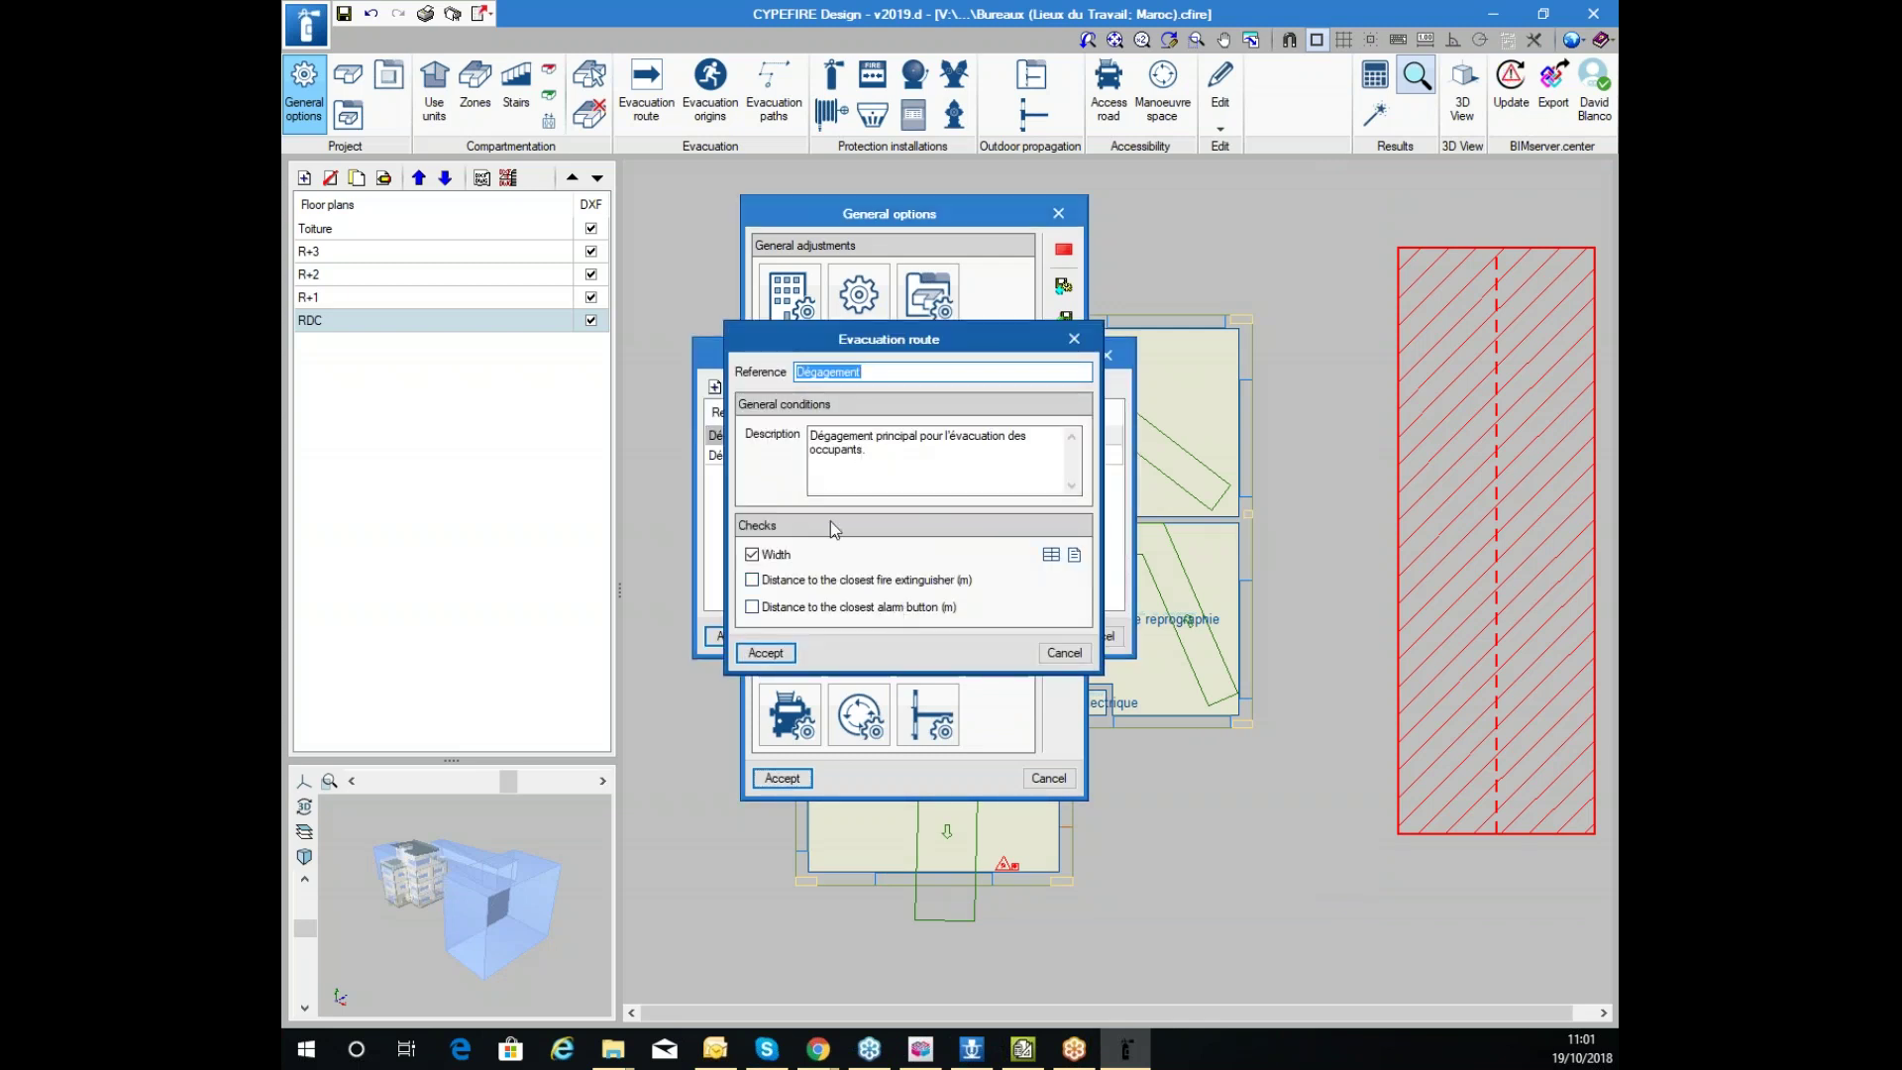
pyautogui.click(1052, 560)
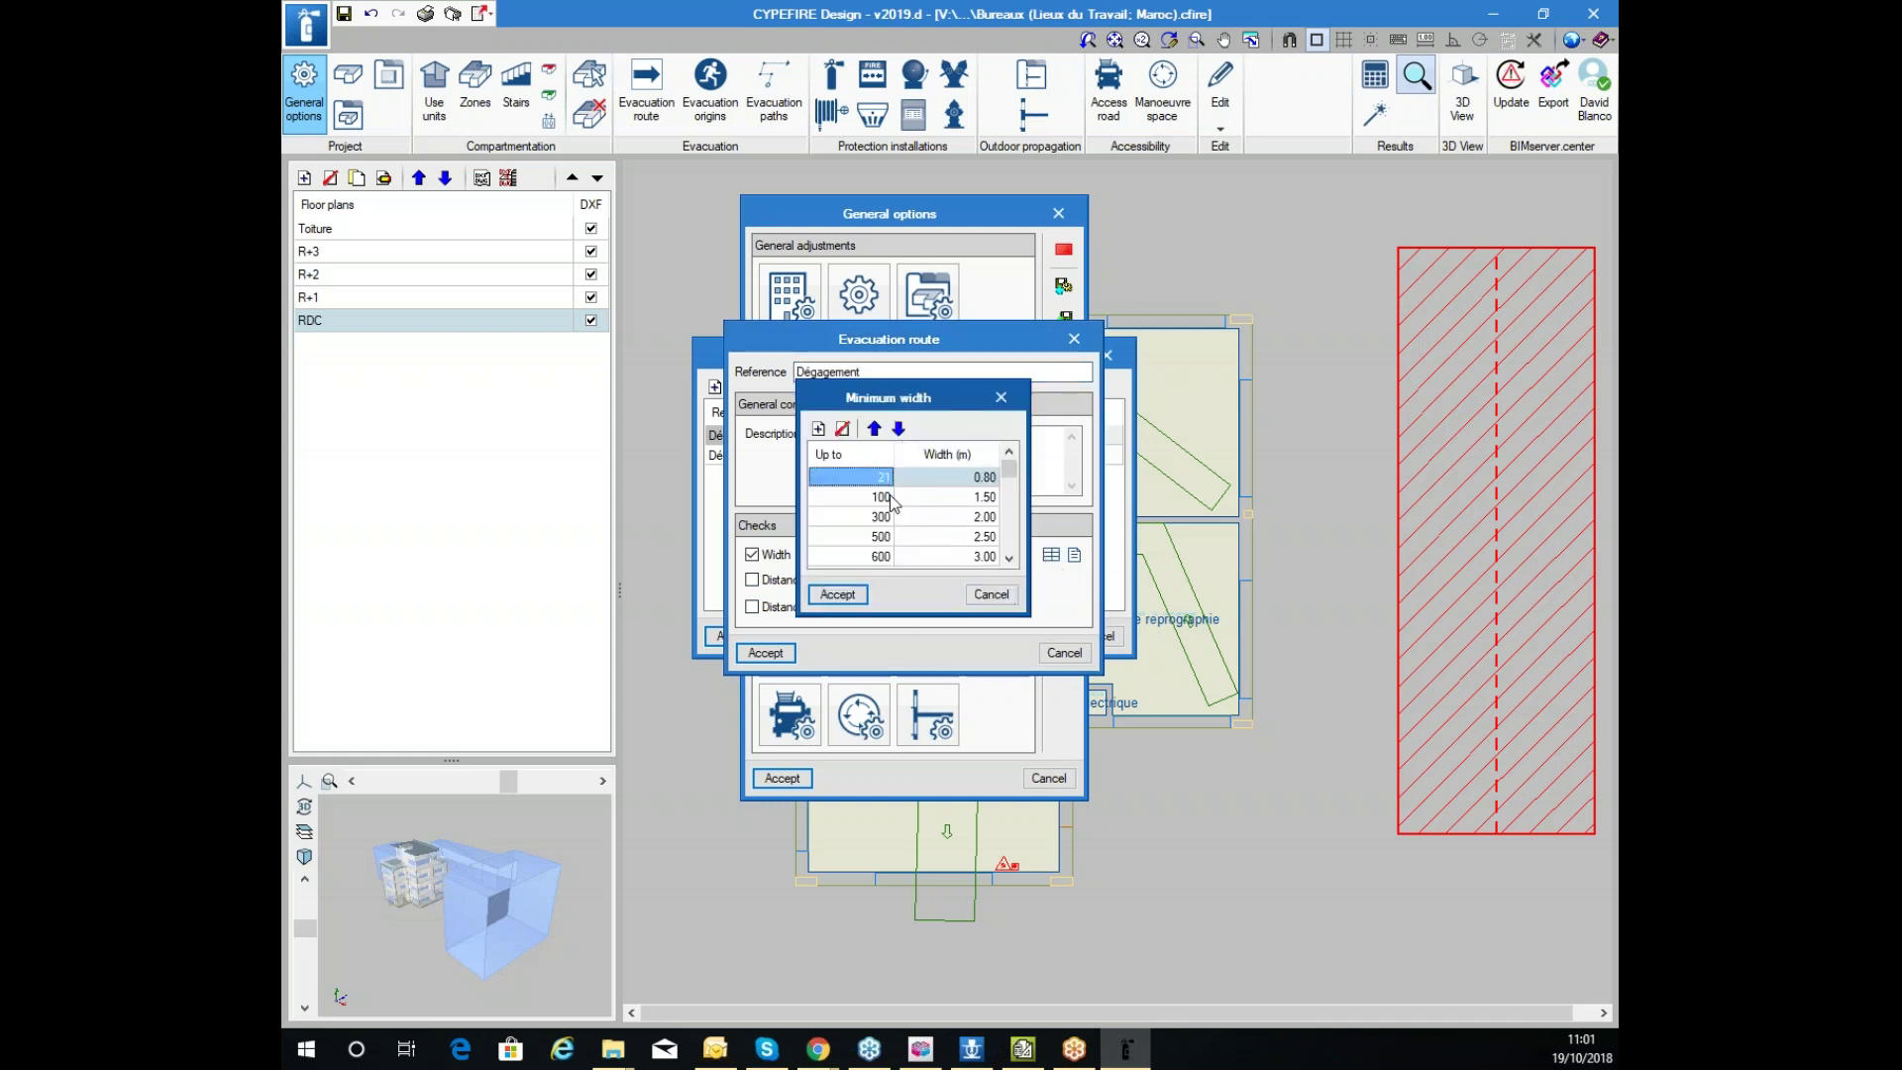
pyautogui.click(922, 538)
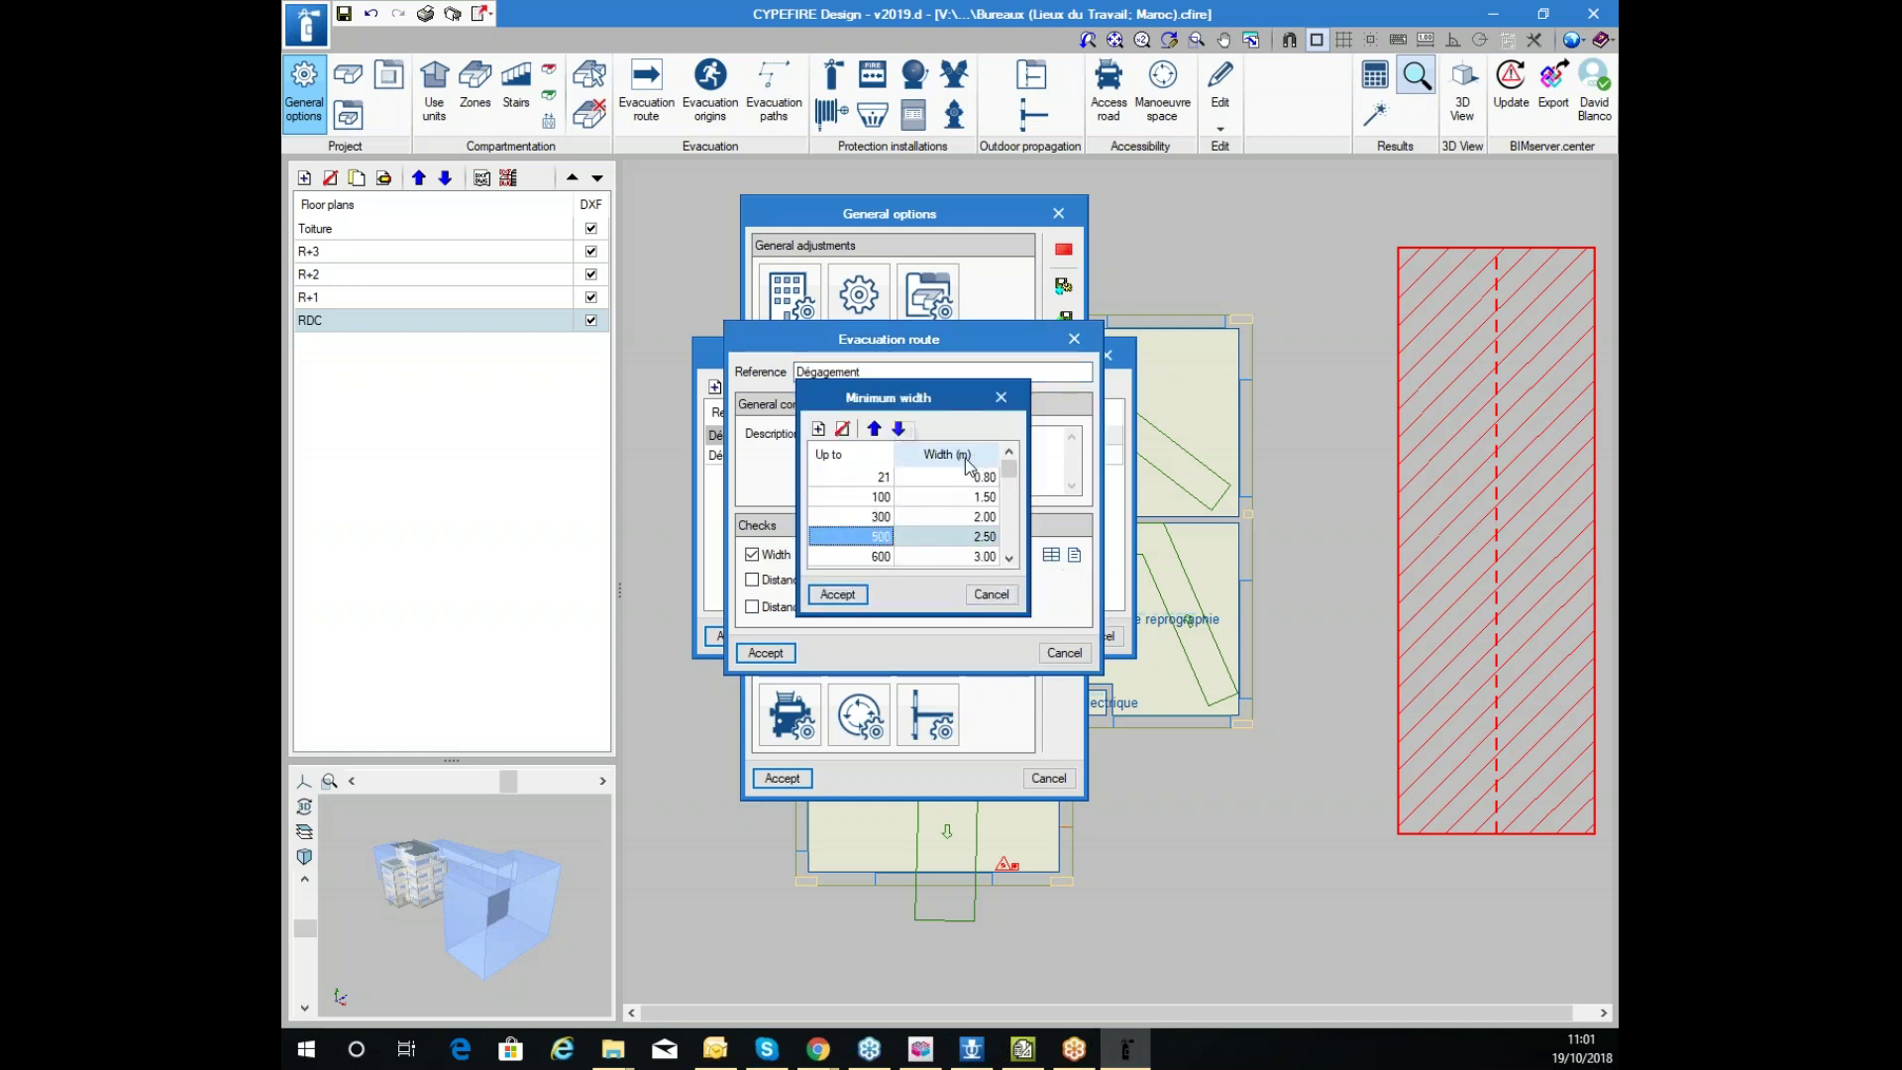
pyautogui.click(859, 516)
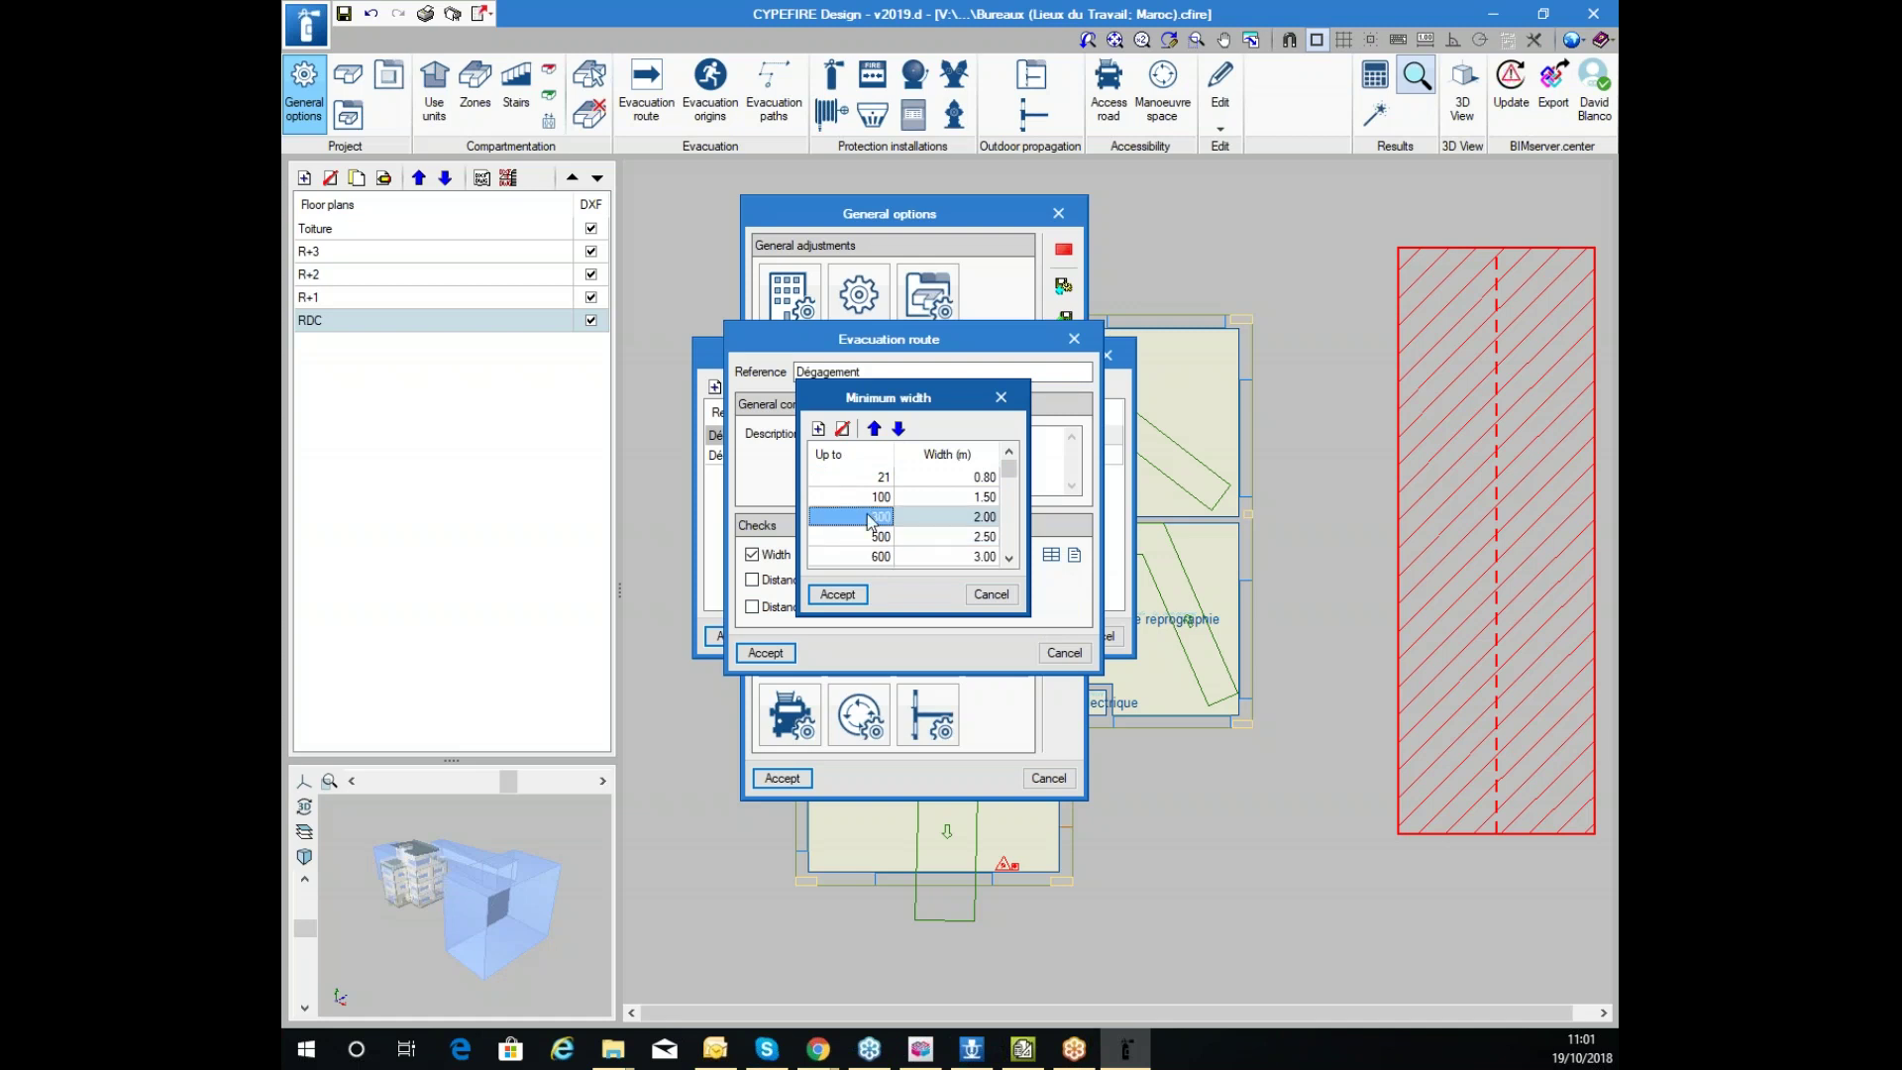
pyautogui.click(858, 497)
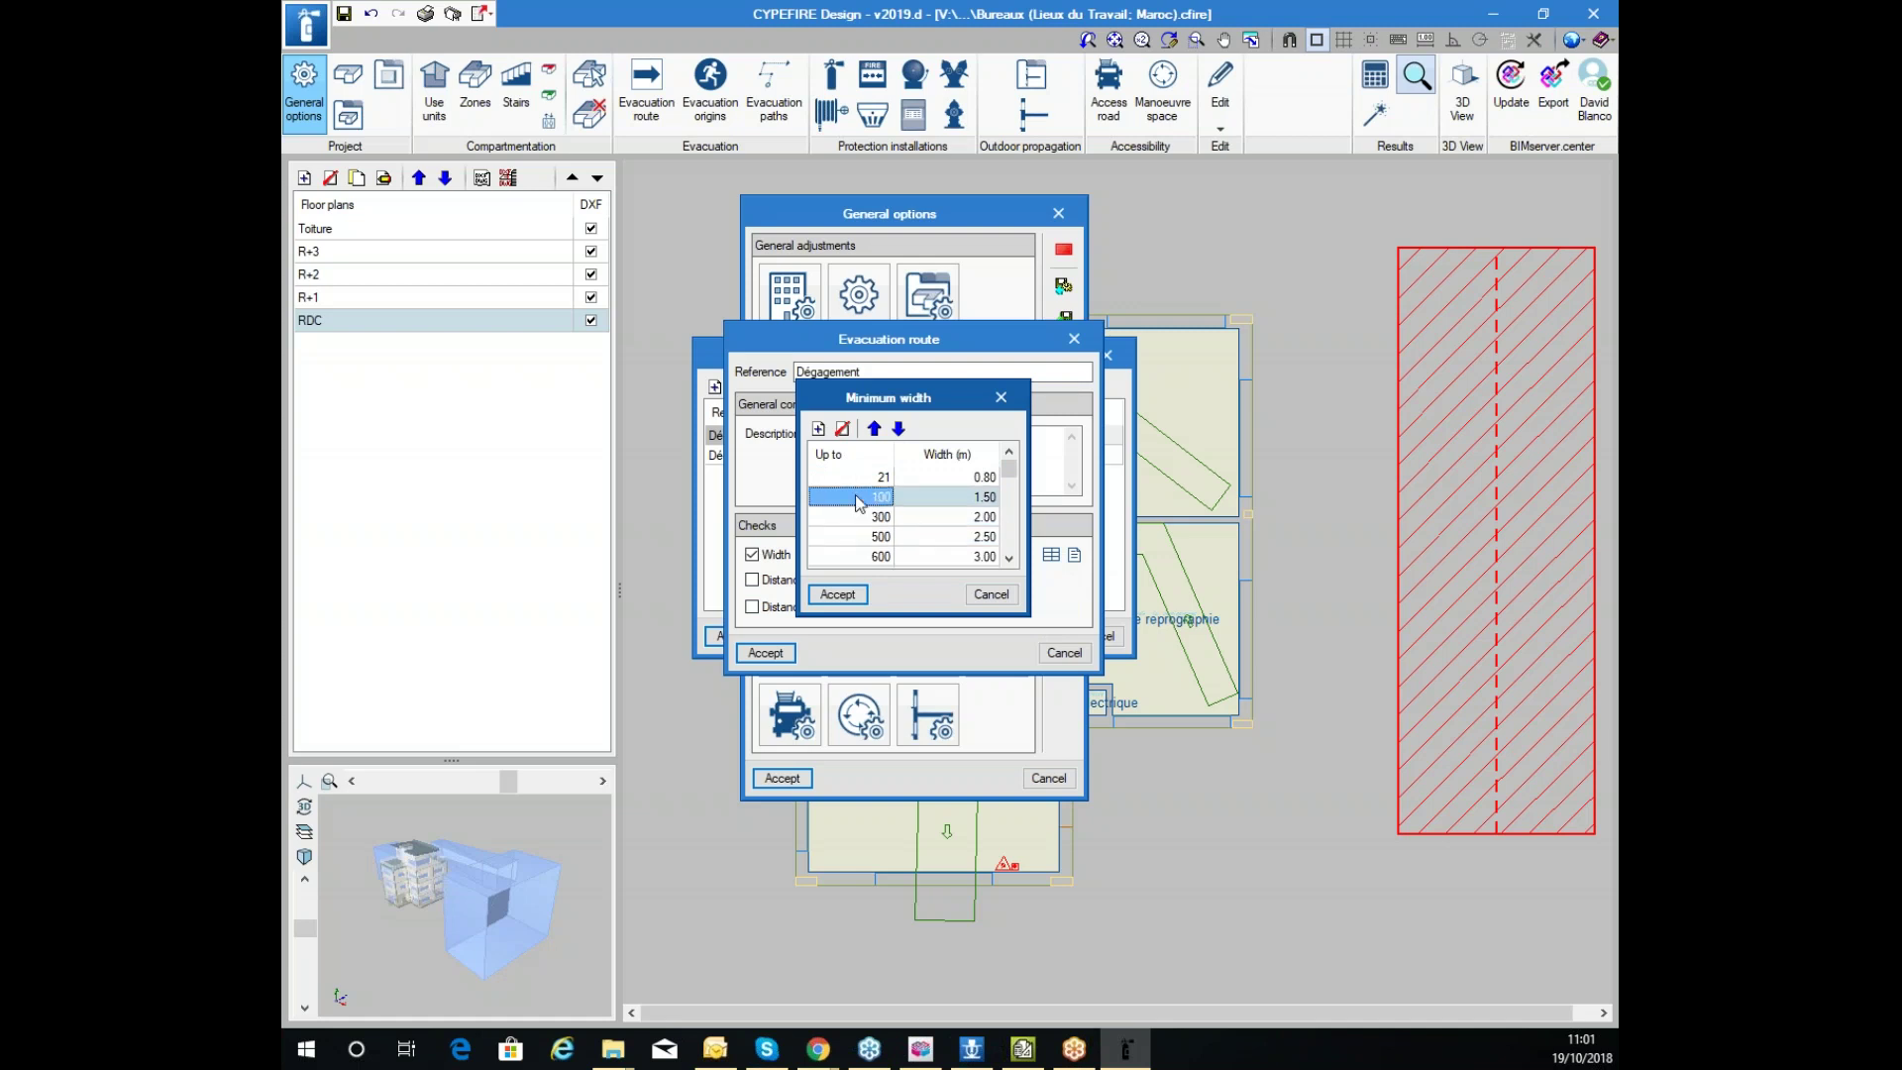
pyautogui.click(963, 500)
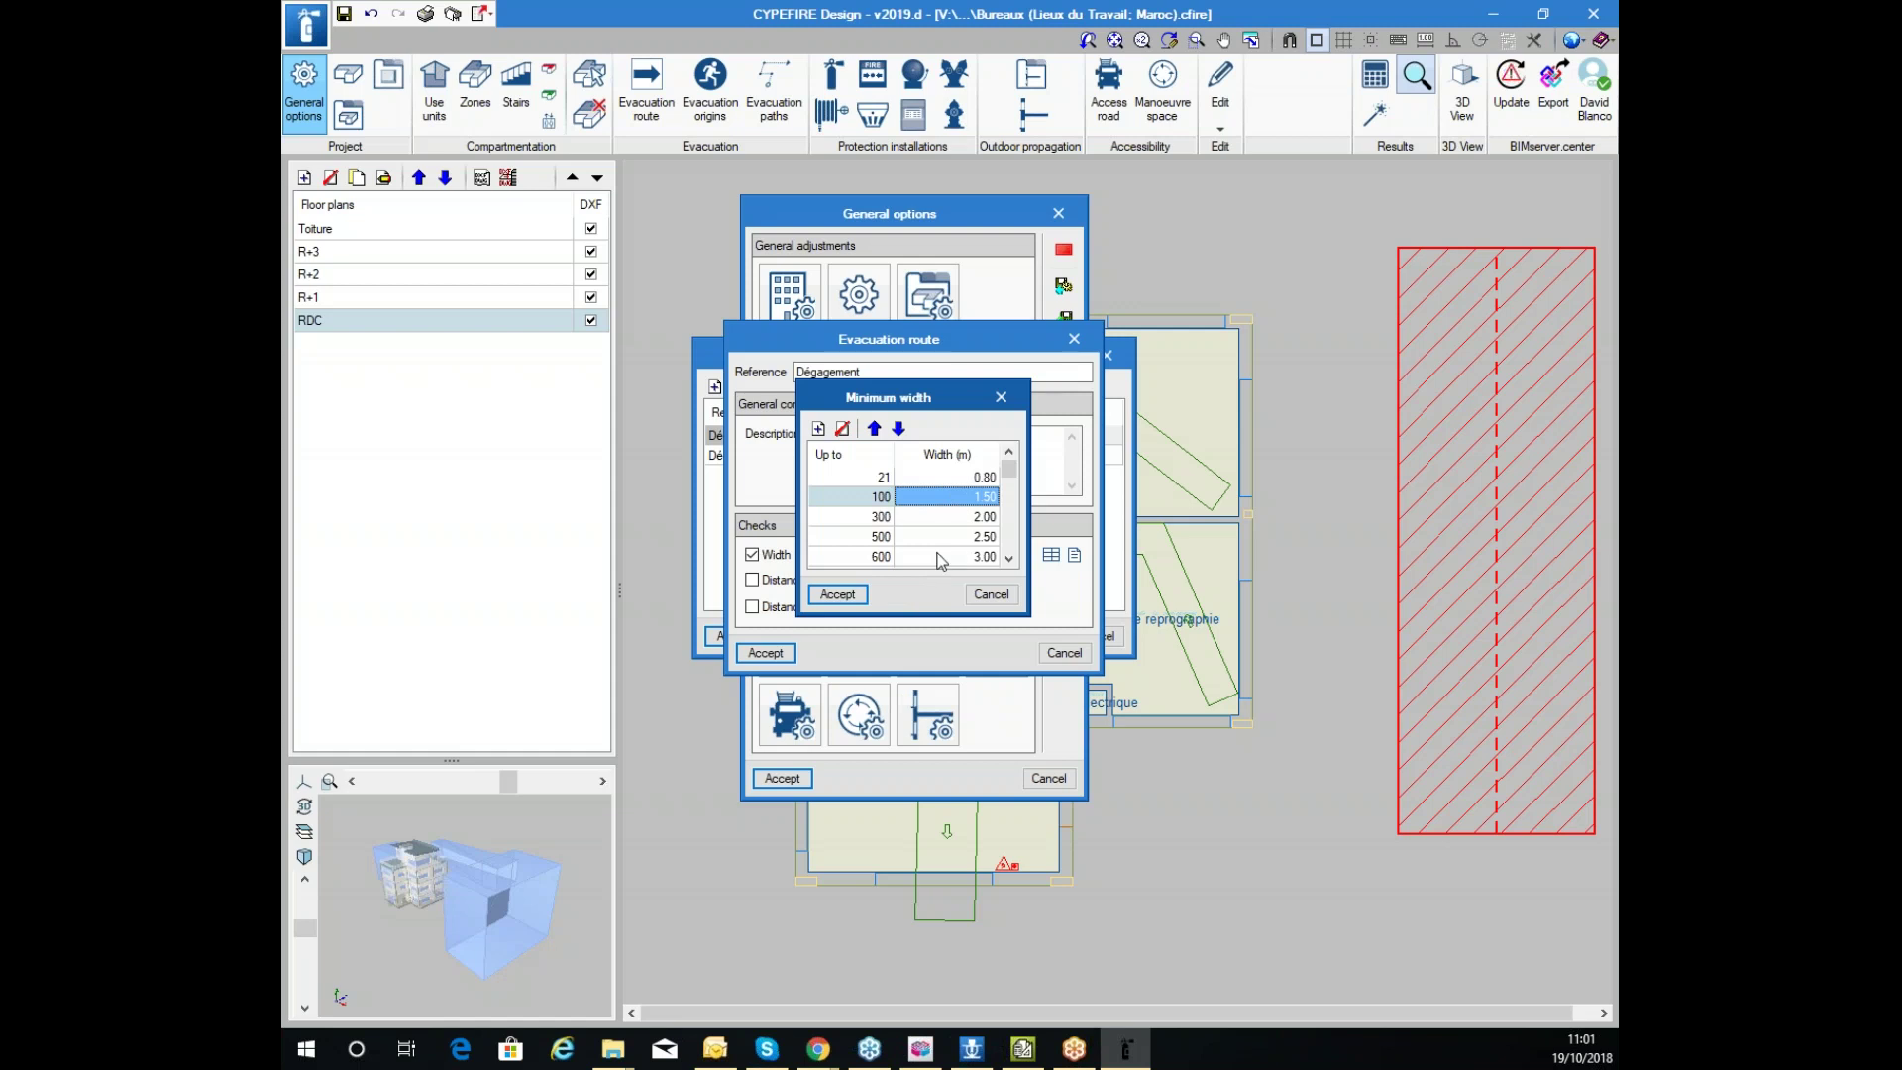
pyautogui.click(990, 595)
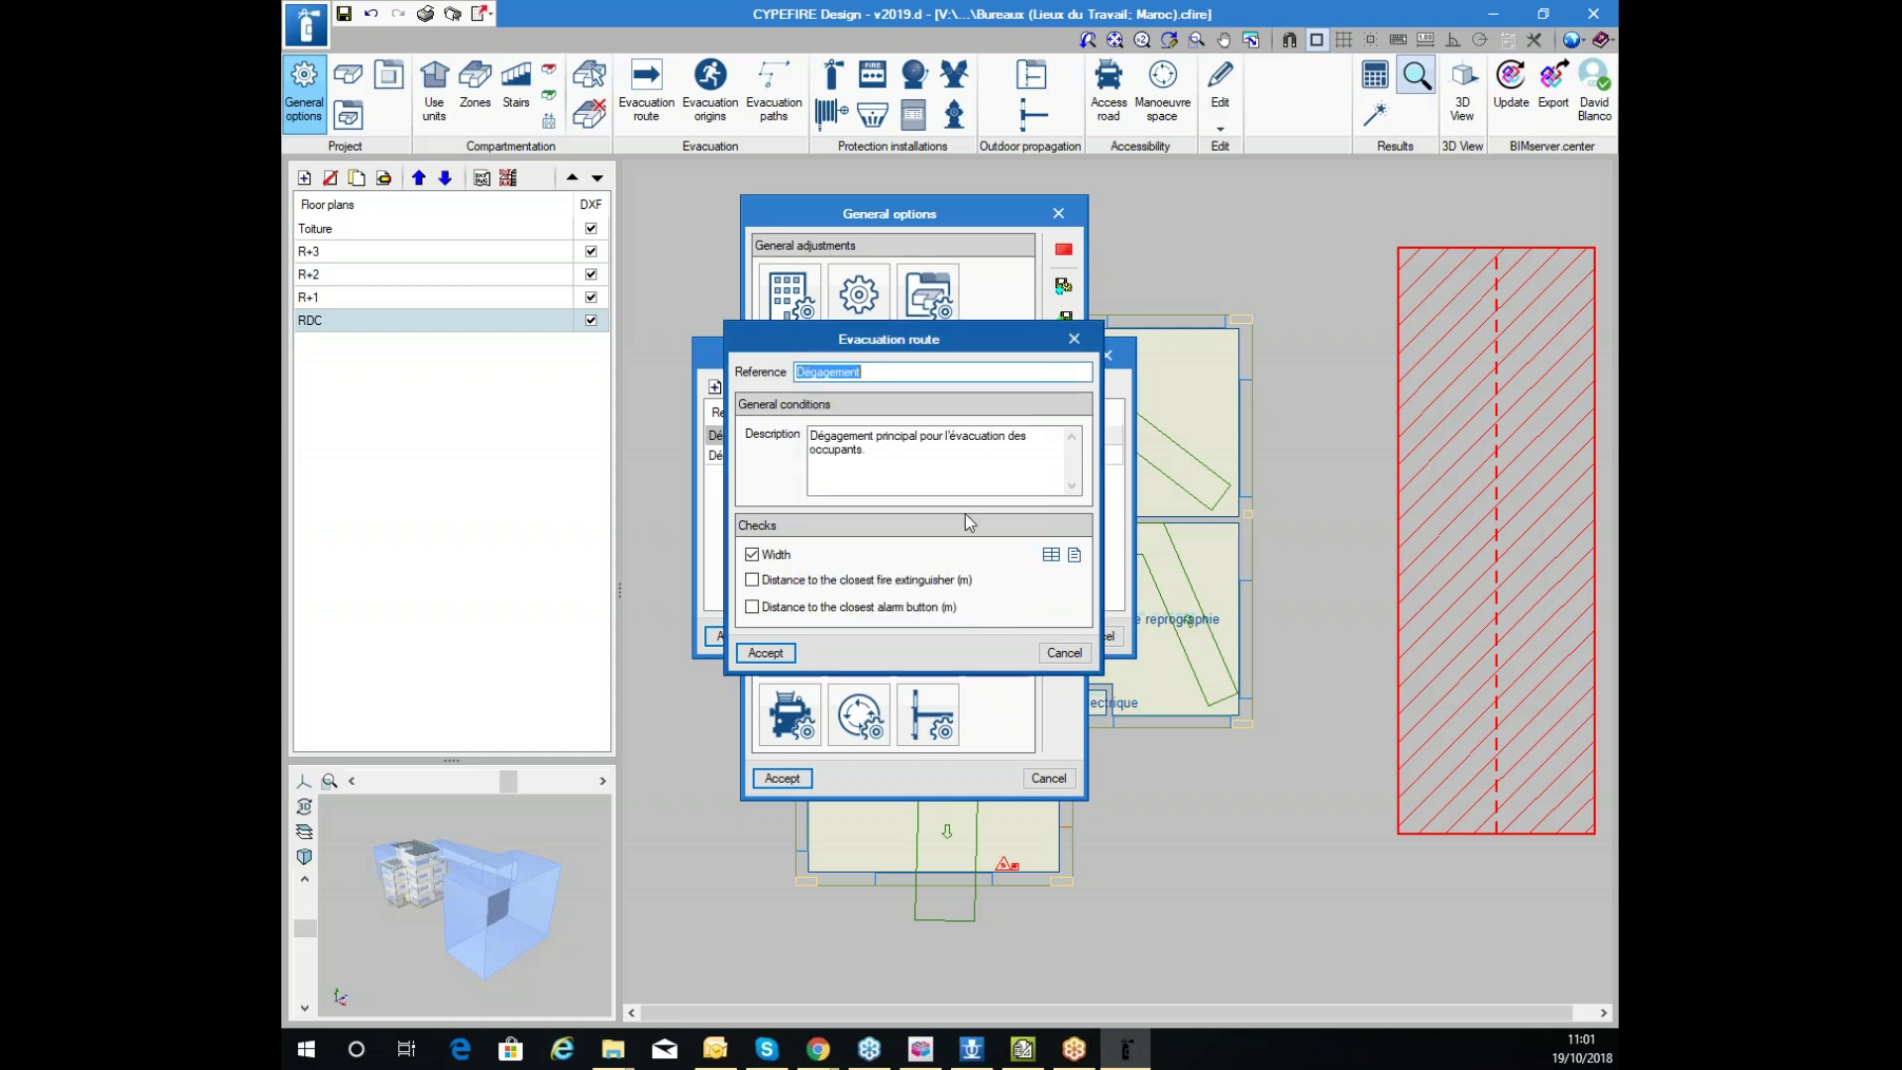
# Enter "Spanish standards paragraph 1.2.3" as the reference text for the "Dégagement" width check and accept the evacuation routes
pyautogui.click(1075, 558)
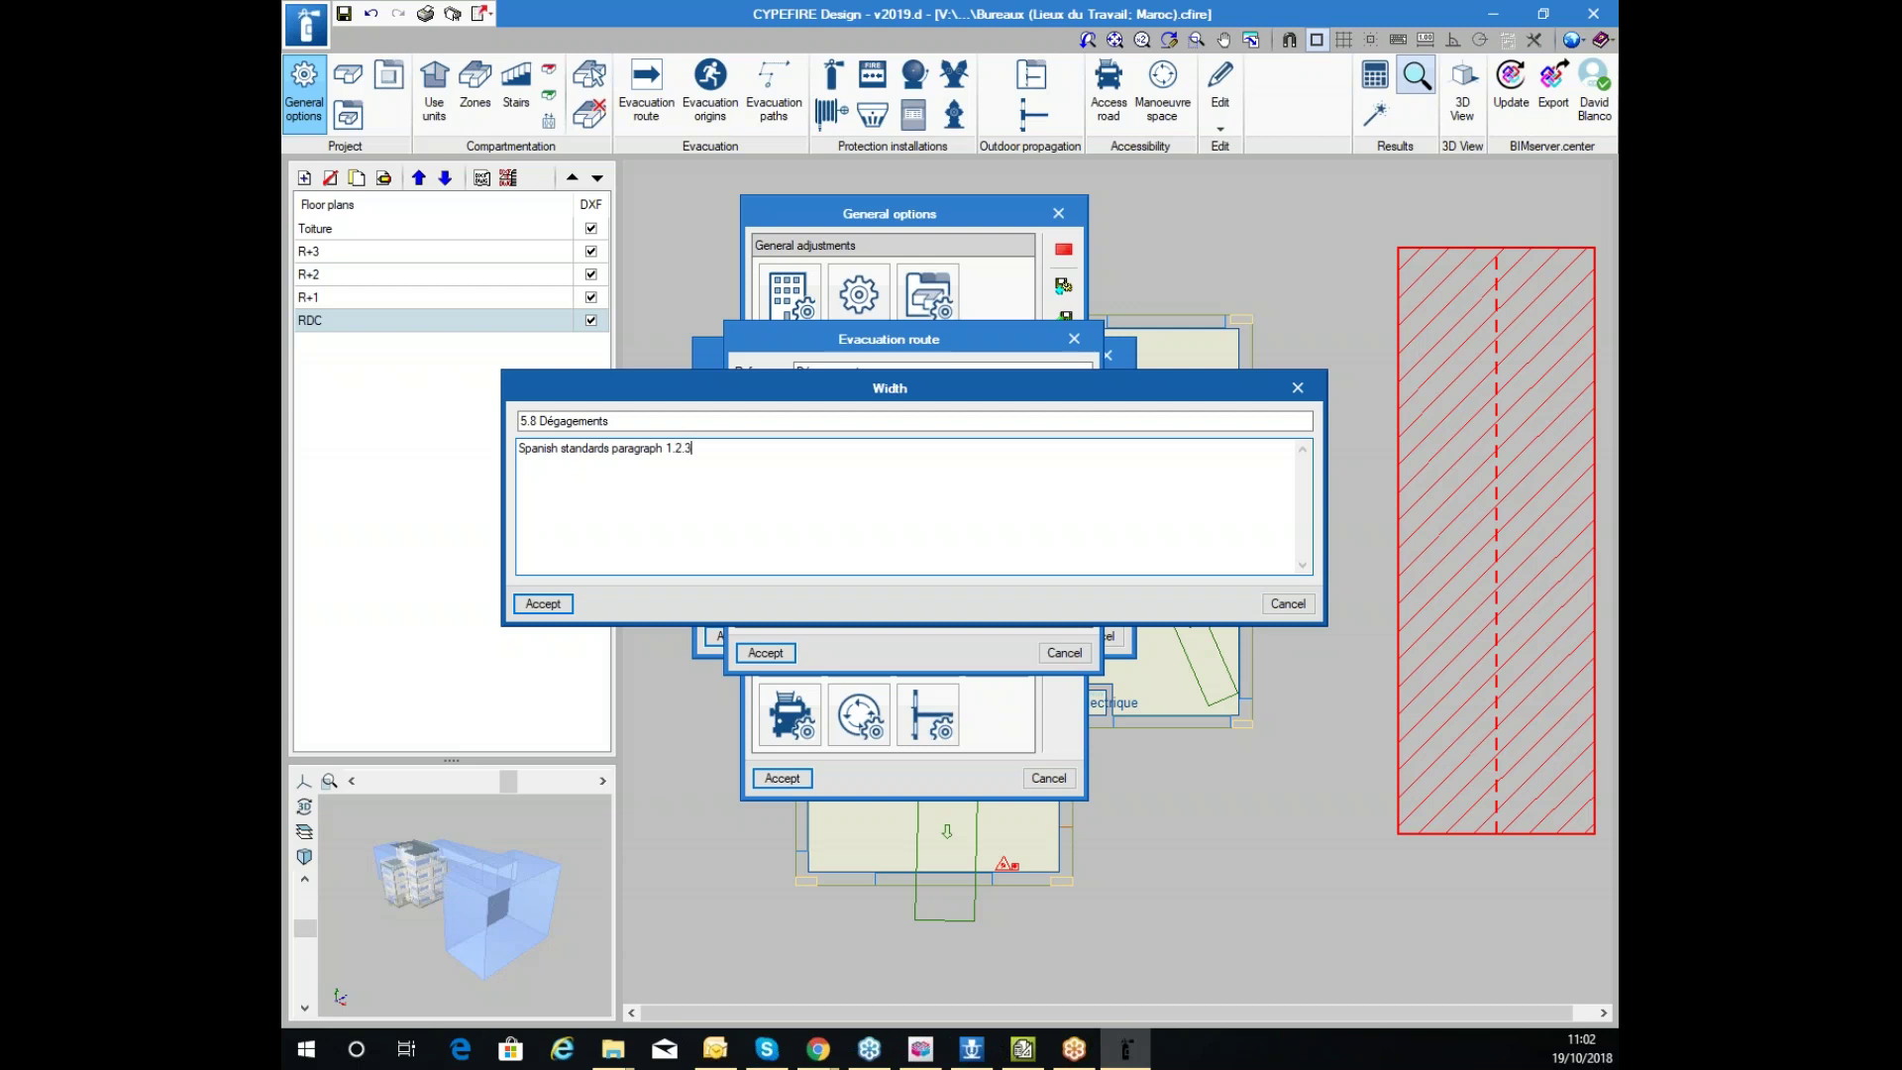
pyautogui.moveTo(800, 529); pyautogui.dragTo(446, 496)
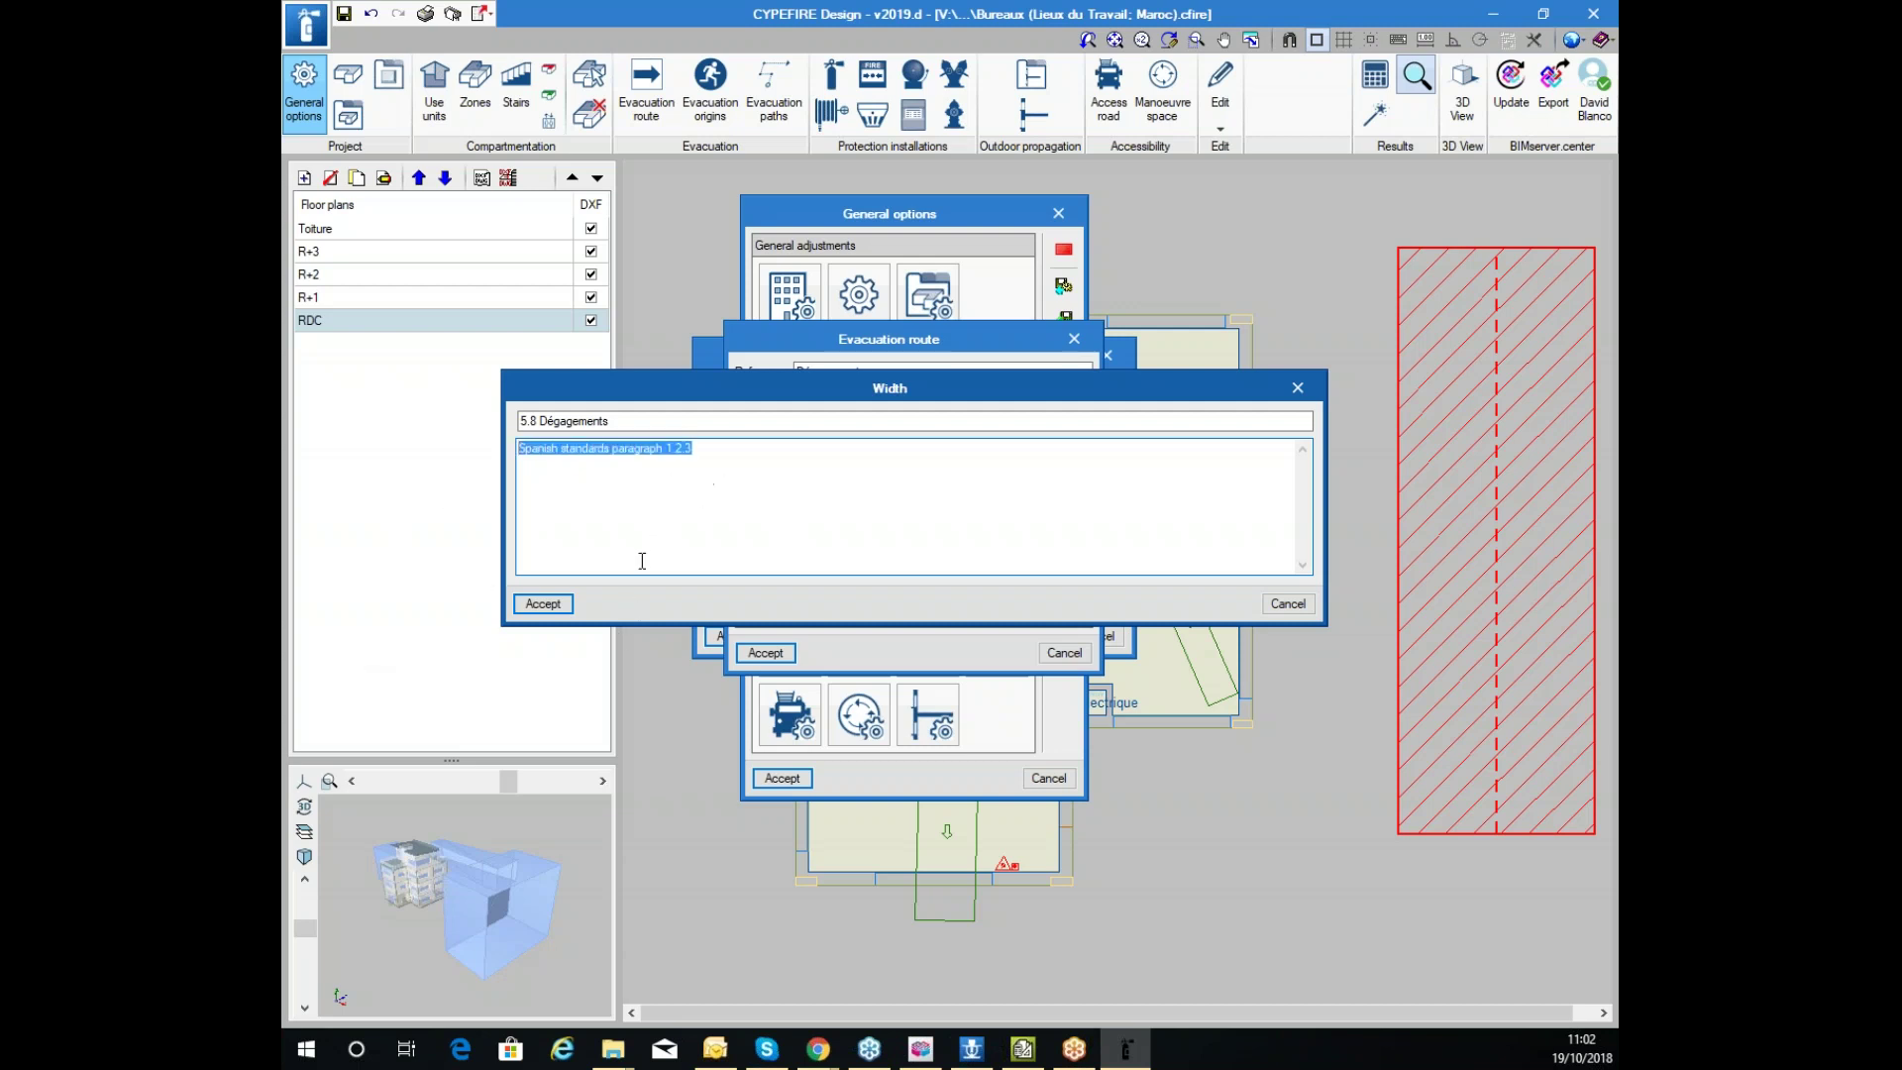
pyautogui.click(542, 603)
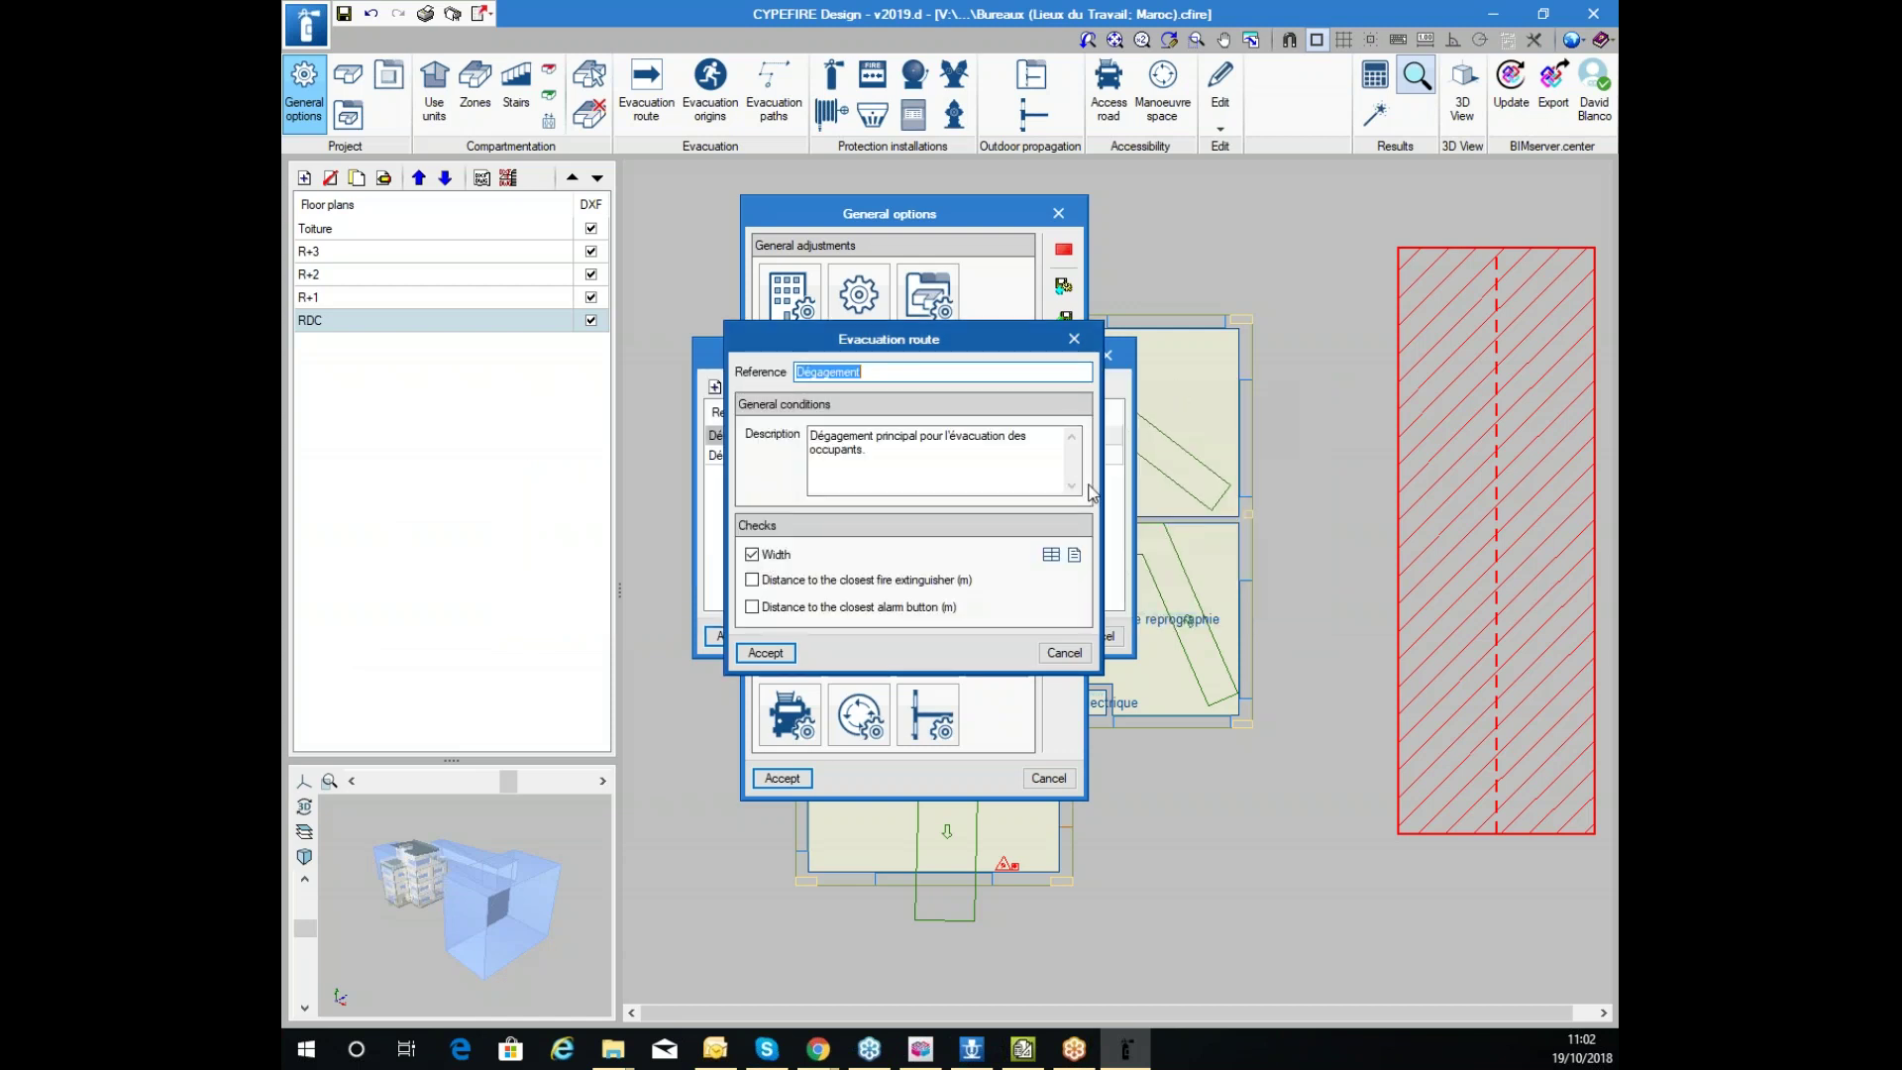
pyautogui.click(765, 653)
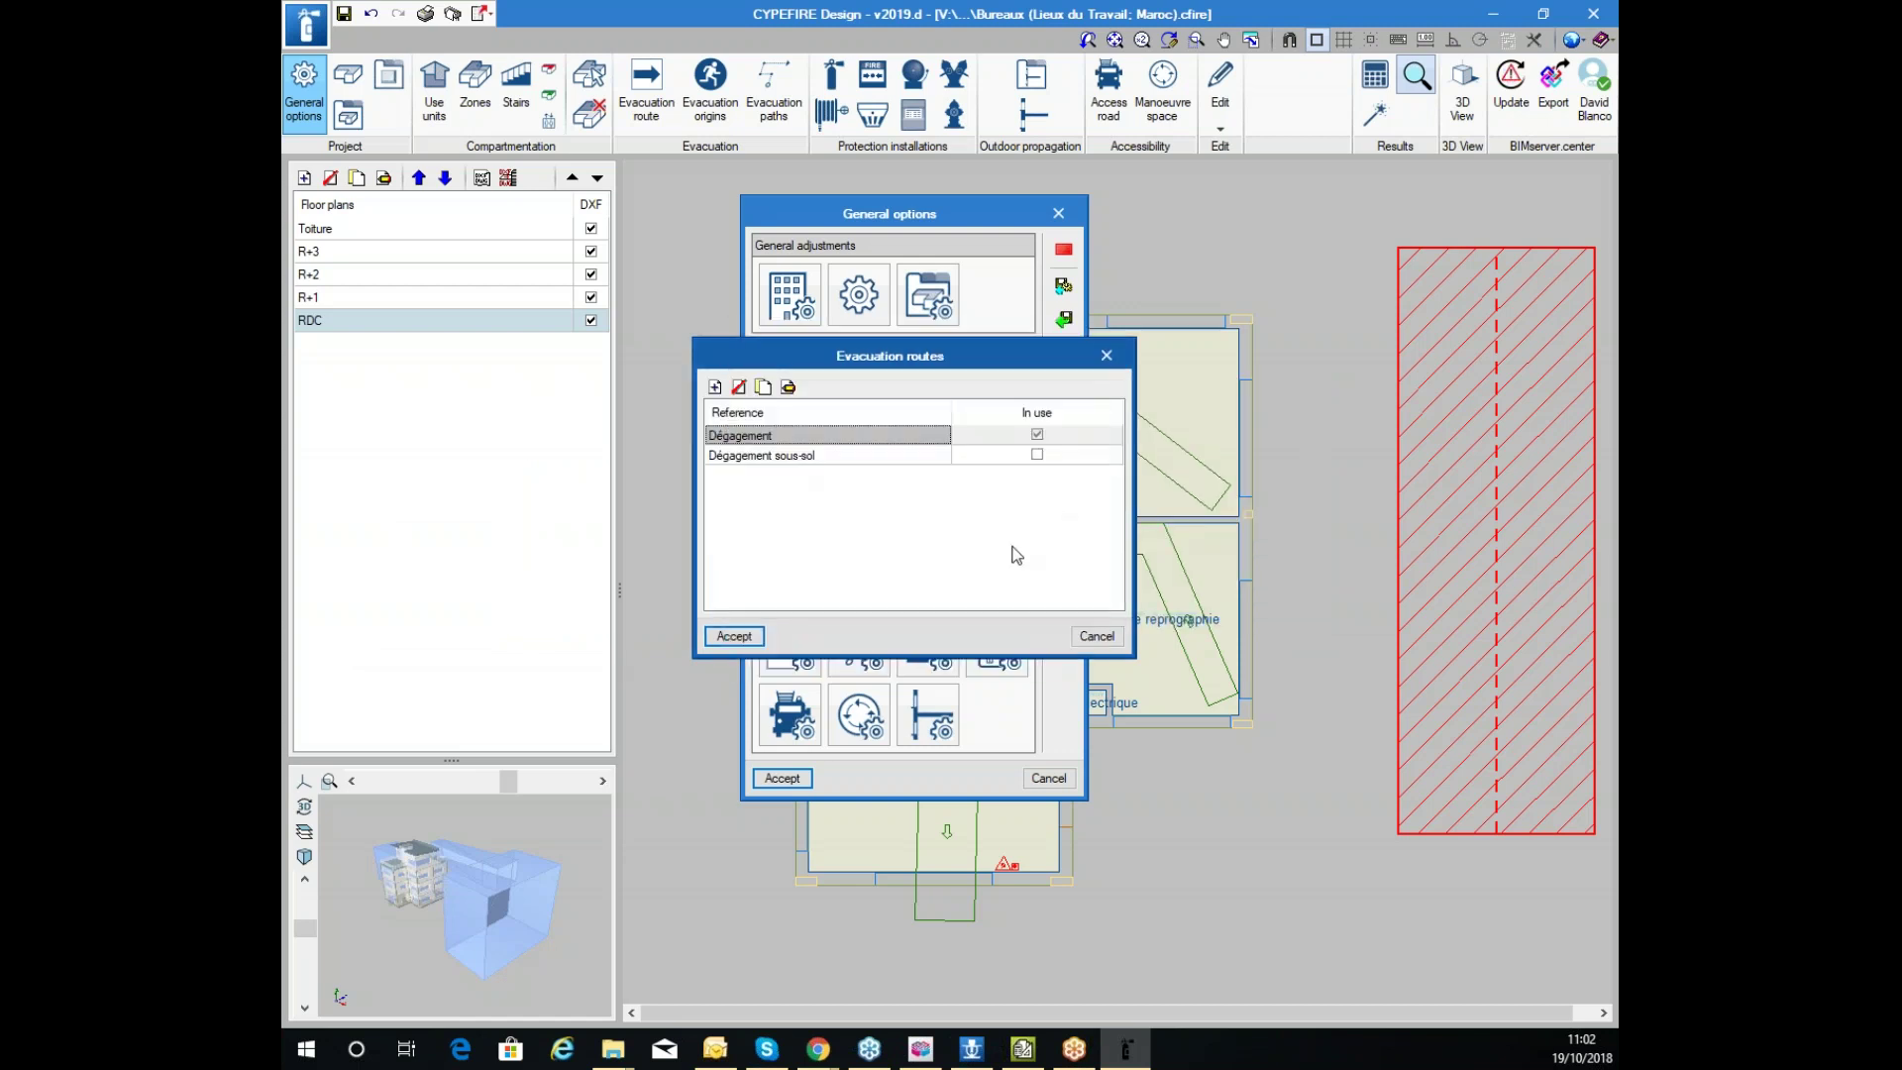
pyautogui.click(749, 639)
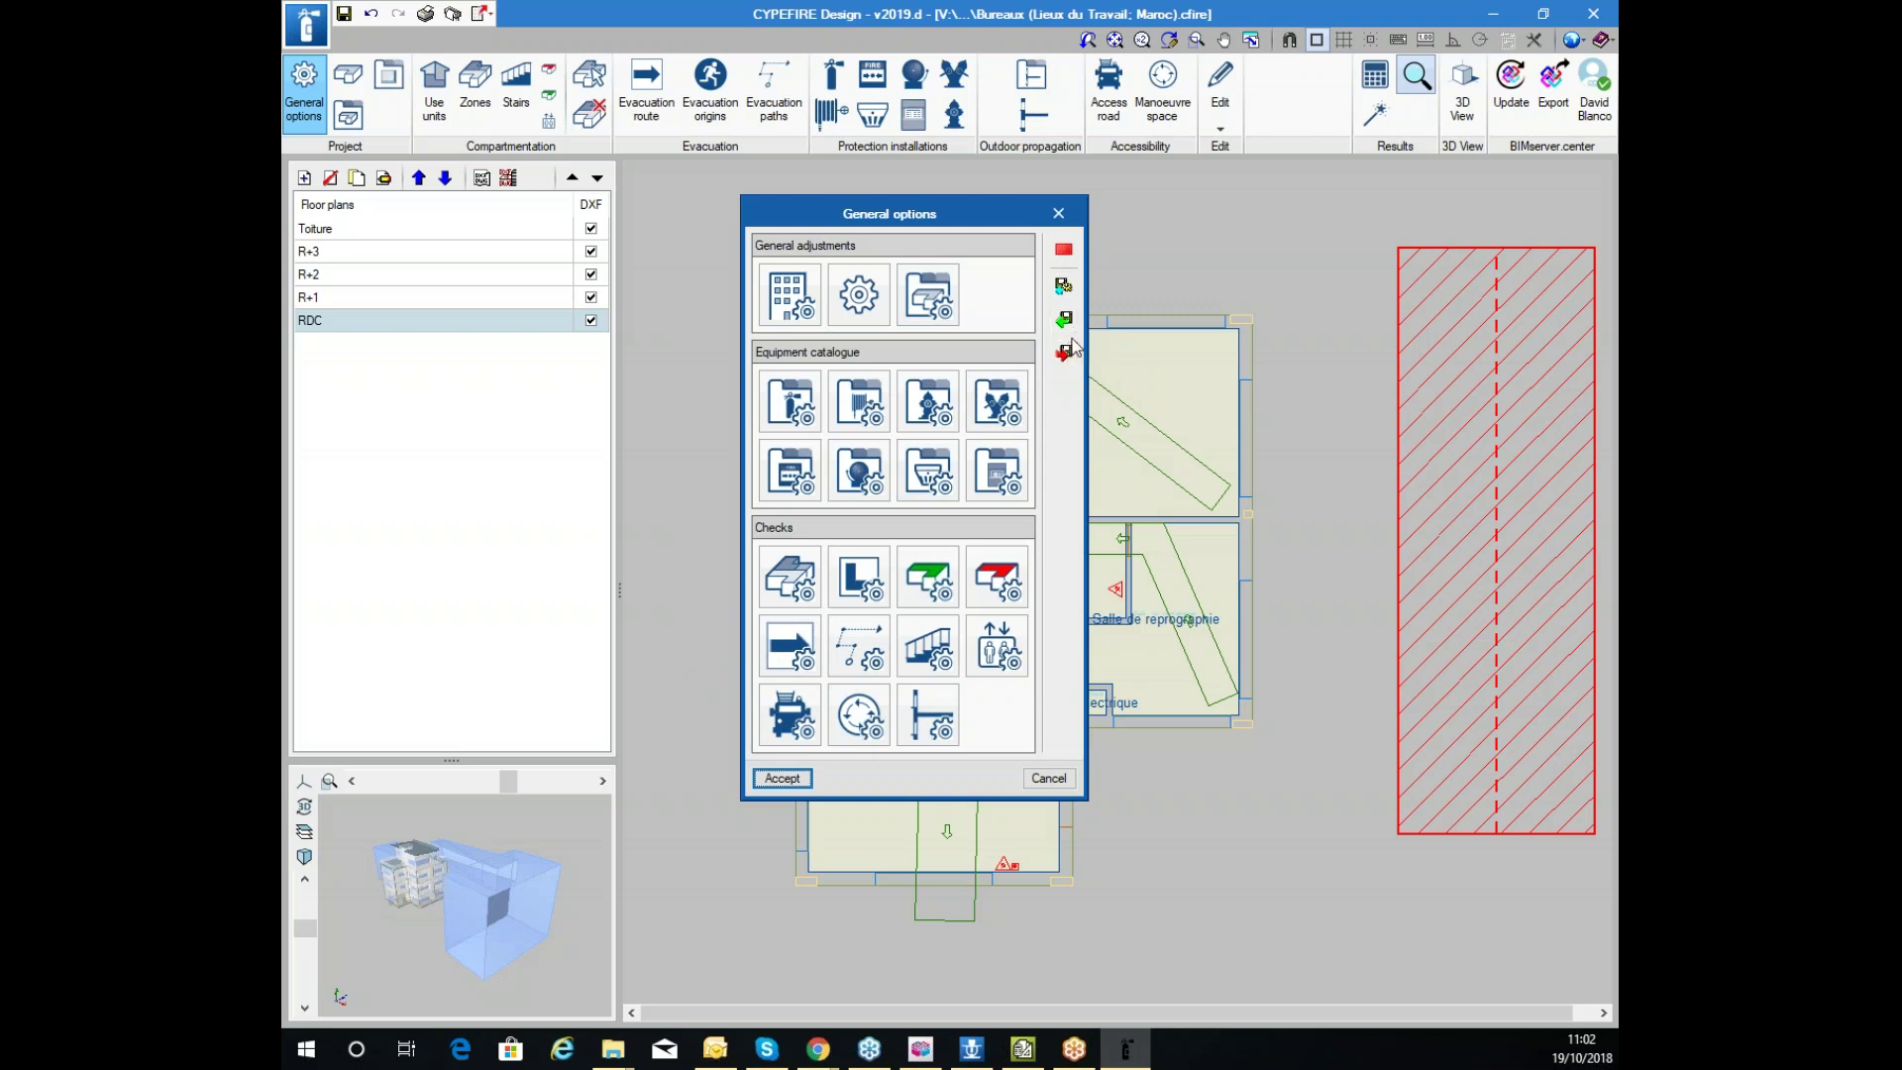
# Review the "Extincteur à eau pulvérisée" definition and its available symbols in the fire extinguisher catalogue, leaving both unchanged
pyautogui.click(793, 428)
pyautogui.moveTo(796, 456); pyautogui.dragTo(789, 540)
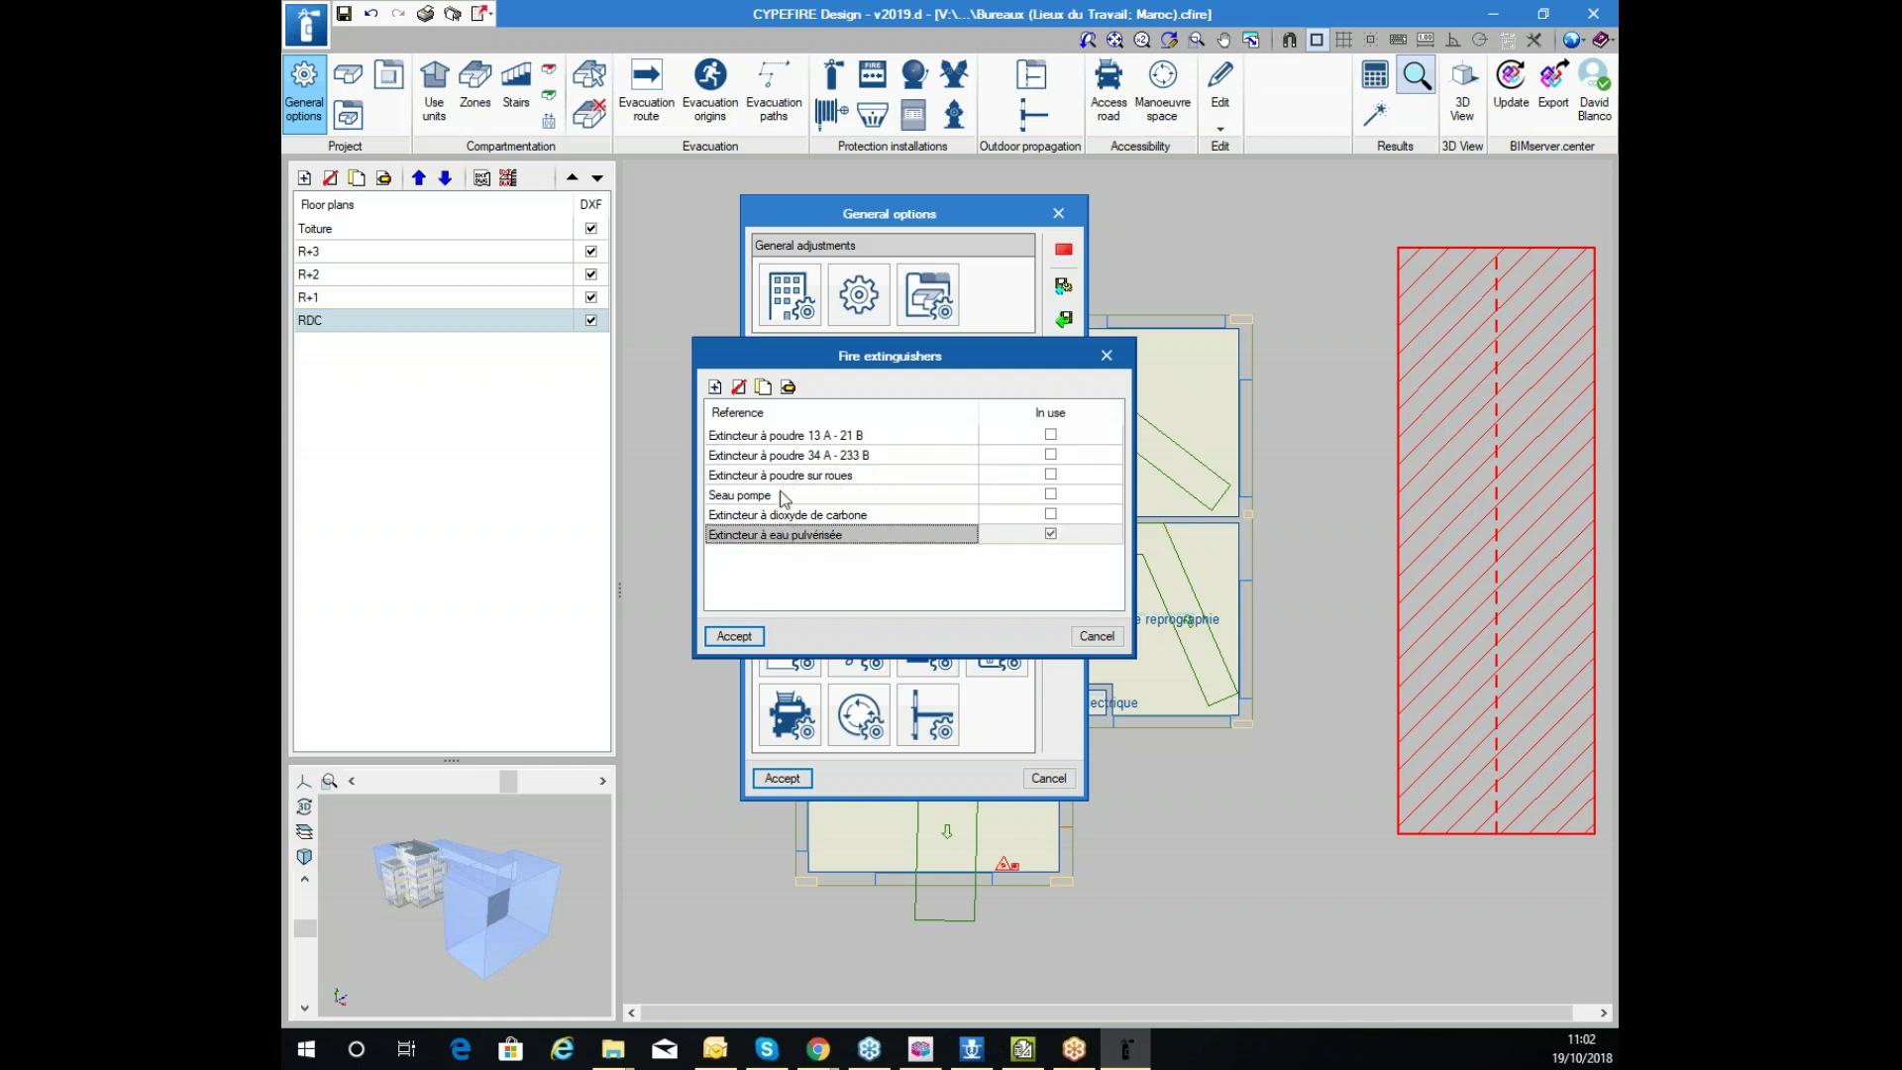
pyautogui.click(789, 388)
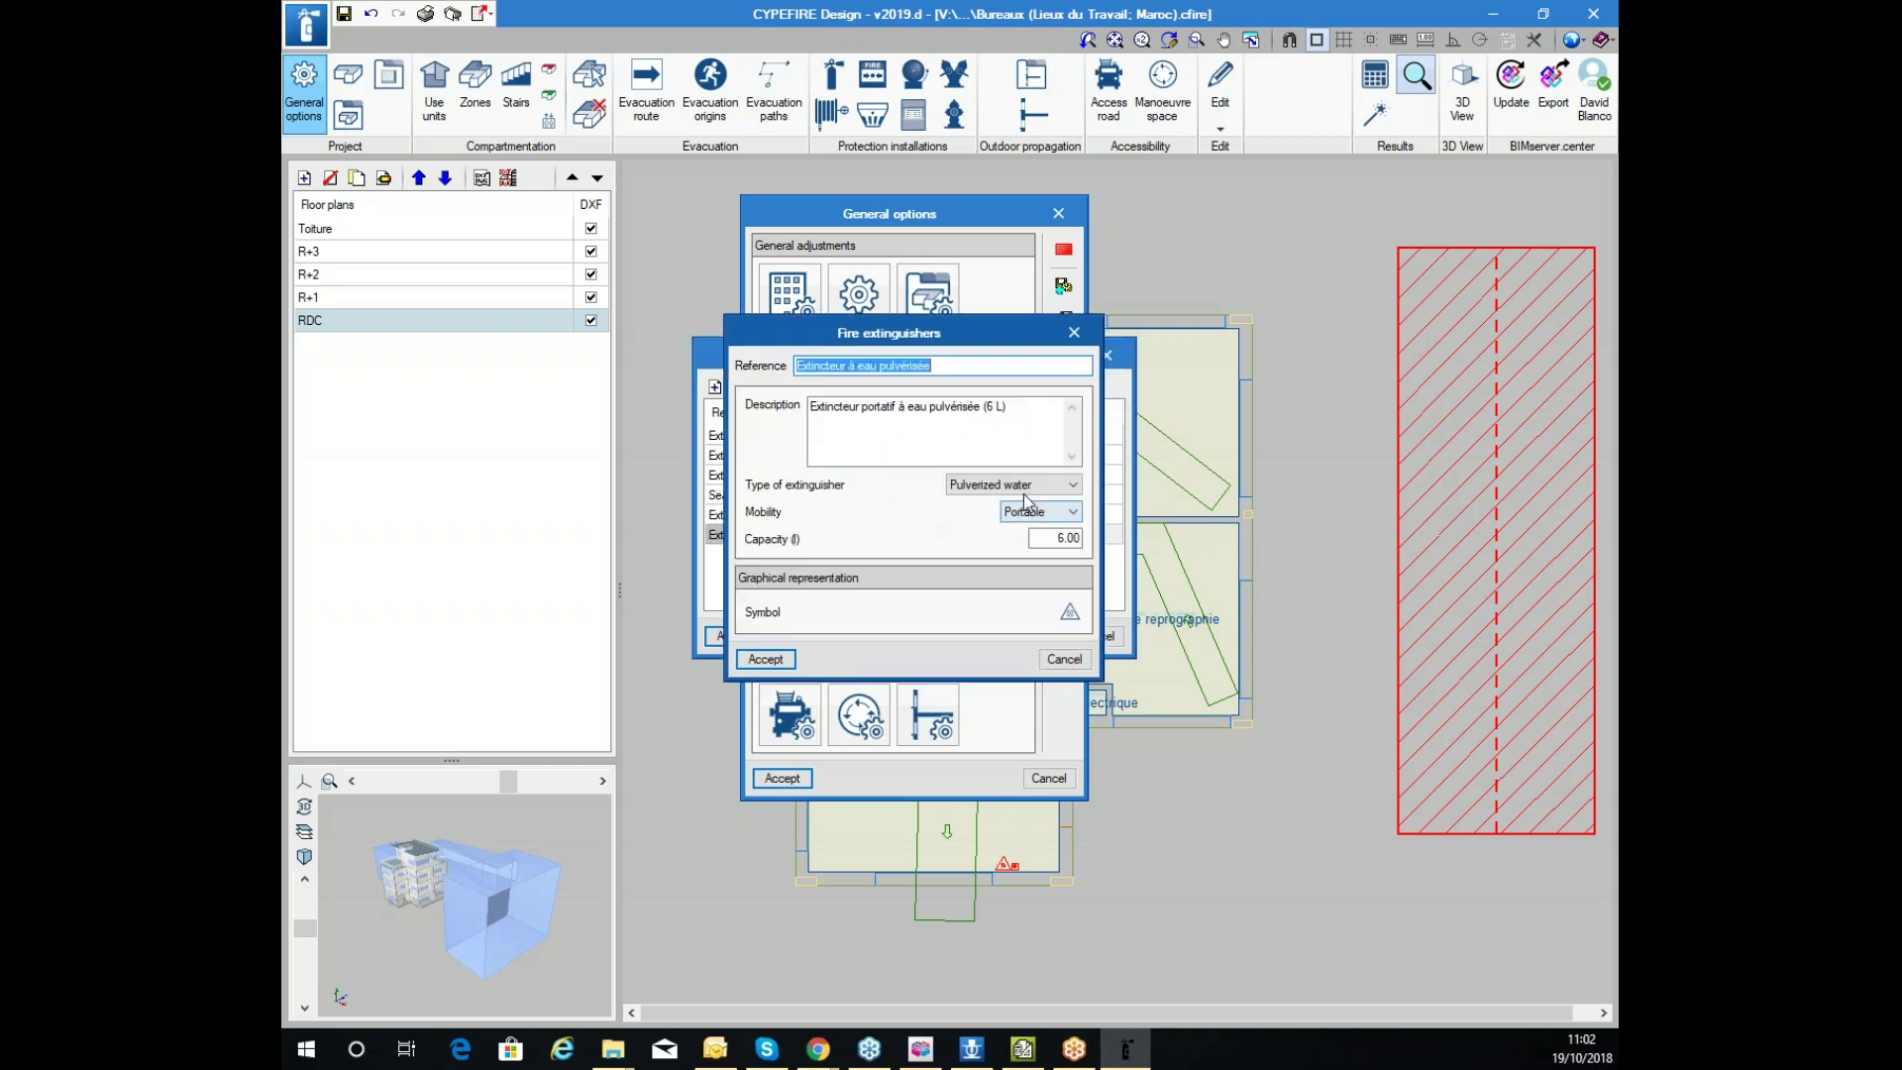
pyautogui.click(1073, 613)
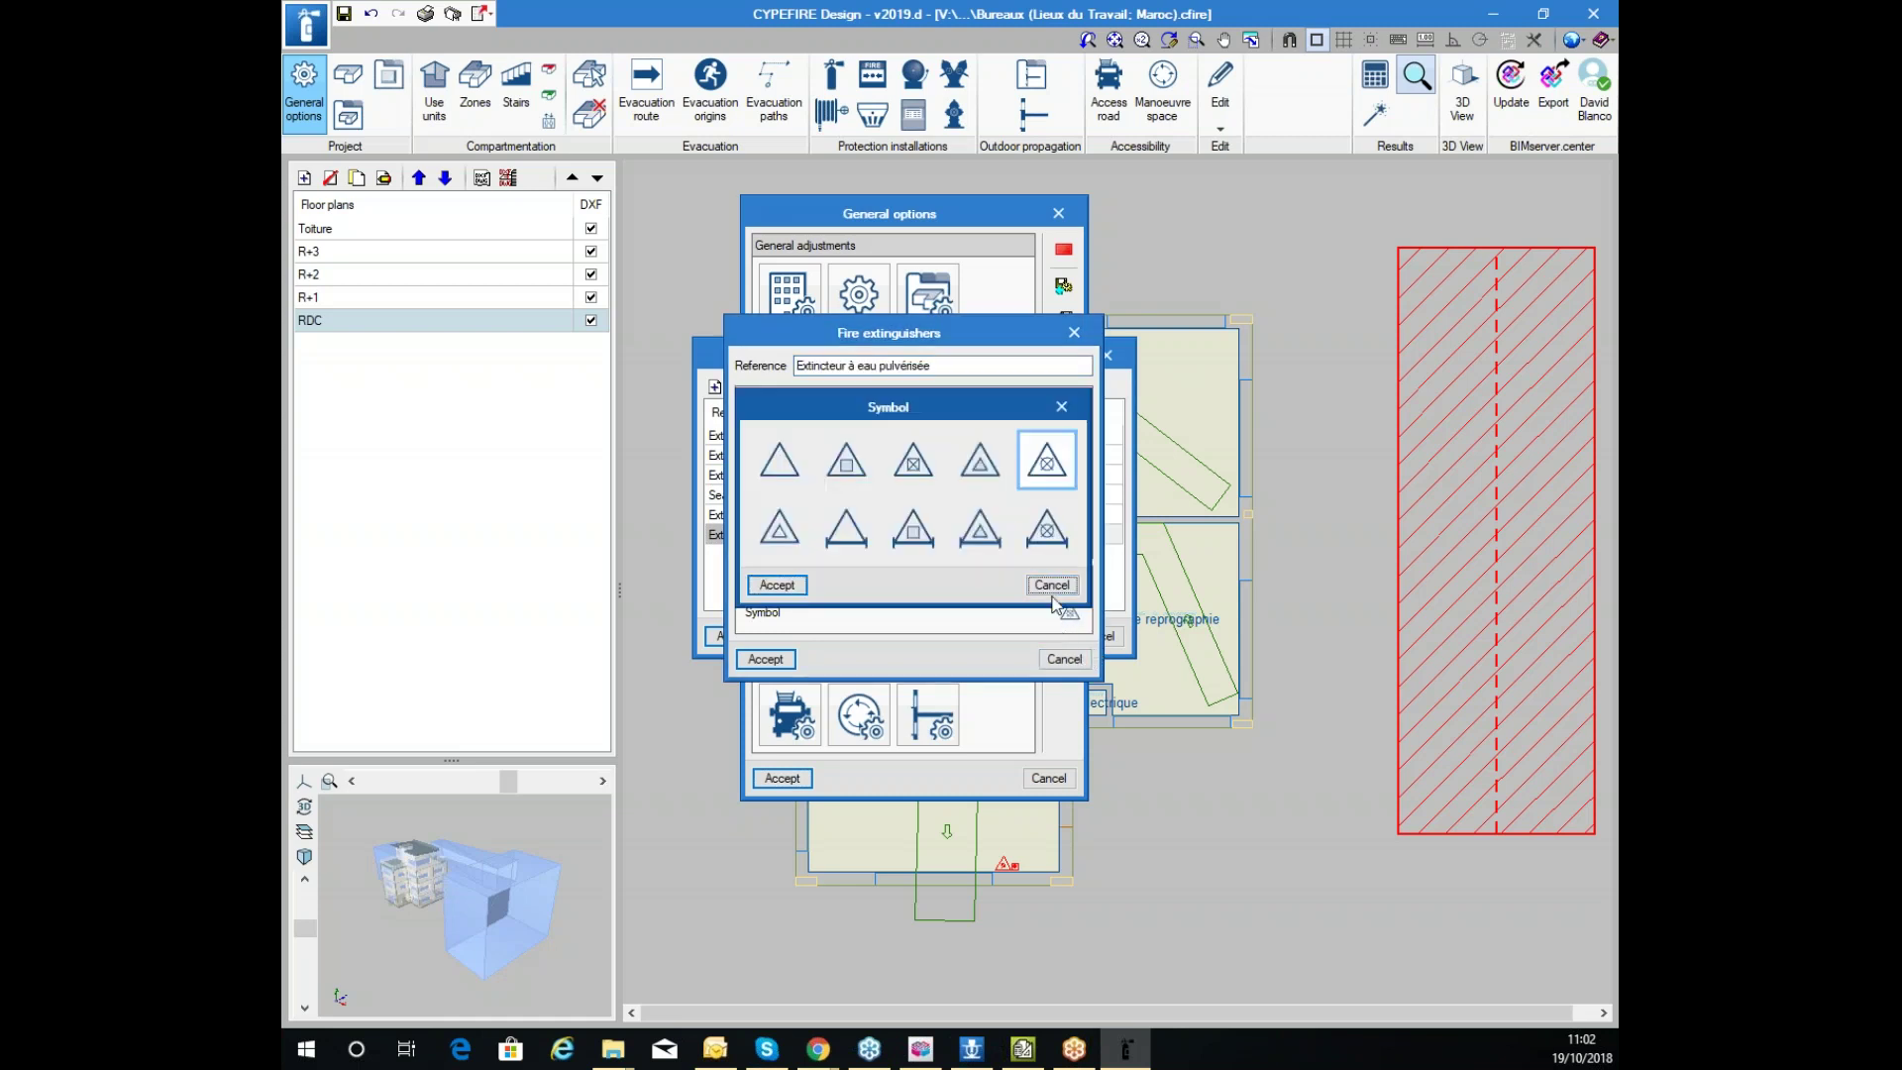
pyautogui.click(1052, 585)
pyautogui.click(1068, 657)
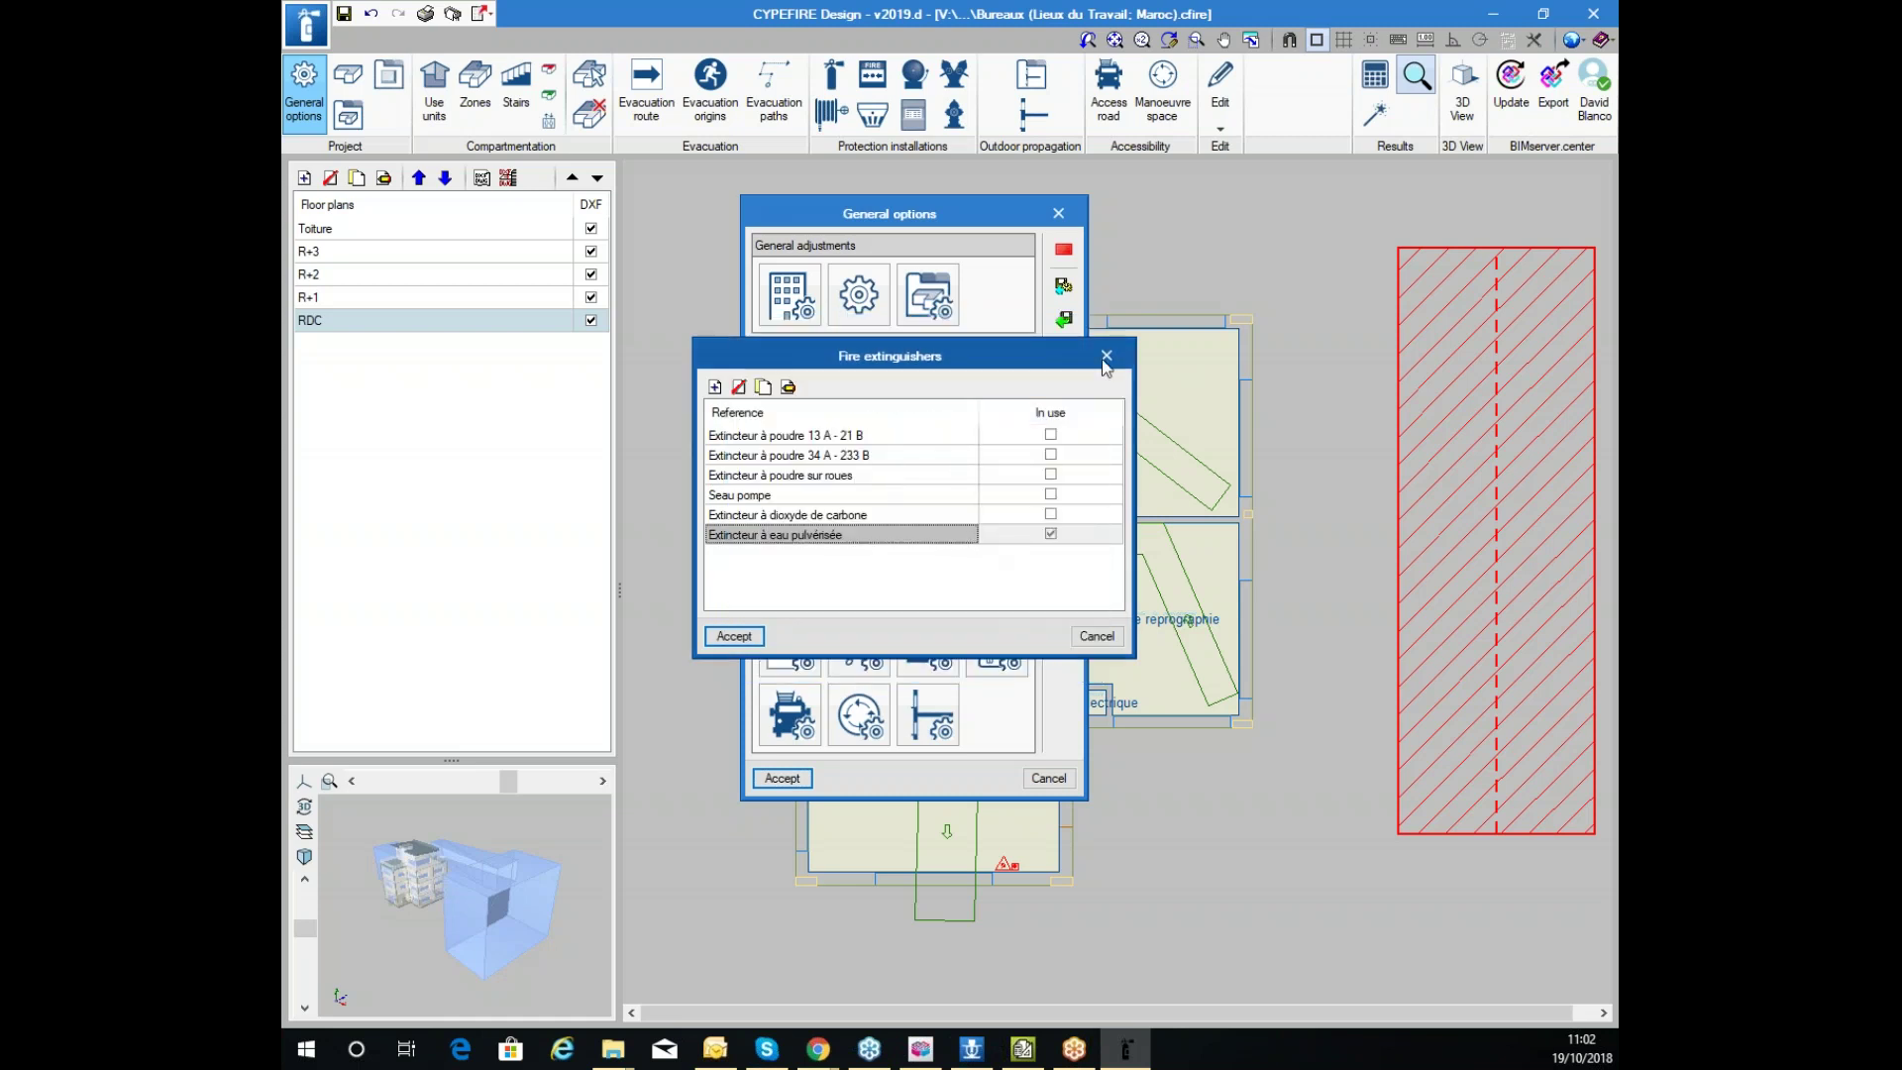
pyautogui.press('Escape')
# Review the "Détecteur" definition in the detection systems catalogue and leave it without changes
pyautogui.click(928, 470)
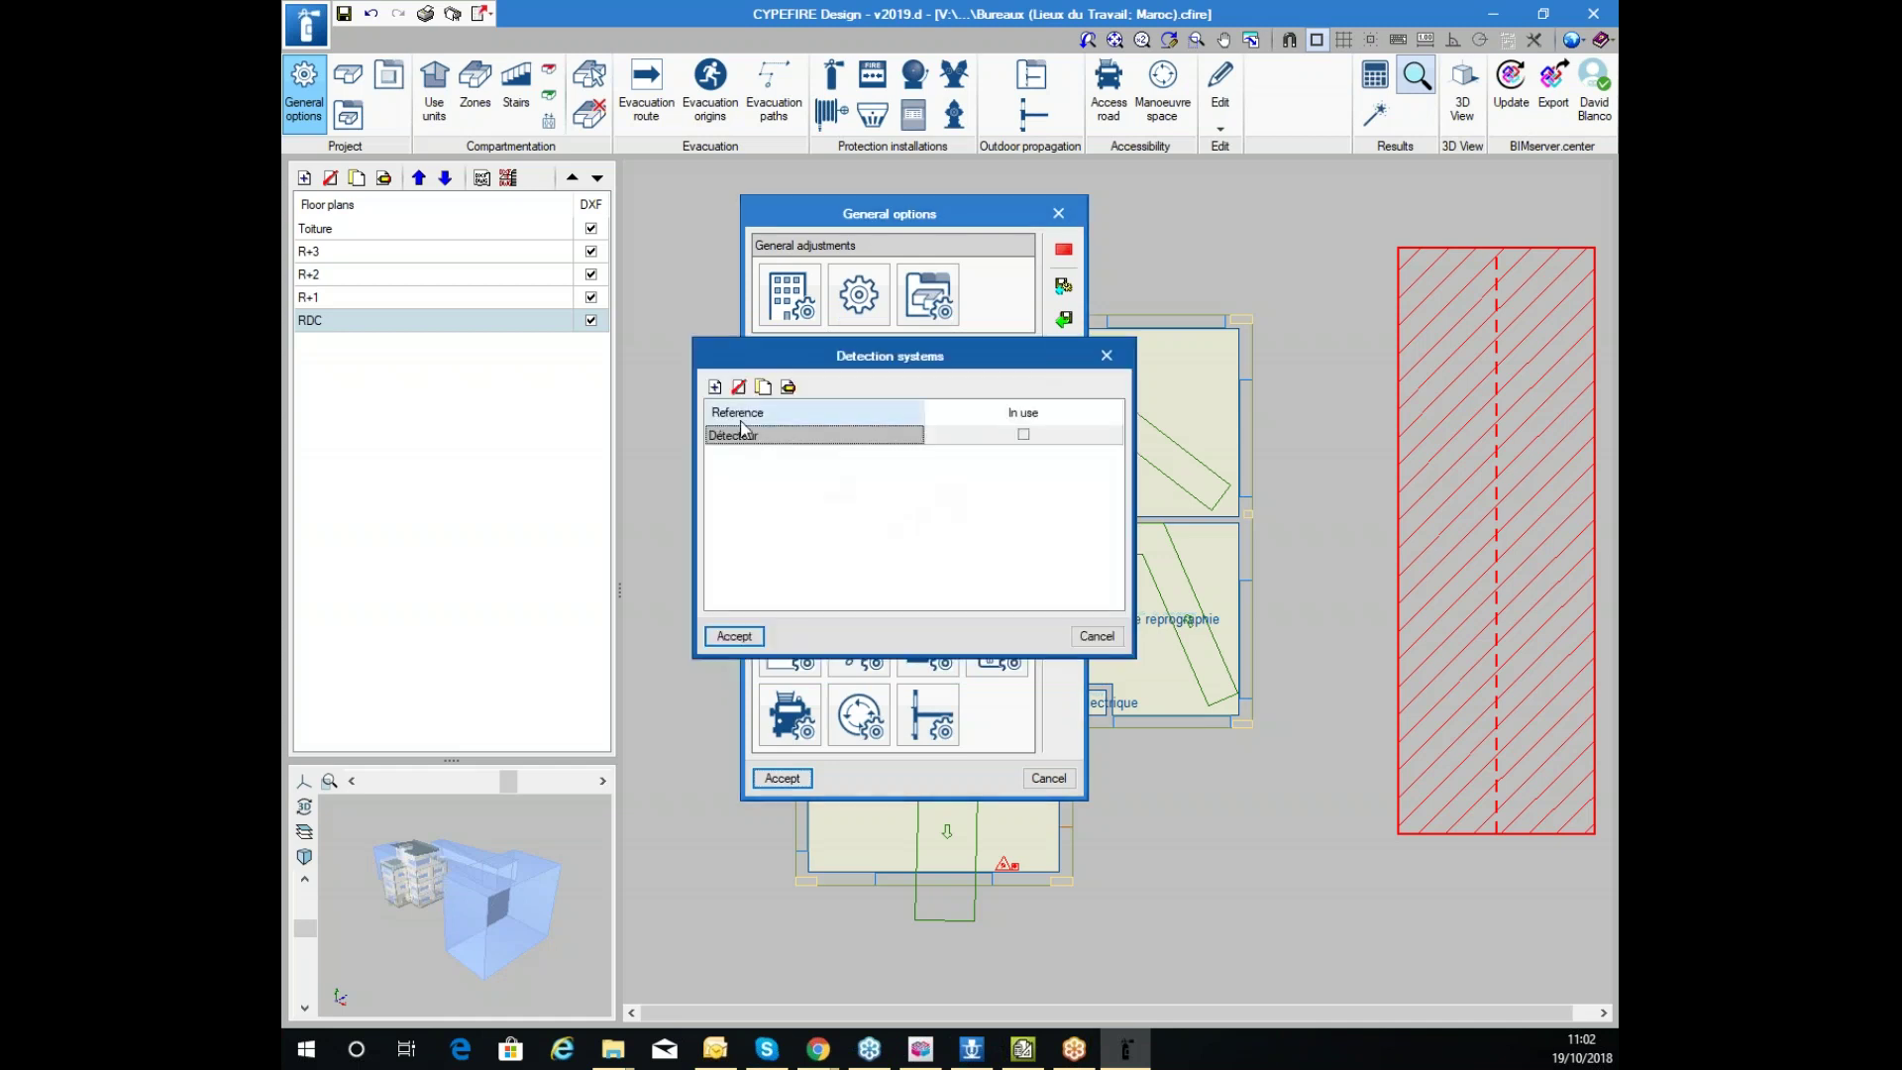
pyautogui.click(788, 387)
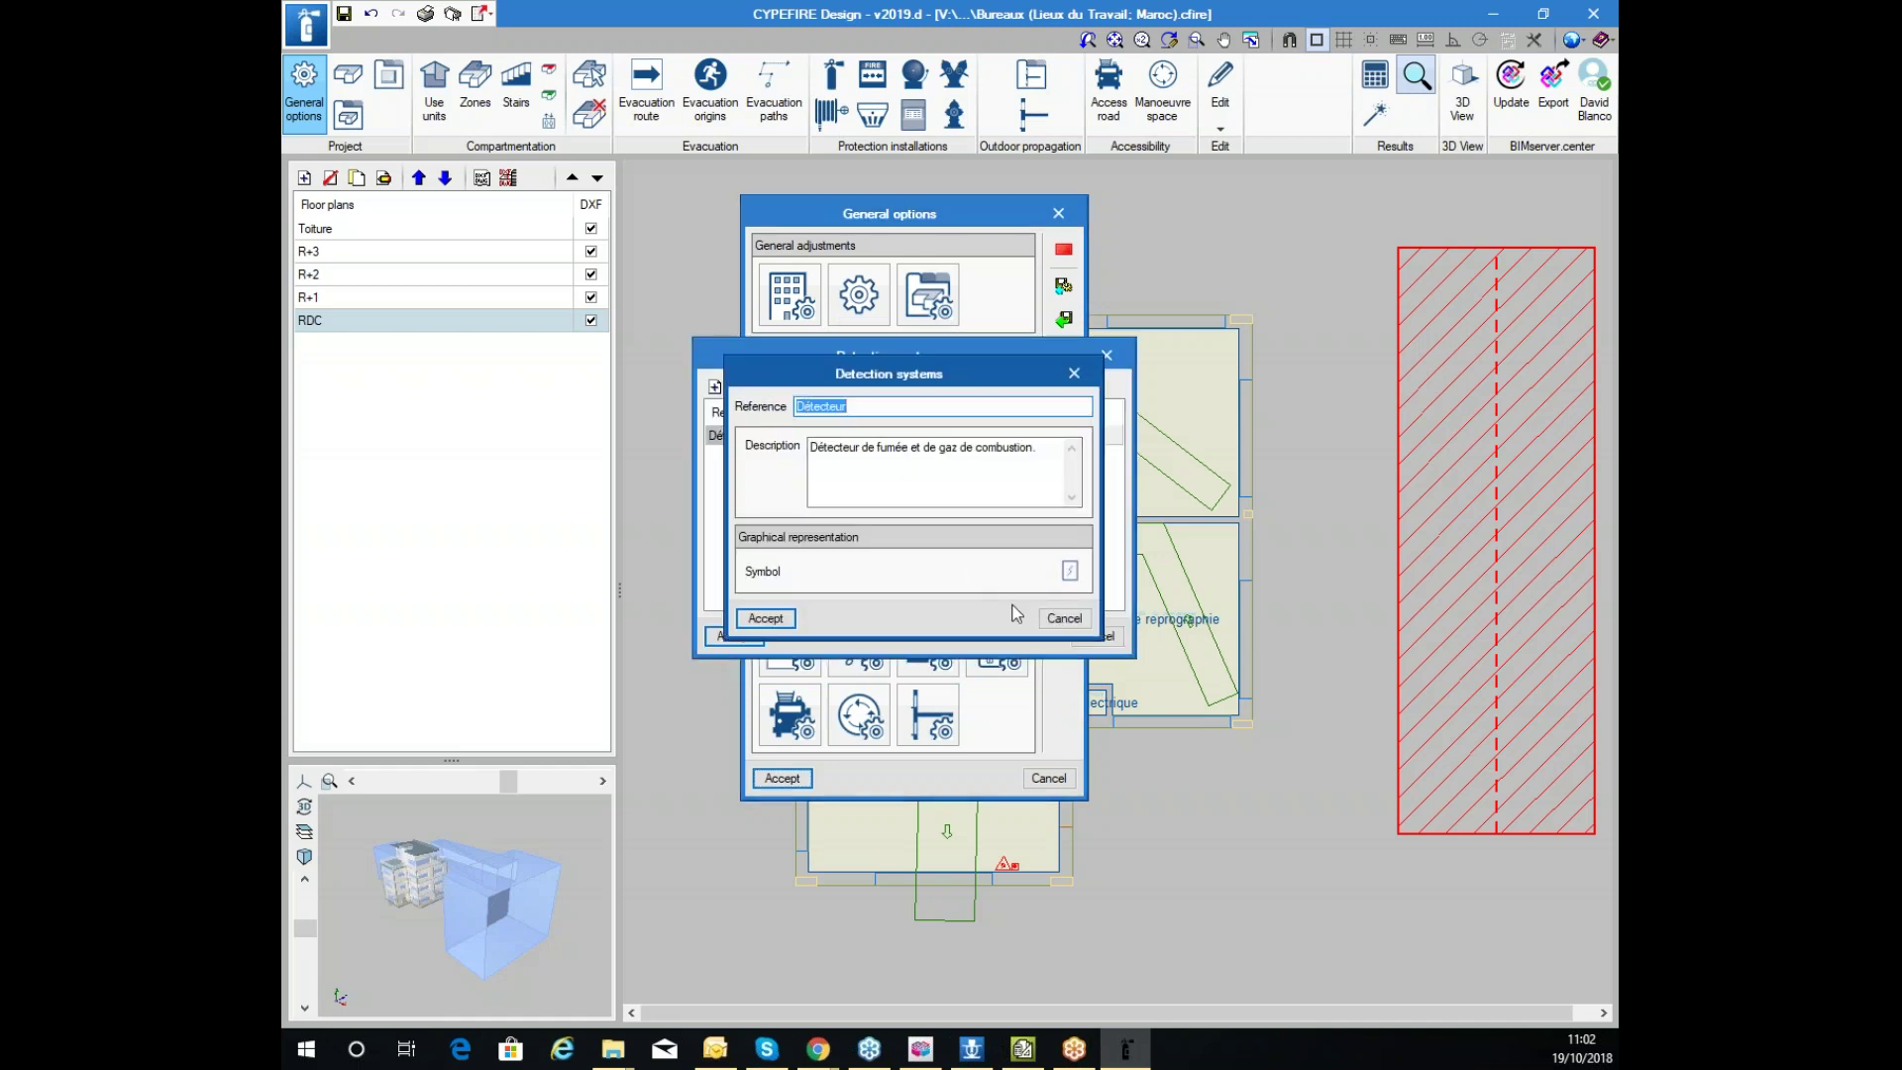
pyautogui.click(1077, 620)
pyautogui.click(1098, 636)
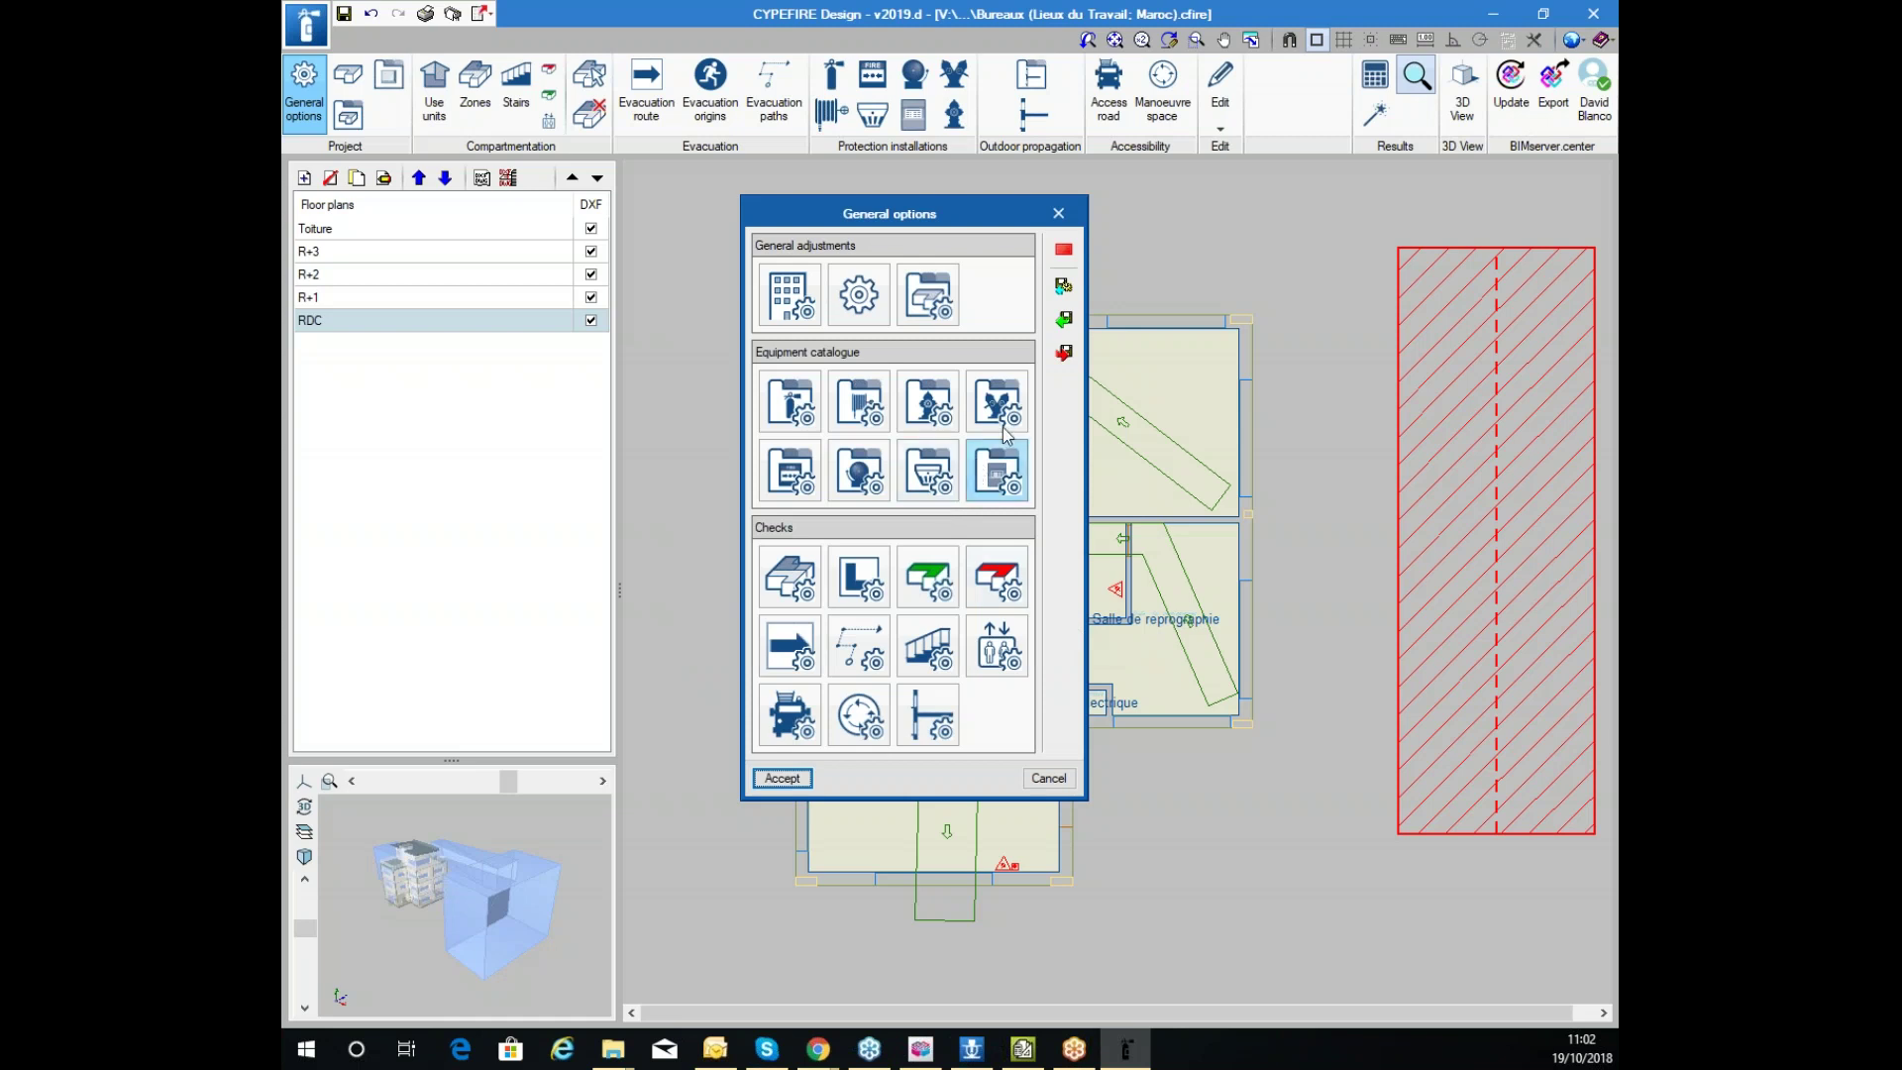
# Review the regulation wizard's building types and the zone options for "Lieux de travail (ERT)", cancel it and accept the general options
pyautogui.click(1064, 253)
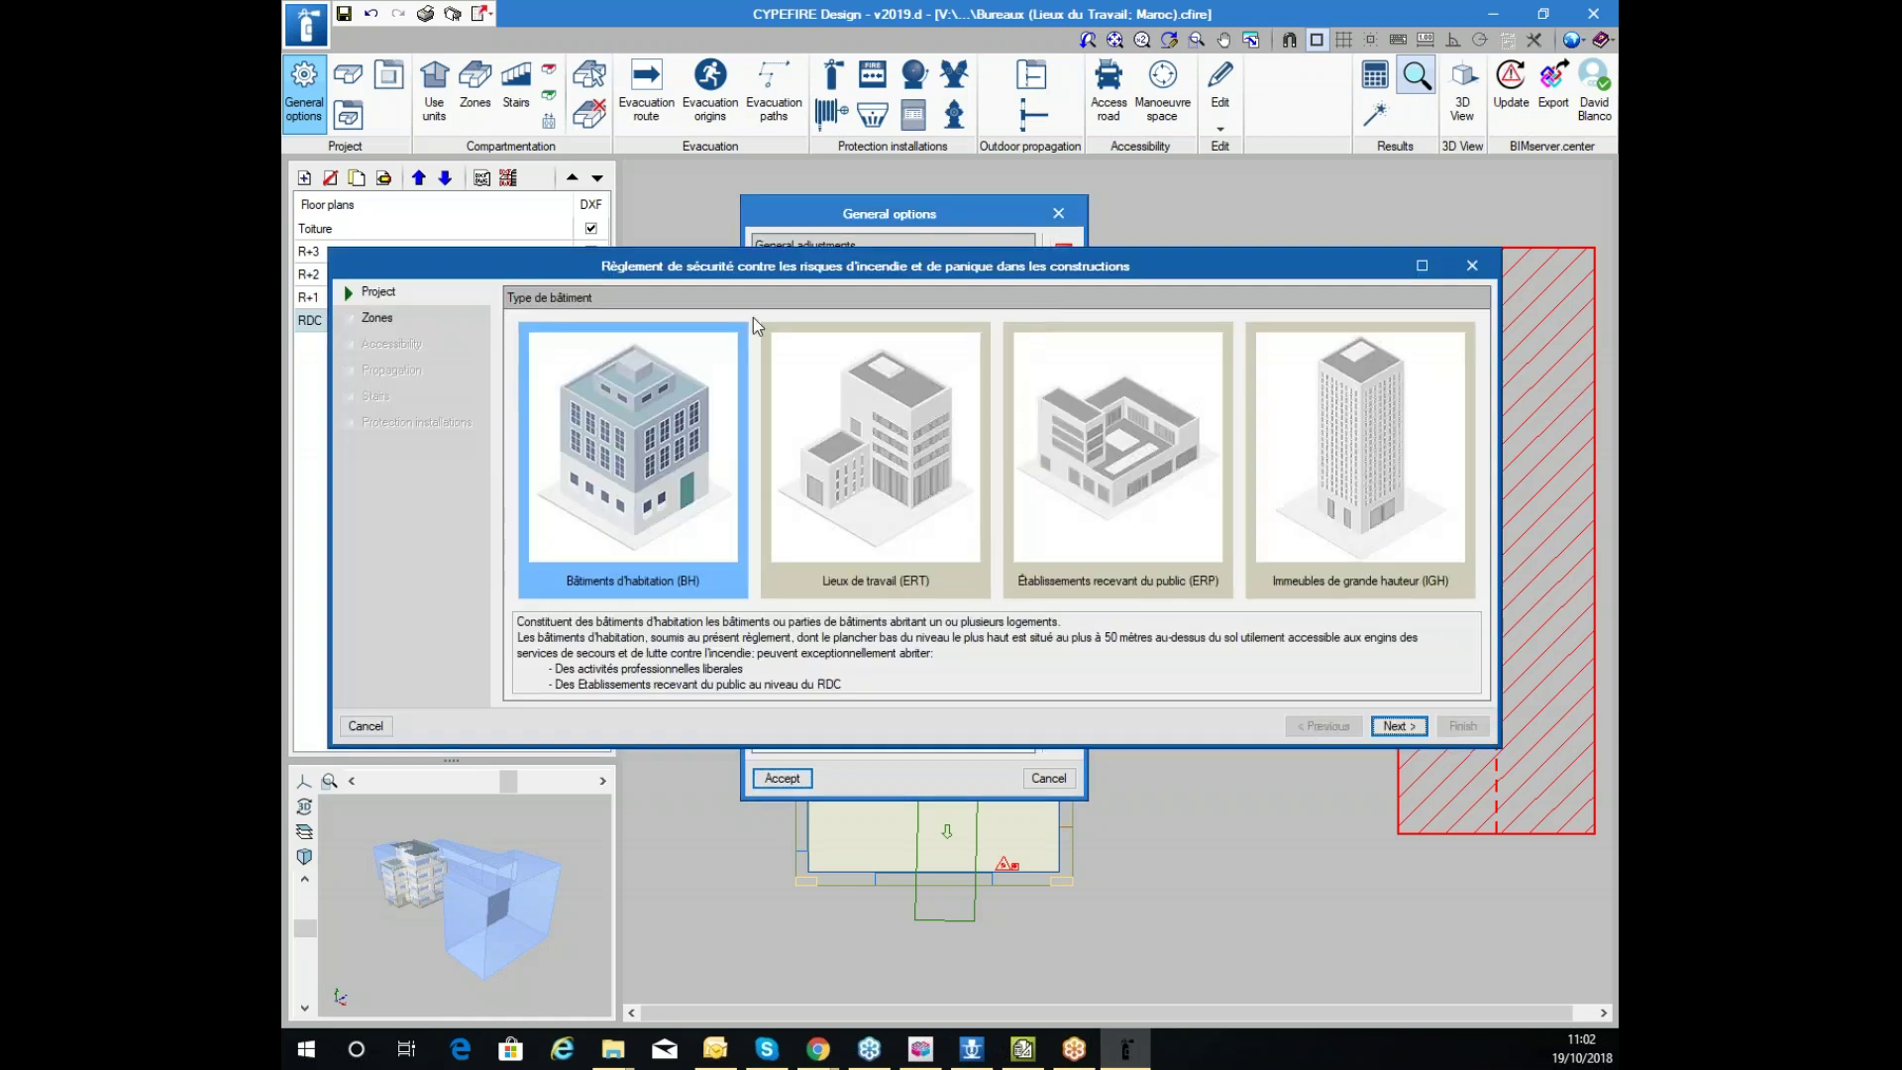
pyautogui.moveTo(980, 266); pyautogui.dragTo(976, 356)
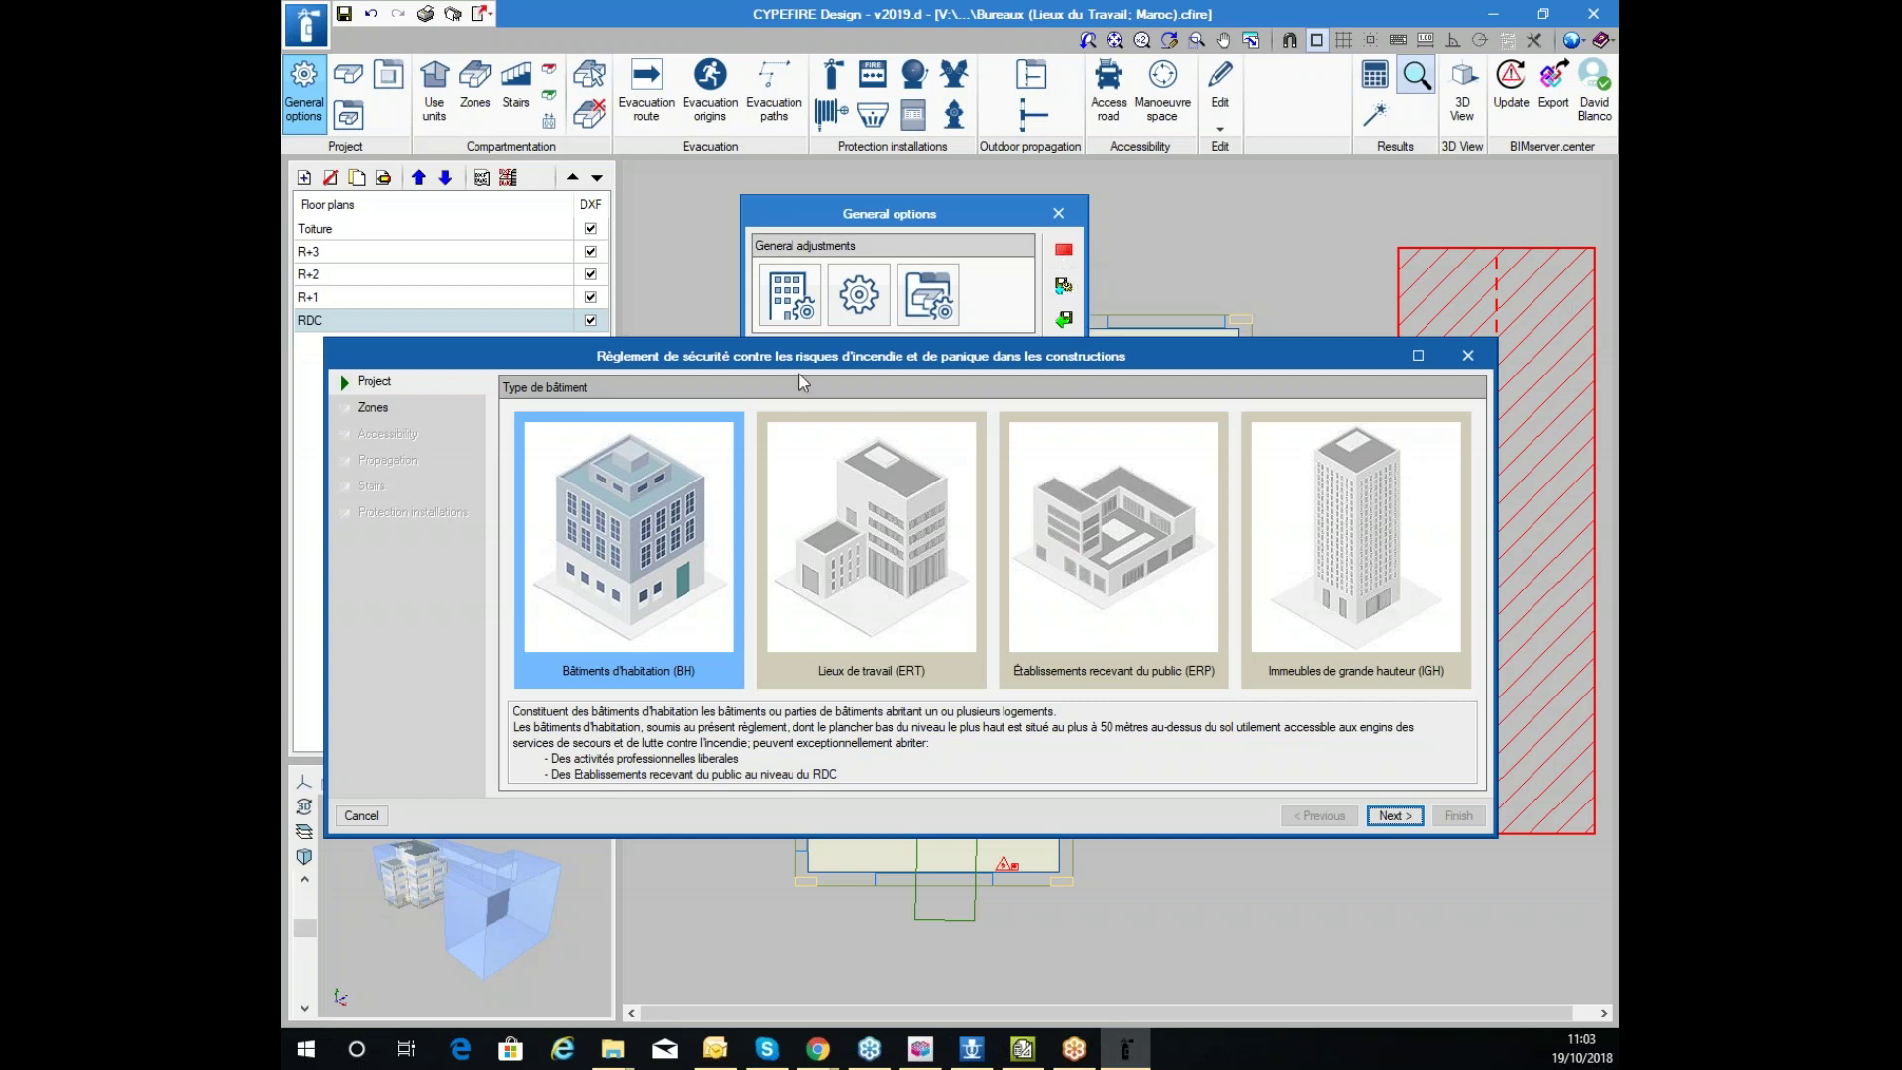
pyautogui.click(385, 815)
pyautogui.click(877, 525)
pyautogui.click(1357, 535)
pyautogui.click(1095, 580)
pyautogui.click(817, 562)
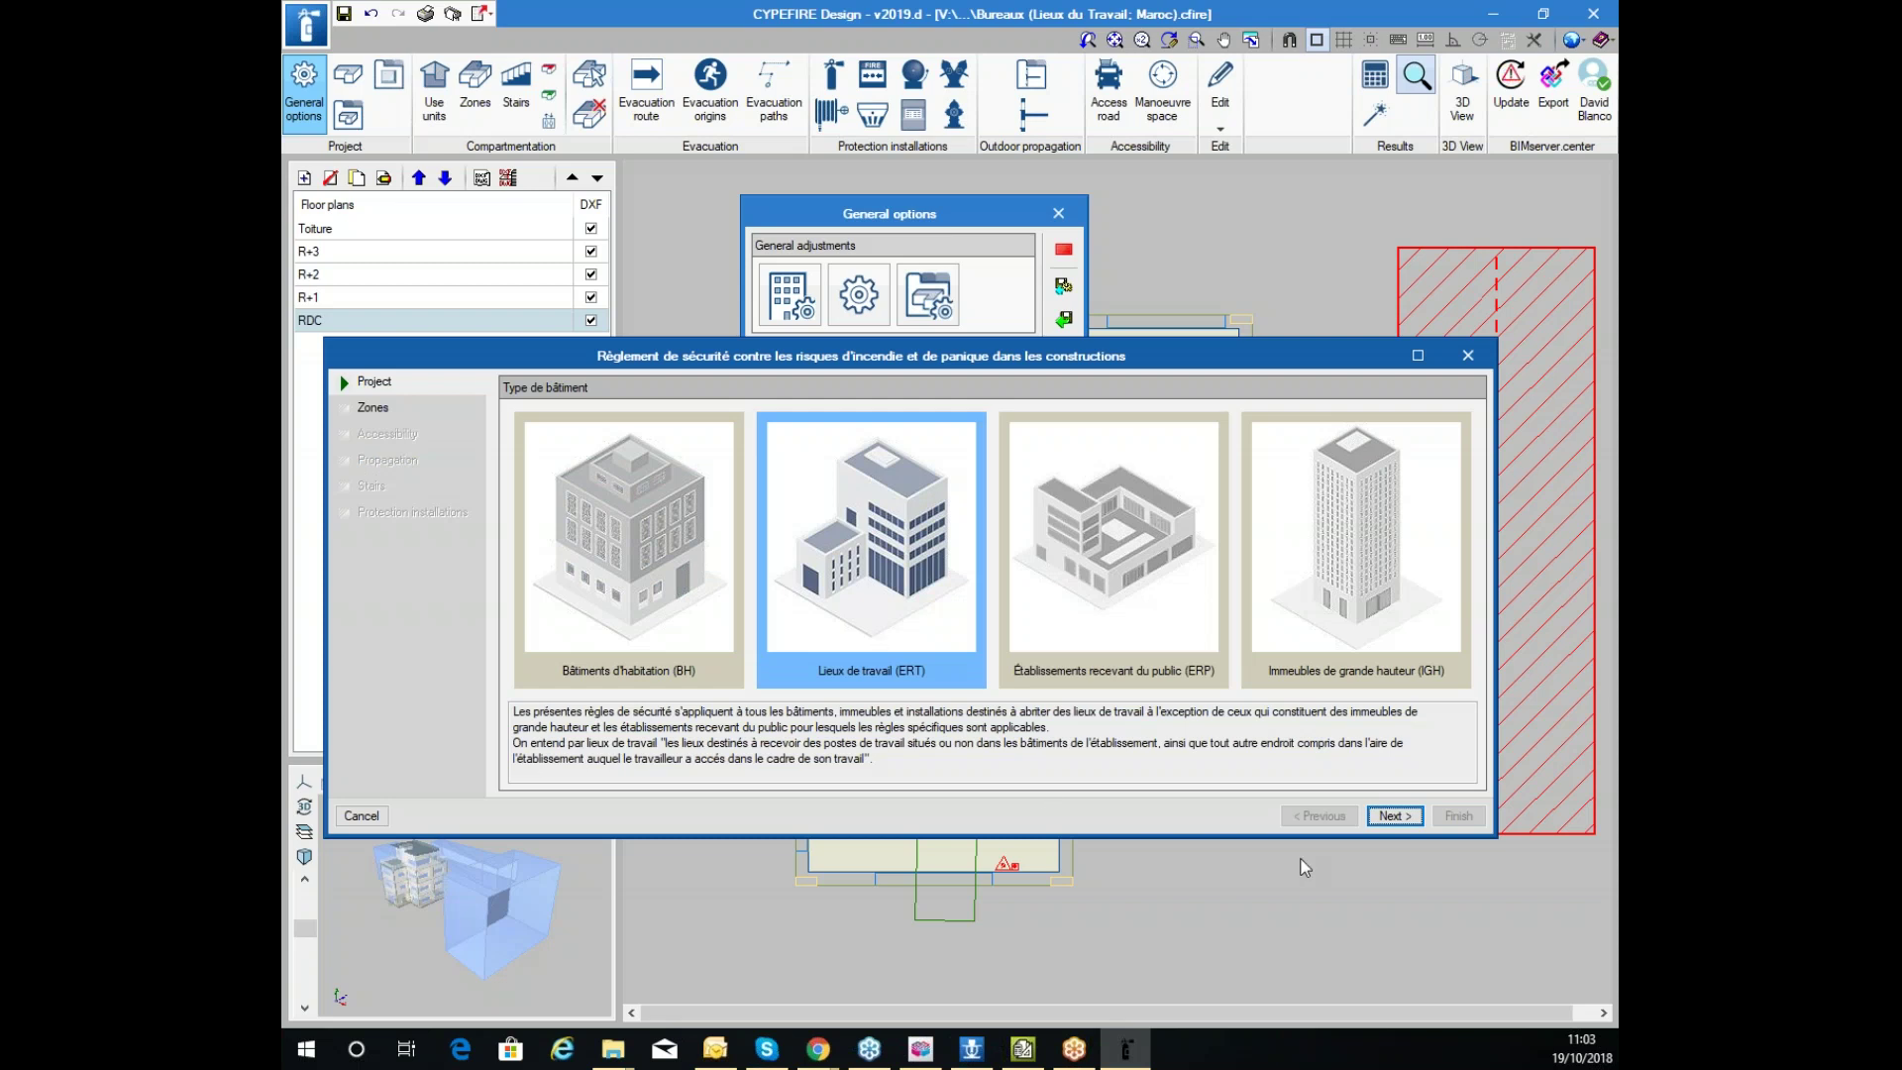
pyautogui.click(1395, 815)
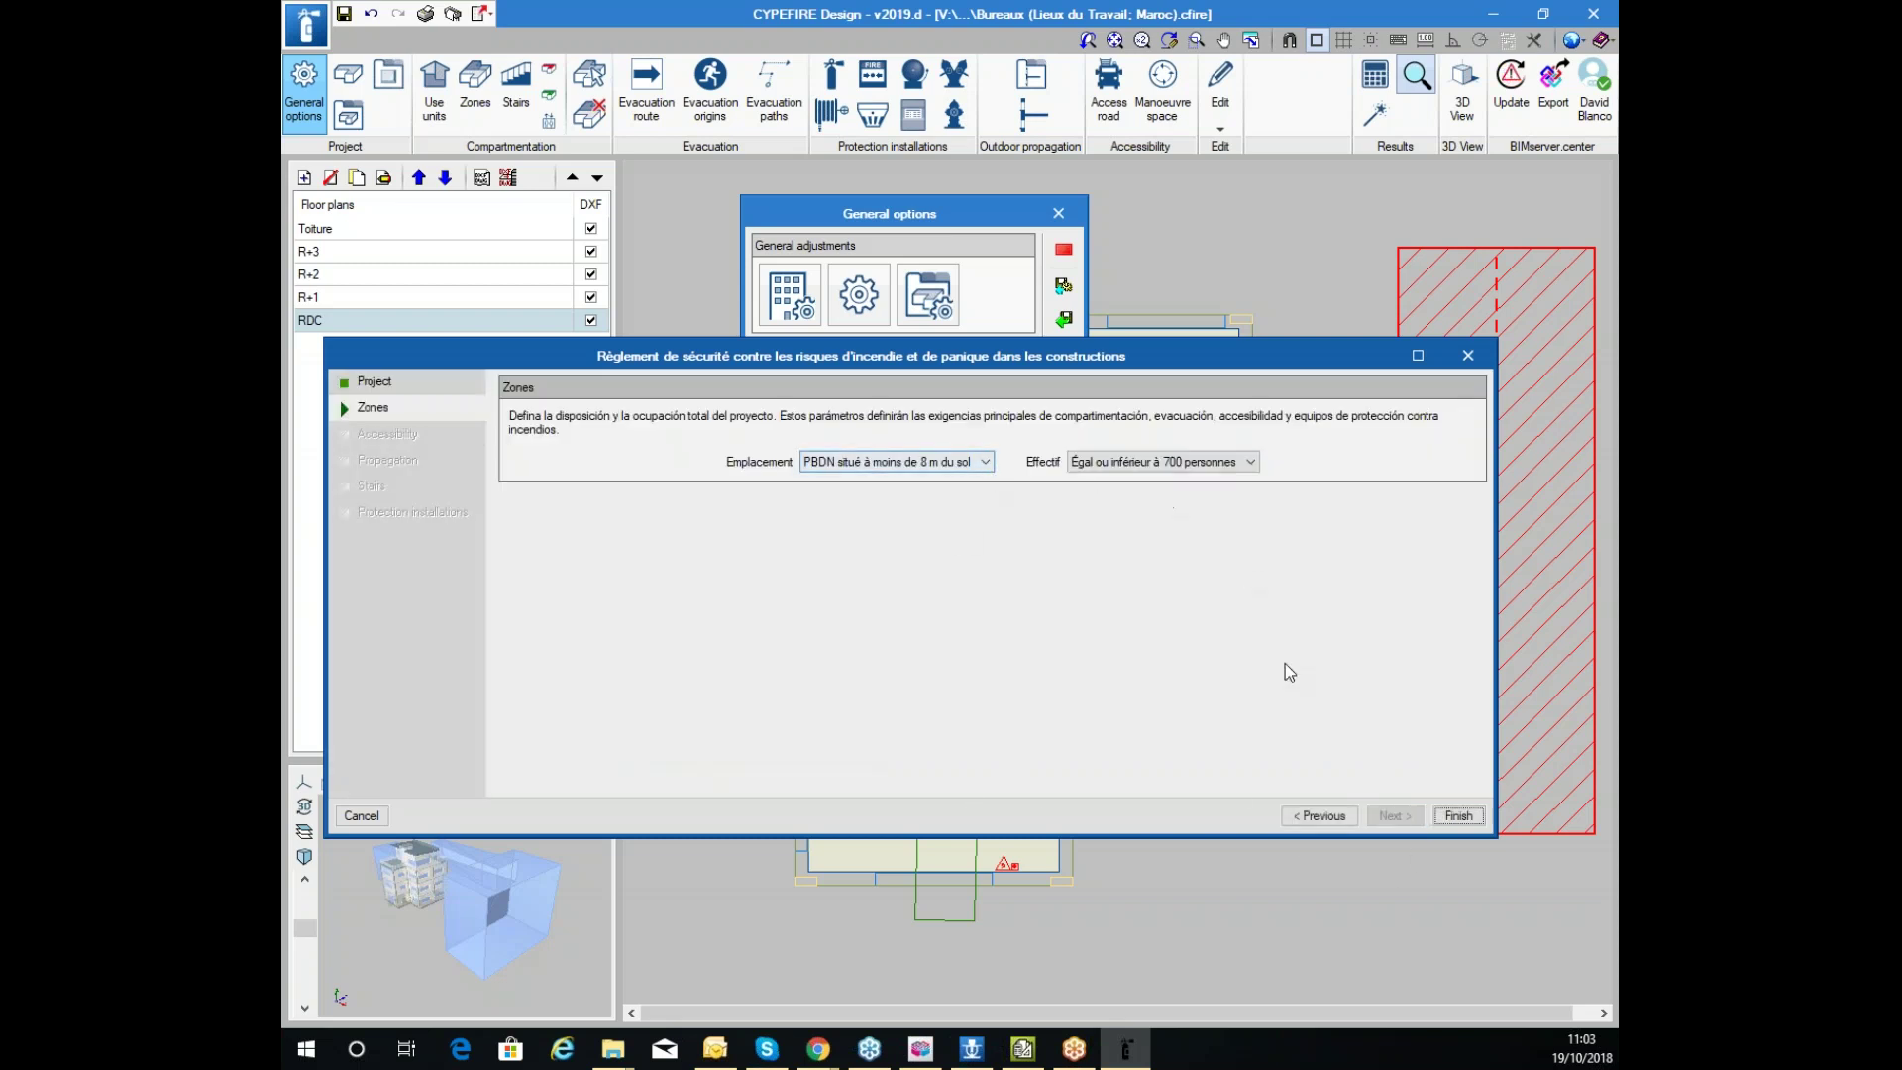
pyautogui.click(363, 816)
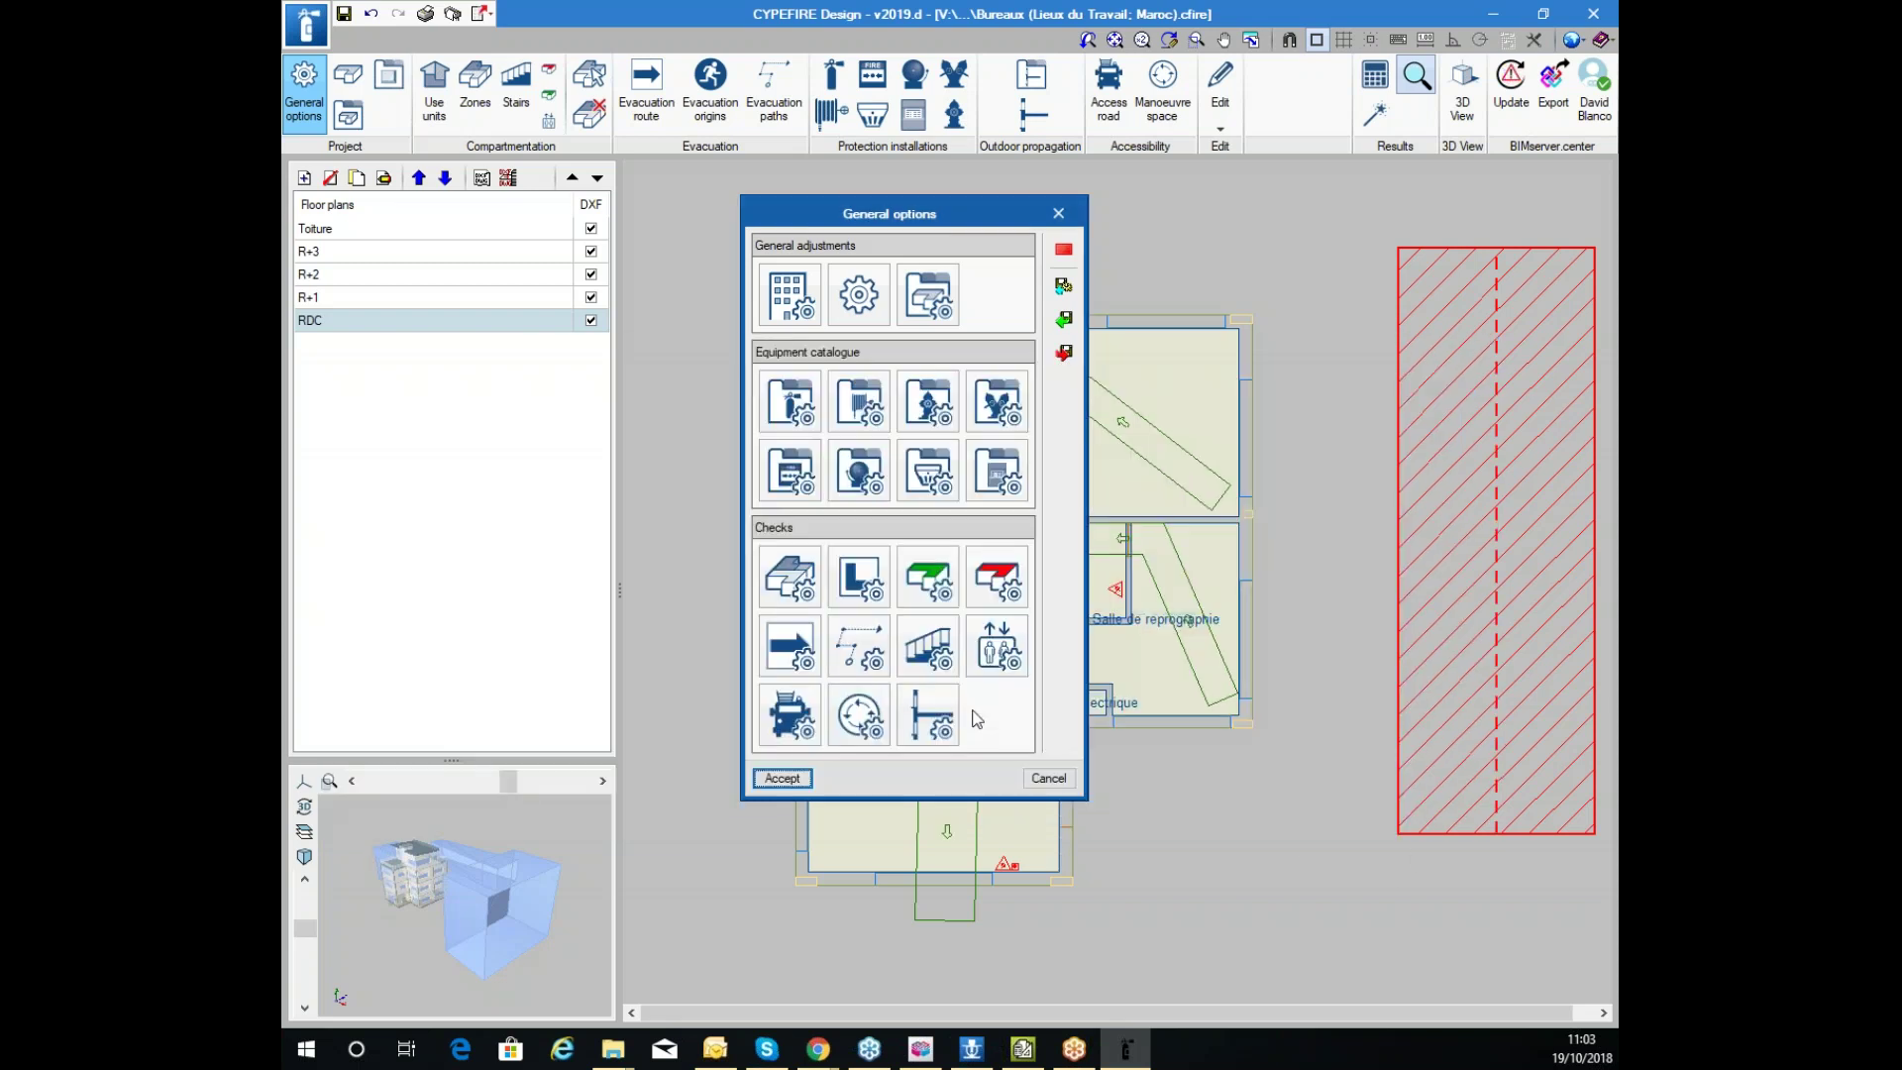
pyautogui.click(782, 778)
# Show floor plan R+2 and examine the general data of the "Bureaux" zone without changing it
pyautogui.click(368, 275)
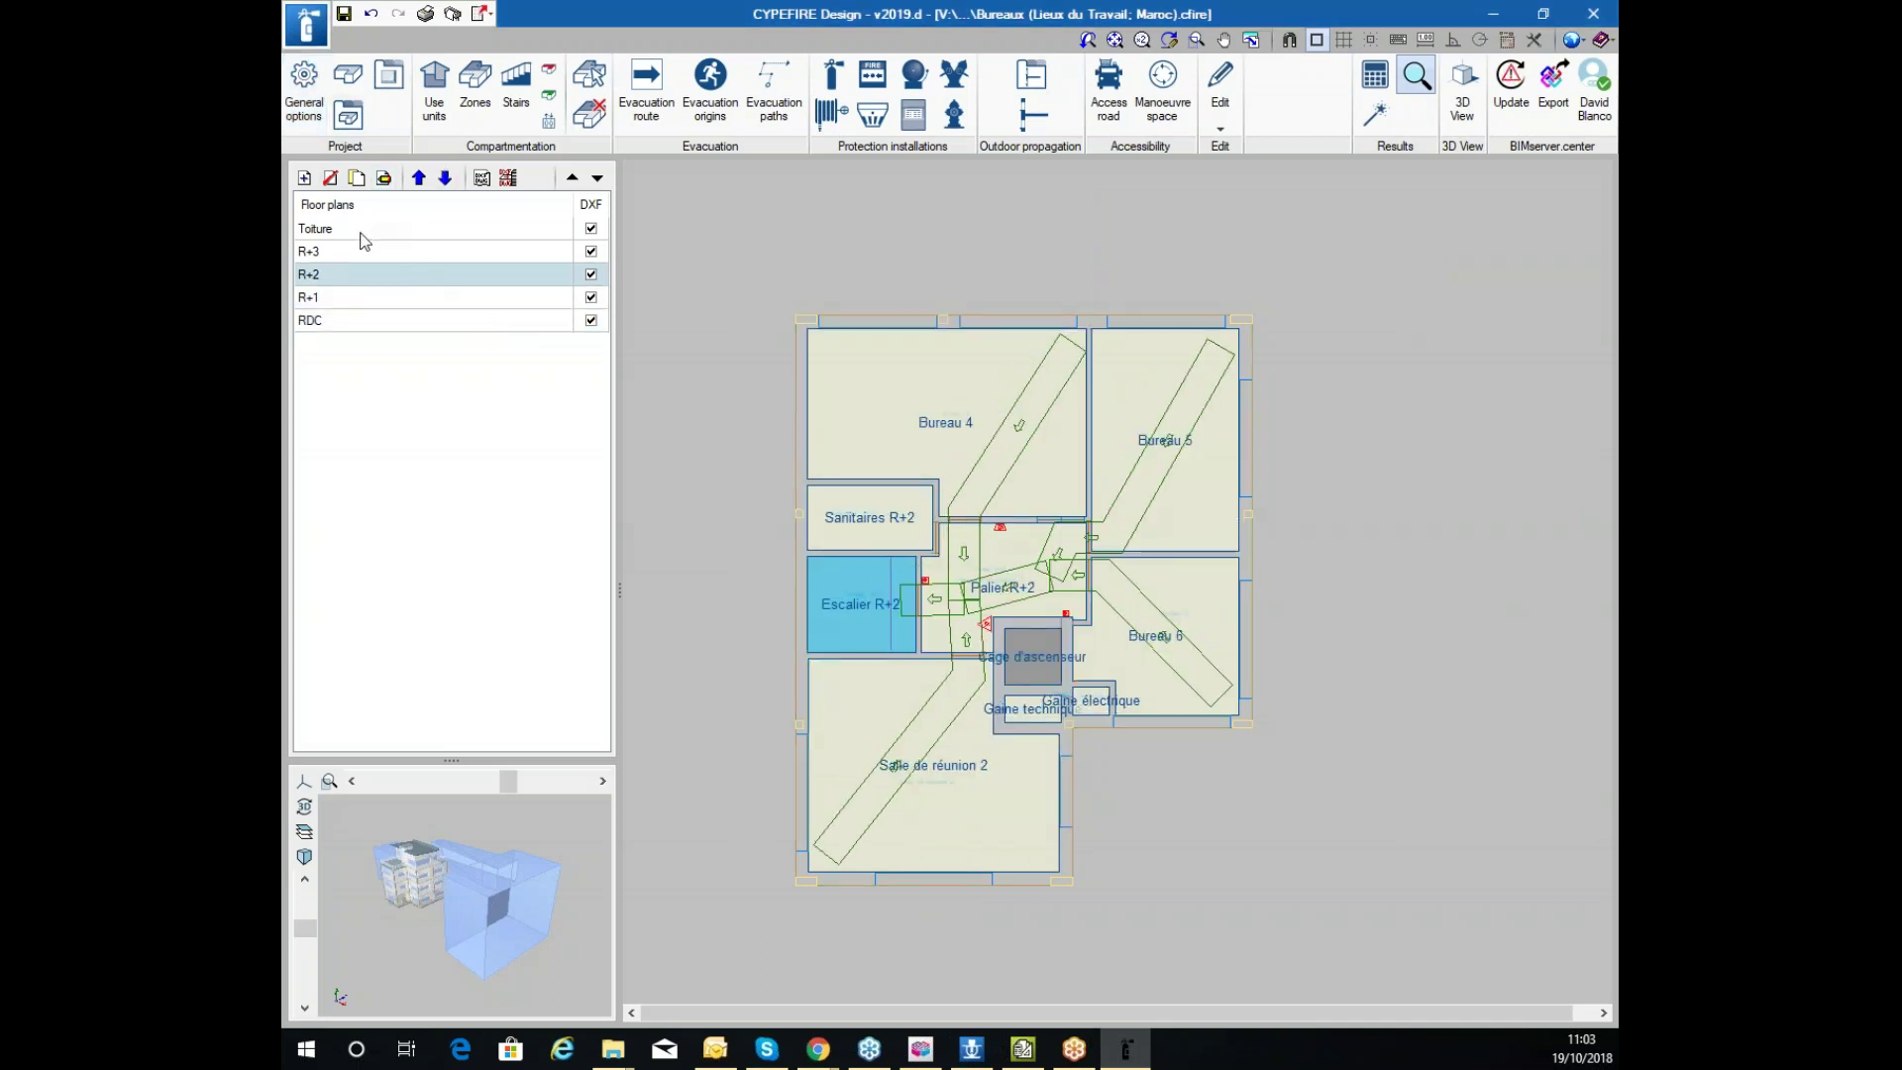
pyautogui.click(475, 89)
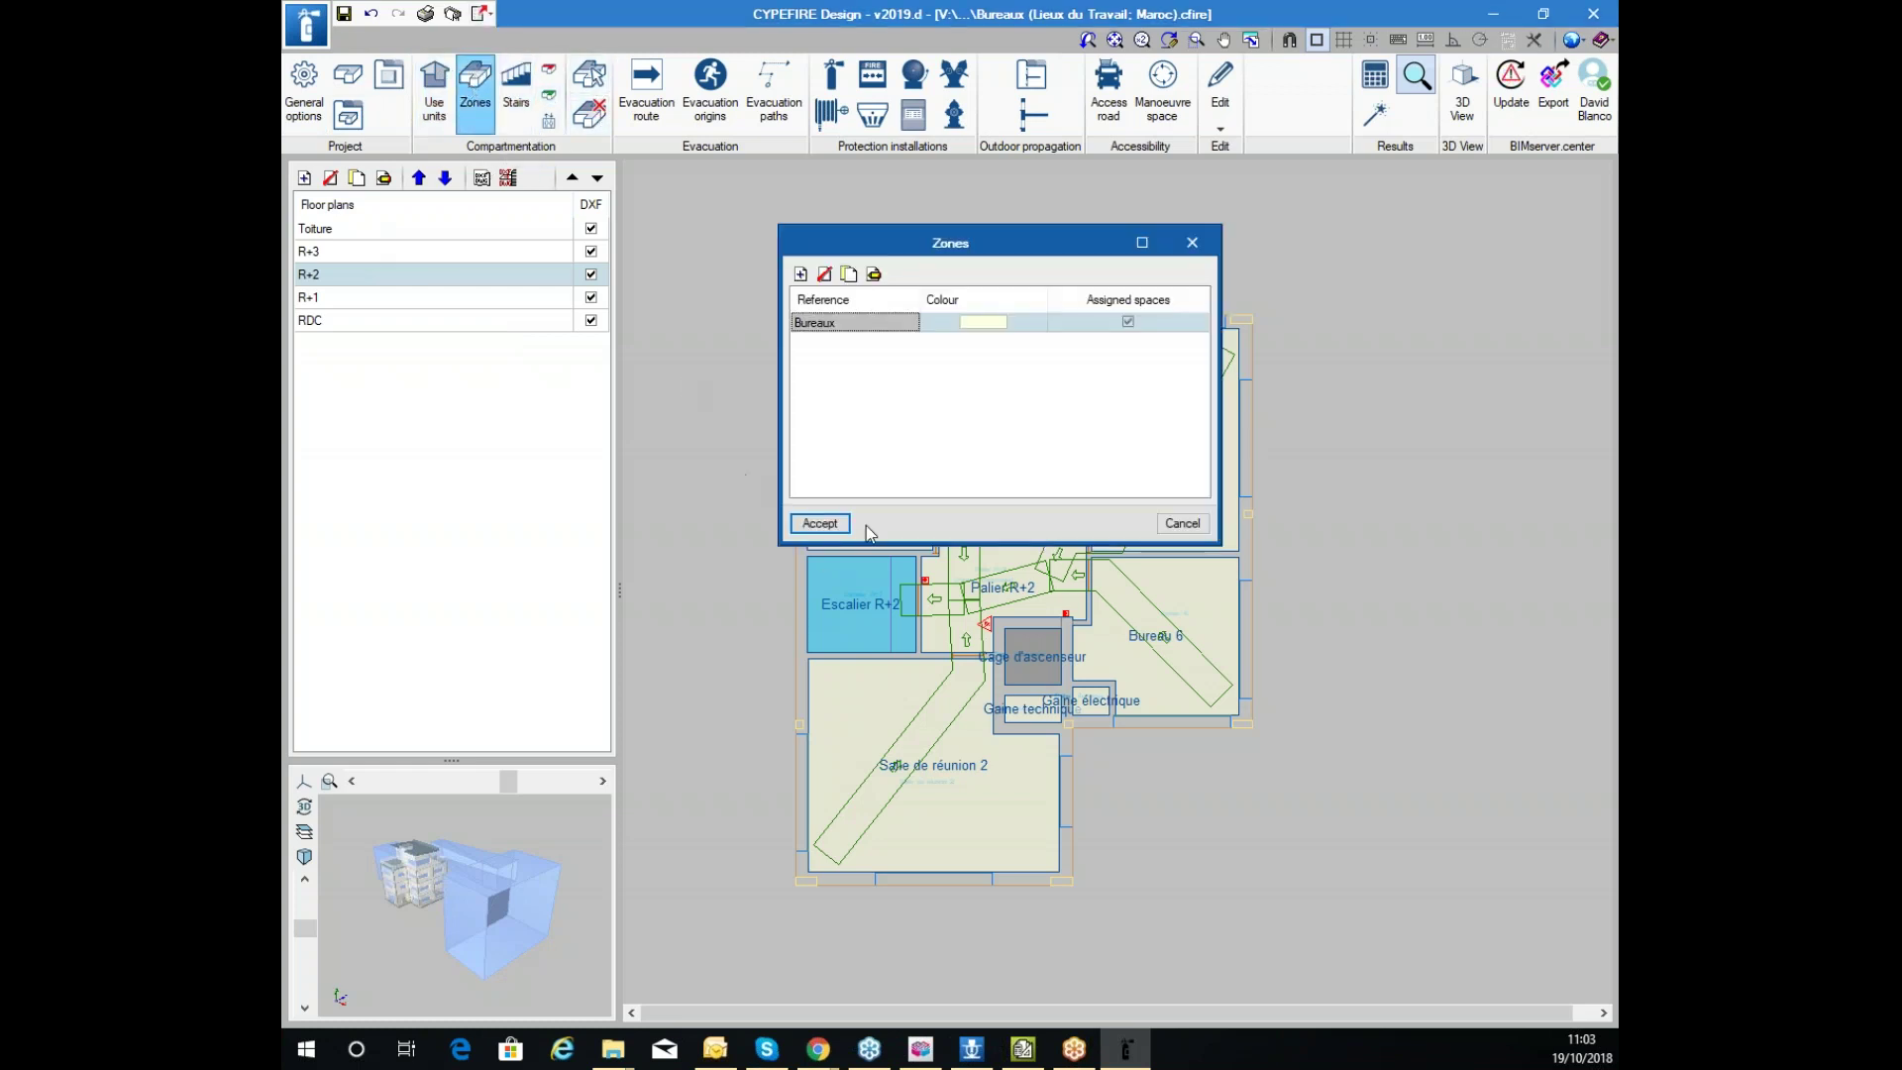
pyautogui.doubleClick(820, 319)
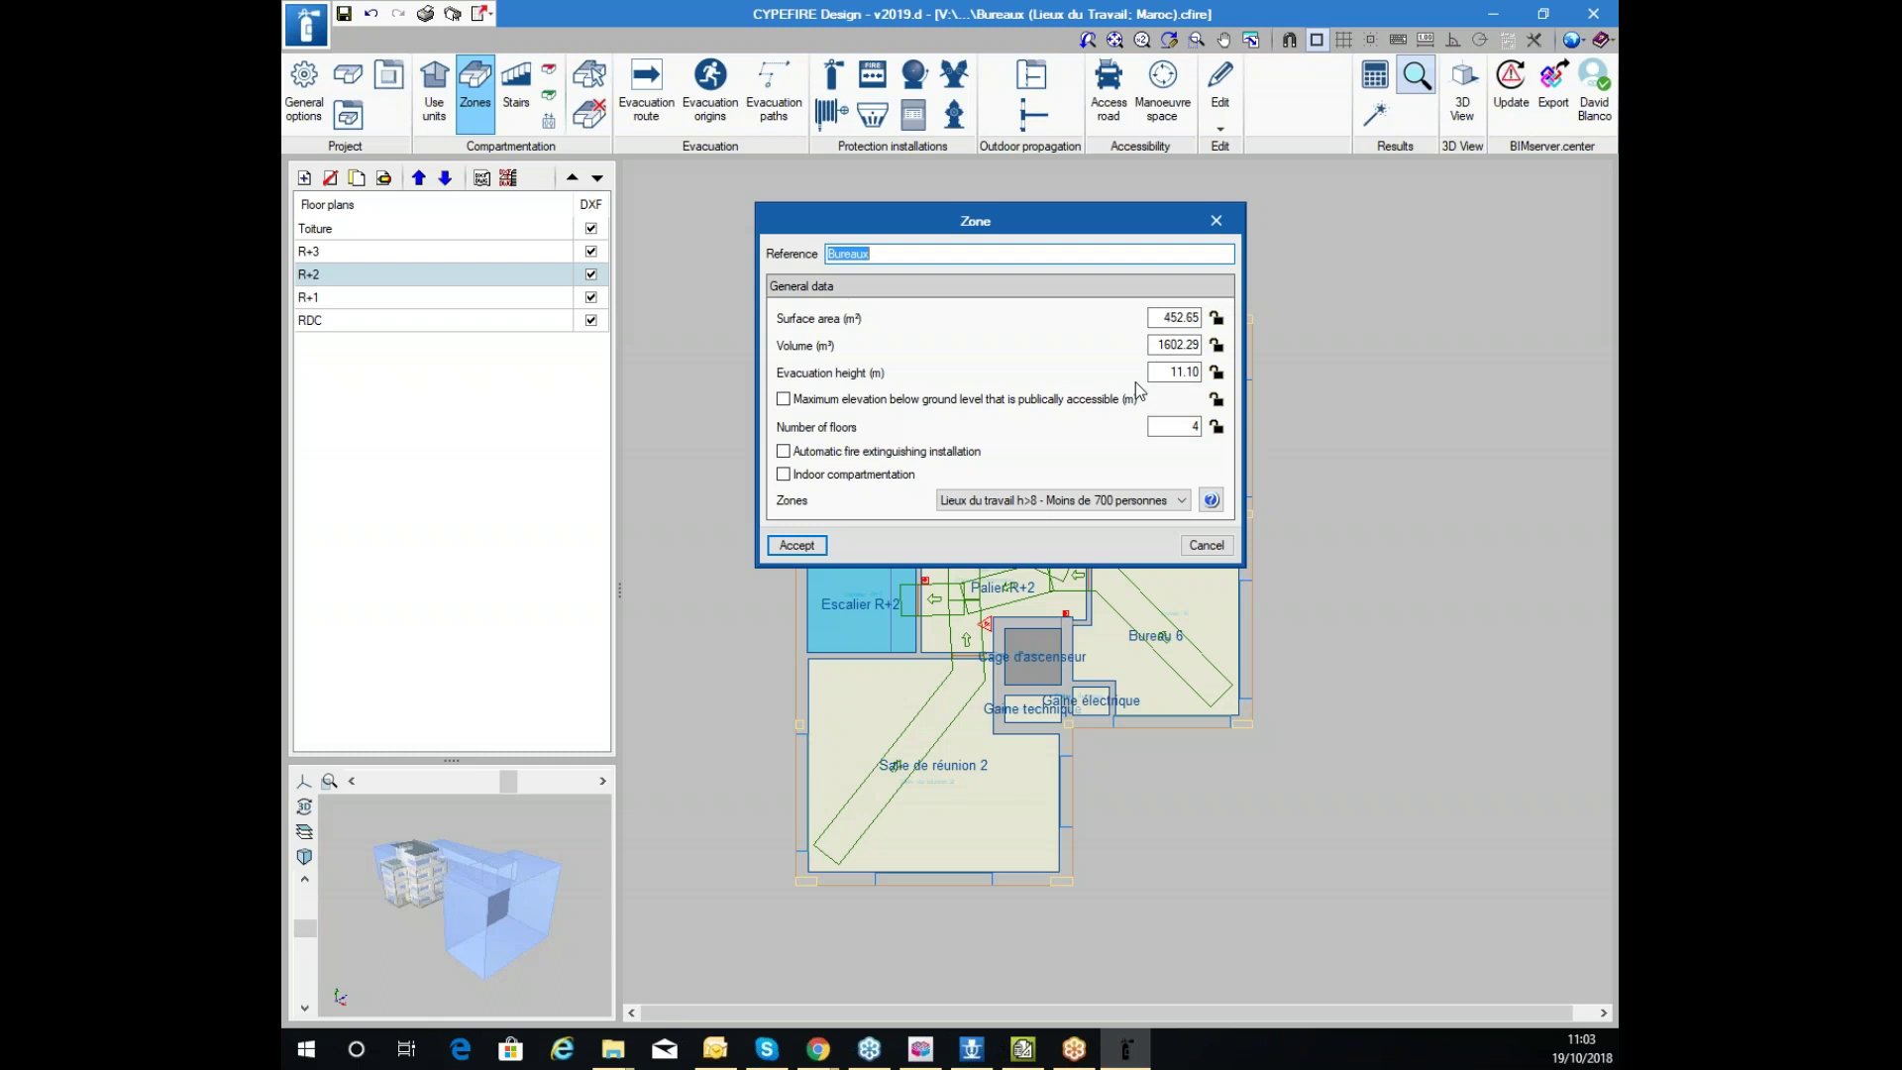
pyautogui.click(1215, 551)
pyautogui.click(1184, 523)
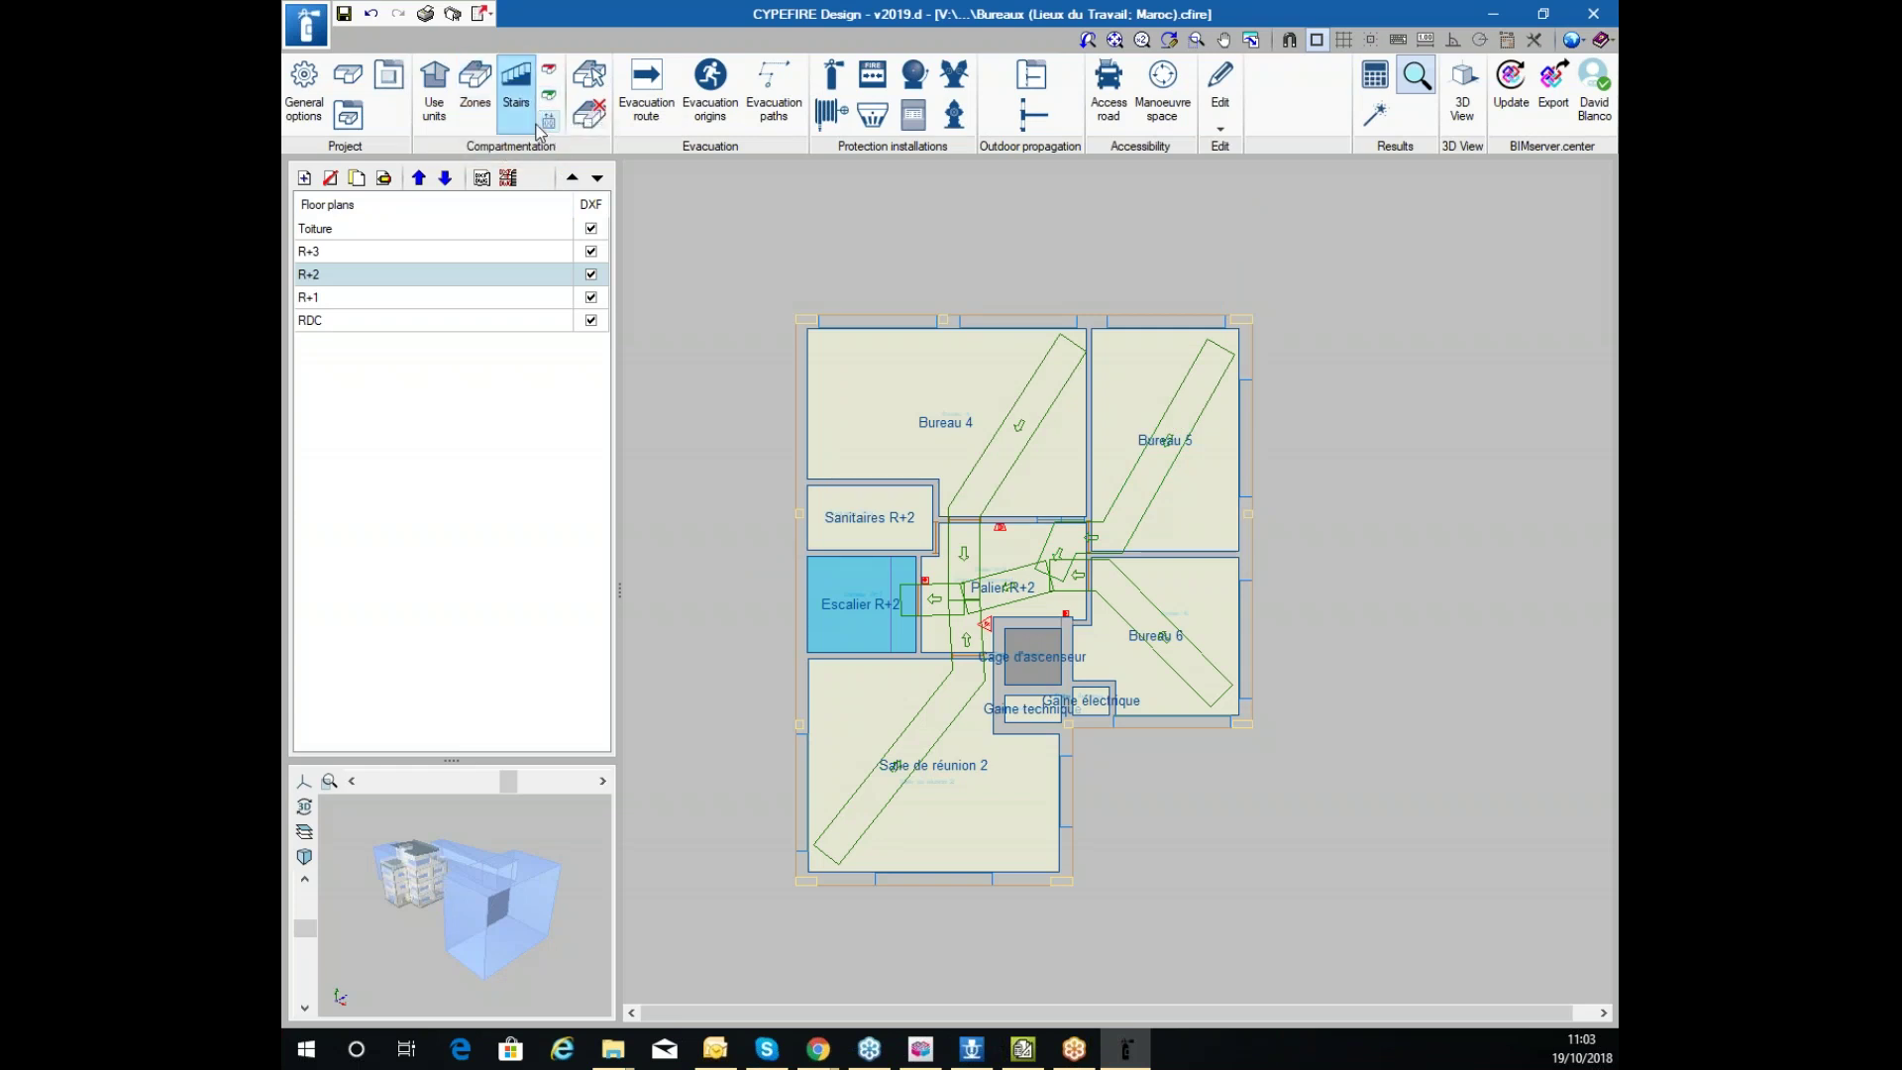
# Review the categories a space can be assigned to, including indoor compartmentation and stair "Escalier", and cancel the assignment
pyautogui.click(589, 76)
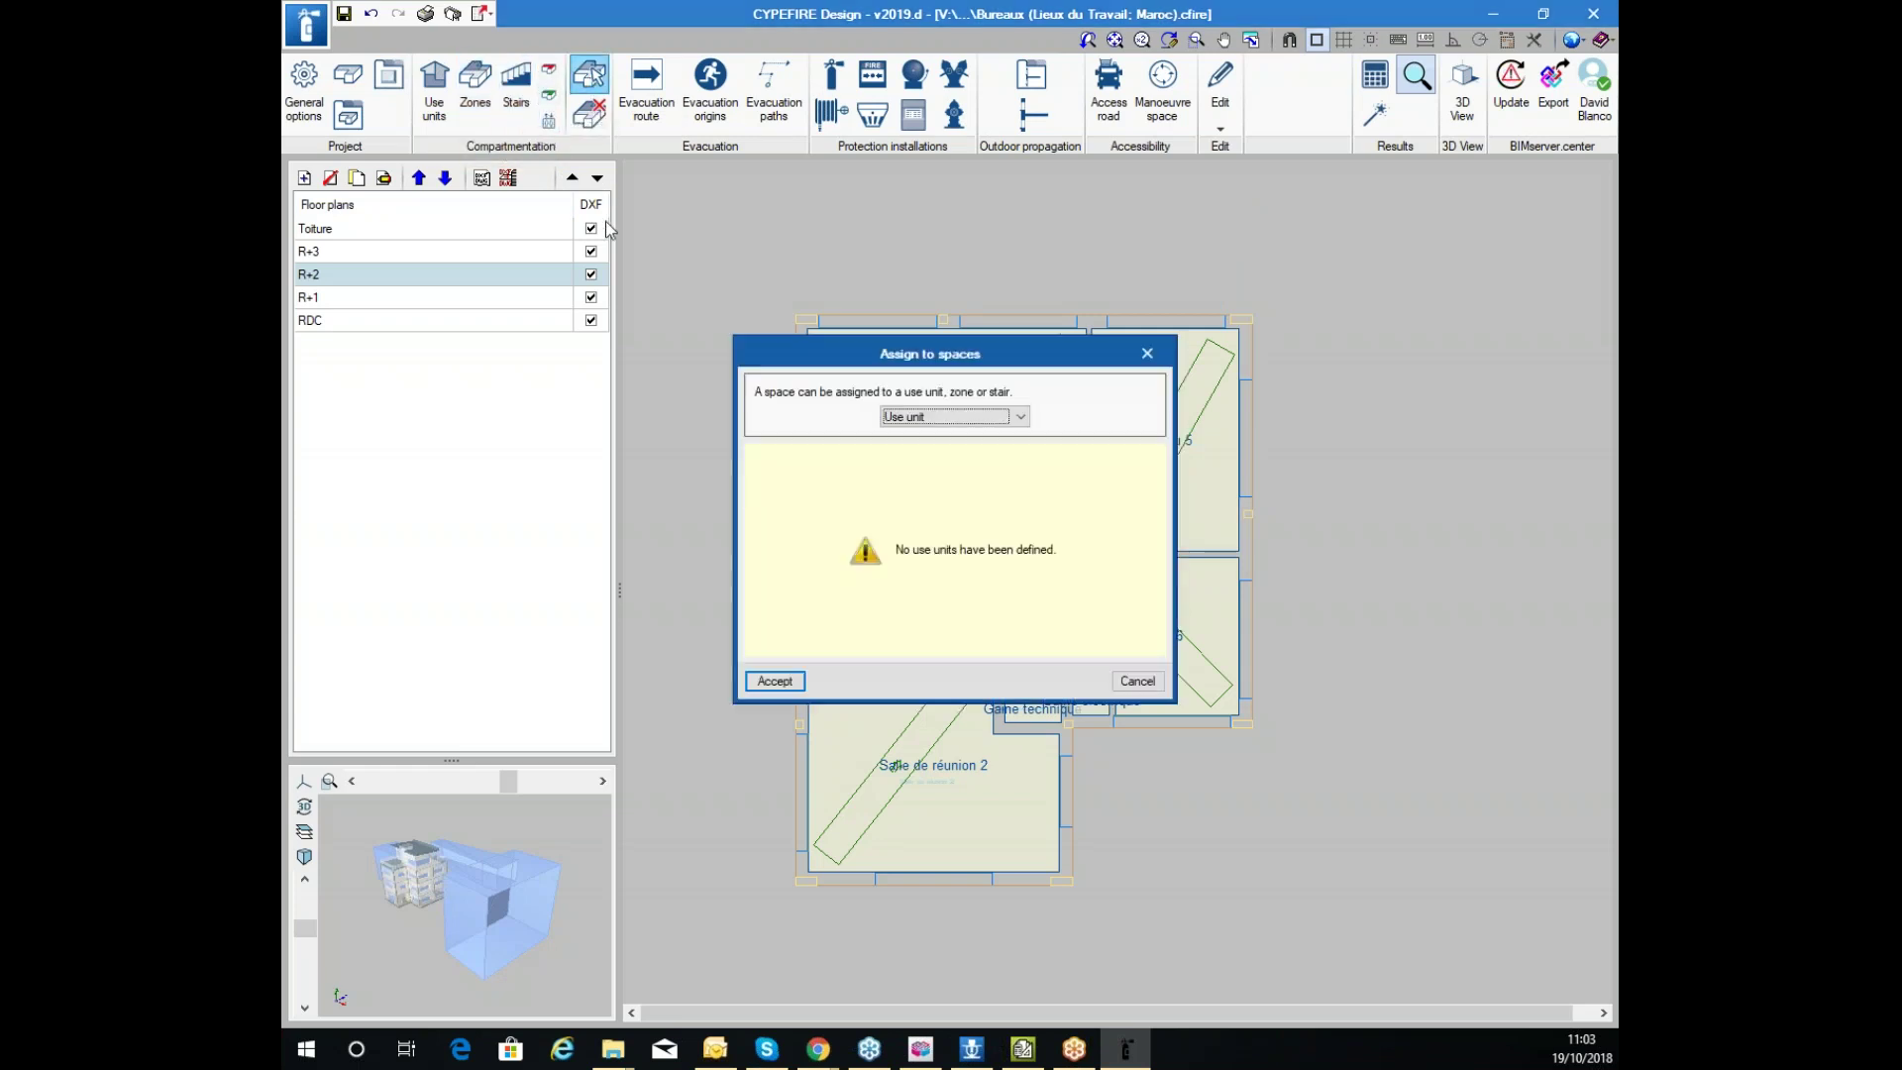
pyautogui.click(1027, 420)
pyautogui.click(930, 440)
pyautogui.click(931, 417)
pyautogui.click(931, 462)
pyautogui.click(937, 423)
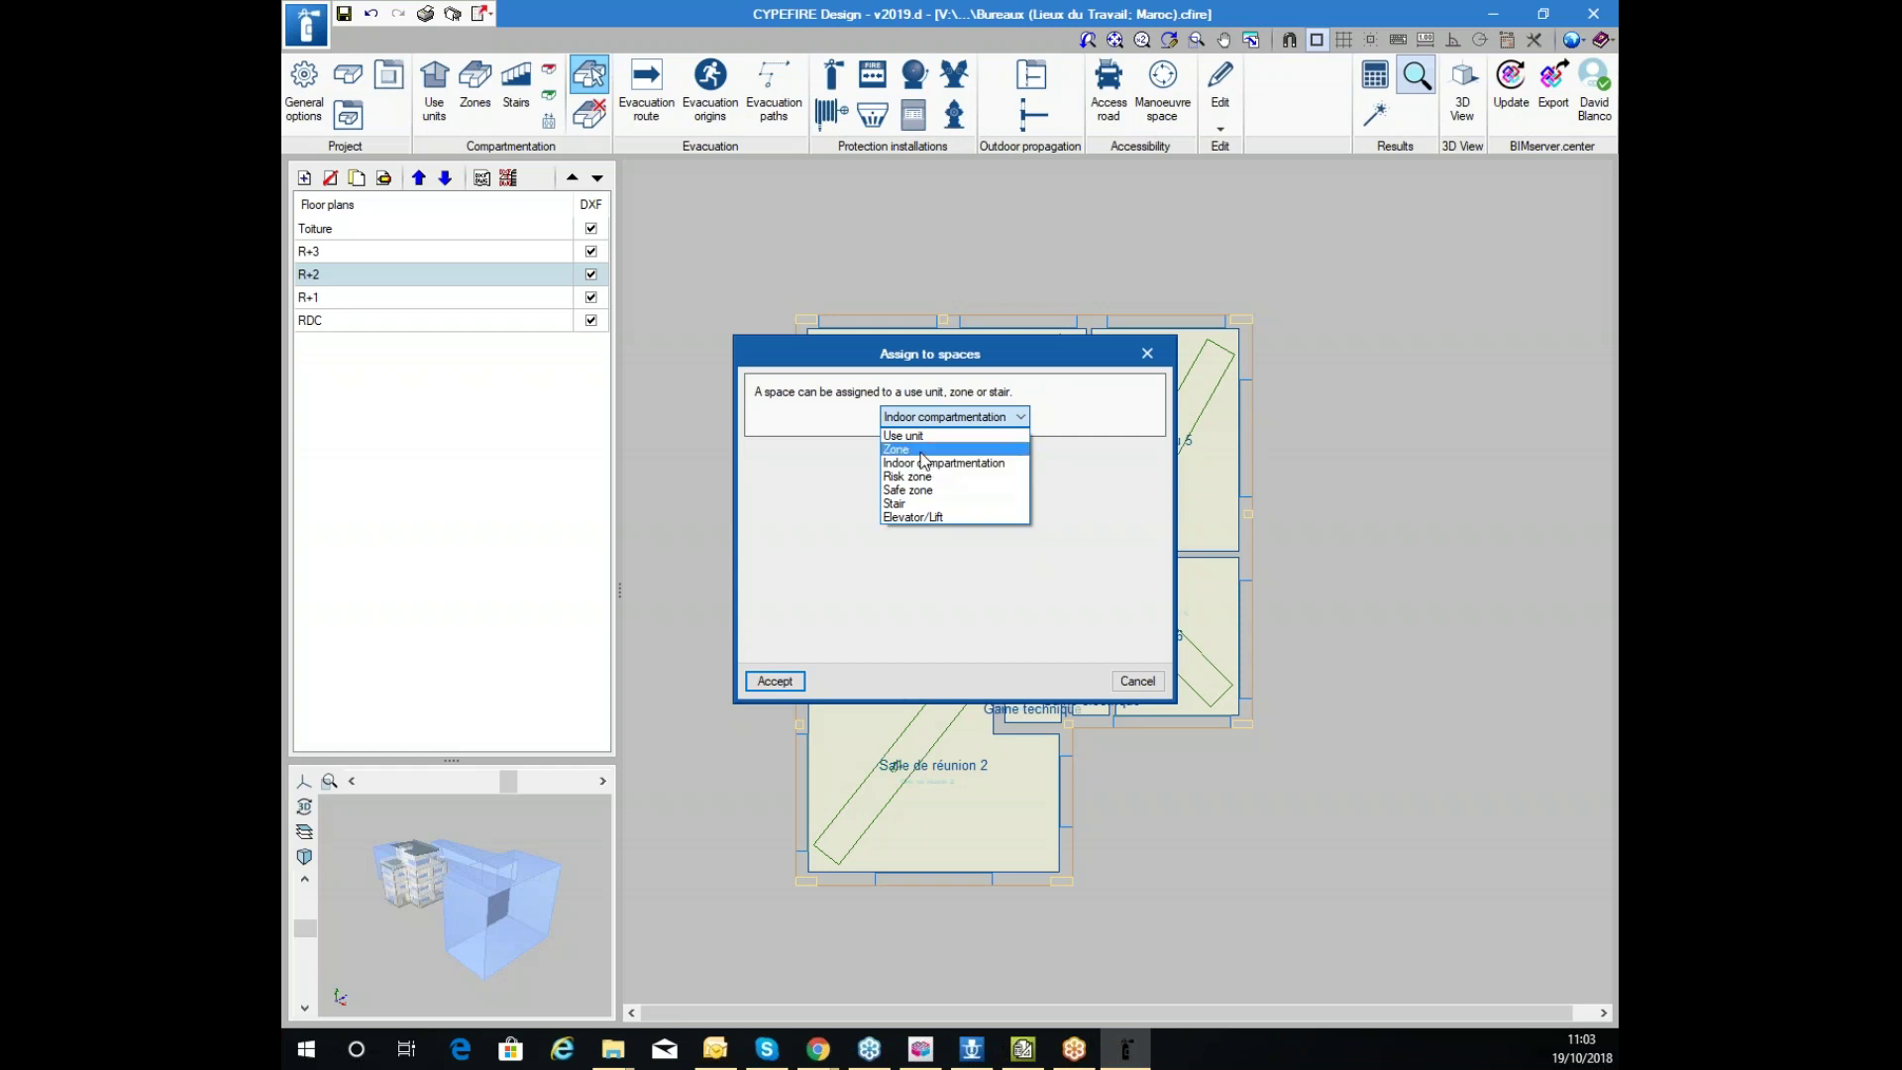
pyautogui.click(923, 504)
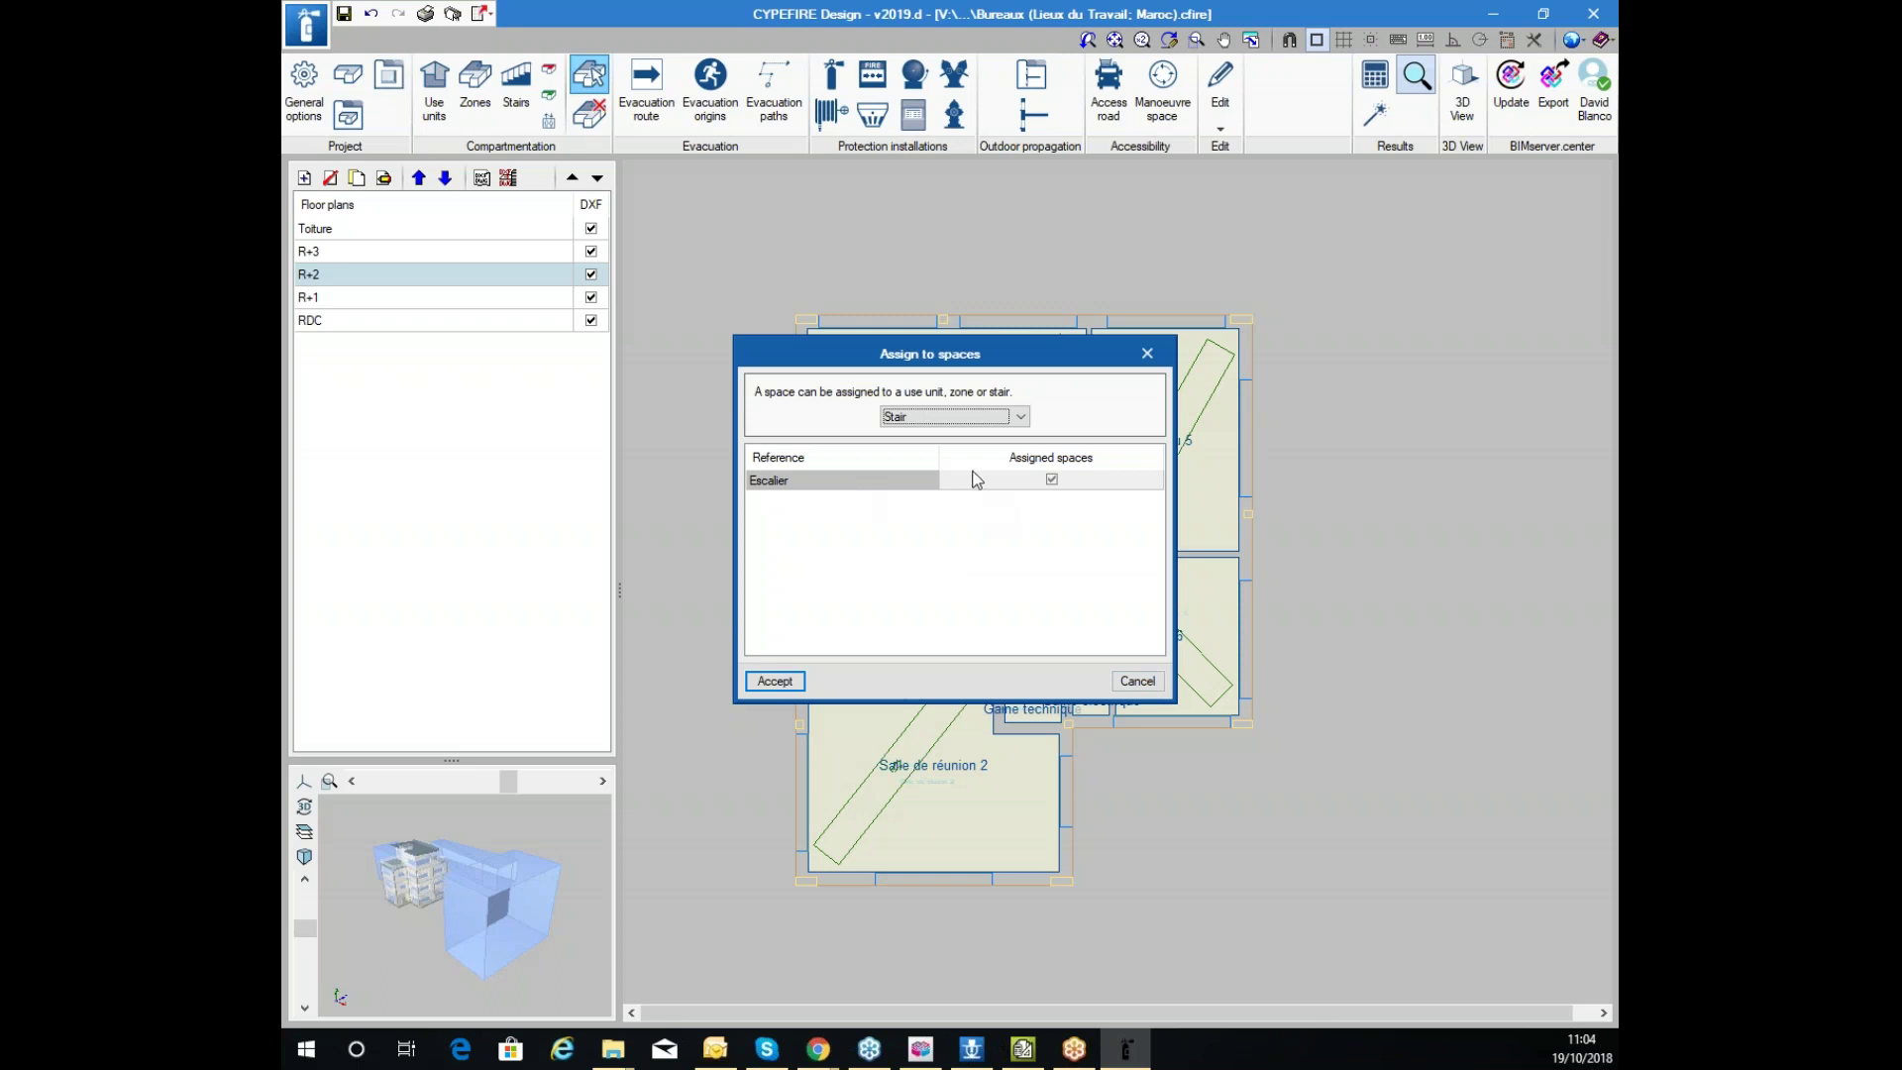
pyautogui.click(1137, 681)
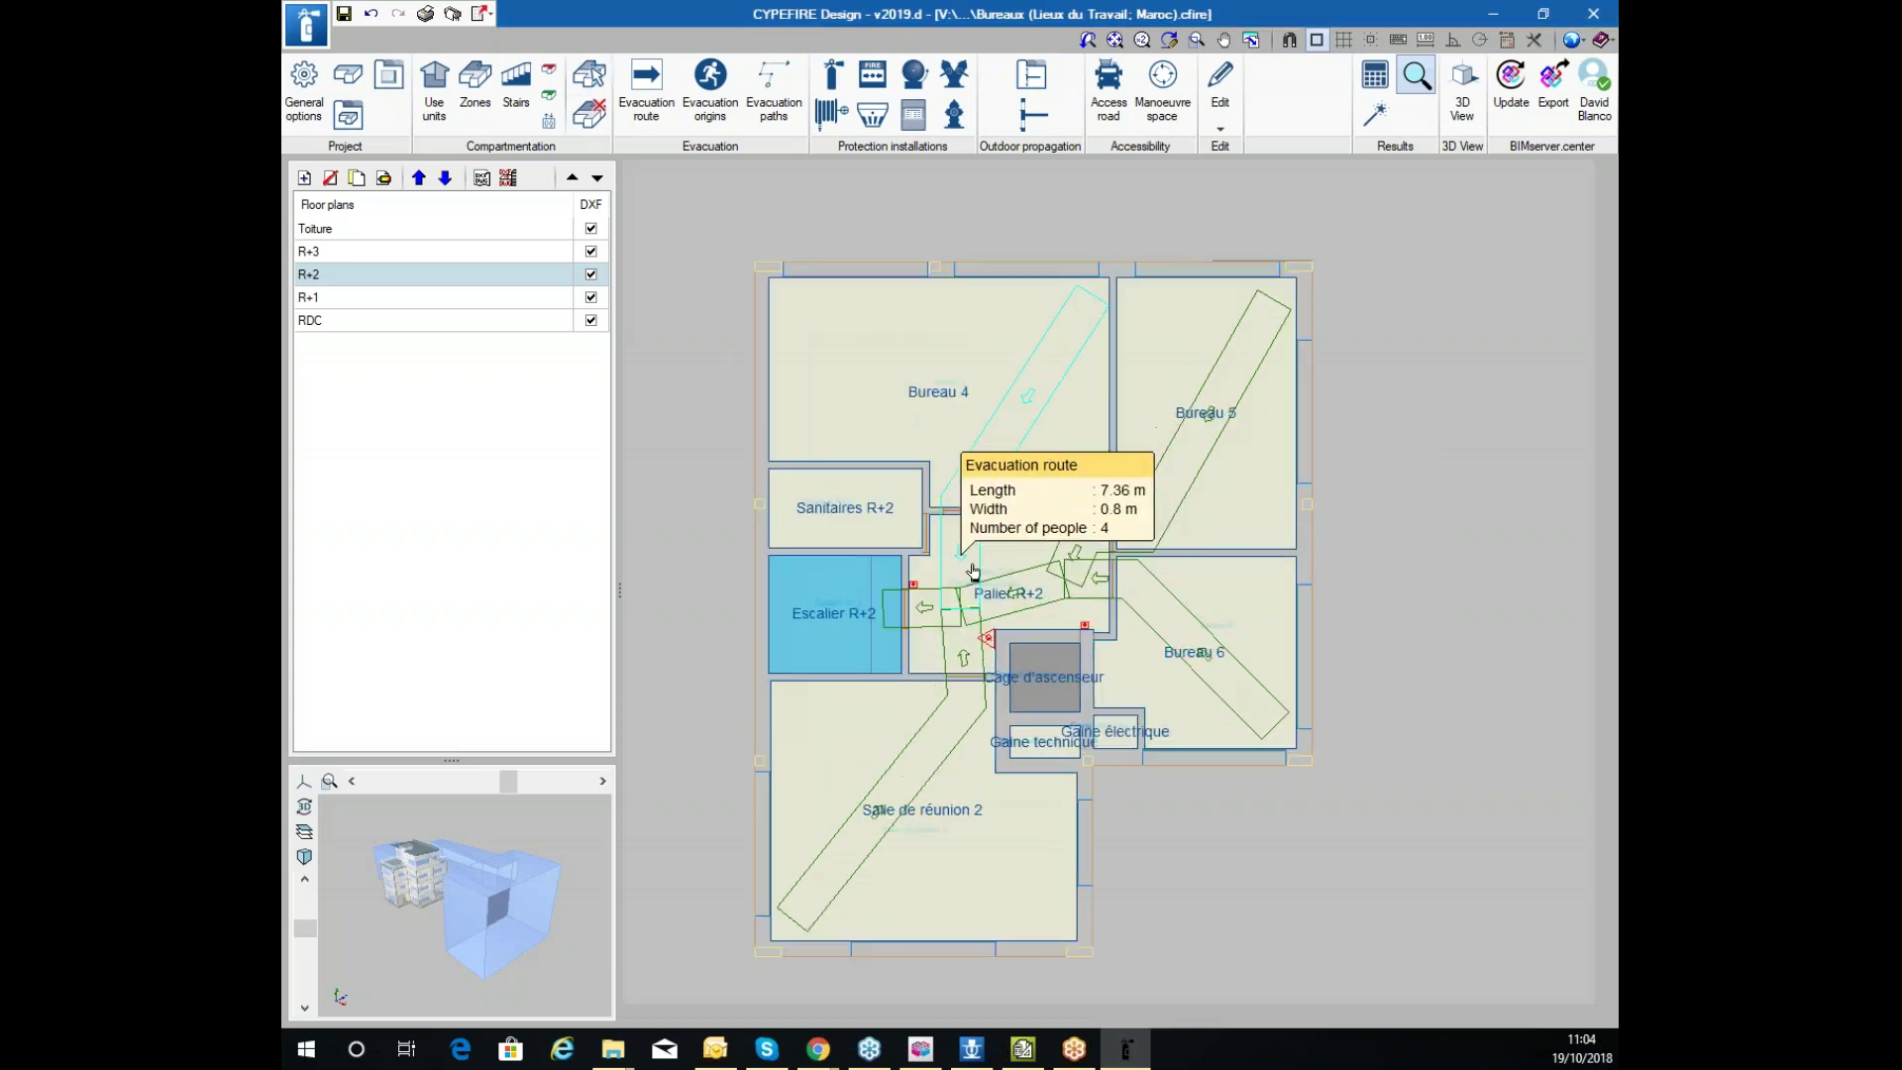
# Show floor plan R+3 and consult the width check of the upper evacuation route in "Espace co-working", leaving the route unchanged
pyautogui.moveTo(753, 507)
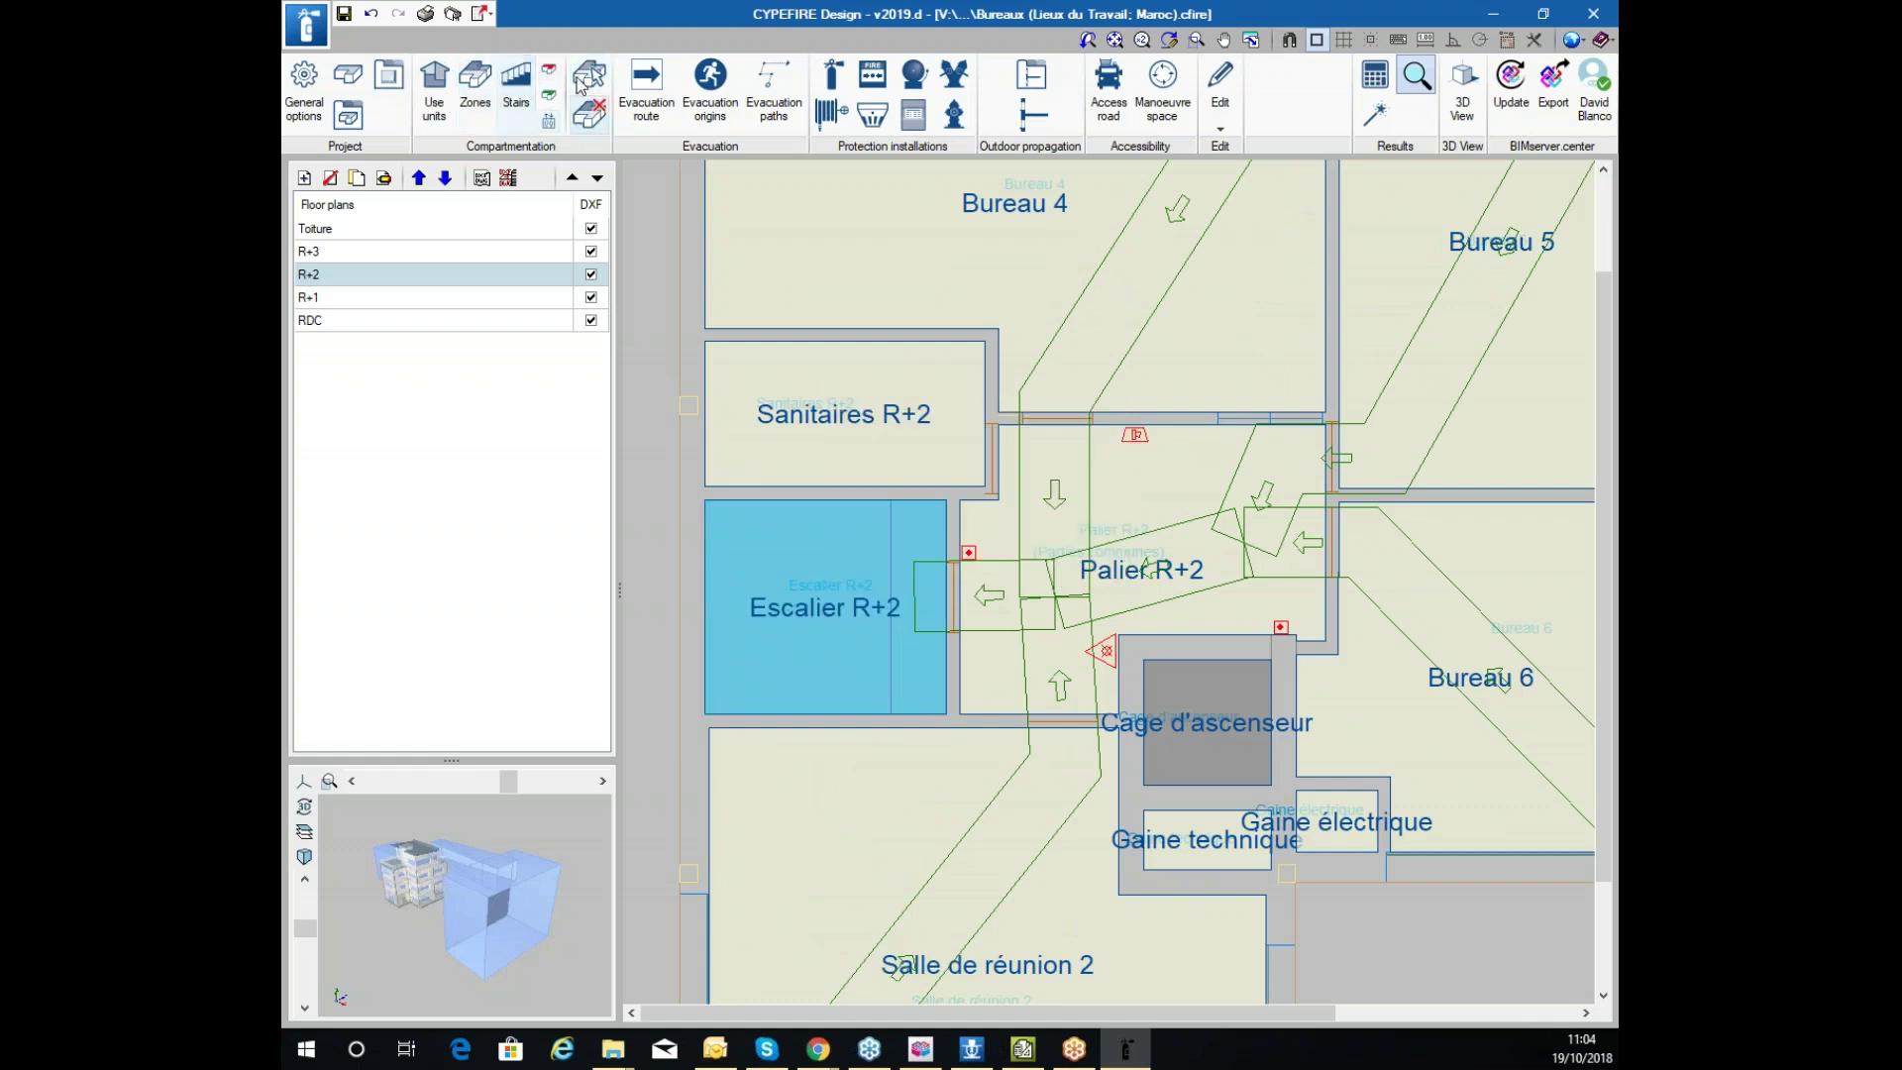
pyautogui.scroll(-2, 942, 442)
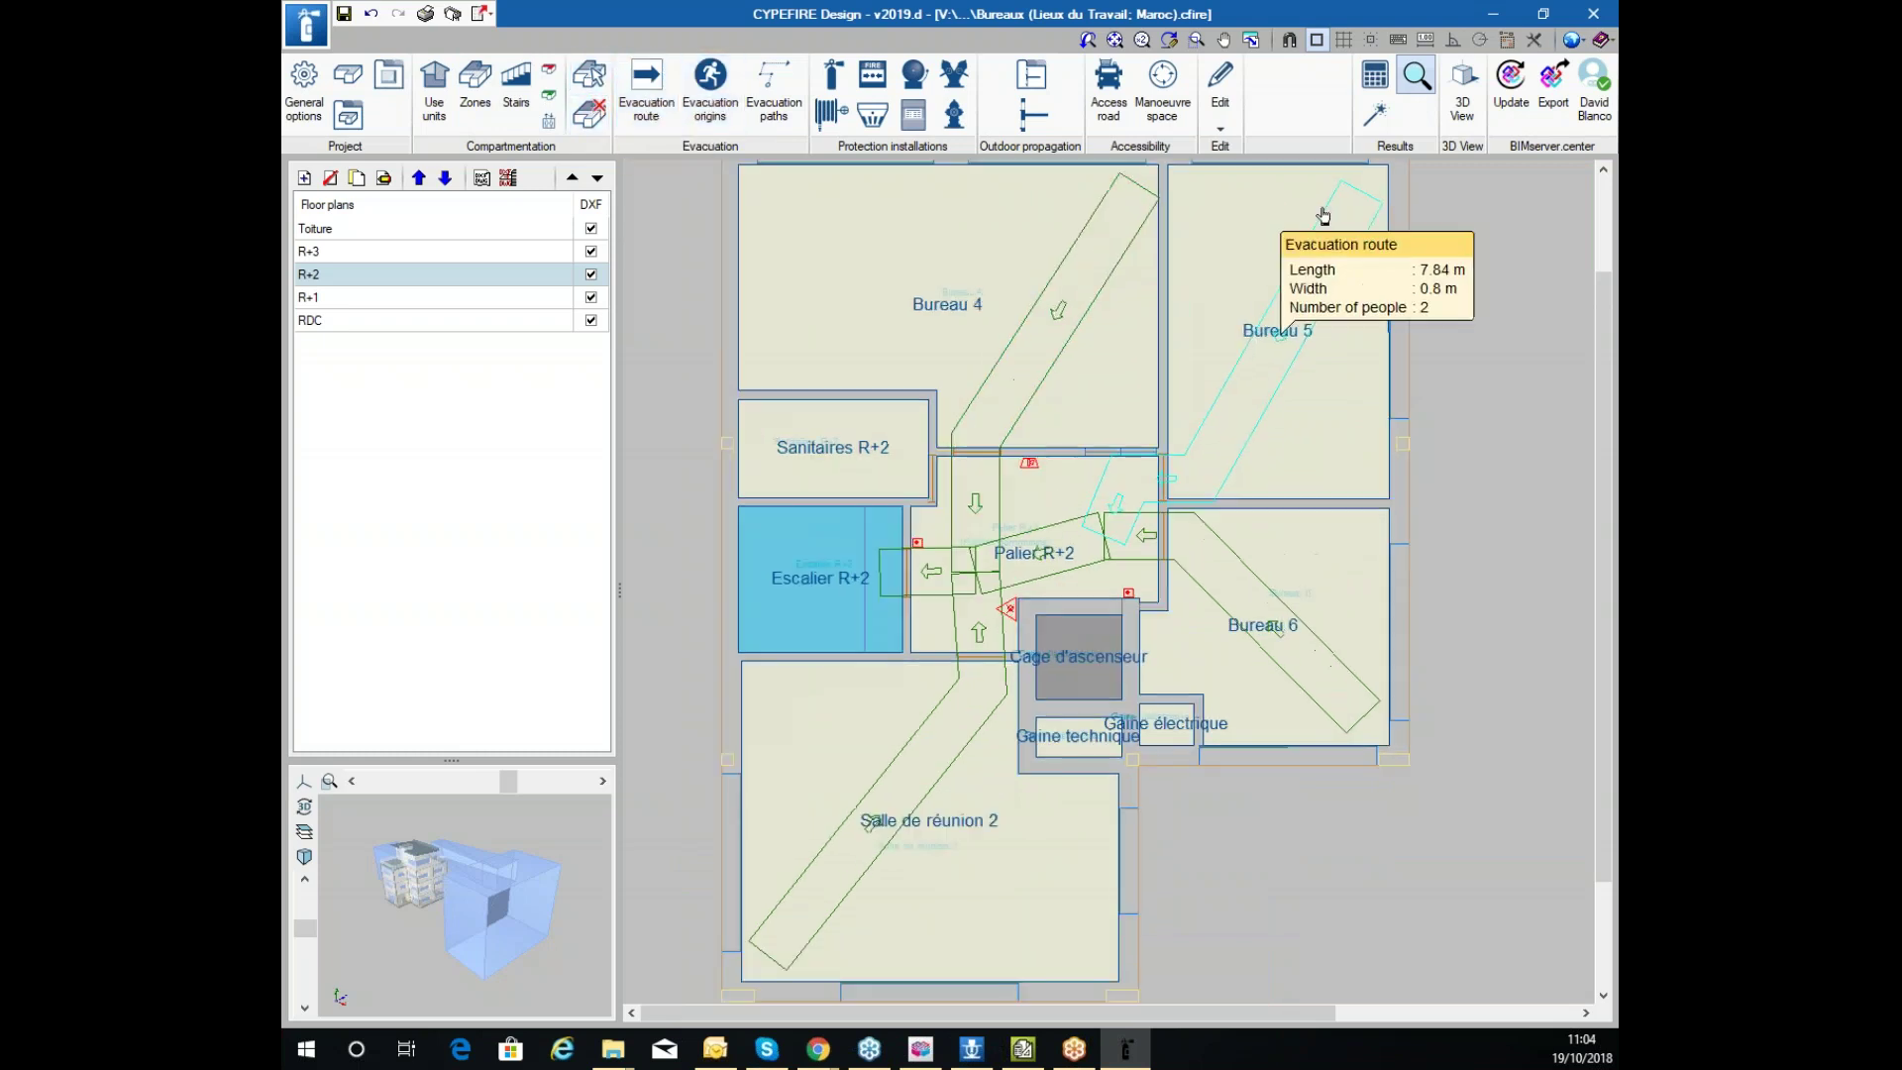
pyautogui.scroll(2, 1317, 218)
pyautogui.moveTo(1311, 264); pyautogui.dragTo(1061, 310, button='middle')
pyautogui.moveTo(667, 364); pyautogui.dragTo(1042, 193, button='middle')
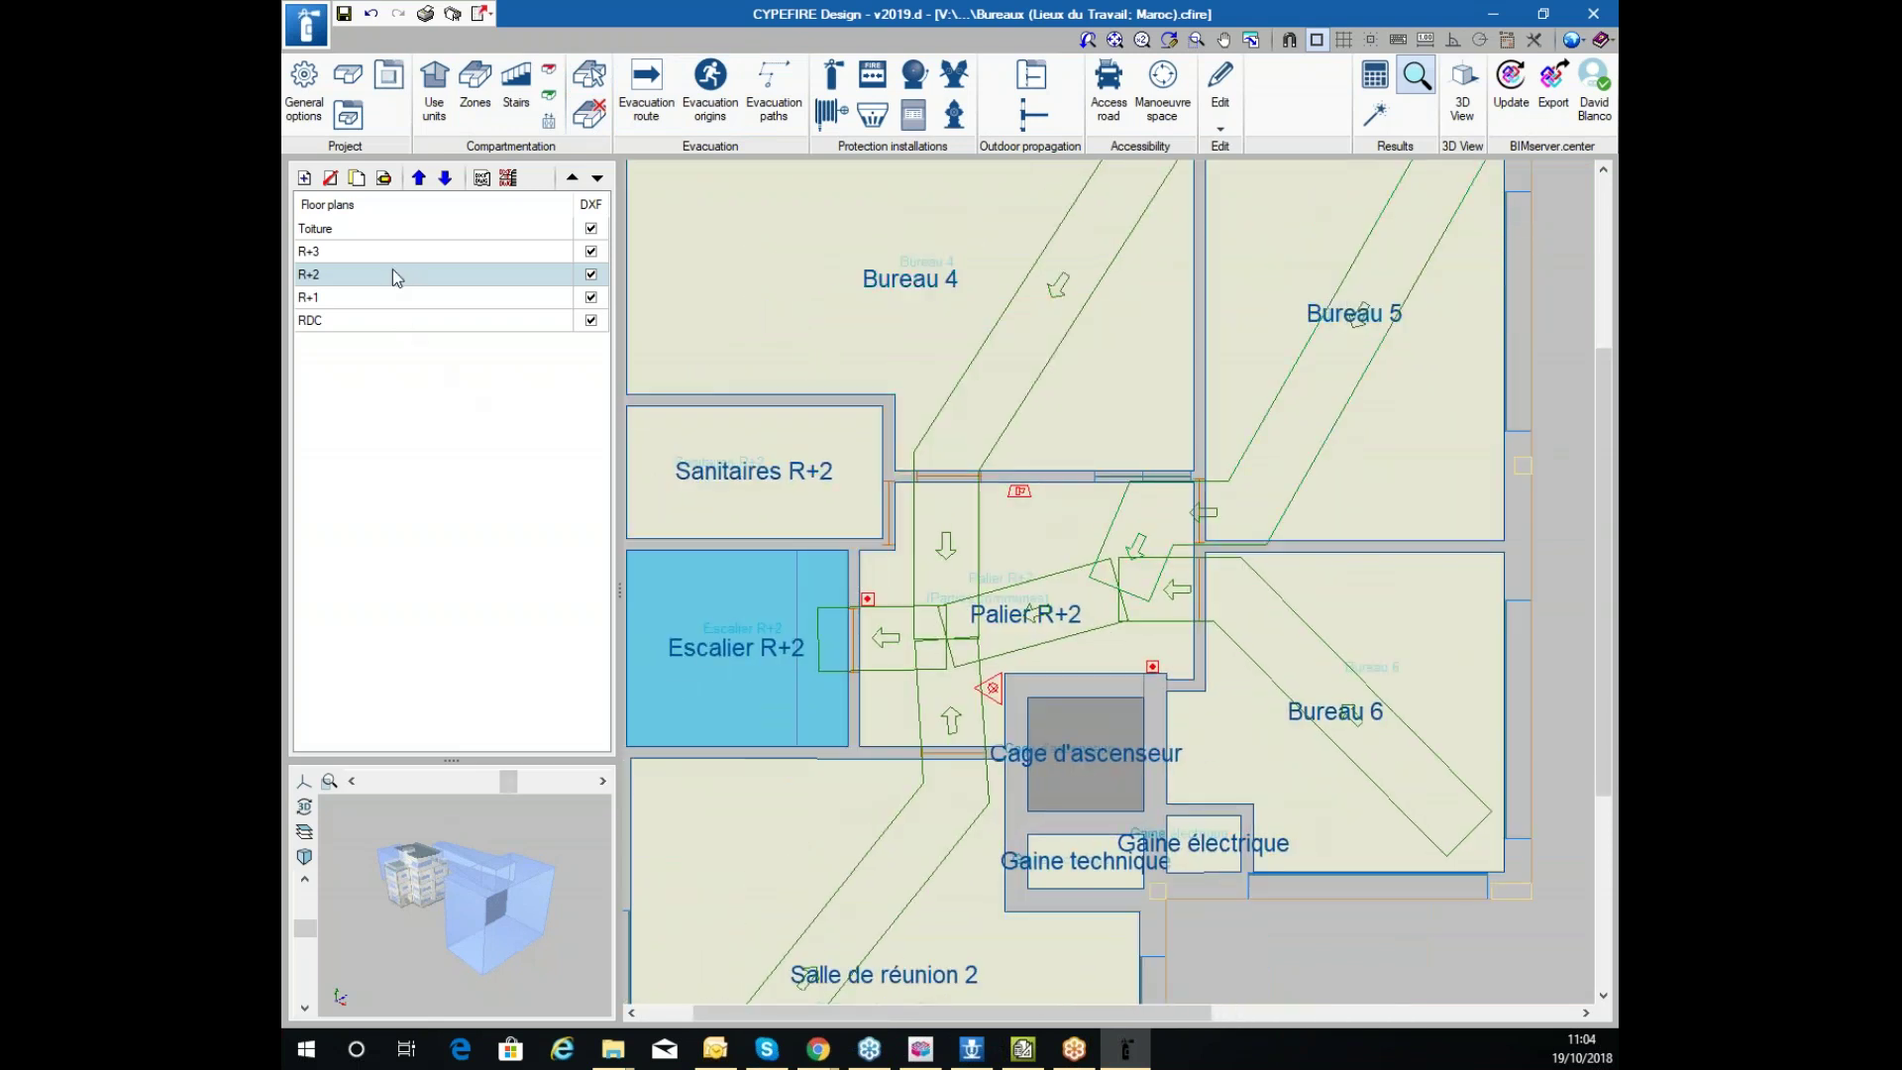
pyautogui.click(396, 252)
pyautogui.click(1483, 342)
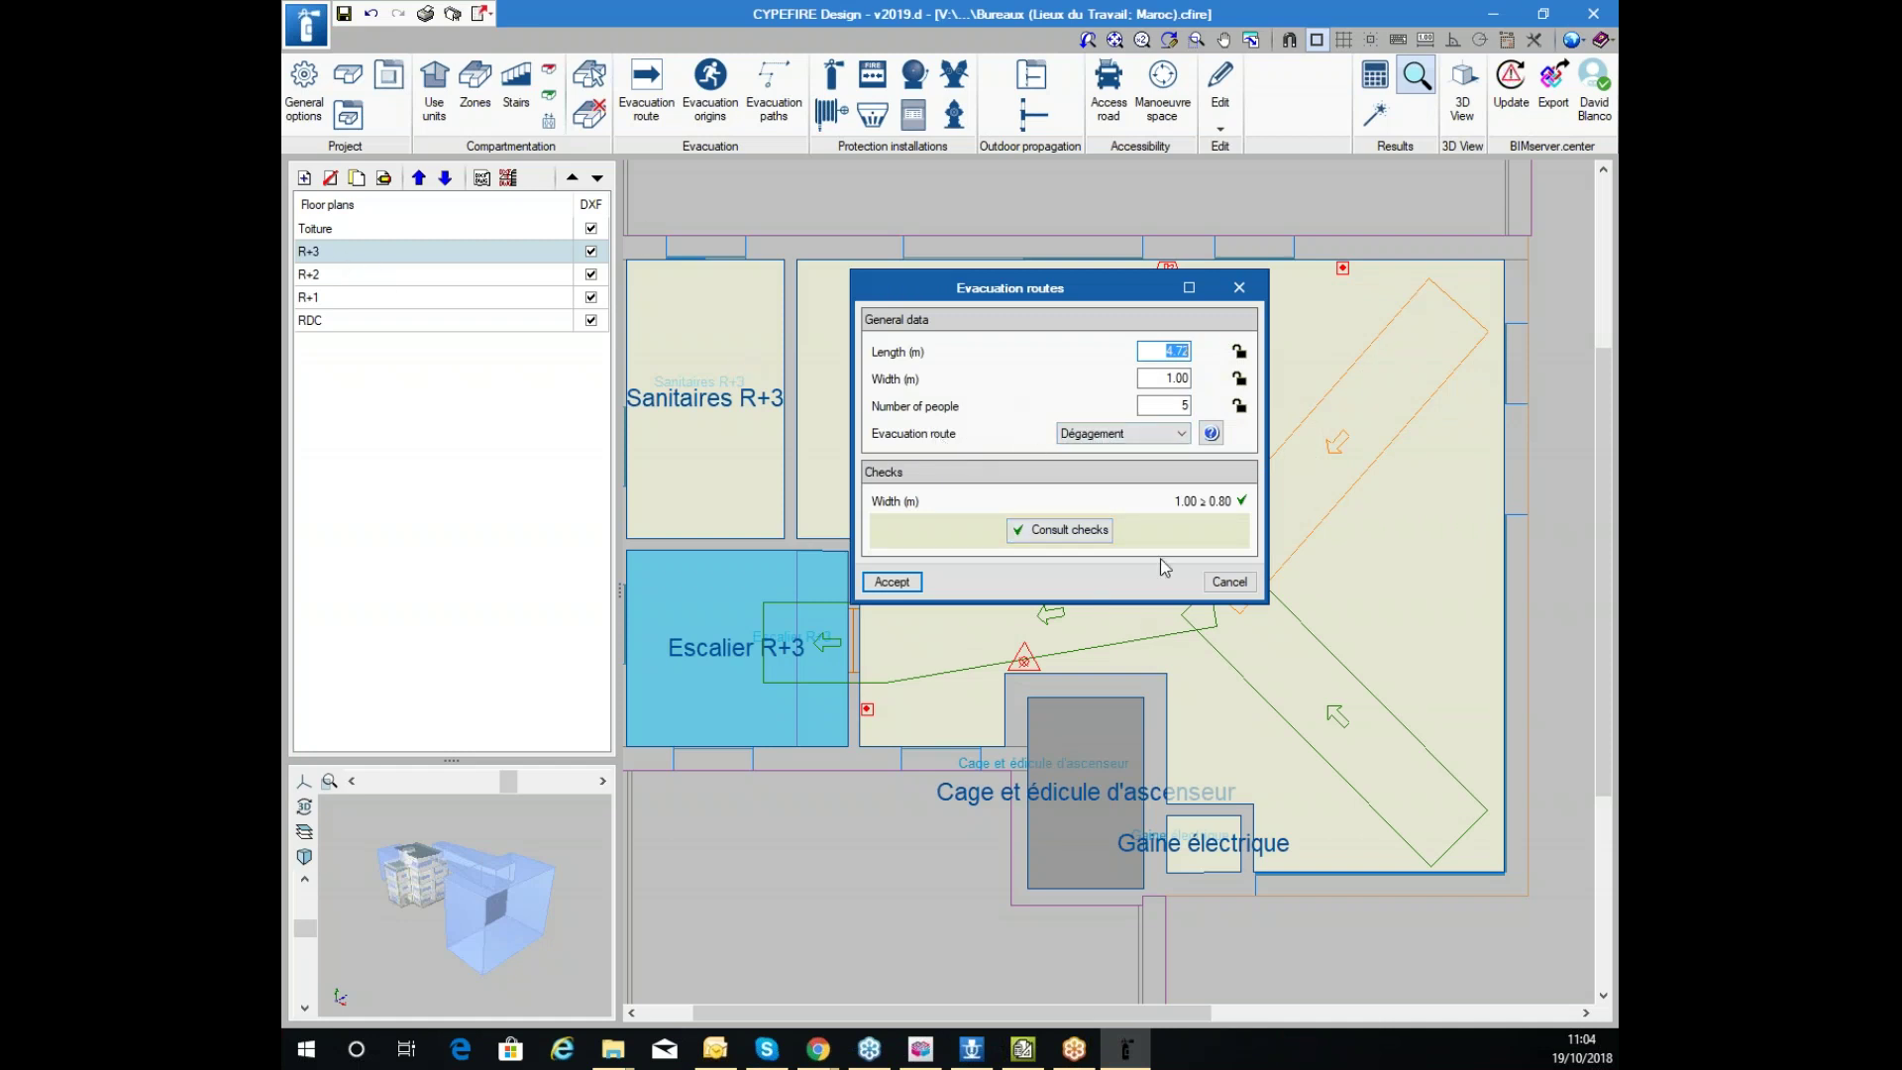
pyautogui.click(1078, 538)
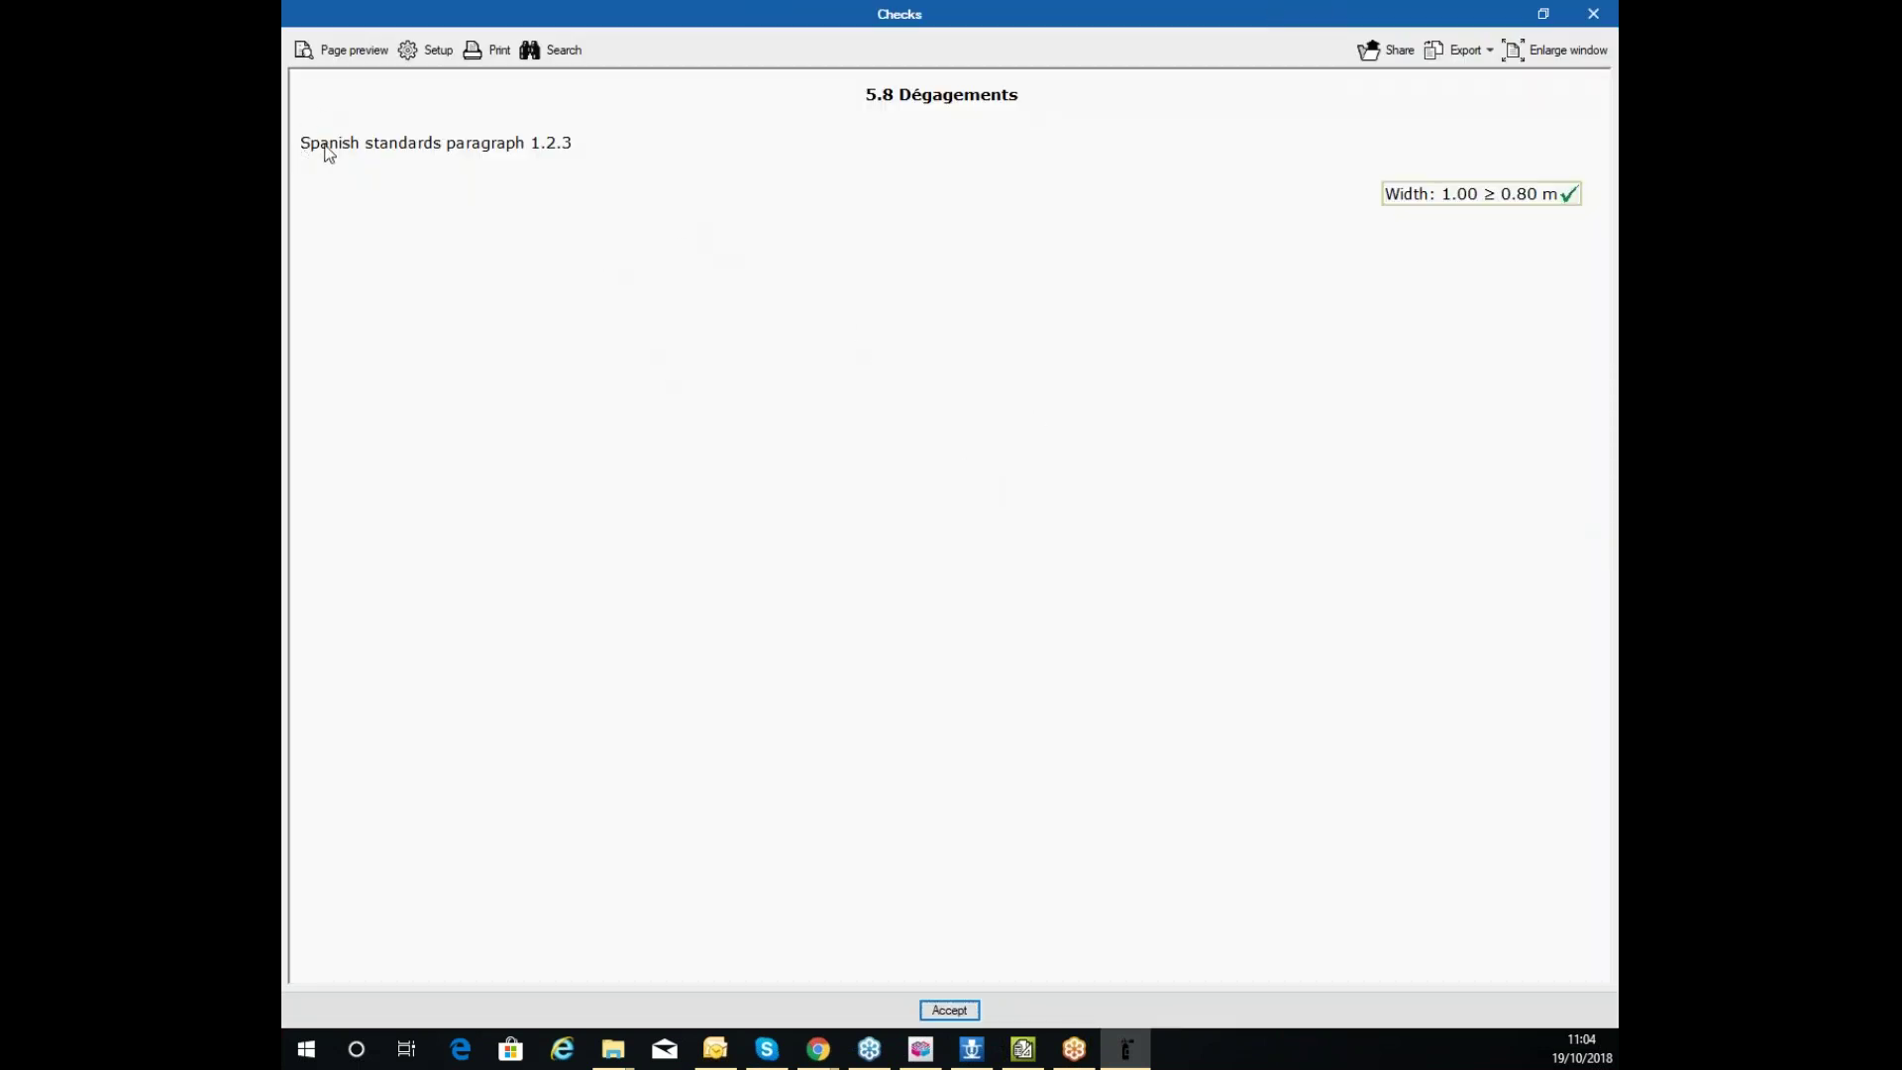
pyautogui.moveTo(302, 151); pyautogui.dragTo(707, 150)
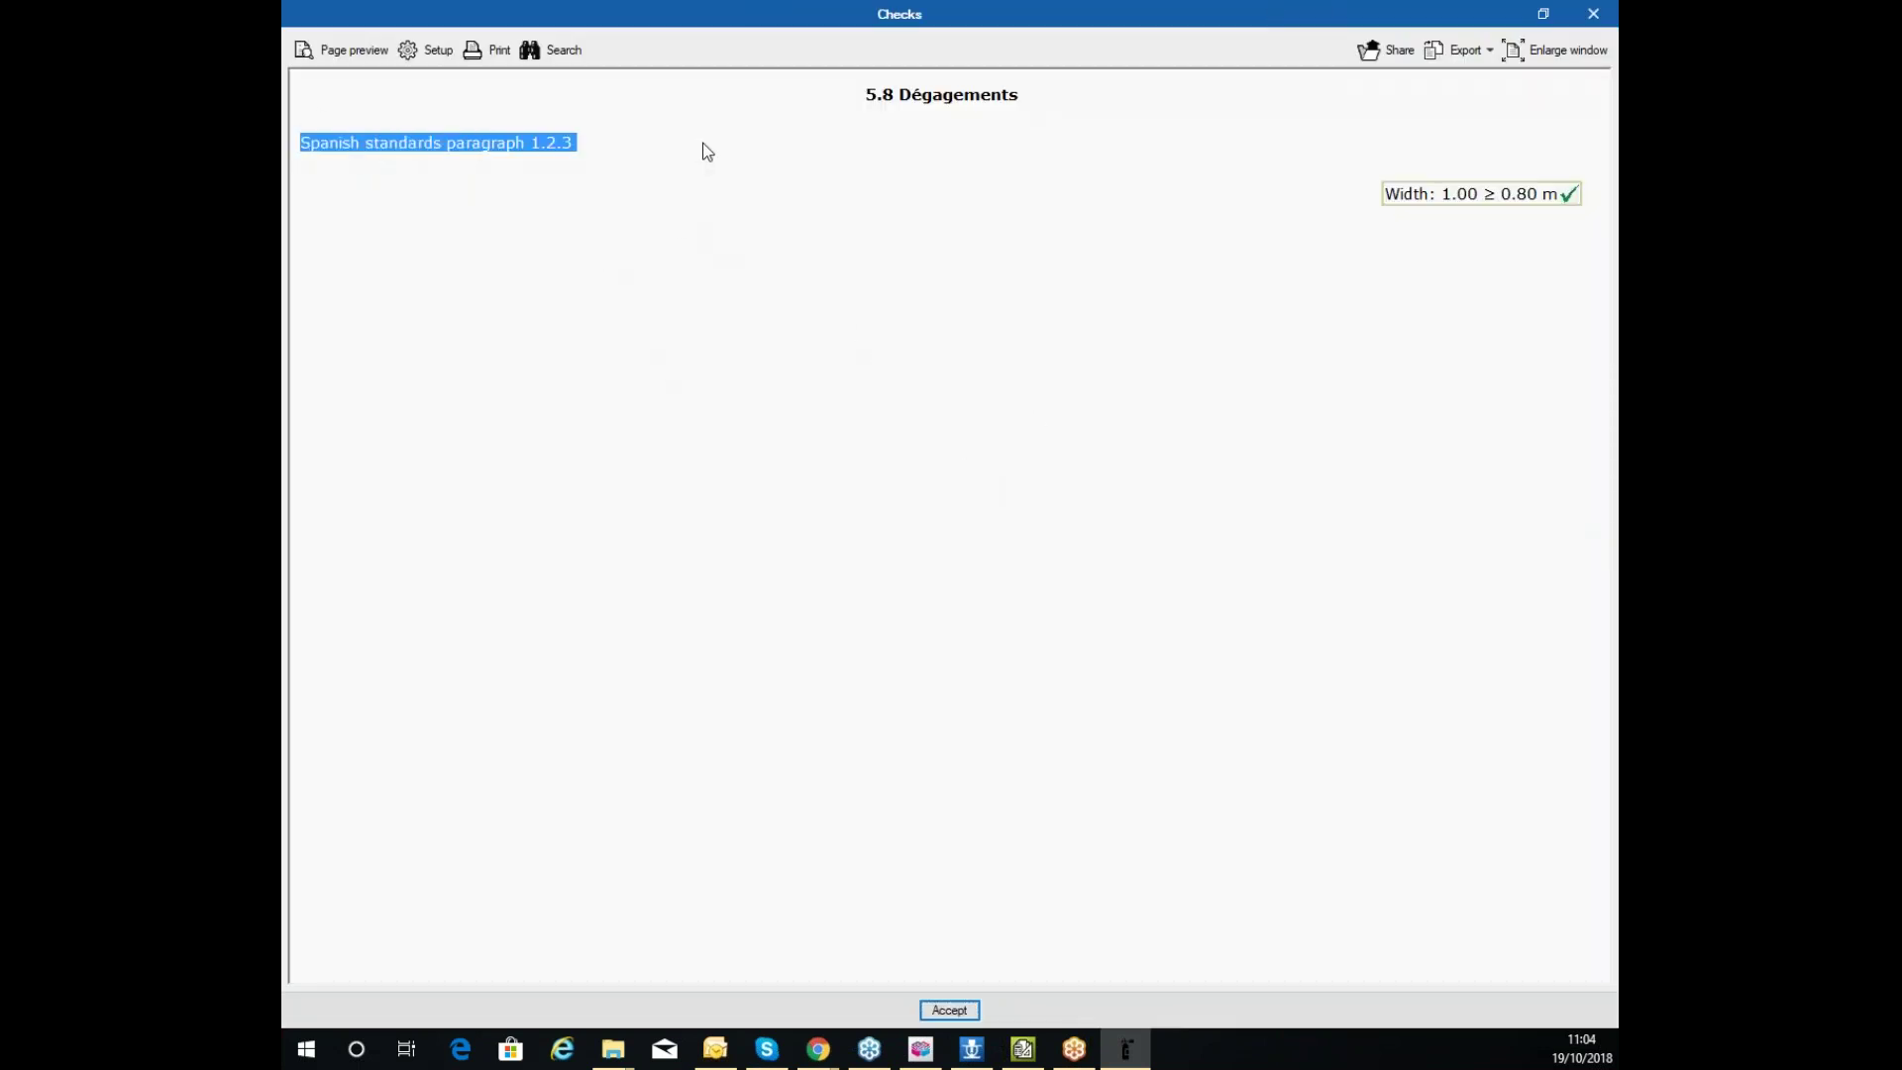
pyautogui.click(1595, 15)
pyautogui.moveTo(1226, 594); pyautogui.dragTo(1228, 509)
pyautogui.click(1228, 581)
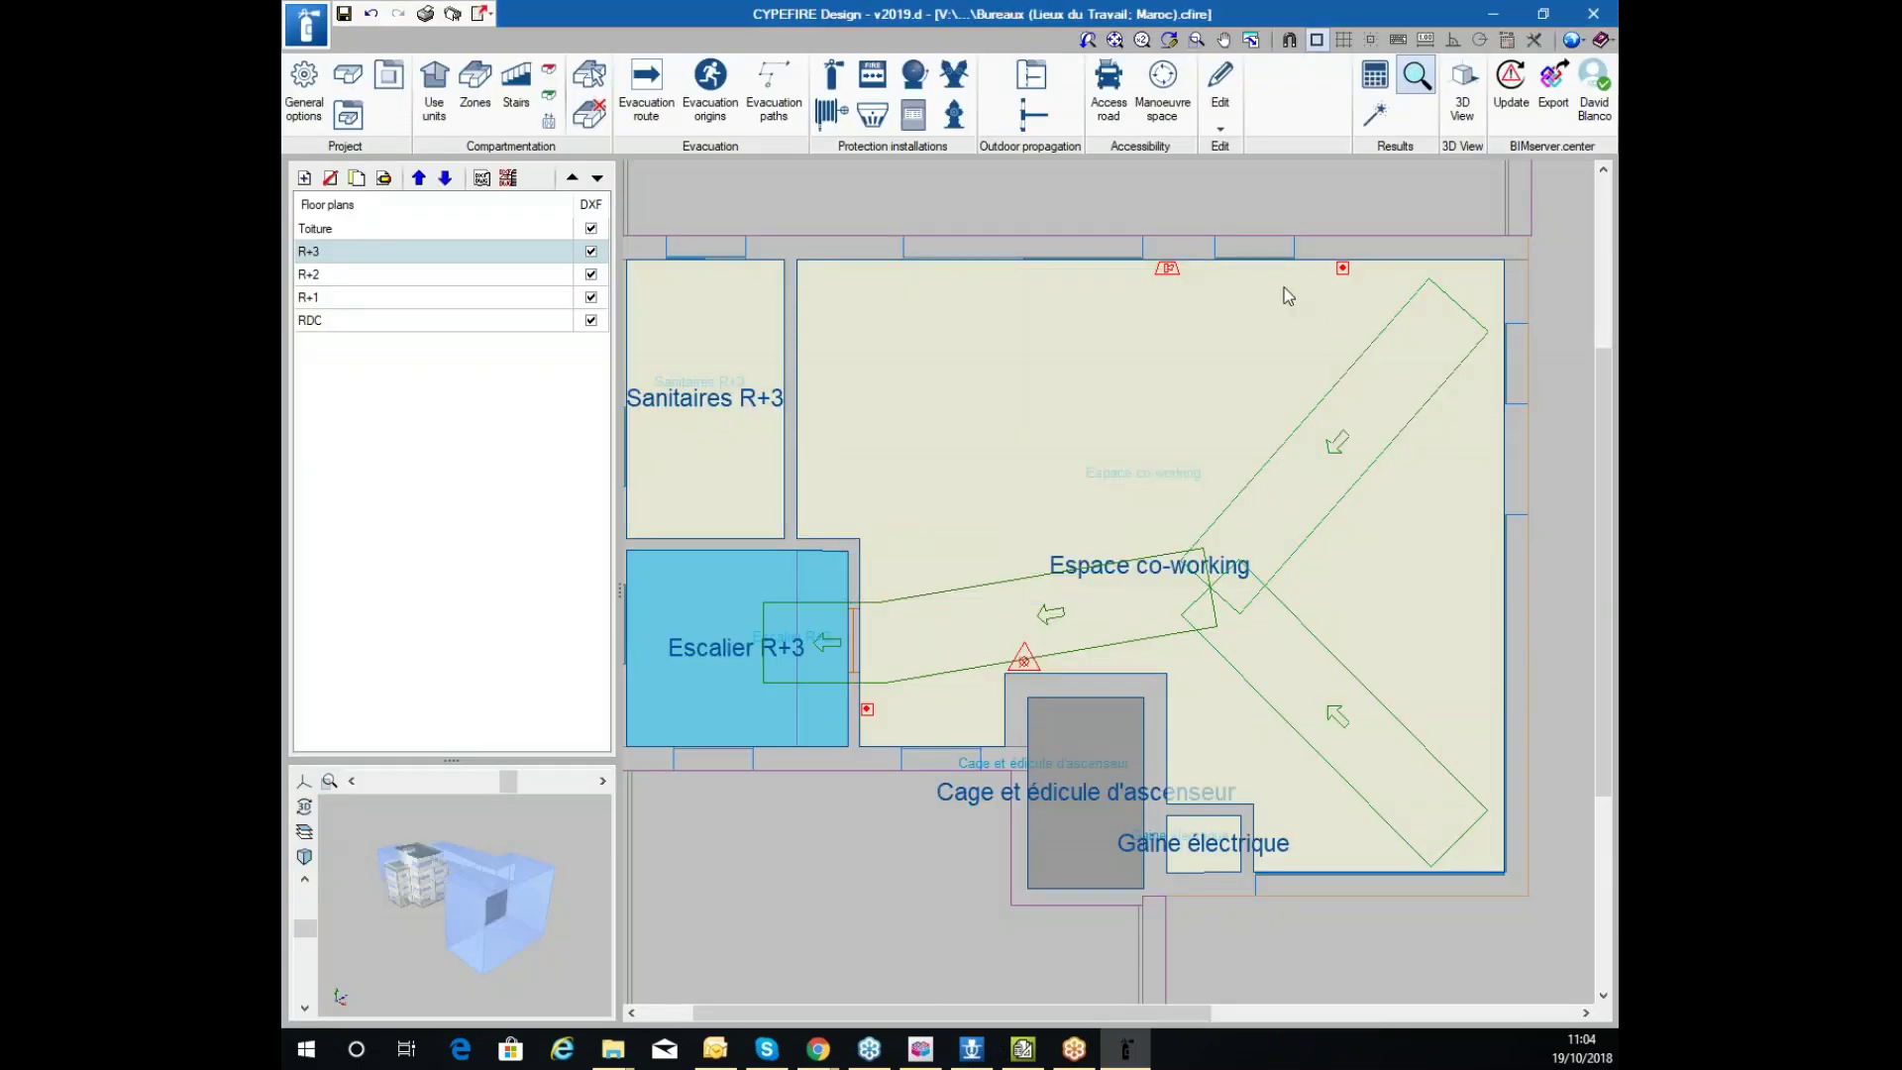
# Go down through the floor plans to RDC and show the exit evacuation route of "Hall d'entrée"
pyautogui.scroll(-3, 1284, 287)
pyautogui.scroll(3, 1114, 424)
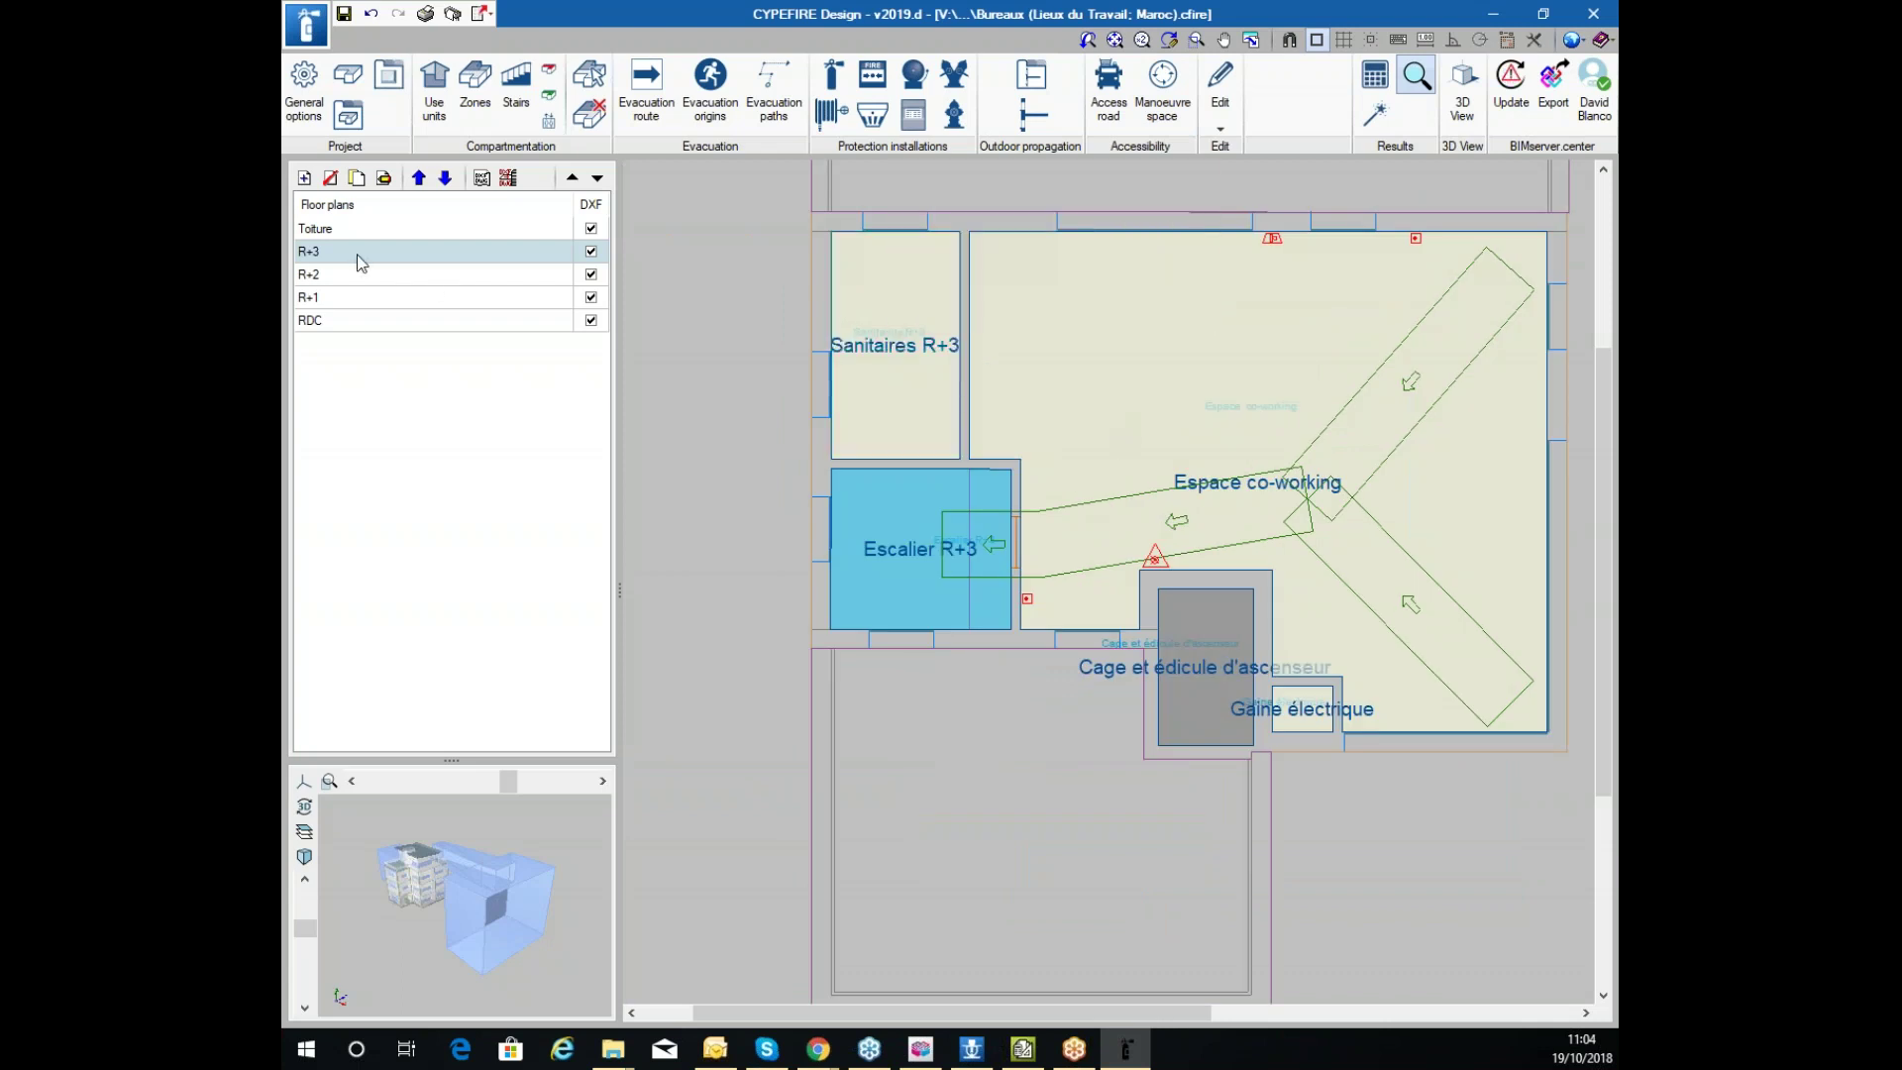
pyautogui.click(359, 275)
pyautogui.click(361, 297)
pyautogui.click(377, 323)
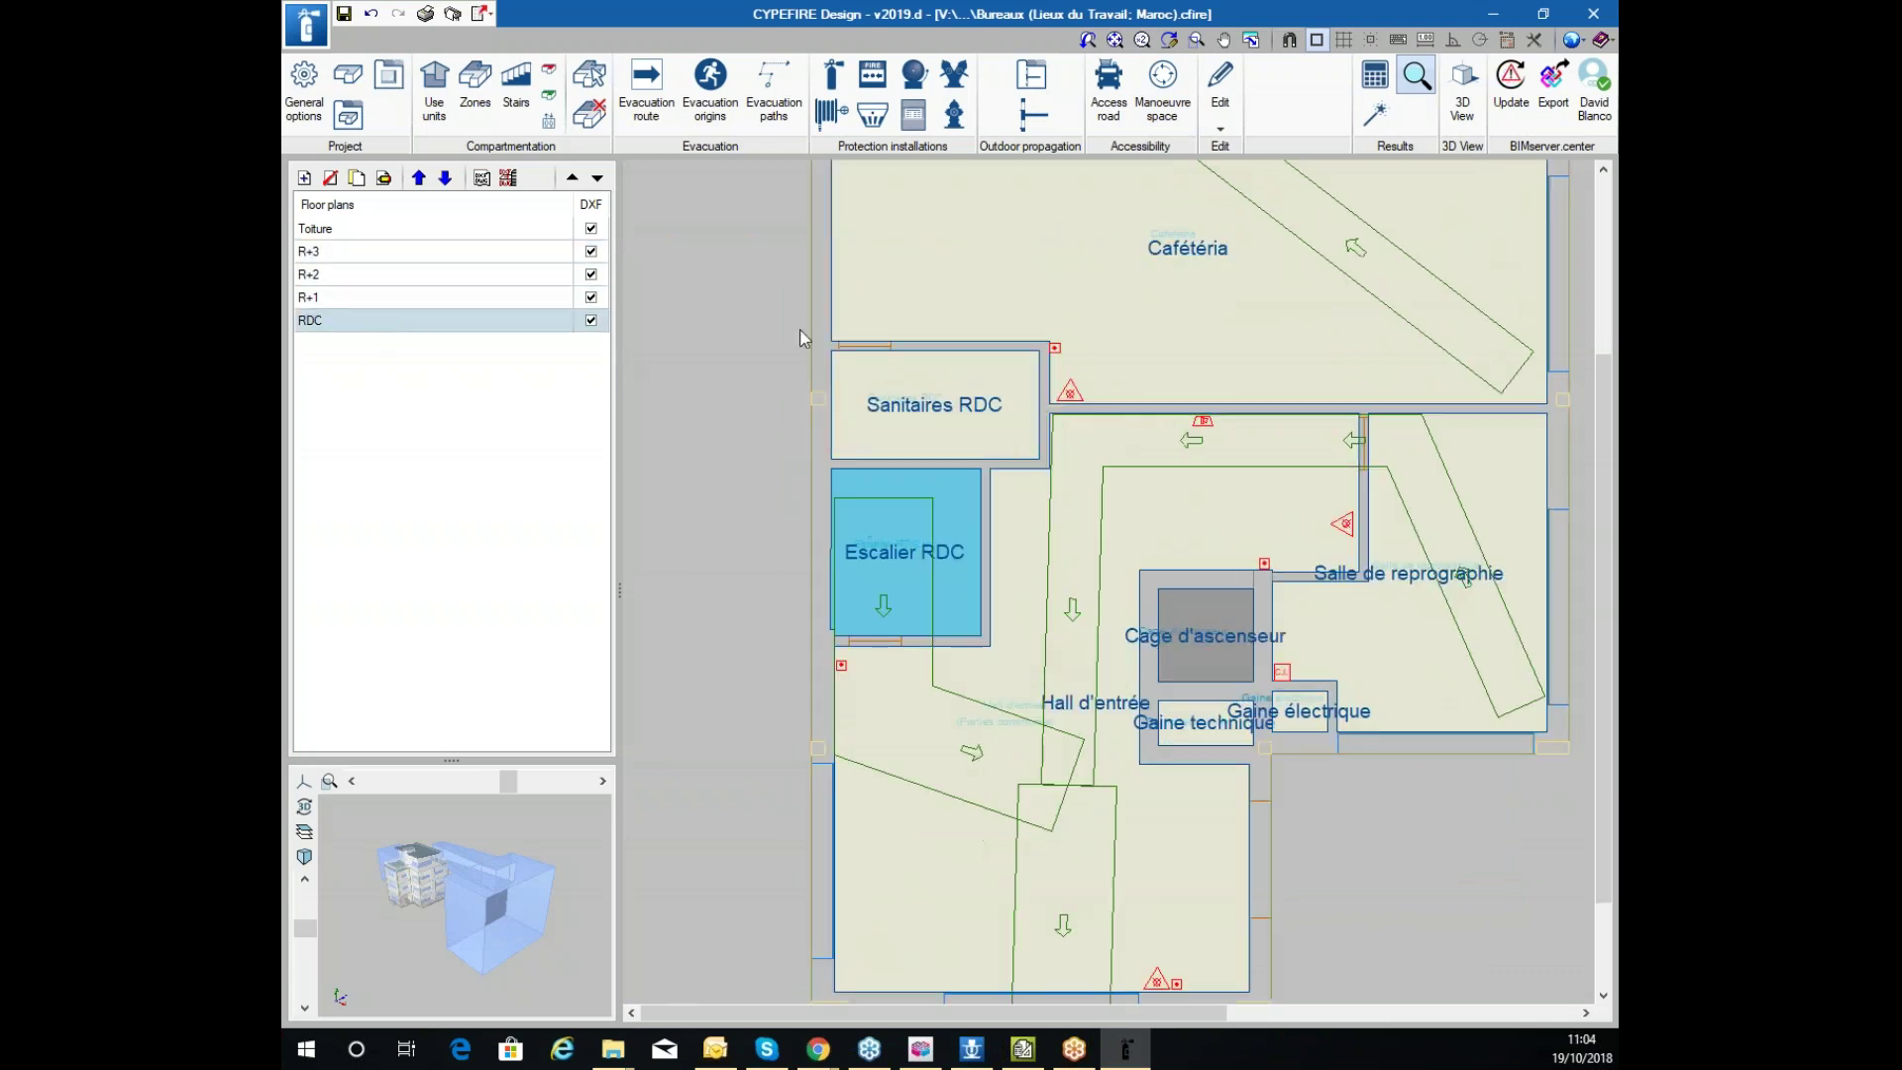
pyautogui.scroll(-4, 1087, 277)
pyautogui.scroll(3, 1086, 277)
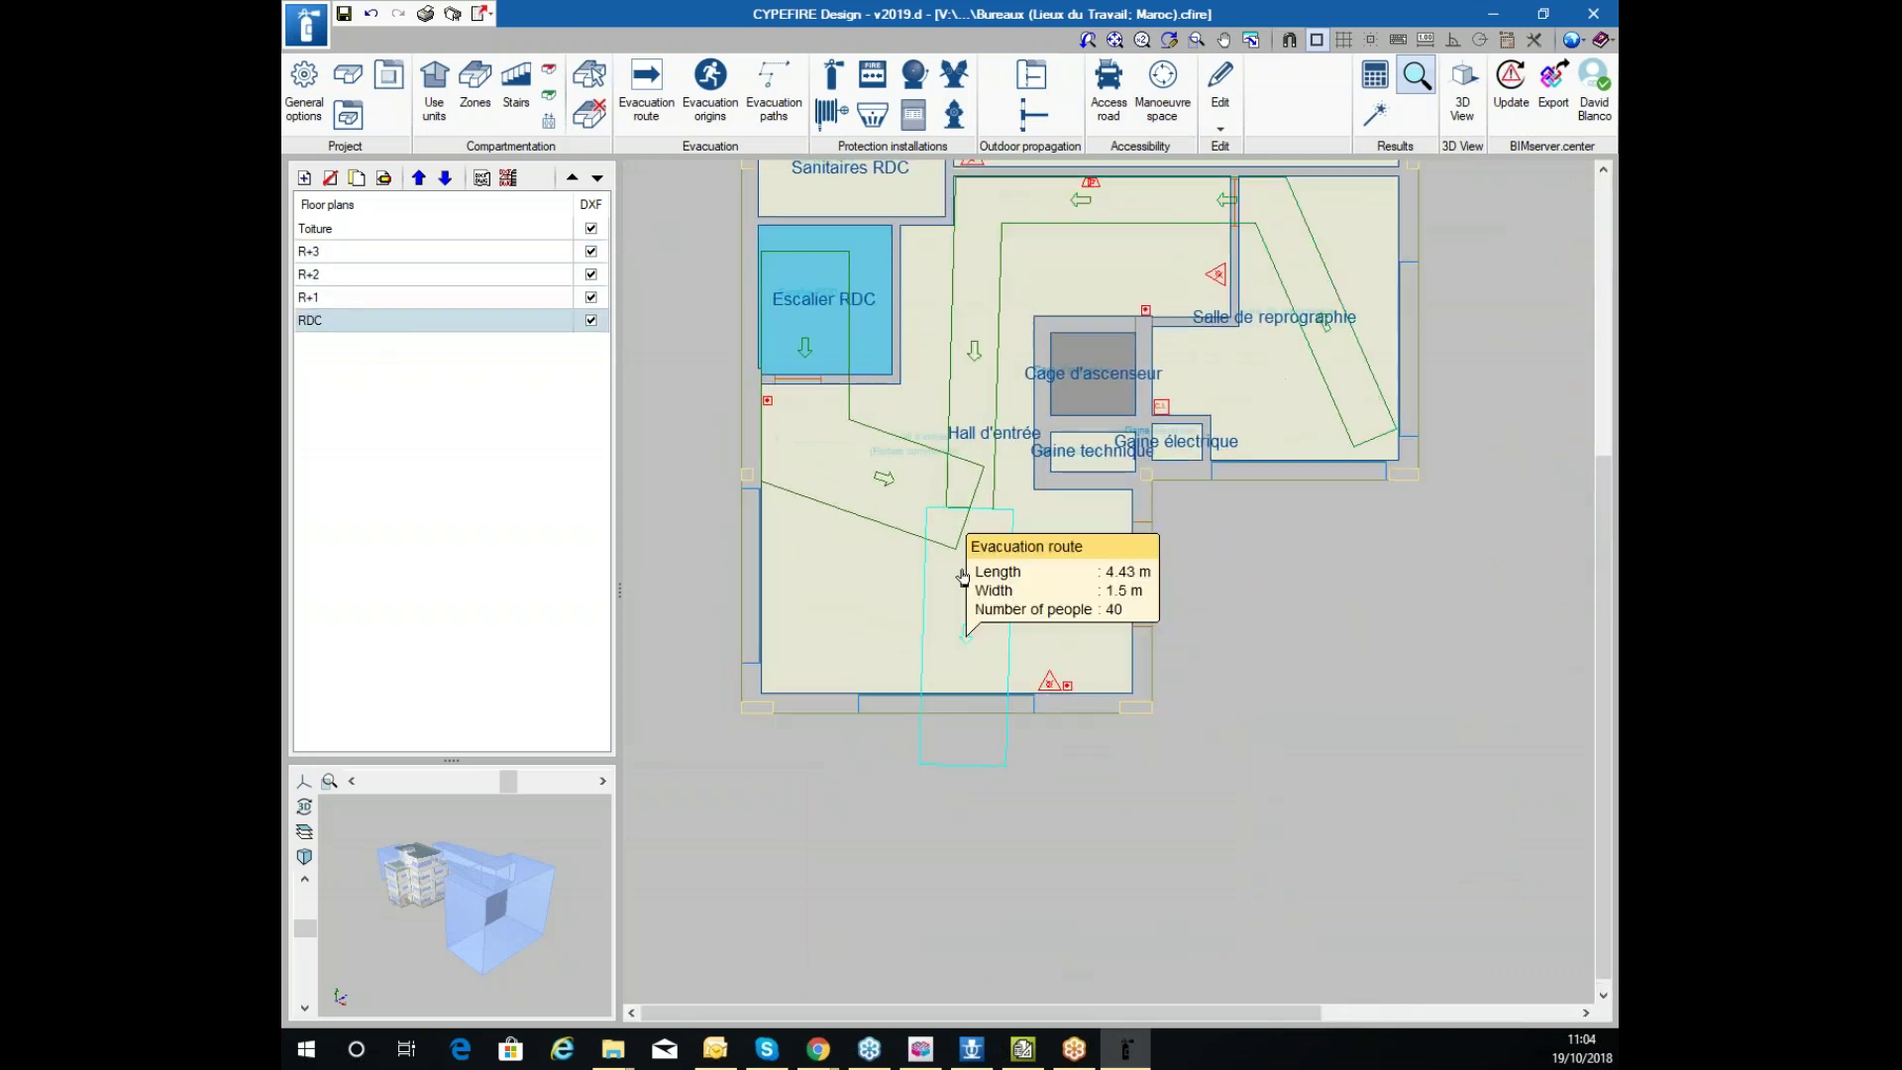
# Set the exit evacuation route's width in "Hall d'entrée" to 0.65 m and lock the value
pyautogui.click(994, 531)
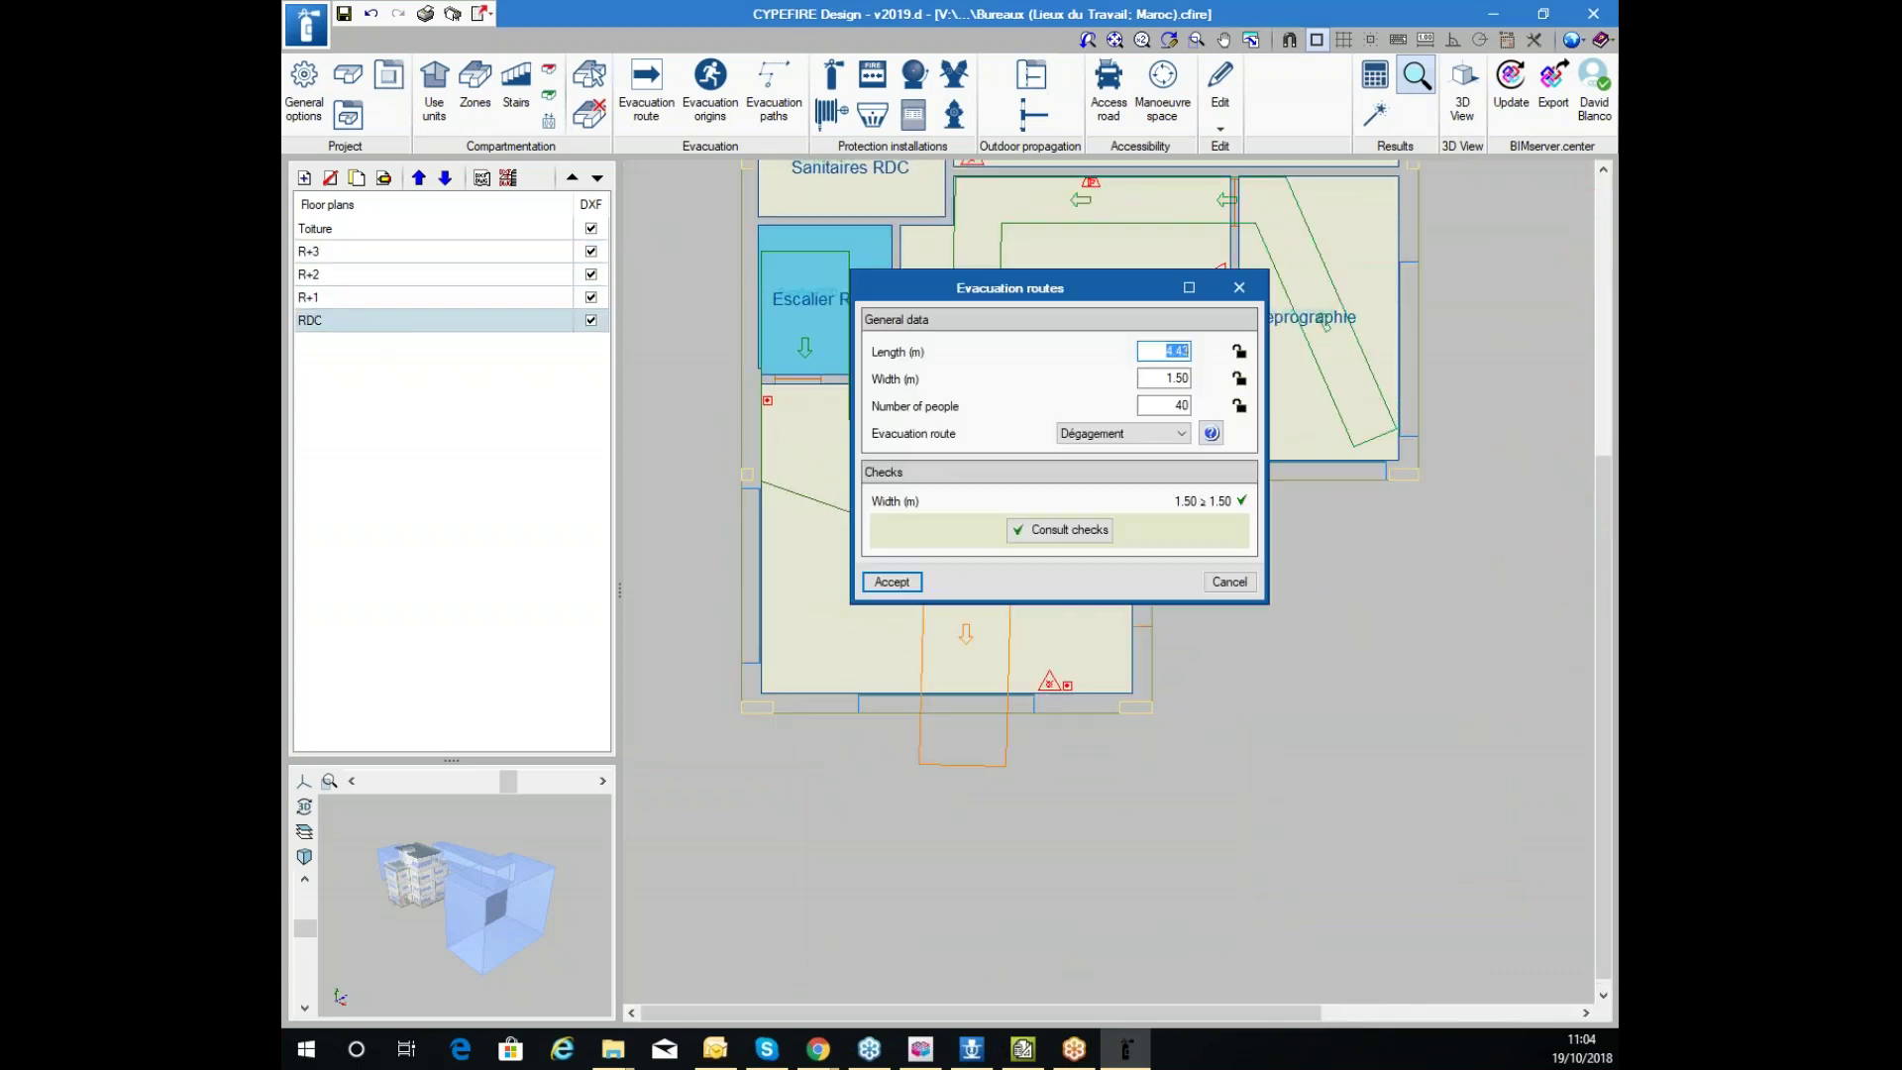
pyautogui.doubleClick(1164, 379)
pyautogui.write('0.65')
pyautogui.press('Tab')
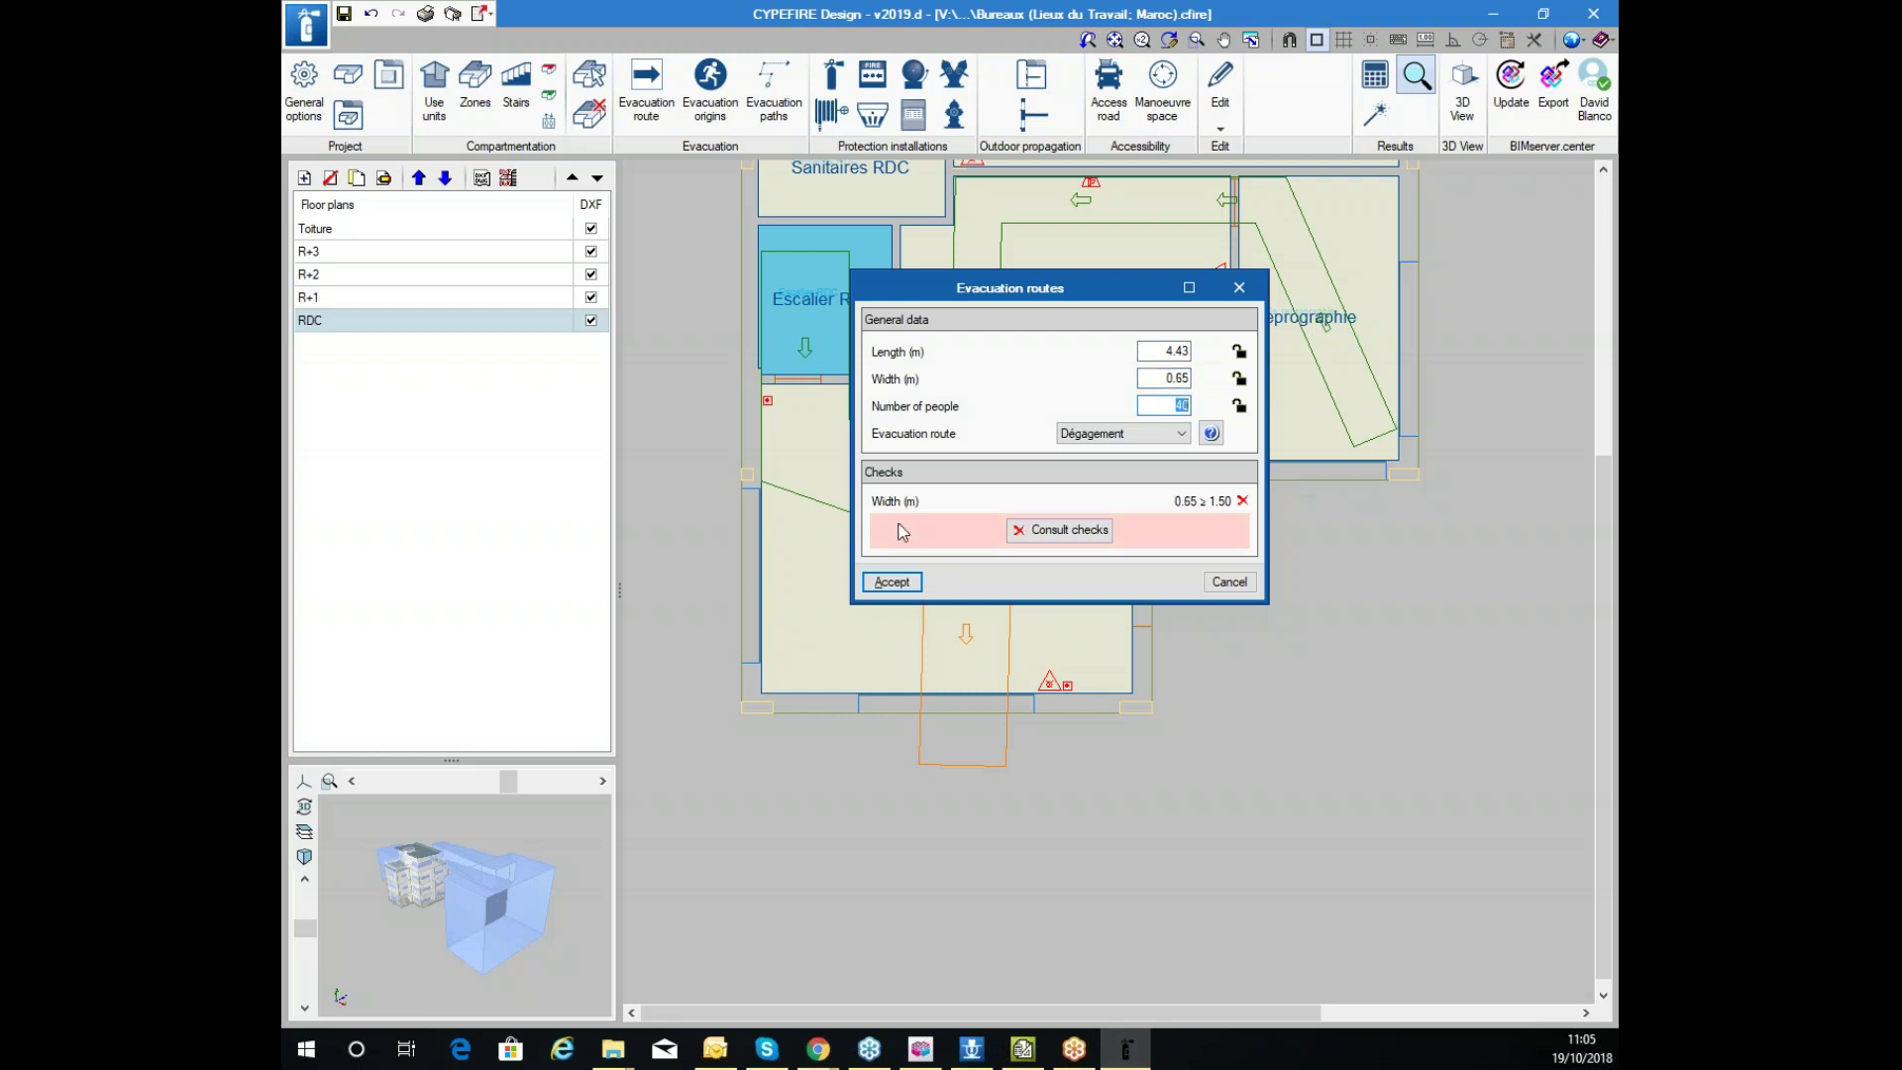
pyautogui.click(1239, 378)
# Consult the exit route's width check against the regulation, accept the route data and inspect the check result on the plan
pyautogui.click(1090, 534)
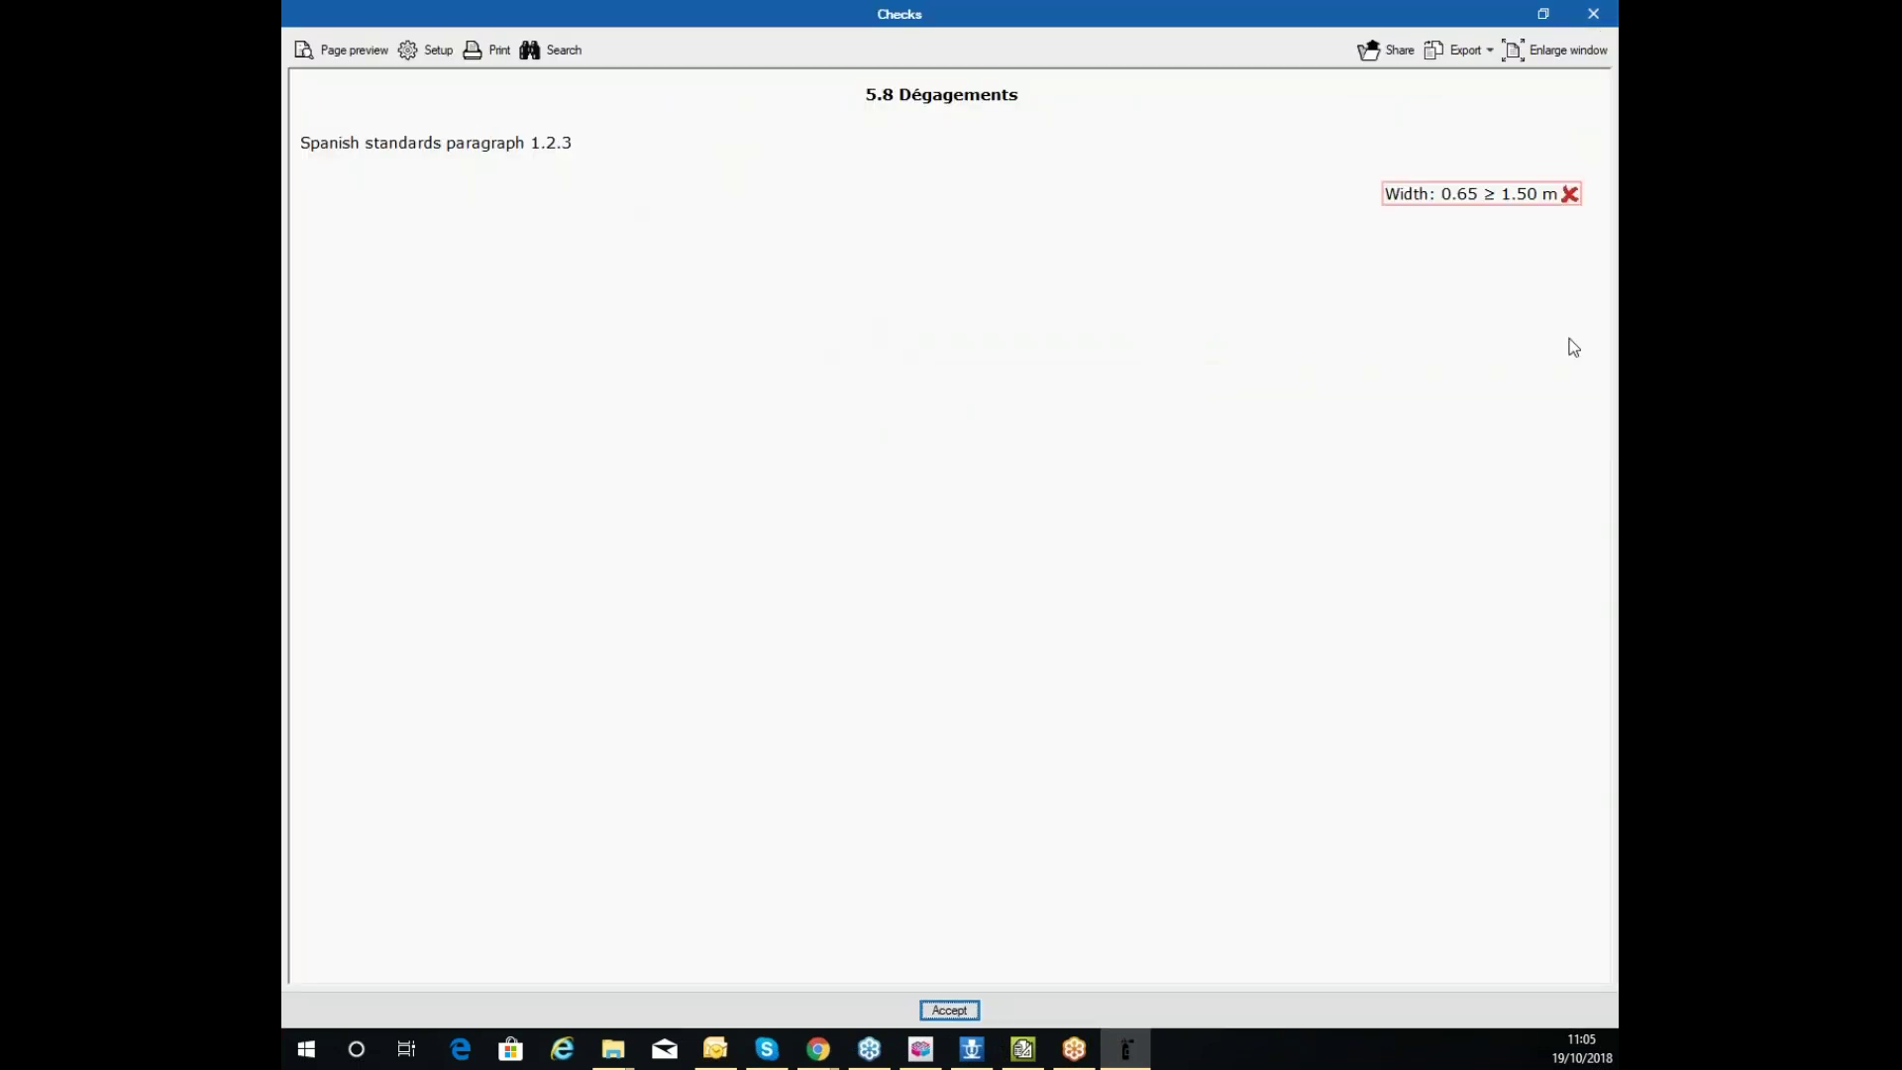
pyautogui.moveTo(1386, 195); pyautogui.dragTo(1528, 201)
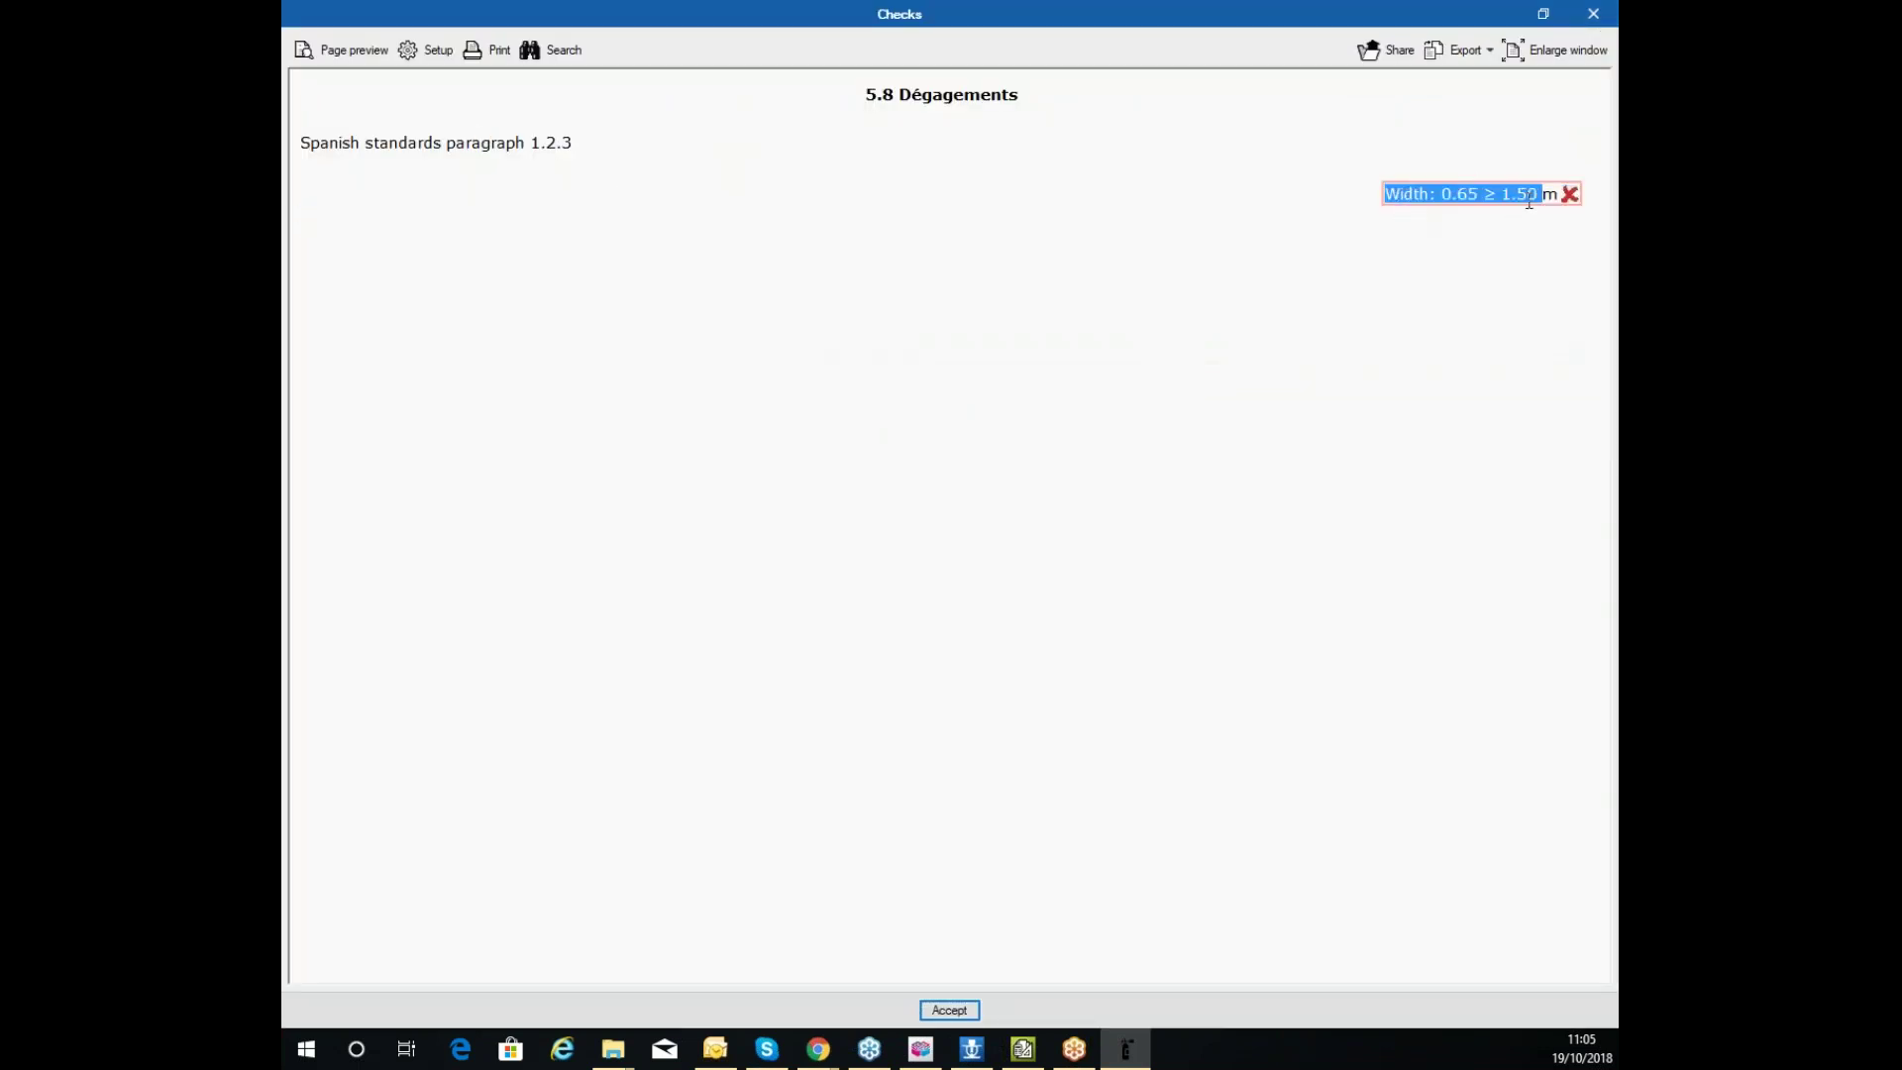
pyautogui.click(949, 1009)
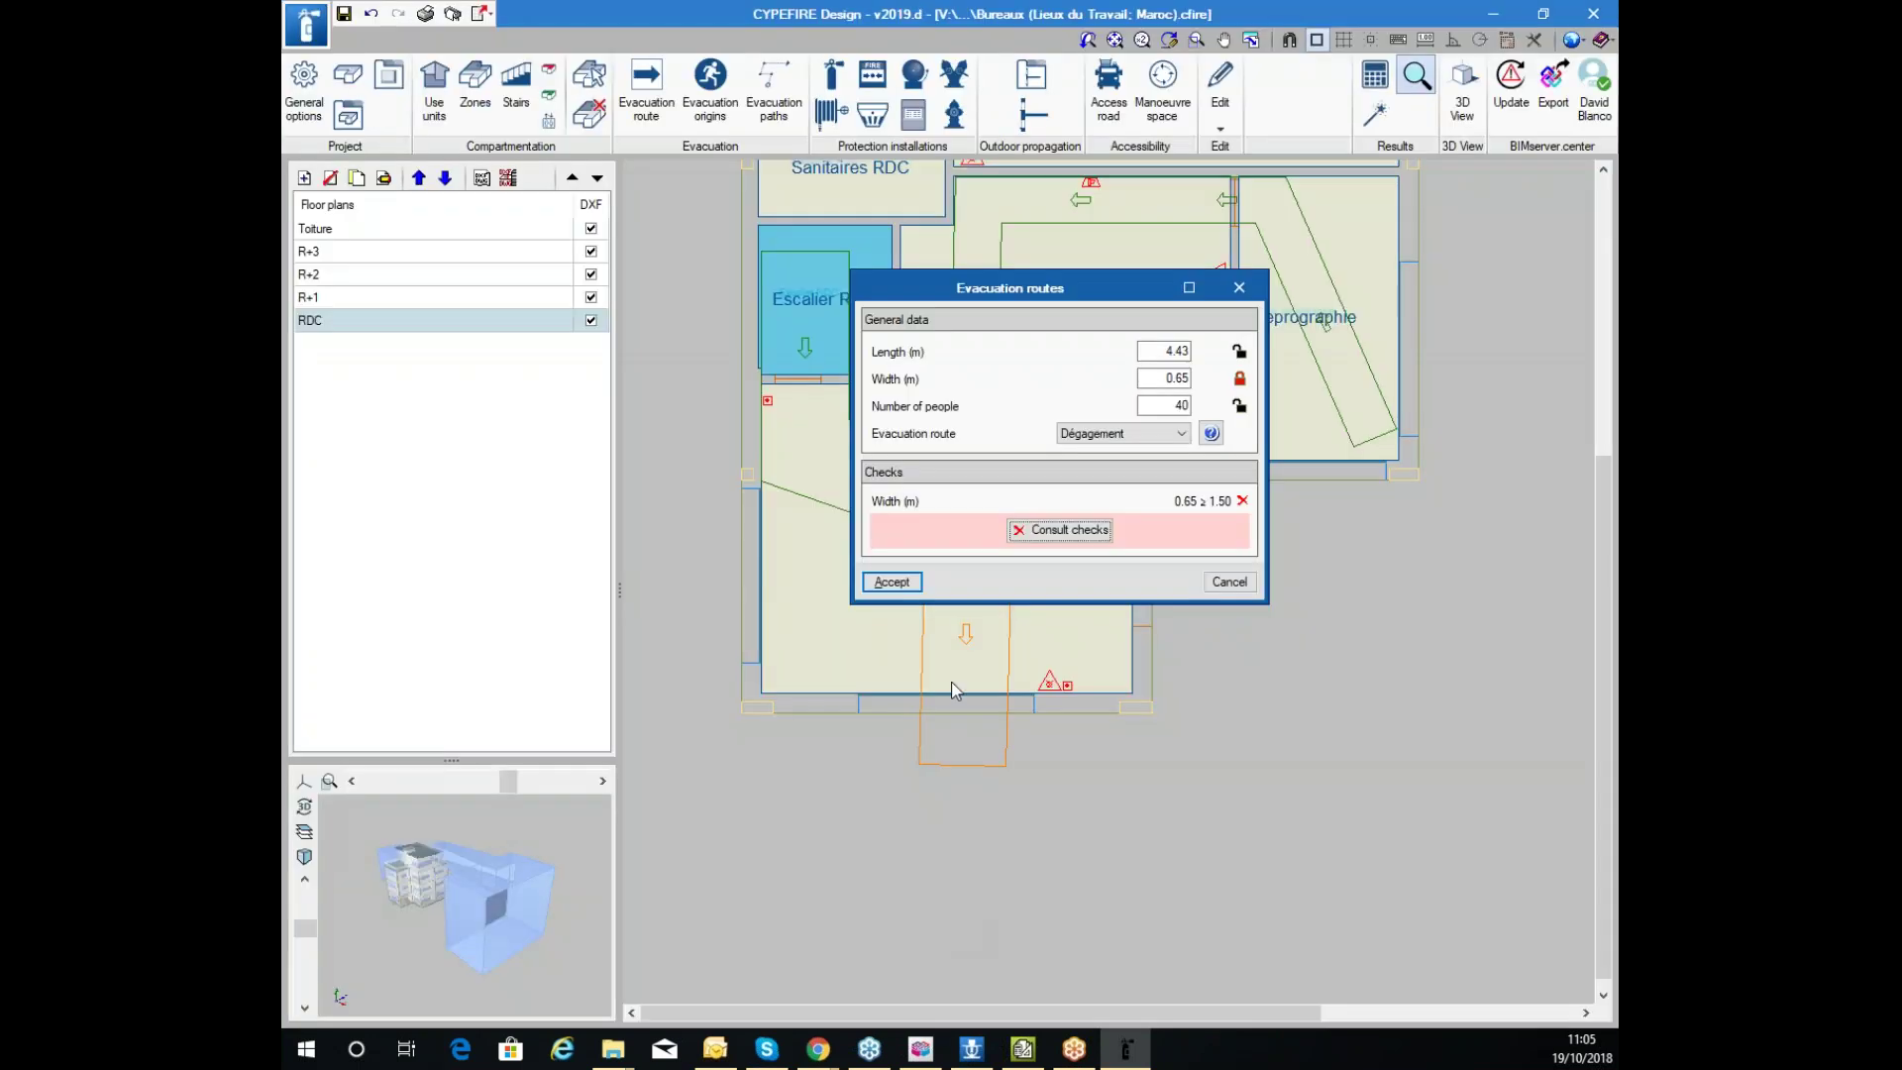
pyautogui.click(892, 580)
pyautogui.moveTo(1002, 707)
pyautogui.moveTo(968, 639)
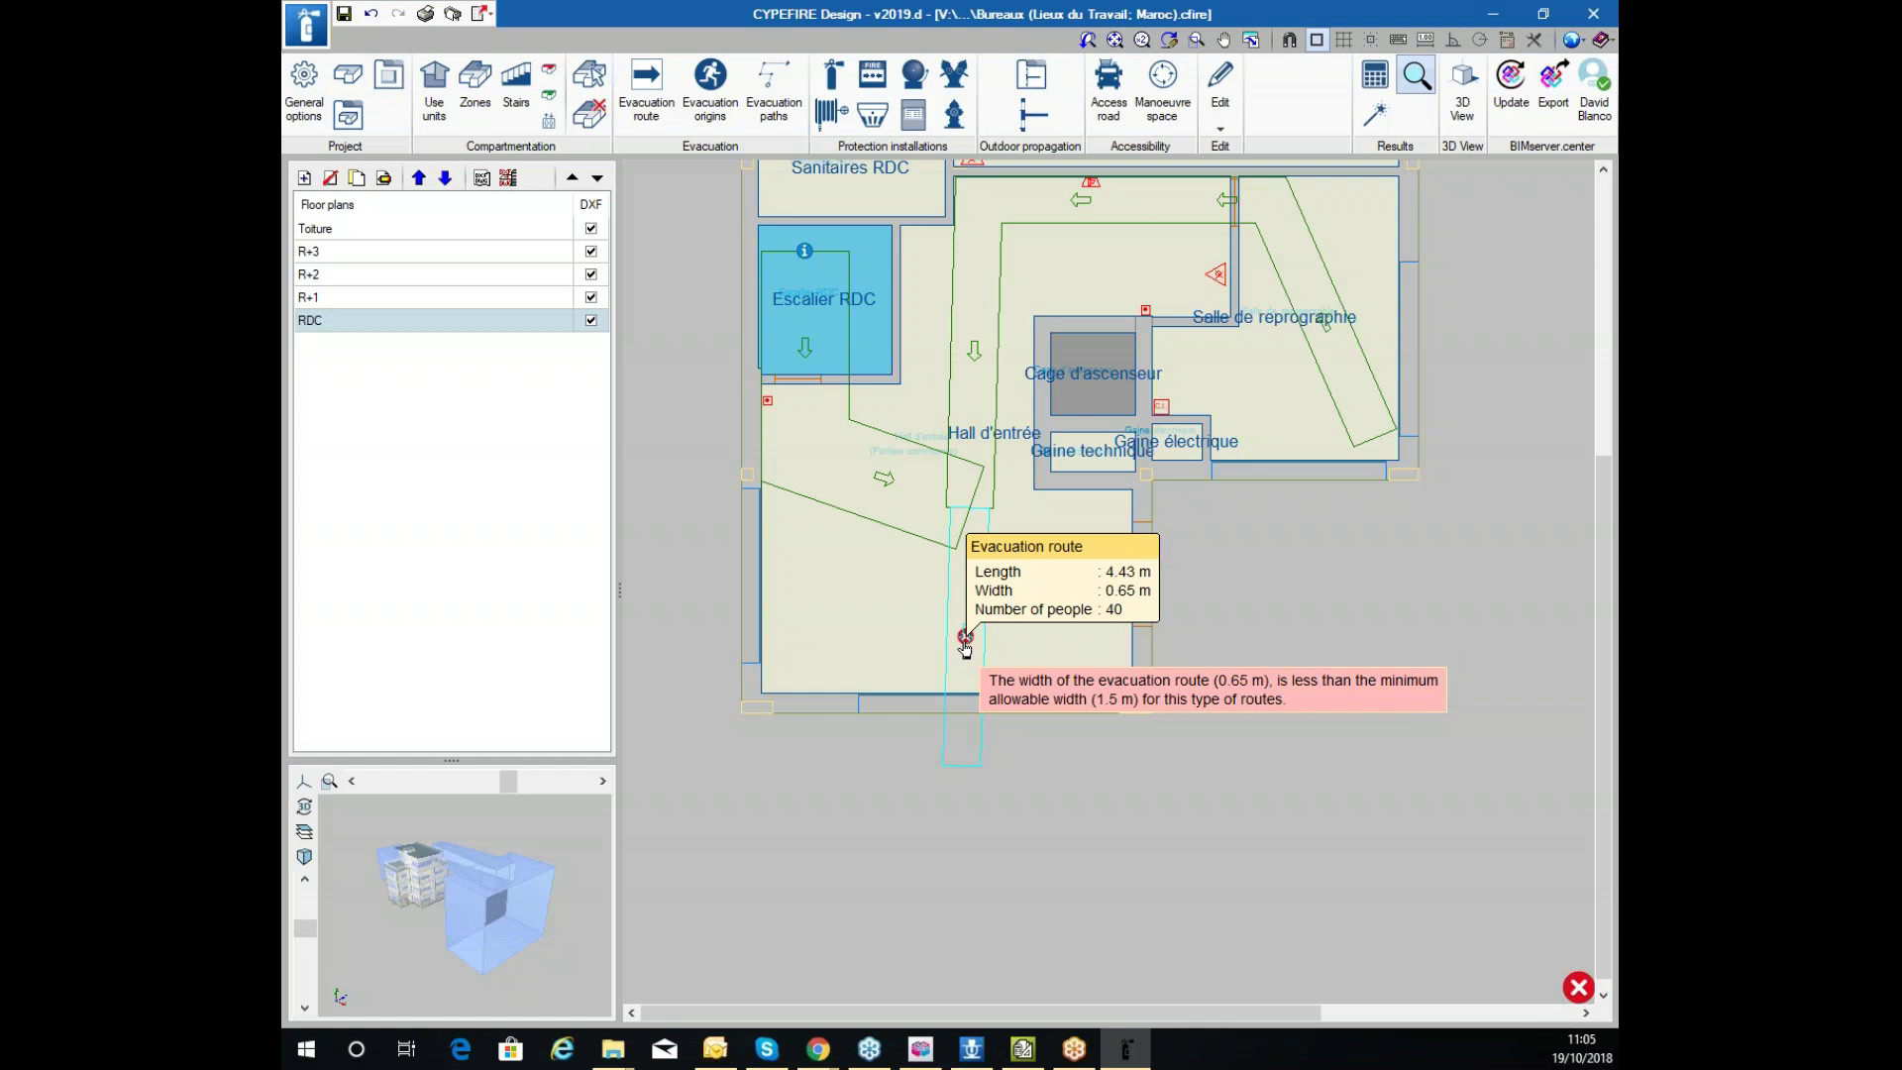
pyautogui.scroll(-3, 1157, 523)
pyautogui.scroll(3, 1189, 347)
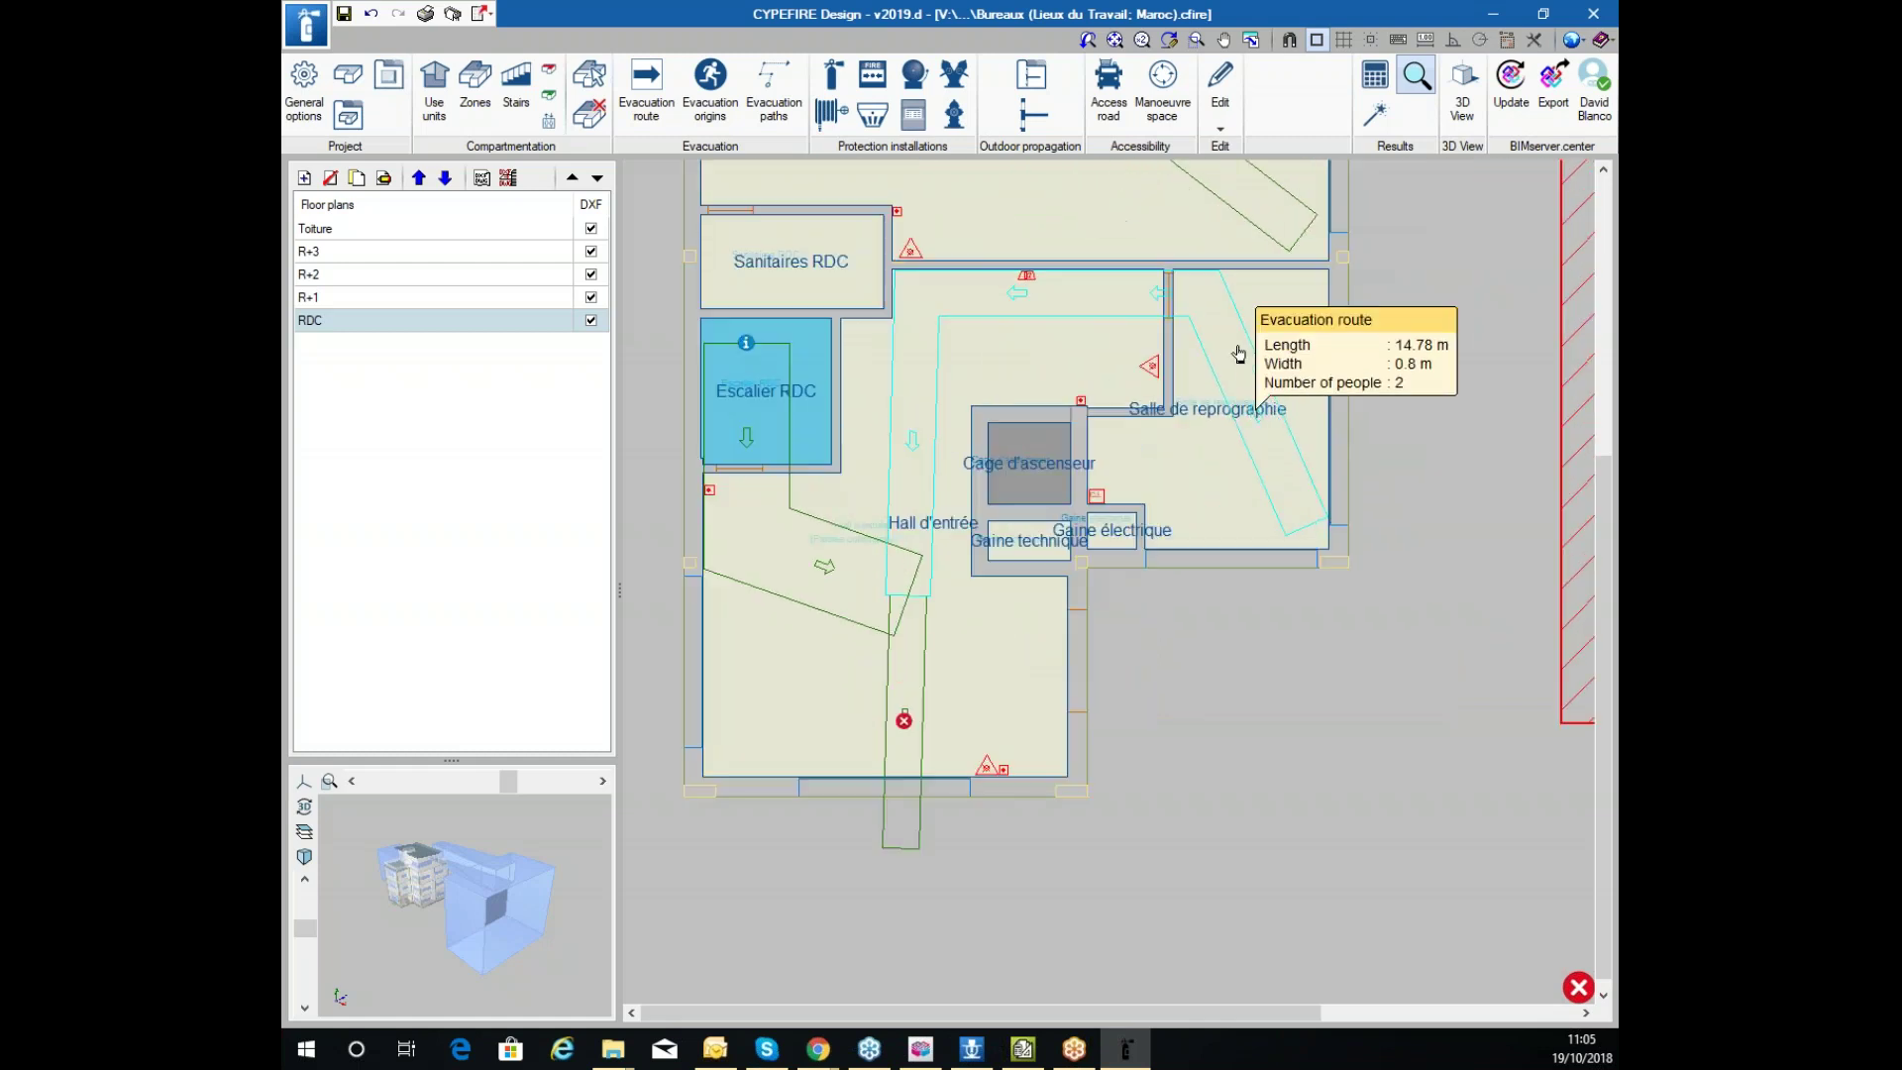
# Restore the original width of the exit evacuation route in "Hall d'entrée" and accept it
pyautogui.click(921, 699)
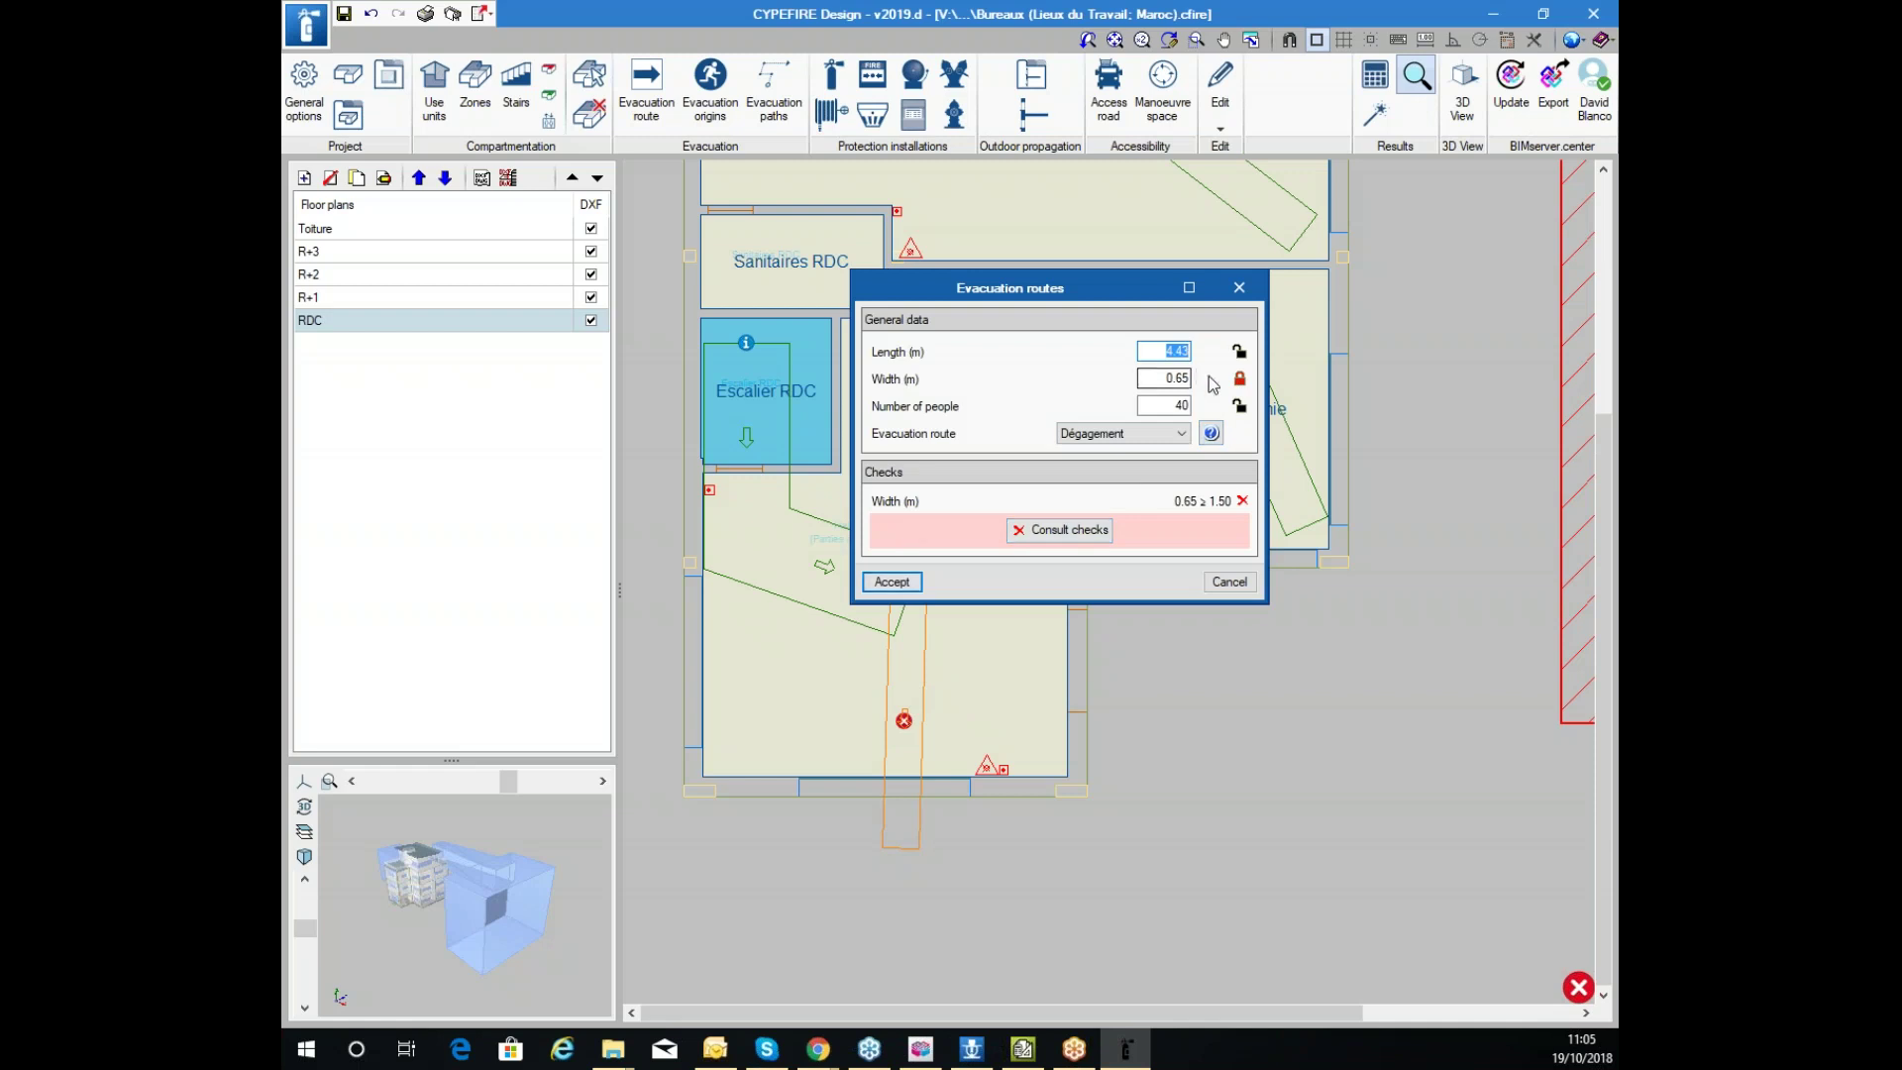
pyautogui.click(892, 582)
pyautogui.moveTo(990, 517)
pyautogui.scroll(-4, 990, 517)
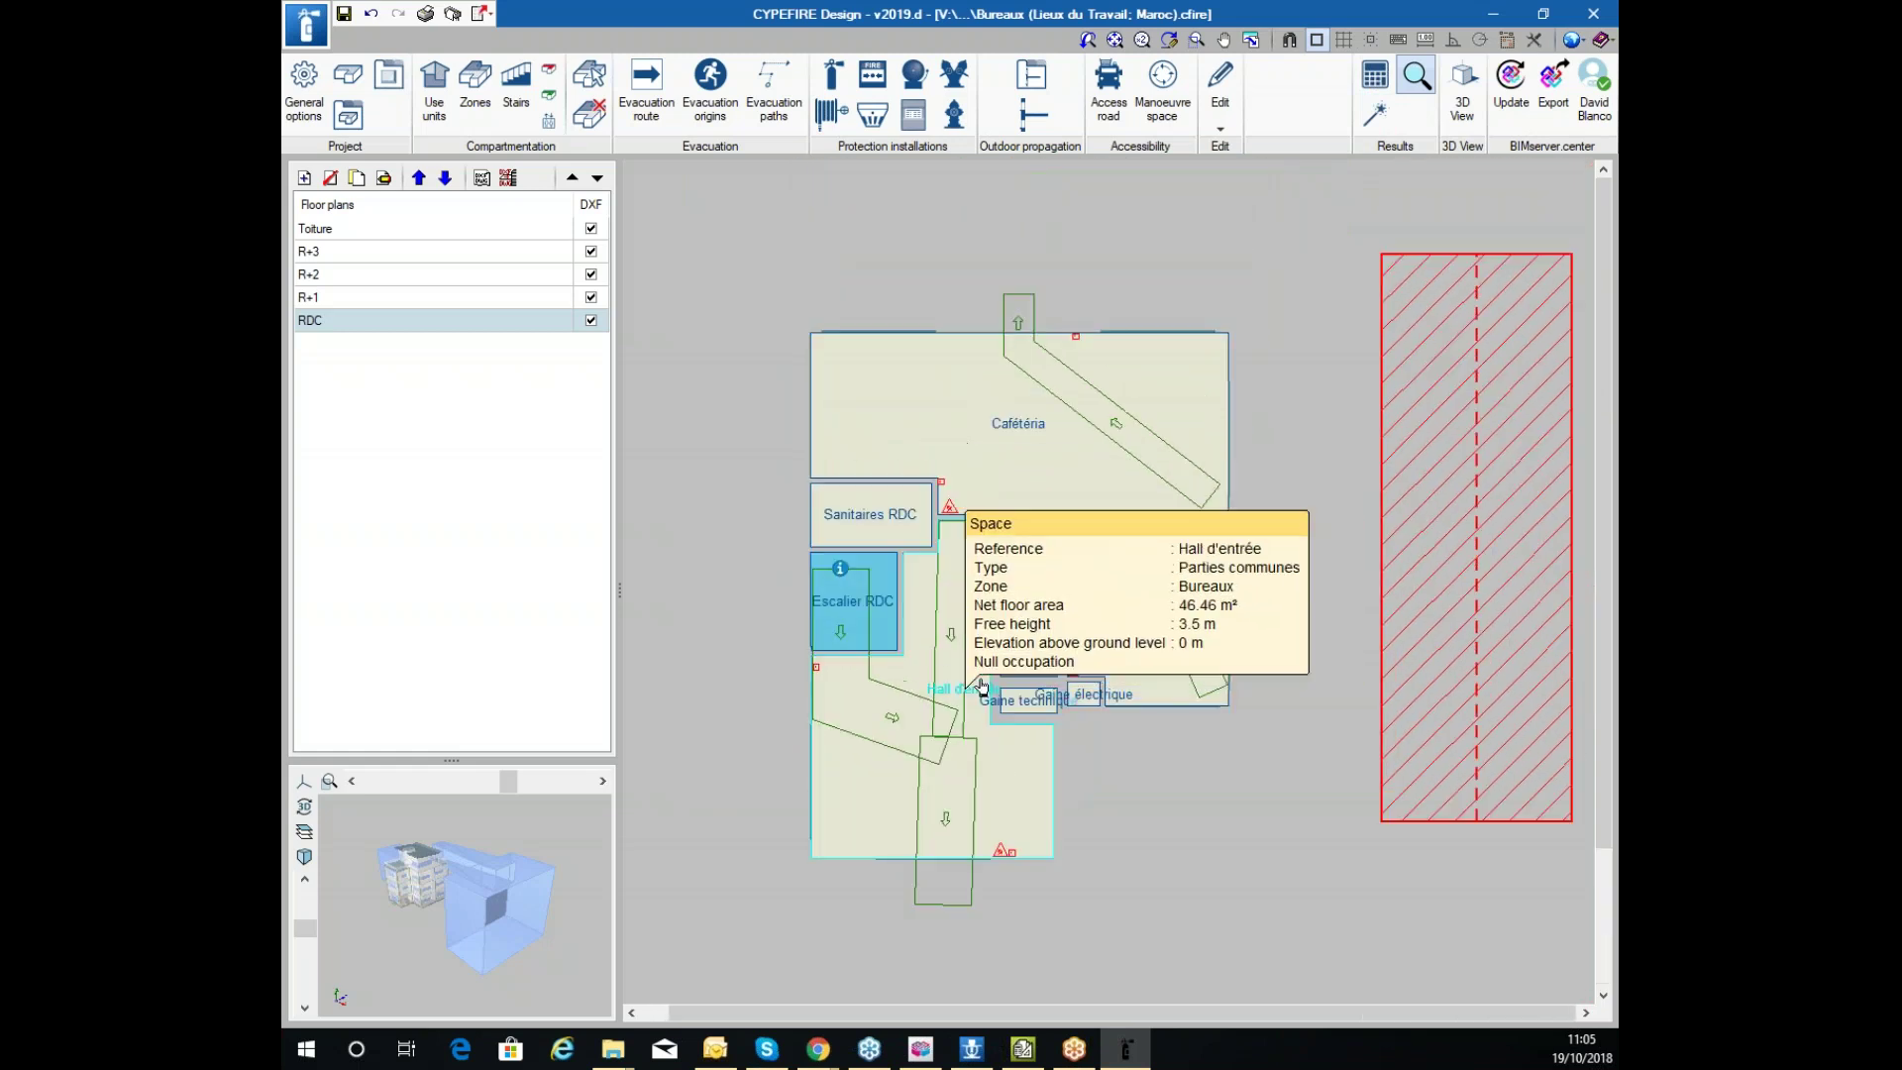
pyautogui.scroll(1, 1139, 513)
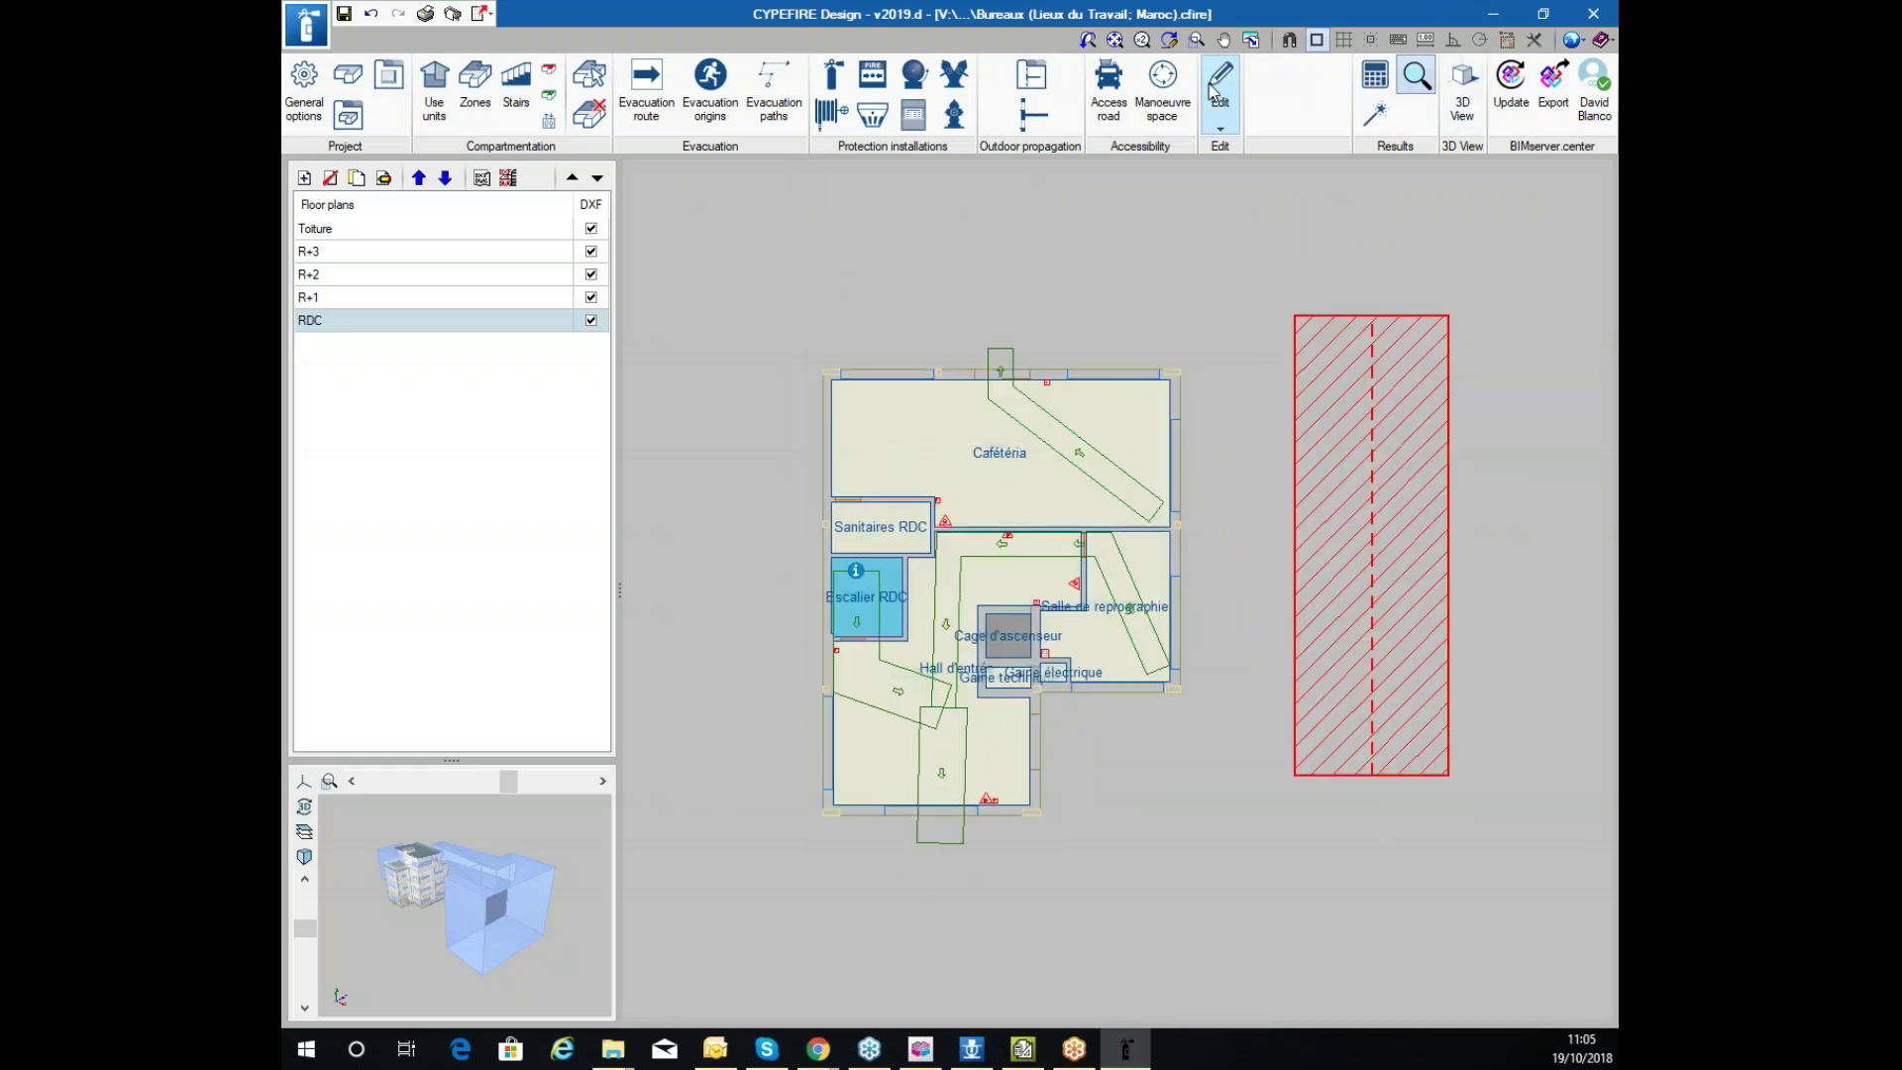
# Enable the width check for the "Voie échelle" manoeuvre space in the general options and set its minimum to 6.5 m
pyautogui.click(1149, 117)
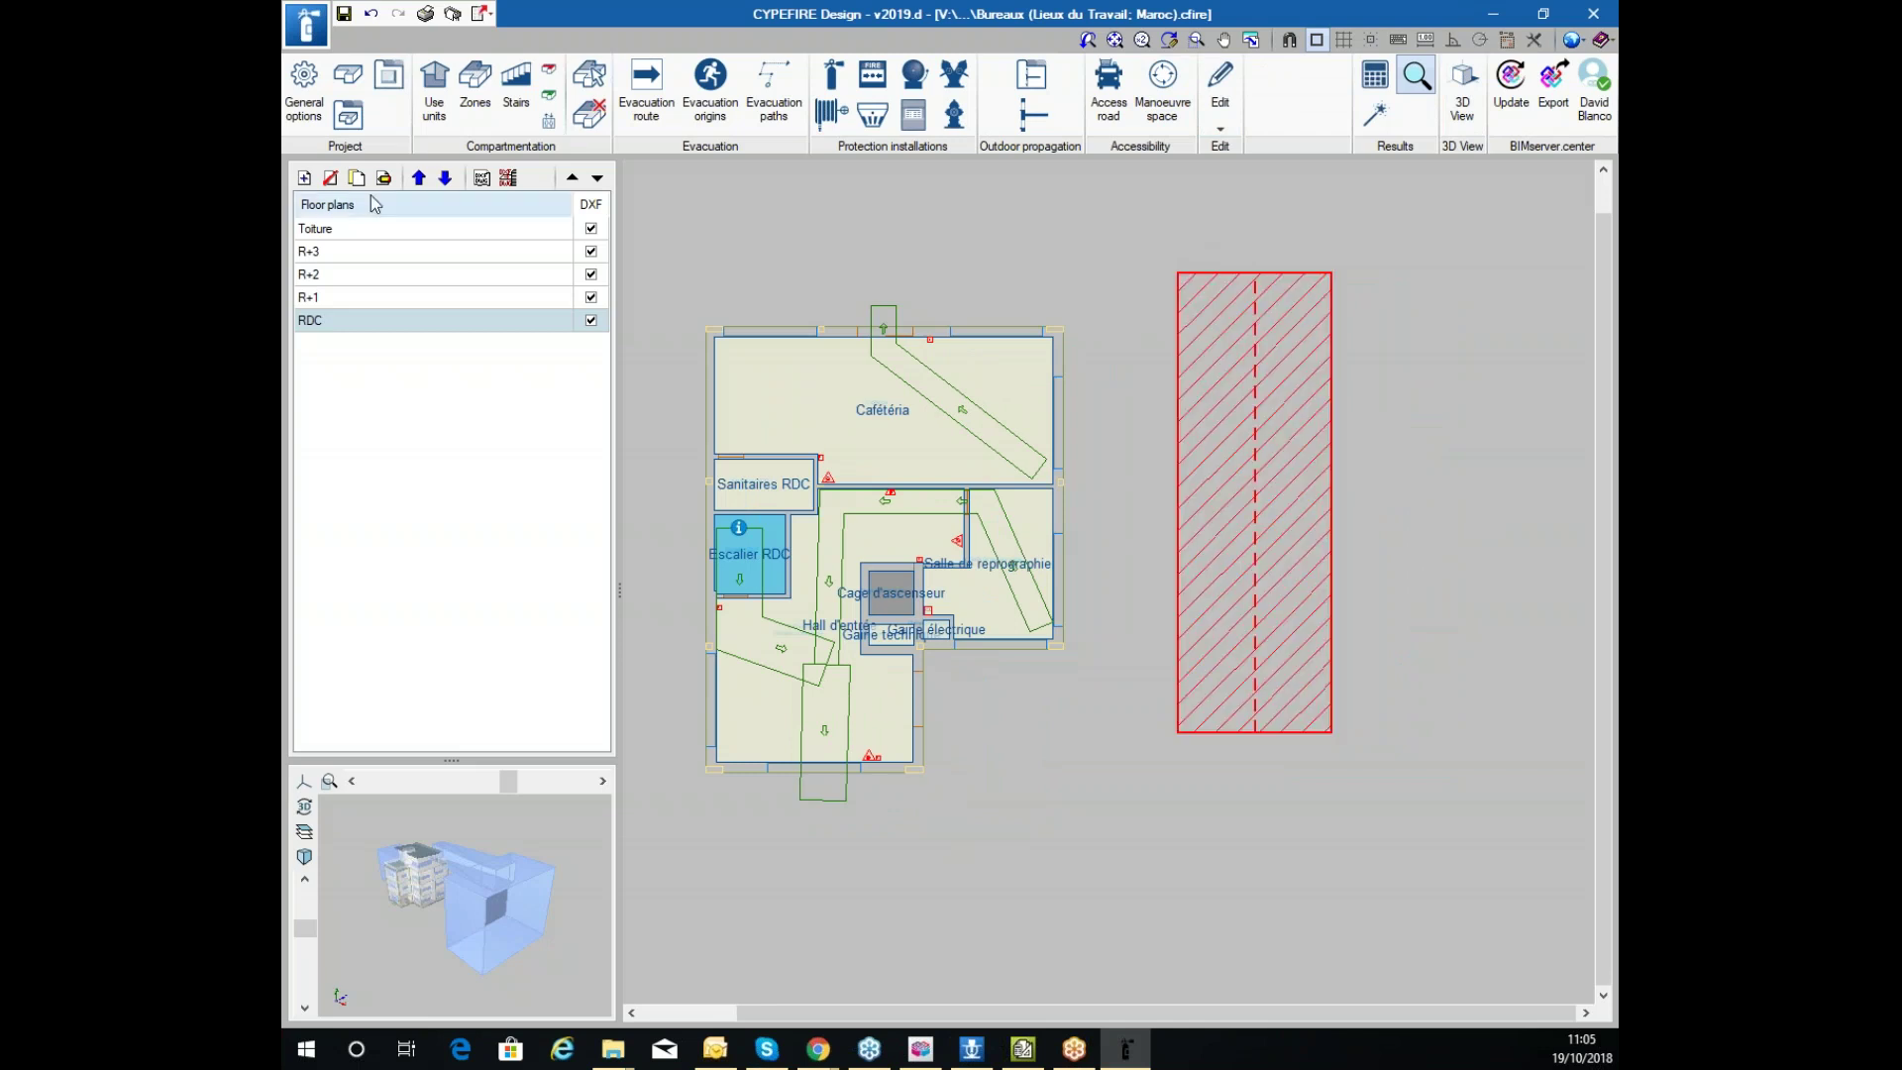
pyautogui.click(304, 95)
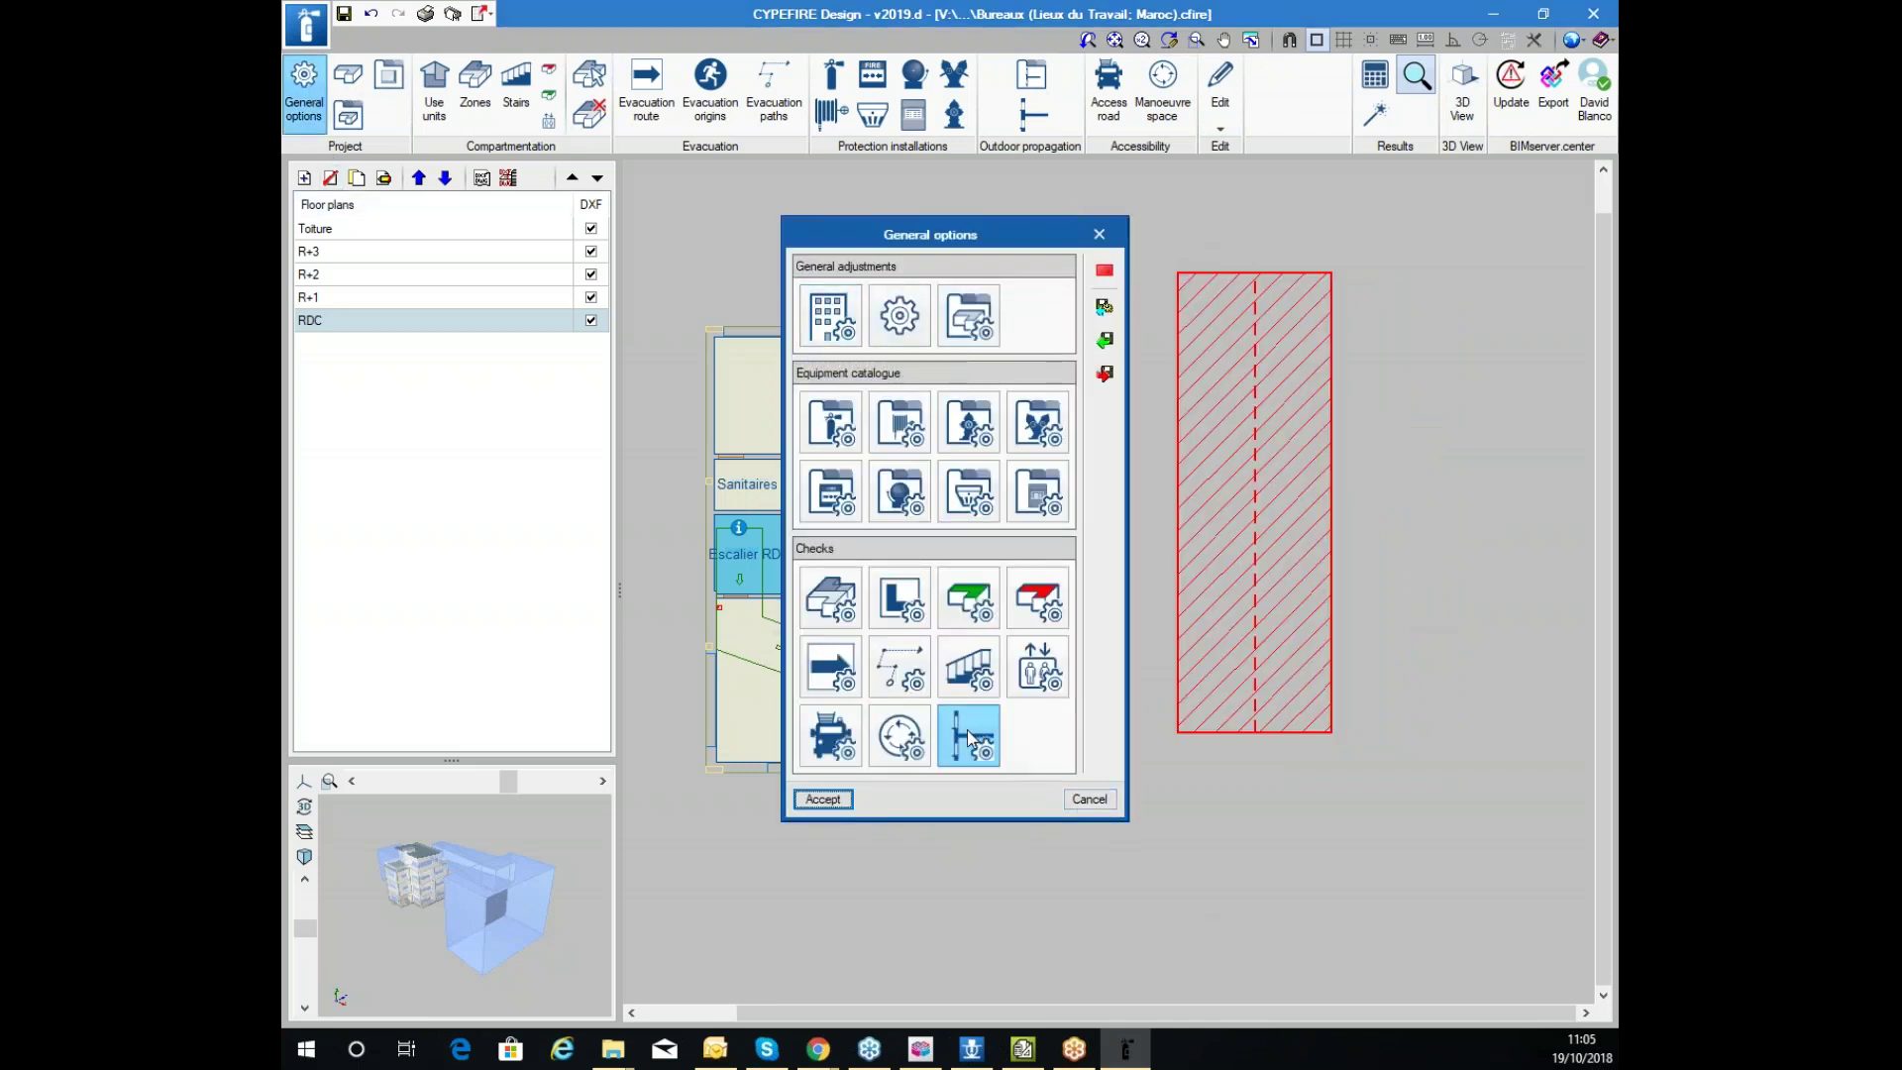
pyautogui.click(900, 735)
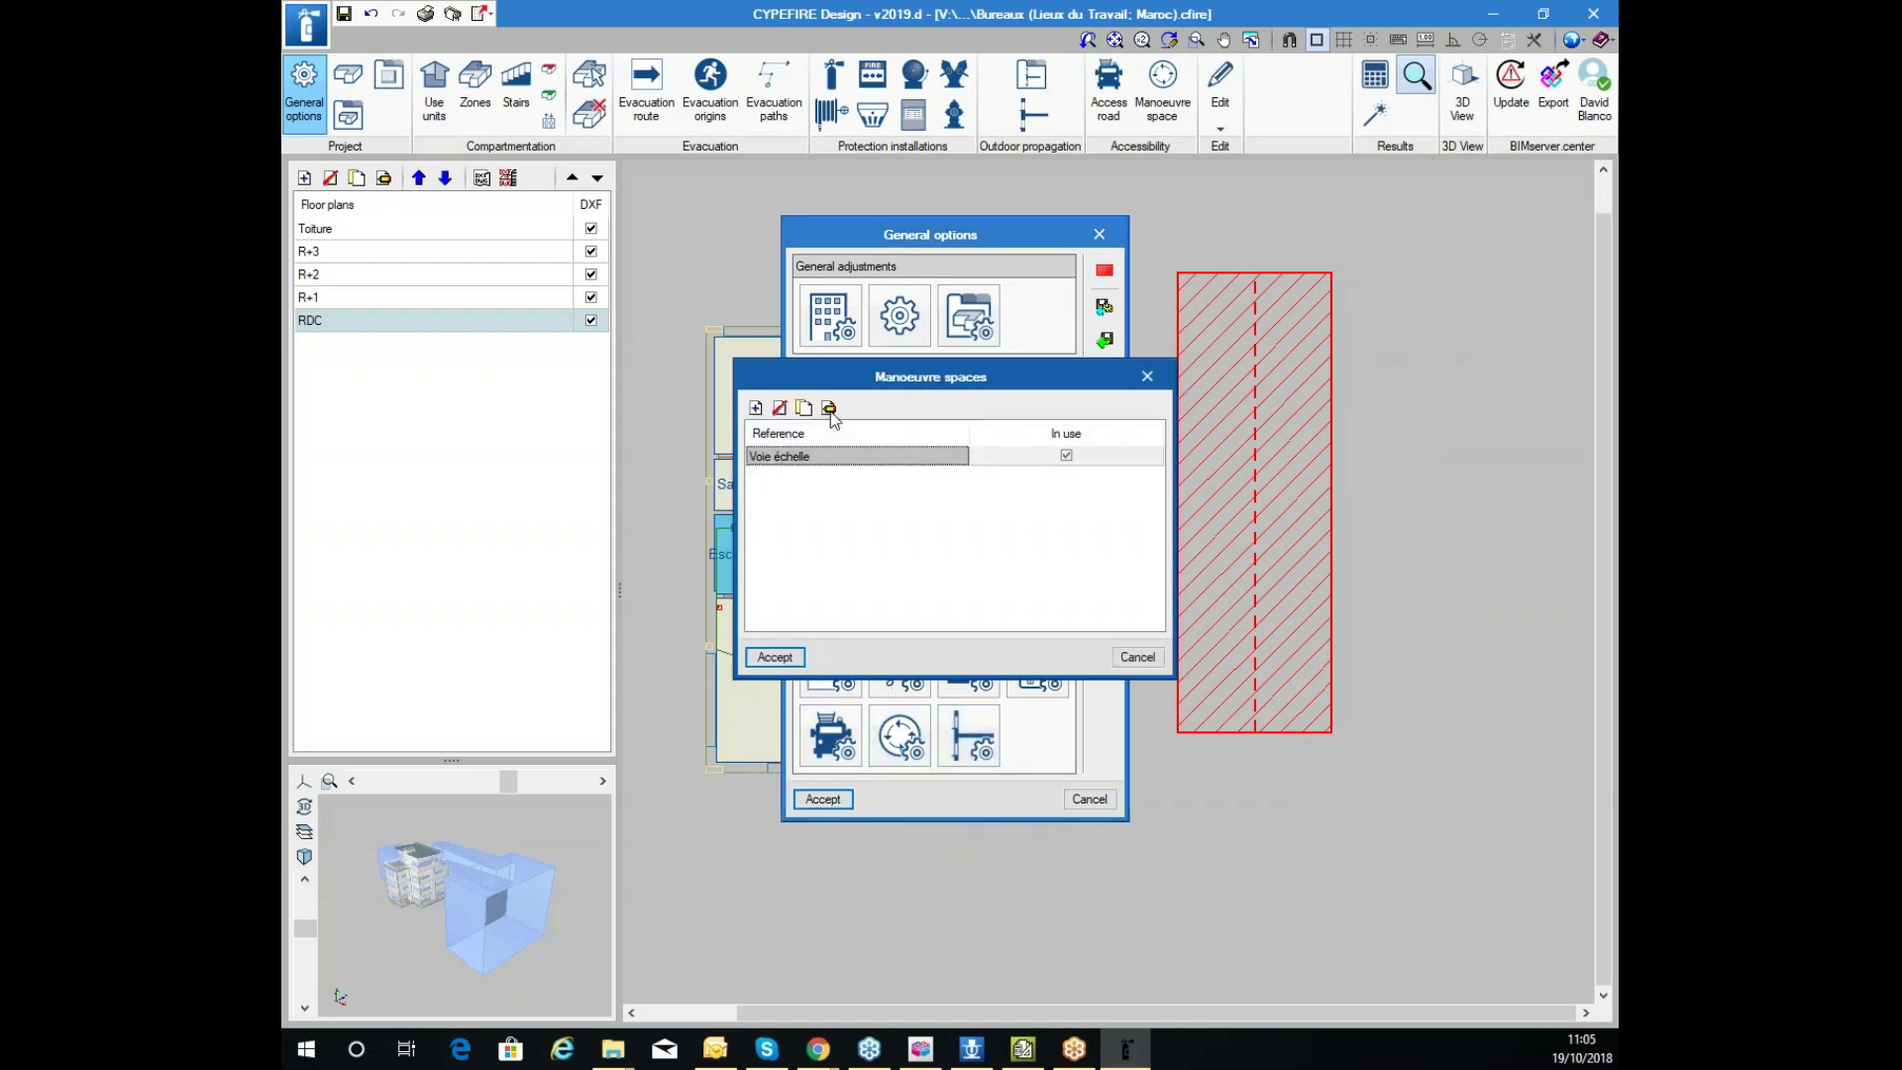
pyautogui.click(829, 408)
pyautogui.click(842, 592)
pyautogui.click(1075, 588)
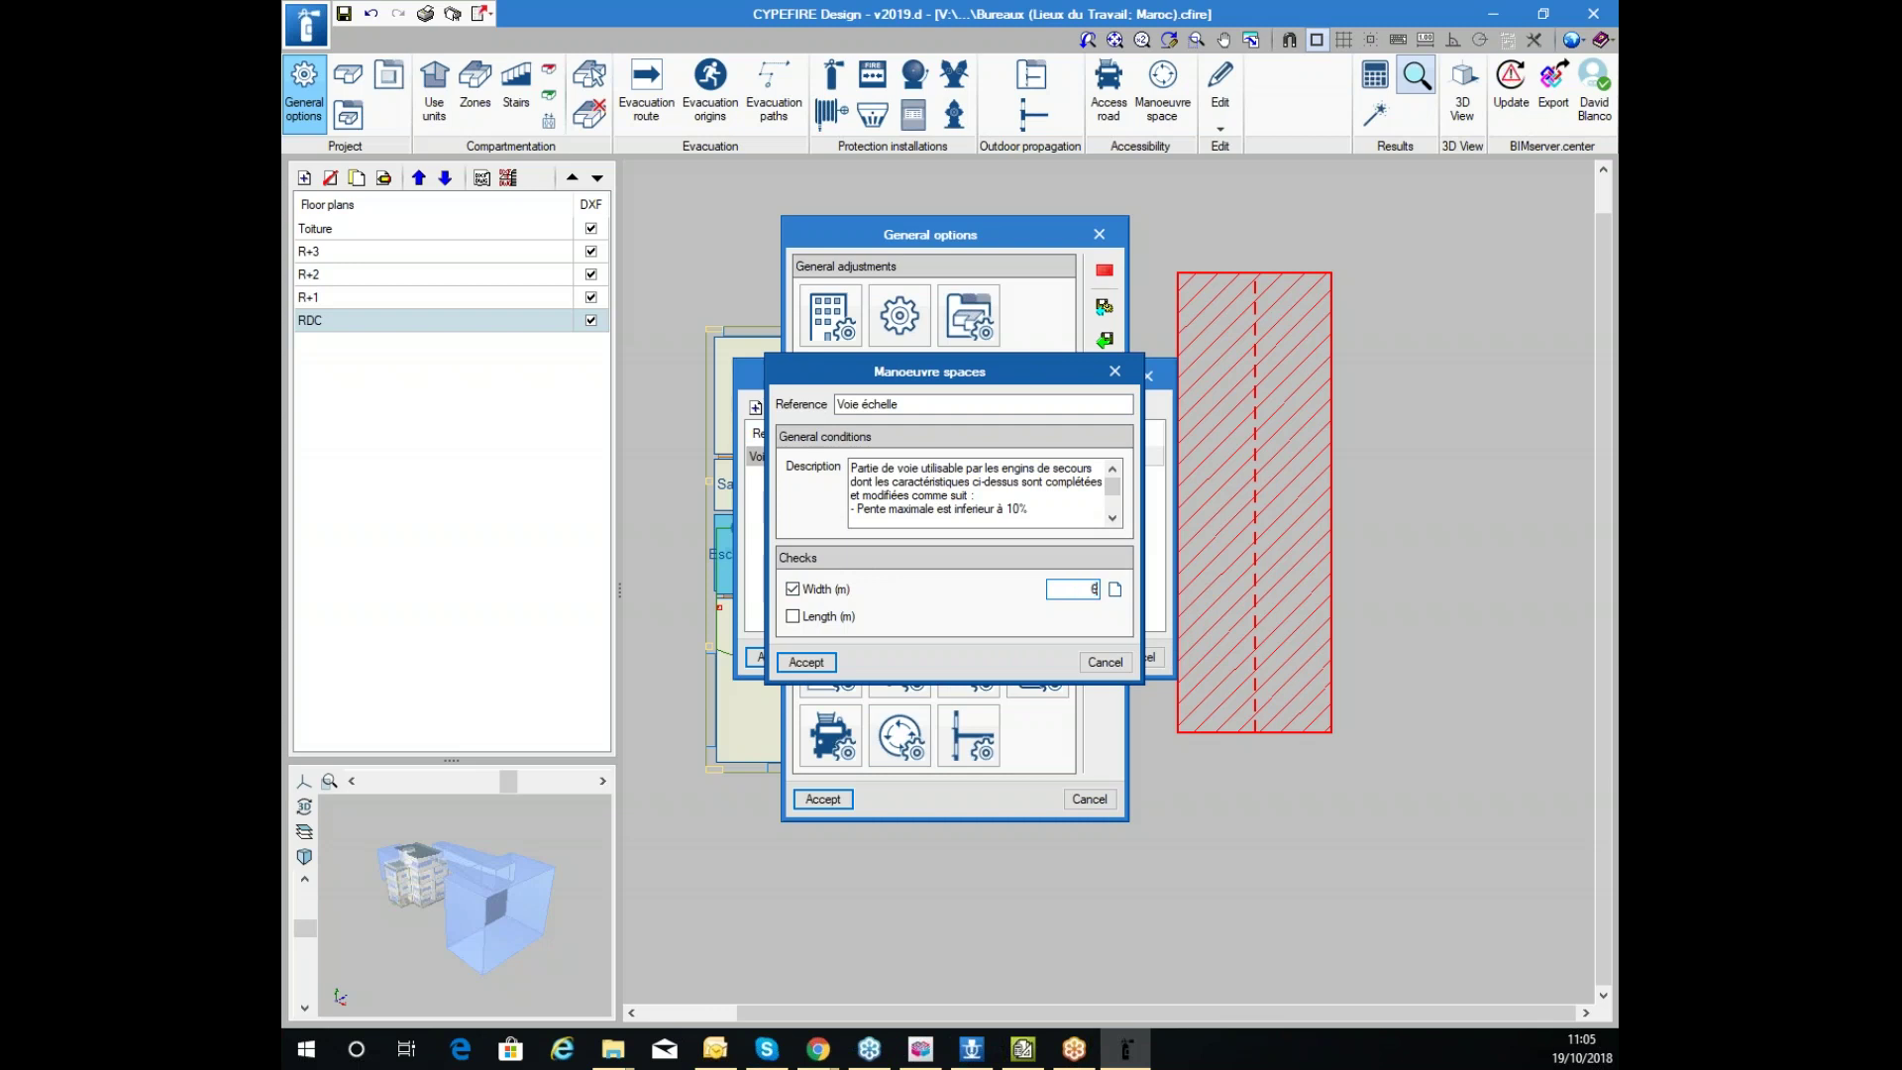
pyautogui.write('6.5')
pyautogui.press('Tab')
# Add the reference text "indian codes p 7.3" to the "Voie échelle" width check and accept the general options
pyautogui.click(1116, 590)
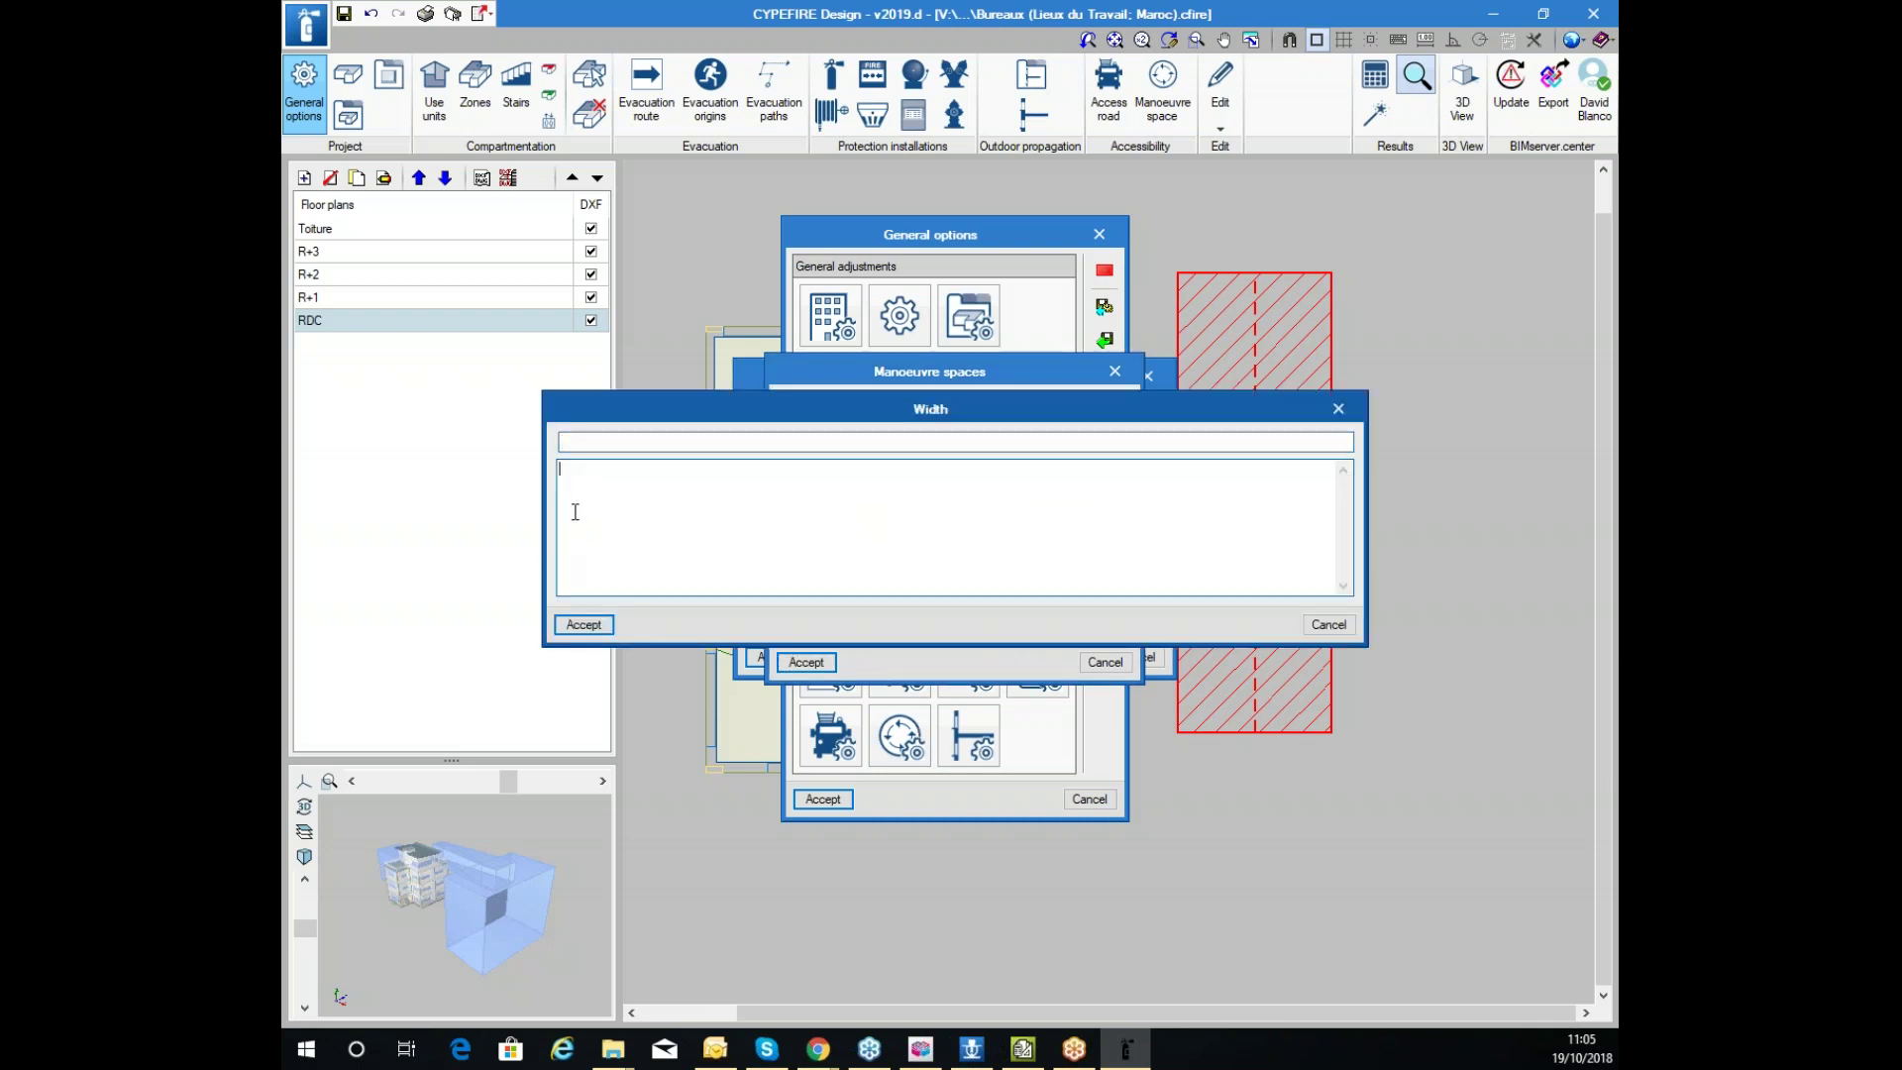
pyautogui.write('m')
pyautogui.click(660, 507)
pyautogui.write('indian codes p 1.443')
pyautogui.press('BackSpace')
pyautogui.press('BackSpace')
pyautogui.press('BackSpace')
pyautogui.press('BackSpace')
pyautogui.press('BackSpace')
pyautogui.write('7.3')
pyautogui.click(584, 624)
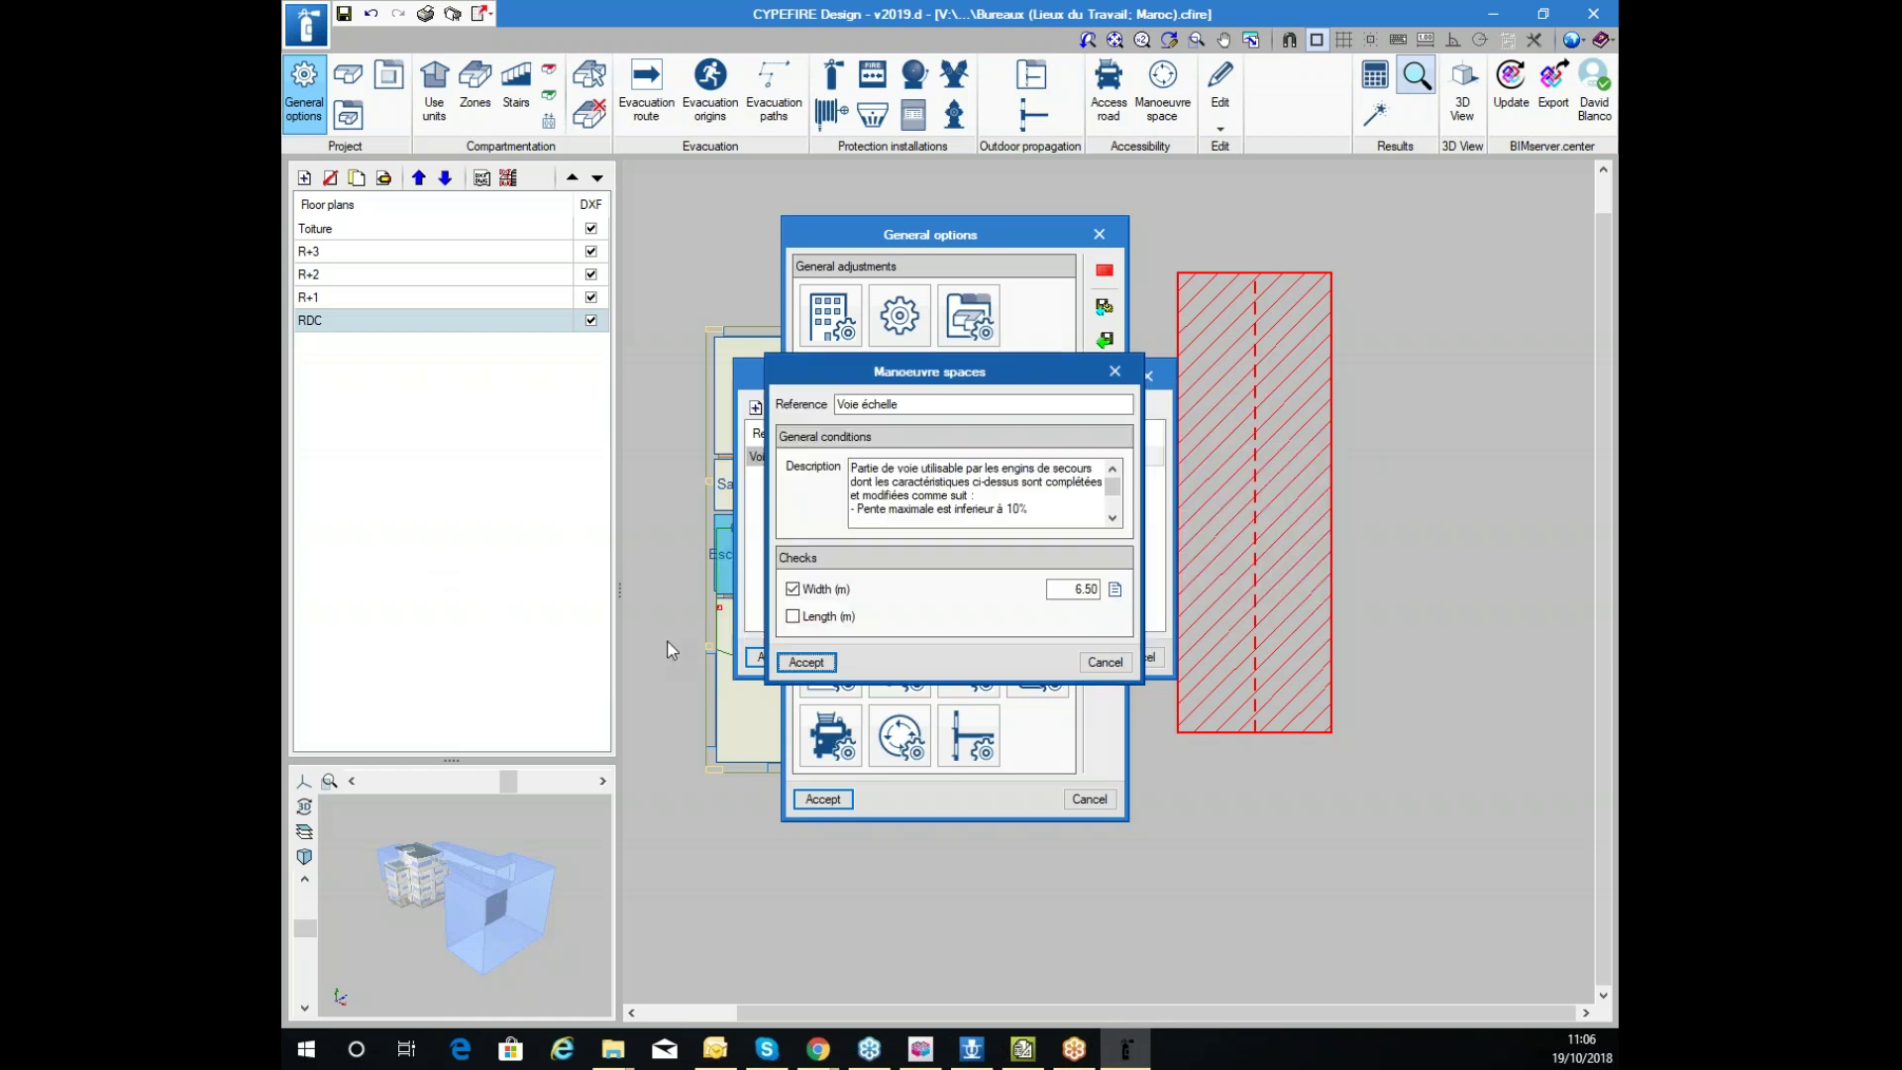
pyautogui.click(808, 665)
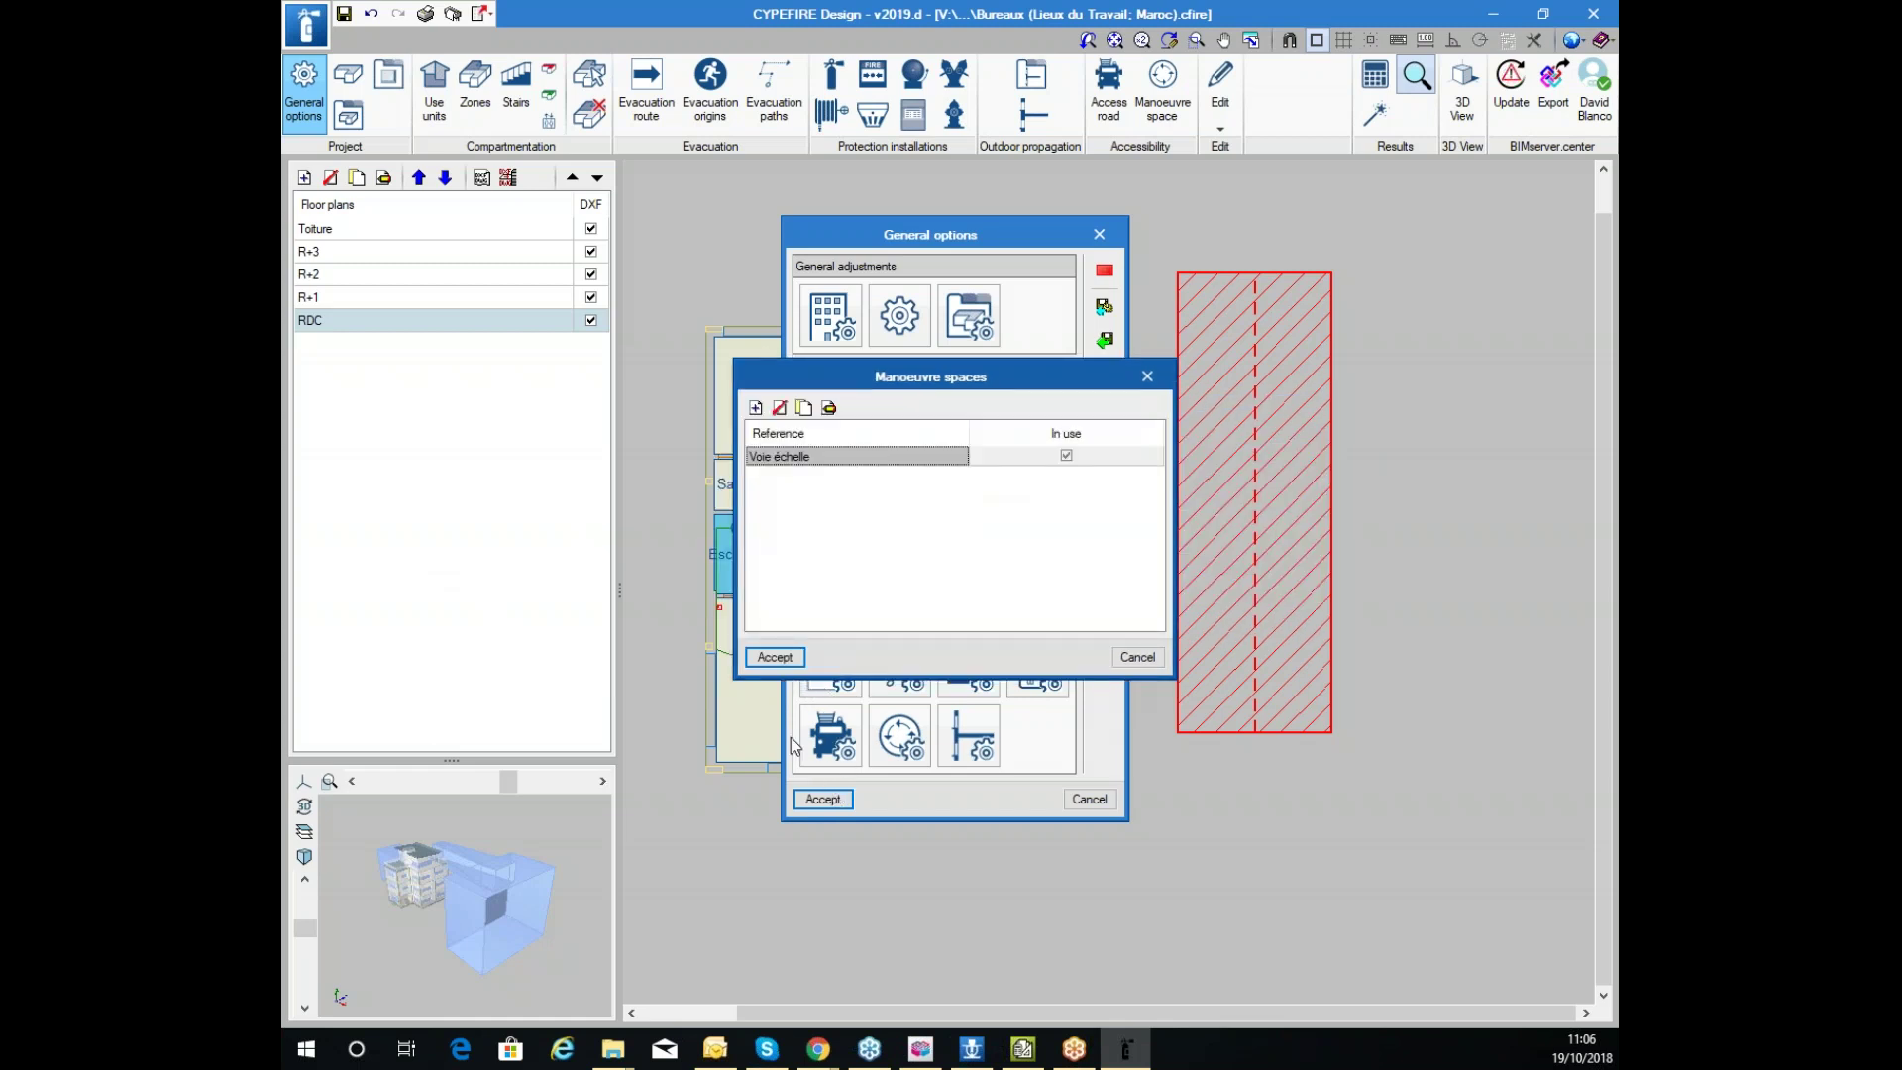
pyautogui.click(774, 657)
pyautogui.click(822, 799)
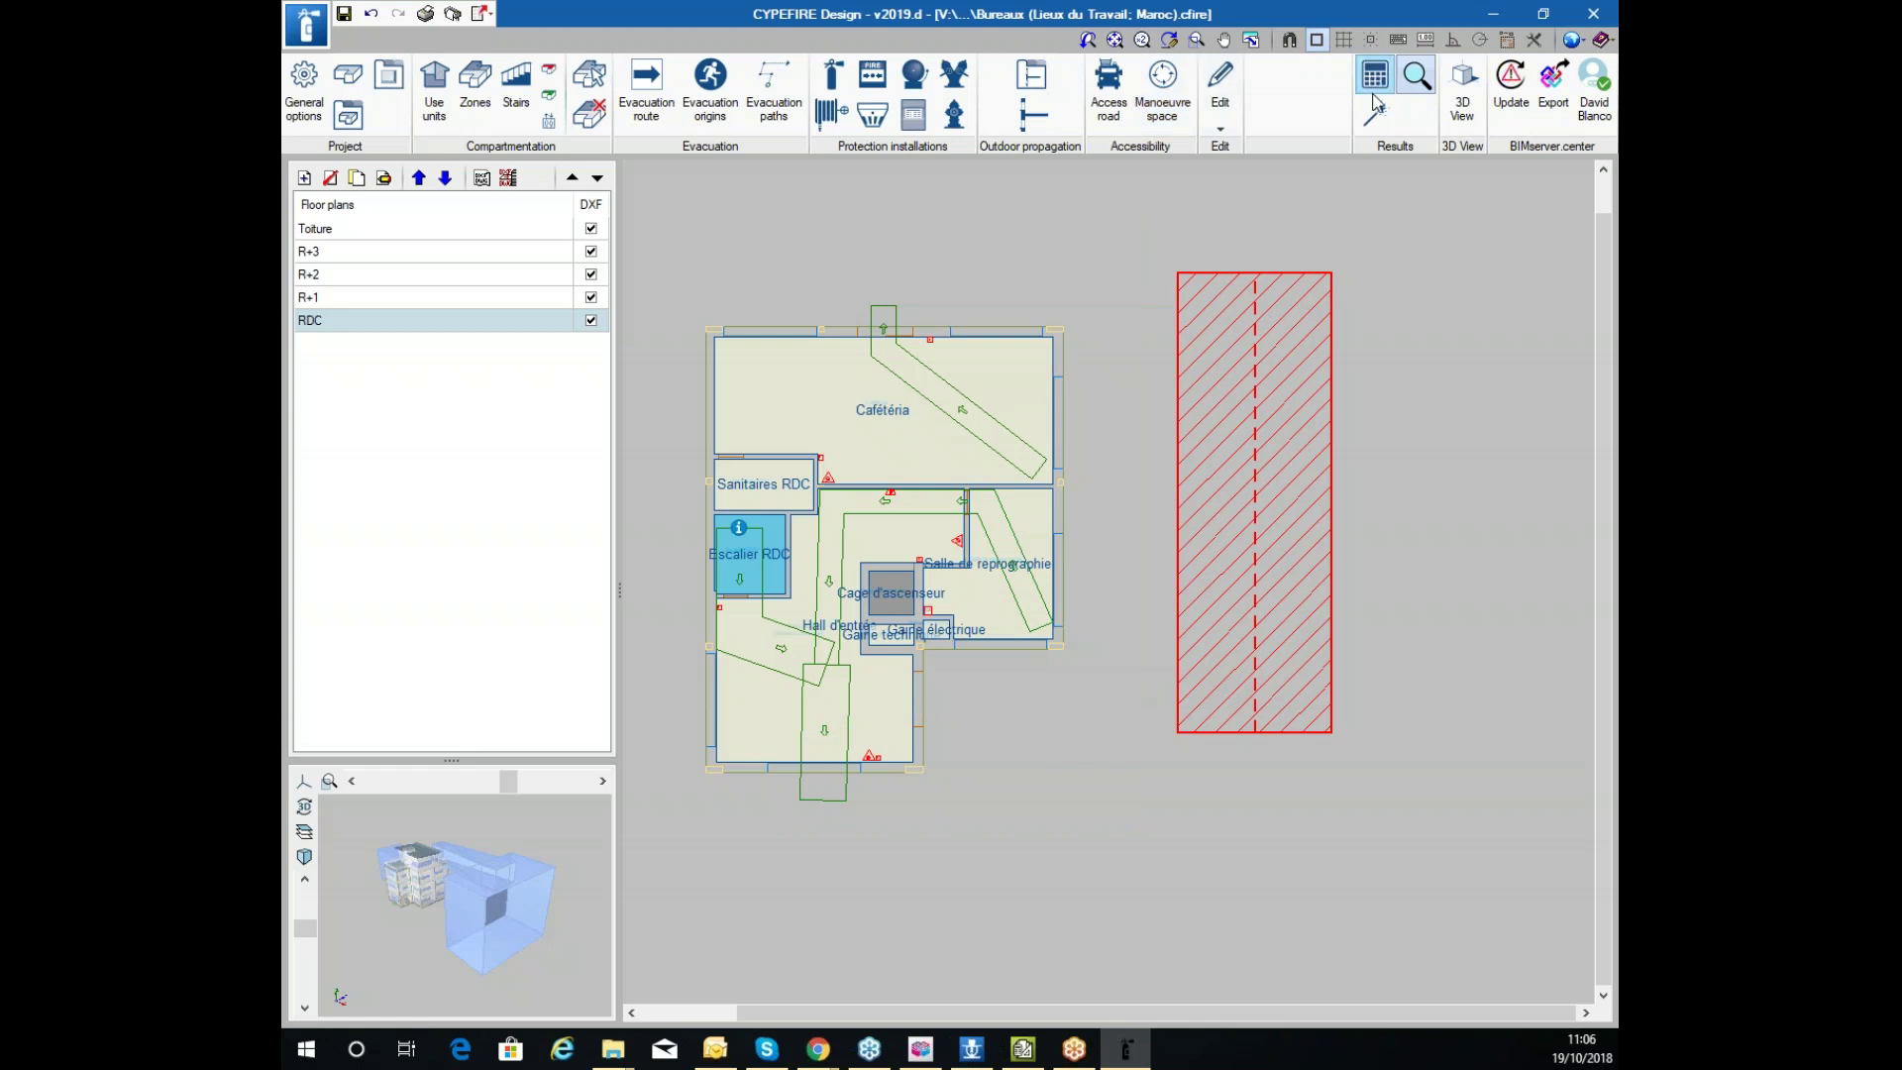
# Inspect the check on the manoeuvre space beside the building and set that space's width to 6.7 m
pyautogui.moveTo(1234, 457)
pyautogui.moveTo(1255, 504)
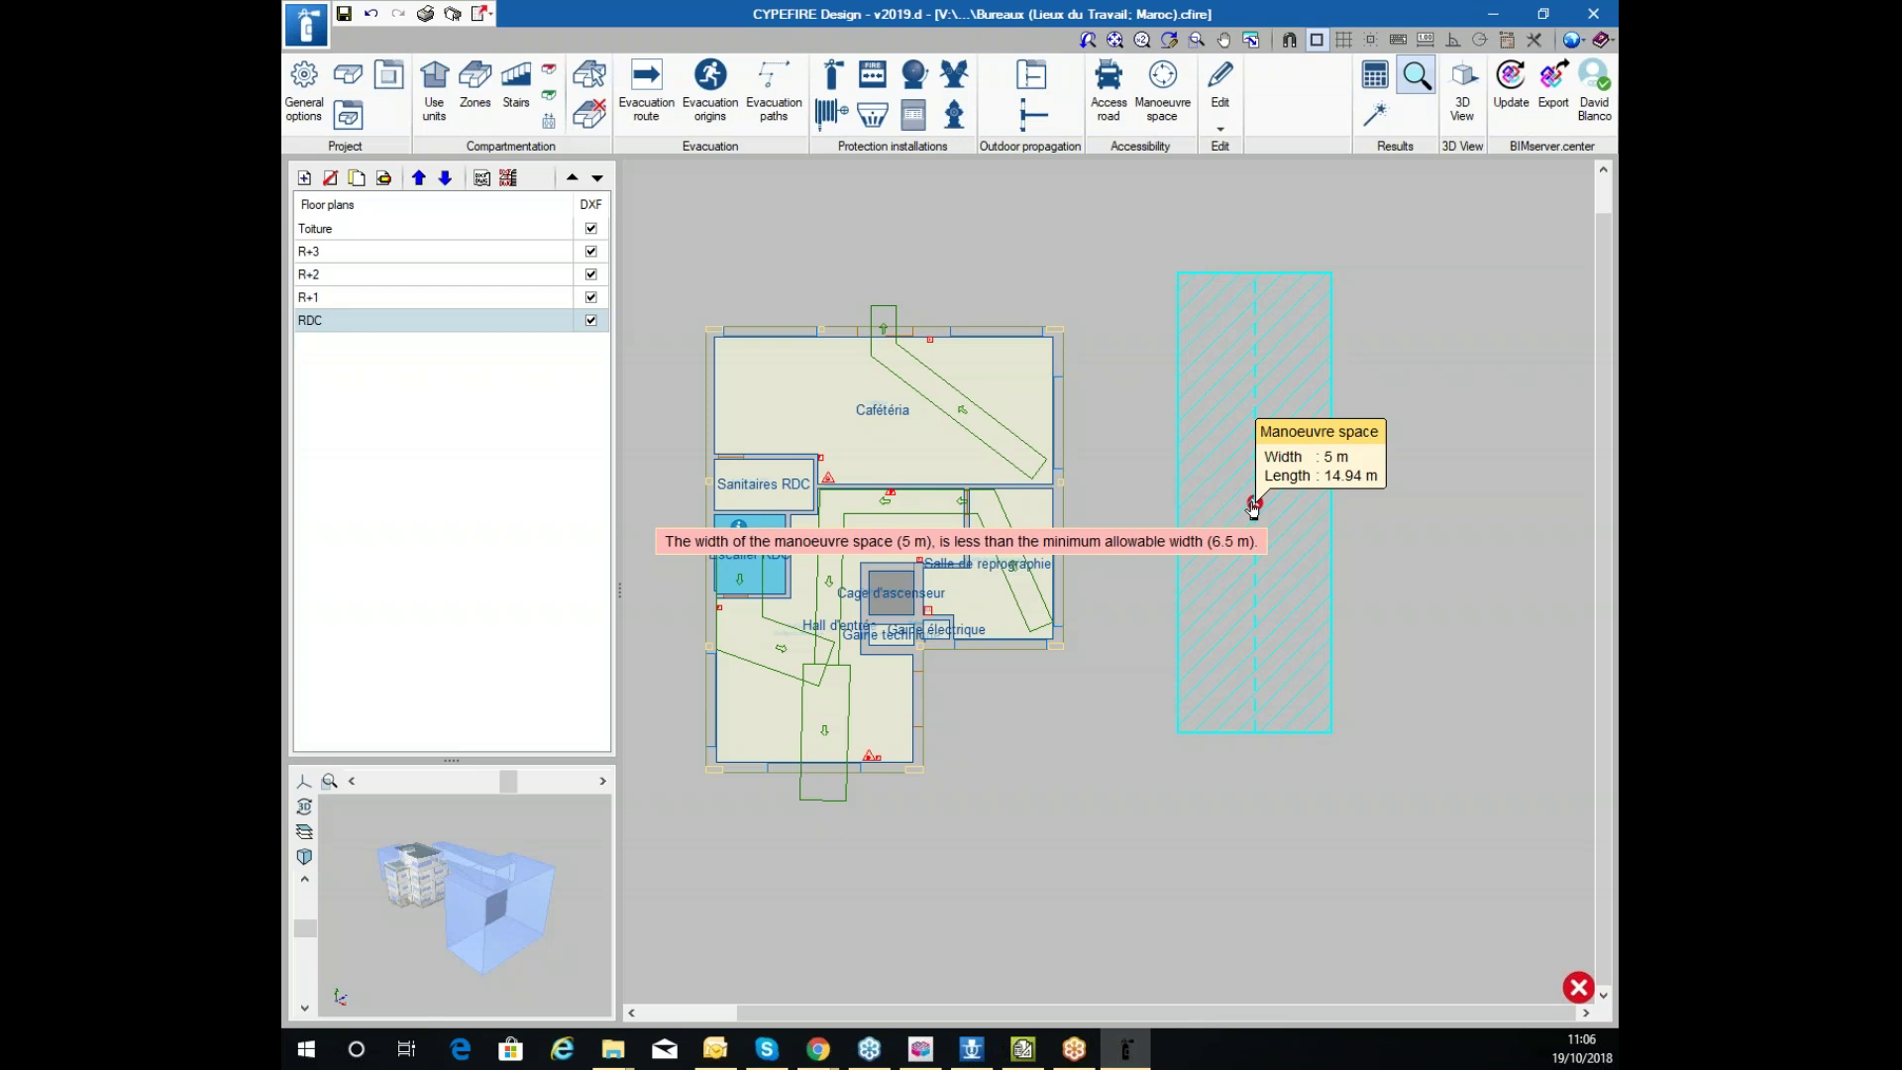
pyautogui.click(1253, 507)
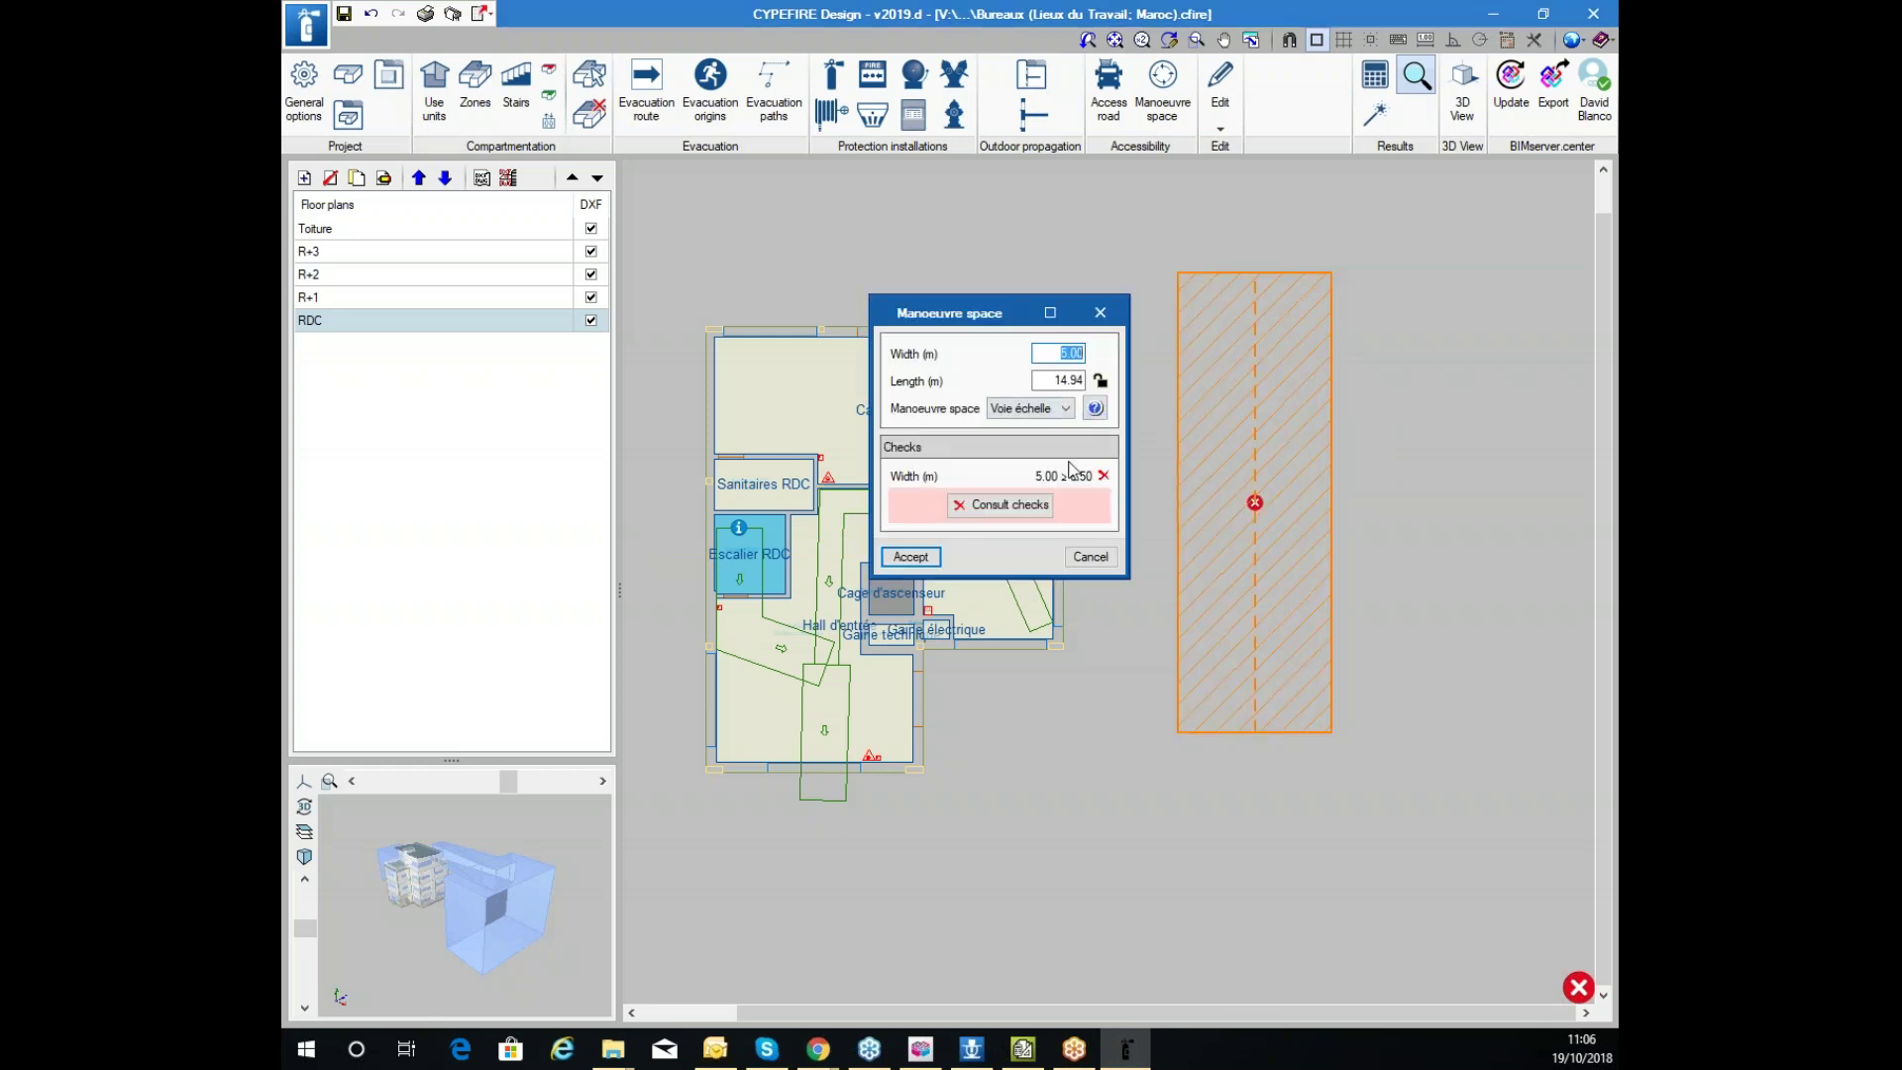
pyautogui.write('6.7')
pyautogui.press('Tab')
pyautogui.click(910, 557)
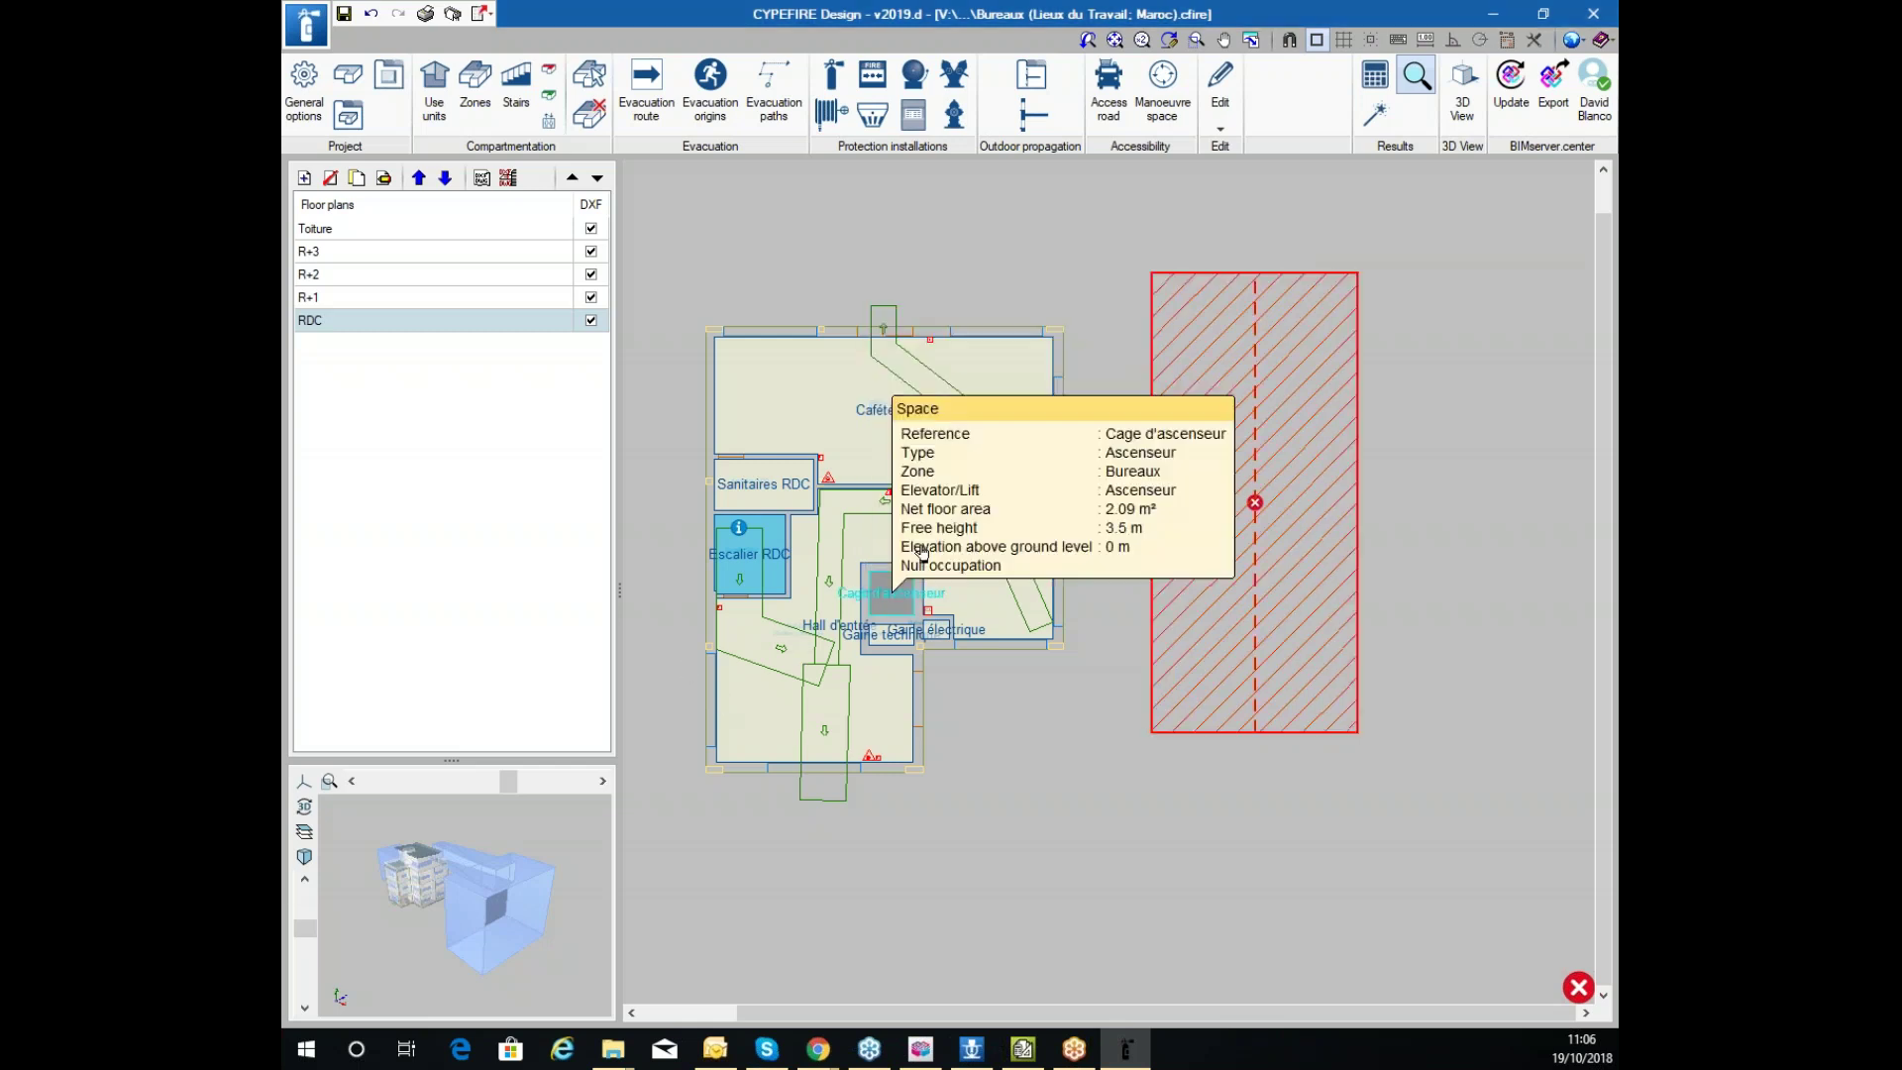
# Analyse the whole project and accept the analysis message
pyautogui.scroll(-1, 1228, 435)
pyautogui.click(1377, 79)
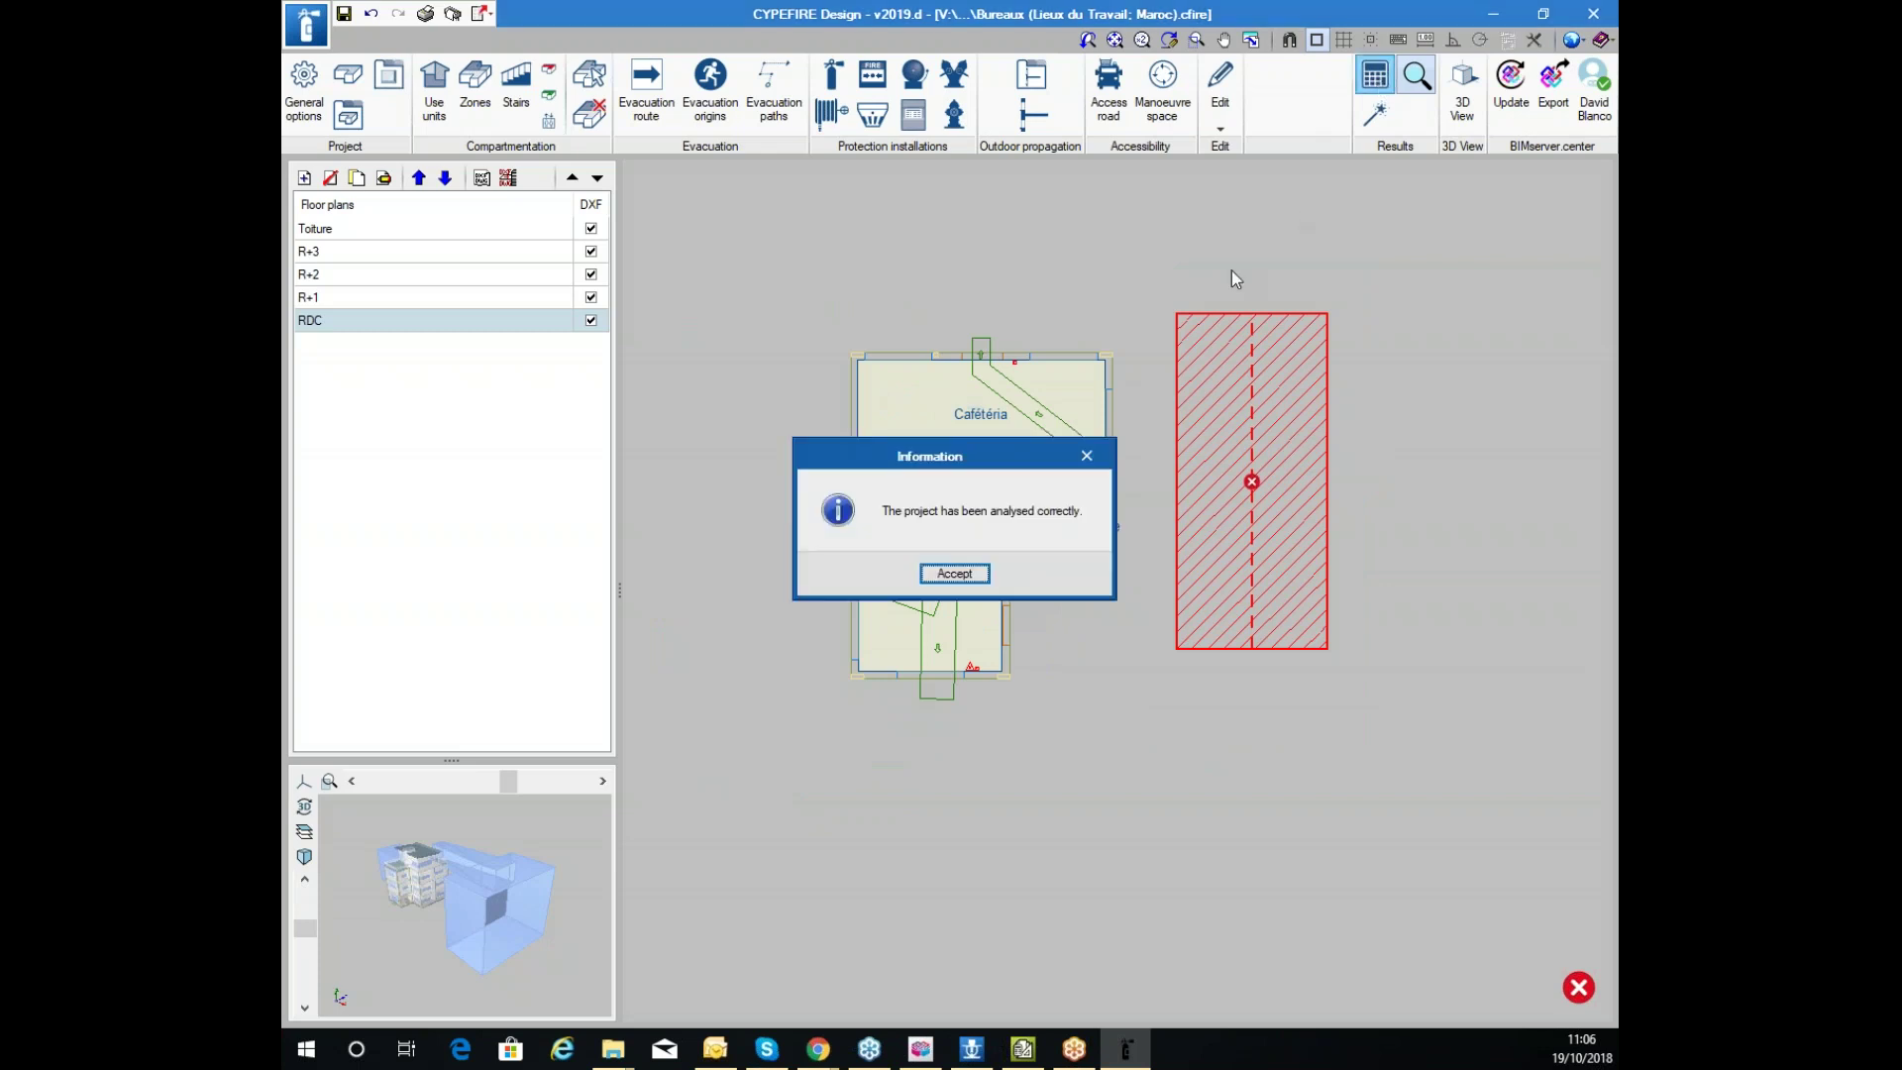
pyautogui.press('Return')
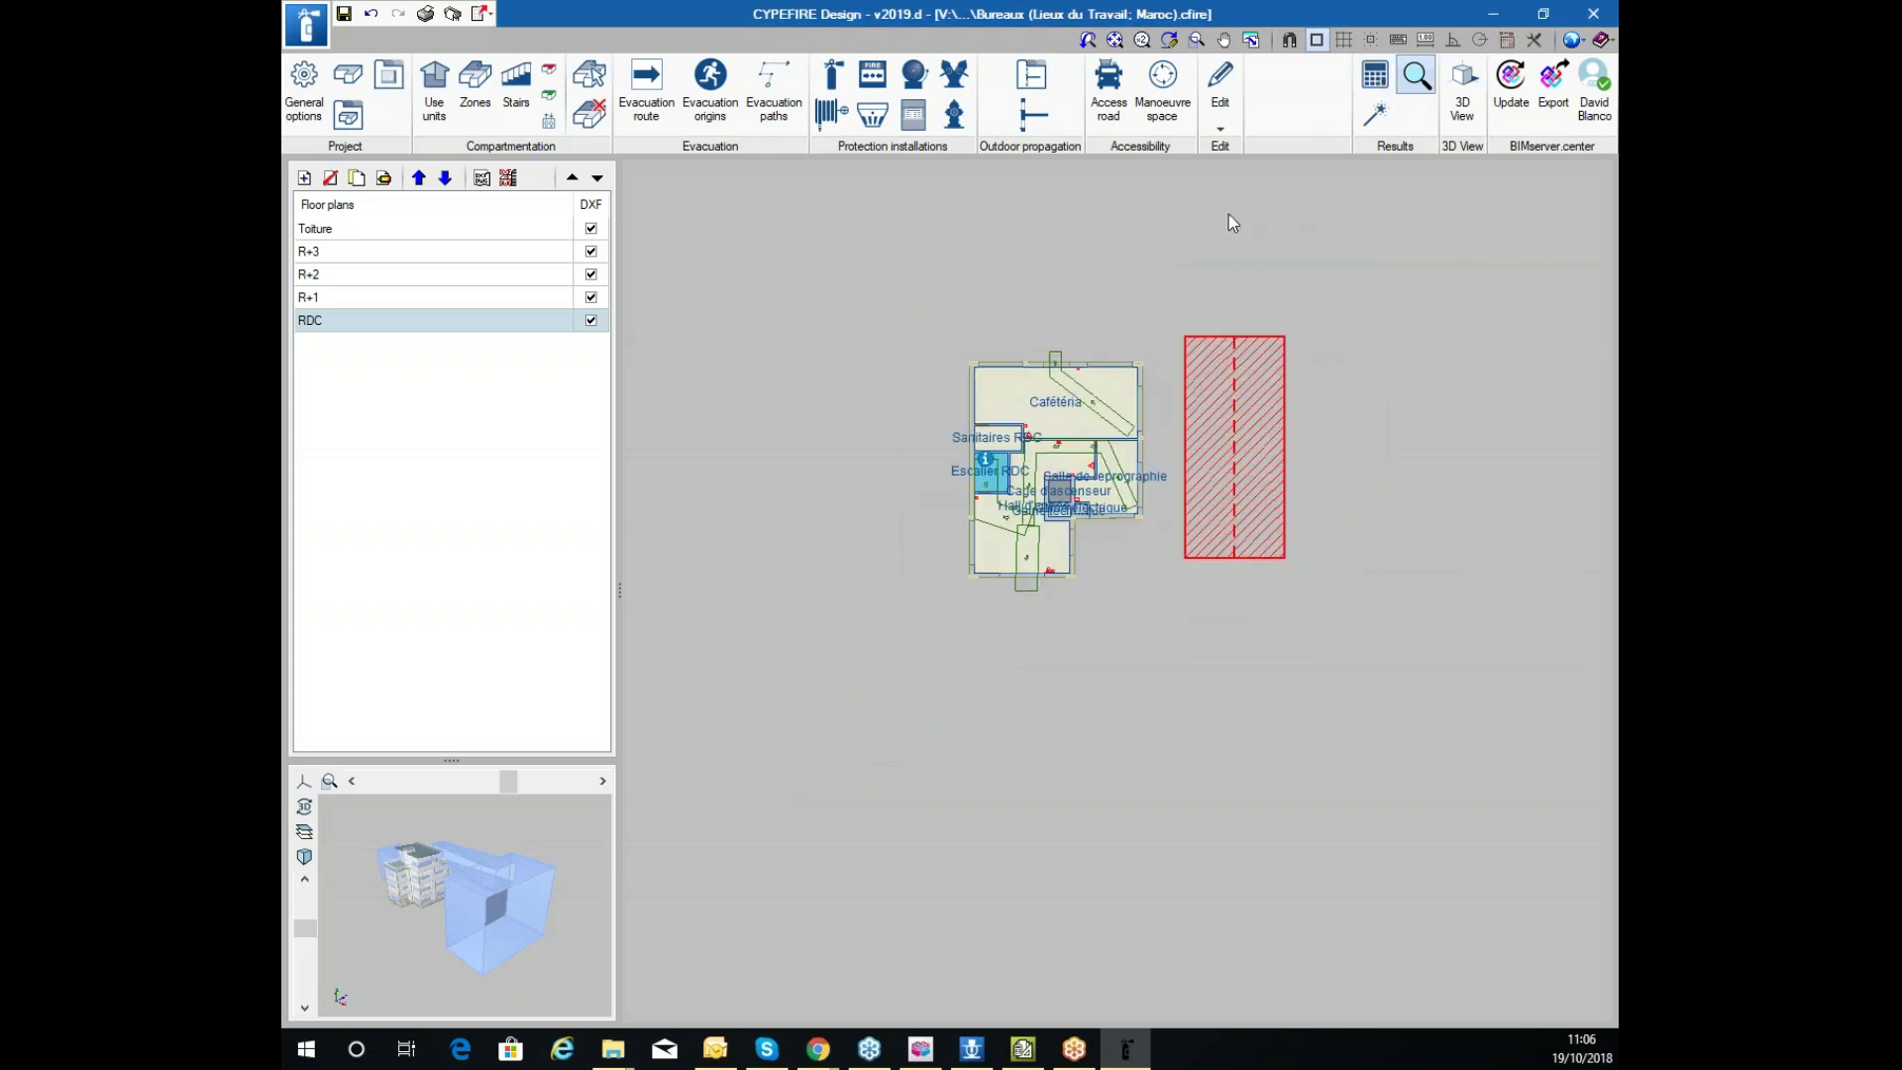
# Open the Checks report full size, review its checks and requirements tables, and close it
pyautogui.click(426, 13)
pyautogui.click(827, 597)
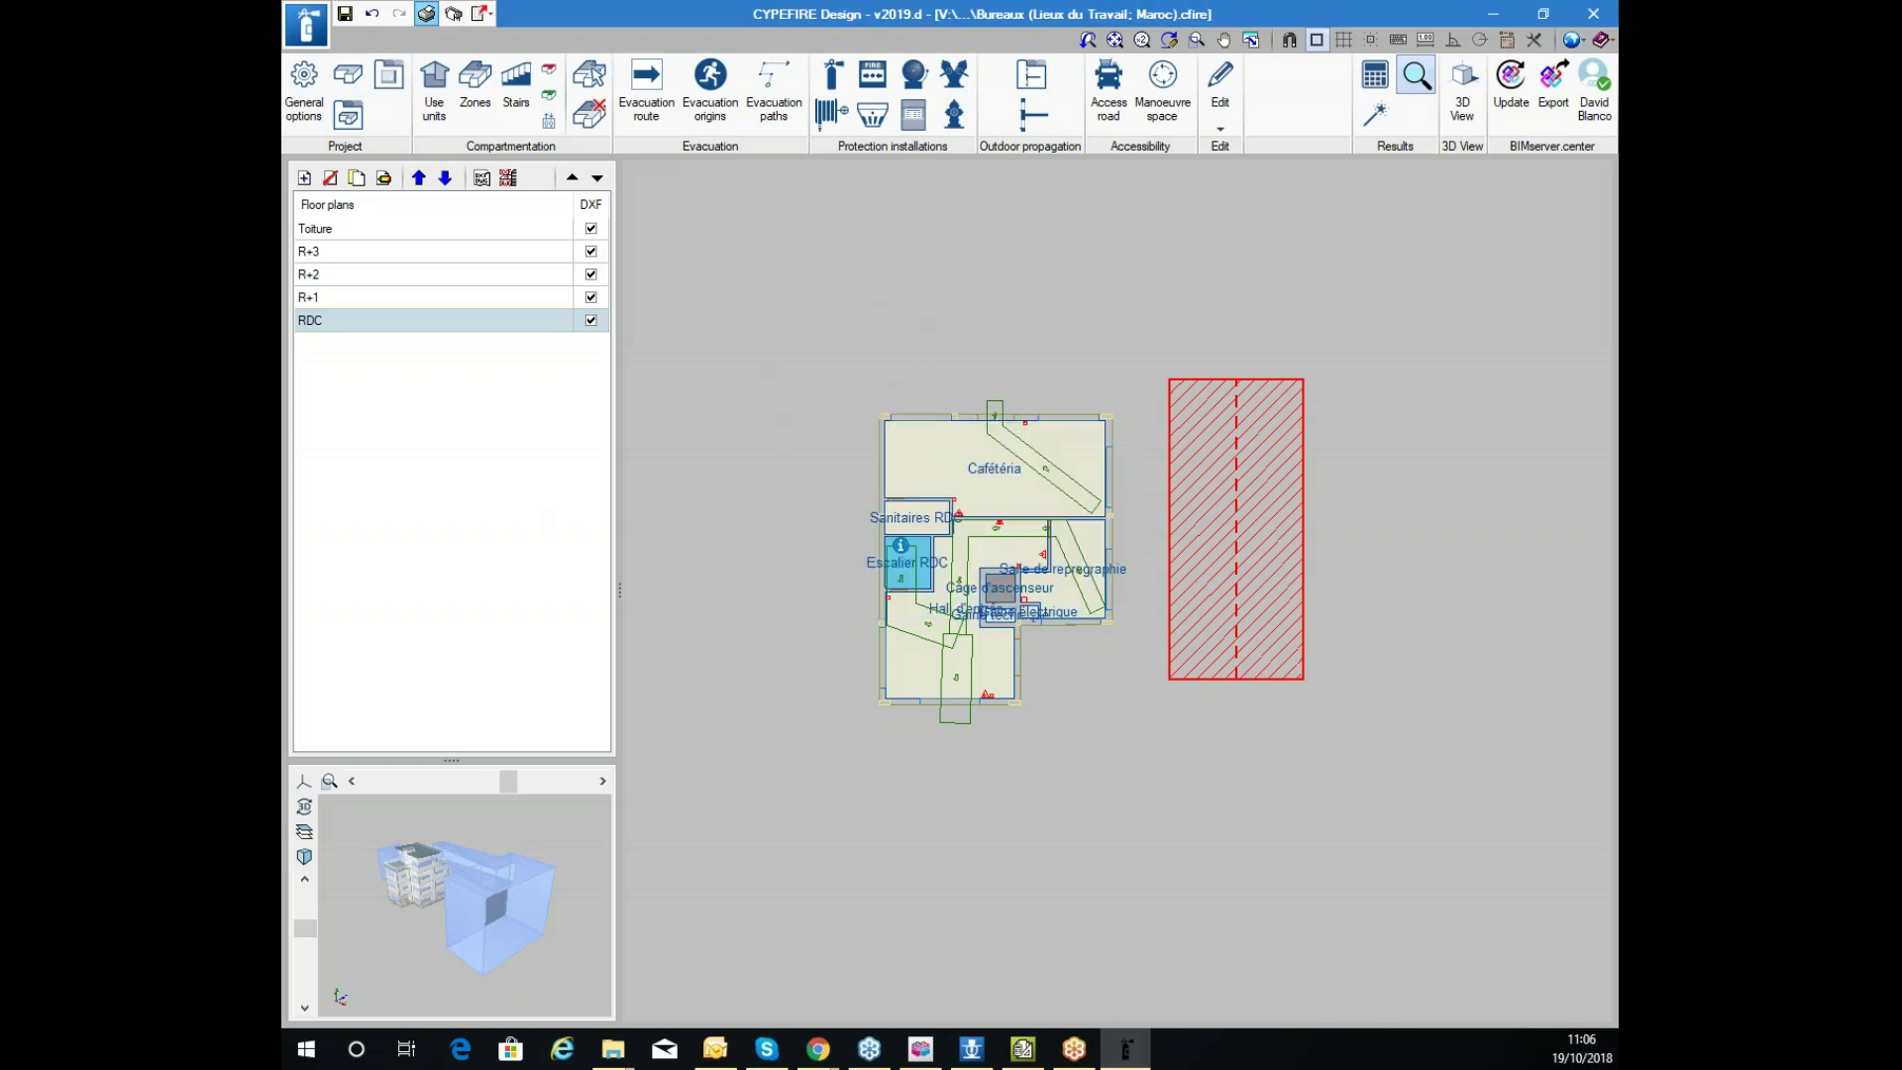
pyautogui.moveTo(283, 111); pyautogui.dragTo(696, 8)
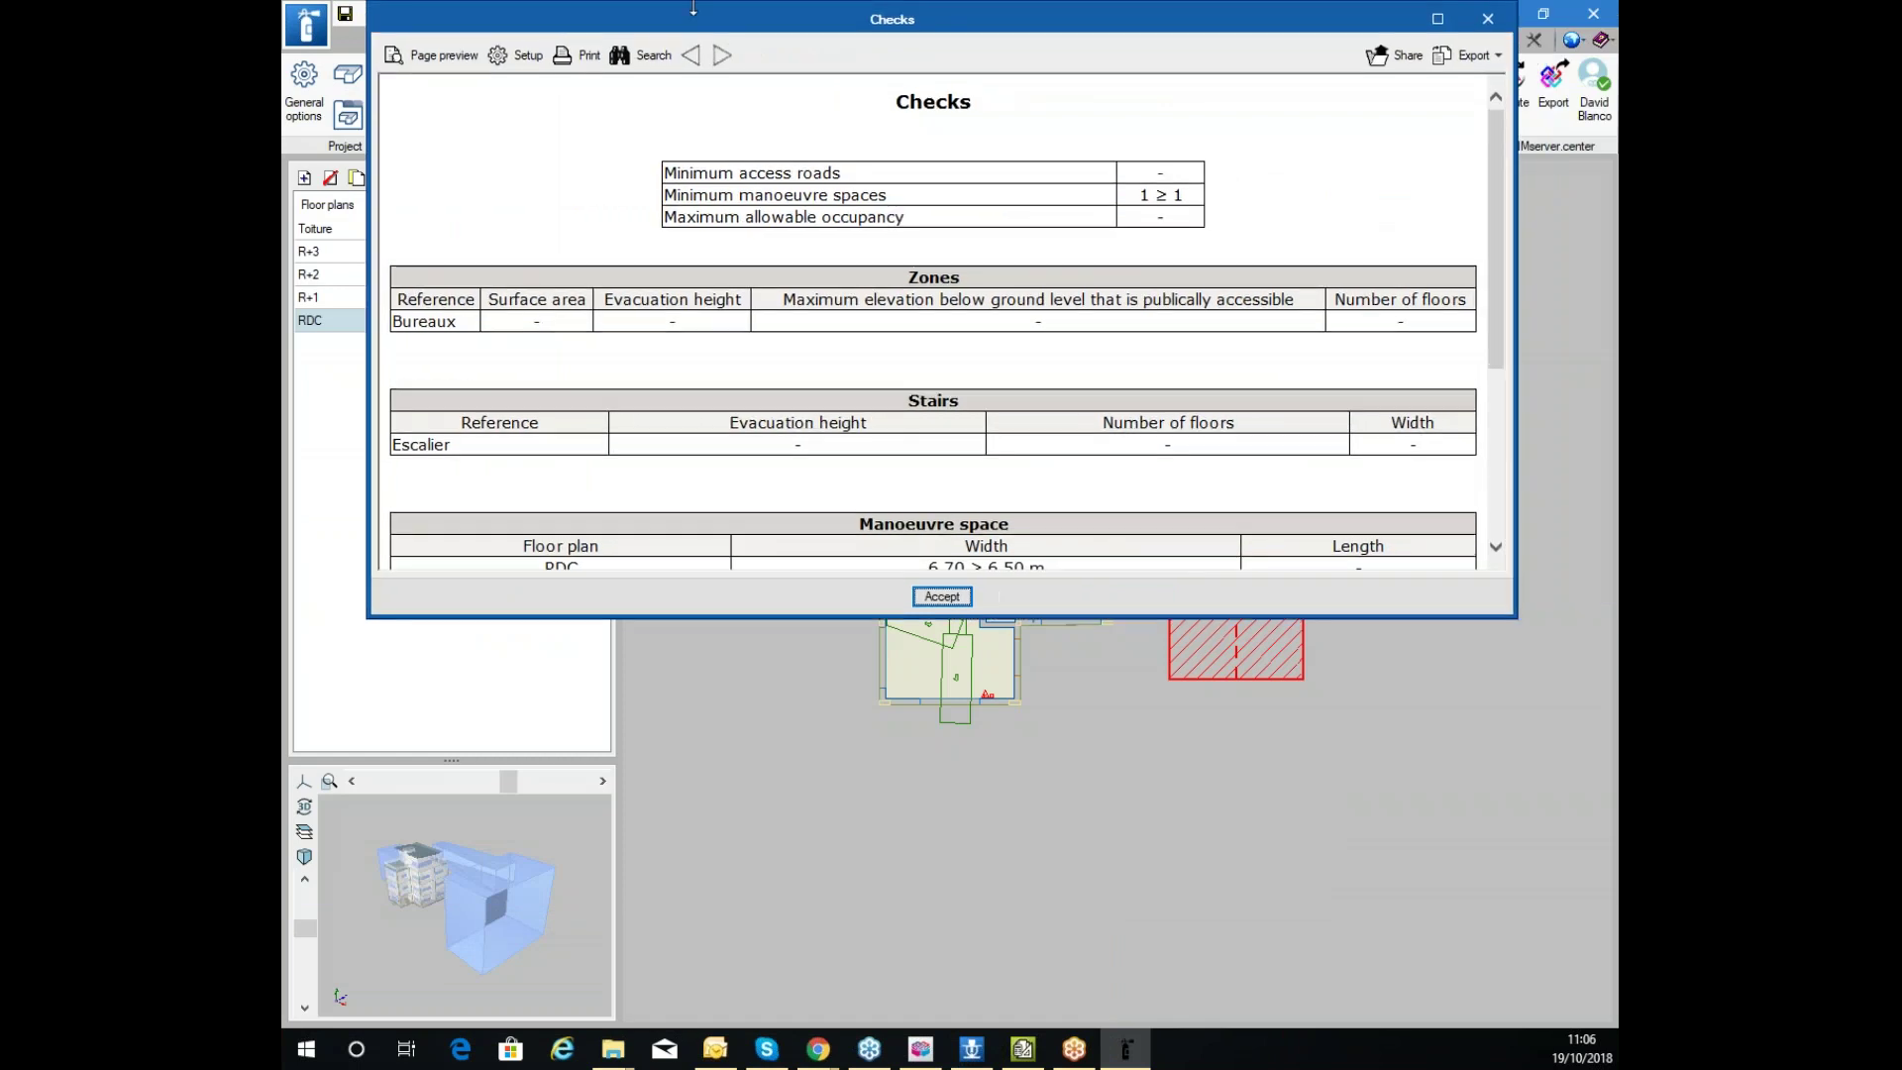
pyautogui.click(1437, 19)
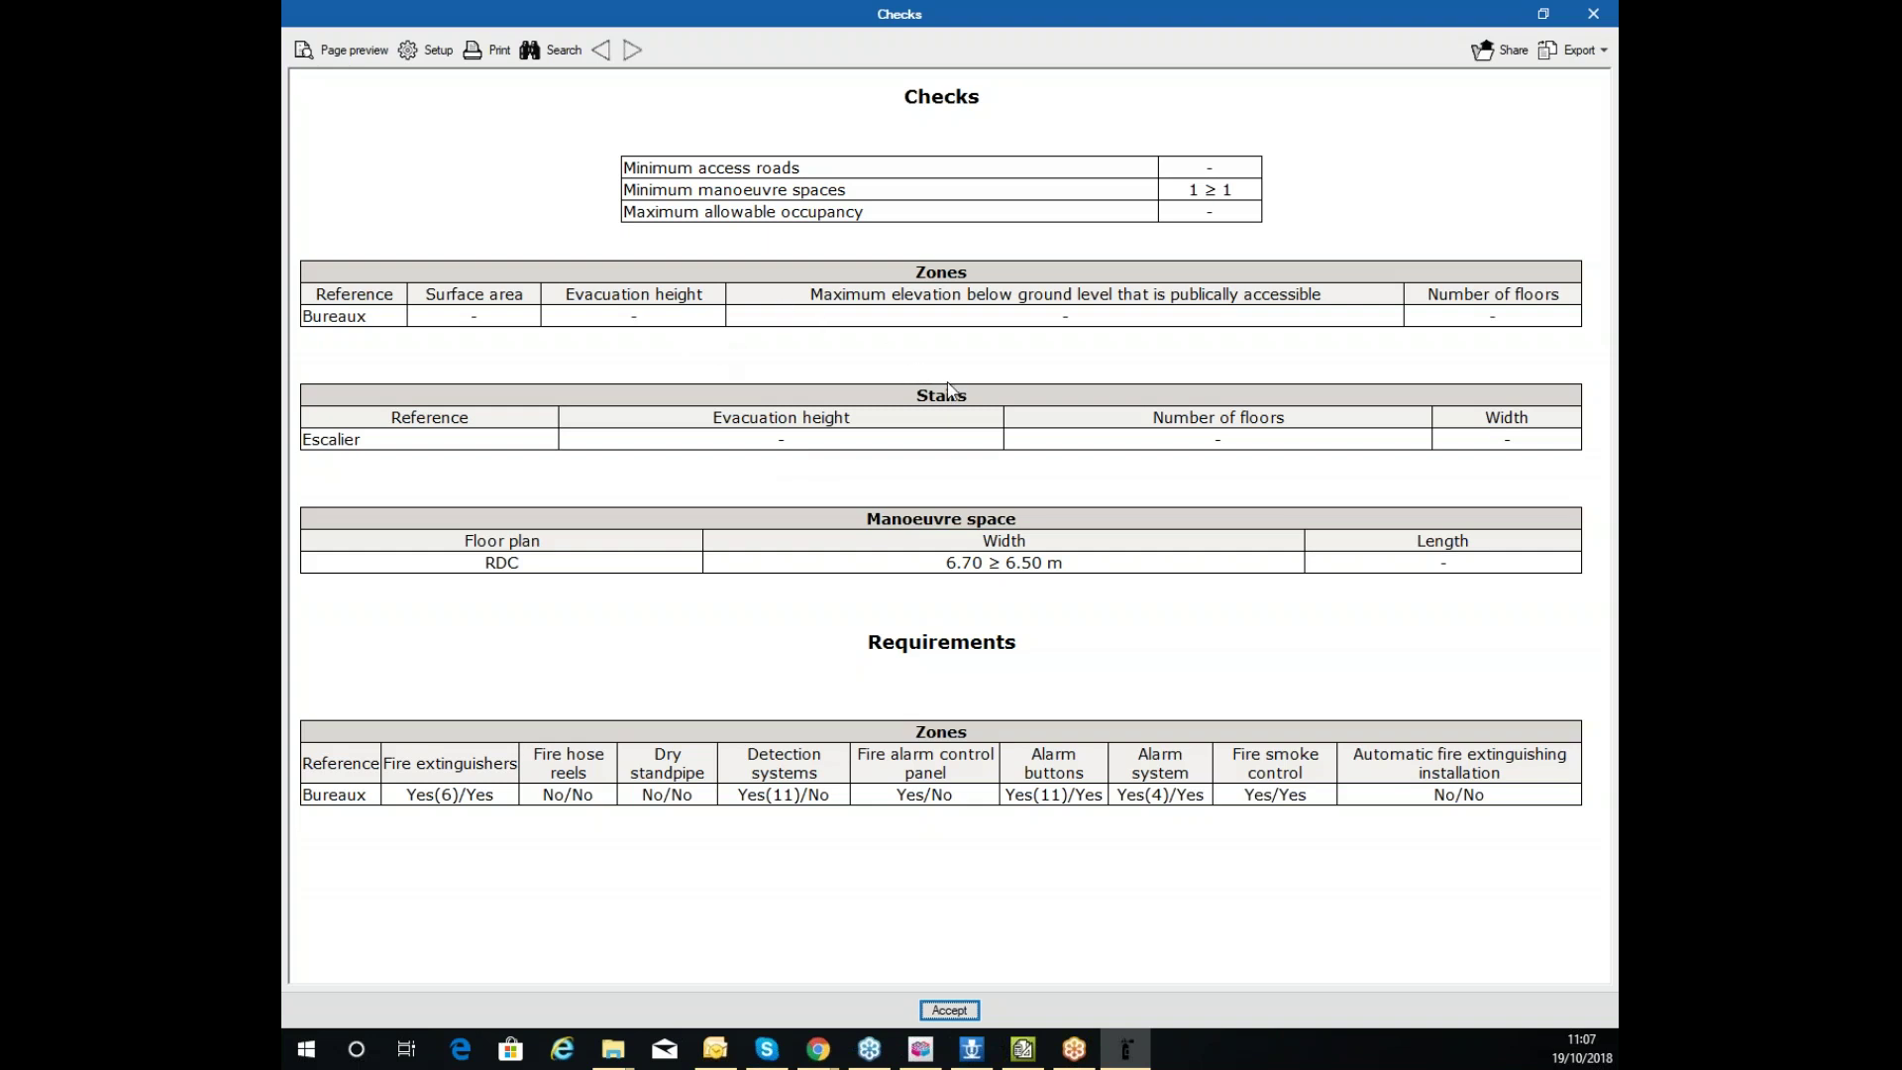
pyautogui.click(949, 1009)
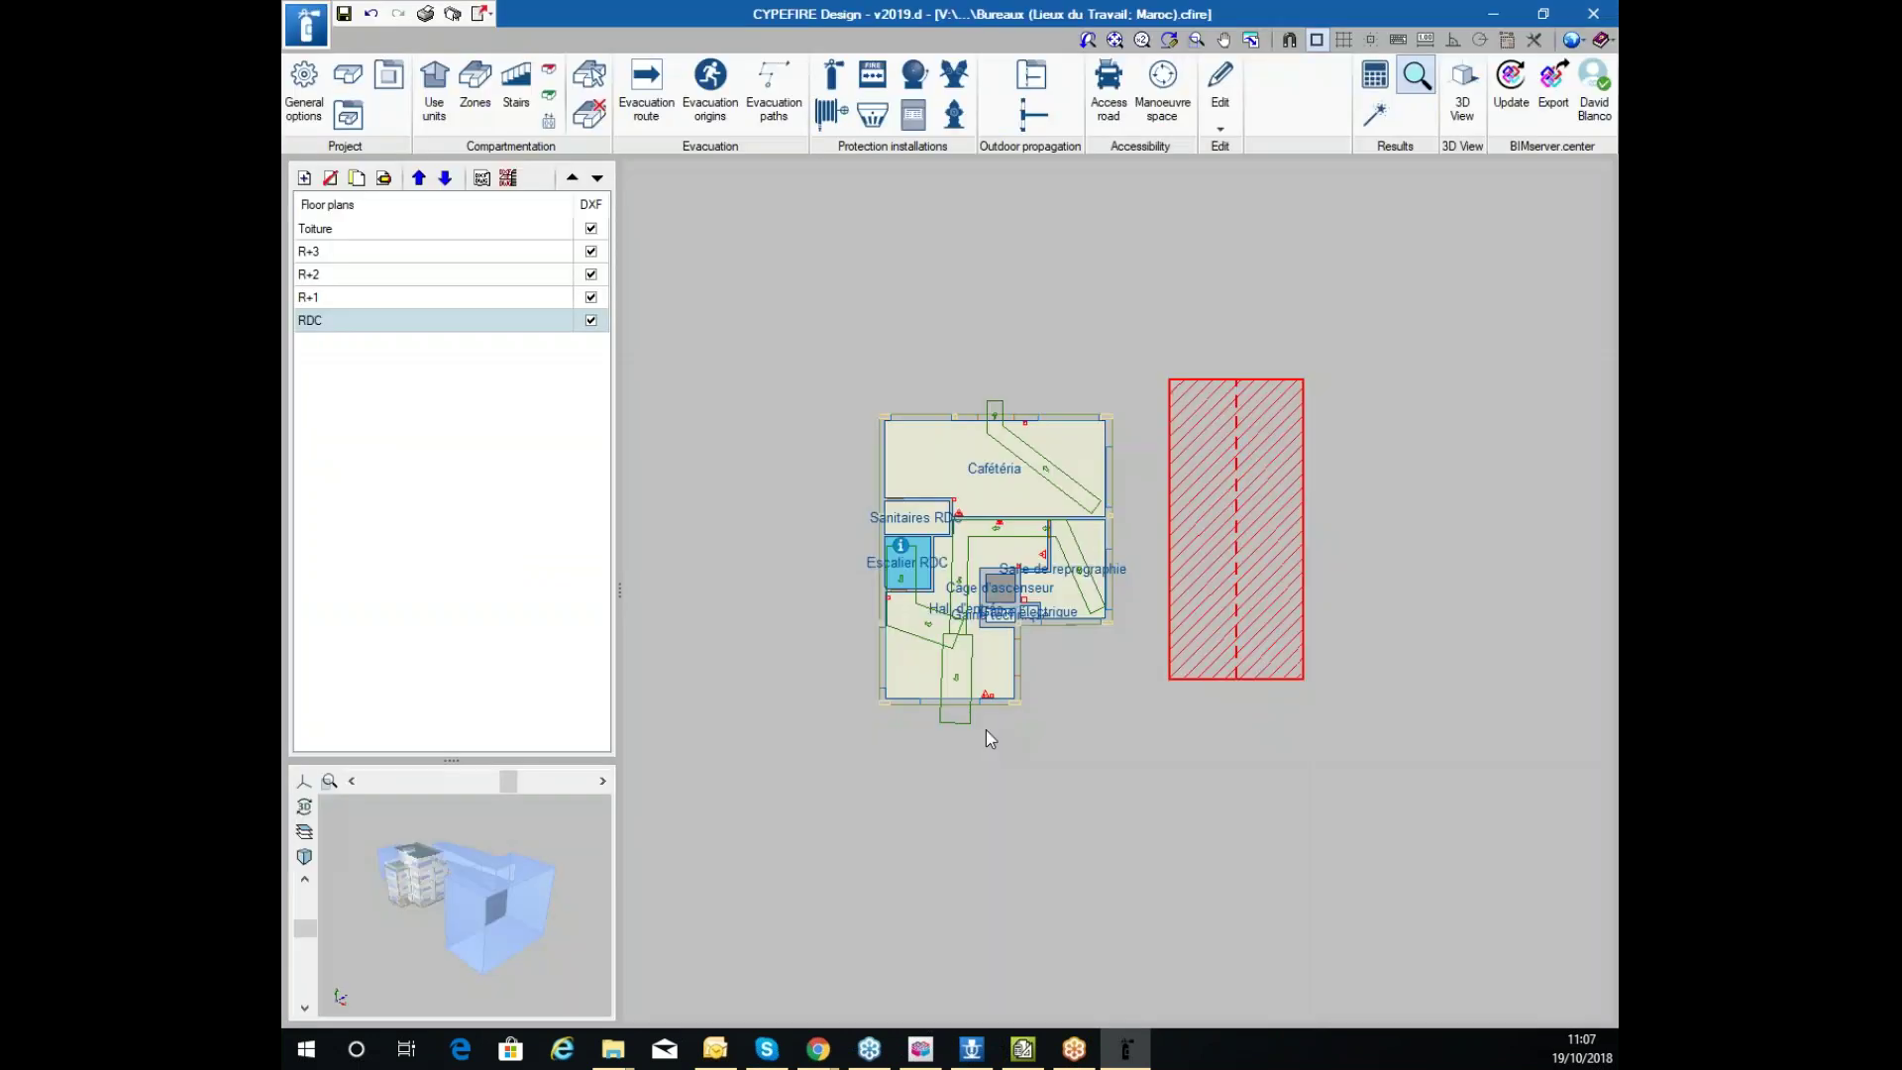
# Open the Project report full size, read its sections from zones to manoeuvre spaces, and close it
pyautogui.click(425, 13)
pyautogui.doubleClick(923, 475)
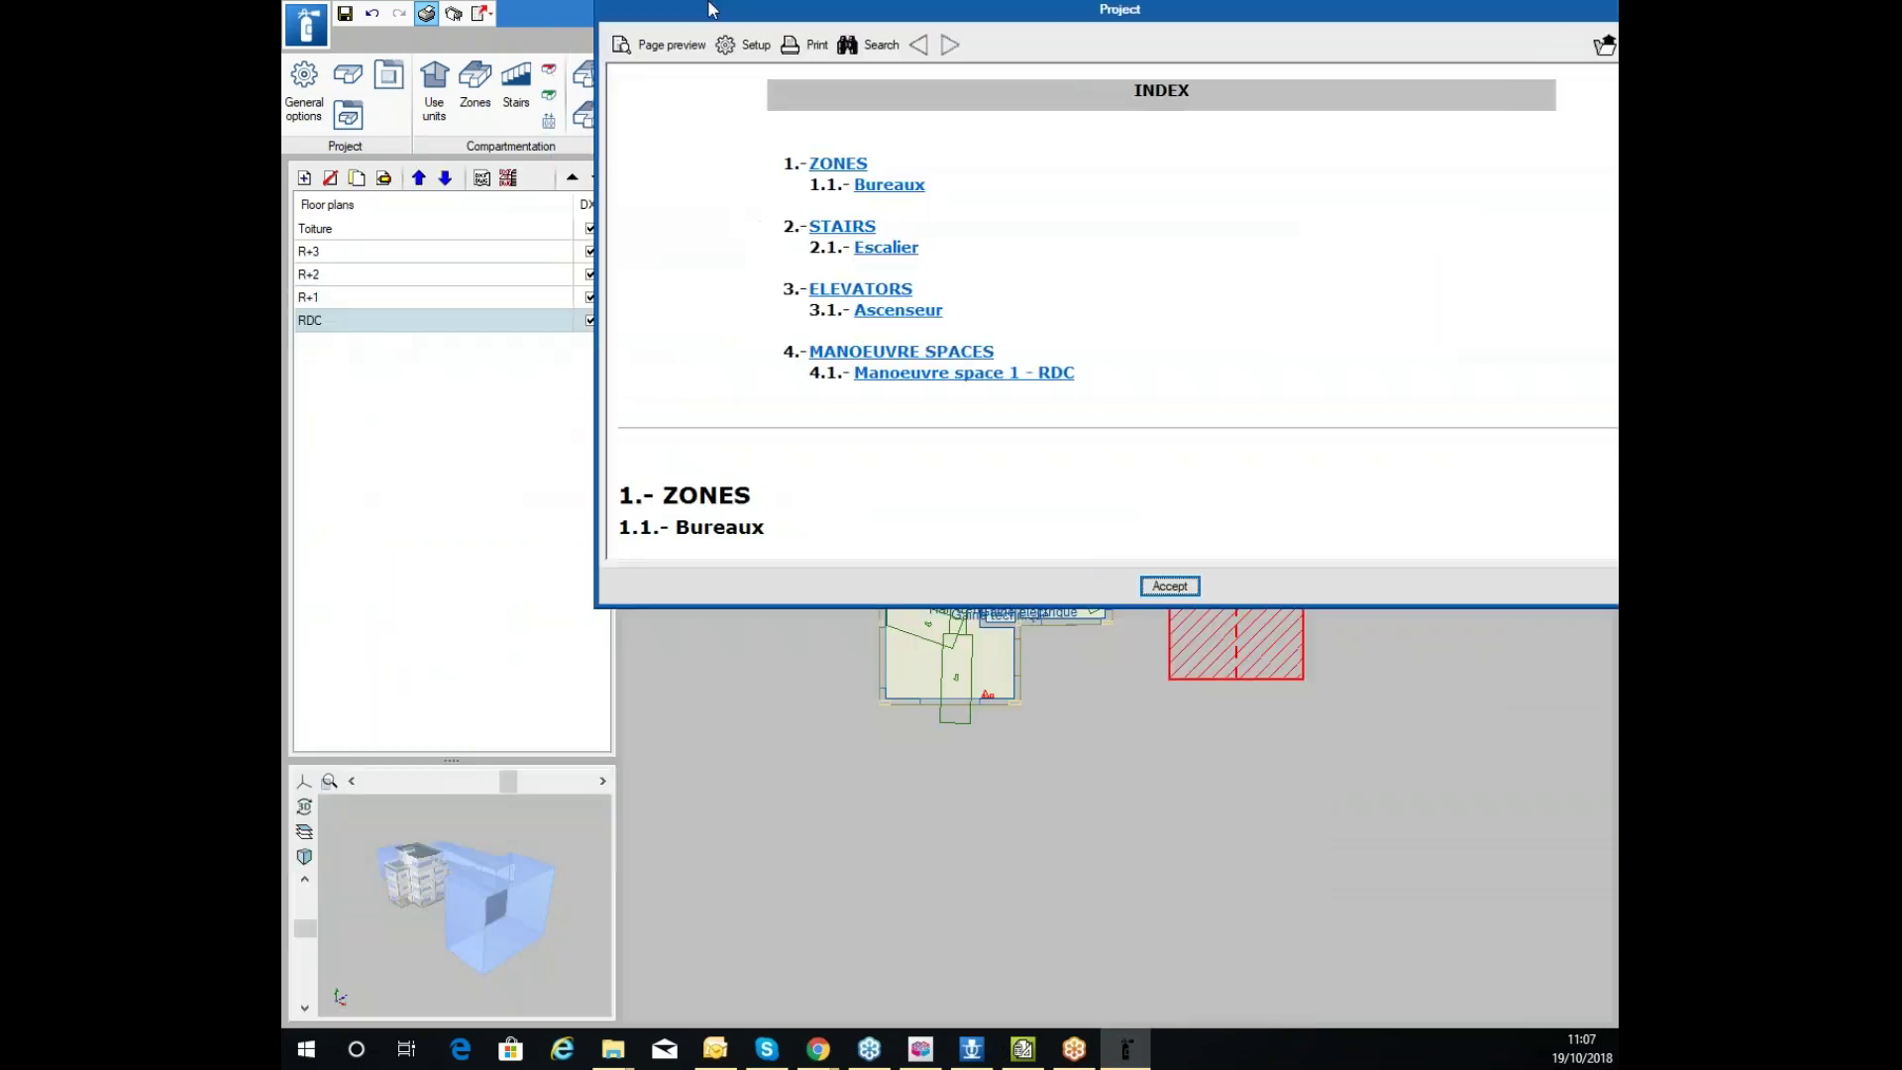
pyautogui.scroll(-5, 595, 258)
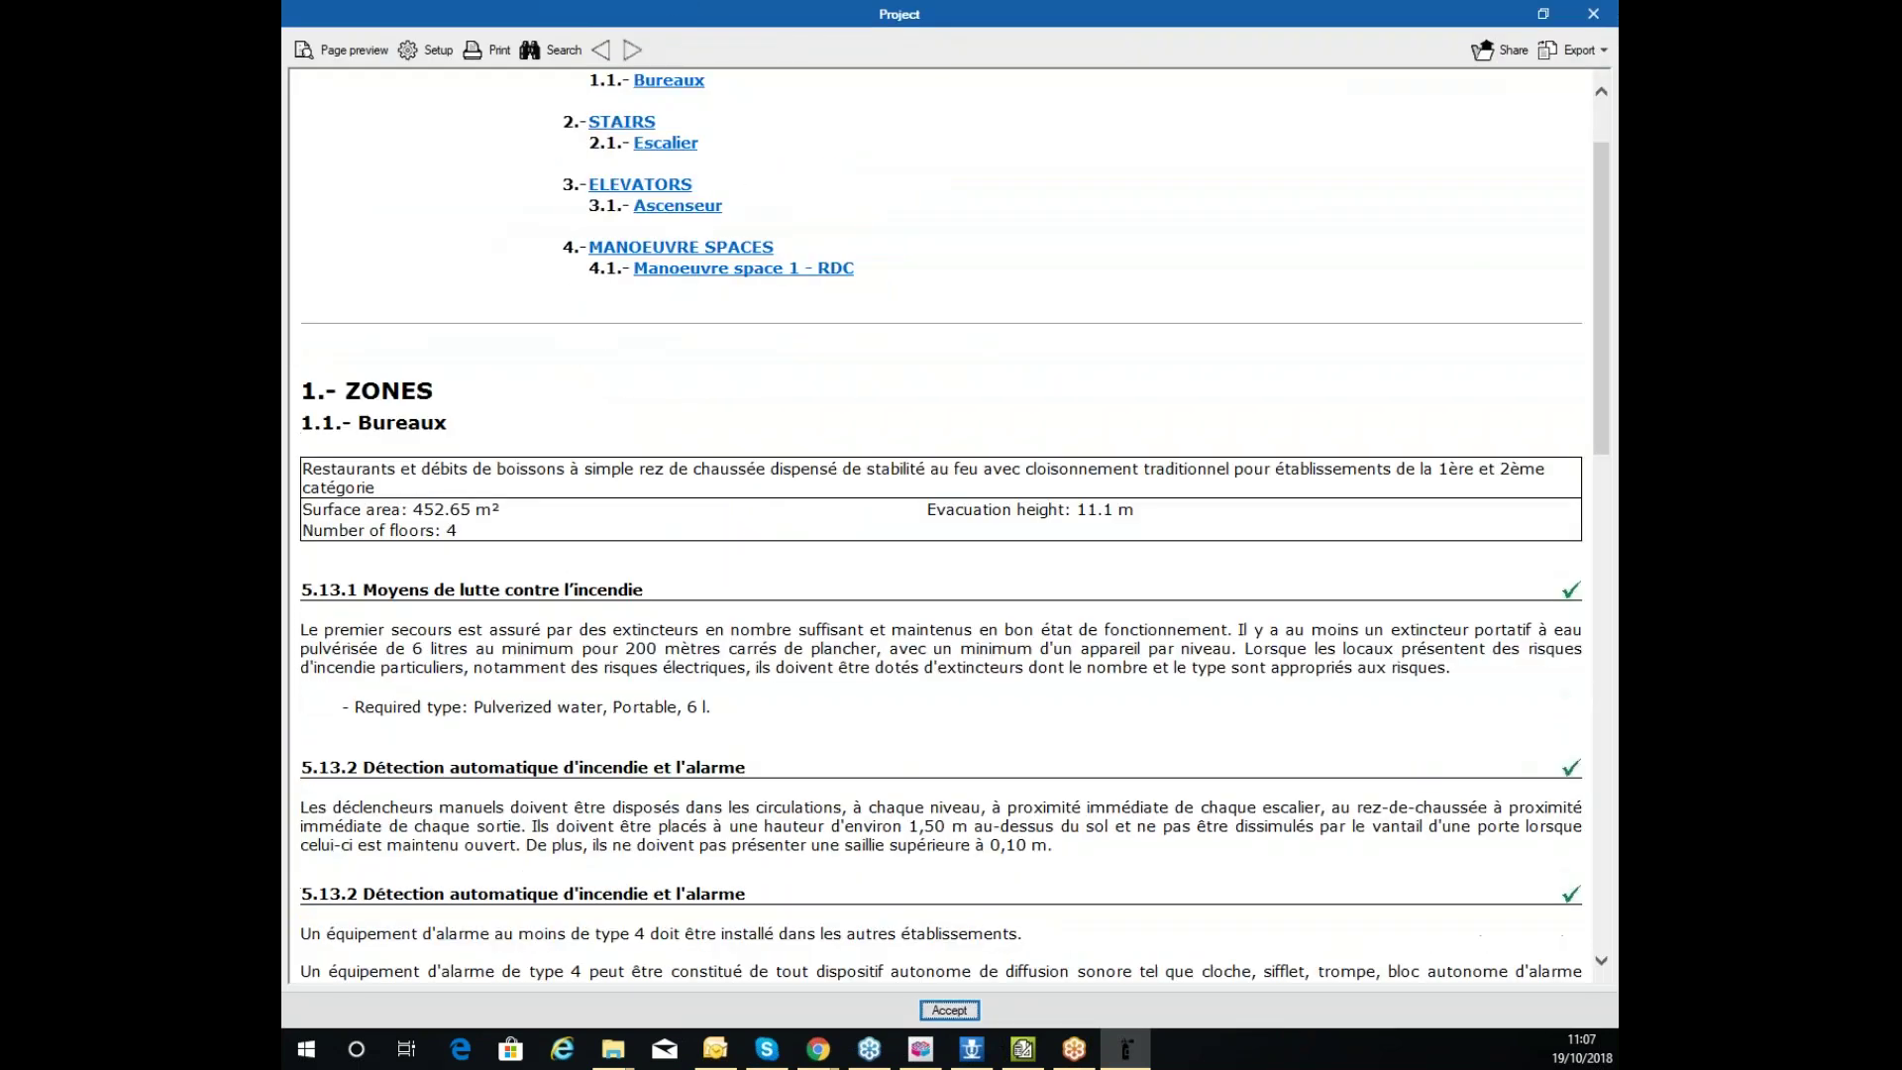
pyautogui.scroll(1, 732, 276)
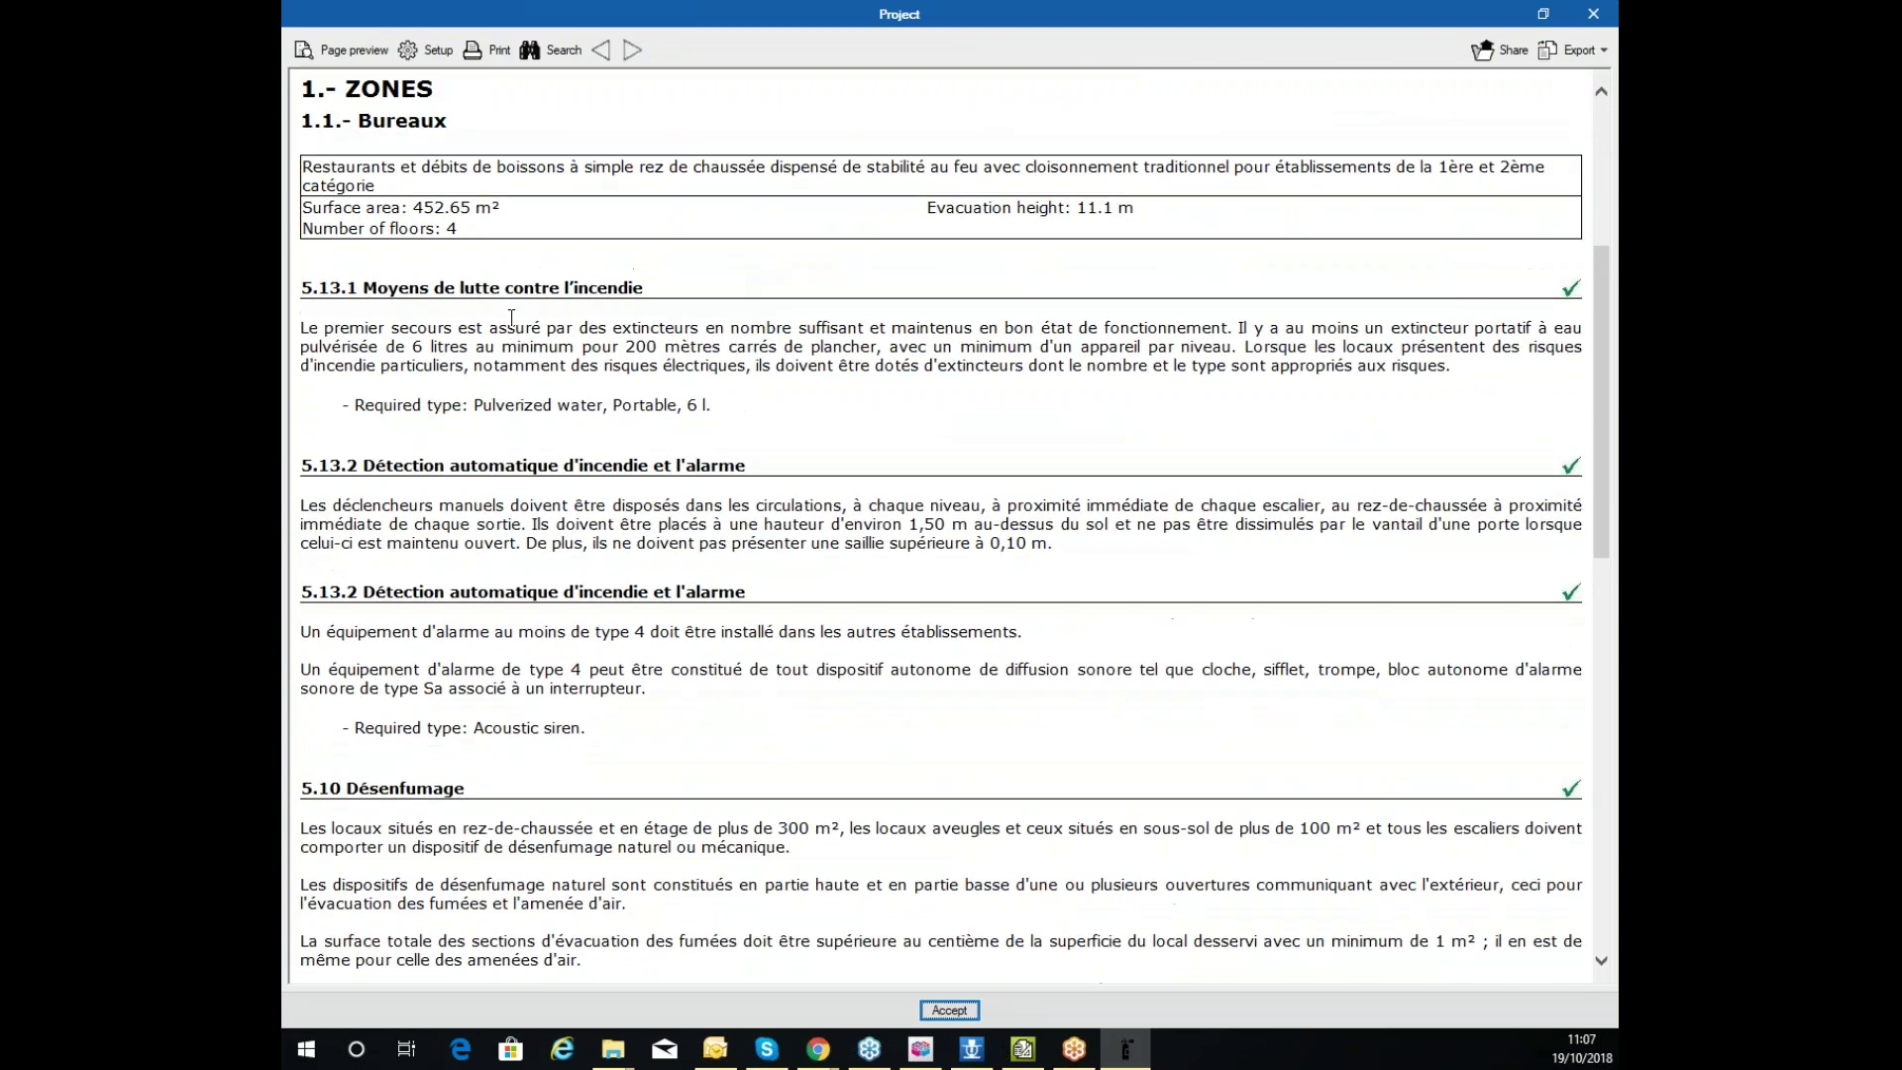
pyautogui.moveTo(311, 322); pyautogui.dragTo(801, 366)
pyautogui.click(800, 367)
pyautogui.scroll(-10, 800, 366)
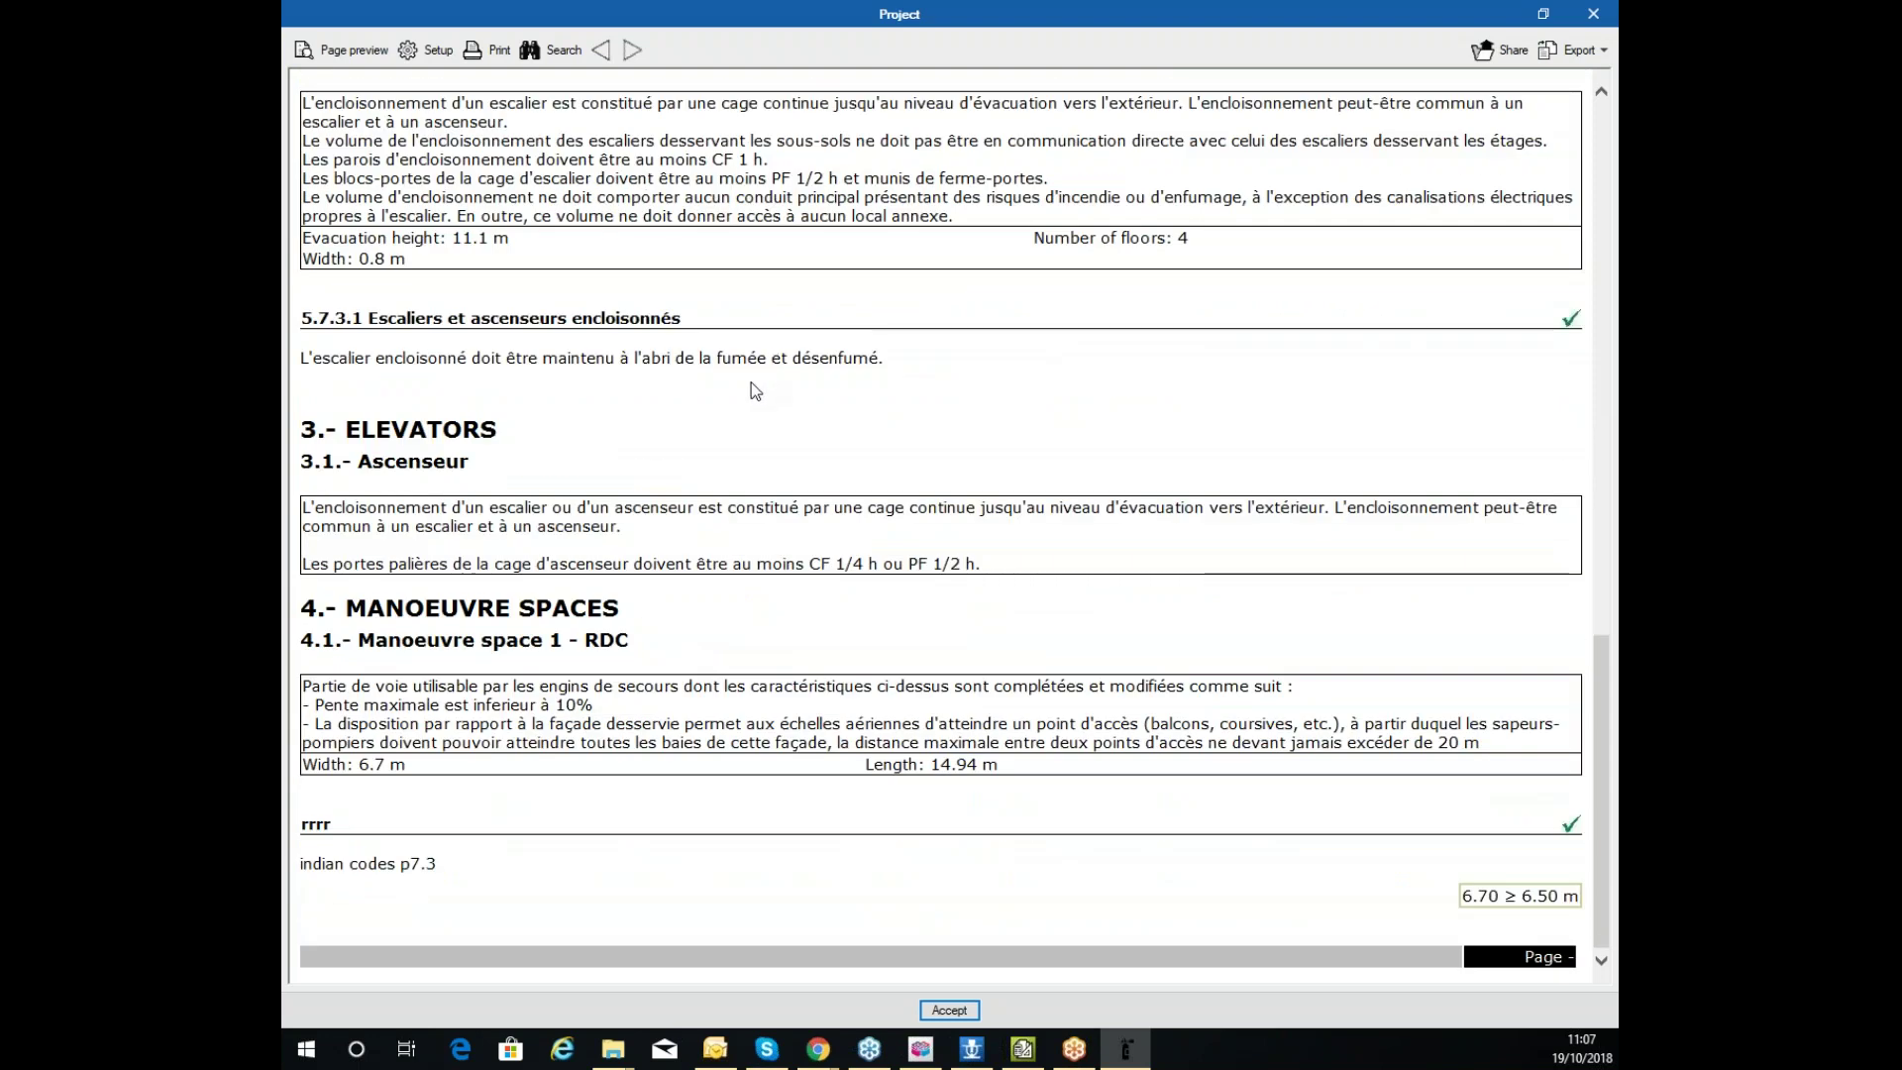
pyautogui.scroll(12, 751, 386)
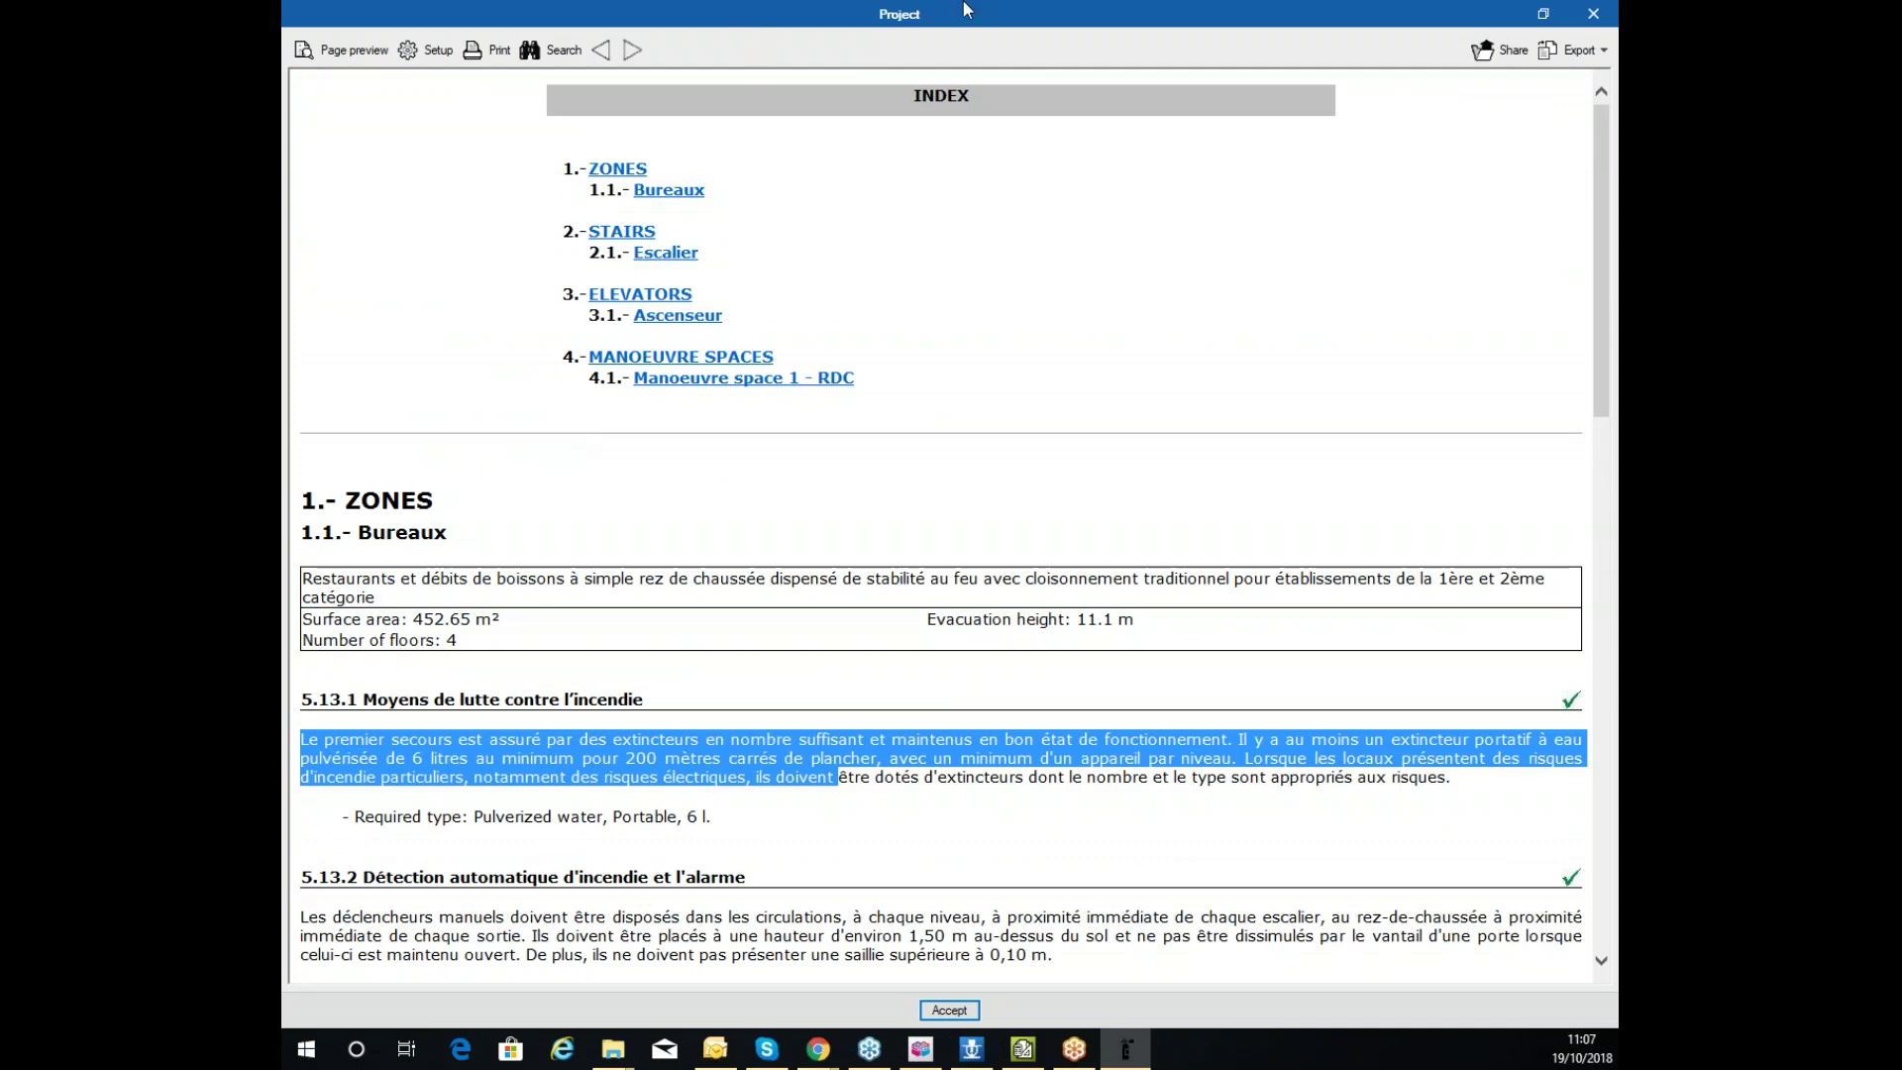
pyautogui.click(1596, 12)
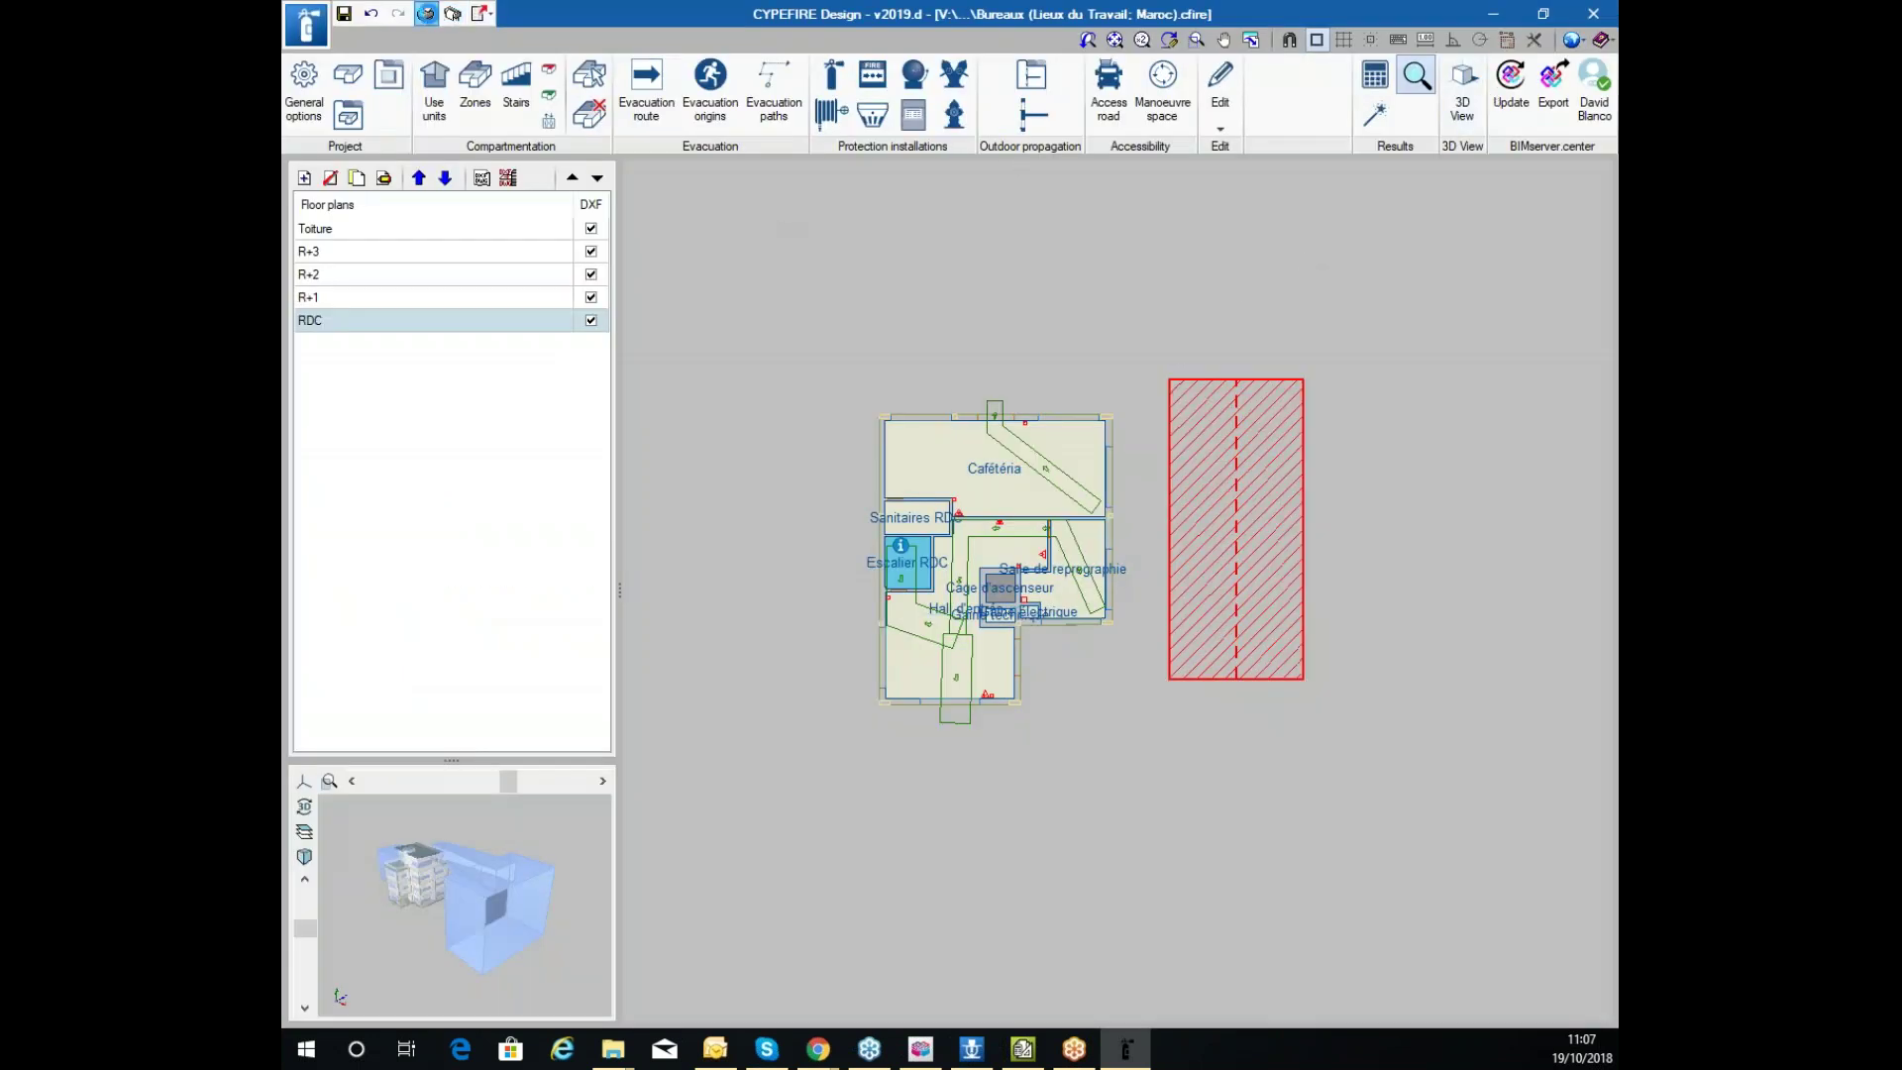
# Open the Materials schedule report full size, review the quantities of the fire protection equipment, and close it
pyautogui.click(428, 13)
pyautogui.click(1065, 510)
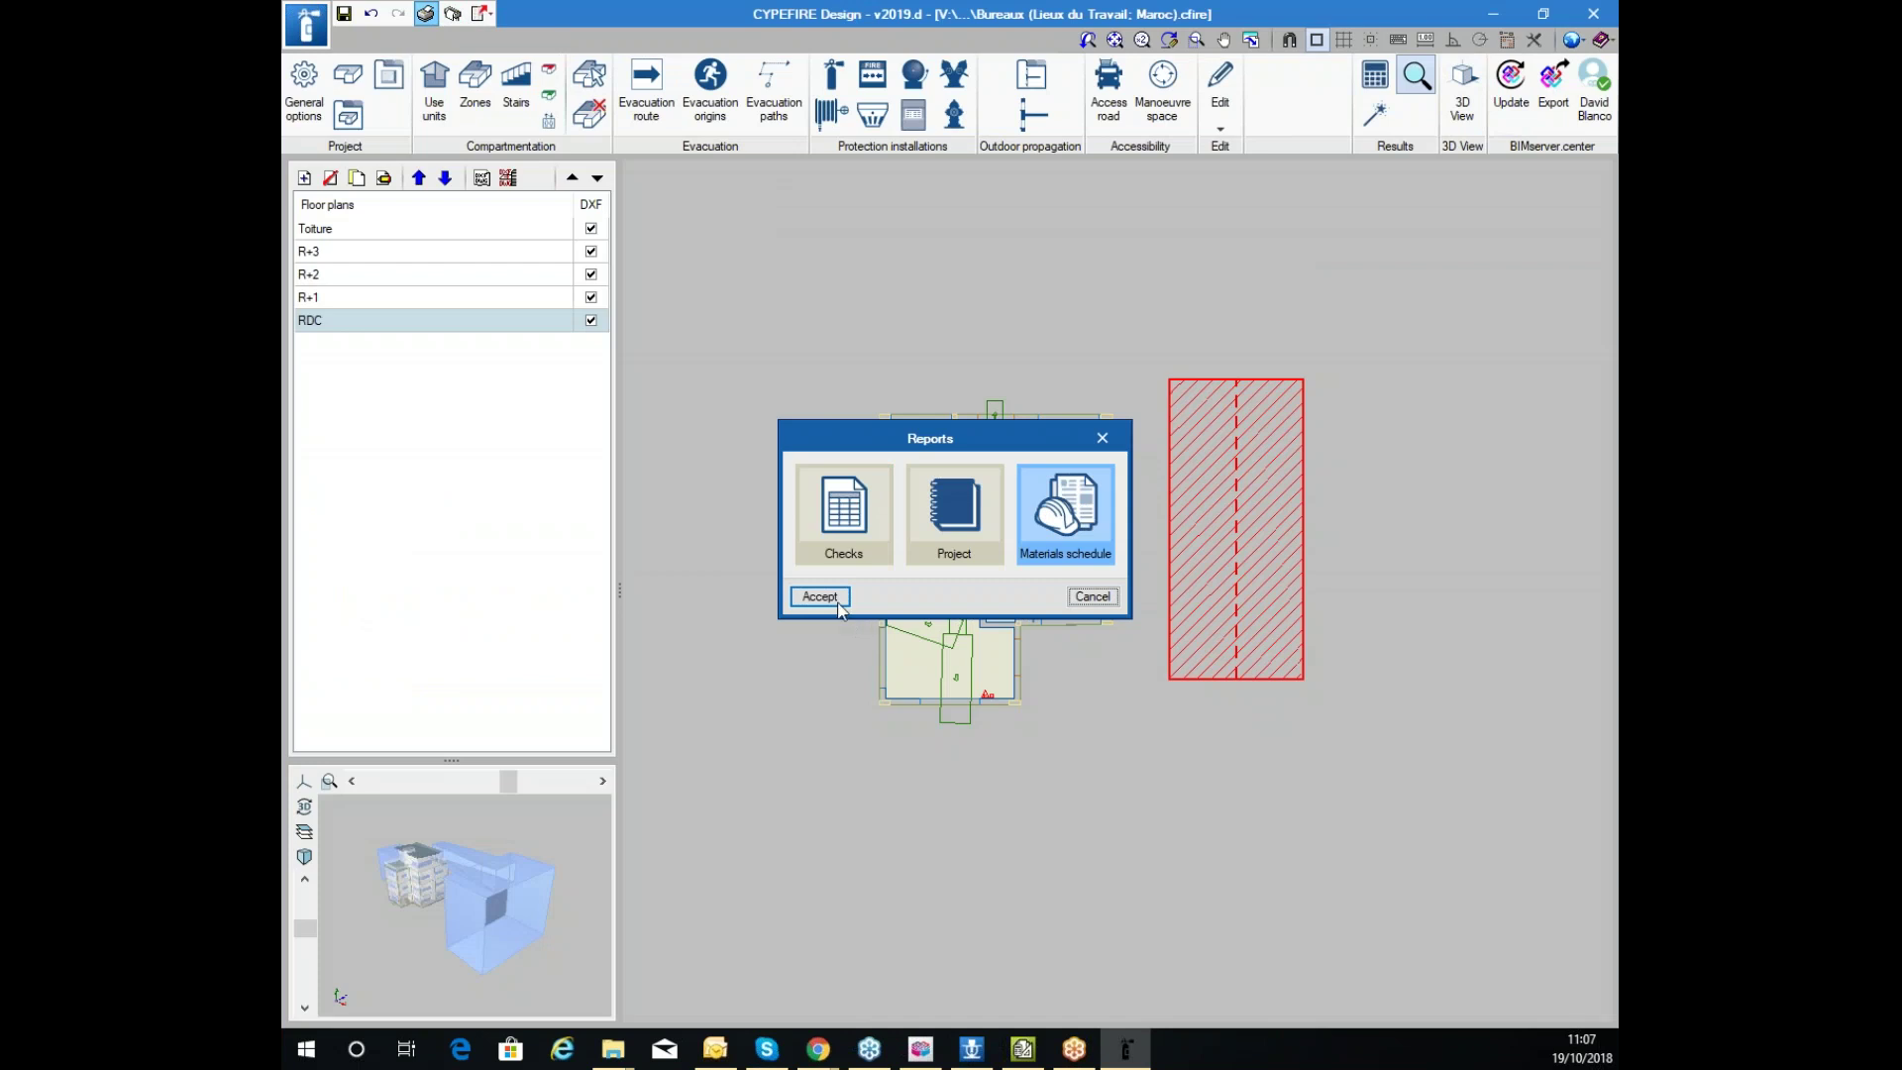
pyautogui.click(820, 595)
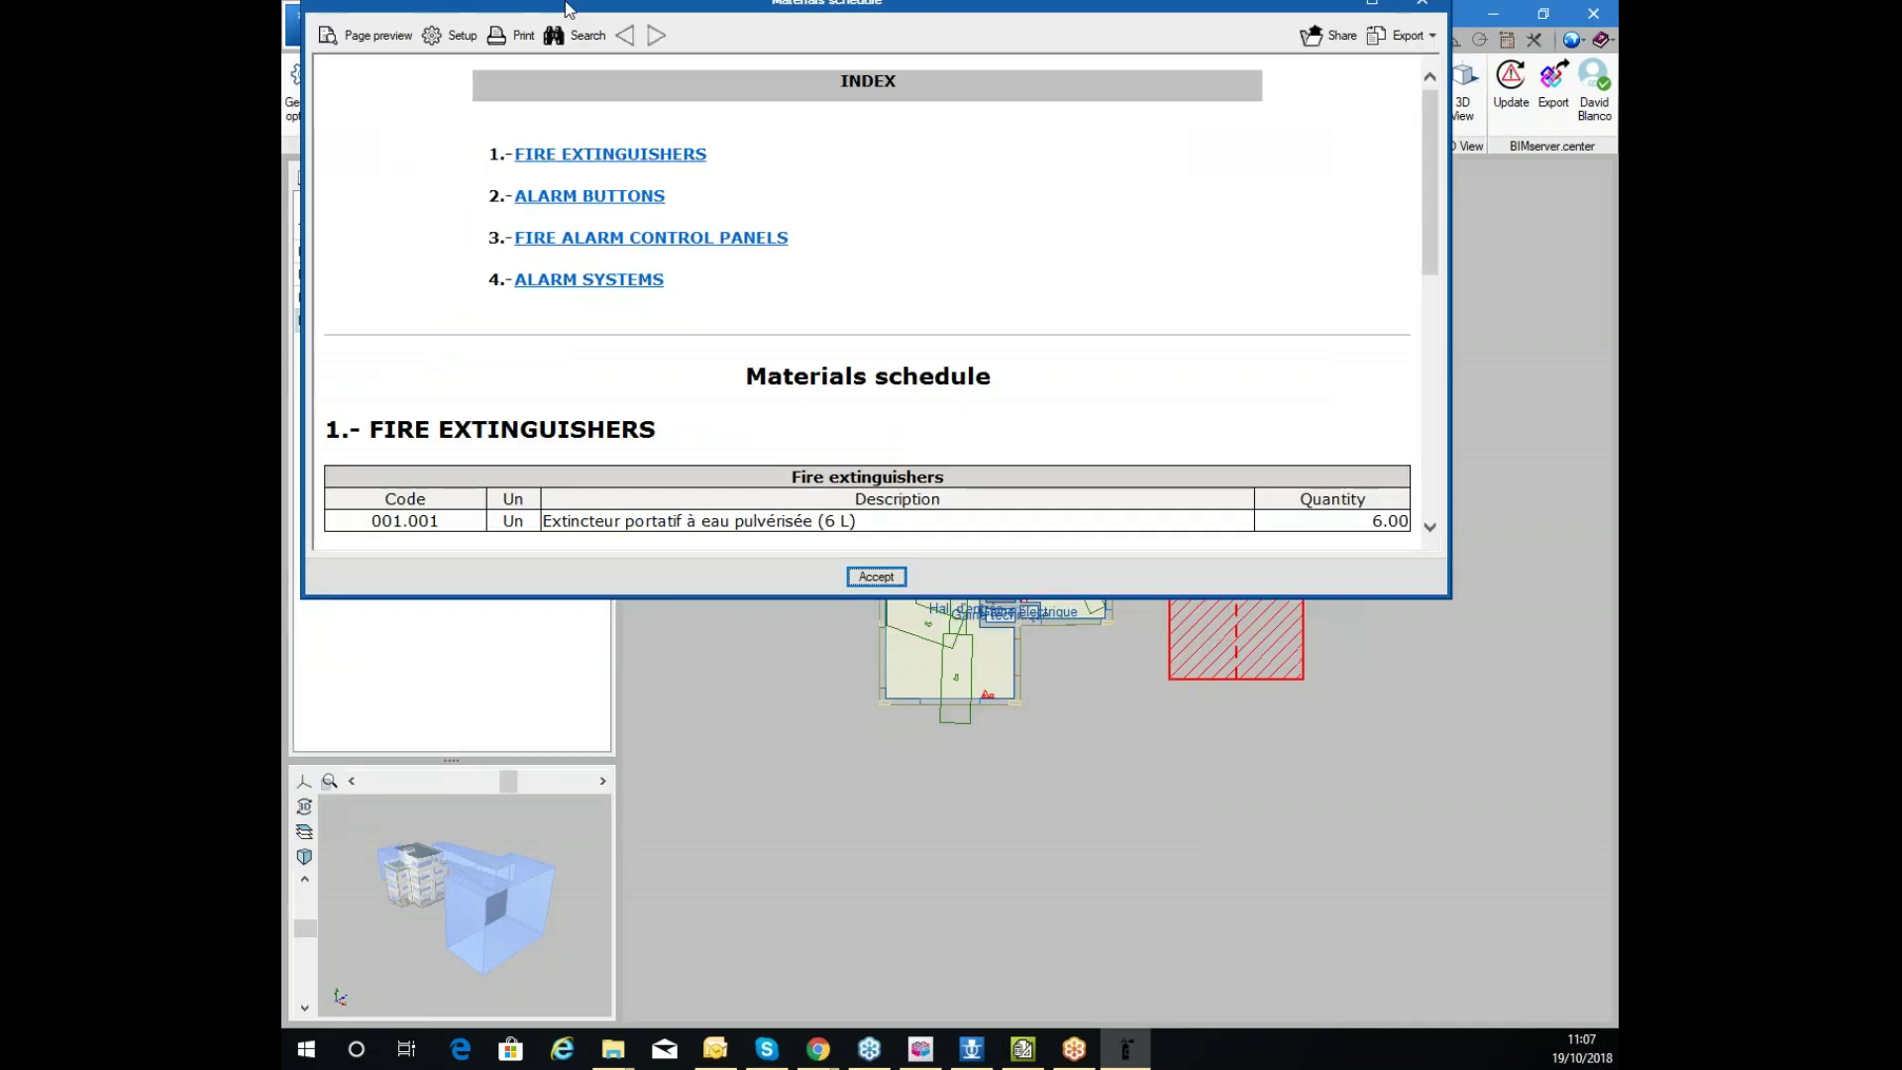
pyautogui.doubleClick(565, 6)
pyautogui.scroll(-3, 526, 412)
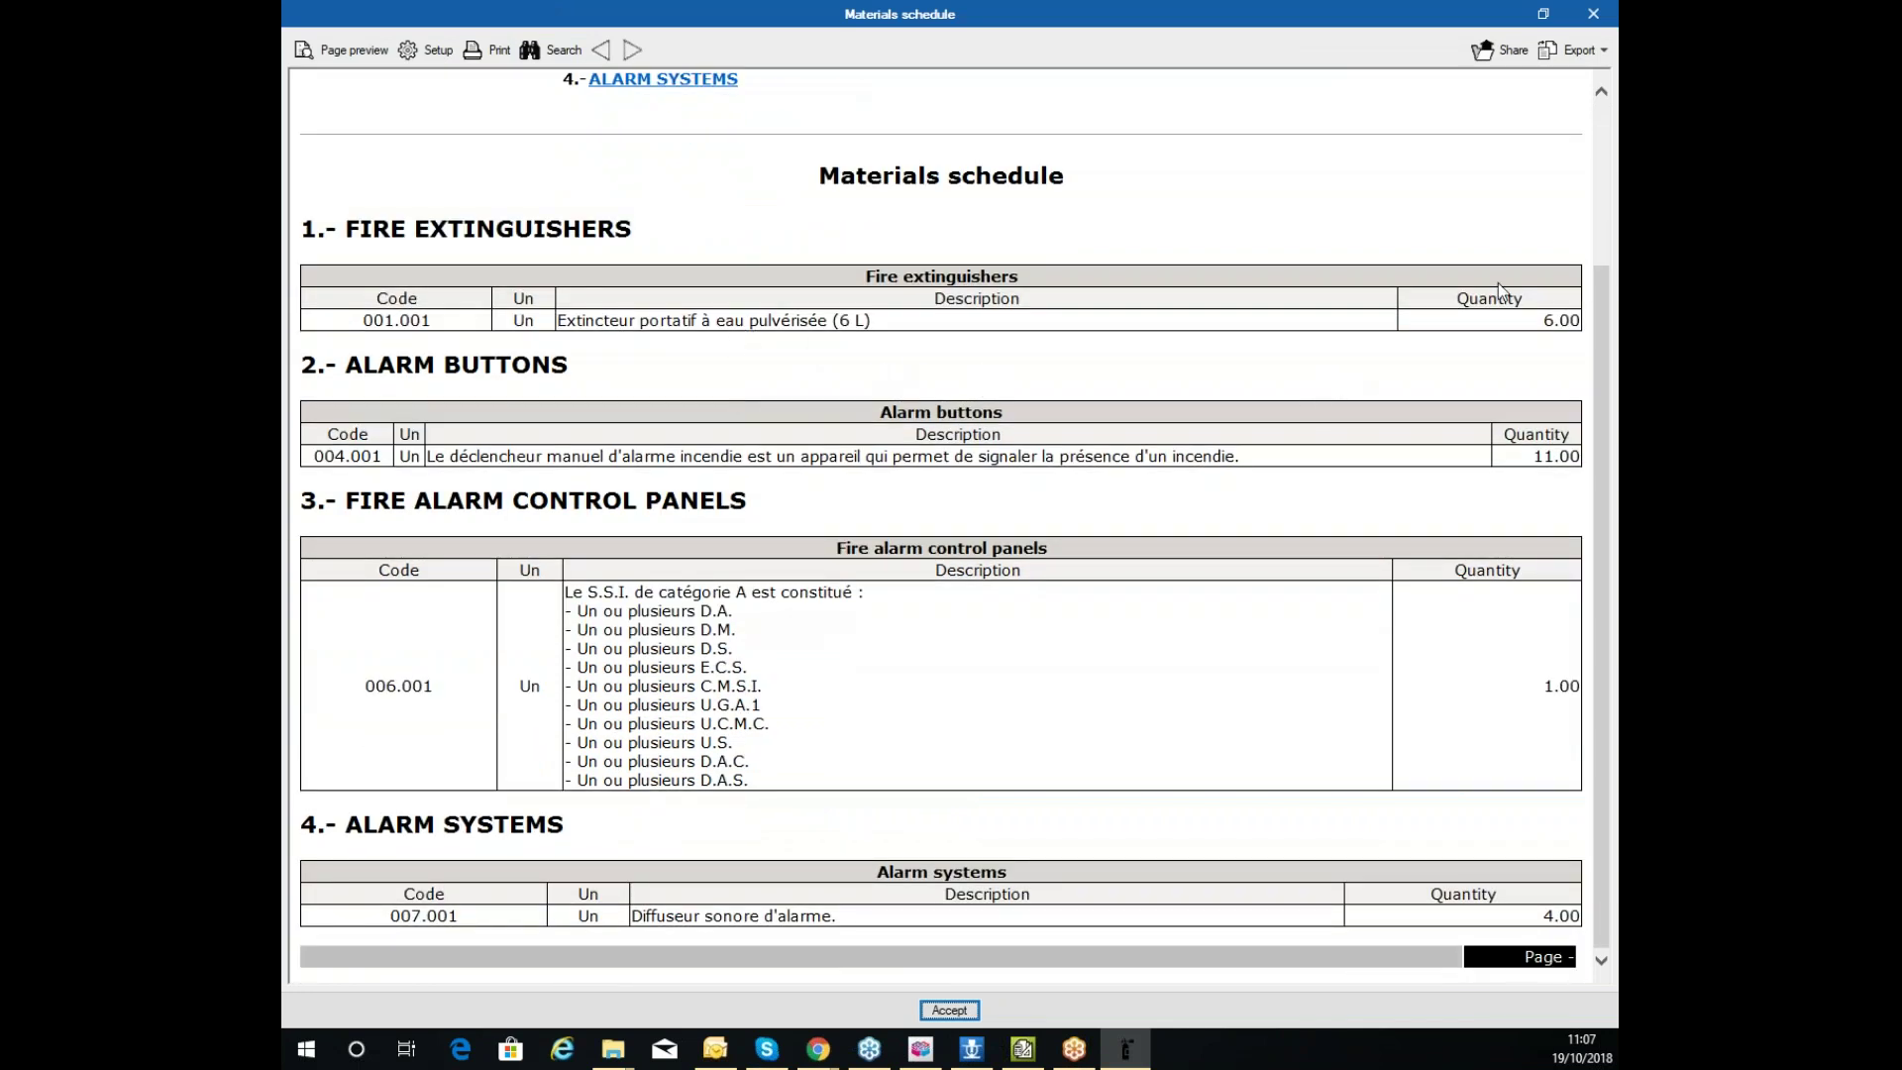
pyautogui.doubleClick(1531, 327)
pyautogui.scroll(3, 1315, 666)
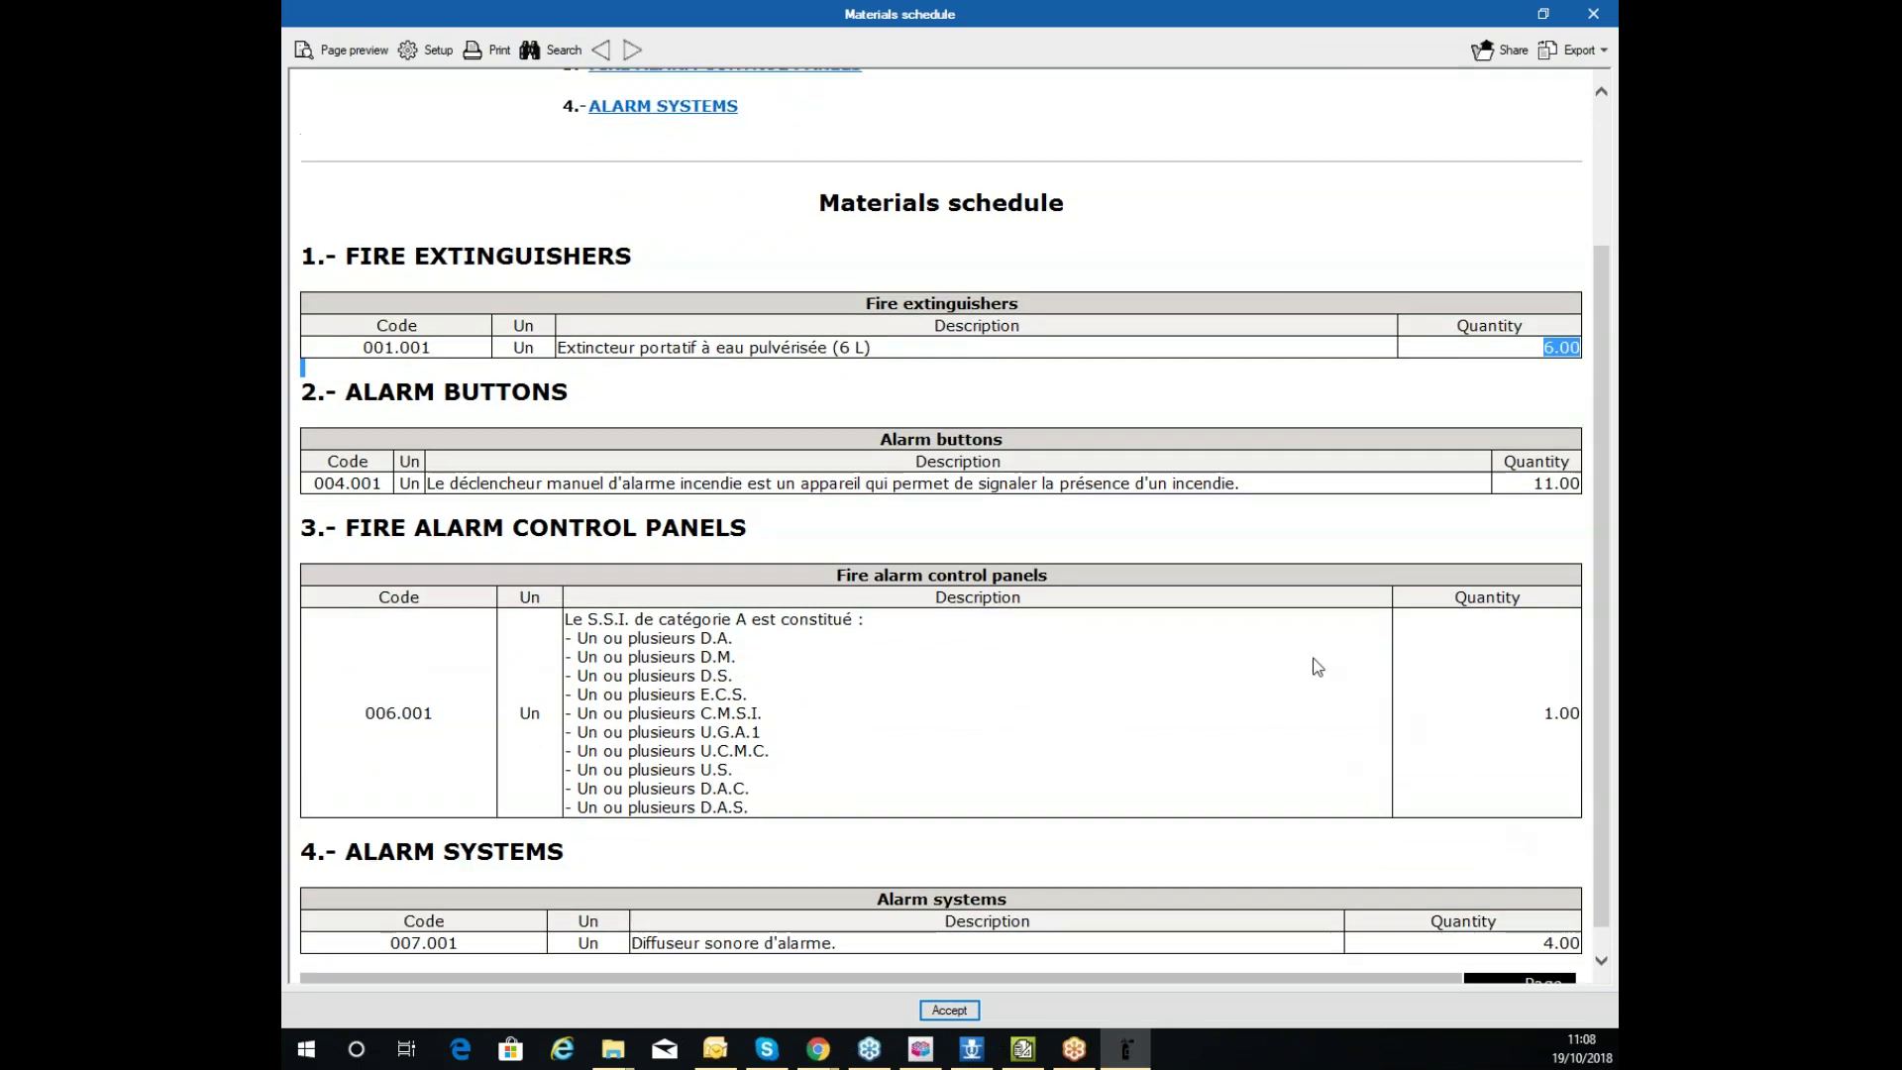
pyautogui.click(1592, 14)
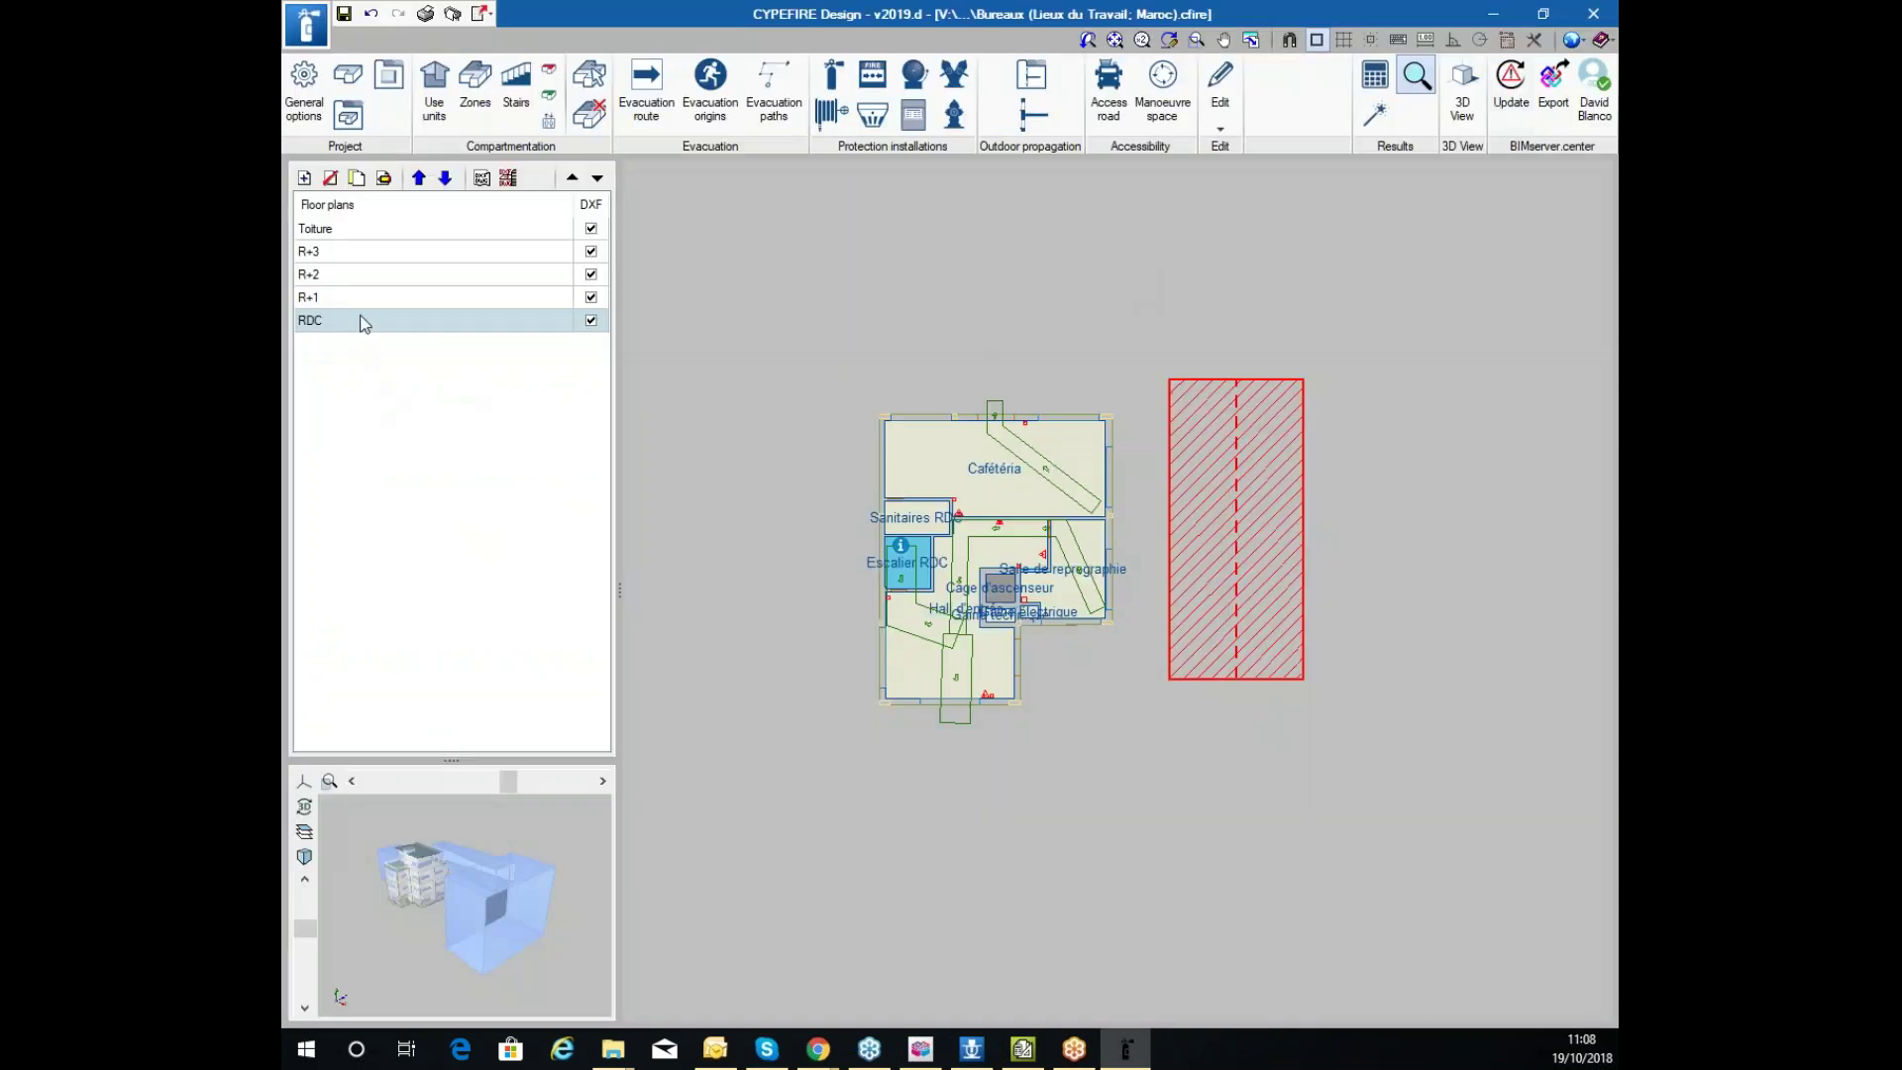
# Go to the R+2 floor plan and examine the evacuation routes leading to the staircase
pyautogui.click(359, 298)
pyautogui.click(359, 275)
pyautogui.scroll(5, 1003, 542)
pyautogui.moveTo(1002, 542); pyautogui.dragTo(1296, 499, button='middle')
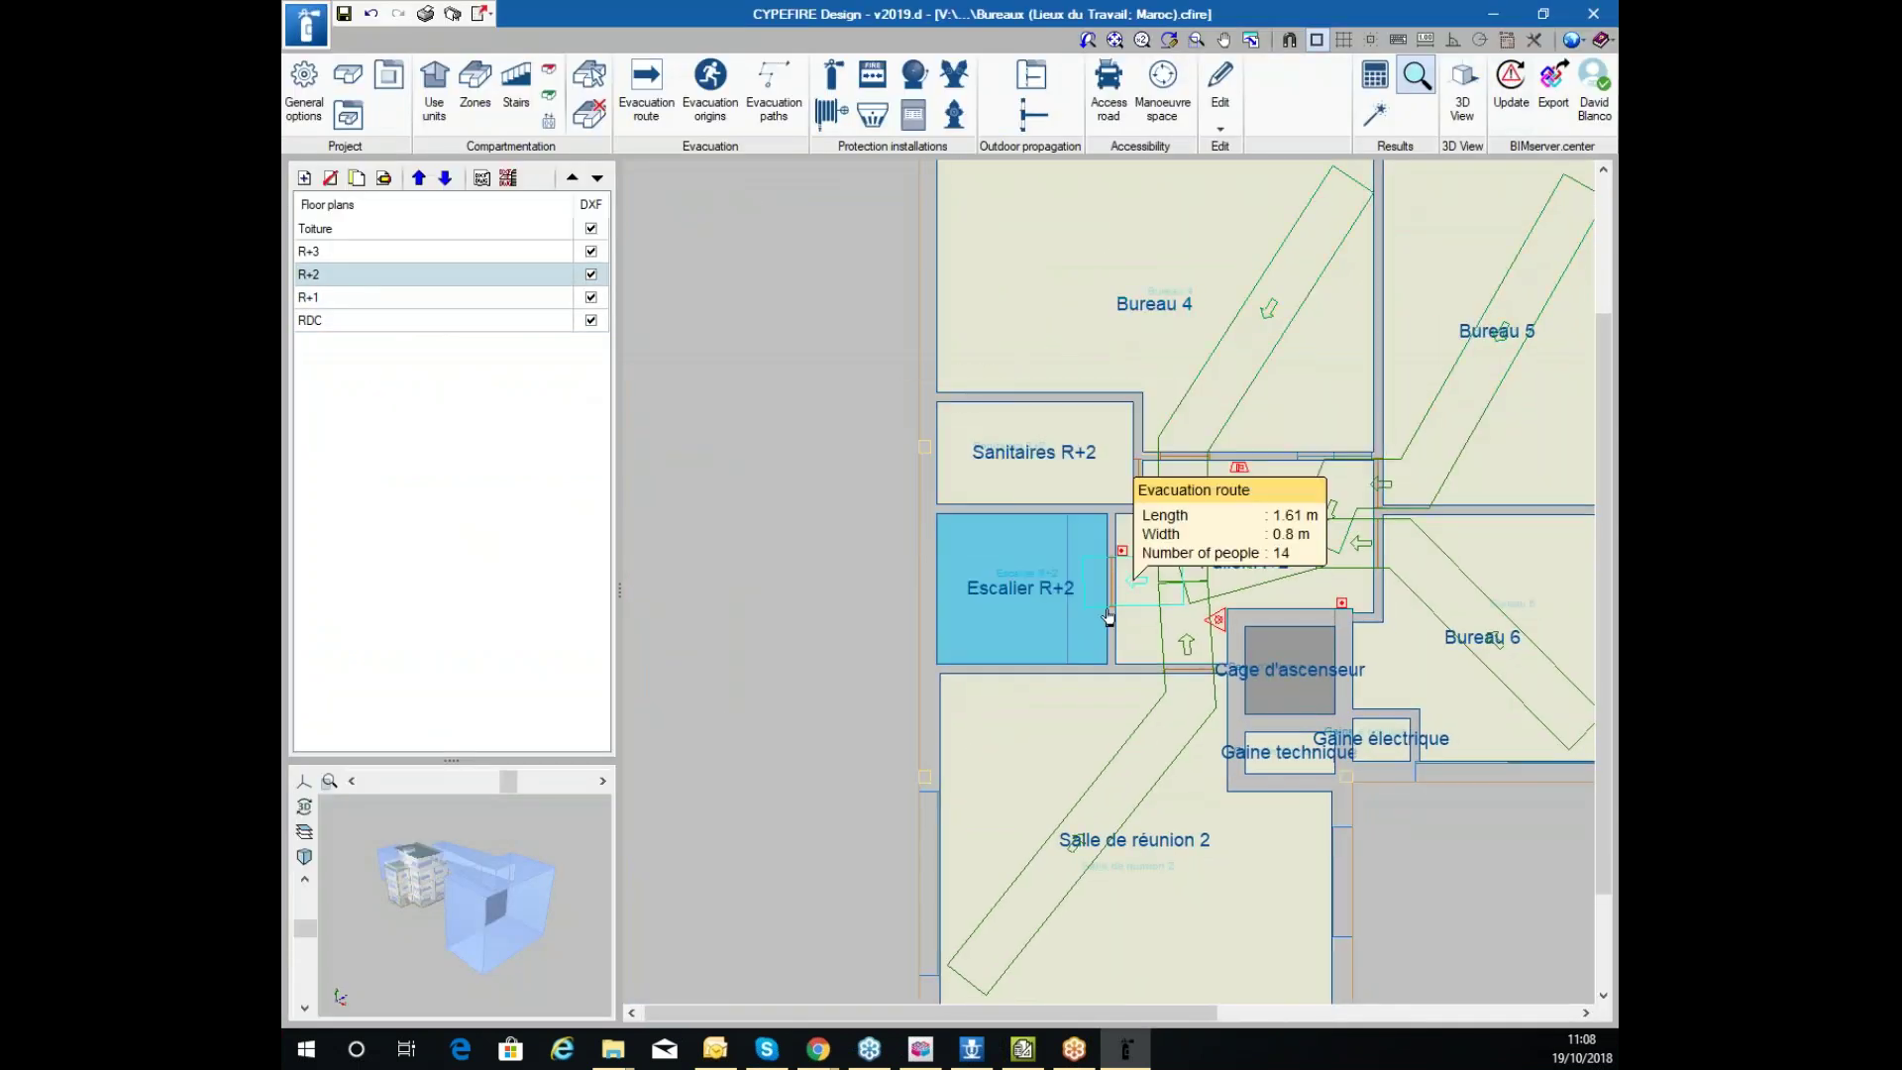
pyautogui.scroll(-1, 1217, 622)
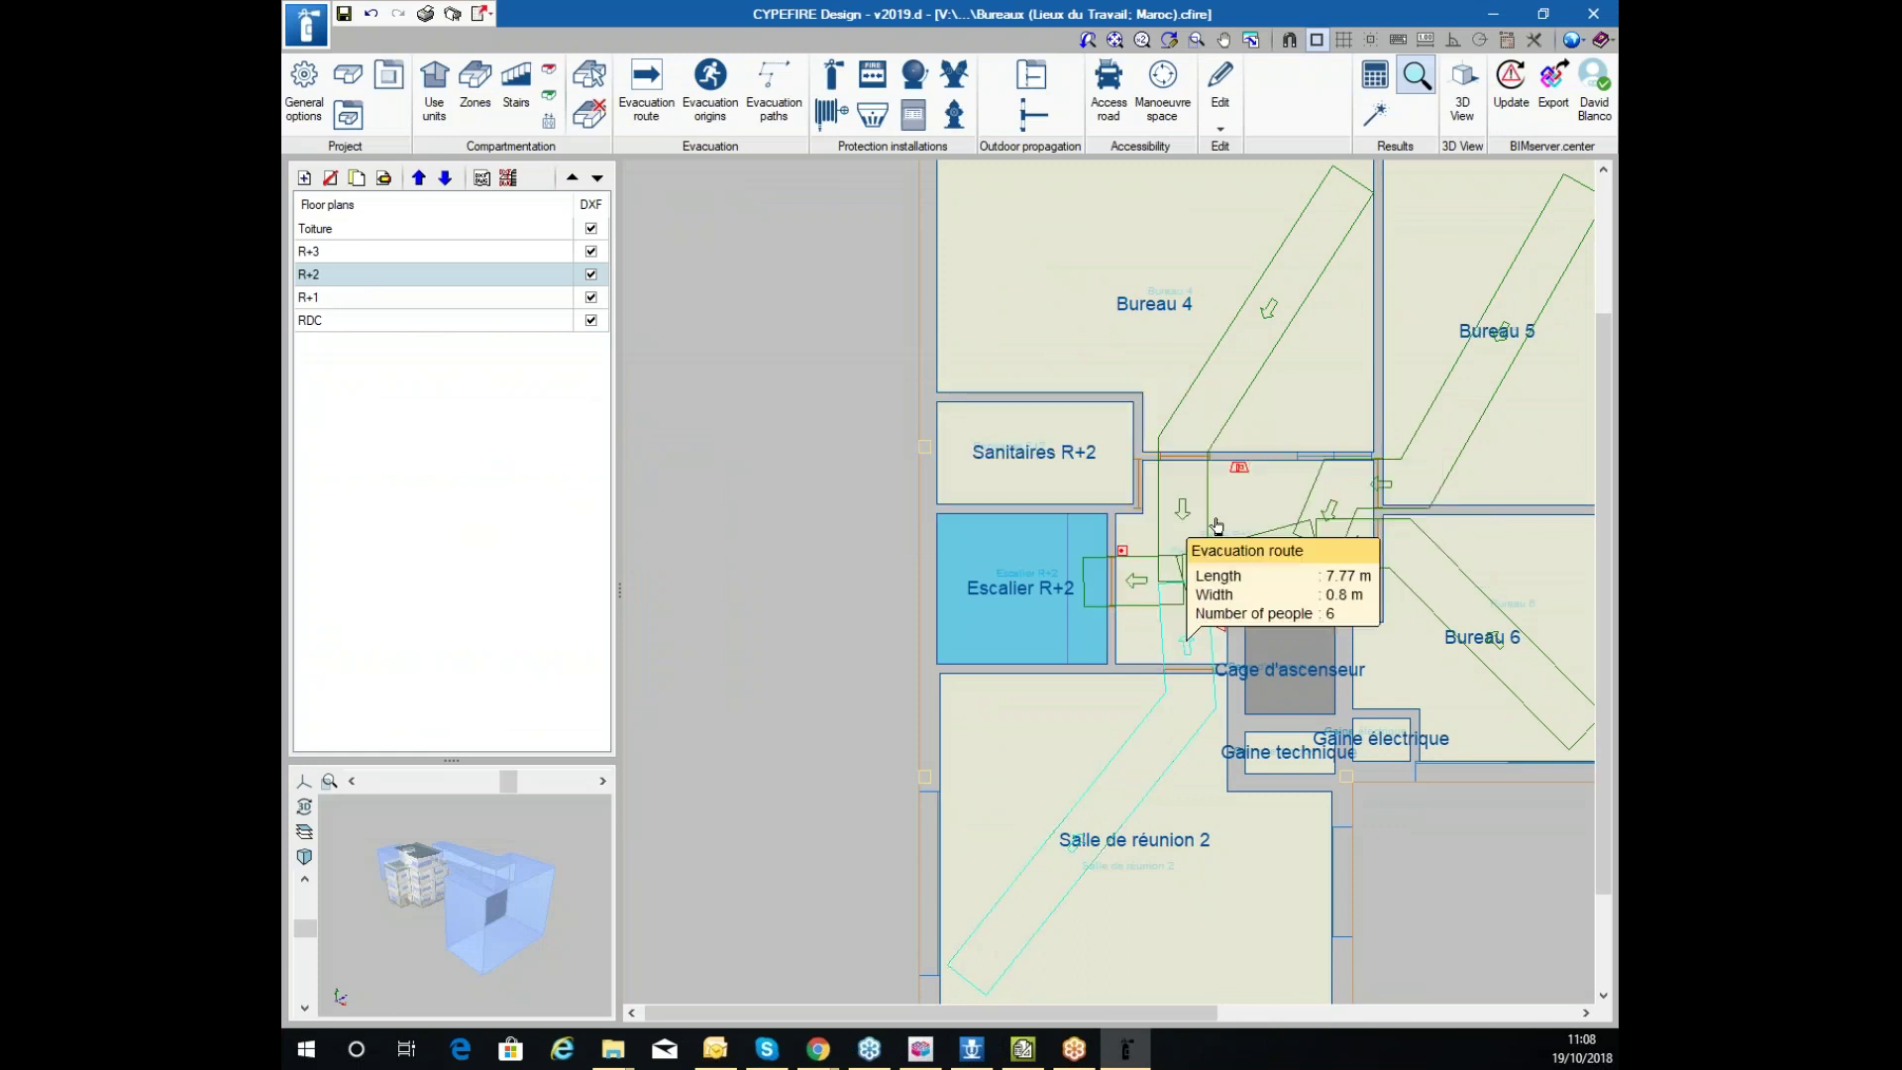
pyautogui.scroll(-3, 1090, 496)
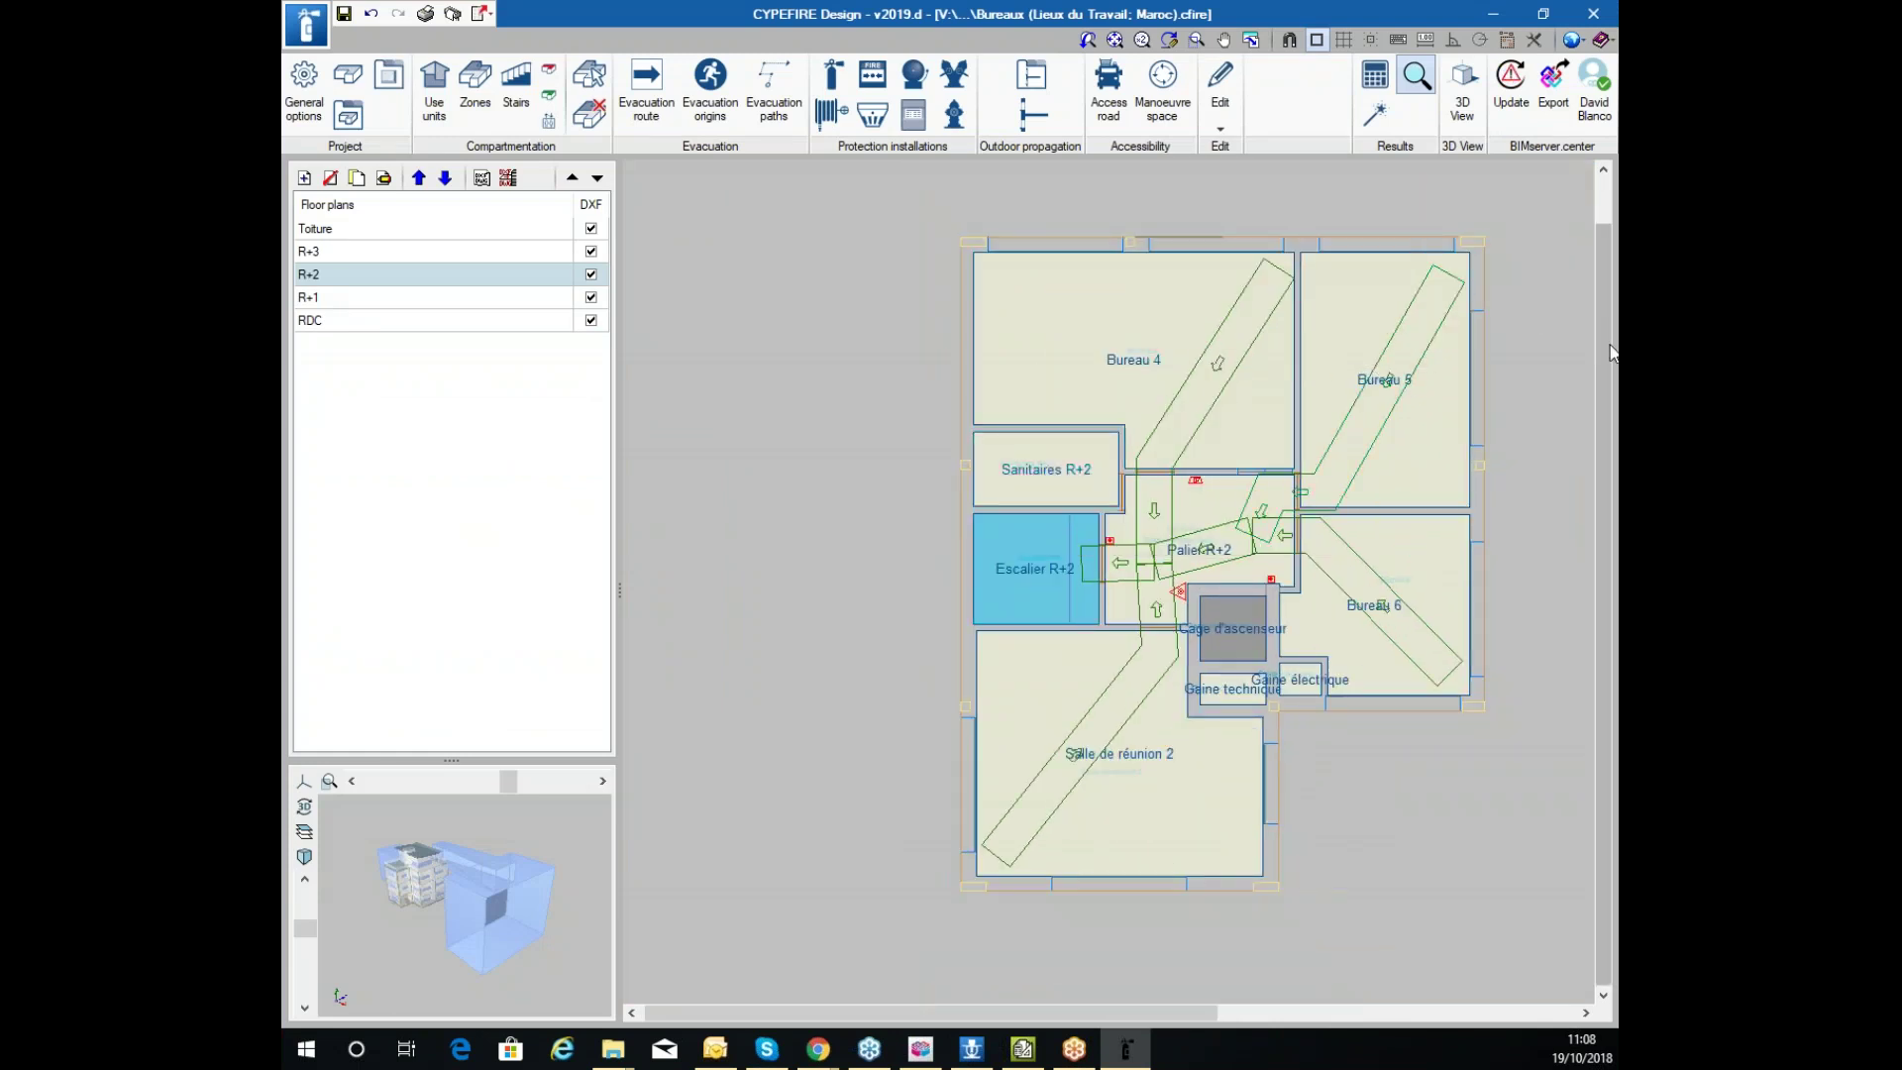
pyautogui.scroll(2, 1586, 339)
pyautogui.scroll(-3, 1355, 355)
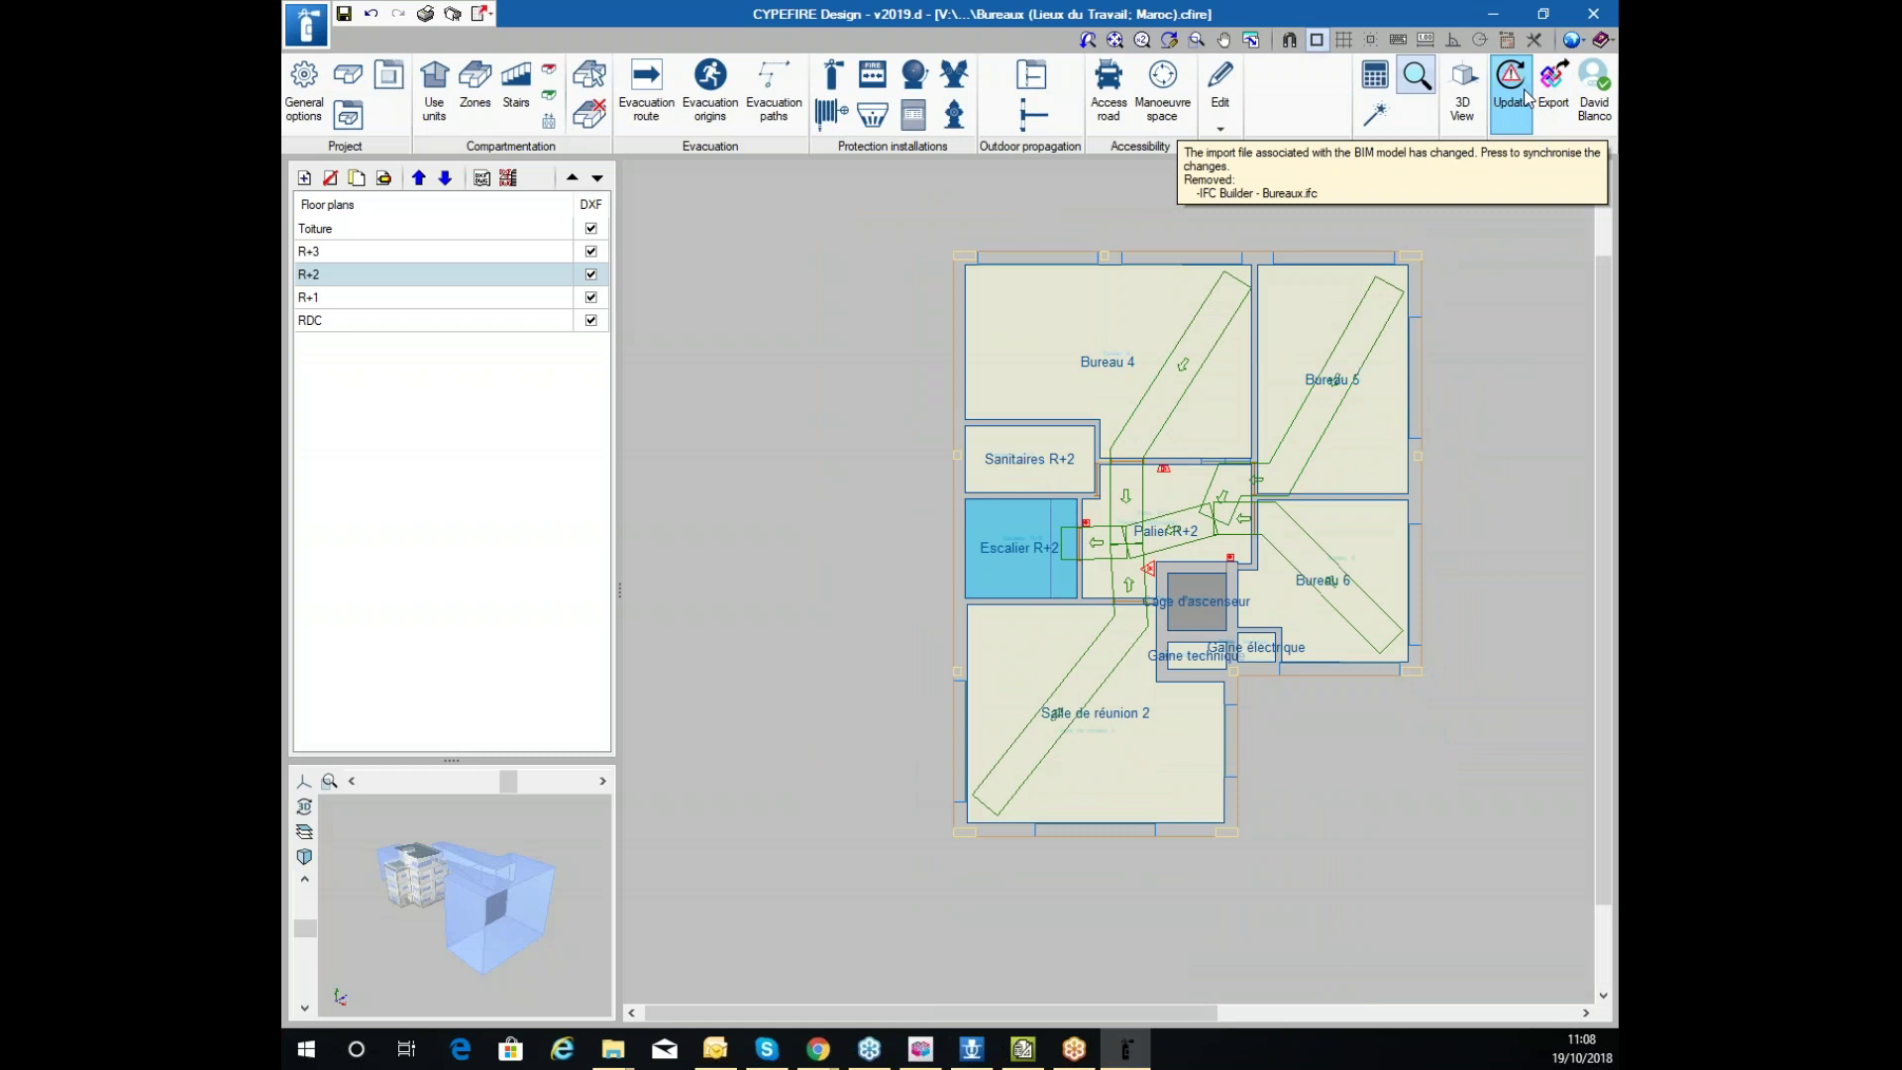
# Generate the "r1" DWG drawings without keeping the previous composition settings and show the detail of all the drawings
pyautogui.click(455, 15)
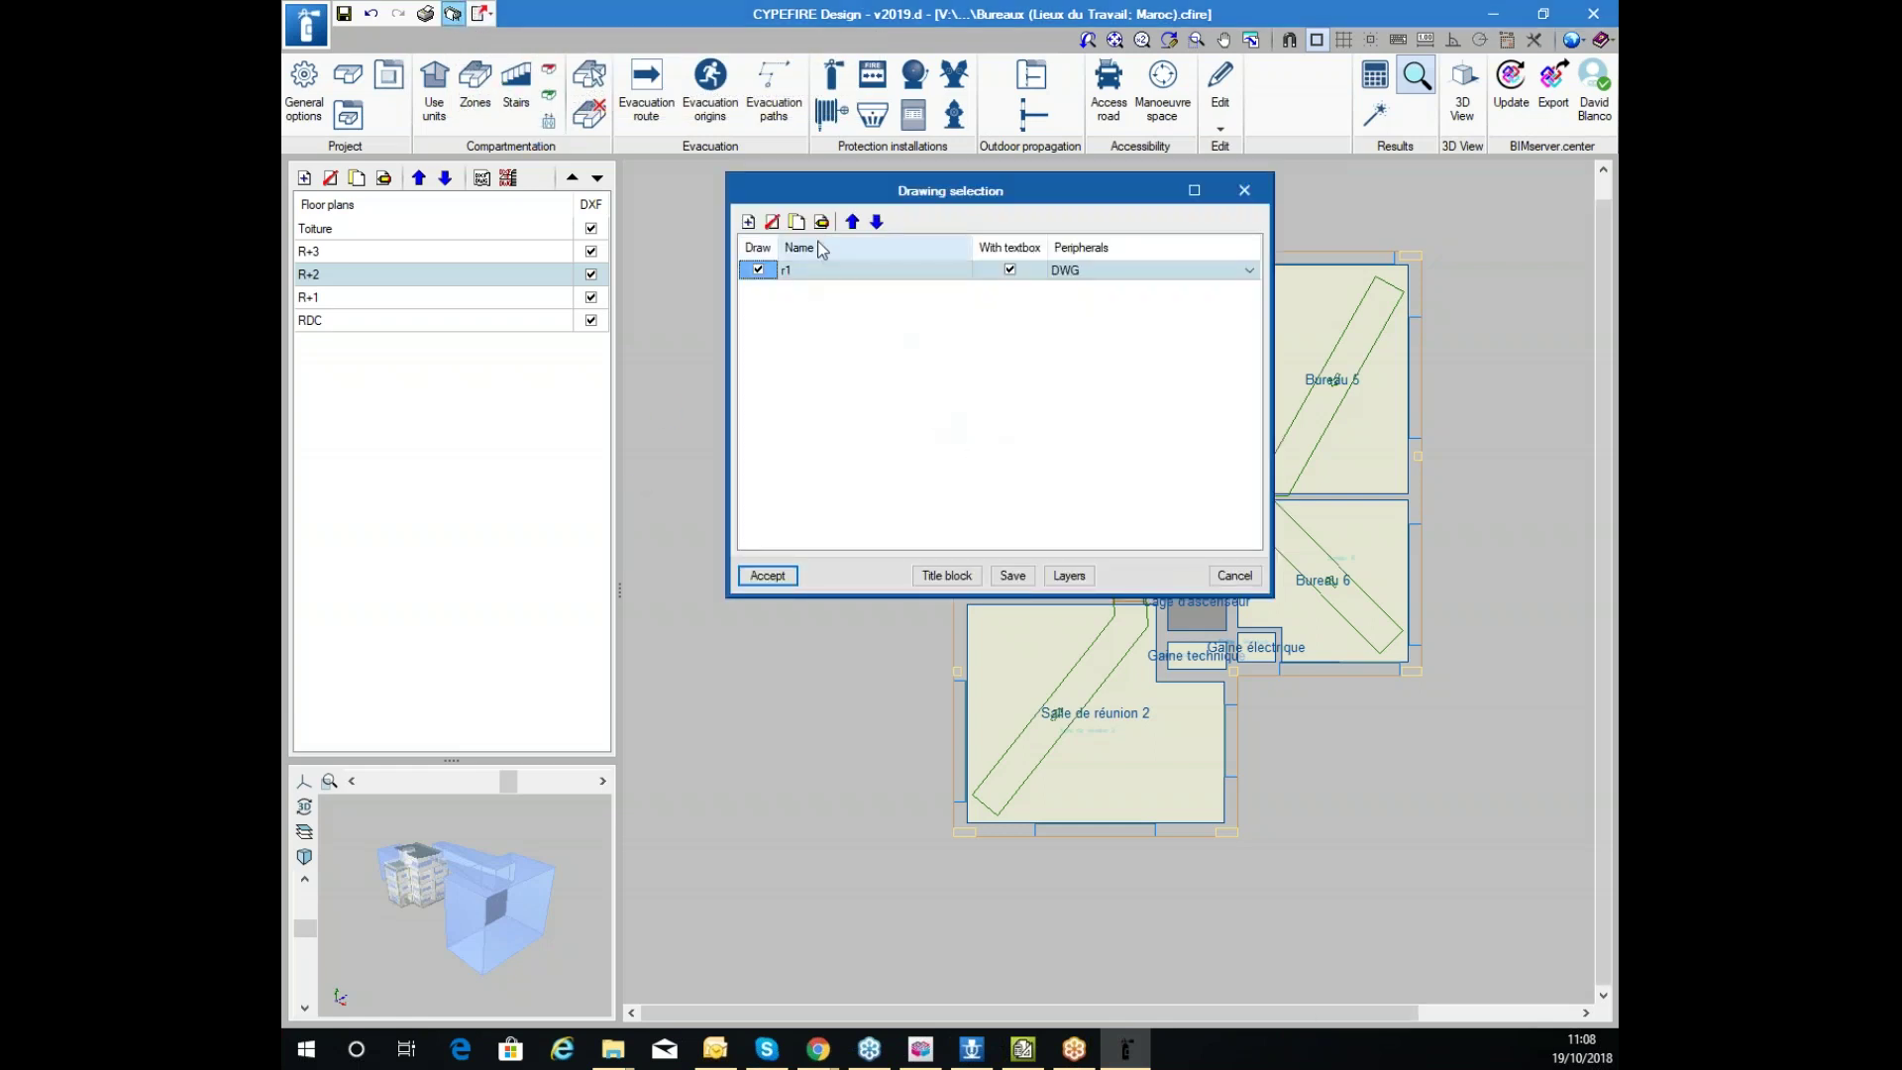
pyautogui.doubleClick(830, 271)
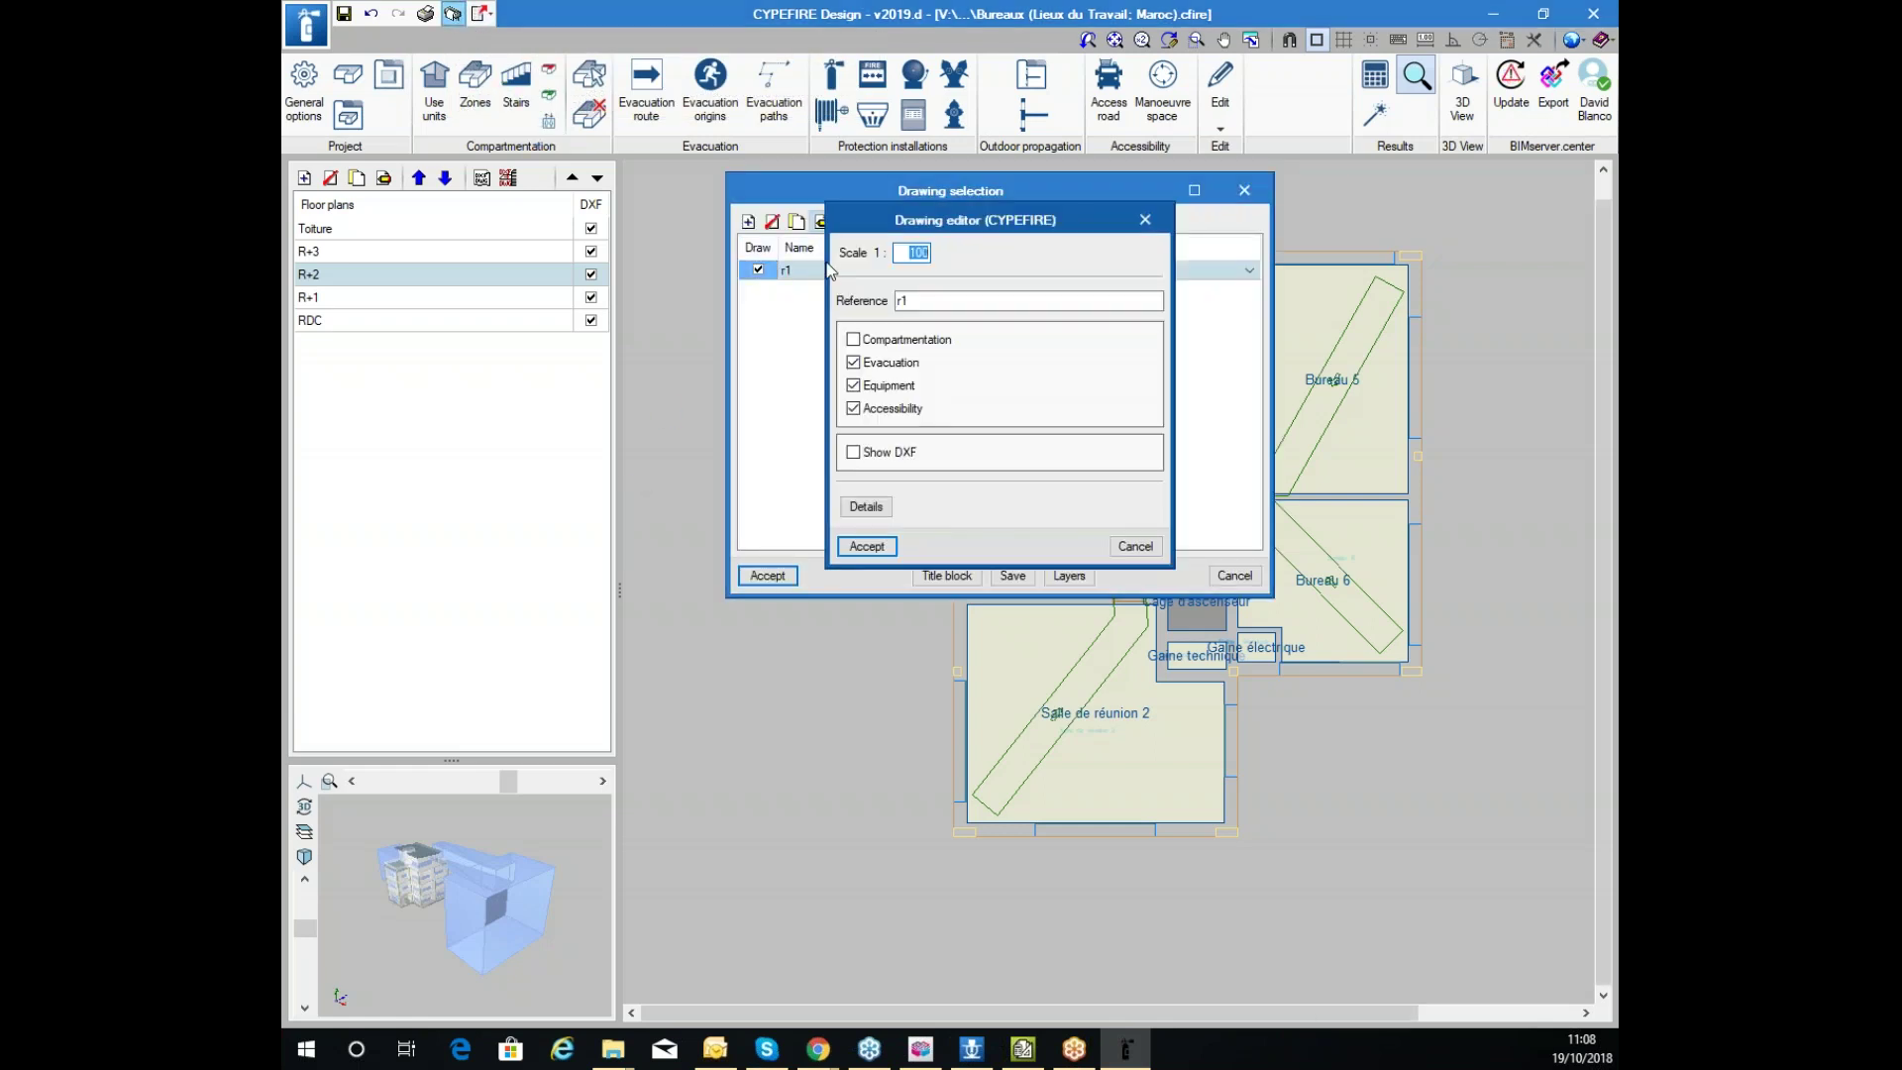
pyautogui.click(893, 345)
pyautogui.click(893, 345)
pyautogui.click(866, 545)
pyautogui.click(767, 574)
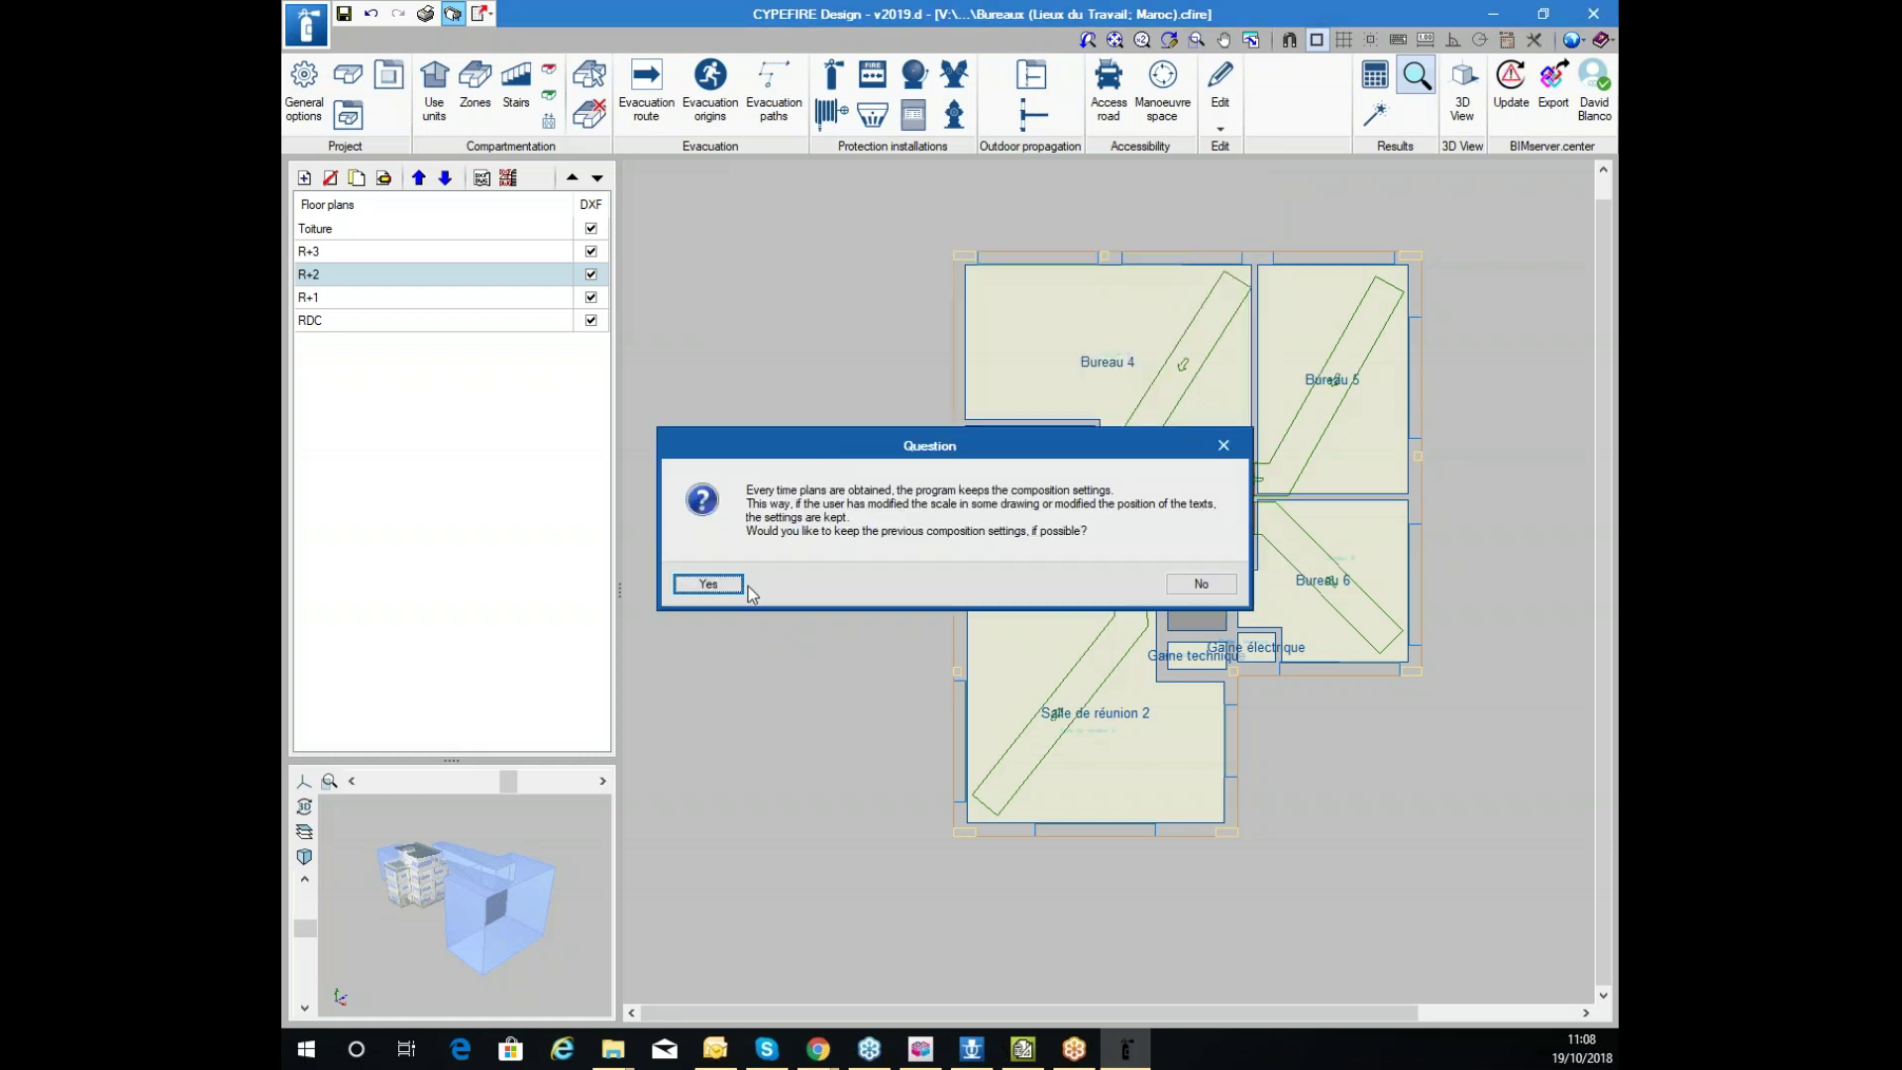
pyautogui.click(1179, 585)
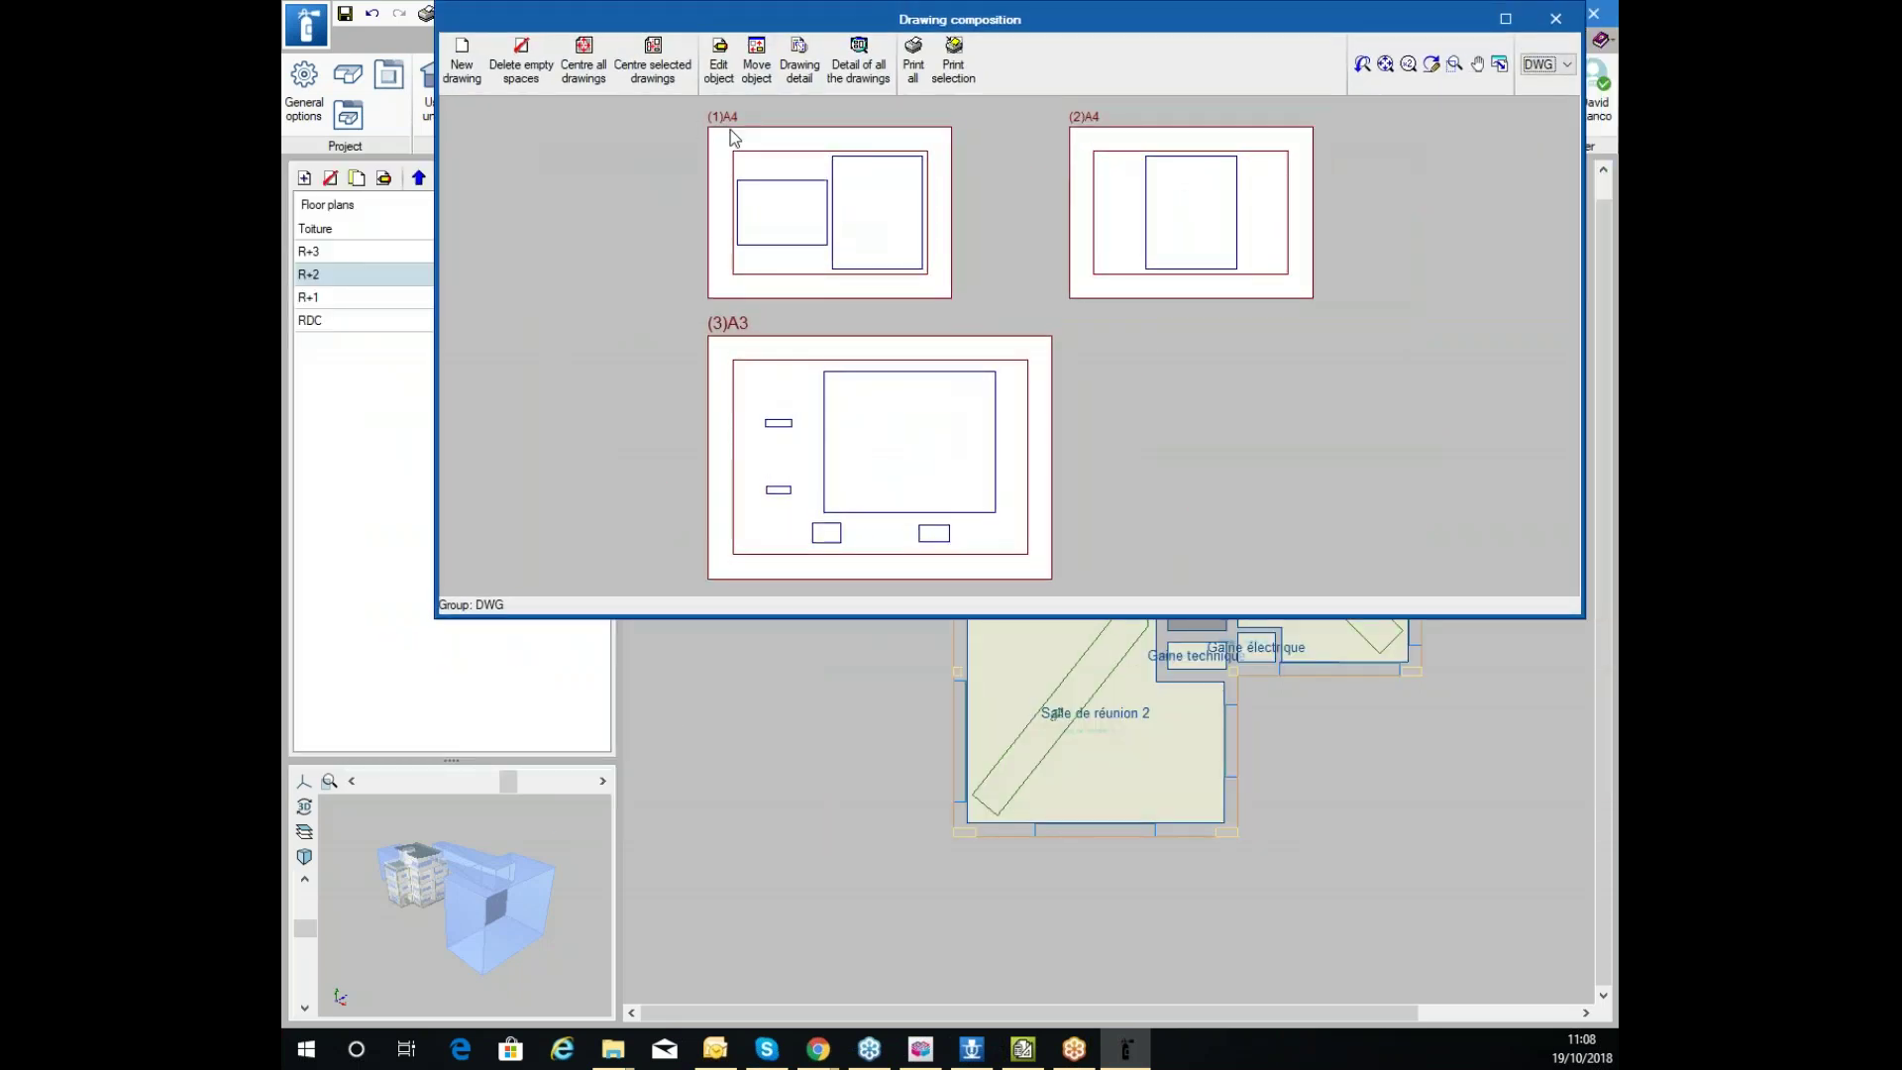
pyautogui.click(858, 65)
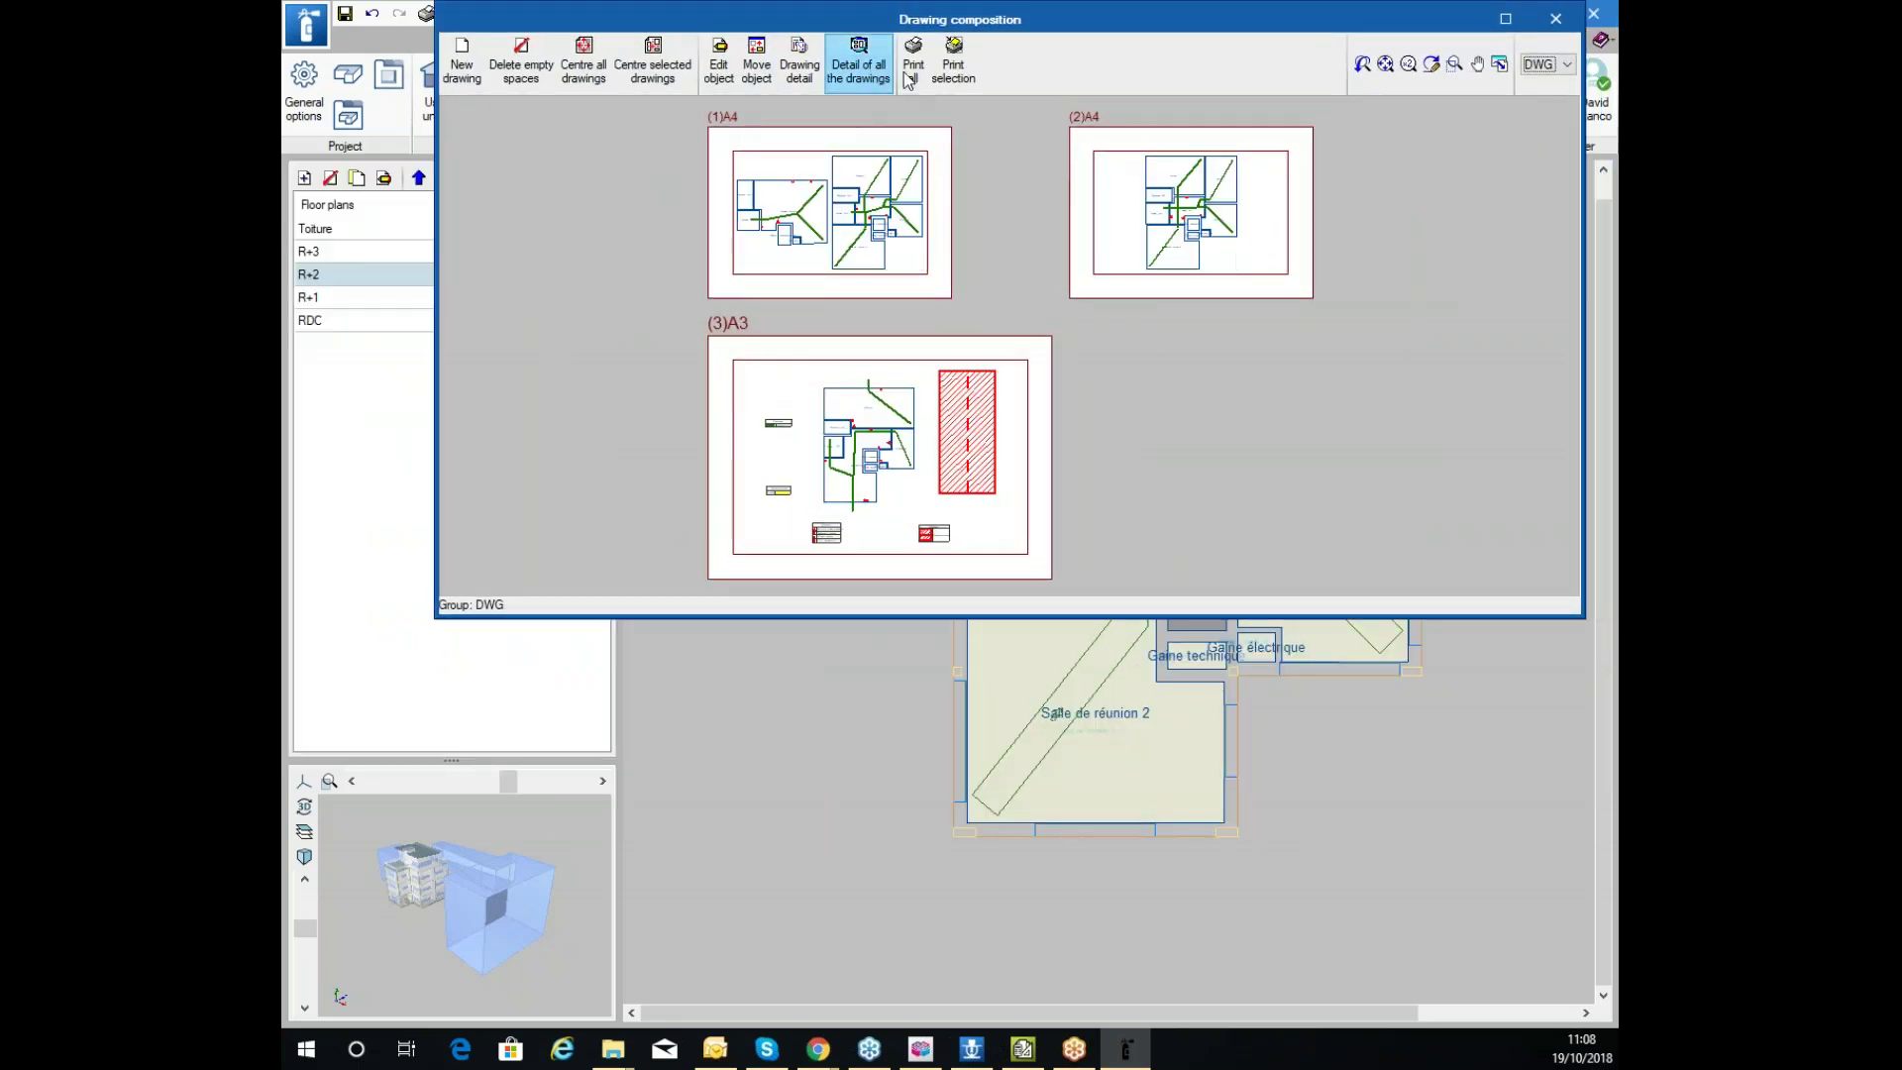
# Examine the composed A3 and A4 sheets with their plans and legends, and leave the drawing composition and drawing selection
pyautogui.scroll(4, 609, 882)
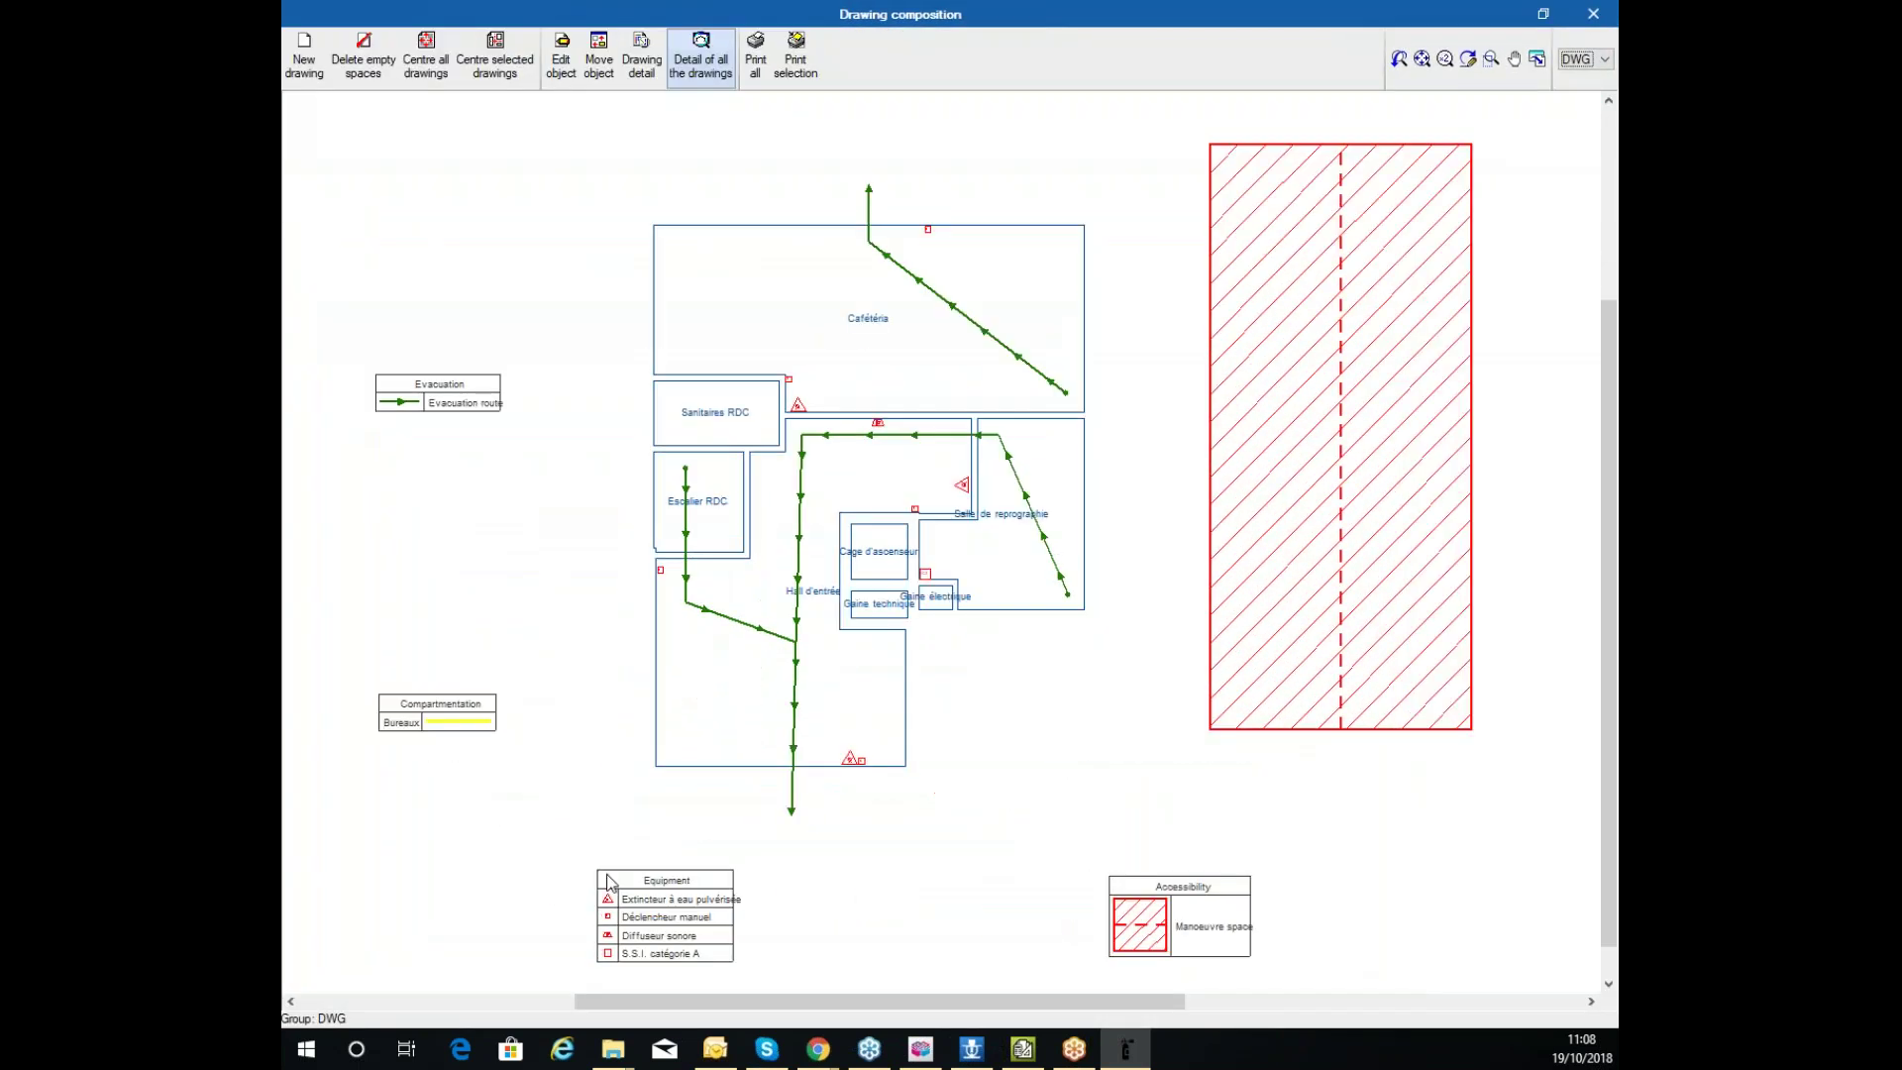
pyautogui.scroll(3, 608, 882)
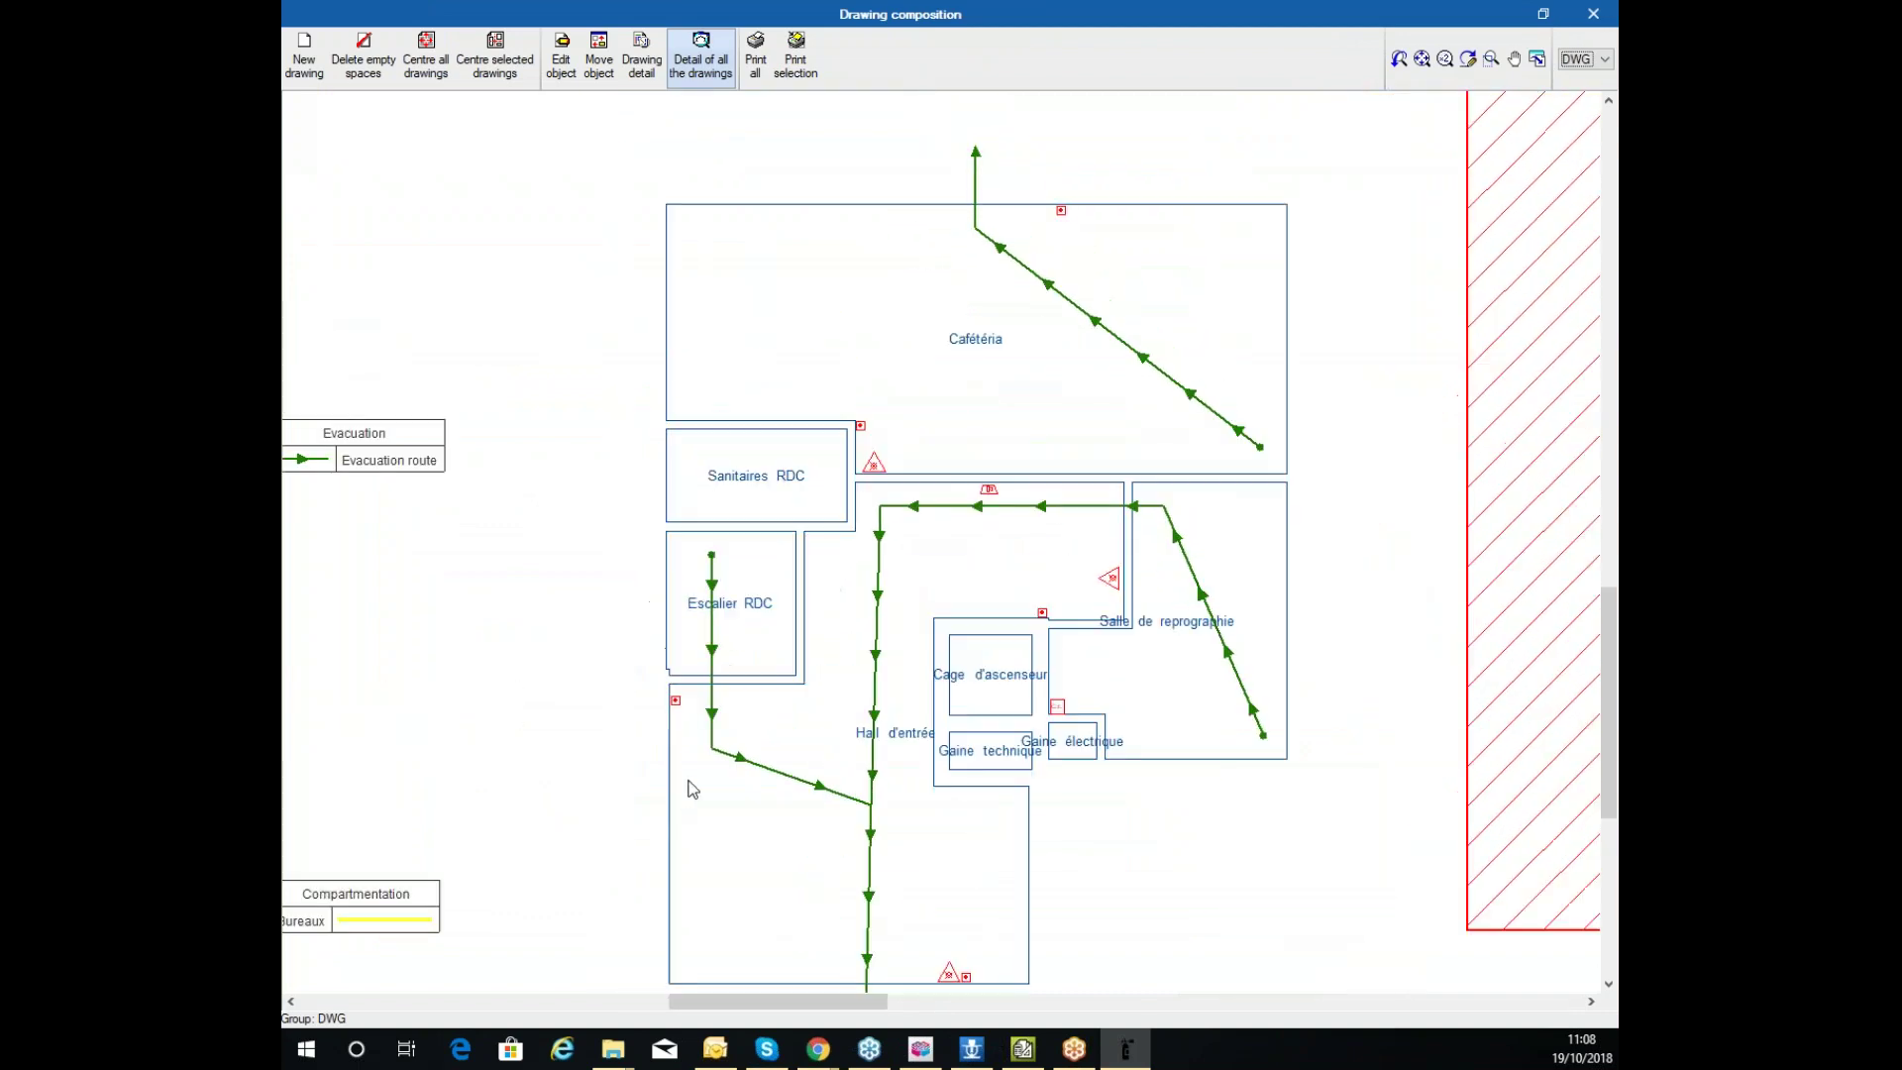
pyautogui.scroll(-1, 692, 789)
pyautogui.scroll(2, 998, 468)
pyautogui.scroll(-4, 998, 467)
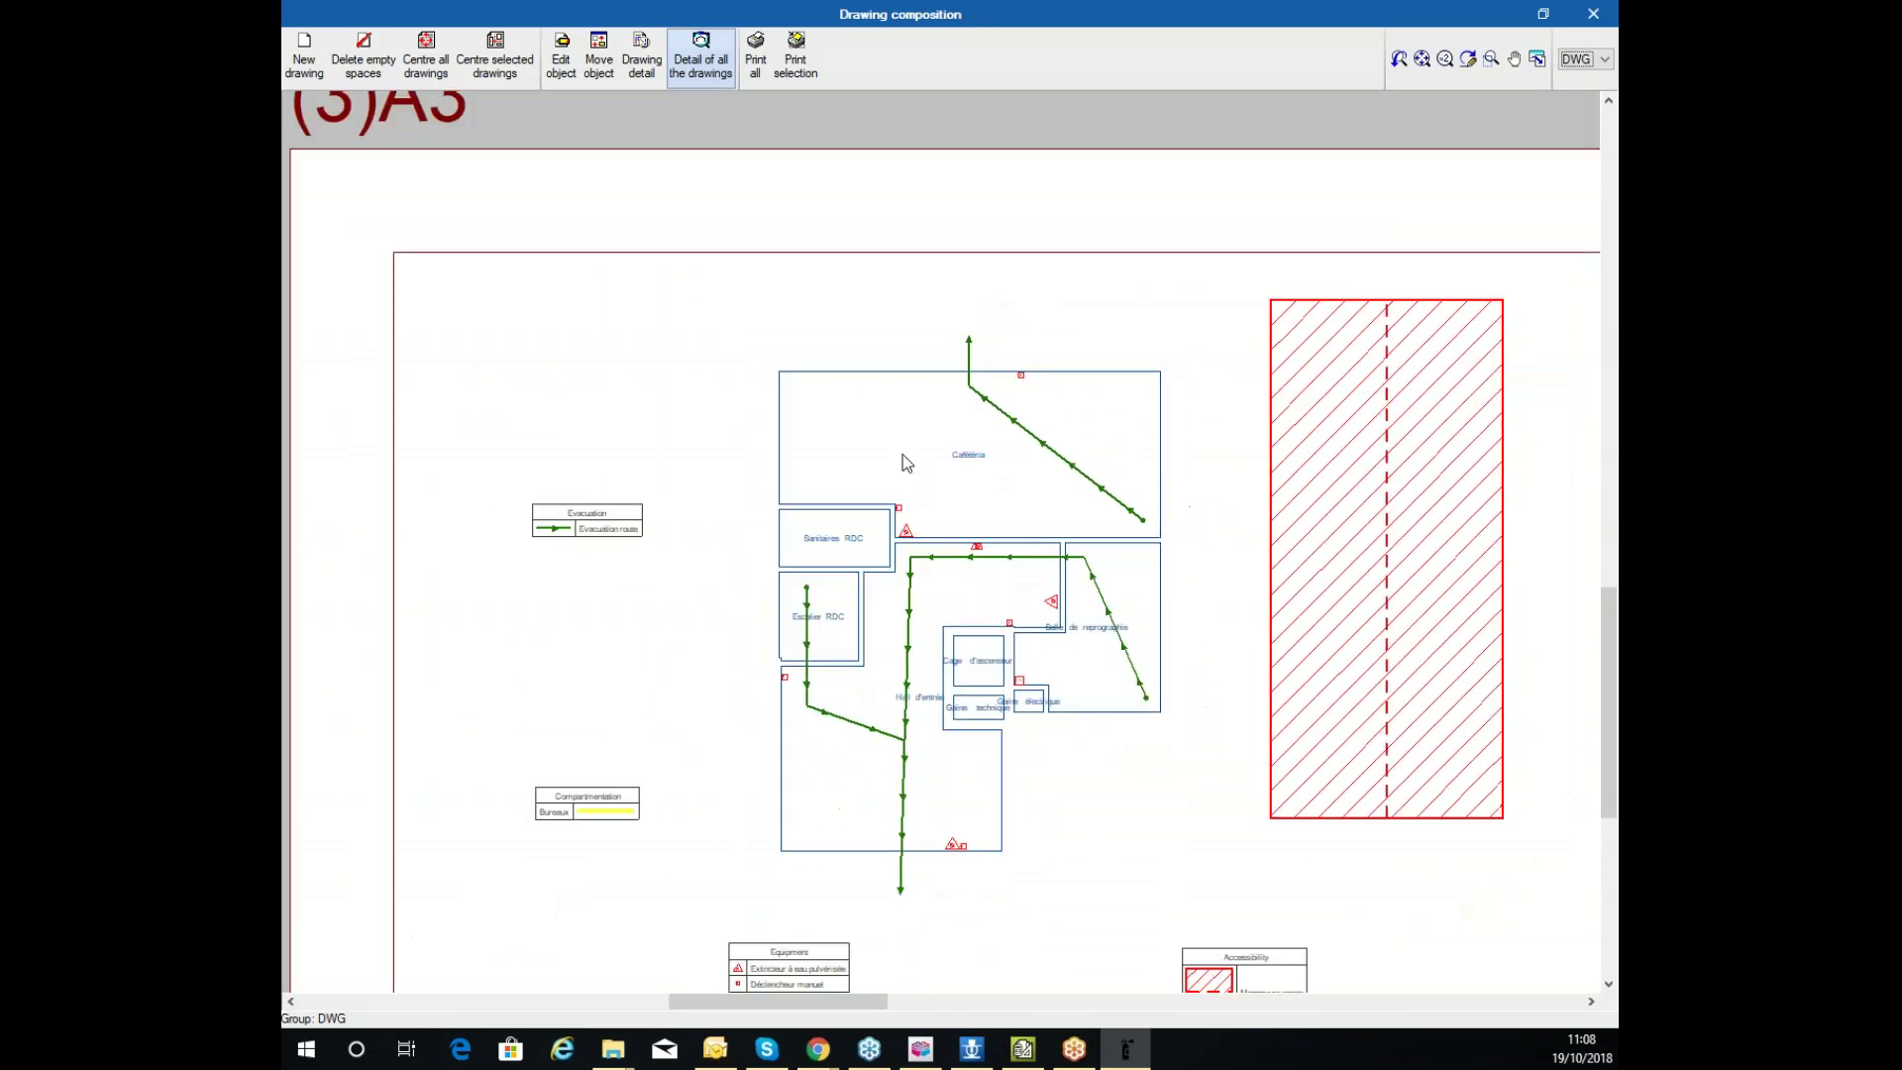
pyautogui.scroll(-1, 902, 448)
pyautogui.scroll(-4, 1019, 467)
pyautogui.moveTo(959, 327); pyautogui.dragTo(904, 904, button='middle')
pyautogui.scroll(5, 847, 594)
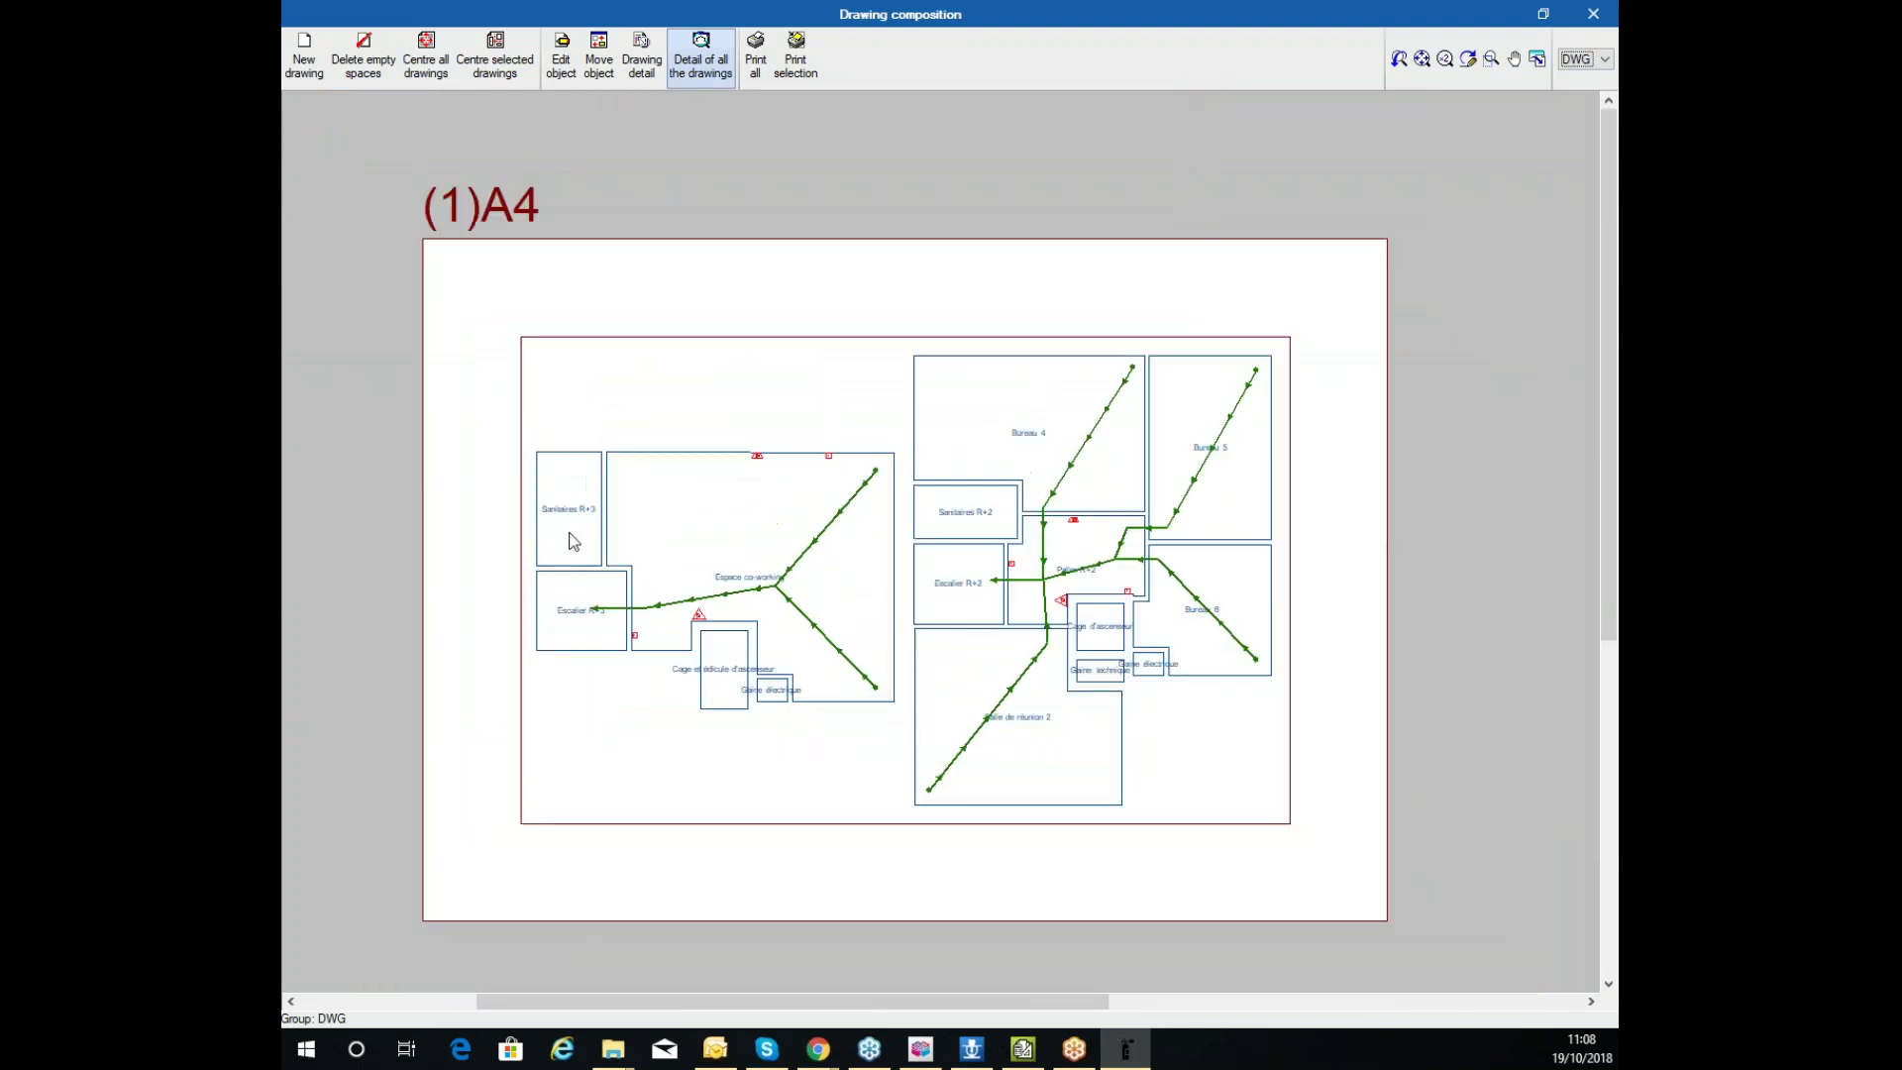
pyautogui.scroll(1, 684, 505)
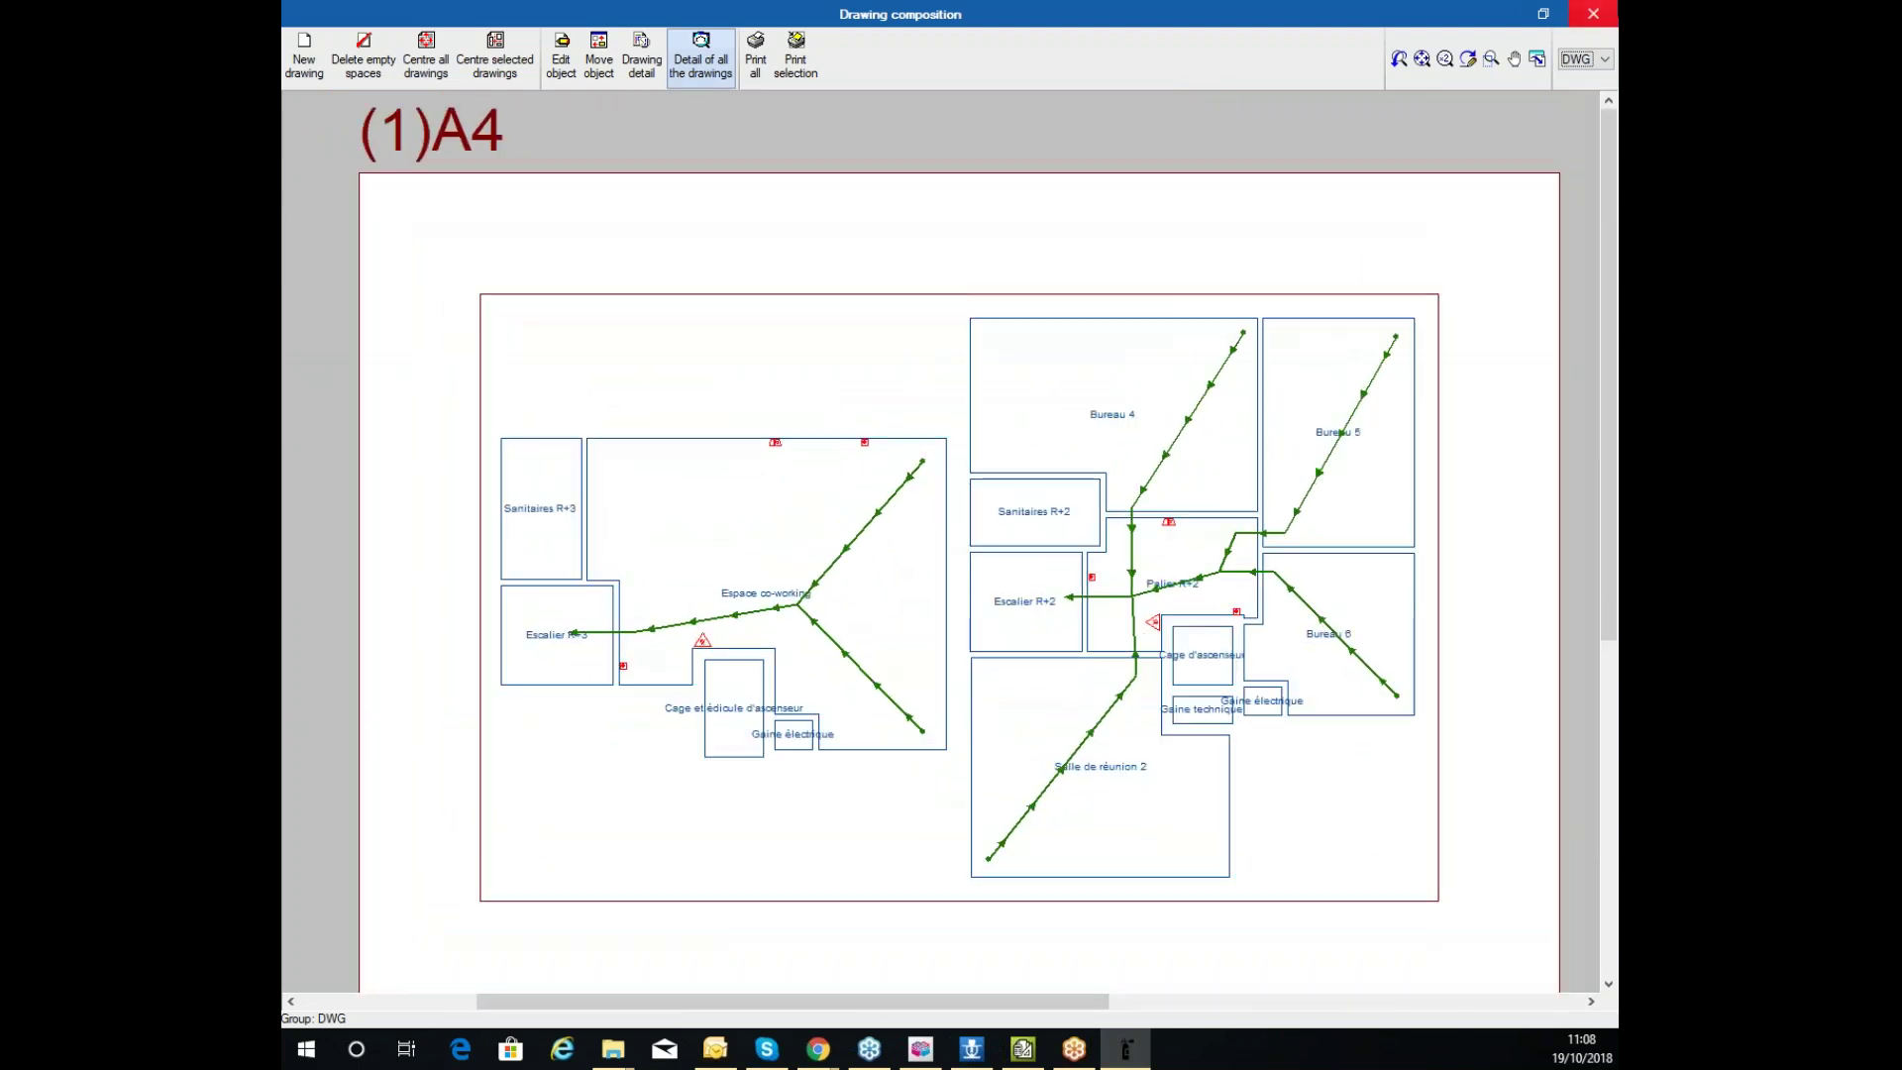
pyautogui.click(1593, 14)
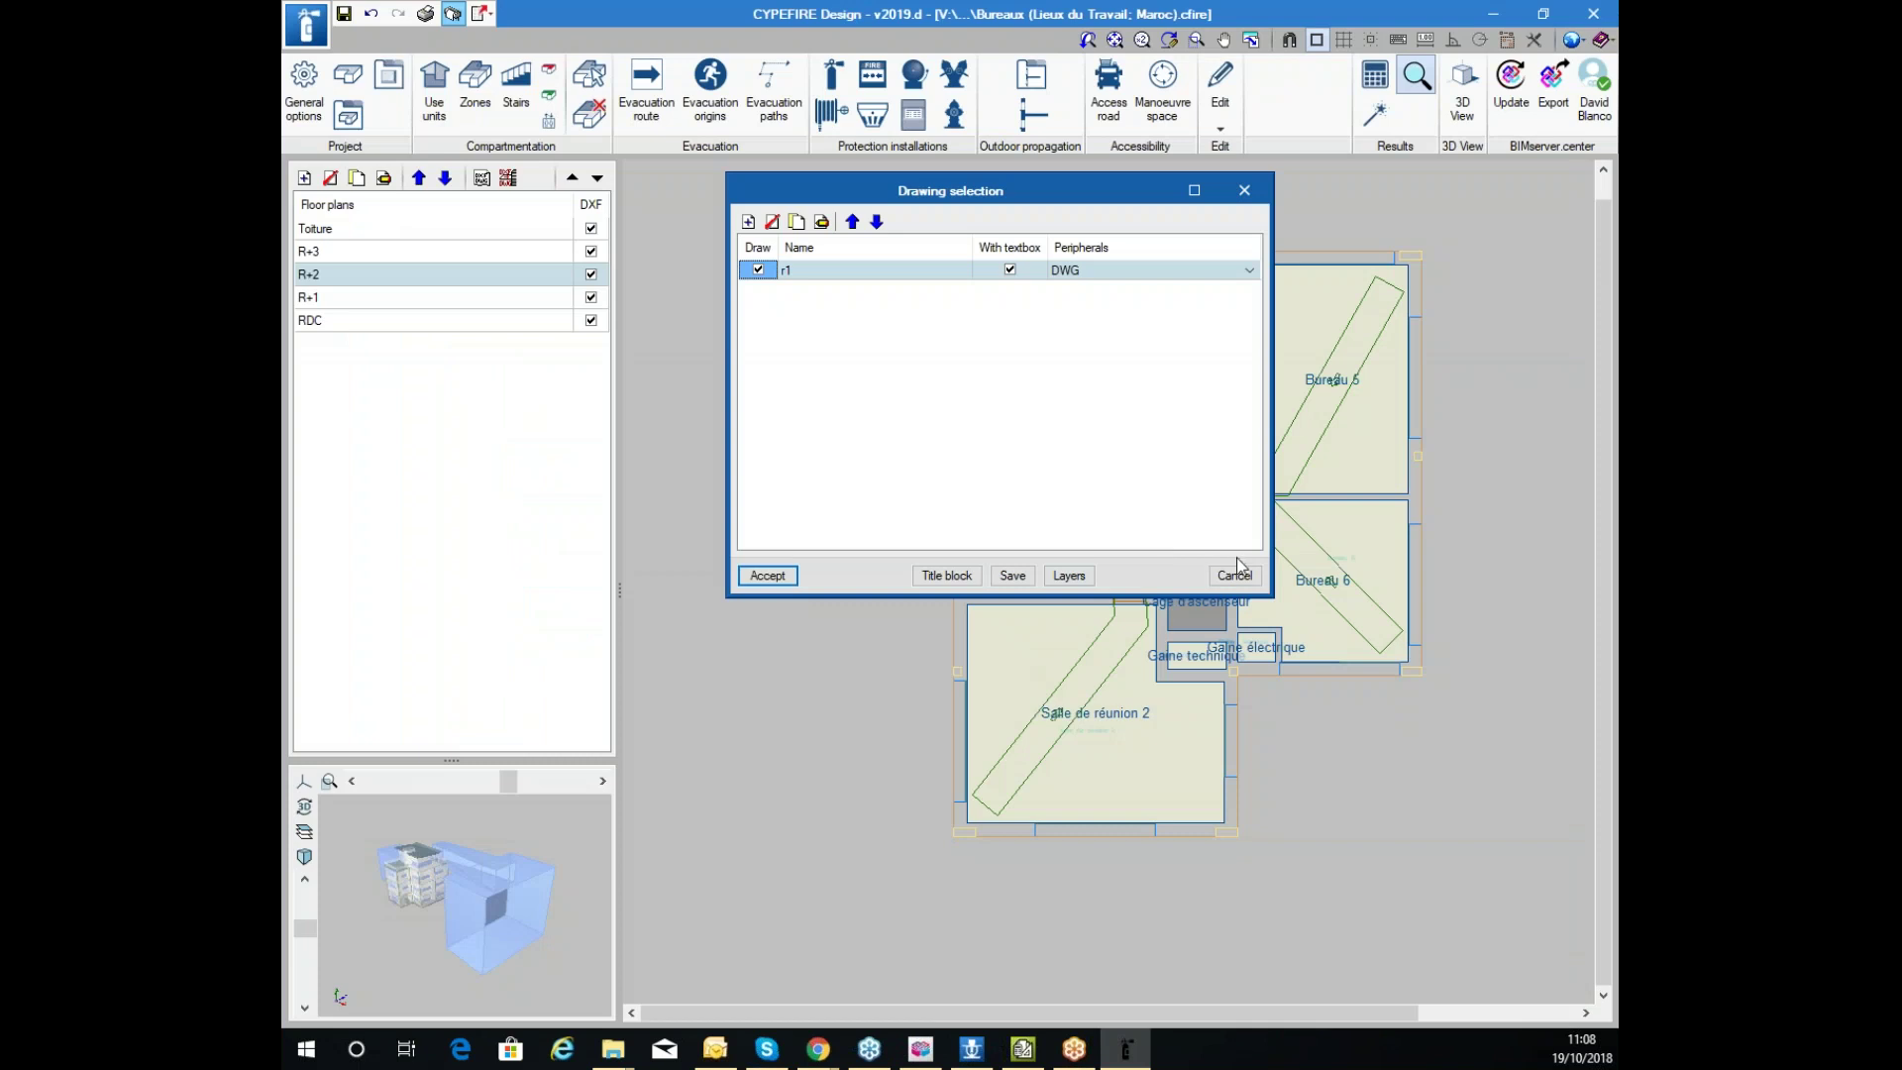
pyautogui.click(1236, 574)
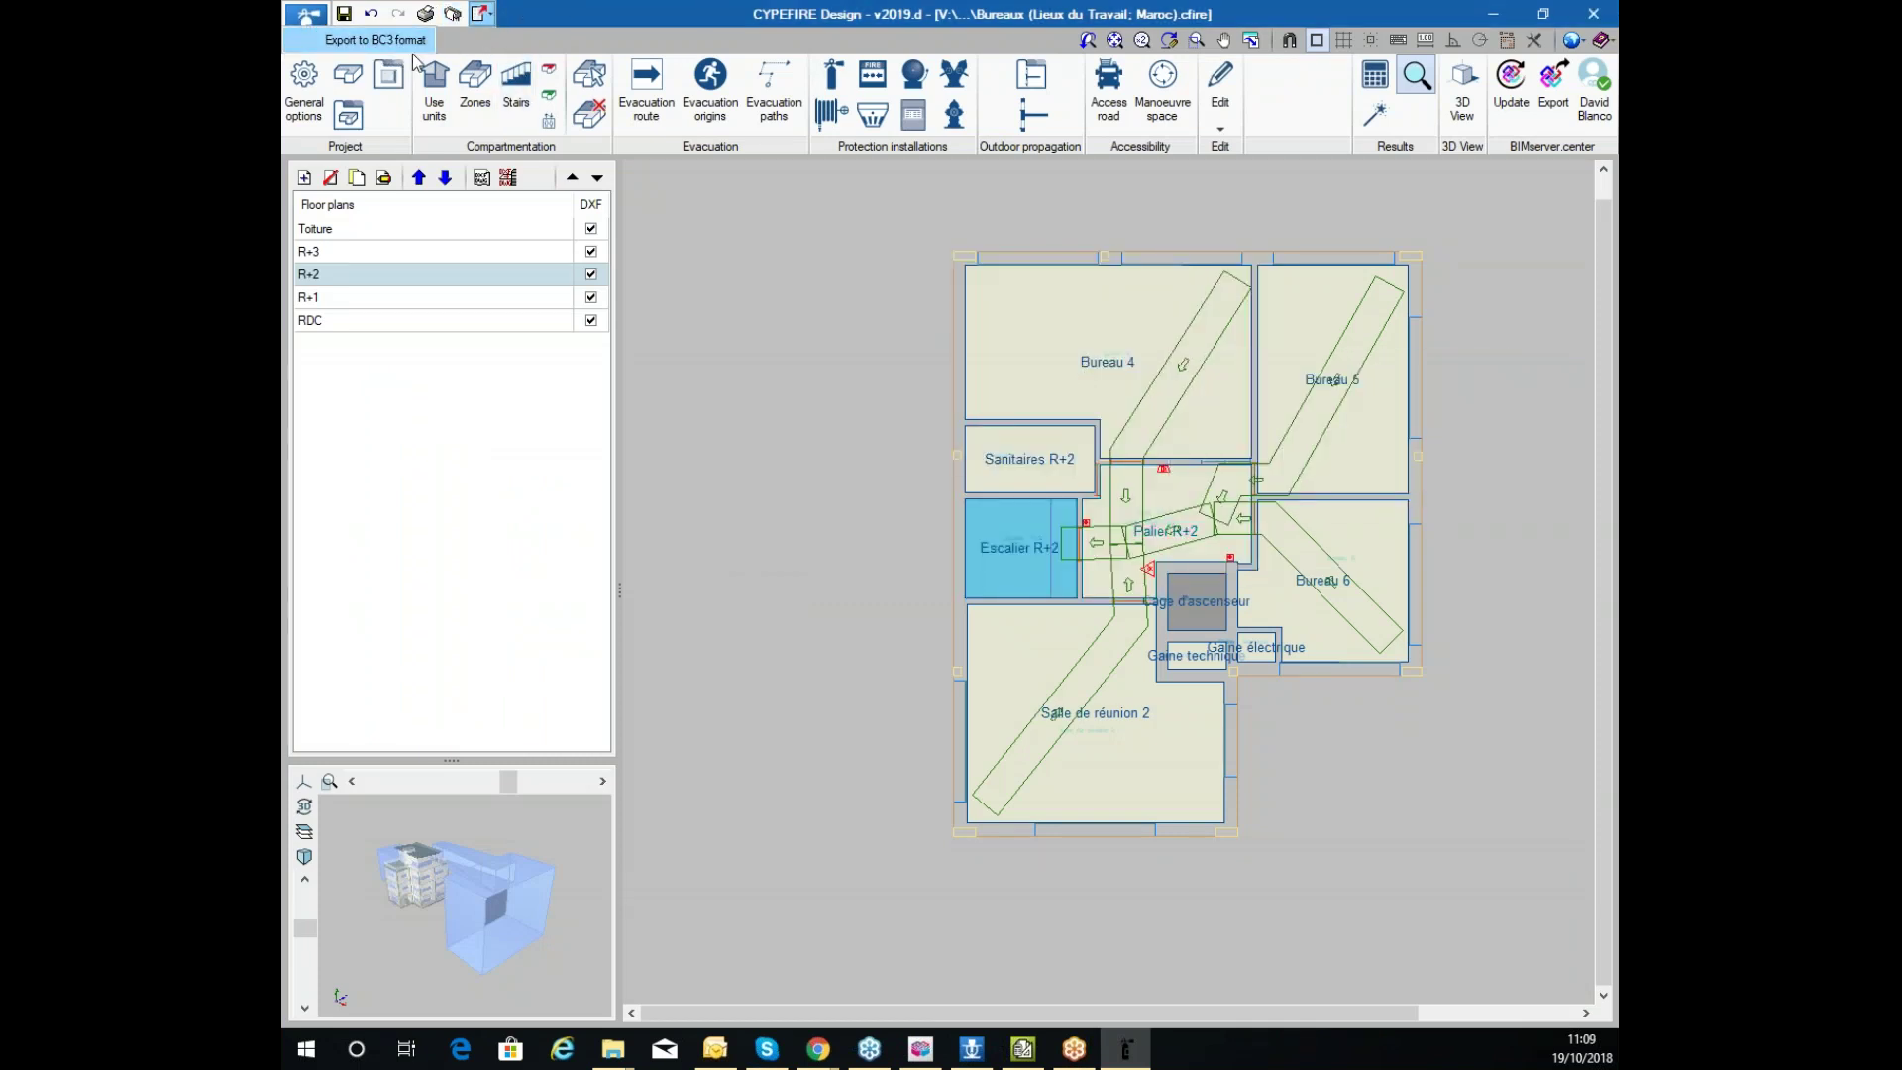
# Switch to CYPEFIRE Sprinklers with the "seminar-sprinkler-october" project
pyautogui.moveTo(1335, 376)
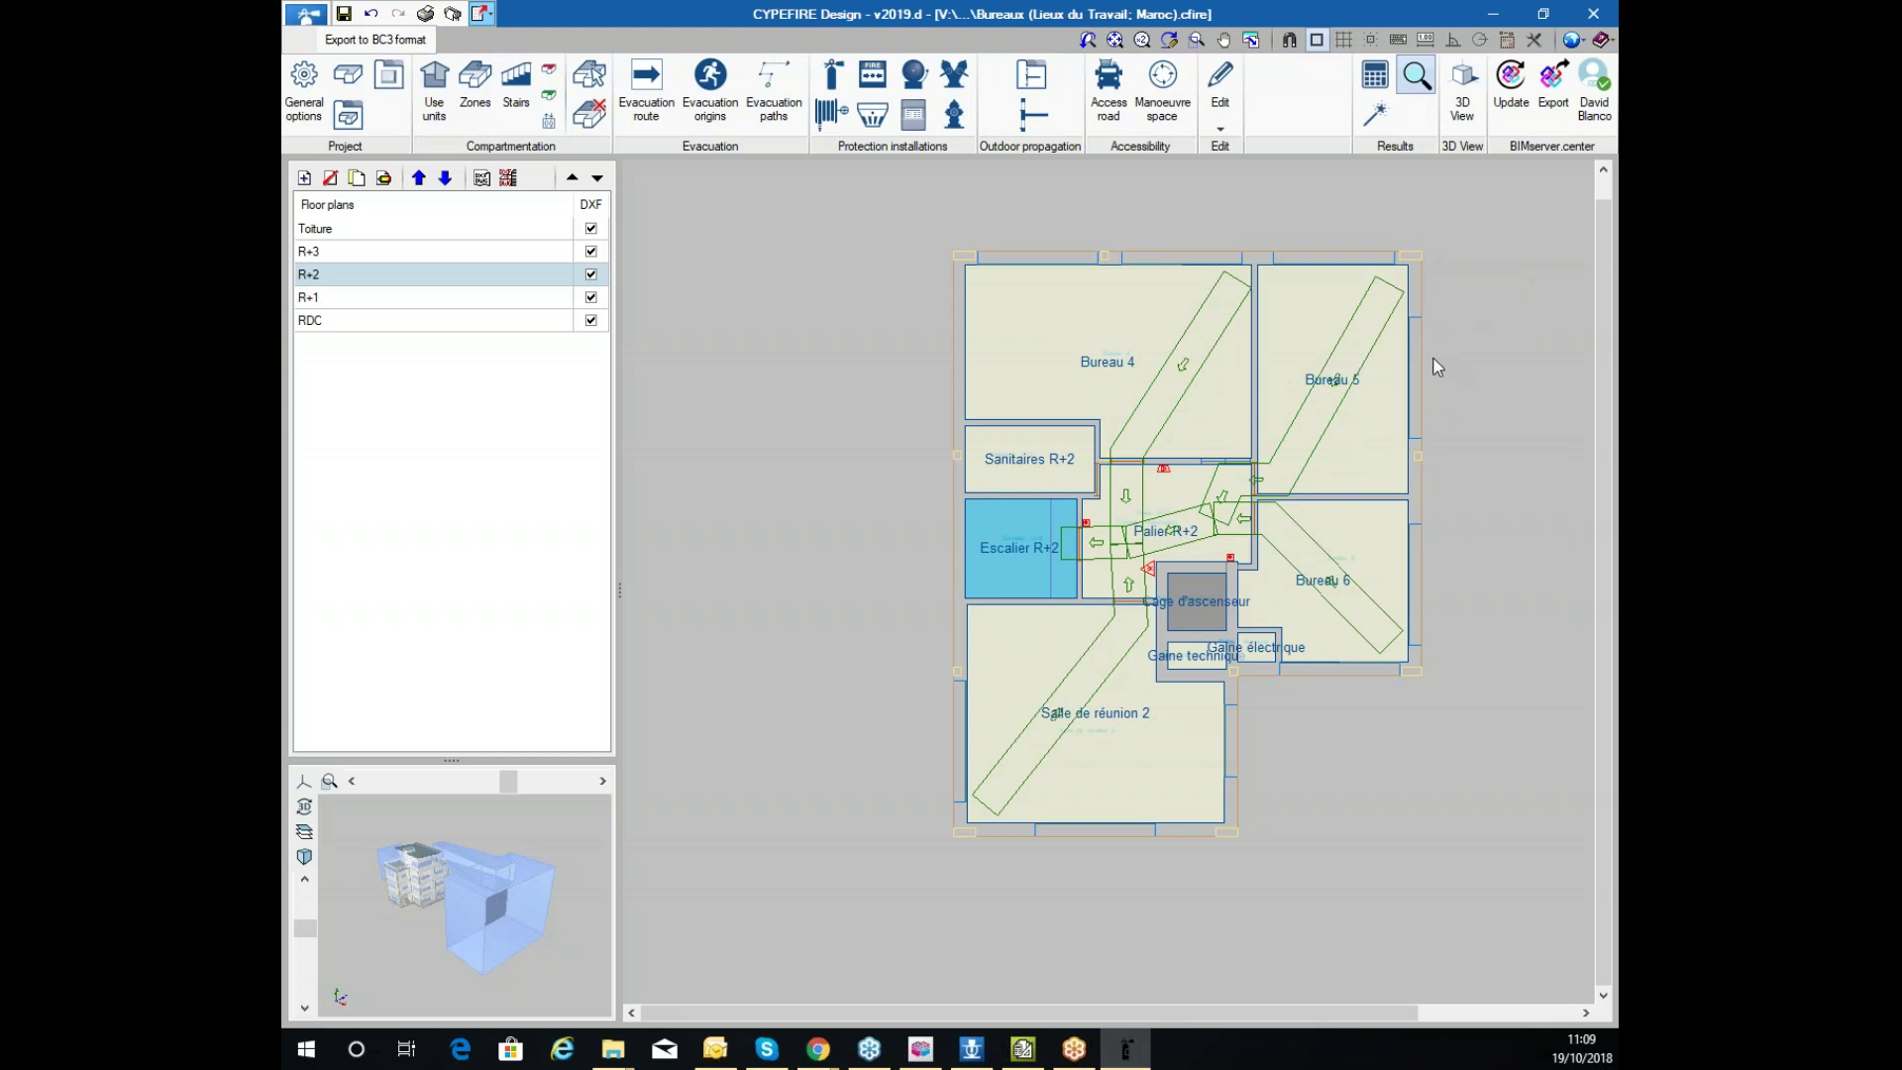
pyautogui.moveTo(1096, 707)
pyautogui.click(972, 1055)
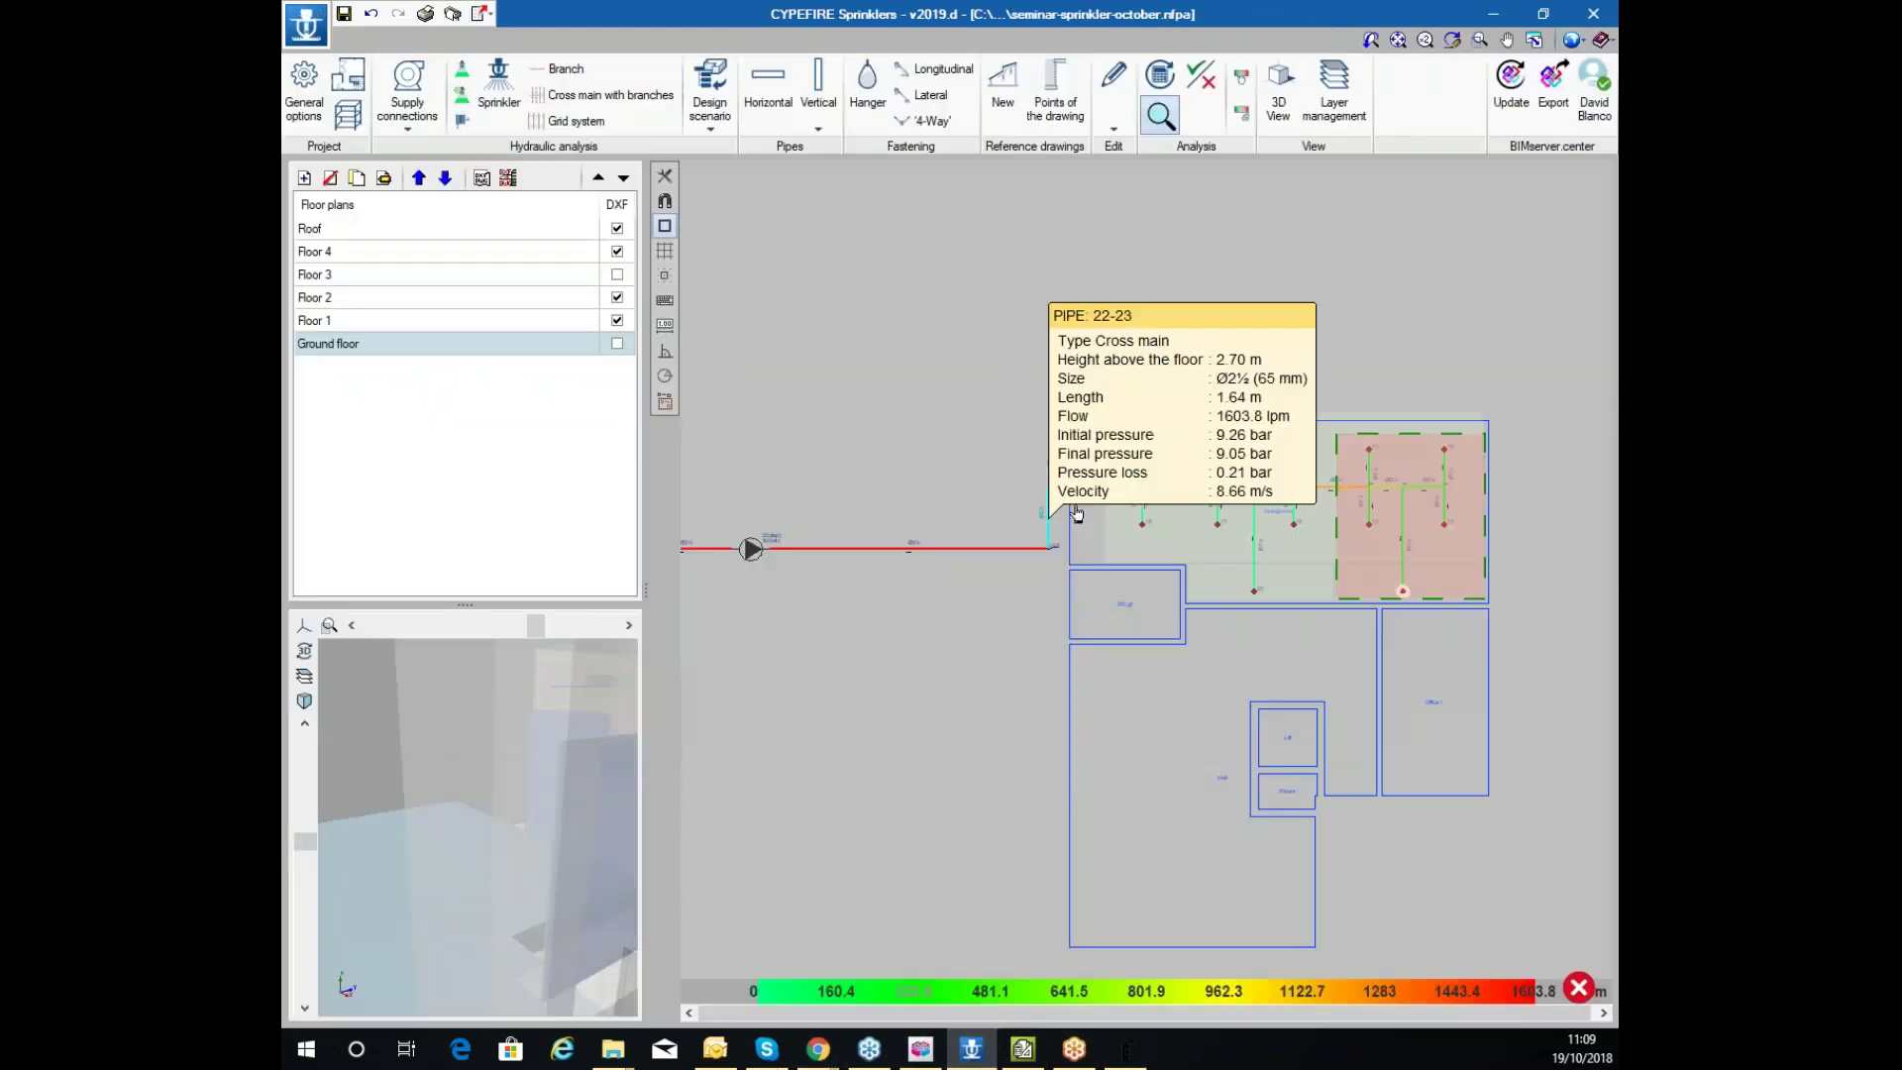
# Switch to CYPEFIRE Design with the "Bureaux (Lieux du Travail; Maroc)" project and view the R+2 floor plan
pyautogui.scroll(-1, 1076, 426)
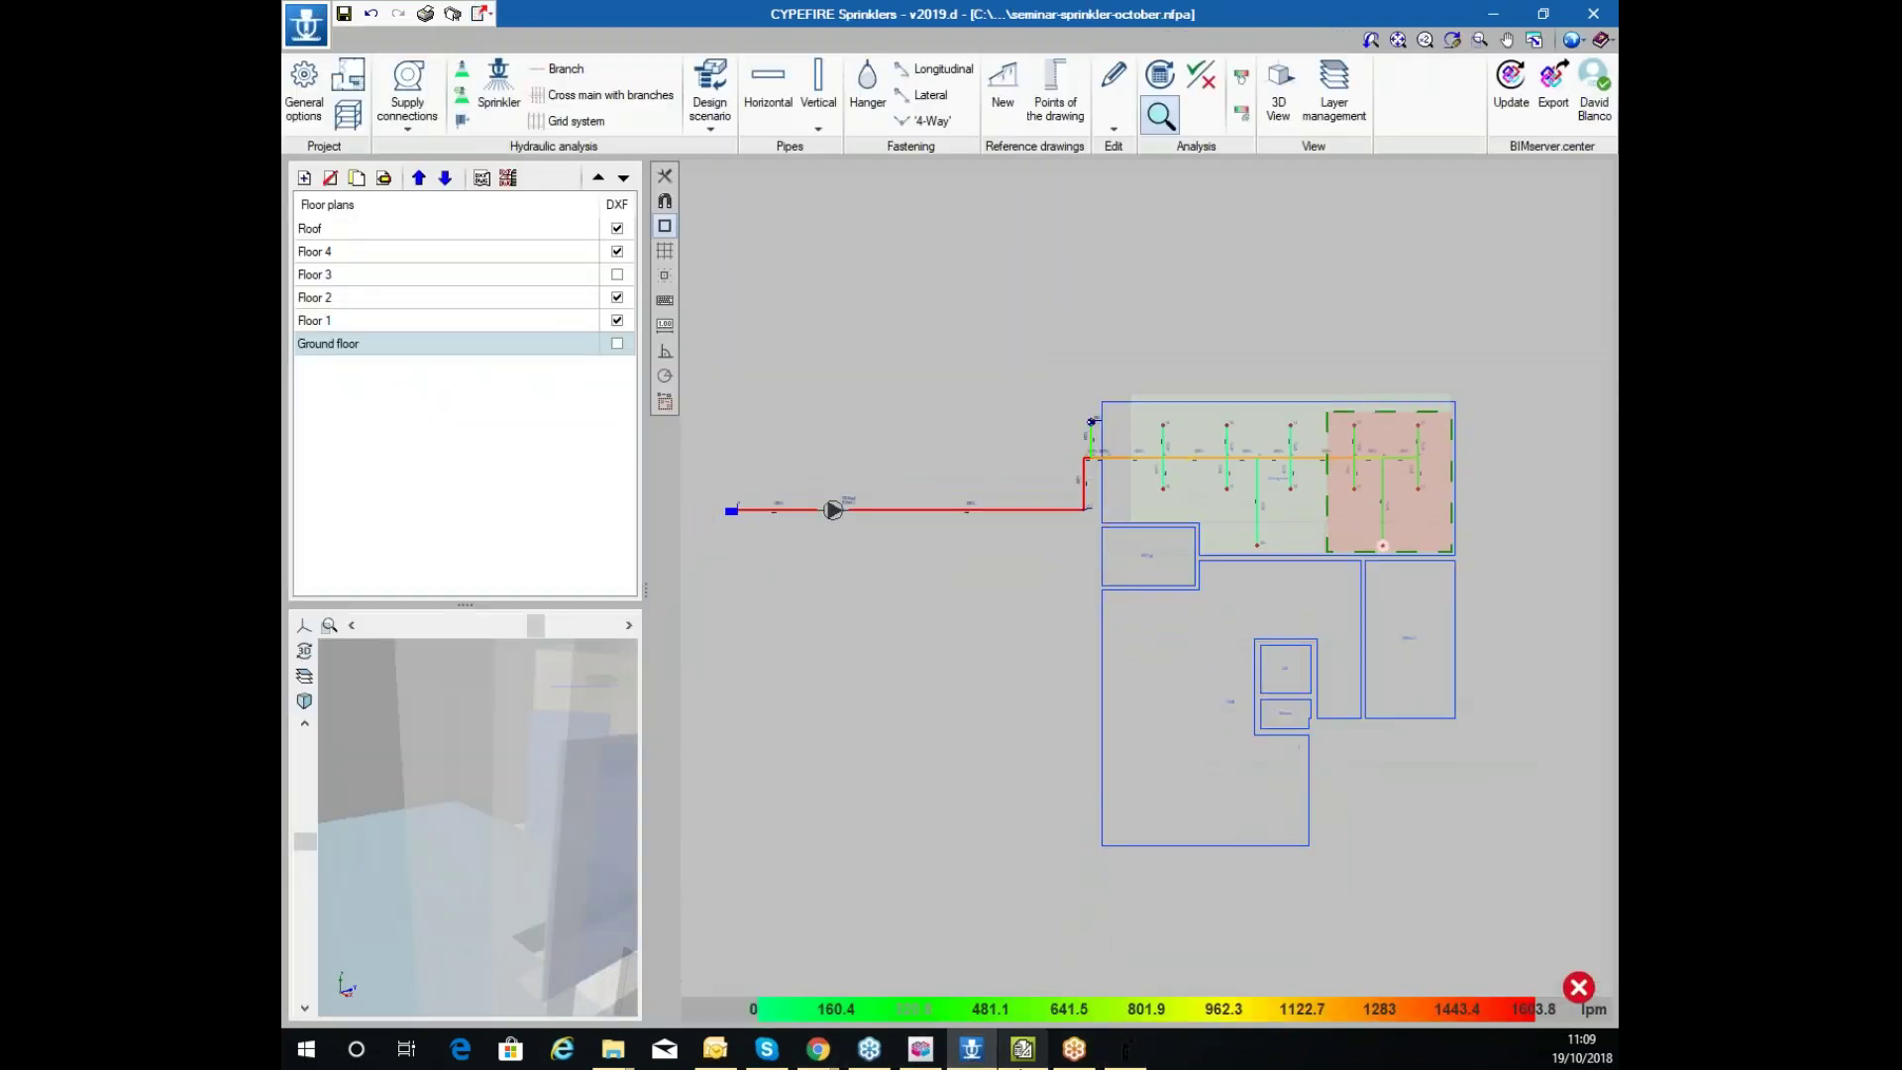
pyautogui.click(1126, 1050)
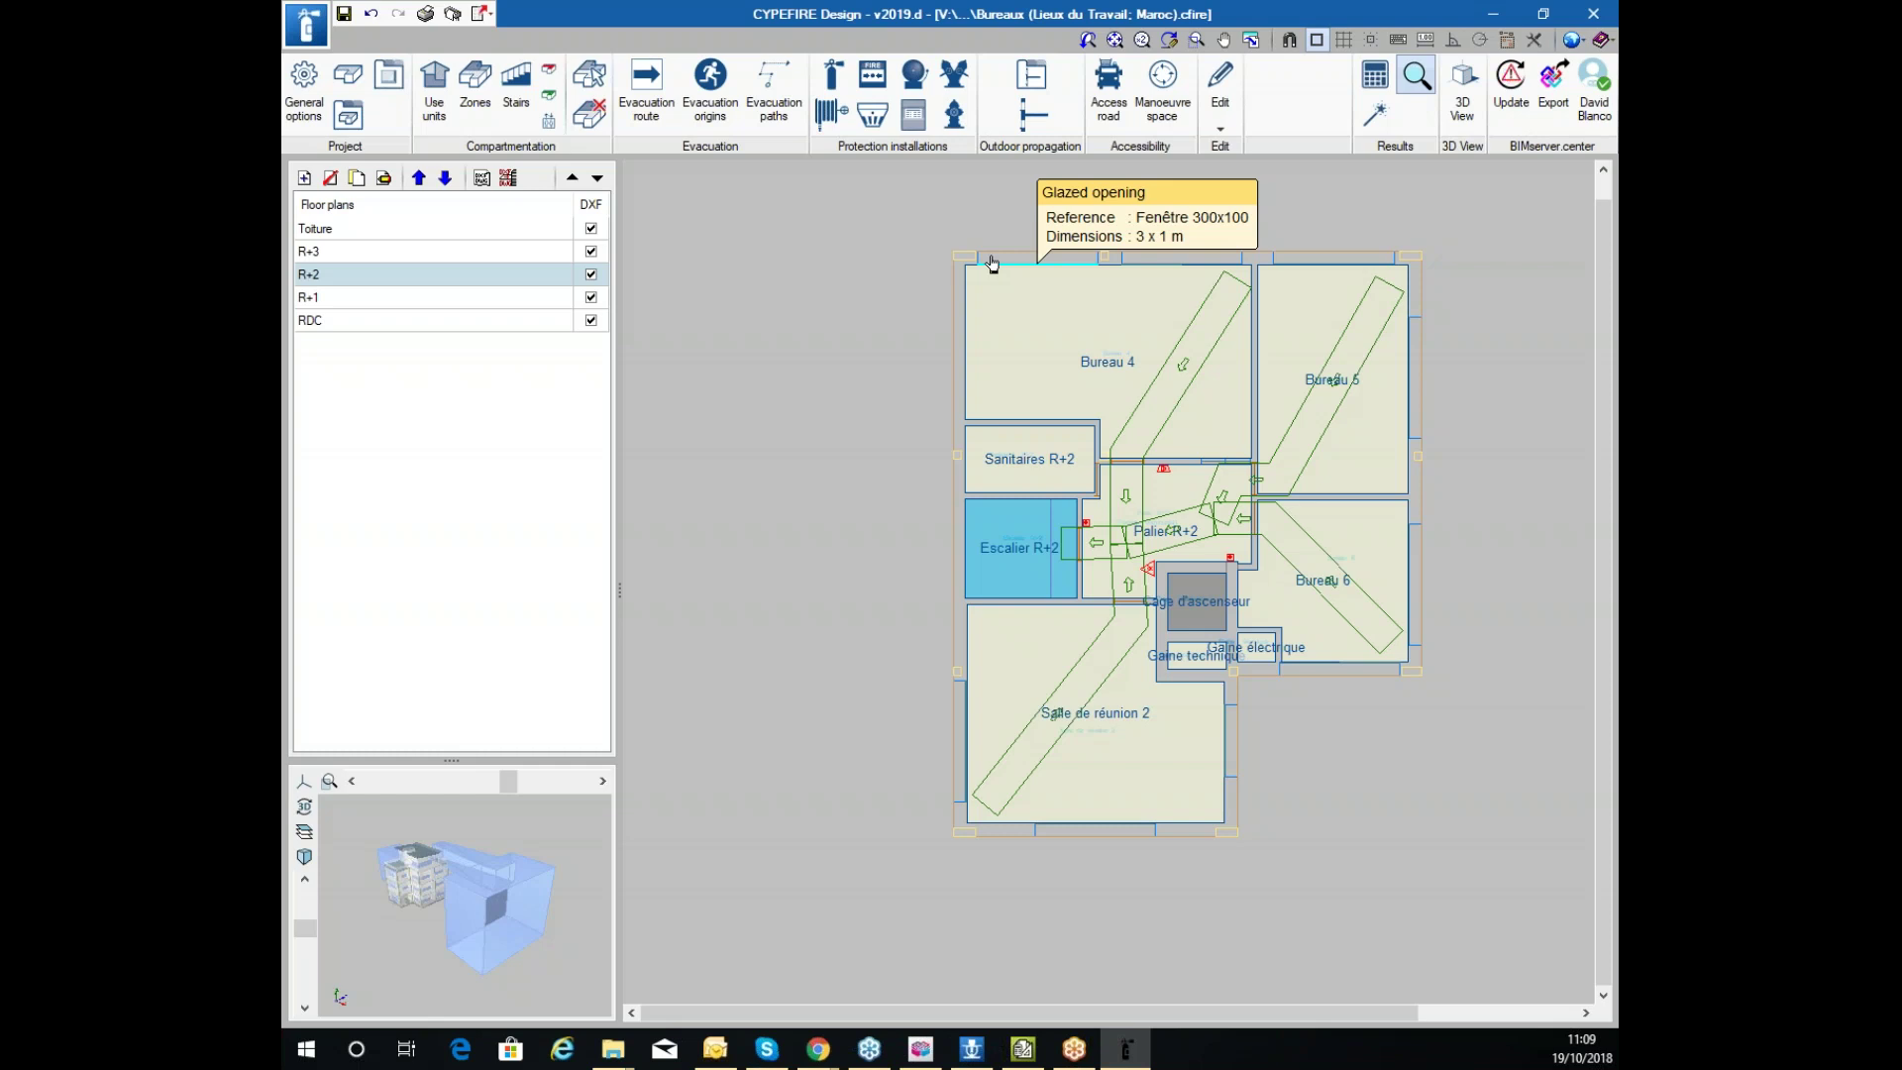
pyautogui.scroll(1, 1078, 340)
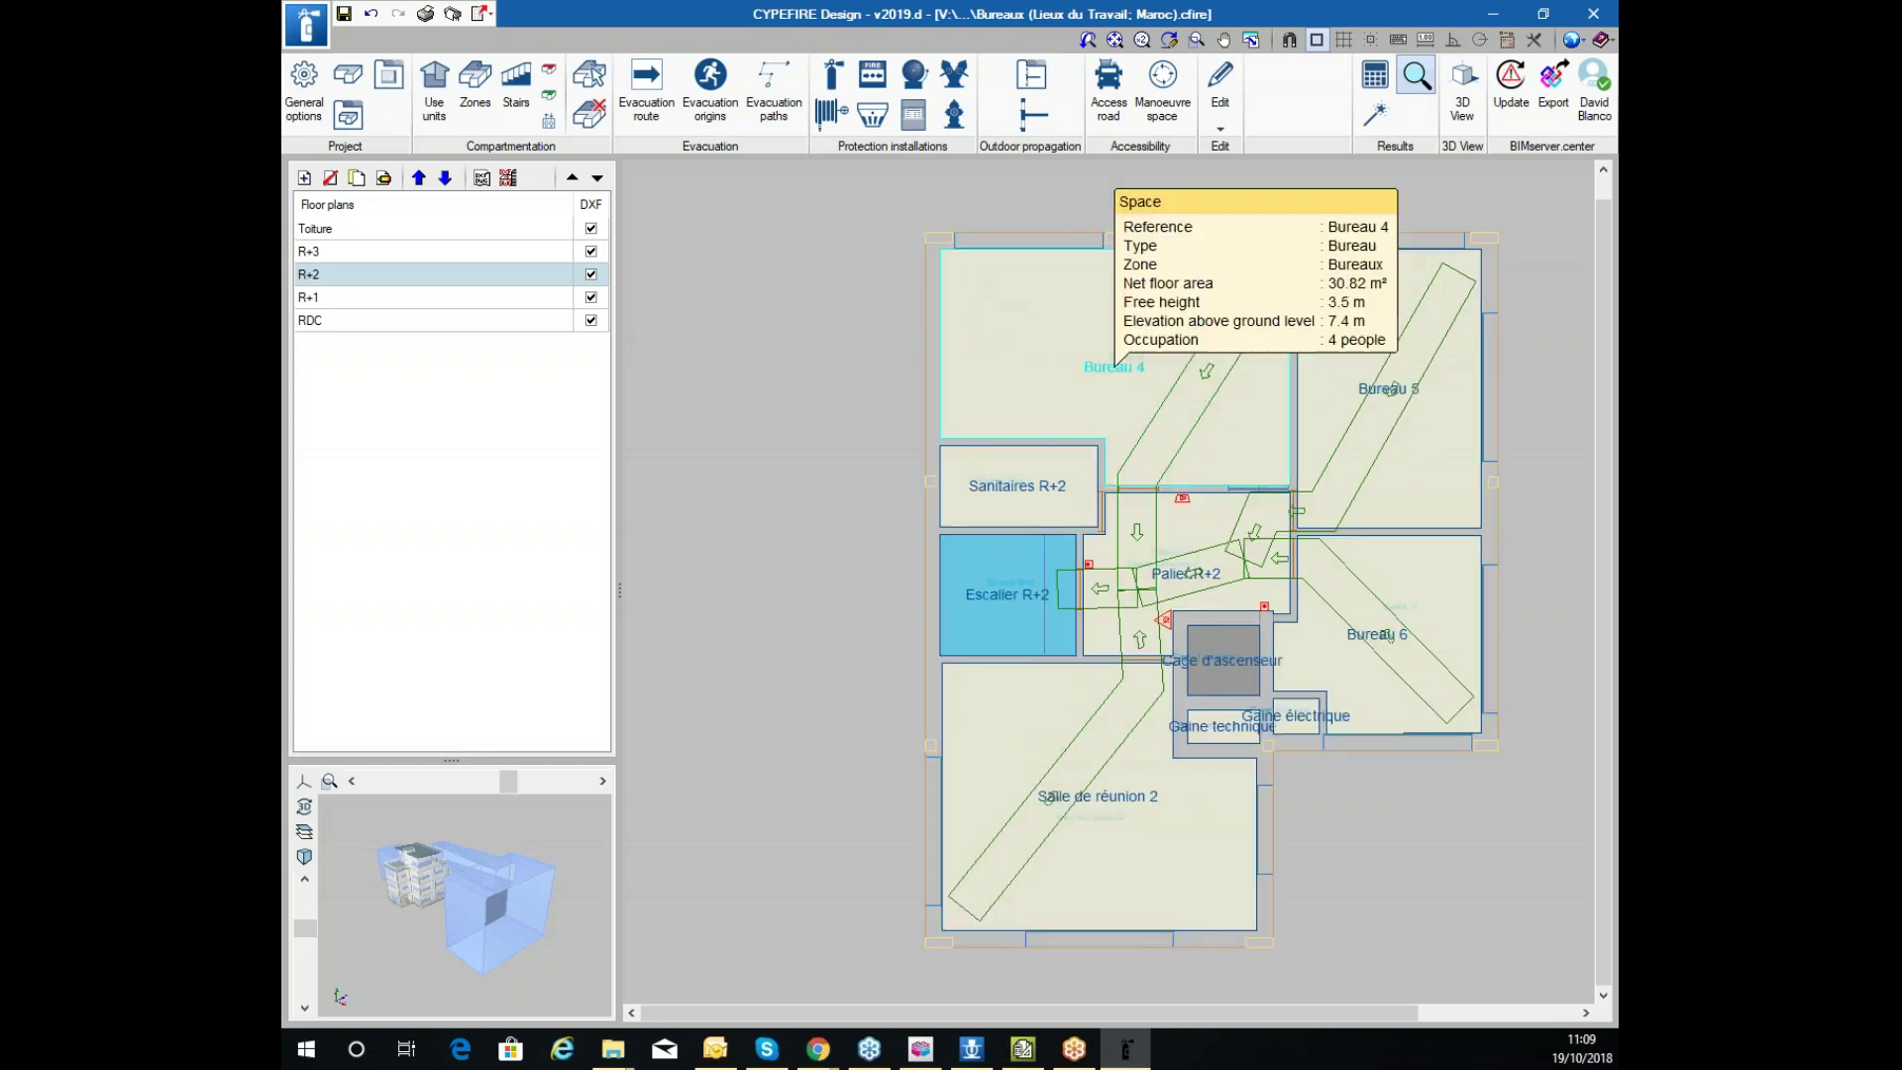
# Try the Sprinklers requirement in the "Lieux du travail h>8 - Moins de 700 personnes" zone and leave the general options without saving
pyautogui.click(304, 87)
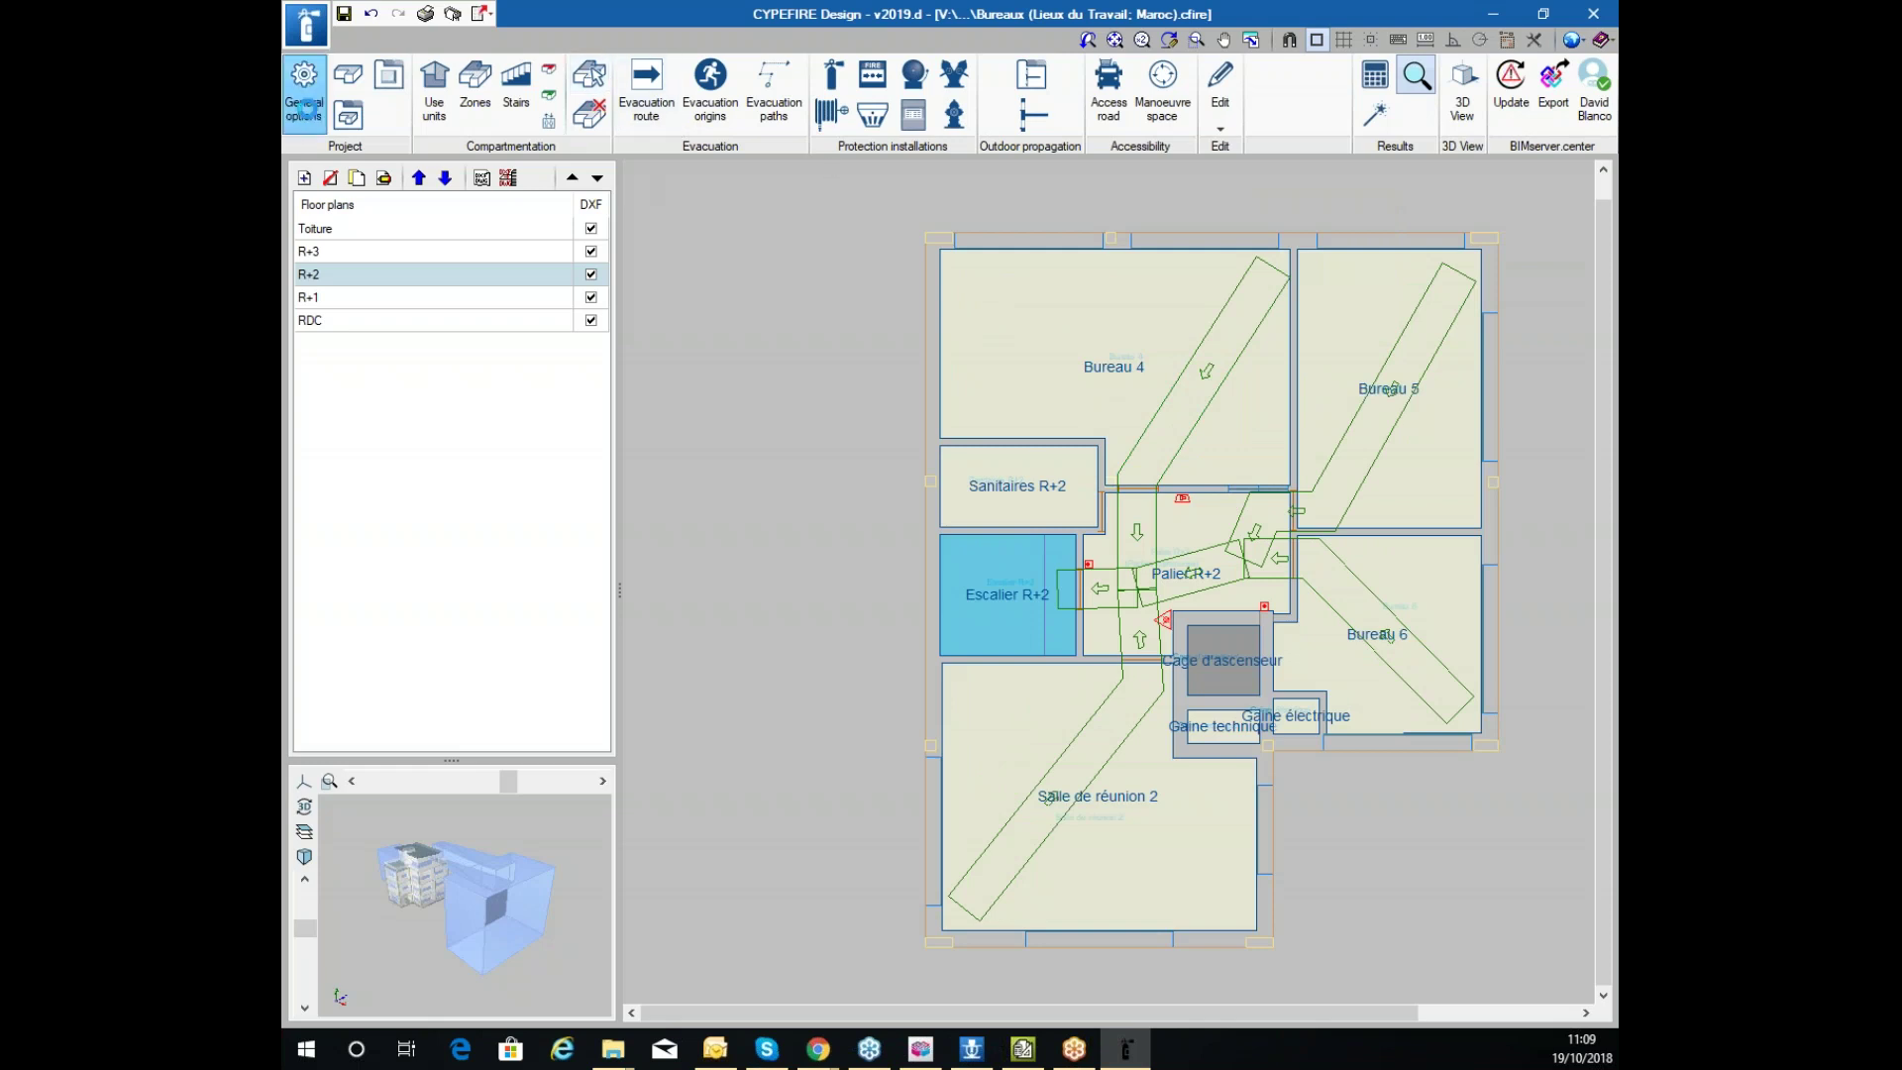
pyautogui.click(830, 602)
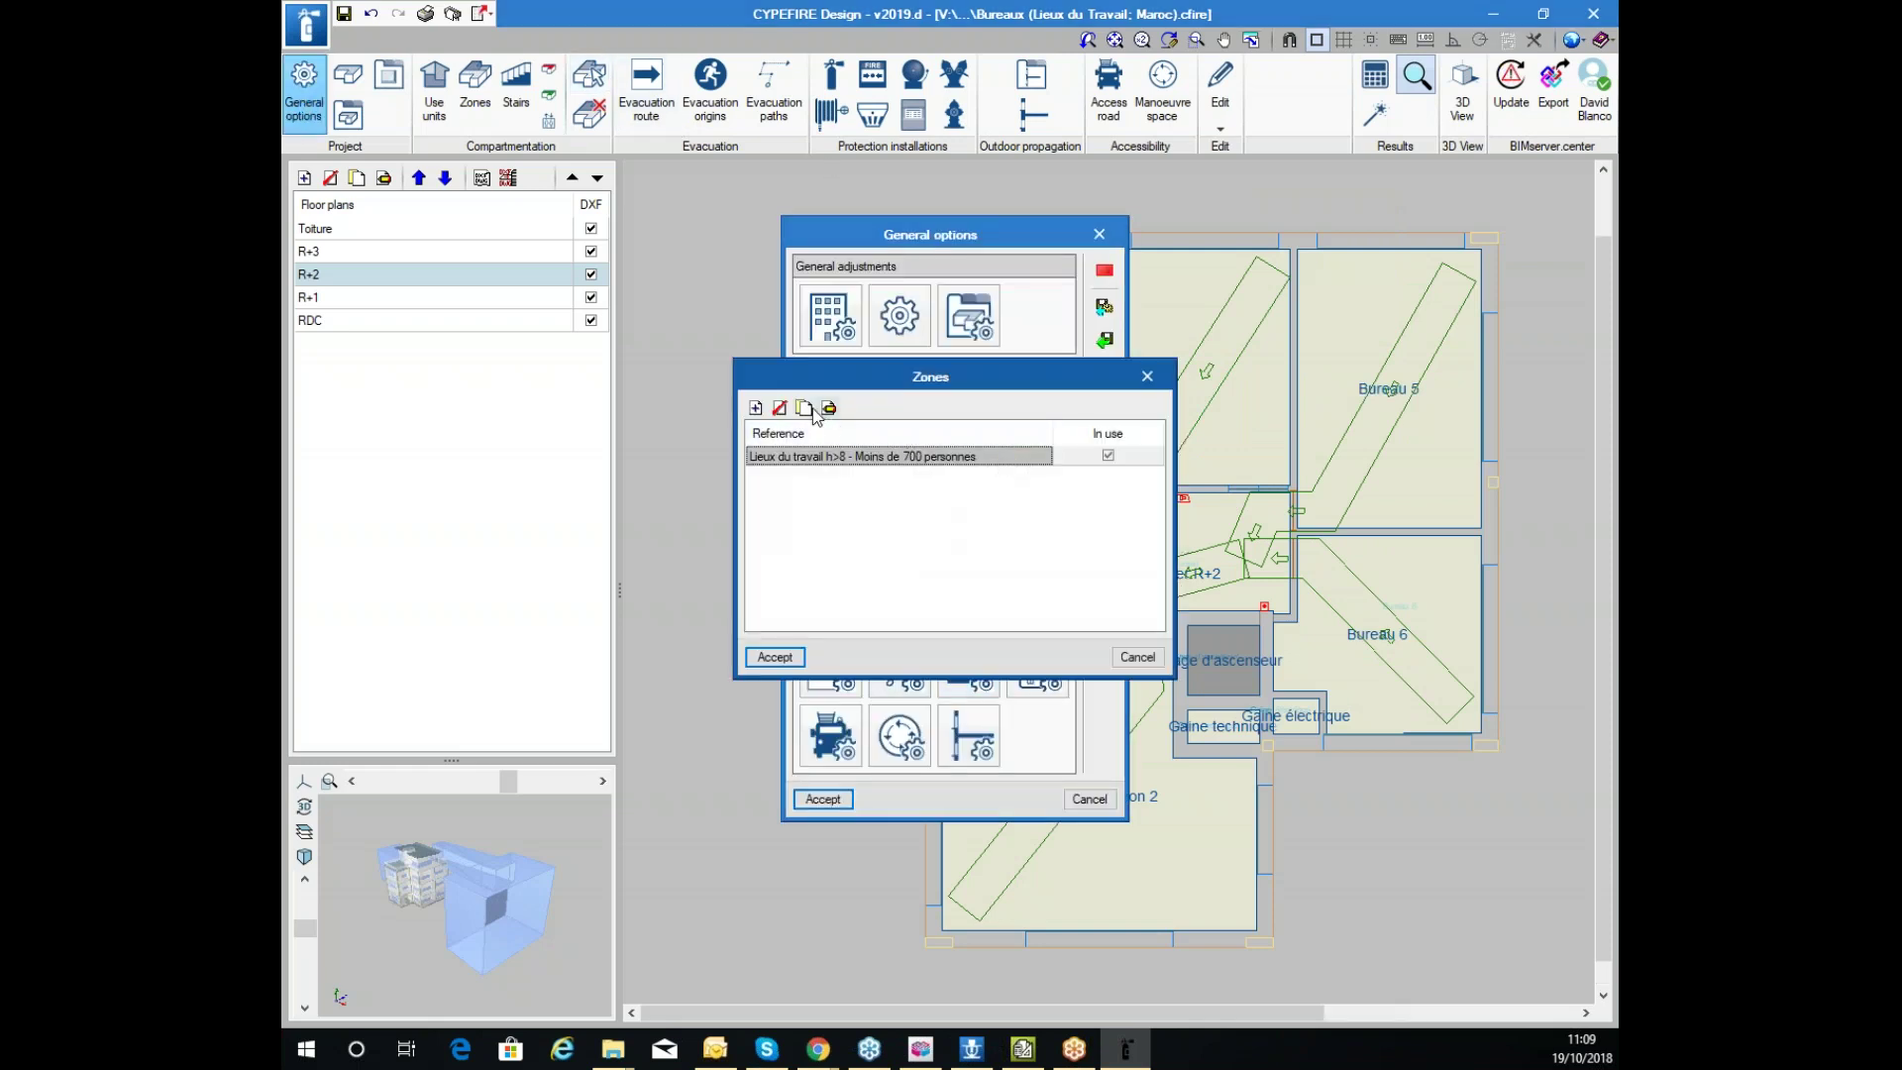
pyautogui.doubleClick(792, 436)
pyautogui.click(771, 445)
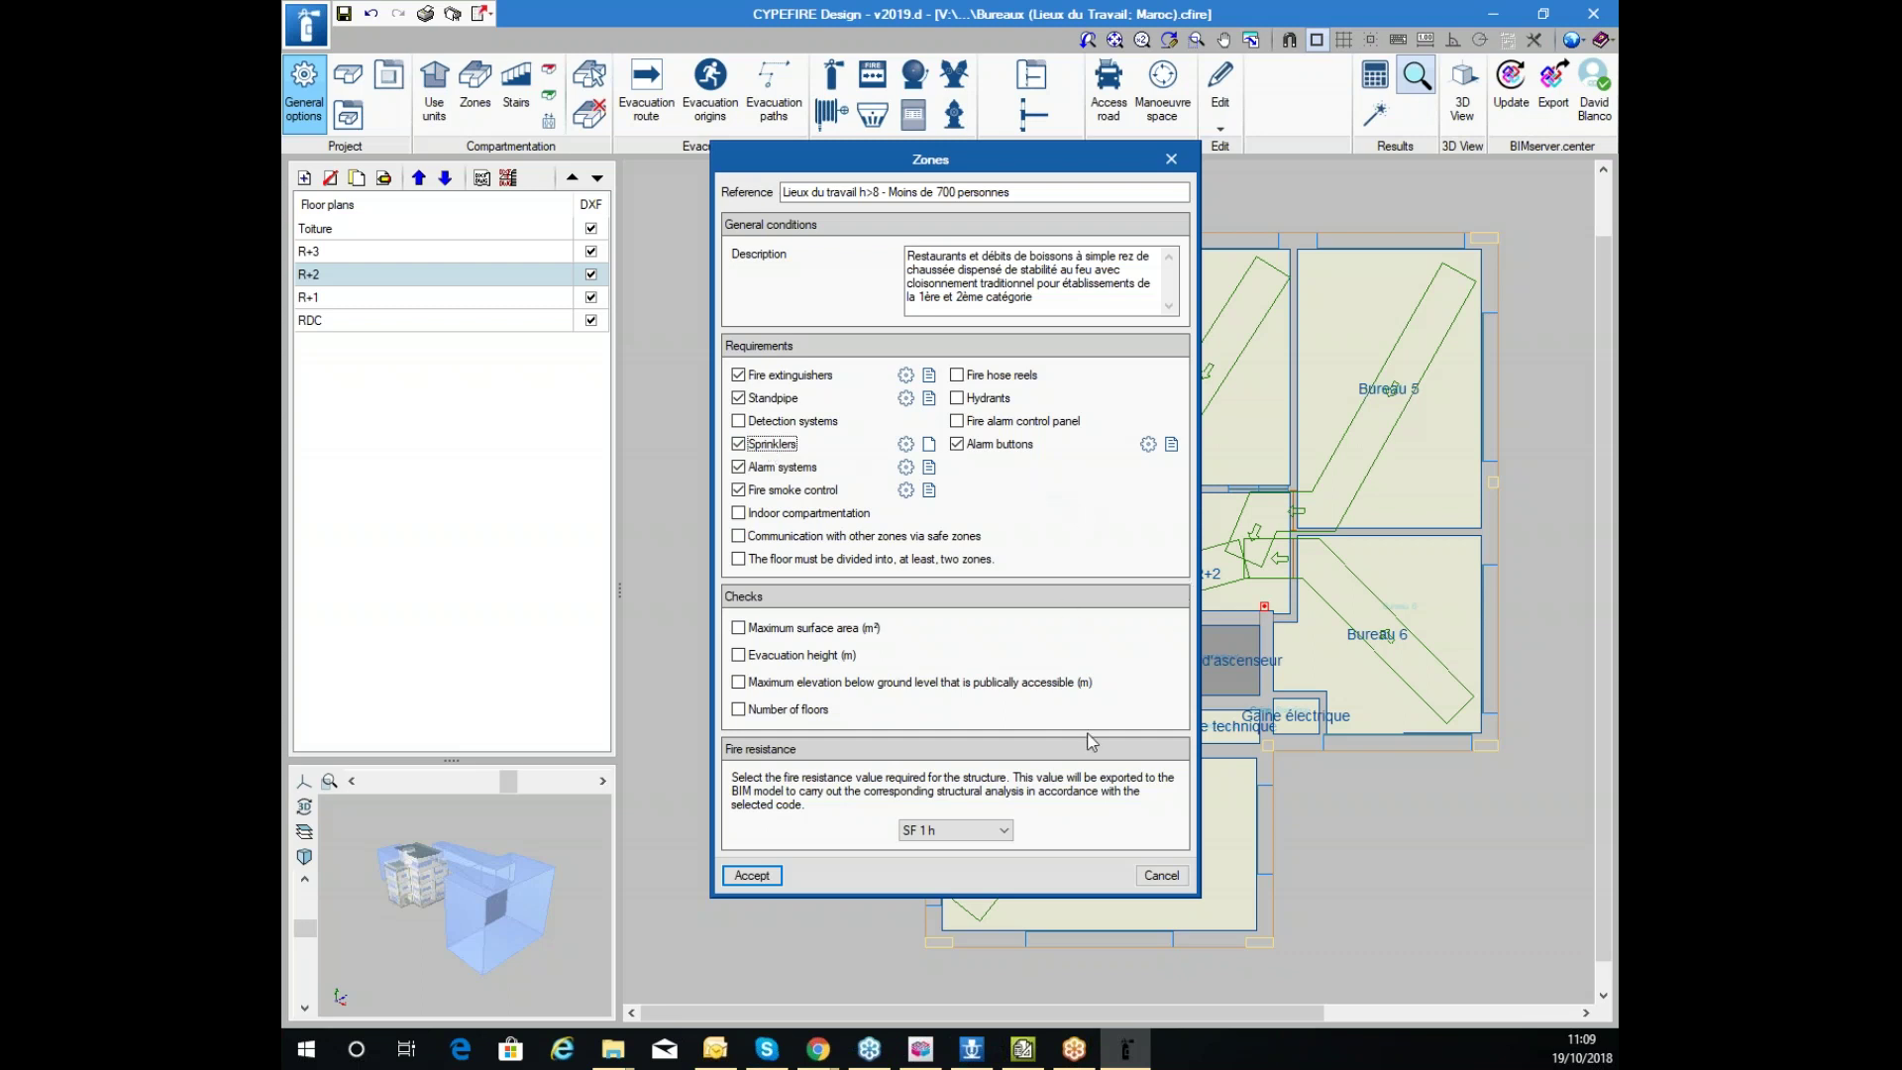
pyautogui.click(1155, 879)
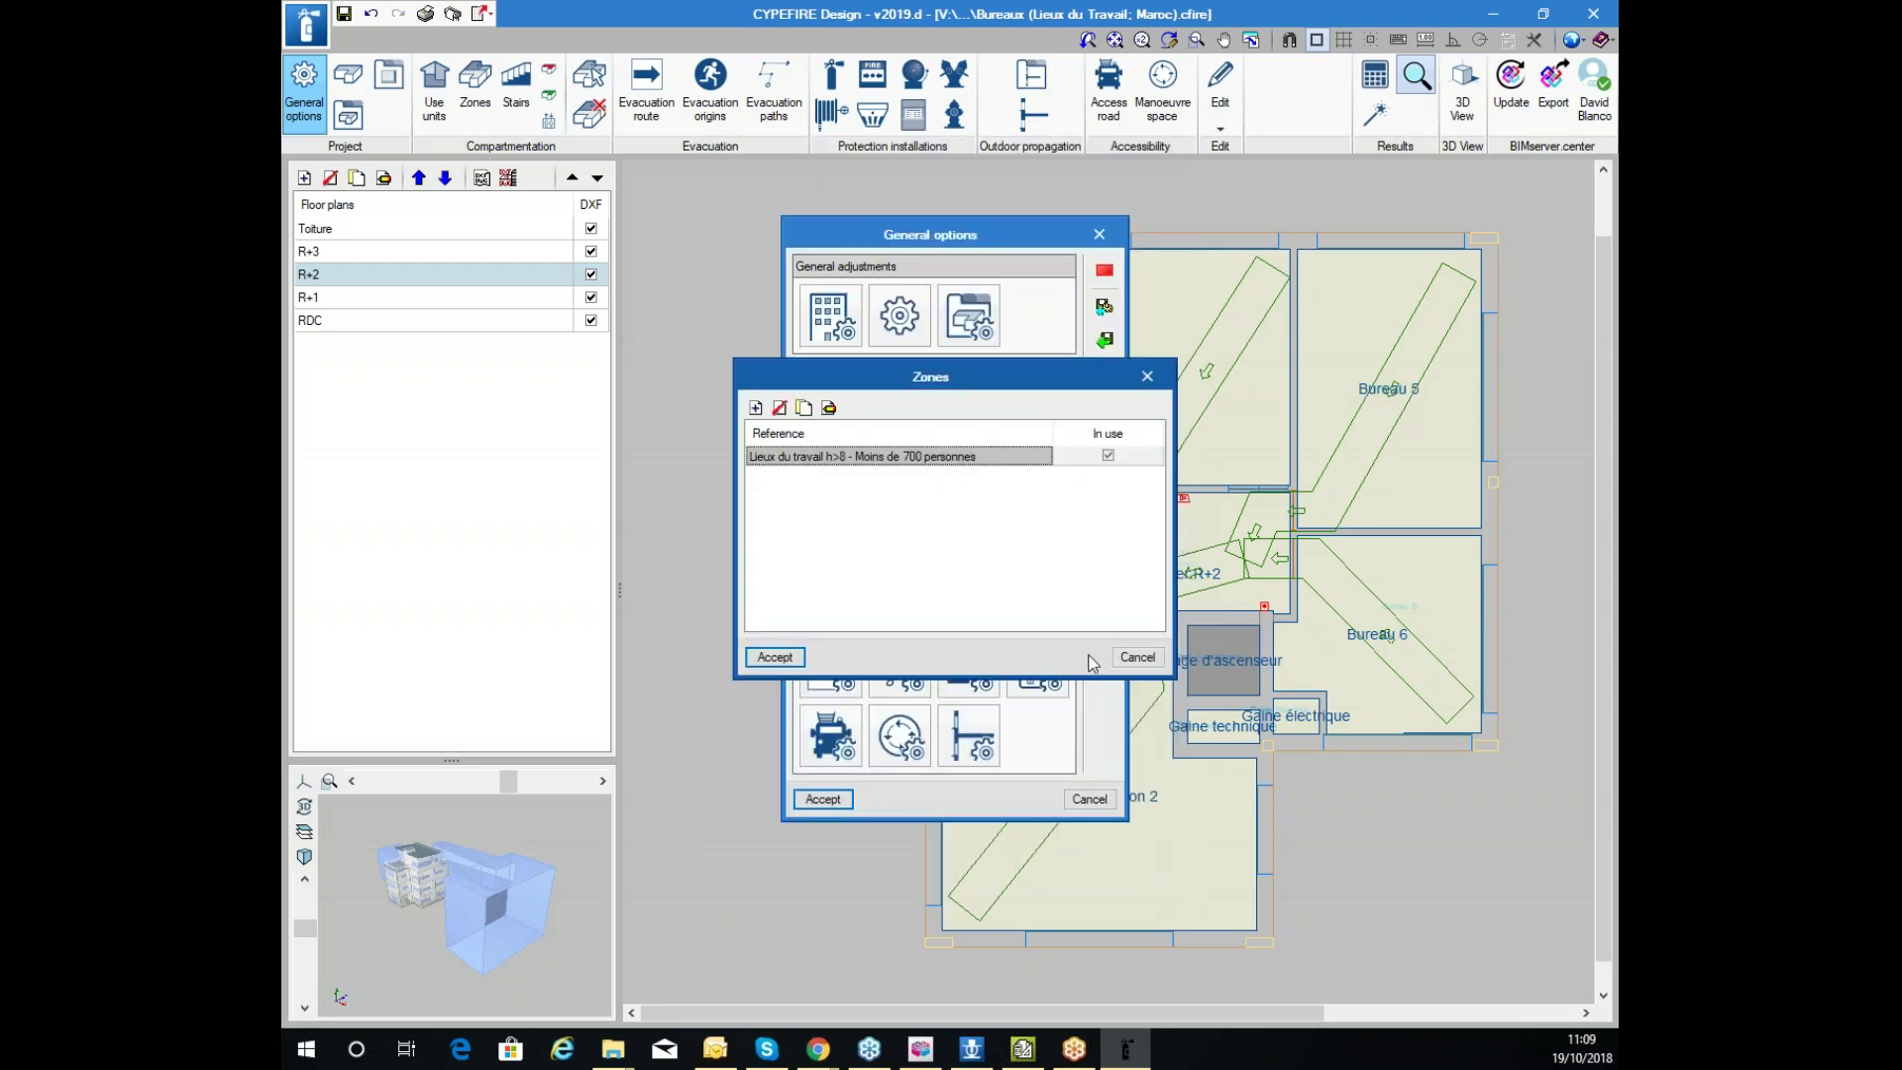
pyautogui.click(1137, 657)
pyautogui.click(1090, 799)
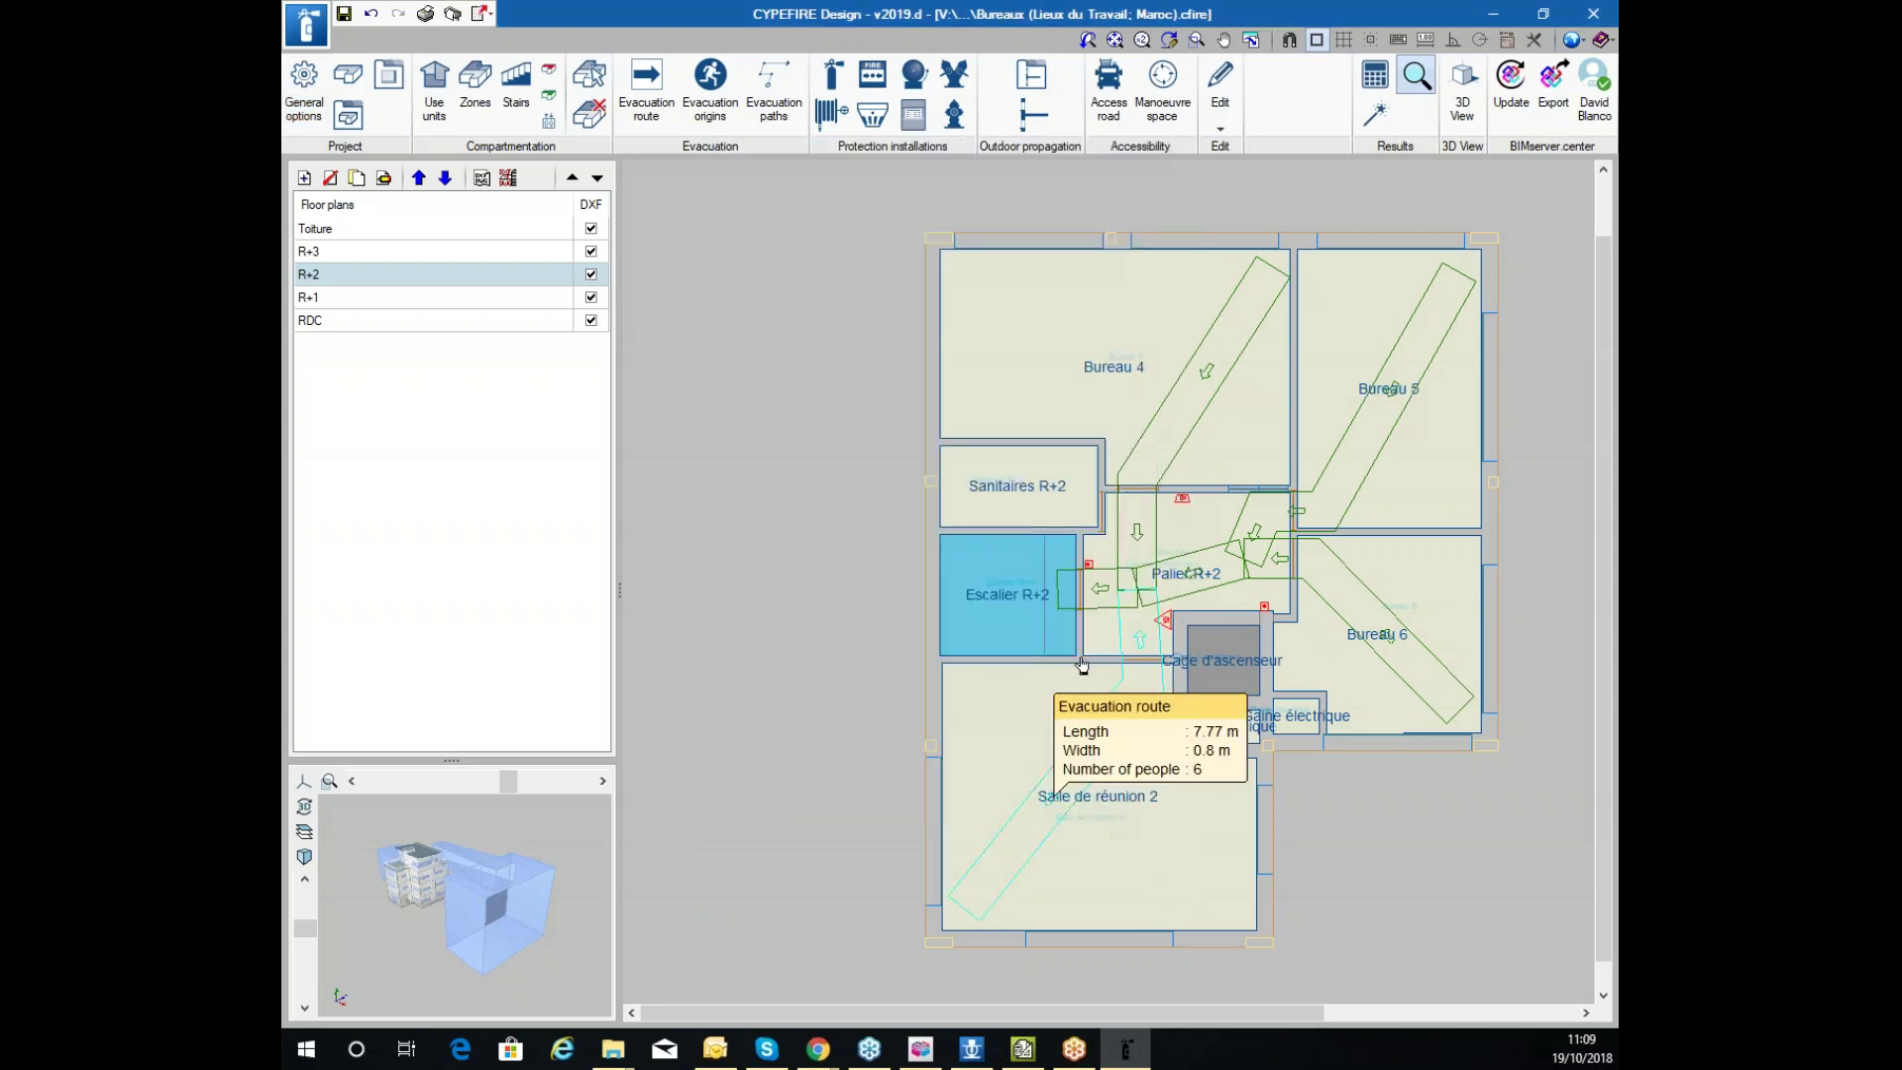
# Examine the evacuation routes of the R+2 floor around the landing and the Salle de réunion 2
pyautogui.scroll(-2, 1083, 664)
pyautogui.scroll(1, 1091, 628)
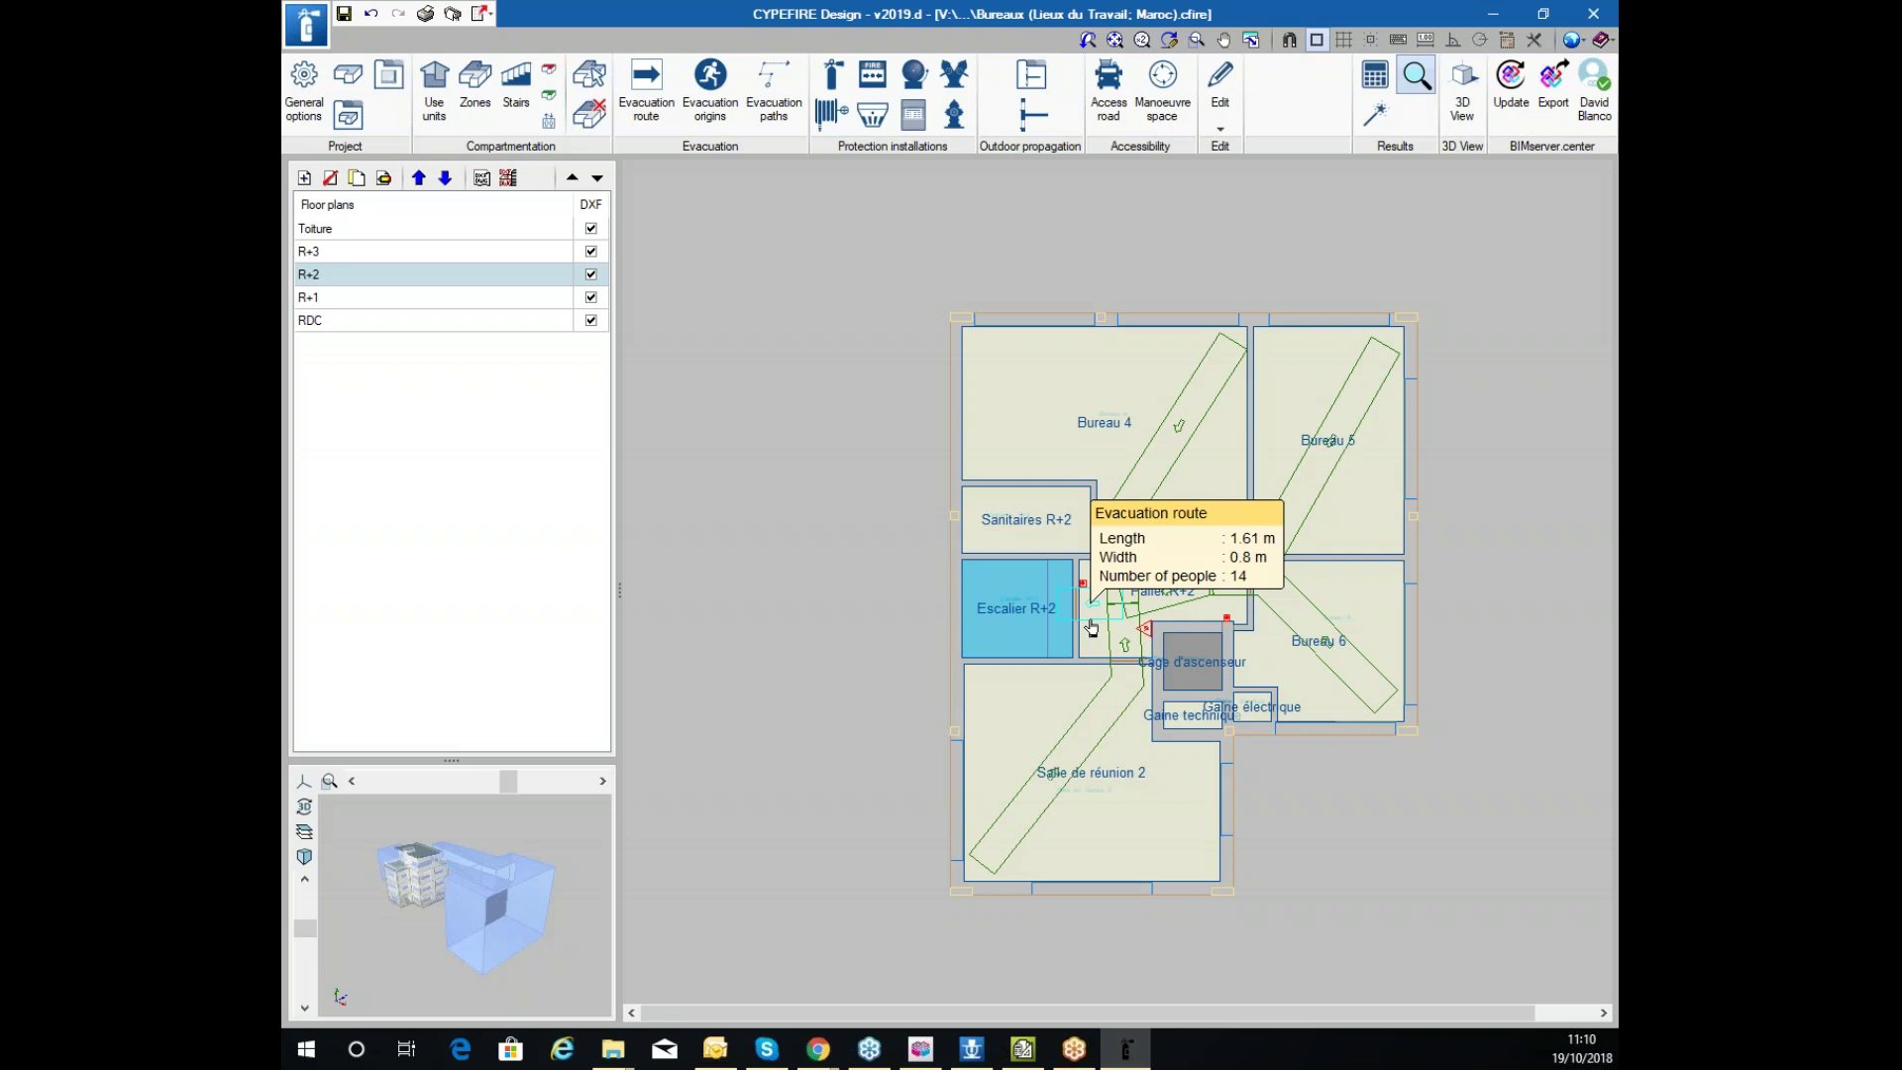
pyautogui.moveTo(1086, 751)
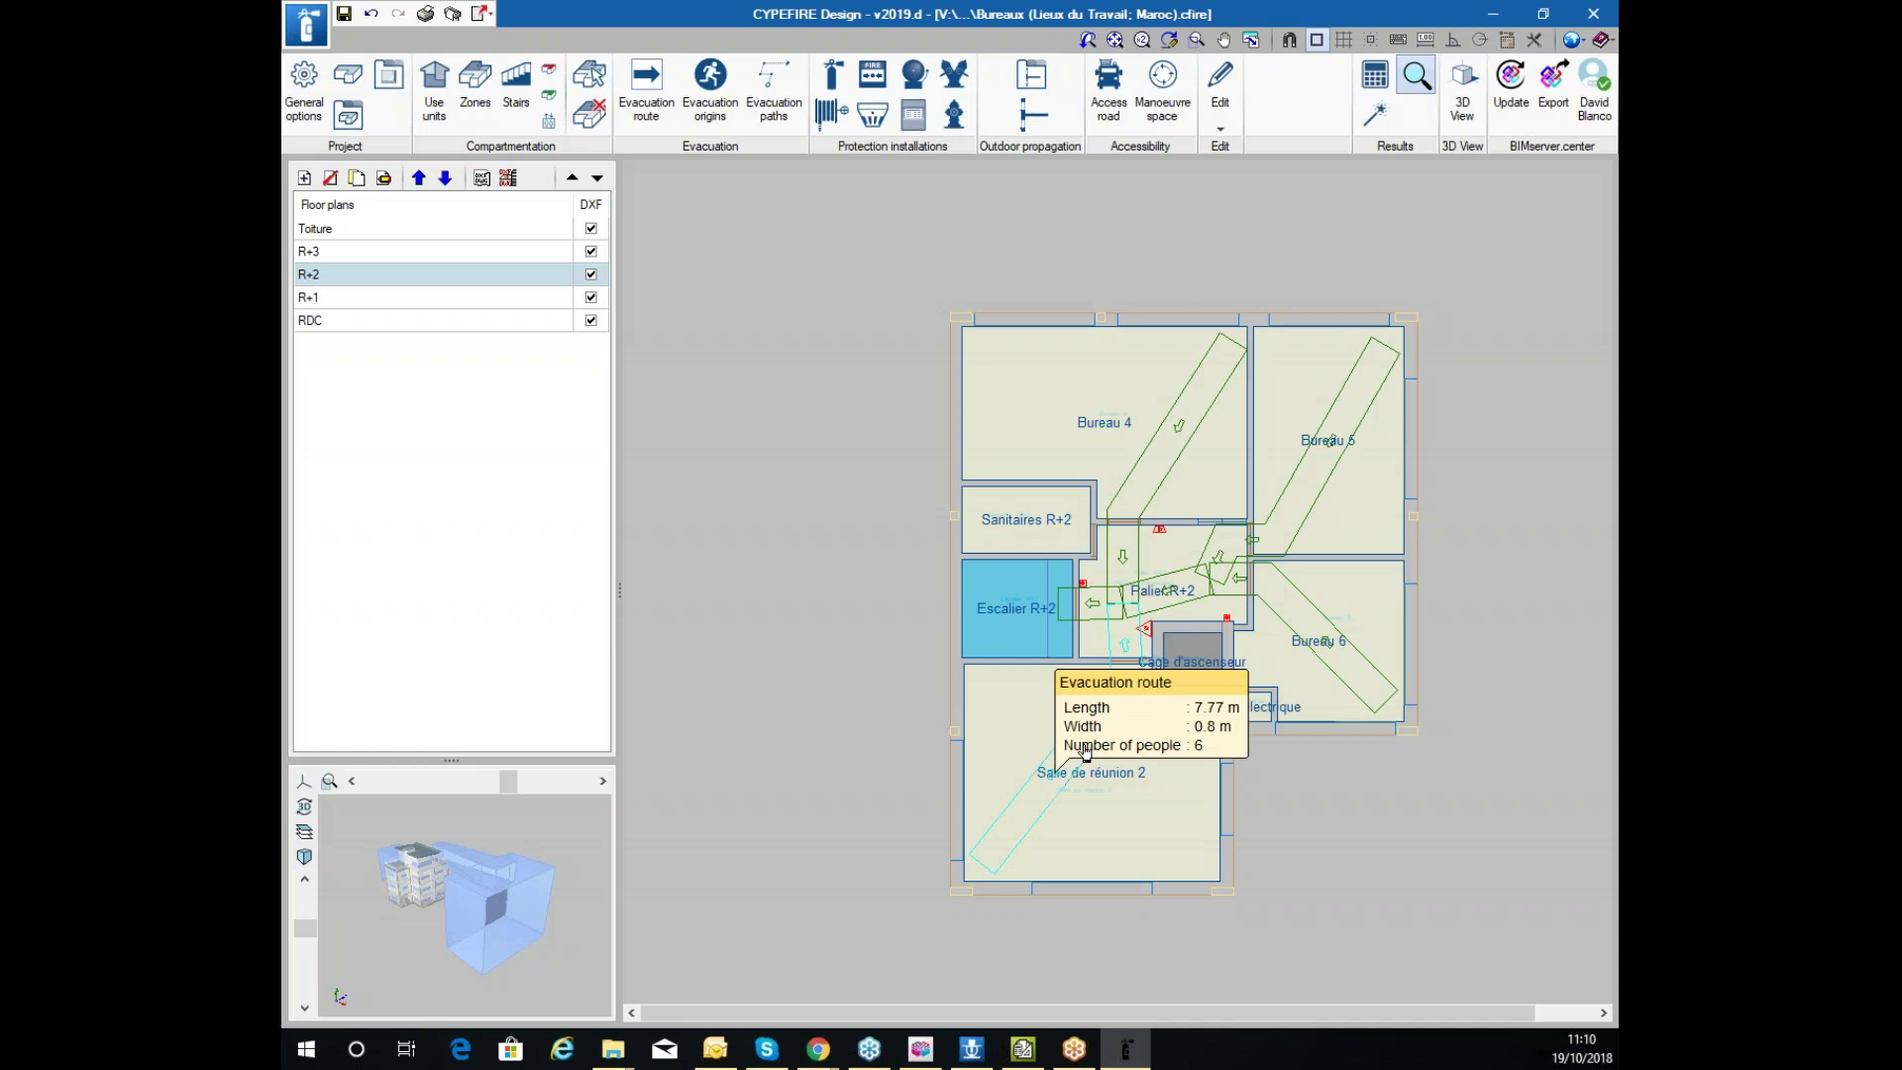
# Switch to CYPEFIRE Sprinklers and examine the supply pipe and sprinkler branches on the ground floor plan
pyautogui.click(972, 1049)
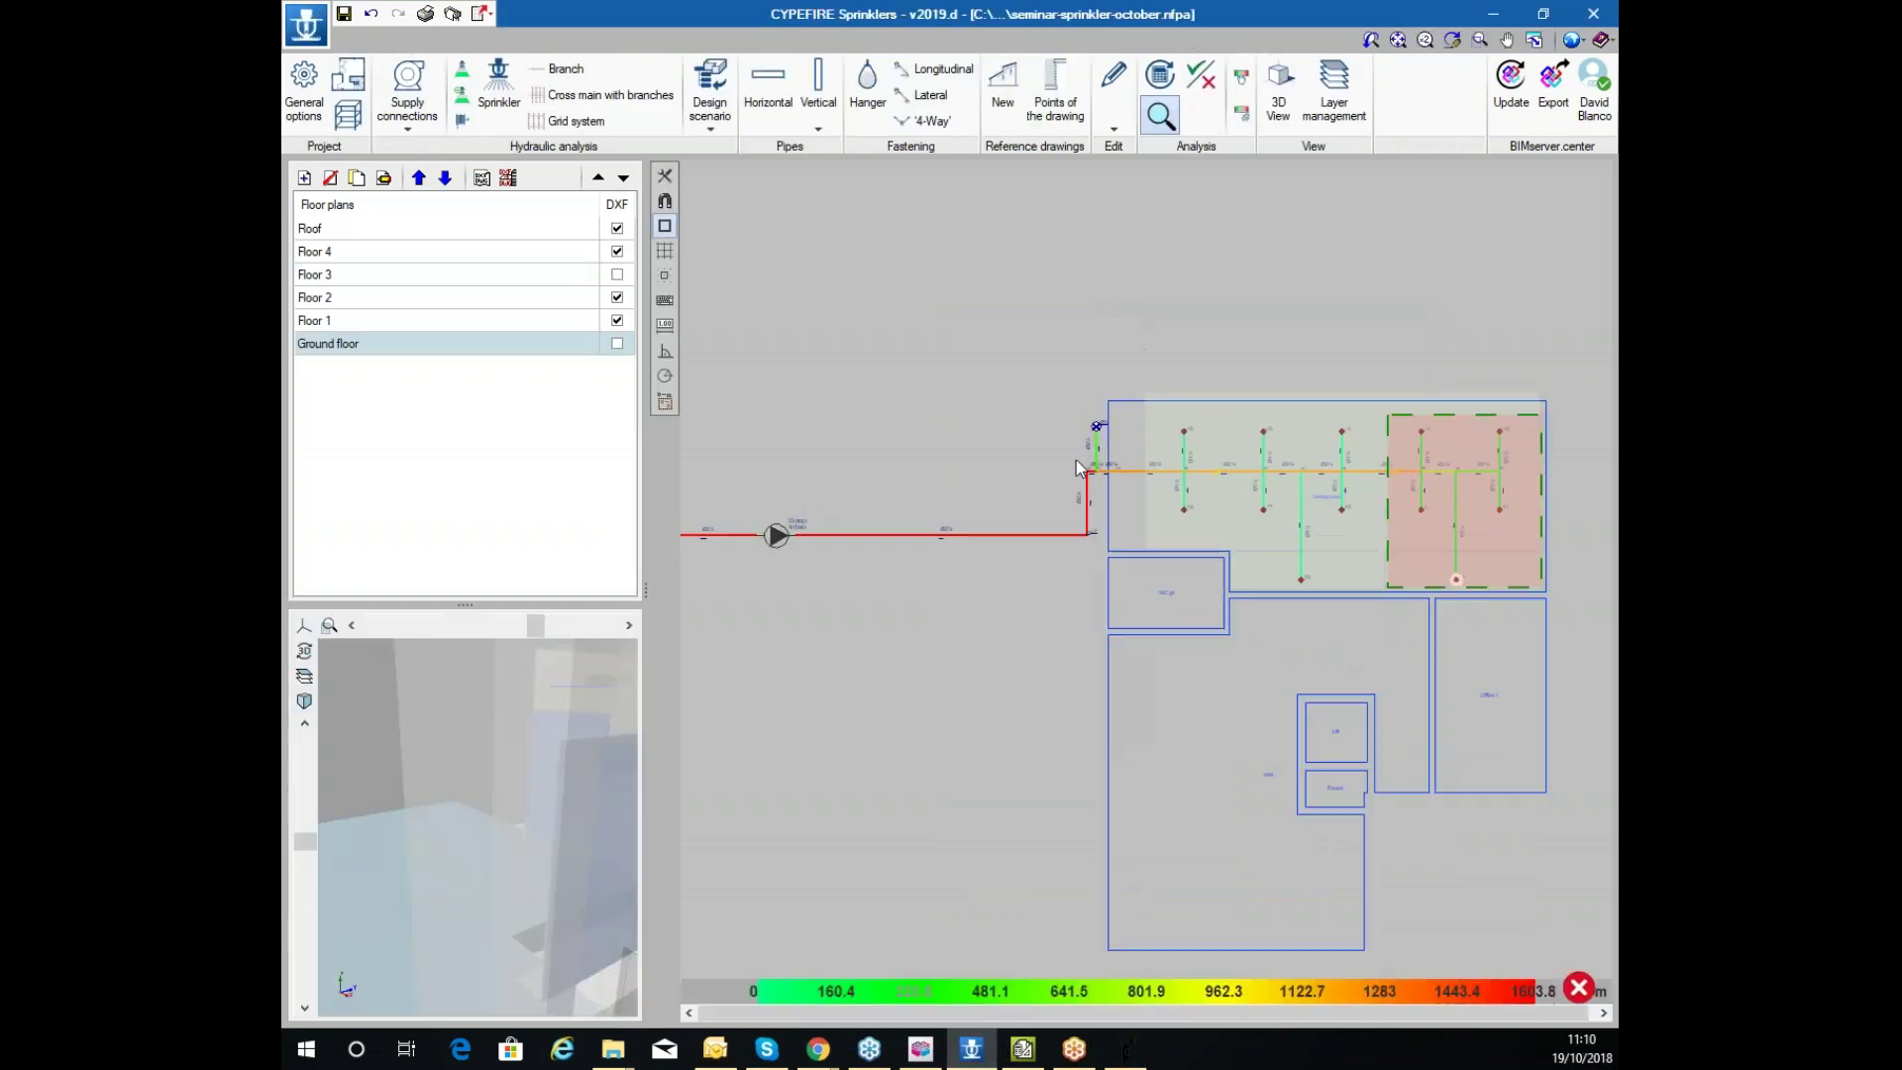
pyautogui.scroll(3, 1080, 413)
pyautogui.scroll(-2, 1040, 331)
pyautogui.moveTo(911, 364); pyautogui.dragTo(885, 424, button='middle')
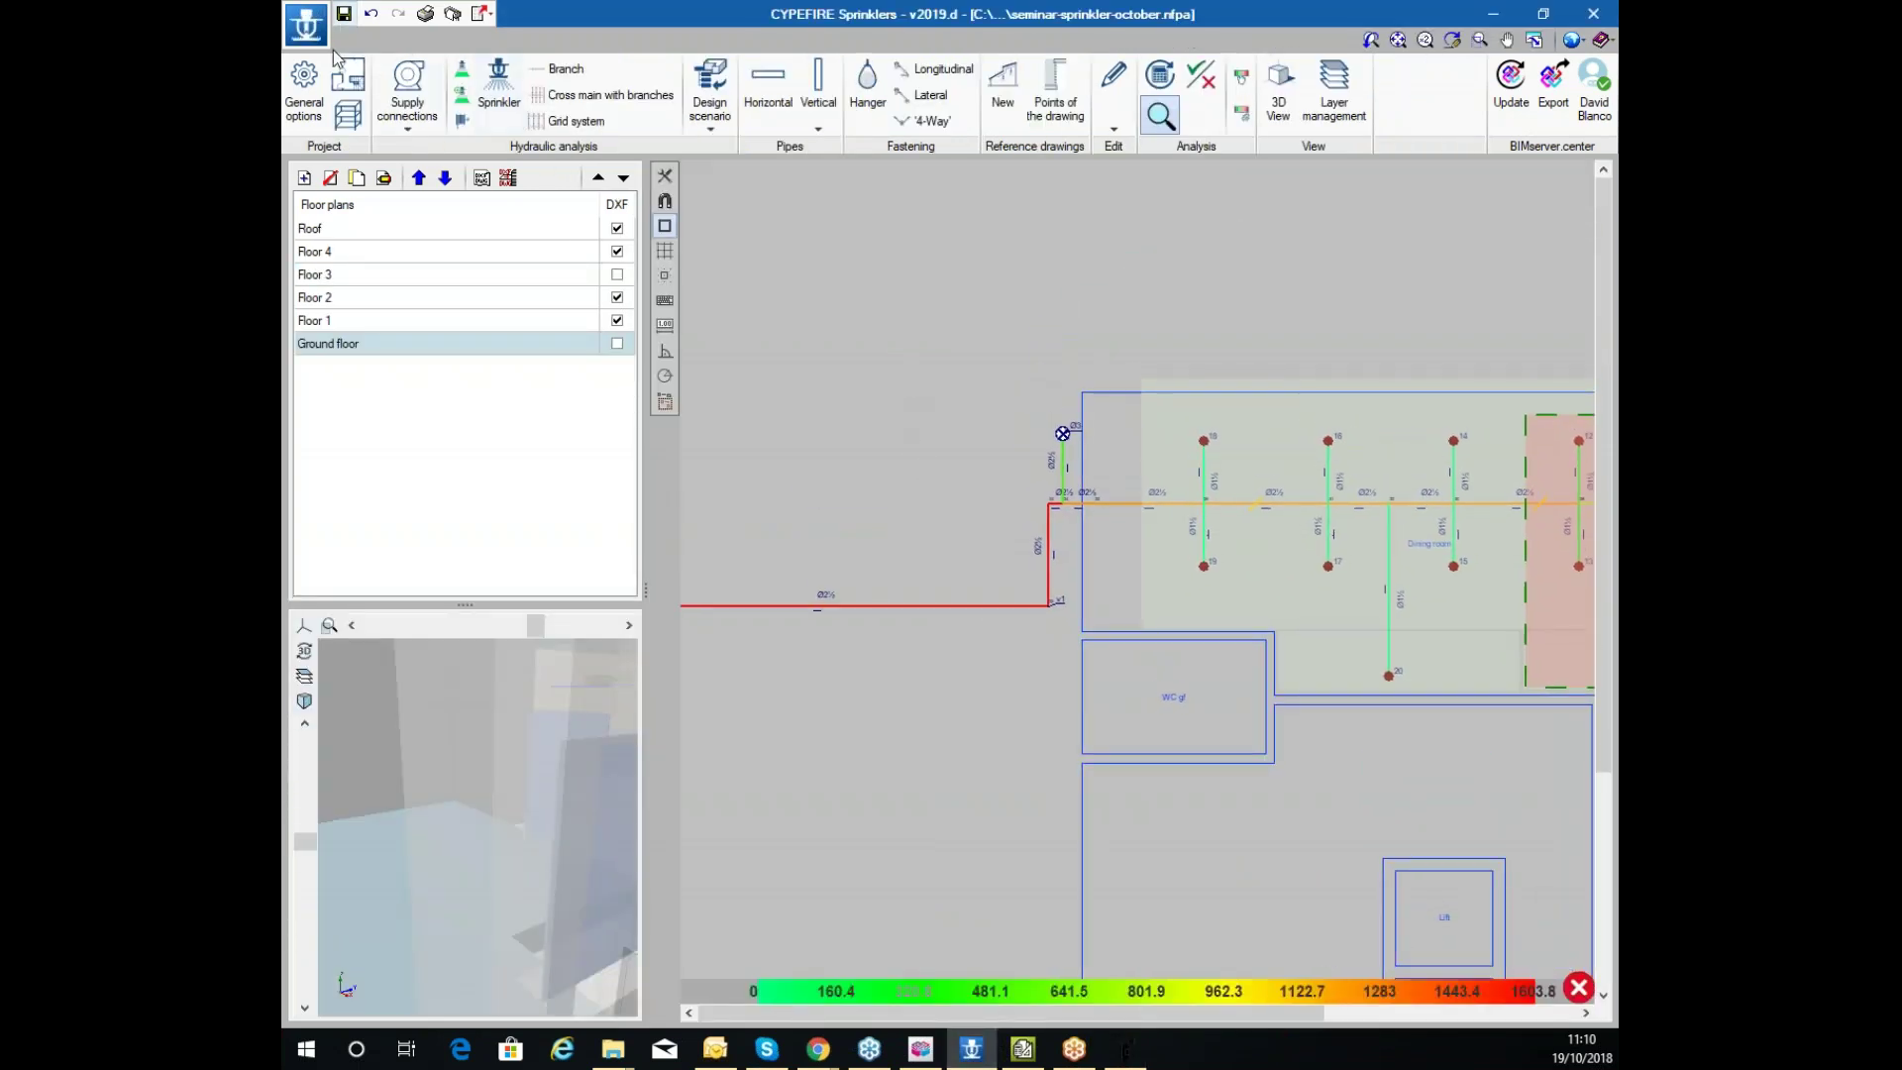
# Enable the pressure drops in the project's general data and open the increase coefficient for editing
pyautogui.click(304, 89)
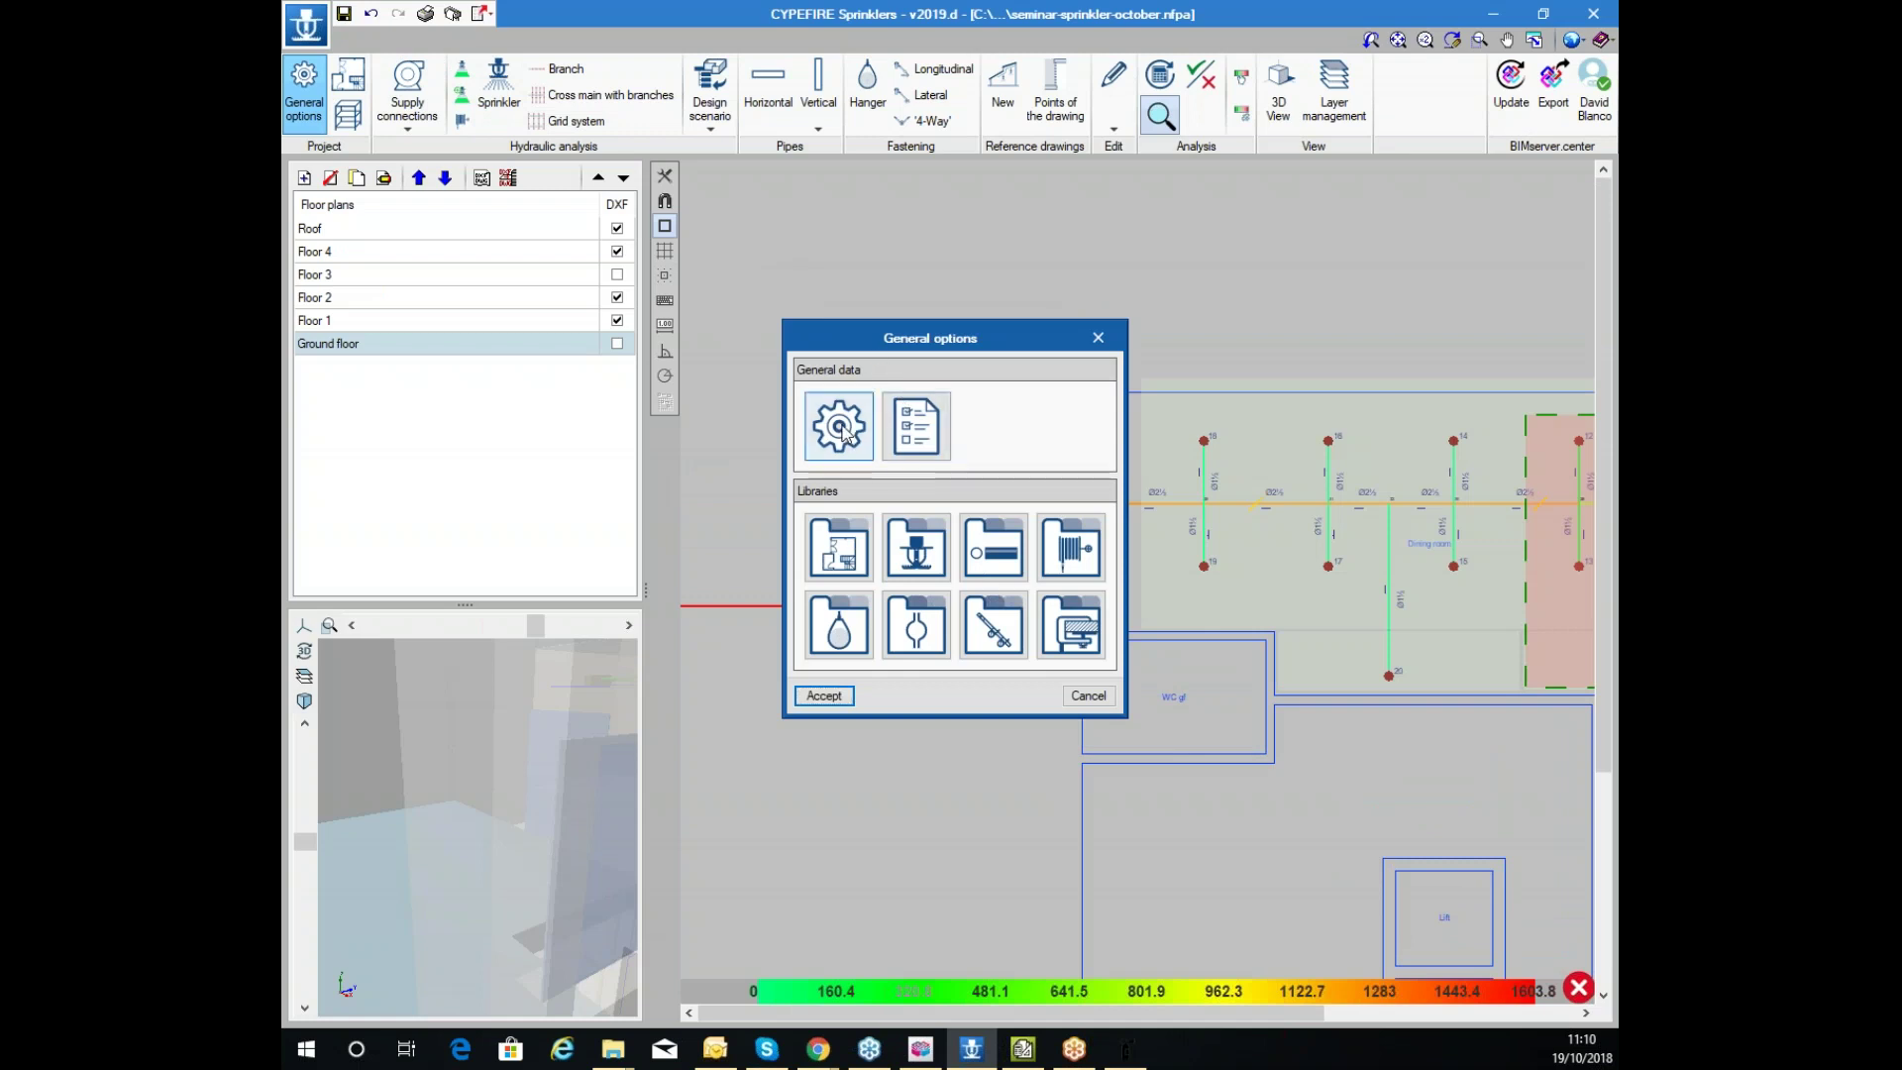
pyautogui.click(841, 428)
pyautogui.click(738, 489)
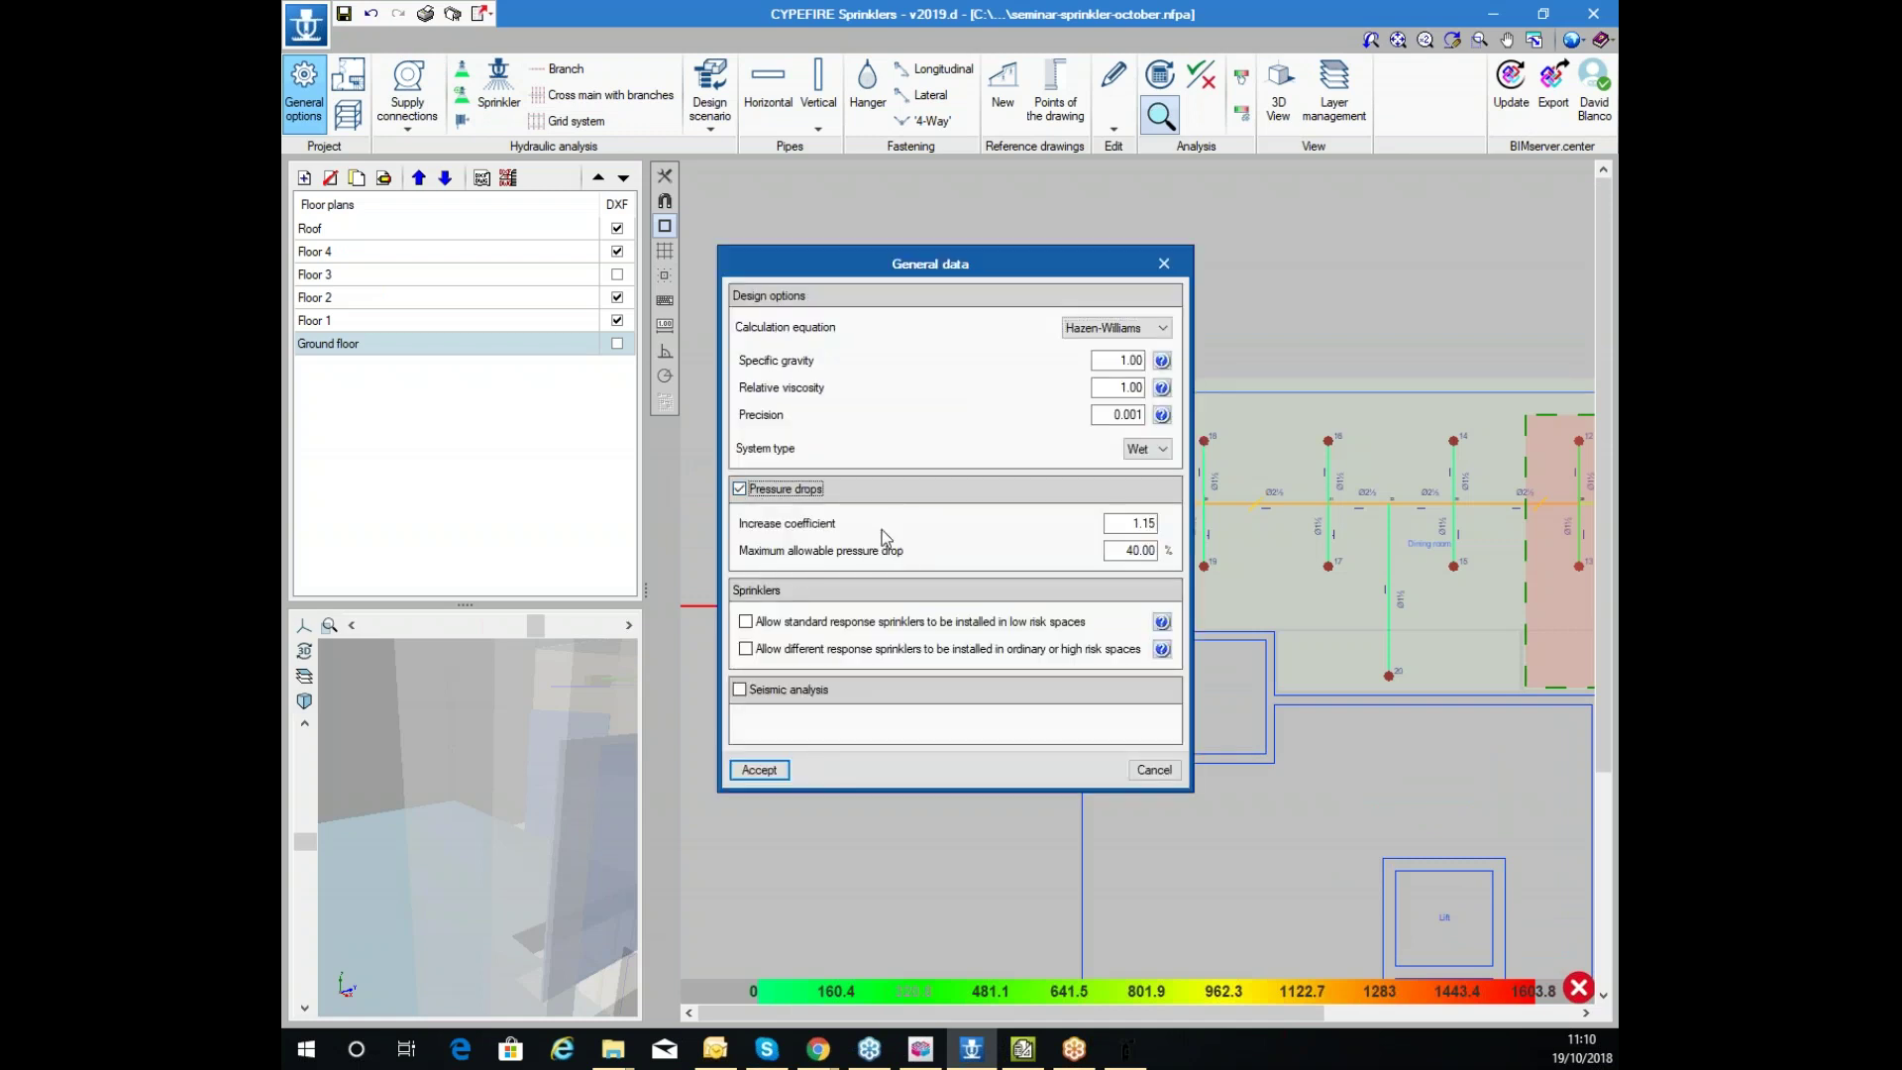
pyautogui.click(1130, 523)
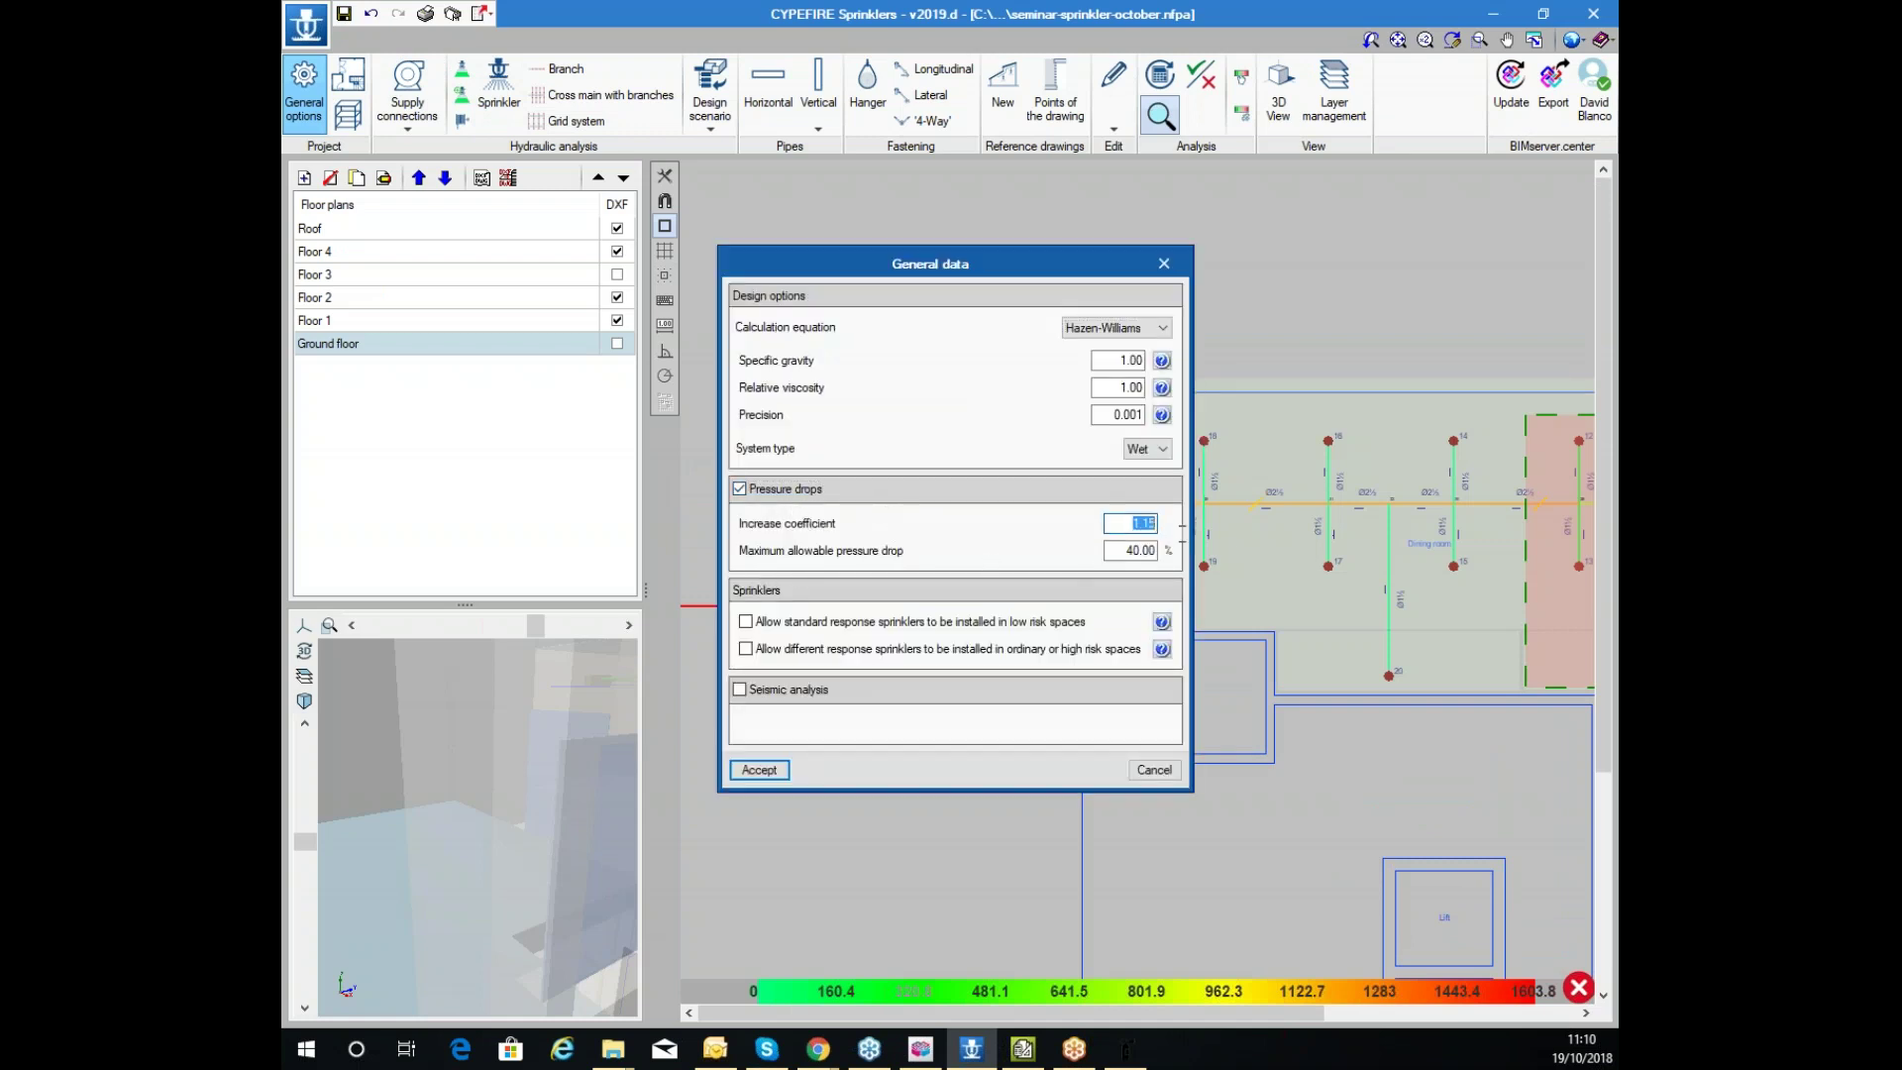